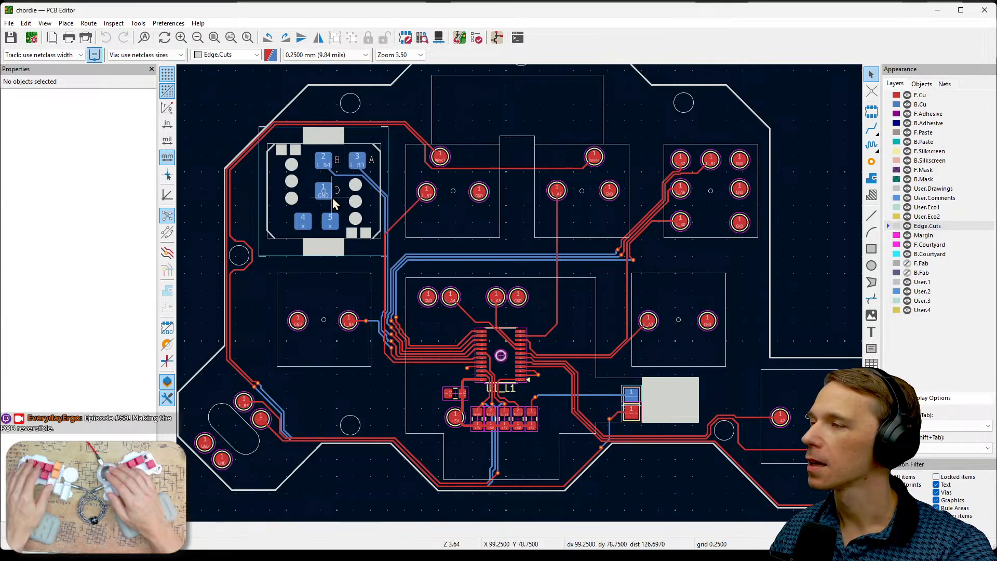
- Inspect the rotary encoder footprint's pads and cutouts up close, and view the encoder model on the board in the 3D viewer
{"action": "scroll", "coordinate": [332, 198], "scroll_direction": "up", "scroll_amount": 5}
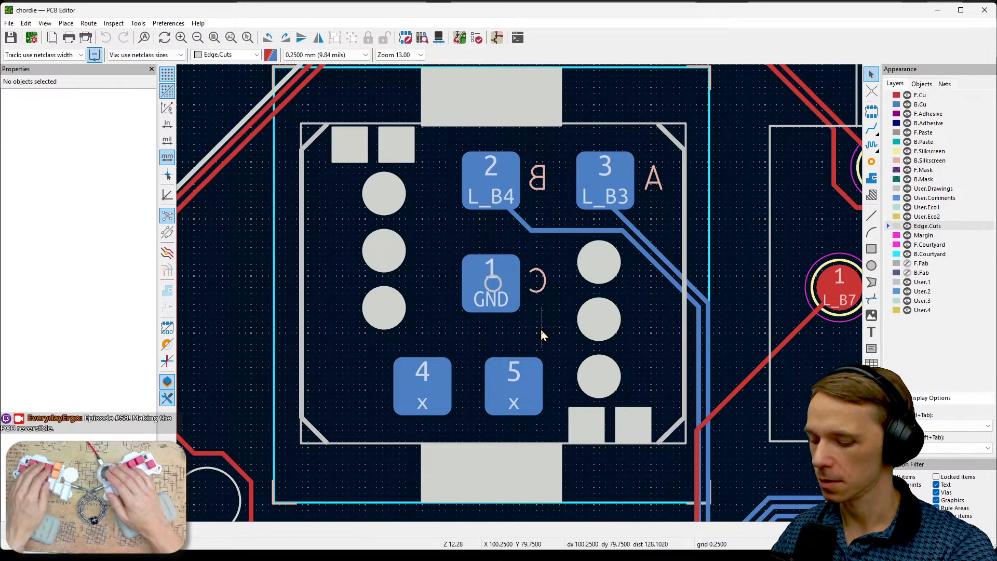
{"action": "middle_click_drag", "start_coordinate": [534, 328], "coordinate": [555, 305]}
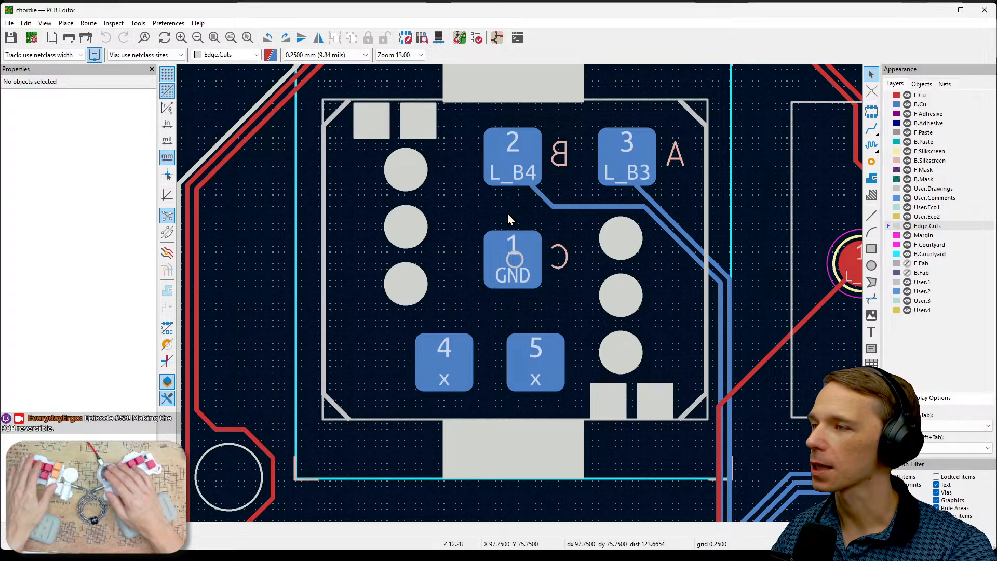
{"action": "scroll", "coordinate": [548, 230], "scroll_direction": "down", "scroll_amount": 2}
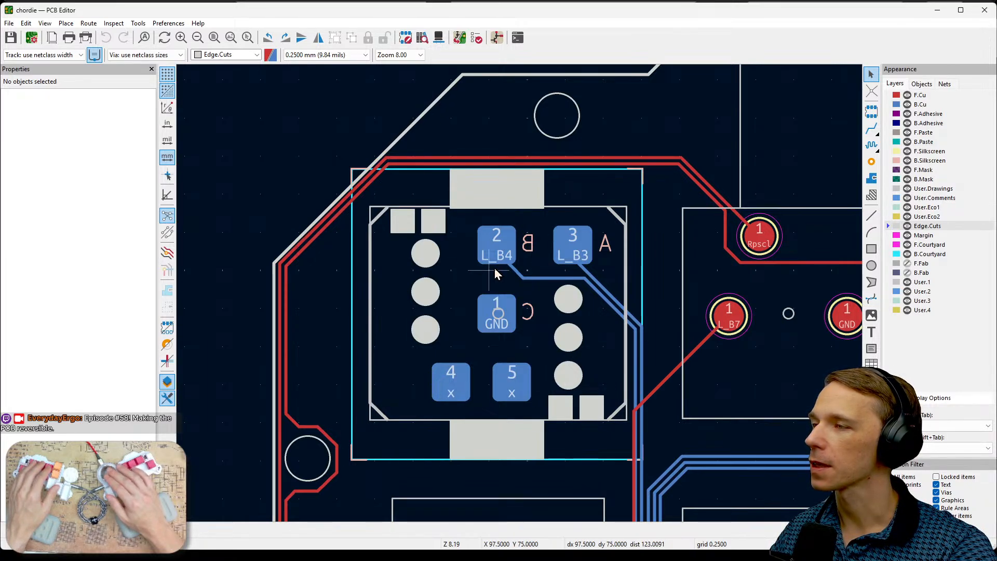
{"action": "left_click", "coordinate": [438, 38]}
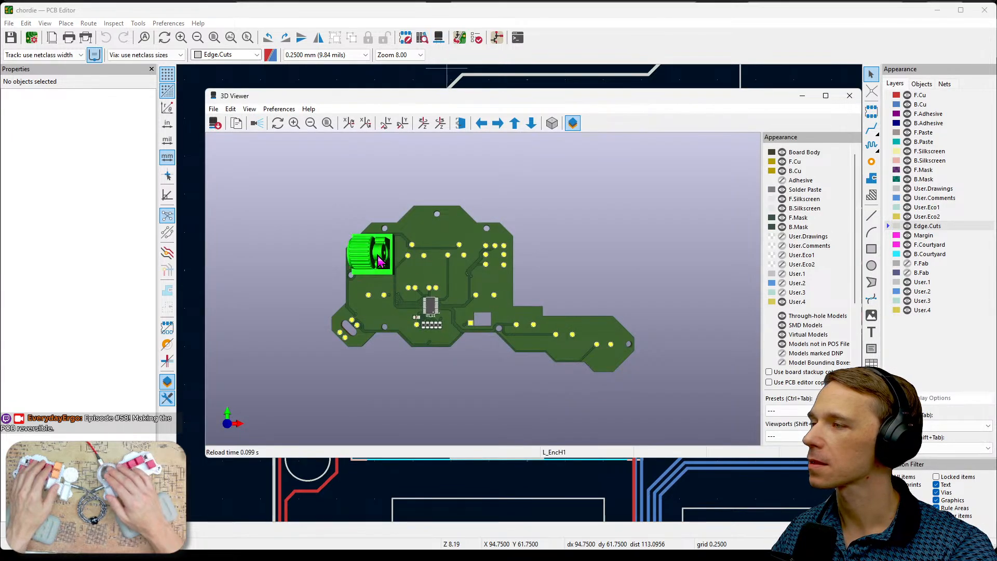
{"action": "scroll", "coordinate": [362, 254], "scroll_direction": "up", "scroll_amount": 4}
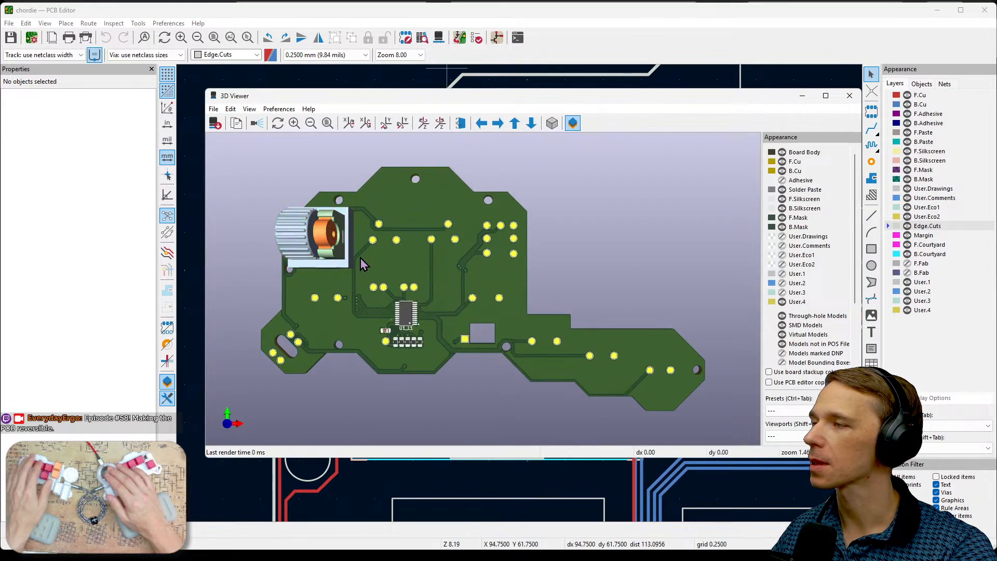
{"action": "middle_click_drag", "start_coordinate": [363, 257], "coordinate": [497, 263]}
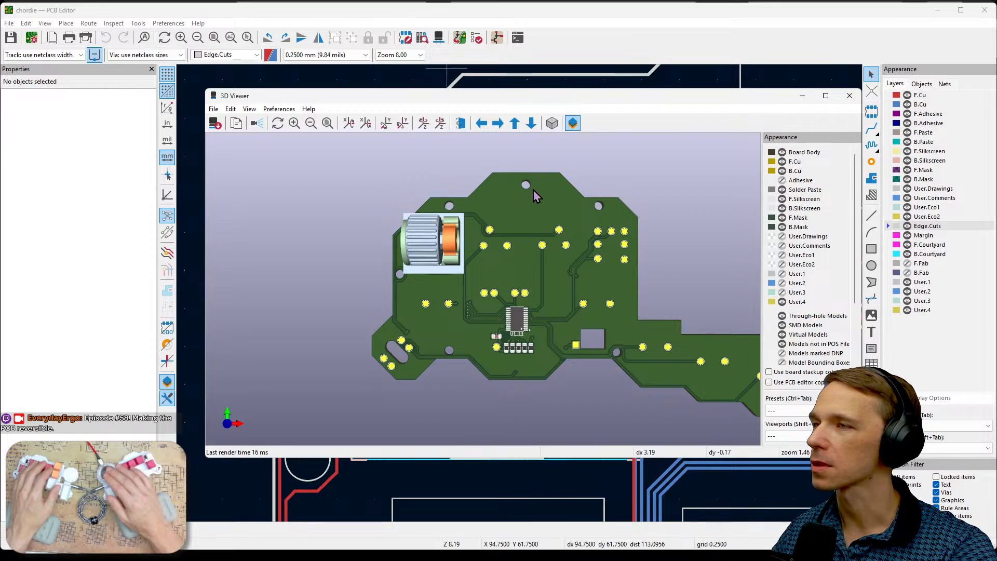
{"action": "left_click", "coordinate": [854, 101]}
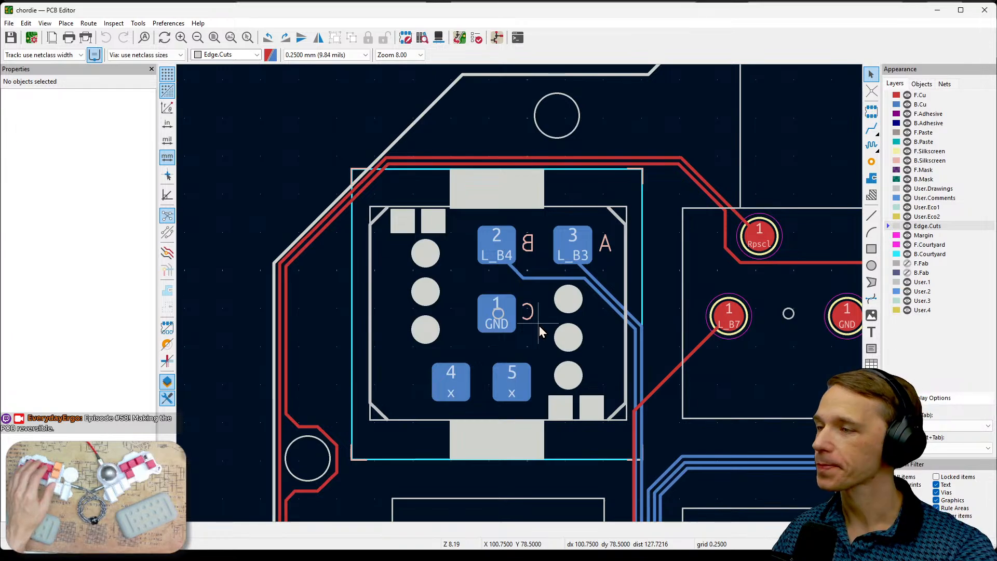
- Examine the L_PotIn1 and L_PotOut1 test pads beside the rectangular board cutout, including which copper layer each is on
{"action": "scroll", "coordinate": [593, 326], "scroll_direction": "down", "scroll_amount": 2}
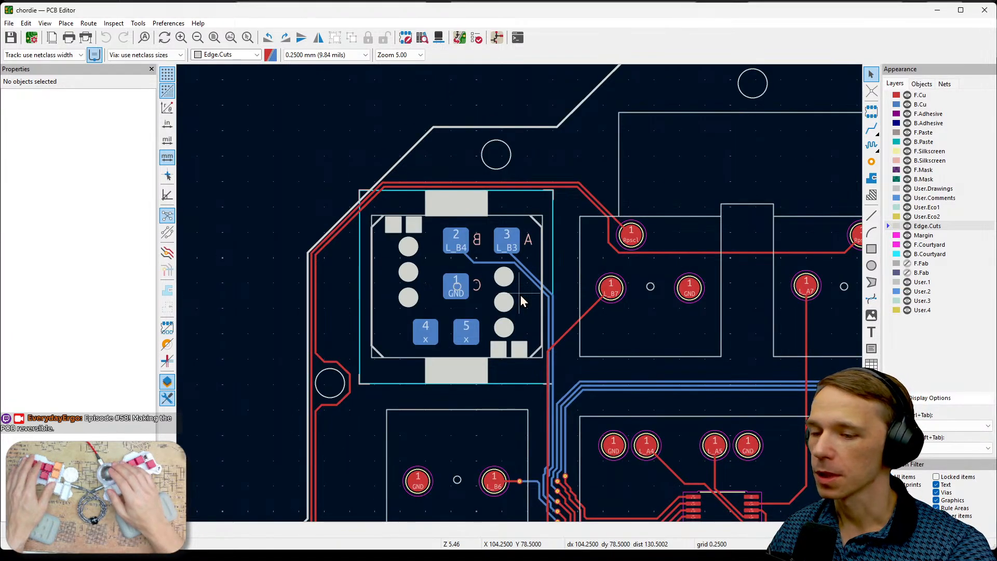
{"action": "scroll", "coordinate": [520, 295], "scroll_direction": "down", "scroll_amount": 2}
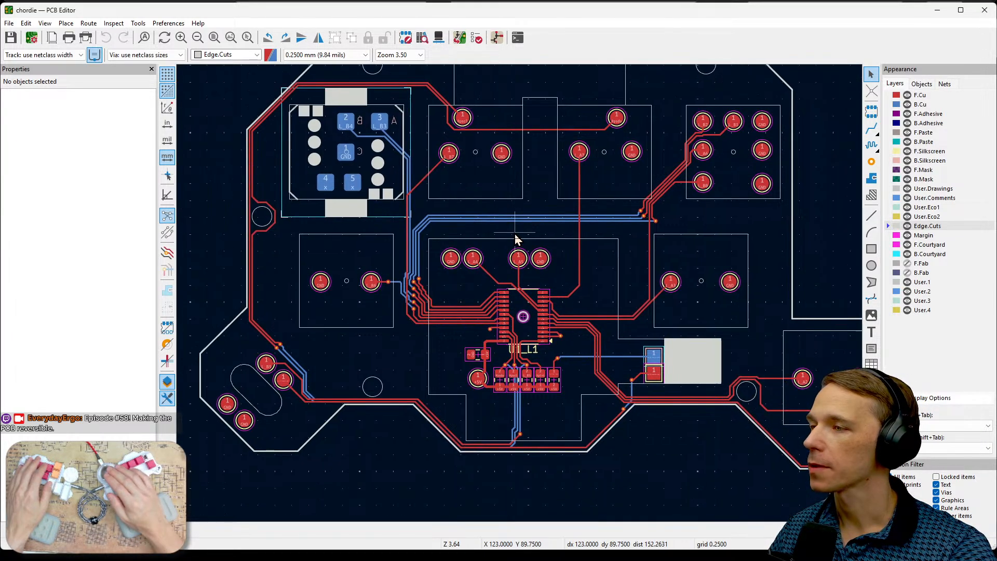
{"action": "middle_click_drag", "start_coordinate": [608, 238], "coordinate": [594, 279]}
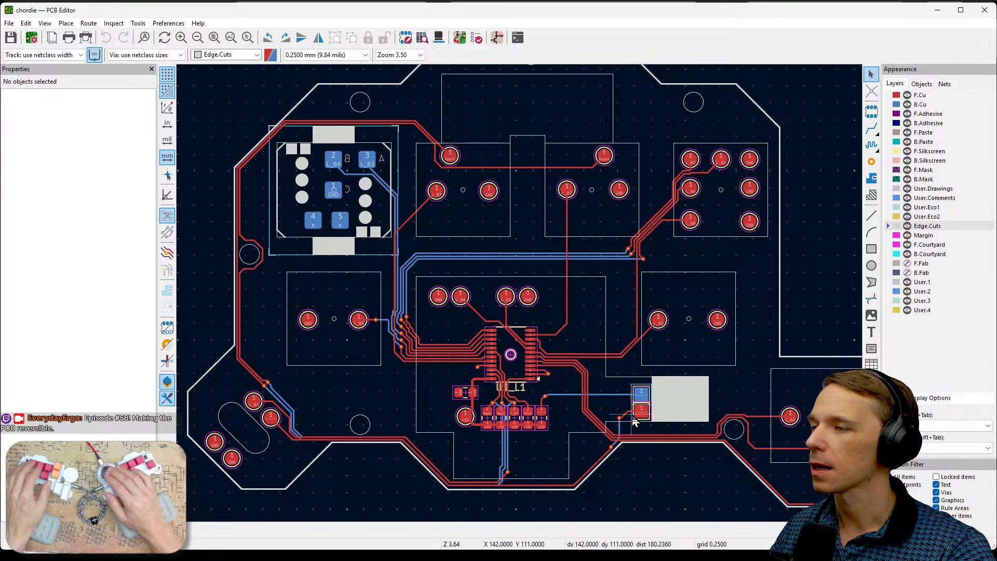
{"action": "scroll", "coordinate": [634, 407], "scroll_direction": "up", "scroll_amount": 5}
{"action": "scroll", "coordinate": [521, 295], "scroll_direction": "up", "scroll_amount": 3}
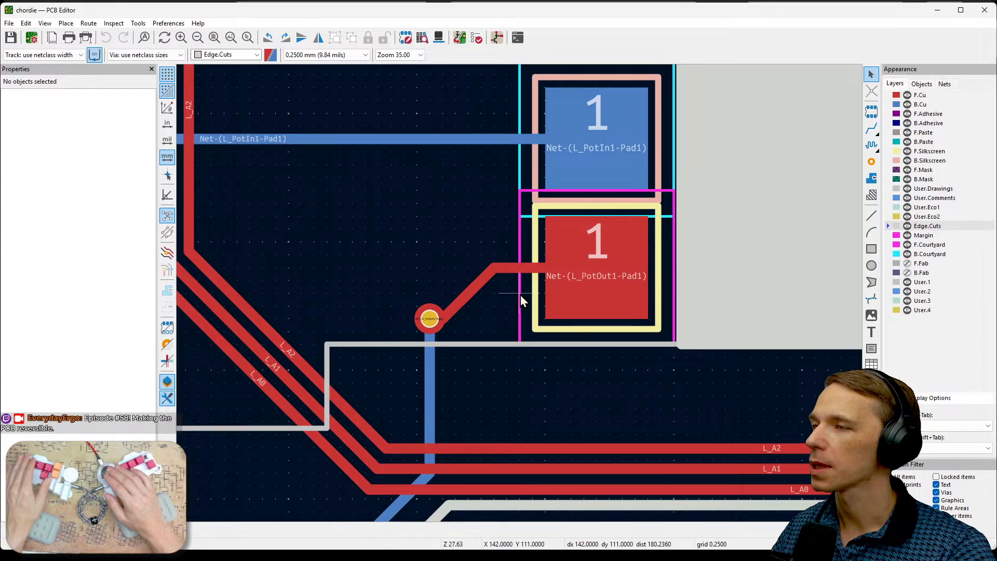
{"action": "scroll", "coordinate": [521, 296], "scroll_direction": "up", "scroll_amount": 2}
{"action": "left_click", "coordinate": [592, 317]}
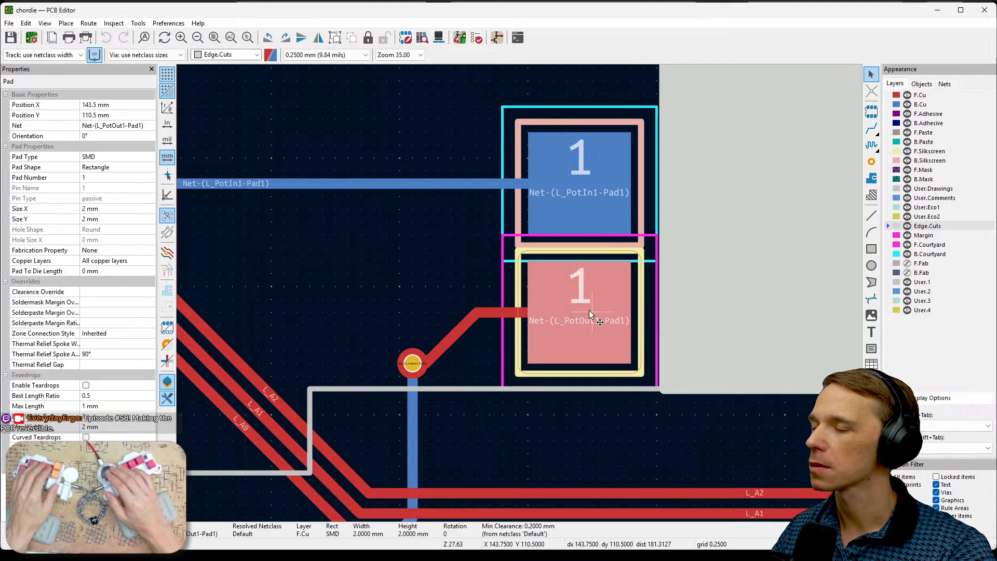
{"action": "left_click", "coordinate": [616, 208]}
{"action": "scroll", "coordinate": [614, 205], "scroll_direction": "down", "scroll_amount": 3}
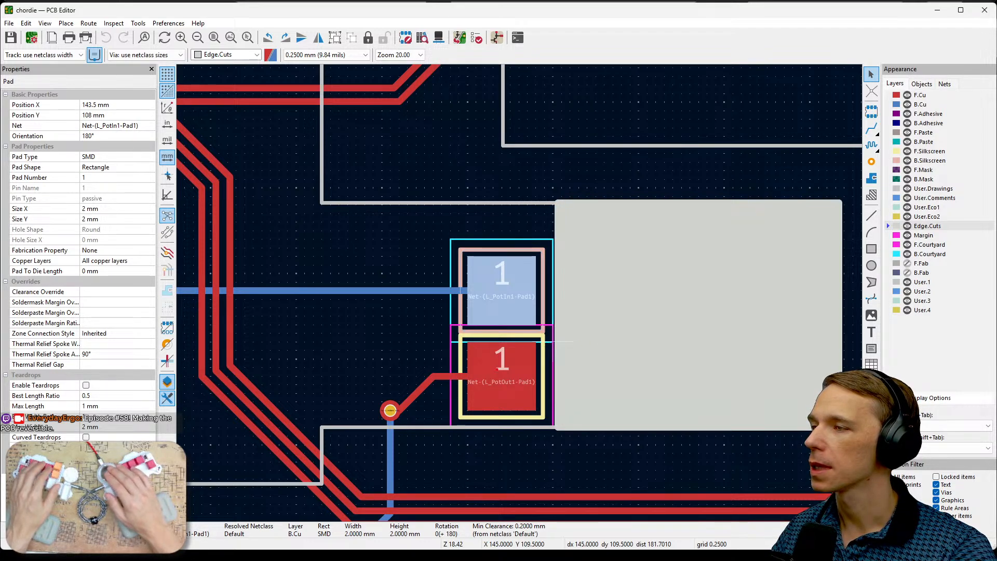
{"action": "mouse_move", "coordinate": [449, 359]}
{"action": "left_mouse_down"}
{"action": "mouse_move", "coordinate": [530, 362]}
{"action": "mouse_move", "coordinate": [565, 401]}
{"action": "mouse_move", "coordinate": [543, 416]}
{"action": "mouse_move", "coordinate": [455, 409]}
{"action": "mouse_move", "coordinate": [445, 360]}
{"action": "left_mouse_up"}
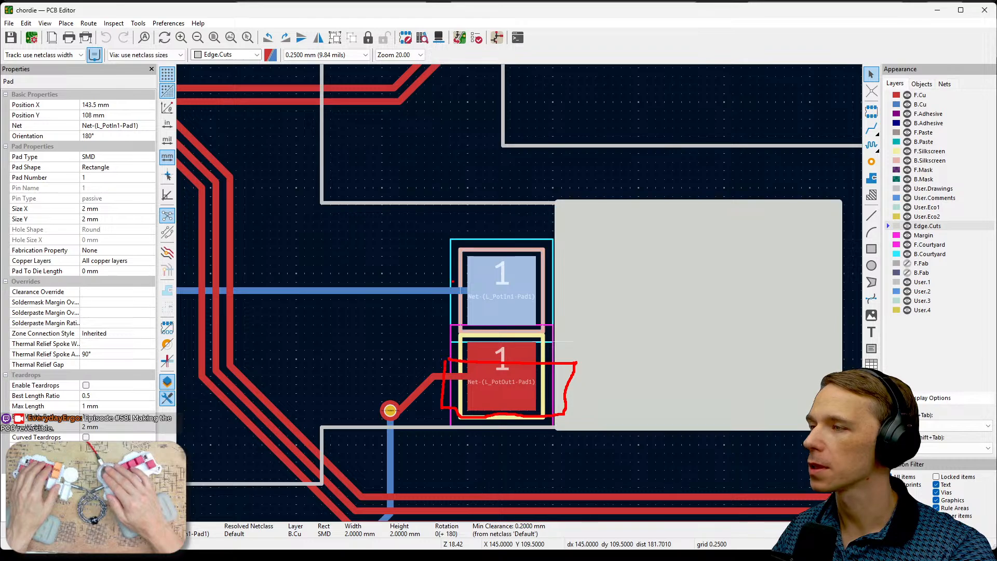
{"action": "mouse_move", "coordinate": [444, 274]}
{"action": "left_mouse_down"}
{"action": "mouse_move", "coordinate": [470, 313]}
{"action": "mouse_move", "coordinate": [583, 273]}
{"action": "mouse_move", "coordinate": [443, 272]}
{"action": "left_mouse_up"}
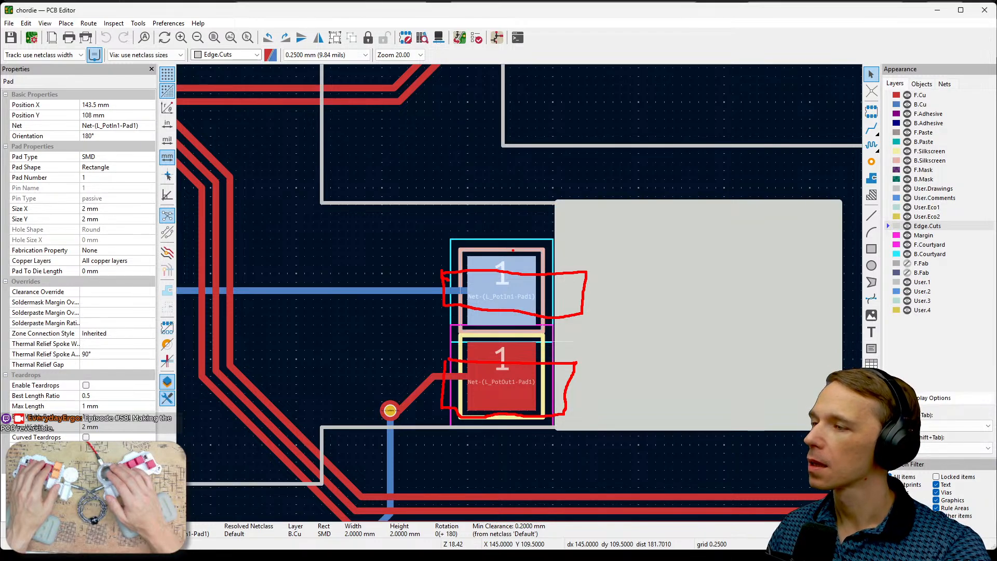
{"action": "key", "text": "Escape"}
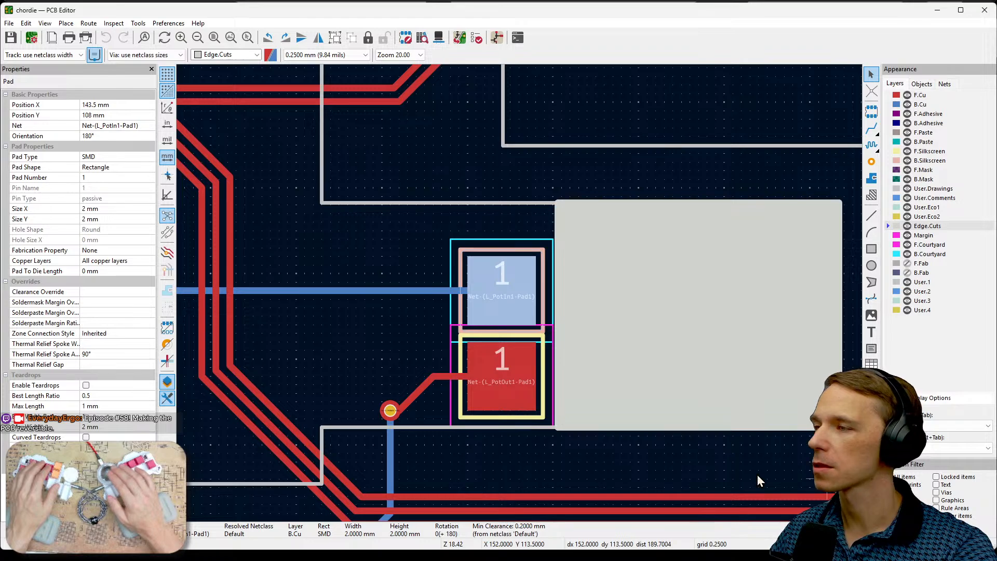
- Move the L_PotOut1 test pad footprint straight down to Y 110.75 mm
{"action": "left_click", "coordinate": [525, 394]}
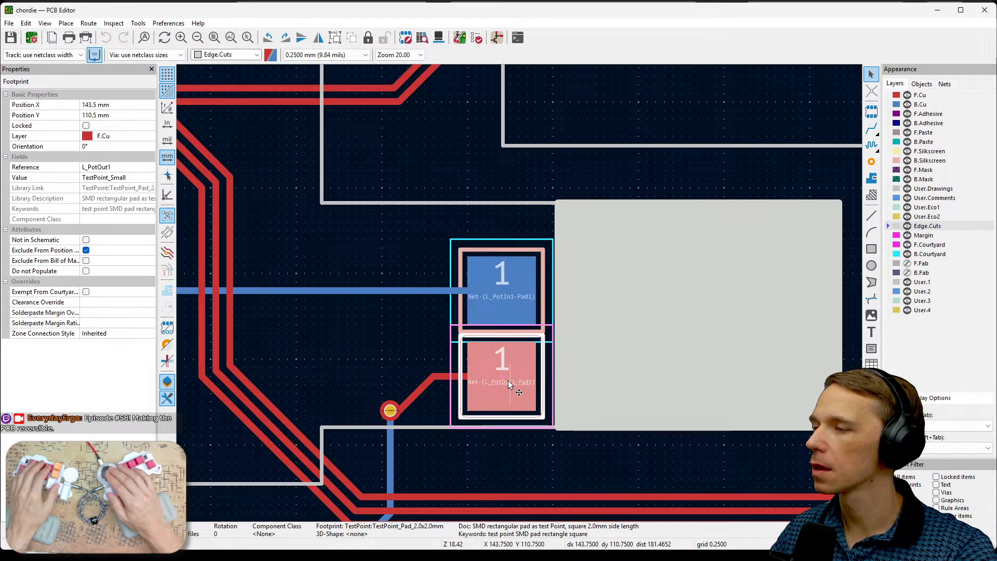
{"action": "key", "text": "m"}
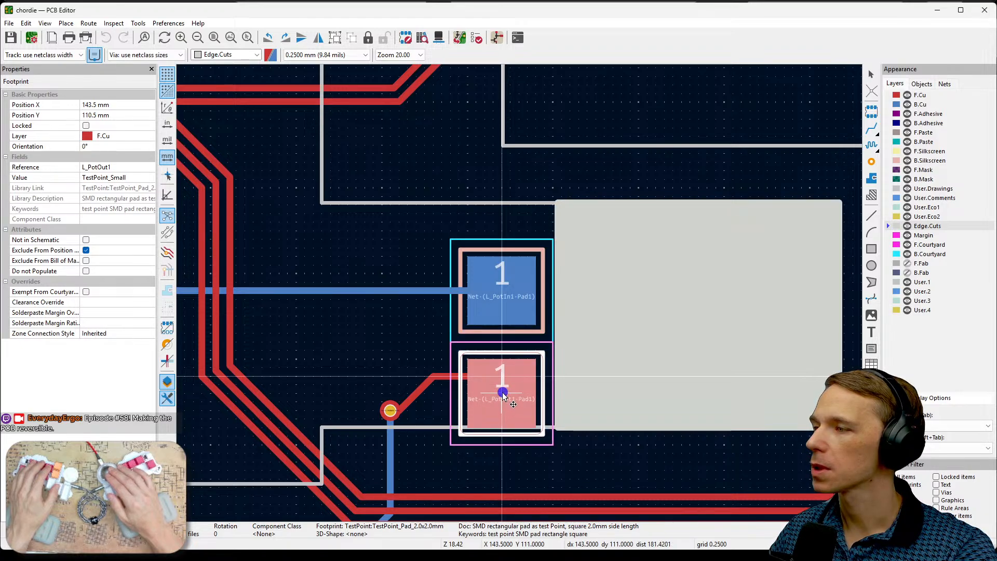
{"action": "left_click", "coordinate": [504, 387]}
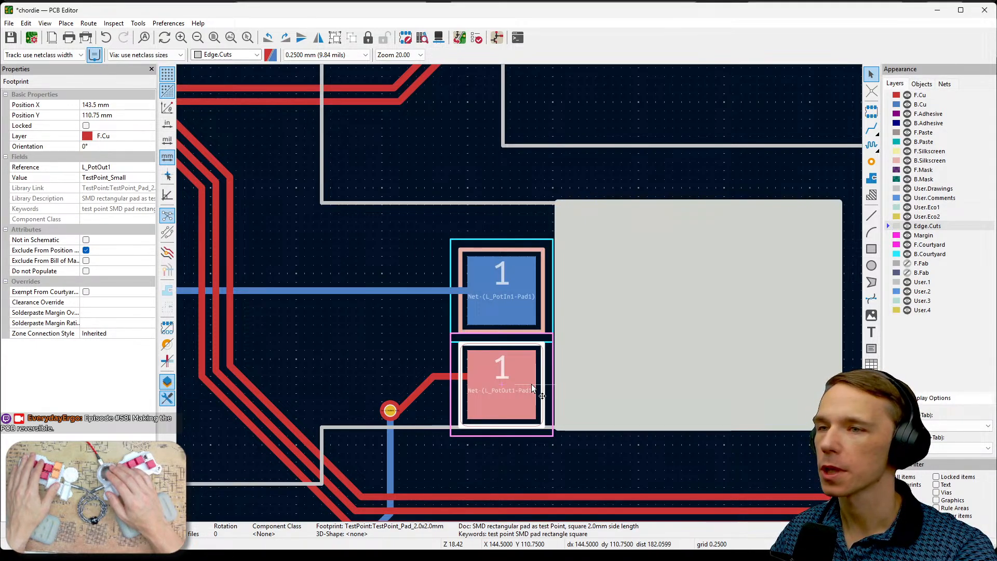
{"action": "left_click", "coordinate": [509, 303]}
{"action": "left_click", "coordinate": [498, 359]}
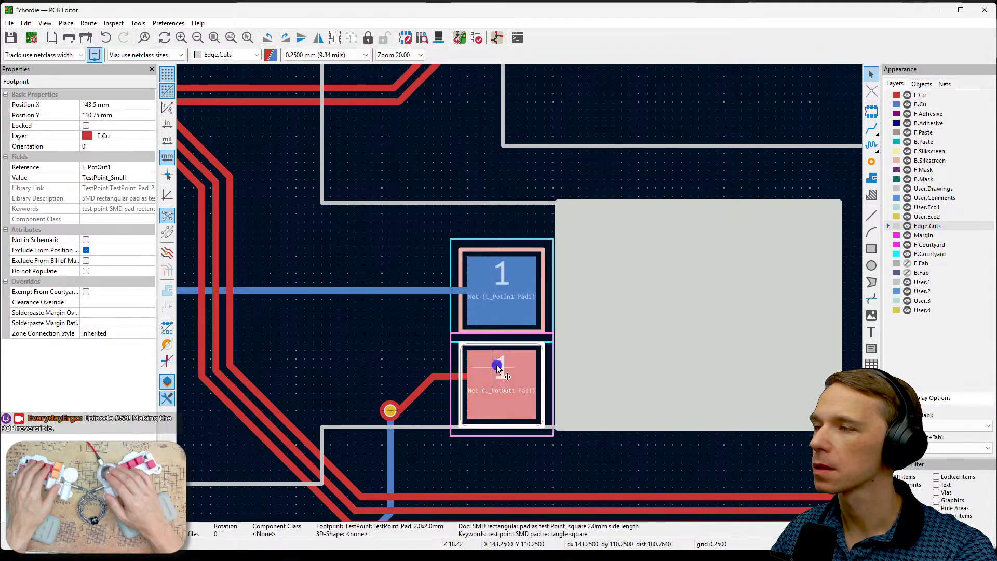
- Switch to the Schematic Editor and locate the L_PotOut1 and L_PotIn1 test points below resistor L_R5
{"action": "key", "text": "alt+Tab"}
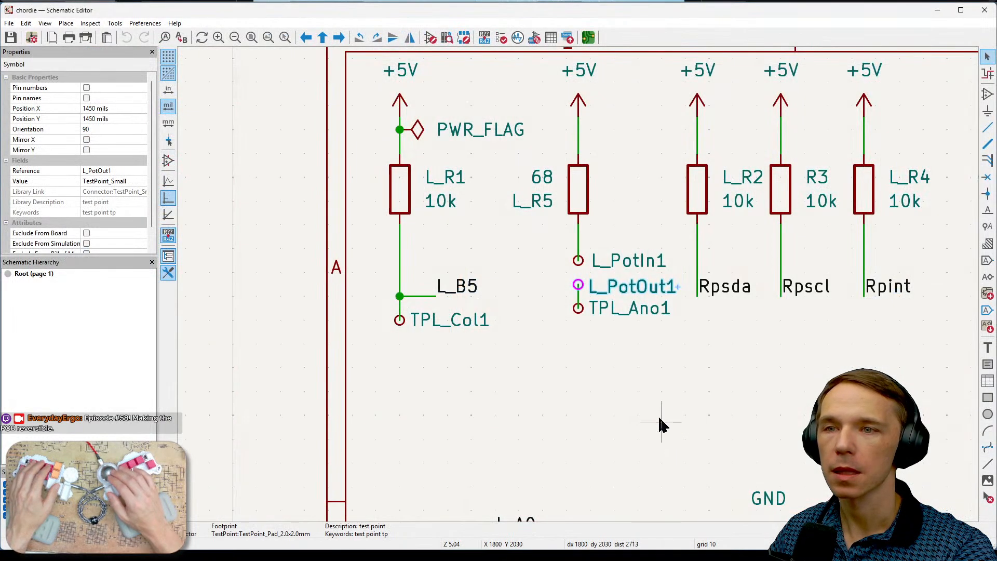
{"action": "left_click", "coordinate": [643, 286]}
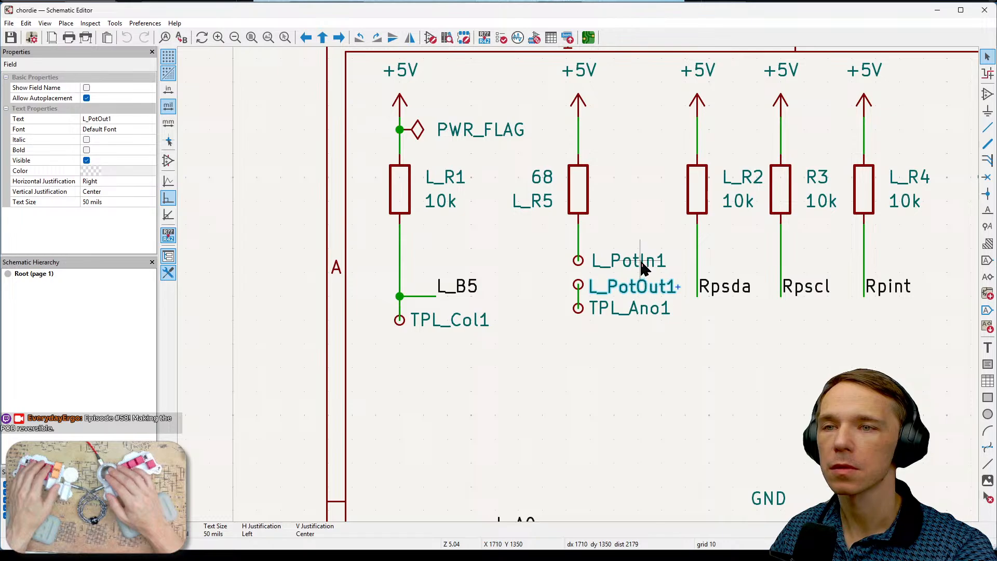
{"action": "left_click", "coordinate": [642, 263]}
- Open the symbol properties of test point L_PotOut1 and bring up the footprint chooser for its Footprint field
{"action": "double_click", "coordinate": [632, 290]}
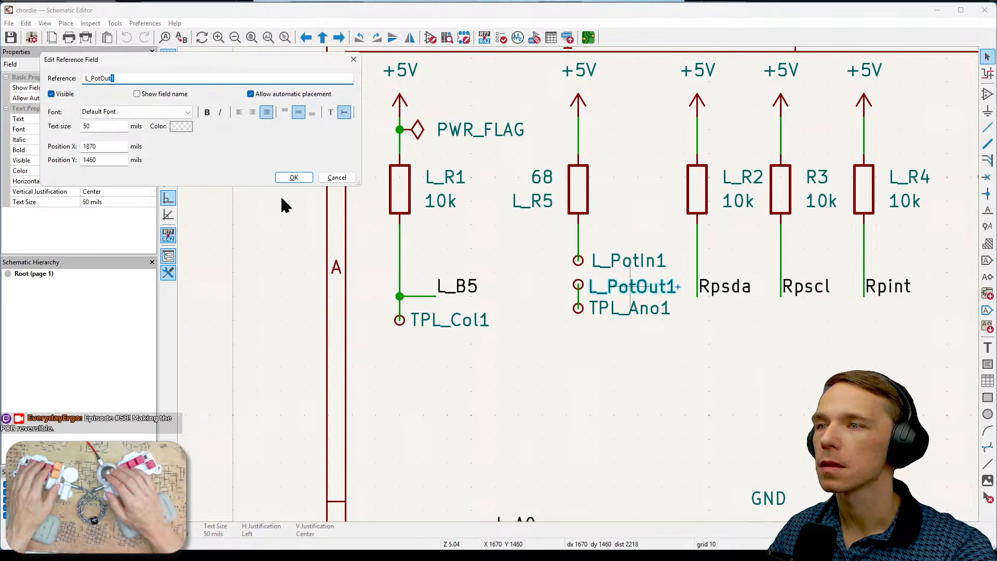
{"action": "left_click", "coordinate": [347, 179]}
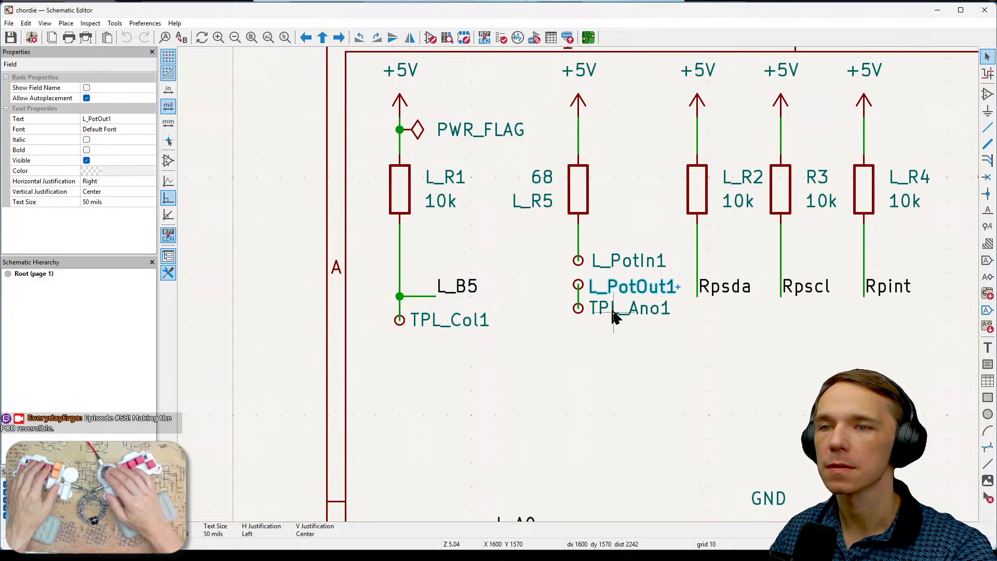
{"action": "left_click", "coordinate": [567, 307]}
{"action": "left_click", "coordinate": [573, 283]}
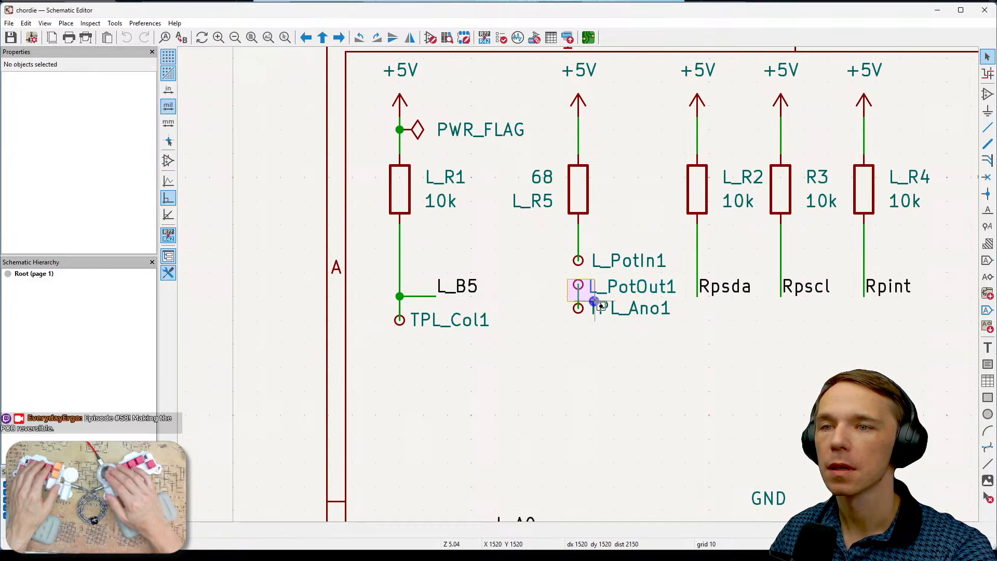
{"action": "key", "text": "e"}
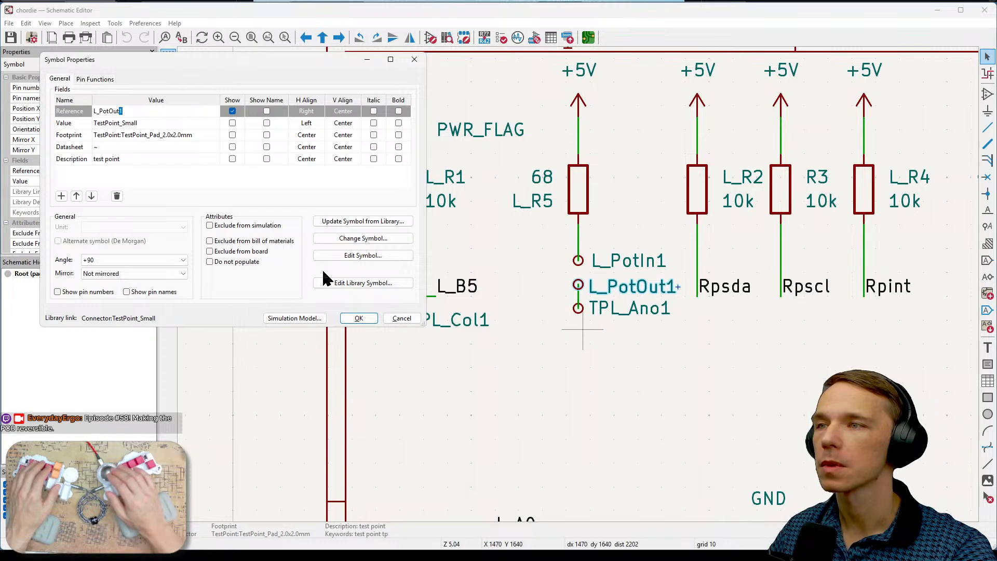
{"action": "left_click", "coordinate": [190, 135]}
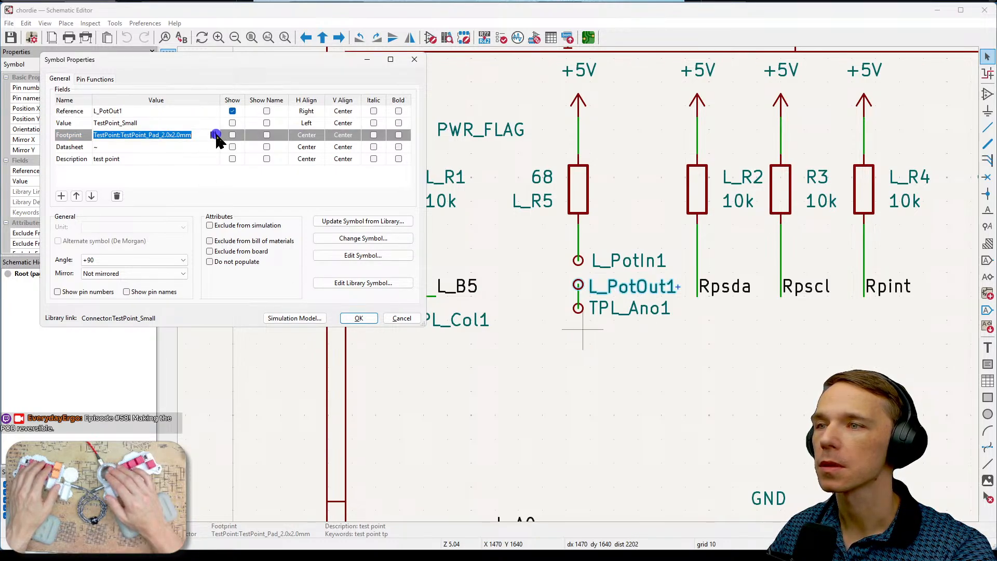
{"action": "left_click", "coordinate": [215, 135]}
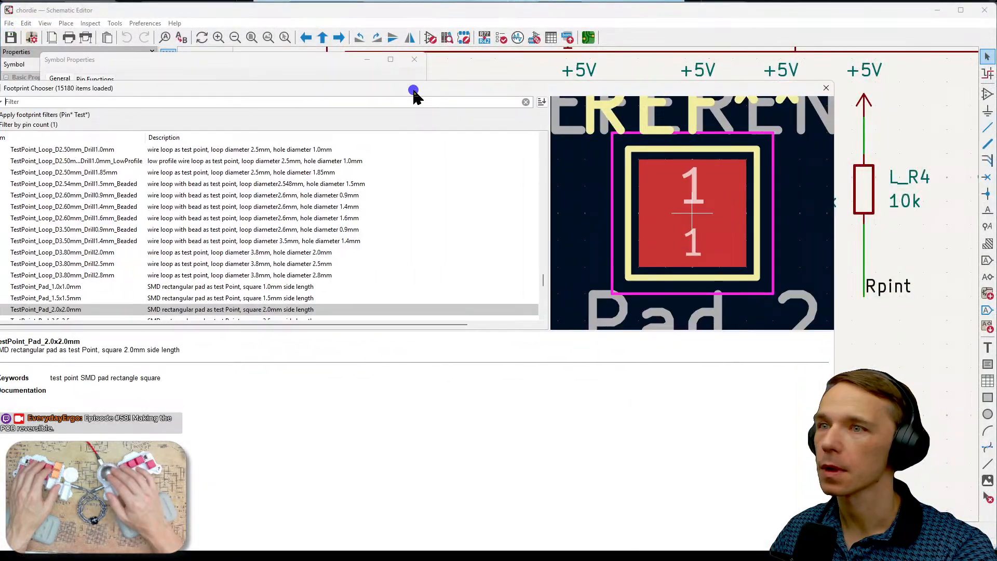
- Preview the round SMD test point pads from 1.0 mm to 2.5 mm diameter among the available footprints
{"action": "left_click_drag", "start_coordinate": [416, 95], "coordinate": [496, 54]}
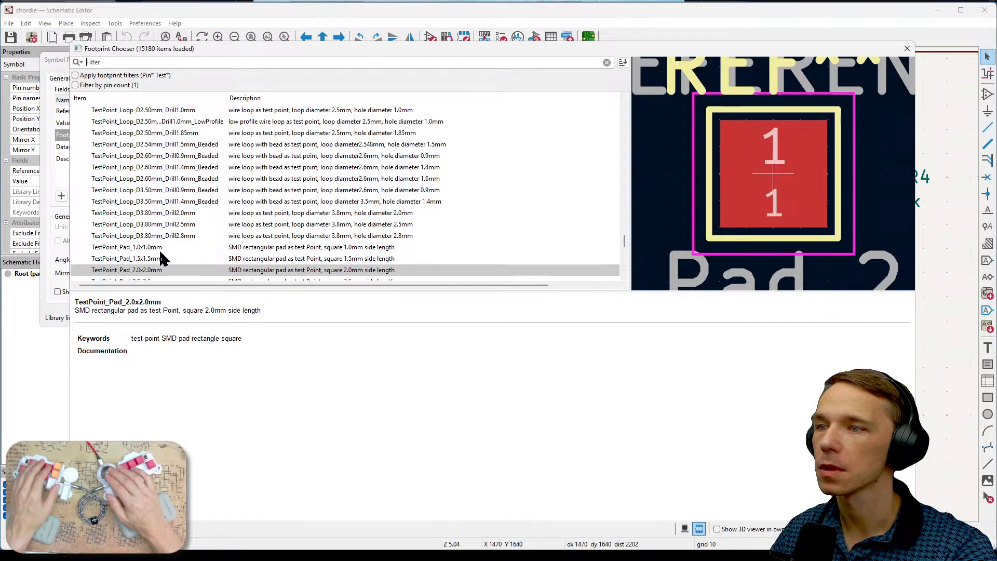
{"action": "scroll", "coordinate": [207, 255], "scroll_direction": "down", "scroll_amount": 1}
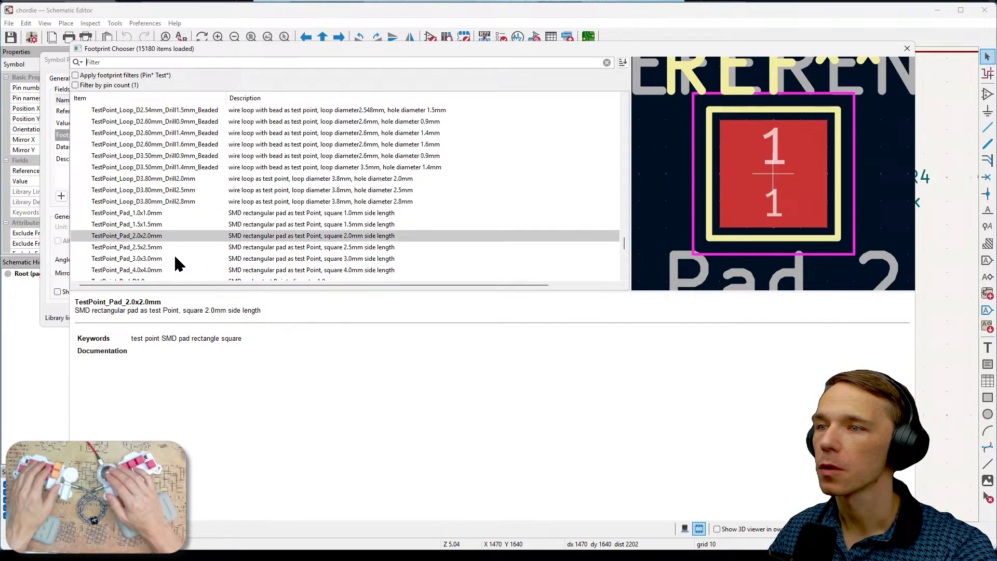
{"action": "scroll", "coordinate": [177, 224], "scroll_direction": "down", "scroll_amount": 1}
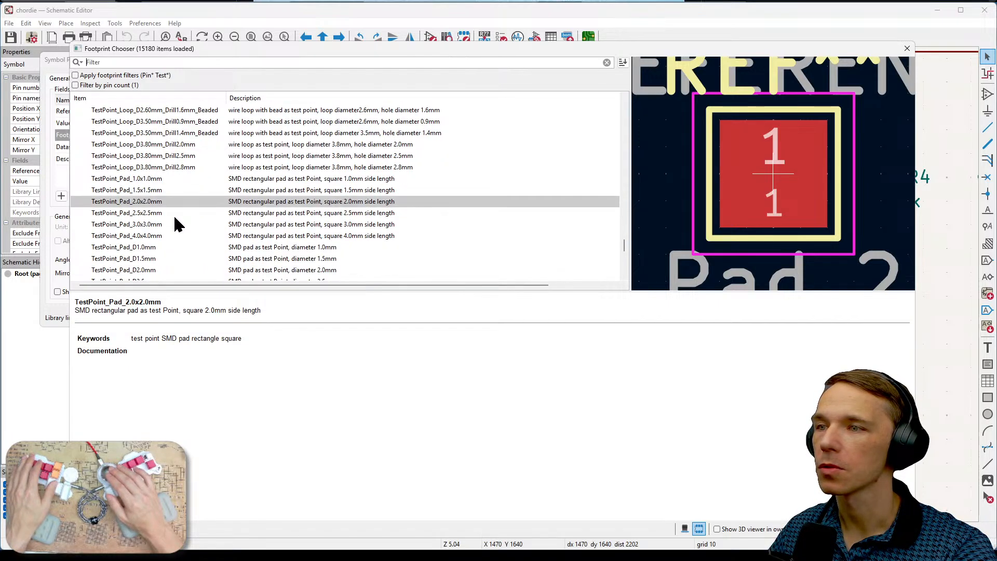
{"action": "left_click", "coordinate": [136, 248]}
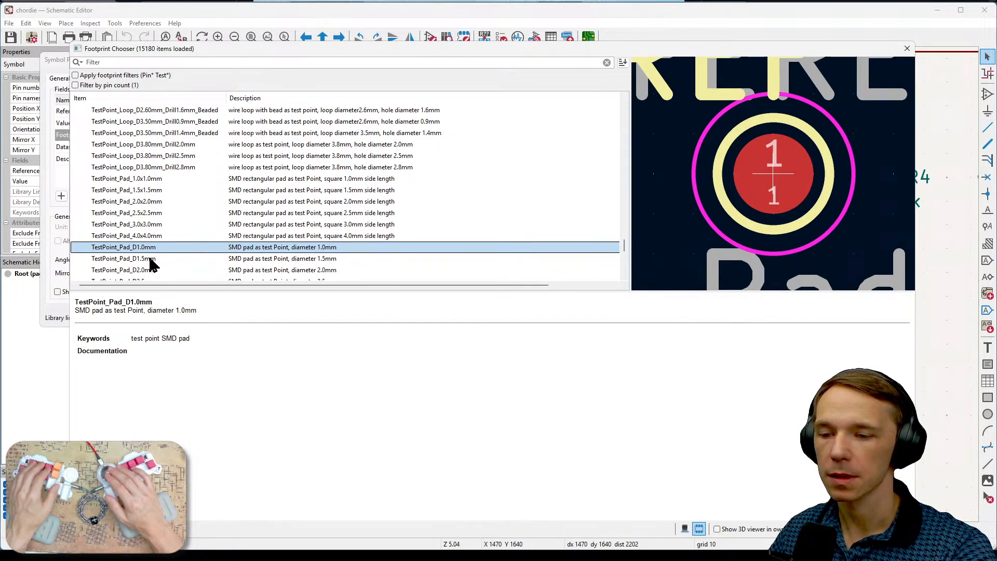
{"action": "left_click", "coordinate": [151, 259]}
{"action": "left_click", "coordinate": [155, 270]}
{"action": "scroll", "coordinate": [192, 241], "scroll_direction": "down", "scroll_amount": 1}
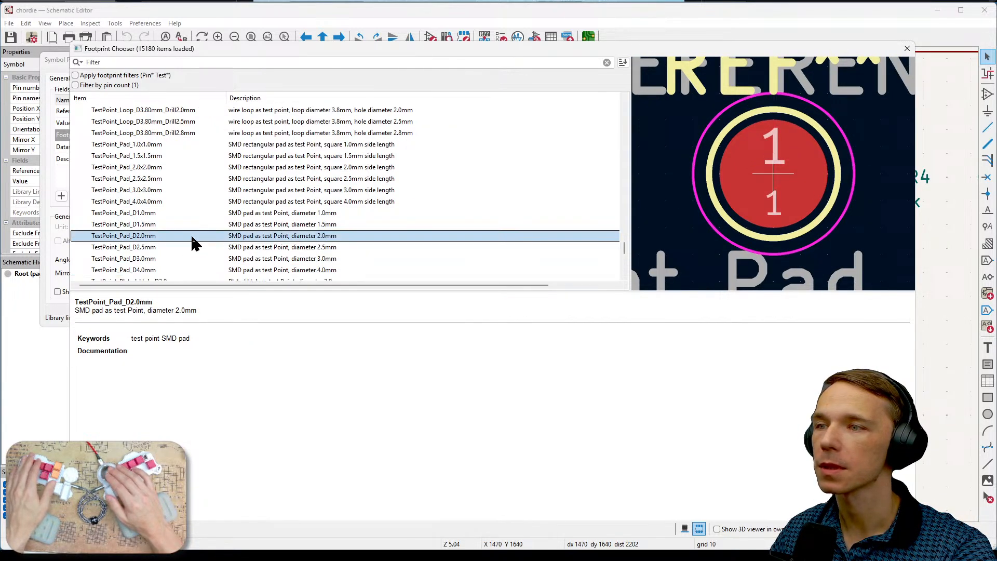
{"action": "left_click", "coordinate": [150, 248]}
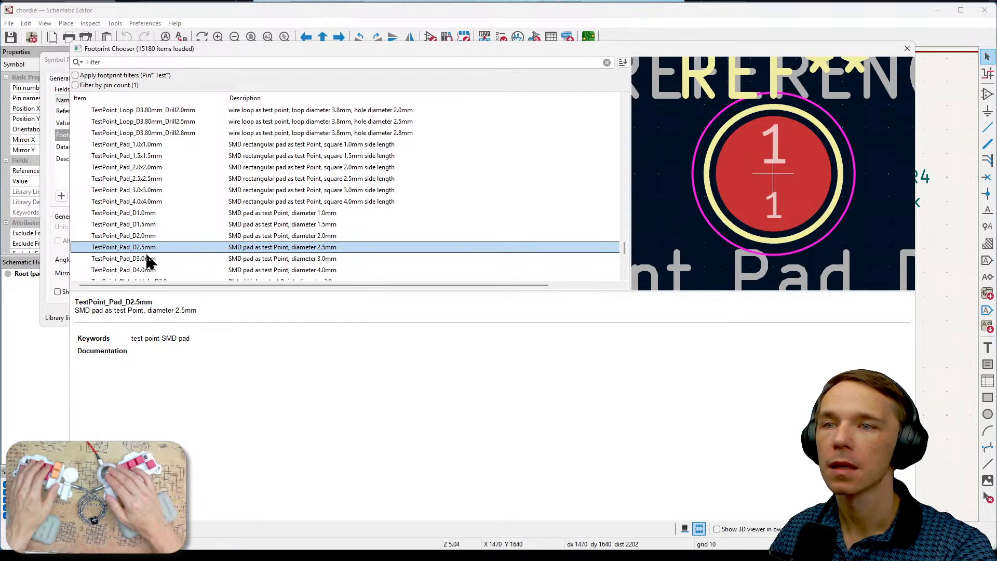
- Preview the 2.0 and 3.0 mm plated holes, the 1.0x1.0 mm THT pad and the smaller square SMD pads, leaving without choosing a footprint
{"action": "scroll", "coordinate": [177, 249], "scroll_direction": "down", "scroll_amount": 1}
{"action": "left_click", "coordinate": [162, 248]}
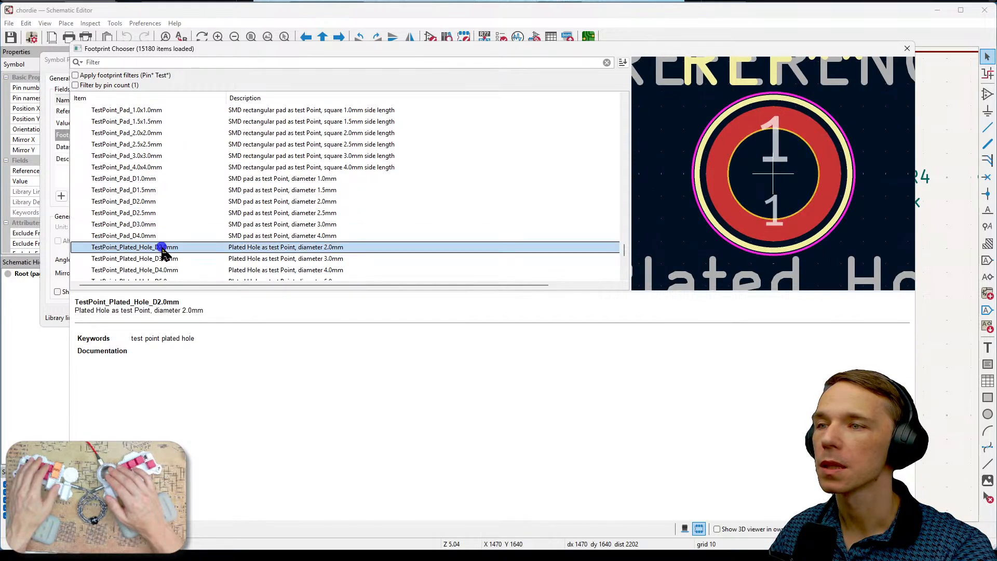
{"action": "left_click", "coordinate": [167, 258]}
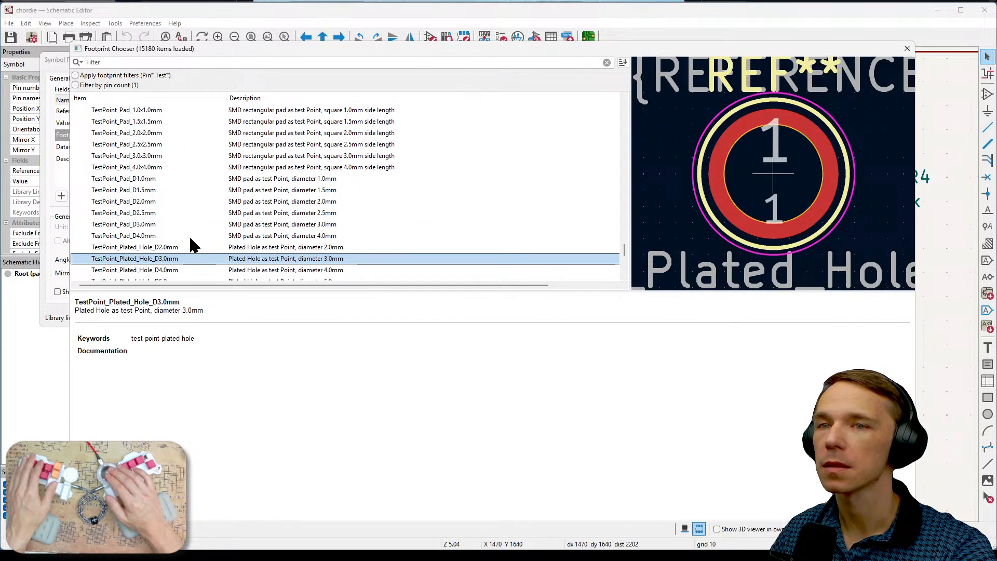
{"action": "scroll", "coordinate": [191, 240], "scroll_direction": "down", "scroll_amount": 1}
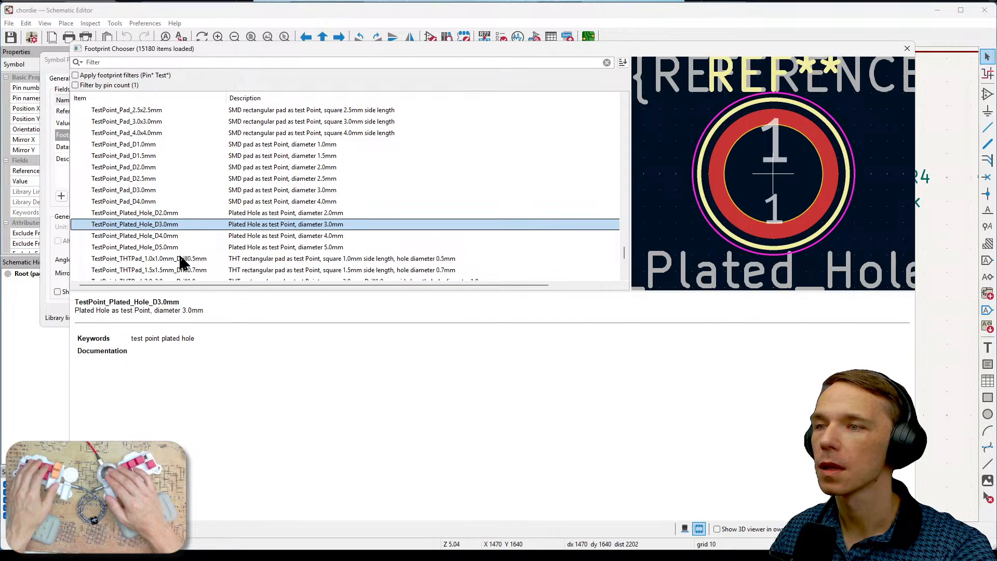
{"action": "left_click", "coordinate": [181, 258]}
{"action": "scroll", "coordinate": [159, 208], "scroll_direction": "up", "scroll_amount": 3}
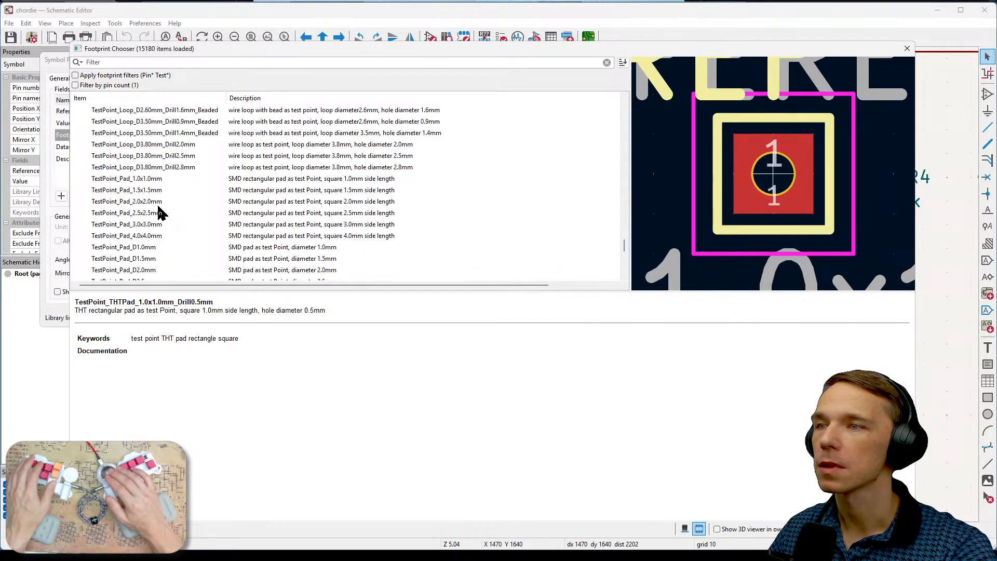
{"action": "left_click", "coordinate": [157, 191]}
{"action": "left_click", "coordinate": [161, 178]}
{"action": "scroll", "coordinate": [178, 211], "scroll_direction": "up", "scroll_amount": 1}
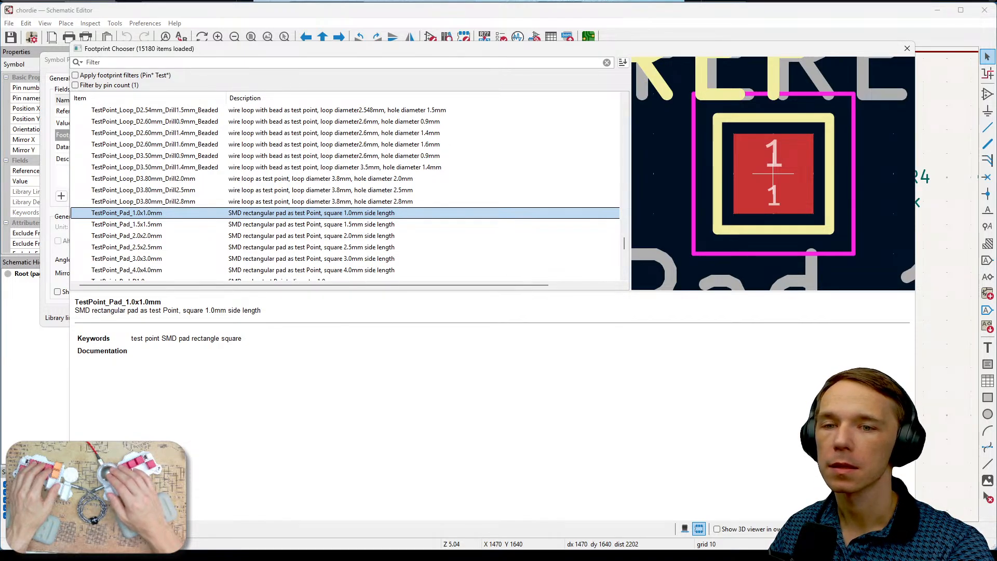
{"action": "key", "text": "Escape"}
{"action": "left_click", "coordinate": [398, 319]}
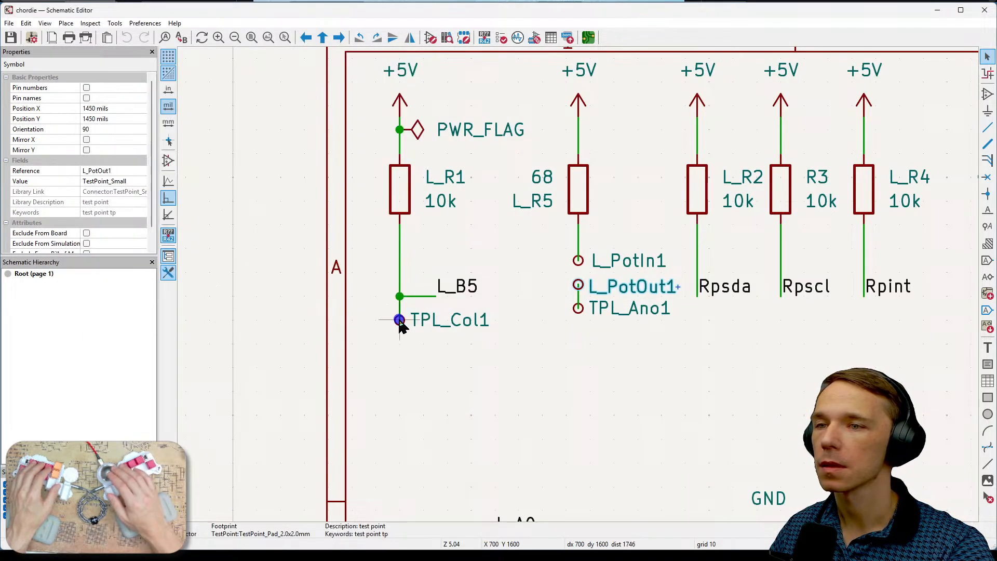
- Switch to the PCB Editor and draw an Edge.Cuts rectangle about 2.25 x 1 mm between the diagonal tracks and the L_PotIn1 and L_PotOut1 pads
{"action": "key", "text": "alt+Tab"}
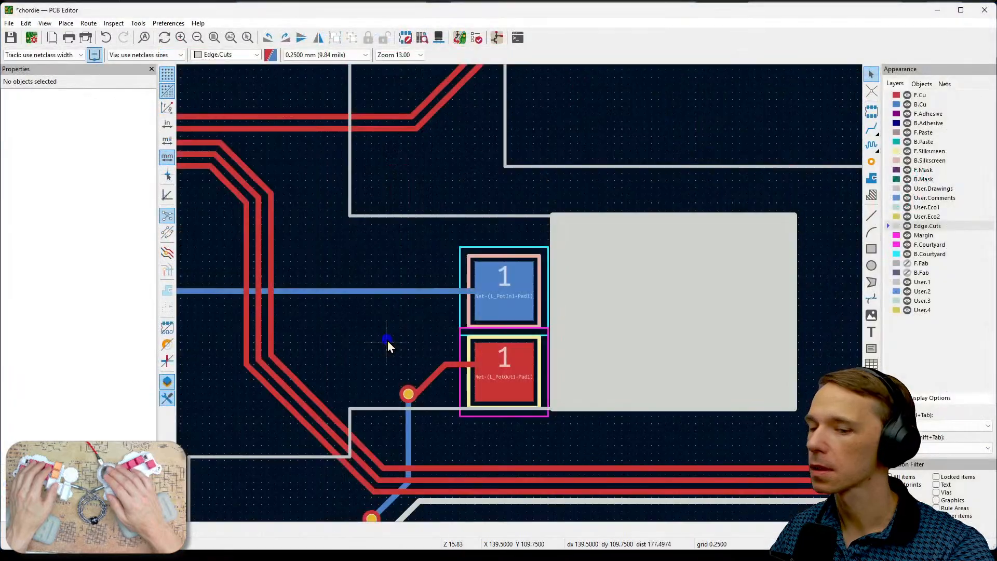
{"action": "middle_click_drag", "start_coordinate": [387, 341], "coordinate": [526, 315]}
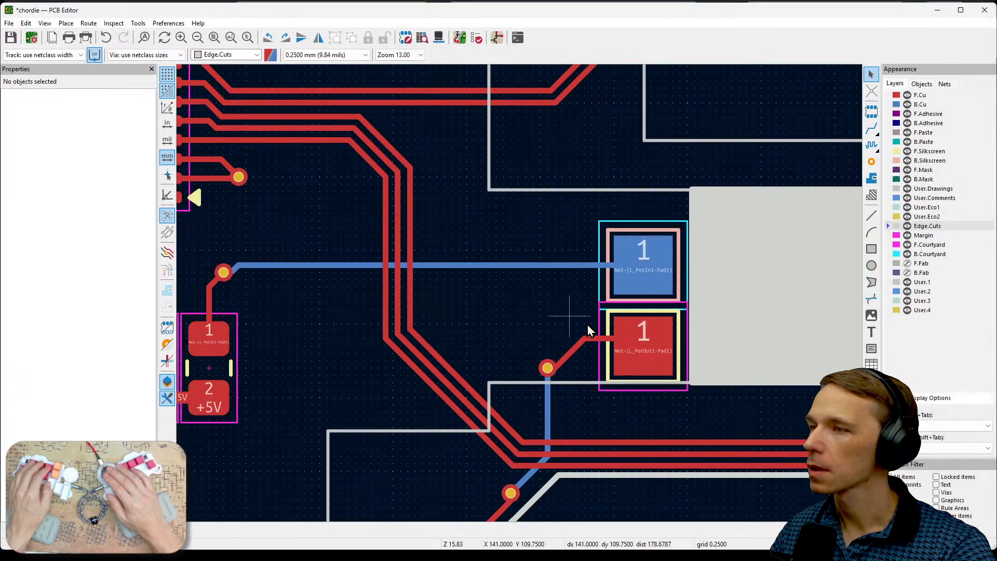
{"action": "left_click", "coordinate": [871, 248]}
{"action": "left_click", "coordinate": [466, 302]}
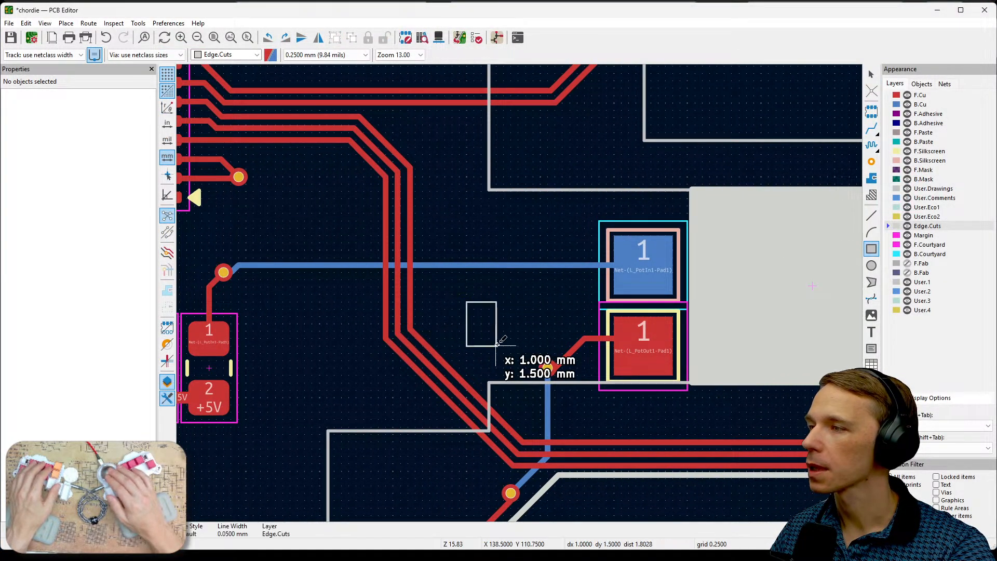
{"action": "left_click", "coordinate": [533, 331]}
{"action": "key", "text": "Escape"}
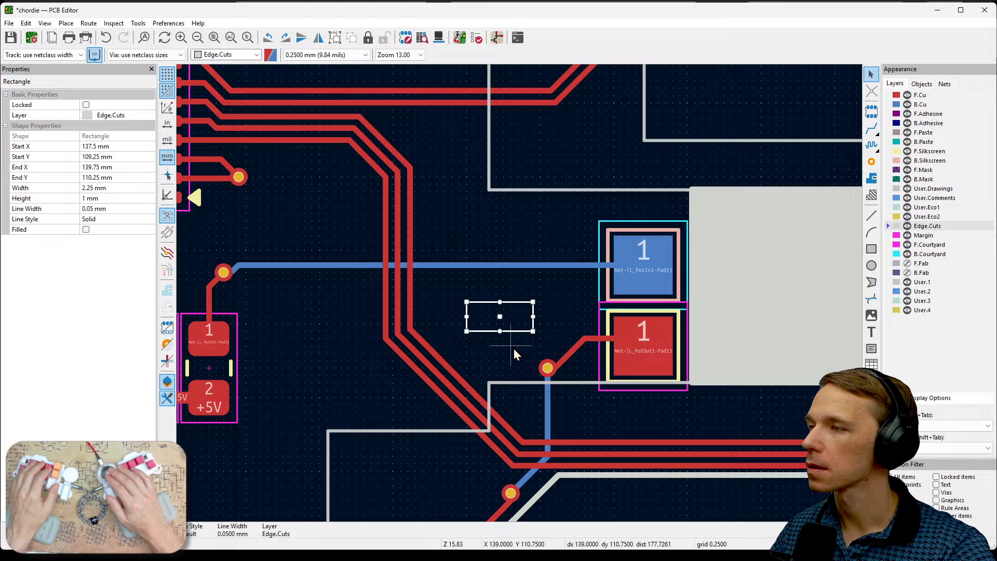
- Define the new rectangle by corner and size, with a width of 2.5 mm and a height of 1.5 mm
{"action": "double_click", "coordinate": [521, 330]}
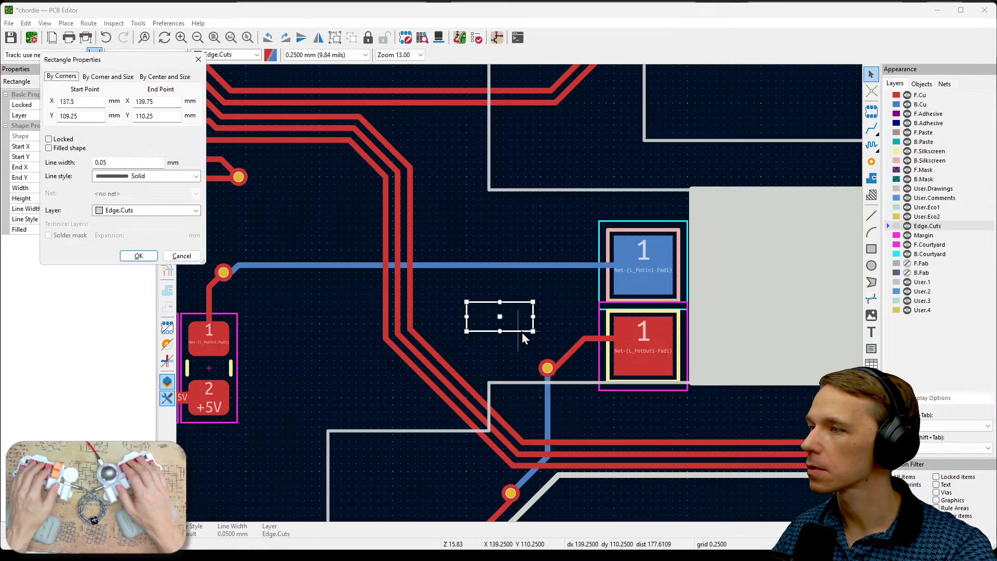
{"action": "left_click_drag", "start_coordinate": [139, 66], "coordinate": [363, 211]}
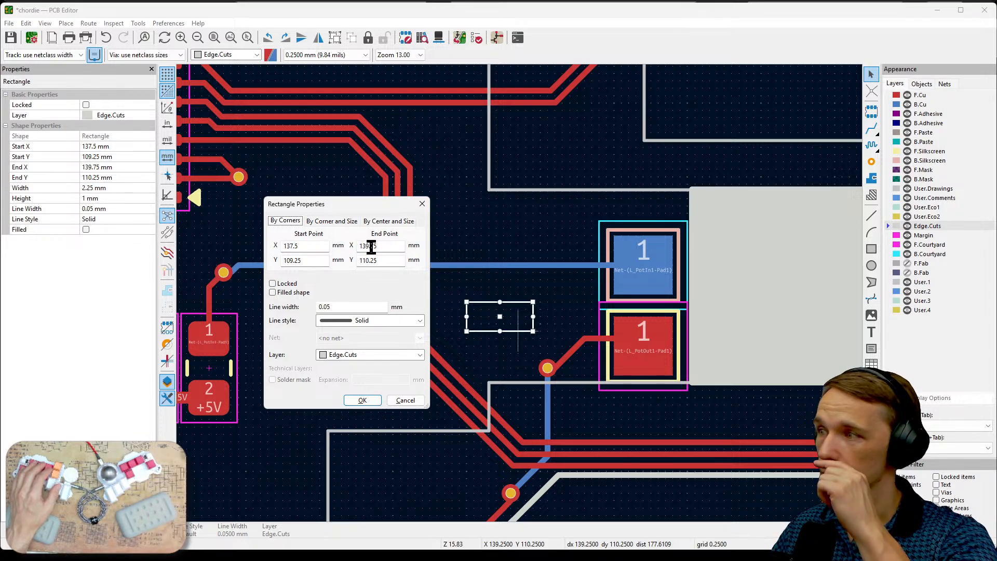
{"action": "left_click", "coordinate": [347, 222]}
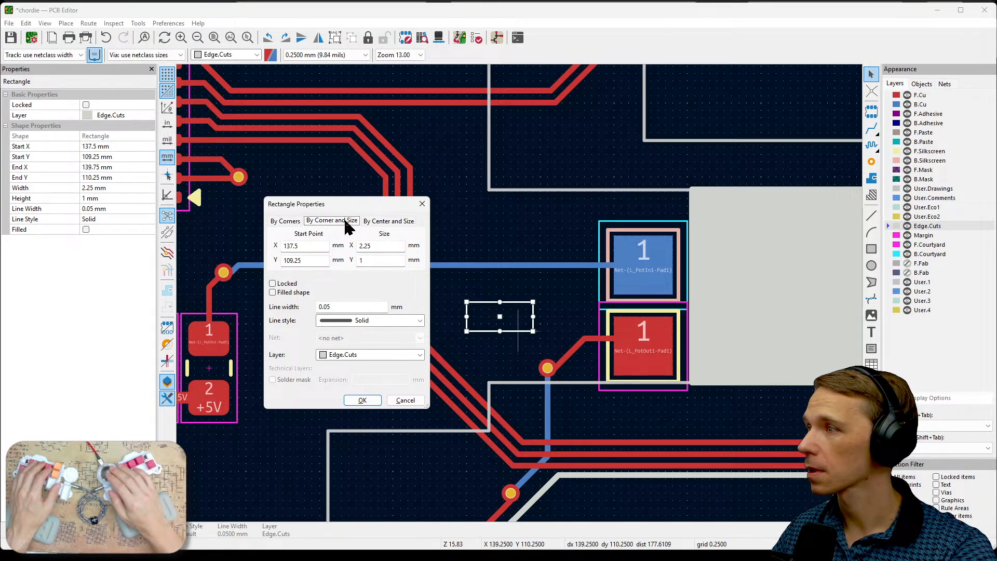
{"action": "left_click", "coordinate": [375, 260]}
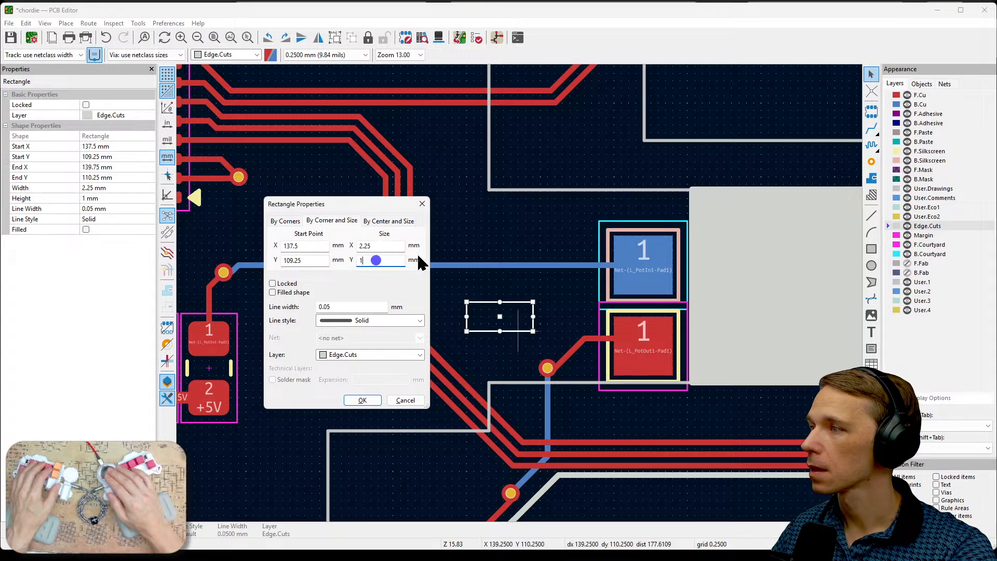
{"action": "type", "text": ".5"}
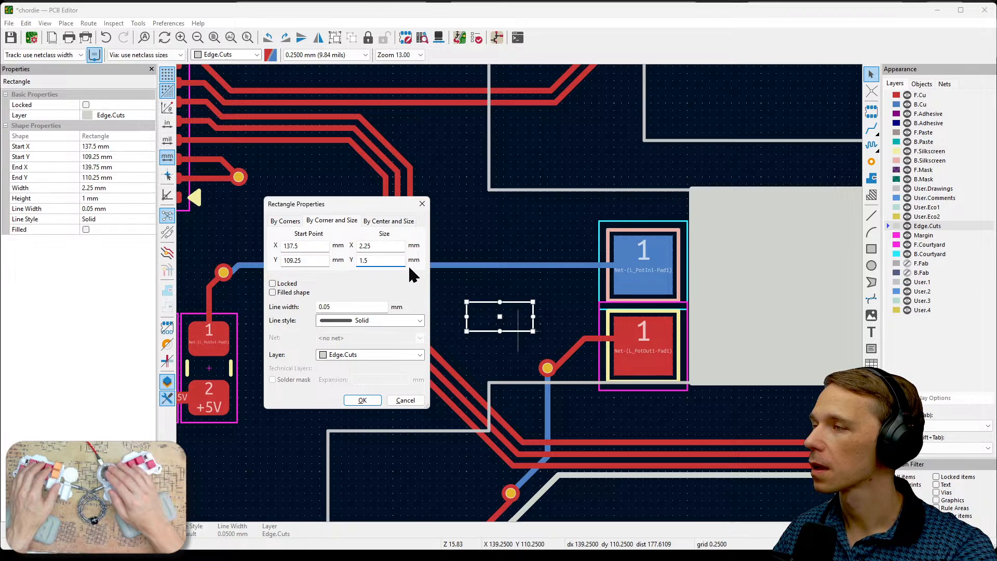
{"action": "left_click", "coordinate": [397, 243]}
{"action": "key", "text": "BackSpace"}
{"action": "type", "text": "6"}
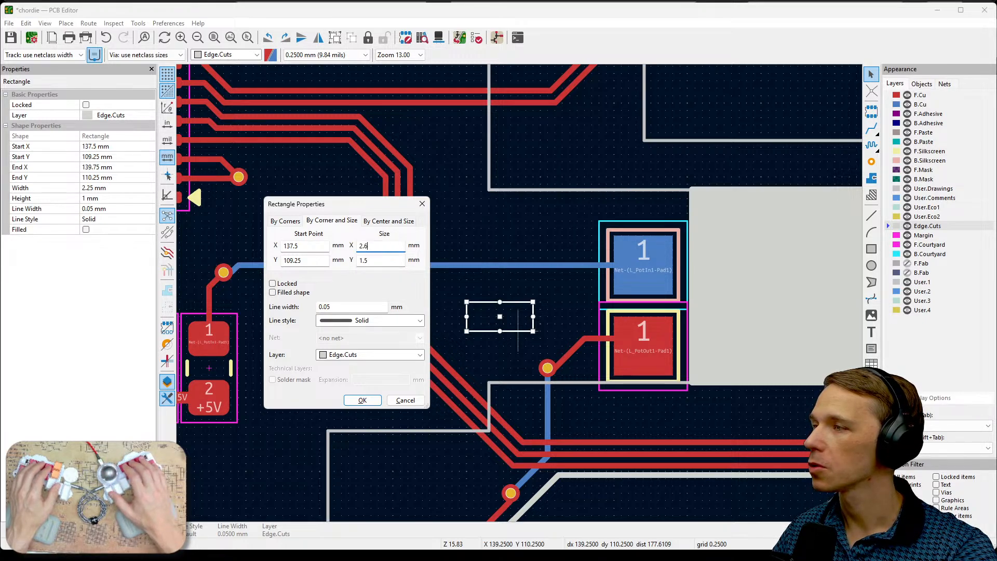
{"action": "key", "text": "BackSpace"}
{"action": "type", "text": "5"}
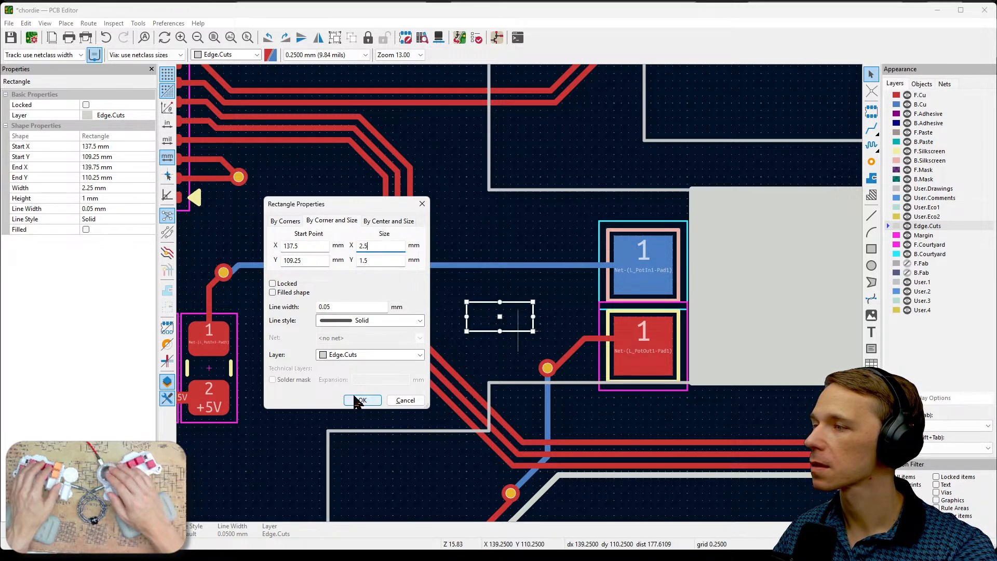
{"action": "left_click", "coordinate": [360, 400]}
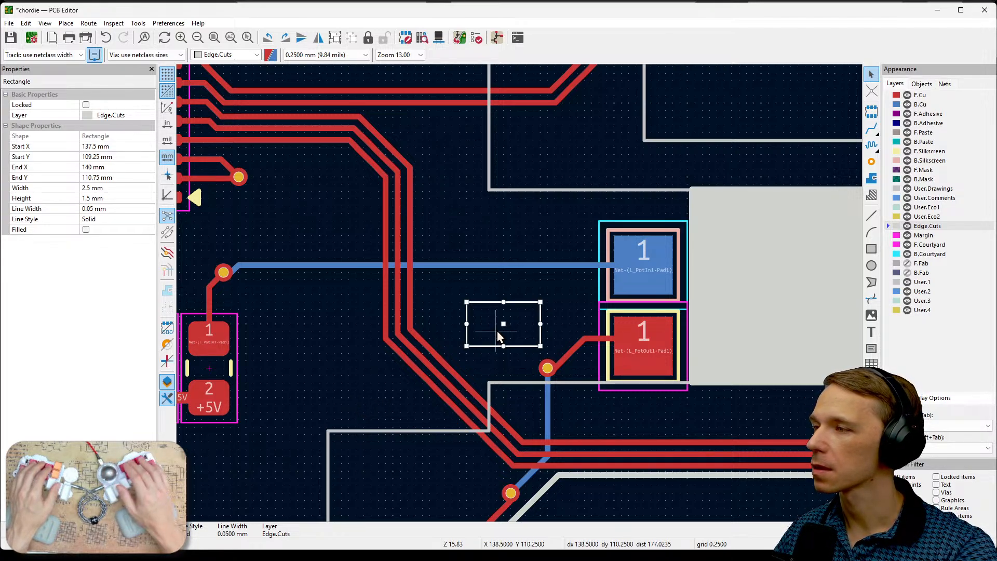
- Set the rectangle's width to 3.5 mm
{"action": "key", "text": "e"}
{"action": "double_click", "coordinate": [390, 246]}
{"action": "type", "text": "3"}
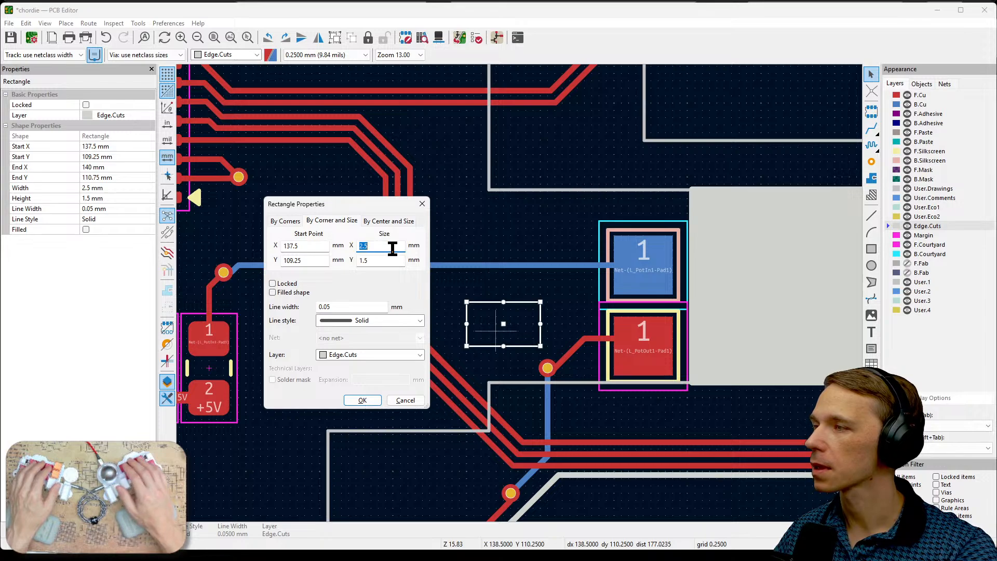
{"action": "type", "text": ".6"}
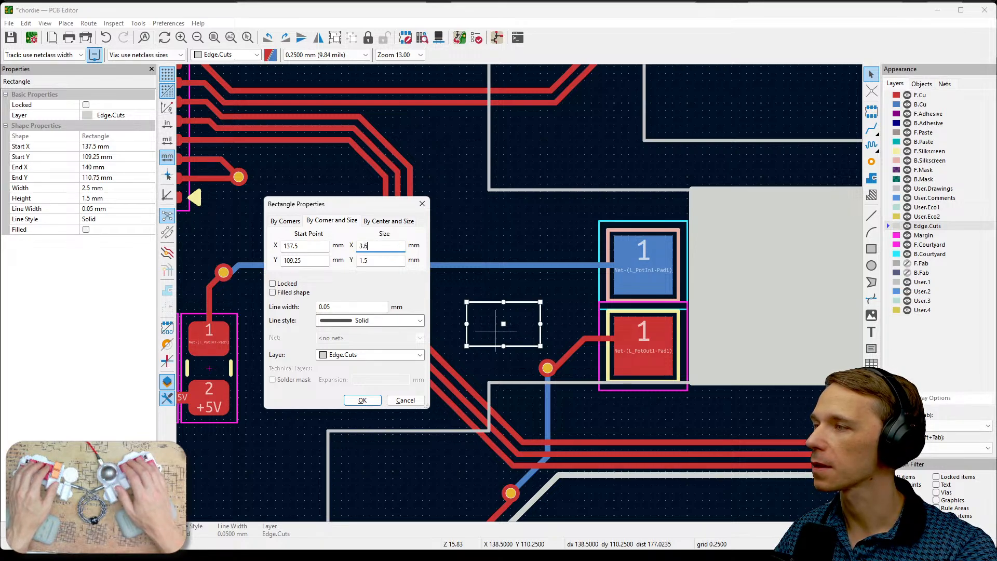
{"action": "type", "text": "5"}
{"action": "left_click", "coordinate": [363, 400]}
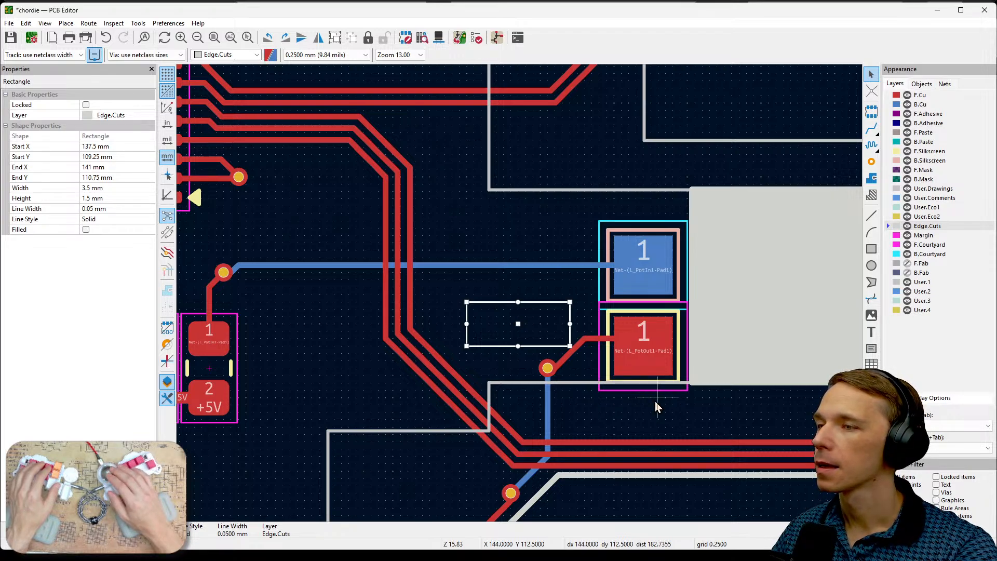
- Make the rectangle a filled shape, assign it to the F.Mask layer and deselect it
{"action": "double_click", "coordinate": [563, 337]}
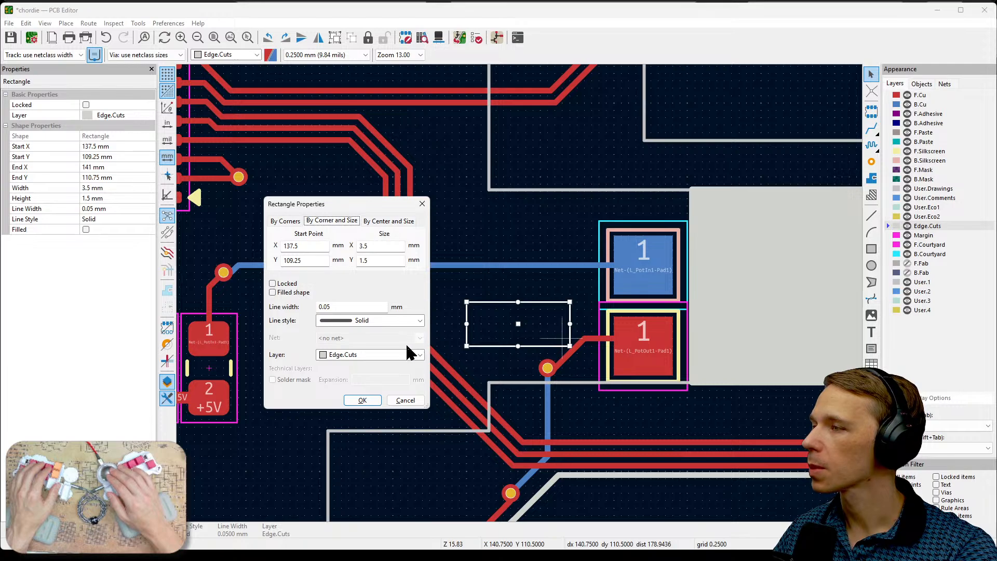
{"action": "left_click", "coordinate": [290, 294]}
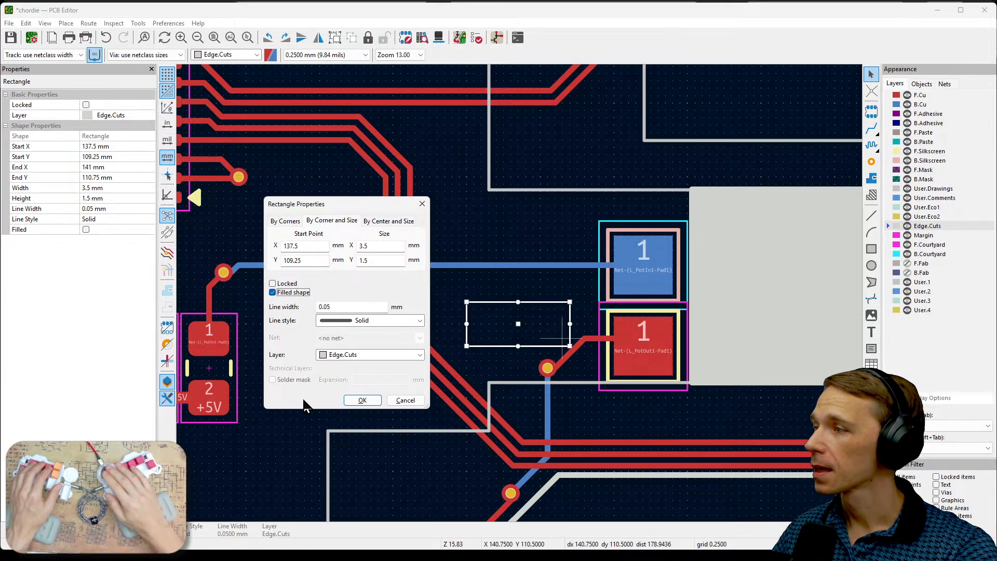
{"action": "left_click", "coordinate": [420, 355]}
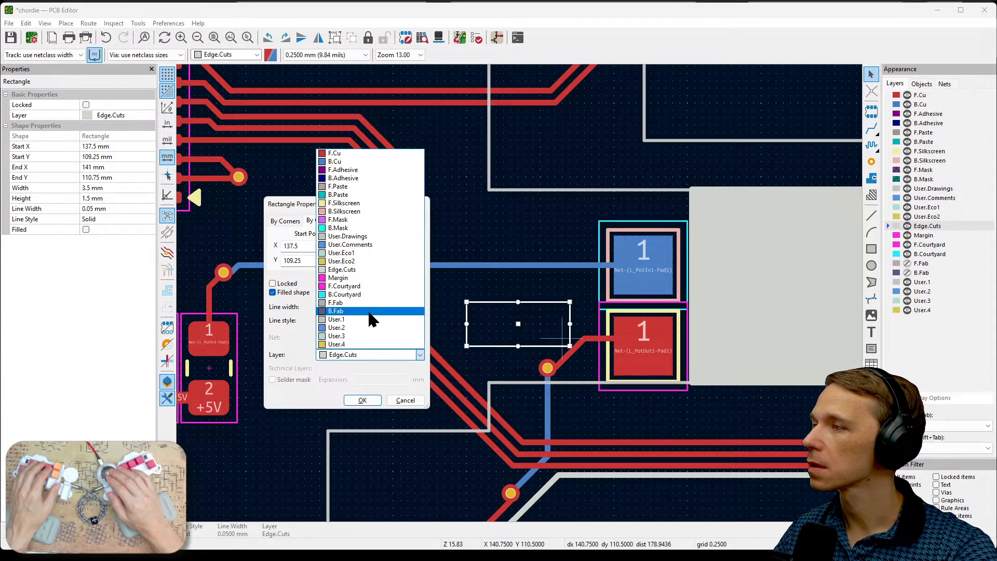
{"action": "left_click", "coordinate": [372, 220]}
{"action": "left_click", "coordinate": [362, 400]}
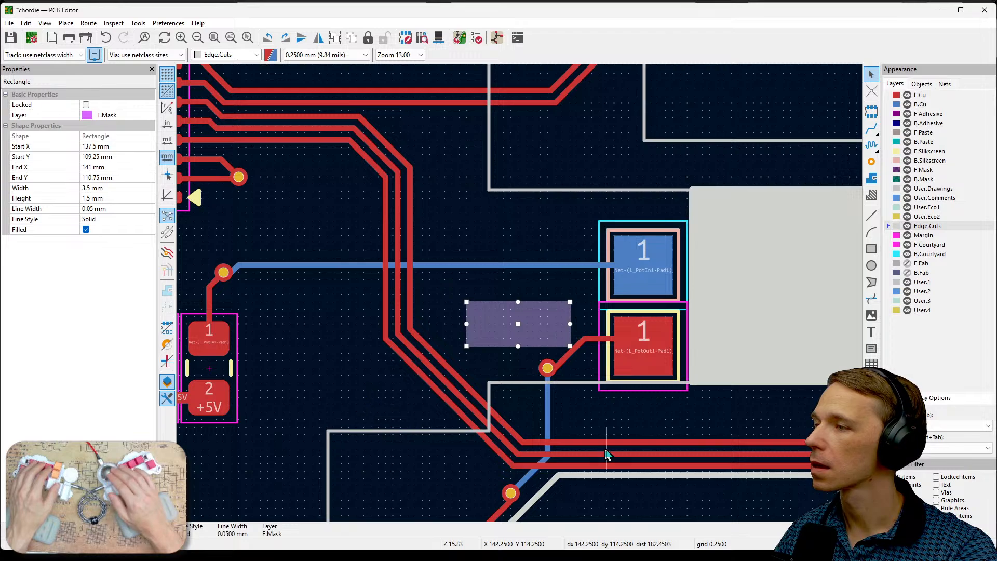
{"action": "left_click", "coordinate": [616, 434]}
- Select pad 1 of the L_PotOut1 footprint and examine its pad properties, including the copper layers setting
{"action": "left_click", "coordinate": [660, 362]}
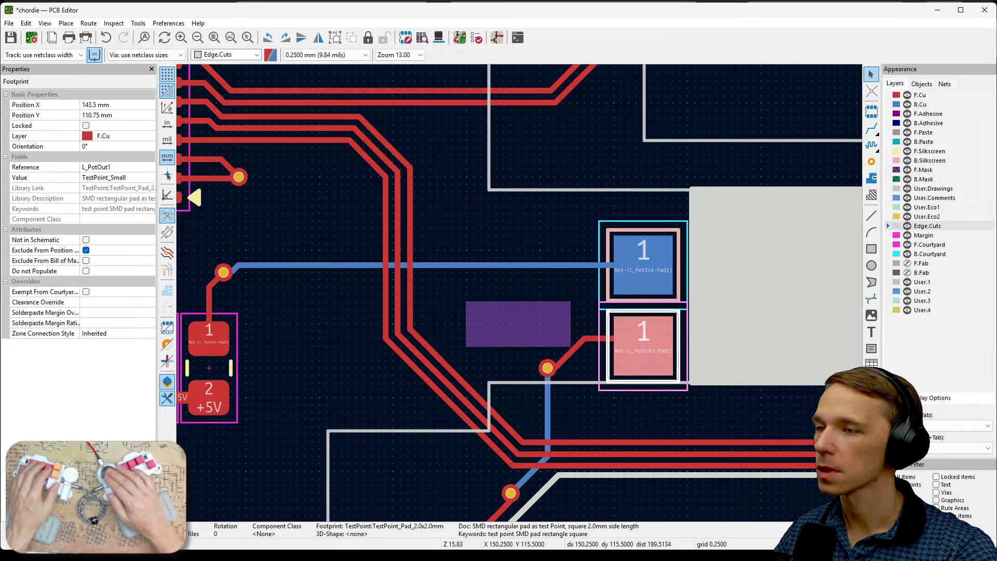
{"action": "left_click", "coordinate": [649, 350]}
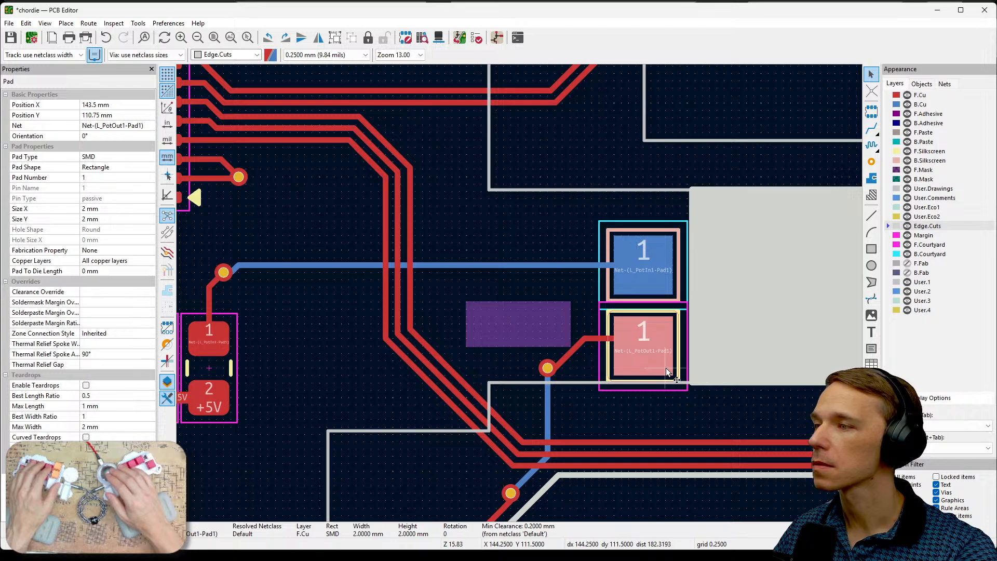
{"action": "scroll", "coordinate": [666, 367], "scroll_direction": "up", "scroll_amount": 3}
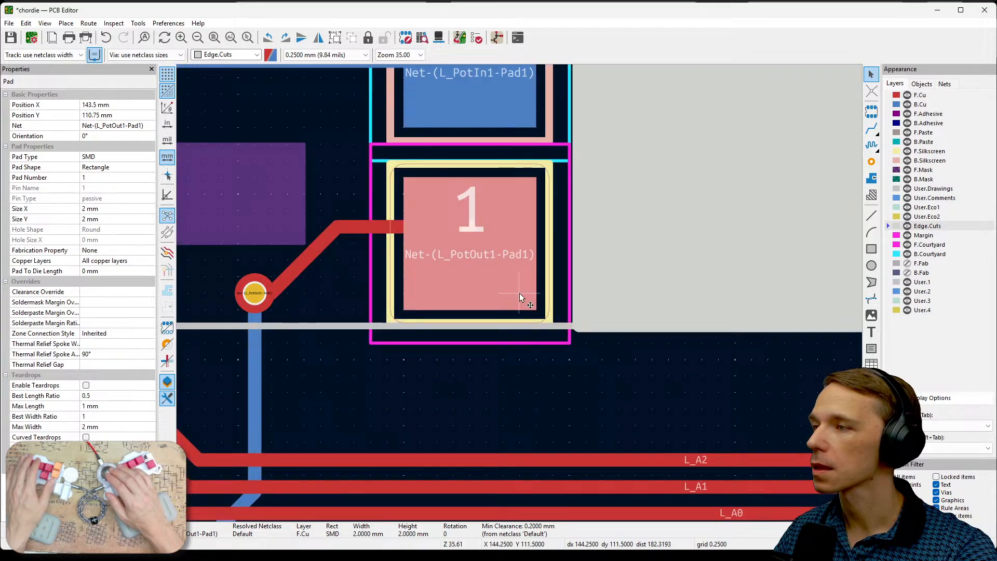
{"action": "left_click", "coordinate": [347, 280]}
{"action": "left_click", "coordinate": [441, 187]}
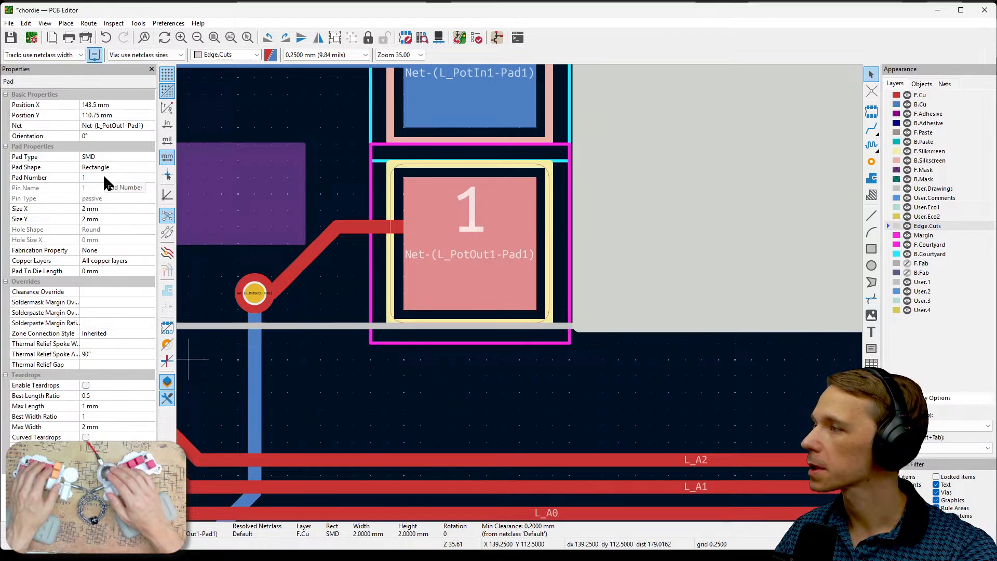
- Change the filled F.Mask rectangle near the L_PotOut1 pad to the F.Cu layer and deselect it
{"action": "left_click", "coordinate": [107, 260]}
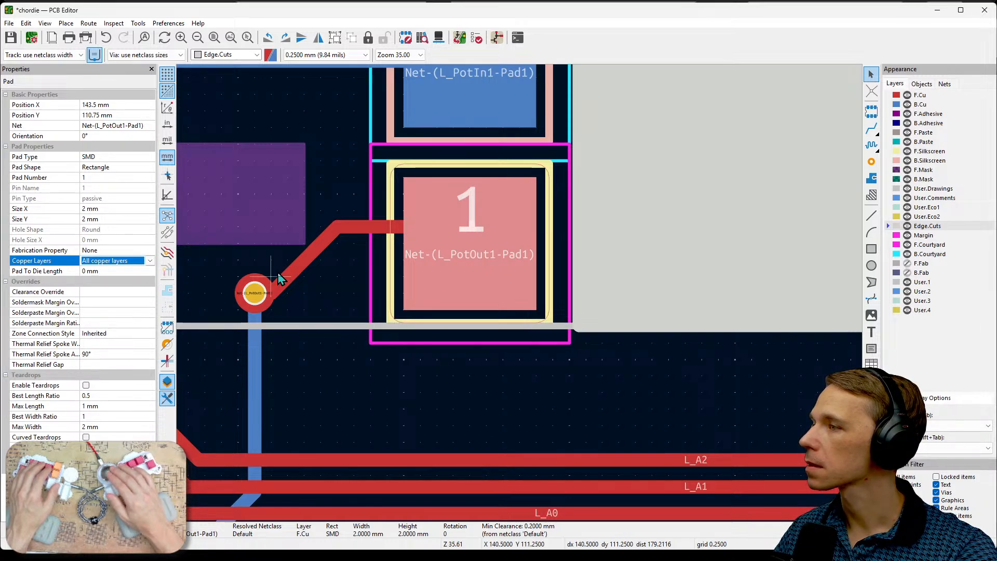
{"action": "left_click", "coordinate": [341, 303]}
{"action": "middle_click_drag", "start_coordinate": [415, 324], "coordinate": [596, 369]}
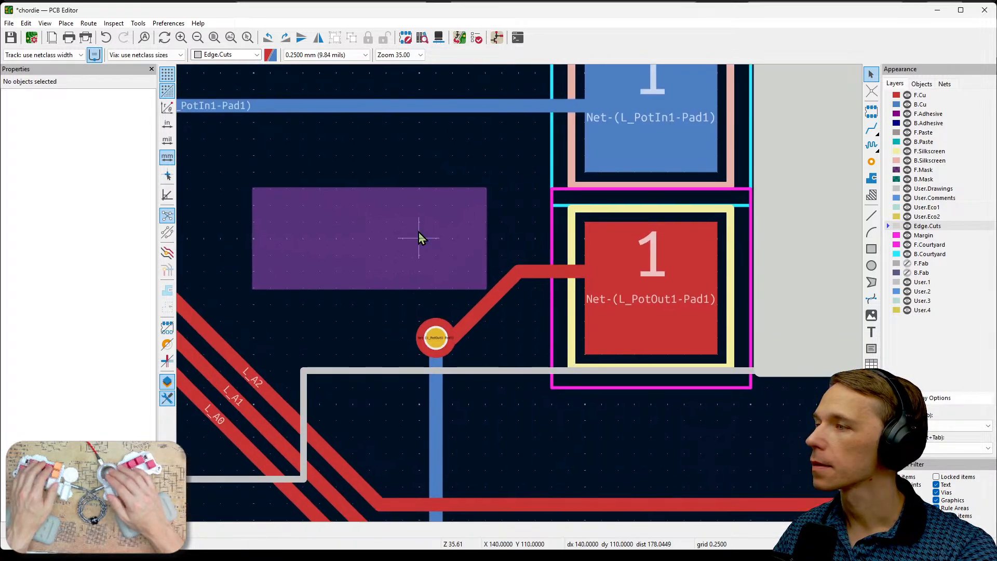
{"action": "left_click", "coordinate": [418, 231]}
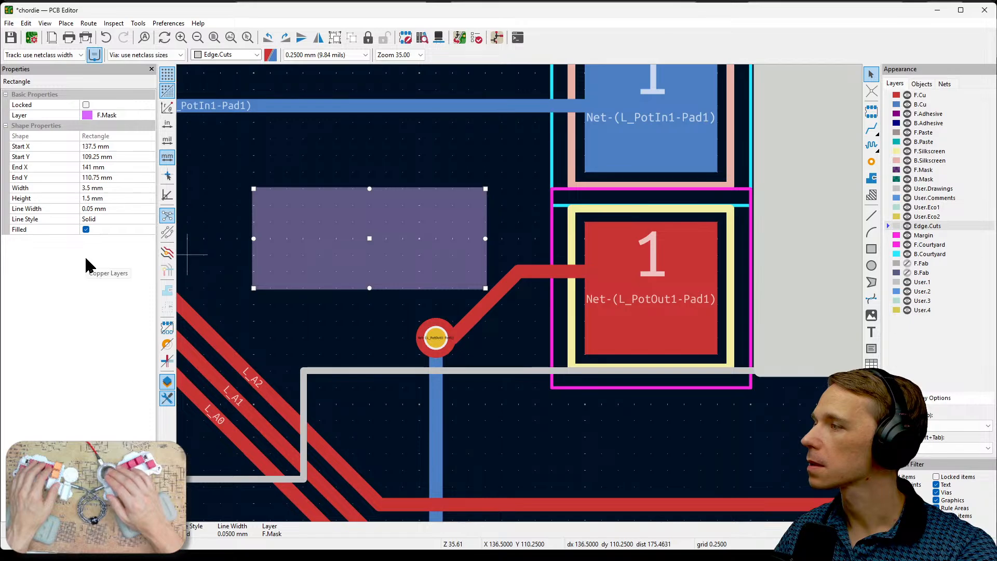
{"action": "left_click", "coordinate": [125, 117]}
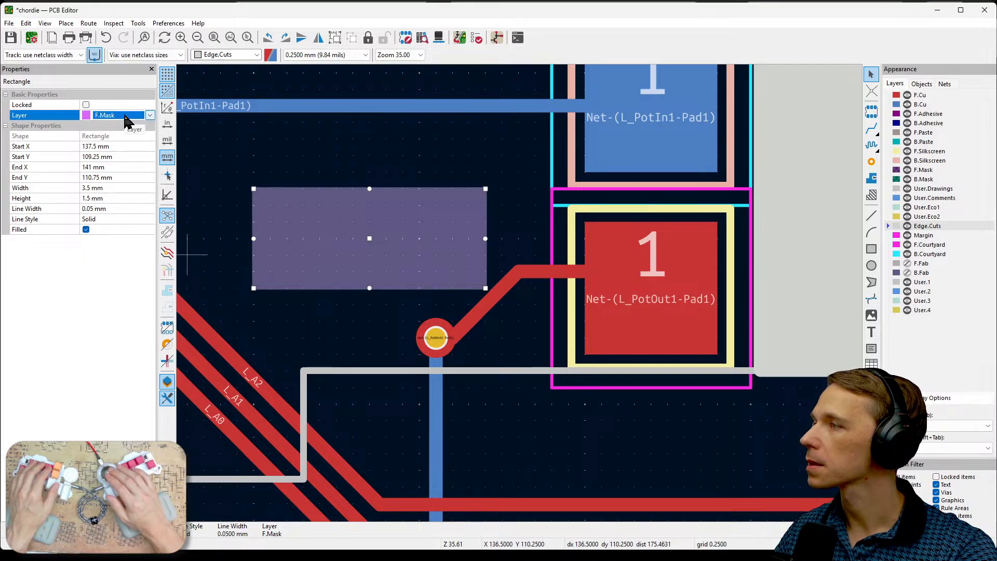
{"action": "left_click", "coordinate": [150, 115]}
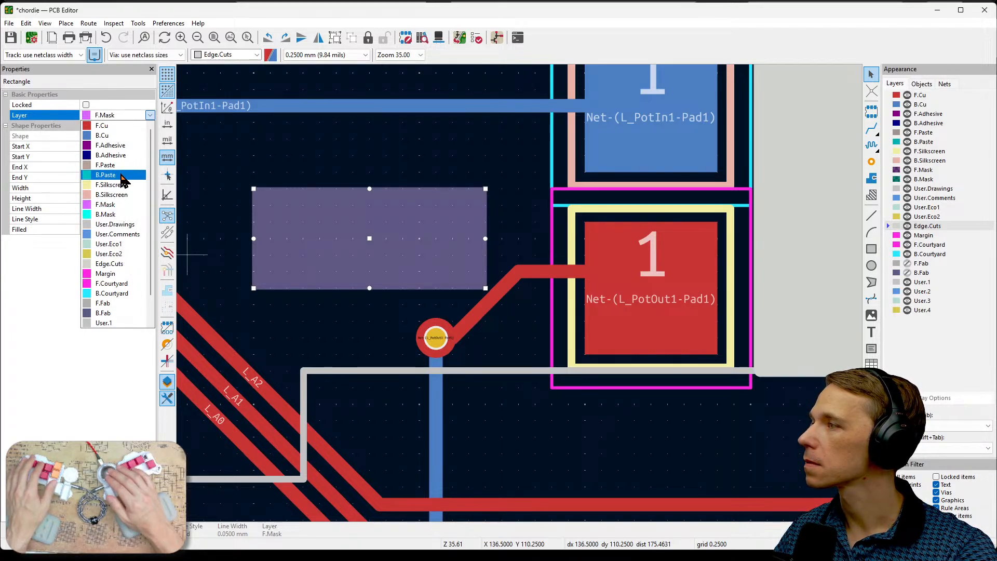
{"action": "left_click", "coordinate": [110, 126]}
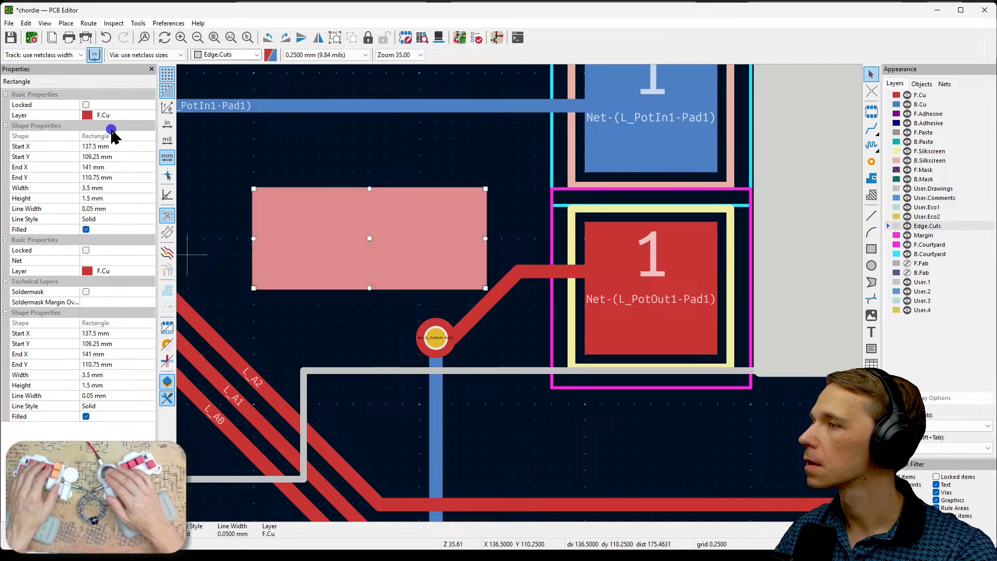
{"action": "left_click", "coordinate": [365, 312]}
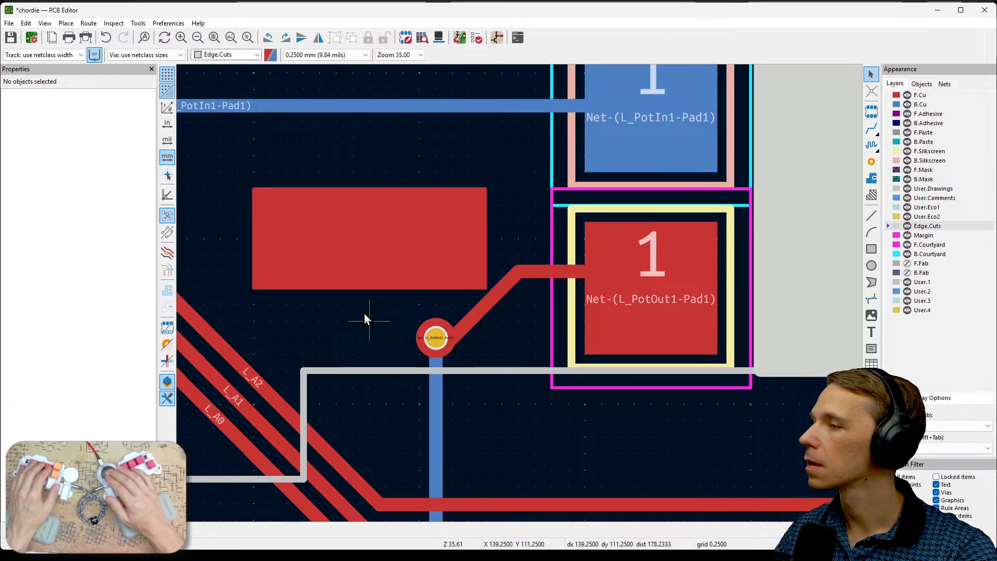
- Assign the F.Cu rectangle to the net Net-(L_PotOut1-Pad1) and deselect it
{"action": "left_click", "coordinate": [362, 257]}
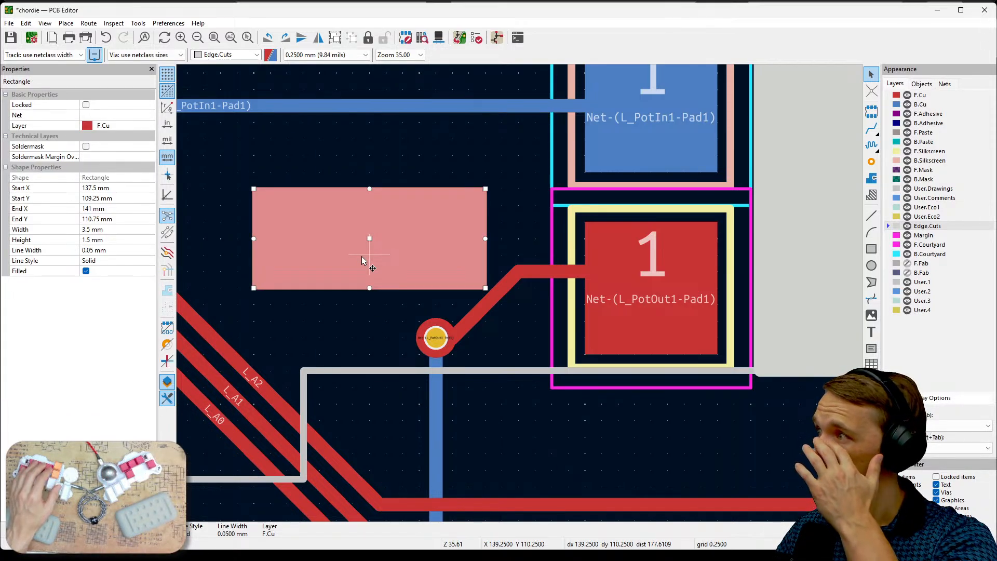
{"action": "left_click", "coordinate": [130, 116]}
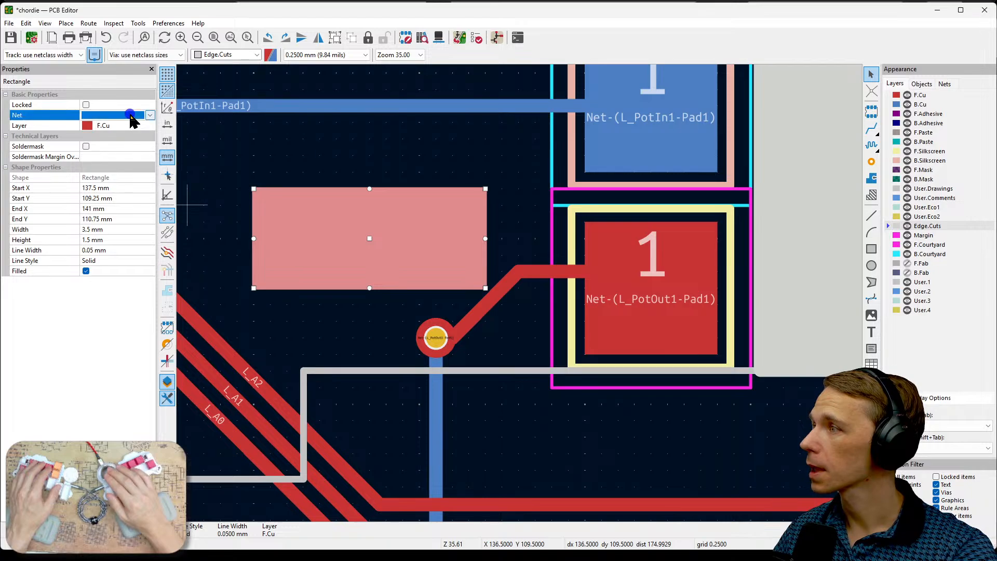
{"action": "left_click", "coordinate": [150, 115]}
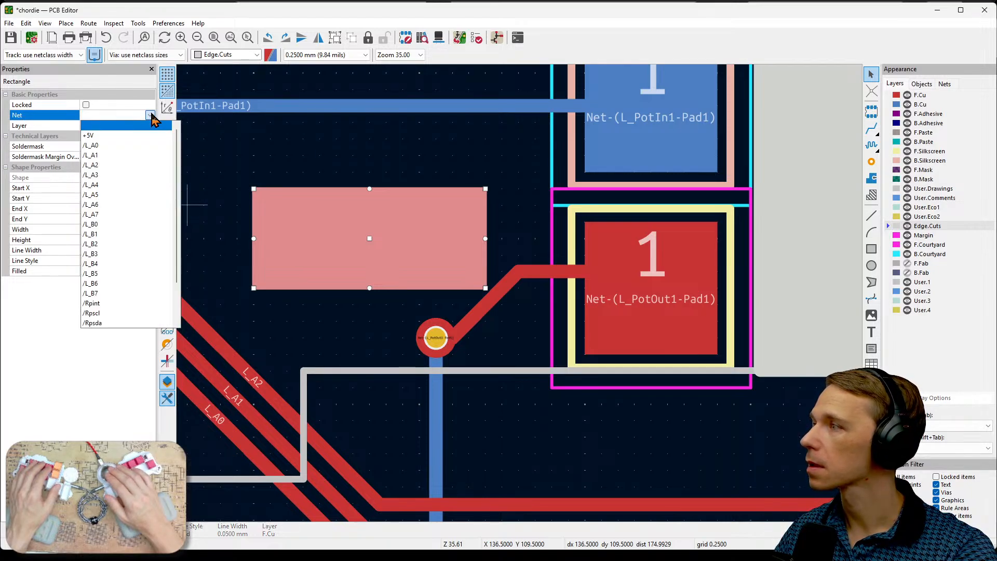
{"action": "scroll", "coordinate": [140, 239], "scroll_direction": "down", "scroll_amount": 5}
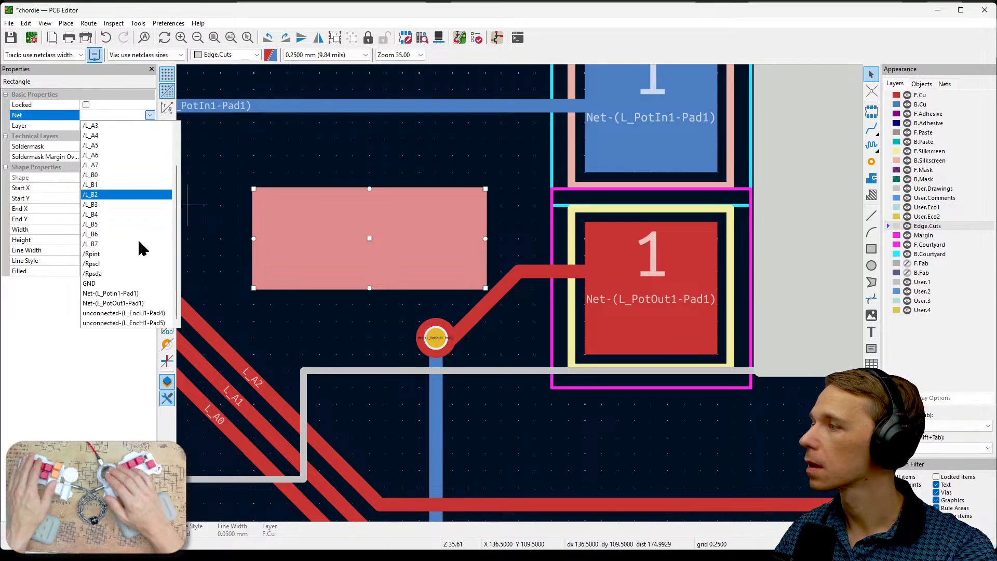
{"action": "left_click", "coordinate": [138, 304]}
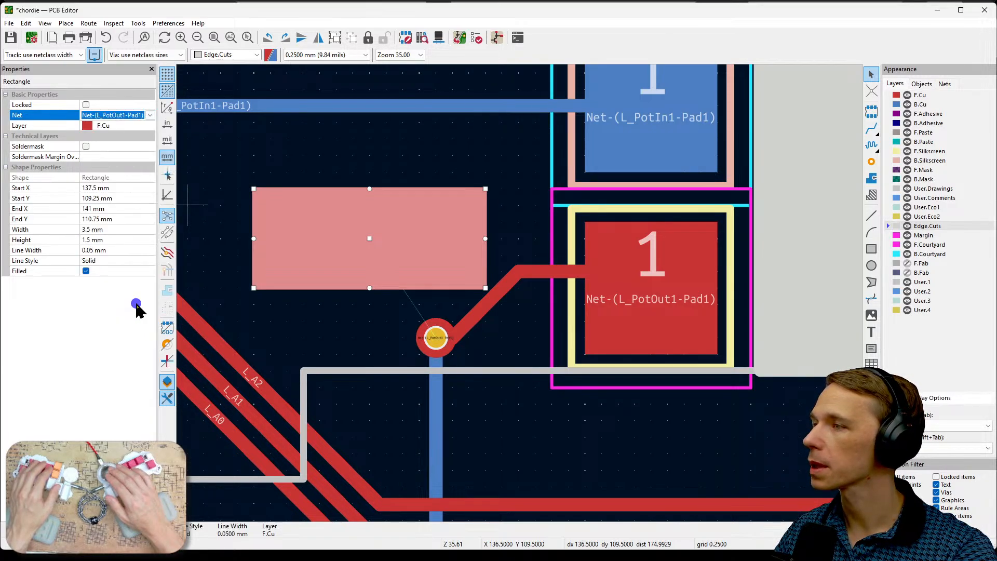
{"action": "left_click", "coordinate": [341, 319]}
- Try the Soldermask option on the F.Cu rectangle and turn it back off
{"action": "left_click", "coordinate": [371, 253]}
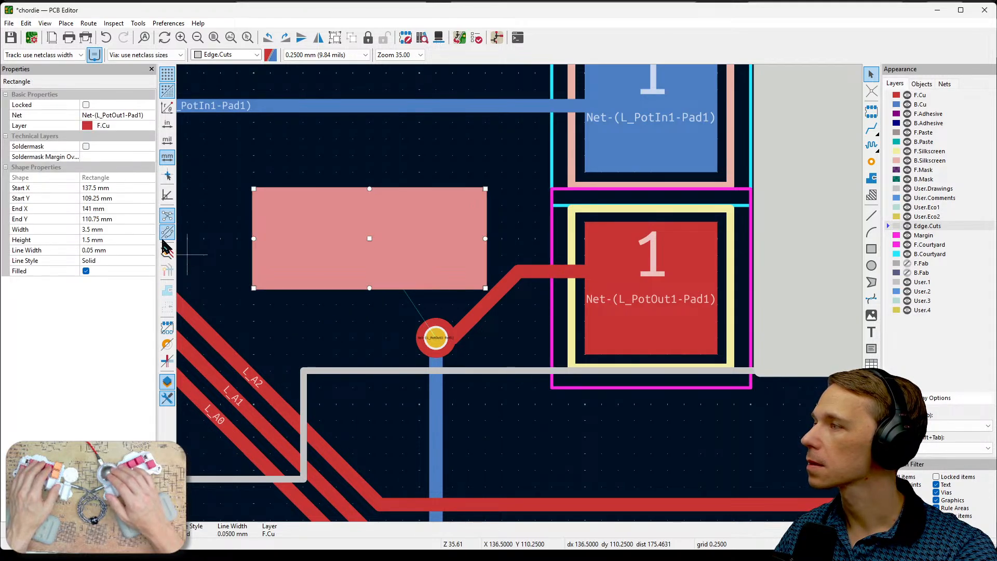
{"action": "left_click", "coordinate": [86, 146]}
{"action": "left_click", "coordinate": [335, 142]}
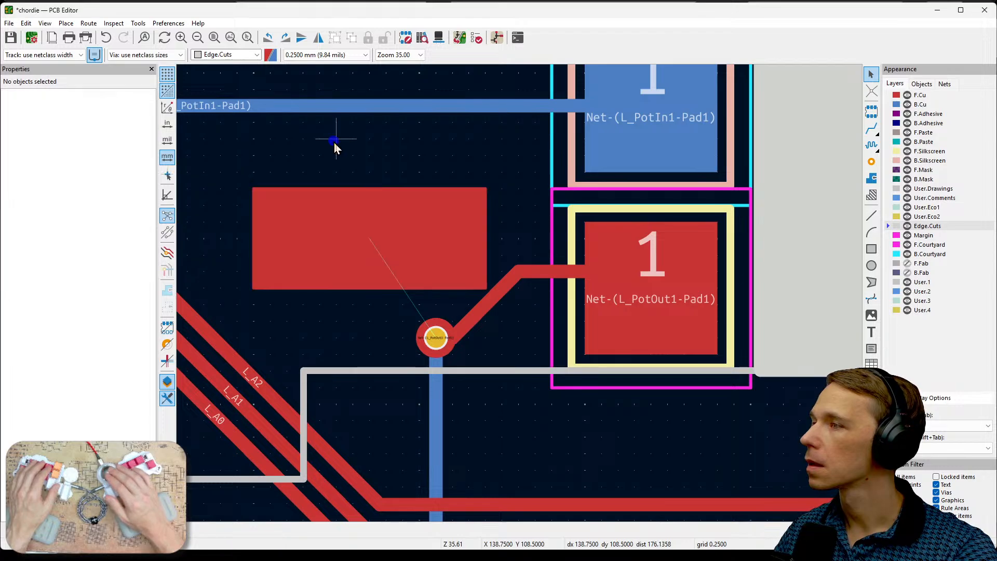
{"action": "left_click", "coordinate": [325, 218]}
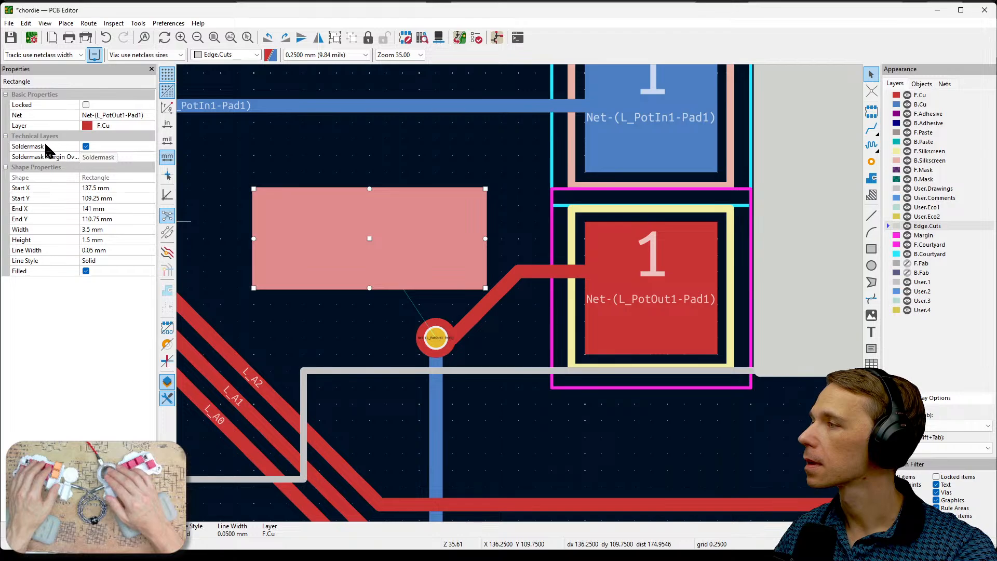
{"action": "left_click", "coordinate": [86, 146]}
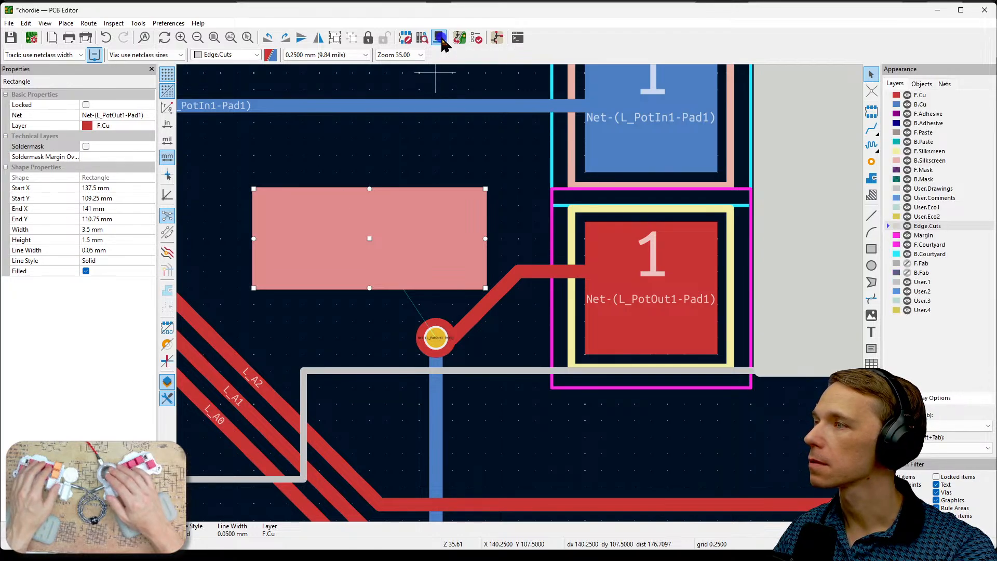
- Examine the board around the cutout and the L_PotOut1 pad in the 3D viewer, and close the viewer
{"action": "key", "text": "alt+3"}
{"action": "scroll", "coordinate": [486, 353], "scroll_direction": "up", "scroll_amount": 5}
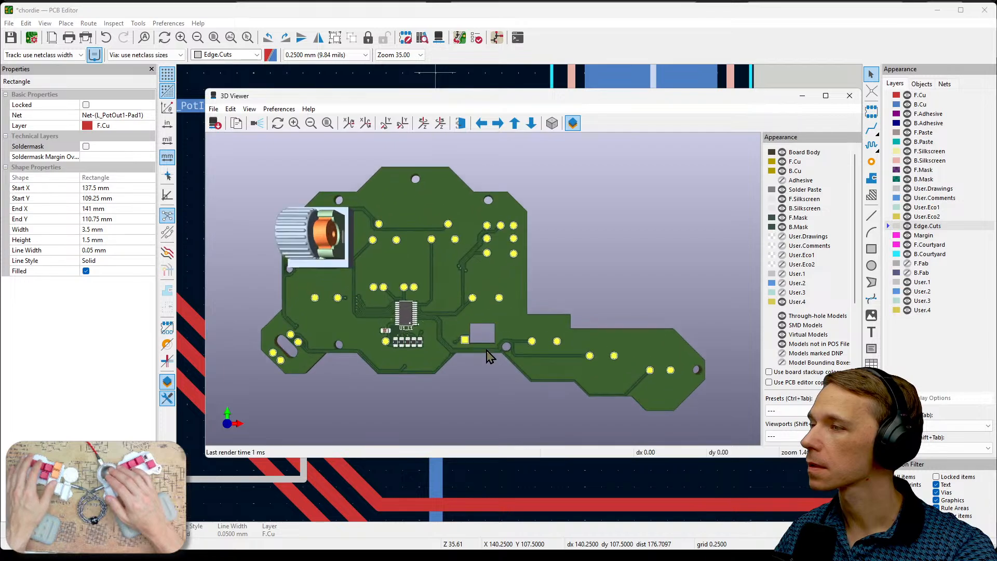
{"action": "scroll", "coordinate": [466, 384], "scroll_direction": "down", "scroll_amount": 5}
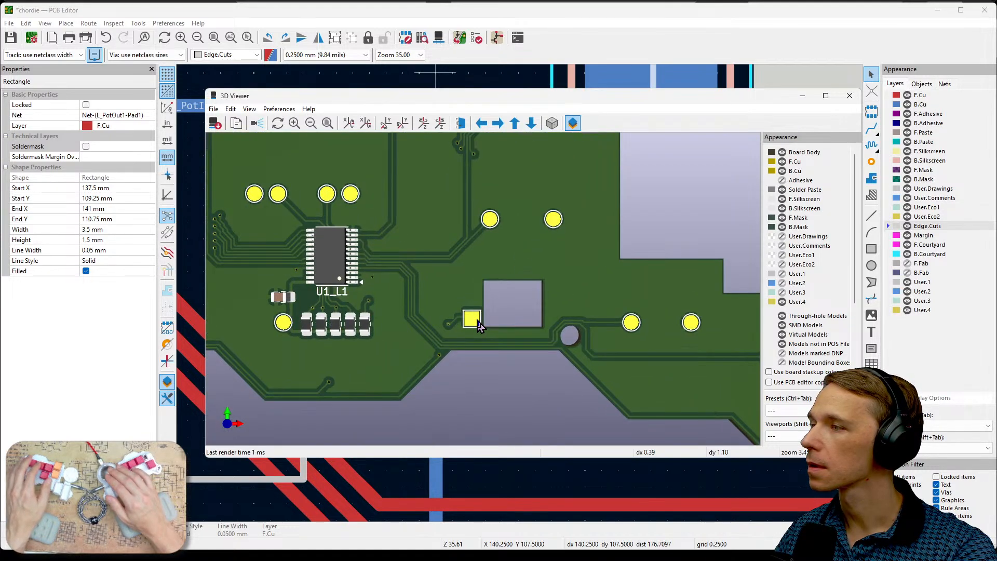
{"action": "left_click_drag", "start_coordinate": [494, 289], "coordinate": [436, 293]}
{"action": "scroll", "coordinate": [436, 293], "scroll_direction": "up", "scroll_amount": 2}
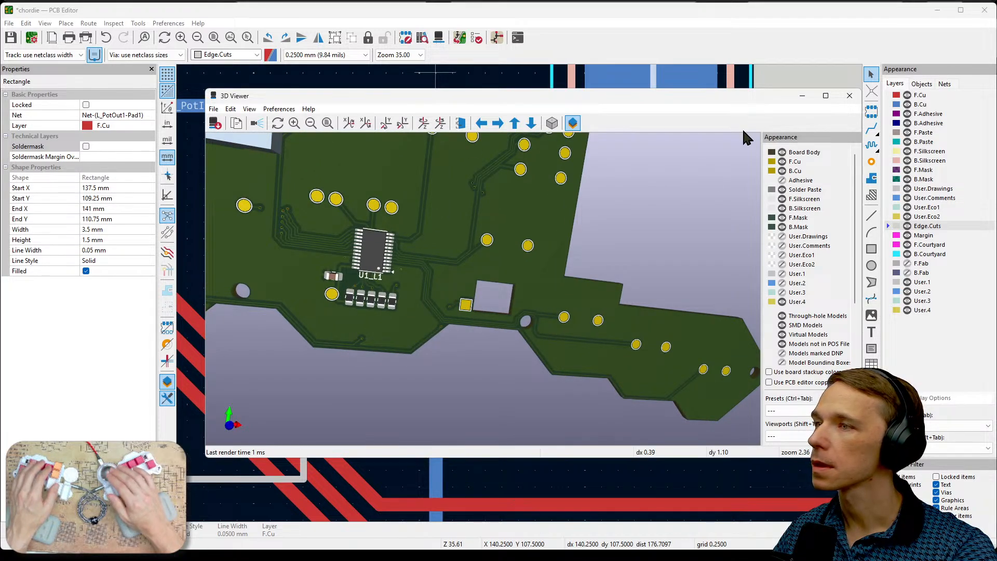
{"action": "left_click", "coordinate": [849, 95]}
- Inspect pad 5 and the footprint properties of the L_EncH1 encoder, and close the properties without changes
{"action": "scroll", "coordinate": [462, 265], "scroll_direction": "down", "scroll_amount": 5}
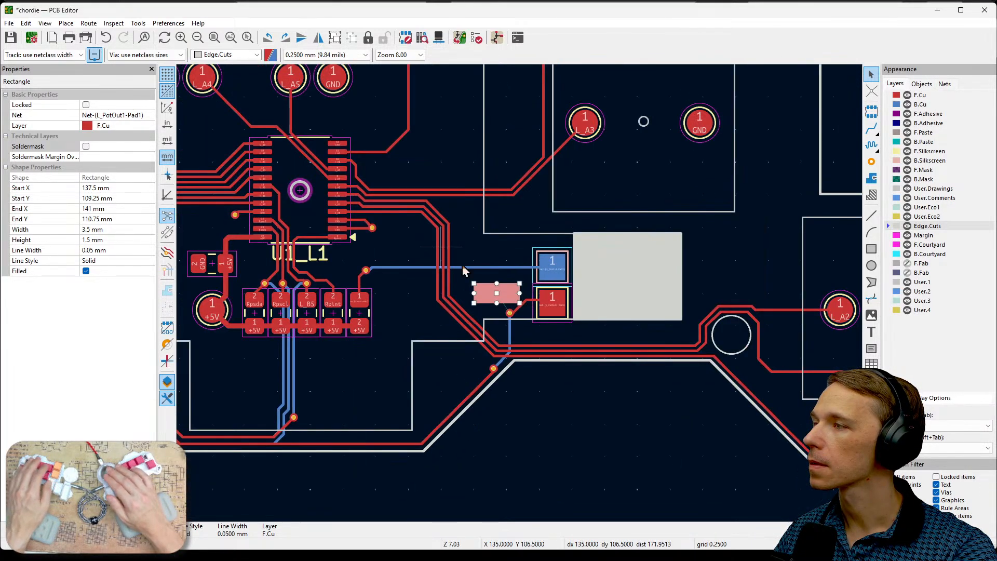
{"action": "middle_click_drag", "start_coordinate": [444, 249], "coordinate": [661, 344]}
{"action": "middle_click_drag", "start_coordinate": [409, 253], "coordinate": [683, 338]}
{"action": "left_click", "coordinate": [462, 116]}
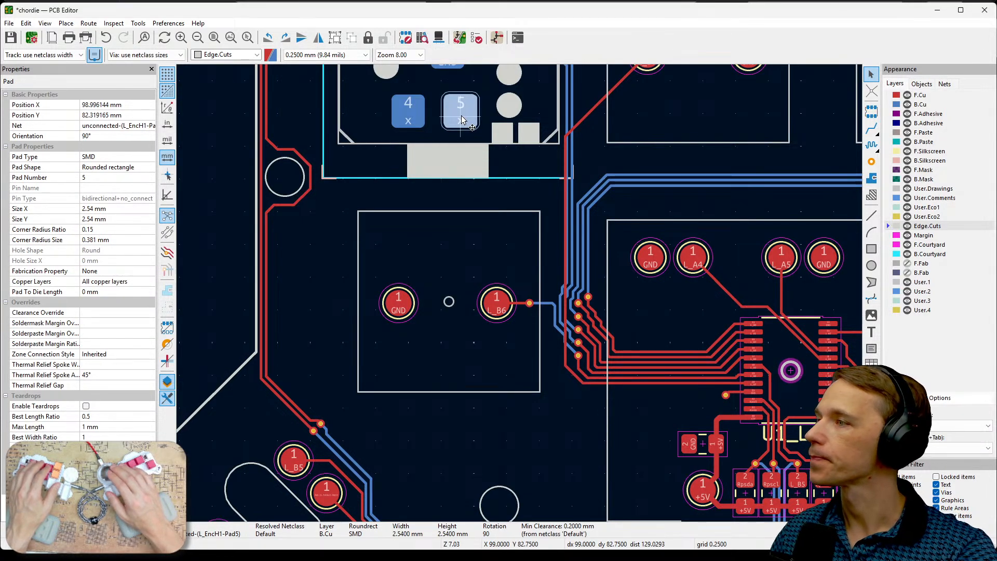
{"action": "left_click", "coordinate": [422, 175]}
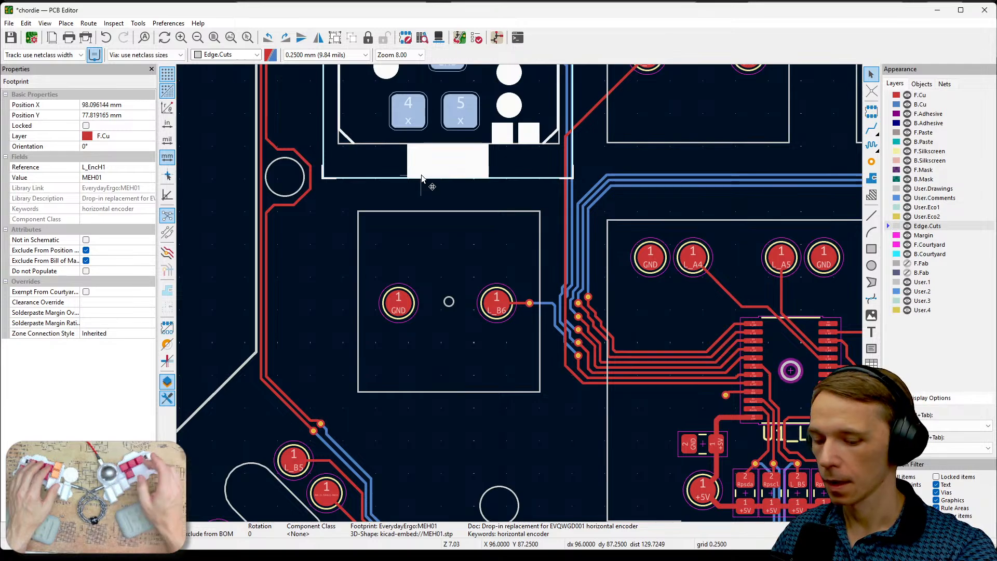
{"action": "double_click", "coordinate": [422, 176]}
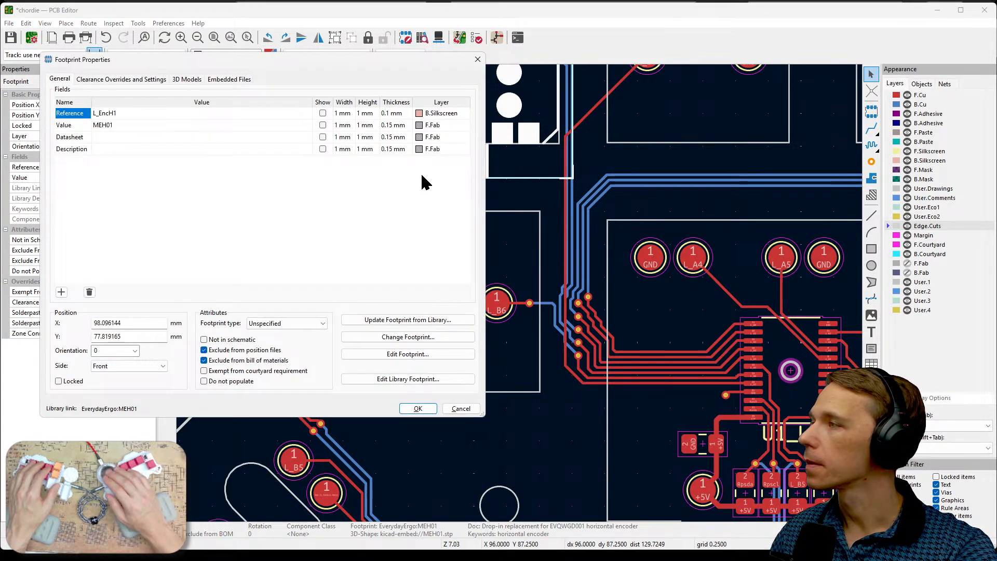
{"action": "left_click", "coordinate": [477, 59]}
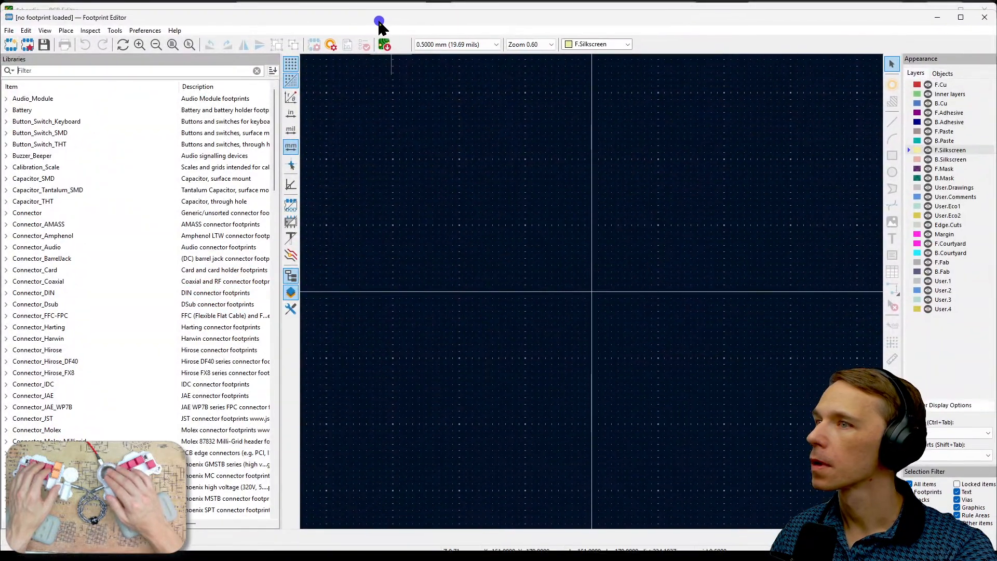
- Filter the footprint libraries for "meh" and open the MEH01 footprint from EverydayErgo
{"action": "left_click", "coordinate": [130, 67]}
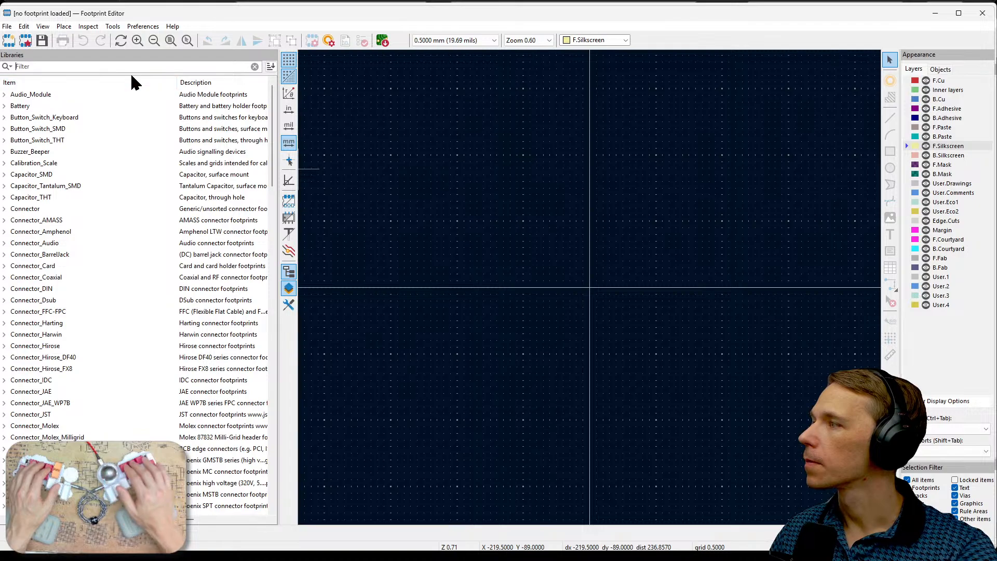
{"action": "type", "text": "meh"}
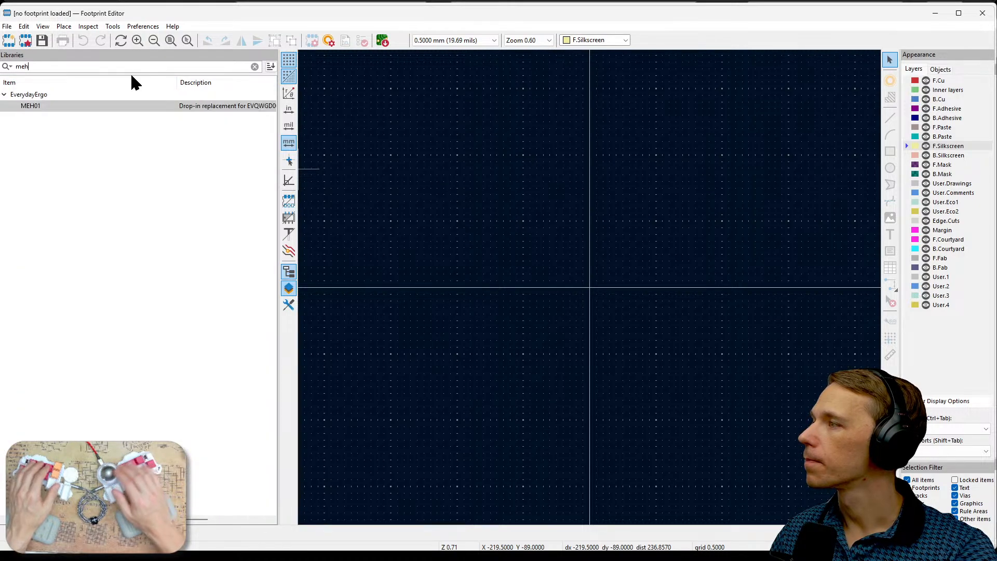
{"action": "double_click", "coordinate": [92, 107]}
- Examine the copper and technical layer settings of pad 5 in MEH01, and close the Footprint Editor without changes
{"action": "left_click", "coordinate": [527, 367]}
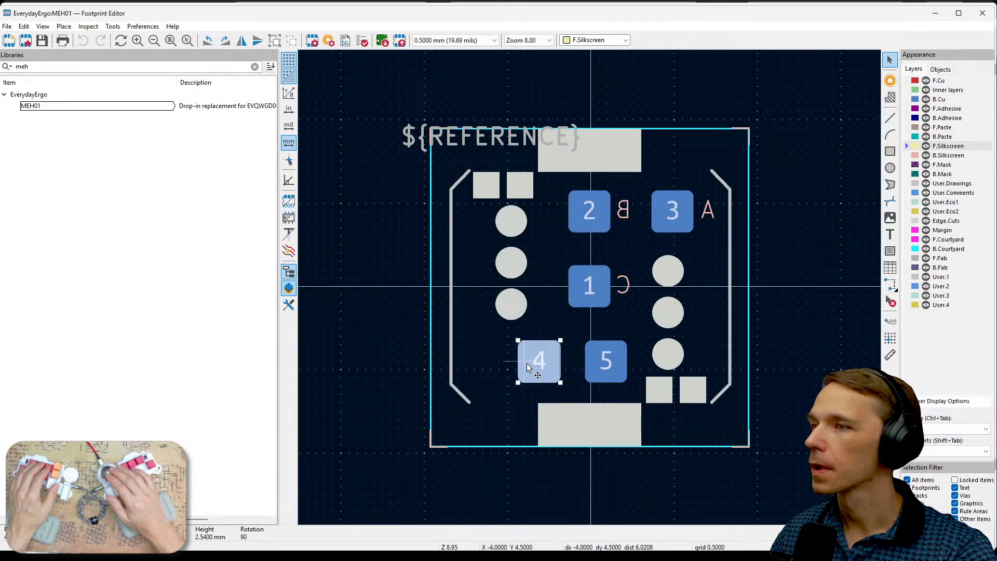
{"action": "left_click", "coordinate": [789, 378]}
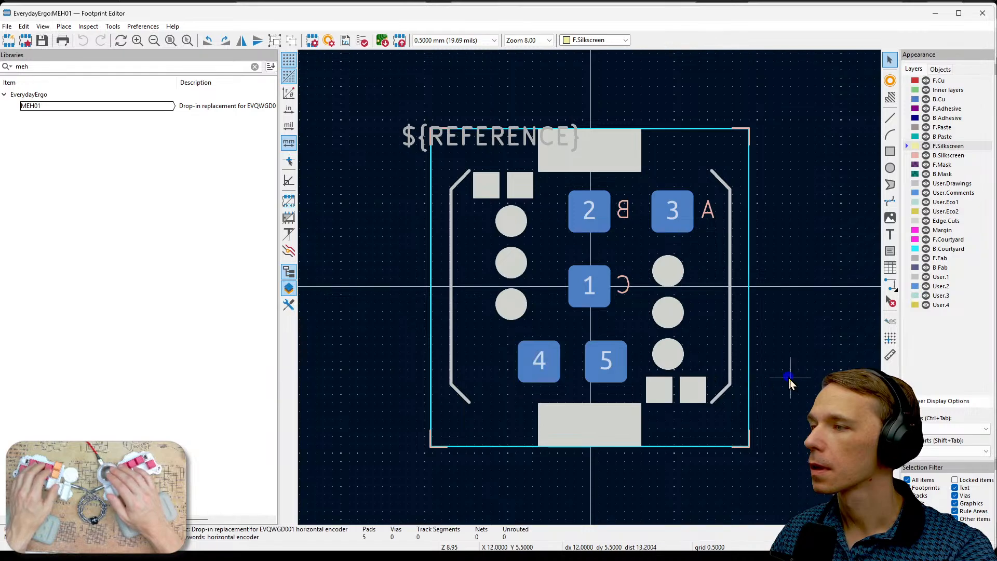
{"action": "left_click", "coordinate": [626, 360]}
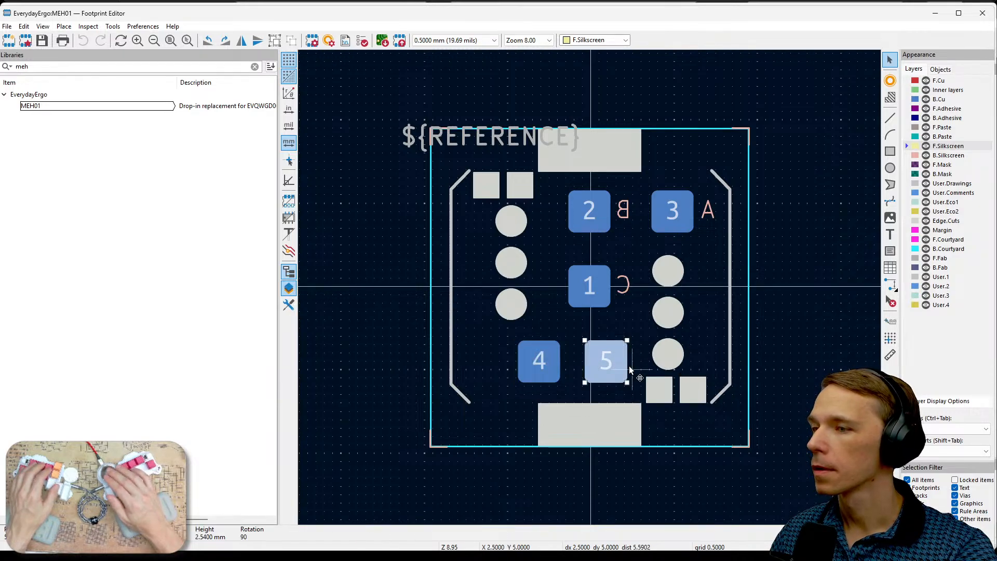
{"action": "key", "text": "e"}
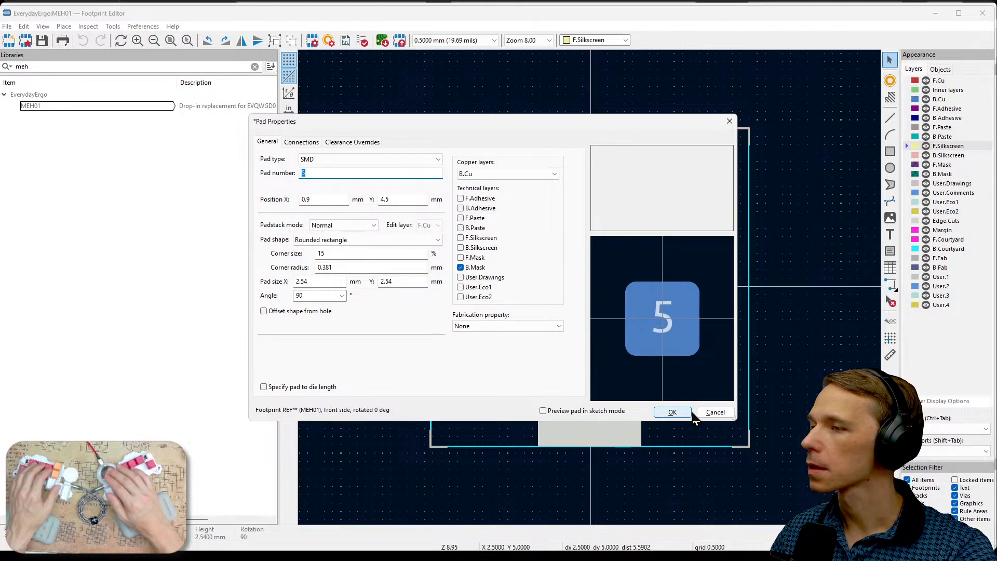
{"action": "left_click", "coordinate": [715, 411]}
{"action": "key", "text": "Escape"}
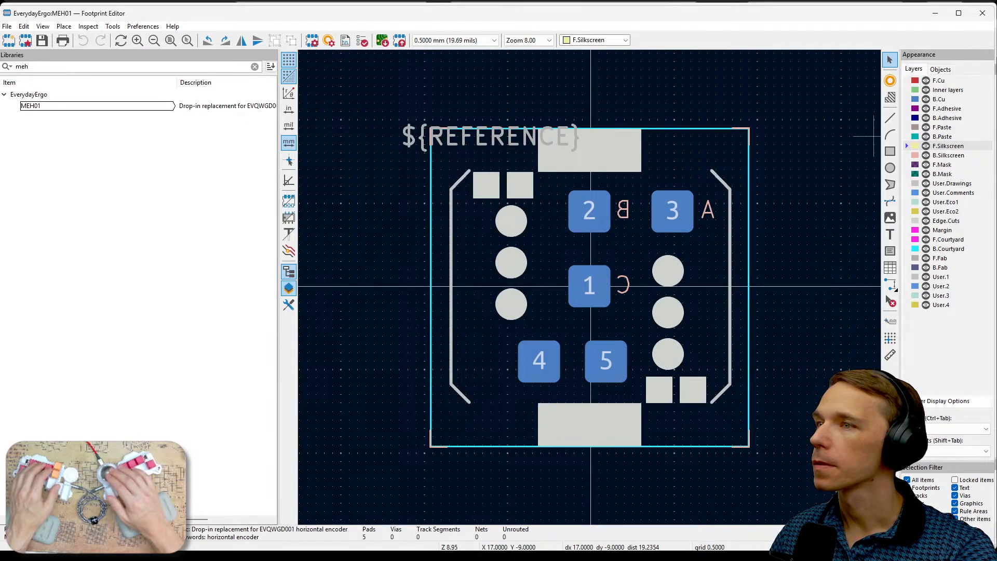
{"action": "left_click", "coordinate": [984, 14]}
- Move the filled copper rectangle beside the L_PotOut1 pad to the F.Mask layer
{"action": "scroll", "coordinate": [611, 226], "scroll_direction": "down", "scroll_amount": 3}
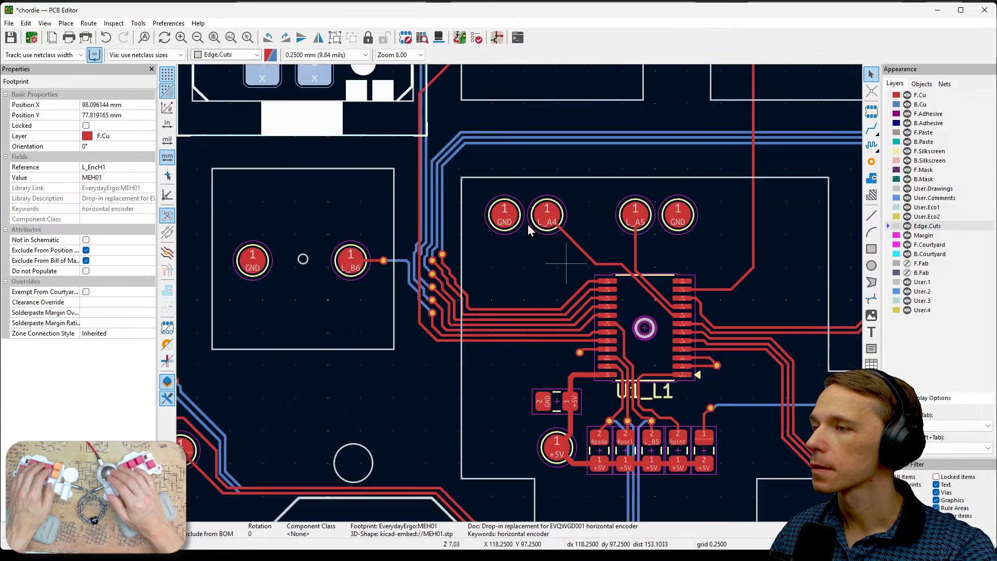
{"action": "scroll", "coordinate": [669, 336], "scroll_direction": "up", "scroll_amount": 4}
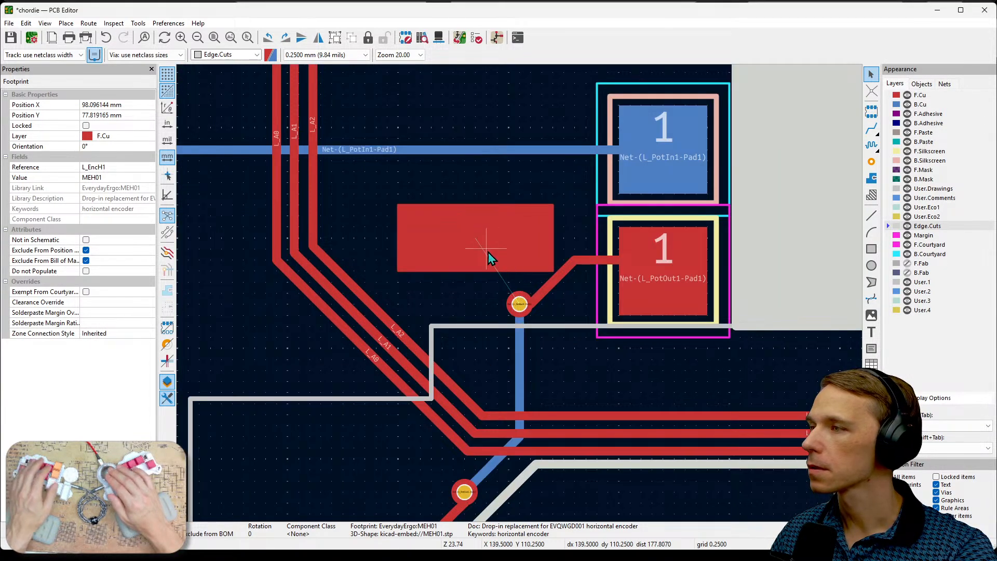
{"action": "left_click", "coordinate": [487, 250]}
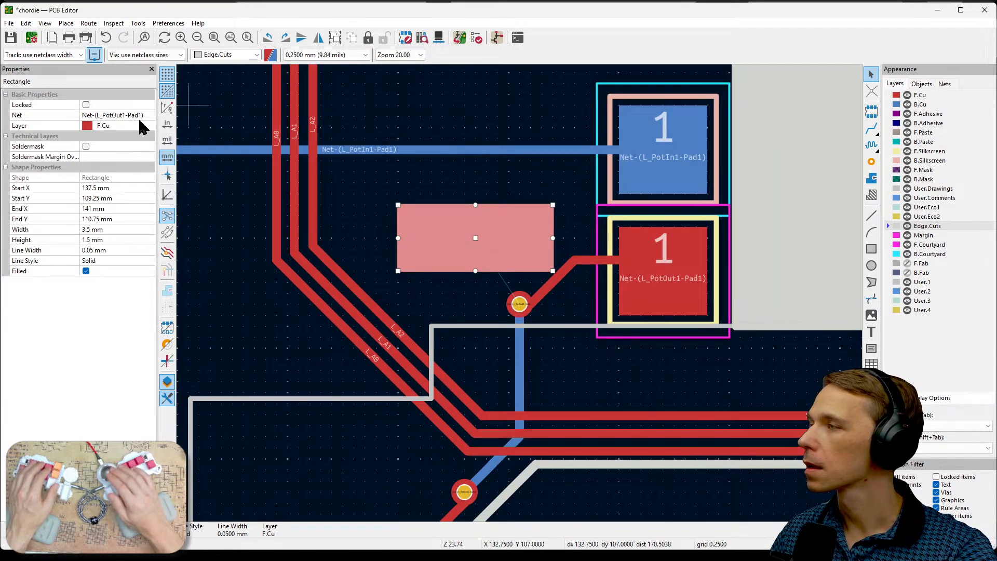
{"action": "left_click", "coordinate": [115, 127]}
{"action": "left_click", "coordinate": [150, 127]}
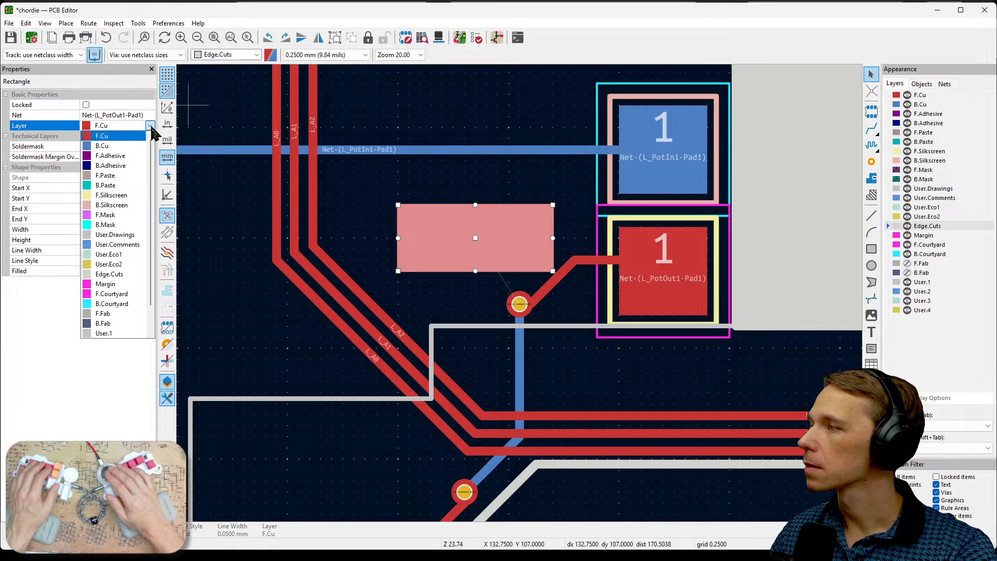
{"action": "left_click", "coordinate": [125, 214]}
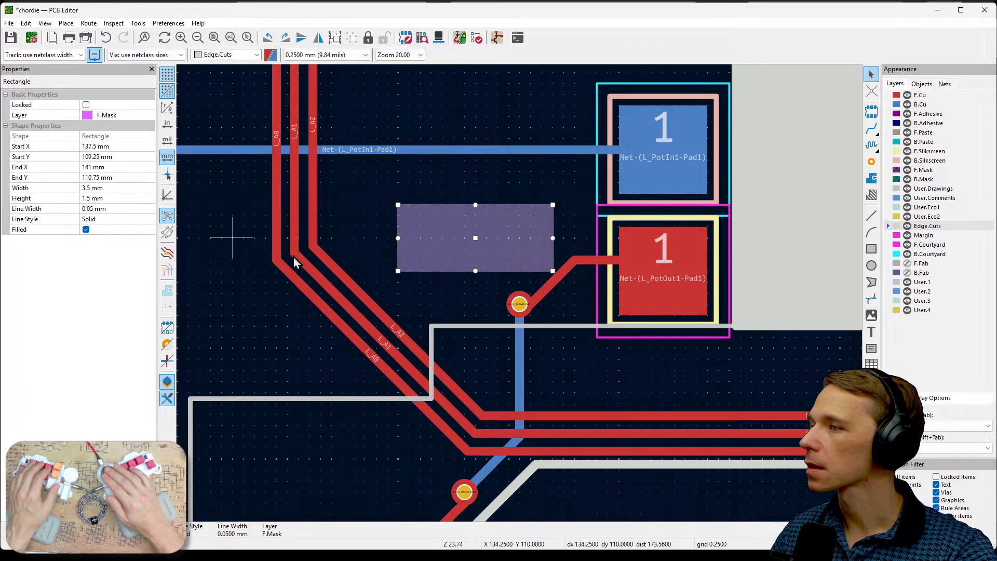
{"action": "left_click", "coordinate": [435, 298]}
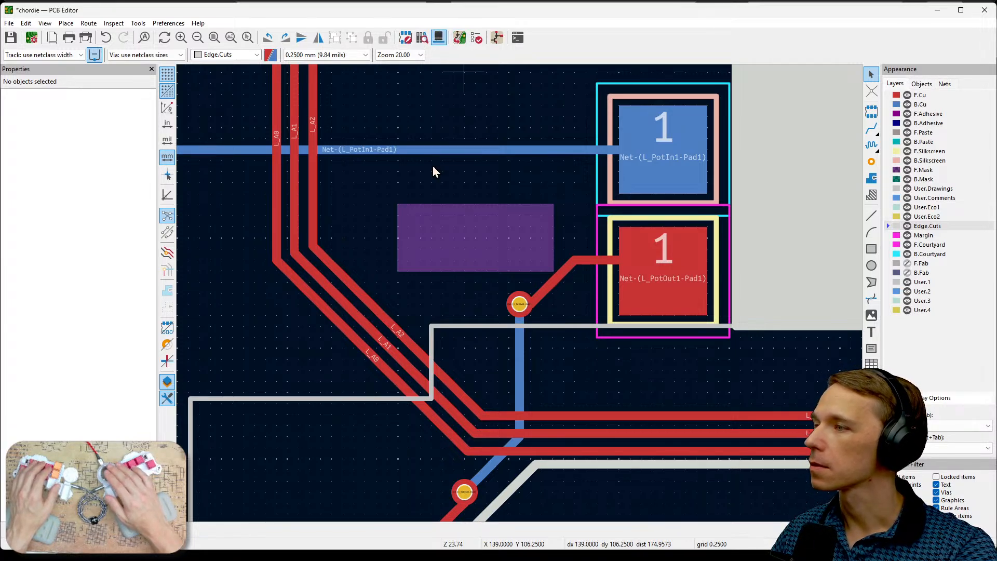
- Examine the mask opening beside the L_PotOut1 pad in the 3D viewer, and close the viewer
{"action": "key", "text": "alt+3"}
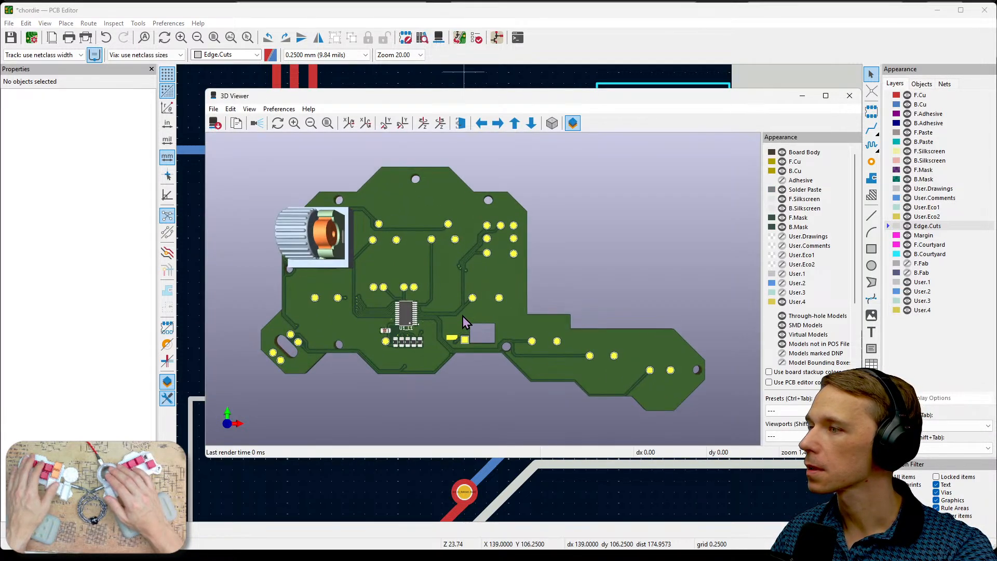
{"action": "scroll", "coordinate": [465, 322], "scroll_direction": "up", "scroll_amount": 5}
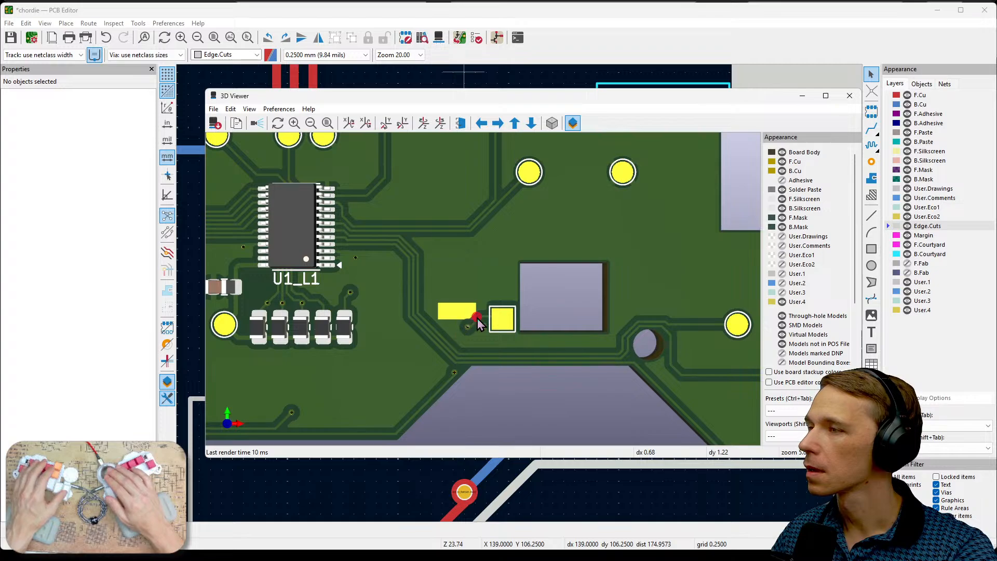
{"action": "right_click", "coordinate": [495, 321]}
{"action": "left_click", "coordinate": [453, 320]}
{"action": "scroll", "coordinate": [453, 319], "scroll_direction": "up", "scroll_amount": 3}
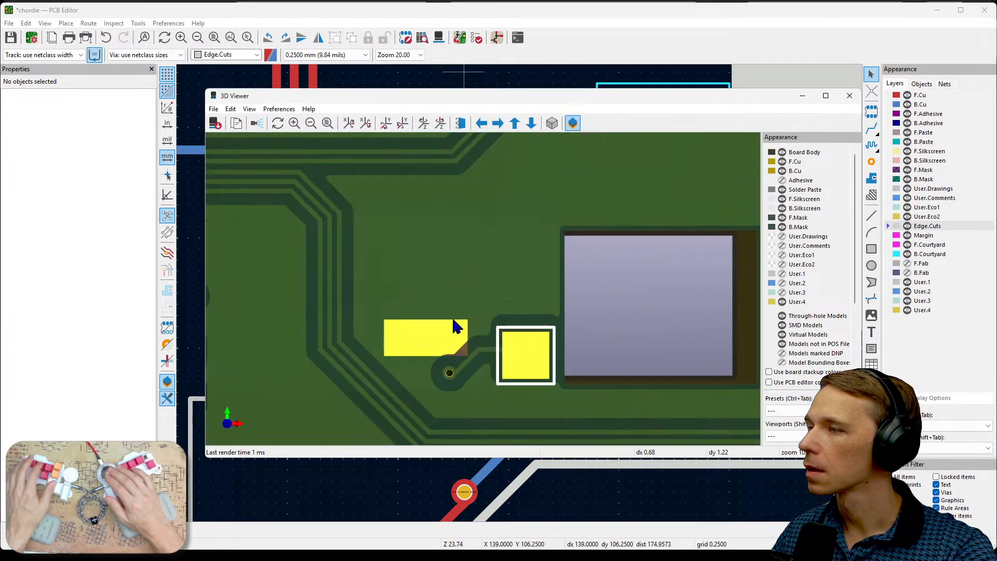
{"action": "scroll", "coordinate": [454, 324], "scroll_direction": "down", "scroll_amount": 3}
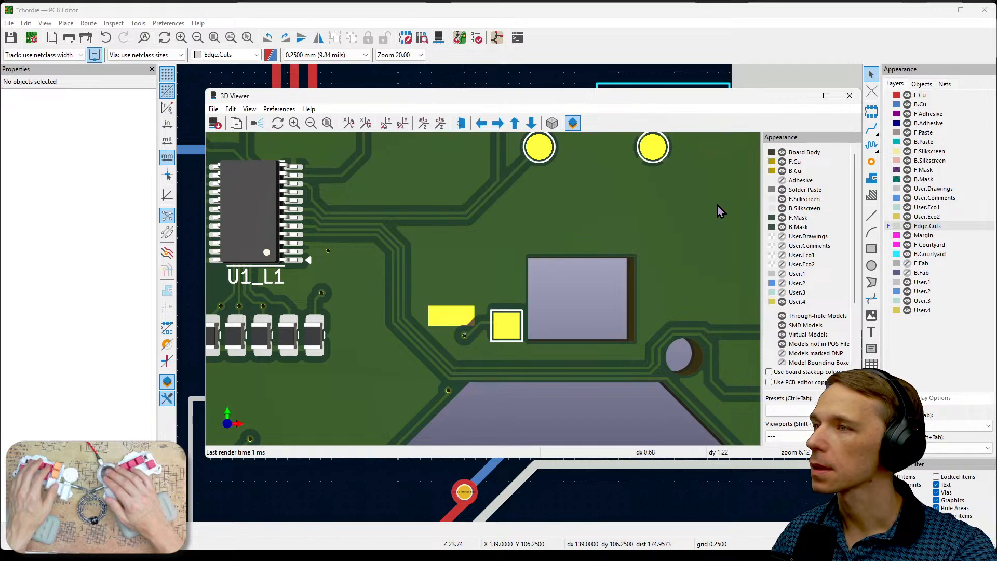
{"action": "left_click", "coordinate": [849, 96]}
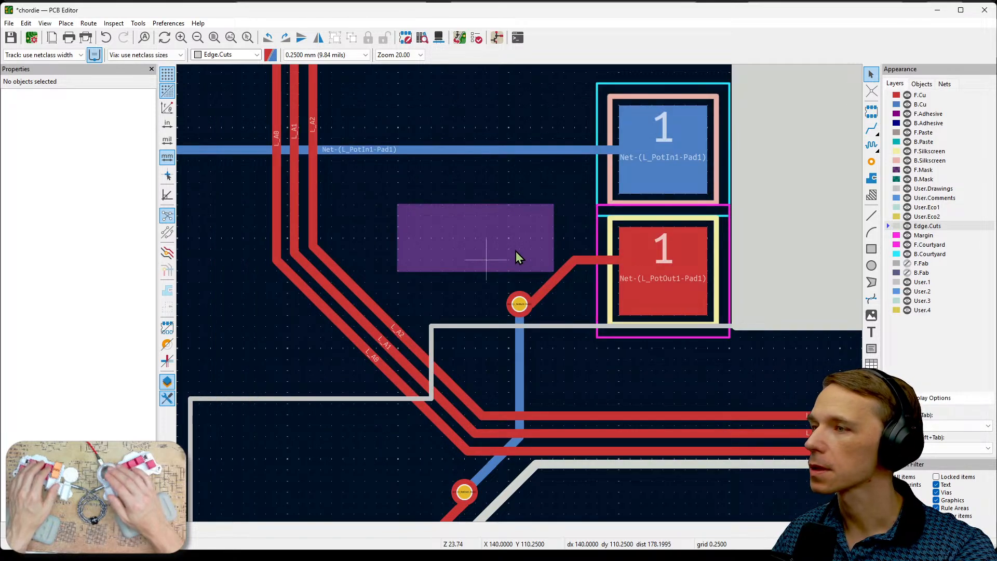
- Inspect the mask rectangle's net, layer and corner settings in its properties, and close them without changes
{"action": "left_click", "coordinate": [494, 229]}
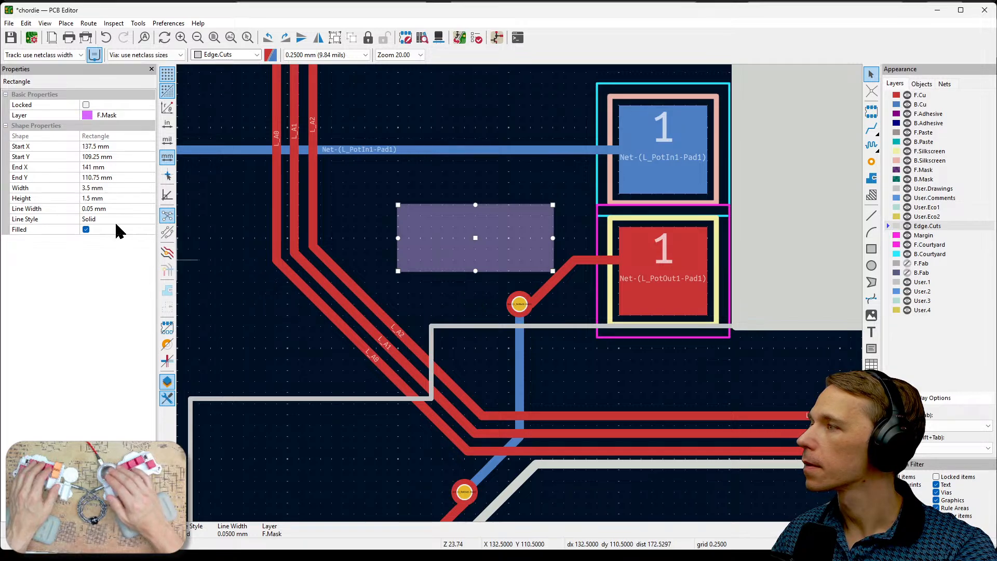
{"action": "left_click", "coordinate": [474, 196]}
{"action": "left_click", "coordinate": [449, 232]}
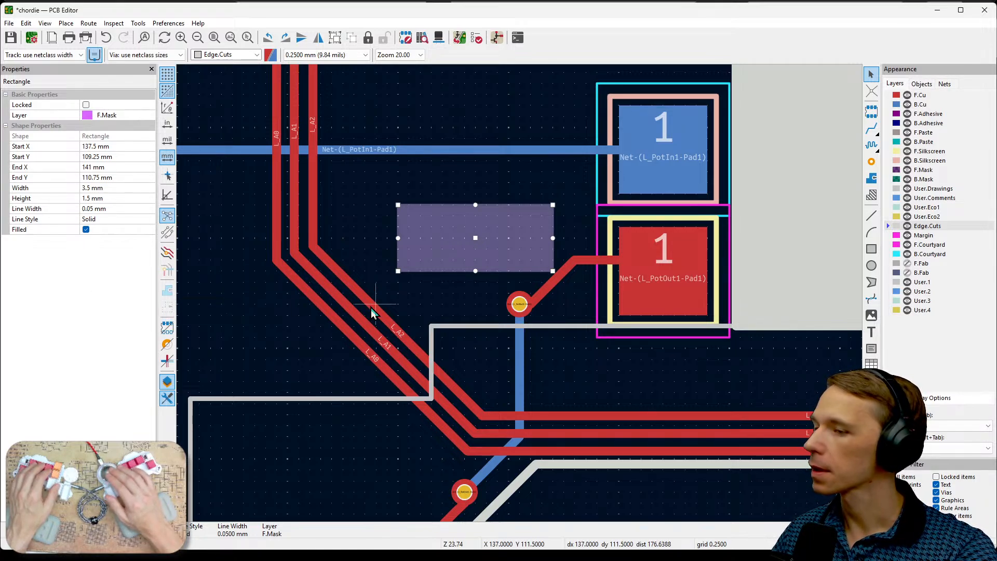
{"action": "key", "text": "e"}
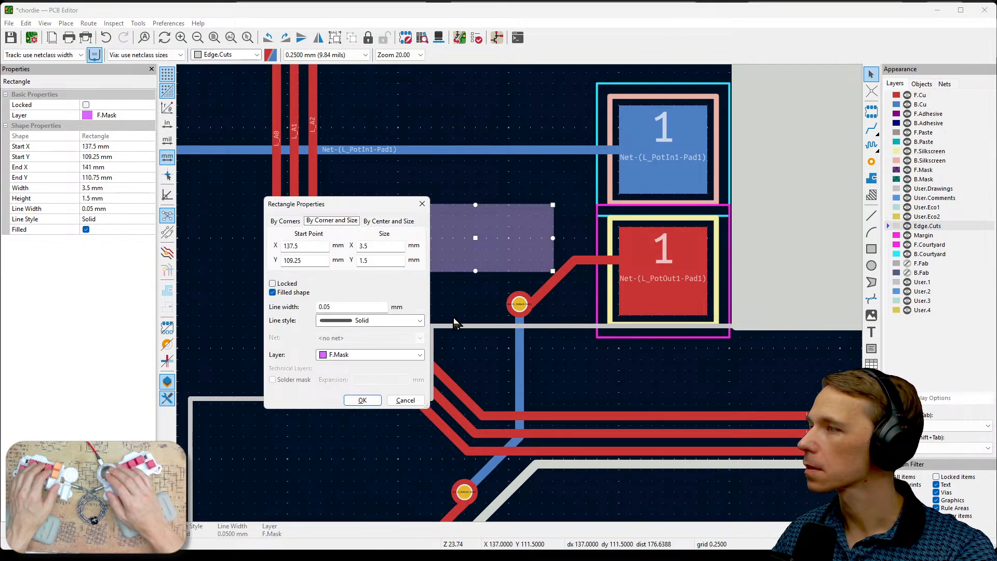
{"action": "left_click", "coordinate": [283, 221]}
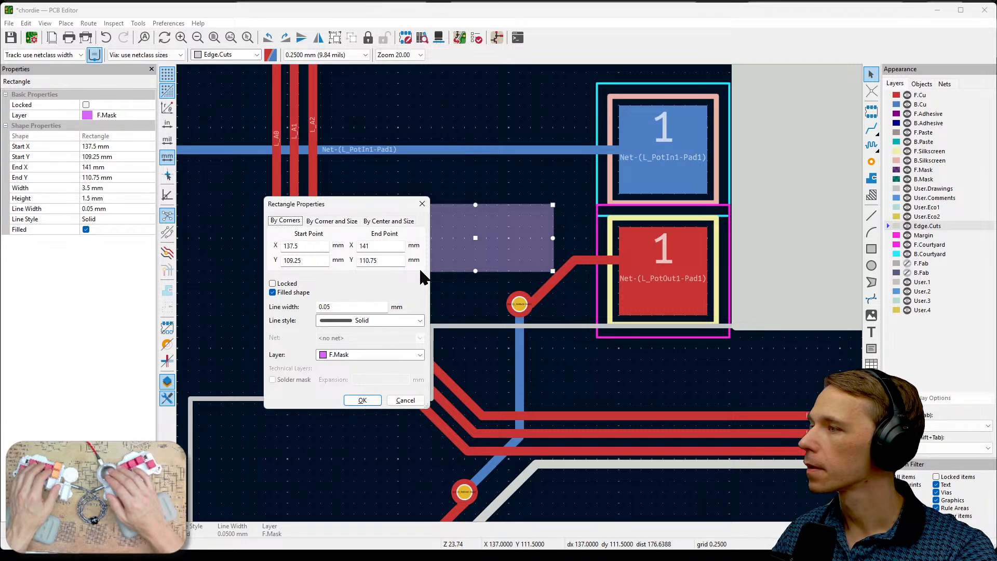
{"action": "left_click", "coordinate": [422, 204]}
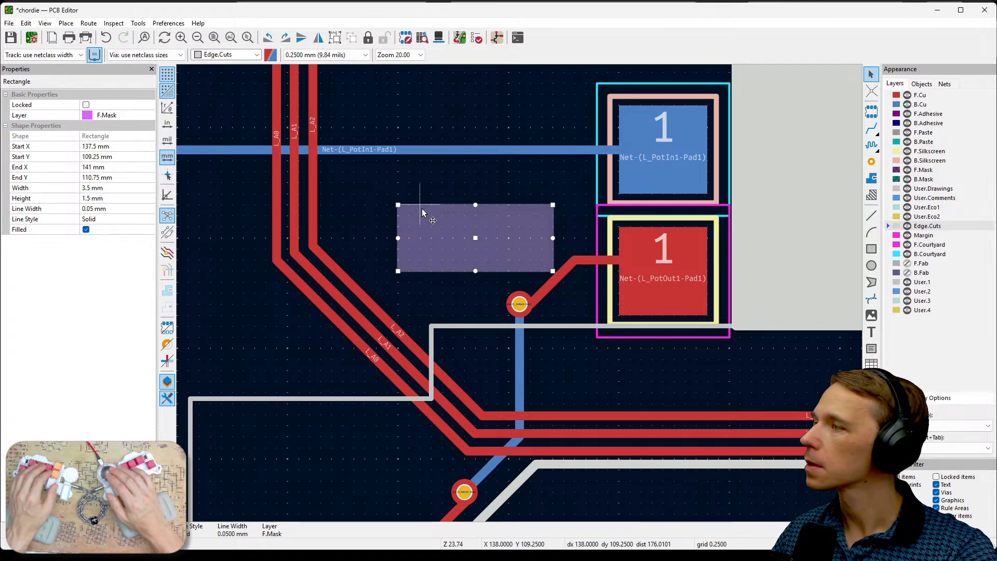
- Try the B.Paste layer on the rectangle, return it to F.Mask, and deselect it
{"action": "left_click", "coordinate": [101, 113]}
{"action": "left_click", "coordinate": [150, 115]}
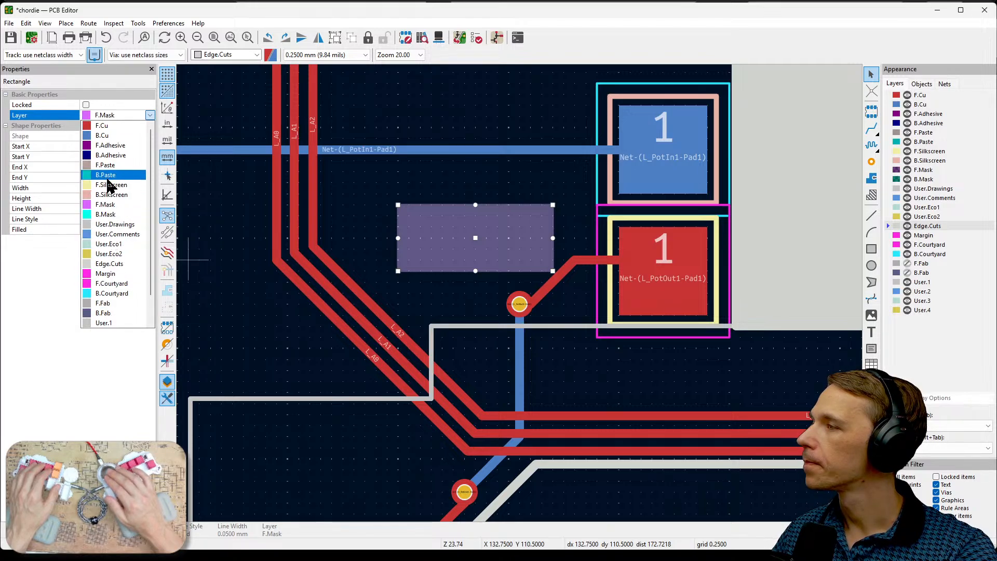
{"action": "left_click", "coordinate": [110, 176]}
{"action": "left_click", "coordinate": [150, 115]}
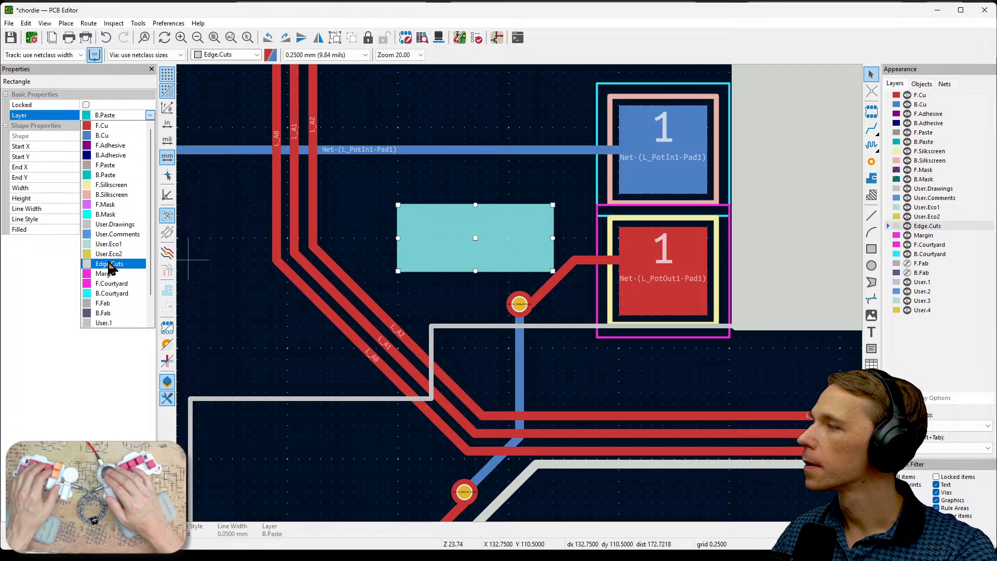
{"action": "left_click", "coordinate": [107, 204]}
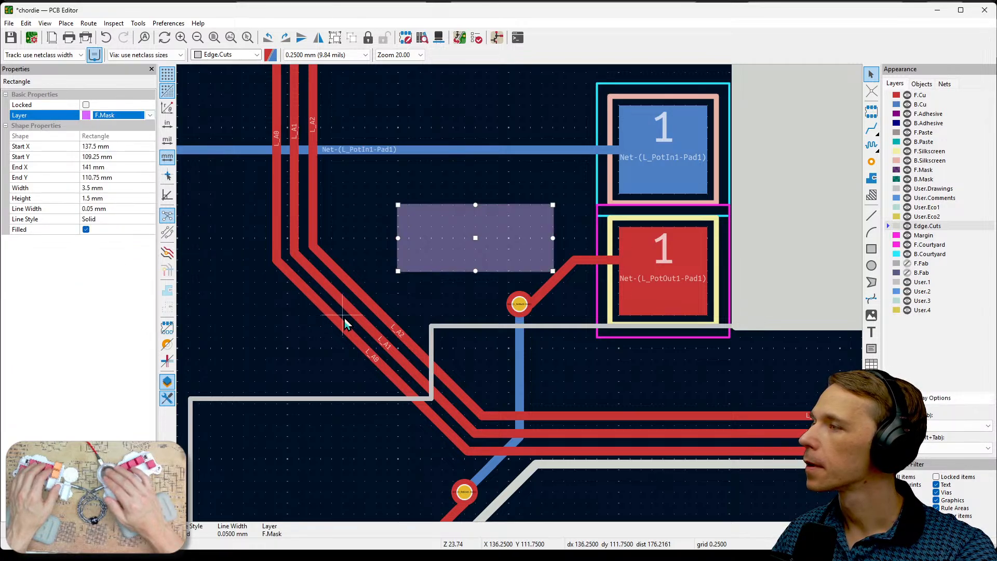
{"action": "left_click", "coordinate": [437, 167]}
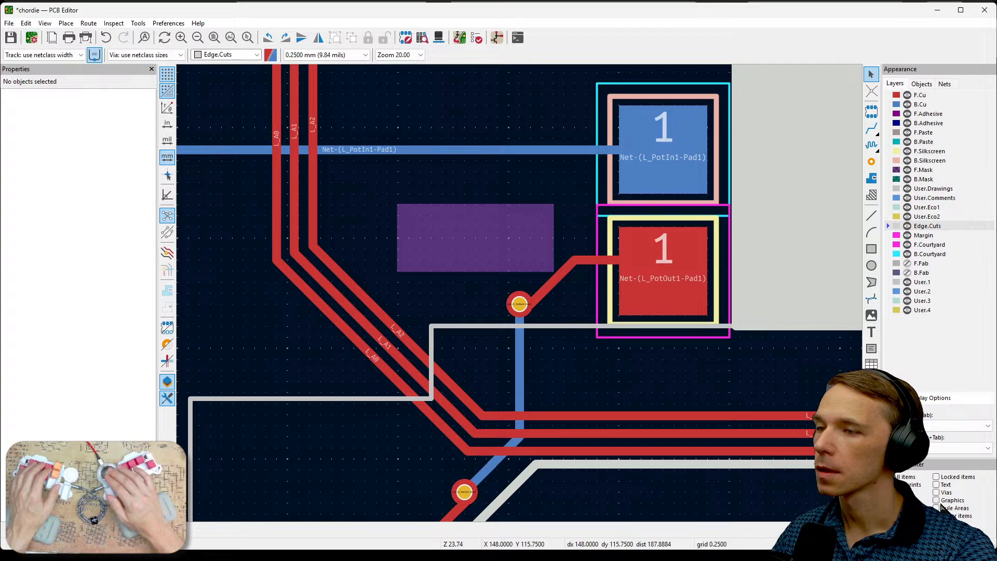
- Toggle the mask rectangle's fill off and back on, and check its Rectangle Properties without saving changes
{"action": "left_click", "coordinate": [520, 239]}
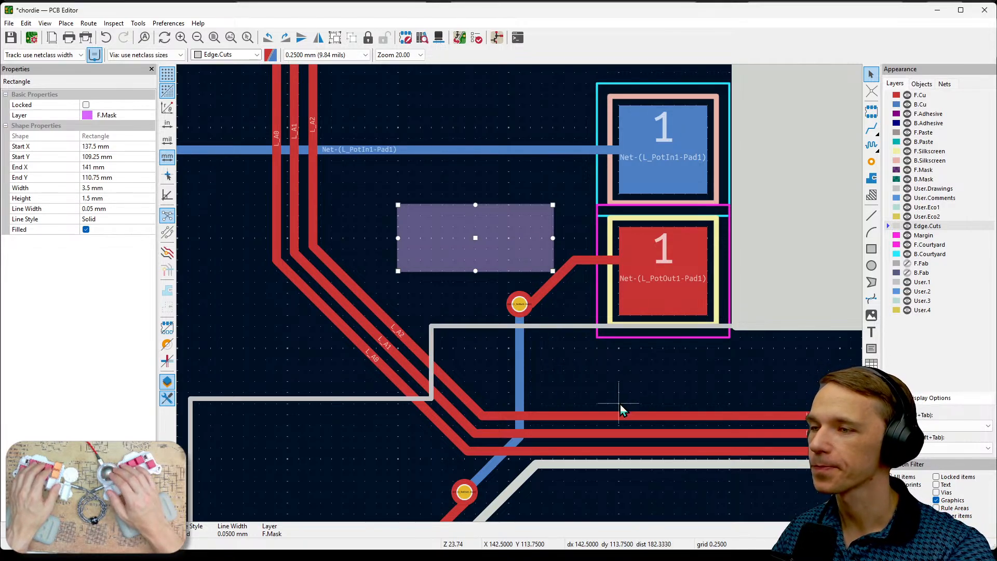
{"action": "left_click", "coordinate": [494, 306]}
{"action": "left_click", "coordinate": [486, 256]}
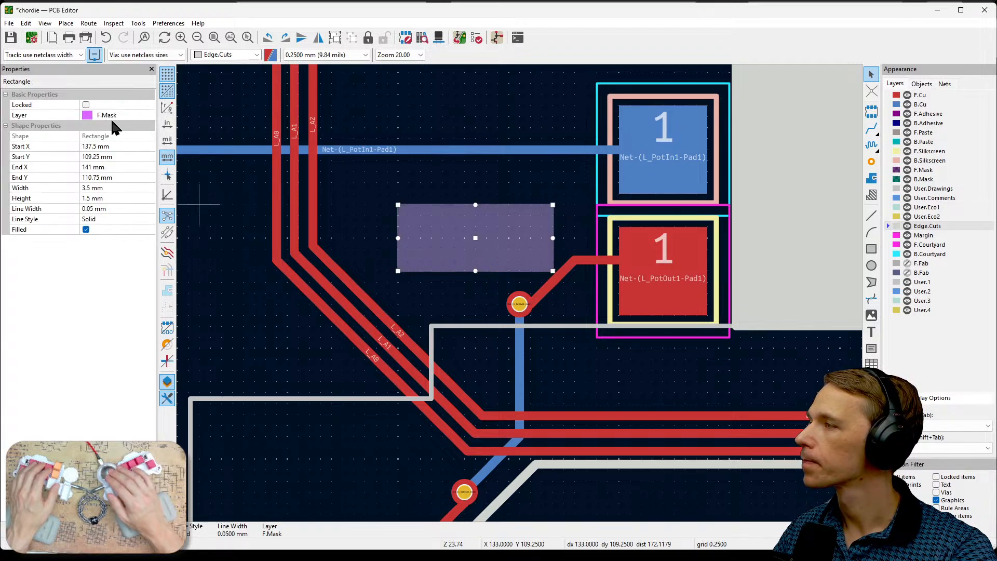
{"action": "left_click", "coordinate": [86, 232]}
{"action": "left_click", "coordinate": [87, 232]}
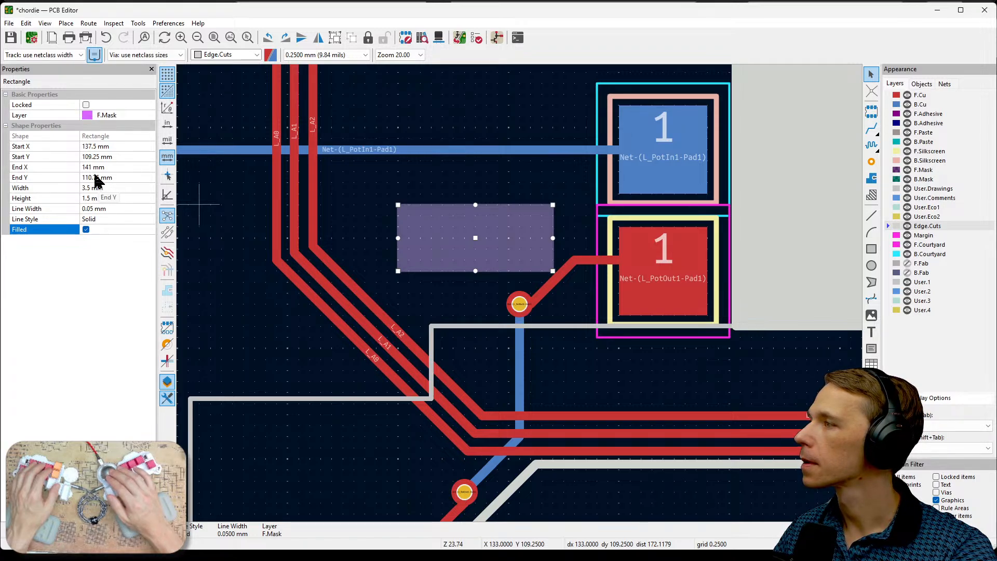
{"action": "double_click", "coordinate": [464, 210]}
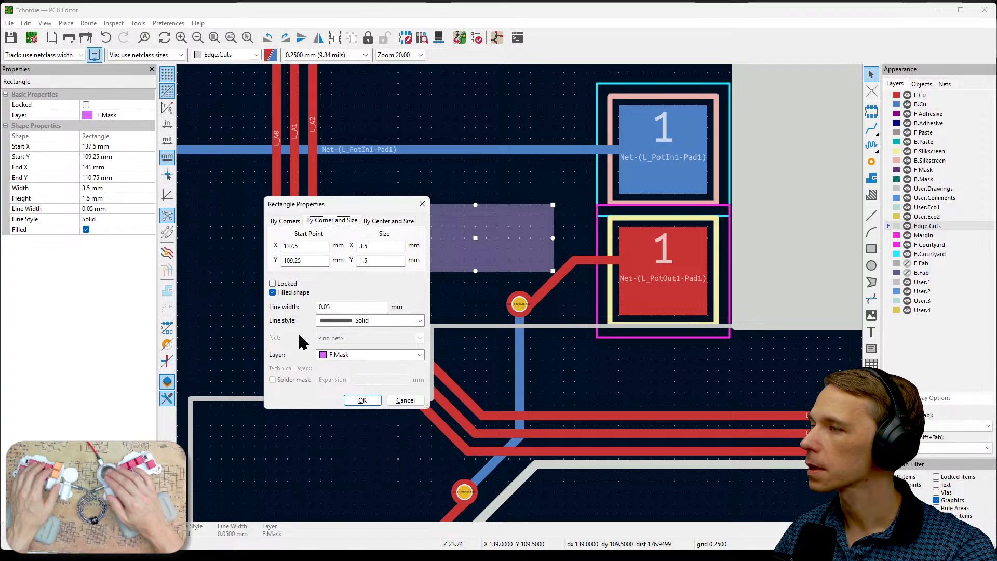
{"action": "left_click", "coordinate": [401, 404]}
{"action": "left_click", "coordinate": [469, 269]}
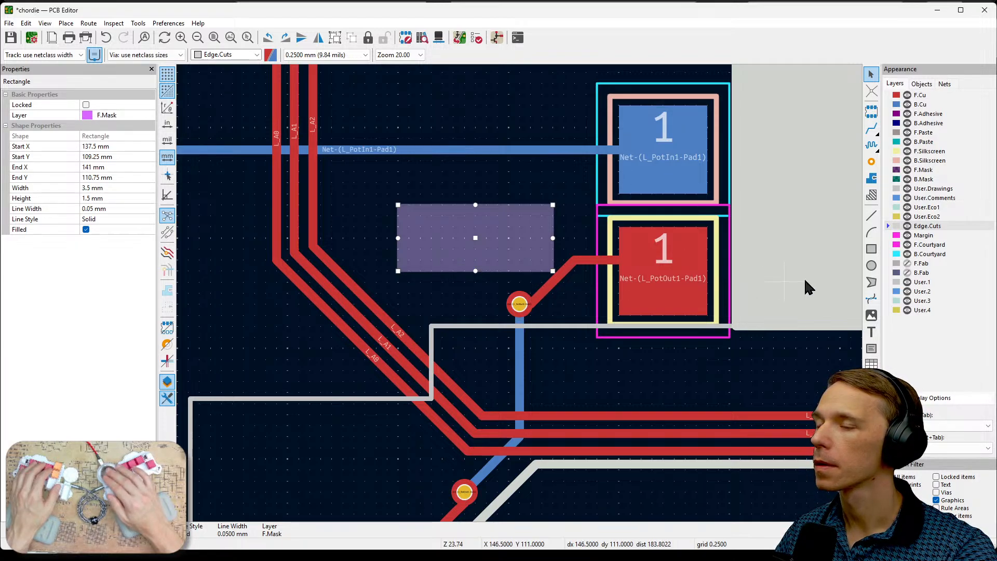
- Make F.Cu the active layer, and check the mask rectangle's line style options without changing them
{"action": "left_click", "coordinate": [897, 95]}
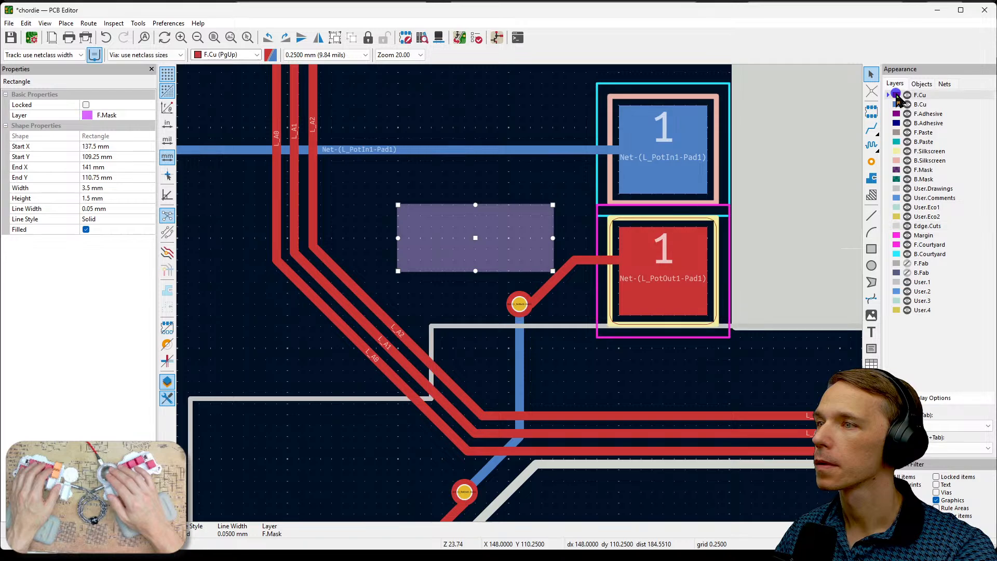
{"action": "left_click", "coordinate": [440, 295]}
{"action": "left_click", "coordinate": [474, 240]}
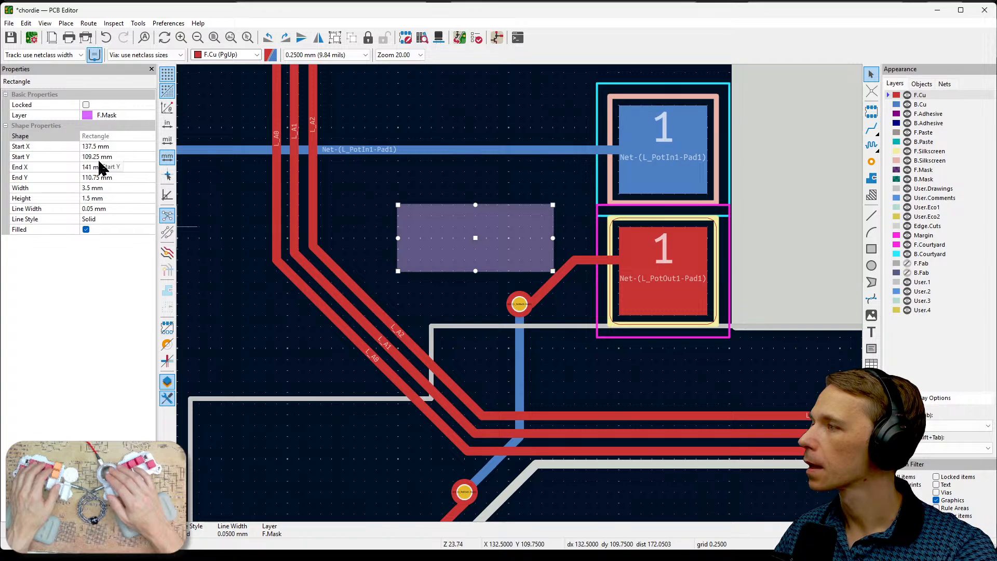
{"action": "left_click", "coordinate": [96, 219]}
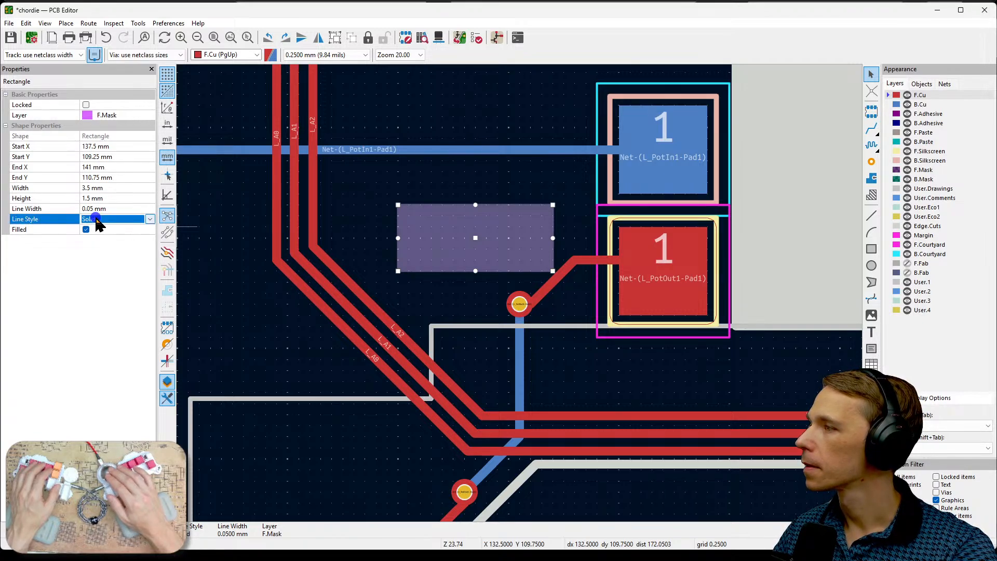
{"action": "left_click", "coordinate": [149, 219]}
{"action": "left_click", "coordinate": [149, 218]}
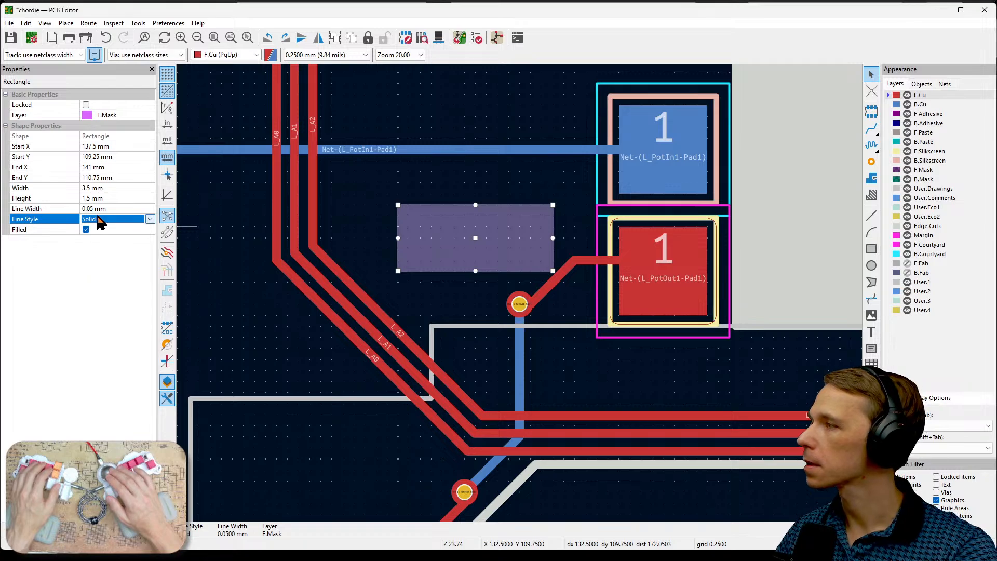
{"action": "left_click", "coordinate": [445, 195]}
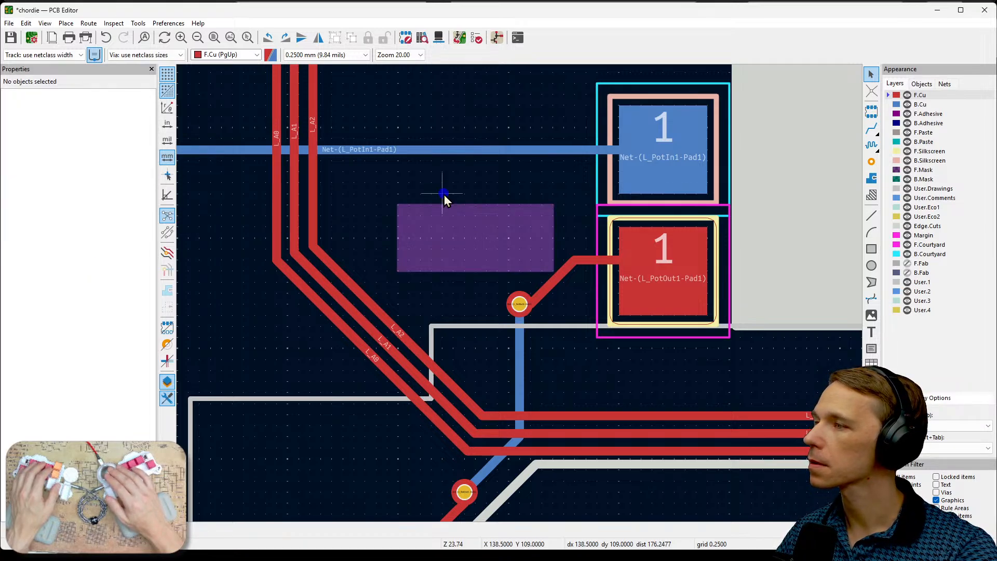
{"action": "left_click", "coordinate": [469, 232]}
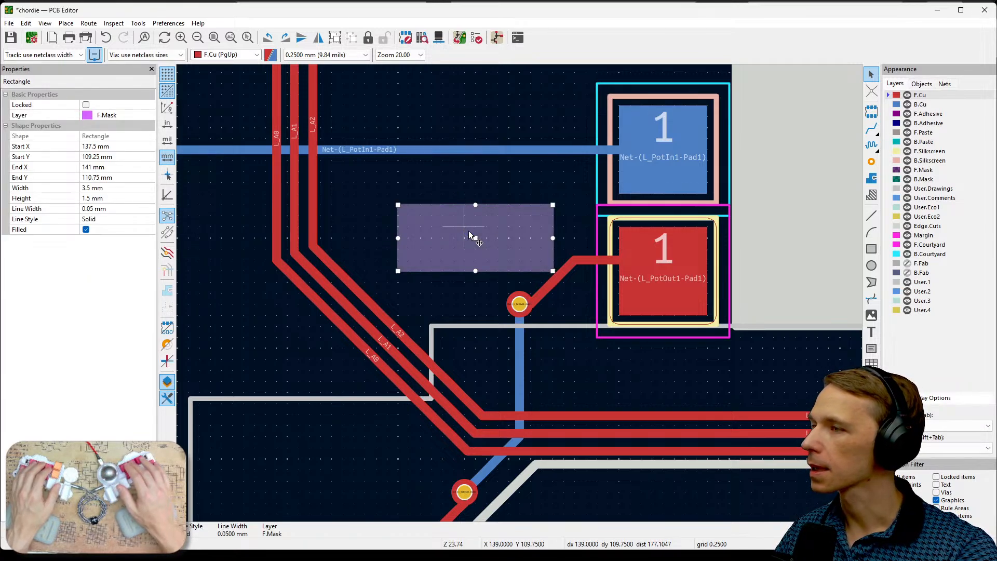
- Change the filled mask rectangle to layer F.Cu and assign it to Net-(L_PotOut1-Pad1)
{"action": "double_click", "coordinate": [469, 232]}
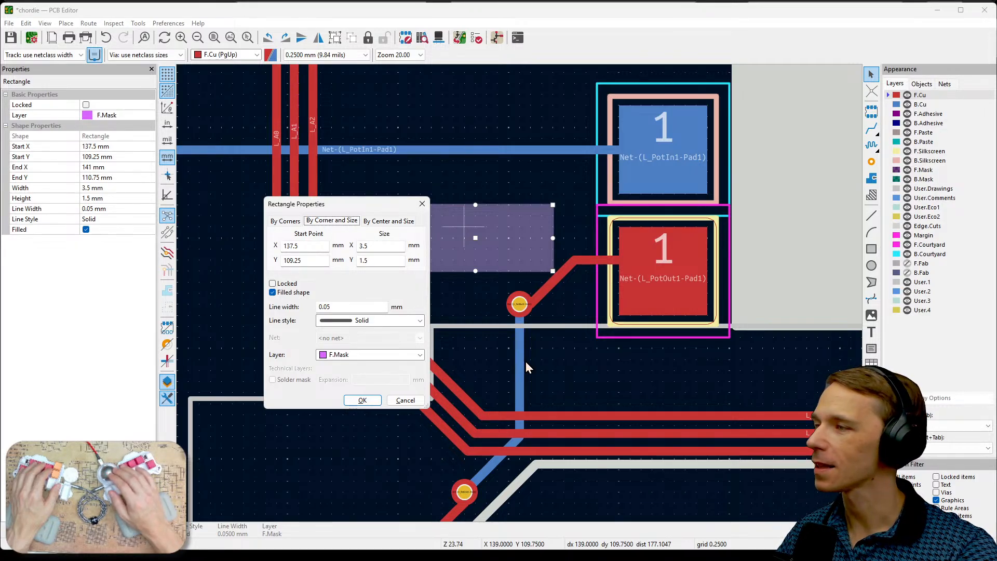
{"action": "left_click", "coordinate": [289, 294]}
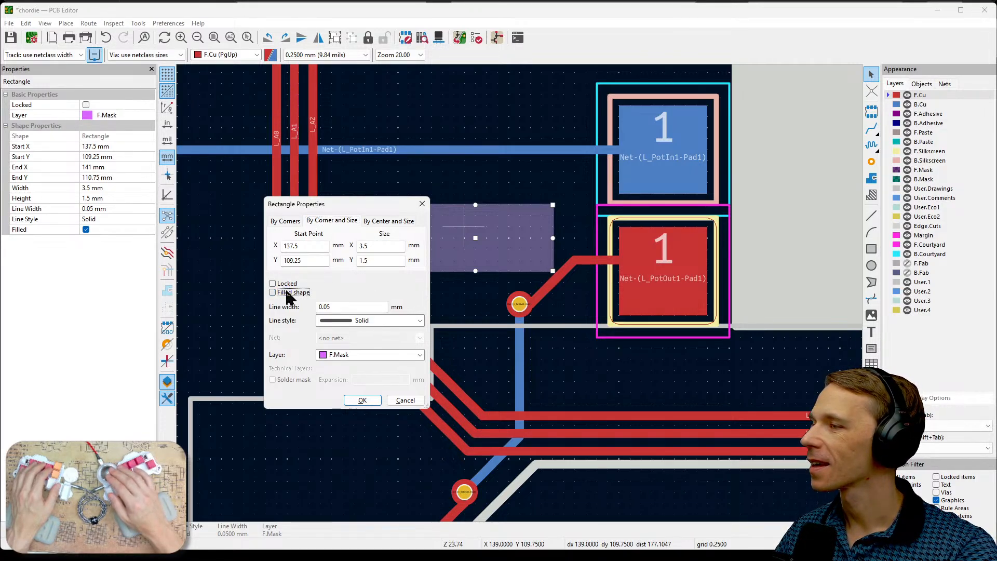
{"action": "left_click", "coordinate": [285, 284]}
{"action": "left_click", "coordinate": [285, 283]}
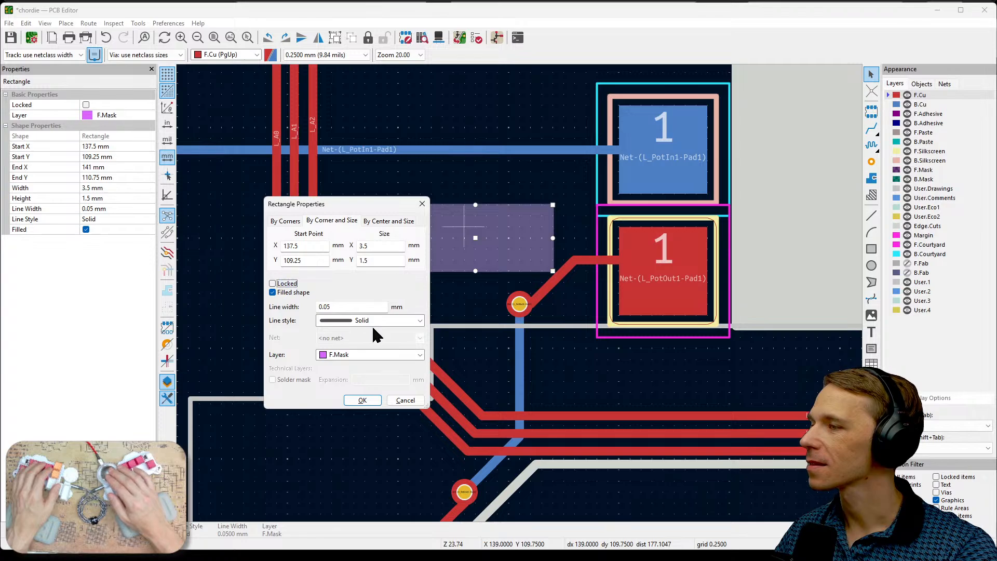
{"action": "left_click", "coordinate": [384, 355]}
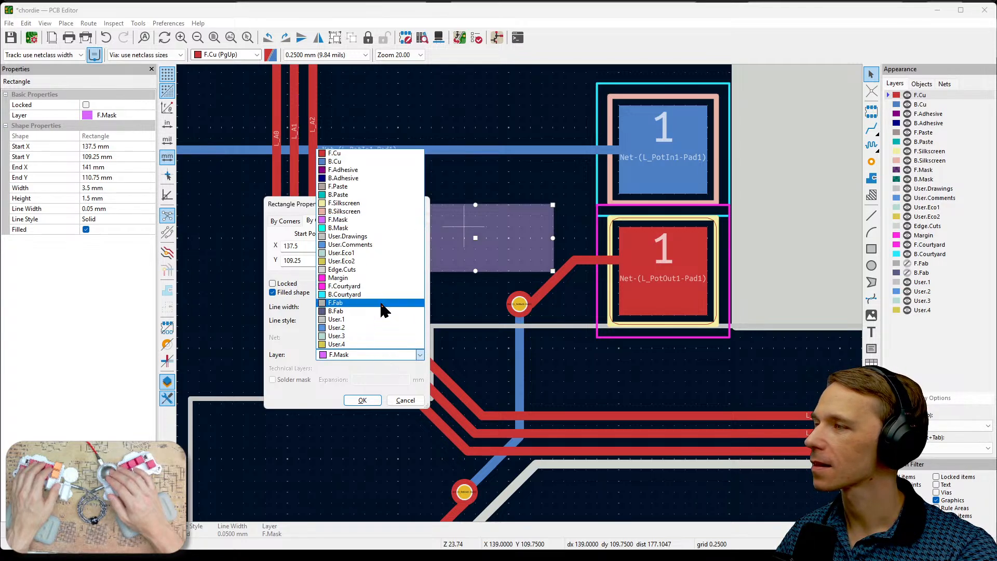
{"action": "left_click", "coordinate": [383, 154]}
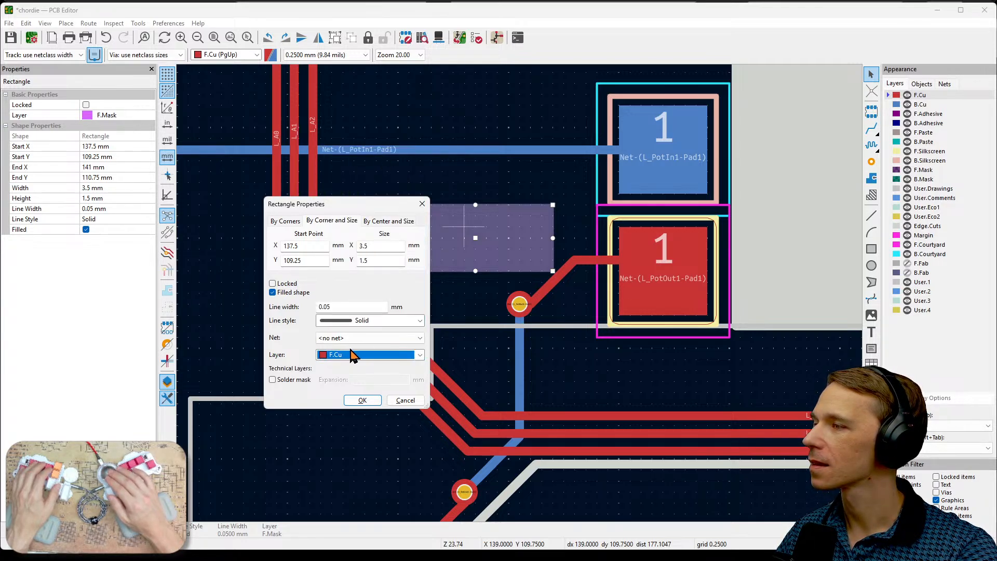
{"action": "left_click", "coordinate": [383, 338]}
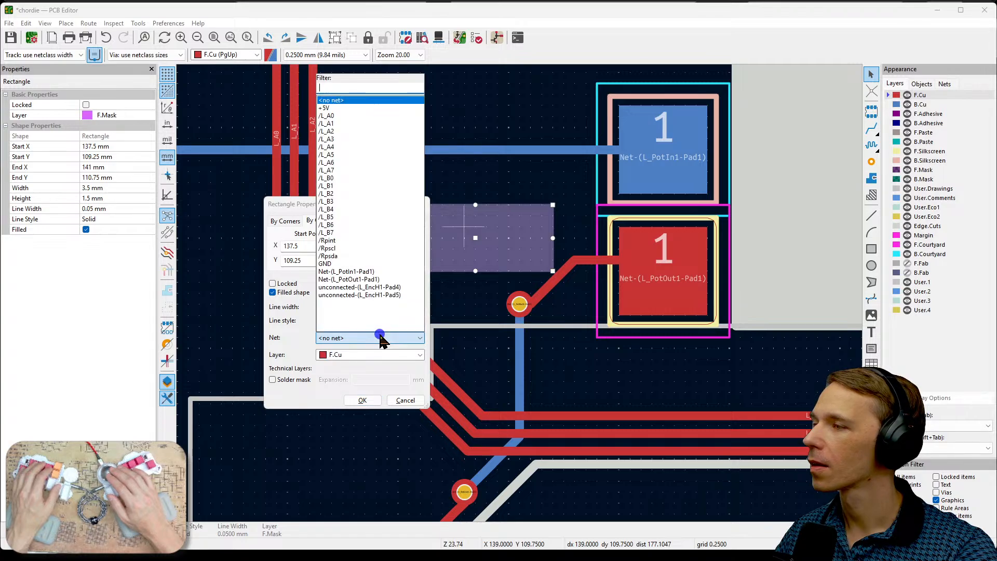
{"action": "left_click", "coordinate": [373, 280]}
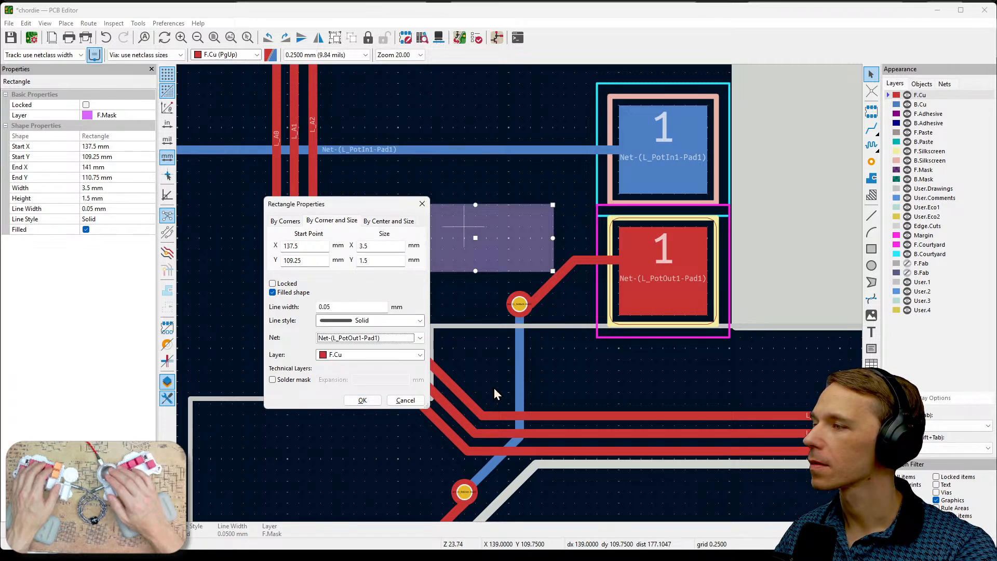
{"action": "left_click", "coordinate": [363, 400]}
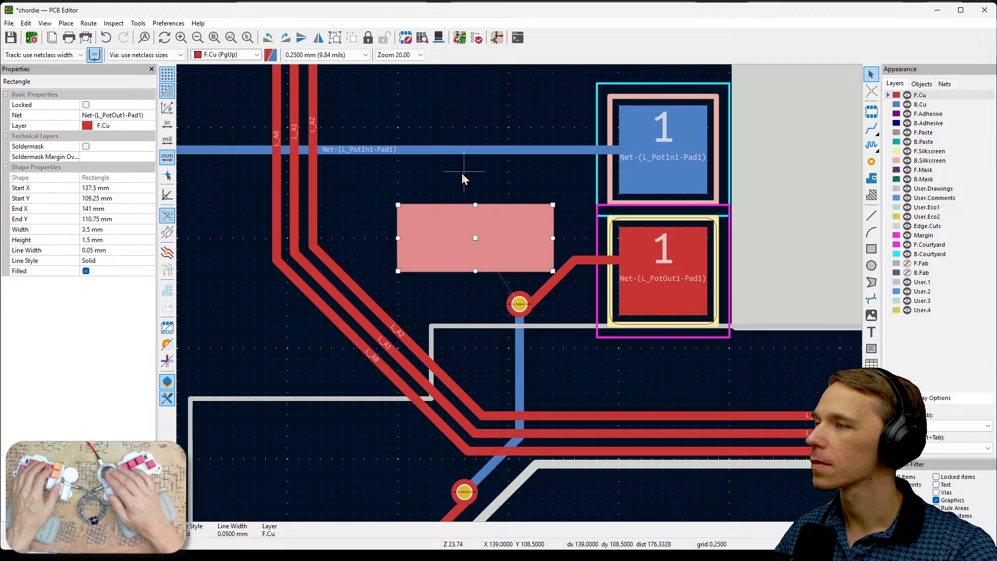
{"action": "left_click", "coordinate": [446, 177]}
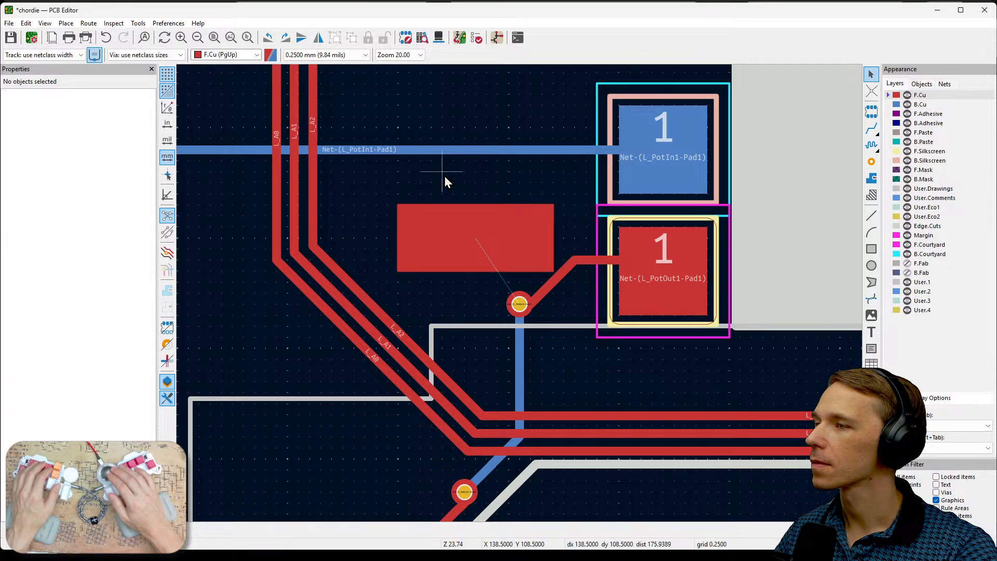
- Check in the 3D Viewer whether the new rectangle beside the L_PotOut1 pad shows as exposed copper, and close the viewer
{"action": "left_click", "coordinate": [439, 39]}
{"action": "scroll", "coordinate": [535, 318], "scroll_direction": "up", "scroll_amount": 6}
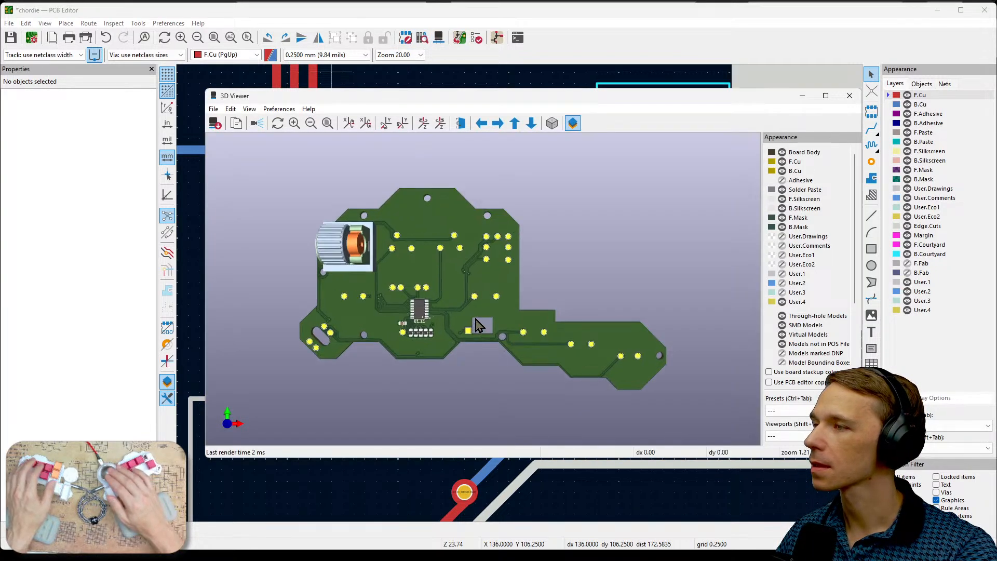
{"action": "scroll", "coordinate": [462, 316], "scroll_direction": "up", "scroll_amount": 4}
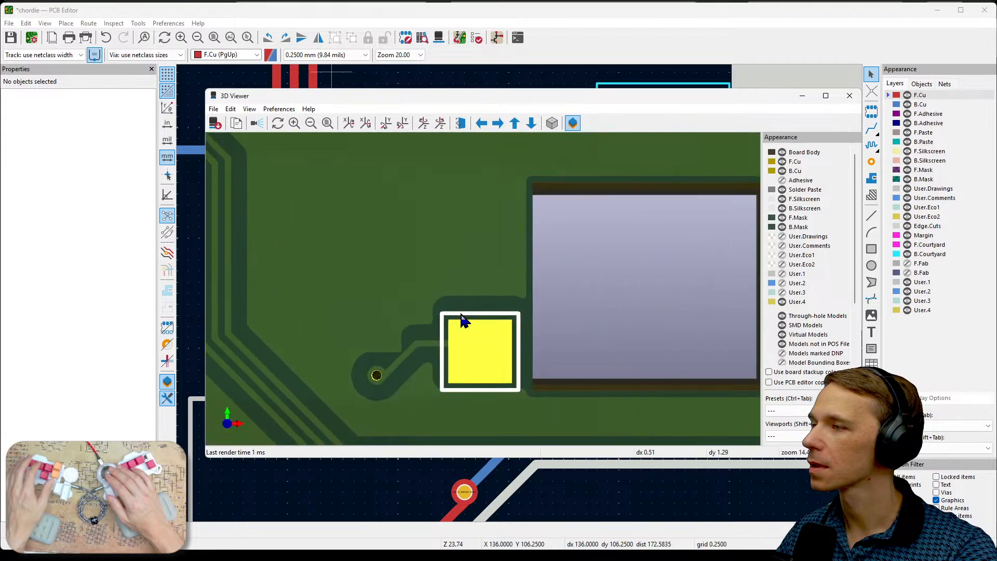
{"action": "scroll", "coordinate": [462, 318], "scroll_direction": "down", "scroll_amount": 2}
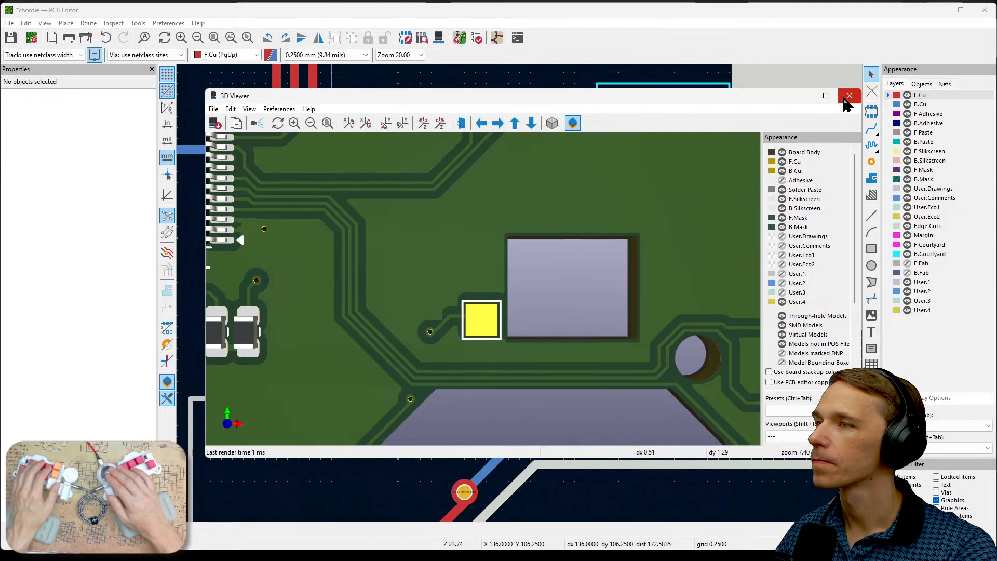
{"action": "left_click", "coordinate": [849, 97]}
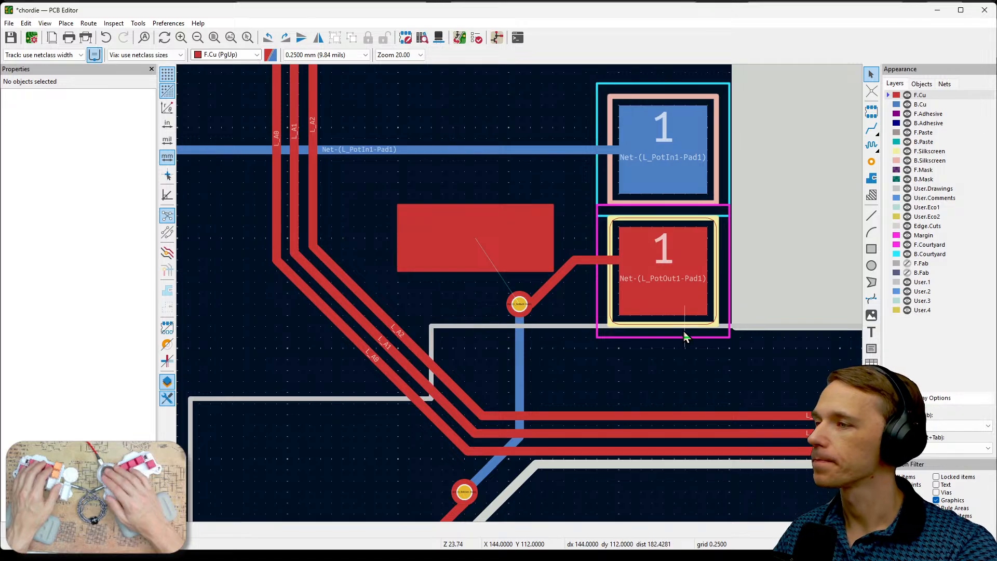
- Try the F.Mask layer on the copper rectangle and return it to F.Cu
{"action": "left_click", "coordinate": [540, 259]}
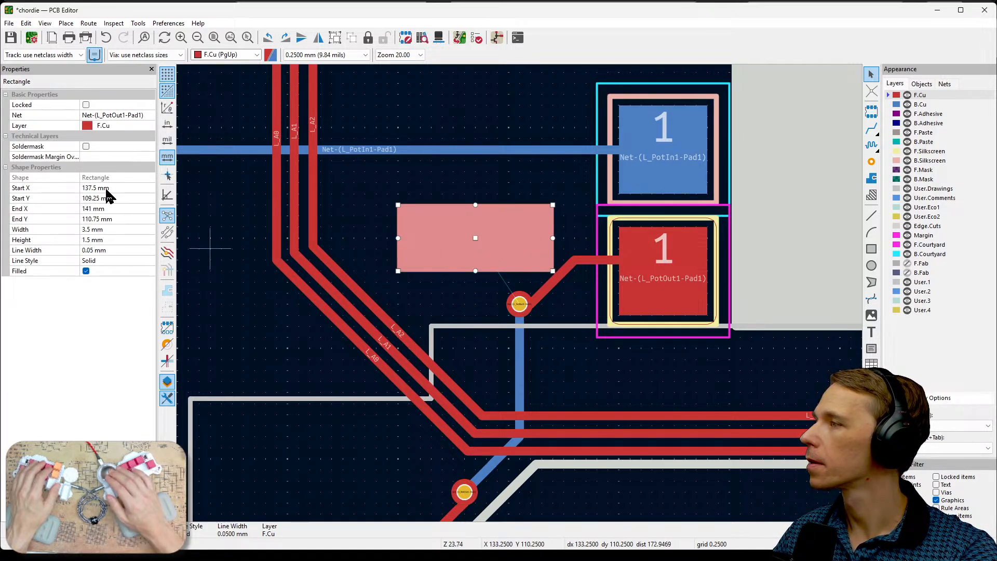
{"action": "left_click", "coordinate": [117, 127]}
{"action": "left_click", "coordinate": [151, 126]}
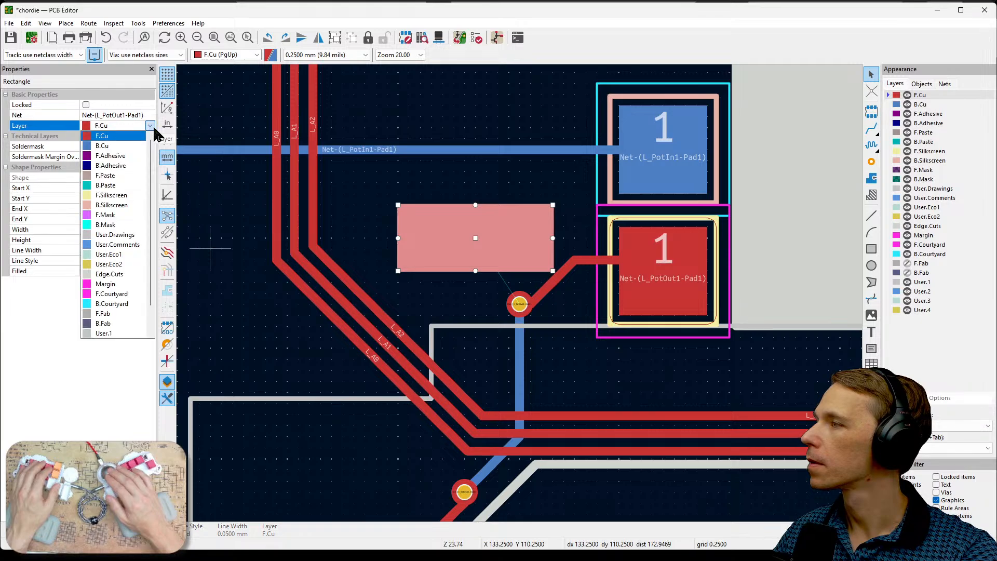
{"action": "left_click", "coordinate": [124, 215]}
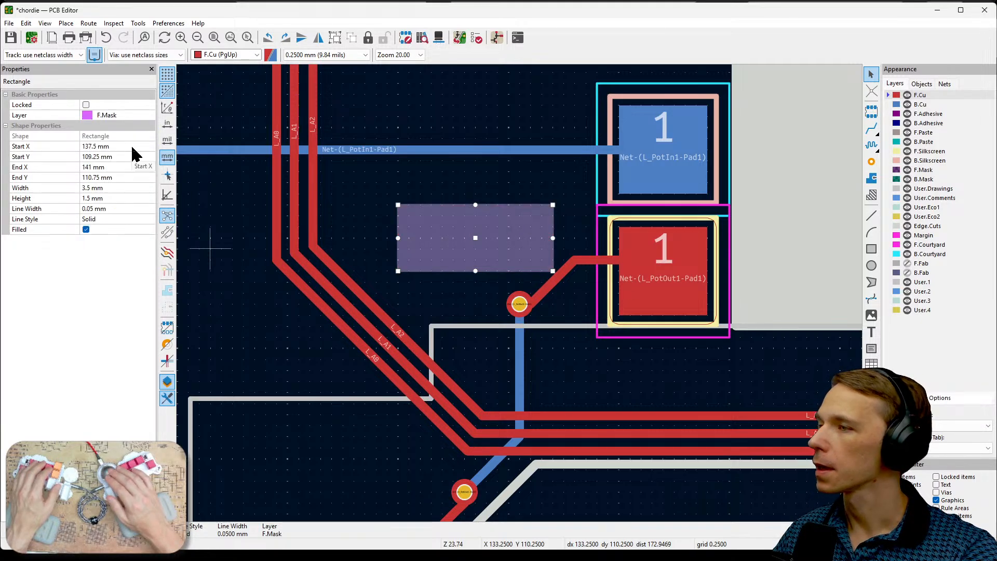
{"action": "left_click", "coordinate": [124, 117]}
{"action": "left_click", "coordinate": [150, 115]}
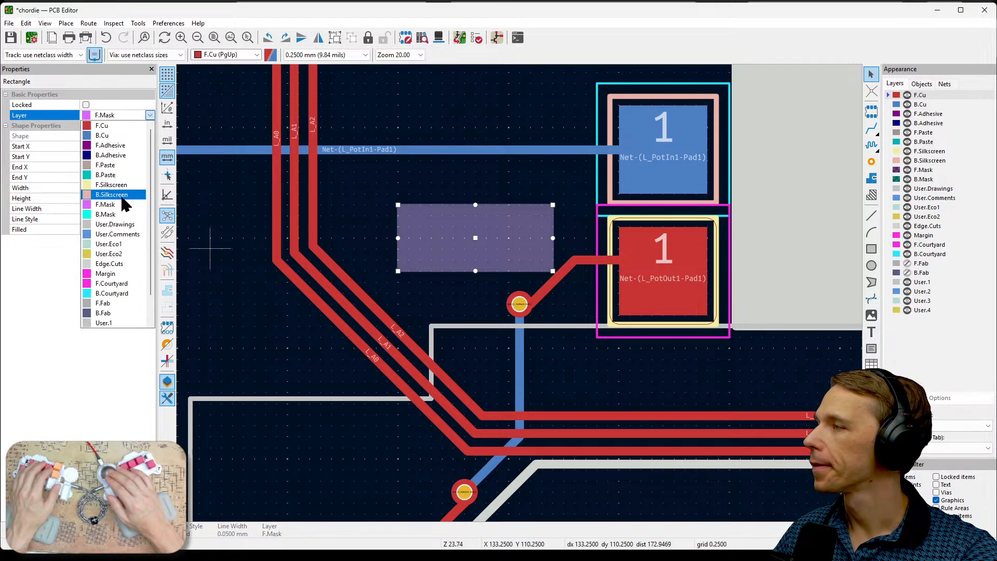
{"action": "left_click", "coordinate": [123, 125]}
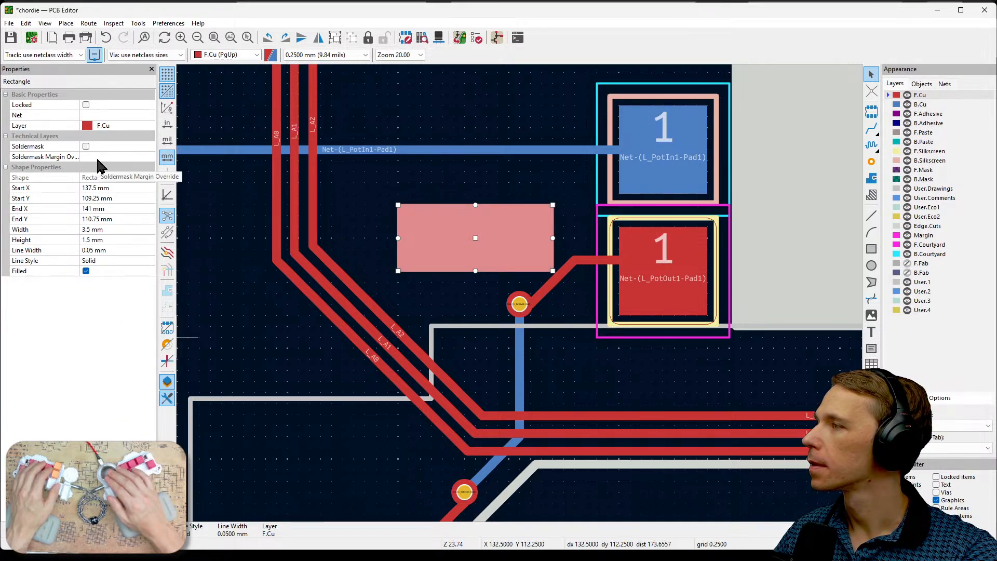
- Enable the solder mask opening for the F.Cu rectangle, assign it to Net-(L_PotOut1-Pad1), and deselect it
{"action": "left_click", "coordinate": [85, 146]}
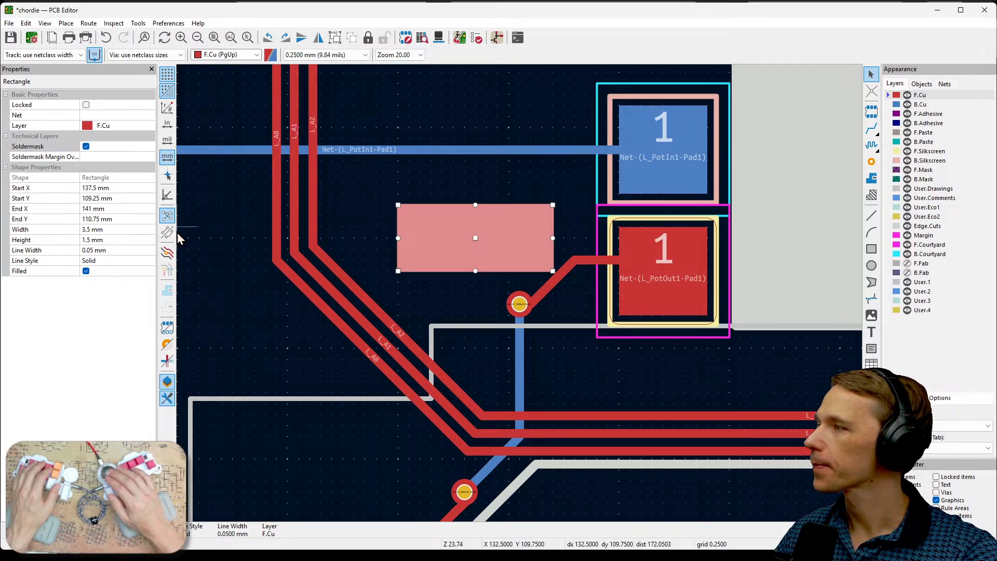
{"action": "left_click", "coordinate": [145, 115]}
{"action": "left_click", "coordinate": [148, 115]}
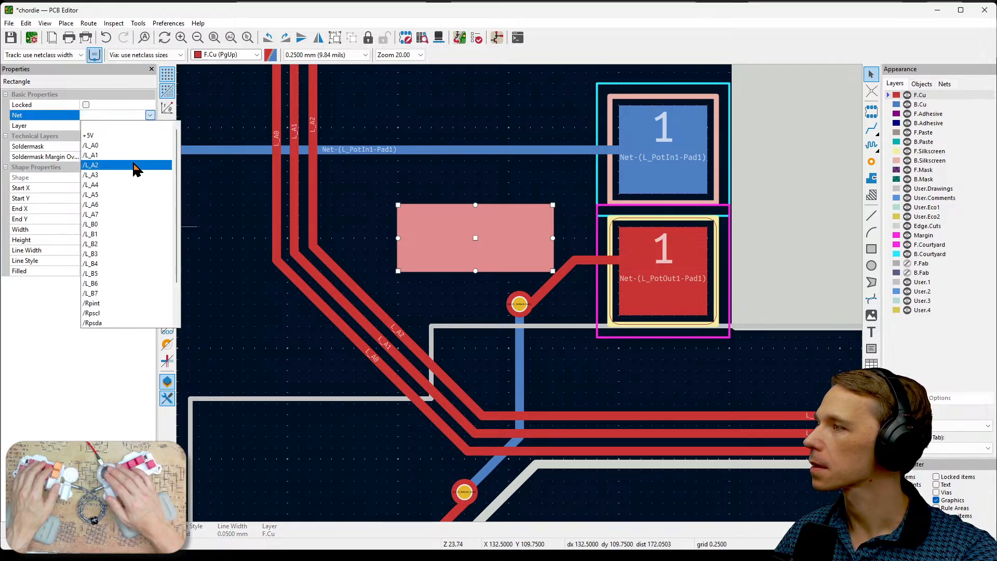
{"action": "scroll", "coordinate": [160, 226], "scroll_direction": "down", "scroll_amount": 5}
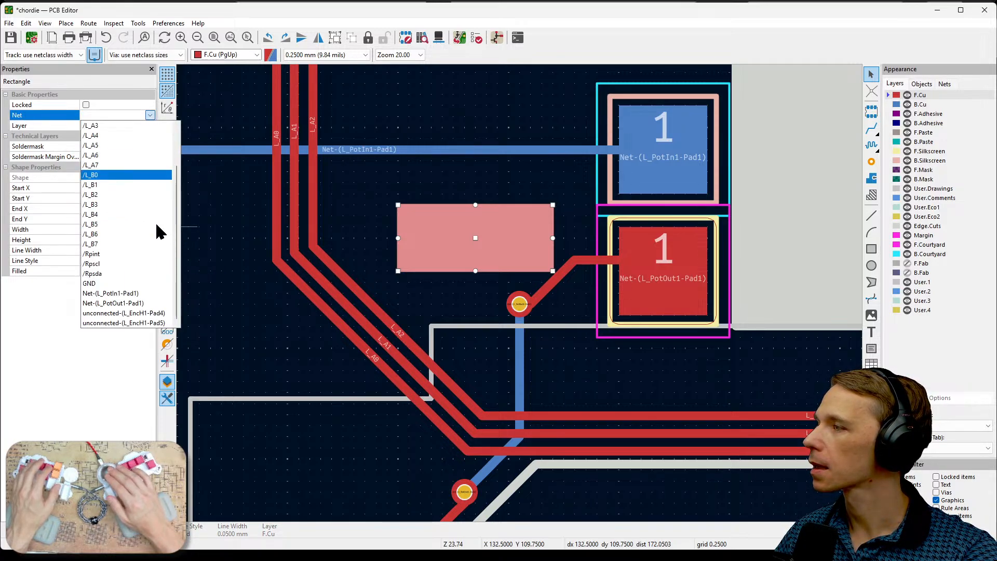
{"action": "left_click", "coordinate": [140, 303]}
{"action": "left_click", "coordinate": [458, 292]}
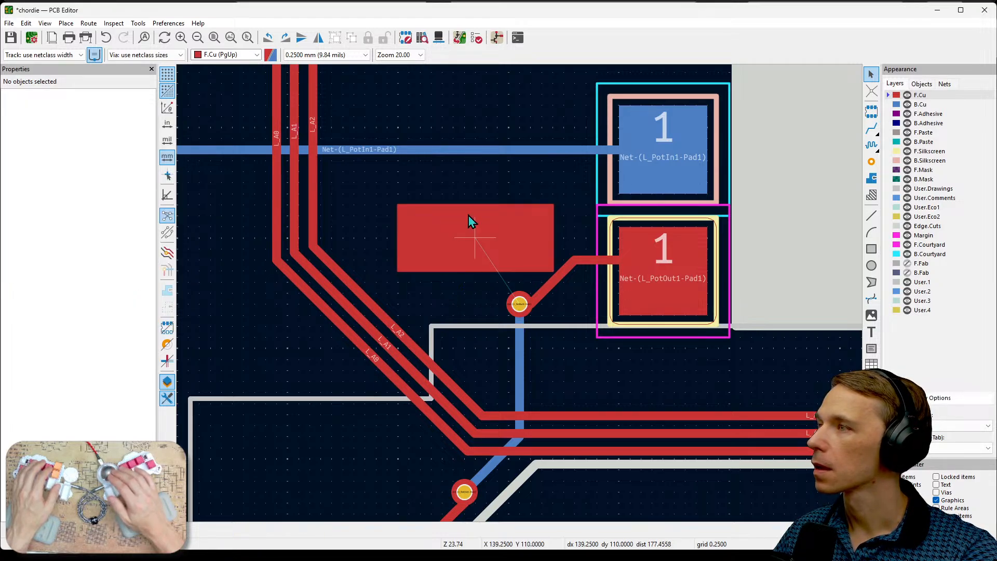
- Inspect the rectangle's mask opening beside the board cutout in the 3D Viewer, and close the viewer
{"action": "left_click", "coordinate": [441, 39]}
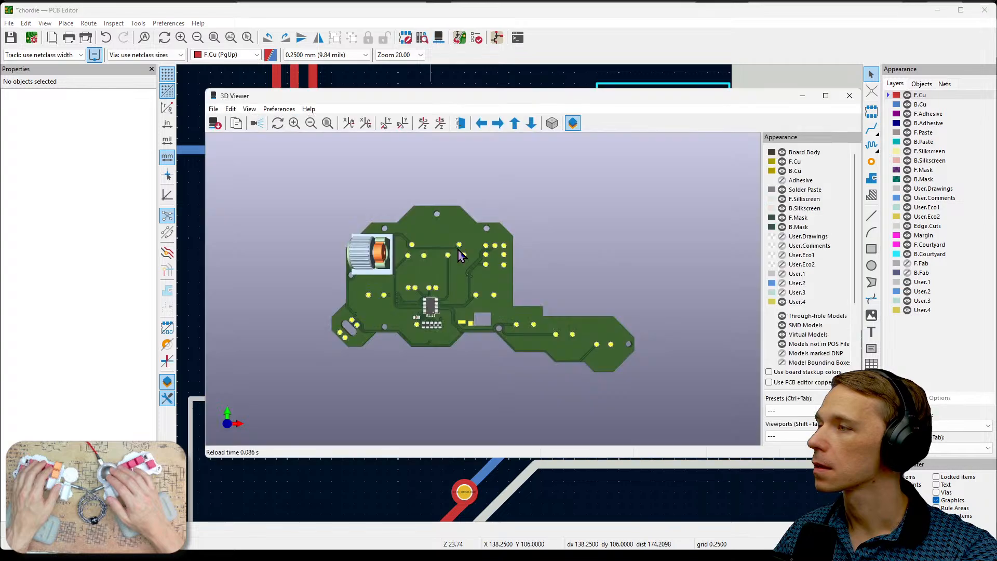
{"action": "scroll", "coordinate": [471, 337], "scroll_direction": "up", "scroll_amount": 10}
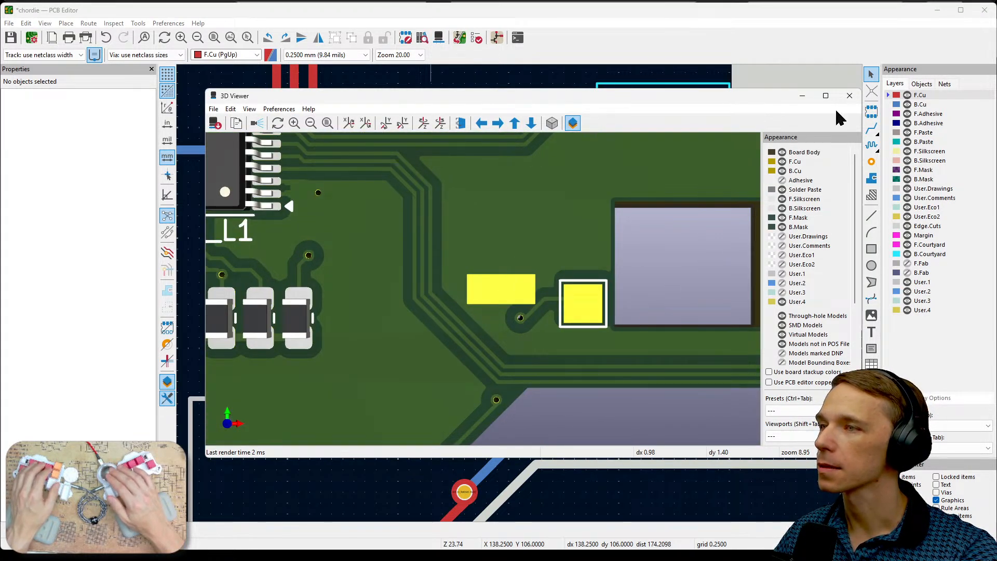
{"action": "left_click", "coordinate": [849, 96]}
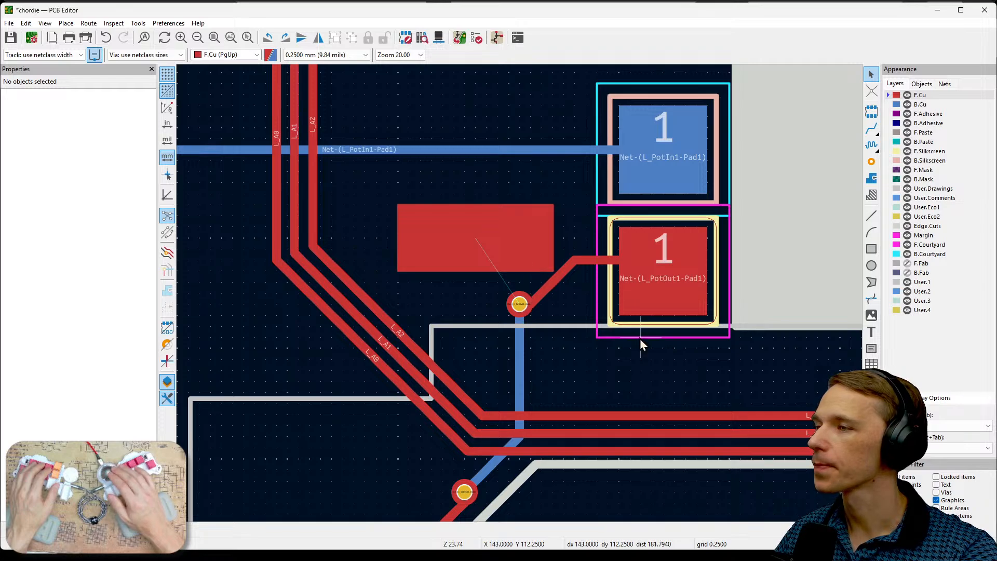
- Delete the L_PotOut1 test point footprint beside the board cutout
{"action": "scroll", "coordinate": [670, 281], "scroll_direction": "down", "scroll_amount": 5}
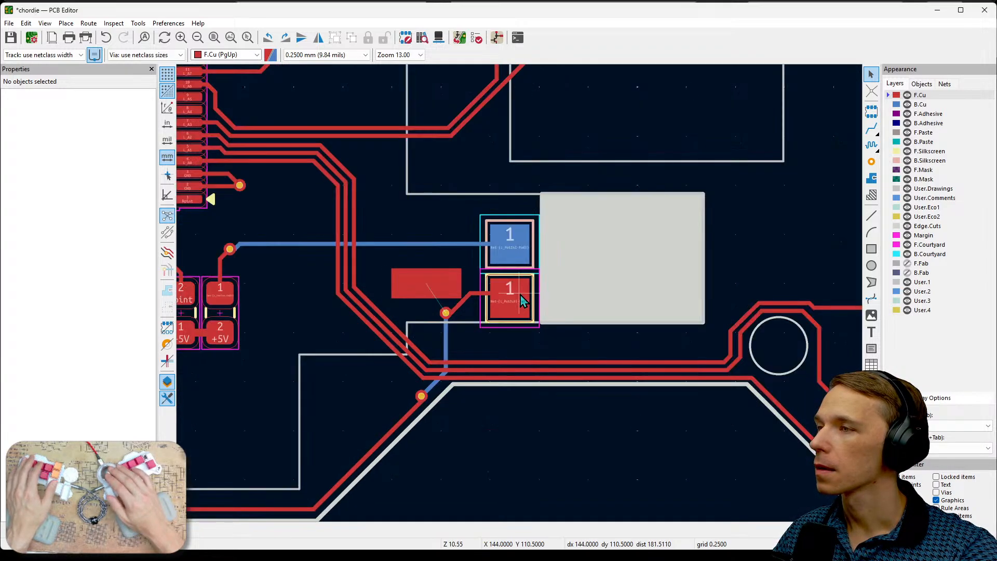
{"action": "scroll", "coordinate": [520, 298], "scroll_direction": "up", "scroll_amount": 3}
{"action": "scroll", "coordinate": [520, 295], "scroll_direction": "up", "scroll_amount": 3}
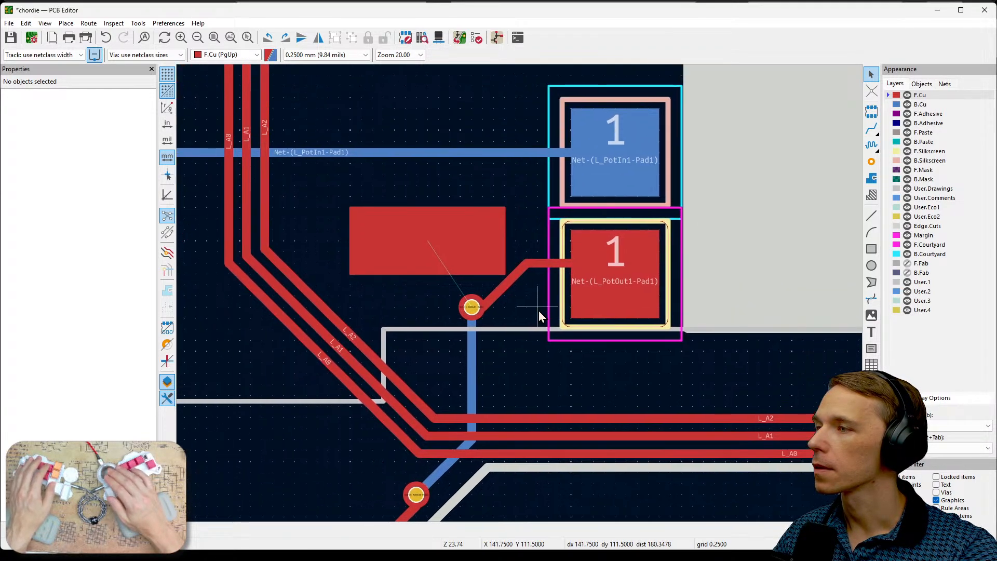
{"action": "left_click", "coordinate": [600, 282]}
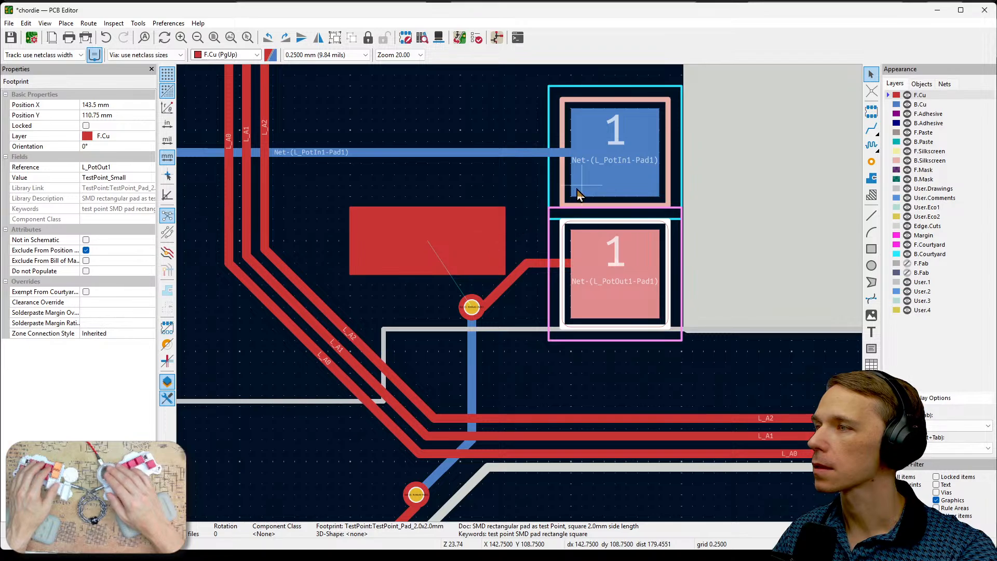
{"action": "middle_click_drag", "start_coordinate": [515, 176], "coordinate": [515, 257]}
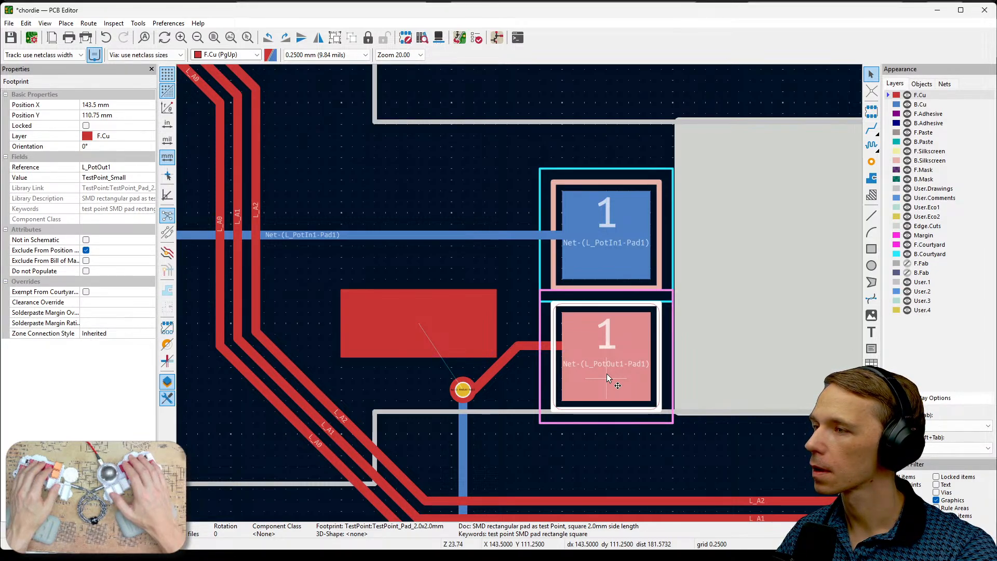
{"action": "key", "text": "Delete"}
- Move the F.Cu rectangle next to the board cutout, below the L_PotIn1 pad where L_PotOut1 was, and deselect it
{"action": "left_click", "coordinate": [471, 327]}
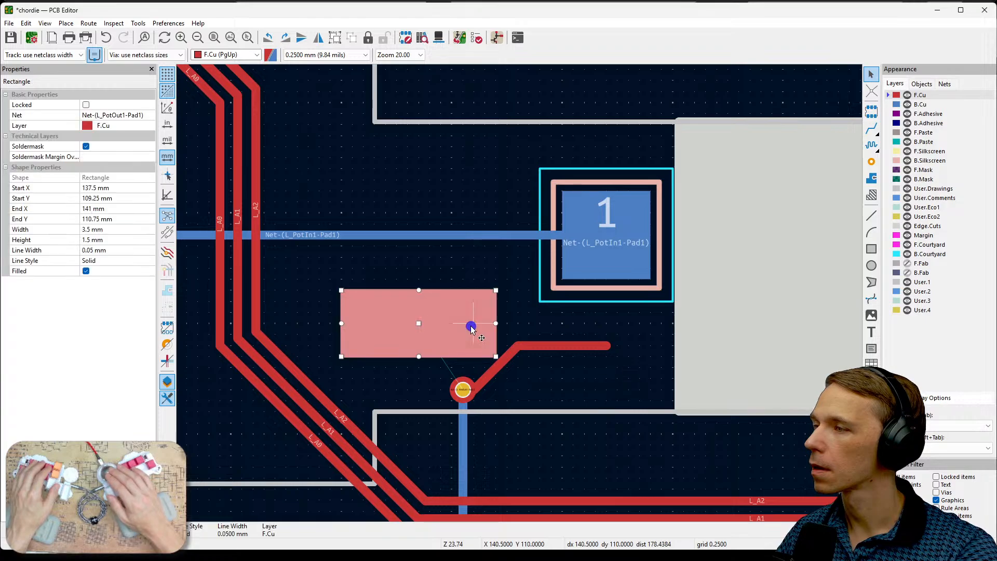
{"action": "key", "text": "m"}
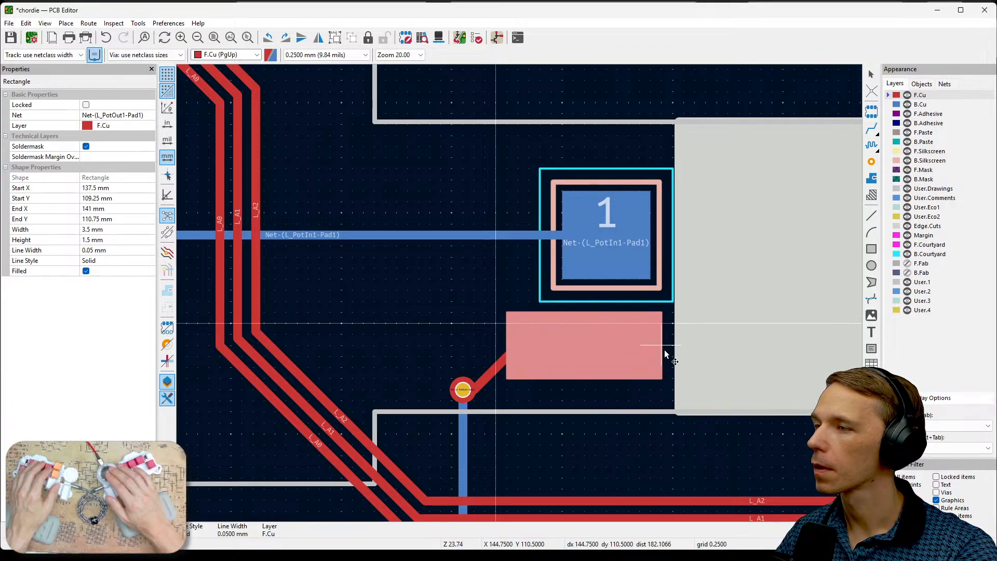
{"action": "left_click", "coordinate": [665, 356]}
{"action": "left_click", "coordinate": [497, 368]}
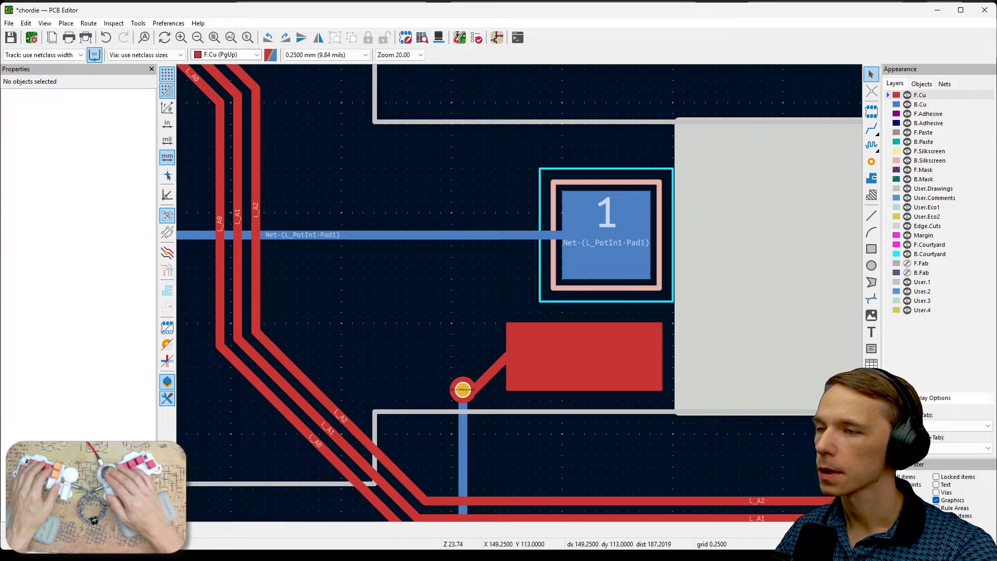
- Delete the leftover F.Cu track segments running from the via to the moved copper rectangle
{"action": "left_click_drag", "start_coordinate": [485, 339], "coordinate": [528, 386]}
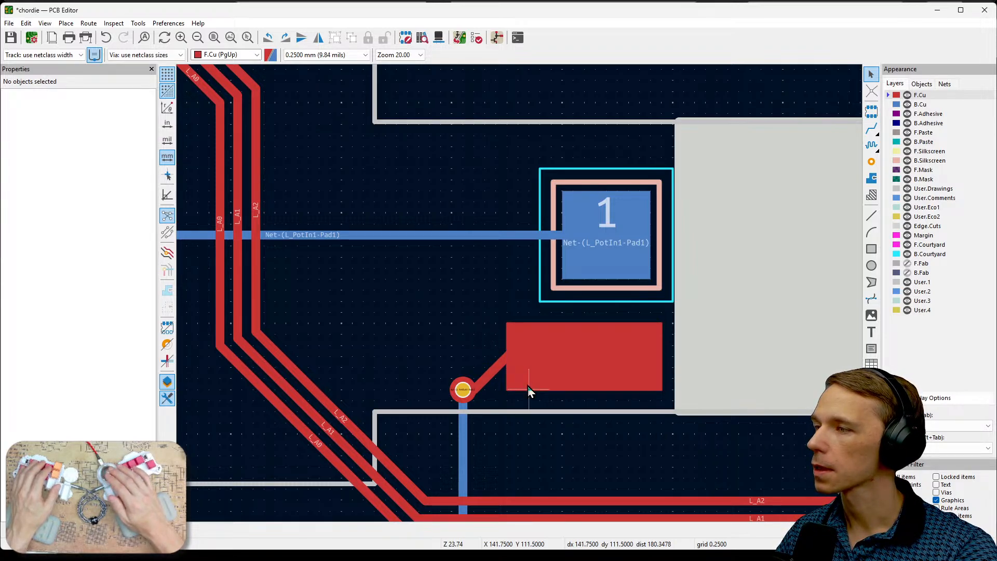
{"action": "left_click", "coordinate": [495, 366]}
{"action": "key", "text": "Delete"}
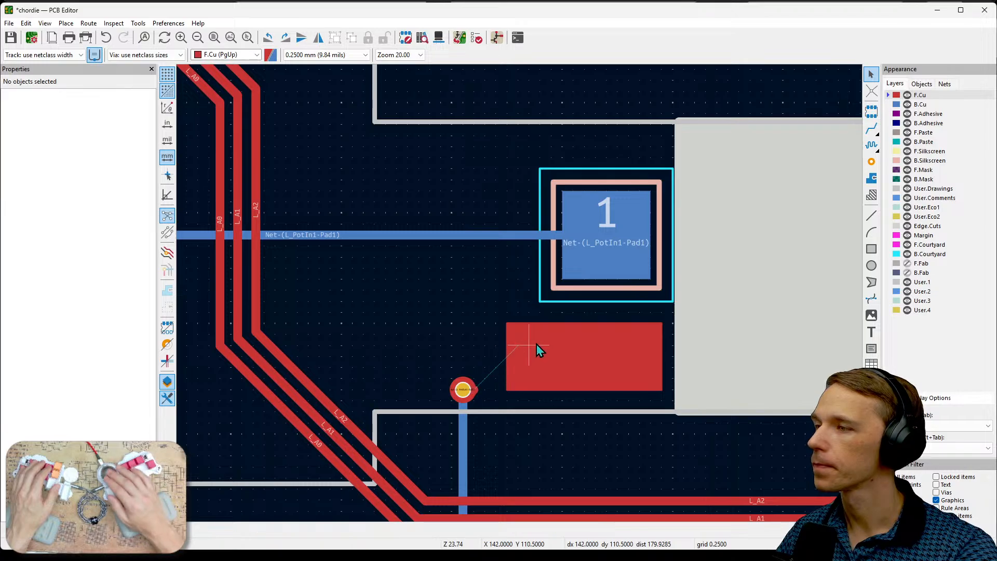
{"action": "left_click", "coordinate": [542, 344]}
{"action": "key", "text": "Delete"}
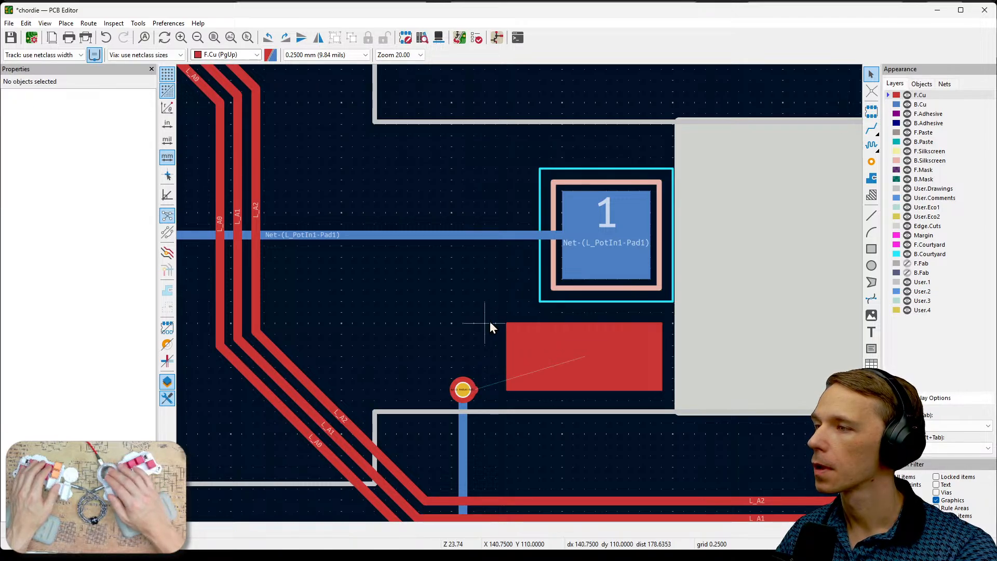
- Delete the leftover F.Cu track stub protruding from the Net-(L_PotOut1-Pad1) via beside the copper rectangle
{"action": "left_click_drag", "start_coordinate": [487, 311], "coordinate": [671, 413]}
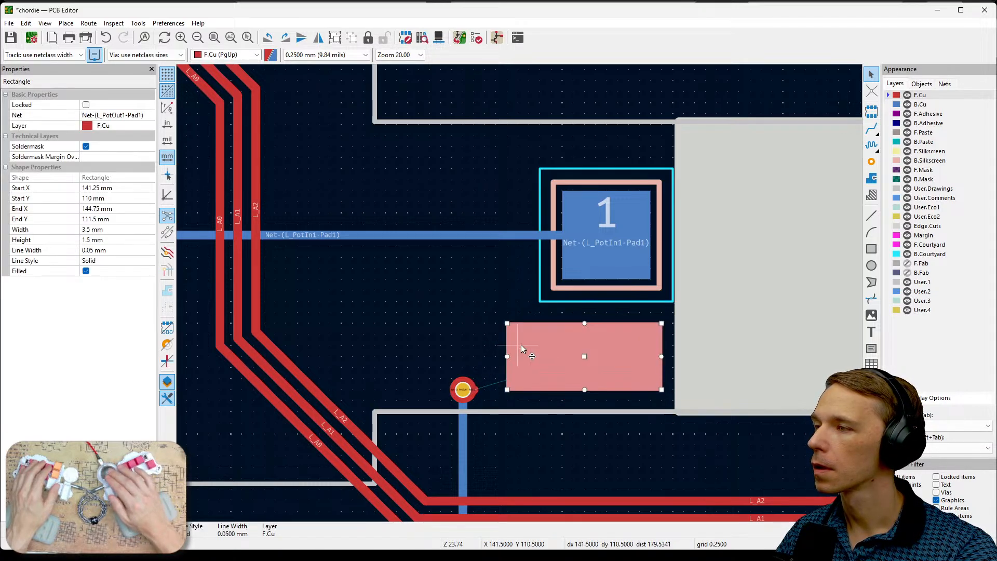
{"action": "left_click", "coordinate": [477, 326]}
{"action": "scroll", "coordinate": [467, 400], "scroll_direction": "up", "scroll_amount": 5}
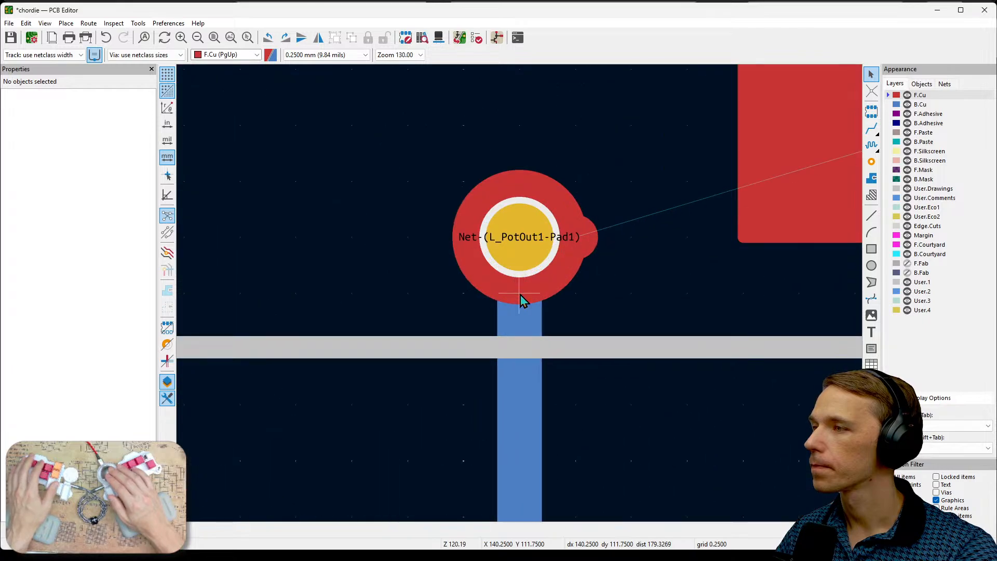
{"action": "left_click", "coordinate": [589, 237]}
{"action": "key", "text": "Delete"}
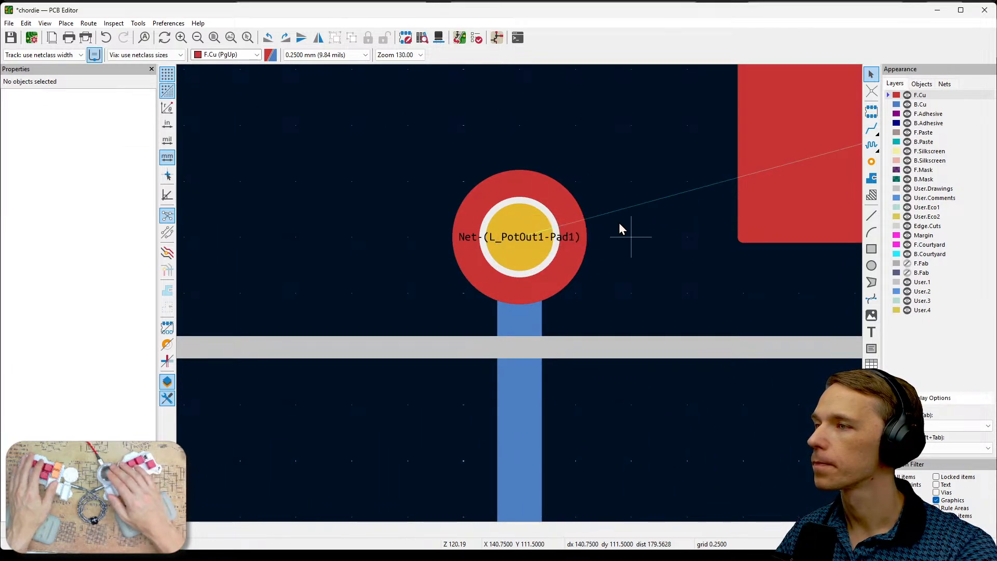
- Route an F.Cu track from the Net-(L_PotOut1-Pad1) via into the F.Cu rectangle beside the board cutout
{"action": "scroll", "coordinate": [521, 295], "scroll_direction": "down", "scroll_amount": 5}
{"action": "key", "text": "x"}
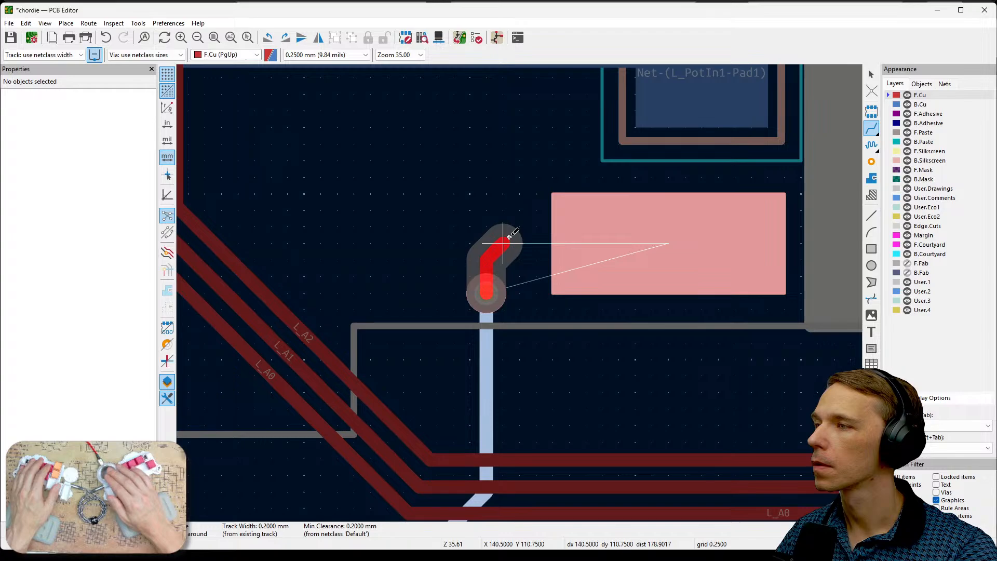
{"action": "left_click", "coordinate": [667, 241]}
{"action": "scroll", "coordinate": [667, 240], "scroll_direction": "down", "scroll_amount": 2}
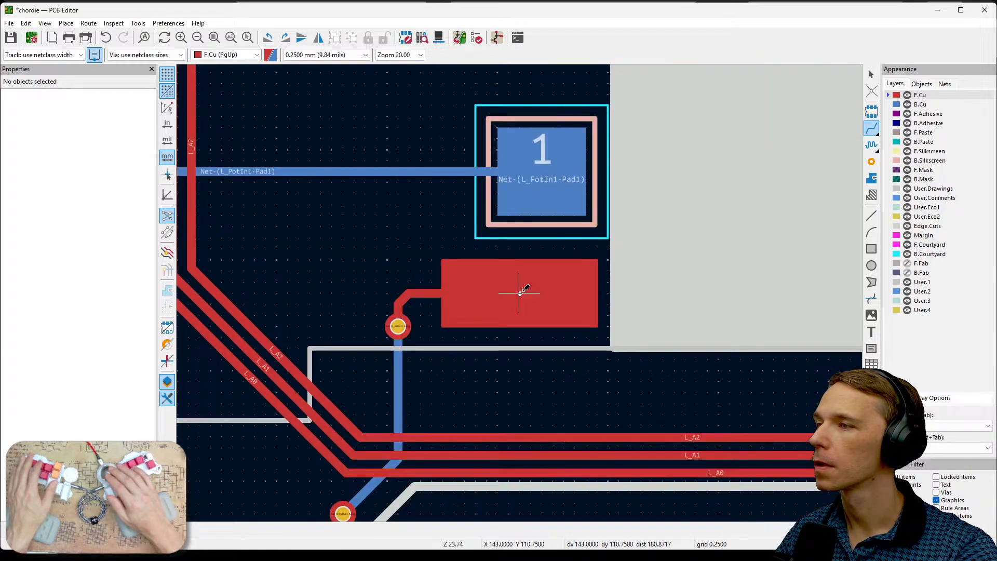
{"action": "scroll", "coordinate": [520, 292], "scroll_direction": "down", "scroll_amount": 2}
{"action": "key", "text": "Escape"}
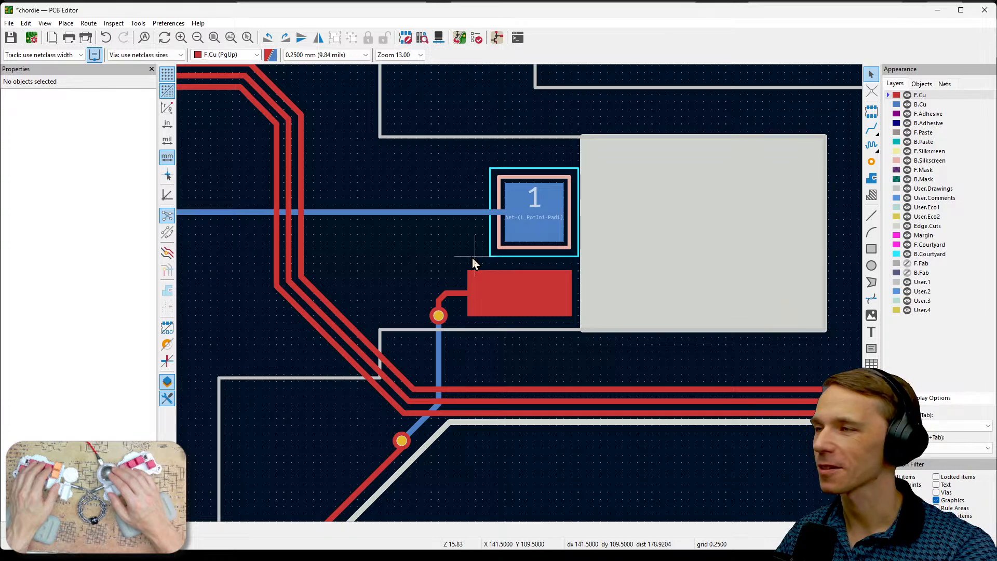
- Duplicate the F.Cu rectangle and place the copy diagonally above the original, just below the L_PotIn1 track
{"action": "middle_click_drag", "start_coordinate": [483, 228], "coordinate": [565, 249]}
{"action": "scroll", "coordinate": [565, 250], "scroll_direction": "up", "scroll_amount": 2}
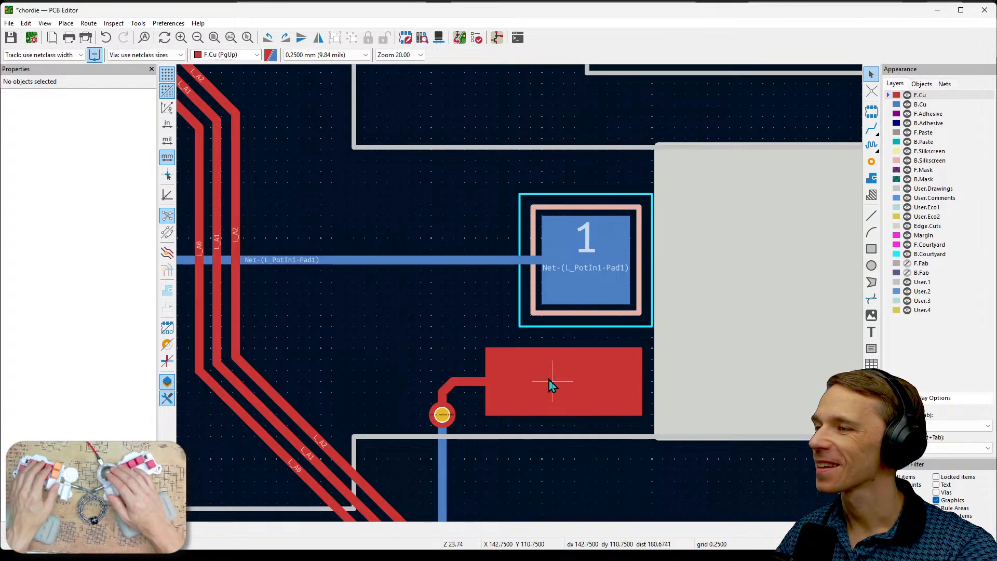
{"action": "left_click", "coordinate": [576, 390]}
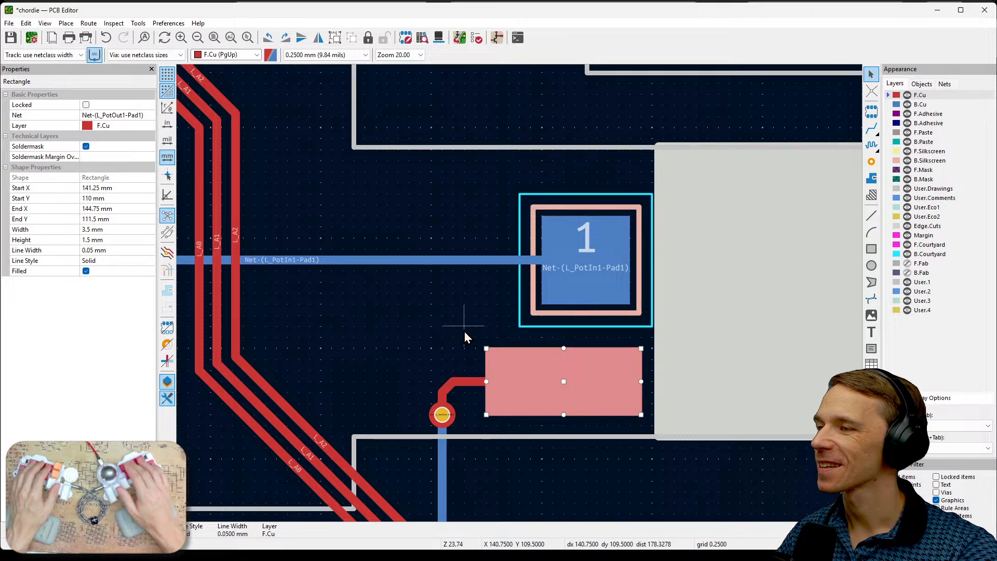
{"action": "key", "text": "ctrl+d"}
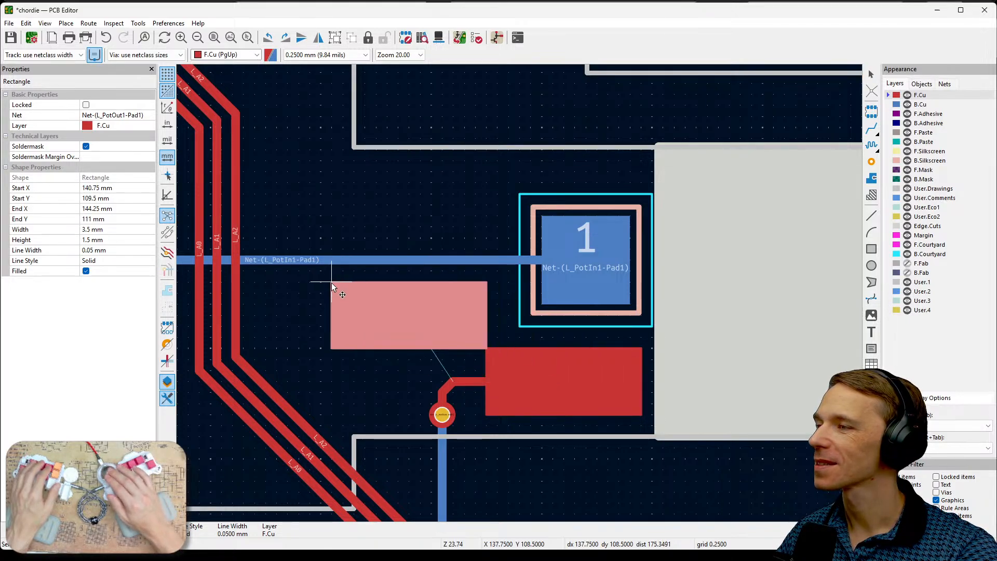
{"action": "left_click", "coordinate": [319, 298]}
- Change the duplicated rectangle's layer to B.Cu and its net to Net-(L_PotIn1-Pad1)
{"action": "left_click", "coordinate": [397, 320]}
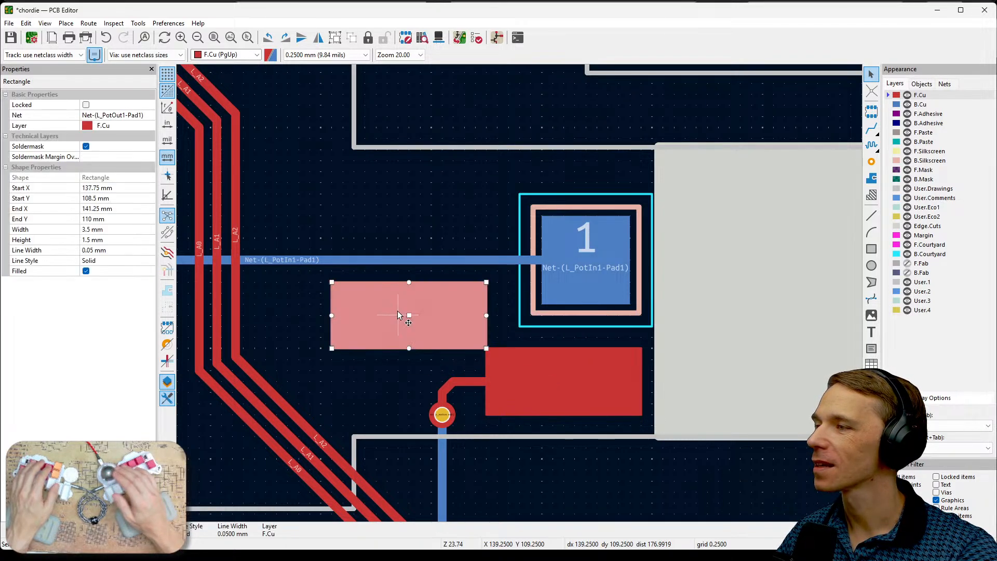
{"action": "left_click", "coordinate": [141, 127]}
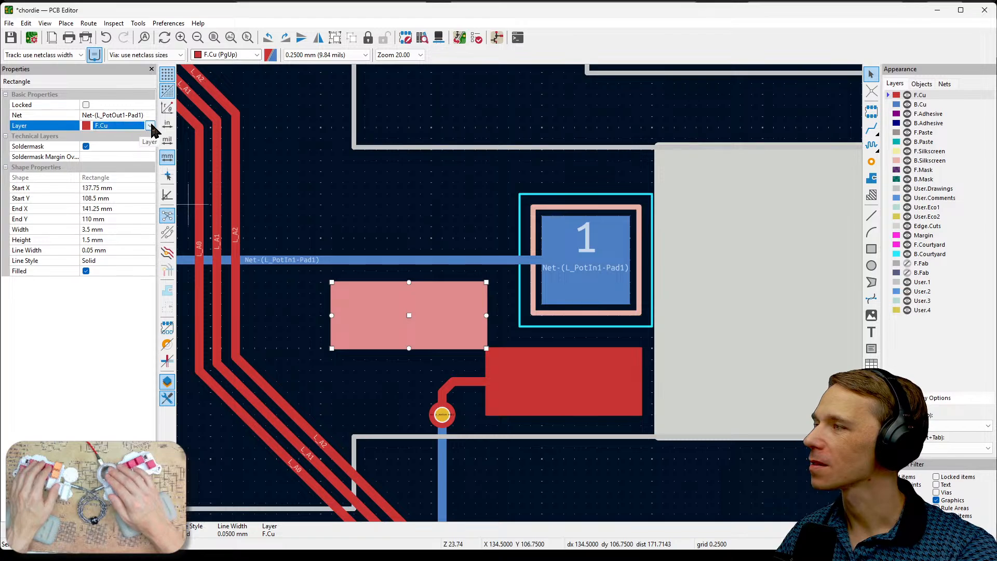
{"action": "left_click", "coordinate": [149, 126]}
{"action": "left_click", "coordinate": [143, 141]}
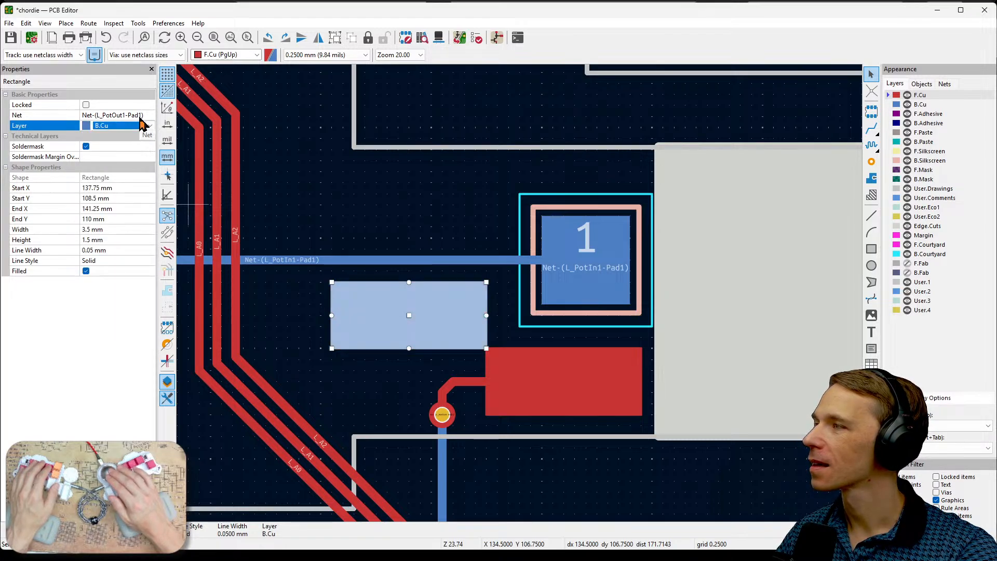
{"action": "left_click", "coordinate": [141, 115]}
{"action": "left_click", "coordinate": [148, 115]}
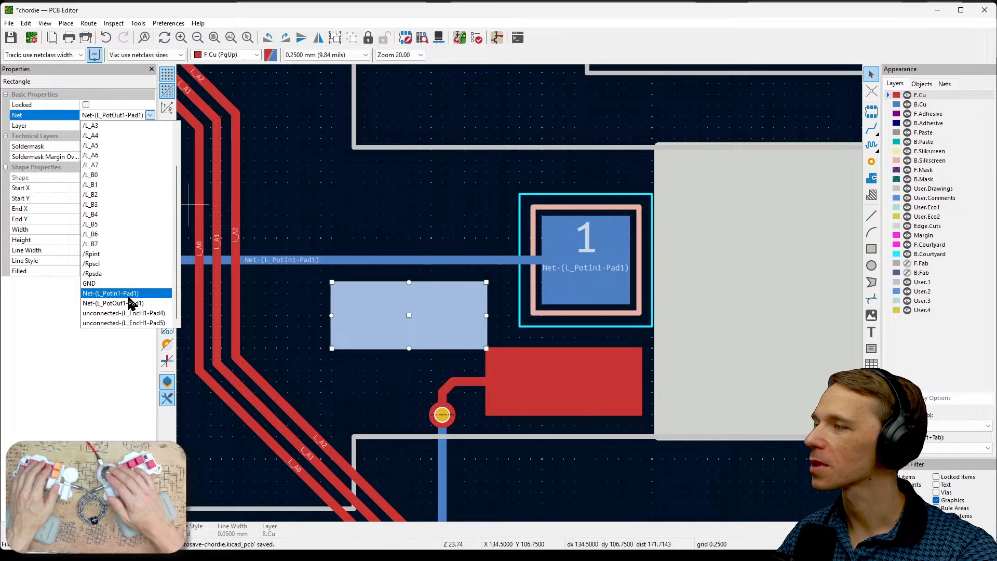
{"action": "left_click", "coordinate": [128, 295]}
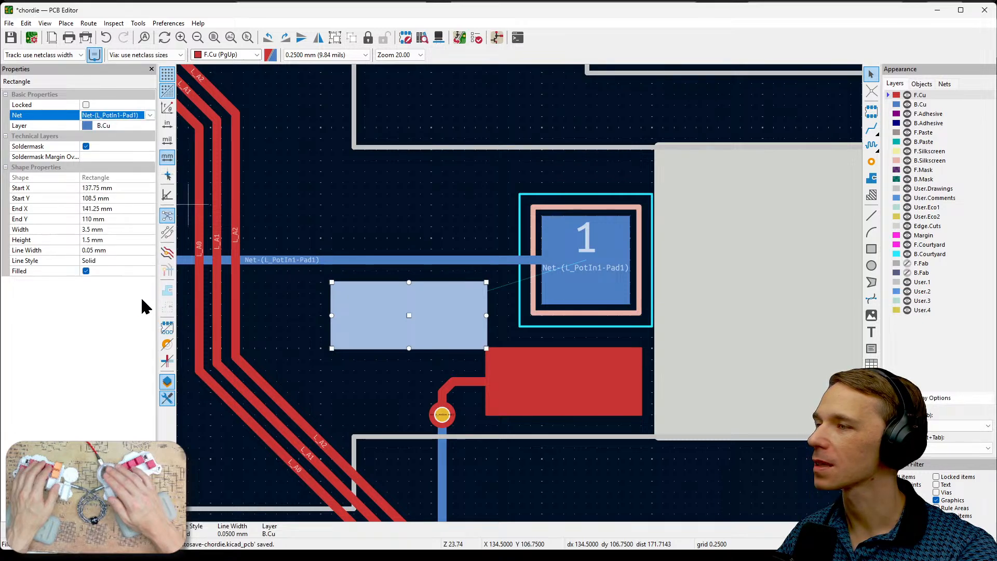
- Delete the L_PotIn1 test point footprint beside the board cutout
{"action": "left_click", "coordinate": [511, 234]}
{"action": "left_click", "coordinate": [606, 244]}
{"action": "key", "text": "Delete"}
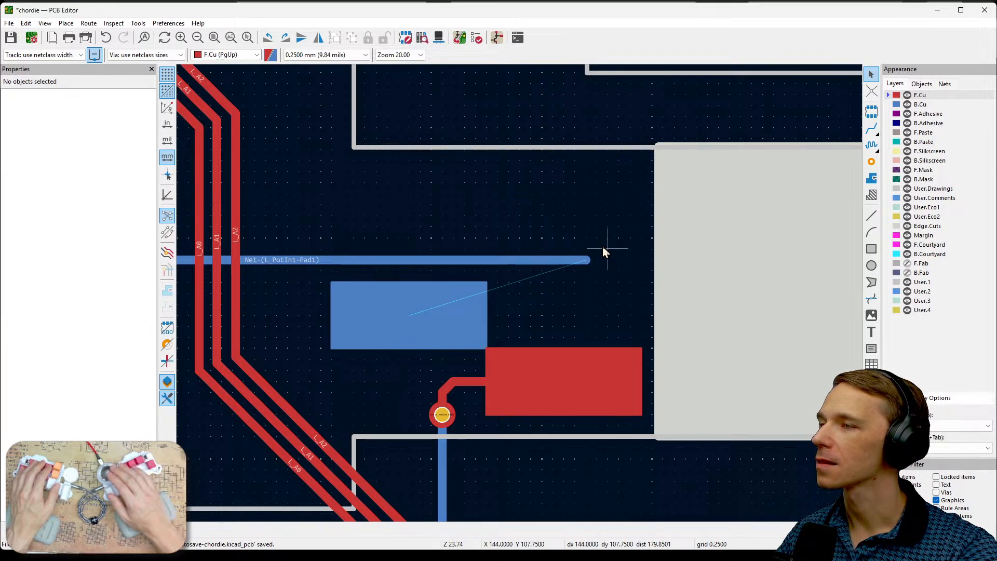
- Delete the long horizontal B.Cu track of Net-(L_PotIn1-Pad1) that led to the removed test point
{"action": "left_click", "coordinate": [572, 261]}
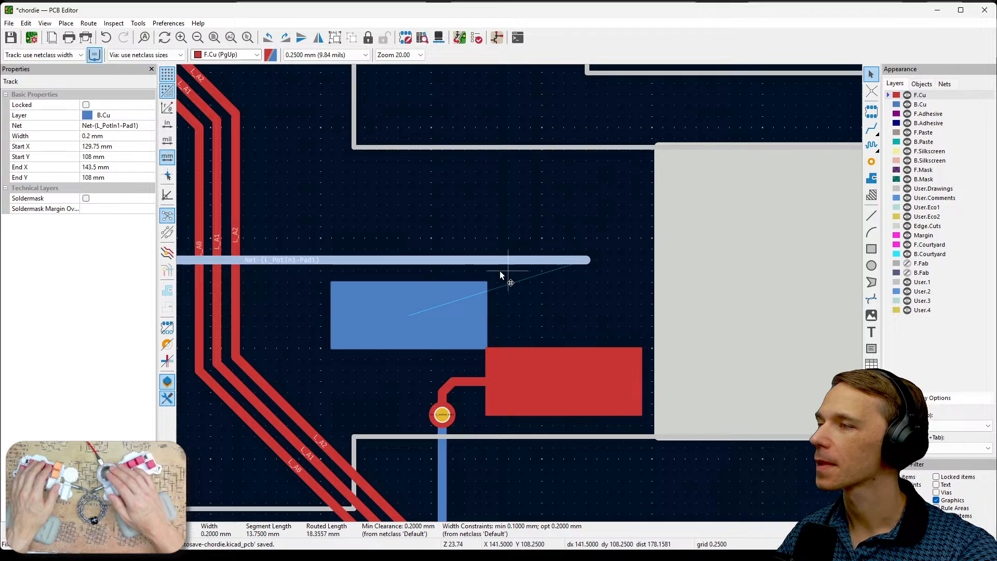
{"action": "scroll", "coordinate": [519, 294], "scroll_direction": "down", "scroll_amount": 2}
{"action": "scroll", "coordinate": [519, 293], "scroll_direction": "down", "scroll_amount": 3}
{"action": "scroll", "coordinate": [519, 292], "scroll_direction": "up", "scroll_amount": 3}
{"action": "key", "text": "Delete"}
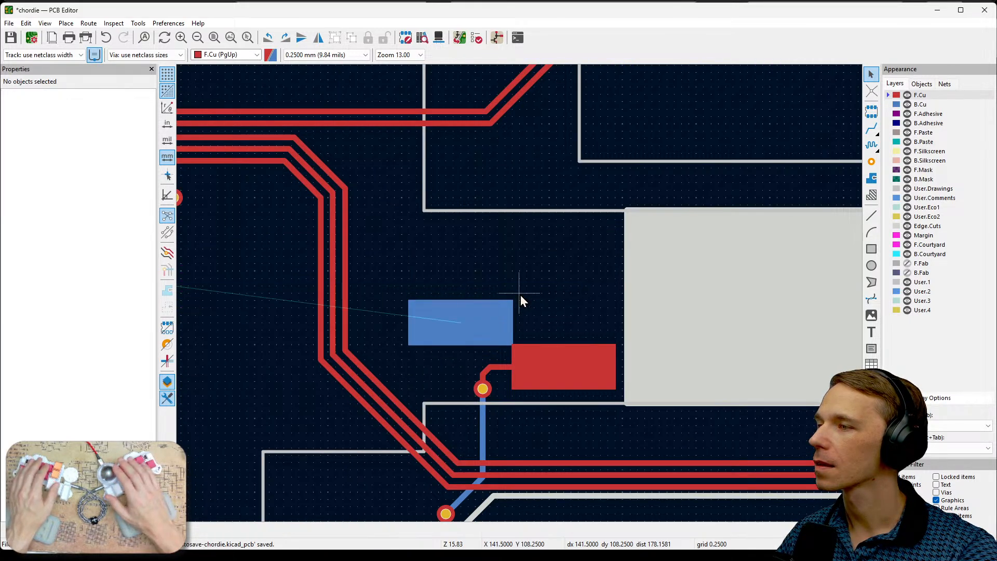
- Move the B.Cu rectangle next to the board cutout, aligned directly above the F.Cu rectangle
{"action": "left_click", "coordinate": [489, 314]}
{"action": "key", "text": "m"}
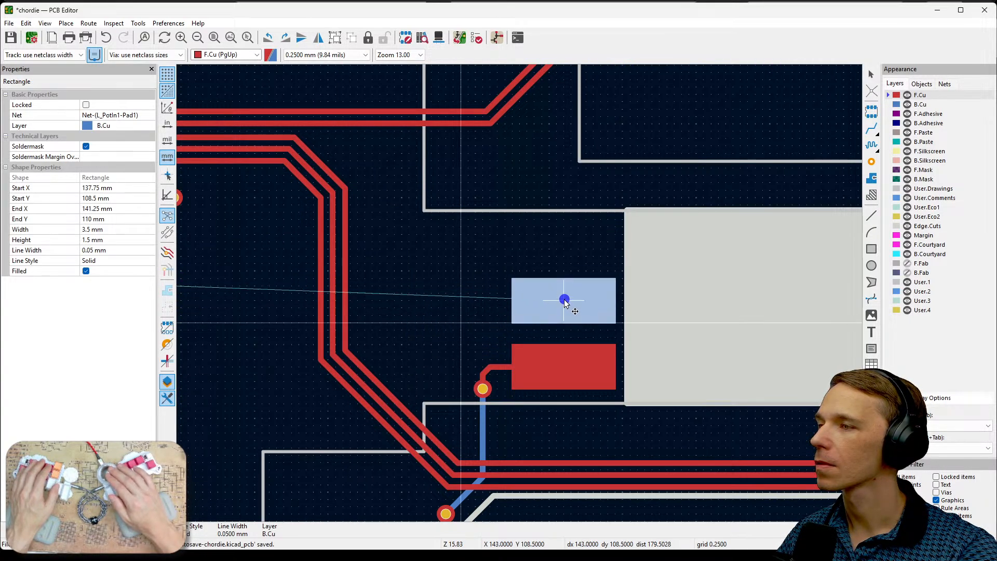
{"action": "left_click", "coordinate": [564, 300]}
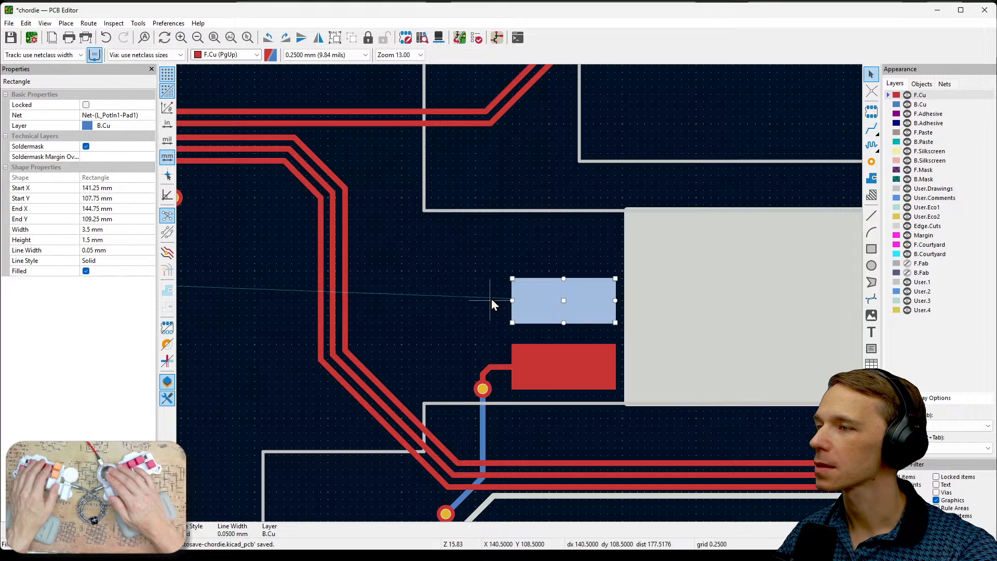
{"action": "left_click", "coordinate": [491, 298]}
- Copy the B.Cu rectangle and paste the copy directly above it, aligned with the other two rectangles
{"action": "left_click", "coordinate": [550, 300]}
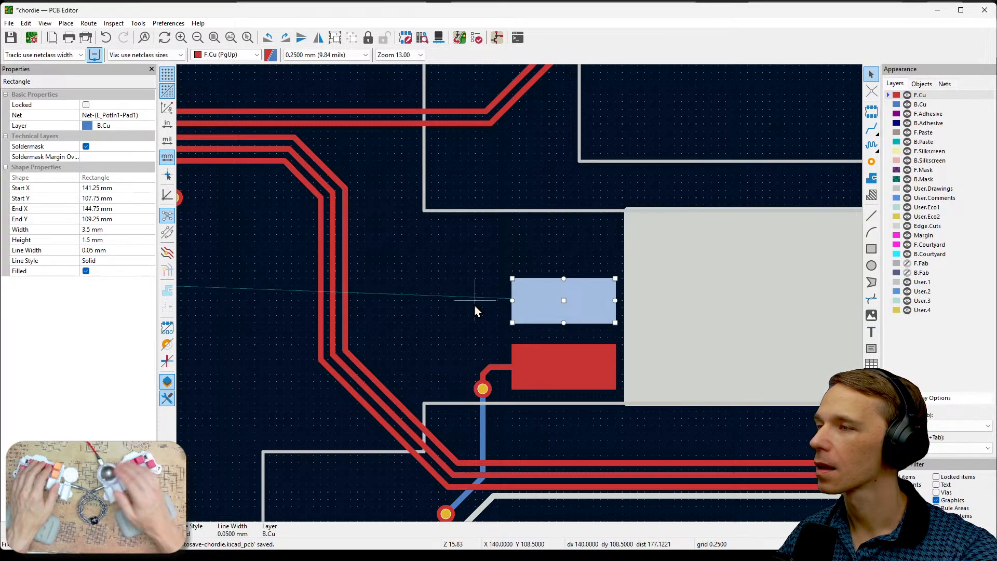
{"action": "key", "text": "ctrl+c"}
{"action": "key", "text": "ctrl+v"}
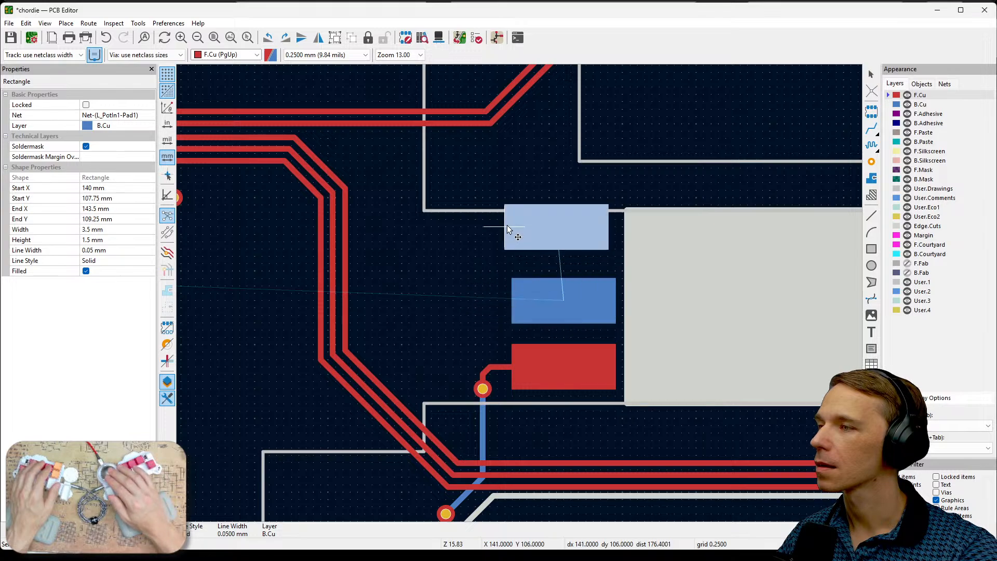
{"action": "left_click", "coordinate": [514, 242]}
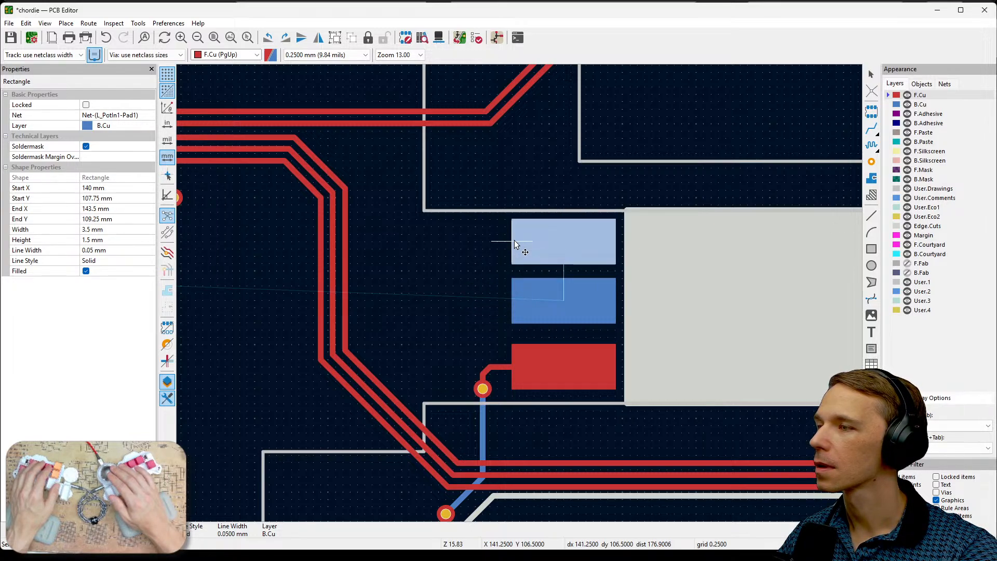
{"action": "key", "text": "Escape"}
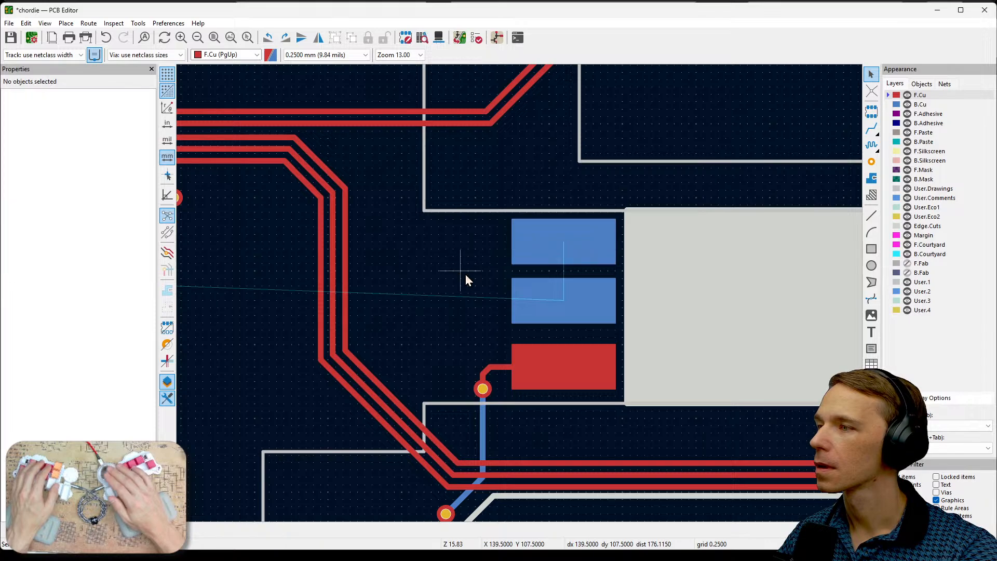
- Move the middle B.Cu rectangle down by about 0.25 mm, away from the upper rectangle
{"action": "scroll", "coordinate": [555, 278], "scroll_direction": "up", "scroll_amount": 3}
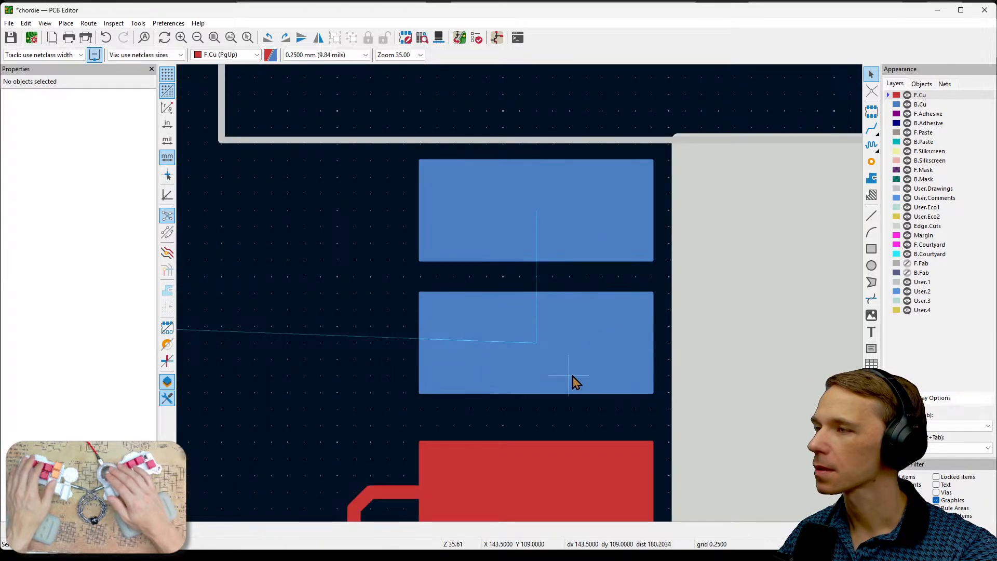
{"action": "scroll", "coordinate": [571, 383], "scroll_direction": "down", "scroll_amount": 2}
{"action": "left_click", "coordinate": [513, 289]}
{"action": "key", "text": "m"}
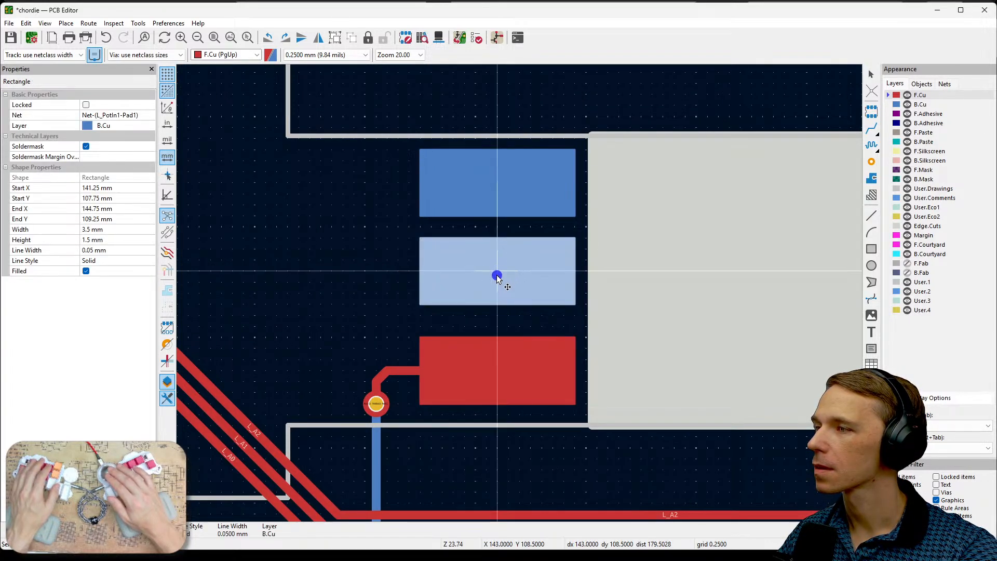
{"action": "left_click", "coordinate": [498, 281]}
{"action": "left_click", "coordinate": [403, 278]}
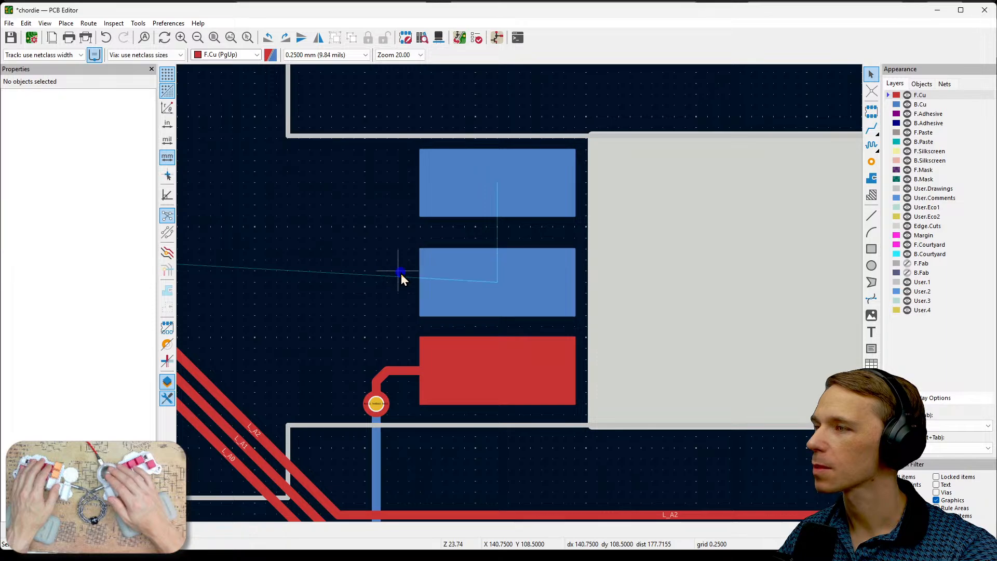
- Move the F.Cu rectangle down by about 0.25 mm to even out the spacing of the three rectangles
{"action": "left_click", "coordinate": [496, 368]}
{"action": "left_click_drag", "start_coordinate": [498, 372], "coordinate": [497, 382]}
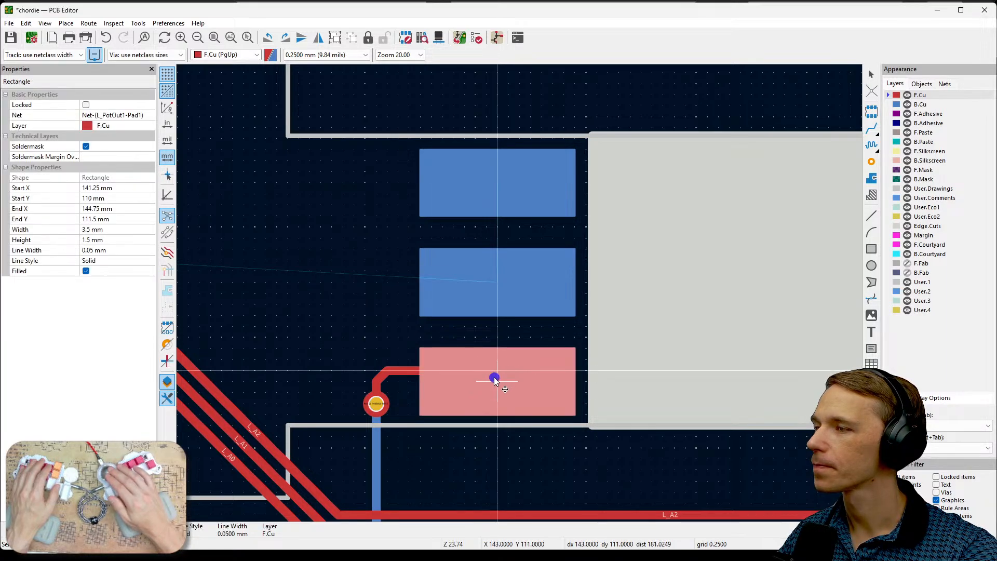
{"action": "left_click", "coordinate": [357, 317]}
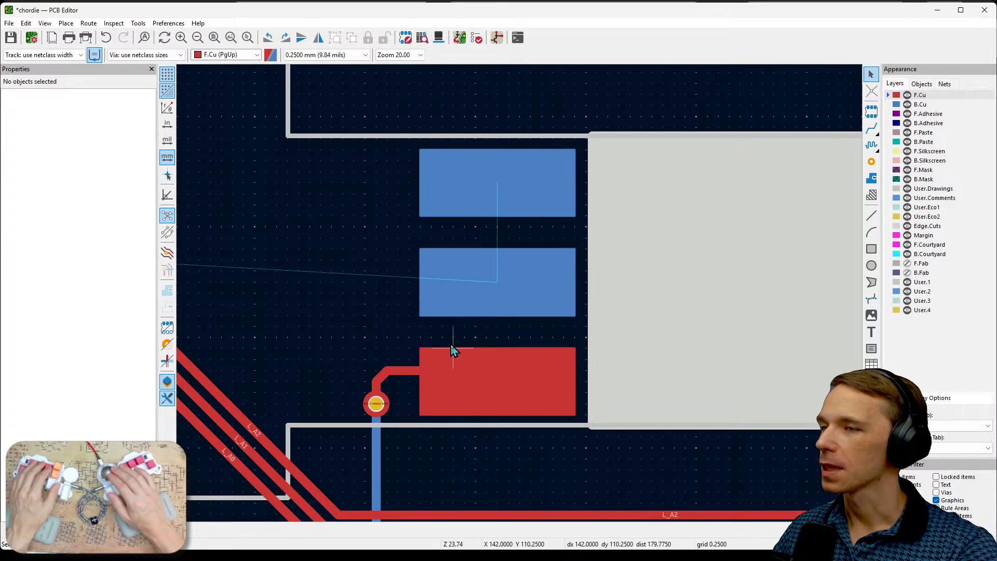
- Delete the short diagonal B.Cu track stub at the Net-(L_PotIn1-Pad1) via above the resistor
{"action": "scroll", "coordinate": [419, 340], "scroll_direction": "down", "scroll_amount": 1}
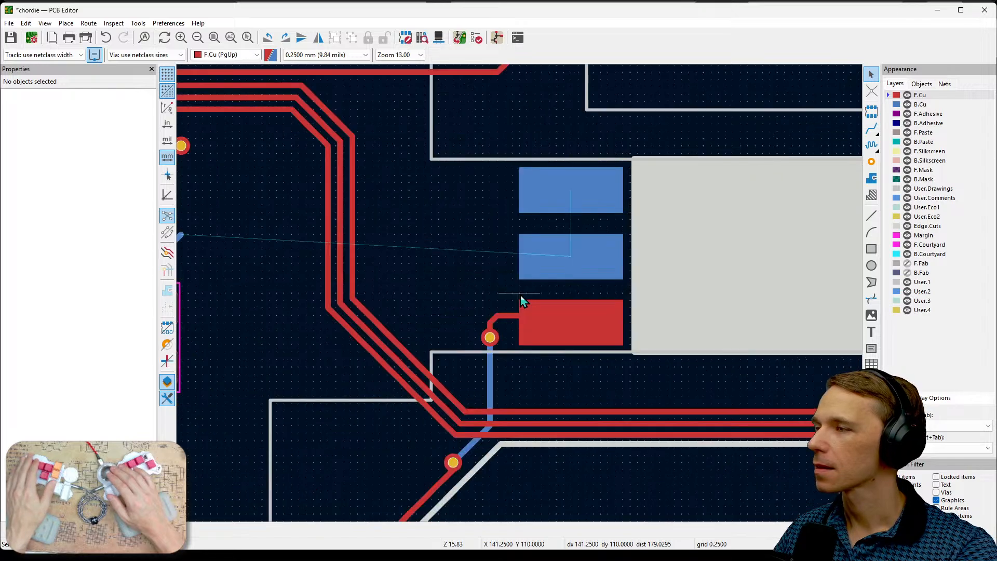
{"action": "scroll", "coordinate": [521, 296], "scroll_direction": "down", "scroll_amount": 1}
{"action": "left_click", "coordinate": [325, 239]}
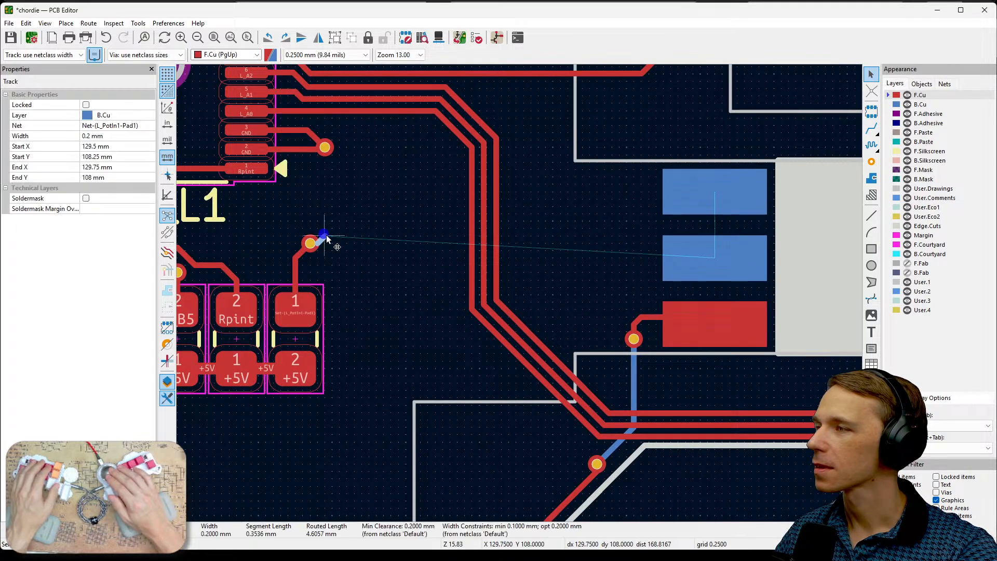
{"action": "key", "text": "Delete"}
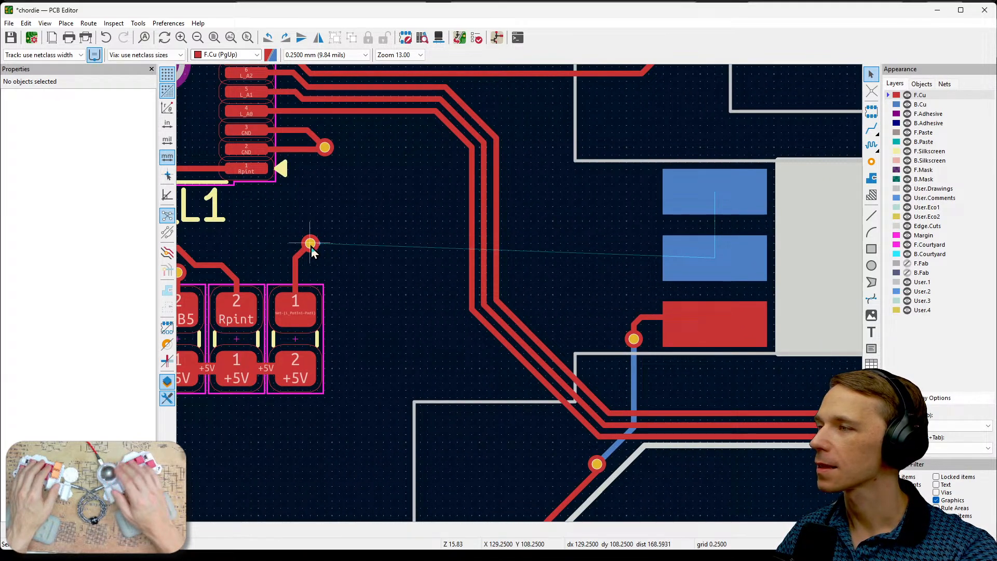
- Make B.Cu the active layer and try to start a track from the Net-(L_PotIn1-Pad1) via
{"action": "key", "text": "x"}
{"action": "key", "text": "Escape"}
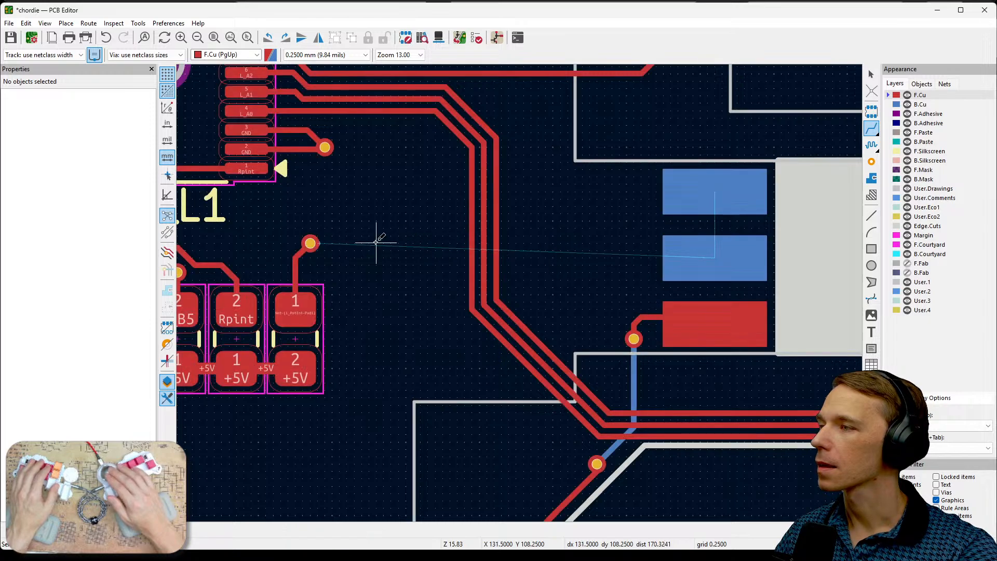
{"action": "left_click", "coordinate": [900, 104]}
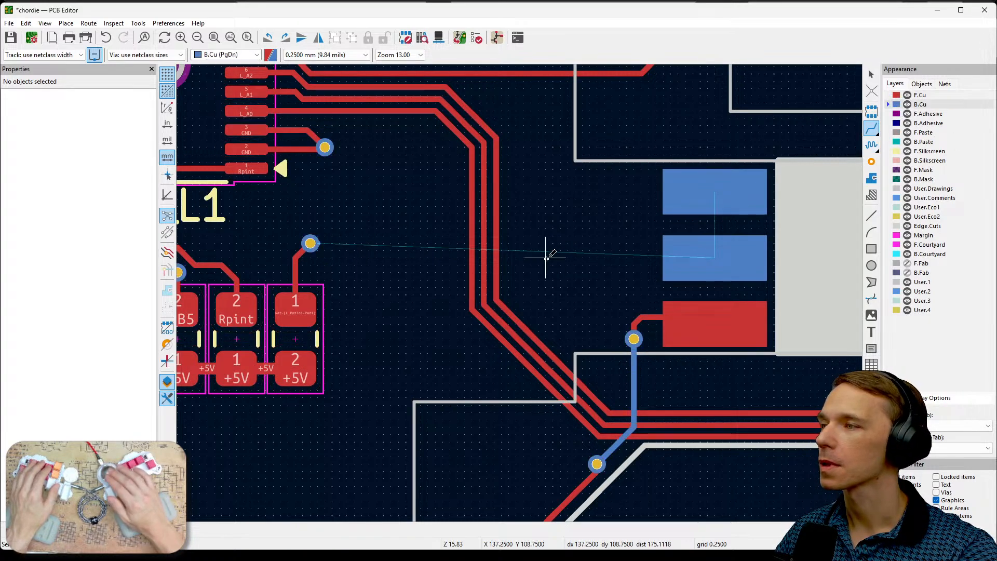
{"action": "scroll", "coordinate": [310, 243], "scroll_direction": "up", "scroll_amount": 8}
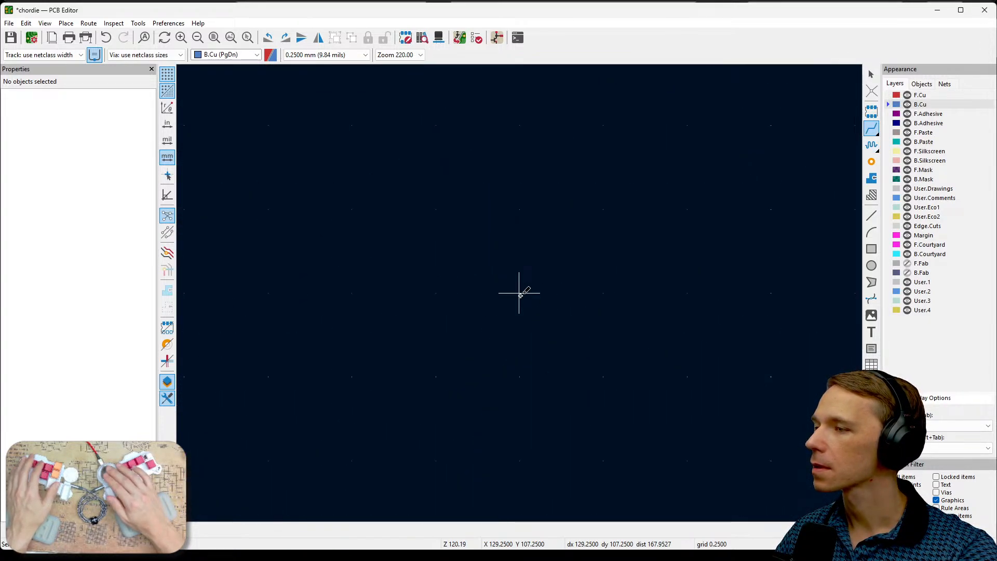
{"action": "scroll", "coordinate": [521, 289], "scroll_direction": "down", "scroll_amount": 3}
{"action": "key", "text": "Escape"}
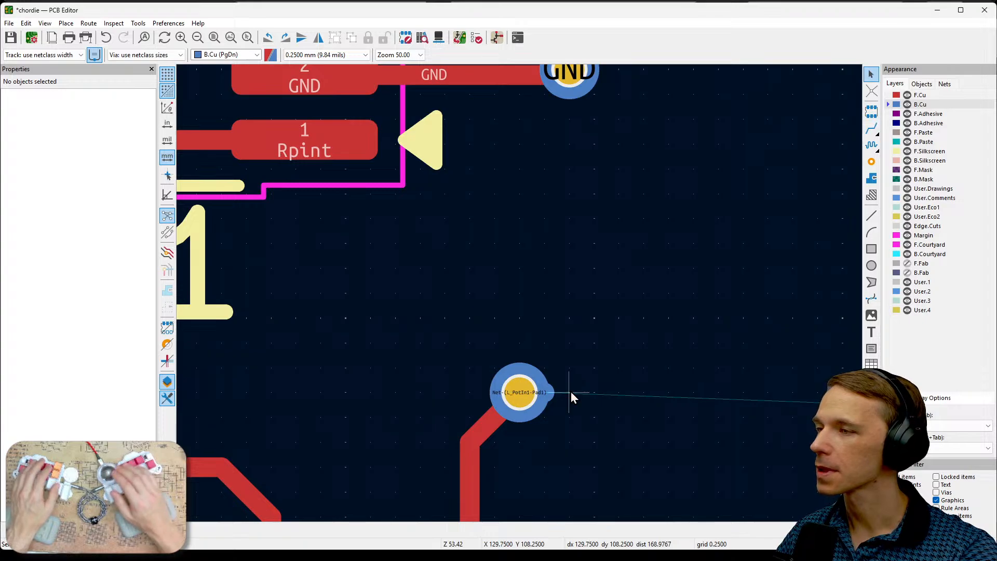
- Delete the leftover B.Cu stub at the Net-(L_PotIn1-Pad1) via and route a B.Cu track from the via to the middle B.Cu rectangle
{"action": "left_click", "coordinate": [555, 390]}
{"action": "key", "text": "Delete"}
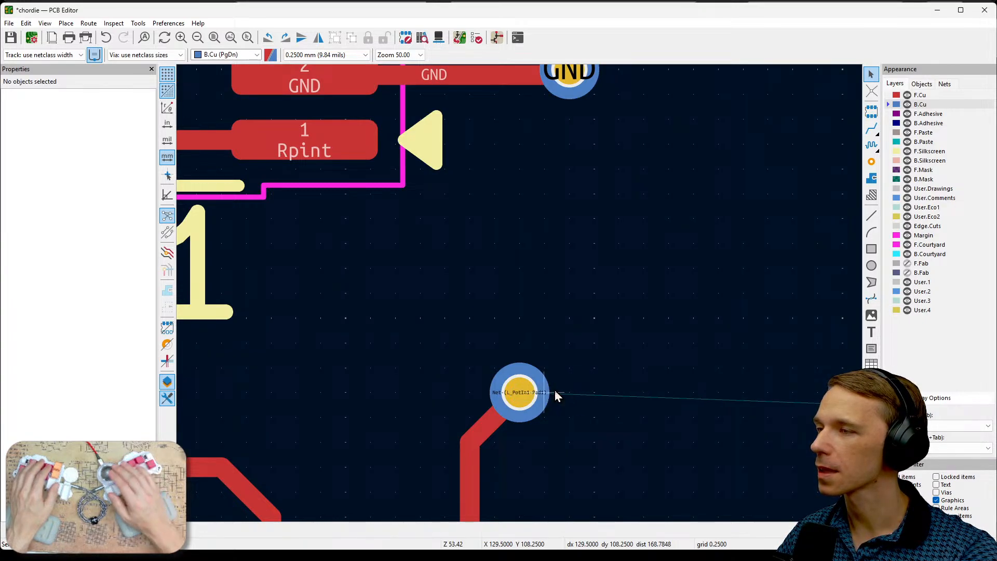
{"action": "scroll", "coordinate": [554, 391], "scroll_direction": "down", "scroll_amount": 2}
{"action": "scroll", "coordinate": [520, 294], "scroll_direction": "down", "scroll_amount": 3}
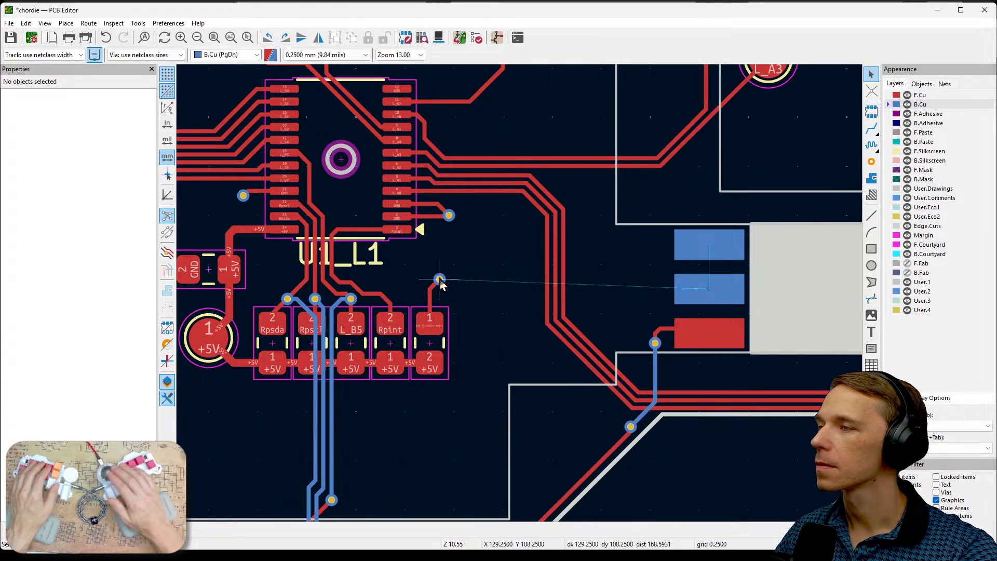
{"action": "key", "text": "x"}
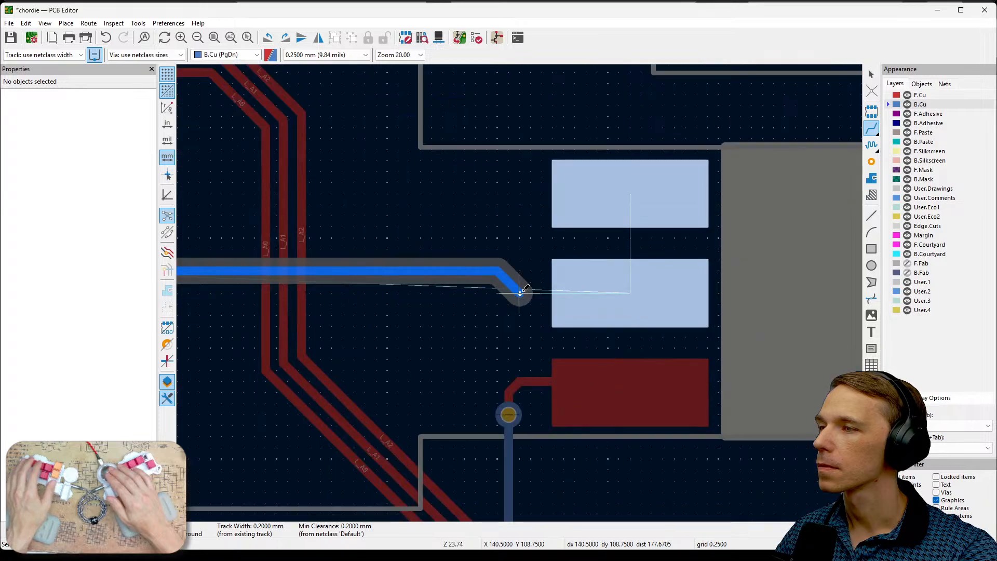
{"action": "scroll", "coordinate": [657, 282], "scroll_direction": "up", "scroll_amount": 3}
{"action": "left_click", "coordinate": [519, 294]}
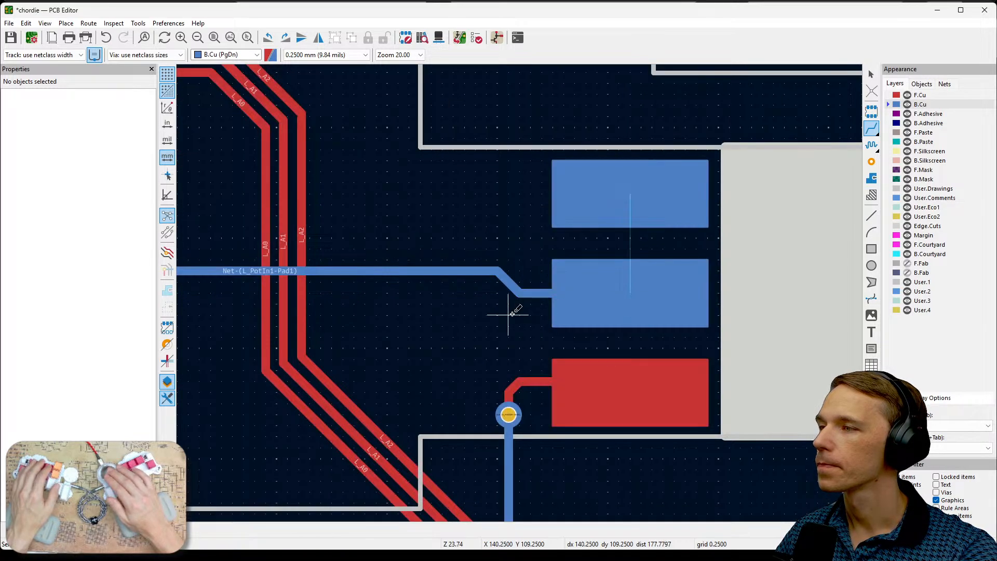
{"action": "scroll", "coordinate": [519, 293], "scroll_direction": "down", "scroll_amount": 2}
{"action": "scroll", "coordinate": [519, 293], "scroll_direction": "up", "scroll_amount": 4}
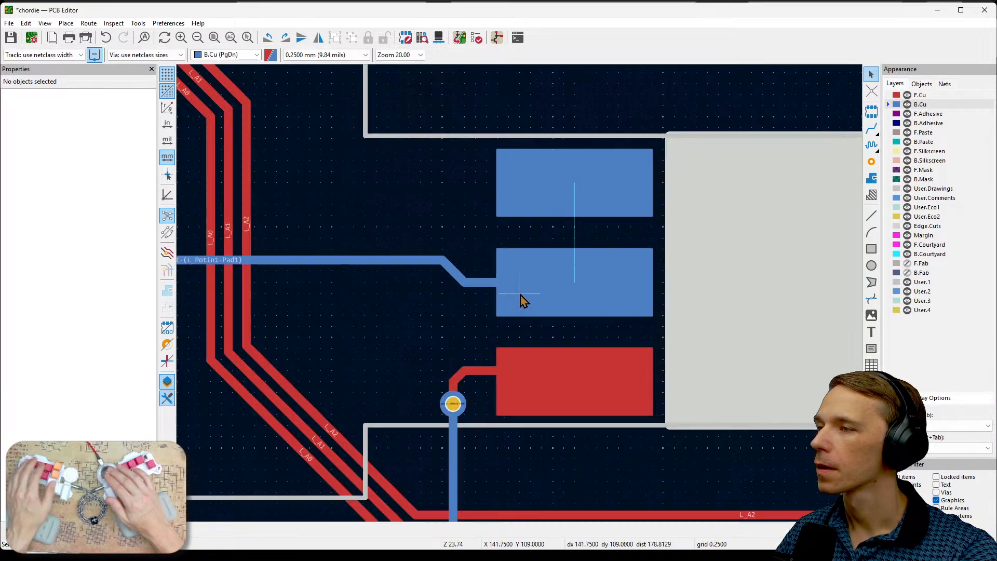
{"action": "key", "text": "Escape"}
- Check the net and layer properties of the middle B.Cu and the F.Cu rectangle and review their placement on the board
{"action": "left_click", "coordinate": [588, 296]}
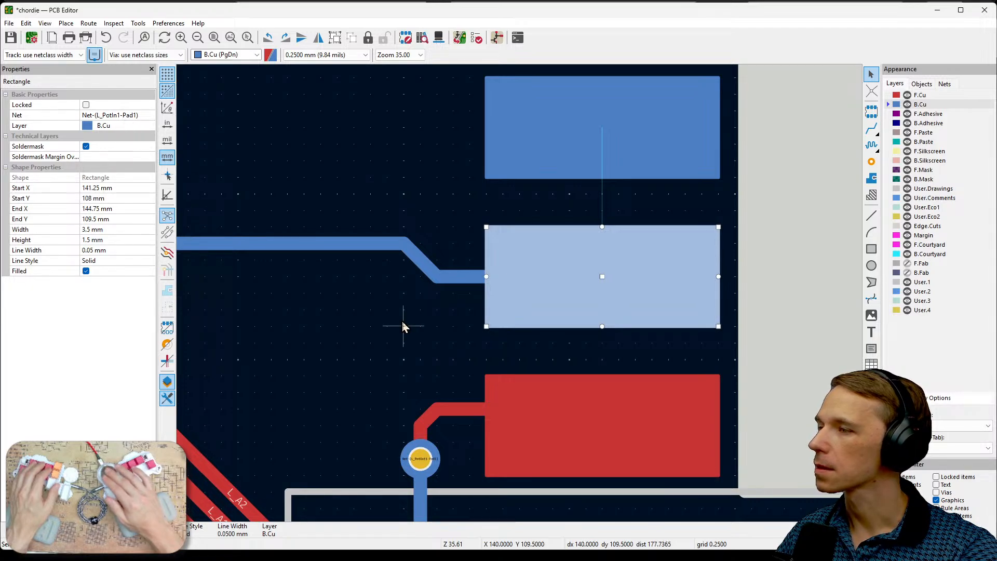
{"action": "left_click", "coordinate": [529, 420]}
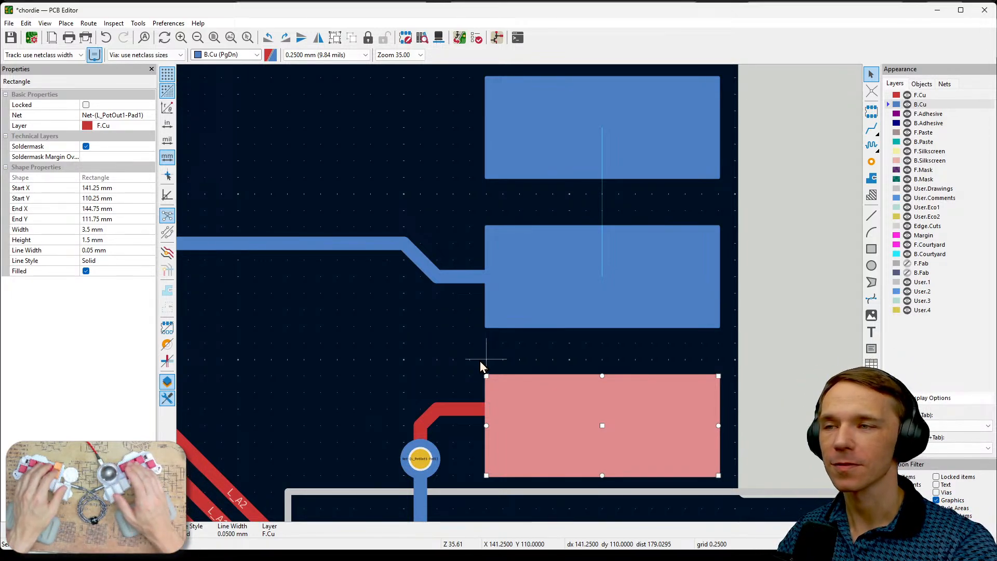
{"action": "scroll", "coordinate": [519, 293], "scroll_direction": "down", "scroll_amount": 2}
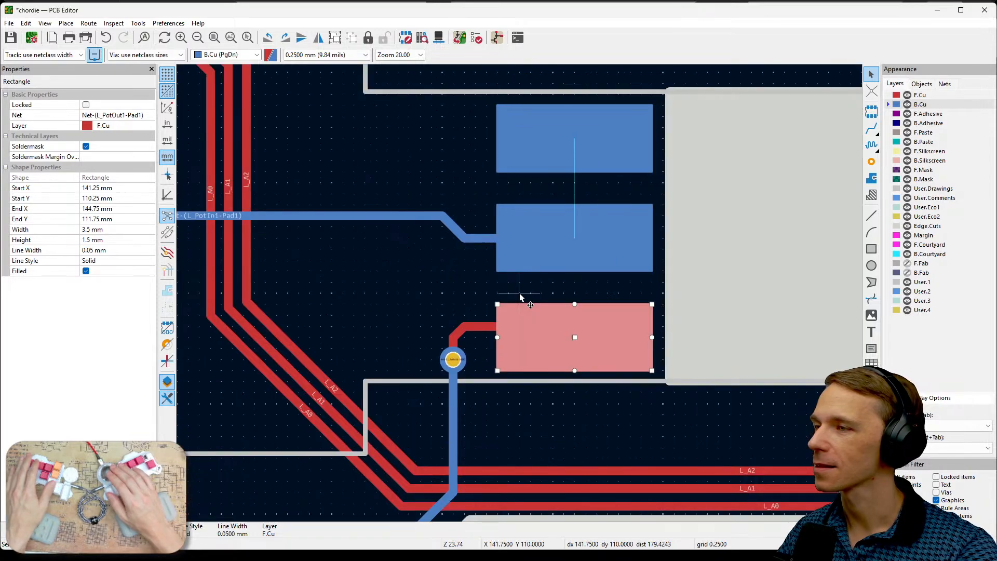
{"action": "scroll", "coordinate": [519, 293], "scroll_direction": "down", "scroll_amount": 4}
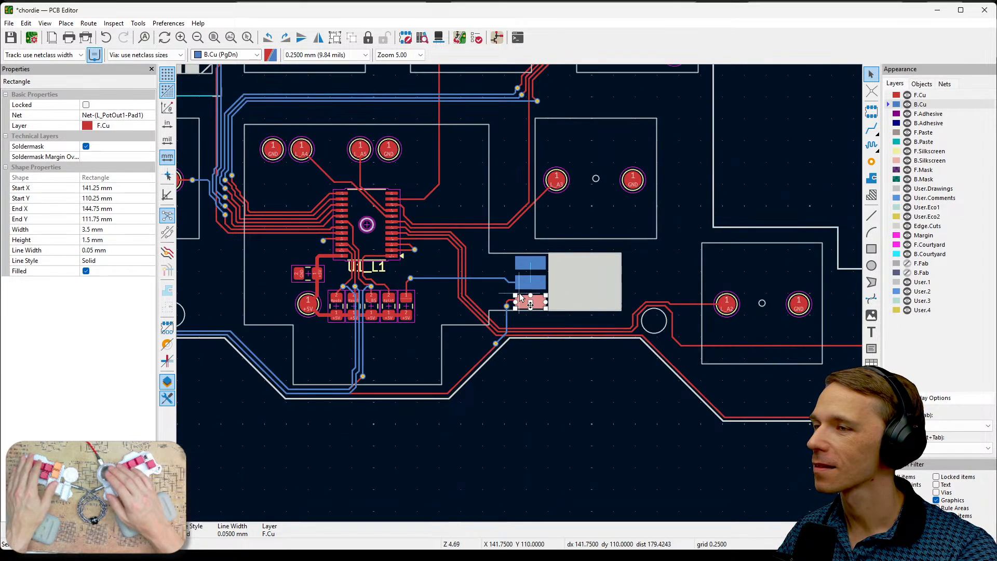
{"action": "scroll", "coordinate": [520, 293], "scroll_direction": "down", "scroll_amount": 1}
{"action": "middle_click_drag", "start_coordinate": [460, 339], "coordinate": [585, 389]}
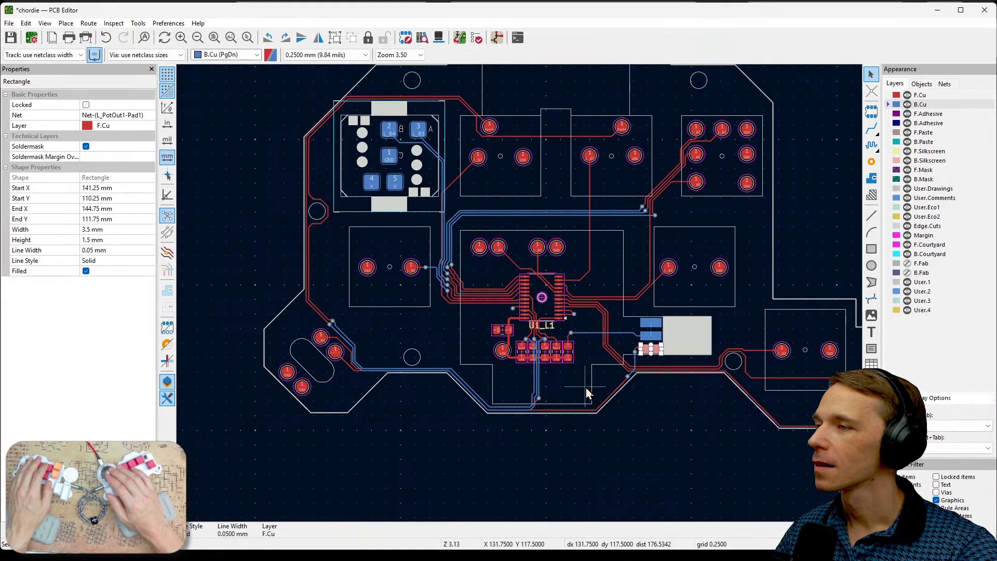
{"action": "left_click", "coordinate": [653, 418]}
{"action": "scroll", "coordinate": [645, 352], "scroll_direction": "up", "scroll_amount": 1}
{"action": "scroll", "coordinate": [520, 295], "scroll_direction": "up", "scroll_amount": 2}
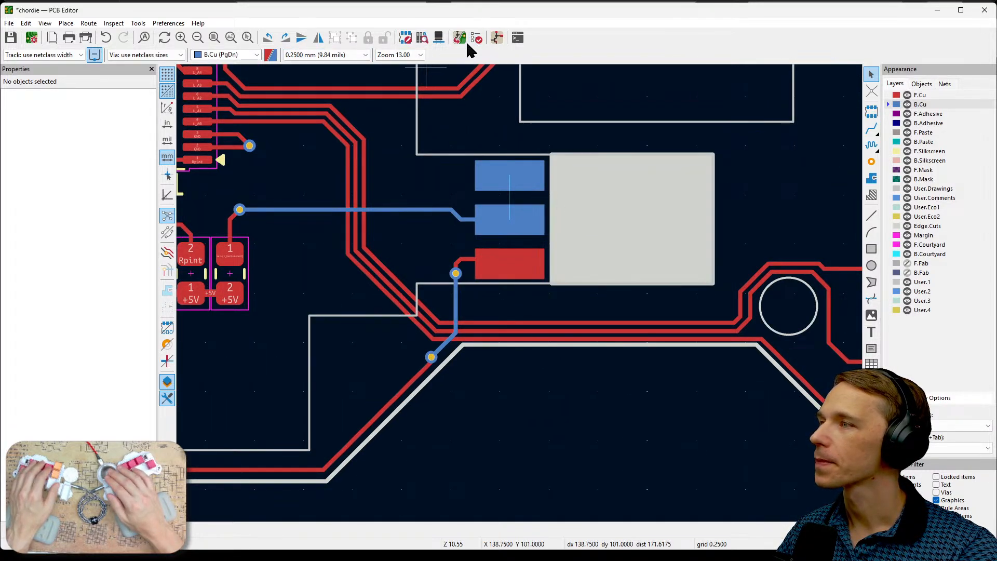
- Open the board in the 3D Viewer and inspect the exposed F.Cu rectangle beside the cutout on the front side
{"action": "left_click", "coordinate": [439, 38]}
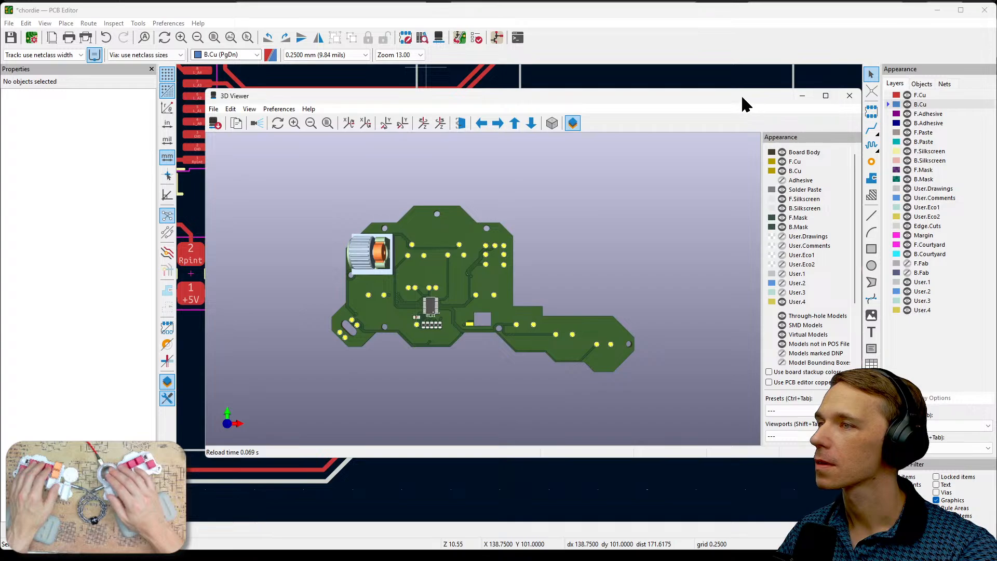
{"action": "left_click_drag", "start_coordinate": [745, 101], "coordinate": [563, 173]}
{"action": "double_click", "coordinate": [563, 175]}
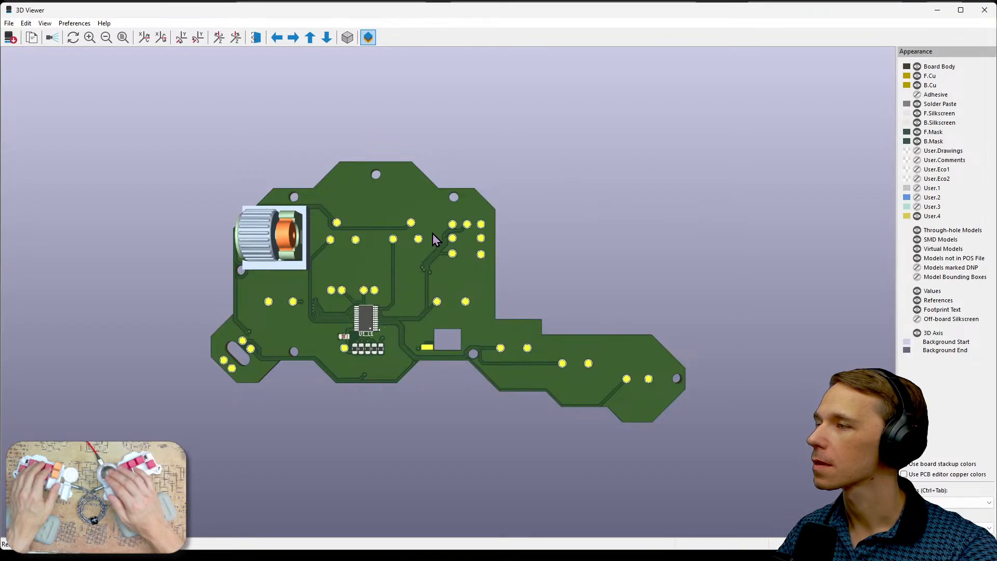
{"action": "scroll", "coordinate": [347, 313], "scroll_direction": "up", "scroll_amount": 4}
{"action": "middle_click_drag", "start_coordinate": [347, 313], "coordinate": [561, 318]}
{"action": "scroll", "coordinate": [561, 318], "scroll_direction": "up", "scroll_amount": 2}
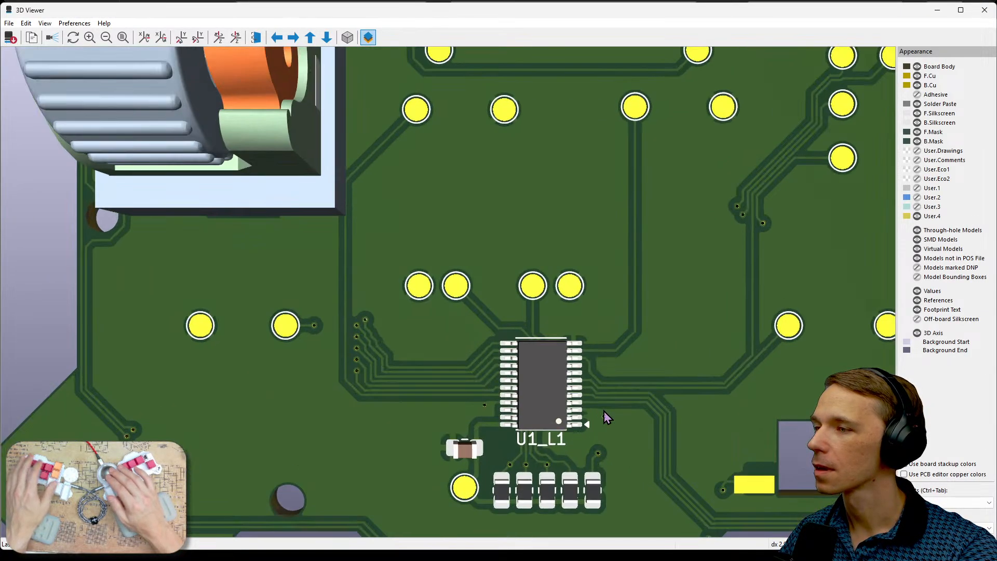
{"action": "middle_click_drag", "start_coordinate": [604, 413], "coordinate": [422, 259]}
{"action": "scroll", "coordinate": [421, 258], "scroll_direction": "up", "scroll_amount": 3}
{"action": "scroll", "coordinate": [626, 384], "scroll_direction": "up", "scroll_amount": 5}
{"action": "middle_click_drag", "start_coordinate": [695, 421], "coordinate": [571, 284]}
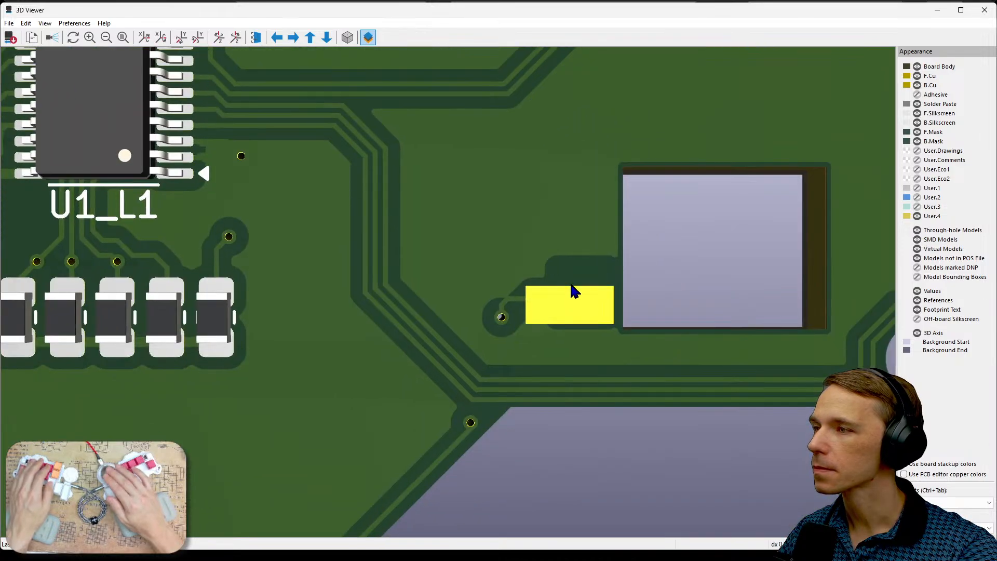
{"action": "left_click_drag", "start_coordinate": [577, 300], "coordinate": [569, 322]}
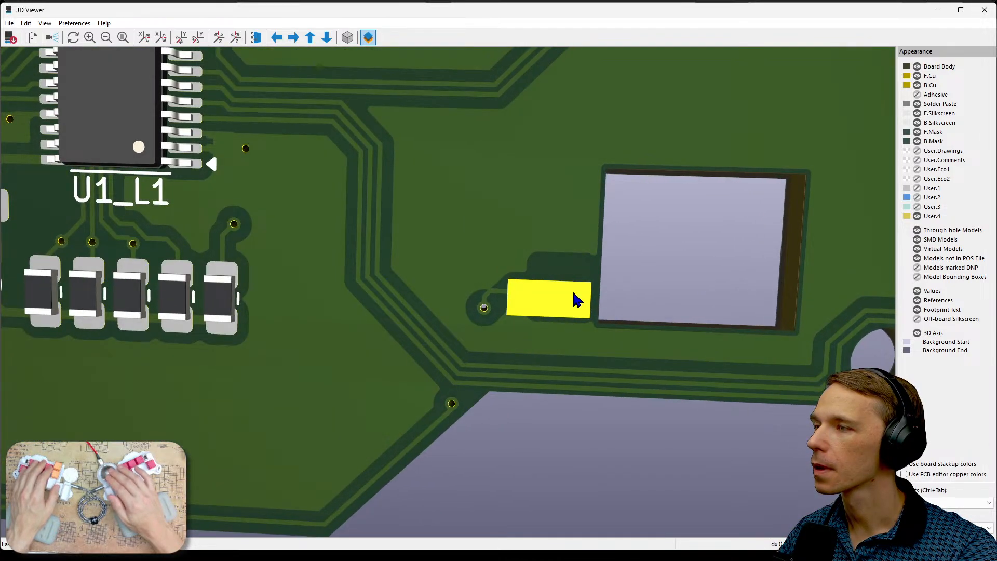
- Turn the 3D board over to inspect the two exposed B.Cu rectangles on the back, and close the 3D Viewer
{"action": "left_click_drag", "start_coordinate": [591, 290], "coordinate": [441, 342]}
{"action": "scroll", "coordinate": [675, 314], "scroll_direction": "down", "scroll_amount": 2}
{"action": "middle_click_drag", "start_coordinate": [761, 318], "coordinate": [591, 319]}
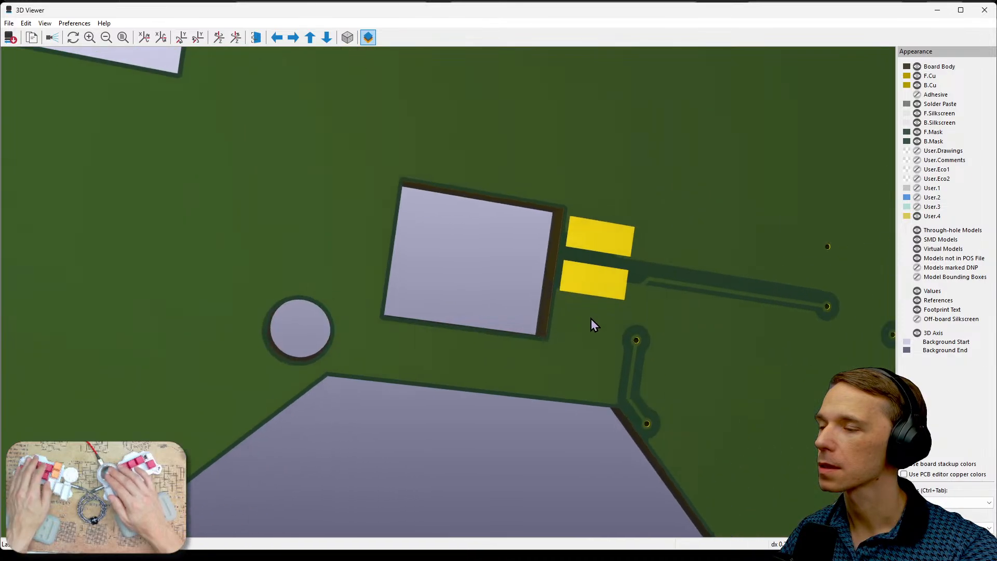
{"action": "middle_click_drag", "start_coordinate": [655, 293], "coordinate": [572, 326]}
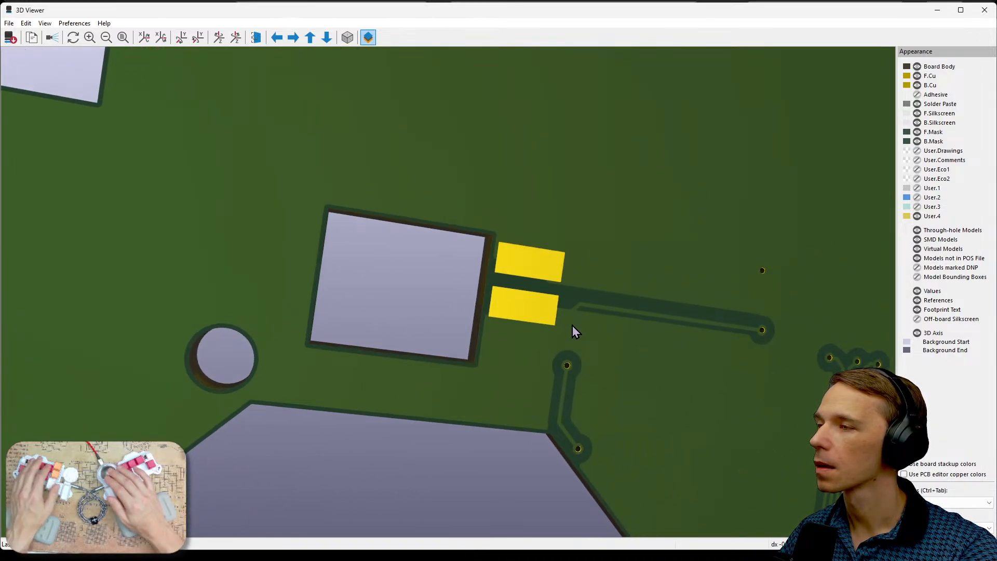
{"action": "left_click", "coordinate": [984, 10]}
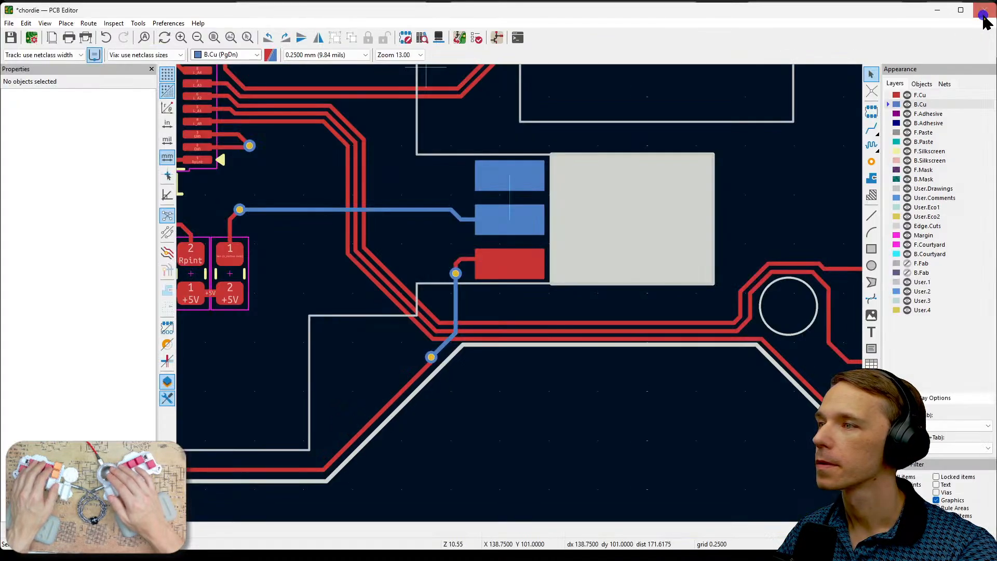
- Run the Design Rules Checker and locate the unconnected Net-(L_PotIn1-Pad1) items on the board
{"action": "scroll", "coordinate": [552, 233], "scroll_direction": "down", "scroll_amount": 4}
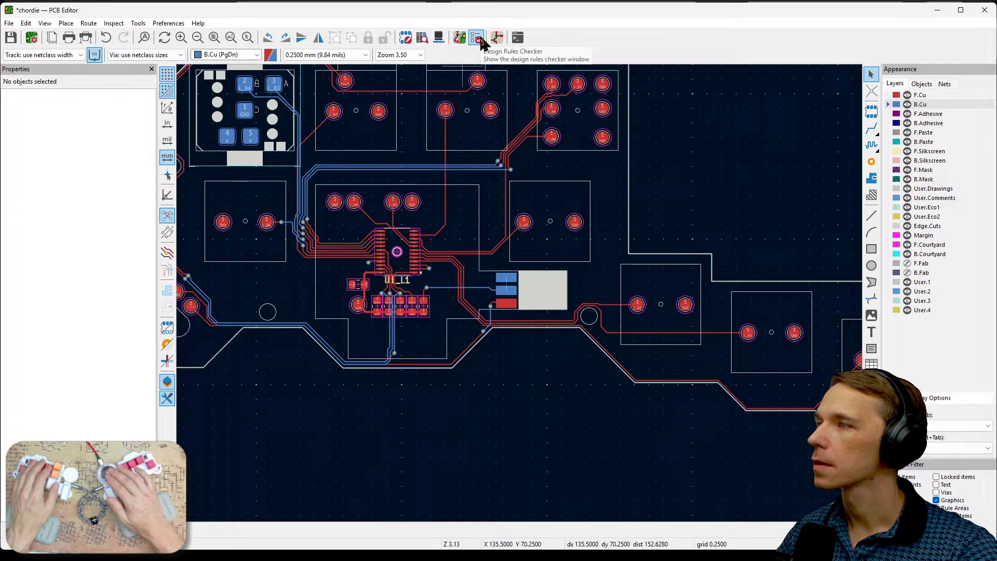
{"action": "left_click", "coordinate": [462, 38]}
{"action": "left_click", "coordinate": [315, 308]}
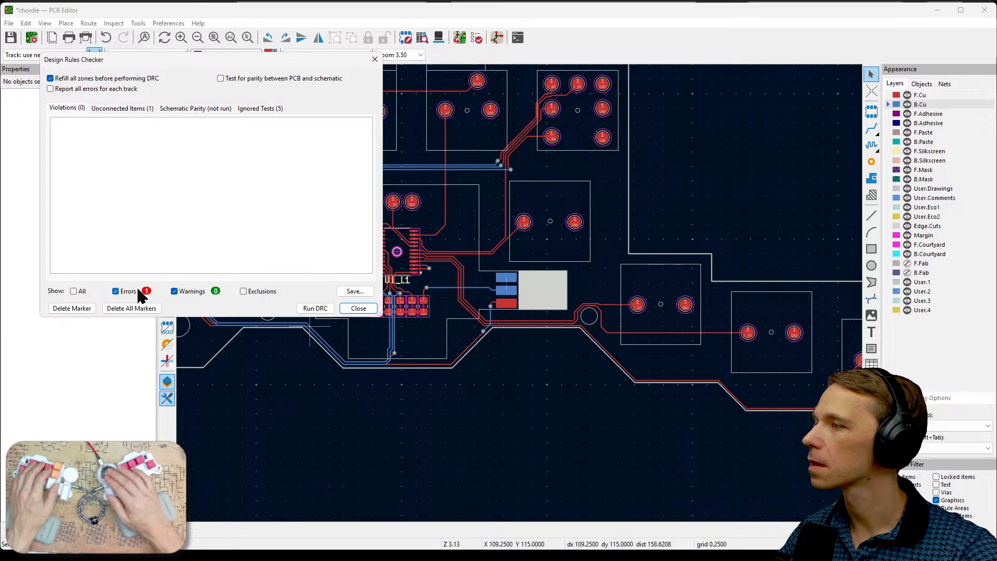
{"action": "left_click", "coordinate": [122, 108]}
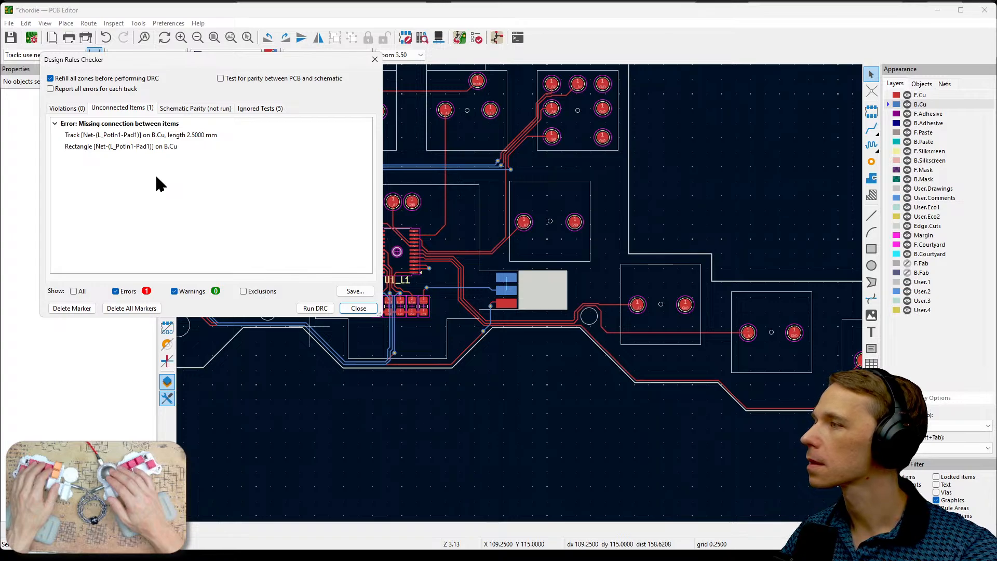
{"action": "left_click", "coordinate": [164, 135]}
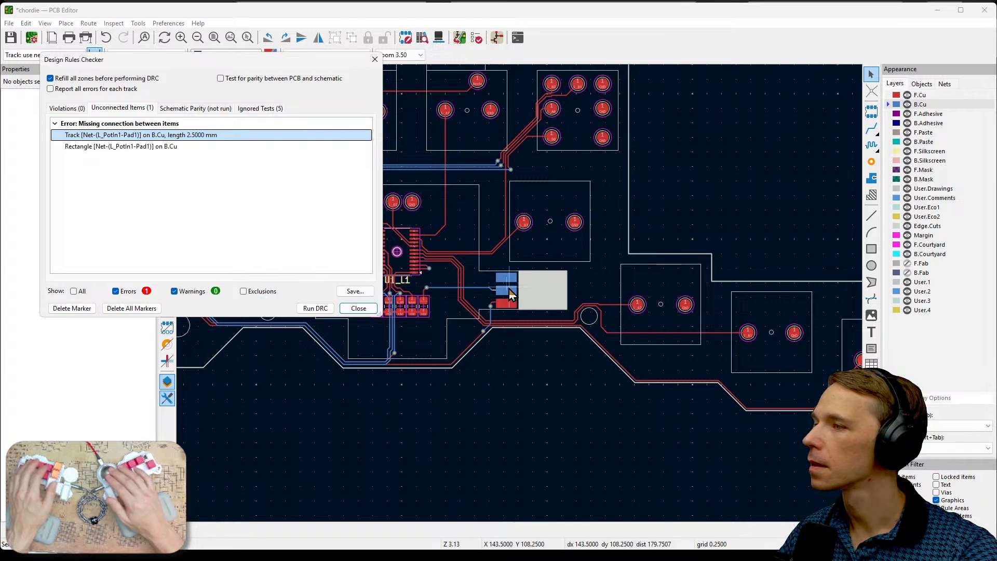
{"action": "scroll", "coordinate": [499, 301], "scroll_direction": "up", "scroll_amount": 10}
{"action": "scroll", "coordinate": [494, 314], "scroll_direction": "down", "scroll_amount": 2}
{"action": "middle_click_drag", "start_coordinate": [501, 263], "coordinate": [708, 301]}
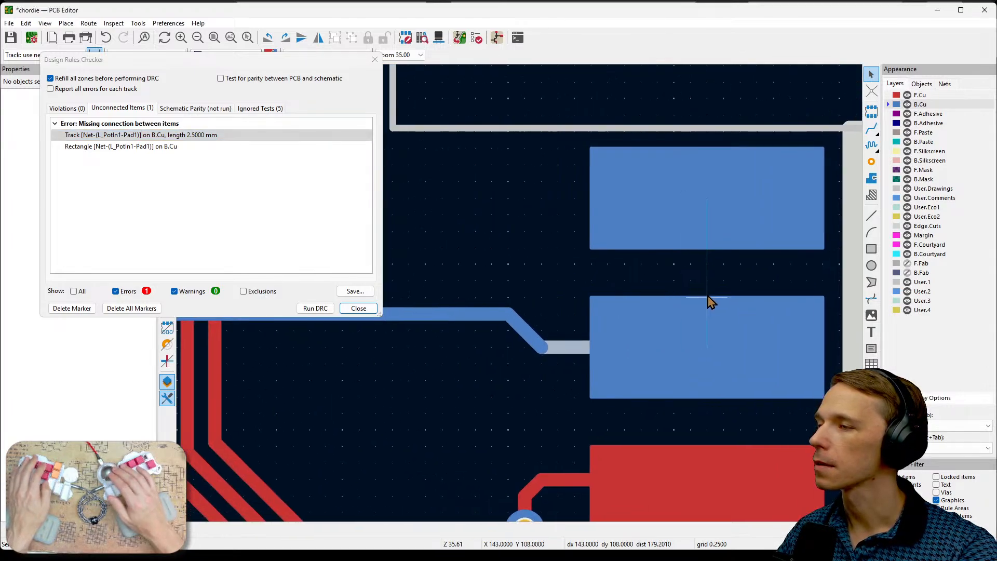
{"action": "left_click", "coordinate": [358, 308]}
- Remove the Net-(L_PotIn1-Pad1) assignment from the upper B.Cu rectangle
{"action": "left_click", "coordinate": [630, 226]}
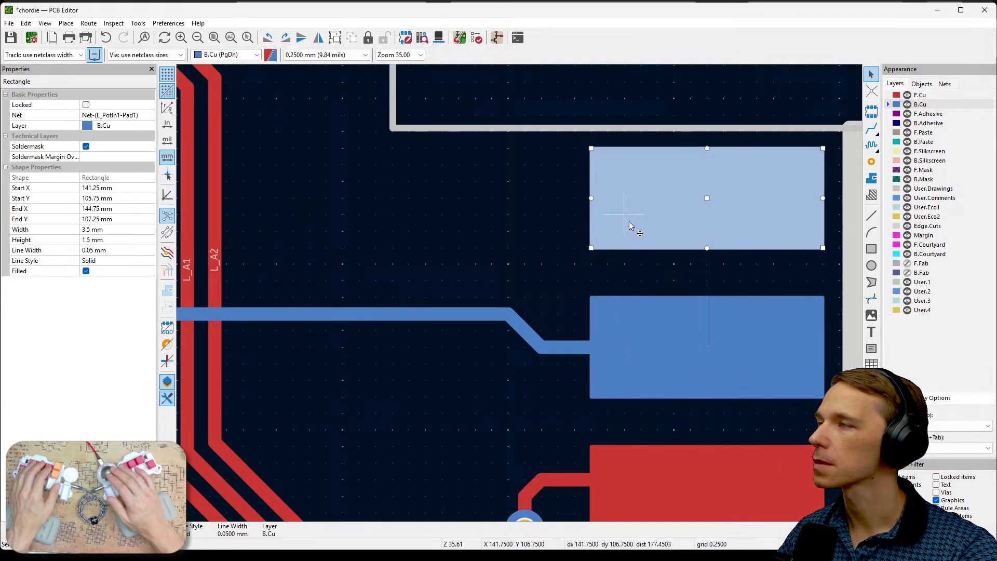
{"action": "left_click", "coordinate": [140, 122]}
{"action": "left_click", "coordinate": [150, 115]}
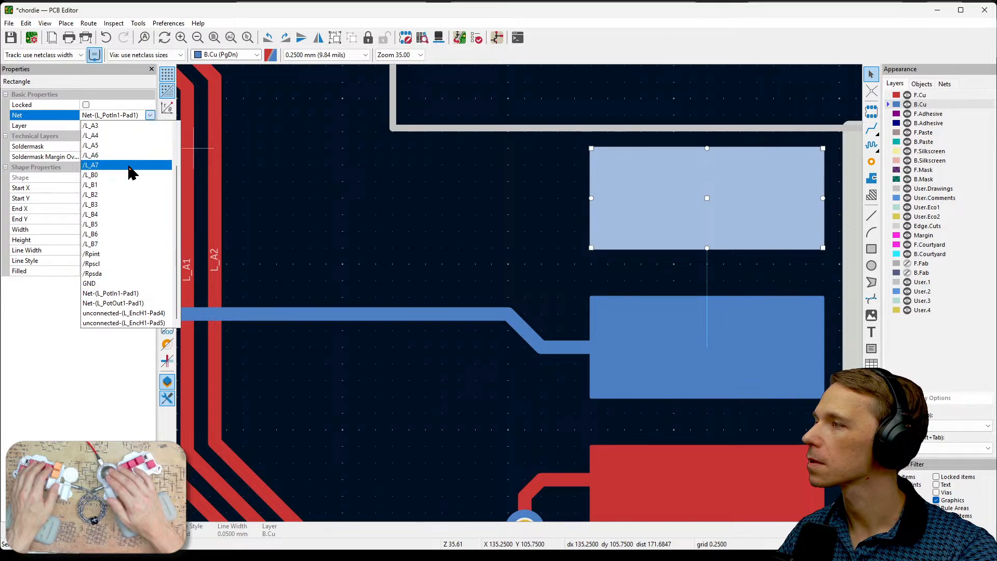
{"action": "left_click", "coordinate": [119, 126]}
{"action": "left_click", "coordinate": [402, 207]}
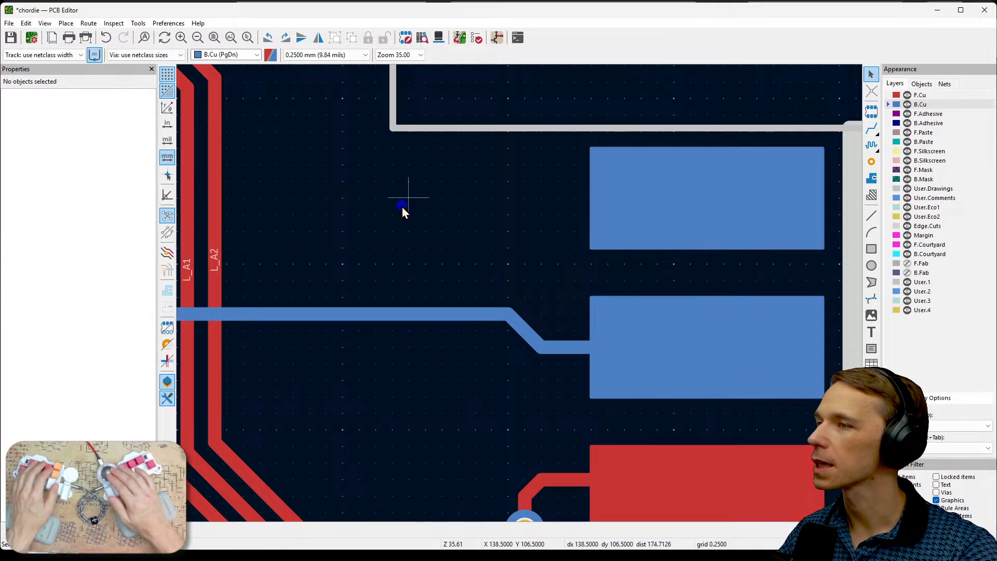
- Rerun the Design Rules Checker to check the board after the net change of the upper rectangle
{"action": "left_click", "coordinate": [423, 39]}
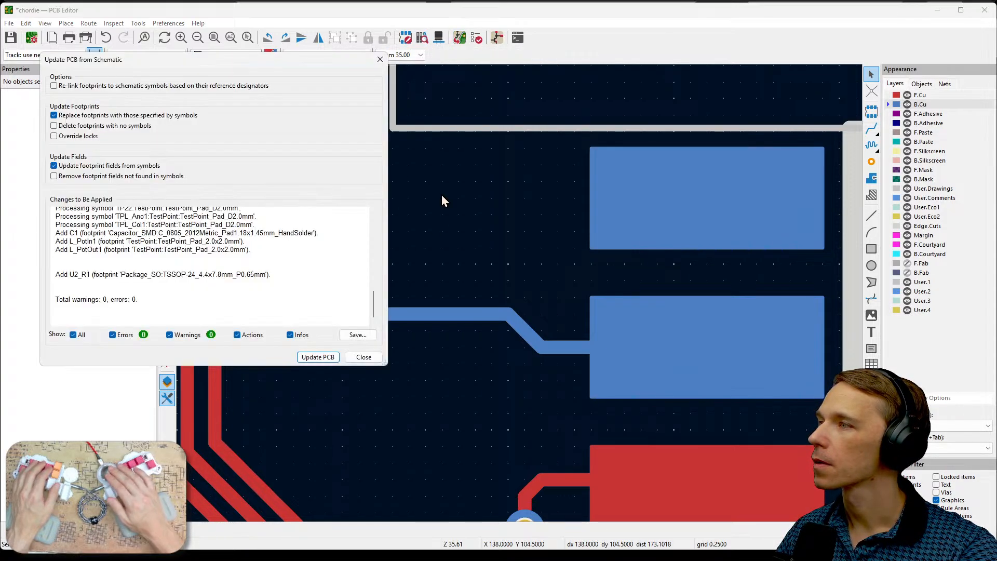
{"action": "left_click", "coordinate": [364, 357]}
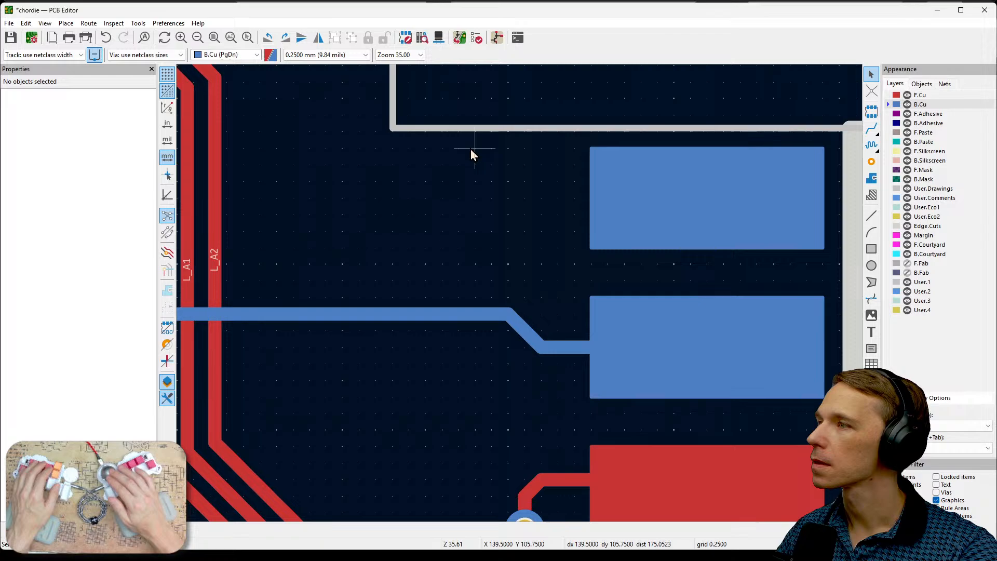
{"action": "left_click", "coordinate": [476, 38]}
{"action": "left_click", "coordinate": [315, 308]}
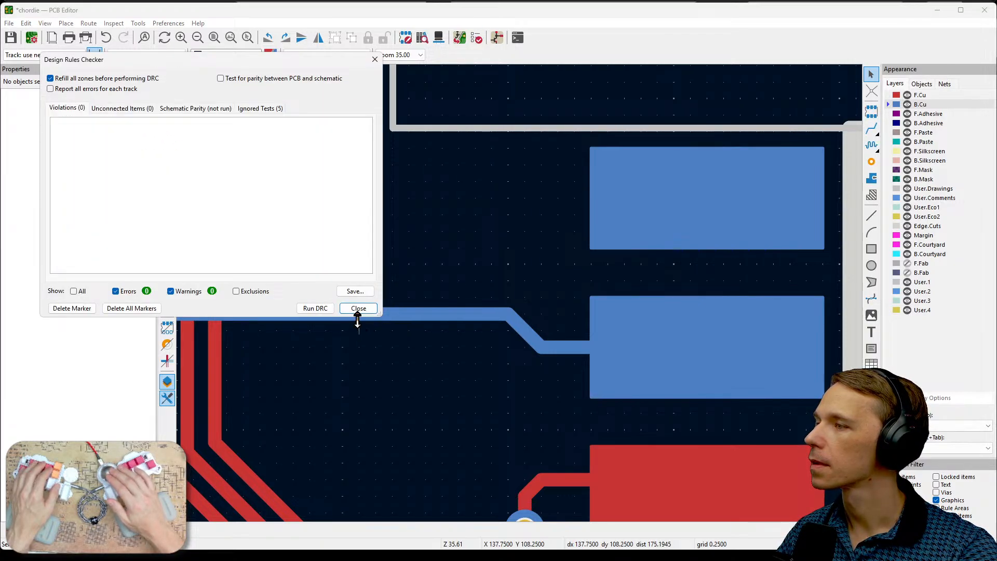
{"action": "left_click", "coordinate": [359, 308]}
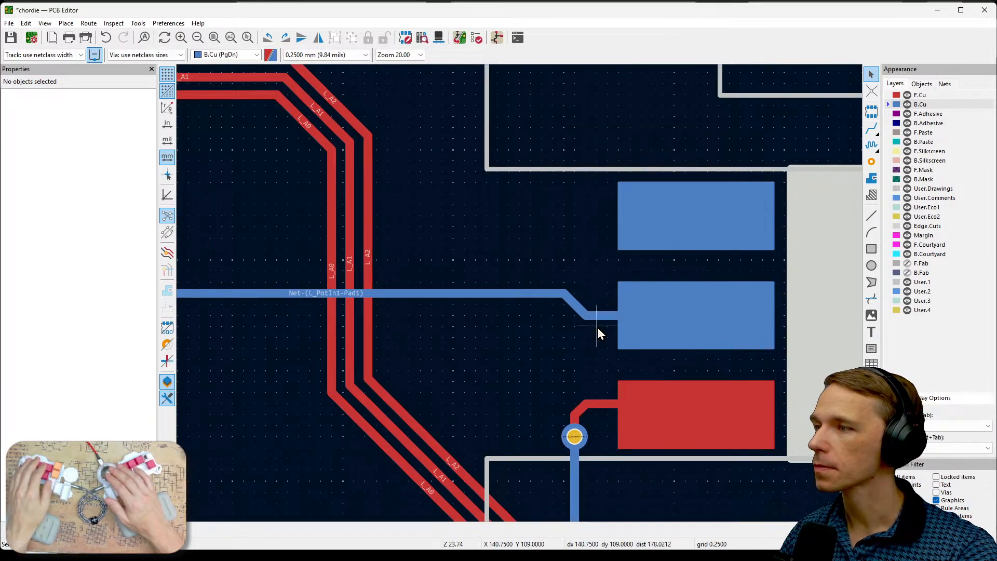
- Draw a 4 mm by 2 mm rectangle outline on B.Cu around the middle copper rectangle beside the cutout
{"action": "scroll", "coordinate": [597, 328], "scroll_direction": "down", "scroll_amount": 3}
{"action": "scroll", "coordinate": [521, 296], "scroll_direction": "down", "scroll_amount": 2}
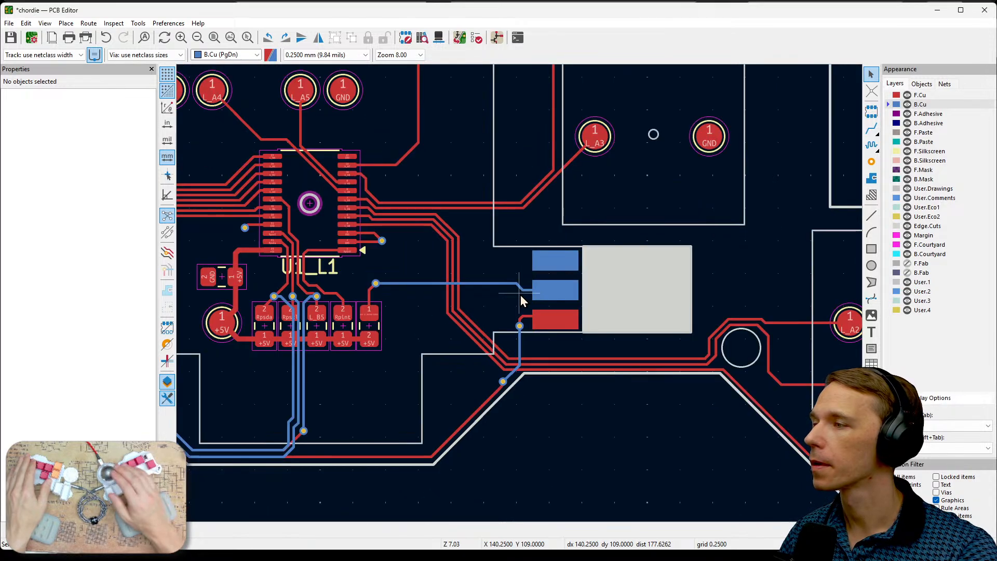
{"action": "scroll", "coordinate": [521, 300], "scroll_direction": "up", "scroll_amount": 4}
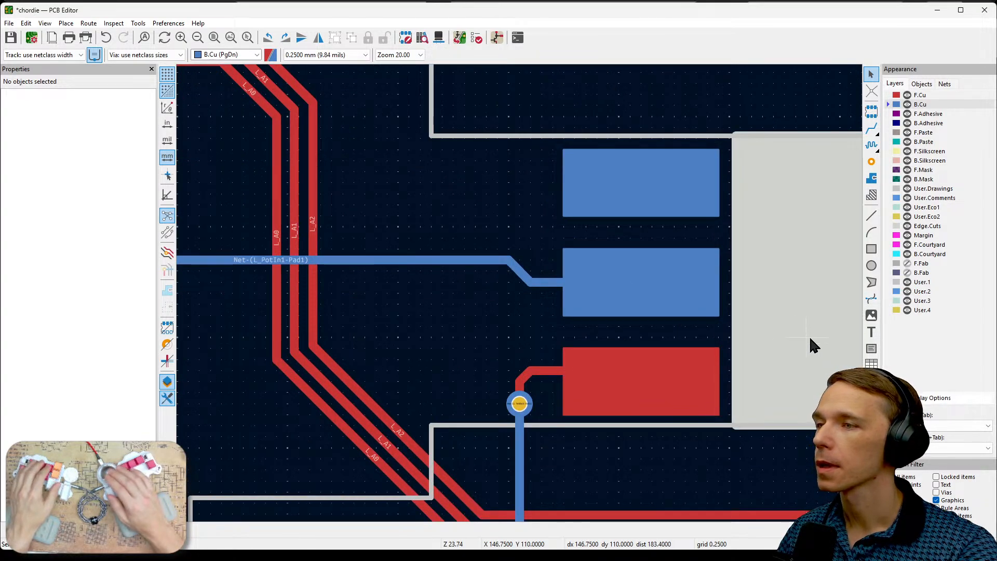
{"action": "left_click", "coordinate": [872, 250]}
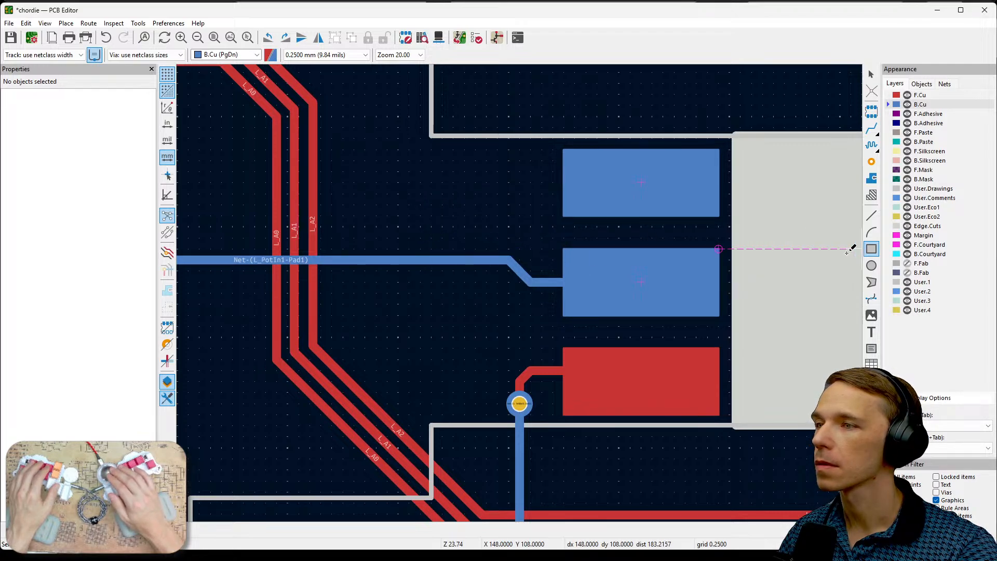
{"action": "key", "text": "Escape"}
{"action": "left_click", "coordinate": [873, 250]}
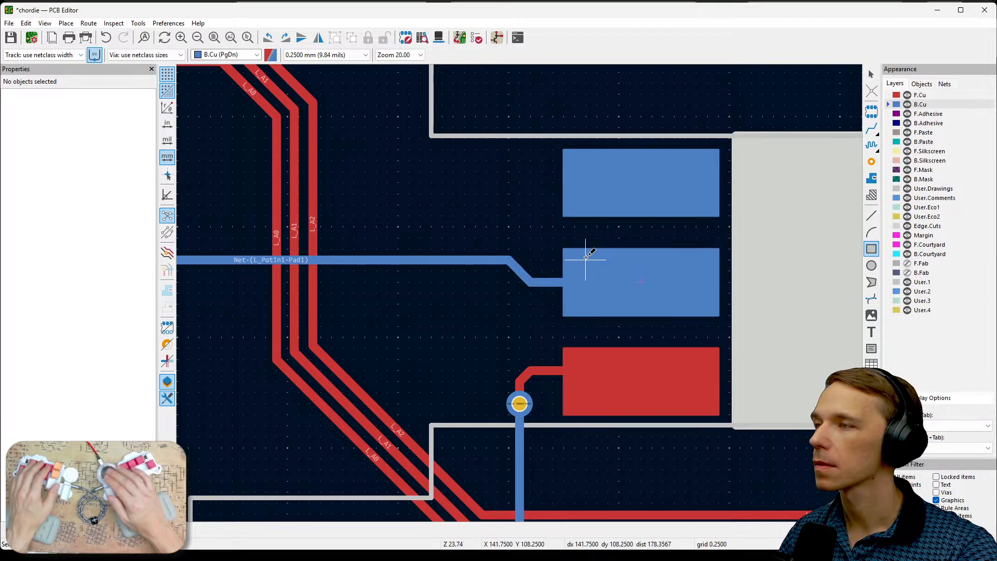
{"action": "left_click", "coordinate": [552, 237]}
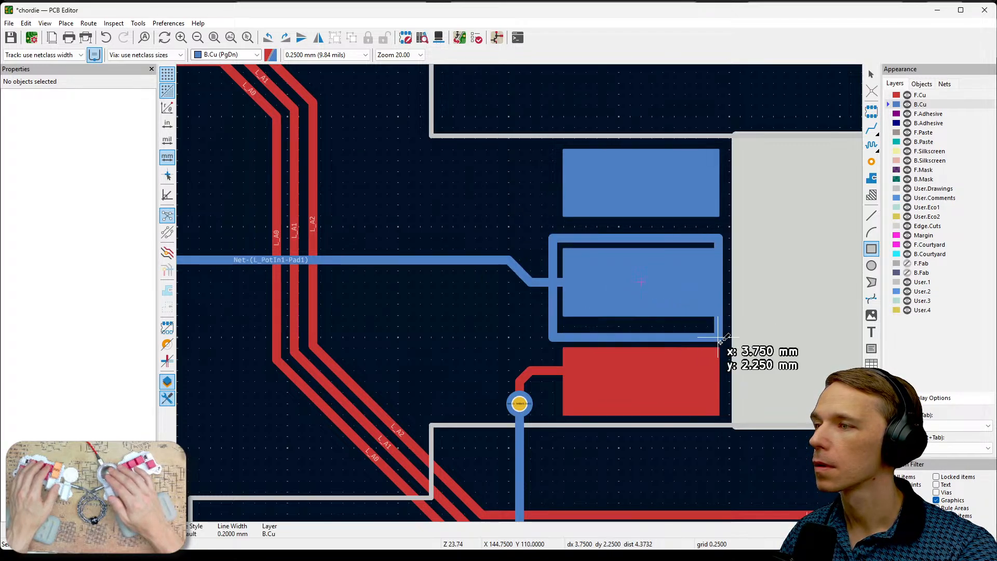
{"action": "left_click", "coordinate": [729, 326]}
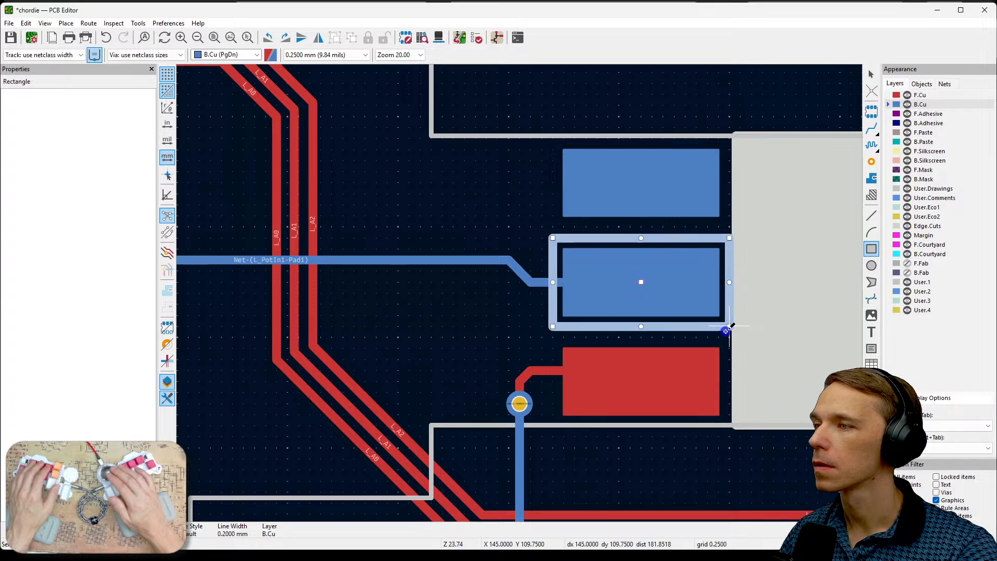
{"action": "key", "text": "Escape"}
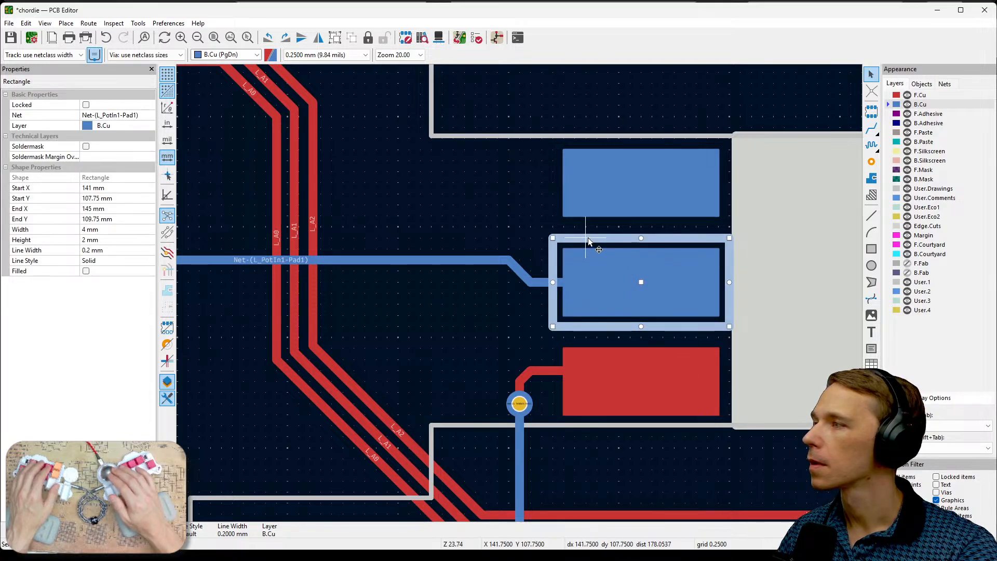
- Set the line width of the new outline around the middle rectangle to 0.1 mm
{"action": "left_click", "coordinate": [139, 251]}
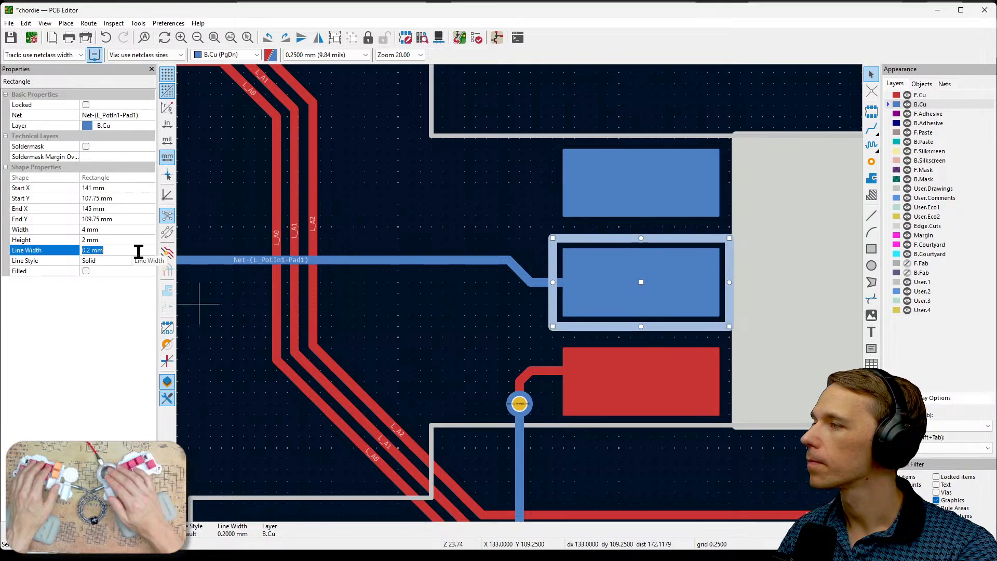
{"action": "key", "text": "BackSpace"}
{"action": "key", "text": "BackSpace"}
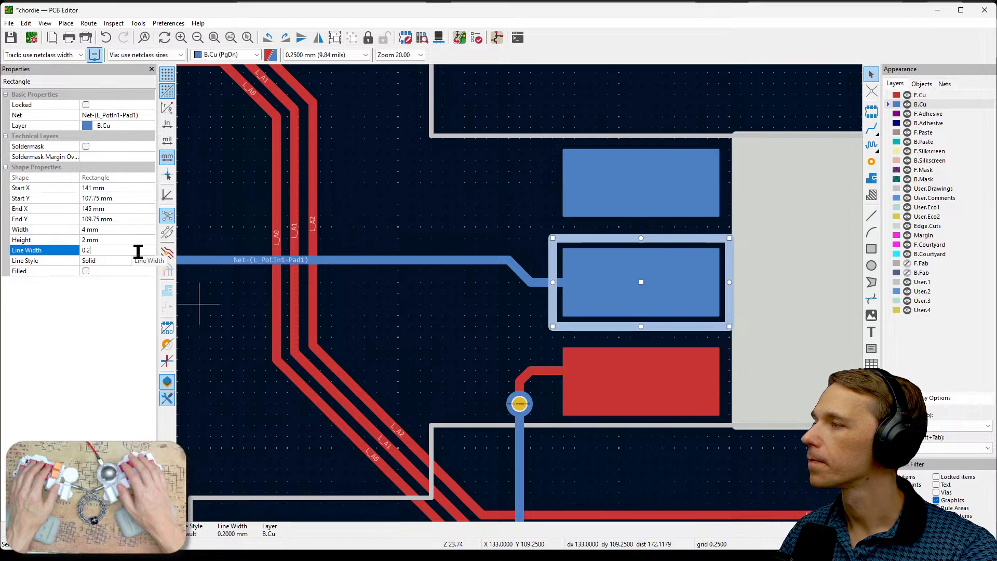
{"action": "key", "text": "BackSpace"}
{"action": "type", "text": "1"}
{"action": "key", "text": "Return"}
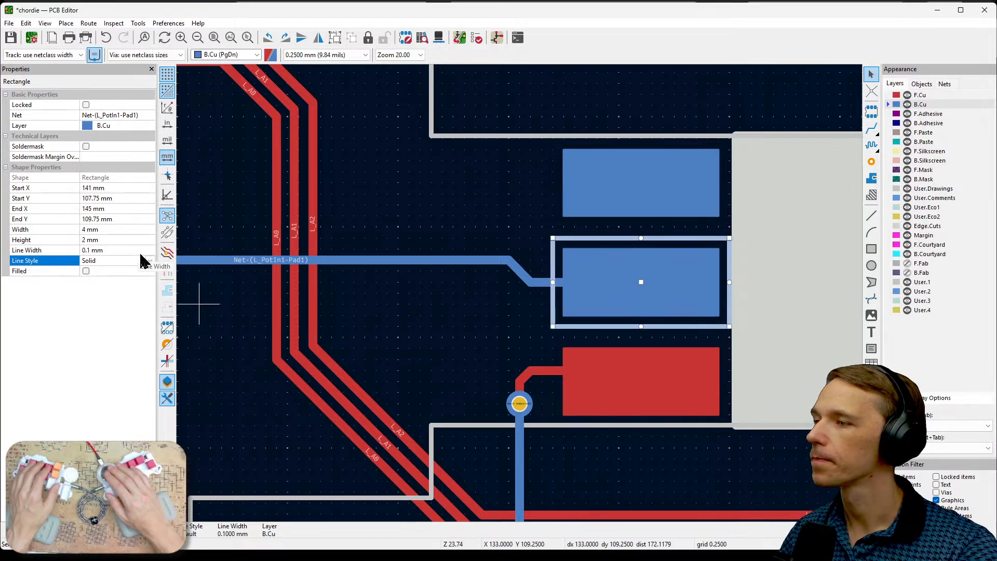
{"action": "left_click", "coordinate": [513, 351]}
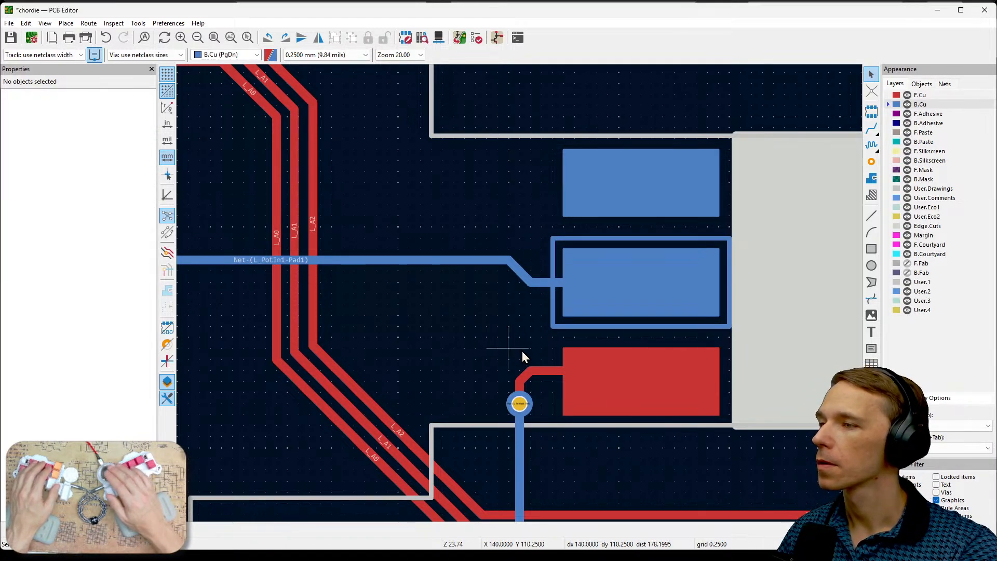
- Examine the silkscreen ring around the L_A3 pad as a reference for the outline's layer
{"action": "left_click", "coordinate": [566, 325]}
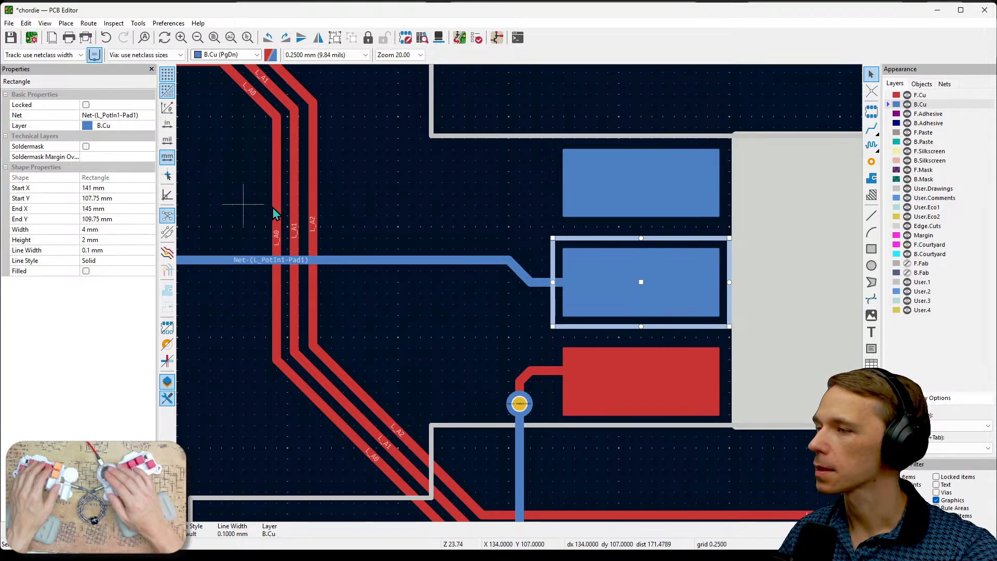
{"action": "scroll", "coordinate": [274, 213], "scroll_direction": "down", "scroll_amount": 2}
{"action": "scroll", "coordinate": [521, 297], "scroll_direction": "up", "scroll_amount": 2}
{"action": "scroll", "coordinate": [521, 298], "scroll_direction": "down", "scroll_amount": 2}
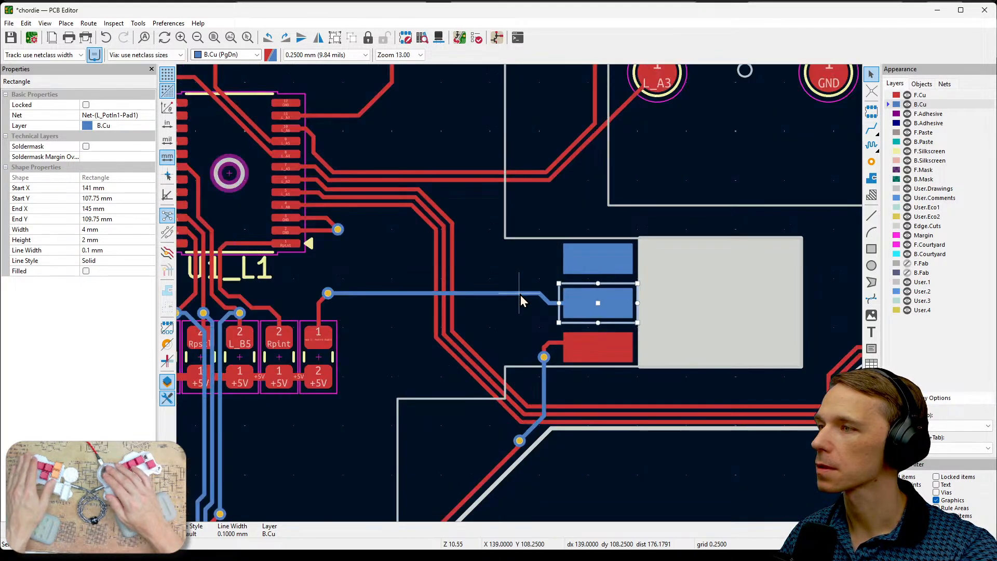
{"action": "scroll", "coordinate": [521, 300], "scroll_direction": "down", "scroll_amount": 2}
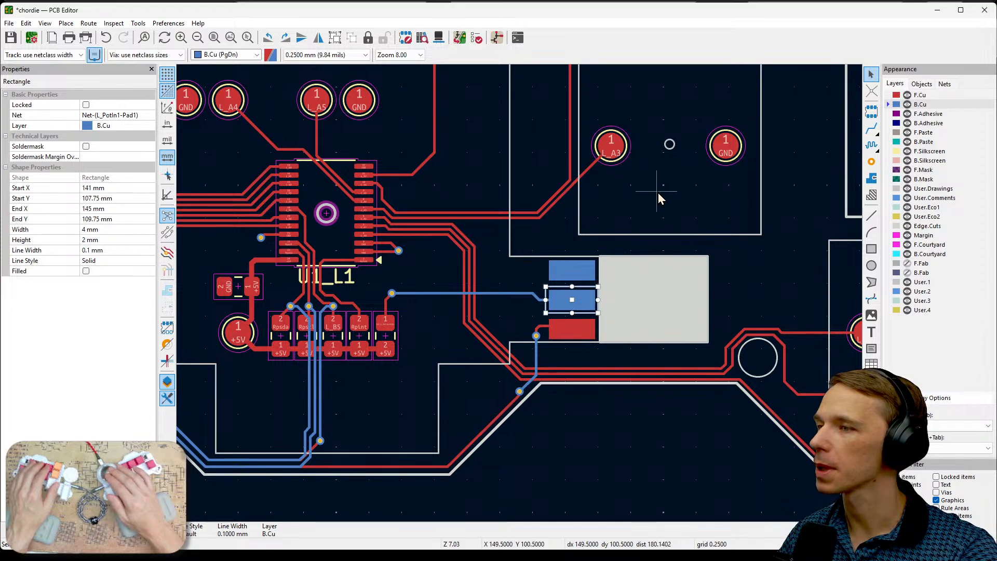
{"action": "scroll", "coordinate": [658, 192], "scroll_direction": "up", "scroll_amount": 3}
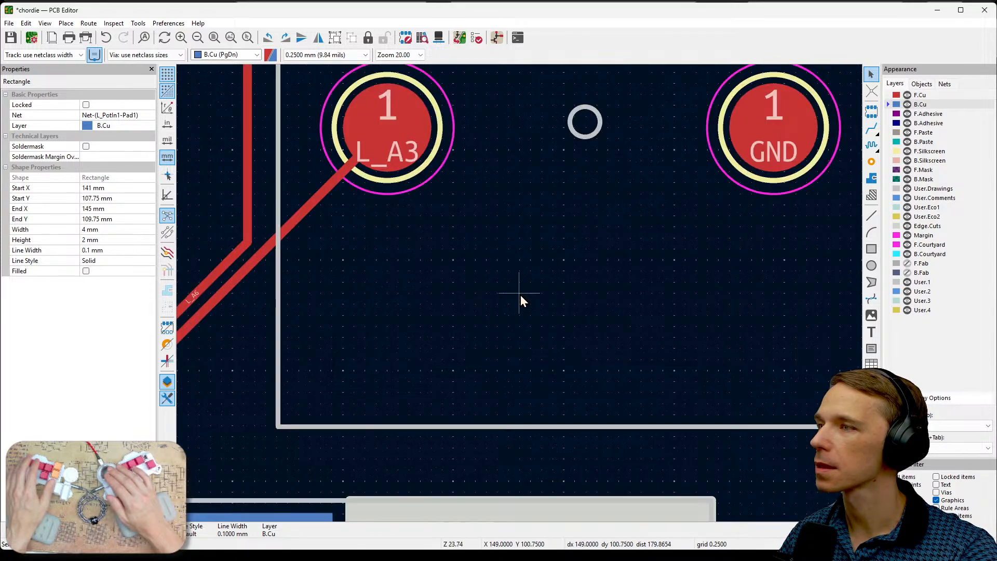
{"action": "left_click", "coordinate": [439, 174]}
{"action": "left_click", "coordinate": [493, 216]}
{"action": "scroll", "coordinate": [492, 217], "scroll_direction": "down", "scroll_amount": 2}
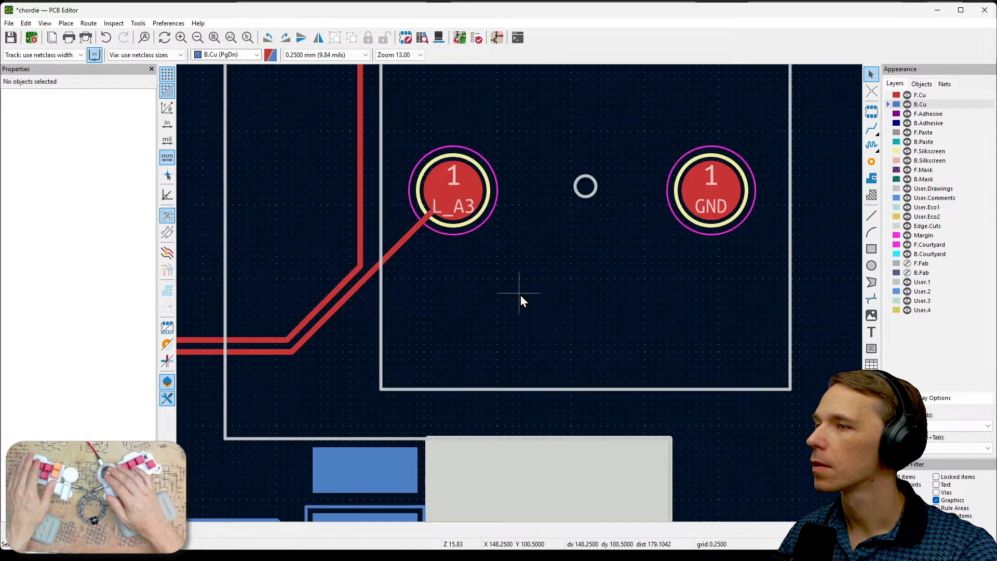
{"action": "scroll", "coordinate": [521, 296], "scroll_direction": "down", "scroll_amount": 1}
{"action": "middle_click_drag", "start_coordinate": [527, 339], "coordinate": [588, 242]}
{"action": "scroll", "coordinate": [461, 389], "scroll_direction": "up", "scroll_amount": 2}
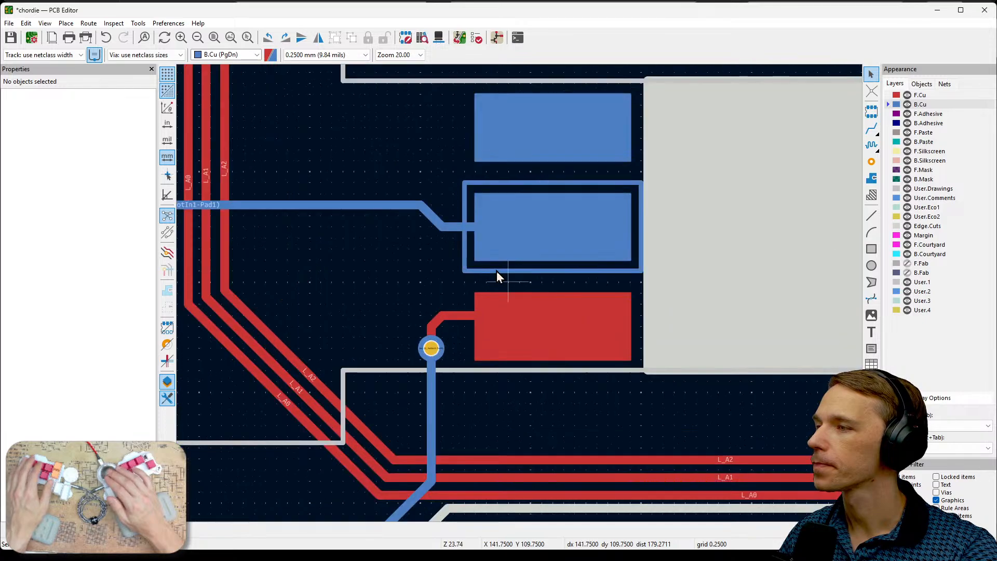
- Move the outline around the middle B.Cu rectangle to the B.Silkscreen layer
{"action": "left_click", "coordinate": [470, 271]}
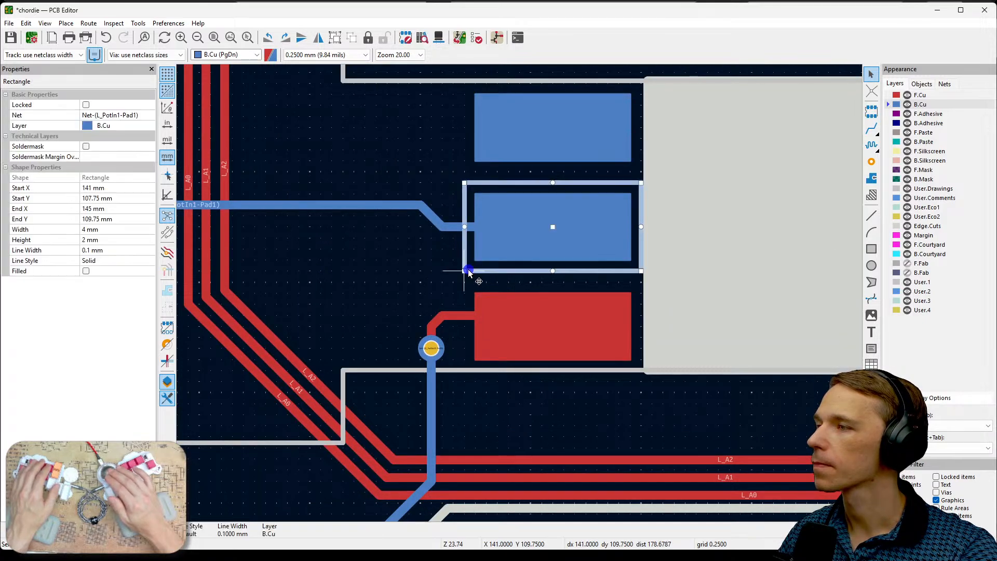
{"action": "left_click", "coordinate": [122, 126]}
{"action": "left_click", "coordinate": [149, 127]}
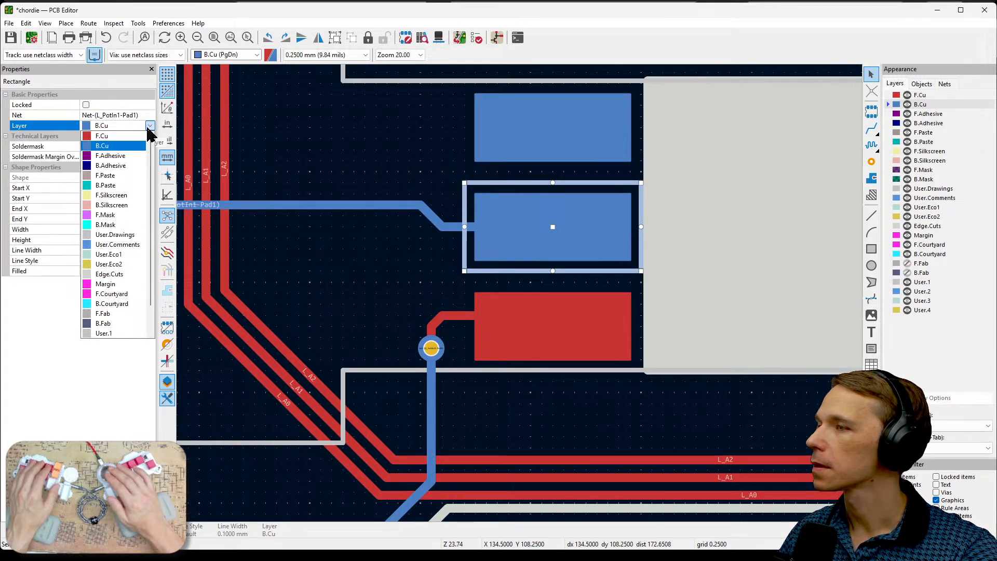
{"action": "left_click", "coordinate": [124, 207]}
{"action": "left_click", "coordinate": [351, 273]}
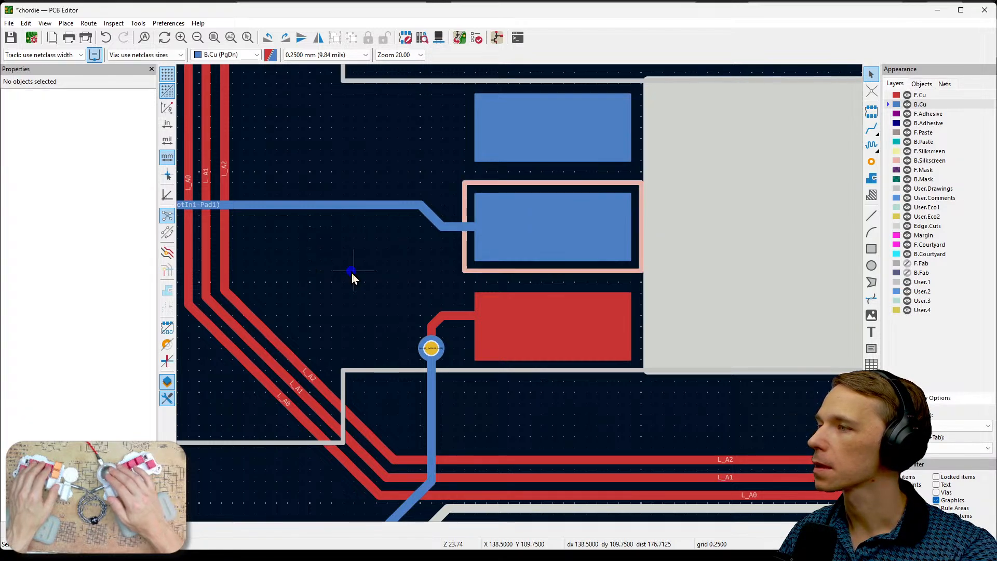
- Copy the silkscreen outline and place duplicates around the upper B.Cu rectangle and the F.Cu rectangle
{"action": "left_click", "coordinate": [465, 264]}
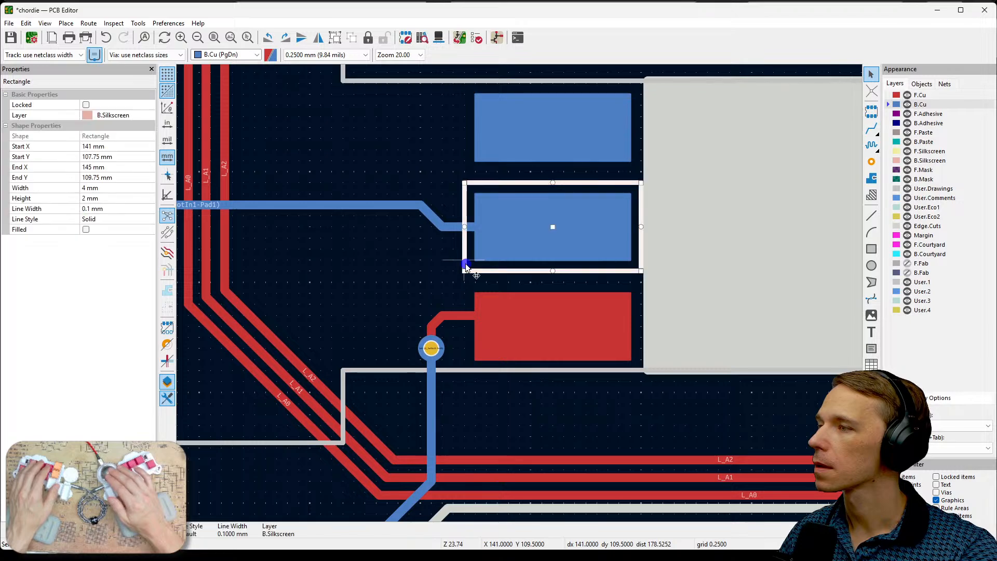
{"action": "key", "text": "ctrl+c"}
{"action": "key", "text": "ctrl+v"}
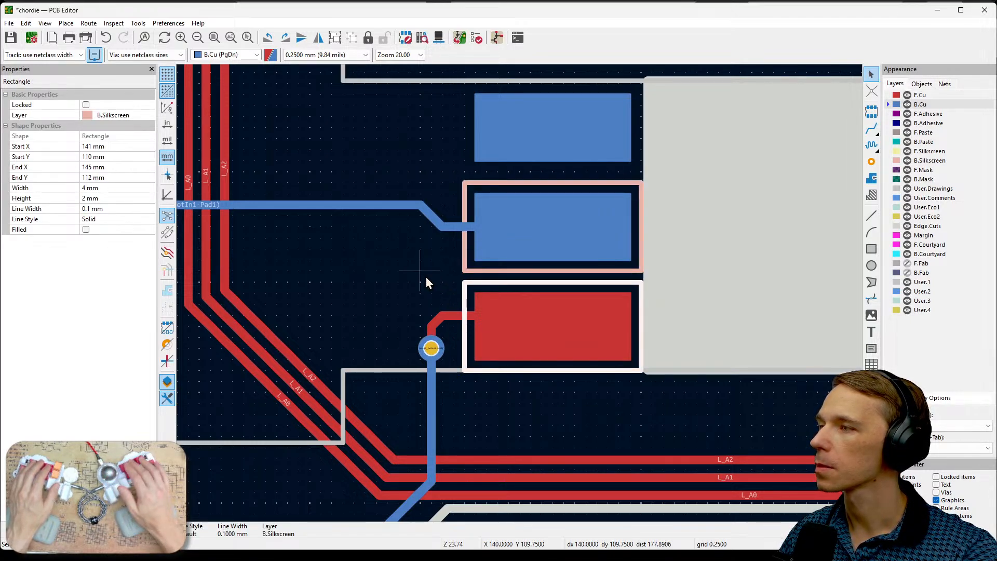
{"action": "left_click", "coordinate": [466, 173]}
{"action": "left_click", "coordinate": [408, 153]}
- Move the outline around the F.Cu rectangle to the F.Silkscreen layer
{"action": "left_click", "coordinate": [463, 285]}
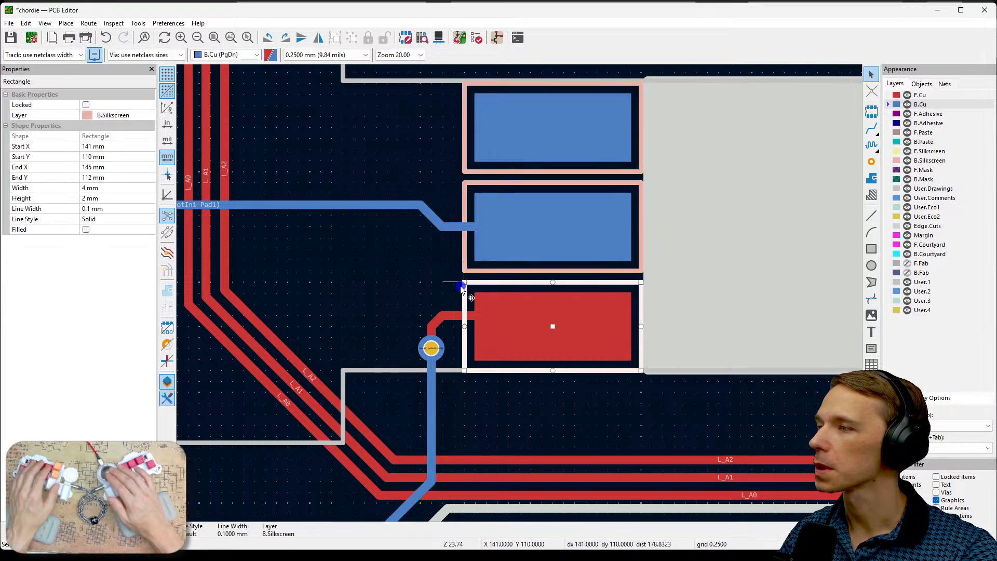
{"action": "left_click", "coordinate": [119, 117]}
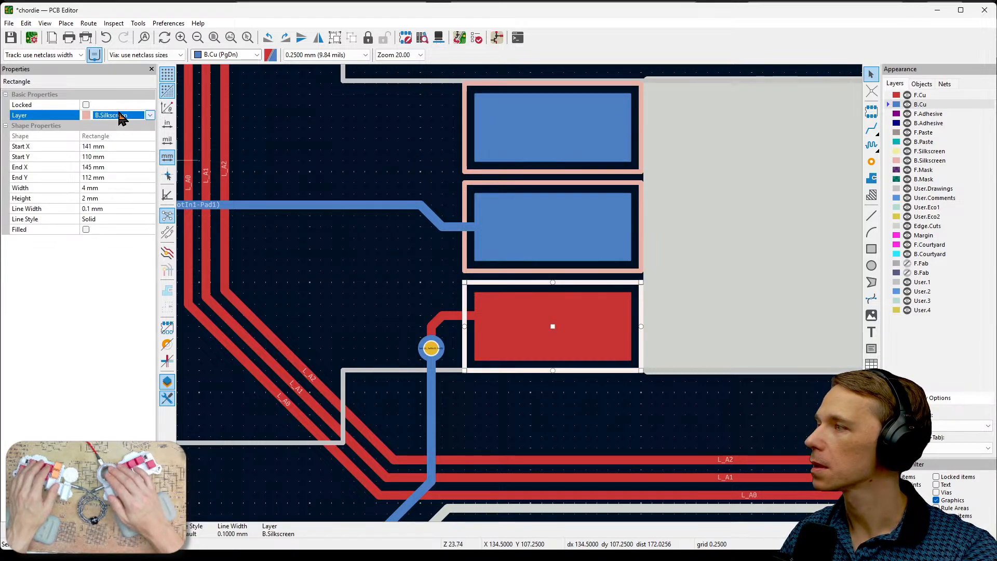
{"action": "left_click", "coordinate": [150, 115]}
{"action": "left_click", "coordinate": [117, 185]}
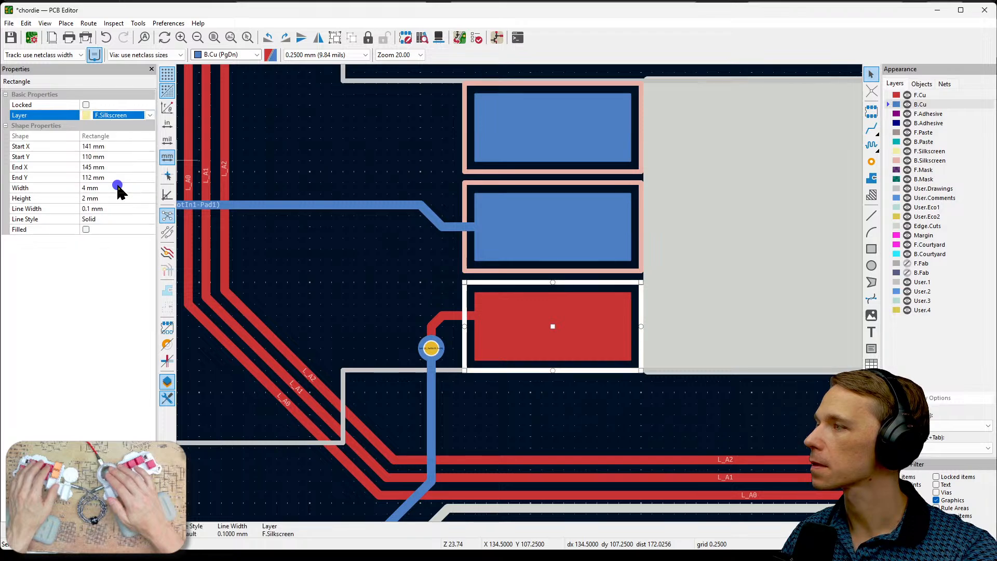
{"action": "left_click", "coordinate": [310, 256]}
- Inspect the outlined F.Cu rectangle on the board's front in the 3D Viewer, and return to the PCB Editor
{"action": "scroll", "coordinate": [309, 256], "scroll_direction": "down", "scroll_amount": 2}
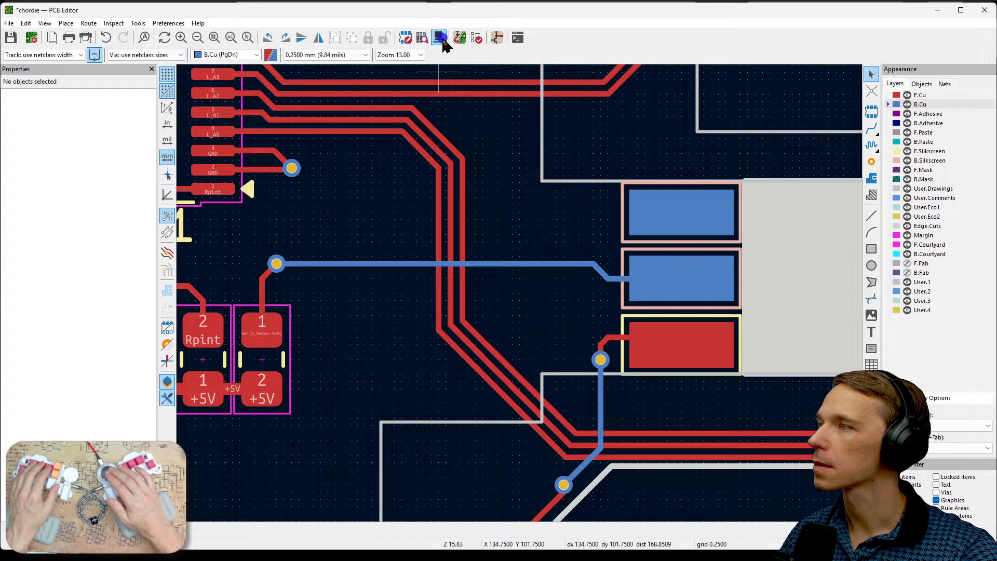
{"action": "key", "text": "alt+3"}
{"action": "scroll", "coordinate": [362, 332], "scroll_direction": "up", "scroll_amount": 9}
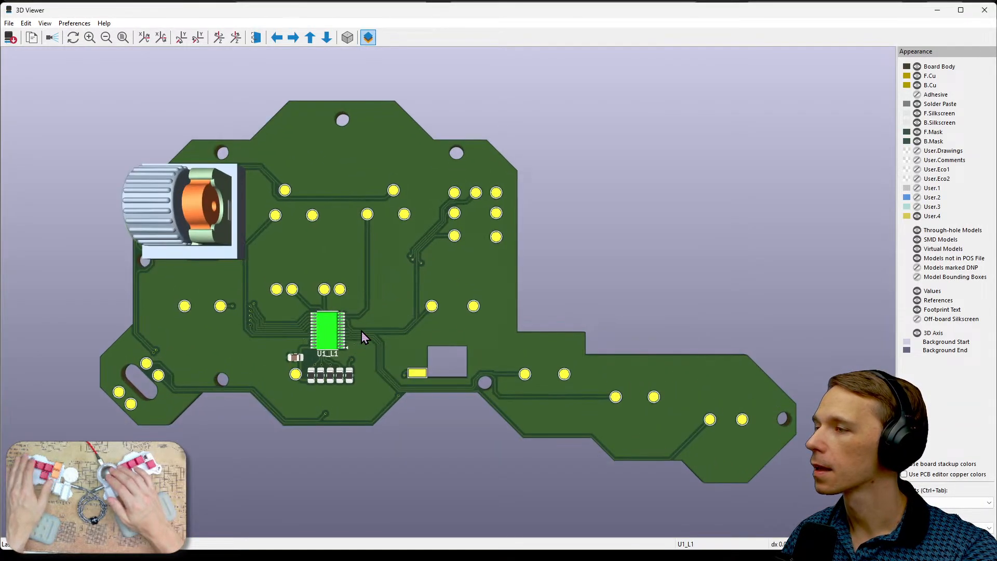
{"action": "scroll", "coordinate": [459, 432], "scroll_direction": "up", "scroll_amount": 6}
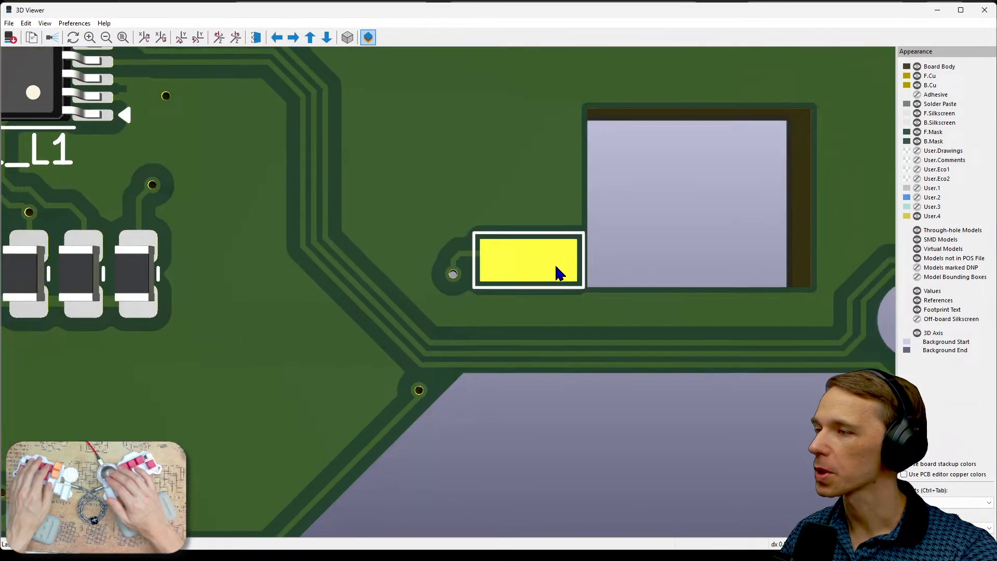
{"action": "middle_click_drag", "start_coordinate": [555, 267], "coordinate": [554, 264]}
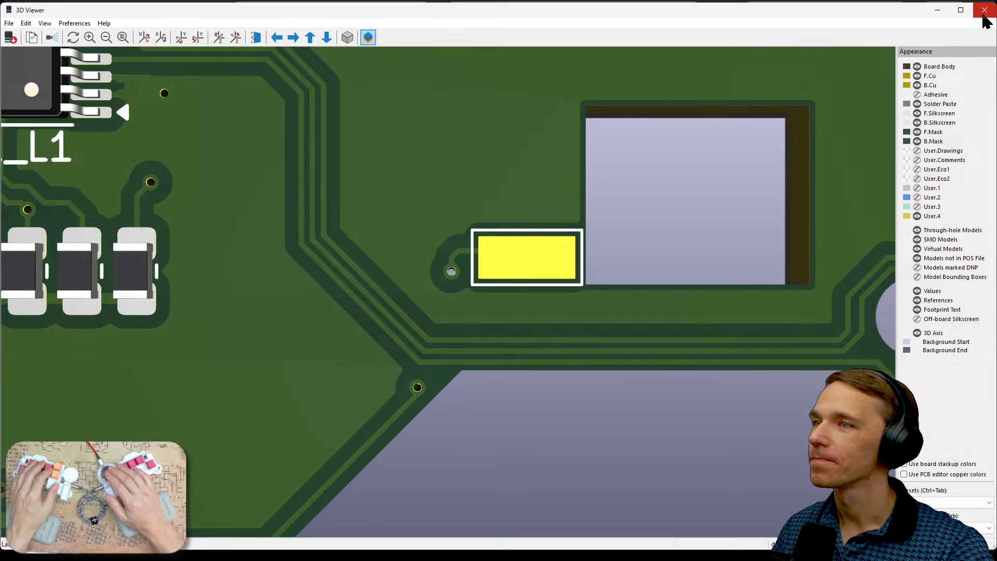
{"action": "key", "text": "alt+Tab"}
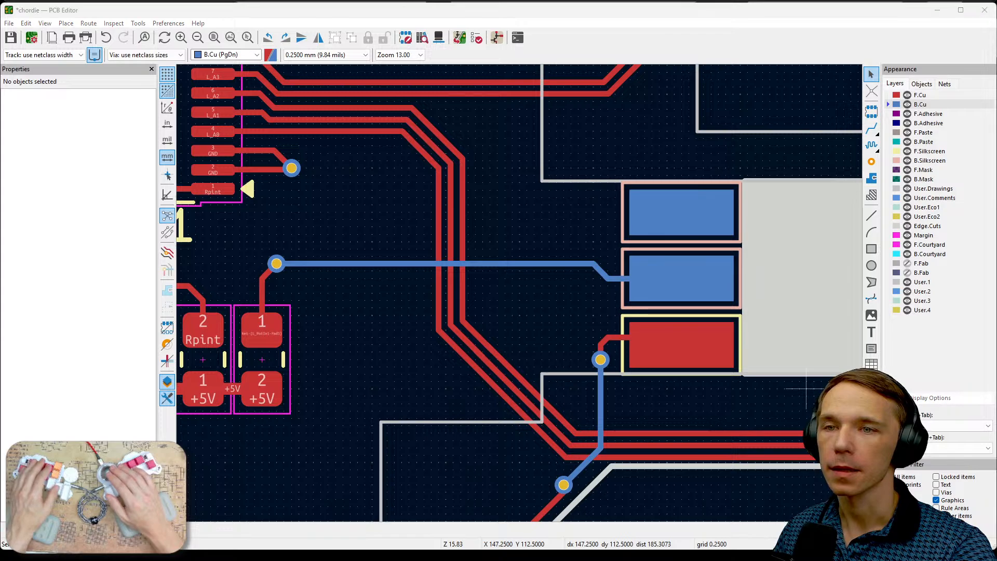
- Switch to the Schematic Editor and rename the label on U1_L1's SDA pin as Rpsda_L
{"action": "key", "text": "alt+Tab"}
{"action": "middle_click_drag", "start_coordinate": [794, 386], "coordinate": [534, 275]}
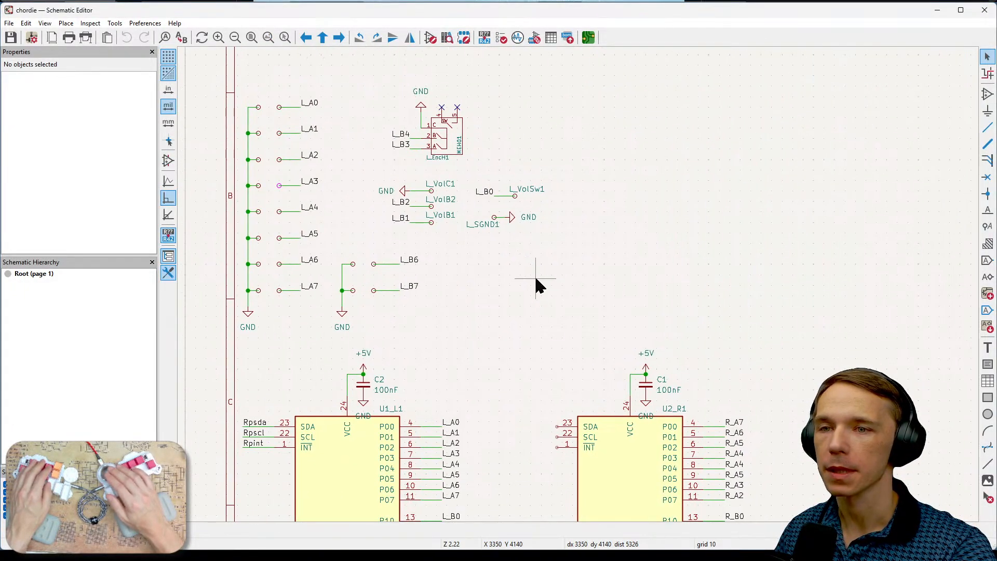
{"action": "middle_click_drag", "start_coordinate": [661, 294], "coordinate": [711, 160]}
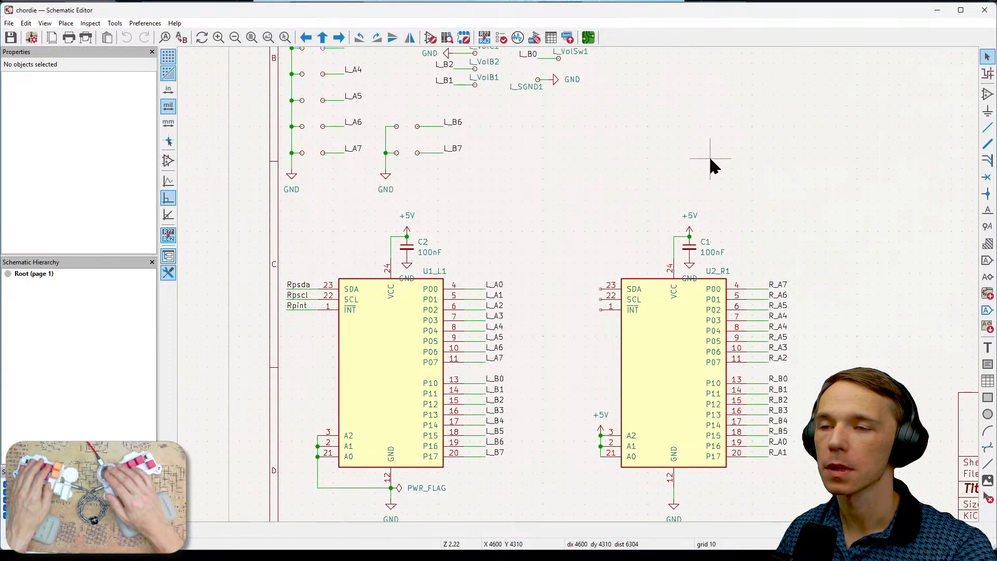
{"action": "middle_click_drag", "start_coordinate": [750, 390], "coordinate": [686, 325]}
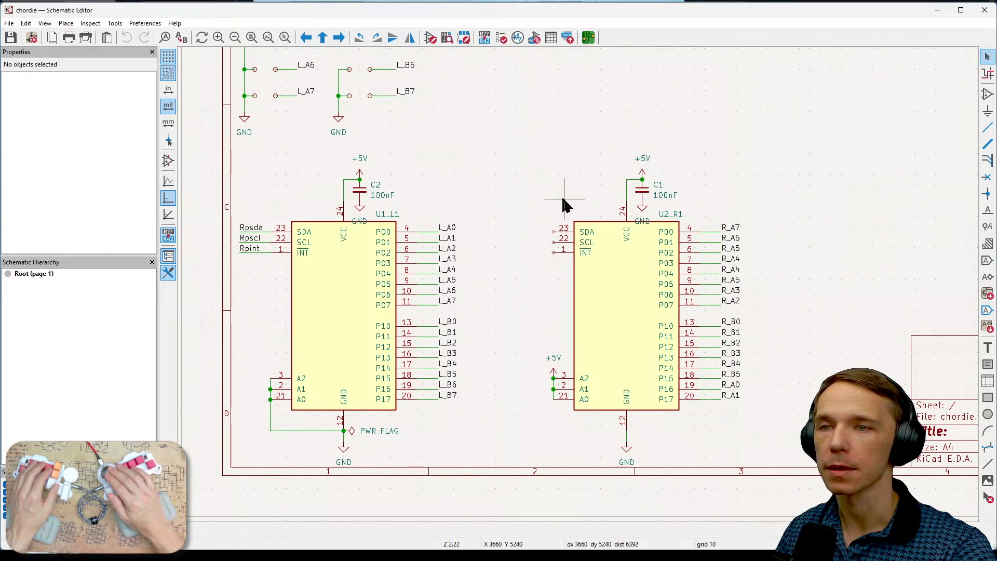
{"action": "scroll", "coordinate": [302, 231], "scroll_direction": "up", "scroll_amount": 3}
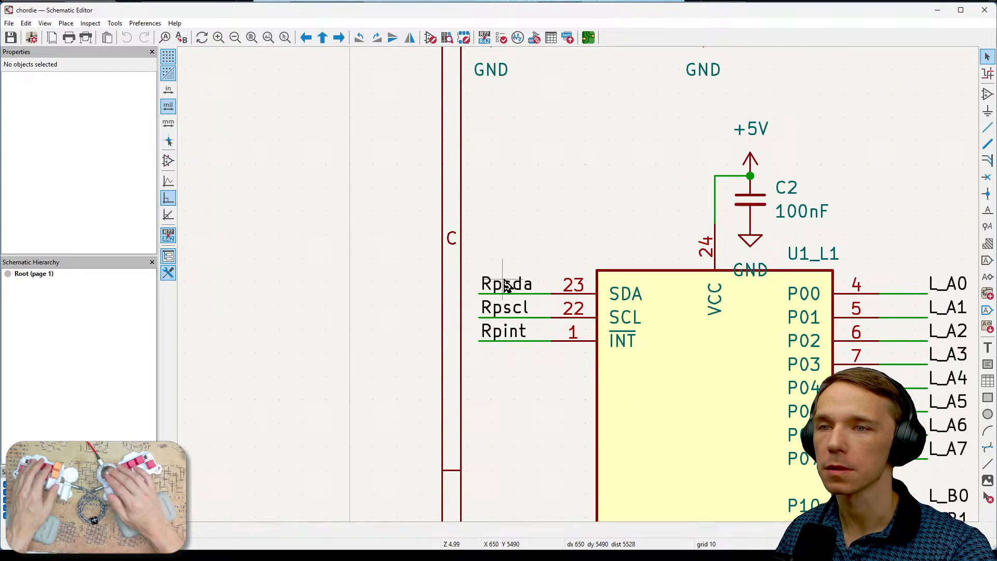
{"action": "left_click", "coordinate": [506, 283]}
{"action": "key", "text": "e"}
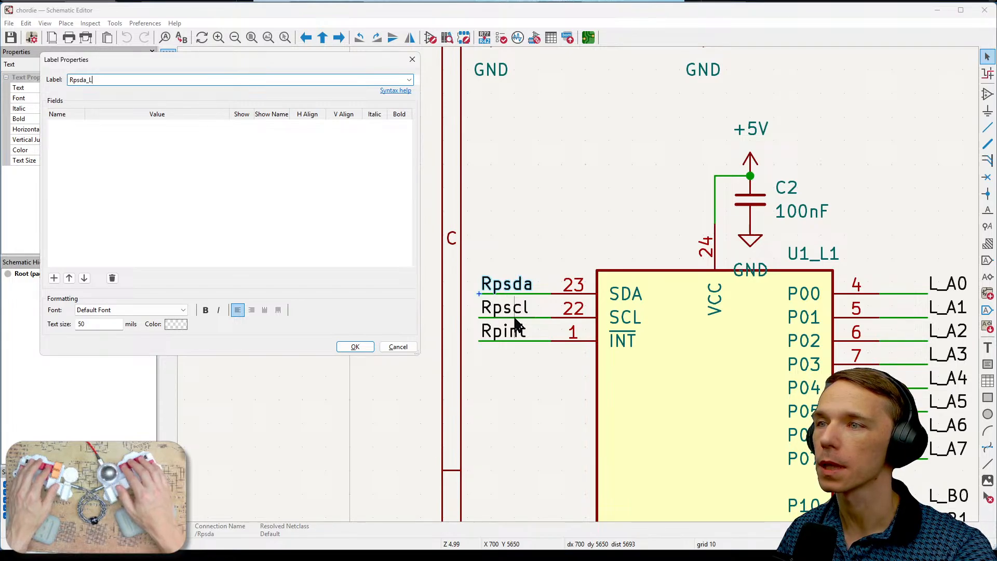
{"action": "left_click", "coordinate": [355, 346]}
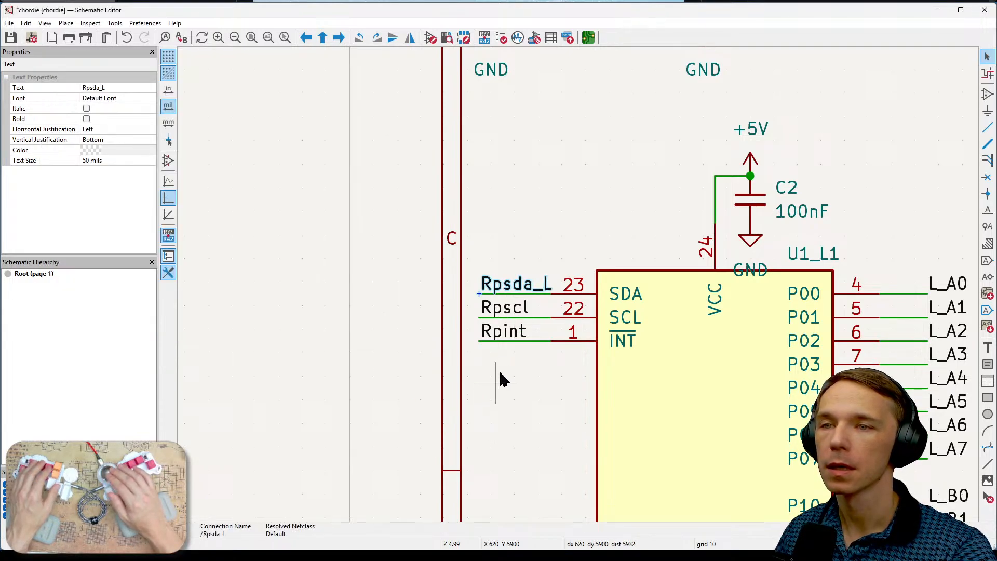
- Rename the labels on U1_L1's SCL and INT pins as Rpscl_L and Rpint_L
{"action": "left_click", "coordinate": [517, 314]}
{"action": "key", "text": "e"}
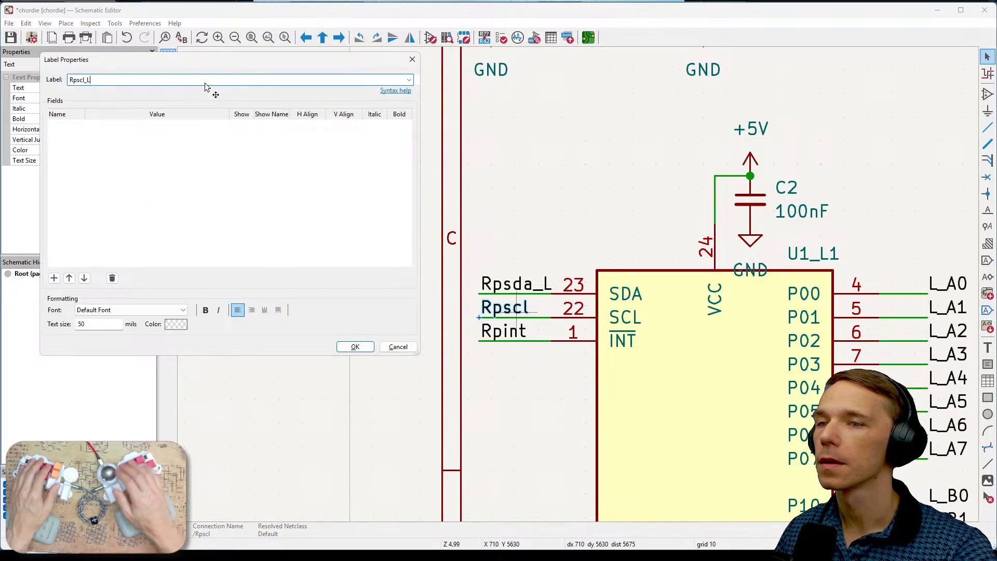
{"action": "left_click", "coordinate": [355, 347]}
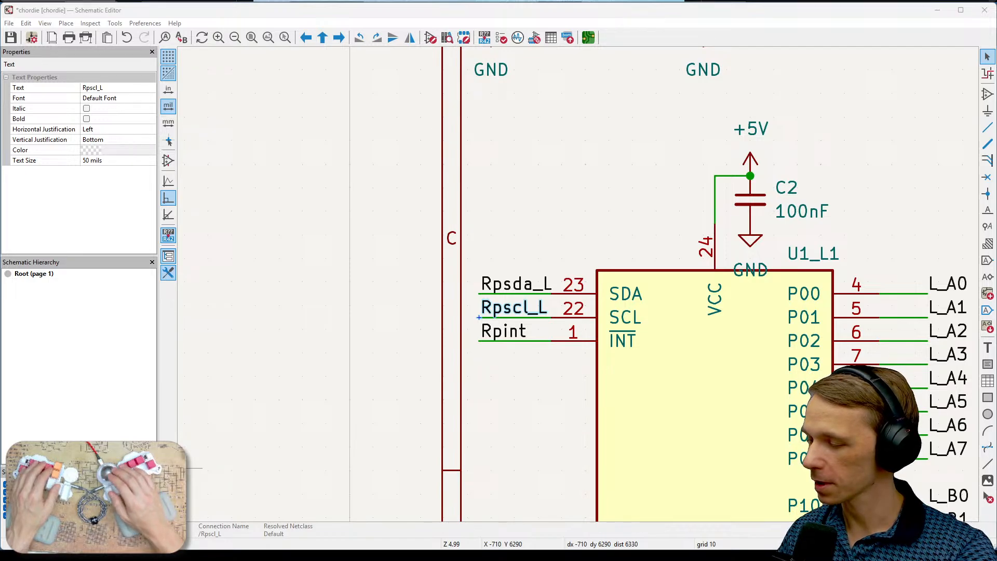
{"action": "left_click", "coordinate": [514, 337]}
{"action": "double_click", "coordinate": [514, 338]}
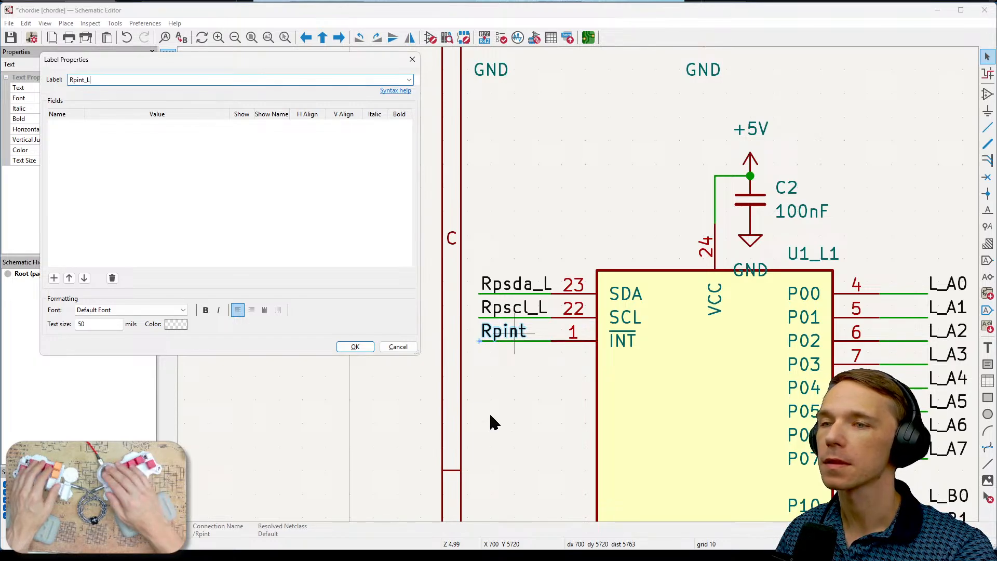
{"action": "left_click", "coordinate": [356, 347]}
- Compare the pin labels and address-pin wiring of U1_L1 and U2_R1, including U2_R1's SDA, SCL and INT pins
{"action": "scroll", "coordinate": [577, 287], "scroll_direction": "down", "scroll_amount": 2}
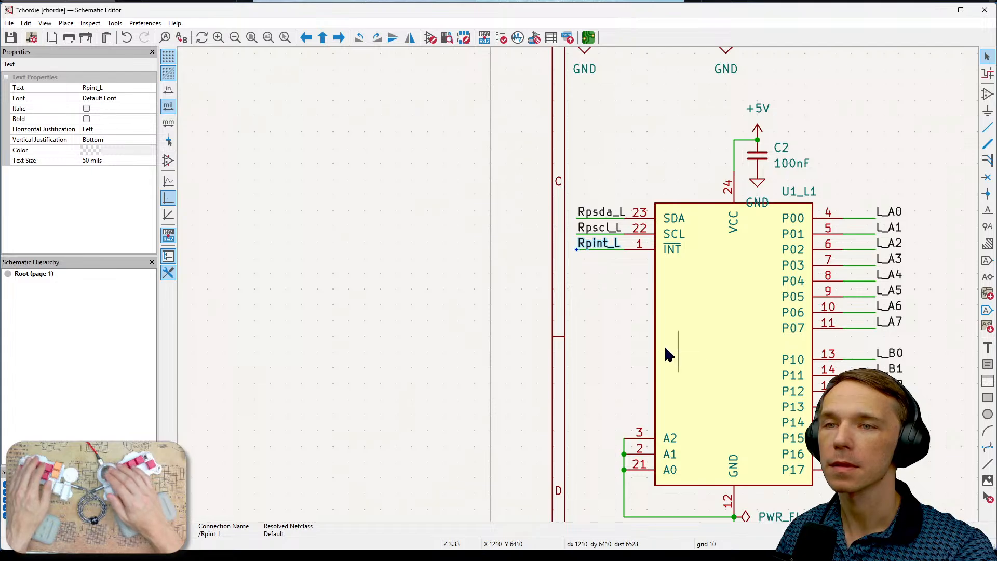
{"action": "middle_click_drag", "start_coordinate": [664, 347], "coordinate": [450, 295]}
{"action": "middle_click_drag", "start_coordinate": [663, 406], "coordinate": [529, 399]}
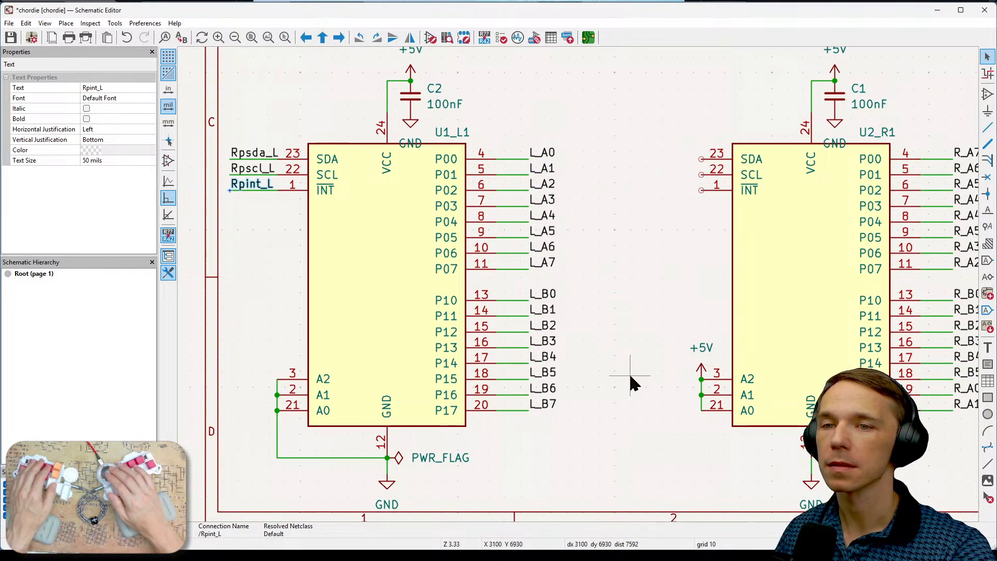
{"action": "middle_click_drag", "start_coordinate": [617, 419], "coordinate": [485, 416]}
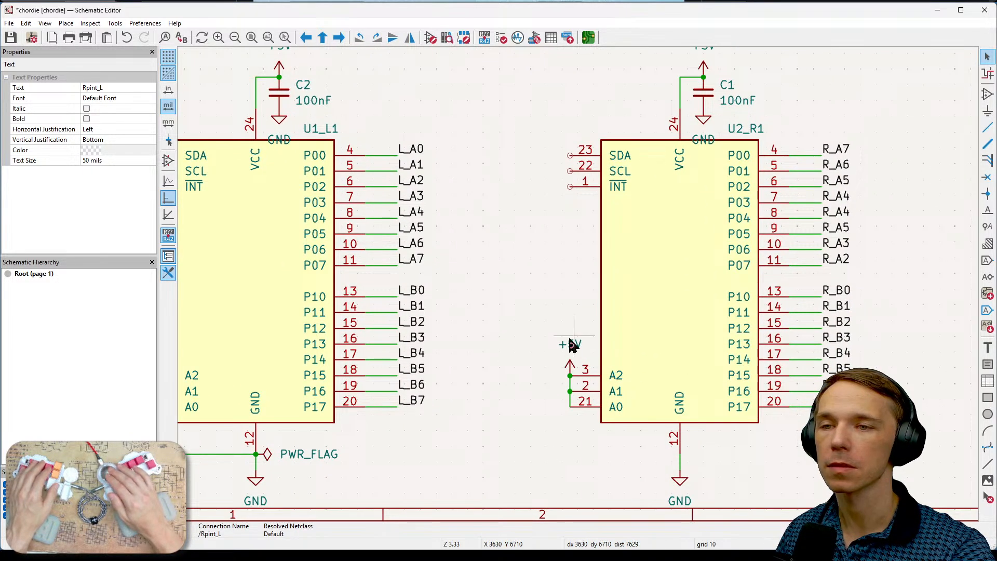
{"action": "middle_click_drag", "start_coordinate": [596, 307], "coordinate": [509, 334]}
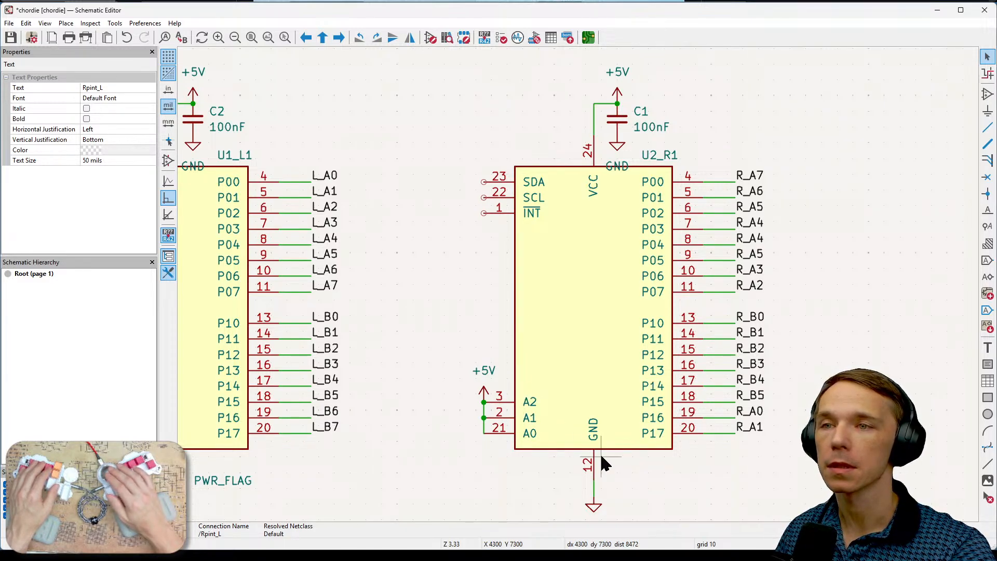
{"action": "middle_click_drag", "start_coordinate": [413, 300], "coordinate": [611, 330]}
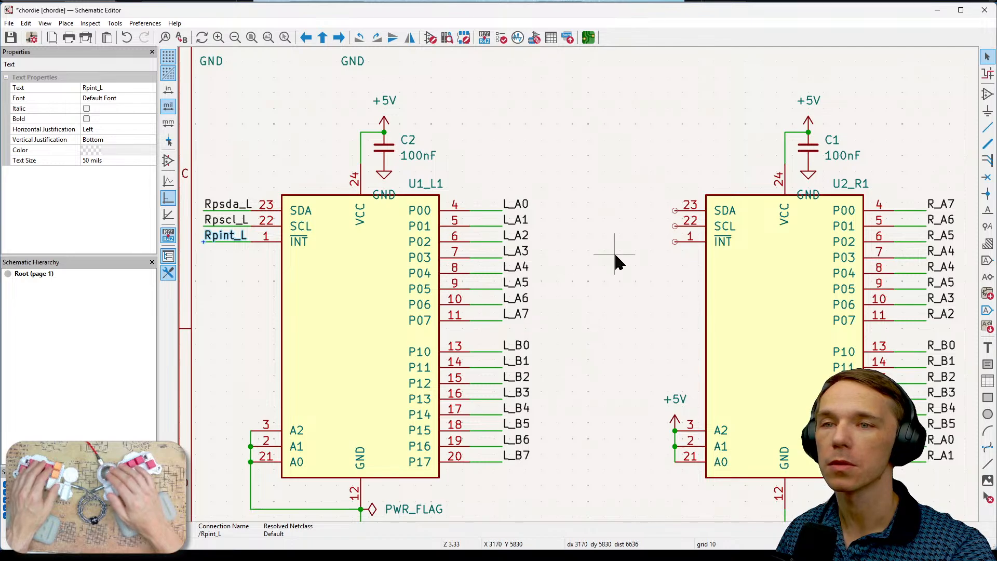
{"action": "middle_click_drag", "start_coordinate": [657, 303], "coordinate": [699, 317]}
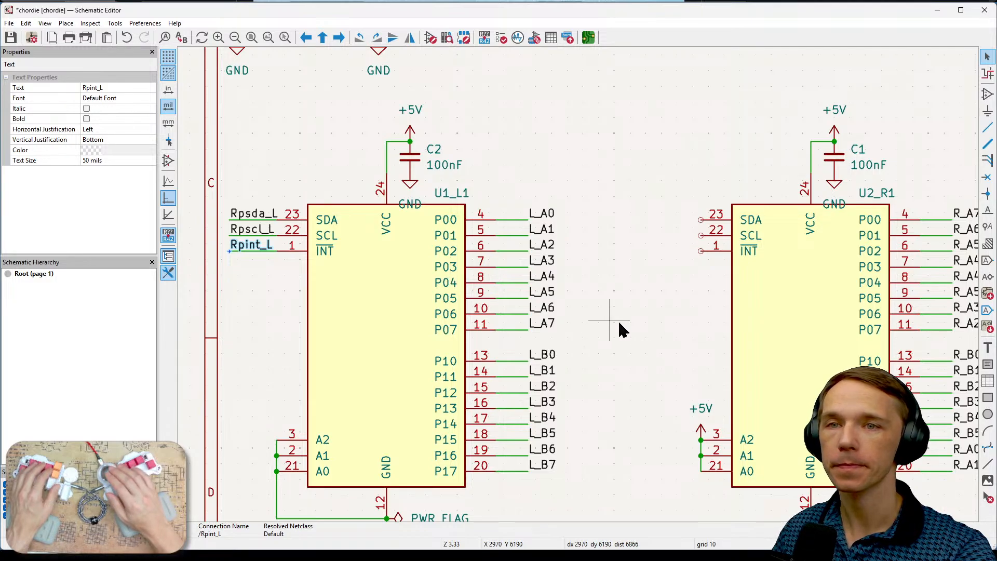
{"action": "middle_click_drag", "start_coordinate": [703, 356], "coordinate": [537, 342]}
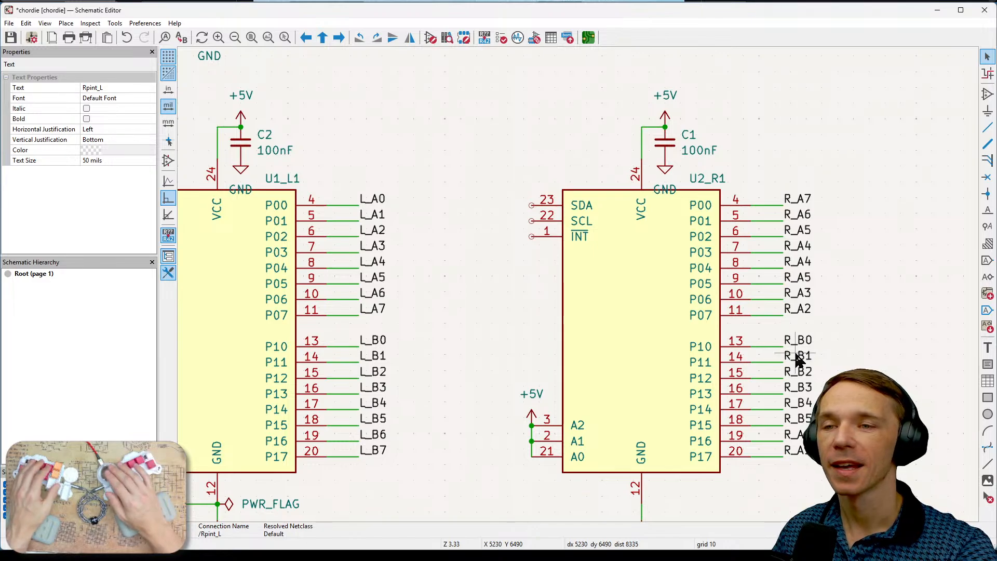
{"action": "scroll", "coordinate": [802, 355], "scroll_direction": "down", "scroll_amount": 2}
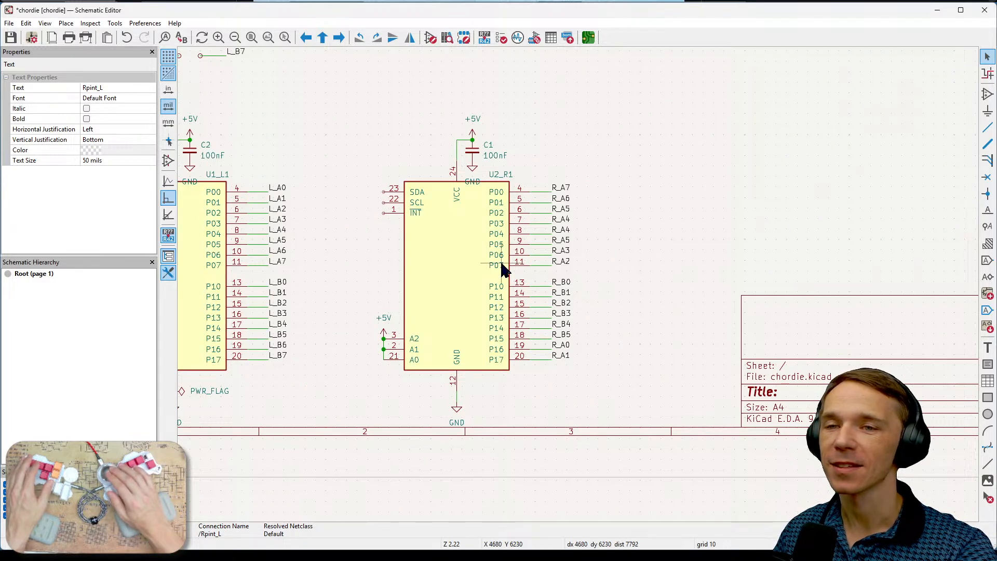
{"action": "scroll", "coordinate": [501, 264], "scroll_direction": "up", "scroll_amount": 2}
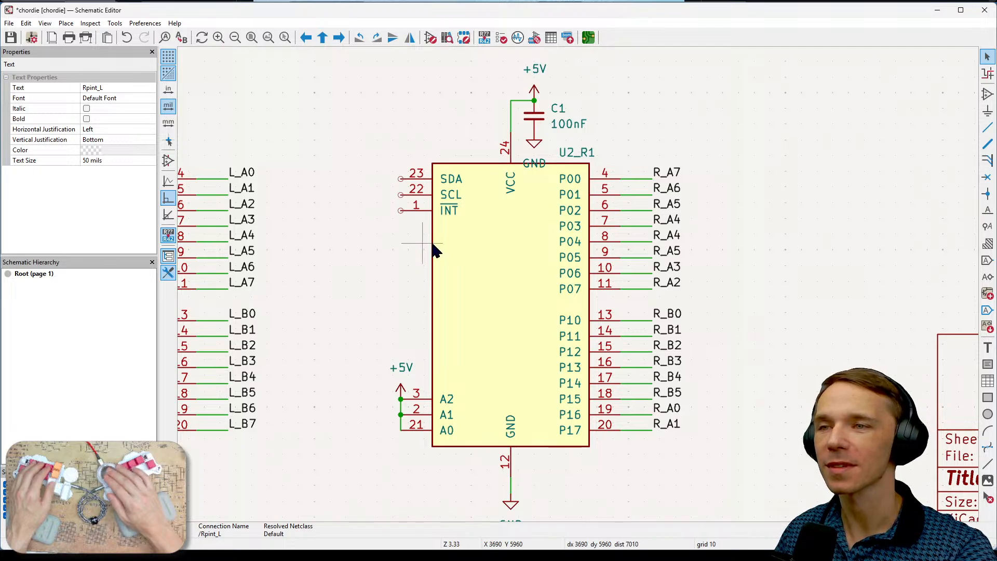
{"action": "scroll", "coordinate": [435, 249], "scroll_direction": "down", "scroll_amount": 2}
{"action": "scroll", "coordinate": [658, 271], "scroll_direction": "up", "scroll_amount": 2}
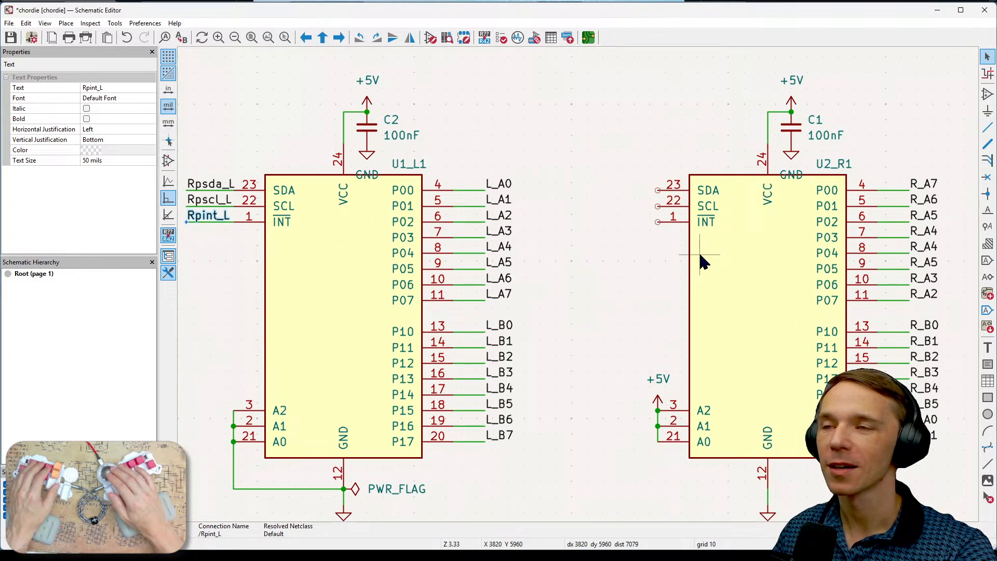
{"action": "middle_click_drag", "start_coordinate": [645, 276], "coordinate": [671, 271]}
{"action": "middle_click_drag", "start_coordinate": [818, 260], "coordinate": [780, 255]}
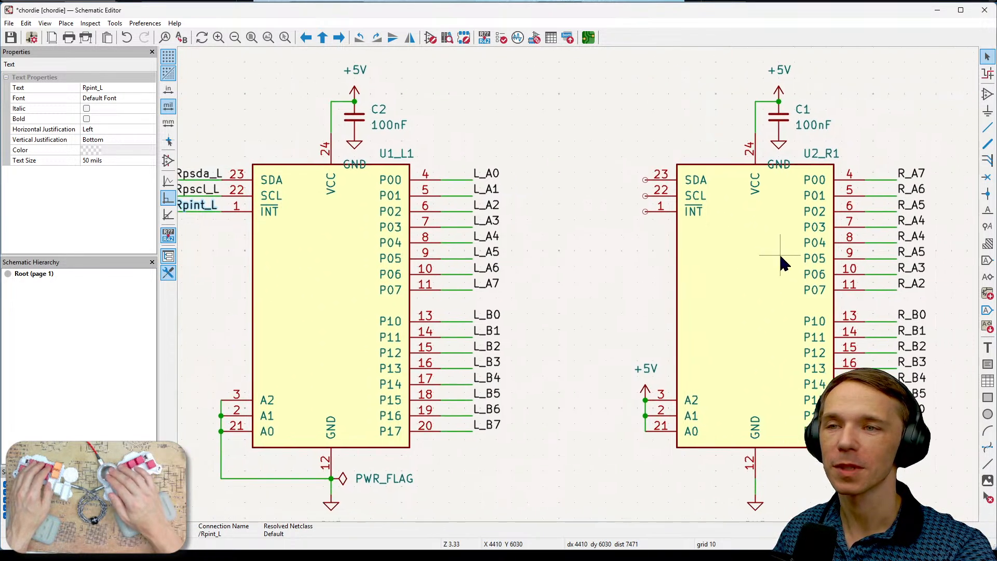
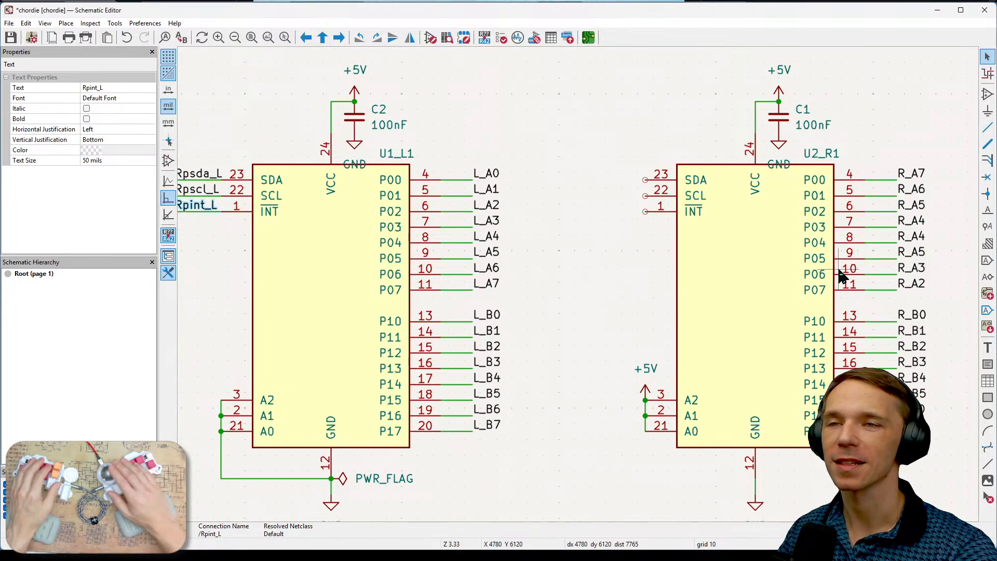
- Start a new net label for U2_R1's SDA, SCL and INT pins with multiple label input enabled
{"action": "middle_click_drag", "start_coordinate": [568, 256], "coordinate": [596, 257]}
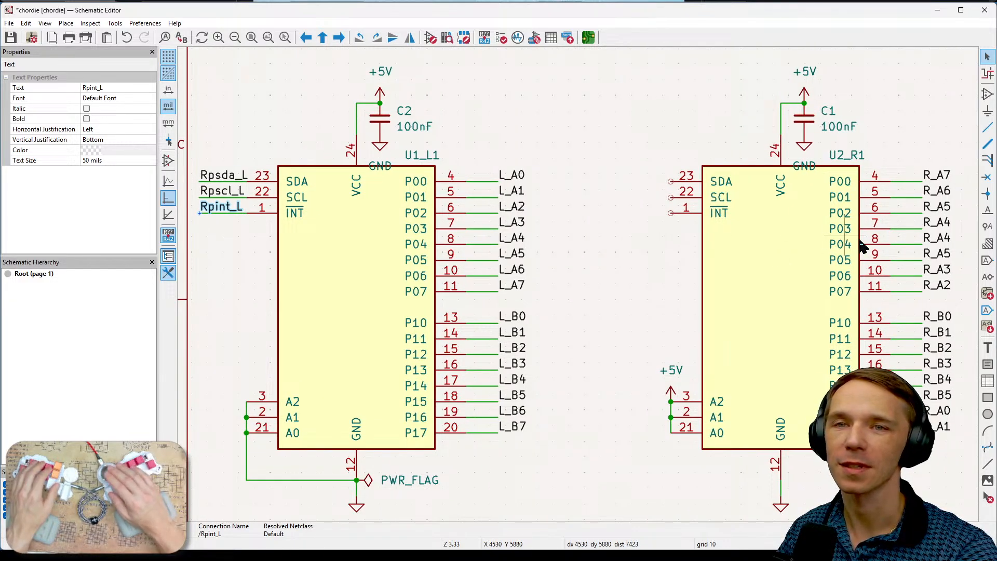
{"action": "left_click", "coordinate": [987, 210]}
{"action": "left_click", "coordinate": [671, 181]}
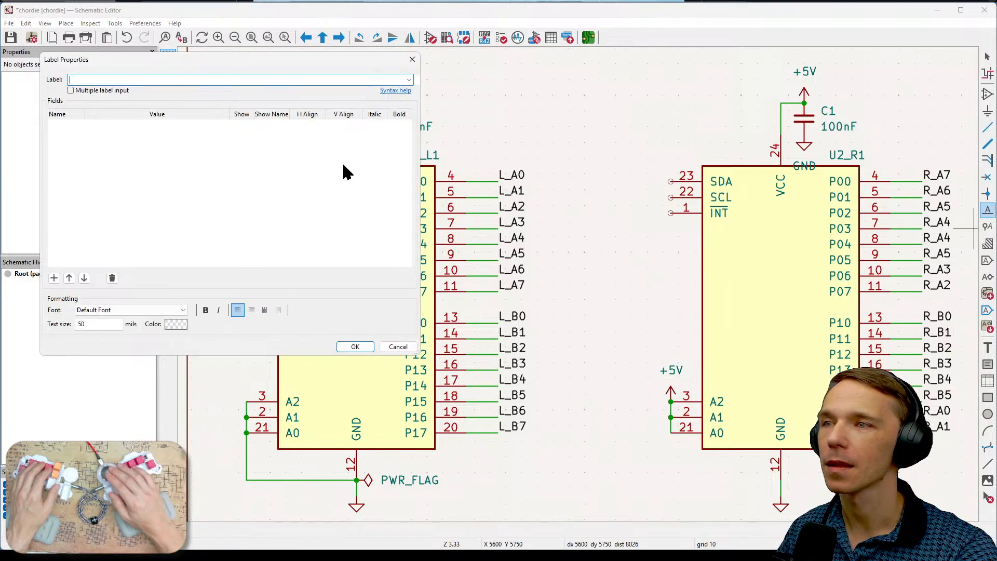
{"action": "left_click_drag", "start_coordinate": [258, 66], "coordinate": [322, 228]}
{"action": "left_click", "coordinate": [156, 249]}
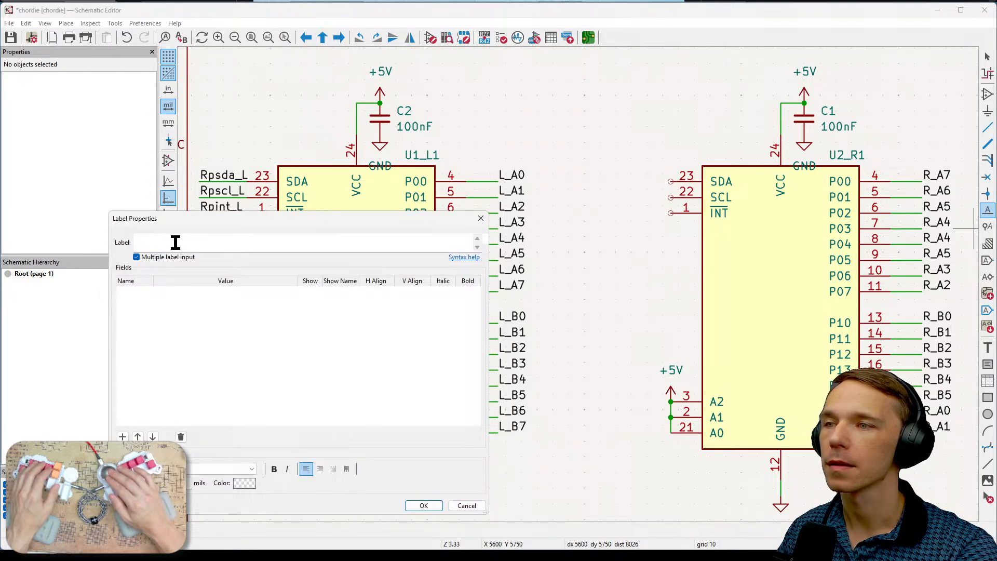
{"action": "left_click", "coordinate": [176, 242]}
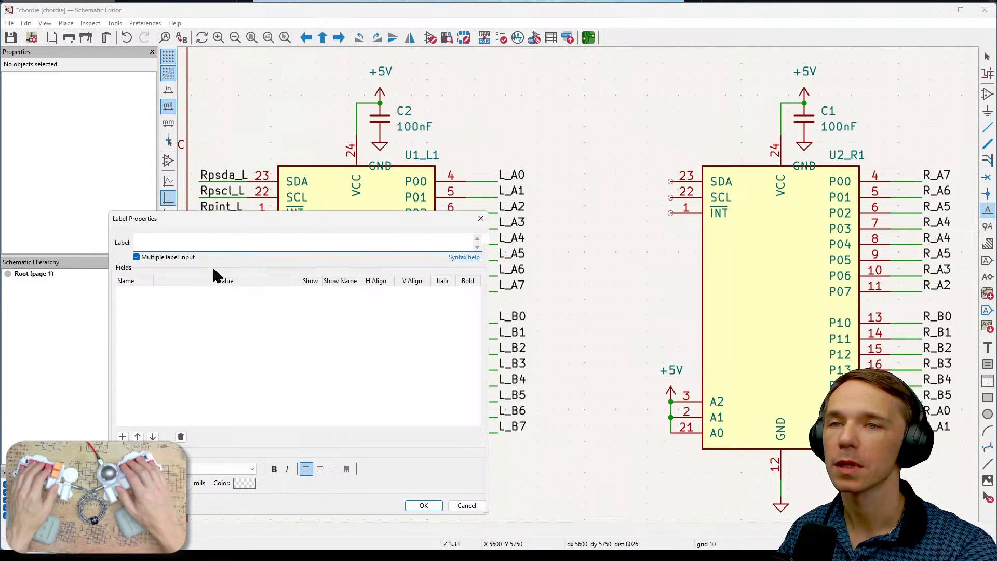
- Enter Rpsda_R as the first name in the multiple label input
{"action": "type", "text": "R"}
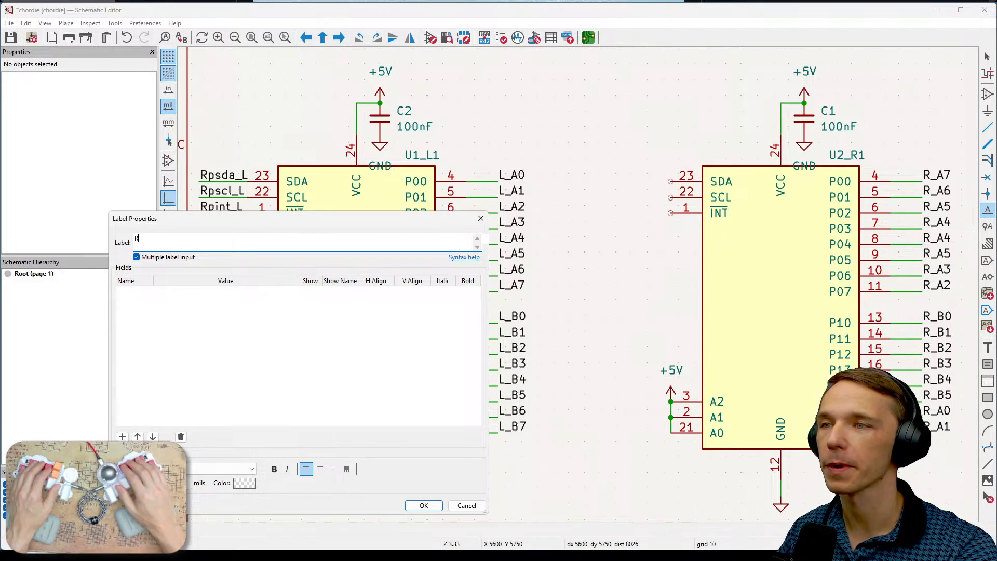
{"action": "type", "text": "p"}
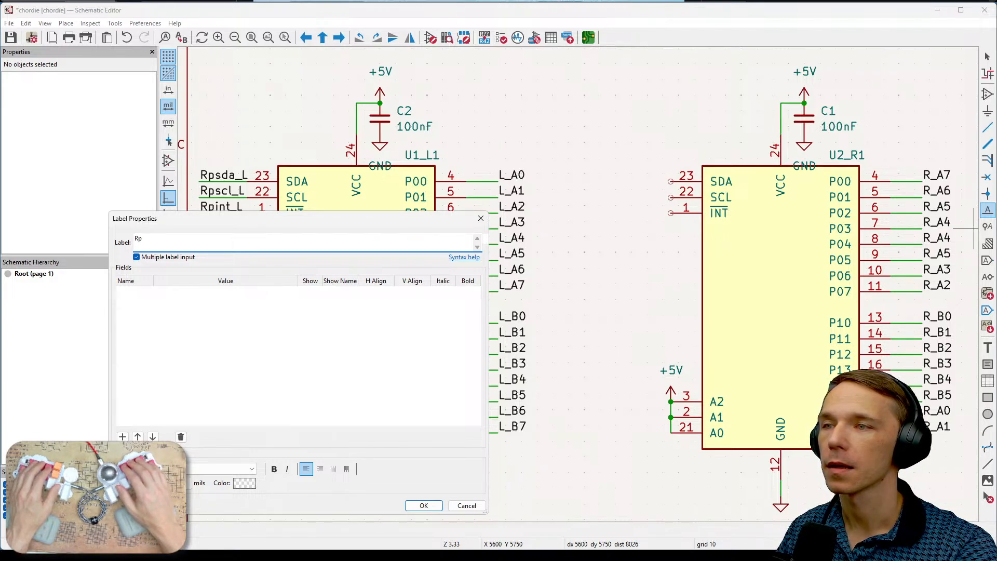
{"action": "type", "text": "s"}
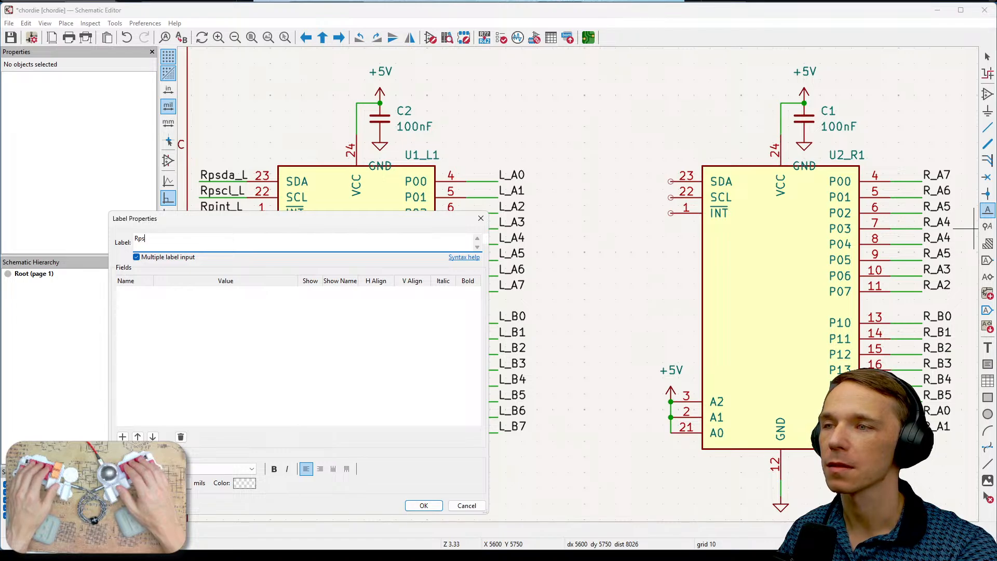
{"action": "type", "text": "da"}
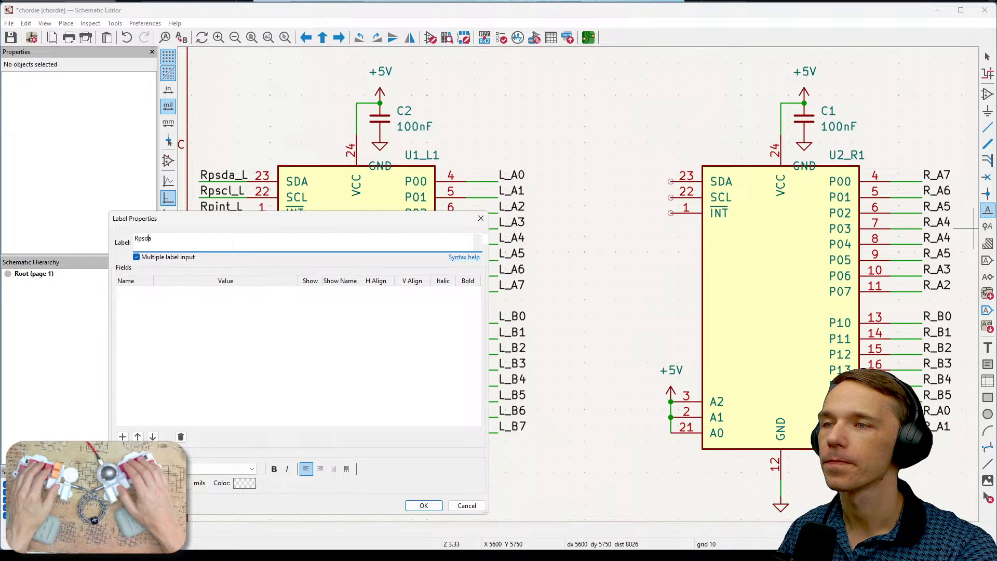
{"action": "type", "text": "_"}
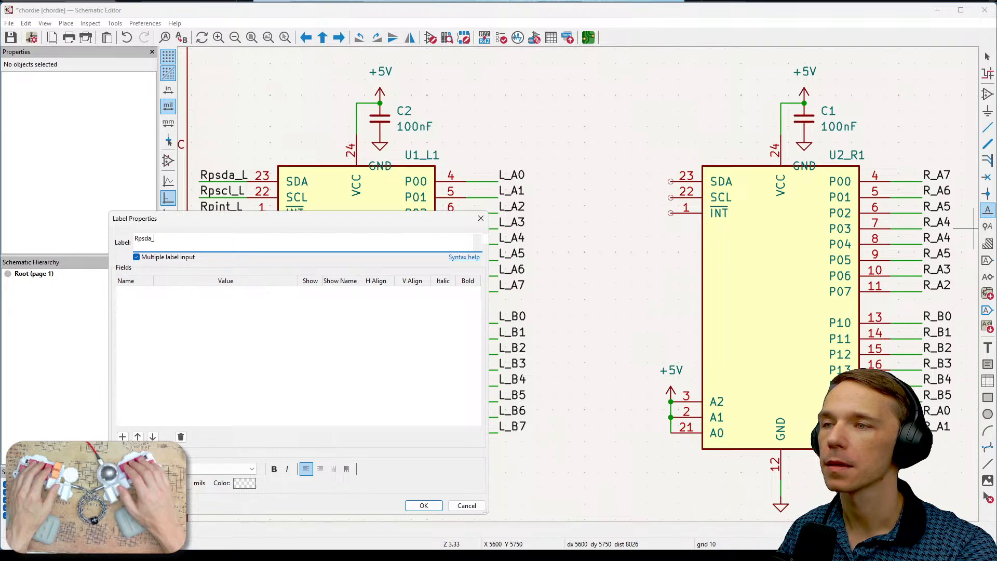
{"action": "type", "text": "R"}
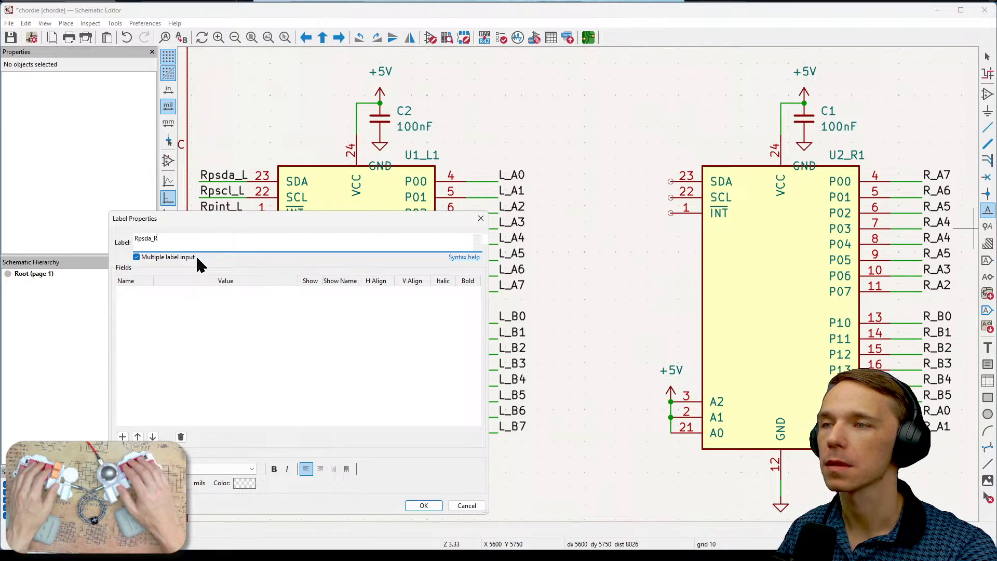
{"action": "key", "text": "ctrl+a"}
{"action": "key", "text": "BackSpace"}
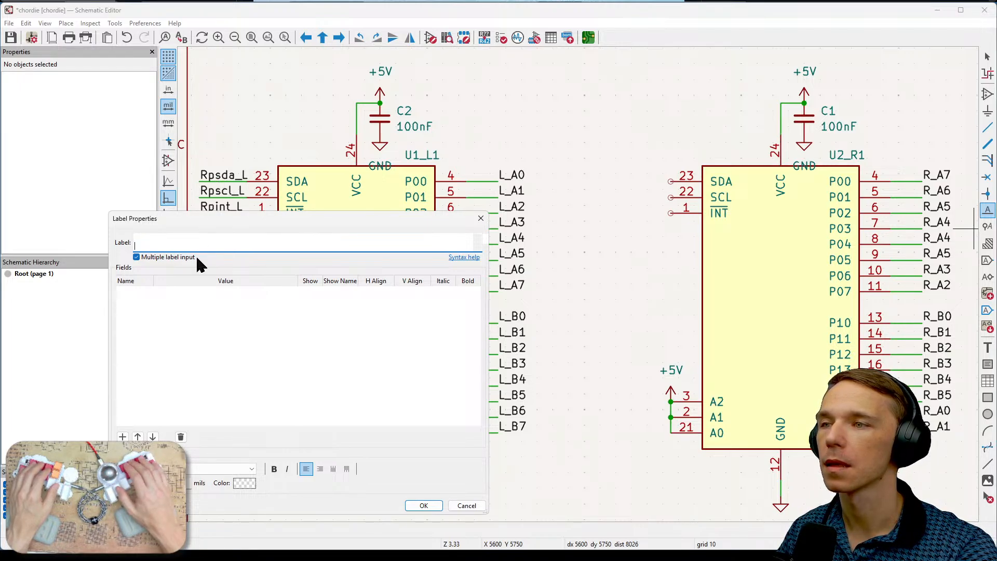
{"action": "key", "text": "ctrl+z"}
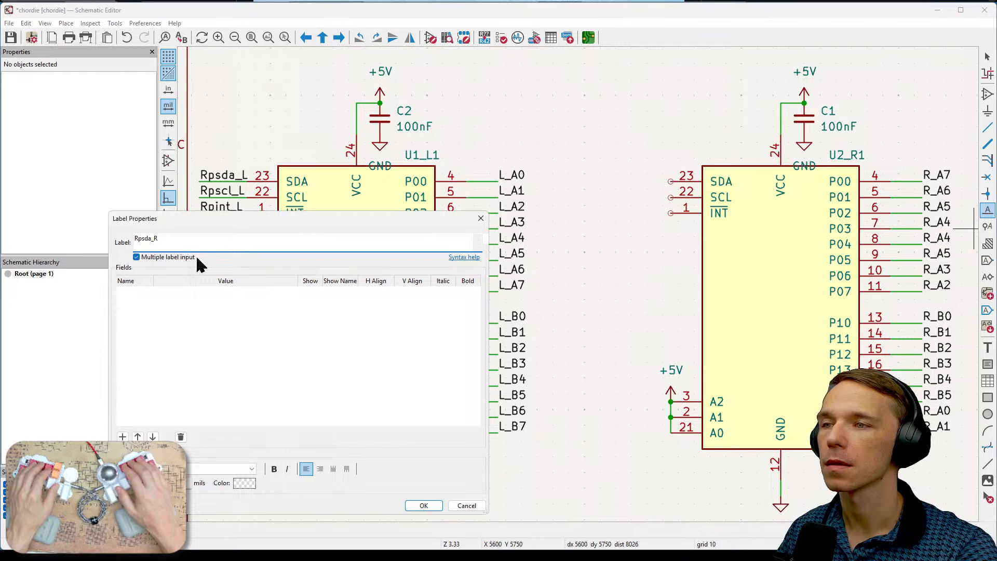
- Add Rpscl_R and Rgint_R on separate lines below the first label name
{"action": "key", "text": "Return"}
{"action": "type", "text": "Rp"}
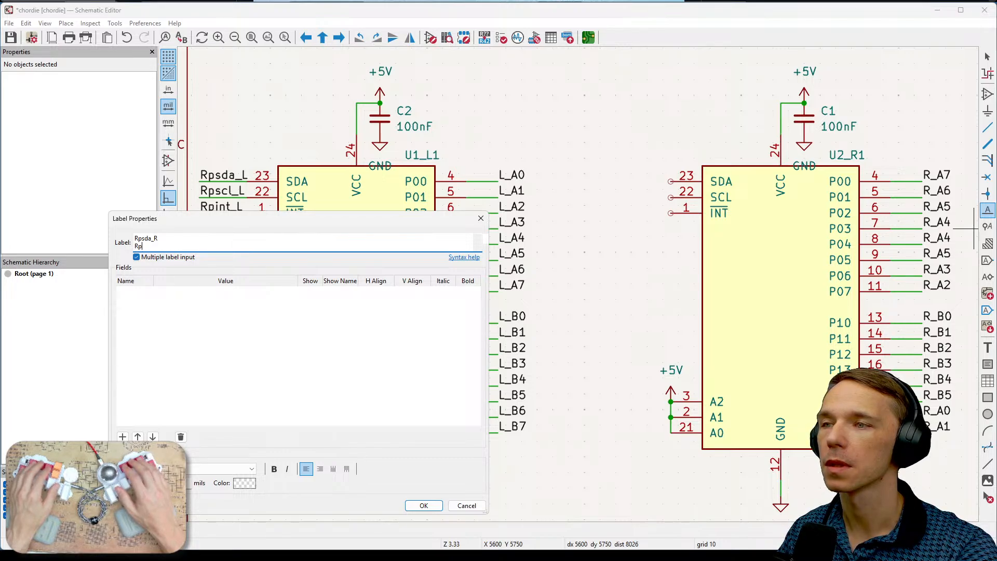
{"action": "type", "text": "scl_R"}
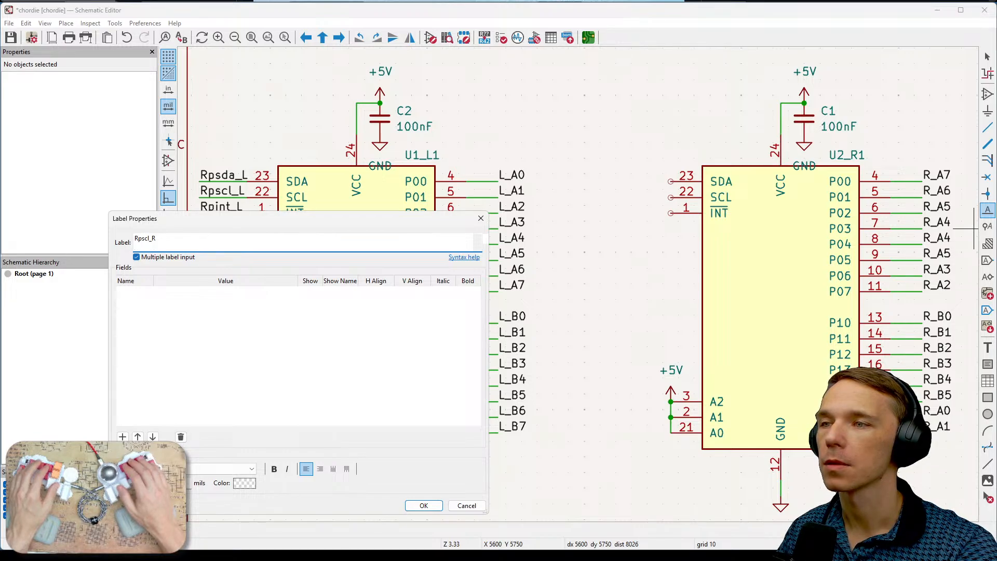
{"action": "type", "text": "int_R"}
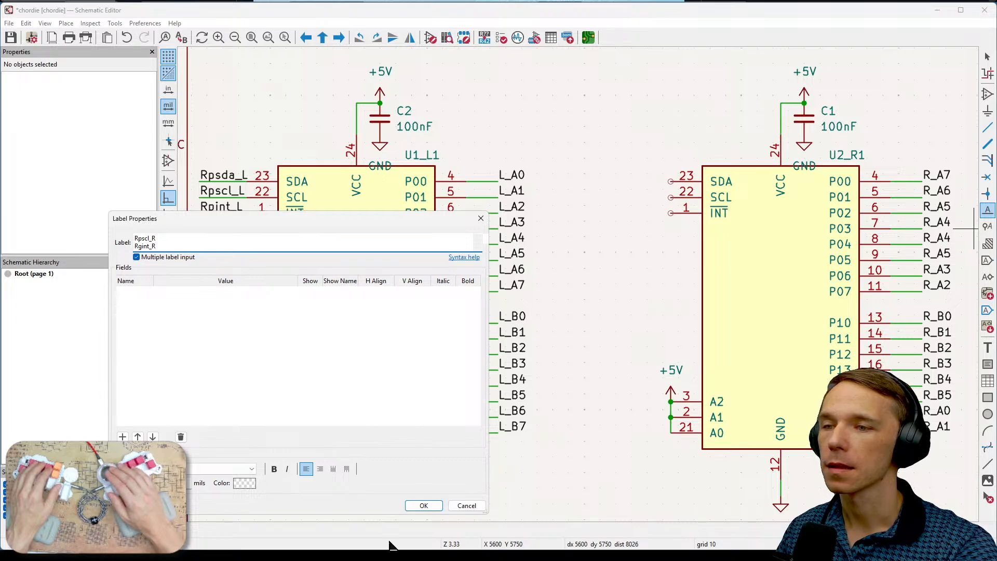
- Place the Rpsda_R, Rpscl_R and Rgint_R labels one below another beside U2_R1's SDA, SCL and INT pins
{"action": "left_click", "coordinate": [424, 505]}
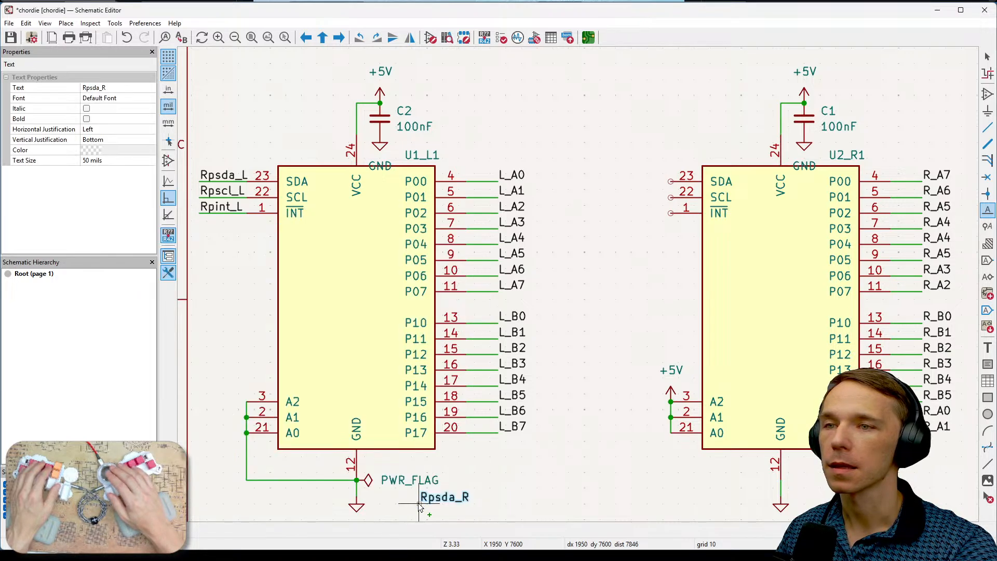
{"action": "left_click", "coordinate": [609, 182]}
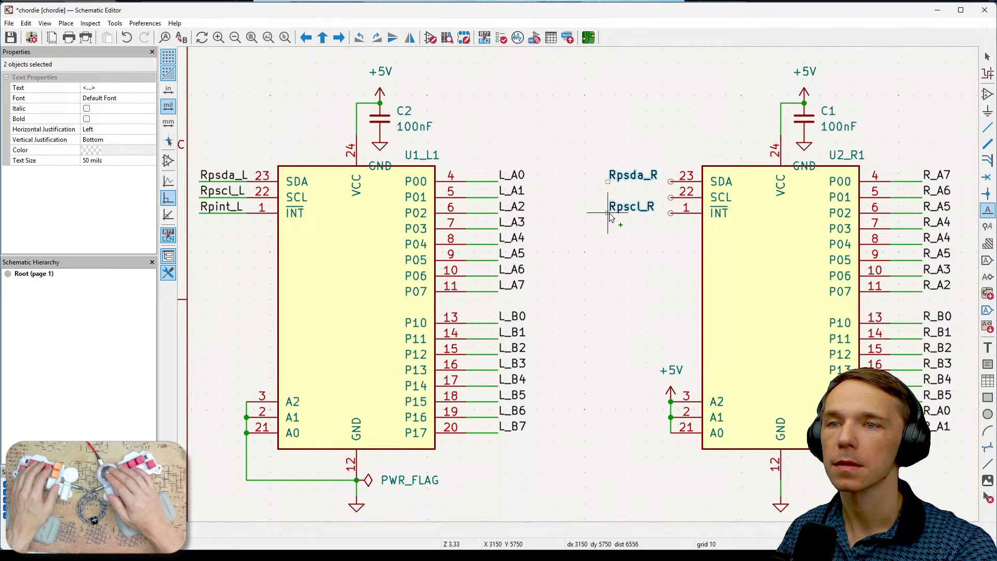
{"action": "left_click", "coordinate": [610, 206]}
{"action": "left_click", "coordinate": [617, 229]}
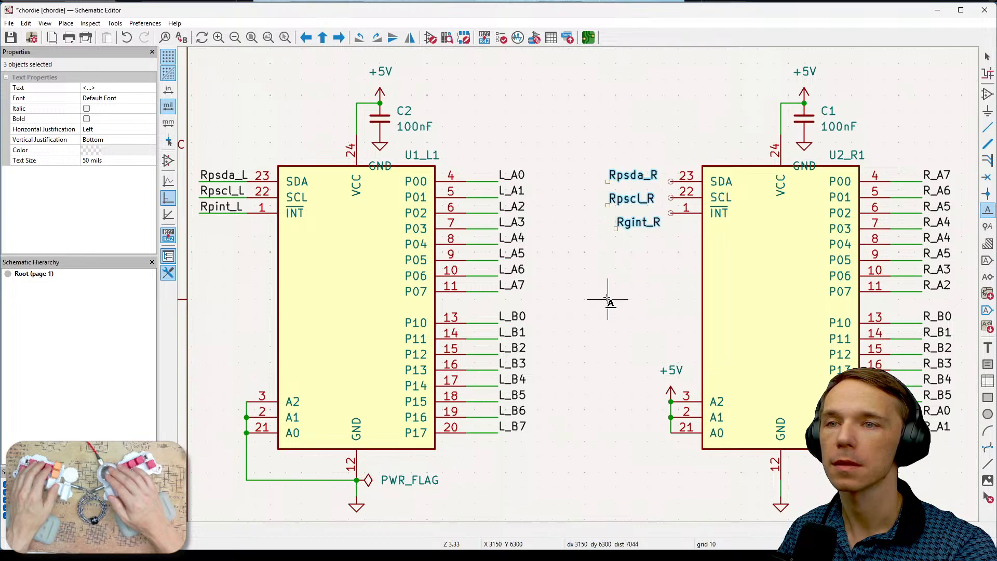
{"action": "key", "text": "Escape"}
- Rotate the three new labels together by 180 degrees so their connection points face U2_R1
{"action": "middle_click_drag", "start_coordinate": [651, 275], "coordinate": [569, 281]}
{"action": "left_click_drag", "start_coordinate": [503, 138], "coordinate": [583, 256]}
{"action": "key", "text": "r"}
{"action": "key", "text": "r"}
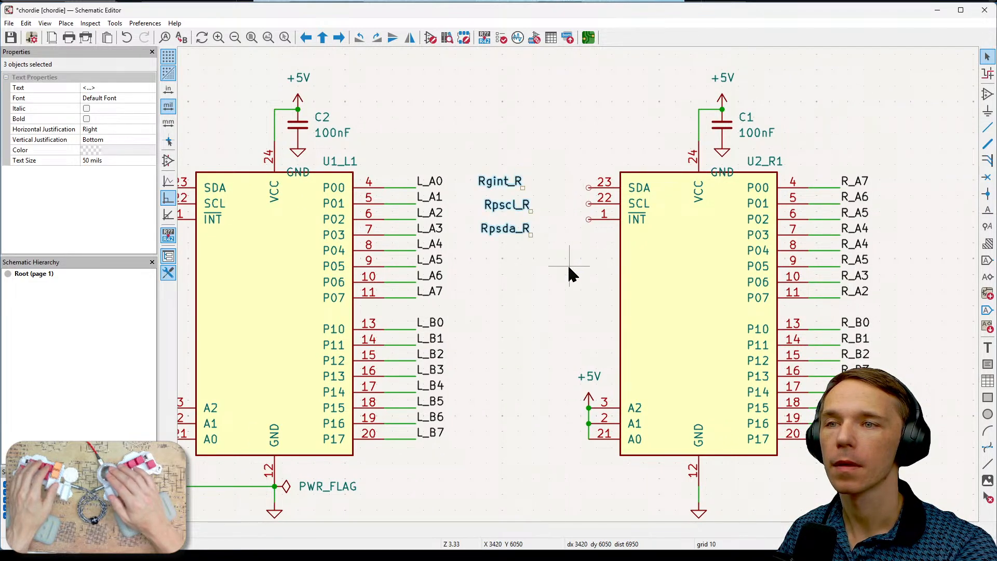
{"action": "key", "text": "Escape"}
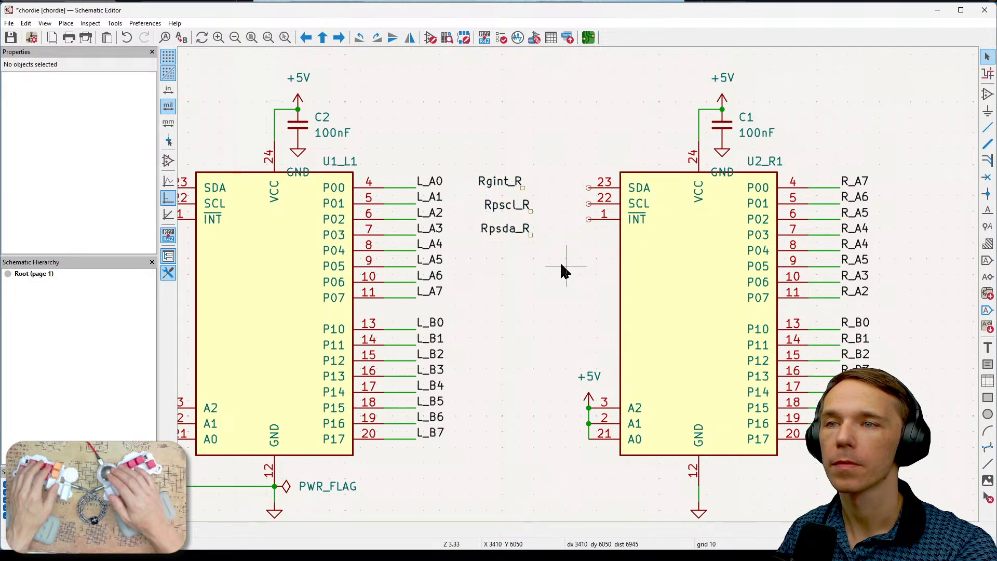
- Reorder the labels so Rpsda_R is on top, Rpscl_R is level with the SCL pin and Rgint_R is lowest
{"action": "left_click", "coordinate": [528, 229]}
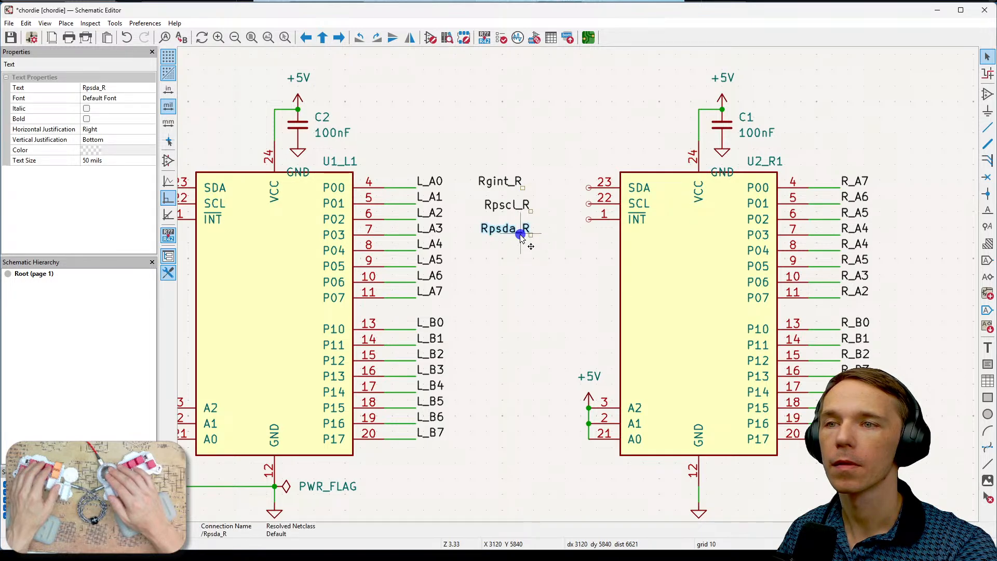
{"action": "key", "text": "m"}
{"action": "left_click", "coordinate": [556, 155]}
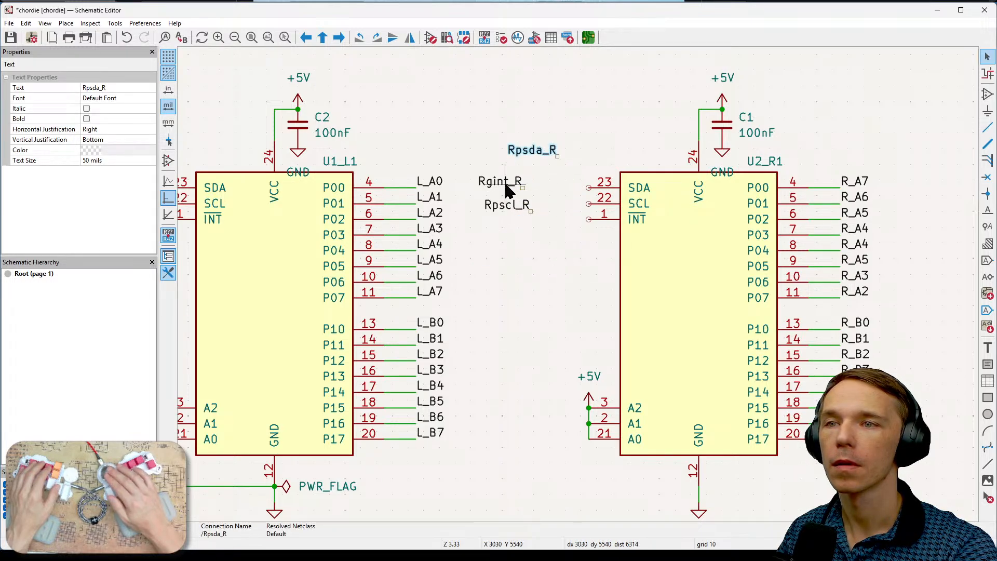
{"action": "left_click", "coordinate": [503, 180]}
{"action": "key", "text": "m"}
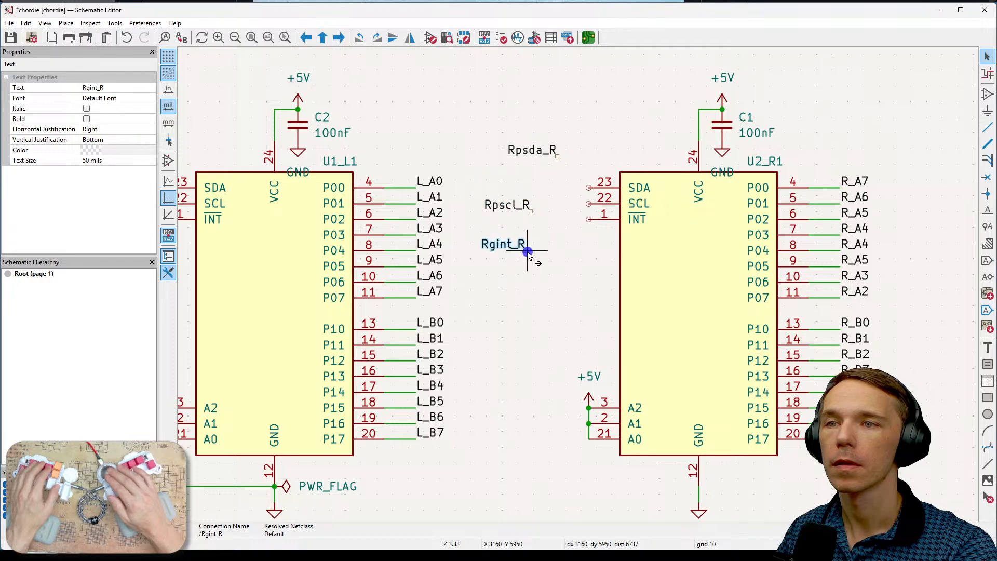
{"action": "left_click", "coordinate": [526, 250]}
{"action": "left_click", "coordinate": [517, 207]}
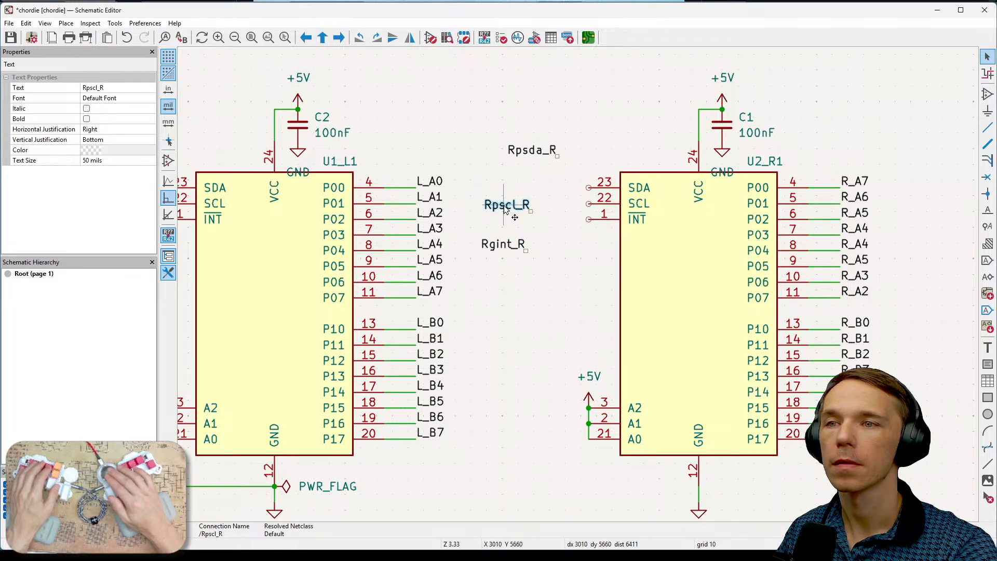
{"action": "key", "text": "m"}
{"action": "left_click", "coordinate": [549, 203]}
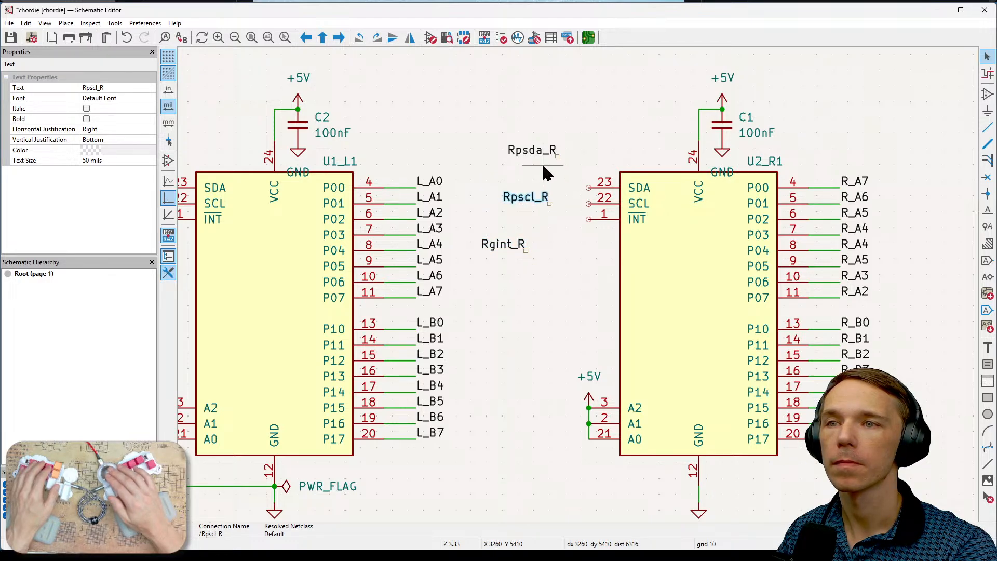
- Move Rpsda_R down to just above Rpscl_R, and Rgint_R up to the level of U2_R1's INT pin
{"action": "left_click", "coordinate": [542, 150]}
{"action": "key", "text": "m"}
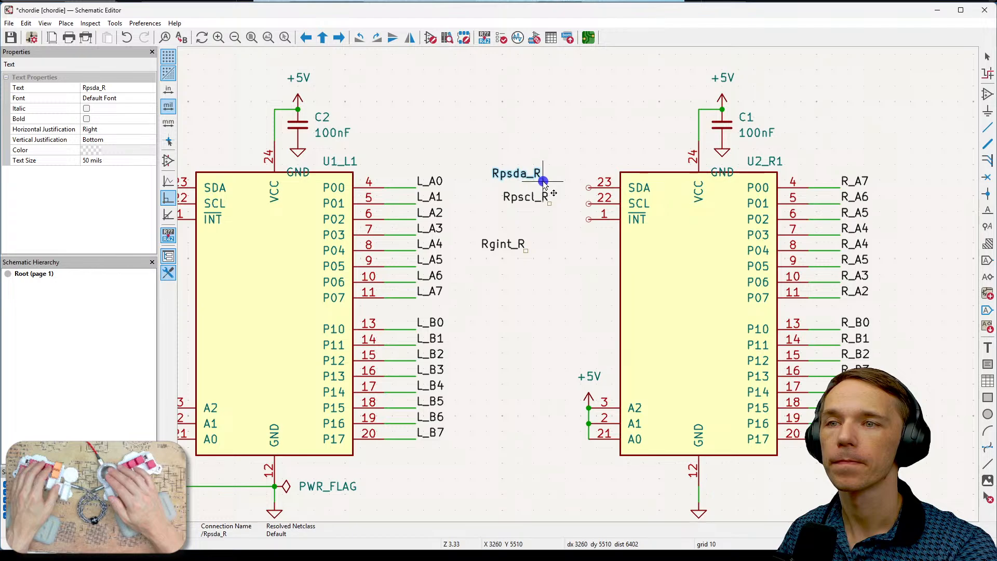
{"action": "left_click", "coordinate": [544, 183]}
{"action": "left_click", "coordinate": [510, 250]}
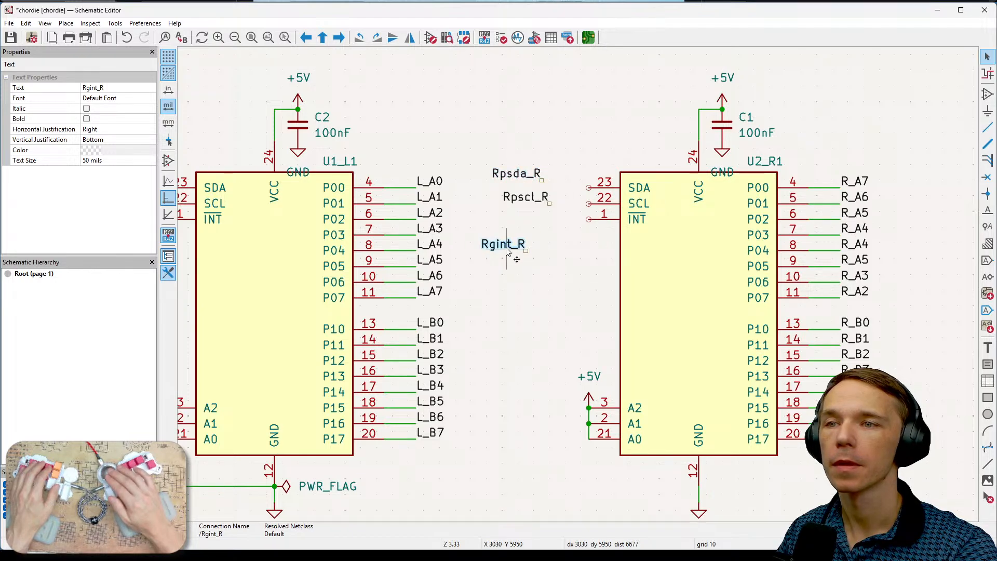
{"action": "key", "text": "m"}
{"action": "left_click", "coordinate": [557, 219]}
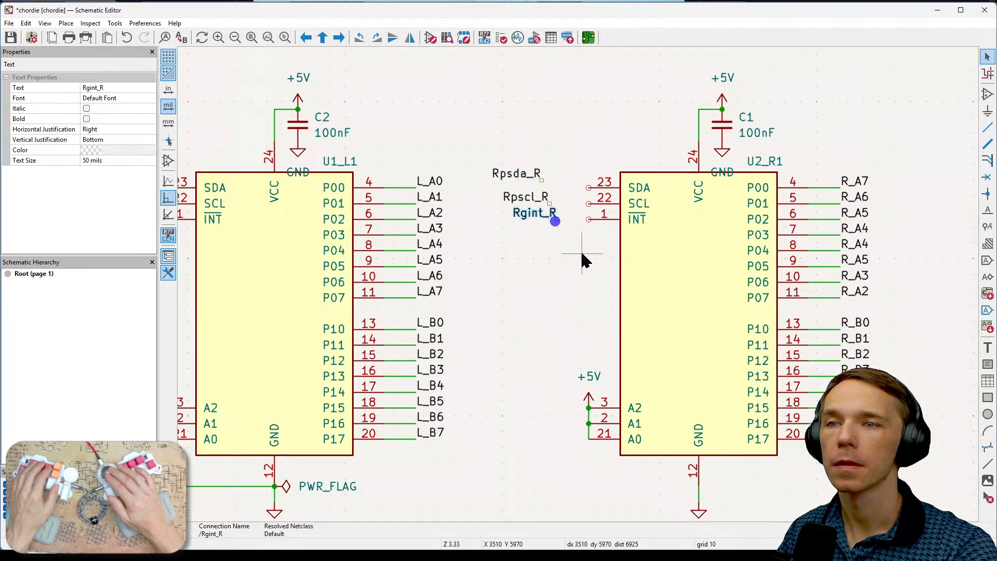
- Line up Rpsda_R and Rpscl_R vertically with Rgint_R, with Rpsda_R level with U2_R1's SDA pin
{"action": "scroll", "coordinate": [557, 262], "scroll_direction": "up", "scroll_amount": 5}
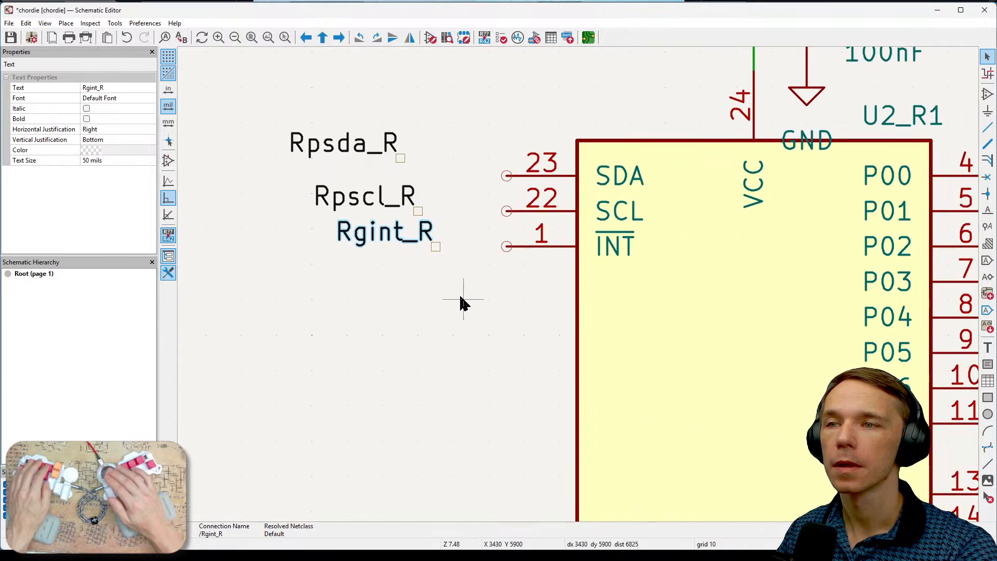
{"action": "left_click", "coordinate": [414, 241]}
{"action": "left_click", "coordinate": [414, 242]}
{"action": "left_click", "coordinate": [430, 213]}
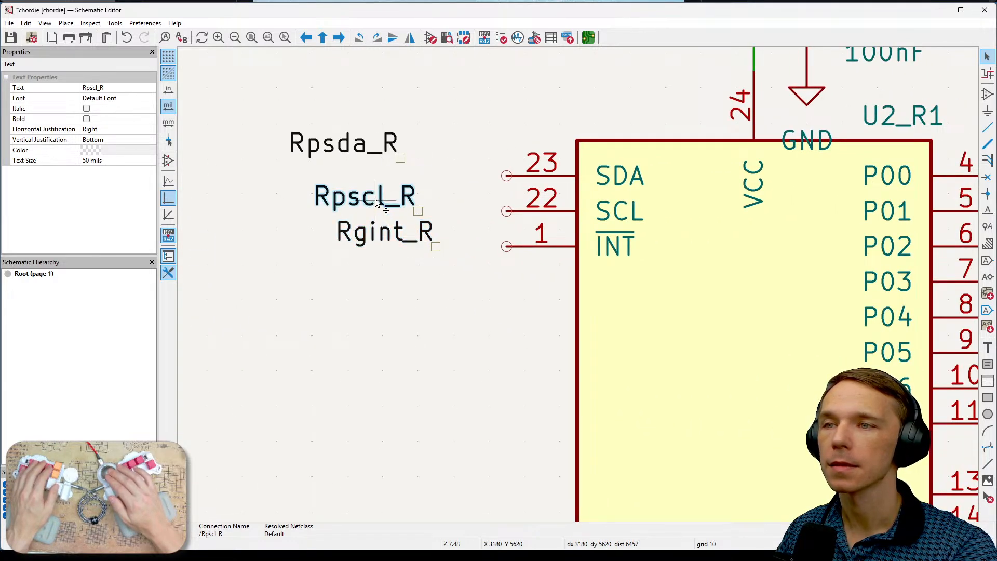
{"action": "left_click", "coordinate": [363, 150]}
{"action": "left_click_drag", "start_coordinate": [363, 150], "coordinate": [436, 162]}
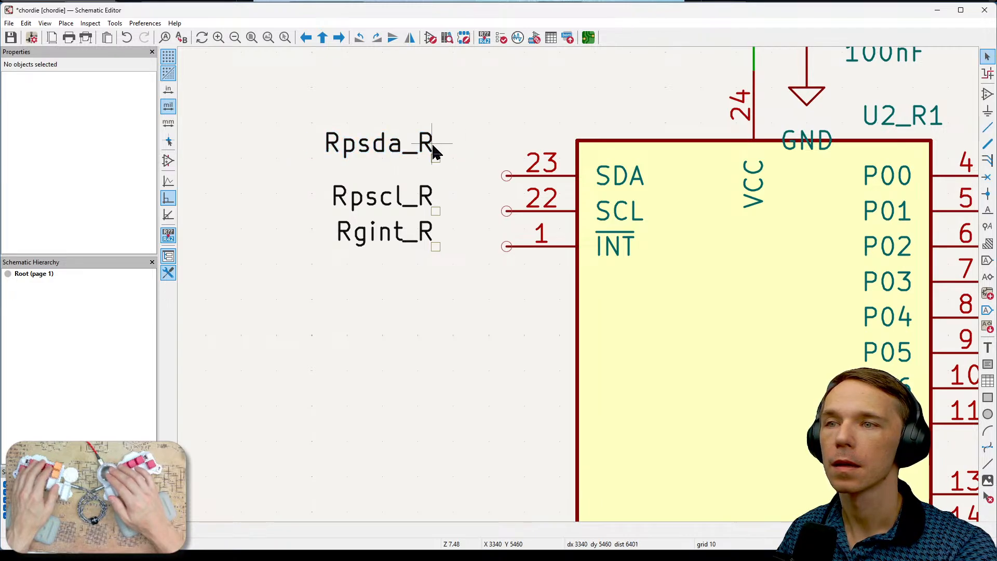
{"action": "left_click_drag", "start_coordinate": [422, 141], "coordinate": [436, 170]}
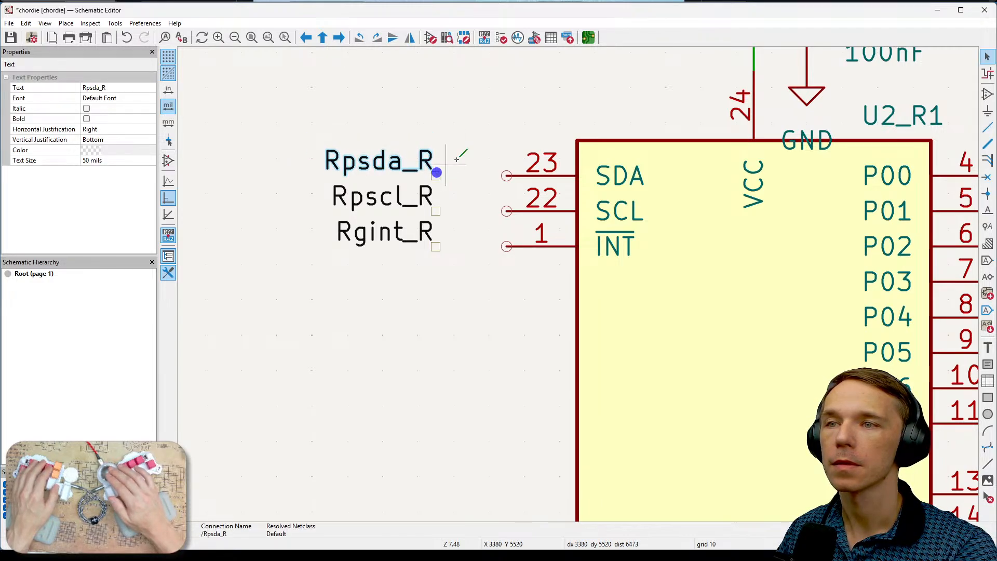
{"action": "left_click", "coordinate": [478, 148]}
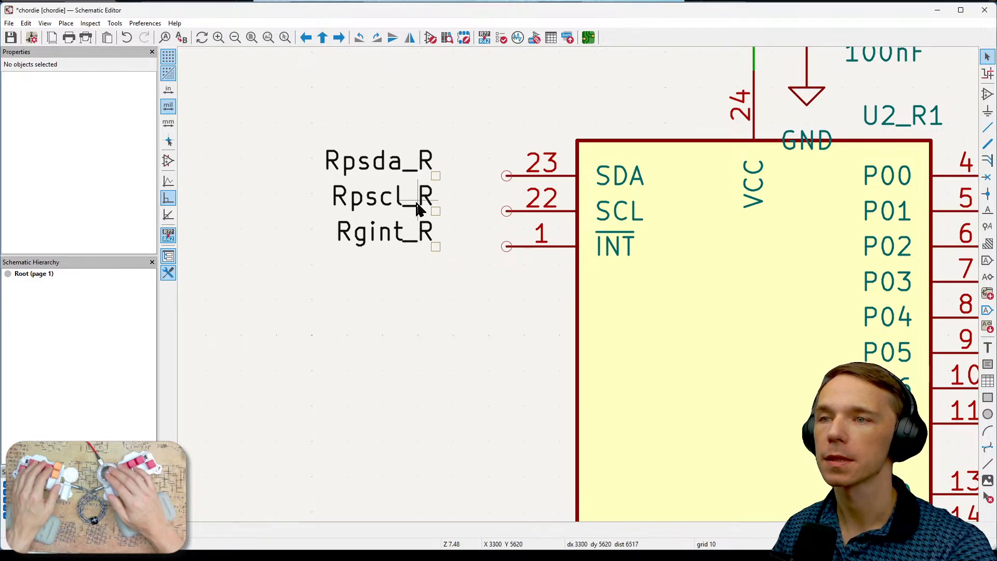
- Wire the Rpsda_R label to U2_R1's SDA pin and the Rpscl_R label to its SCL pin
{"action": "left_click", "coordinate": [434, 176]}
{"action": "left_click", "coordinate": [507, 176]}
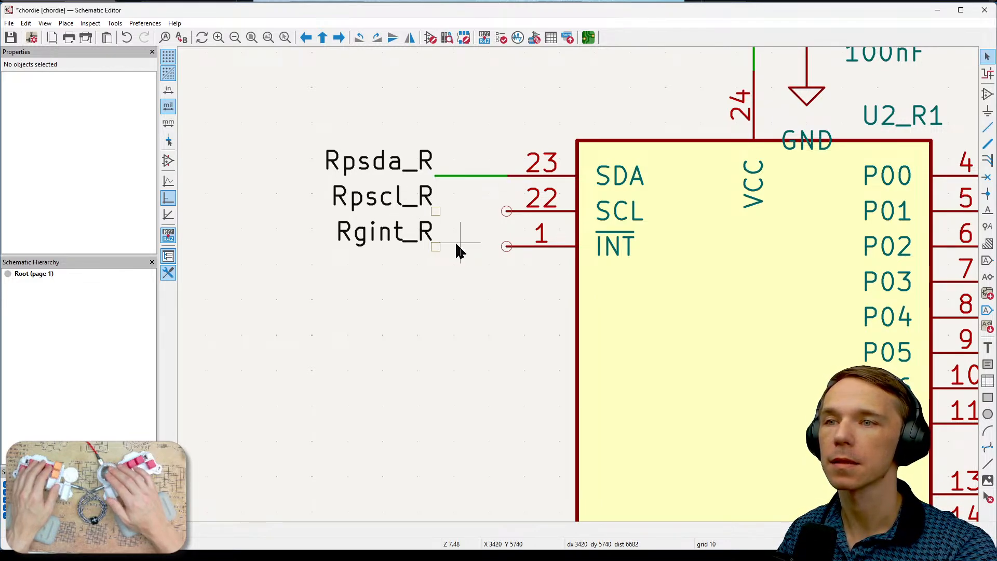
{"action": "left_click", "coordinate": [435, 211]}
{"action": "left_click", "coordinate": [507, 211]}
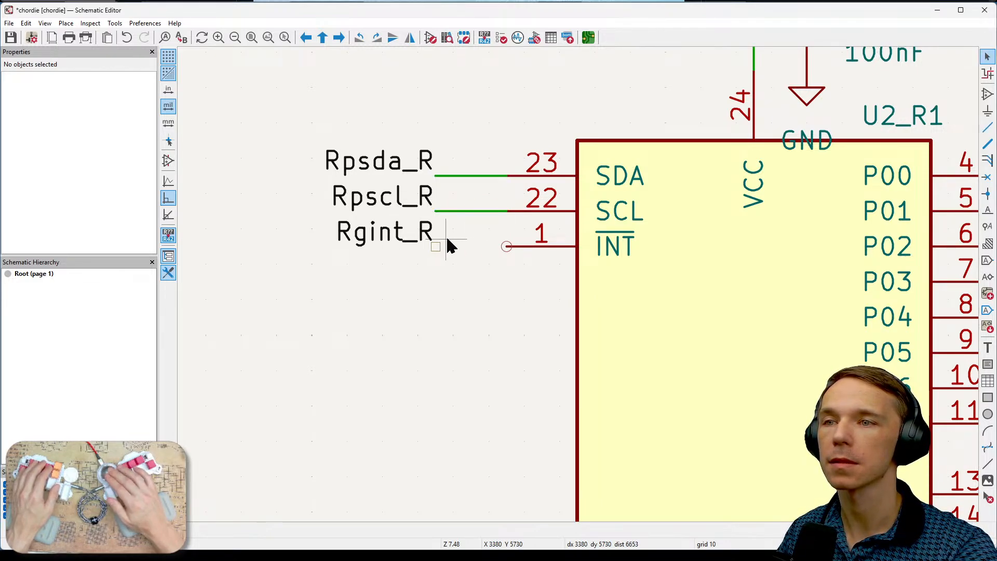
- Wire the Rgint_R label to U2_R1's INT pin
{"action": "left_click", "coordinate": [436, 245]}
{"action": "left_click", "coordinate": [507, 246]}
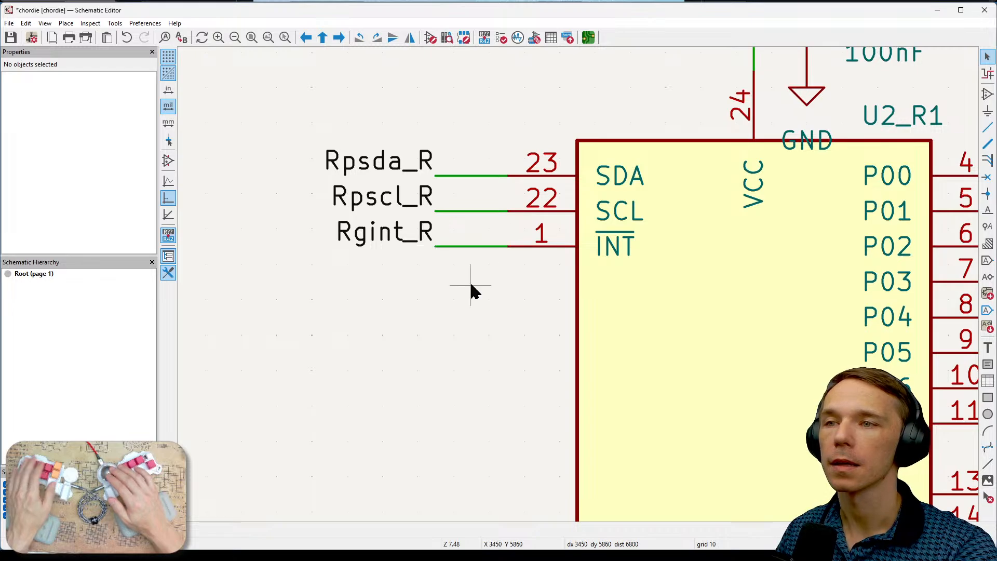
{"action": "scroll", "coordinate": [471, 283], "scroll_direction": "down", "scroll_amount": 2}
{"action": "scroll", "coordinate": [580, 287], "scroll_direction": "down", "scroll_amount": 1}
{"action": "scroll", "coordinate": [579, 287], "scroll_direction": "down", "scroll_amount": 1}
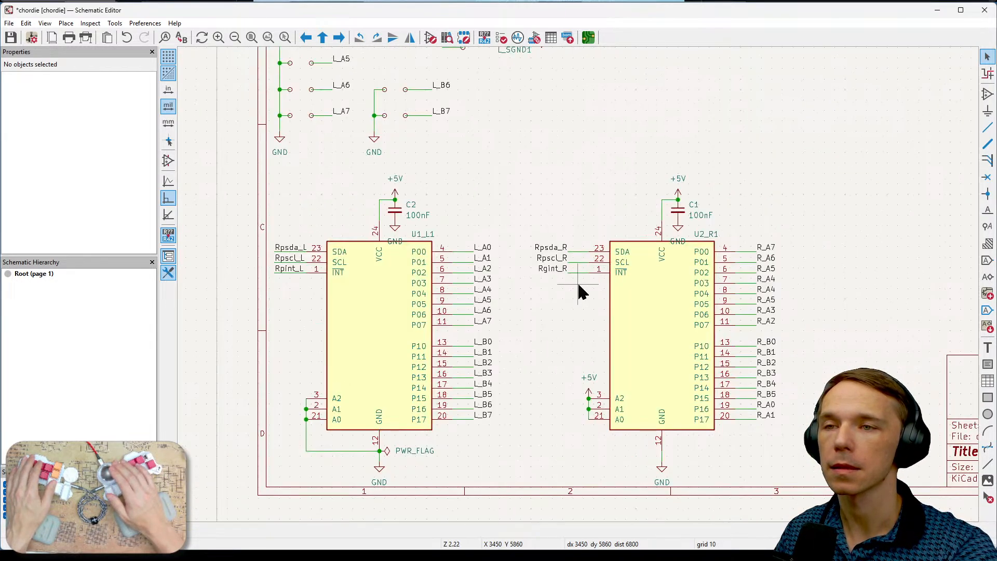
{"action": "scroll", "coordinate": [579, 287], "scroll_direction": "up", "scroll_amount": 1}
{"action": "scroll", "coordinate": [578, 285], "scroll_direction": "down", "scroll_amount": 1}
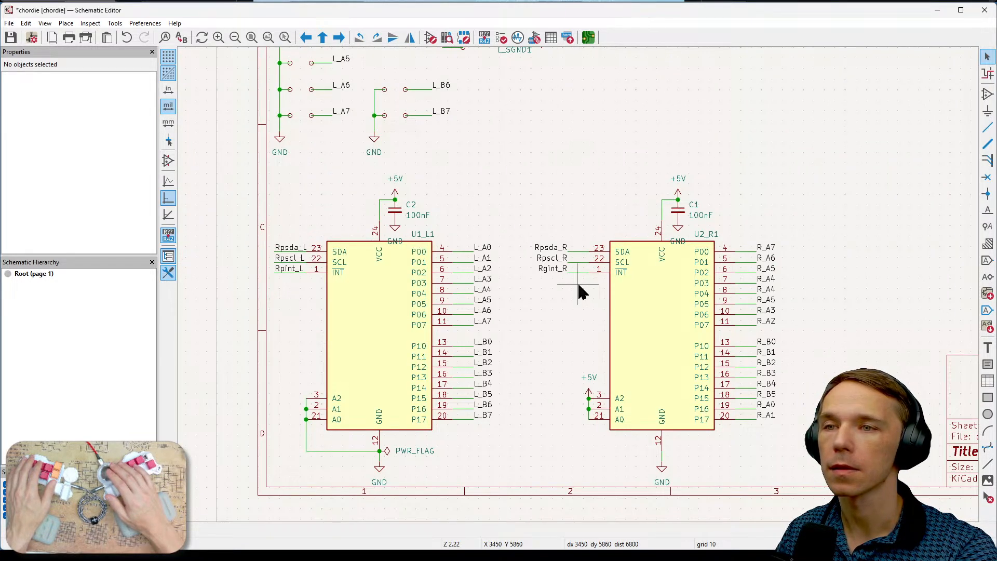
- Rename the Rgint_R label at U2_R1's INT pin to Rpint_R
{"action": "scroll", "coordinate": [577, 285], "scroll_direction": "up", "scroll_amount": 1}
{"action": "double_click", "coordinate": [540, 260]}
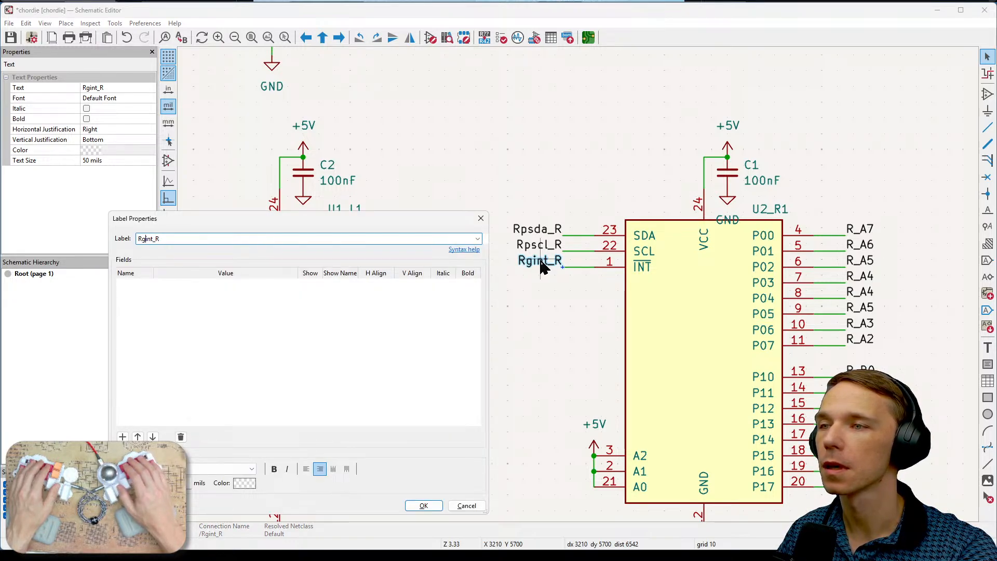
{"action": "type", "text": "g"}
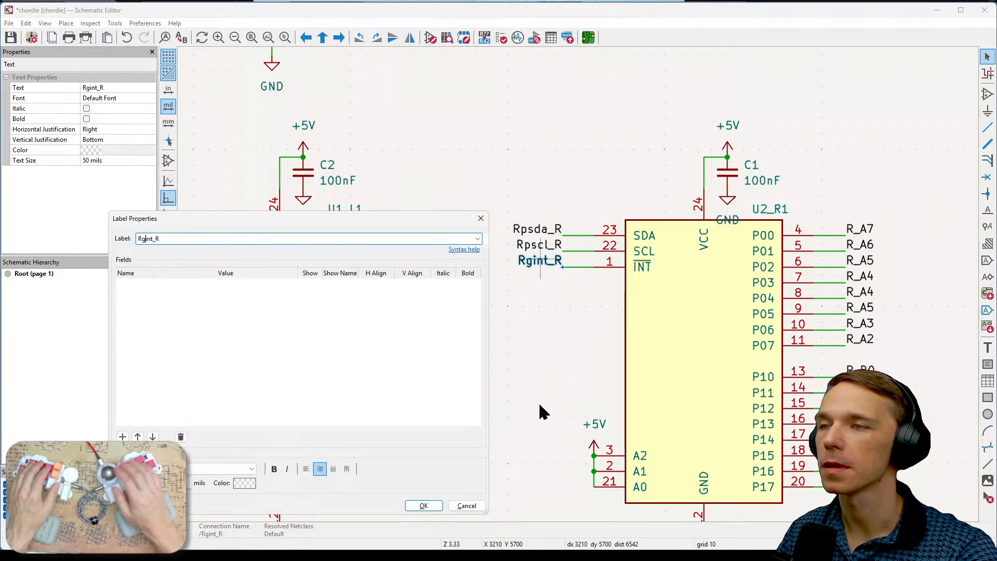
{"action": "key", "text": "BackSpace"}
{"action": "type", "text": "p"}
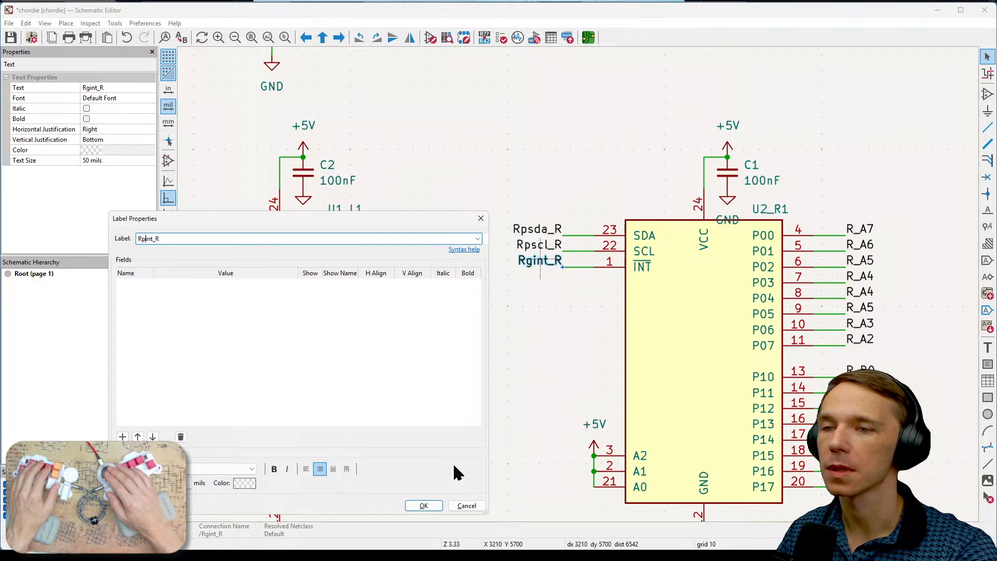
{"action": "left_click", "coordinate": [423, 504]}
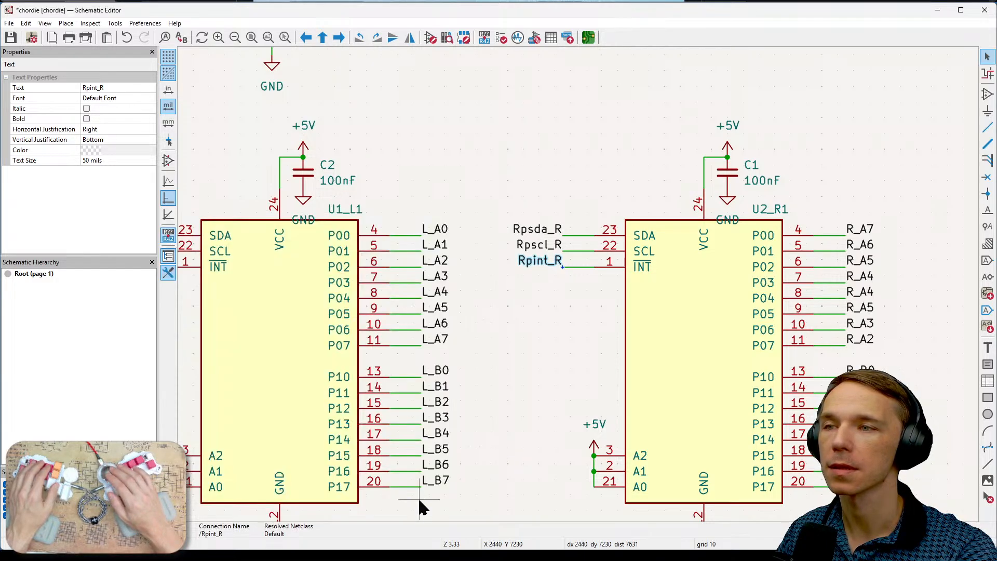
- Examine the net labels on U2_R1's port pins and the left-half switch, encoder and volume circuits above the expanders
{"action": "mouse_move", "coordinate": [469, 418]}
{"action": "middle_mouse_down"}
{"action": "mouse_move", "coordinate": [571, 412]}
{"action": "mouse_move", "coordinate": [475, 413]}
{"action": "mouse_move", "coordinate": [398, 397]}
{"action": "middle_mouse_up"}
{"action": "mouse_move", "coordinate": [492, 313]}
{"action": "middle_mouse_down"}
{"action": "mouse_move", "coordinate": [438, 293]}
{"action": "mouse_move", "coordinate": [397, 293]}
{"action": "middle_mouse_up"}
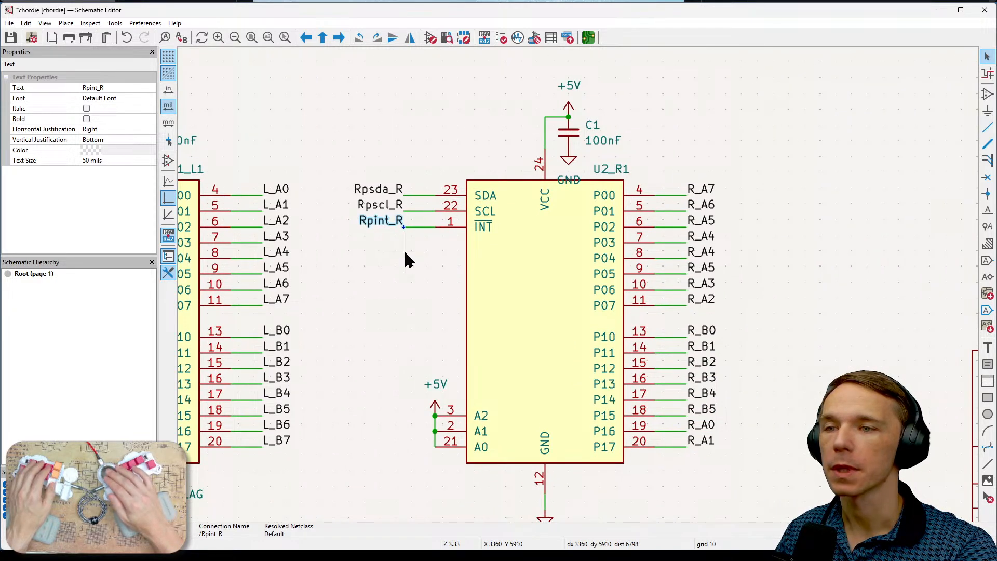
{"action": "middle_click_drag", "start_coordinate": [393, 399], "coordinate": [343, 342]}
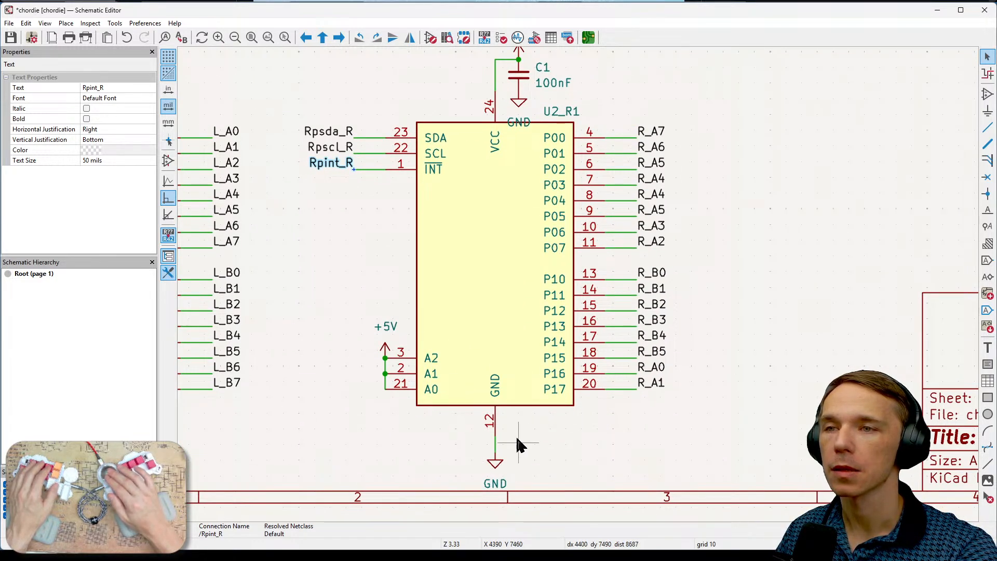
{"action": "middle_click_drag", "start_coordinate": [744, 330], "coordinate": [708, 412]}
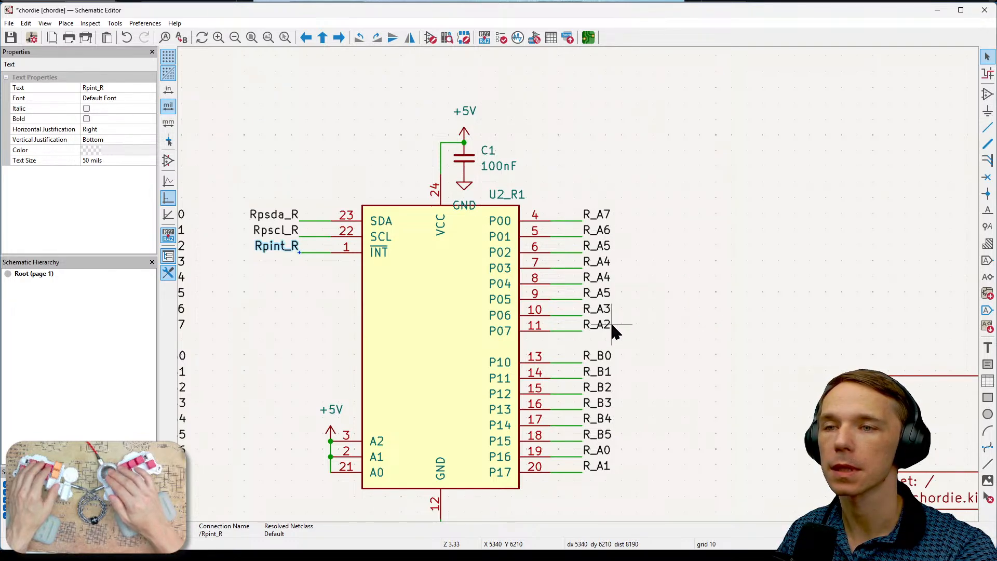
{"action": "scroll", "coordinate": [612, 326], "scroll_direction": "down", "scroll_amount": 1}
{"action": "scroll", "coordinate": [616, 245], "scroll_direction": "down", "scroll_amount": 1}
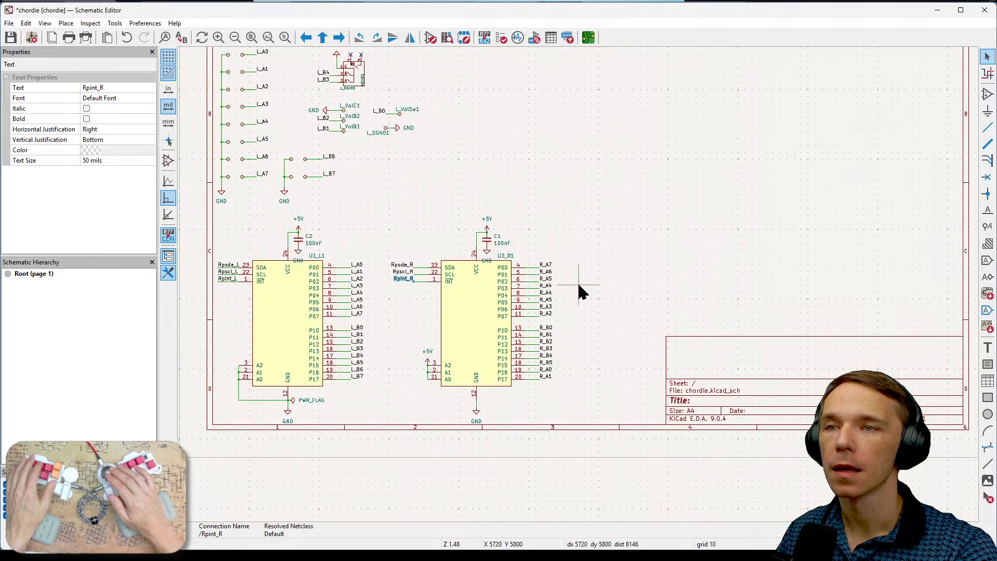
{"action": "middle_click_drag", "start_coordinate": [616, 176], "coordinate": [663, 291]}
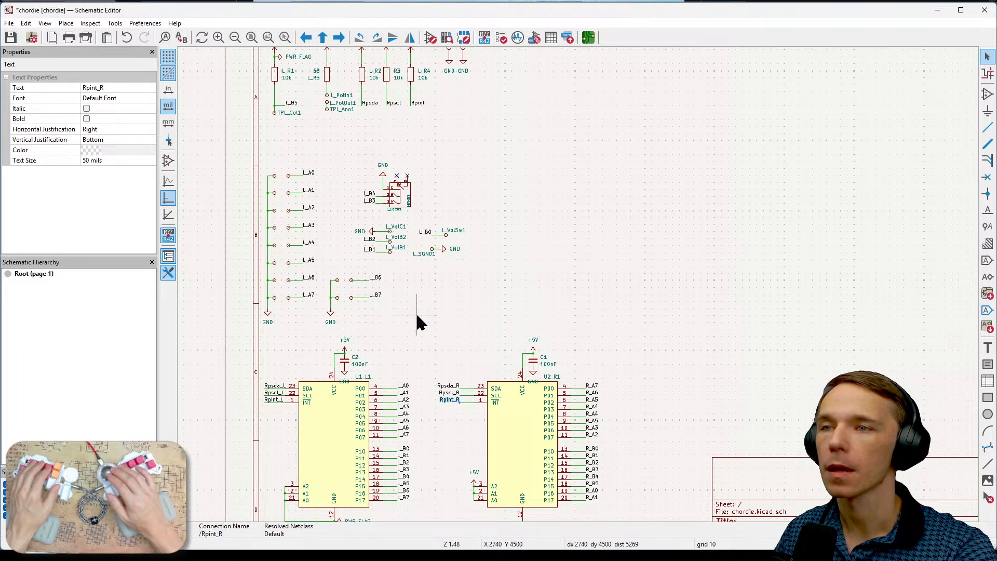
{"action": "scroll", "coordinate": [431, 249], "scroll_direction": "up", "scroll_amount": 4}
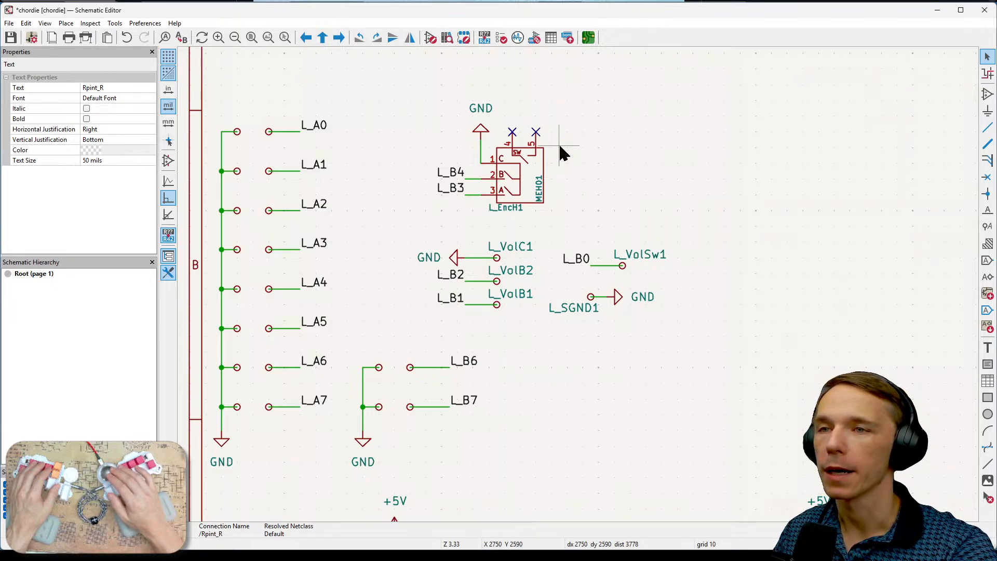
- Inspect the L_EncH1 encoder symbol and the L_B2 and L_VolB1 labels of the volume connections
{"action": "left_click", "coordinate": [520, 180]}
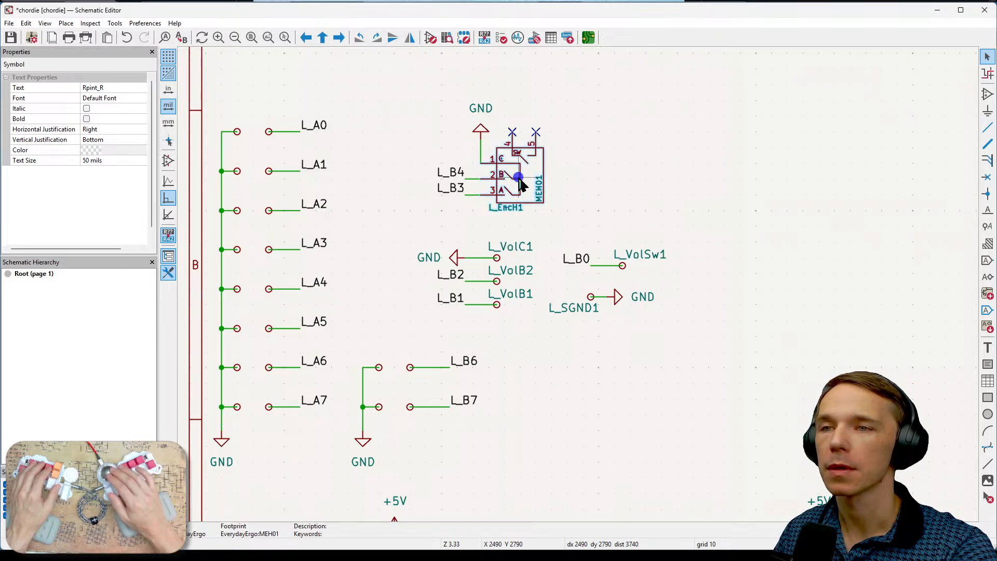
{"action": "left_click", "coordinate": [589, 191]}
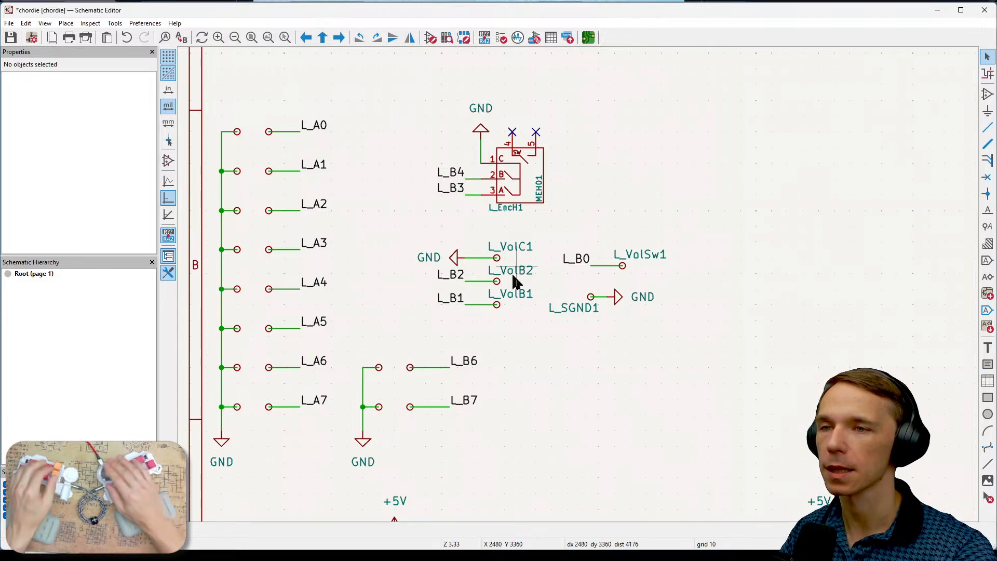
{"action": "left_click", "coordinate": [459, 278]}
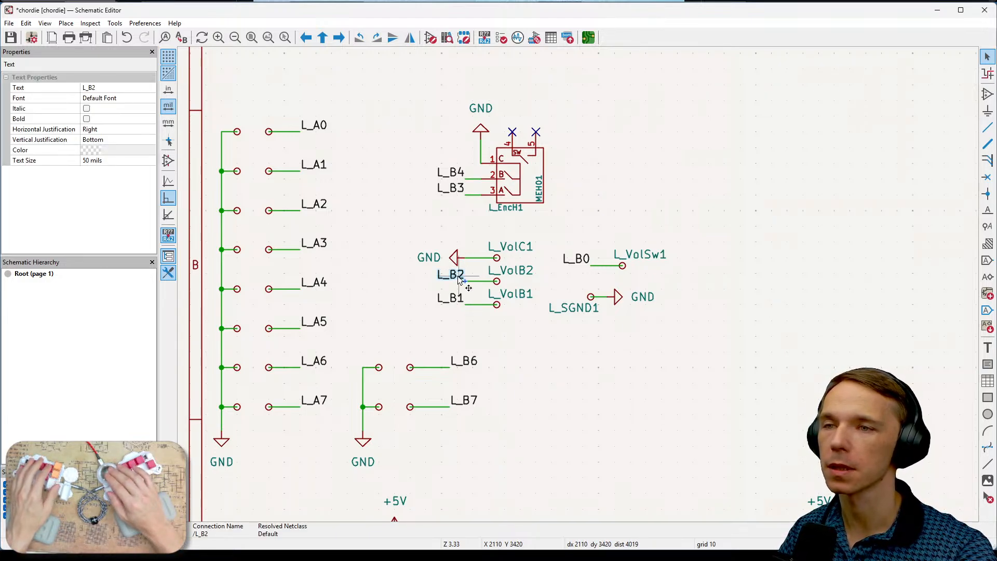
{"action": "left_click", "coordinate": [534, 318]}
{"action": "left_click", "coordinate": [496, 296]}
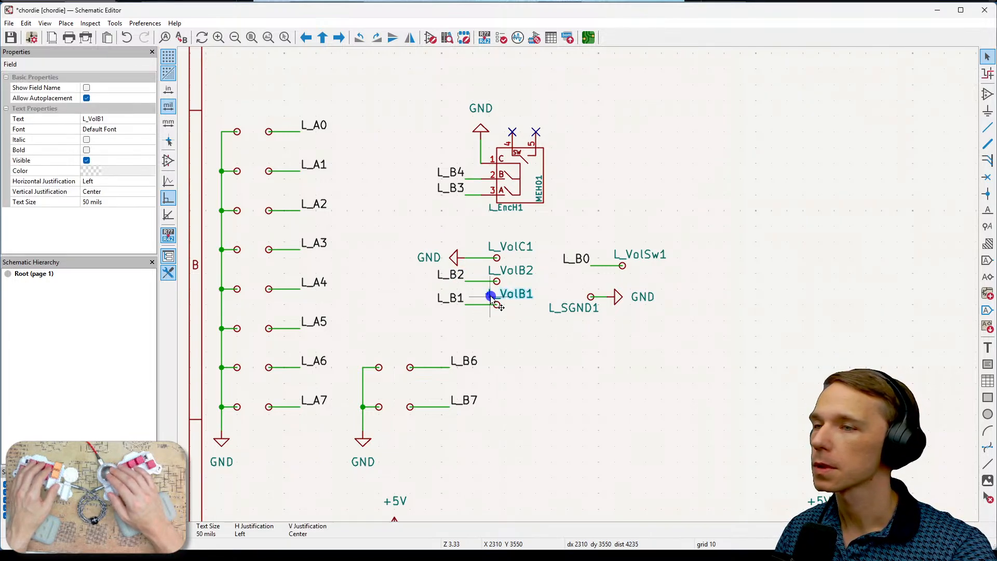
{"action": "left_click", "coordinate": [520, 169]}
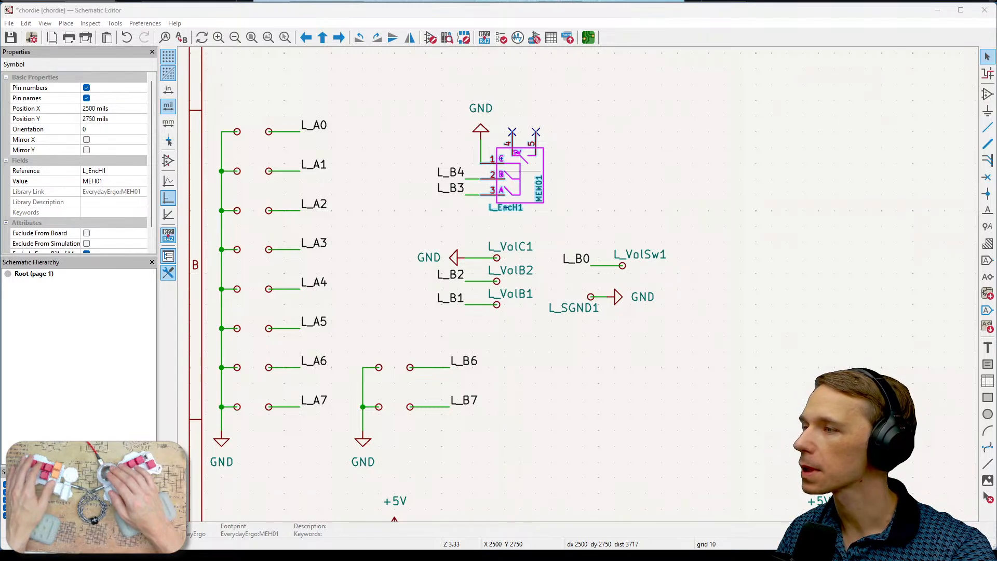
- Run the design rules check on the board in the PCB Editor and return to the Schematic Editor
{"action": "key", "text": "alt+Tab"}
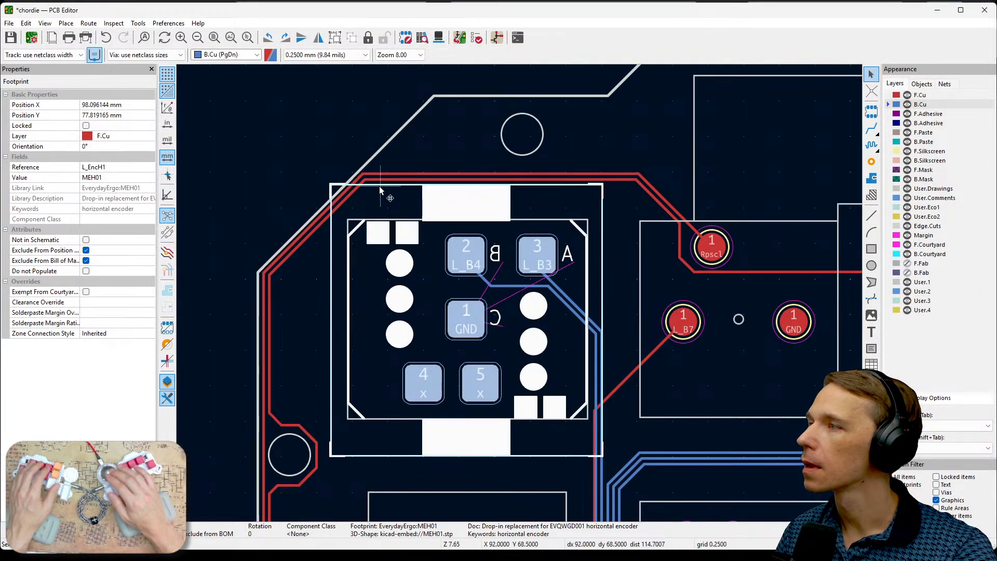
{"action": "left_click", "coordinate": [475, 39]}
{"action": "left_click", "coordinate": [313, 309]}
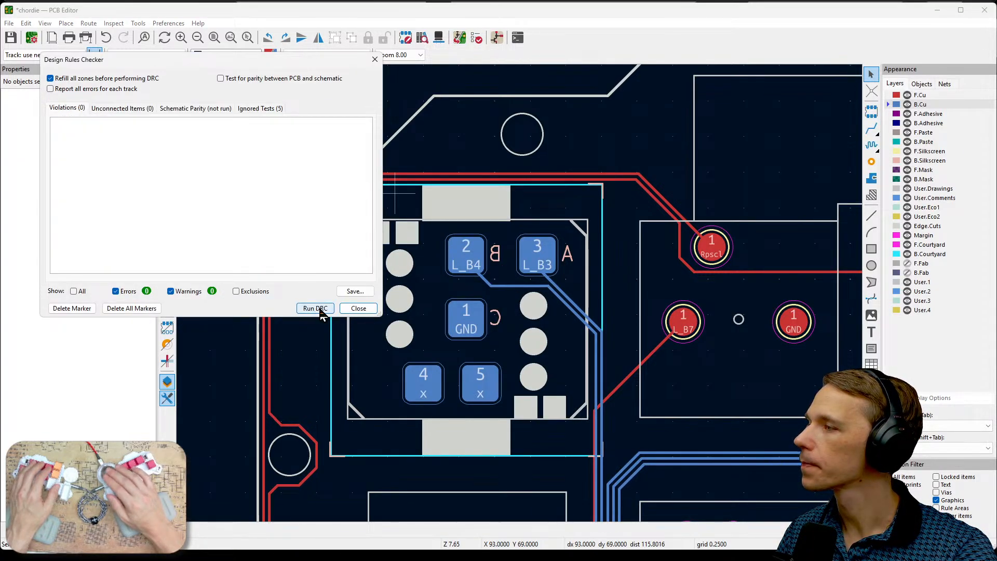
{"action": "left_click", "coordinate": [358, 308]}
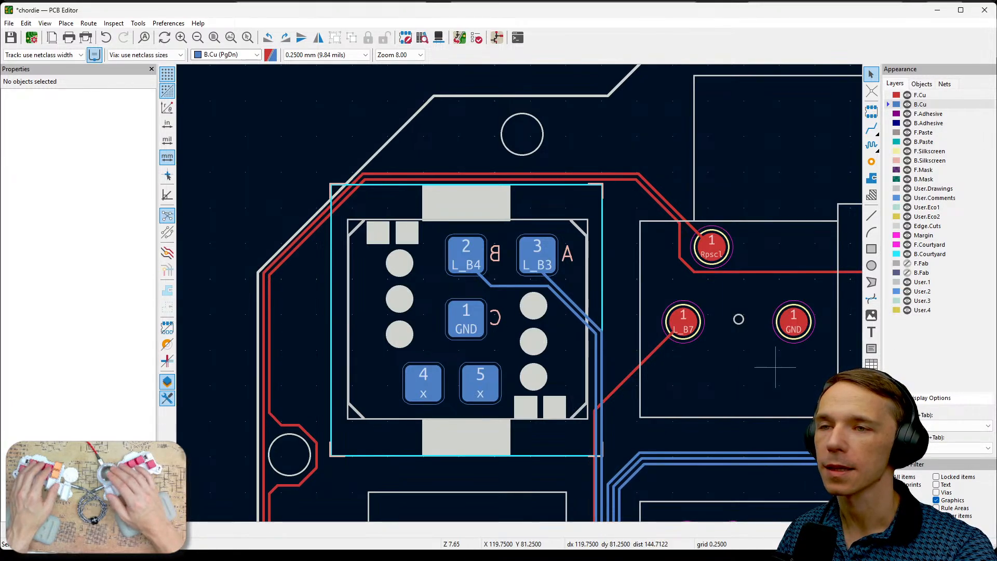
{"action": "key", "text": "alt+Tab"}
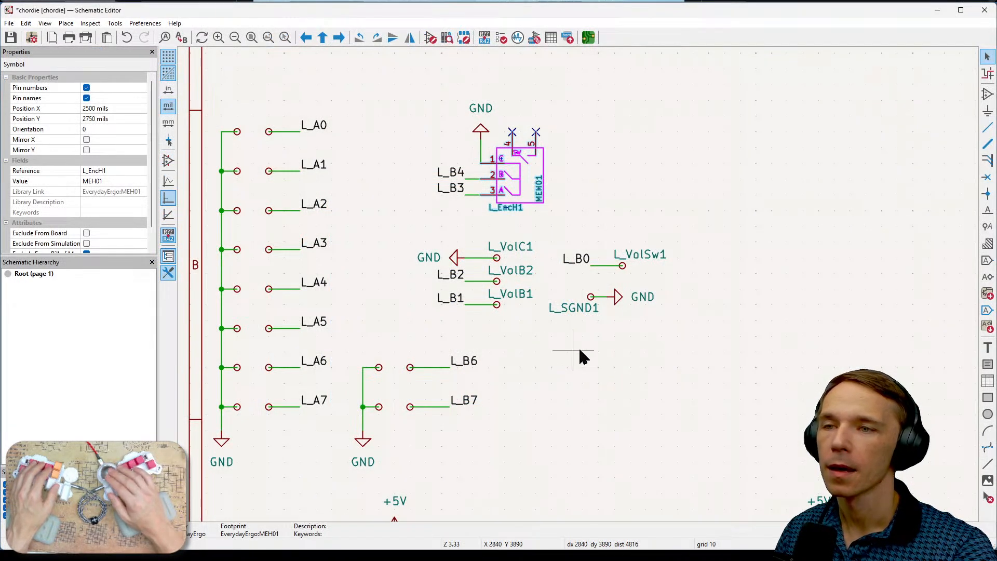
- Copy the left switch column labelled L_A0 to L_A7, including its GND symbol, and place the duplicate above U2_R1
{"action": "middle_click_drag", "start_coordinate": [624, 375], "coordinate": [641, 358]}
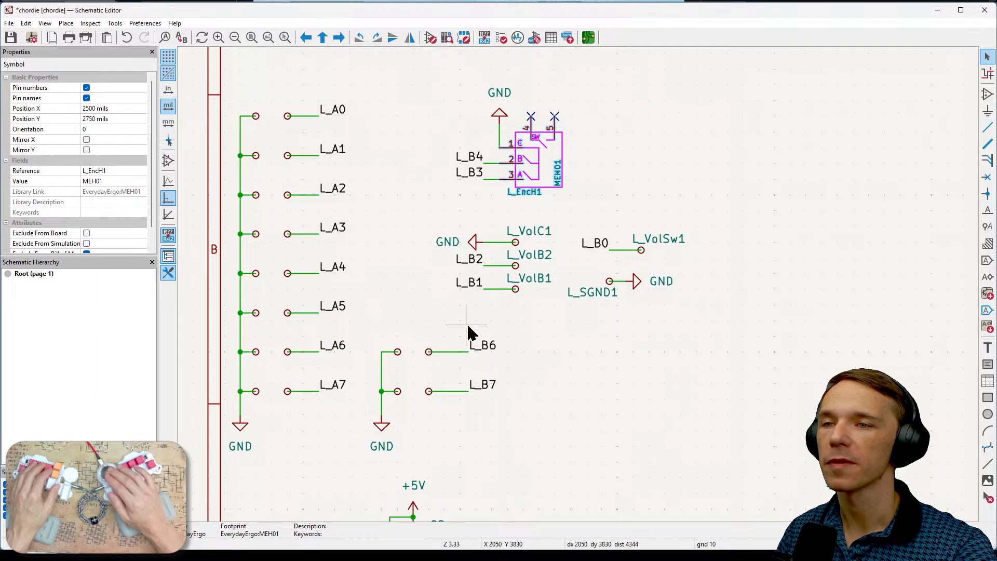
{"action": "scroll", "coordinate": [581, 374], "scroll_direction": "down", "scroll_amount": 2}
{"action": "scroll", "coordinate": [644, 267], "scroll_direction": "up", "scroll_amount": 3}
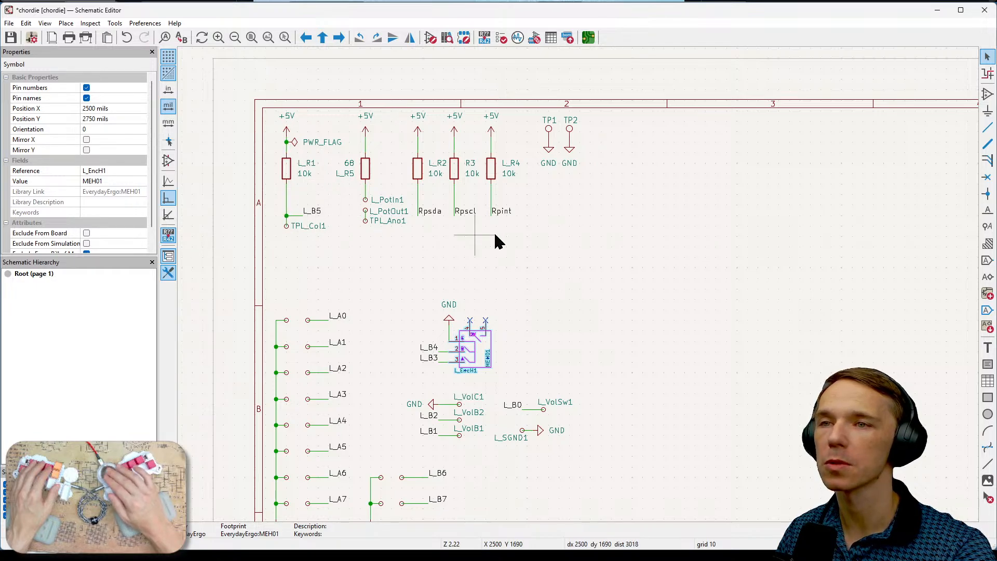
{"action": "scroll", "coordinate": [587, 231], "scroll_direction": "down", "scroll_amount": 3}
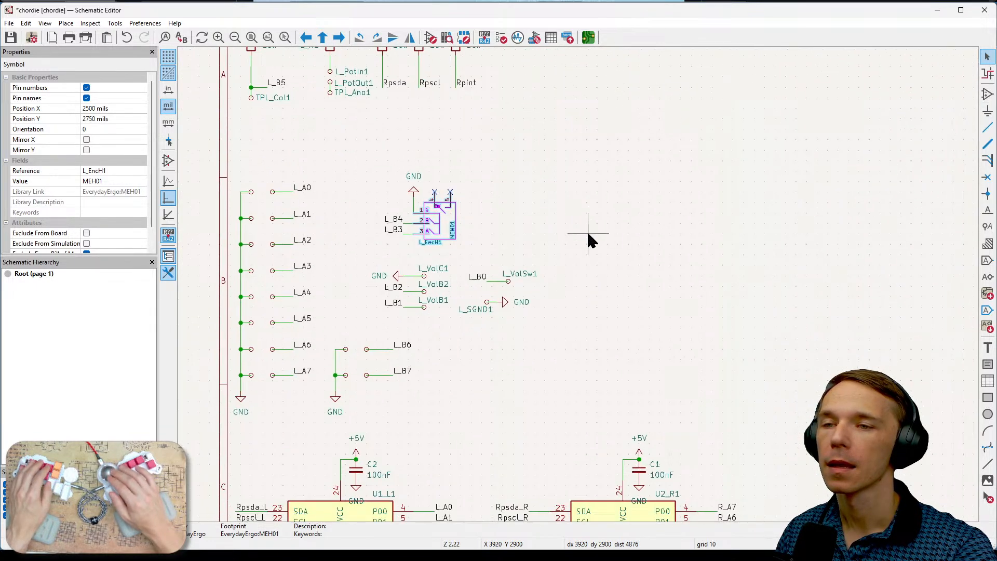
{"action": "left_click", "coordinate": [654, 223]}
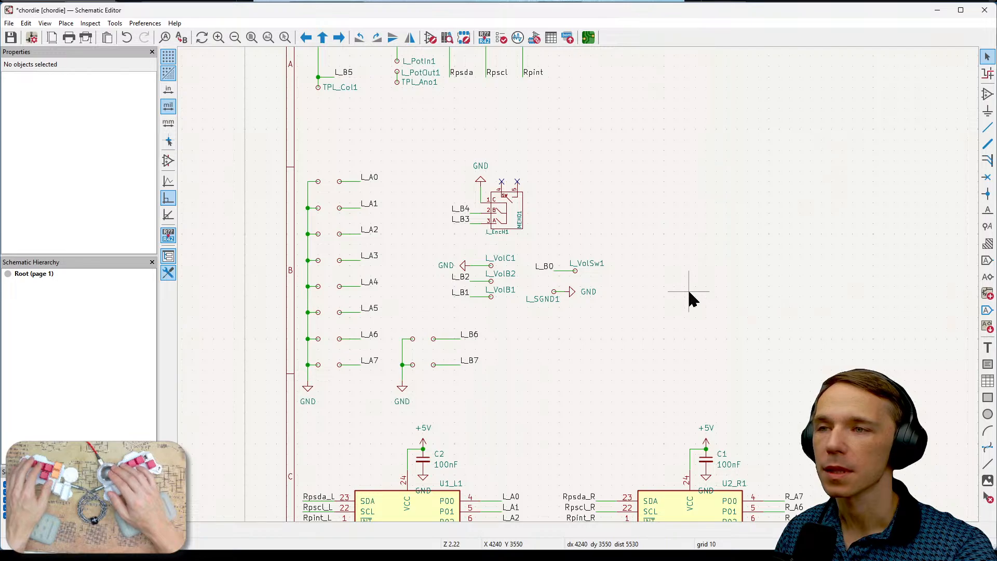
{"action": "left_click_drag", "start_coordinate": [302, 165], "coordinate": [388, 415]}
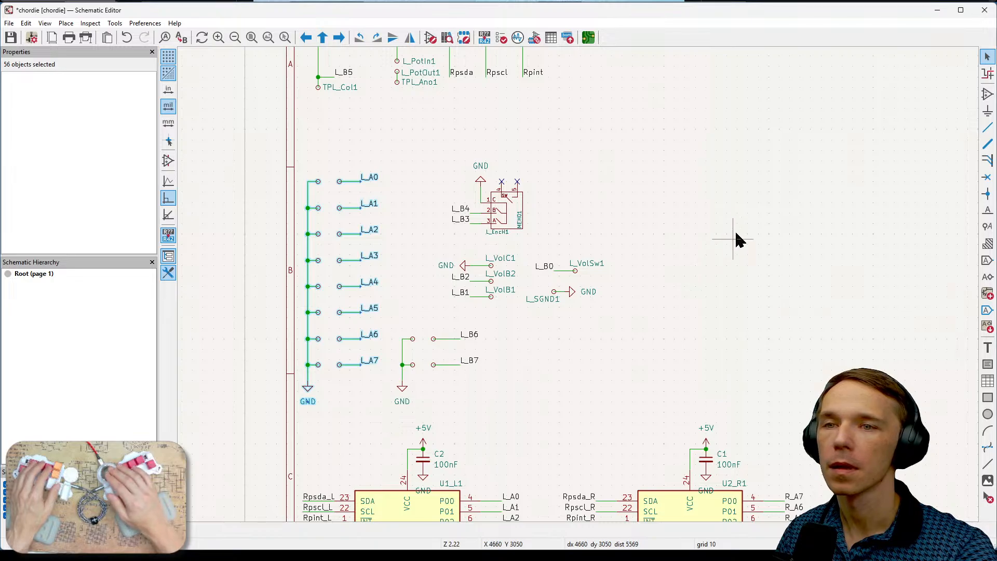
{"action": "key", "text": "ctrl+v"}
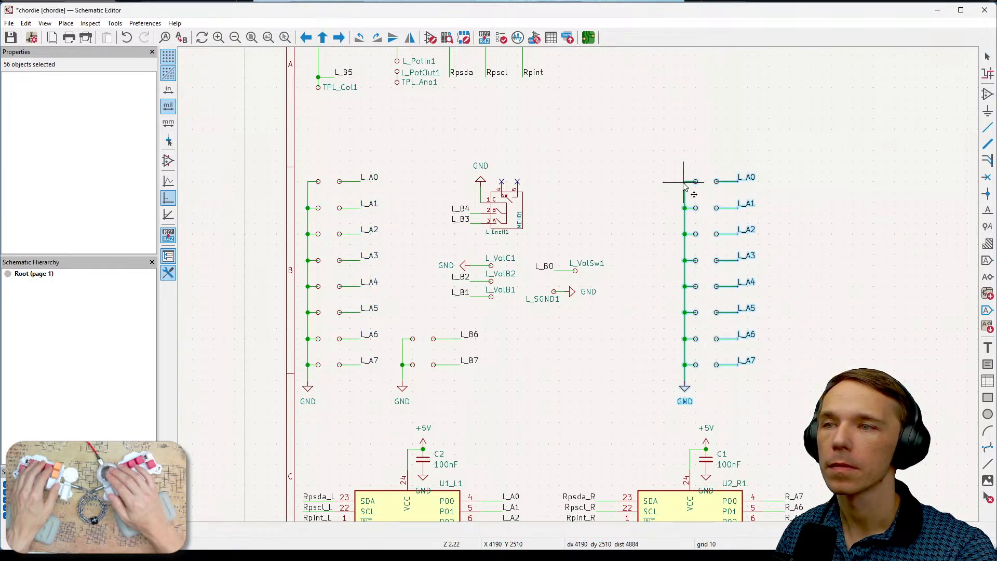
{"action": "left_click", "coordinate": [683, 186]}
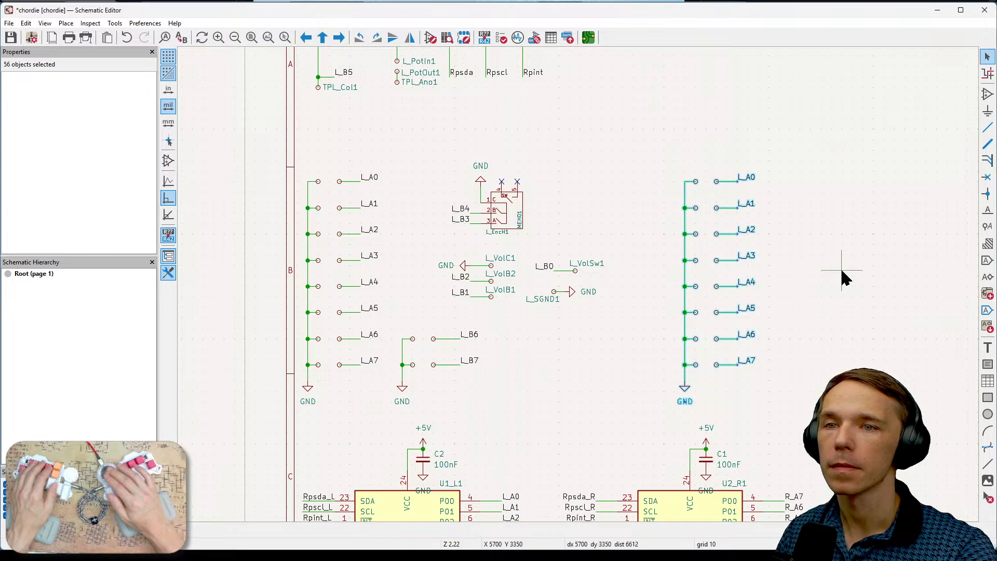
- Compare the labels of the duplicated switch column with the R_A labels on U2_R1's port pins
{"action": "middle_click_drag", "start_coordinate": [841, 275], "coordinate": [637, 217]}
{"action": "middle_click_drag", "start_coordinate": [666, 248], "coordinate": [798, 276]}
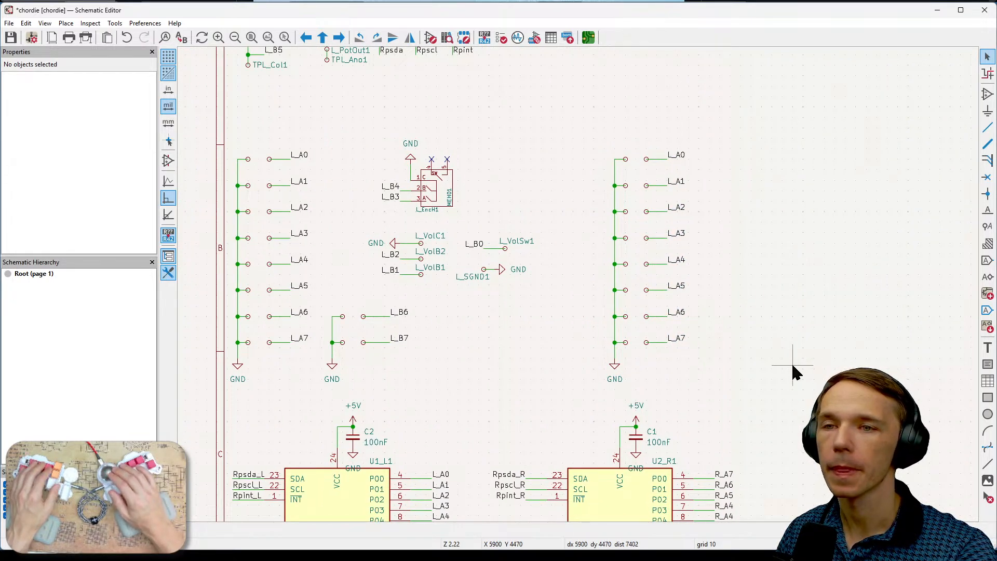
{"action": "middle_click_drag", "start_coordinate": [756, 318], "coordinate": [467, 193]}
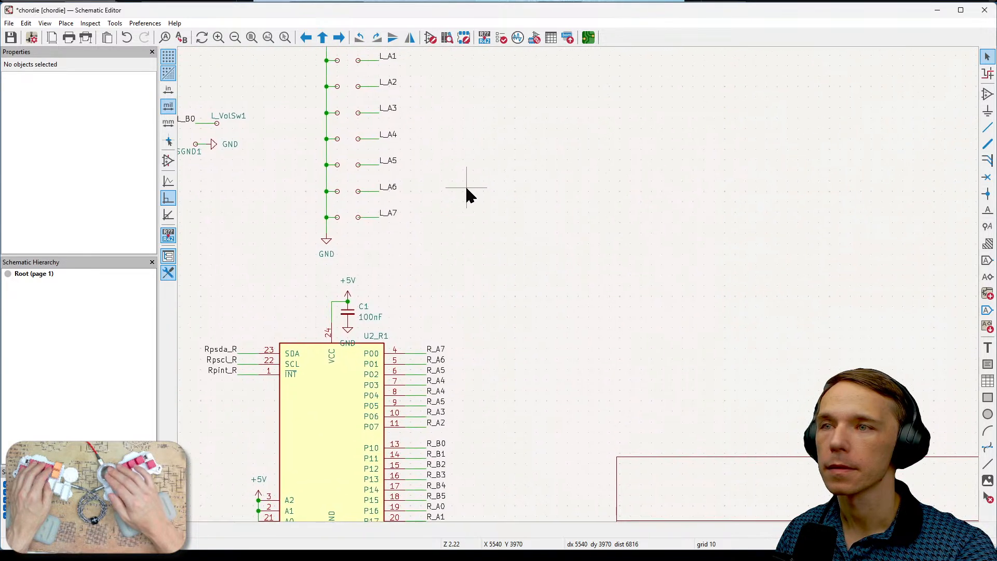
{"action": "scroll", "coordinate": [478, 138], "scroll_direction": "up", "scroll_amount": 1}
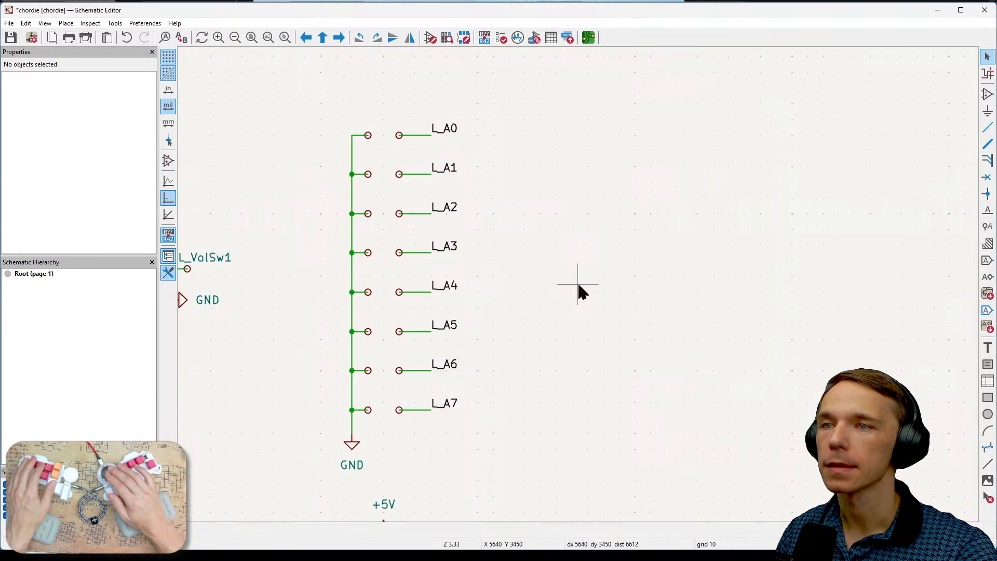
{"action": "middle_click_drag", "start_coordinate": [614, 302], "coordinate": [609, 269]}
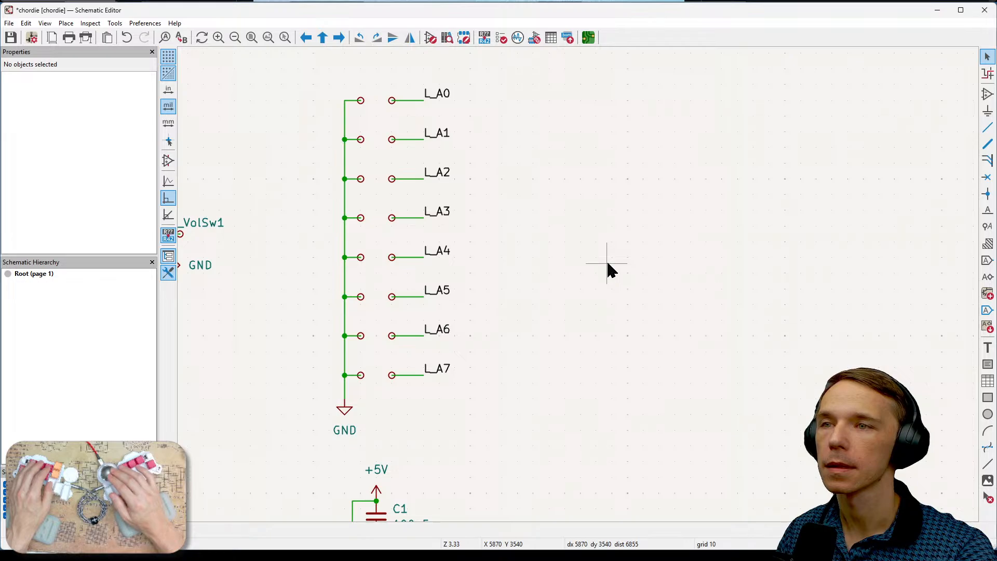
{"action": "middle_click_drag", "start_coordinate": [657, 340], "coordinate": [640, 258]}
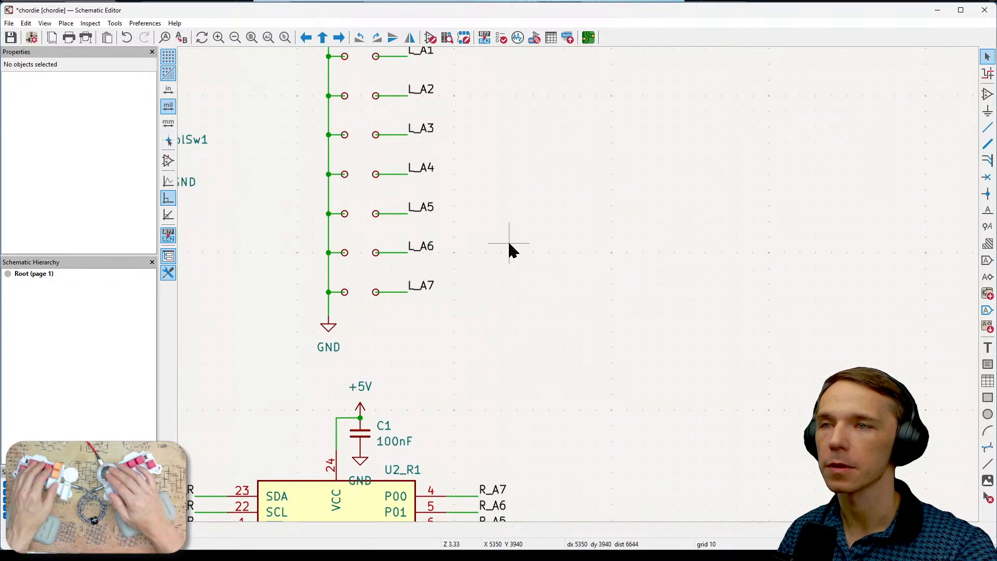
{"action": "middle_click_drag", "start_coordinate": [509, 249], "coordinate": [505, 352]}
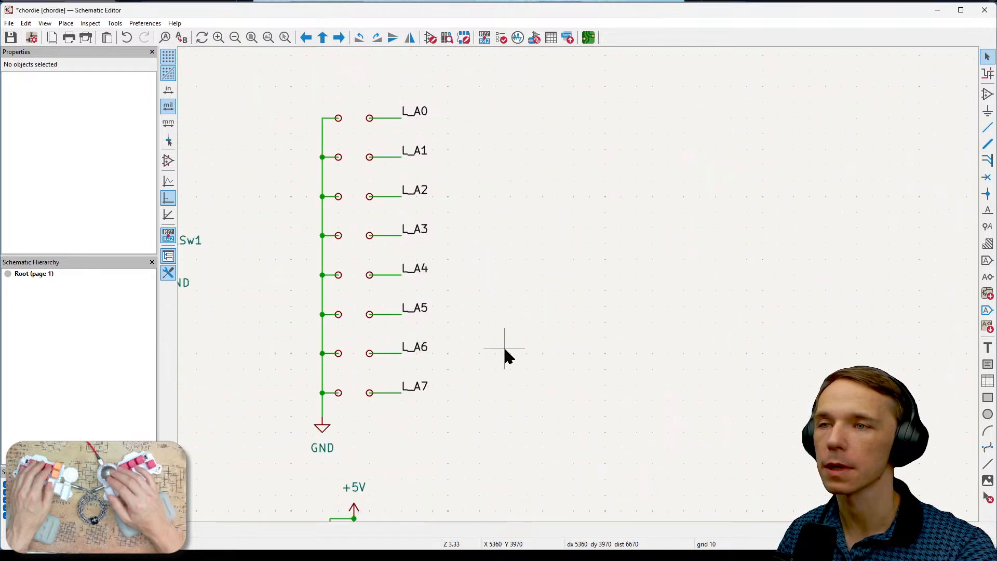
- Rename the labels L_A0 and L_A1 in the duplicated switch column above U2_R1 as R_A0 and R_A1
{"action": "middle_click_drag", "start_coordinate": [598, 417], "coordinate": [600, 162]}
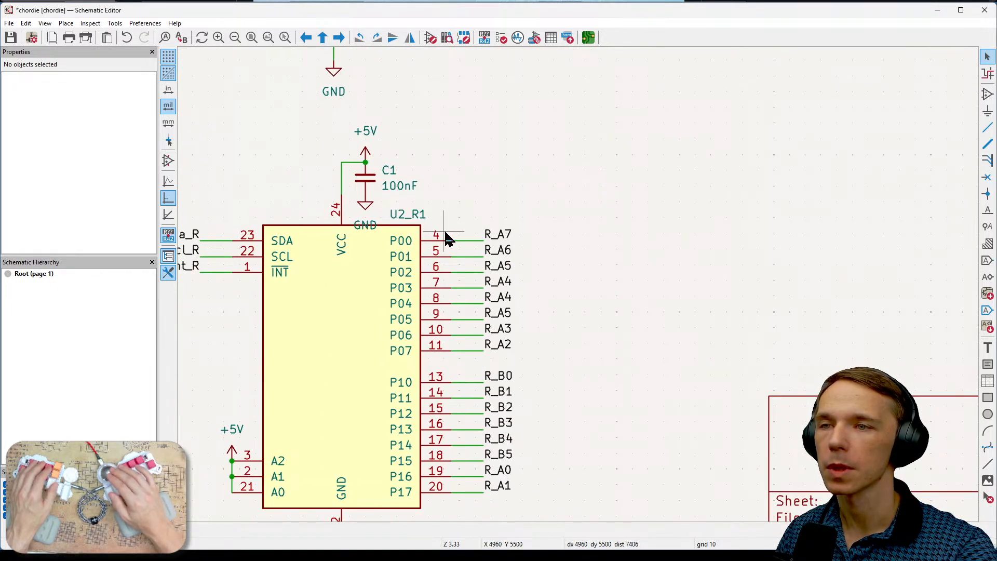
{"action": "scroll", "coordinate": [599, 166], "scroll_direction": "up", "scroll_amount": 6}
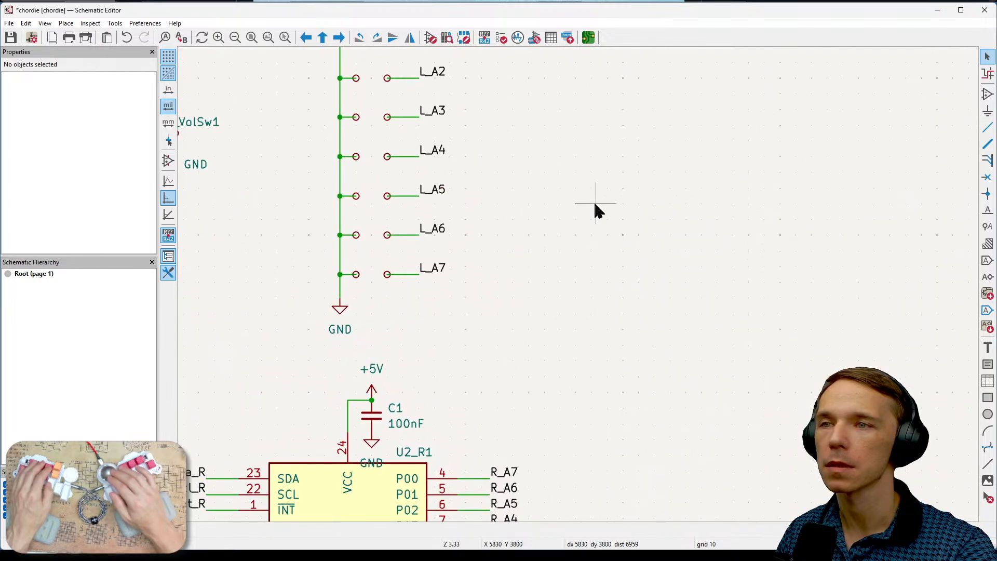
{"action": "left_click", "coordinate": [443, 151]}
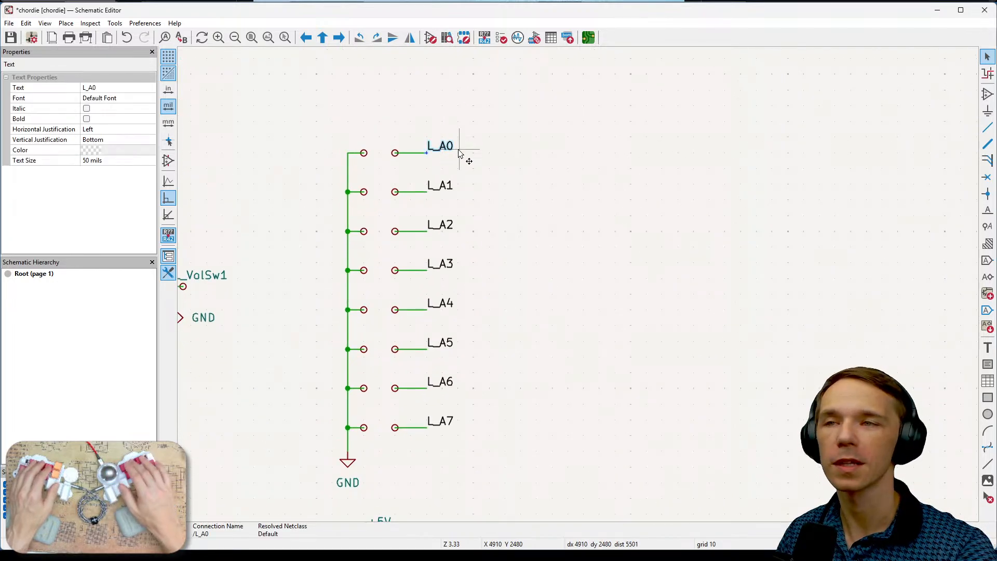
{"action": "key", "text": "e"}
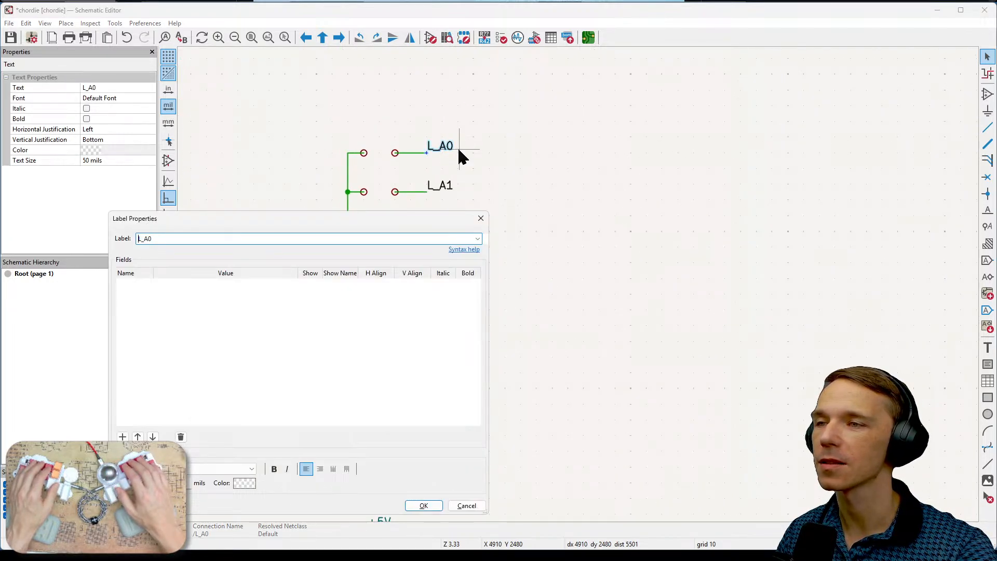
{"action": "key", "text": "Delete"}
{"action": "type", "text": "R"}
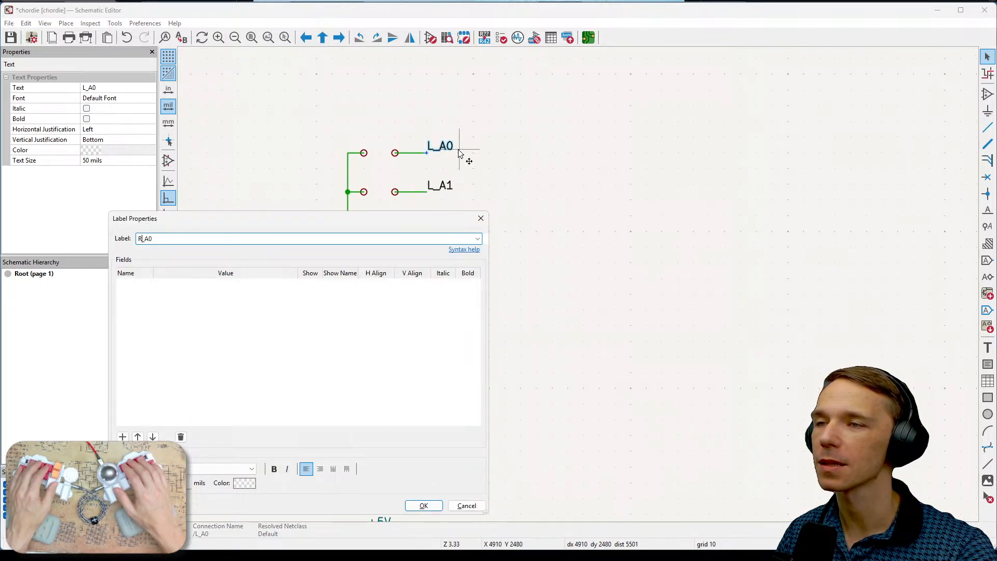
{"action": "left_click", "coordinate": [423, 505]}
{"action": "key", "text": "e"}
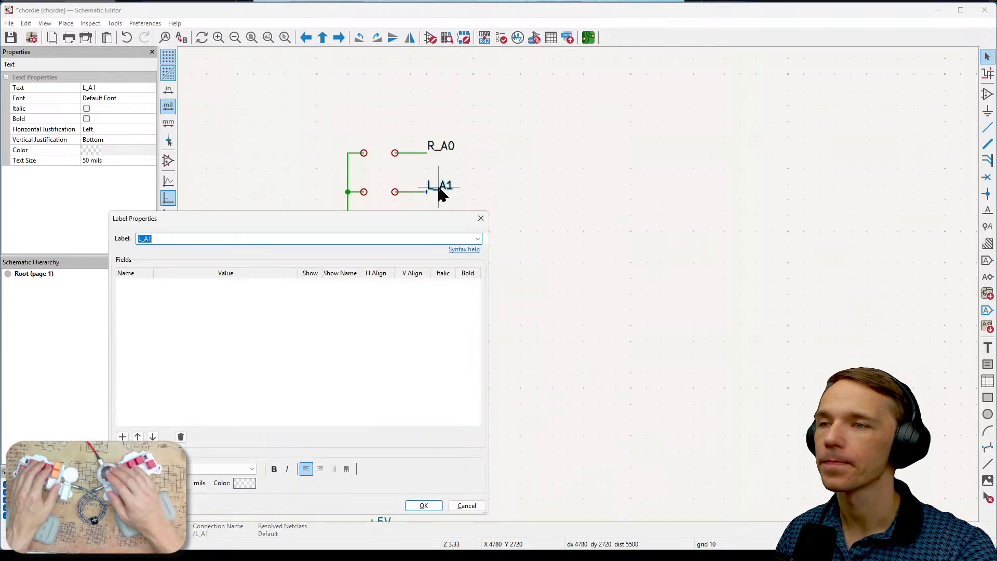
{"action": "type", "text": "R"}
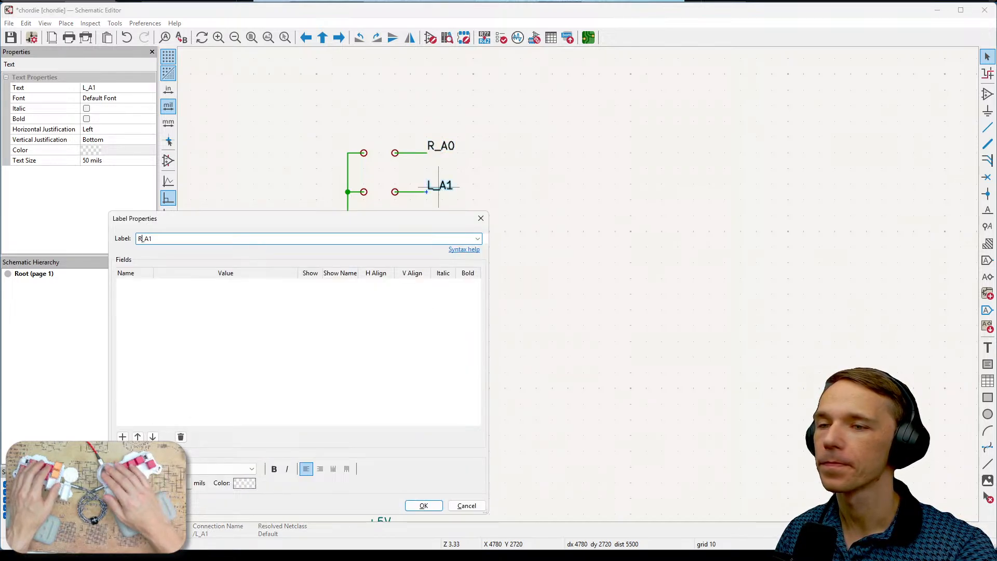
{"action": "left_click", "coordinate": [423, 505]}
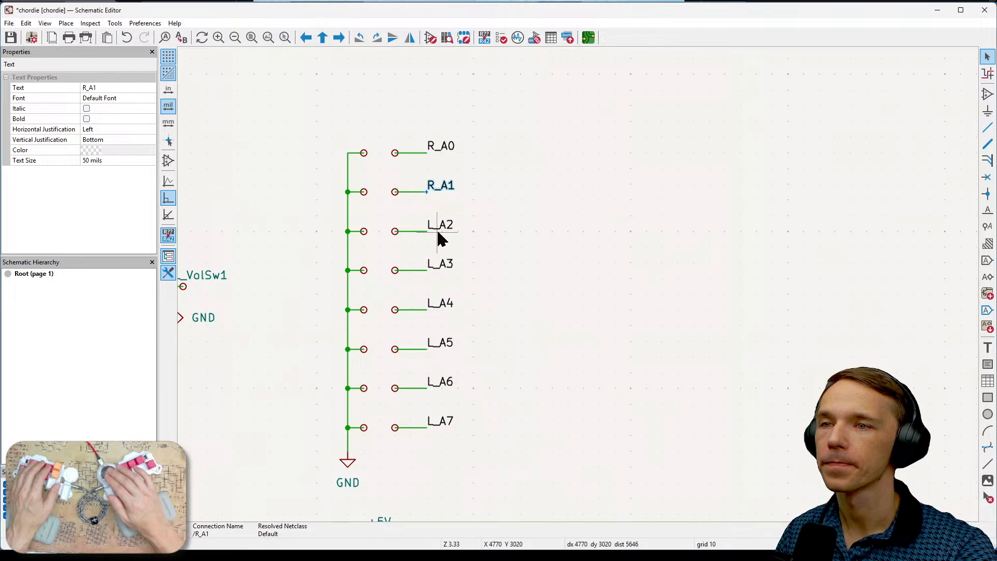
- Rename the labels L_A2 and L_A3 in the duplicated switch column as R_A2 and R_A3
{"action": "key", "text": "e"}
{"action": "key", "text": "Delete"}
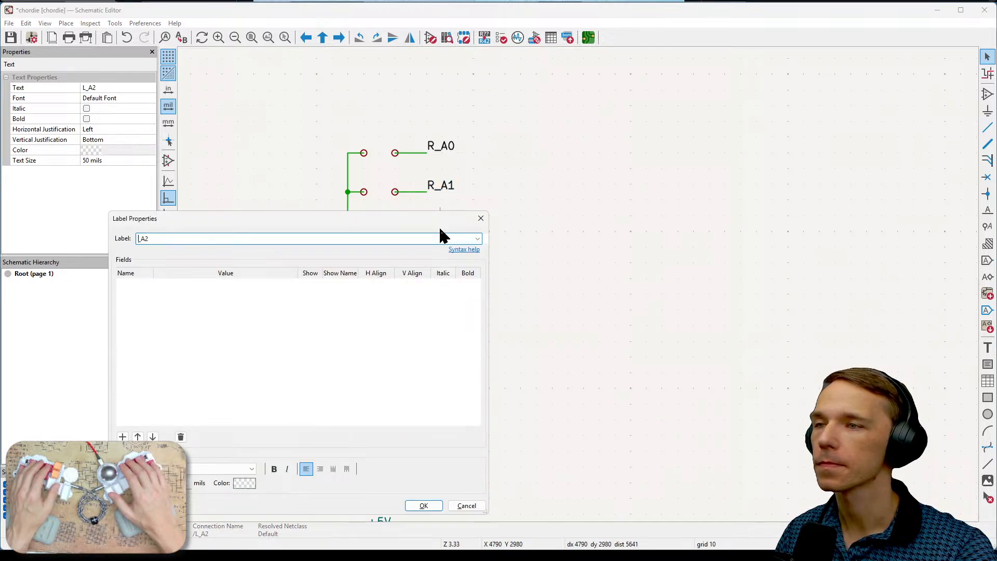
{"action": "left_click", "coordinate": [422, 505]}
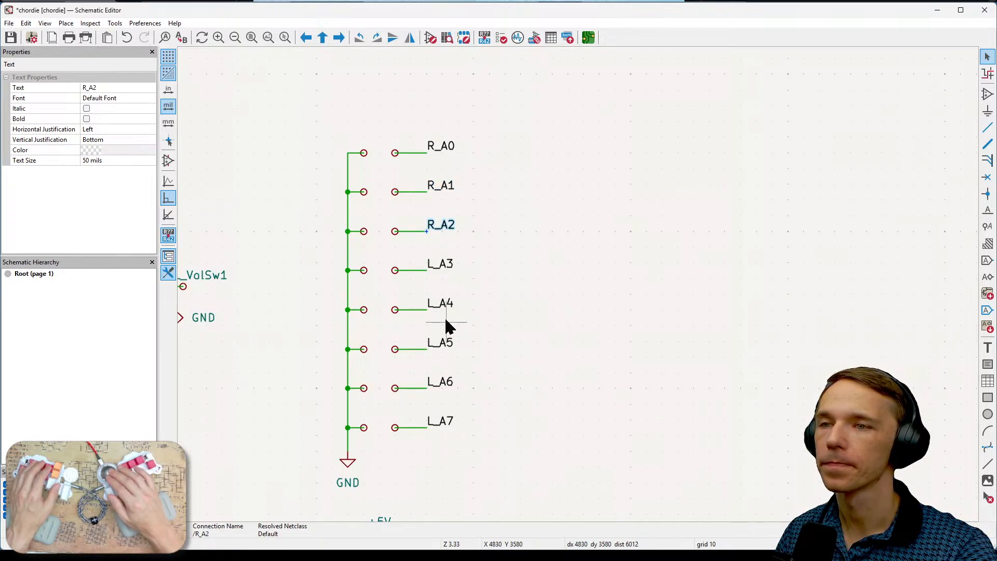
{"action": "left_click", "coordinate": [441, 265]}
{"action": "type", "text": "e"}
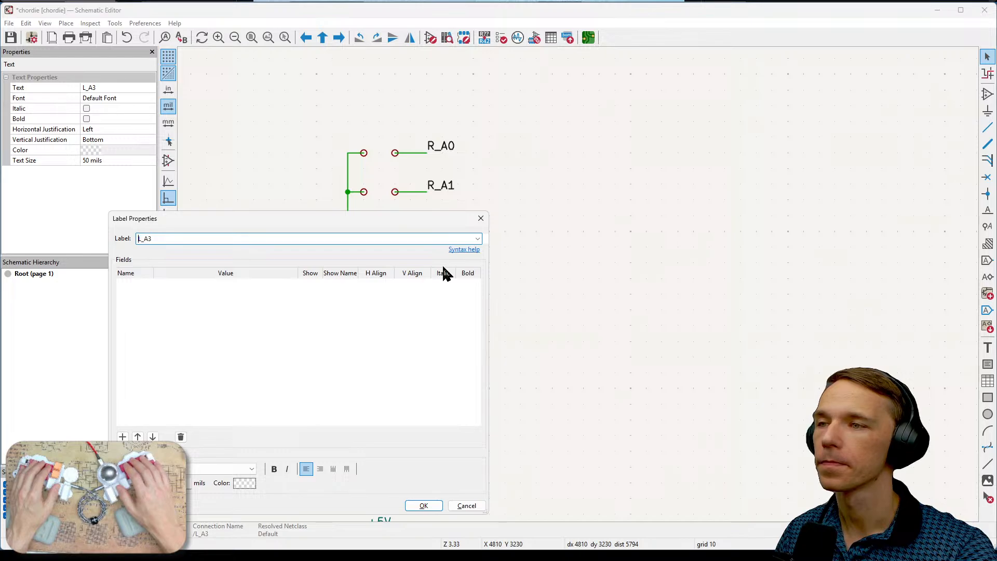
{"action": "type", "text": "R"}
{"action": "left_click", "coordinate": [423, 505]}
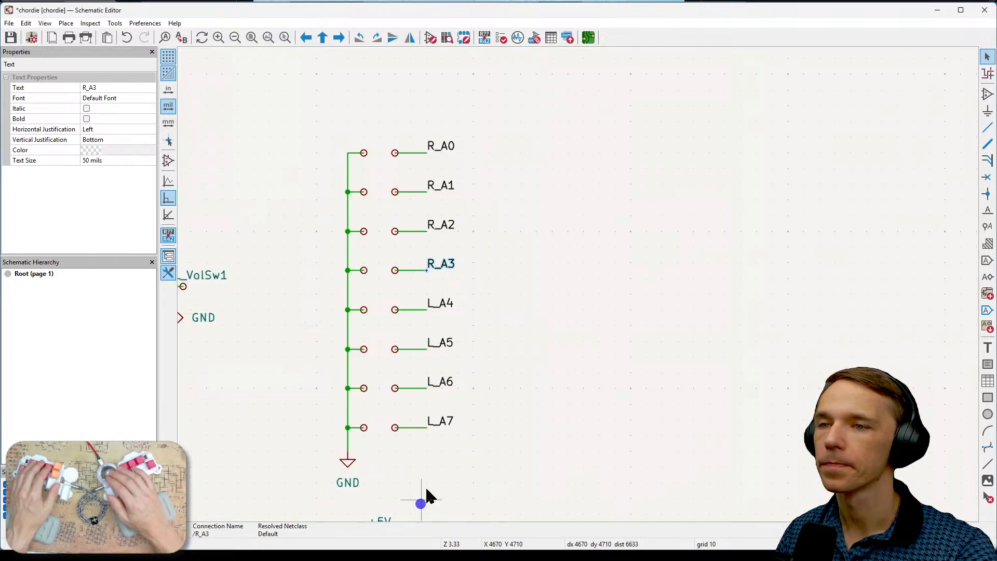
- Rename the labels L_A4 and L_A5 in the duplicated switch column as R_A4 and R_A5
{"action": "left_click", "coordinate": [449, 307]}
{"action": "key", "text": "e"}
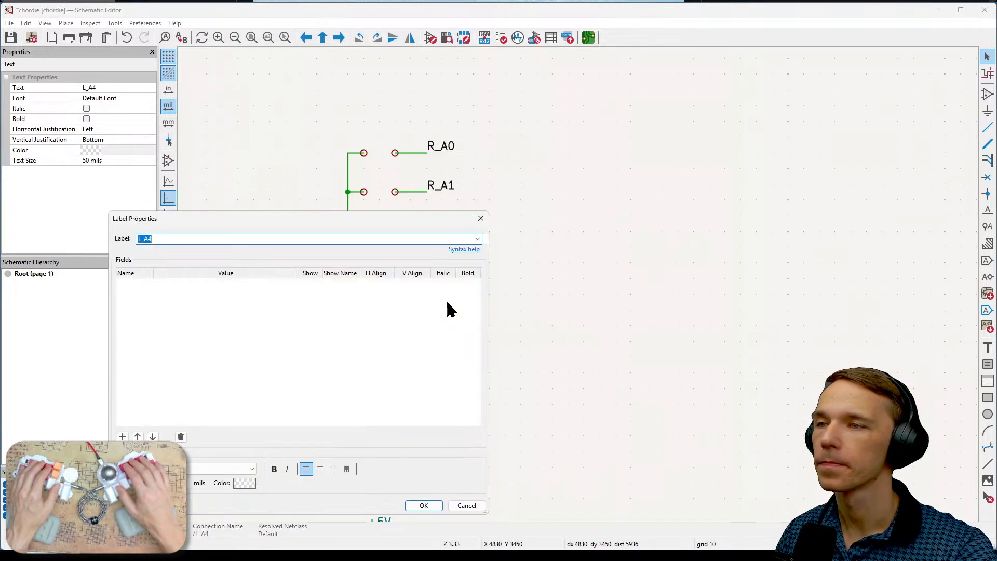
{"action": "key", "text": "Delete"}
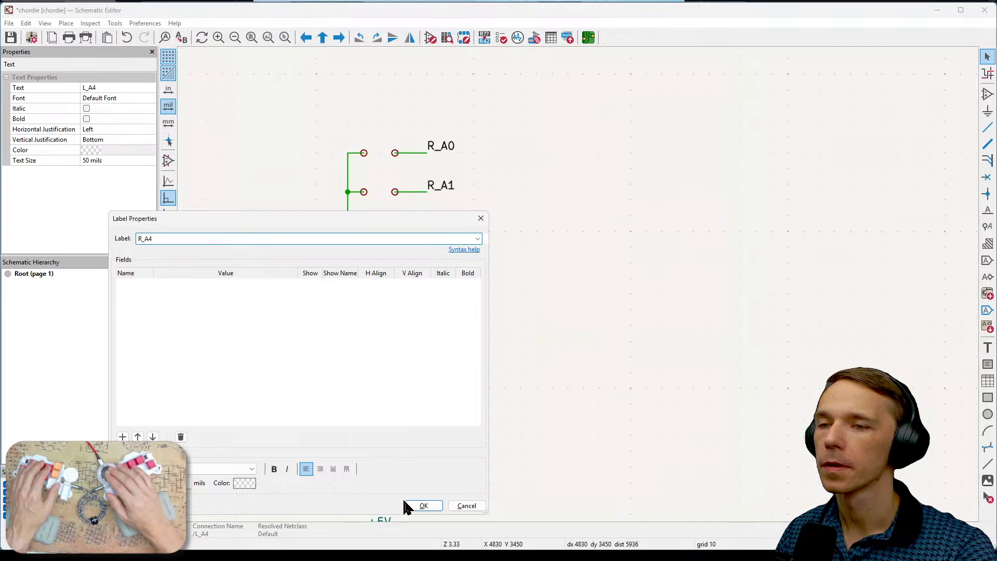
{"action": "left_click", "coordinate": [423, 505]}
{"action": "scroll", "coordinate": [412, 503], "scroll_direction": "down", "scroll_amount": 1}
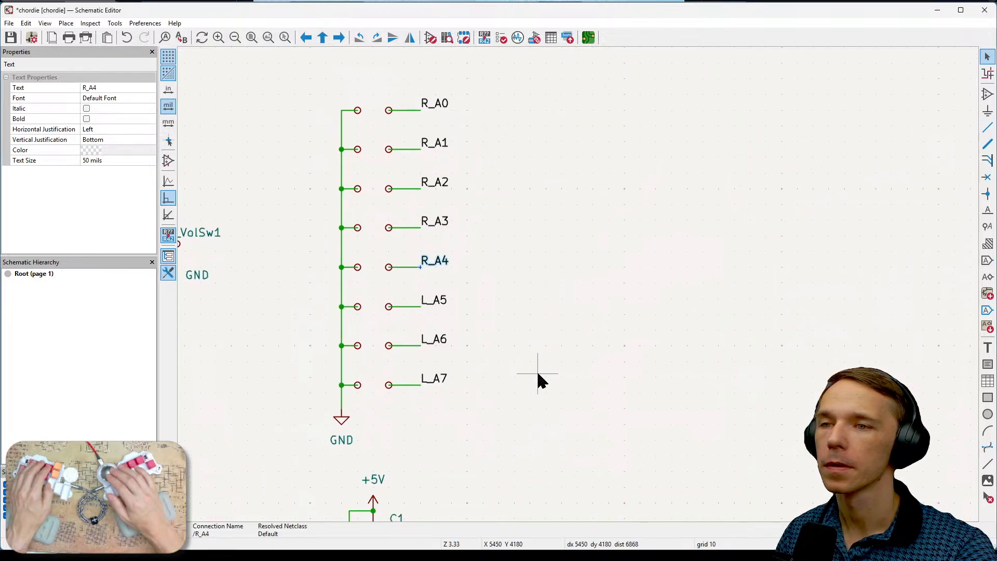
{"action": "left_click", "coordinate": [438, 300]}
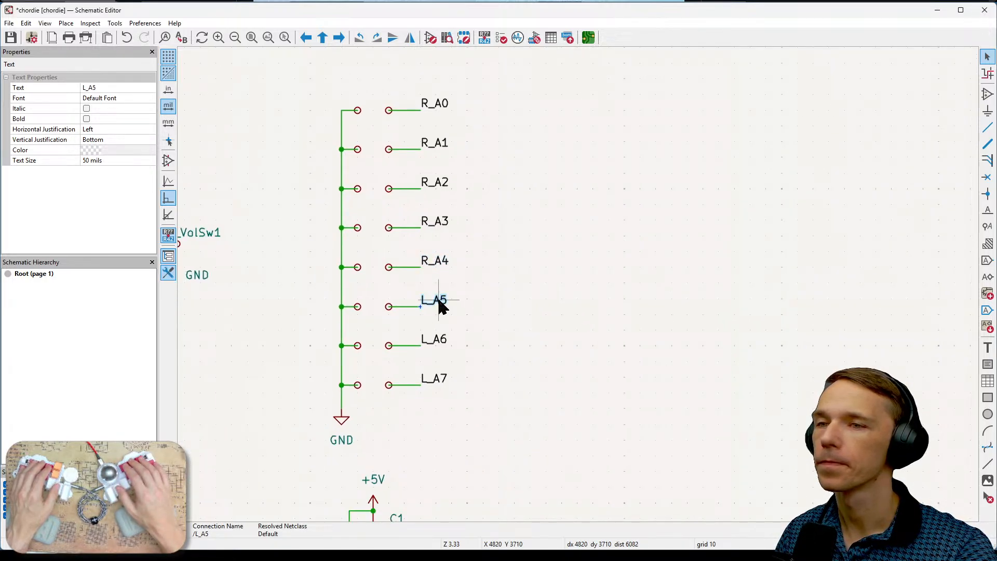
{"action": "double_click", "coordinate": [439, 301]}
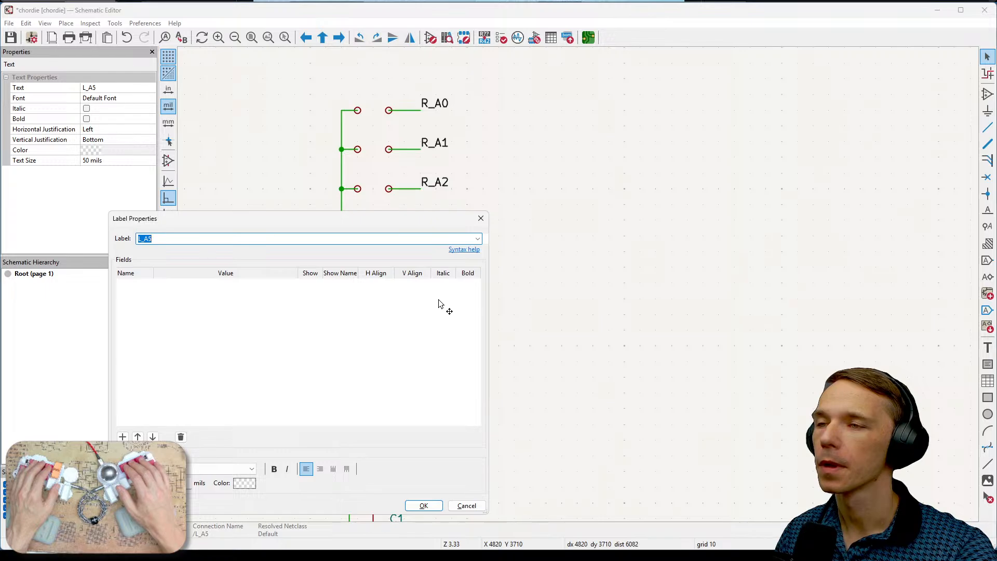
{"action": "type", "text": "R"}
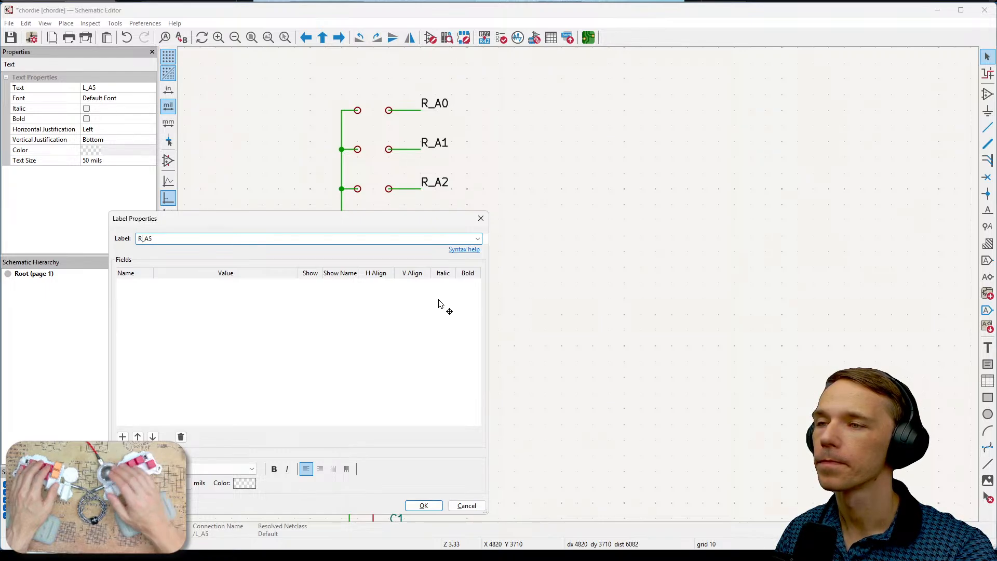
{"action": "left_click", "coordinate": [421, 505]}
- Rename the labels L_A6 and L_A7 in the duplicated switch column as R_A6 and R_A7
{"action": "left_click", "coordinate": [443, 341]}
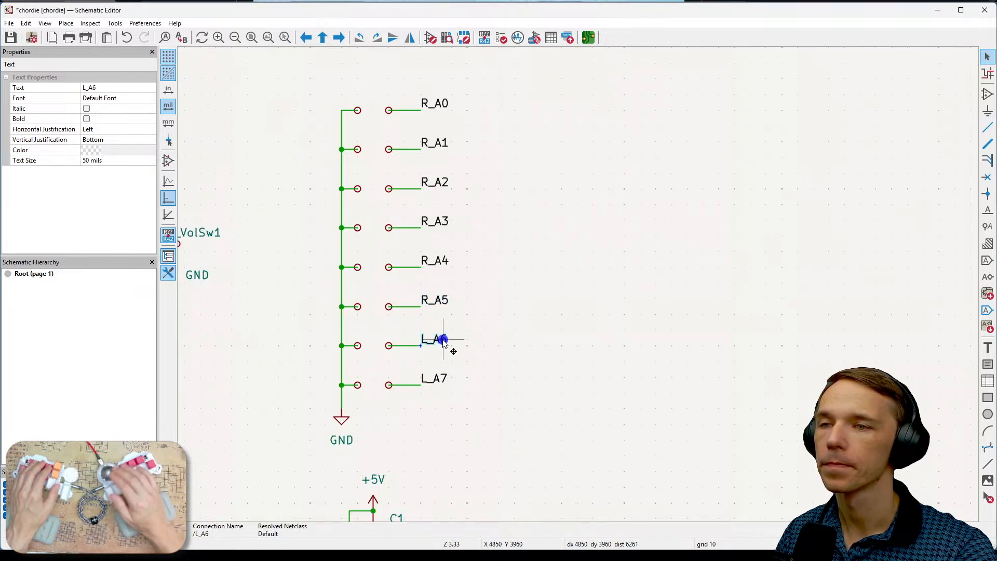
{"action": "double_click", "coordinate": [444, 342]}
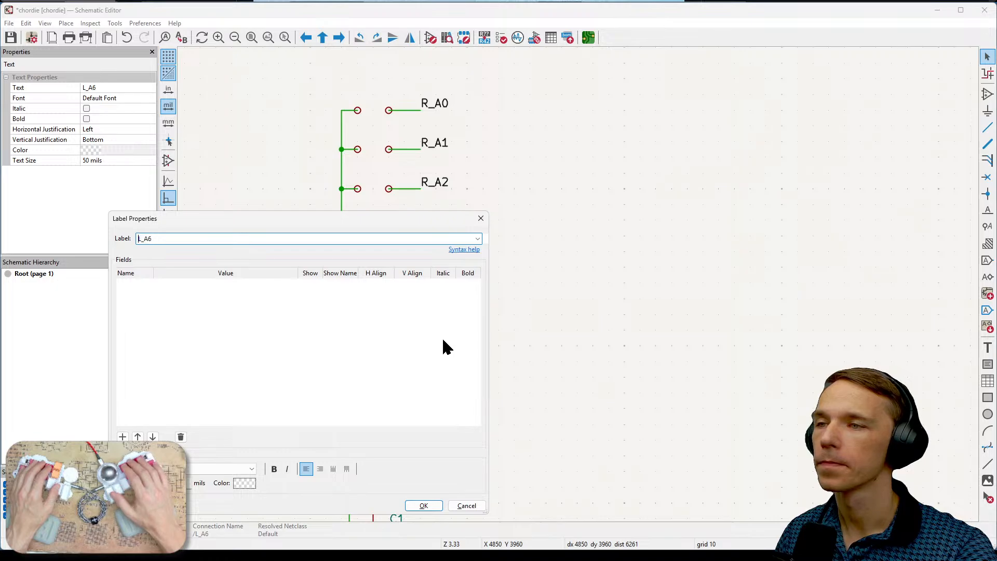
{"action": "type", "text": "R"}
{"action": "left_click", "coordinate": [423, 506]}
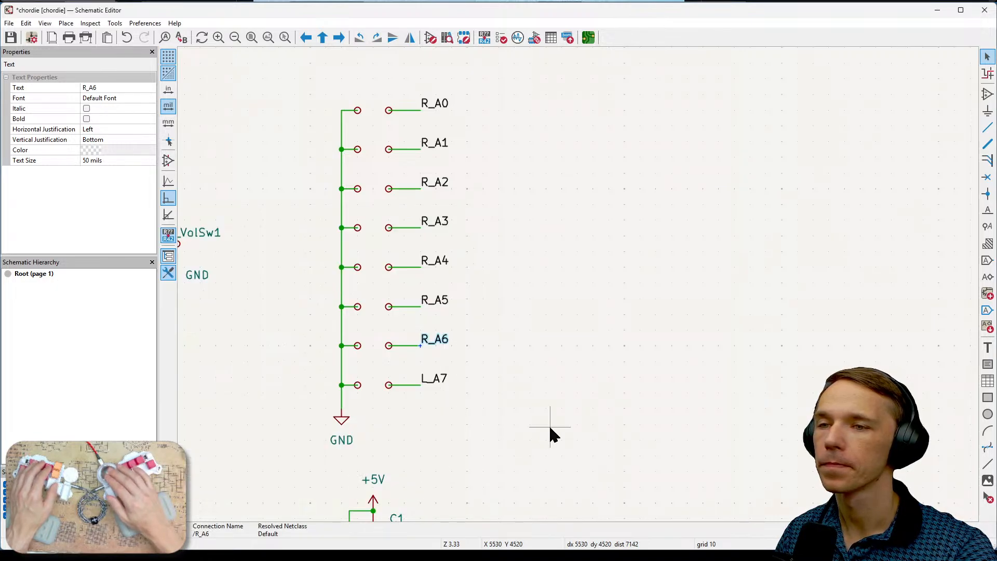
{"action": "left_click", "coordinate": [423, 357]}
{"action": "double_click", "coordinate": [428, 363]}
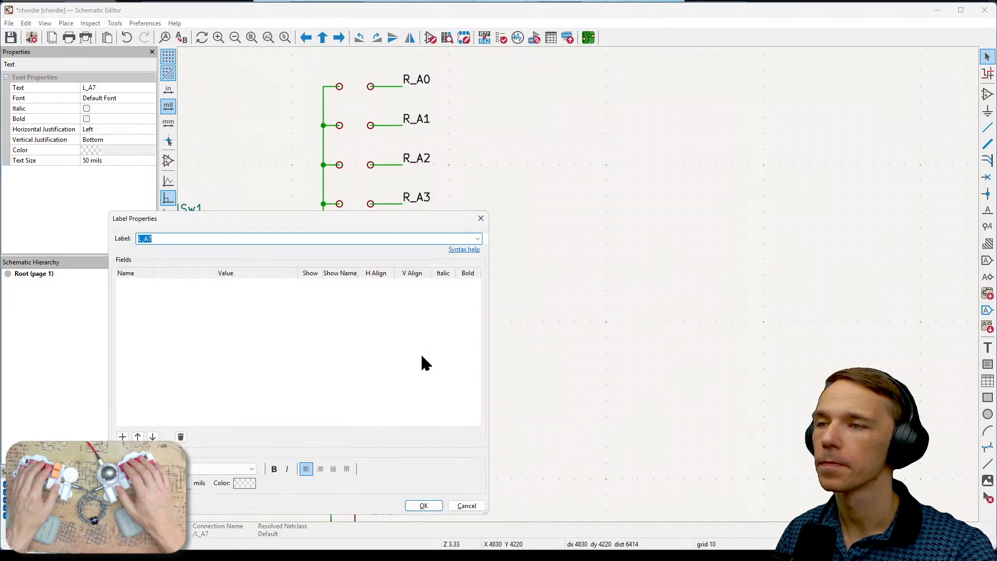
{"action": "type", "text": "R"}
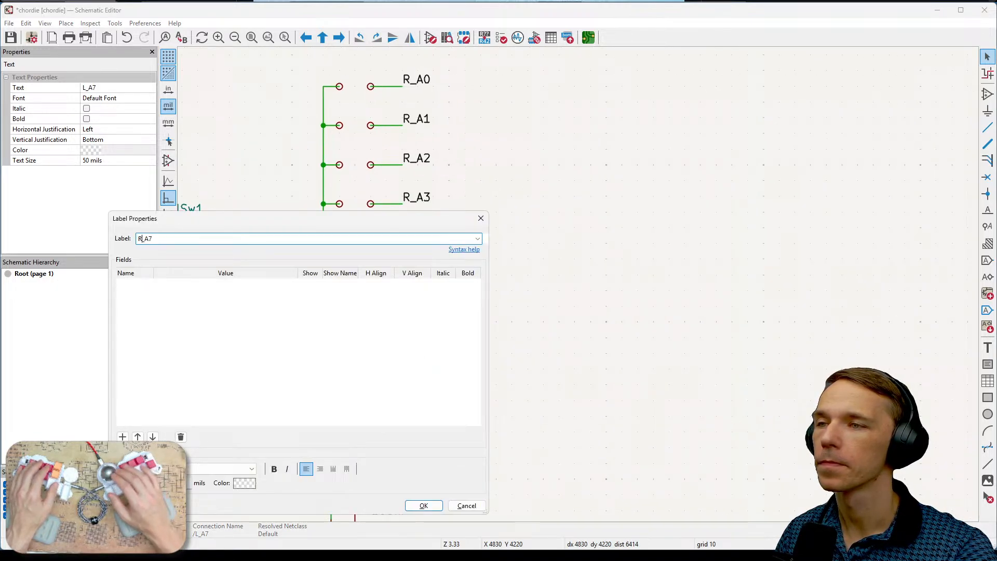
{"action": "left_click", "coordinate": [422, 506]}
- Duplicate the R_A0 to R_A7 switch column with its GND symbol and place the copy directly beside the original's label side
{"action": "scroll", "coordinate": [510, 374], "scroll_direction": "down", "scroll_amount": 2}
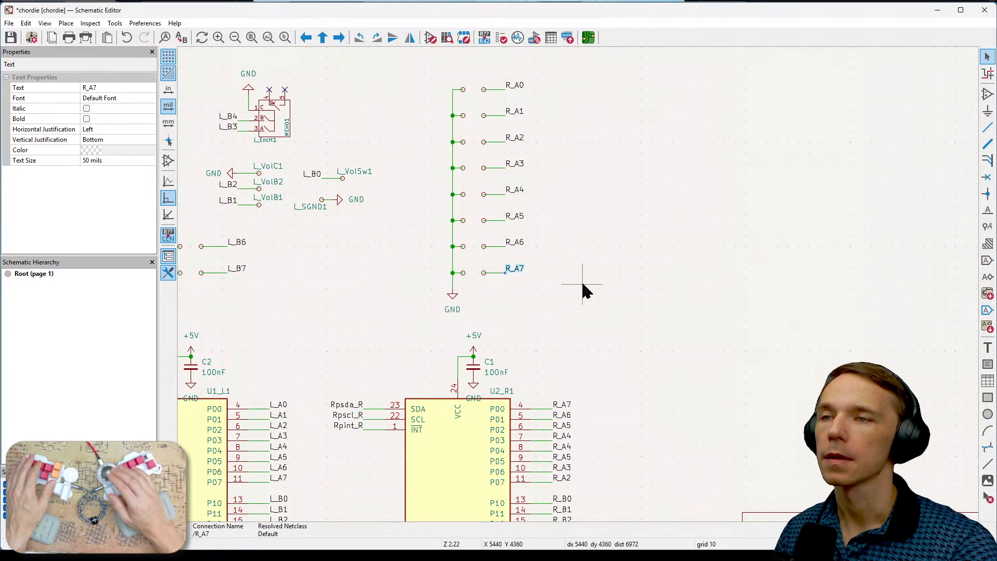
{"action": "scroll", "coordinate": [582, 285], "scroll_direction": "down", "scroll_amount": 1}
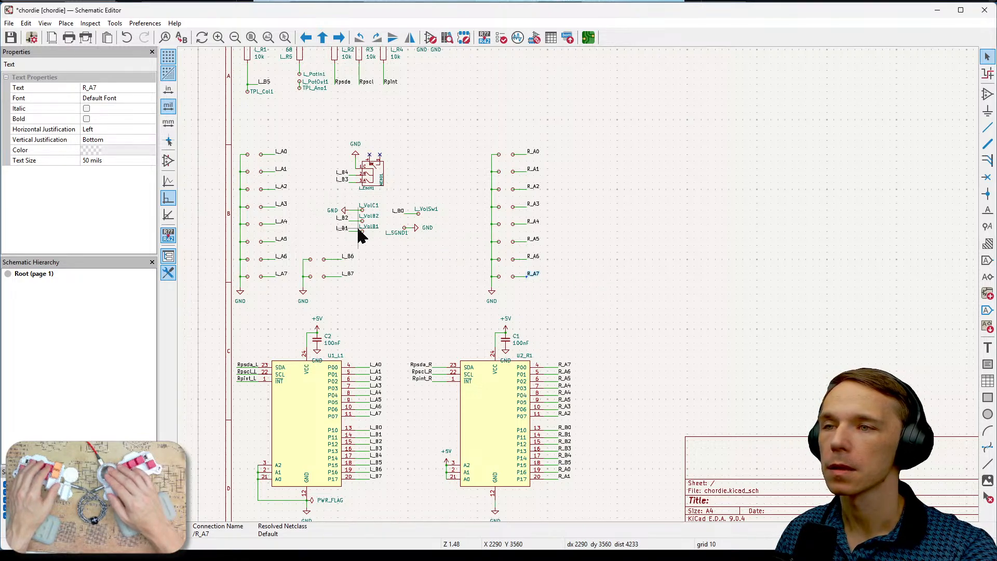
{"action": "scroll", "coordinate": [358, 232], "scroll_direction": "up", "scroll_amount": 1}
{"action": "scroll", "coordinate": [579, 285], "scroll_direction": "up", "scroll_amount": 1}
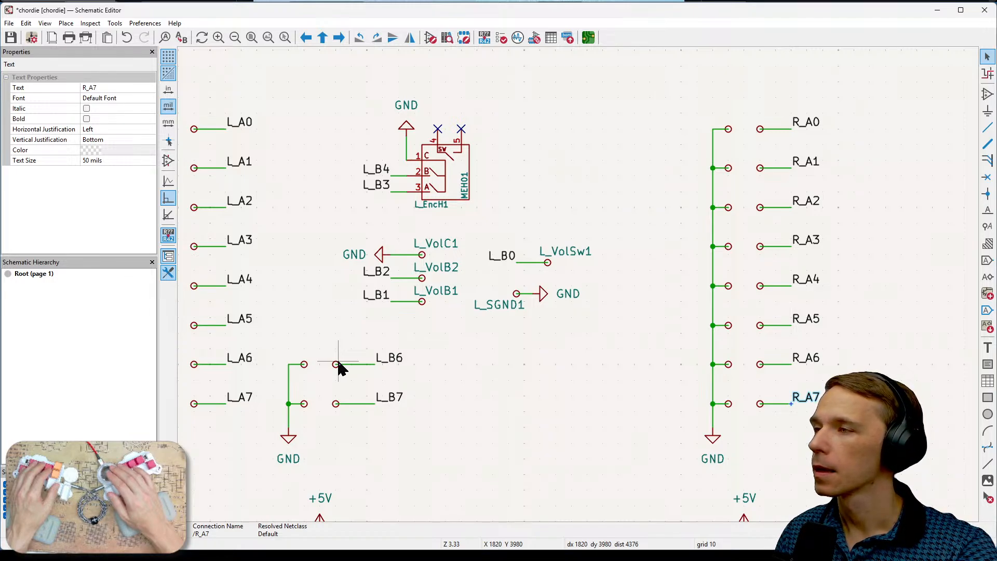
{"action": "middle_click_drag", "start_coordinate": [567, 372], "coordinate": [461, 356]}
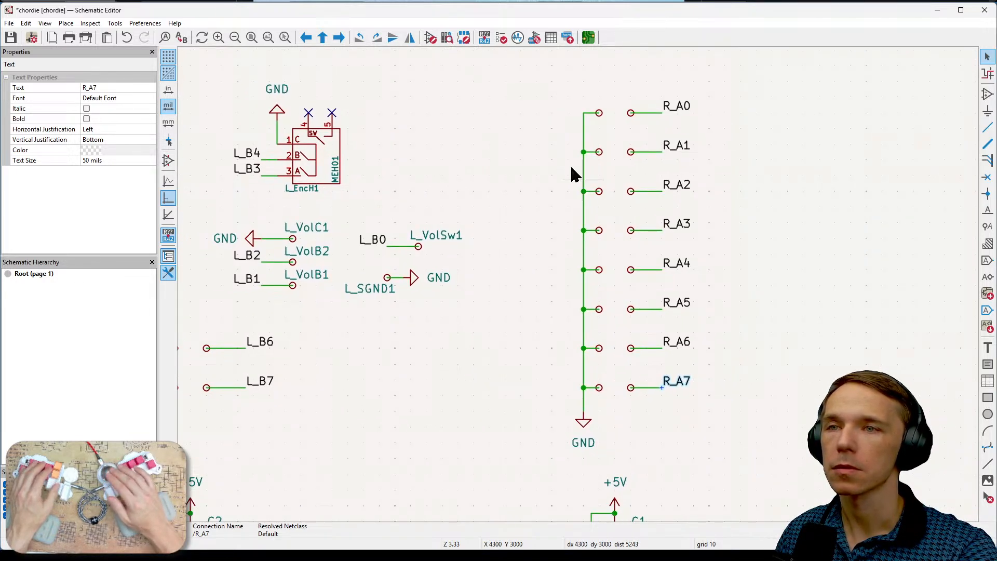
{"action": "left_click_drag", "start_coordinate": [544, 78], "coordinate": [713, 460]}
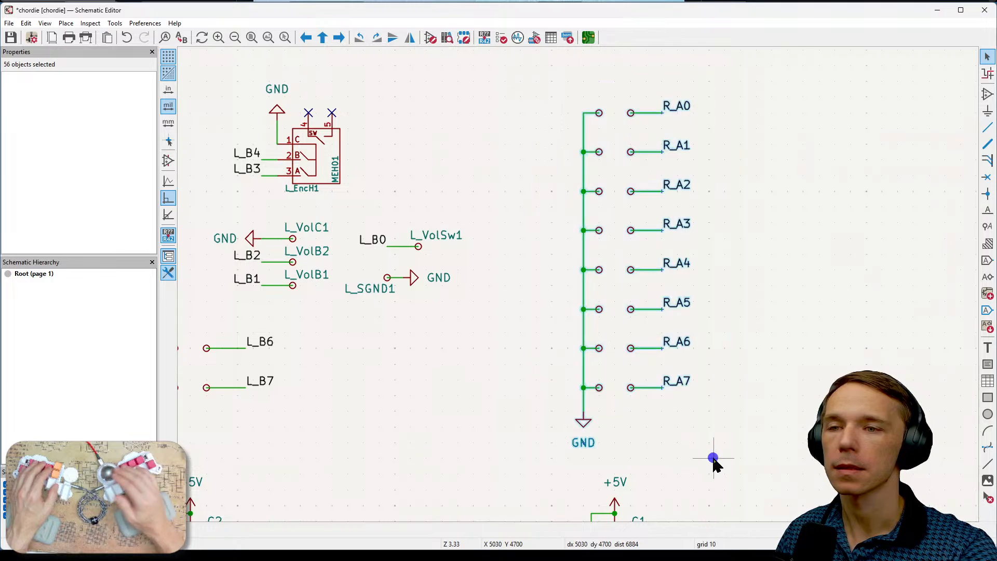
{"action": "key", "text": "ctrl+d"}
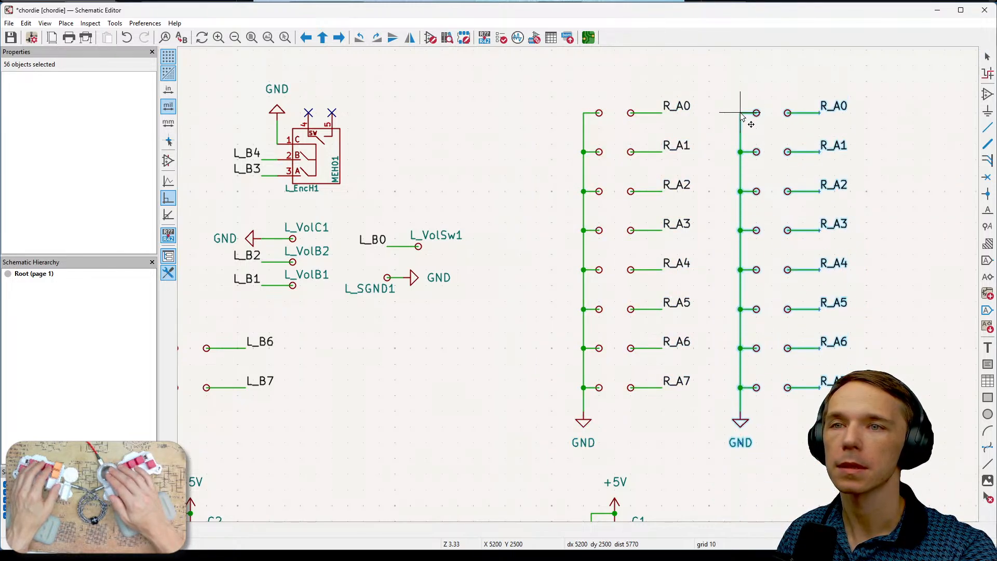
{"action": "left_click", "coordinate": [742, 116]}
- Compare the second R_A switch column with the left half's L_B switch, encoder and volume connections, including its R_A7 label
{"action": "middle_click_drag", "start_coordinate": [903, 291], "coordinate": [790, 245]}
{"action": "scroll", "coordinate": [790, 245], "scroll_direction": "down", "scroll_amount": 2}
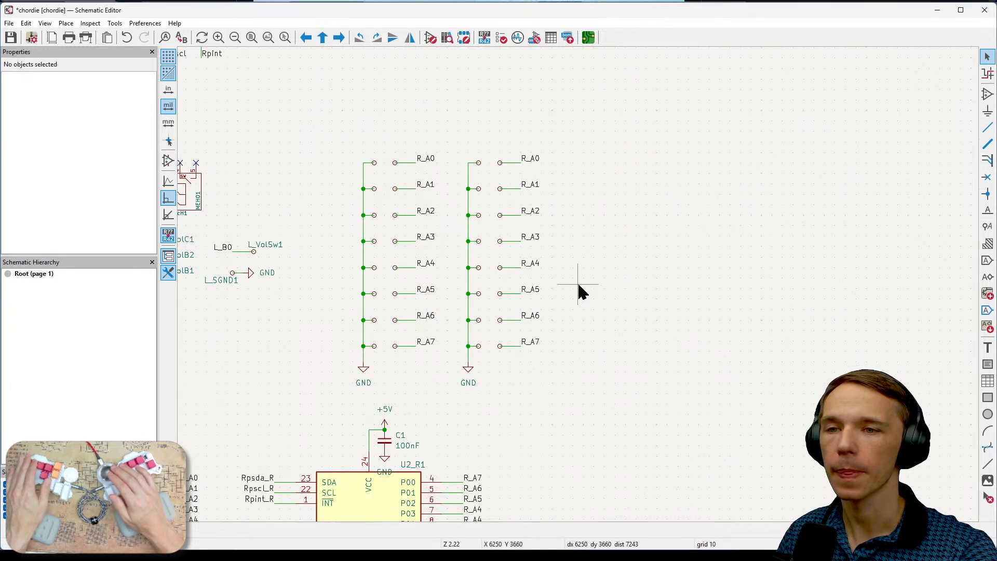
{"action": "middle_click_drag", "start_coordinate": [560, 419], "coordinate": [621, 350]}
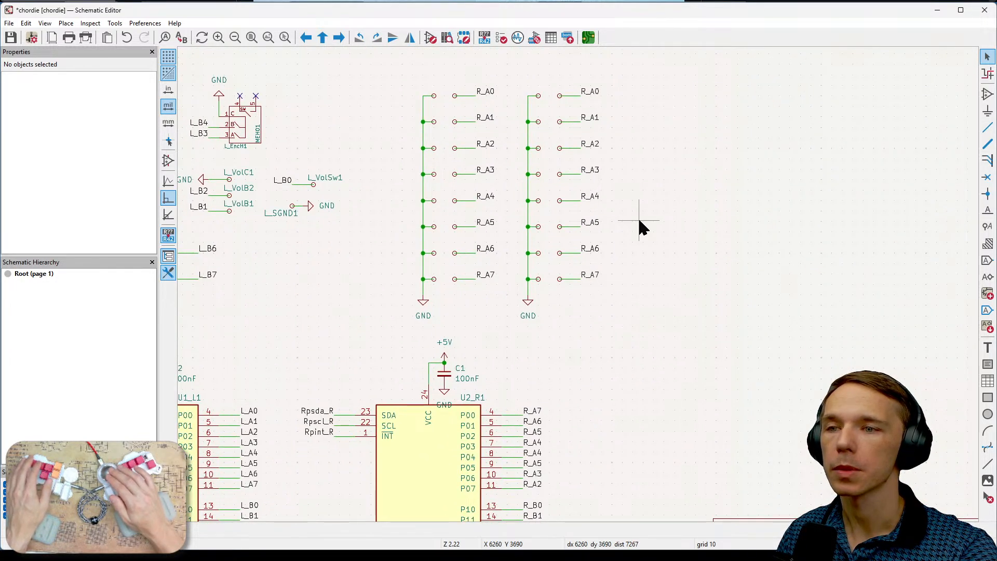
{"action": "scroll", "coordinate": [632, 247], "scroll_direction": "up", "scroll_amount": 2}
{"action": "middle_click_drag", "start_coordinate": [592, 191], "coordinate": [811, 223]}
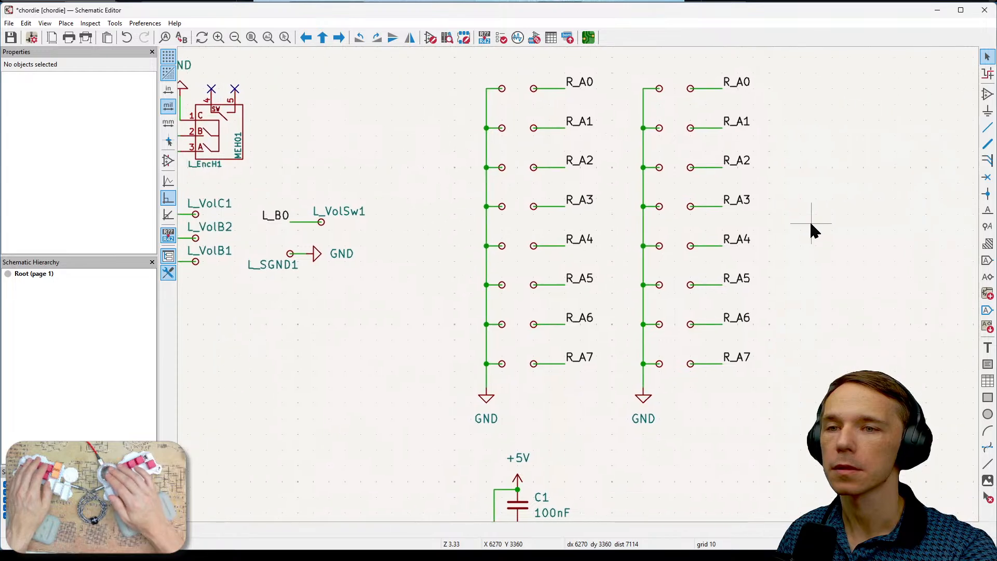
{"action": "middle_click_drag", "start_coordinate": [754, 327], "coordinate": [828, 314]}
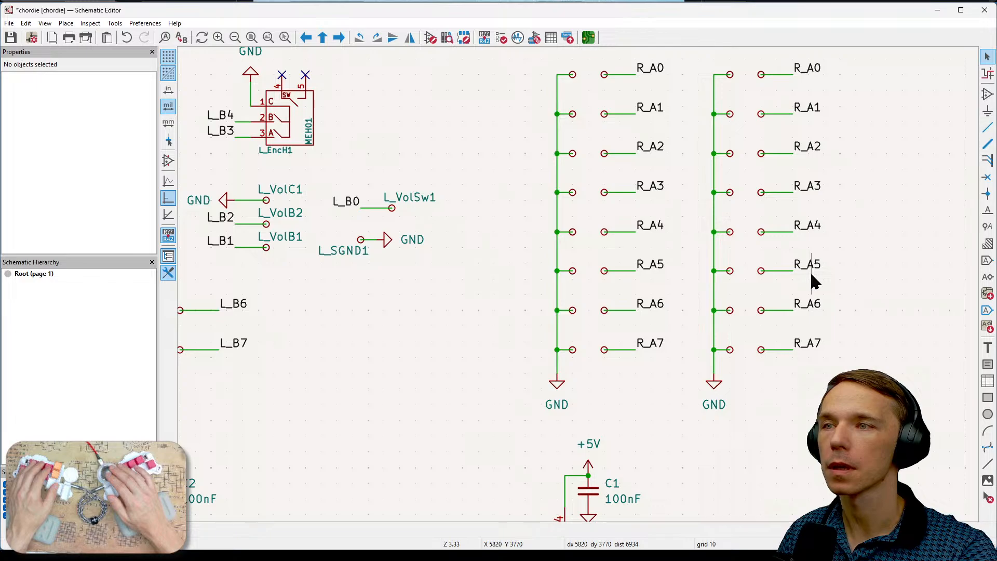
{"action": "middle_click_drag", "start_coordinate": [489, 319], "coordinate": [586, 341]}
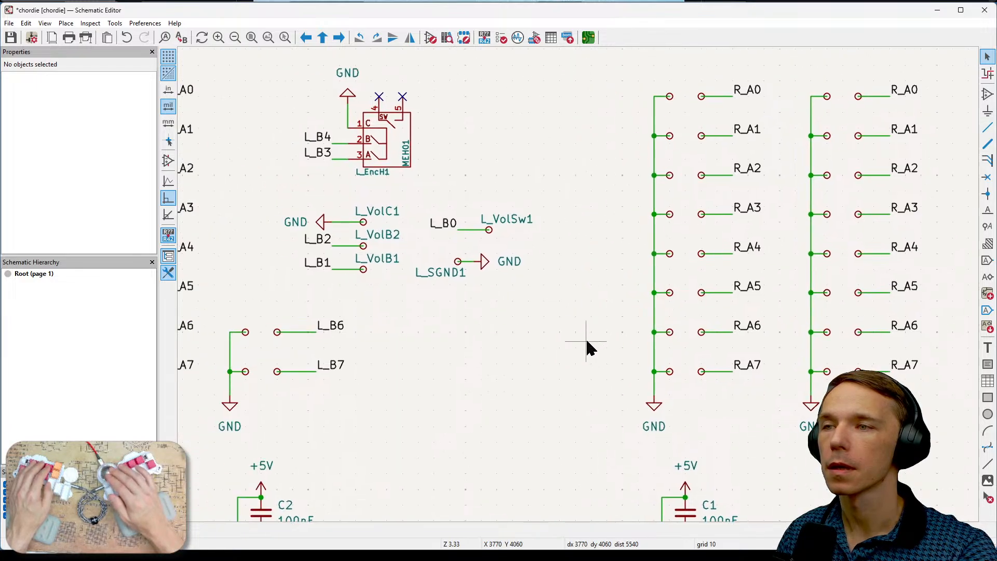
{"action": "mouse_move", "coordinate": [587, 343]}
{"action": "middle_mouse_down"}
{"action": "mouse_move", "coordinate": [532, 341]}
{"action": "mouse_move", "coordinate": [550, 337]}
{"action": "middle_mouse_up"}
{"action": "left_click", "coordinate": [875, 362]}
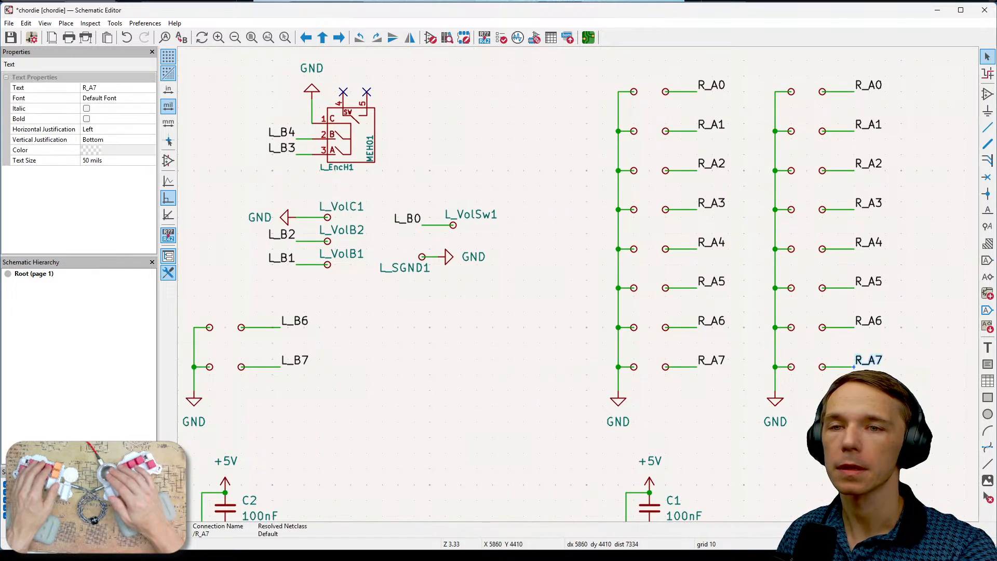
- Rename the lowest label in the second right-hand switch column as R_B7
{"action": "double_click", "coordinate": [875, 363]}
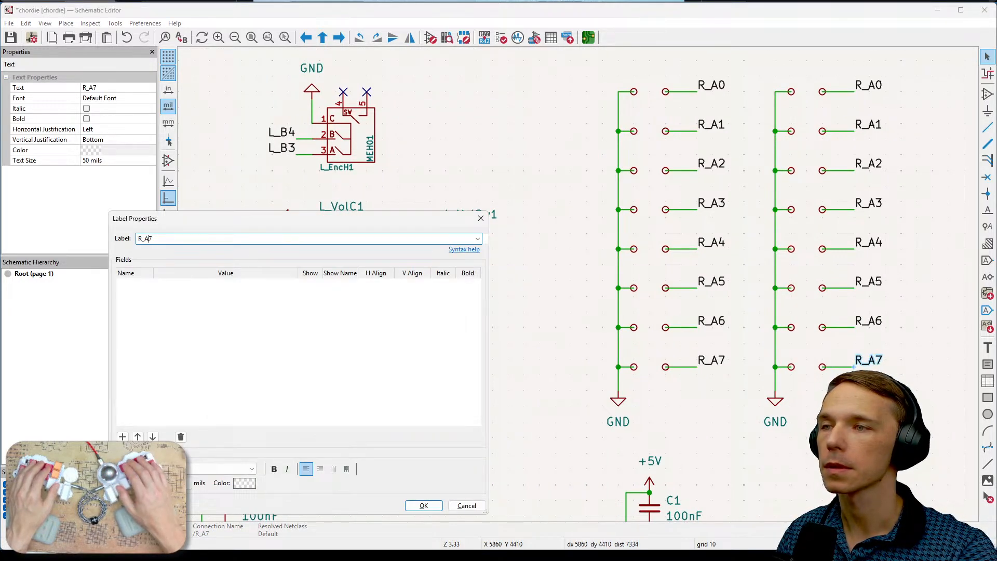
{"action": "type", "text": "B"}
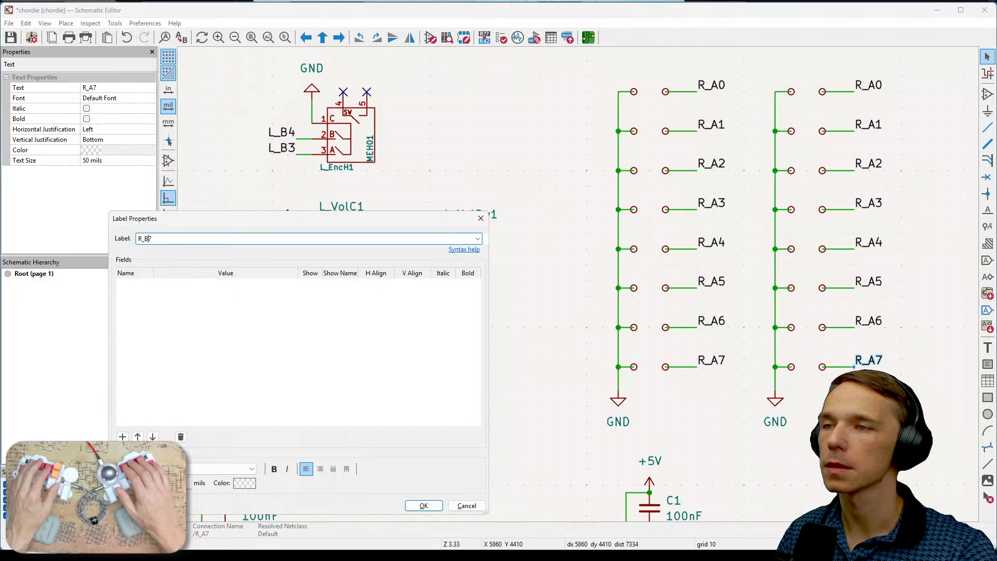
{"action": "left_click", "coordinate": [424, 506]}
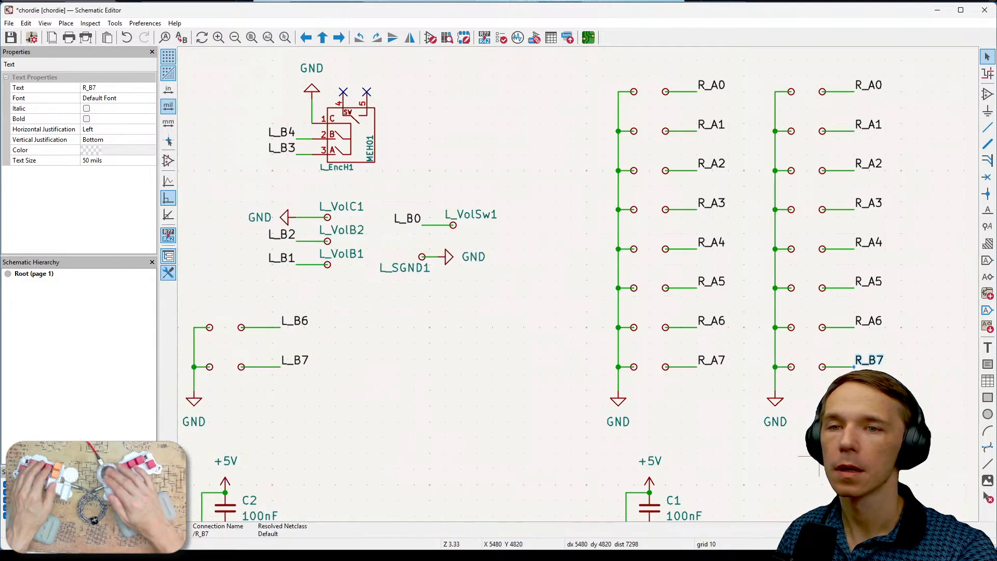
- Compare the R_ labels on expander U2_R1 with both R_ switch columns and the left half's L_B connections
{"action": "middle_click_drag", "start_coordinate": [841, 462], "coordinate": [623, 220]}
{"action": "middle_click_drag", "start_coordinate": [620, 459], "coordinate": [591, 312]}
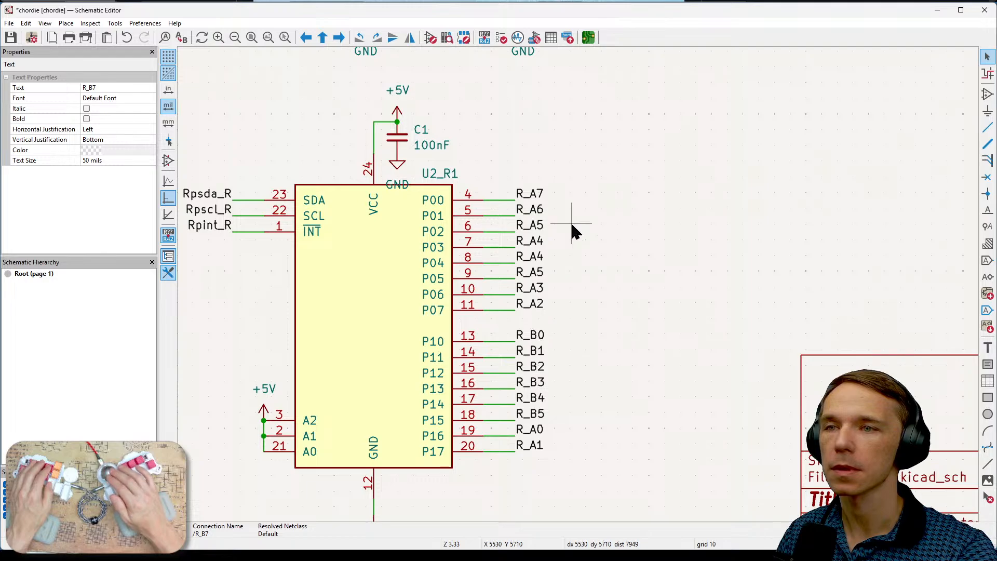
{"action": "scroll", "coordinate": [596, 223], "scroll_direction": "up", "scroll_amount": 6}
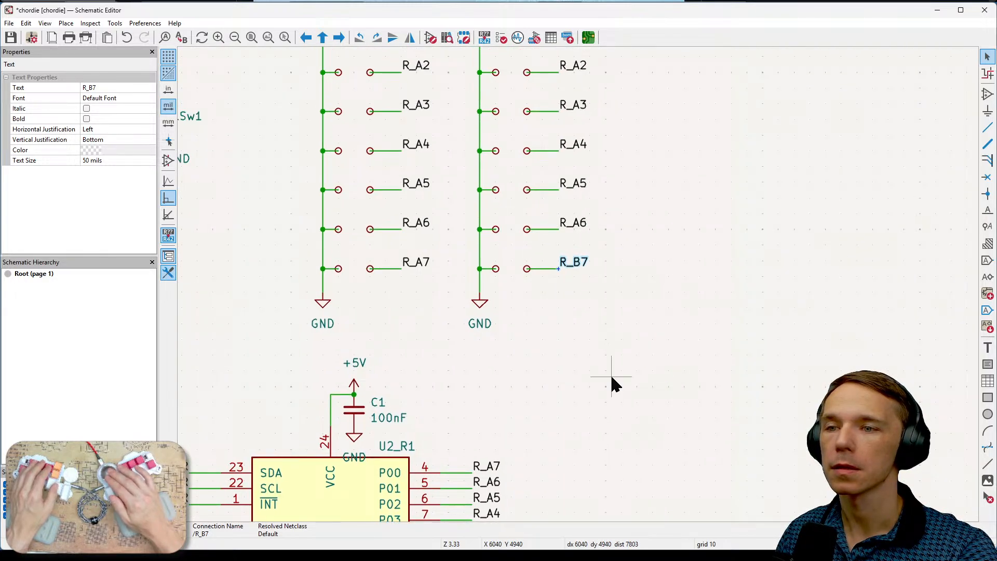
{"action": "left_click", "coordinate": [635, 232]}
{"action": "middle_click_drag", "start_coordinate": [566, 285], "coordinate": [749, 293]}
{"action": "middle_click_drag", "start_coordinate": [392, 296], "coordinate": [580, 336]}
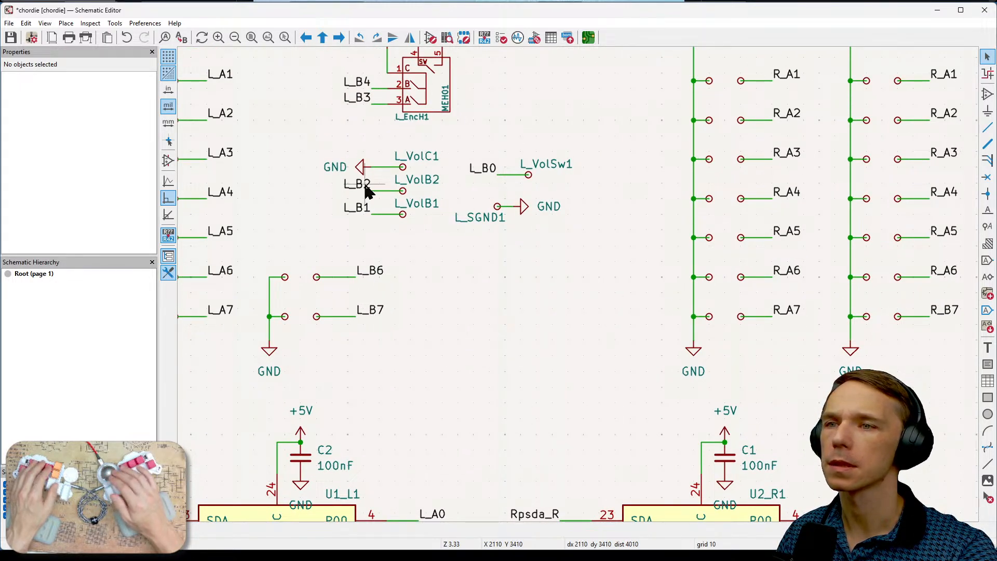
{"action": "middle_click_drag", "start_coordinate": [547, 332], "coordinate": [467, 290]}
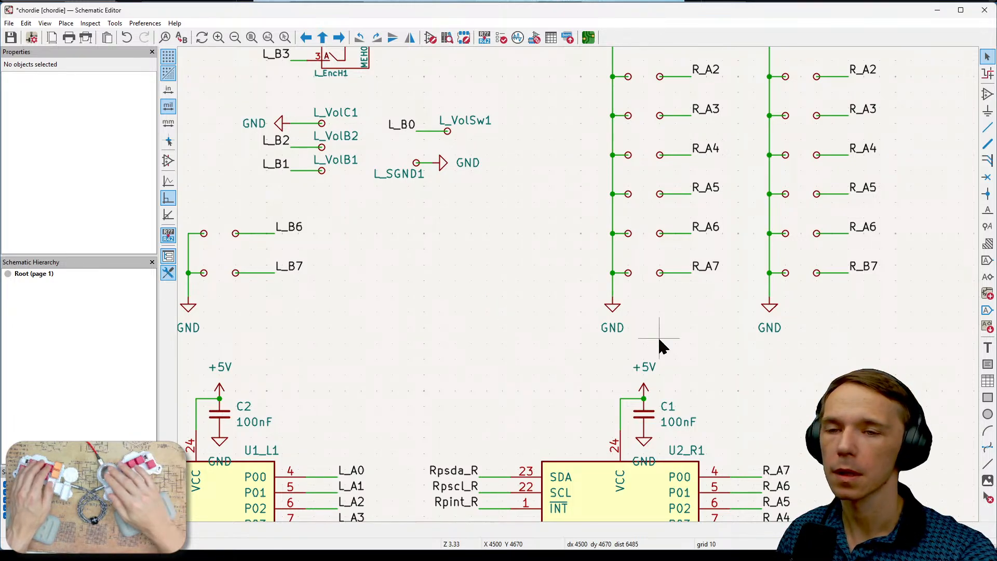
{"action": "middle_click_drag", "start_coordinate": [838, 439], "coordinate": [673, 119]}
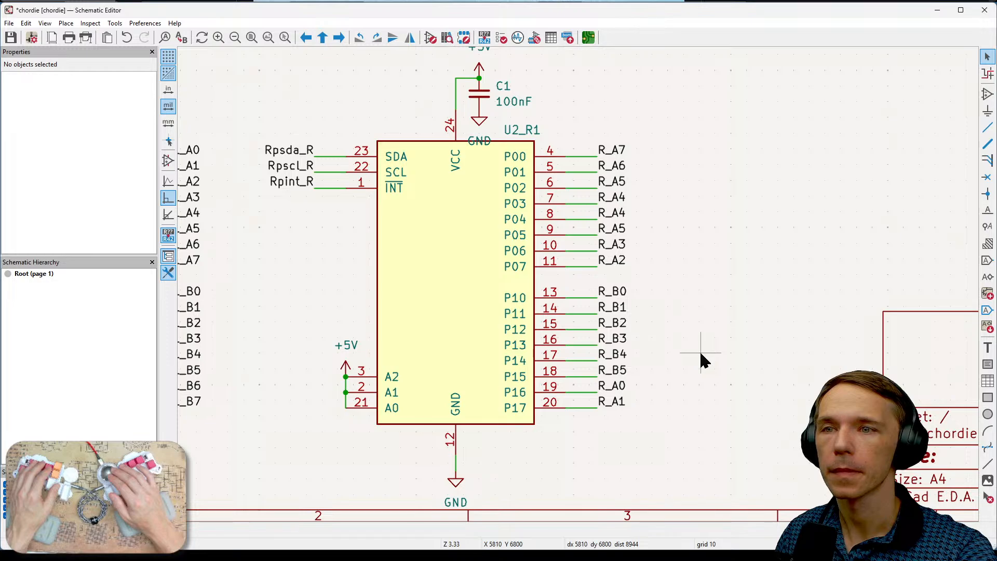
- Rename the label on pin P16 of expander U2_R1 as R_B7
{"action": "left_click", "coordinate": [616, 387]}
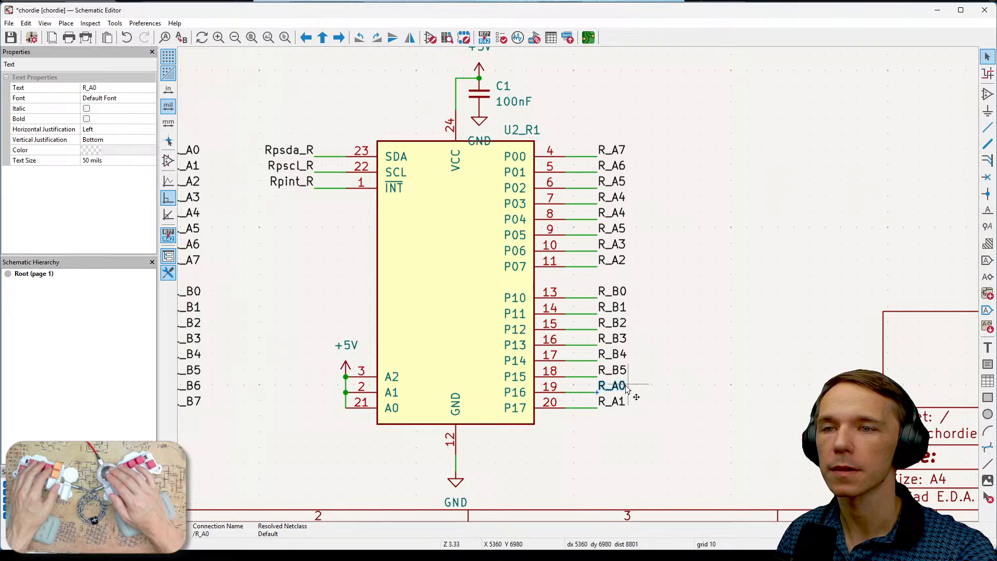
{"action": "double_click", "coordinate": [627, 392]}
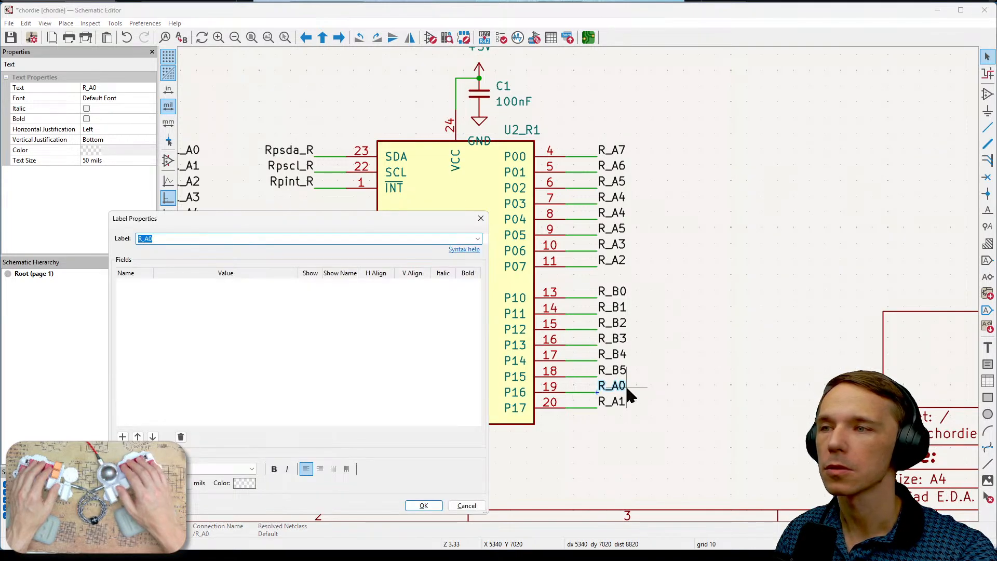
{"action": "type", "text": "R_"}
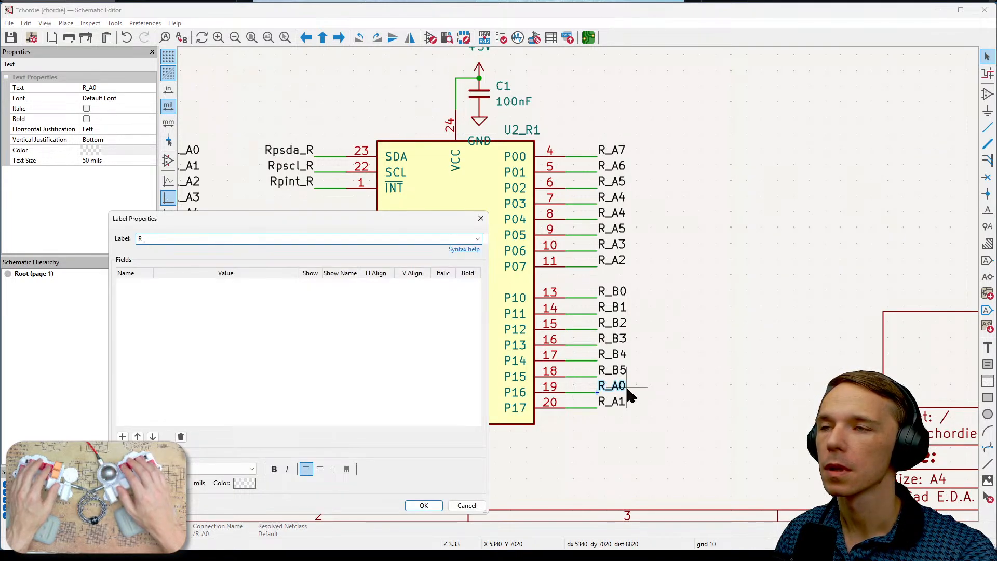
{"action": "type", "text": "B7"}
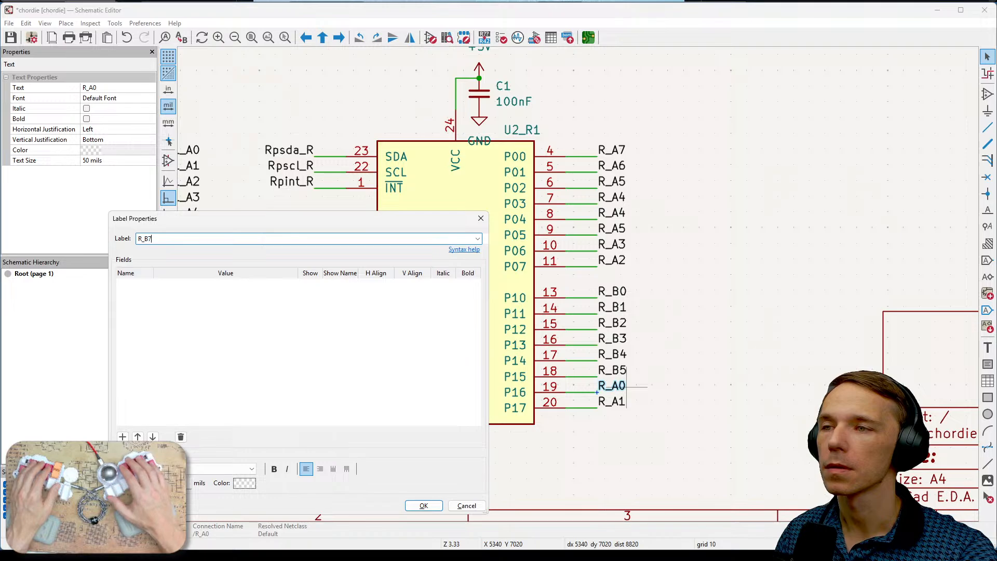
{"action": "left_click", "coordinate": [424, 505]}
- Rename the label on pin P17 of expander U2_R1 as R_B7
{"action": "left_click", "coordinate": [618, 406]}
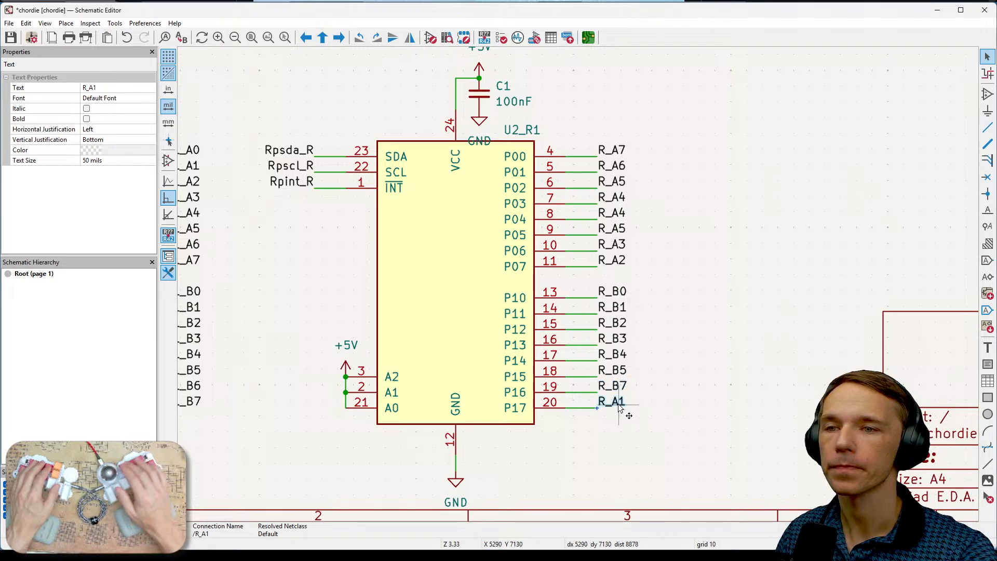
{"action": "double_click", "coordinate": [619, 408]}
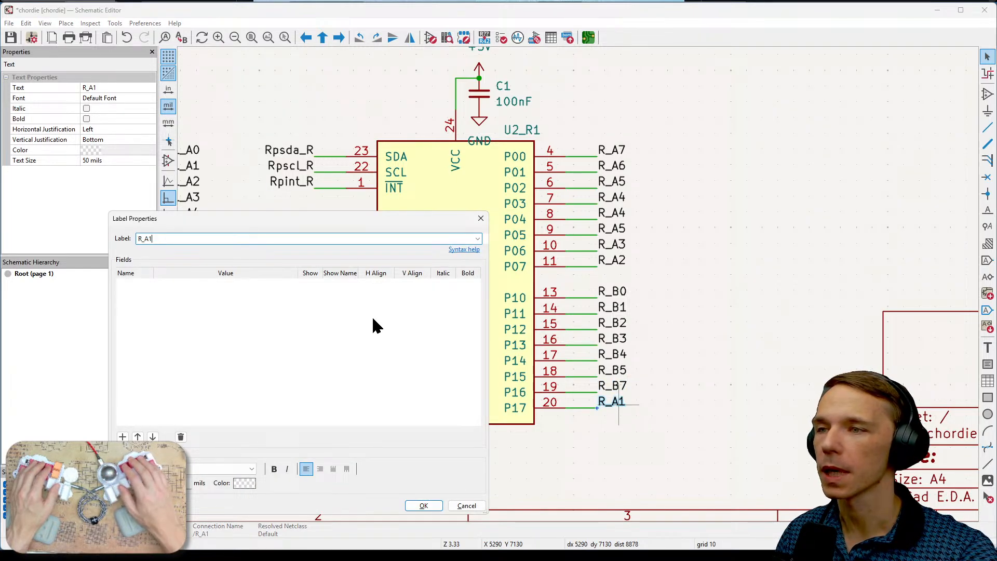
{"action": "type", "text": "R"}
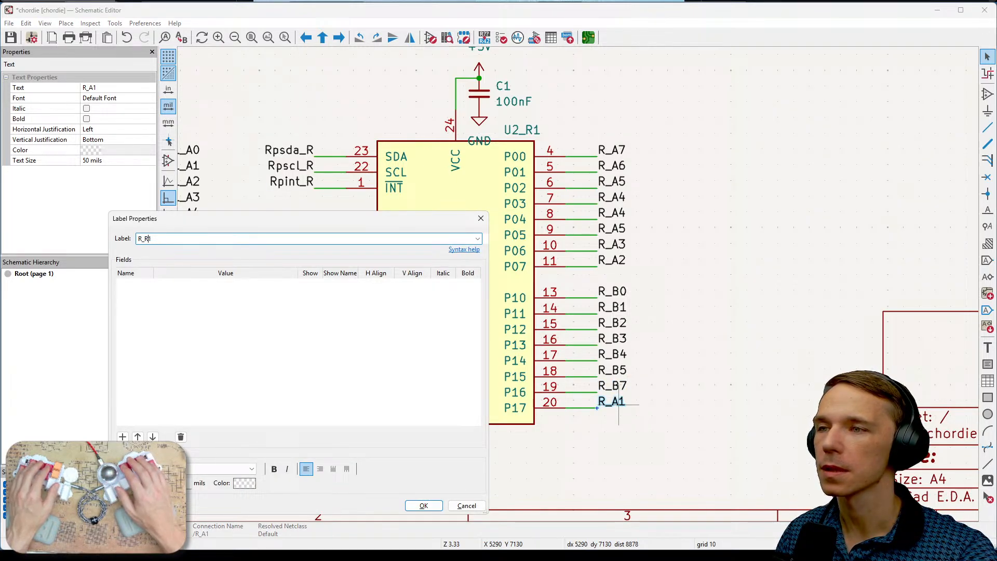
{"action": "key", "text": "BackSpace"}
{"action": "type", "text": "B"}
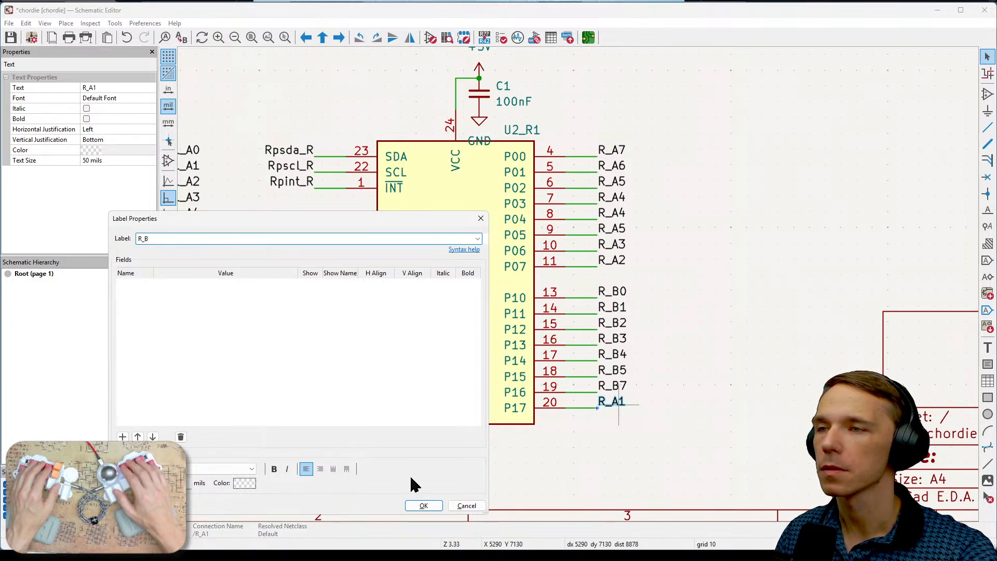
{"action": "type", "text": "7"}
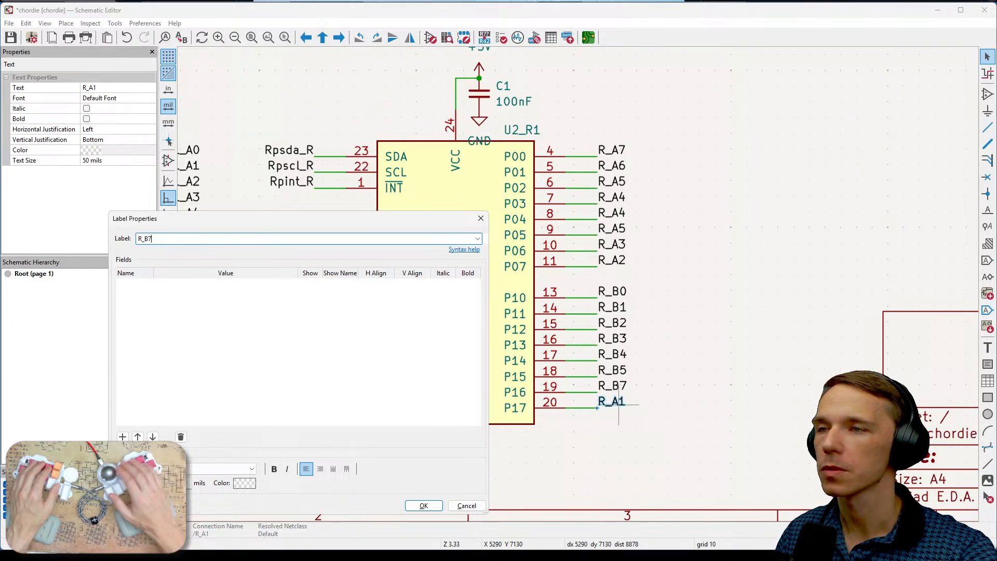
{"action": "left_click", "coordinate": [435, 504]}
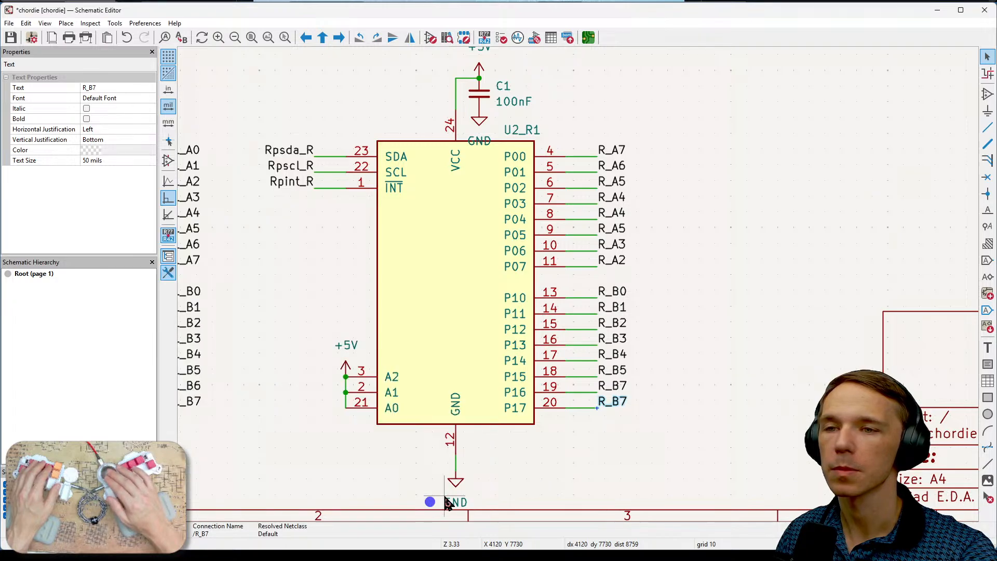
- Rename the label on pin P16 of expander U2_R1 as R_B6 and clear the selection
{"action": "double_click", "coordinate": [617, 389]}
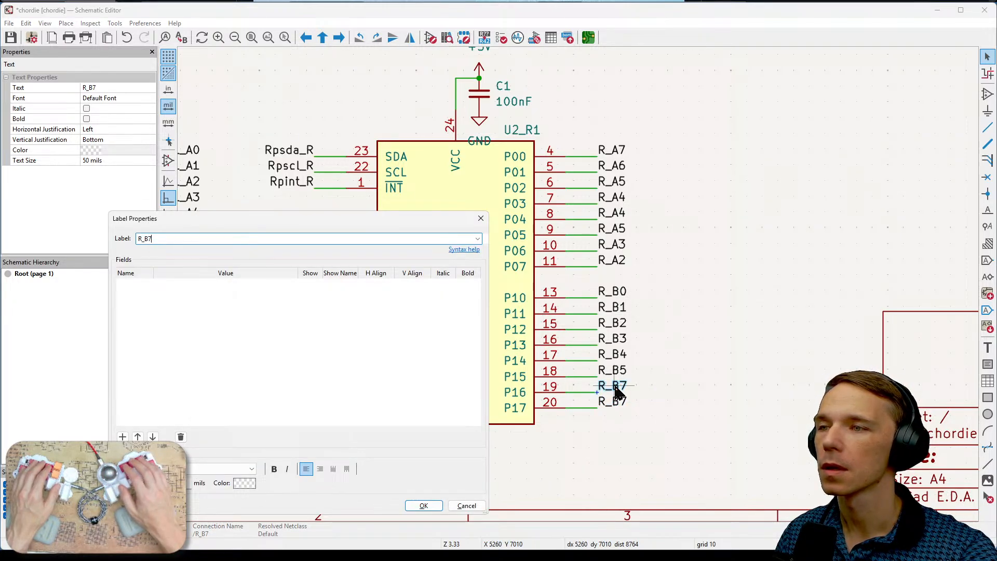
{"action": "type", "text": "6"}
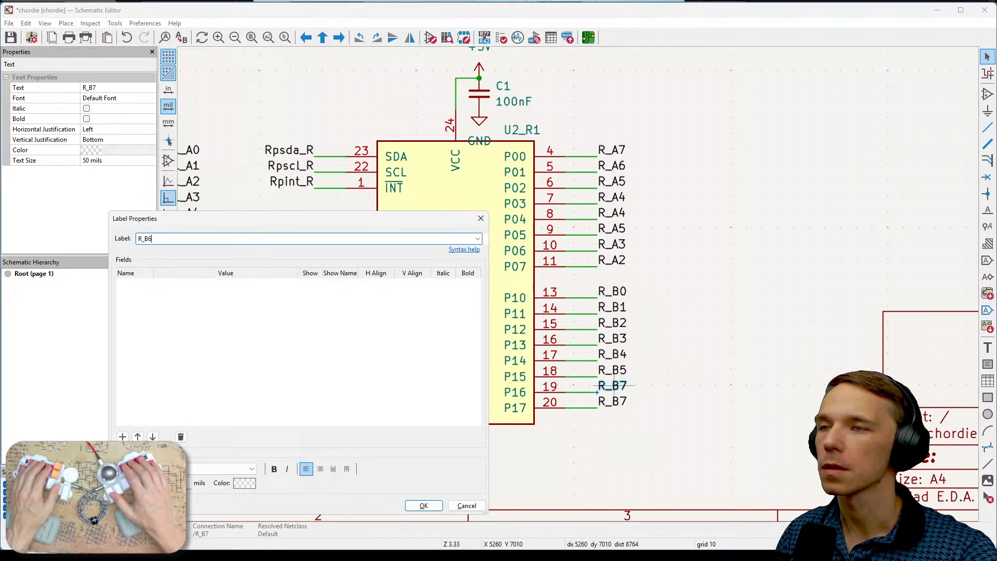
{"action": "left_click", "coordinate": [424, 505]}
{"action": "left_click", "coordinate": [709, 382]}
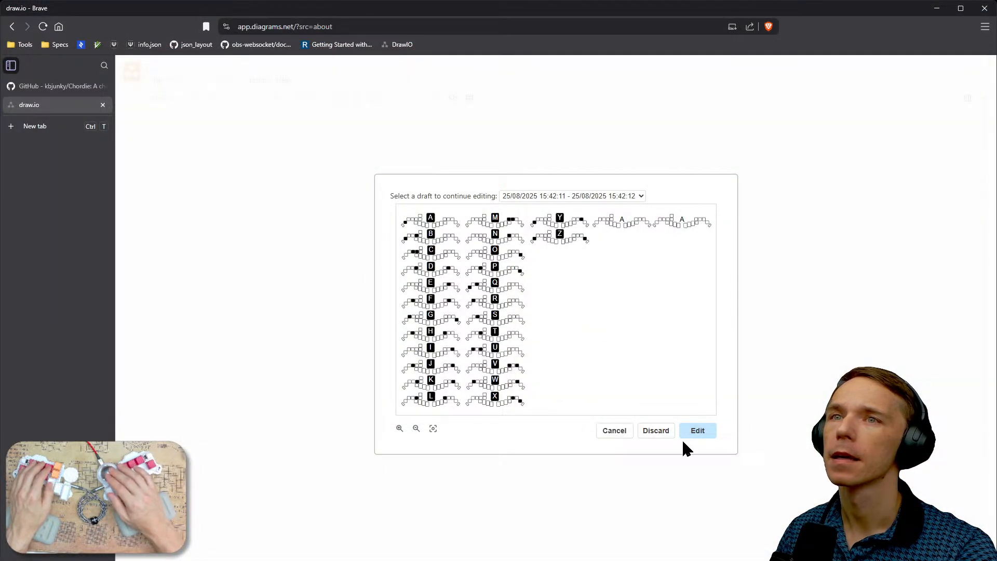
- Switch to draw.io in the browser and open chordie_connections.drawio from the local supporting folder
{"action": "left_click", "coordinate": [615, 431]}
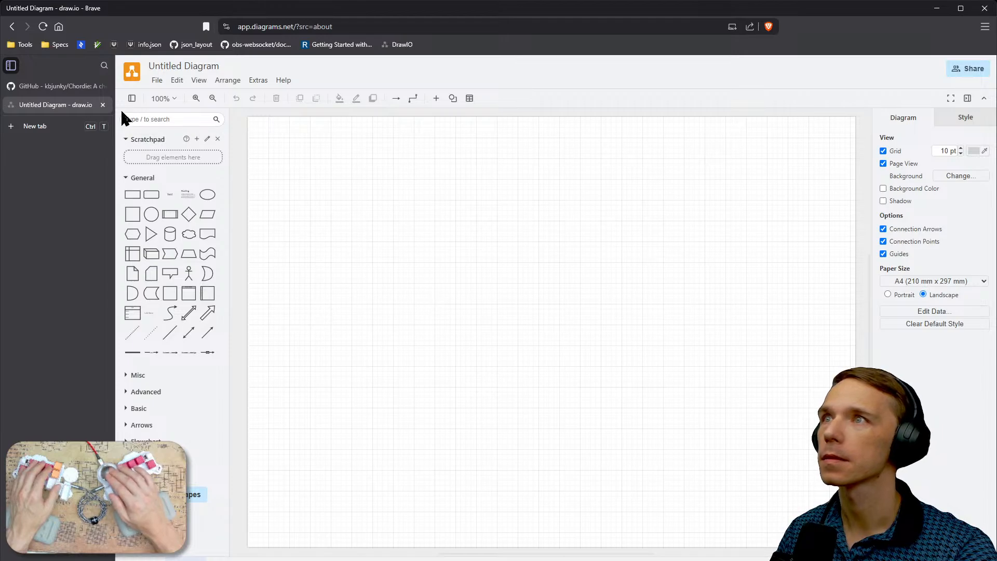
{"action": "left_click", "coordinate": [157, 80]}
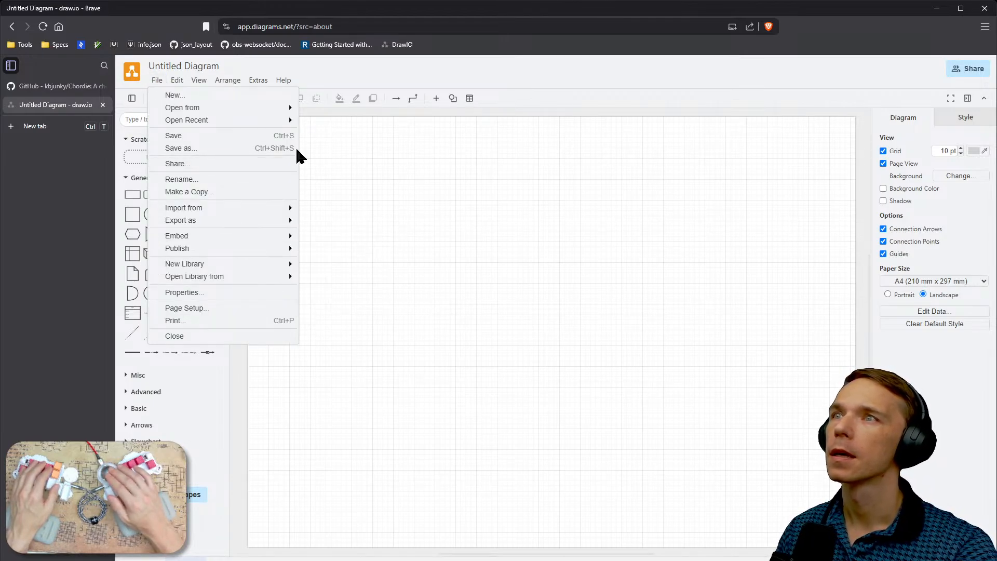
{"action": "mouse_move", "coordinate": [289, 124]}
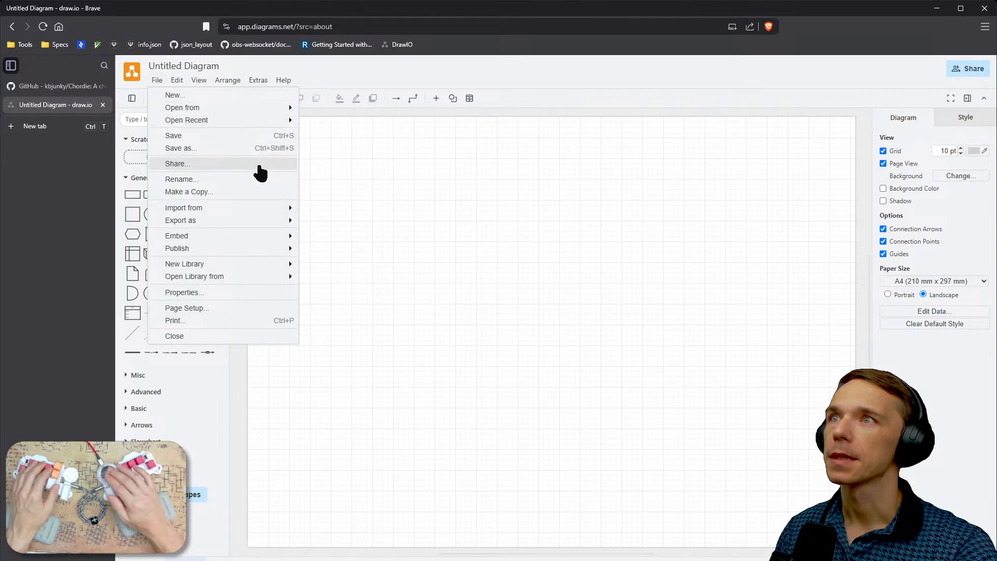
{"action": "mouse_move", "coordinate": [258, 228]}
{"action": "mouse_move", "coordinate": [274, 109]}
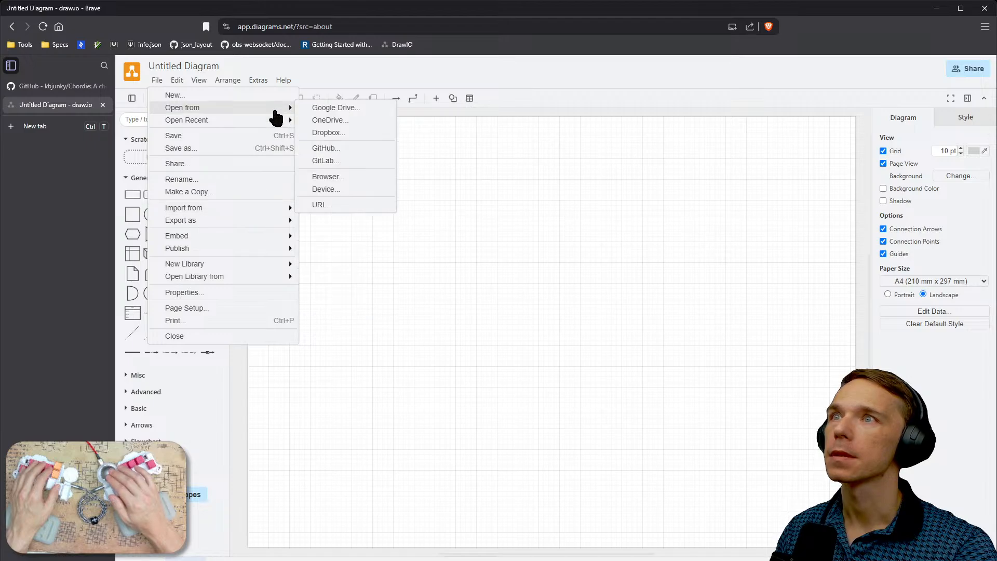
{"action": "left_click", "coordinate": [318, 191]}
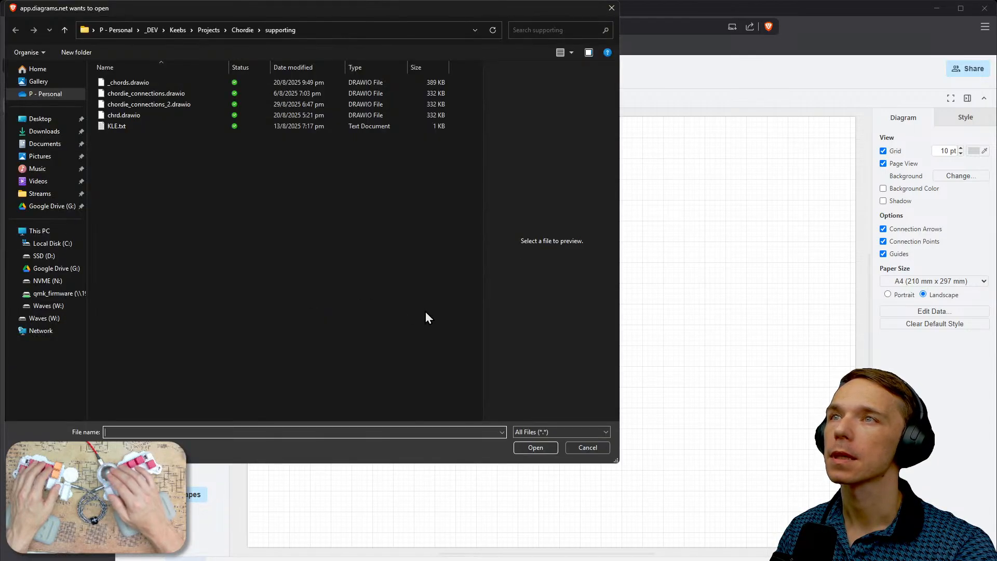
{"action": "double_click", "coordinate": [145, 93]}
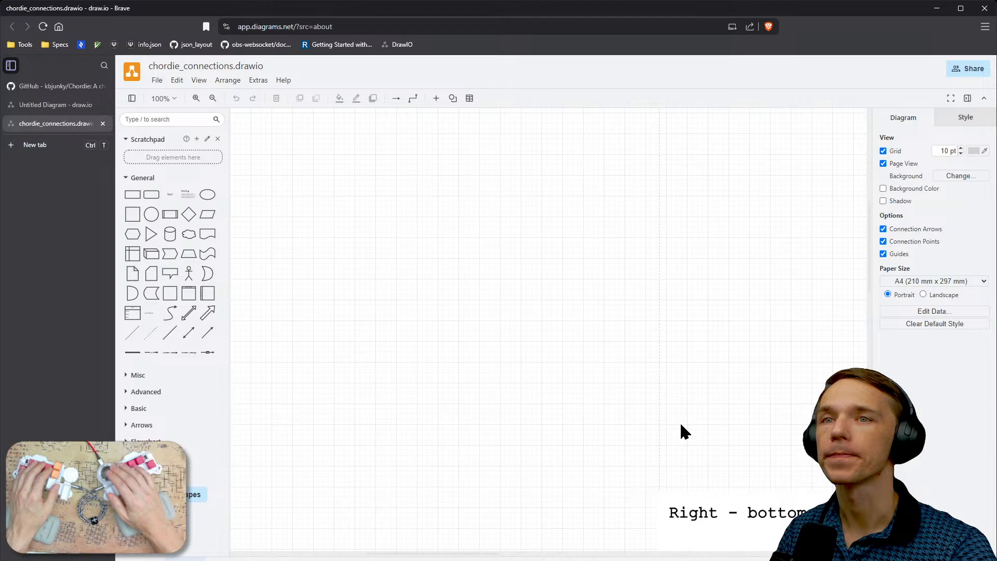
- Examine the A and B key assignments in the Bottom Right and Bottom Left layouts of the connections diagram
{"action": "right_click_drag", "start_coordinate": [679, 421], "coordinate": [338, 175]}
{"action": "mouse_move", "coordinate": [578, 413]}
{"action": "right_mouse_down"}
{"action": "mouse_move", "coordinate": [431, 220]}
{"action": "mouse_move", "coordinate": [517, 188]}
{"action": "right_mouse_up"}
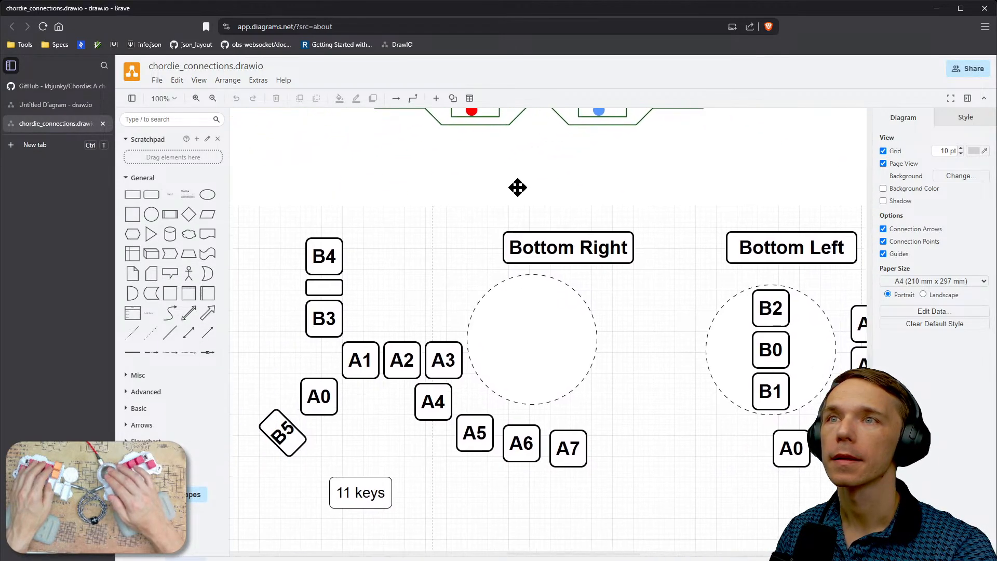
{"action": "right_click_drag", "start_coordinate": [659, 373], "coordinate": [665, 430]}
{"action": "scroll", "coordinate": [597, 387], "scroll_direction": "down", "scroll_amount": 2}
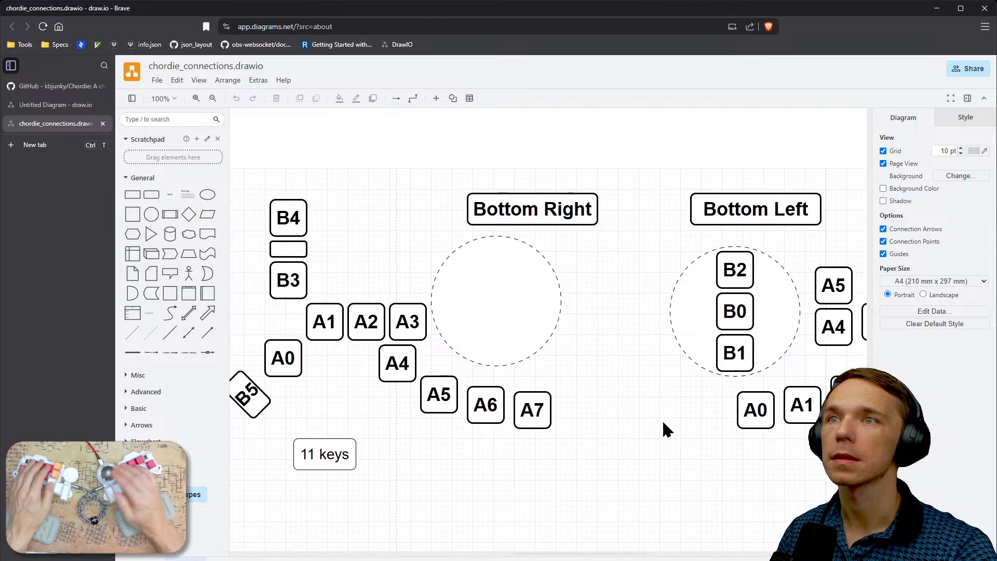
{"action": "scroll", "coordinate": [662, 419], "scroll_direction": "down", "scroll_amount": 3, "text": "ctrl"}
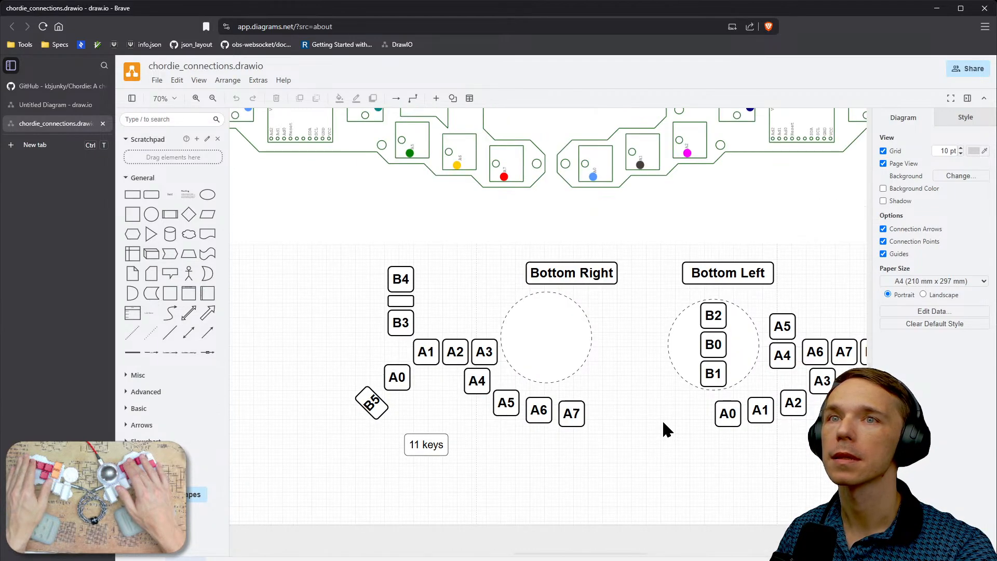
{"action": "right_click_drag", "start_coordinate": [737, 455], "coordinate": [643, 443]}
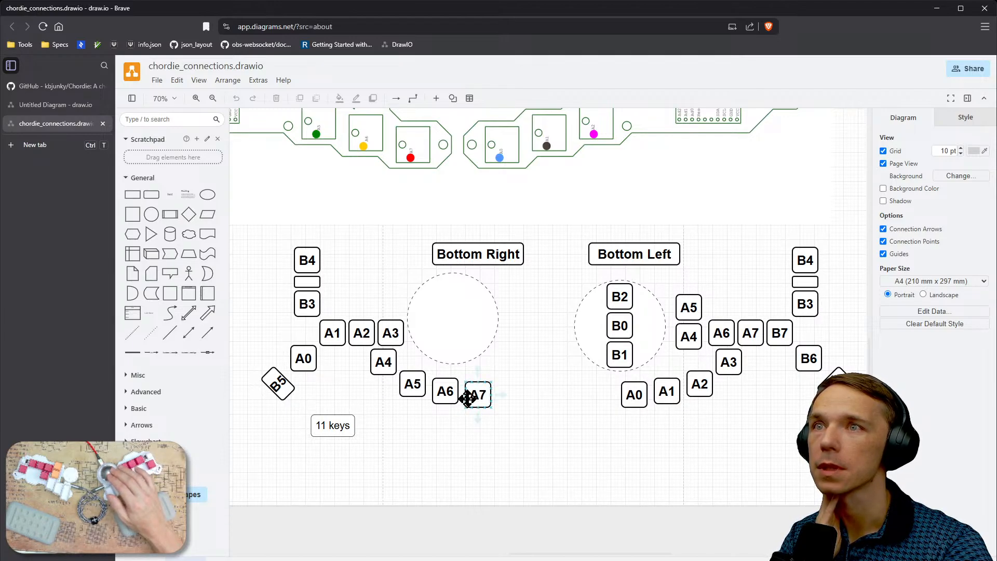
{"action": "left_click", "coordinate": [389, 370]}
{"action": "left_click", "coordinate": [397, 332]}
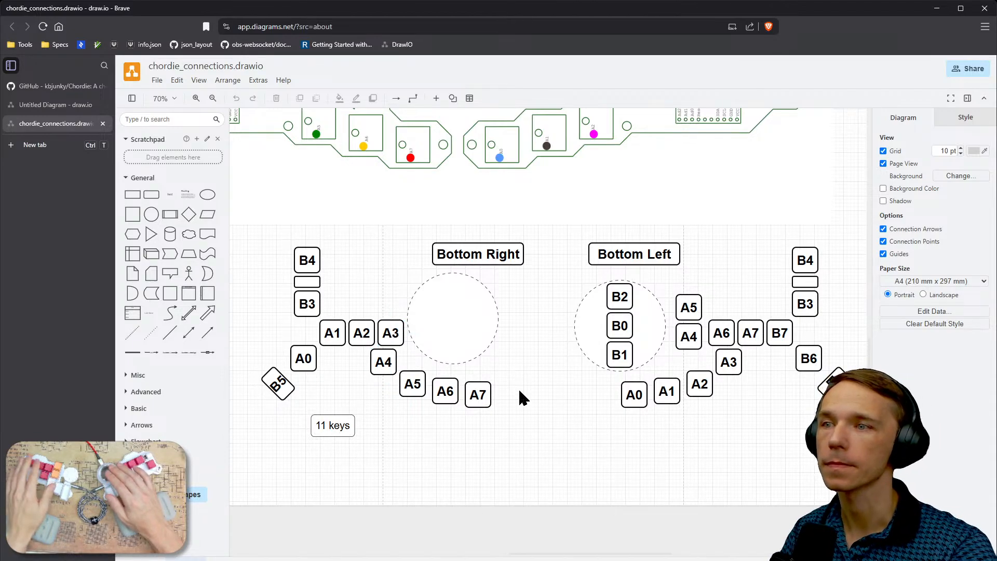
{"action": "scroll", "coordinate": [519, 390], "scroll_direction": "down", "scroll_amount": 2}
{"action": "scroll", "coordinate": [527, 373], "scroll_direction": "up", "scroll_amount": 10}
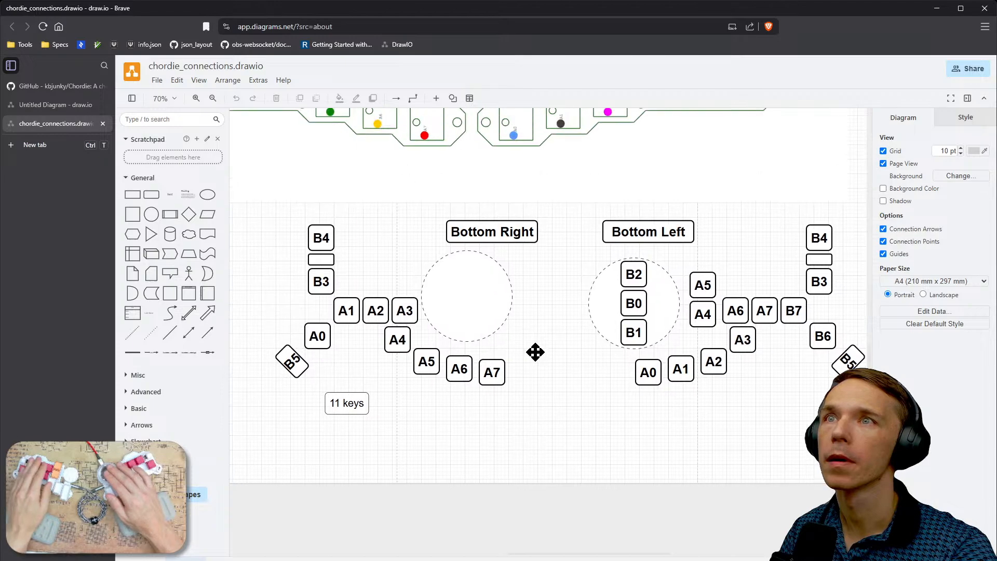
- Inspect the bottom-view board outlines and their colour-coded switch and expander connections above the key layouts
{"action": "middle_click_drag", "start_coordinate": [517, 486], "coordinate": [672, 452]}
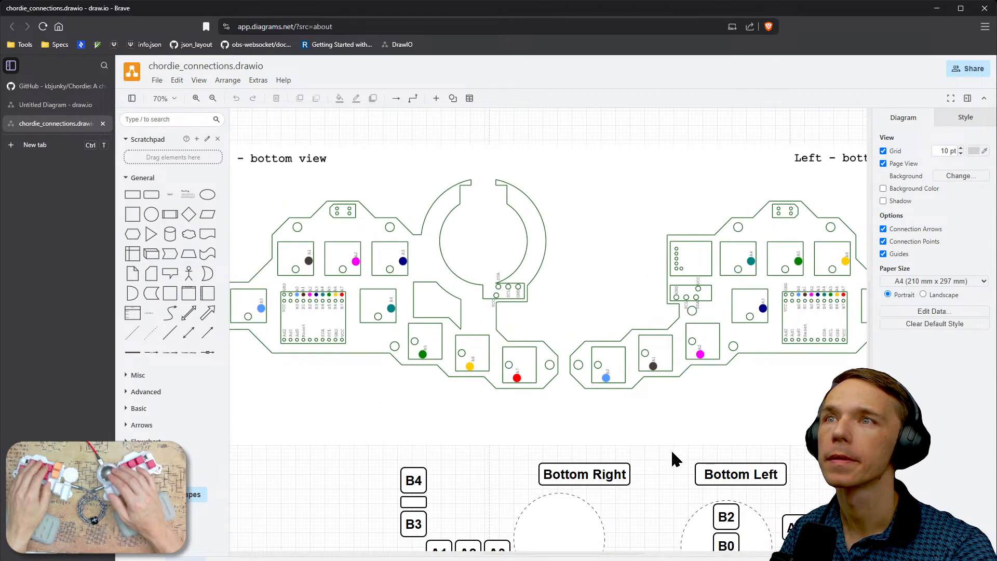
{"action": "scroll", "coordinate": [427, 336], "scroll_direction": "up", "scroll_amount": 2}
{"action": "scroll", "coordinate": [428, 337], "scroll_direction": "up", "scroll_amount": 1}
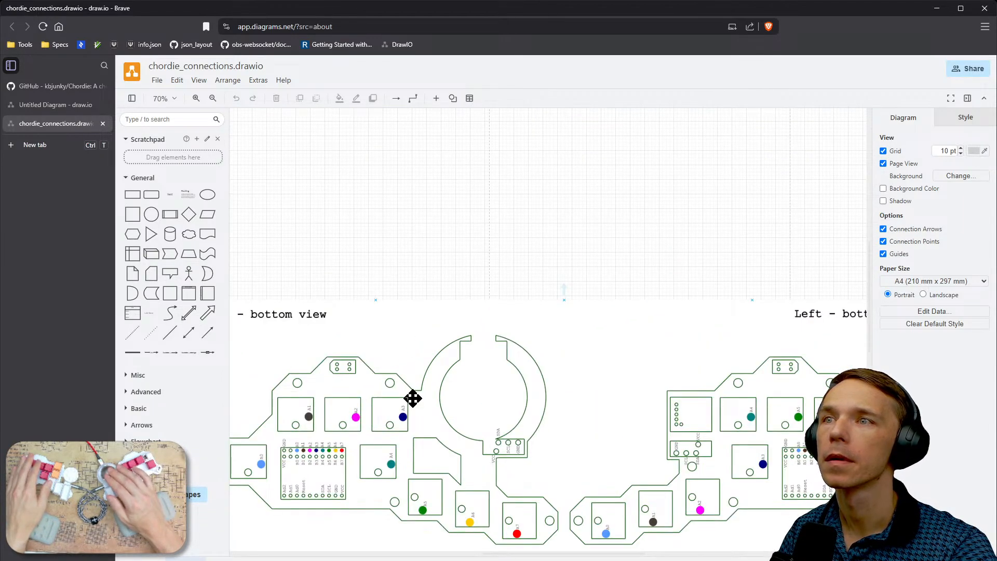
- Trace keys A7, A6, A5 and A4 in the diagram's Bottom Right layout, comparing with Bottom Left, and return to the KiCad schematic
{"action": "mouse_move", "coordinate": [365, 500]}
{"action": "middle_mouse_down"}
{"action": "mouse_move", "coordinate": [375, 350]}
{"action": "mouse_move", "coordinate": [386, 330]}
{"action": "mouse_move", "coordinate": [296, 237]}
{"action": "middle_mouse_up"}
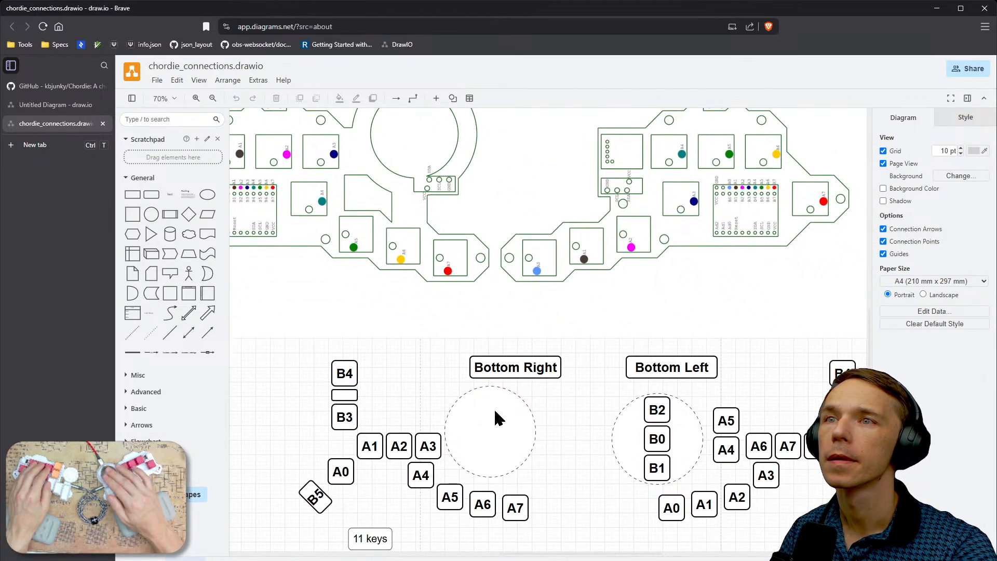
{"action": "mouse_move", "coordinate": [589, 483]}
{"action": "middle_mouse_down"}
{"action": "mouse_move", "coordinate": [519, 423]}
{"action": "mouse_move", "coordinate": [549, 429]}
{"action": "middle_mouse_up"}
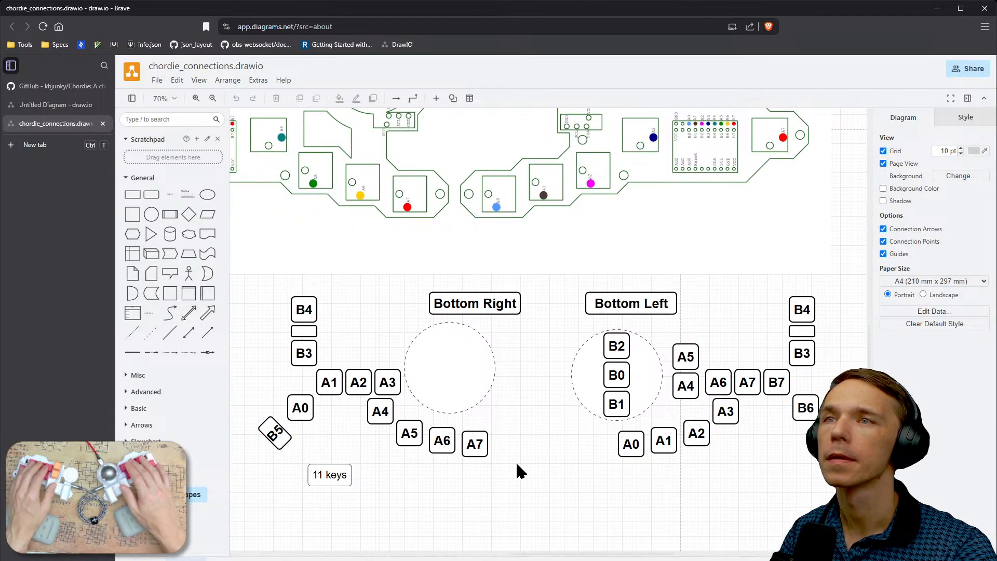
{"action": "mouse_move", "coordinate": [600, 481]}
{"action": "middle_mouse_down"}
{"action": "mouse_move", "coordinate": [601, 489]}
{"action": "mouse_move", "coordinate": [614, 471]}
{"action": "middle_mouse_up"}
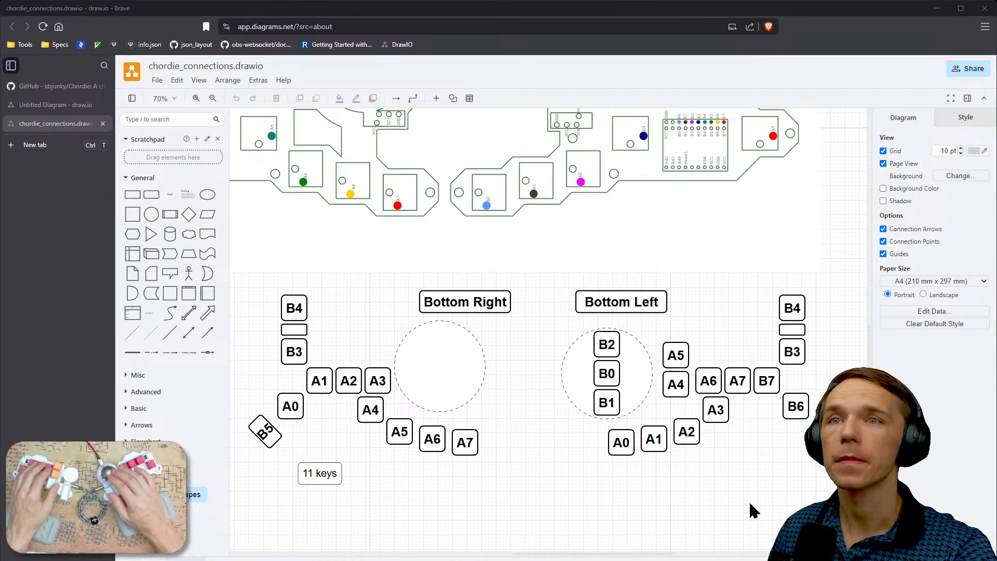
{"action": "left_click", "coordinate": [462, 443]}
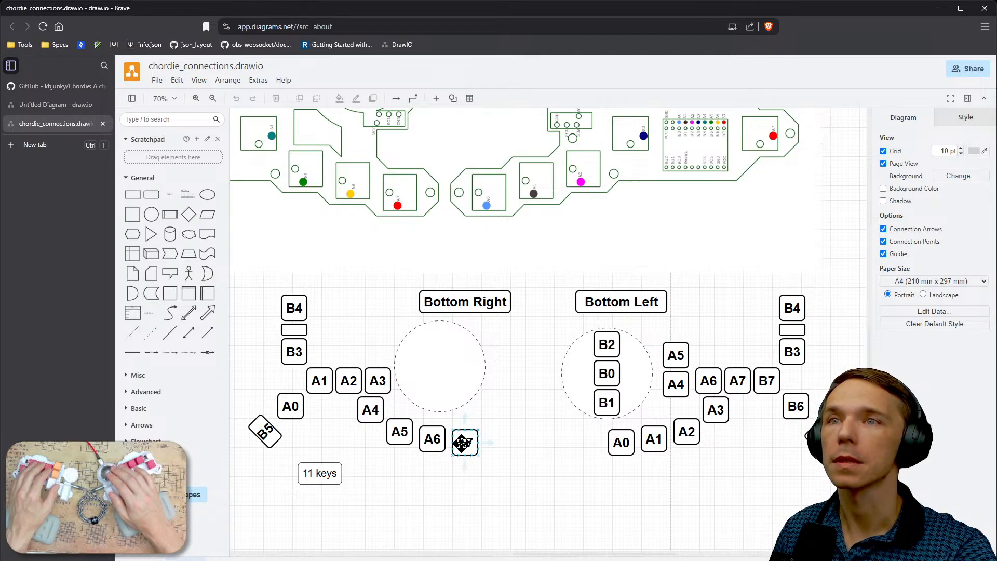
{"action": "left_click", "coordinate": [422, 441]}
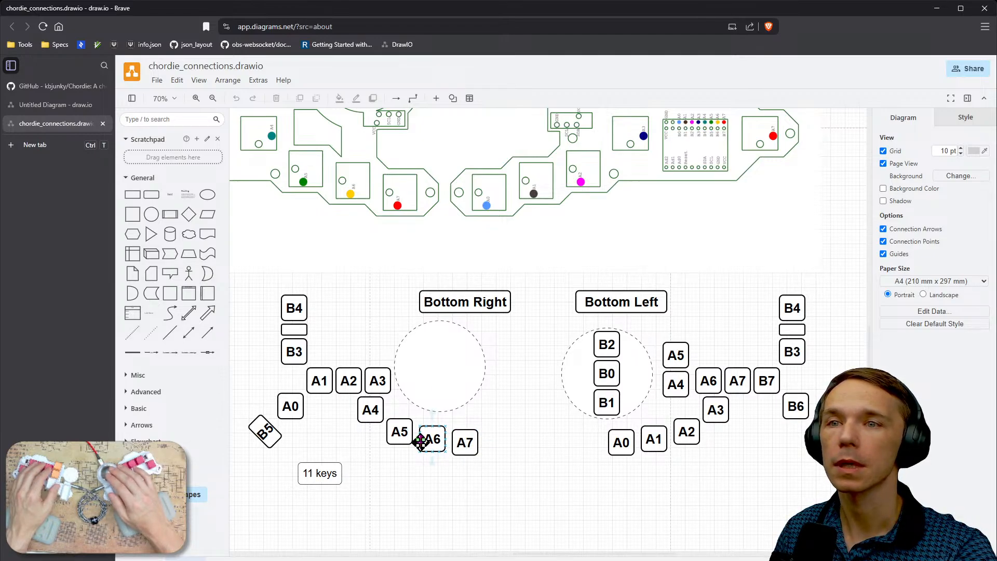
{"action": "left_click", "coordinate": [405, 438]}
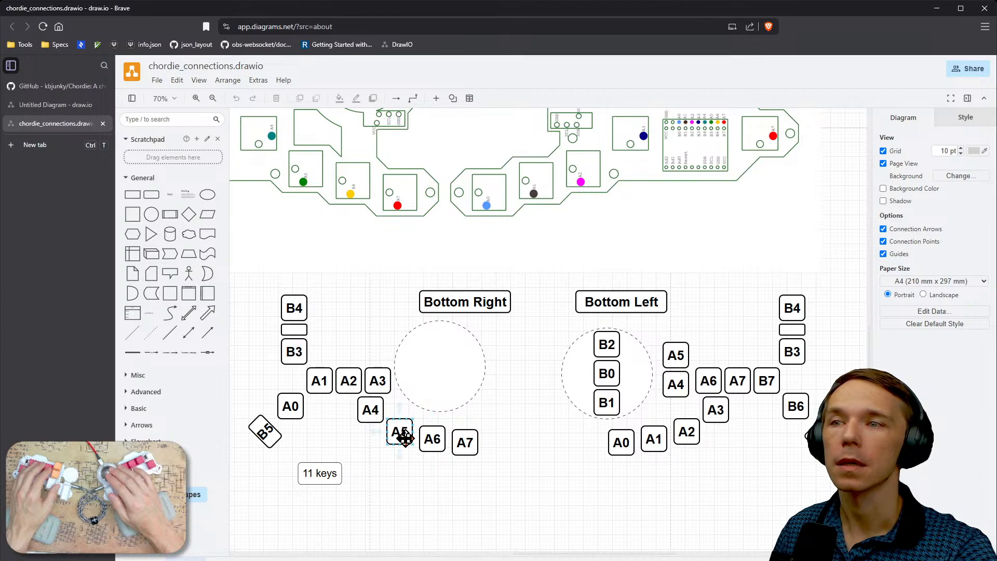
{"action": "left_click", "coordinate": [376, 415]}
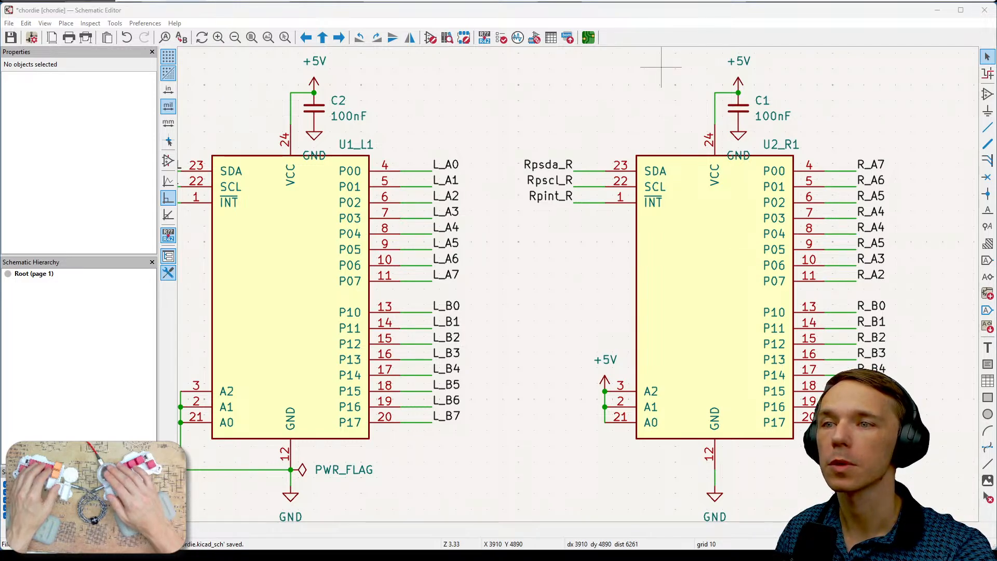
{"action": "key", "text": "alt+Tab"}
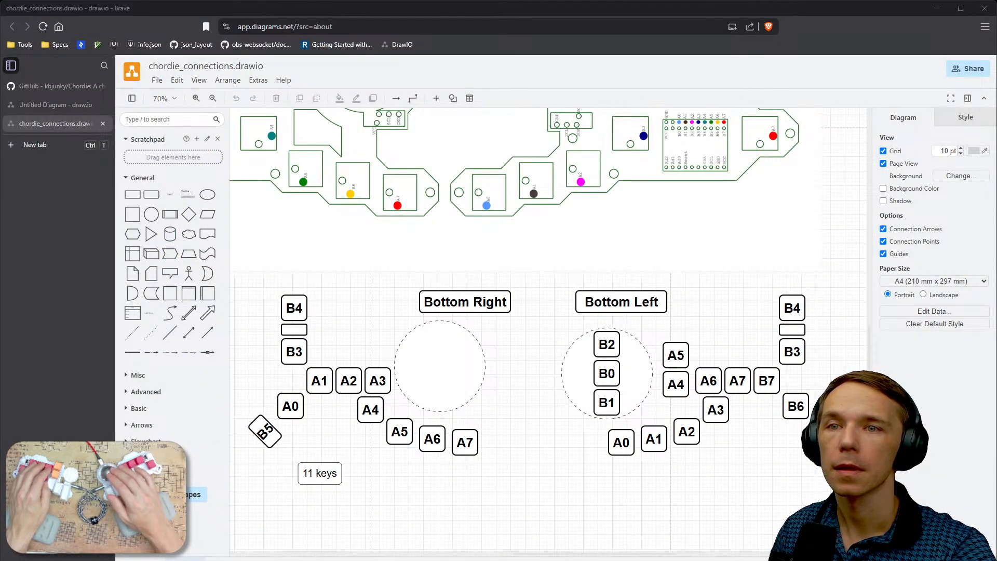
{"action": "key", "text": "alt+Tab"}
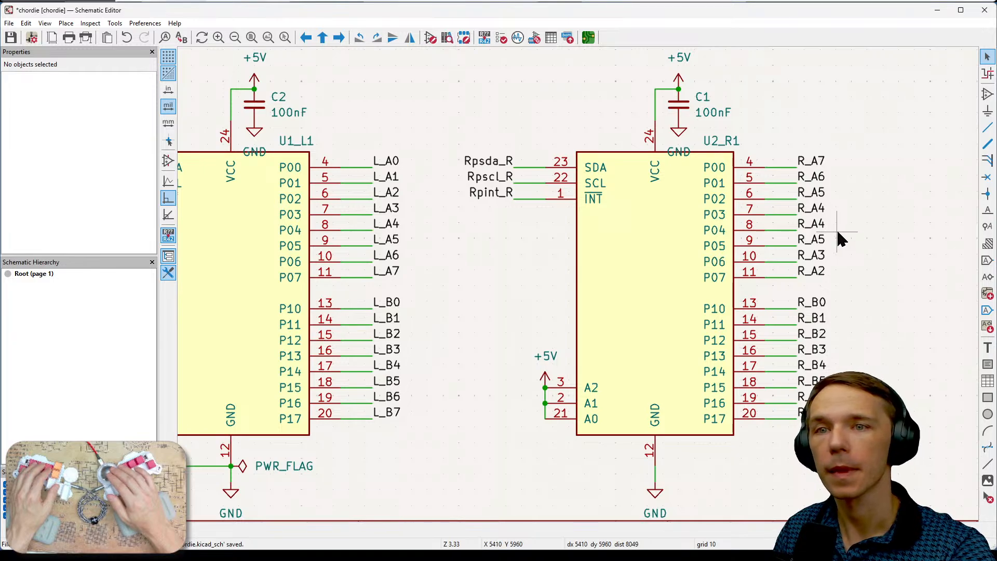
- Try renaming the label on pin P03 of expander U2_R1 to R_A3, undo that rename and clear the selection
{"action": "left_click", "coordinate": [814, 223]}
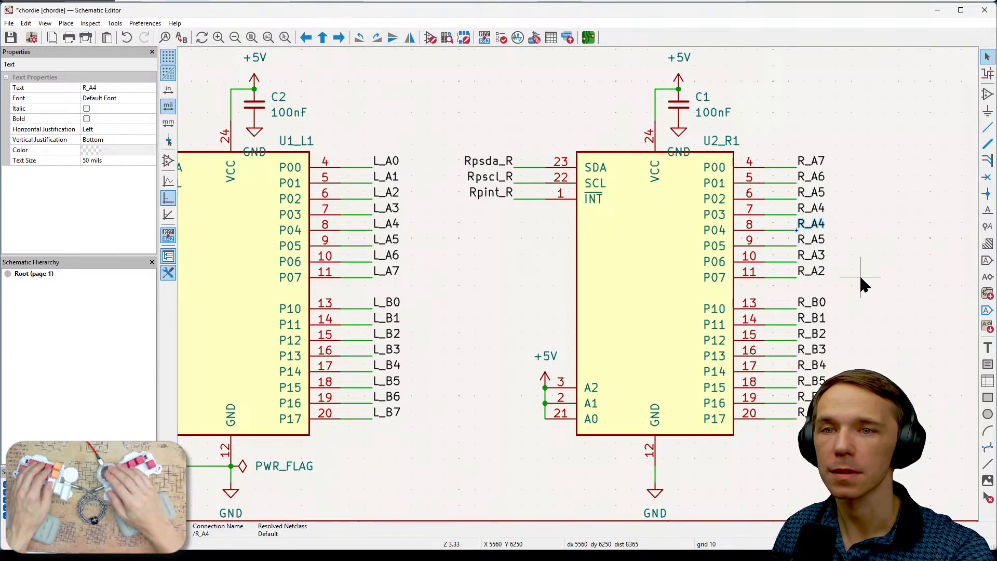
{"action": "middle_click_drag", "start_coordinate": [858, 273], "coordinate": [880, 270]}
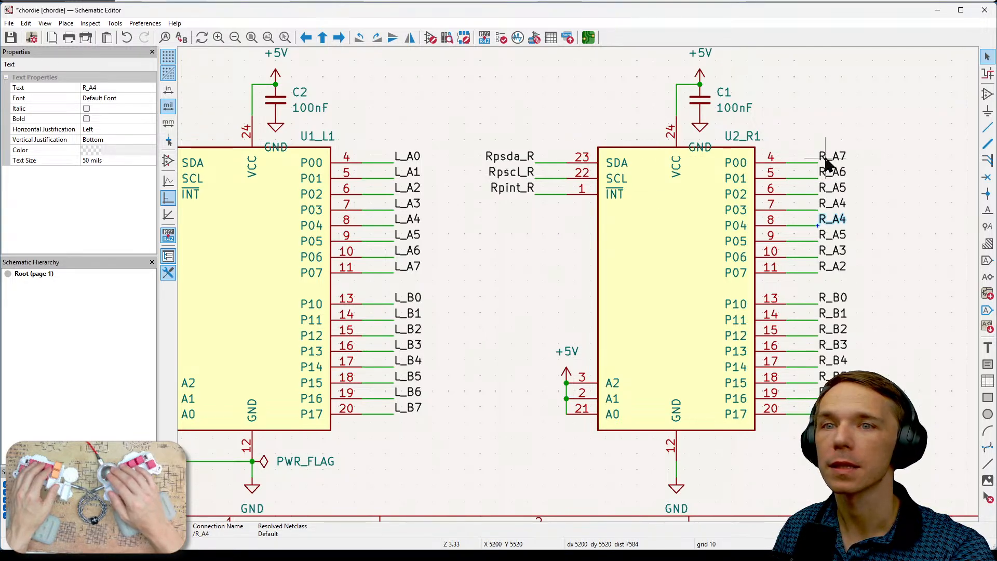
{"action": "left_click", "coordinate": [834, 172]}
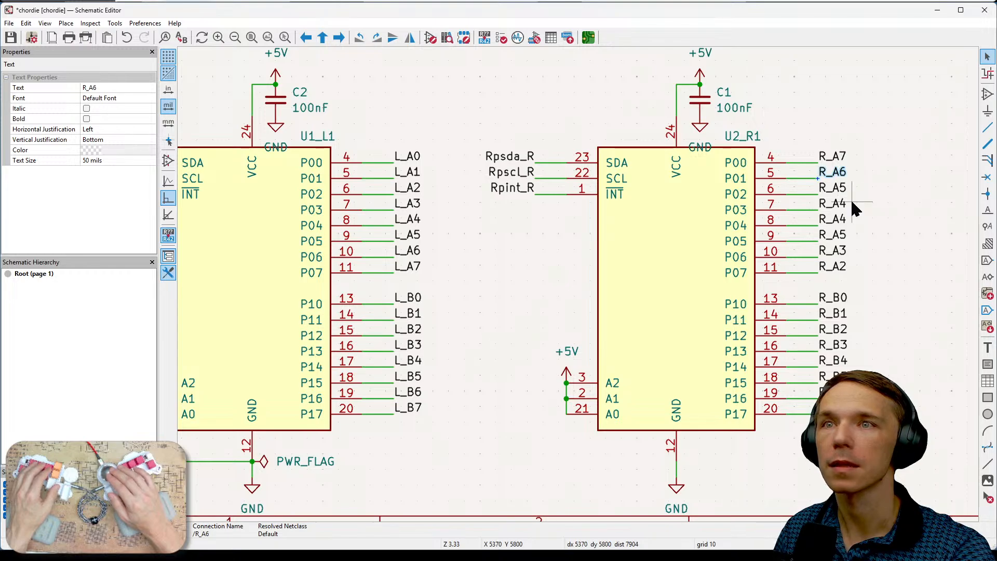
{"action": "left_click", "coordinate": [834, 190]}
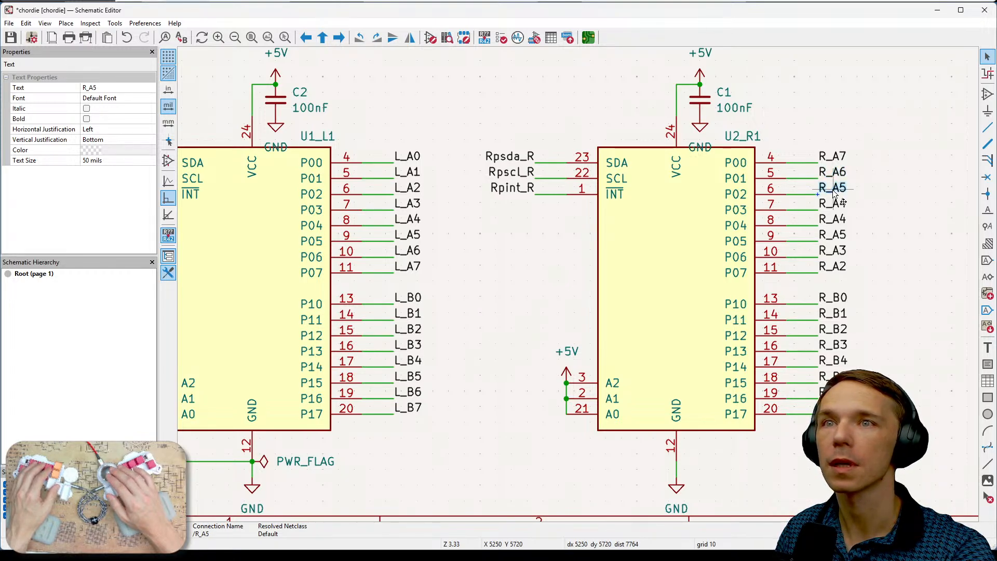
{"action": "left_click", "coordinate": [838, 210]}
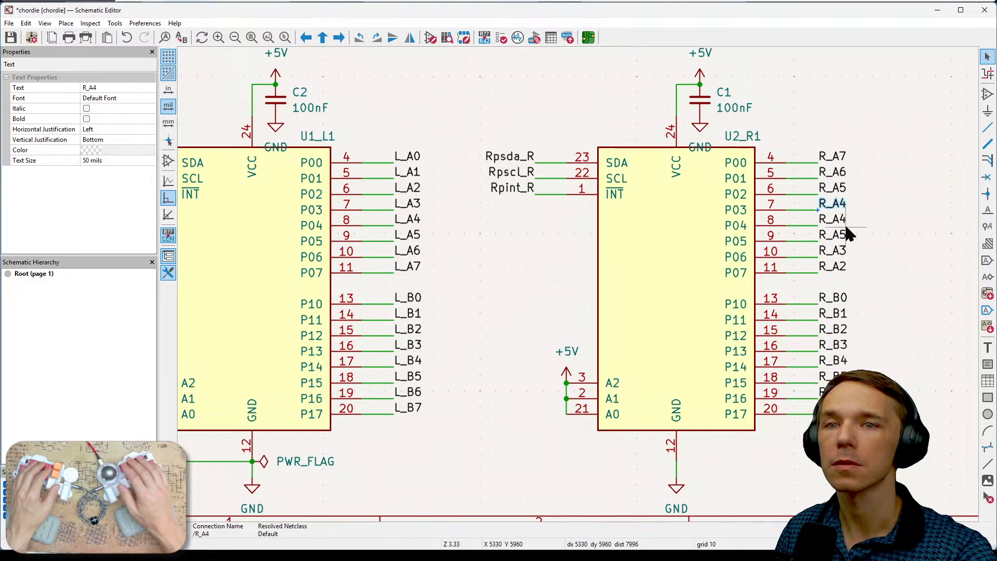
{"action": "type", "text": "eR_A3"}
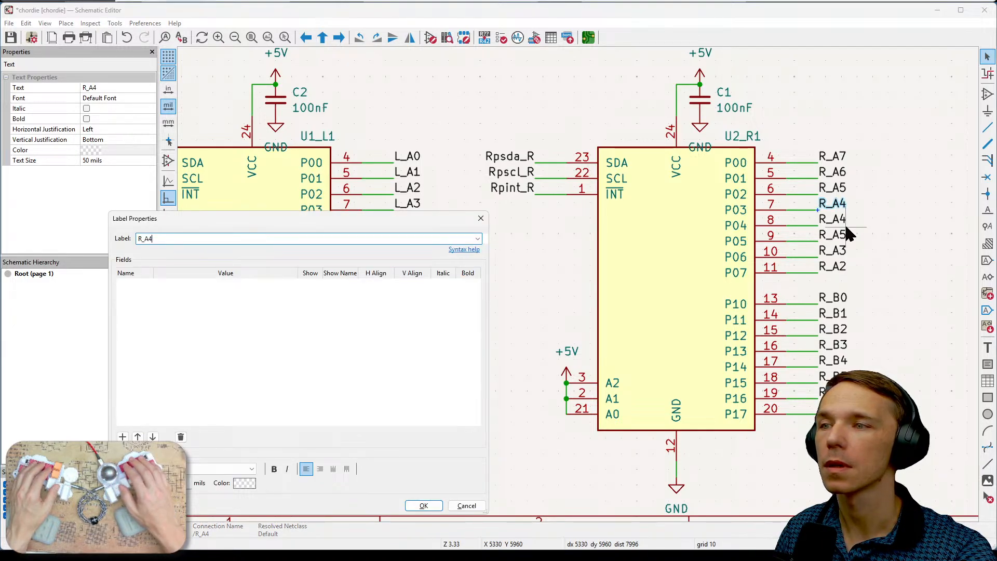
{"action": "left_click", "coordinate": [424, 505]}
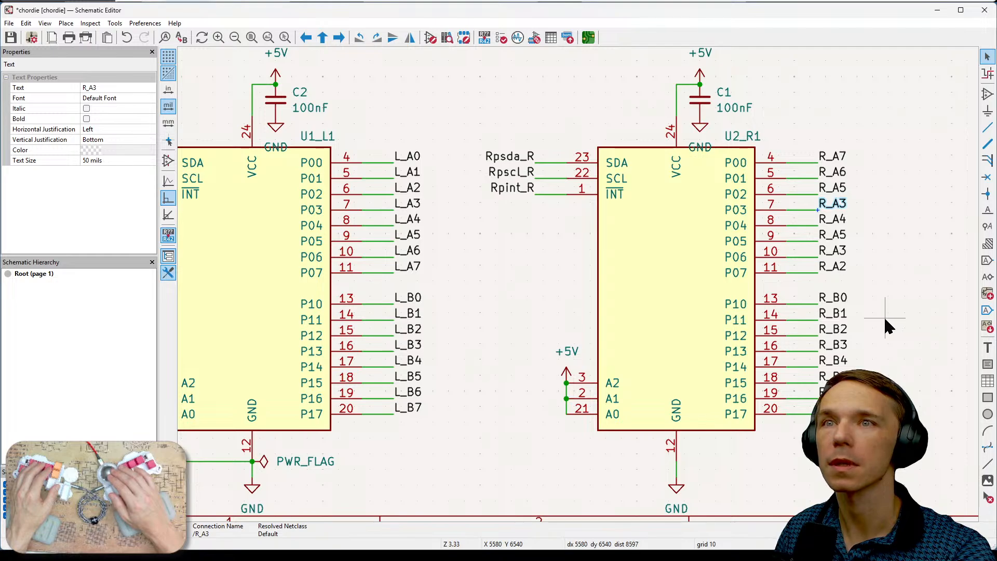
{"action": "key", "text": "ctrl+z"}
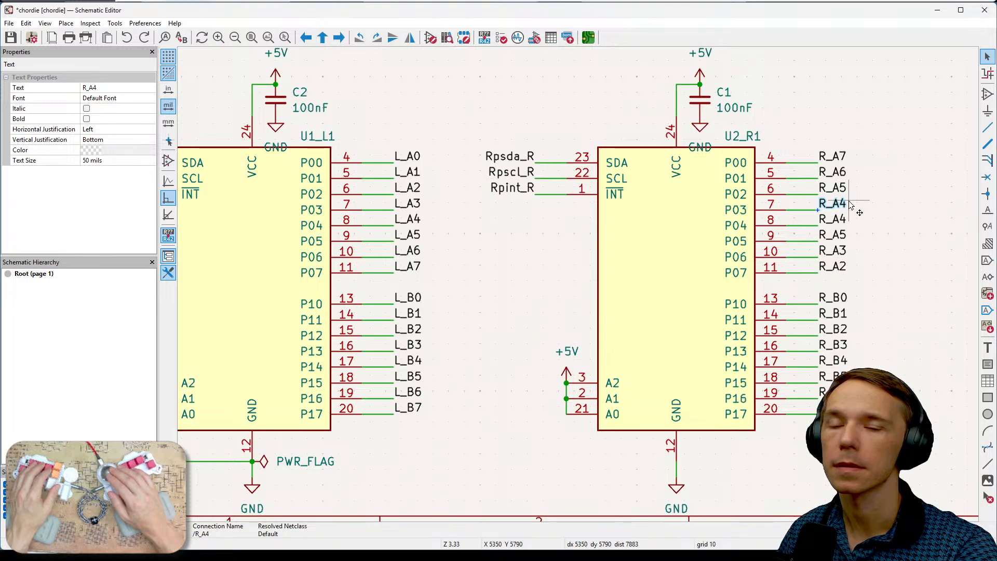
{"action": "left_click", "coordinate": [877, 215]}
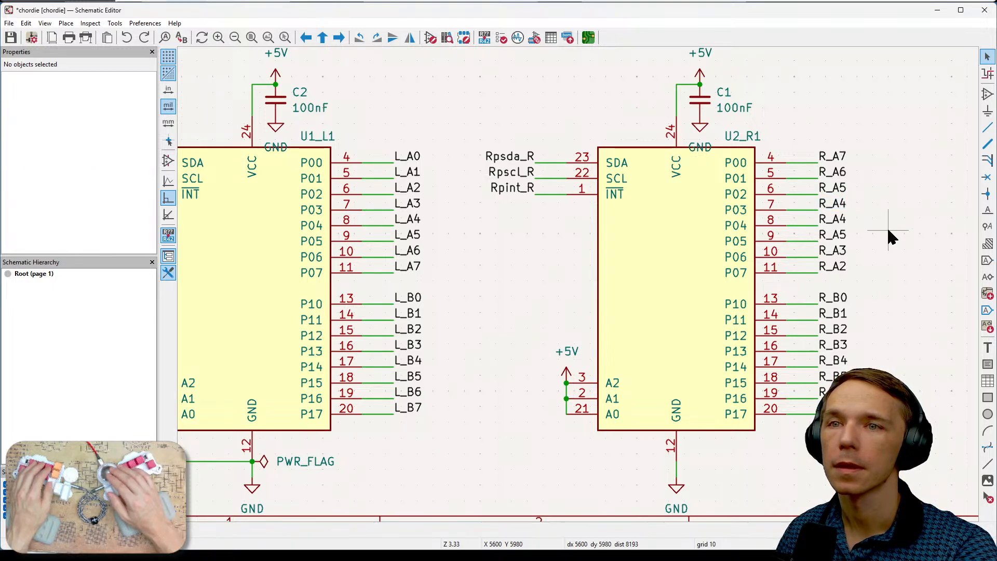
- Rename the label on pin P04 of expander U2_R1 as R_A3
{"action": "mouse_move", "coordinate": [886, 227]}
{"action": "middle_mouse_down"}
{"action": "mouse_move", "coordinate": [872, 237]}
{"action": "mouse_move", "coordinate": [878, 228]}
{"action": "middle_mouse_up"}
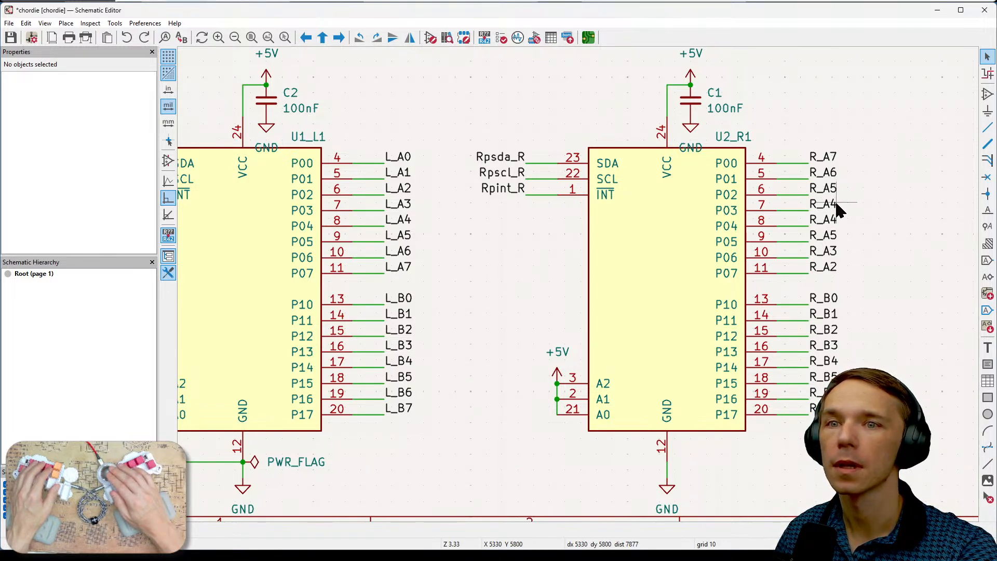
{"action": "left_click", "coordinate": [847, 222]}
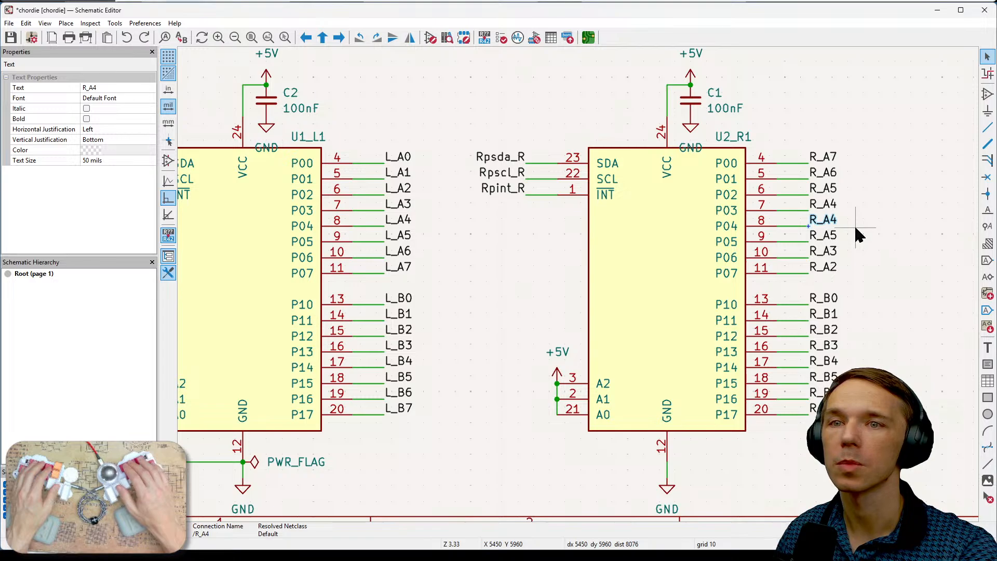
{"action": "key", "text": "e"}
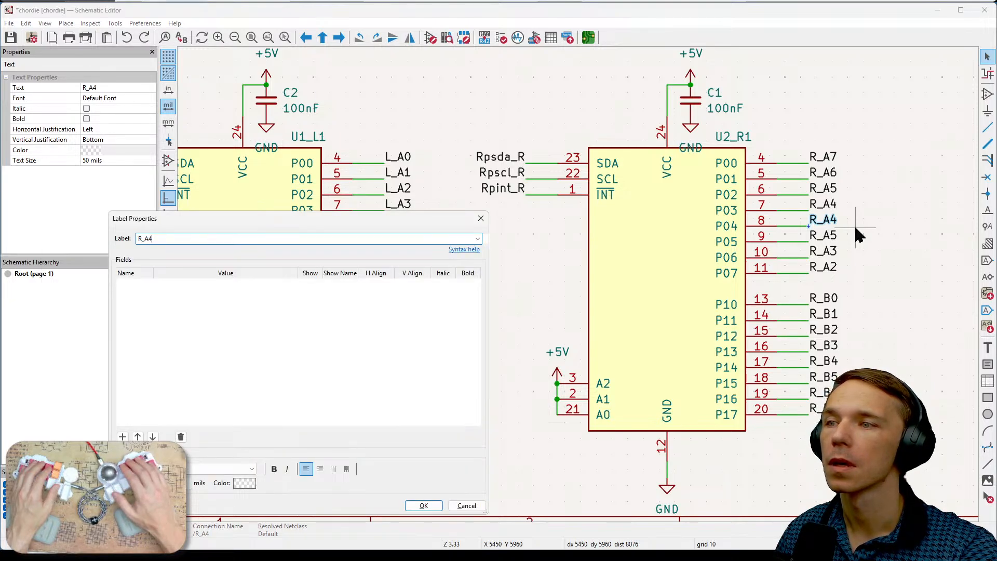
{"action": "key", "text": "BackSpace"}
{"action": "type", "text": "3"}
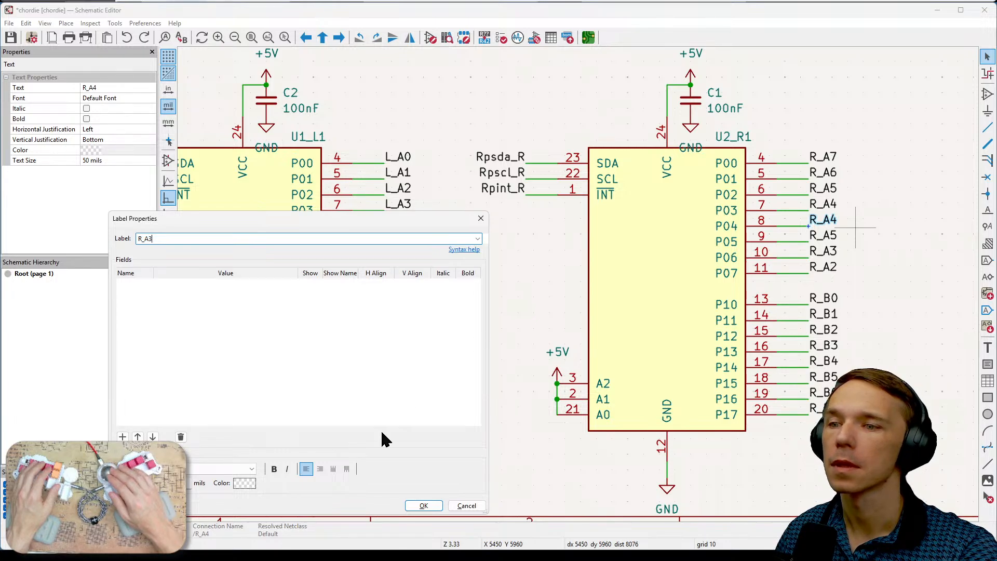
{"action": "left_click", "coordinate": [425, 506]}
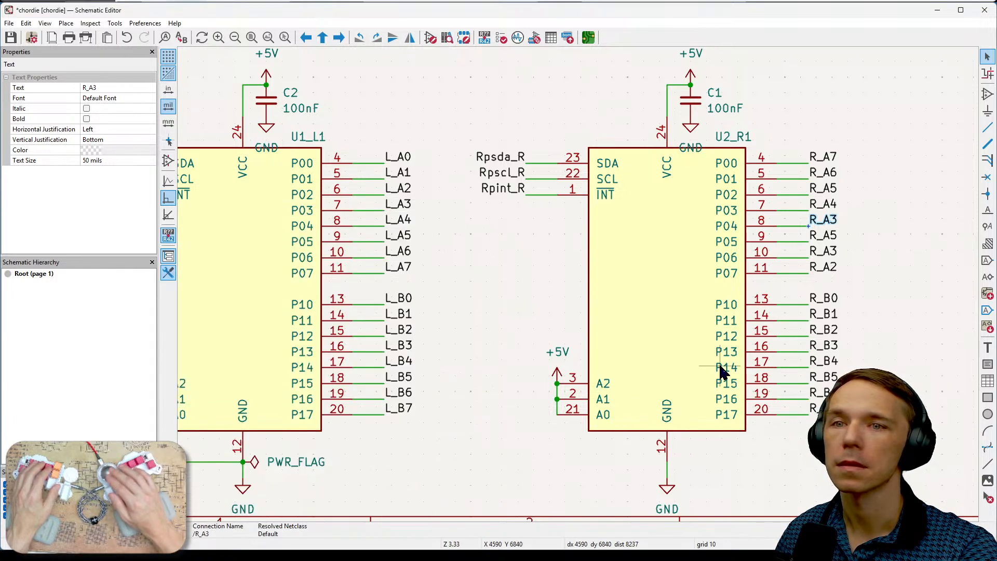
- Rename the label on pin P05 of expander U2_R1 as R_A2
{"action": "left_click", "coordinate": [824, 235]}
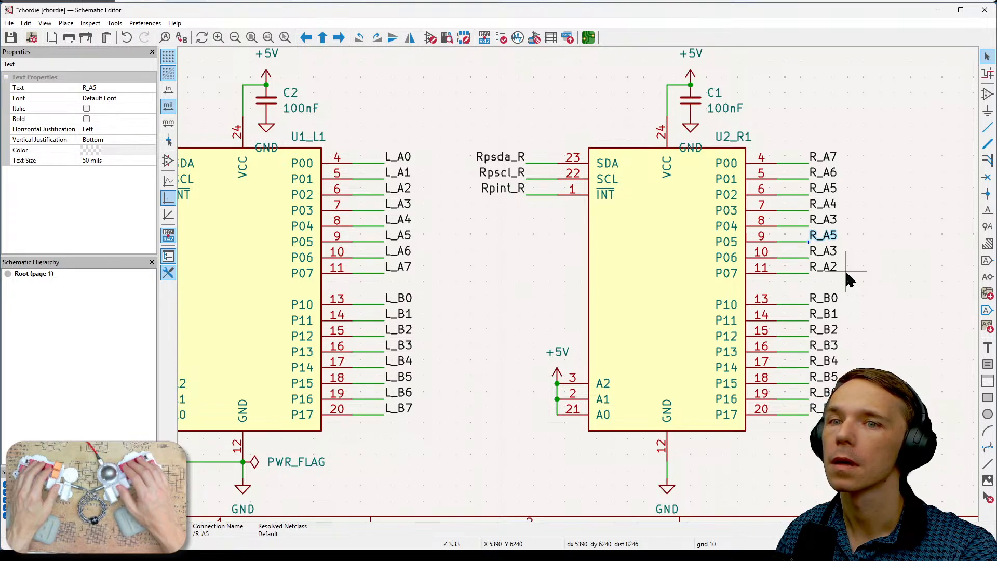
{"action": "key", "text": "e"}
{"action": "key", "text": "End"}
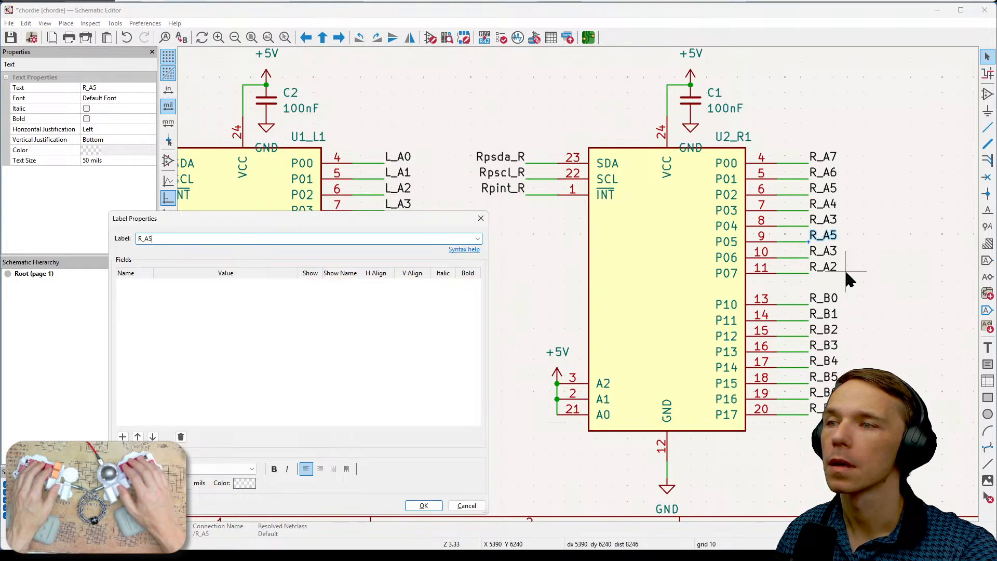
{"action": "key", "text": "BackSpace"}
{"action": "type", "text": "2"}
{"action": "left_click", "coordinate": [423, 505]}
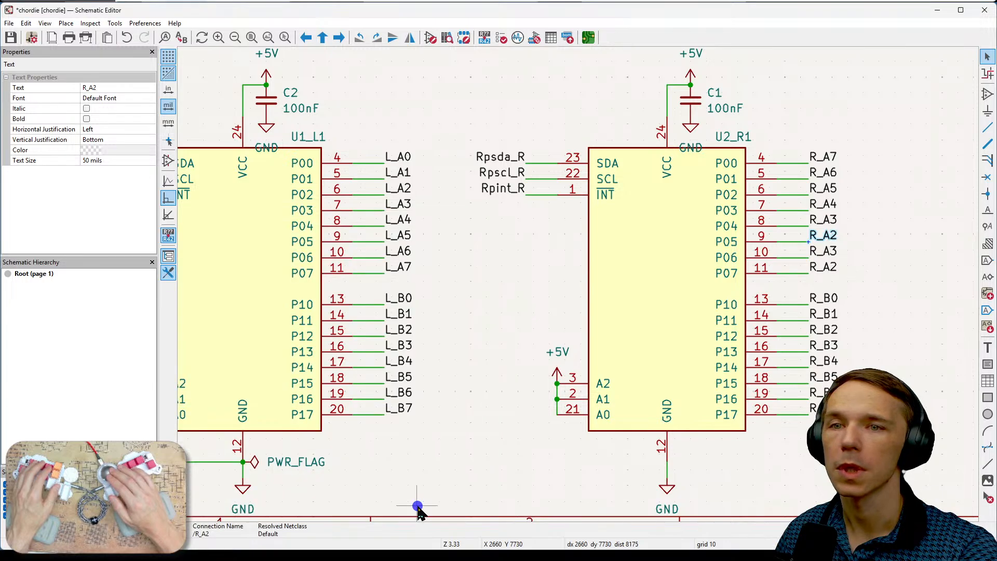
- Rename the label on pin P06 of expander U2_R1 as R_A1
{"action": "left_click", "coordinate": [832, 253]}
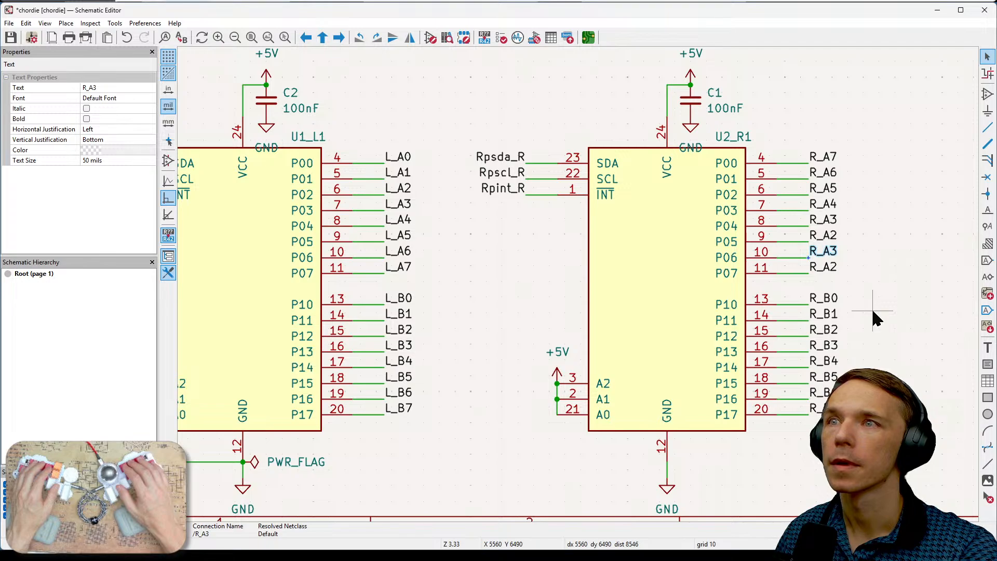
{"action": "key", "text": "e"}
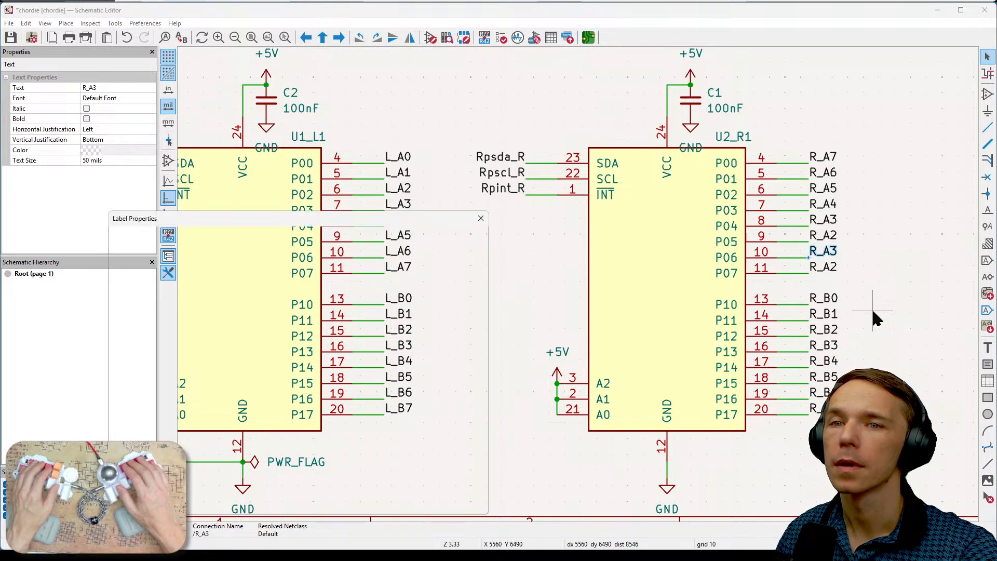
{"action": "key", "text": "BackSpace"}
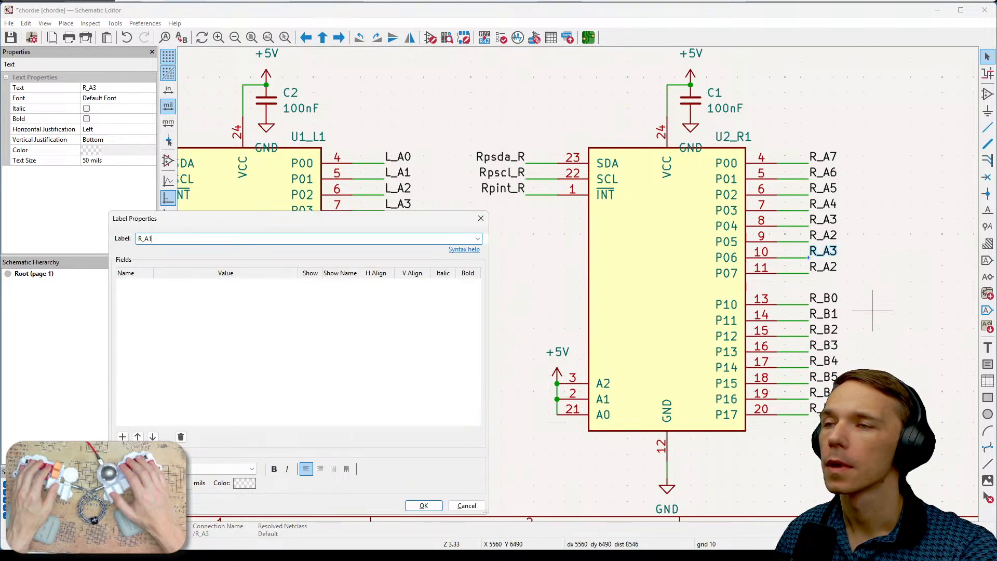
{"action": "type", "text": "1"}
{"action": "key", "text": "Return"}
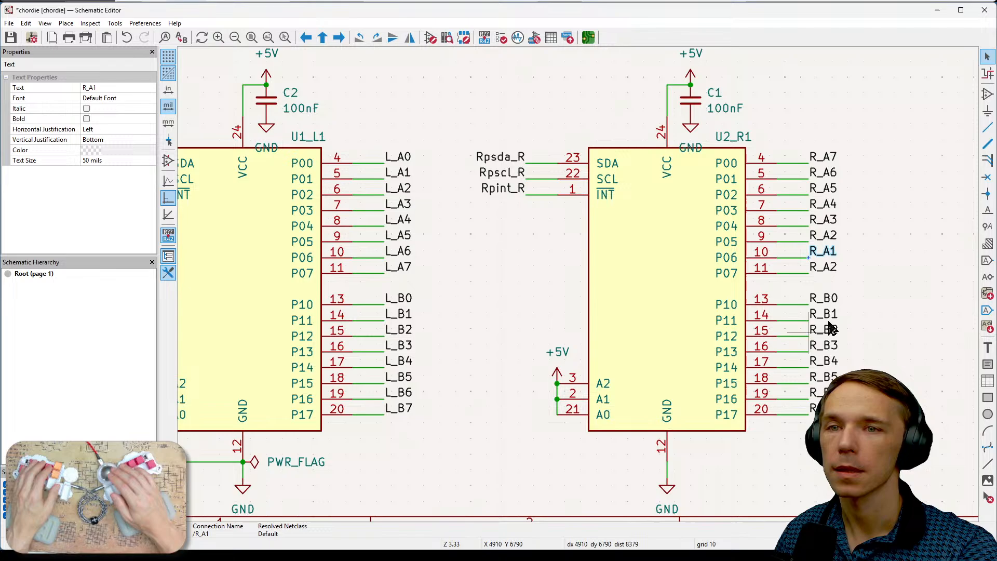
- Rename the label on pin P07 of expander U2_R1 as R_A0 and clear the selection
{"action": "left_click", "coordinate": [828, 270]}
{"action": "type", "text": "e"}
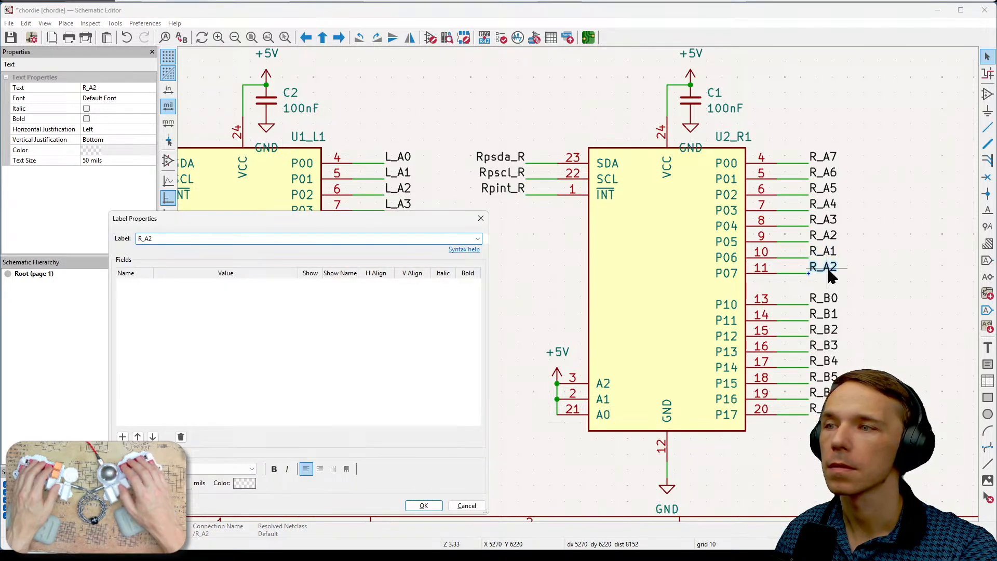
{"action": "type", "text": "R_A0"}
{"action": "left_click", "coordinate": [422, 506]}
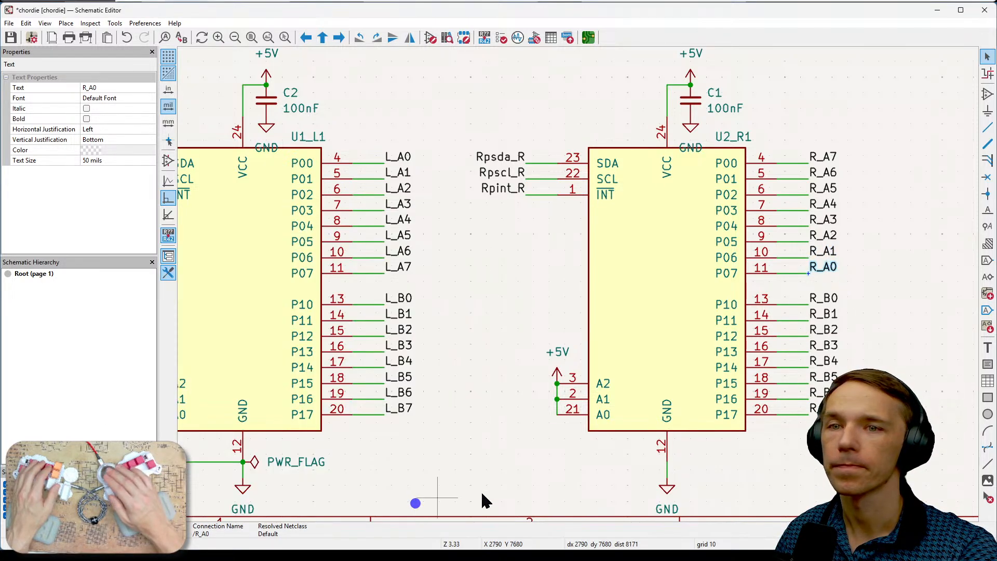
{"action": "key", "text": "Escape"}
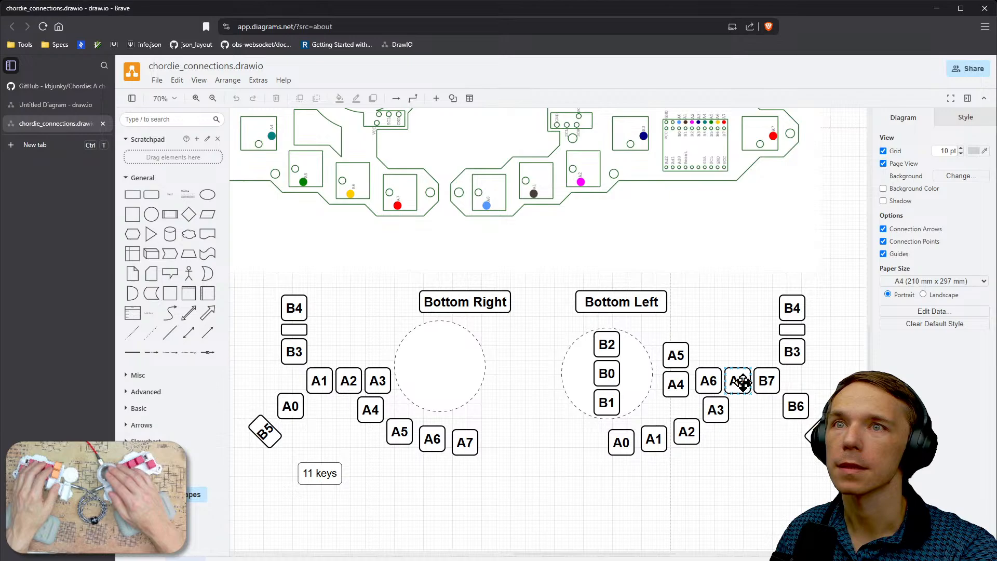
- Compare the mirrored key pairs A0/A7, A1/A6, A2/A5 and A3/A4 between the chordie_connections layouts in draw.io and the expander labels in KiCad
{"action": "left_click", "coordinate": [742, 382]}
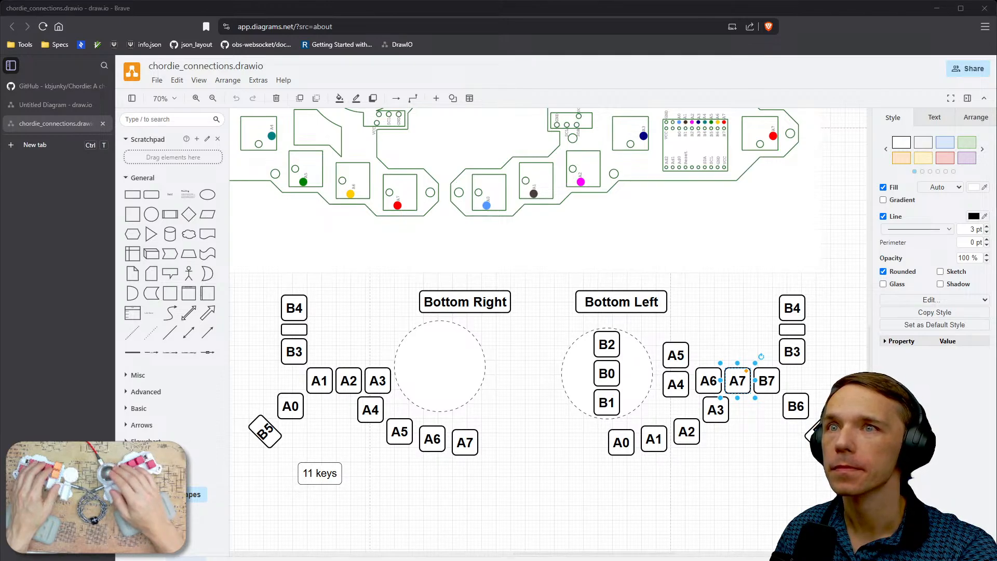
{"action": "key", "text": "alt+Tab"}
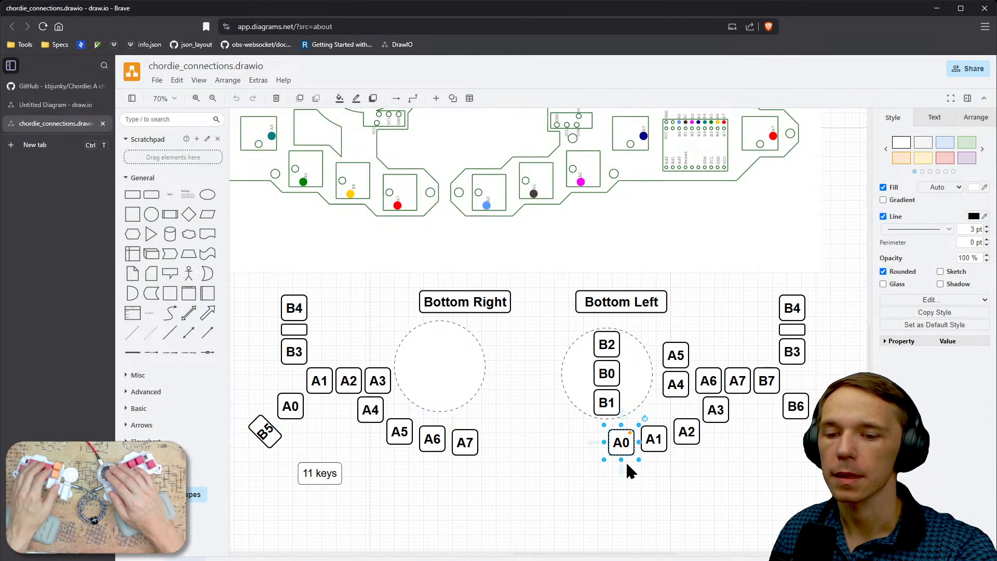
{"action": "left_click", "coordinate": [468, 443]}
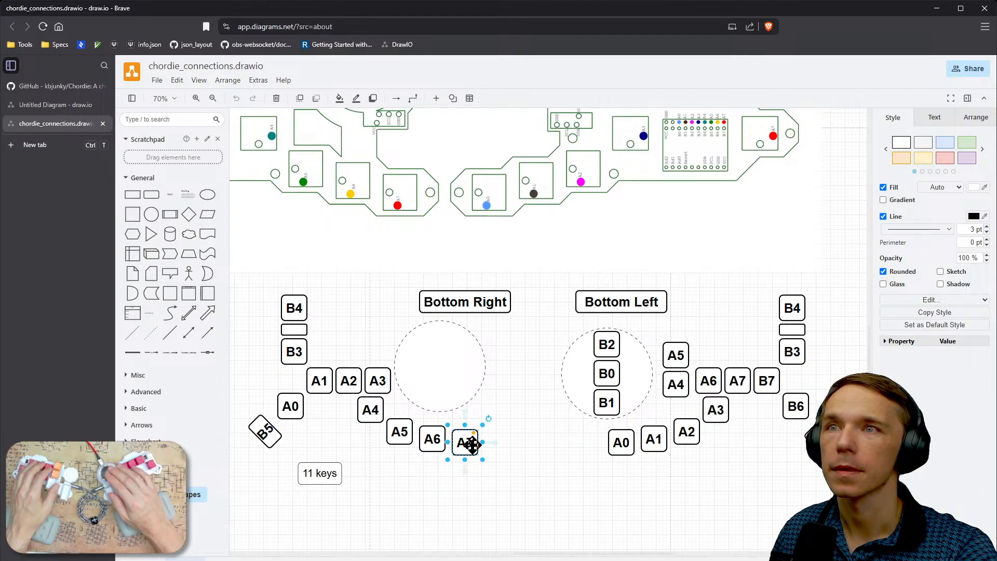
{"action": "left_click", "coordinate": [652, 440]}
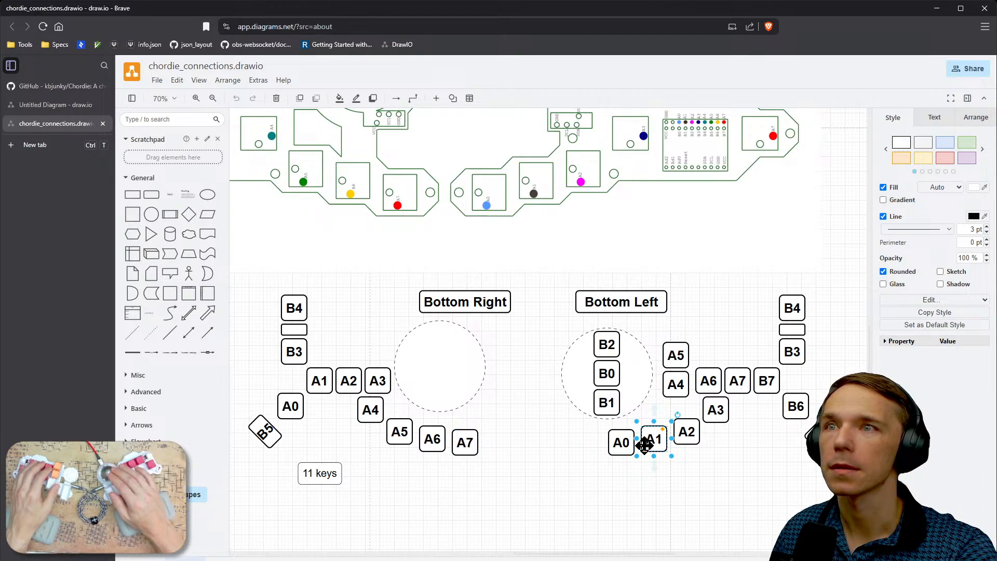
{"action": "left_click", "coordinate": [433, 439]}
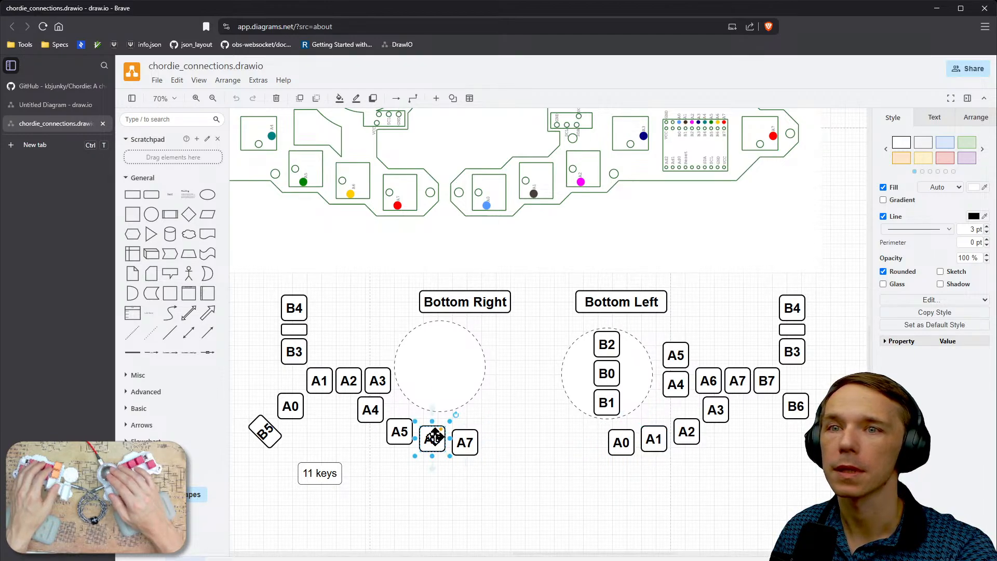
{"action": "left_click", "coordinate": [690, 429]}
{"action": "left_click", "coordinate": [399, 428]}
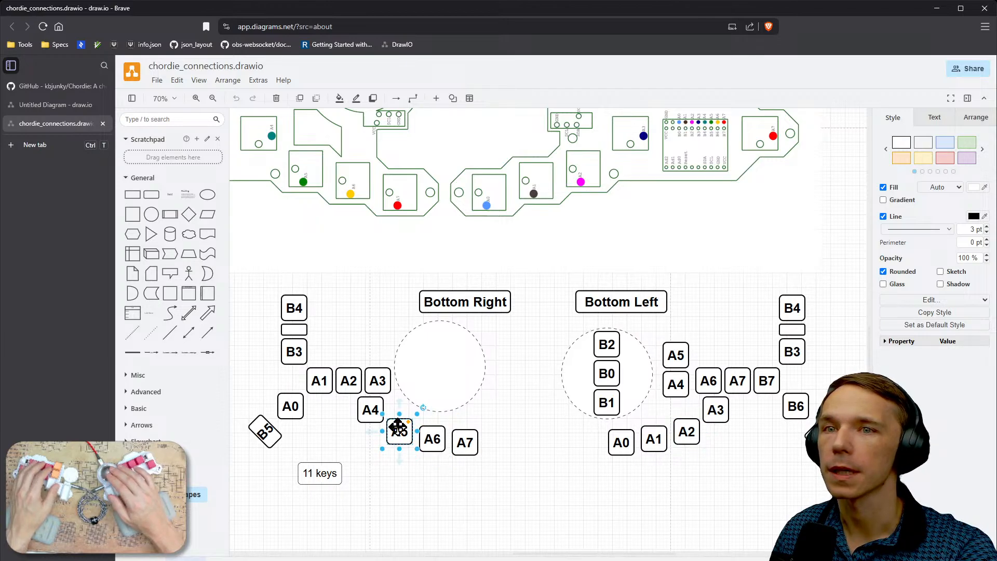
{"action": "left_click", "coordinate": [714, 411]}
{"action": "left_click", "coordinate": [377, 411]}
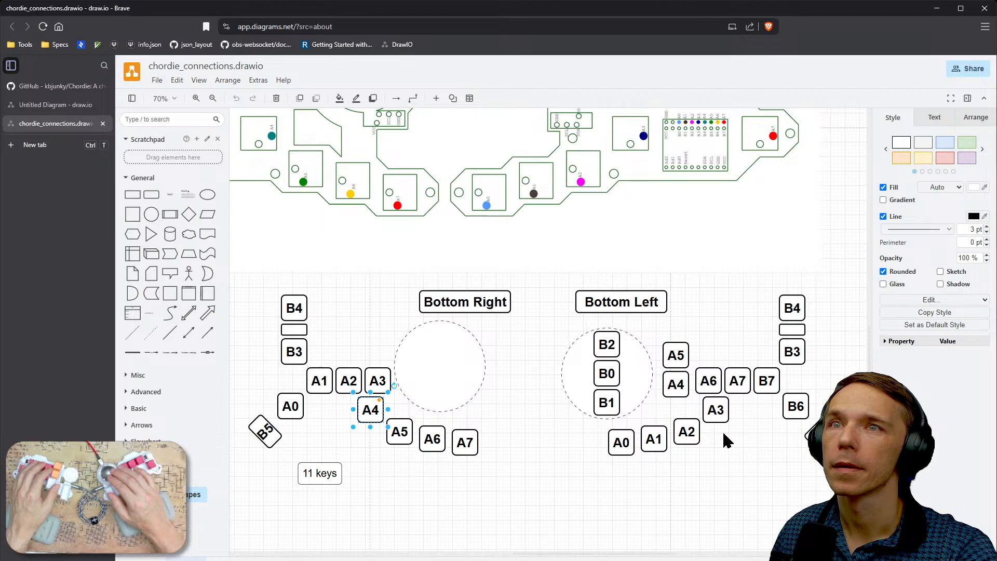
{"action": "left_click", "coordinate": [713, 387]}
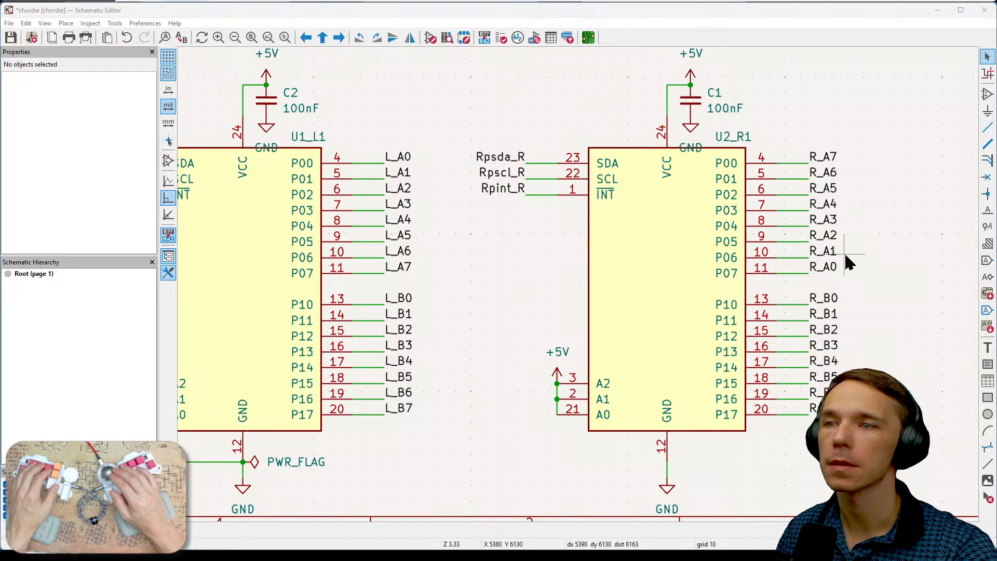
{"action": "left_click", "coordinate": [408, 219]}
{"action": "left_click", "coordinate": [408, 236]}
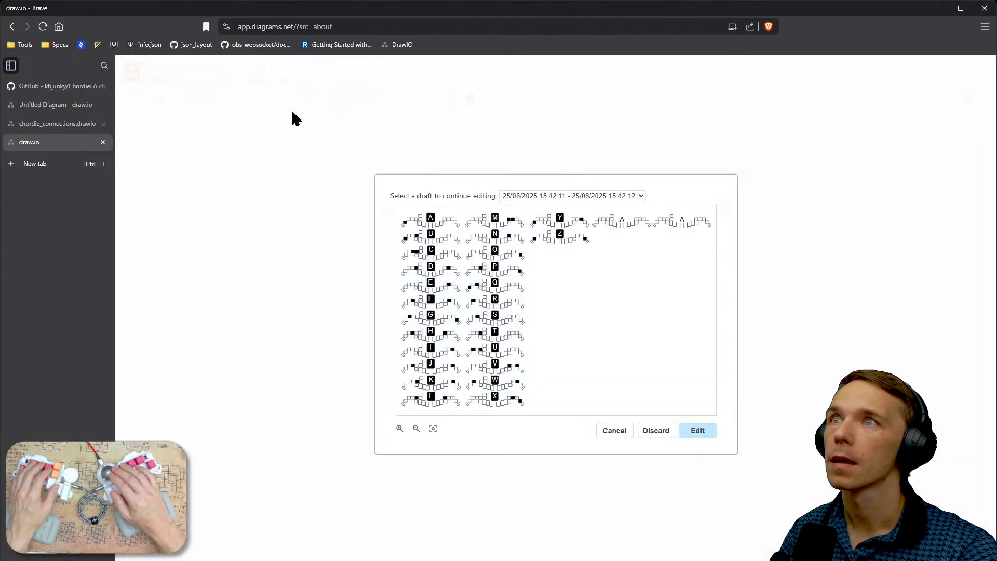
{"action": "left_click", "coordinate": [607, 429]}
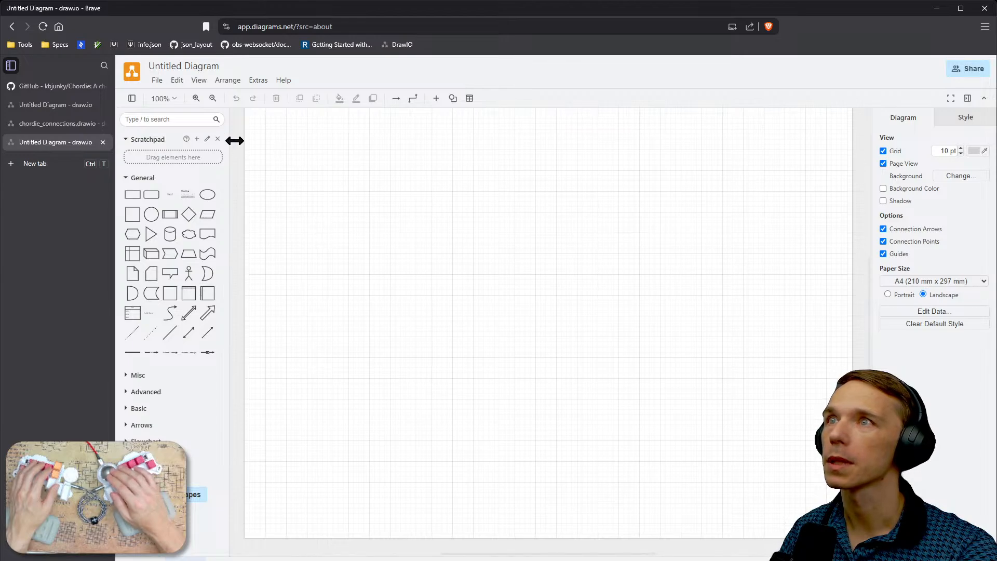
{"action": "left_click", "coordinate": [157, 81]}
{"action": "mouse_move", "coordinate": [244, 122]}
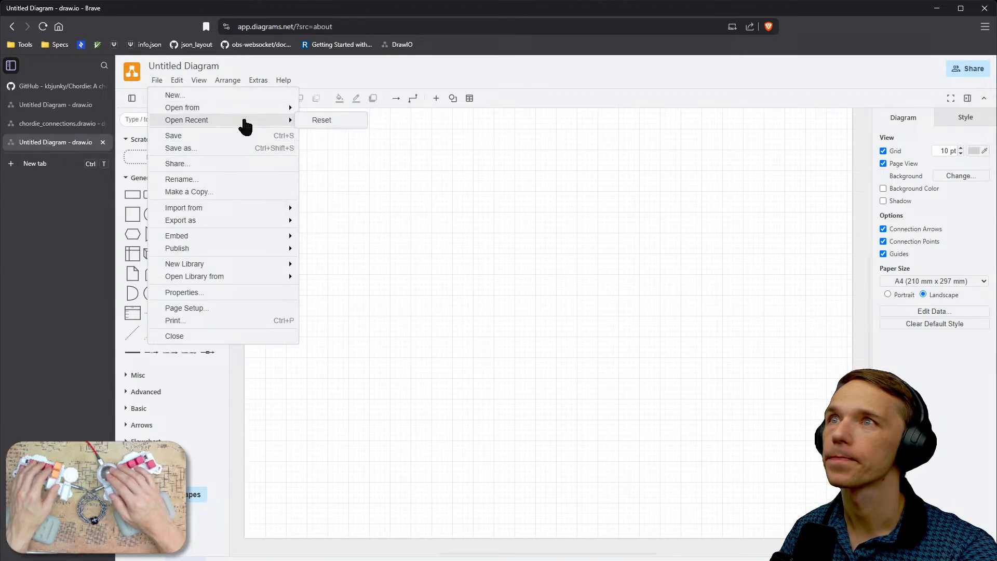
{"action": "mouse_move", "coordinate": [289, 113]}
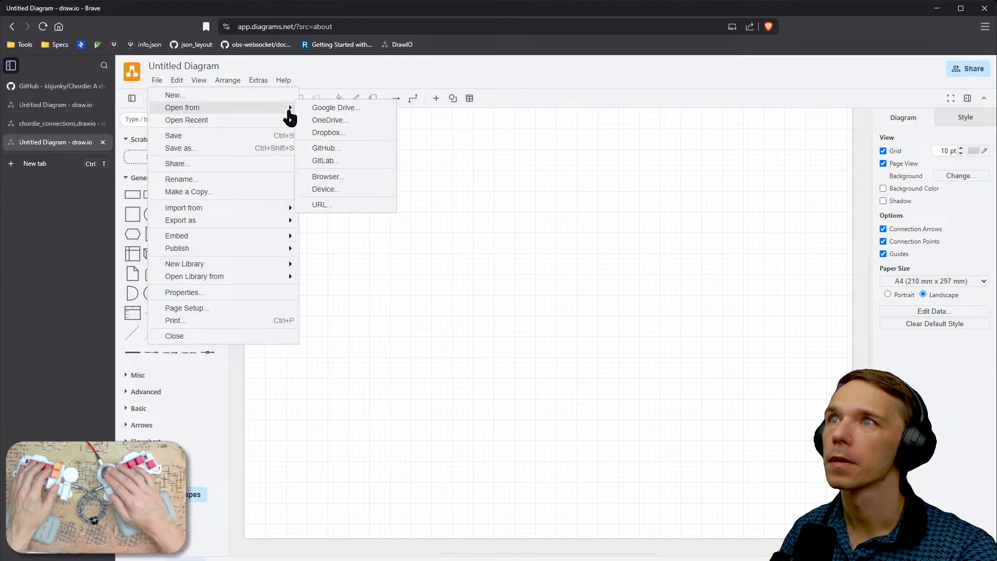
{"action": "left_click", "coordinate": [327, 189]}
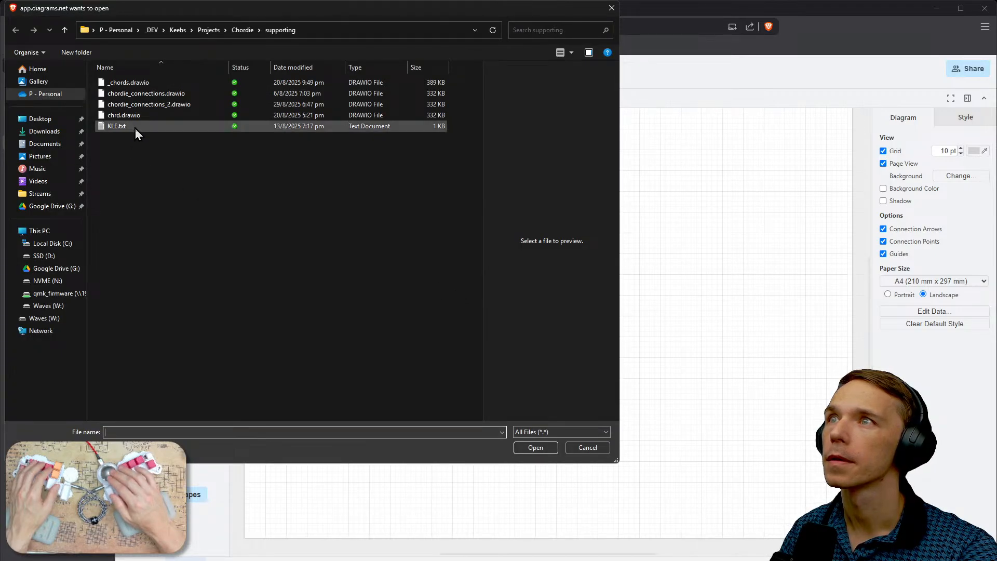
{"action": "left_click", "coordinate": [589, 449]}
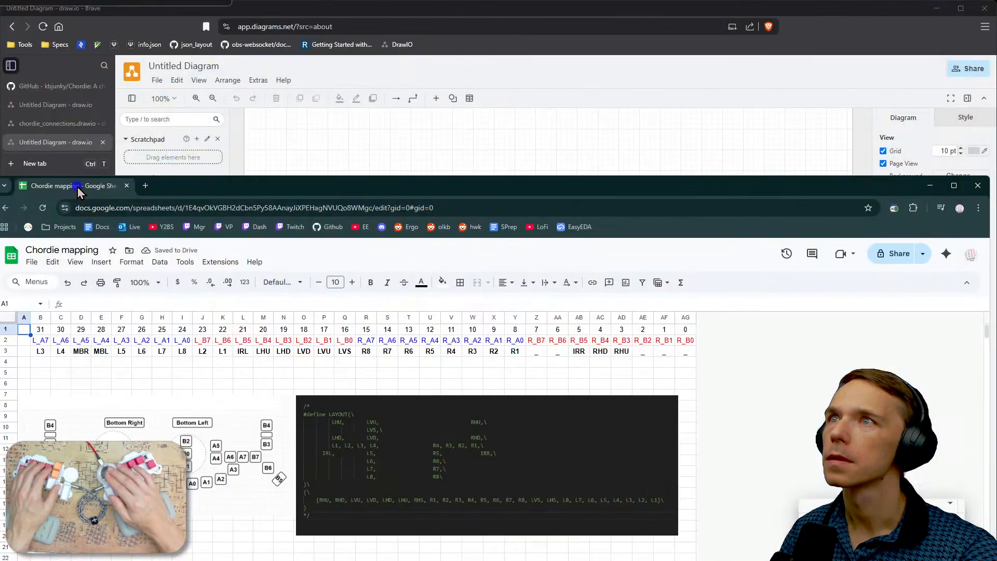
- Bring the Chordie mapping spreadsheet in Google Sheets onto the main screen and maximise its window
{"action": "mouse_move", "coordinate": [77, 187]}
{"action": "left_mouse_down"}
{"action": "mouse_move", "coordinate": [98, 98]}
{"action": "mouse_move", "coordinate": [147, 61]}
{"action": "mouse_move", "coordinate": [31, 58]}
{"action": "mouse_move", "coordinate": [155, 59]}
{"action": "mouse_move", "coordinate": [149, 45]}
{"action": "left_mouse_up"}
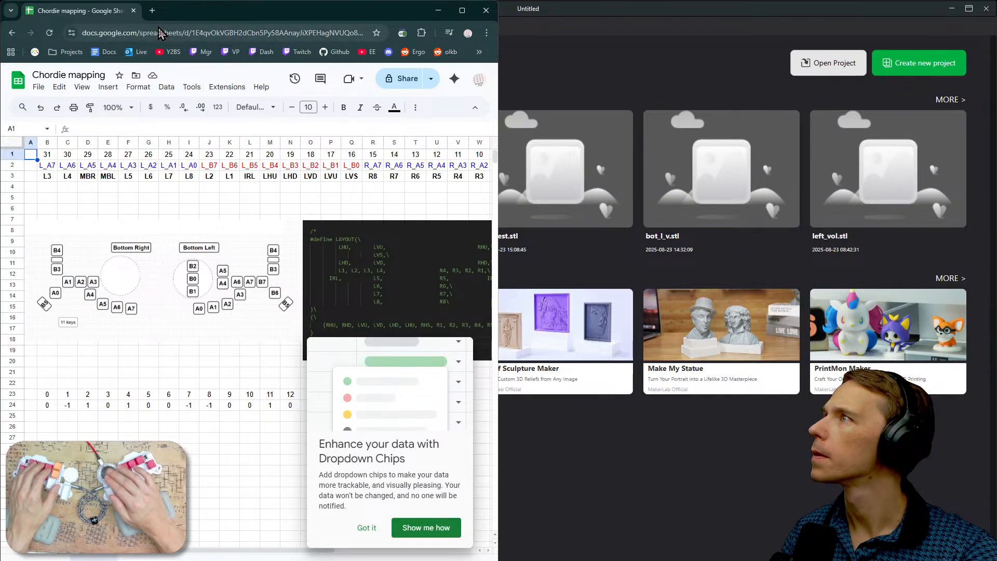
{"action": "left_click_drag", "start_coordinate": [160, 33], "coordinate": [202, 68]}
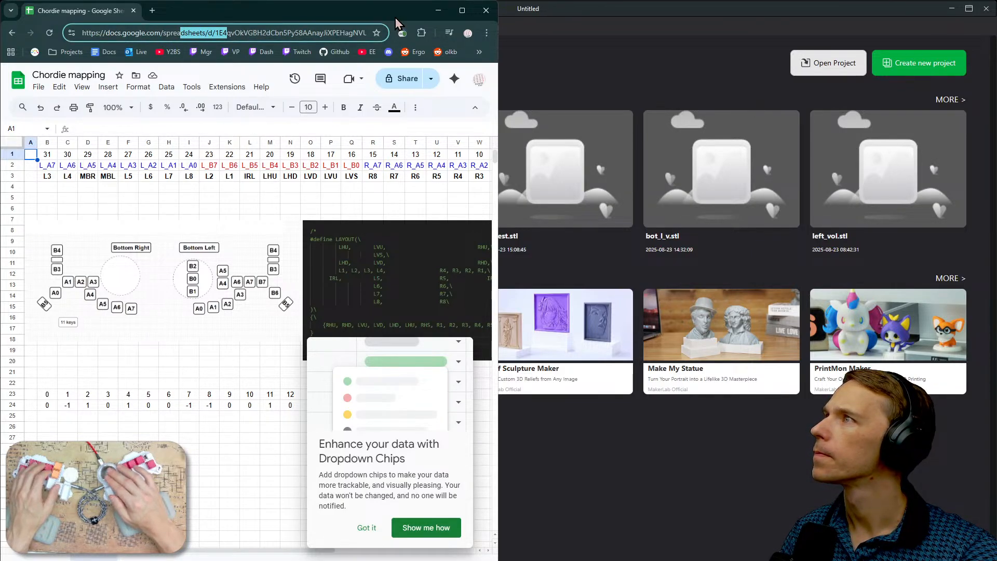
{"action": "left_click_drag", "start_coordinate": [397, 20], "coordinate": [467, 2]}
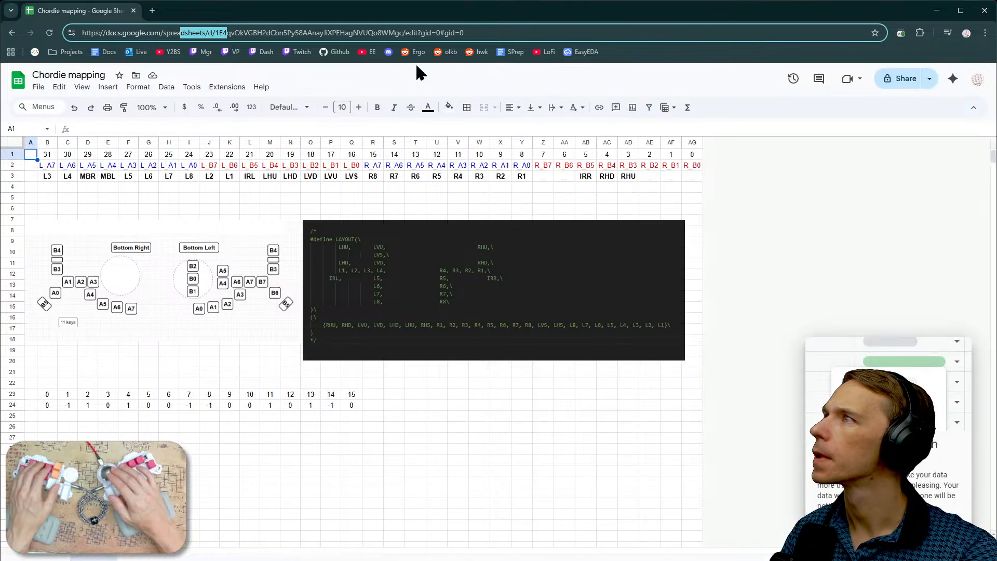
- Set the Chordie mapping sheet's zoom to 135% and select the empty cell Y5 below the R_A0 column
{"action": "left_click", "coordinate": [154, 108]}
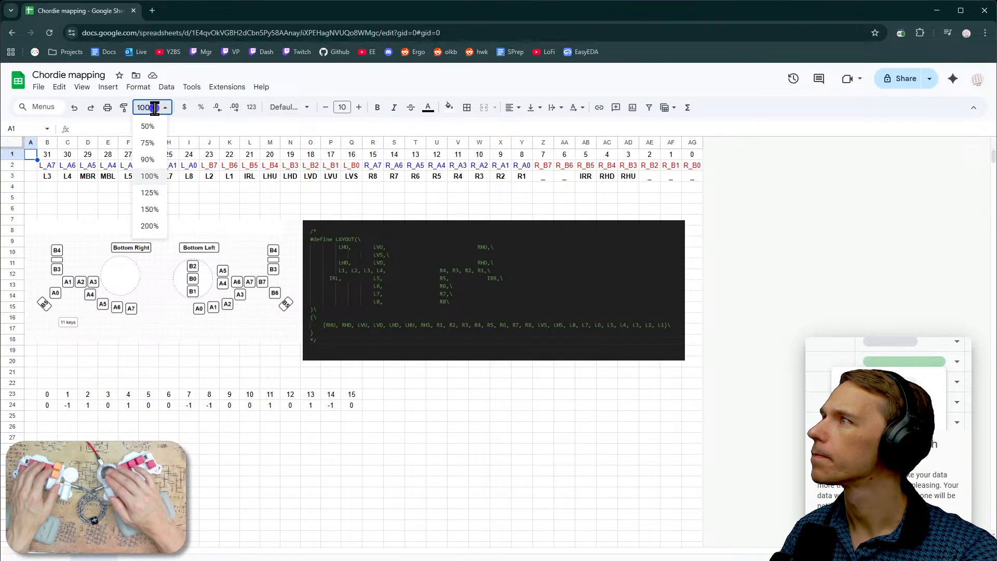
{"action": "key", "text": "BackSpace"}
{"action": "type", "text": "13"}
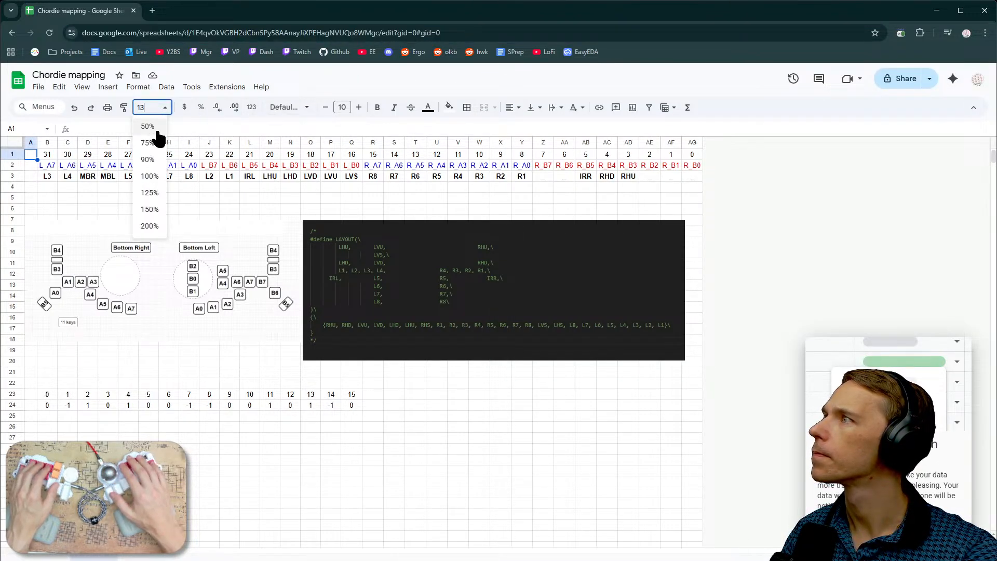
{"action": "type", "text": "5"}
{"action": "key", "text": "Return"}
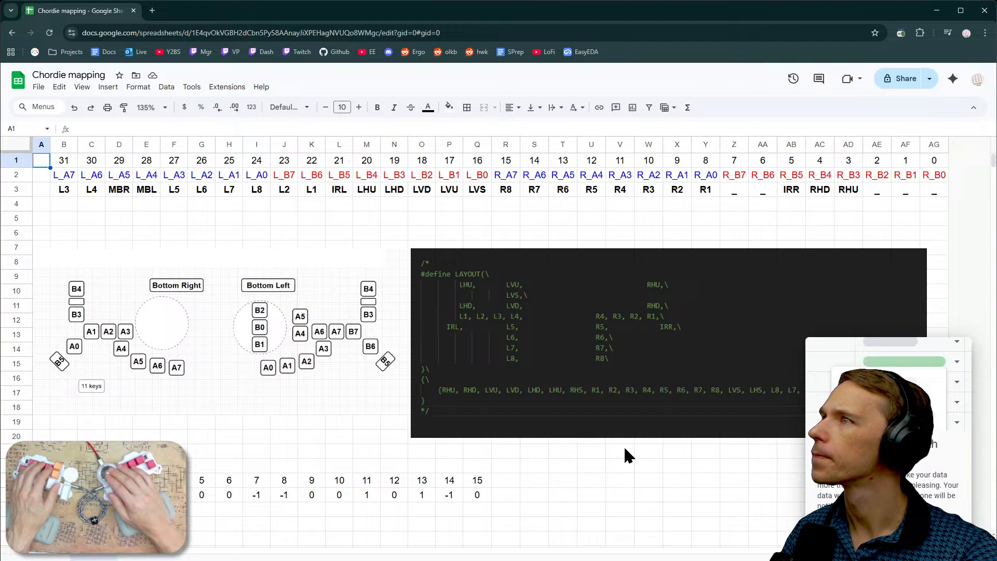
{"action": "left_click", "coordinate": [700, 221]}
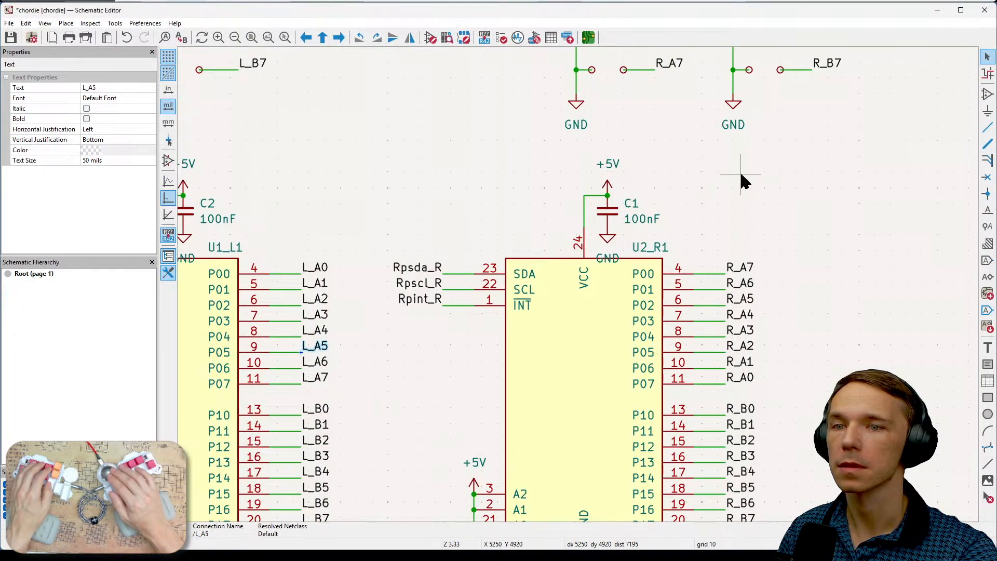
- In the KiCad schematic, examine the right-hand switch and expander U2_R1 labels against the pin order in the Chordie mapping spreadsheet
{"action": "middle_click_drag", "start_coordinate": [825, 327], "coordinate": [815, 173]}
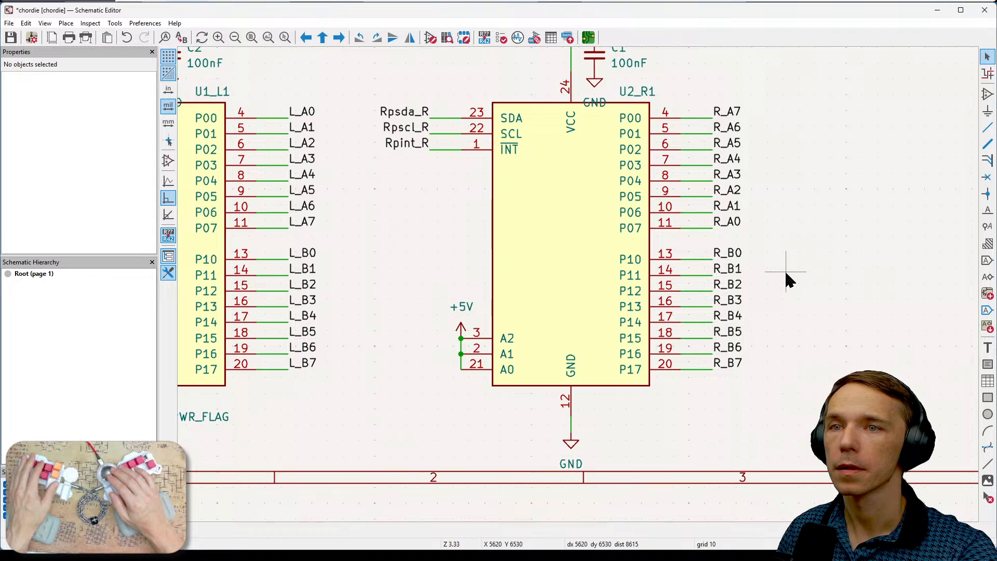
{"action": "scroll", "coordinate": [786, 271], "scroll_direction": "down", "scroll_amount": 1}
{"action": "scroll", "coordinate": [577, 279], "scroll_direction": "down", "scroll_amount": 1}
{"action": "middle_click_drag", "start_coordinate": [681, 307], "coordinate": [693, 461]}
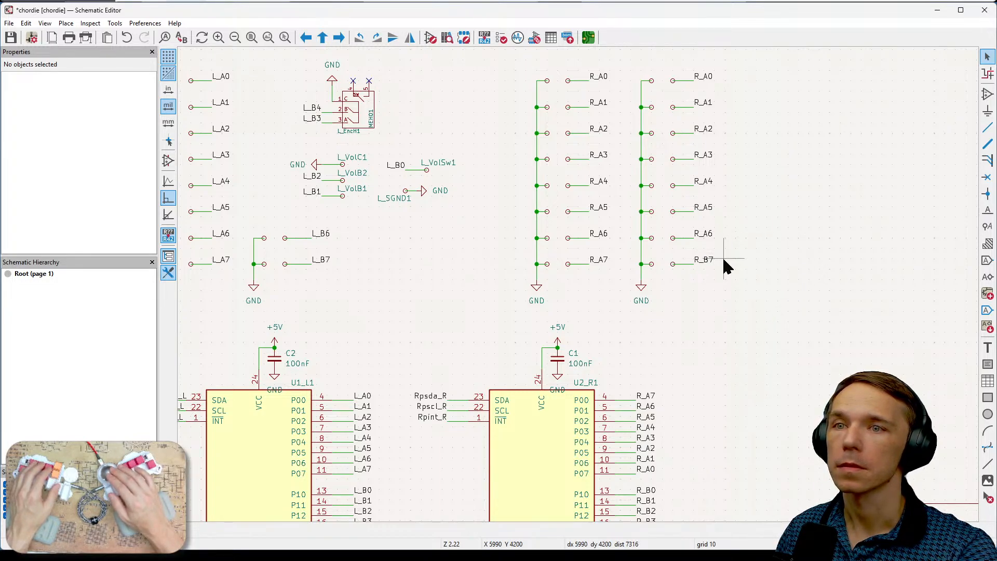
{"action": "scroll", "coordinate": [709, 346], "scroll_direction": "down", "scroll_amount": 3}
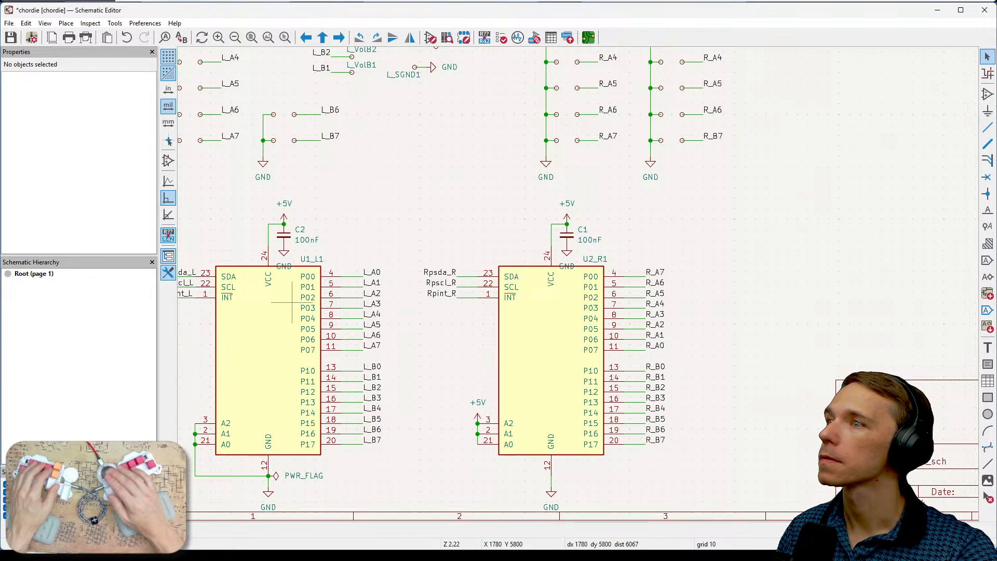
{"action": "key", "text": "alt+Tab"}
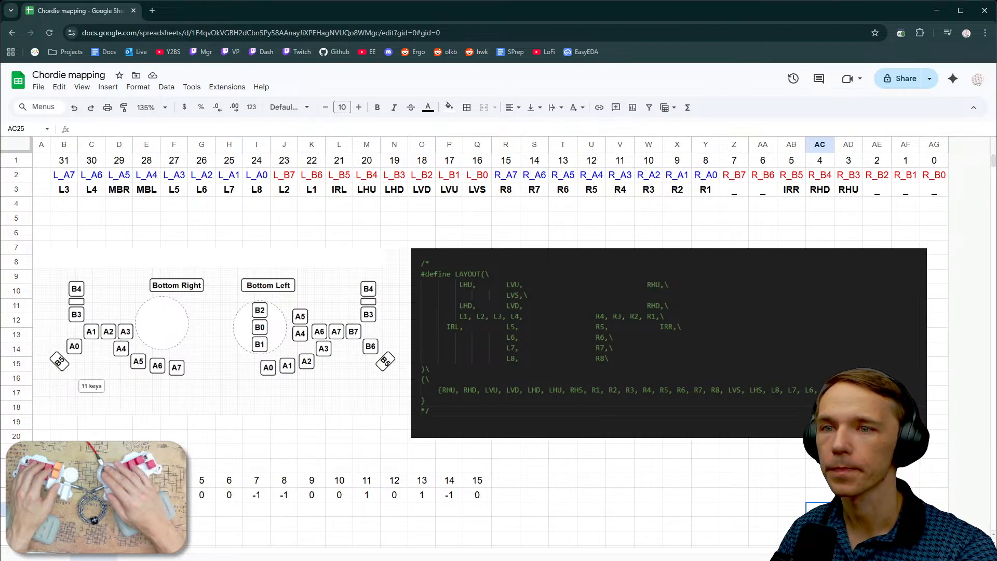
{"action": "key", "text": "alt+Tab"}
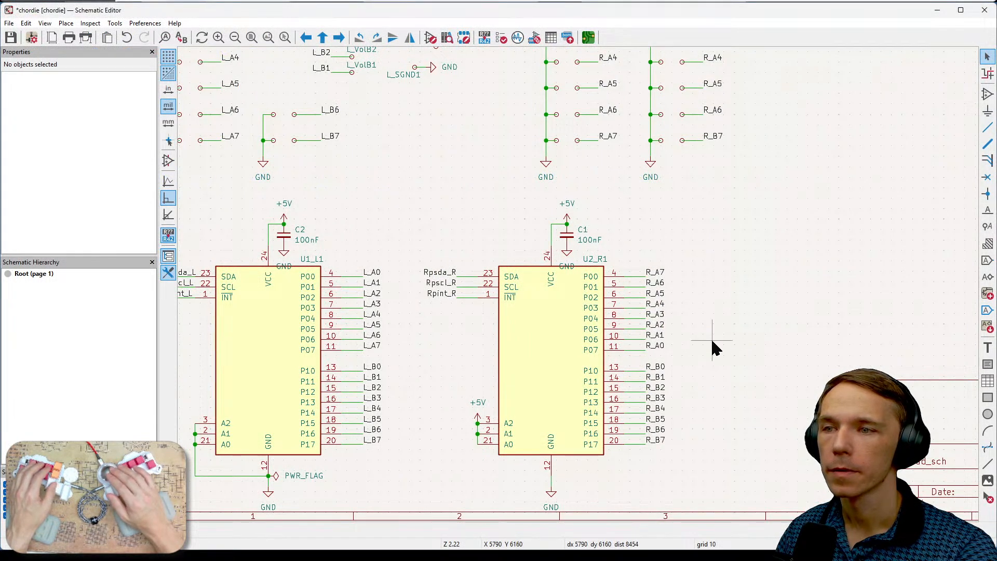
- Compare the A and B port label order on expanders U1_L1 and U2_R1 with the left and right switch columns above them
{"action": "scroll", "coordinate": [711, 347], "scroll_direction": "up", "scroll_amount": 2}
{"action": "middle_click_drag", "start_coordinate": [578, 285], "coordinate": [950, 282]}
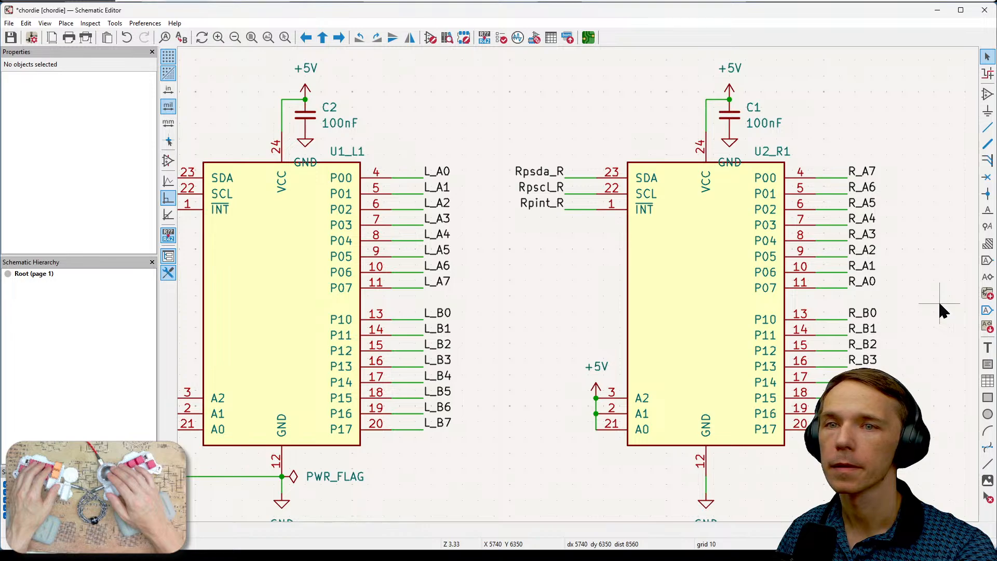
{"action": "scroll", "coordinate": [927, 283], "scroll_direction": "down", "scroll_amount": 1}
{"action": "middle_click_drag", "start_coordinate": [927, 282], "coordinate": [772, 261]}
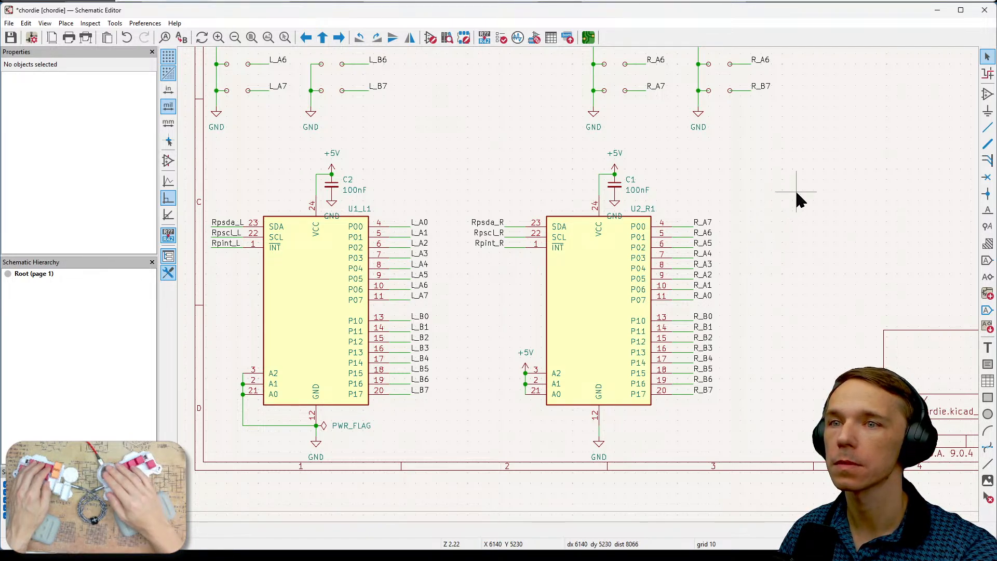
{"action": "scroll", "coordinate": [796, 196], "scroll_direction": "up", "scroll_amount": 3}
{"action": "scroll", "coordinate": [847, 311], "scroll_direction": "up", "scroll_amount": 3}
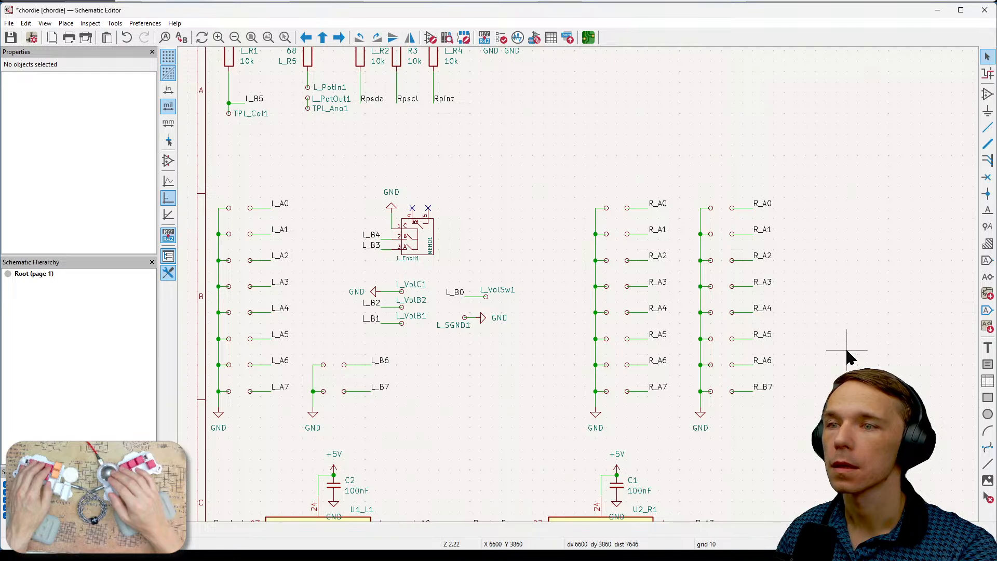
{"action": "scroll", "coordinate": [846, 311], "scroll_direction": "down", "scroll_amount": 2}
{"action": "middle_click_drag", "start_coordinate": [848, 287], "coordinate": [827, 161]}
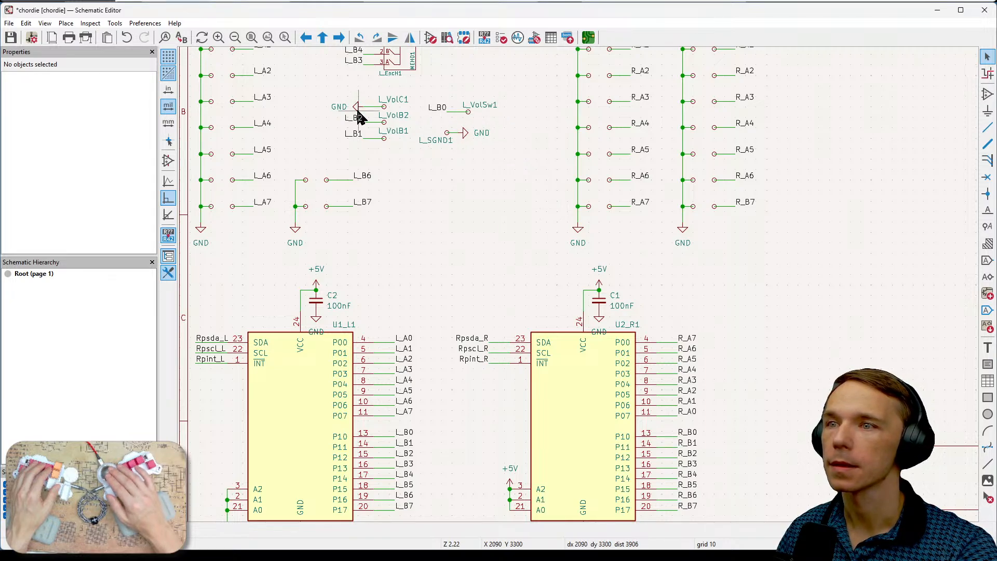
{"action": "middle_click_drag", "start_coordinate": [662, 343], "coordinate": [647, 286]}
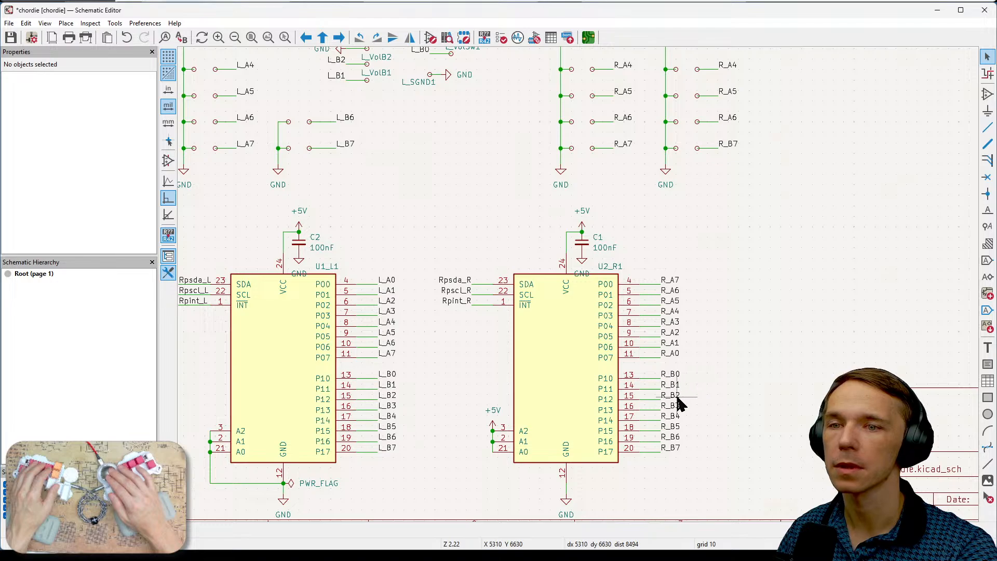
{"action": "scroll", "coordinate": [724, 346], "scroll_direction": "up", "scroll_amount": 2, "text": "shift"}
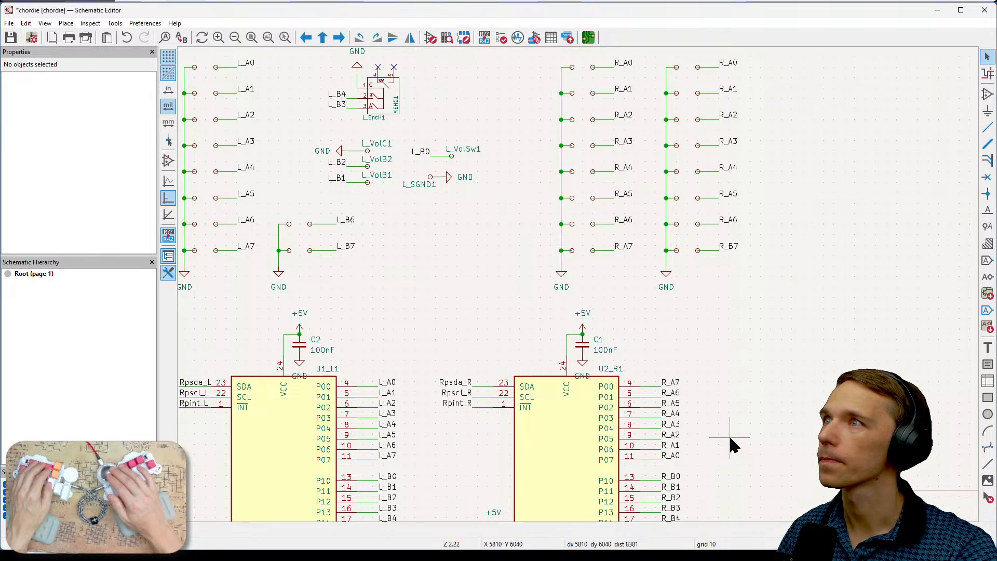
{"action": "middle_click_drag", "start_coordinate": [778, 354], "coordinate": [804, 300]}
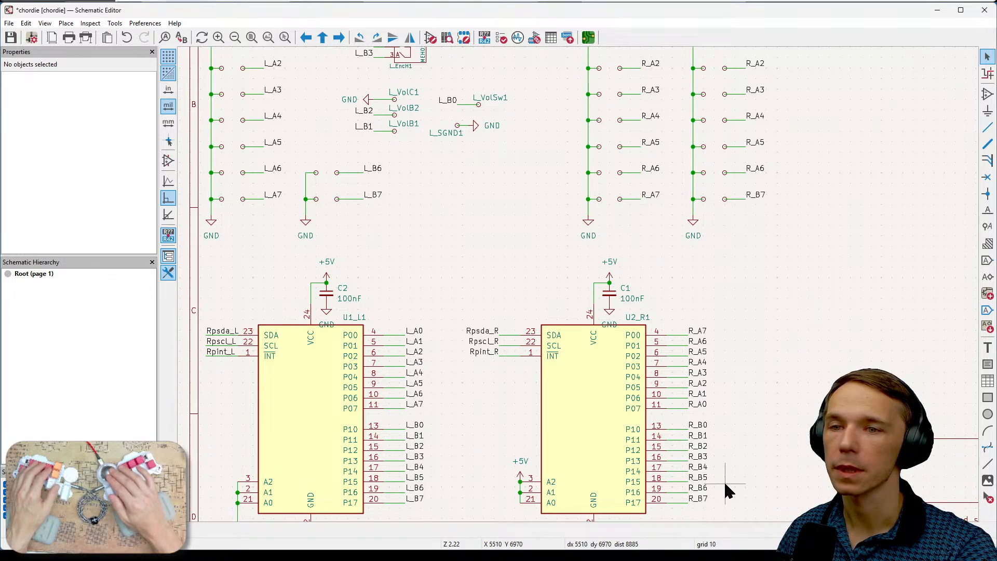
{"action": "middle_click_drag", "start_coordinate": [739, 482], "coordinate": [738, 438]}
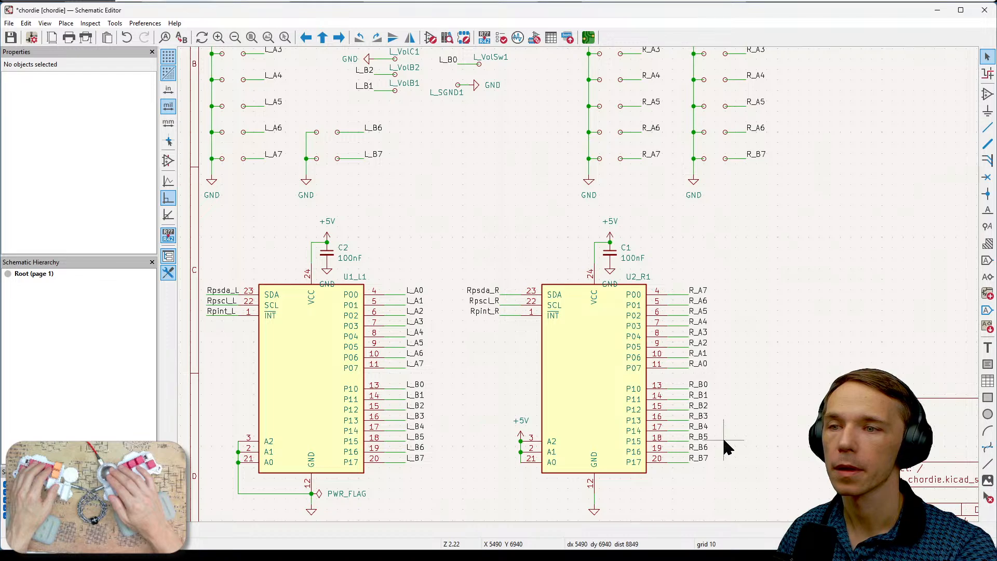
{"action": "middle_click_drag", "start_coordinate": [771, 261], "coordinate": [802, 304]}
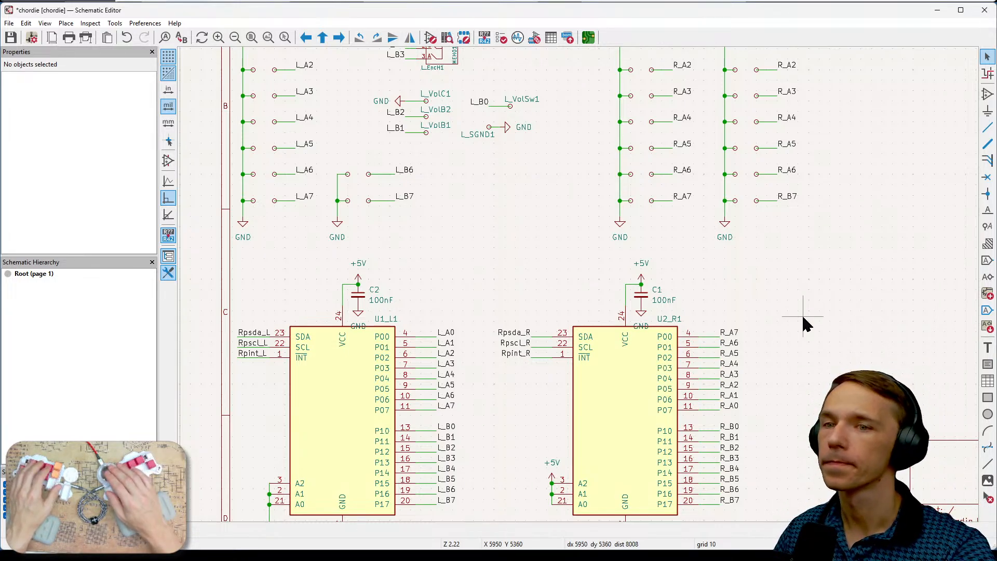
- In the draw.io chordie_connections diagram, examine the Bottom Right and Bottom Left key layouts against the board outlines above them
{"action": "middle_click_drag", "start_coordinate": [836, 331], "coordinate": [818, 300]}
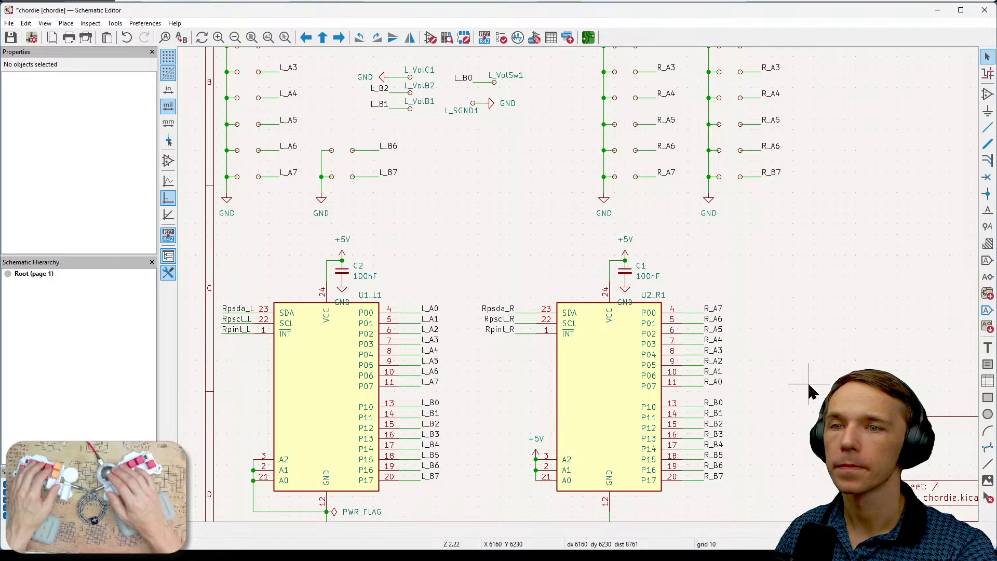
{"action": "middle_click_drag", "start_coordinate": [792, 374], "coordinate": [754, 390]}
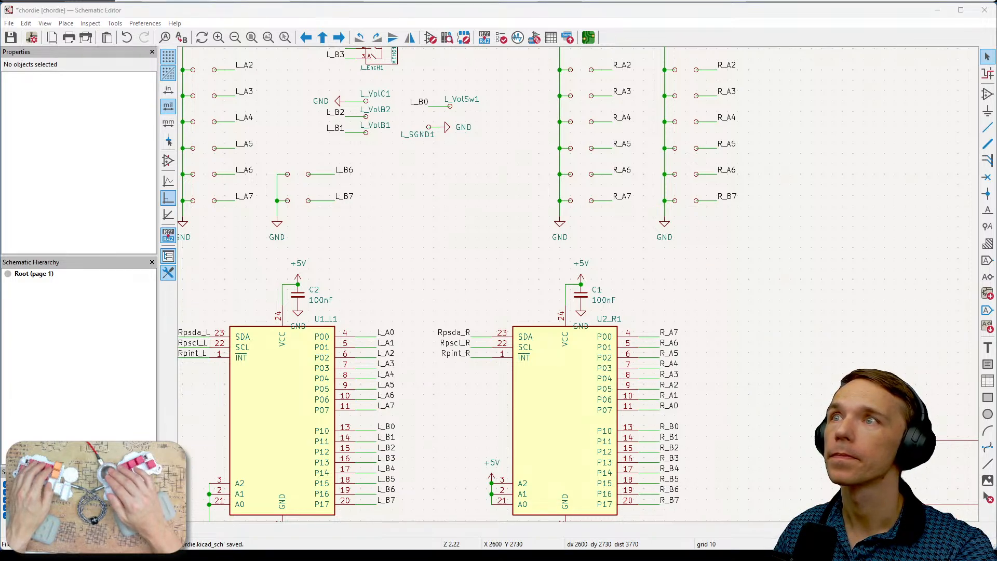
{"action": "key", "text": "alt+Tab"}
{"action": "left_click", "coordinate": [64, 124]}
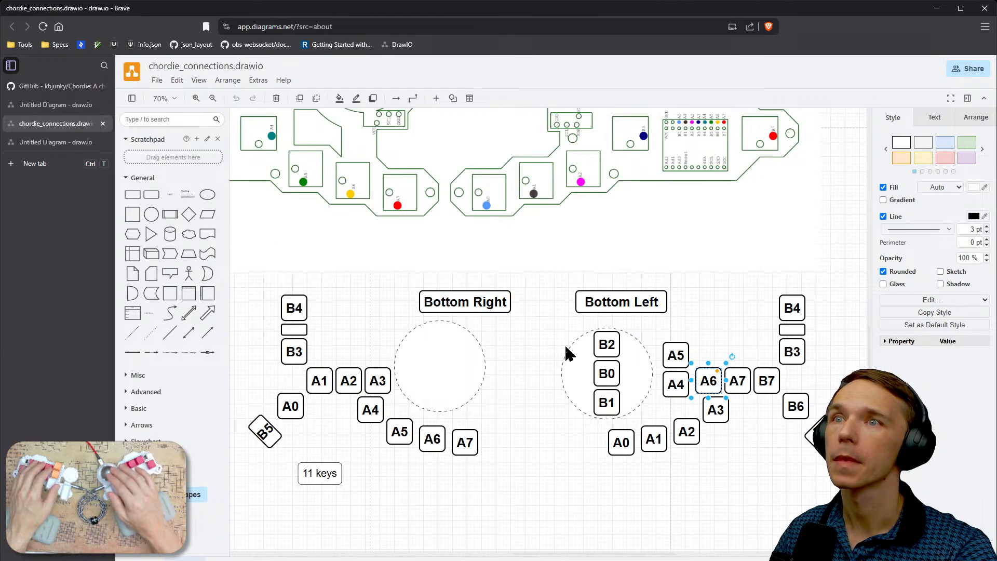
{"action": "mouse_move", "coordinate": [529, 367]}
{"action": "right_mouse_down"}
{"action": "mouse_move", "coordinate": [552, 381]}
{"action": "mouse_move", "coordinate": [573, 446]}
{"action": "mouse_move", "coordinate": [549, 512]}
{"action": "right_mouse_up"}
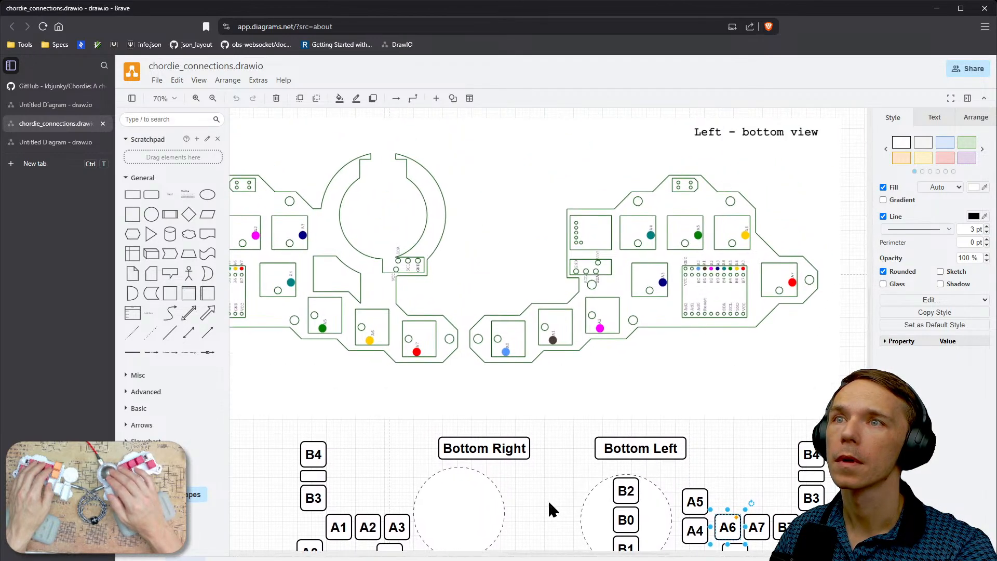
{"action": "left_click", "coordinate": [579, 434]}
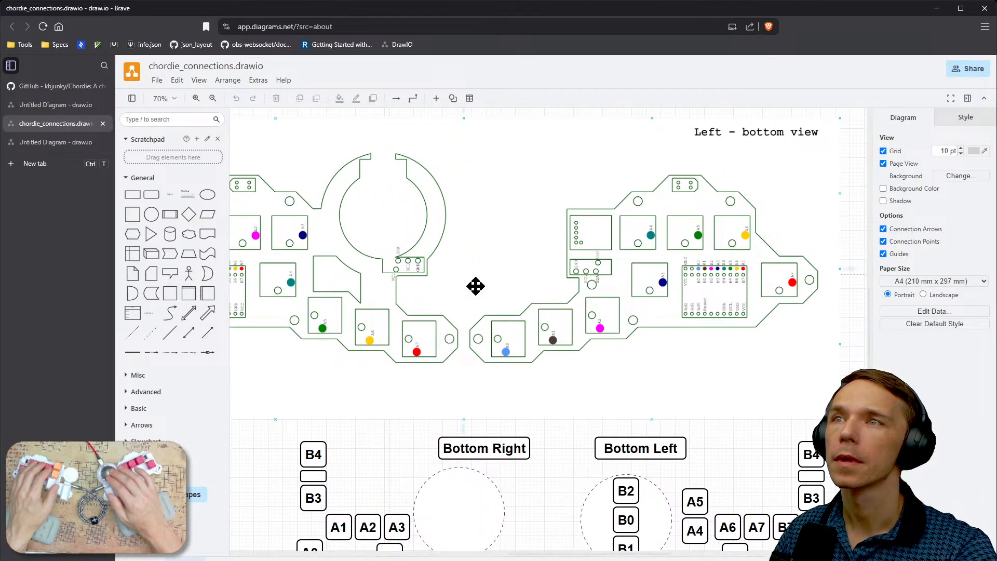
{"action": "right_click_drag", "start_coordinate": [416, 354], "coordinate": [474, 394]}
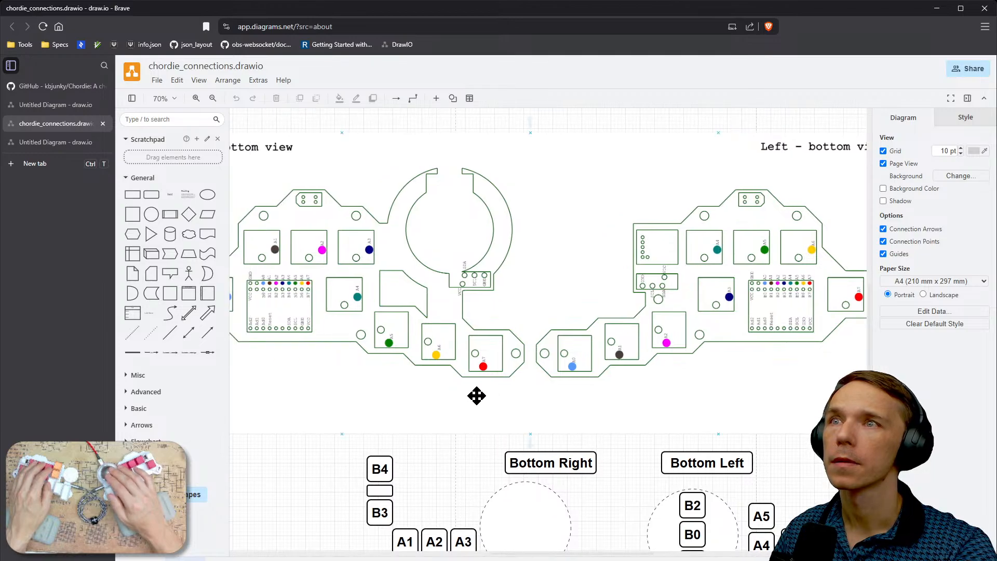
{"action": "right_click_drag", "start_coordinate": [621, 461], "coordinate": [492, 355]}
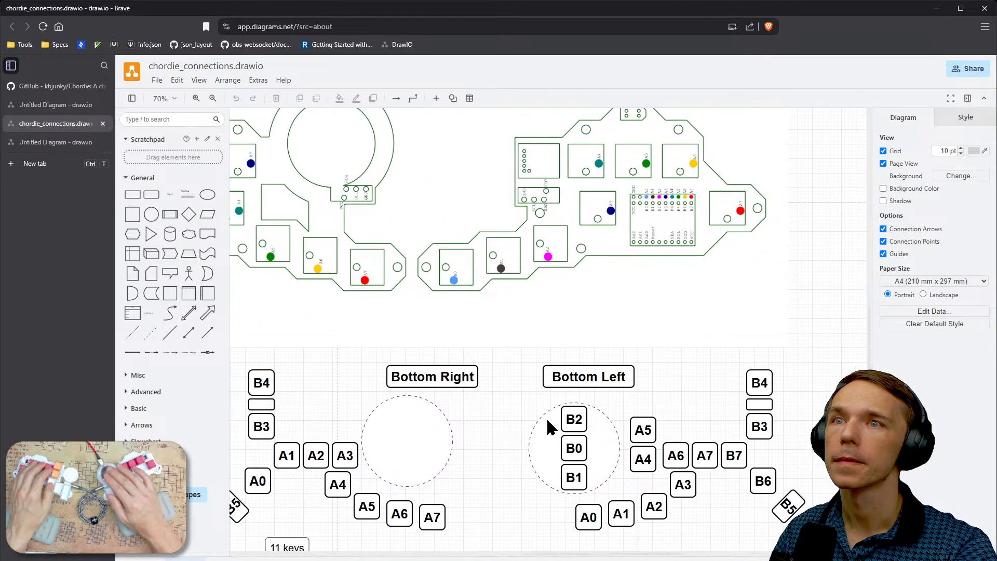
{"action": "mouse_move", "coordinate": [525, 438]}
{"action": "right_mouse_down"}
{"action": "mouse_move", "coordinate": [616, 411]}
{"action": "mouse_move", "coordinate": [634, 423]}
{"action": "right_mouse_up"}
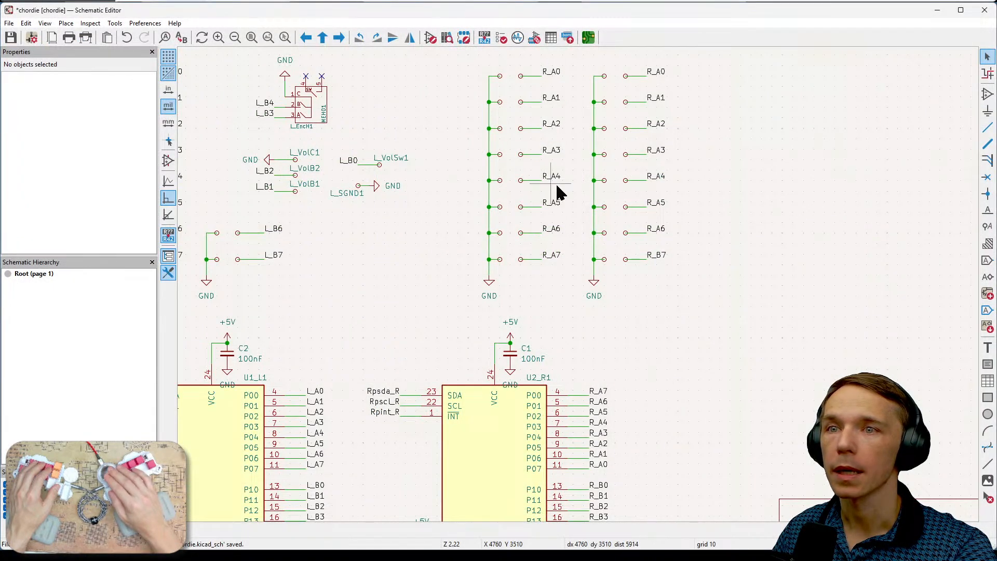
- Back in the KiCad schematic, rename the first label of the second right-hand switch column to R_B0
{"action": "middle_click_drag", "start_coordinate": [772, 179], "coordinate": [753, 198]}
{"action": "left_click", "coordinate": [642, 92]}
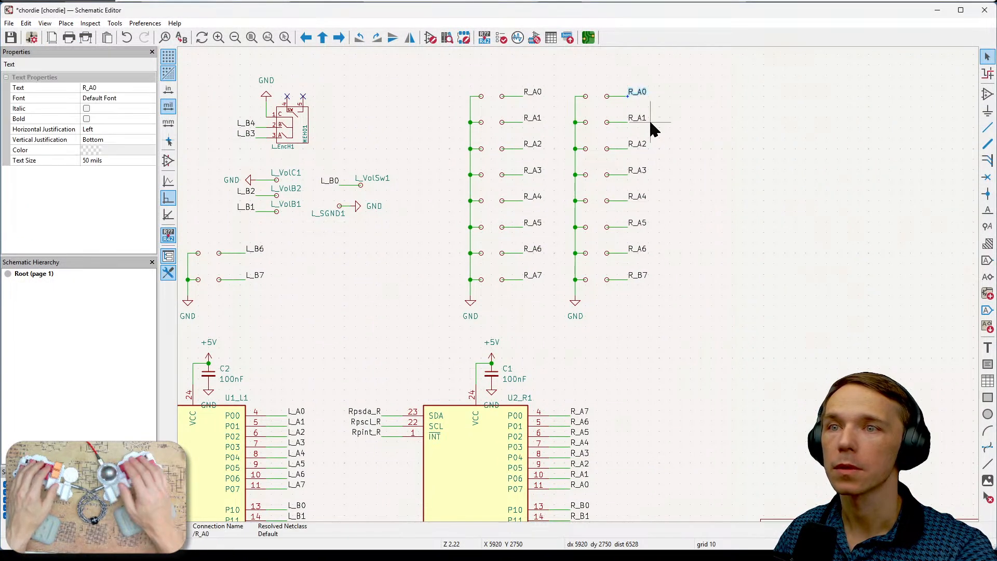
{"action": "key", "text": "e"}
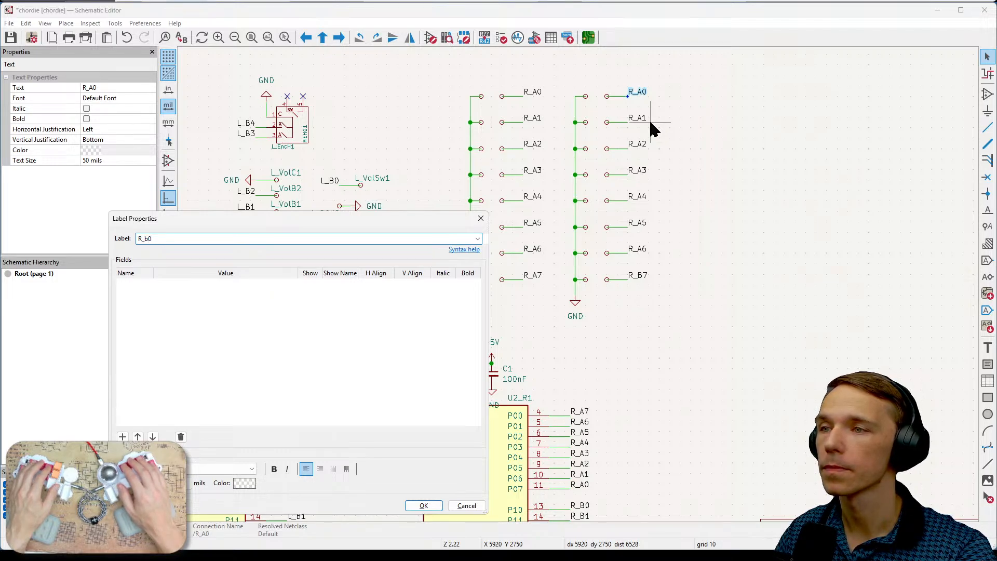
{"action": "key", "text": "BackSpace"}
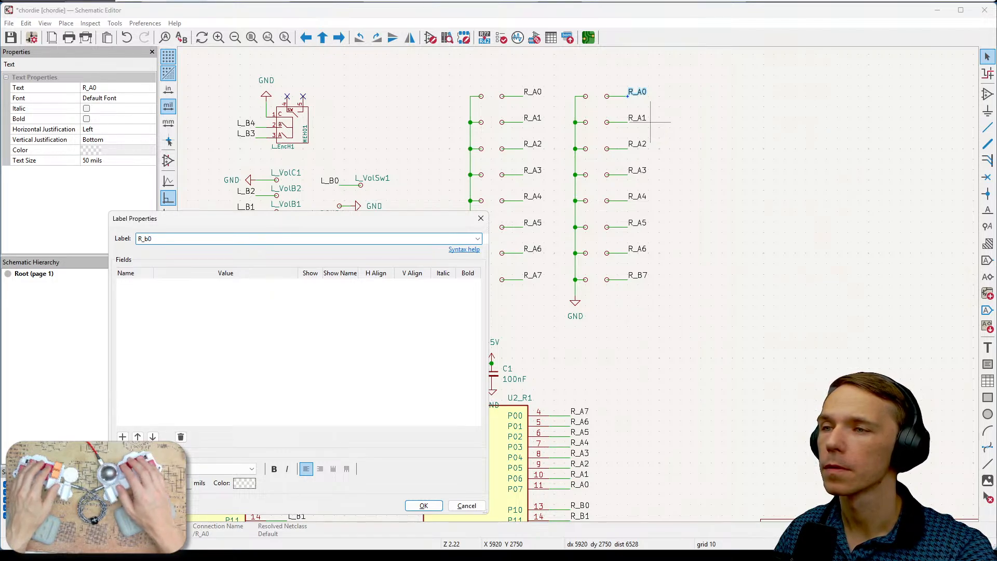
{"action": "type", "text": "B"}
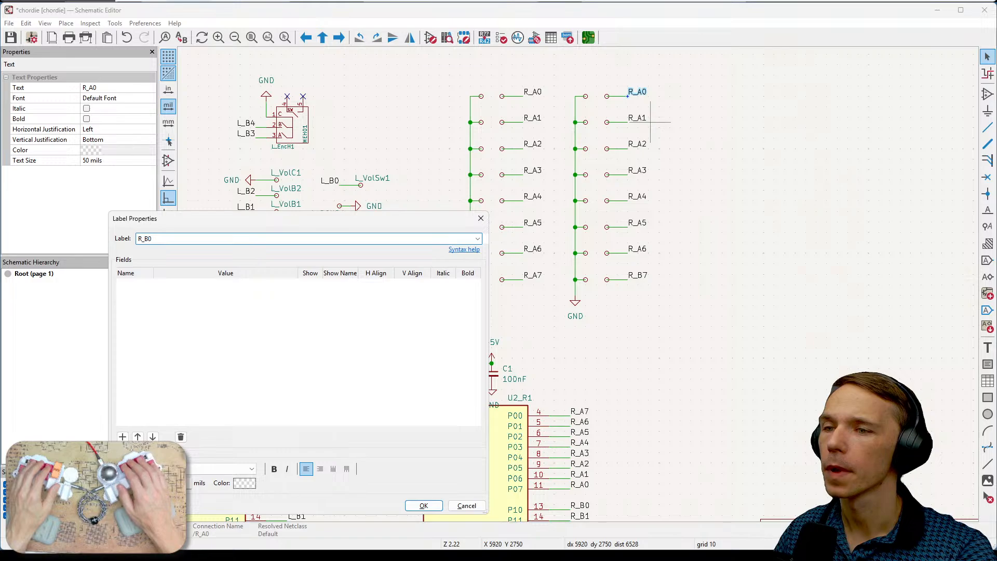
{"action": "left_click", "coordinate": [424, 505]}
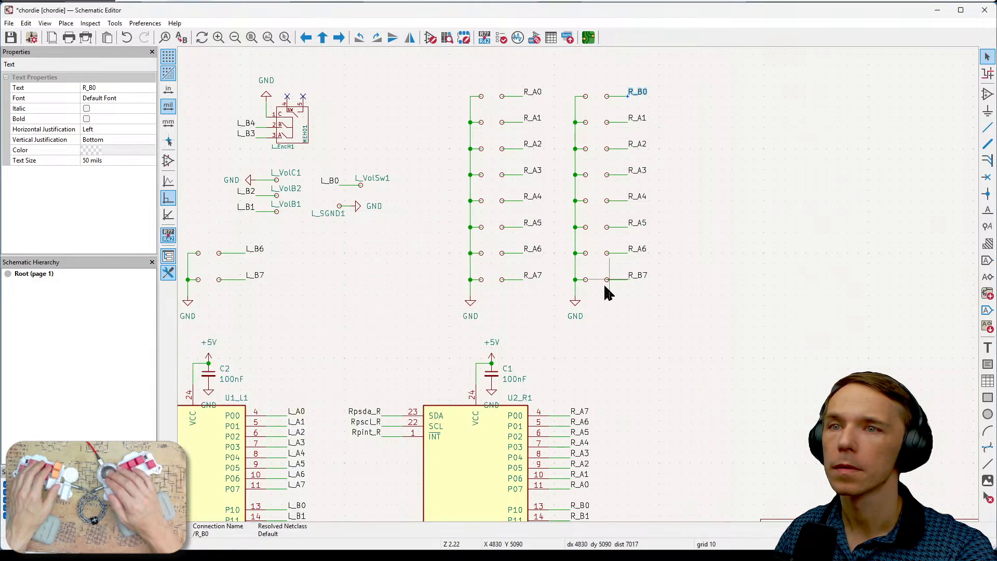
- Rename the R_A1 label in the second right-hand switch column to R_B1
{"action": "left_click", "coordinate": [640, 119]}
{"action": "double_click", "coordinate": [641, 122]}
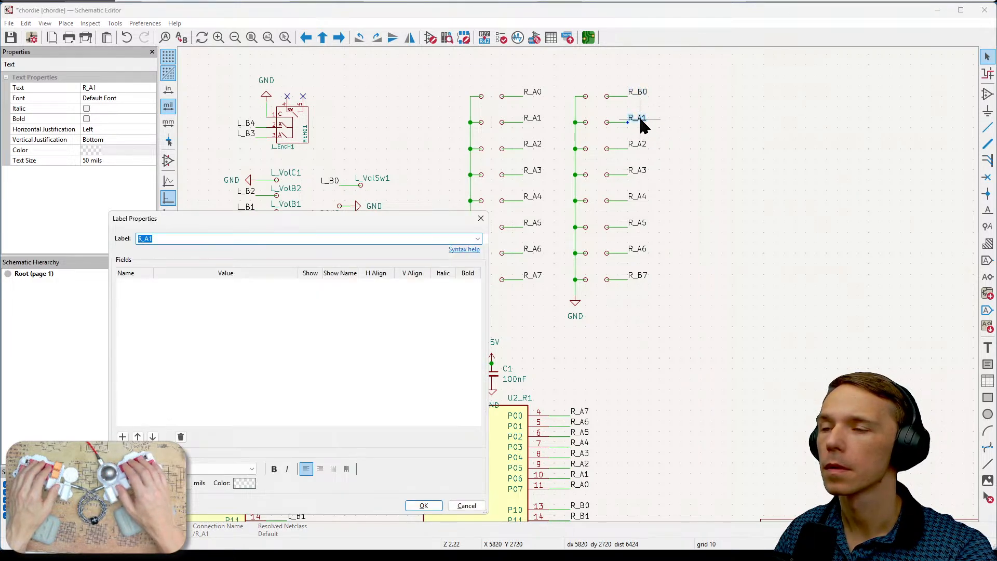
{"action": "type", "text": "B"}
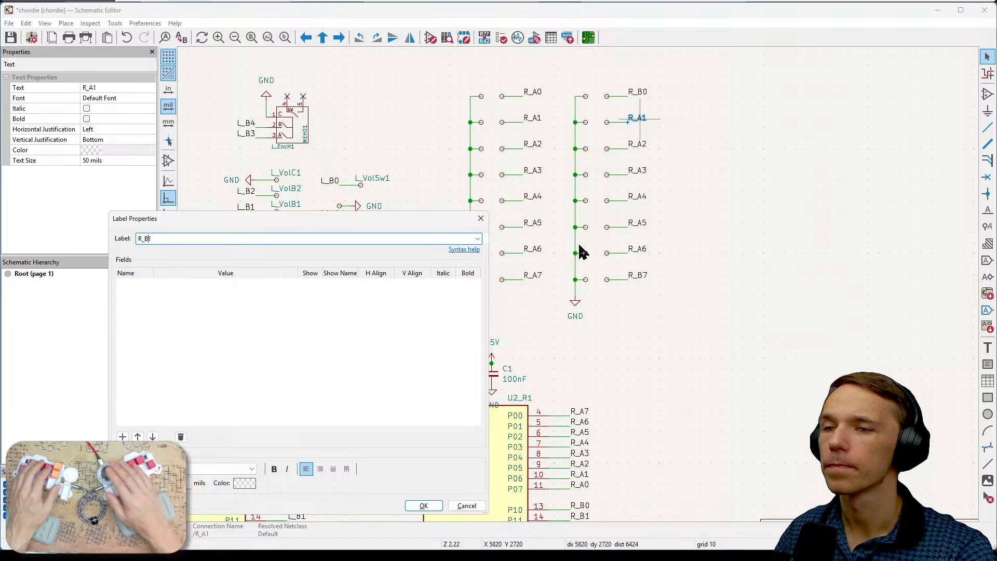
{"action": "type", "text": "1"}
{"action": "key", "text": "Return"}
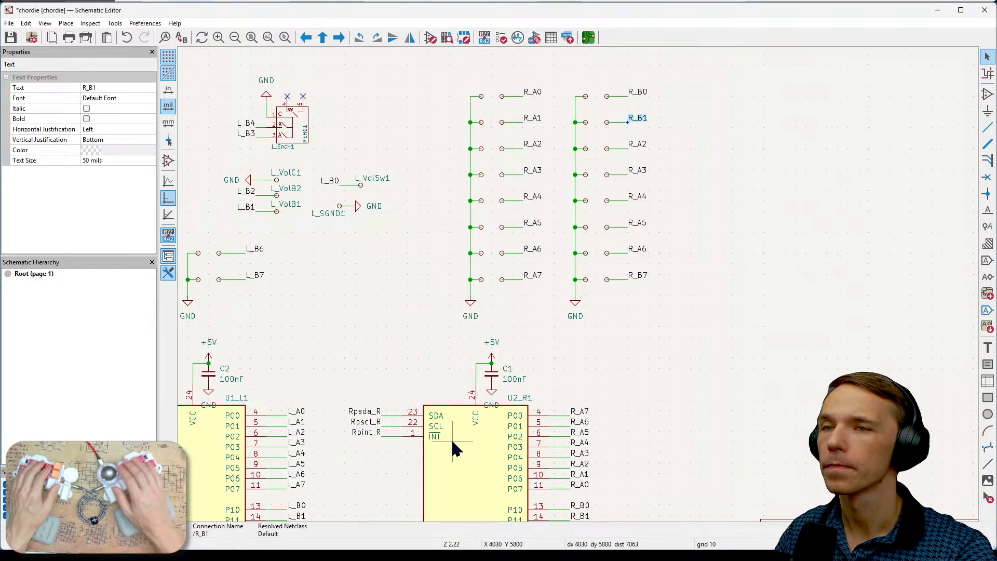
- Rename the third and fourth labels of the second right-hand switch column to R_B2 and R_B3
{"action": "left_click", "coordinate": [642, 145]}
{"action": "double_click", "coordinate": [643, 145]}
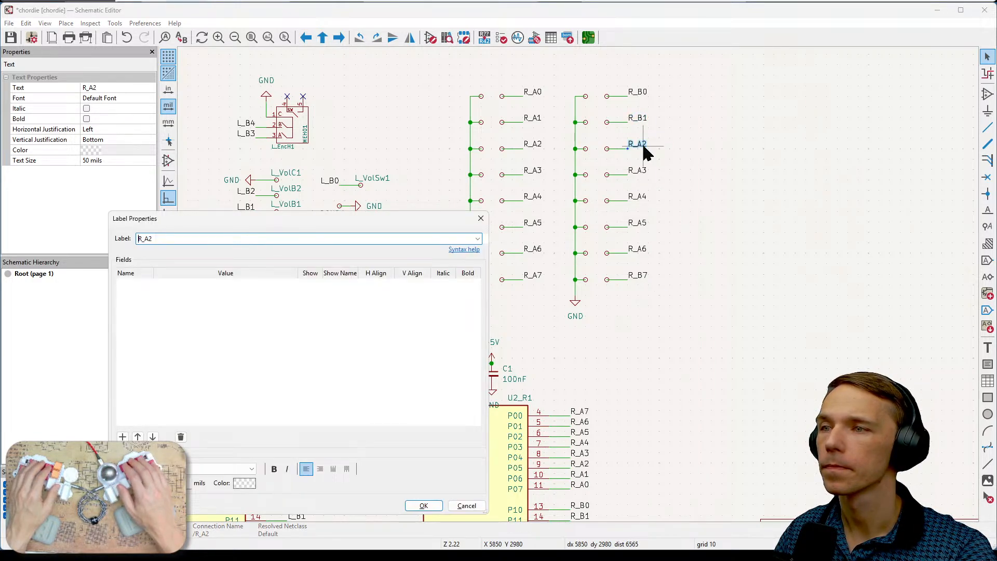
{"action": "type", "text": "B"}
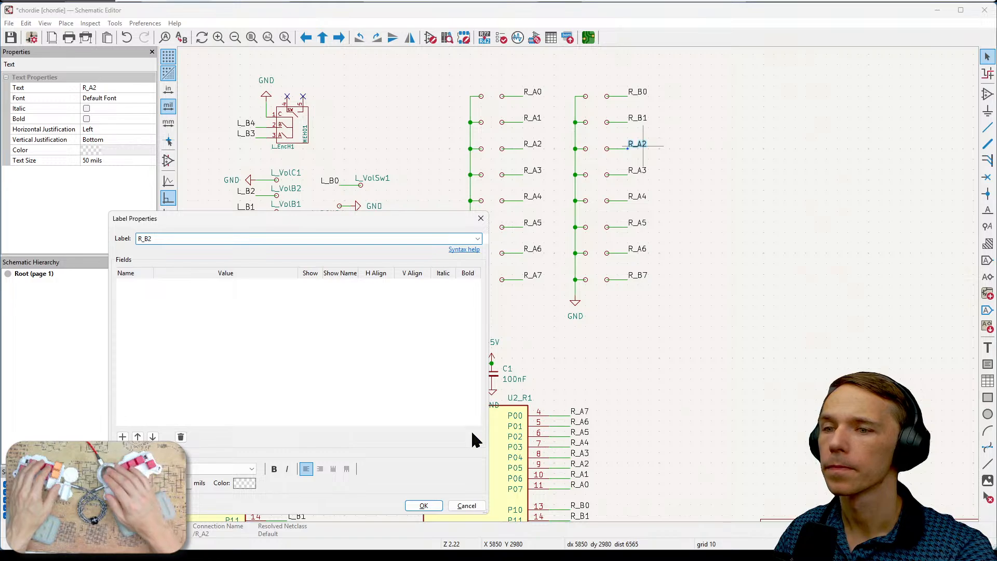
{"action": "left_click", "coordinate": [419, 505]}
{"action": "double_click", "coordinate": [642, 174]}
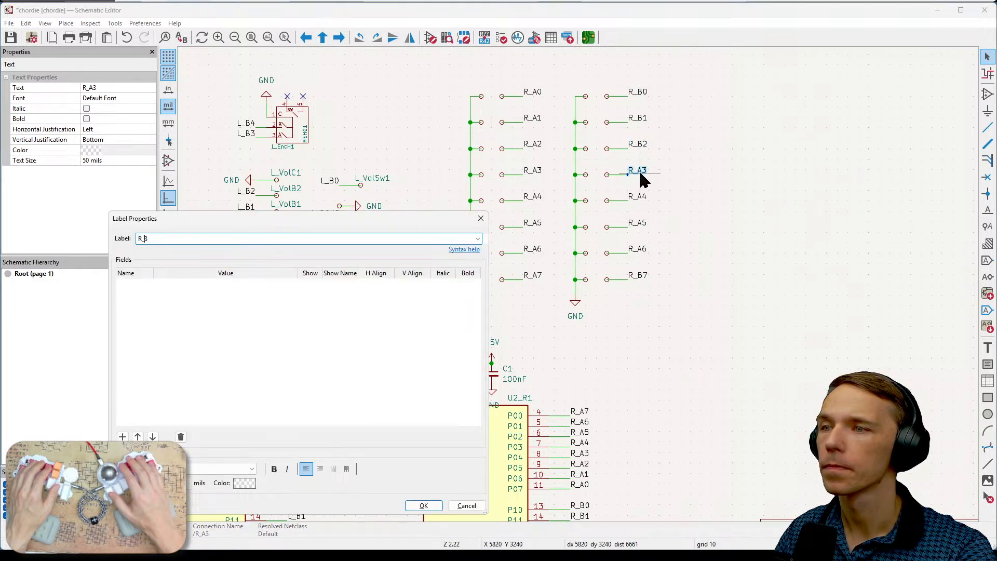
{"action": "type", "text": "B"}
{"action": "left_click", "coordinate": [423, 506]}
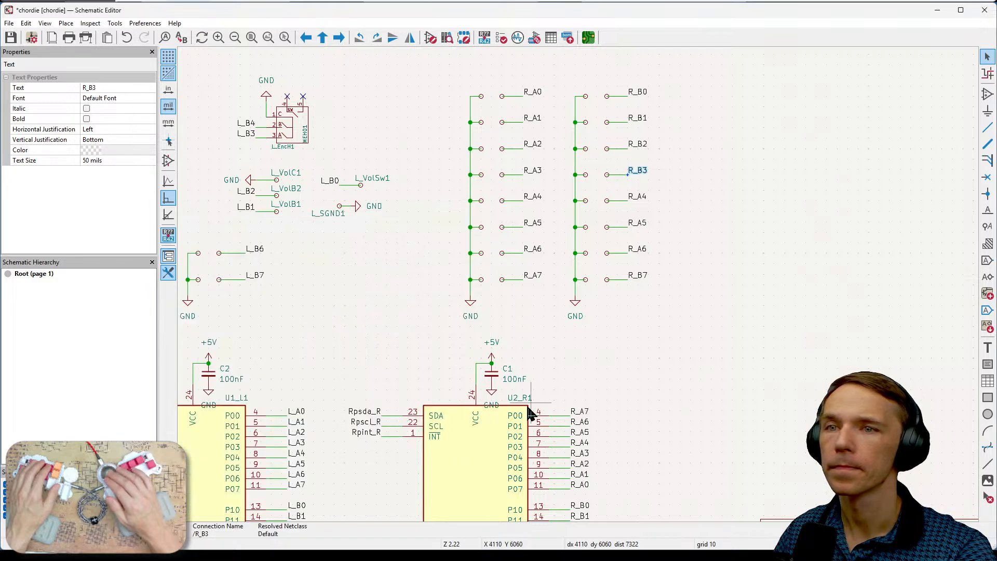
- Rename the fifth and sixth labels of the second right-hand switch column to R_B4 and R_B5
{"action": "double_click", "coordinate": [640, 197]}
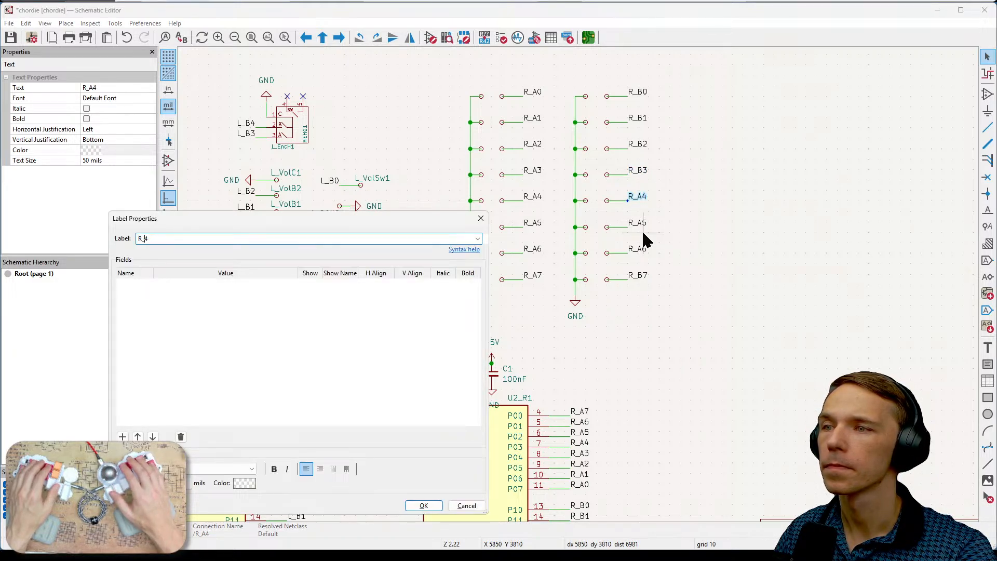
{"action": "type", "text": "B"}
{"action": "left_click", "coordinate": [423, 506]}
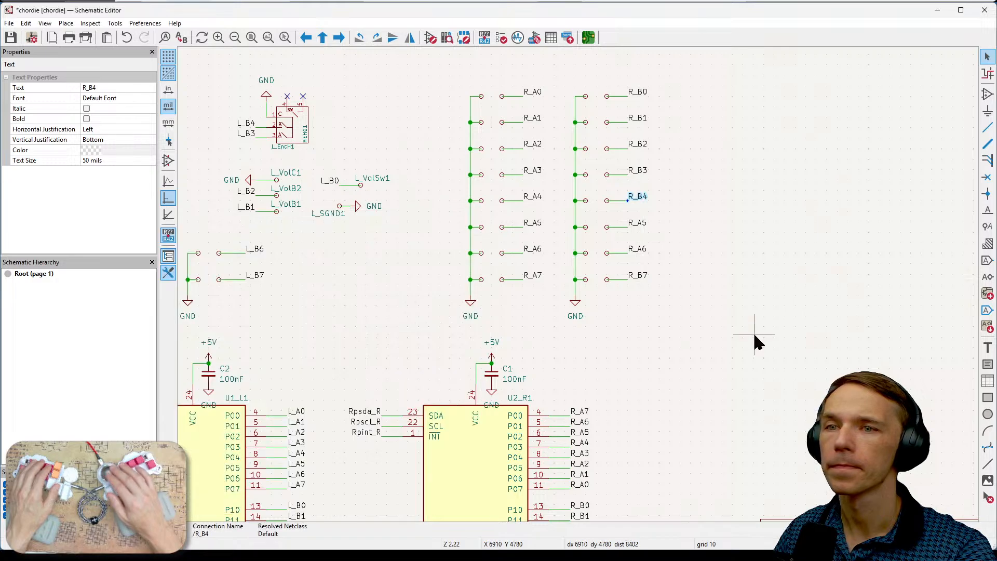
{"action": "double_click", "coordinate": [639, 223]}
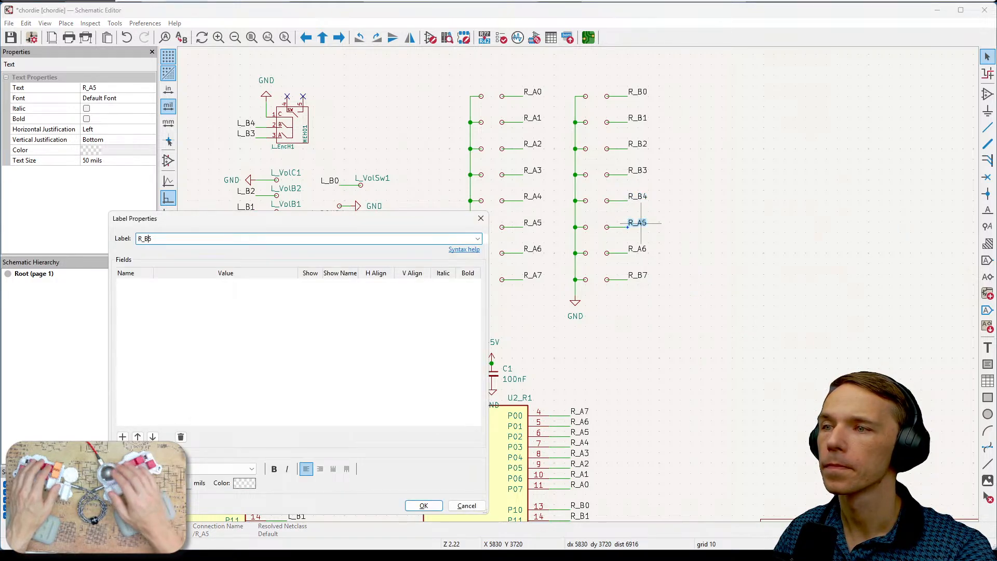
{"action": "left_click", "coordinate": [424, 505]}
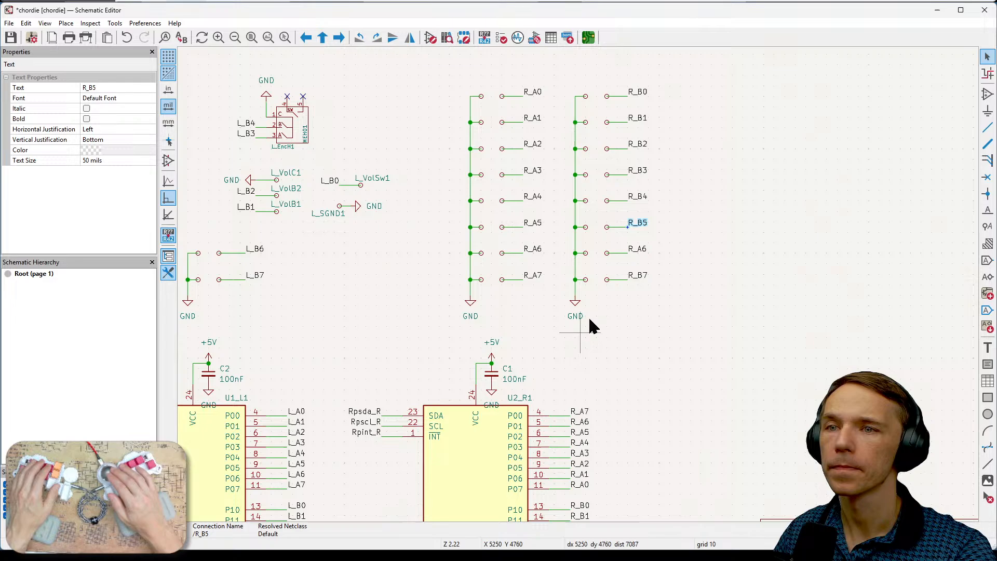
- Rename the R_A6 label in the second right-hand switch column to R_B6
{"action": "left_click", "coordinate": [639, 253]}
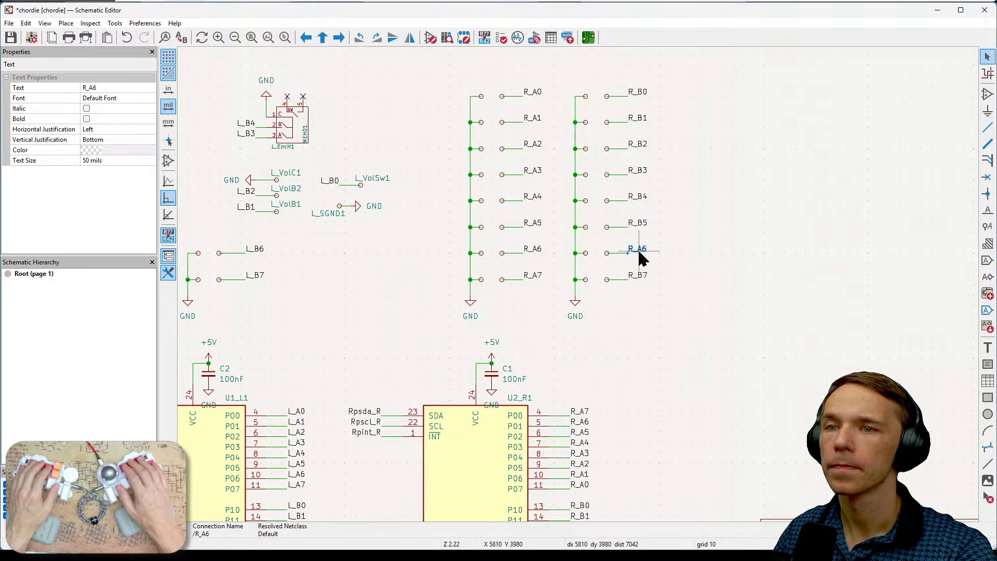
{"action": "double_click", "coordinate": [639, 251]}
{"action": "key", "text": "Down"}
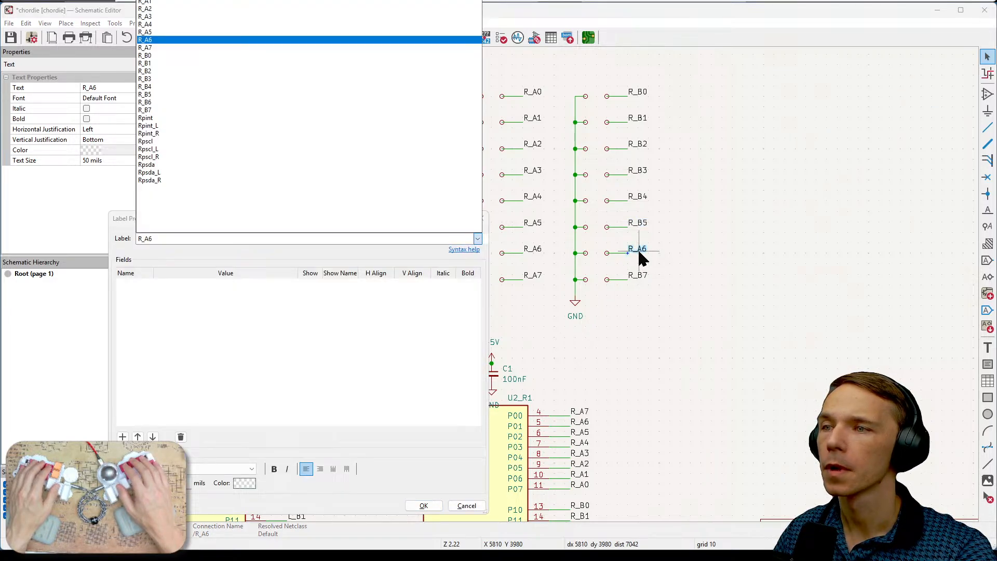
{"action": "key", "text": "Escape"}
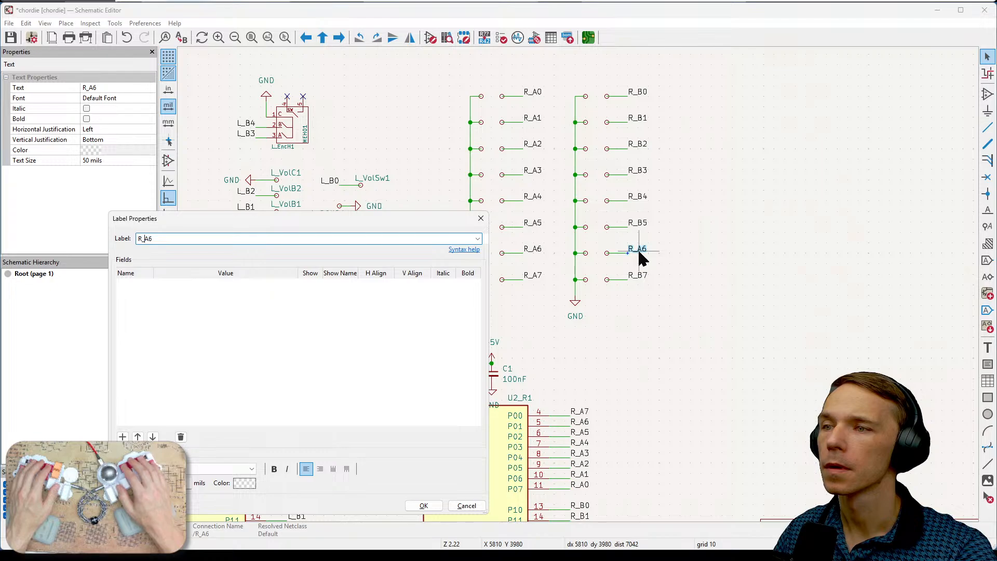
{"action": "left_click", "coordinate": [436, 505]}
- Re-enter R_B7 as the name of the last label in the second right-hand switch column and clear the selection
{"action": "left_click", "coordinate": [644, 275]}
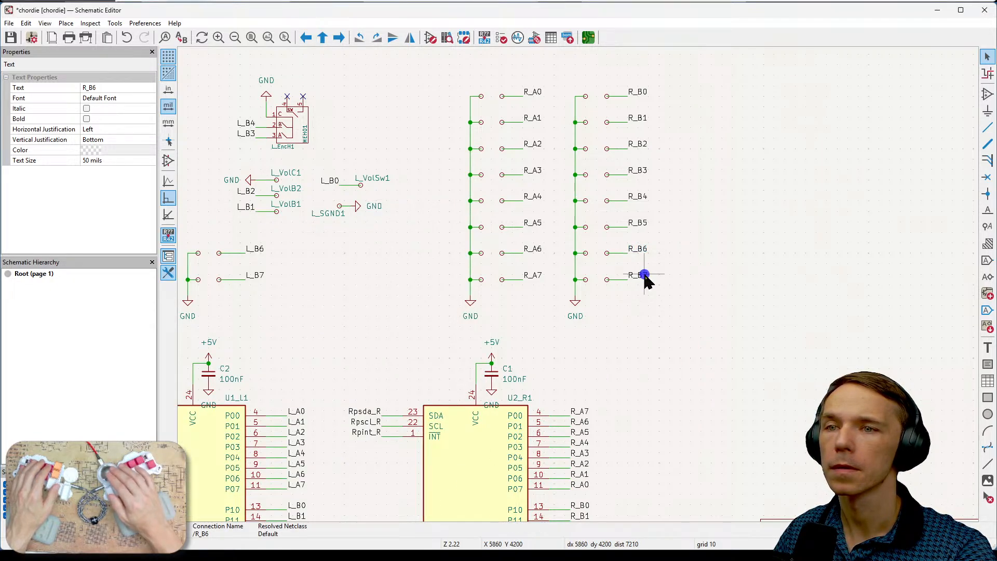
{"action": "double_click", "coordinate": [644, 275]}
{"action": "type", "text": "R_B7"}
{"action": "key", "text": "Return"}
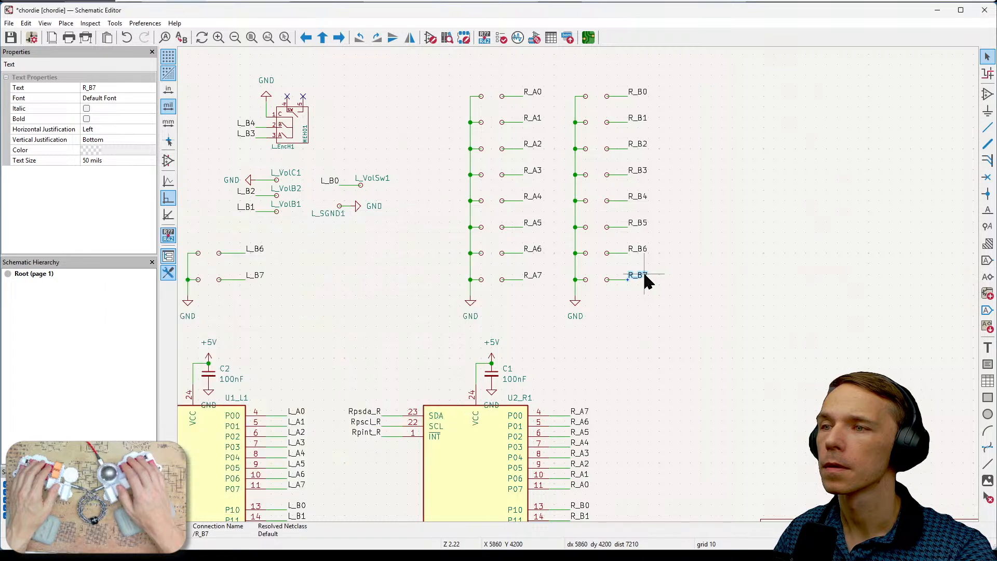
{"action": "double_click", "coordinate": [644, 275]}
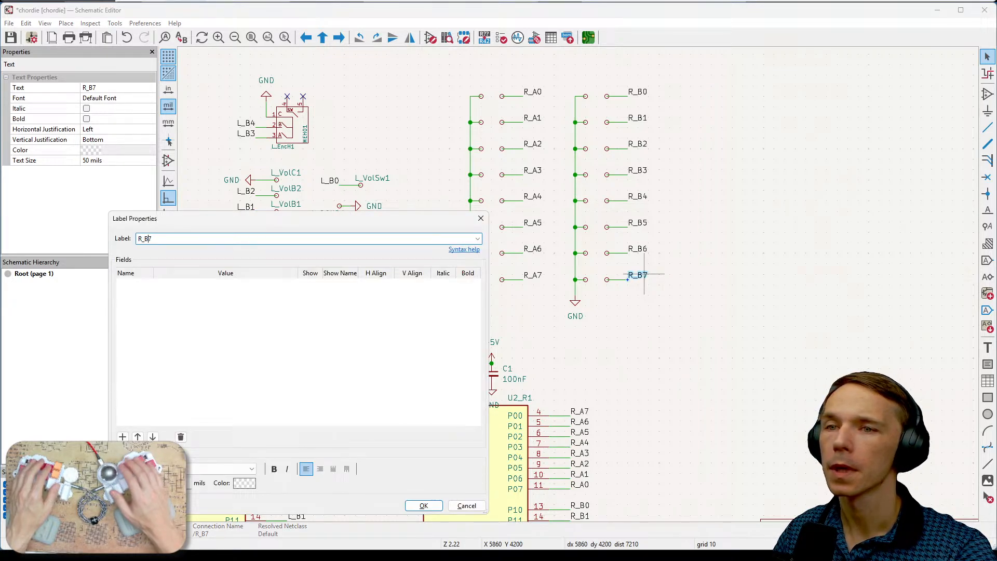
{"action": "type", "text": "B"}
{"action": "left_click", "coordinate": [435, 505]}
{"action": "left_click", "coordinate": [725, 388]}
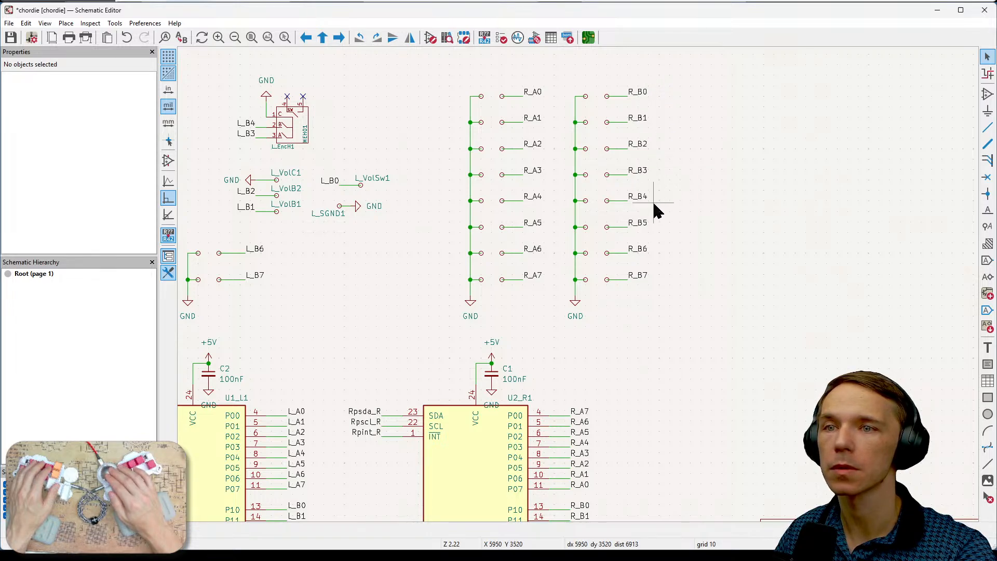
- Delete the R_B3, R_B4 and R_B5 labels from the second right-hand switch column together with their wires and pads
{"action": "middle_click_drag", "start_coordinate": [708, 357], "coordinate": [781, 351]}
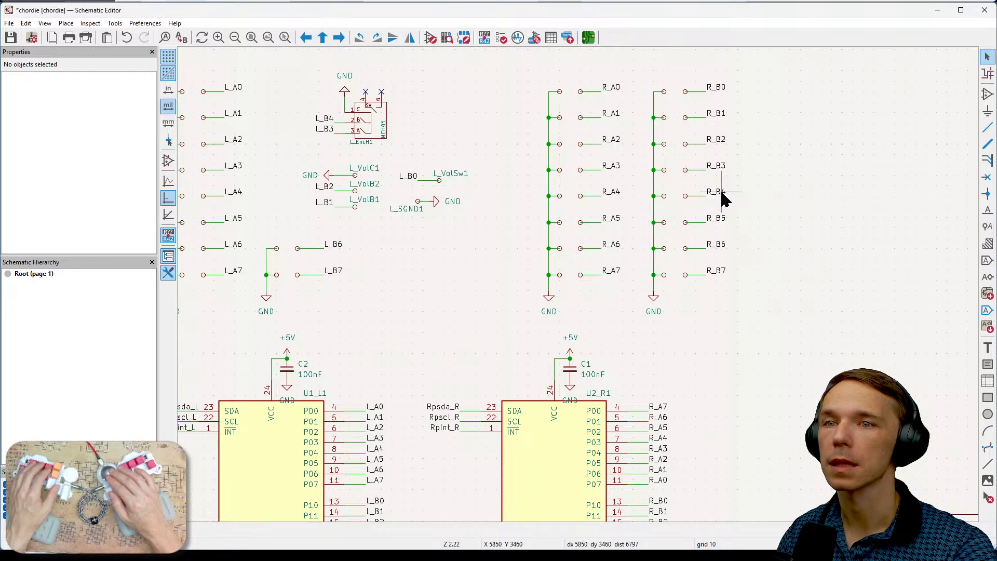
{"action": "left_click", "coordinate": [719, 223]}
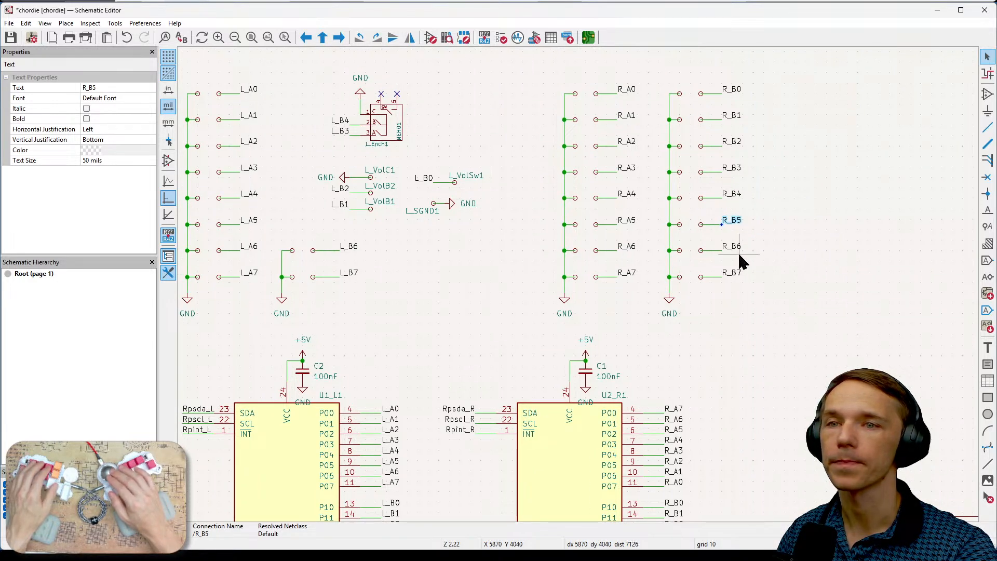
{"action": "left_click", "coordinate": [707, 225]}
{"action": "left_click", "coordinate": [745, 229]}
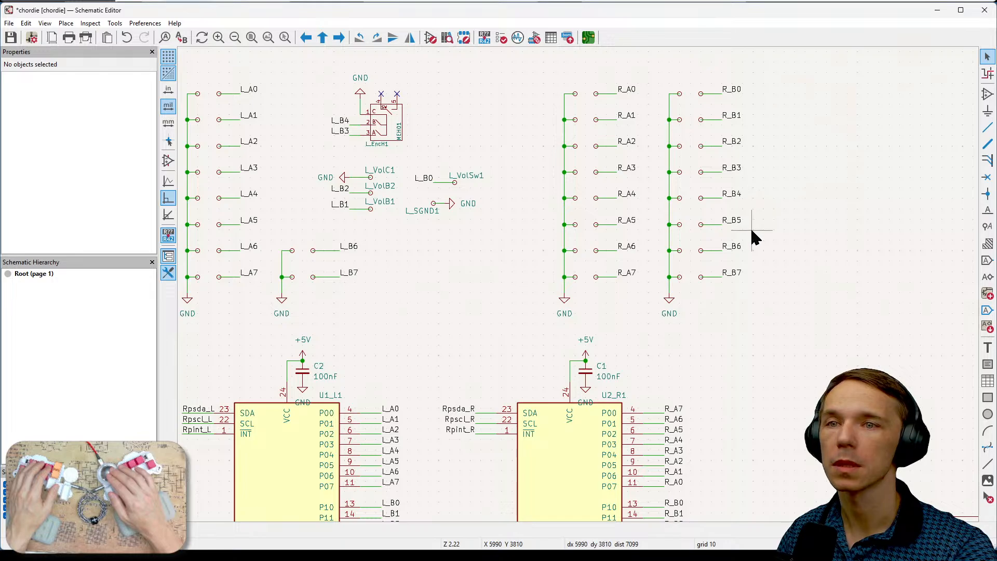
{"action": "left_click_drag", "start_coordinate": [753, 232], "coordinate": [693, 159]}
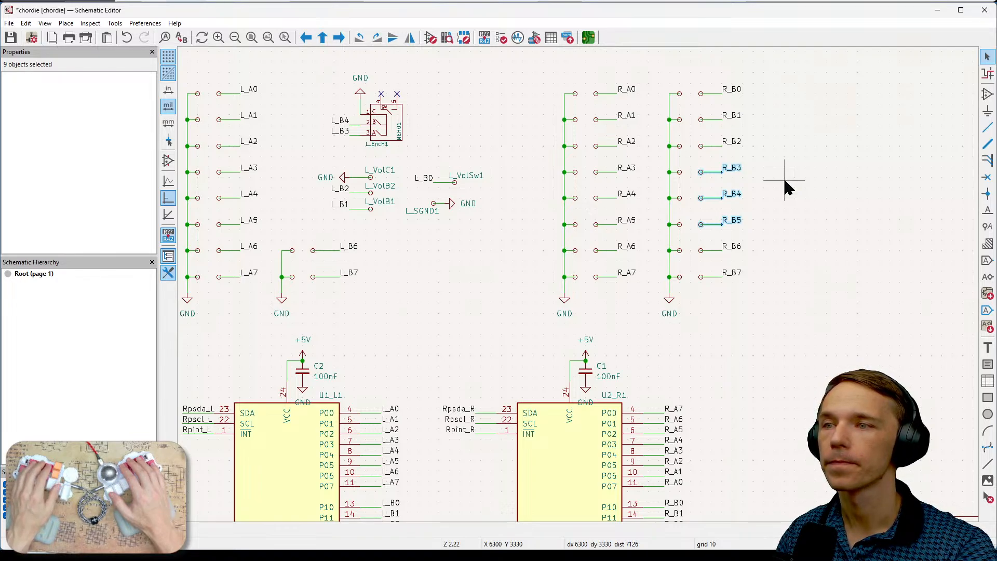
{"action": "key", "text": "Delete"}
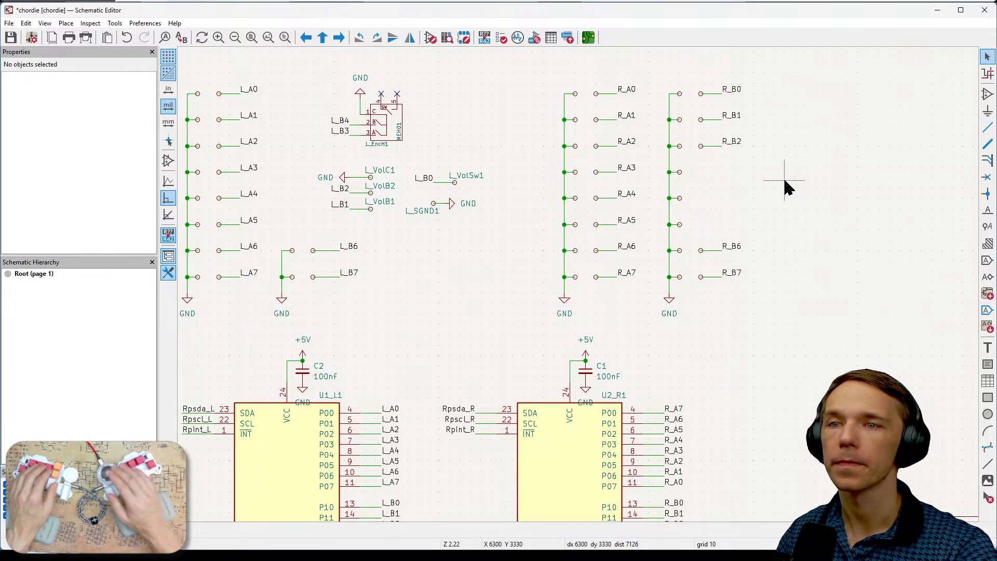
- Delete the leftover ground-side pads and ground wiring between the R_B2 and R_B6 rows
{"action": "left_click_drag", "start_coordinate": [701, 165], "coordinate": [656, 231]}
{"action": "key", "text": "Delete"}
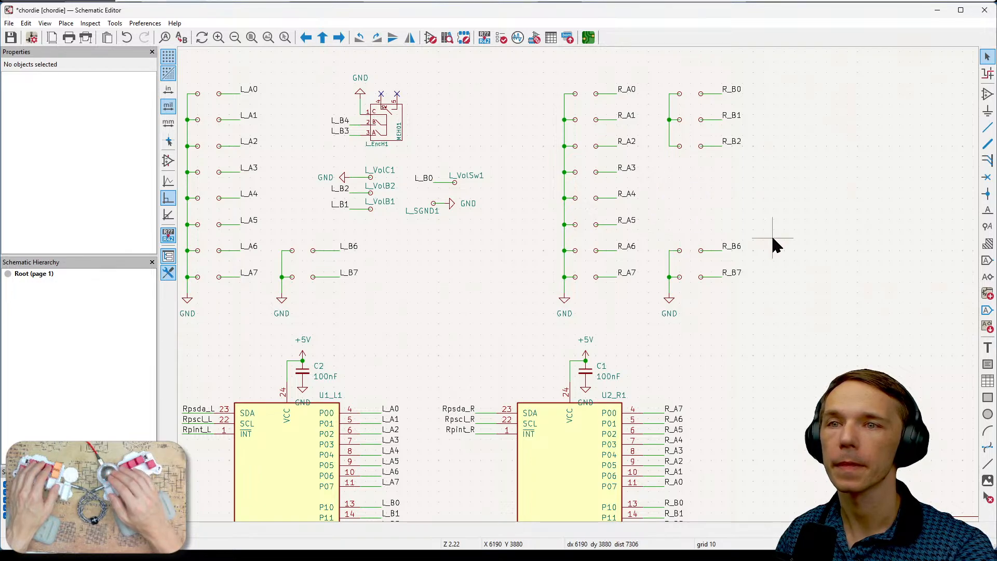
{"action": "scroll", "coordinate": [792, 213], "scroll_direction": "up", "scroll_amount": 1}
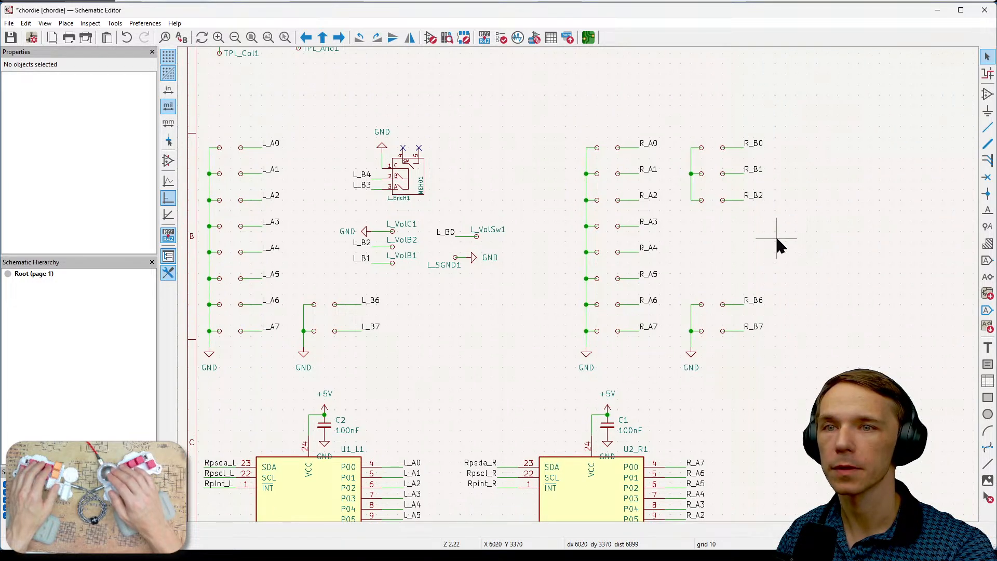
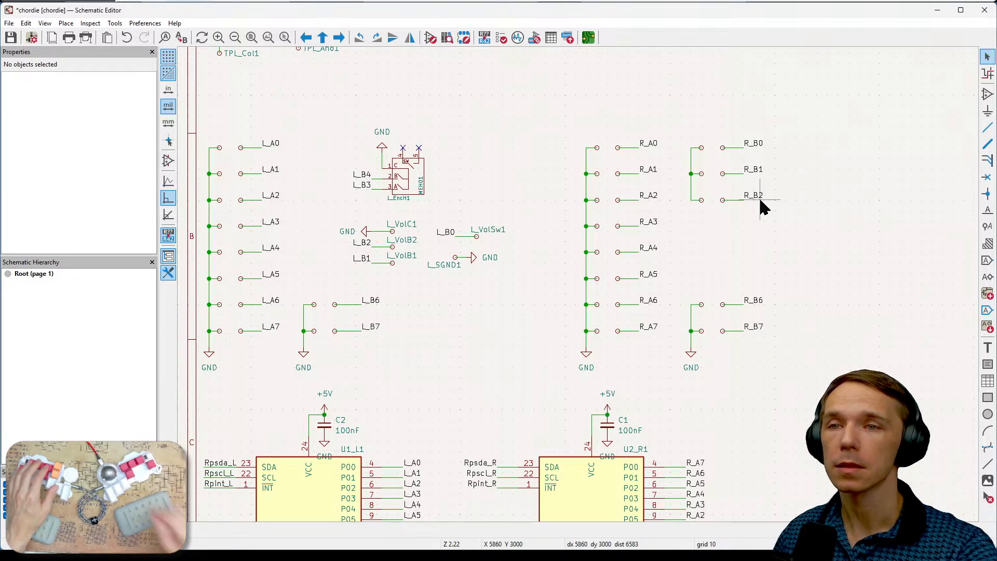
- Draw a vertical ground wire joining the R_B2 and R_B6 rows in the second right-hand switch column
{"action": "left_click", "coordinate": [692, 203]}
{"action": "scroll", "coordinate": [691, 213], "scroll_direction": "up", "scroll_amount": 3}
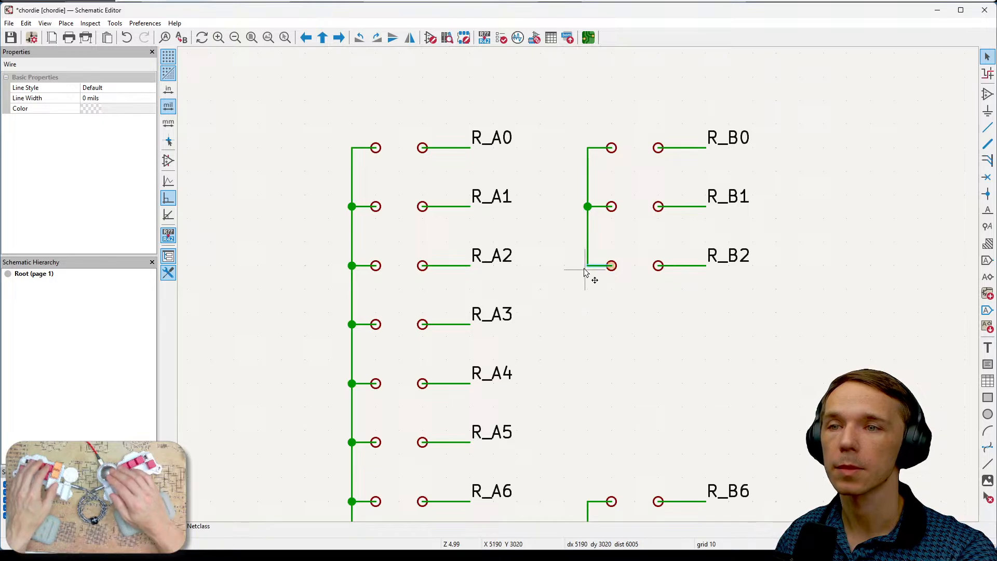
{"action": "left_click", "coordinate": [587, 503]}
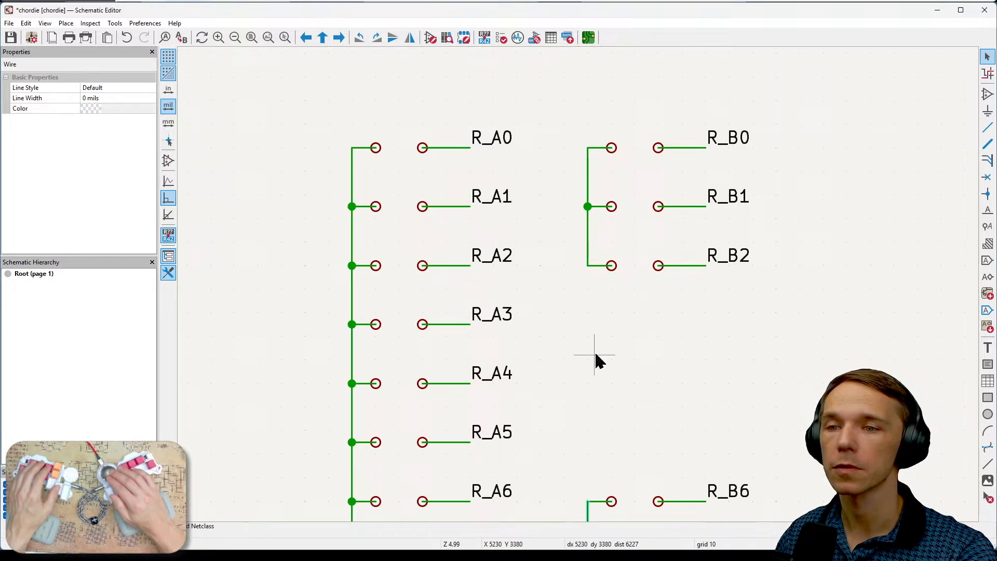
{"action": "middle_click_drag", "start_coordinate": [625, 345], "coordinate": [619, 322]}
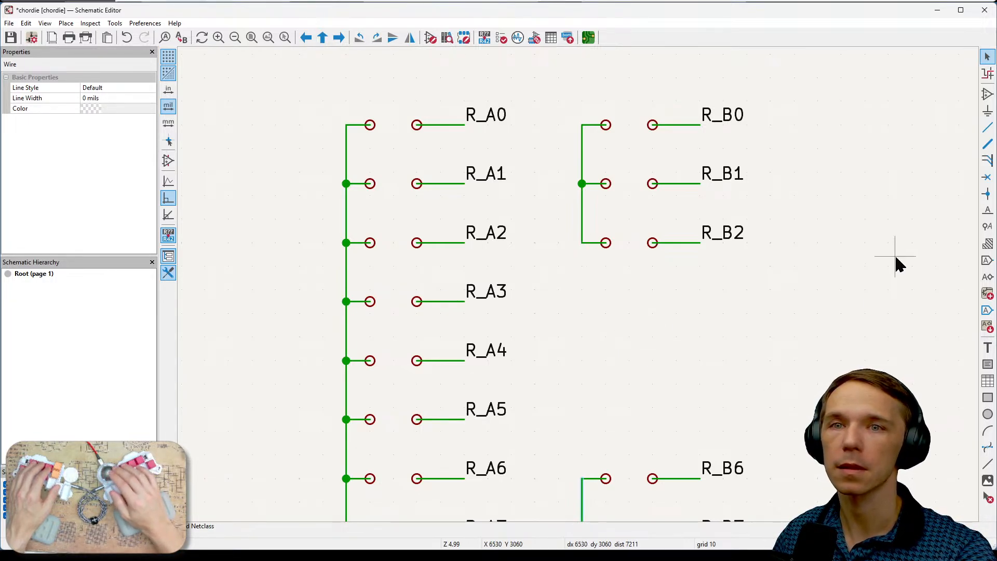
{"action": "left_click", "coordinate": [585, 244]}
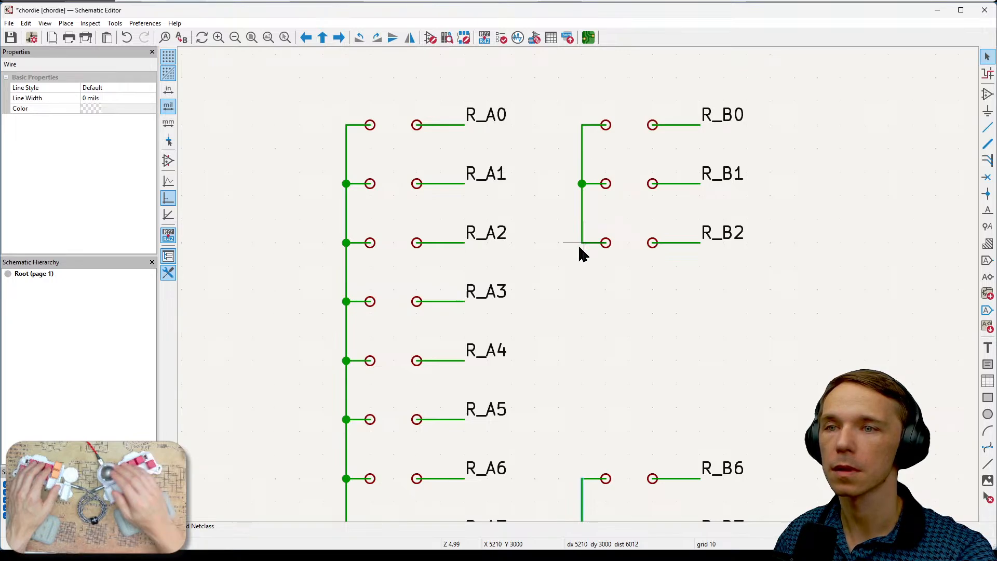
{"action": "left_click", "coordinate": [987, 130]}
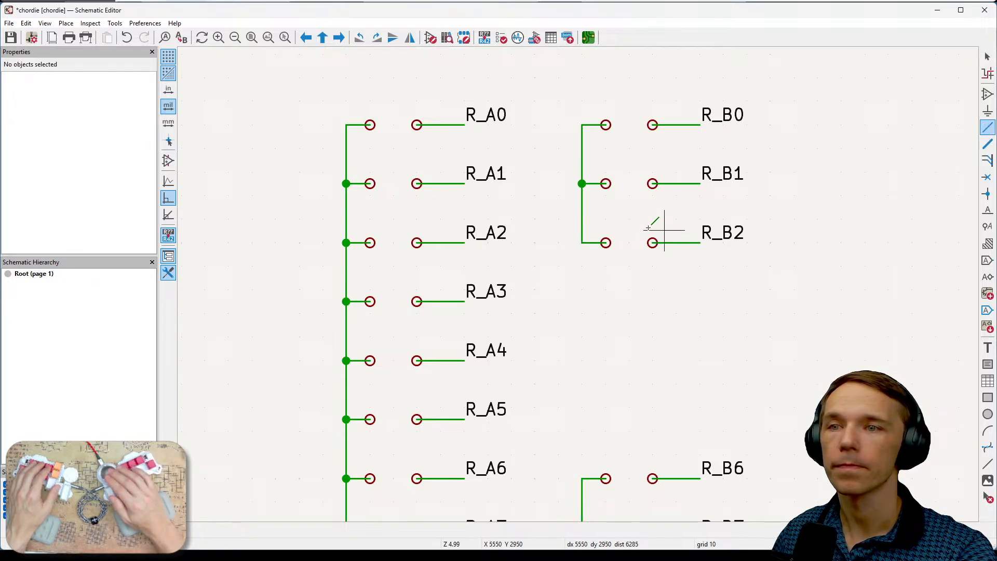
{"action": "left_click", "coordinate": [581, 243]}
{"action": "left_click", "coordinate": [581, 478]}
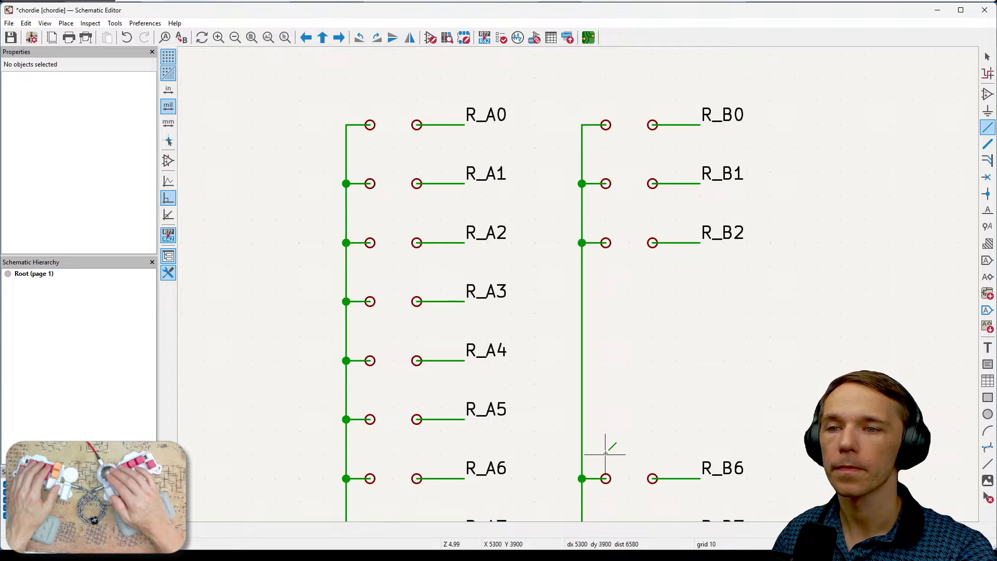
{"action": "key", "text": "Escape"}
{"action": "scroll", "coordinate": [706, 404], "scroll_direction": "down", "scroll_amount": 2}
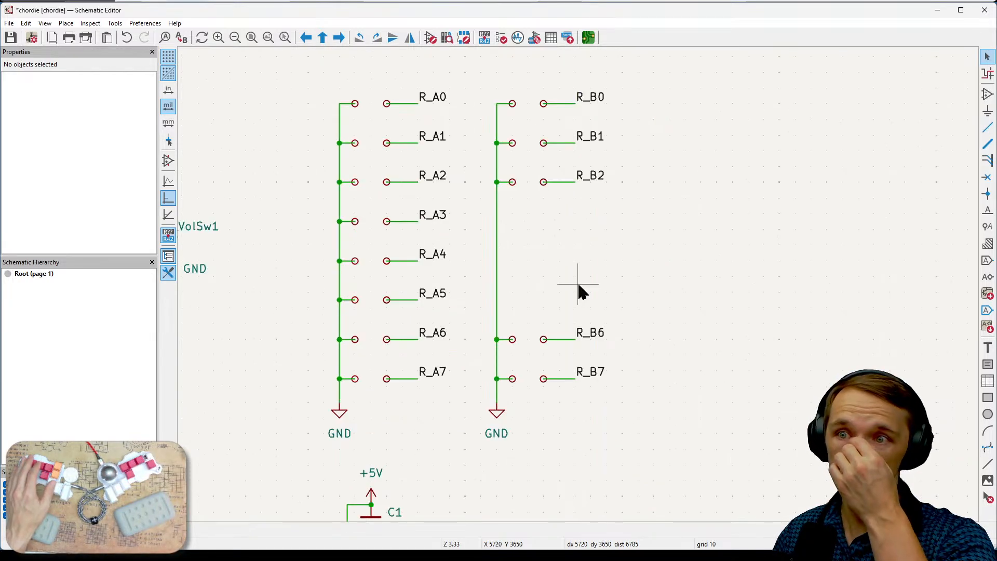
{"action": "scroll", "coordinate": [661, 296], "scroll_direction": "down", "scroll_amount": 1}
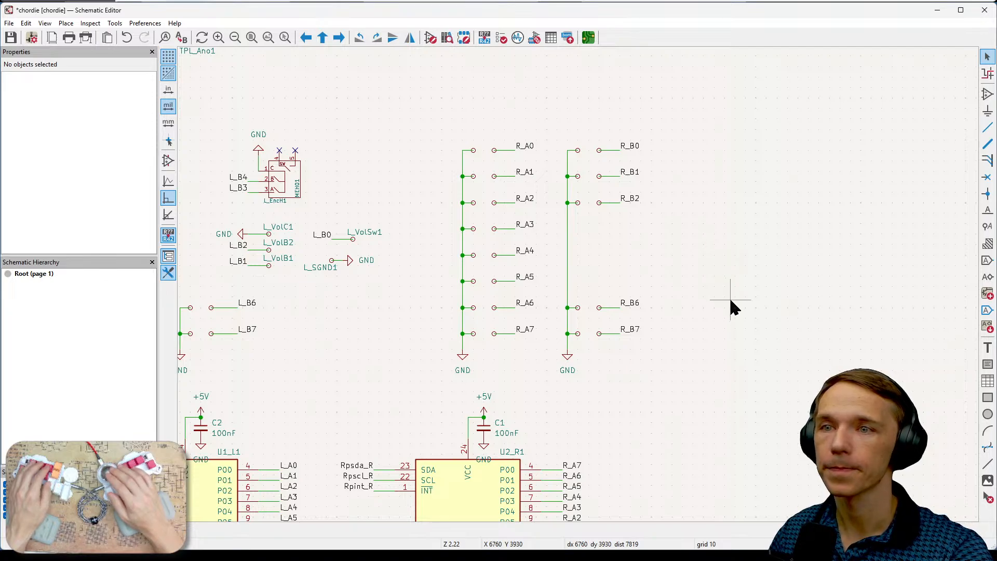
- Duplicate the left volume encoder and volume switch pads with their wires and labels, placing the copy beside the R_B0 to R_B2 rows
{"action": "middle_click_drag", "start_coordinate": [729, 299], "coordinate": [833, 284]}
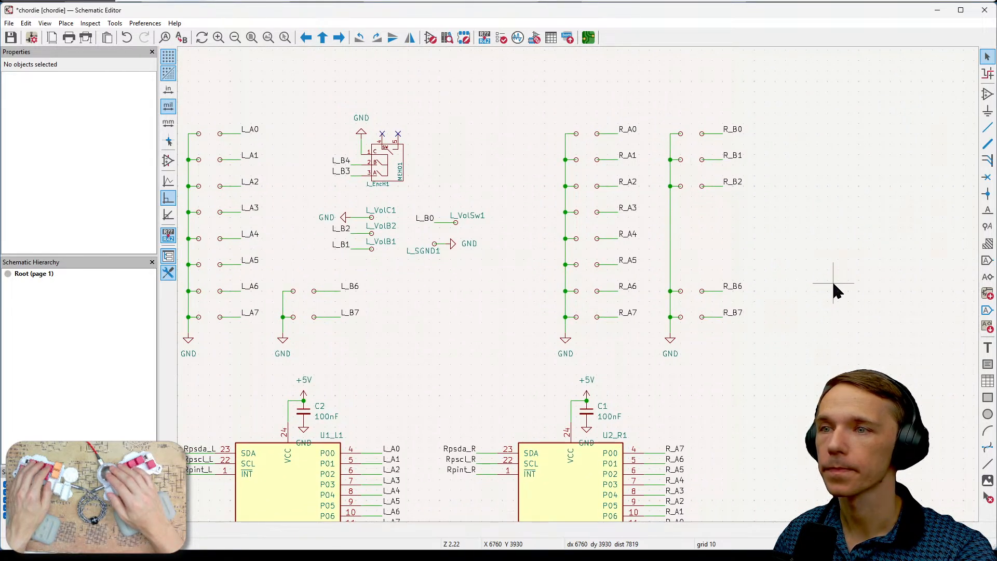
{"action": "middle_click_drag", "start_coordinate": [833, 283], "coordinate": [803, 298]}
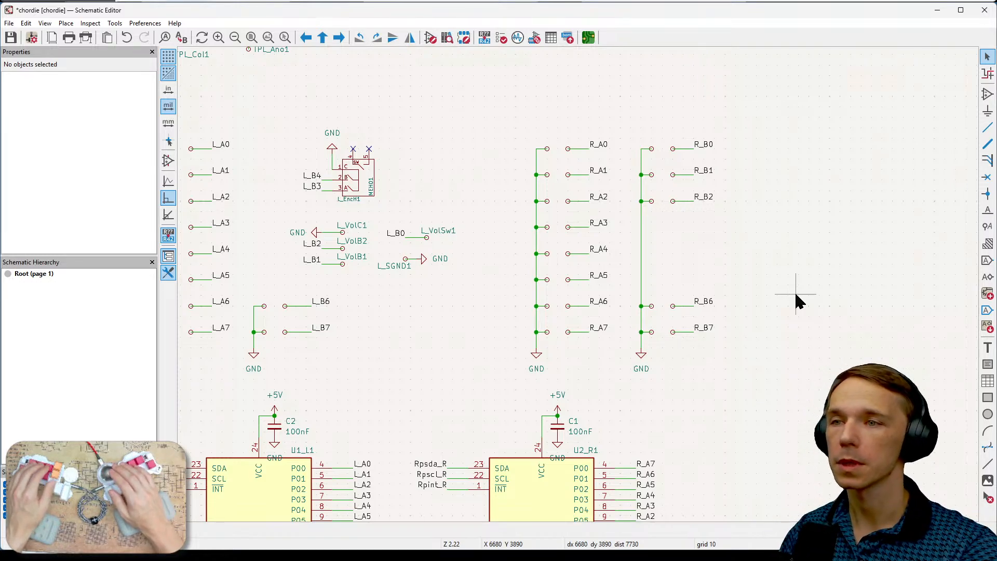
{"action": "left_click", "coordinate": [372, 192]}
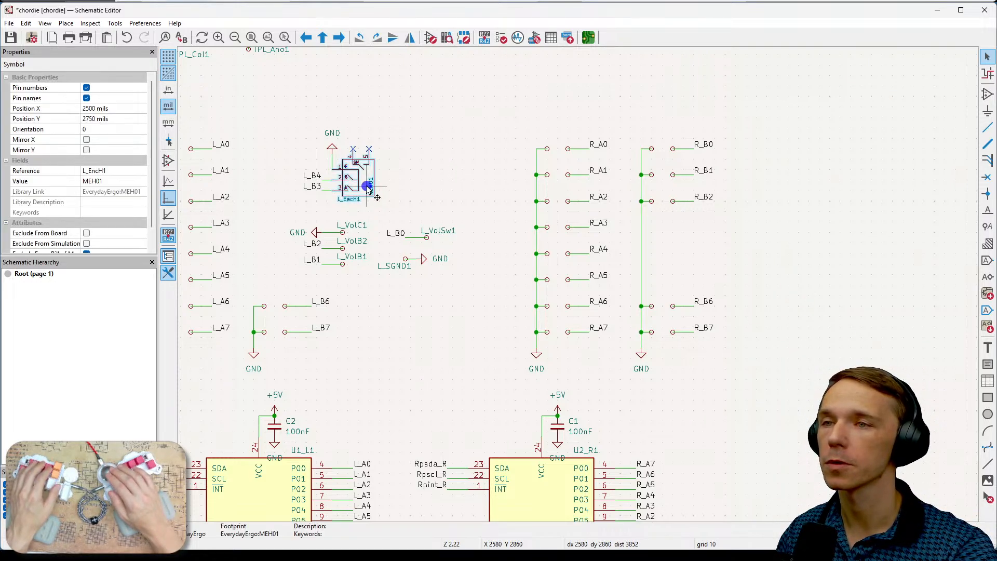
{"action": "left_click", "coordinate": [727, 263]}
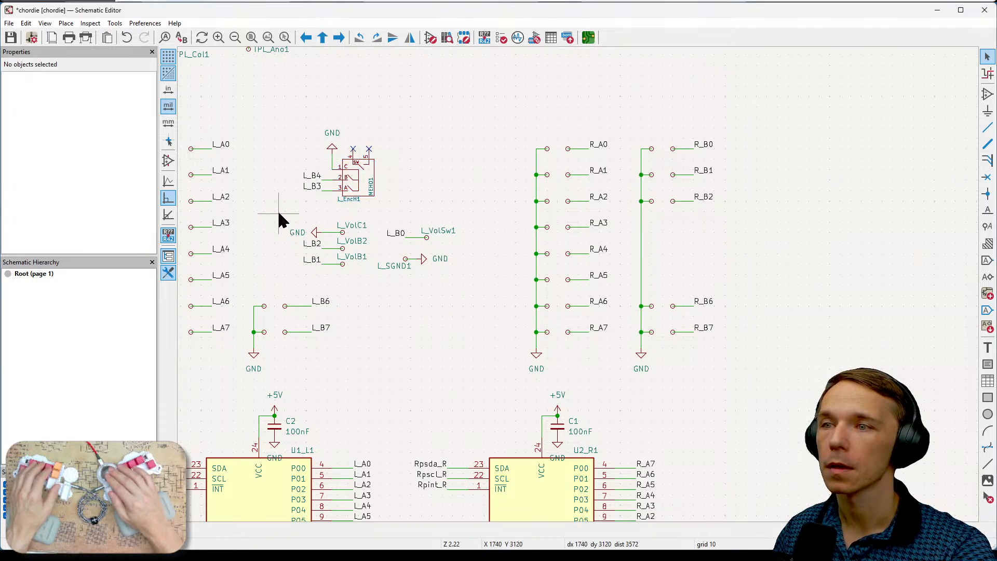
{"action": "left_click_drag", "start_coordinate": [278, 213], "coordinate": [472, 289]}
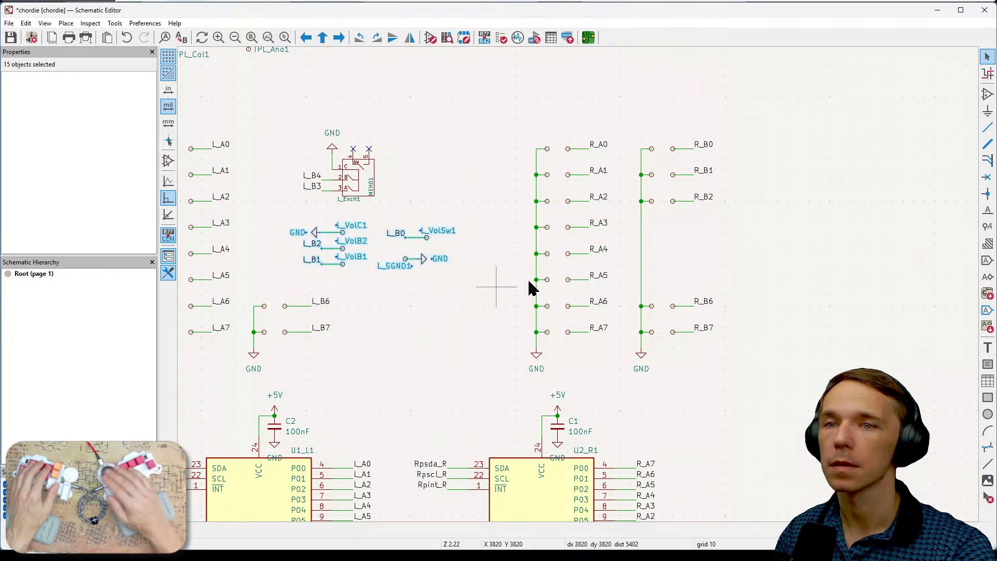
{"action": "key", "text": "ctrl+d"}
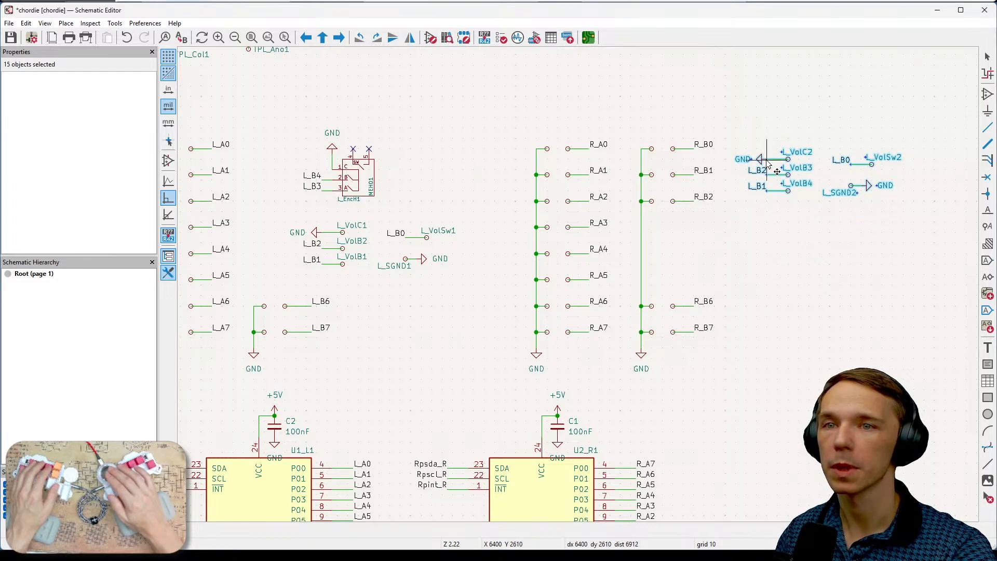
{"action": "left_click", "coordinate": [768, 163]}
{"action": "left_click", "coordinate": [820, 227]}
- Delete the copied L_VolSw2 and L_SGND2 pads together with their L_B0 label, wires and ground symbol
{"action": "middle_click_drag", "start_coordinate": [866, 234], "coordinate": [819, 255]}
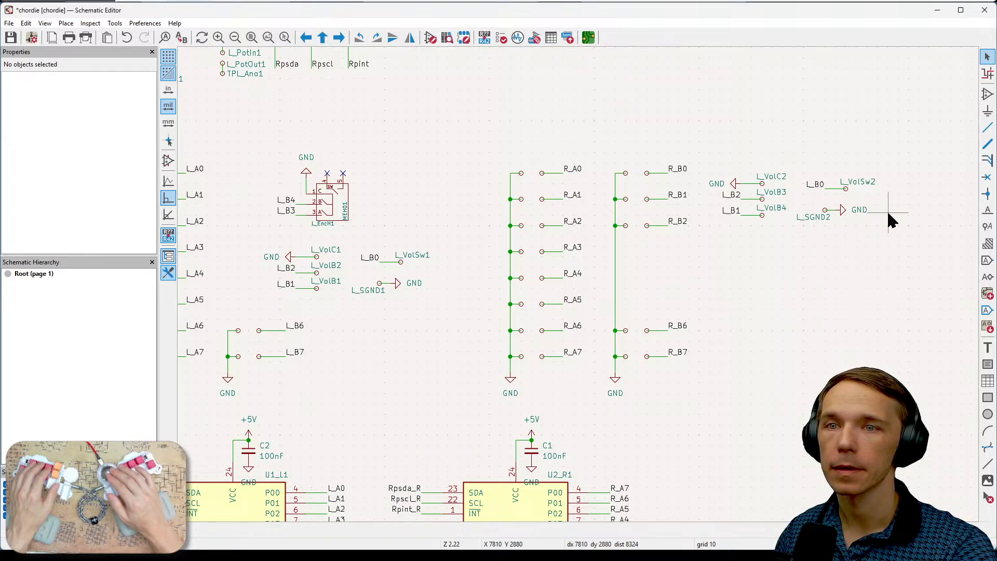
{"action": "left_click_drag", "start_coordinate": [891, 166], "coordinate": [793, 258]}
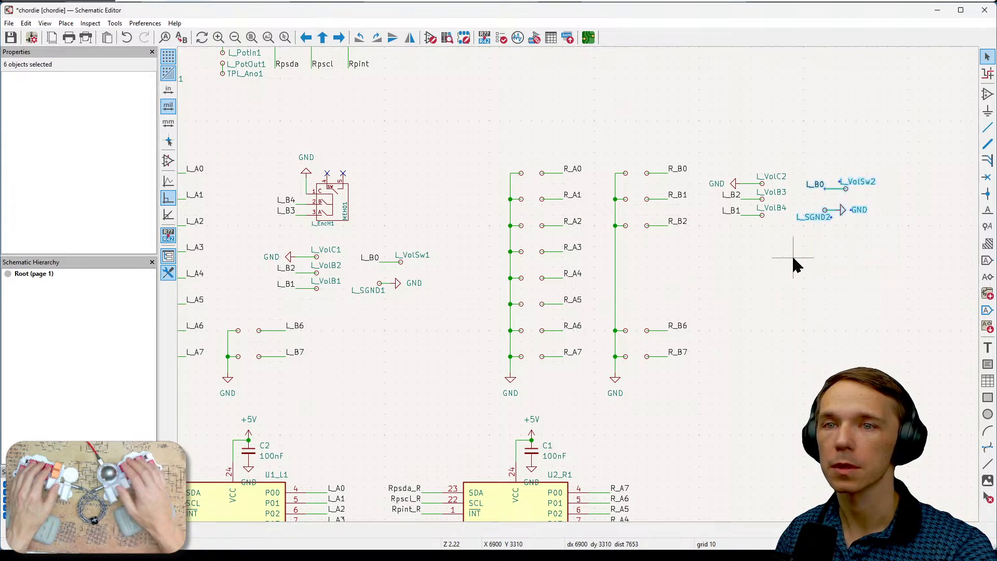
{"action": "key", "text": "Delete"}
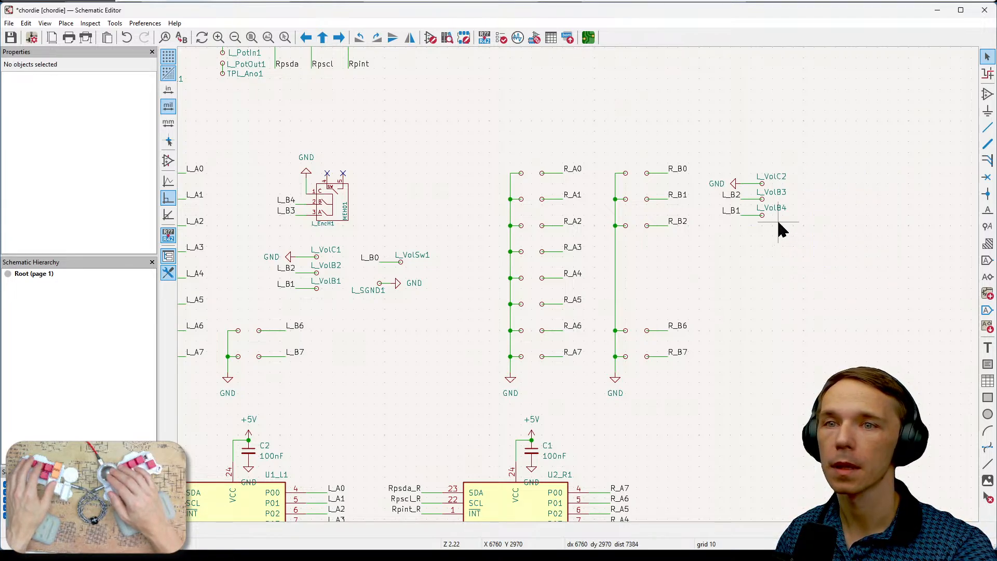
- Rename the L_B1 label in the copied encoder pad group to R_B3
{"action": "left_click", "coordinate": [737, 215]}
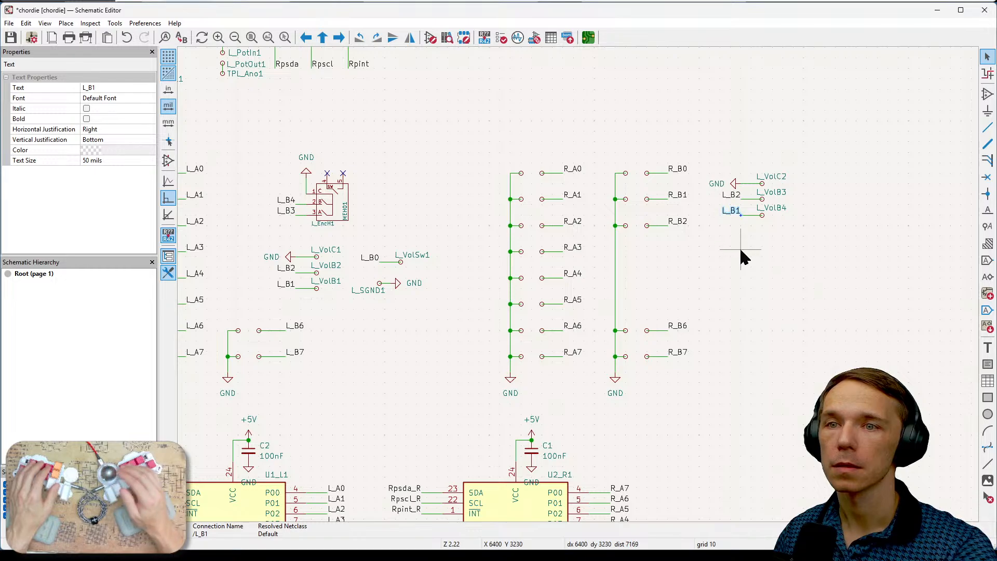
{"action": "key", "text": "e"}
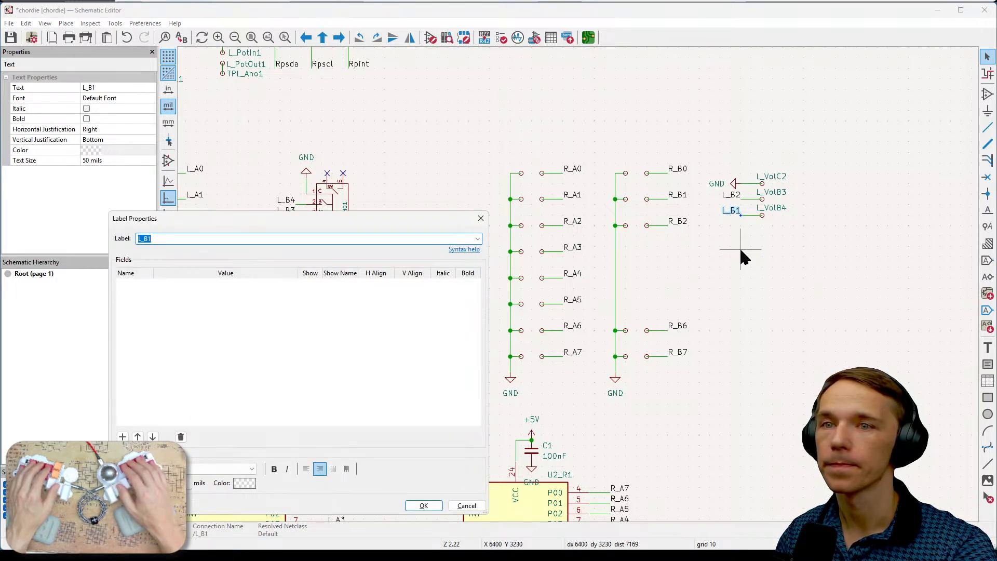
{"action": "key", "text": "alt+Down"}
{"action": "key", "text": "Escape"}
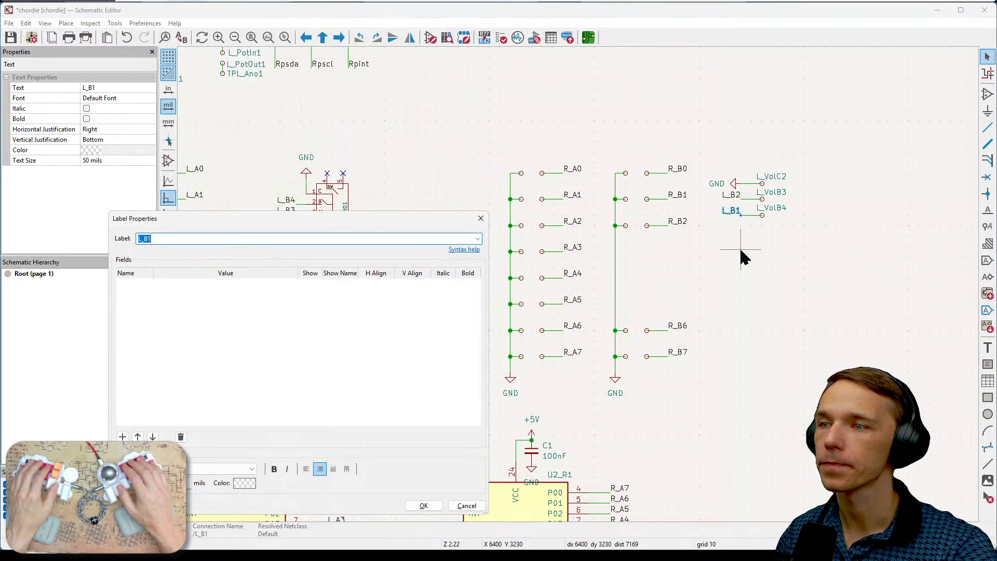
{"action": "key", "text": "Home"}
{"action": "key", "text": "Delete"}
{"action": "type", "text": "R"}
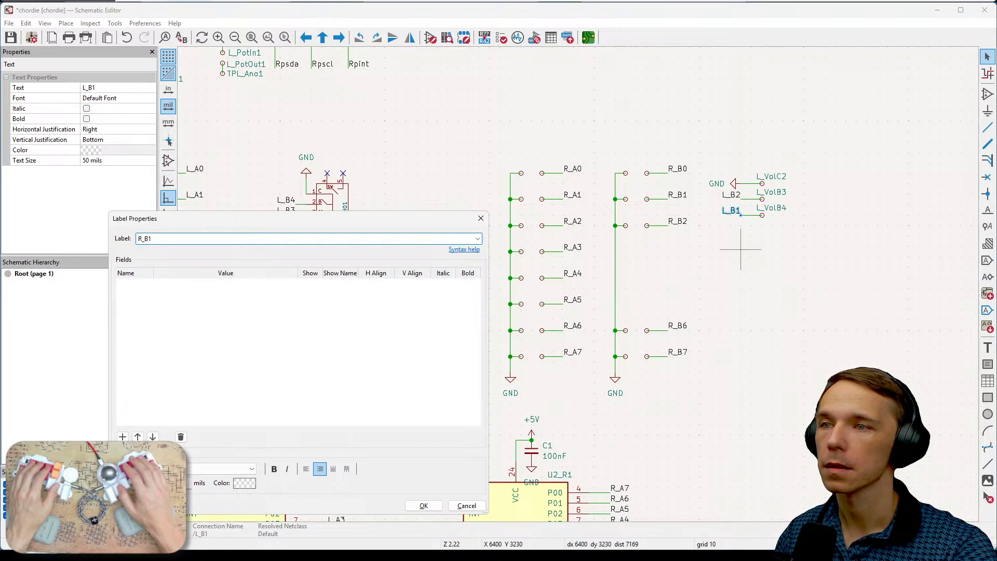
{"action": "type", "text": "3"}
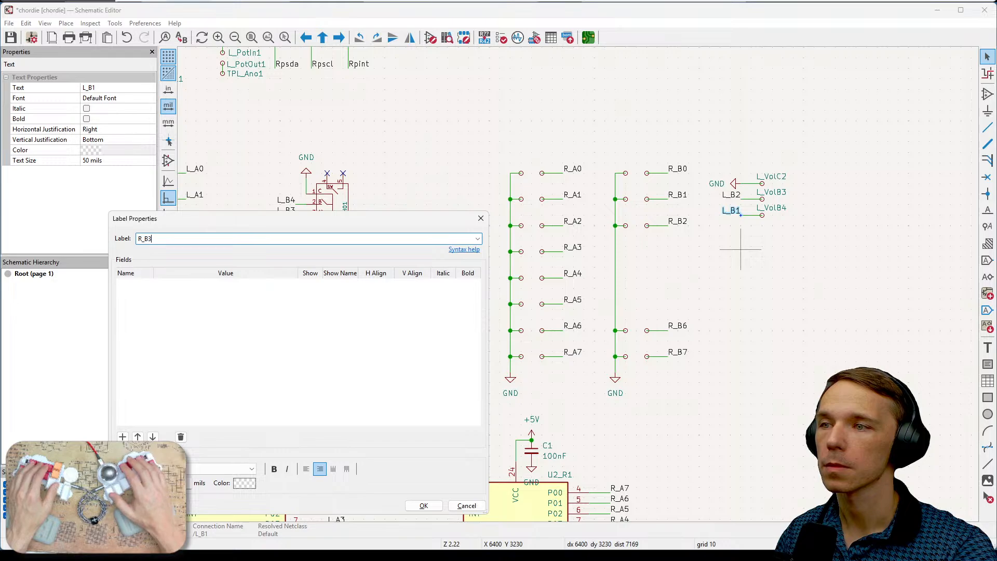
{"action": "left_click", "coordinate": [423, 505]}
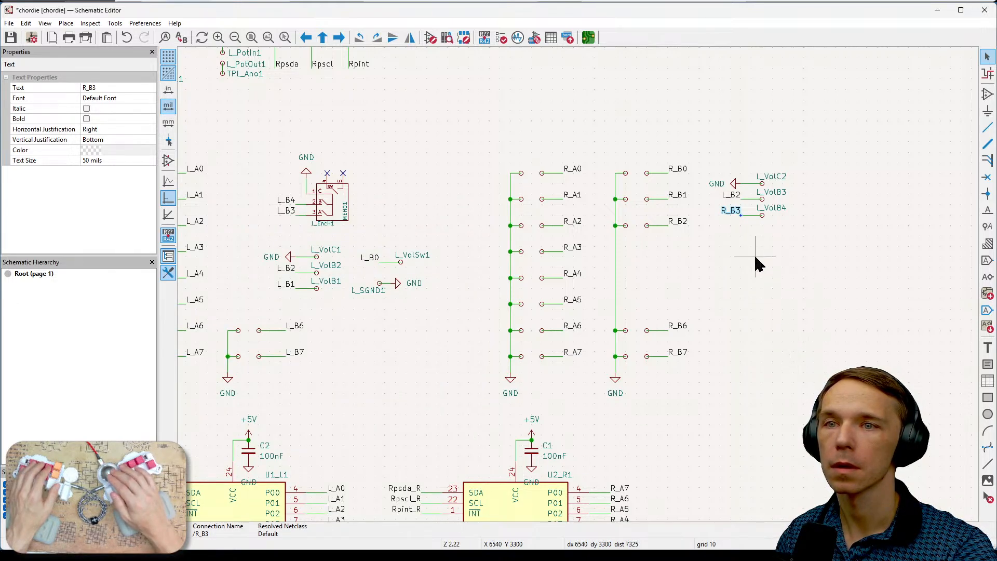
- Rename the L_B2 label in the copied encoder pad group to R_B4 and clear the selection
{"action": "left_click", "coordinate": [731, 196]}
{"action": "key", "text": "e"}
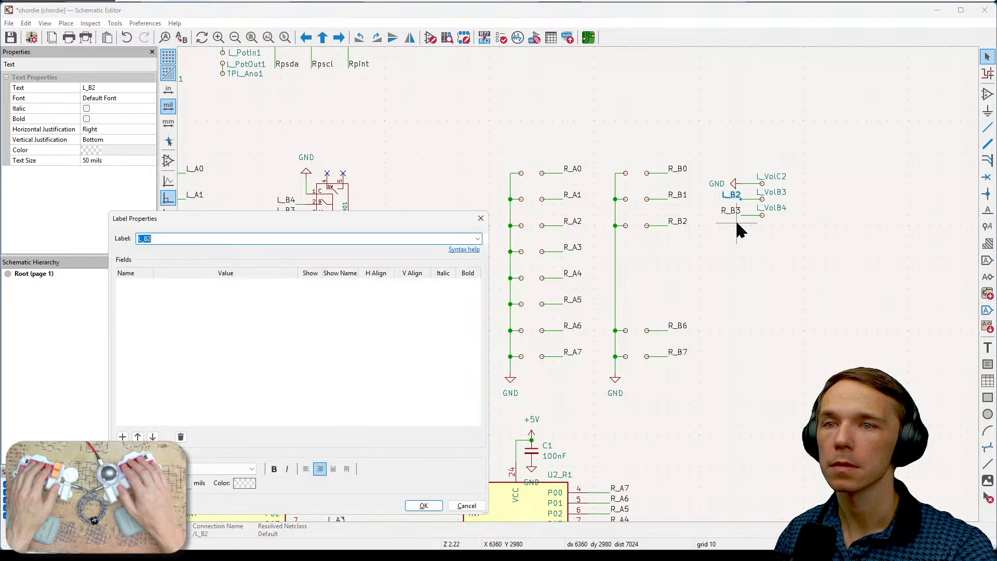
{"action": "key", "text": "Home"}
{"action": "type", "text": "R_B"}
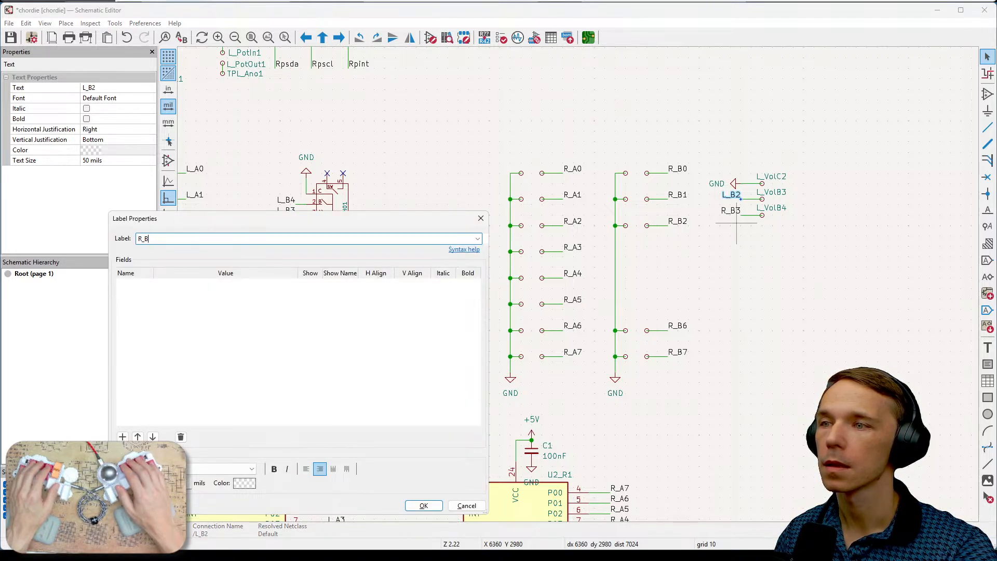
{"action": "type", "text": "4"}
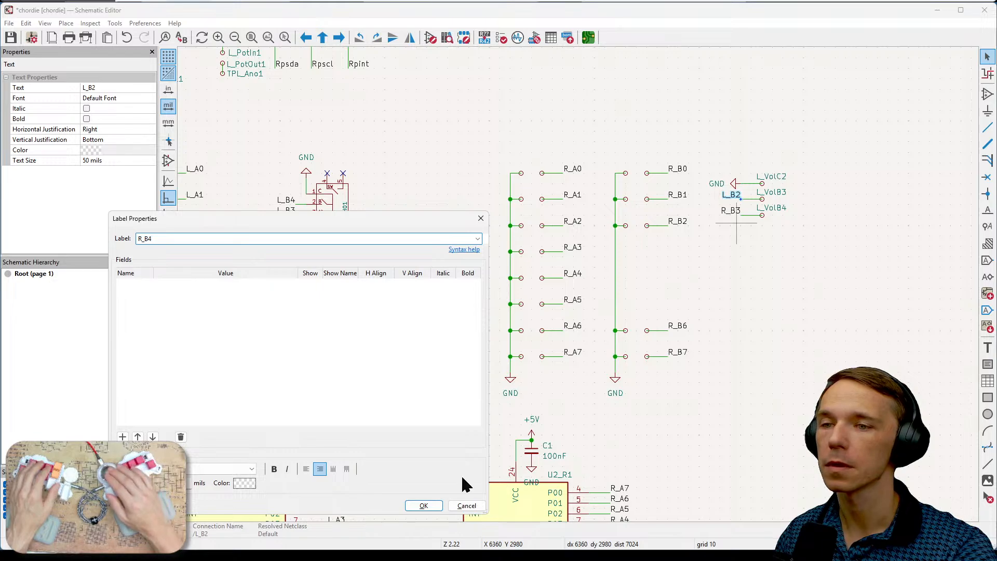
{"action": "left_click", "coordinate": [423, 505]}
{"action": "left_click", "coordinate": [815, 223]}
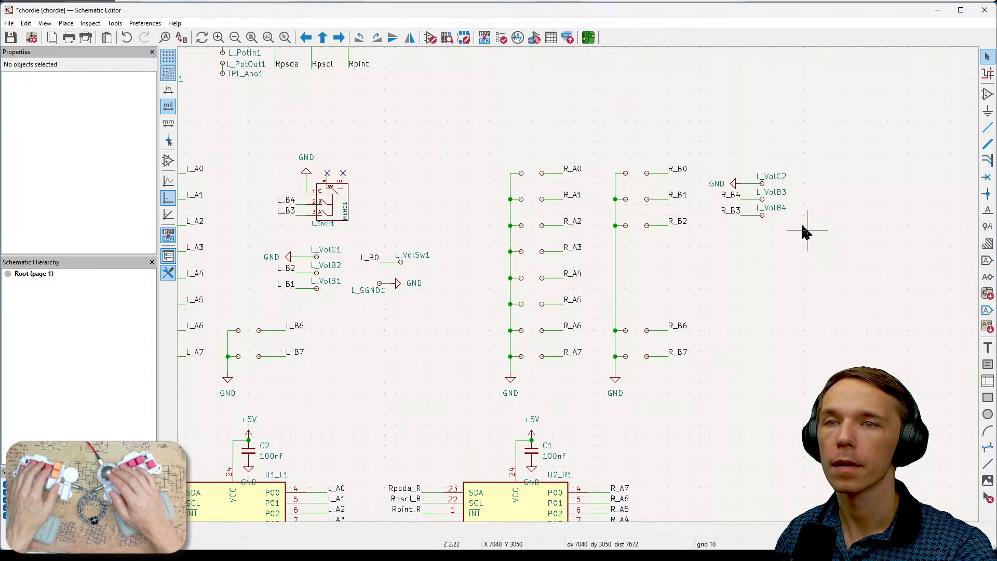
- Change the reference of the copied encoder pad L_VolB3 on the R_B4 wire to R_HEB4
{"action": "left_click", "coordinate": [778, 193]}
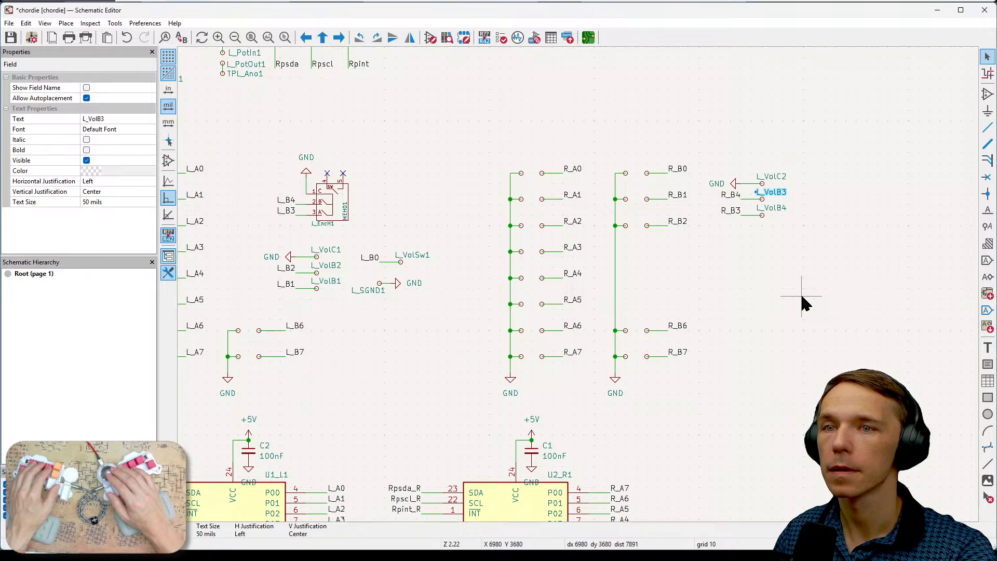
{"action": "mouse_move", "coordinate": [801, 357]}
{"action": "middle_mouse_down"}
{"action": "mouse_move", "coordinate": [769, 281]}
{"action": "mouse_move", "coordinate": [751, 172]}
{"action": "mouse_move", "coordinate": [752, 295]}
{"action": "mouse_move", "coordinate": [802, 353]}
{"action": "mouse_move", "coordinate": [814, 353]}
{"action": "mouse_move", "coordinate": [794, 345]}
{"action": "middle_mouse_up"}
{"action": "middle_click_drag", "start_coordinate": [801, 381], "coordinate": [773, 340]}
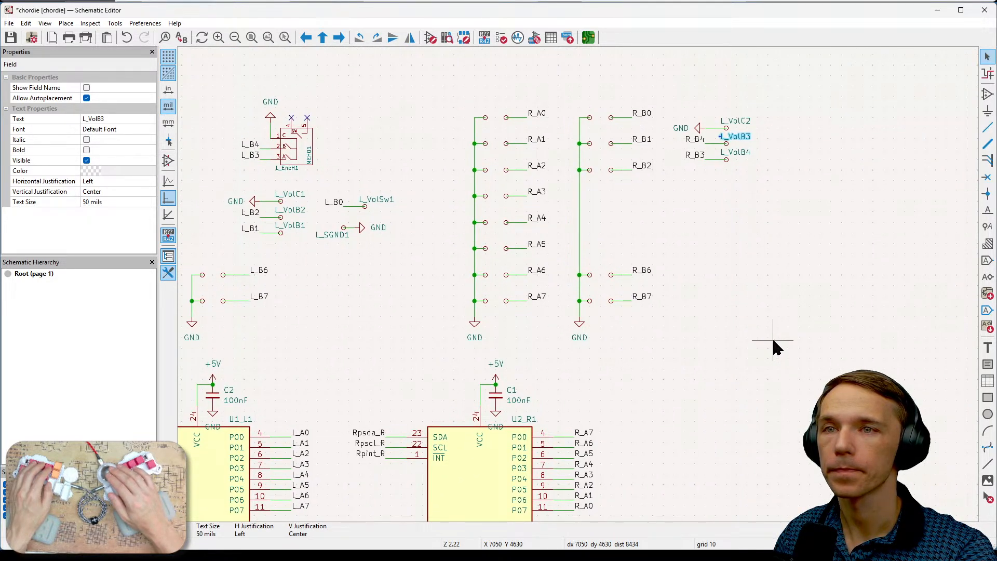
{"action": "left_click", "coordinate": [754, 215]}
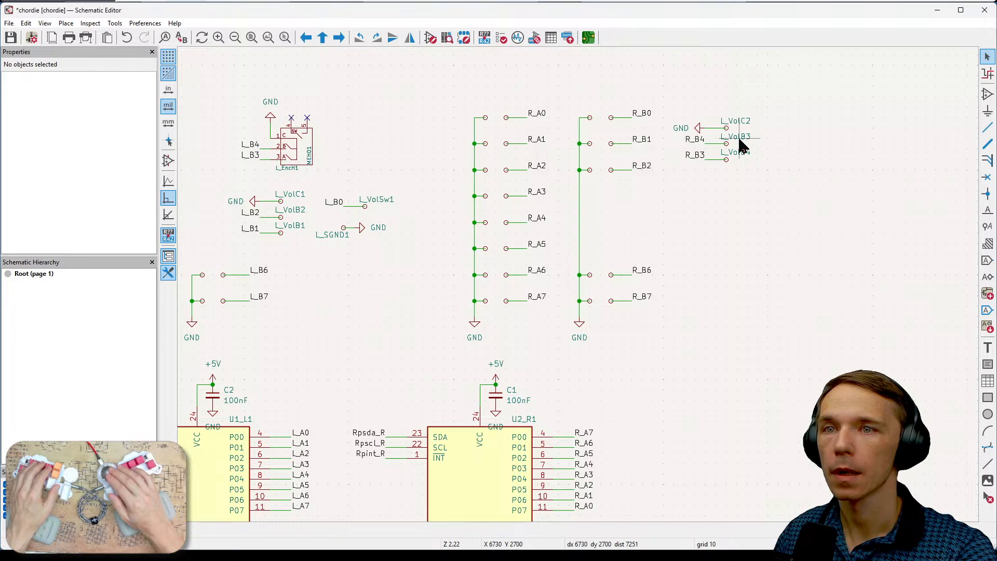
{"action": "left_click", "coordinate": [739, 139]}
{"action": "key", "text": "e"}
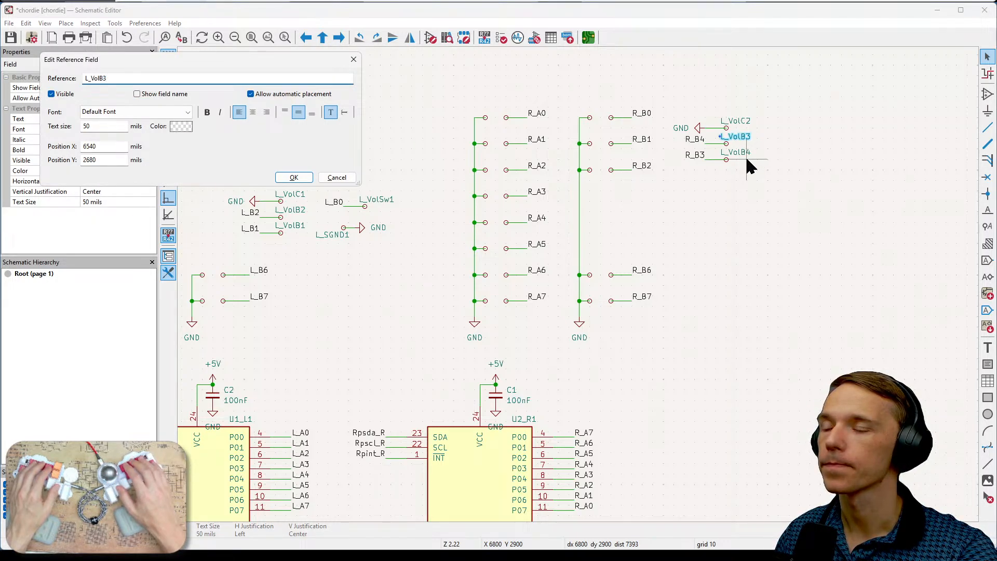
{"action": "key", "text": "ctrl+a"}
{"action": "type", "text": "R"}
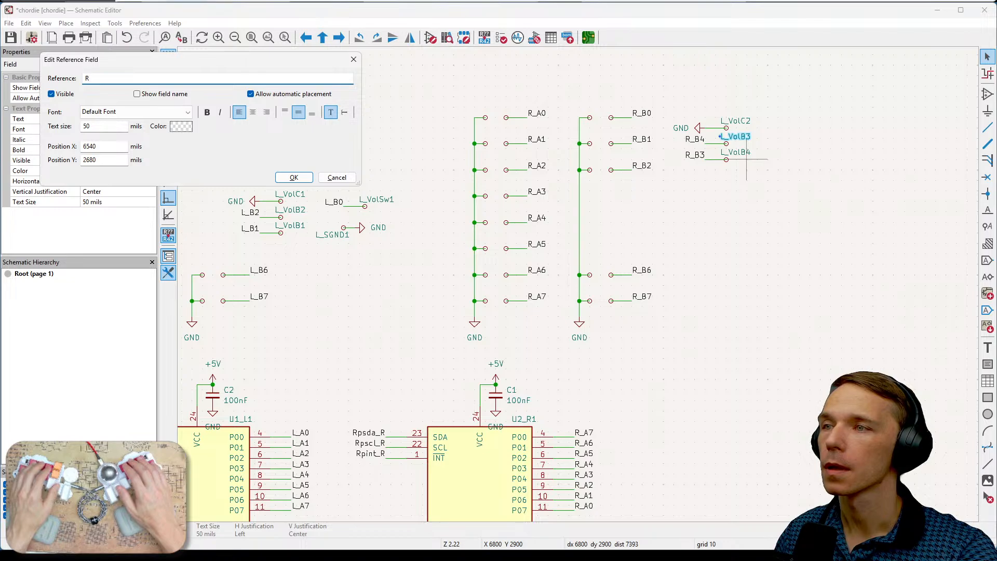
{"action": "type", "text": "_H"}
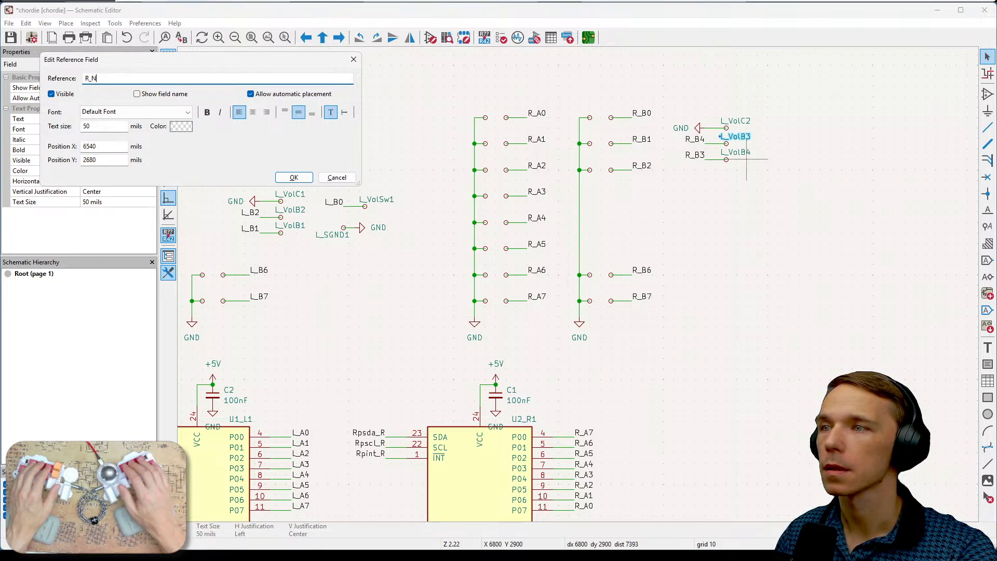
{"action": "type", "text": "E"}
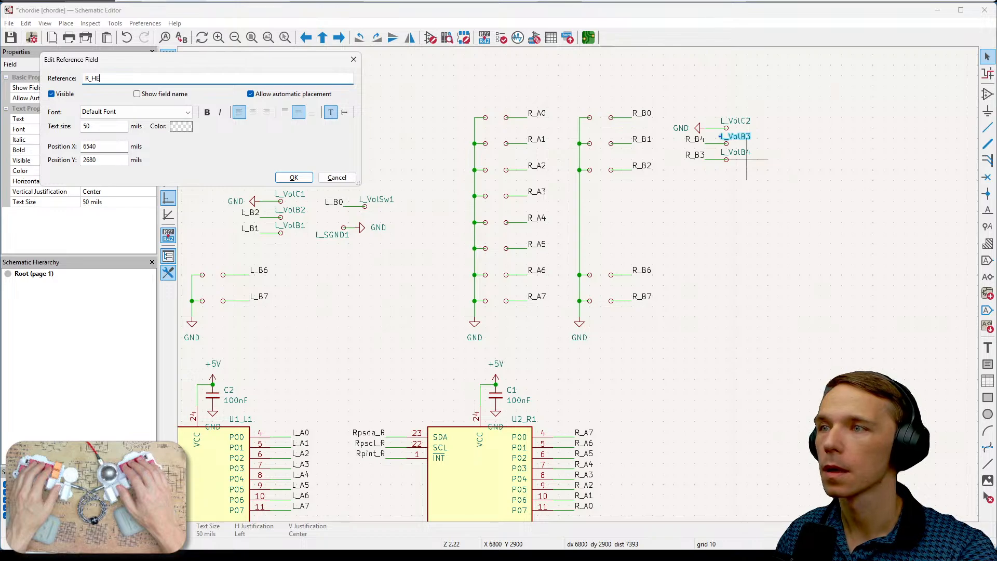
{"action": "type", "text": "B4"}
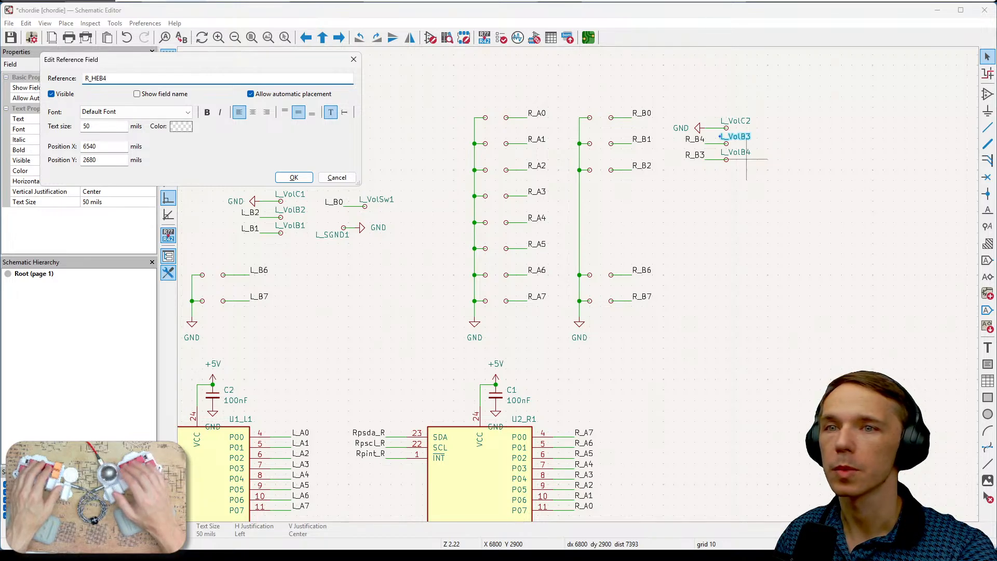
{"action": "left_click", "coordinate": [295, 178]}
- Change the reference of the copied encoder pad L_VolB4 on the R_B3 wire to R_HEB3 and clear the selection
{"action": "left_click", "coordinate": [743, 155]}
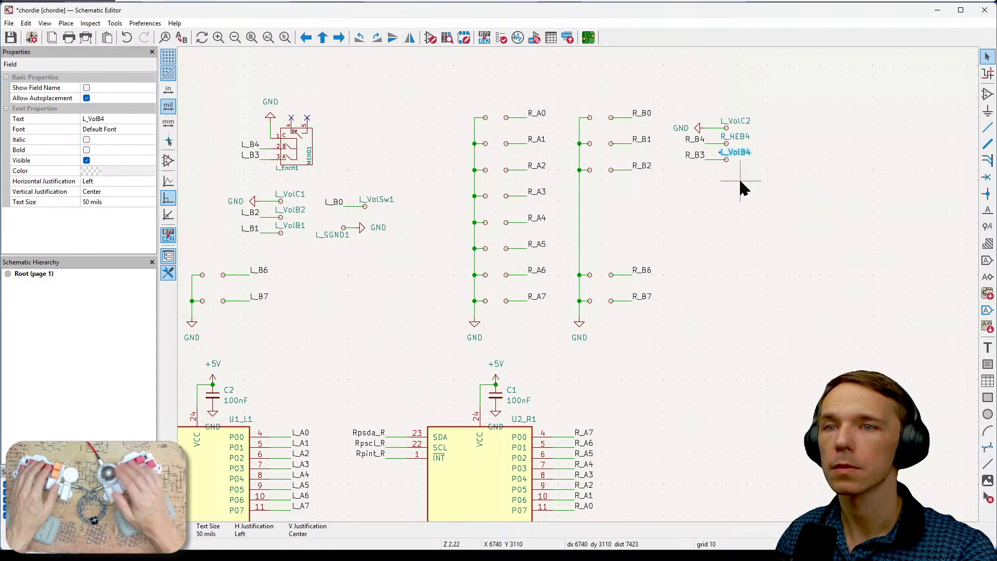
{"action": "key", "text": "e"}
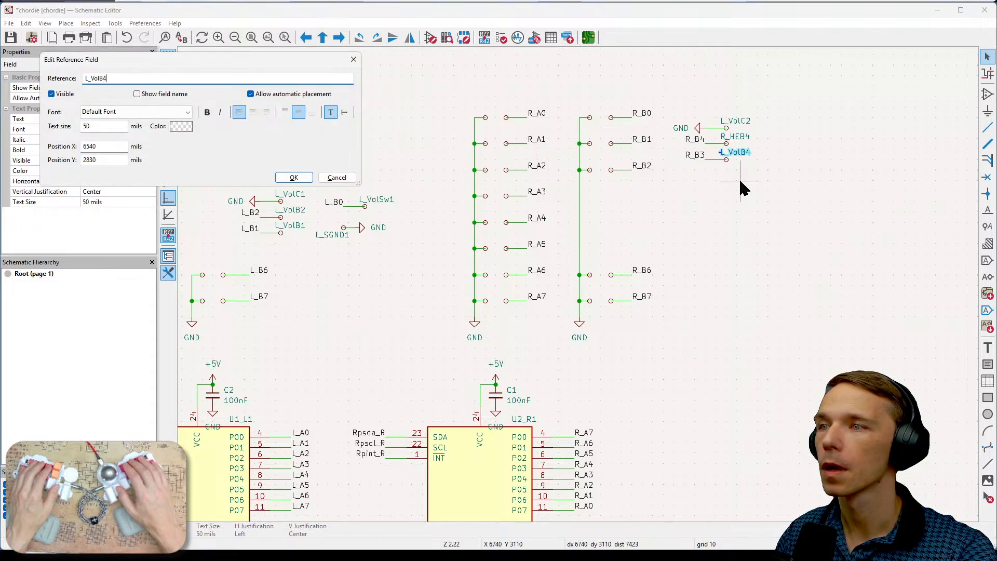
{"action": "key", "text": "ctrl+a"}
{"action": "type", "text": "R"}
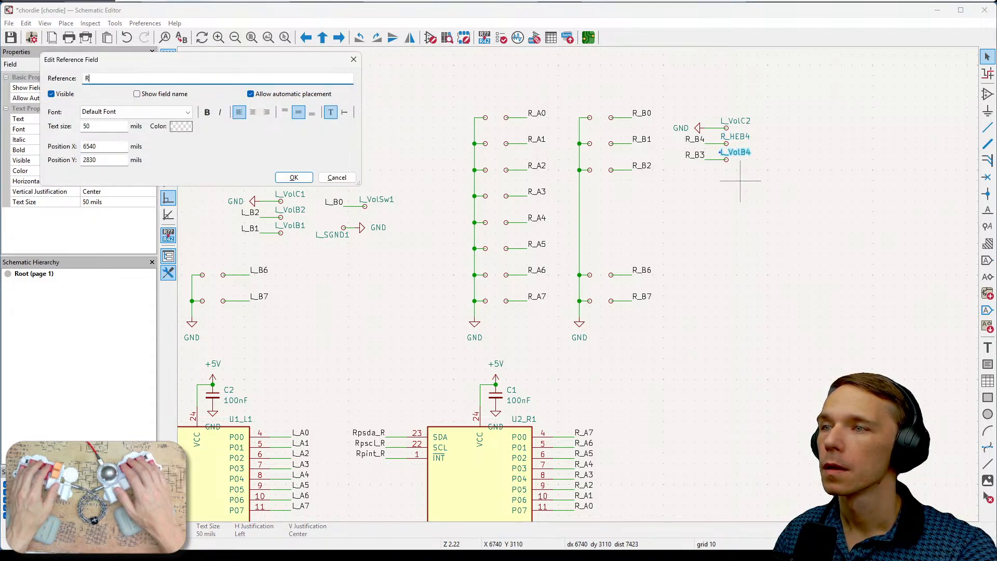
{"action": "type", "text": "_HE"}
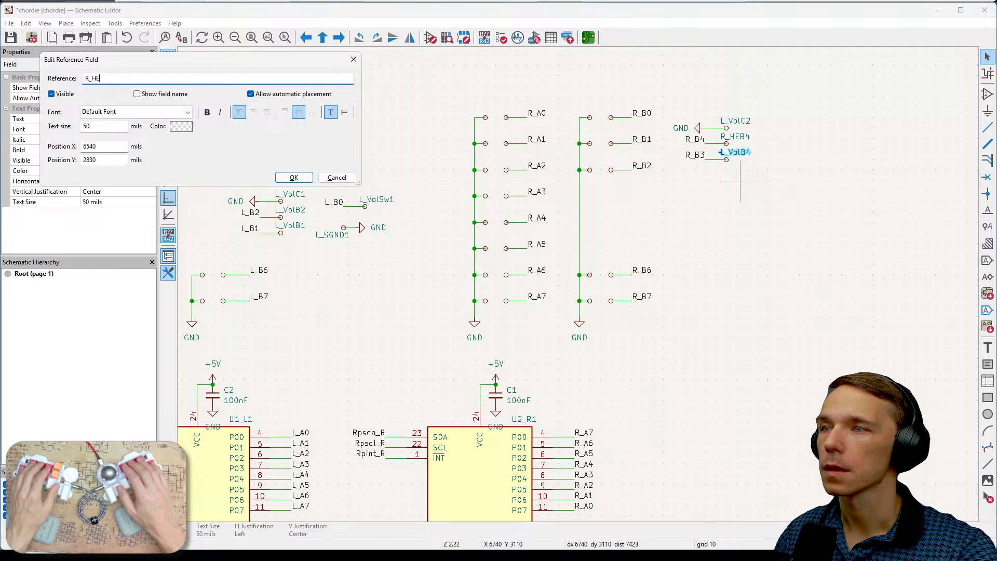
{"action": "type", "text": "B3"}
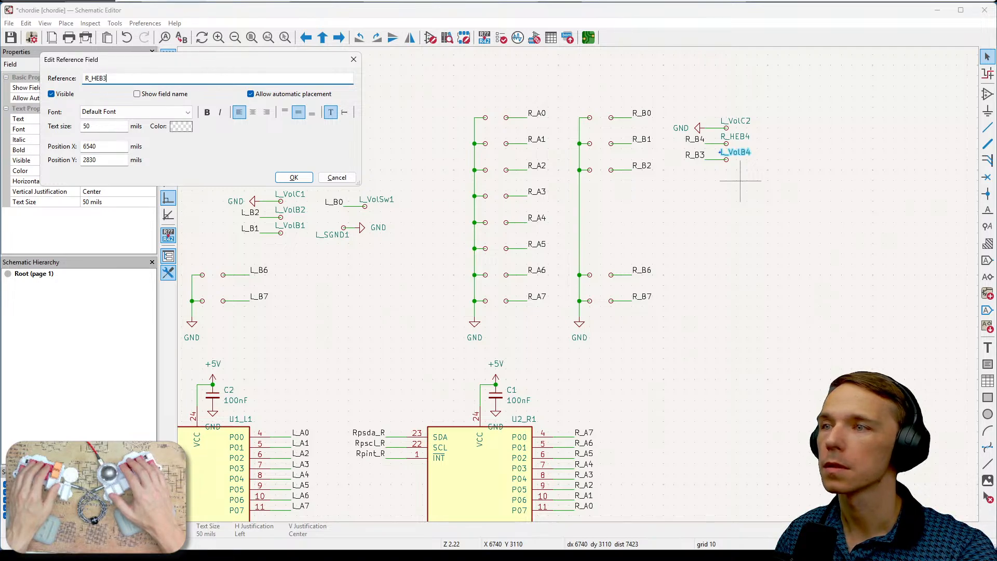
{"action": "left_click", "coordinate": [299, 179]}
{"action": "left_click", "coordinate": [797, 274]}
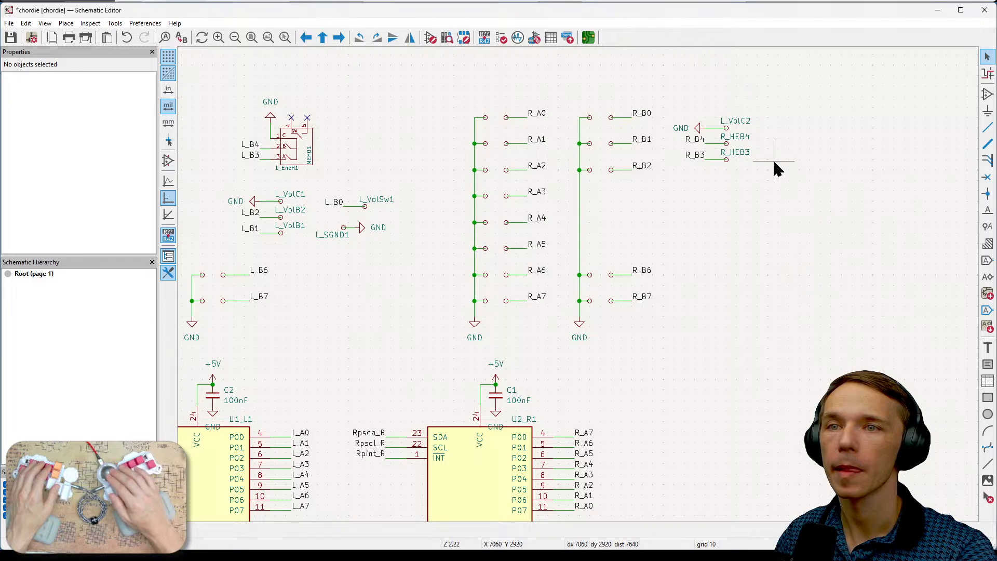
- Change the reference of the copied ground pad L_VolC2 to R_HEC1 and clear the selection
{"action": "left_click", "coordinate": [736, 124]}
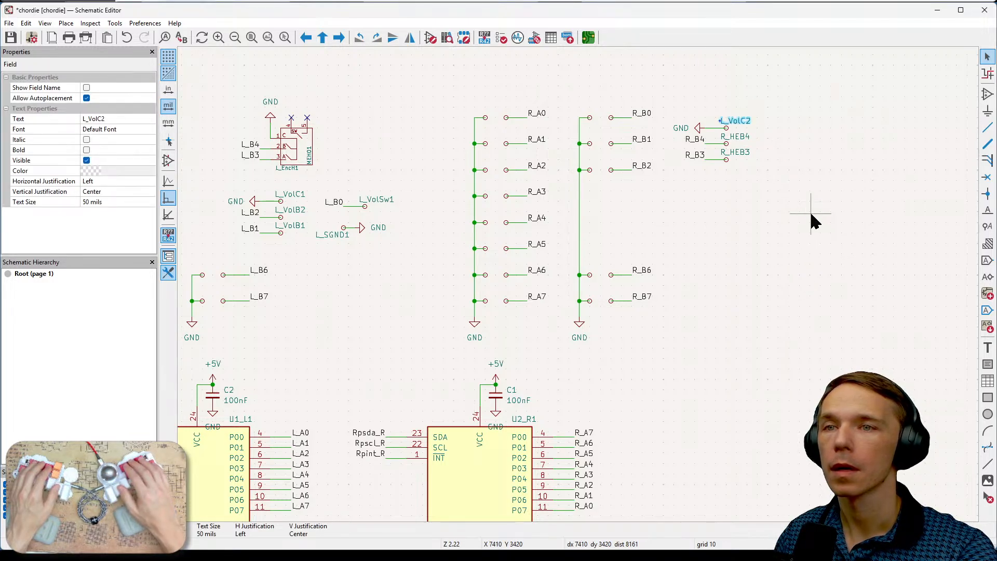
{"action": "key", "text": "e"}
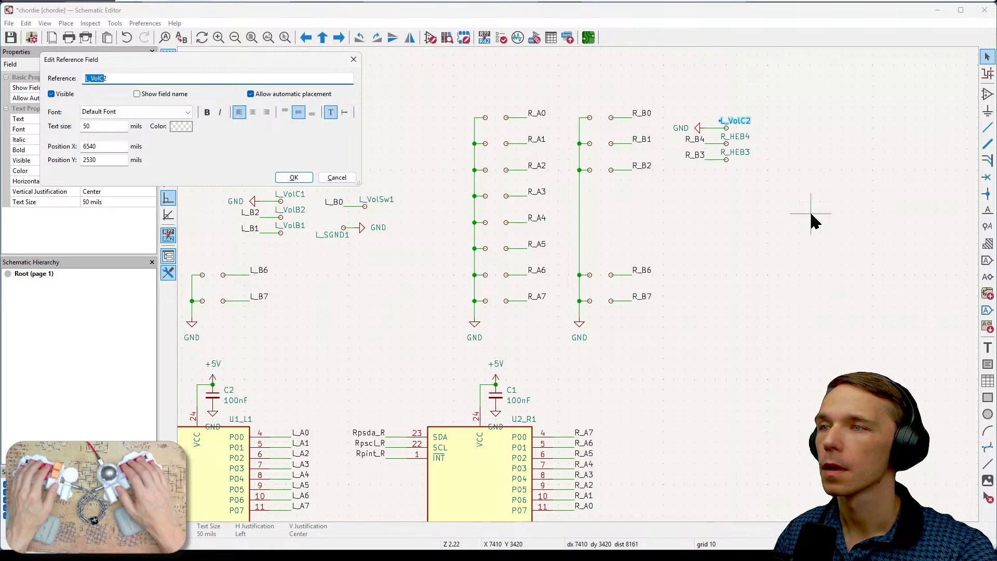
{"action": "type", "text": "R_"}
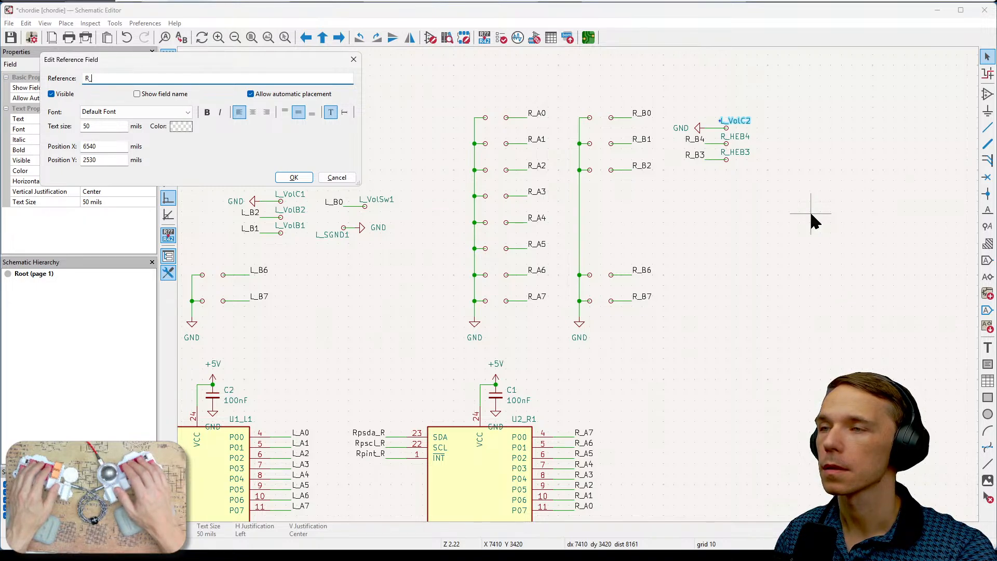
{"action": "key", "text": "Delete"}
{"action": "type", "text": "HE"}
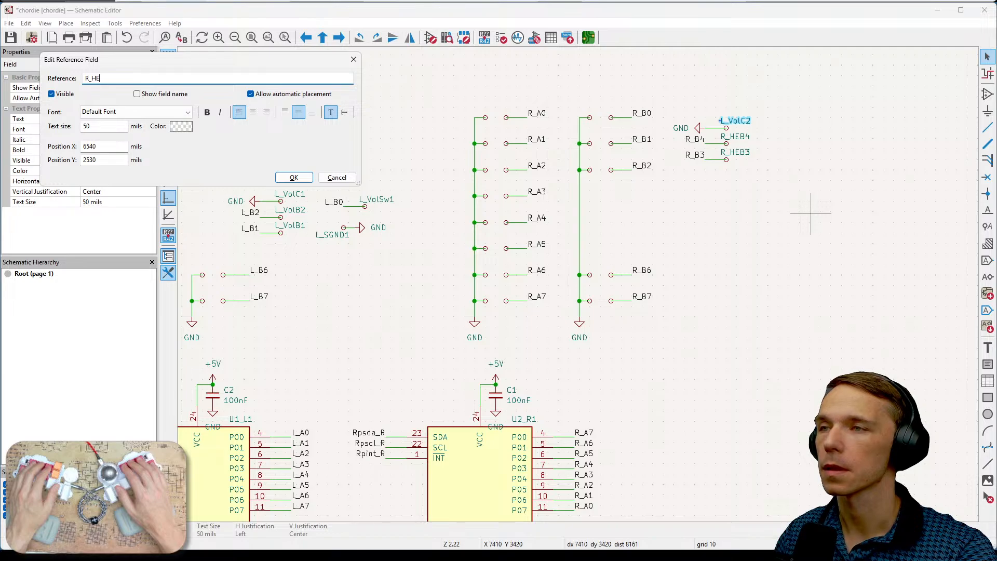
{"action": "type", "text": "C"}
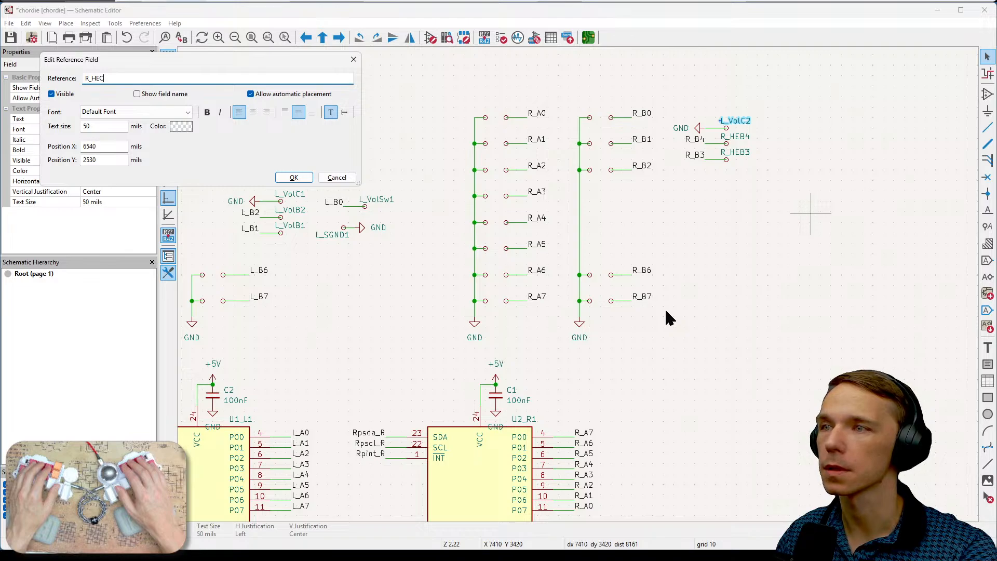
{"action": "type", "text": "1"}
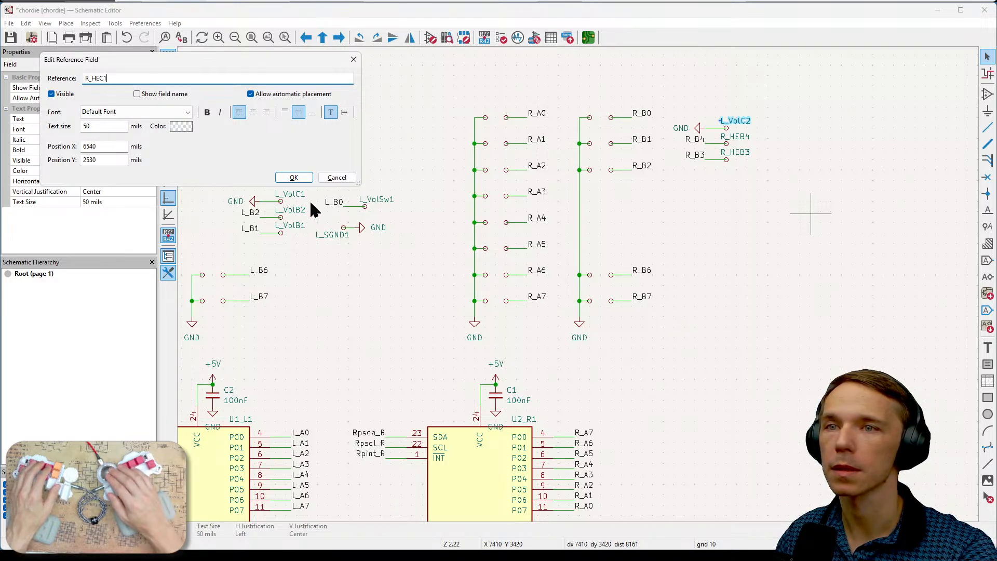
{"action": "left_click", "coordinate": [292, 178]}
{"action": "left_click", "coordinate": [841, 197]}
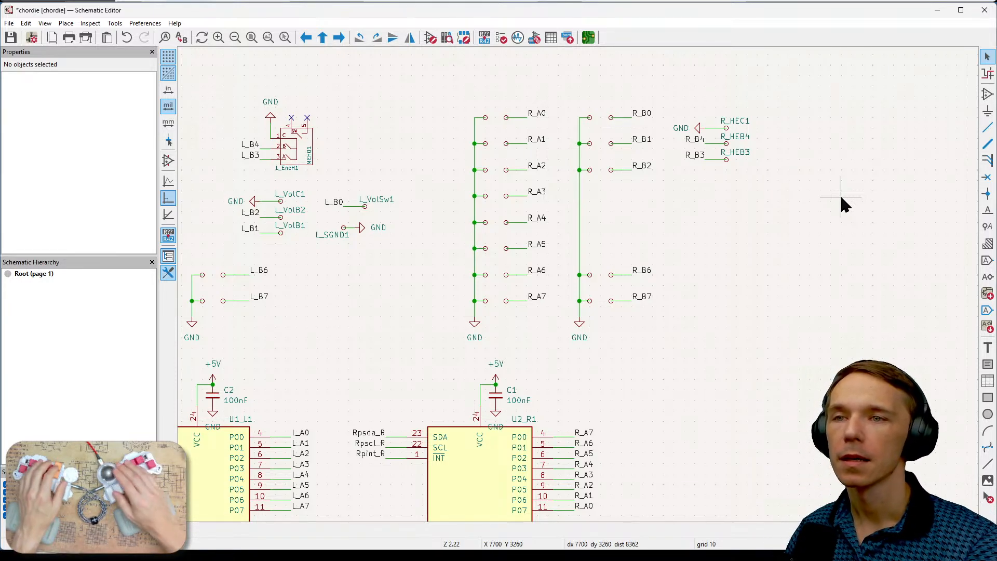
- Move the whole right encoder pad group, with its wires, labels and ground symbol, farther away from the R_B0 to R_B2 rows
{"action": "left_click_drag", "start_coordinate": [665, 106], "coordinate": [766, 185]}
{"action": "key", "text": "m"}
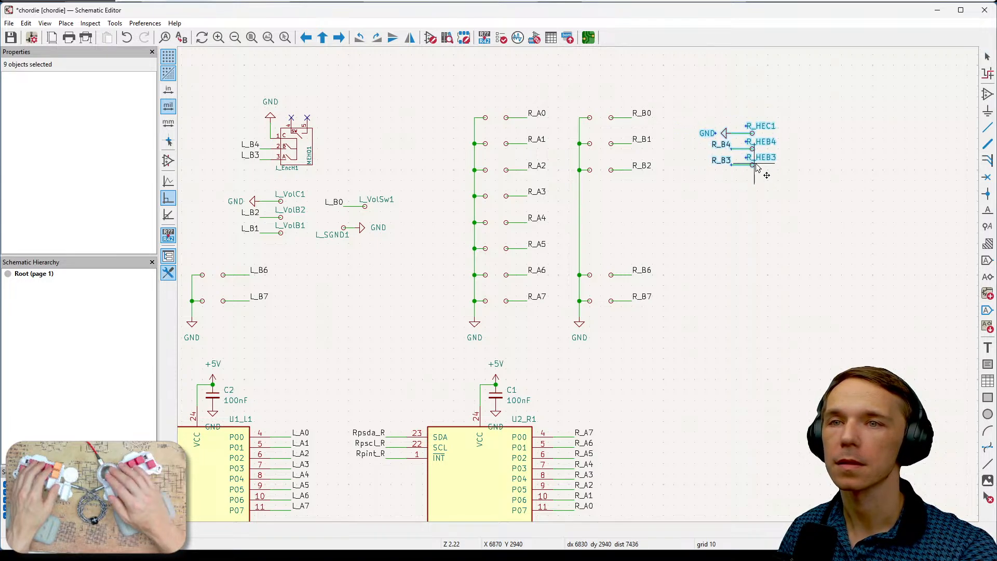
{"action": "left_click", "coordinate": [762, 154]}
{"action": "left_click", "coordinate": [784, 204]}
- Check the R_B3 and R_B4 pin labels on the U2_R1 expander against the right encoder pad group
{"action": "middle_click_drag", "start_coordinate": [798, 311], "coordinate": [747, 255]}
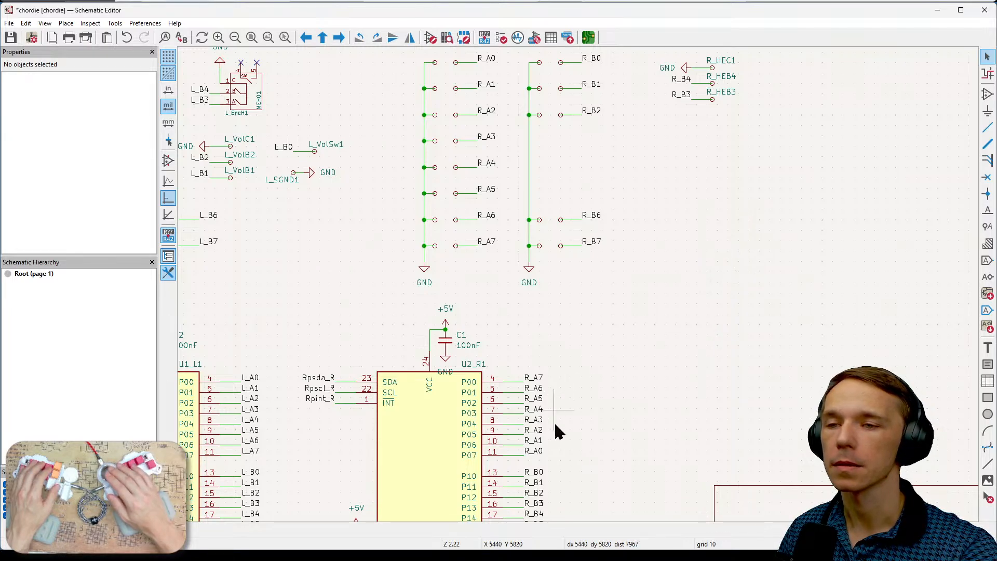
{"action": "scroll", "coordinate": [580, 466], "scroll_direction": "down", "scroll_amount": 2, "text": "shift"}
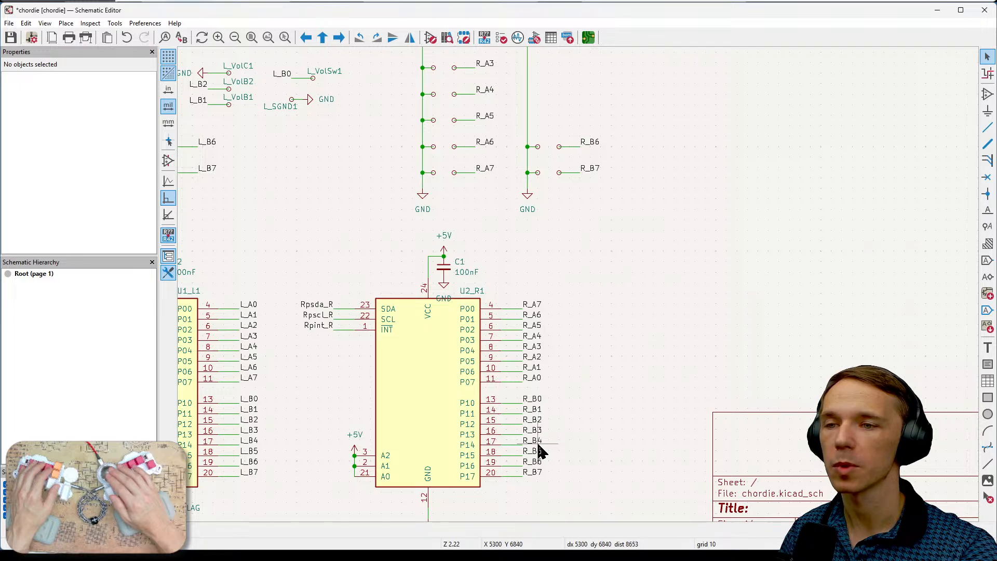
{"action": "middle_click_drag", "start_coordinate": [599, 400], "coordinate": [640, 385]}
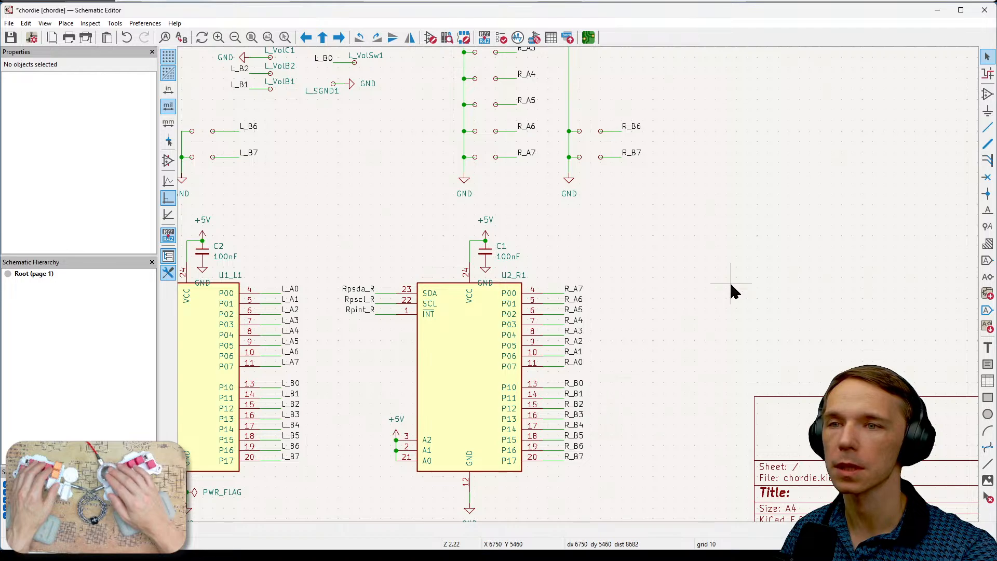
{"action": "middle_click_drag", "start_coordinate": [732, 291], "coordinate": [644, 421]}
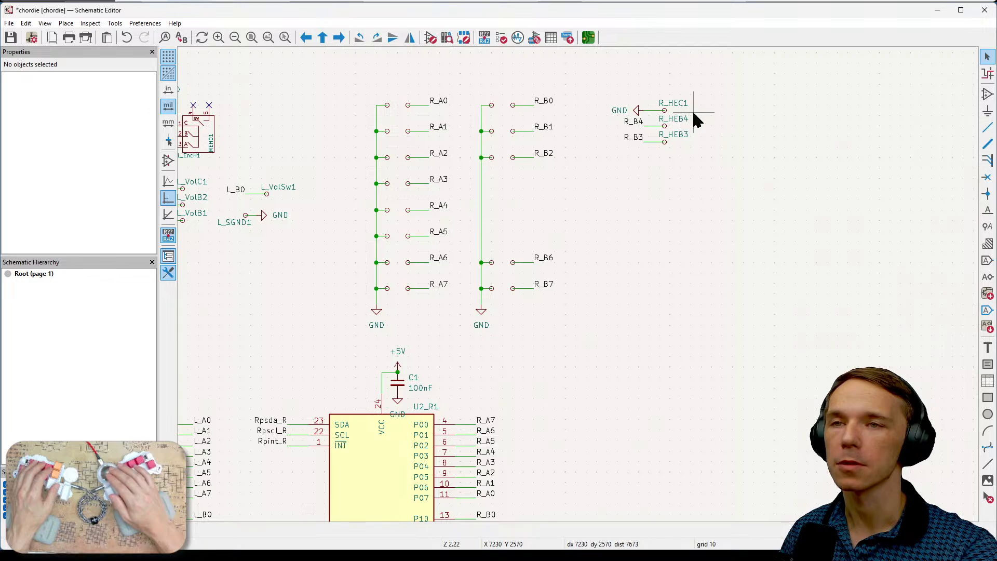
{"action": "scroll", "coordinate": [690, 216], "scroll_direction": "left", "scroll_amount": 4, "text": "ctrl"}
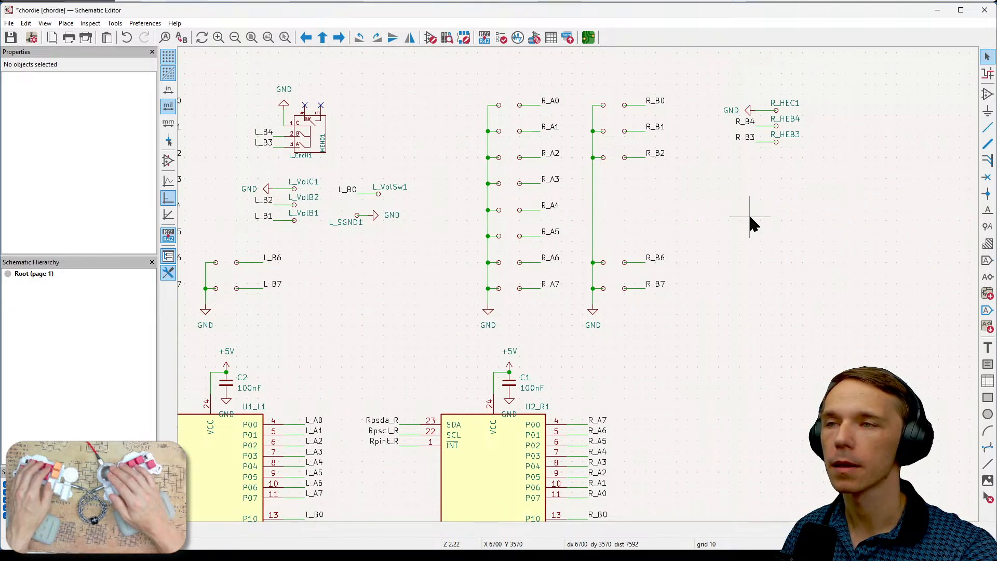
- Inspect the pins of test points TP1, R_HEC1 and L_VolC1 to compare their symbol types
{"action": "middle_click_drag", "start_coordinate": [749, 217], "coordinate": [787, 372]}
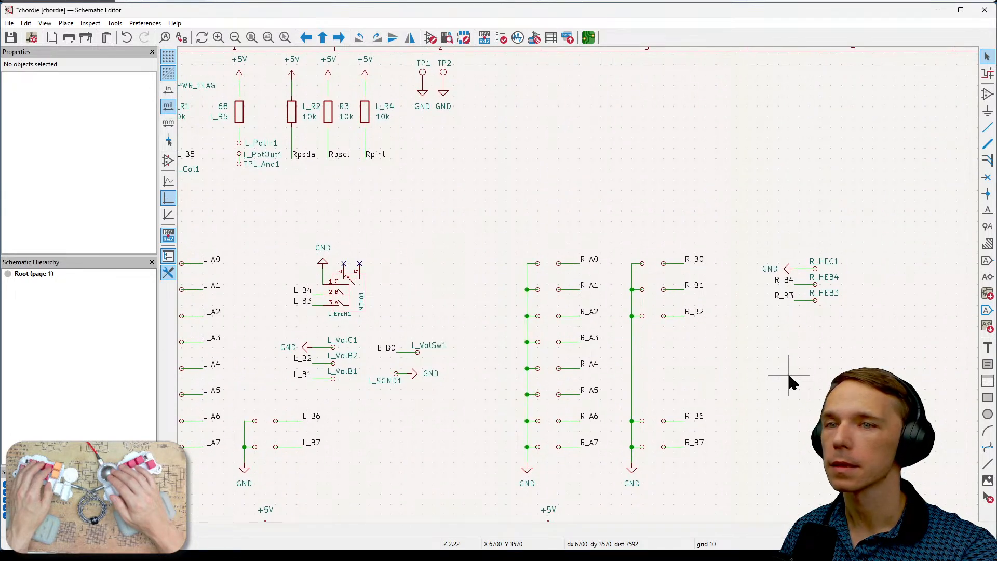
{"action": "left_click", "coordinate": [423, 78]}
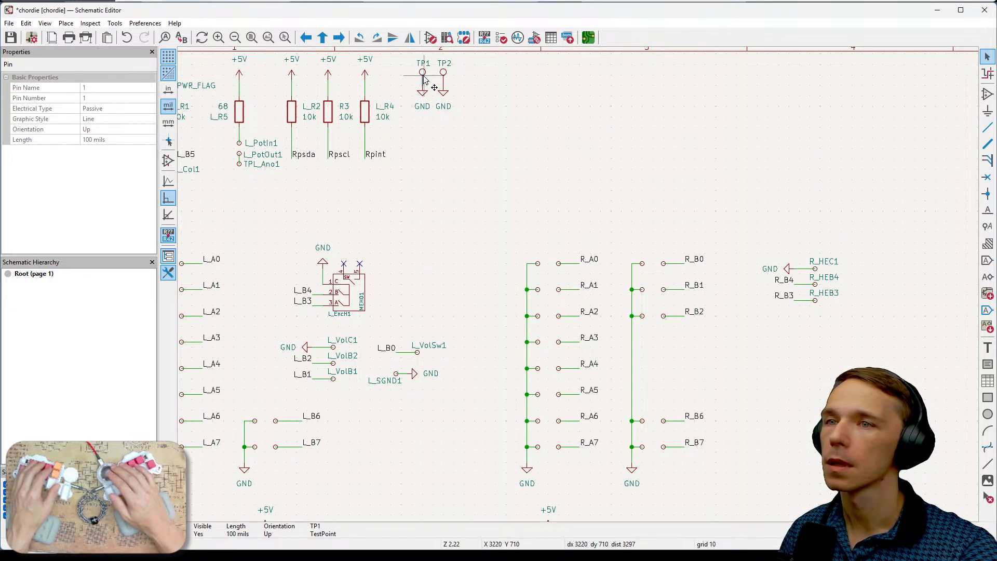
{"action": "left_click", "coordinate": [472, 154]}
{"action": "middle_click_drag", "start_coordinate": [472, 154], "coordinate": [591, 177]}
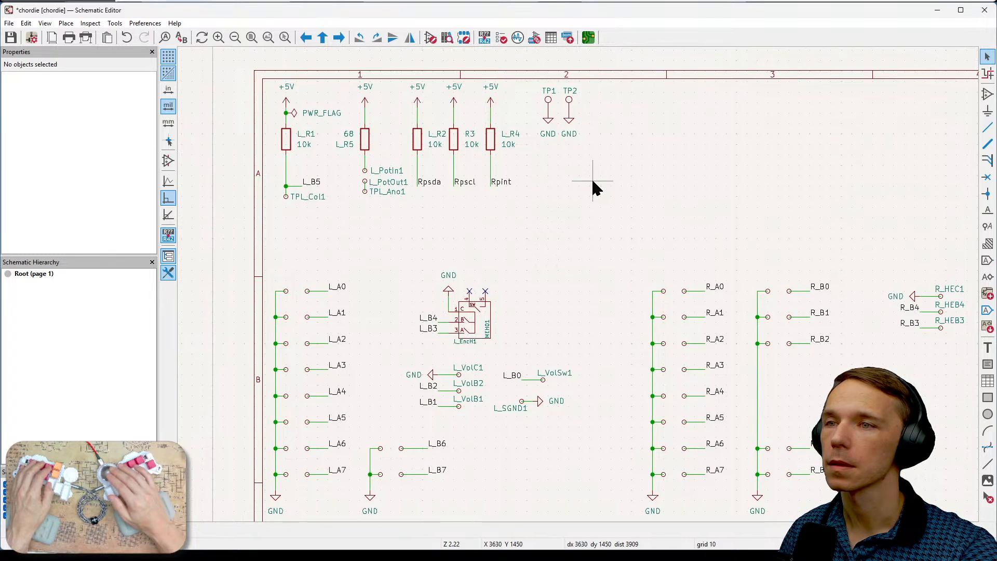
{"action": "middle_click_drag", "start_coordinate": [680, 186], "coordinate": [559, 174]}
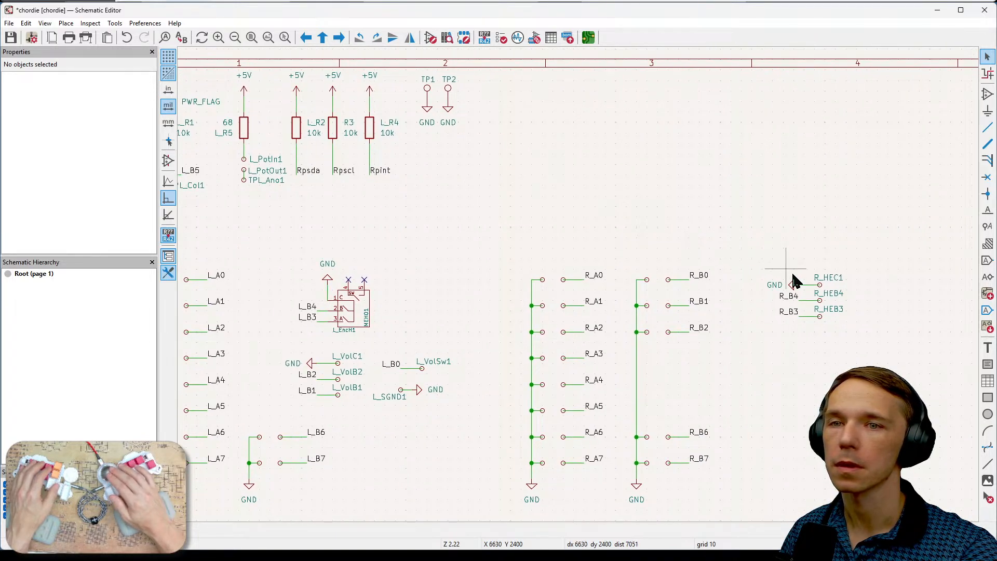
{"action": "left_click", "coordinate": [820, 285]}
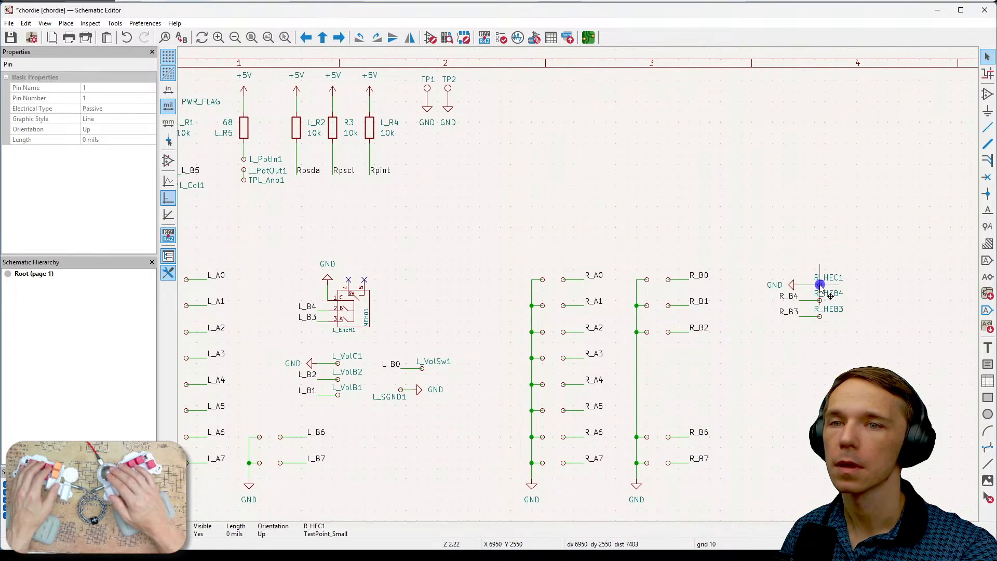
{"action": "left_click", "coordinate": [779, 256]}
{"action": "middle_click_drag", "start_coordinate": [422, 256], "coordinate": [452, 239]}
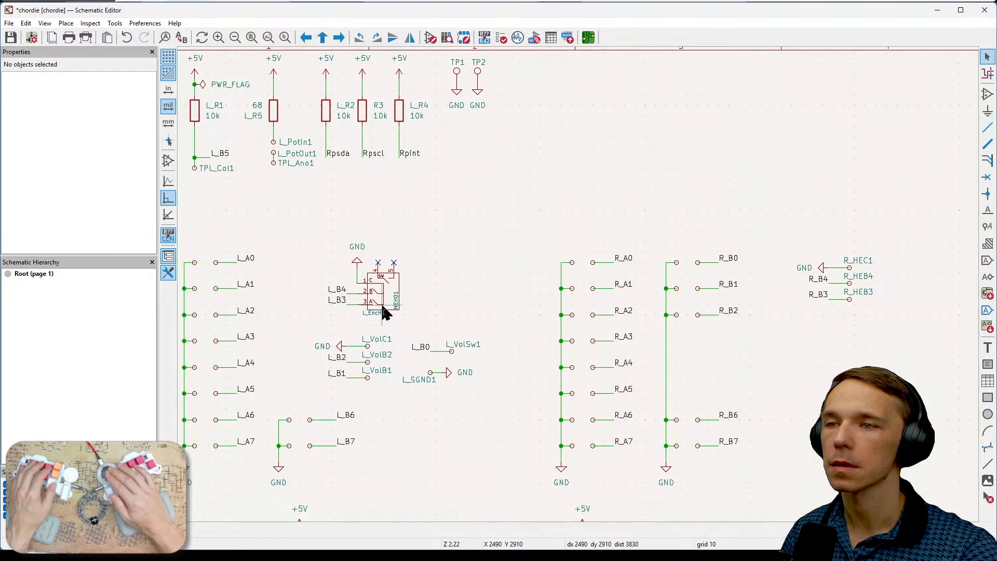
{"action": "left_click", "coordinate": [368, 346]}
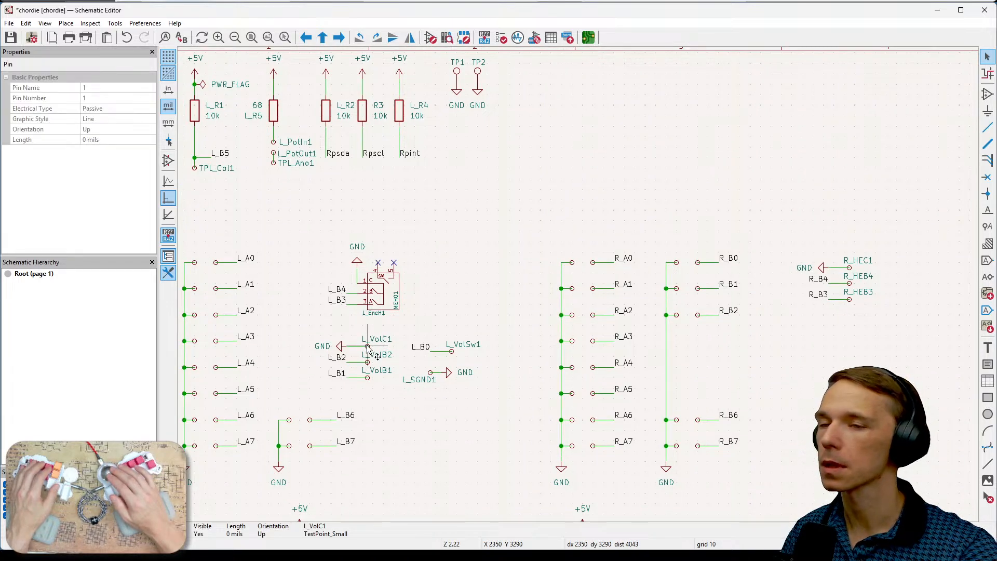
{"action": "left_click", "coordinate": [511, 229]}
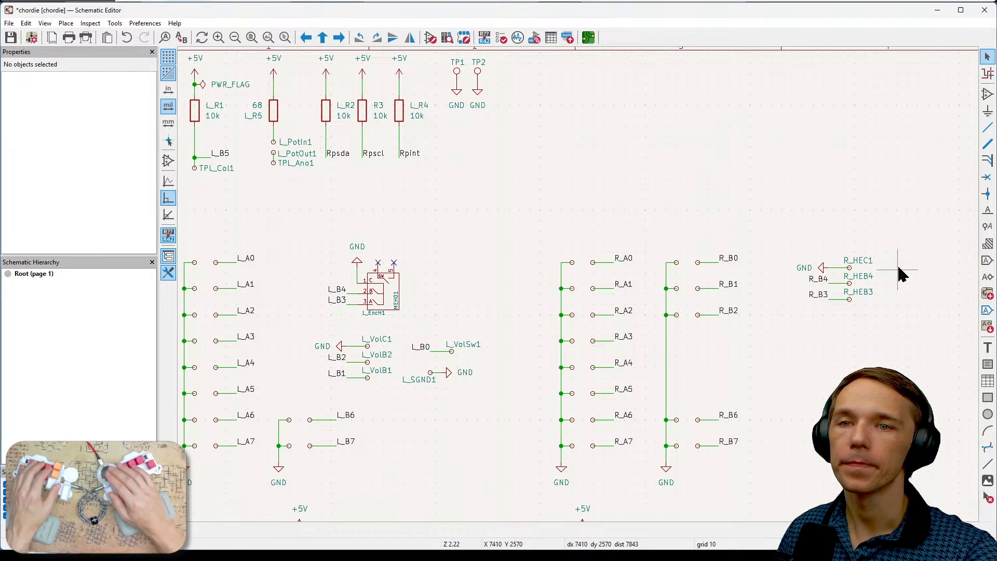
- Change the reference of the ground pad R_HEC1 to R_HECOM1 and clear the selection
{"action": "left_click", "coordinate": [861, 259]}
{"action": "key", "text": "e"}
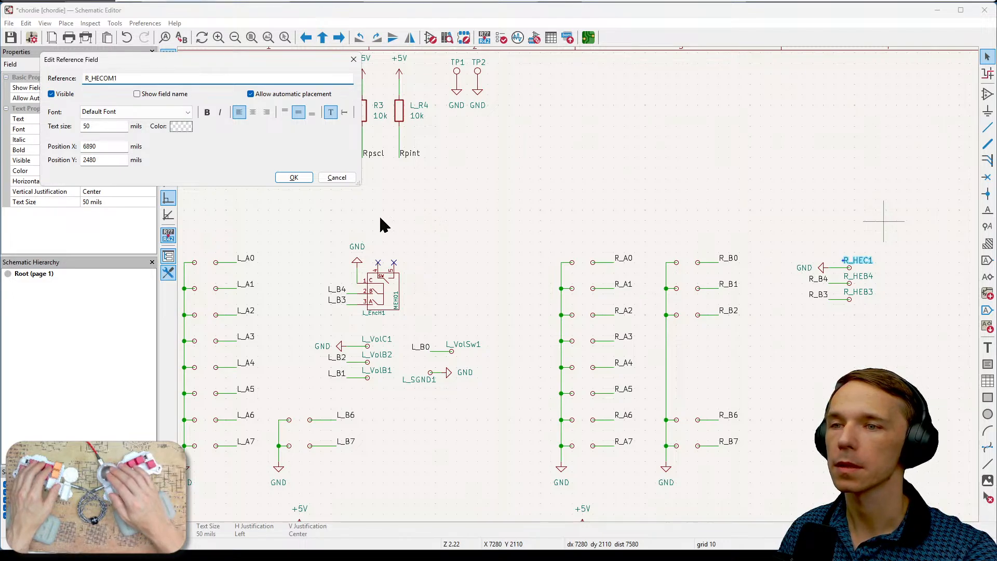
{"action": "left_click", "coordinate": [294, 178]}
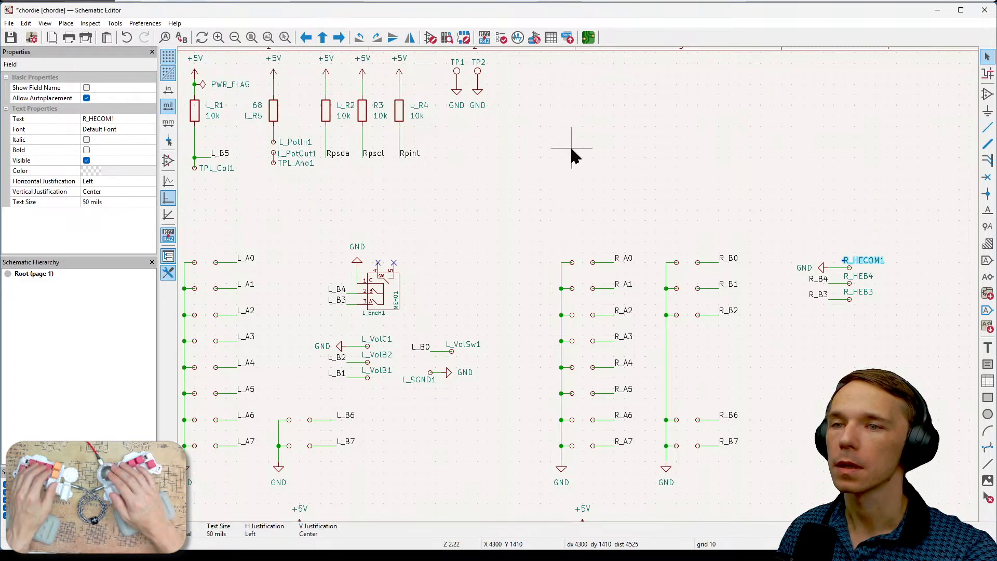
{"action": "left_click", "coordinate": [685, 174]}
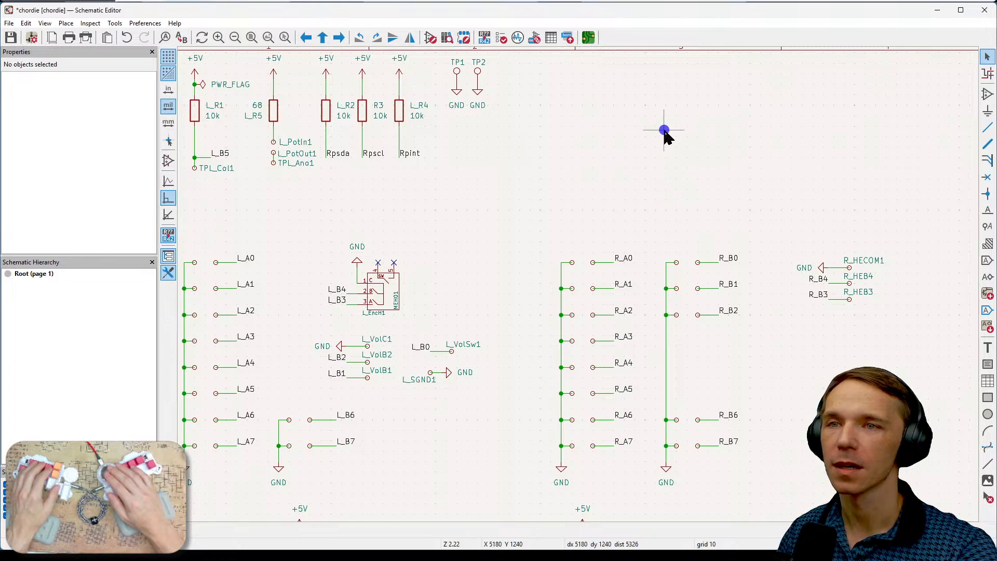
{"action": "middle_click_drag", "start_coordinate": [663, 133], "coordinate": [736, 165]}
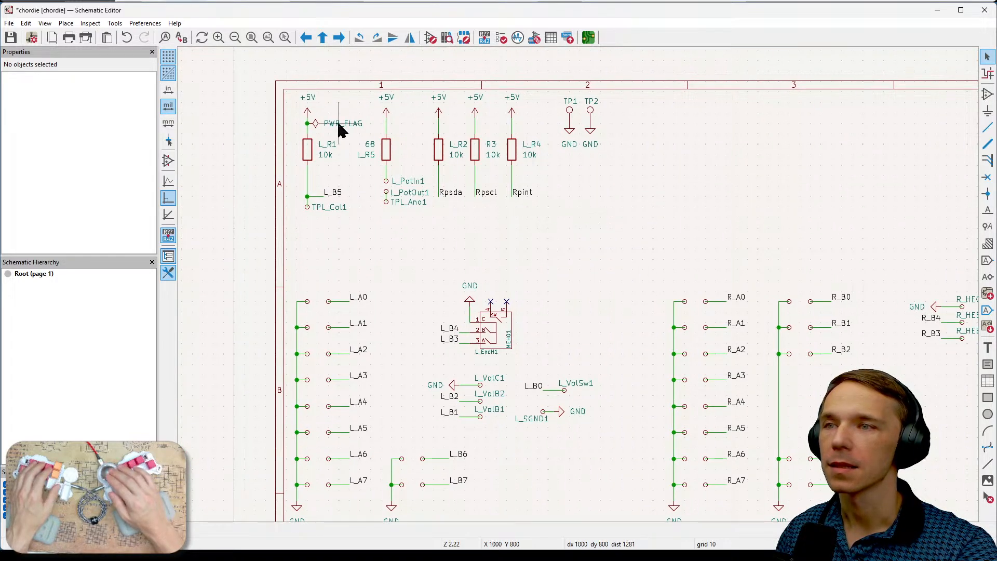
{"action": "left_click_drag", "start_coordinate": [292, 93], "coordinate": [625, 234]}
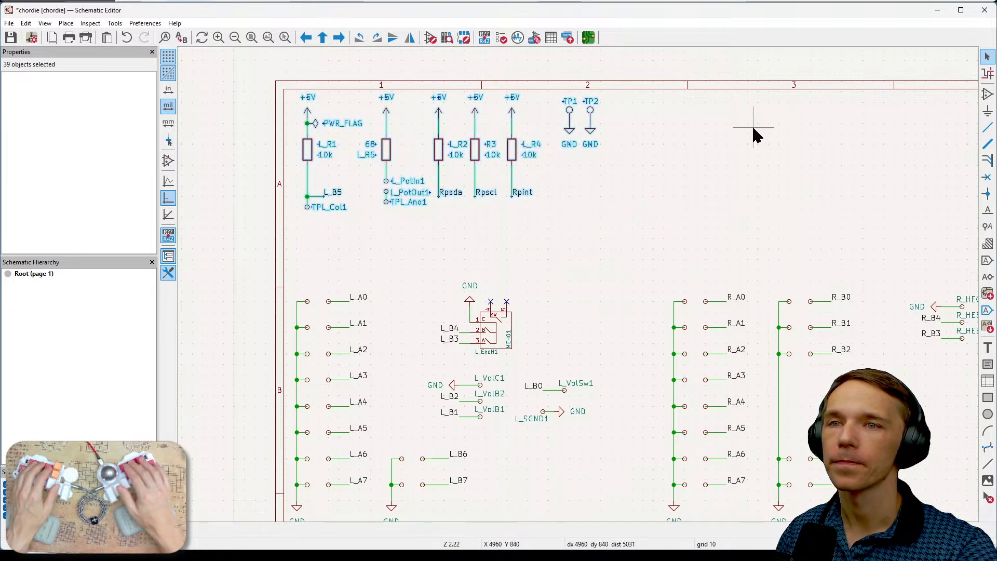
{"action": "key", "text": "ctrl+v"}
{"action": "key", "text": "Escape"}
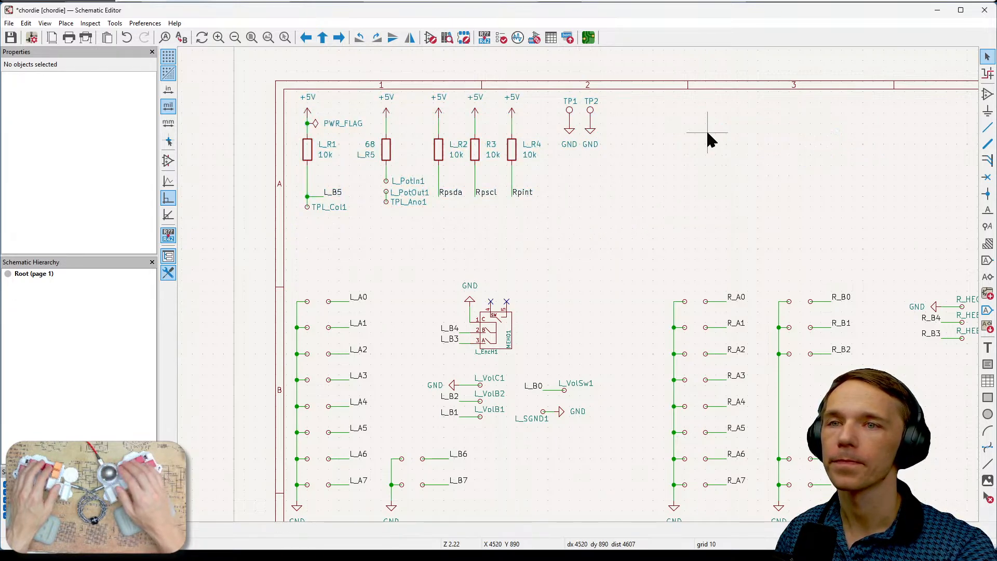
- Copy the left half's pull-up resistors, pot pads and ground test points, and place the copy above the R_A and R_B switch rows
{"action": "left_click_drag", "start_coordinate": [293, 89], "coordinate": [621, 236]}
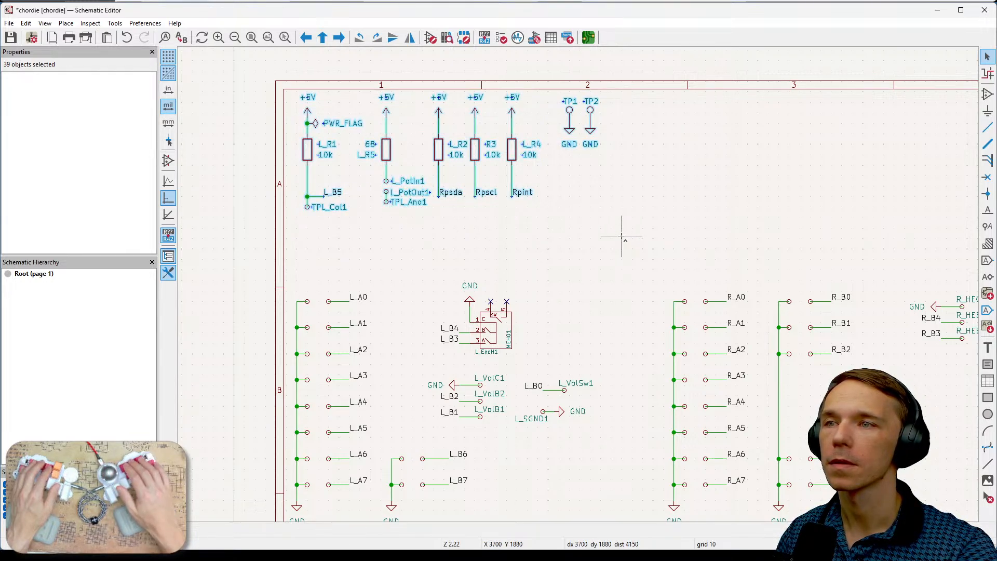
{"action": "key", "text": "ctrl+c"}
{"action": "key", "text": "ctrl+v"}
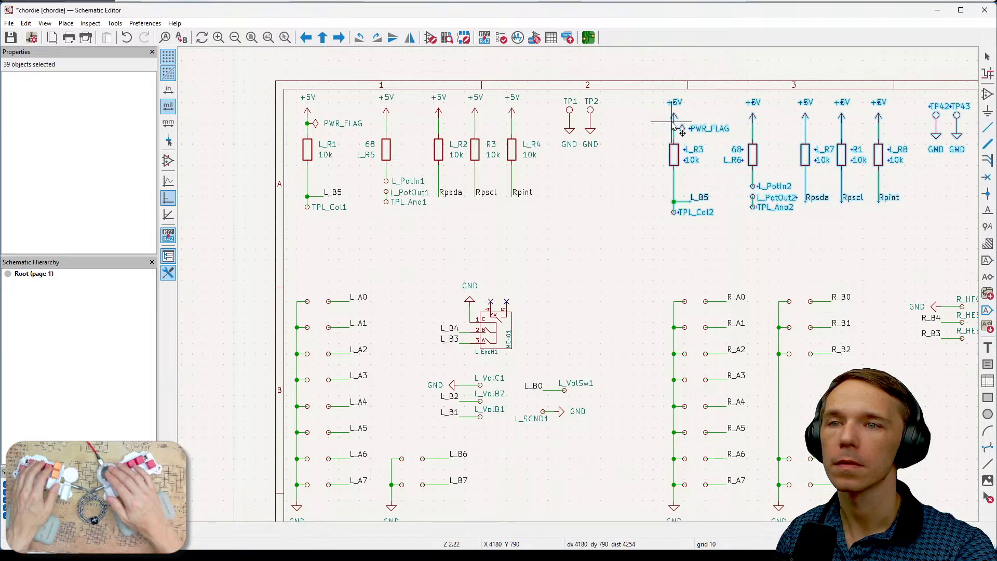
{"action": "left_click", "coordinate": [681, 130]}
{"action": "middle_click_drag", "start_coordinate": [766, 231], "coordinate": [602, 255]}
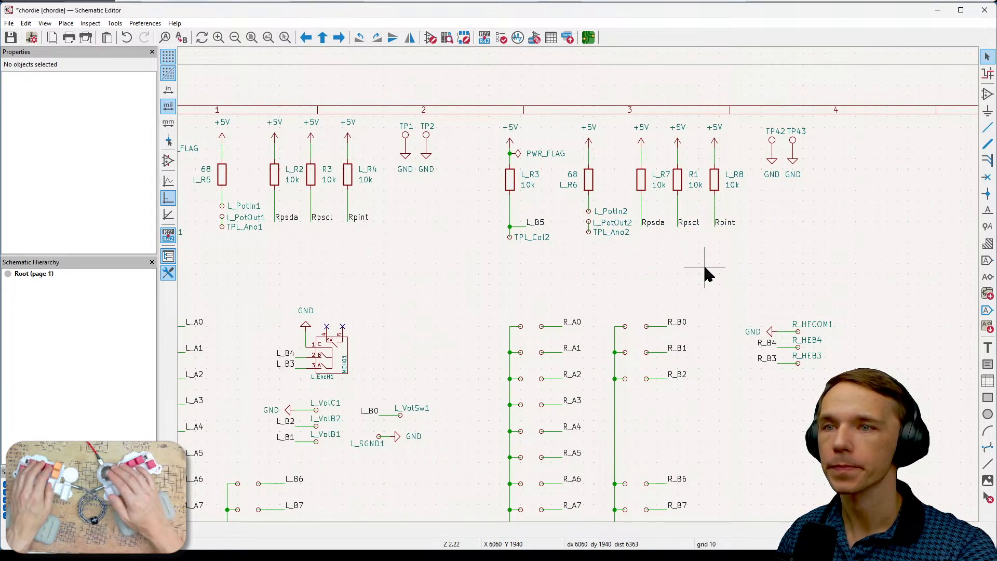
{"action": "middle_click_drag", "start_coordinate": [876, 263], "coordinate": [904, 249]}
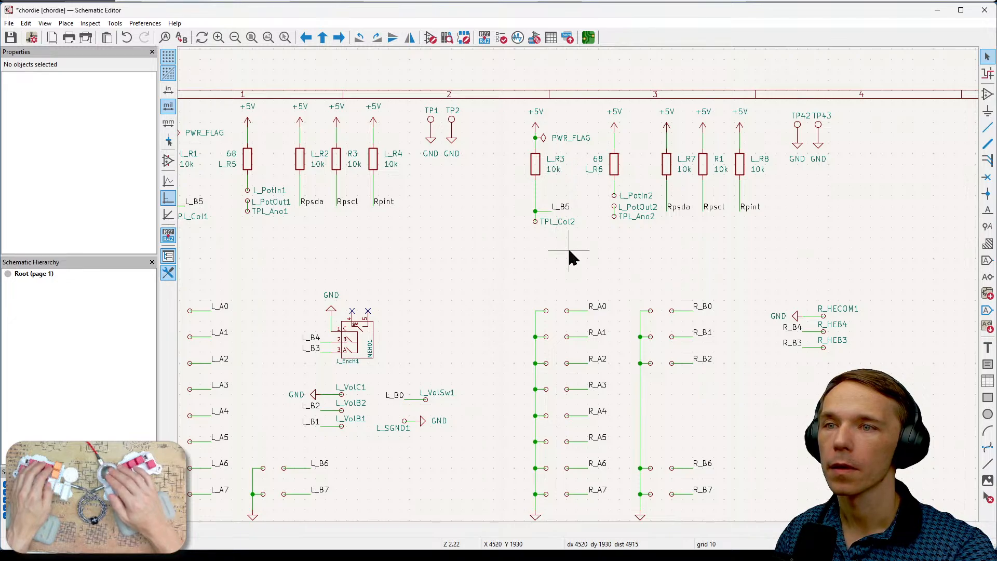
- Change the reference of the copied 10k resistor L_R3 beside the power flag to R_R3
{"action": "middle_click_drag", "start_coordinate": [590, 254], "coordinate": [625, 251]}
{"action": "left_click", "coordinate": [599, 175]}
{"action": "key", "text": "e"}
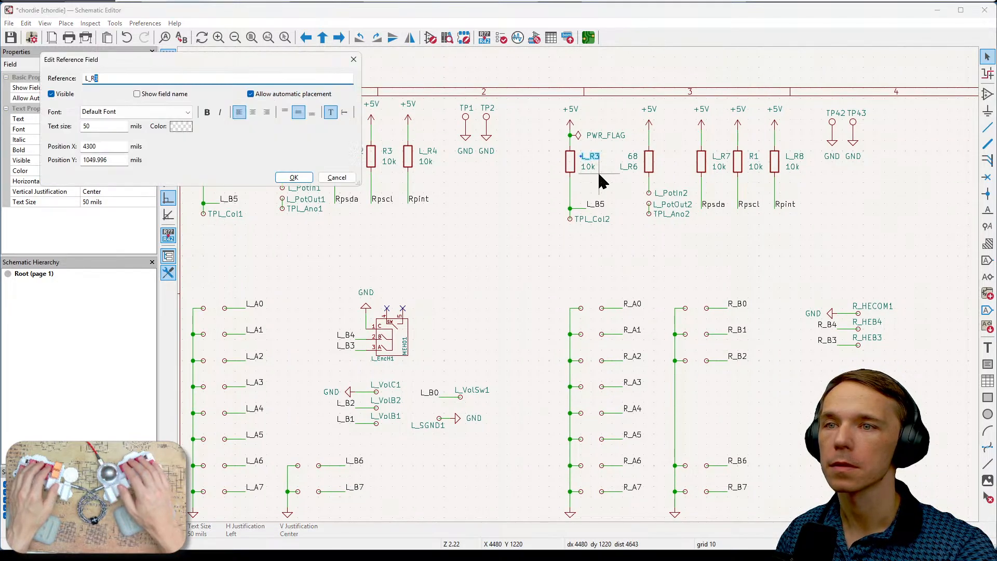
{"action": "key", "text": "Home"}
{"action": "key", "text": "Delete"}
{"action": "type", "text": "R"}
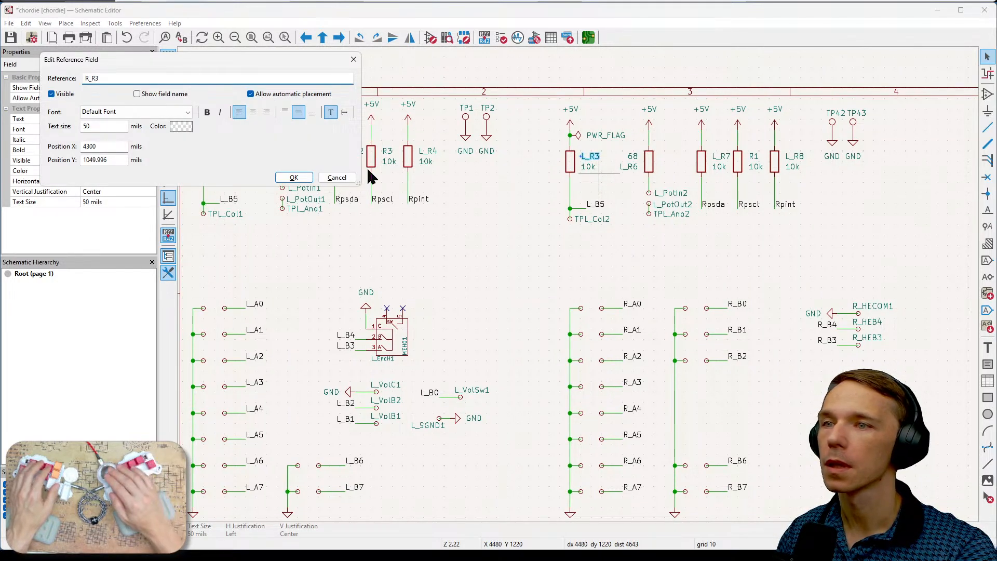
{"action": "left_click", "coordinate": [294, 177]}
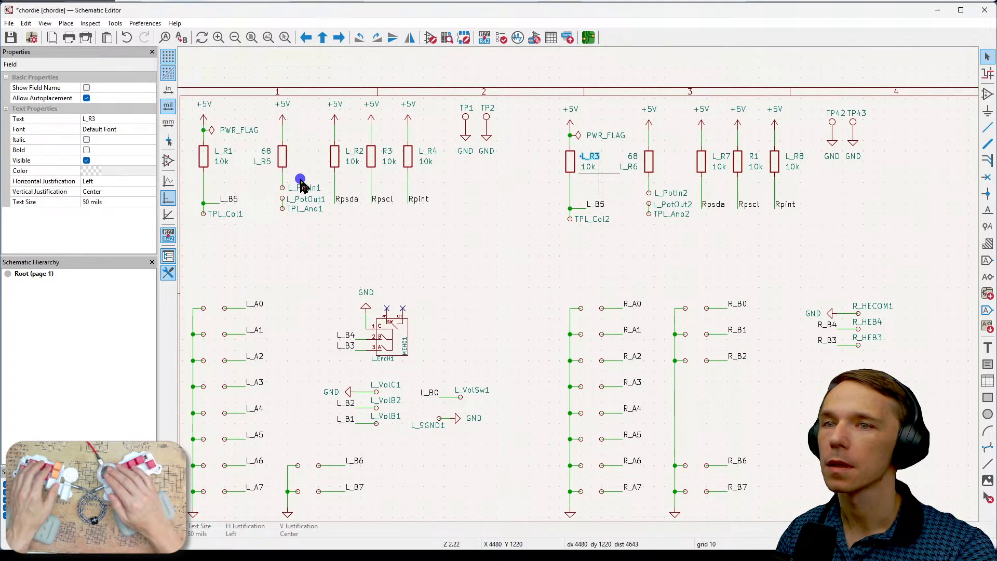
- Change the reference of the copied 68 ohm resistor L_R6 to R_R6
{"action": "left_click", "coordinate": [630, 169]}
{"action": "key", "text": "e"}
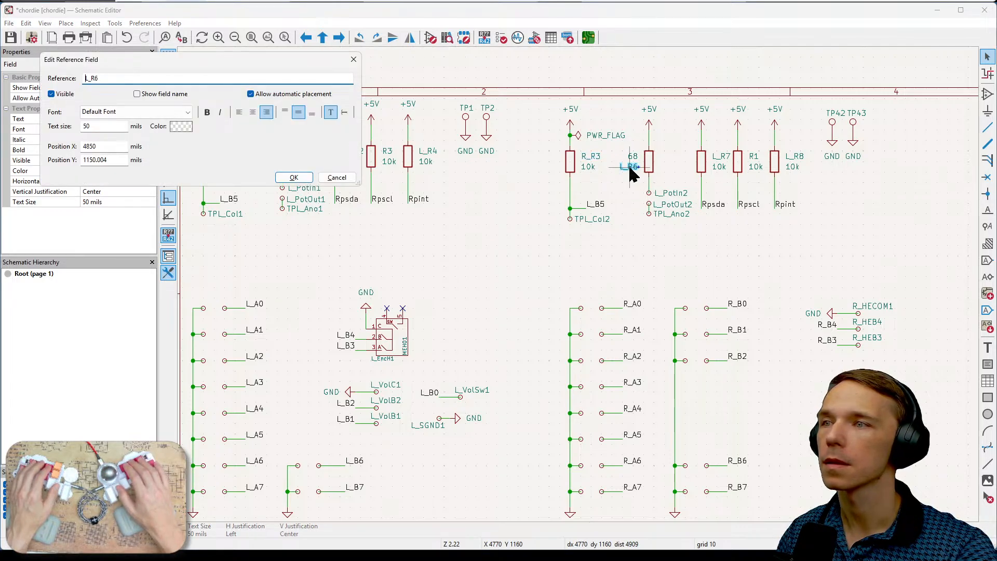
{"action": "key", "text": "Delete"}
{"action": "type", "text": "R"}
{"action": "left_click", "coordinate": [294, 177]}
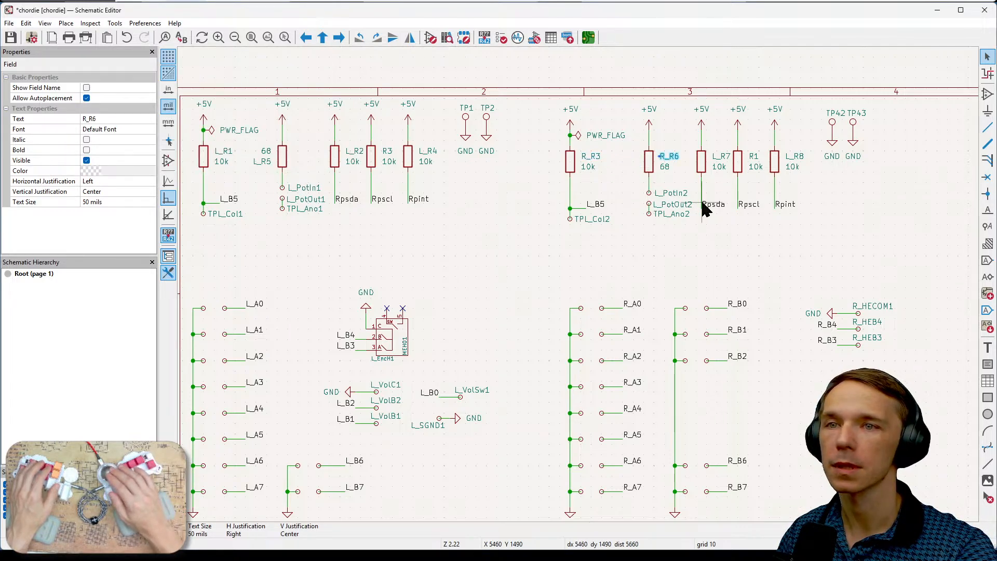
- Change the reference of the copied Rpsda pull-up resistor L_R7 to R_R7
{"action": "left_click", "coordinate": [721, 157]}
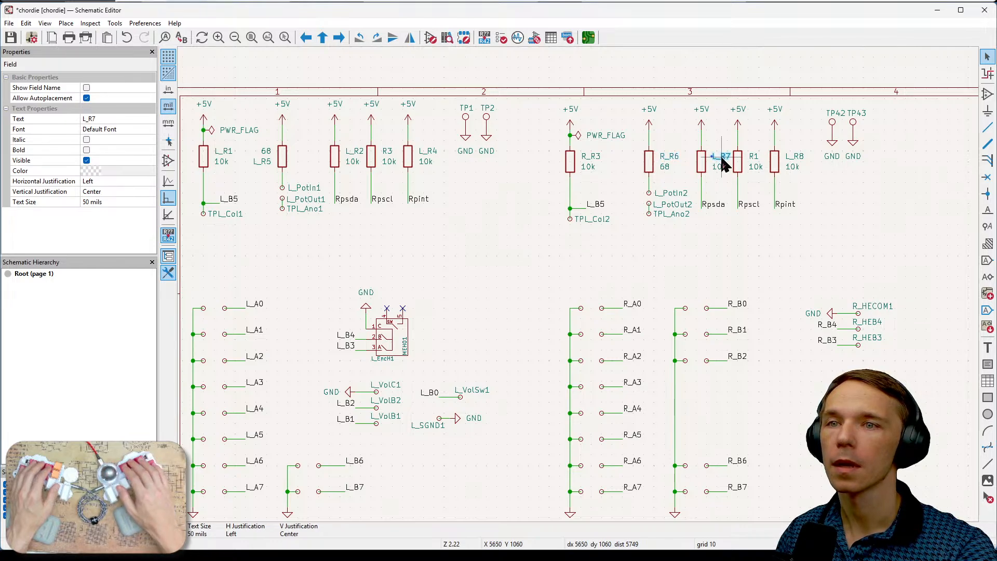
{"action": "key", "text": "e"}
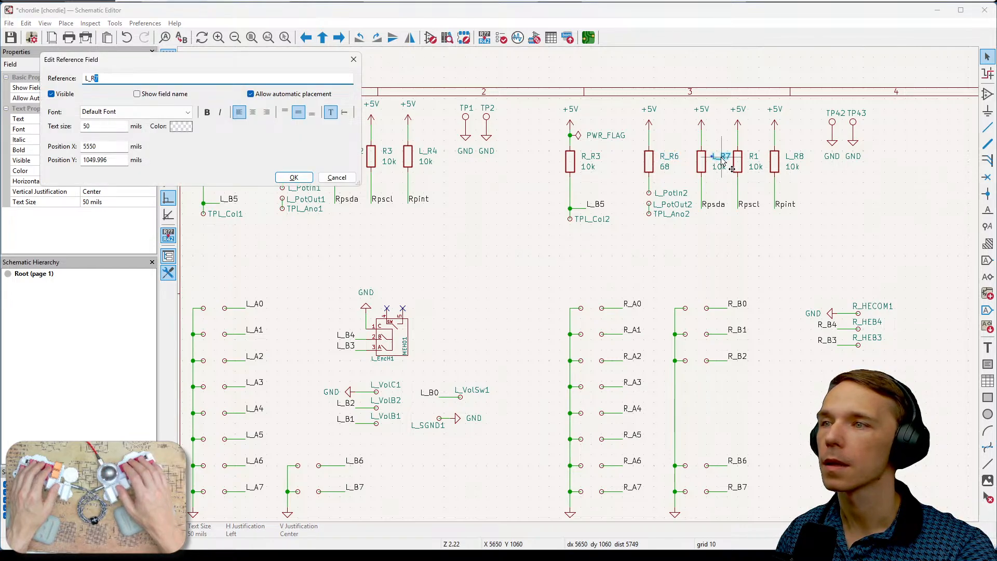
{"action": "key", "text": "Delete"}
{"action": "type", "text": "R"}
{"action": "left_click", "coordinate": [306, 177]}
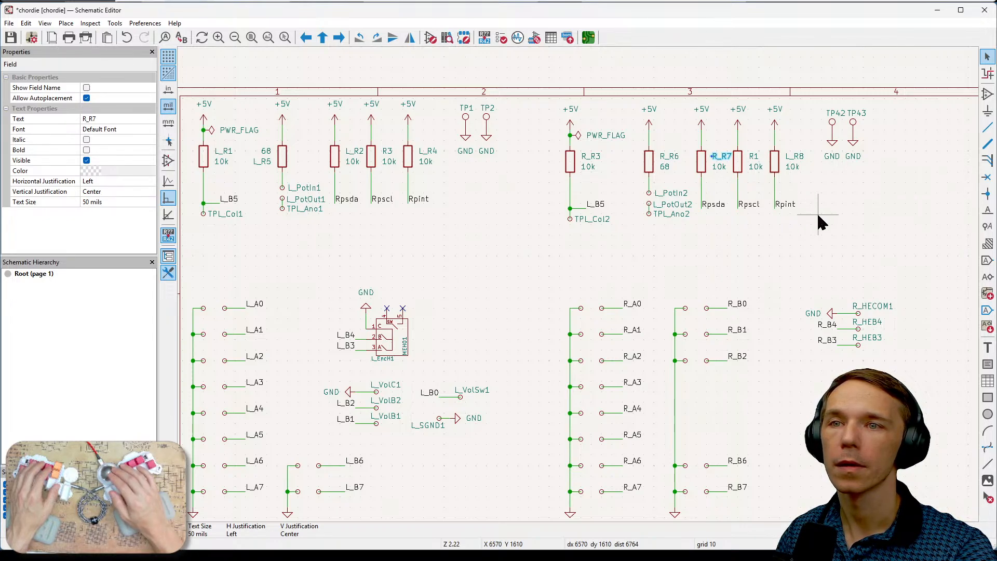
- Change the reference of the original Rpscl pull-up resistor in the left half's group to L_R3
{"action": "left_click", "coordinate": [738, 161]}
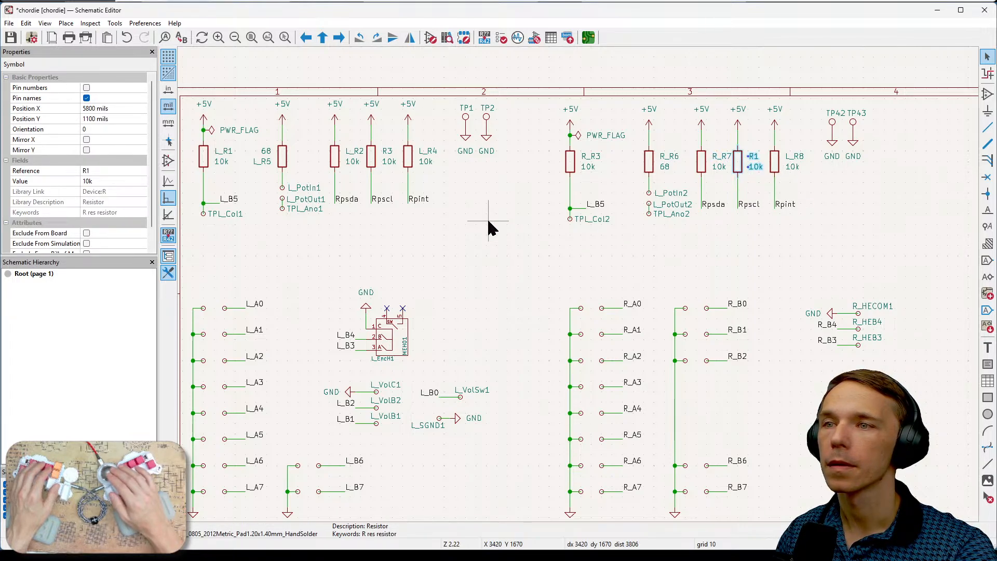
{"action": "left_click", "coordinate": [386, 151]}
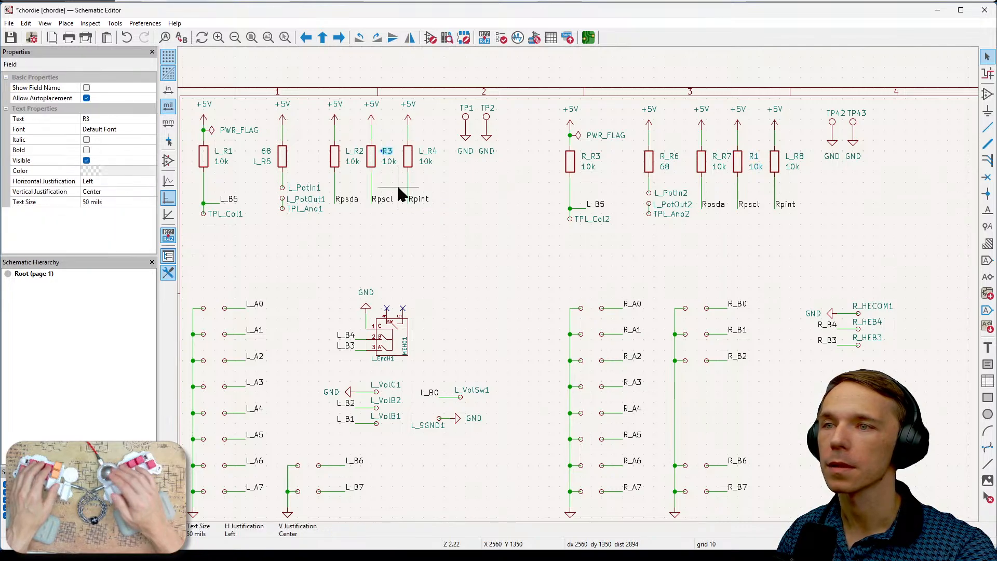
{"action": "key", "text": "e"}
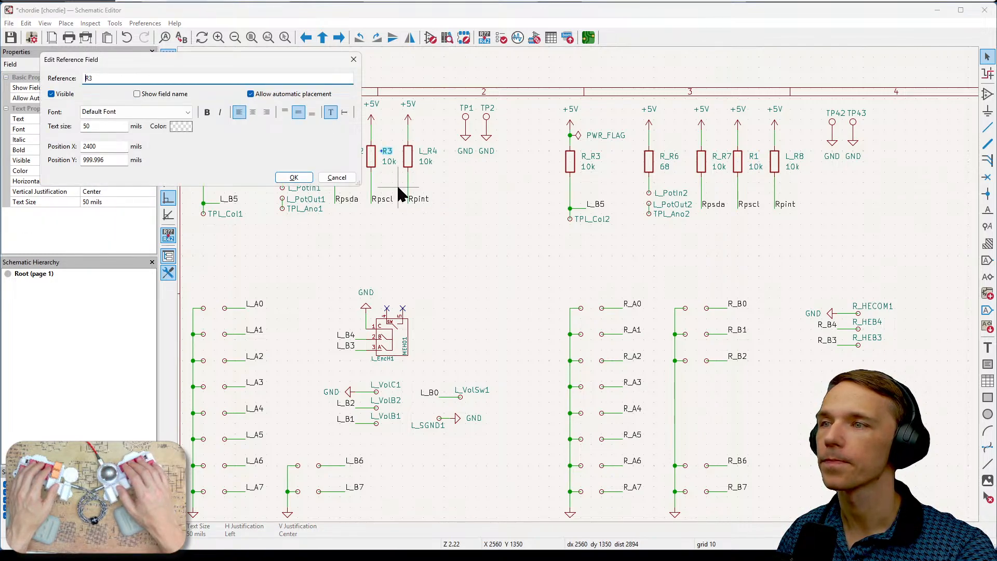
{"action": "type", "text": "L"}
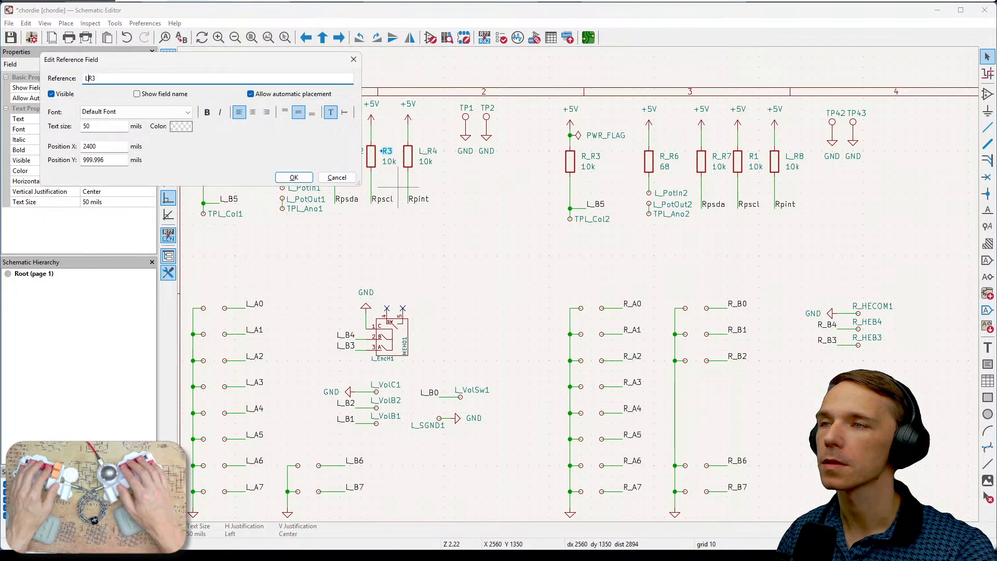
{"action": "type", "text": "_"}
{"action": "left_click", "coordinate": [293, 177]}
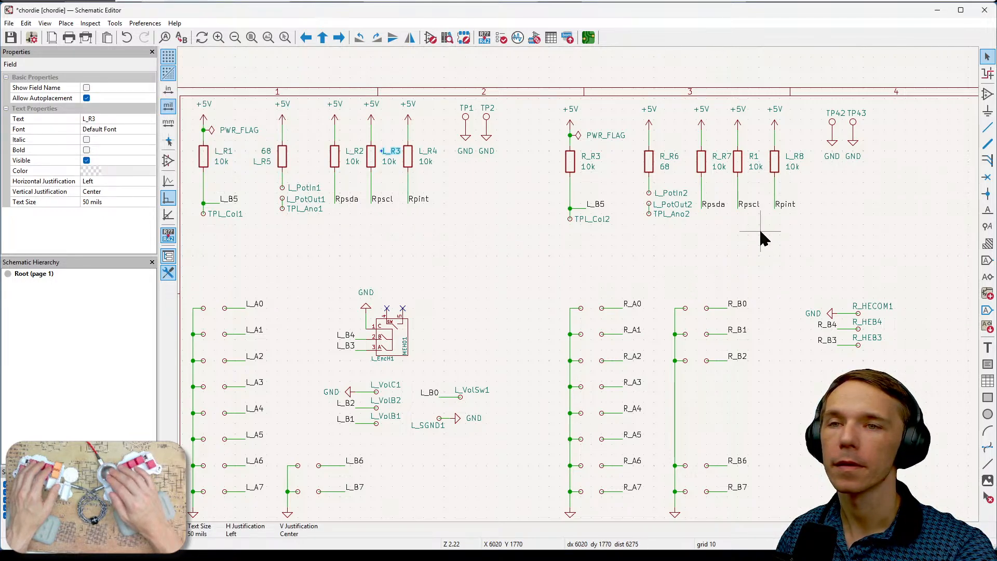
- Change the reference of the copied Rpscl pull-up resistor to R_R1
{"action": "double_click", "coordinate": [756, 164]}
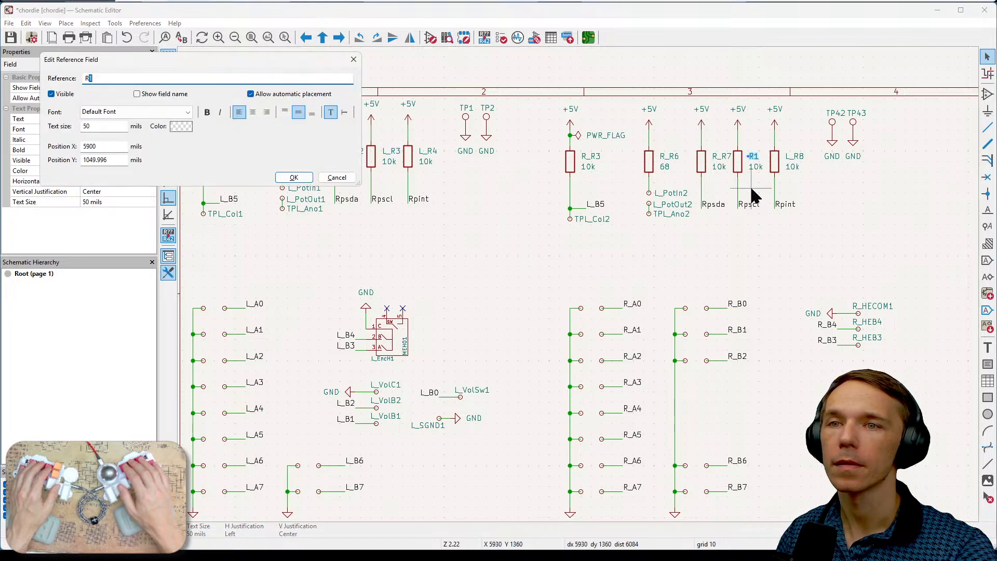
{"action": "type", "text": "R_"}
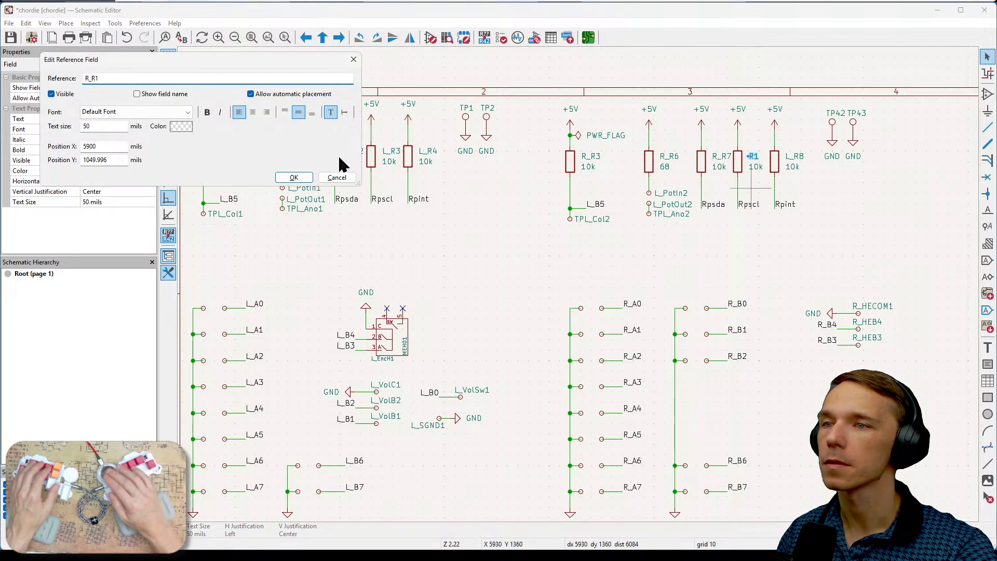
{"action": "left_click", "coordinate": [294, 177]}
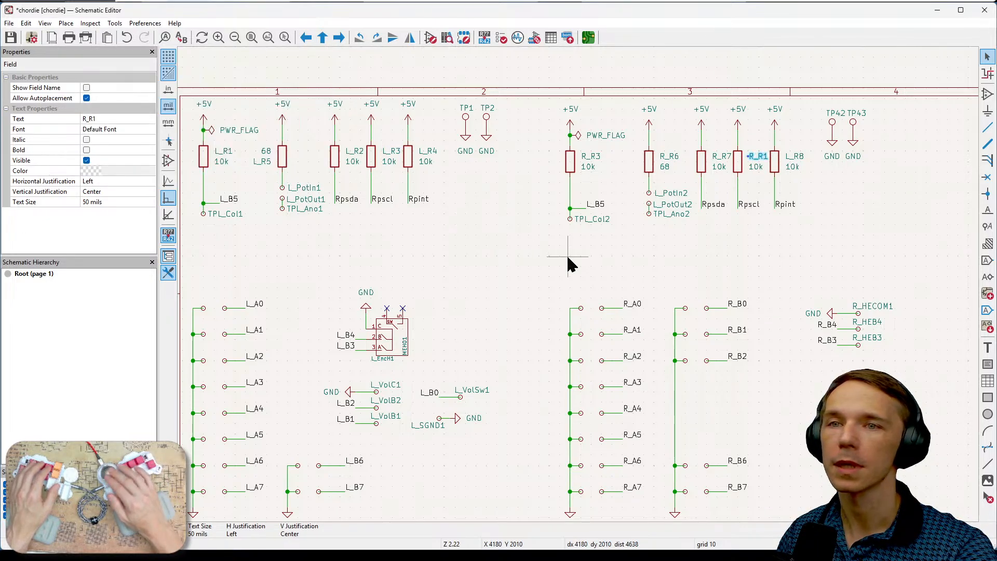
- Change the reference of the copied Rpint pull-up resistor L_R8 to R_R8 and clear the selection
{"action": "double_click", "coordinate": [797, 159]}
{"action": "key", "text": "Home"}
{"action": "key", "text": "Delete"}
{"action": "type", "text": "R"}
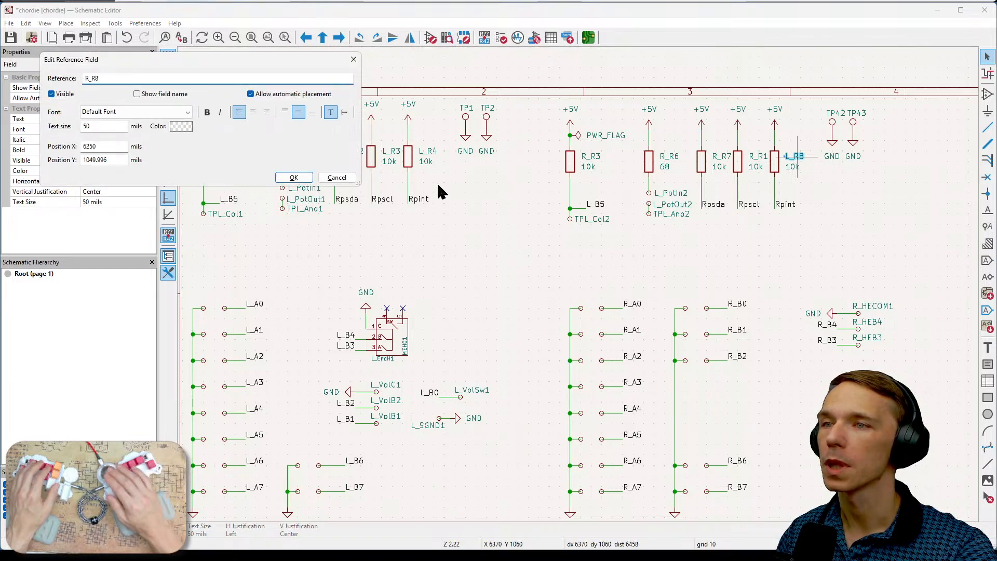
{"action": "left_click", "coordinate": [293, 177]}
{"action": "key", "text": "Escape"}
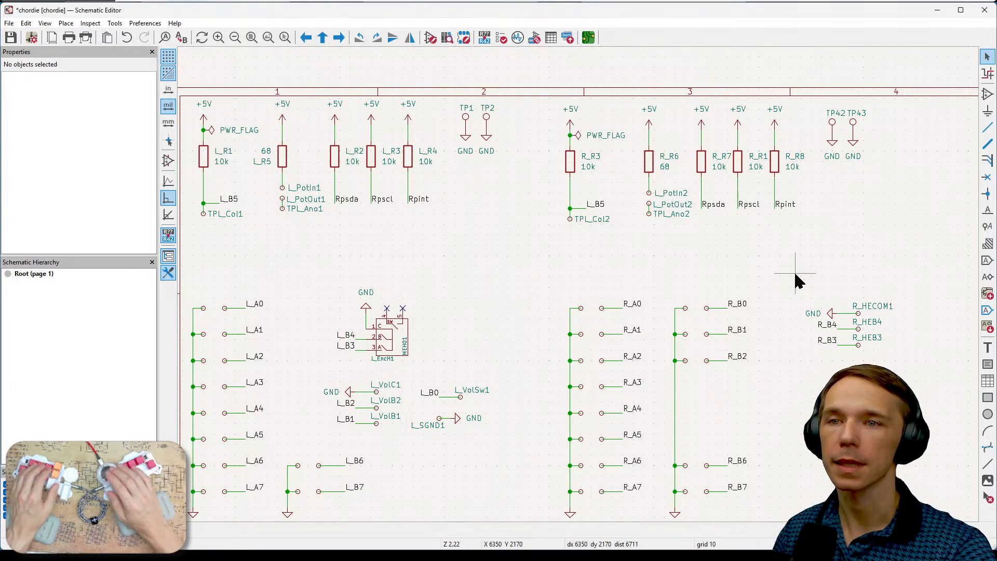
- Rename the copied L_B5 net label beneath resistor R_R3 to R_B5
{"action": "middle_click_drag", "start_coordinate": [798, 270], "coordinate": [742, 276]}
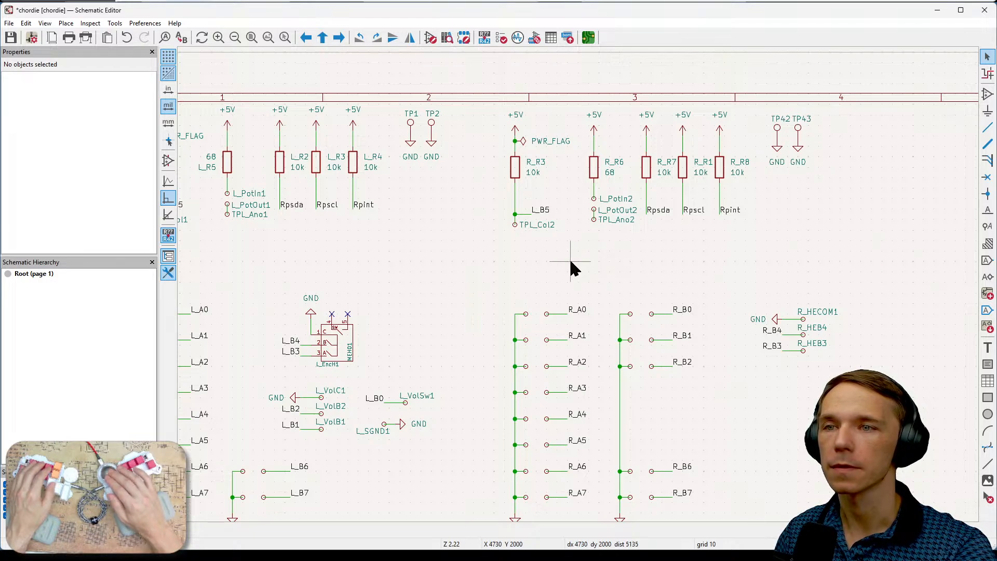
{"action": "middle_click_drag", "start_coordinate": [569, 258], "coordinate": [611, 254]}
{"action": "left_click", "coordinate": [591, 207]}
{"action": "key", "text": "e"}
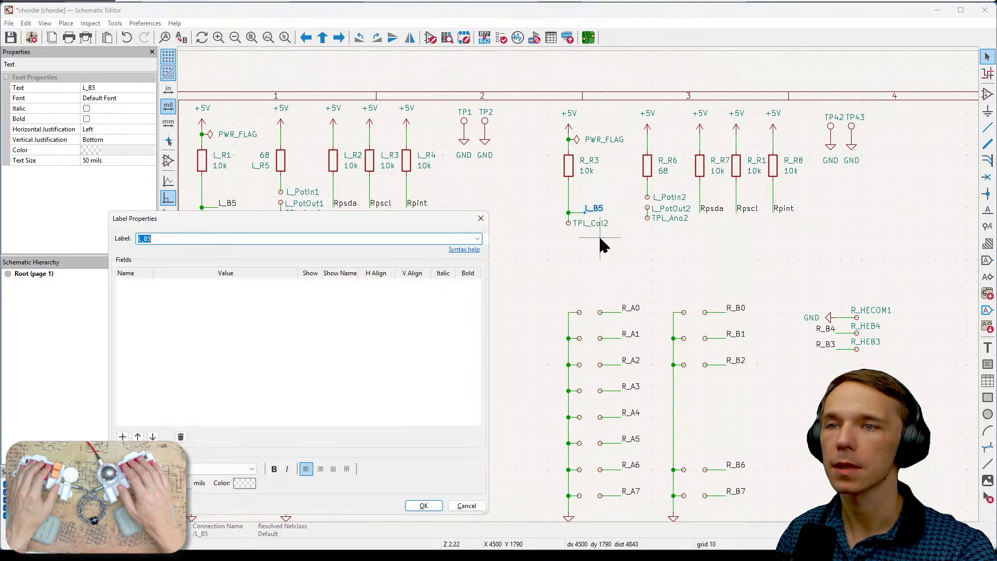
{"action": "key", "text": "Home"}
{"action": "key", "text": "Delete"}
{"action": "type", "text": "R"}
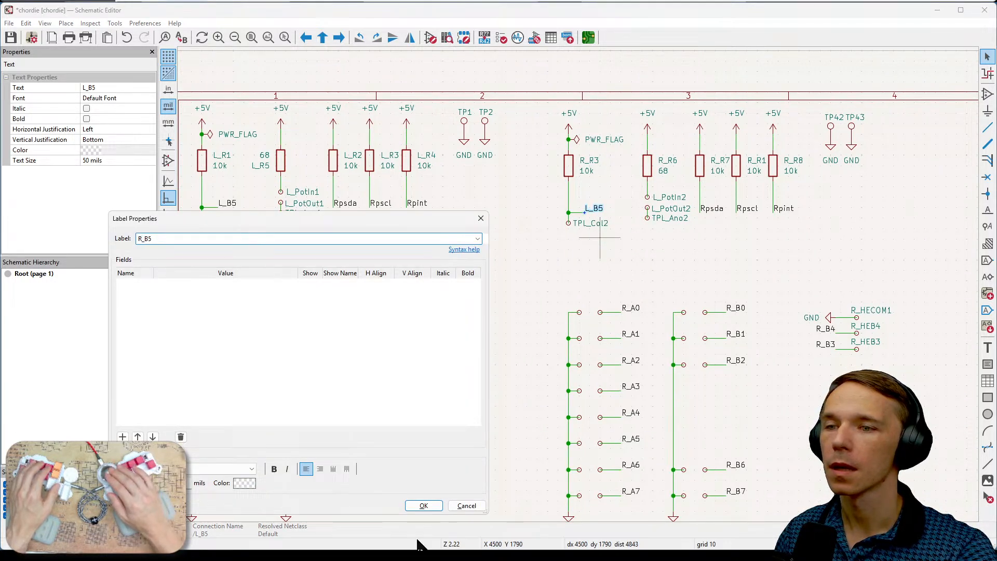
{"action": "left_click", "coordinate": [423, 506]}
- Check the R_B5 pin label on the U2_R1 expander against the label in the copied resistor group
{"action": "scroll", "coordinate": [766, 251], "scroll_direction": "down", "scroll_amount": 10}
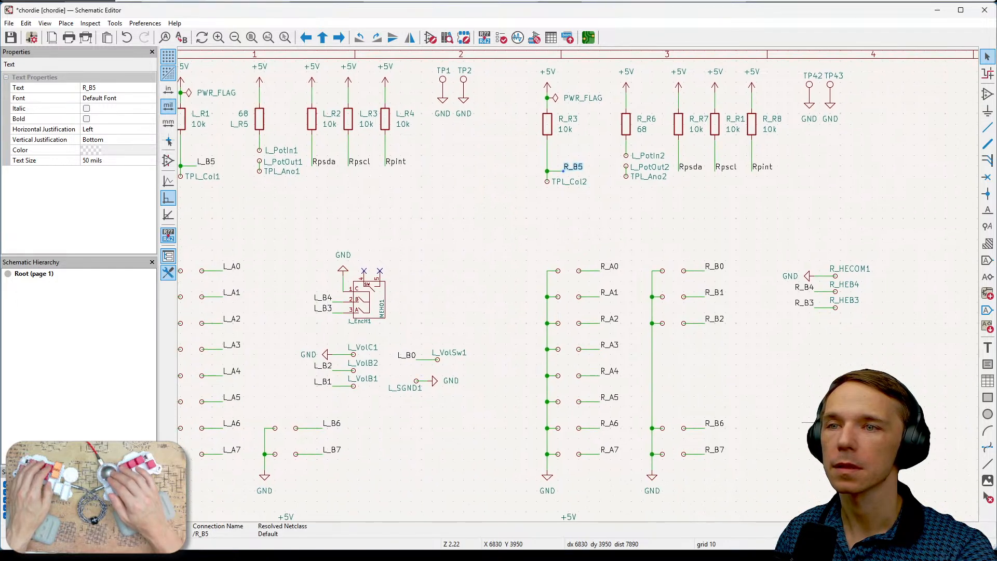
{"action": "scroll", "coordinate": [737, 215], "scroll_direction": "down", "scroll_amount": 2}
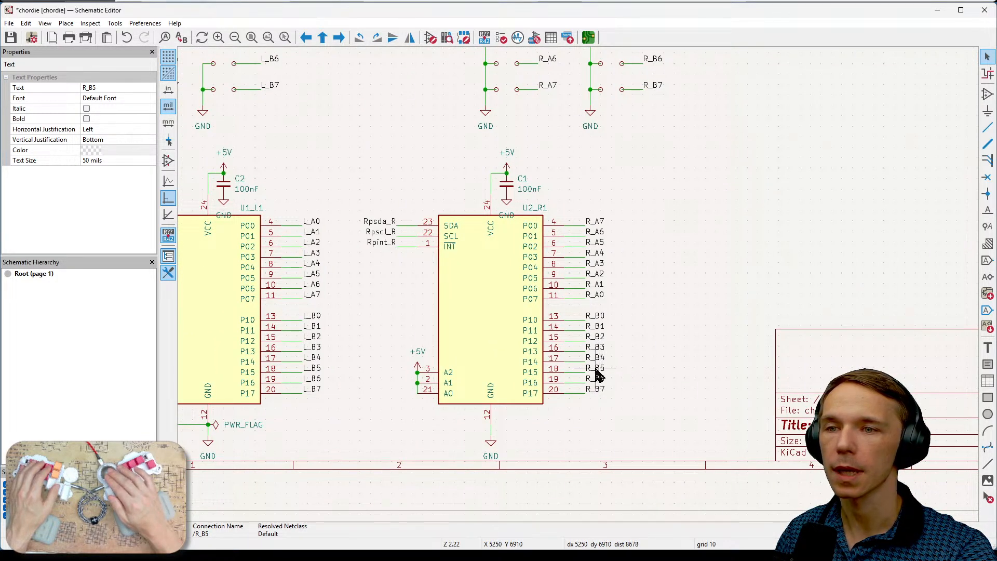
{"action": "scroll", "coordinate": [711, 321], "scroll_direction": "up", "scroll_amount": 3}
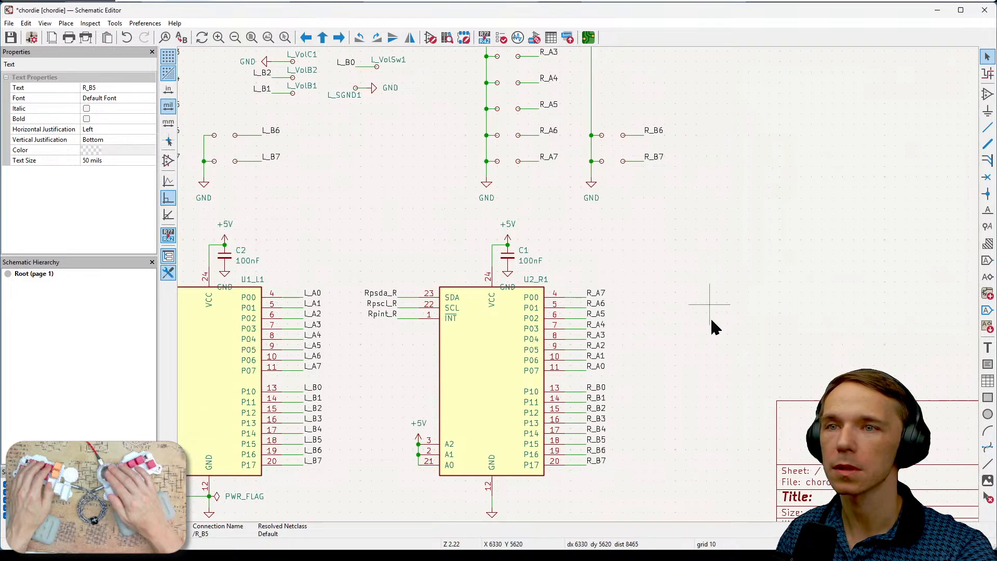
{"action": "scroll", "coordinate": [714, 326], "scroll_direction": "up", "scroll_amount": 10}
{"action": "scroll", "coordinate": [805, 338], "scroll_direction": "left", "scroll_amount": 3}
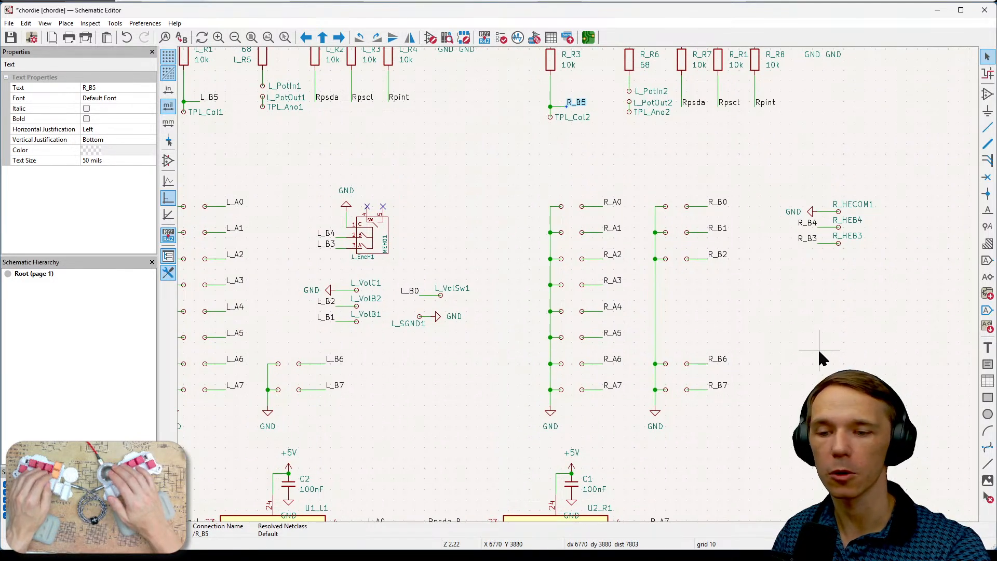
- Compare the test pad references and net labels of the left resistor group with those of the copied right group
{"action": "scroll", "coordinate": [819, 353], "scroll_direction": "up", "scroll_amount": 3}
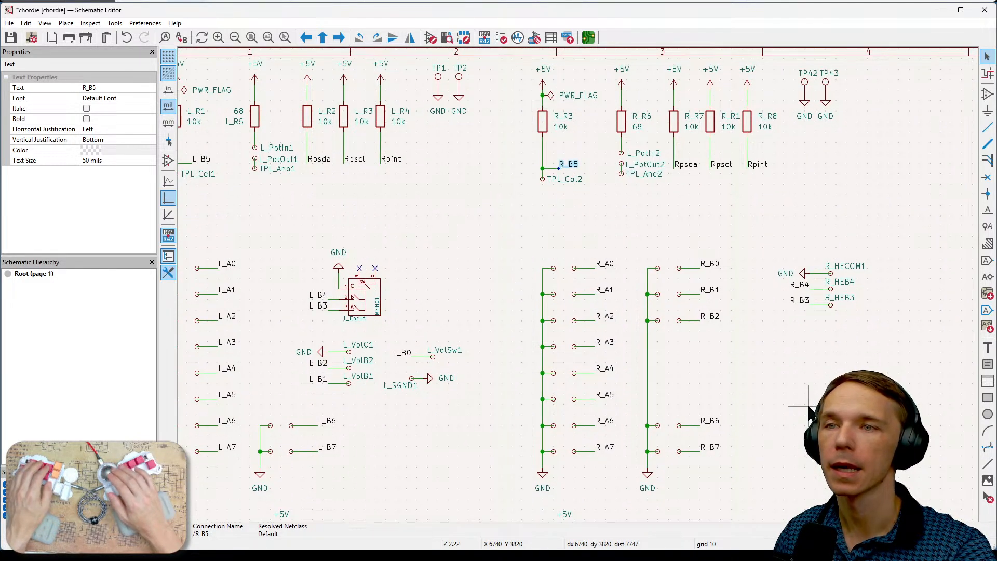
{"action": "middle_click_drag", "start_coordinate": [561, 210], "coordinate": [627, 259]}
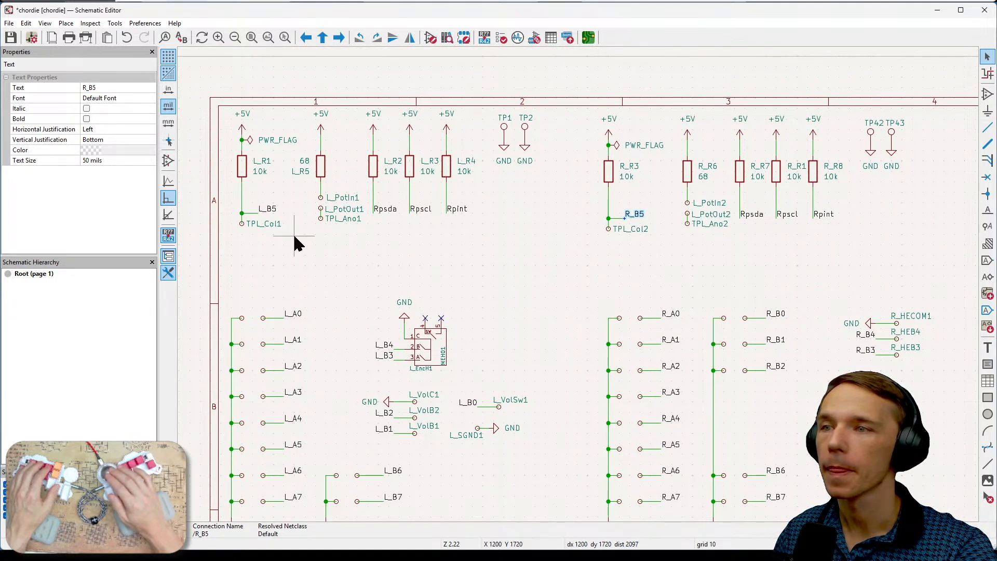
{"action": "left_click", "coordinate": [255, 225]}
{"action": "left_click", "coordinate": [619, 289]}
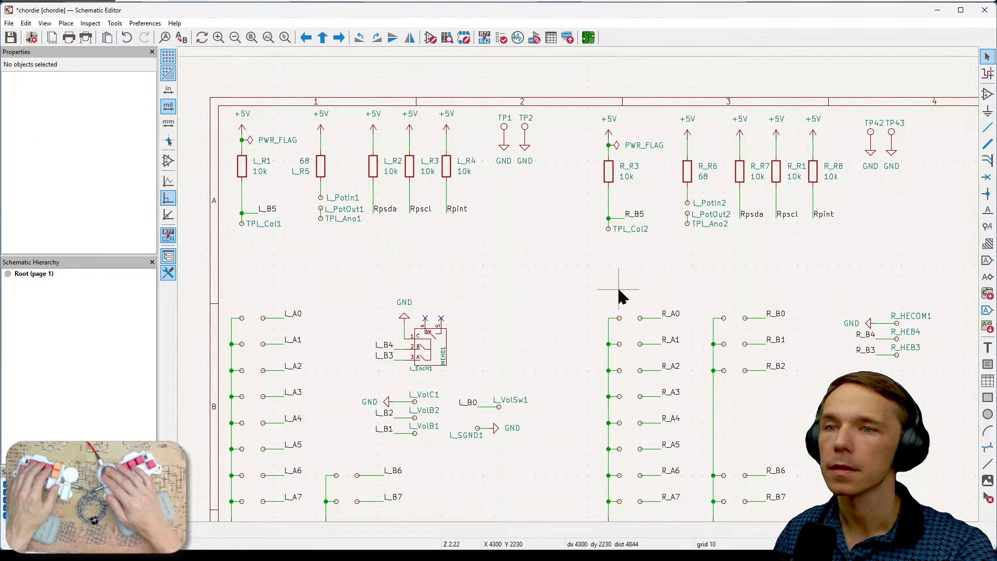
{"action": "scroll", "coordinate": [617, 289], "scroll_direction": "right", "scroll_amount": 2}
{"action": "left_click", "coordinate": [570, 235]}
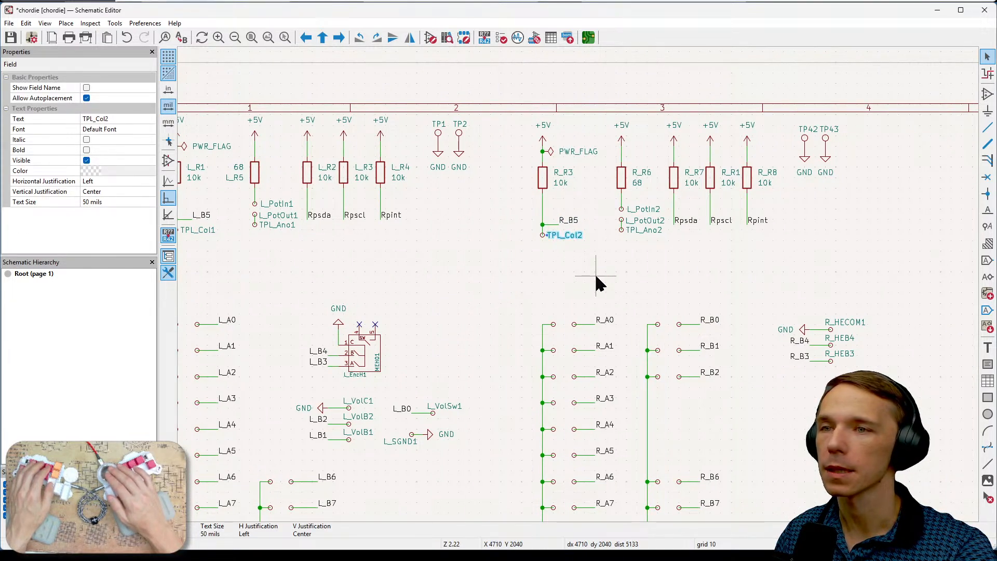
{"action": "middle_click_drag", "start_coordinate": [595, 275], "coordinate": [636, 299]}
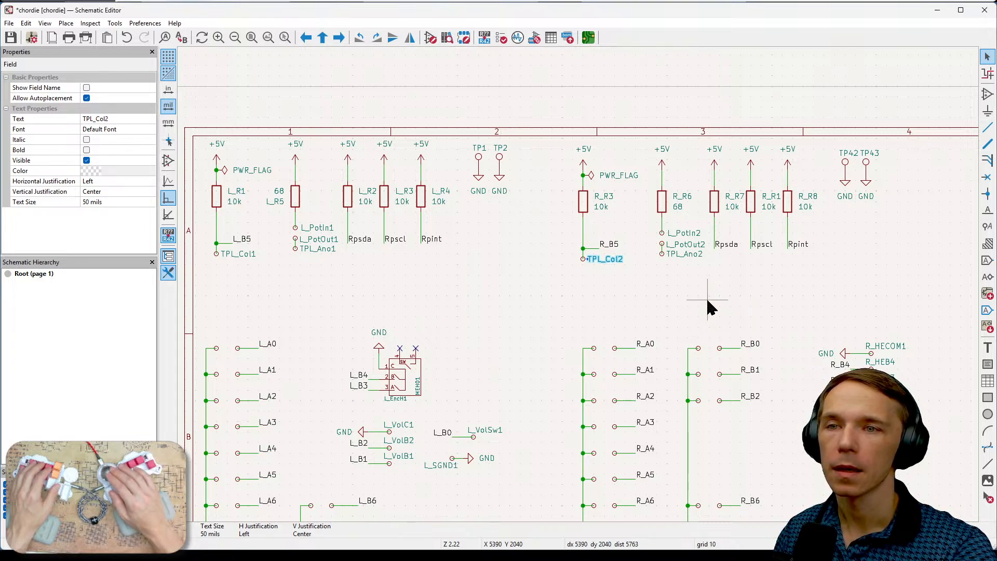
- Change the reference of the copied TPL_Ano2 test pad beneath resistor R_R6 to TPR_Ano1
{"action": "left_click", "coordinate": [680, 253]}
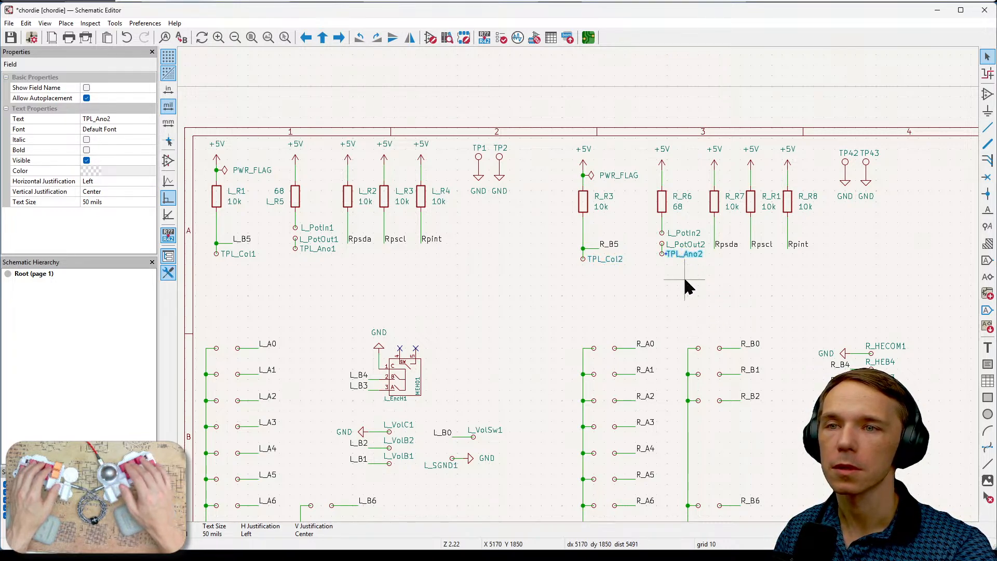
{"action": "key", "text": "e"}
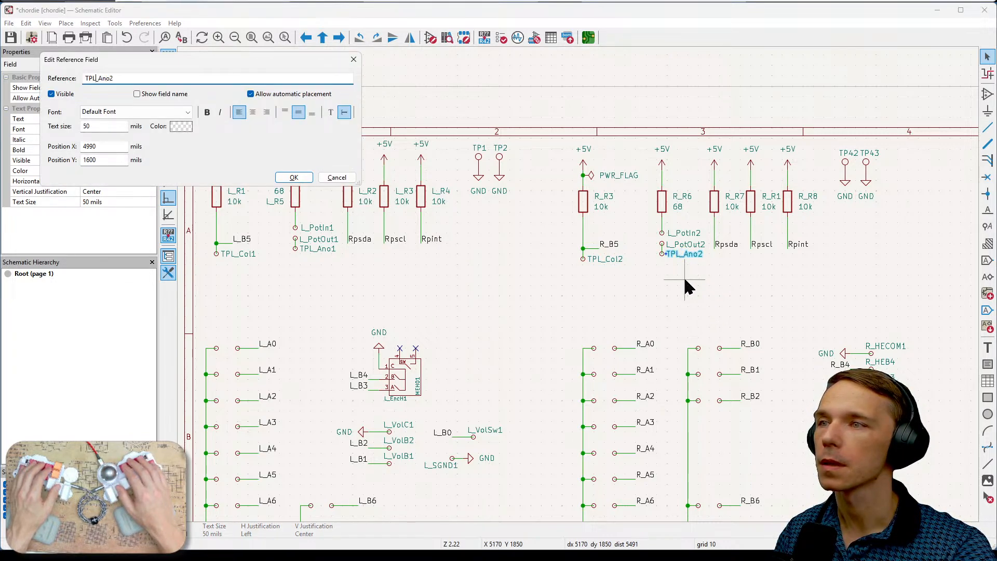
{"action": "type", "text": "R"}
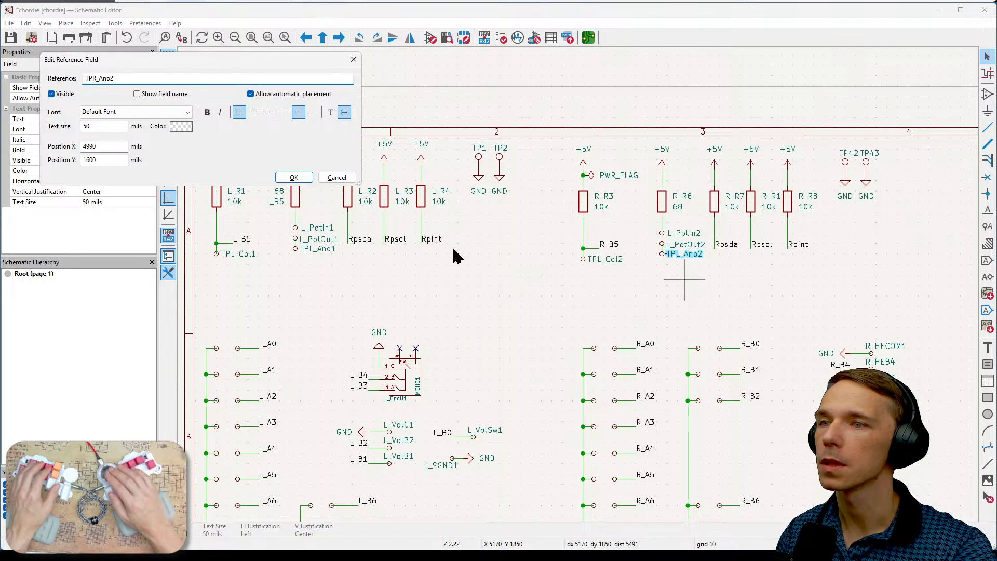
{"action": "left_click", "coordinate": [302, 176]}
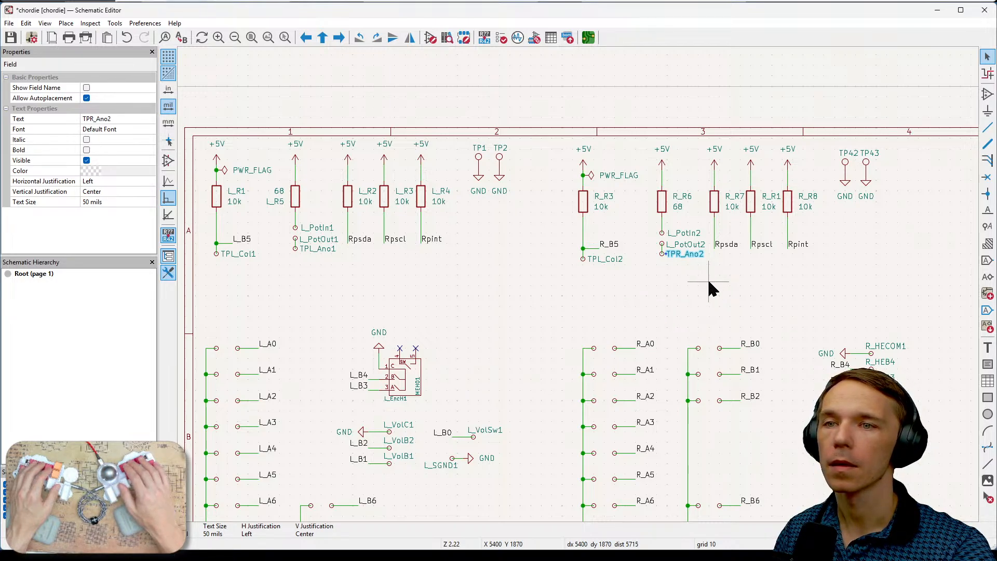
{"action": "key", "text": "e"}
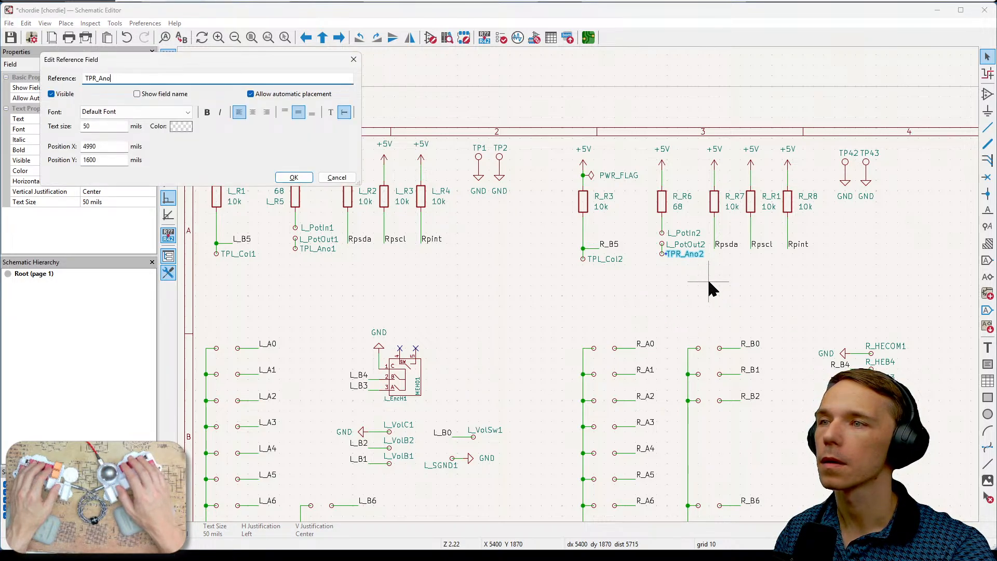
{"action": "left_click", "coordinate": [294, 178]}
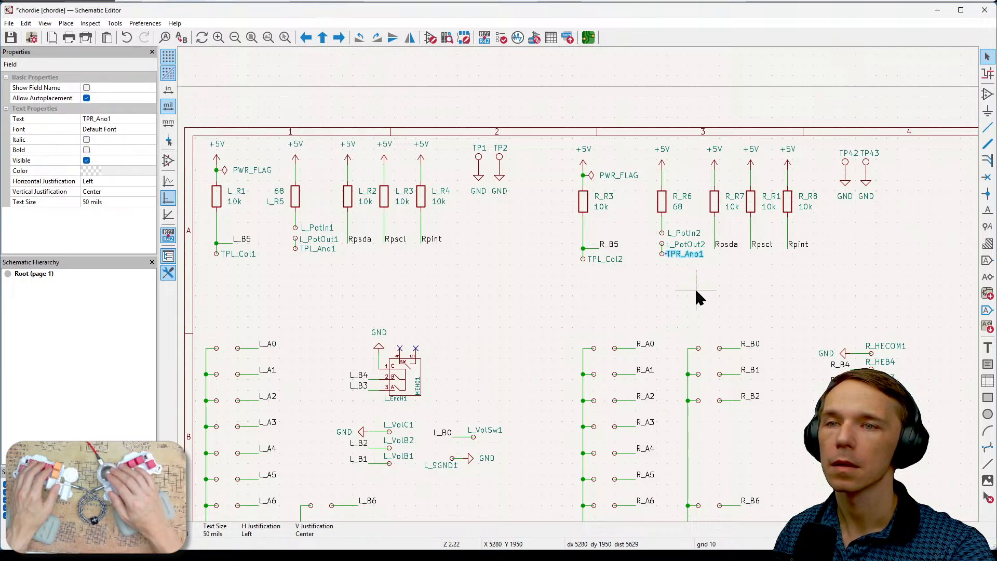
- Change the reference of the copied L_PotOut2 pad beneath resistor R_R6 to R_PotOut1
{"action": "left_click", "coordinate": [686, 244]}
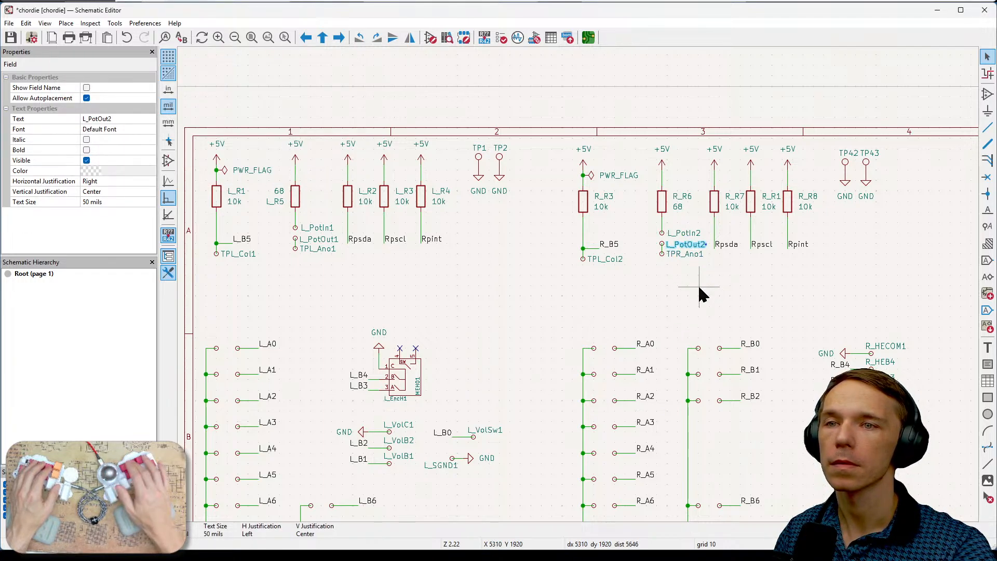
{"action": "key", "text": "e"}
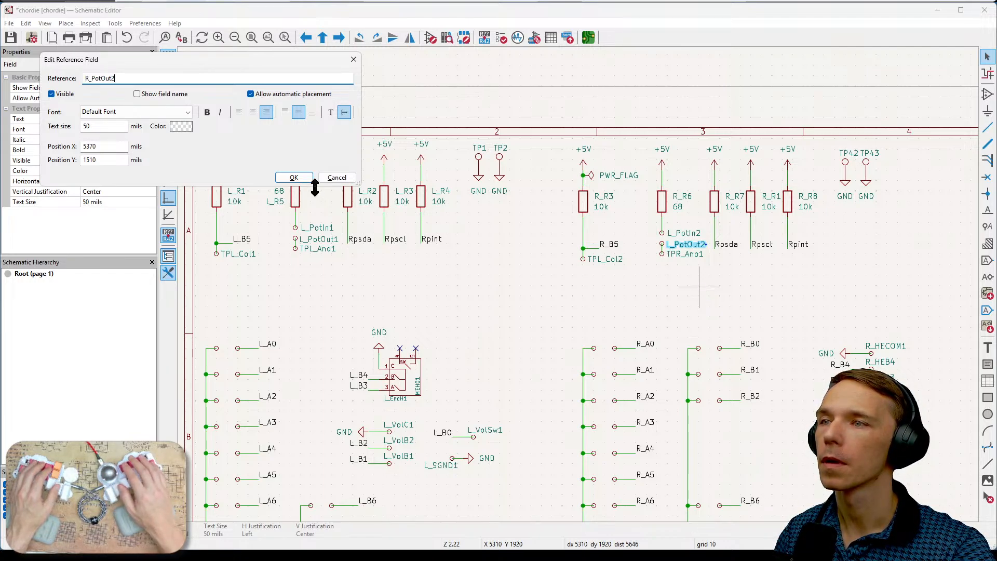
{"action": "type", "text": "1"}
{"action": "left_click", "coordinate": [294, 178]}
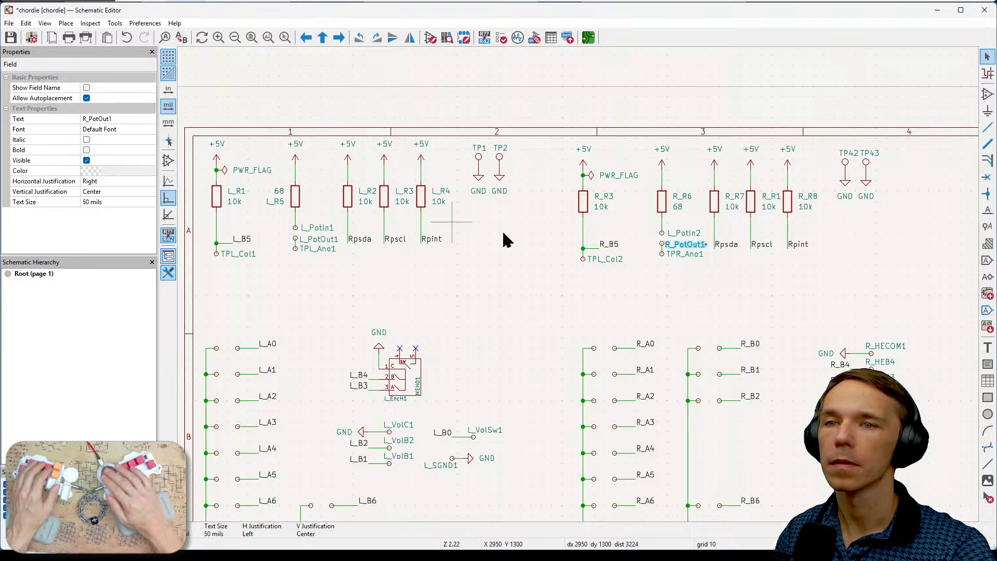
- Change the reference of the copied L_PotIn2 pad beneath resistor R_R6 to R_PotIn1 and clear the selection
{"action": "left_click", "coordinate": [676, 235]}
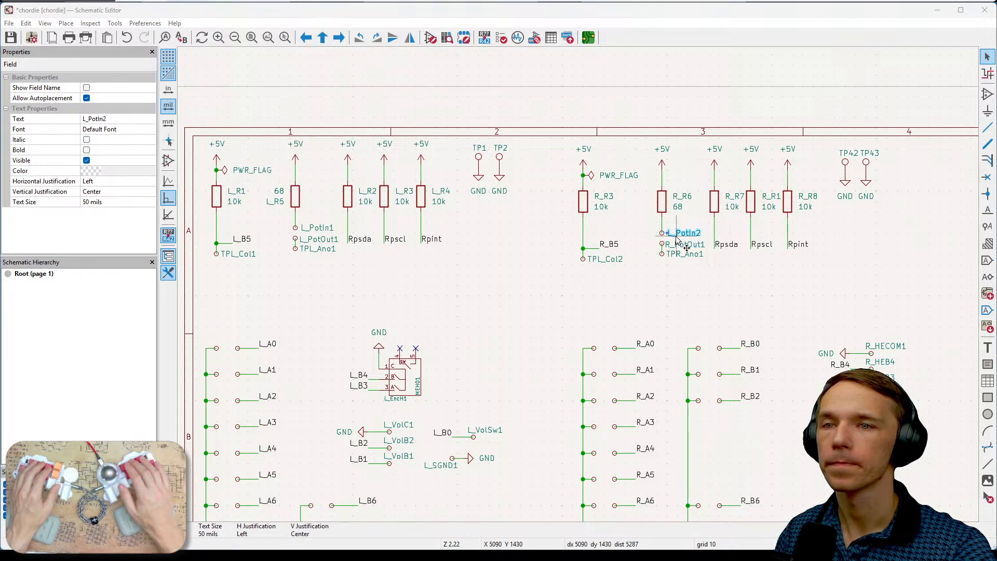
{"action": "key", "text": "e"}
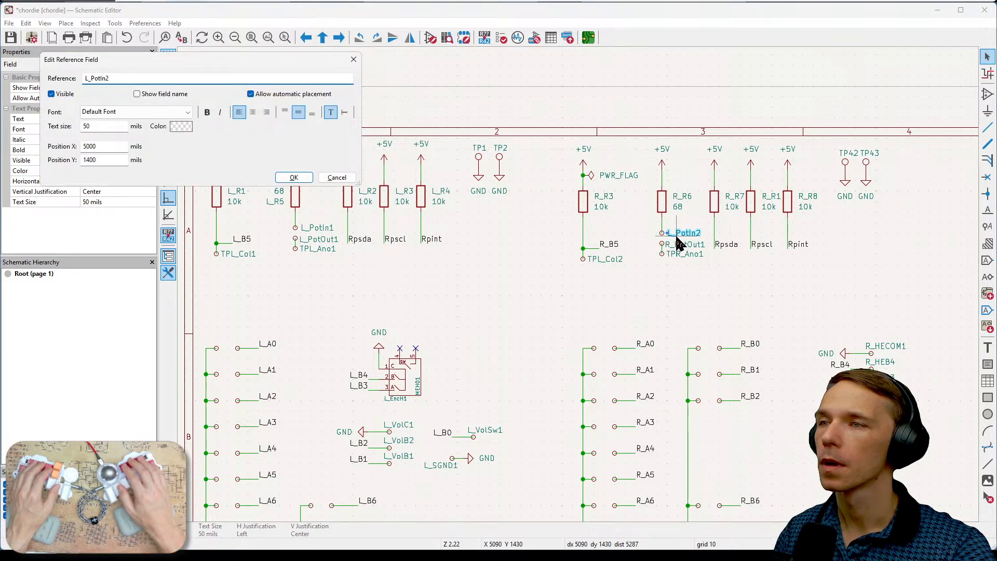
{"action": "type", "text": "1"}
{"action": "key", "text": "Delete"}
{"action": "type", "text": "R"}
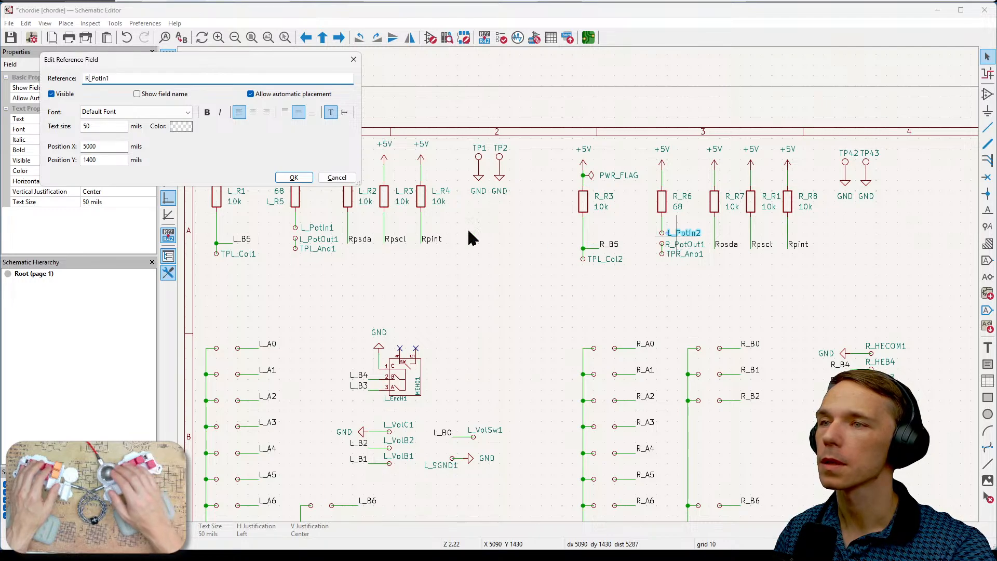
{"action": "left_click", "coordinate": [294, 177]}
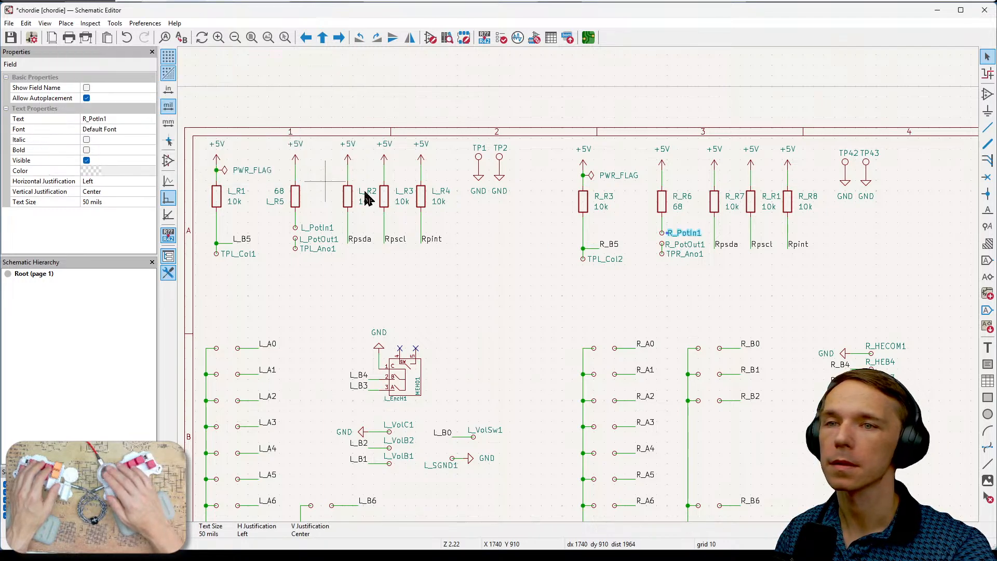
{"action": "left_click", "coordinate": [829, 287]}
- Rename the Rpsda net label beneath the left half's resistor L_R2 to Rpsda_L
{"action": "middle_click_drag", "start_coordinate": [890, 296], "coordinate": [793, 285]}
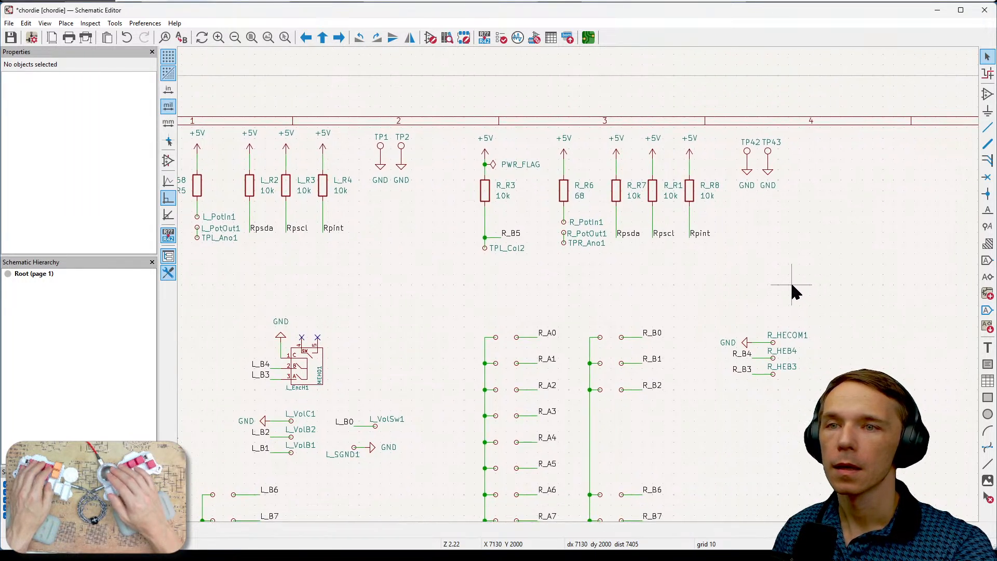
{"action": "left_click", "coordinate": [630, 236]}
{"action": "middle_click_drag", "start_coordinate": [765, 434], "coordinate": [878, 350]}
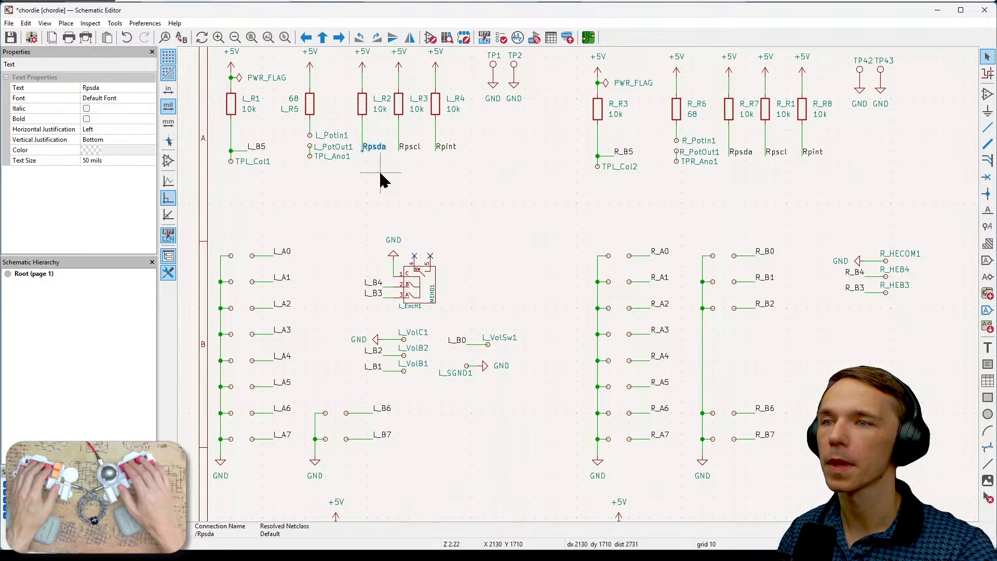
{"action": "key", "text": "e"}
{"action": "key", "text": "Home"}
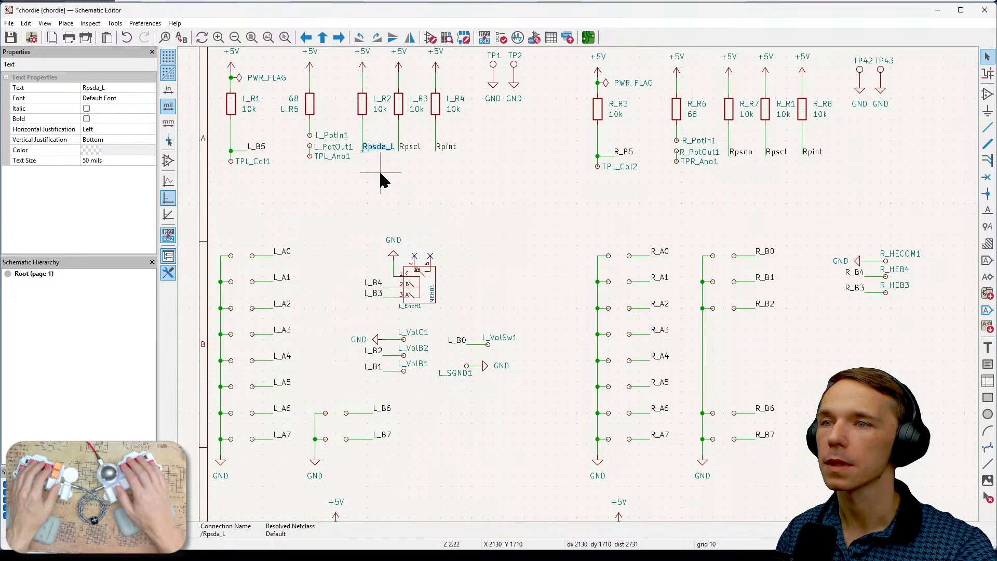
{"action": "key", "text": "Return"}
- Rename the net labels beneath resistors L_R3 and L_R4 to Rpscl_L and Rpint_L
{"action": "left_click", "coordinate": [408, 148]}
{"action": "key", "text": "e"}
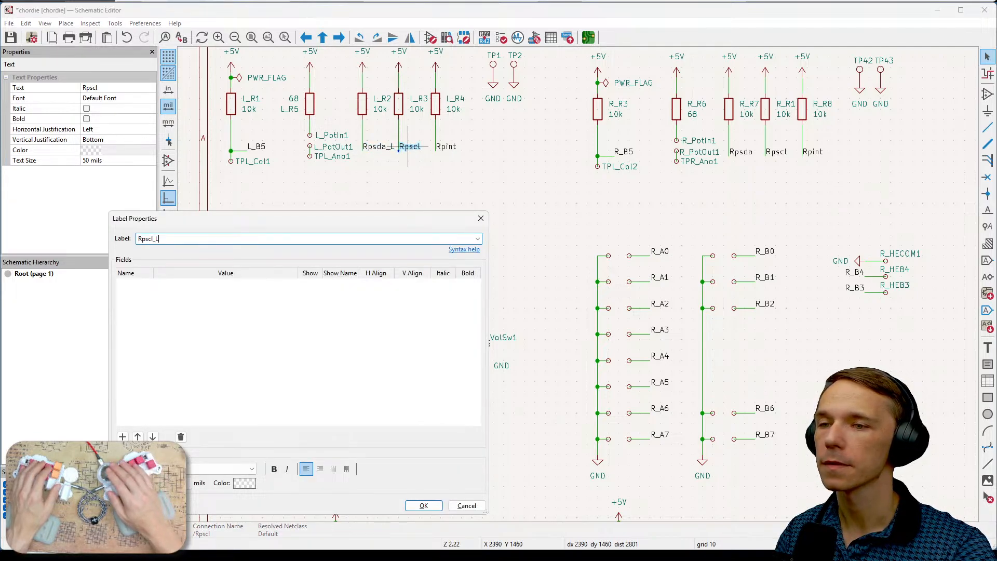
{"action": "key", "text": "Return"}
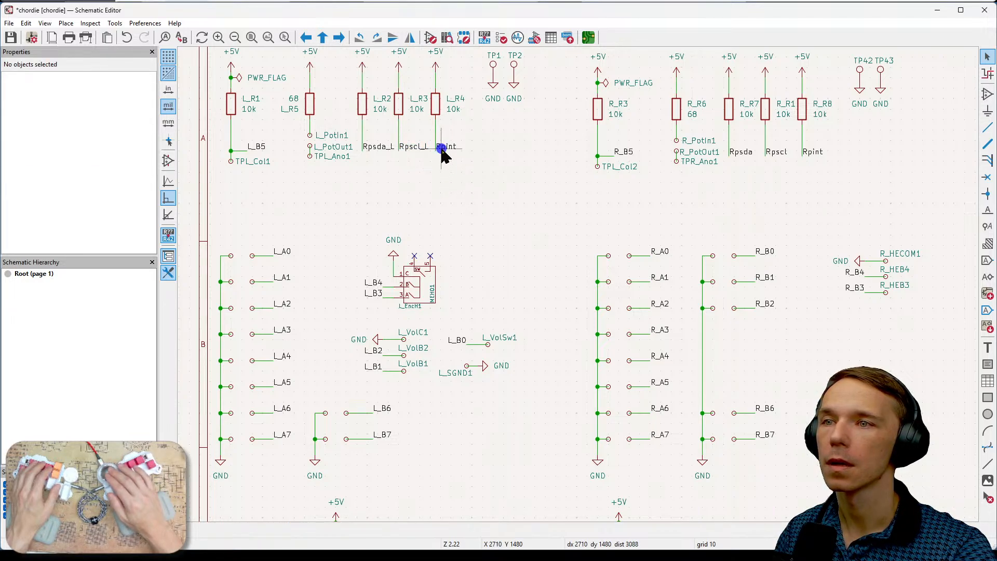
{"action": "left_click", "coordinate": [442, 151]}
{"action": "double_click", "coordinate": [443, 150]}
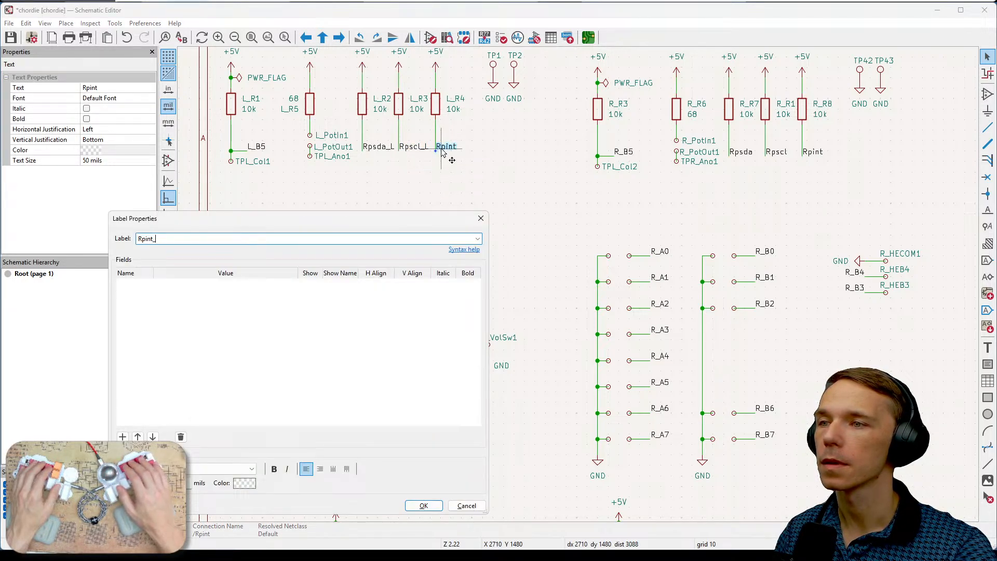
{"action": "key", "text": "Return"}
{"action": "left_click", "coordinate": [496, 216]}
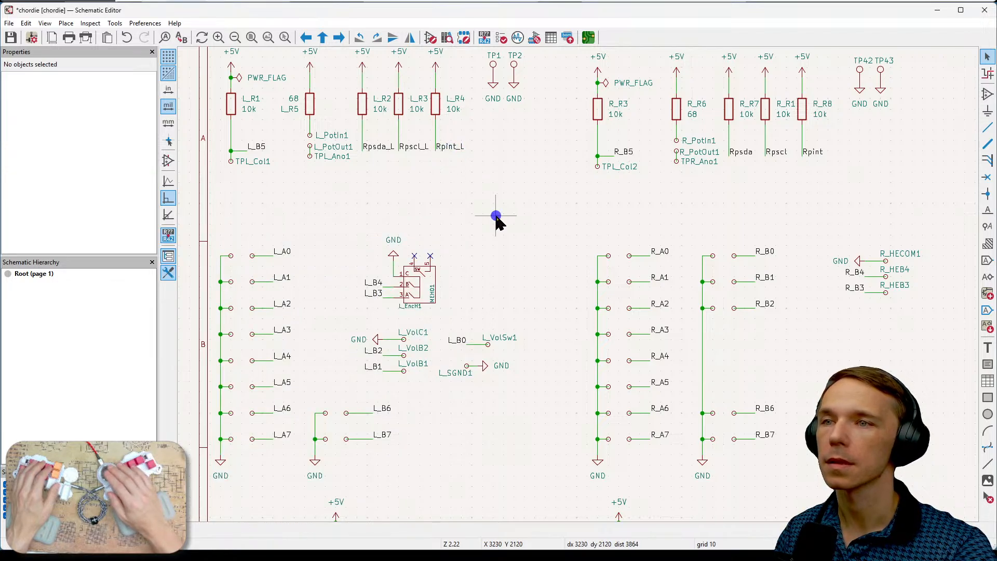
- Rename the Rpsda net label beneath the right half's resistor R_R7 to Rpsda_R
{"action": "middle_click_drag", "start_coordinate": [496, 215], "coordinate": [445, 219]}
{"action": "middle_click_drag", "start_coordinate": [628, 218], "coordinate": [491, 232]}
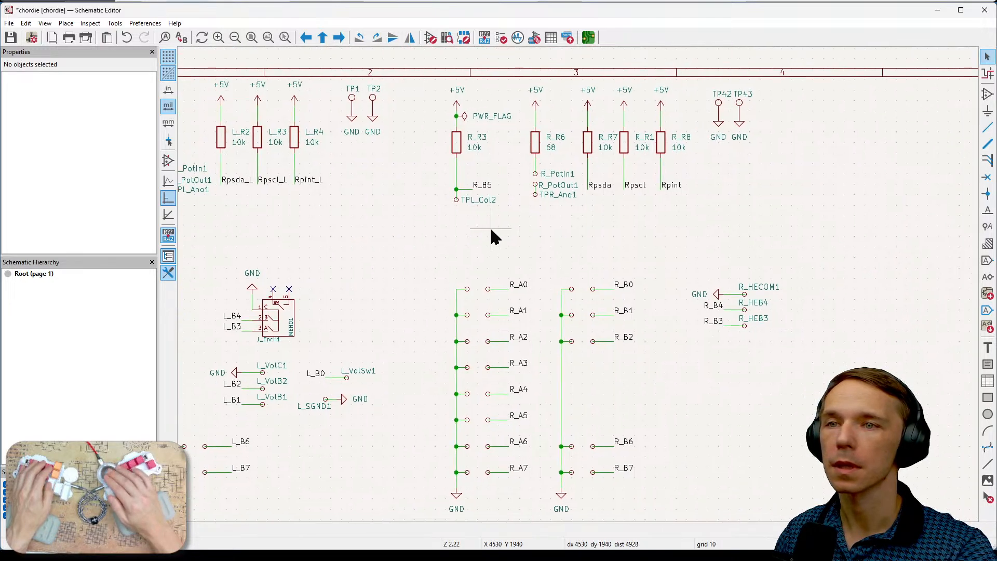
{"action": "left_click", "coordinate": [607, 187]}
{"action": "double_click", "coordinate": [608, 190]}
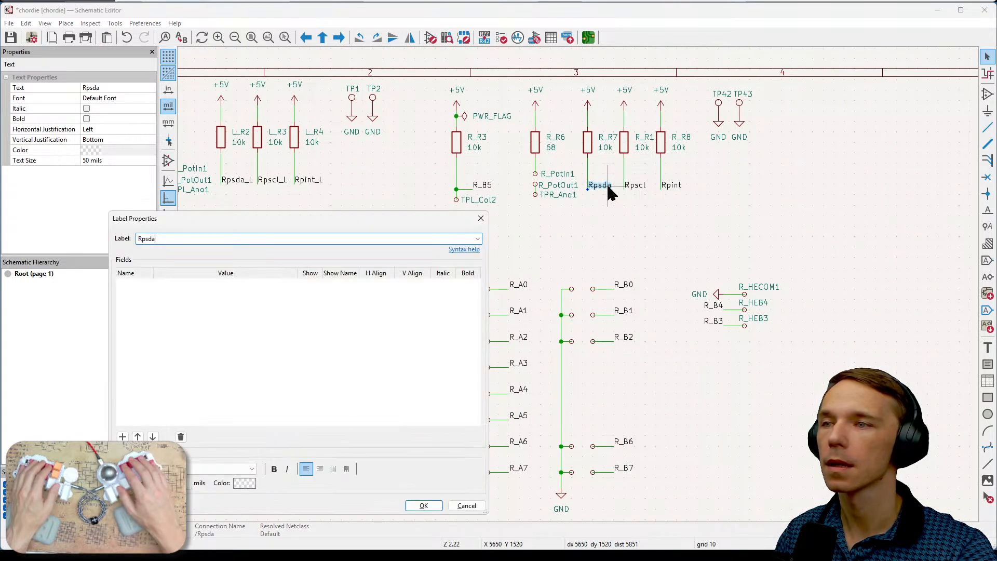
{"action": "type", "text": "_R"}
{"action": "key", "text": "Return"}
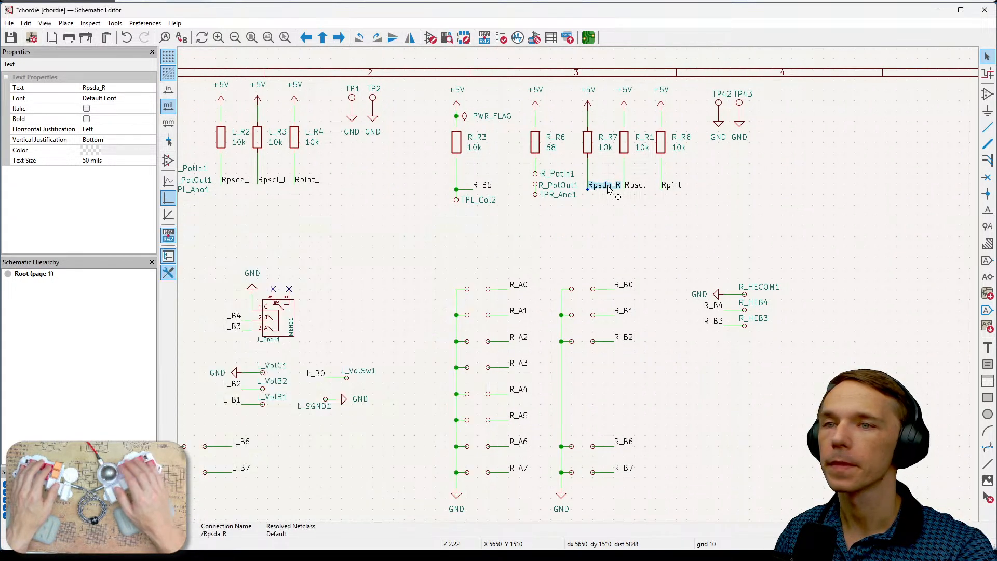
- Rename the net labels beneath resistors R_R1 and R_R8 to Rpscl_R and Rpint_R and clear the selection
{"action": "left_click", "coordinate": [639, 188]}
{"action": "double_click", "coordinate": [640, 188]}
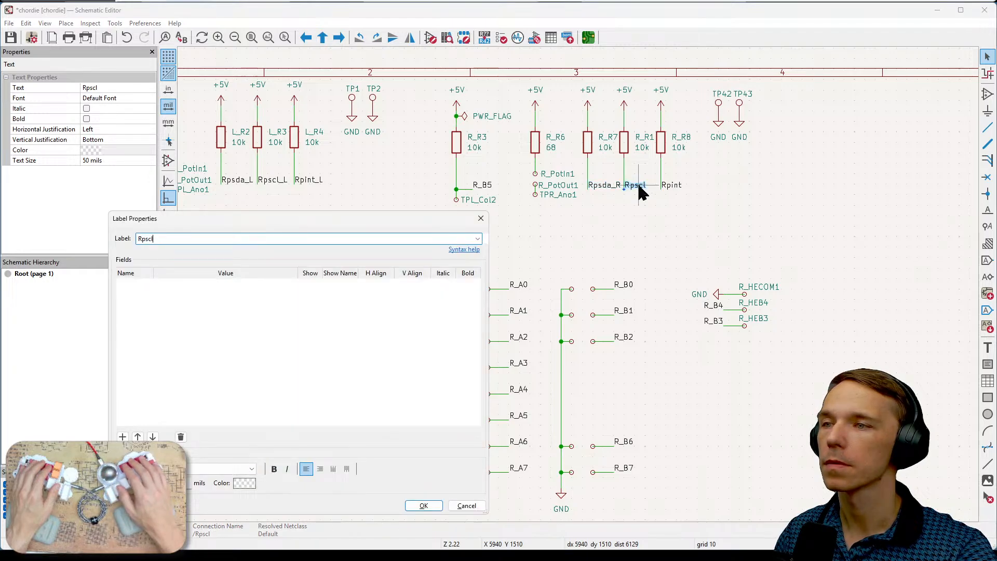
{"action": "type", "text": "_R"}
{"action": "key", "text": "Return"}
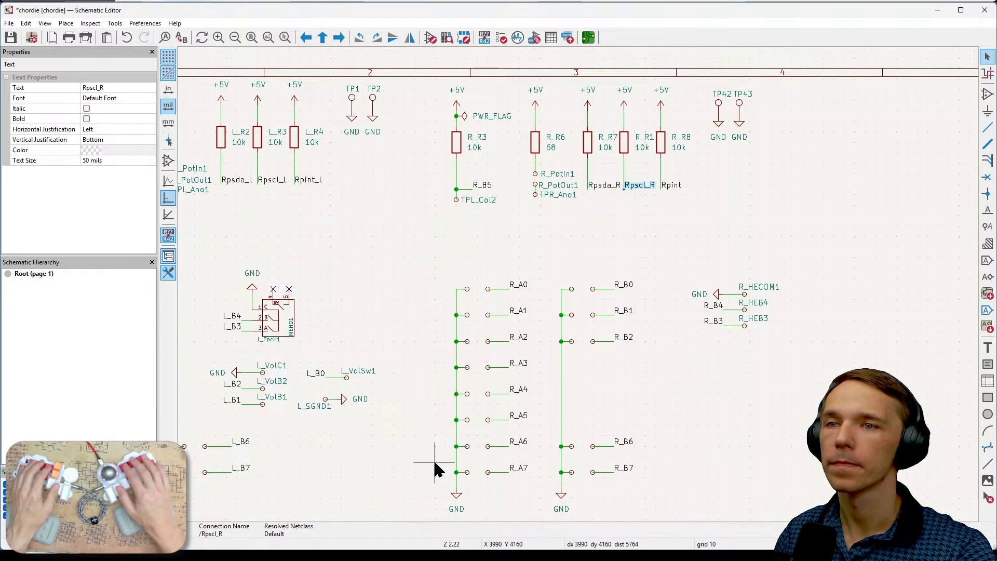
{"action": "double_click", "coordinate": [680, 192]}
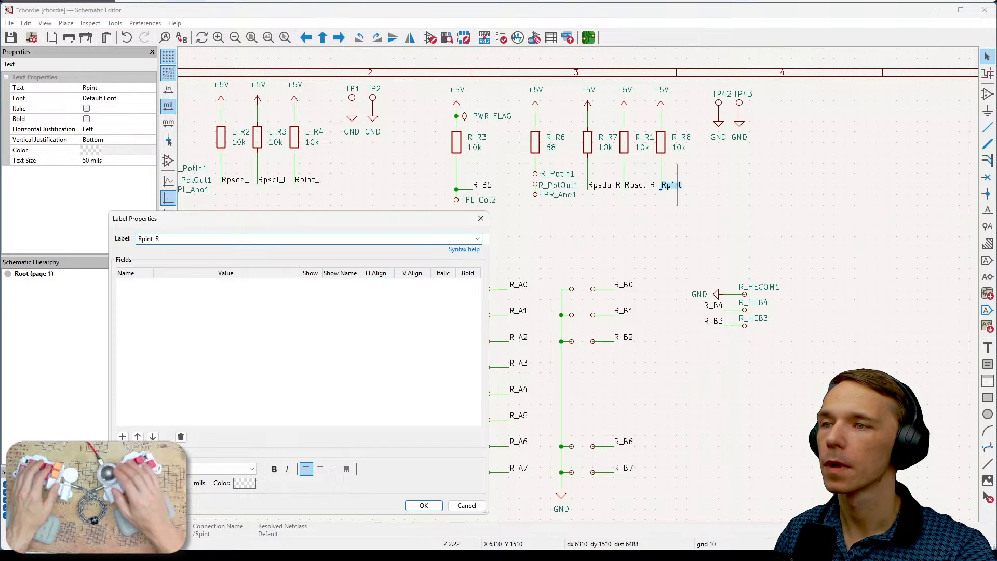
{"action": "left_click", "coordinate": [423, 505]}
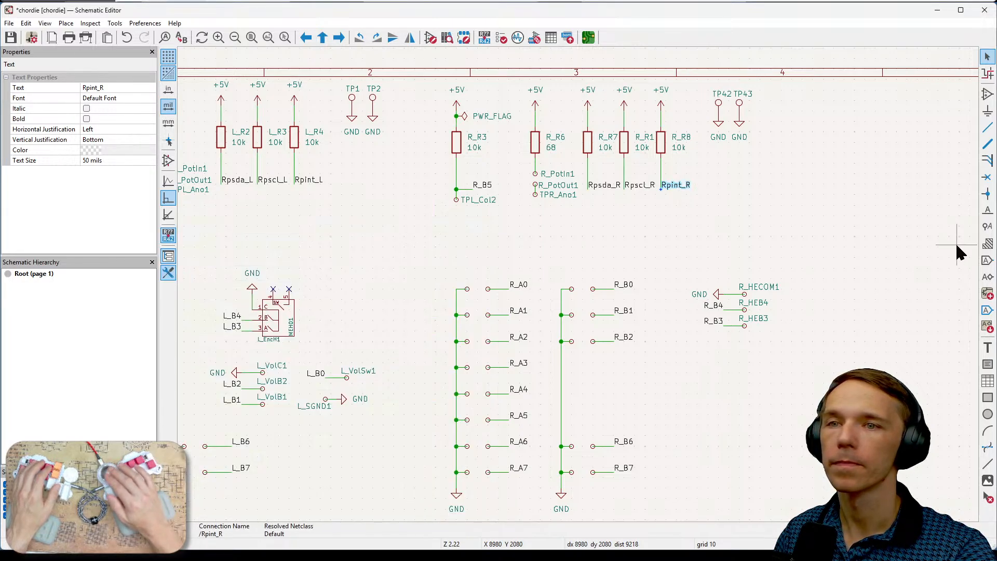
{"action": "left_click", "coordinate": [907, 217]}
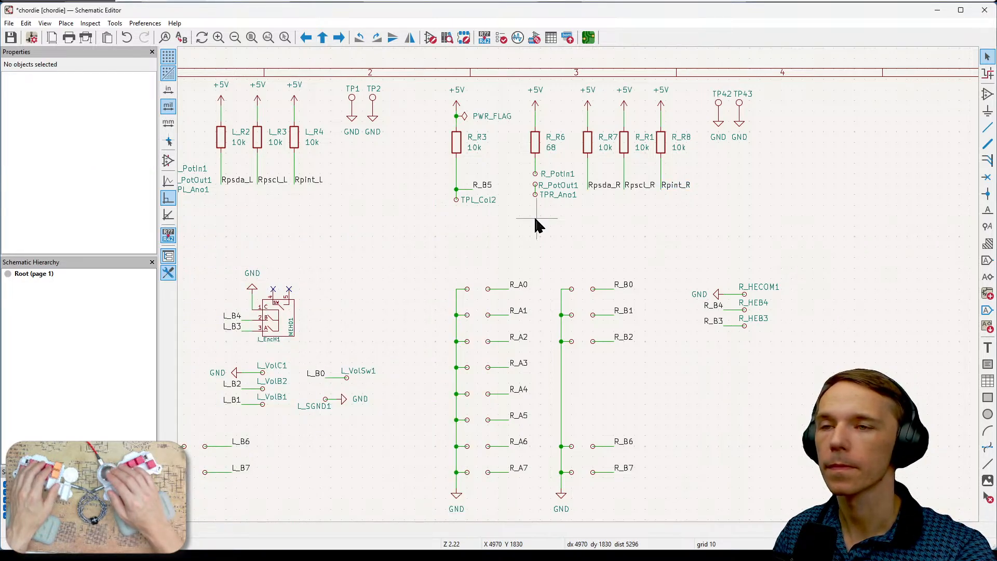
- Change the reference of the test point below the right half's resistor R_R3 to TPR_Col1 and clear the selection
{"action": "middle_click_drag", "start_coordinate": [572, 245], "coordinate": [696, 238]}
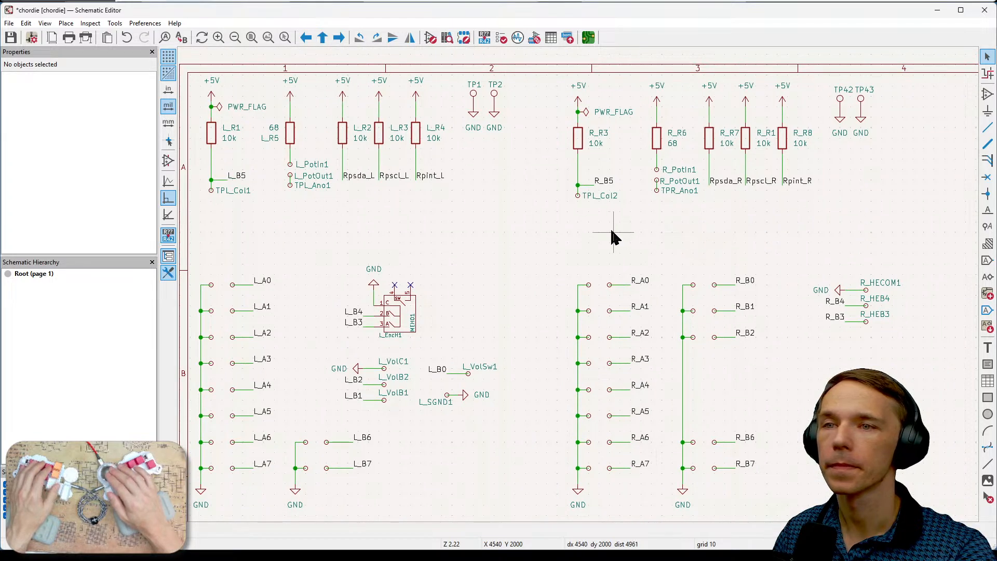
{"action": "left_click", "coordinate": [608, 197]}
{"action": "key", "text": "e"}
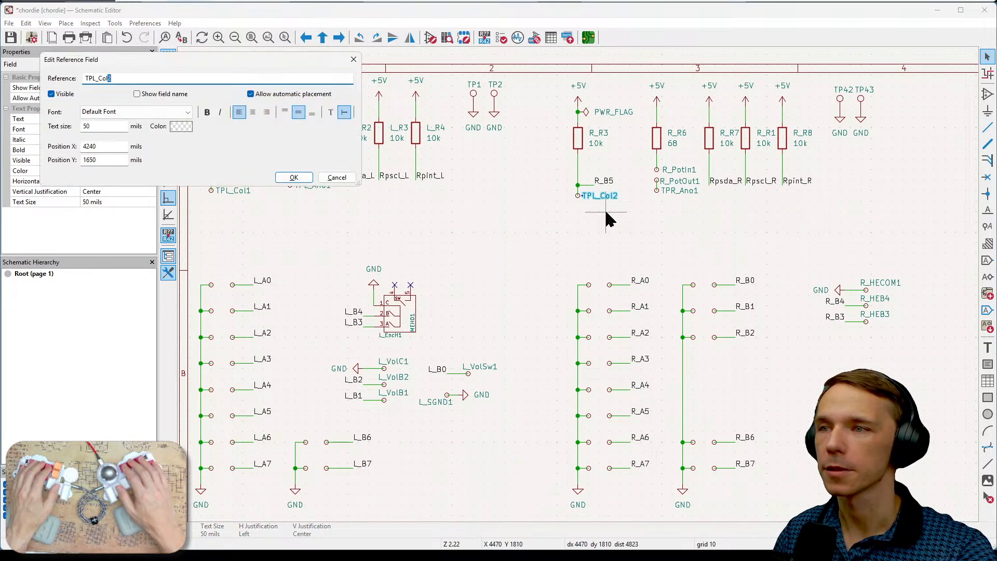
{"action": "type", "text": "R"}
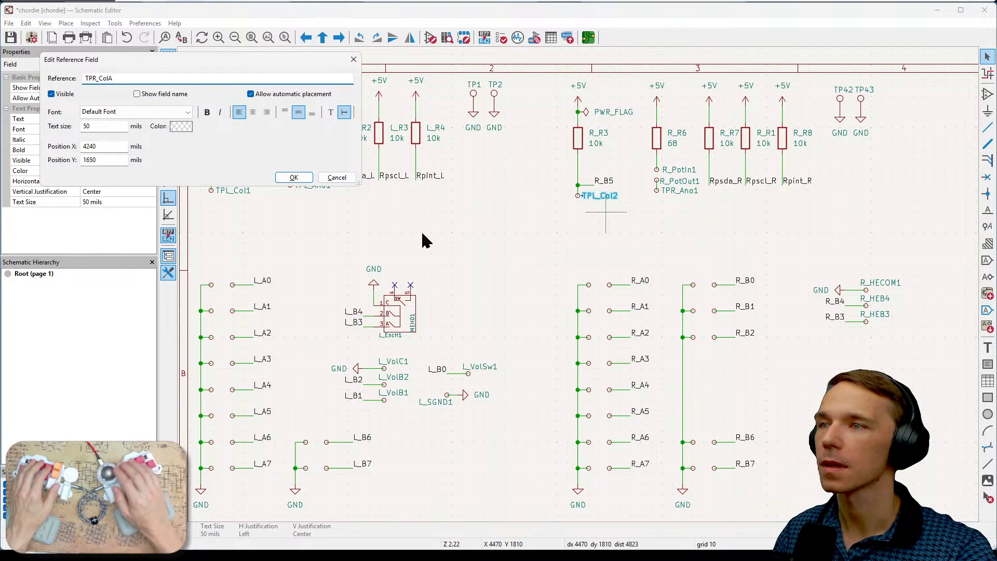
{"action": "key", "text": "BackSpace"}
{"action": "type", "text": "1"}
{"action": "left_click", "coordinate": [294, 177]}
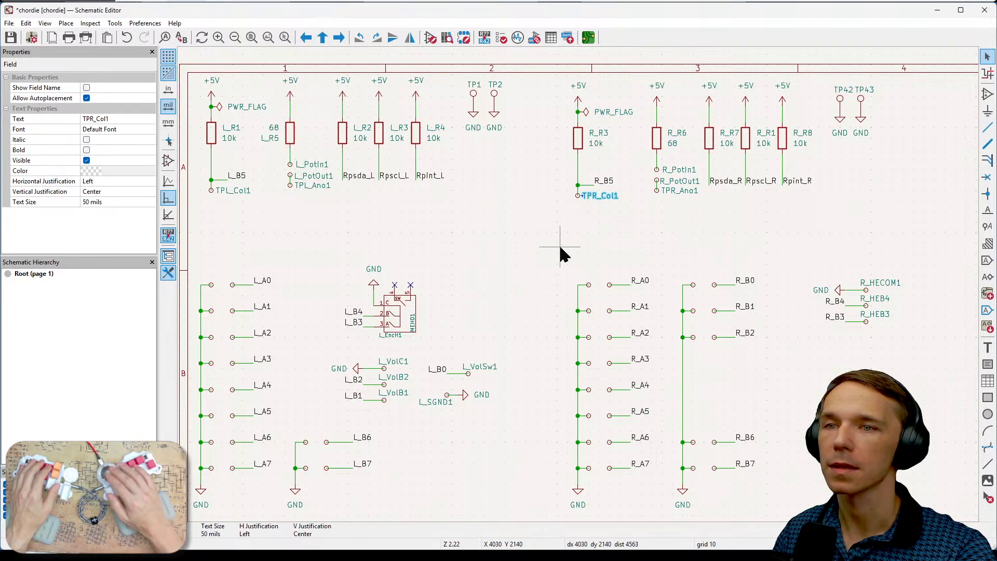
{"action": "left_click", "coordinate": [668, 258]}
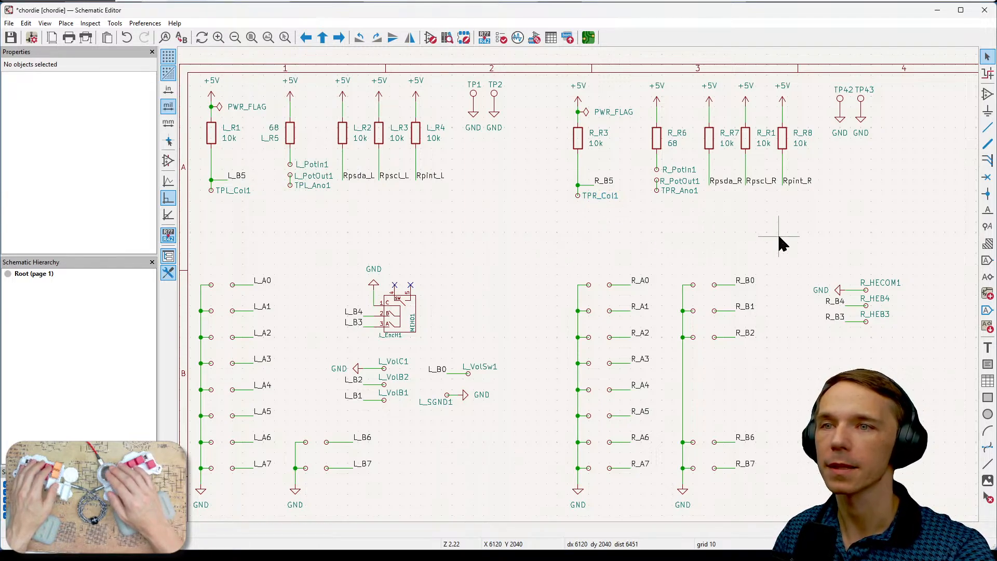
- Examine the right half's switch, encoder and resistor net labels against the port labels of expander U2_R1
{"action": "middle_click_drag", "start_coordinate": [846, 246], "coordinate": [768, 252]}
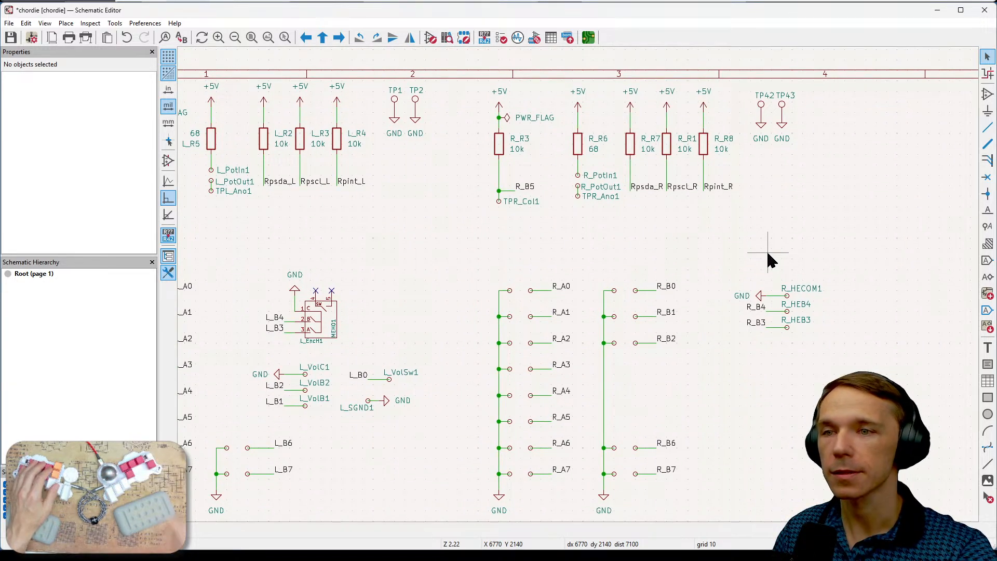
{"action": "middle_click_drag", "start_coordinate": [768, 422], "coordinate": [767, 238]}
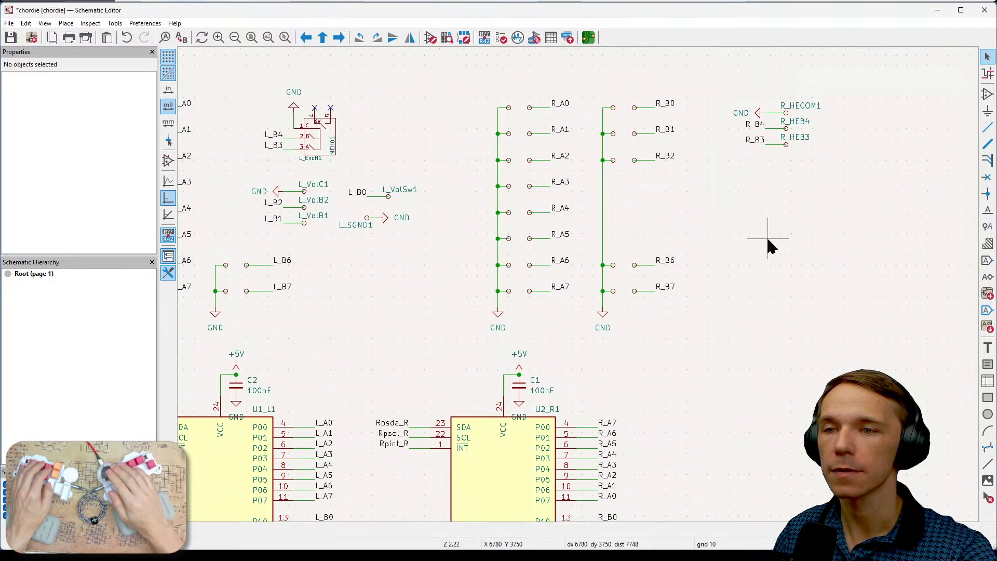
{"action": "middle_click_drag", "start_coordinate": [733, 389], "coordinate": [664, 353]}
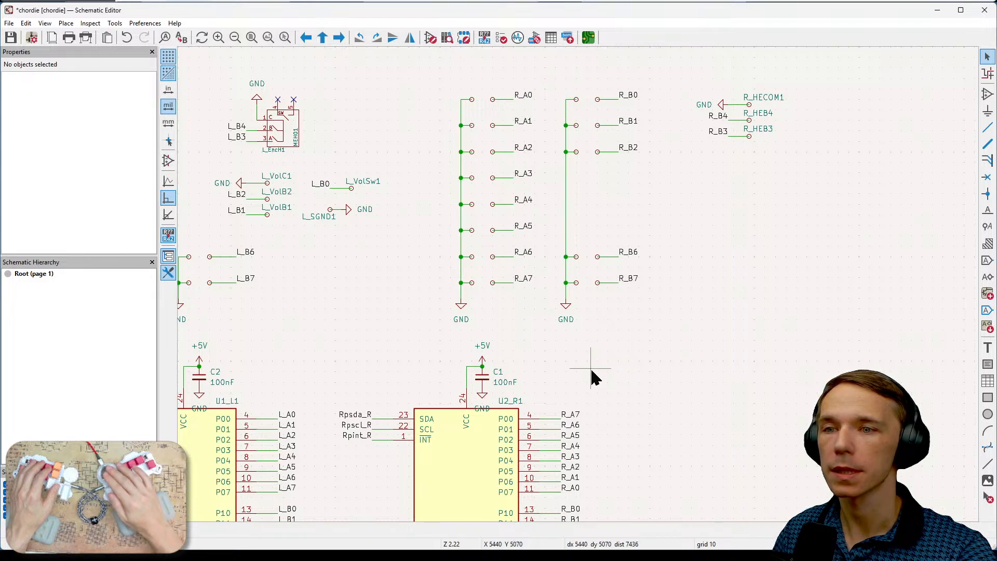
{"action": "middle_click_drag", "start_coordinate": [632, 413], "coordinate": [630, 359]}
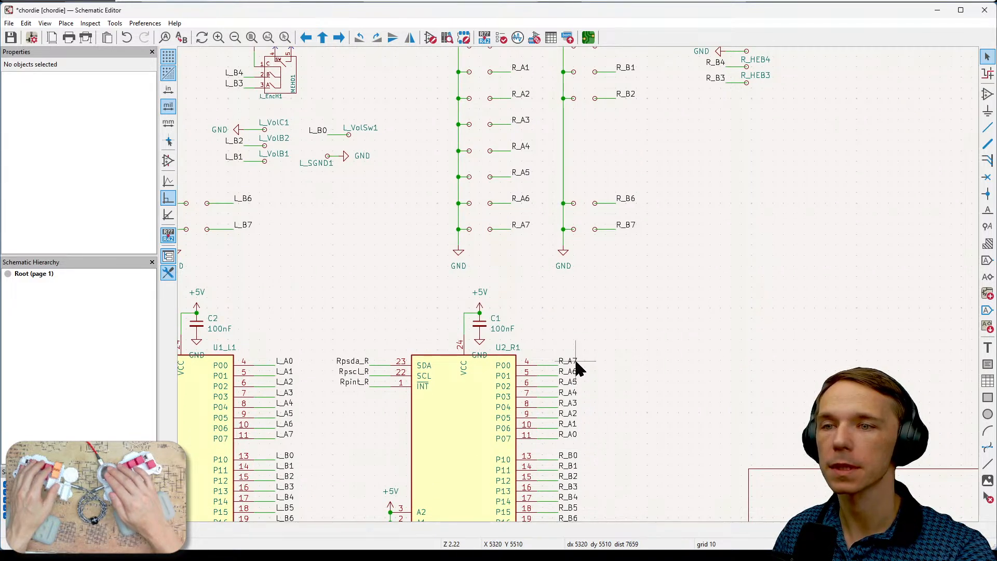
{"action": "mouse_move", "coordinate": [715, 284]}
{"action": "middle_mouse_down"}
{"action": "mouse_move", "coordinate": [706, 358]}
{"action": "mouse_move", "coordinate": [725, 299]}
{"action": "middle_mouse_up"}
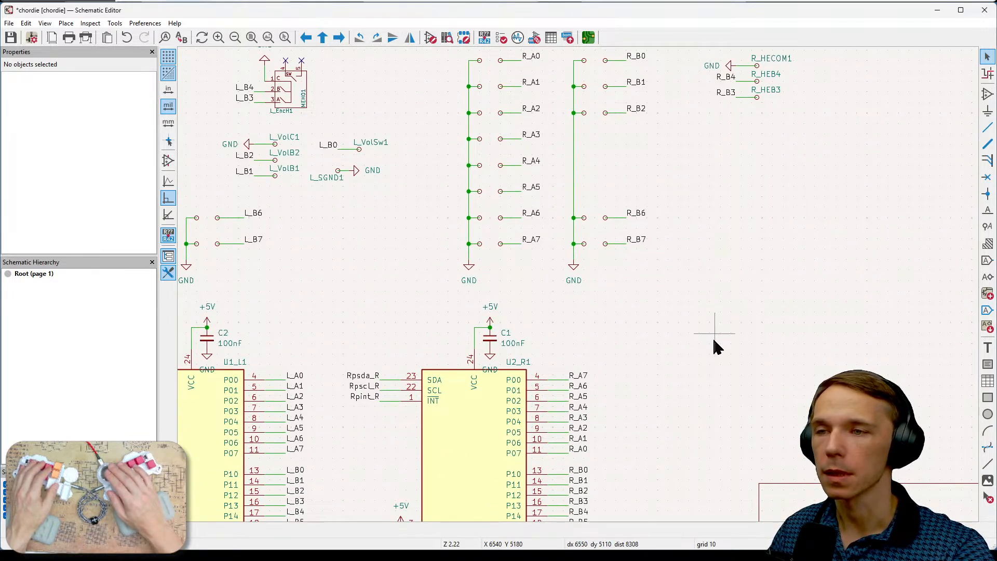
{"action": "middle_click_drag", "start_coordinate": [699, 363], "coordinate": [746, 299]}
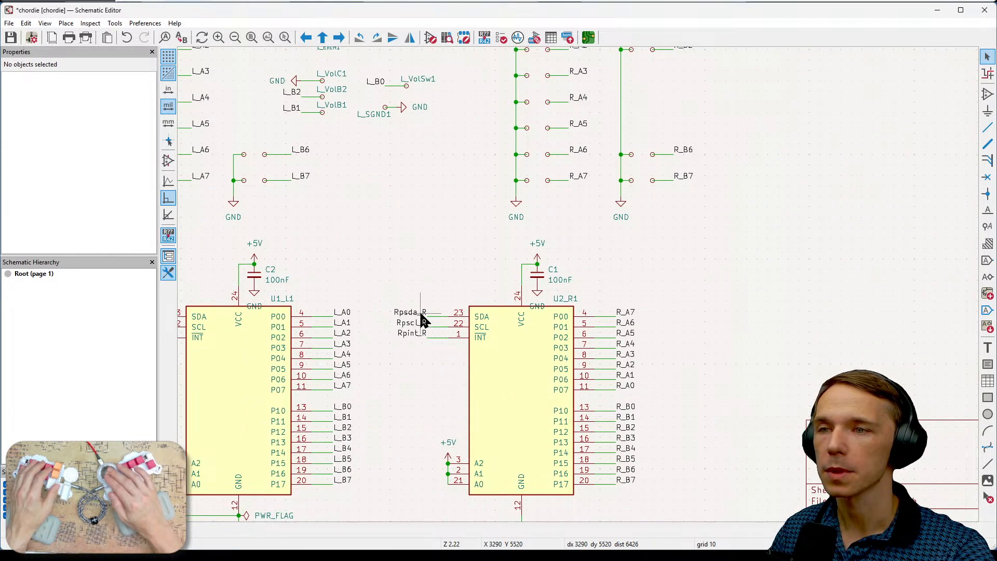
{"action": "middle_click_drag", "start_coordinate": [666, 242], "coordinate": [653, 494]}
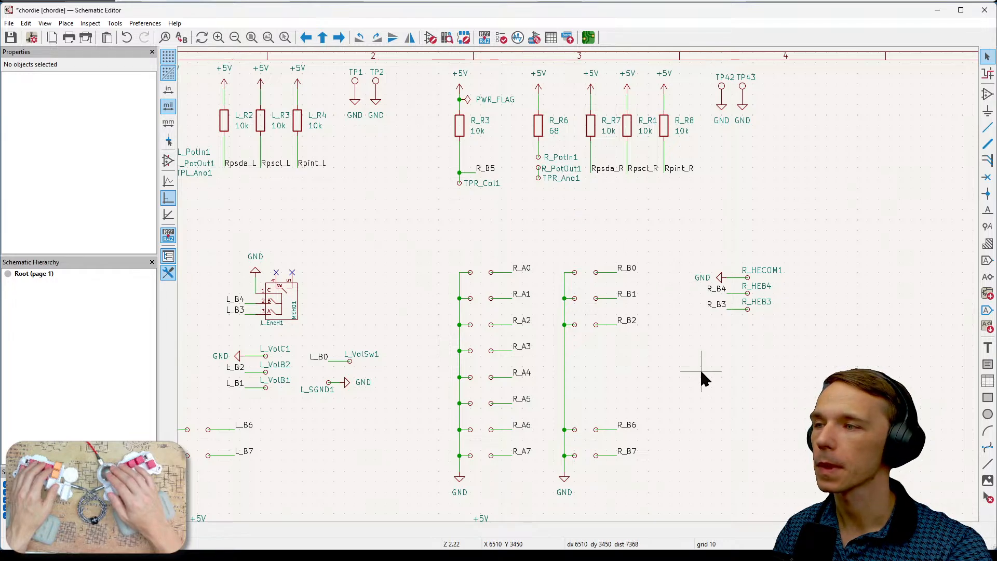
{"action": "middle_click_drag", "start_coordinate": [726, 398], "coordinate": [712, 144]}
{"action": "middle_click_drag", "start_coordinate": [688, 333], "coordinate": [698, 255]}
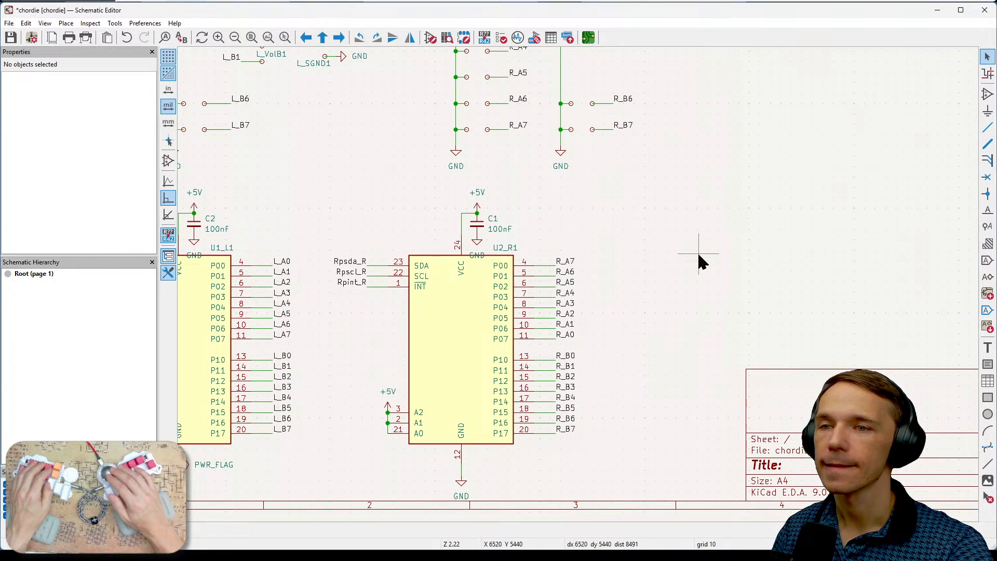
{"action": "middle_click_drag", "start_coordinate": [699, 262], "coordinate": [672, 400]}
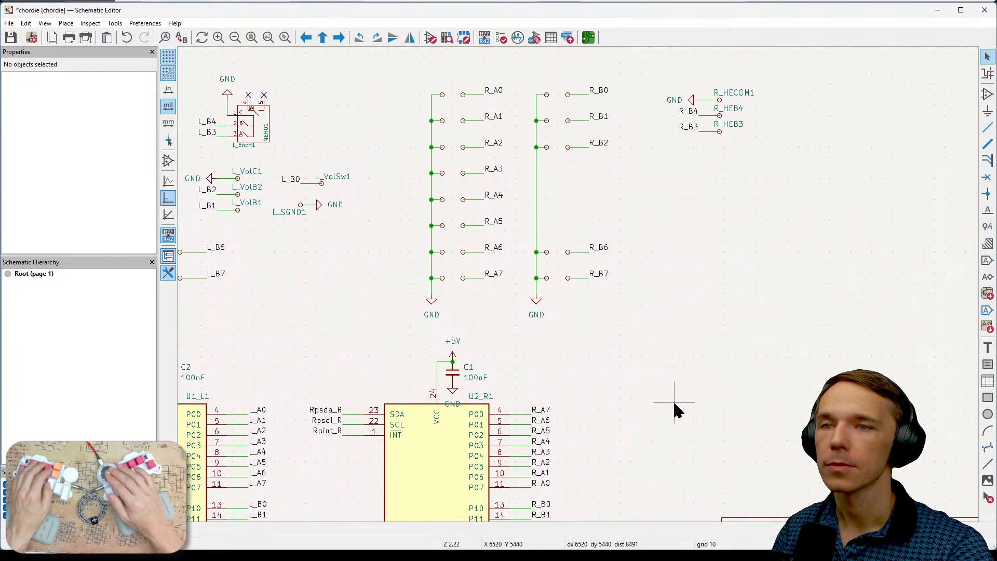
{"action": "middle_click_drag", "start_coordinate": [747, 251], "coordinate": [697, 352]}
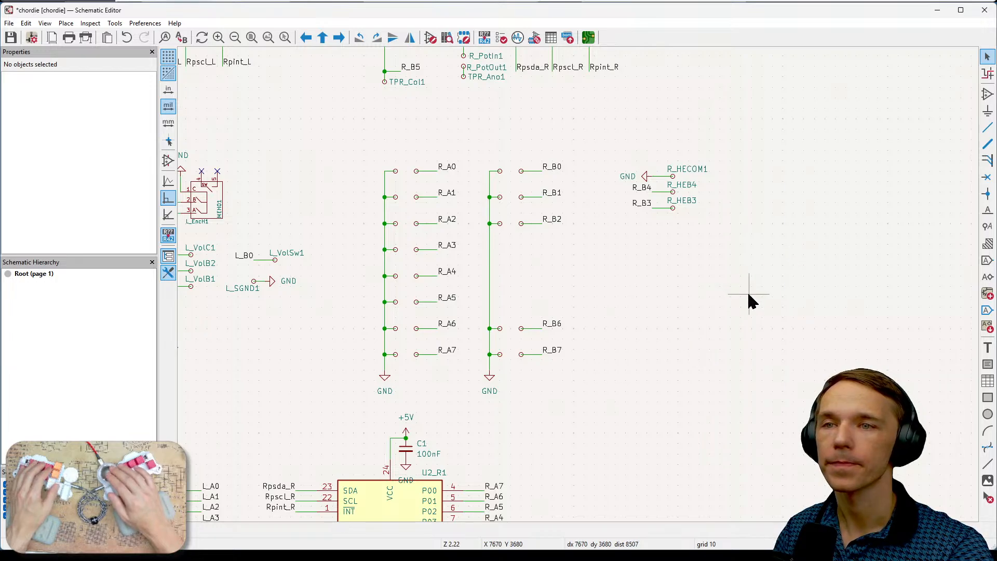
{"action": "middle_click_drag", "start_coordinate": [758, 270], "coordinate": [767, 216]}
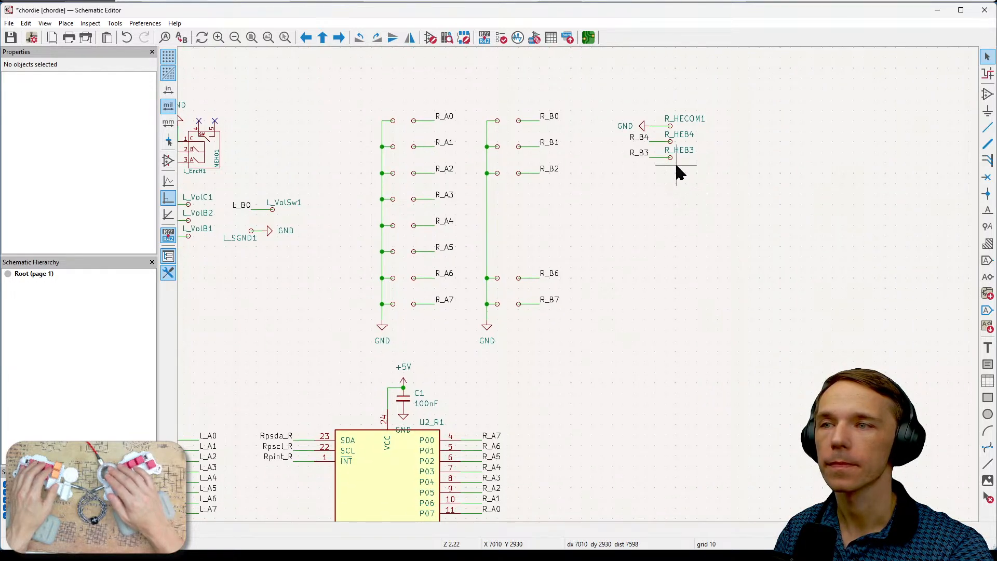
{"action": "middle_click_drag", "start_coordinate": [621, 352], "coordinate": [641, 342]}
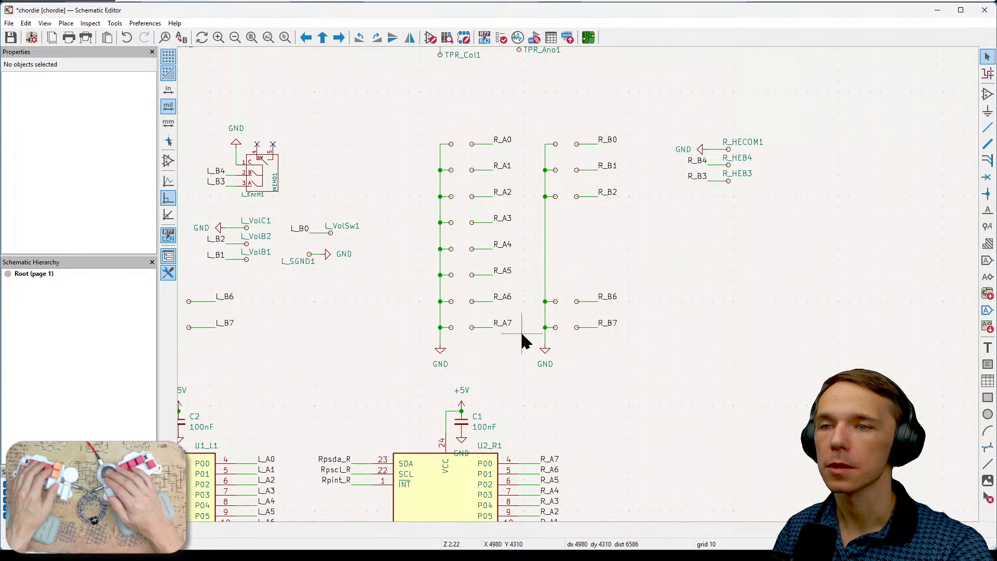
{"action": "middle_click_drag", "start_coordinate": [619, 221], "coordinate": [619, 220]}
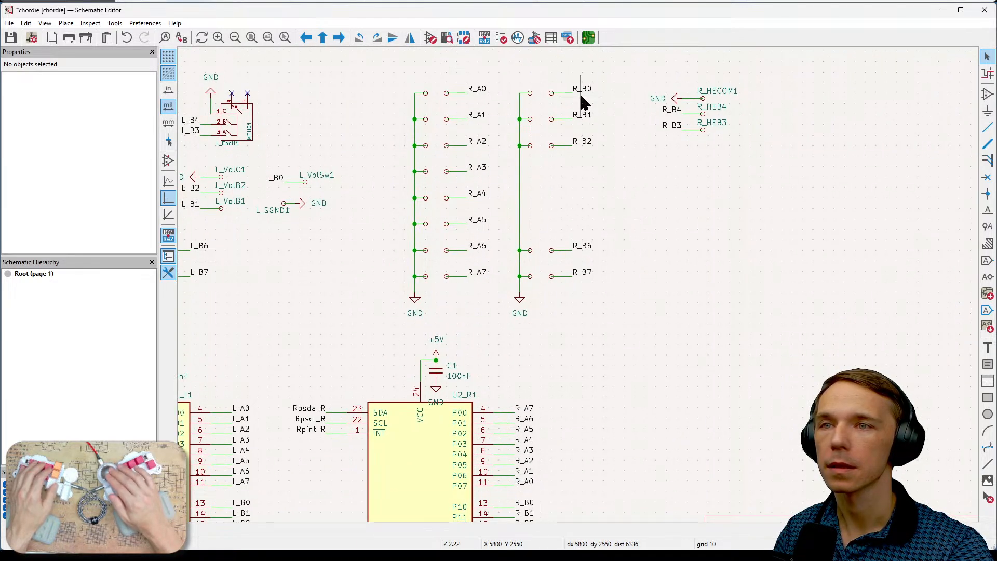
{"action": "middle_click_drag", "start_coordinate": [625, 288], "coordinate": [603, 218]}
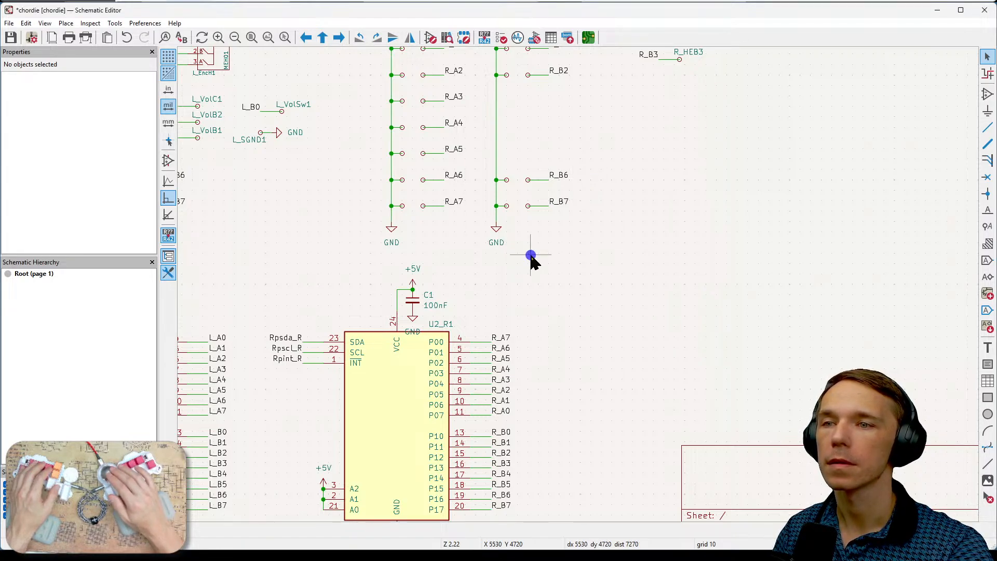
{"action": "middle_click_drag", "start_coordinate": [530, 256], "coordinate": [747, 304]}
{"action": "middle_click_drag", "start_coordinate": [508, 275], "coordinate": [487, 334]}
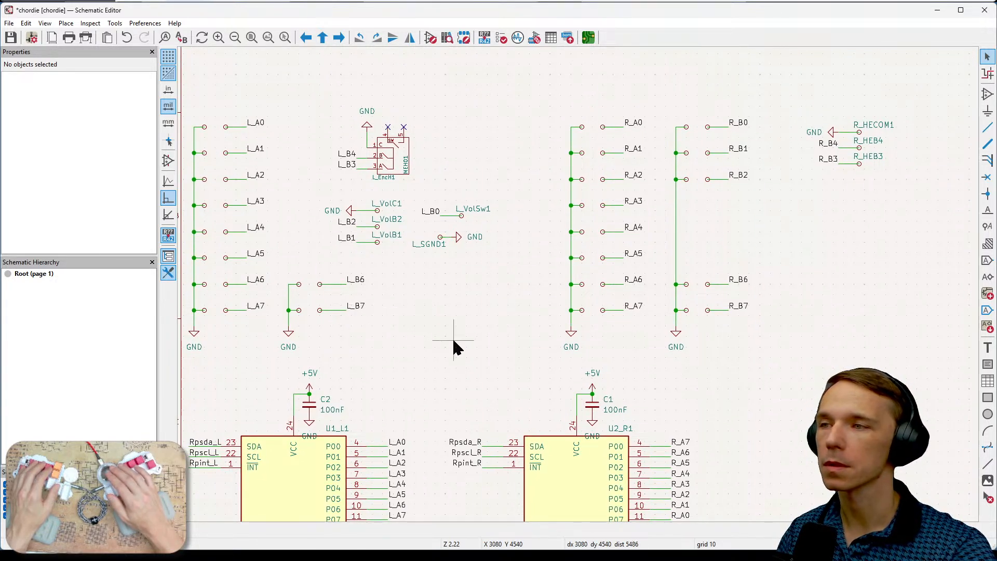
{"action": "middle_click_drag", "start_coordinate": [753, 405], "coordinate": [740, 284]}
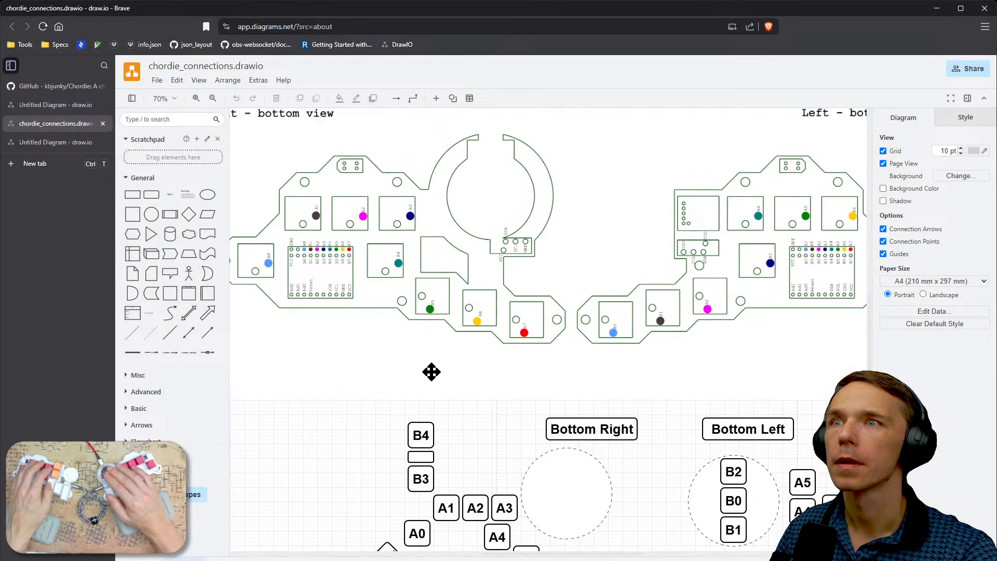
- Compare the bottom-view board pinouts in chordie_connections.drawio with expander U2_R1's port labels in the schematic
{"action": "scroll", "coordinate": [436, 331], "scroll_direction": "up", "scroll_amount": 3, "text": "ctrl"}
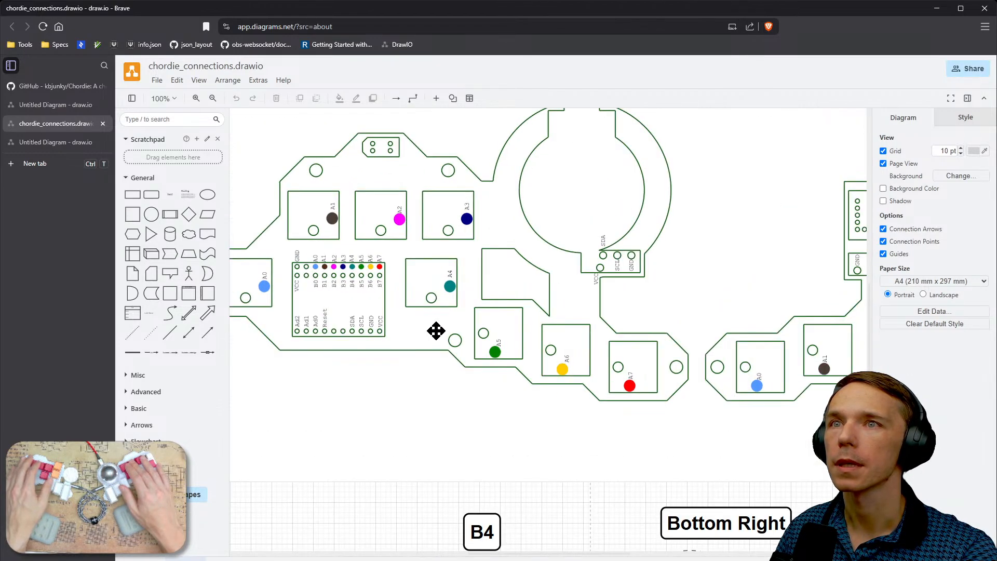
{"action": "middle_click_drag", "start_coordinate": [509, 450], "coordinate": [590, 426]}
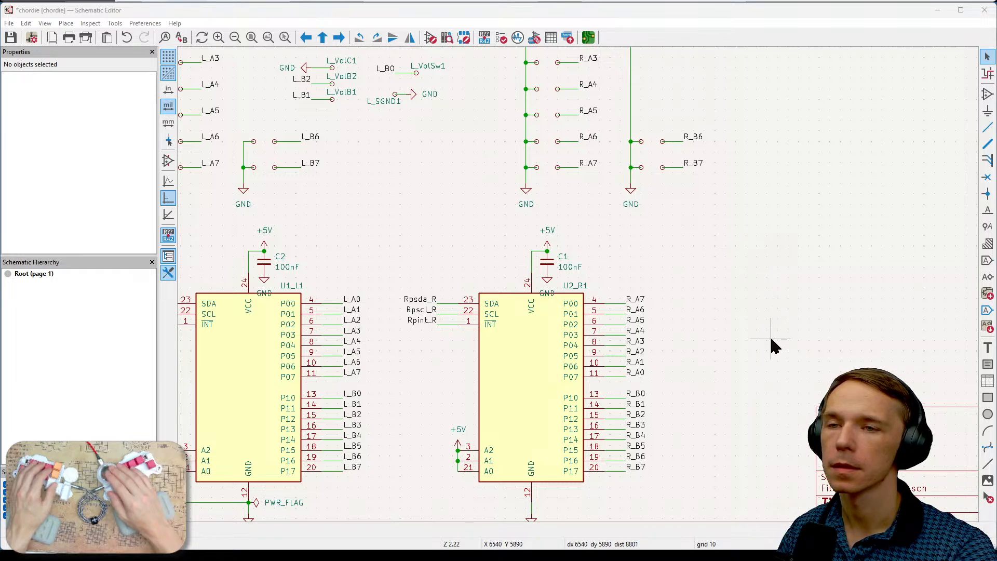
{"action": "middle_click_drag", "start_coordinate": [773, 341], "coordinate": [712, 320]}
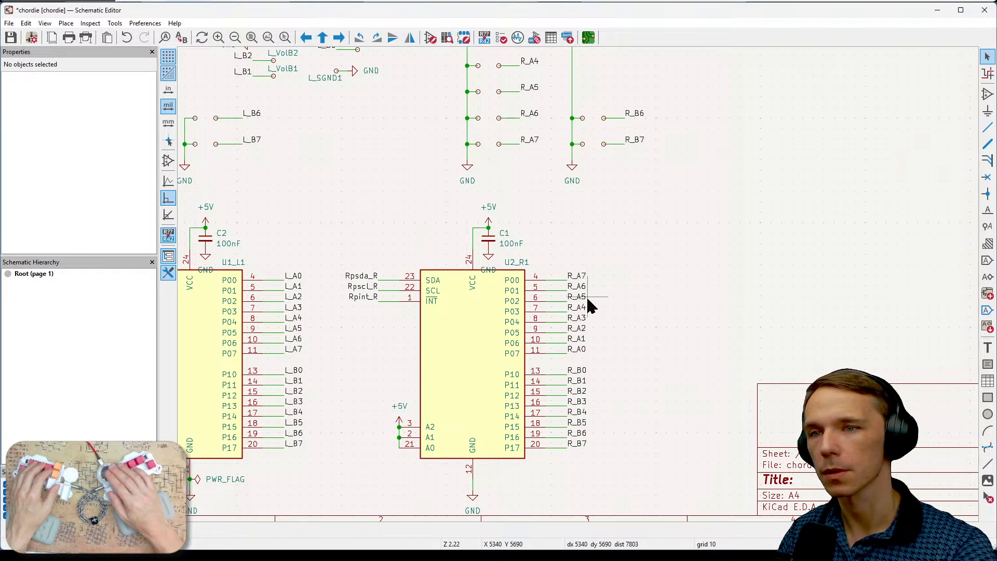
{"action": "scroll", "coordinate": [623, 348], "scroll_direction": "up", "scroll_amount": 5}
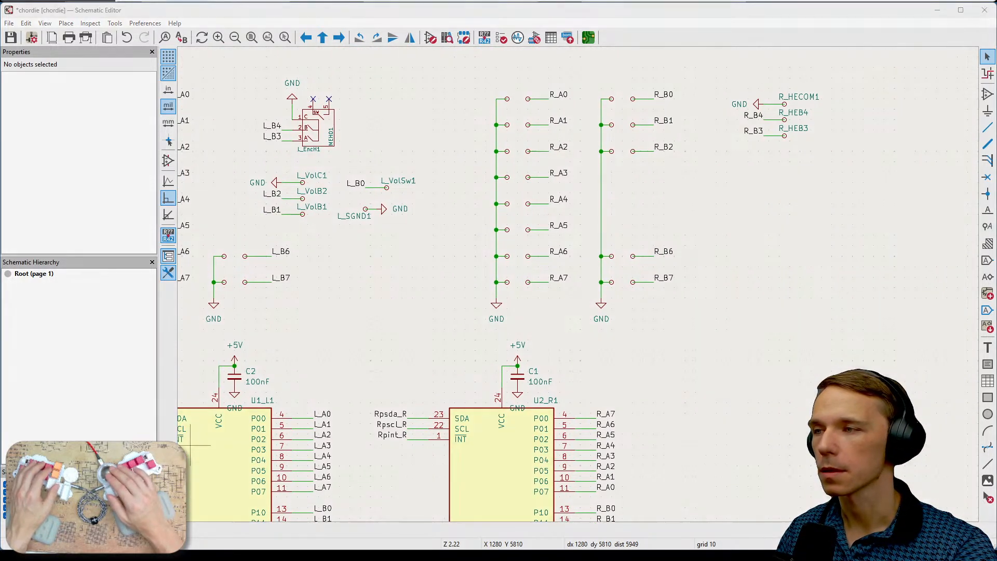
- Examine the L_A0 to L_A2 switch traces in the PCB Editor and the Bottom Right key layout in chordie_connections.drawio
{"action": "key", "text": "alt+Tab"}
{"action": "middle_click_drag", "start_coordinate": [796, 423], "coordinate": [537, 408]}
{"action": "middle_click_drag", "start_coordinate": [758, 415], "coordinate": [498, 392]}
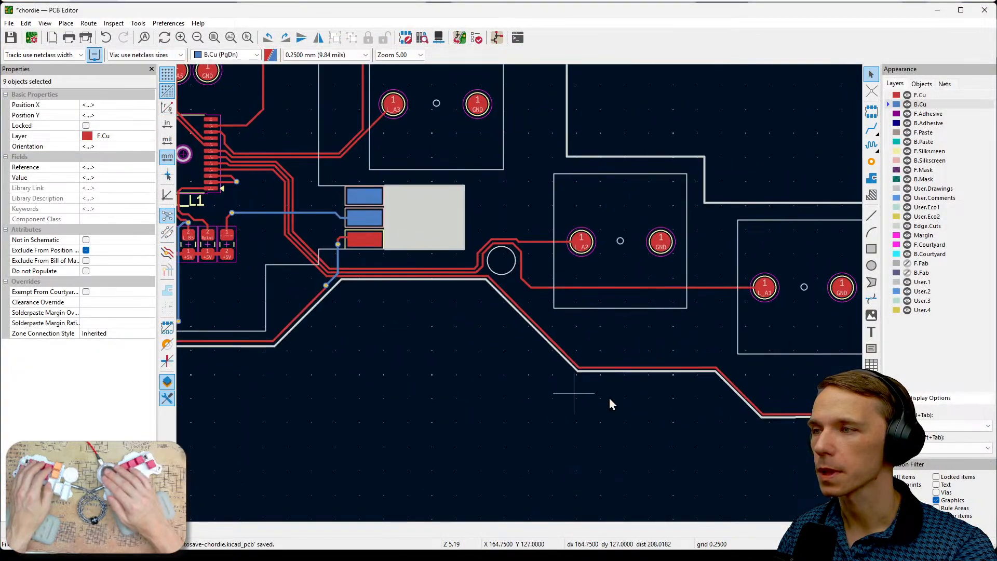
{"action": "middle_click_drag", "start_coordinate": [716, 415], "coordinate": [453, 392]}
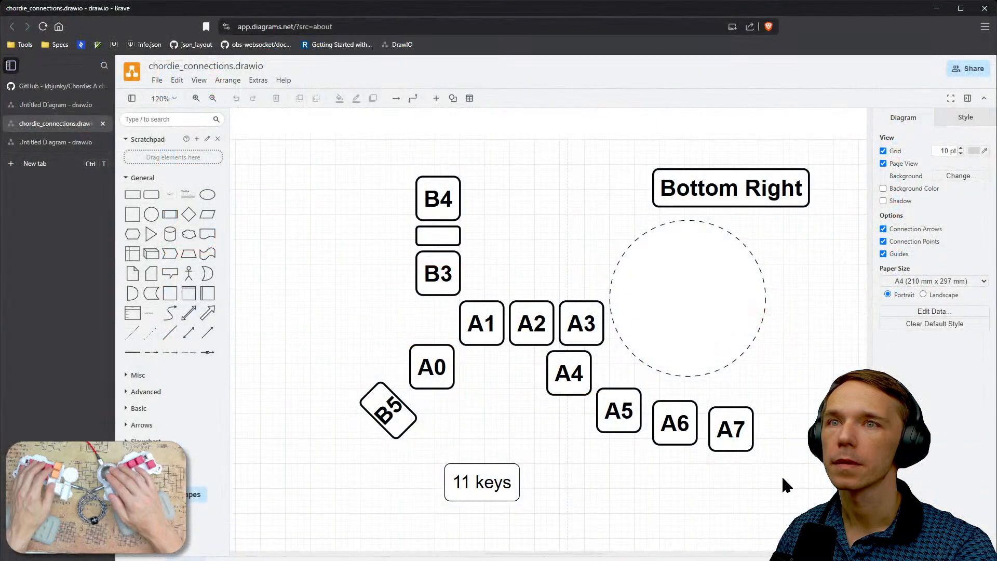
{"action": "right_click_drag", "start_coordinate": [781, 475], "coordinate": [684, 466]}
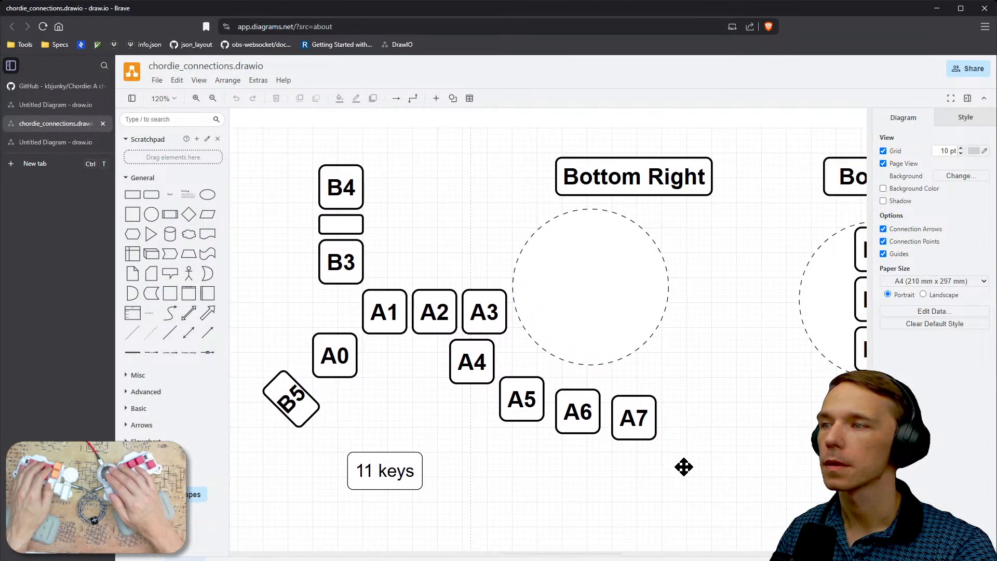
{"action": "left_click", "coordinate": [623, 414]}
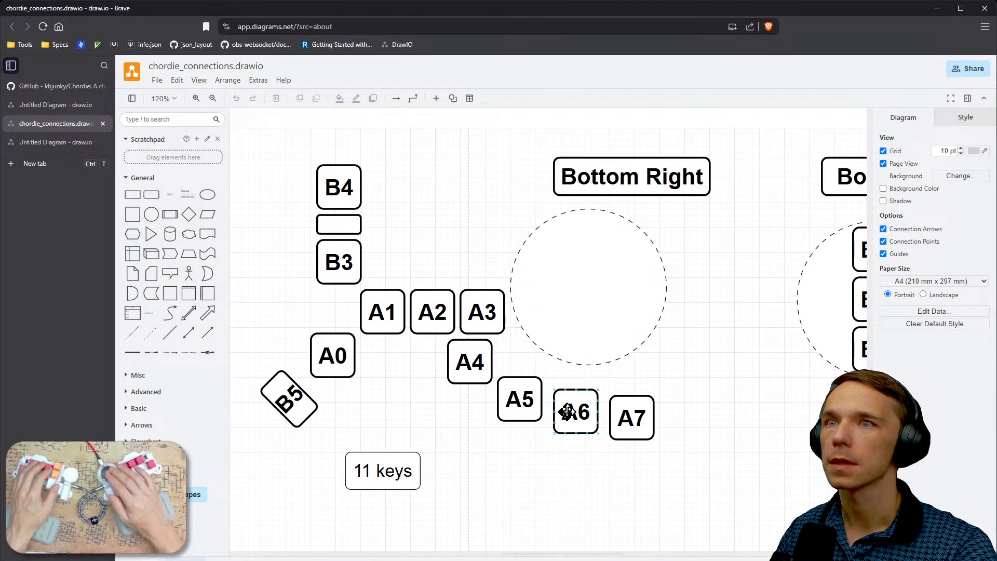
{"action": "left_click", "coordinate": [467, 355]}
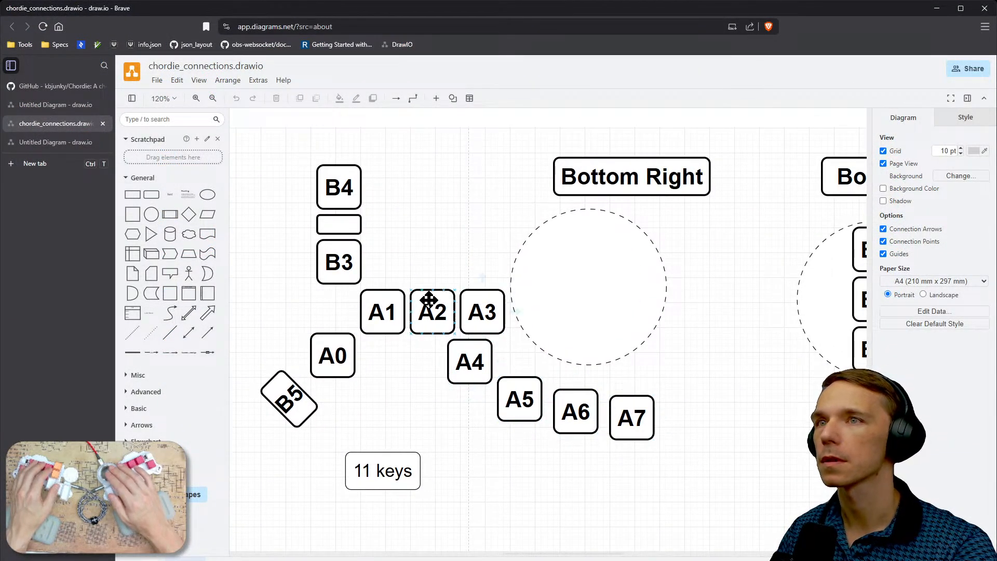
{"action": "left_click", "coordinate": [314, 368]}
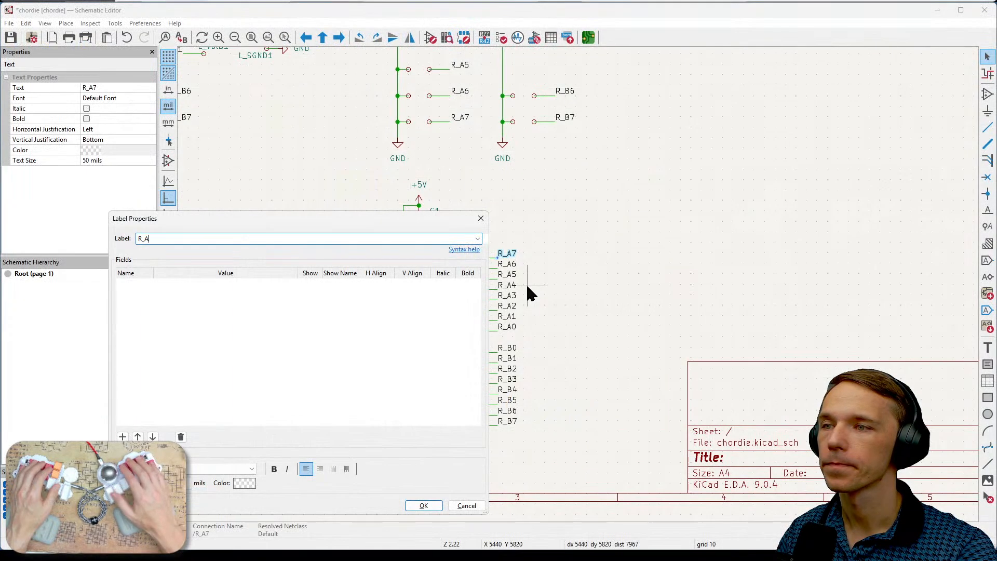
- In the Schematic Editor, rename the net labels on U2_R1's P00 and P01 pins to R_A0 and R_A1
{"action": "key", "text": "Return"}
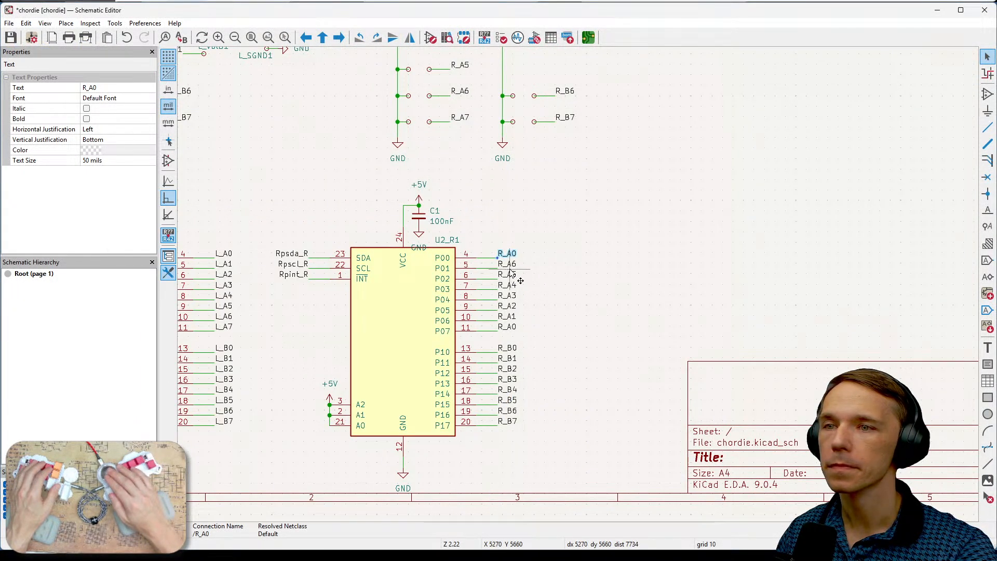
{"action": "left_click", "coordinate": [508, 264]}
{"action": "type", "text": "e"}
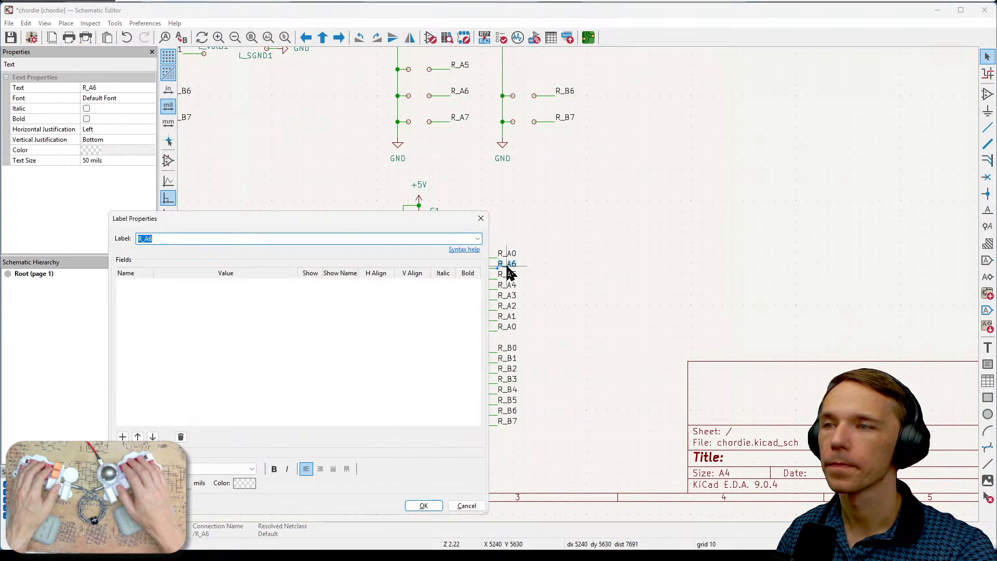
{"action": "type", "text": "1"}
{"action": "key", "text": "Return"}
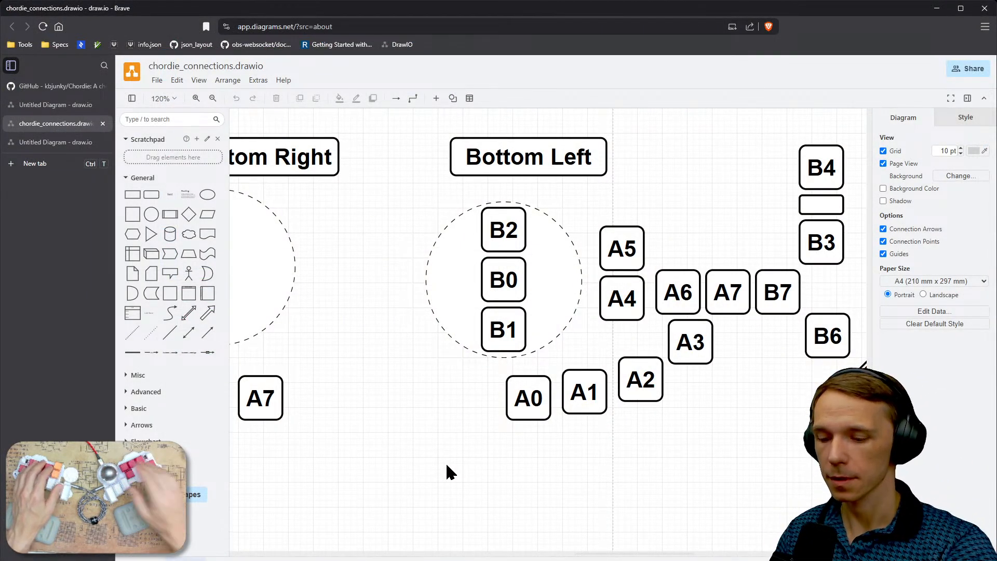
- Compare the Bottom Left and Bottom Right key layouts in chordie_connections.drawio
{"action": "scroll", "coordinate": [445, 462], "scroll_direction": "down", "scroll_amount": 2}
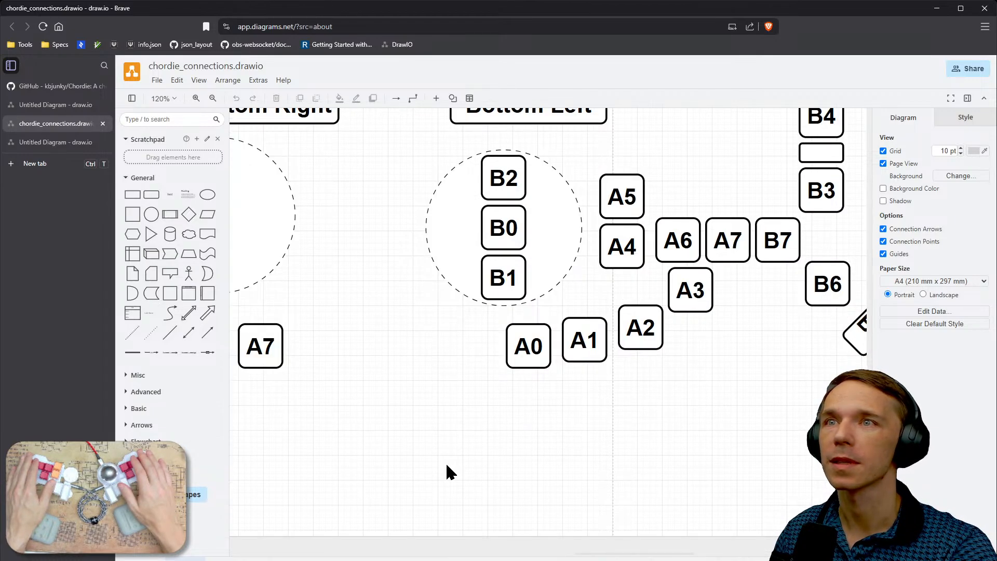
{"action": "scroll", "coordinate": [446, 462], "scroll_direction": "up", "scroll_amount": 2}
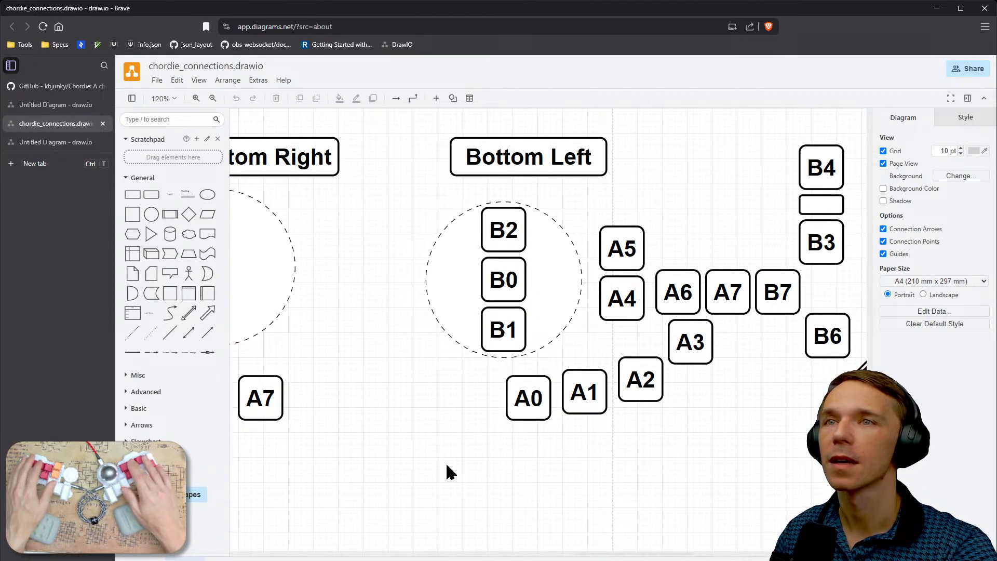
{"action": "scroll", "coordinate": [446, 464], "scroll_direction": "down", "scroll_amount": 3, "text": "ctrl"}
{"action": "mouse_move", "coordinate": [448, 470]}
{"action": "right_mouse_down"}
{"action": "mouse_move", "coordinate": [556, 471]}
{"action": "mouse_move", "coordinate": [550, 480]}
{"action": "mouse_move", "coordinate": [582, 466]}
{"action": "right_mouse_up"}
{"action": "scroll", "coordinate": [550, 478], "scroll_direction": "down", "scroll_amount": 1, "text": "ctrl"}
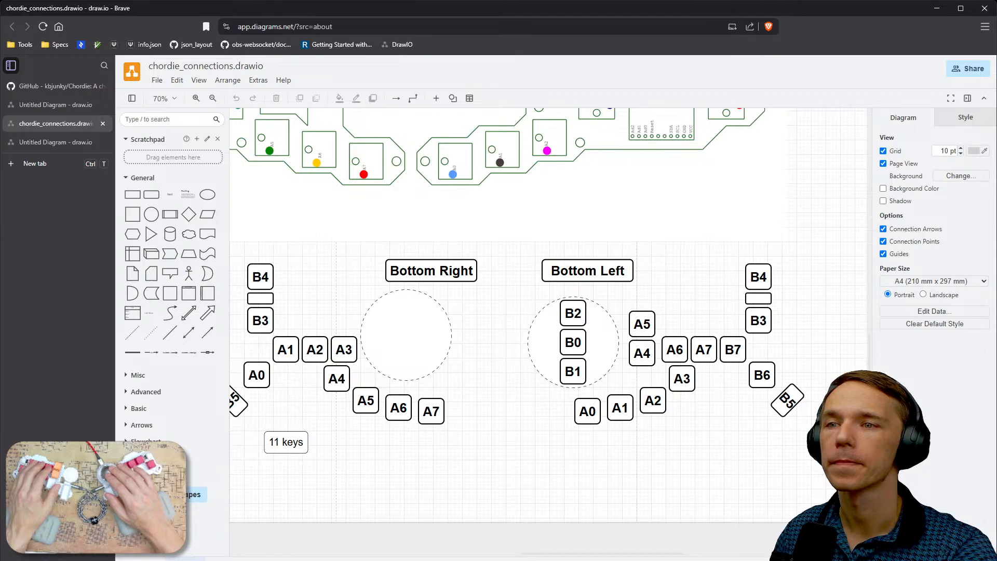
- Switch to the Schematic Editor and rename the net labels on U2_R1's P02 and P03 pins to R_A2 and R_A3
{"action": "key", "text": "alt+Tab"}
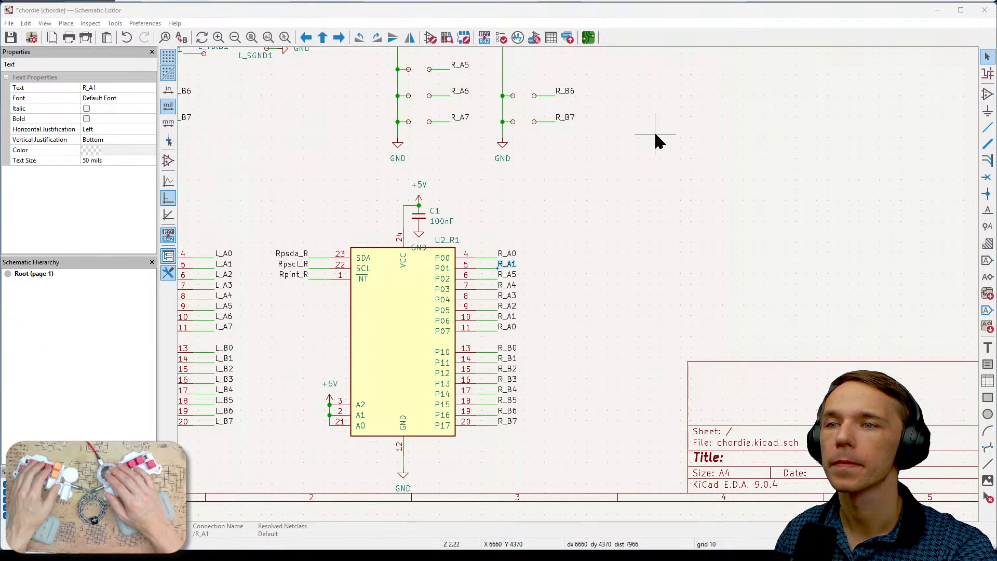
{"action": "middle_click_drag", "start_coordinate": [655, 134], "coordinate": [689, 123]}
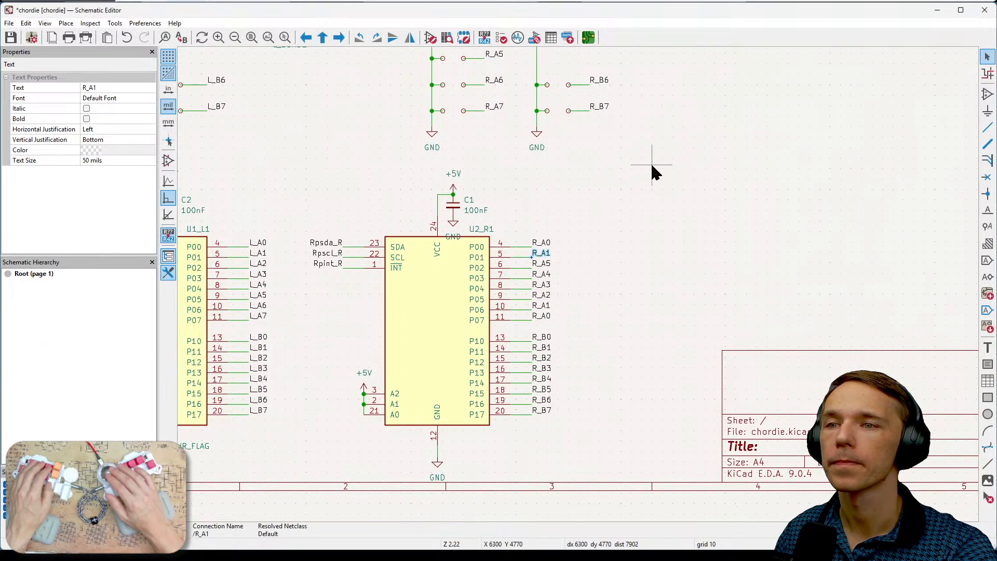
{"action": "left_click", "coordinate": [543, 265]}
{"action": "key", "text": "e"}
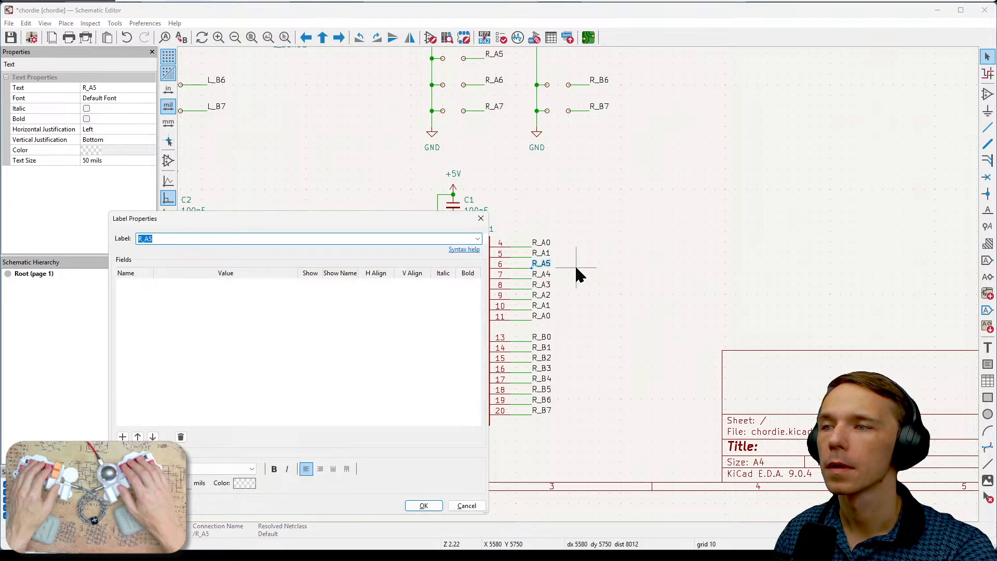
{"action": "type", "text": "3"}
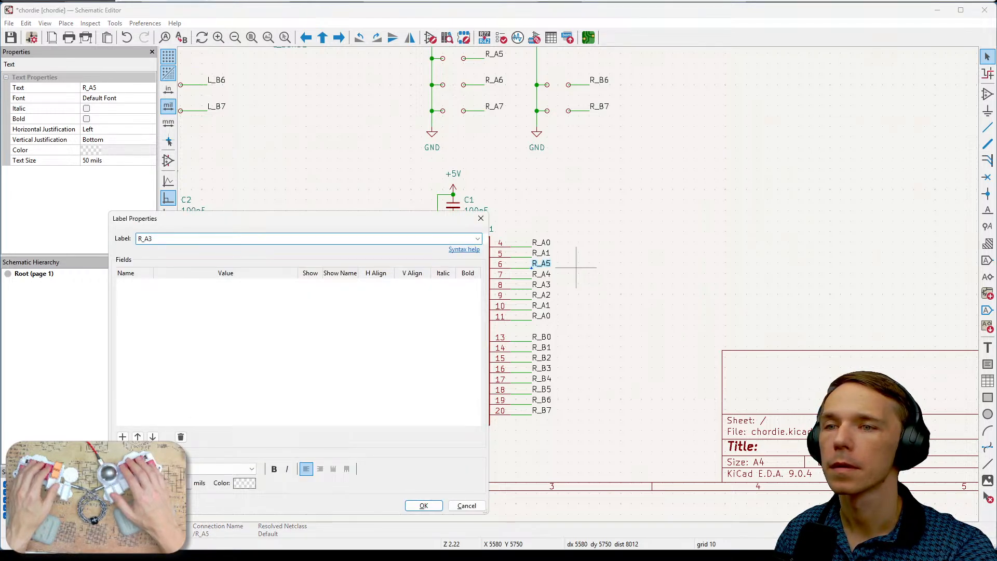
{"action": "type", "text": "2"}
{"action": "key", "text": "Return"}
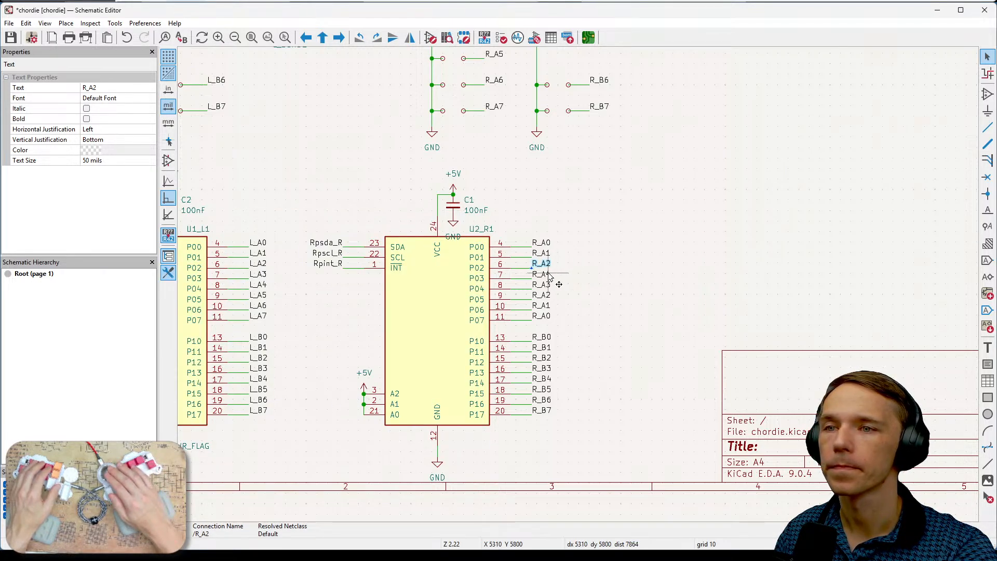
{"action": "key", "text": "e"}
{"action": "key", "text": "BackSpace"}
{"action": "type", "text": "3"}
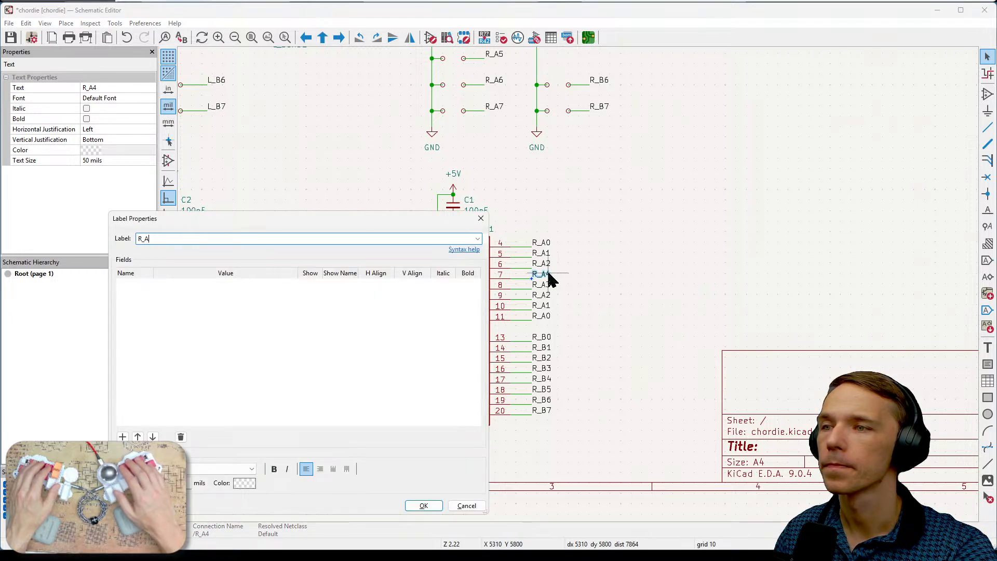
{"action": "left_click", "coordinate": [418, 505]}
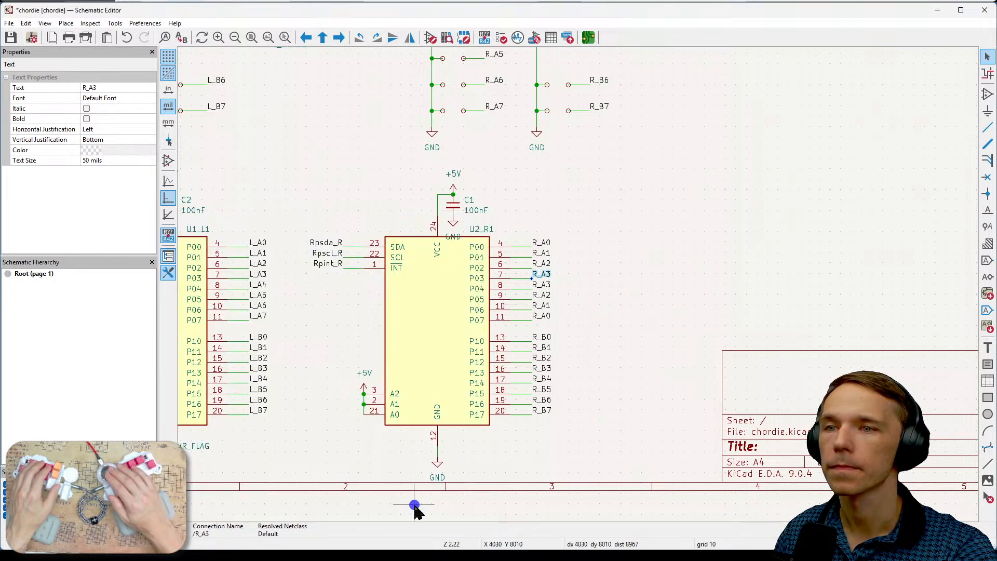
- Rename the net labels on U2_R1's P04 and P05 pins to R_A4 and R_A5
{"action": "key", "text": "e"}
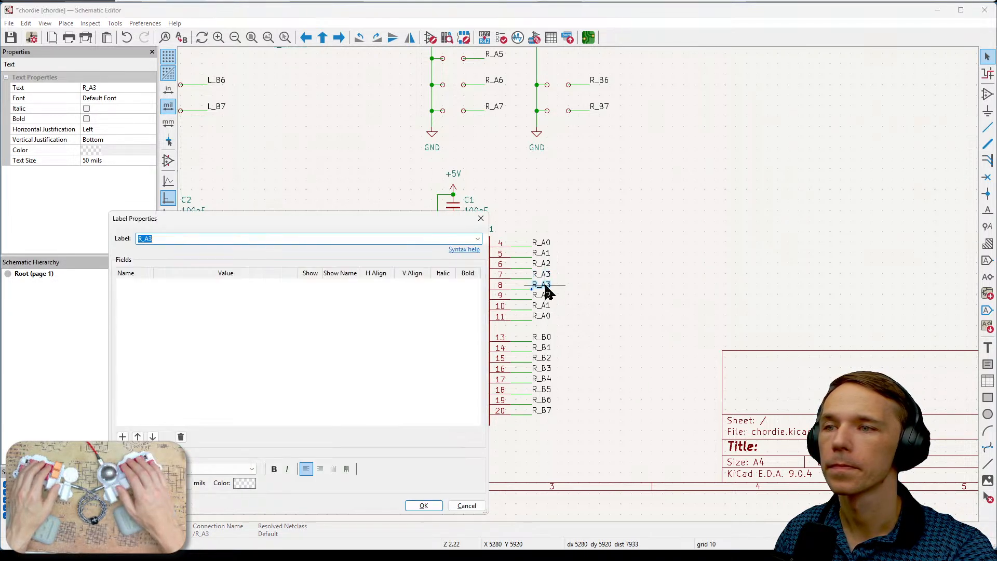
{"action": "type", "text": "4"}
{"action": "key", "text": "Return"}
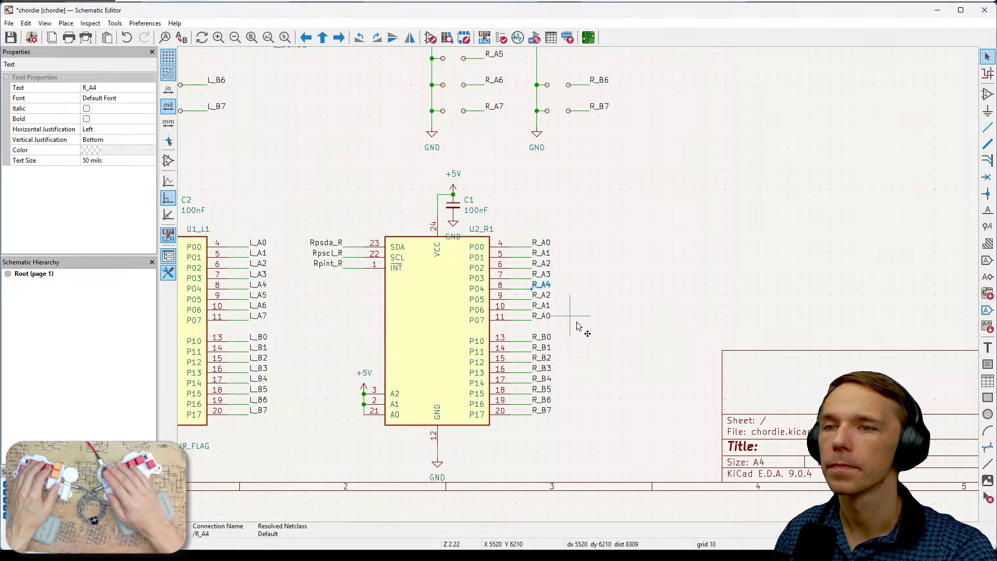
{"action": "key", "text": "e"}
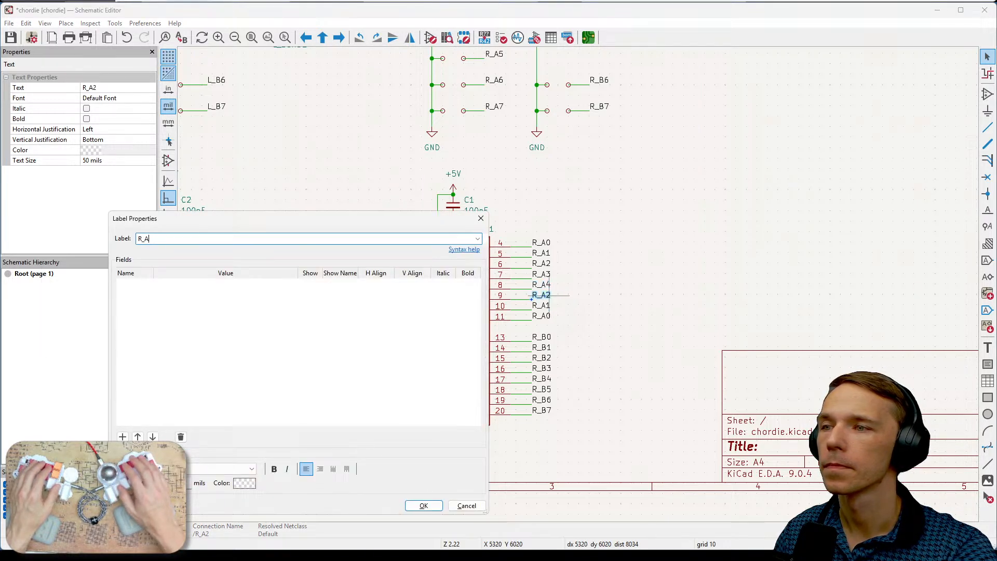
{"action": "type", "text": "5"}
{"action": "left_click", "coordinate": [423, 505]}
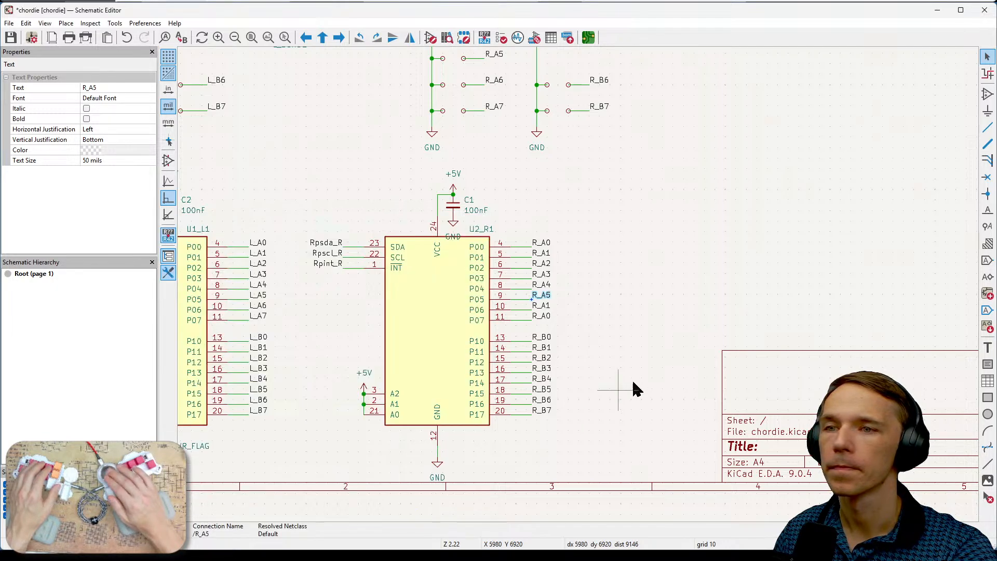
- Rename the net labels on U2_R1's P06 and P07 pins to R_A6 and R_A7
{"action": "left_click", "coordinate": [542, 305]}
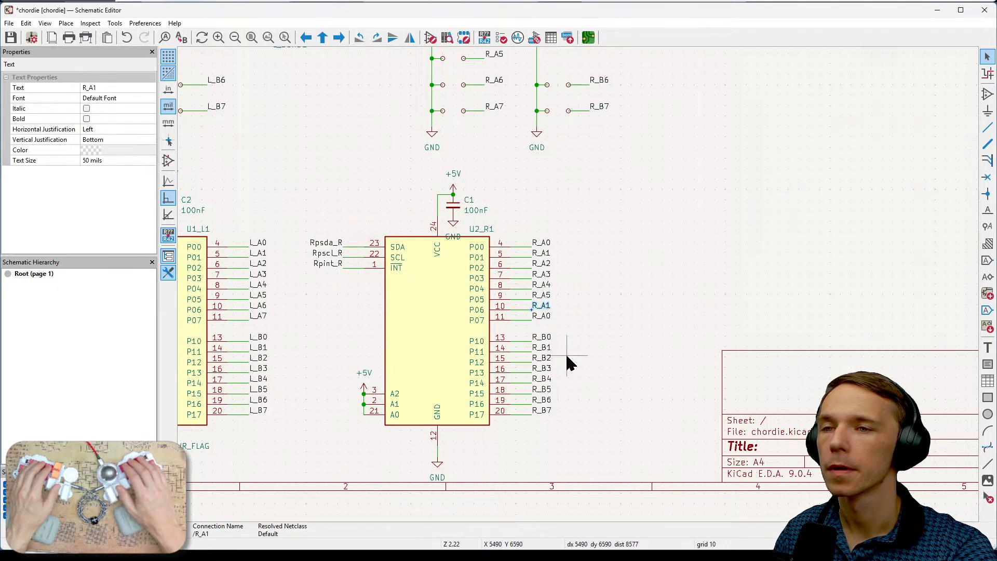
{"action": "key", "text": "e"}
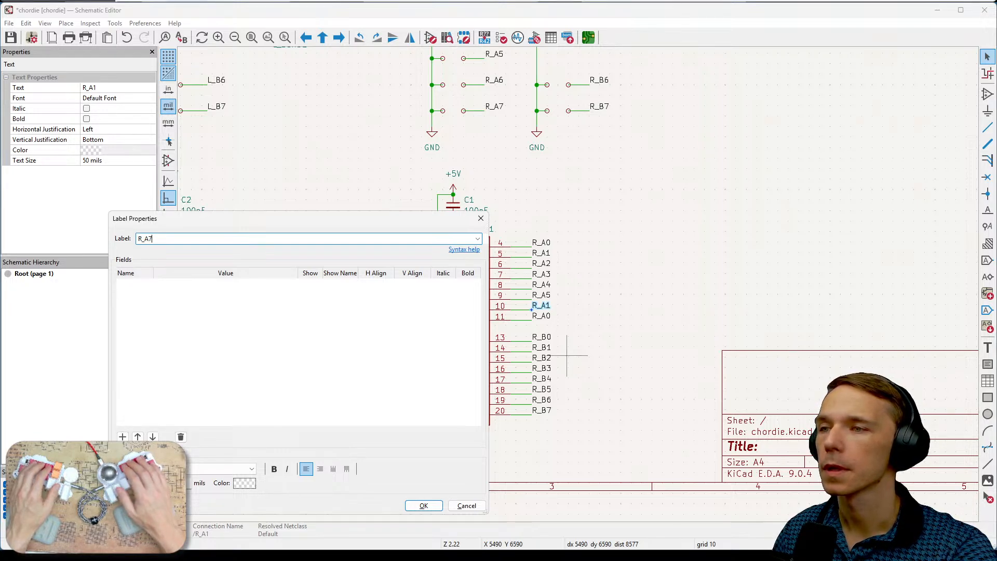
{"action": "type", "text": "5"}
{"action": "type", "text": "6"}
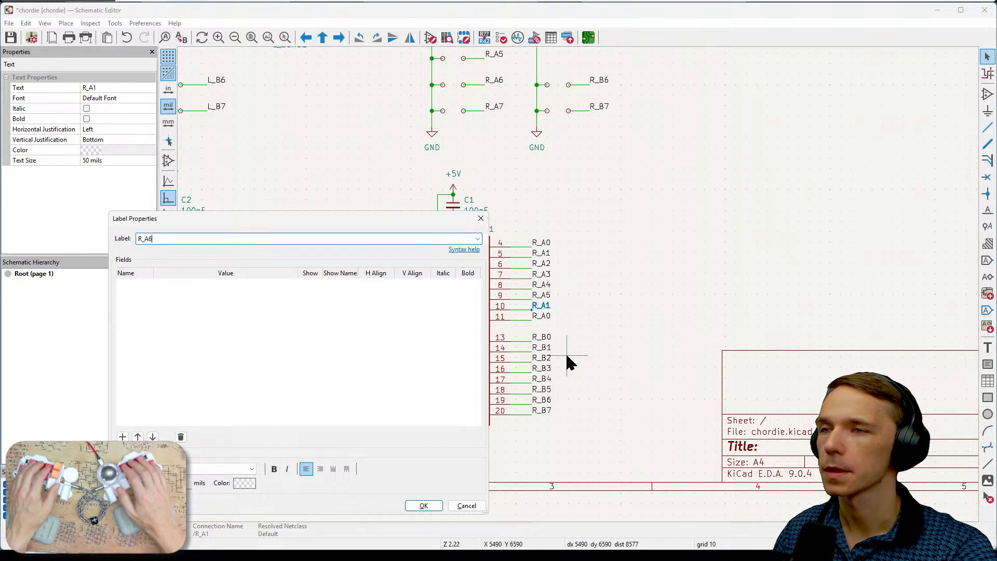
{"action": "key", "text": "Return"}
{"action": "left_click", "coordinate": [541, 315]}
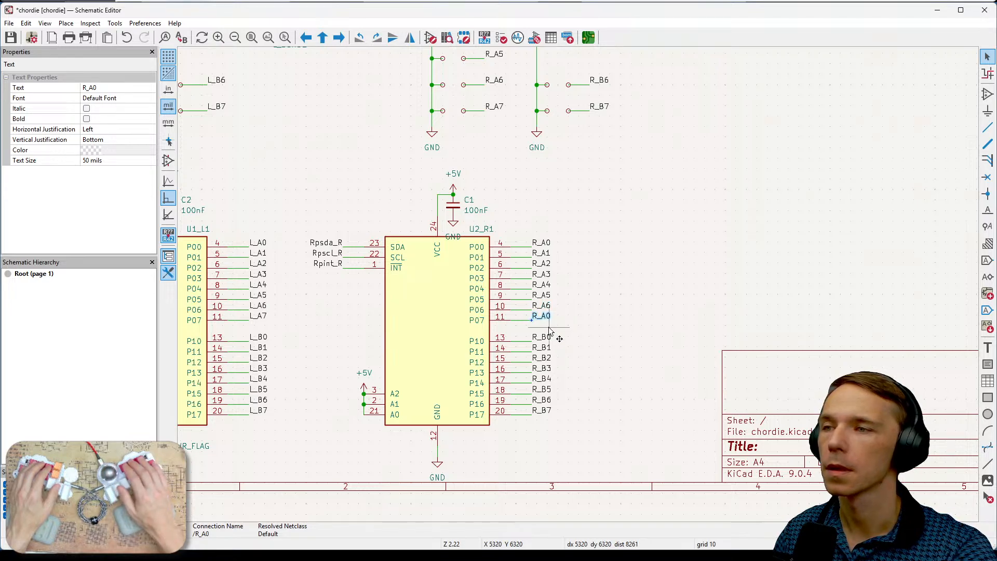
{"action": "key", "text": "e"}
{"action": "key", "text": "End"}
{"action": "key", "text": "BackSpace"}
{"action": "type", "text": "7"}
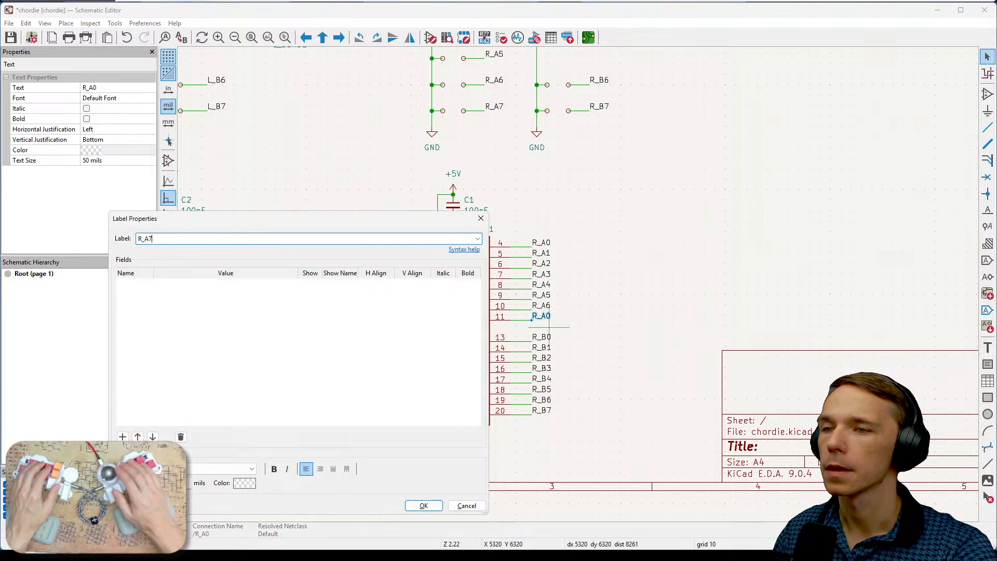
{"action": "left_click", "coordinate": [414, 504]}
{"action": "left_click", "coordinate": [655, 401]}
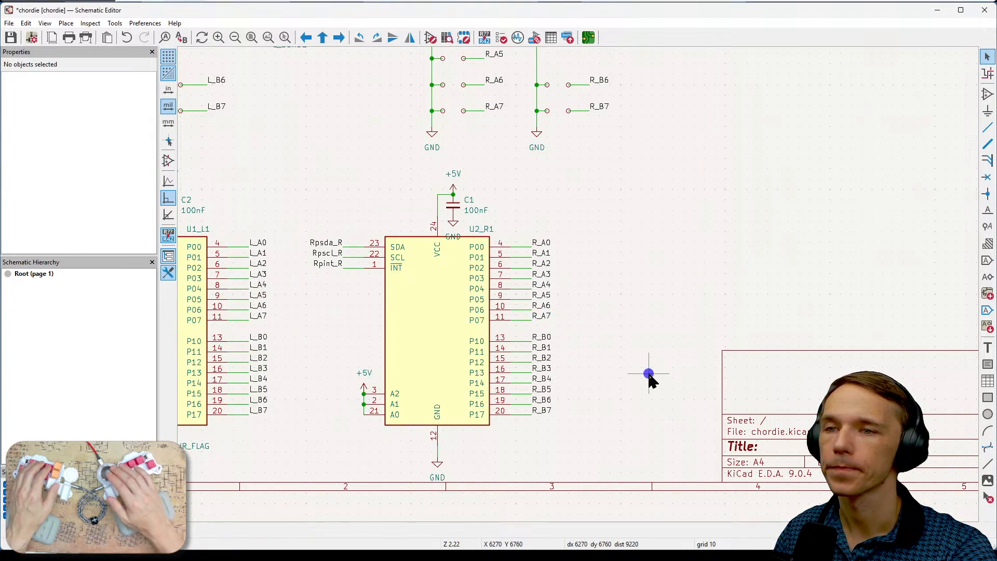
- Compare the right half's switch net labels in the schematic with the Bottom Right key layout in chordie_connections.drawio
{"action": "middle_click_drag", "start_coordinate": [647, 374], "coordinate": [709, 351]}
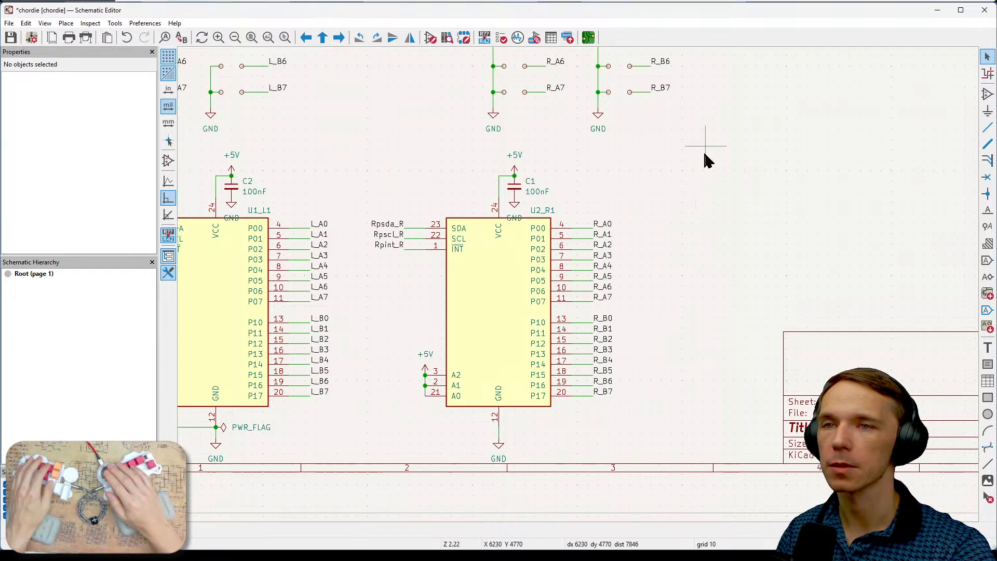
{"action": "middle_click_drag", "start_coordinate": [703, 153], "coordinate": [659, 281]}
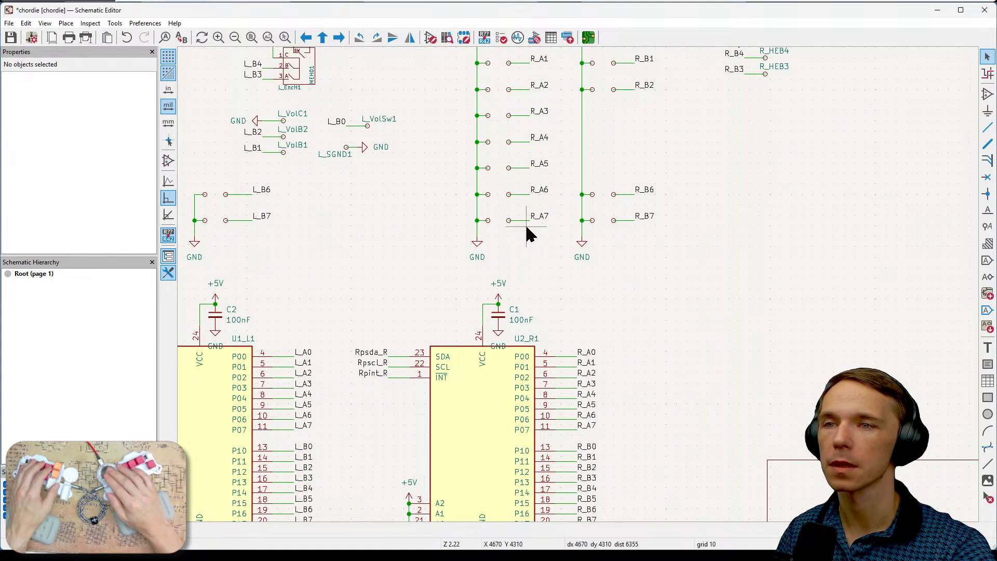
{"action": "middle_click_drag", "start_coordinate": [525, 223], "coordinate": [499, 287]}
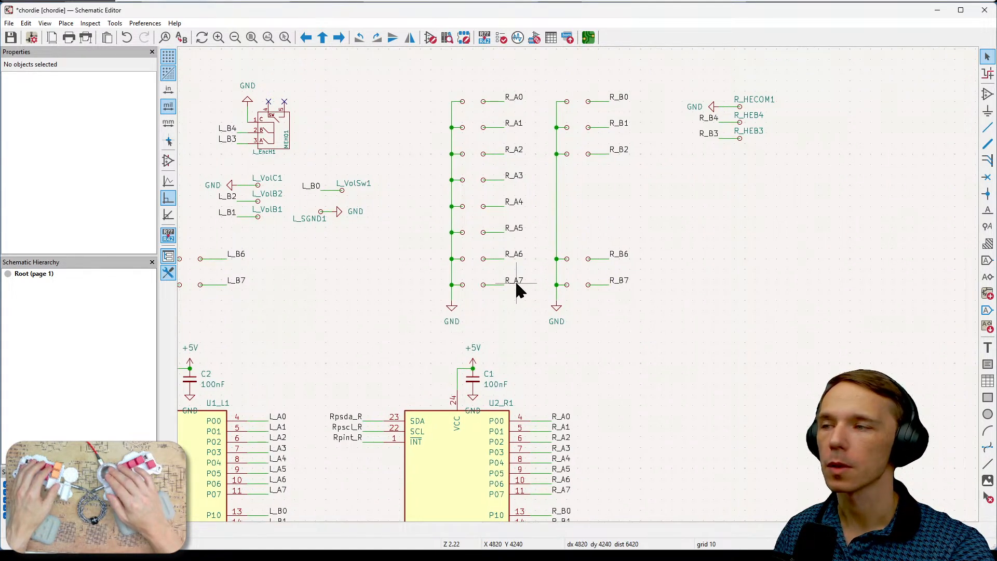
{"action": "left_click", "coordinate": [518, 37]}
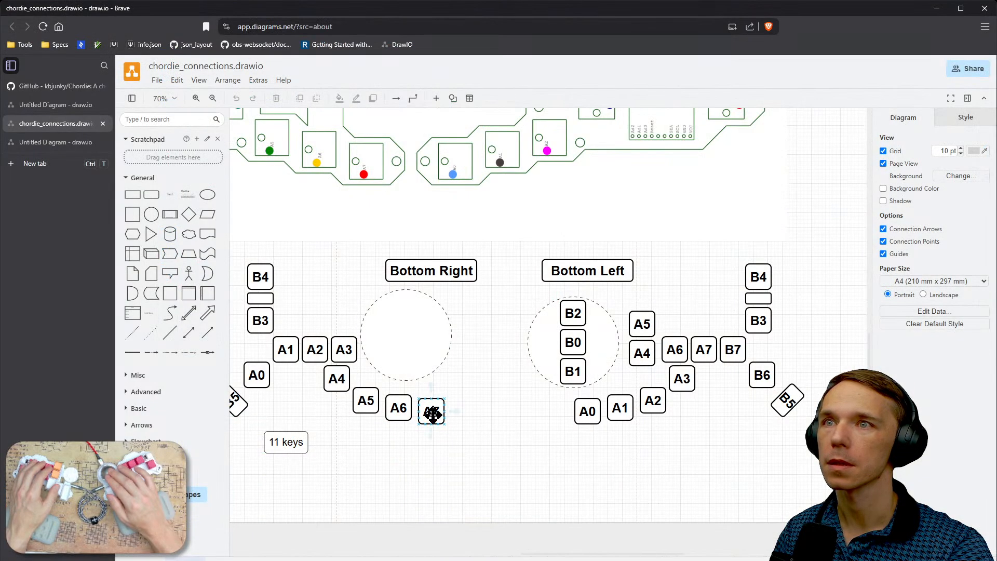
{"action": "left_click", "coordinate": [434, 413]}
{"action": "left_click", "coordinate": [402, 407]}
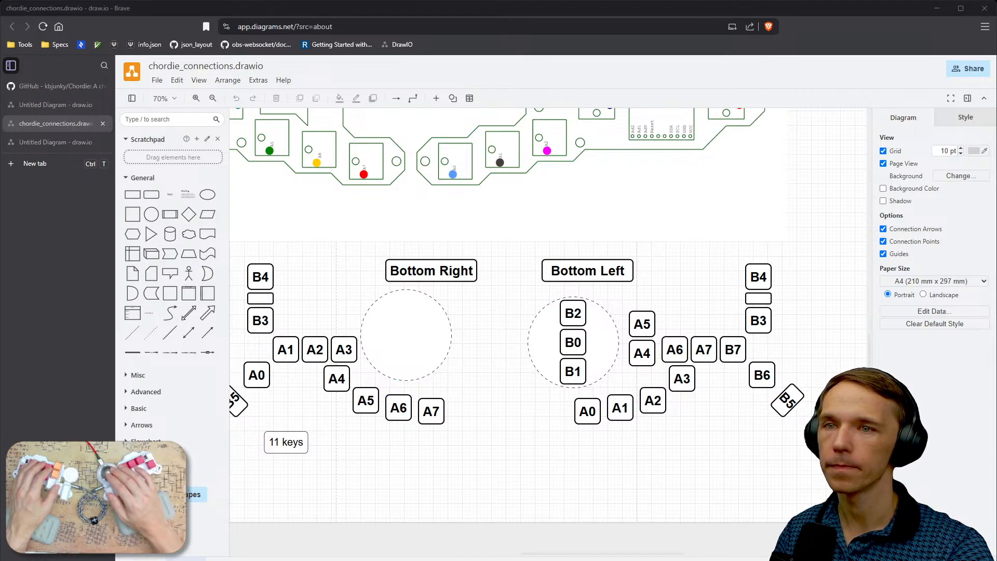
{"action": "key", "text": "alt+Tab"}
- In the Schematic Editor, compare the right half's resistor, test point and encoder connections with those of the left half
{"action": "scroll", "coordinate": [683, 320], "scroll_direction": "down", "scroll_amount": 2}
{"action": "mouse_move", "coordinate": [585, 247]}
{"action": "middle_mouse_down"}
{"action": "mouse_move", "coordinate": [692, 274]}
{"action": "mouse_move", "coordinate": [660, 301]}
{"action": "mouse_move", "coordinate": [689, 264]}
{"action": "mouse_move", "coordinate": [752, 330]}
{"action": "middle_mouse_up"}
{"action": "scroll", "coordinate": [576, 281], "scroll_direction": "up", "scroll_amount": 4}
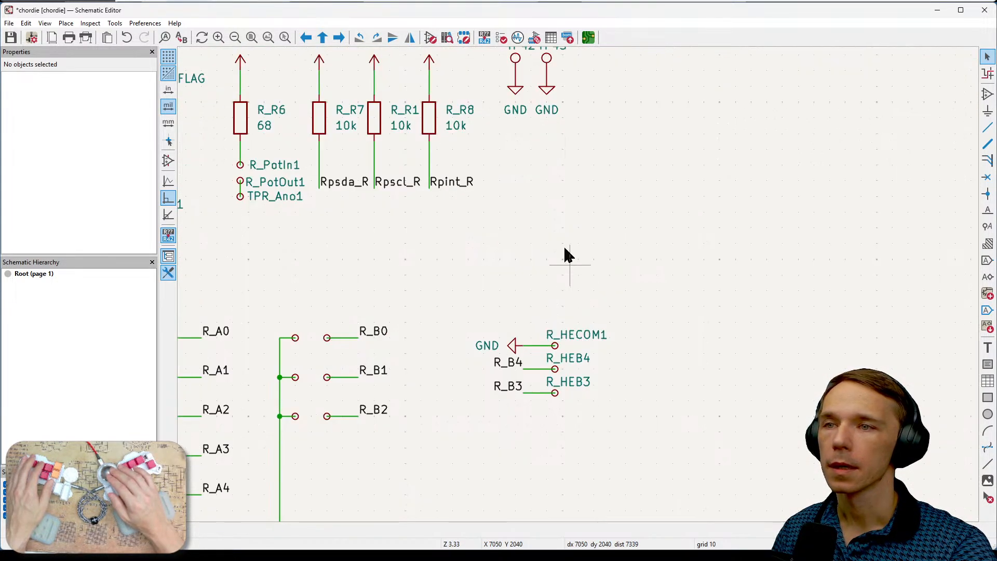
{"action": "middle_click_drag", "start_coordinate": [565, 250], "coordinate": [753, 268]}
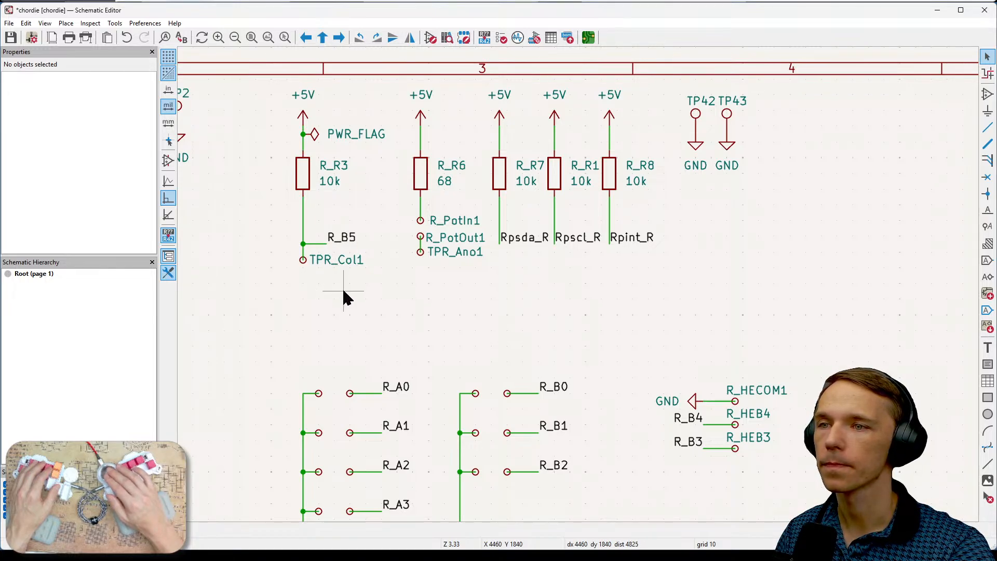
{"action": "scroll", "coordinate": [343, 296], "scroll_direction": "down", "scroll_amount": 3}
{"action": "scroll", "coordinate": [501, 294], "scroll_direction": "up", "scroll_amount": 2}
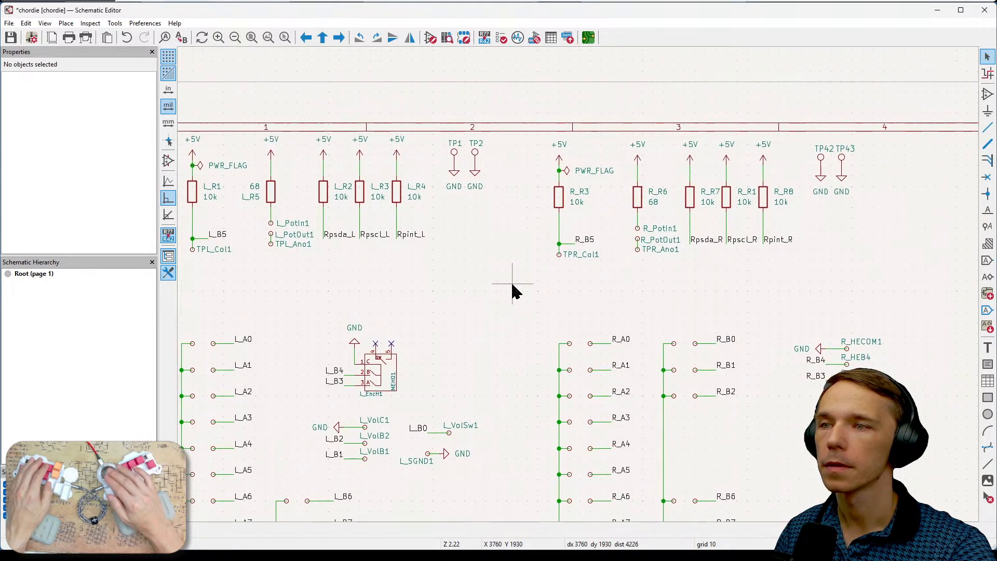
{"action": "scroll", "coordinate": [539, 285], "scroll_direction": "left", "scroll_amount": 1}
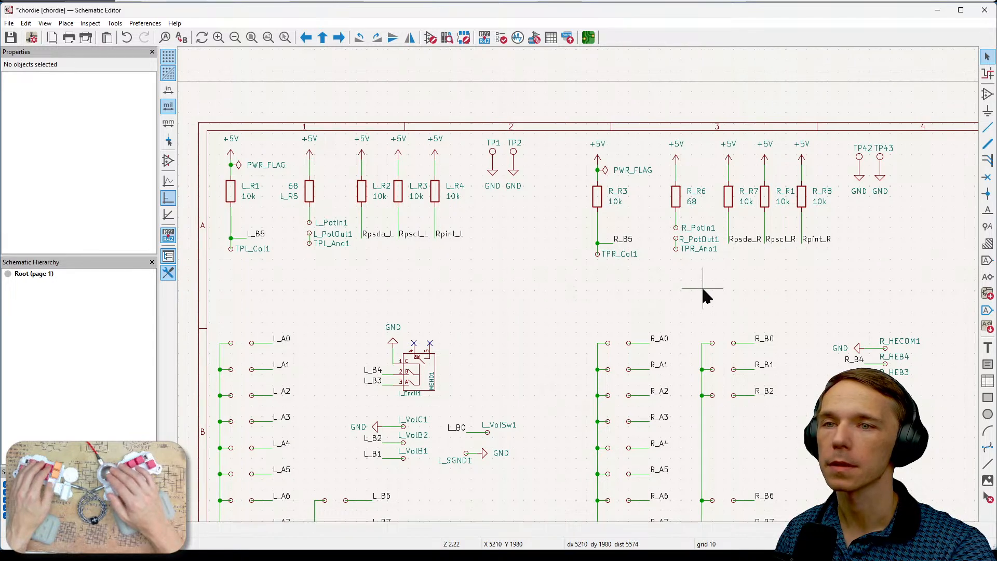
{"action": "scroll", "coordinate": [702, 290], "scroll_direction": "down", "scroll_amount": 1}
{"action": "scroll", "coordinate": [672, 267], "scroll_direction": "right", "scroll_amount": 1}
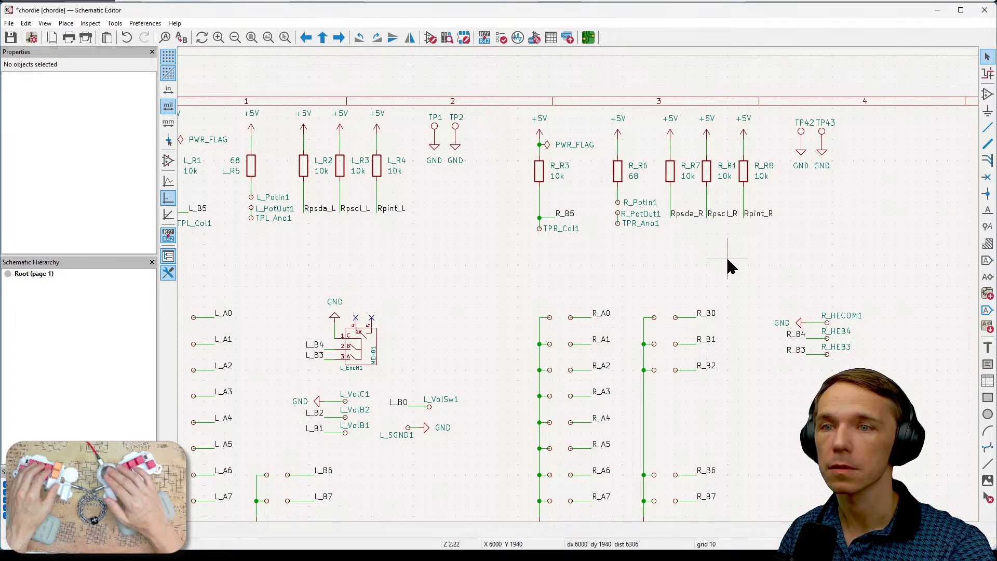
- Examine the right half's R_A and R_B switch labels and encoder labels against the port labels of expander U2_R1
{"action": "middle_click_drag", "start_coordinate": [727, 263], "coordinate": [645, 195]}
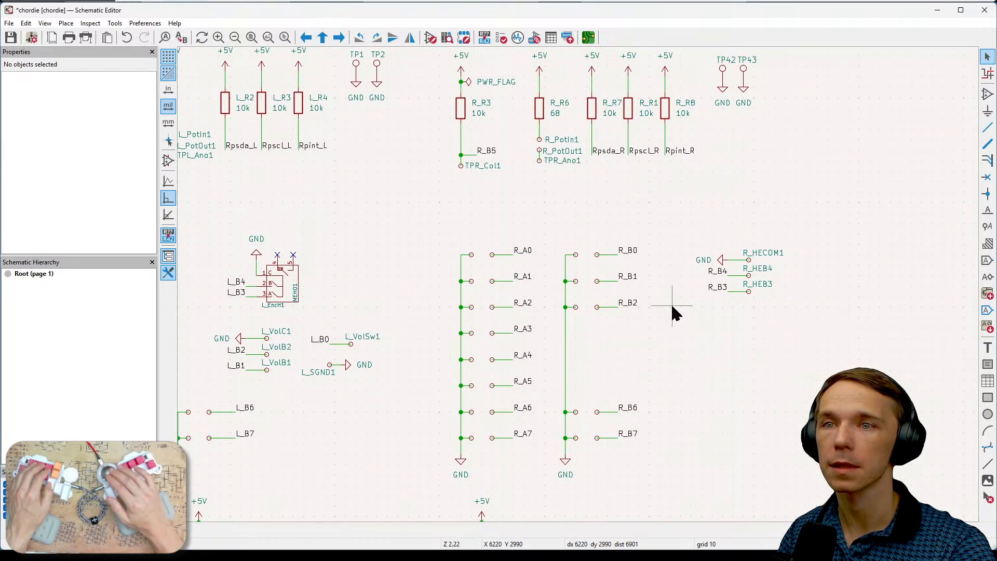
{"action": "scroll", "coordinate": [658, 187], "scroll_direction": "down", "scroll_amount": 5}
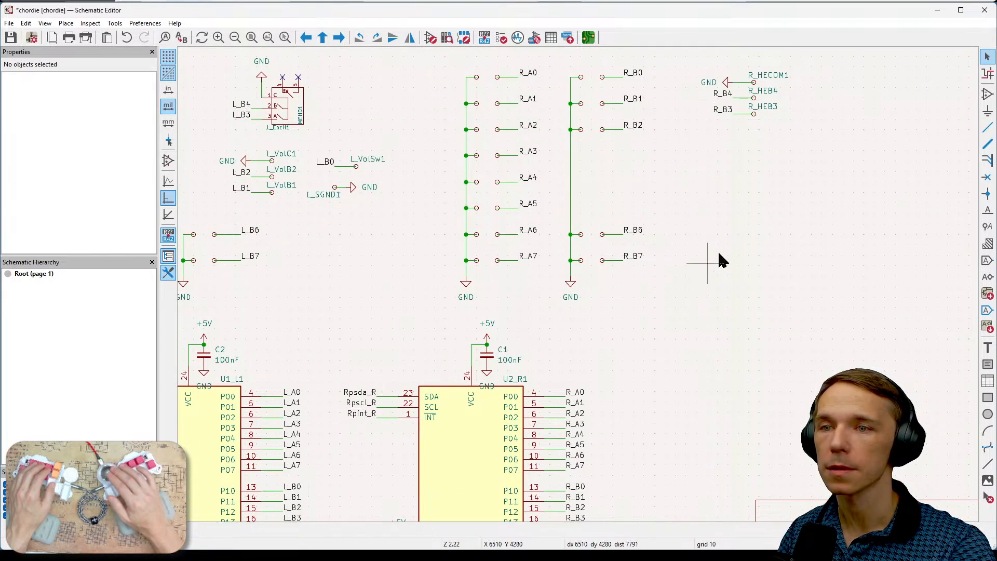
{"action": "scroll", "coordinate": [719, 285], "scroll_direction": "up", "scroll_amount": 5}
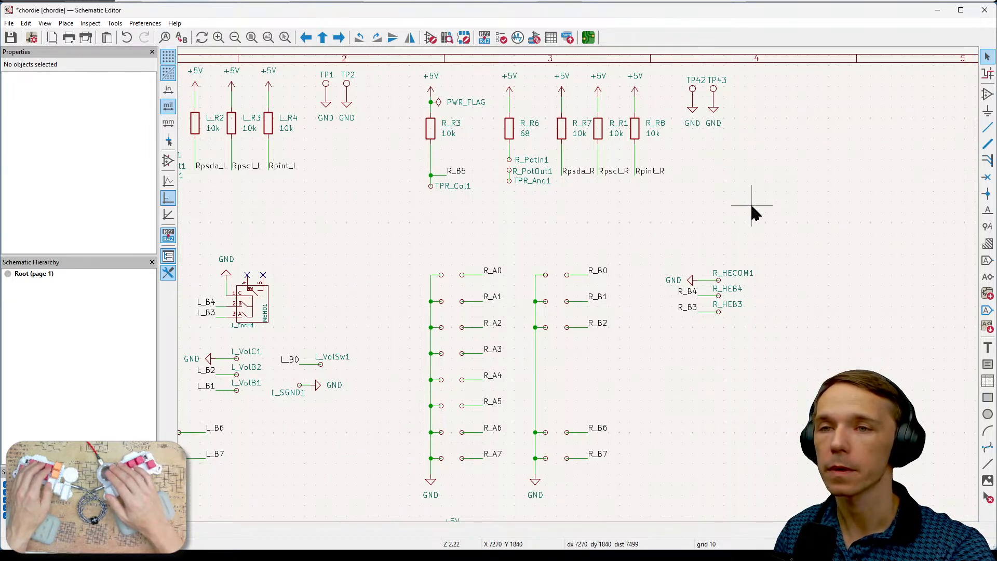
{"action": "scroll", "coordinate": [750, 201], "scroll_direction": "down", "scroll_amount": 1}
{"action": "scroll", "coordinate": [684, 313], "scroll_direction": "down", "scroll_amount": 1}
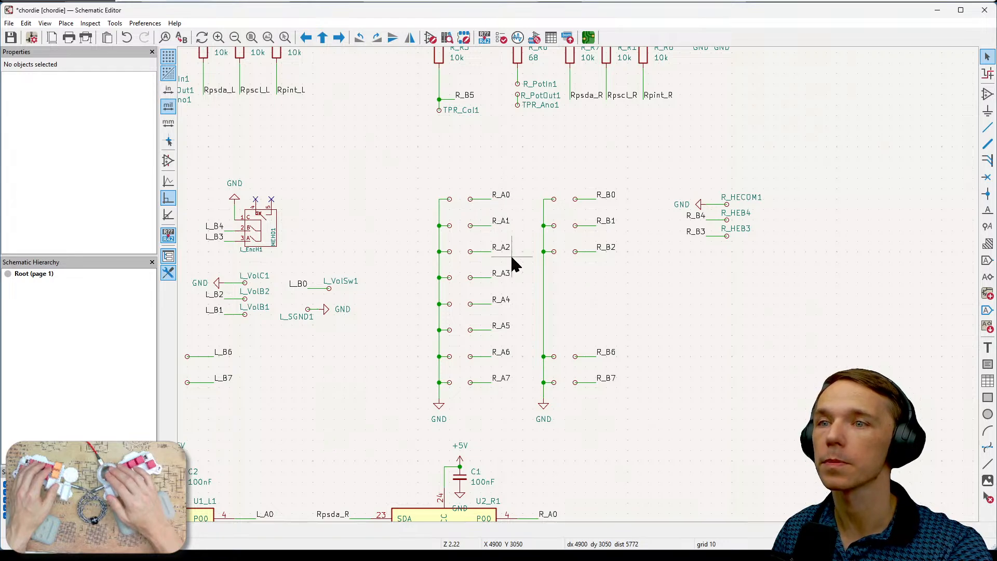
{"action": "middle_click_drag", "start_coordinate": [624, 280], "coordinate": [627, 282]}
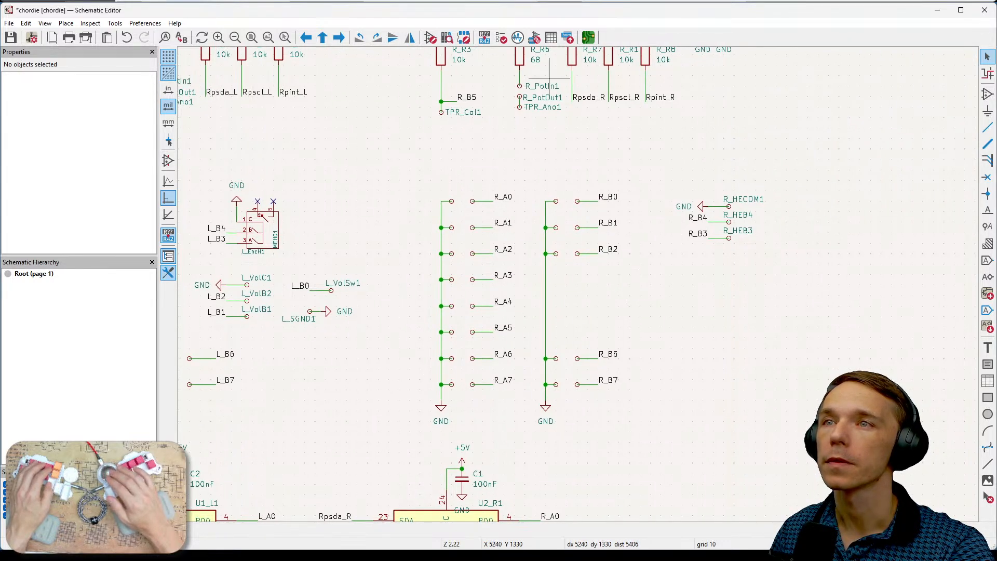
{"action": "right_click", "coordinate": [652, 299]}
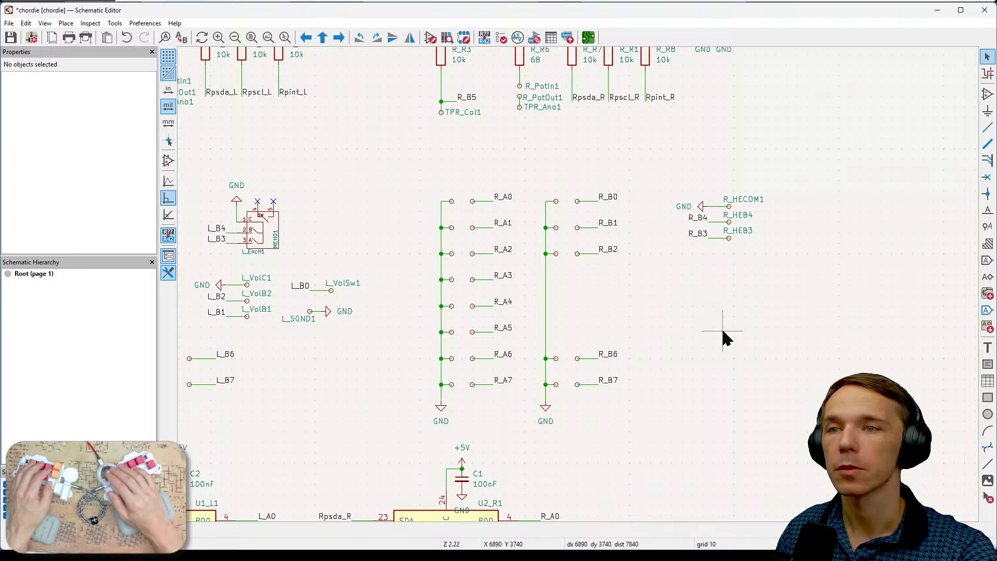
{"action": "scroll", "coordinate": [649, 275], "scroll_direction": "up", "scroll_amount": 1}
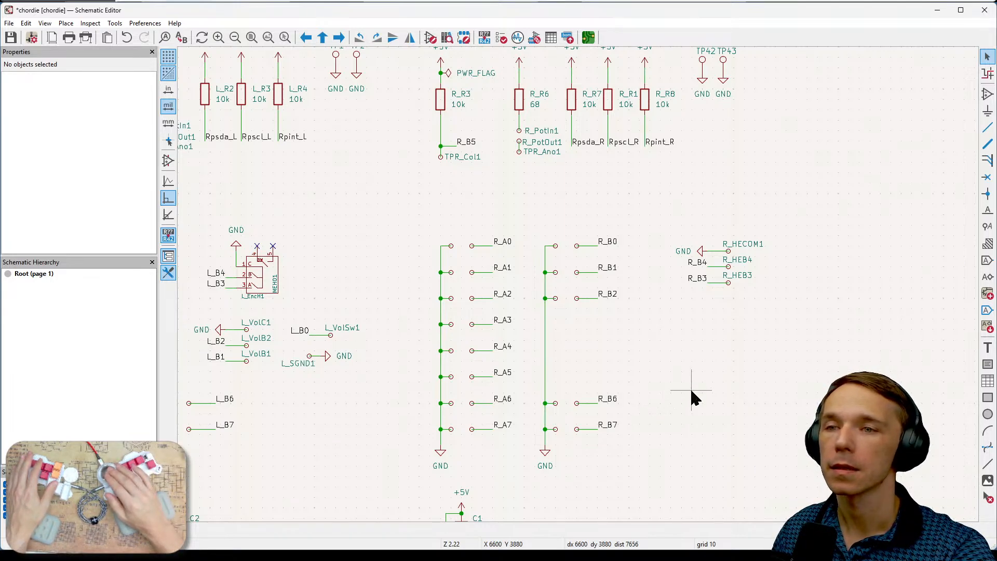
{"action": "scroll", "coordinate": [690, 395], "scroll_direction": "down", "scroll_amount": 2}
{"action": "middle_click_drag", "start_coordinate": [579, 286], "coordinate": [710, 307]}
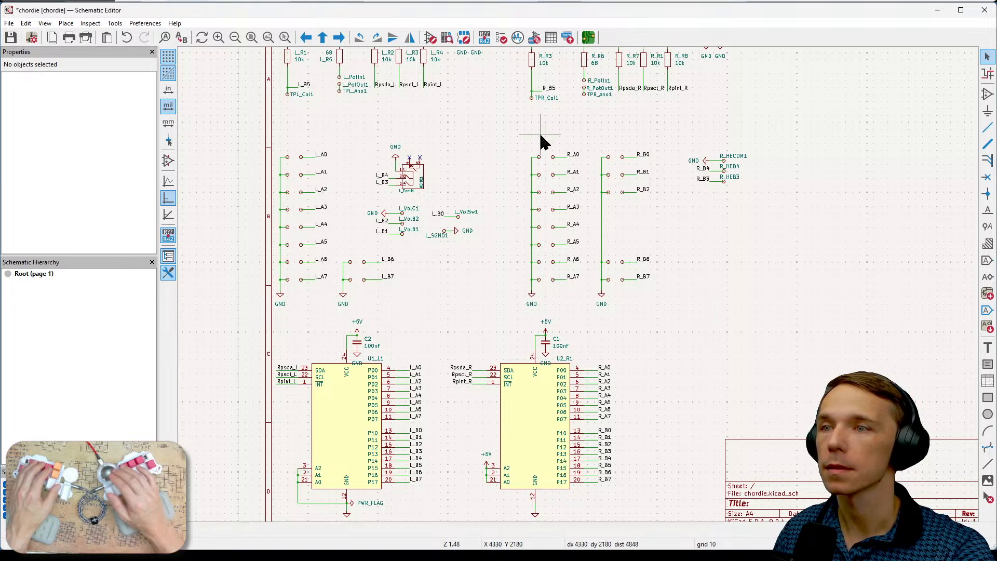
- Save the chordie schematic and run the Electrical Rules Checker on it
{"action": "key", "text": "ctrl+s"}
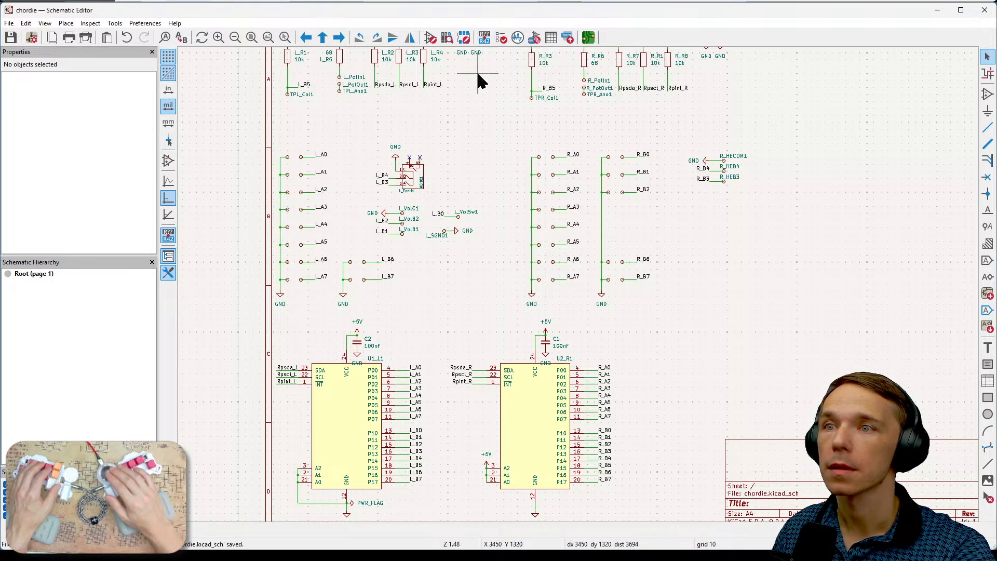
{"action": "left_click", "coordinate": [501, 38]}
{"action": "key", "text": "ctrl+s"}
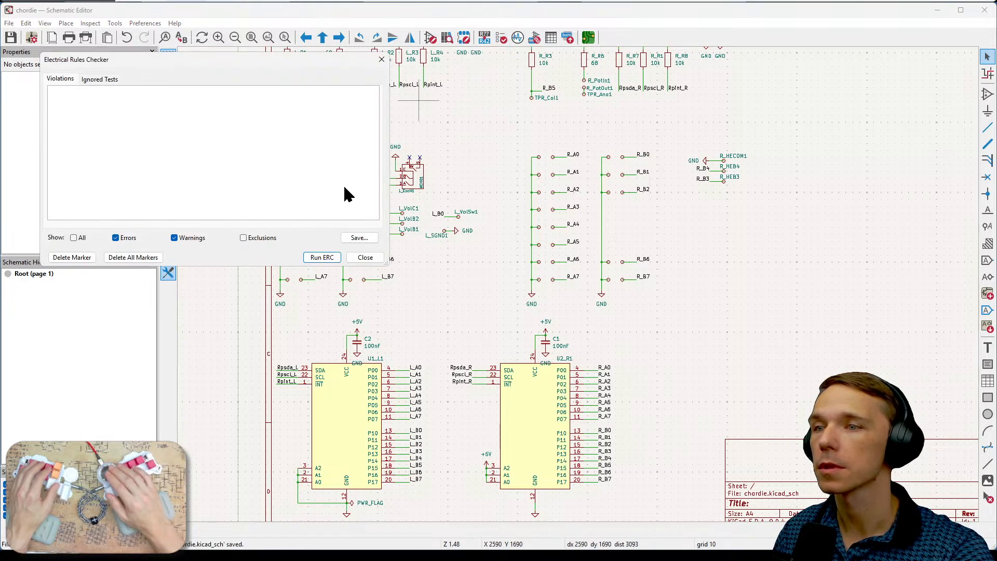
{"action": "left_click", "coordinate": [321, 258]}
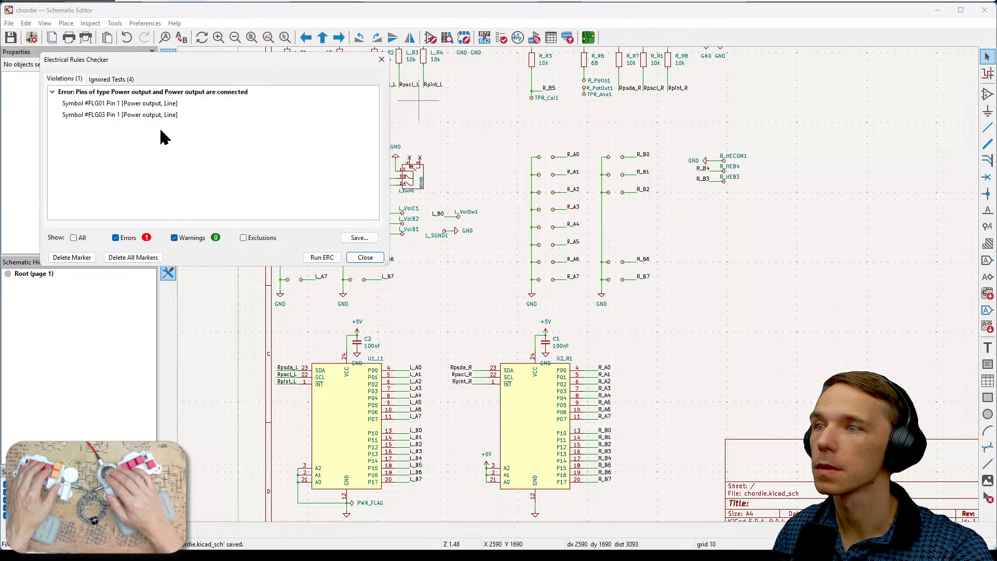
- Locate the #FLG01 symbol listed in the power output violation and delete the duplicate PWR_FLAG above resistor R_R3
{"action": "left_click", "coordinate": [162, 104]}
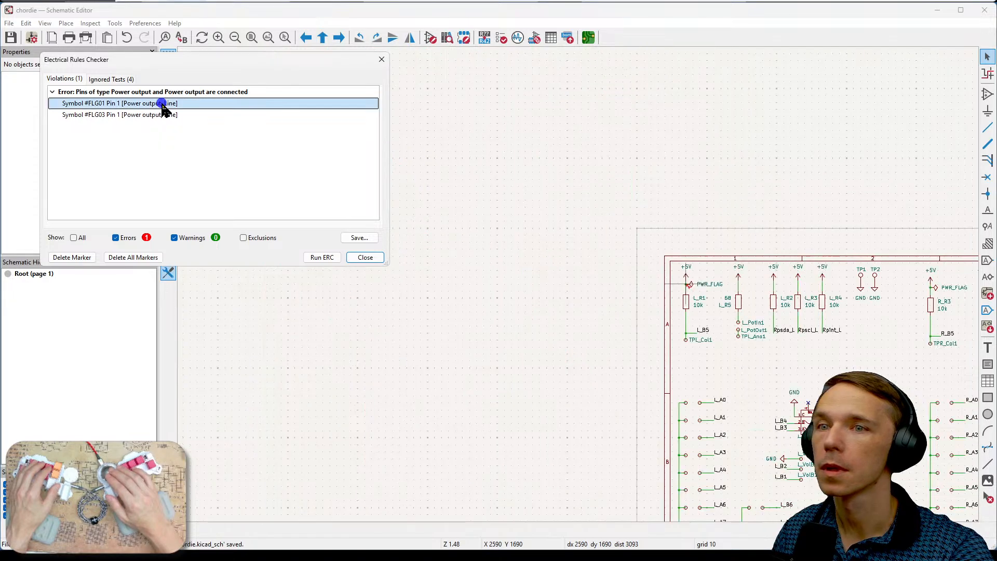
{"action": "middle_click_drag", "start_coordinate": [796, 392], "coordinate": [572, 362]}
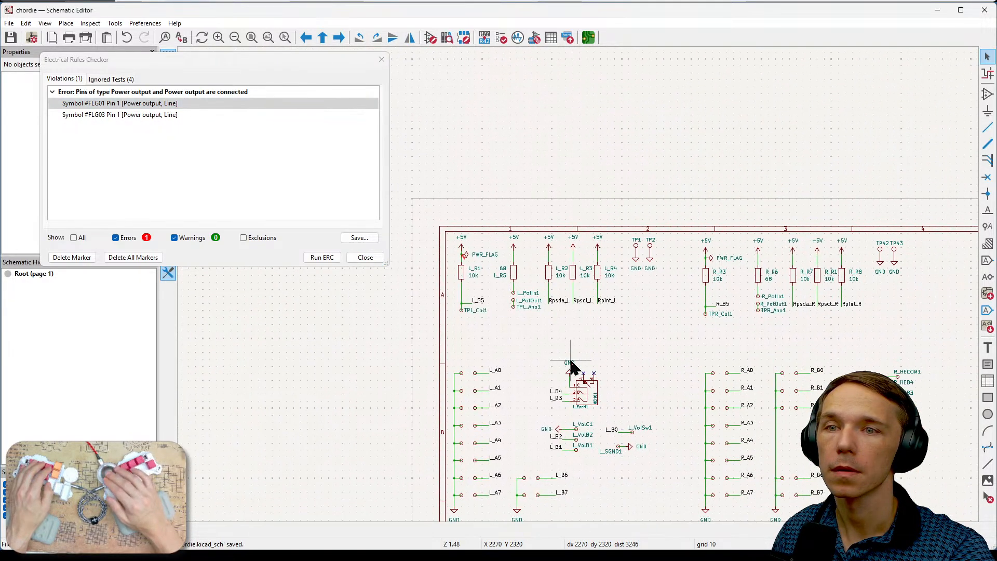
{"action": "left_click", "coordinate": [365, 258]}
{"action": "scroll", "coordinate": [701, 306], "scroll_direction": "up", "scroll_amount": 3}
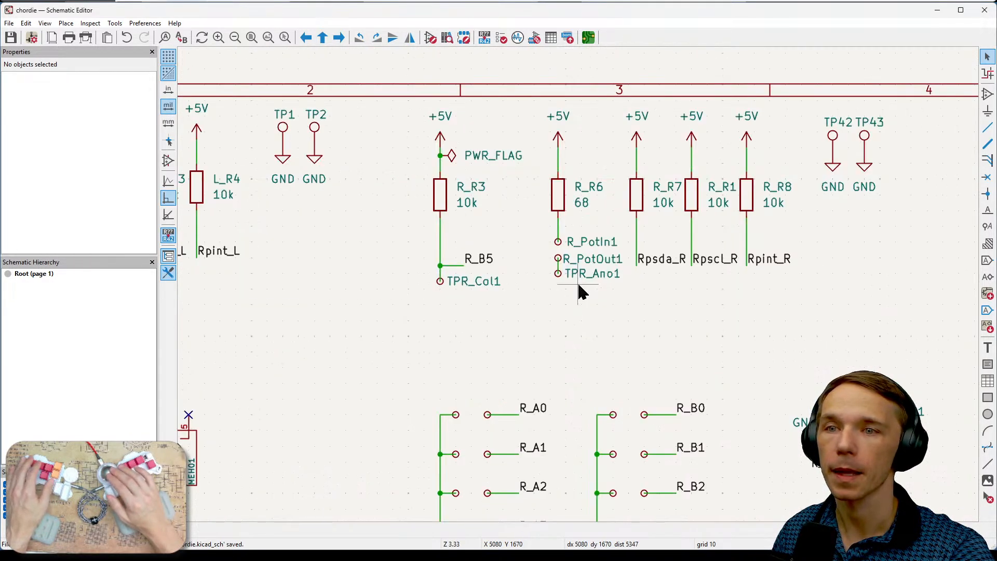
{"action": "left_click", "coordinate": [453, 155]}
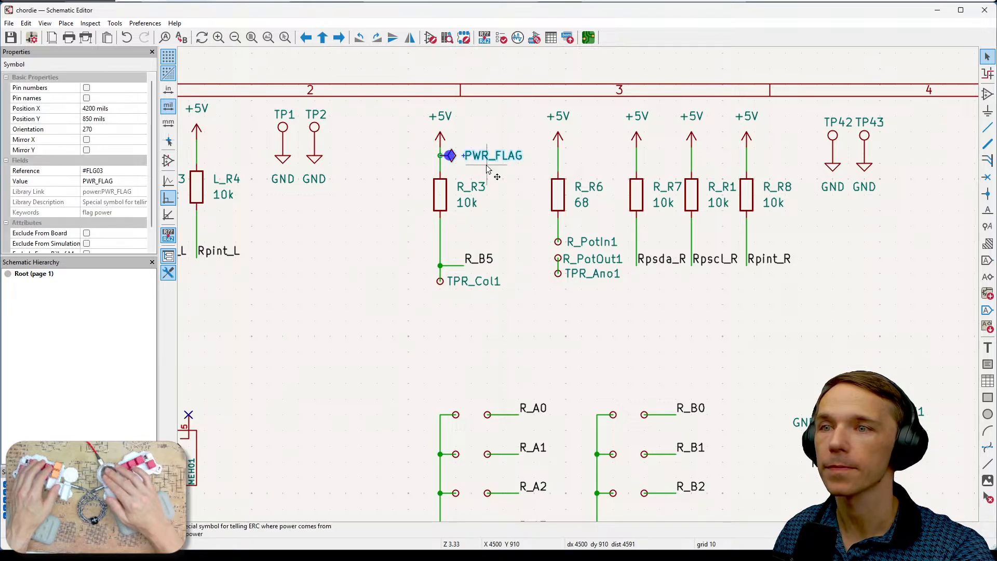
{"action": "key", "text": "Delete"}
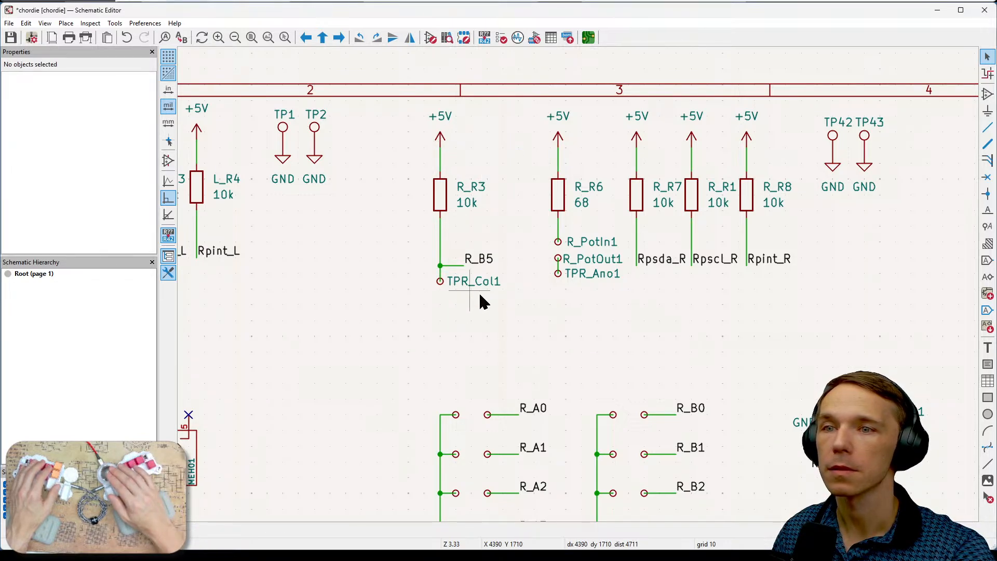
- Rerun the electrical rules check on the schematic and close the checker
{"action": "scroll", "coordinate": [684, 325], "scroll_direction": "down", "scroll_amount": 2}
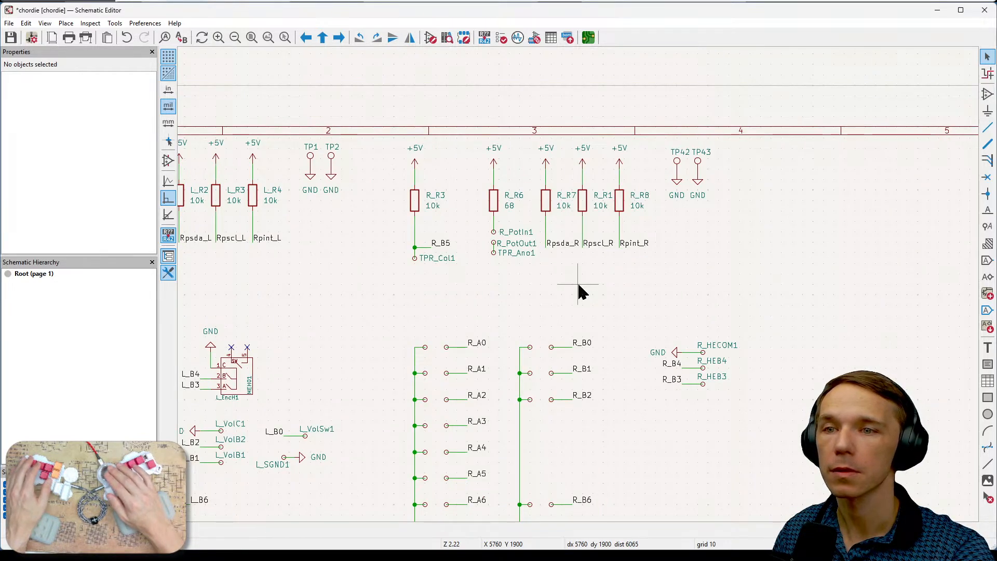
{"action": "scroll", "coordinate": [576, 280], "scroll_direction": "up", "scroll_amount": 1}
{"action": "middle_click_drag", "start_coordinate": [755, 351], "coordinate": [730, 203]}
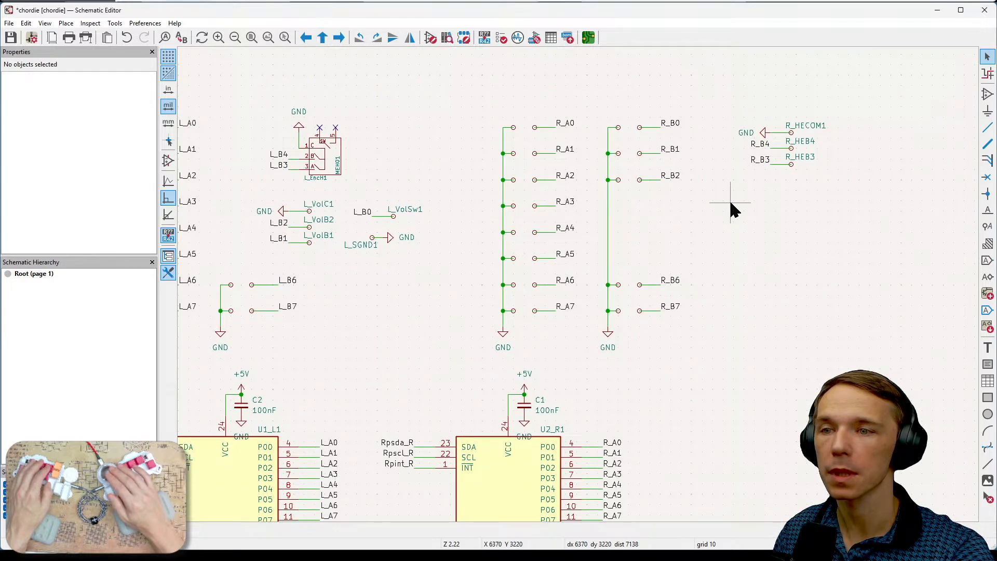
{"action": "middle_click_drag", "start_coordinate": [722, 395], "coordinate": [690, 322]}
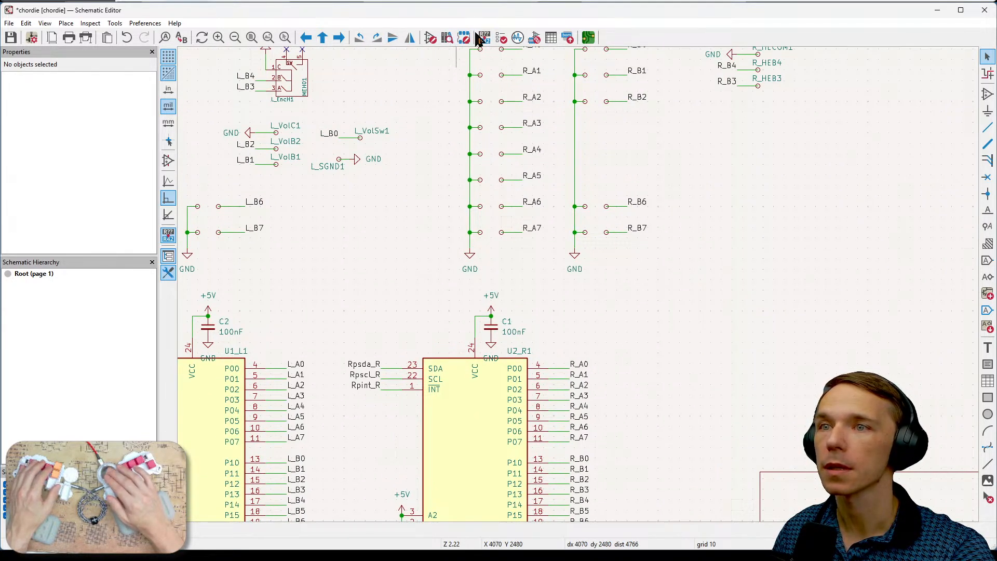
{"action": "left_click", "coordinate": [501, 41]}
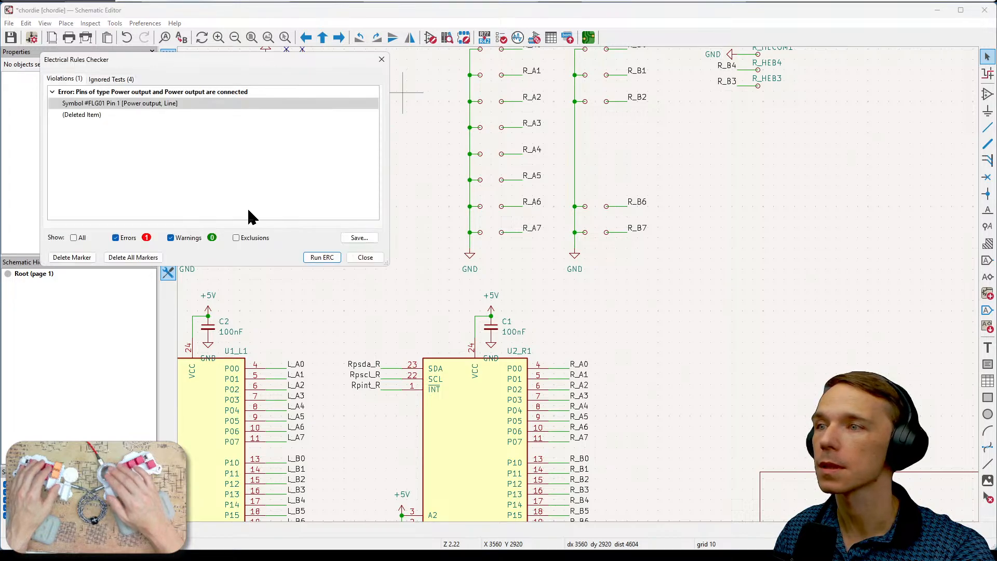
{"action": "left_click", "coordinate": [322, 257]}
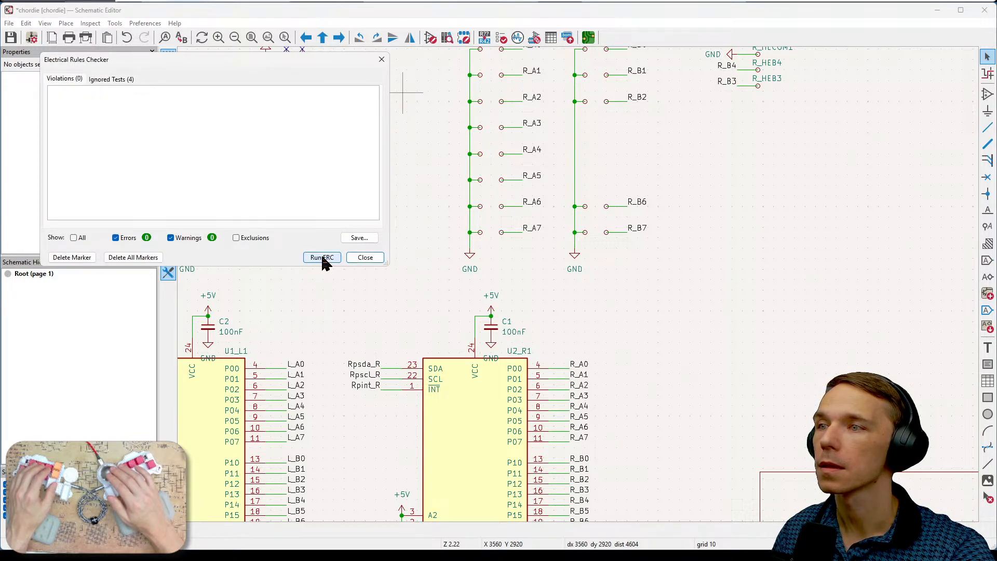
{"action": "left_click", "coordinate": [368, 257]}
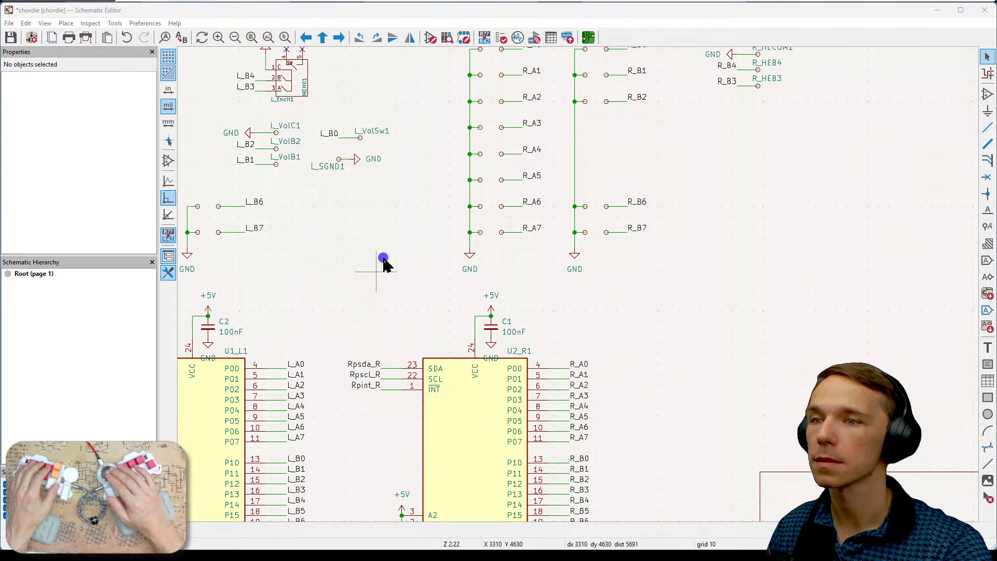
- Switch to the PCB Editor and save the chordie board
{"action": "middle_click_drag", "start_coordinate": [702, 309], "coordinate": [741, 377]}
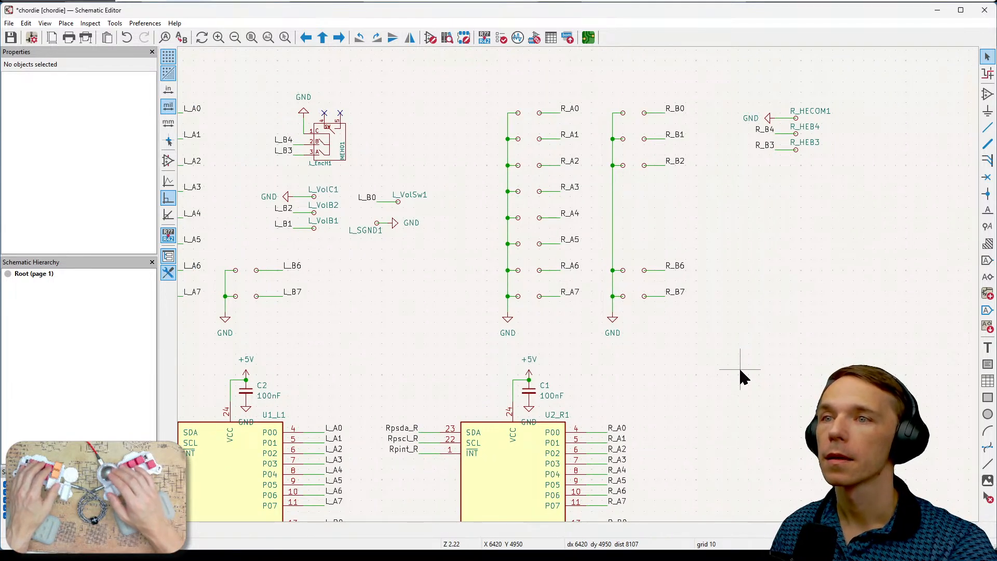
{"action": "key", "text": "alt+Tab"}
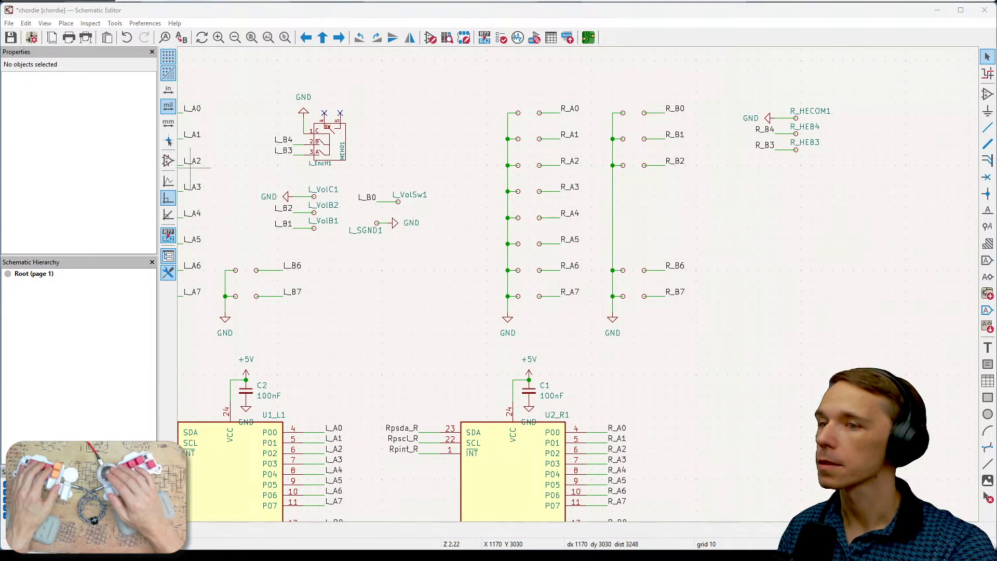
{"action": "scroll", "coordinate": [595, 152], "scroll_direction": "down", "scroll_amount": 6}
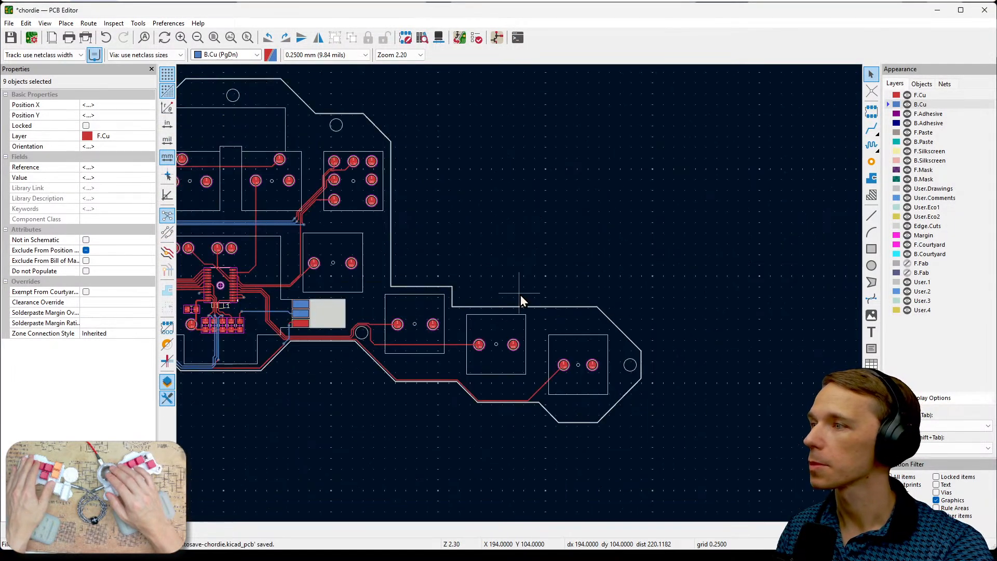
{"action": "scroll", "coordinate": [616, 245], "scroll_direction": "up", "scroll_amount": 2}
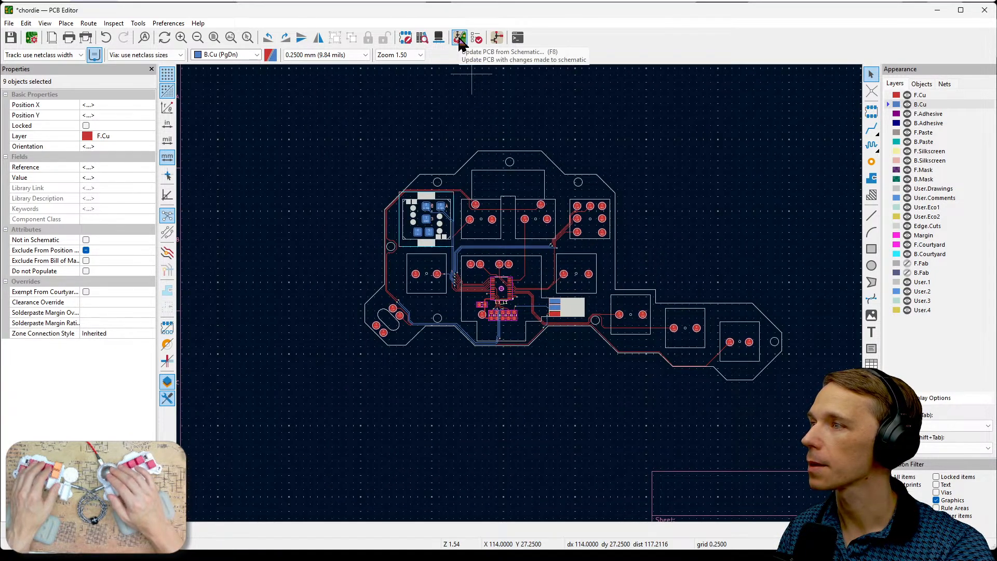
{"action": "key", "text": "ctrl+s"}
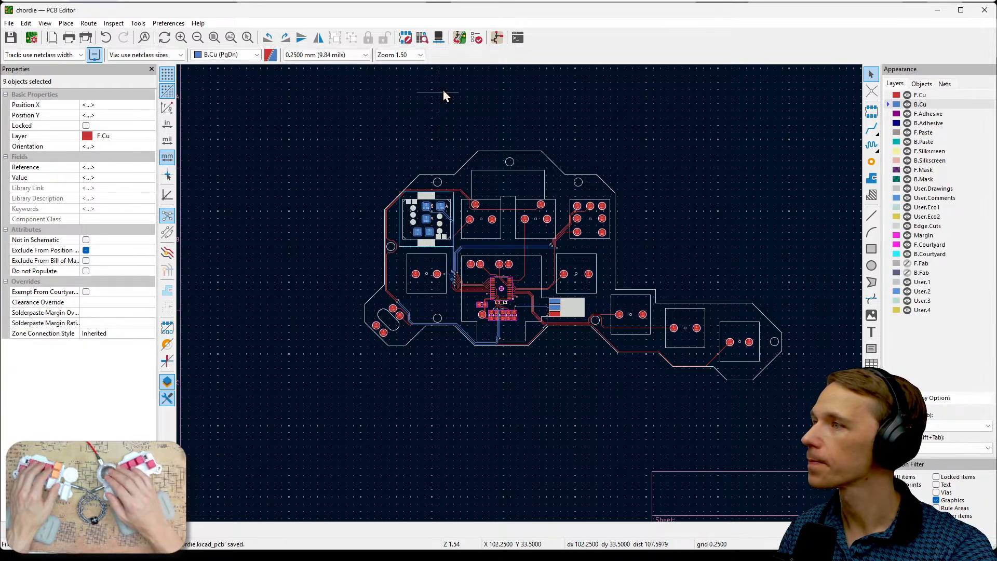
- Update the PCB from the schematic and place the group of new footprints to the left of the board outline
{"action": "left_click", "coordinate": [459, 39]}
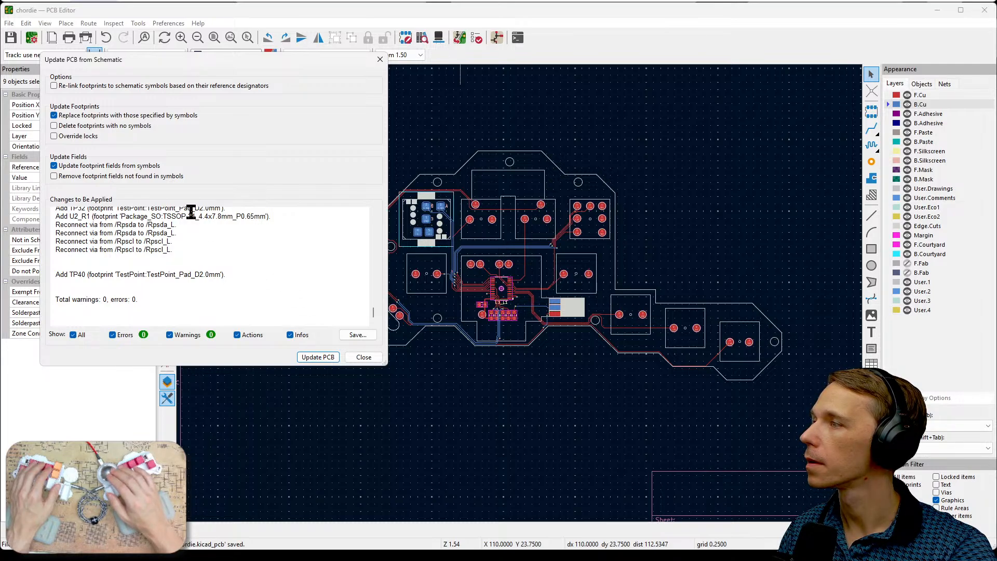
{"action": "left_click", "coordinate": [316, 358]}
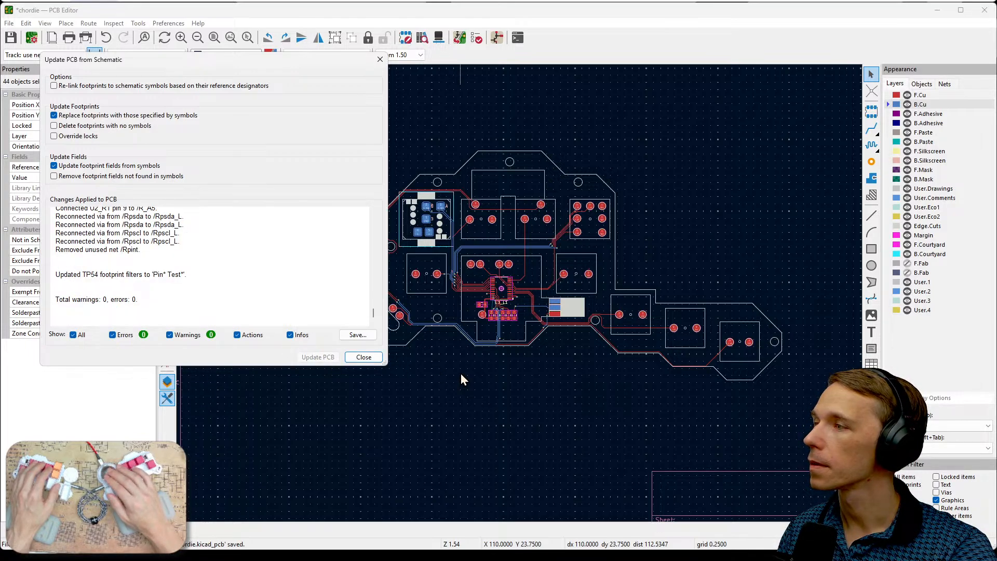
{"action": "left_click", "coordinate": [370, 362]}
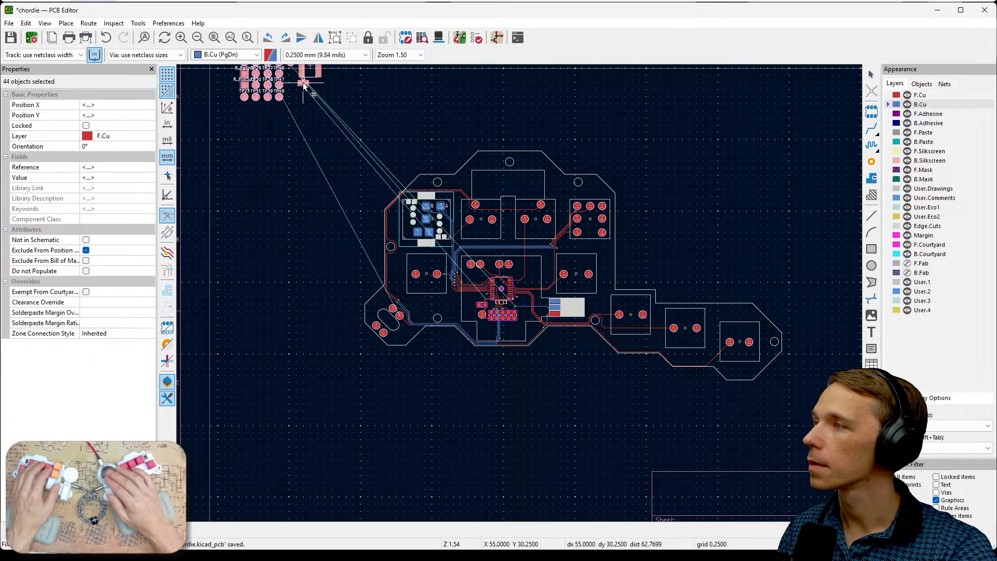
{"action": "left_click", "coordinate": [299, 222]}
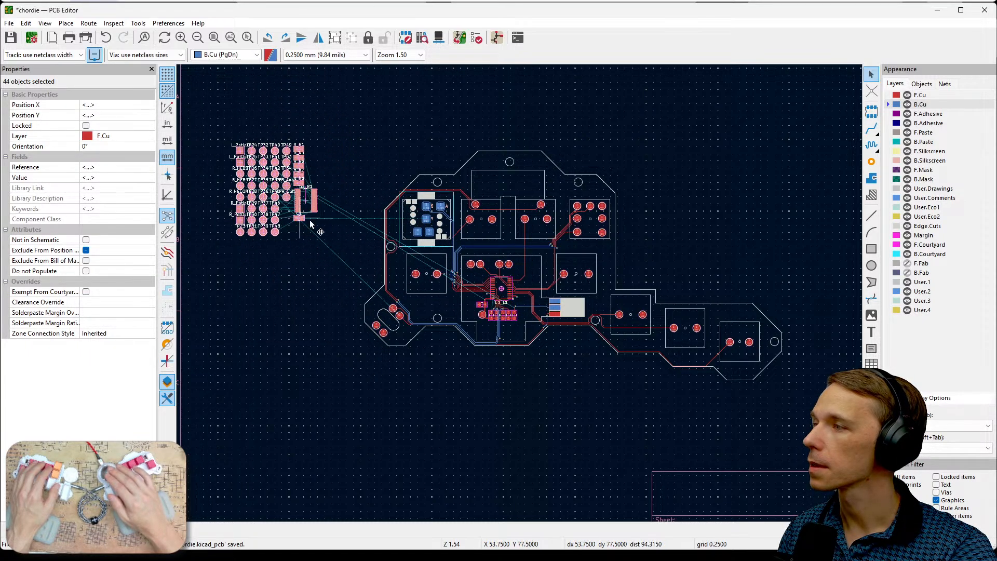
{"action": "scroll", "coordinate": [330, 254], "scroll_direction": "up", "scroll_amount": 3}
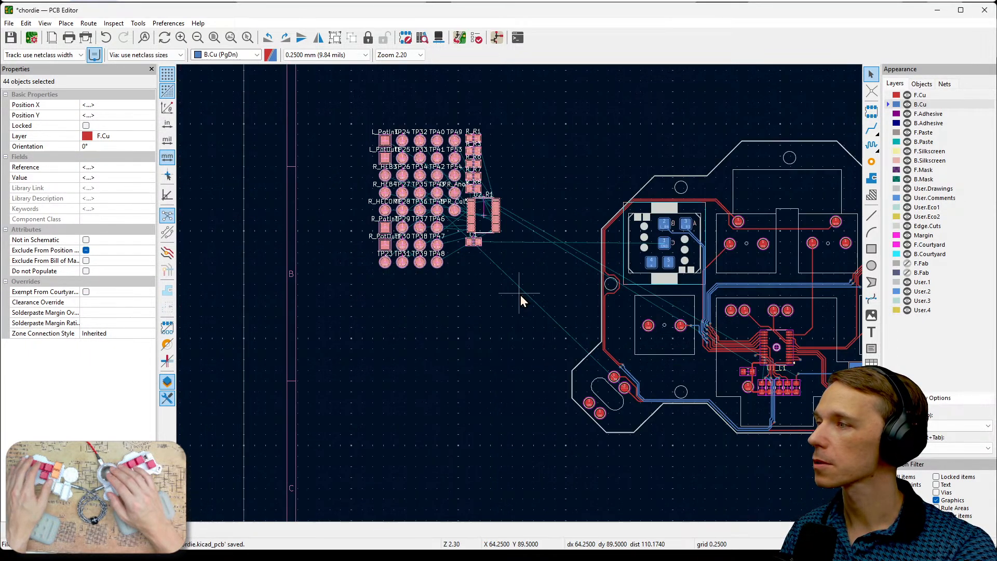
{"action": "left_click", "coordinate": [549, 282]}
- Move all the newly added test points, resistors, C1 and U2_R1 to the B.Cu layer
{"action": "scroll", "coordinate": [548, 283], "scroll_direction": "down", "scroll_amount": 4}
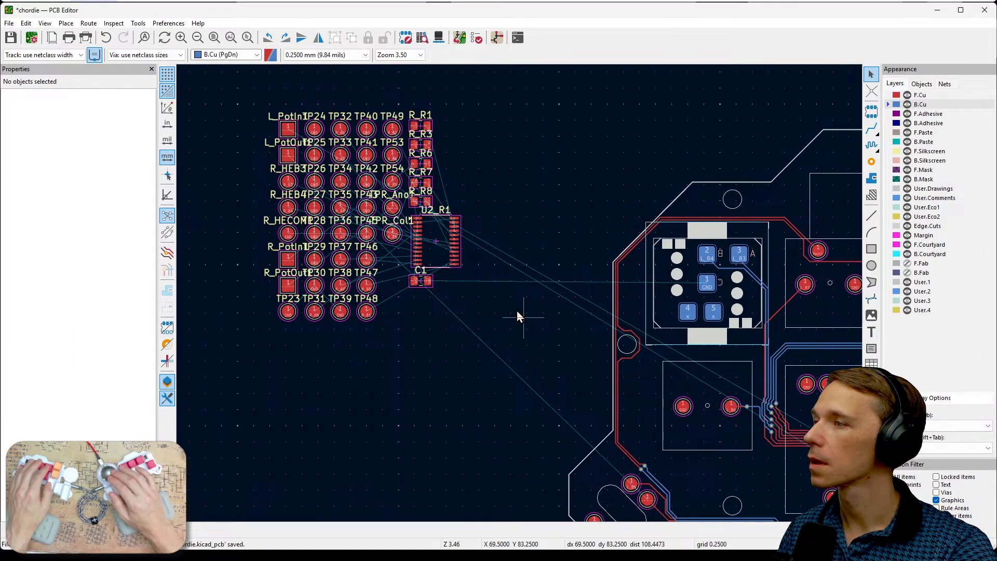
{"action": "middle_click_drag", "start_coordinate": [731, 463], "coordinate": [661, 435]}
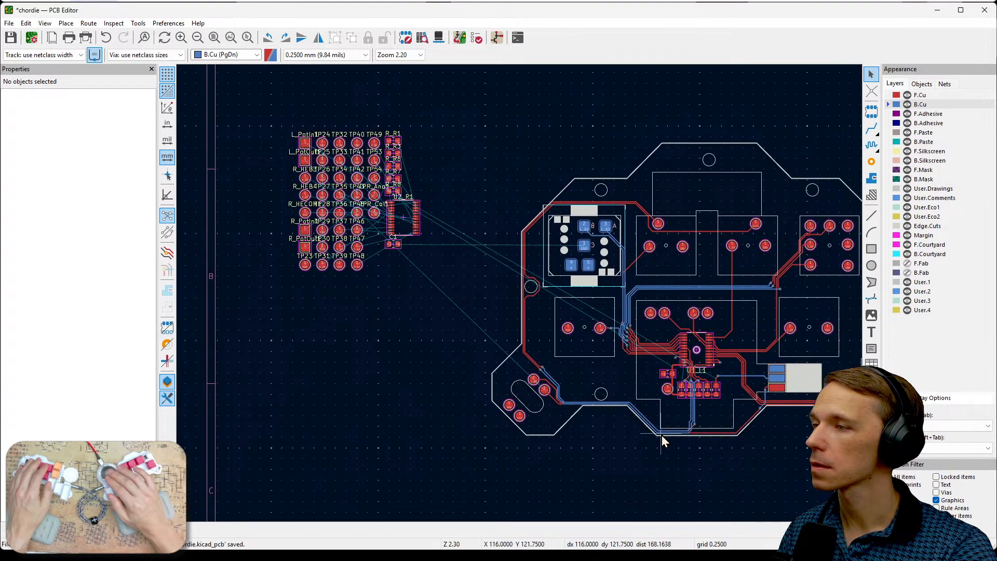
{"action": "scroll", "coordinate": [437, 370], "scroll_direction": "up", "scroll_amount": 3}
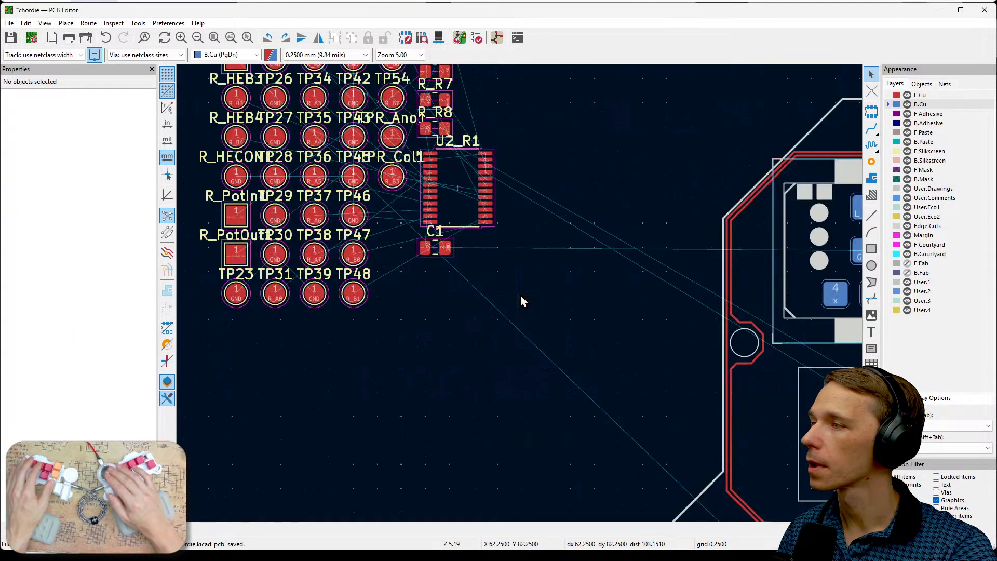
{"action": "scroll", "coordinate": [496, 248], "scroll_direction": "up", "scroll_amount": 3}
{"action": "middle_click_drag", "start_coordinate": [546, 320], "coordinate": [725, 421]}
{"action": "scroll", "coordinate": [725, 418], "scroll_direction": "down", "scroll_amount": 2}
{"action": "middle_click_drag", "start_coordinate": [521, 295], "coordinate": [572, 397]}
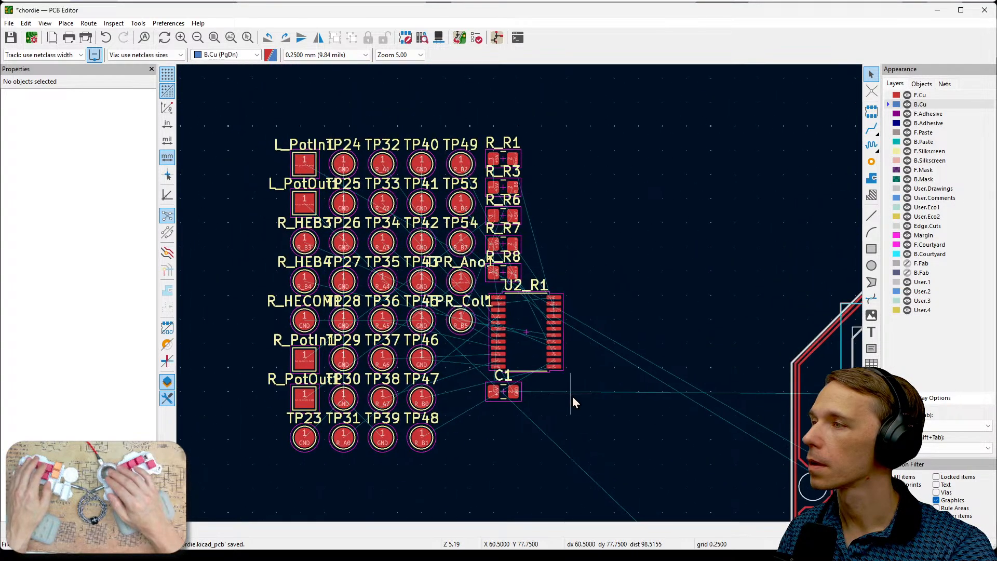
{"action": "left_click_drag", "start_coordinate": [228, 105], "coordinate": [628, 485]}
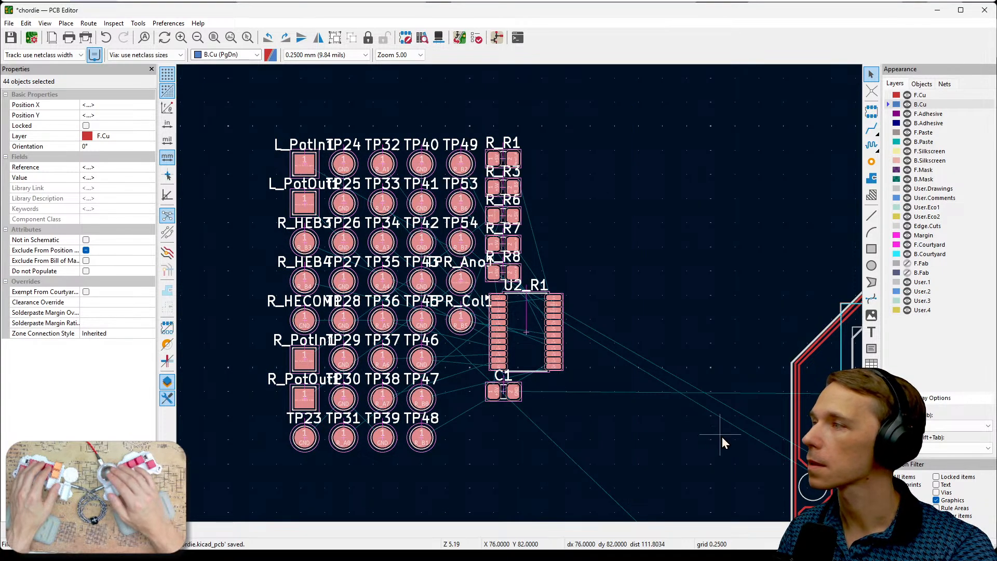
{"action": "left_click", "coordinate": [141, 136]}
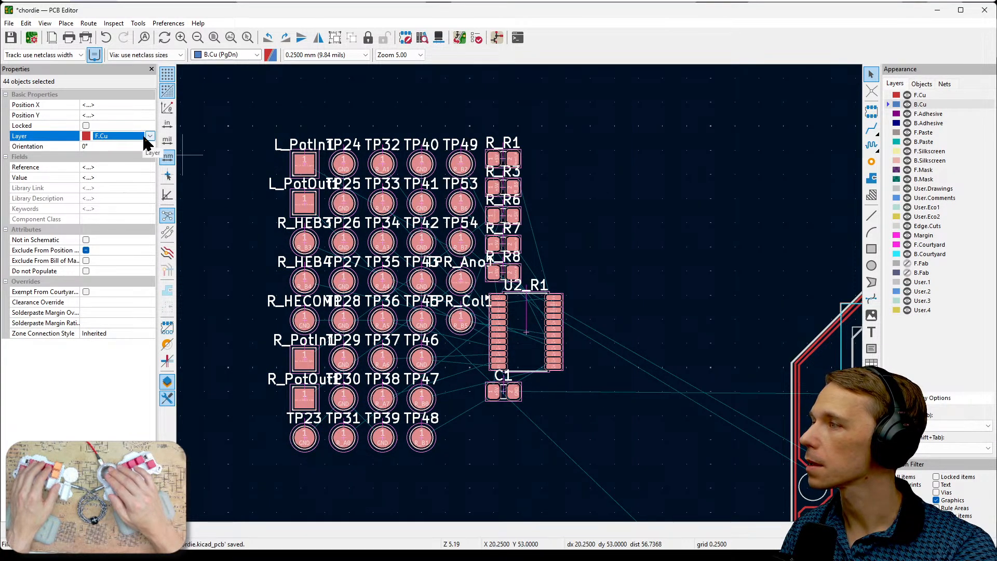
{"action": "left_click", "coordinate": [148, 137]}
{"action": "left_click", "coordinate": [136, 155]}
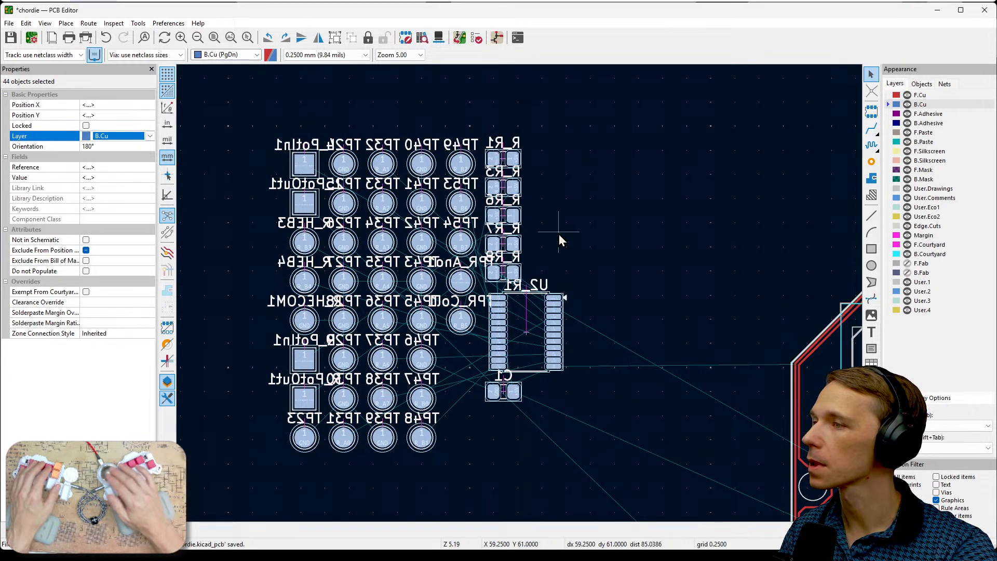
{"action": "left_click", "coordinate": [590, 231]}
{"action": "middle_click_drag", "start_coordinate": [622, 325], "coordinate": [678, 306]}
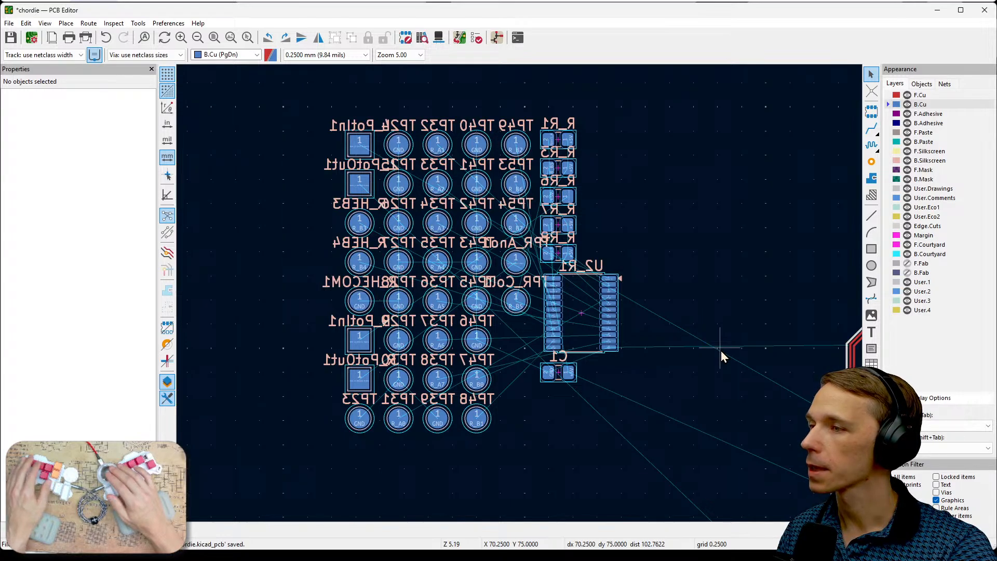
- Move the U2_R1 footprint out of the new footprint group into the empty space outside the board outline, at X 70.75 mm, Y 83.75 mm
{"action": "scroll", "coordinate": [720, 350], "scroll_direction": "down", "scroll_amount": 2}
{"action": "middle_click_drag", "start_coordinate": [503, 383], "coordinate": [447, 287]}
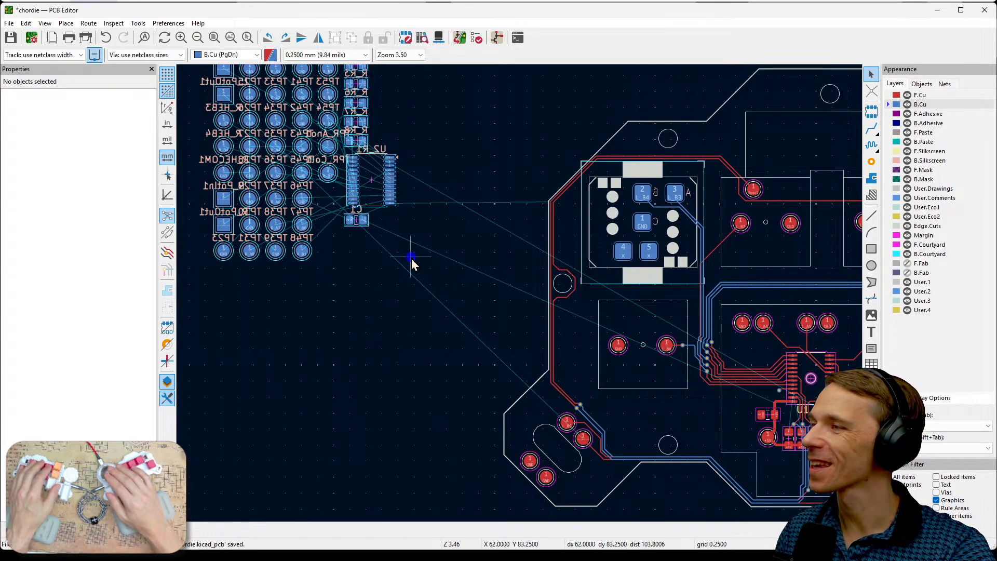
{"action": "left_click_drag", "start_coordinate": [367, 190], "coordinate": [477, 274]}
{"action": "middle_click_drag", "start_coordinate": [489, 343], "coordinate": [449, 306]}
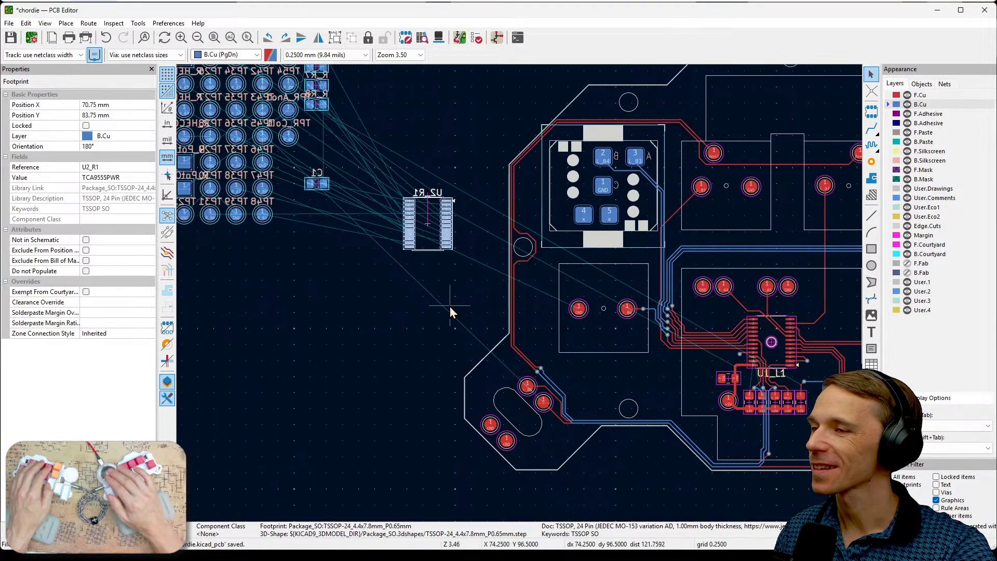
{"action": "key", "text": "F1"}
{"action": "key", "text": "F1"}
{"action": "key", "text": "F1"}
{"action": "key", "text": "F1"}
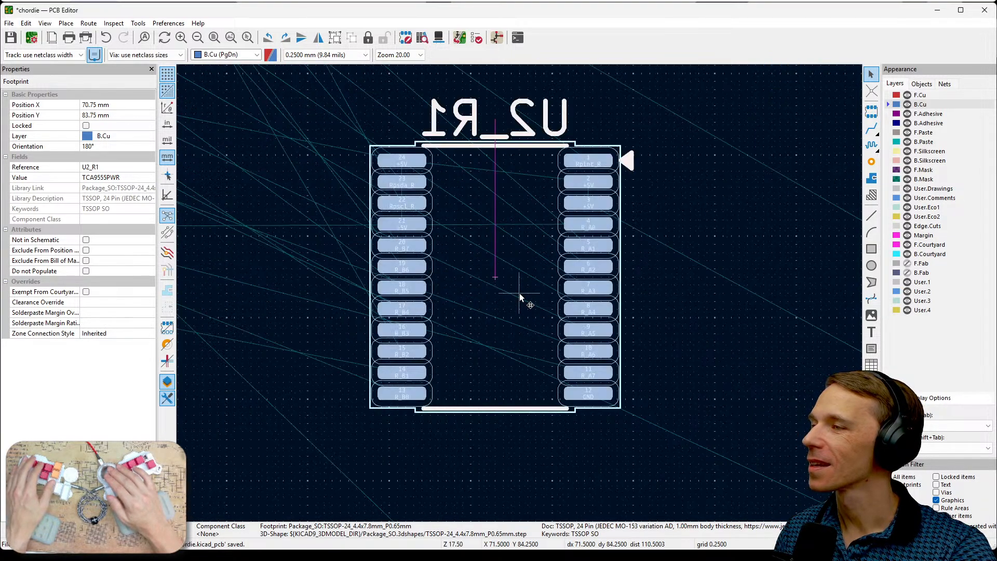
{"action": "key", "text": "F2"}
{"action": "key", "text": "F2"}
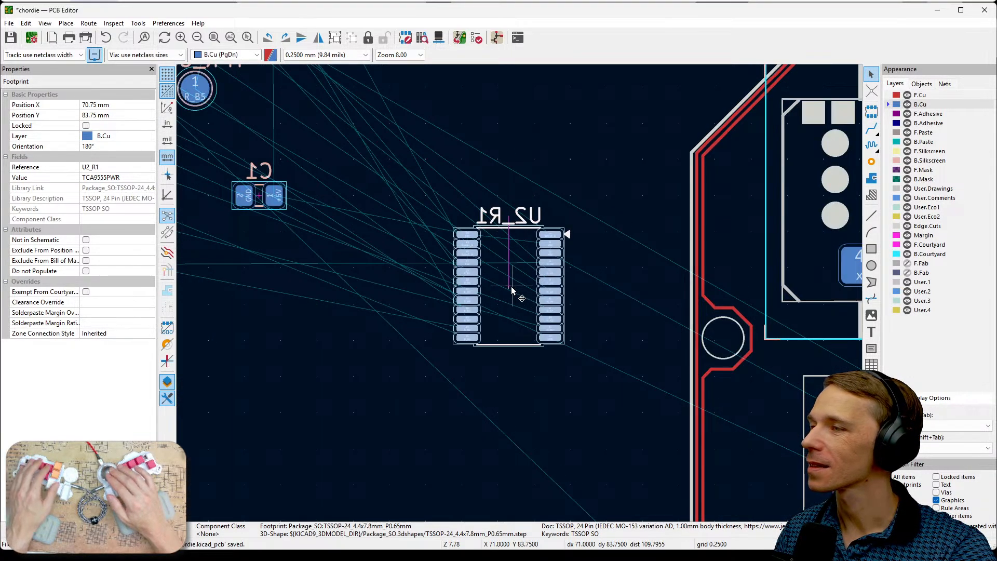
- Use Position Interactively on U2_R1, picking its center as the reference point and the center of U1_L1 as the offset point
{"action": "right_click", "coordinate": [513, 289]}
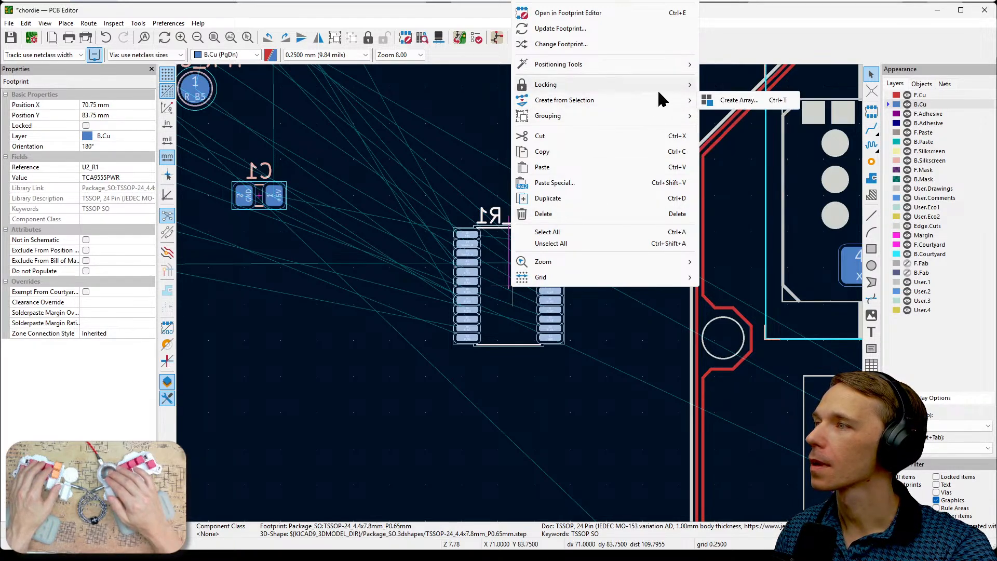
{"action": "mouse_move", "coordinate": [663, 86]}
{"action": "mouse_move", "coordinate": [681, 65]}
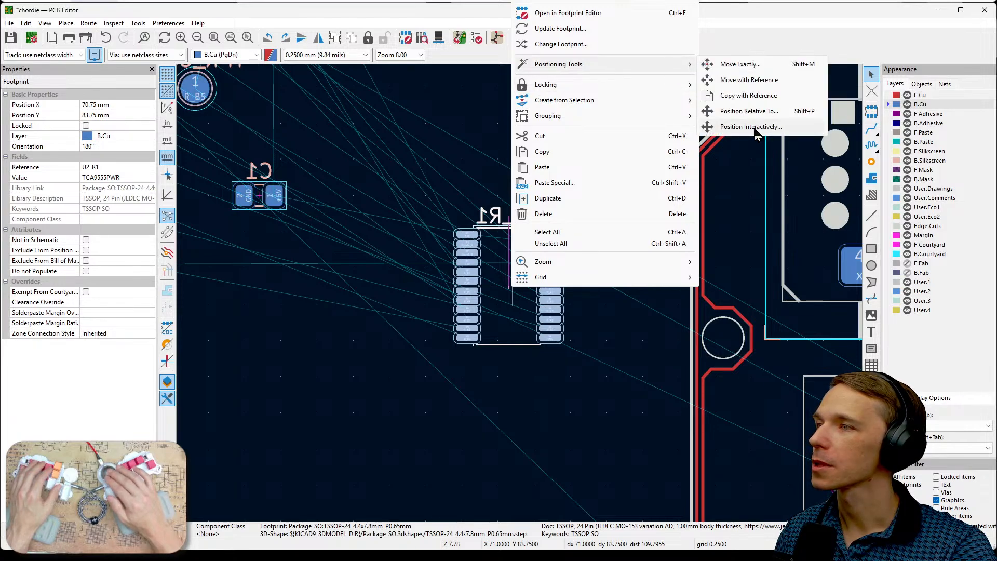
{"action": "left_click", "coordinate": [750, 127]}
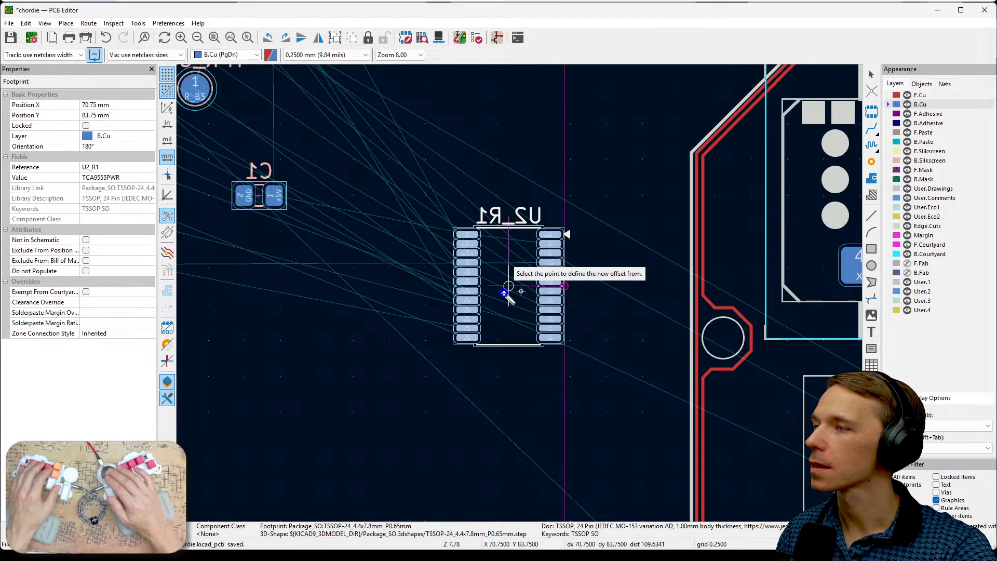
{"action": "middle_click_drag", "start_coordinate": [652, 353], "coordinate": [392, 282]}
{"action": "middle_click_drag", "start_coordinate": [649, 332], "coordinate": [395, 320]}
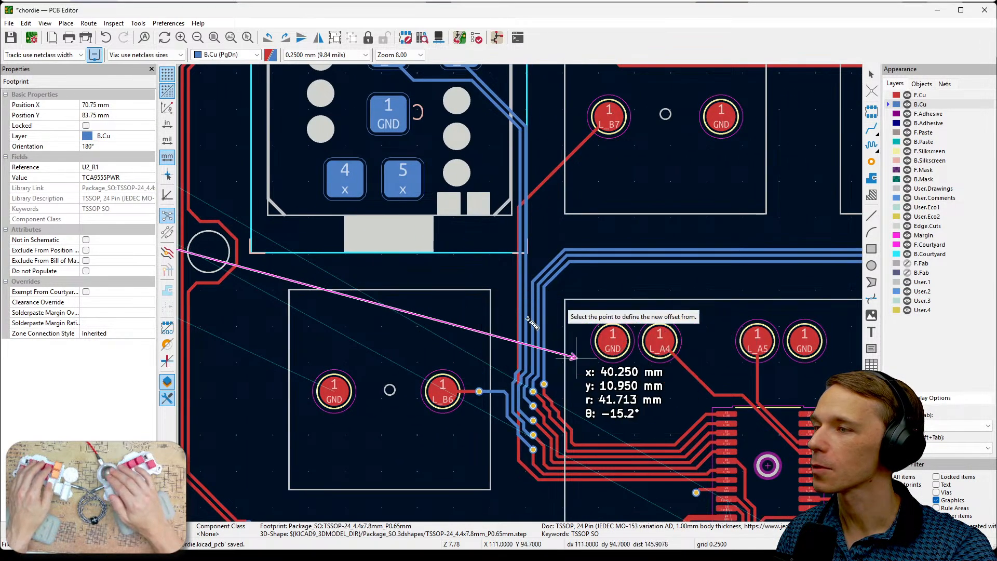
{"action": "middle_click_drag", "start_coordinate": [575, 357], "coordinate": [398, 227]}
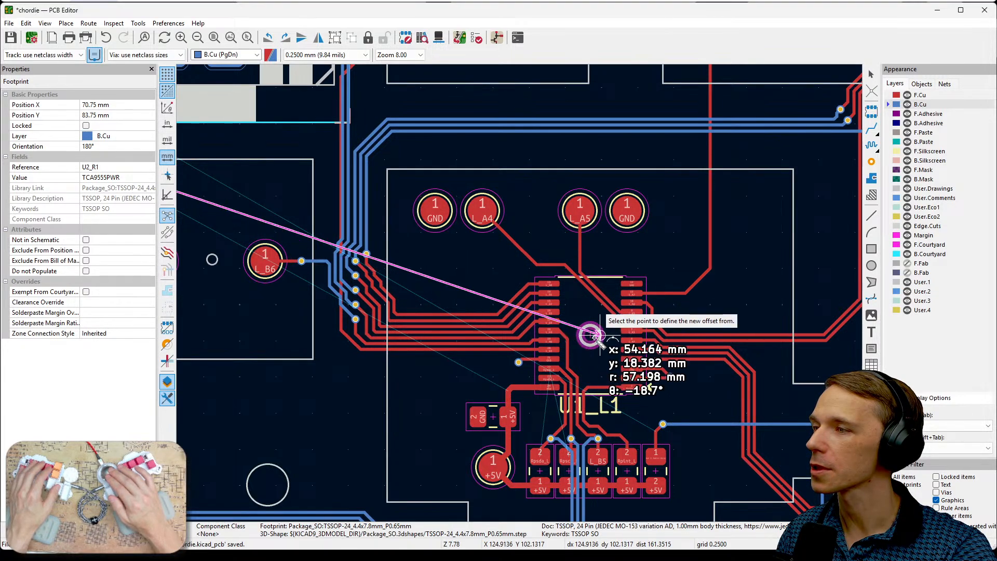
{"action": "scroll", "coordinate": [595, 338], "scroll_direction": "up", "scroll_amount": 4}
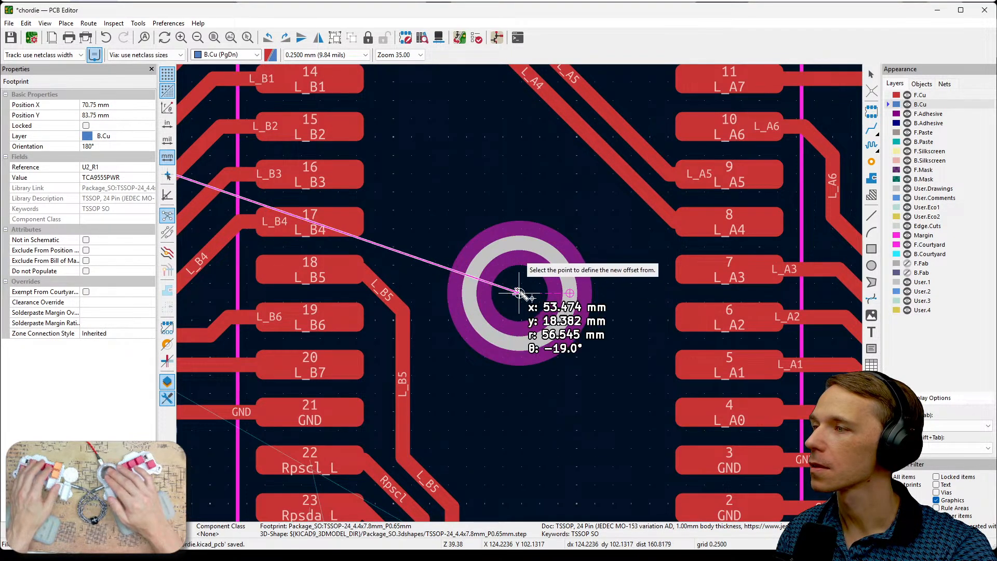
{"action": "left_click", "coordinate": [519, 293]}
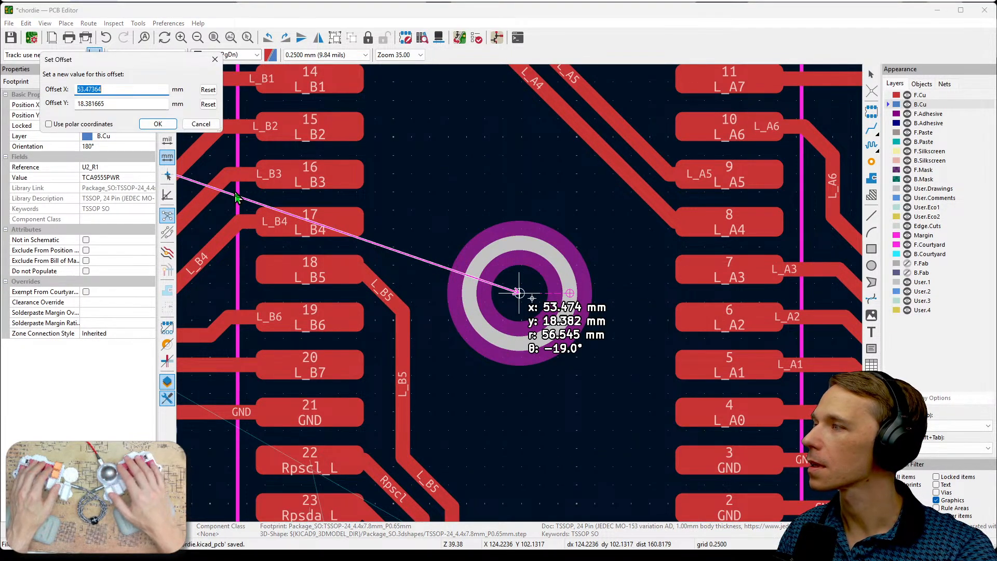
- Set the X and Y offsets to 0 mm so U2_R1 sits exactly over U1_L1, and exit the positioning tool
{"action": "type", "text": "0"}
{"action": "key", "text": "Tab"}
{"action": "key", "text": "Tab"}
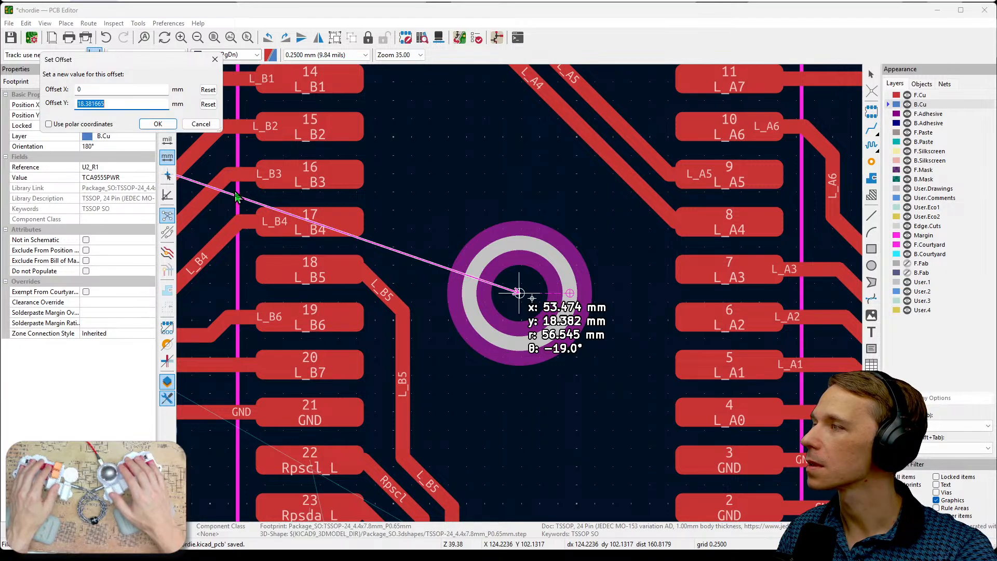
{"action": "type", "text": "0"}
{"action": "key", "text": "Return"}
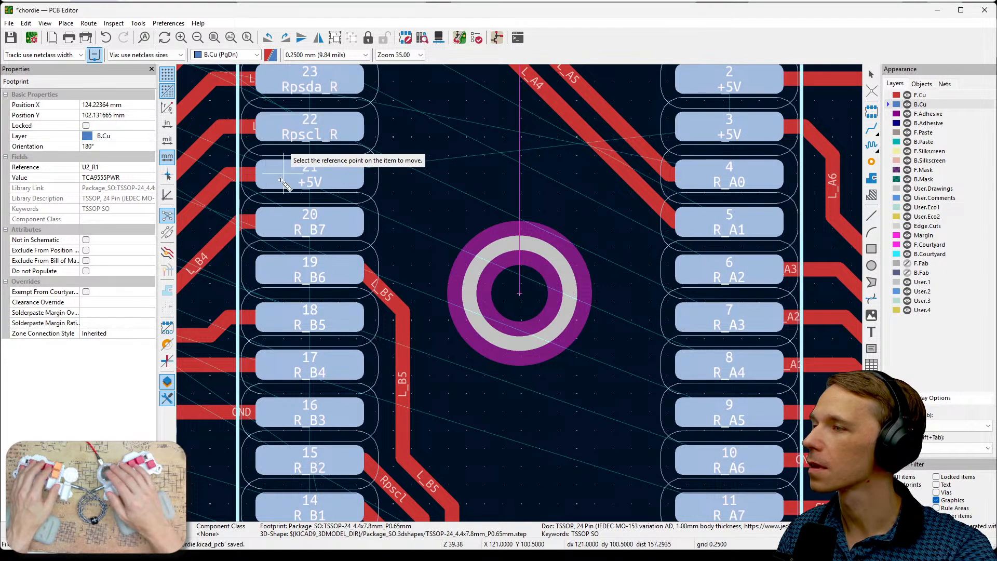
{"action": "scroll", "coordinate": [571, 312], "scroll_direction": "down", "scroll_amount": 5}
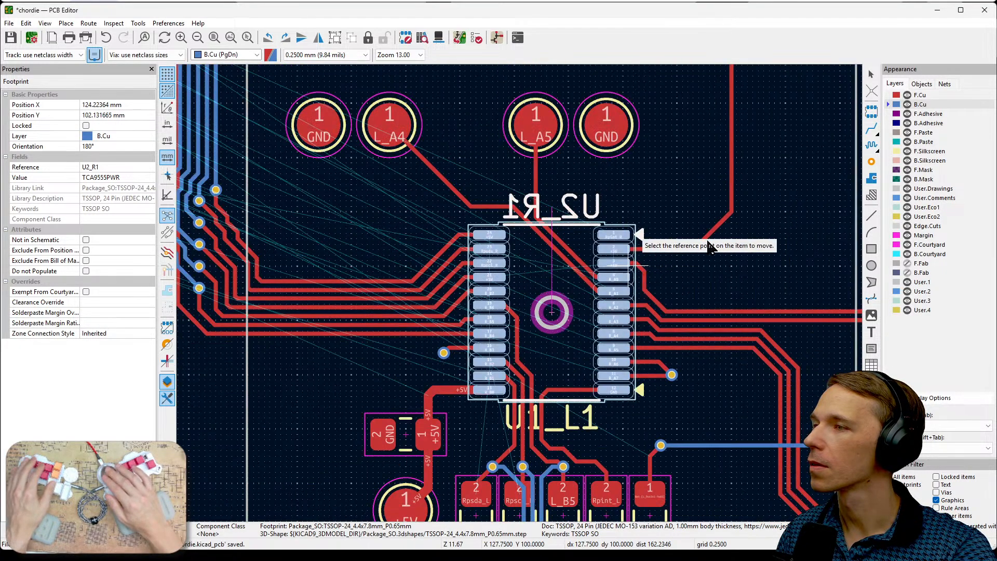
{"action": "left_click", "coordinate": [774, 206]}
{"action": "key", "text": "Escape"}
{"action": "key", "text": "Escape"}
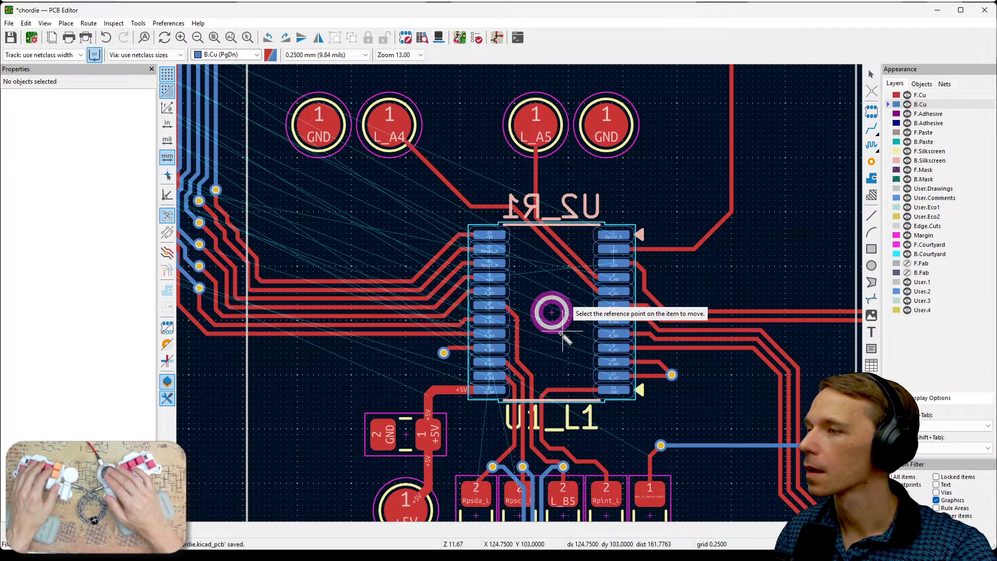
{"action": "scroll", "coordinate": [563, 326], "scroll_direction": "up", "scroll_amount": 2}
{"action": "scroll", "coordinate": [521, 296], "scroll_direction": "up", "scroll_amount": 2}
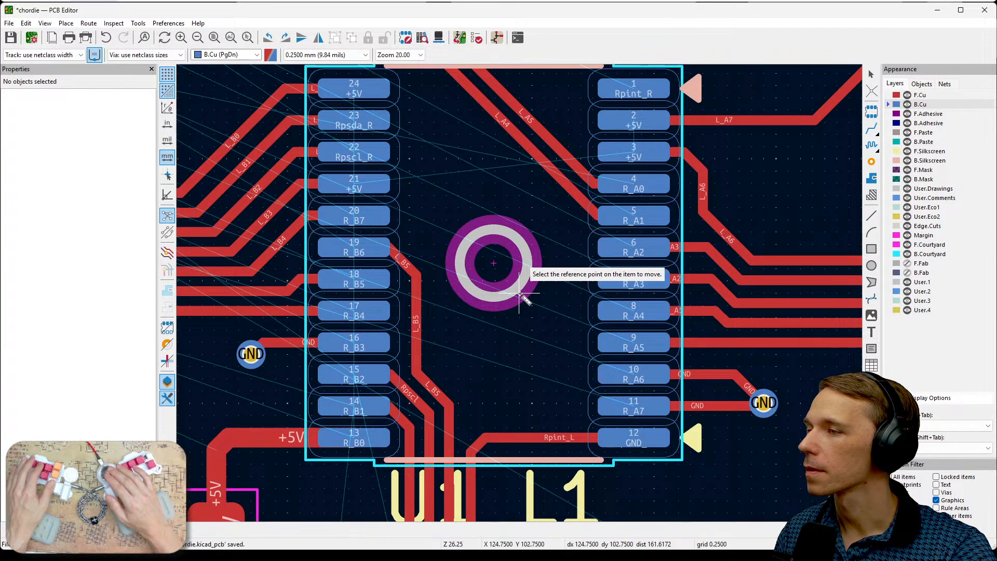
{"action": "scroll", "coordinate": [521, 295], "scroll_direction": "down", "scroll_amount": 7}
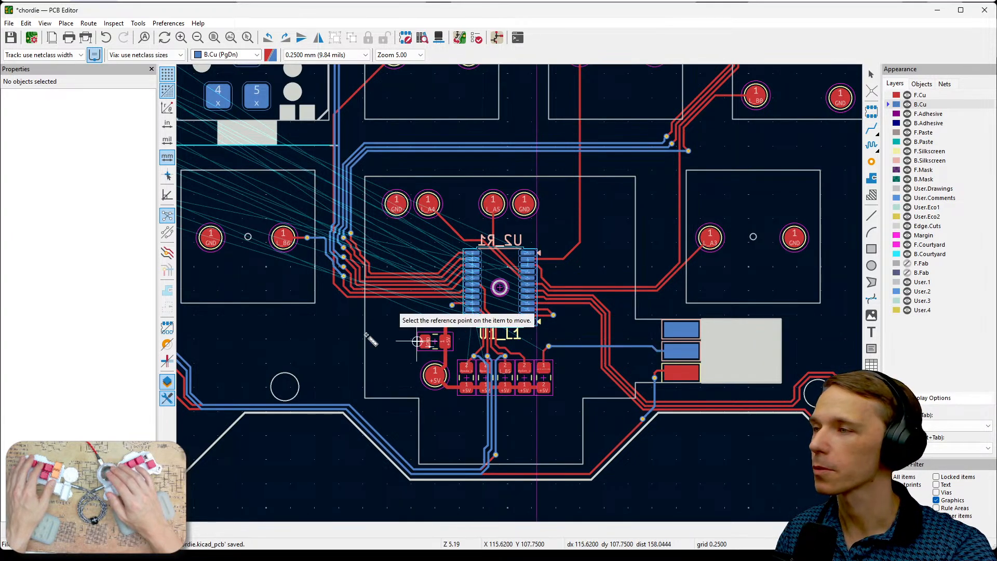
{"action": "scroll", "coordinate": [358, 315], "scroll_direction": "down", "scroll_amount": 2}
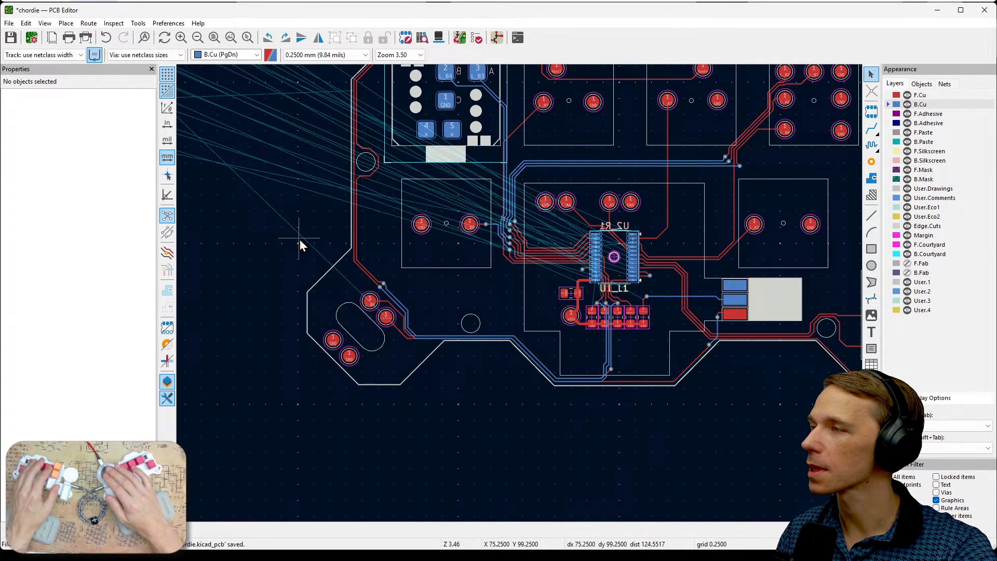
- Move the L_PotIn1 test point from the footprint group onto the board beside the three-pad connector, at X 138 mm, Y 109.75 mm
{"action": "scroll", "coordinate": [395, 219], "scroll_direction": "up", "scroll_amount": 1}
{"action": "middle_click_drag", "start_coordinate": [361, 309], "coordinate": [497, 379]}
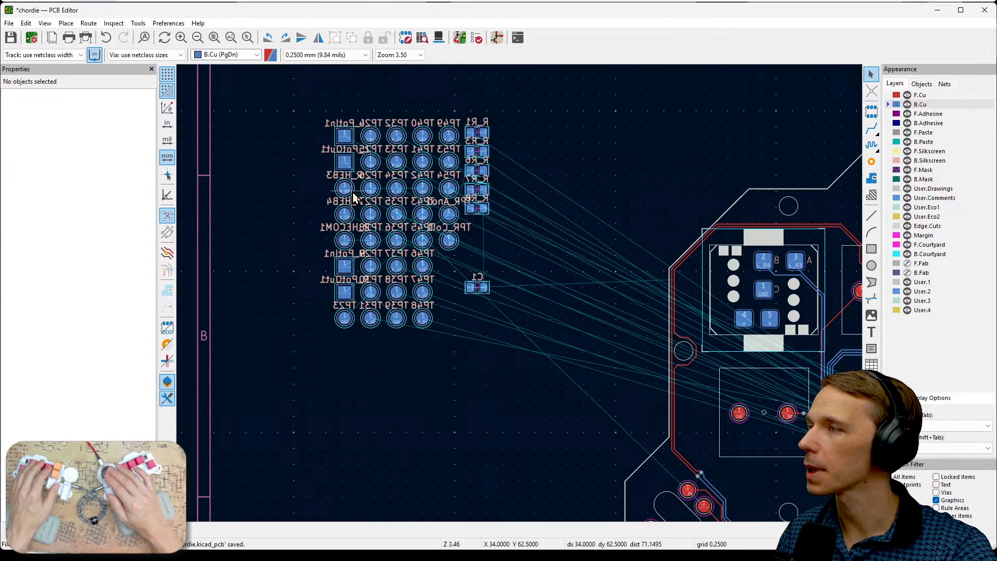
{"action": "left_click", "coordinate": [346, 150]}
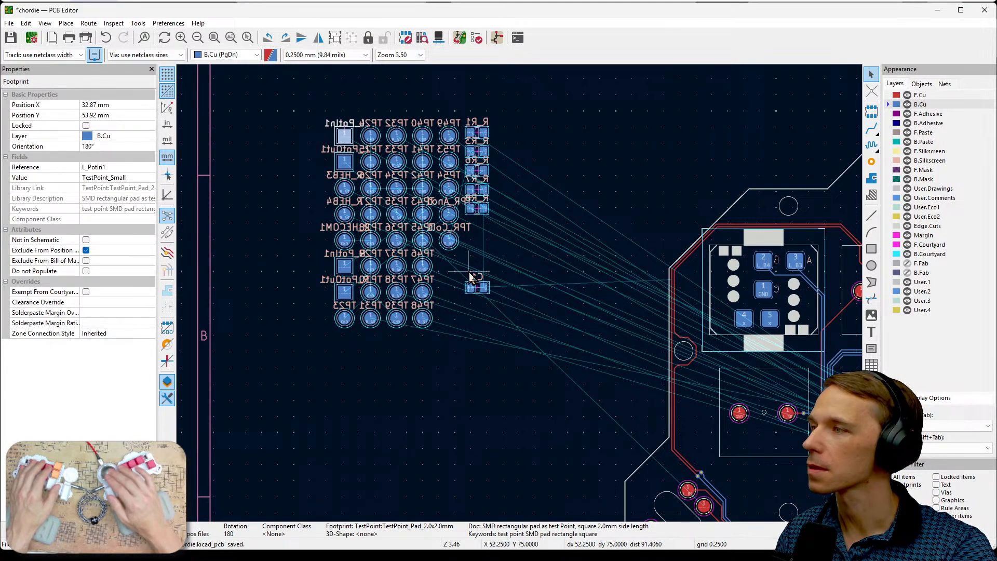
{"action": "left_click", "coordinate": [302, 133]}
{"action": "left_click", "coordinate": [343, 135]}
{"action": "left_click_drag", "start_coordinate": [344, 141], "coordinate": [478, 374]}
{"action": "key", "text": "Escape"}
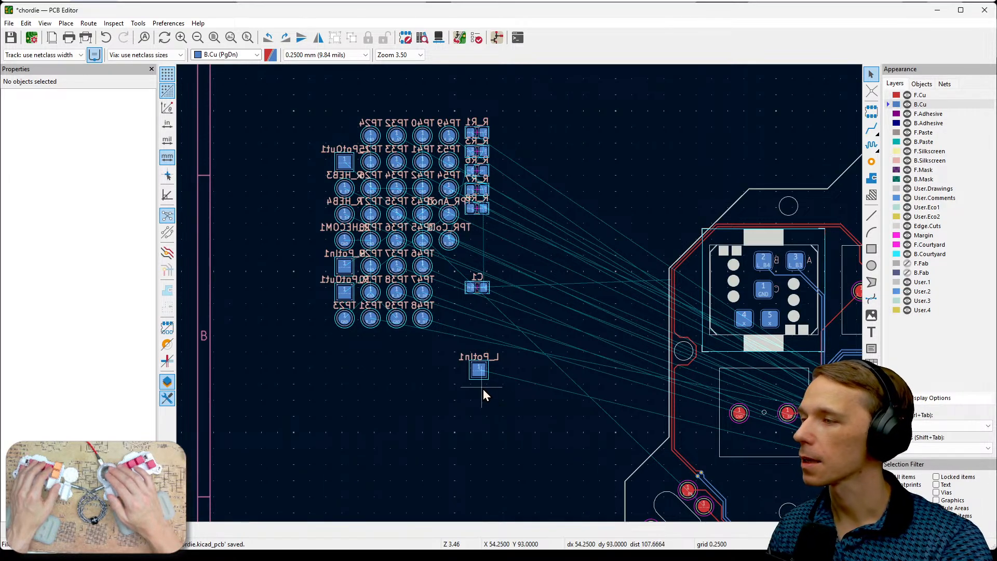
{"action": "middle_click_drag", "start_coordinate": [547, 403], "coordinate": [407, 310]}
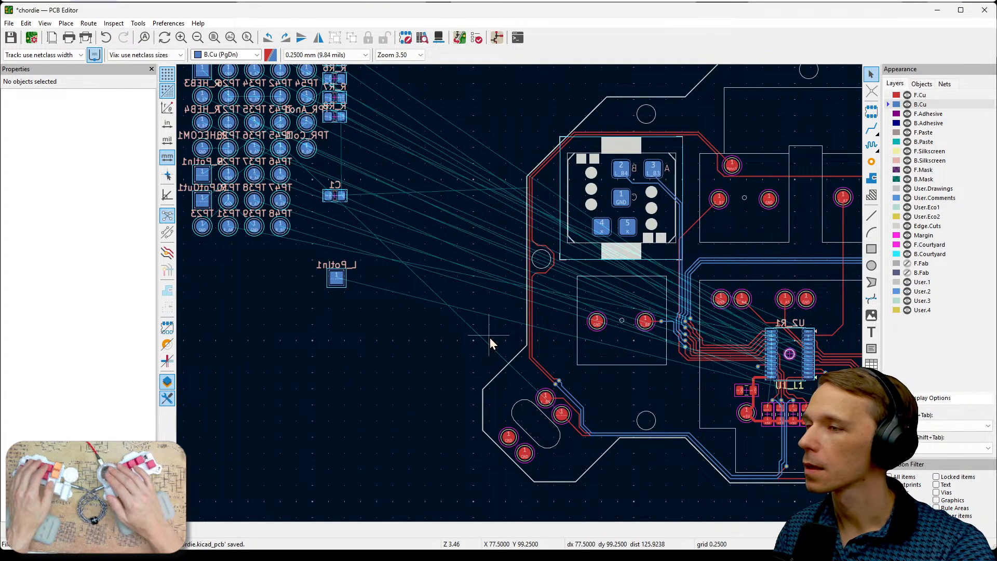
{"action": "middle_click_drag", "start_coordinate": [450, 360], "coordinate": [465, 326]}
{"action": "scroll", "coordinate": [409, 322], "scroll_direction": "down", "scroll_amount": 2}
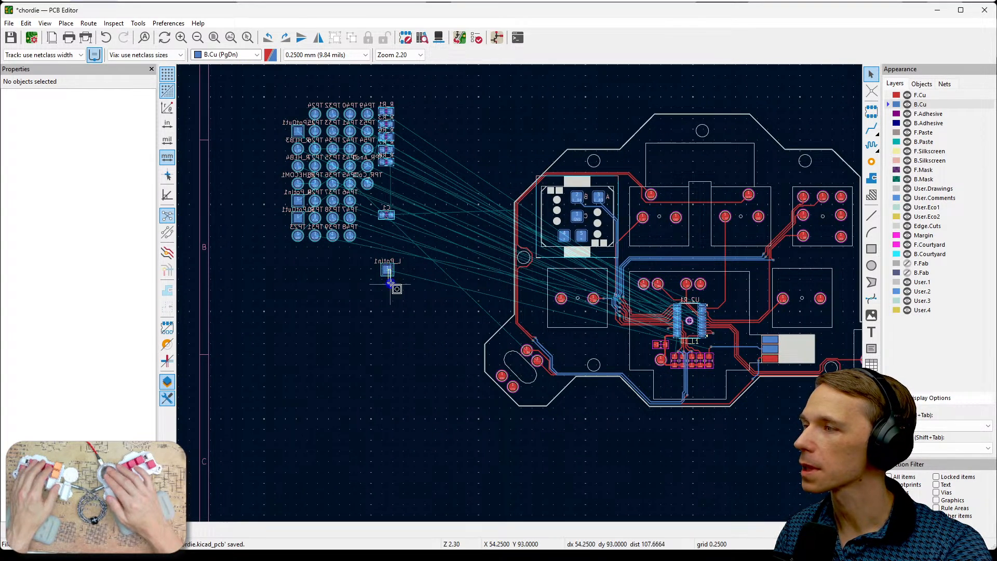
{"action": "left_click_drag", "start_coordinate": [390, 283], "coordinate": [747, 354]}
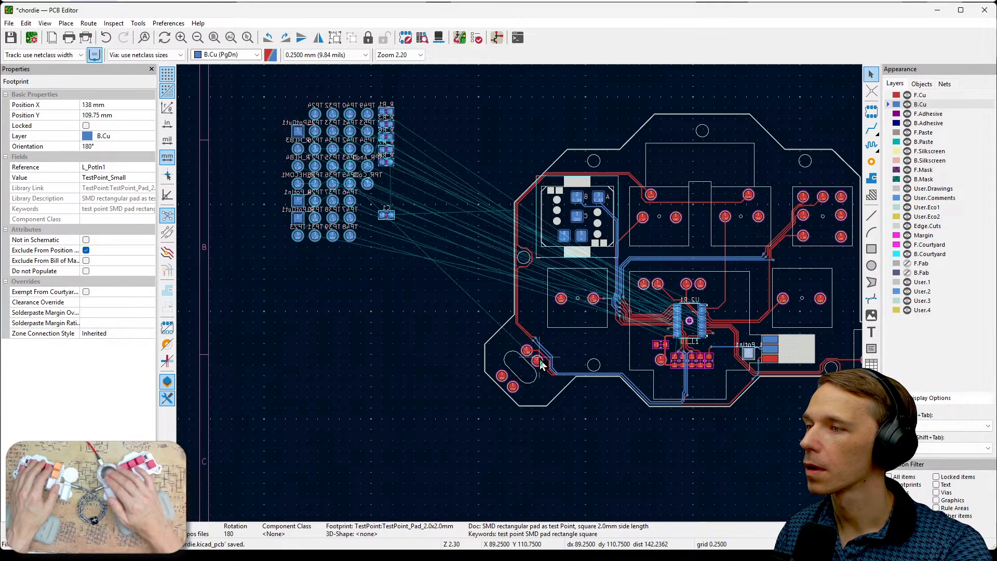
- Move L_PotOut1 next to L_PotIn1 on the board, and place C1 just above U2_R1 at X 129.5 mm, Y 96.75 mm
{"action": "left_click", "coordinate": [295, 139]}
{"action": "left_click_drag", "start_coordinate": [295, 140], "coordinate": [726, 361]}
{"action": "left_click", "coordinate": [472, 312]}
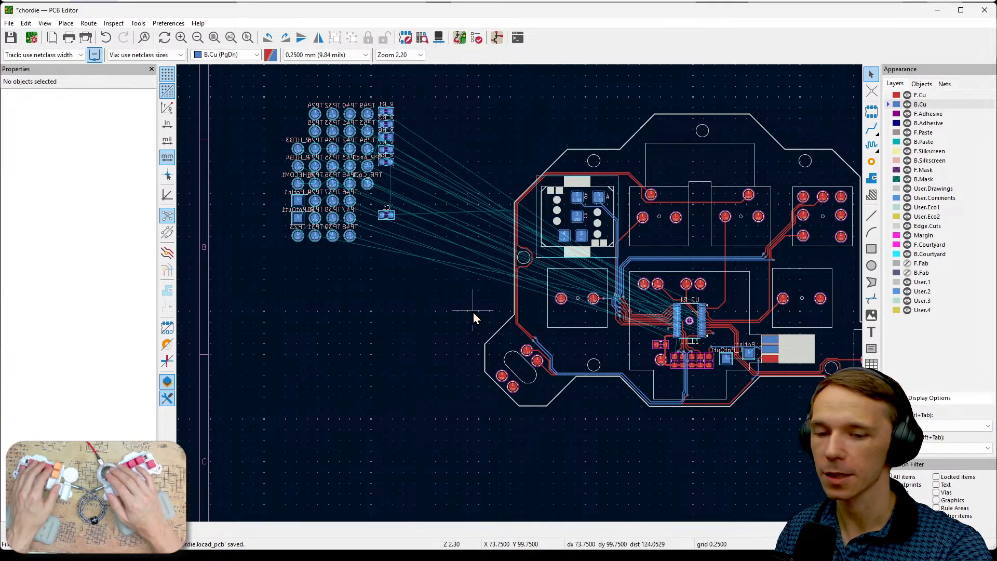
{"action": "left_click", "coordinate": [386, 216]}
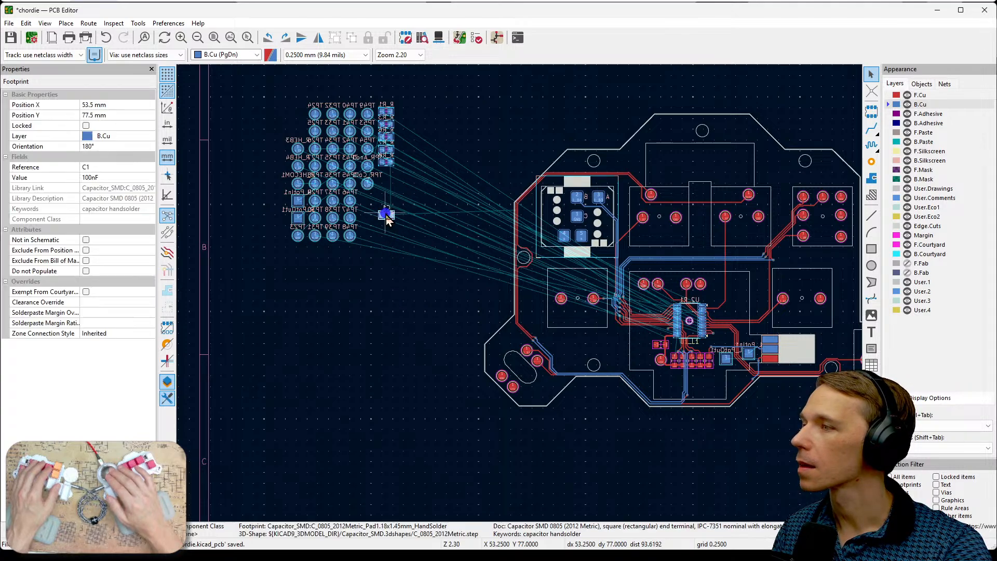
{"action": "left_click_drag", "start_coordinate": [390, 218], "coordinate": [712, 299]}
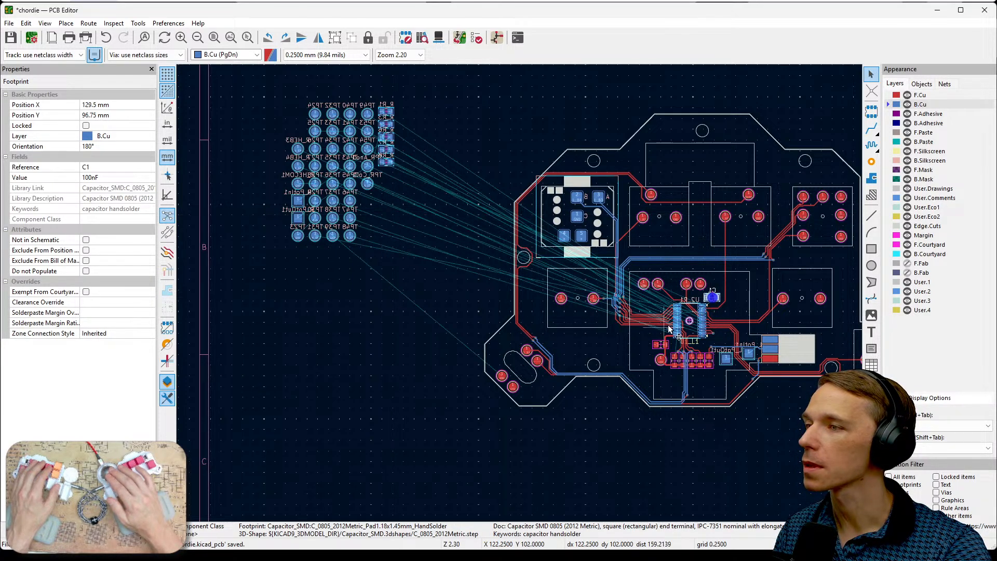
- Move the column of five right-half resistors together to just below the board's lower edge
{"action": "mouse_move", "coordinate": [297, 206]}
{"action": "left_mouse_down"}
{"action": "mouse_move", "coordinate": [293, 253]}
{"action": "mouse_move", "coordinate": [281, 216]}
{"action": "mouse_move", "coordinate": [296, 210]}
{"action": "mouse_move", "coordinate": [298, 195]}
{"action": "left_mouse_up"}
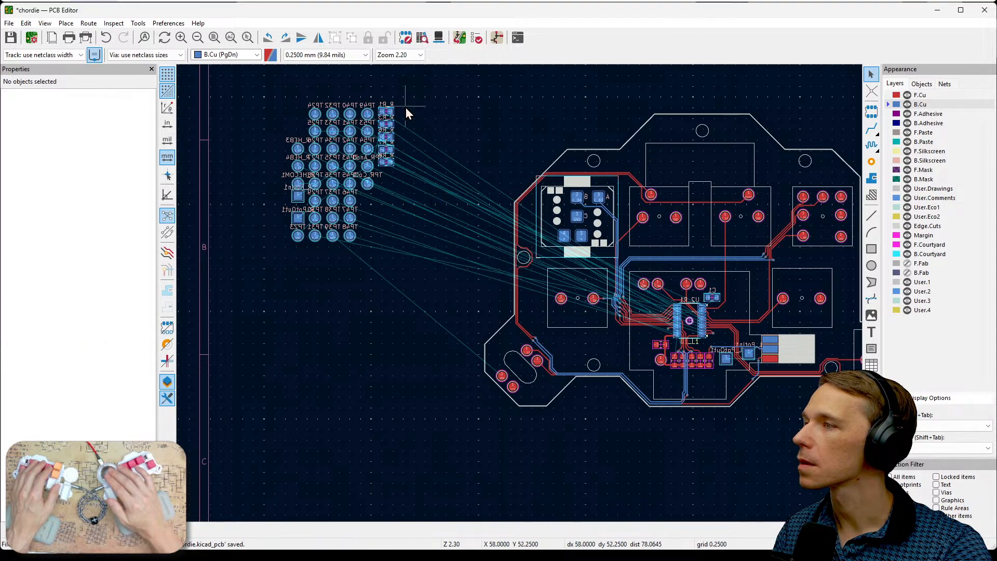
{"action": "left_click_drag", "start_coordinate": [415, 97], "coordinate": [382, 188]}
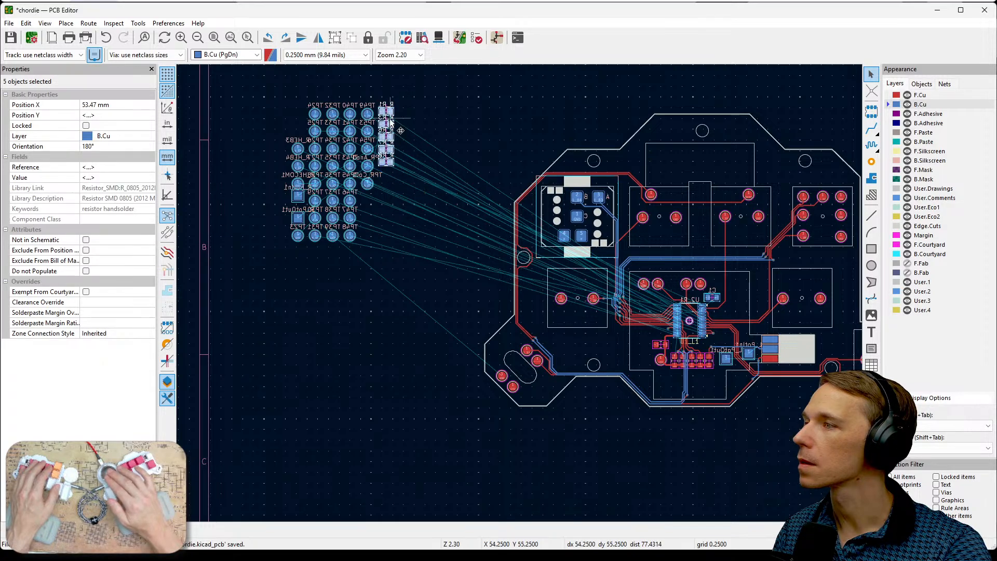
{"action": "left_click_drag", "start_coordinate": [389, 118], "coordinate": [609, 400]}
{"action": "left_click", "coordinate": [675, 441]}
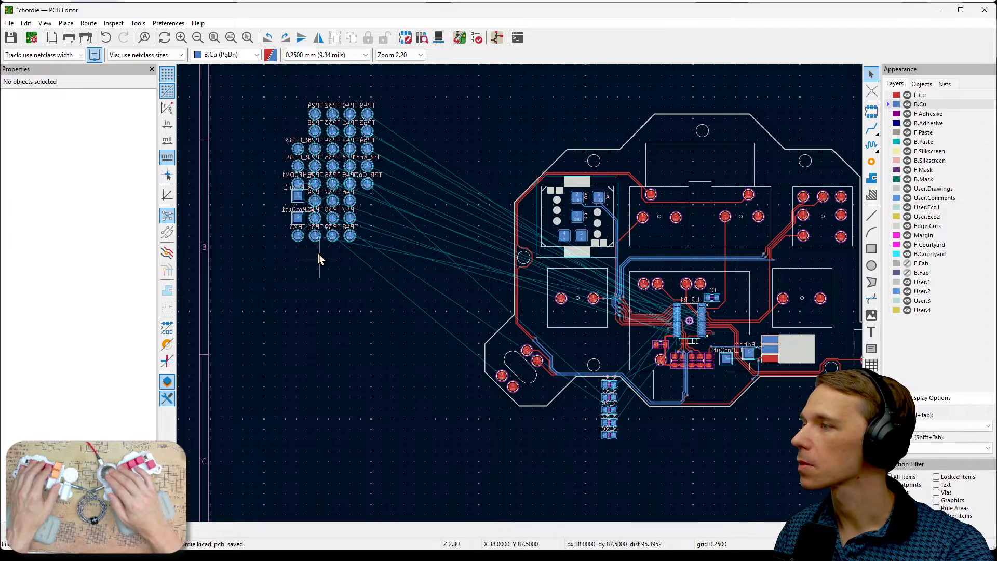
- Move the R_PotIn1 test point to the empty area below the test point group, at X 36.5 mm, Y 100 mm
{"action": "left_click", "coordinate": [298, 200]}
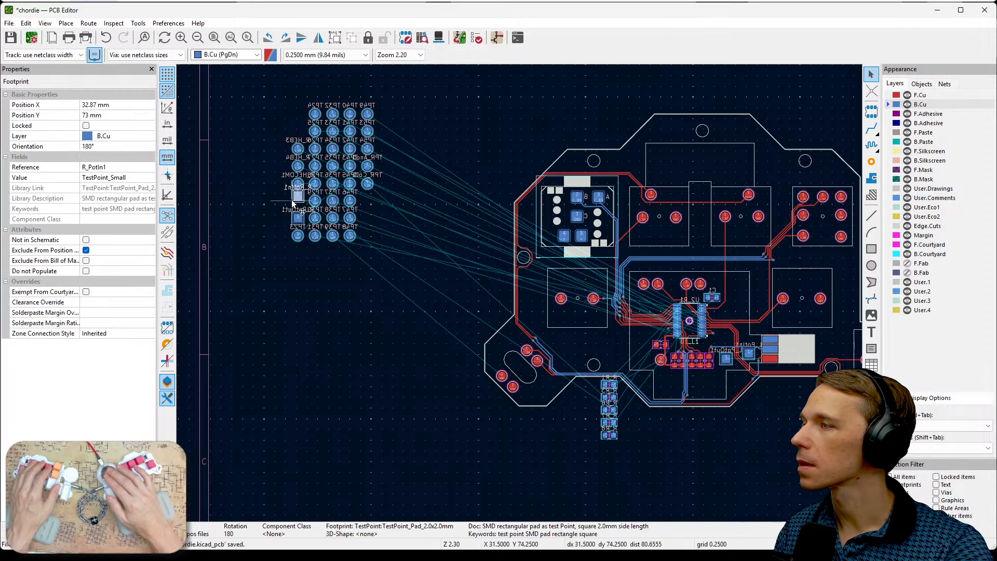
{"action": "left_click_drag", "start_coordinate": [298, 200], "coordinate": [312, 311]}
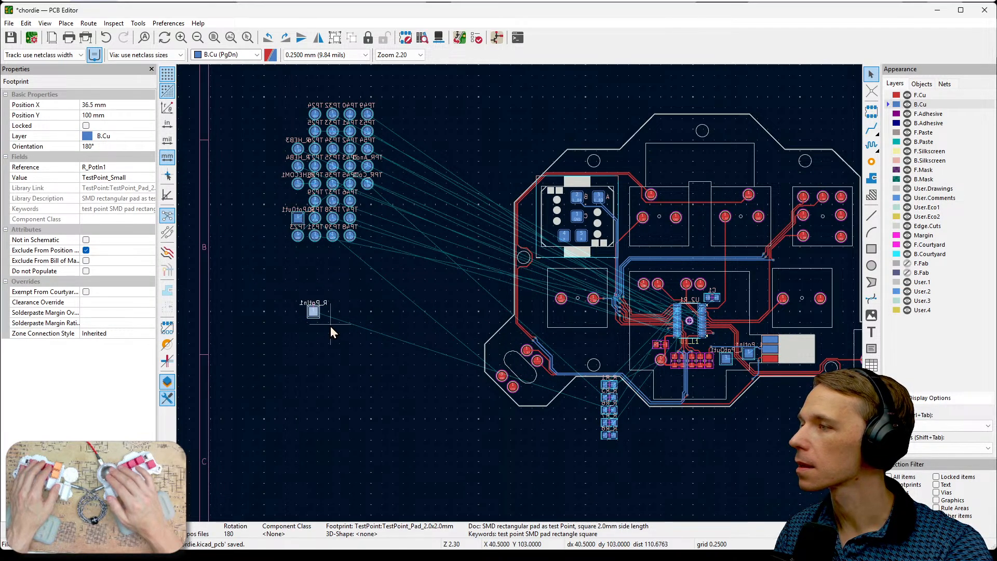
{"action": "scroll", "coordinate": [329, 323], "scroll_direction": "up", "scroll_amount": 5}
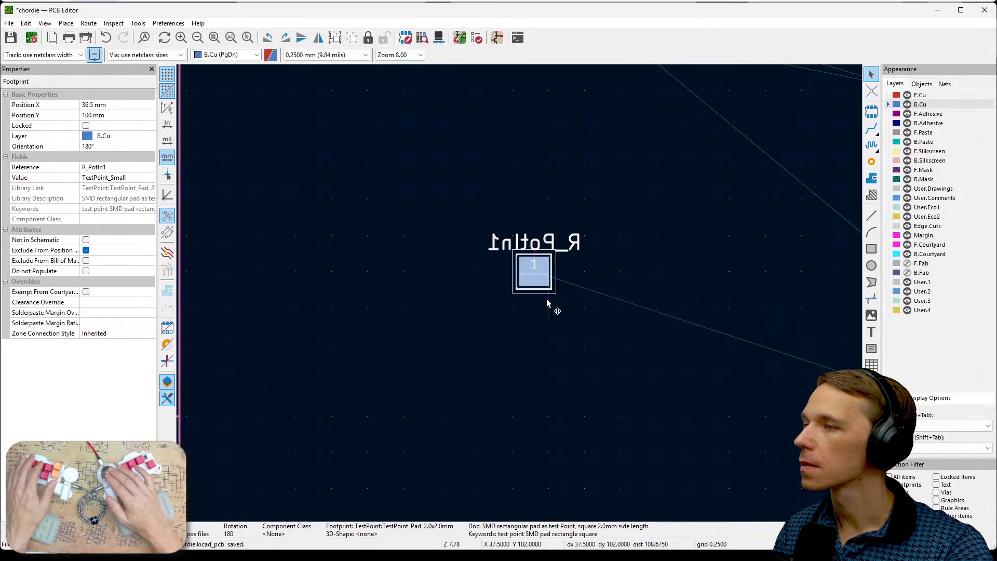
{"action": "scroll", "coordinate": [548, 304], "scroll_direction": "down", "scroll_amount": 6}
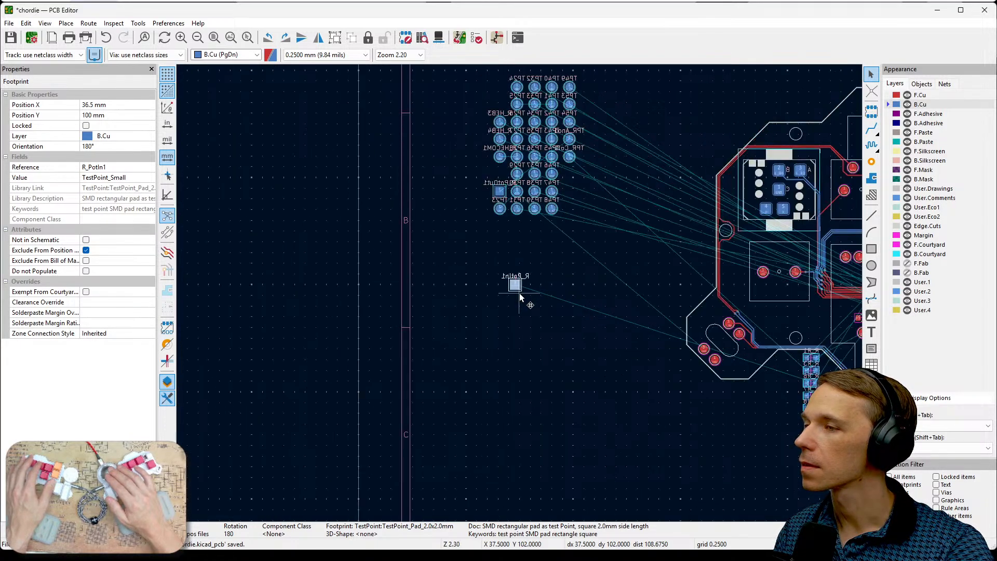
{"action": "scroll", "coordinate": [521, 295], "scroll_direction": "up", "scroll_amount": 8}
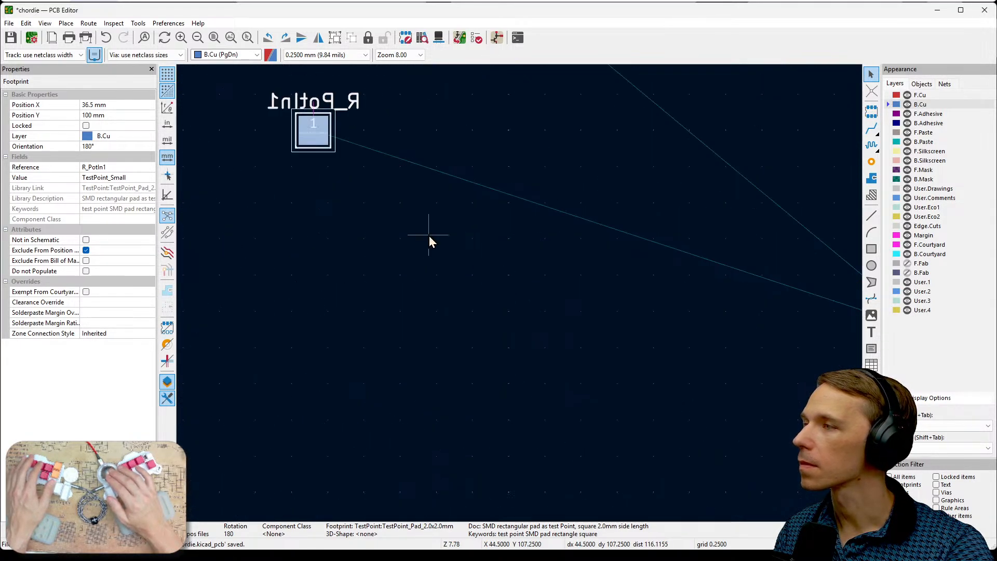
- Move the R_PotIn1 and R_PotOut1 test points beside the right-half resistor column below the board, with R_PotOut1 at X 111.75 mm, Y 128.85 mm
{"action": "scroll", "coordinate": [521, 295], "scroll_direction": "up", "scroll_amount": 2}
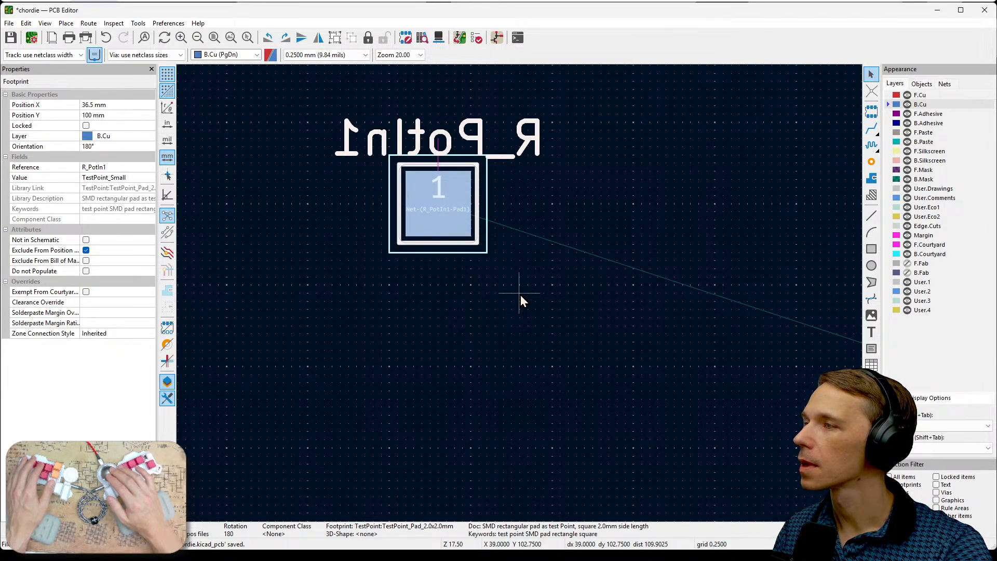
{"action": "scroll", "coordinate": [520, 295], "scroll_direction": "down", "scroll_amount": 8}
{"action": "scroll", "coordinate": [519, 294], "scroll_direction": "down", "scroll_amount": 2}
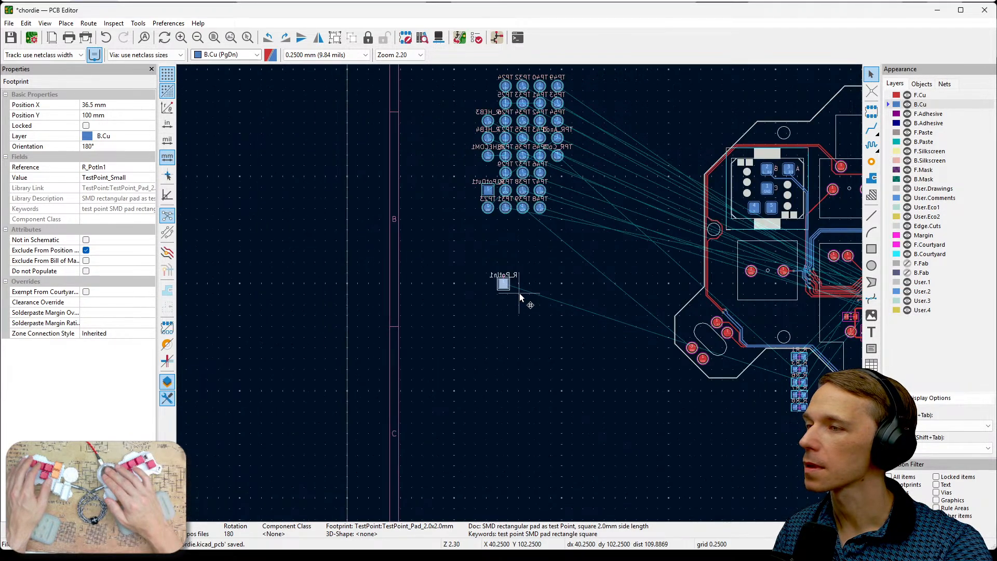
{"action": "middle_click_drag", "start_coordinate": [710, 393], "coordinate": [508, 365]}
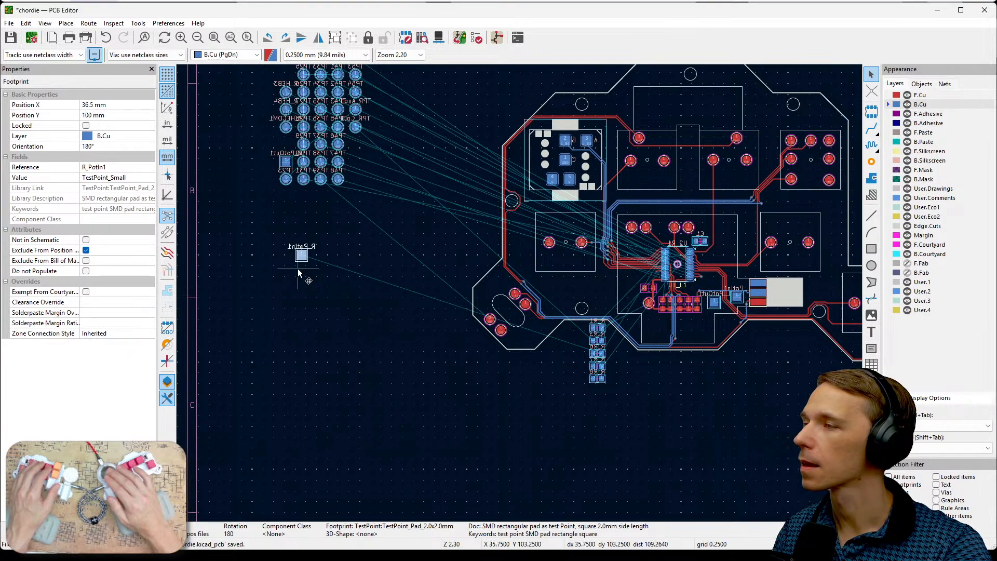
{"action": "left_click_drag", "start_coordinate": [301, 257], "coordinate": [626, 364]}
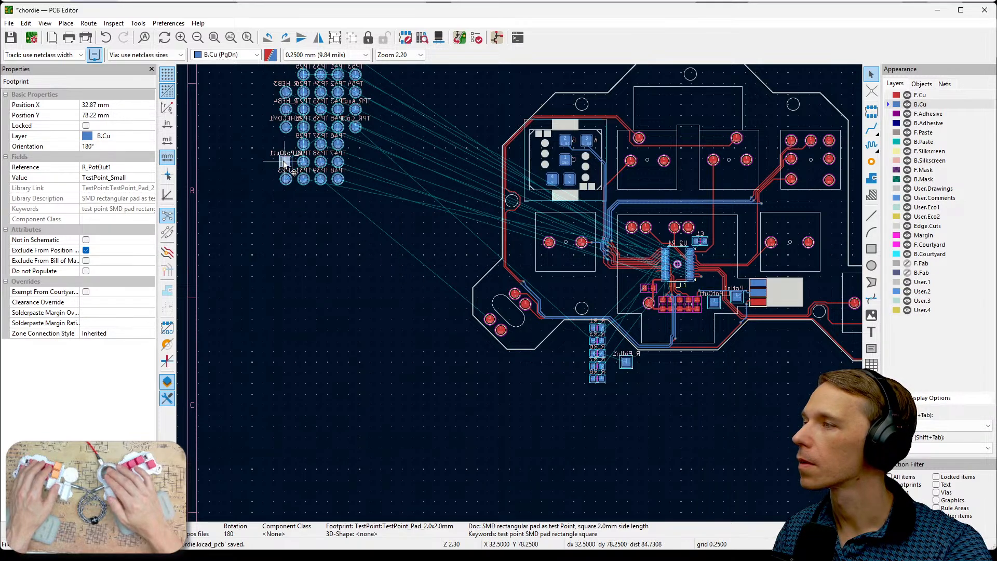
{"action": "left_click_drag", "start_coordinate": [285, 162], "coordinate": [608, 369]}
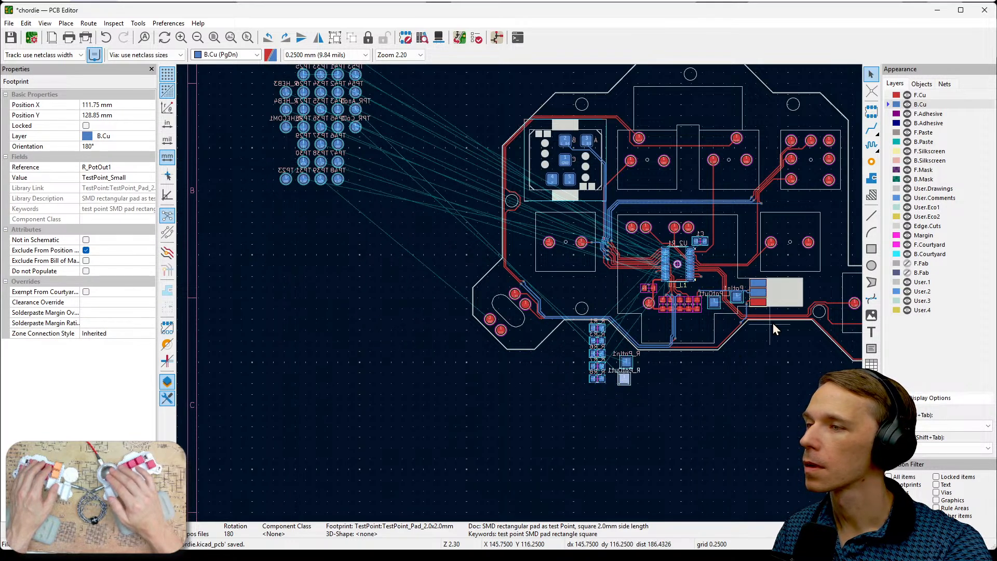
- Delete the L_PotOut1 and L_PotIn1 test points located between the left-half resistors and the three-pad connector
{"action": "scroll", "coordinate": [758, 295], "scroll_direction": "up", "scroll_amount": 6}
{"action": "middle_click_drag", "start_coordinate": [467, 328], "coordinate": [612, 309]}
{"action": "scroll", "coordinate": [506, 335], "scroll_direction": "up", "scroll_amount": 2}
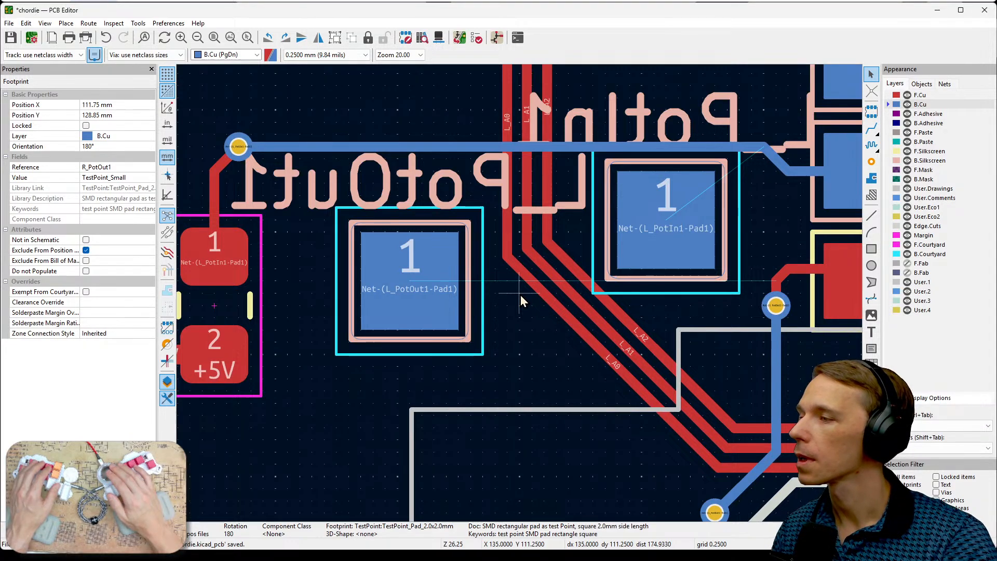
{"action": "left_click", "coordinate": [447, 310]}
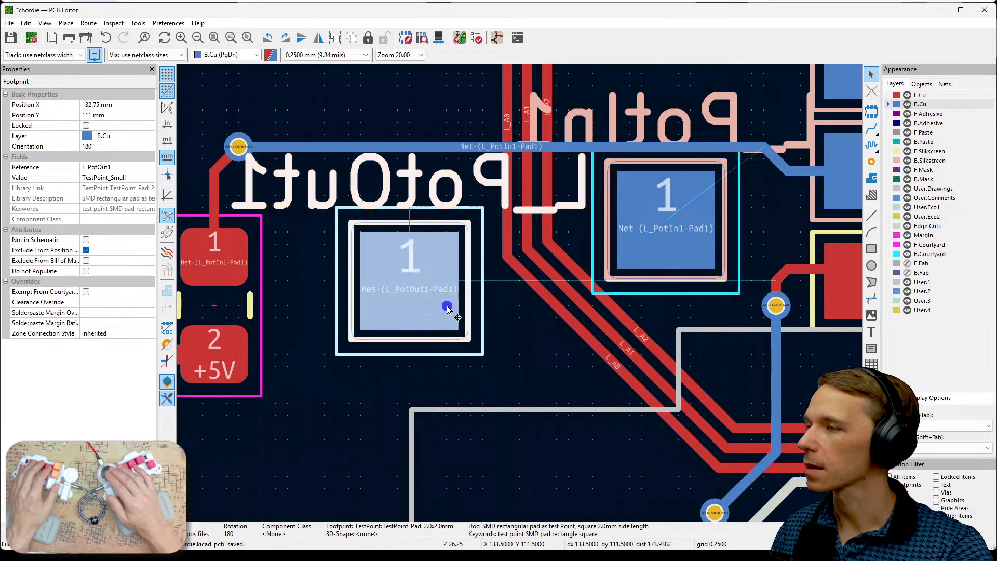
{"action": "left_click", "coordinate": [492, 359]}
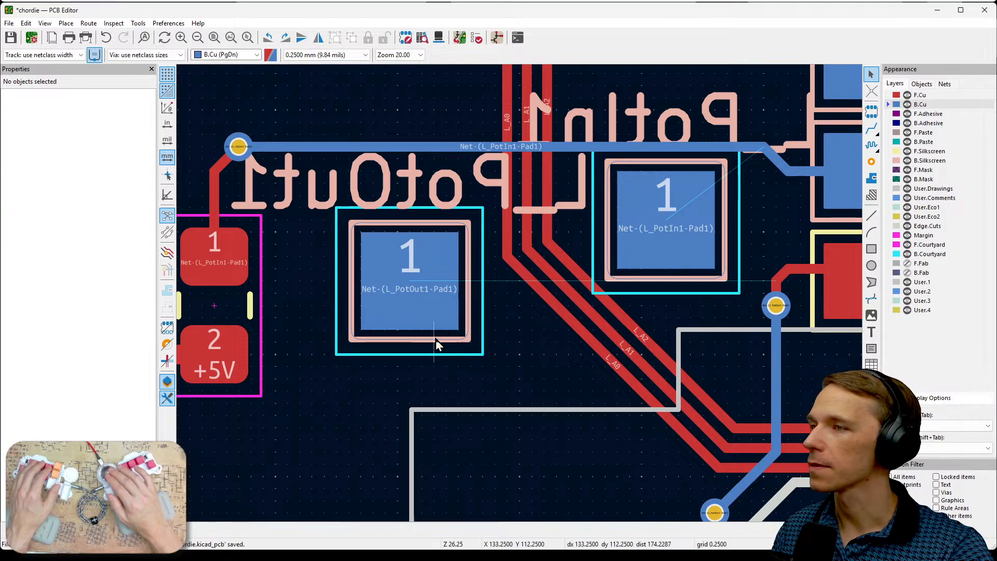
{"action": "left_click", "coordinate": [466, 346]}
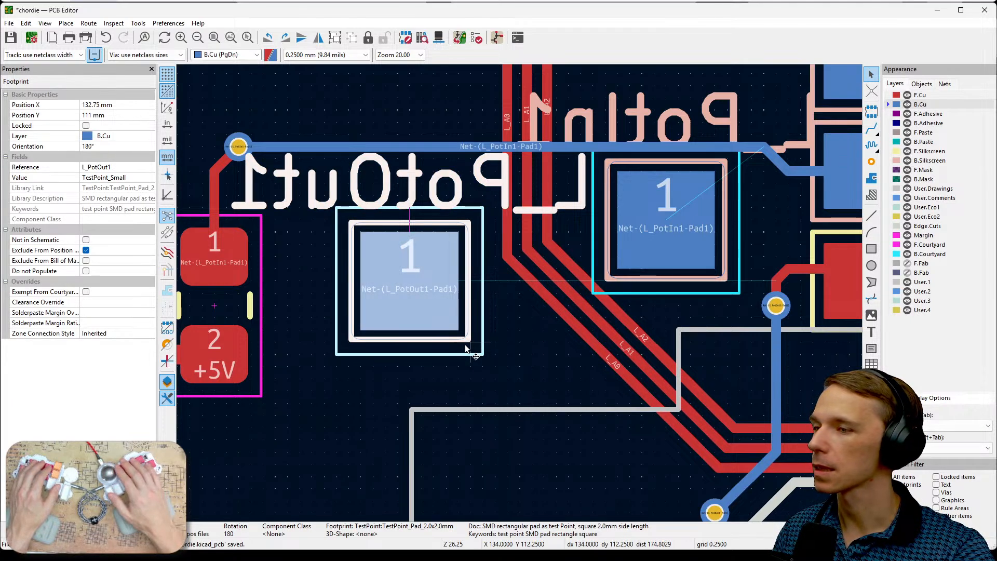
{"action": "key", "text": "Delete"}
{"action": "left_click", "coordinate": [672, 271]}
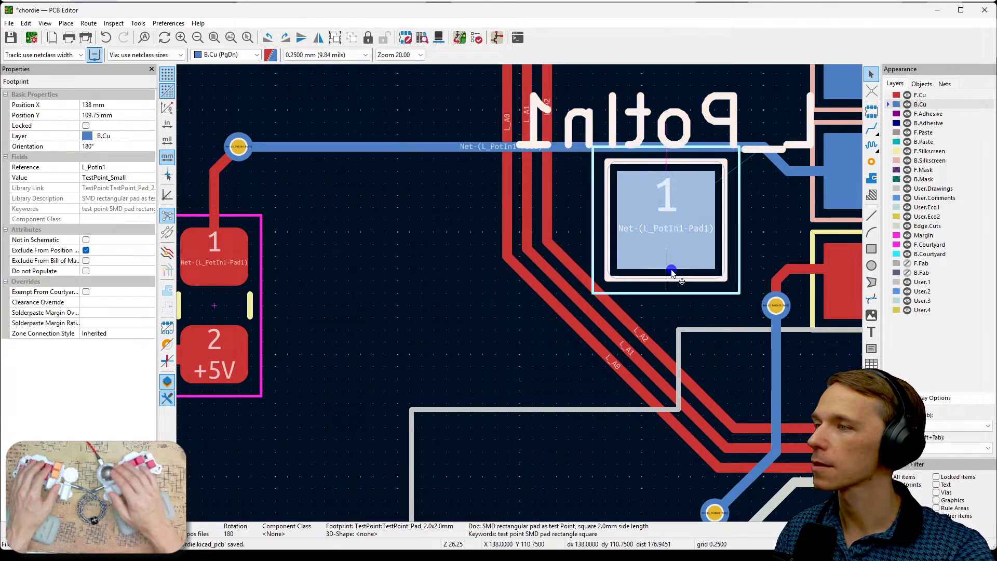
{"action": "key", "text": "Delete"}
- Move R_PotIn1 and R_PotOut1 together to just outside the board edge below the three-pad connector
{"action": "scroll", "coordinate": [565, 340], "scroll_direction": "down", "scroll_amount": 2}
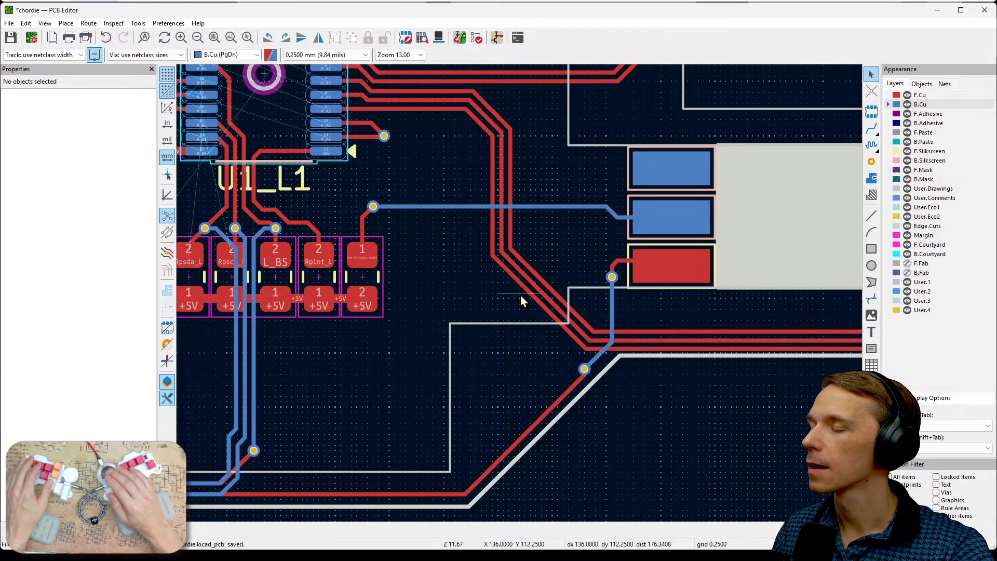
{"action": "scroll", "coordinate": [521, 295], "scroll_direction": "down", "scroll_amount": 2}
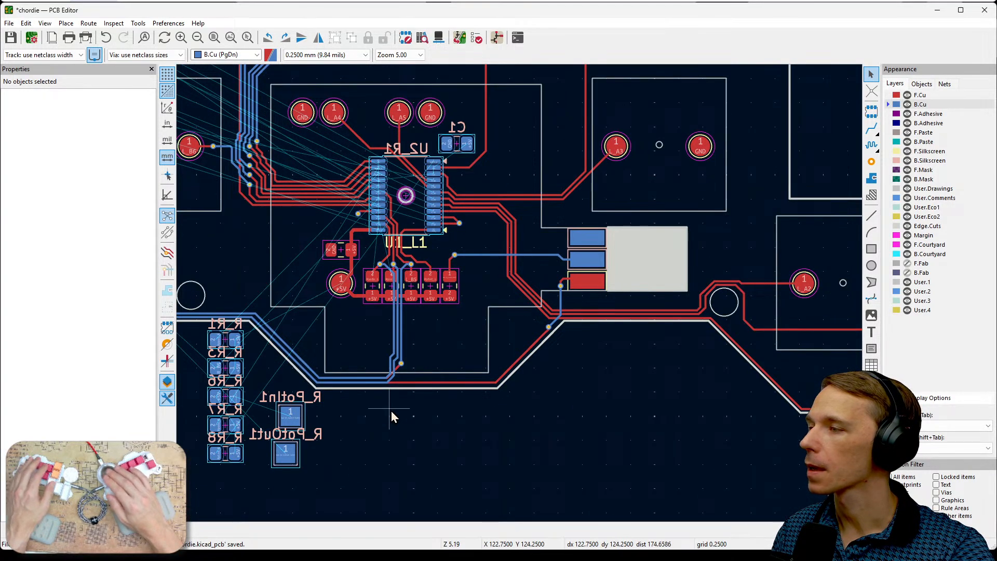
{"action": "middle_click_drag", "start_coordinate": [391, 410], "coordinate": [483, 396]}
{"action": "left_click_drag", "start_coordinate": [334, 357], "coordinate": [404, 442]}
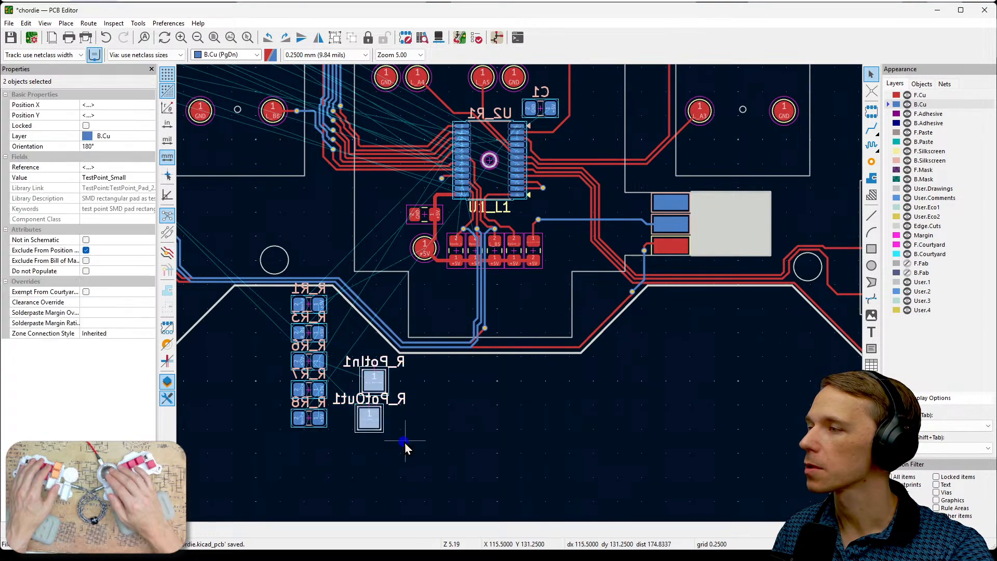
{"action": "left_click_drag", "start_coordinate": [376, 391], "coordinate": [670, 324]}
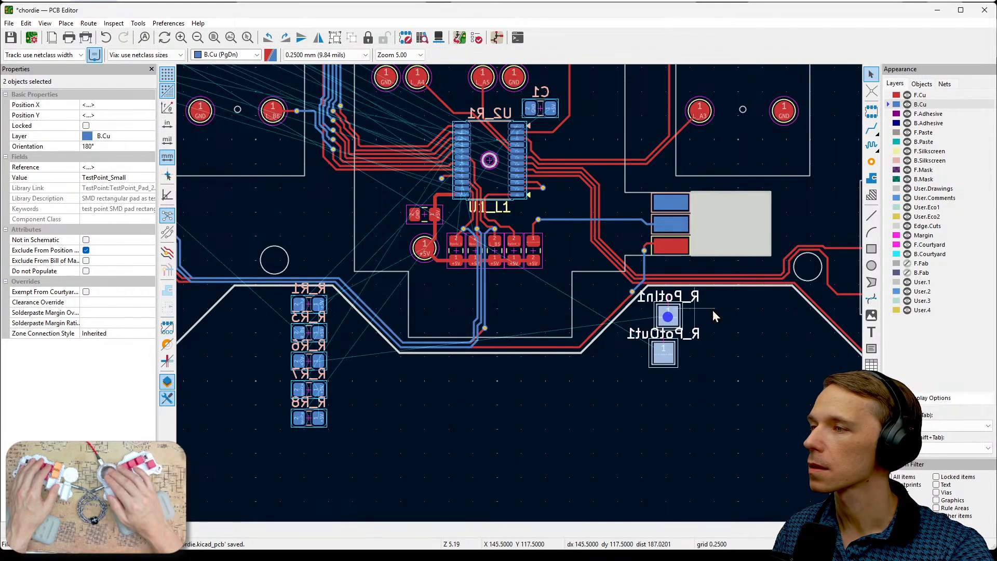
{"action": "key", "text": "Escape"}
{"action": "scroll", "coordinate": [659, 253], "scroll_direction": "up", "scroll_amount": 6}
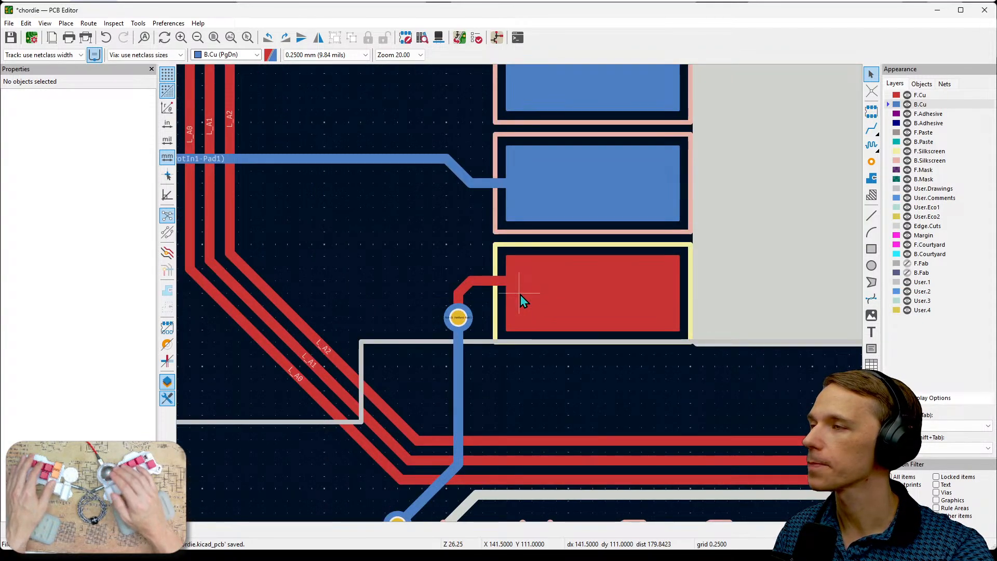
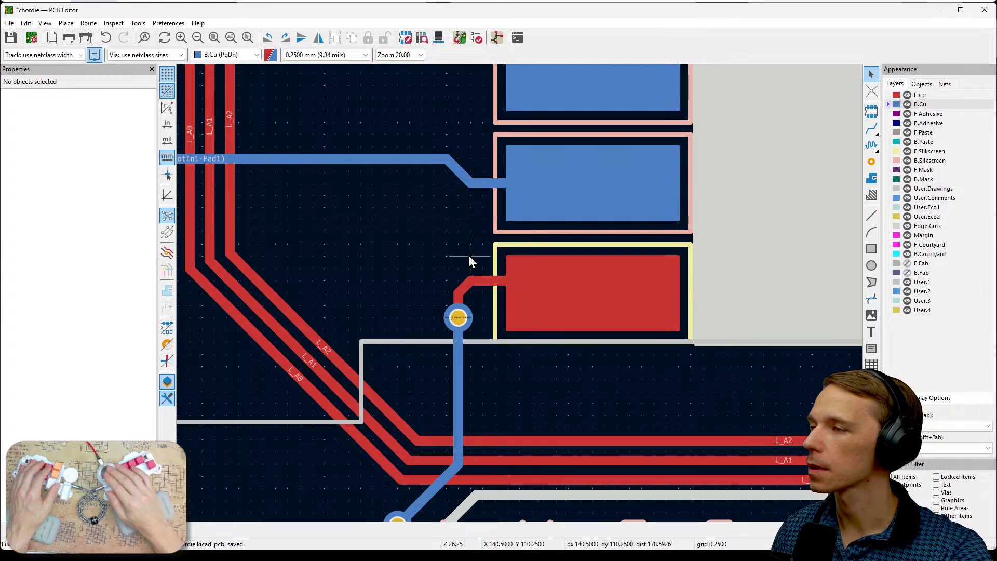
- Restrict the selection filter to text only for the block of test pads beside the board
{"action": "scroll", "coordinate": [520, 295], "scroll_direction": "down", "scroll_amount": 2}
{"action": "scroll", "coordinate": [520, 295], "scroll_direction": "down", "scroll_amount": 2}
{"action": "middle_click_drag", "start_coordinate": [500, 454], "coordinate": [741, 410]}
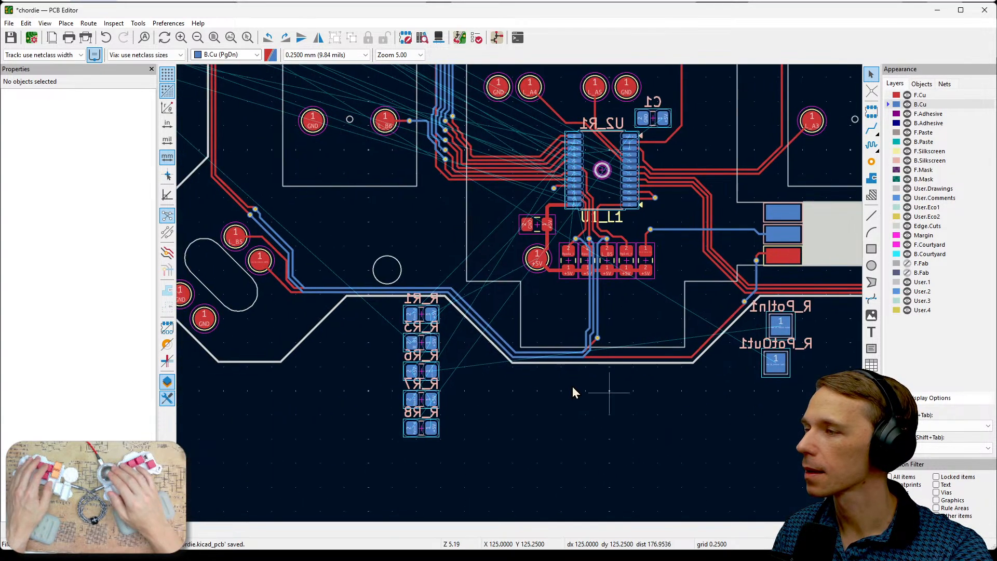
{"action": "scroll", "coordinate": [513, 350], "scroll_direction": "down", "scroll_amount": 1}
{"action": "middle_click_drag", "start_coordinate": [383, 234], "coordinate": [550, 341]}
{"action": "middle_click_drag", "start_coordinate": [365, 198], "coordinate": [584, 291]}
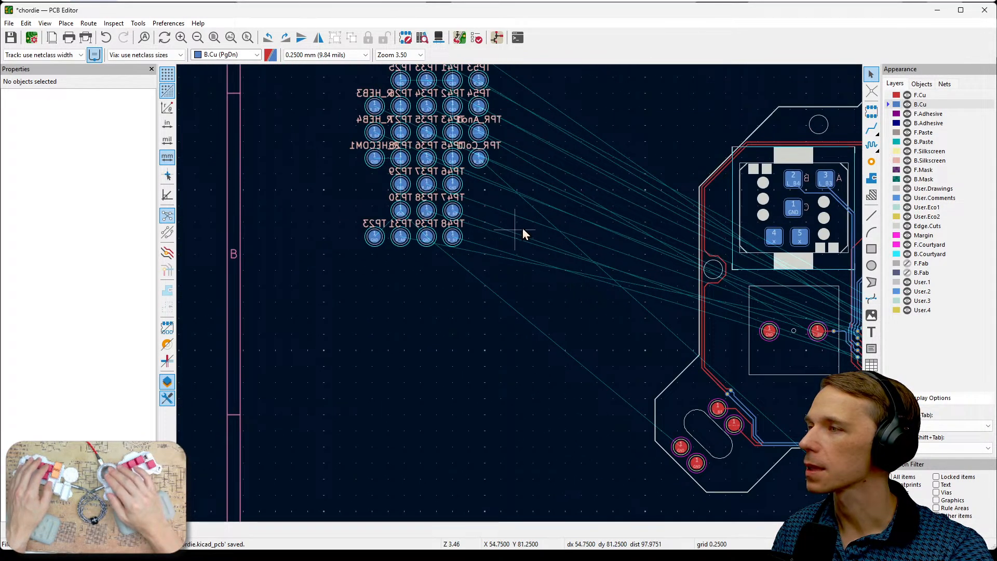
{"action": "middle_click_drag", "start_coordinate": [522, 228], "coordinate": [508, 321]}
{"action": "scroll", "coordinate": [390, 222], "scroll_direction": "up", "scroll_amount": 1}
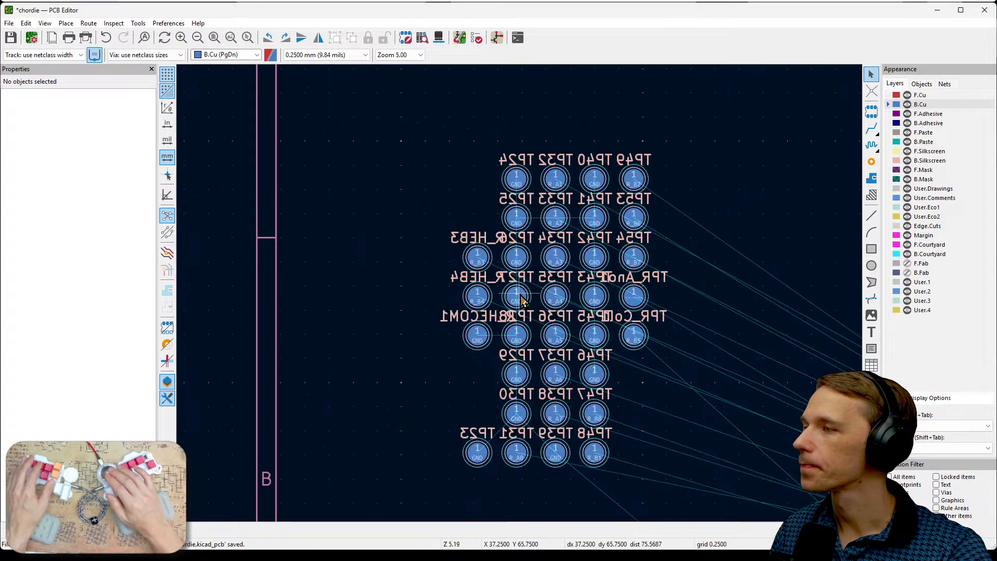
{"action": "middle_click_drag", "start_coordinate": [679, 460], "coordinate": [650, 426]}
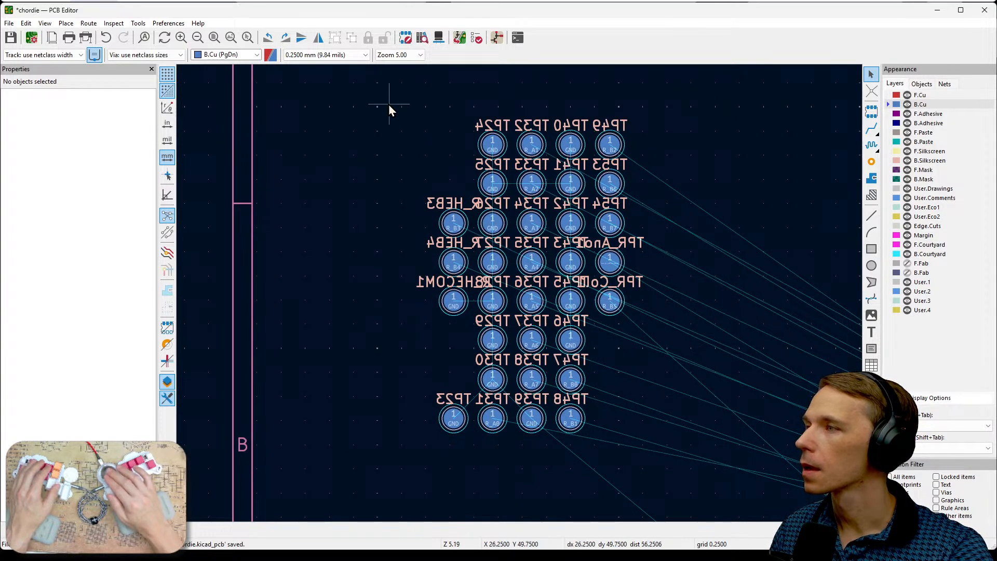
{"action": "left_click_drag", "start_coordinate": [392, 111], "coordinate": [667, 447]}
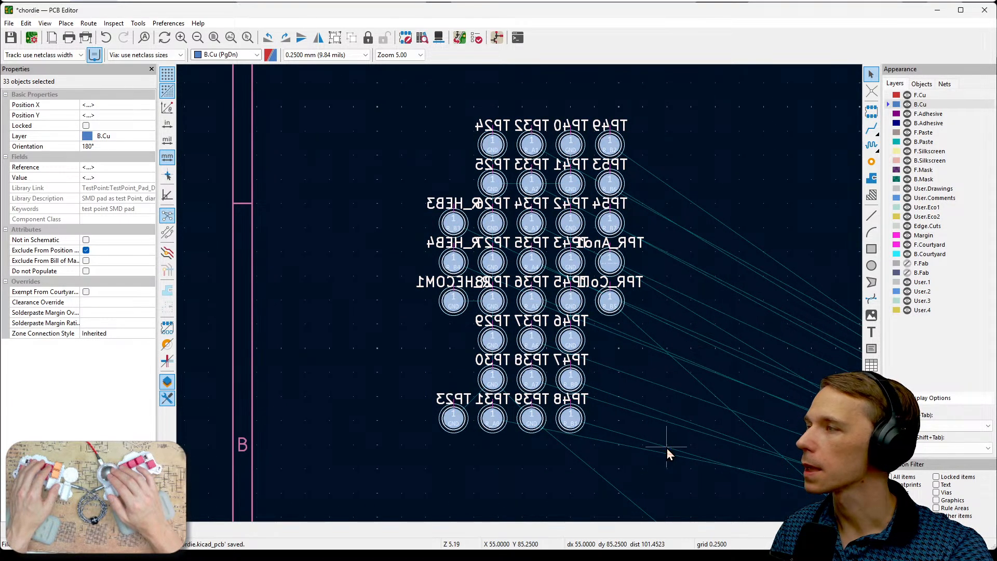
{"action": "key", "text": "Escape"}
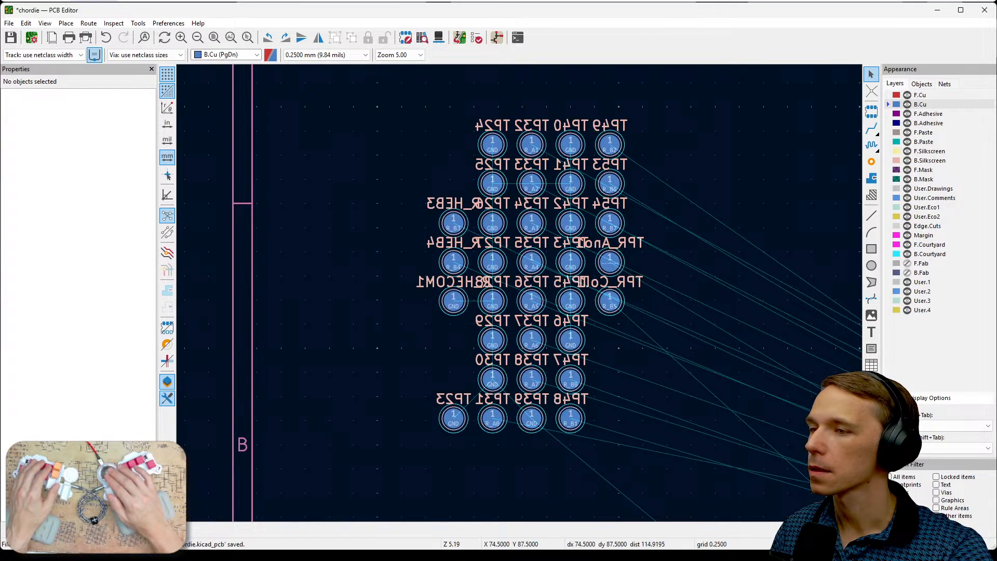
{"action": "left_click", "coordinate": [936, 486]}
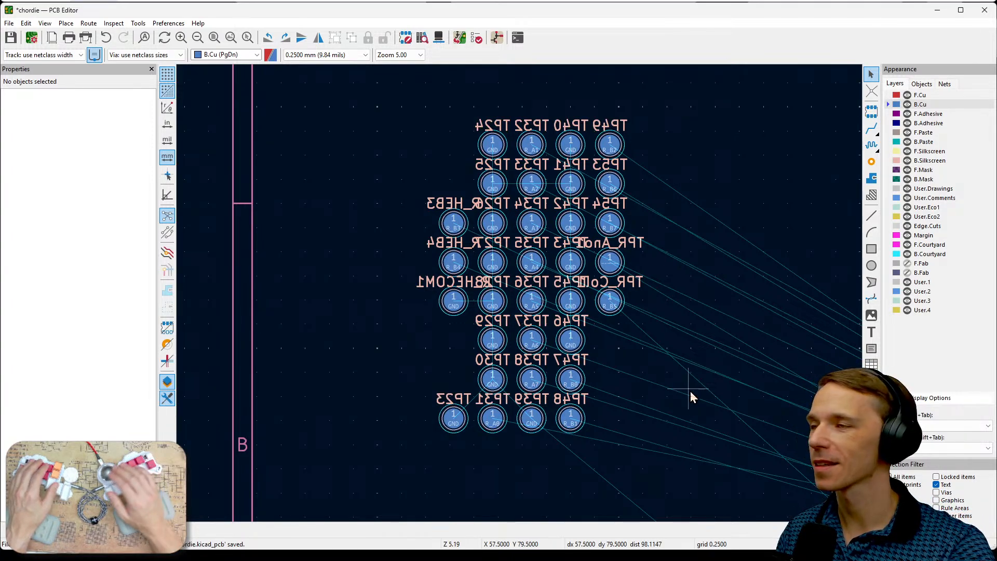
- Hide the reference labels of all test pads in the block by turning off their text visibility
{"action": "left_click_drag", "start_coordinate": [376, 106], "coordinate": [691, 463]}
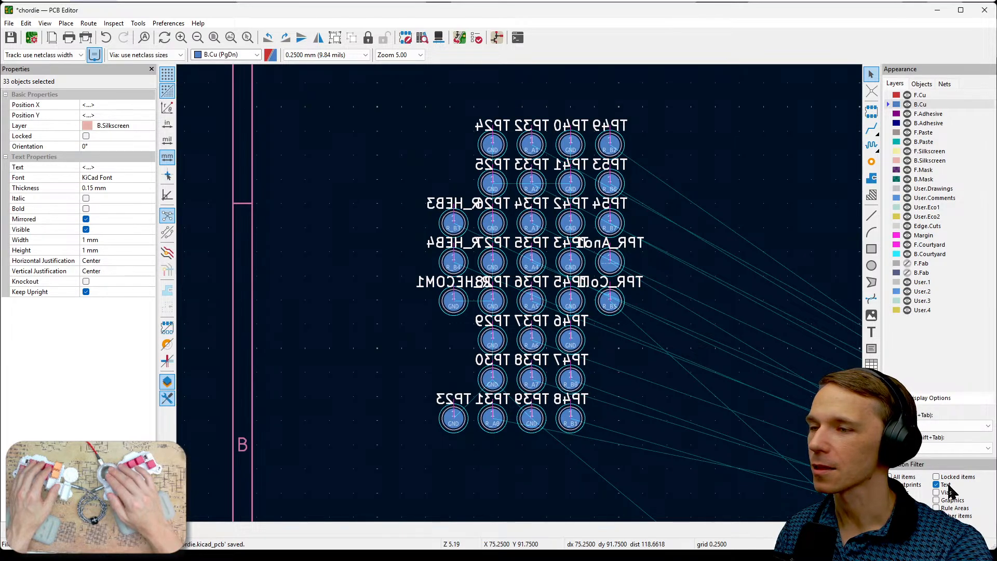
{"action": "left_click", "coordinate": [86, 229]}
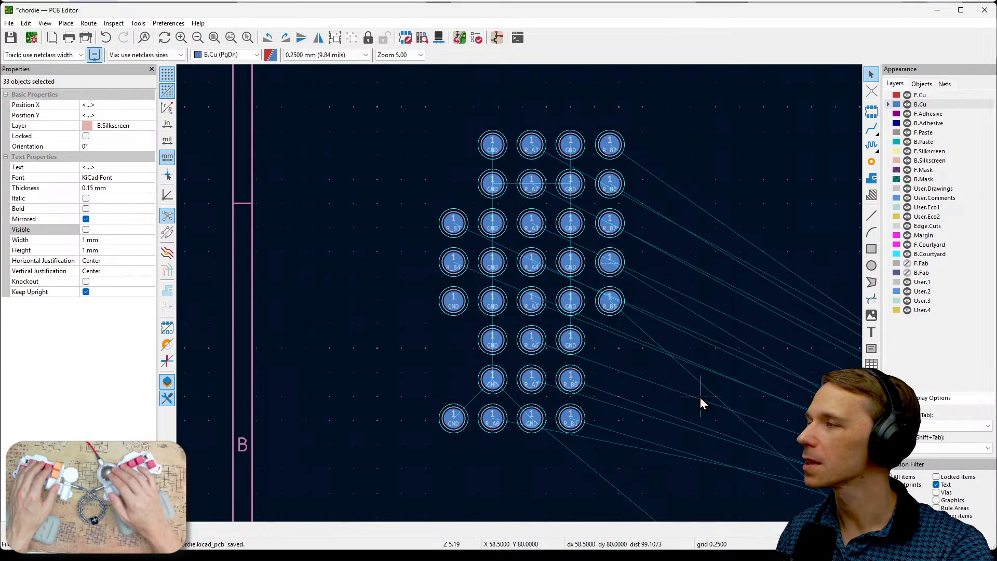
{"action": "left_click", "coordinate": [647, 378]}
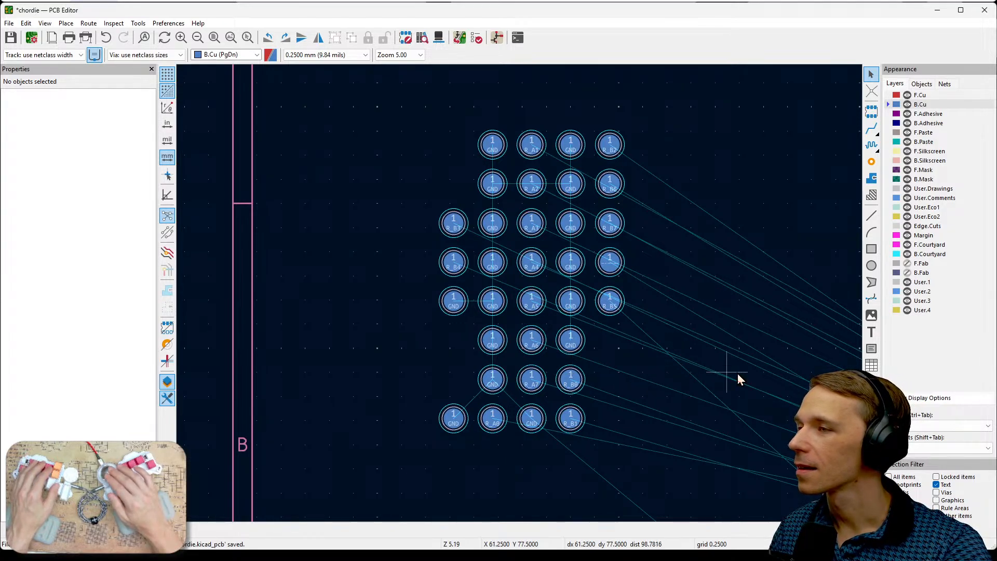
- Re-enable all item types in the selection filter
{"action": "scroll", "coordinate": [735, 369], "scroll_direction": "down", "scroll_amount": 2}
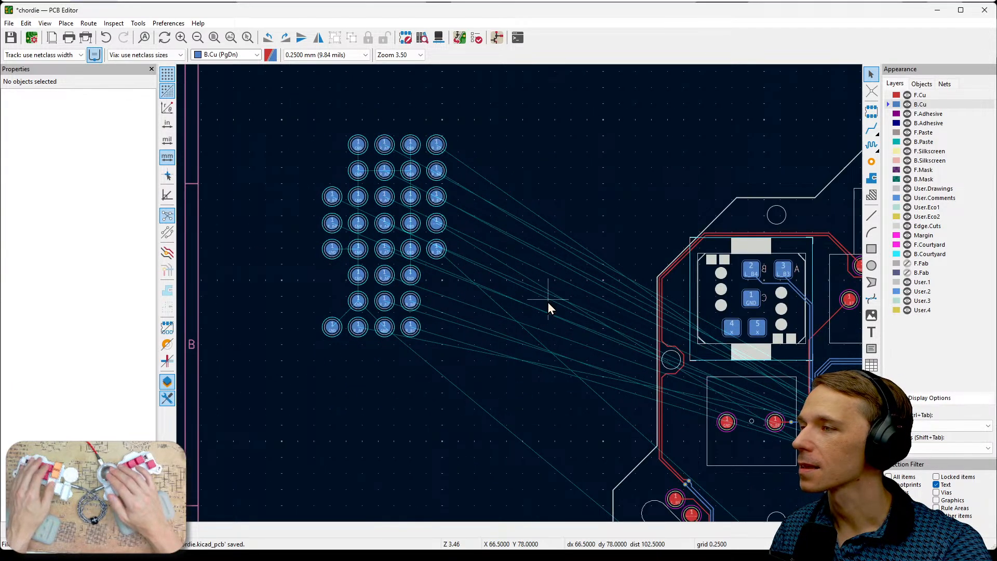
{"action": "scroll", "coordinate": [548, 303], "scroll_direction": "down", "scroll_amount": 2}
{"action": "middle_click_drag", "start_coordinate": [558, 329], "coordinate": [431, 235]}
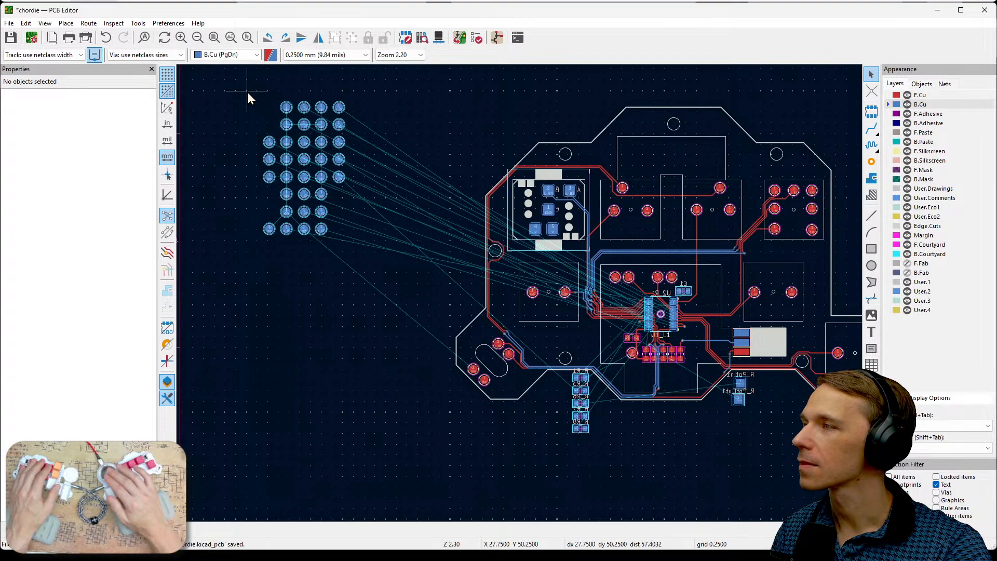
{"action": "left_click_drag", "start_coordinate": [230, 96], "coordinate": [310, 180]}
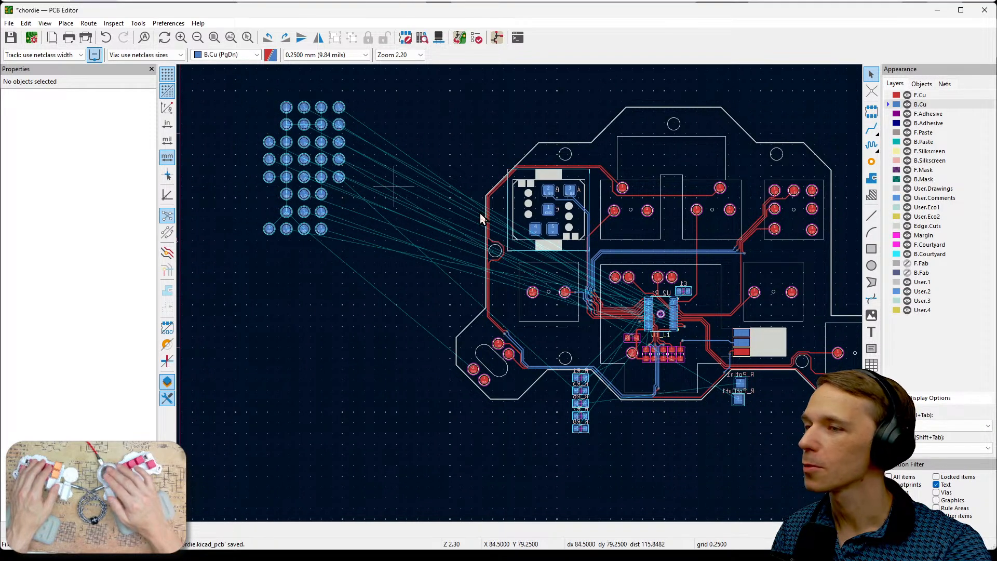
{"action": "left_click", "coordinate": [908, 477]}
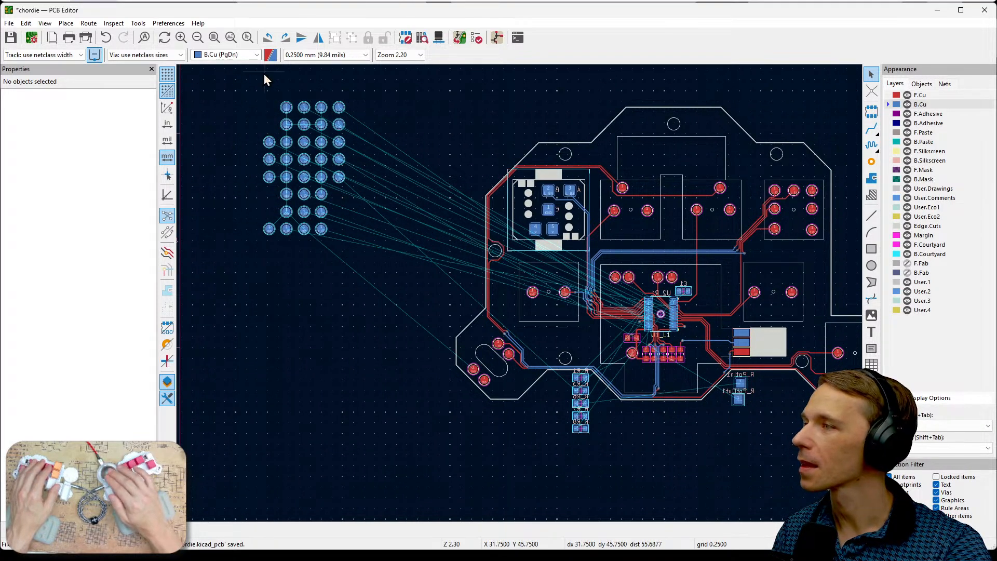
- Move the whole block of test pads to the notch on the board's right side, above the outer key arm
{"action": "left_click_drag", "start_coordinate": [251, 100], "coordinate": [363, 257]}
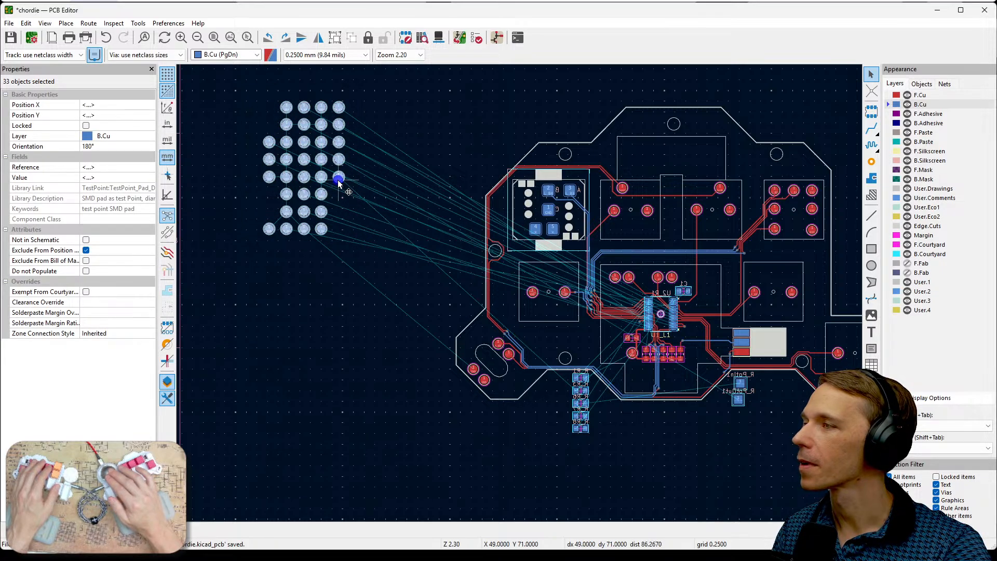
{"action": "left_click_drag", "start_coordinate": [338, 183], "coordinate": [814, 461]}
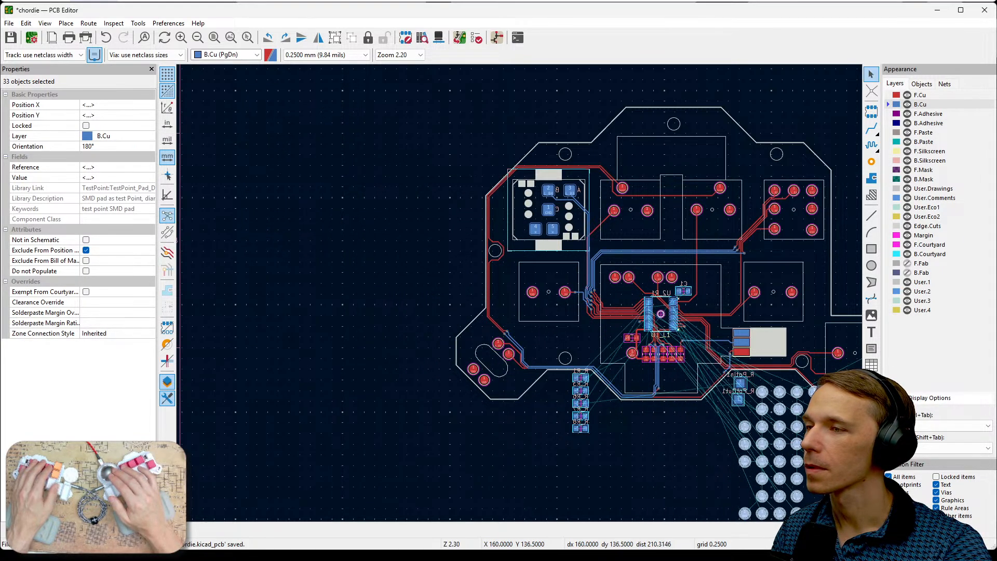
{"action": "middle_click_drag", "start_coordinate": [814, 461], "coordinate": [645, 389]}
{"action": "left_click_drag", "start_coordinate": [645, 337], "coordinate": [746, 129]}
{"action": "left_click", "coordinate": [799, 182]}
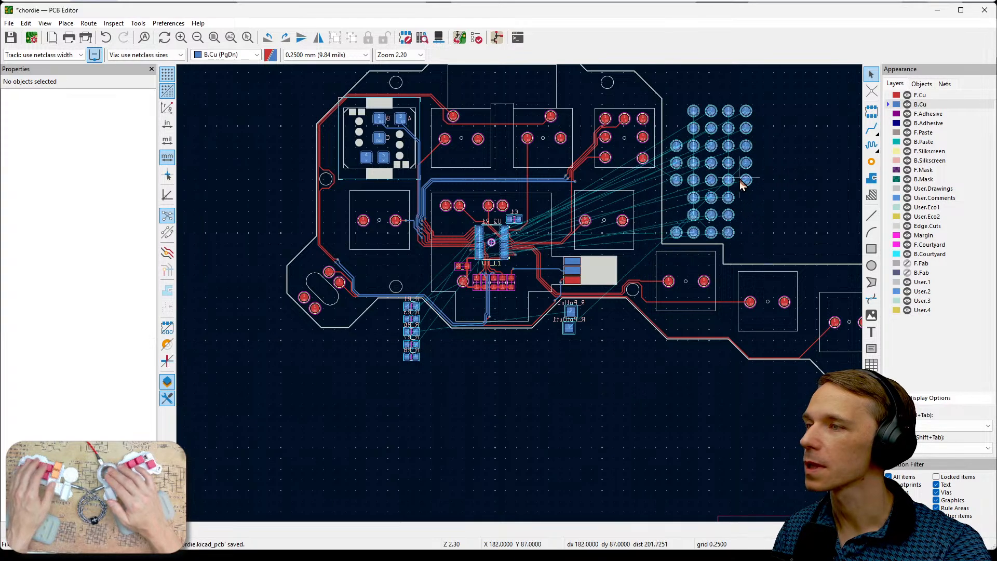
- Move test pad TP38 (net R_A7) onto the L_A0 pad of the outermost key, at X 204.25, Y 120.75 mm
{"action": "scroll", "coordinate": [743, 185], "scroll_direction": "up", "scroll_amount": 5}
{"action": "middle_click_drag", "start_coordinate": [596, 370], "coordinate": [671, 309]}
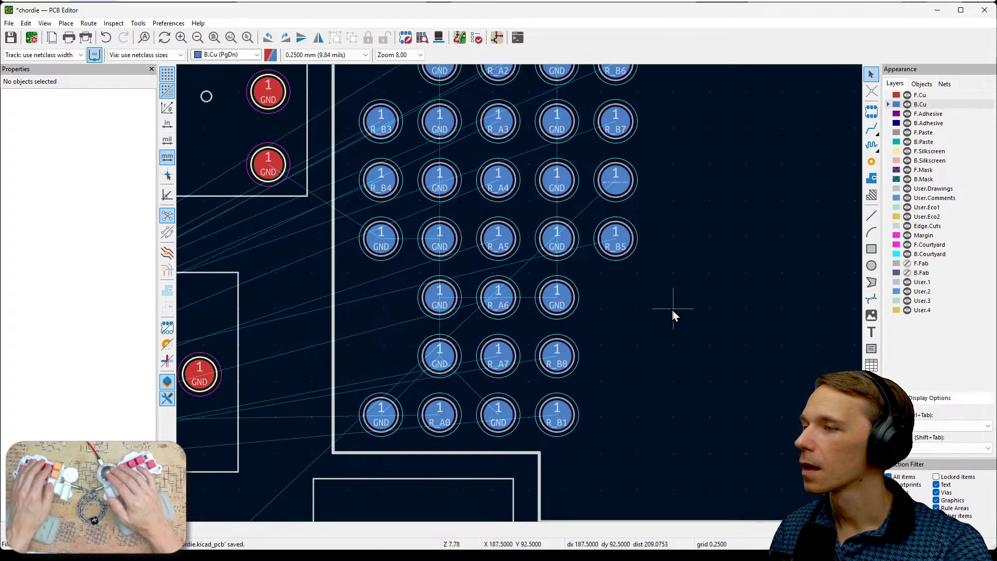
{"action": "scroll", "coordinate": [672, 310], "scroll_direction": "down", "scroll_amount": 1}
{"action": "middle_click_drag", "start_coordinate": [561, 329], "coordinate": [600, 267]}
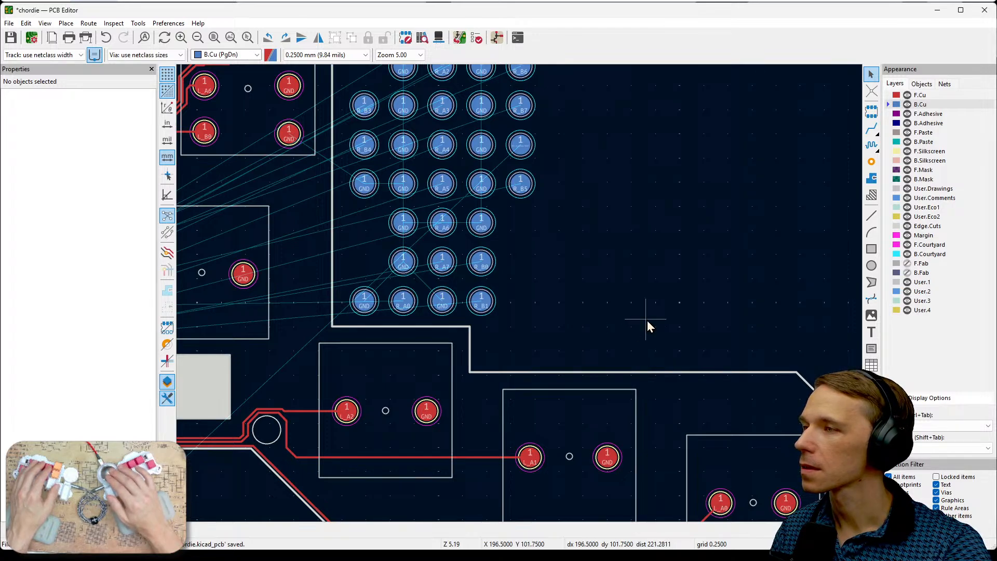
{"action": "middle_click_drag", "start_coordinate": [662, 231], "coordinate": [736, 315]}
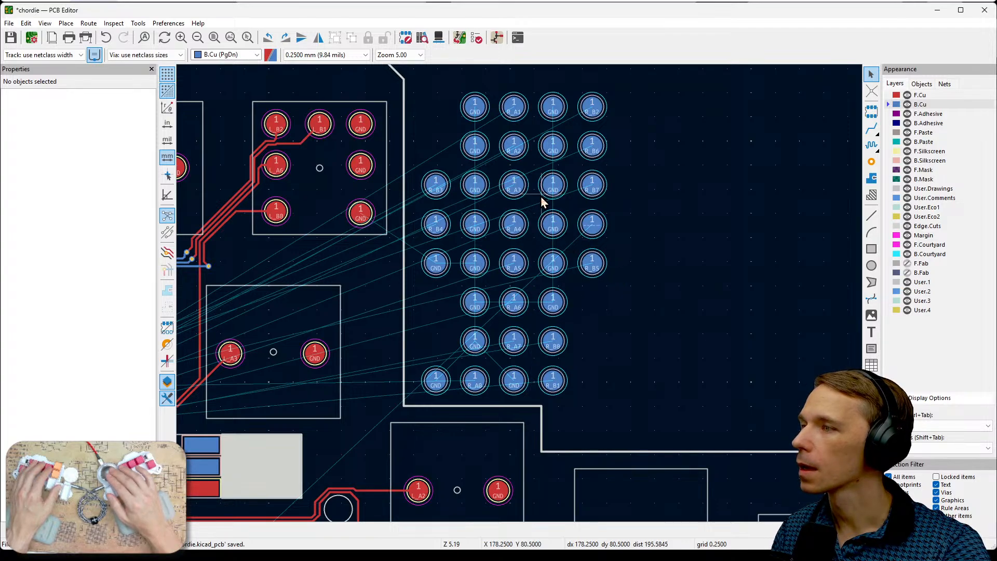
{"action": "left_click_drag", "start_coordinate": [517, 352], "coordinate": [725, 447]}
{"action": "middle_click_drag", "start_coordinate": [743, 348], "coordinate": [621, 122]}
{"action": "left_click_drag", "start_coordinate": [573, 184], "coordinate": [637, 311]}
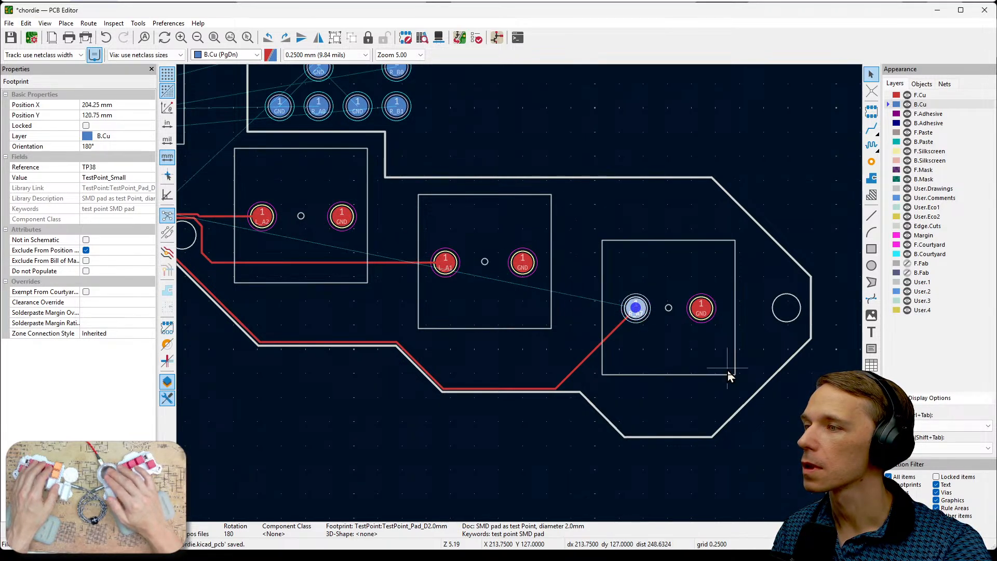
{"action": "left_click", "coordinate": [673, 351]}
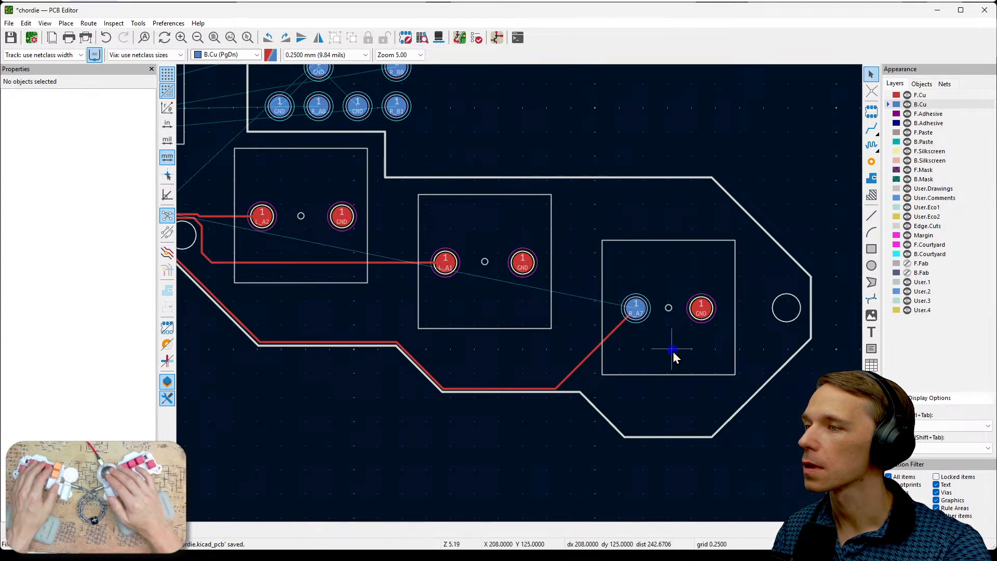
- Hide the F.Cu, F.Paste, F.Silkscreen and F.Mask layers
{"action": "left_click", "coordinate": [907, 95]}
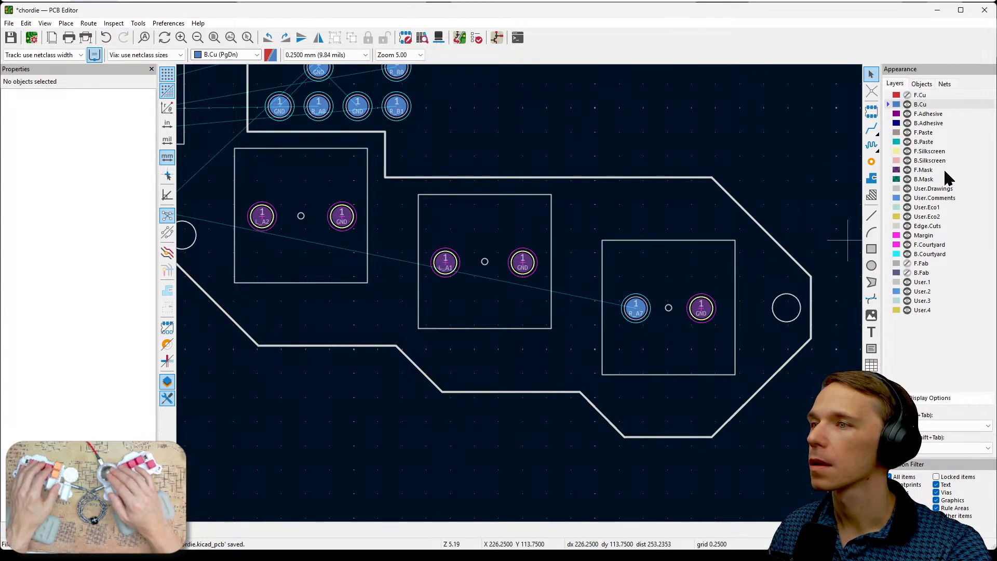
{"action": "left_click", "coordinate": [906, 115]}
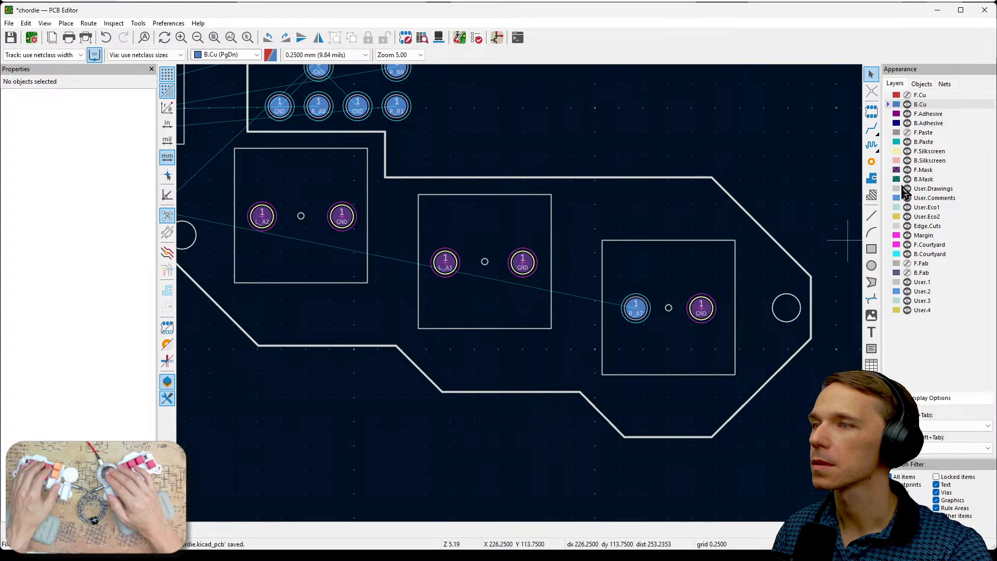
{"action": "left_click", "coordinate": [907, 152]}
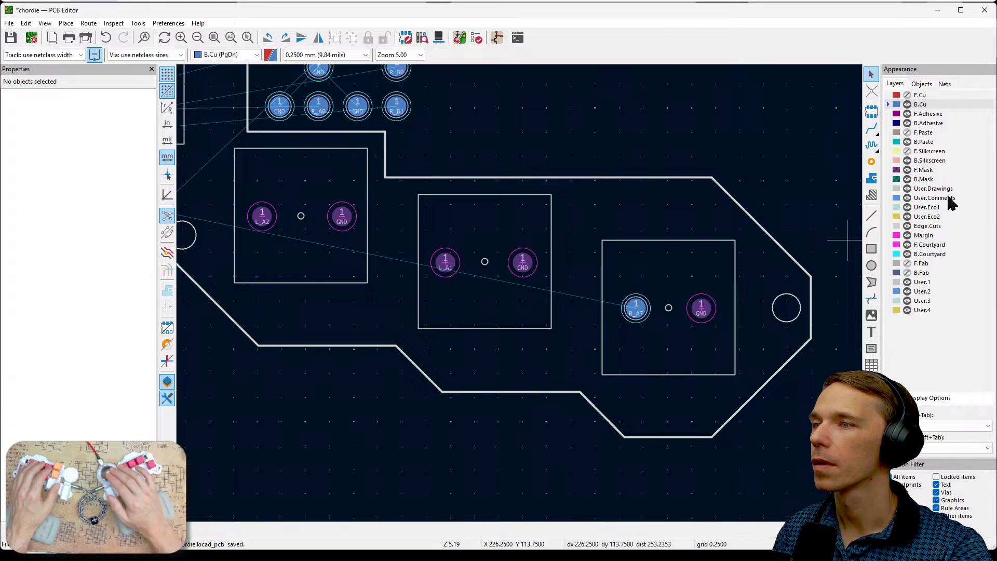
{"action": "left_click", "coordinate": [907, 171]}
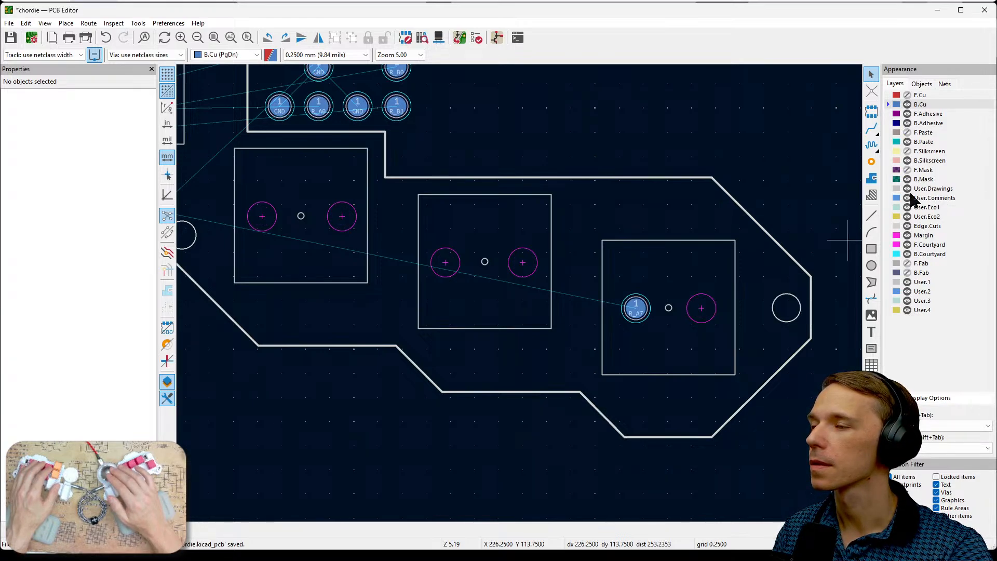
- Switch to the schematic editor and examine the R_A0 to R_A7 labels on the U2_R1 pins, singling out R_A7
{"action": "scroll", "coordinate": [520, 295], "scroll_direction": "down", "scroll_amount": 5}
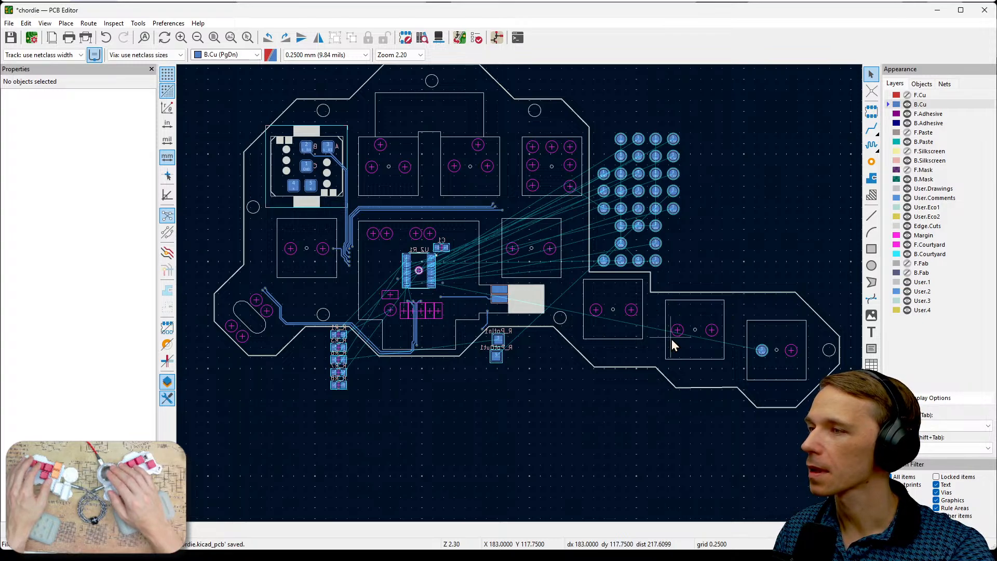
{"action": "scroll", "coordinate": [672, 339], "scroll_direction": "up", "scroll_amount": 5}
{"action": "scroll", "coordinate": [520, 295], "scroll_direction": "down", "scroll_amount": 2}
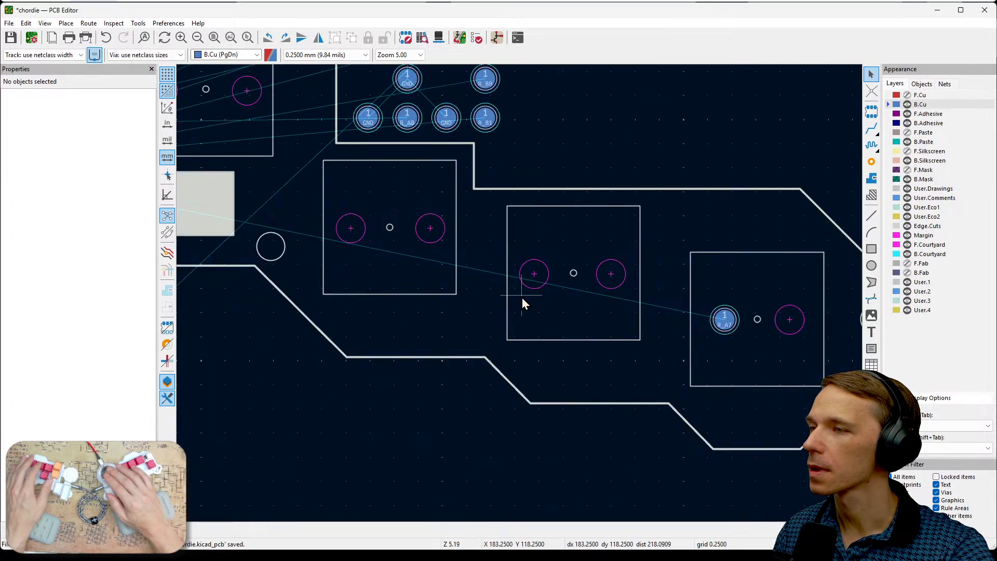
{"action": "middle_click_drag", "start_coordinate": [565, 125], "coordinate": [678, 331]}
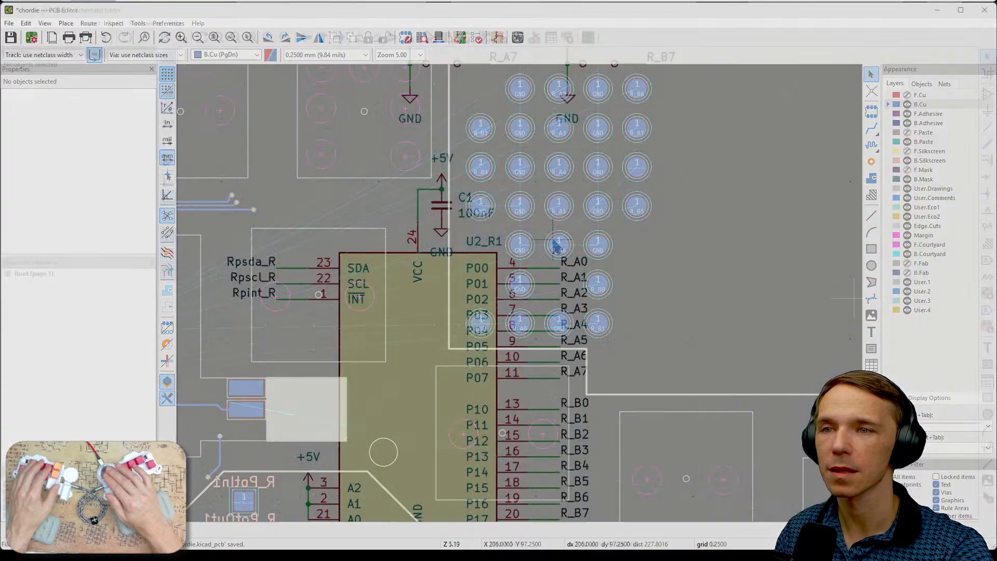
{"action": "left_click_drag", "start_coordinate": [546, 242], "coordinate": [609, 385]}
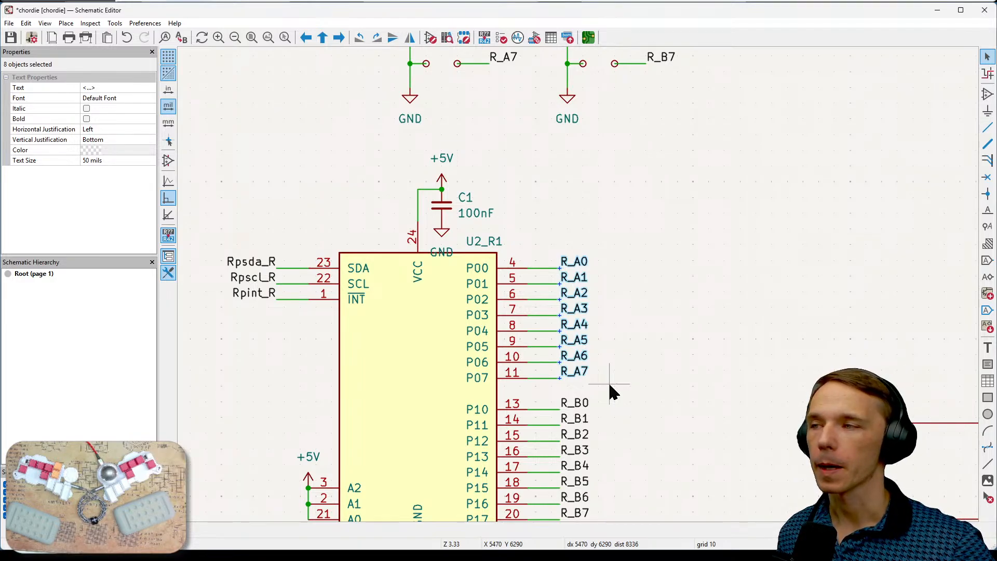
{"action": "left_click", "coordinate": [659, 358]}
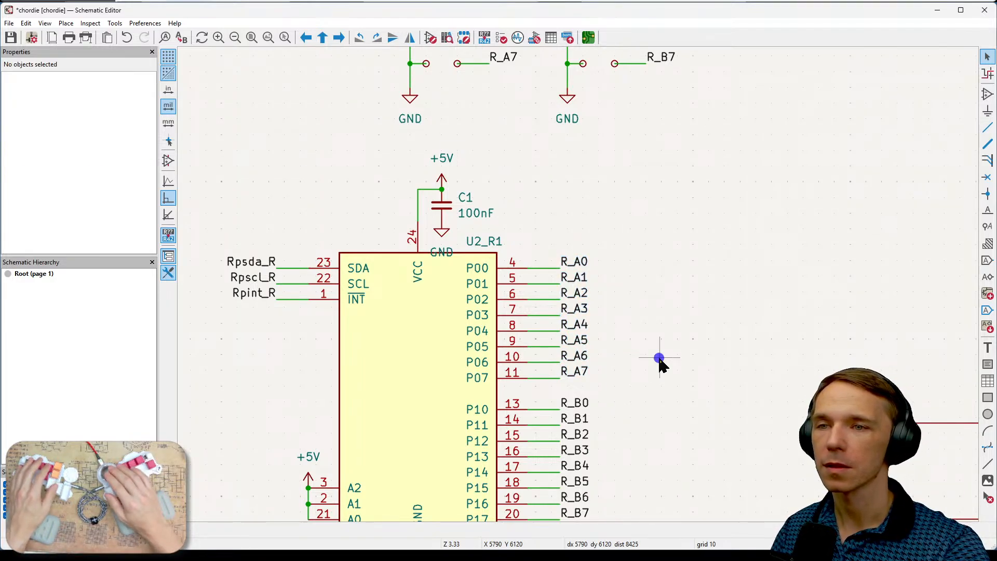
{"action": "left_click", "coordinate": [576, 372]}
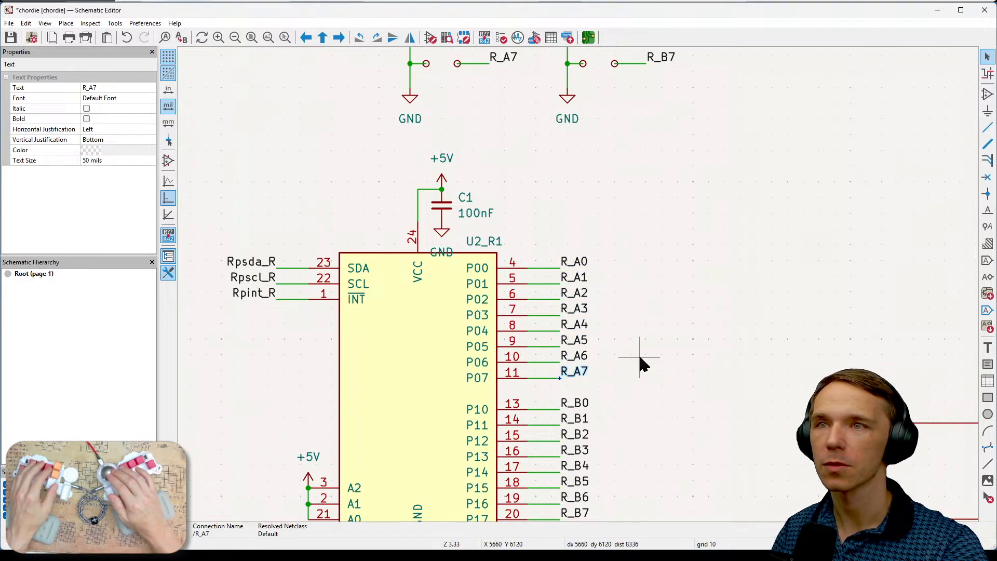
- Switch to the draw.io connection diagram, check key A7 in the Bottom Right layout, and return to the schematic
{"action": "key", "text": "super+Tab"}
{"action": "double_click", "coordinate": [512, 471]}
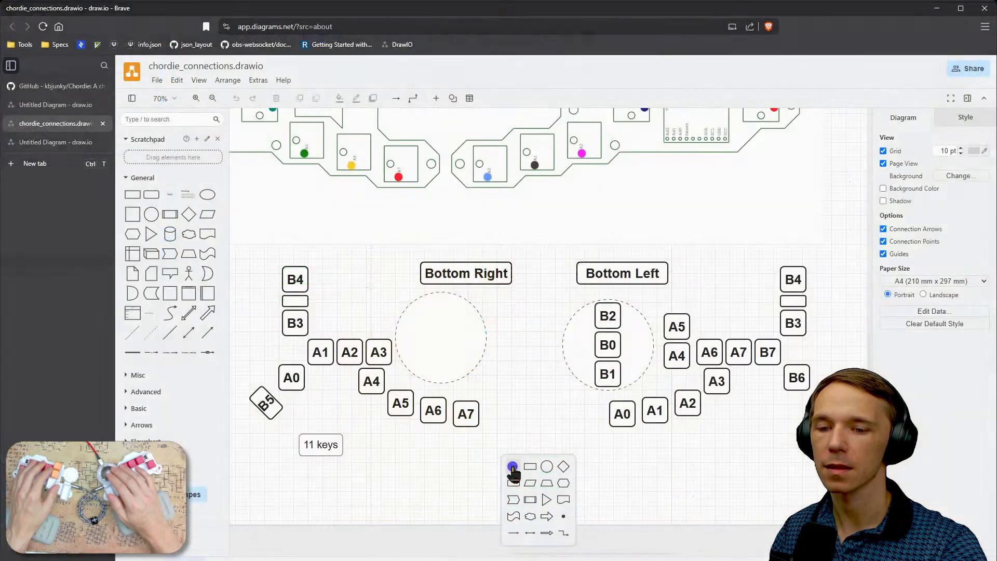
{"action": "left_click", "coordinate": [457, 448]}
{"action": "left_click", "coordinate": [469, 415]}
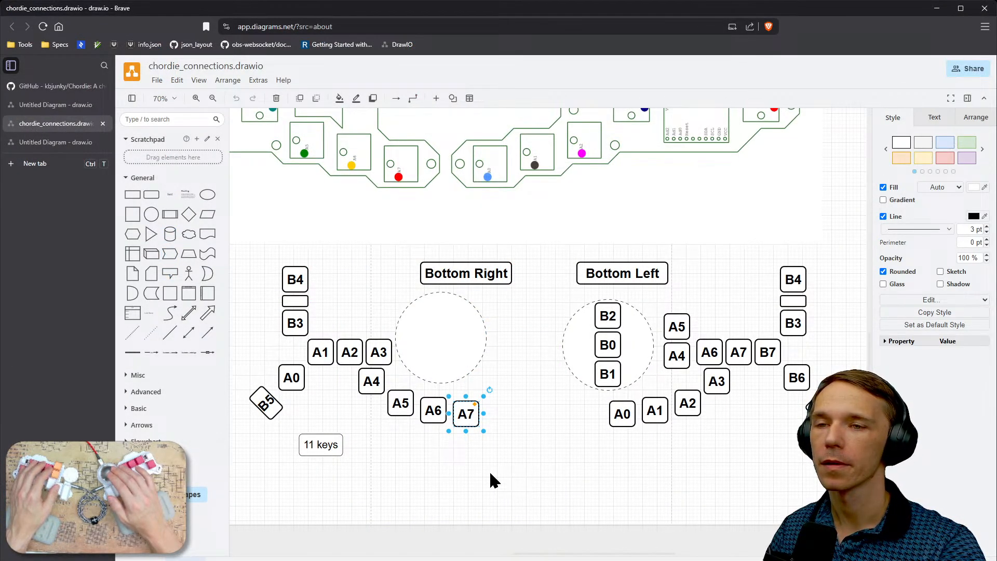
{"action": "key", "text": "alt+Tab"}
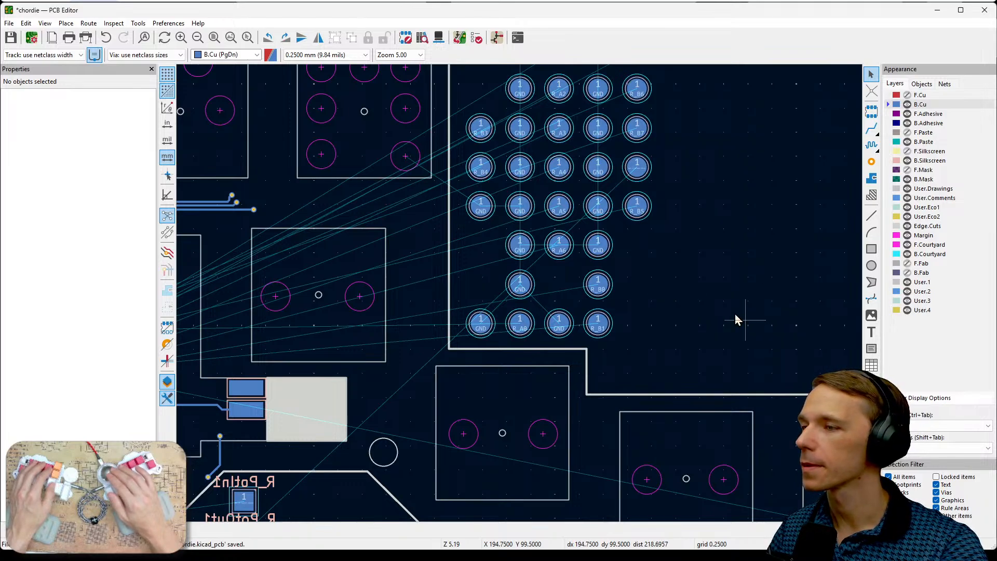
- Move the GND test pad between R_A0 and R_B1 onto the second pad of the outermost key, beside R_A7
{"action": "middle_click_drag", "start_coordinate": [737, 319], "coordinate": [665, 204]}
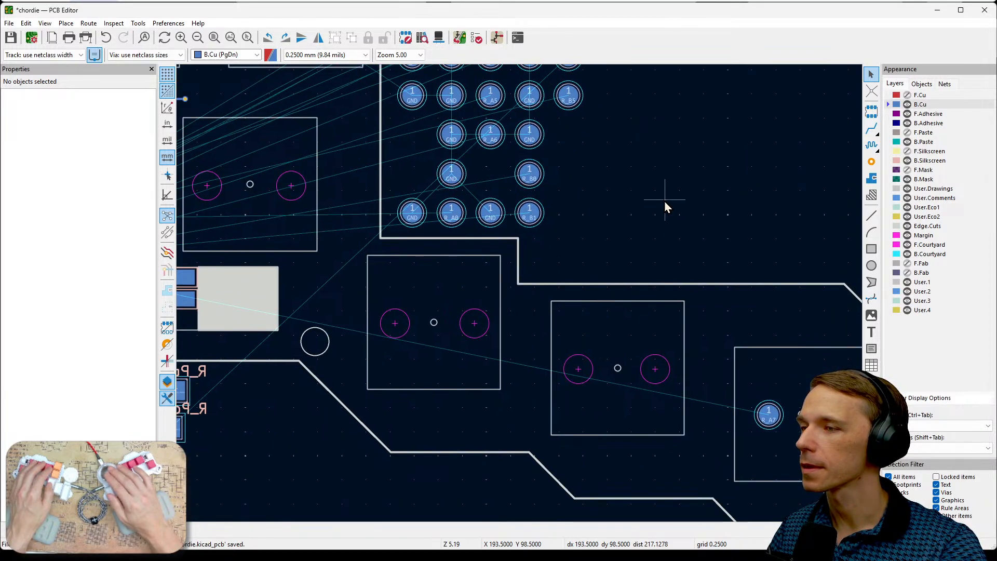
{"action": "middle_click_drag", "start_coordinate": [687, 245], "coordinate": [765, 309]}
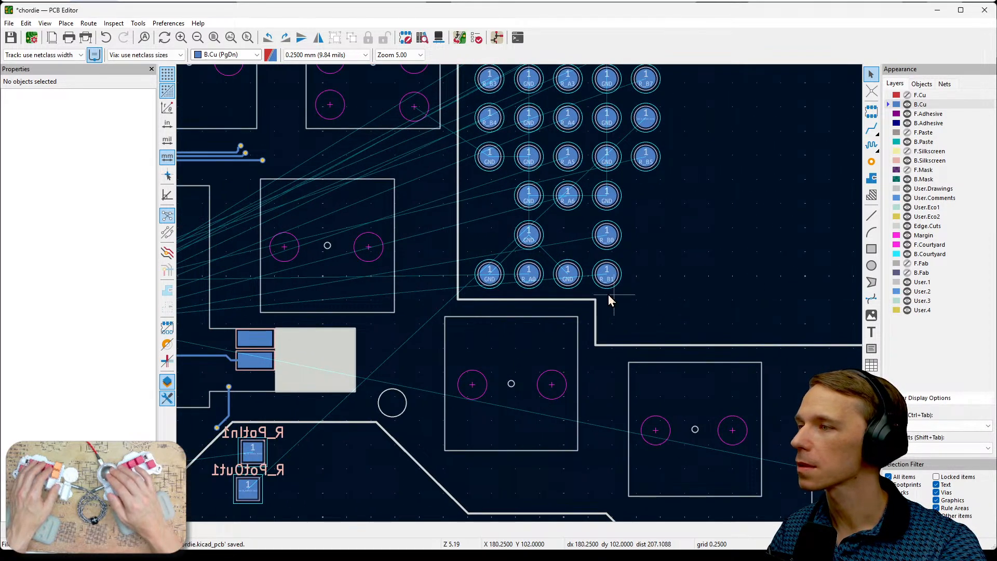
{"action": "middle_click_drag", "start_coordinate": [670, 285], "coordinate": [559, 220]}
{"action": "left_click", "coordinate": [457, 210]}
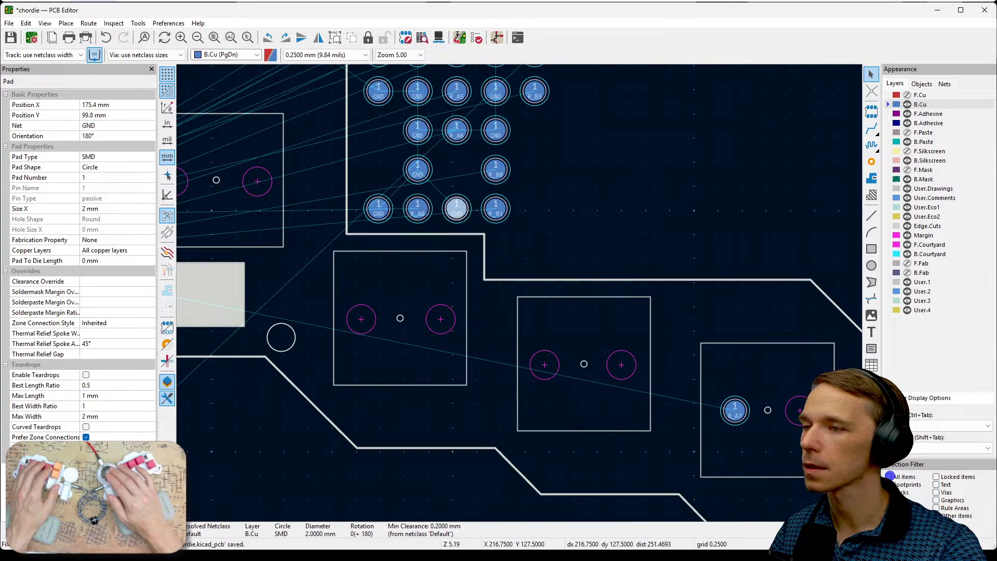
{"action": "left_click", "coordinate": [600, 232]}
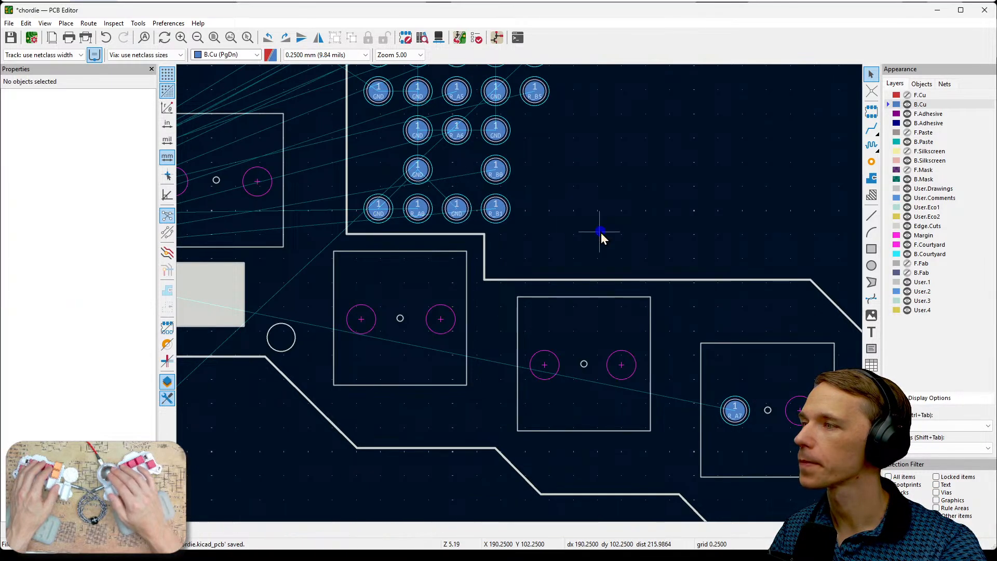
{"action": "left_click_drag", "start_coordinate": [461, 210], "coordinate": [800, 410]}
{"action": "left_click", "coordinate": [684, 203]}
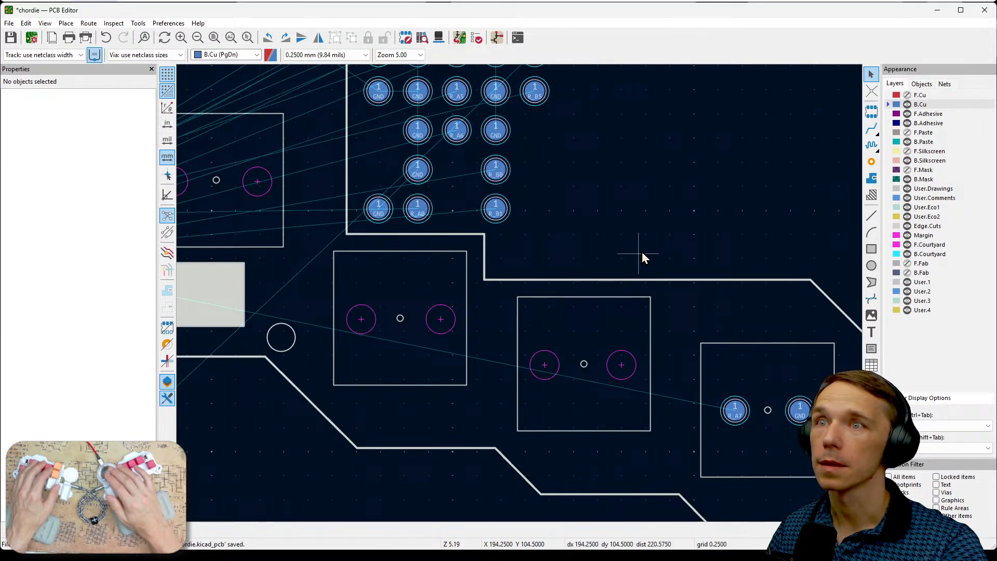
- Move the R_A6 test pad and its neighbouring GND pad together into the key next to the outermost one, at Y 111.75 mm
{"action": "middle_click_drag", "start_coordinate": [625, 207], "coordinate": [715, 252]}
{"action": "middle_click_drag", "start_coordinate": [704, 208], "coordinate": [727, 271]}
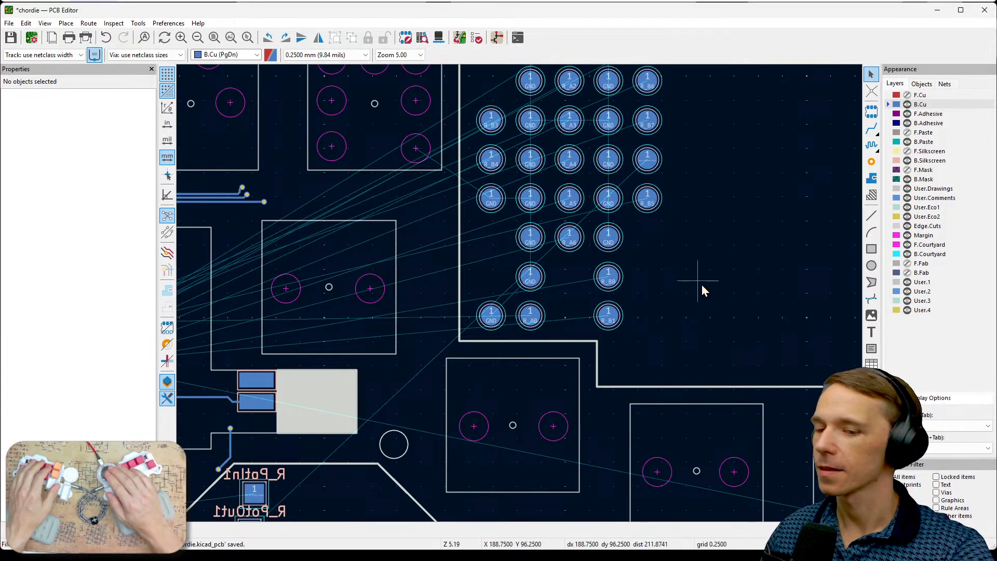
{"action": "middle_click_drag", "start_coordinate": [737, 306], "coordinate": [663, 197]}
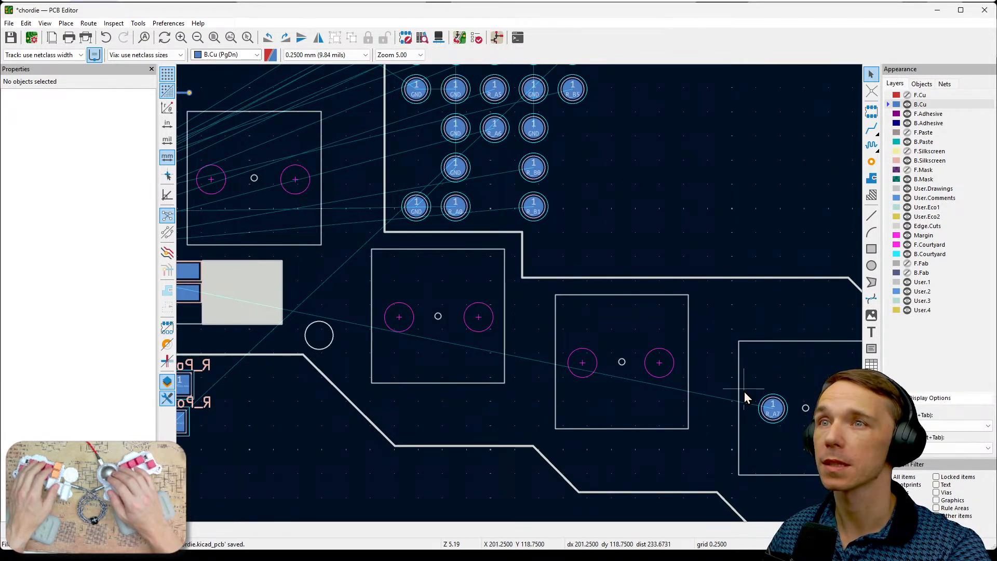
{"action": "middle_click_drag", "start_coordinate": [633, 232], "coordinate": [709, 291]}
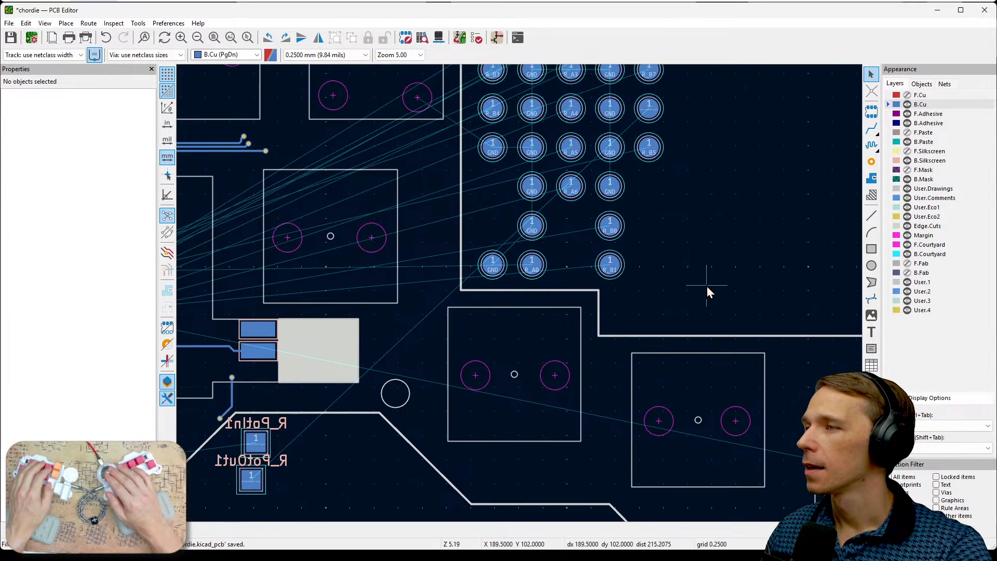
{"action": "middle_click_drag", "start_coordinate": [728, 229], "coordinate": [714, 332]}
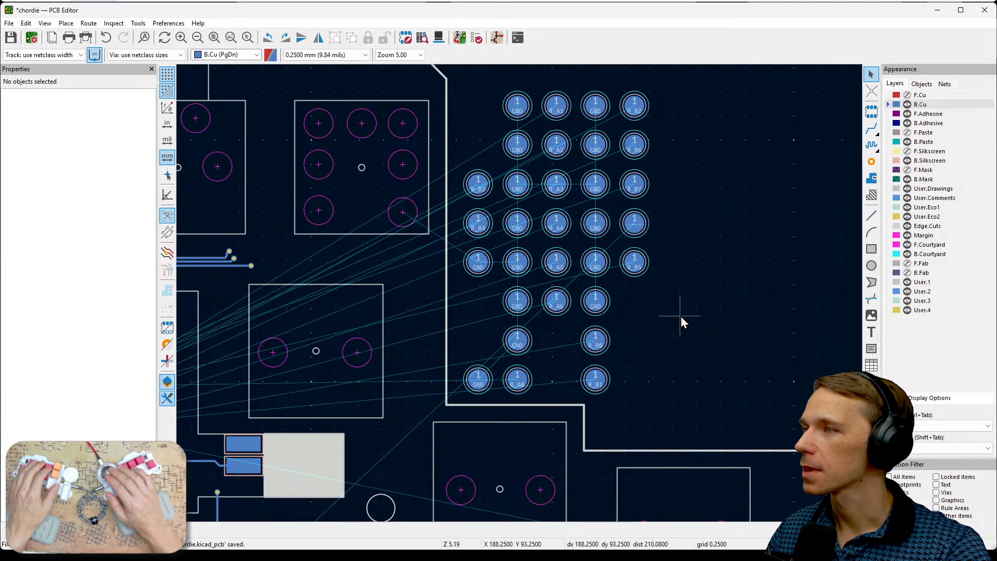
{"action": "left_click", "coordinate": [563, 306]}
{"action": "left_click_drag", "start_coordinate": [625, 288], "coordinate": [548, 310]}
{"action": "middle_click_drag", "start_coordinate": [614, 332], "coordinate": [582, 229]}
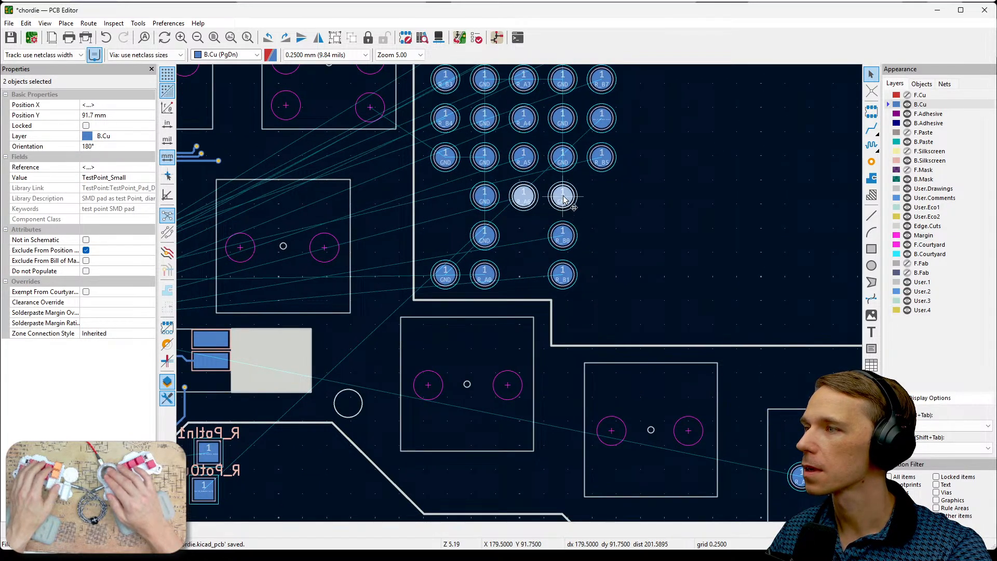
{"action": "left_click_drag", "start_coordinate": [564, 199], "coordinate": [659, 390]}
{"action": "middle_click_drag", "start_coordinate": [756, 286], "coordinate": [774, 300]}
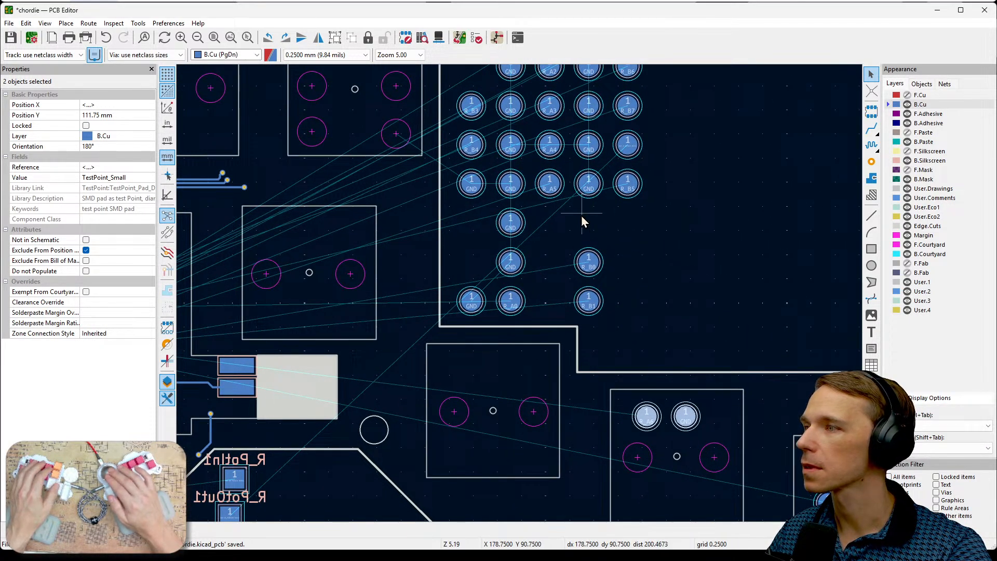
- Move the R_A5 and GND pads into the next key inward at Y 107.5 mm, and the R_A4 and GND pads into the key after it
{"action": "mouse_move", "coordinate": [595, 214]}
{"action": "left_mouse_down"}
{"action": "mouse_move", "coordinate": [545, 193]}
{"action": "mouse_move", "coordinate": [537, 179]}
{"action": "mouse_move", "coordinate": [563, 296]}
{"action": "mouse_move", "coordinate": [515, 375]}
{"action": "left_mouse_up"}
{"action": "middle_click_drag", "start_coordinate": [717, 299], "coordinate": [762, 350]}
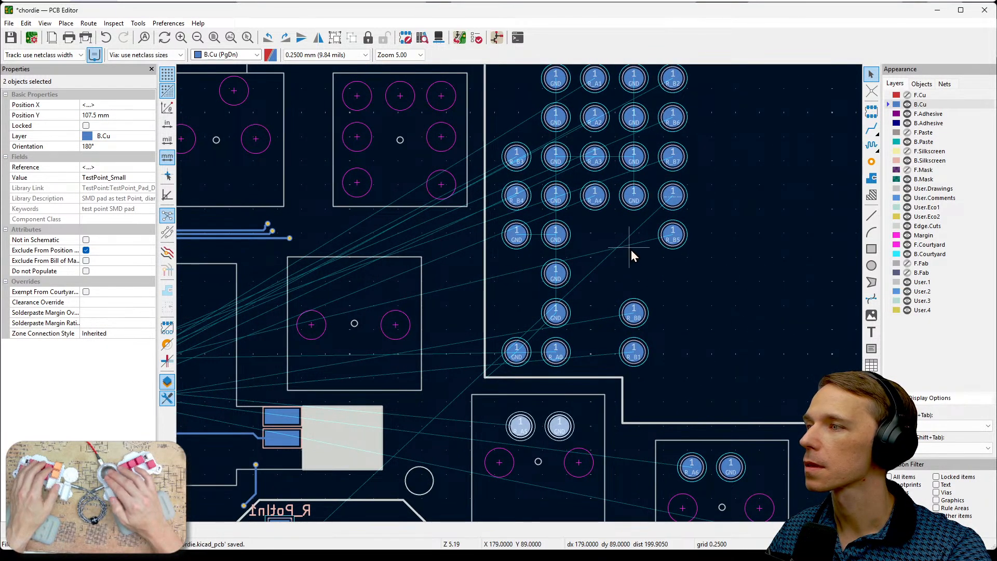
{"action": "left_click_drag", "start_coordinate": [637, 232], "coordinate": [375, 294]}
{"action": "left_click", "coordinate": [611, 273]}
{"action": "middle_click_drag", "start_coordinate": [610, 274], "coordinate": [737, 314]}
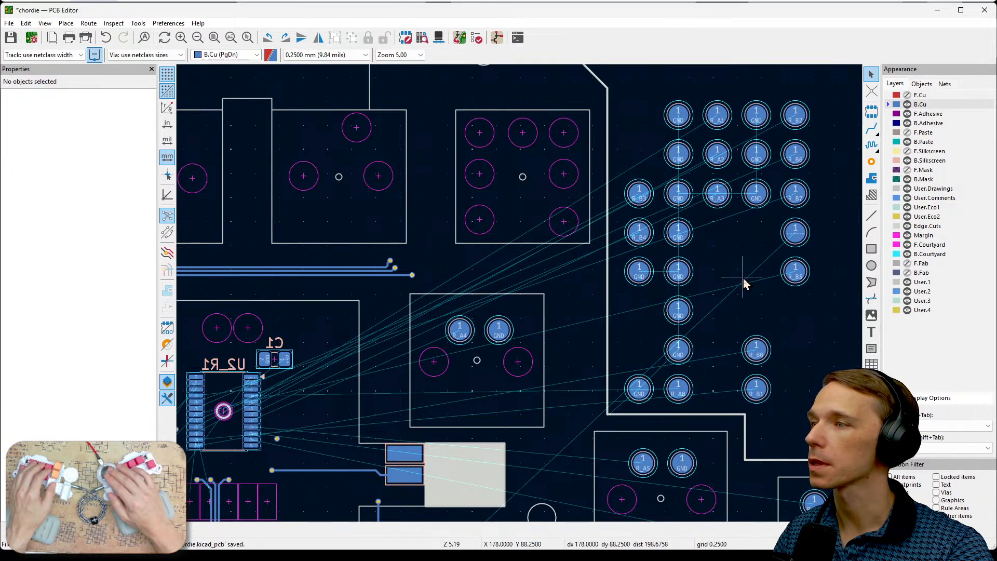
- Place the R_A3 and GND pads in the upper row's middle key at Y 81.25 mm, and the R_A2 and GND pads in the key beside it at Y 81.75 mm
{"action": "middle_click_drag", "start_coordinate": [740, 275], "coordinate": [788, 311]}
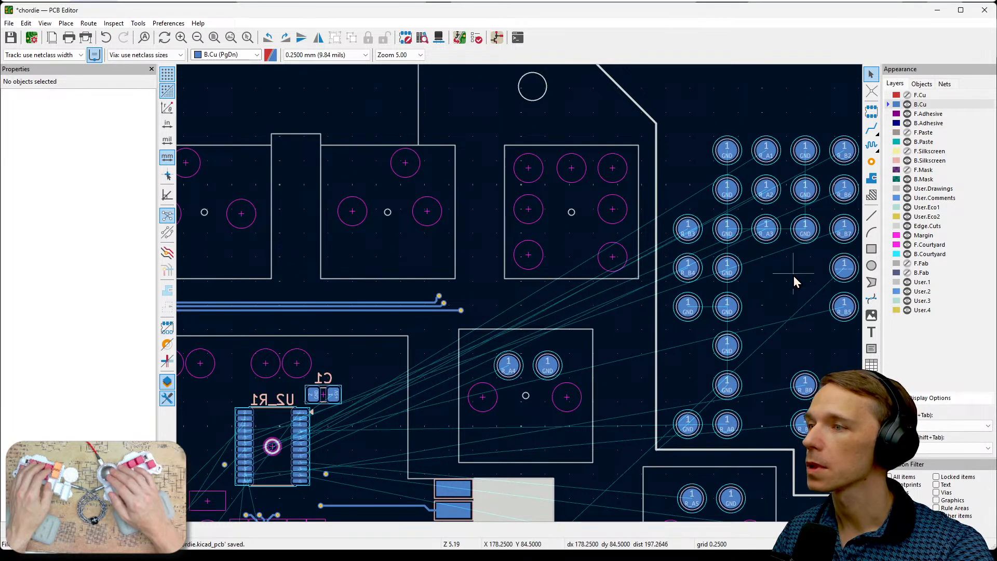
{"action": "left_click_drag", "start_coordinate": [798, 262], "coordinate": [739, 197]}
{"action": "key", "text": "m"}
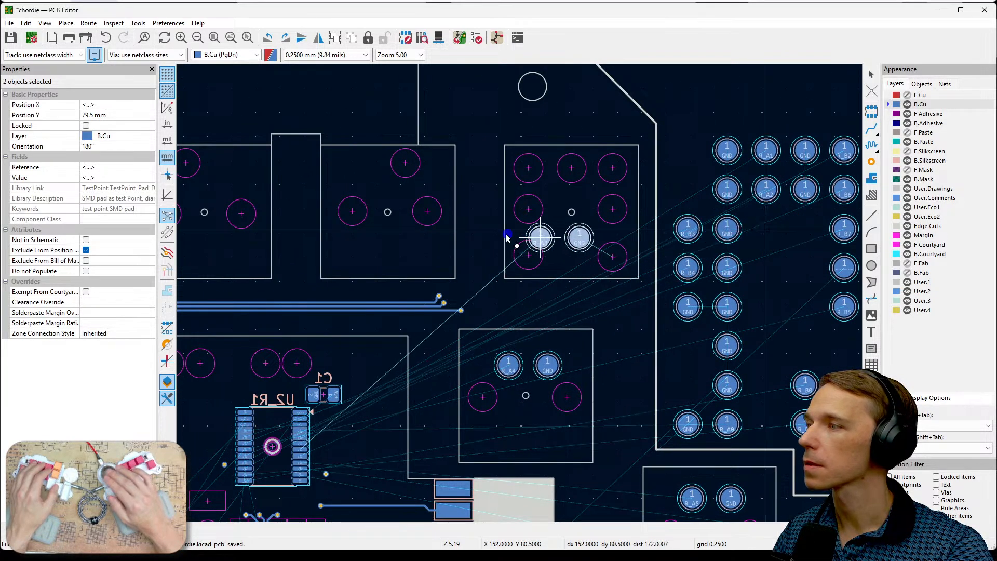
{"action": "left_click", "coordinate": [367, 245]}
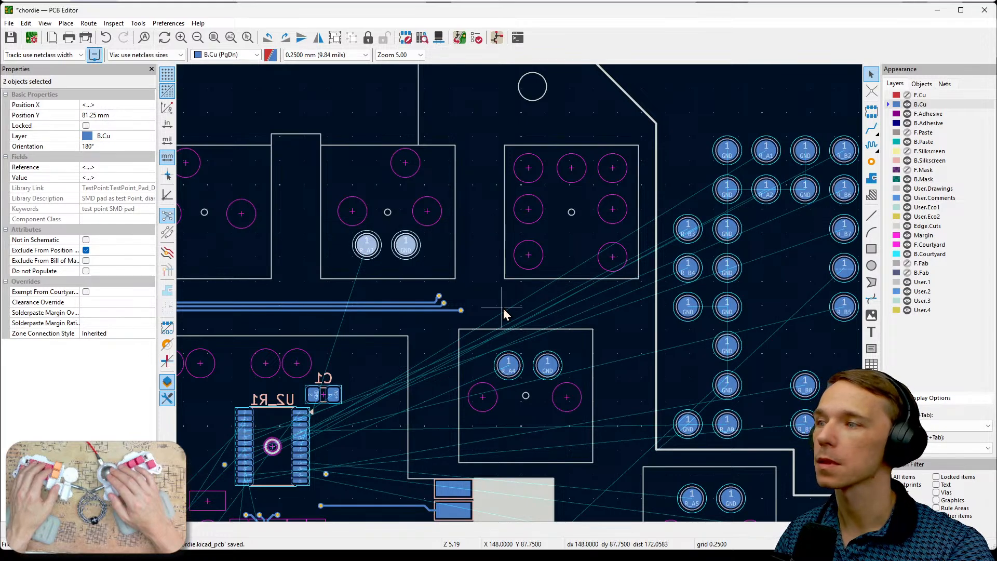
{"action": "left_click_drag", "start_coordinate": [815, 233], "coordinate": [747, 167]}
{"action": "key", "text": "m"}
{"action": "left_click", "coordinate": [202, 249]}
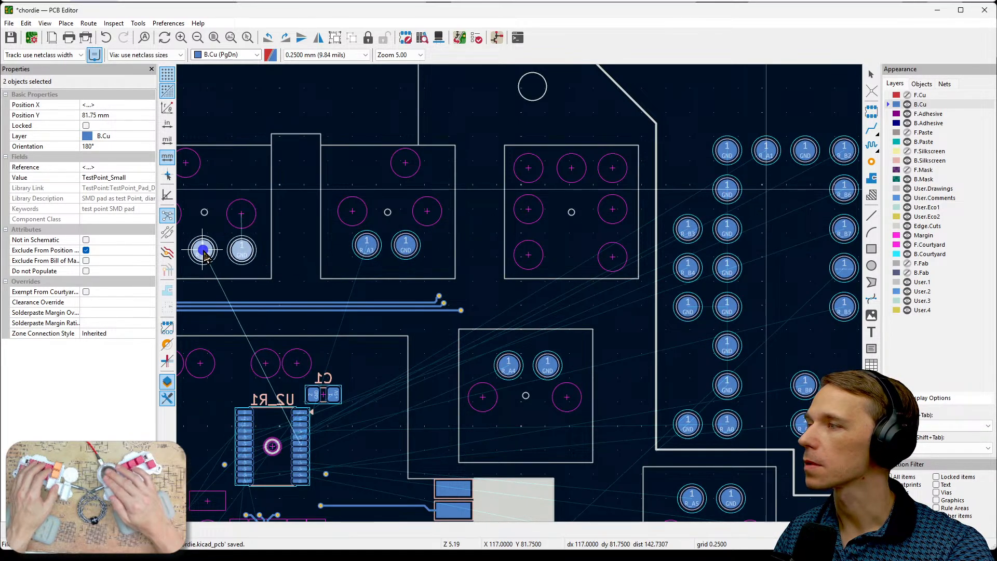
- Move the R_A3 and GND pads into the upper row's outer footprint with the many round pads, at Y 80.5 mm
{"action": "middle_click_drag", "start_coordinate": [298, 275], "coordinate": [469, 278]}
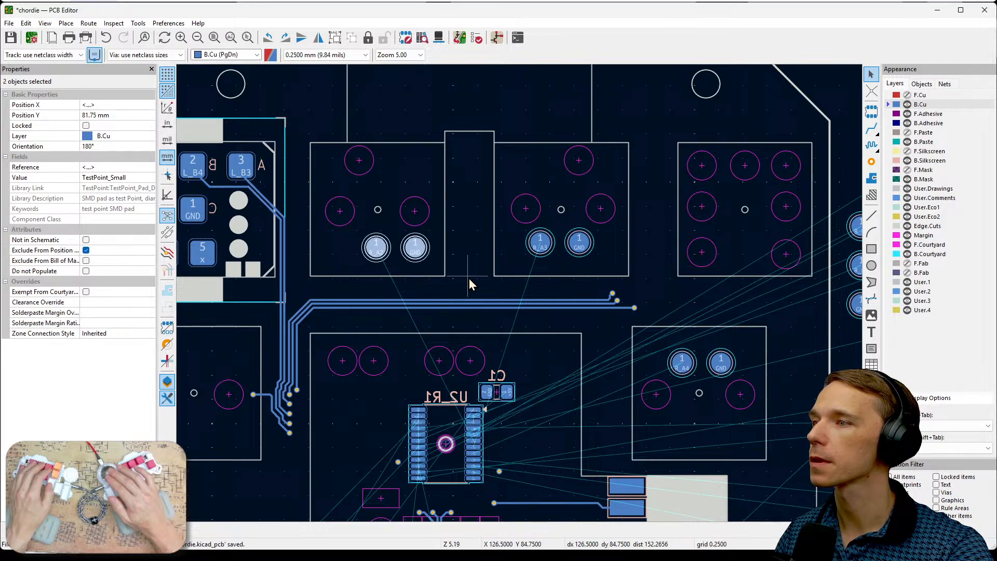
{"action": "left_click_drag", "start_coordinate": [595, 279], "coordinate": [519, 245]}
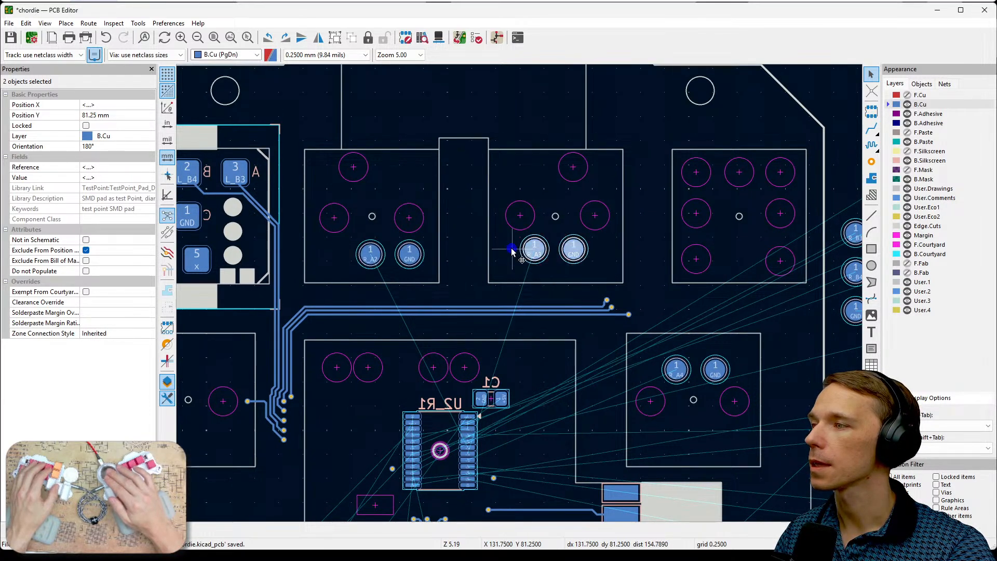
{"action": "key", "text": "m"}
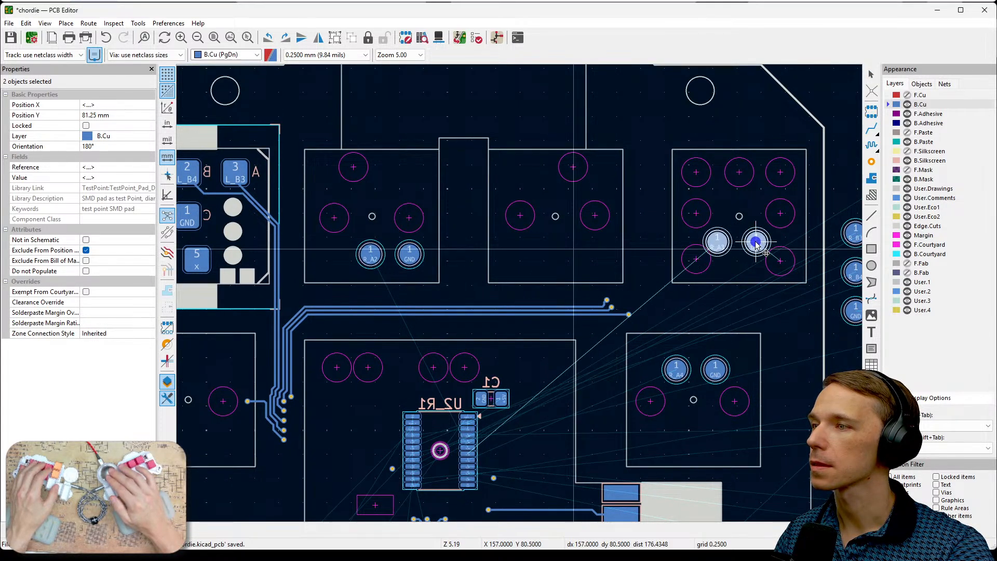
{"action": "left_click", "coordinate": [757, 242]}
- Move the R_A2 and GND pads into the vacated upper middle key at Y 82 mm, and the R_A1 and GND pads into the key beside it at Y 82.75 mm
{"action": "left_click_drag", "start_coordinate": [323, 223], "coordinate": [446, 284]}
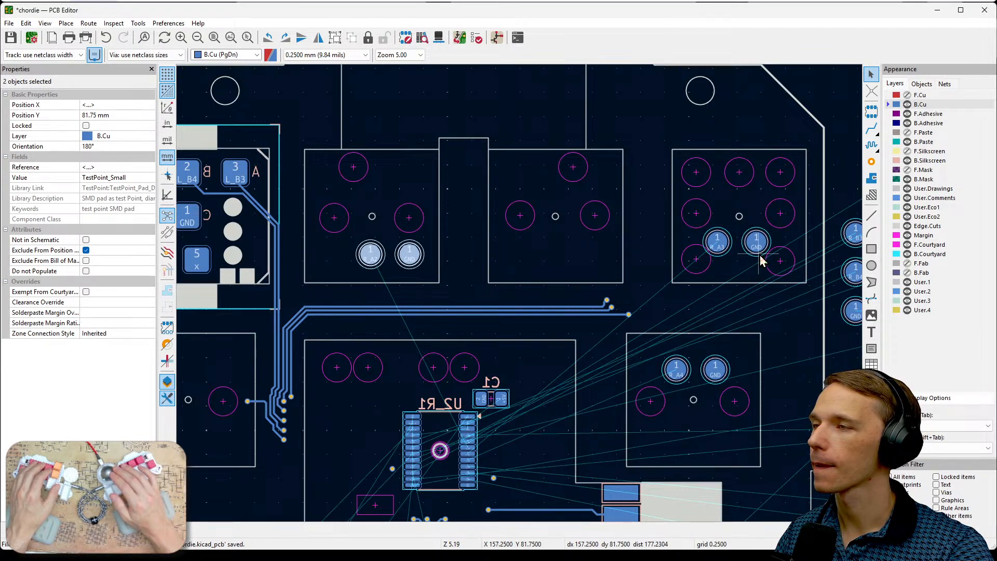
{"action": "scroll", "coordinate": [688, 224], "scroll_direction": "down", "scroll_amount": 2}
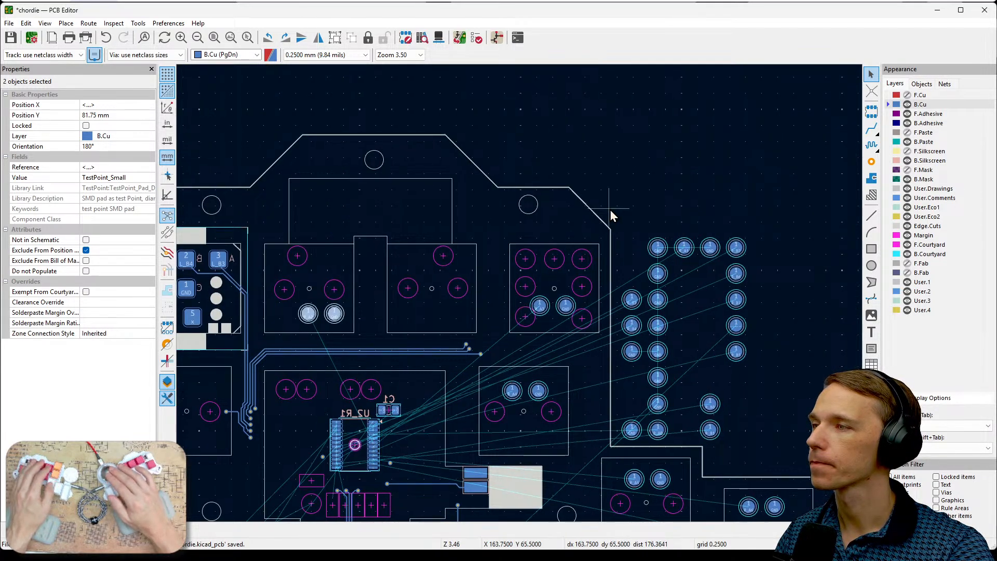
{"action": "middle_click_drag", "start_coordinate": [611, 211], "coordinate": [725, 170]}
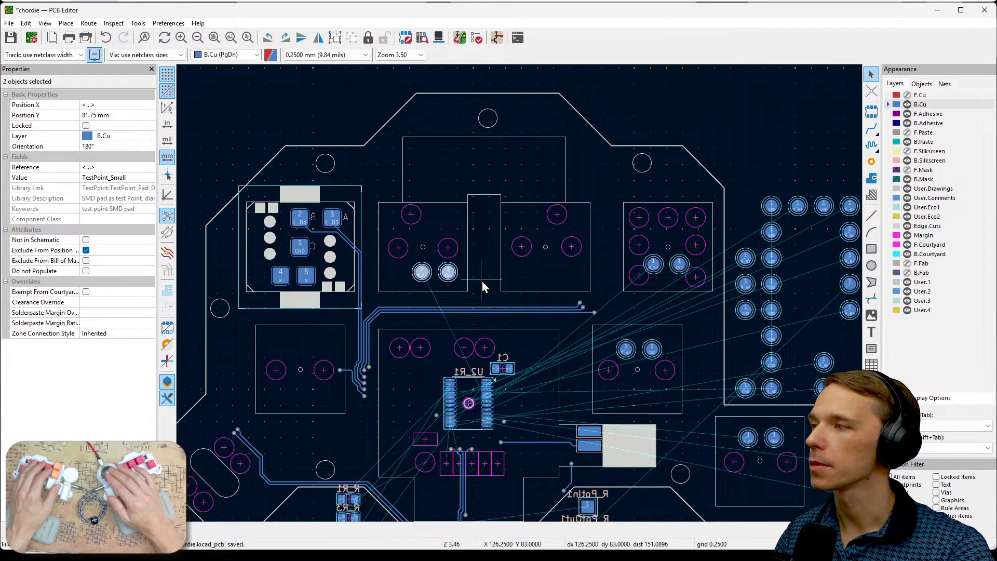
{"action": "left_click_drag", "start_coordinate": [446, 278], "coordinate": [559, 280]}
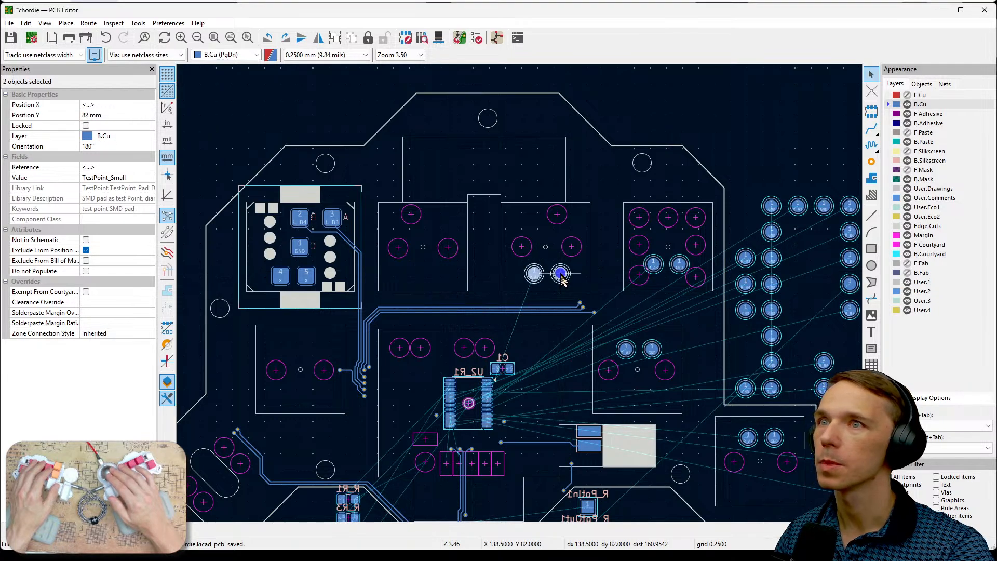
{"action": "left_click", "coordinate": [822, 243]}
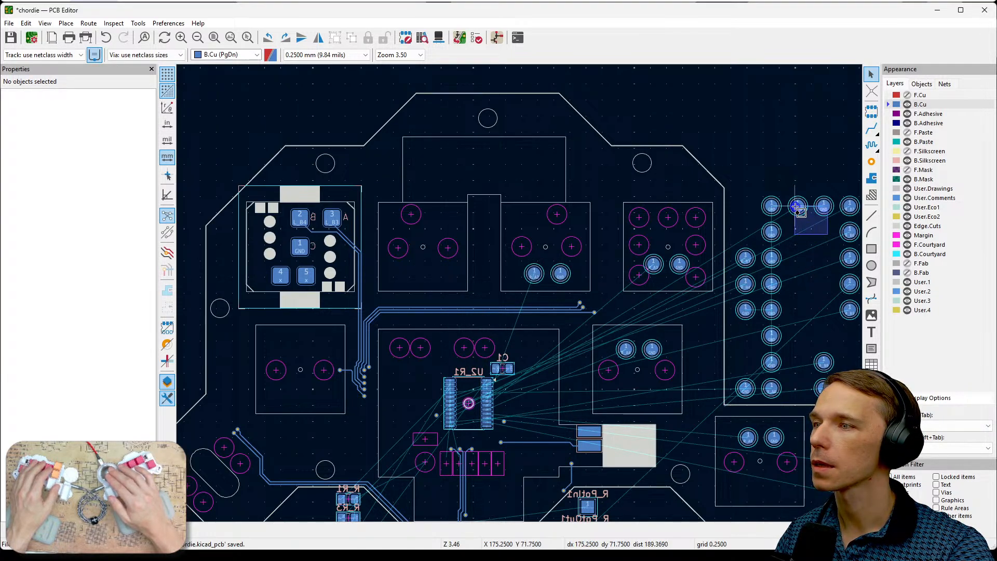
{"action": "left_click_drag", "start_coordinate": [799, 209], "coordinate": [411, 280]}
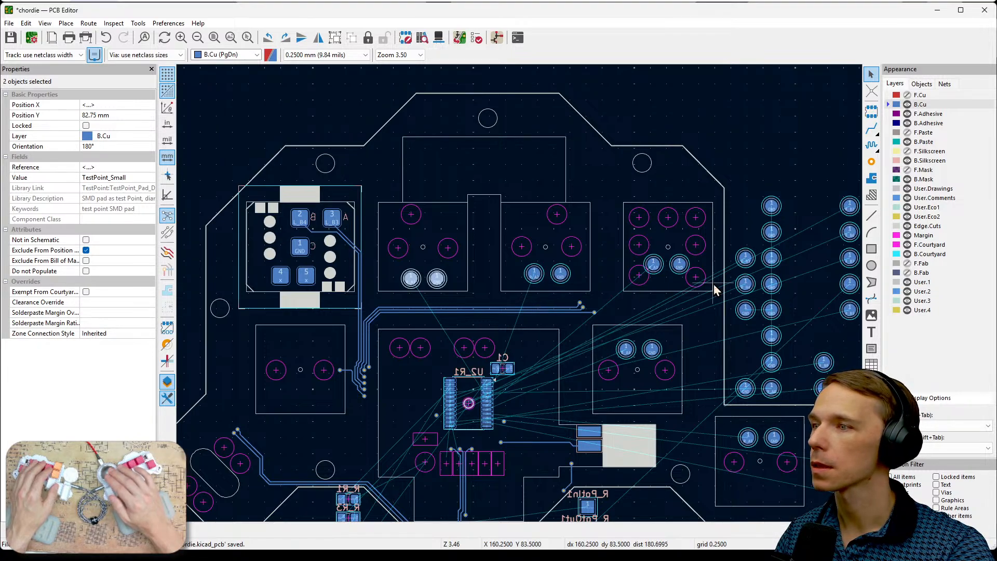
- Move the R_A0 and GND test pads into the key below the component with the A, B and C pins, at Y 102.13 mm
{"action": "scroll", "coordinate": [779, 377], "scroll_direction": "up", "scroll_amount": 2}
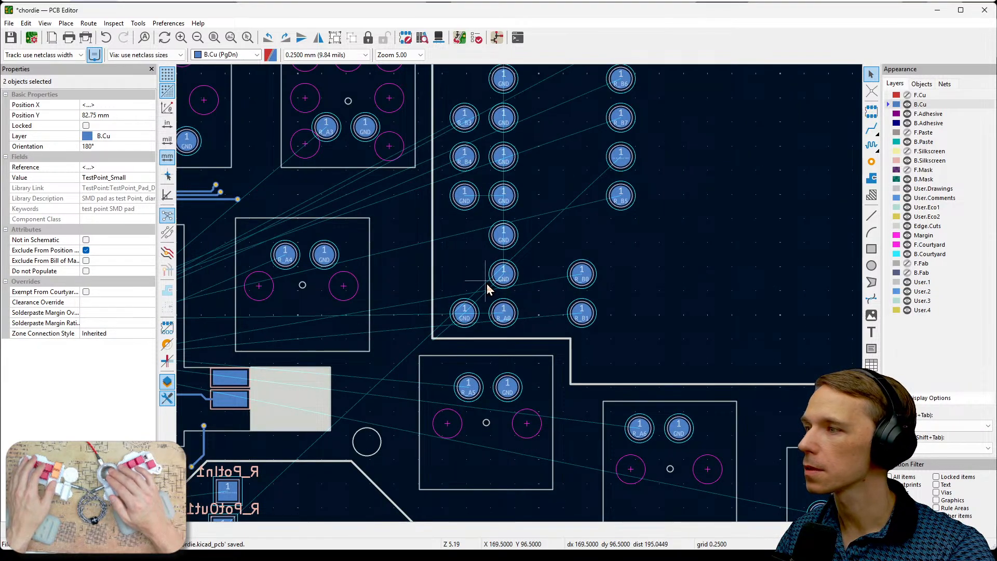
{"action": "left_click_drag", "start_coordinate": [518, 330], "coordinate": [451, 307]}
{"action": "scroll", "coordinate": [479, 273], "scroll_direction": "down", "scroll_amount": 2}
{"action": "middle_click_drag", "start_coordinate": [521, 296], "coordinate": [689, 257]}
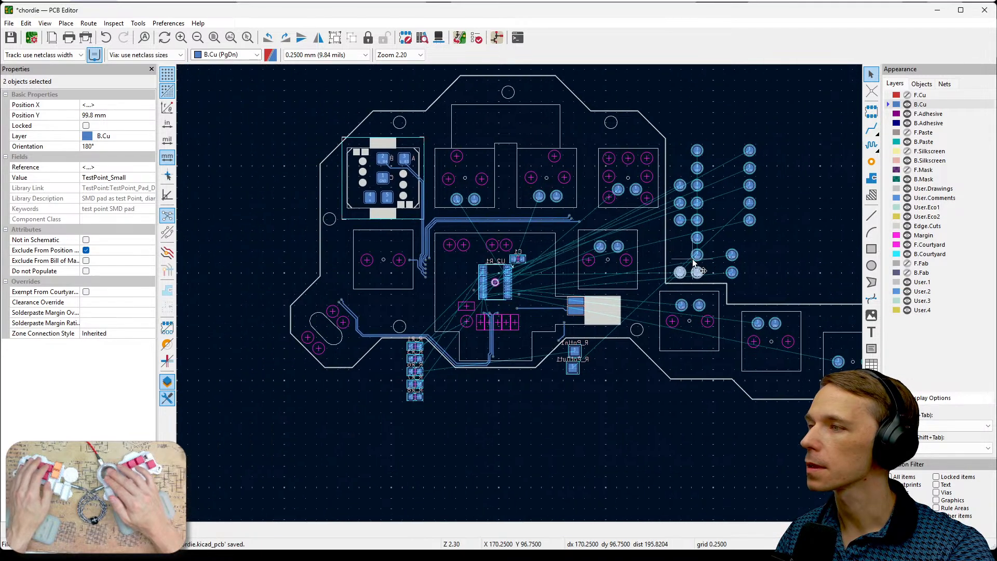
{"action": "left_click_drag", "start_coordinate": [699, 274], "coordinate": [378, 284]}
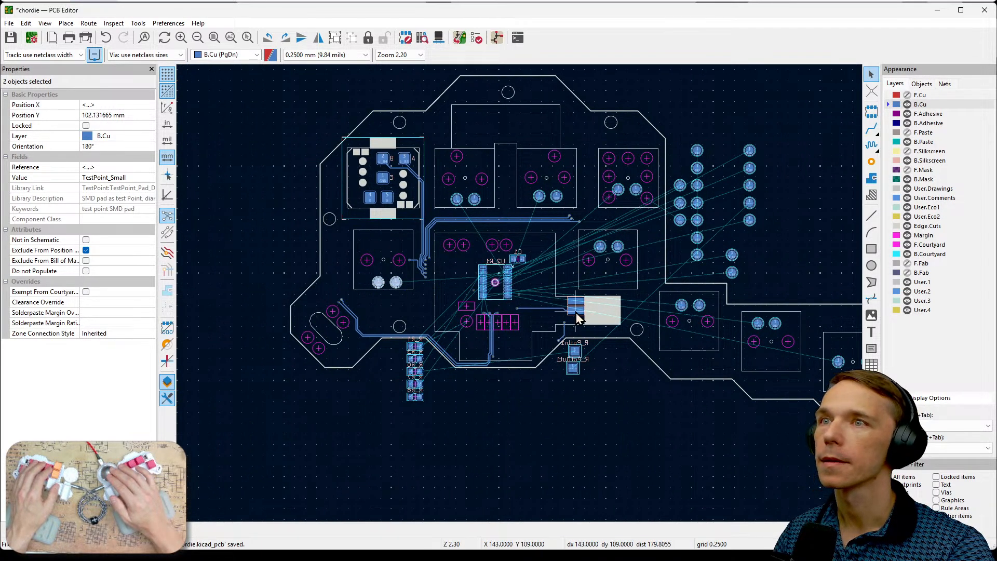
{"action": "left_click", "coordinate": [777, 243]}
- Move the loose R_B3, R_B4 and neighbouring GND test pads together to X 80 mm, beside the component with the A, B and C pins
{"action": "scroll", "coordinate": [387, 179], "scroll_direction": "up", "scroll_amount": 3}
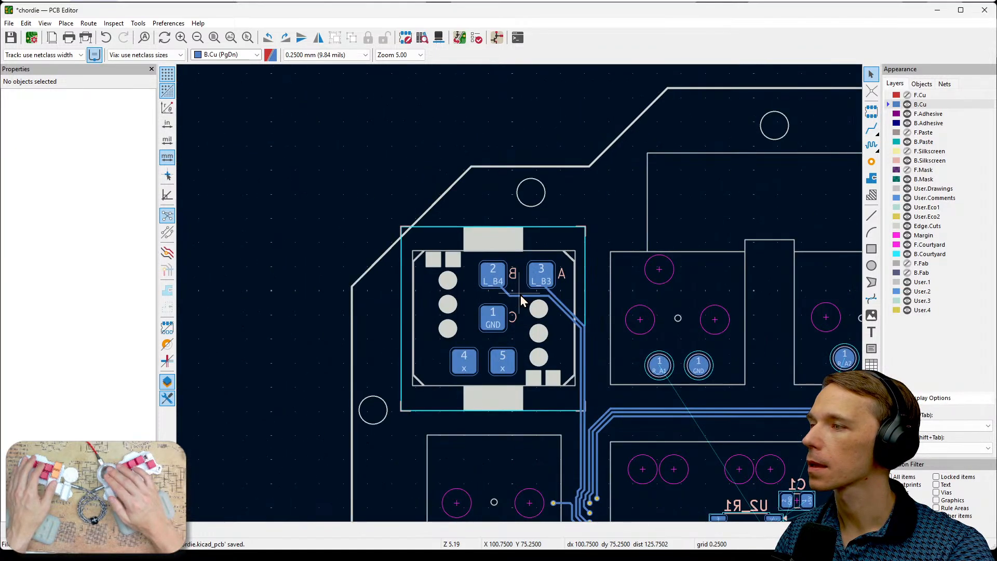
{"action": "scroll", "coordinate": [571, 315], "scroll_direction": "down", "scroll_amount": 3}
{"action": "scroll", "coordinate": [631, 317], "scroll_direction": "down", "scroll_amount": 1}
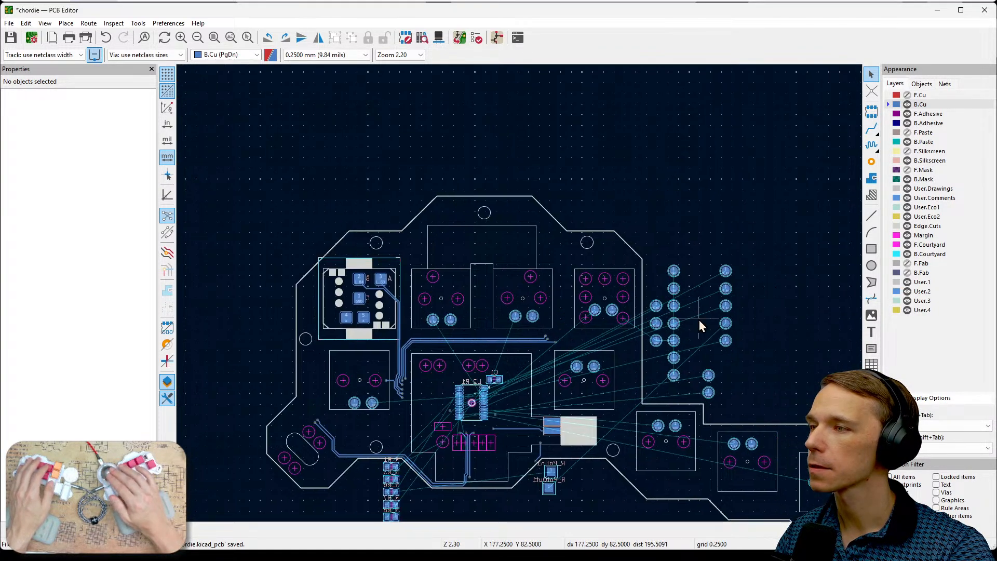
{"action": "scroll", "coordinate": [730, 317], "scroll_direction": "up", "scroll_amount": 3}
{"action": "scroll", "coordinate": [741, 301], "scroll_direction": "left", "scroll_amount": 2, "text": "ctrl"}
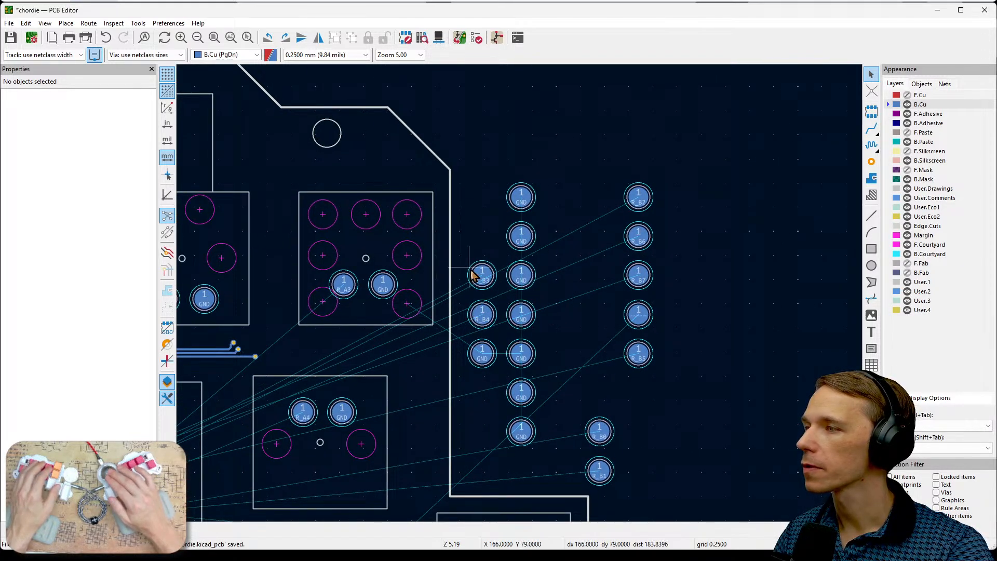
{"action": "left_click_drag", "start_coordinate": [461, 249], "coordinate": [518, 398]}
{"action": "scroll", "coordinate": [691, 384], "scroll_direction": "left", "scroll_amount": 1, "text": "ctrl"}
{"action": "middle_click_drag", "start_coordinate": [690, 384], "coordinate": [860, 354]}
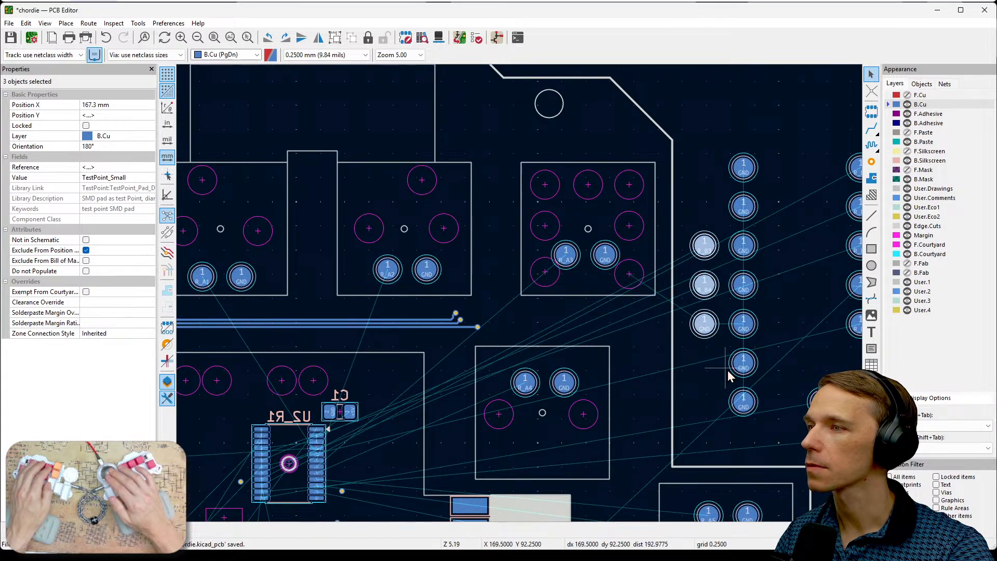
{"action": "scroll", "coordinate": [717, 374], "scroll_direction": "right", "scroll_amount": 4, "text": "ctrl"}
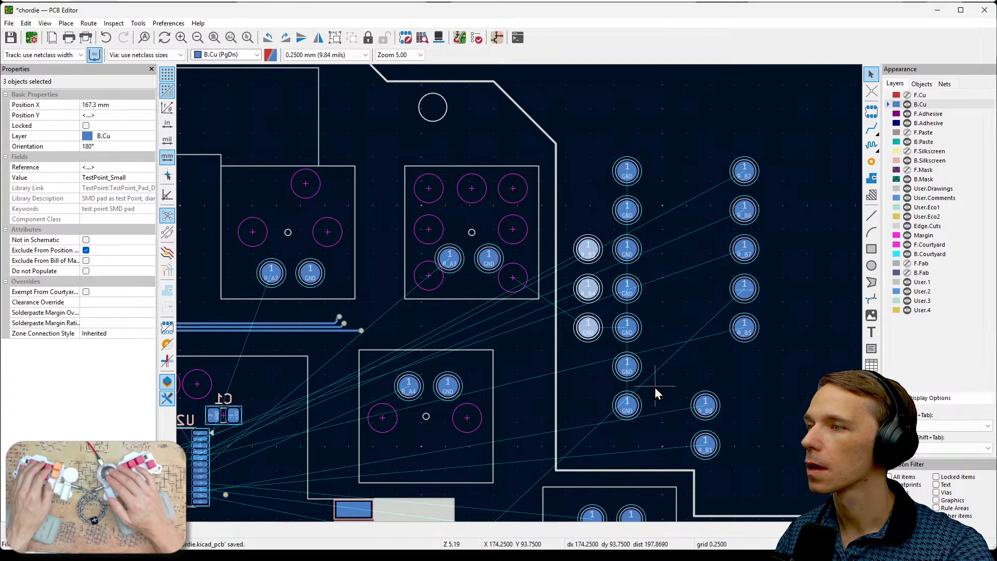
{"action": "scroll", "coordinate": [737, 312], "scroll_direction": "up", "scroll_amount": 5}
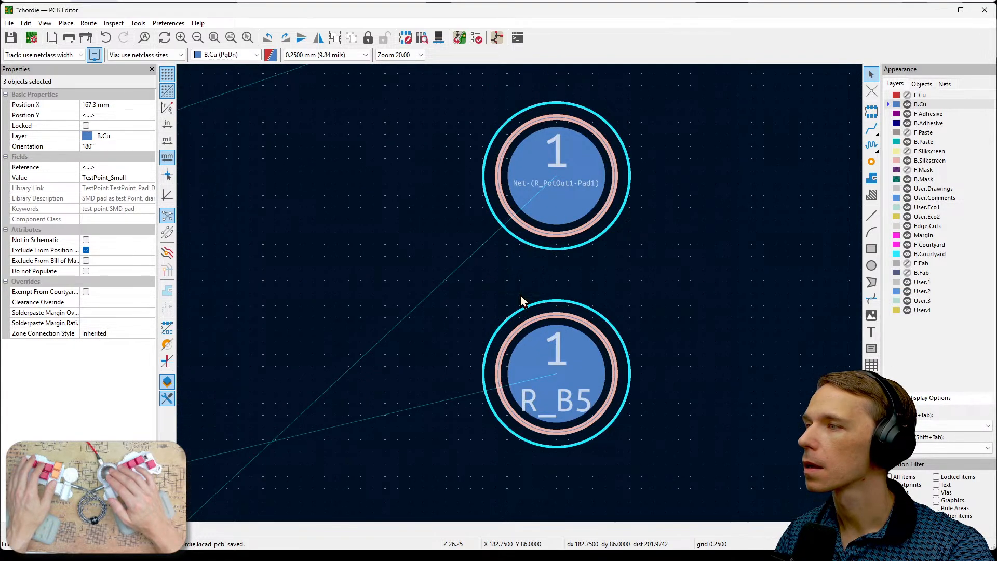
{"action": "scroll", "coordinate": [520, 294], "scroll_direction": "down", "scroll_amount": 2}
{"action": "middle_click_drag", "start_coordinate": [475, 326], "coordinate": [735, 366]}
{"action": "scroll", "coordinate": [650, 312], "scroll_direction": "down", "scroll_amount": 4}
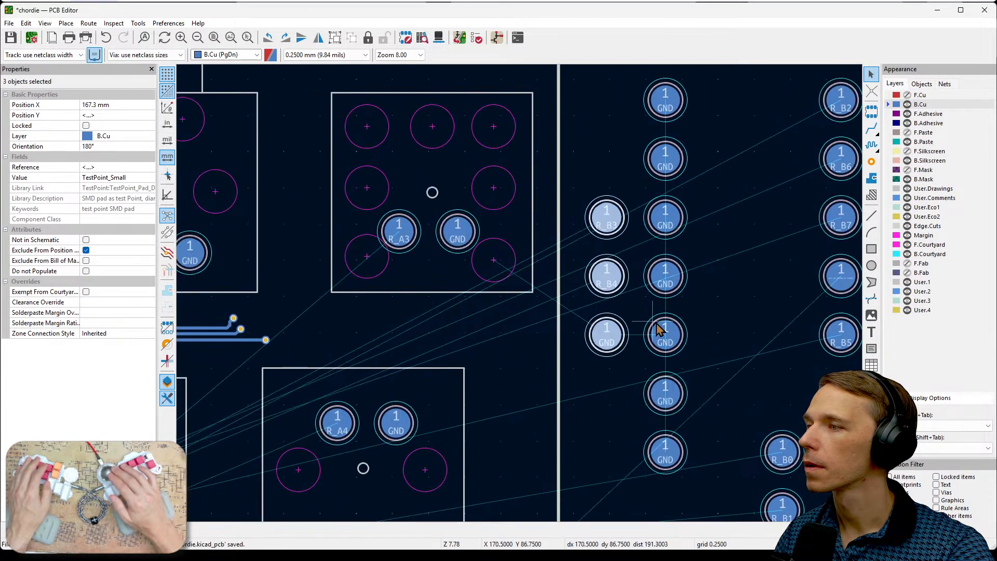
{"action": "middle_click_drag", "start_coordinate": [615, 327], "coordinate": [841, 306]}
{"action": "scroll", "coordinate": [686, 330], "scroll_direction": "down", "scroll_amount": 1}
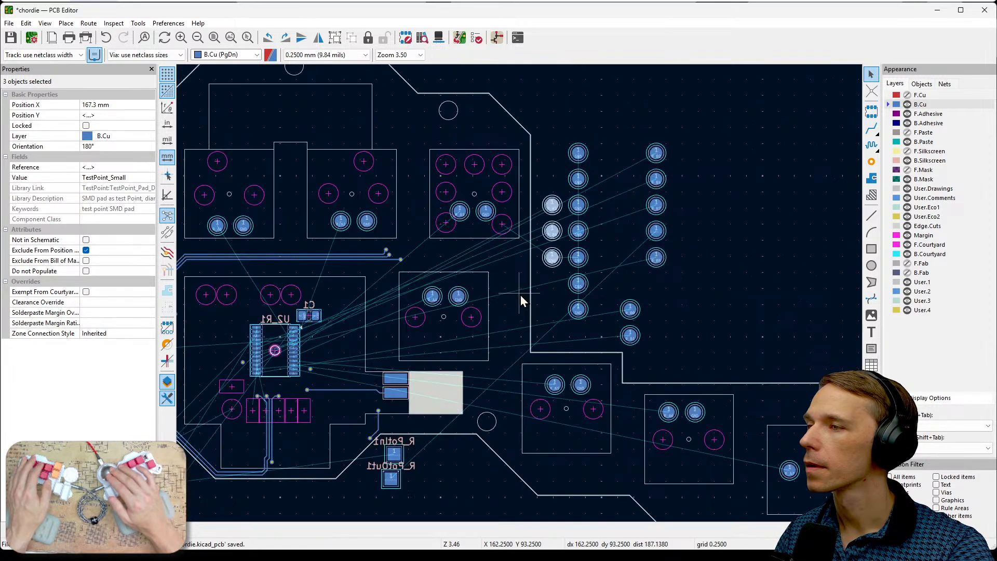
{"action": "middle_click_drag", "start_coordinate": [507, 292], "coordinate": [724, 300]}
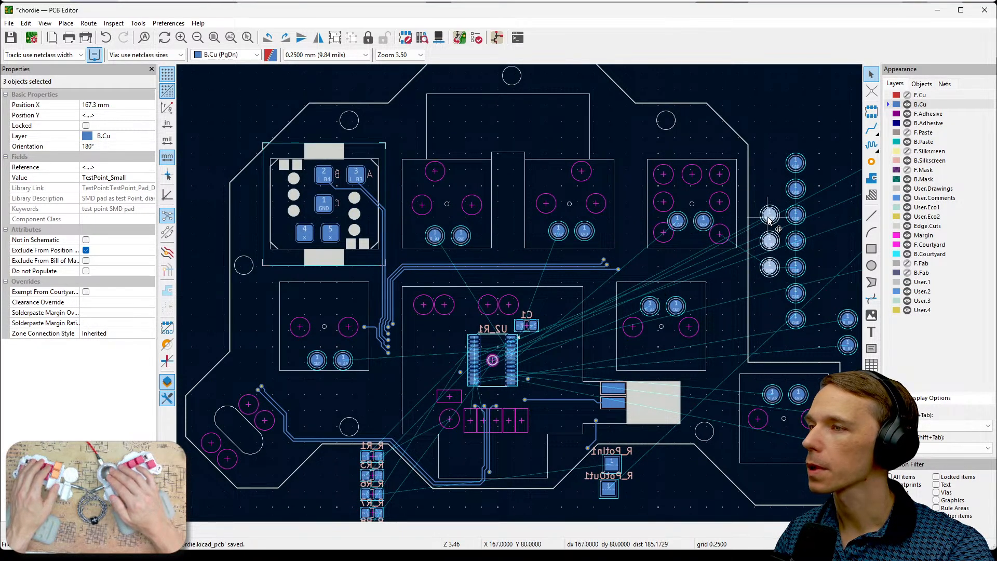
{"action": "left_click_drag", "start_coordinate": [770, 215], "coordinate": [208, 170]}
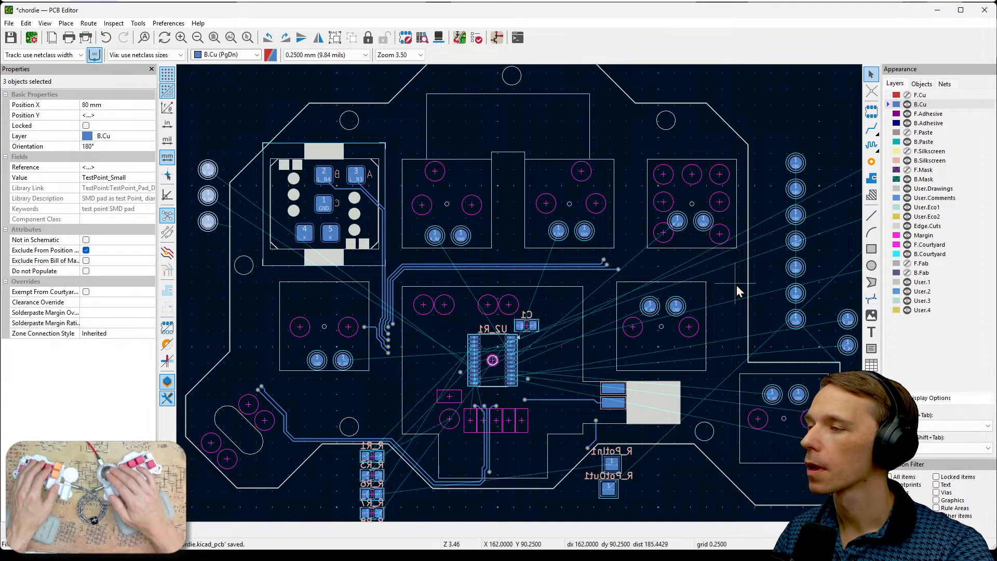
{"action": "left_click", "coordinate": [770, 292]}
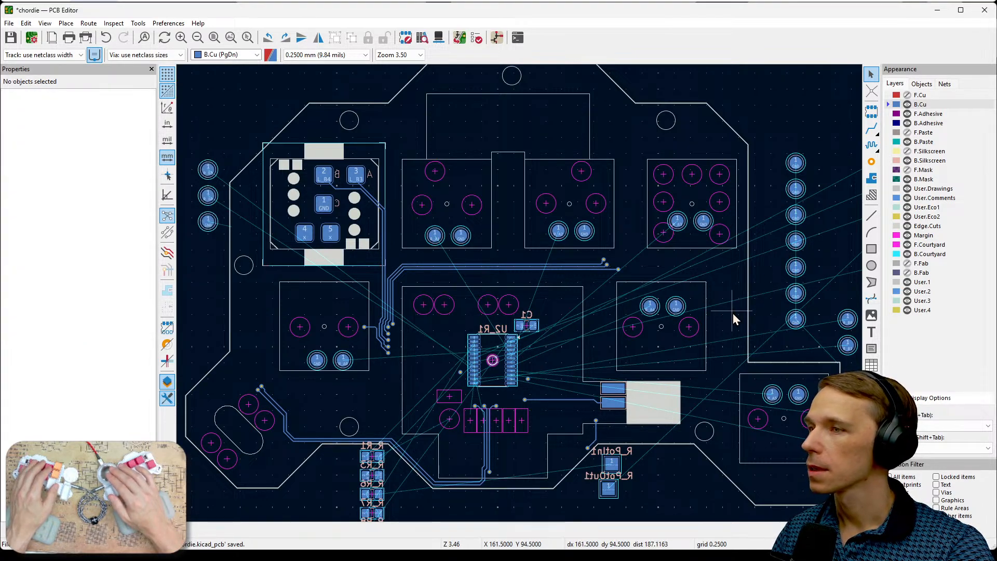
- Compare the loose R_B5 pad with the left-half pads around the slotted cutout to identify the matching column and anode positions
{"action": "middle_click_drag", "start_coordinate": [827, 301], "coordinate": [734, 250]}
{"action": "key", "text": "F1"}
{"action": "key", "text": "F1"}
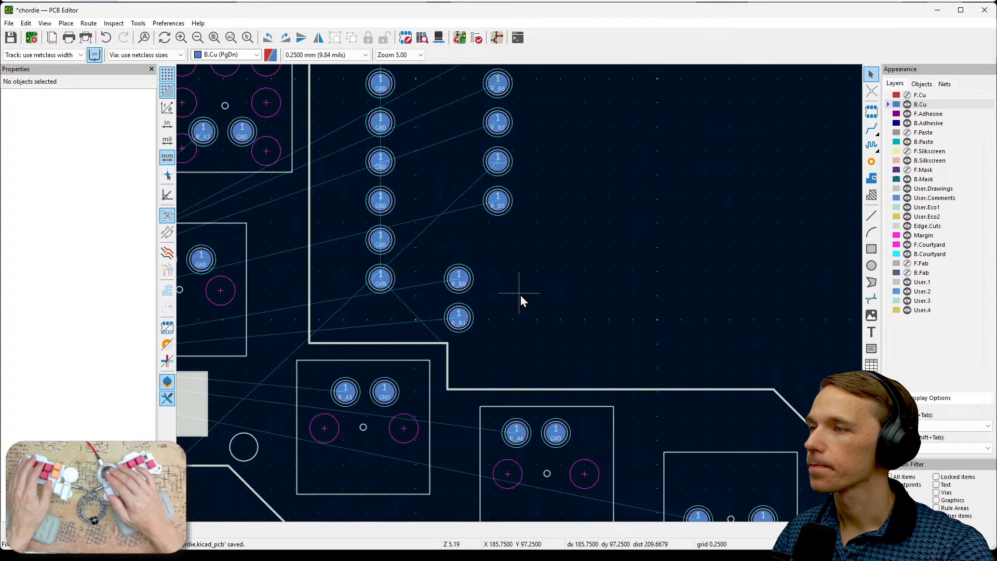
{"action": "middle_click_drag", "start_coordinate": [521, 296], "coordinate": [732, 438]}
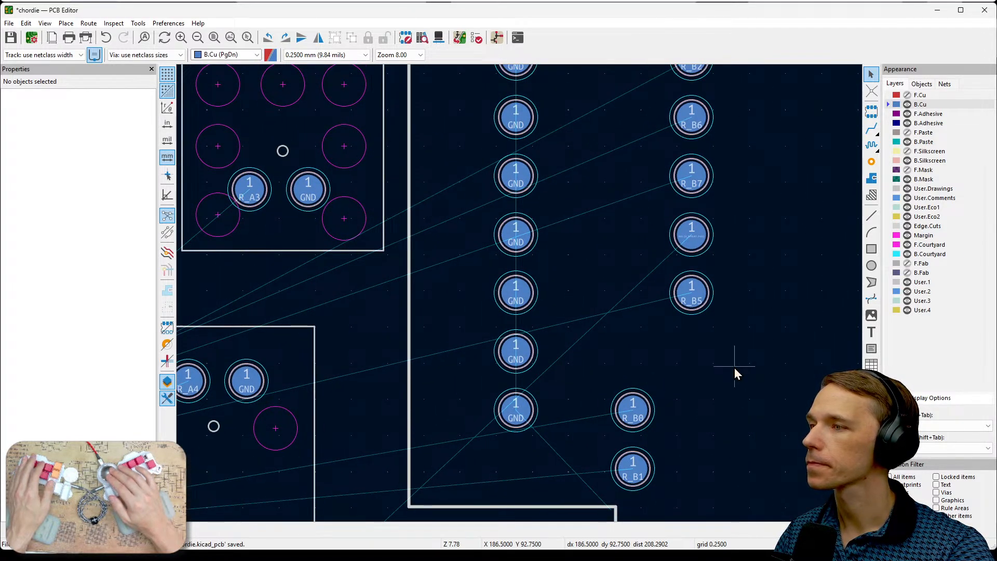
{"action": "middle_click_drag", "start_coordinate": [719, 351], "coordinate": [812, 348]}
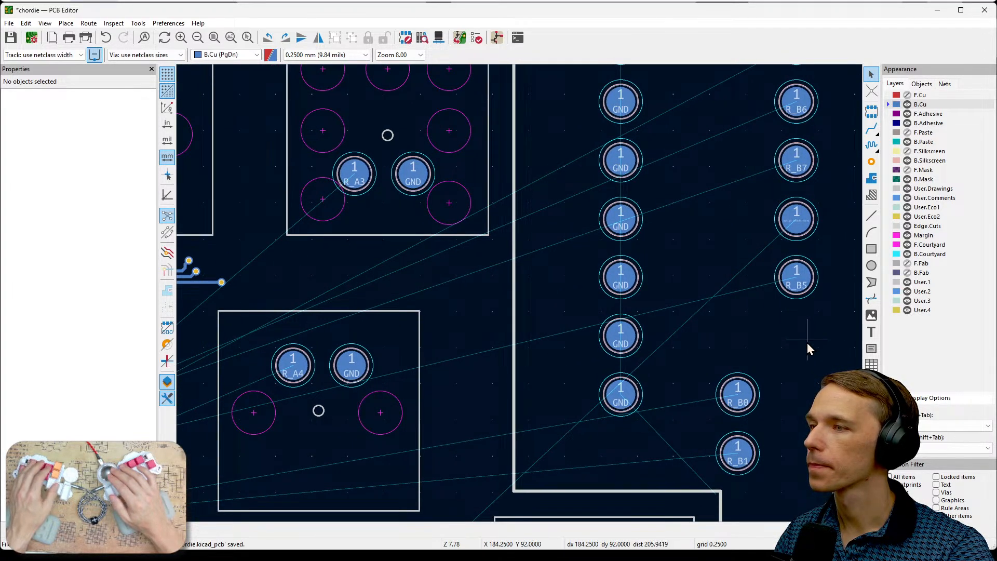
{"action": "left_click", "coordinate": [799, 289]}
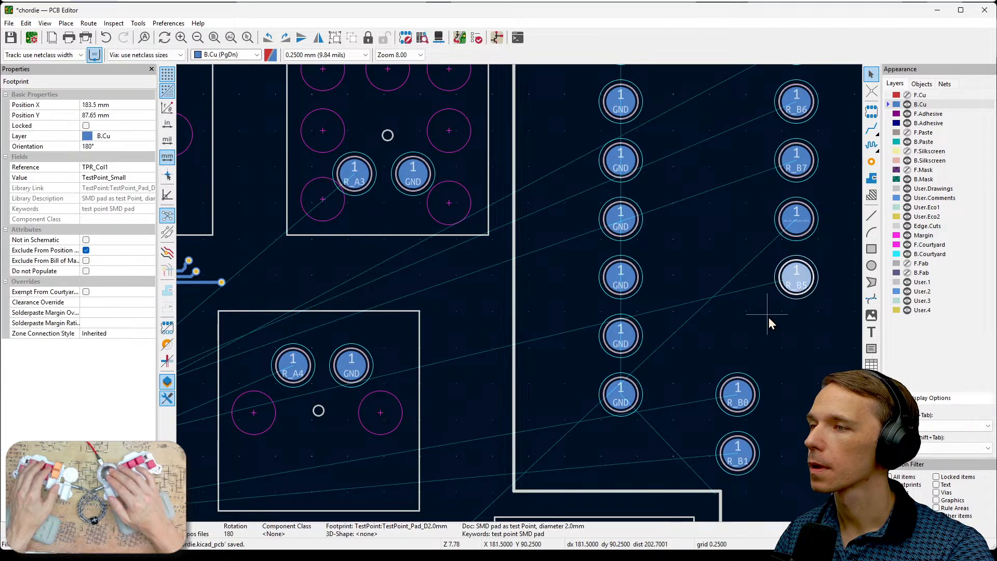
{"action": "scroll", "coordinate": [731, 335], "scroll_direction": "down", "scroll_amount": 2}
{"action": "middle_click_drag", "start_coordinate": [515, 298], "coordinate": [743, 254]}
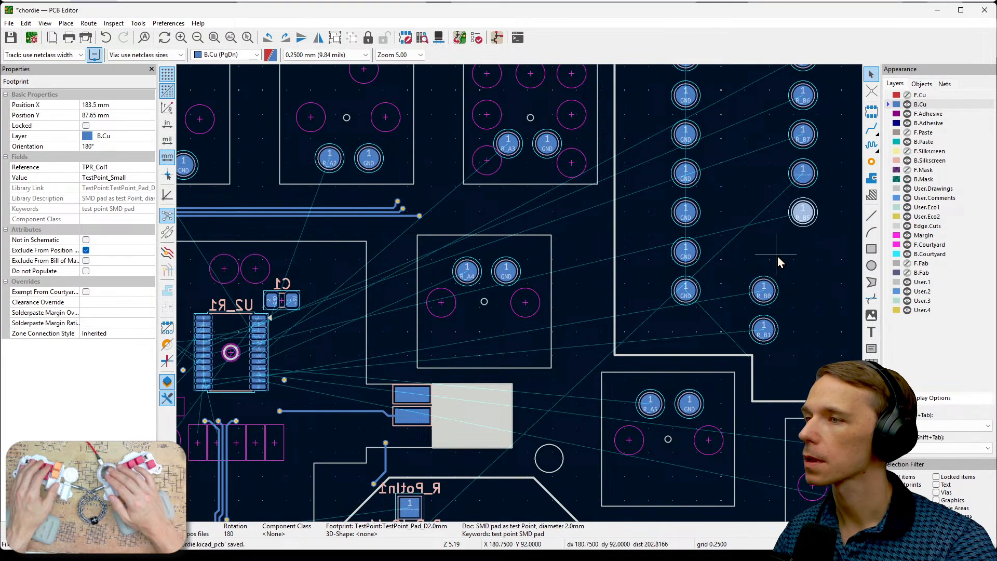
{"action": "scroll", "coordinate": [719, 263], "scroll_direction": "down", "scroll_amount": 2}
{"action": "middle_click_drag", "start_coordinate": [319, 371], "coordinate": [574, 285]}
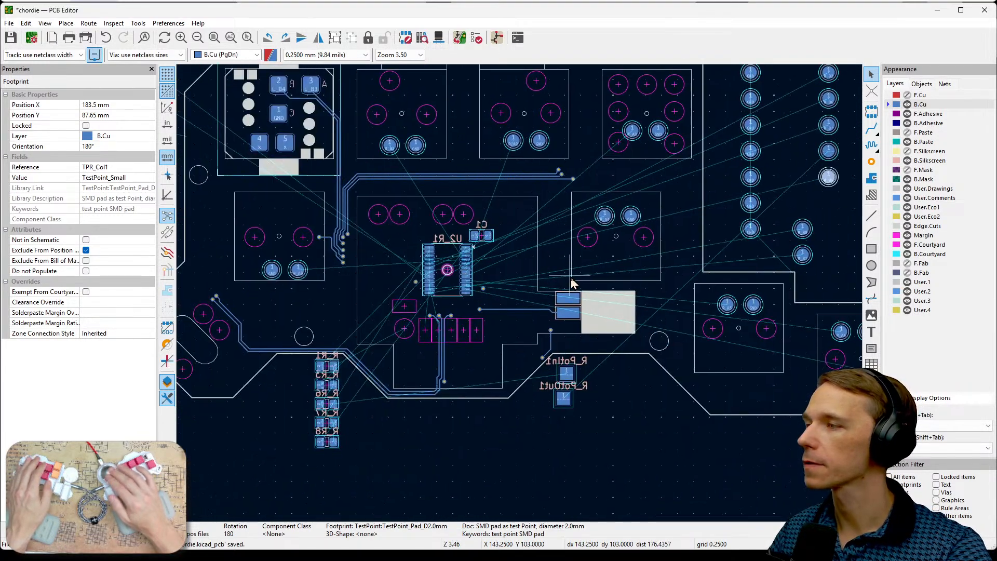
{"action": "middle_click_drag", "start_coordinate": [308, 359], "coordinate": [429, 340]}
{"action": "left_click", "coordinate": [340, 320]}
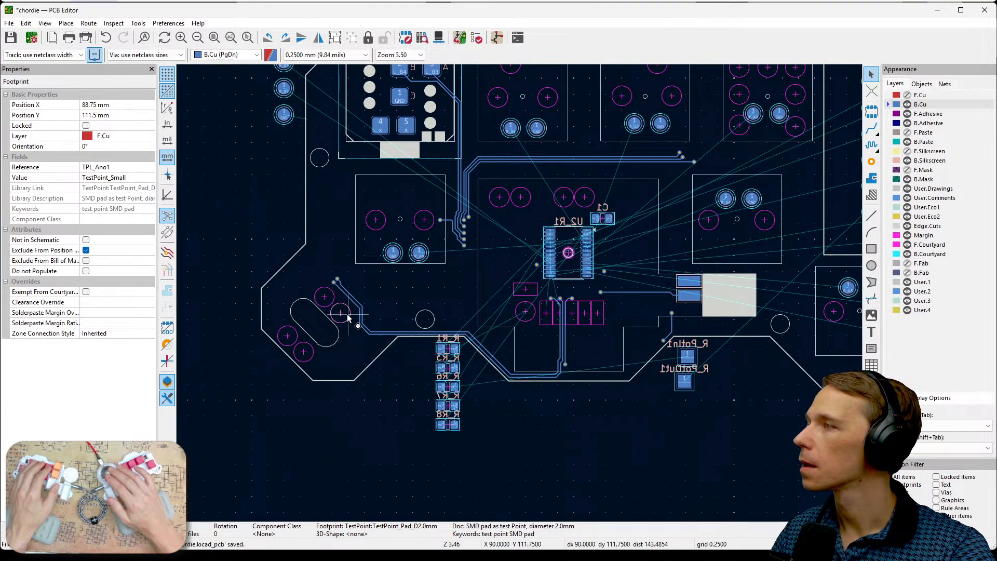
{"action": "left_click", "coordinate": [324, 298]}
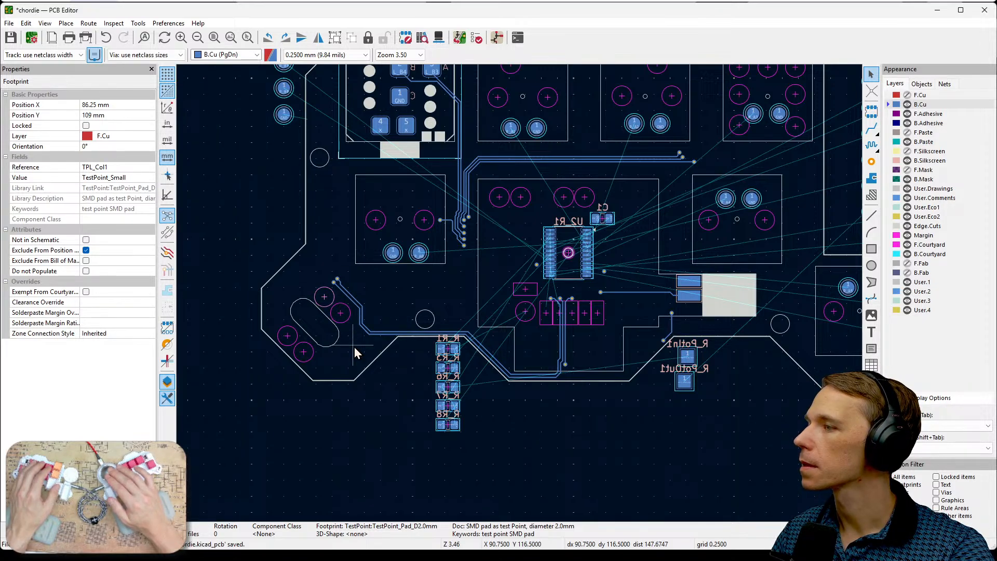
- Move the R_B5 test pad (TPR_Col1) next to the upper end of the slotted cutout, at X 83 mm, Y 106.75 mm
{"action": "middle_click_drag", "start_coordinate": [777, 230], "coordinate": [576, 352]}
{"action": "scroll", "coordinate": [755, 294], "scroll_direction": "up", "scroll_amount": 5}
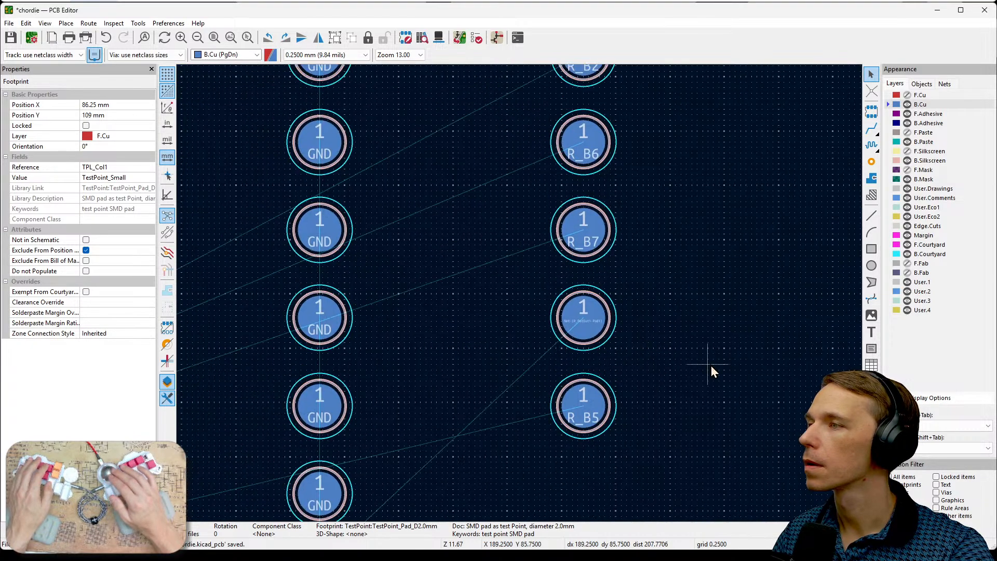
{"action": "middle_click_drag", "start_coordinate": [727, 427], "coordinate": [798, 180]}
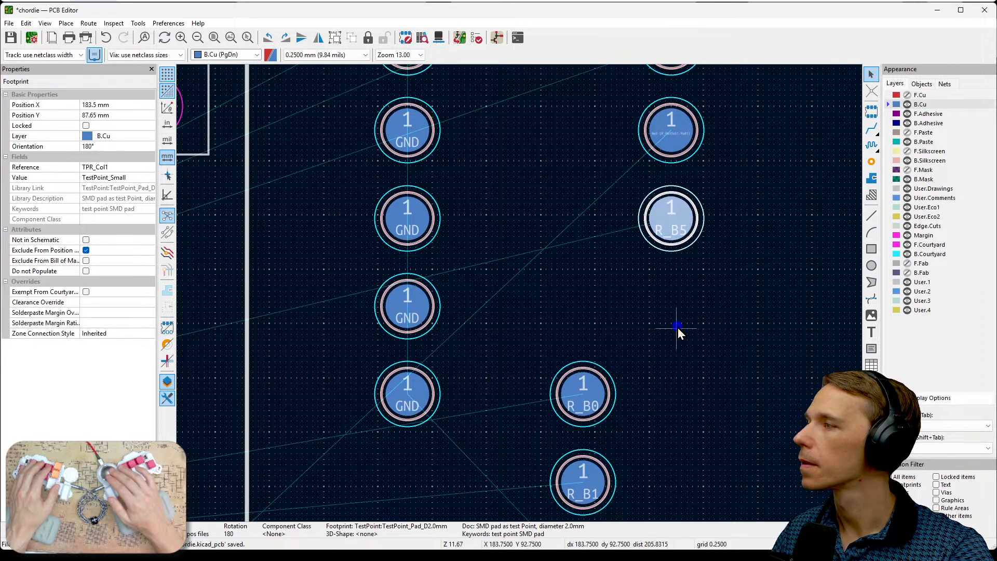
{"action": "left_click", "coordinate": [683, 264]}
{"action": "left_click", "coordinate": [686, 222]}
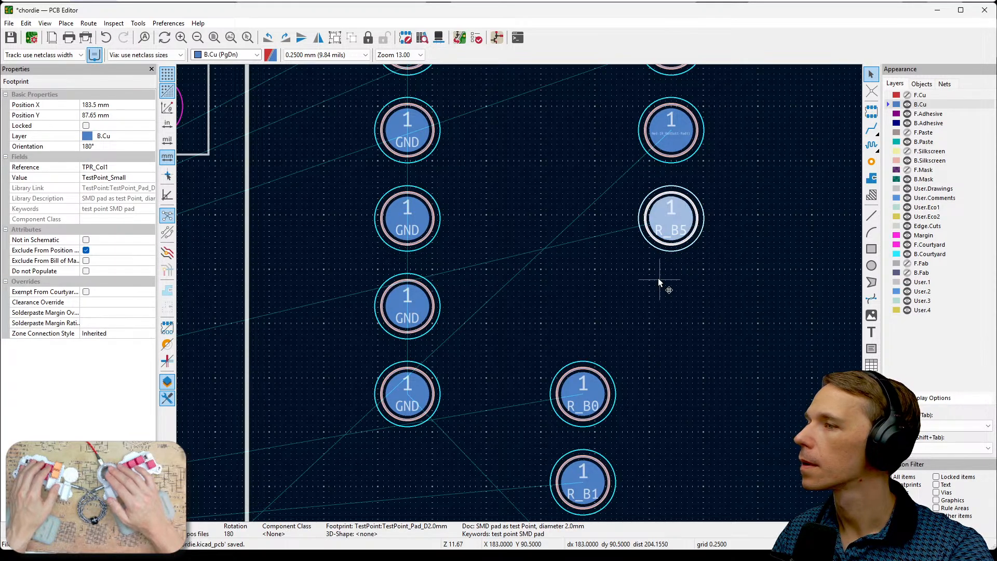
{"action": "scroll", "coordinate": [658, 279], "scroll_direction": "down", "scroll_amount": 6}
{"action": "middle_click_drag", "start_coordinate": [562, 304], "coordinate": [837, 254]}
{"action": "middle_click_drag", "start_coordinate": [737, 274], "coordinate": [817, 238]}
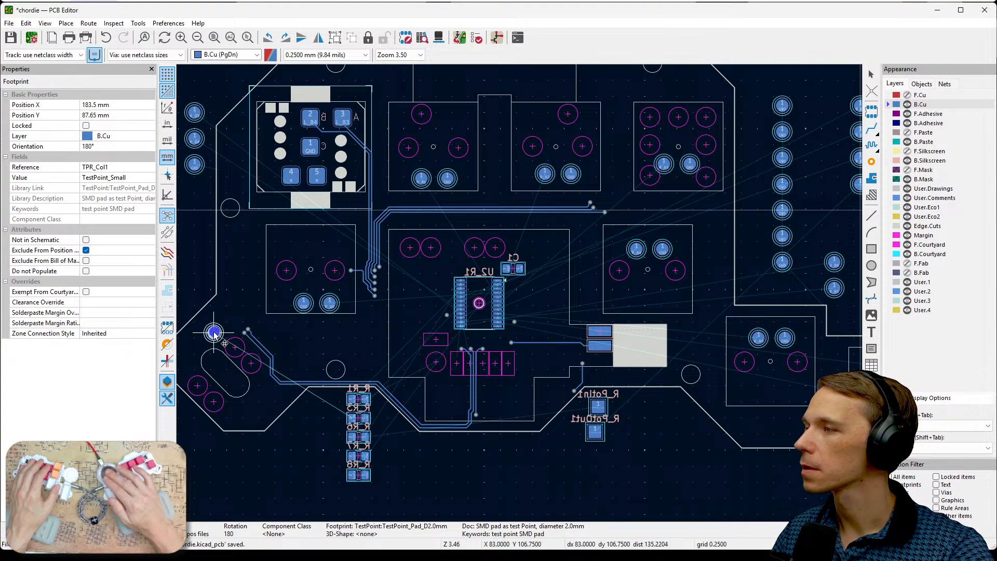
{"action": "left_click", "coordinate": [213, 332]}
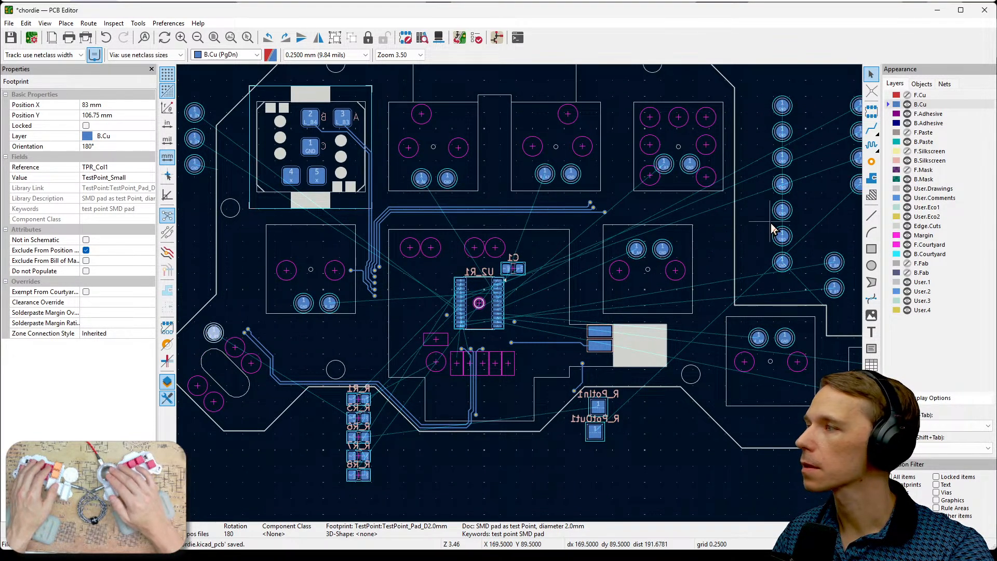
- Move the TPR_Ano1 test pad to the lower end of the slotted cutout, at X 90.5 mm, Y 115 mm
{"action": "middle_click_drag", "start_coordinate": [827, 219], "coordinate": [748, 253]}
{"action": "scroll", "coordinate": [753, 247], "scroll_direction": "up", "scroll_amount": 1}
{"action": "scroll", "coordinate": [521, 295], "scroll_direction": "up", "scroll_amount": 3}
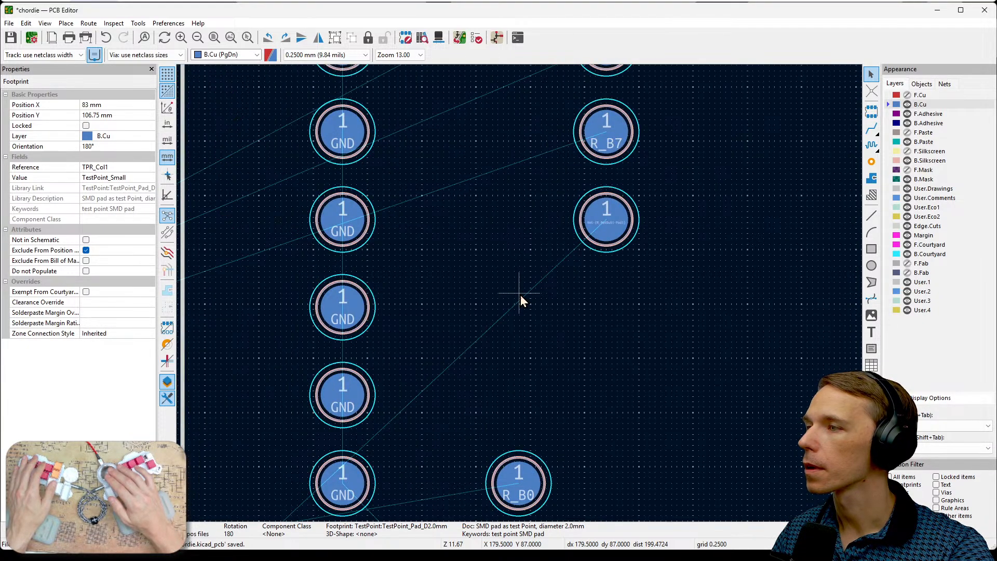
{"action": "left_click", "coordinate": [601, 256]}
{"action": "scroll", "coordinate": [554, 306], "scroll_direction": "down", "scroll_amount": 2}
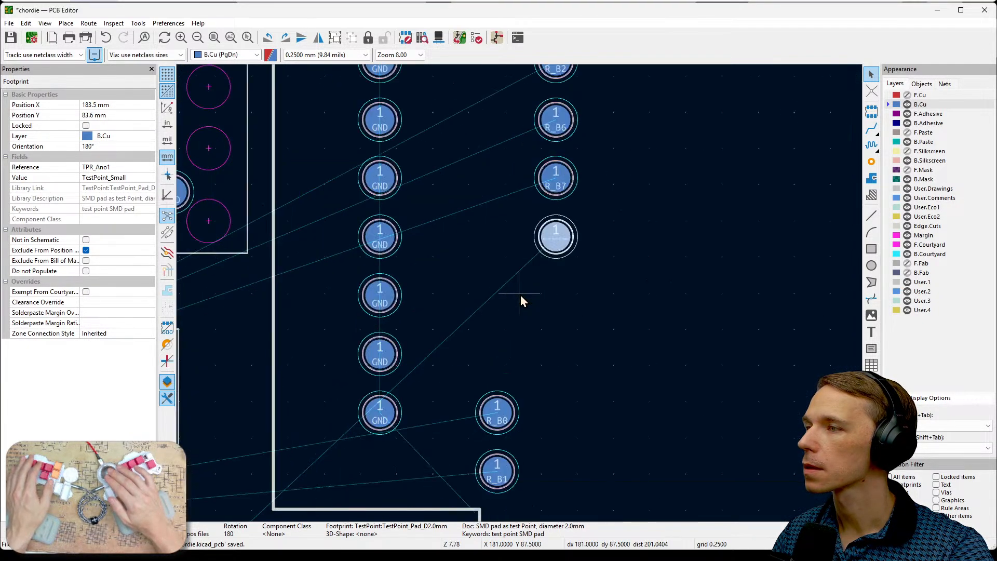
{"action": "scroll", "coordinate": [520, 294], "scroll_direction": "down", "scroll_amount": 2}
{"action": "middle_click_drag", "start_coordinate": [521, 294], "coordinate": [753, 234]}
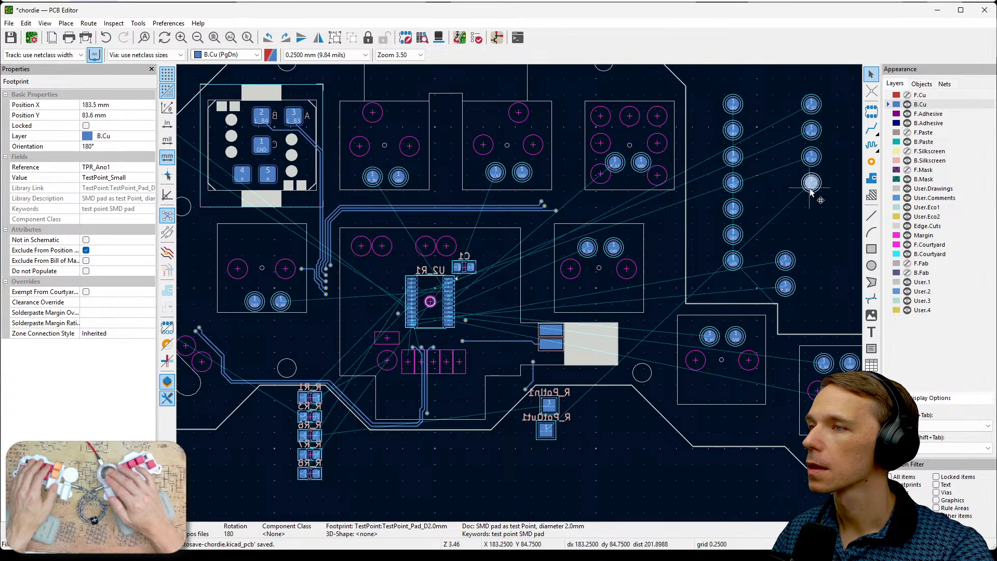
{"action": "left_click_drag", "start_coordinate": [810, 189], "coordinate": [212, 380]}
{"action": "middle_click_drag", "start_coordinate": [284, 375], "coordinate": [437, 338]}
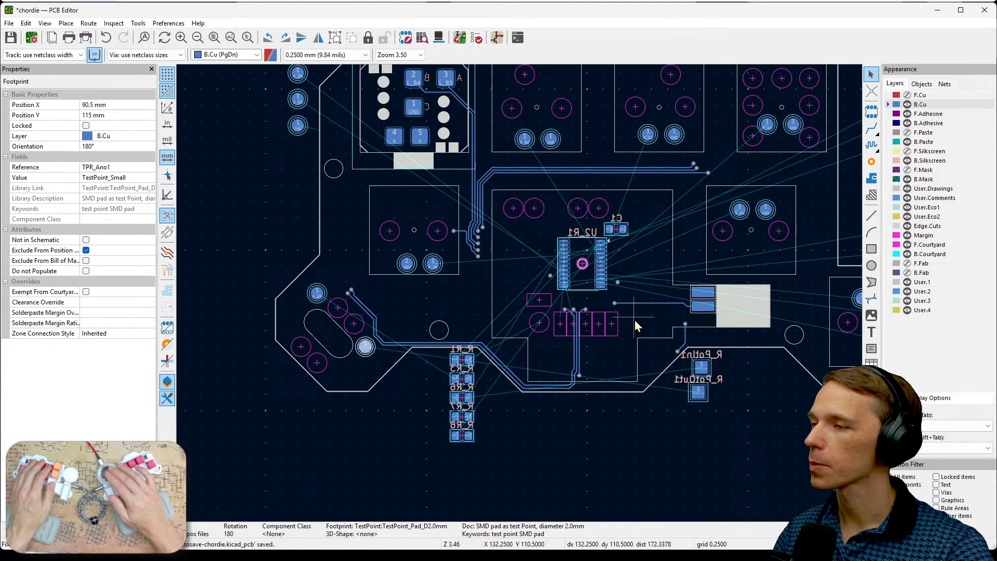
- Check the remaining loose R_B pads against the R_B connections in the Schematic Editor, and return to the PCB Editor
{"action": "middle_click_drag", "start_coordinate": [723, 384], "coordinate": [609, 471]}
{"action": "middle_click_drag", "start_coordinate": [743, 336], "coordinate": [671, 385]}
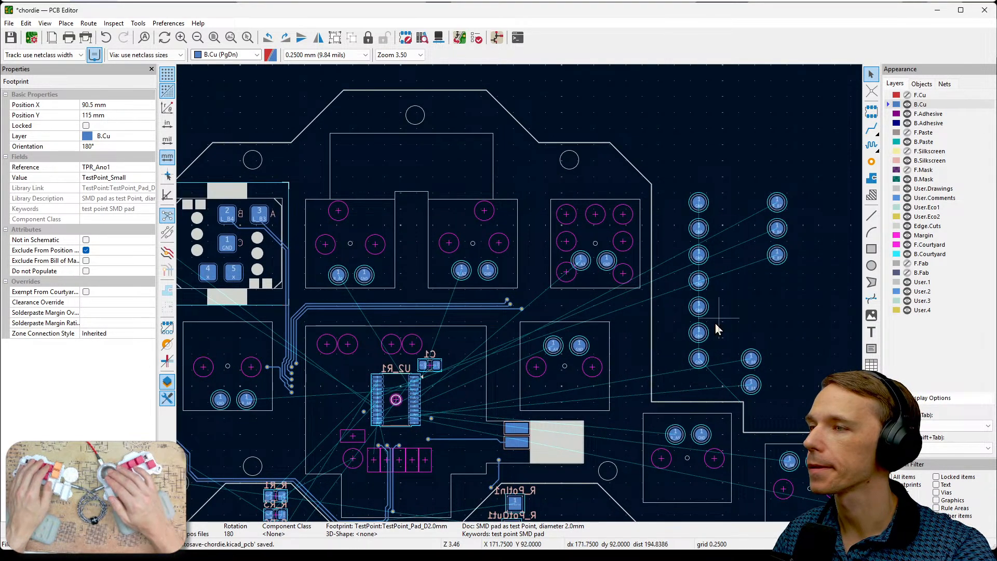
{"action": "scroll", "coordinate": [713, 294], "scroll_direction": "up", "scroll_amount": 3}
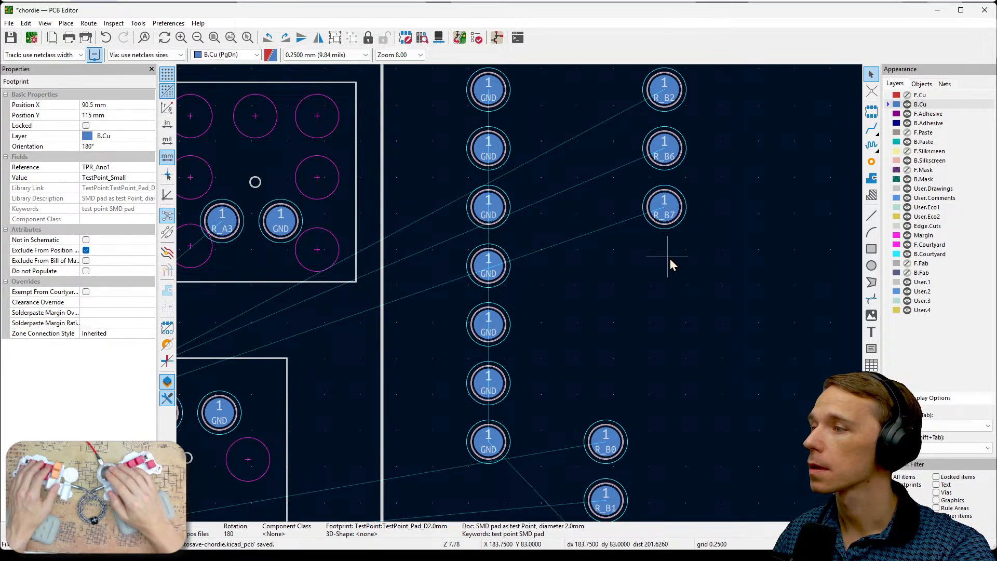
{"action": "middle_click_drag", "start_coordinate": [649, 260], "coordinate": [645, 230]}
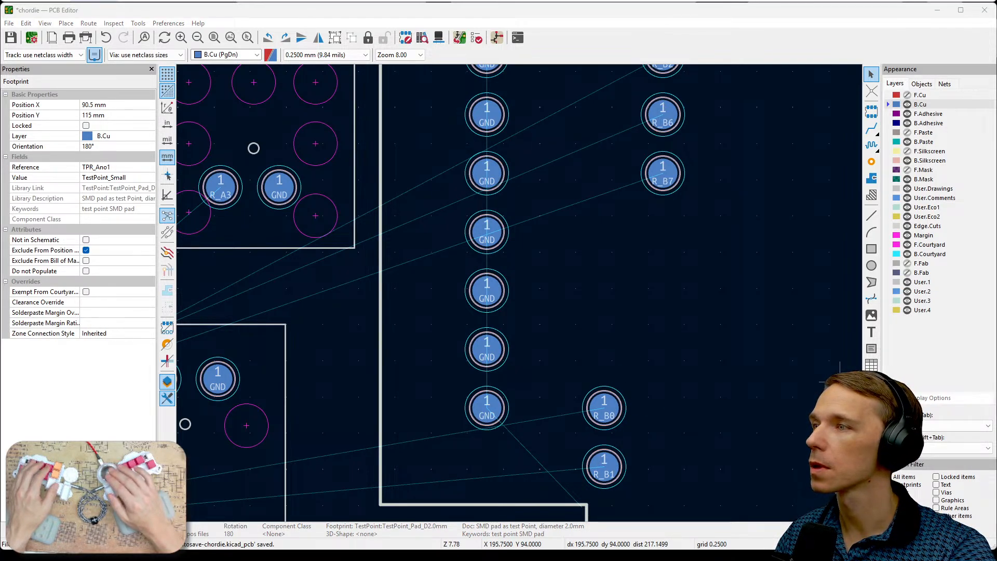
{"action": "key", "text": "alt+Tab"}
{"action": "middle_click_drag", "start_coordinate": [383, 340], "coordinate": [356, 151]}
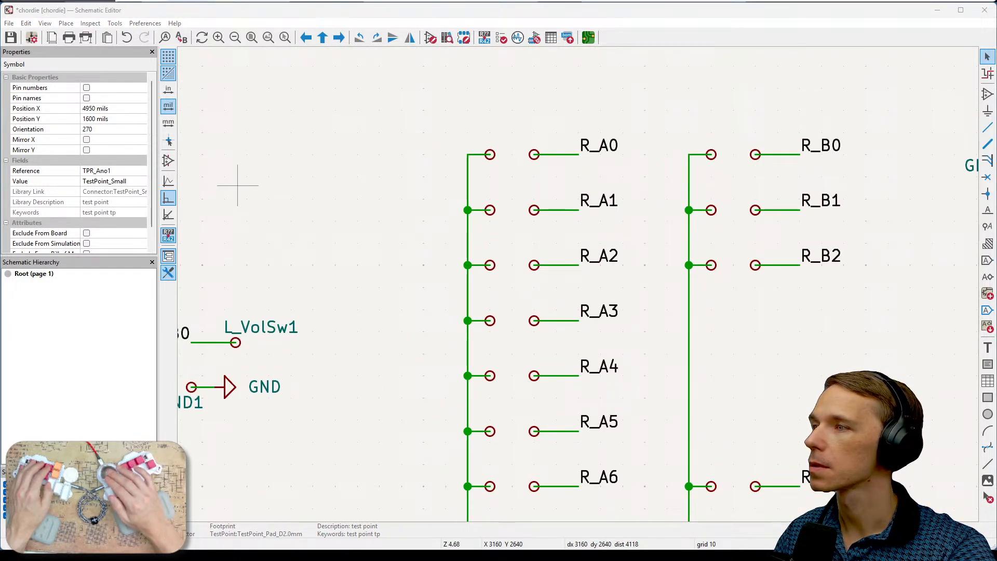
{"action": "key", "text": "alt+Tab"}
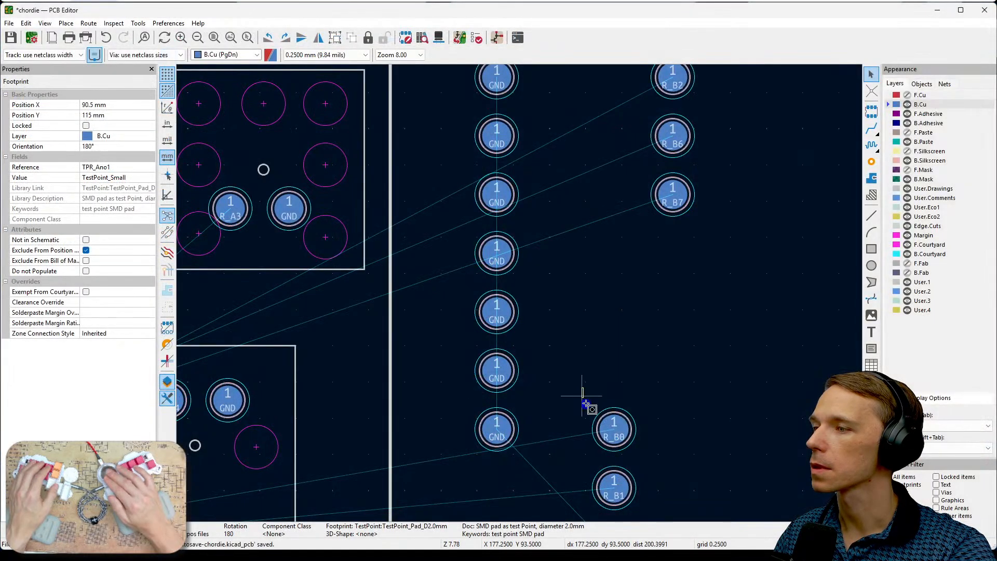
- Move the loose R_B0 and R_B1 test pads beside R_B6 and R_B7, and select all five loose R_B pads
{"action": "left_click_drag", "start_coordinate": [582, 389], "coordinate": [616, 135]}
{"action": "middle_click_drag", "start_coordinate": [699, 277], "coordinate": [769, 324]}
{"action": "left_click_drag", "start_coordinate": [774, 317], "coordinate": [671, 97]}
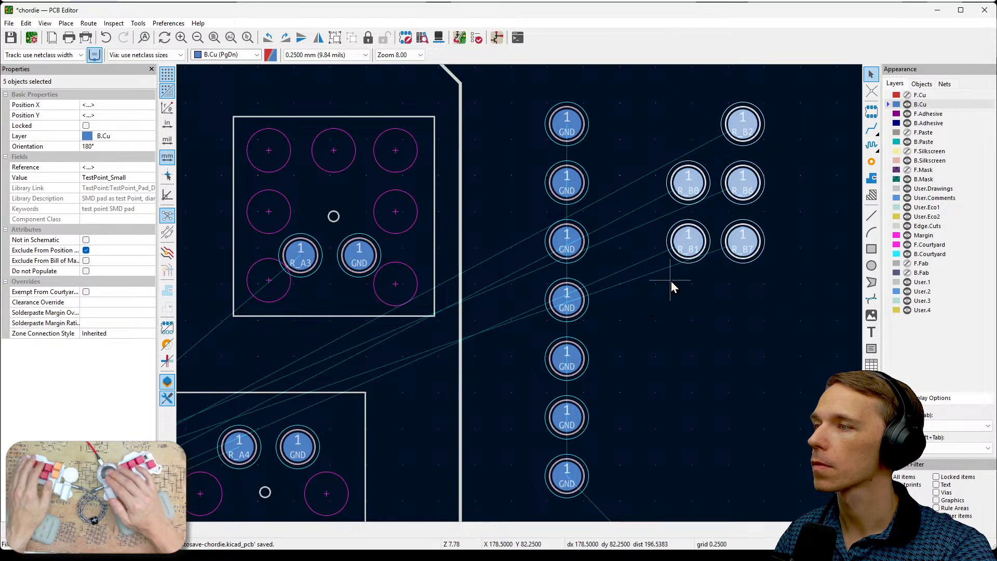
- Move the five selected R_B test pads across the board to below its lower edge, next to the R_R resistor column
{"action": "scroll", "coordinate": [670, 285], "scroll_direction": "down", "scroll_amount": 2}
{"action": "middle_click_drag", "start_coordinate": [520, 295], "coordinate": [829, 249]}
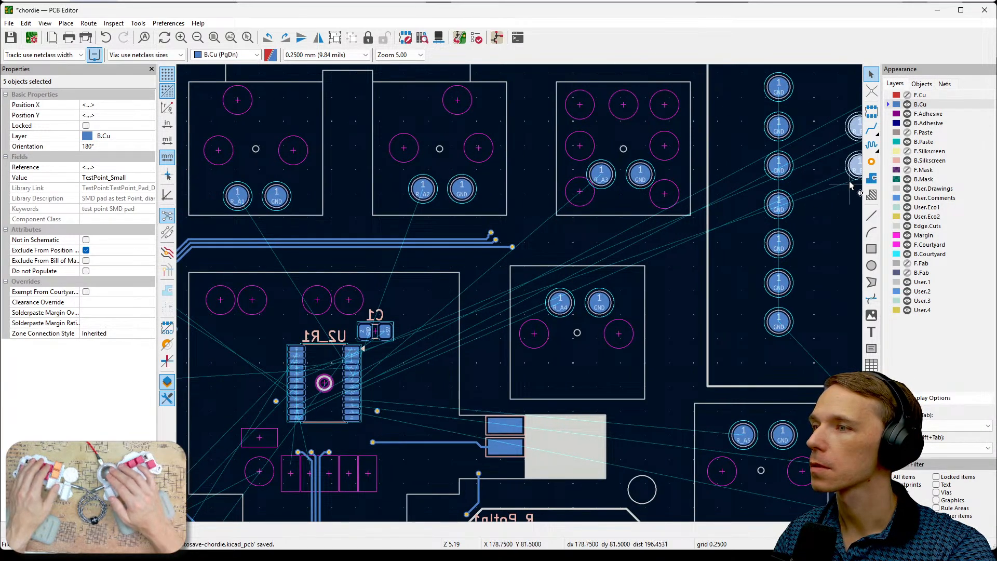
{"action": "left_click_drag", "start_coordinate": [856, 165], "coordinate": [420, 349]}
{"action": "middle_click_drag", "start_coordinate": [458, 372], "coordinate": [617, 290]}
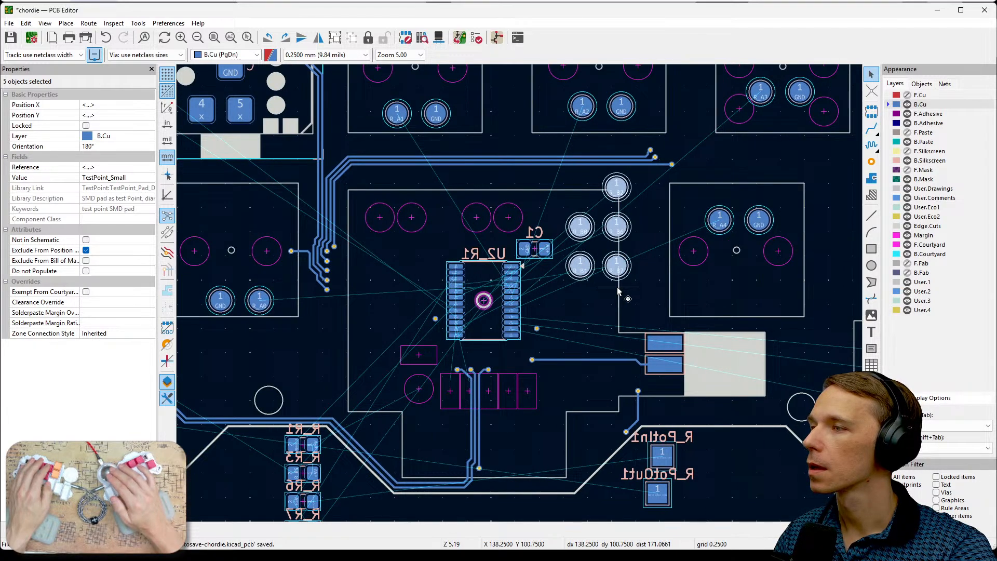
{"action": "left_click_drag", "start_coordinate": [580, 265], "coordinate": [298, 397]}
{"action": "middle_click_drag", "start_coordinate": [426, 444], "coordinate": [490, 364]}
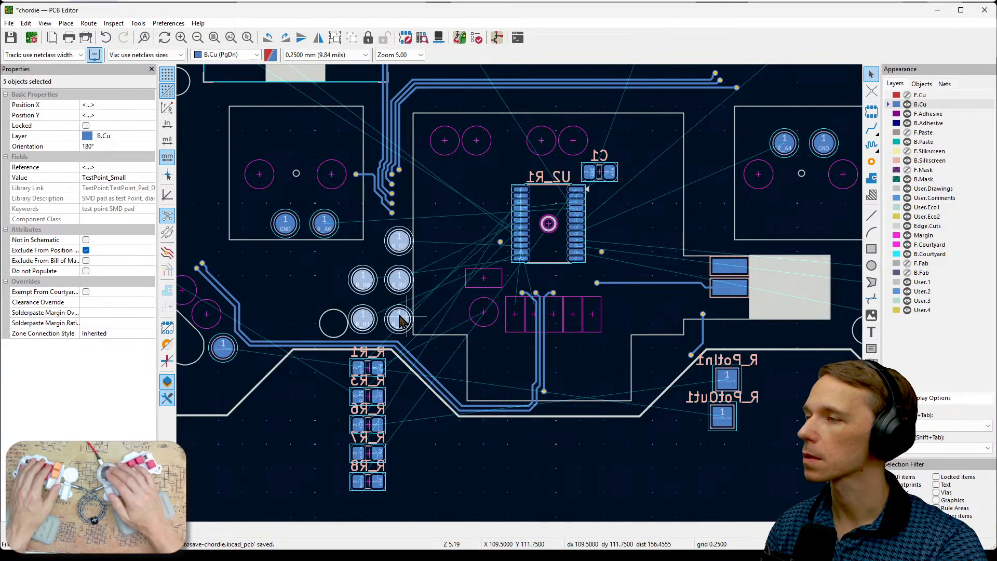
{"action": "key", "text": "m"}
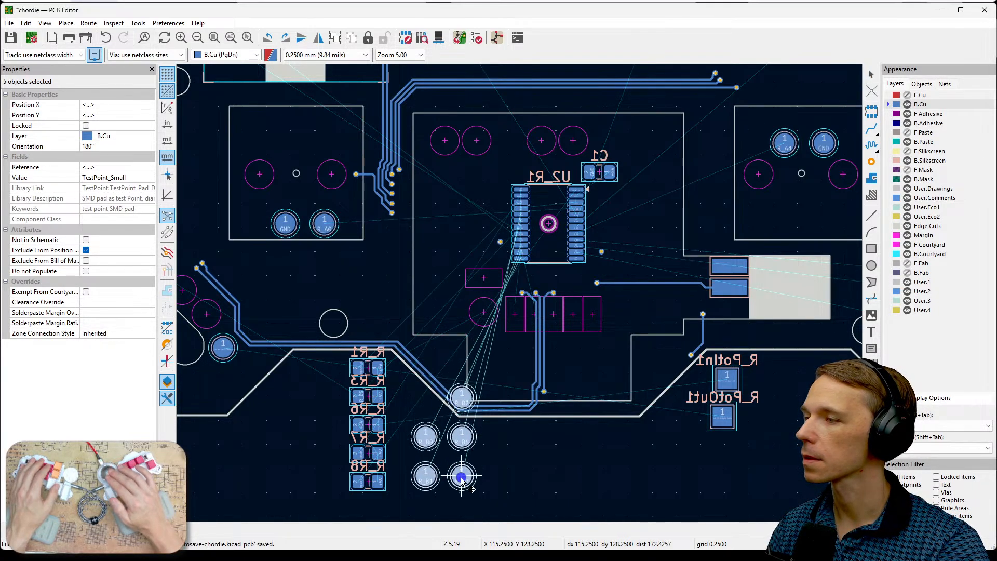
{"action": "left_click", "coordinate": [444, 510]}
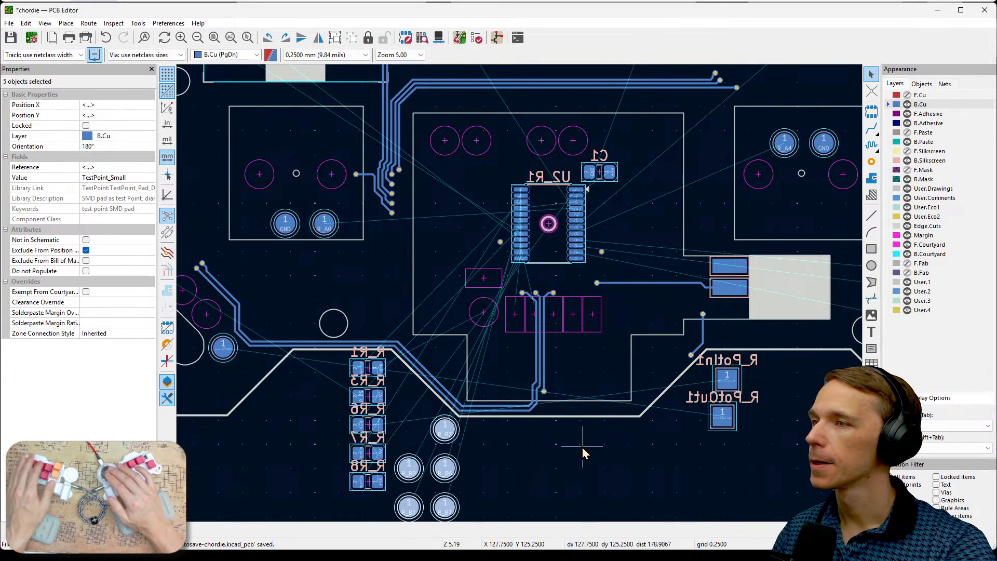
- Move the lower five of the seven loose GND pads below the board, in a column beside the five R_B pads
{"action": "scroll", "coordinate": [581, 447], "scroll_direction": "down", "scroll_amount": 2}
{"action": "middle_click_drag", "start_coordinate": [663, 208], "coordinate": [587, 358]}
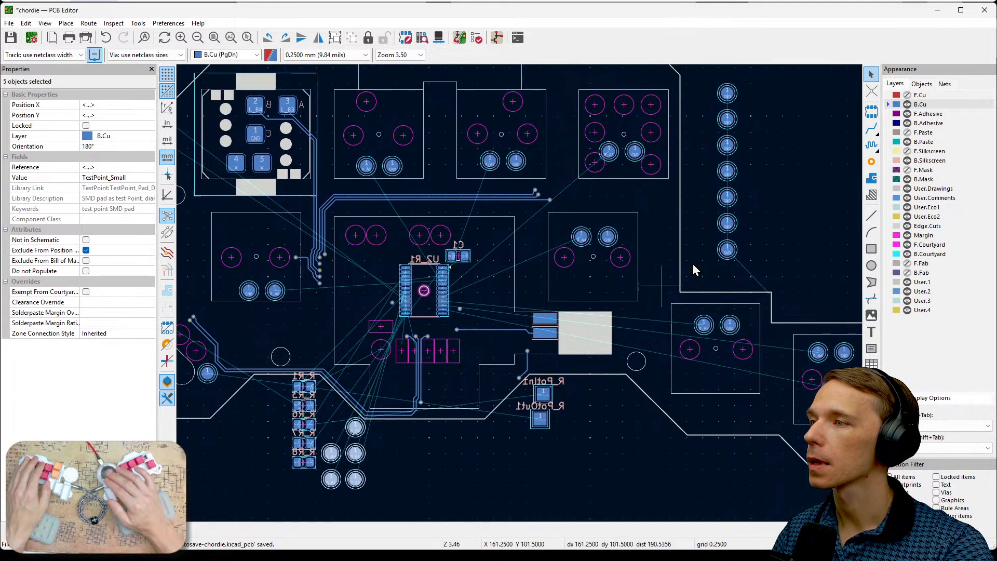
{"action": "scroll", "coordinate": [739, 202], "scroll_direction": "up", "scroll_amount": 2}
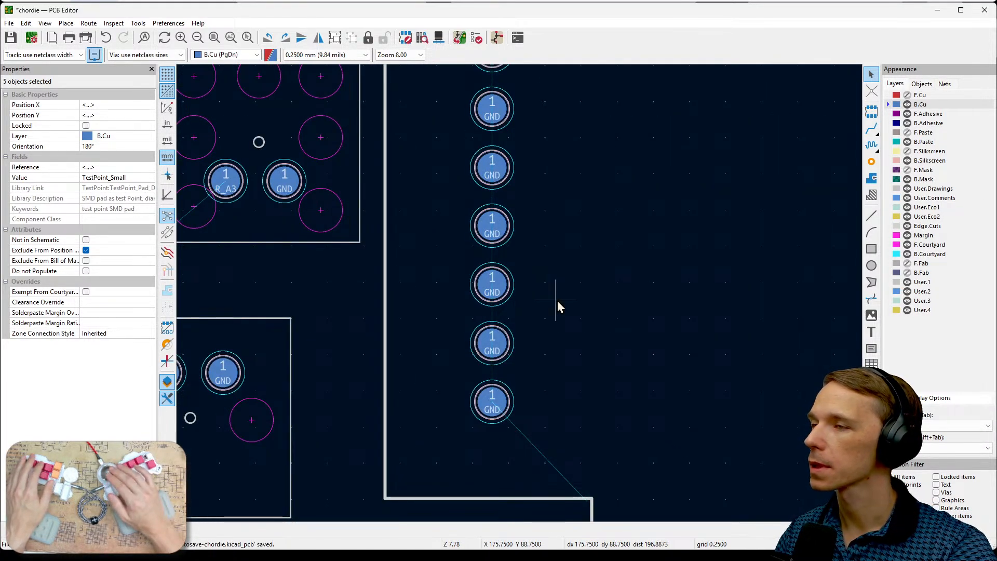
{"action": "scroll", "coordinate": [572, 300], "scroll_direction": "down", "scroll_amount": 2}
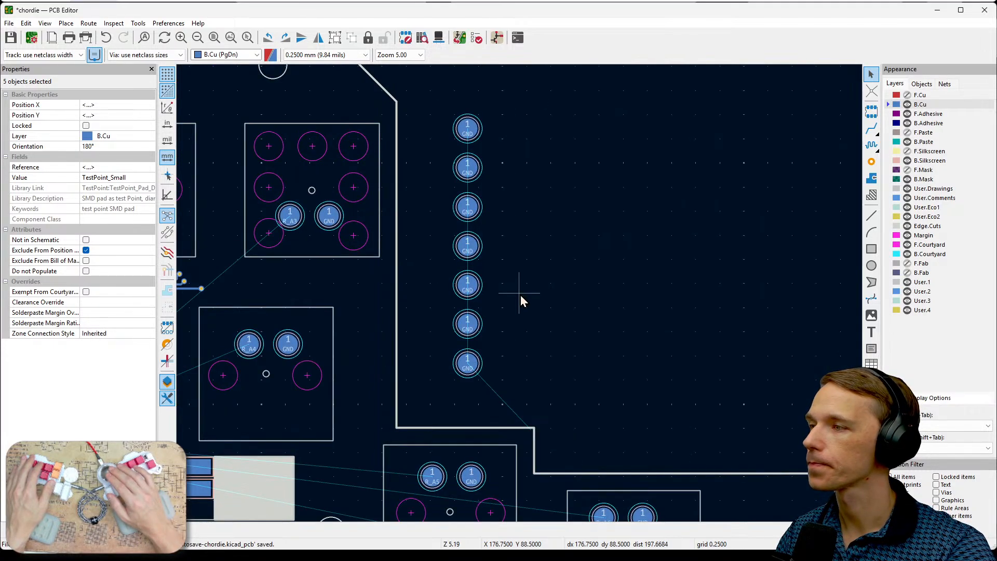
{"action": "scroll", "coordinate": [543, 305], "scroll_direction": "up", "scroll_amount": 1}
{"action": "scroll", "coordinate": [638, 279], "scroll_direction": "down", "scroll_amount": 1}
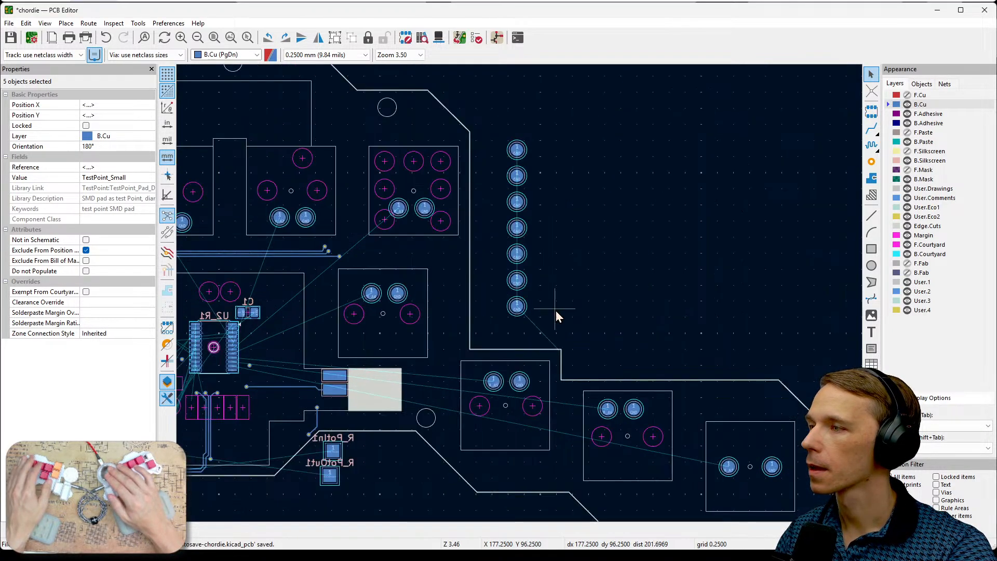
{"action": "middle_click_drag", "start_coordinate": [556, 310], "coordinate": [705, 250]}
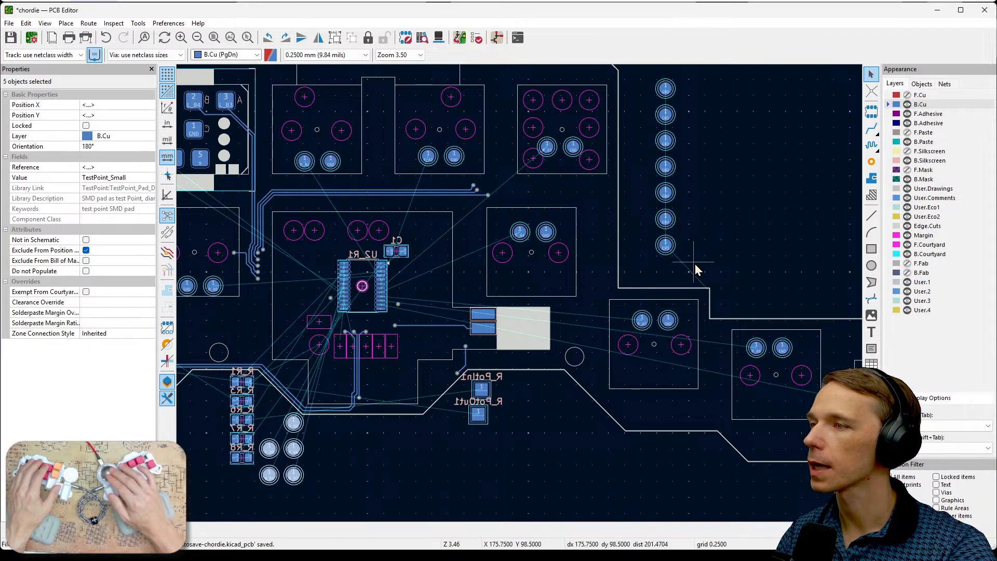
{"action": "left_click_drag", "start_coordinate": [696, 267], "coordinate": [315, 428]}
{"action": "left_click", "coordinate": [471, 422]}
{"action": "middle_click_drag", "start_coordinate": [453, 451], "coordinate": [538, 403]}
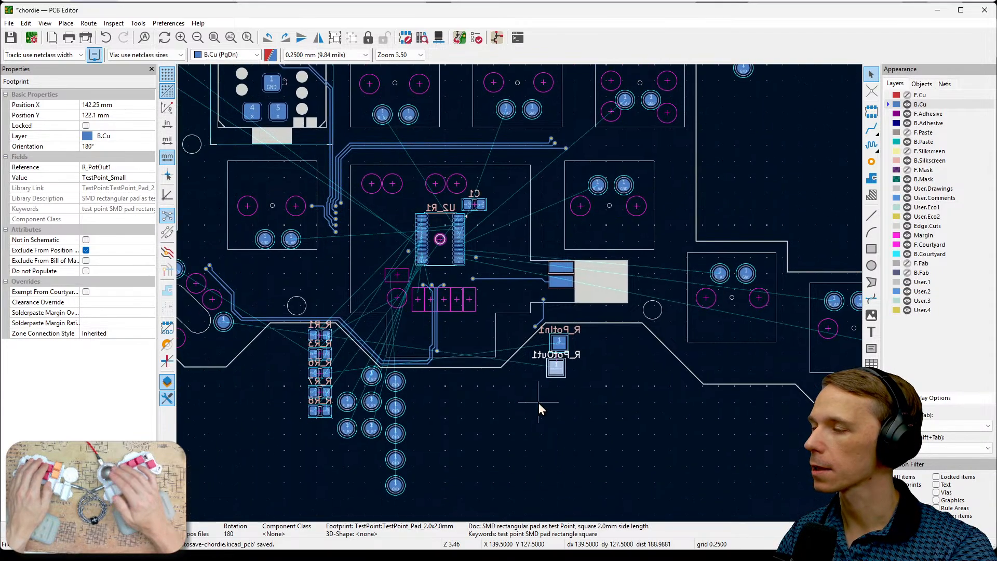
{"action": "middle_click_drag", "start_coordinate": [616, 421], "coordinate": [577, 470]}
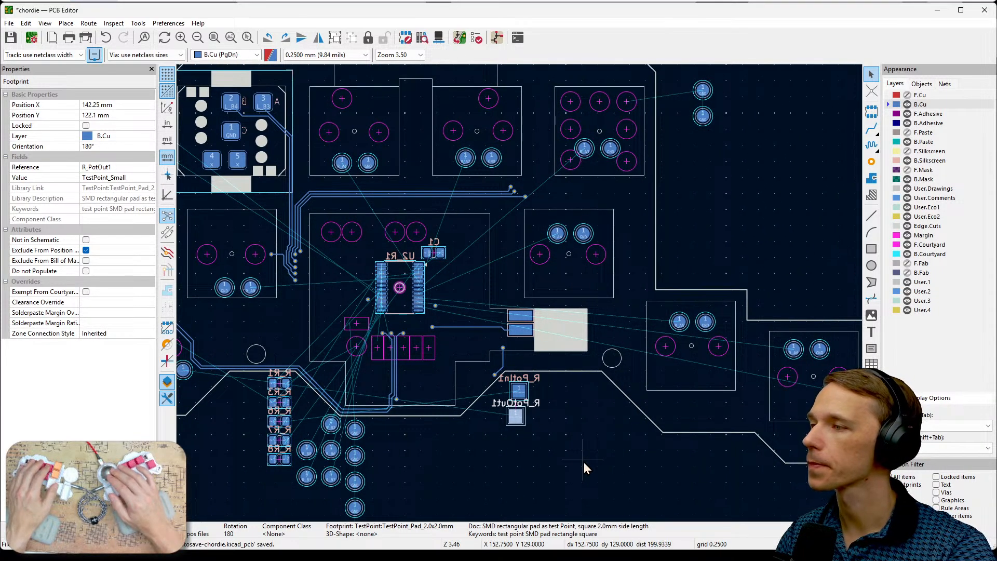
- Inspect the two remaining loose GND pads, TP24 and TP25, and compare them with the pads already placed across the board
{"action": "middle_click_drag", "start_coordinate": [745, 213], "coordinate": [775, 261]}
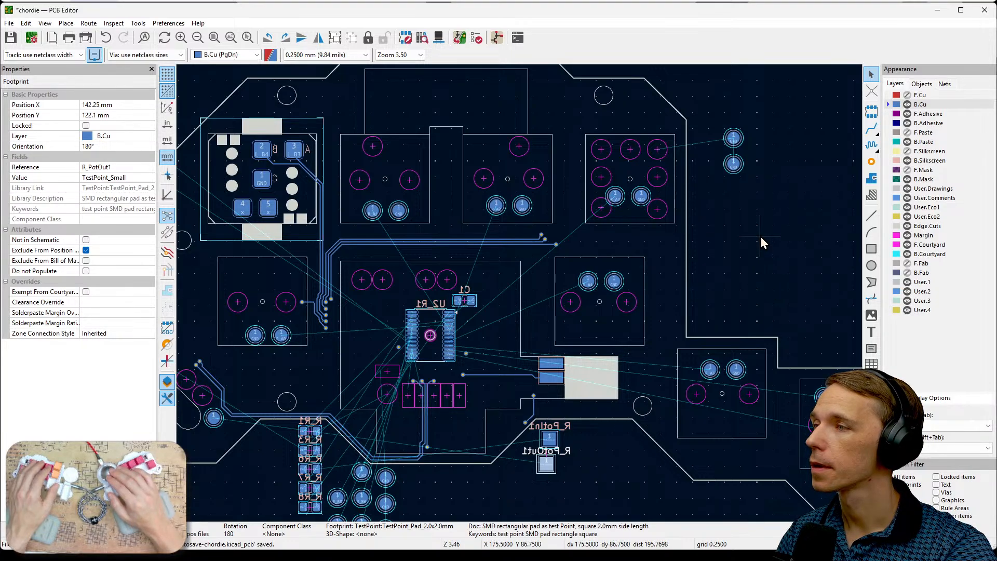
{"action": "middle_click_drag", "start_coordinate": [744, 217], "coordinate": [795, 223]}
{"action": "left_click", "coordinate": [784, 176]}
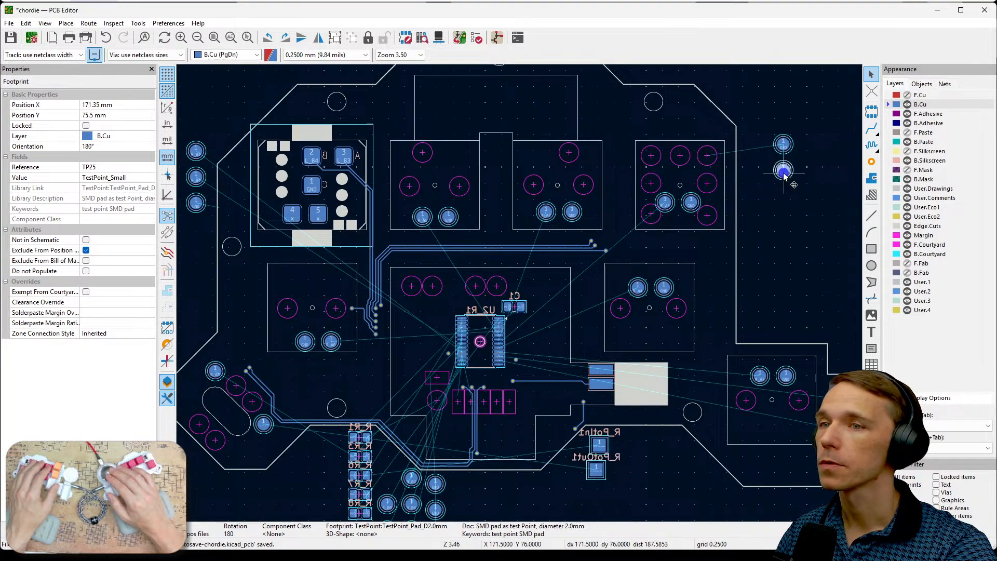
{"action": "left_click", "coordinate": [783, 145]}
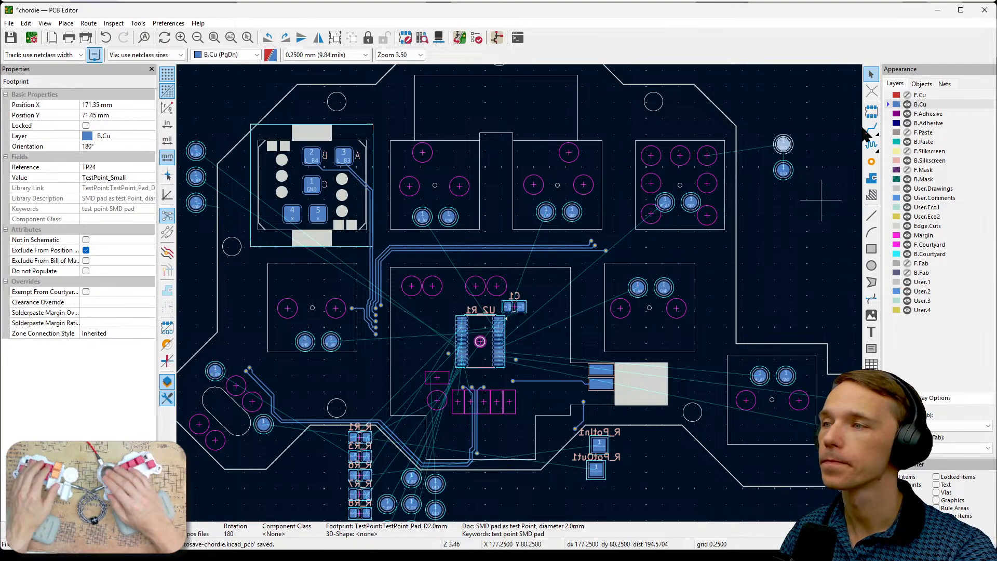
{"action": "left_click", "coordinate": [787, 176]}
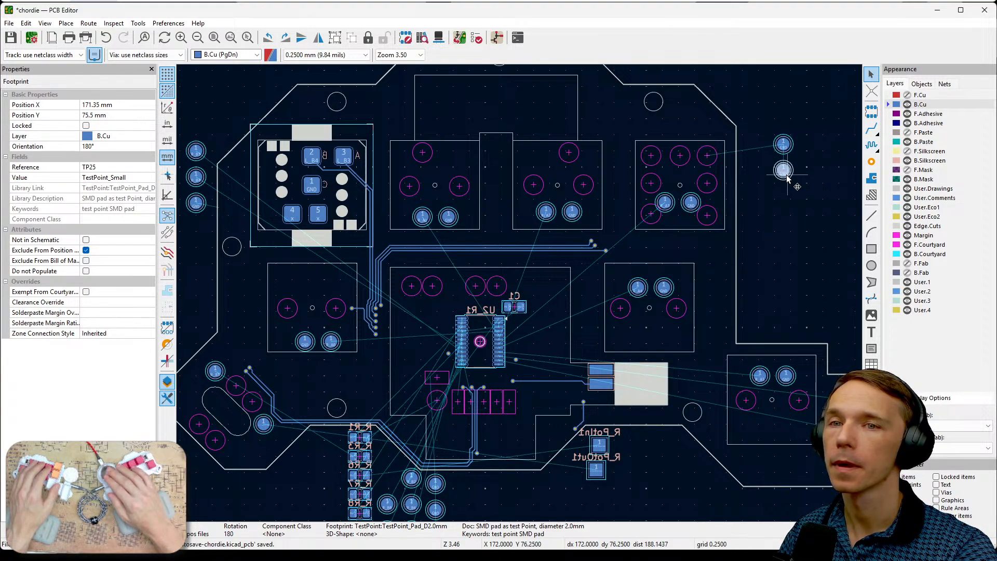
{"action": "left_click", "coordinate": [783, 145]}
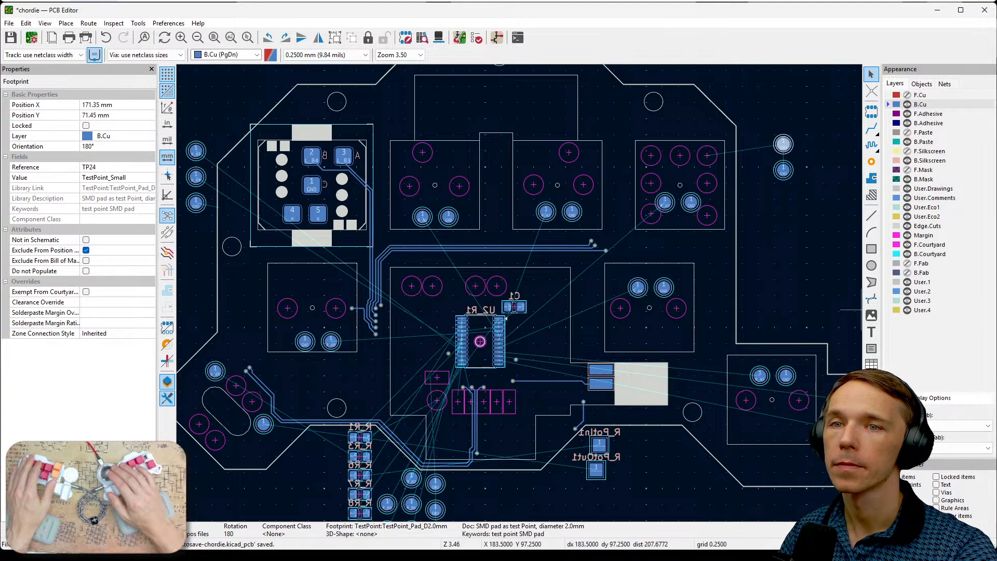
{"action": "key", "text": "alt+Tab"}
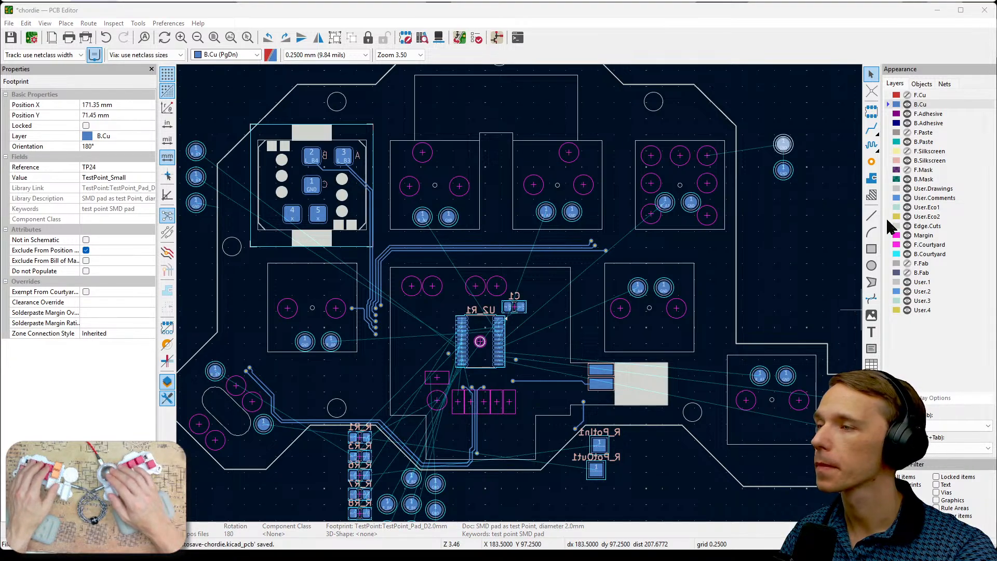
{"action": "scroll", "coordinate": [781, 202], "scroll_direction": "down", "scroll_amount": 3}
{"action": "middle_click_drag", "start_coordinate": [783, 204], "coordinate": [803, 224]}
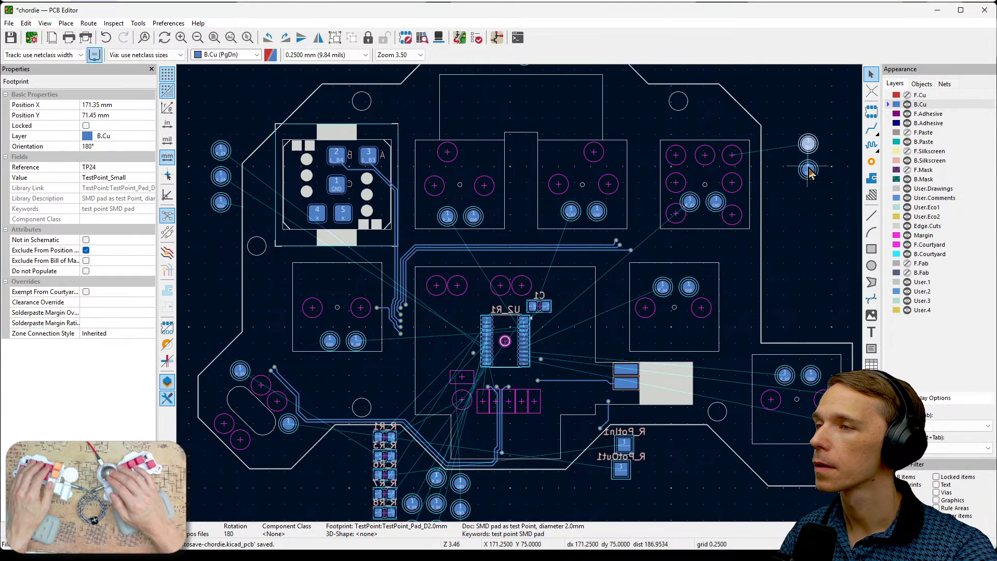
{"action": "scroll", "coordinate": [767, 153], "scroll_direction": "up", "scroll_amount": 3}
{"action": "middle_click_drag", "start_coordinate": [543, 341], "coordinate": [637, 312]}
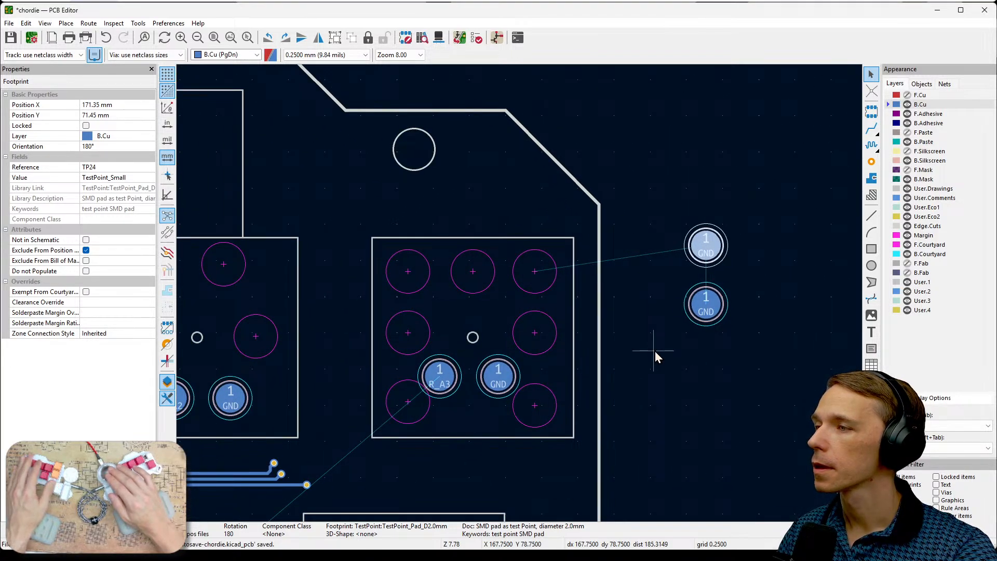
{"action": "key", "text": "Home"}
{"action": "middle_click_drag", "start_coordinate": [668, 245], "coordinate": [703, 239]}
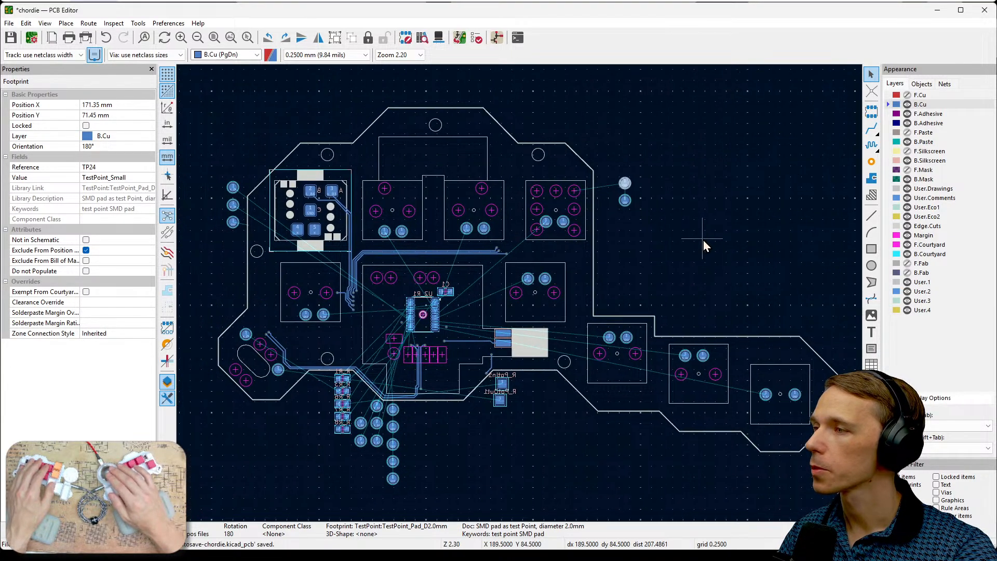
- Move the R_A6 pad and its GND pad onto the two margin circles on either side of their key's centre hole
{"action": "scroll", "coordinate": [637, 347], "scroll_direction": "up", "scroll_amount": 5}
{"action": "scroll", "coordinate": [558, 344], "scroll_direction": "up", "scroll_amount": 3}
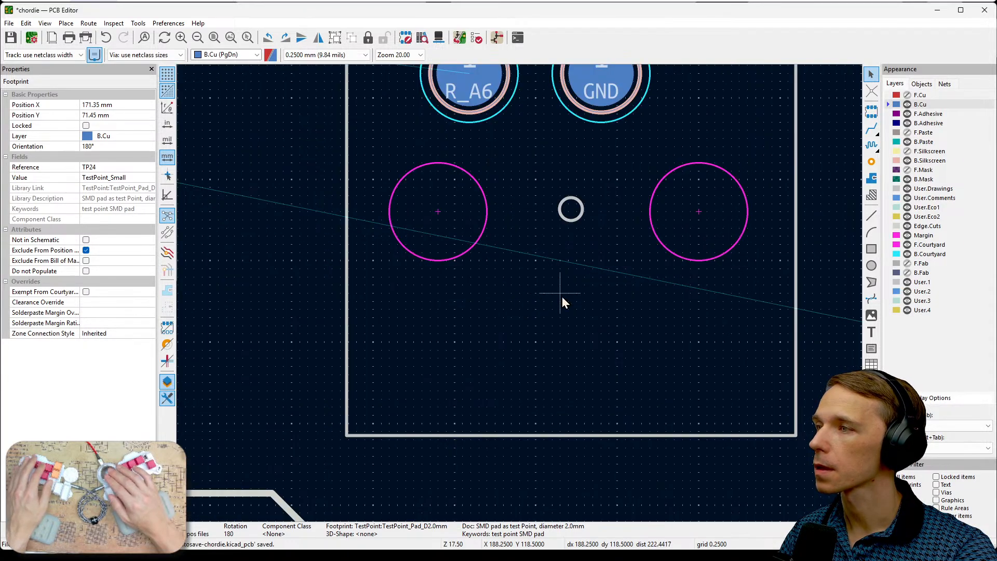
{"action": "scroll", "coordinate": [520, 295], "scroll_direction": "down", "scroll_amount": 1}
{"action": "middle_click_drag", "start_coordinate": [520, 295], "coordinate": [524, 322]}
{"action": "left_click_drag", "start_coordinate": [536, 341], "coordinate": [460, 321]}
{"action": "middle_click_drag", "start_coordinate": [602, 363], "coordinate": [508, 313]}
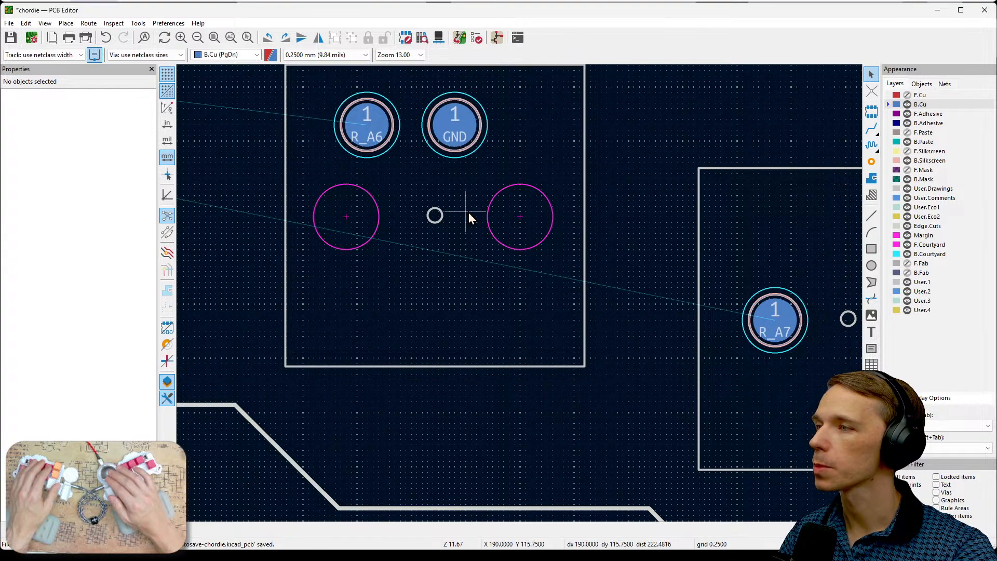
{"action": "left_click", "coordinate": [463, 139]}
{"action": "left_click_drag", "start_coordinate": [464, 139], "coordinate": [519, 221]}
{"action": "left_click_drag", "start_coordinate": [372, 127], "coordinate": [349, 220]}
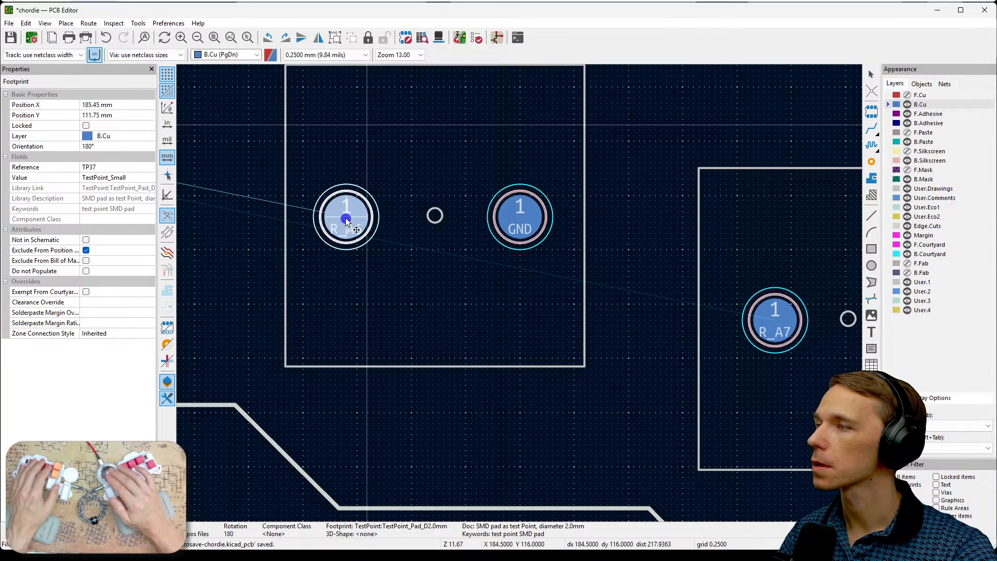
{"action": "left_click", "coordinate": [413, 281]}
- Move the R_A5 pad and its GND pad onto the two margin circles of their key
{"action": "scroll", "coordinate": [520, 295], "scroll_direction": "down", "scroll_amount": 5}
{"action": "middle_click_drag", "start_coordinate": [463, 253], "coordinate": [492, 257]}
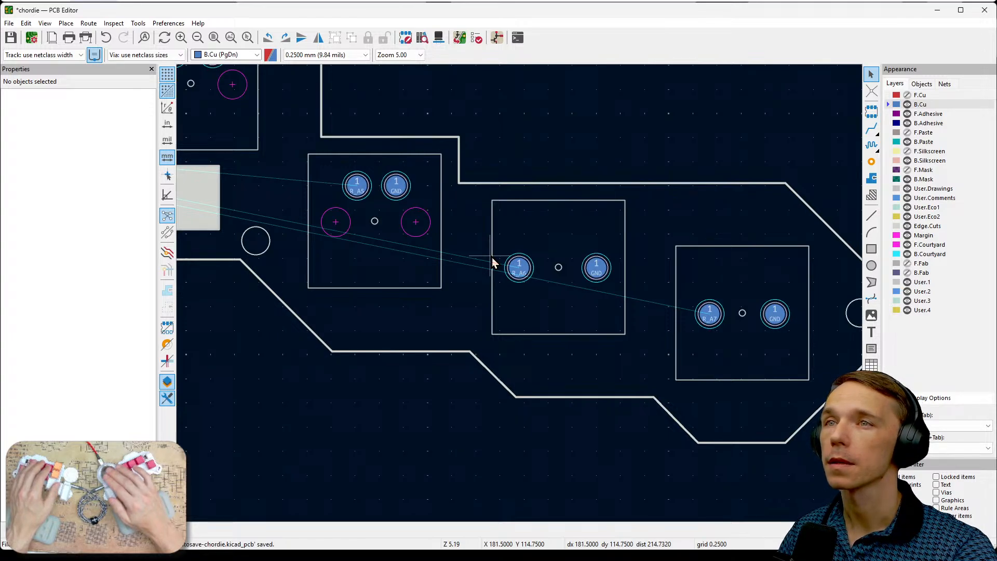
{"action": "left_click", "coordinate": [355, 193]}
{"action": "left_click_drag", "start_coordinate": [355, 193], "coordinate": [336, 223]}
{"action": "left_click_drag", "start_coordinate": [395, 186], "coordinate": [417, 224]}
{"action": "left_click", "coordinate": [384, 268]}
- Move the R_A4 pad to X 146 mm, Y 97 mm and its GND pad TP43 to X 154.75 mm, Y 97 mm, on their key's margin circles
{"action": "middle_click_drag", "start_coordinate": [385, 268], "coordinate": [681, 405]}
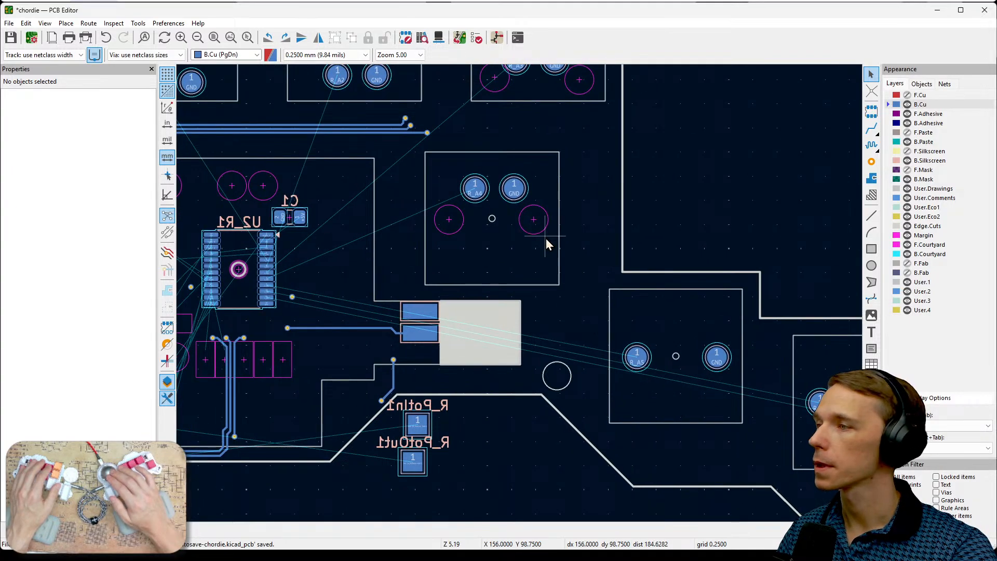
{"action": "left_click_drag", "start_coordinate": [470, 196], "coordinate": [446, 227]}
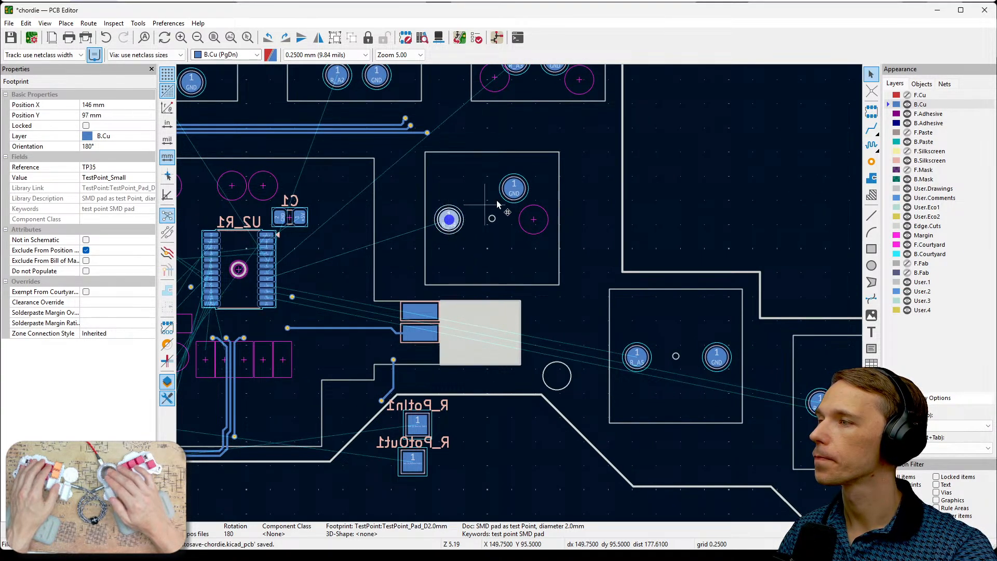
{"action": "left_click_drag", "start_coordinate": [514, 188], "coordinate": [534, 219]}
{"action": "left_click", "coordinate": [533, 217]}
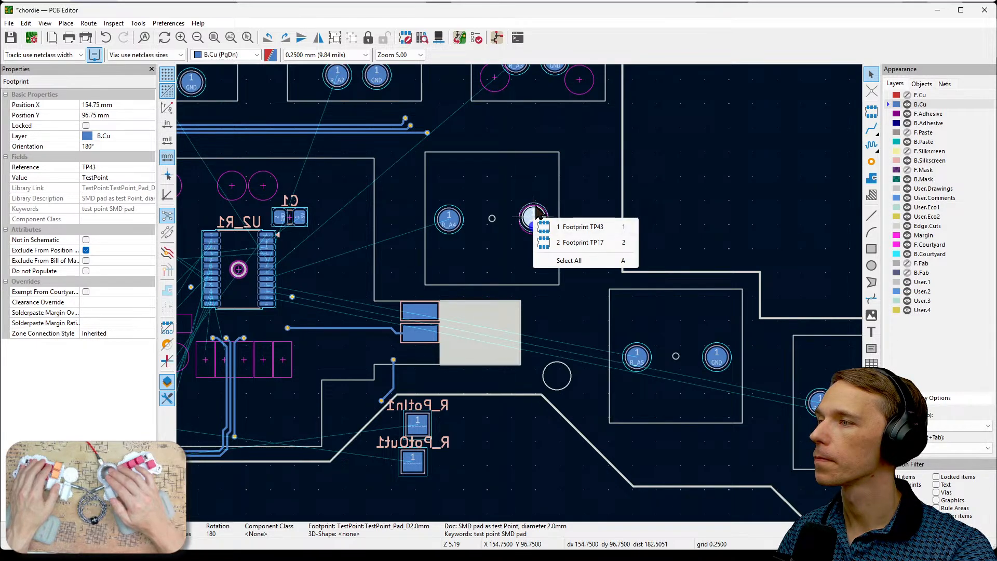
{"action": "key", "text": "1"}
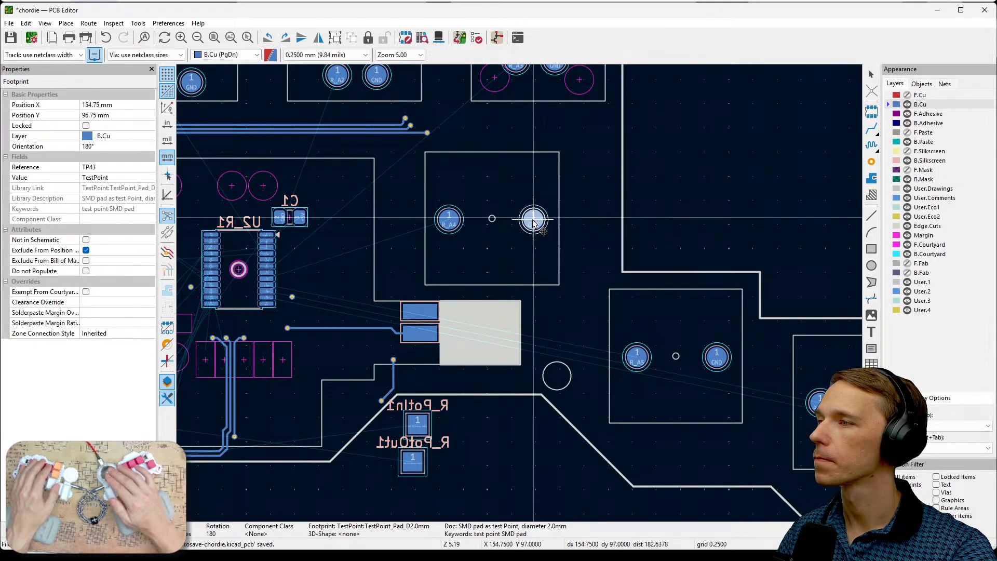
{"action": "left_click", "coordinate": [533, 220]}
{"action": "left_click", "coordinate": [599, 232]}
- Move the R_A3 pad to the middle margin circle at X 150.75 mm, Y 77.5 mm and GND pad TP42 opposite at X 159.5 mm
{"action": "middle_click_drag", "start_coordinate": [524, 174], "coordinate": [611, 295]}
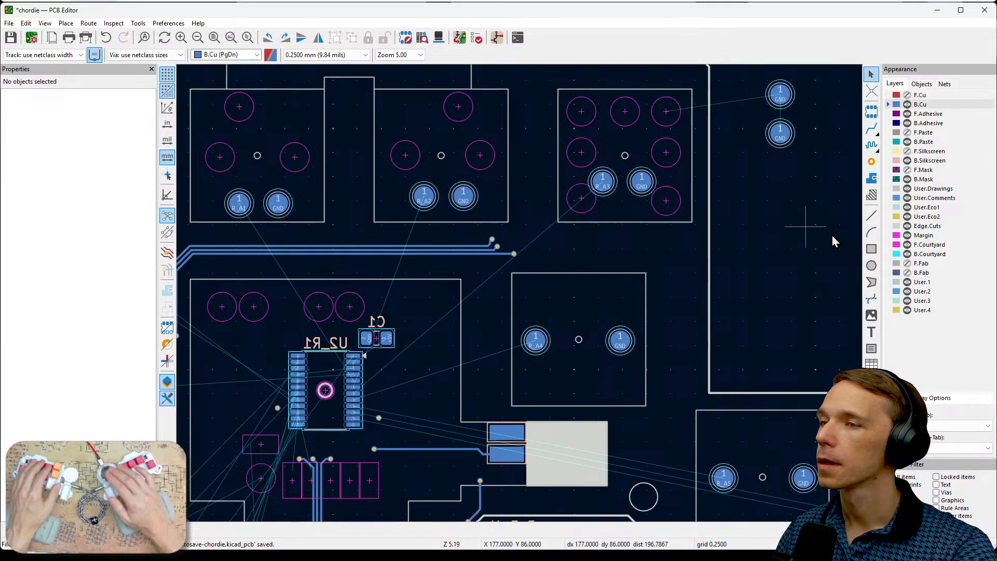
{"action": "scroll", "coordinate": [570, 175], "scroll_direction": "up", "scroll_amount": 2}
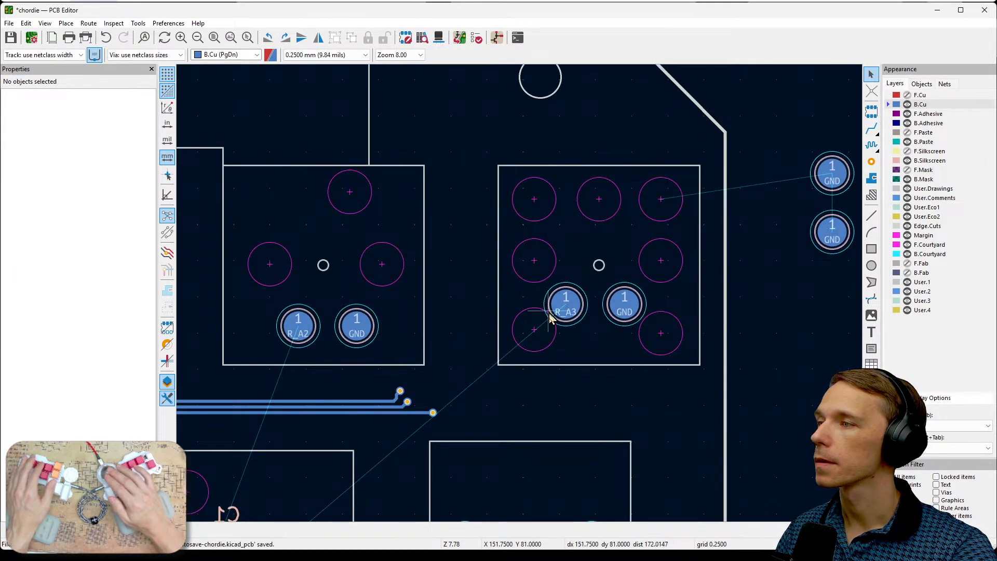
{"action": "scroll", "coordinate": [551, 309], "scroll_direction": "down", "scroll_amount": 2}
{"action": "scroll", "coordinate": [528, 304], "scroll_direction": "up", "scroll_amount": 1}
{"action": "left_click", "coordinate": [533, 291]}
{"action": "key", "text": "m"}
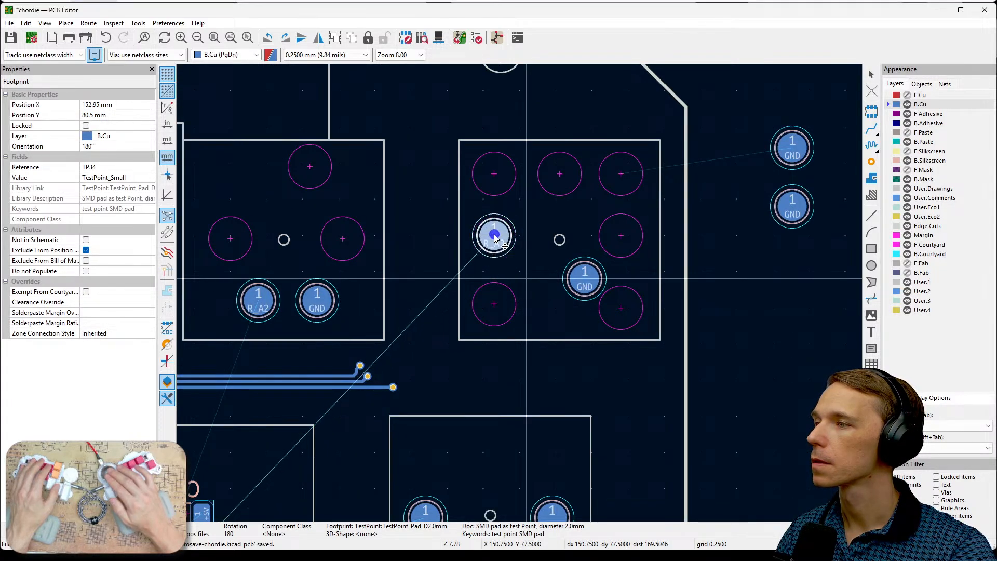
{"action": "left_click", "coordinate": [495, 238]}
{"action": "left_click", "coordinate": [584, 278]}
{"action": "key", "text": "m"}
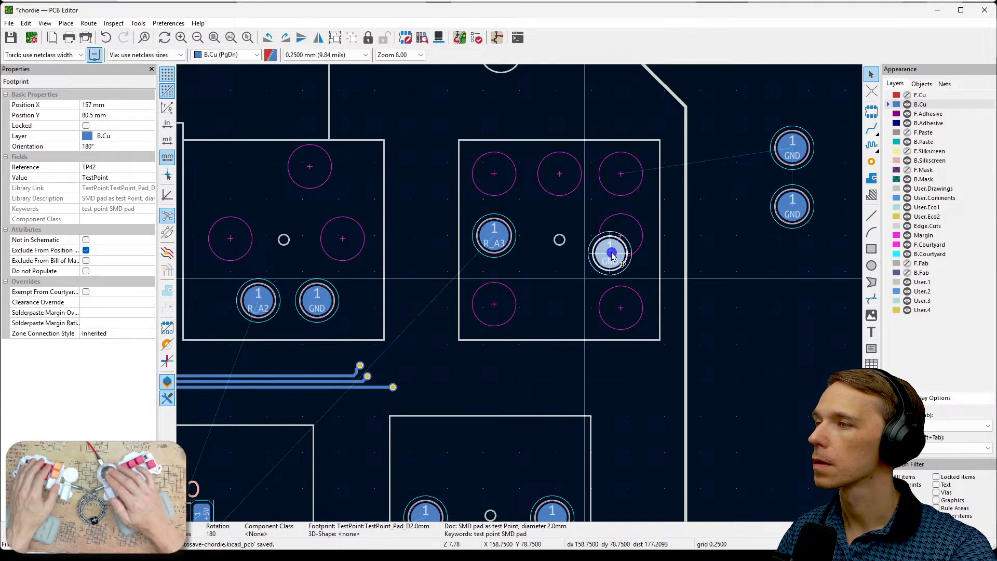
{"action": "left_click", "coordinate": [620, 236]}
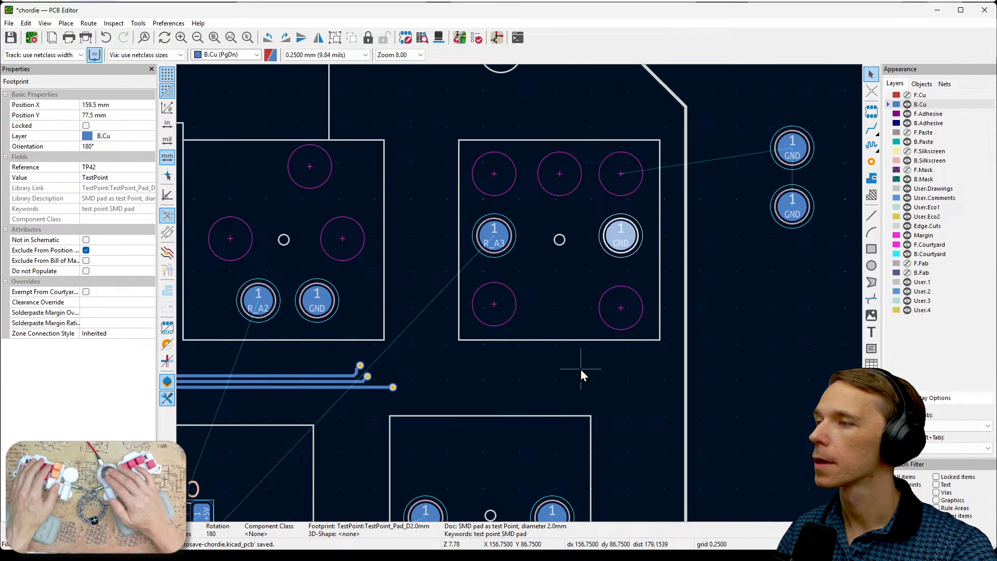
- Move GND pad TP41 to X 140.25 mm, Y 77.75 mm and the R_A2 pad onto the opposite margin circle of its key
{"action": "key", "text": "Escape"}
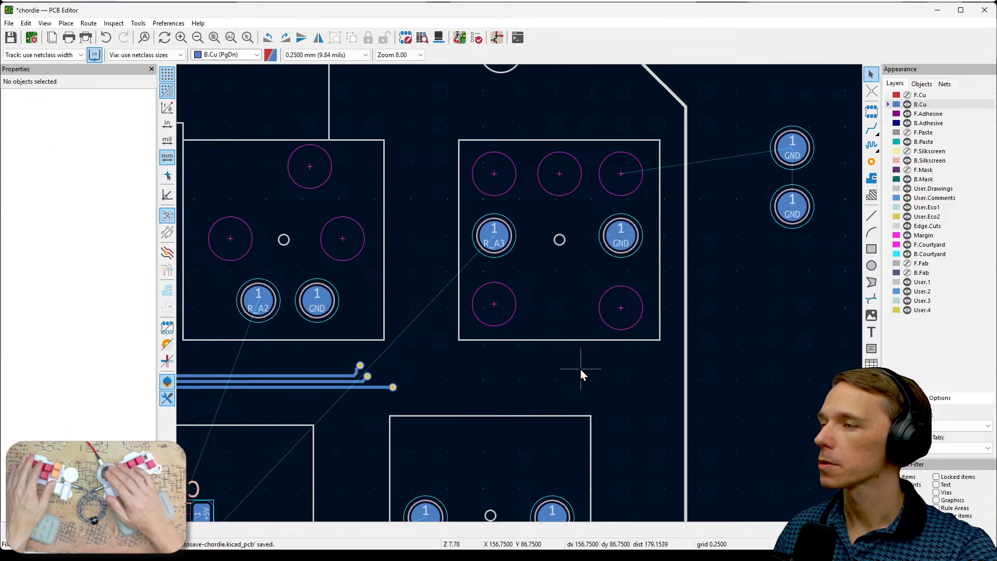
{"action": "scroll", "coordinate": [581, 368], "scroll_direction": "down", "scroll_amount": 5}
{"action": "scroll", "coordinate": [619, 320], "scroll_direction": "down", "scroll_amount": 2}
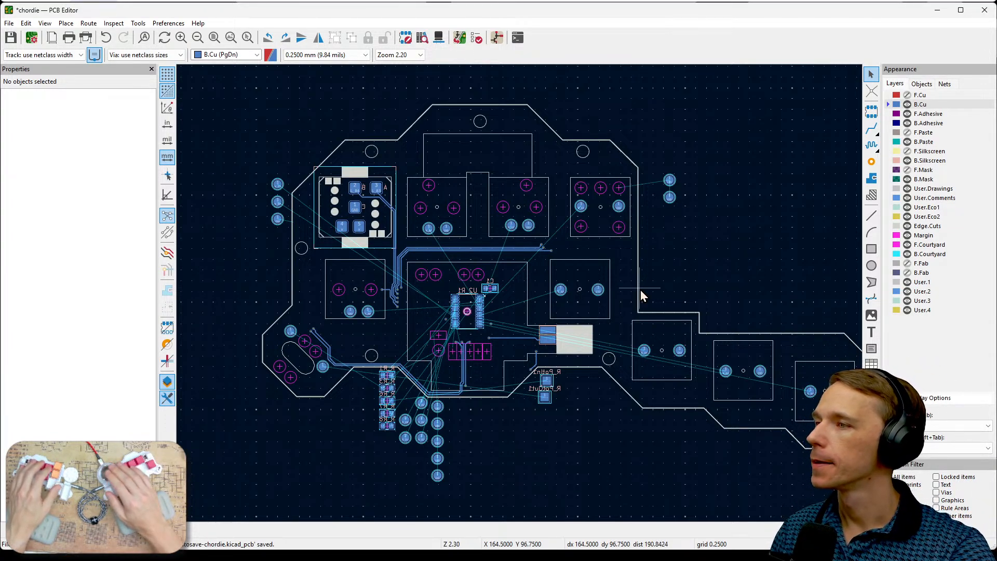
{"action": "scroll", "coordinate": [499, 217], "scroll_direction": "up", "scroll_amount": 3}
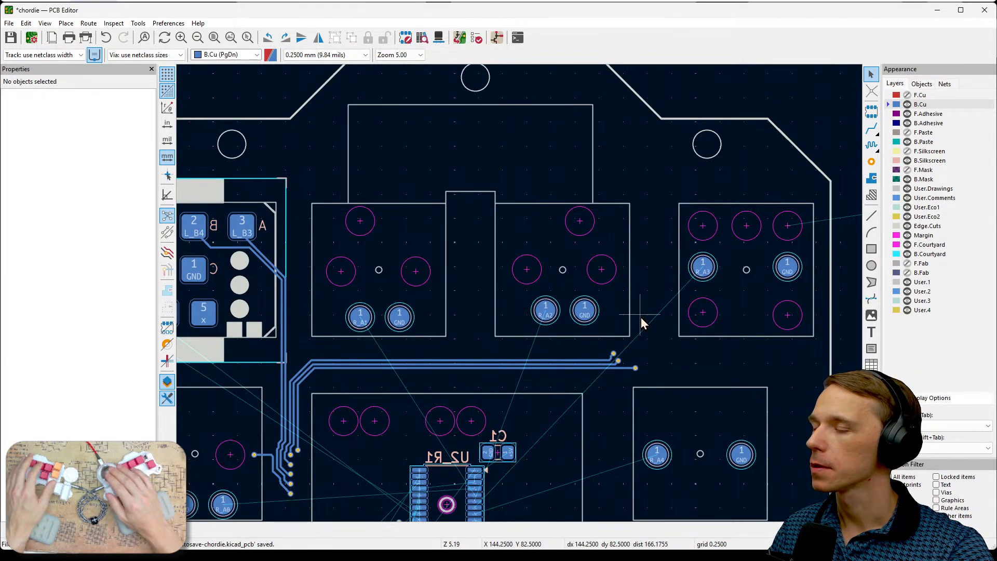
{"action": "scroll", "coordinate": [640, 317], "scroll_direction": "up", "scroll_amount": 4}
{"action": "left_click", "coordinate": [537, 322]}
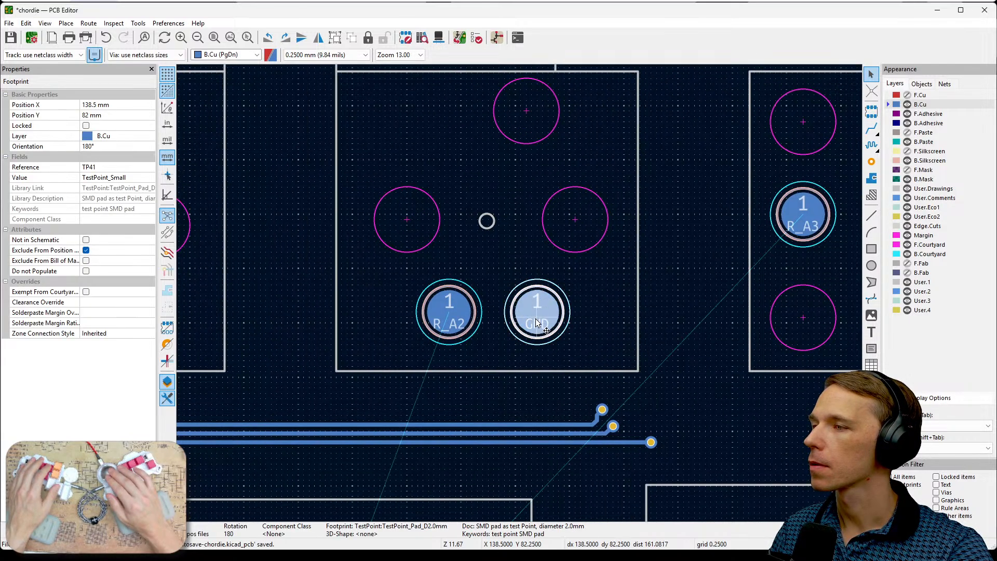
{"action": "left_click_drag", "start_coordinate": [537, 322], "coordinate": [575, 229]}
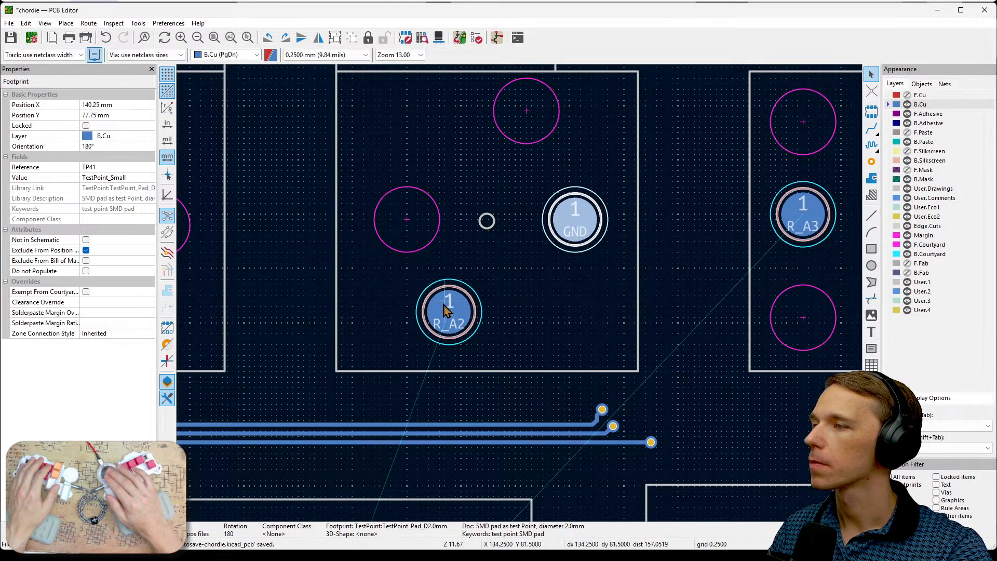
{"action": "left_click", "coordinate": [445, 310]}
{"action": "left_click_drag", "start_coordinate": [445, 310], "coordinate": [408, 224]}
- Move GND pad TP40 and the R_A1 pad onto their key's margin circles, with R_A1 at X 113.25 mm, Y 78 mm
{"action": "left_click", "coordinate": [440, 305]}
{"action": "middle_click_drag", "start_coordinate": [439, 305], "coordinate": [662, 327]}
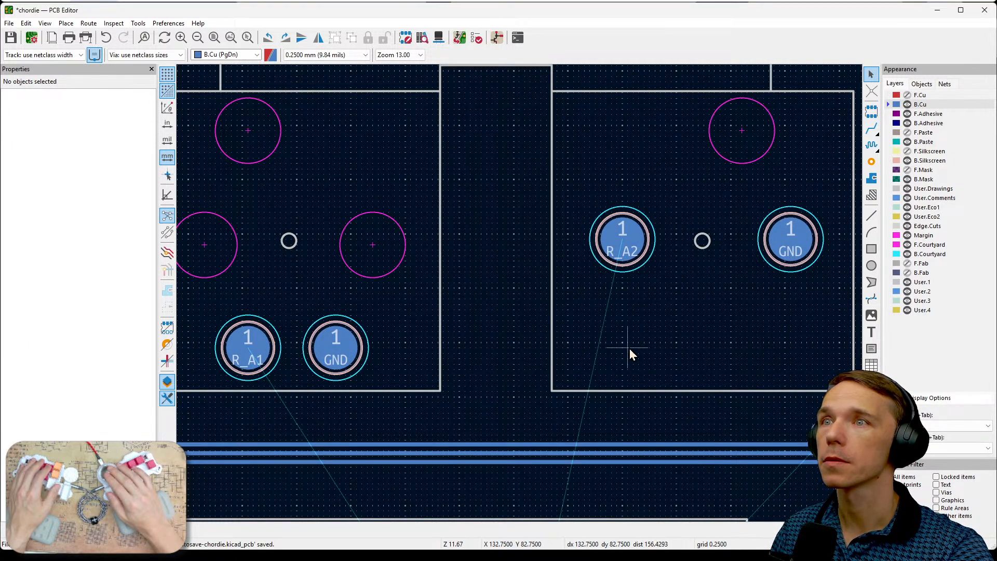
{"action": "middle_click_drag", "start_coordinate": [526, 332], "coordinate": [689, 347]}
{"action": "left_click", "coordinate": [516, 367]}
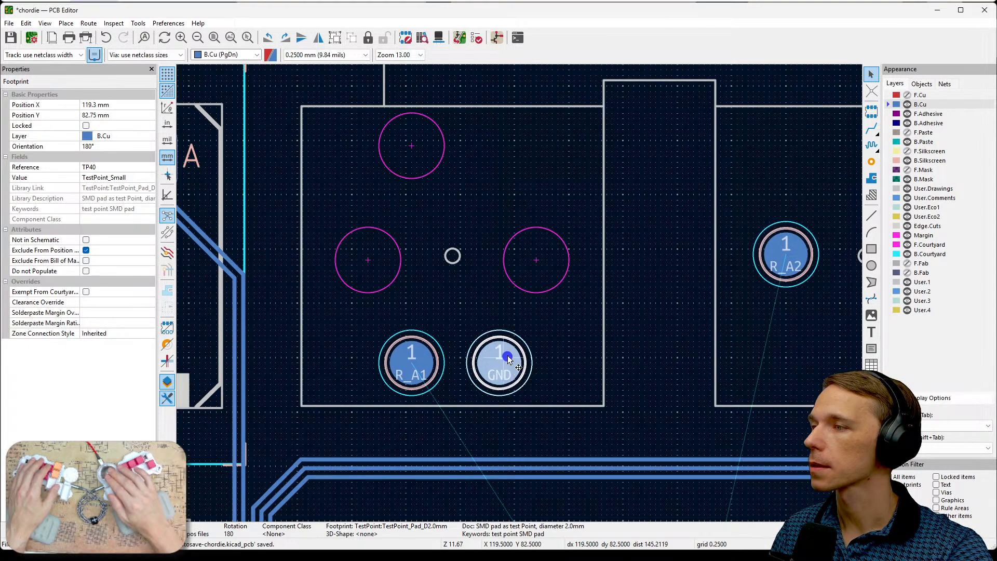
{"action": "left_click_drag", "start_coordinate": [507, 355], "coordinate": [544, 253]}
{"action": "left_click", "coordinate": [417, 368]}
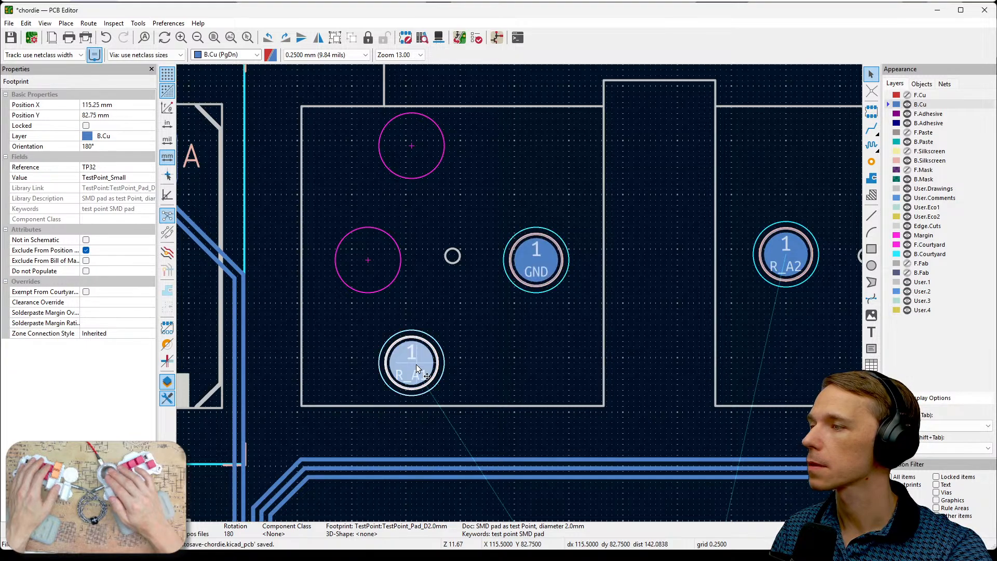
{"action": "left_click_drag", "start_coordinate": [416, 367], "coordinate": [368, 264]}
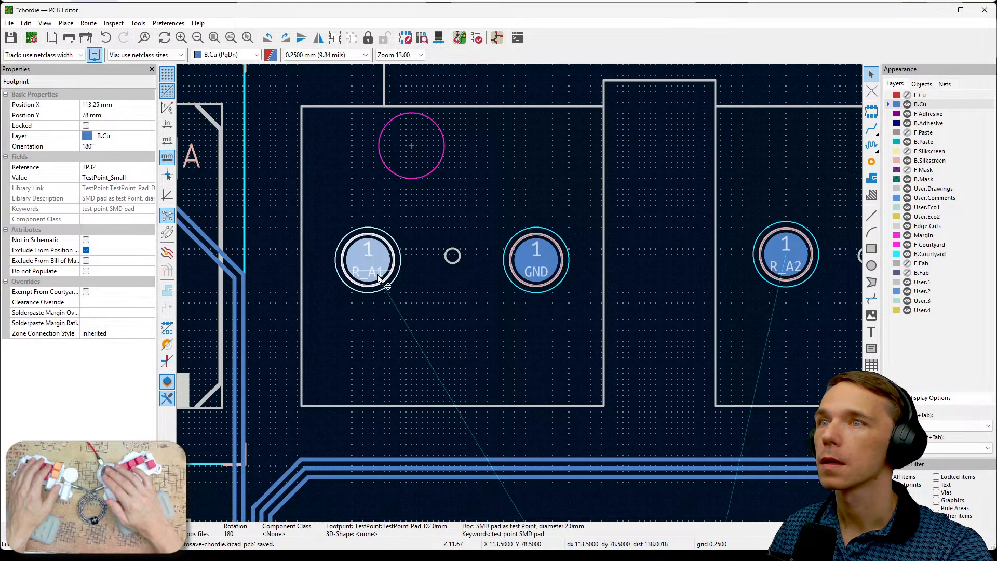
- Move the R_A0 pad to X 101.75 mm, Y 97 mm and GND pad TP23 onto the margin circle across the key's centre hole
{"action": "middle_click_drag", "start_coordinate": [414, 357], "coordinate": [672, 179]}
{"action": "middle_click_drag", "start_coordinate": [408, 400], "coordinate": [509, 255]}
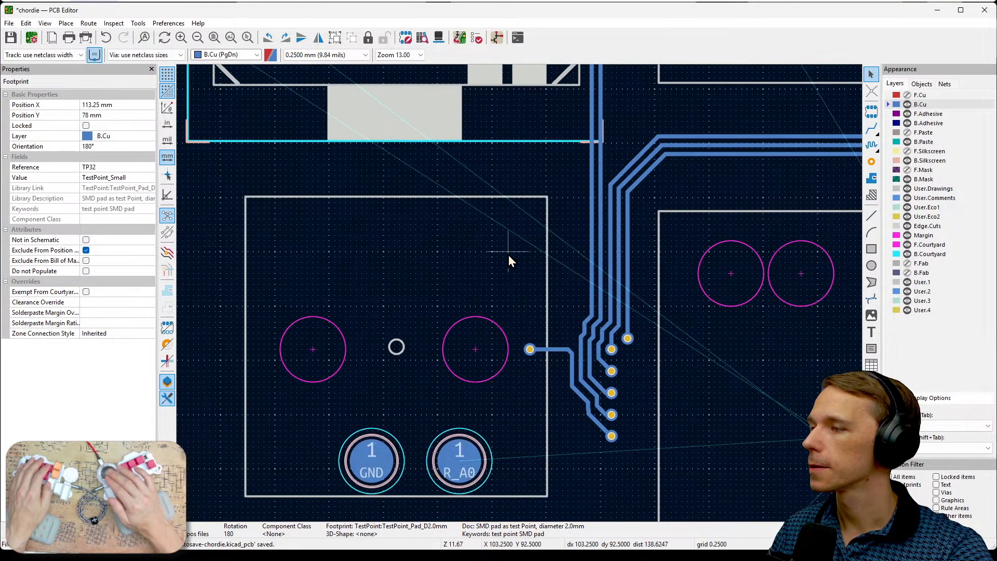
{"action": "left_click_drag", "start_coordinate": [472, 466], "coordinate": [474, 352]}
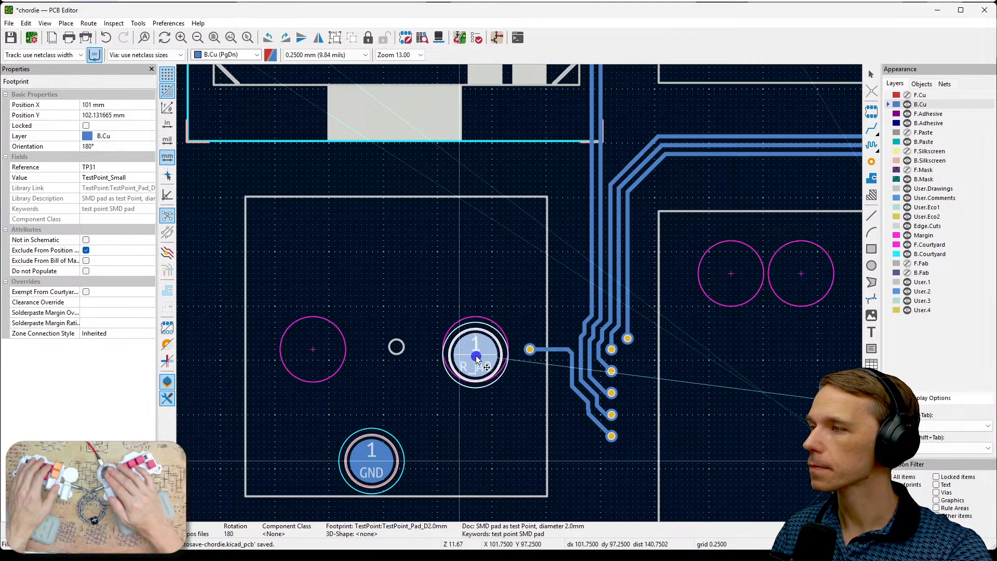
{"action": "left_click", "coordinate": [385, 463]}
{"action": "double_click", "coordinate": [377, 460]}
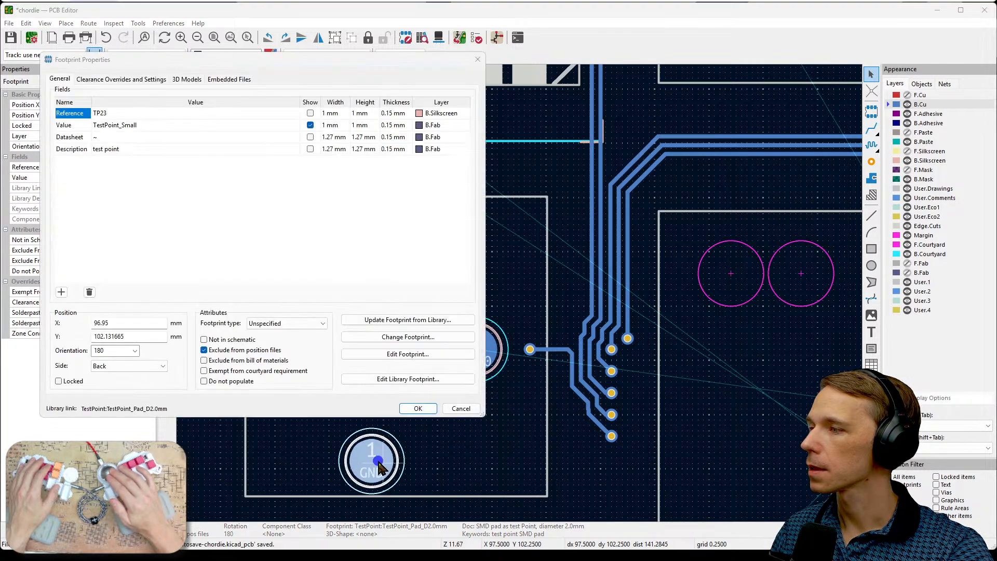
{"action": "left_click", "coordinate": [463, 409]}
{"action": "left_click_drag", "start_coordinate": [379, 457], "coordinate": [304, 338]}
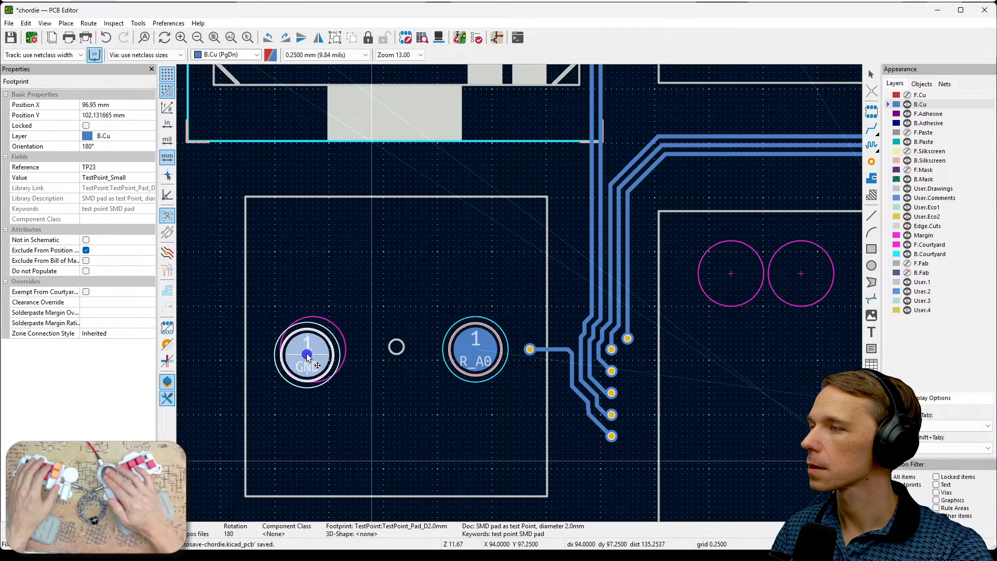
{"action": "left_click", "coordinate": [404, 408]}
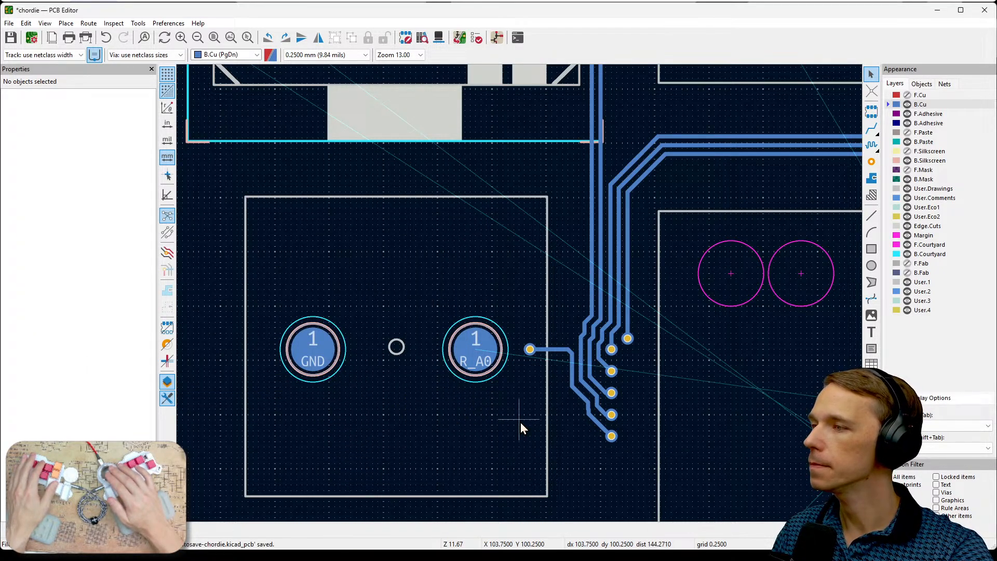
- Move the R_B5 pad to X 86.25 mm, Y 109 mm and the TPR_Ano1 pad to X 88.75 mm, Y 111.5 mm beside the slanted slot
{"action": "scroll", "coordinate": [521, 422], "scroll_direction": "down", "scroll_amount": 2}
{"action": "middle_click_drag", "start_coordinate": [464, 397], "coordinate": [546, 306]}
{"action": "scroll", "coordinate": [375, 346], "scroll_direction": "up", "scroll_amount": 3}
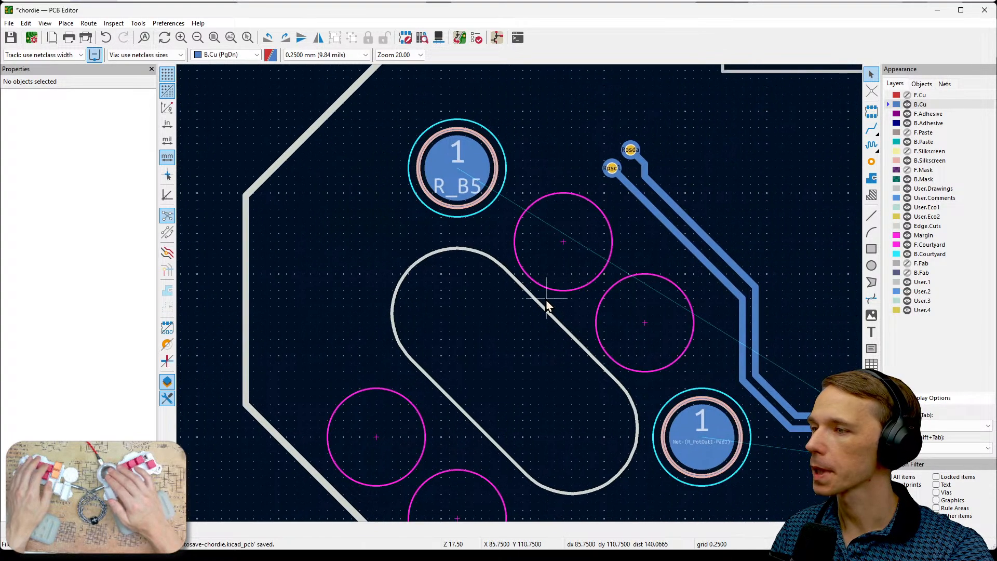
{"action": "left_click", "coordinate": [473, 184]}
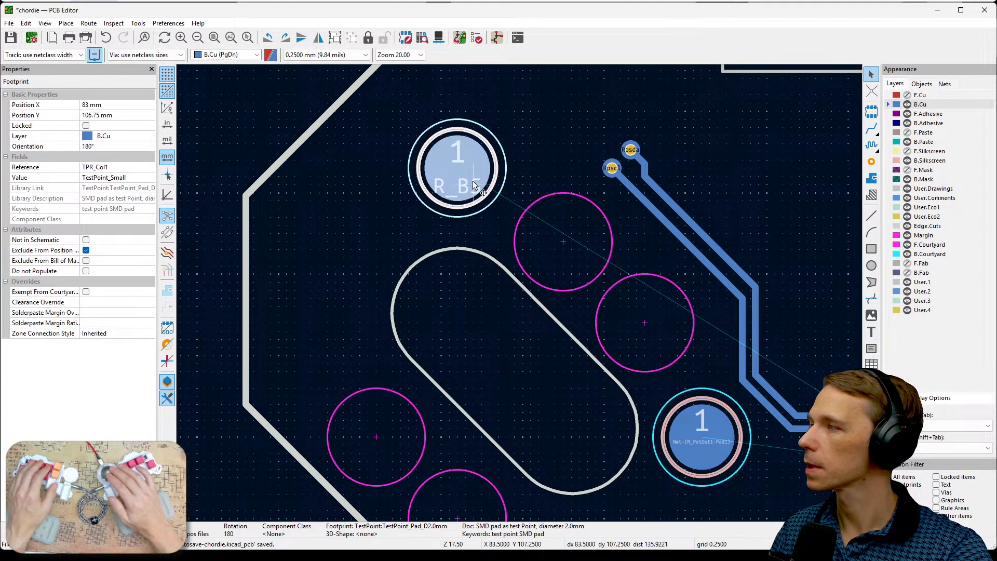
{"action": "key", "text": "m"}
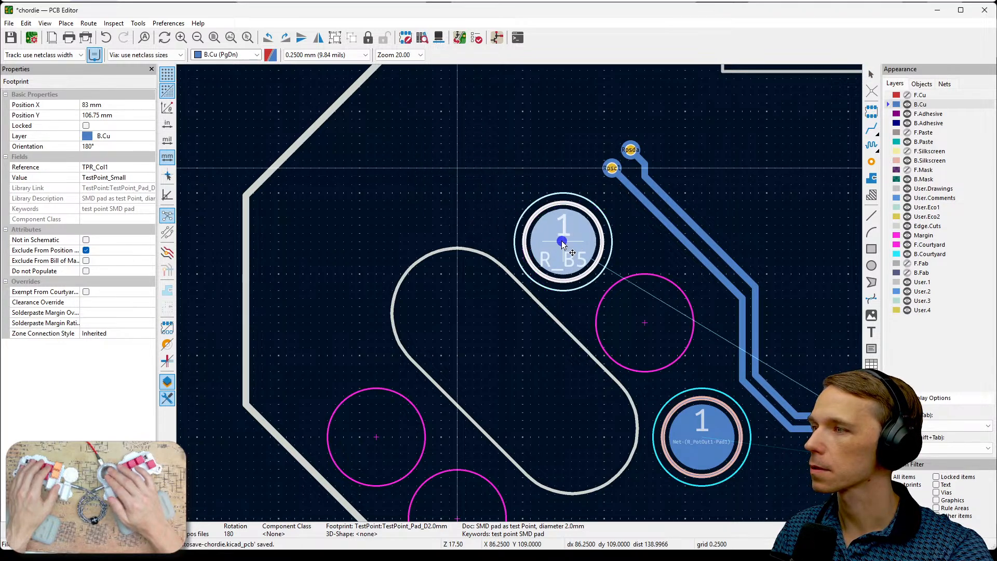
{"action": "left_click", "coordinate": [563, 241]}
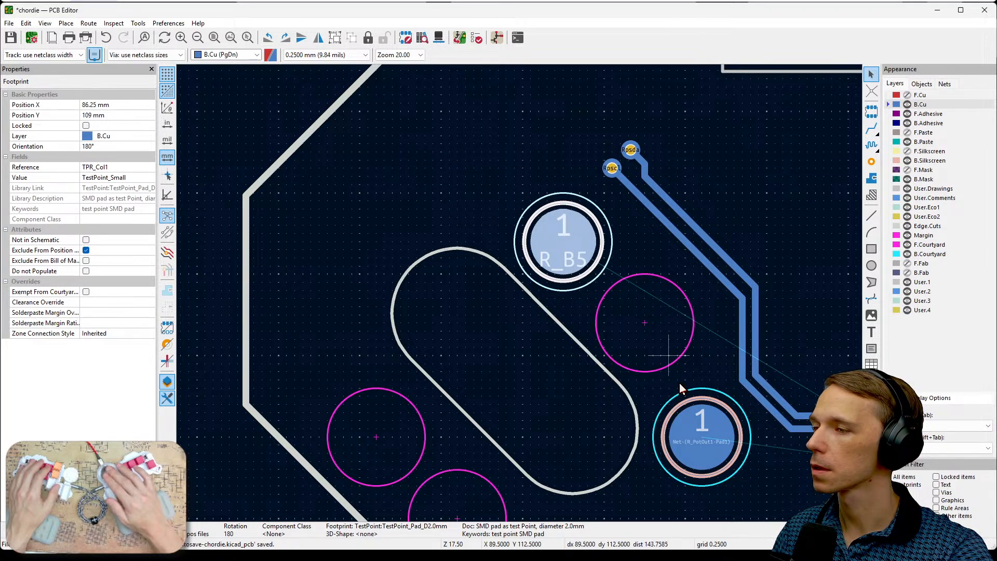
{"action": "left_click", "coordinate": [716, 453]}
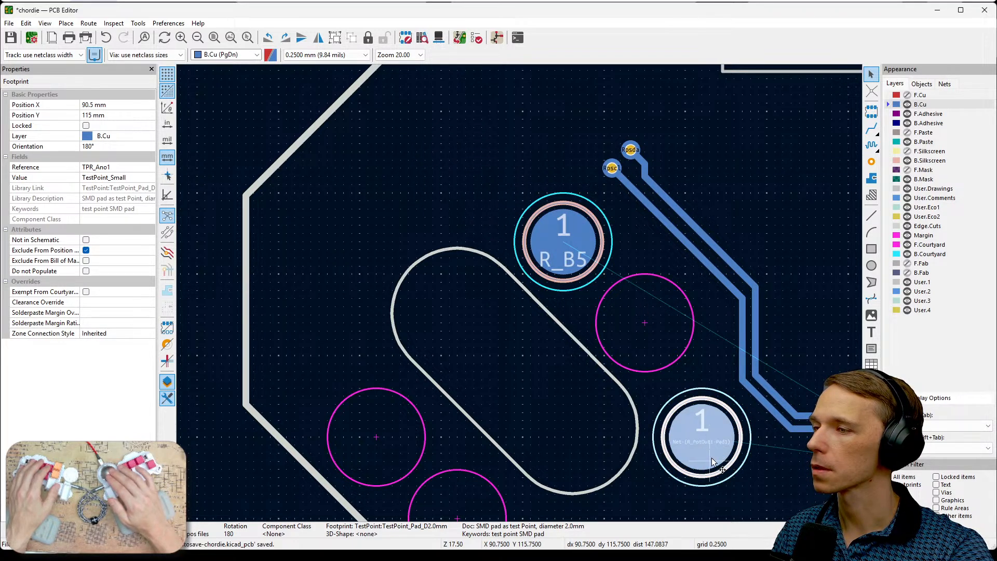
{"action": "key", "text": "m"}
{"action": "left_click", "coordinate": [639, 328]}
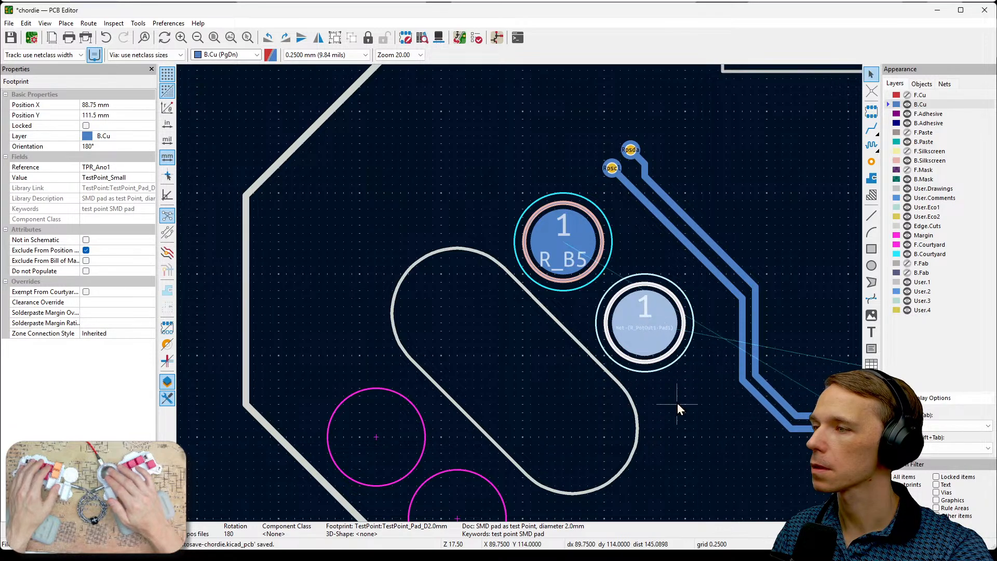
{"action": "left_click", "coordinate": [677, 403]}
- Move the two spare GND pads TP24 and TP25 together to X 75.25 mm, just outside the board edge near the slanted slot
{"action": "scroll", "coordinate": [677, 403], "scroll_direction": "down", "scroll_amount": 5}
{"action": "scroll", "coordinate": [520, 295], "scroll_direction": "down", "scroll_amount": 1}
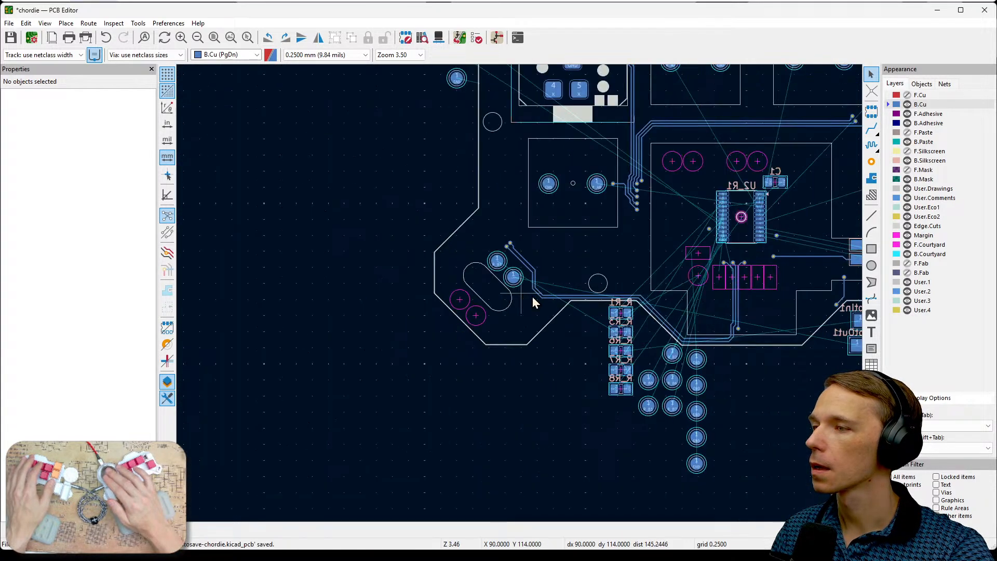
{"action": "middle_click_drag", "start_coordinate": [665, 411], "coordinate": [553, 470]}
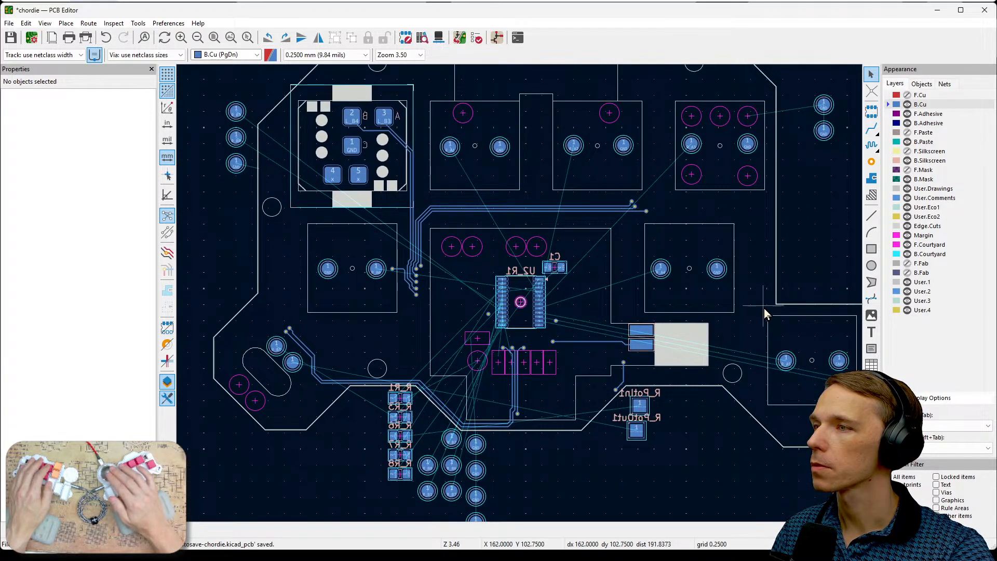
{"action": "left_click", "coordinate": [823, 133]}
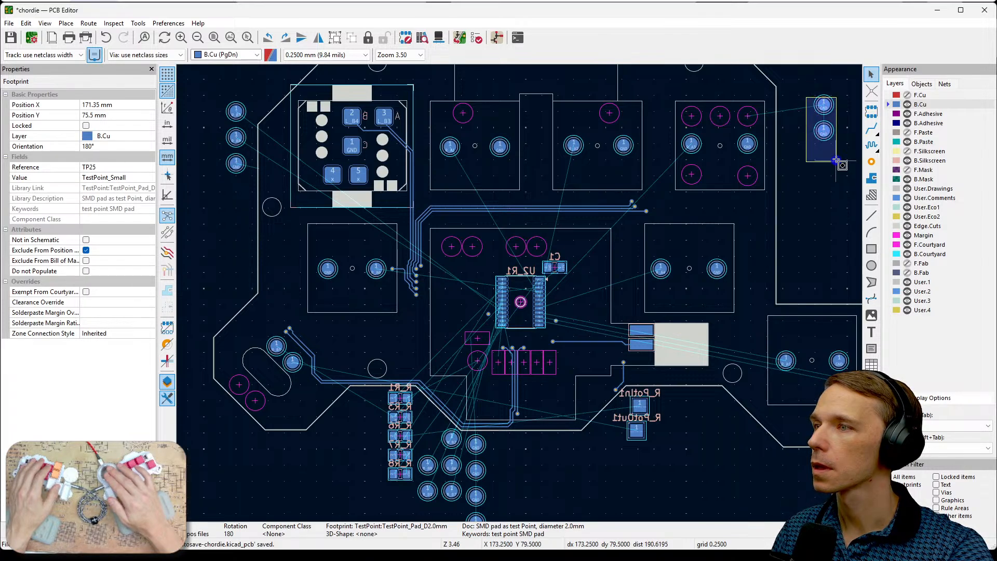
{"action": "left_click", "coordinate": [824, 105], "text": "shift"}
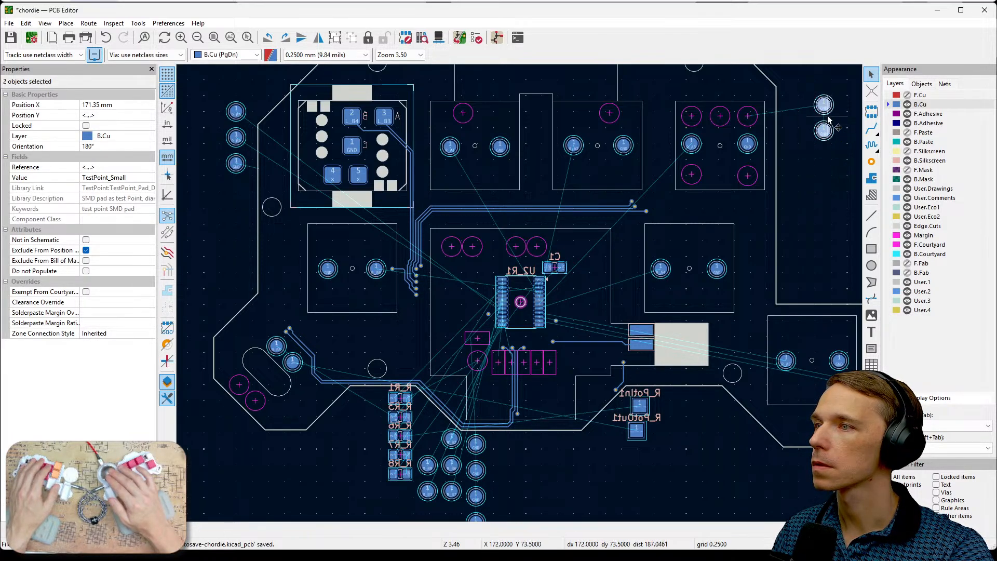
{"action": "left_click_drag", "start_coordinate": [821, 104], "coordinate": [206, 411]}
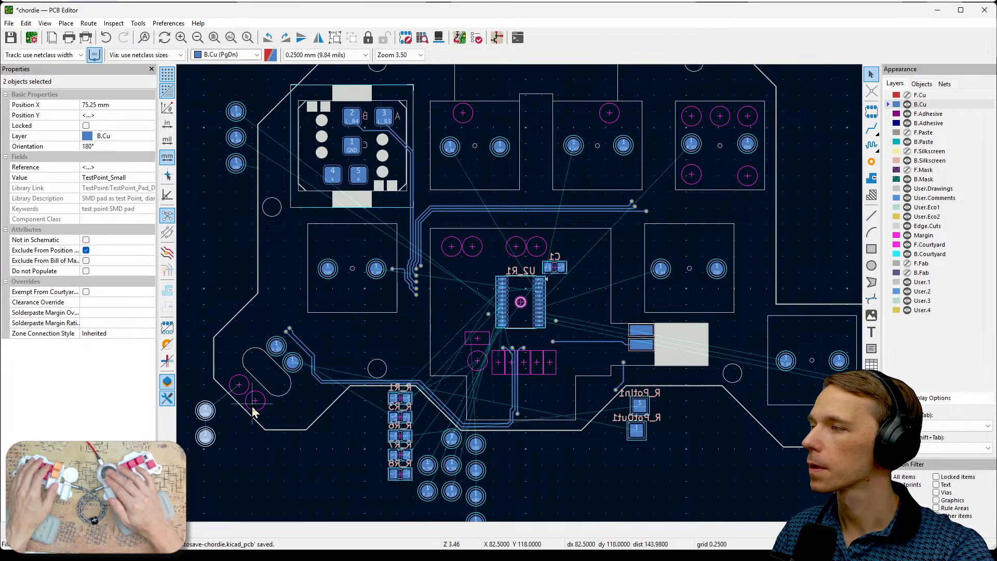
- Place GND pad TP24 at X 80.5 mm, Y 115 mm and TP25 at X 83 mm, Y 117.5 mm on the slot's remaining margin circles
{"action": "scroll", "coordinate": [257, 403], "scroll_direction": "up", "scroll_amount": 3}
{"action": "left_click", "coordinate": [346, 318]}
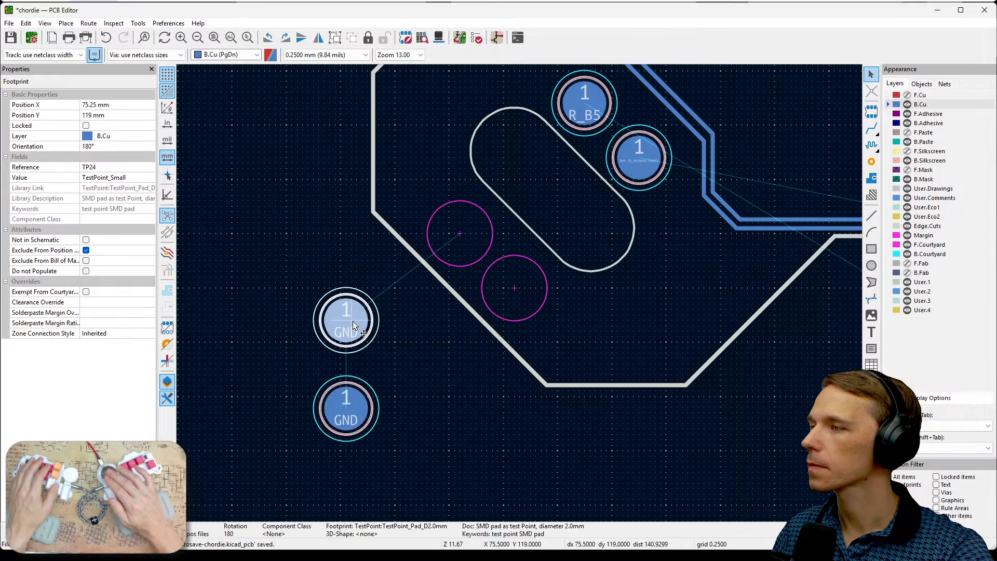
{"action": "left_click_drag", "start_coordinate": [346, 317], "coordinate": [459, 236]}
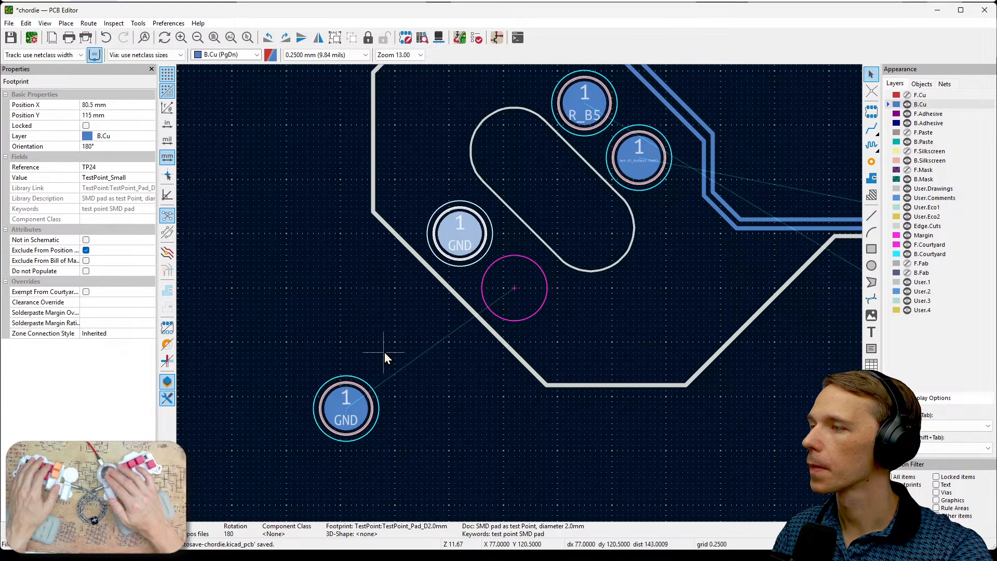
{"action": "left_click", "coordinate": [359, 404]}
{"action": "left_click_drag", "start_coordinate": [358, 405], "coordinate": [527, 285]}
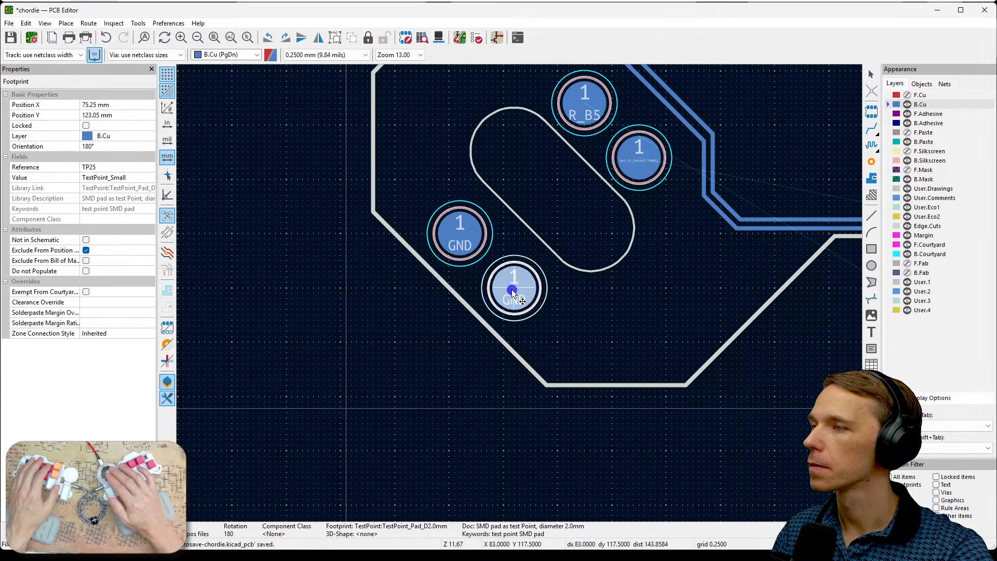
{"action": "left_click", "coordinate": [607, 320]}
- Review the unplaced pads and the schematic, and check which footprints the upper-middle and lower-right margin circles of the R_A3 key belong to
{"action": "scroll", "coordinate": [520, 295], "scroll_direction": "down", "scroll_amount": 2}
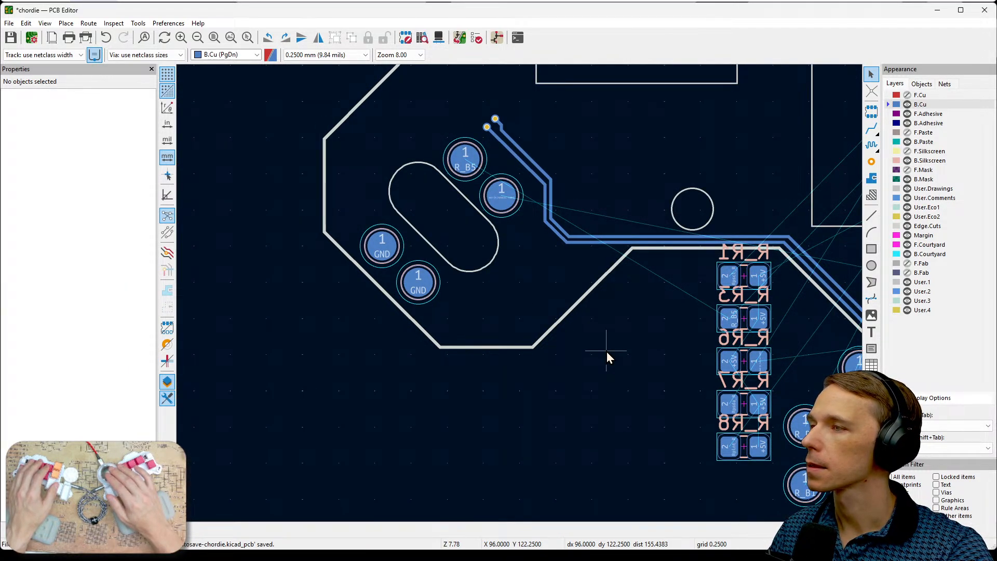
{"action": "scroll", "coordinate": [640, 327], "scroll_direction": "down", "scroll_amount": 1}
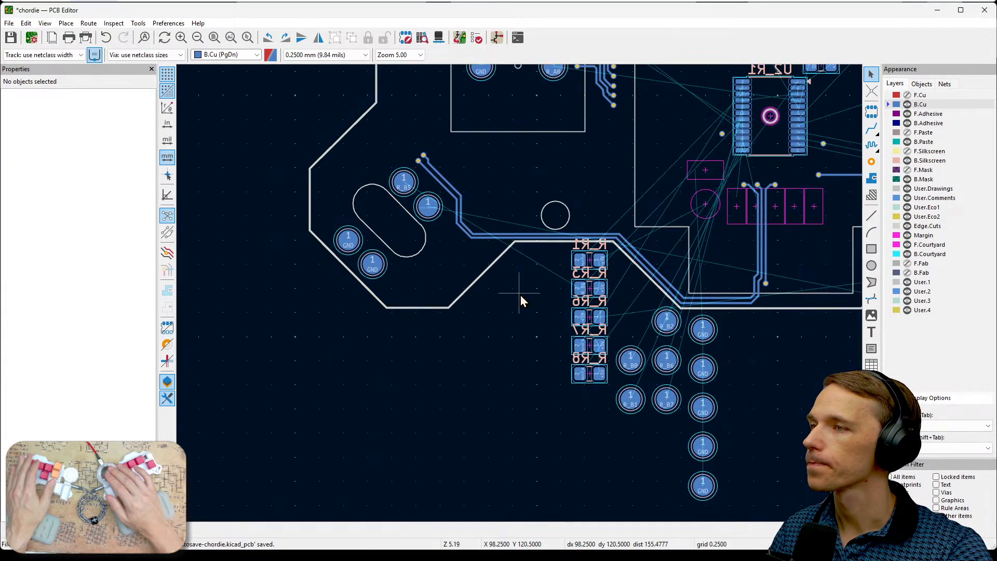
{"action": "middle_click_drag", "start_coordinate": [789, 273], "coordinate": [662, 494]}
{"action": "middle_click_drag", "start_coordinate": [514, 340], "coordinate": [454, 163]}
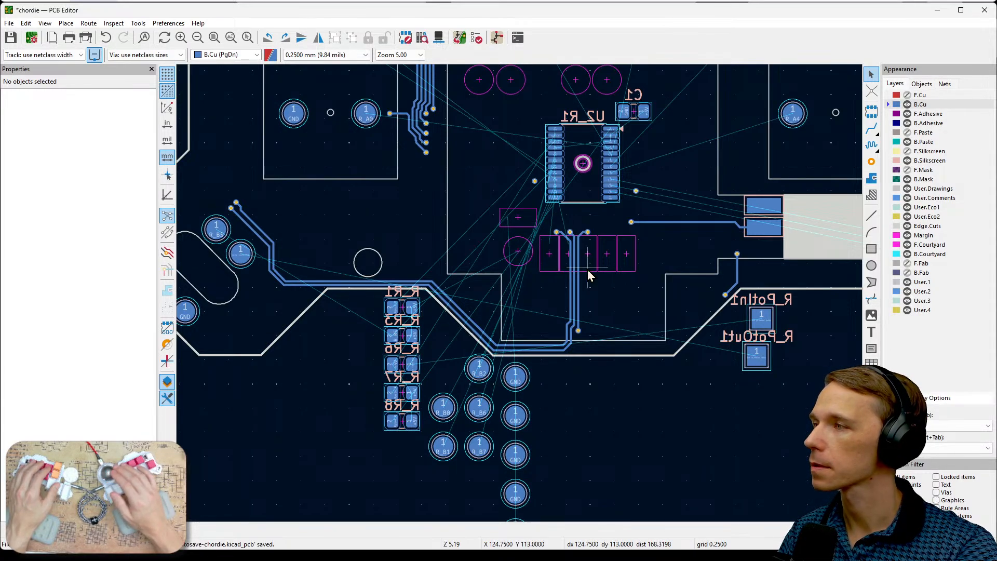
{"action": "key", "text": "F2"}
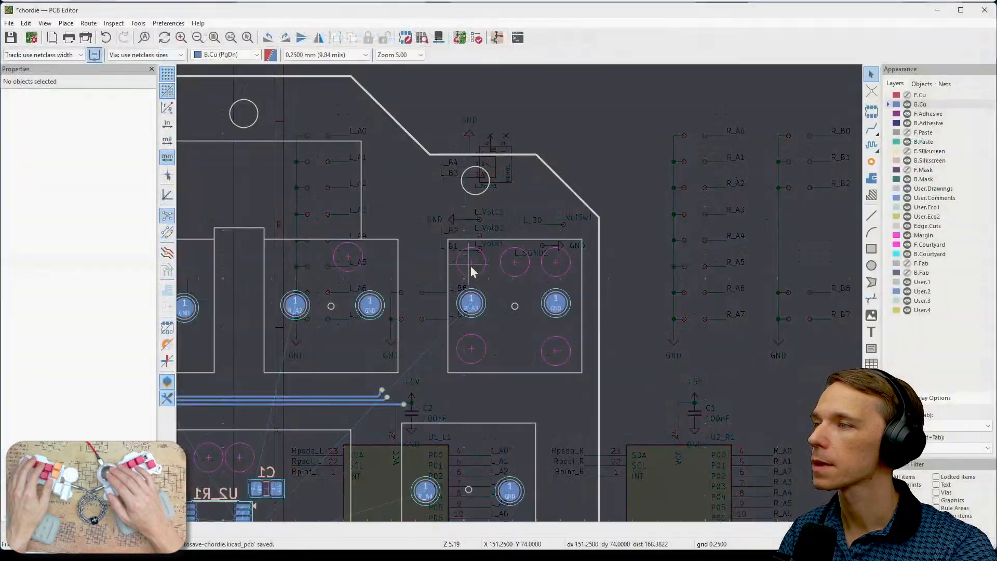
{"action": "middle_click_drag", "start_coordinate": [495, 270], "coordinate": [556, 317]}
{"action": "scroll", "coordinate": [555, 317], "scroll_direction": "up", "scroll_amount": 3}
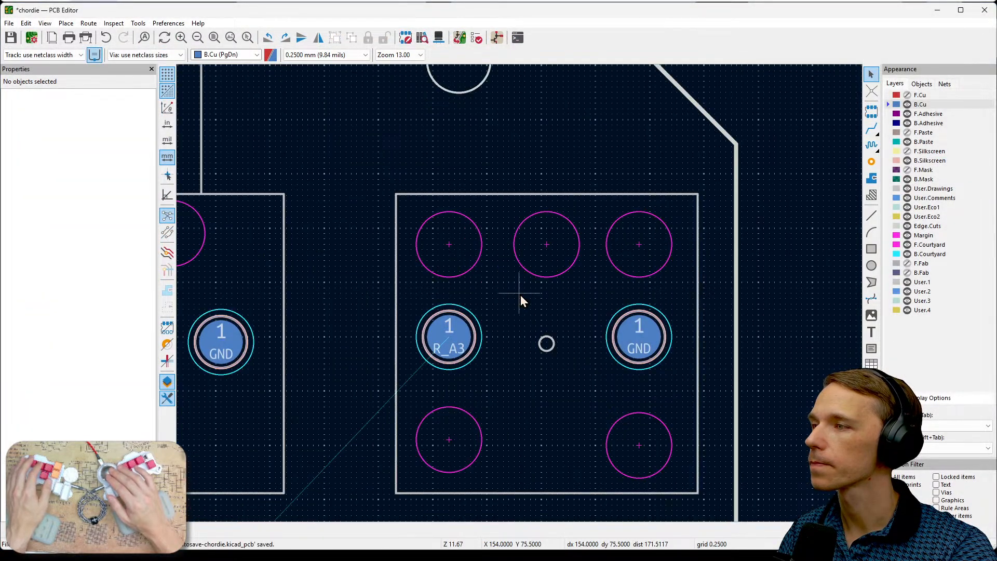
{"action": "left_click", "coordinate": [539, 245]}
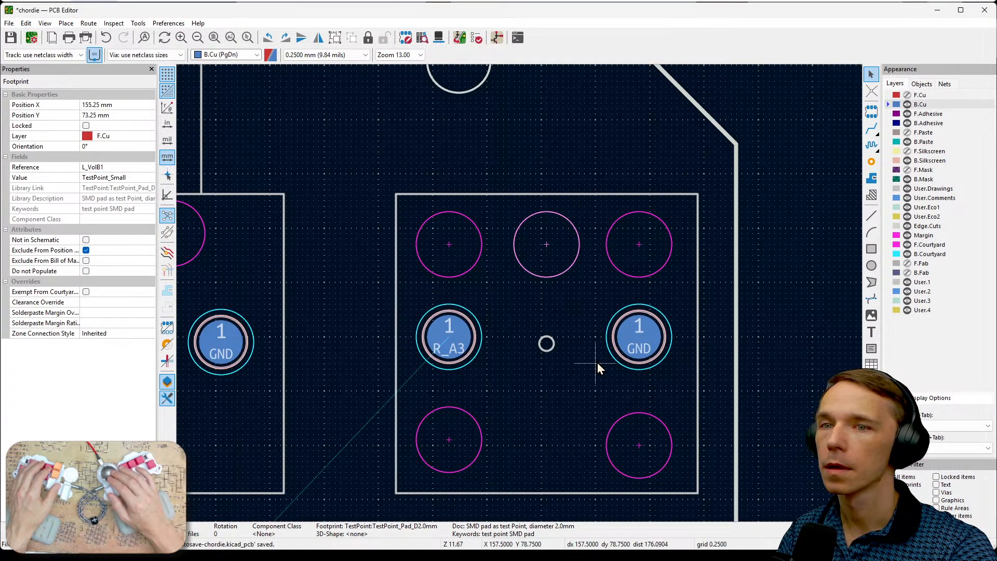
{"action": "left_click", "coordinate": [634, 452]}
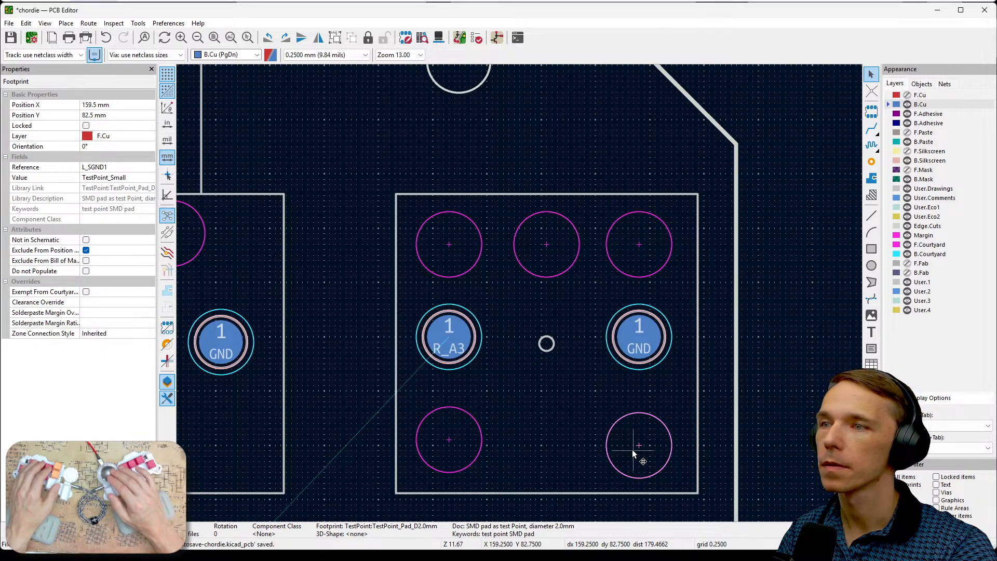
- Check the footprints at the remaining margin circles of the R_A3 key, and show the F.Cu and F.Silkscreen layers
{"action": "left_click", "coordinate": [451, 438]}
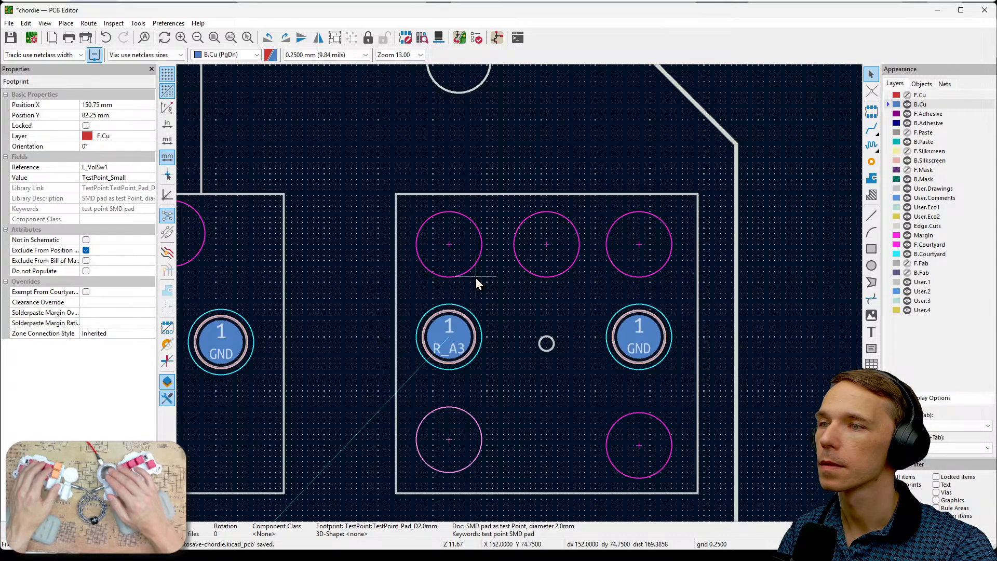
{"action": "left_click", "coordinate": [463, 265]}
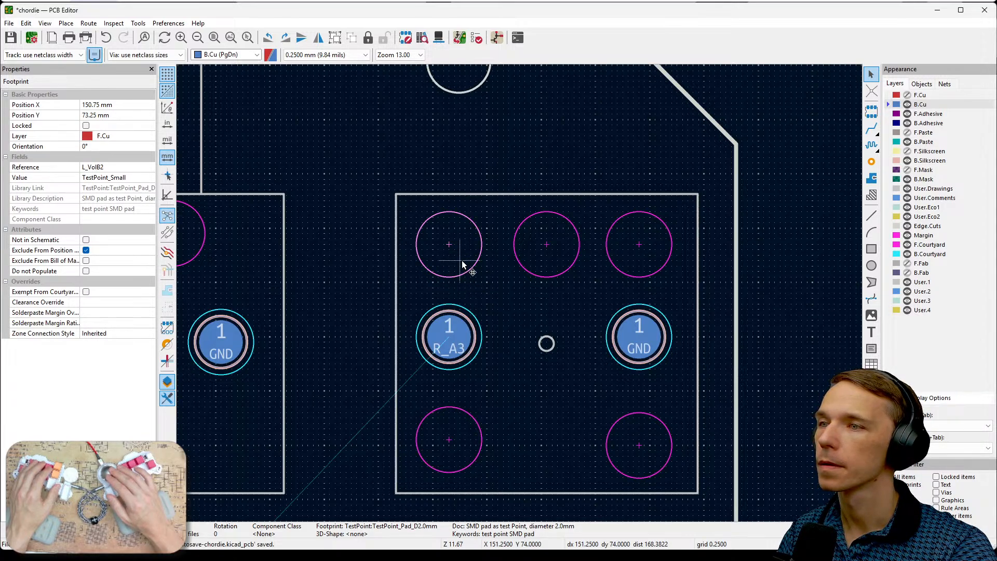
{"action": "left_click", "coordinate": [545, 267]}
{"action": "left_click", "coordinate": [637, 273]}
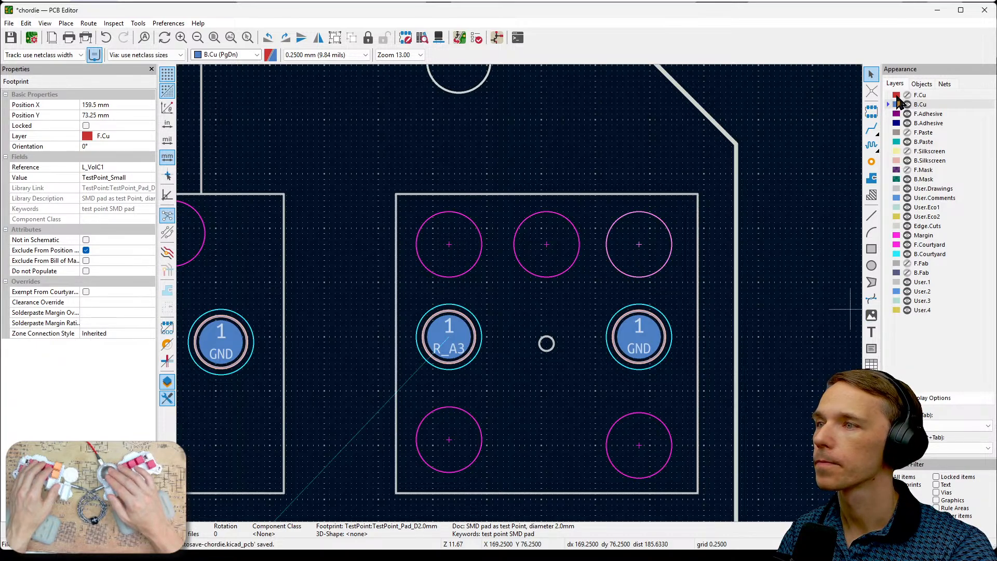
{"action": "left_click", "coordinate": [907, 95]}
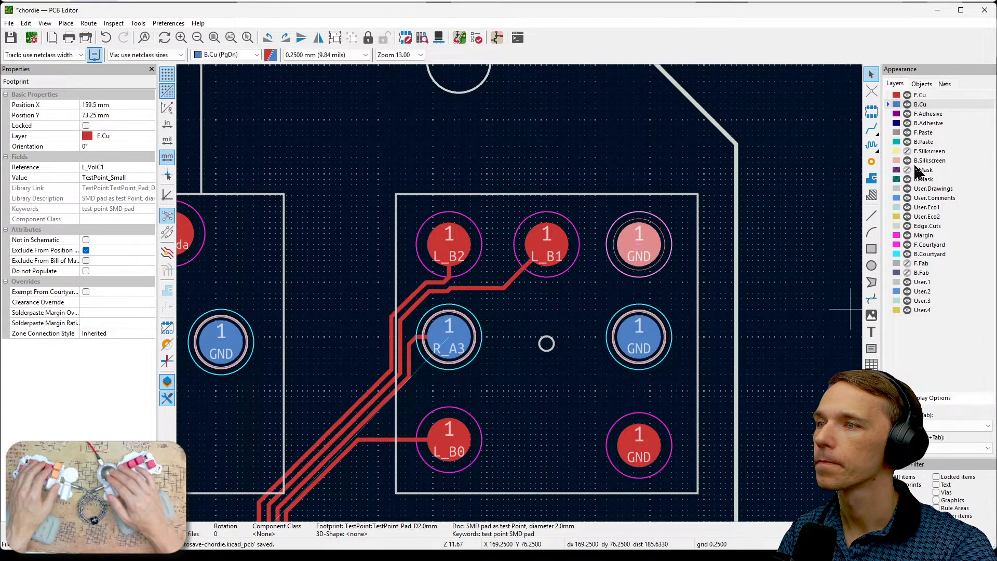
{"action": "left_click", "coordinate": [907, 151]}
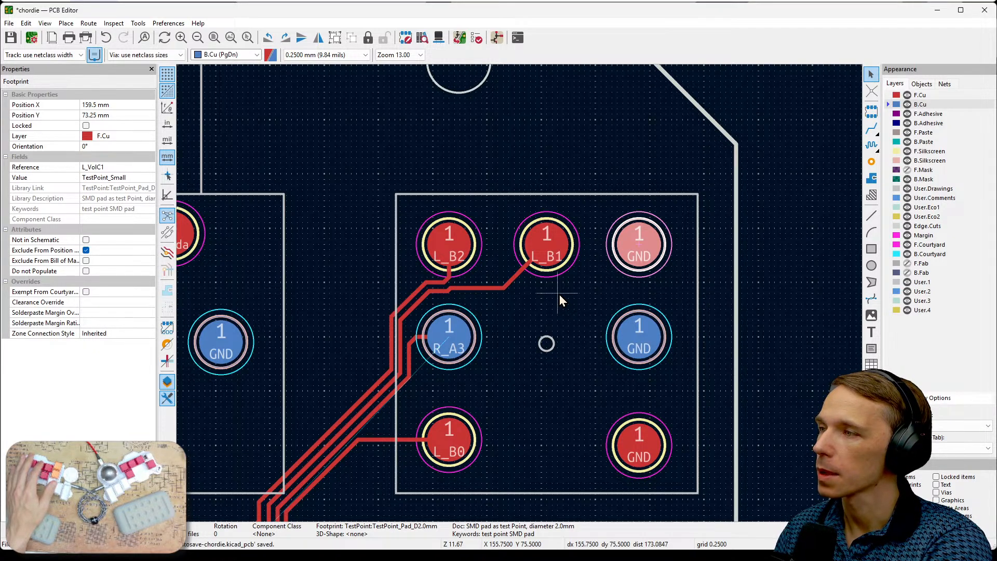
- Move the unplaced R_B2, R_B1 and R_B0 pads together from below the board edge to just below the R_A3 key
{"action": "scroll", "coordinate": [560, 295], "scroll_direction": "down", "scroll_amount": 1}
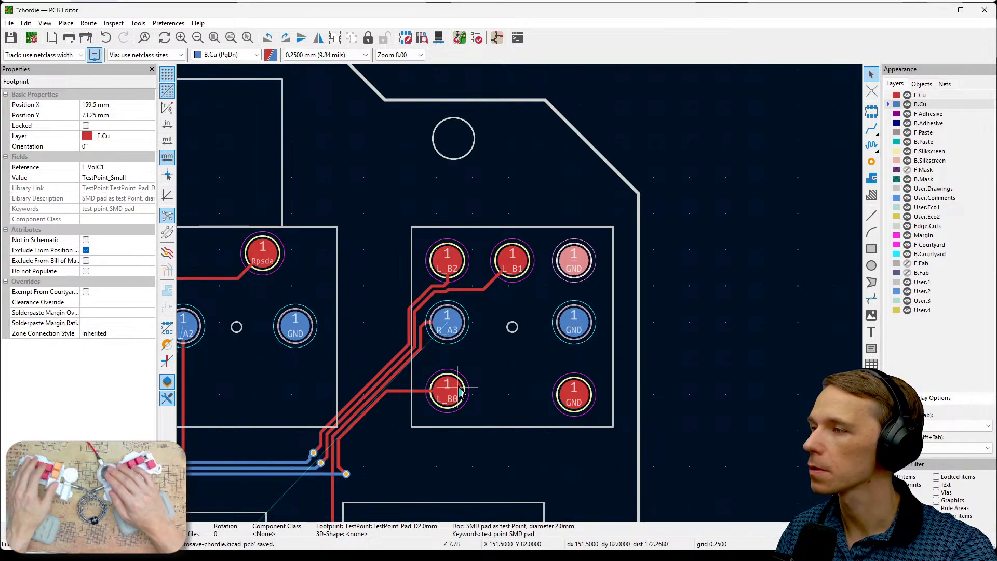
{"action": "scroll", "coordinate": [460, 392], "scroll_direction": "down", "scroll_amount": 3}
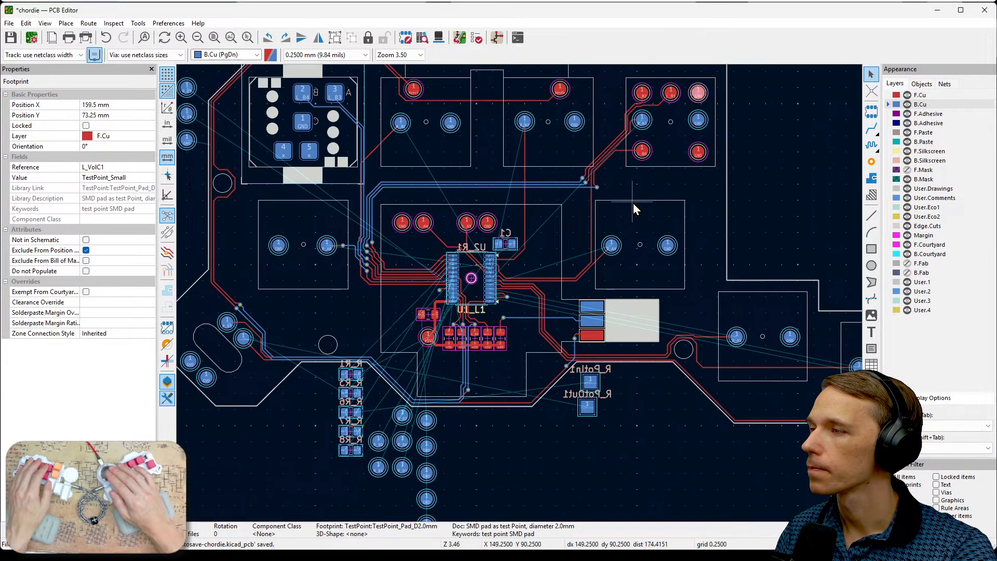
{"action": "scroll", "coordinate": [440, 475], "scroll_direction": "up", "scroll_amount": 2}
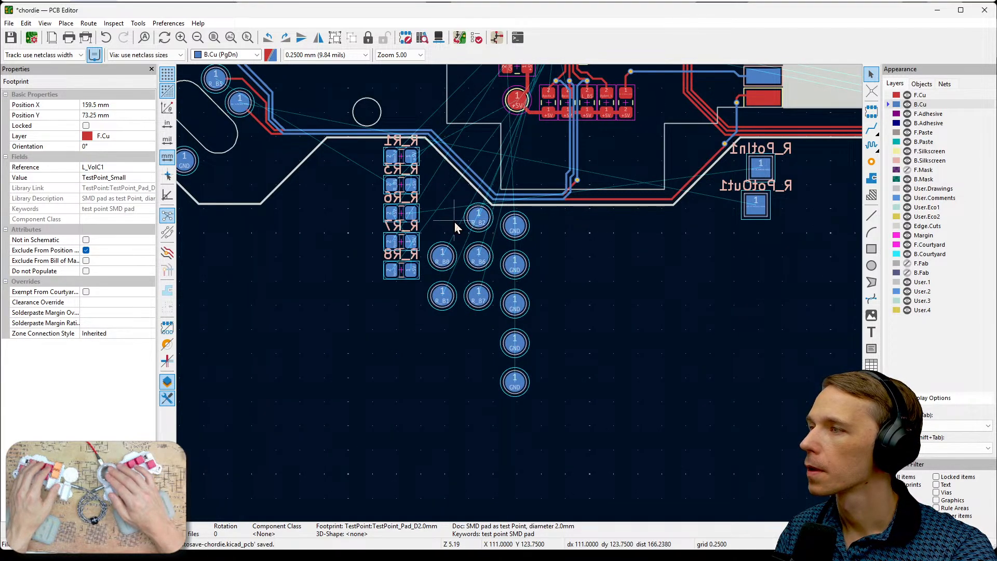
{"action": "left_click", "coordinate": [475, 217]}
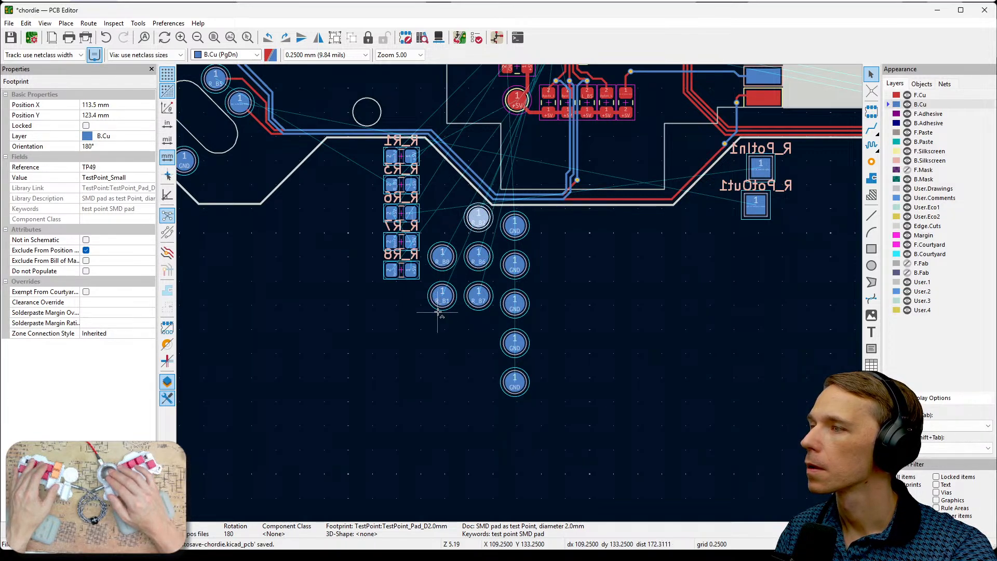
{"action": "left_click", "coordinate": [442, 295], "text": "shift"}
{"action": "left_click", "coordinate": [442, 259], "text": "shift"}
{"action": "middle_click_drag", "start_coordinate": [581, 245], "coordinate": [511, 399]}
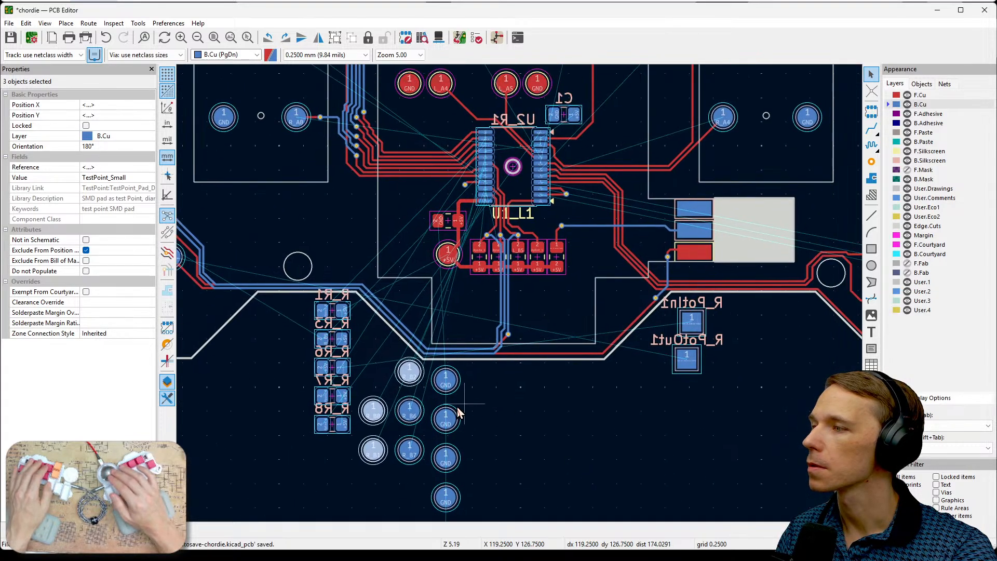
{"action": "left_click_drag", "start_coordinate": [409, 372], "coordinate": [638, 98]}
{"action": "middle_click_drag", "start_coordinate": [678, 127], "coordinate": [599, 365]}
{"action": "left_click_drag", "start_coordinate": [559, 340], "coordinate": [737, 232]}
{"action": "middle_click_drag", "start_coordinate": [773, 281], "coordinate": [720, 341]}
{"action": "scroll", "coordinate": [709, 305], "scroll_direction": "up", "scroll_amount": 2}
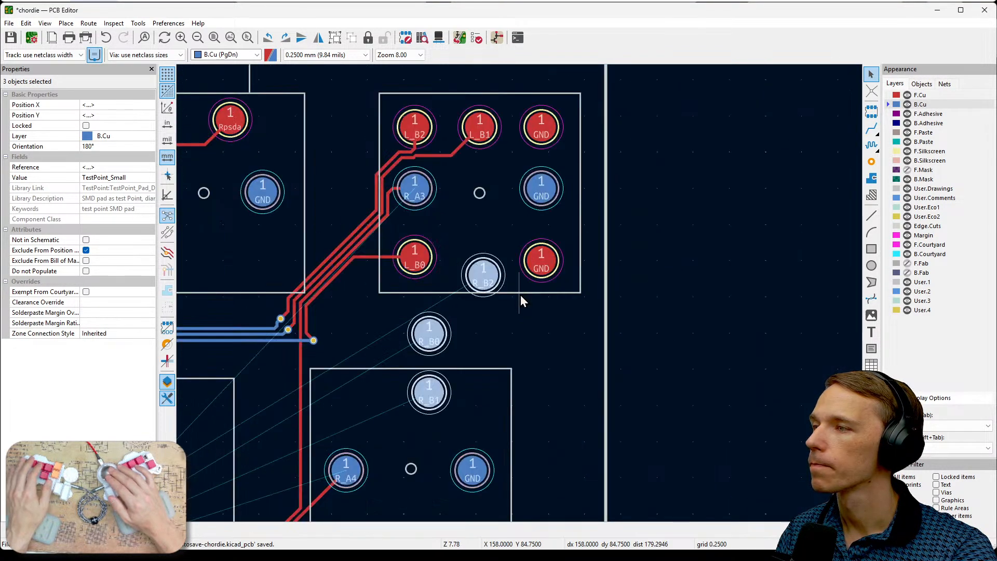
{"action": "middle_click_drag", "start_coordinate": [567, 348], "coordinate": [687, 349]}
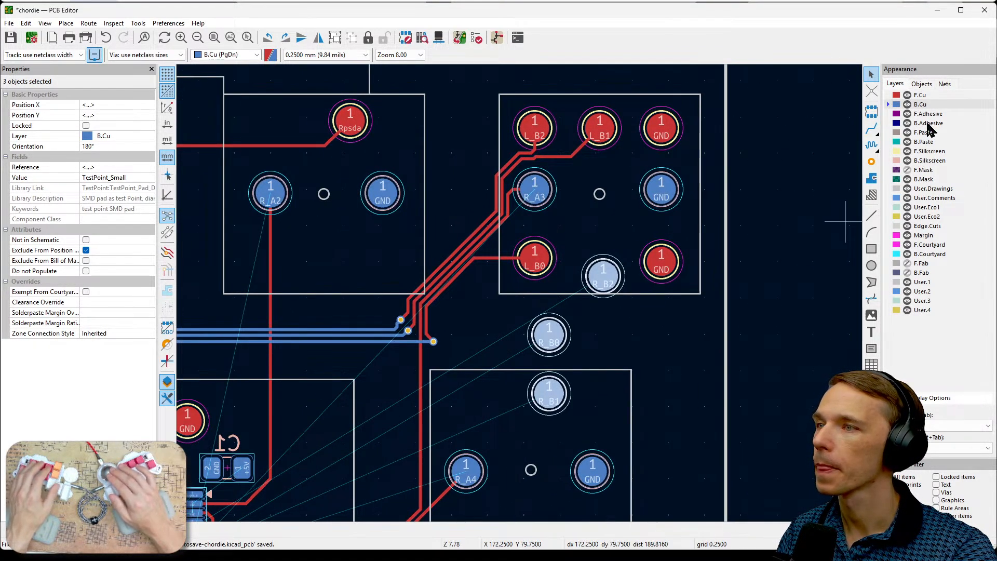
- Hide the F.Cu layer and place the R_B0 pad at X 150.75 mm, Y 82.25 mm on the margin circle below R_A3
{"action": "left_click", "coordinate": [907, 95]}
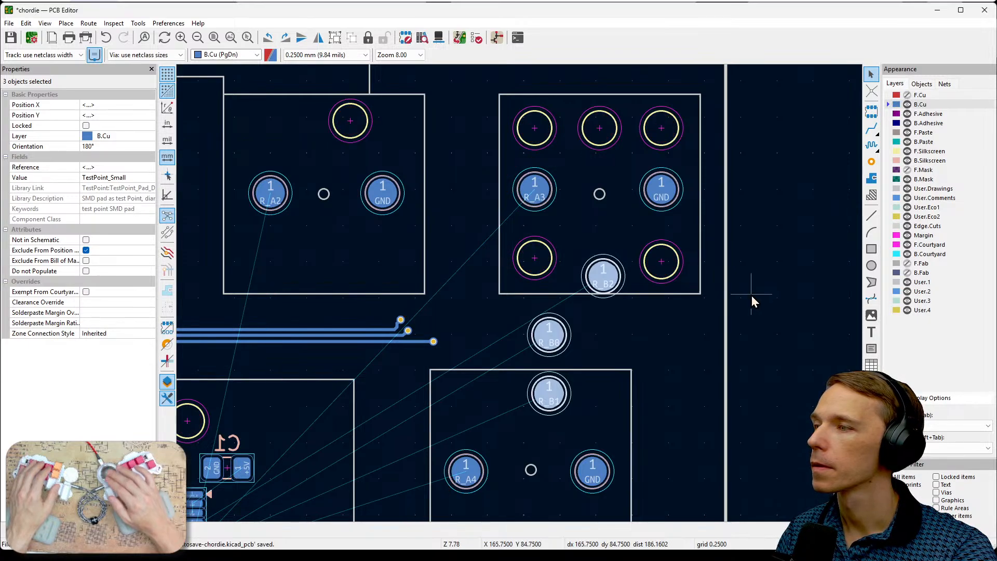
{"action": "left_click", "coordinate": [906, 96]}
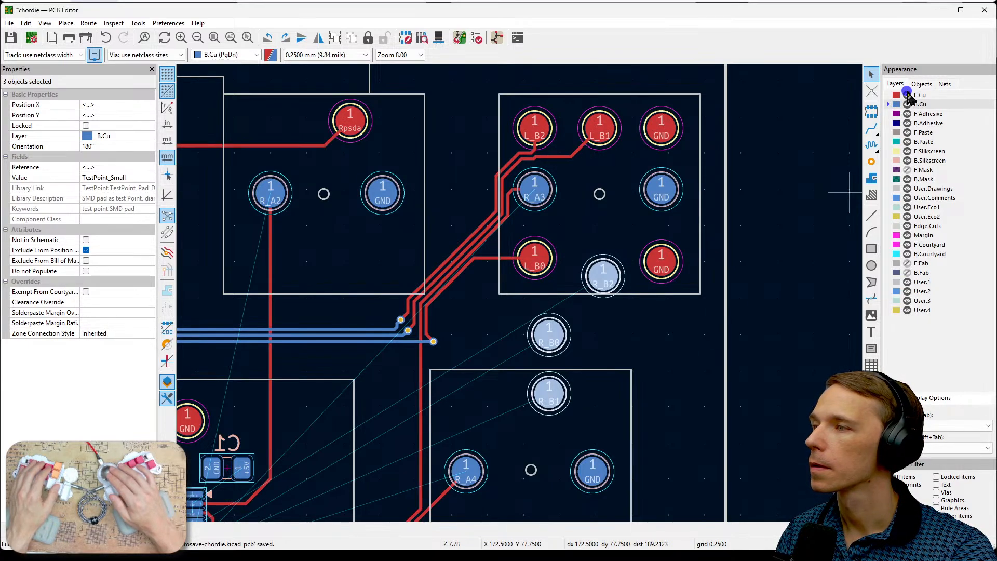
{"action": "left_click", "coordinate": [907, 96]}
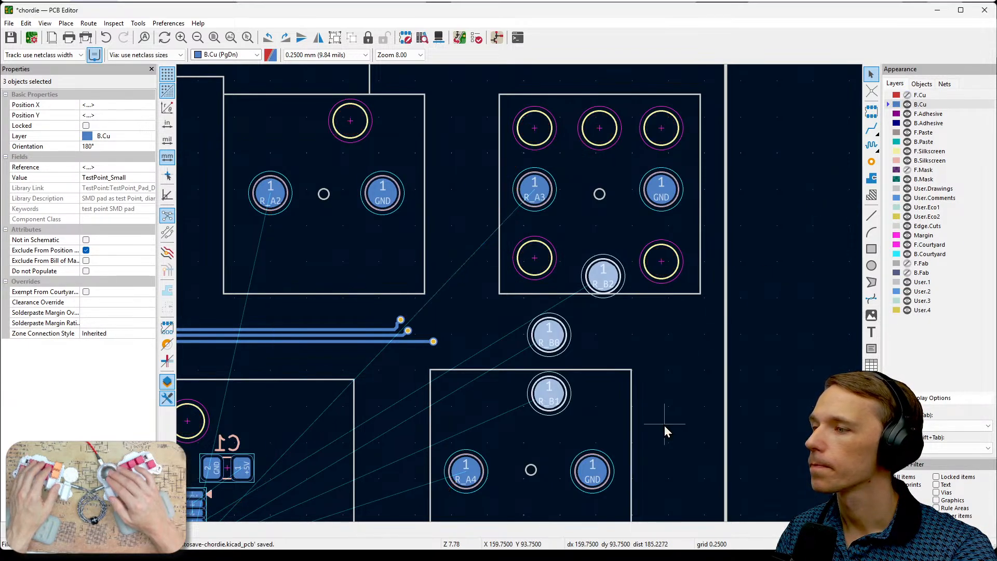
{"action": "left_click", "coordinate": [619, 441]}
{"action": "left_click_drag", "start_coordinate": [549, 335], "coordinate": [535, 259]}
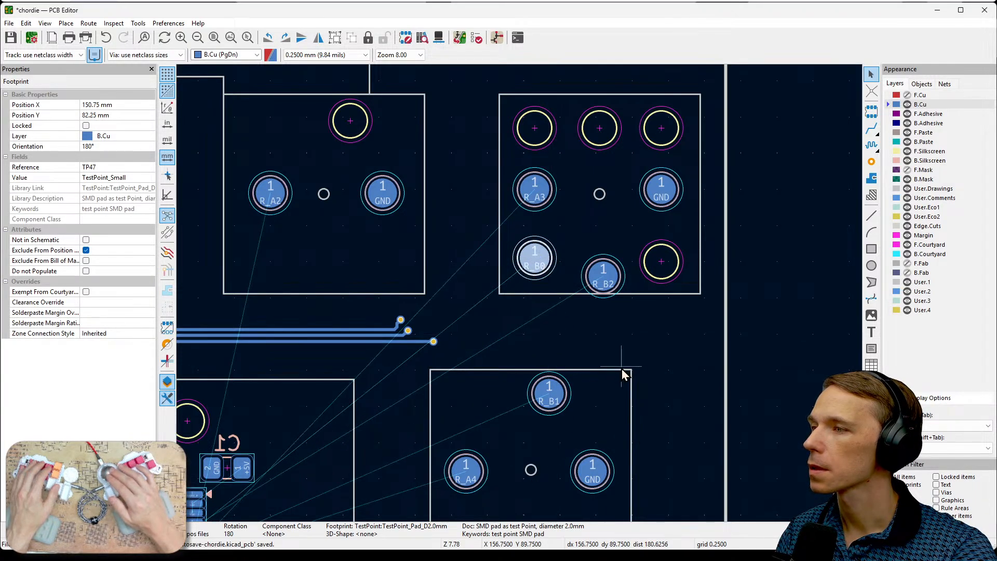
- Place the R_B2 pad at X 150.75 mm, Y 73.25 mm and R_B1 at X 155.25 mm, Y 73.25 mm, and show F.Cu again
{"action": "left_click", "coordinate": [907, 95]}
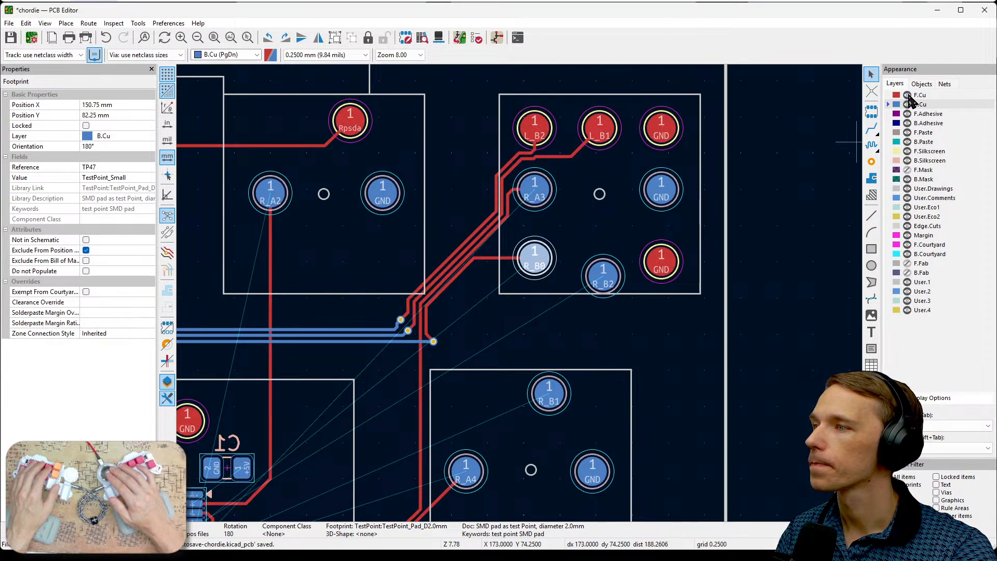
{"action": "left_click", "coordinate": [907, 95]}
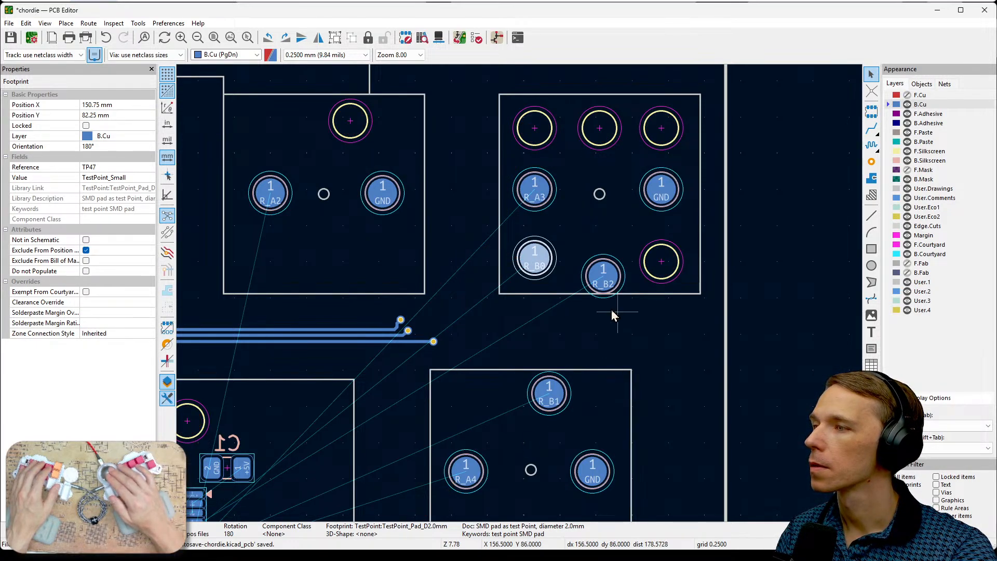
{"action": "left_click_drag", "start_coordinate": [603, 276], "coordinate": [535, 131]}
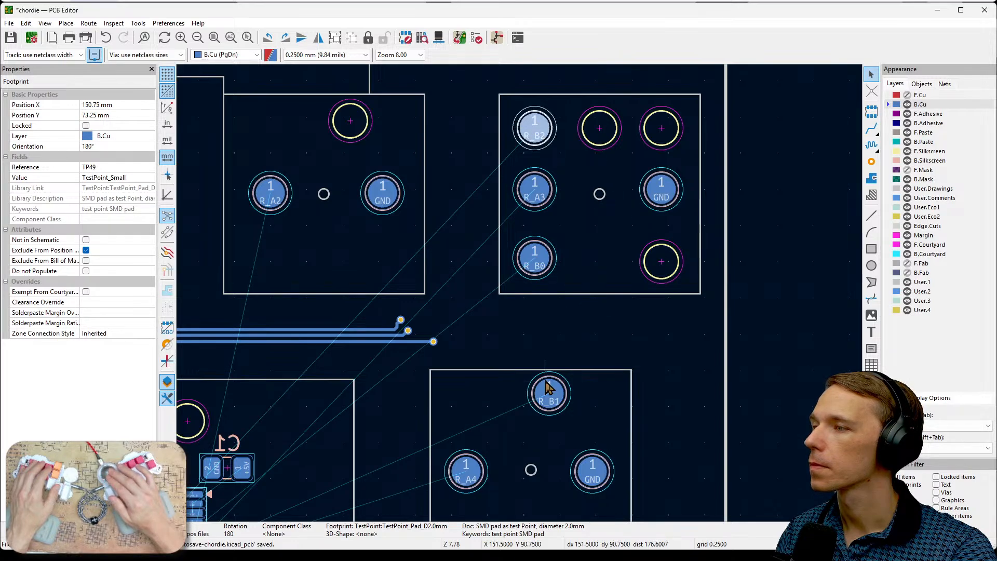
{"action": "left_click_drag", "start_coordinate": [545, 391], "coordinate": [599, 128]}
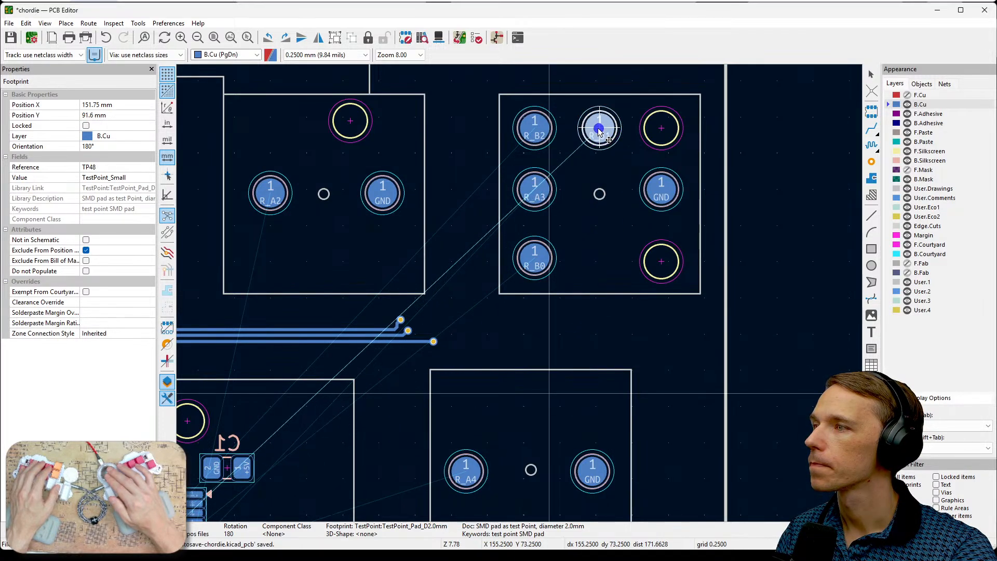
{"action": "left_click", "coordinate": [907, 96]}
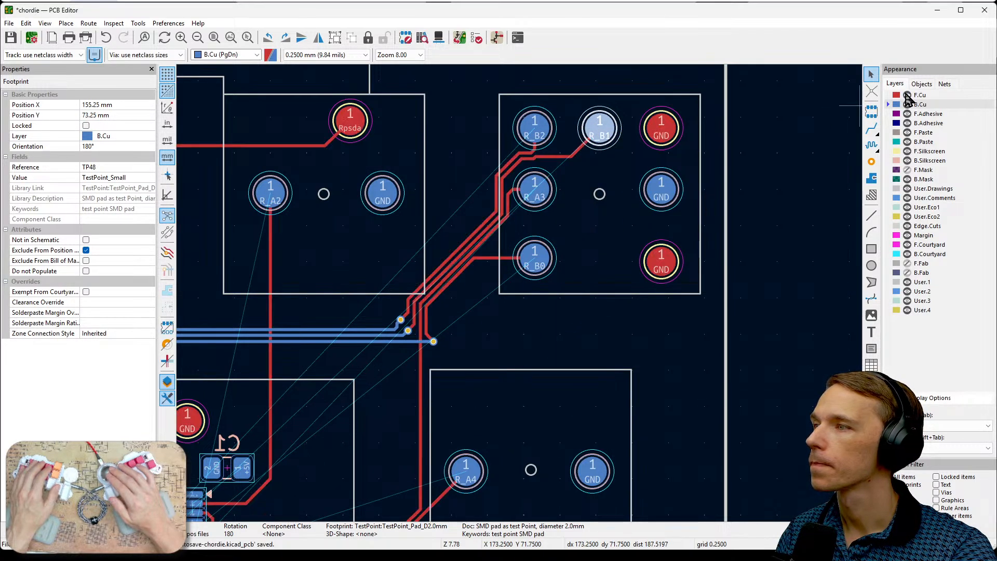
- Move the R_B1 pad aside to Y 80.25 mm to compare it with the front pad beneath, and return it to Y 73.25 mm
{"action": "left_click", "coordinate": [906, 95]}
{"action": "left_click_drag", "start_coordinate": [600, 133], "coordinate": [599, 234]}
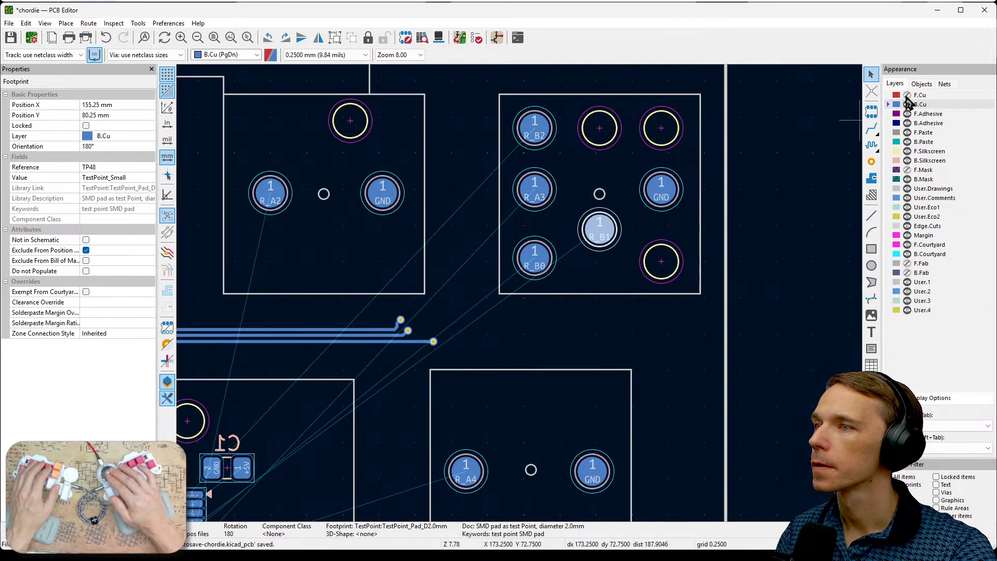
{"action": "left_click", "coordinate": [906, 96]}
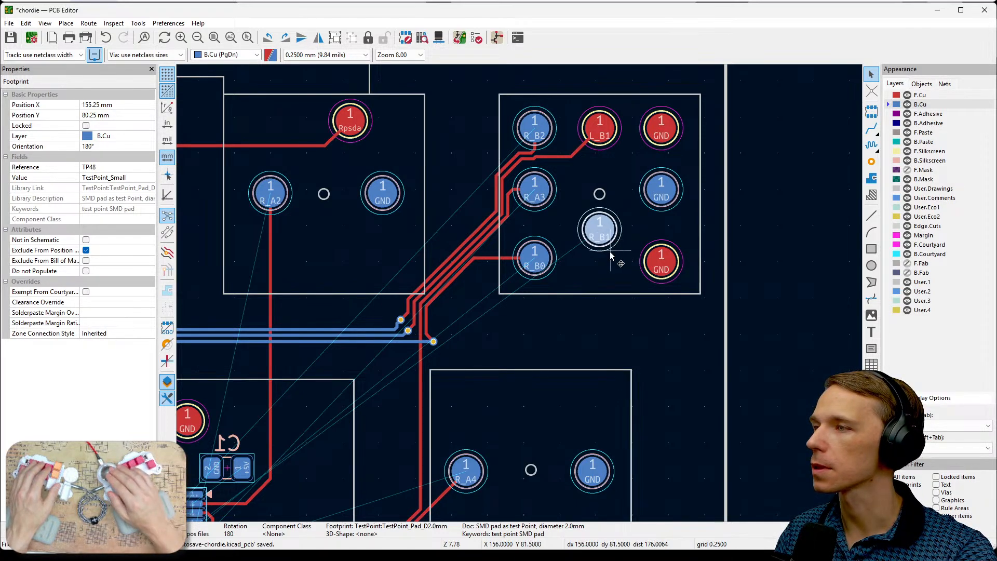
{"action": "key", "text": "m"}
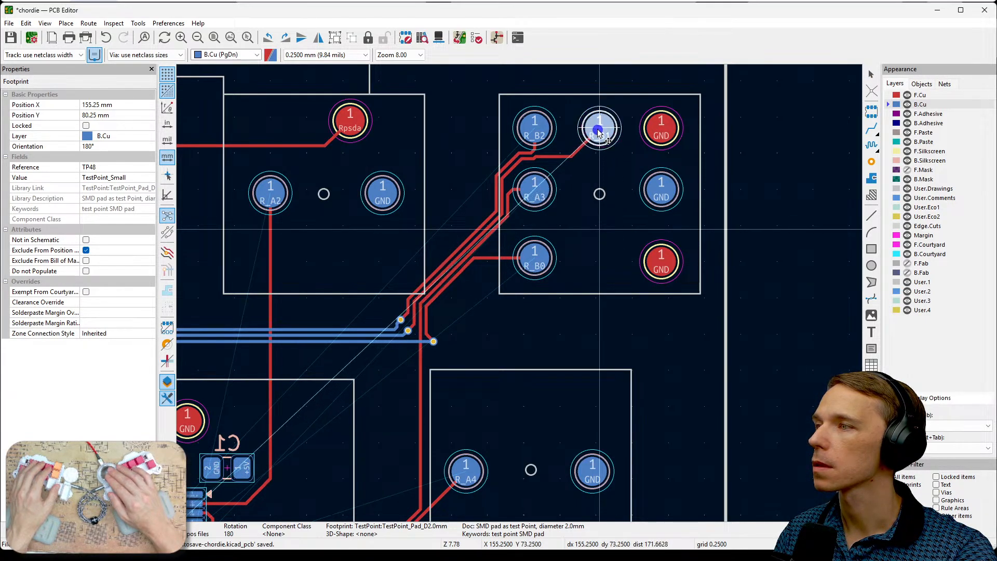
{"action": "left_click", "coordinate": [598, 133]}
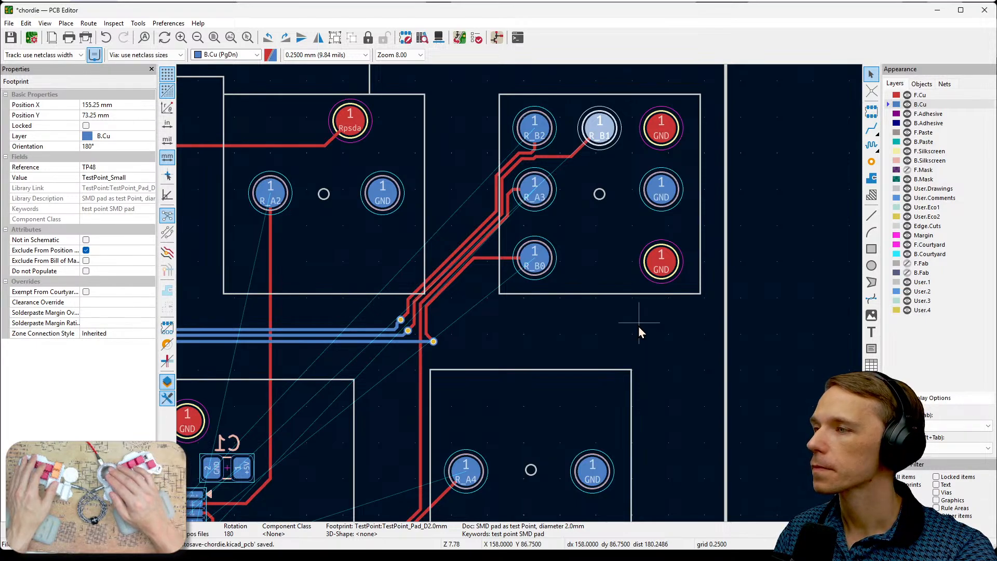
- Move the spare GND pad TP26 to X 155 mm, Y 77.5 mm, between the R_A3 and GND pads of the key
{"action": "scroll", "coordinate": [637, 326], "scroll_direction": "down", "scroll_amount": 2}
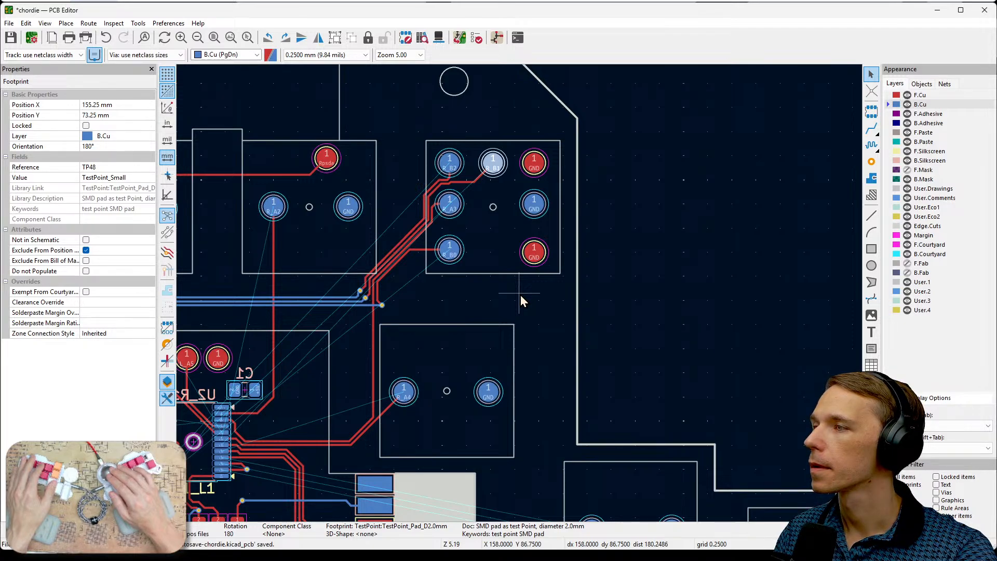
{"action": "scroll", "coordinate": [520, 295], "scroll_direction": "down", "scroll_amount": 2}
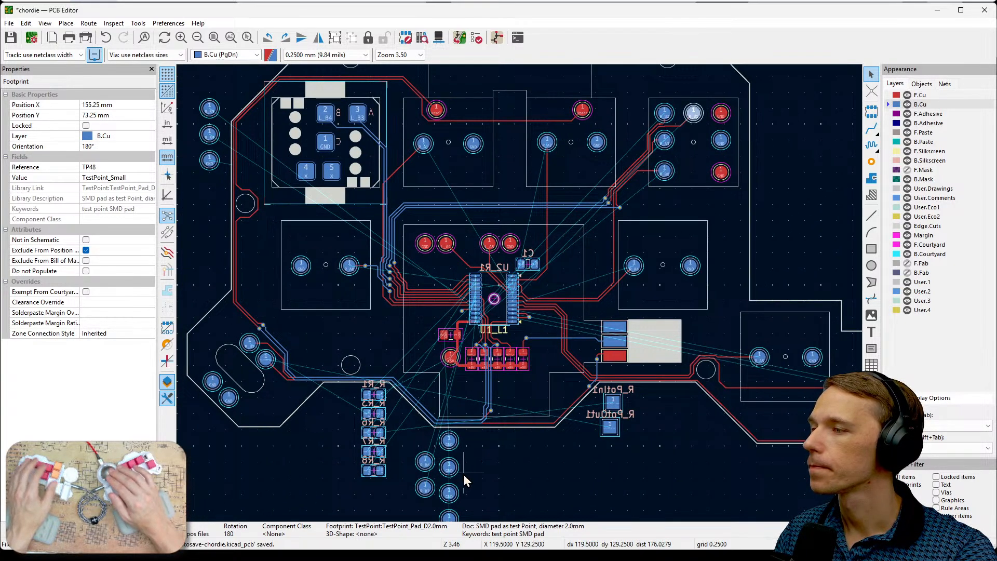
{"action": "left_click", "coordinate": [449, 441]}
{"action": "key", "text": "m"}
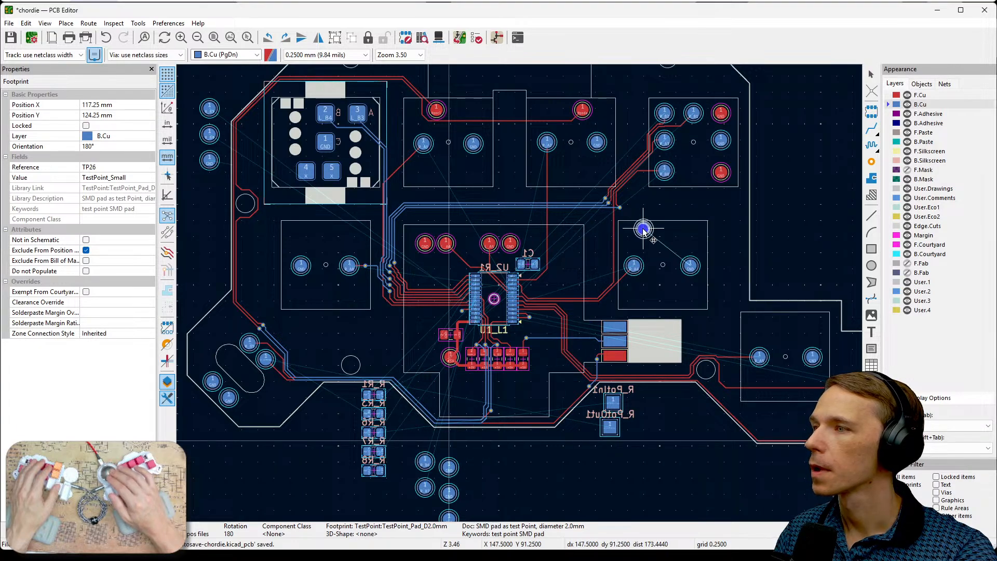
{"action": "left_click", "coordinate": [694, 143]}
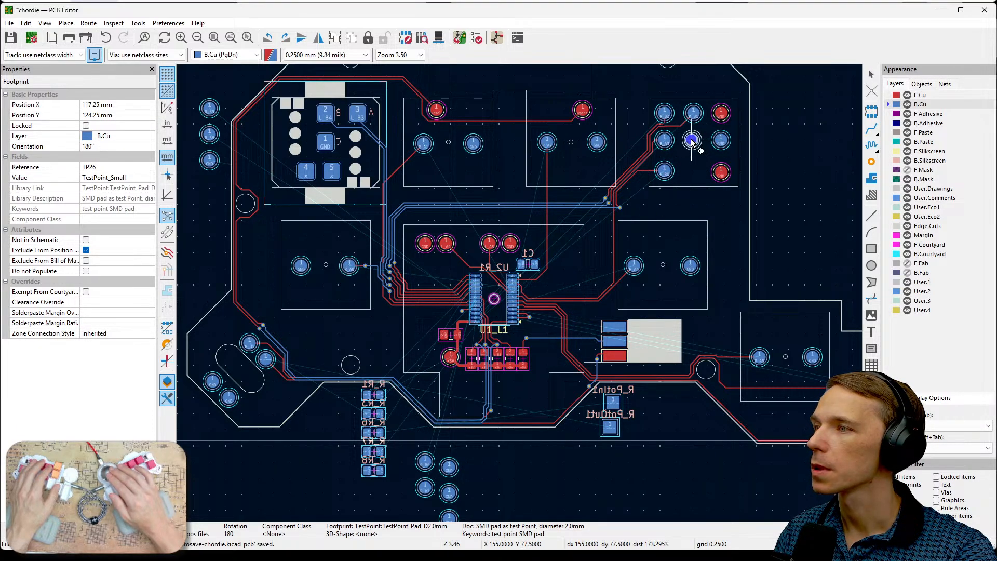
{"action": "scroll", "coordinate": [704, 153], "scroll_direction": "up", "scroll_amount": 6}
{"action": "middle_click_drag", "start_coordinate": [501, 308], "coordinate": [596, 322]}
{"action": "key", "text": "m"}
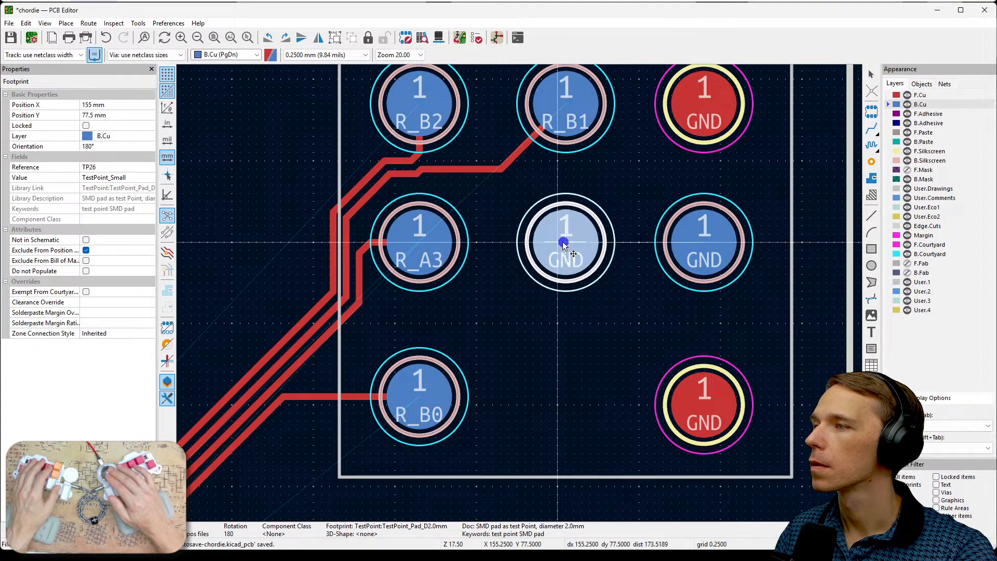
{"action": "left_click", "coordinate": [559, 244]}
{"action": "middle_click_drag", "start_coordinate": [561, 248], "coordinate": [662, 341]}
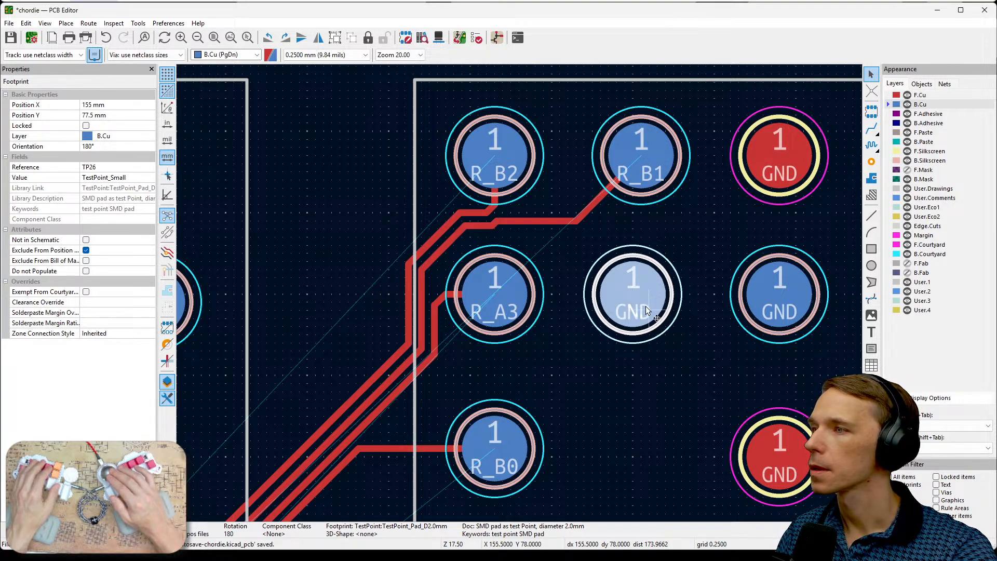
- Compare the positions of R_B1 and the centre GND pad TP26, and shift TP26 to X 155.25 mm in line with R_B1
{"action": "left_click", "coordinate": [664, 154]}
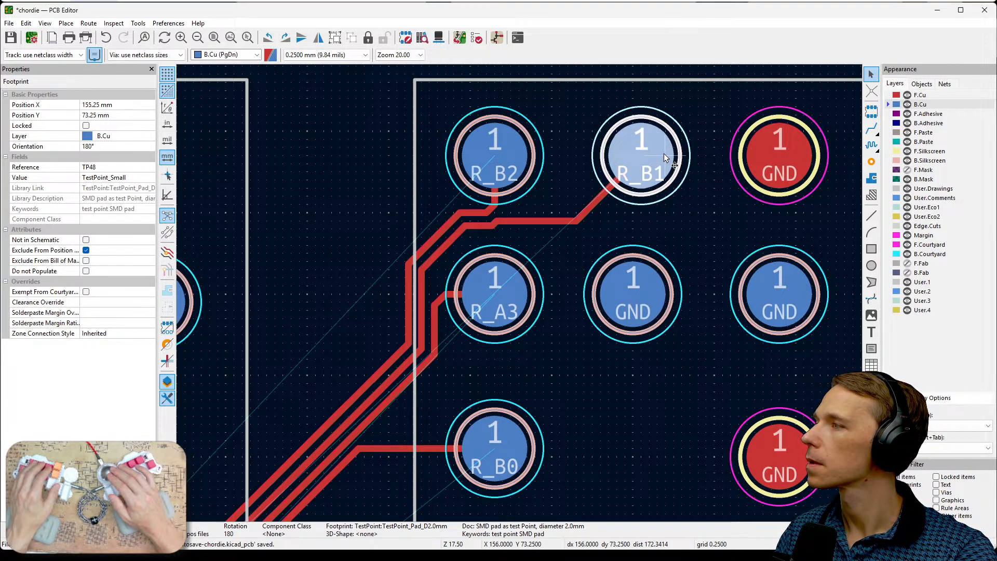
{"action": "left_click", "coordinate": [638, 294]}
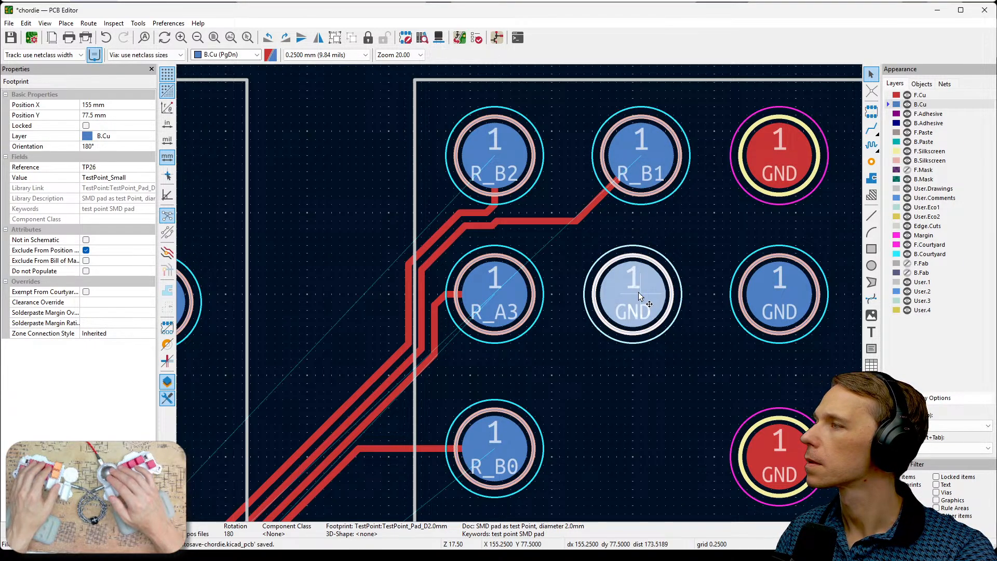
{"action": "right_click", "coordinate": [640, 288]}
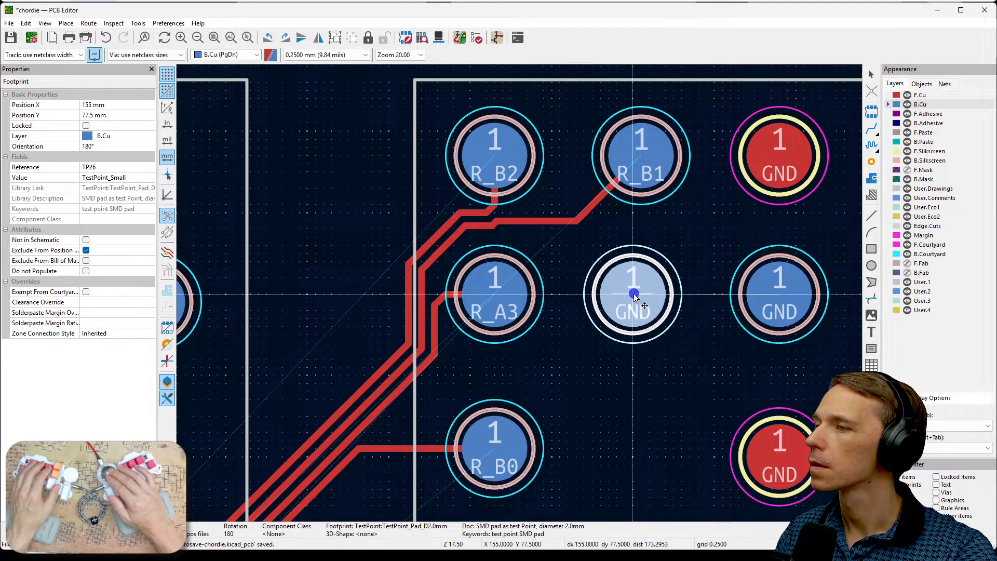
{"action": "left_click", "coordinate": [655, 153]}
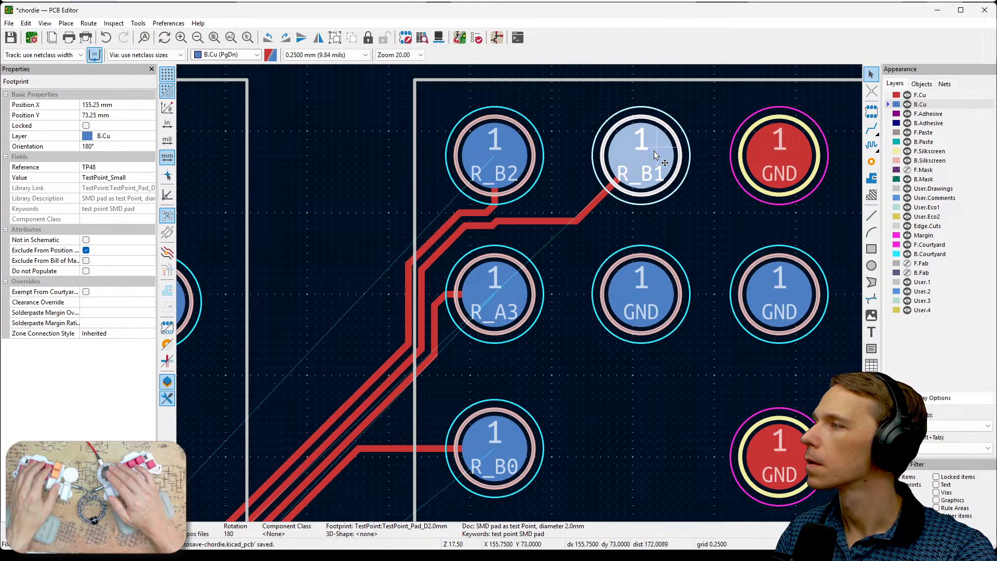
- Check the positions of the centre GND pad TP26 and R_B1 against each other, and clear the selection
{"action": "left_click", "coordinate": [642, 287]}
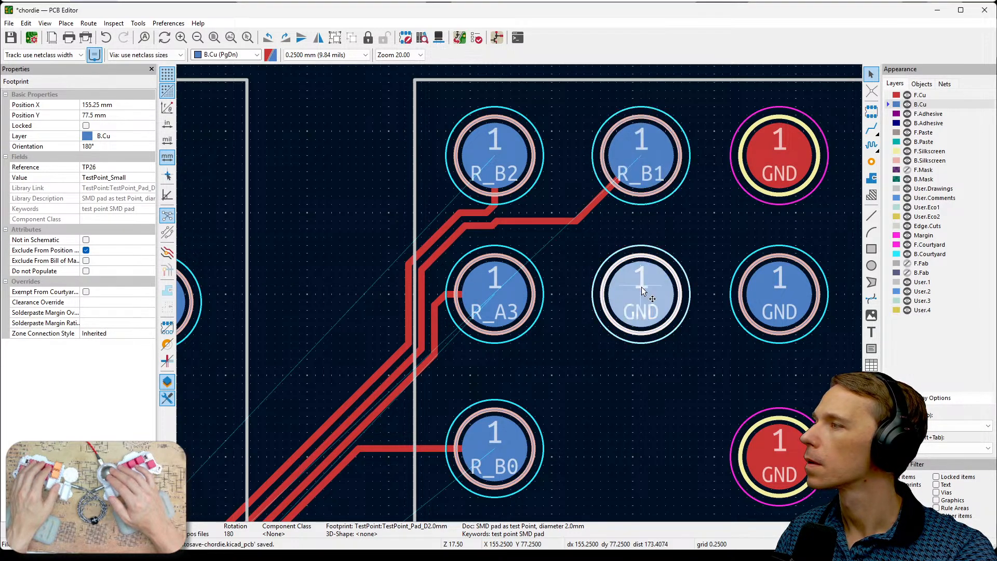
{"action": "left_click", "coordinate": [652, 167]}
{"action": "left_click", "coordinate": [634, 375]}
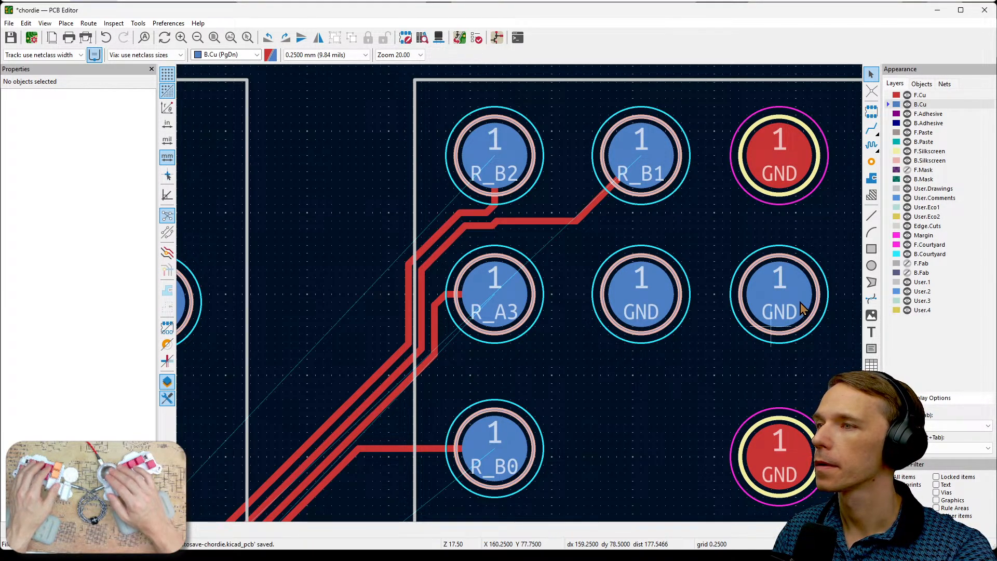
- Compare the pad area with and without front copper, leaving the F.Cu layer hidden
{"action": "left_click", "coordinate": [909, 96]}
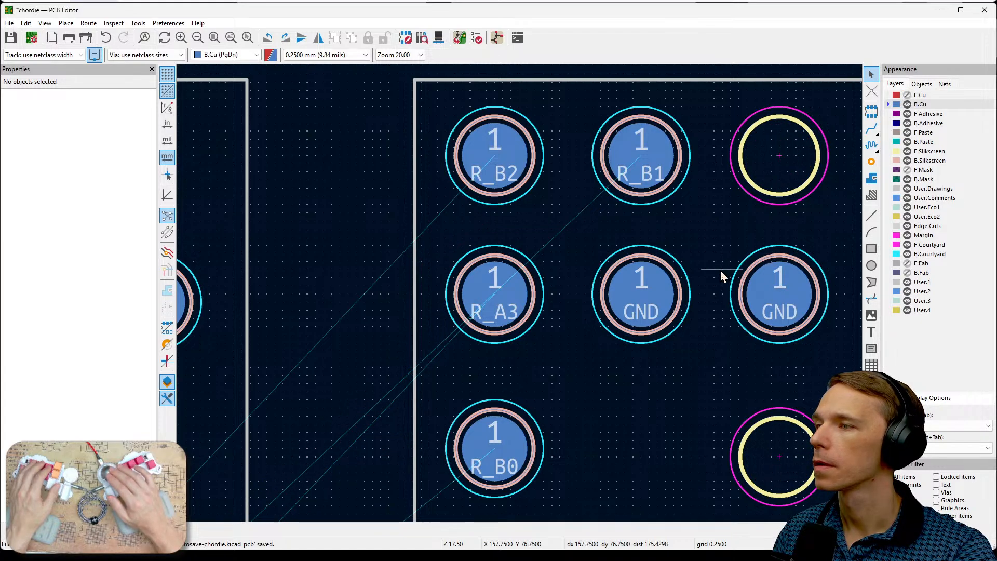
{"action": "scroll", "coordinate": [721, 270], "scroll_direction": "down", "scroll_amount": 3}
{"action": "middle_click_drag", "start_coordinate": [506, 316], "coordinate": [623, 273]}
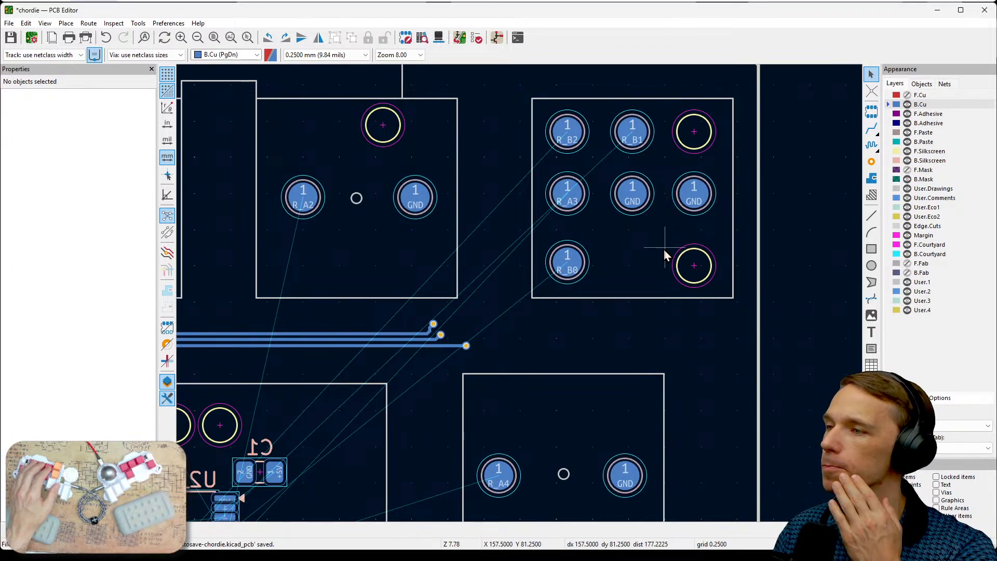
{"action": "left_click", "coordinate": [907, 95]}
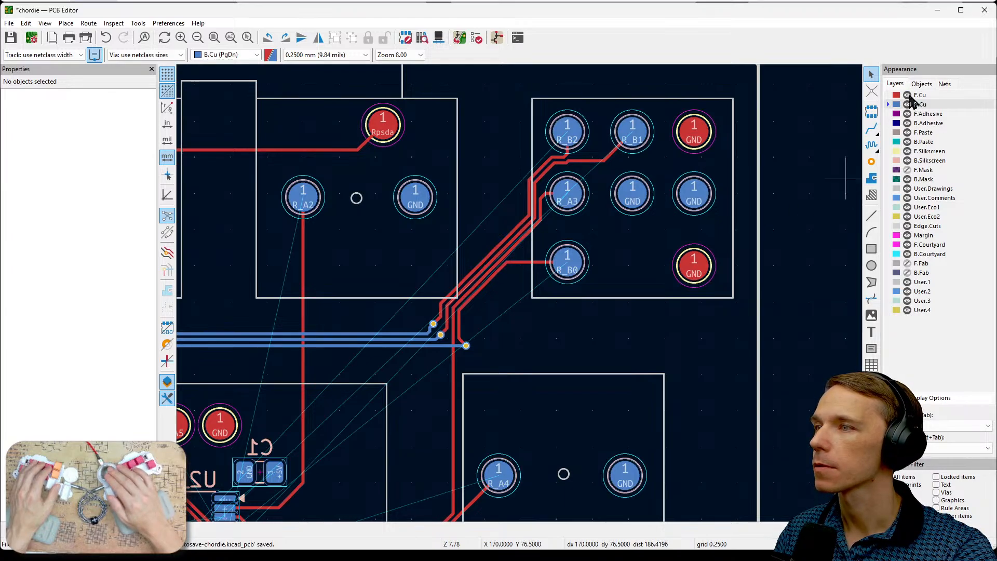
{"action": "left_click", "coordinate": [907, 96]}
- Move two spare GND pads from below the board to the R_B0 pad's outline, just beneath the centre GND pad
{"action": "scroll", "coordinate": [649, 302], "scroll_direction": "down", "scroll_amount": 3}
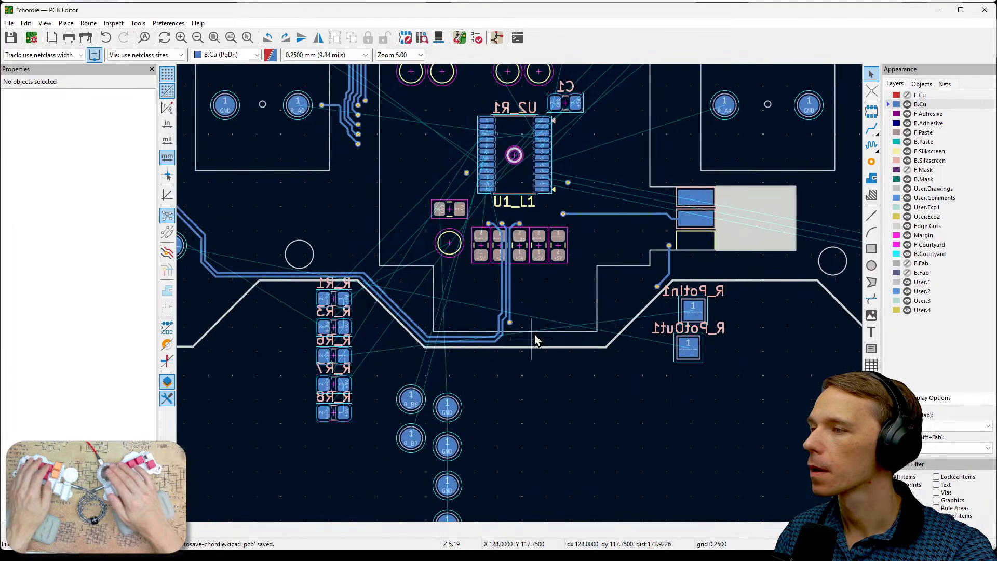
{"action": "left_click_drag", "start_coordinate": [472, 413], "coordinate": [441, 458]}
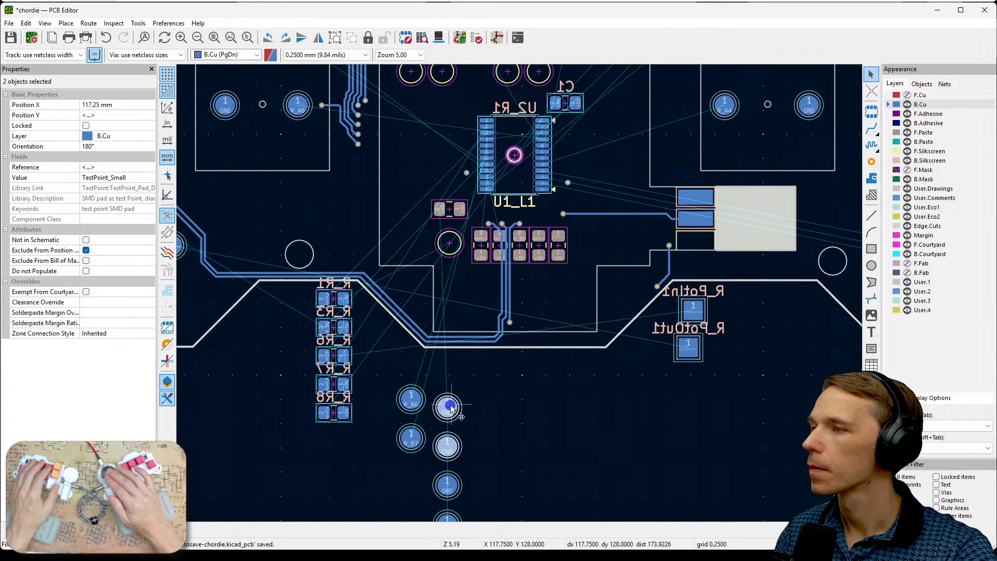
{"action": "left_click_drag", "start_coordinate": [451, 405], "coordinate": [665, 103]}
{"action": "middle_click_drag", "start_coordinate": [661, 119], "coordinate": [466, 452]}
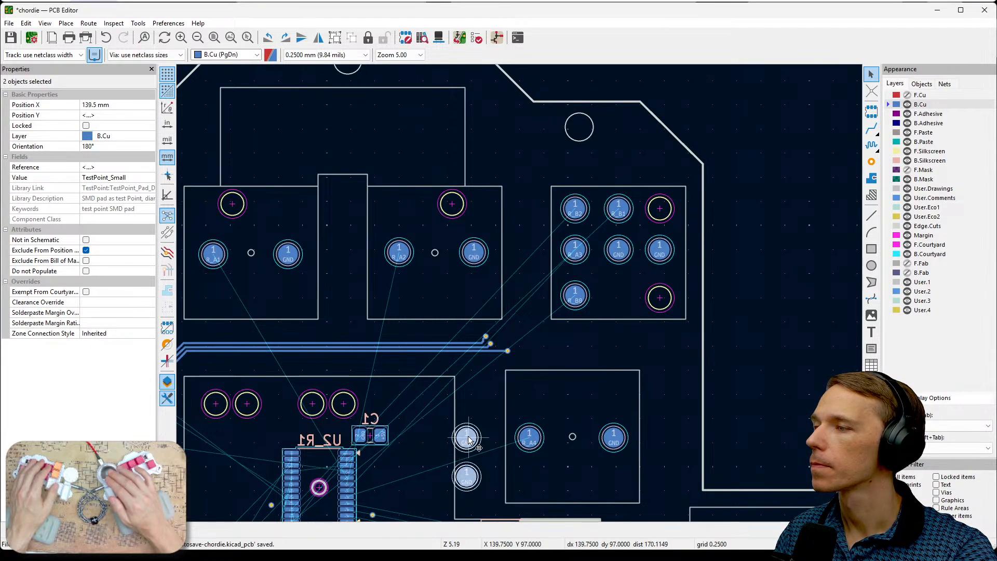
{"action": "left_click_drag", "start_coordinate": [469, 440], "coordinate": [631, 291]}
{"action": "scroll", "coordinate": [630, 292], "scroll_direction": "up", "scroll_amount": 2}
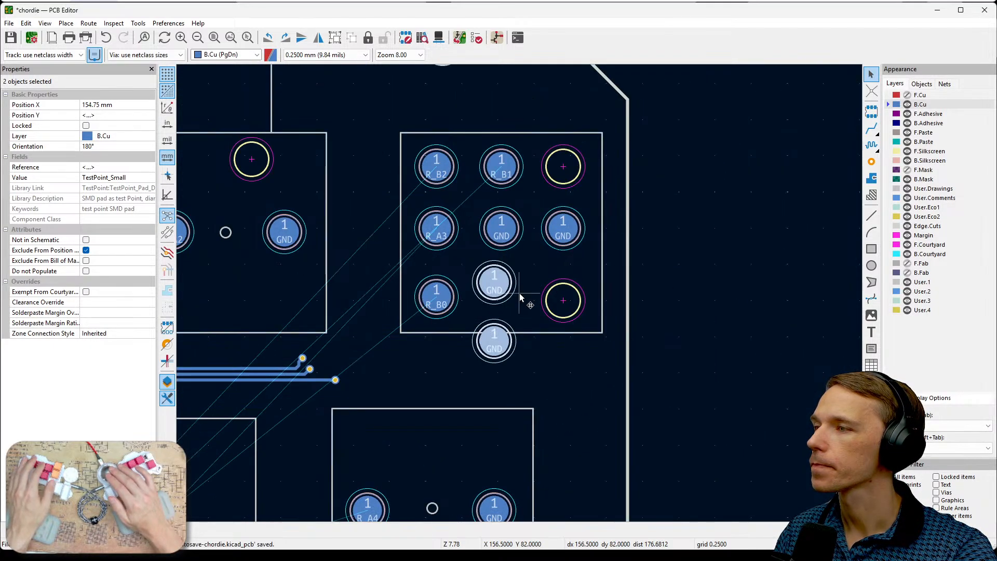
{"action": "scroll", "coordinate": [519, 293], "scroll_direction": "up", "scroll_amount": 1}
{"action": "left_click", "coordinate": [532, 275]}
- Place GND pad TP27 at X 159.5 mm, Y 73.25 mm beside R_B1, and the other spare GND pad over the lower front pad outline opposite R_B0
{"action": "left_click_drag", "start_coordinate": [490, 275], "coordinate": [597, 143]}
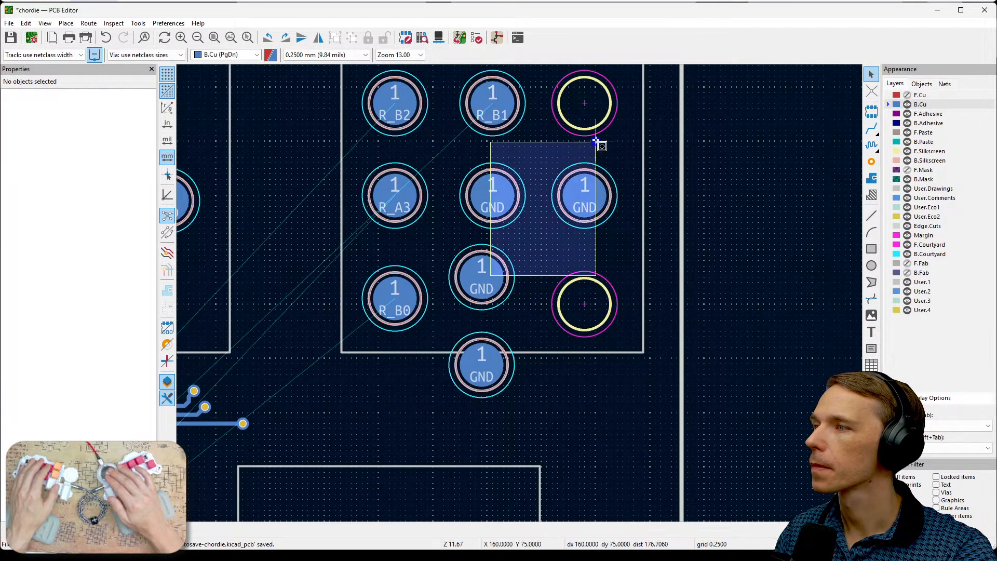
{"action": "left_click", "coordinate": [490, 258]}
{"action": "left_click_drag", "start_coordinate": [490, 258], "coordinate": [582, 106]}
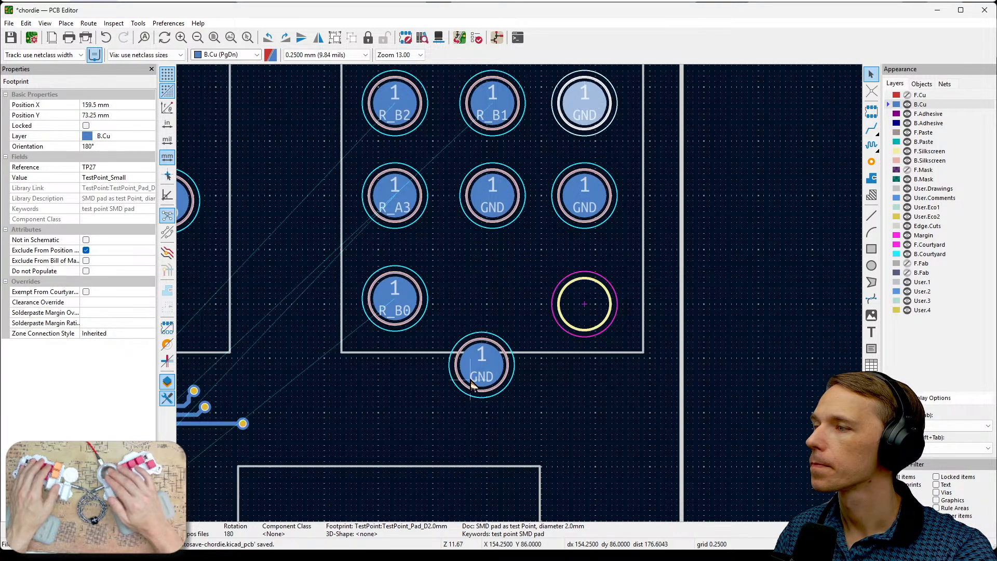
{"action": "left_click_drag", "start_coordinate": [481, 366], "coordinate": [585, 312]}
{"action": "left_click", "coordinate": [522, 312]}
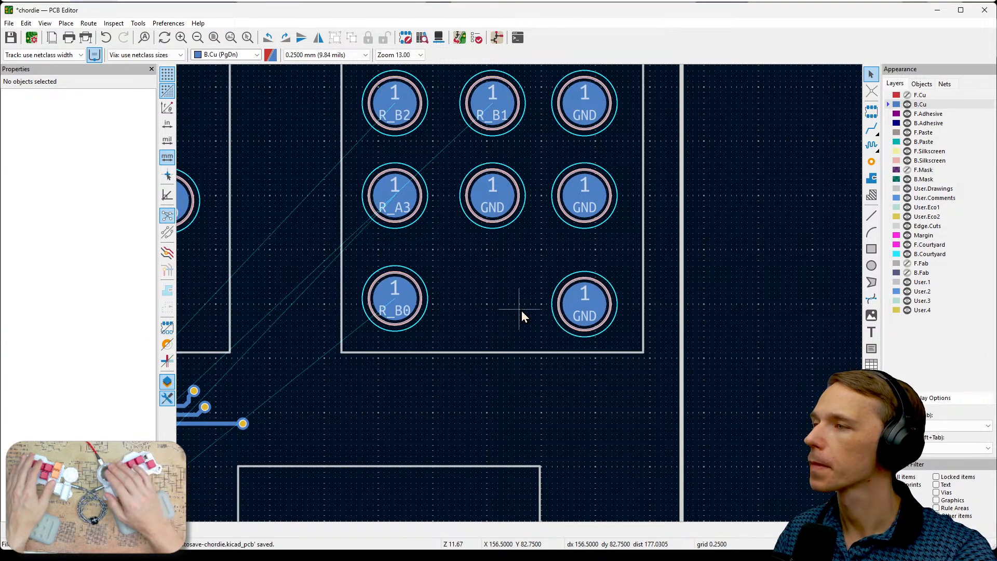
- Check the pad group with B.Cu hidden and F.Cu shown, and make both copper layers visible again
{"action": "scroll", "coordinate": [521, 310], "scroll_direction": "down", "scroll_amount": 2}
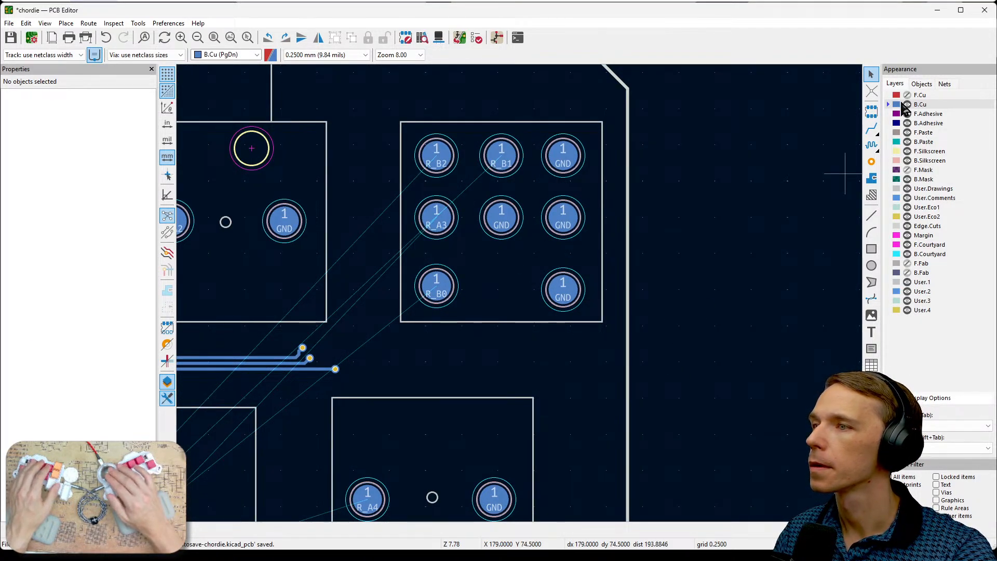
{"action": "left_click", "coordinate": [907, 105]}
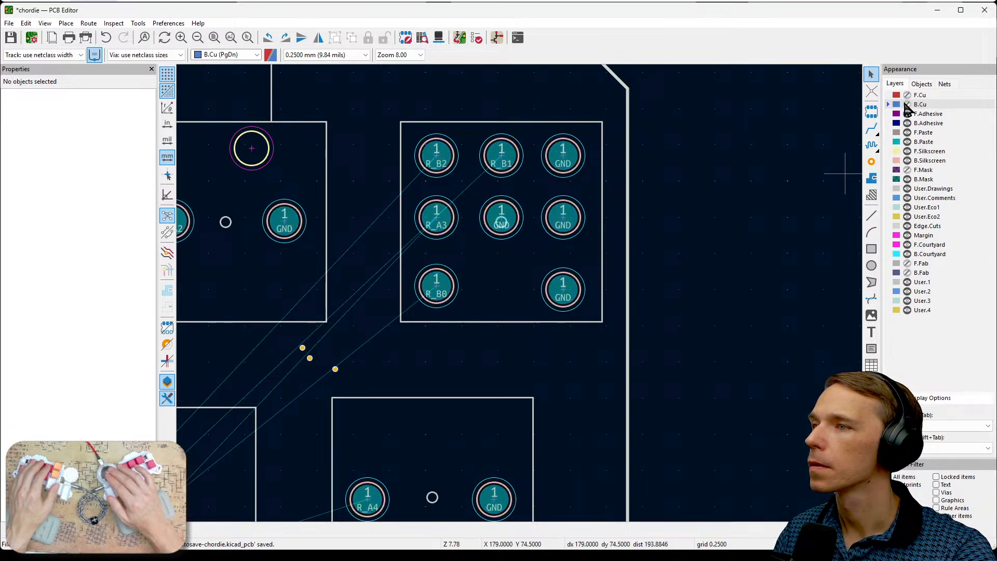
{"action": "left_click", "coordinate": [906, 95]}
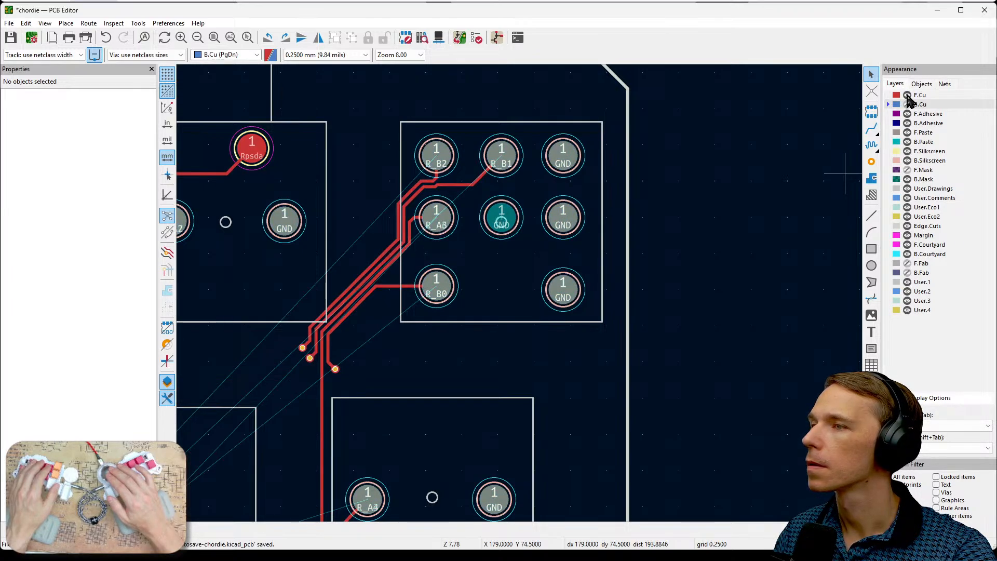
{"action": "left_click", "coordinate": [906, 105]}
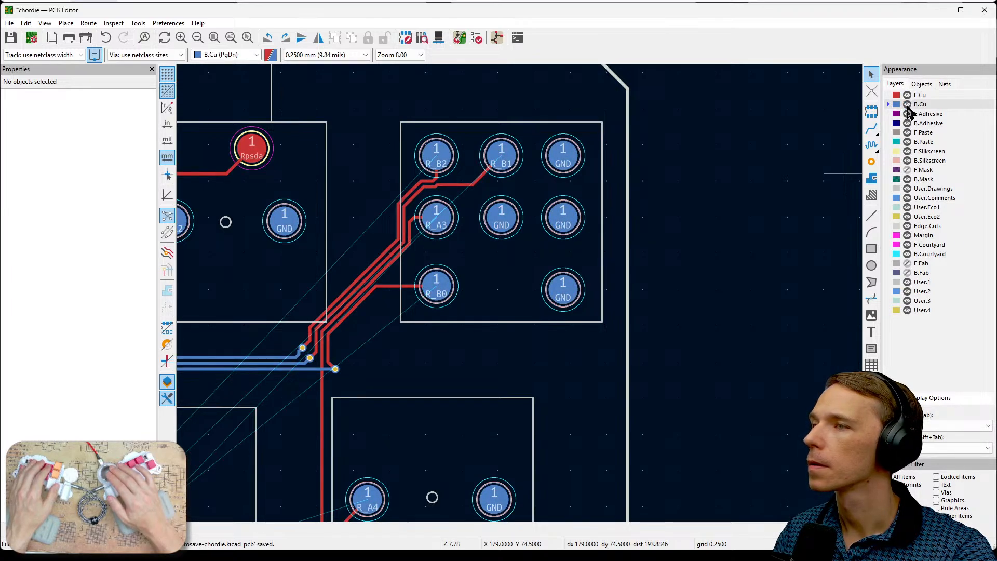
- Alternate the active layer between F.Cu and B.Cu to compare the front and back pads in this outline, ending on B.Cu
{"action": "left_click", "coordinate": [918, 96]}
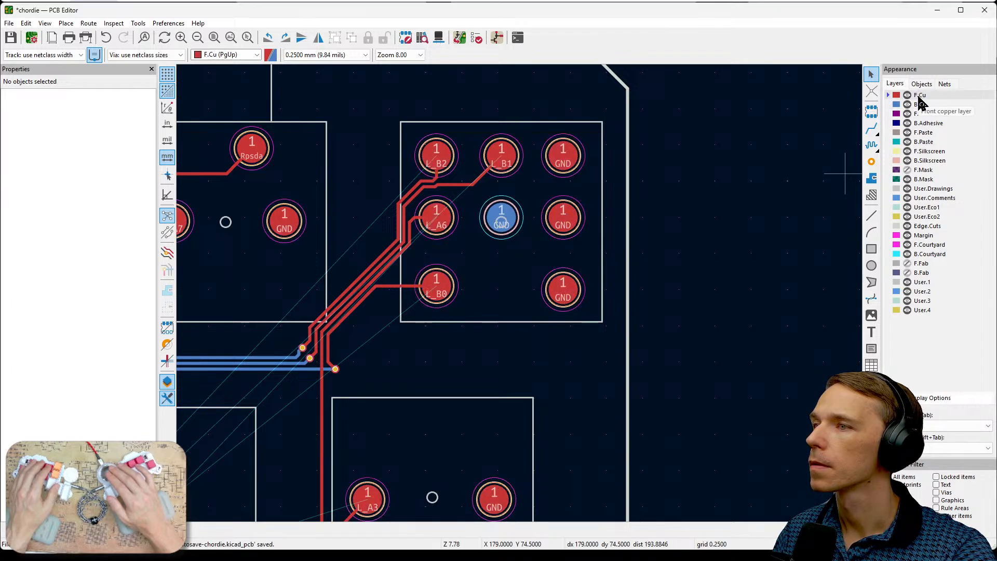
{"action": "scroll", "coordinate": [790, 205], "scroll_direction": "up", "scroll_amount": 4}
{"action": "scroll", "coordinate": [520, 295], "scroll_direction": "up", "scroll_amount": 1}
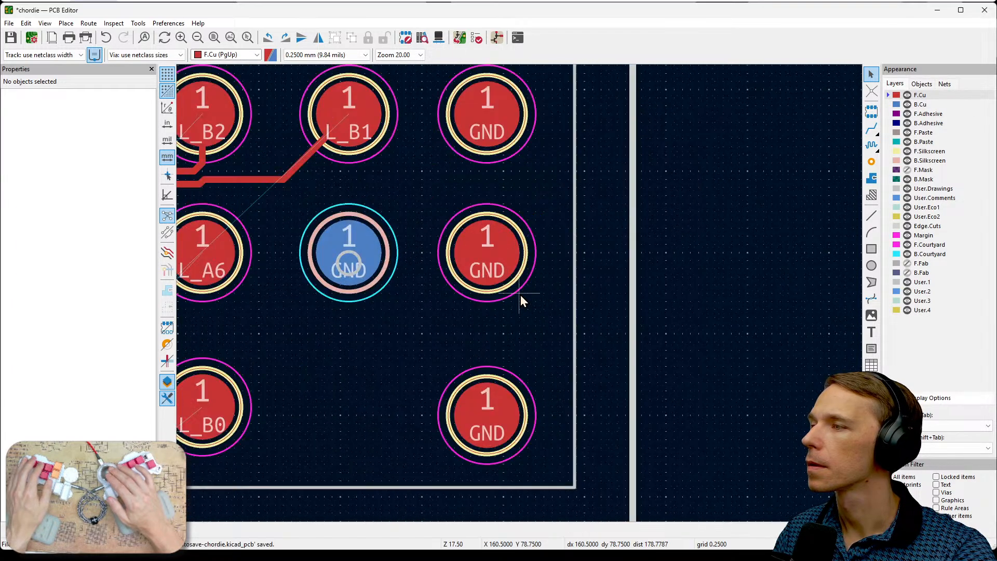
{"action": "scroll", "coordinate": [453, 333], "scroll_direction": "down", "scroll_amount": 1}
{"action": "middle_click_drag", "start_coordinate": [499, 307], "coordinate": [600, 316]}
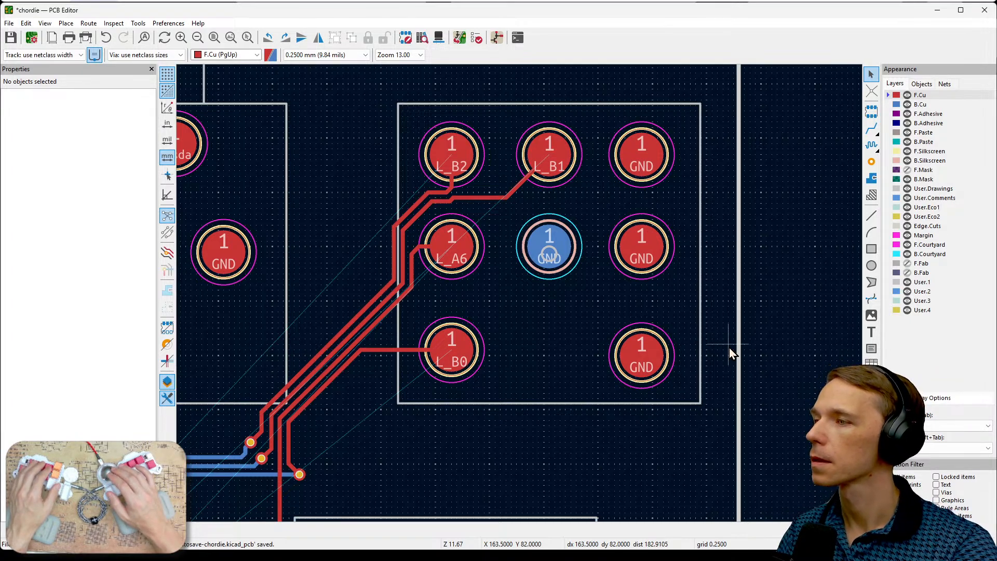
{"action": "left_click", "coordinate": [920, 105]}
{"action": "left_click", "coordinate": [920, 95]}
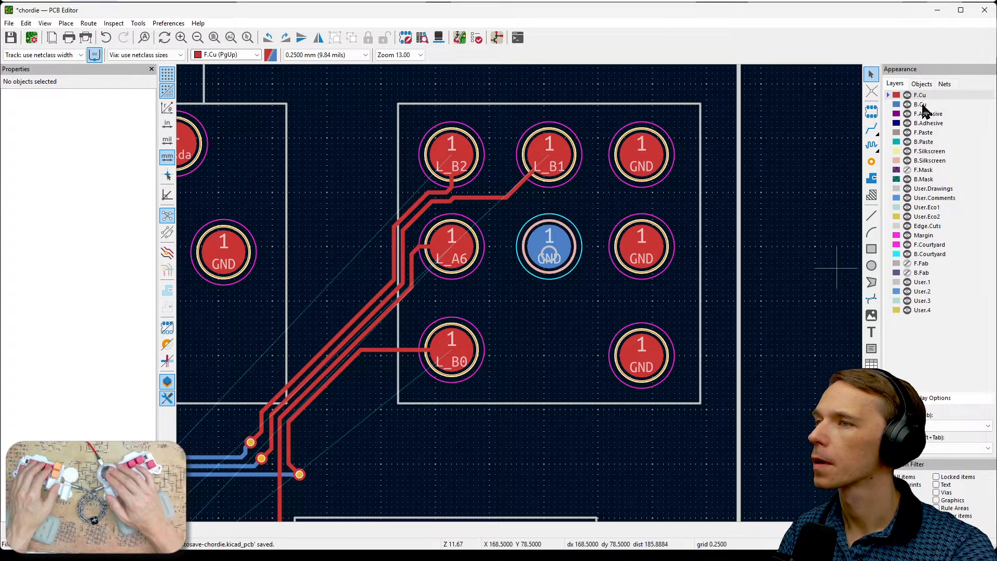
{"action": "left_click", "coordinate": [922, 105]}
{"action": "left_click", "coordinate": [921, 95]}
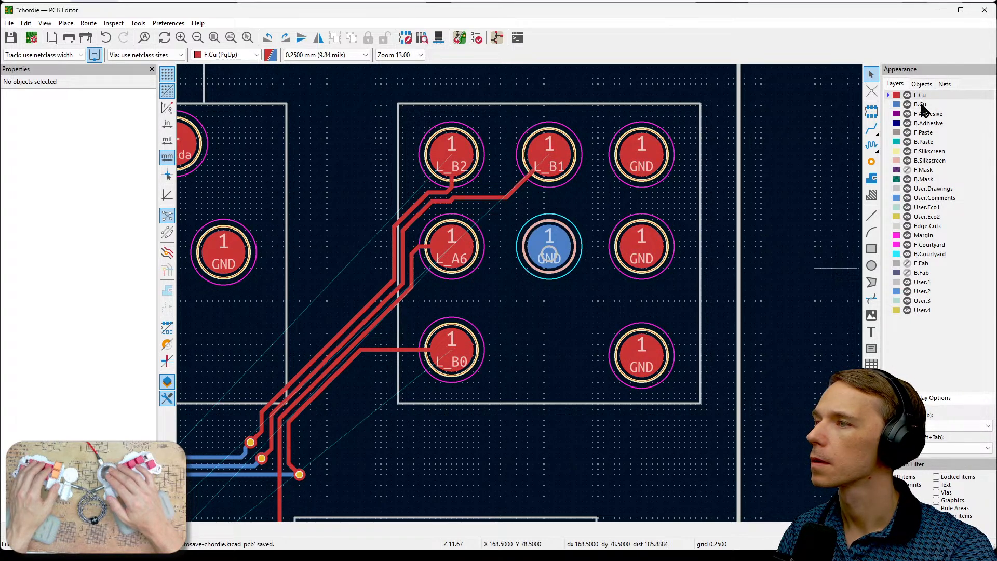
{"action": "left_click", "coordinate": [921, 104]}
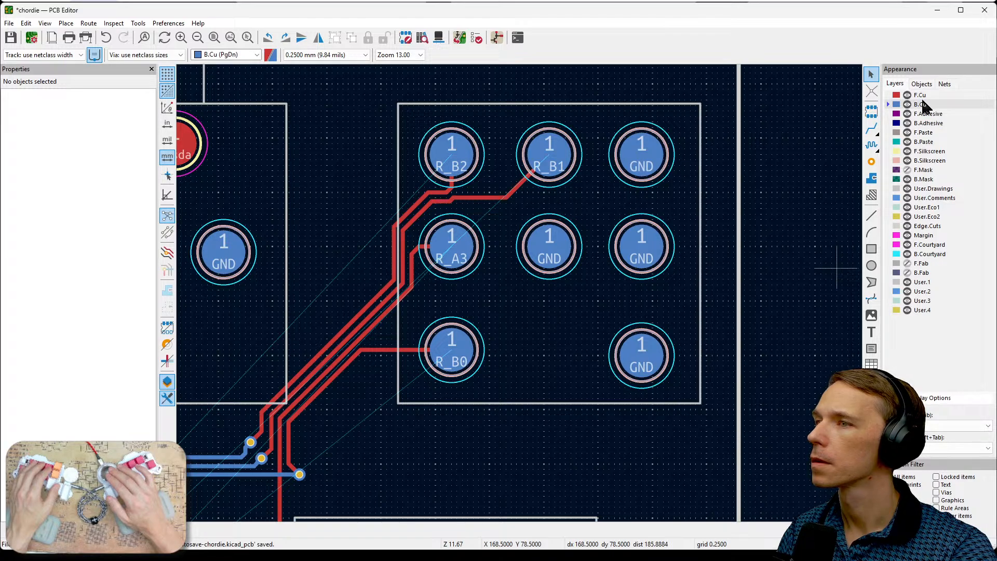
{"action": "left_click", "coordinate": [921, 95]}
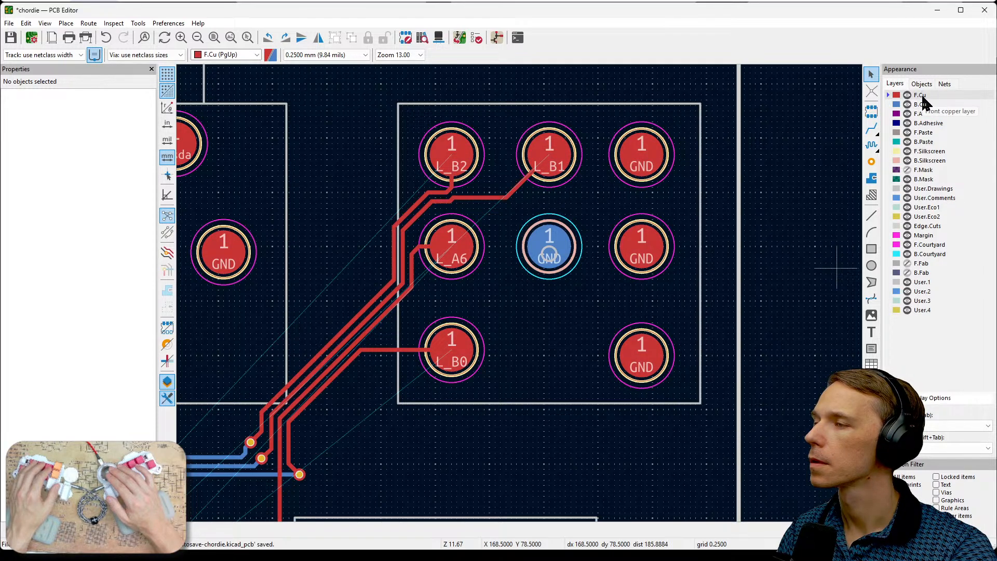
{"action": "left_click", "coordinate": [920, 105]}
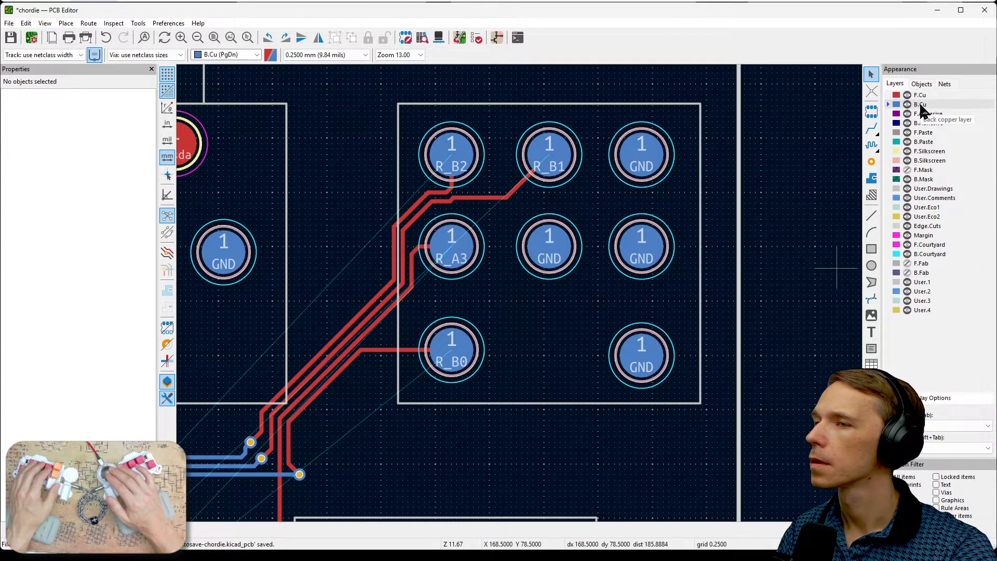
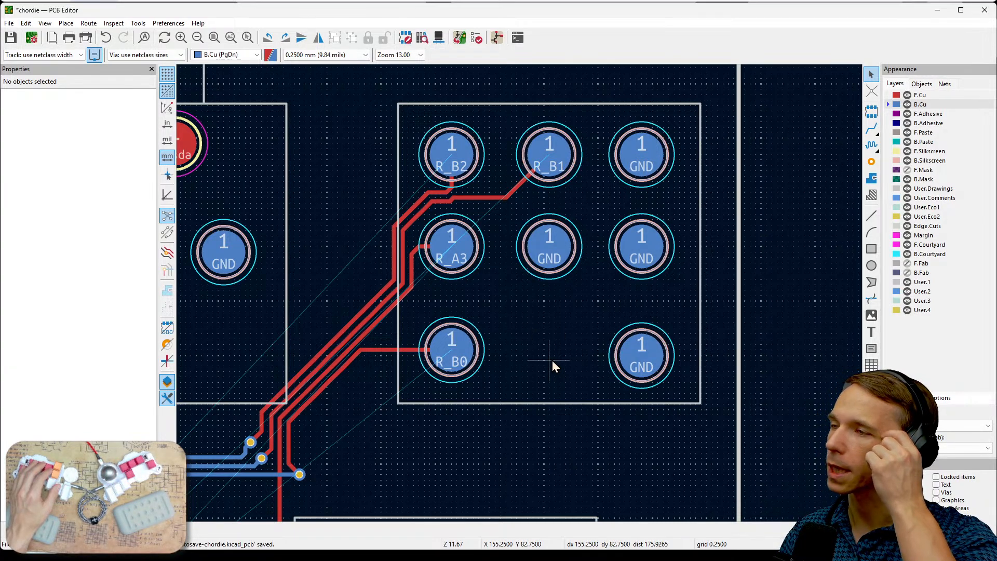
- Move the spare R_B6 pad TP53 from below the board onto the front L_A4 pad, at X 116.75 mm, Y 93.5 mm
{"action": "scroll", "coordinate": [553, 362], "scroll_direction": "down", "scroll_amount": 3}
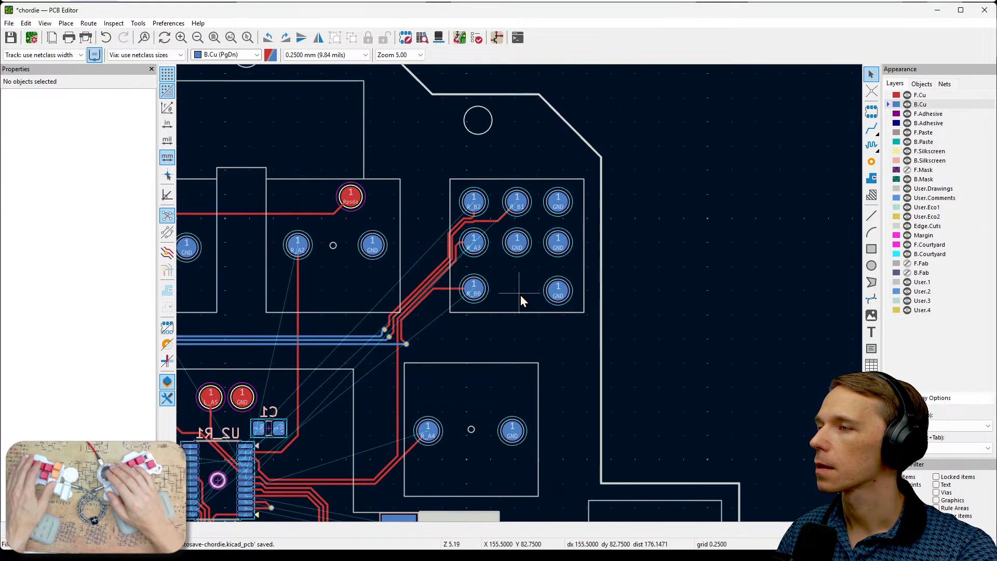
{"action": "scroll", "coordinate": [520, 295], "scroll_direction": "down", "scroll_amount": 1}
{"action": "middle_click_drag", "start_coordinate": [476, 334], "coordinate": [709, 178]}
{"action": "scroll", "coordinate": [538, 234], "scroll_direction": "up", "scroll_amount": 2}
{"action": "middle_click_drag", "start_coordinate": [538, 235], "coordinate": [519, 295]}
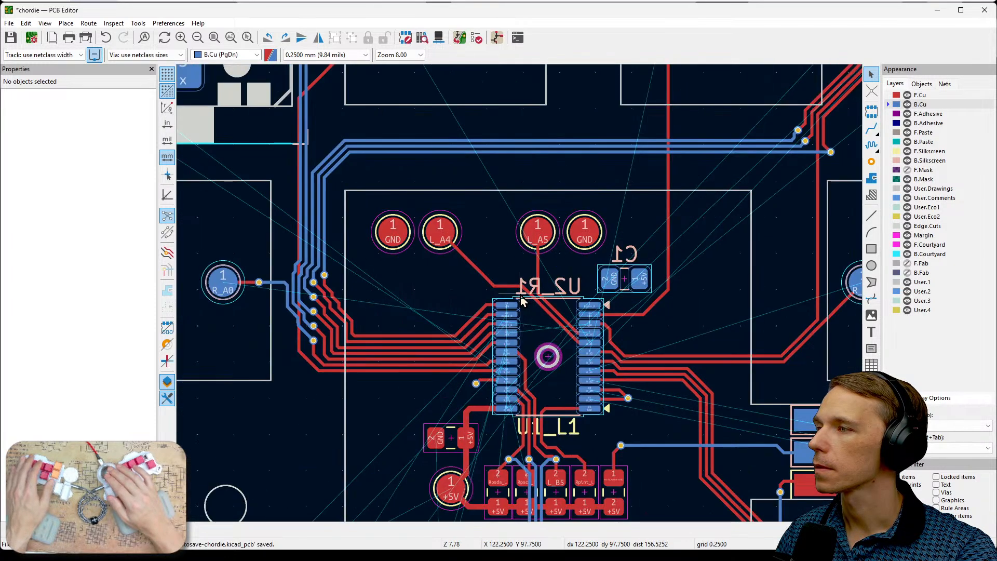
{"action": "scroll", "coordinate": [520, 295], "scroll_direction": "down", "scroll_amount": 1}
{"action": "middle_click_drag", "start_coordinate": [488, 414], "coordinate": [512, 209]}
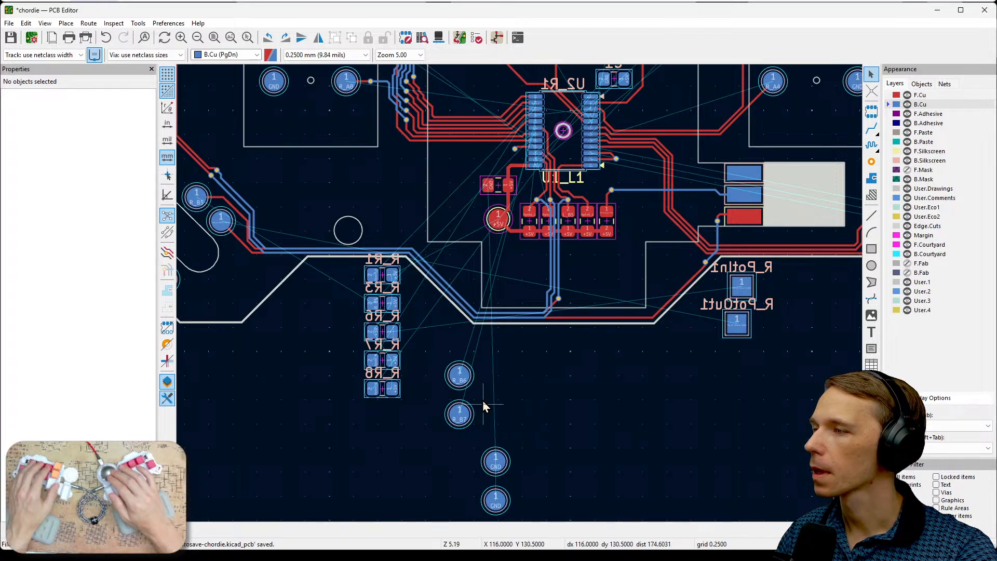
{"action": "left_click", "coordinate": [455, 374]}
{"action": "middle_click_drag", "start_coordinate": [456, 375], "coordinate": [488, 426]}
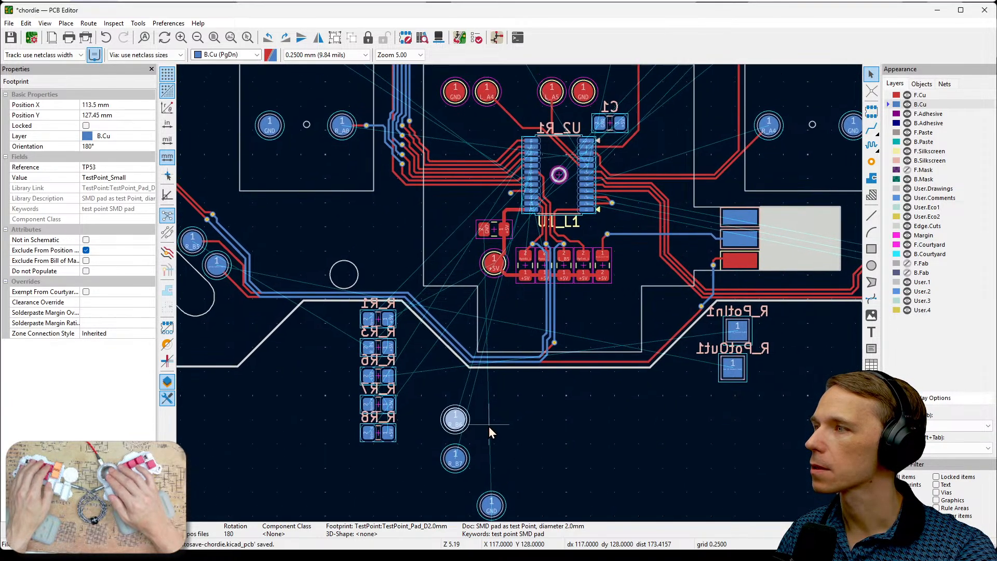
{"action": "key", "text": "m"}
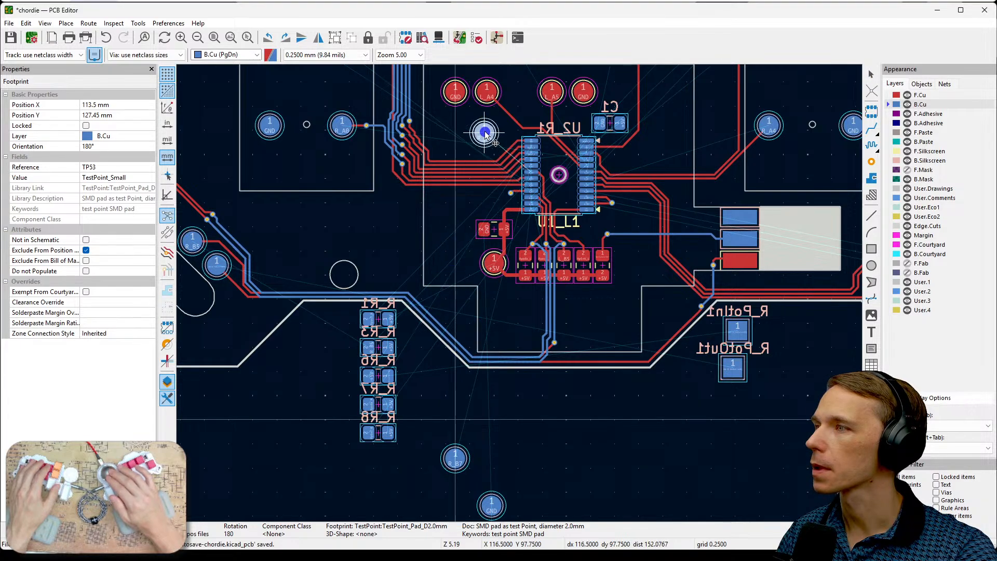
{"action": "left_click", "coordinate": [484, 93]}
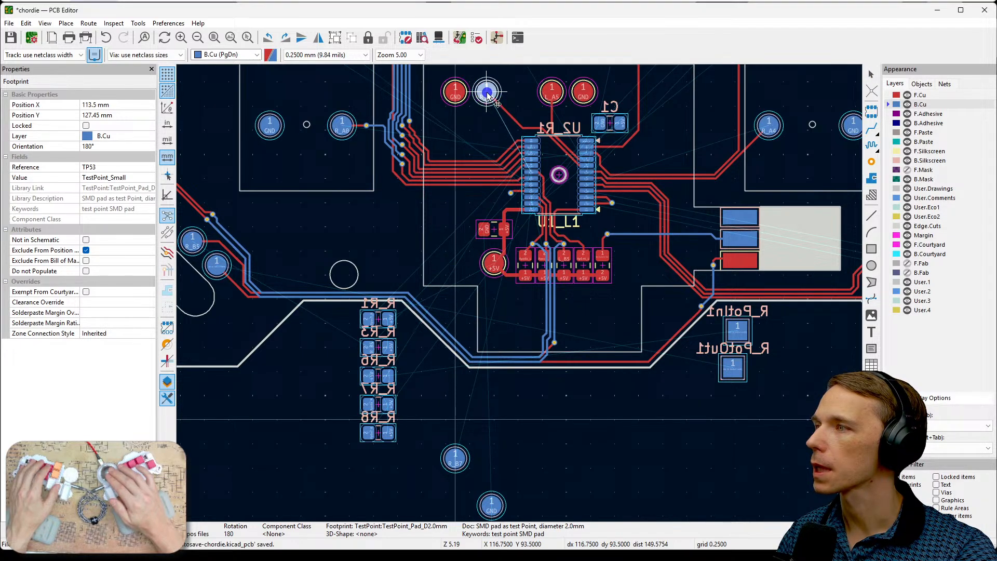
- Move the R_B7 pad TP54 from below the board onto the front L_A5 pad, at X 123.5 mm, Y 93.5 mm
{"action": "left_click", "coordinate": [456, 459]}
{"action": "key", "text": "m"}
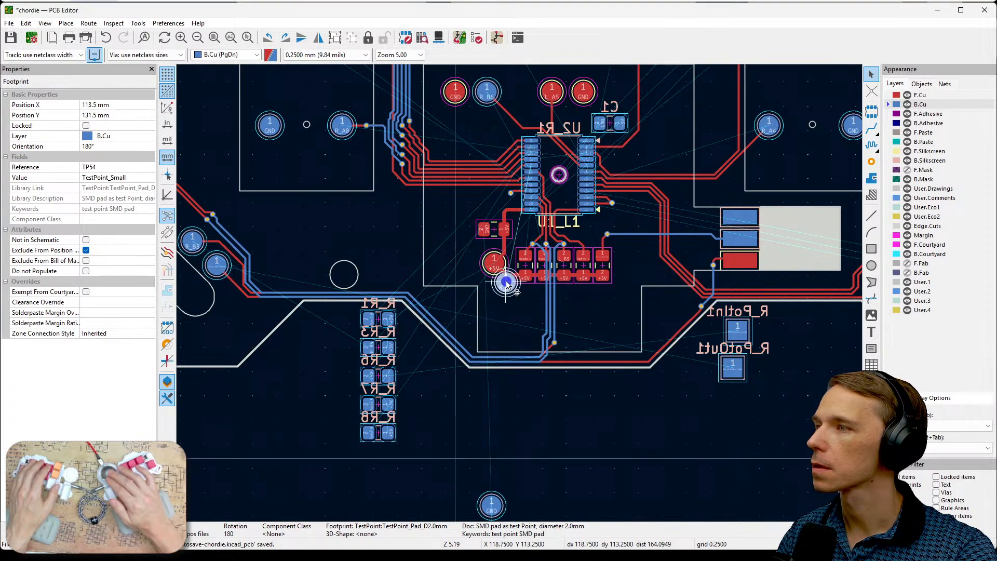
{"action": "left_click", "coordinate": [552, 92]}
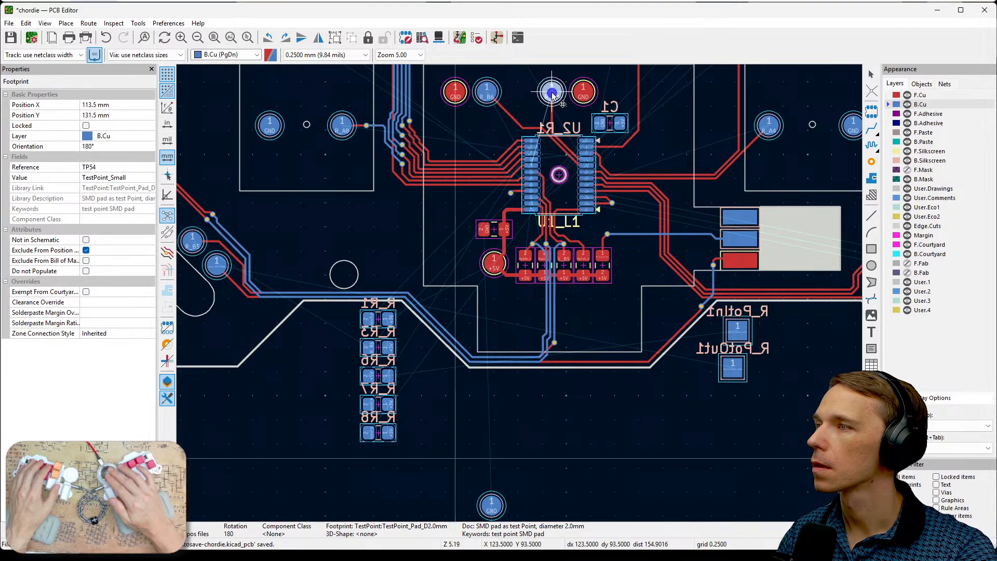
- Move GND pad TP29 from below the board onto the front GND pad beside R_B6, at X 113.5 mm, Y 93.5 mm
{"action": "left_click", "coordinate": [491, 505]}
{"action": "key", "text": "m"}
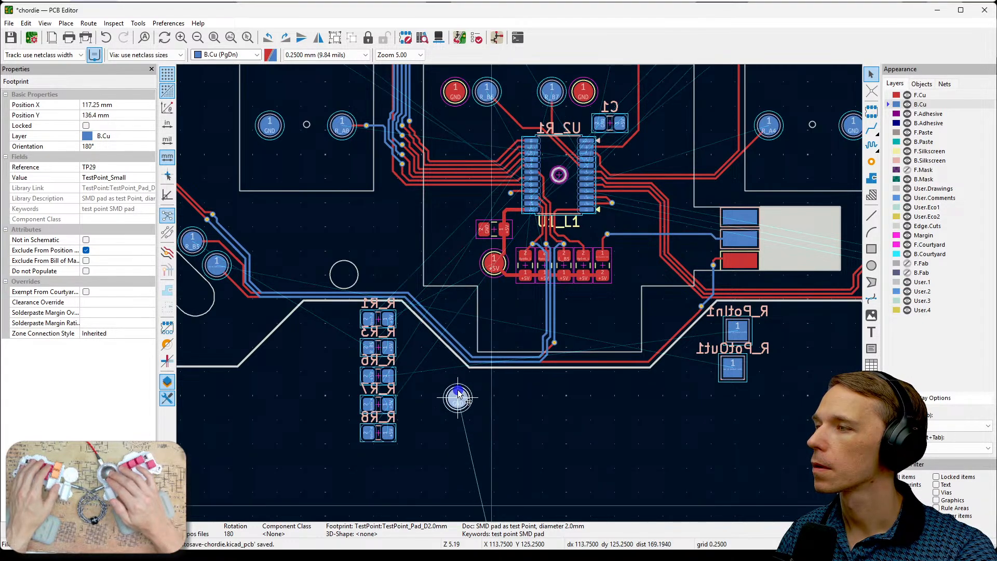
{"action": "left_click", "coordinate": [420, 362]}
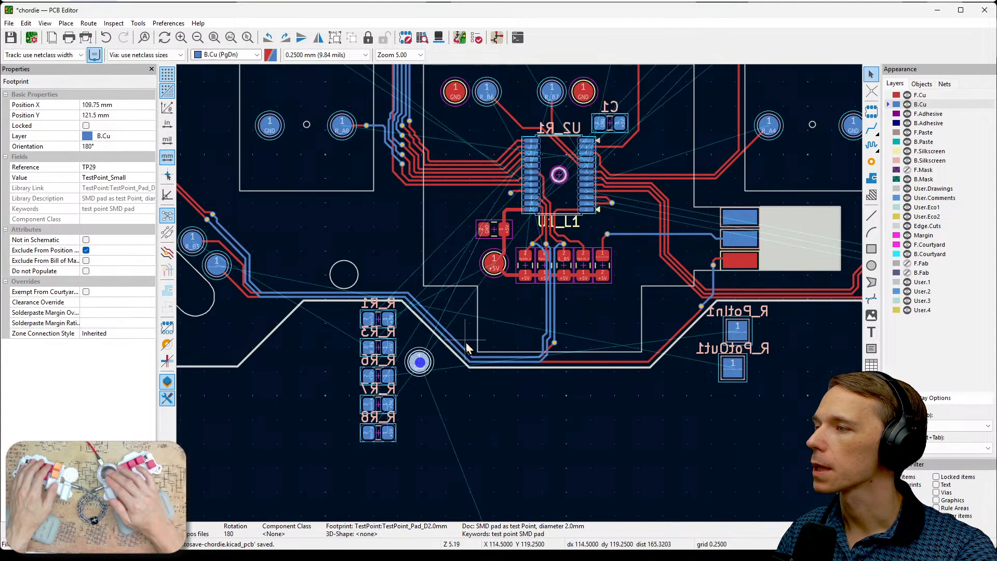
{"action": "middle_click_drag", "start_coordinate": [466, 342], "coordinate": [525, 438]}
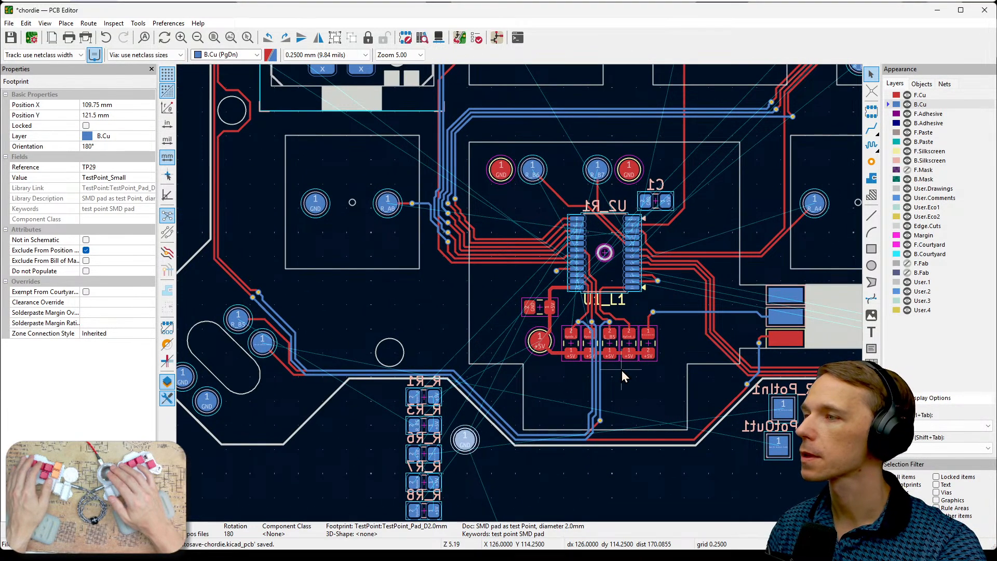
{"action": "scroll", "coordinate": [621, 370], "scroll_direction": "down", "scroll_amount": 2}
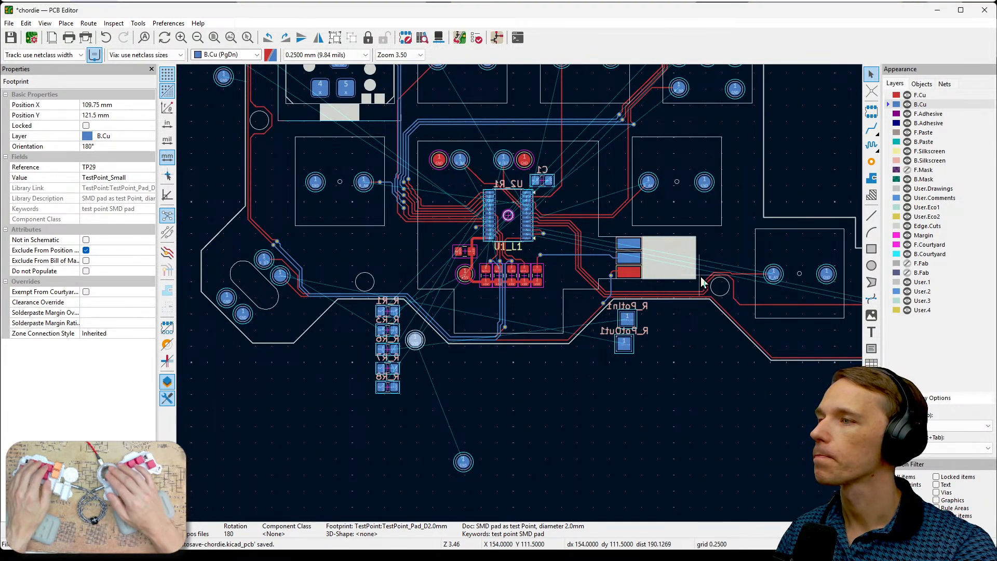
{"action": "middle_click_drag", "start_coordinate": [749, 215], "coordinate": [803, 305]}
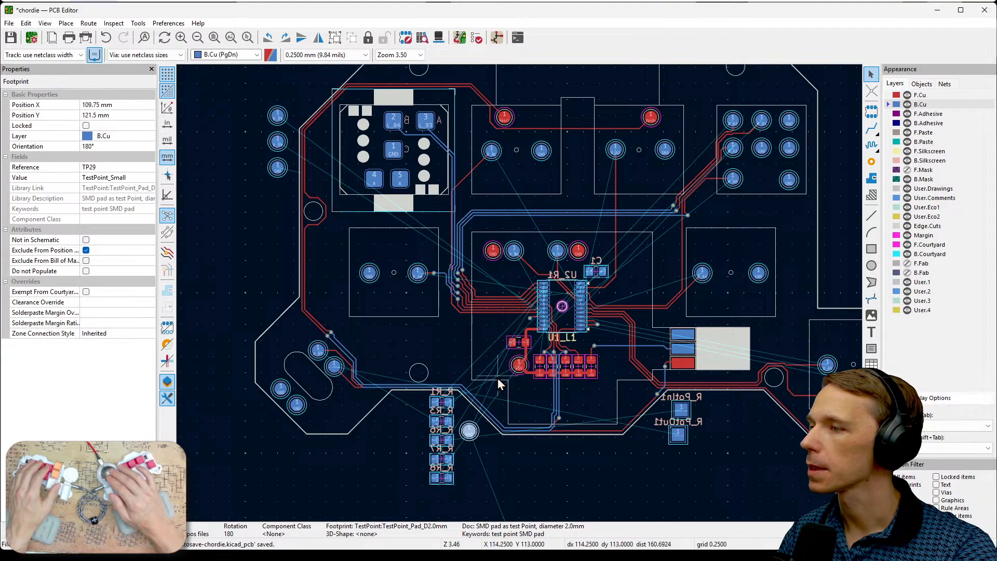
{"action": "key", "text": "m"}
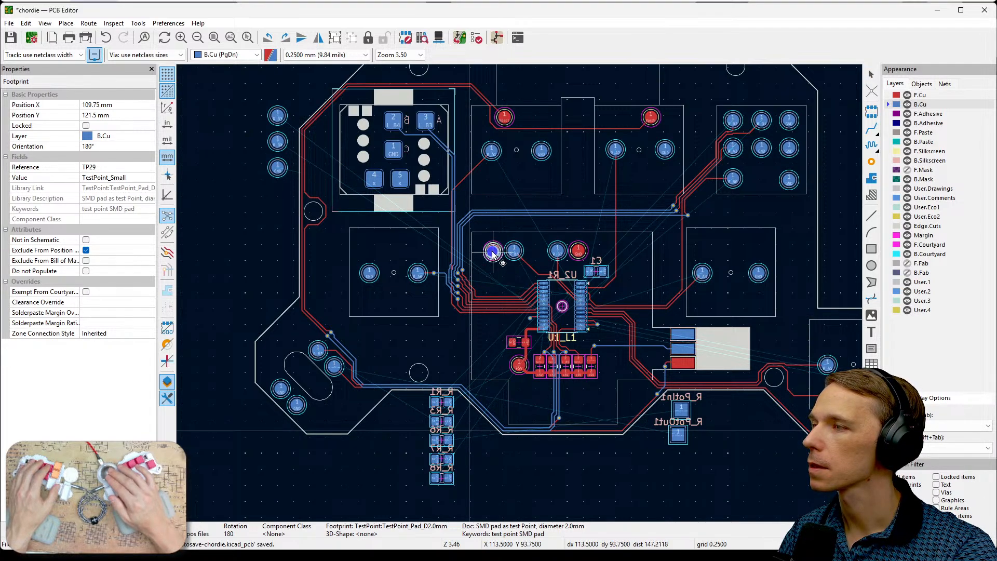
{"action": "left_click", "coordinate": [492, 252]}
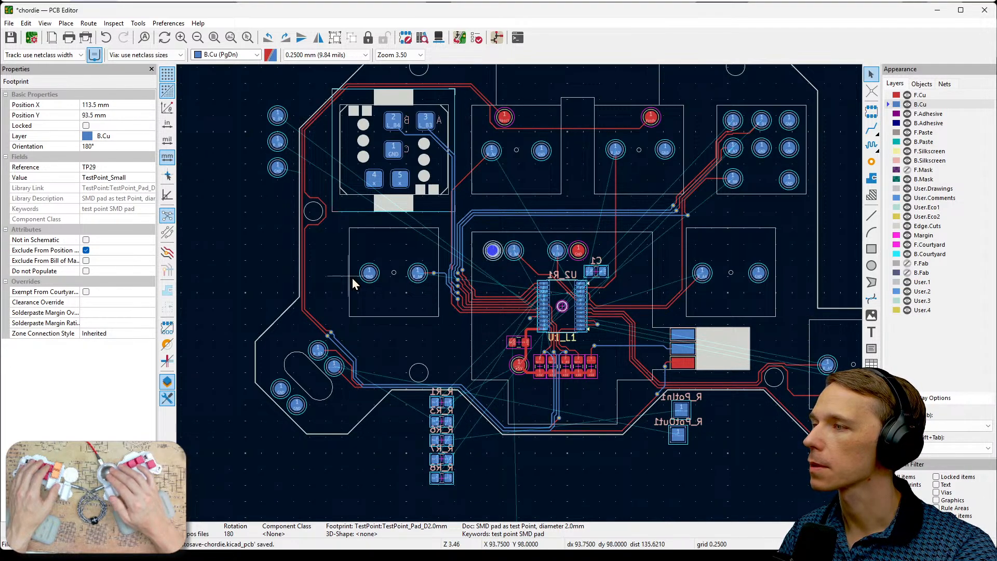
- Move the R_HECOM1 GND pad from outside the board edge onto the front GND pad beside R_B7
{"action": "left_click", "coordinate": [278, 169]}
{"action": "key", "text": "m"}
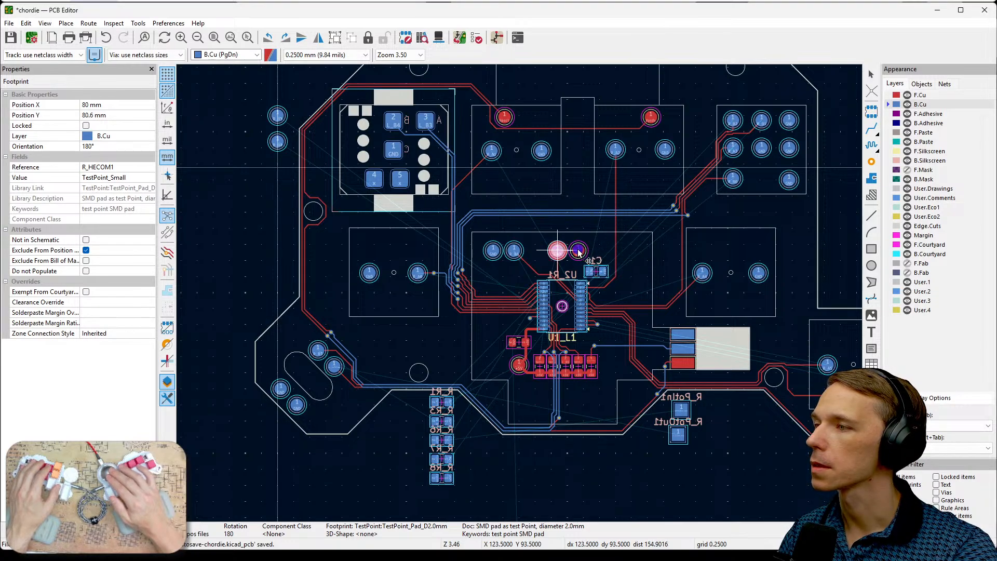
{"action": "left_click", "coordinate": [615, 251]}
{"action": "scroll", "coordinate": [626, 248], "scroll_direction": "up", "scroll_amount": 5}
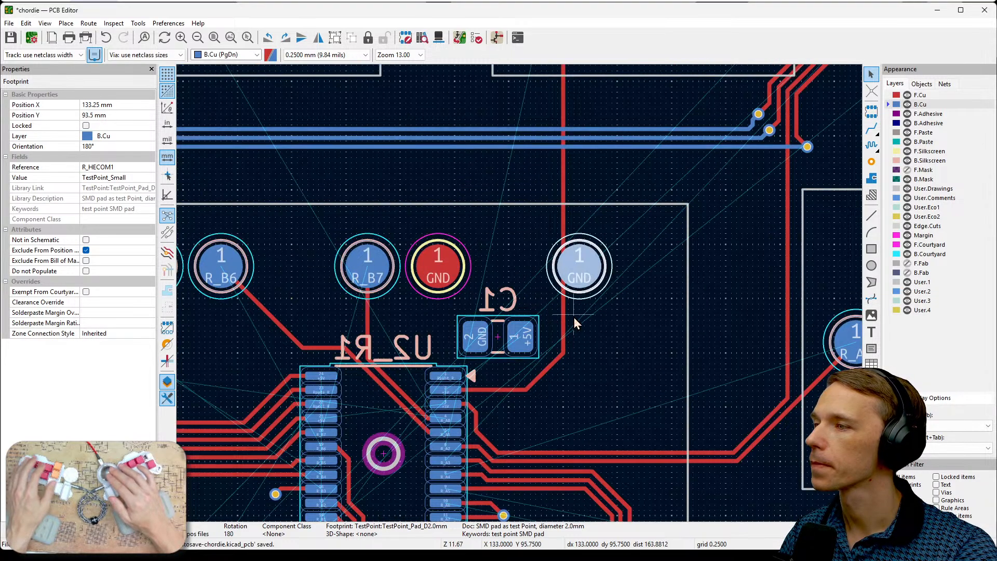
{"action": "left_click", "coordinate": [596, 315]}
{"action": "left_click_drag", "start_coordinate": [582, 272], "coordinate": [438, 267]}
{"action": "left_click", "coordinate": [510, 252]}
{"action": "middle_click_drag", "start_coordinate": [545, 272], "coordinate": [705, 267]}
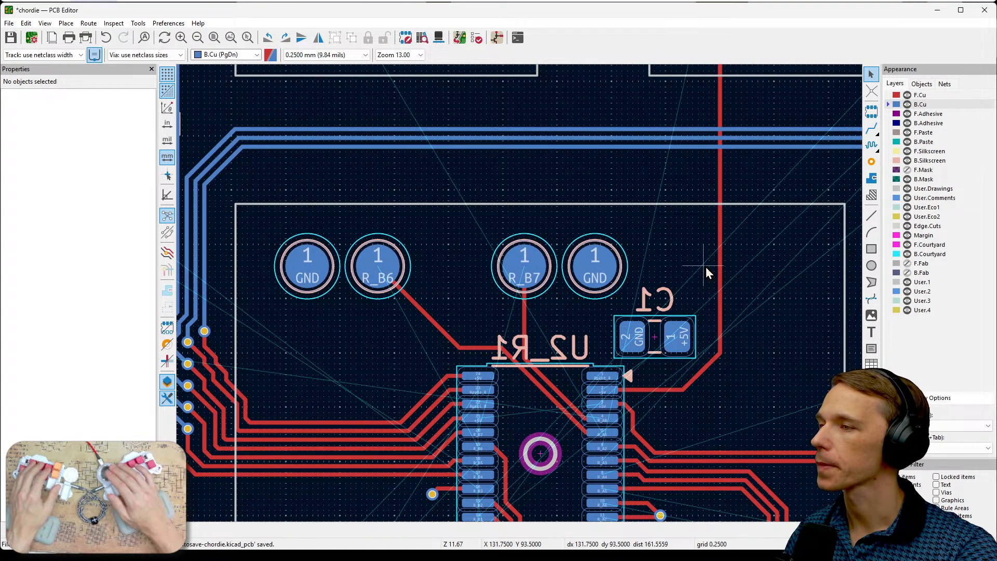
- Examine the front +5V pad, pull-up resistors and nearby blue tracks below U1_L1 for possible trace paths
{"action": "scroll", "coordinate": [705, 267], "scroll_direction": "down", "scroll_amount": 5}
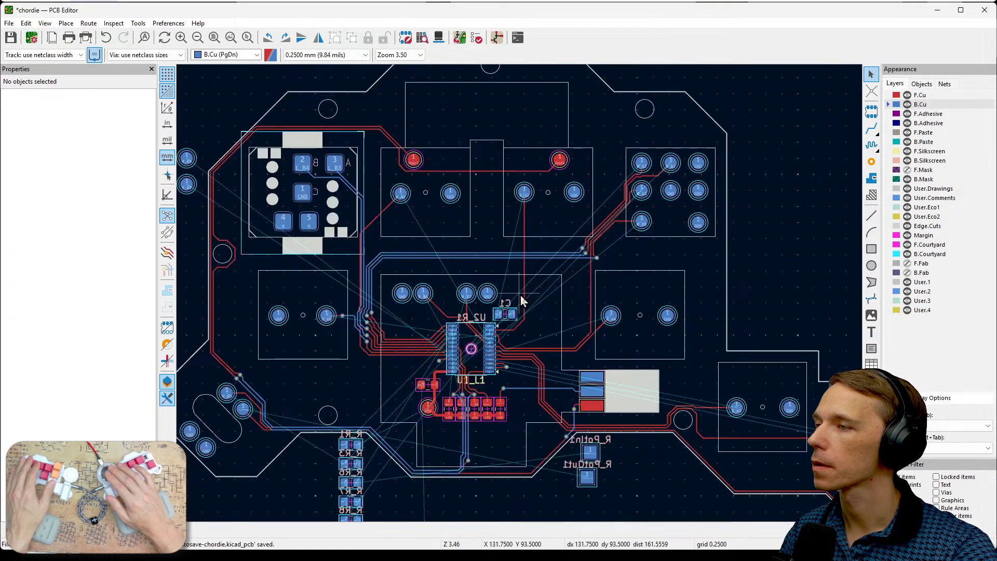
{"action": "middle_click_drag", "start_coordinate": [452, 410], "coordinate": [613, 377]}
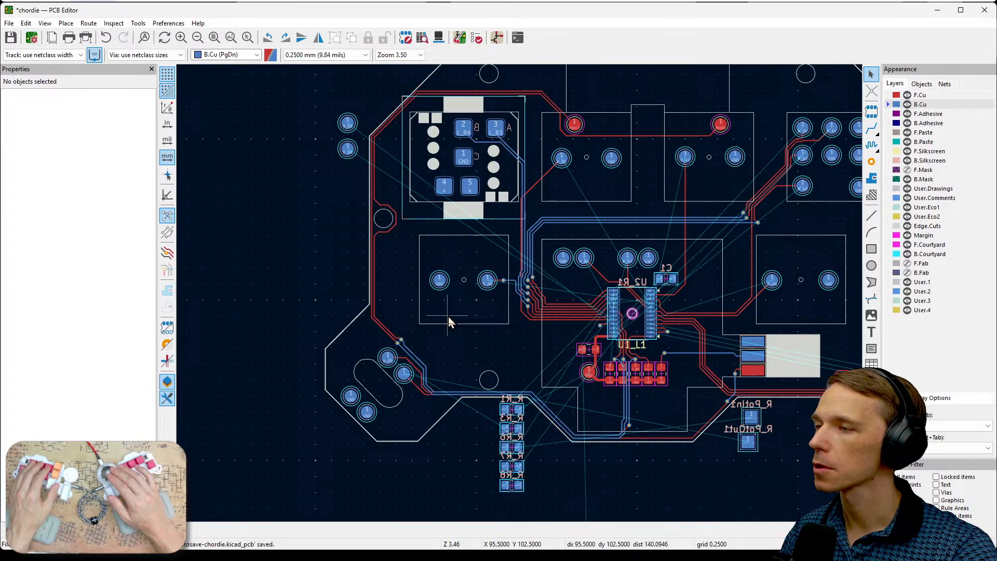
{"action": "scroll", "coordinate": [631, 379], "scroll_direction": "up", "scroll_amount": 5}
{"action": "middle_click_drag", "start_coordinate": [492, 290], "coordinate": [606, 340]}
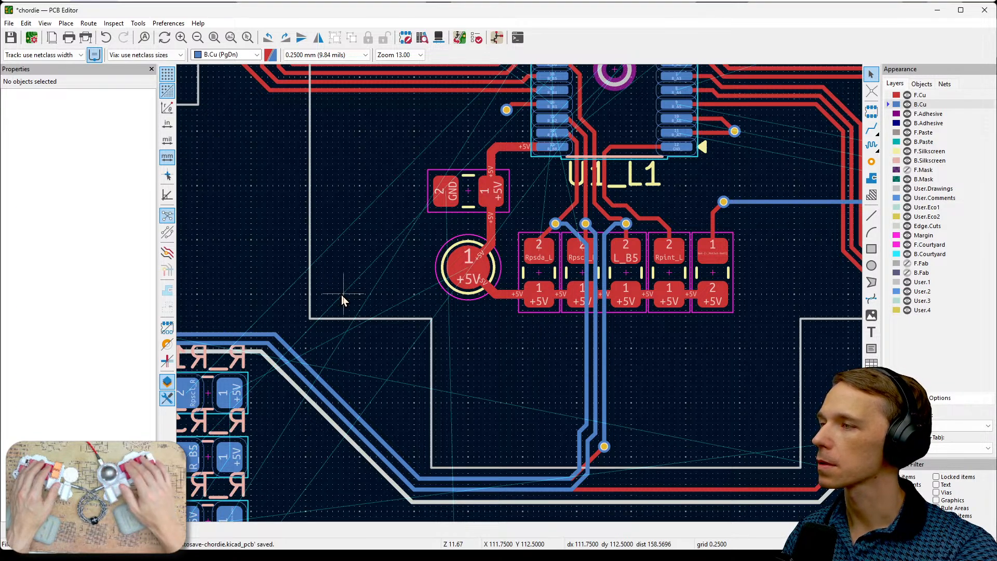
{"action": "left_click_drag", "start_coordinate": [326, 316], "coordinate": [390, 234]}
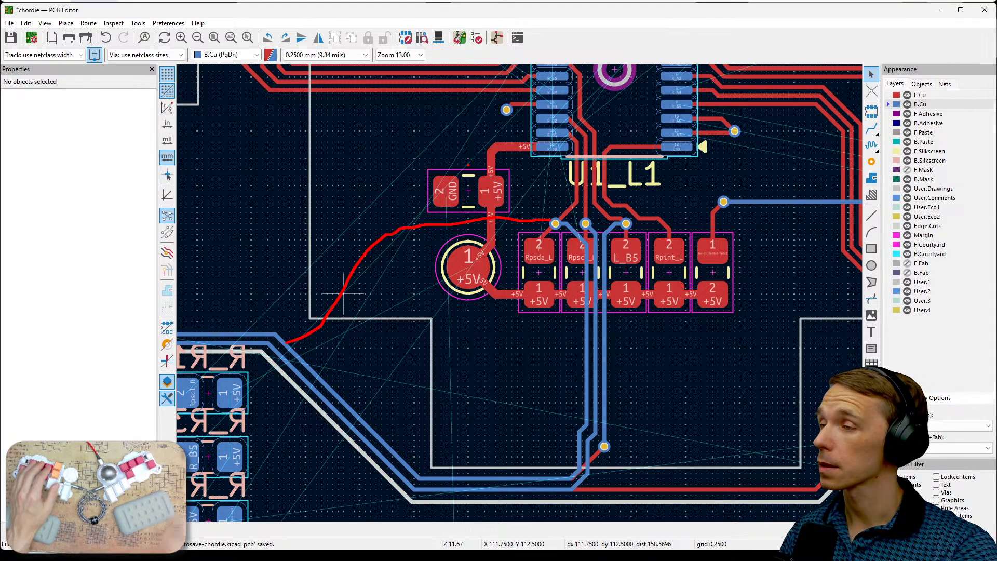
{"action": "key", "text": "Escape"}
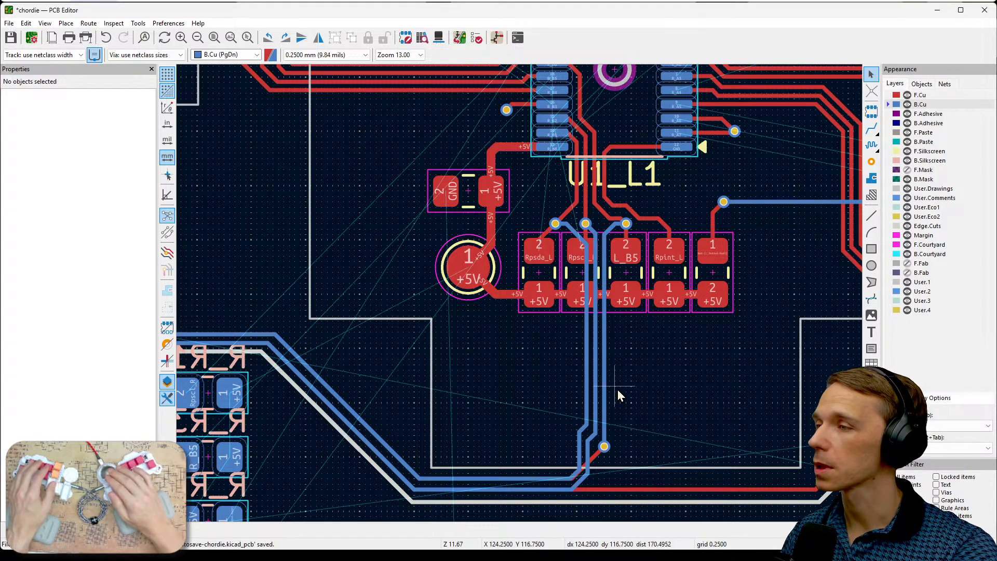
{"action": "scroll", "coordinate": [616, 389], "scroll_direction": "down", "scroll_amount": 1}
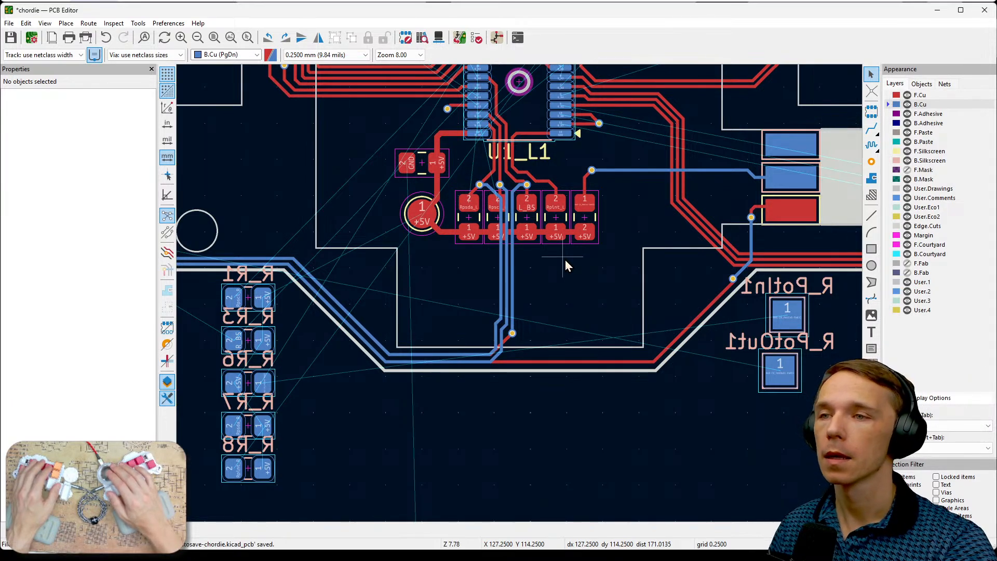
{"action": "mouse_move", "coordinate": [566, 304]}
{"action": "middle_mouse_down"}
{"action": "mouse_move", "coordinate": [659, 306]}
{"action": "mouse_move", "coordinate": [585, 302]}
{"action": "middle_mouse_up"}
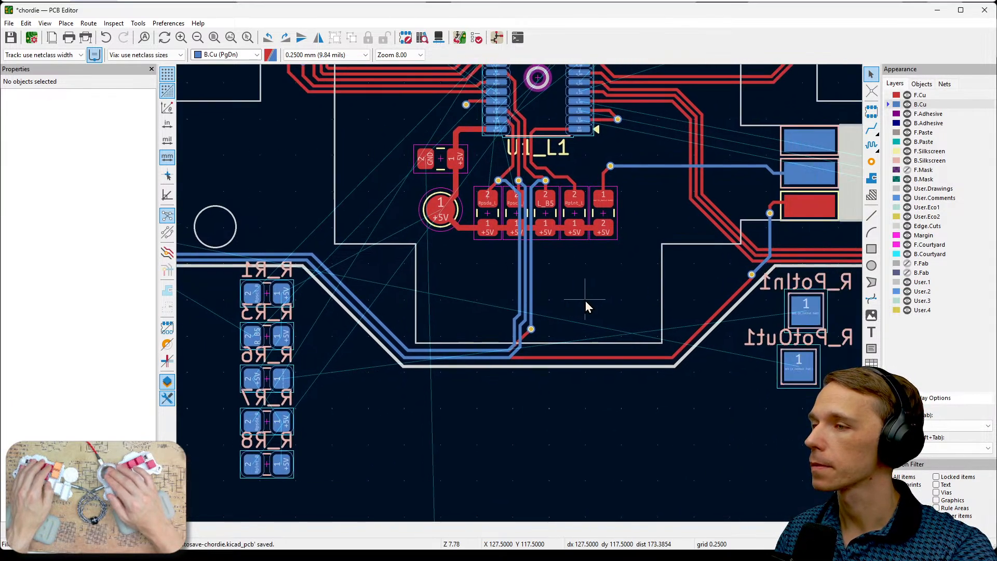
{"action": "scroll", "coordinate": [585, 300], "scroll_direction": "down", "scroll_amount": 2}
{"action": "scroll", "coordinate": [521, 295], "scroll_direction": "down", "scroll_amount": 2}
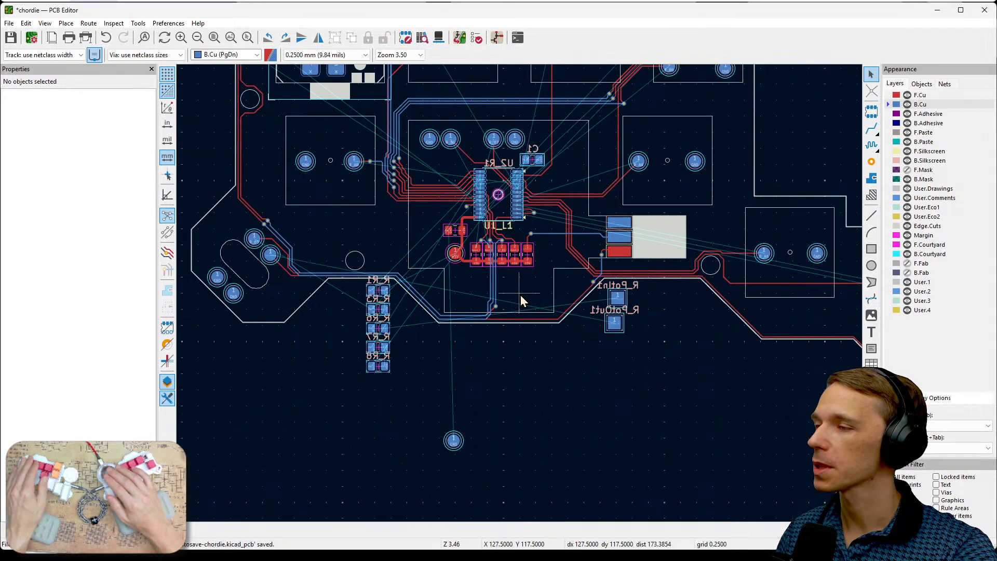
- Move the leftover pad TP30 closer to the board's lower edge, at X 113.5 mm, Y 126.5 mm
{"action": "left_click", "coordinate": [453, 440]}
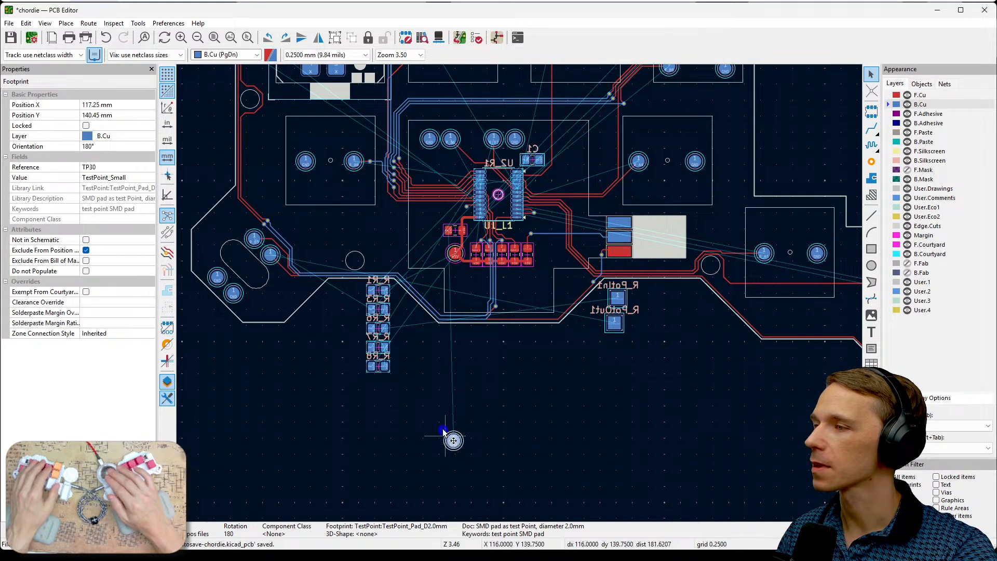
{"action": "left_click_drag", "start_coordinate": [454, 439], "coordinate": [420, 338]}
{"action": "middle_click_drag", "start_coordinate": [555, 360], "coordinate": [637, 469]}
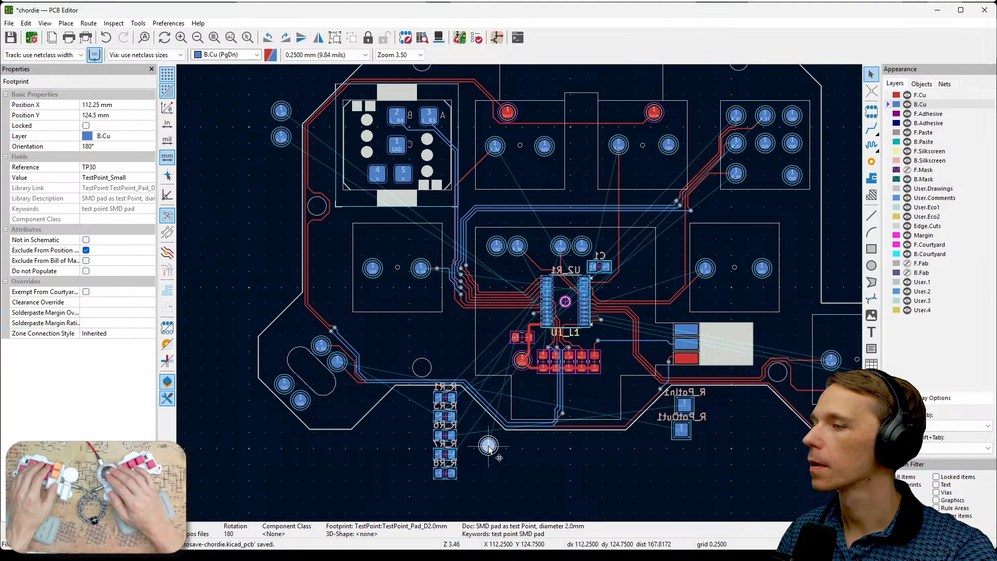
{"action": "left_click_drag", "start_coordinate": [489, 446], "coordinate": [509, 476]}
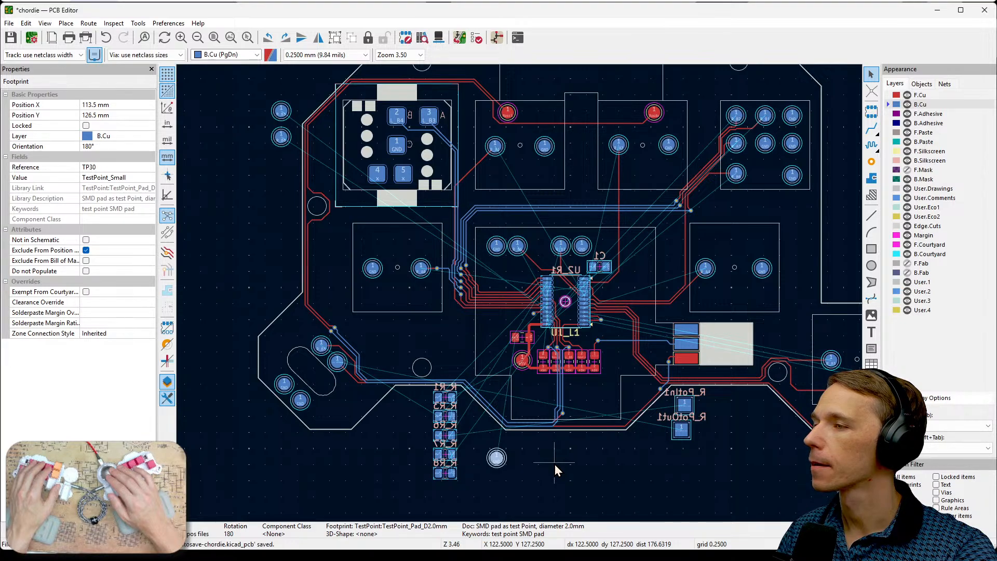
{"action": "middle_click_drag", "start_coordinate": [671, 473], "coordinate": [580, 462]}
{"action": "middle_click_drag", "start_coordinate": [459, 446], "coordinate": [635, 453]}
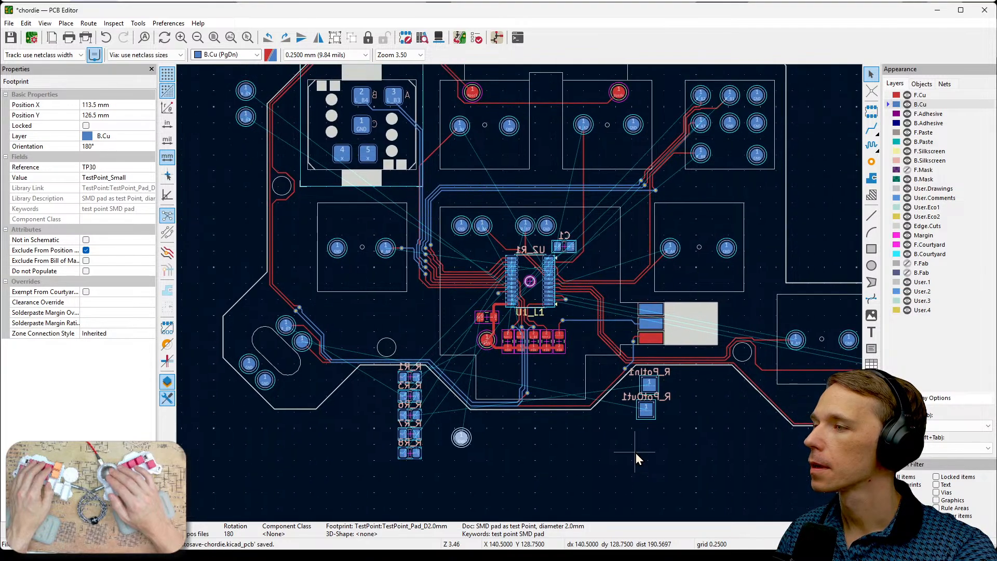
{"action": "left_click", "coordinate": [506, 460]}
{"action": "left_click", "coordinate": [463, 437]}
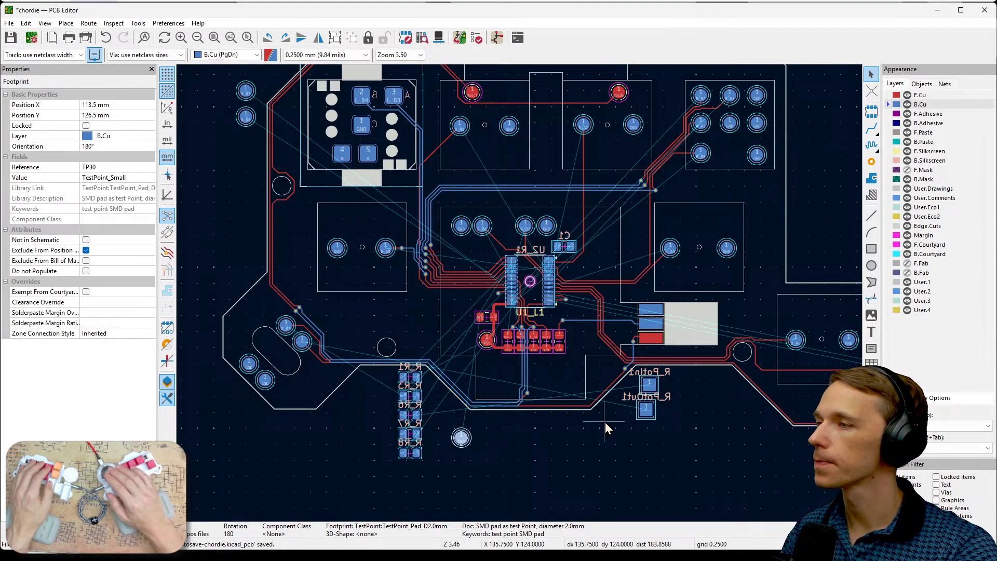
- Hide the F.Cu layer to isolate the back-side pads and connections around U2_R1
{"action": "middle_click_drag", "start_coordinate": [689, 433], "coordinate": [715, 486]}
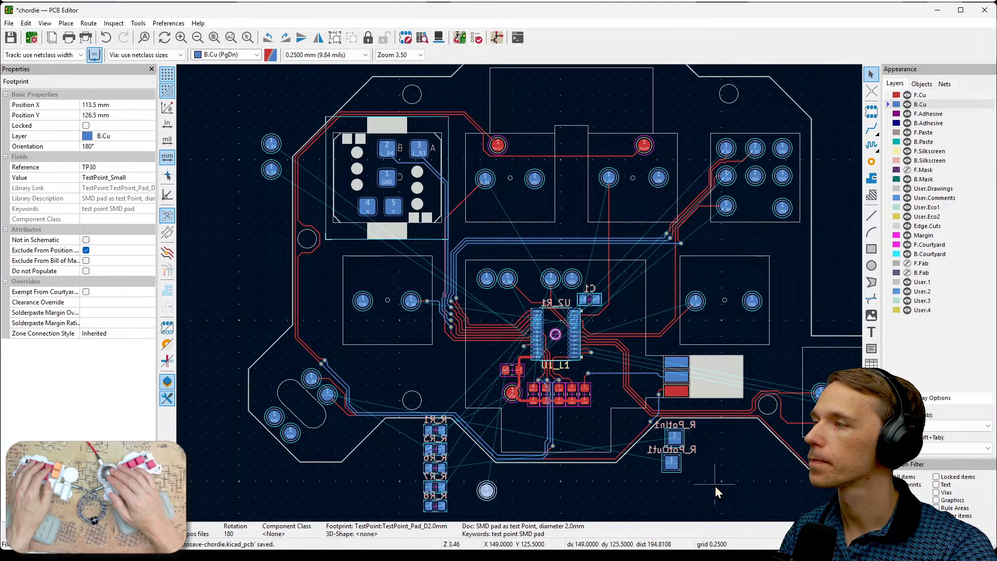
{"action": "scroll", "coordinate": [597, 353], "scroll_direction": "up", "scroll_amount": 5}
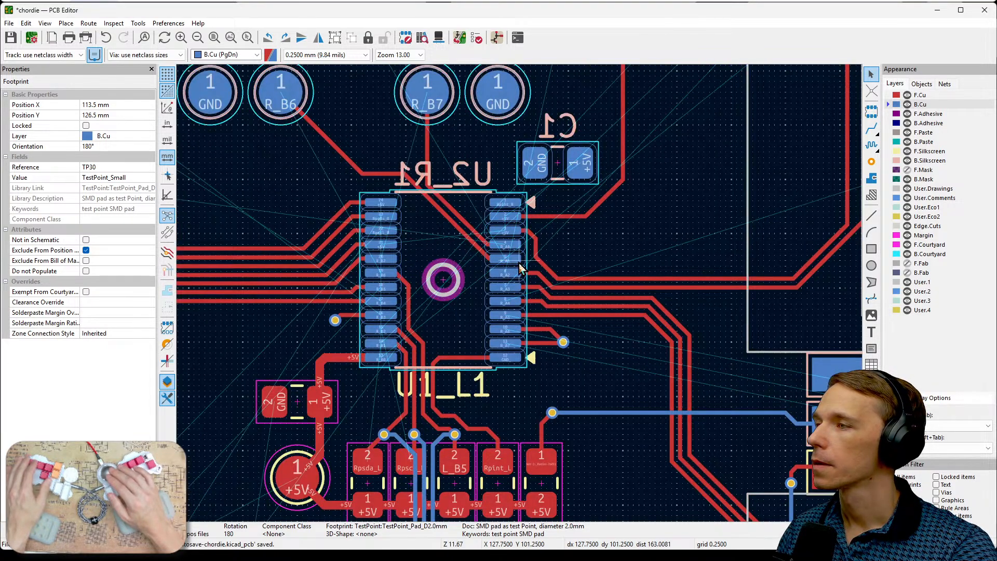
{"action": "middle_click_drag", "start_coordinate": [628, 229], "coordinate": [764, 253]}
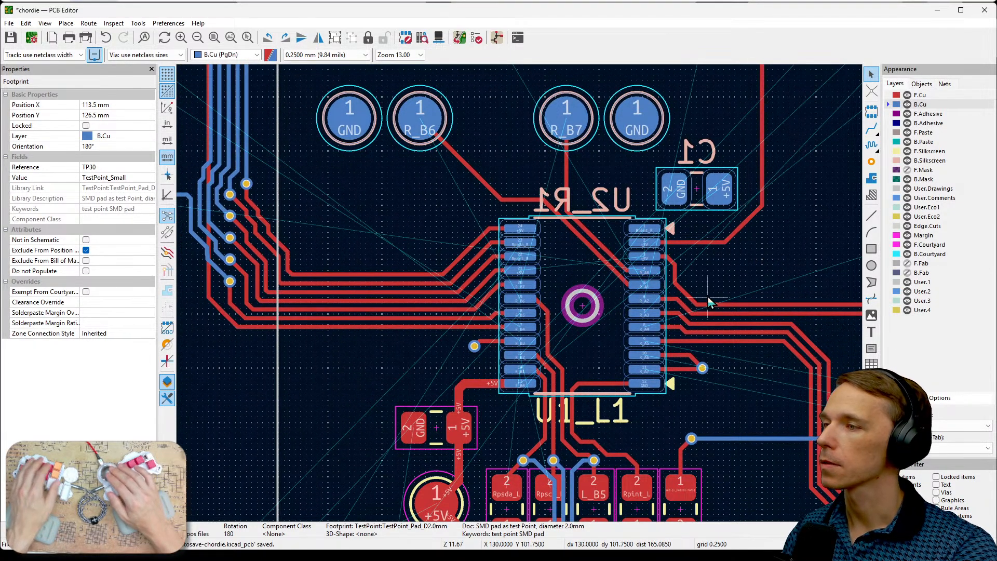
{"action": "left_click", "coordinate": [907, 95]}
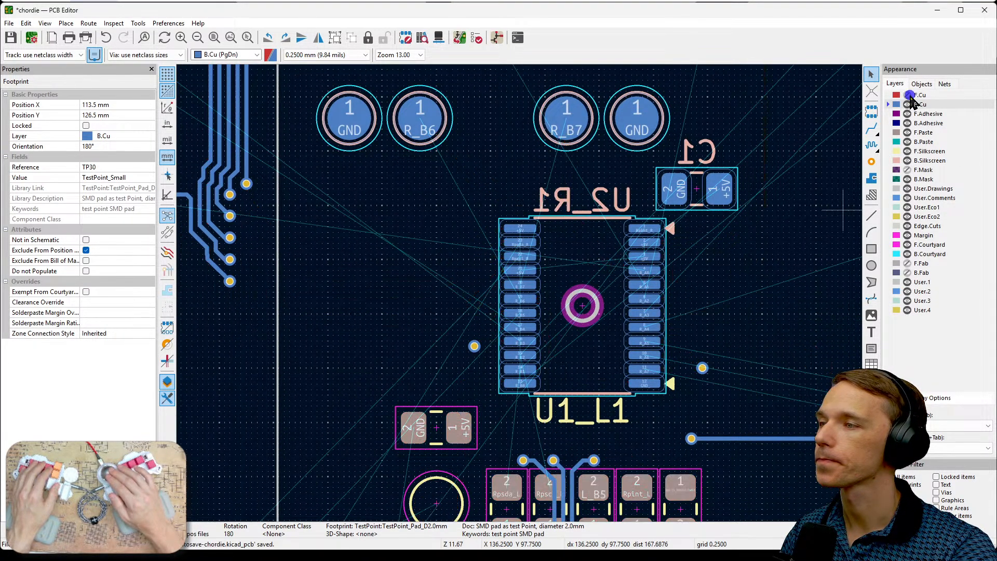
- Select U2_R1 and examine where its R_A5, R_A6 and R_A7 pins connect to the outer right-half pads
{"action": "left_click", "coordinate": [622, 372]}
{"action": "scroll", "coordinate": [571, 353], "scroll_direction": "up", "scroll_amount": 2}
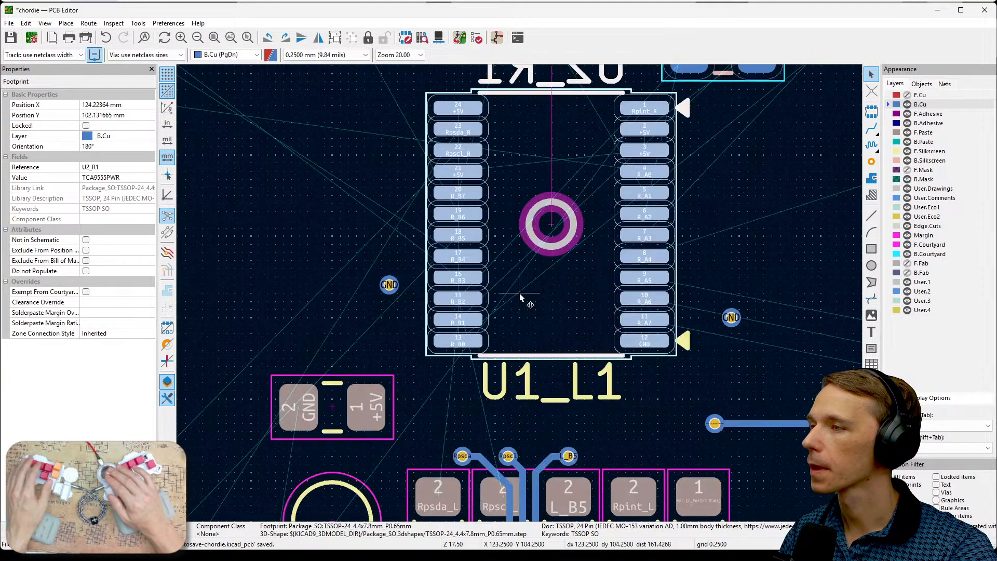
{"action": "mouse_move", "coordinate": [736, 210]}
{"action": "middle_mouse_down"}
{"action": "mouse_move", "coordinate": [733, 273]}
{"action": "mouse_move", "coordinate": [732, 210]}
{"action": "middle_mouse_up"}
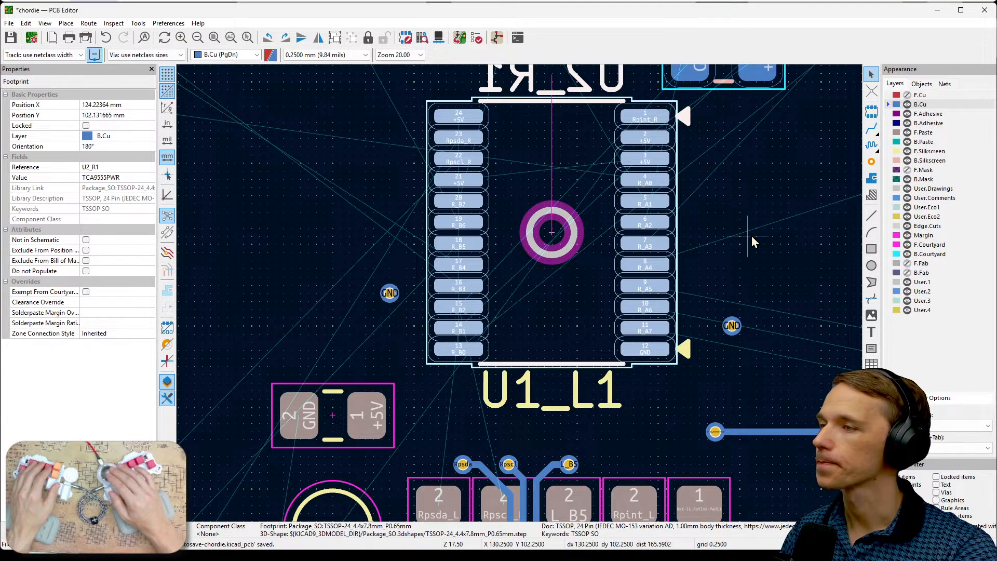
{"action": "scroll", "coordinate": [753, 238], "scroll_direction": "down", "scroll_amount": 1}
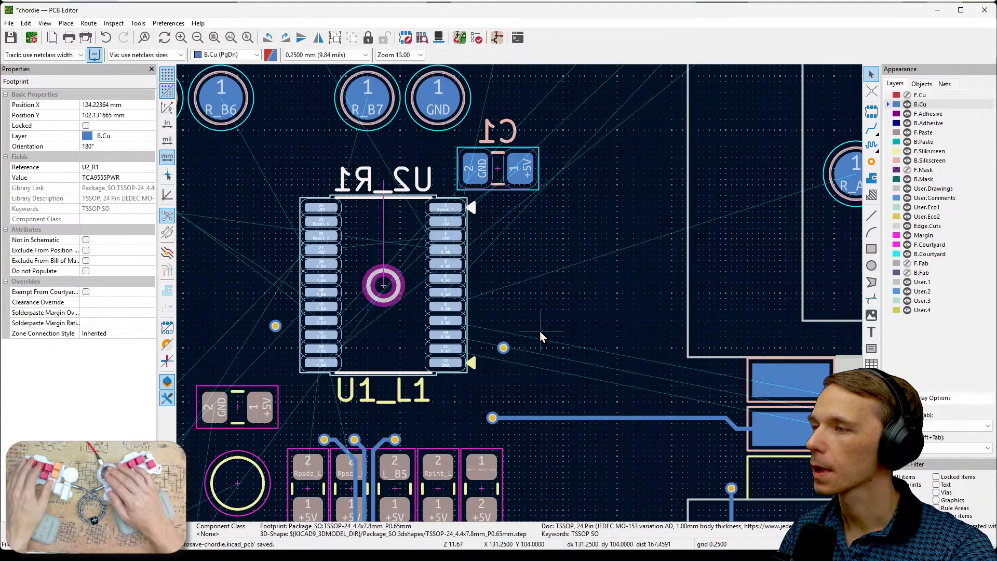
{"action": "middle_click_drag", "start_coordinate": [540, 334], "coordinate": [613, 291]}
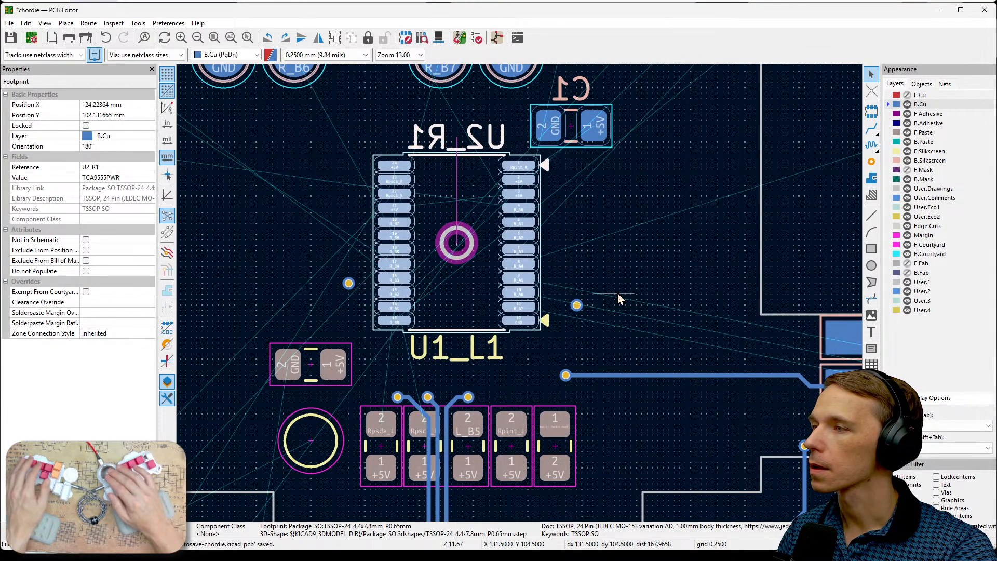
{"action": "scroll", "coordinate": [618, 293], "scroll_direction": "up", "scroll_amount": 3}
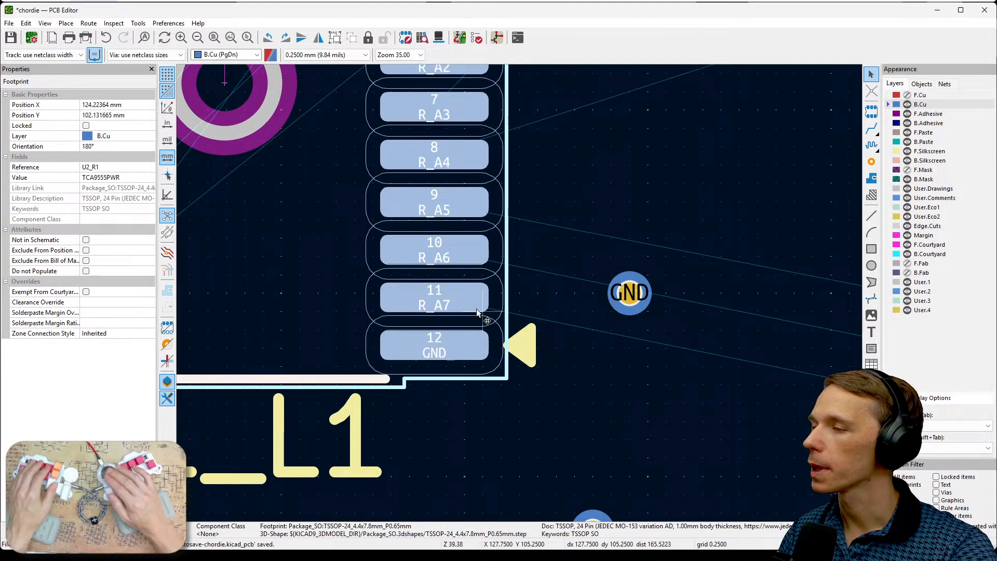
{"action": "scroll", "coordinate": [521, 298], "scroll_direction": "down", "scroll_amount": 5}
{"action": "scroll", "coordinate": [640, 340], "scroll_direction": "down", "scroll_amount": 1}
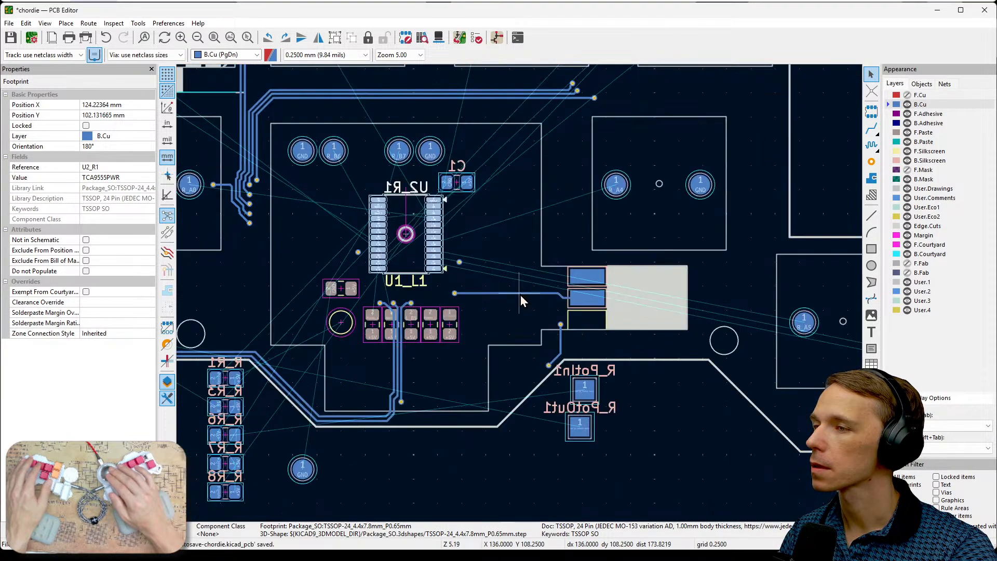
{"action": "middle_click_drag", "start_coordinate": [633, 367], "coordinate": [699, 358]}
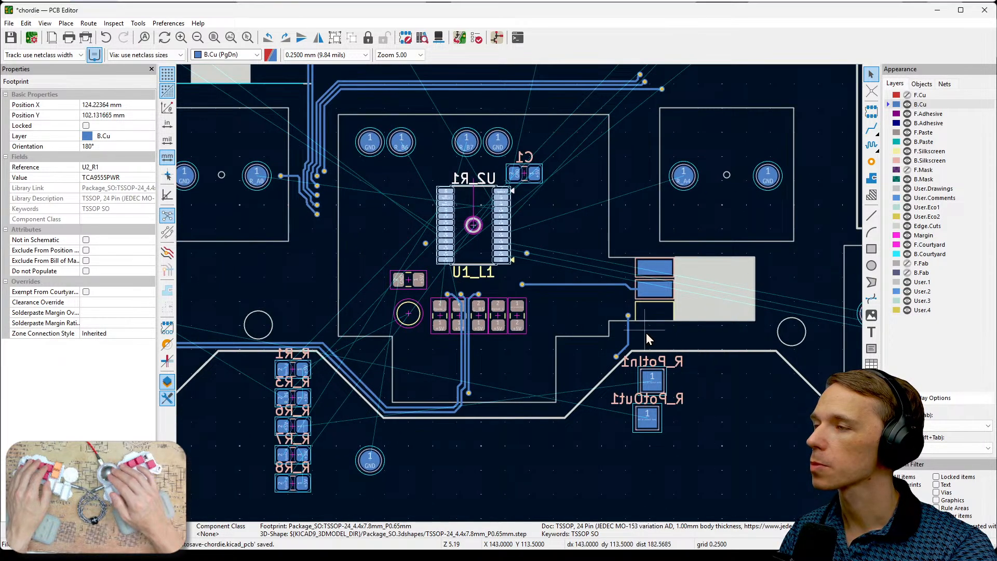
{"action": "scroll", "coordinate": [646, 333], "scroll_direction": "up", "scroll_amount": 6}
{"action": "middle_click_drag", "start_coordinate": [512, 198], "coordinate": [643, 352]}
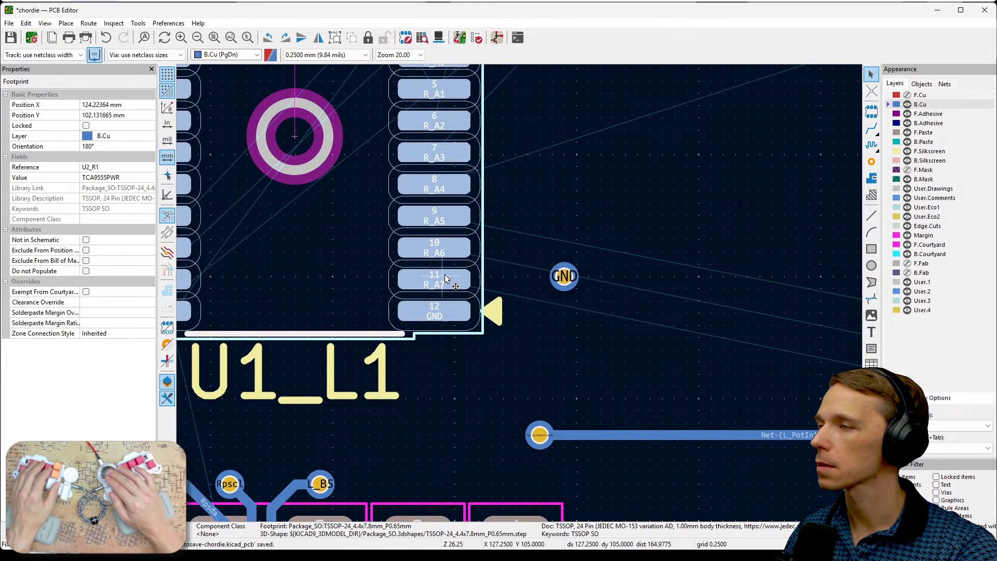
{"action": "scroll", "coordinate": [520, 294], "scroll_direction": "down", "scroll_amount": 6}
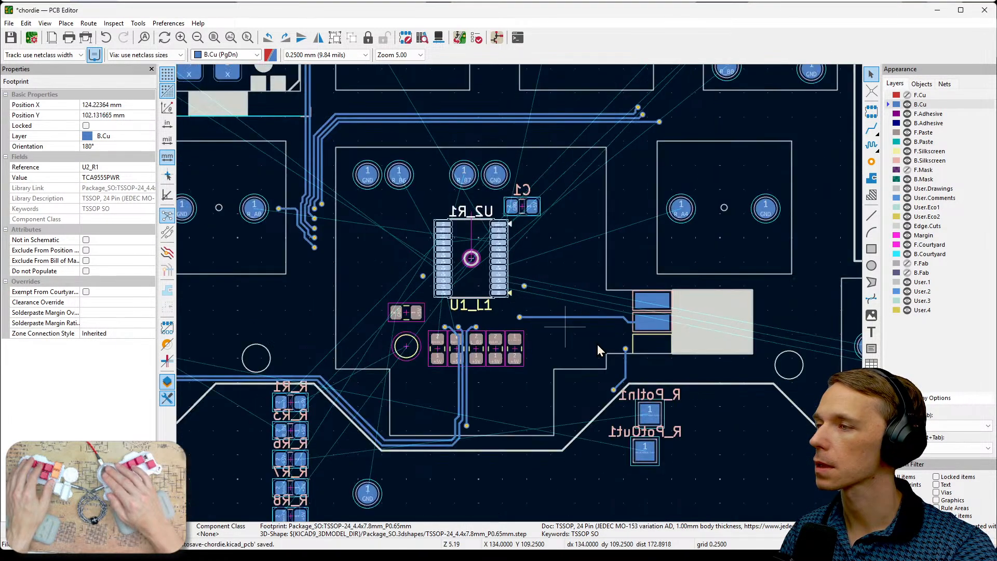
{"action": "scroll", "coordinate": [579, 381], "scroll_direction": "up", "scroll_amount": 2}
{"action": "middle_click_drag", "start_coordinate": [580, 381], "coordinate": [457, 365]}
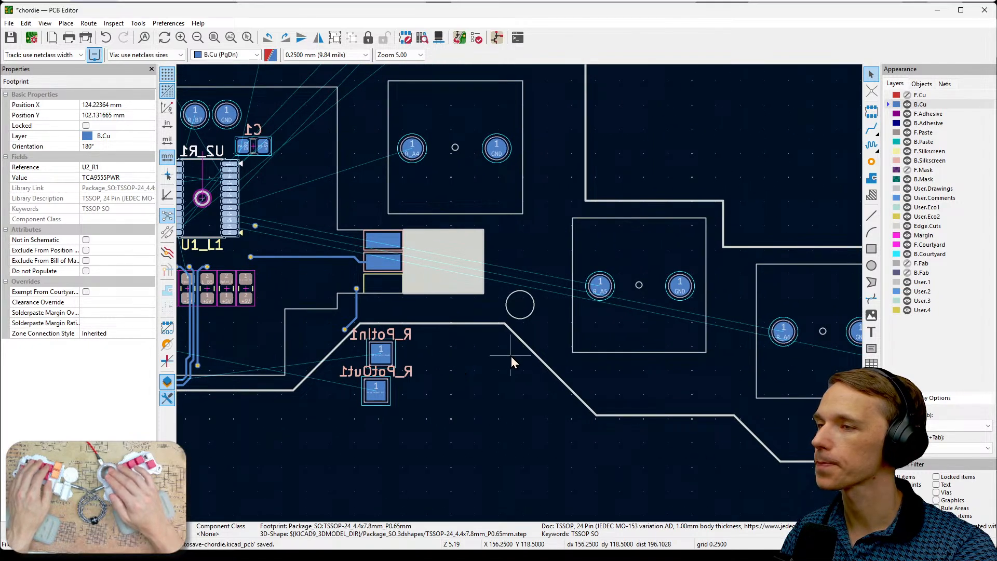
{"action": "scroll", "coordinate": [513, 360], "scroll_direction": "down", "scroll_amount": 2}
{"action": "middle_click_drag", "start_coordinate": [520, 295], "coordinate": [482, 325]}
- Plan the routes from U2_R1 to the R_A4 through R_A7 pads by sketching temporary freehand lines over the board
{"action": "key", "text": "ctrl+2"}
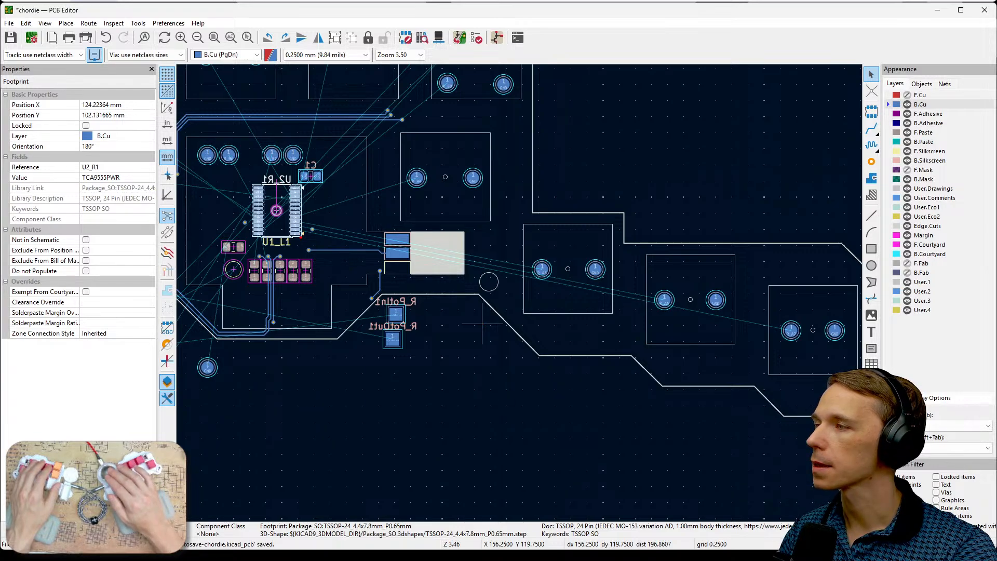
{"action": "left_click_drag", "start_coordinate": [297, 232], "coordinate": [717, 367]}
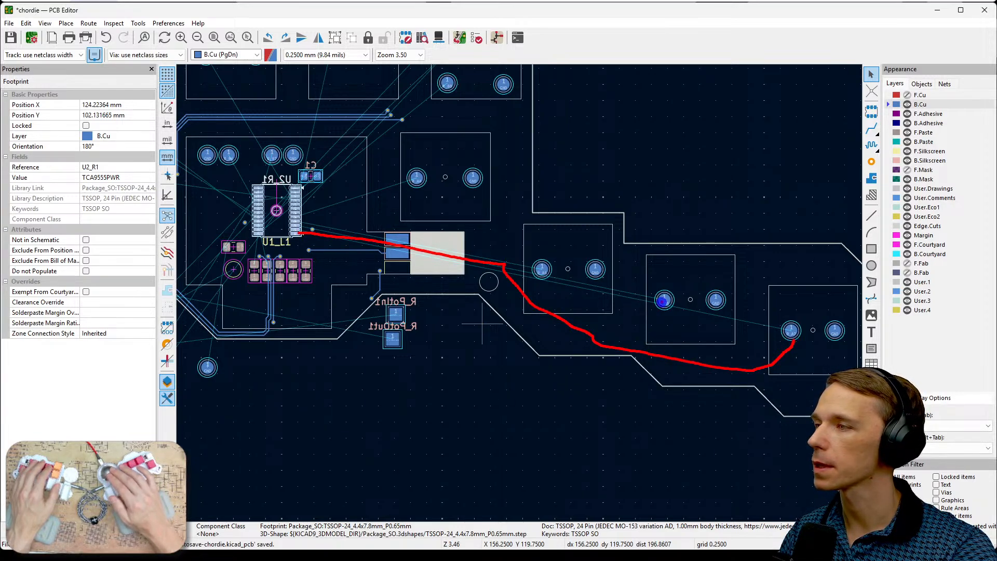
{"action": "left_click_drag", "start_coordinate": [664, 300], "coordinate": [457, 242]}
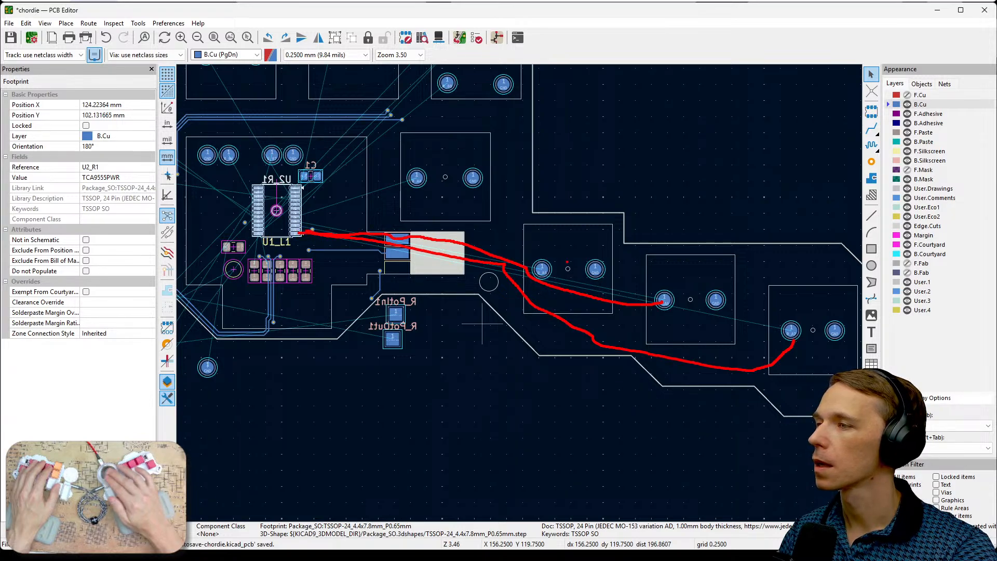
{"action": "left_click_drag", "start_coordinate": [544, 271], "coordinate": [390, 229]}
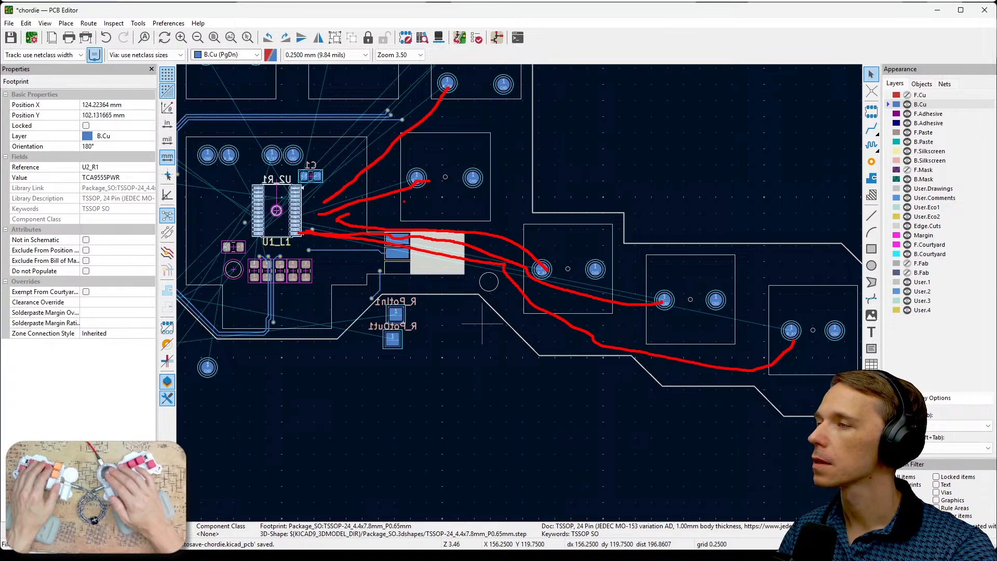
{"action": "key", "text": "Escape"}
- Examine U2_R1's R_B pins and its connections to the upper and left-side pads, including the existing back-copper tracks in between
{"action": "middle_click_drag", "start_coordinate": [451, 220], "coordinate": [673, 324]}
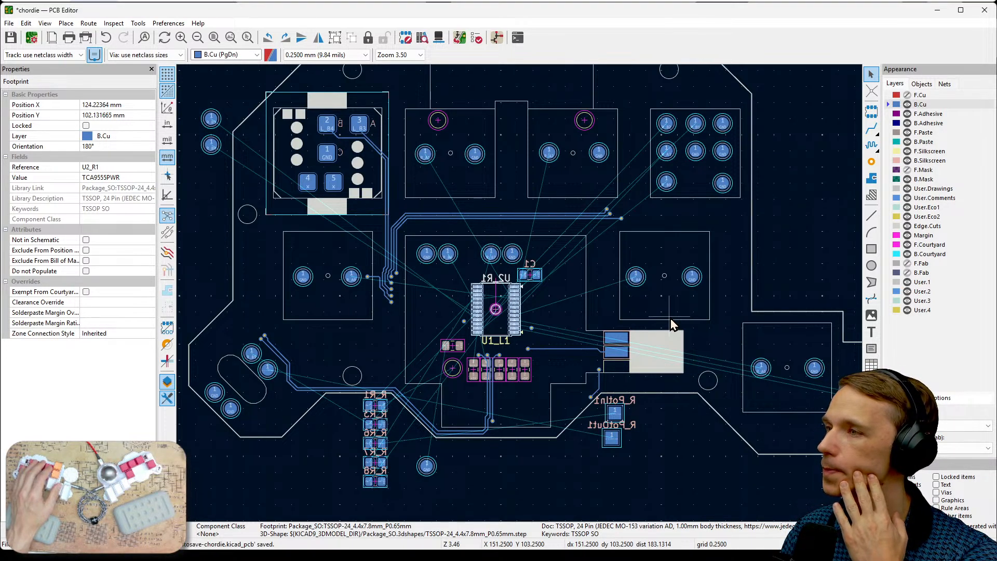
{"action": "scroll", "coordinate": [672, 324], "scroll_direction": "up", "scroll_amount": 5}
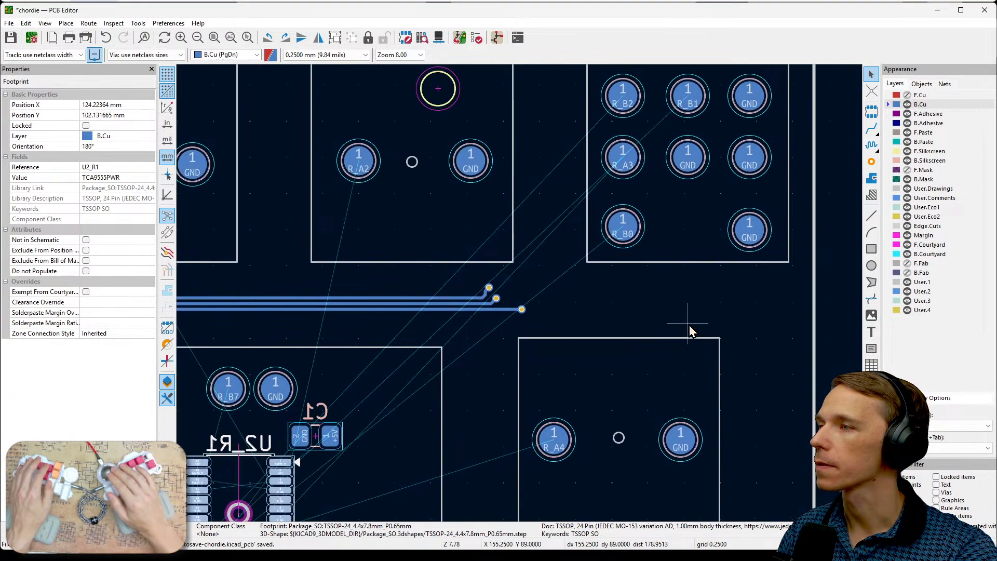
{"action": "scroll", "coordinate": [651, 306], "scroll_direction": "down", "scroll_amount": 5}
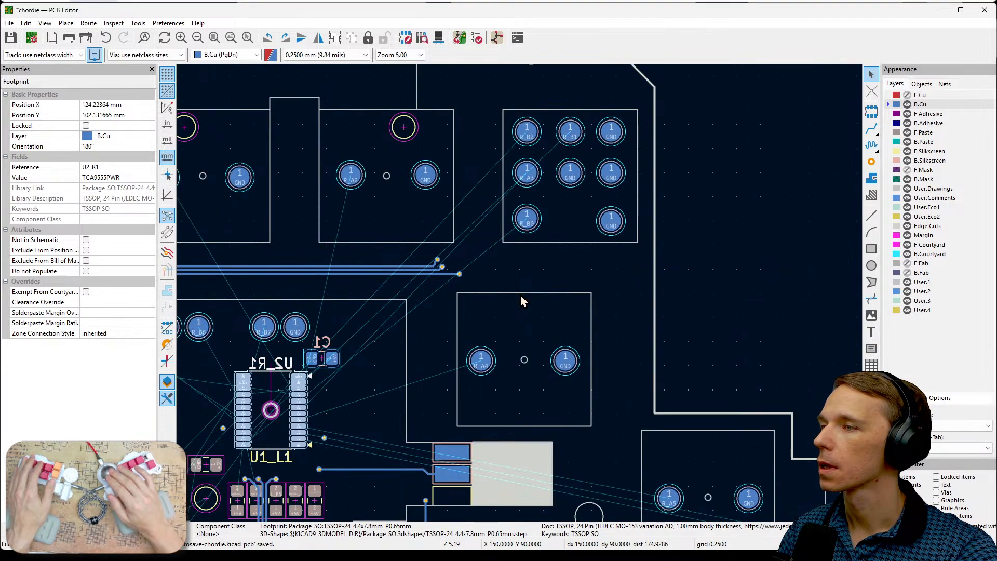
{"action": "middle_click_drag", "start_coordinate": [536, 316], "coordinate": [709, 286]}
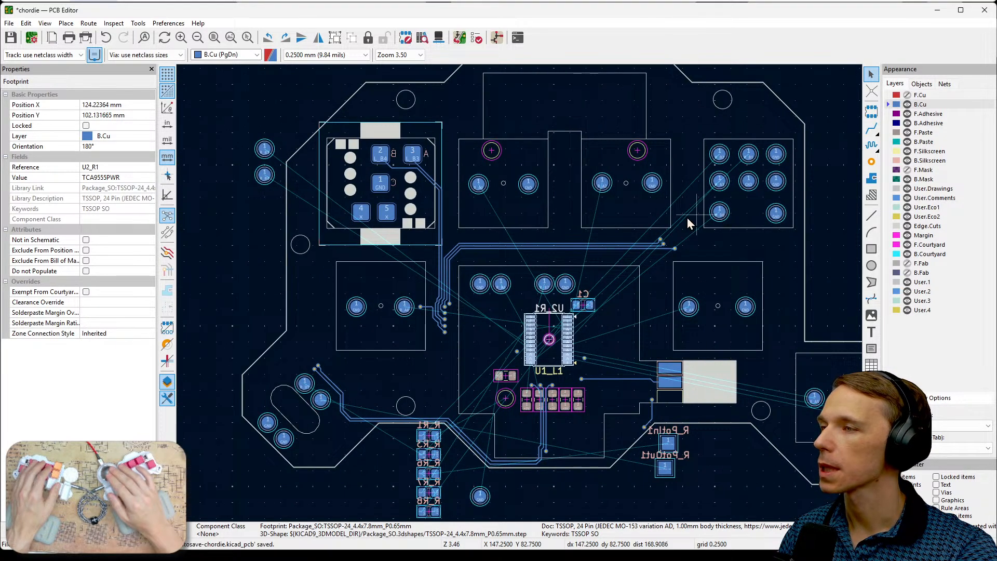
{"action": "scroll", "coordinate": [531, 289], "scroll_direction": "up", "scroll_amount": 6}
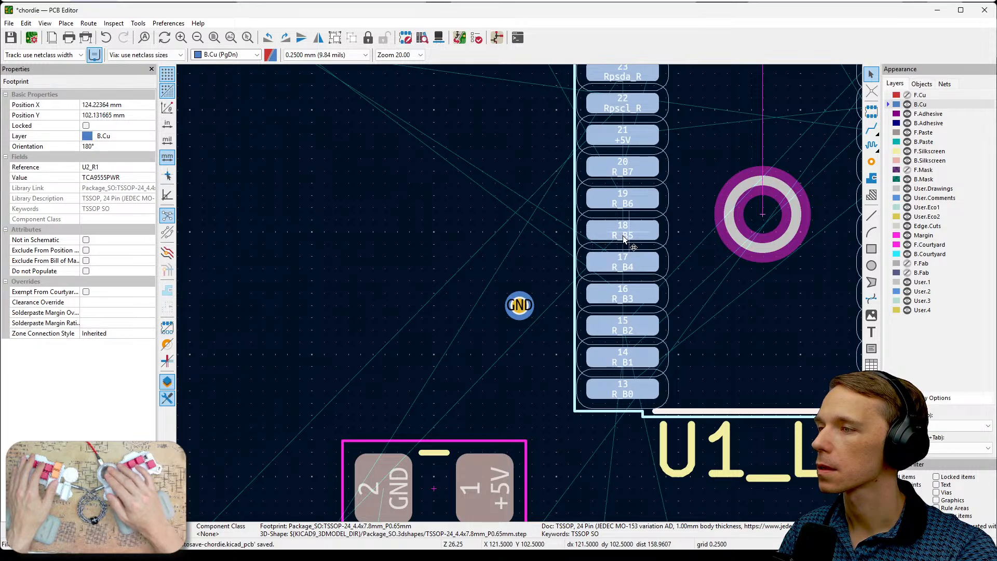
{"action": "scroll", "coordinate": [624, 238], "scroll_direction": "down", "scroll_amount": 4}
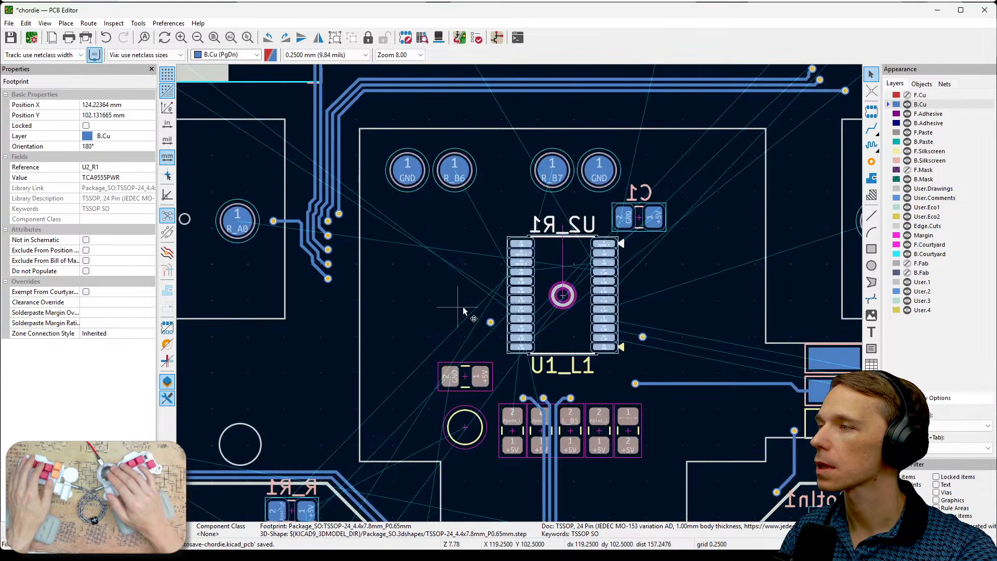
{"action": "middle_click_drag", "start_coordinate": [347, 320], "coordinate": [561, 370]}
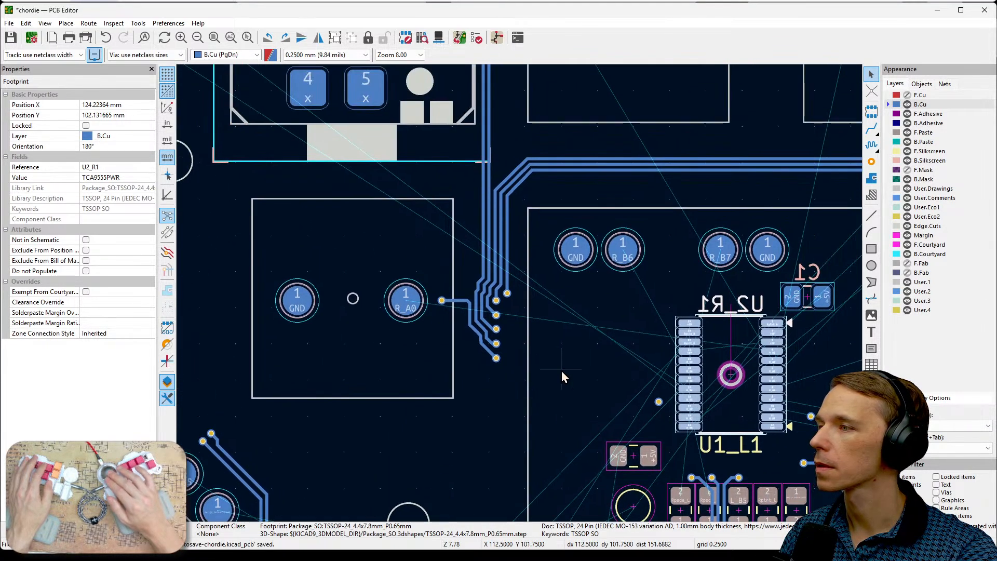
{"action": "scroll", "coordinate": [562, 371], "scroll_direction": "down", "scroll_amount": 2}
{"action": "middle_click_drag", "start_coordinate": [559, 257], "coordinate": [520, 370]}
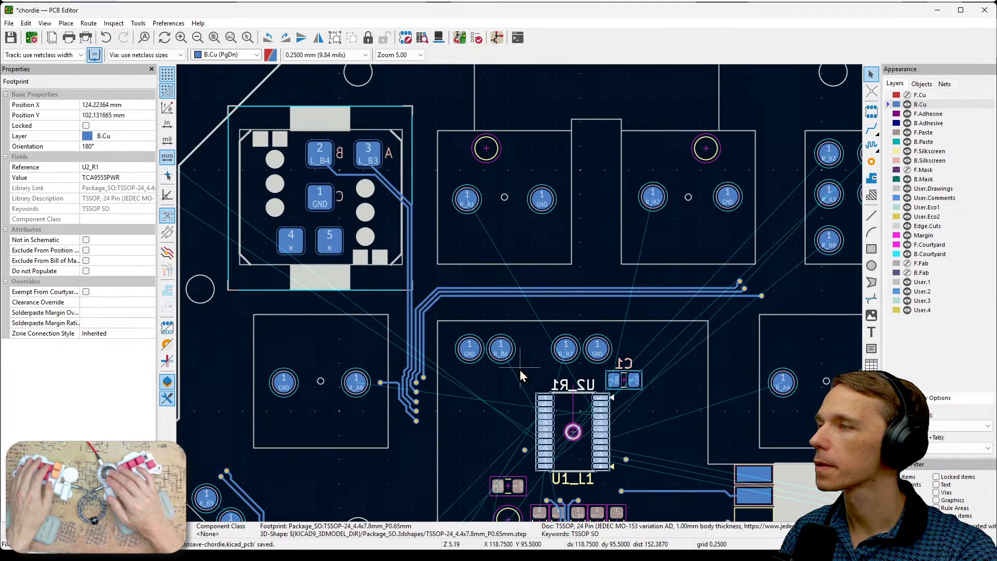
{"action": "scroll", "coordinate": [520, 370], "scroll_direction": "up", "scroll_amount": 7}
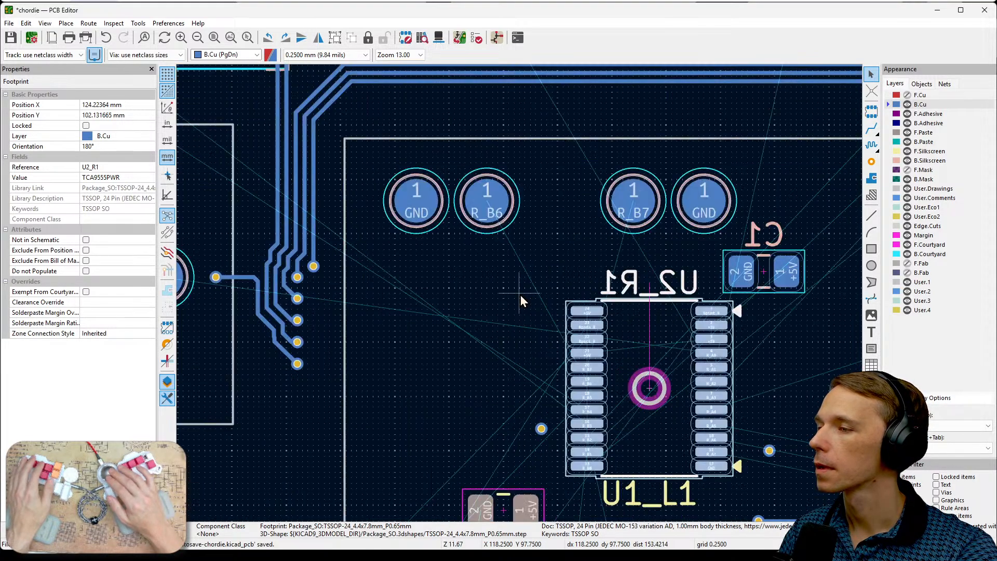
{"action": "scroll", "coordinate": [520, 295], "scroll_direction": "down", "scroll_amount": 3}
{"action": "scroll", "coordinate": [520, 295], "scroll_direction": "down", "scroll_amount": 4}
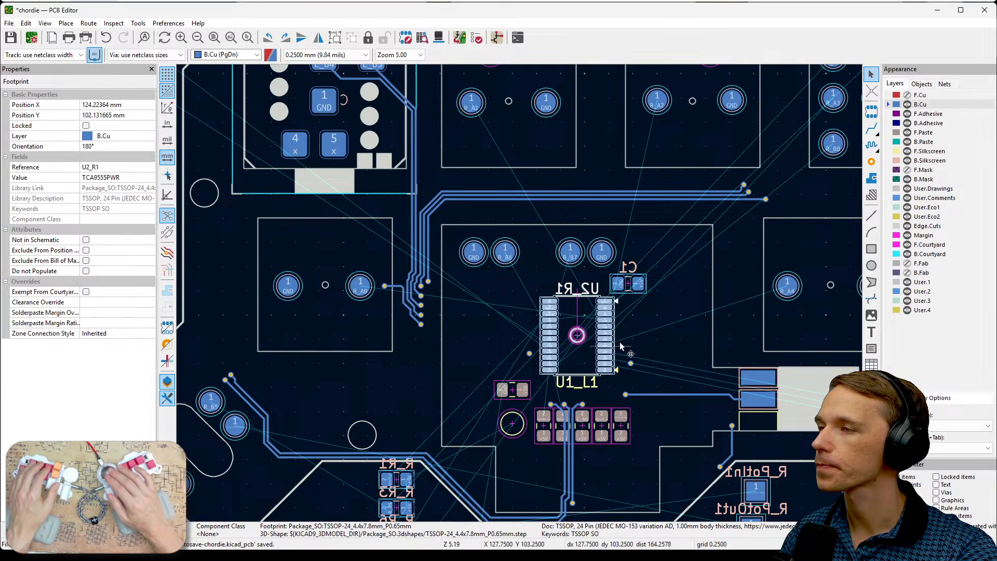
- Hide the reference text of footprint U2_R1 on the back silkscreen
{"action": "left_click", "coordinate": [667, 332]}
{"action": "left_click", "coordinate": [591, 322]}
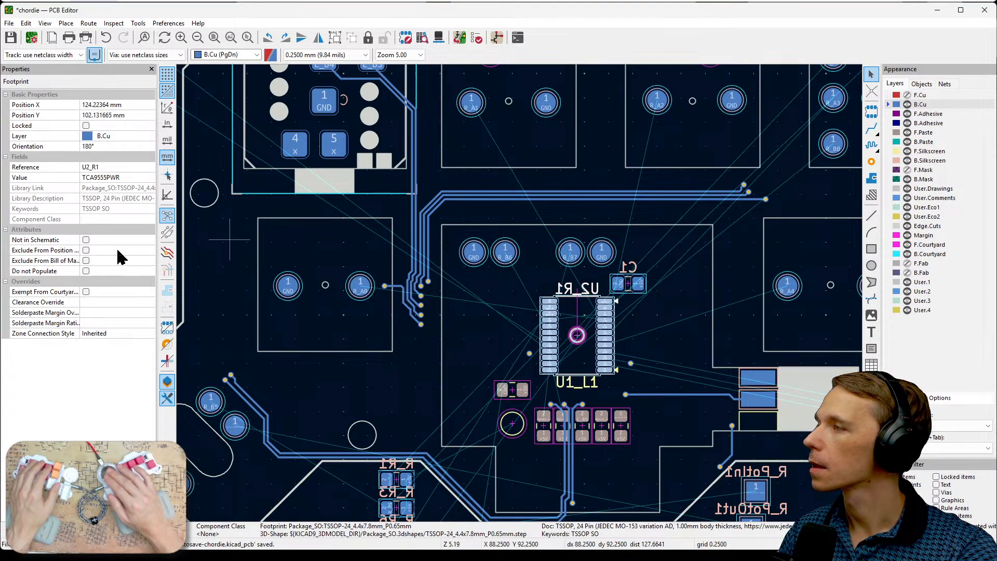
{"action": "key", "text": "e"}
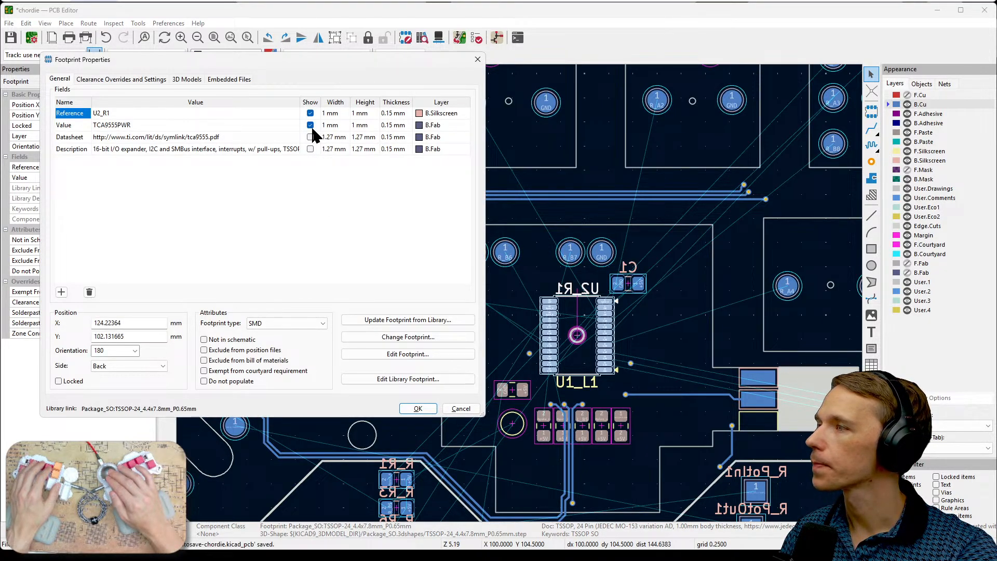
{"action": "left_click", "coordinate": [310, 113]}
{"action": "left_click", "coordinate": [418, 408]}
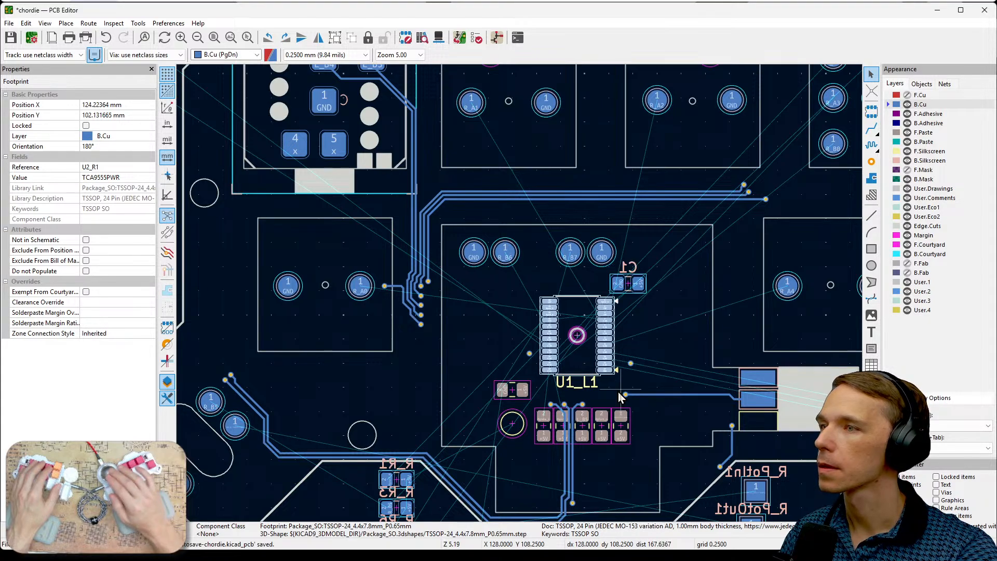
- Show the F.Cu layer and hide the B.Cu layer
{"action": "left_click", "coordinate": [907, 95]}
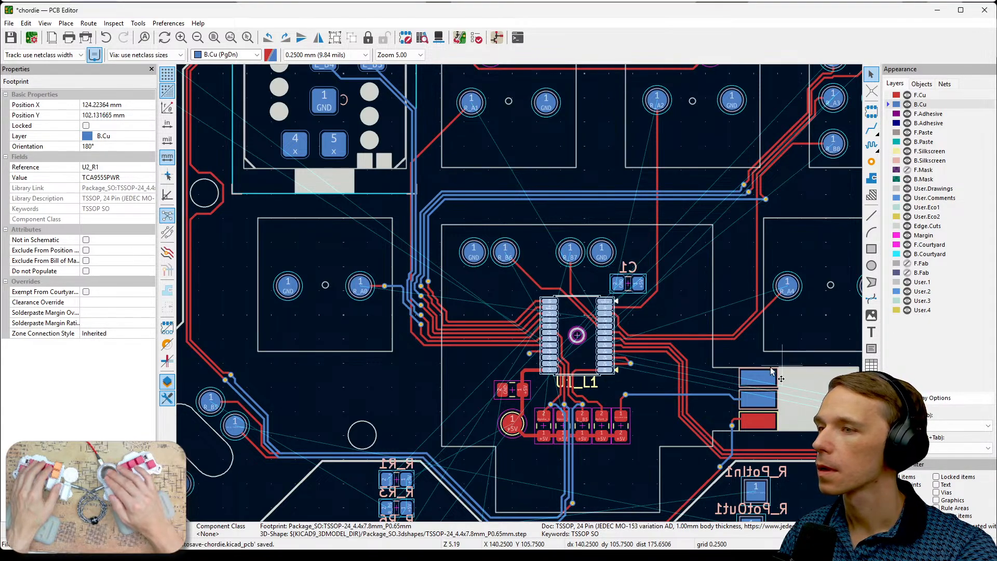
{"action": "left_click", "coordinate": [907, 105]}
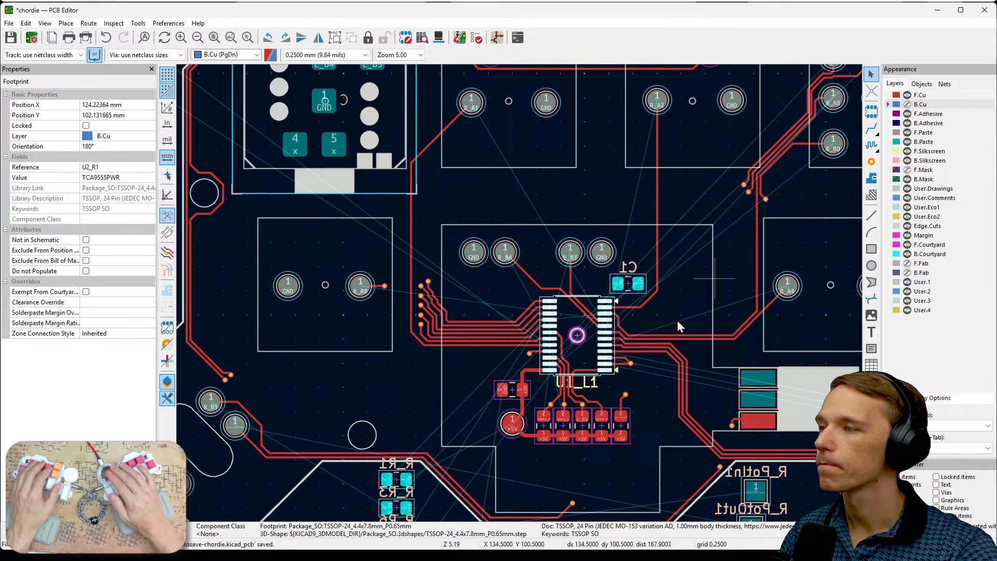
{"action": "left_click", "coordinate": [636, 399]}
{"action": "left_click", "coordinate": [594, 374]}
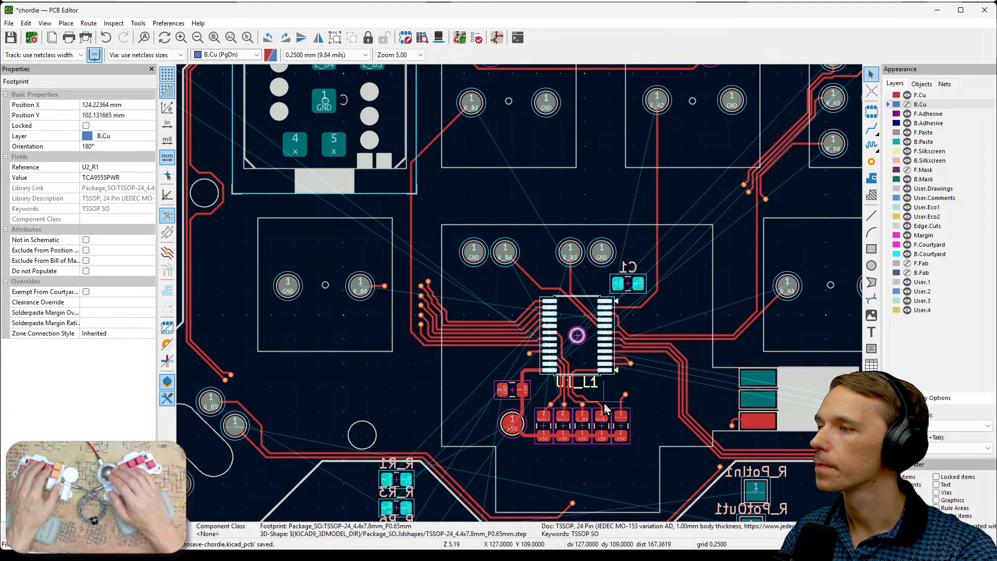
{"action": "key", "text": "e"}
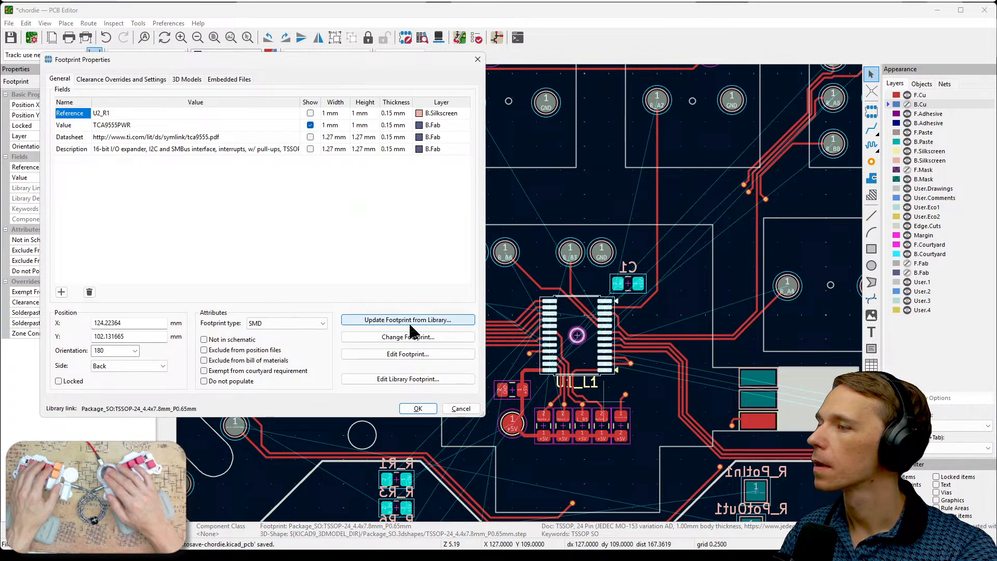
{"action": "left_click", "coordinate": [460, 413]}
- Hide the reference text of footprint U1_L1 on the front silkscreen, and make B.Cu the visible active layer
{"action": "scroll", "coordinate": [522, 293], "scroll_direction": "up", "scroll_amount": 5}
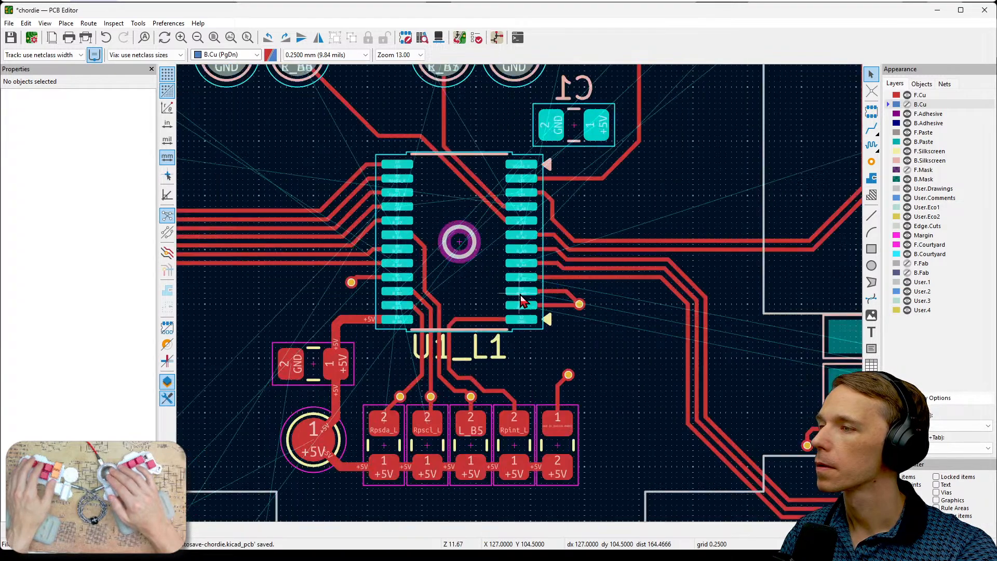
{"action": "scroll", "coordinate": [522, 293], "scroll_direction": "down", "scroll_amount": 2}
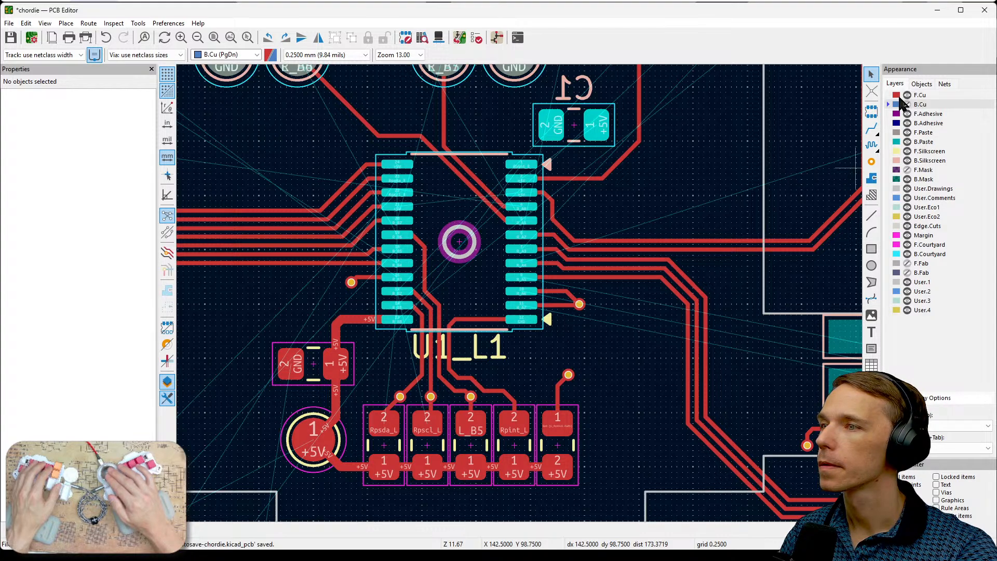
{"action": "left_click", "coordinate": [924, 96]}
{"action": "left_click", "coordinate": [472, 300]}
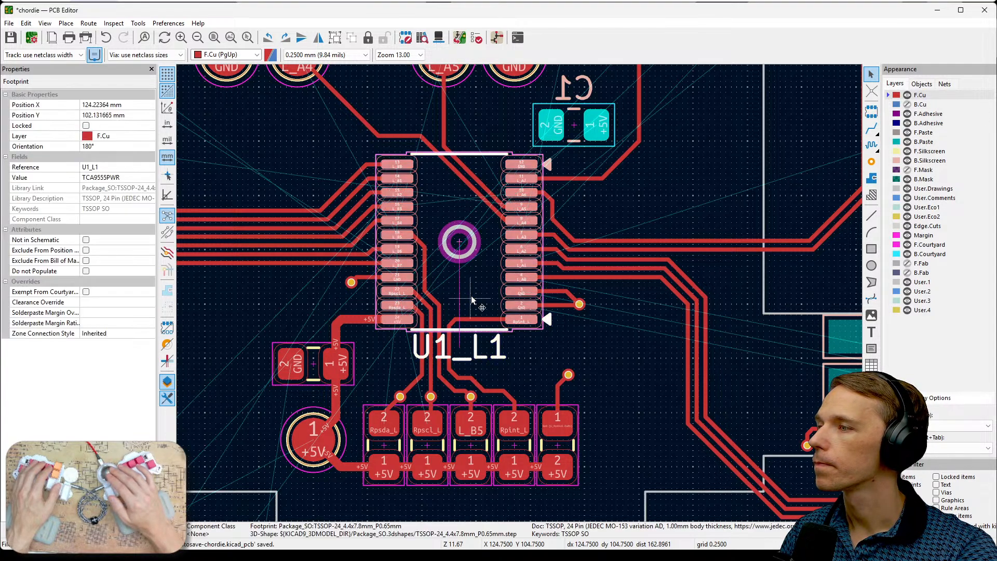
{"action": "key", "text": "e"}
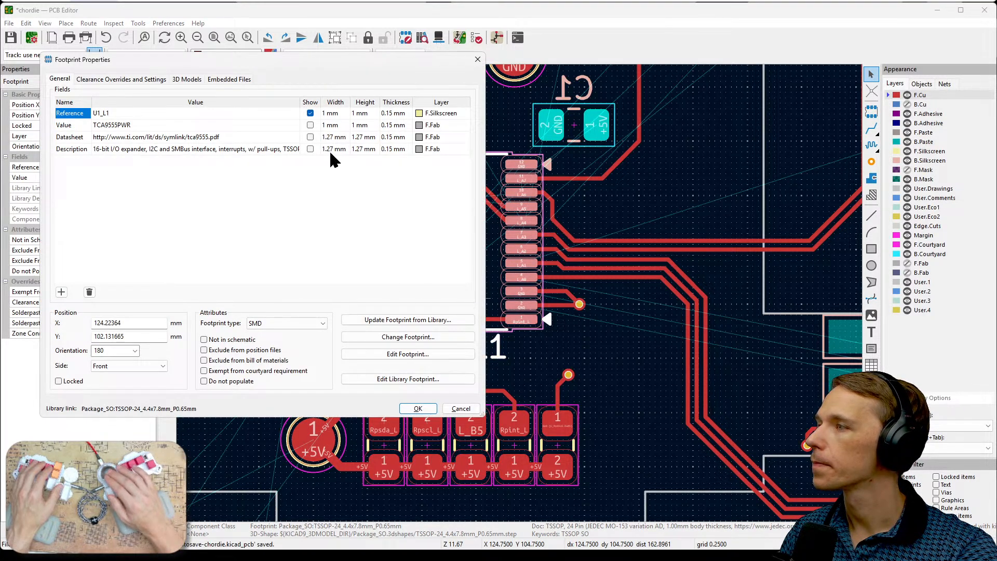
{"action": "left_click", "coordinate": [418, 408]}
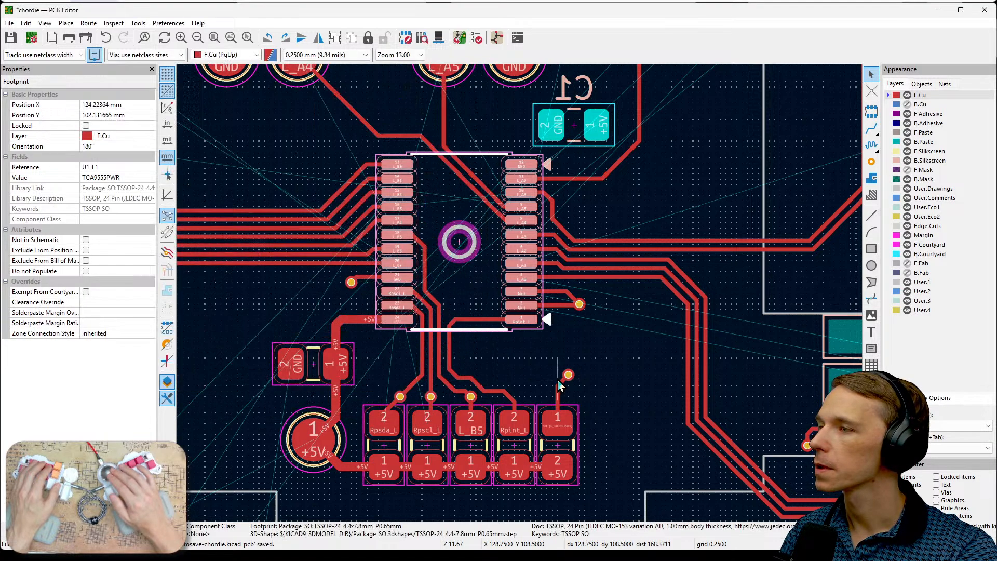
{"action": "left_click", "coordinate": [920, 105]}
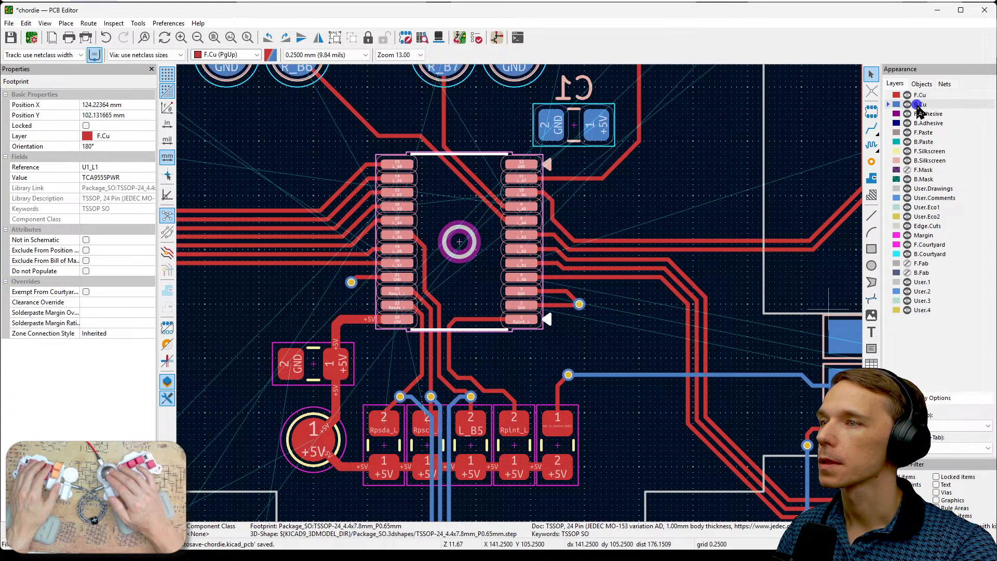
- Examine the front- and back-copper tracks around U1_L1 and U2_R1, including the pull-up resistor row below them and the pads above
{"action": "scroll", "coordinate": [469, 400], "scroll_direction": "down", "scroll_amount": 4}
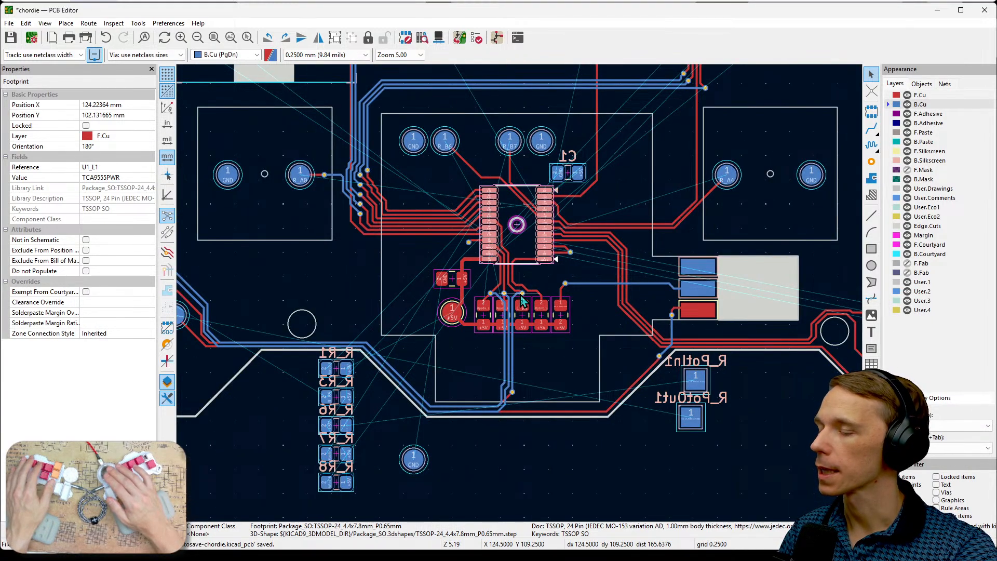
{"action": "middle_click_drag", "start_coordinate": [573, 315], "coordinate": [677, 305]}
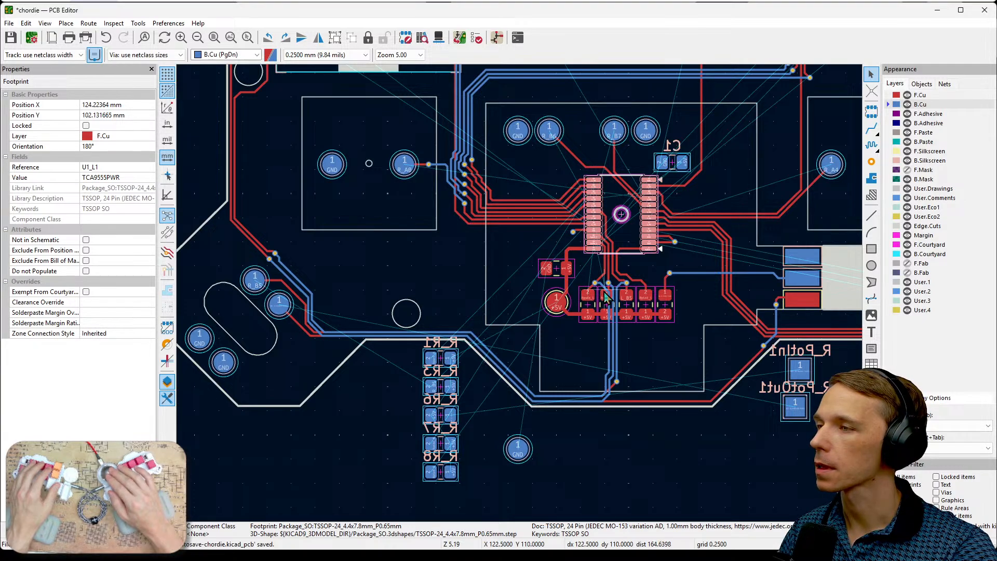
{"action": "scroll", "coordinate": [582, 294], "scroll_direction": "up", "scroll_amount": 4}
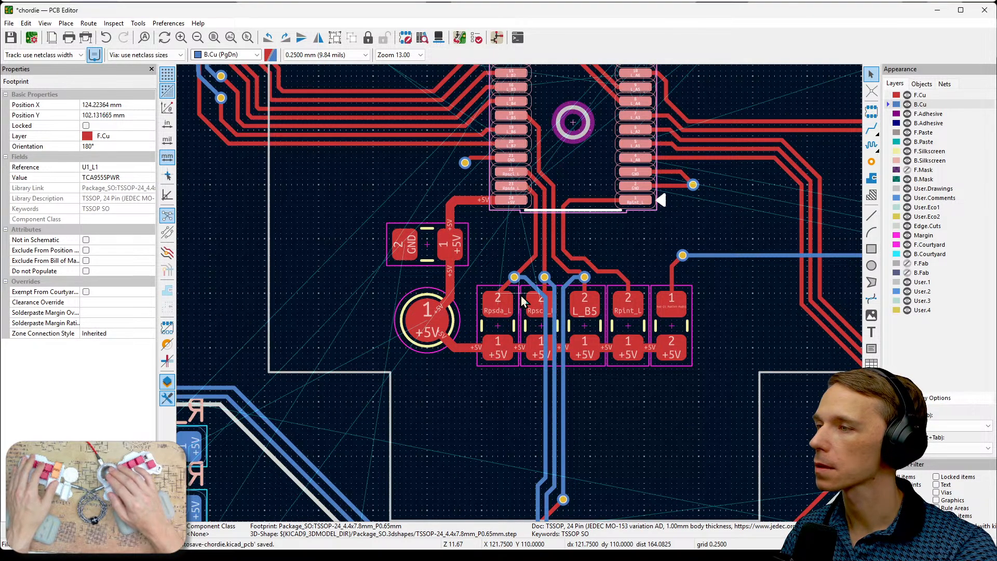
{"action": "scroll", "coordinate": [521, 295], "scroll_direction": "down", "scroll_amount": 2}
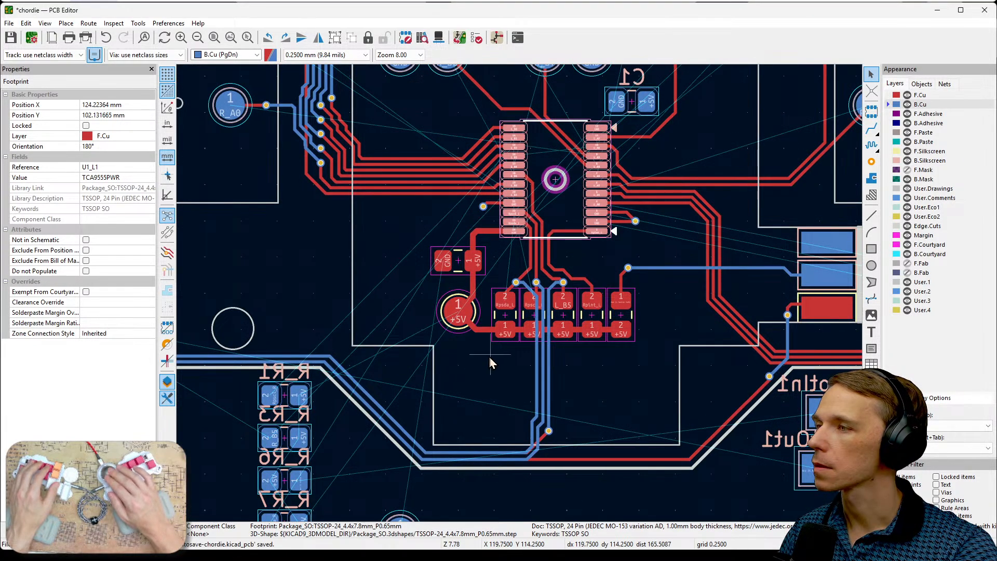
{"action": "scroll", "coordinate": [515, 250], "scroll_direction": "up", "scroll_amount": 4}
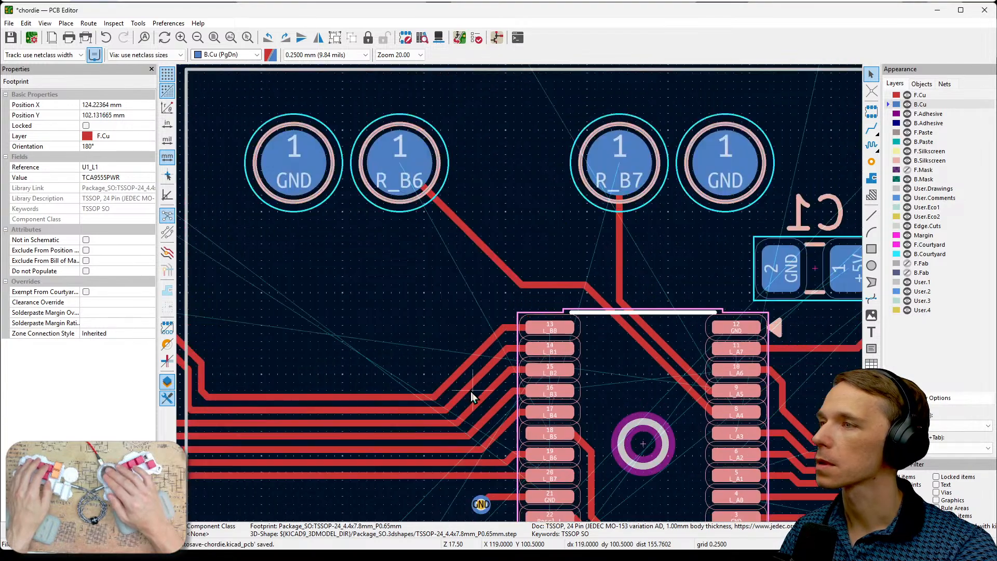
{"action": "scroll", "coordinate": [520, 295], "scroll_direction": "down", "scroll_amount": 3}
{"action": "scroll", "coordinate": [602, 305], "scroll_direction": "up", "scroll_amount": 2}
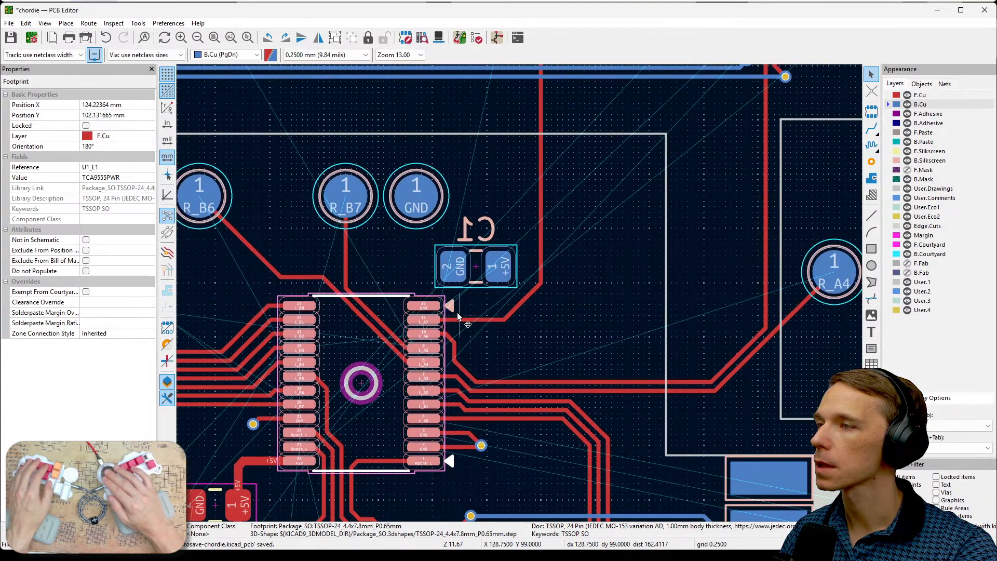
{"action": "scroll", "coordinate": [603, 306], "scroll_direction": "up", "scroll_amount": 3}
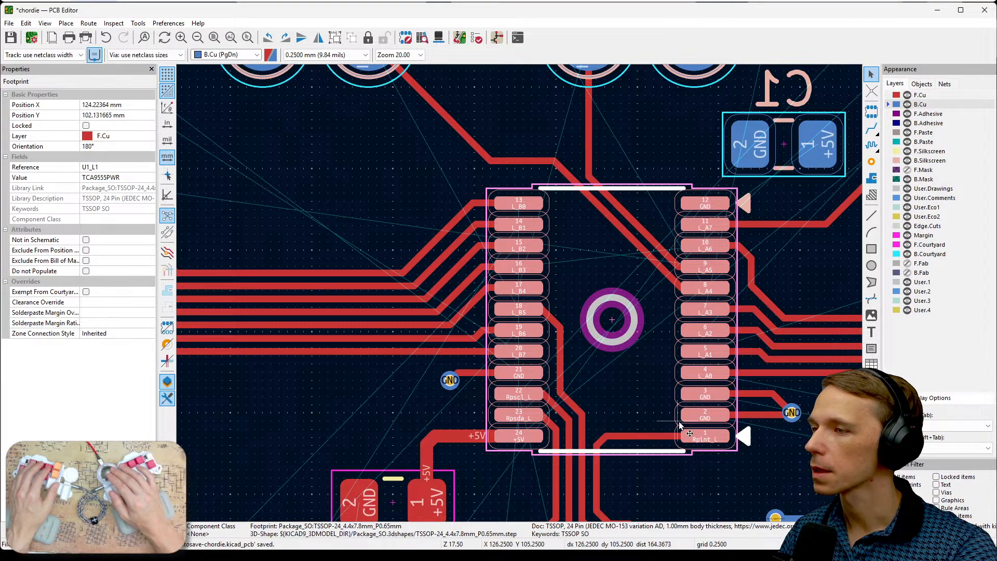
{"action": "middle_click_drag", "start_coordinate": [541, 399], "coordinate": [598, 308]}
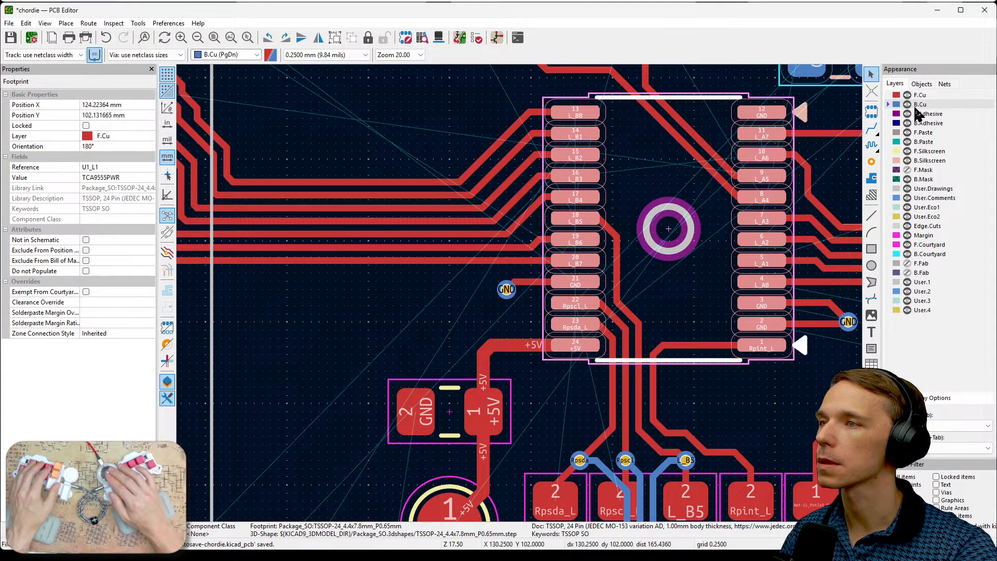
{"action": "left_click", "coordinate": [806, 364]}
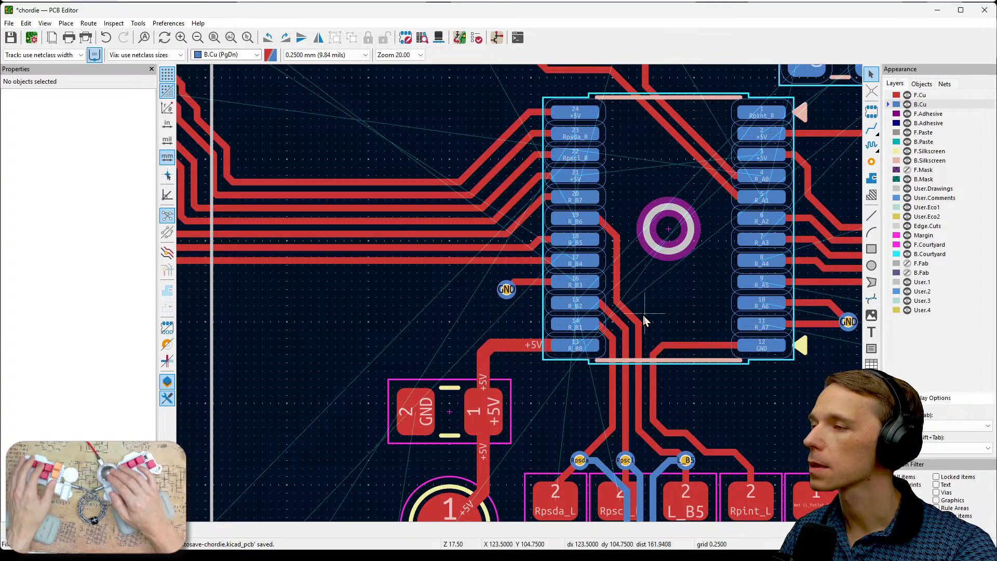
{"action": "middle_click_drag", "start_coordinate": [678, 251], "coordinate": [693, 290]}
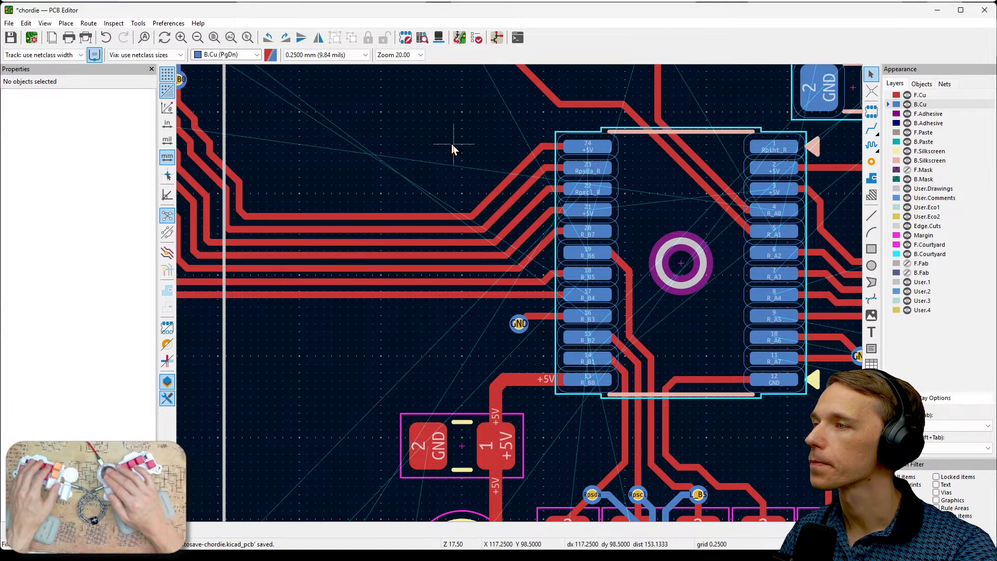
- Hide the F.Cu layer and inspect the pin nets of U2_R1 on the back copper
{"action": "left_click", "coordinate": [907, 95]}
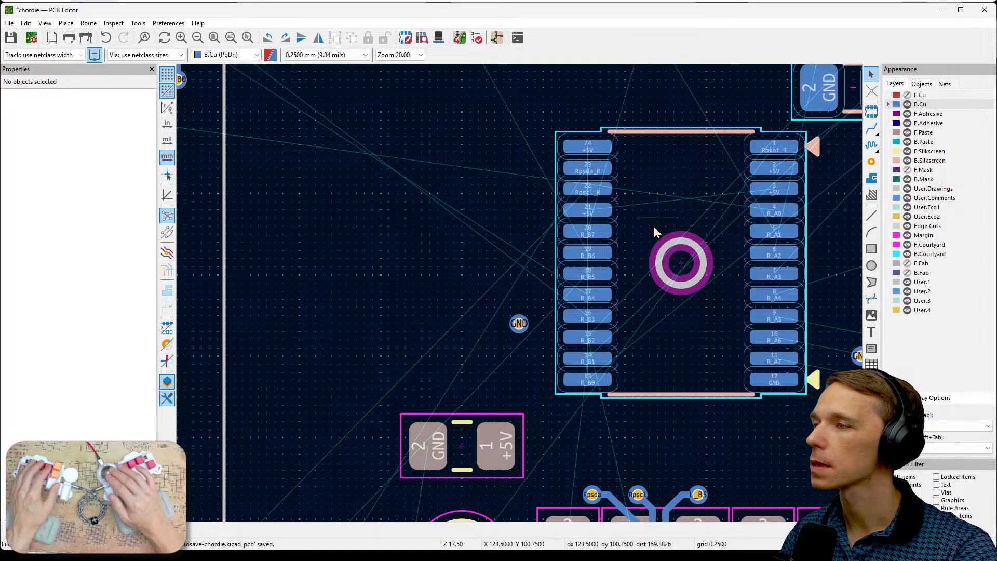
{"action": "scroll", "coordinate": [612, 253], "scroll_direction": "up", "scroll_amount": 2}
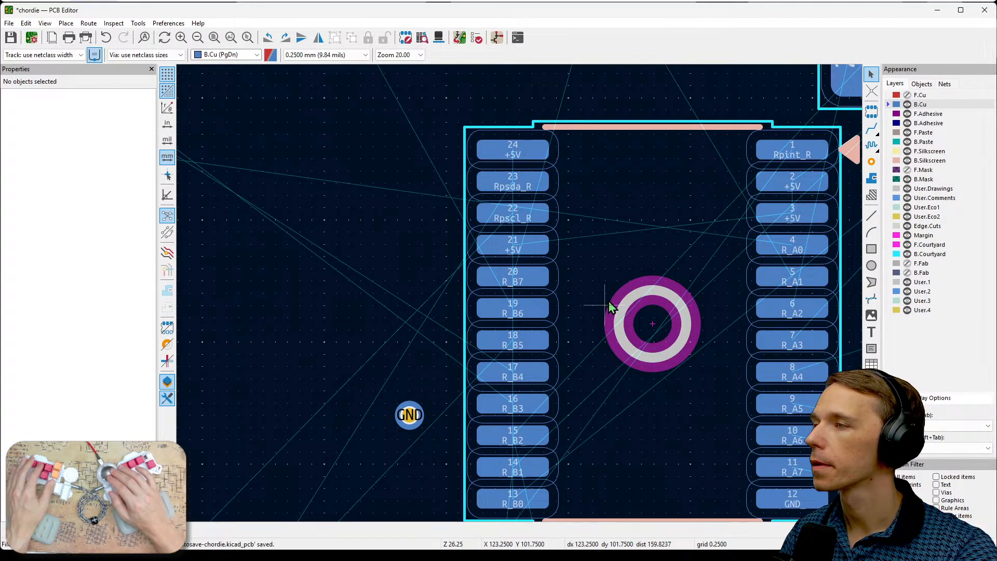
{"action": "scroll", "coordinate": [571, 303], "scroll_direction": "down", "scroll_amount": 5}
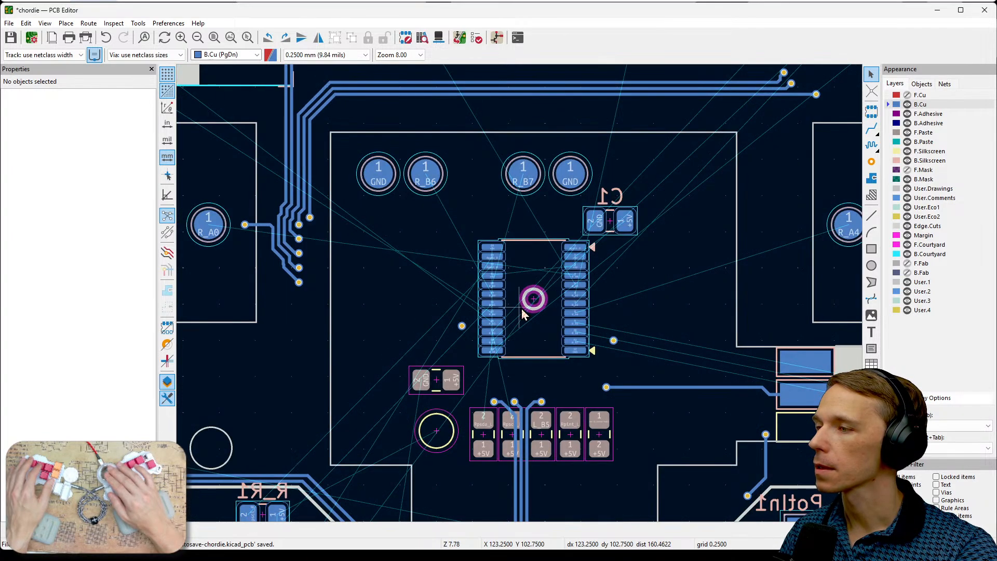
{"action": "scroll", "coordinate": [520, 295], "scroll_direction": "up", "scroll_amount": 5}
{"action": "middle_click_drag", "start_coordinate": [506, 301], "coordinate": [587, 406]}
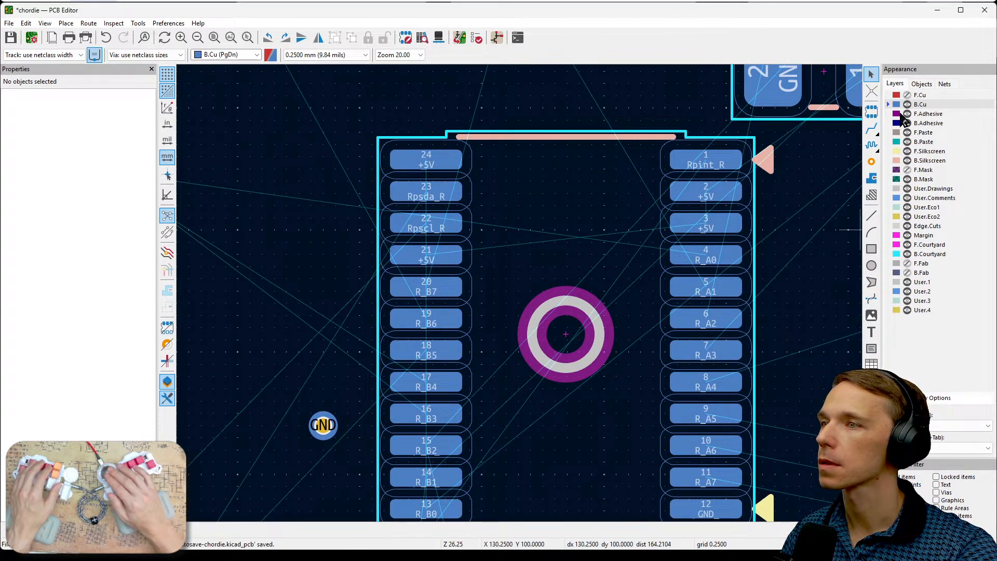
- Compare U2_R1's pads with the front-copper tracks crossing them by toggling F.Cu visibility, leaving the layer hidden
{"action": "left_click", "coordinate": [907, 95]}
{"action": "left_click", "coordinate": [907, 95]}
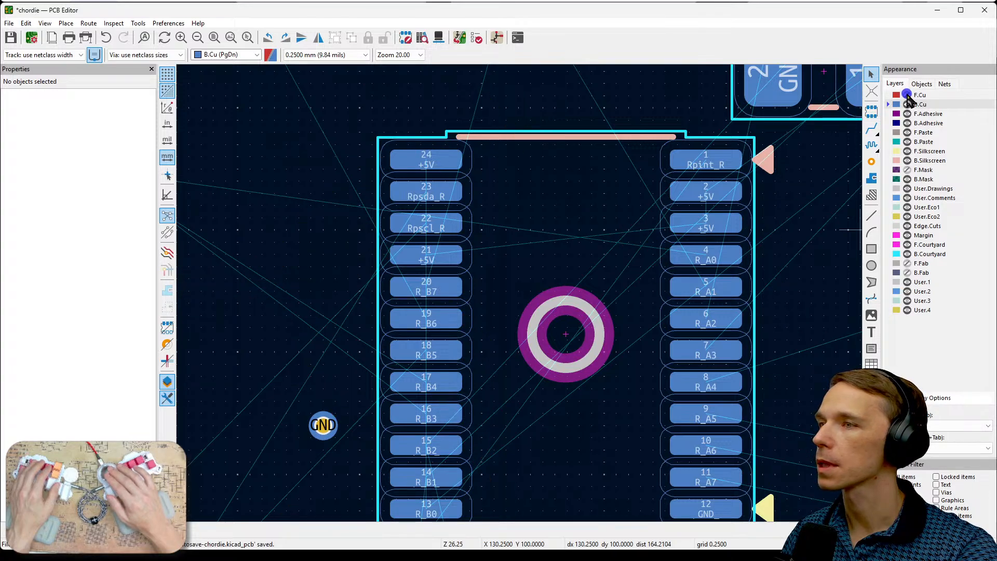
{"action": "left_click", "coordinate": [907, 96]}
{"action": "middle_click_drag", "start_coordinate": [655, 328], "coordinate": [643, 201]}
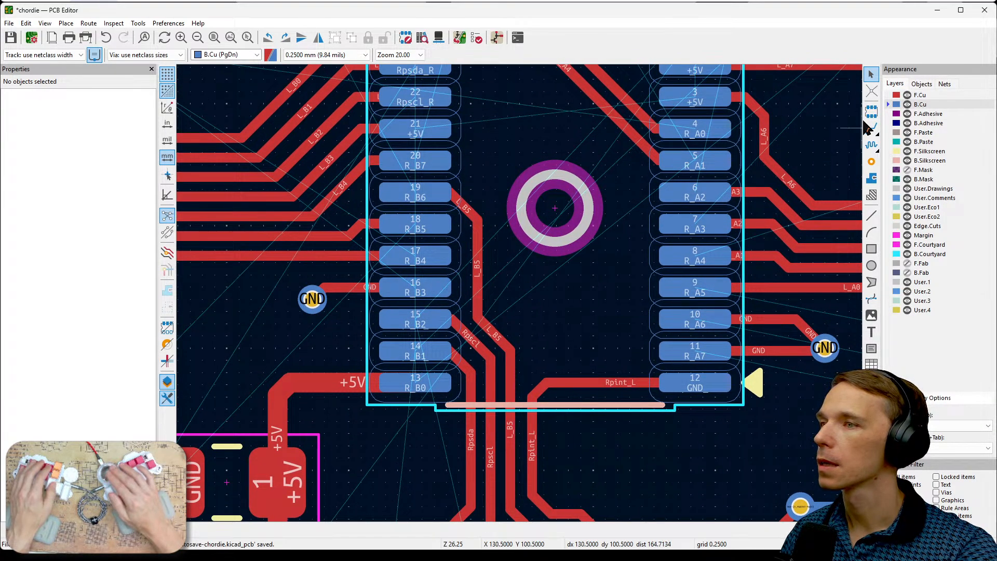
{"action": "left_click", "coordinate": [907, 96]}
{"action": "middle_click_drag", "start_coordinate": [596, 275], "coordinate": [630, 358]}
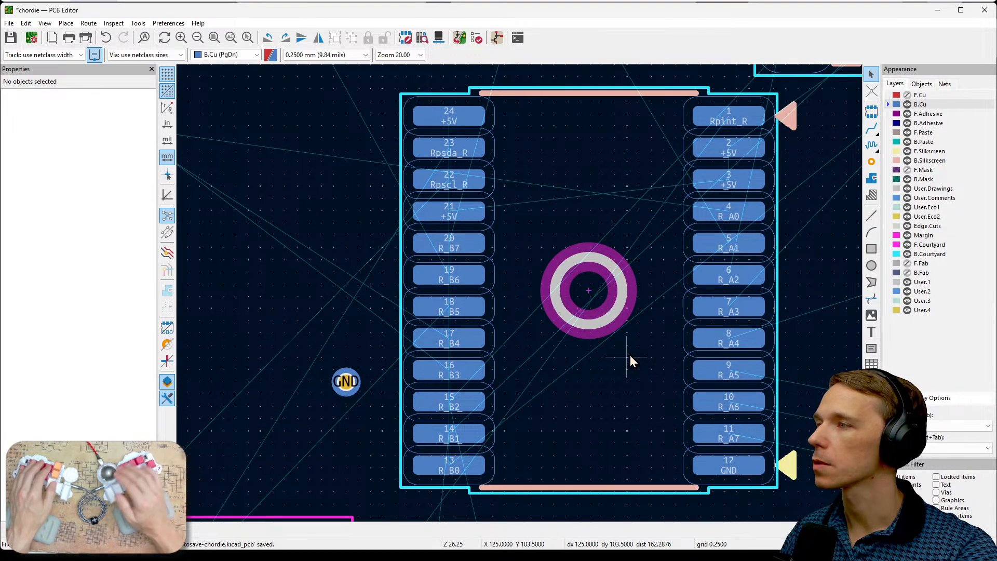
- Plan routes from U2_R1's Rpsda_R and Rpscl_R pins down toward the resistor row with temporary freehand lines, and clear them
{"action": "scroll", "coordinate": [631, 355], "scroll_direction": "down", "scroll_amount": 2}
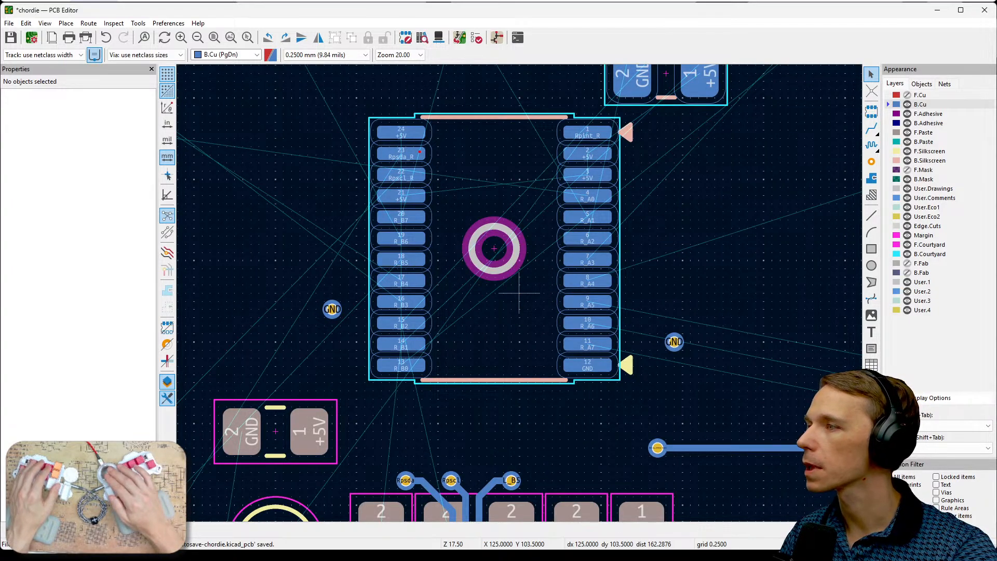
{"action": "mouse_move", "coordinate": [419, 151]}
{"action": "left_mouse_down"}
{"action": "mouse_move", "coordinate": [468, 270]}
{"action": "mouse_move", "coordinate": [462, 476]}
{"action": "left_mouse_up"}
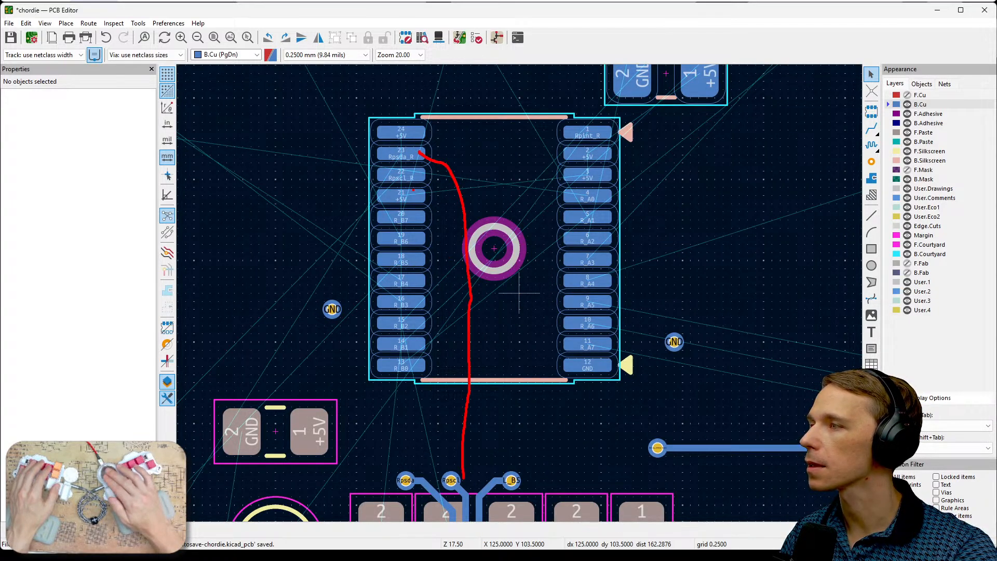
{"action": "left_click_drag", "start_coordinate": [440, 198], "coordinate": [446, 406]}
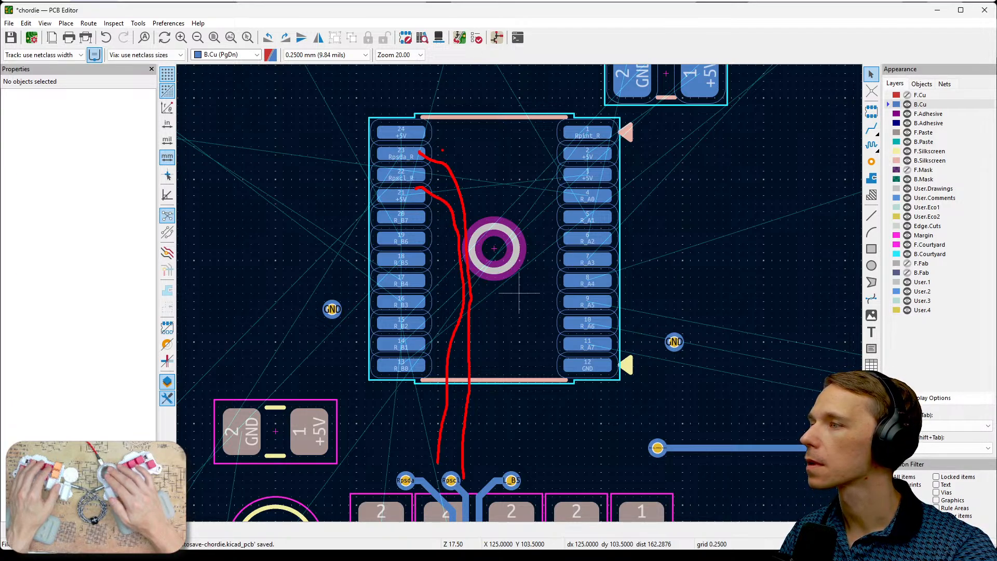
{"action": "key", "text": "Escape"}
- Check U2_R1's pin connections in the Schematic Editor, and compare them with its pads back in the PCB Editor
{"action": "scroll", "coordinate": [390, 204], "scroll_direction": "up", "scroll_amount": 2}
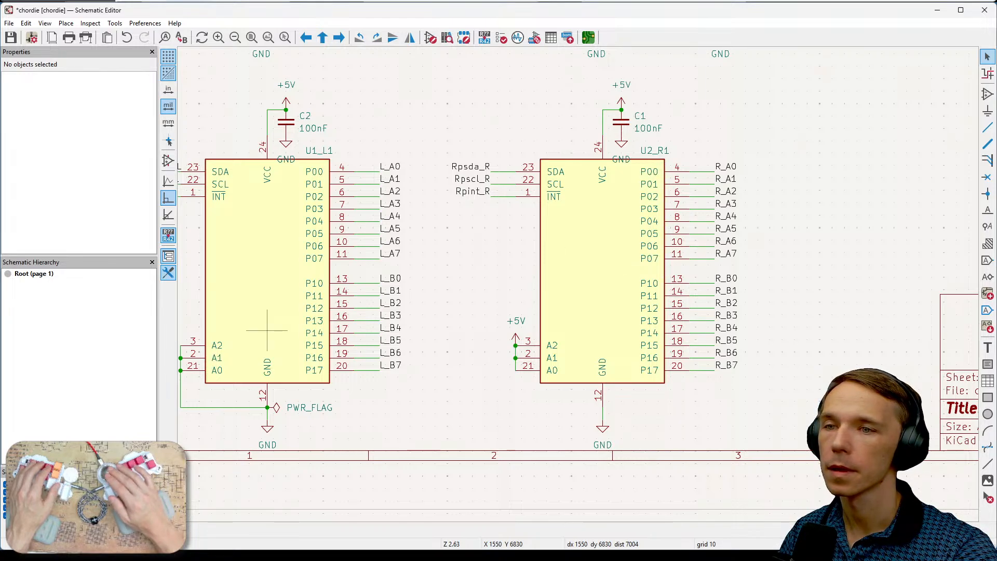
{"action": "key", "text": "alt+Tab"}
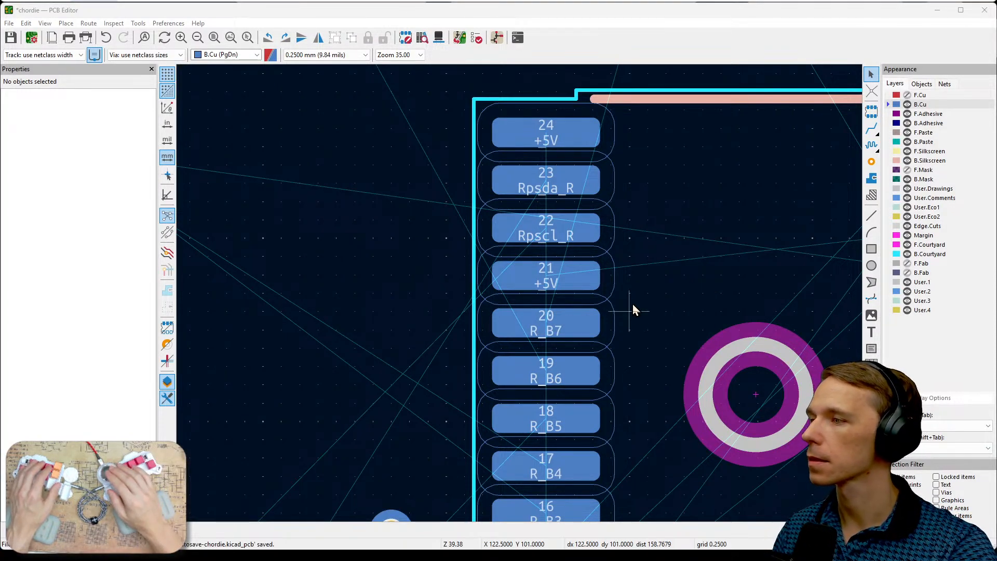
{"action": "middle_click_drag", "start_coordinate": [633, 310], "coordinate": [460, 296]}
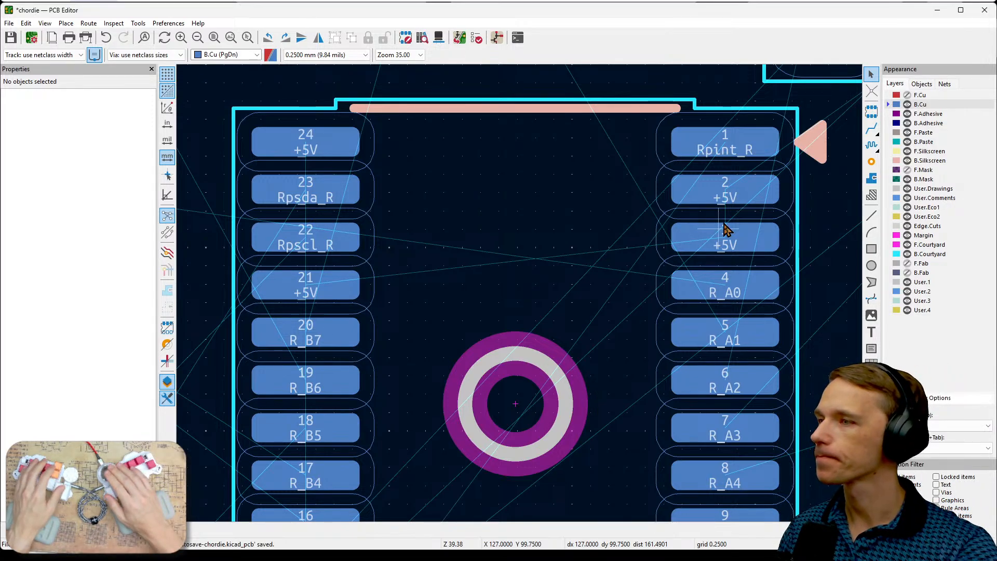
{"action": "scroll", "coordinate": [664, 285], "scroll_direction": "down", "scroll_amount": 2}
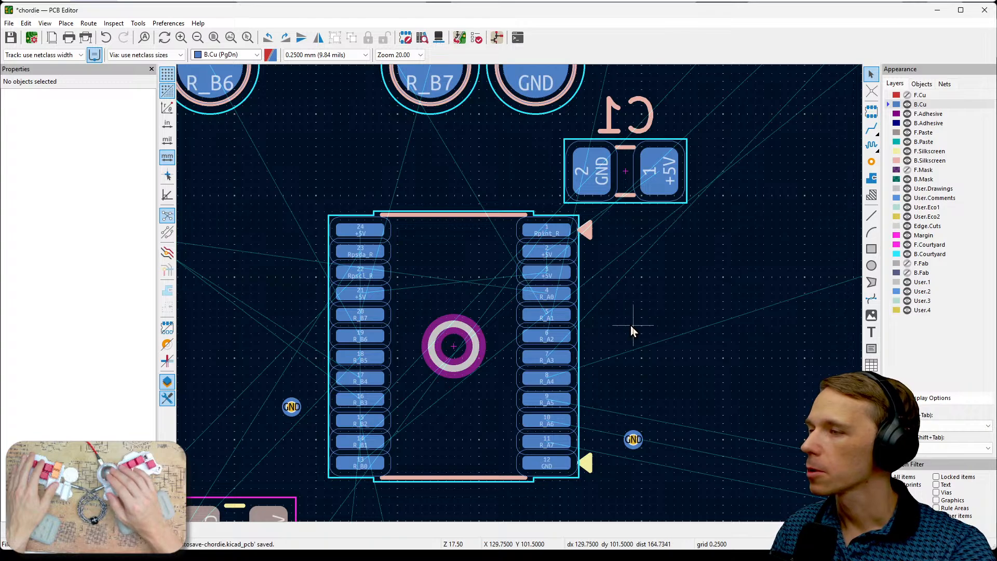
- Show the F.Cu layer and inspect the tracks between the front resistor row and the R_R1 and R_R3 resistors
{"action": "scroll", "coordinate": [597, 333], "scroll_direction": "down", "scroll_amount": 1}
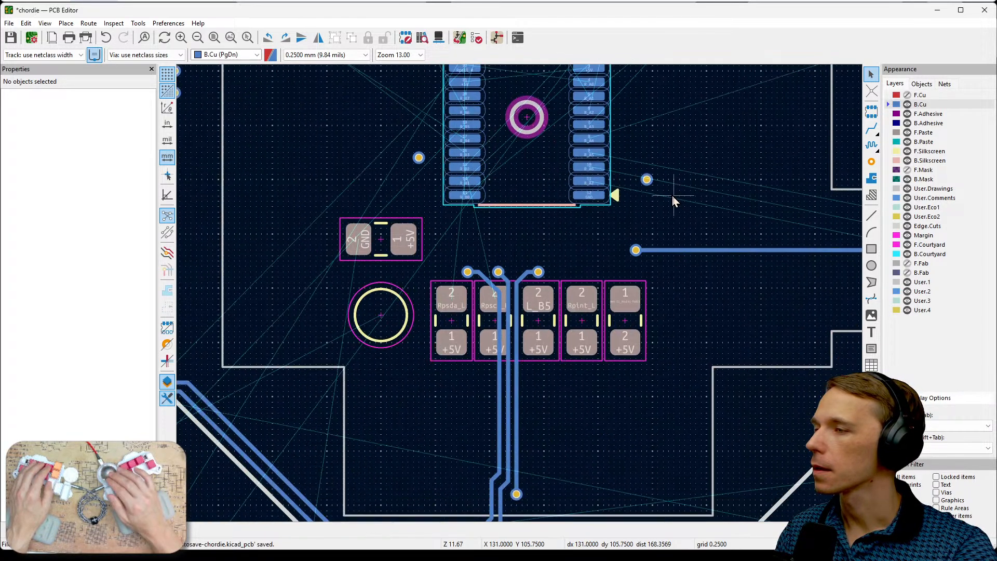
{"action": "middle_click_drag", "start_coordinate": [556, 381], "coordinate": [645, 178]}
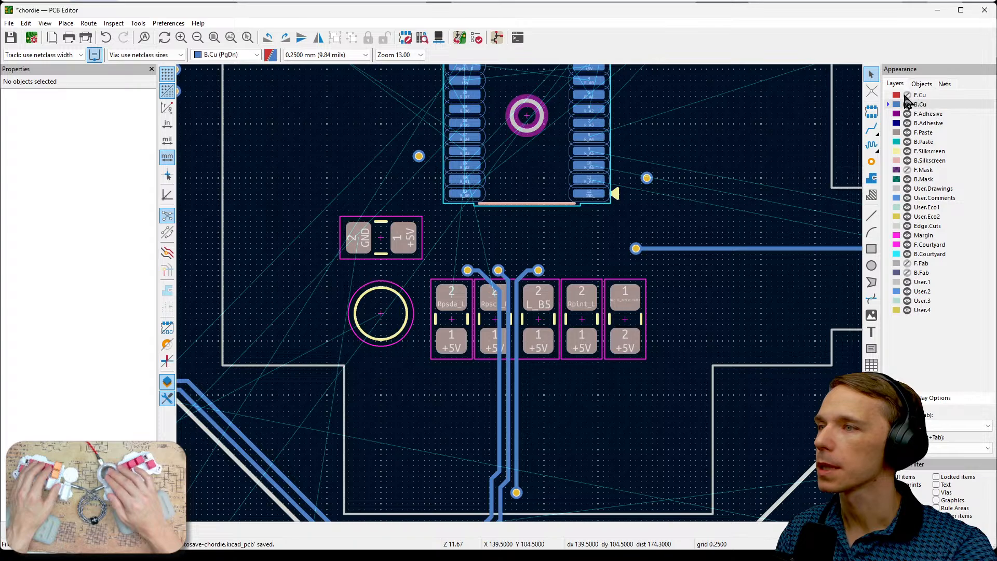
{"action": "left_click", "coordinate": [906, 96]}
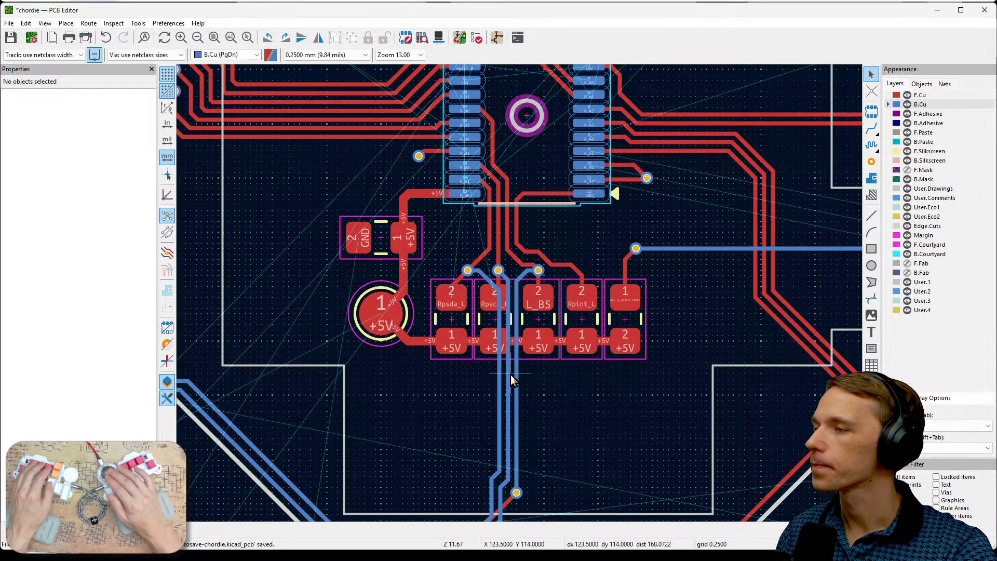
{"action": "middle_click_drag", "start_coordinate": [508, 378], "coordinate": [684, 325]}
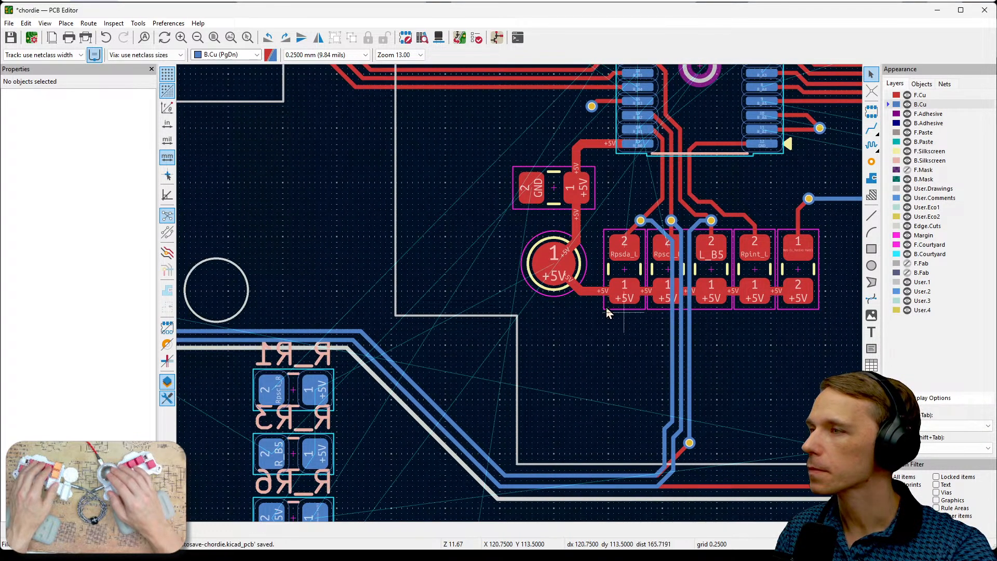
{"action": "middle_click_drag", "start_coordinate": [587, 300], "coordinate": [577, 334]}
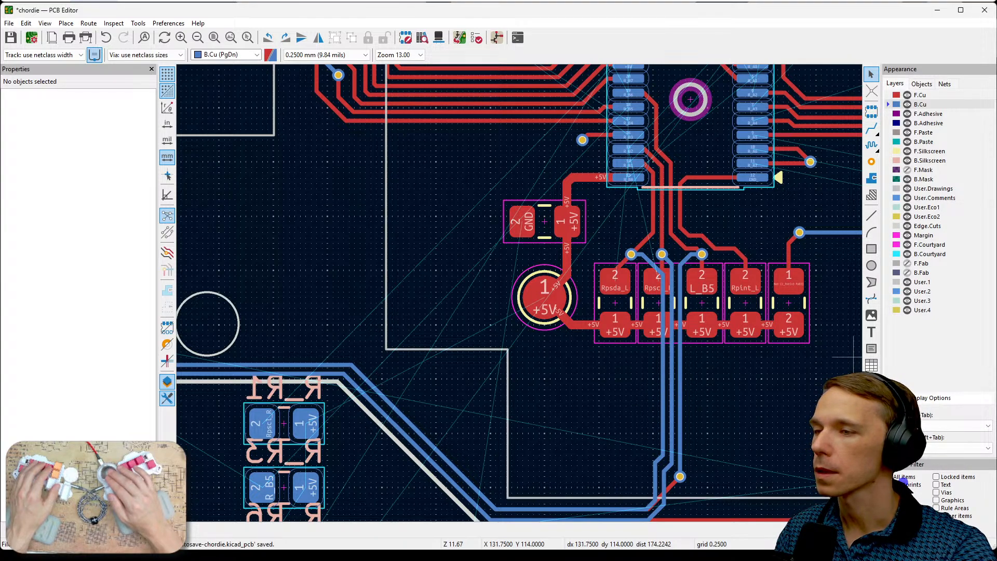
- Delete the back-copper track segments running from the Rpsda_L via down past the front resistor row
{"action": "left_click", "coordinate": [666, 390]}
{"action": "key", "text": "Delete"}
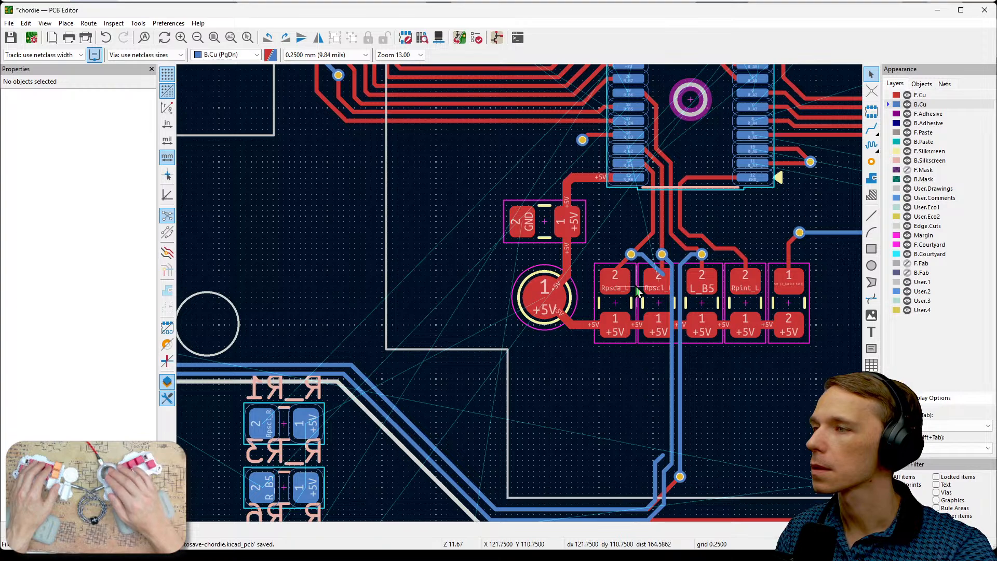
{"action": "scroll", "coordinate": [628, 273], "scroll_direction": "up", "scroll_amount": 3}
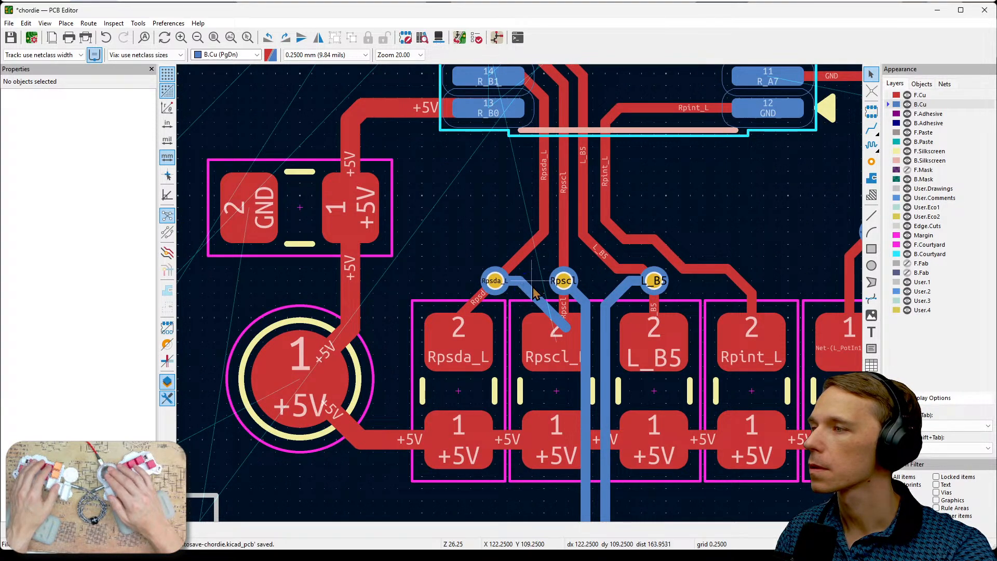
{"action": "left_click_drag", "start_coordinate": [535, 276], "coordinate": [523, 301]}
{"action": "key", "text": "Delete"}
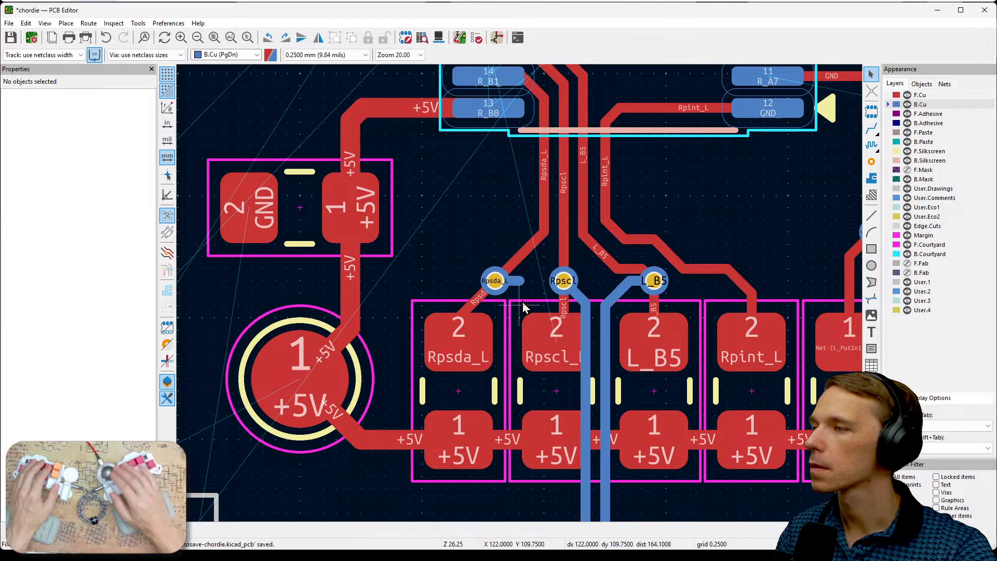
- Delete the back-copper track segments running from the Rpscl_L via down past the front resistor row
{"action": "left_click", "coordinate": [576, 296]}
{"action": "key", "text": "Delete"}
{"action": "left_click", "coordinate": [585, 321]}
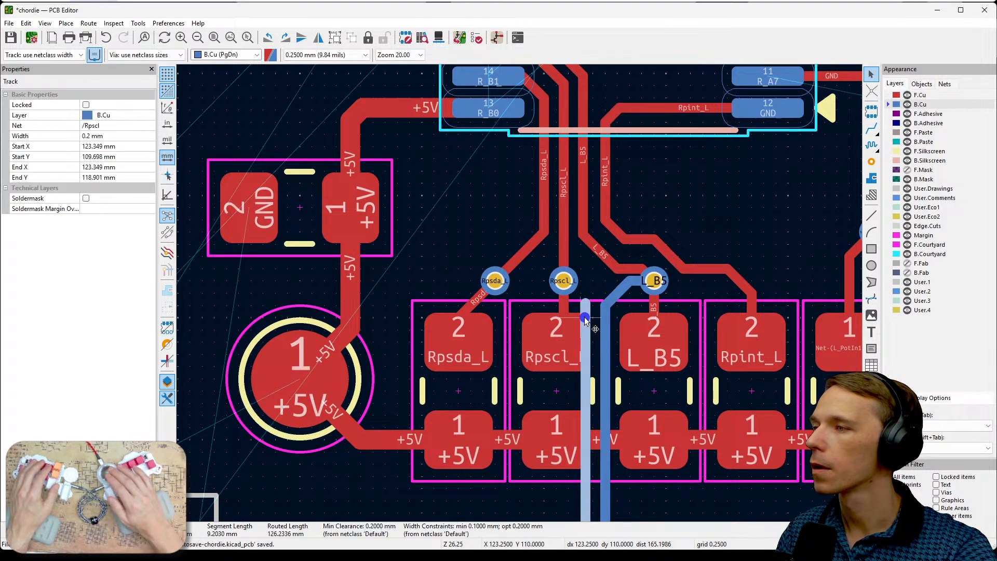
{"action": "key", "text": "Delete"}
{"action": "scroll", "coordinate": [584, 318], "scroll_direction": "down", "scroll_amount": 2}
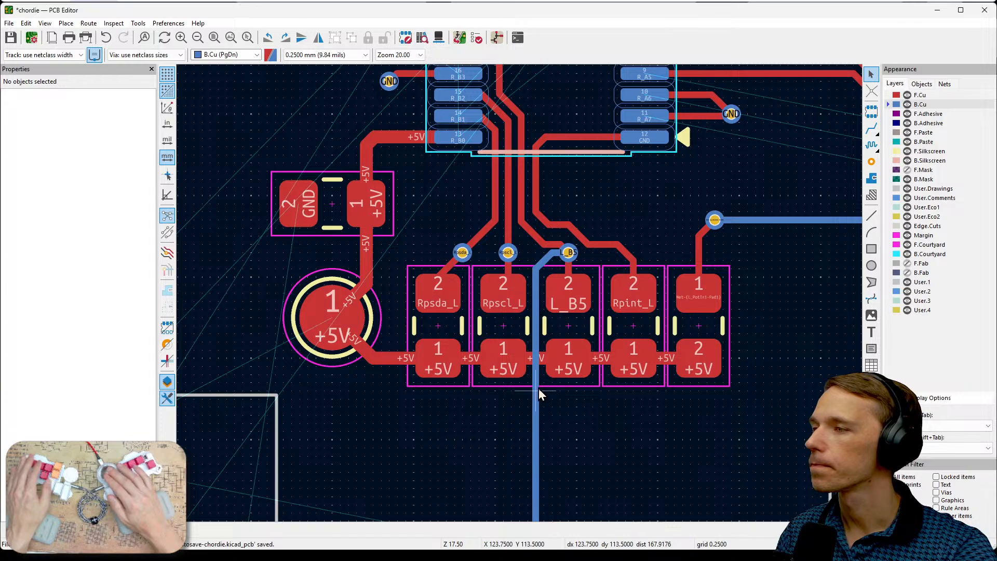
- Delete the vertical, diagonal and short stub segments of the back-copper track at the L_B5 via above the resistor row
{"action": "middle_click_drag", "start_coordinate": [538, 388], "coordinate": [548, 303]}
{"action": "left_click", "coordinate": [546, 329]}
{"action": "key", "text": "Delete"}
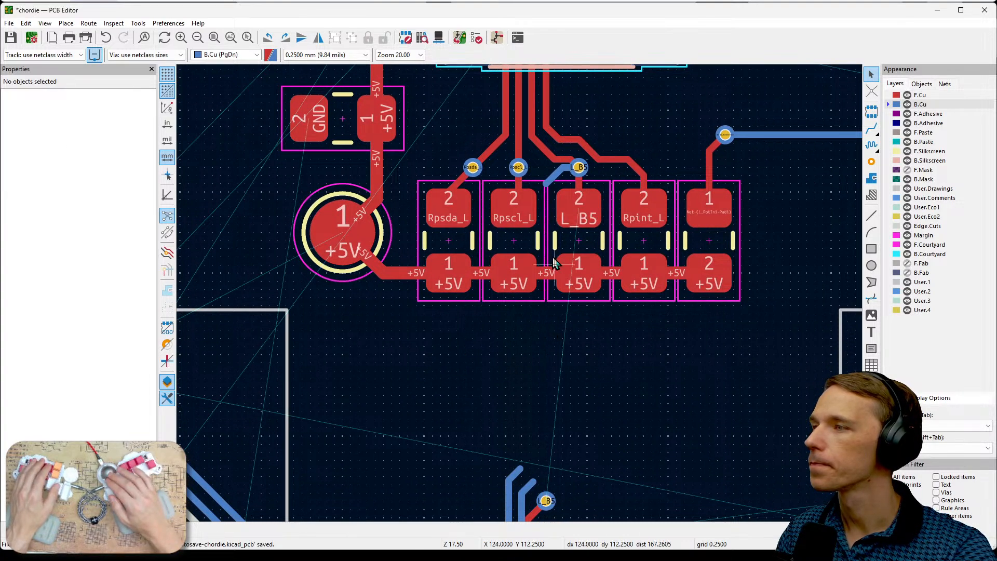
{"action": "left_click", "coordinate": [556, 179]}
{"action": "key", "text": "Delete"}
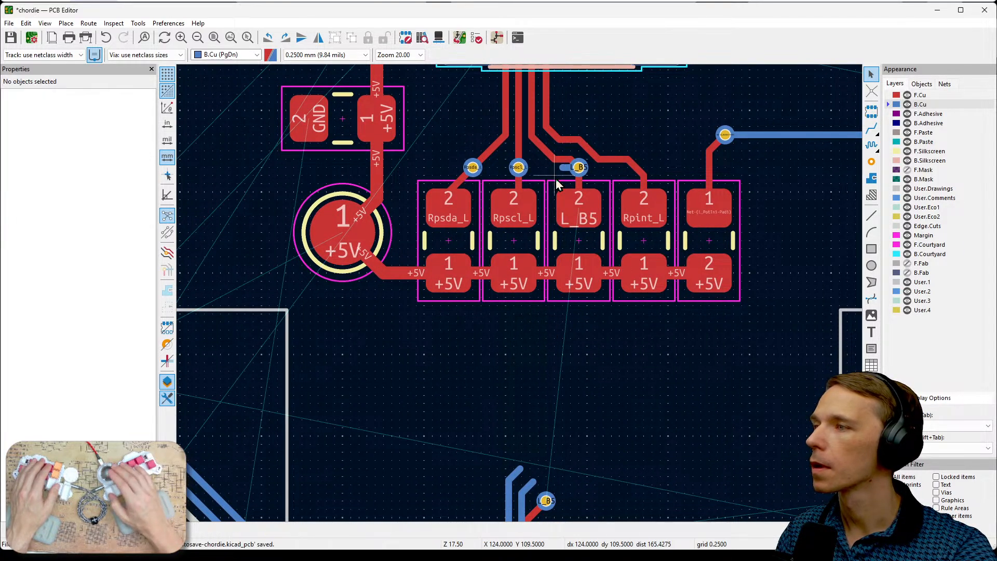
{"action": "left_click", "coordinate": [564, 167]}
{"action": "key", "text": "Delete"}
- Restrict selection to text and hide the silkscreen reference labels of back resistors R_R1, R_R3, R_R6, R_R7 and R_R8
{"action": "middle_click_drag", "start_coordinate": [488, 289], "coordinate": [618, 289]}
{"action": "scroll", "coordinate": [521, 295], "scroll_direction": "down", "scroll_amount": 2}
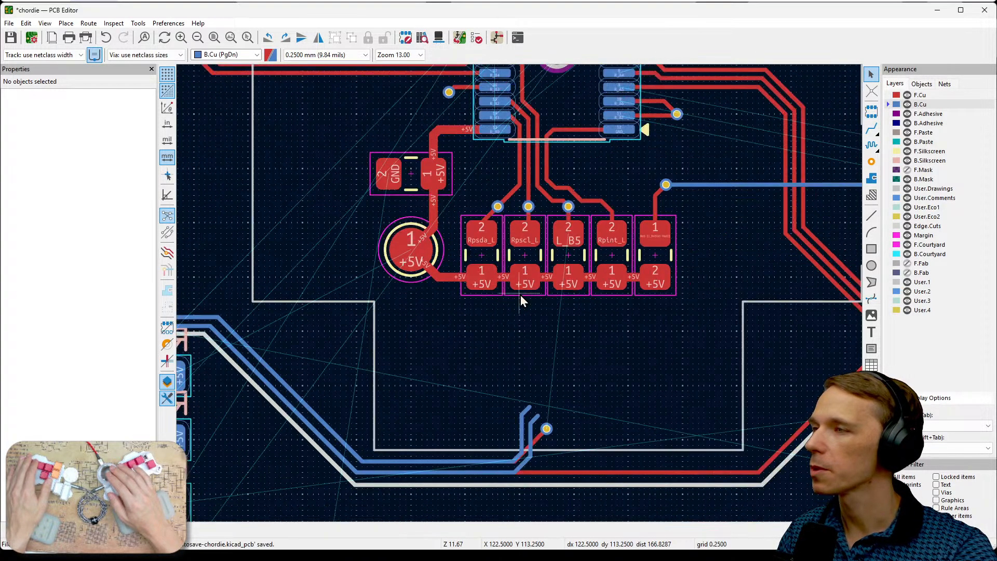
{"action": "middle_click_drag", "start_coordinate": [520, 295], "coordinate": [593, 229]}
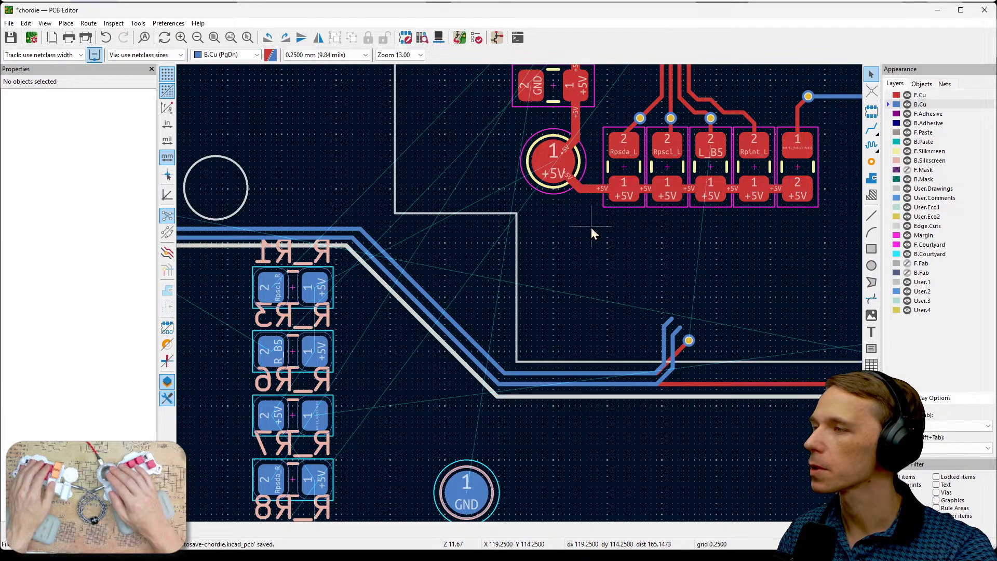
{"action": "middle_click_drag", "start_coordinate": [422, 332], "coordinate": [489, 276]}
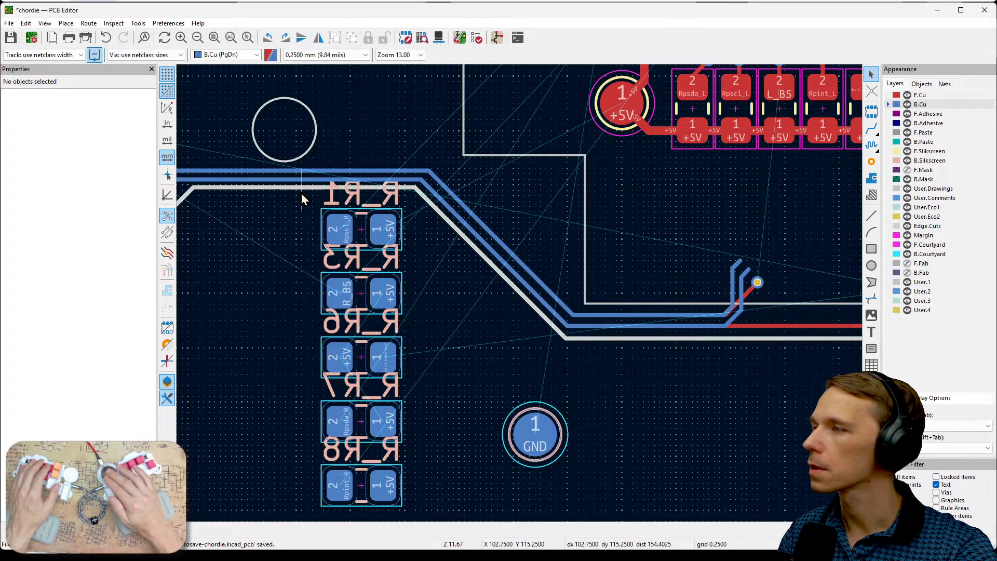
{"action": "mouse_move", "coordinate": [302, 197]}
{"action": "left_mouse_down"}
{"action": "mouse_move", "coordinate": [355, 315]}
{"action": "mouse_move", "coordinate": [412, 515]}
{"action": "mouse_move", "coordinate": [343, 312]}
{"action": "mouse_move", "coordinate": [290, 202]}
{"action": "mouse_move", "coordinate": [301, 182]}
{"action": "mouse_move", "coordinate": [304, 197]}
{"action": "left_mouse_up"}
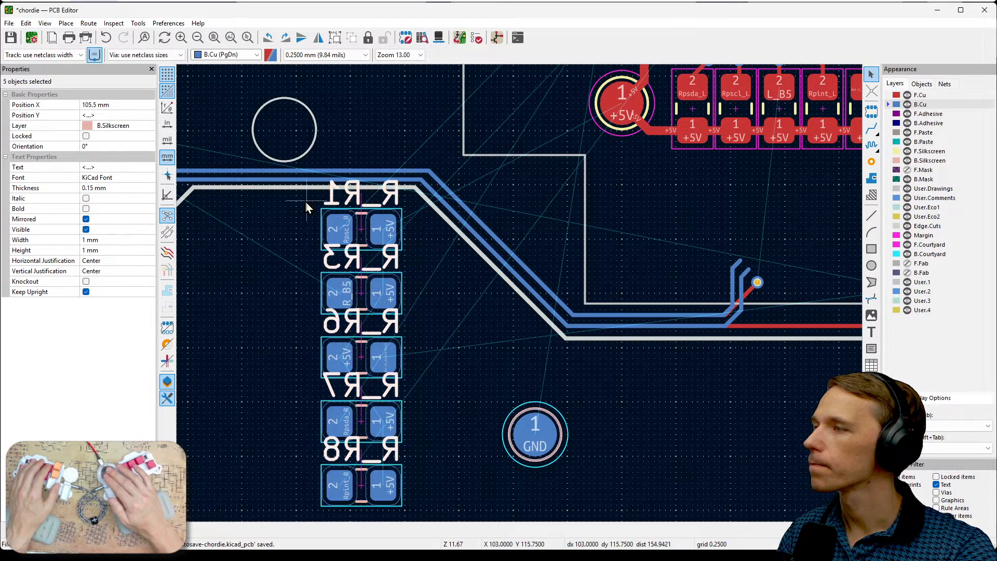
{"action": "left_click", "coordinate": [86, 229]}
{"action": "left_click", "coordinate": [465, 383]}
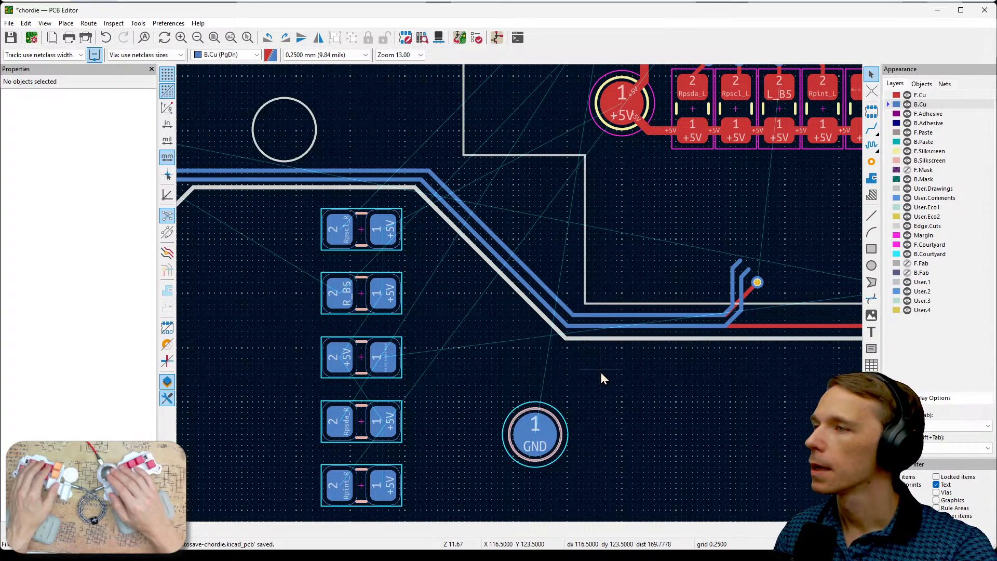
- Examine U2_R1's pad nets, the front resistor row and the nets on the back resistors' pads
{"action": "mouse_move", "coordinate": [647, 372]}
{"action": "middle_mouse_down"}
{"action": "mouse_move", "coordinate": [615, 425]}
{"action": "mouse_move", "coordinate": [663, 366]}
{"action": "middle_mouse_up"}
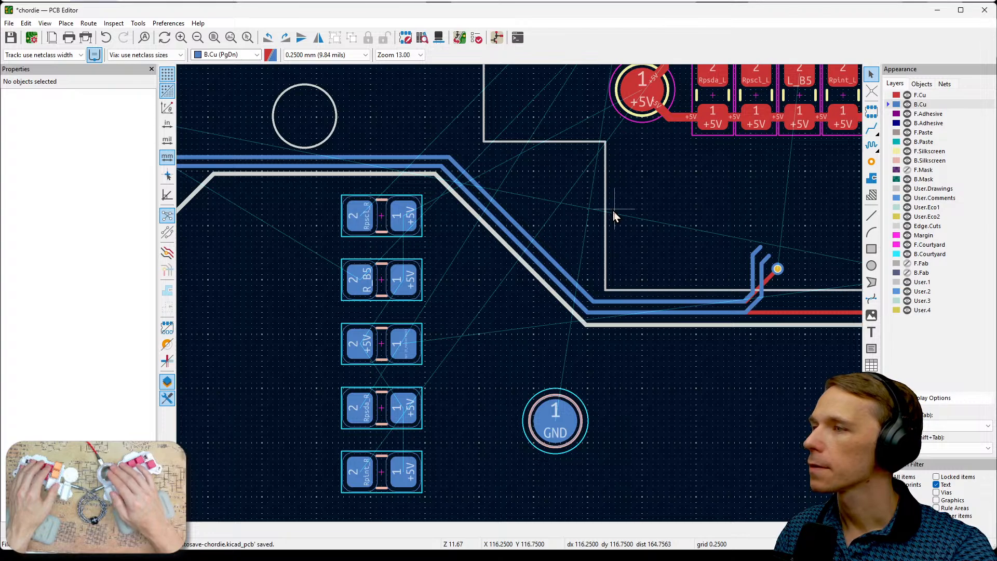
{"action": "middle_click_drag", "start_coordinate": [613, 210], "coordinate": [596, 382]}
{"action": "middle_click_drag", "start_coordinate": [518, 229], "coordinate": [463, 352]}
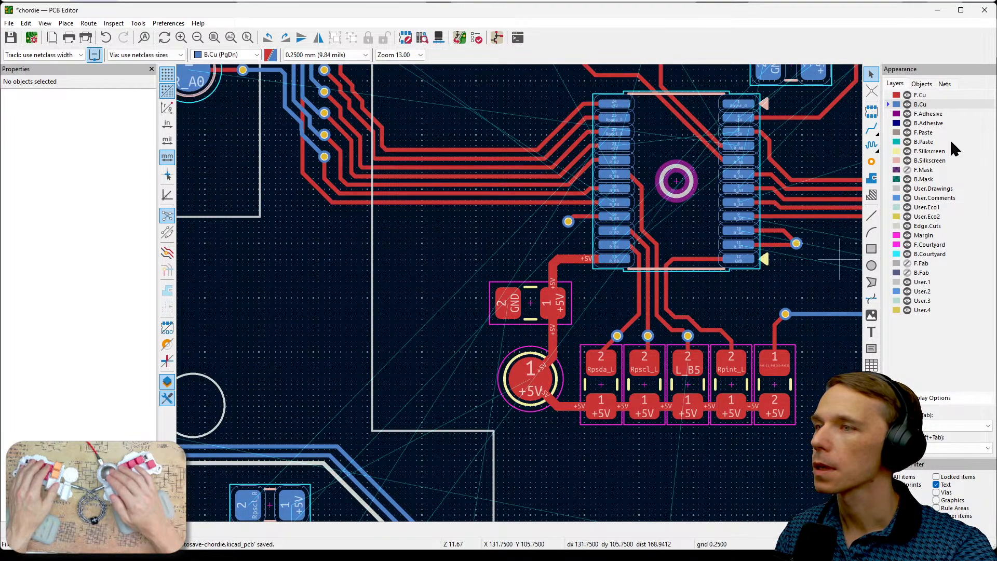
{"action": "scroll", "coordinate": [622, 129], "scroll_direction": "up", "scroll_amount": 3}
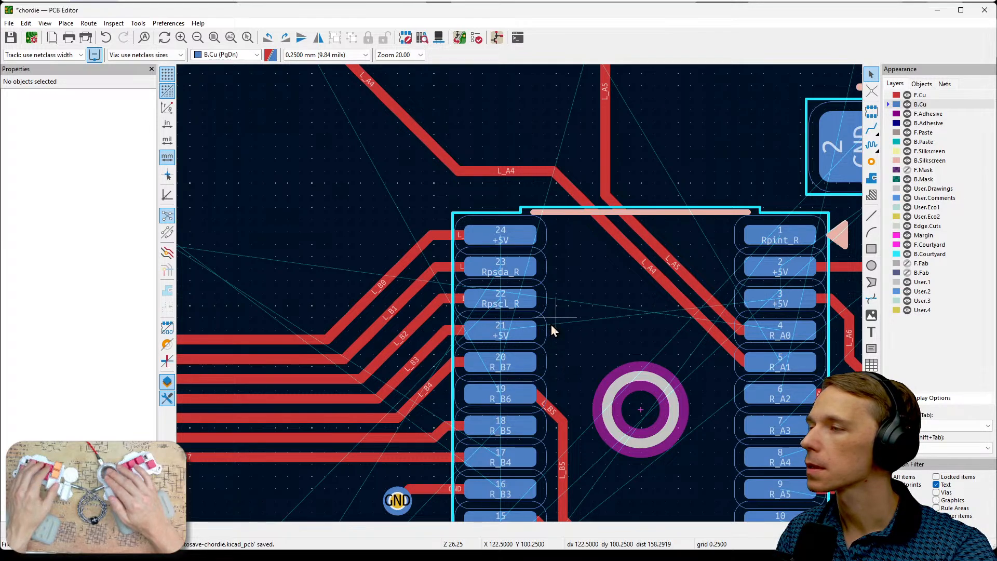
{"action": "middle_click_drag", "start_coordinate": [566, 327], "coordinate": [538, 266]}
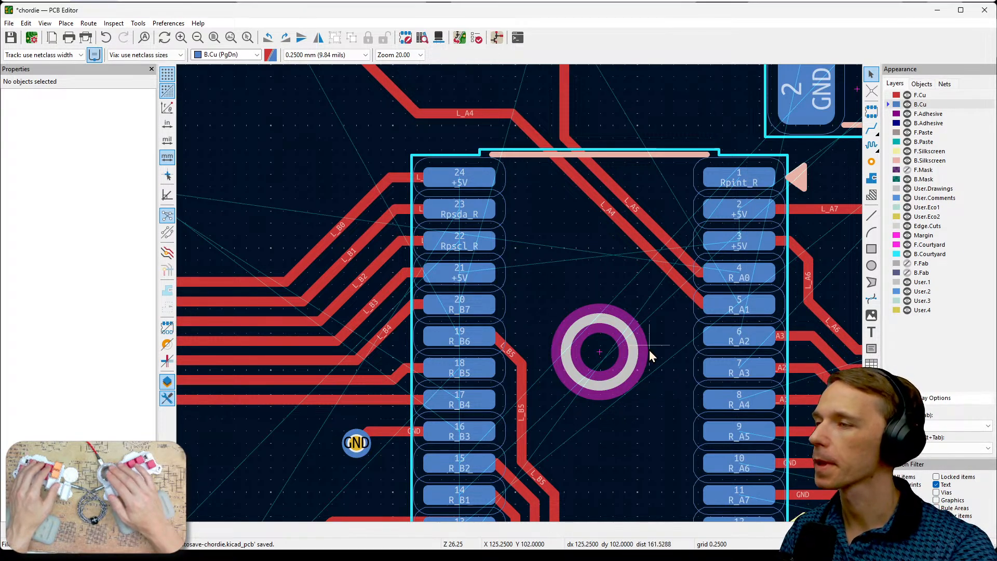
{"action": "scroll", "coordinate": [649, 350], "scroll_direction": "down", "scroll_amount": 1}
{"action": "middle_click_drag", "start_coordinate": [457, 375], "coordinate": [508, 142]}
{"action": "middle_click_drag", "start_coordinate": [537, 364], "coordinate": [691, 258]}
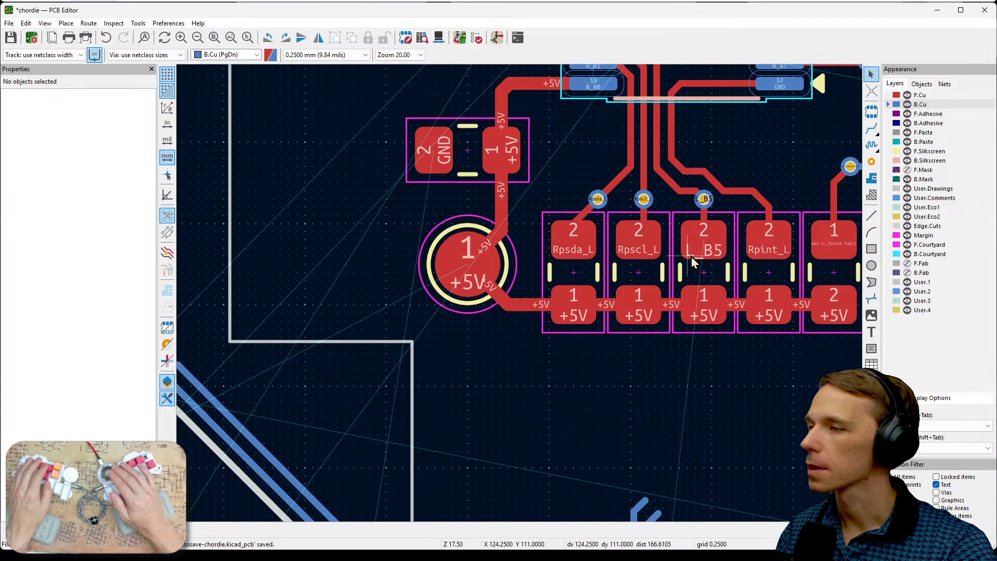
{"action": "scroll", "coordinate": [606, 357], "scroll_direction": "down", "scroll_amount": 1}
{"action": "middle_click_drag", "start_coordinate": [478, 335], "coordinate": [671, 268]}
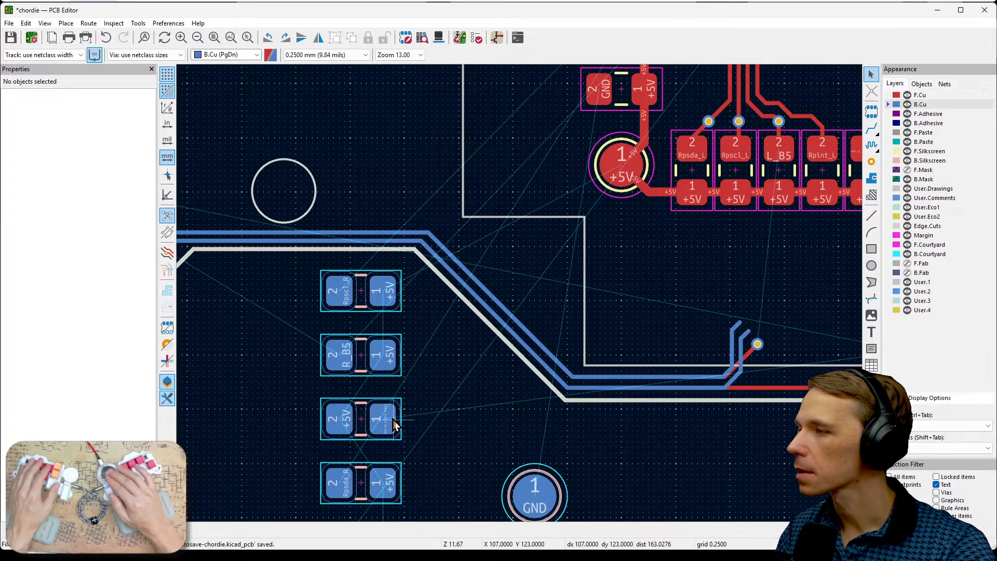
{"action": "scroll", "coordinate": [383, 426], "scroll_direction": "up", "scroll_amount": 4}
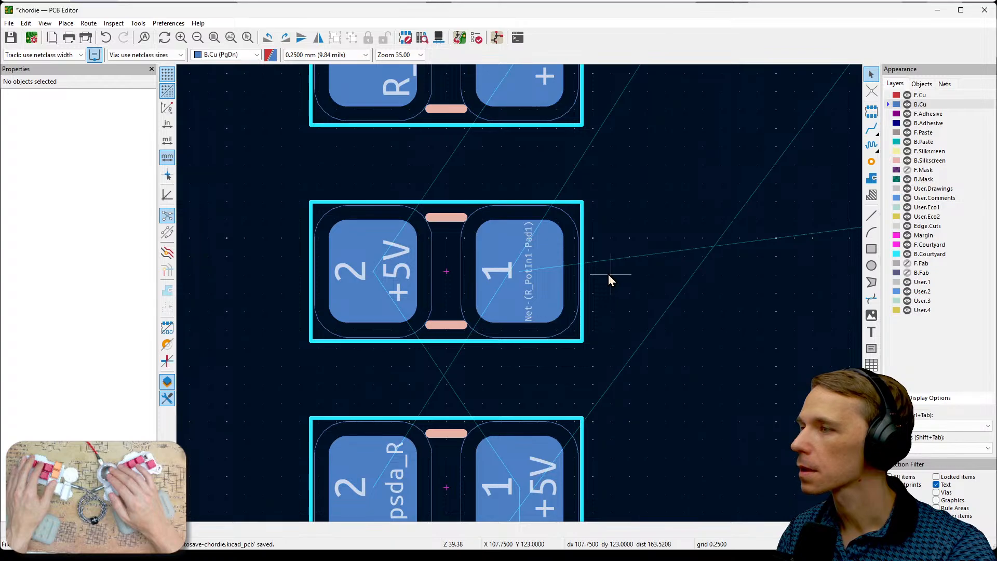
{"action": "scroll", "coordinate": [618, 270], "scroll_direction": "down", "scroll_amount": 2, "text": "shift"}
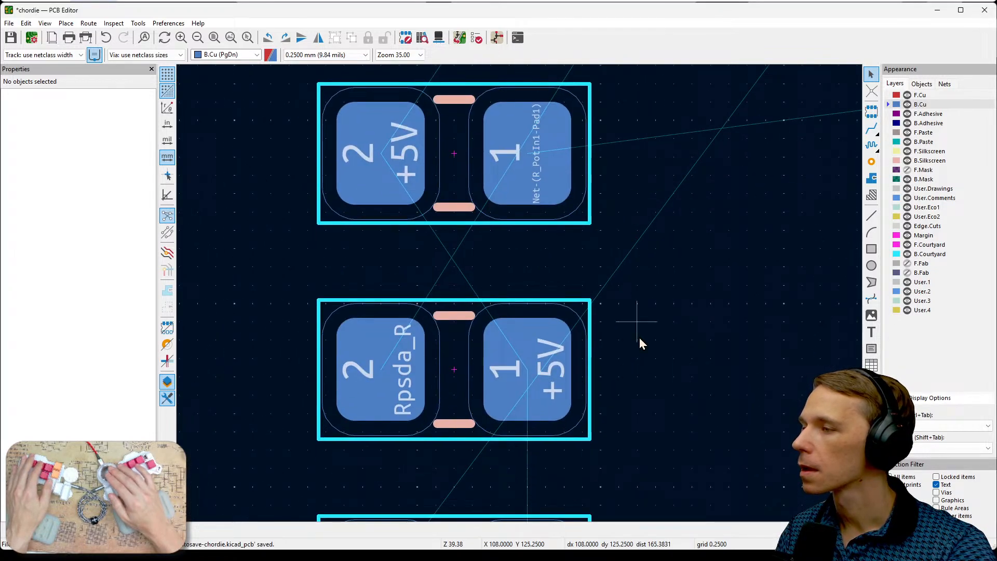
{"action": "scroll", "coordinate": [643, 270], "scroll_direction": "down", "scroll_amount": 3, "text": "shift"}
{"action": "scroll", "coordinate": [520, 295], "scroll_direction": "down", "scroll_amount": 4}
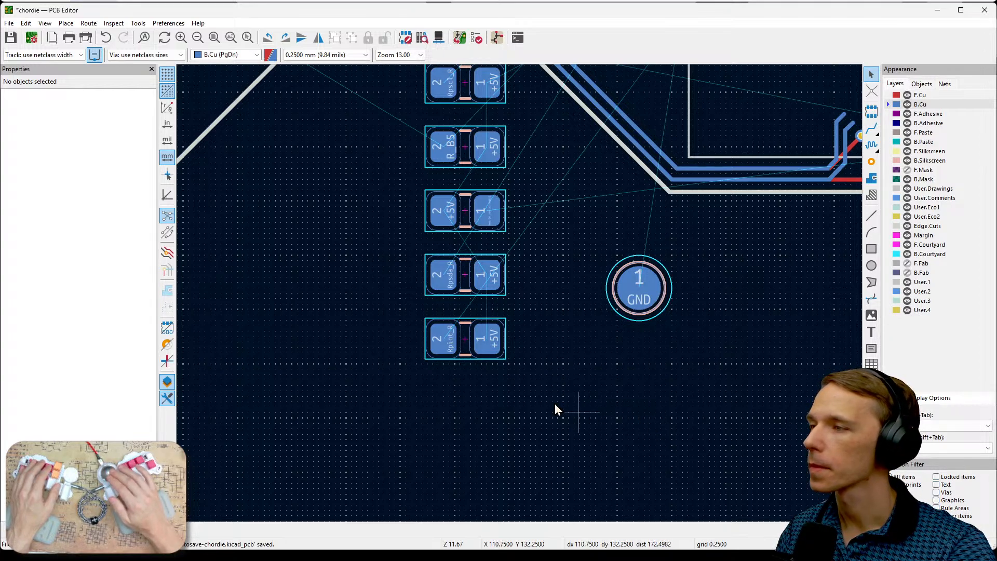
- Rotate back resistor R_R8 to 90° and place it behind the front row's end resistor beside Rpint_L, at X 128.75 mm, Y 111.5 mm
{"action": "left_click_drag", "start_coordinate": [487, 348], "coordinate": [775, 124]}
{"action": "middle_click_drag", "start_coordinate": [759, 167], "coordinate": [625, 393]}
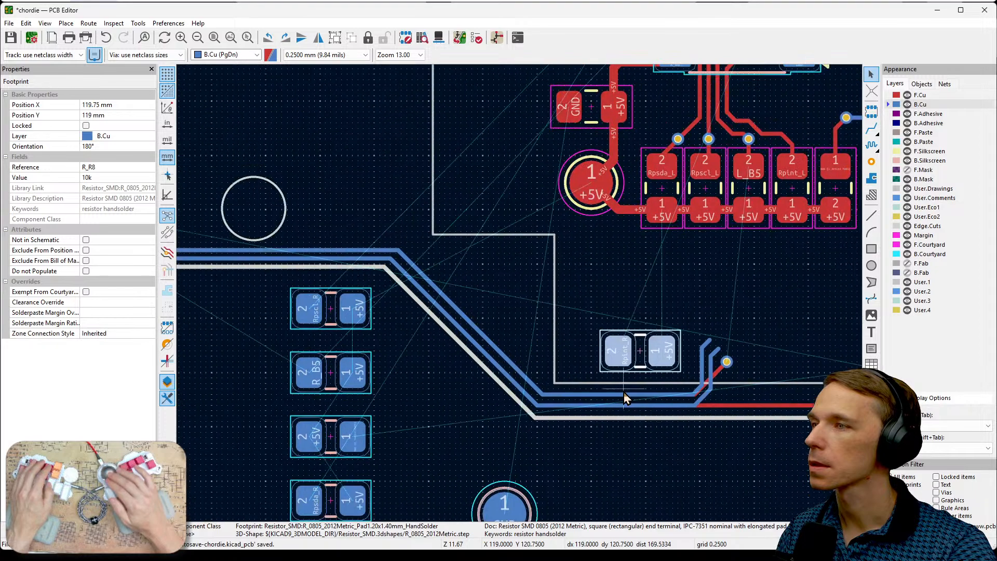
{"action": "middle_click_drag", "start_coordinate": [734, 297], "coordinate": [671, 345]}
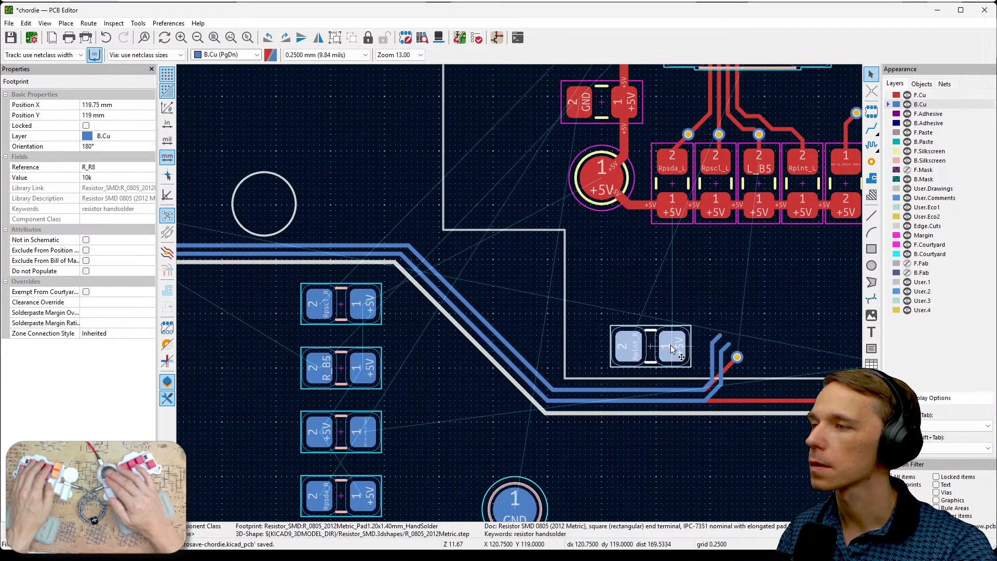
{"action": "middle_click_drag", "start_coordinate": [818, 286], "coordinate": [518, 400]}
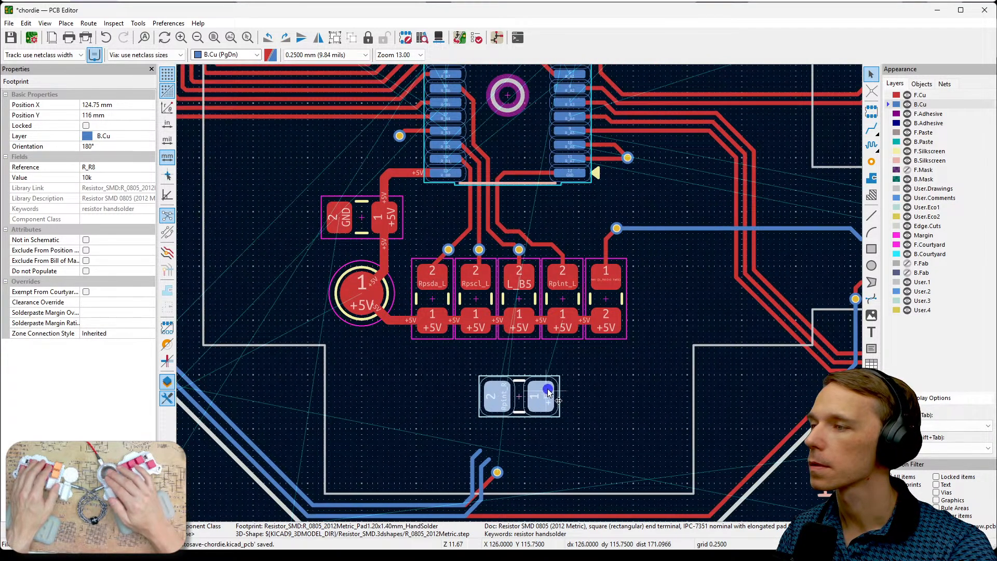
{"action": "left_click", "coordinate": [556, 375]}
{"action": "key", "text": "r"}
{"action": "key", "text": "r"}
{"action": "key", "text": "r"}
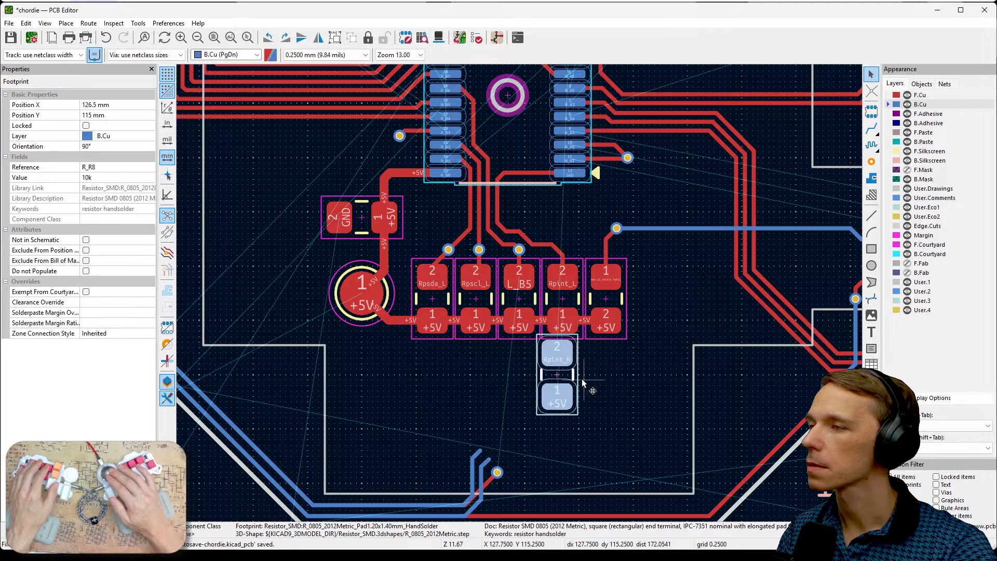
{"action": "key", "text": "m"}
{"action": "left_click", "coordinate": [606, 302]}
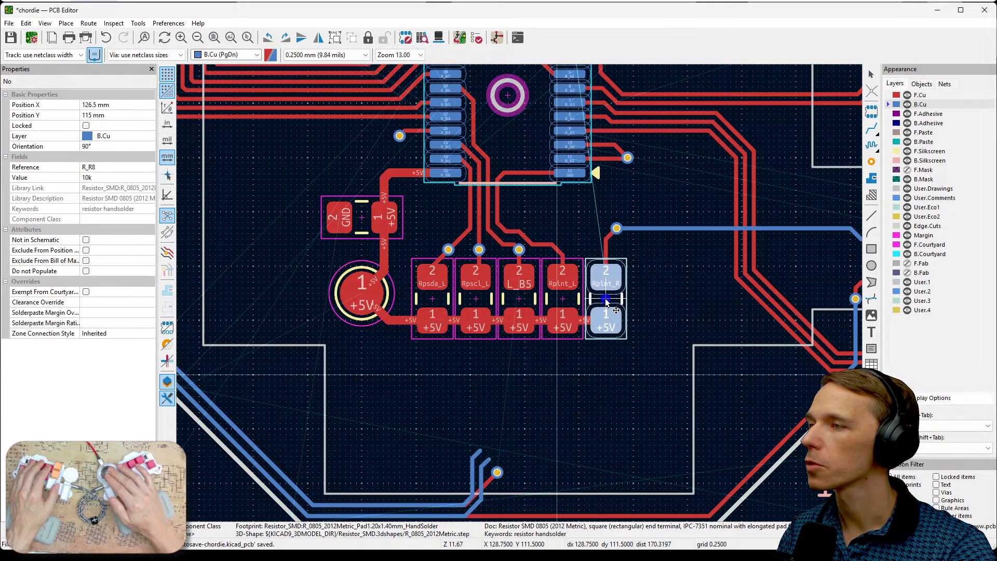
- Check the order of the Rpint_R, Rpsda_R and Rpscl_R pads on U2_R1 against the resistor row
{"action": "middle_click_drag", "start_coordinate": [677, 270], "coordinate": [677, 404]}
{"action": "scroll", "coordinate": [551, 156], "scroll_direction": "up", "scroll_amount": 2}
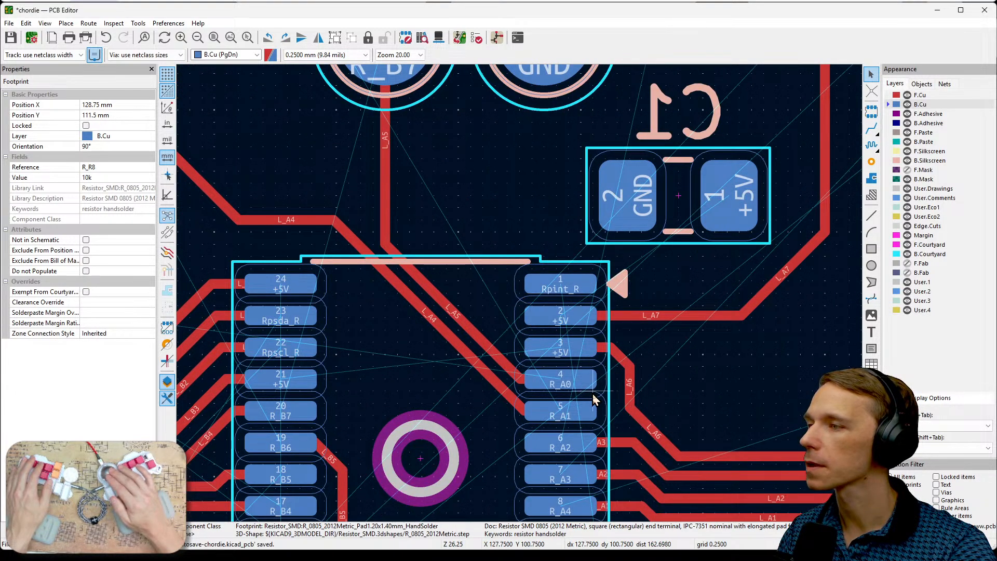
{"action": "middle_click_drag", "start_coordinate": [634, 346], "coordinate": [693, 242]}
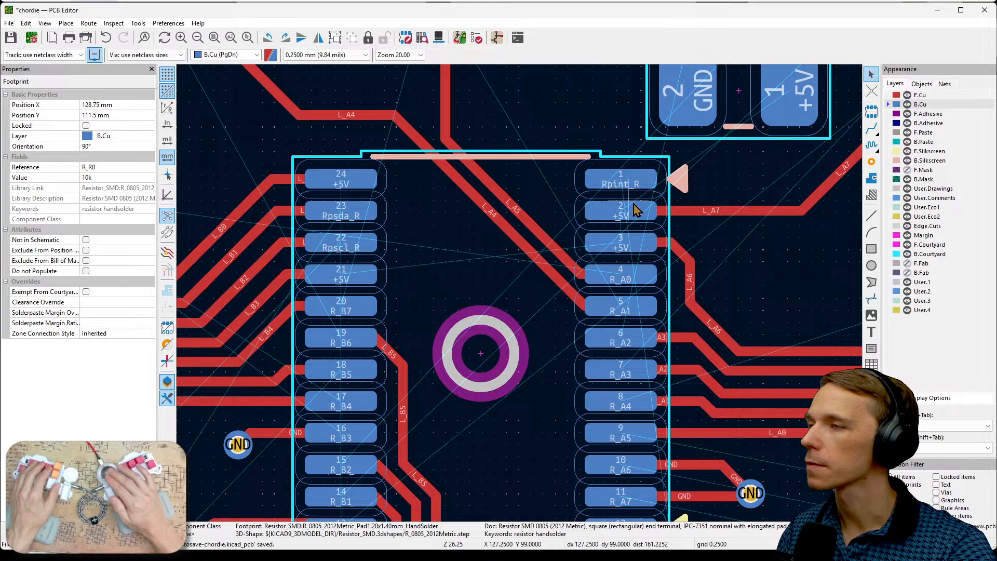
{"action": "middle_click_drag", "start_coordinate": [730, 289], "coordinate": [727, 260]}
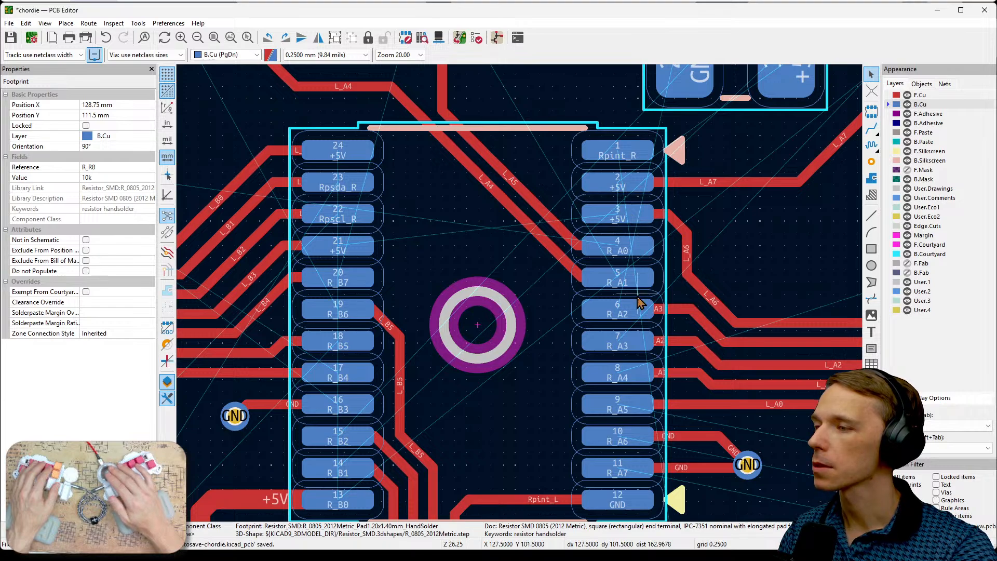
{"action": "scroll", "coordinate": [640, 407], "scroll_direction": "down", "scroll_amount": 3}
{"action": "middle_click_drag", "start_coordinate": [421, 496], "coordinate": [525, 447]}
{"action": "scroll", "coordinate": [500, 242], "scroll_direction": "up", "scroll_amount": 2}
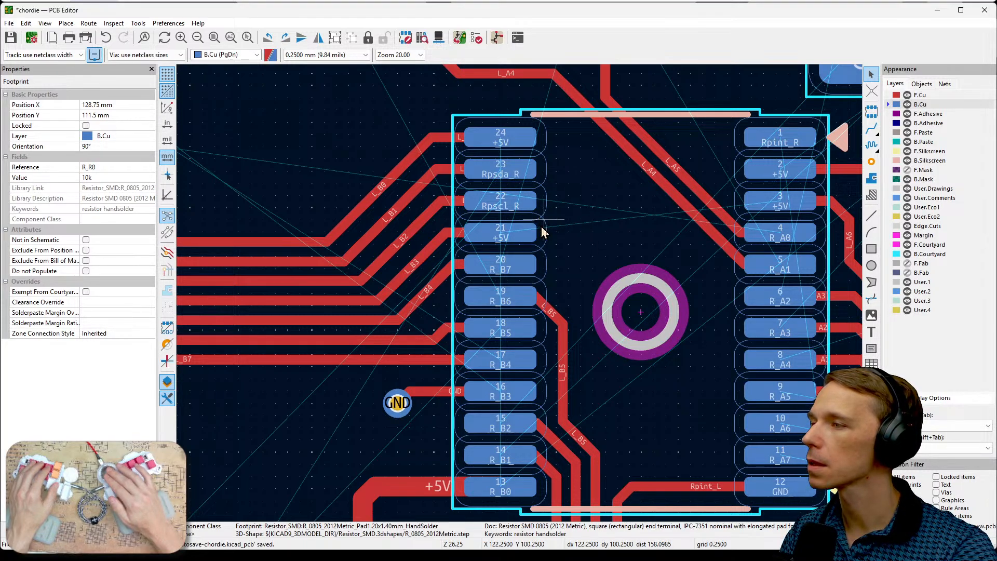
{"action": "middle_click_drag", "start_coordinate": [541, 227], "coordinate": [567, 127]}
{"action": "scroll", "coordinate": [496, 299], "scroll_direction": "down", "scroll_amount": 2}
{"action": "middle_click_drag", "start_coordinate": [511, 442], "coordinate": [537, 271]}
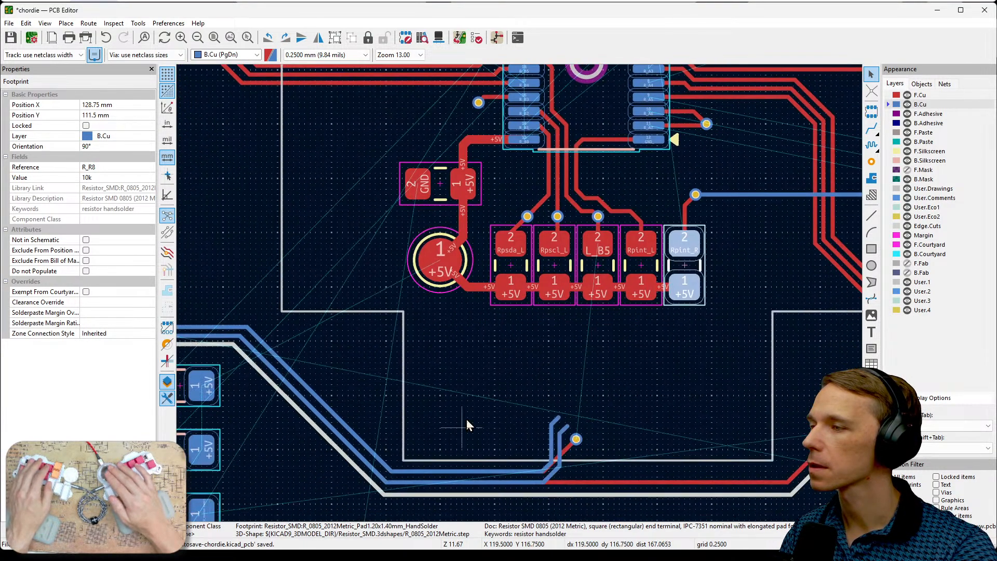
- Rotate back resistor R_R7 to match R_R8 and place it behind the front Rpint_L resistor, at X 126.75 mm, Y 111.5 mm
{"action": "middle_click_drag", "start_coordinate": [454, 457], "coordinate": [477, 408]}
{"action": "middle_click_drag", "start_coordinate": [390, 460], "coordinate": [470, 395]}
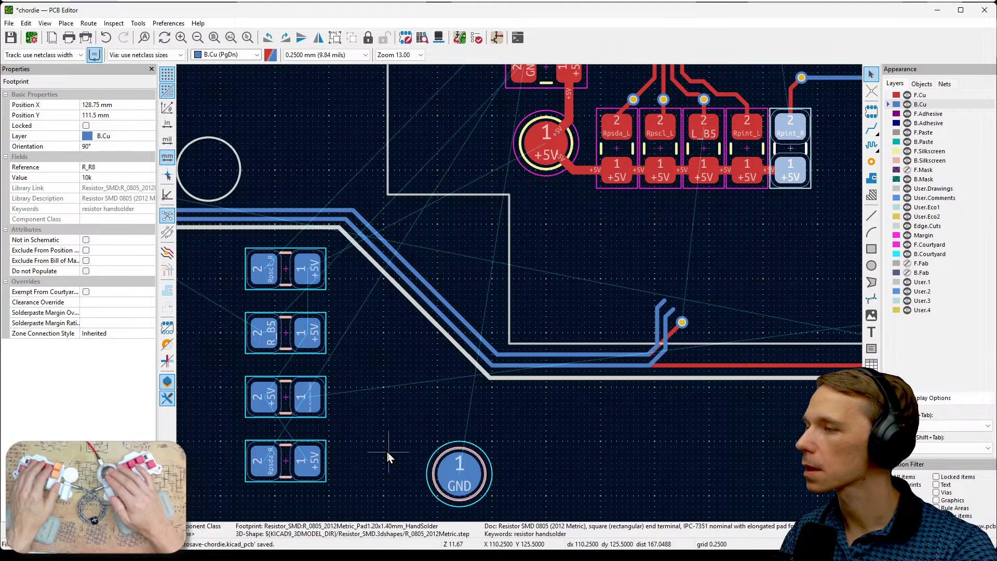
{"action": "left_click", "coordinate": [313, 460]}
{"action": "key", "text": "r"}
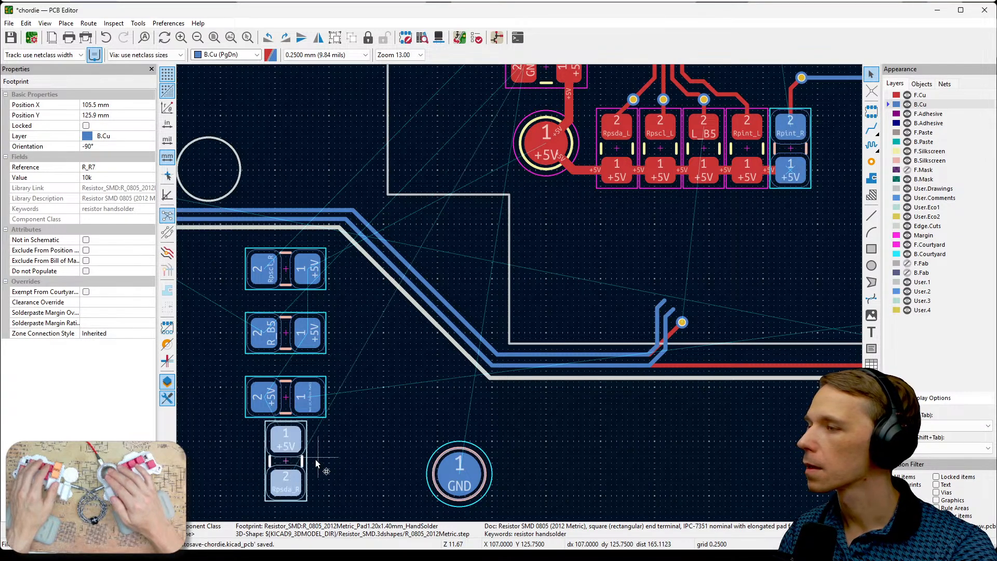
{"action": "key", "text": "r"}
{"action": "key", "text": "m"}
{"action": "key", "text": "r"}
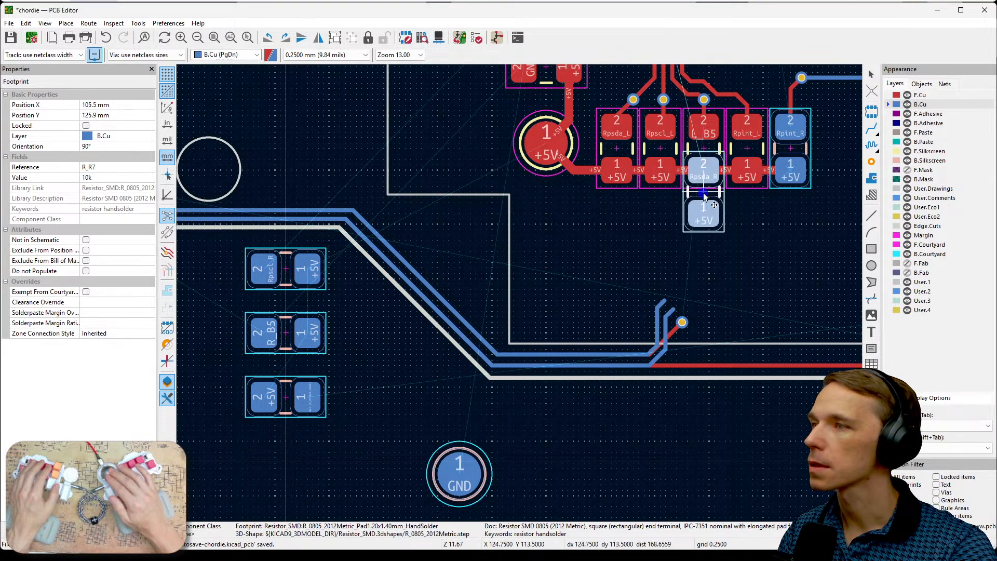
{"action": "left_click", "coordinate": [747, 149]}
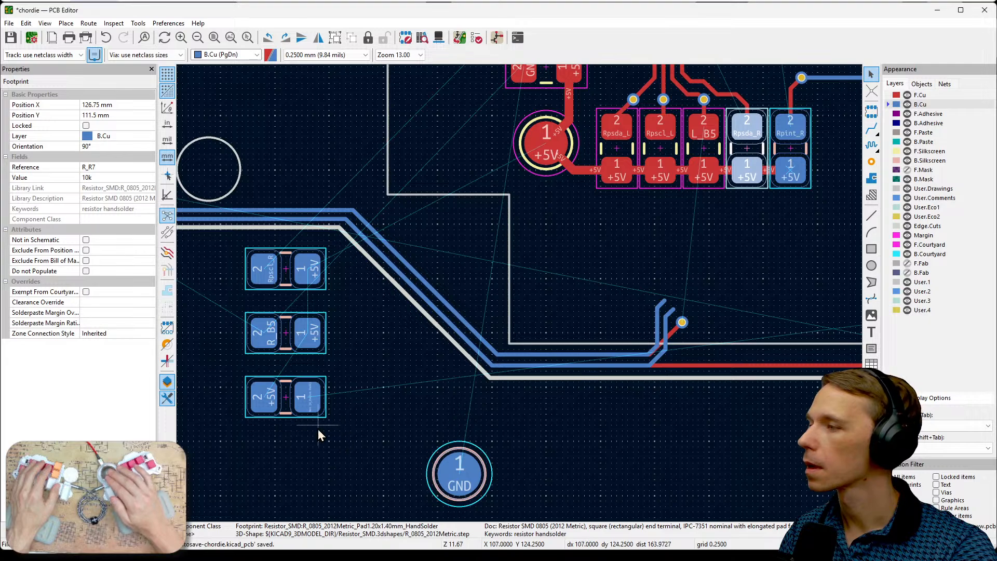
- Rotate back resistor R_R1 to 90° and place it behind the front L_B5 resistor, at X 124.75 mm, Y 111.5 mm
{"action": "left_click", "coordinate": [272, 282]}
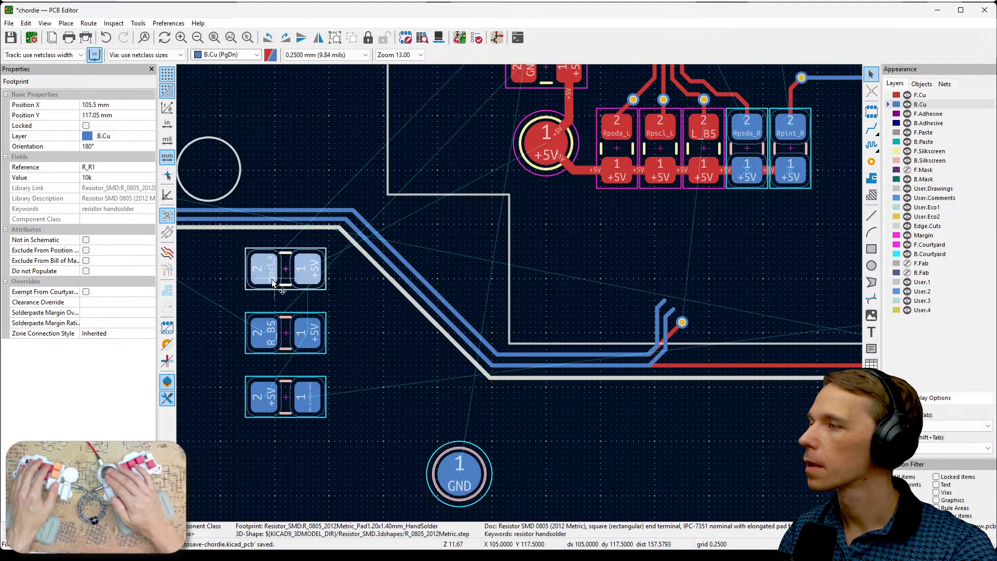
{"action": "key", "text": "m"}
{"action": "key", "text": "r"}
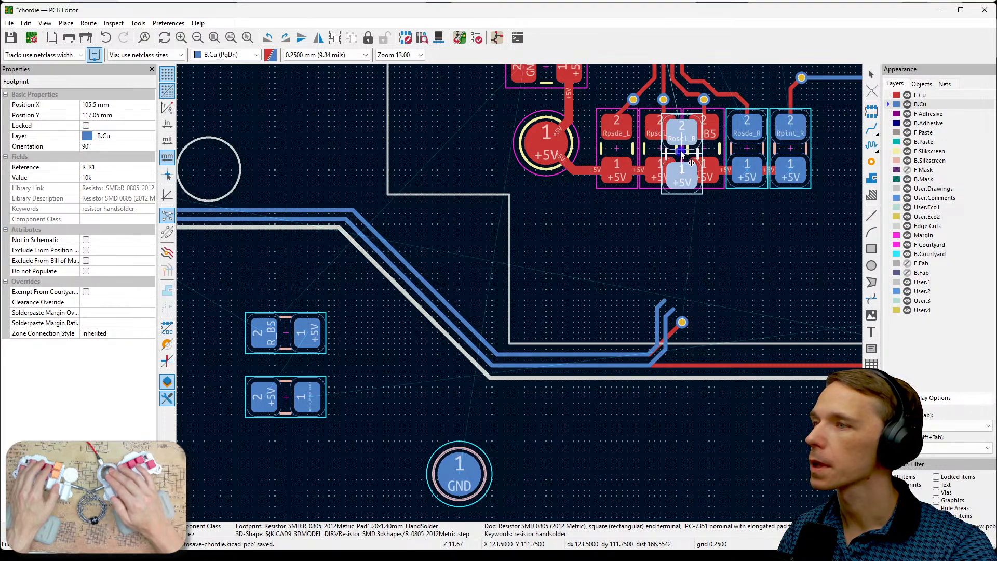
{"action": "left_click", "coordinate": [702, 147]}
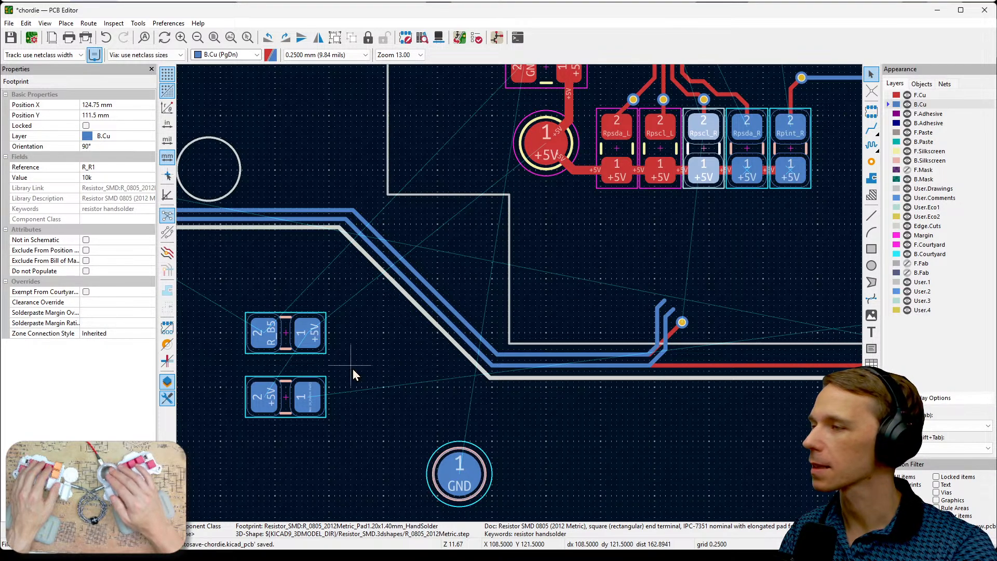
- Rotate back resistor R_R3 to 90° and move it just below the resistor row, at X 121.5 mm, Y 116 mm
{"action": "middle_click_drag", "start_coordinate": [696, 248], "coordinate": [667, 405]}
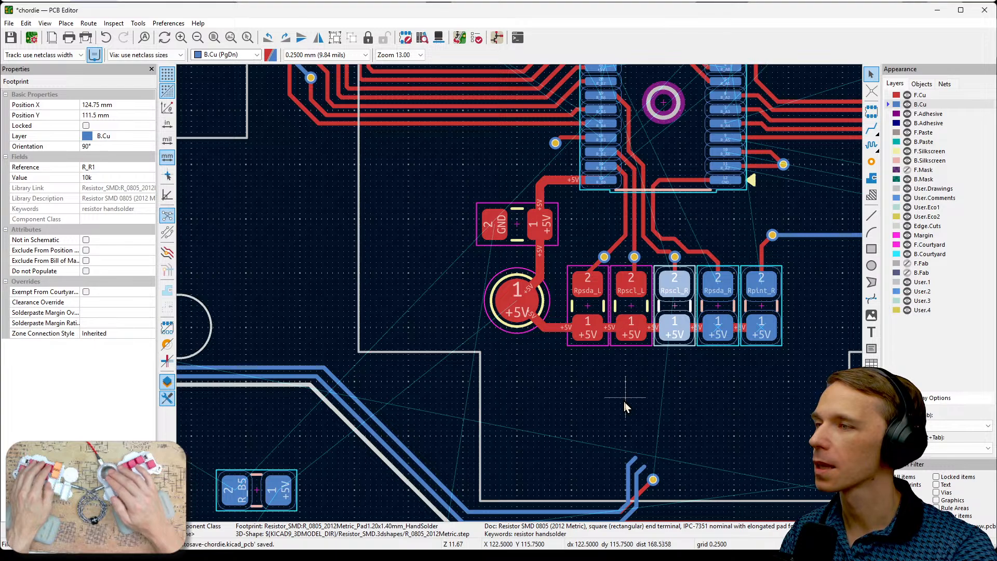
{"action": "middle_click_drag", "start_coordinate": [625, 401], "coordinate": [681, 347]}
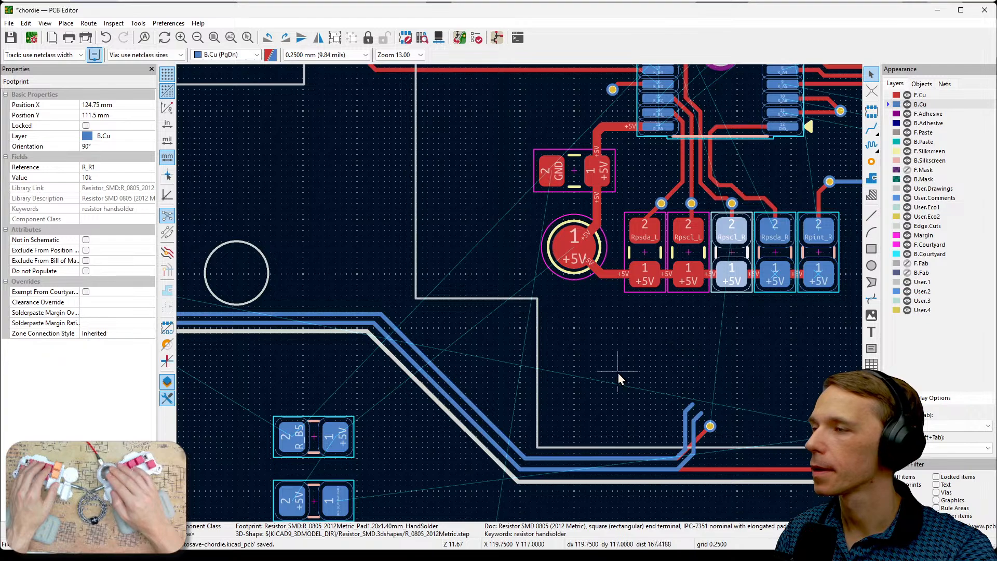
{"action": "middle_click_drag", "start_coordinate": [617, 374], "coordinate": [709, 298]}
{"action": "double_click", "coordinate": [426, 366]}
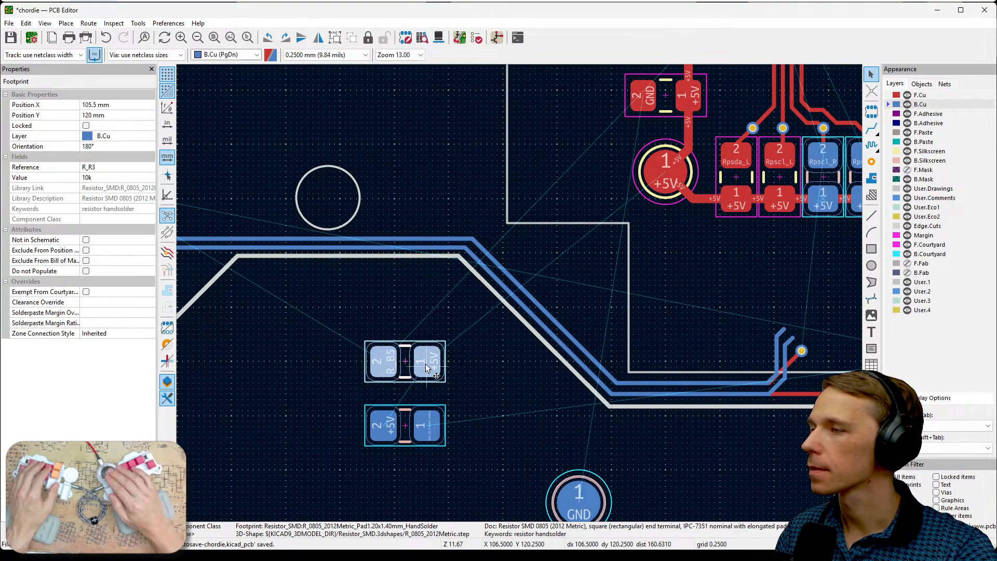
{"action": "left_click", "coordinate": [459, 408]}
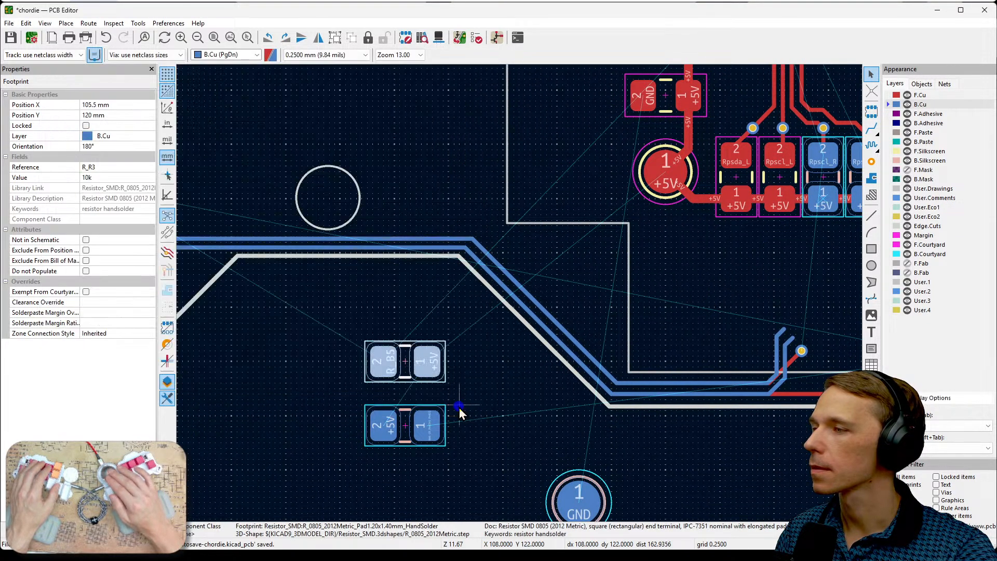
{"action": "key", "text": "r"}
{"action": "key", "text": "r"}
{"action": "key", "text": "r"}
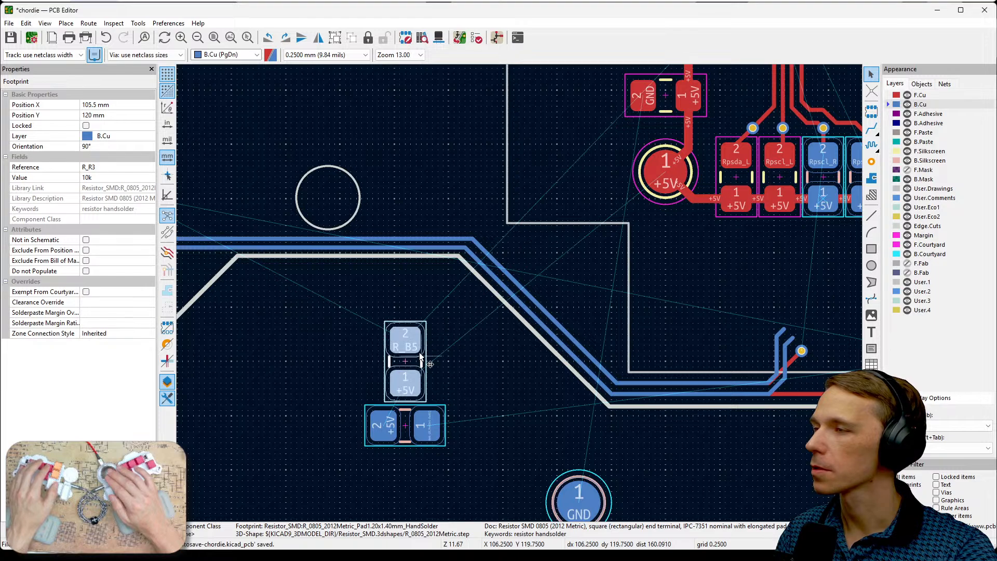
{"action": "left_click_drag", "start_coordinate": [403, 342], "coordinate": [752, 274]}
{"action": "left_click", "coordinate": [752, 274]}
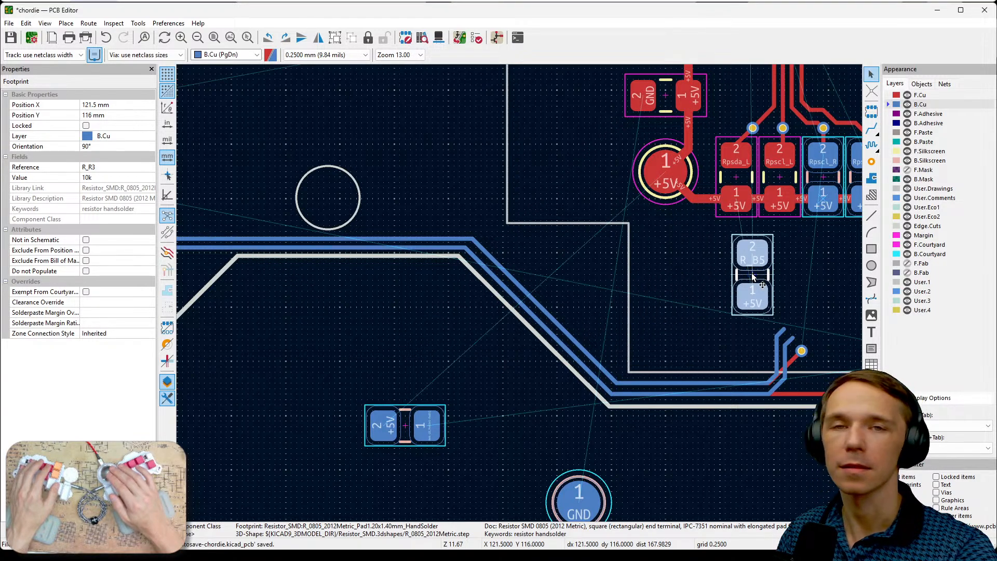
- Move back resistor R_R6 next to R_R3 below the resistor row, at X 117.75 mm, Y 115.75 mm
{"action": "middle_click_drag", "start_coordinate": [812, 304], "coordinate": [704, 354]}
{"action": "left_click", "coordinate": [316, 486]}
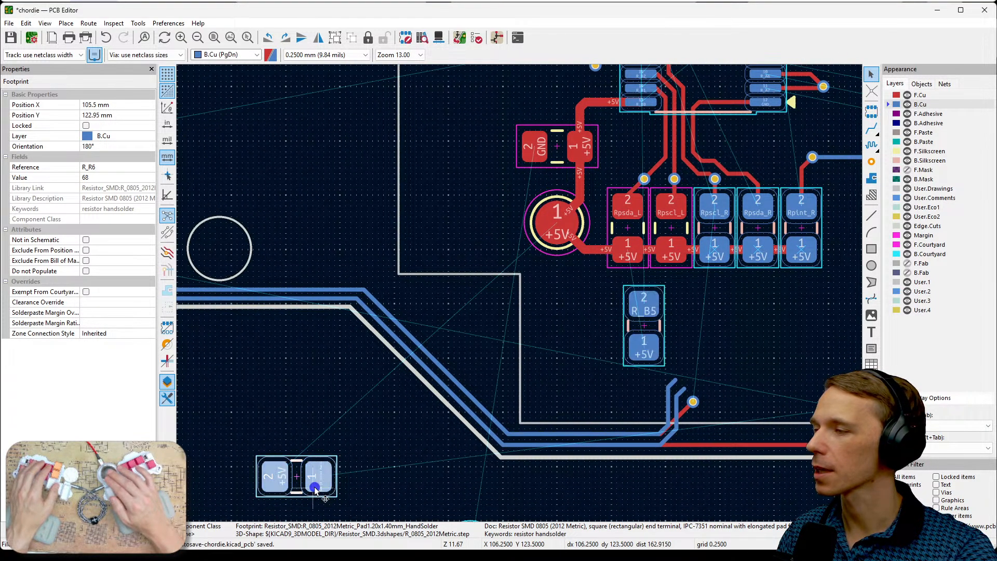
{"action": "key", "text": "m"}
{"action": "middle_click_drag", "start_coordinate": [725, 328], "coordinate": [749, 369]}
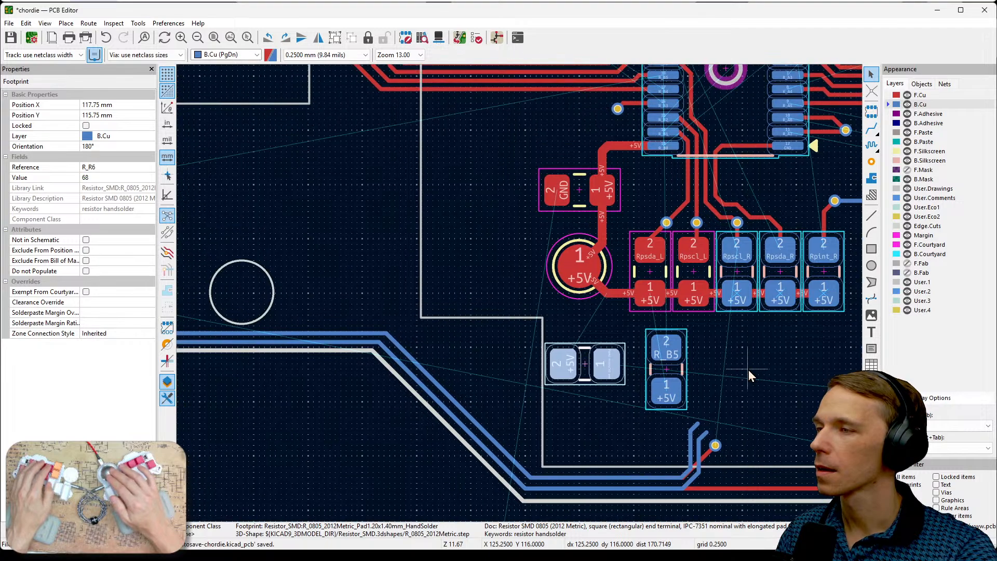
- Examine the nets on the pads of back resistor R_R6
{"action": "scroll", "coordinate": [711, 364], "scroll_direction": "up", "scroll_amount": 2}
{"action": "middle_click_drag", "start_coordinate": [574, 286], "coordinate": [690, 300]}
{"action": "left_click", "coordinate": [512, 367]}
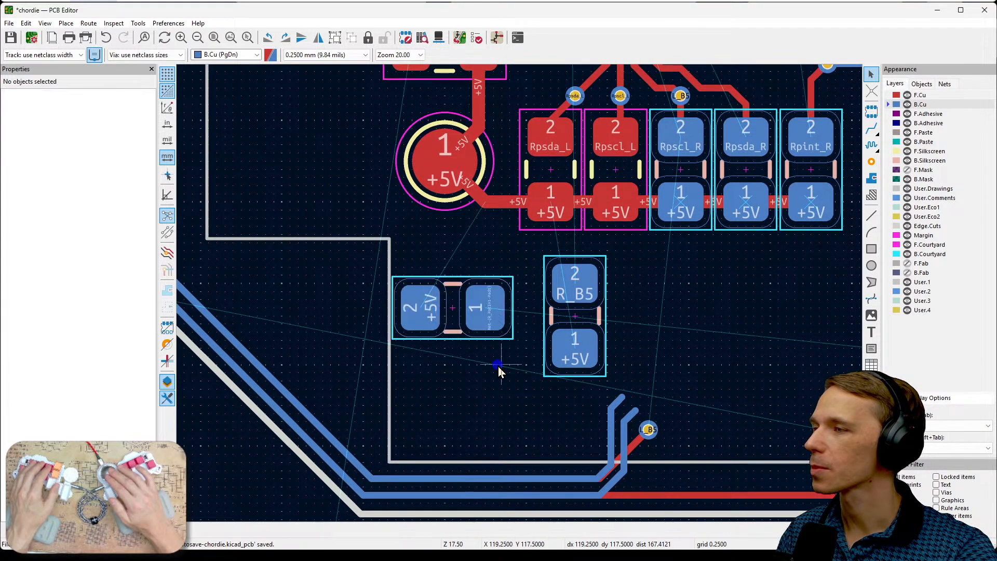
{"action": "scroll", "coordinate": [465, 349], "scroll_direction": "up", "scroll_amount": 3}
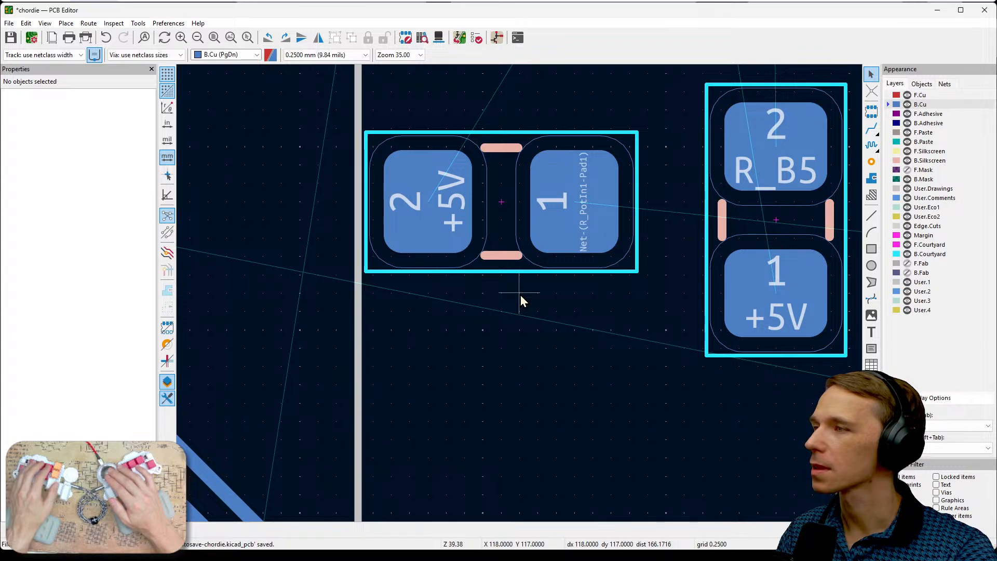
{"action": "left_click", "coordinate": [564, 231]}
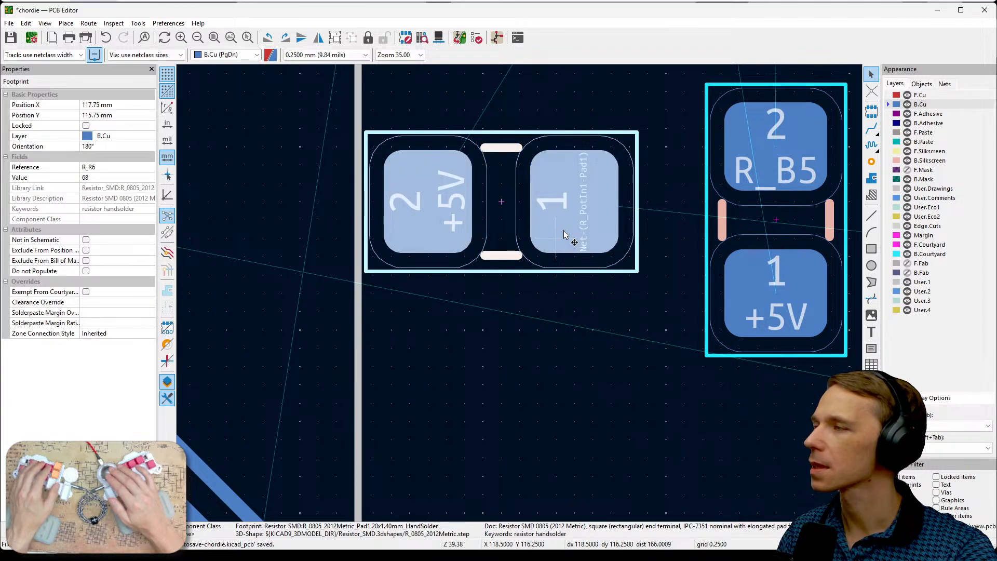
{"action": "scroll", "coordinate": [565, 232], "scroll_direction": "down", "scroll_amount": 3}
{"action": "scroll", "coordinate": [519, 293], "scroll_direction": "down", "scroll_amount": 1}
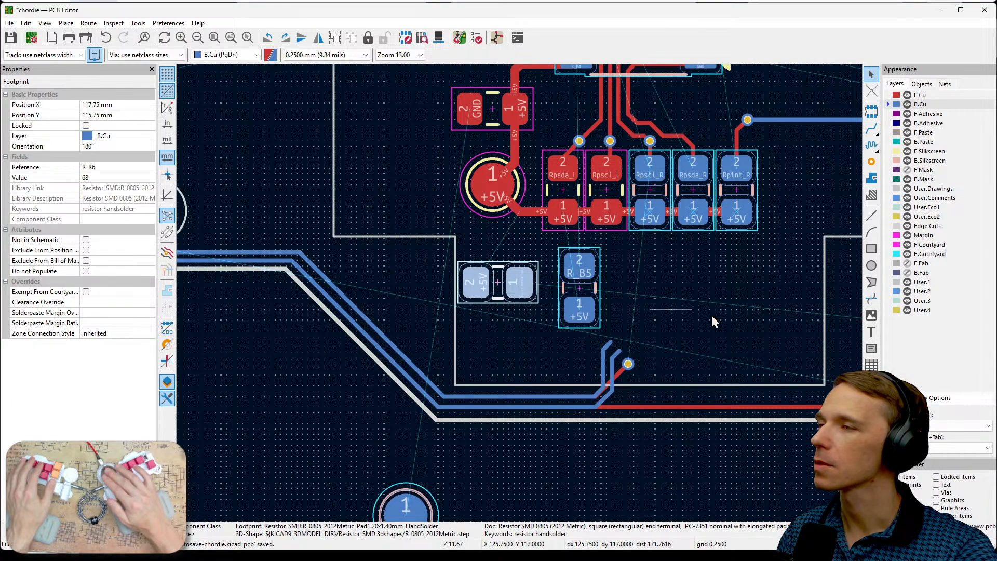
- Check the front resistor row's pad nets on F.Cu, then make B.Cu active and hide F.Cu
{"action": "middle_click_drag", "start_coordinate": [738, 323], "coordinate": [584, 407]}
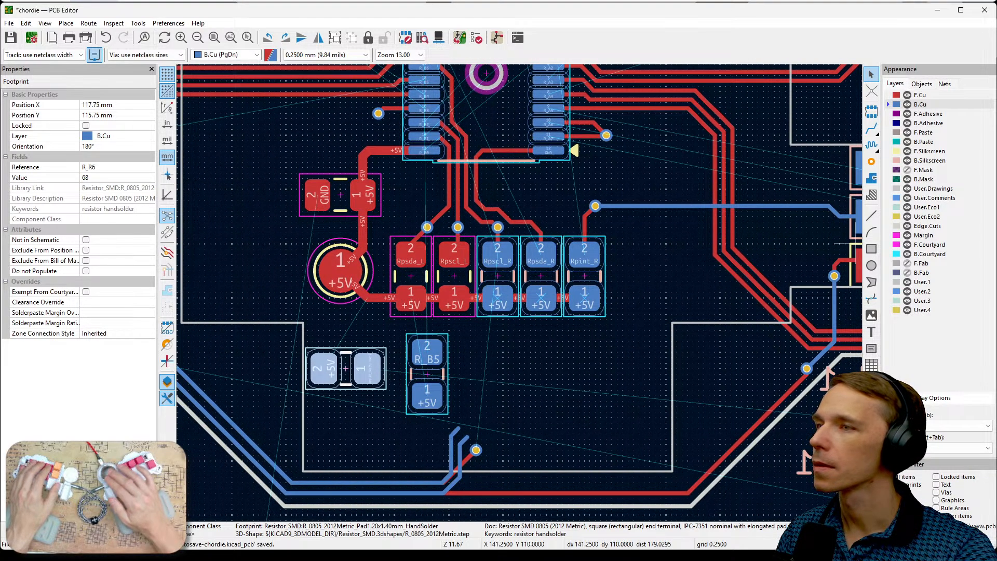
{"action": "left_click", "coordinate": [929, 96]}
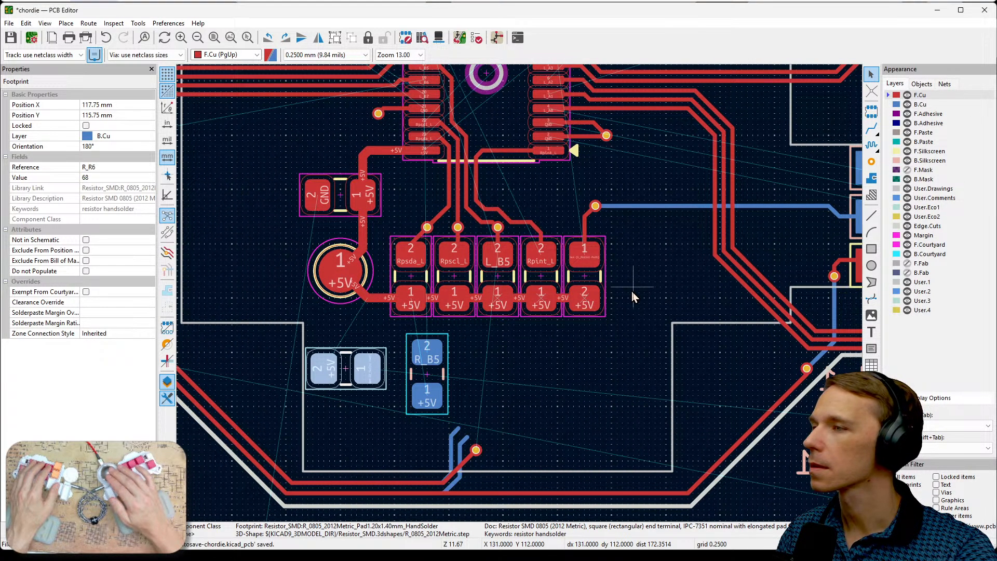
{"action": "scroll", "coordinate": [632, 291], "scroll_direction": "up", "scroll_amount": 3}
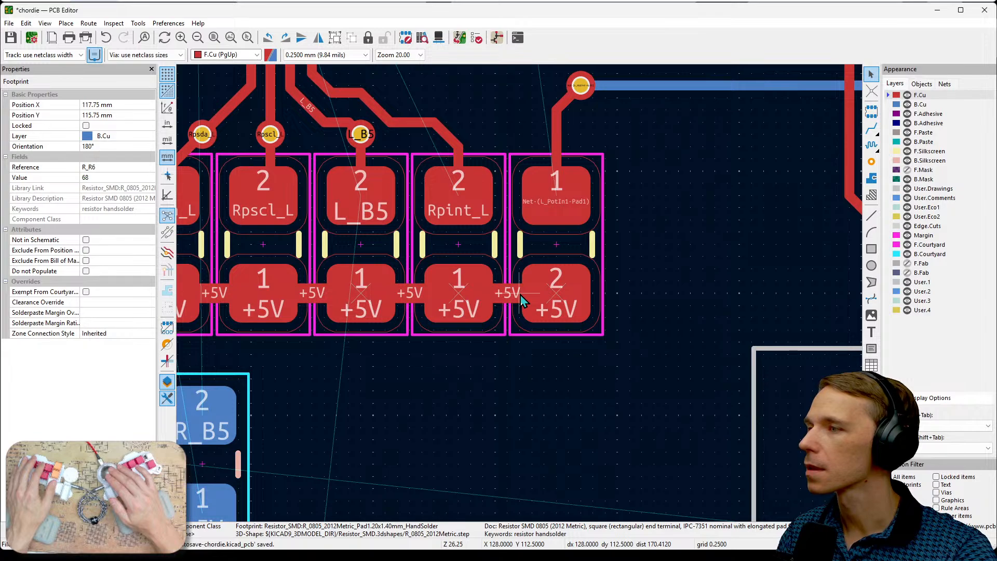
{"action": "scroll", "coordinate": [520, 294], "scroll_direction": "down", "scroll_amount": 3}
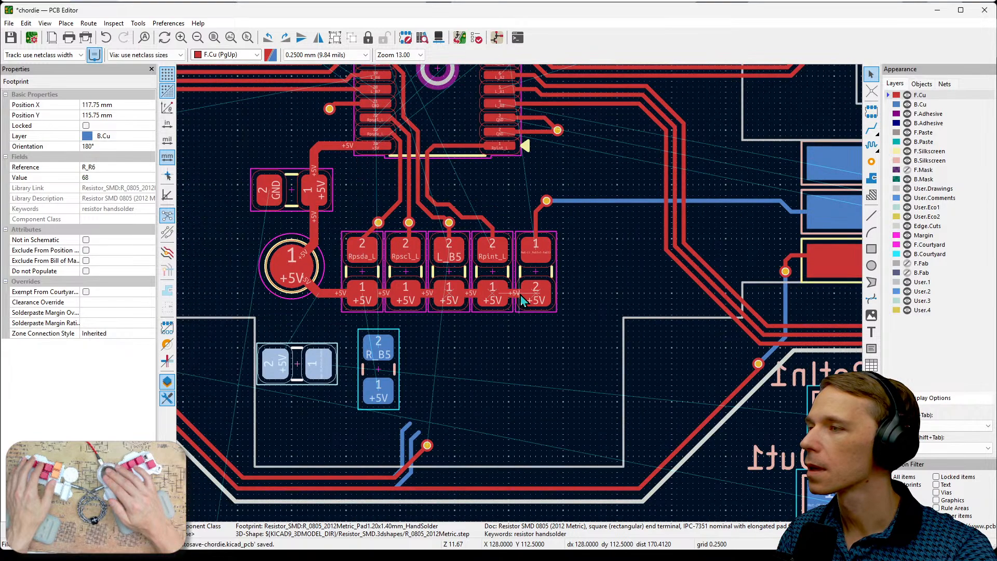
{"action": "left_click", "coordinate": [919, 105]}
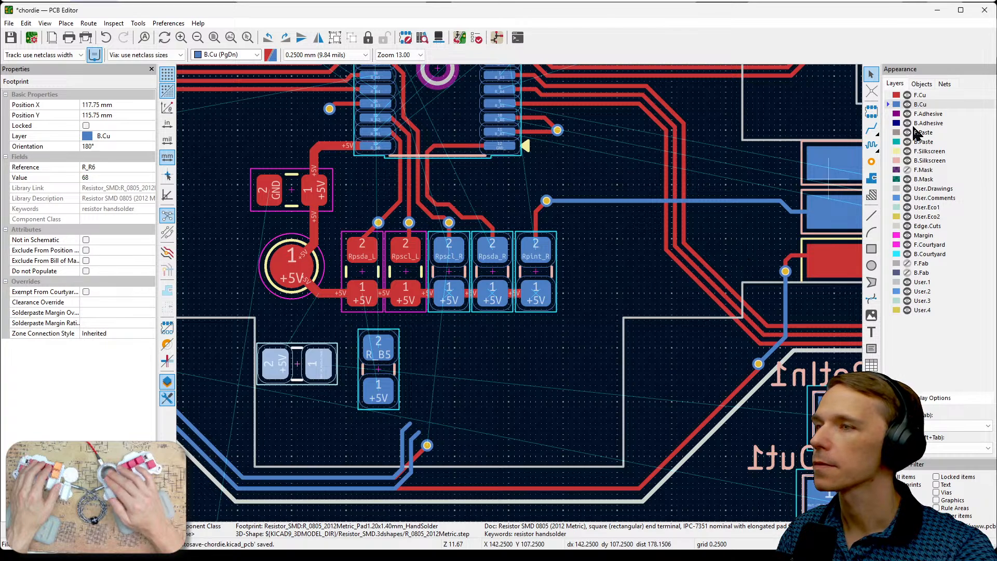
{"action": "left_click", "coordinate": [907, 95]}
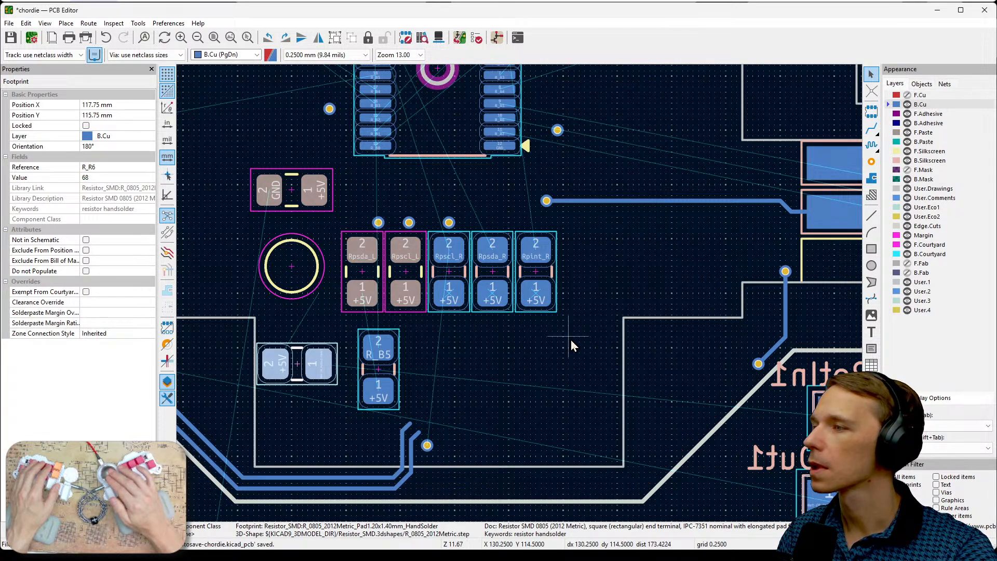
- Shift back resistors R_R1, R_R7 and R_R8 one place along the row toward Rpsda_L, leaving R_R8 at X 126.75 mm
{"action": "left_click_drag", "start_coordinate": [549, 341], "coordinate": [393, 210]}
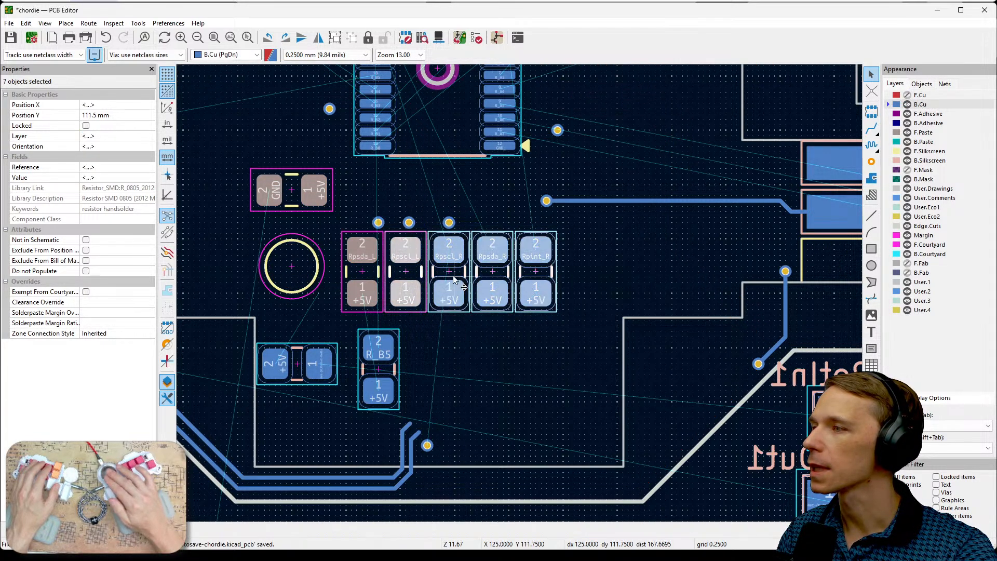
{"action": "left_click", "coordinate": [477, 337]}
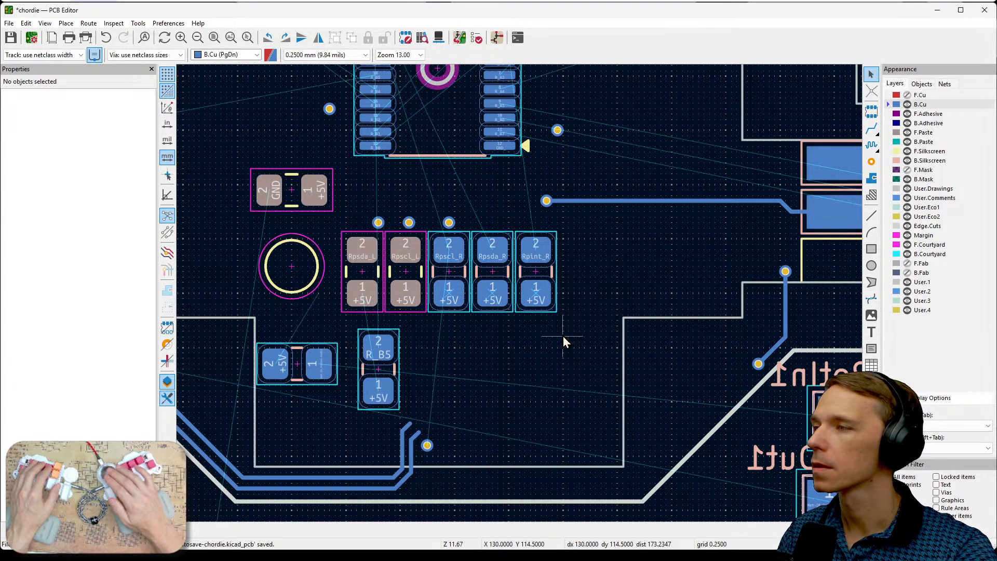
{"action": "left_click", "coordinate": [448, 293]}
{"action": "left_click_drag", "start_coordinate": [448, 292], "coordinate": [405, 292]}
{"action": "left_click", "coordinate": [497, 301]}
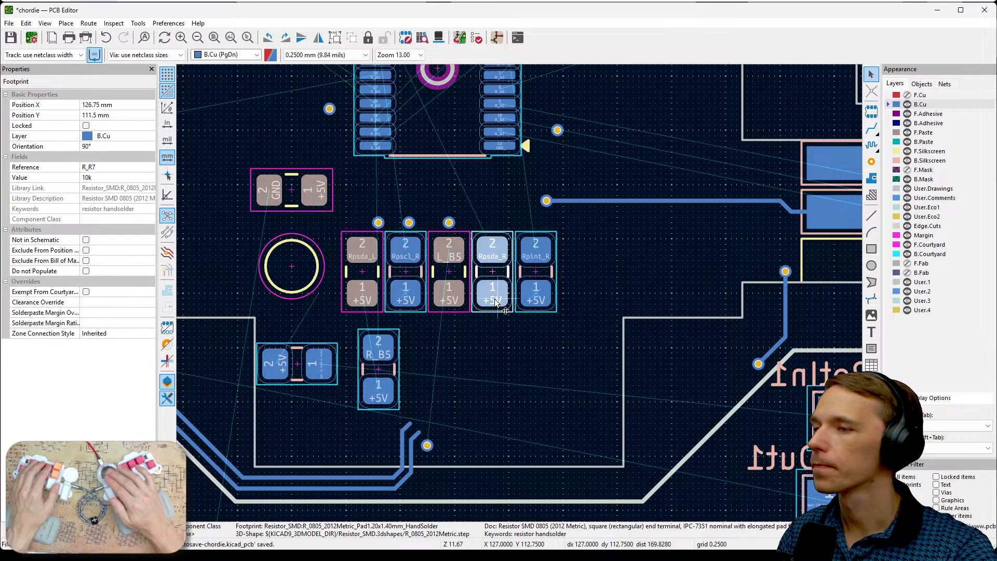
{"action": "left_click_drag", "start_coordinate": [493, 301], "coordinate": [449, 300]}
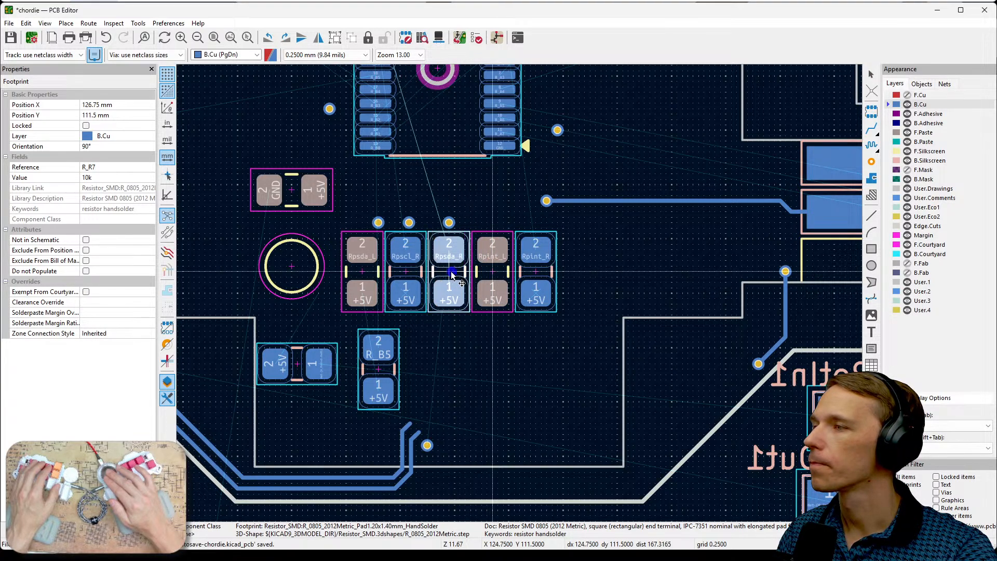
{"action": "left_click", "coordinate": [537, 301]}
{"action": "left_click_drag", "start_coordinate": [528, 295], "coordinate": [493, 277]}
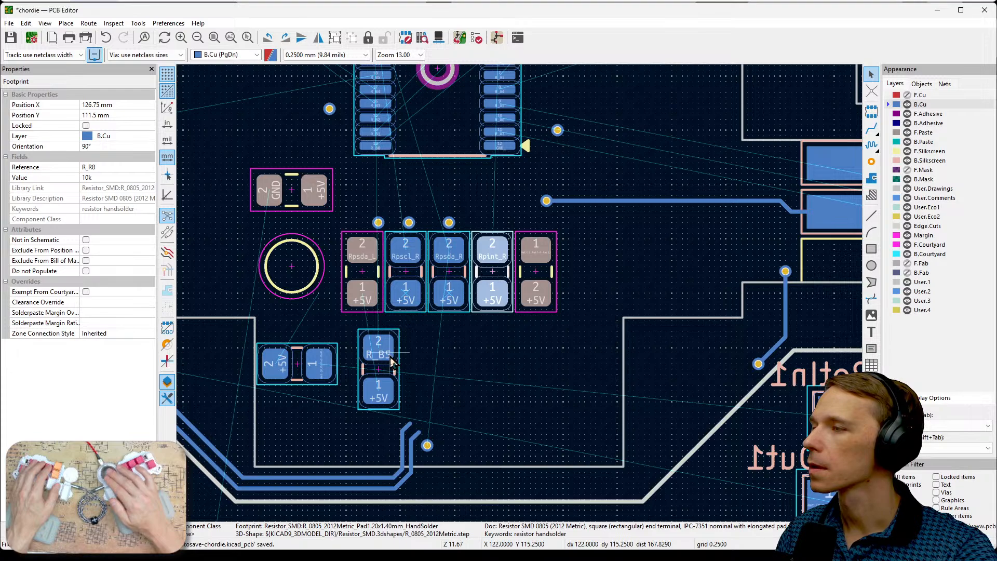
- Rotate back resistor R_R6 to -90° and place it in the vacated end slot of the row, at X 128.75 mm, Y 111.5 mm
{"action": "left_click", "coordinate": [320, 378]}
{"action": "key", "text": "r"}
{"action": "key", "text": "r"}
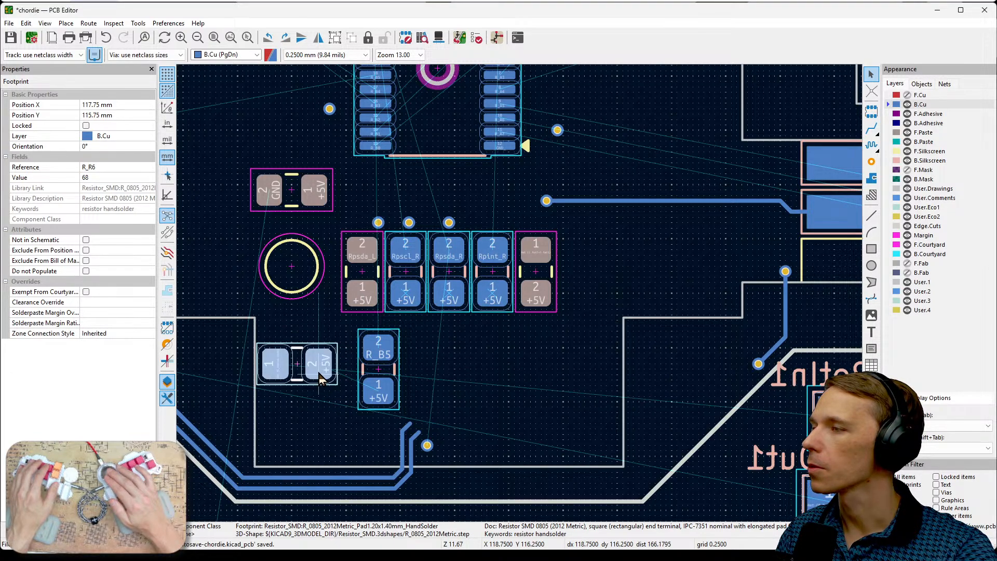
{"action": "key", "text": "r"}
{"action": "left_click_drag", "start_coordinate": [321, 378], "coordinate": [531, 265]}
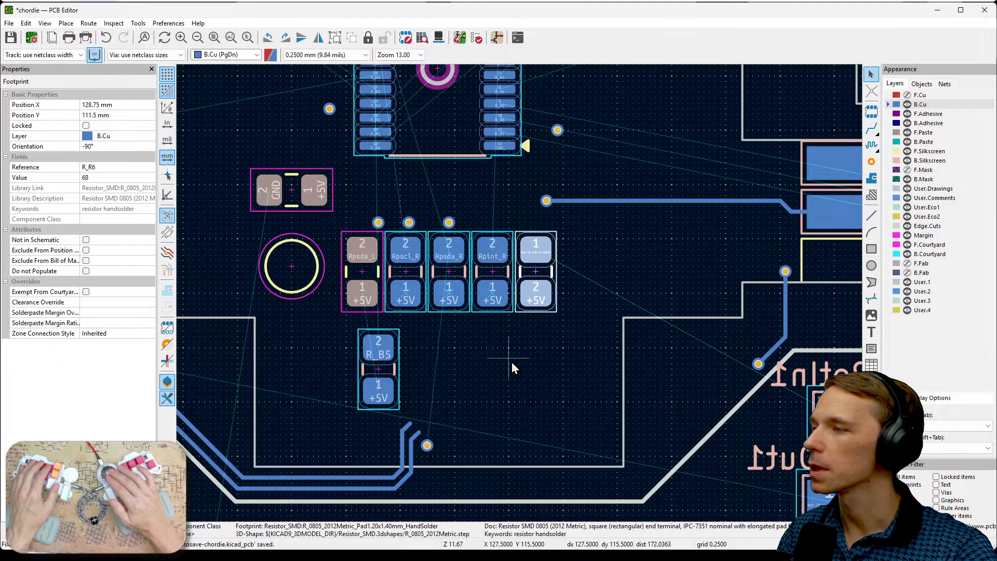
- Place back resistor R_R3 behind the front Rpsda_L resistor, completing the back row of five
{"action": "left_click", "coordinate": [383, 359]}
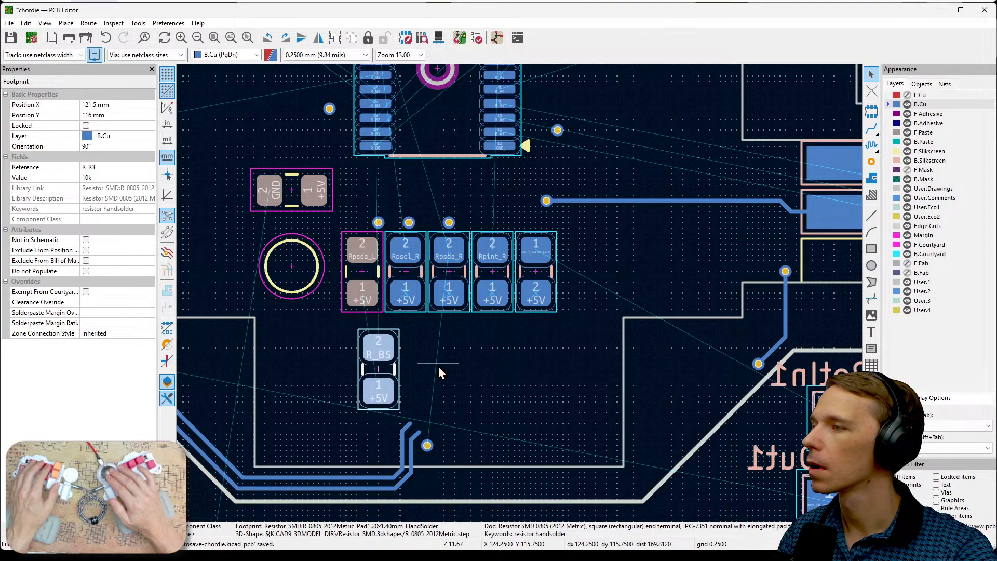
{"action": "left_click_drag", "start_coordinate": [381, 351], "coordinate": [363, 256]}
{"action": "left_click", "coordinate": [523, 367]}
- Compare U2_R1's pads with the back resistor row and trace a possible Rpint_R route from its resistor to the chip
{"action": "middle_click_drag", "start_coordinate": [522, 367], "coordinate": [621, 394]}
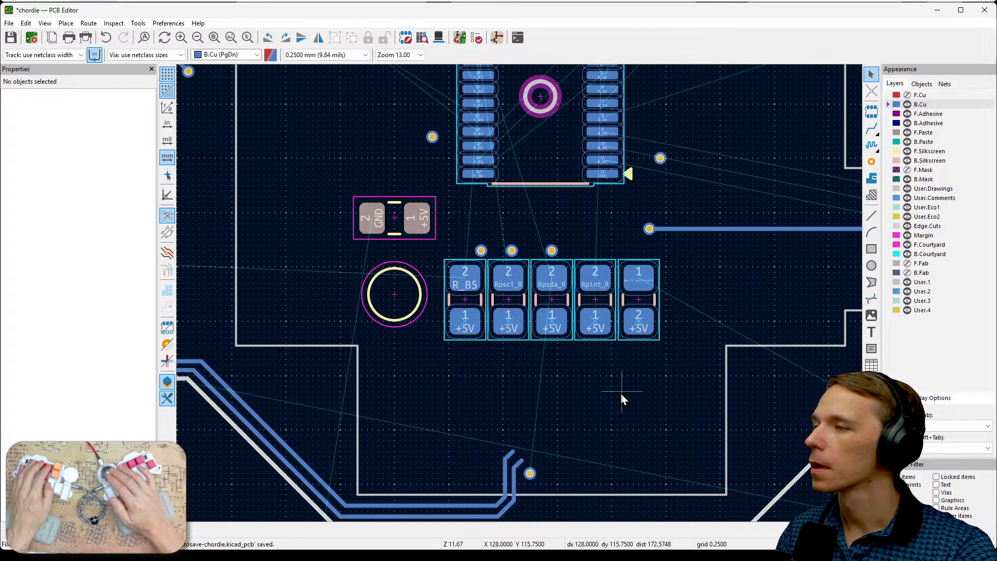
{"action": "middle_click_drag", "start_coordinate": [719, 274], "coordinate": [777, 388]}
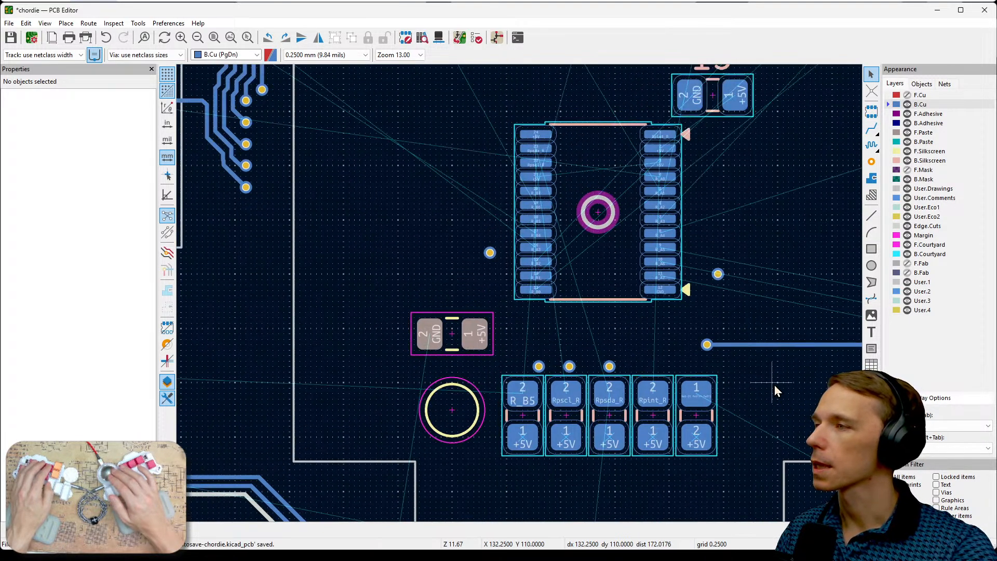
{"action": "scroll", "coordinate": [616, 290], "scroll_direction": "up", "scroll_amount": 1}
{"action": "middle_click_drag", "start_coordinate": [520, 296], "coordinate": [626, 368]}
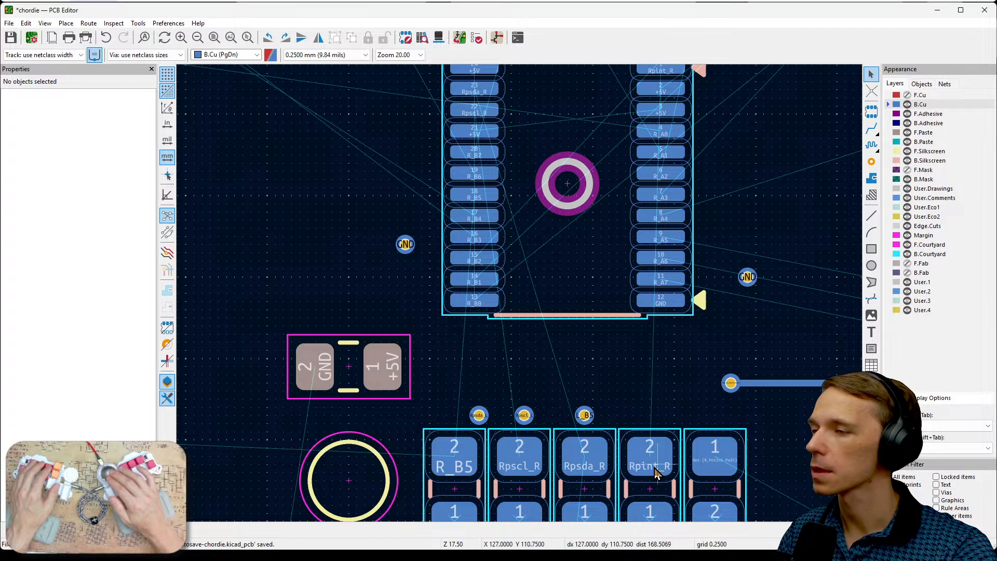
{"action": "left_click_drag", "start_coordinate": [651, 463], "coordinate": [615, 333]}
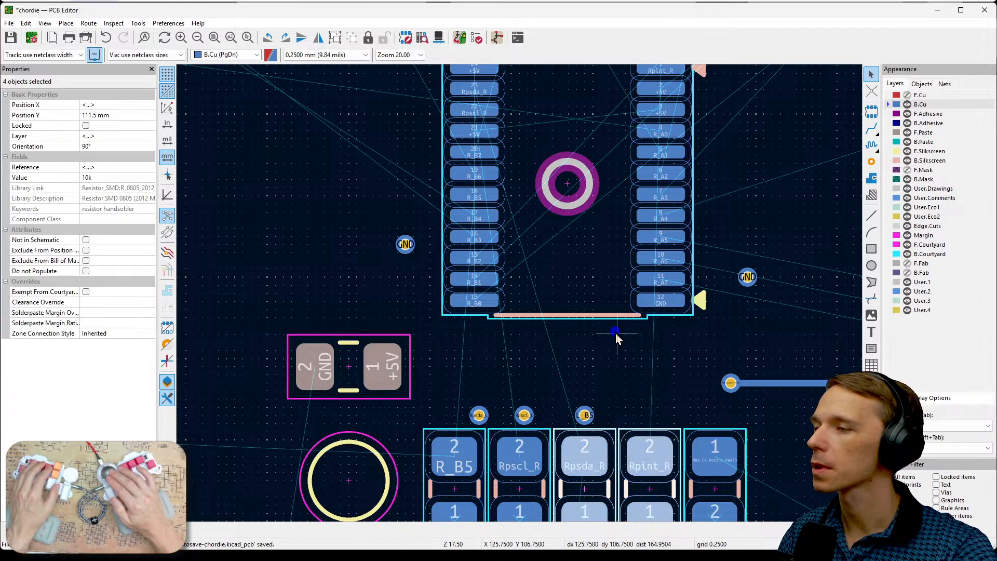
{"action": "left_click", "coordinate": [654, 407]}
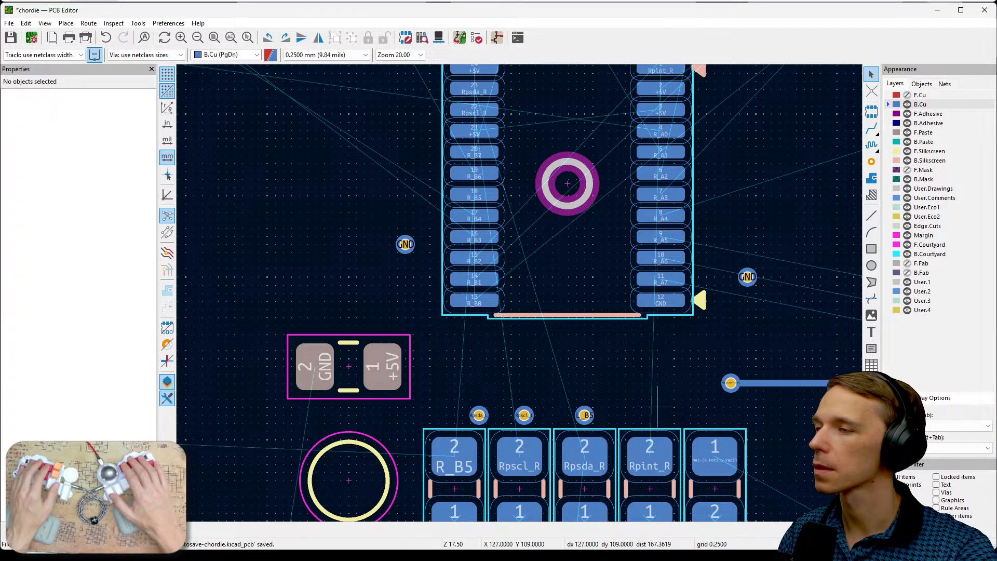
{"action": "mouse_move", "coordinate": [646, 462]}
{"action": "left_mouse_down"}
{"action": "mouse_move", "coordinate": [598, 301]}
{"action": "mouse_move", "coordinate": [616, 140]}
{"action": "left_mouse_up"}
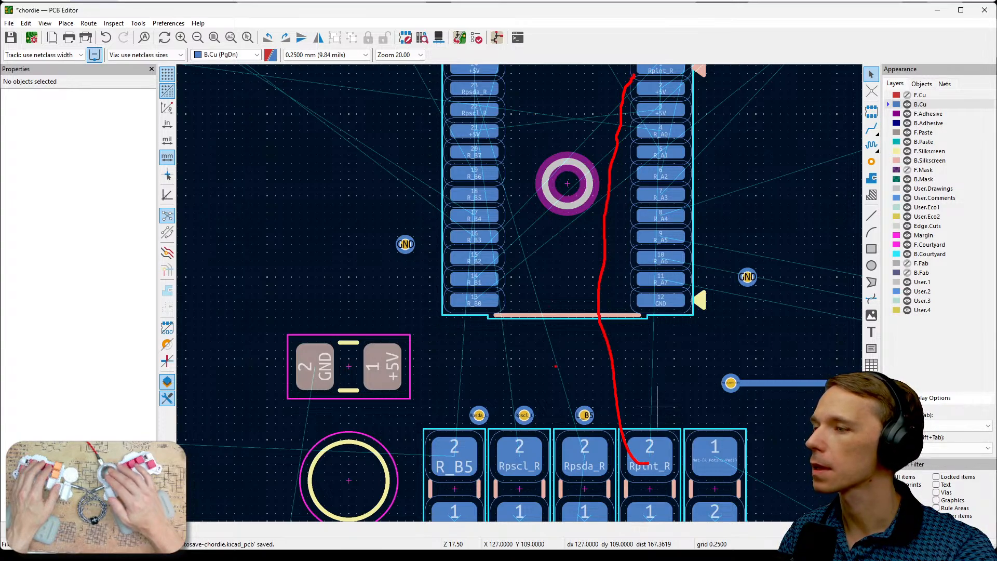
- Trace possible Rpsda_R, Rpscl_R and R_B5 routes from the back resistors to U2_R1, then clear the sketched lines
{"action": "left_click_drag", "start_coordinate": [587, 452], "coordinate": [569, 109]}
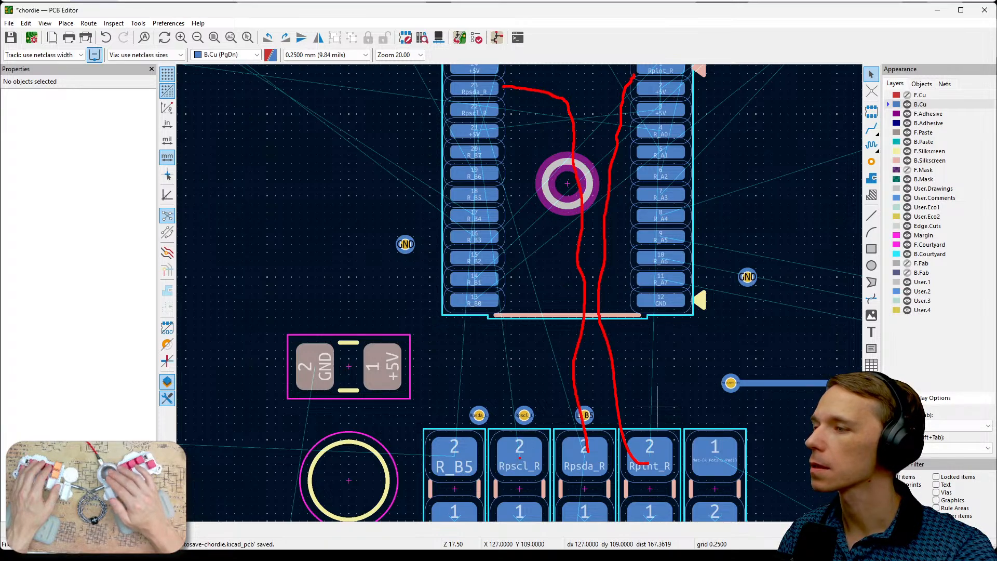
{"action": "left_click_drag", "start_coordinate": [519, 458], "coordinate": [551, 162]}
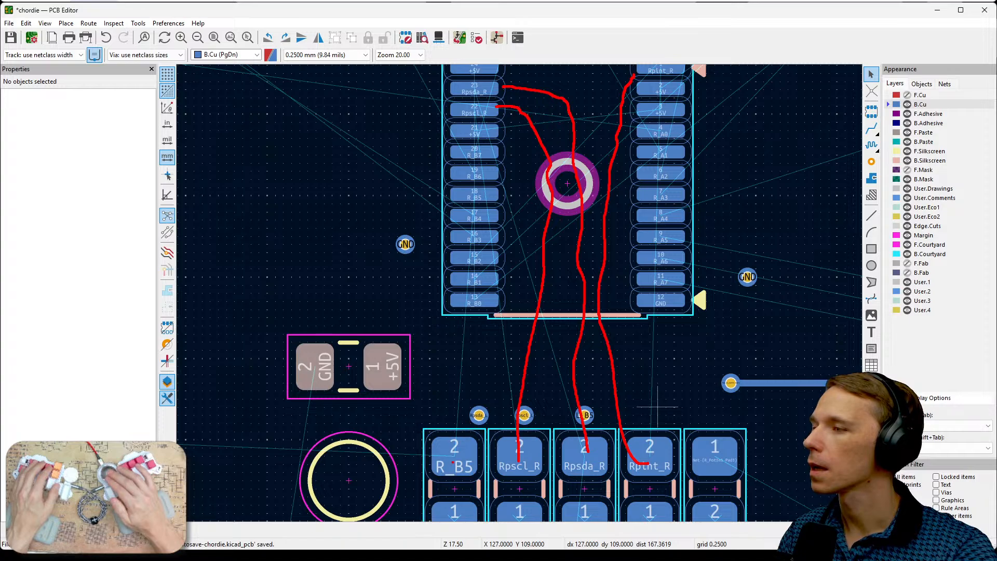
{"action": "left_click_drag", "start_coordinate": [452, 462], "coordinate": [502, 364]}
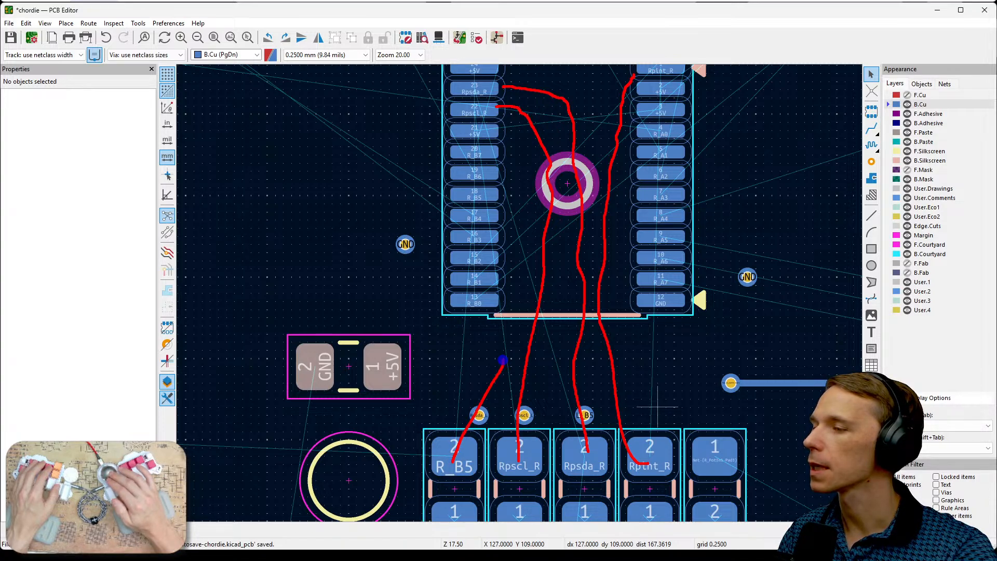
{"action": "mouse_move", "coordinate": [503, 359]}
{"action": "left_mouse_down"}
{"action": "mouse_move", "coordinate": [535, 266]}
{"action": "mouse_move", "coordinate": [543, 177]}
{"action": "left_mouse_up"}
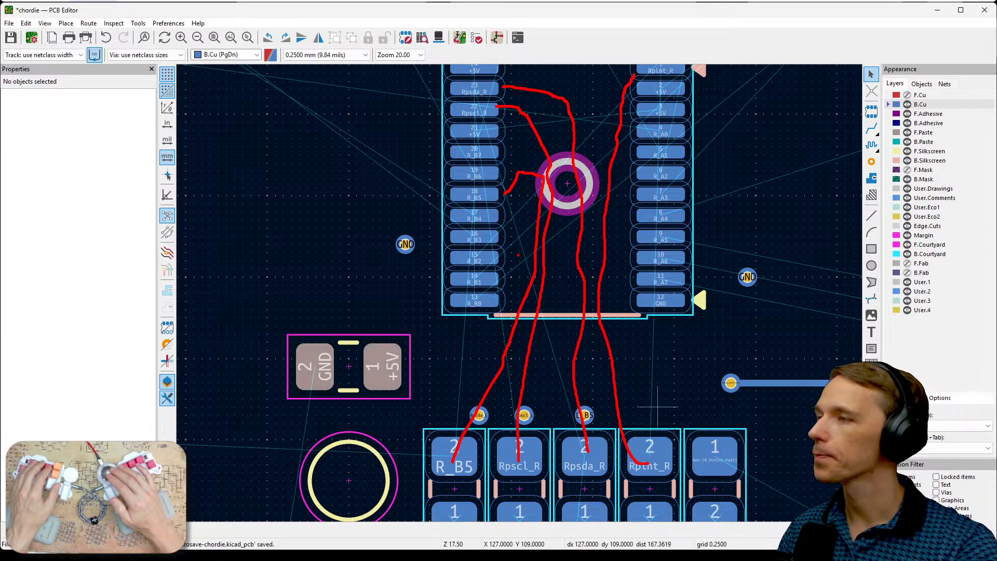
{"action": "key", "text": "Escape"}
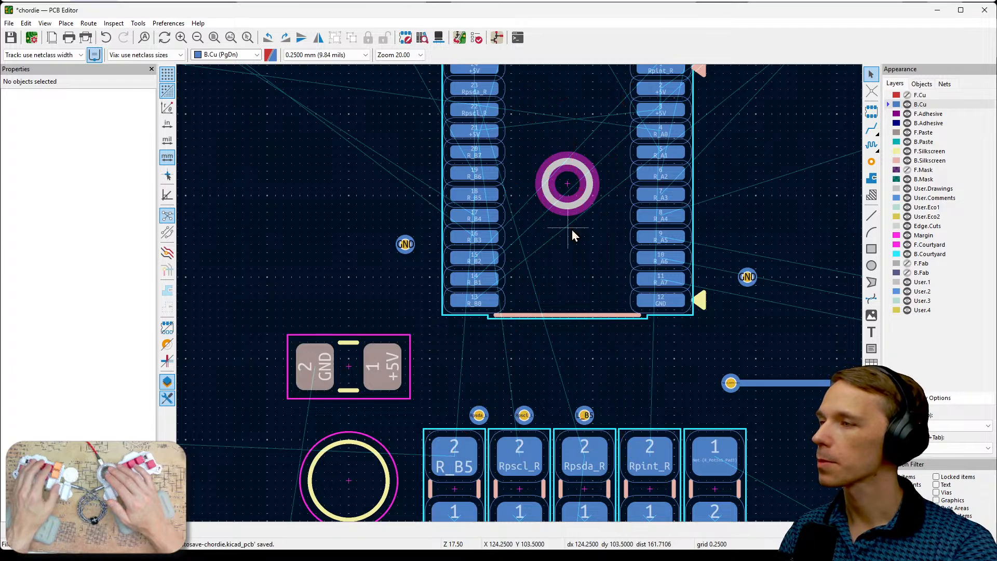
- Show the F.Cu layer and make it the active layer
{"action": "middle_click_drag", "start_coordinate": [551, 360], "coordinate": [610, 201]}
{"action": "scroll", "coordinate": [531, 340], "scroll_direction": "down", "scroll_amount": 4}
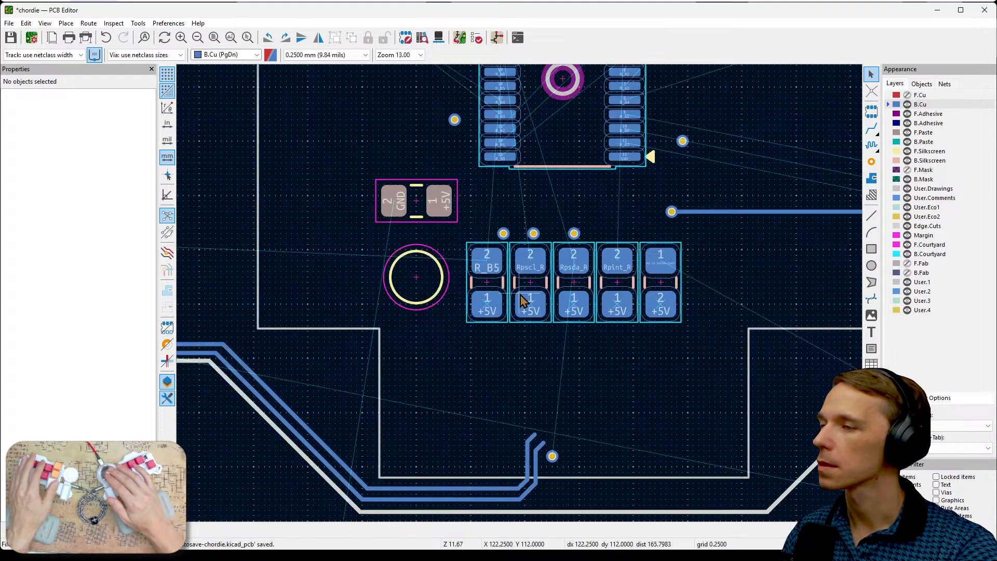
{"action": "middle_click_drag", "start_coordinate": [516, 329], "coordinate": [619, 365]}
{"action": "scroll", "coordinate": [619, 317], "scroll_direction": "down", "scroll_amount": 2}
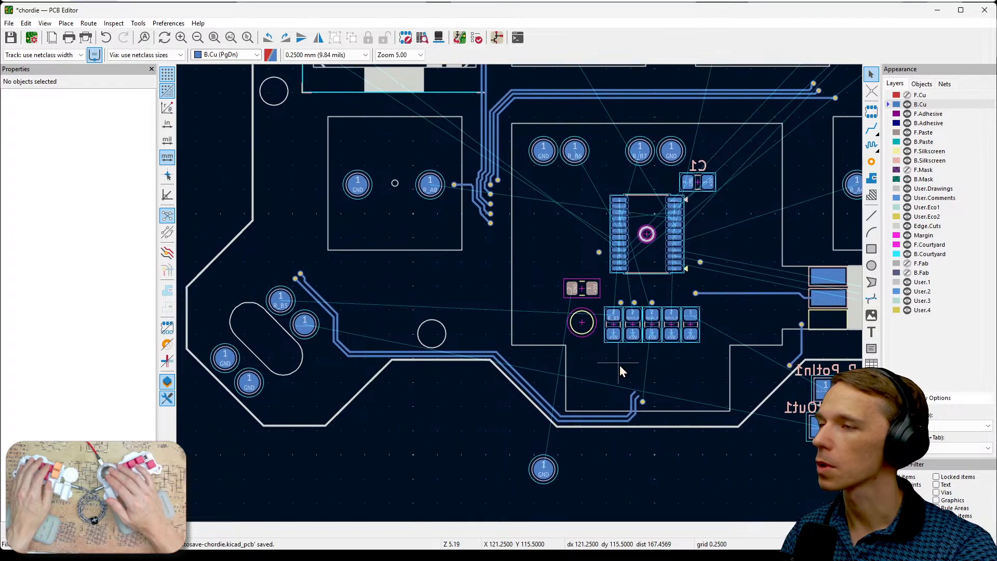
{"action": "scroll", "coordinate": [618, 366], "scroll_direction": "up", "scroll_amount": 2}
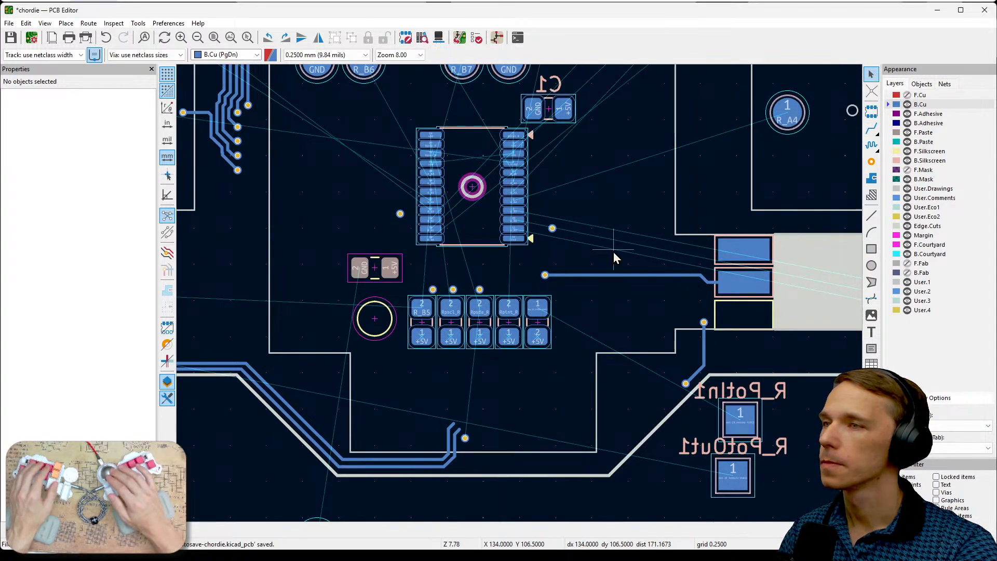
{"action": "left_click", "coordinate": [908, 95]}
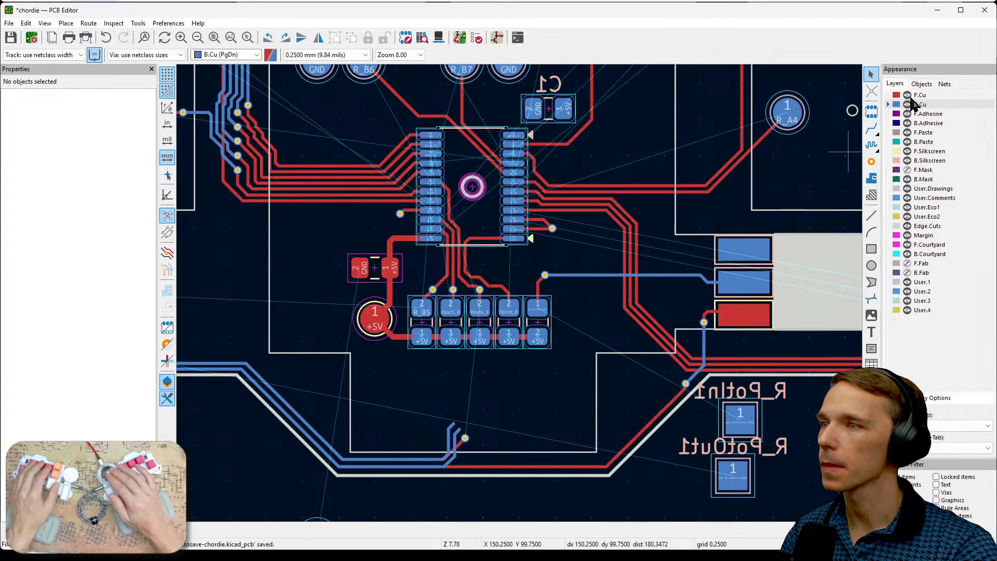
{"action": "left_click", "coordinate": [927, 94]}
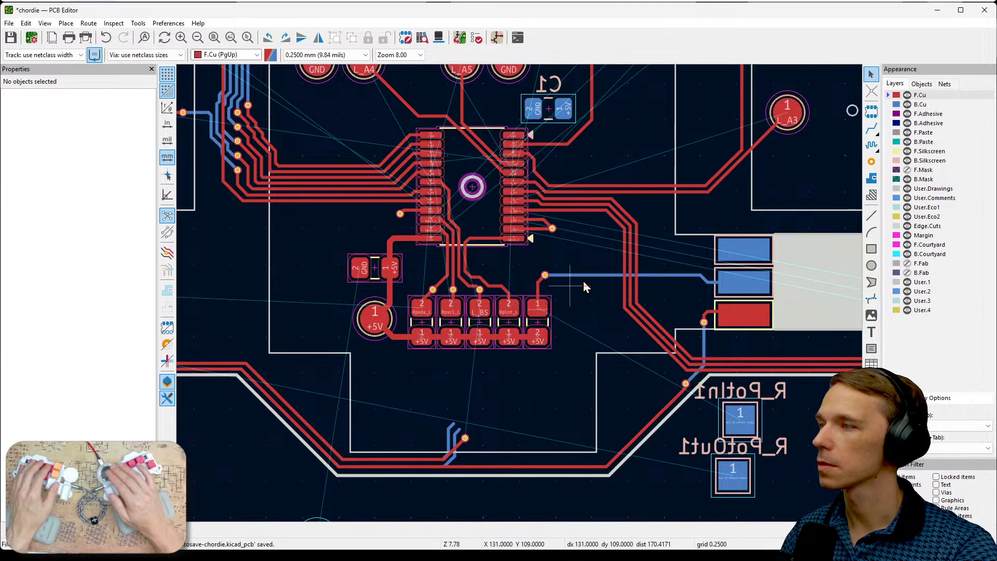
- Make vias selectable and move the Rpsda_L via away from its track to X 120.25 mm, Y 109.25 mm
{"action": "scroll", "coordinate": [521, 295], "scroll_direction": "up", "scroll_amount": 5}
{"action": "middle_click_drag", "start_coordinate": [649, 272], "coordinate": [644, 294]}
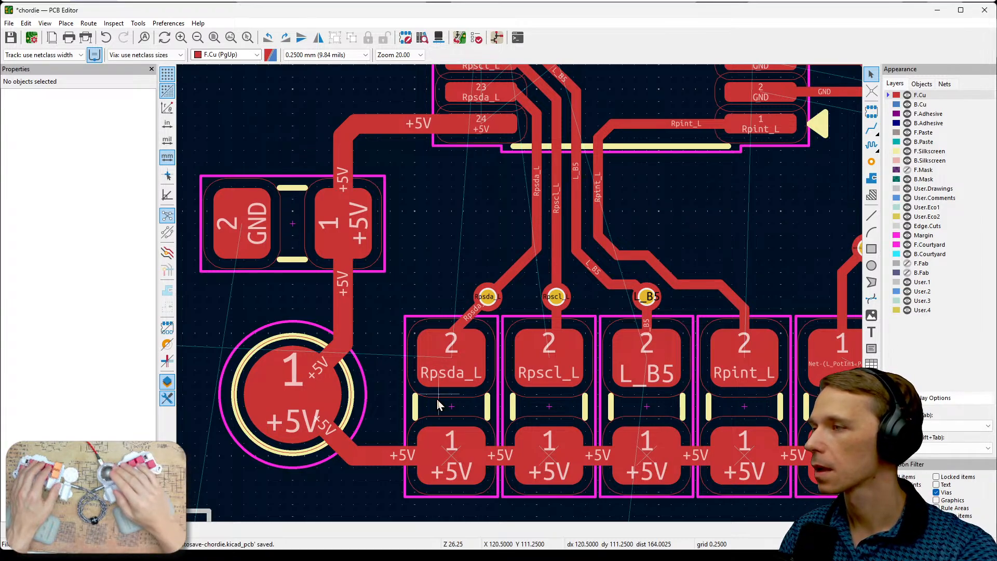
{"action": "left_click", "coordinate": [488, 298]}
{"action": "key", "text": "d"}
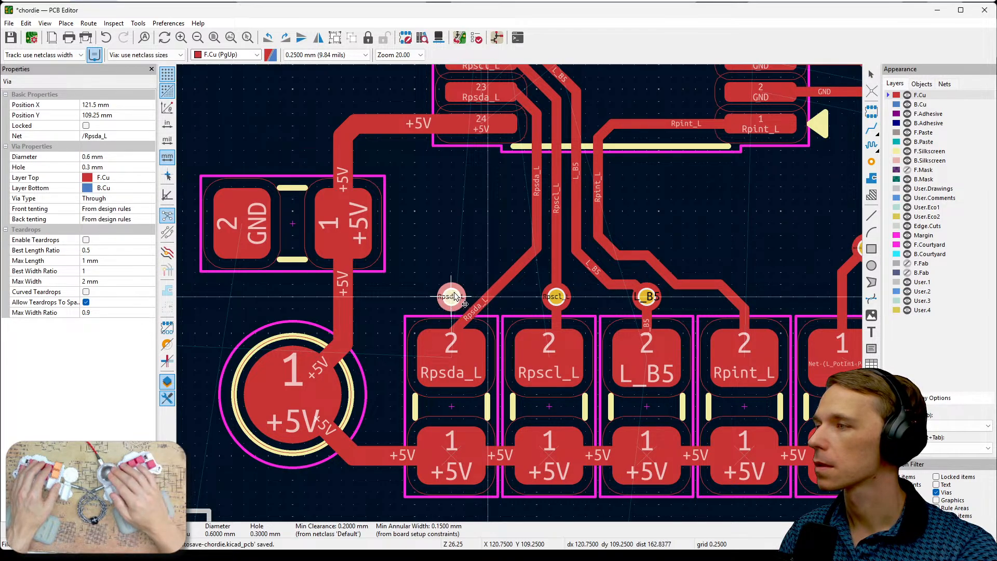
{"action": "left_click", "coordinate": [426, 297]}
{"action": "key", "text": "Escape"}
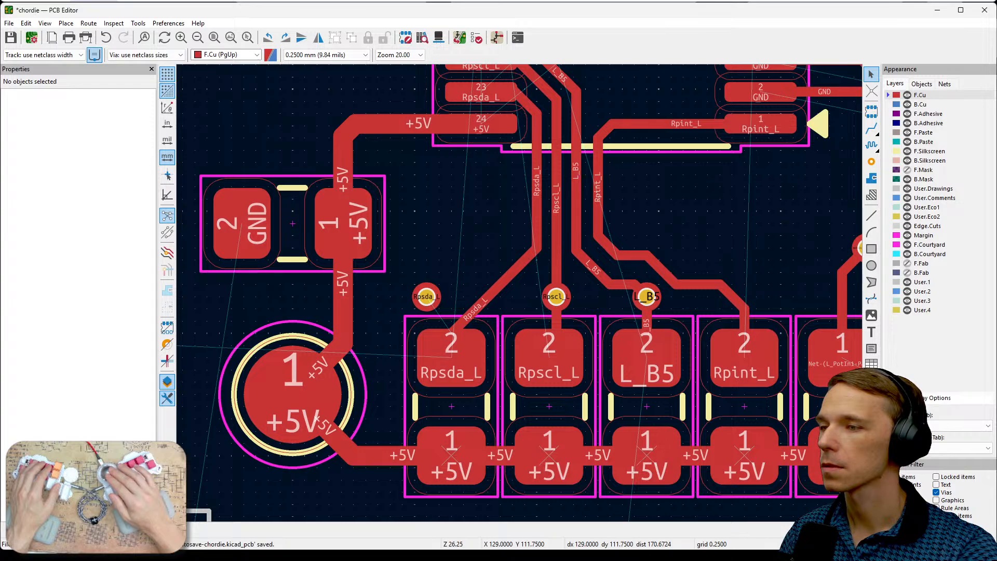
- Delete the two diagonal Rpsda_L track segments between the vertical track and the resistor's pad 2
{"action": "left_click", "coordinate": [500, 293]}
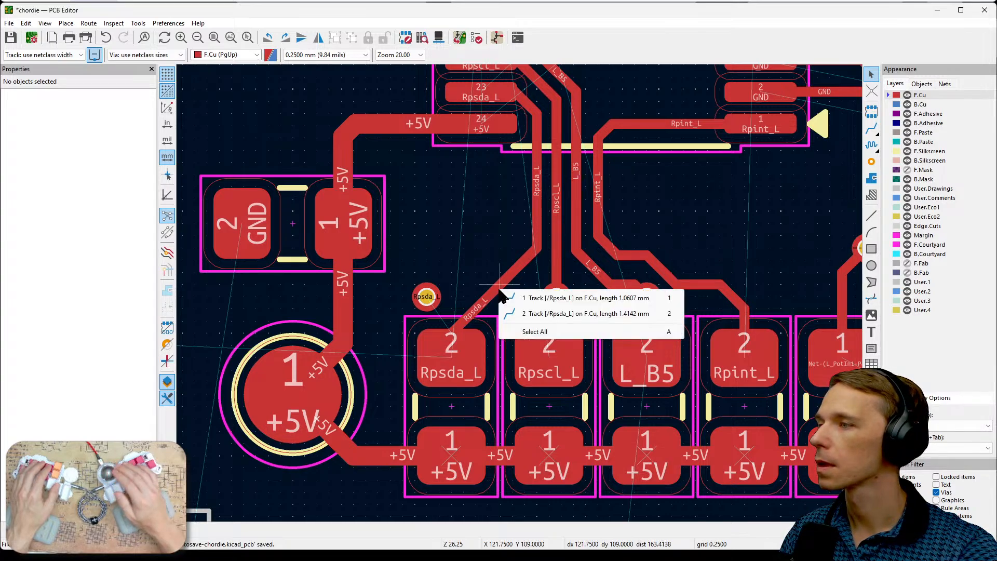
{"action": "left_click", "coordinate": [471, 278]}
{"action": "left_click", "coordinate": [500, 288]}
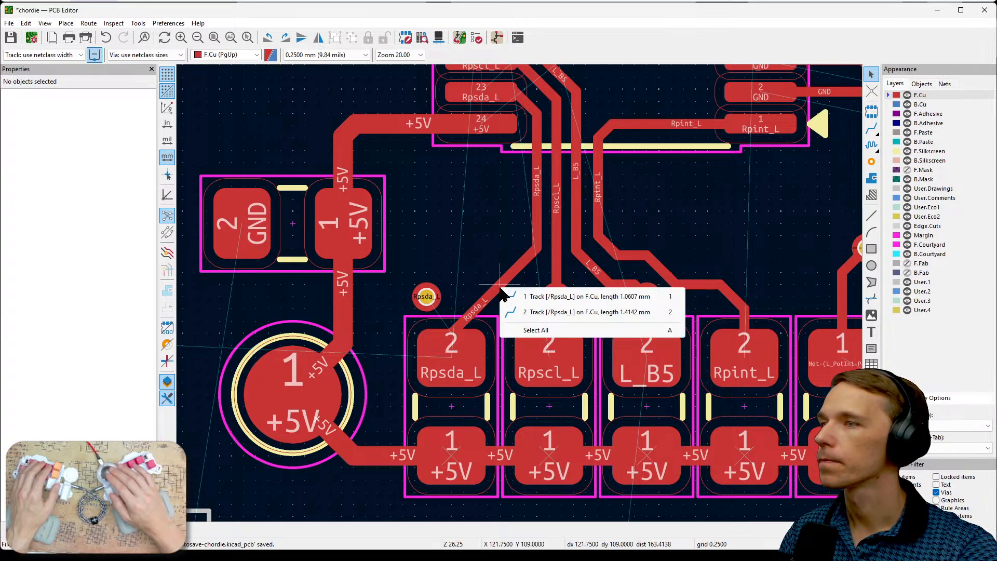
{"action": "left_click", "coordinate": [468, 258]}
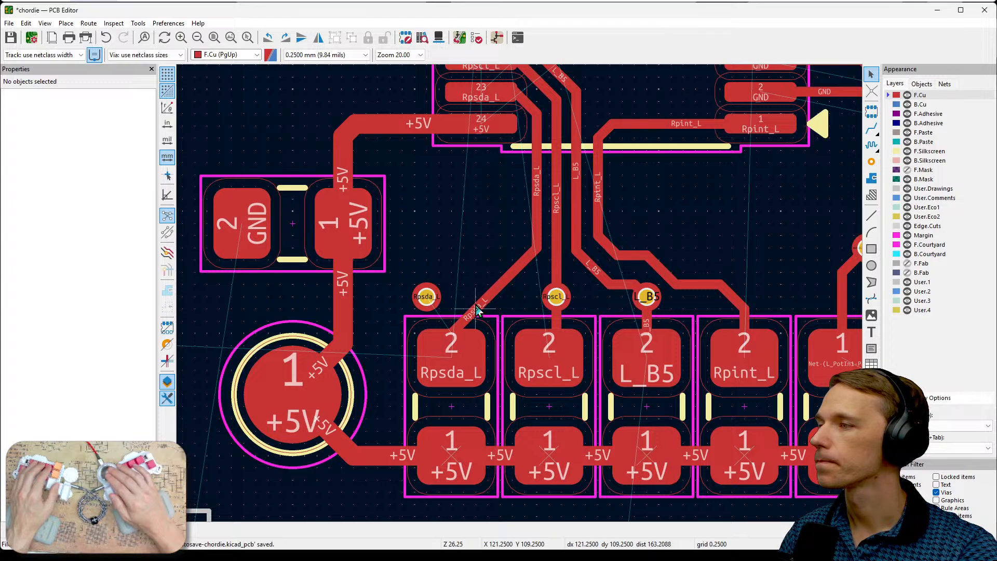
{"action": "left_click", "coordinate": [490, 298]}
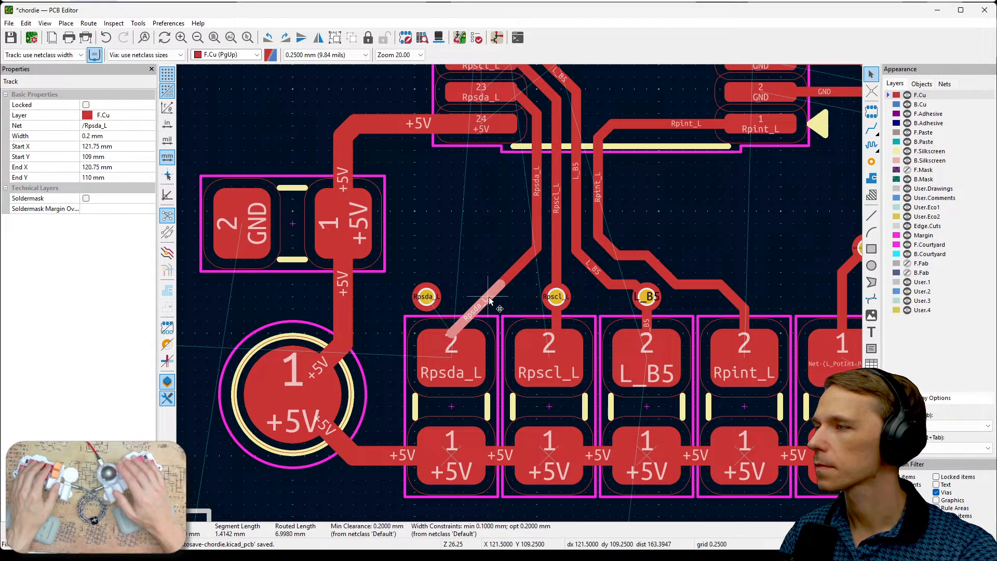
{"action": "key", "text": "Delete"}
{"action": "left_click", "coordinate": [506, 281]}
{"action": "key", "text": "Delete"}
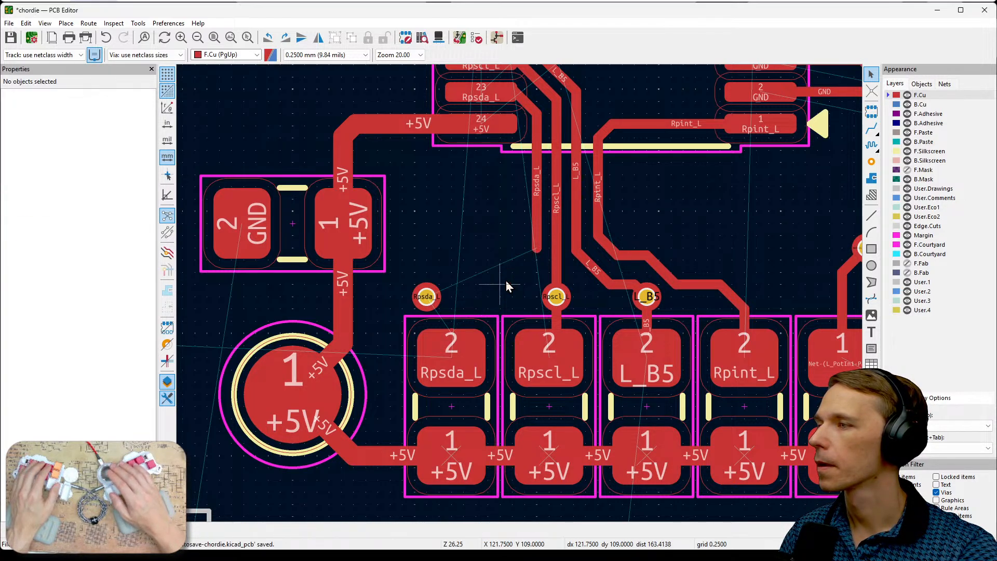
- Move the Rpscl_L via to X 122 mm and delete its track segments toward the chip, then shift the L_B5 via toward the Rpscl_L resistor
{"action": "left_click", "coordinate": [556, 306]}
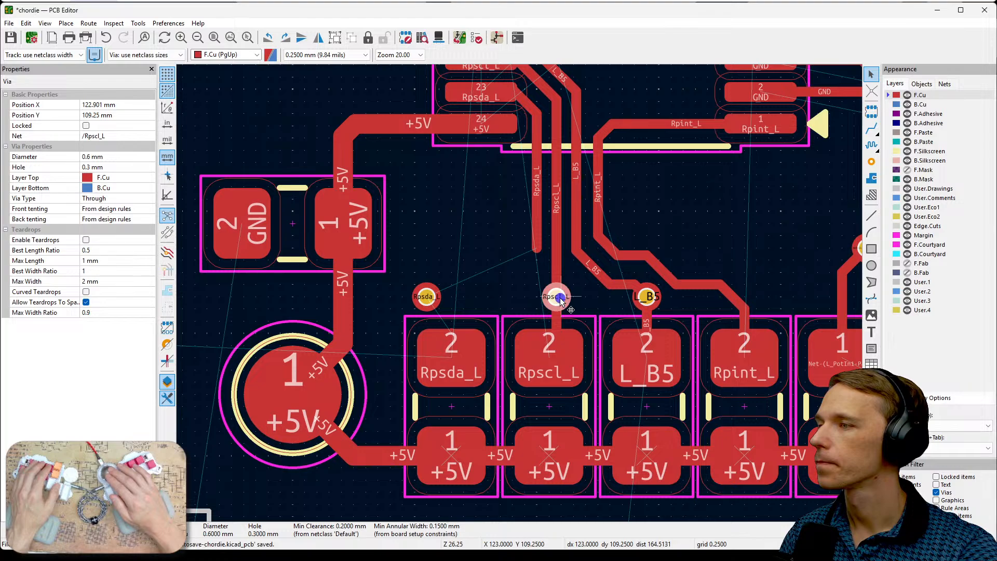
{"action": "left_click_drag", "start_coordinate": [561, 298], "coordinate": [518, 300]}
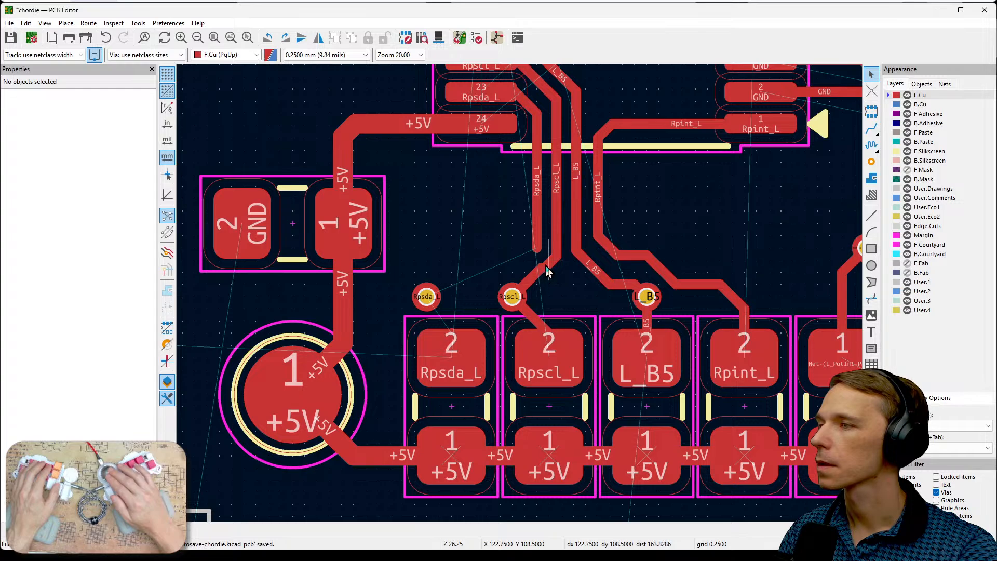
{"action": "left_click", "coordinate": [545, 265]}
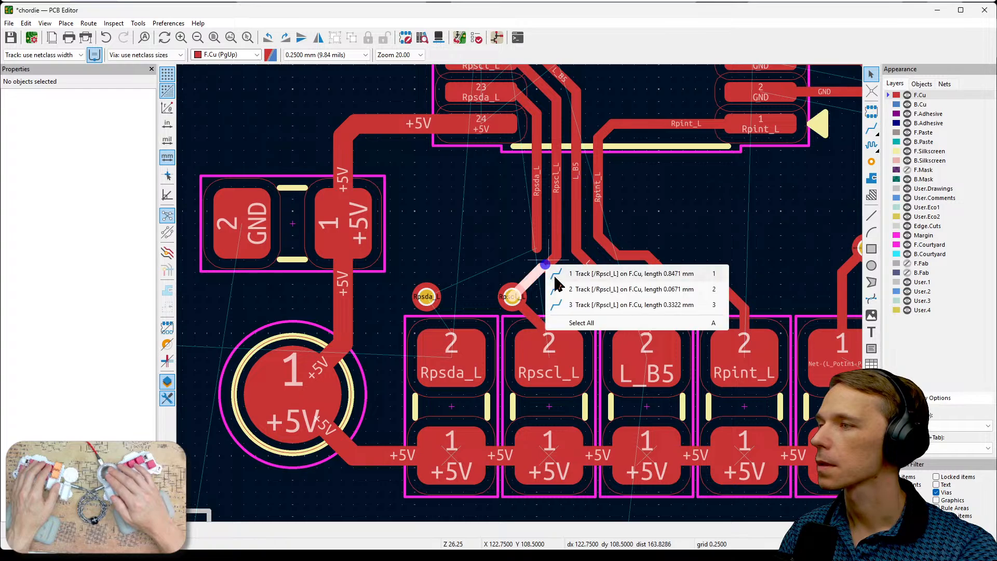
{"action": "left_click", "coordinate": [579, 323]}
{"action": "key", "text": "Delete"}
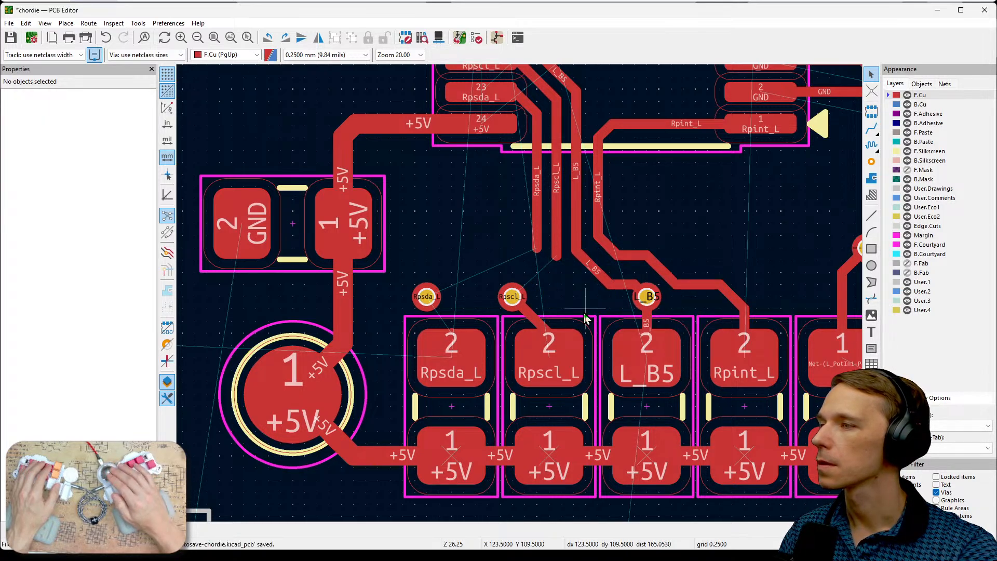
{"action": "left_click", "coordinate": [647, 299]}
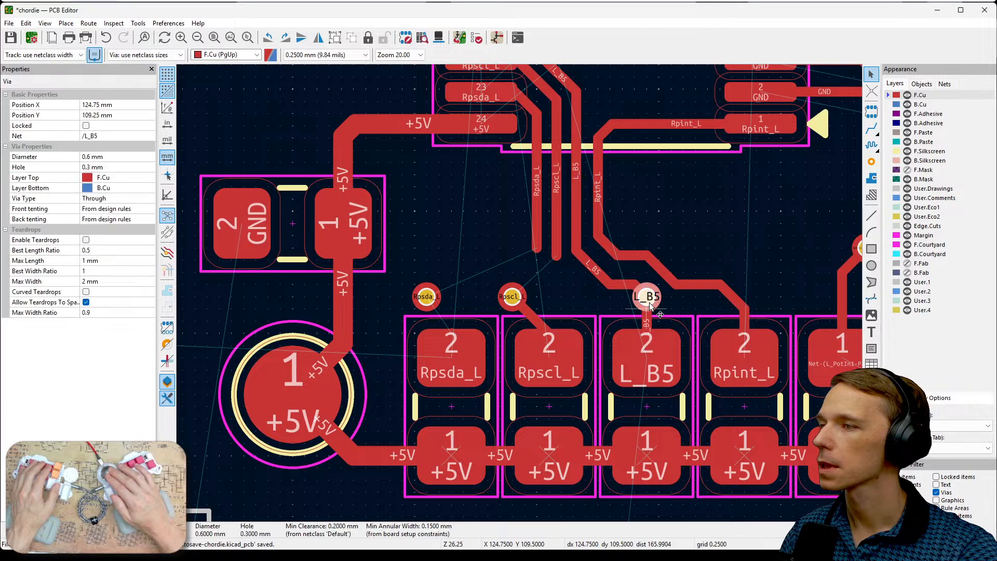
{"action": "left_click_drag", "start_coordinate": [642, 299], "coordinate": [613, 304]}
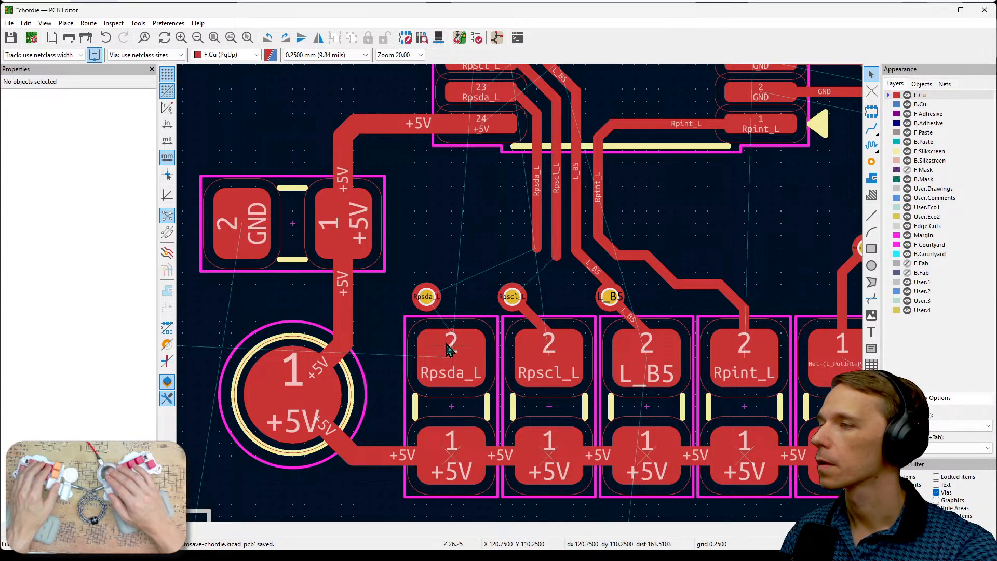
- Route Rpsda_L from its resistor's pad 2 to the moved via and reconnect the Rpscl_L via to its vertical track
{"action": "key", "text": "x"}
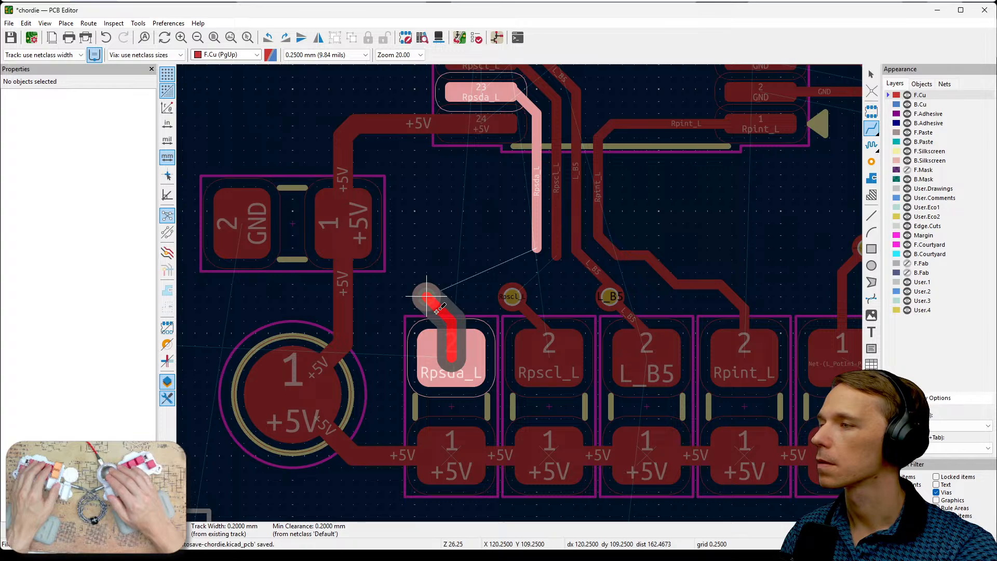
{"action": "left_click", "coordinate": [436, 310]}
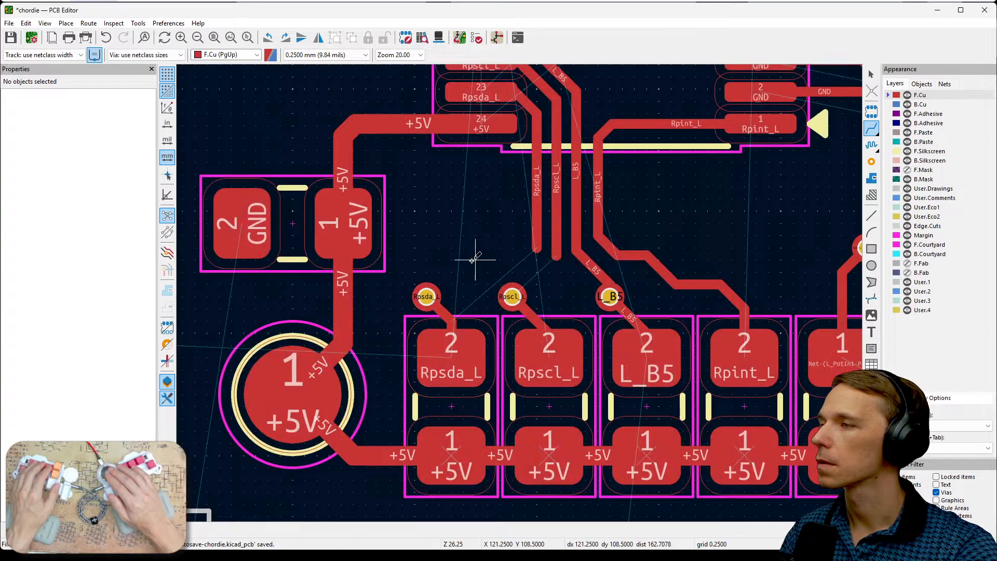
{"action": "left_click", "coordinate": [513, 296]}
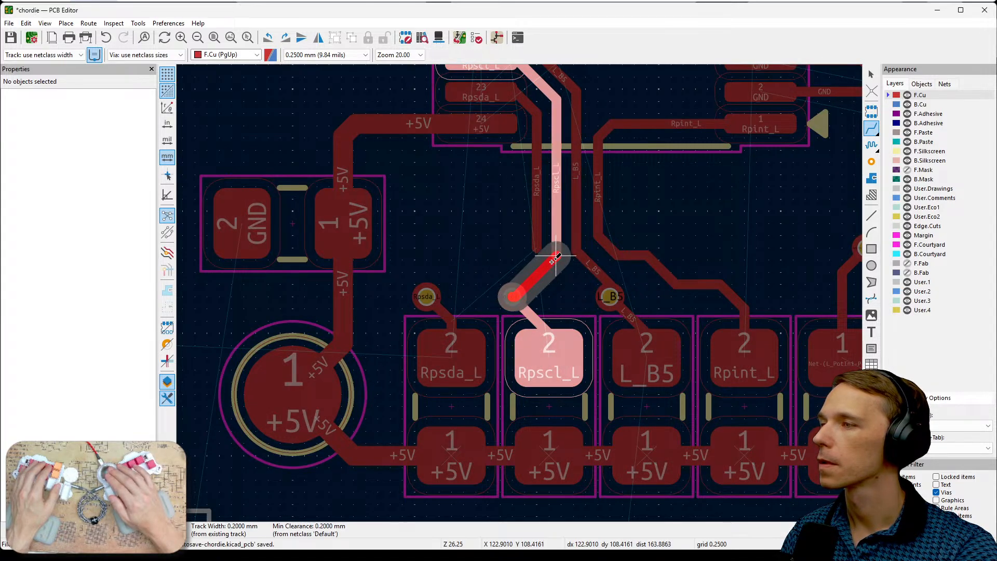
{"action": "left_click", "coordinate": [553, 260]}
- Route the open end of the vertical Rpsda_L track to the Rpsda_L via with a 0.2 mm track
{"action": "left_click", "coordinate": [426, 297]}
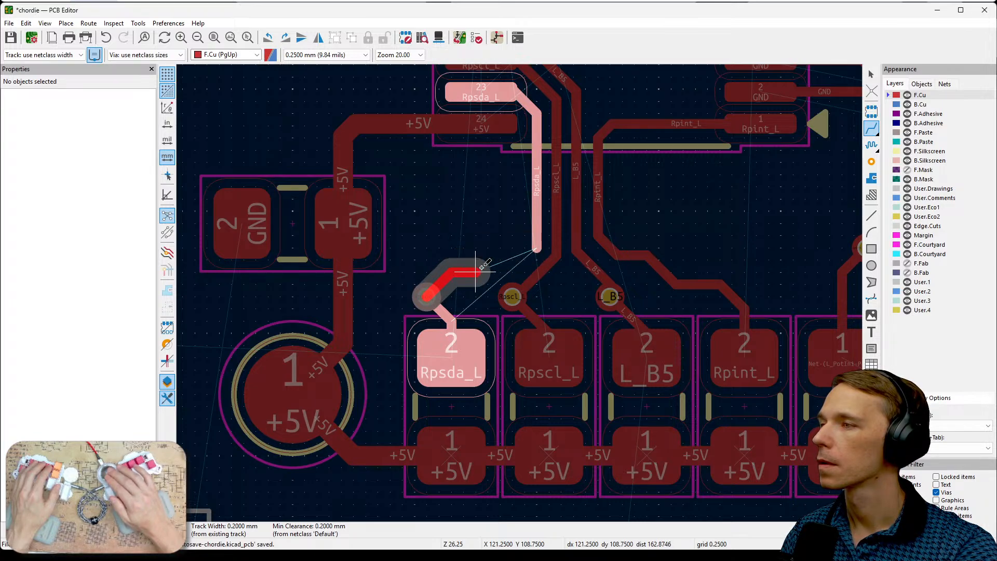
{"action": "key", "text": "Escape"}
{"action": "left_click", "coordinate": [536, 250]}
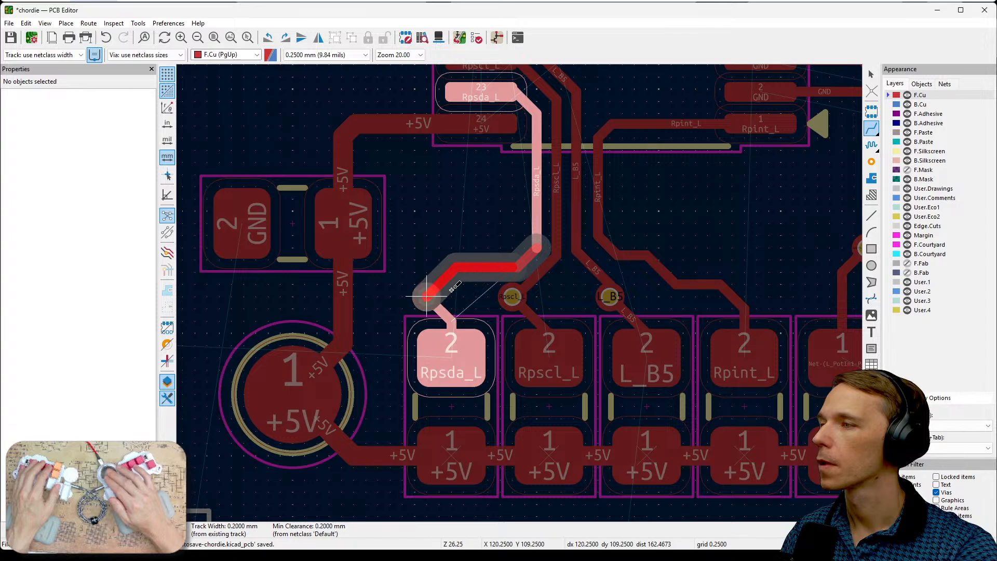
{"action": "left_click", "coordinate": [448, 289]}
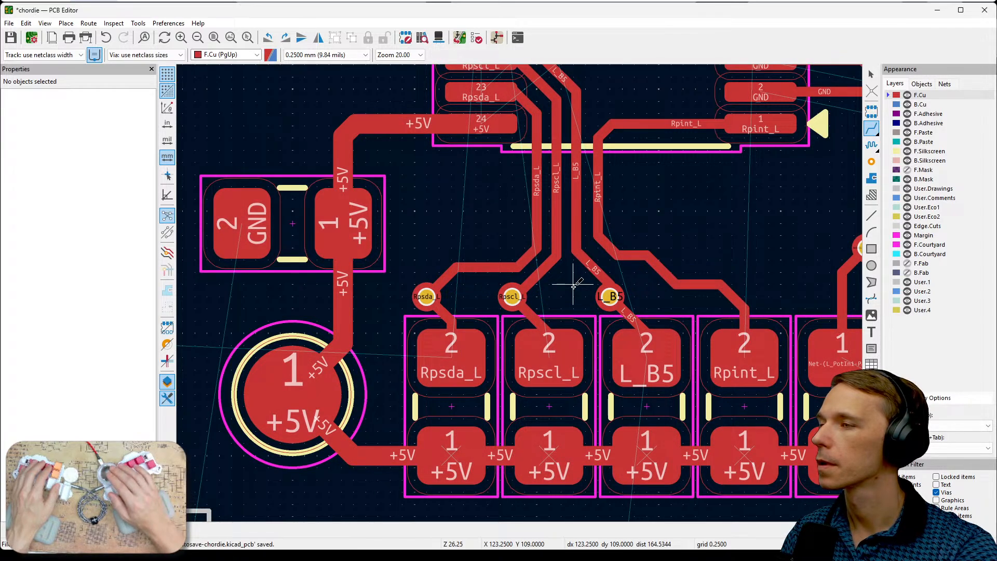
{"action": "key", "text": "Escape"}
- Make B.Cu the active layer and hide F.Cu
{"action": "scroll", "coordinate": [575, 294], "scroll_direction": "down", "scroll_amount": 3}
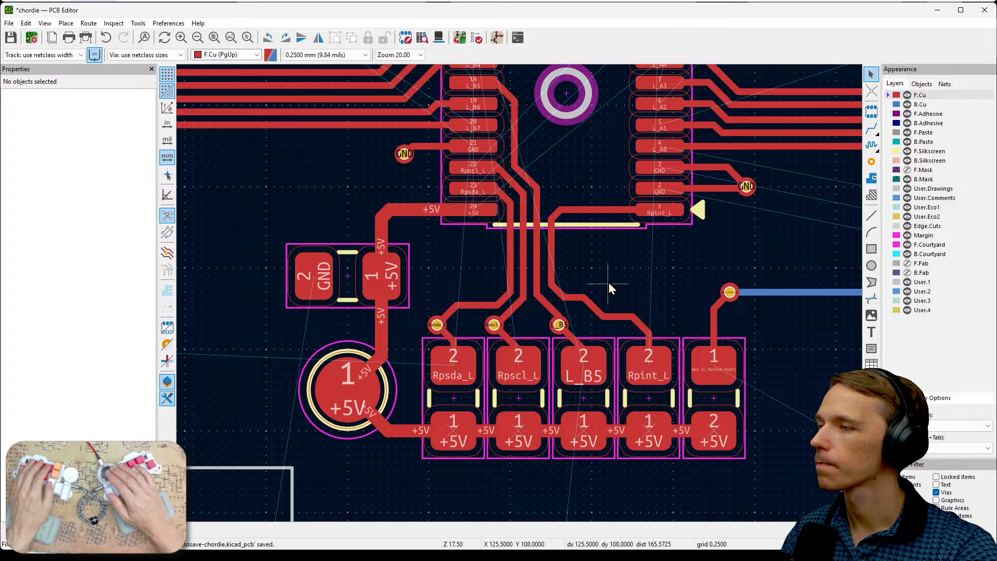
{"action": "middle_click_drag", "start_coordinate": [608, 283], "coordinate": [613, 307]}
{"action": "scroll", "coordinate": [612, 307], "scroll_direction": "down", "scroll_amount": 3}
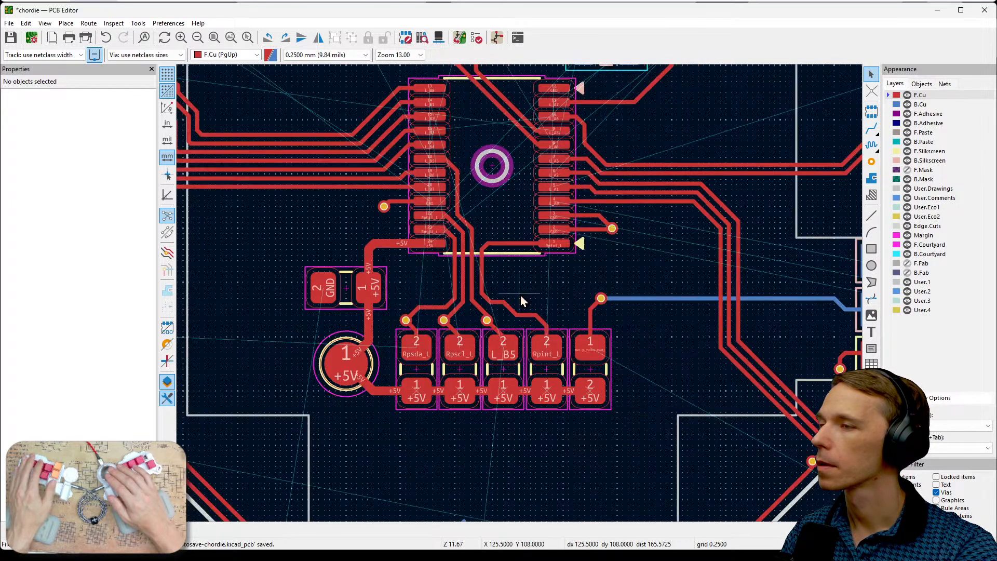
{"action": "middle_click_drag", "start_coordinate": [622, 358], "coordinate": [607, 395]}
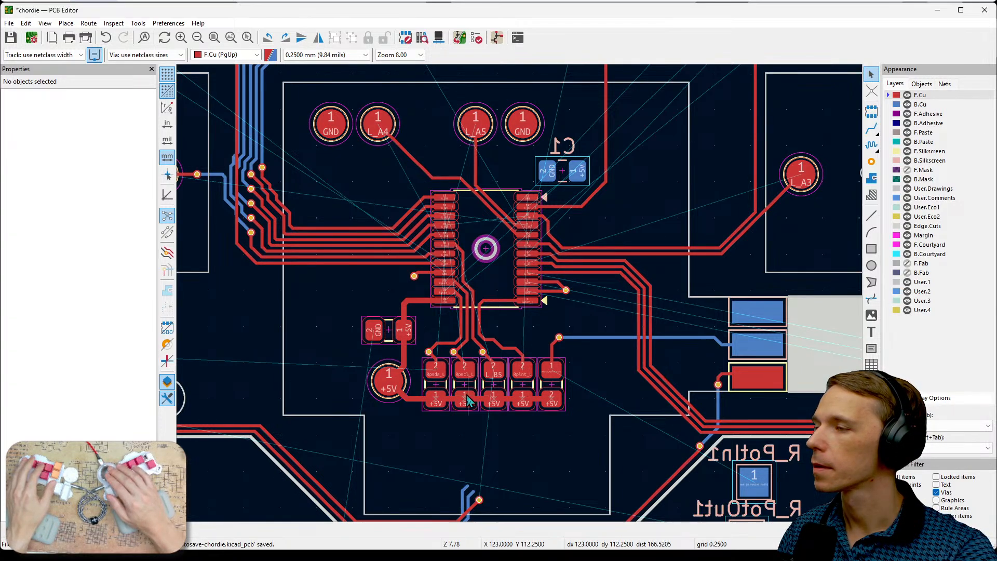
{"action": "middle_click_drag", "start_coordinate": [497, 432], "coordinate": [608, 382]}
{"action": "scroll", "coordinate": [578, 356], "scroll_direction": "up", "scroll_amount": 1}
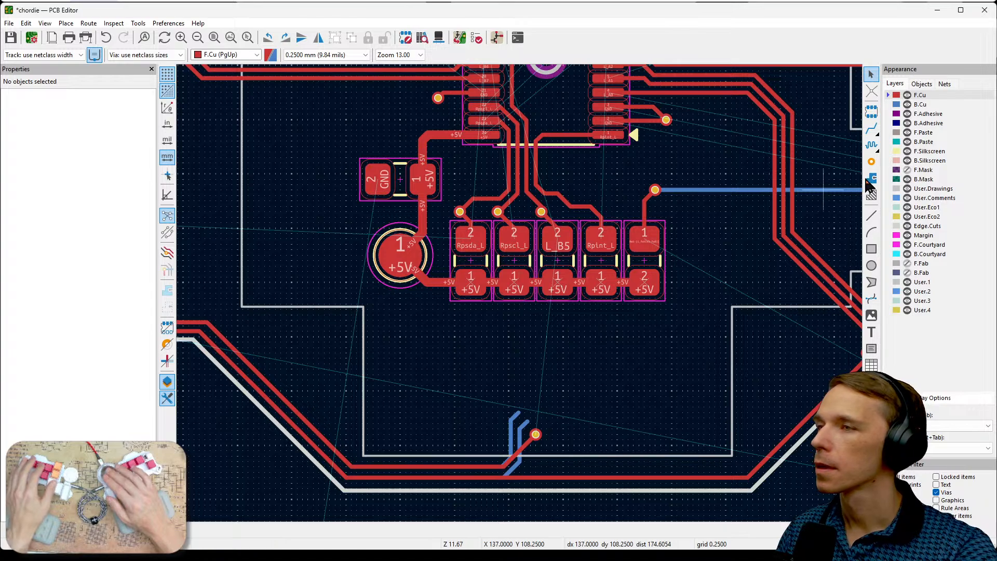
{"action": "left_click", "coordinate": [921, 103]}
{"action": "left_click", "coordinate": [907, 96]}
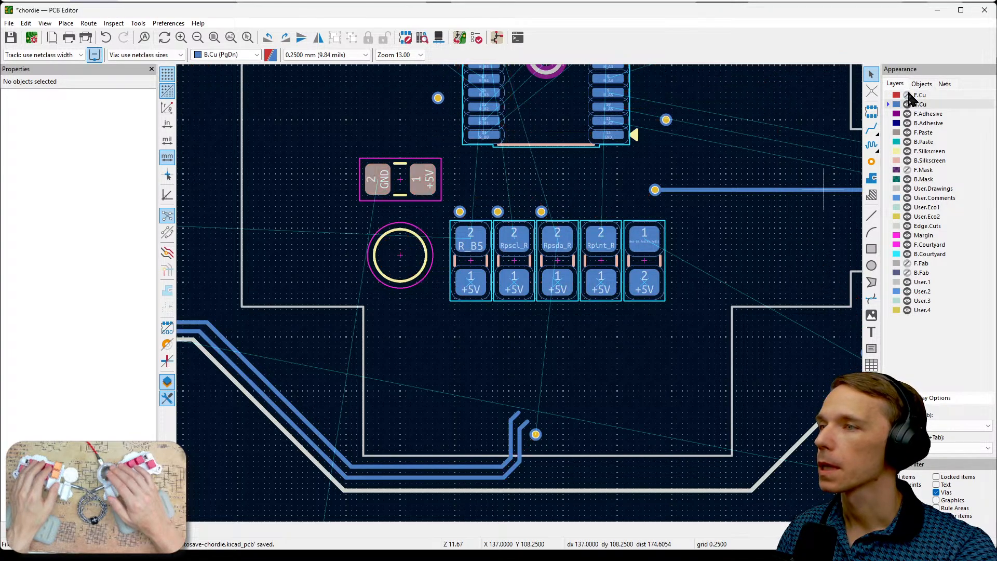
- Route R_B5 on B.Cu from its resistor's pad 2 to chip pin 18 with a 0.2 mm track
{"action": "scroll", "coordinate": [498, 278], "scroll_direction": "up", "scroll_amount": 1}
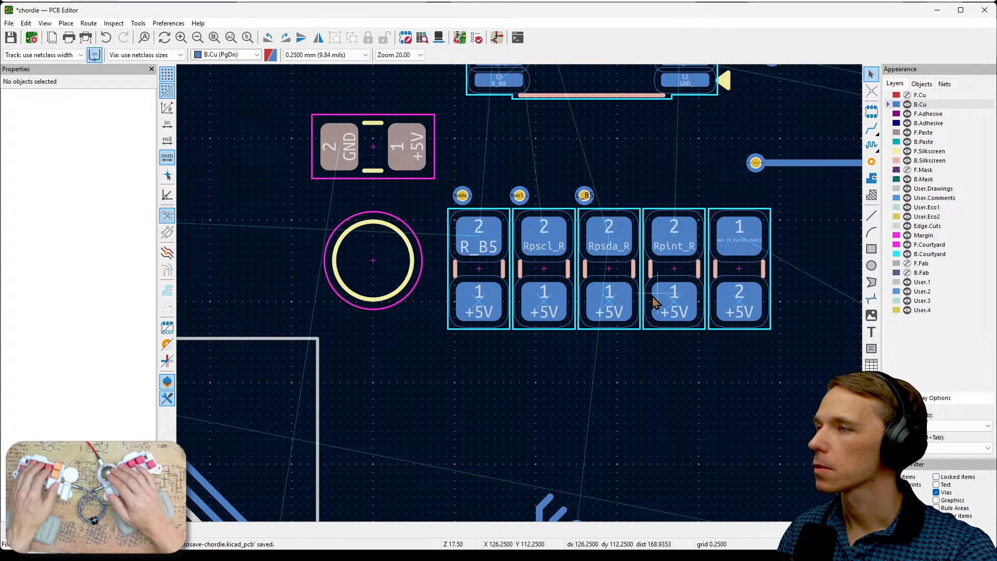
{"action": "middle_click_drag", "start_coordinate": [645, 194], "coordinate": [647, 412]}
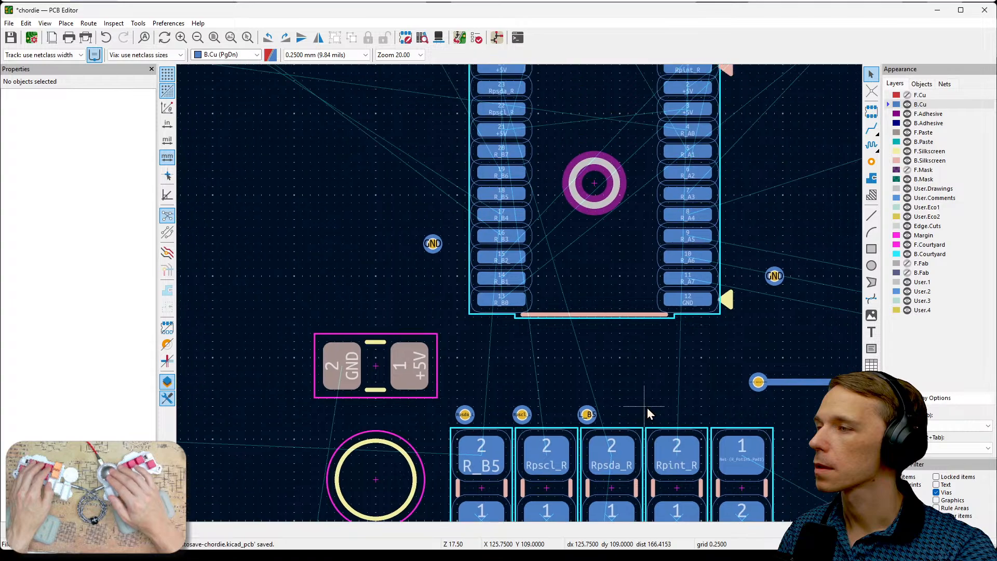
{"action": "middle_click_drag", "start_coordinate": [585, 318], "coordinate": [574, 352]}
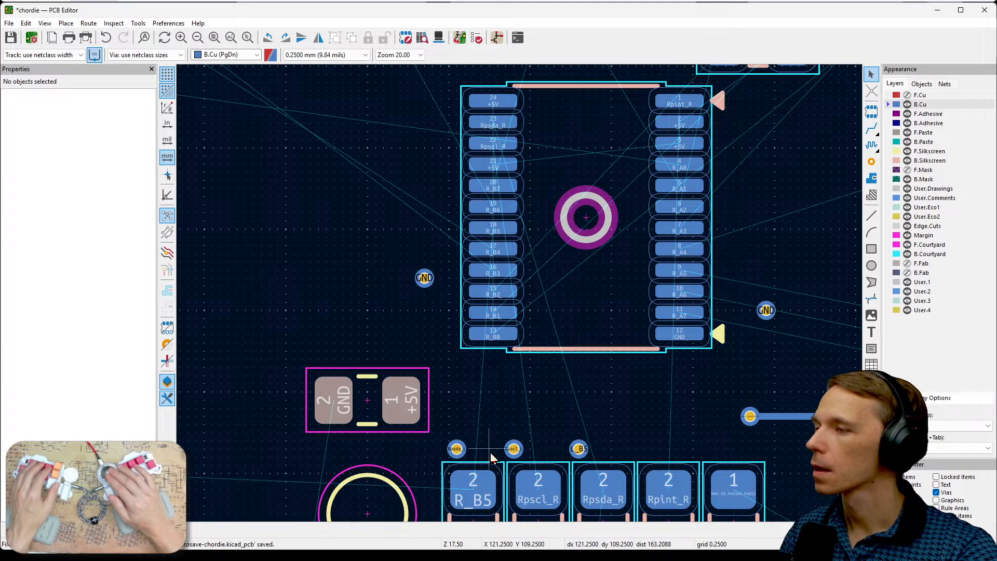
{"action": "key", "text": "x"}
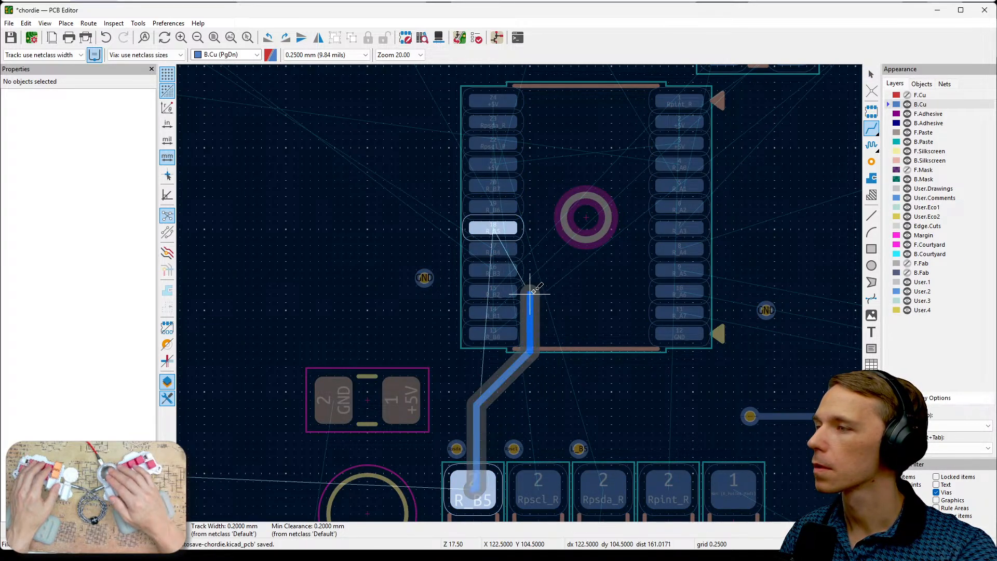
{"action": "left_click", "coordinate": [530, 240]}
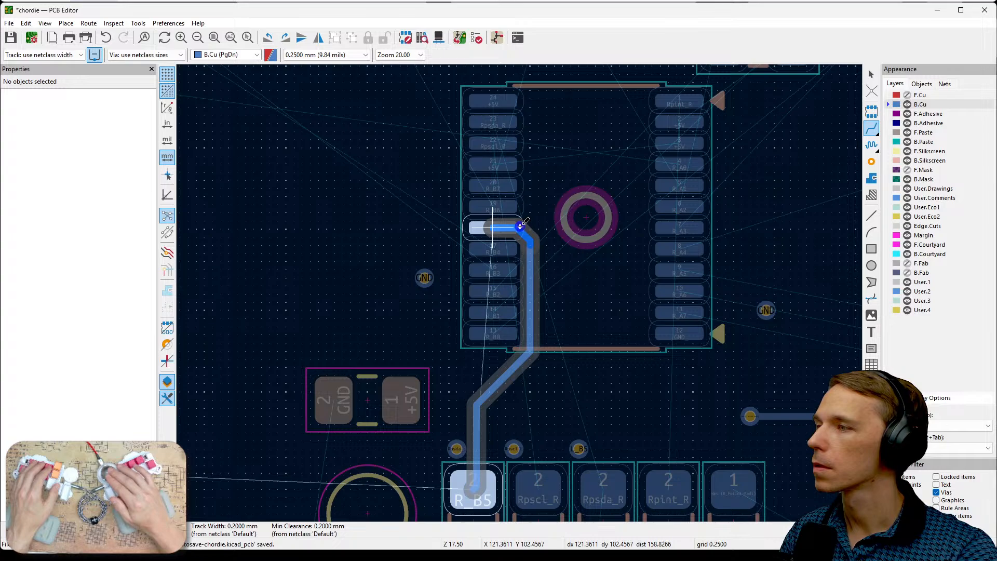
{"action": "left_click", "coordinate": [520, 226]}
- Route Rpscl_R and Rpsda_R on B.Cu from pad 2 of their resistors to chip pins 22 and 23, running parallel to R_B5
{"action": "left_click", "coordinate": [538, 478]}
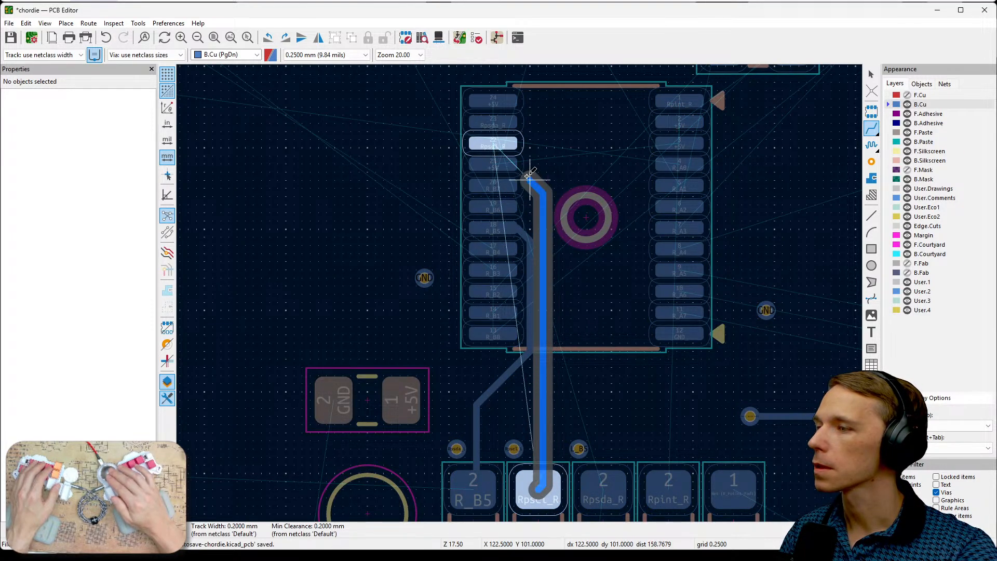
{"action": "left_click", "coordinate": [516, 149]}
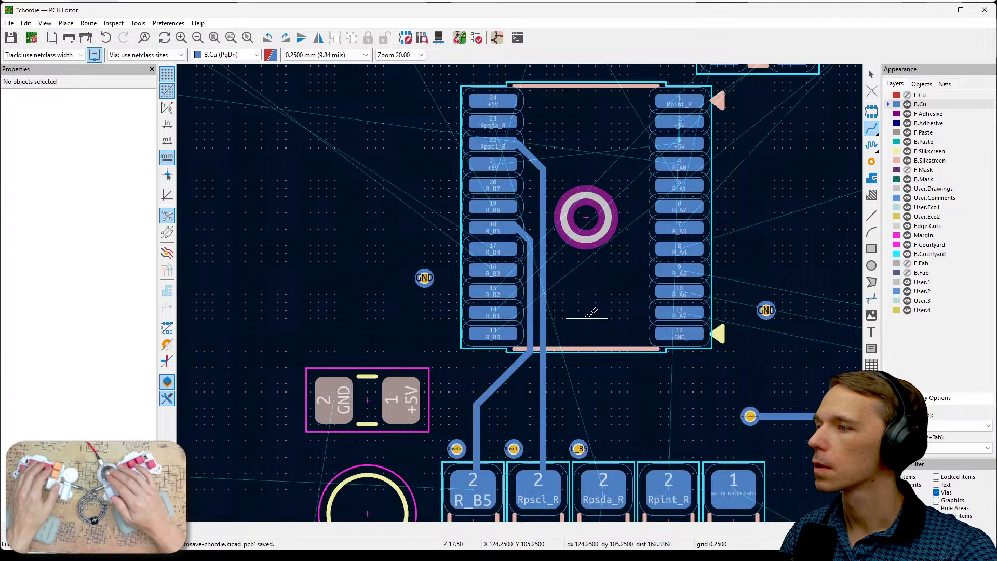
{"action": "left_click", "coordinate": [604, 477]}
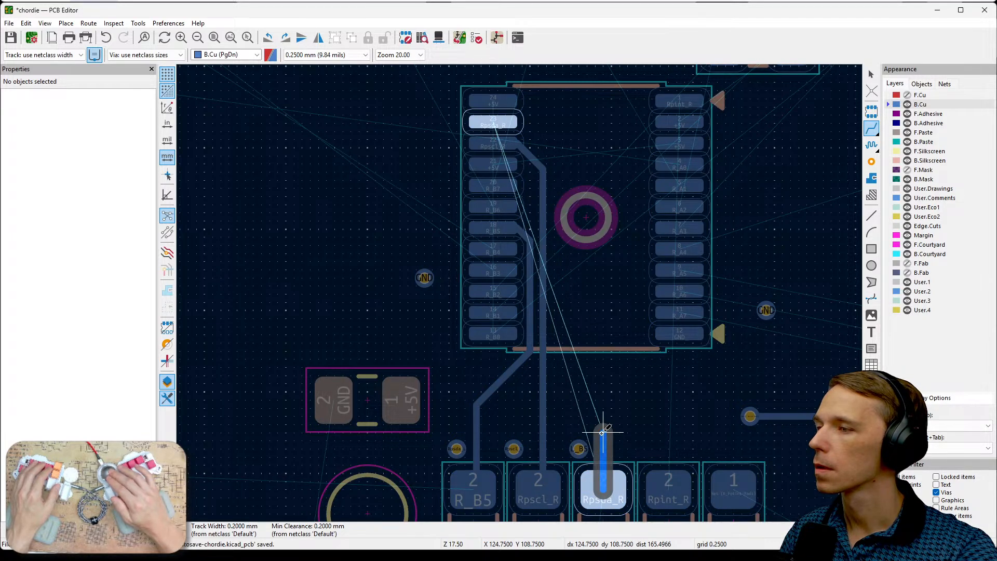
{"action": "left_click", "coordinate": [555, 355]}
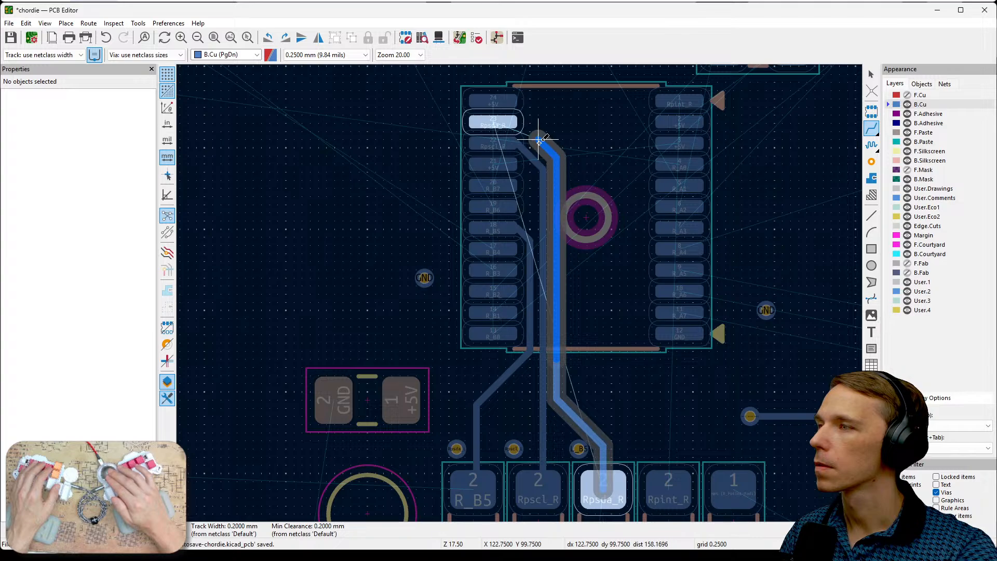
{"action": "left_click", "coordinate": [514, 127]}
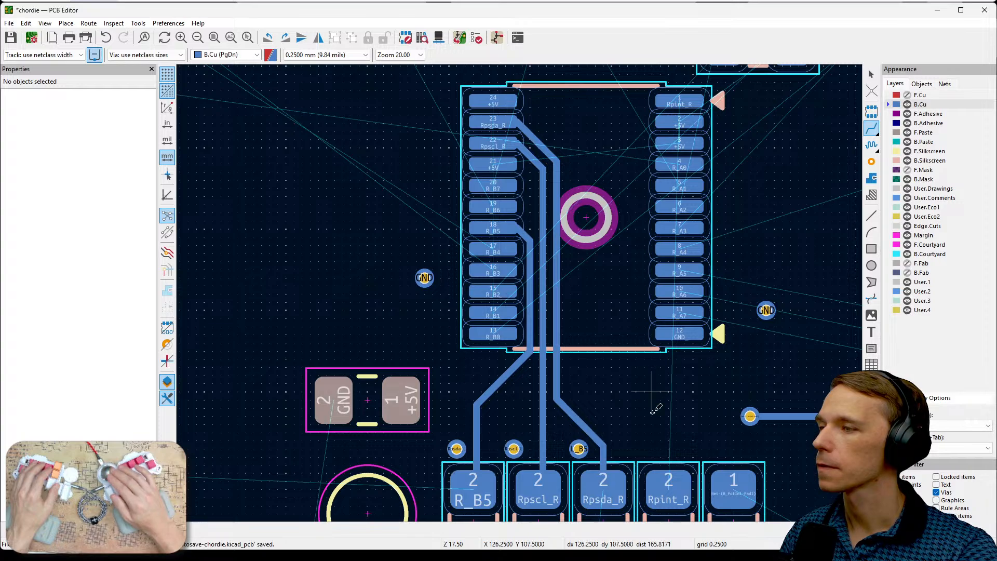
- Route Rpint_R on B.Cu from its resistor's pad 2 up alongside the Rpsda_R track to chip pin 1
{"action": "left_click", "coordinate": [668, 479]}
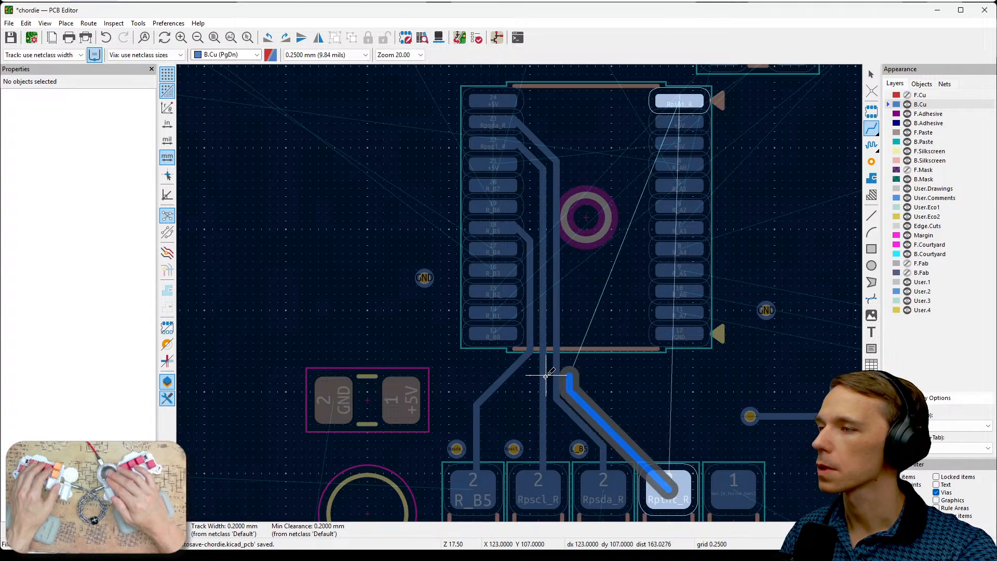
{"action": "left_click", "coordinate": [572, 392]}
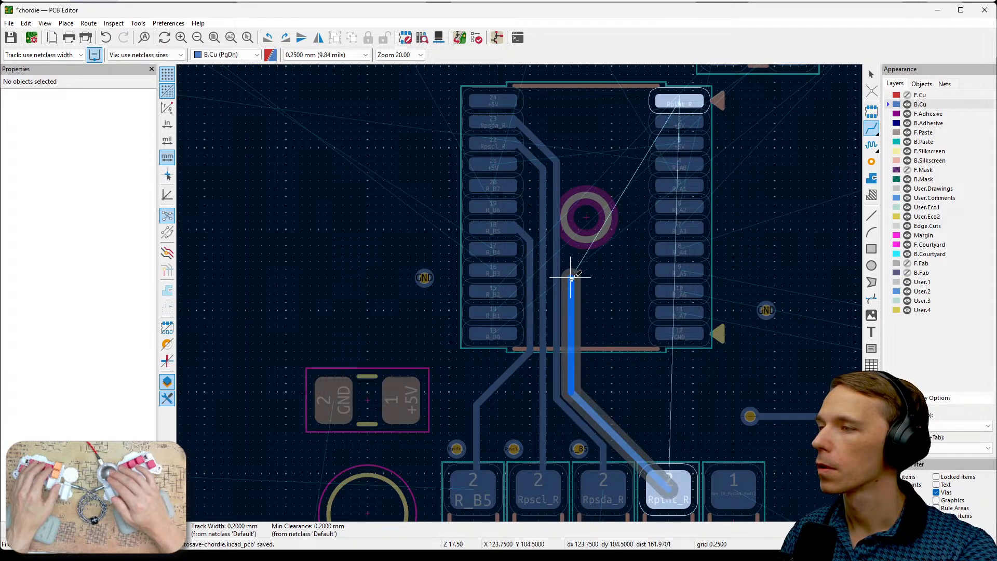
{"action": "left_click", "coordinate": [571, 162]}
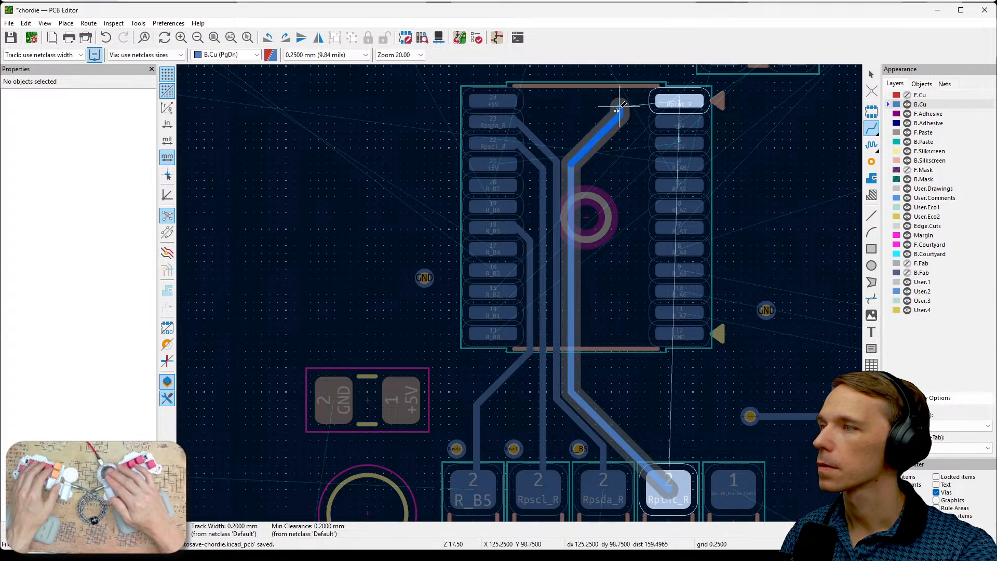
{"action": "left_click", "coordinate": [640, 99]}
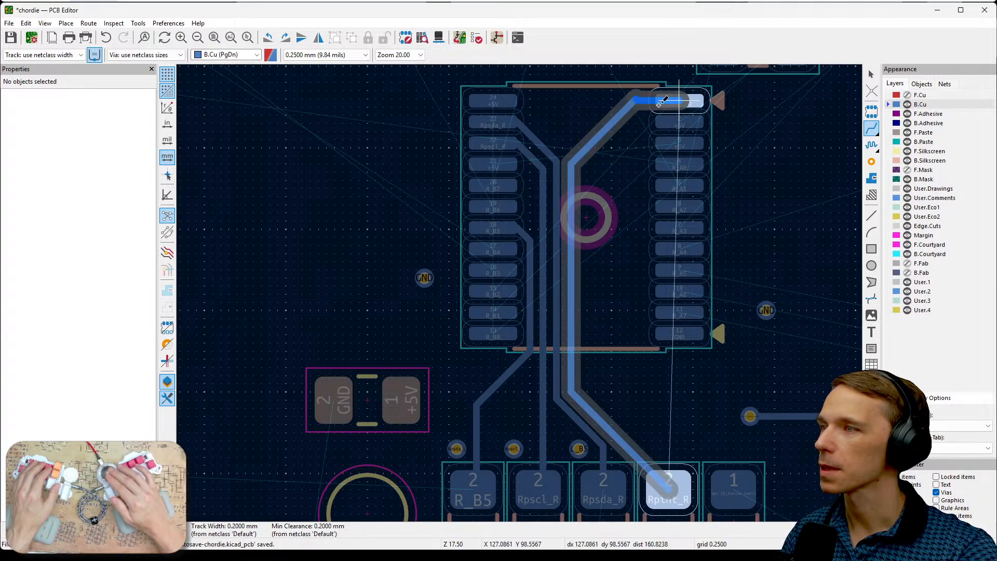
- Delete the tiny Rpint_R stub at the bend near chip pin 1 and the diagonal Rpint_R segment below it
{"action": "scroll", "coordinate": [643, 137], "scroll_direction": "up", "scroll_amount": 3}
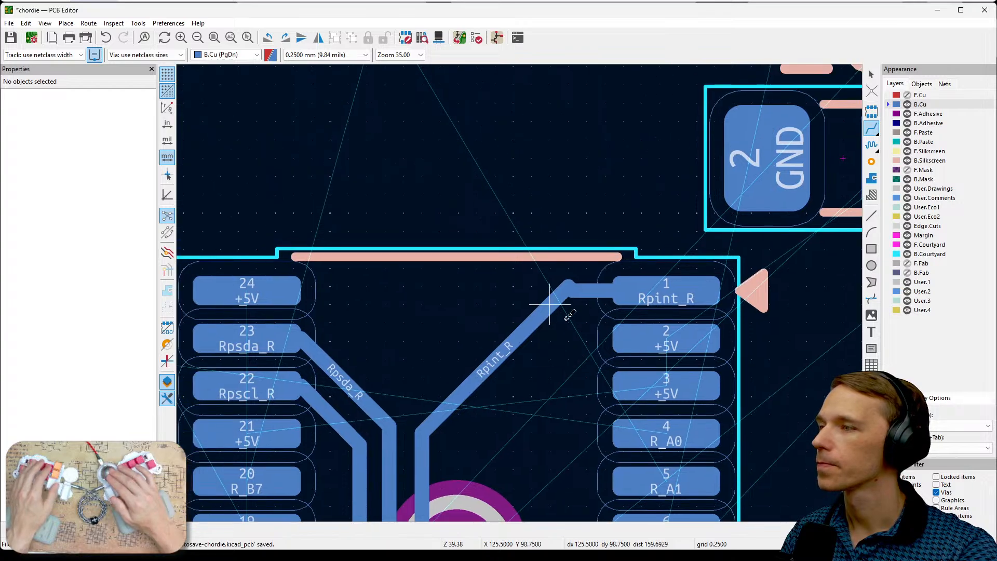
{"action": "key", "text": "Escape"}
{"action": "left_click", "coordinate": [564, 296]}
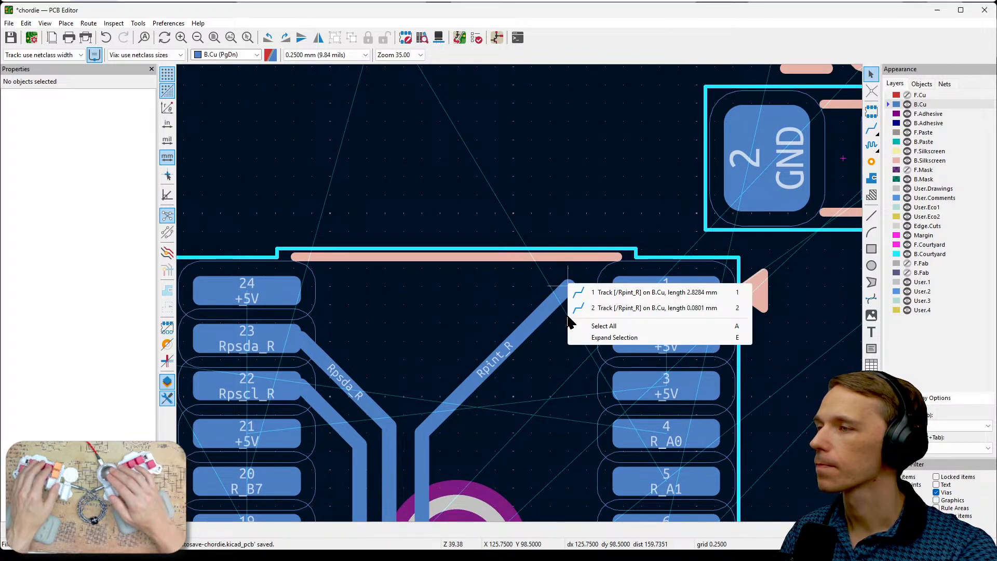
{"action": "left_click", "coordinate": [590, 304]}
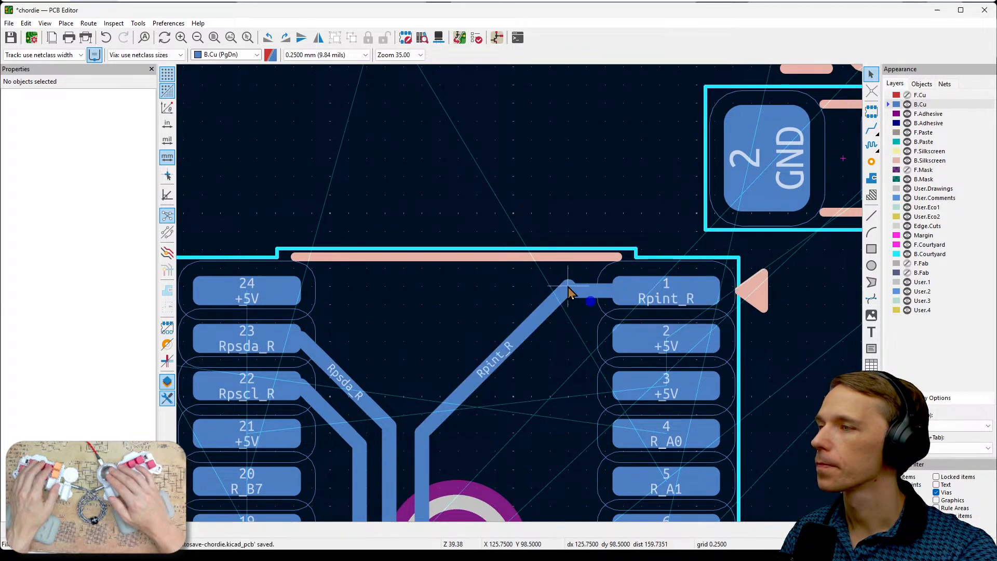
{"action": "key", "text": "Delete"}
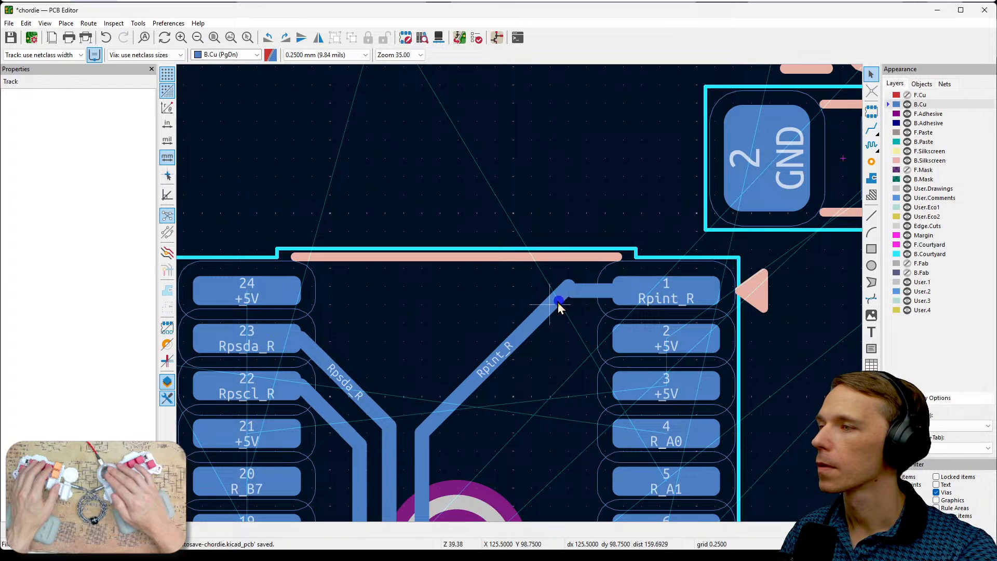
{"action": "left_click", "coordinate": [554, 302]}
{"action": "key", "text": "Delete"}
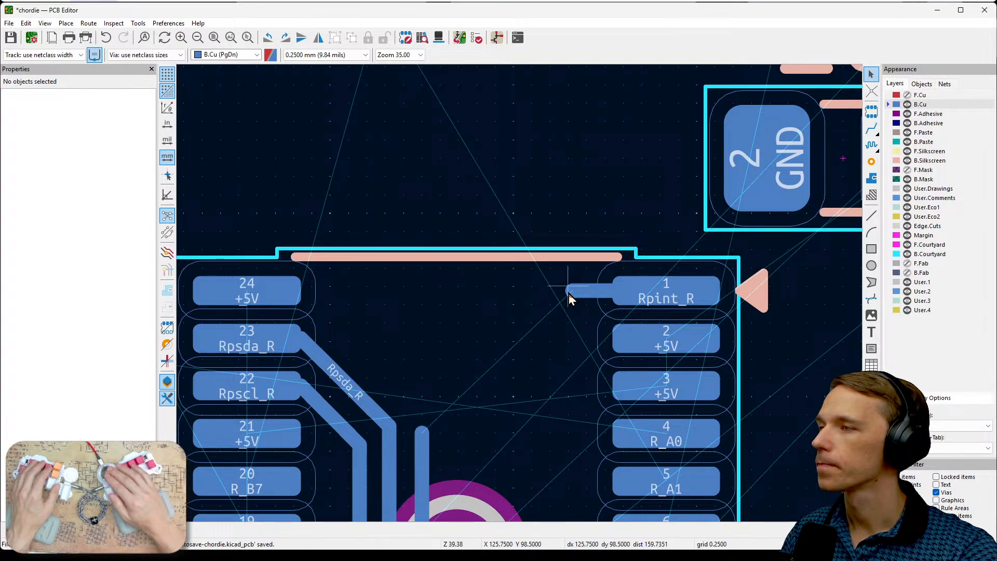
- Redraw the diagonal Rpint_R track between the pin 1 stub and the vertical track, and delete a short leftover segment at their junction
{"action": "key", "text": "x"}
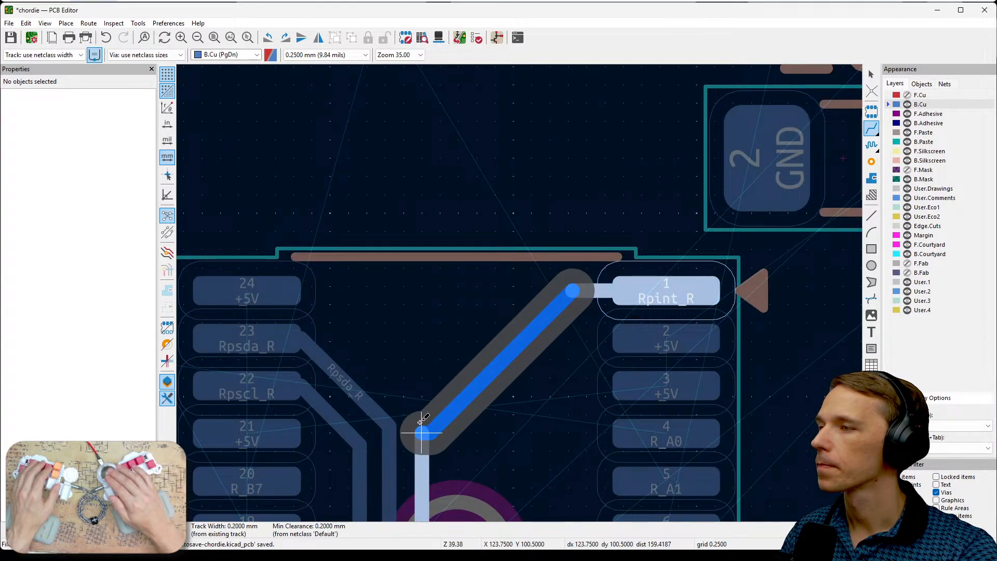
{"action": "left_click", "coordinate": [426, 458]}
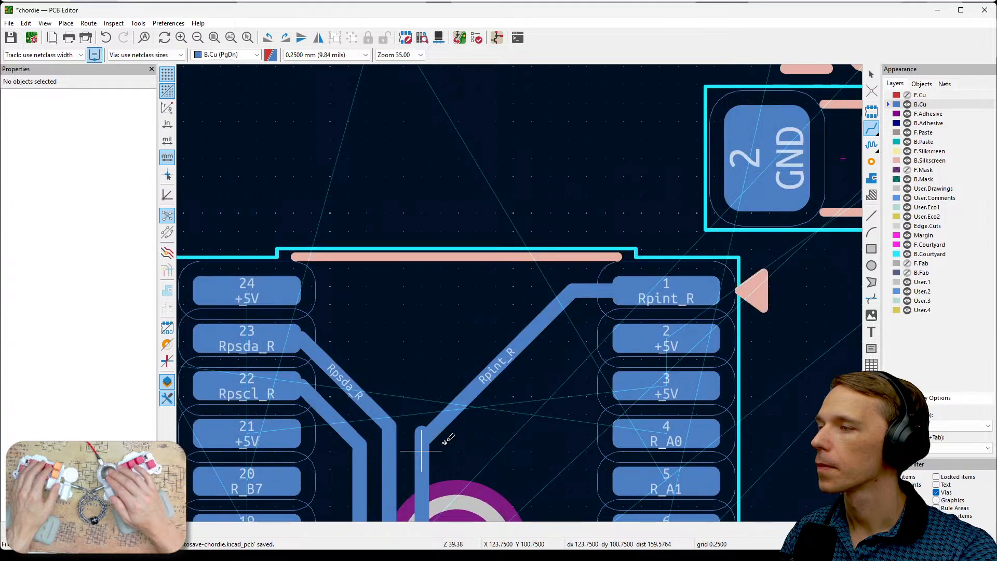
{"action": "key", "text": "Escape"}
{"action": "left_click", "coordinate": [423, 440]}
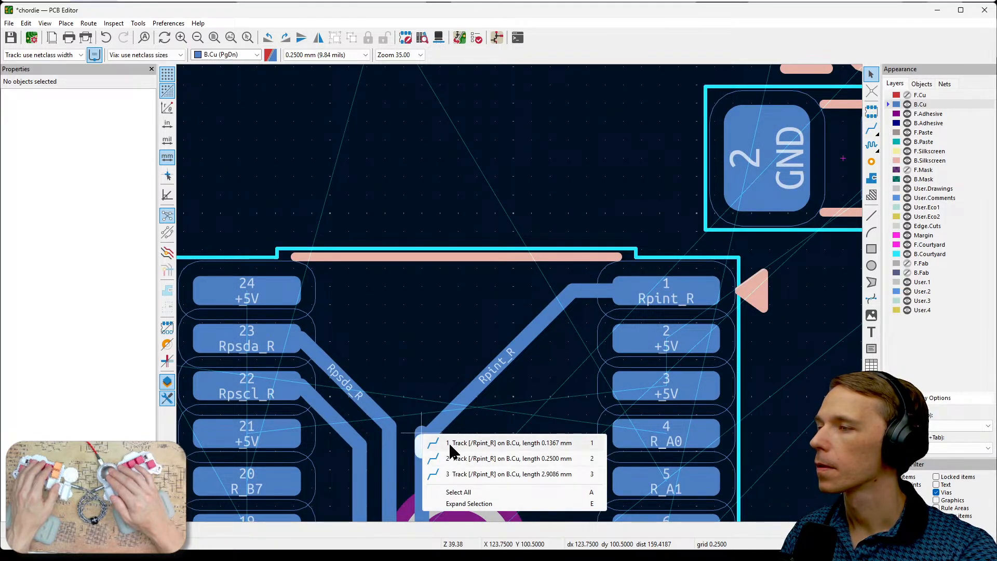
{"action": "left_click", "coordinate": [450, 467]}
{"action": "key", "text": "Delete"}
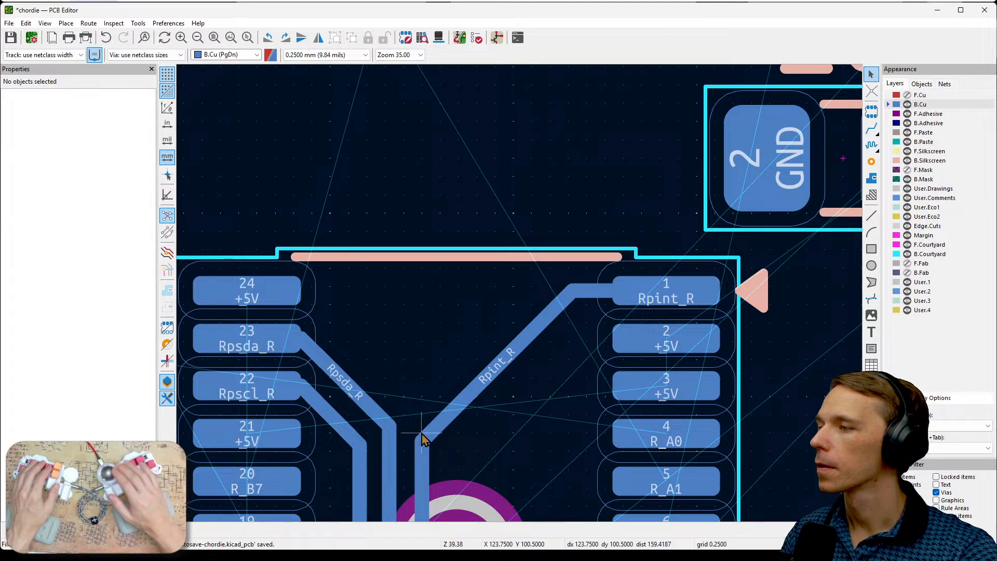
- Shift the diagonal R_B5 track segment below the chip closer to its resistor
{"action": "scroll", "coordinate": [509, 452], "scroll_direction": "down", "scroll_amount": 4}
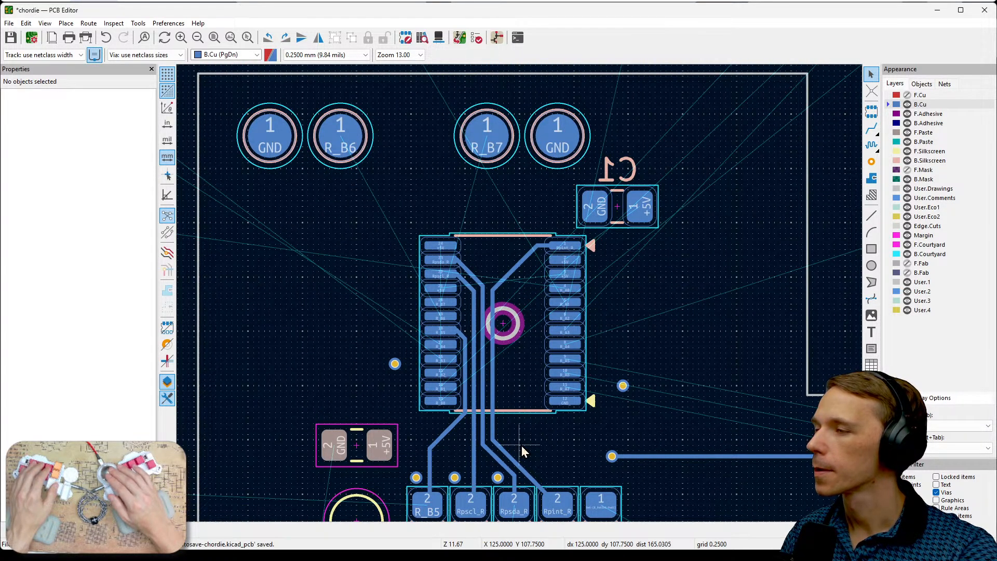
{"action": "left_click", "coordinate": [448, 434]}
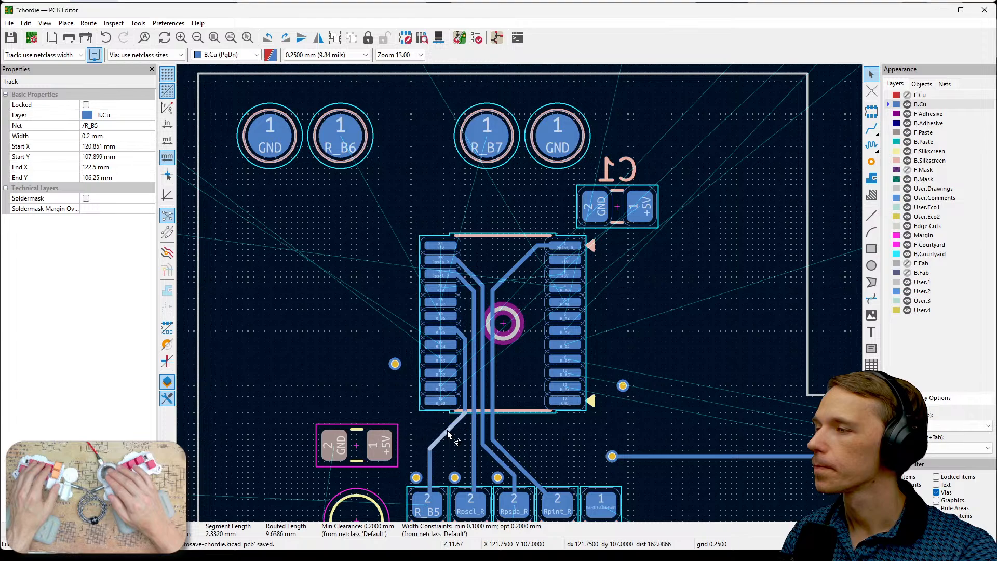
{"action": "left_click_drag", "start_coordinate": [447, 434], "coordinate": [455, 456]}
{"action": "middle_click_drag", "start_coordinate": [559, 455], "coordinate": [628, 382]}
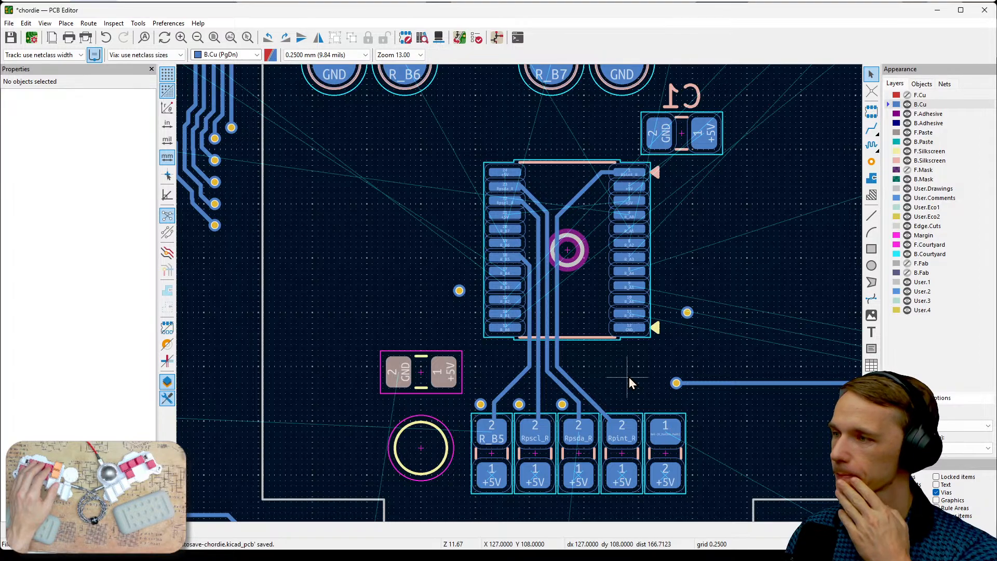
- Show F.Cu again and make it the active layer
{"action": "scroll", "coordinate": [508, 429], "scroll_direction": "up", "scroll_amount": 3}
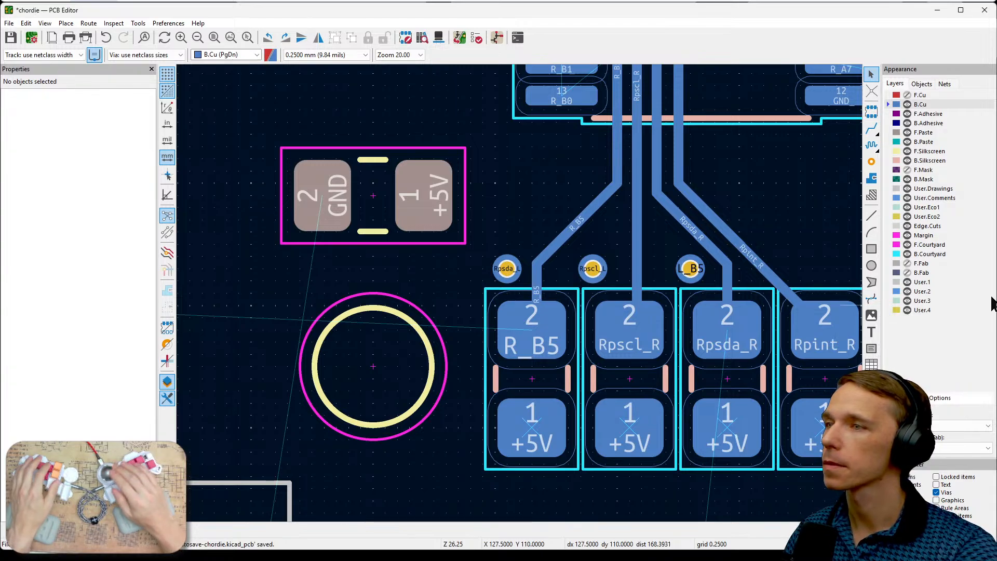
{"action": "left_click", "coordinate": [906, 95]}
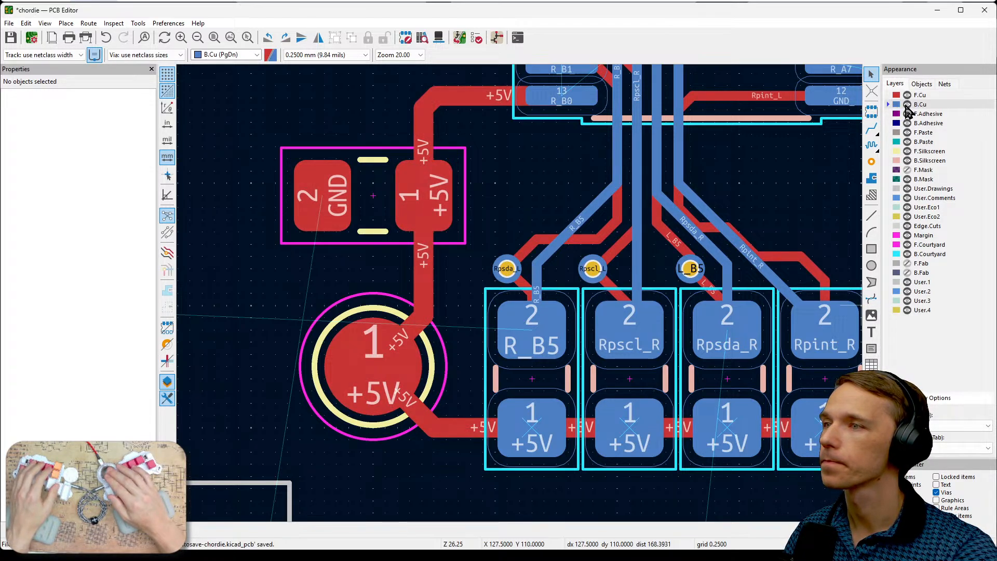
{"action": "left_click", "coordinate": [901, 96]}
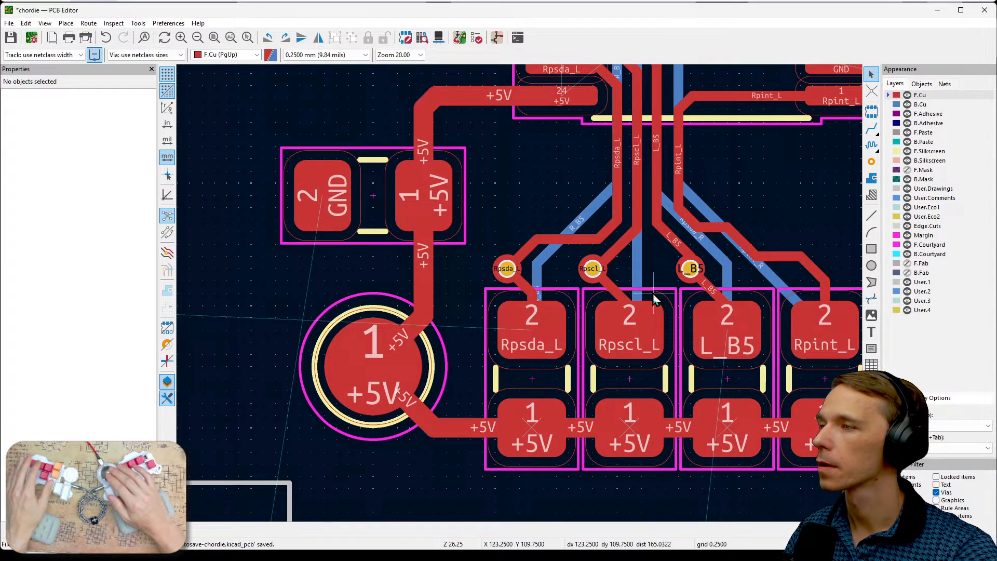
- Examine how the front and back tracks and vias fit together around the pull-up resistors below the chip
{"action": "scroll", "coordinate": [654, 300], "scroll_direction": "down", "scroll_amount": 2}
{"action": "scroll", "coordinate": [522, 300], "scroll_direction": "down", "scroll_amount": 2}
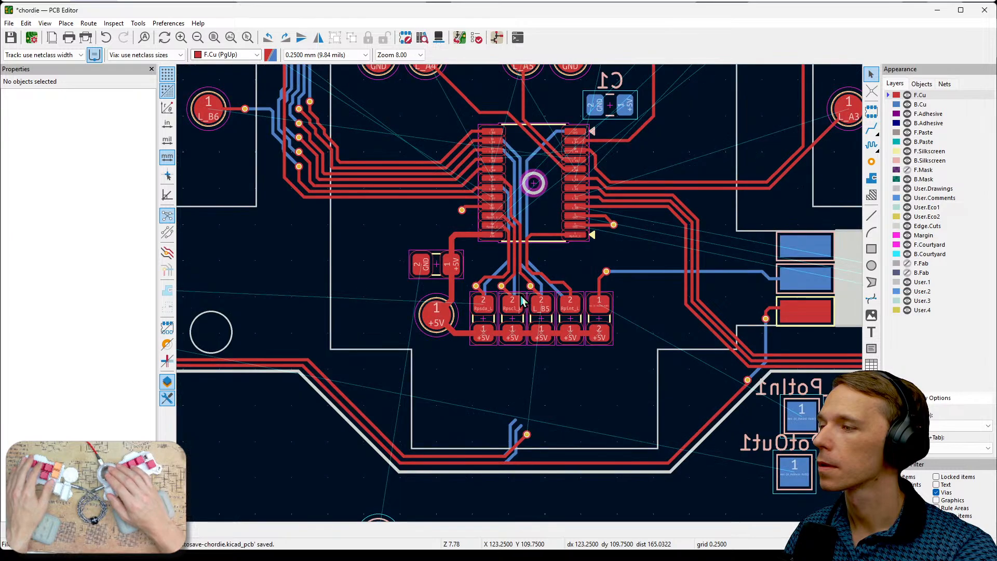
{"action": "scroll", "coordinate": [510, 350], "scroll_direction": "up", "scroll_amount": 2}
{"action": "scroll", "coordinate": [522, 301], "scroll_direction": "up", "scroll_amount": 1}
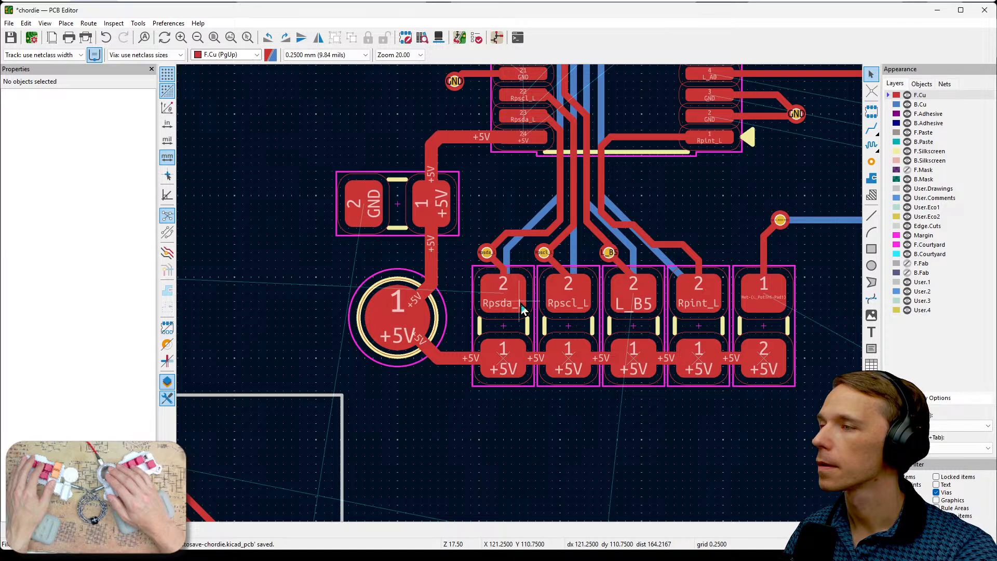
{"action": "scroll", "coordinate": [522, 305], "scroll_direction": "up", "scroll_amount": 1}
{"action": "scroll", "coordinate": [521, 301], "scroll_direction": "up", "scroll_amount": 1}
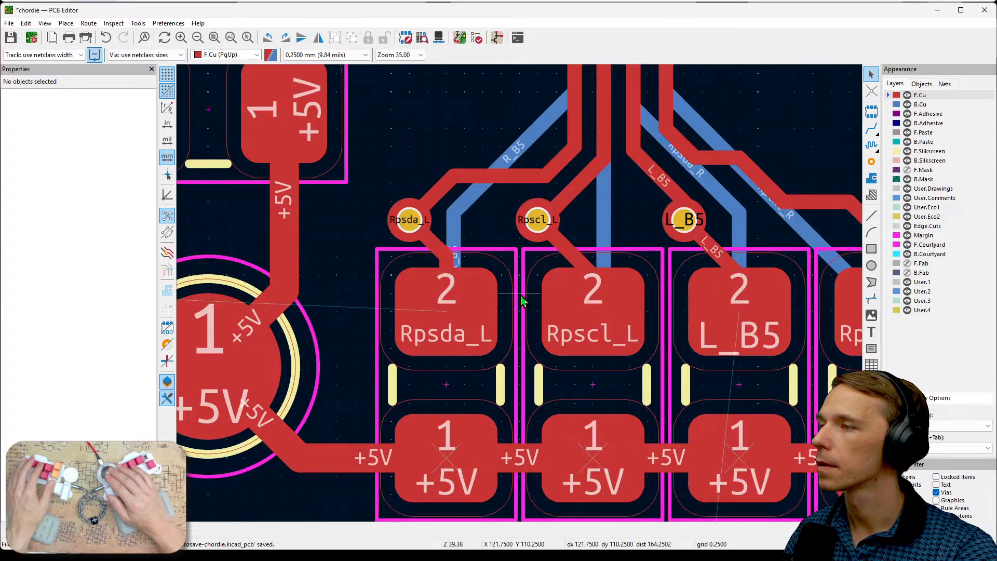
{"action": "scroll", "coordinate": [522, 301], "scroll_direction": "up", "scroll_amount": 1}
{"action": "scroll", "coordinate": [522, 301], "scroll_direction": "down", "scroll_amount": 2}
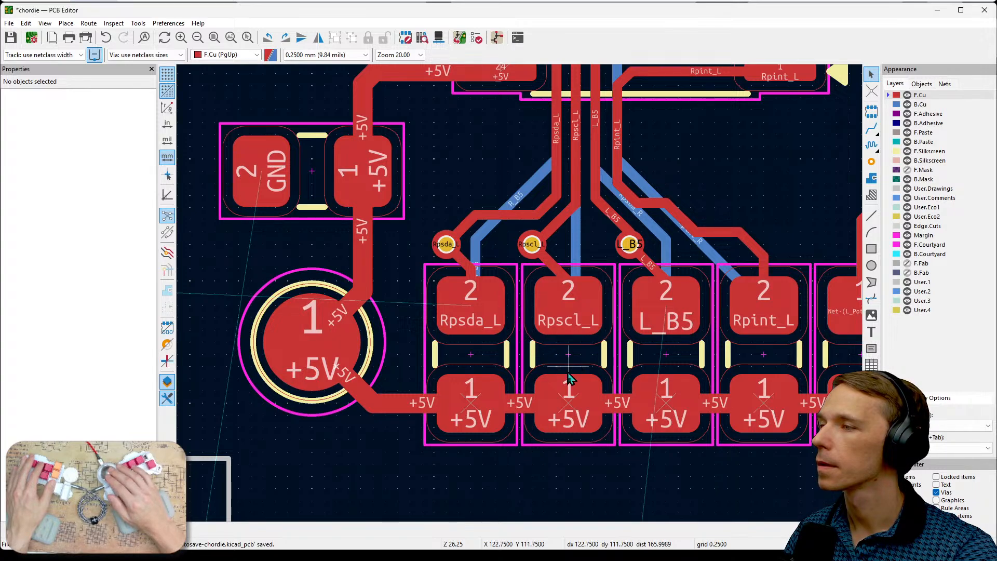
{"action": "scroll", "coordinate": [568, 373], "scroll_direction": "down", "scroll_amount": 1}
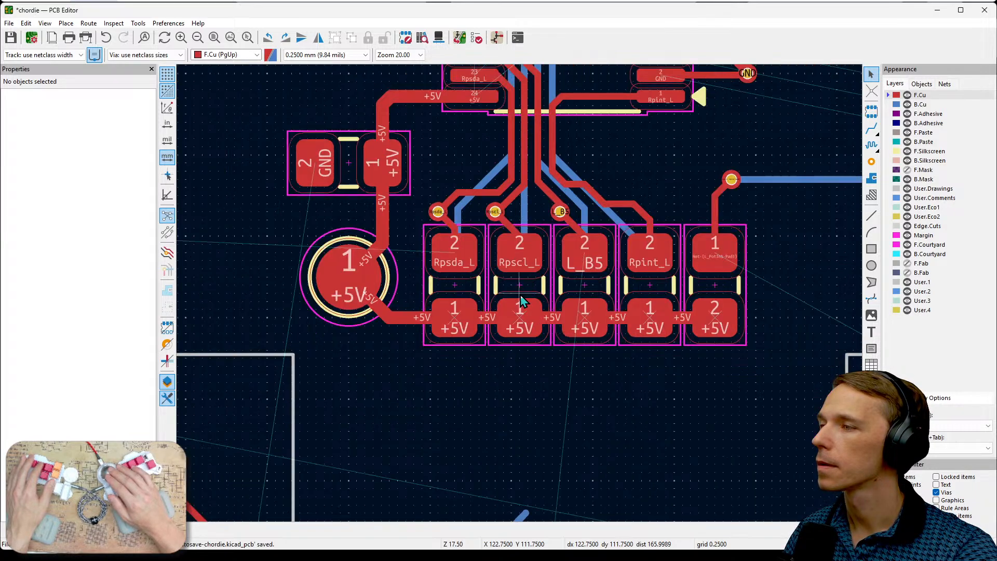
{"action": "middle_click_drag", "start_coordinate": [559, 244], "coordinate": [566, 291]}
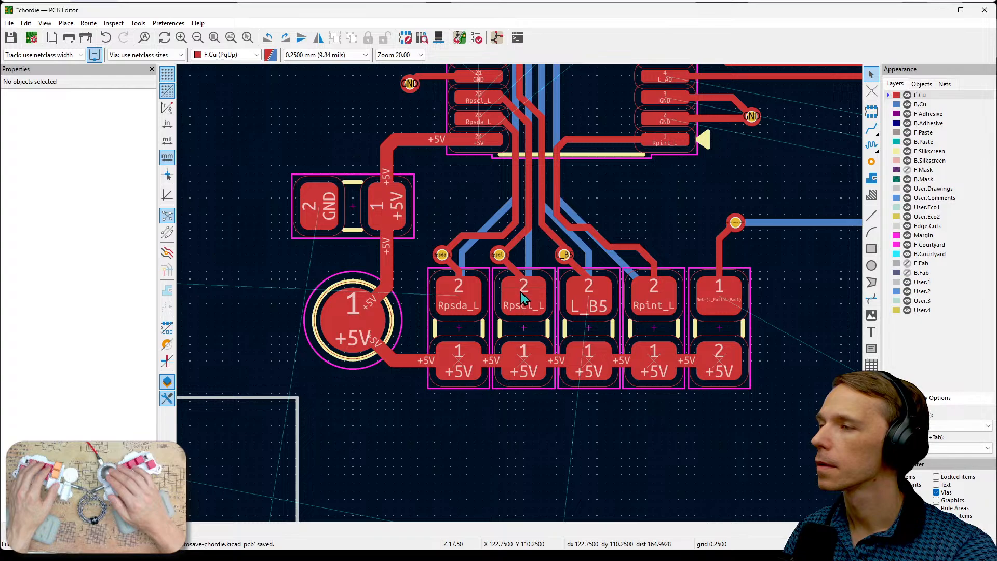
- Examine the loose Rpsda and Rpscl track ends near the board's lower edge and the space between them and the pull-up resistors
{"action": "middle_click_drag", "start_coordinate": [572, 339], "coordinate": [617, 187]}
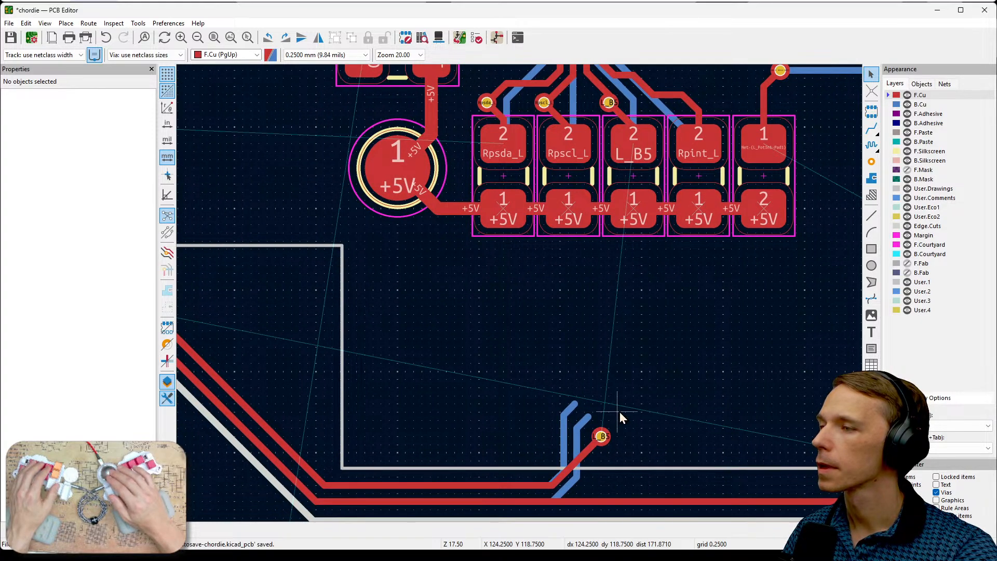
{"action": "left_click", "coordinate": [567, 413]}
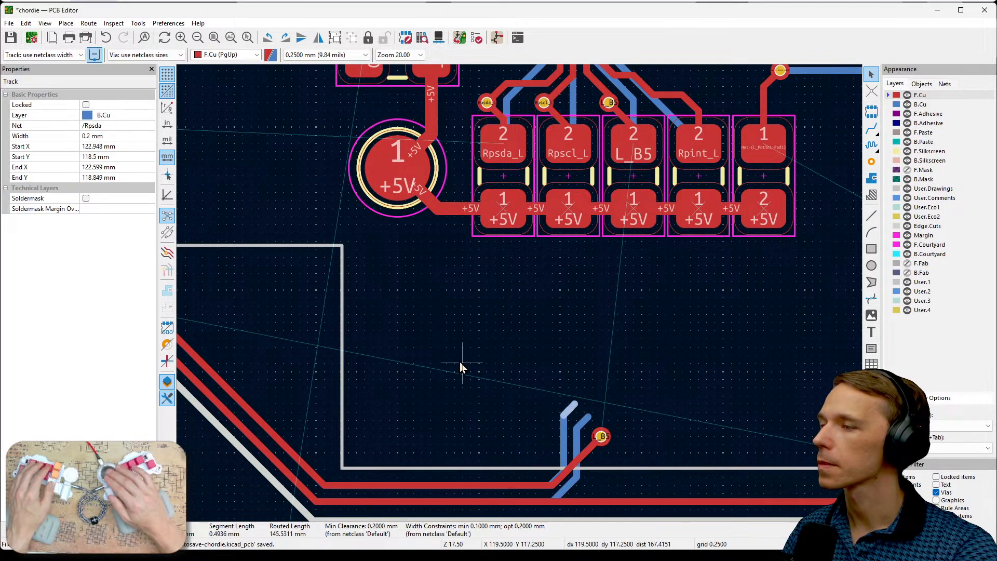
{"action": "middle_click_drag", "start_coordinate": [460, 361], "coordinate": [684, 396]}
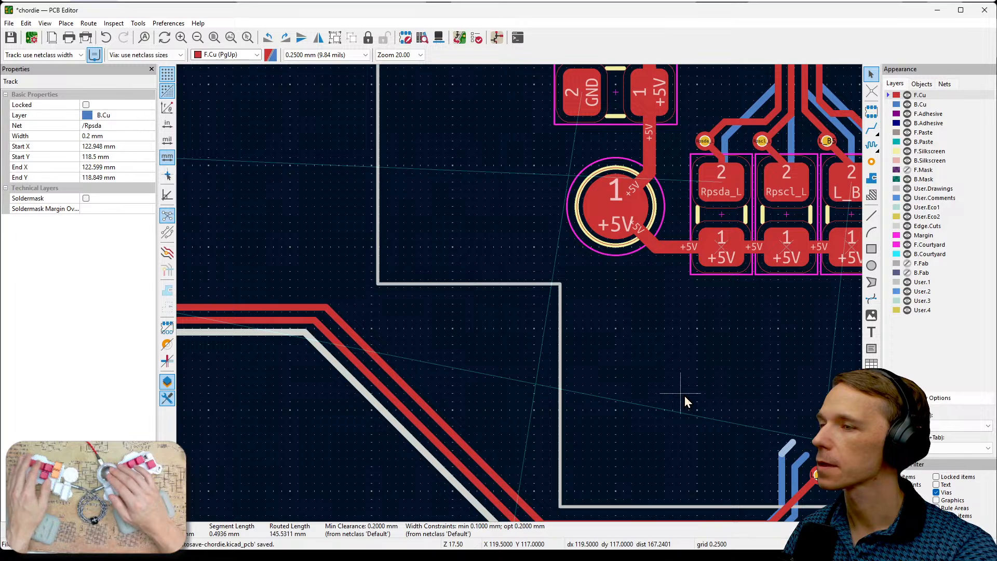
{"action": "scroll", "coordinate": [685, 396], "scroll_direction": "down", "scroll_amount": 1}
{"action": "middle_click_drag", "start_coordinate": [440, 266], "coordinate": [669, 365]}
{"action": "middle_click_drag", "start_coordinate": [504, 271], "coordinate": [235, 229]}
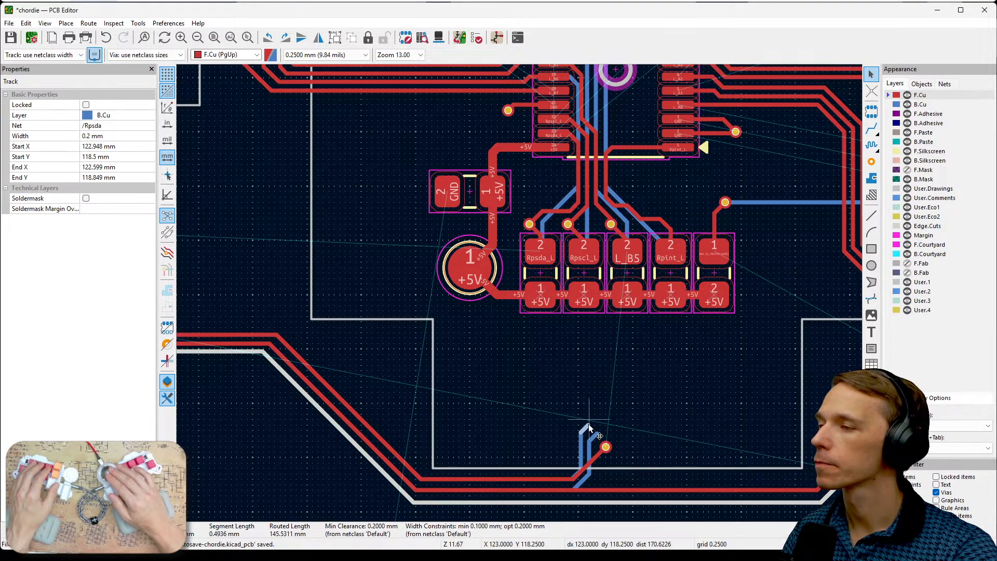
{"action": "left_click", "coordinate": [592, 388]}
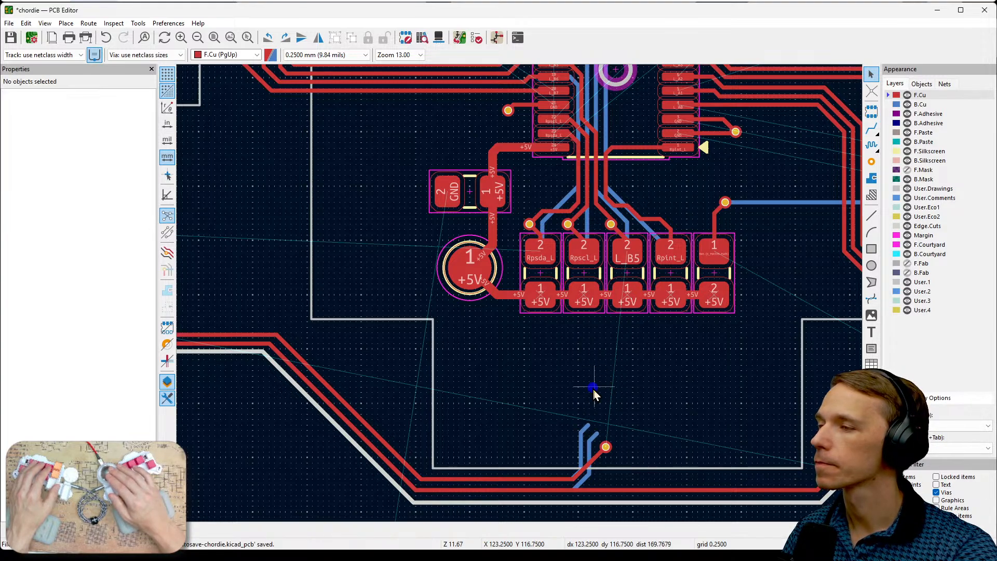
{"action": "left_click", "coordinate": [586, 426]}
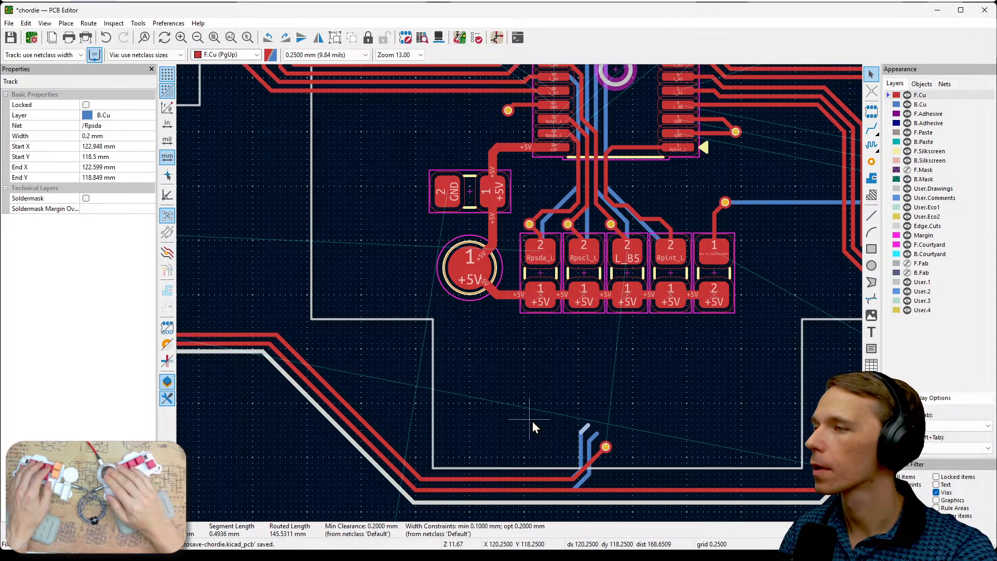
{"action": "middle_click_drag", "start_coordinate": [531, 422], "coordinate": [625, 448]}
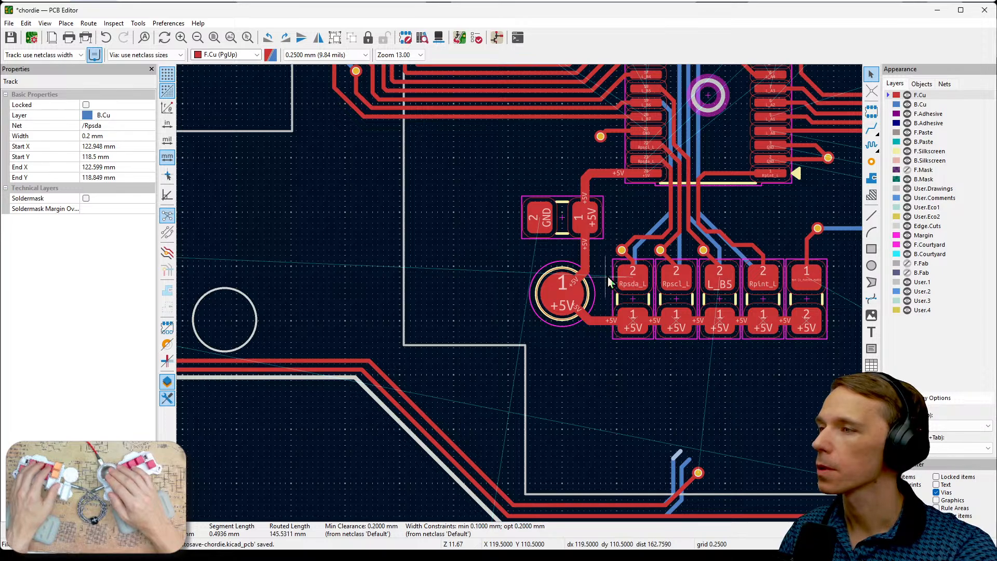
{"action": "scroll", "coordinate": [612, 266], "scroll_direction": "up", "scroll_amount": 1}
{"action": "scroll", "coordinate": [520, 292], "scroll_direction": "down", "scroll_amount": 1}
{"action": "middle_click_drag", "start_coordinate": [512, 365], "coordinate": [676, 270]}
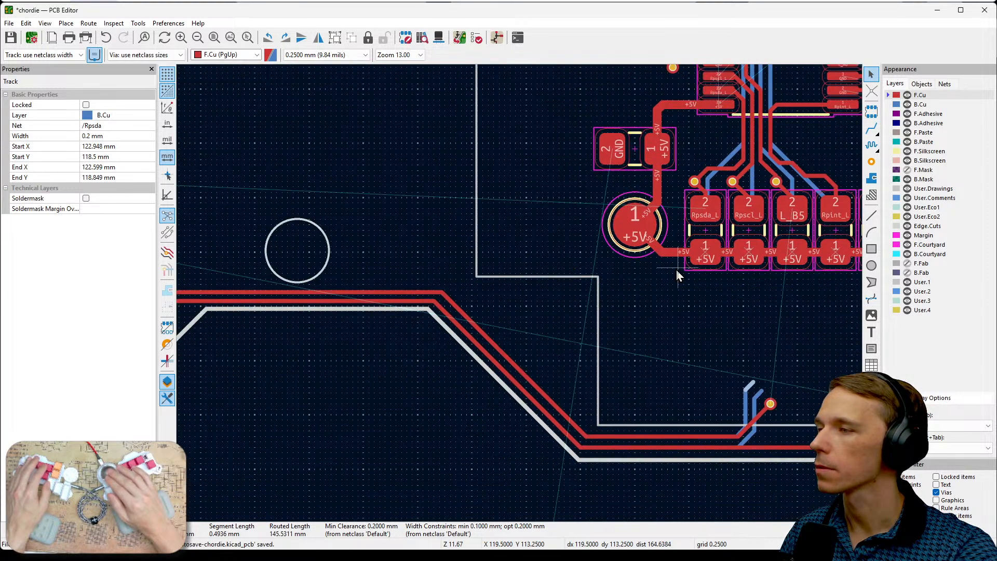
- Make B.Cu the active layer and delete the Rpsda track's diagonal tip and vertical segment beside the lower L_B5 via
{"action": "left_click", "coordinate": [920, 104]}
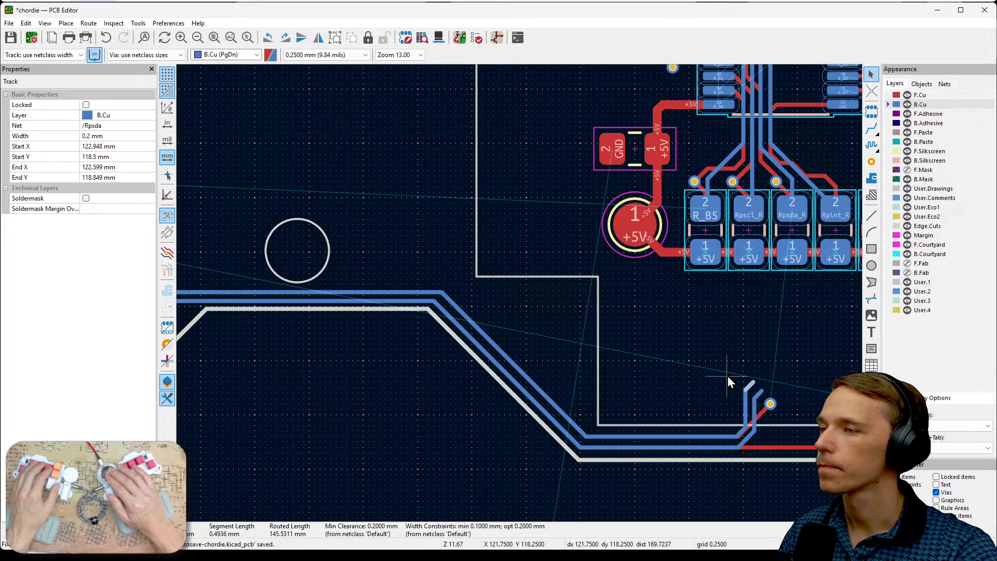
{"action": "left_click", "coordinate": [700, 393]}
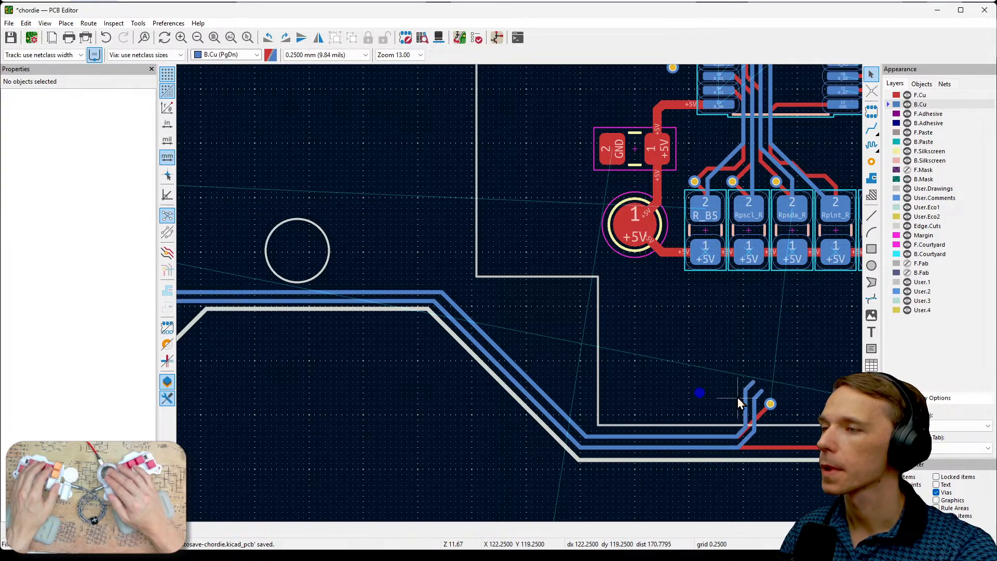
{"action": "left_click", "coordinate": [750, 385]}
{"action": "key", "text": "Delete"}
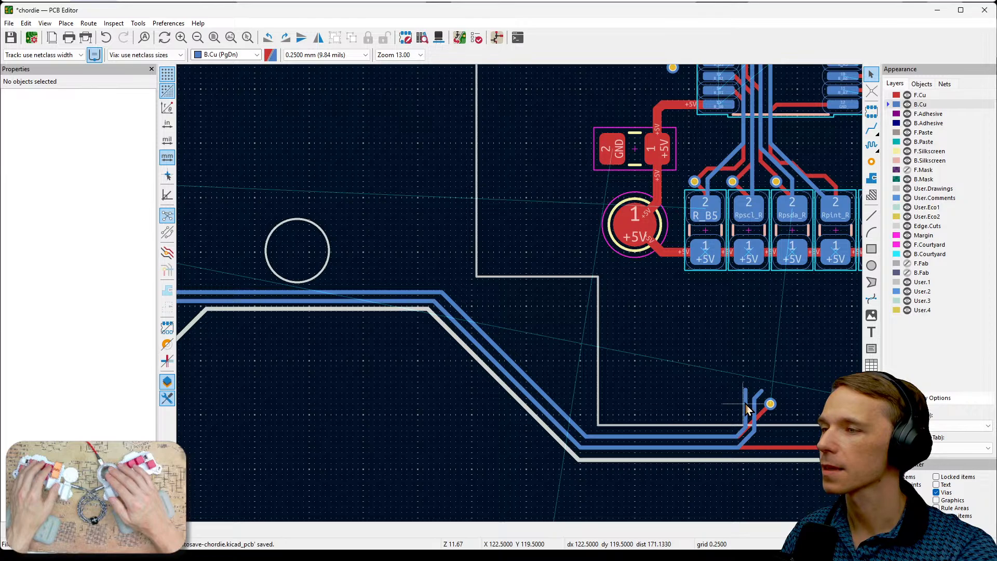
{"action": "left_click", "coordinate": [747, 394]}
{"action": "key", "text": "Delete"}
{"action": "scroll", "coordinate": [746, 428], "scroll_direction": "up", "scroll_amount": 2}
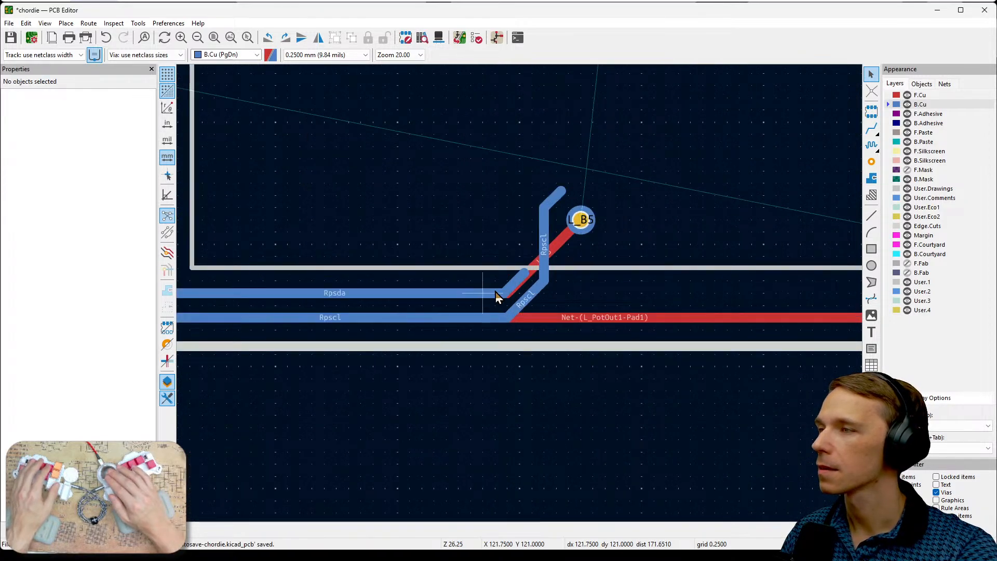
- Delete the Rpsda back-copper track's horizontal run along the lower board edge and the long diagonal segment leading into it
{"action": "left_click", "coordinate": [495, 291]}
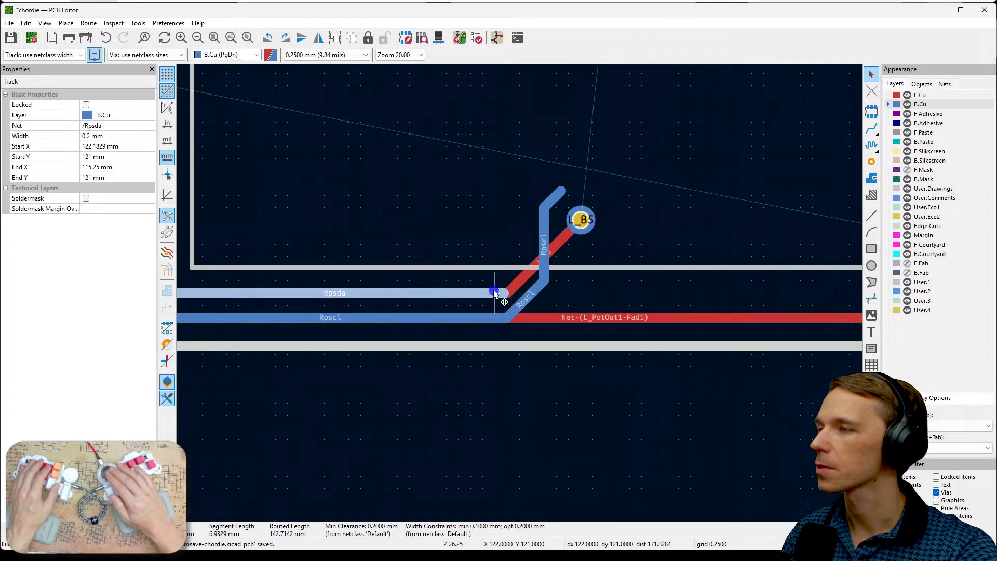
{"action": "key", "text": "Delete"}
{"action": "middle_click_drag", "start_coordinate": [459, 279], "coordinate": [674, 316]}
{"action": "scroll", "coordinate": [524, 177], "scroll_direction": "down", "scroll_amount": 1}
{"action": "middle_click_drag", "start_coordinate": [525, 177], "coordinate": [668, 312]}
{"action": "left_click", "coordinate": [554, 428]}
{"action": "key", "text": "Delete"}
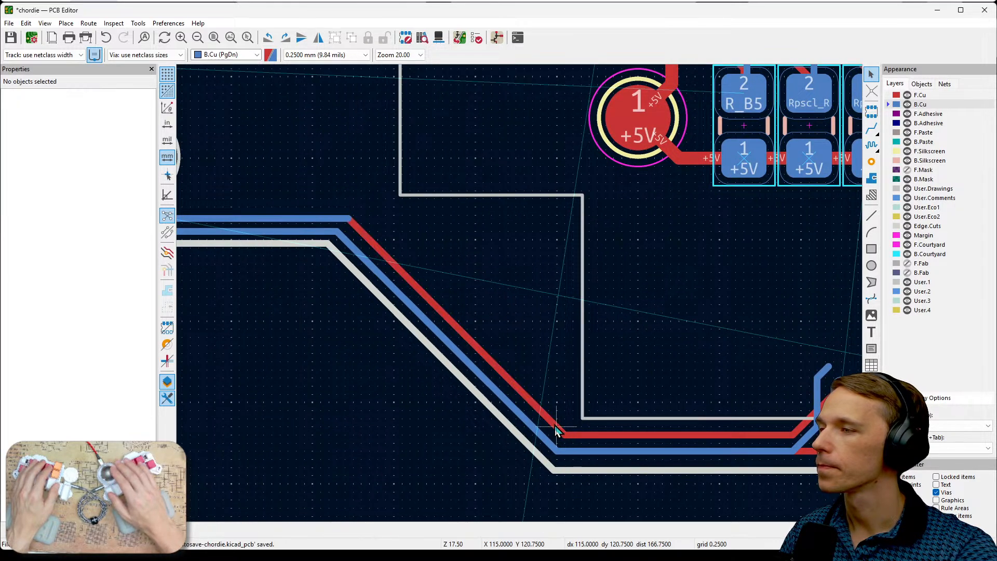
- Delete the Rpscl track's diagonal tip, vertical segment and short lower diagonal beside the L_B5 via on B.Cu
{"action": "middle_click_drag", "start_coordinate": [519, 316], "coordinate": [457, 258]}
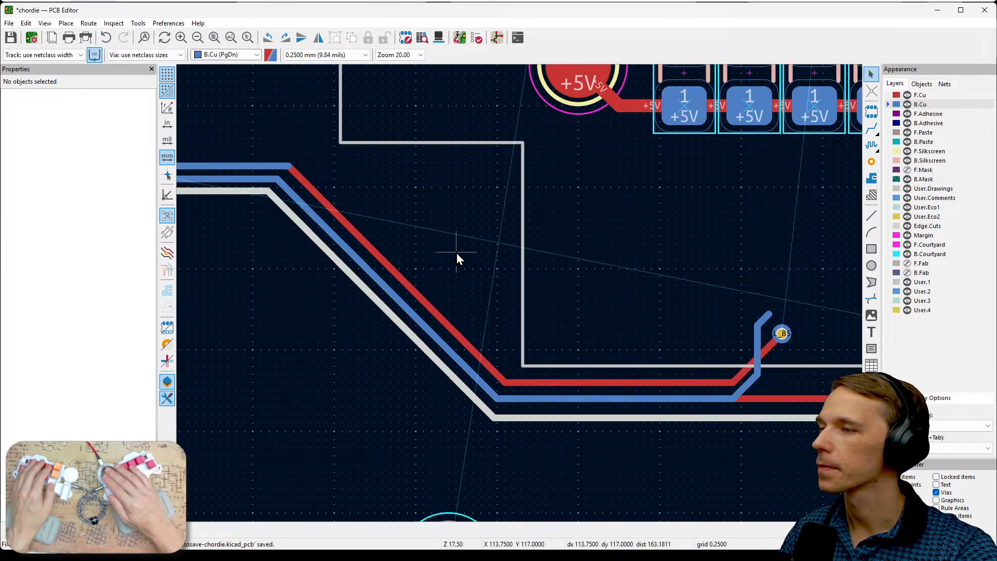
{"action": "left_click", "coordinate": [767, 318]}
{"action": "key", "text": "Delete"}
{"action": "left_click", "coordinate": [758, 340]}
{"action": "key", "text": "Delete"}
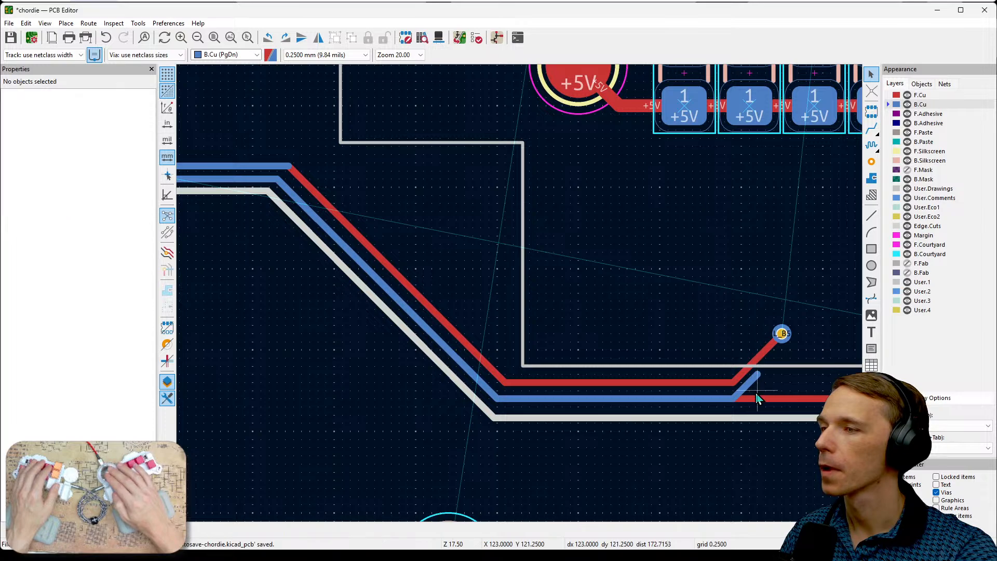
{"action": "left_click", "coordinate": [752, 382]}
{"action": "key", "text": "Delete"}
- Delete the Rpscl back-copper track's lower horizontal run and the long diagonal segment along the board edge
{"action": "left_click", "coordinate": [720, 400]}
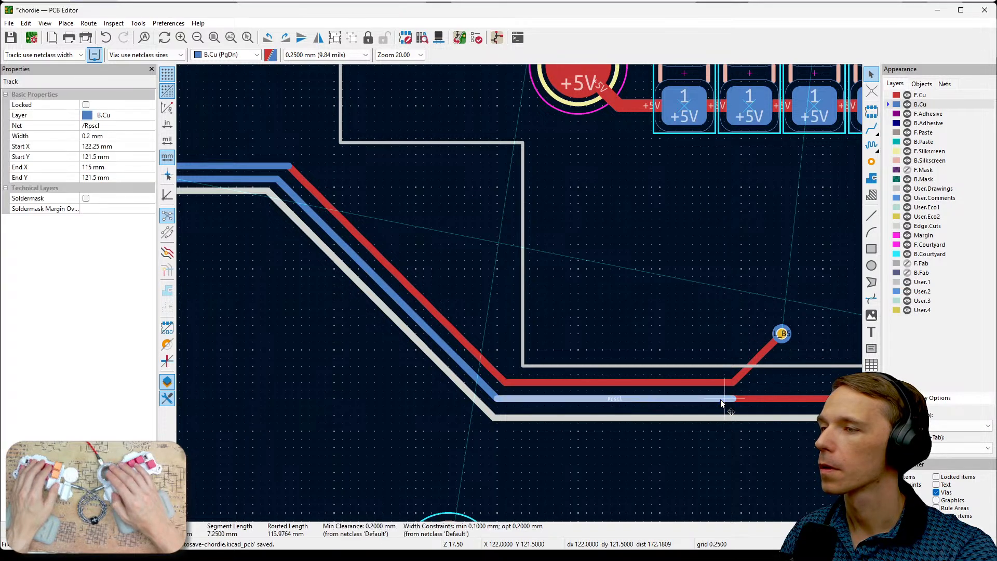
{"action": "key", "text": "Delete"}
{"action": "left_click", "coordinate": [482, 381]}
{"action": "key", "text": "Delete"}
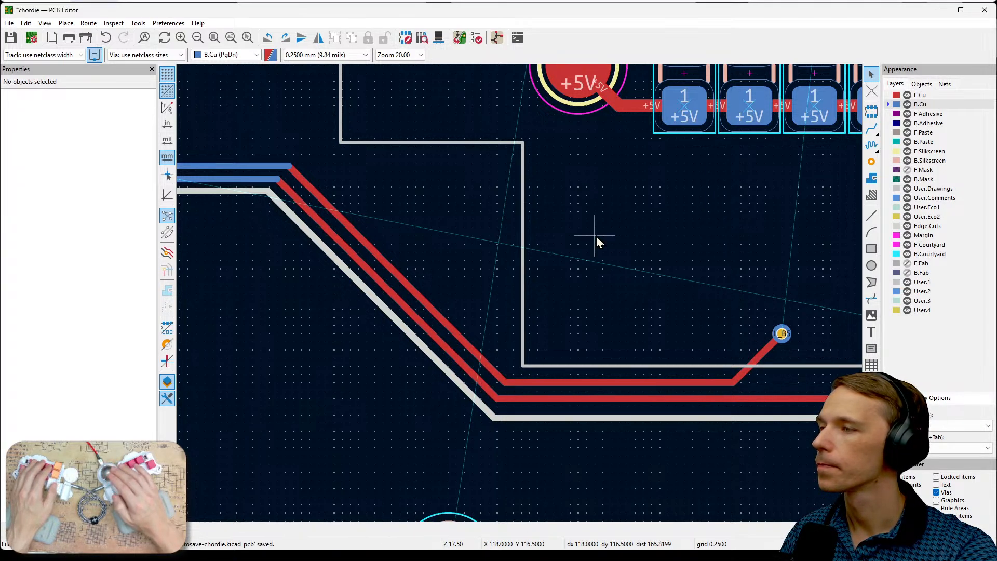
- Make F.Cu active and examine possible paths from the shortened Rpsda and Rpscl tracks to the vias above the resistors
{"action": "middle_click_drag", "start_coordinate": [596, 236], "coordinate": [575, 307]}
{"action": "scroll", "coordinate": [706, 331], "scroll_direction": "down", "scroll_amount": 2}
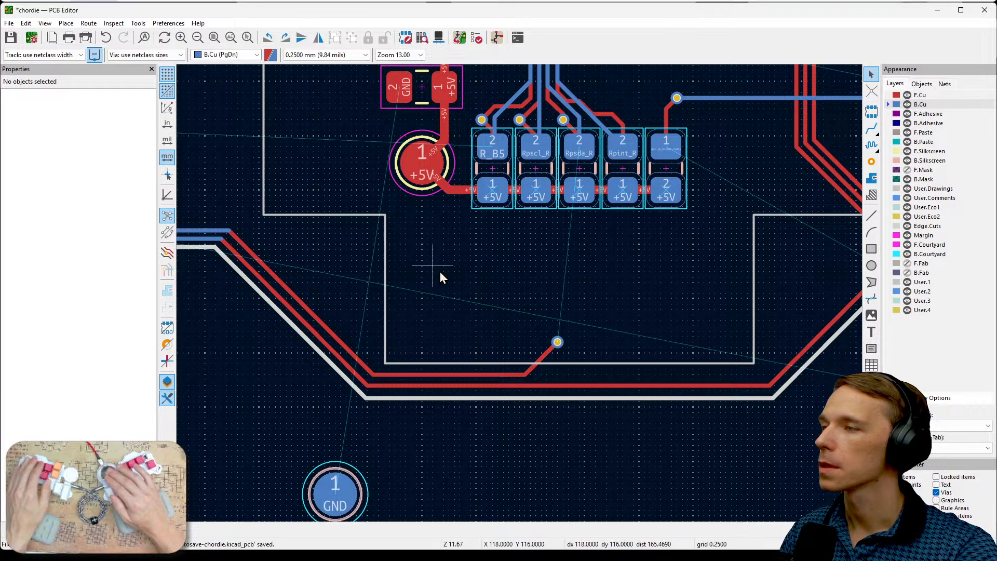
{"action": "middle_click_drag", "start_coordinate": [497, 289], "coordinate": [638, 352]}
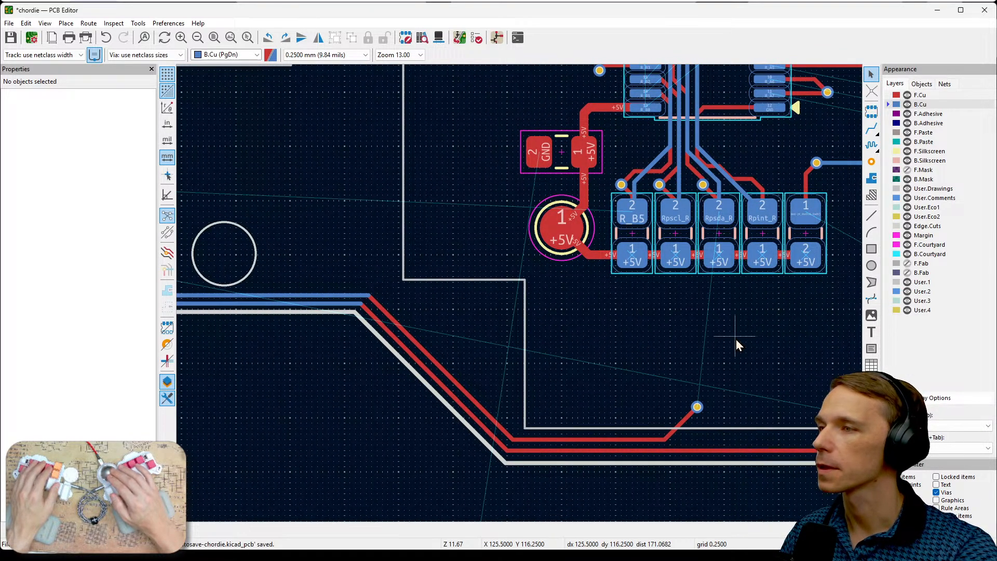
{"action": "left_click", "coordinate": [927, 94]}
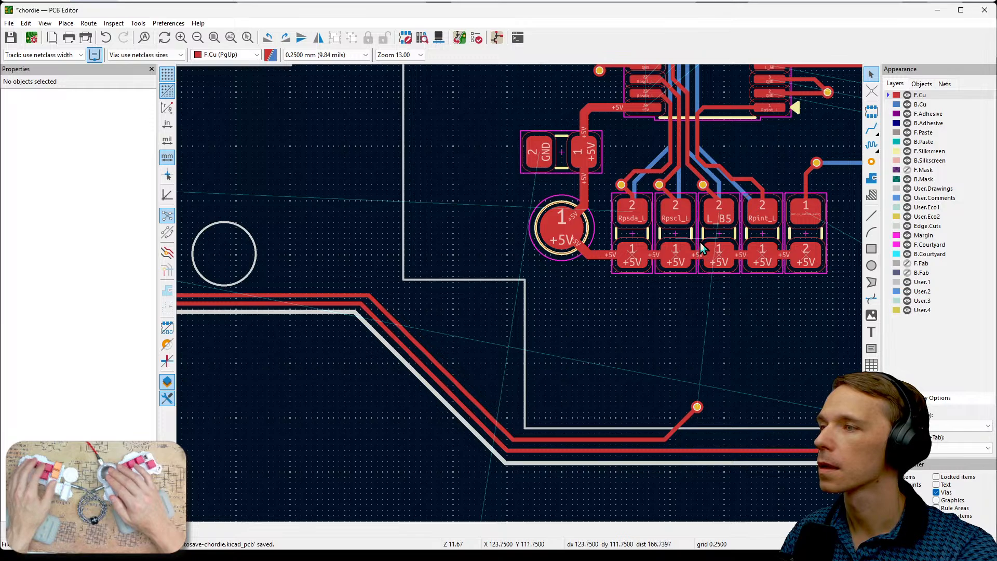
{"action": "scroll", "coordinate": [700, 242], "scroll_direction": "up", "scroll_amount": 2}
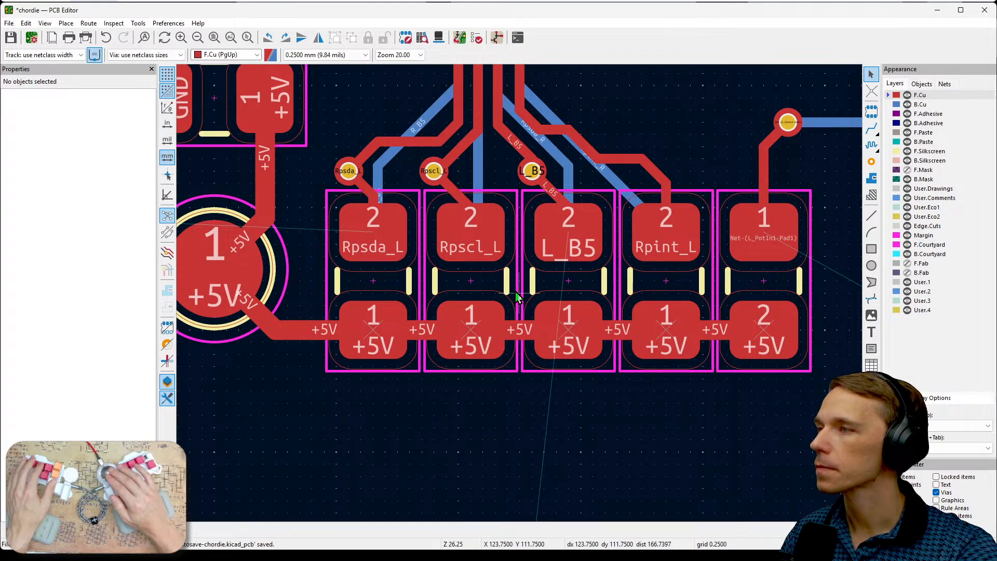
{"action": "scroll", "coordinate": [518, 297], "scroll_direction": "down", "scroll_amount": 2}
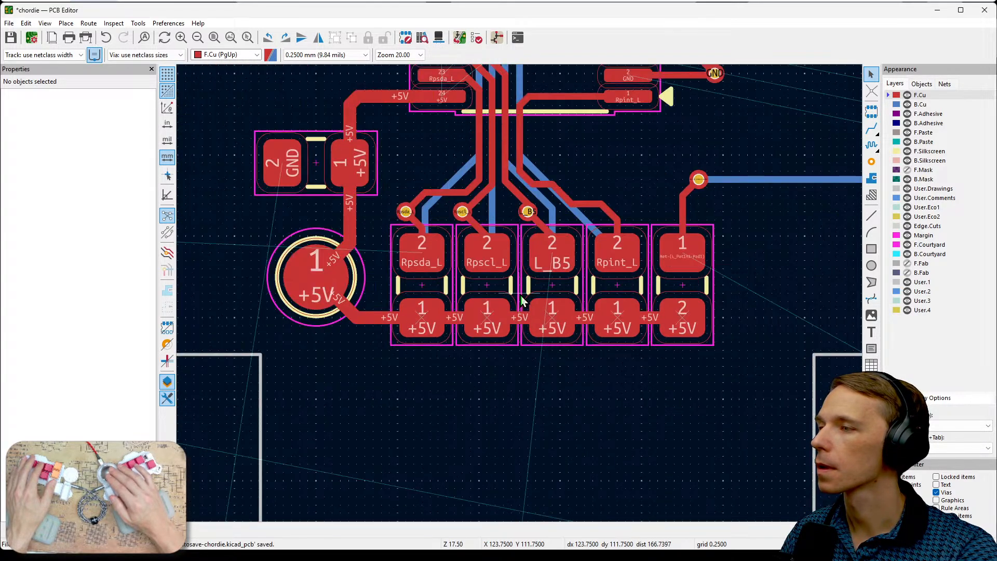
{"action": "middle_click_drag", "start_coordinate": [549, 358], "coordinate": [774, 393]}
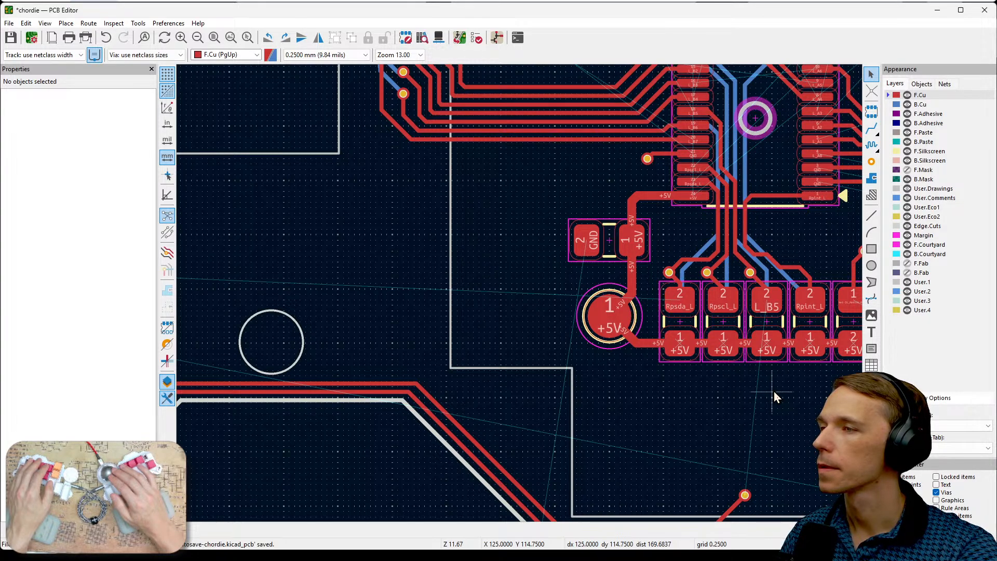
{"action": "middle_click_drag", "start_coordinate": [774, 396], "coordinate": [756, 388]}
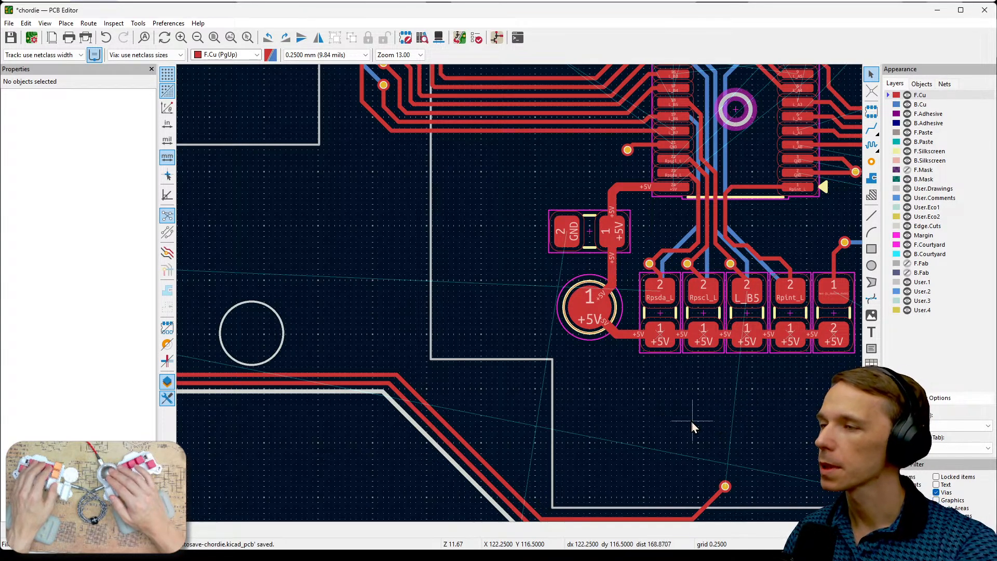
{"action": "middle_click_drag", "start_coordinate": [709, 432], "coordinate": [712, 394]}
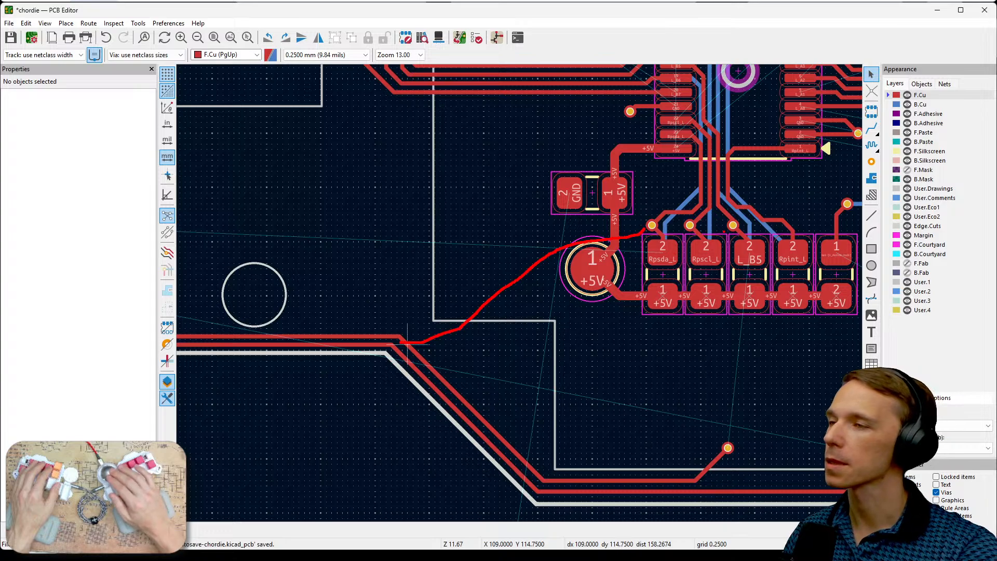
{"action": "key", "text": "Escape"}
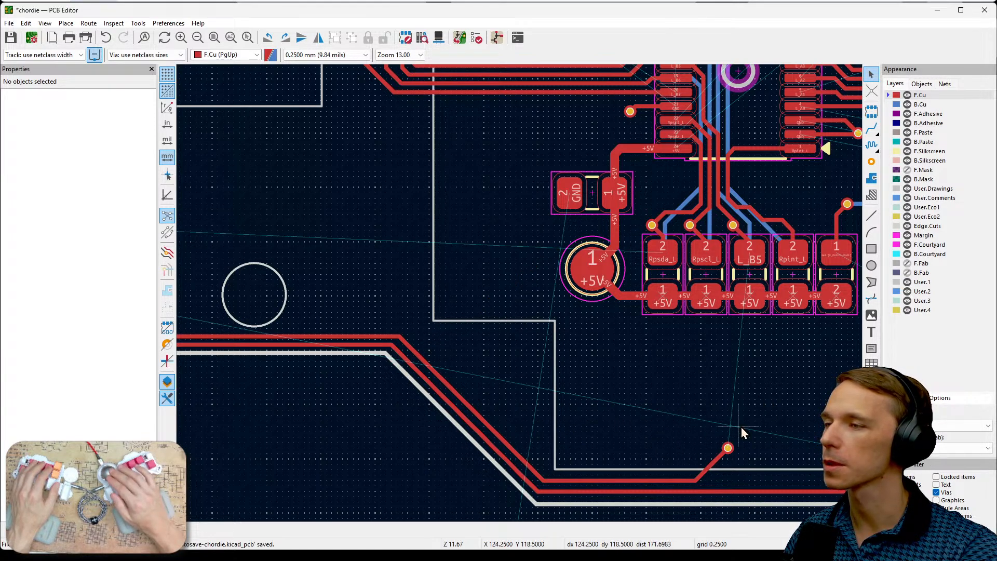
- Route the L_B5 track on B.Cu from the lower via straight up between the resistors to the L_B5 via above them
{"action": "left_click", "coordinate": [923, 105]}
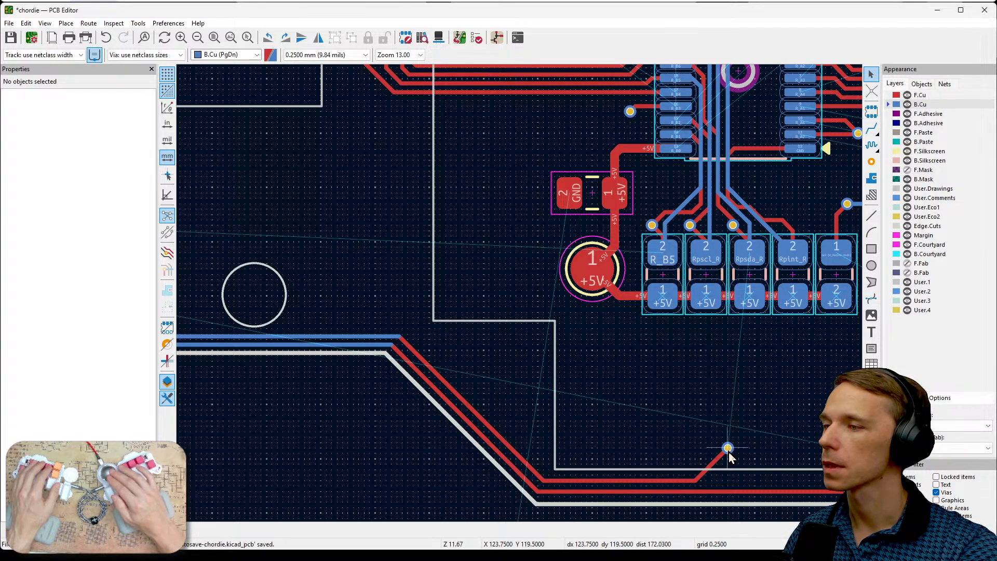
{"action": "key", "text": "x"}
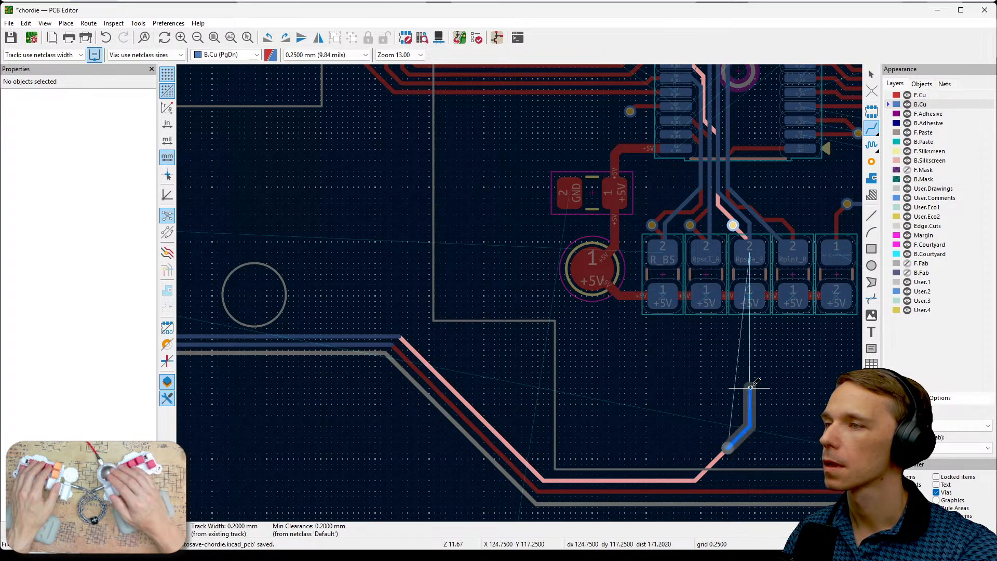
{"action": "left_click", "coordinate": [737, 234]}
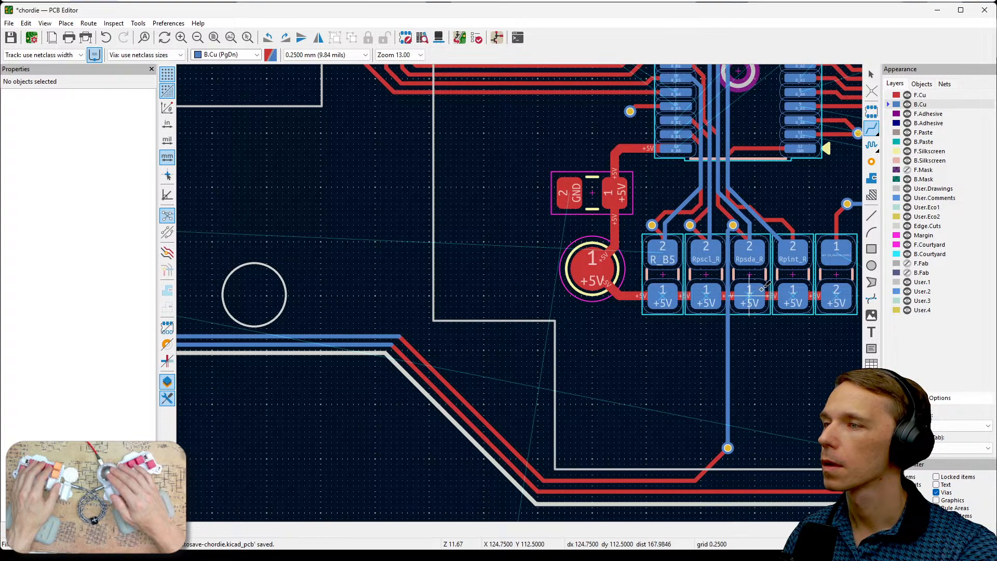
{"action": "scroll", "coordinate": [737, 298], "scroll_direction": "up", "scroll_amount": 2}
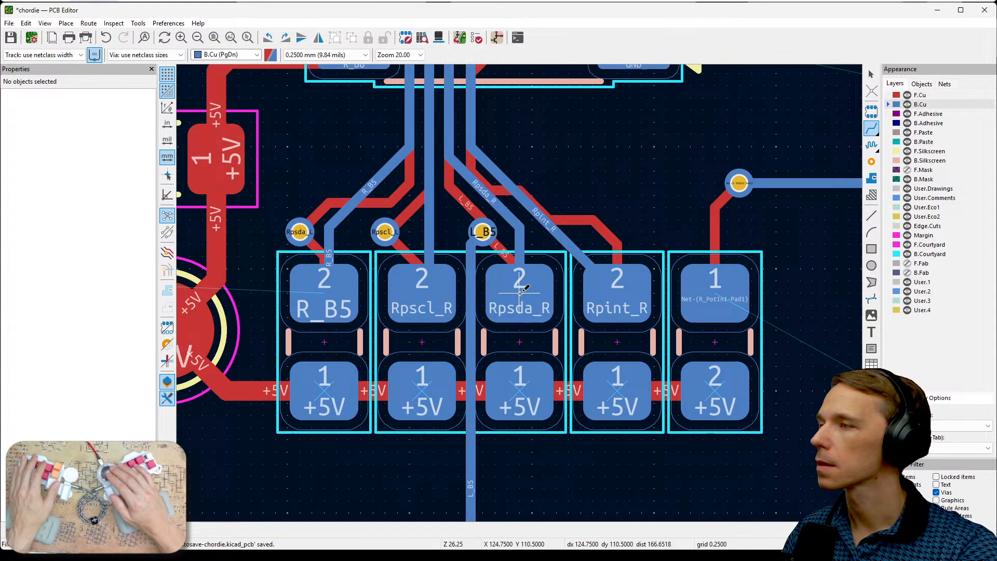
{"action": "scroll", "coordinate": [520, 293], "scroll_direction": "up", "scroll_amount": 2}
{"action": "scroll", "coordinate": [520, 293], "scroll_direction": "down", "scroll_amount": 4}
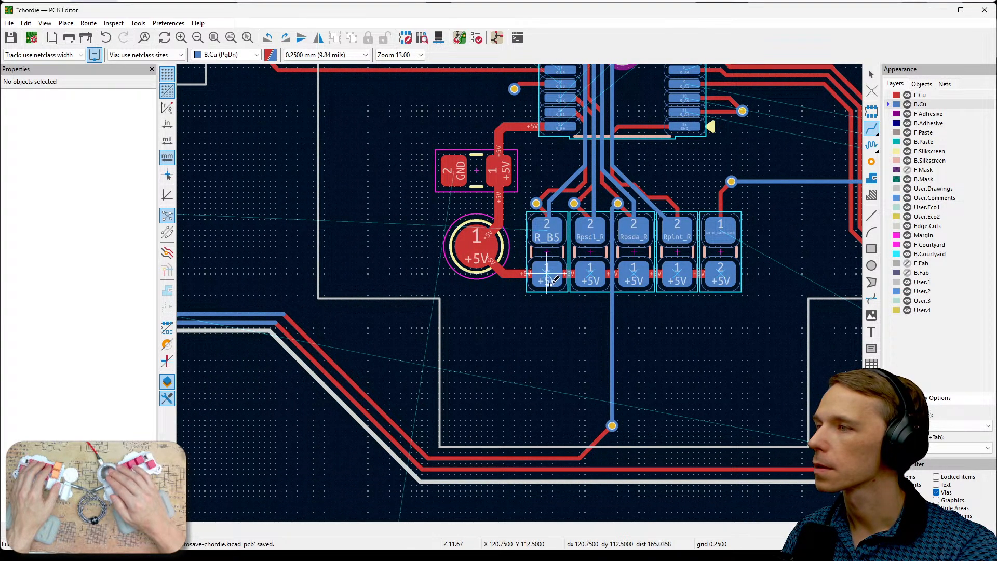
- Route the lower of the two shortened B.Cu tracks from its end down along the diagonal board edge to the bottom corner
{"action": "middle_click_drag", "start_coordinate": [321, 346], "coordinate": [460, 344]}
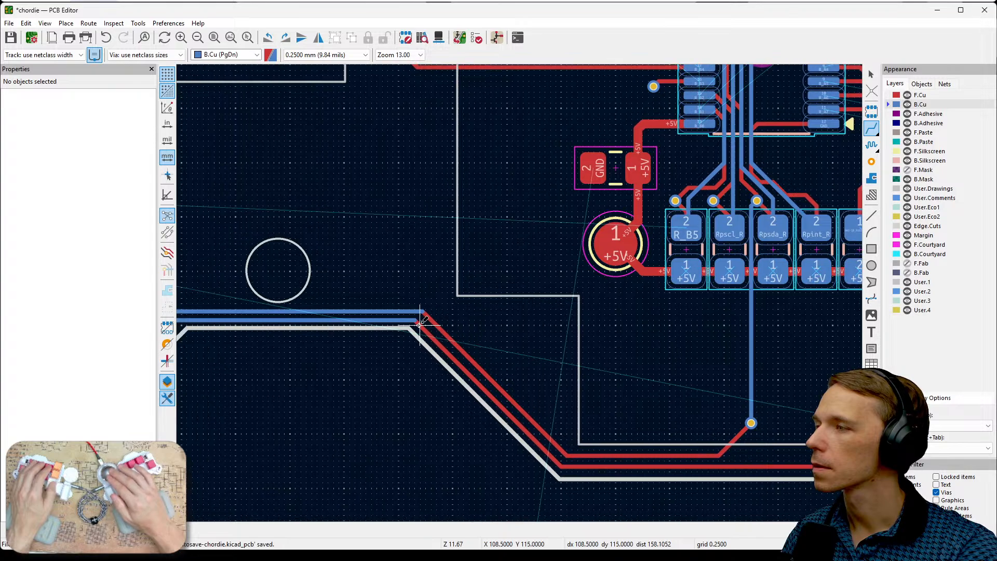
{"action": "left_click", "coordinate": [415, 319]}
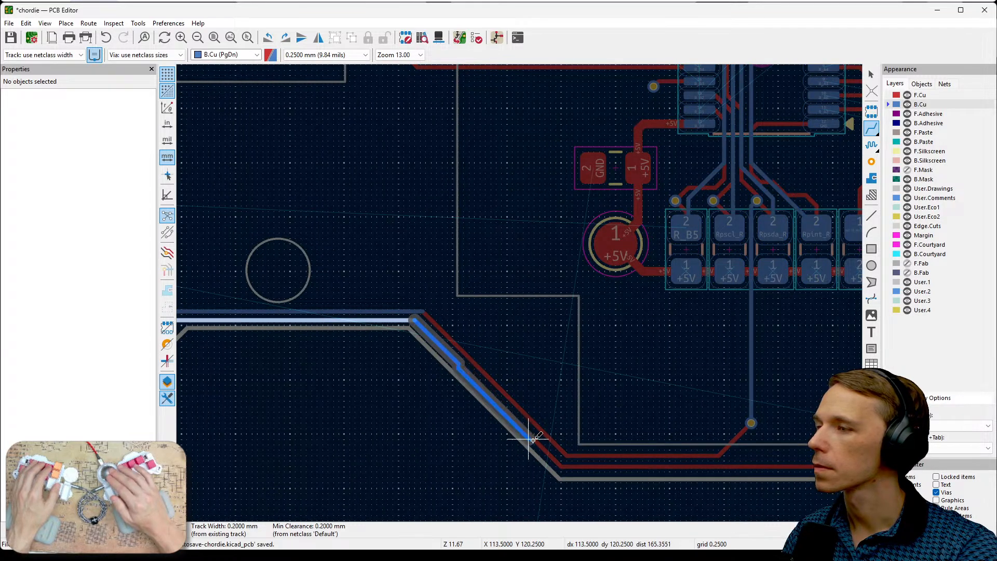
{"action": "scroll", "coordinate": [529, 436], "scroll_direction": "up", "scroll_amount": 4}
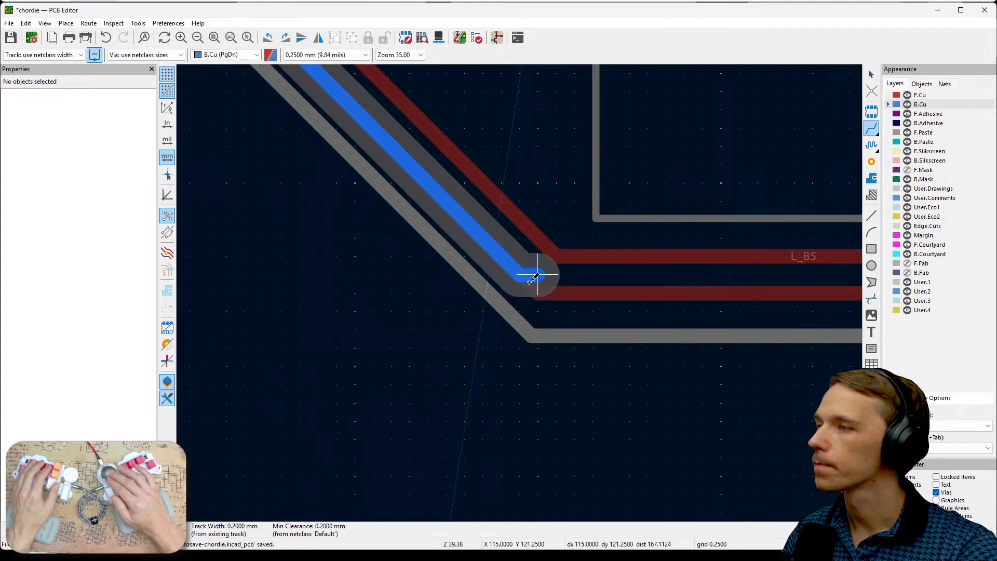
{"action": "left_click", "coordinate": [534, 292]}
- Extend that B.Cu track horizontally along the lower board edge and diagonally up to just beside the lower L_B5 via
{"action": "middle_click_drag", "start_coordinate": [777, 294], "coordinate": [523, 319]}
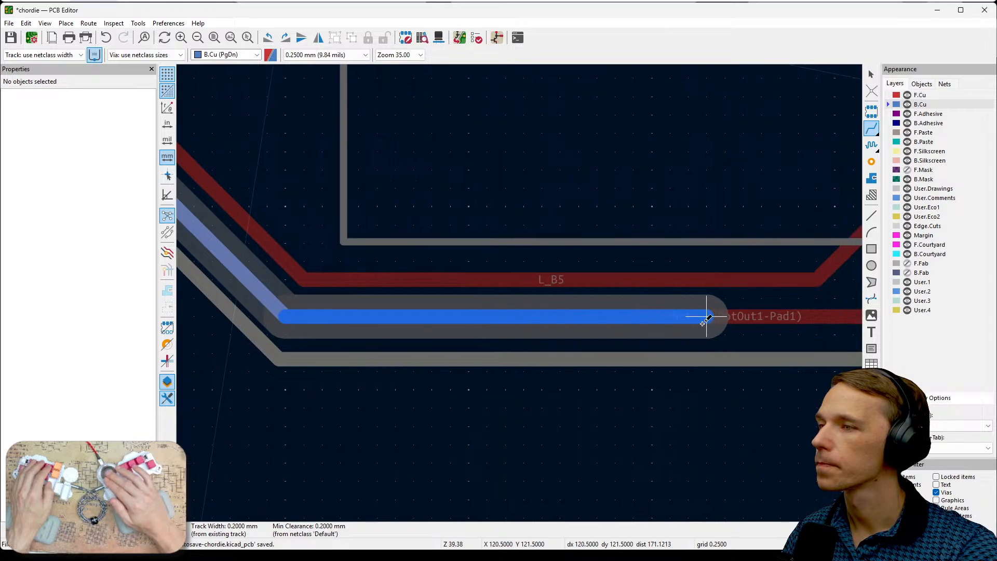
{"action": "middle_click_drag", "start_coordinate": [760, 322], "coordinate": [531, 340]}
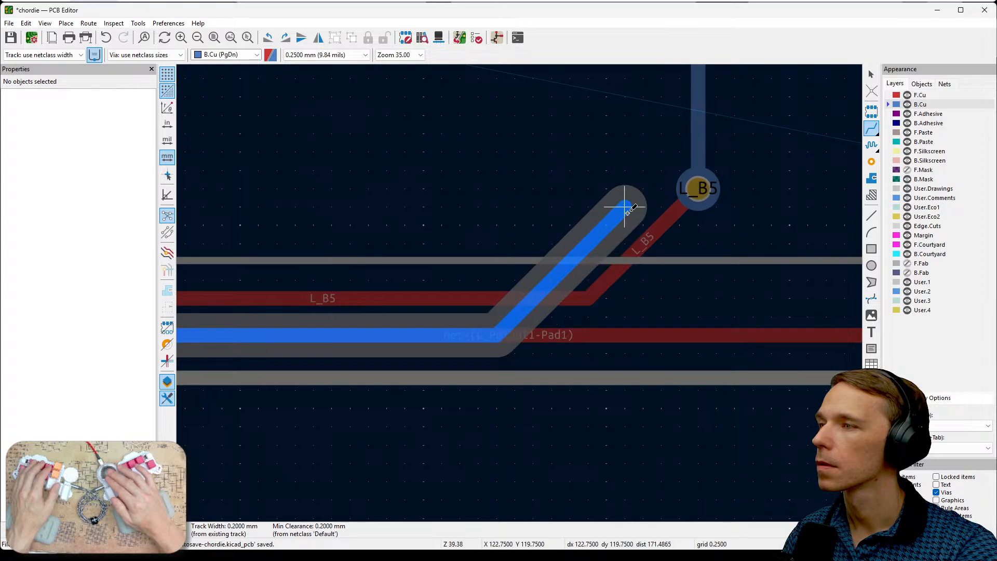
{"action": "left_click", "coordinate": [606, 207]}
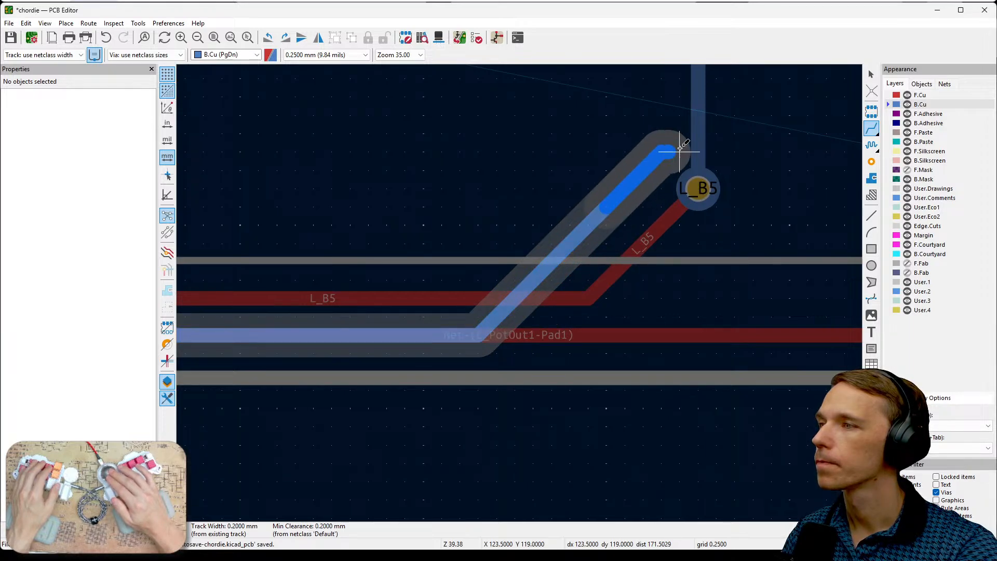
{"action": "left_click", "coordinate": [661, 149]}
- Try to continue the B.Cu track straight up alongside the vertical L_B5 track toward the pull-up resistors
{"action": "middle_click_drag", "start_coordinate": [662, 149], "coordinate": [649, 271]}
{"action": "scroll", "coordinate": [648, 201], "scroll_direction": "down", "scroll_amount": 1}
{"action": "middle_click_drag", "start_coordinate": [530, 285], "coordinate": [567, 475]}
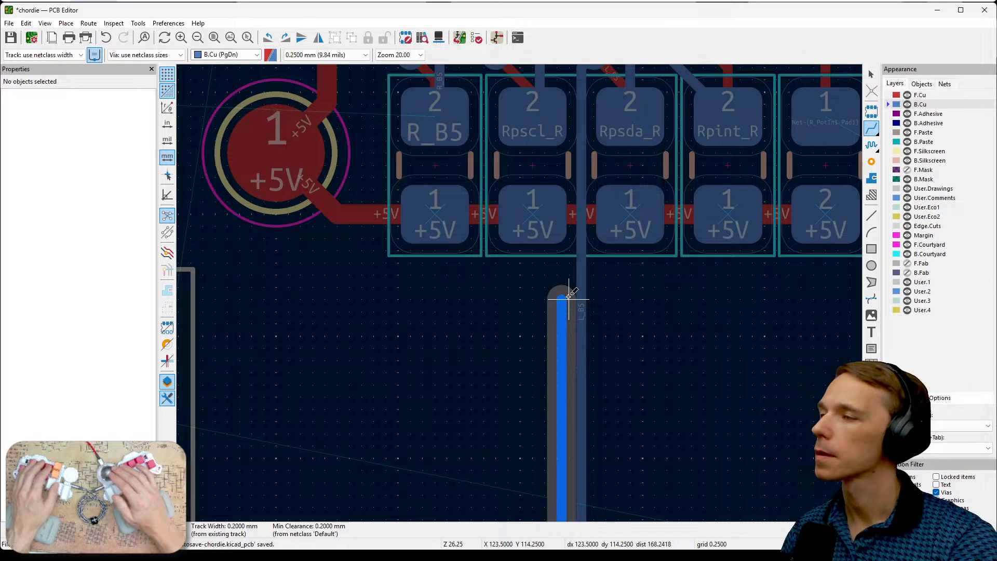
{"action": "scroll", "coordinate": [570, 296], "scroll_direction": "down", "scroll_amount": 3}
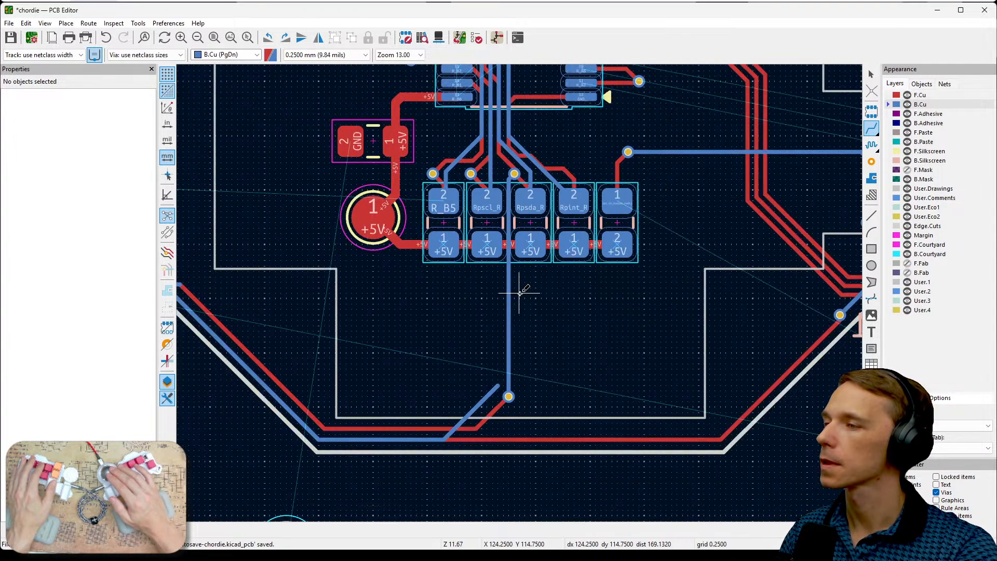
{"action": "scroll", "coordinate": [657, 389], "scroll_direction": "up", "scroll_amount": 1}
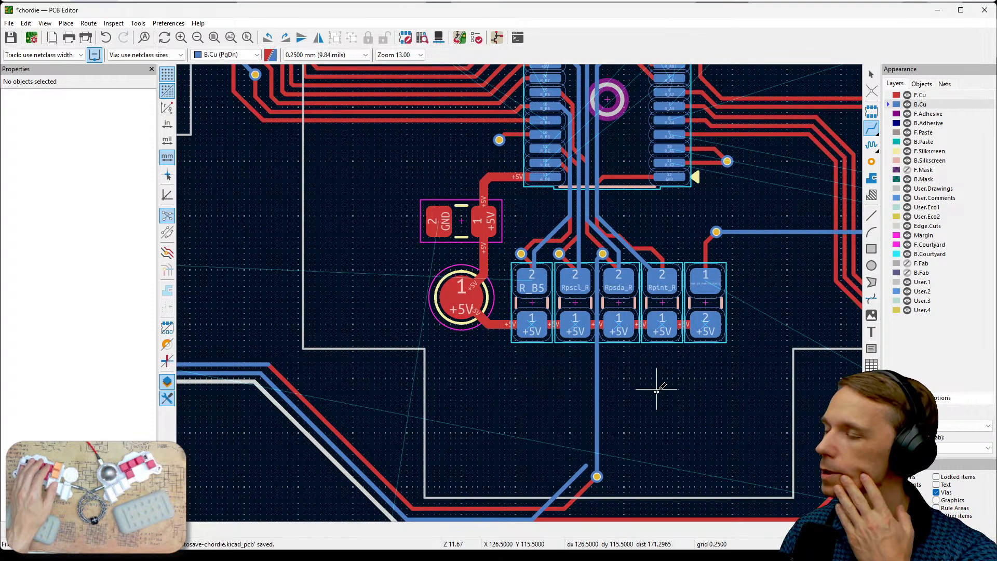
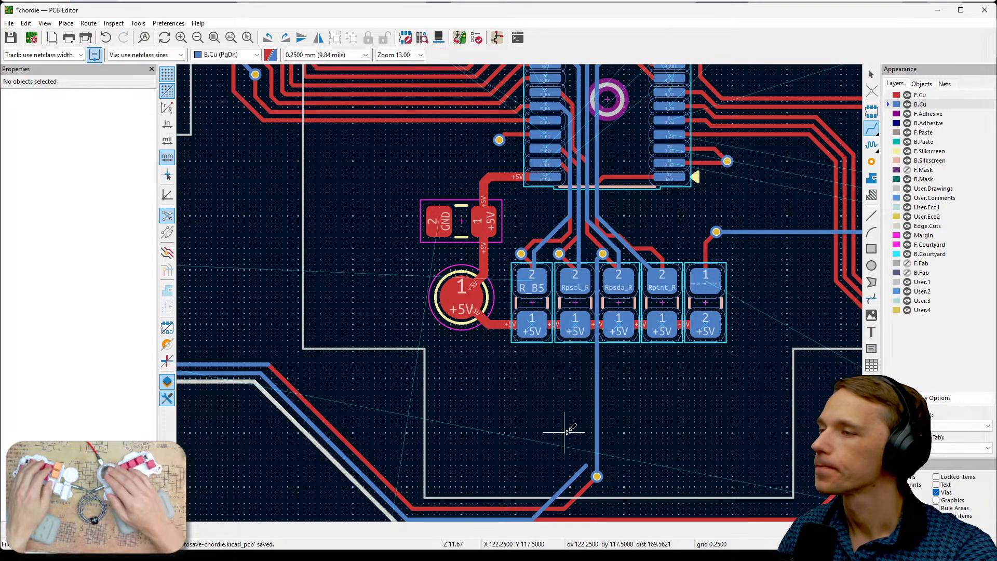
- Route the Rpscl track on B.Cu up beside the L_B5 track, diagonally left and up between the first two resistors, ending below the Rpscl_L via
{"action": "middle_click_drag", "start_coordinate": [574, 396], "coordinate": [638, 356]}
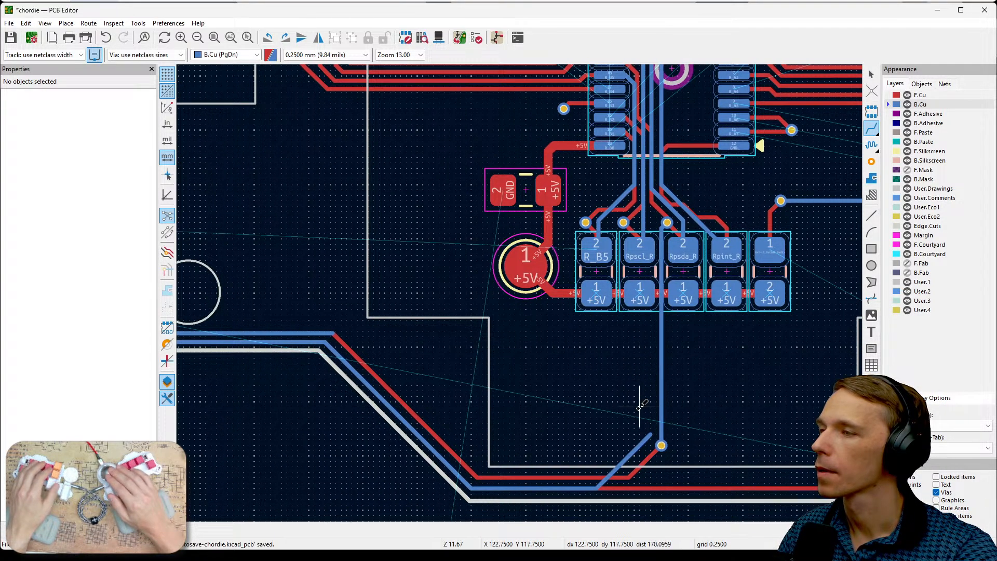
{"action": "left_click", "coordinate": [651, 435]}
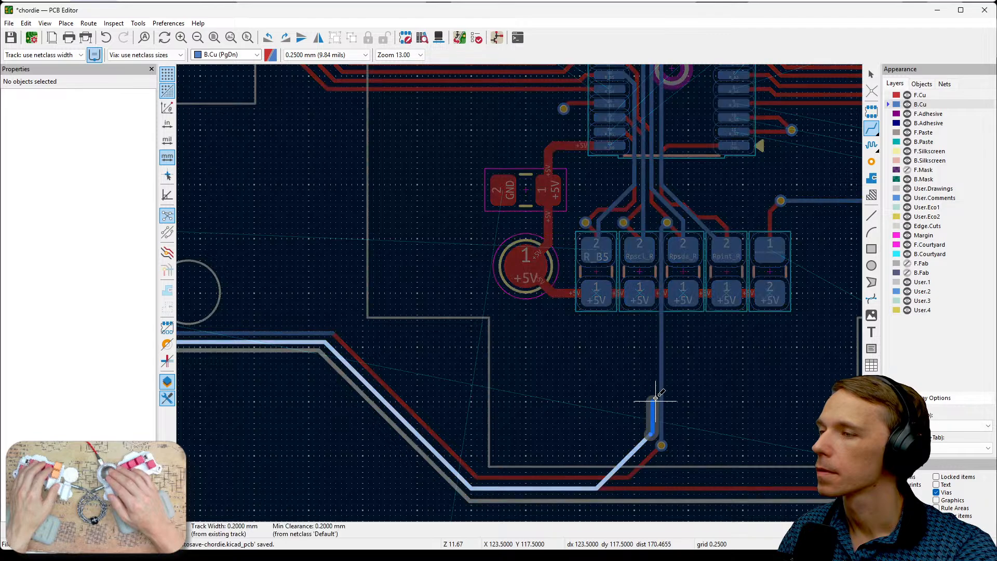
{"action": "left_click", "coordinate": [652, 343]}
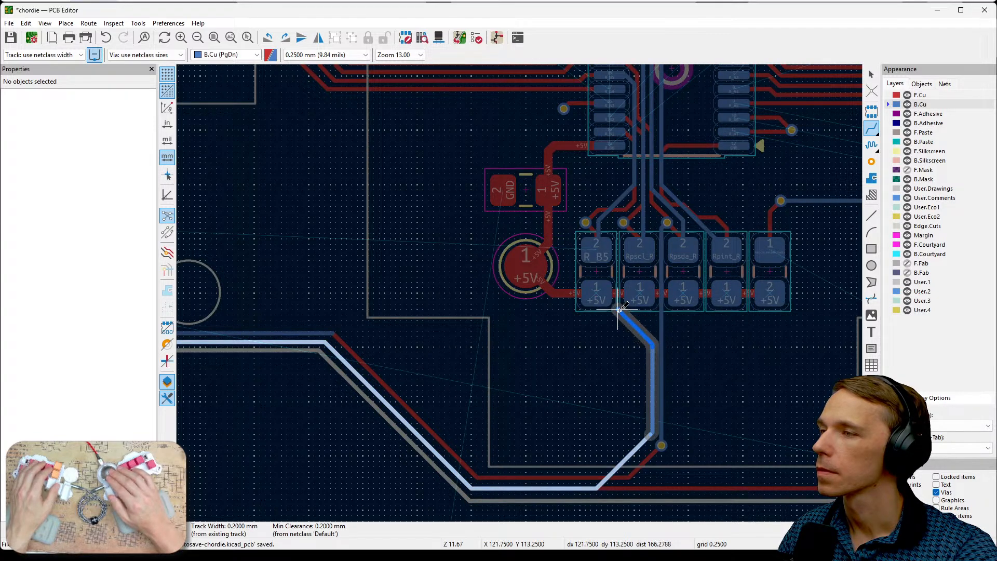
{"action": "scroll", "coordinate": [618, 276], "scroll_direction": "up", "scroll_amount": 2}
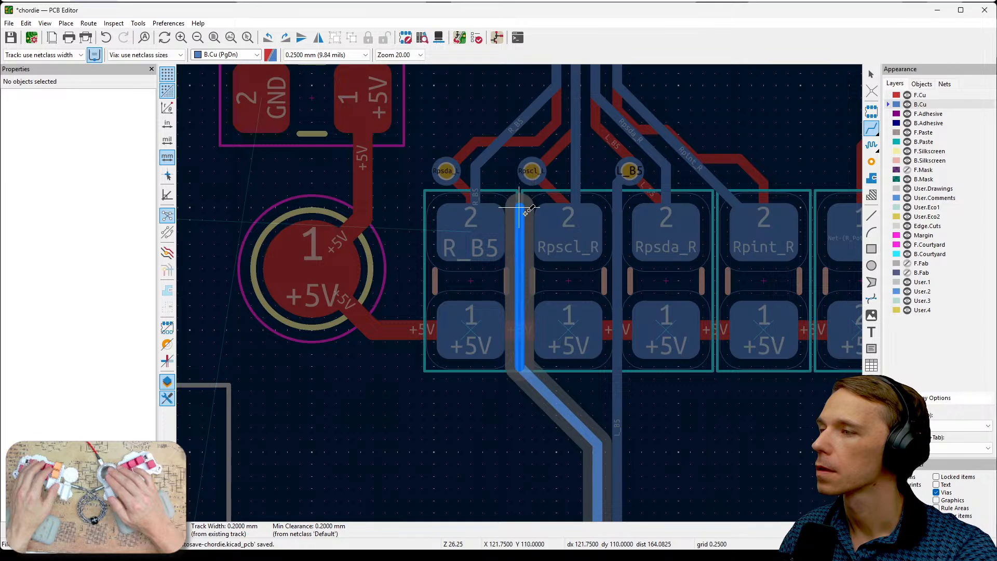
{"action": "left_click", "coordinate": [517, 210]}
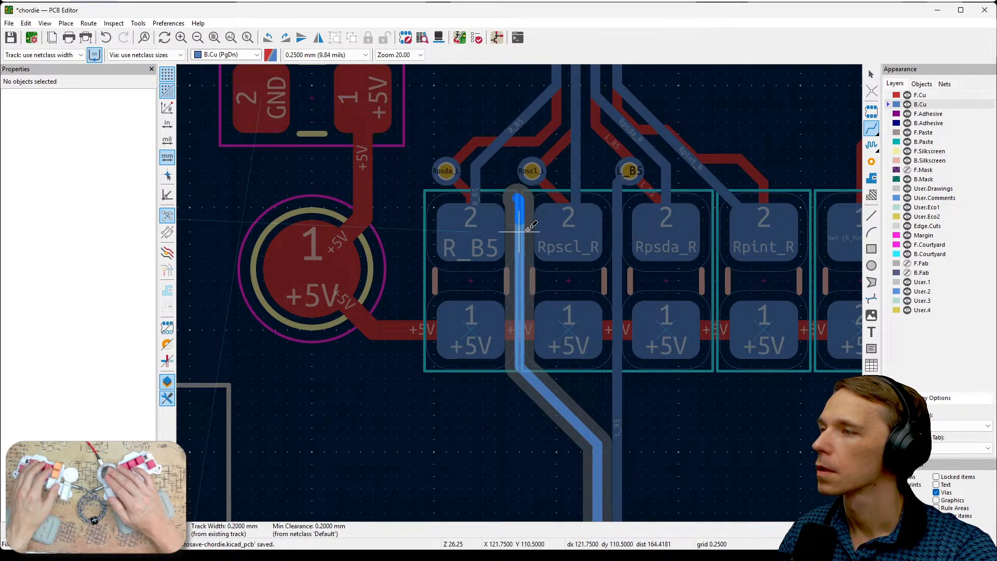
{"action": "key", "text": "Escape"}
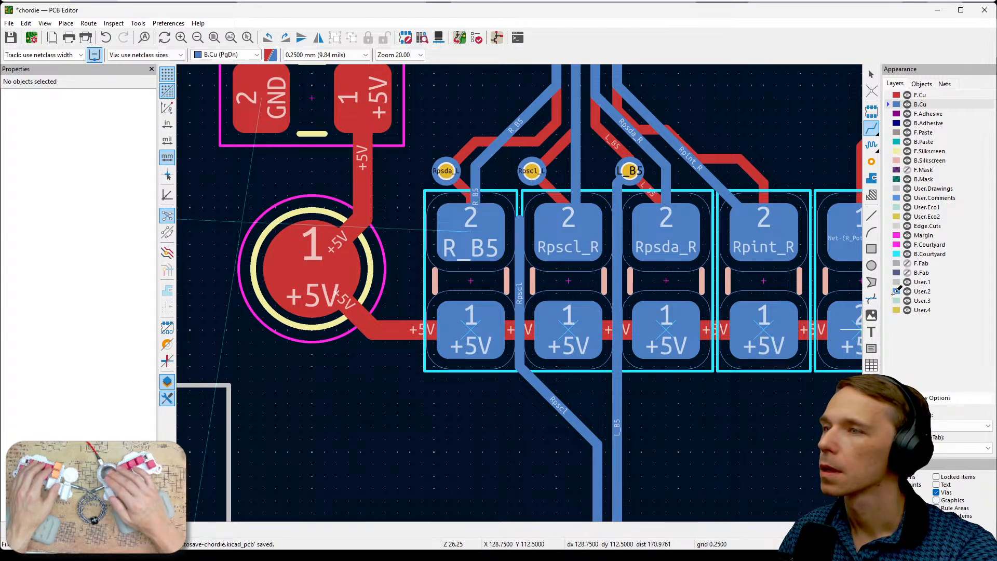
- Try to connect the upper end of the B.Cu Rpscl track to the Rpscl_L via
{"action": "left_click", "coordinate": [920, 95]}
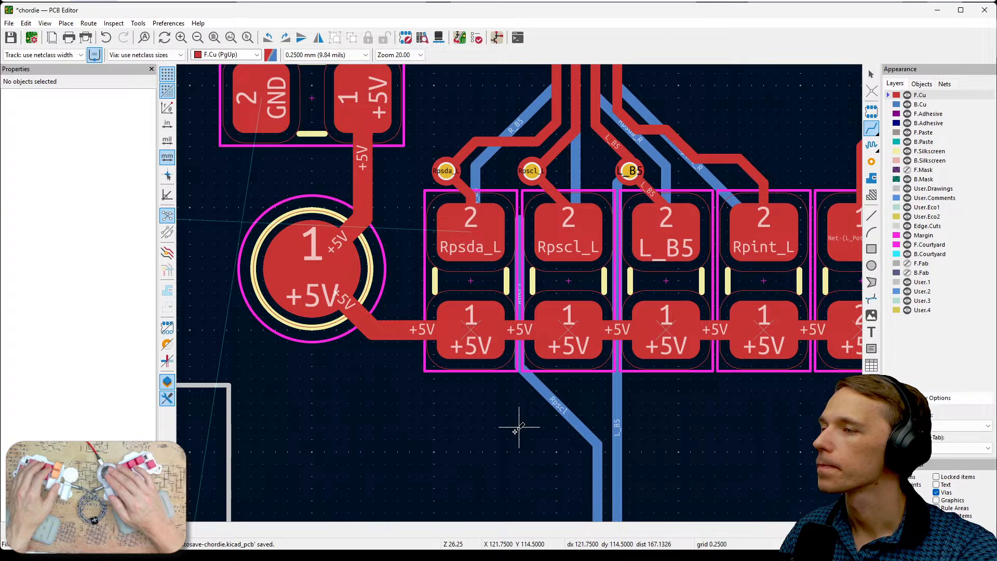
{"action": "scroll", "coordinate": [517, 424], "scroll_direction": "down", "scroll_amount": 2}
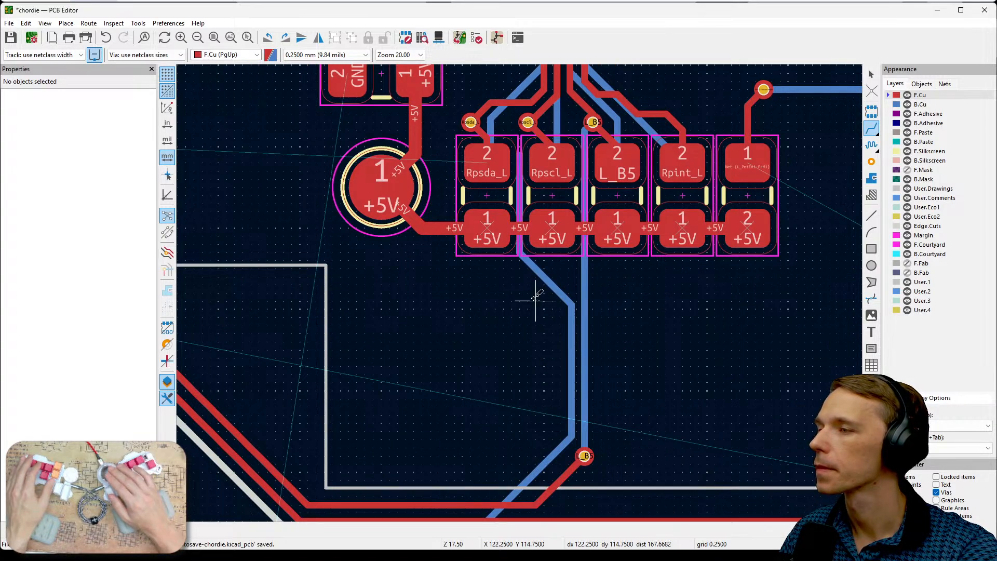
{"action": "middle_click_drag", "start_coordinate": [654, 357], "coordinate": [745, 416]}
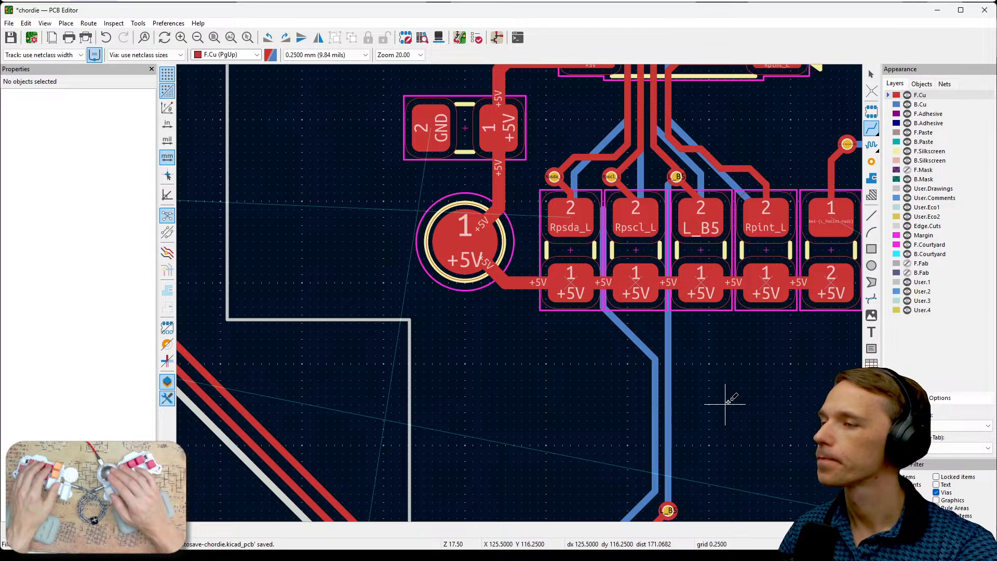
{"action": "middle_click_drag", "start_coordinate": [723, 403], "coordinate": [784, 394]}
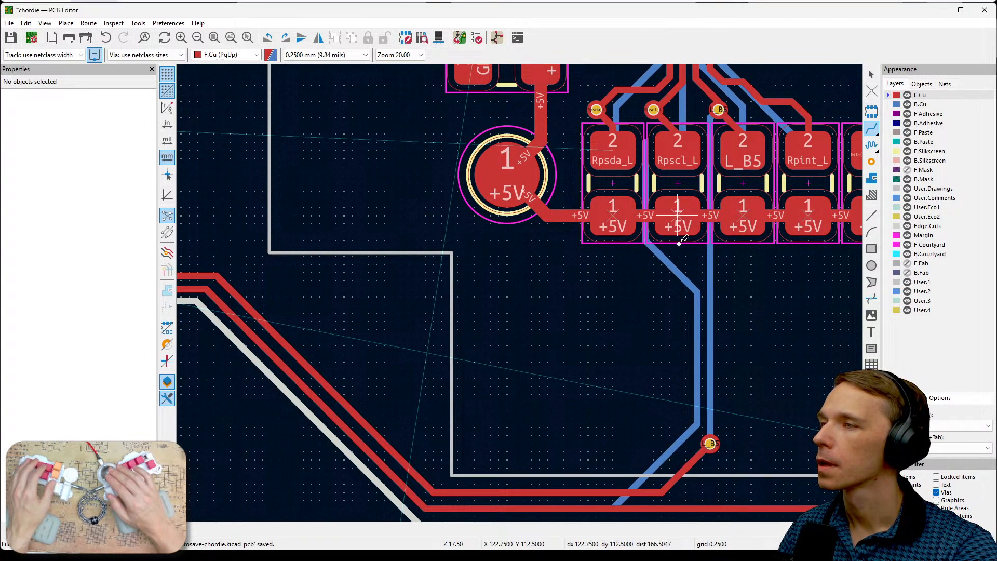
{"action": "scroll", "coordinate": [520, 290], "scroll_direction": "up", "scroll_amount": 2}
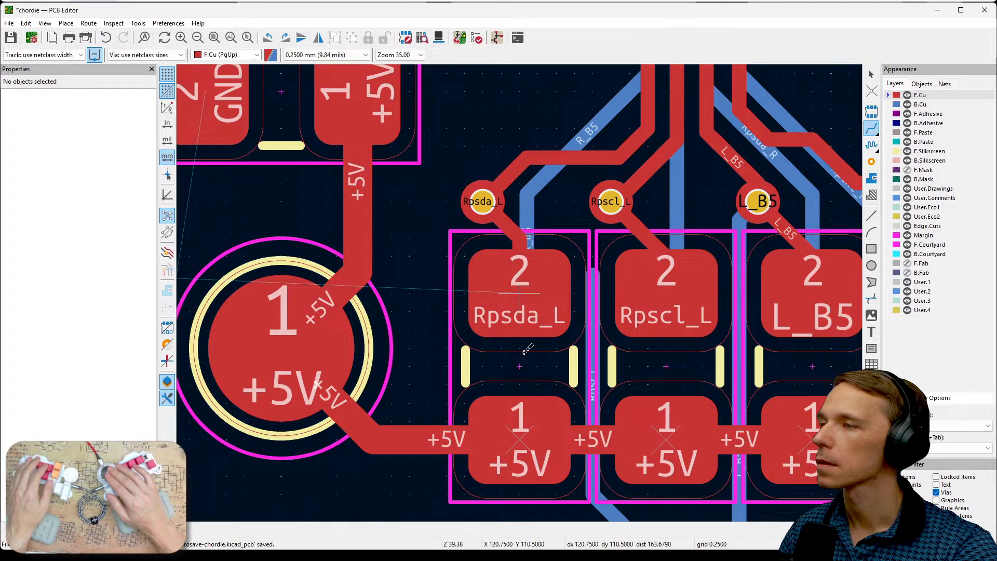
{"action": "scroll", "coordinate": [539, 300], "scroll_direction": "up", "scroll_amount": 4}
{"action": "left_click", "coordinate": [583, 313]}
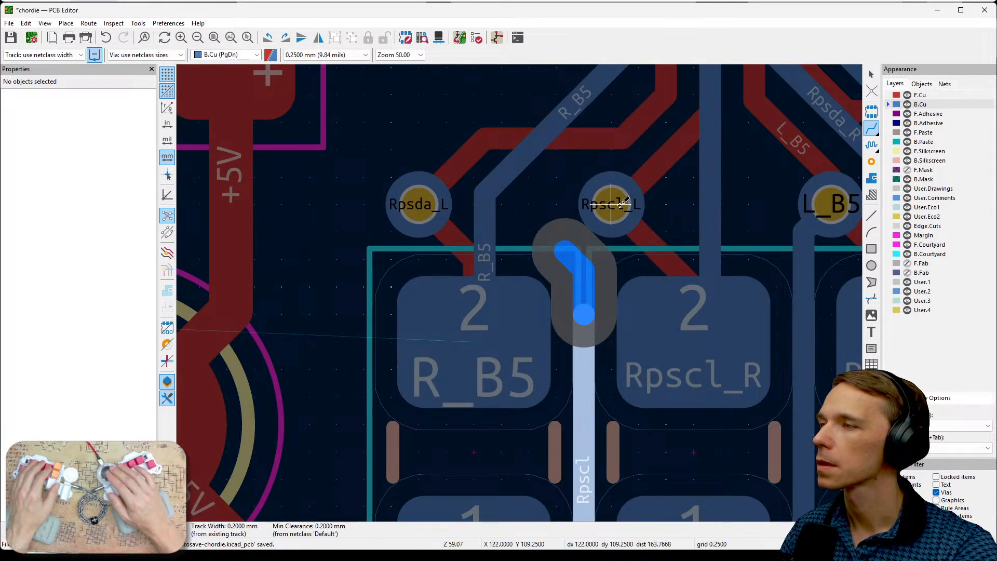
{"action": "key", "text": "Escape"}
- Compare F.Cu and B.Cu around the upper end of the Rpscl track and inspect the net of the Rpscl_L via
{"action": "key", "text": "Page_Up"}
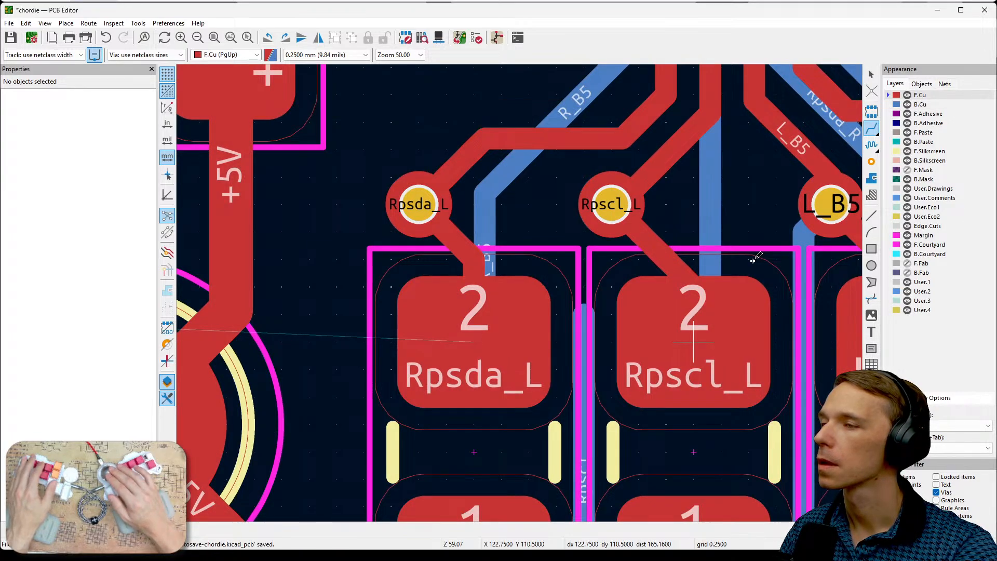
{"action": "scroll", "coordinate": [754, 258], "scroll_direction": "down", "scroll_amount": 1}
{"action": "scroll", "coordinate": [521, 292], "scroll_direction": "up", "scroll_amount": 1}
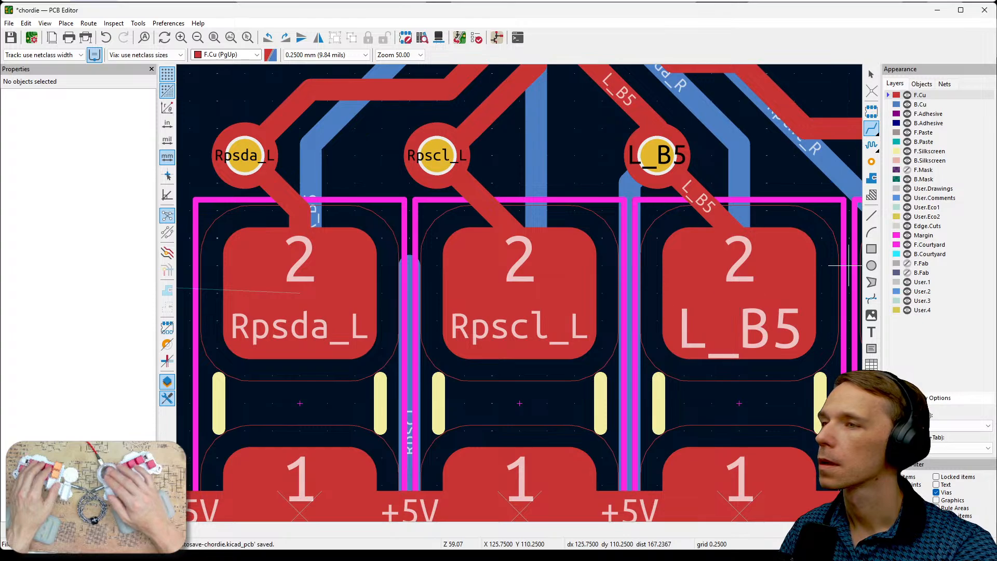
{"action": "left_click", "coordinate": [920, 105]}
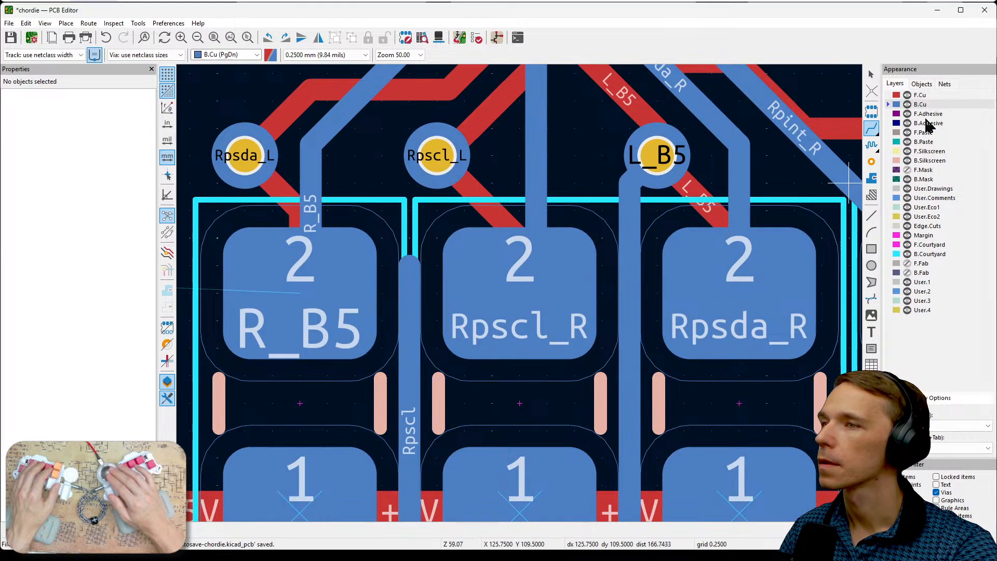
{"action": "left_click", "coordinate": [920, 95]}
{"action": "middle_click_drag", "start_coordinate": [401, 228], "coordinate": [523, 264]}
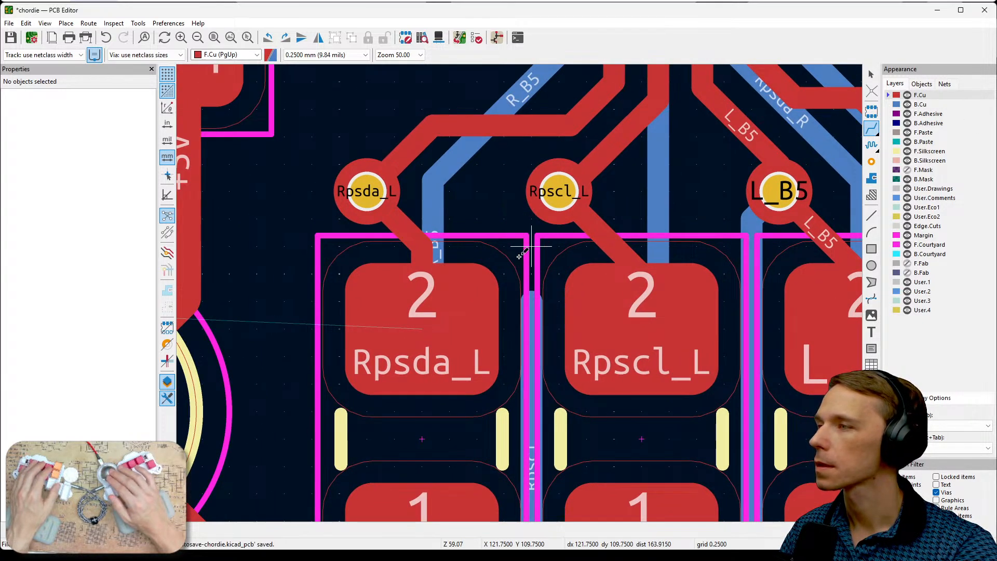
{"action": "key", "text": "Escape"}
{"action": "left_click", "coordinate": [557, 197]}
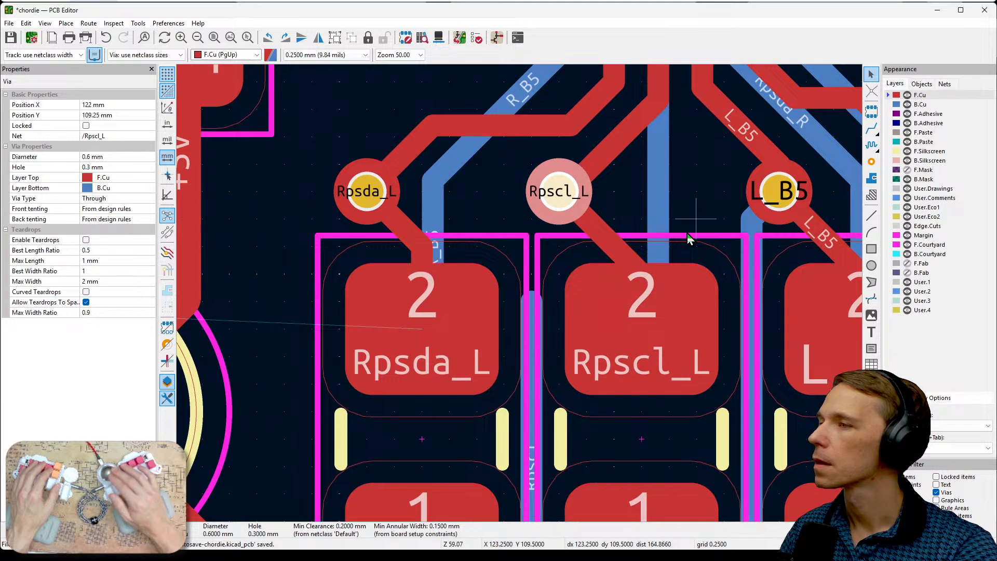
{"action": "left_click", "coordinate": [543, 328]}
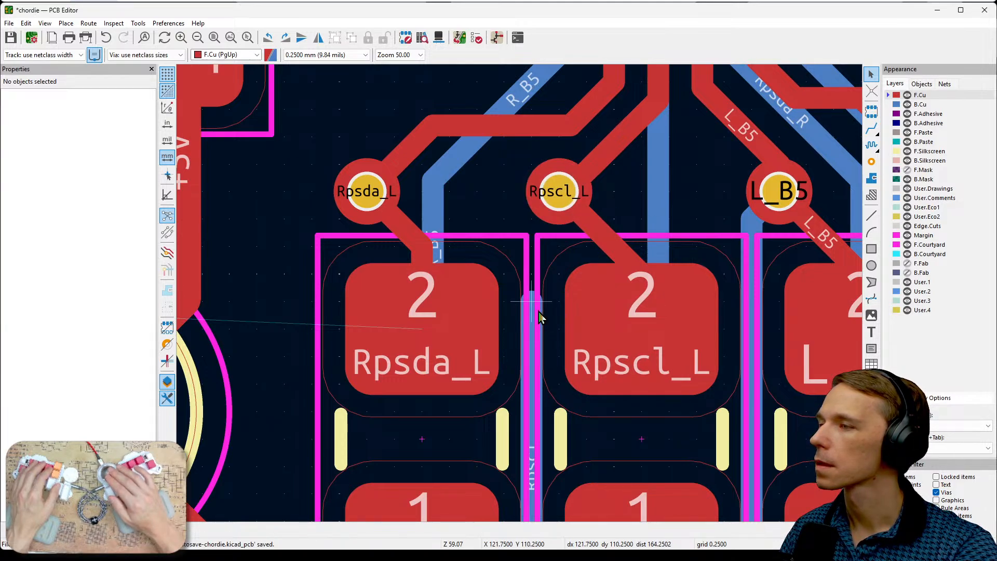
{"action": "left_click", "coordinate": [538, 312]}
{"action": "key", "text": "Escape"}
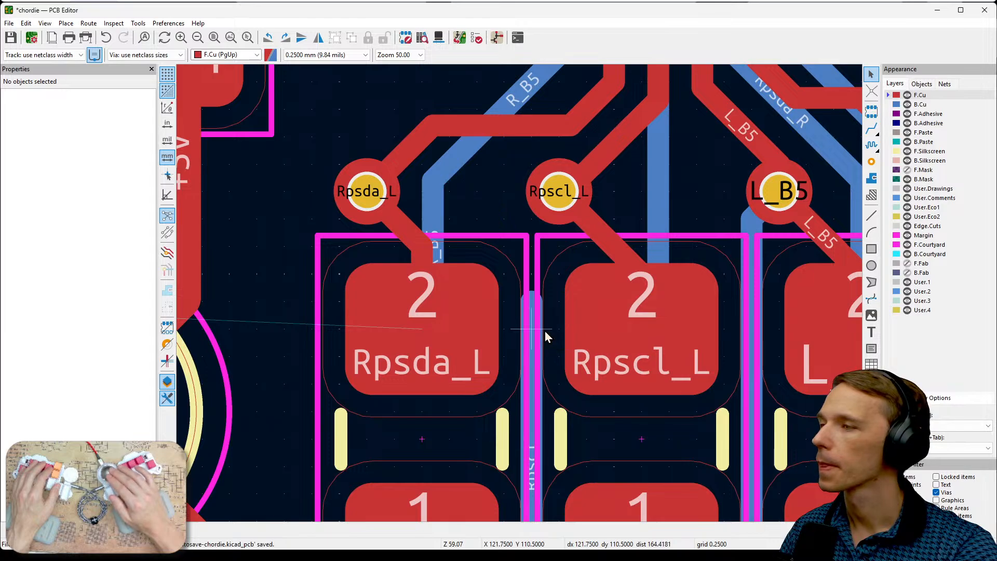
{"action": "left_click", "coordinate": [920, 104]}
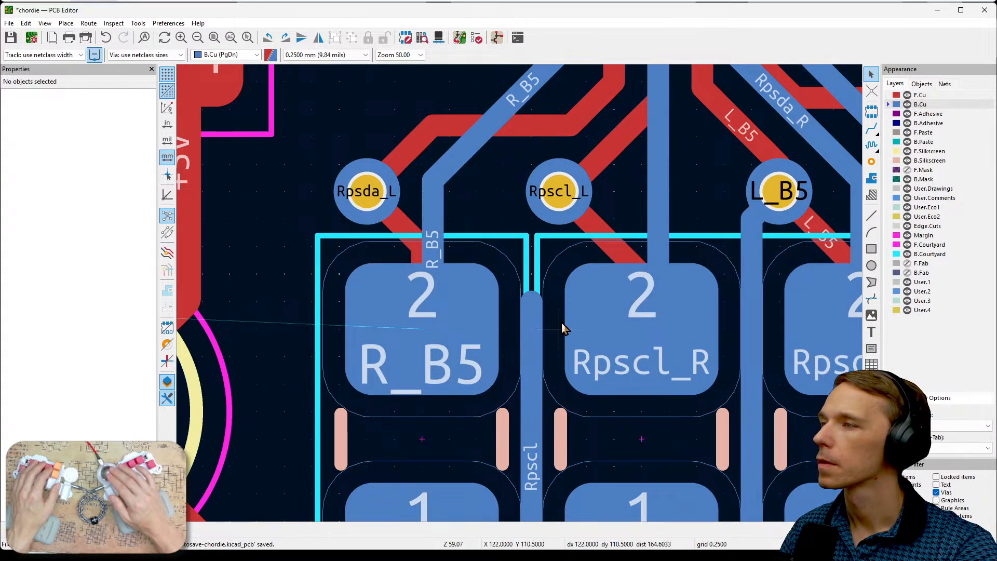
{"action": "left_click", "coordinate": [537, 307]}
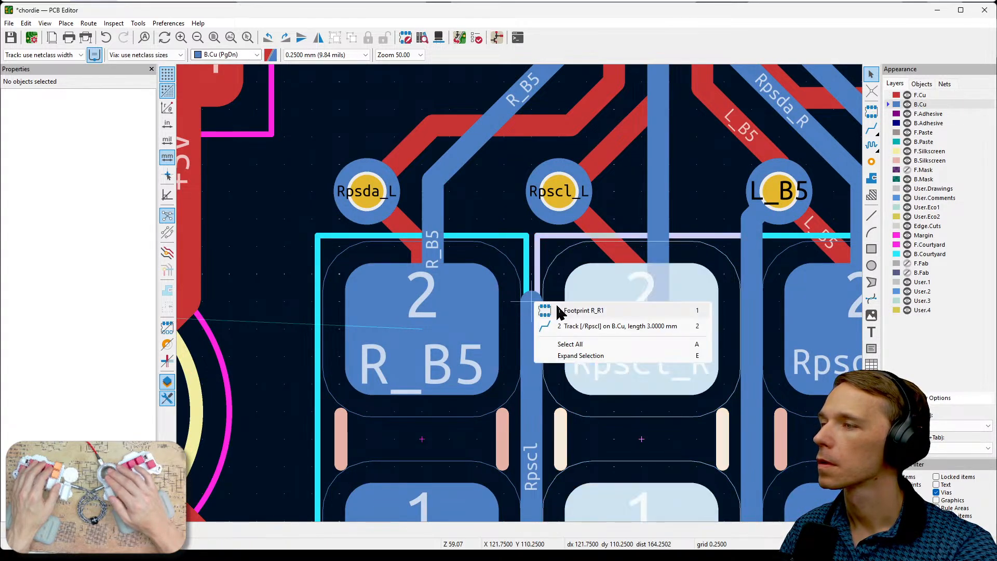
{"action": "left_click", "coordinate": [506, 227]}
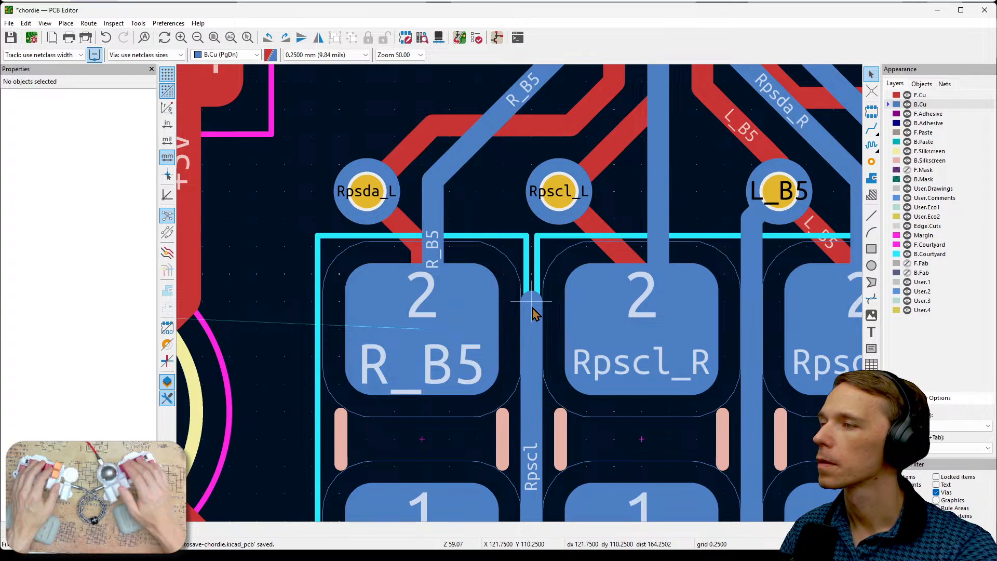
- Try to continue the Rpscl track from its upper end by switching the routing to F.Cu
{"action": "key", "text": "x"}
{"action": "left_click", "coordinate": [532, 301]}
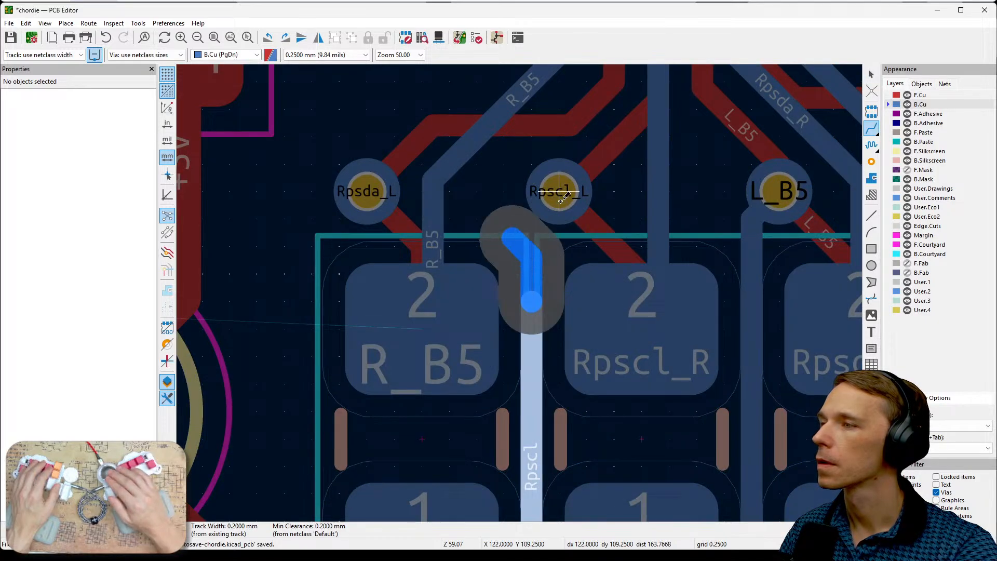
{"action": "left_click", "coordinate": [921, 95]}
{"action": "key", "text": "Escape"}
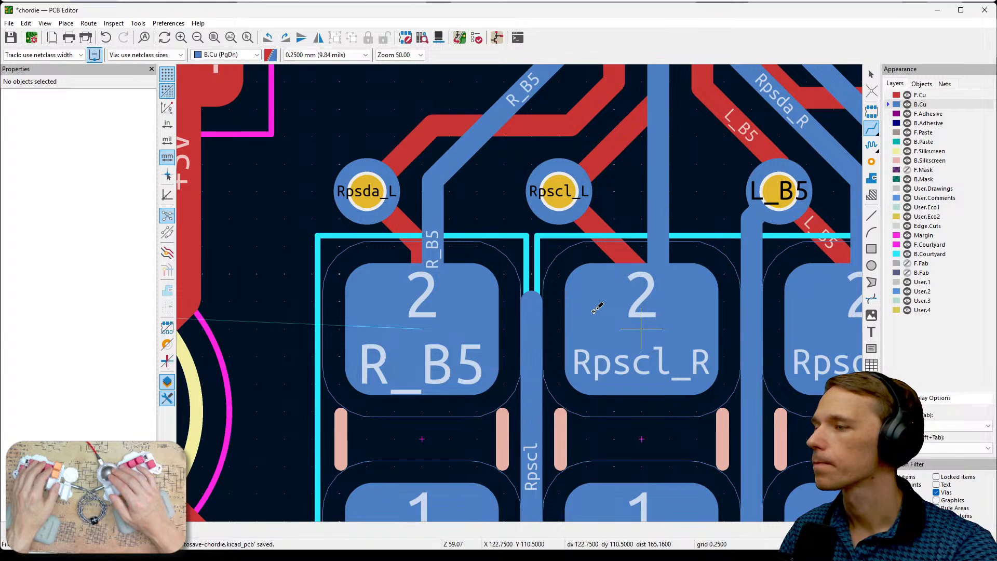
{"action": "scroll", "coordinate": [524, 291], "scroll_direction": "down", "scroll_amount": 2}
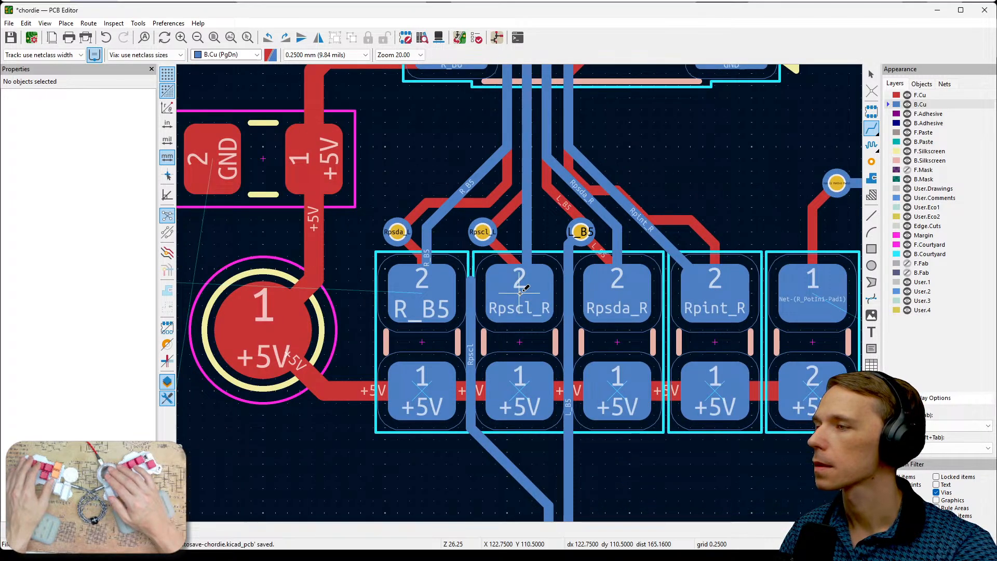
{"action": "scroll", "coordinate": [521, 290], "scroll_direction": "up", "scroll_amount": 1}
{"action": "key", "text": "Escape"}
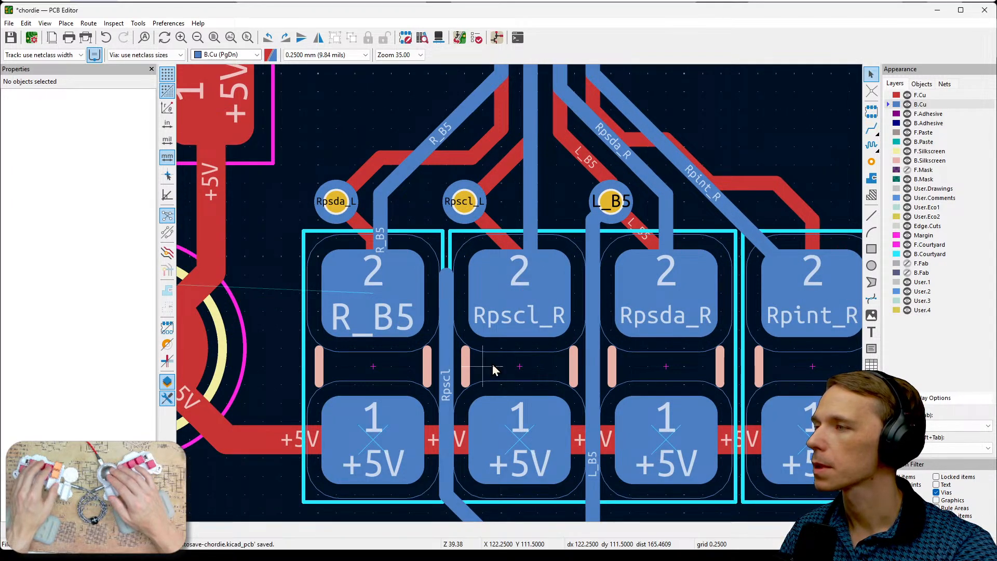
- Review the pending changes and warnings in Update PCB from Schematic without applying the update
{"action": "scroll", "coordinate": [521, 328], "scroll_direction": "down", "scroll_amount": 3}
{"action": "scroll", "coordinate": [520, 296], "scroll_direction": "up", "scroll_amount": 2}
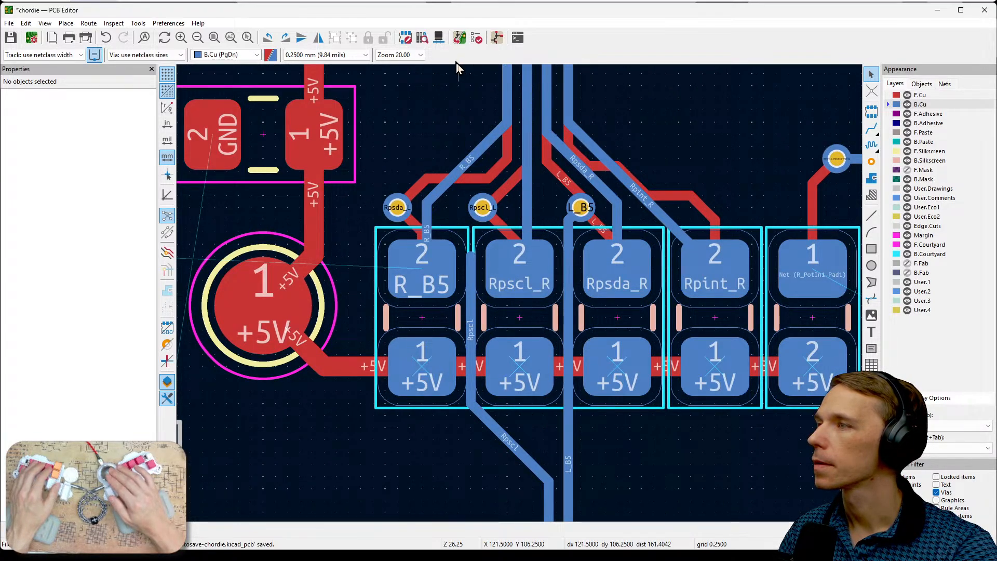
{"action": "left_click", "coordinate": [476, 40]}
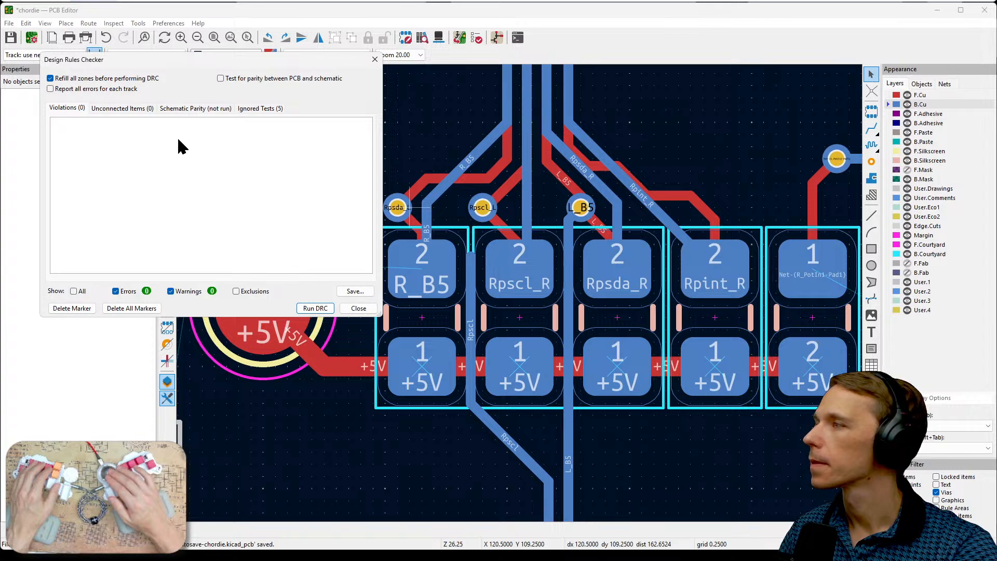
{"action": "left_click", "coordinate": [374, 60]}
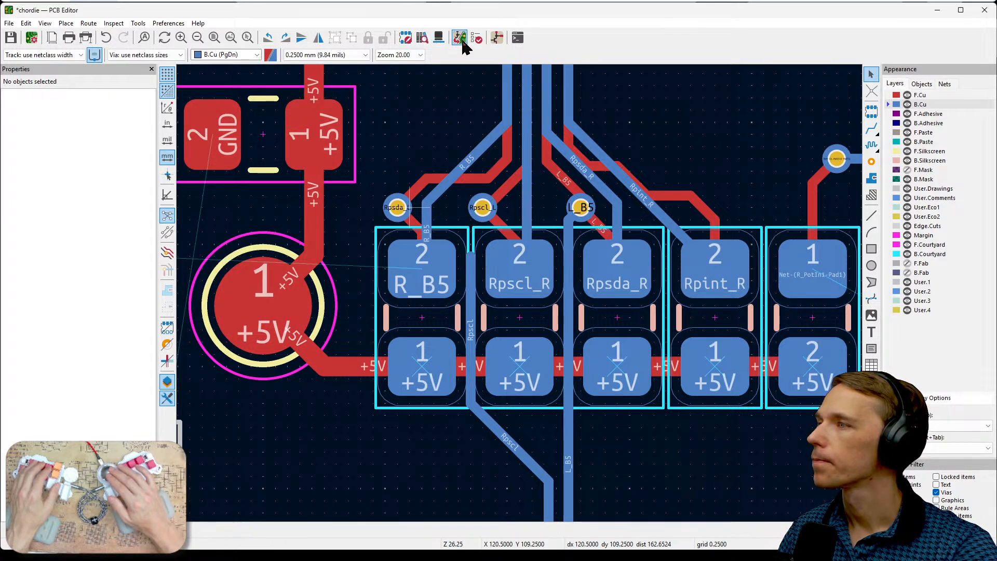
{"action": "left_click", "coordinate": [459, 39]}
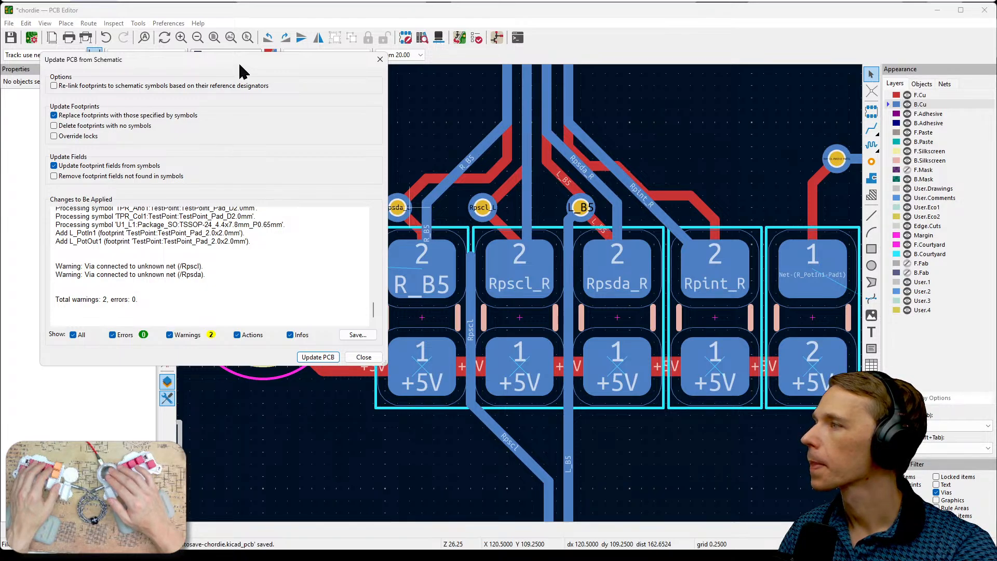
{"action": "left_click_drag", "start_coordinate": [238, 60], "coordinate": [378, 124]}
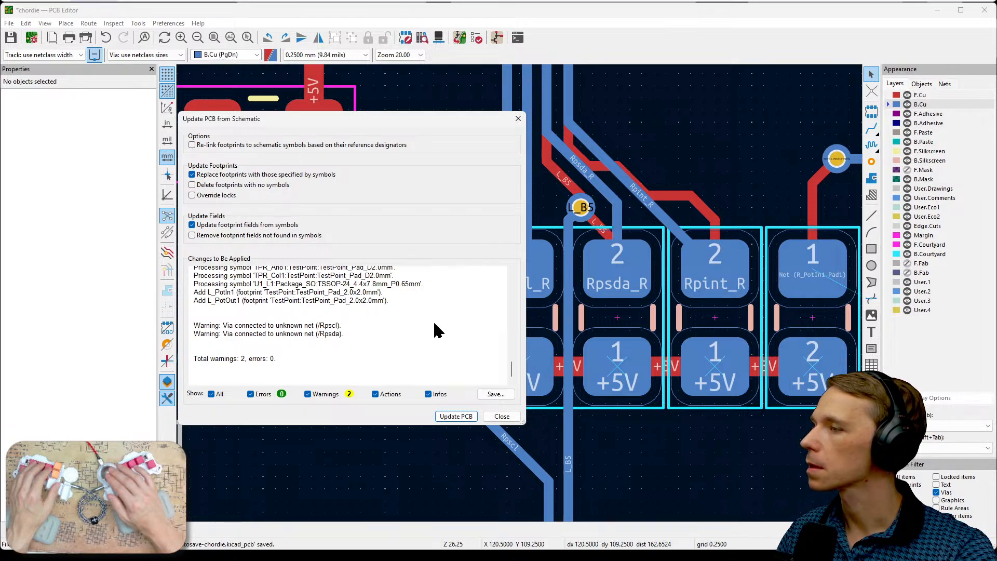
{"action": "left_click", "coordinate": [501, 416]}
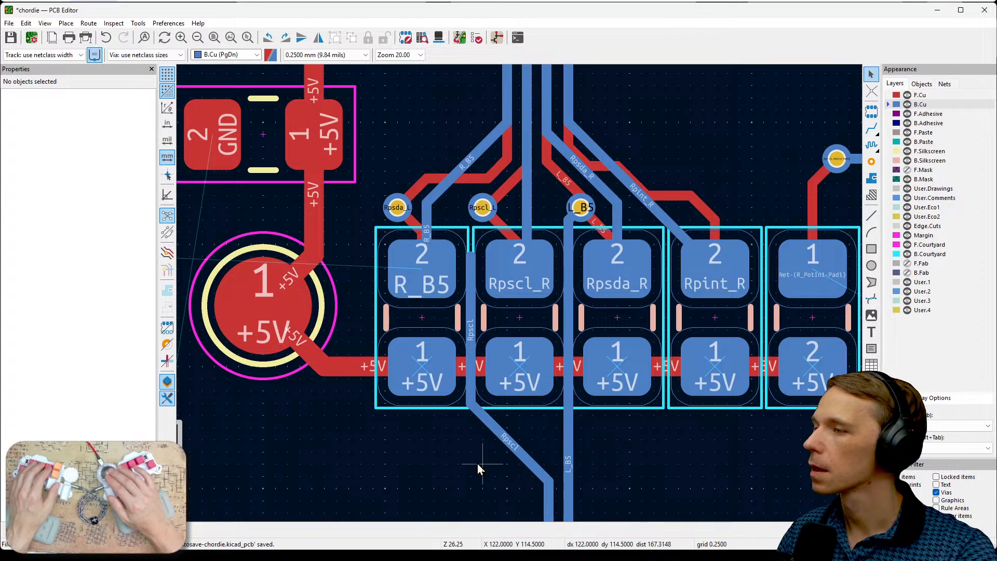
- Check the net assignment in the properties of the diagonal Rpscl track segment below the resistors
{"action": "left_click", "coordinate": [503, 443]}
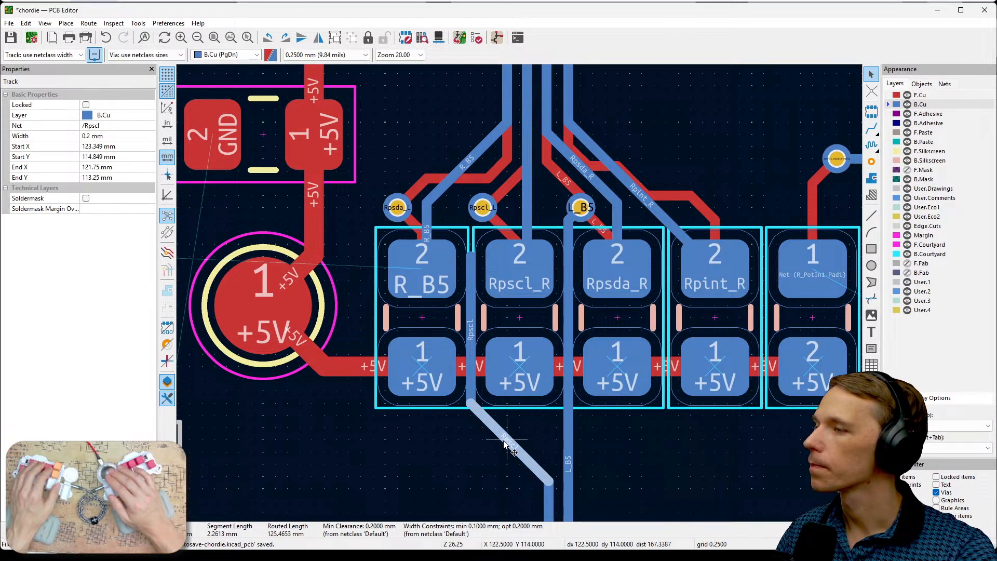
{"action": "double_click", "coordinate": [503, 440]}
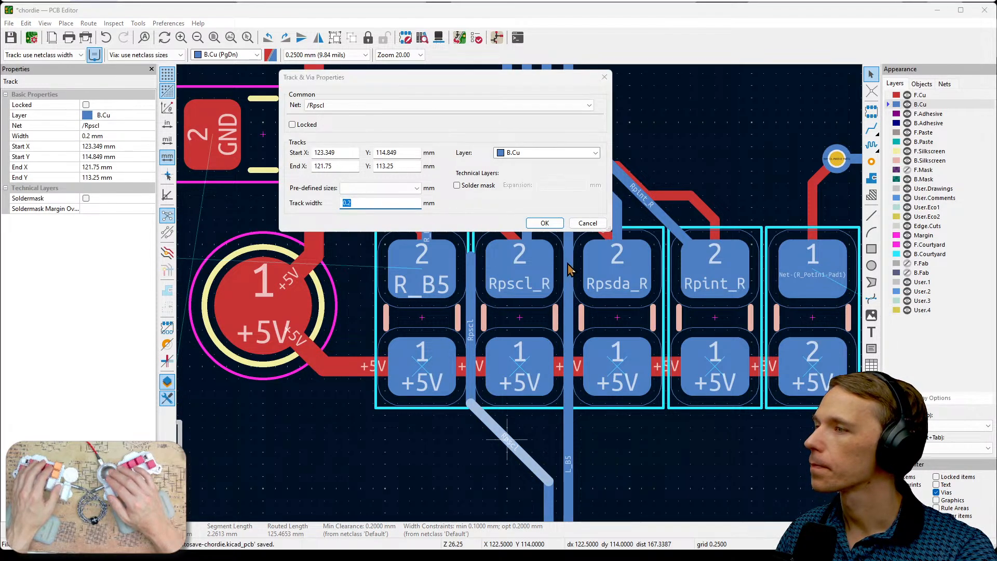
{"action": "left_click", "coordinate": [586, 223]}
{"action": "left_click", "coordinate": [468, 448]}
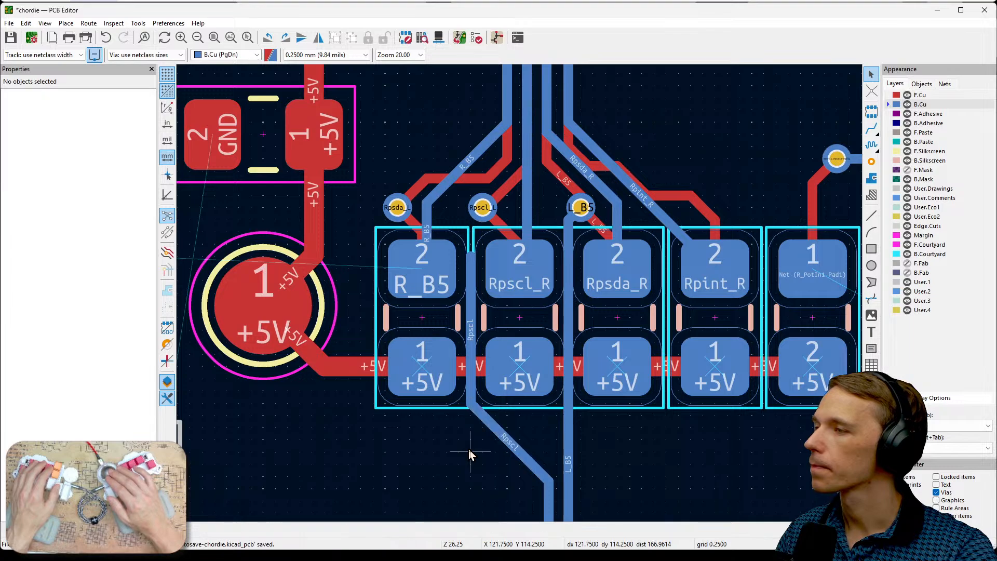
- Inspect the properties and available commands of the vertical and diagonal Rpscl track segments between and below the resistors
{"action": "left_click", "coordinate": [470, 377]}
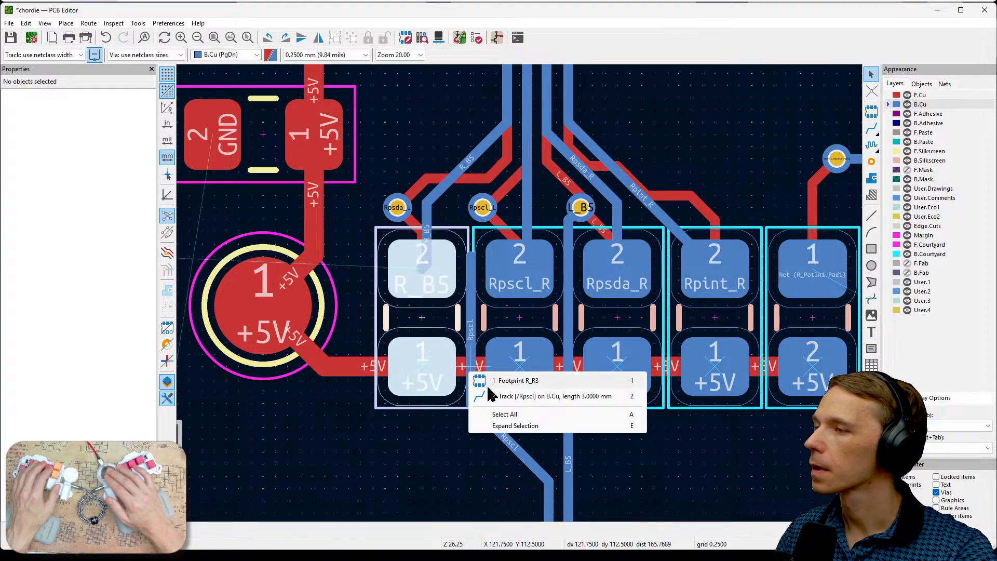
{"action": "left_click", "coordinate": [482, 396]}
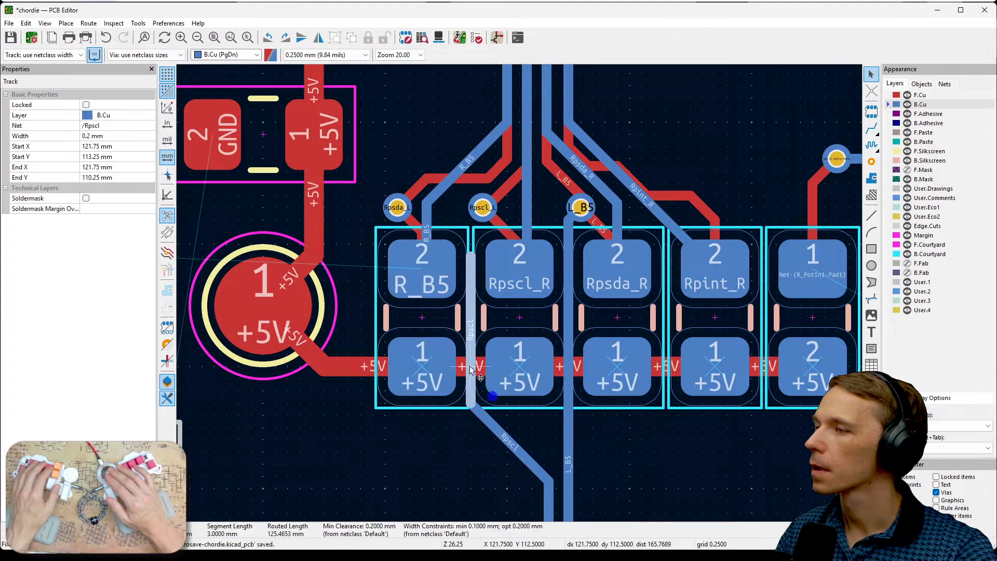
{"action": "left_click", "coordinate": [425, 429]}
{"action": "scroll", "coordinate": [441, 438], "scroll_direction": "down", "scroll_amount": 1}
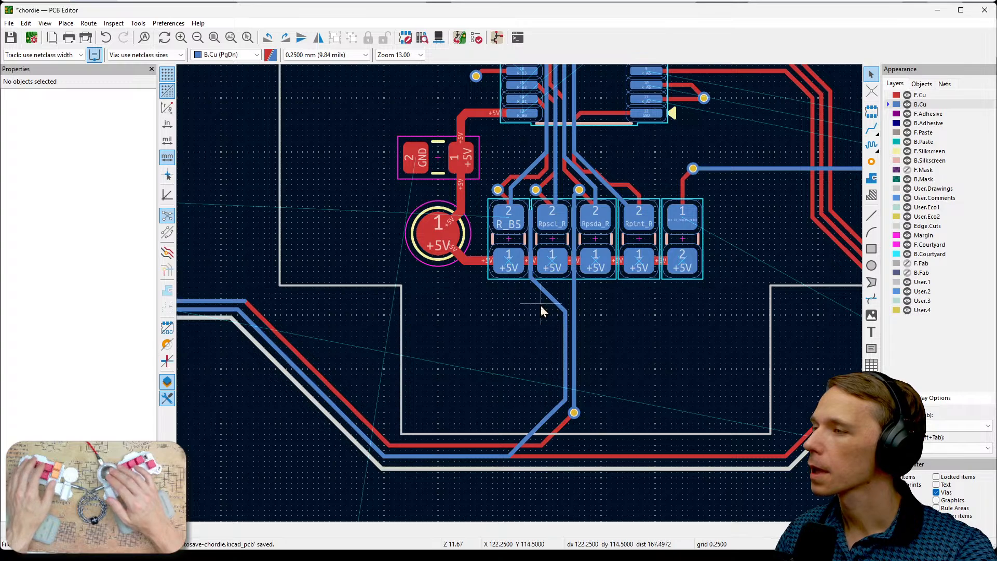
{"action": "scroll", "coordinate": [520, 295], "scroll_direction": "up", "scroll_amount": 1}
{"action": "left_click", "coordinate": [523, 260]}
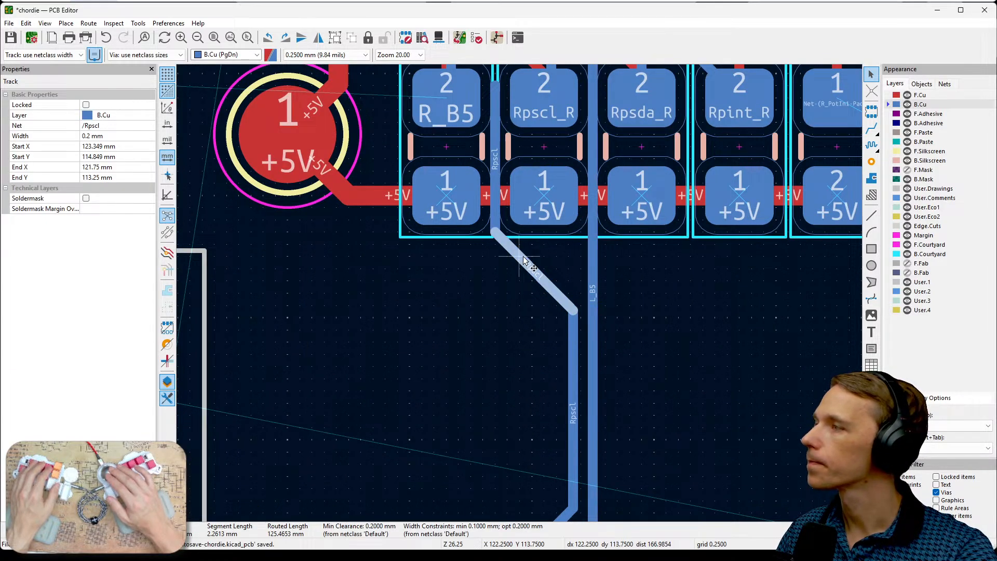
{"action": "right_click", "coordinate": [523, 259]}
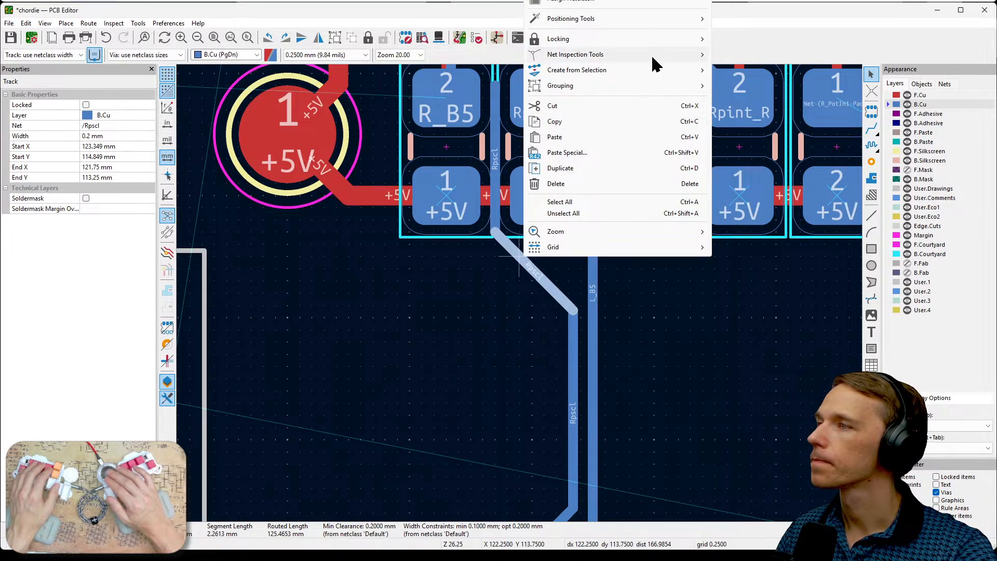
{"action": "left_click", "coordinate": [445, 299]}
{"action": "middle_click_drag", "start_coordinate": [445, 298], "coordinate": [431, 425]}
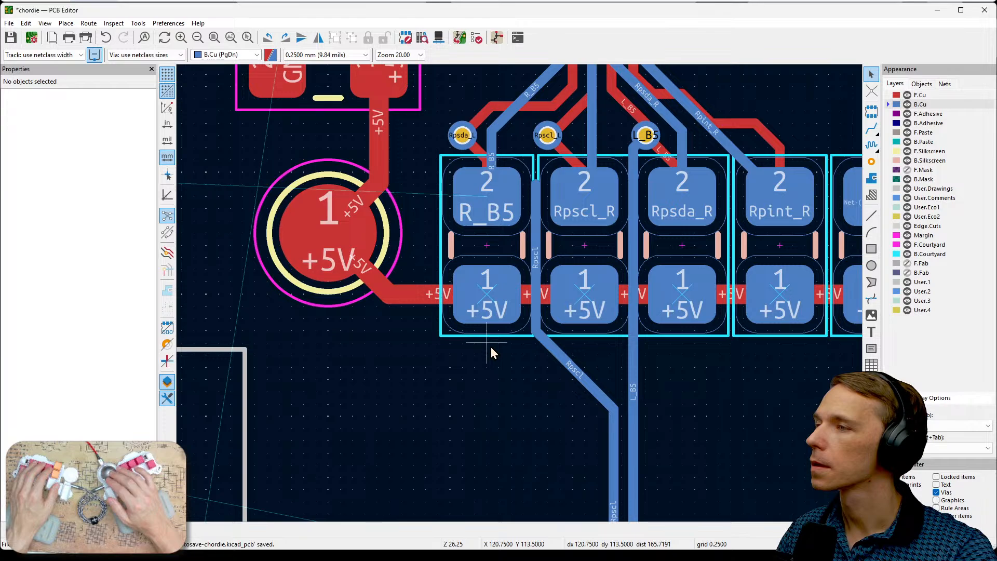
- Reassign the diagonal Rpscl track segment below the resistors to net /Rpscl_L, accepting the net change for TP13 pad 1 as well
{"action": "left_click", "coordinate": [927, 94]}
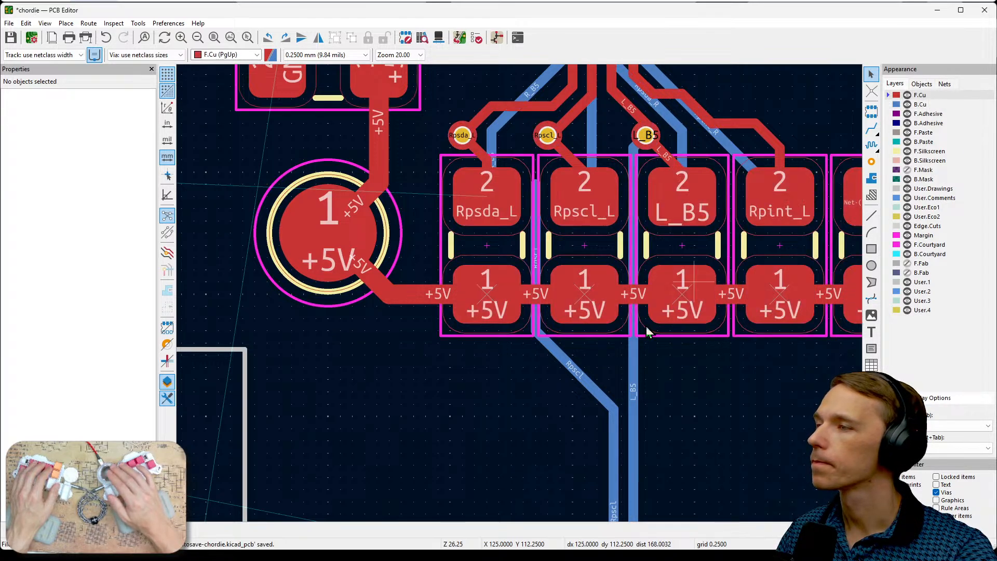
{"action": "left_click", "coordinate": [578, 378]}
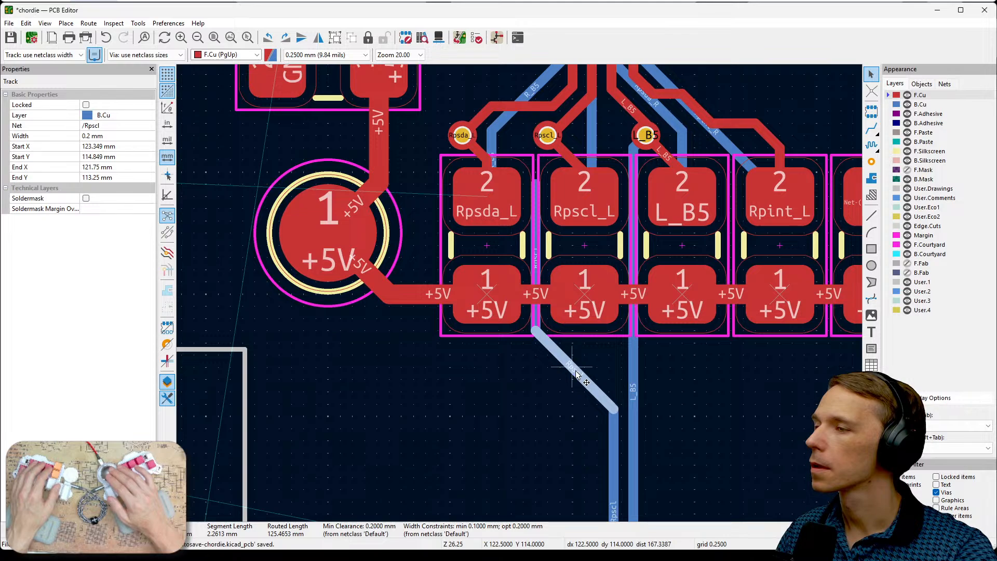
{"action": "scroll", "coordinate": [545, 387], "scroll_direction": "down", "scroll_amount": 3}
{"action": "left_click", "coordinate": [570, 220]}
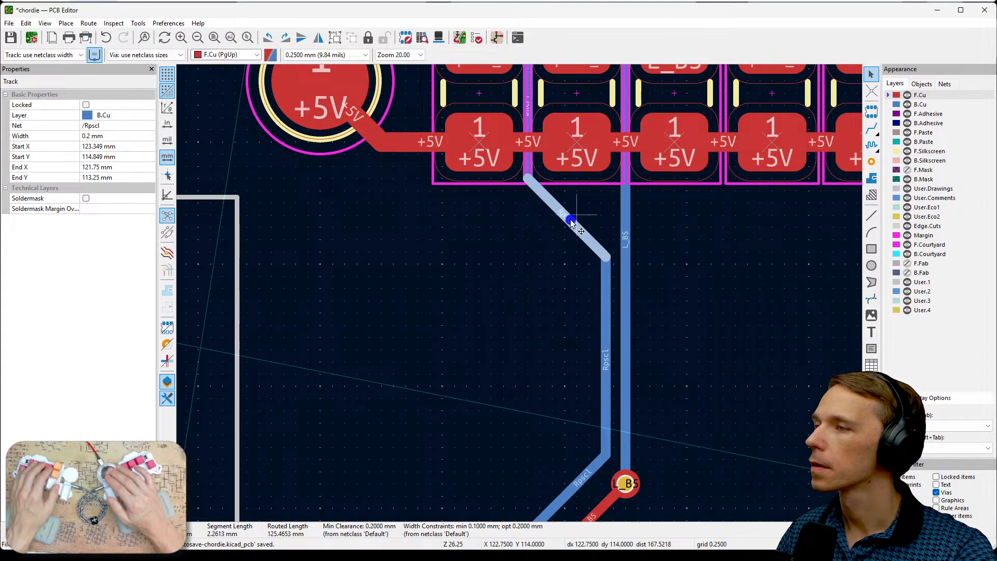
{"action": "double_click", "coordinate": [567, 224]}
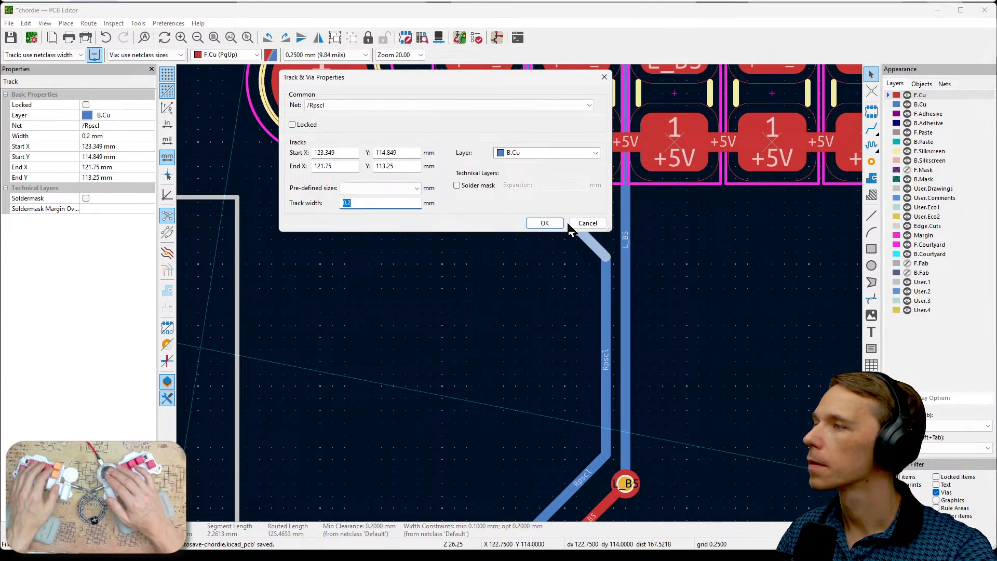
{"action": "left_click", "coordinate": [588, 105]}
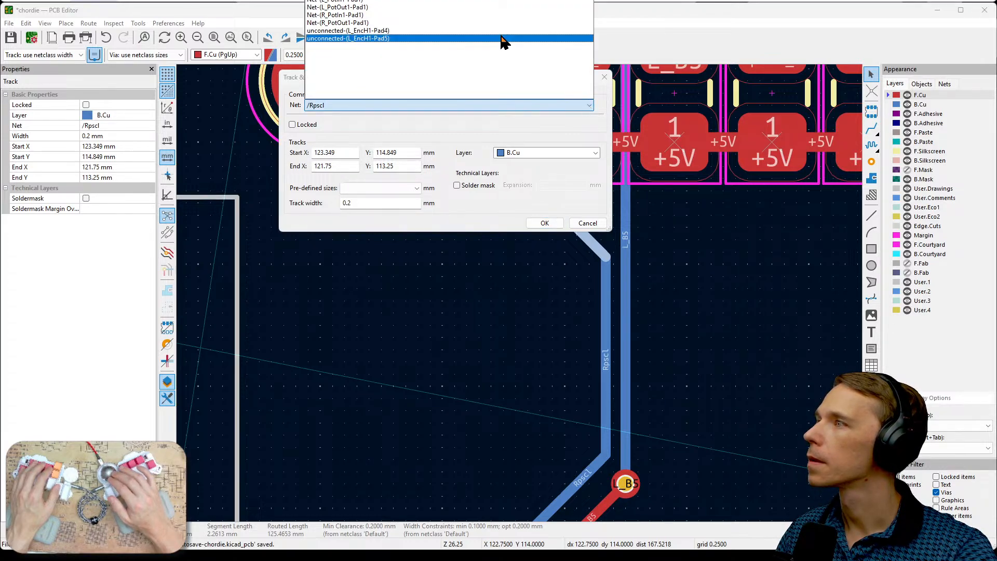
{"action": "left_click", "coordinate": [363, 1]}
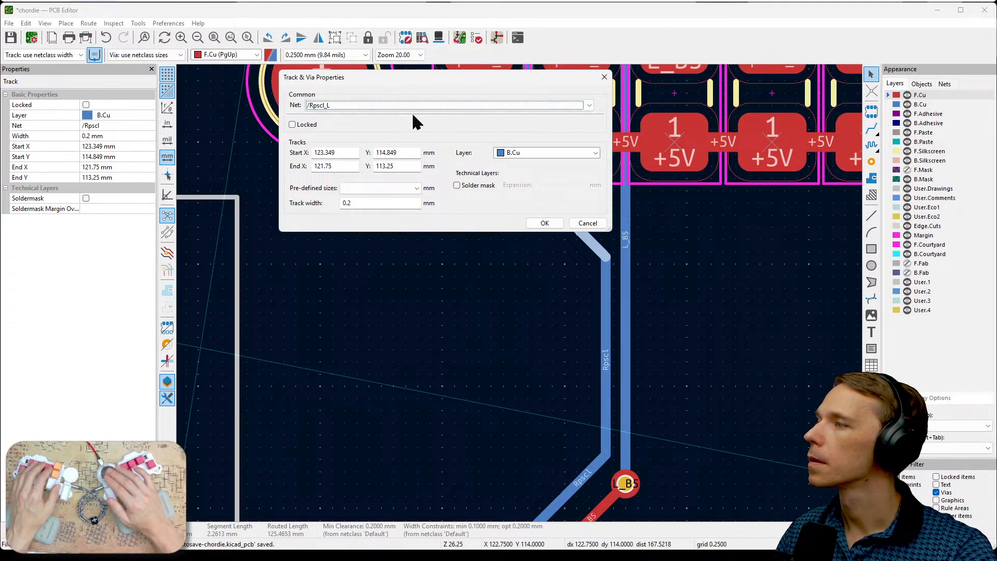
{"action": "left_click", "coordinate": [532, 223]}
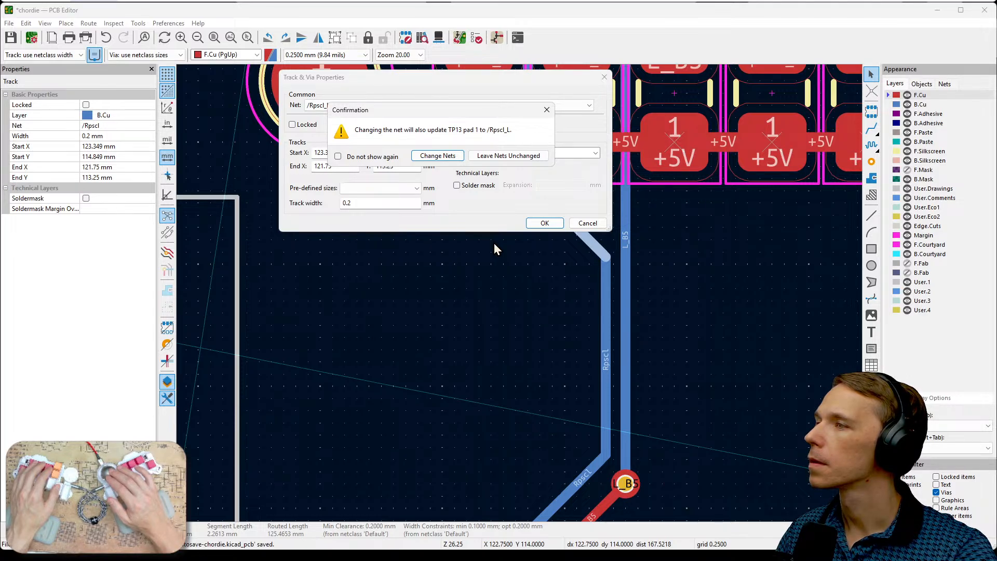
{"action": "left_click", "coordinate": [436, 157]}
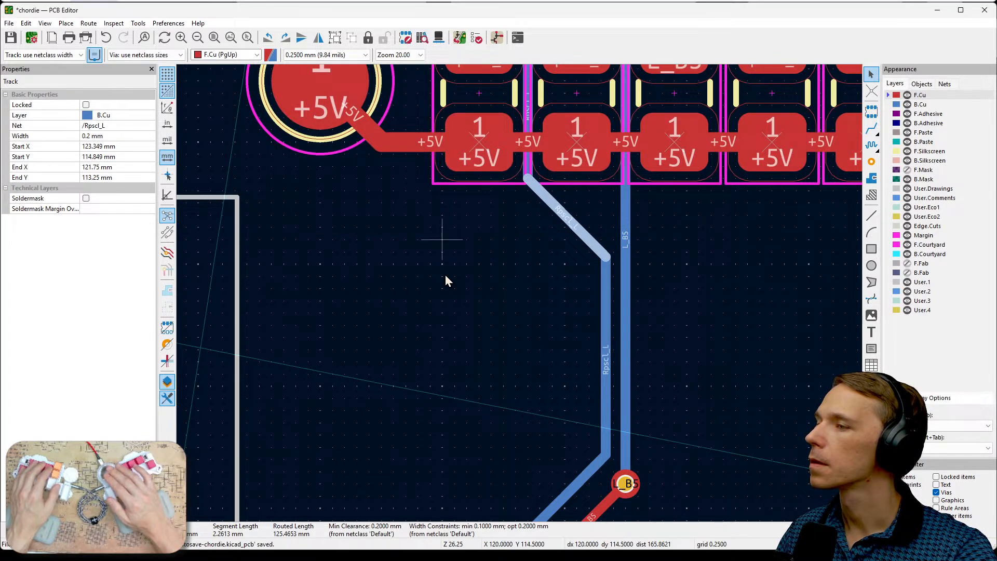
{"action": "left_click", "coordinate": [476, 319]}
{"action": "scroll", "coordinate": [520, 295], "scroll_direction": "down", "scroll_amount": 3}
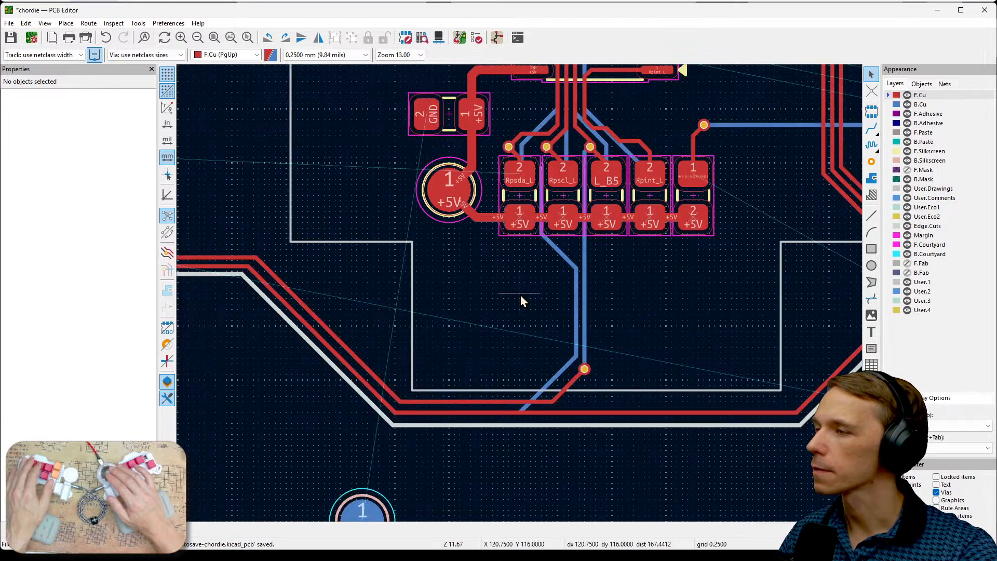
{"action": "scroll", "coordinate": [520, 294], "scroll_direction": "up", "scroll_amount": 3}
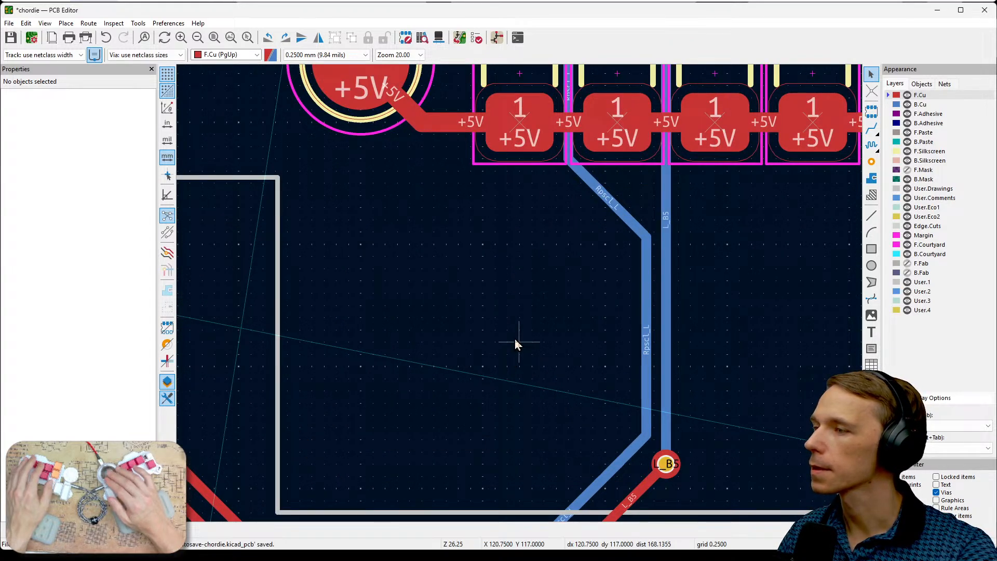
- Make B.Cu the active layer at the horizontal track run beneath the circular cutout
{"action": "middle_click_drag", "start_coordinate": [515, 338], "coordinate": [722, 381]}
{"action": "middle_click_drag", "start_coordinate": [554, 255], "coordinate": [737, 273]}
{"action": "middle_click_drag", "start_coordinate": [513, 190], "coordinate": [761, 257]}
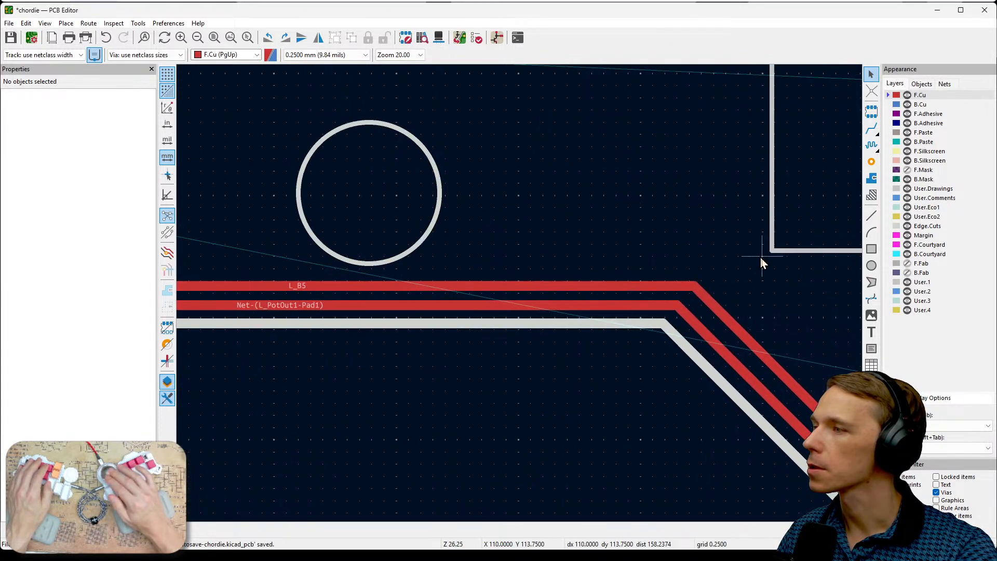
{"action": "left_click", "coordinate": [920, 105]}
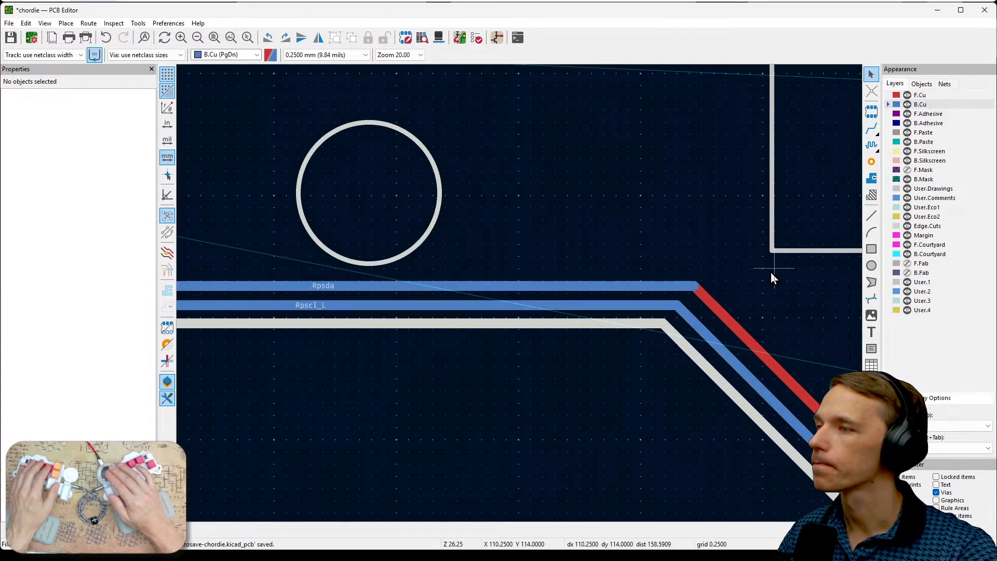
- Try to set the horizontal Rpsda track's net to /Rpsda_L directly among its listed properties
{"action": "left_click", "coordinate": [675, 291]}
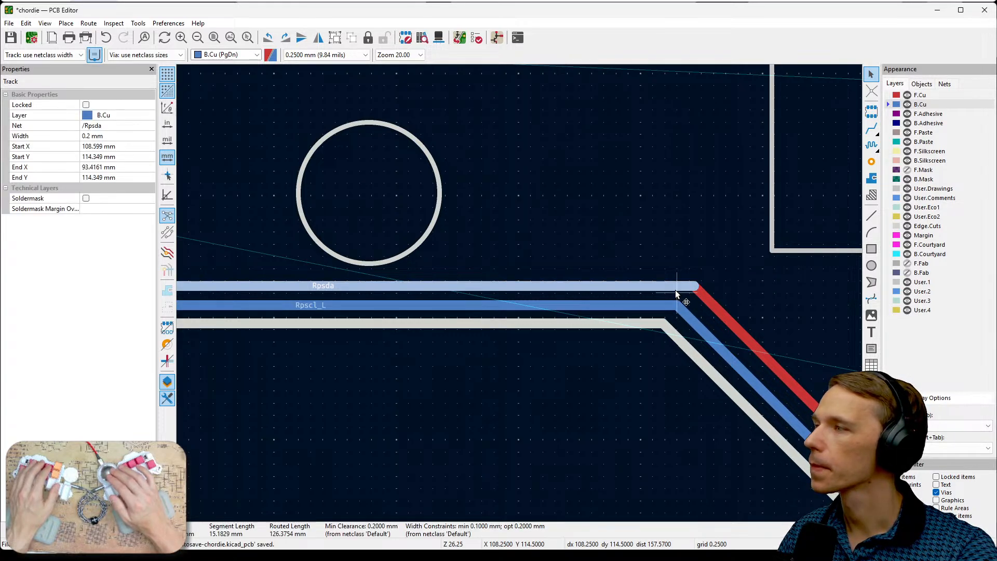
{"action": "left_click", "coordinate": [117, 126]}
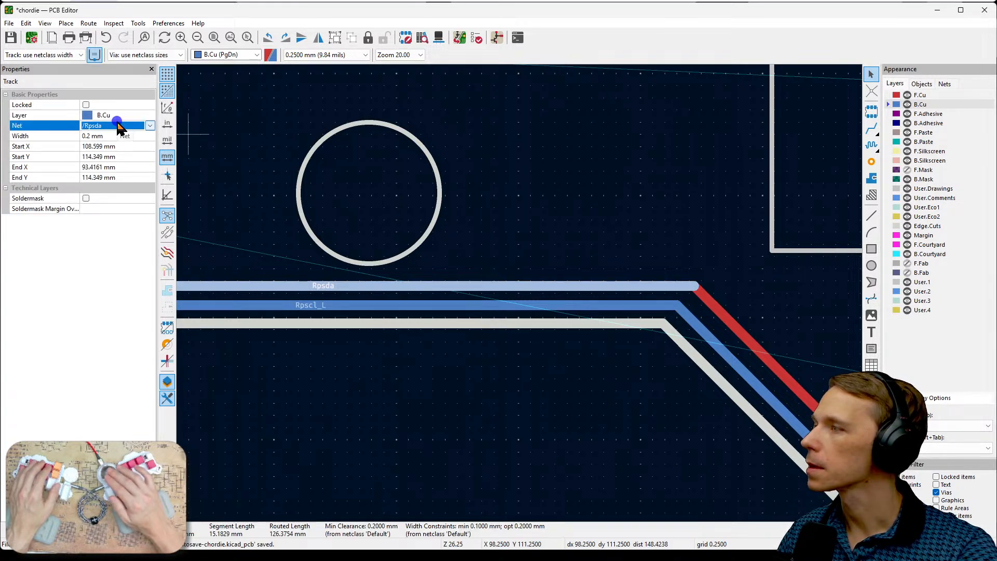
{"action": "left_click", "coordinate": [150, 125]}
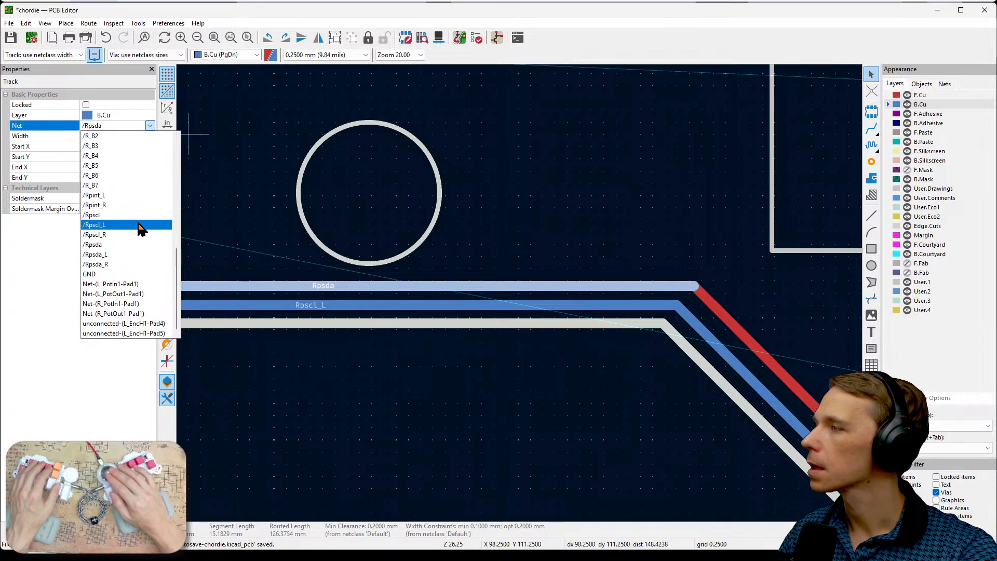
{"action": "left_click", "coordinate": [129, 254]}
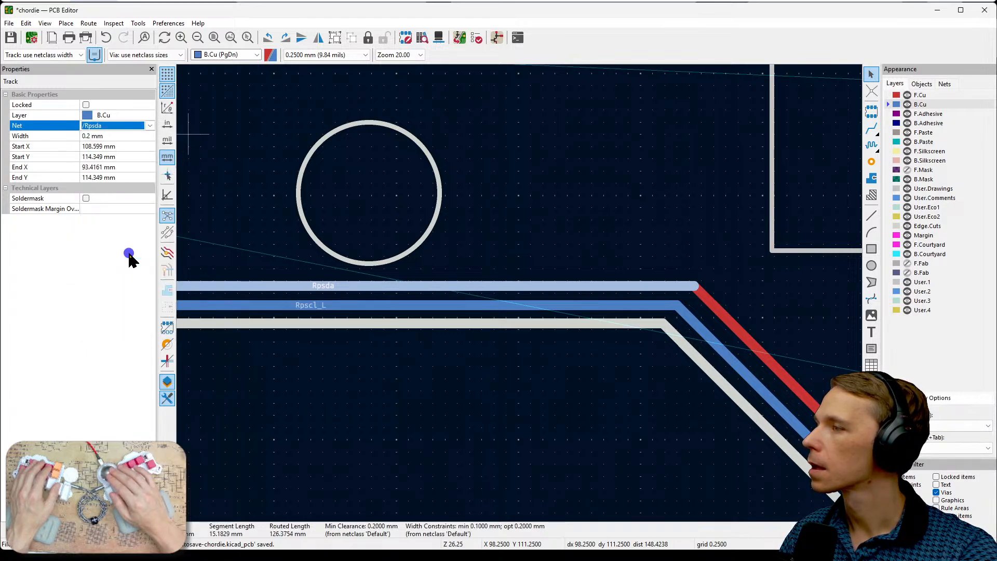
{"action": "left_click", "coordinate": [428, 356]}
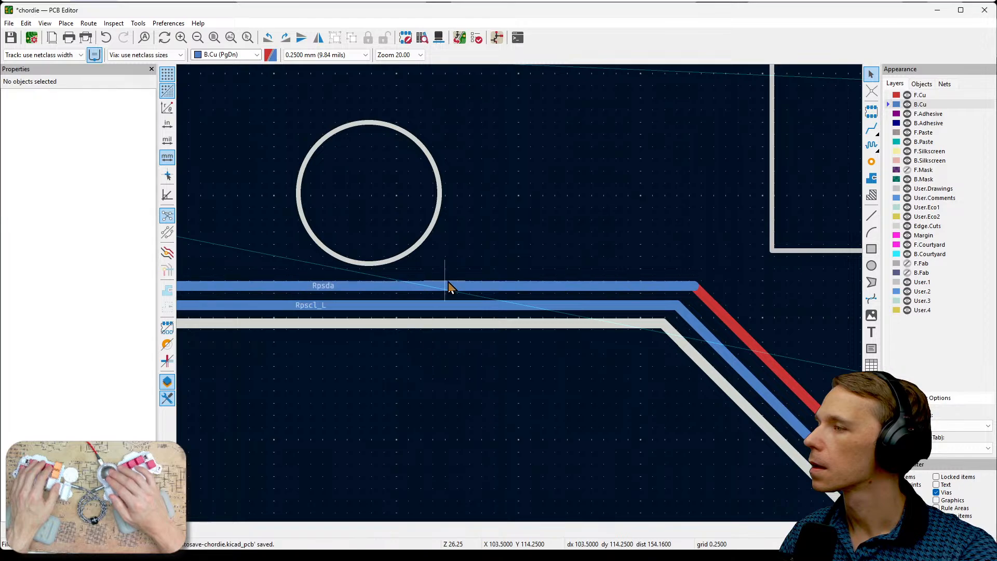
{"action": "left_click", "coordinate": [447, 287]}
{"action": "left_click", "coordinate": [145, 126]}
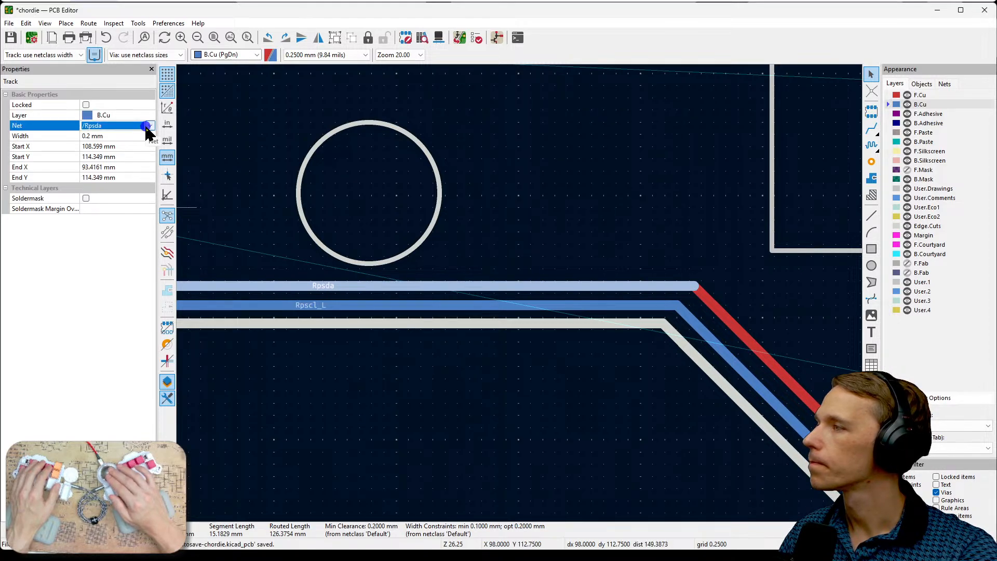
{"action": "left_click", "coordinate": [150, 126]}
{"action": "left_click", "coordinate": [128, 255]}
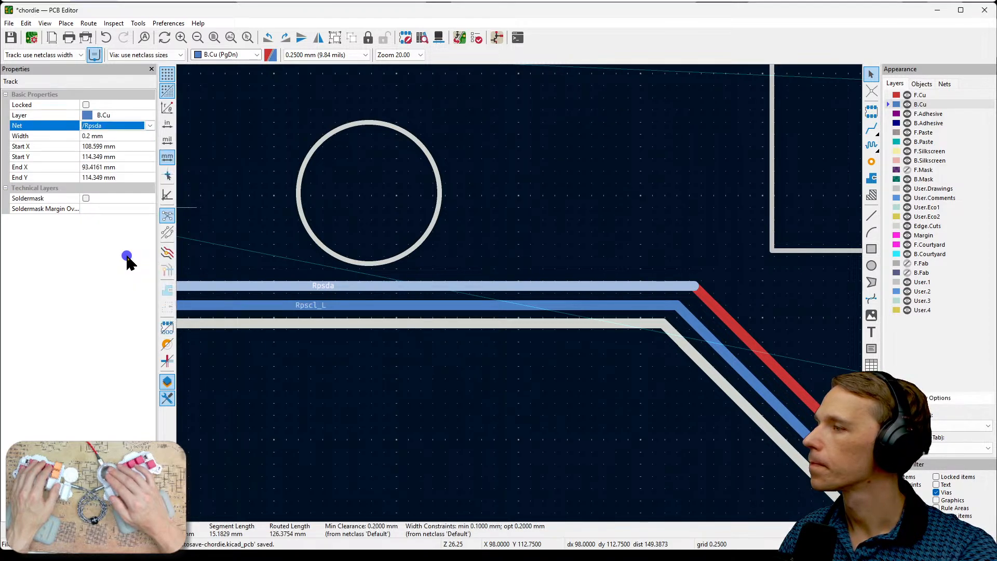
{"action": "left_click", "coordinate": [457, 252]}
- Reassign the horizontal Rpsda track to net /Rpsda_L through its Track & Via Properties, accepting the net change for TP13 pad 1
{"action": "left_click", "coordinate": [483, 285]}
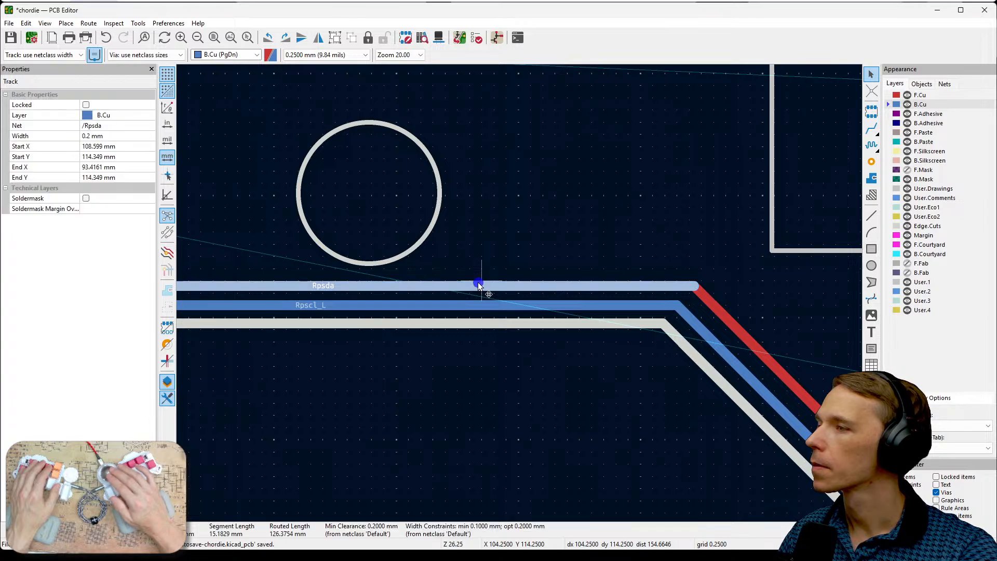
{"action": "key", "text": "e"}
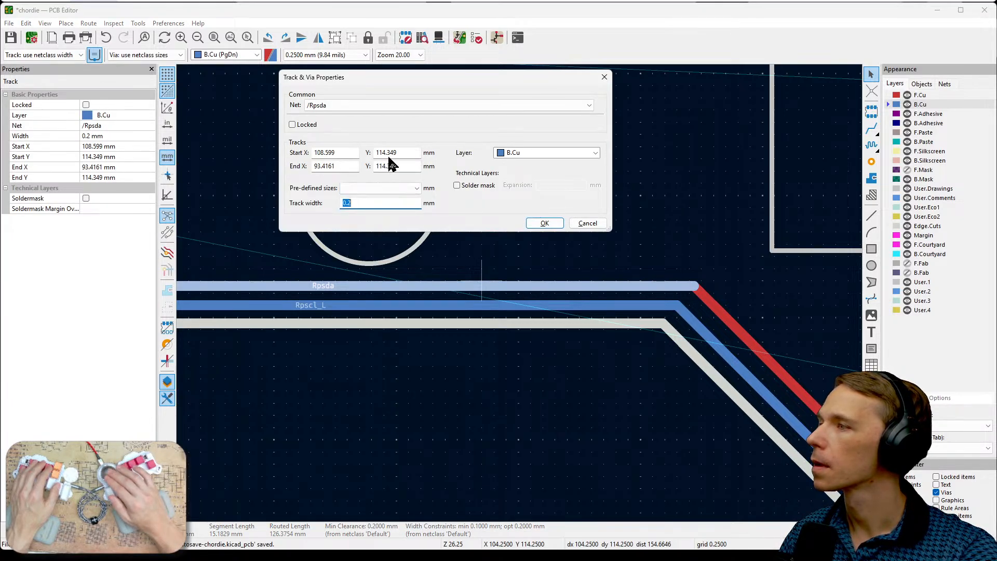
{"action": "left_click", "coordinate": [401, 102]}
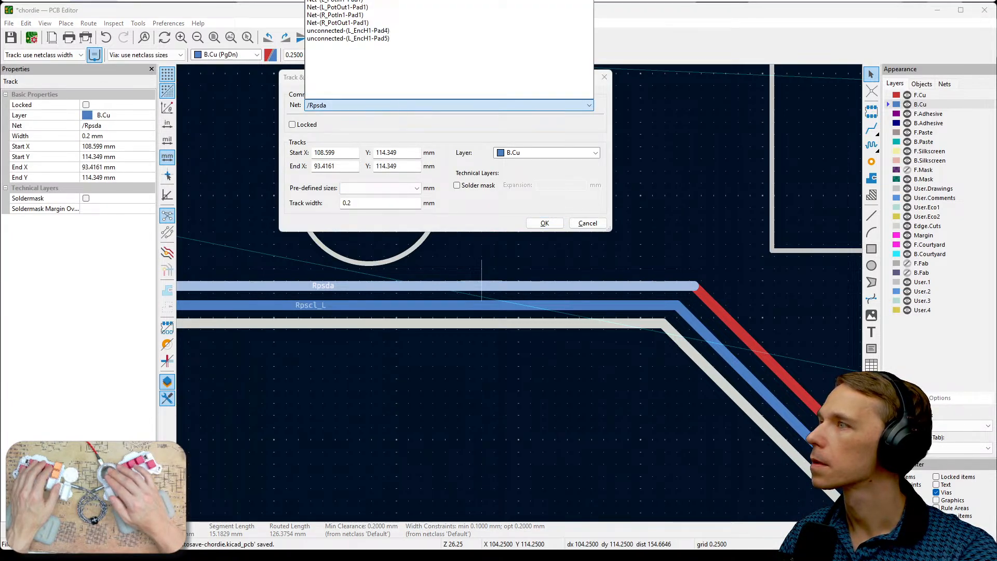
{"action": "left_click", "coordinate": [429, 27]}
{"action": "left_click", "coordinate": [544, 224]}
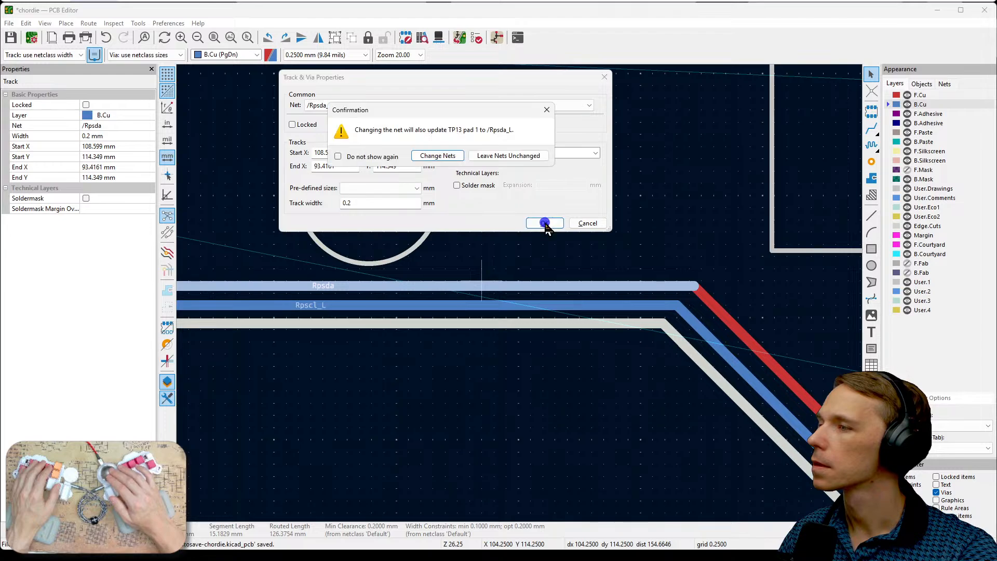
{"action": "left_click", "coordinate": [449, 158]}
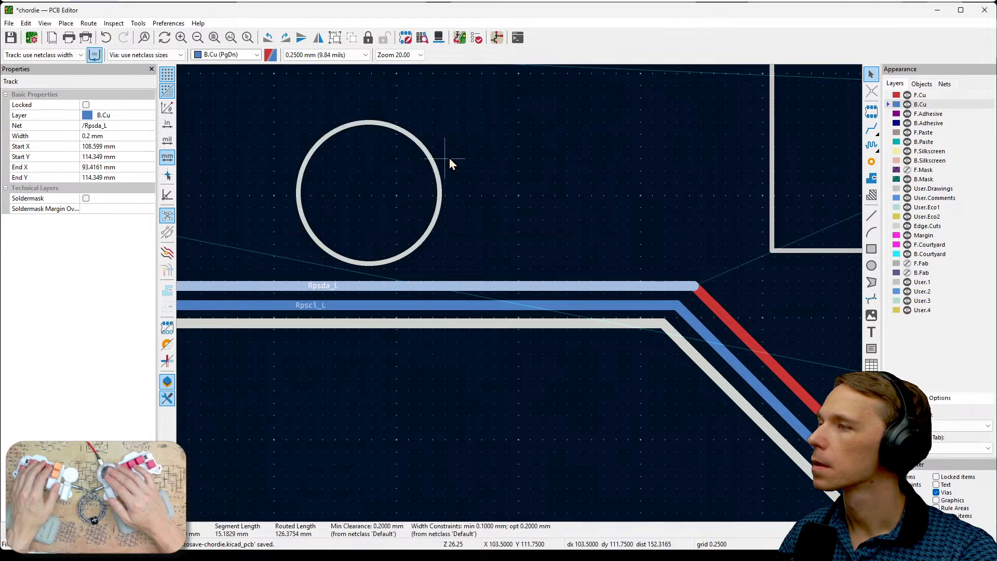
{"action": "left_click", "coordinate": [607, 222]}
- Route the upper end of the Rpscl_L track on B.Cu to the Rpscl_L via above the resistors
{"action": "scroll", "coordinate": [606, 222], "scroll_direction": "down", "scroll_amount": 3}
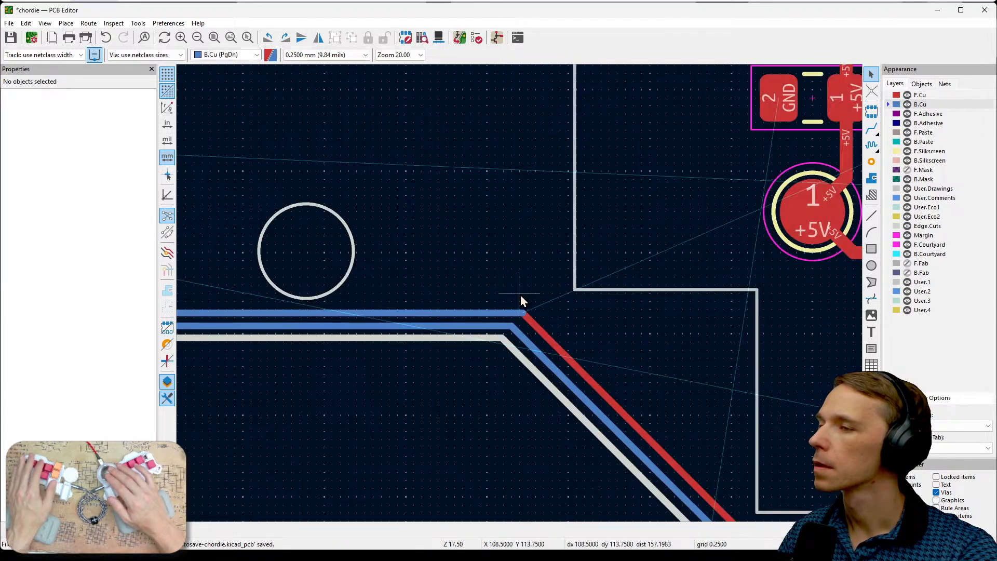
{"action": "middle_click_drag", "start_coordinate": [682, 385], "coordinate": [549, 418]}
{"action": "scroll", "coordinate": [548, 419], "scroll_direction": "up", "scroll_amount": 4}
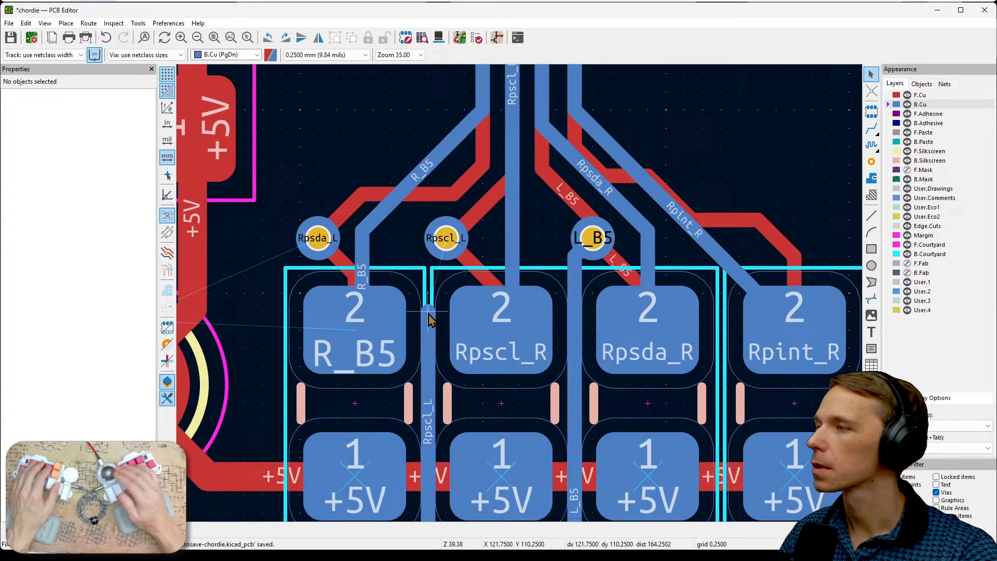
{"action": "key", "text": "x"}
{"action": "left_click", "coordinate": [445, 238]}
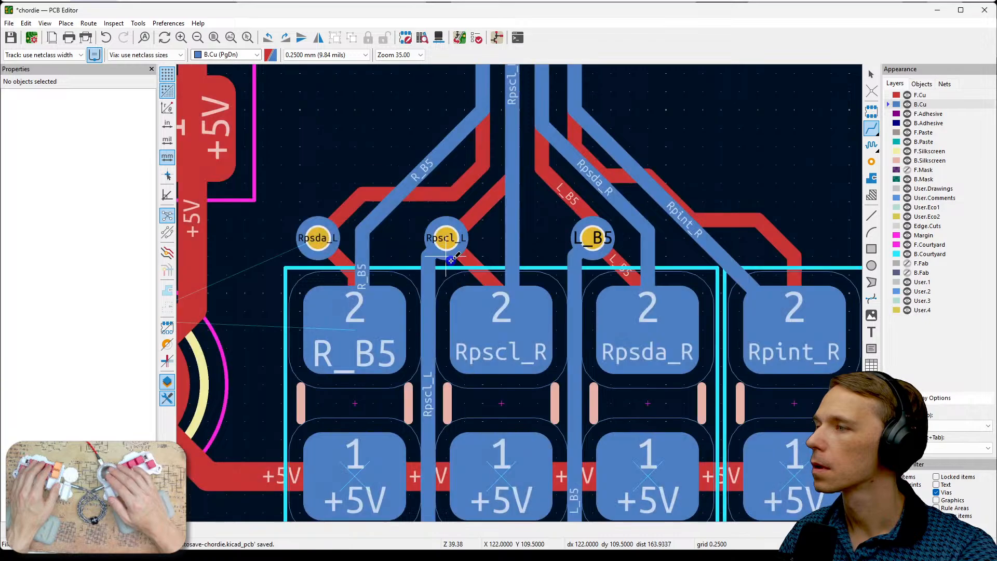
{"action": "scroll", "coordinate": [401, 364], "scroll_direction": "down", "scroll_amount": 2}
{"action": "middle_click_drag", "start_coordinate": [467, 466], "coordinate": [633, 296]}
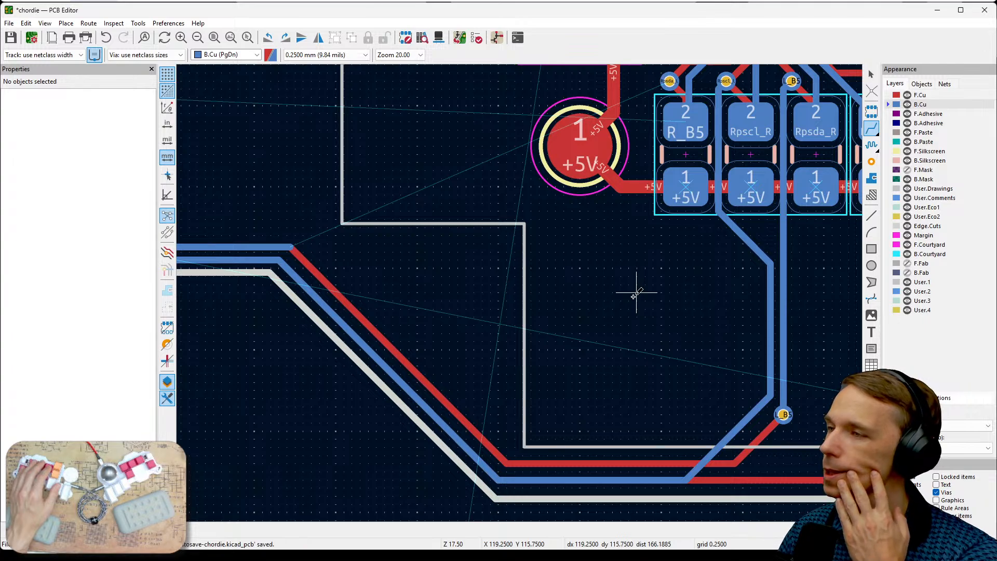
{"action": "middle_click_drag", "start_coordinate": [639, 289], "coordinate": [514, 400]}
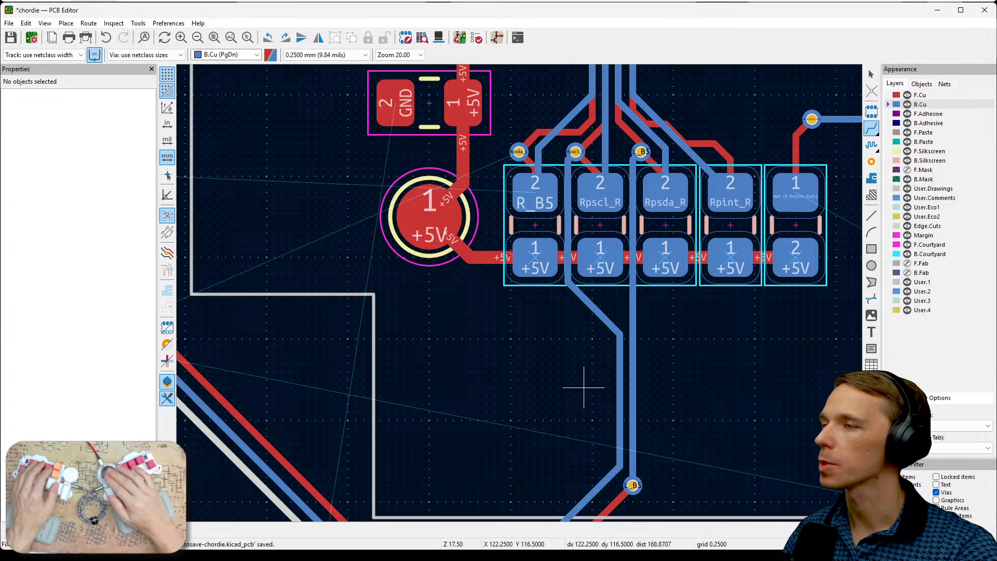
- Delete the vertical B.Cu track joining the upper and lower L_B5 vias through the resistor row
{"action": "left_click_drag", "start_coordinate": [510, 255], "coordinate": [813, 261]}
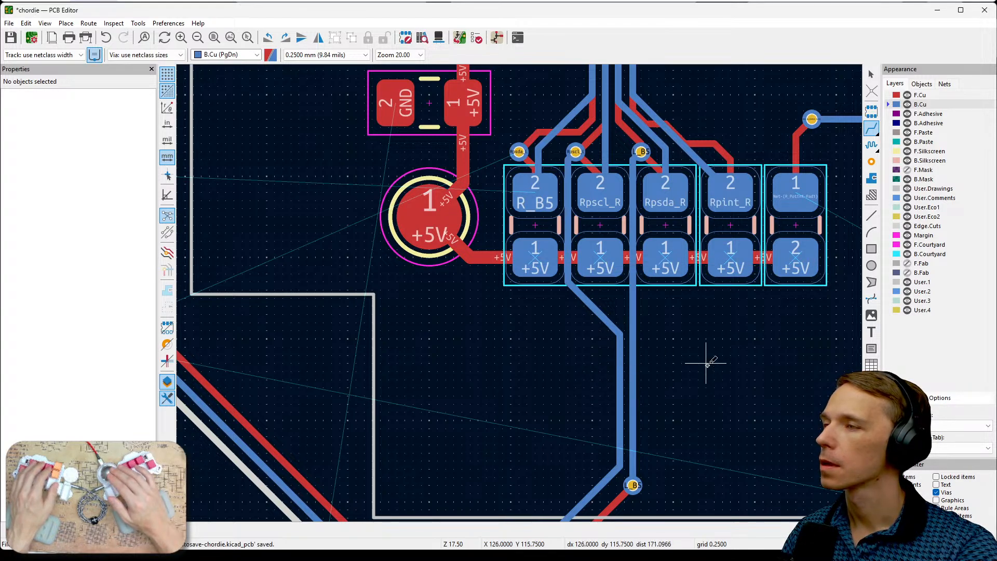
{"action": "key", "text": "Escape"}
{"action": "left_click", "coordinate": [633, 328]}
{"action": "key", "text": "Delete"}
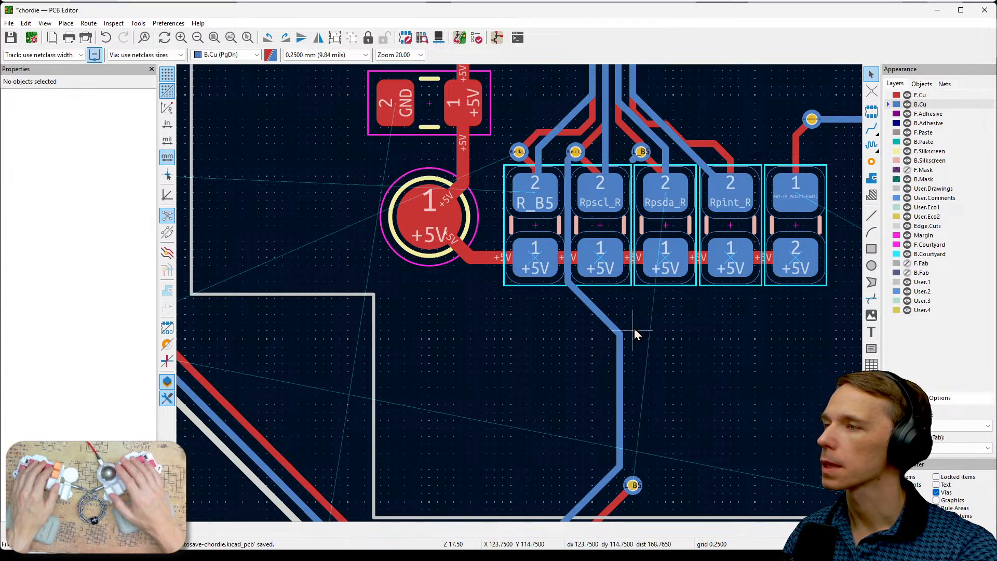
- Delete the Rpscl_L track segments on B.Cu from beneath the resistors up to just below the Rpscl_L via
{"action": "left_click", "coordinate": [621, 340]}
{"action": "key", "text": "Delete"}
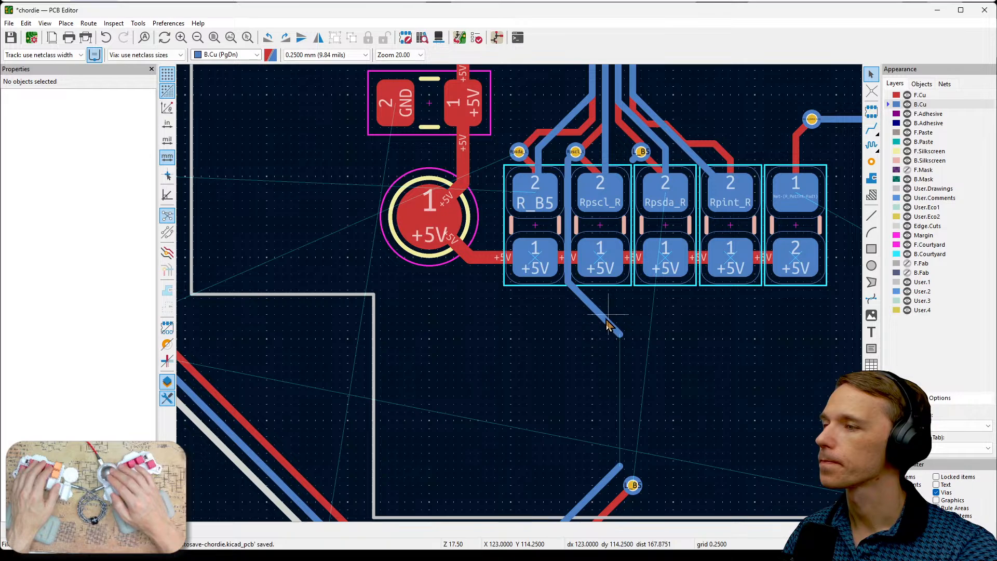
{"action": "left_click", "coordinate": [605, 319]}
{"action": "key", "text": "Delete"}
{"action": "left_click", "coordinate": [570, 241]}
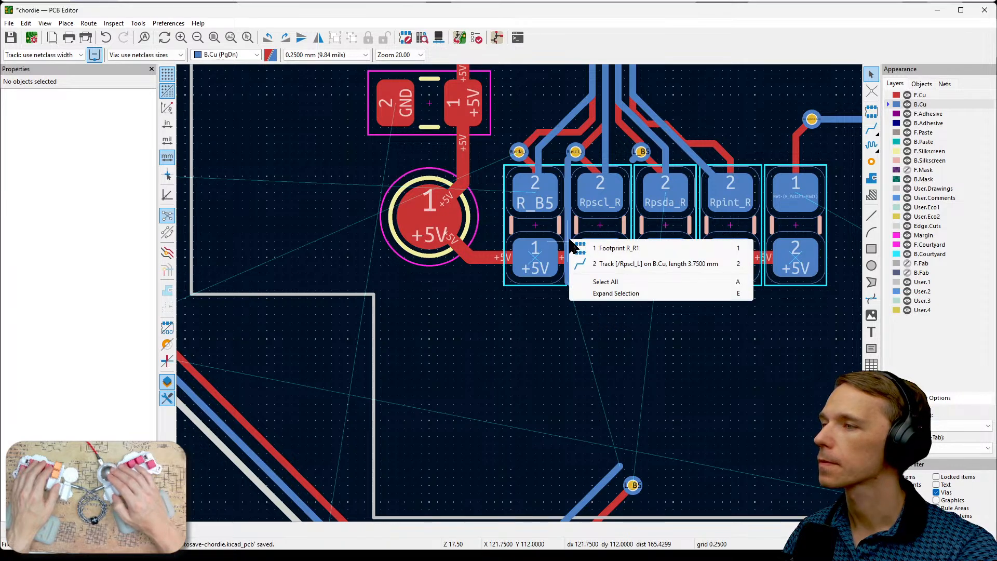
{"action": "left_click", "coordinate": [598, 262]}
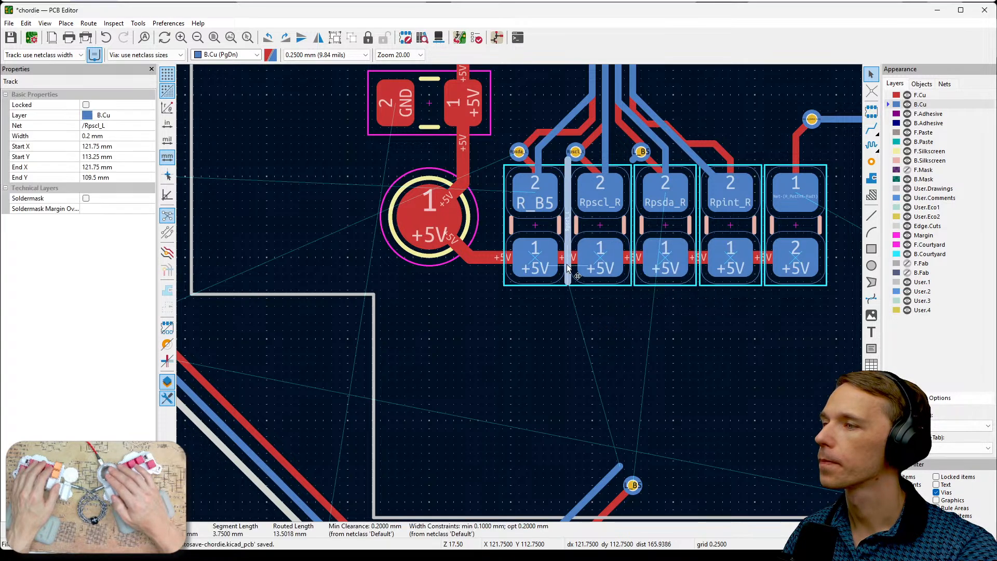
{"action": "key", "text": "Delete"}
- Delete the leftover B.Cu stubs attached to the Rpscl_L and L_B5 vias above the resistors
{"action": "scroll", "coordinate": [581, 301], "scroll_direction": "up", "scroll_amount": 3}
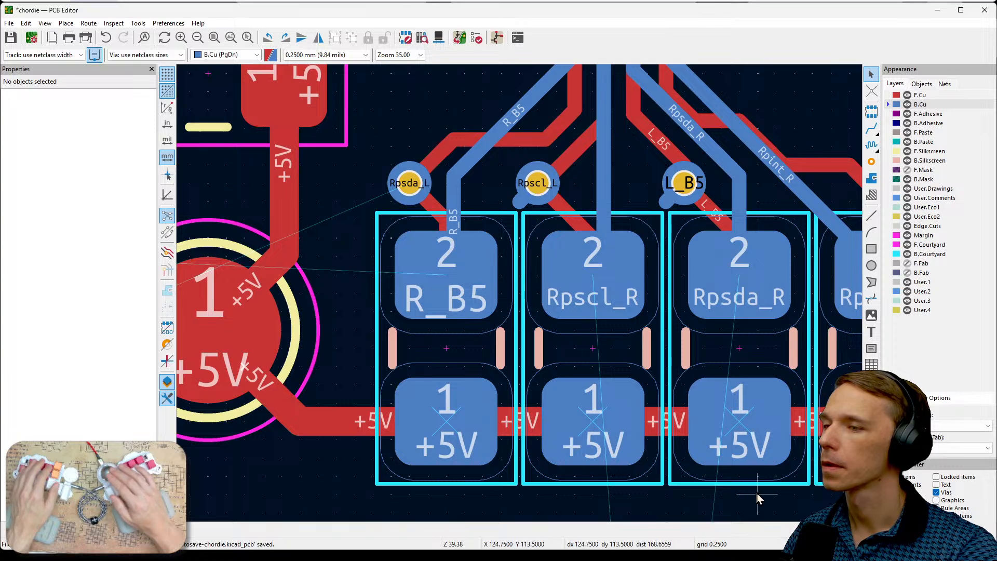
{"action": "left_click", "coordinate": [516, 212]}
{"action": "key", "text": "Delete"}
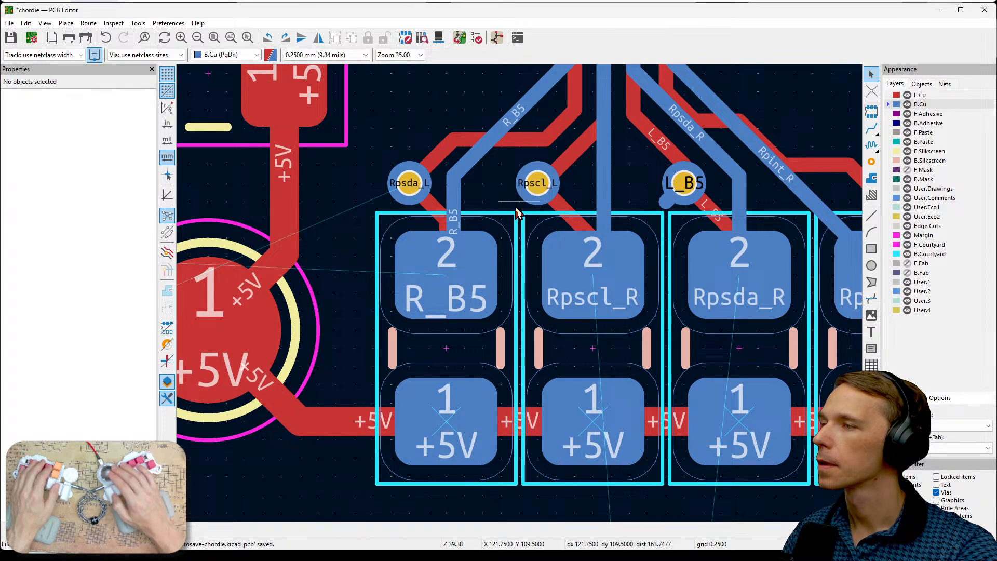
{"action": "left_click", "coordinate": [669, 199]}
{"action": "key", "text": "Delete"}
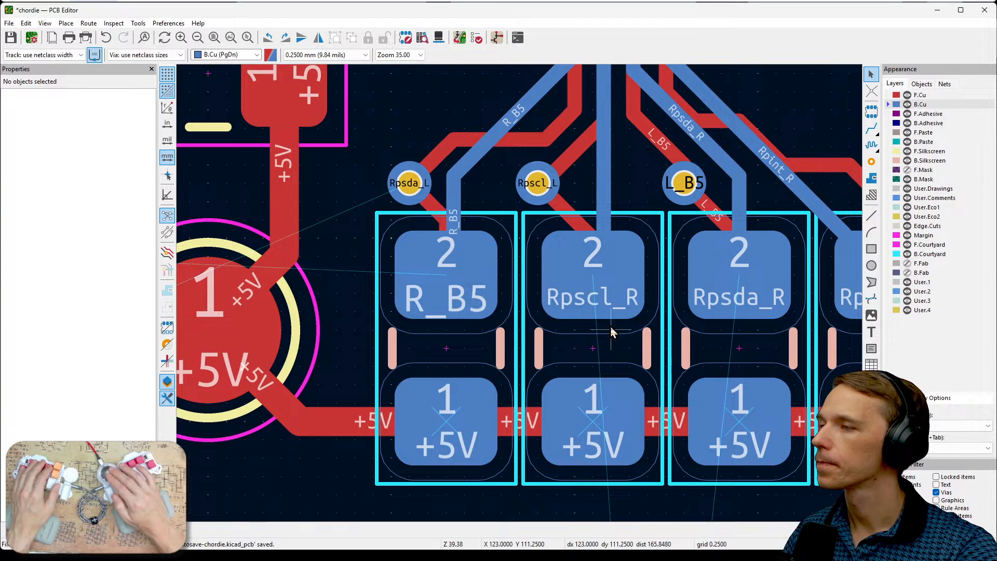
- Make F.Cu the active layer and examine the pull-up resistors, their +5V track and the surrounding routing
{"action": "scroll", "coordinate": [520, 297], "scroll_direction": "down", "scroll_amount": 2}
{"action": "scroll", "coordinate": [520, 295], "scroll_direction": "down", "scroll_amount": 2}
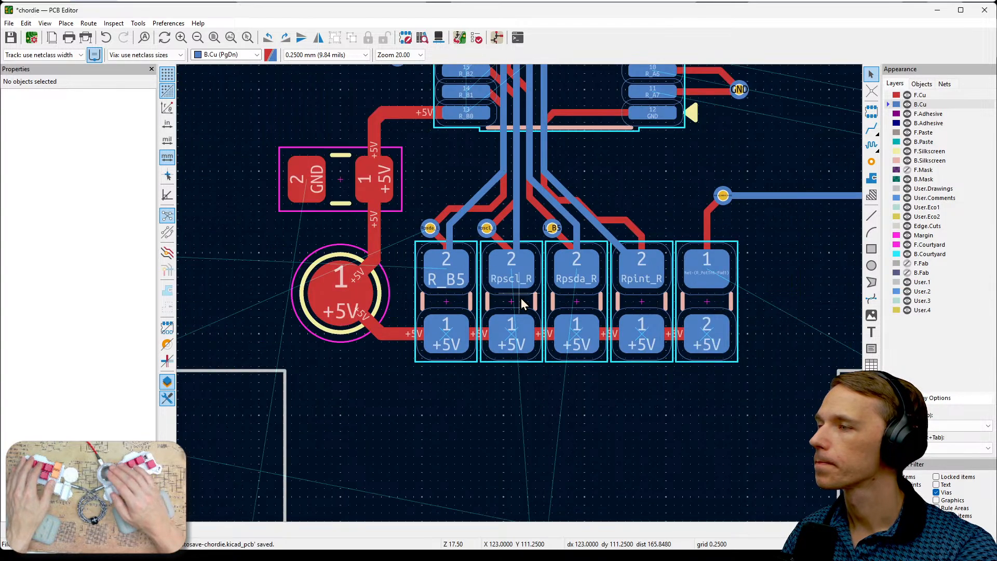
{"action": "middle_click_drag", "start_coordinate": [532, 422], "coordinate": [635, 375]}
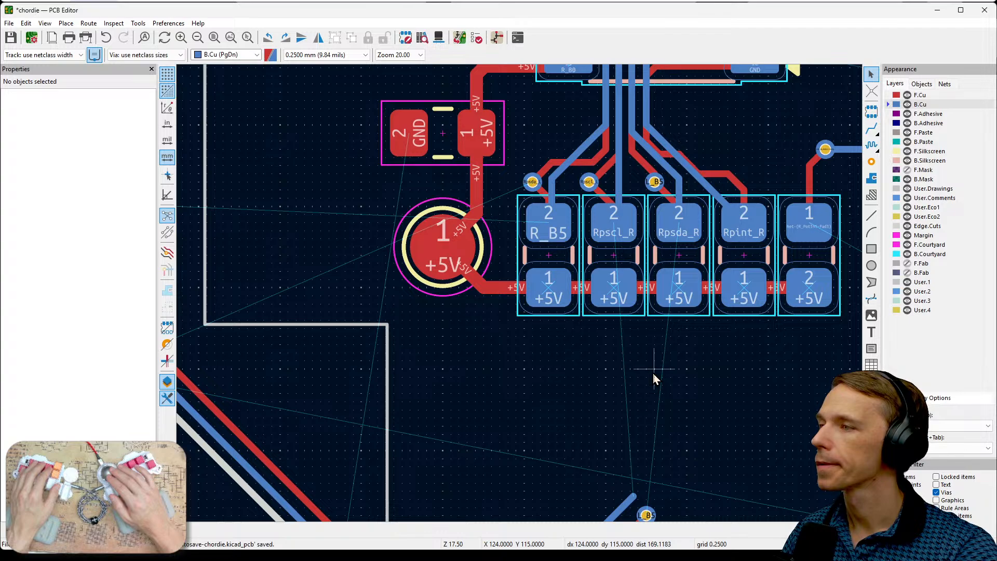
{"action": "scroll", "coordinate": [561, 306], "scroll_direction": "down", "scroll_amount": 2}
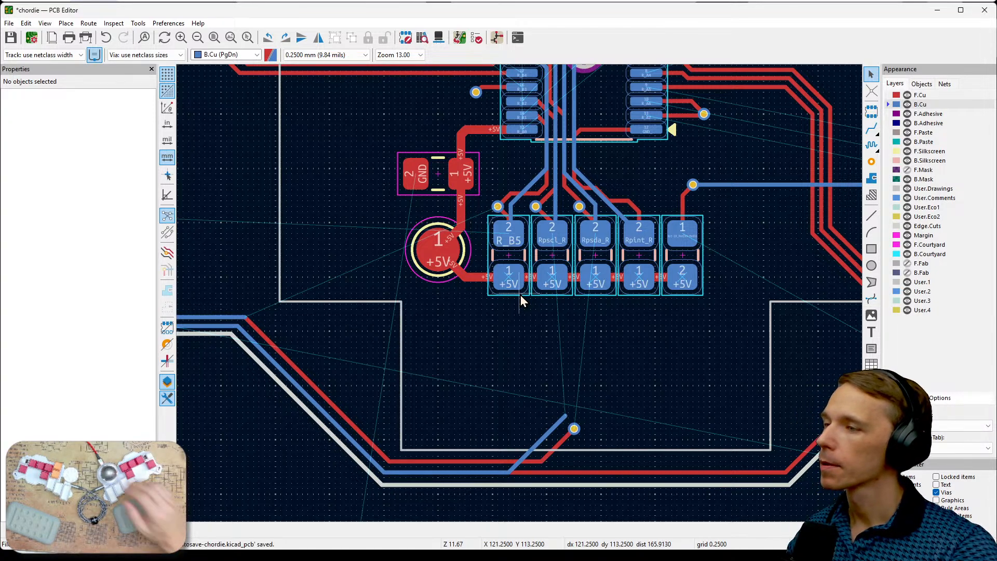
{"action": "left_click", "coordinate": [920, 96]}
{"action": "middle_click_drag", "start_coordinate": [602, 332], "coordinate": [747, 372]}
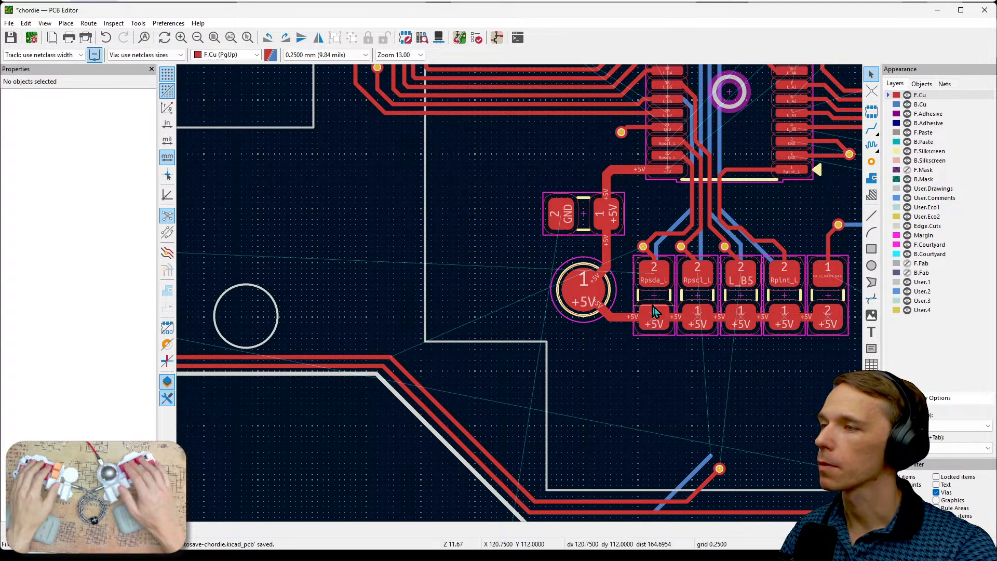
{"action": "left_click_drag", "start_coordinate": [646, 203], "coordinate": [673, 235]}
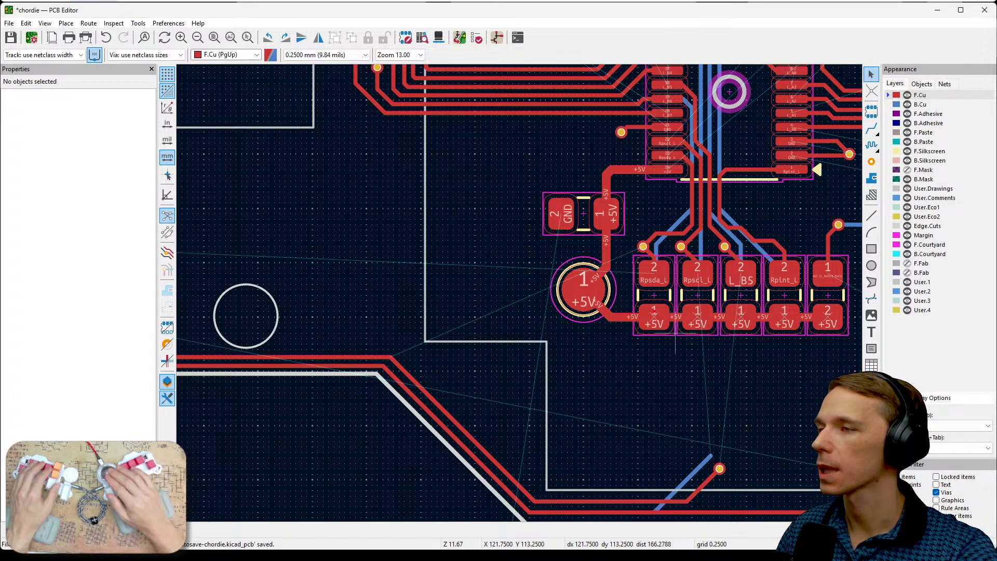
{"action": "left_click_drag", "start_coordinate": [615, 313], "coordinate": [827, 323]}
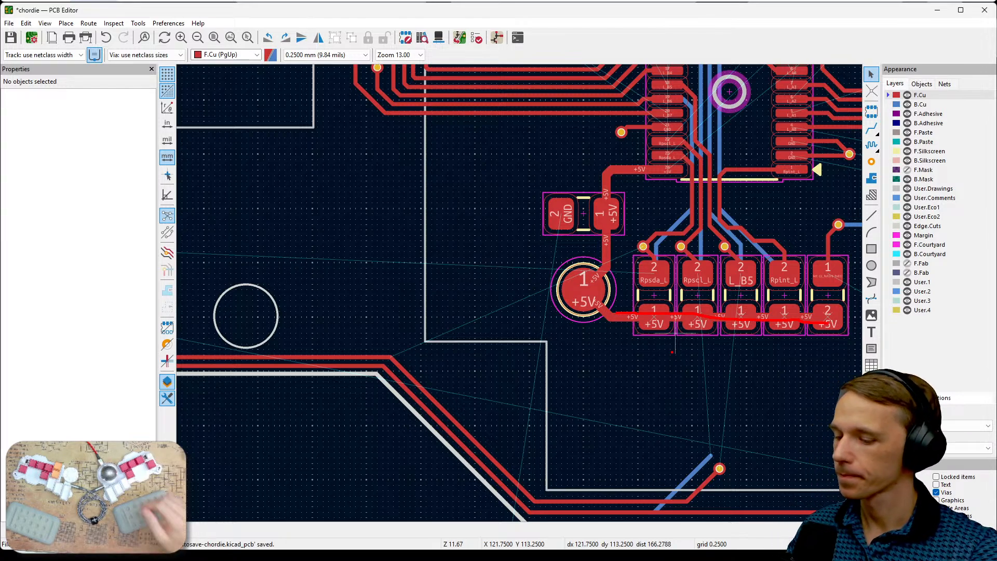
{"action": "key", "text": "Escape"}
{"action": "scroll", "coordinate": [703, 339], "scroll_direction": "down", "scroll_amount": 4}
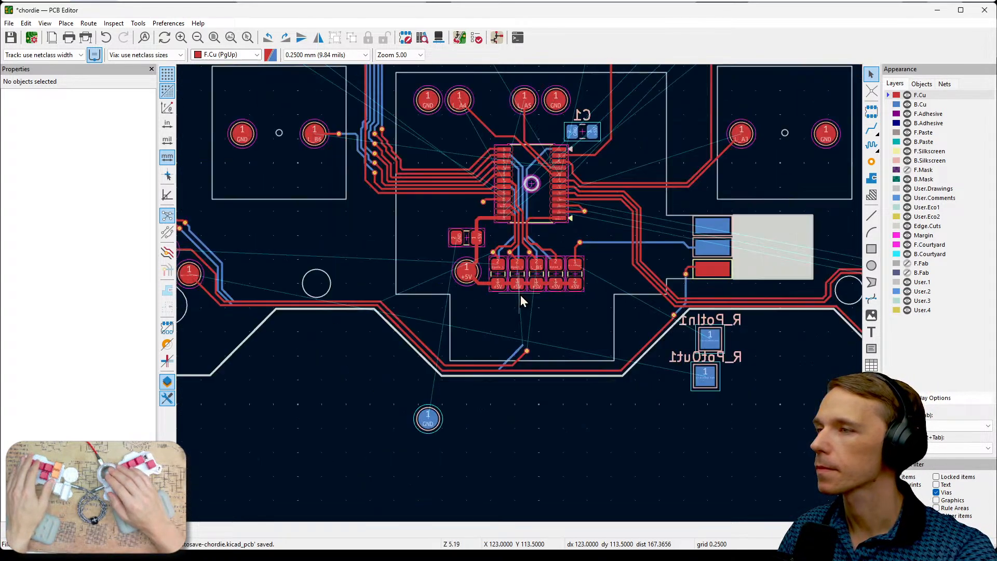
{"action": "scroll", "coordinate": [515, 290], "scroll_direction": "up", "scroll_amount": 1}
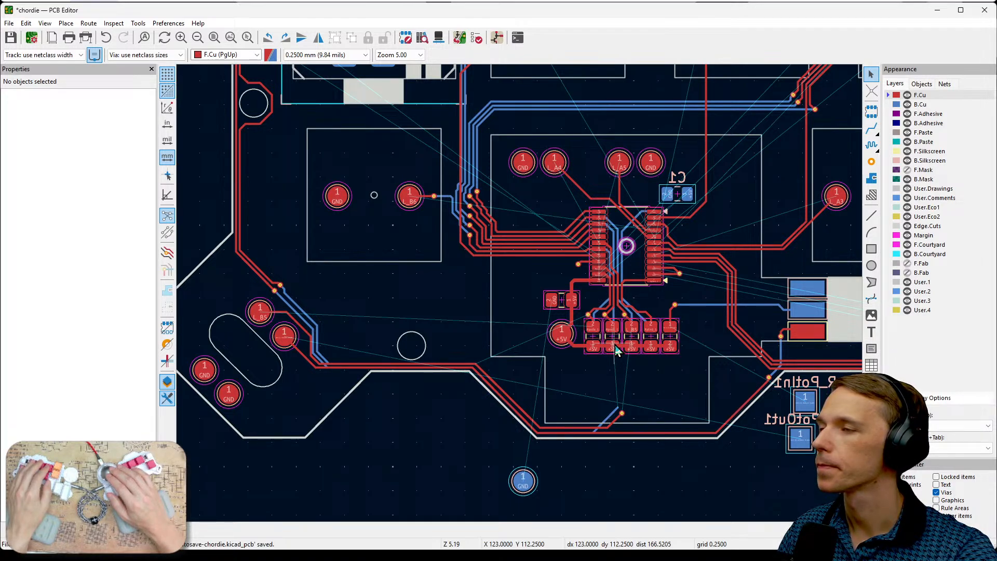
{"action": "middle_click_drag", "start_coordinate": [617, 351], "coordinate": [622, 351]}
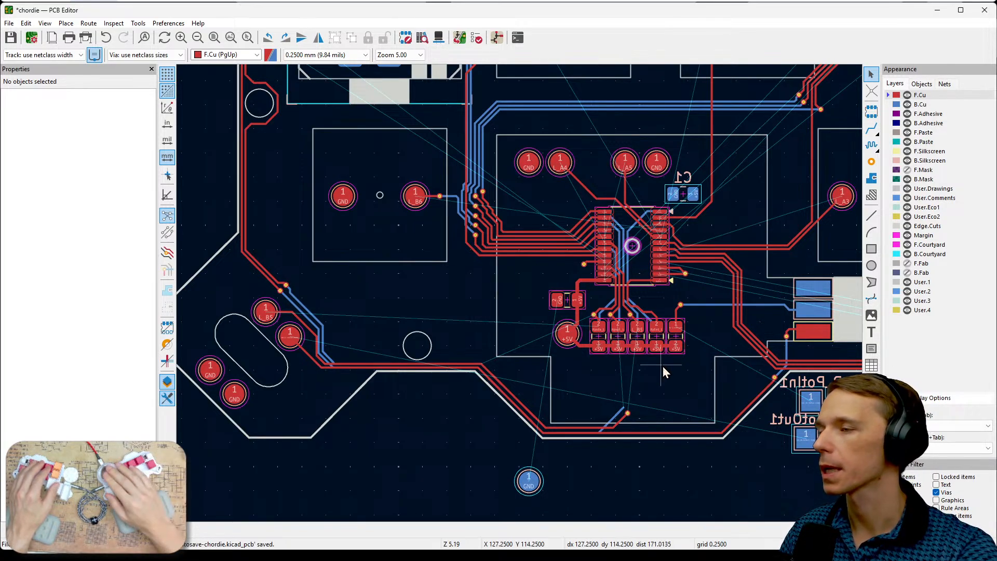
{"action": "scroll", "coordinate": [616, 343], "scroll_direction": "up", "scroll_amount": 5}
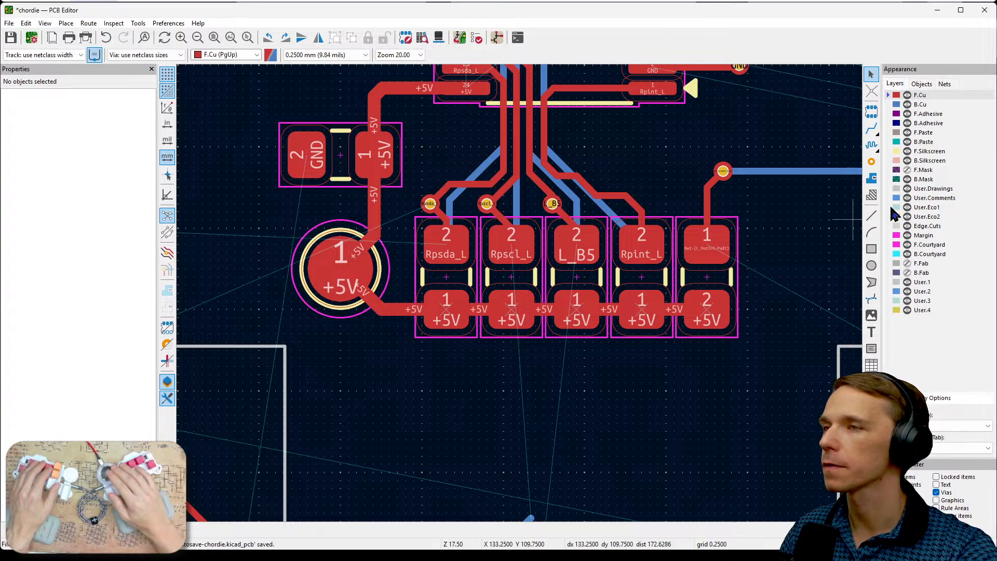
- Make B.Cu the active layer, hide F.Cu and examine the back-side tracks between the 24-pin chip, C1 and the resistors
{"action": "left_click", "coordinate": [929, 105]}
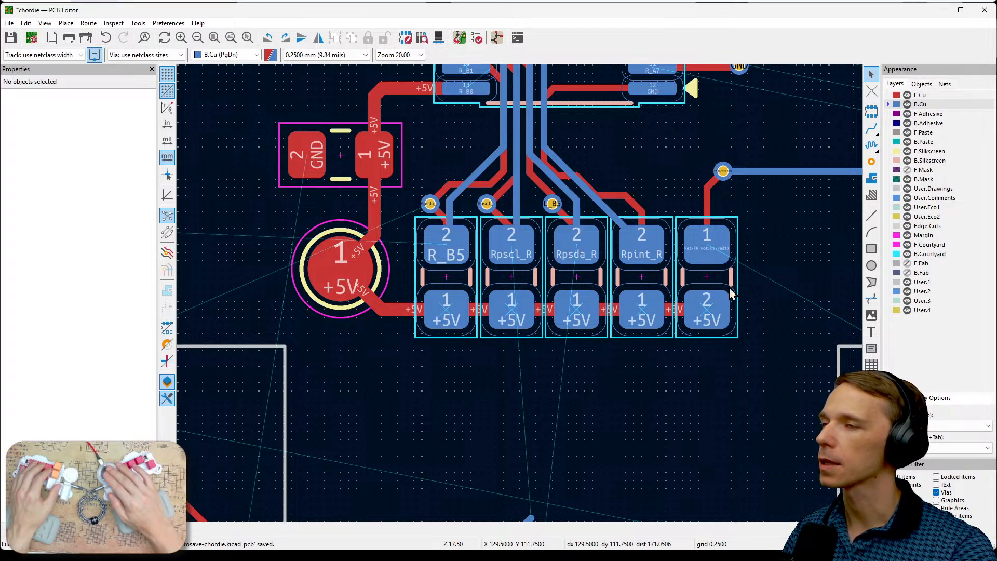
{"action": "scroll", "coordinate": [732, 292], "scroll_direction": "down", "scroll_amount": 2}
{"action": "middle_click_drag", "start_coordinate": [517, 295], "coordinate": [628, 328]}
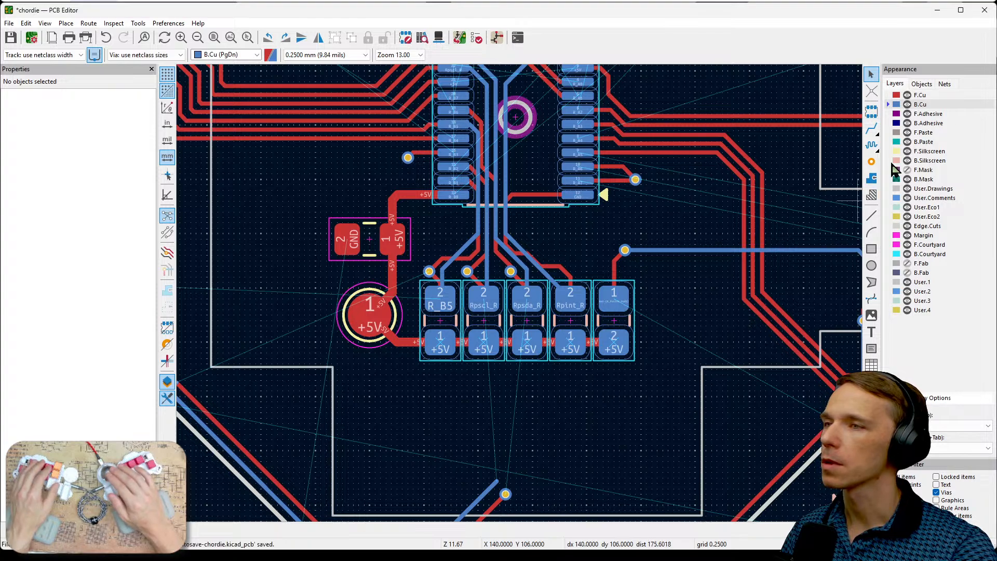
{"action": "left_click", "coordinate": [907, 96]}
{"action": "middle_click_drag", "start_coordinate": [661, 295], "coordinate": [692, 355]}
{"action": "middle_click_drag", "start_coordinate": [579, 144], "coordinate": [568, 248]}
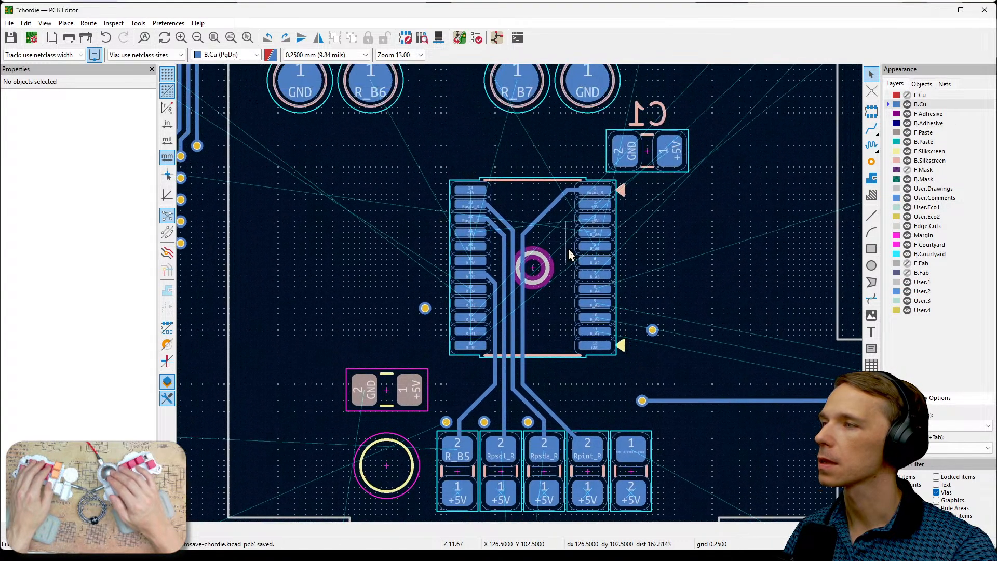
{"action": "middle_click_drag", "start_coordinate": [531, 134], "coordinate": [544, 222]}
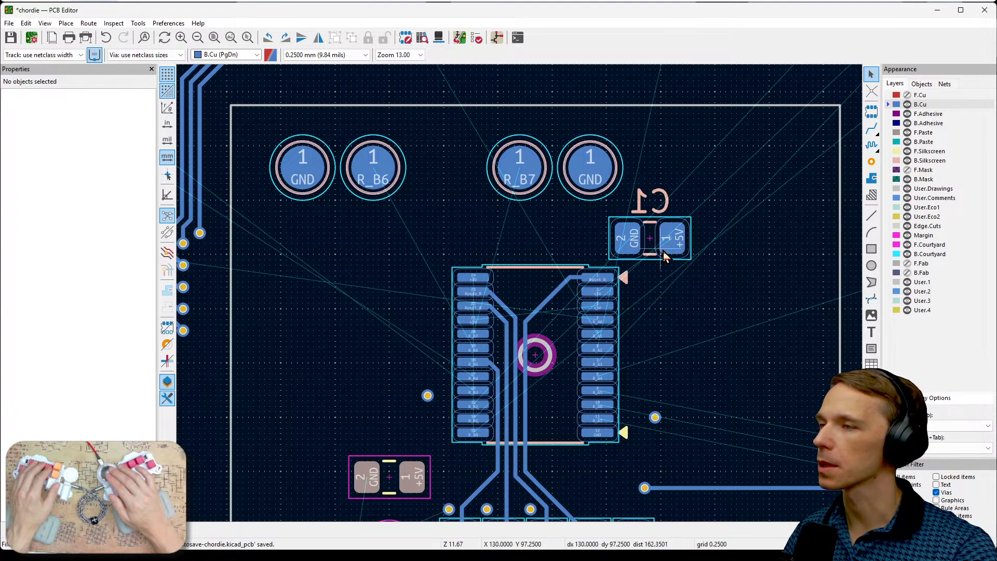
{"action": "middle_click_drag", "start_coordinate": [690, 360], "coordinate": [684, 257]}
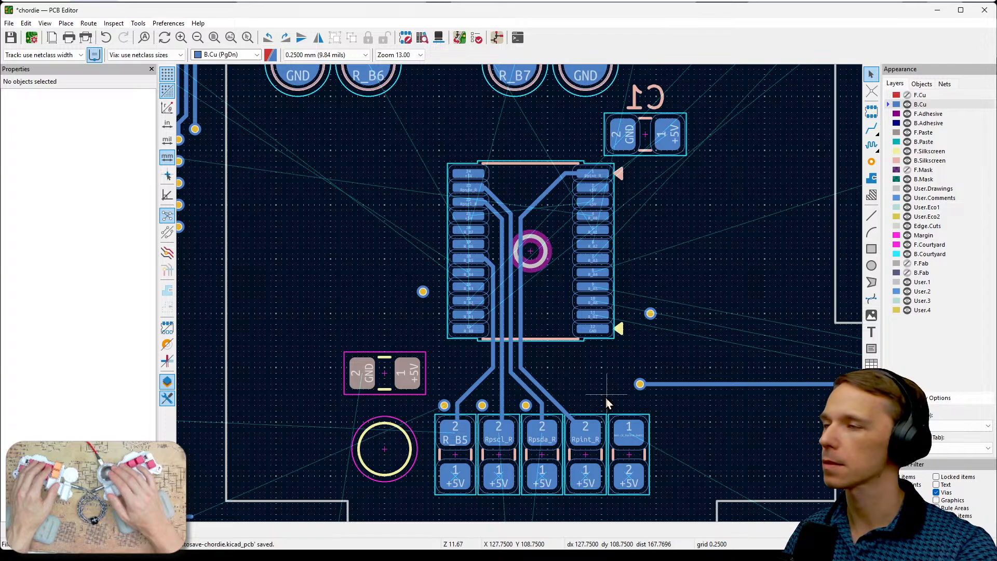
{"action": "middle_click_drag", "start_coordinate": [643, 318], "coordinate": [667, 389]}
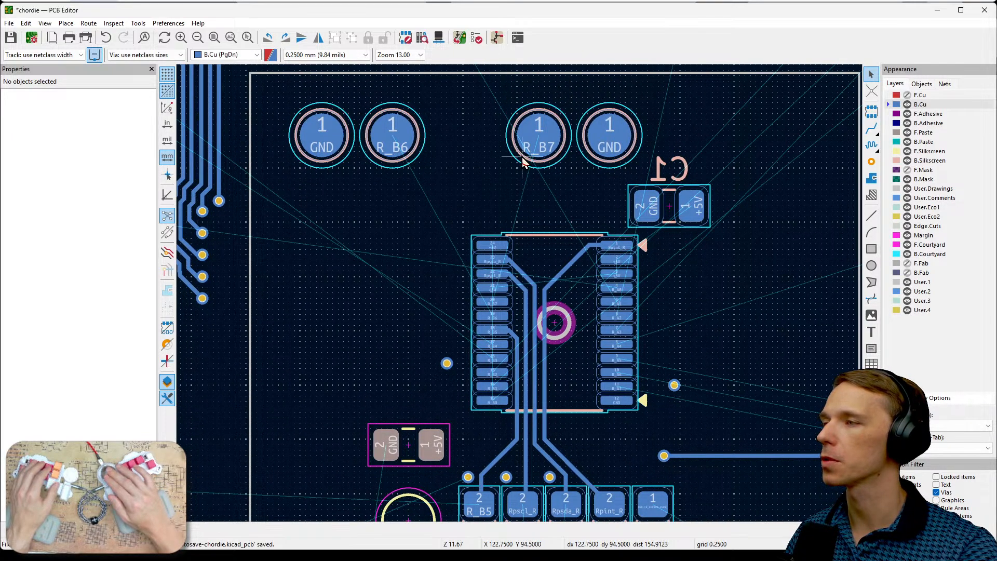
{"action": "middle_click_drag", "start_coordinate": [716, 308], "coordinate": [713, 249]}
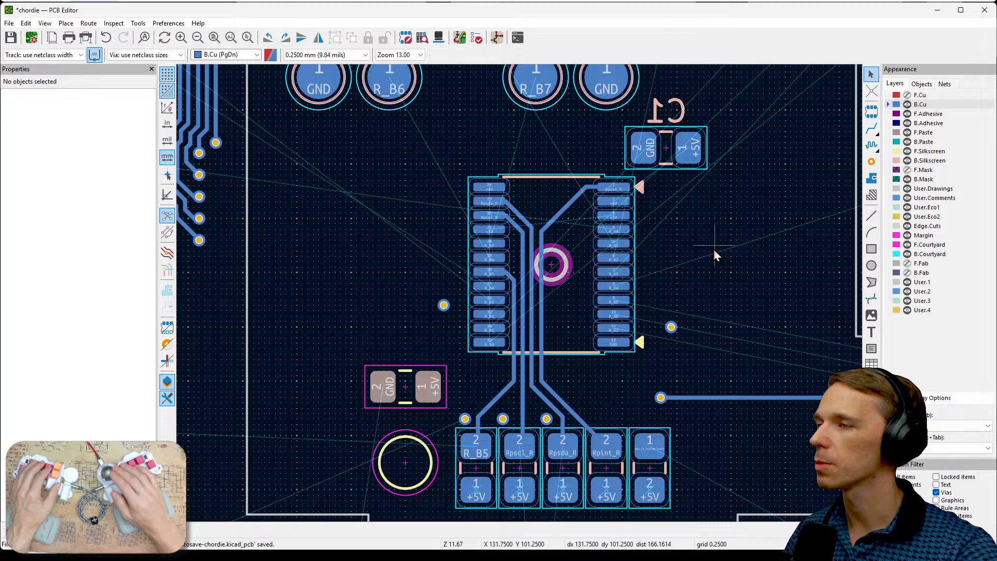
- Show F.Cu, make it the active layer and examine the front tracks around the chip and the L_A4 and L_A5 pads
{"action": "left_click", "coordinate": [907, 95]}
{"action": "left_click", "coordinate": [919, 95]}
{"action": "middle_click_drag", "start_coordinate": [734, 190], "coordinate": [759, 238]}
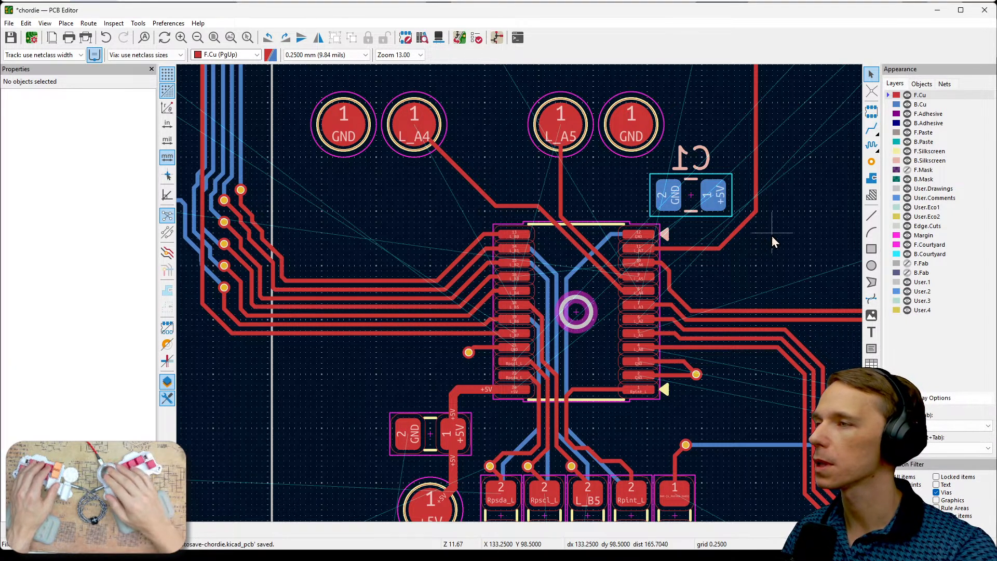
{"action": "middle_click_drag", "start_coordinate": [772, 236], "coordinate": [767, 311]}
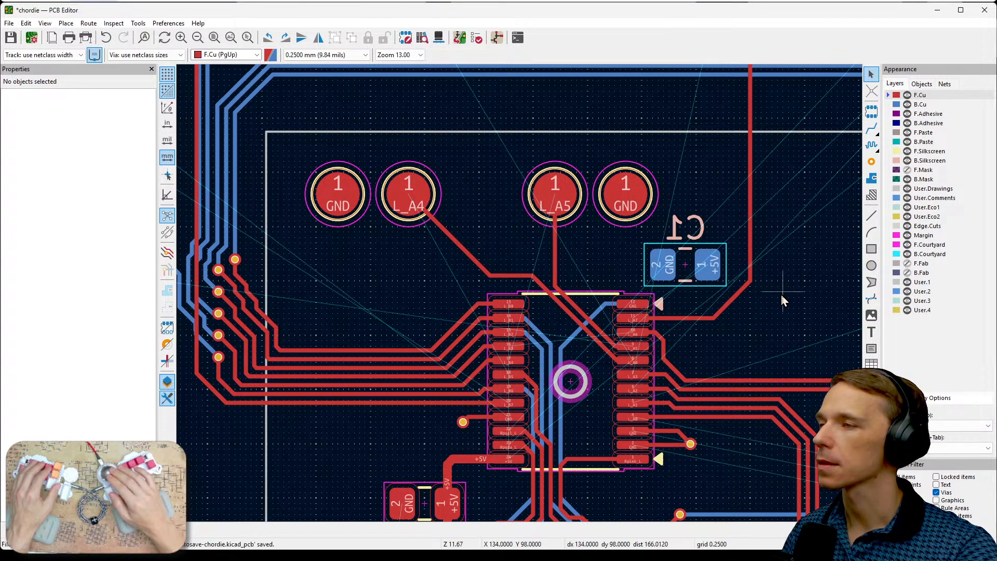
- With F.Cu hidden and B.Cu active, delete the long R_B5, Rpscl_R, Rpsda_R and Rpint_R track segments between the chip and the resistors
{"action": "left_click", "coordinate": [916, 104]}
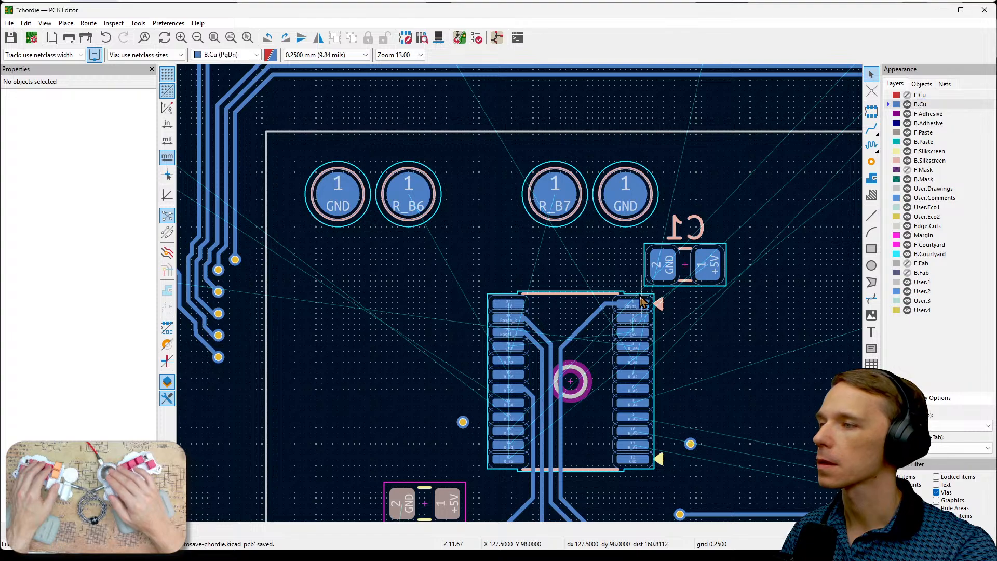
{"action": "middle_click_drag", "start_coordinate": [693, 359], "coordinate": [659, 214]}
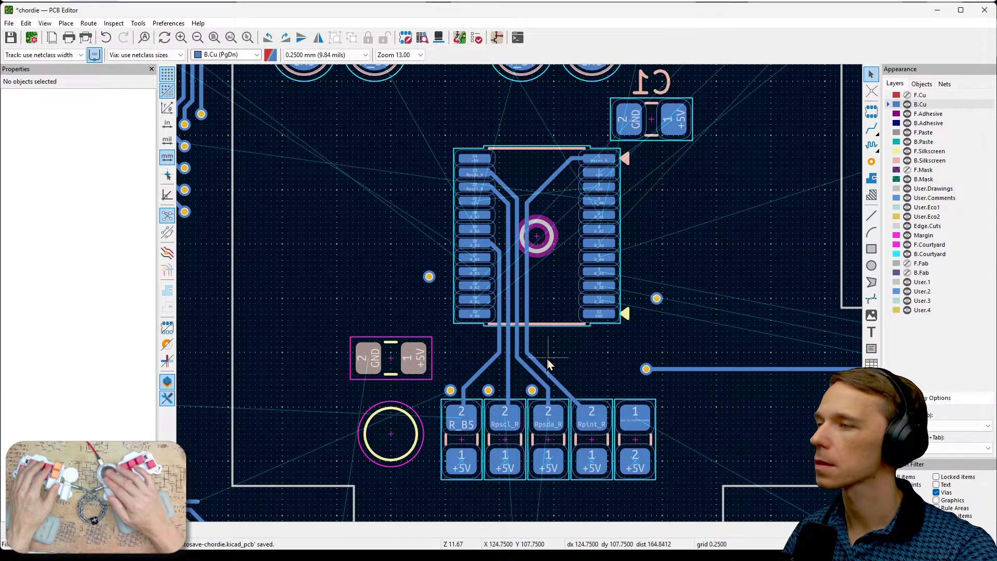
{"action": "left_click_drag", "start_coordinate": [559, 361], "coordinate": [483, 358]}
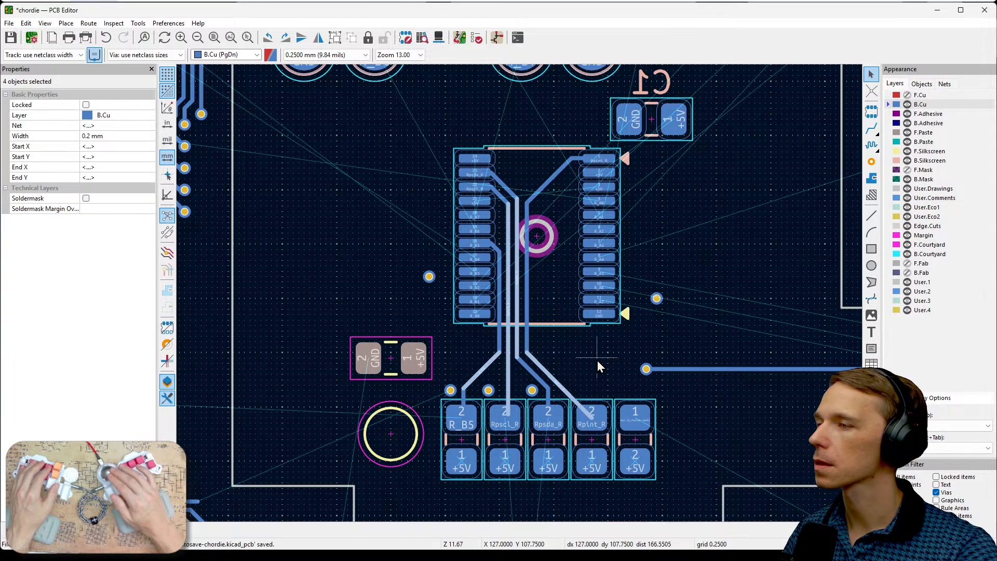
{"action": "key", "text": "Delete"}
{"action": "left_click_drag", "start_coordinate": [548, 356], "coordinate": [490, 337]}
{"action": "key", "text": "Delete"}
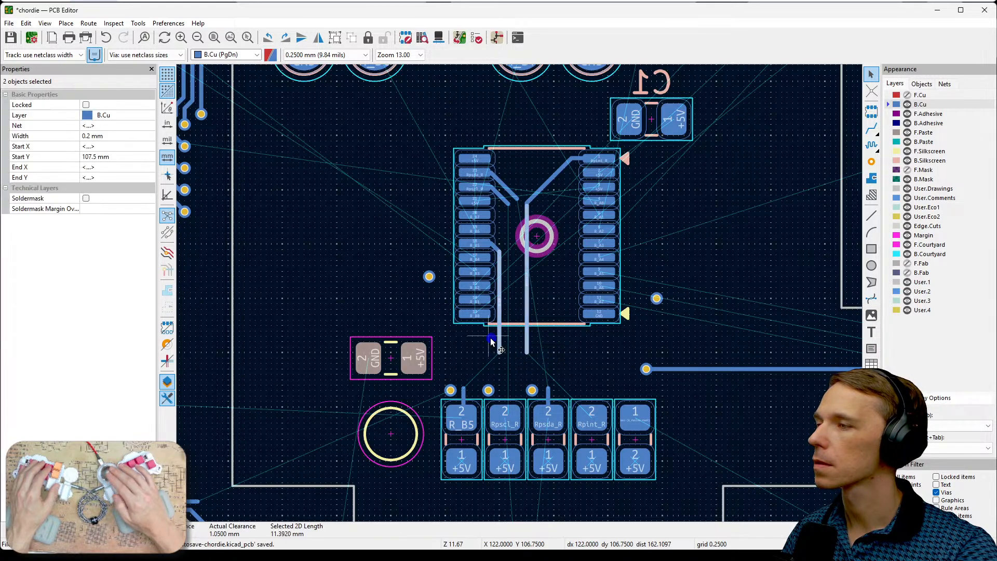
{"action": "key", "text": "Delete"}
- Delete the diagonal Rpint_R, Rpsda_R and Rpscl_R track segments inside the chip outline
{"action": "left_click", "coordinate": [537, 189]}
{"action": "key", "text": "Delete"}
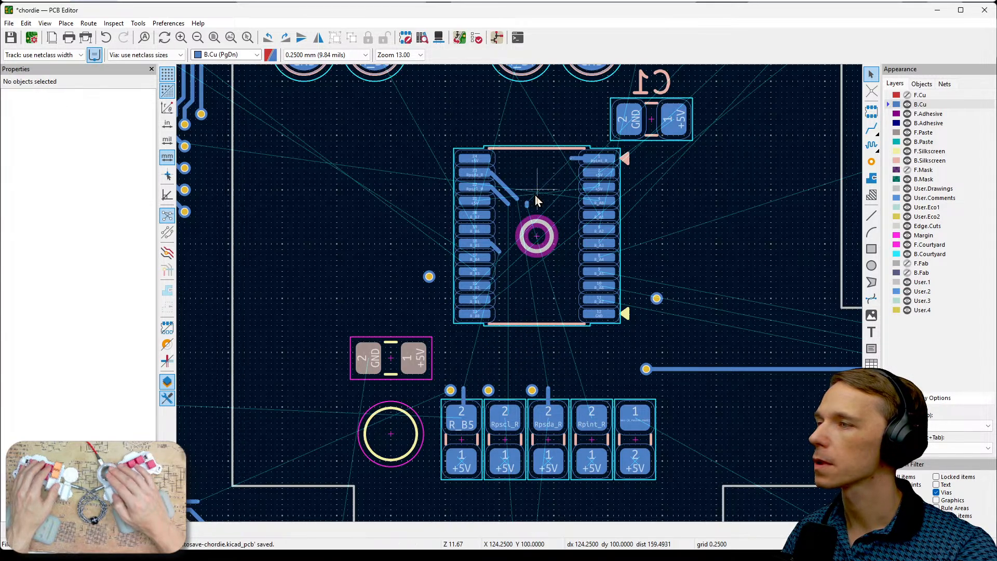
{"action": "left_click", "coordinate": [495, 190]}
{"action": "key", "text": "Delete"}
- Delete the short B.Cu track stubs on chip pads 22 (Rpscl_R), 23 (Rpsda_R) and 1 (Rpint_R)
{"action": "scroll", "coordinate": [514, 218], "scroll_direction": "up", "scroll_amount": 4}
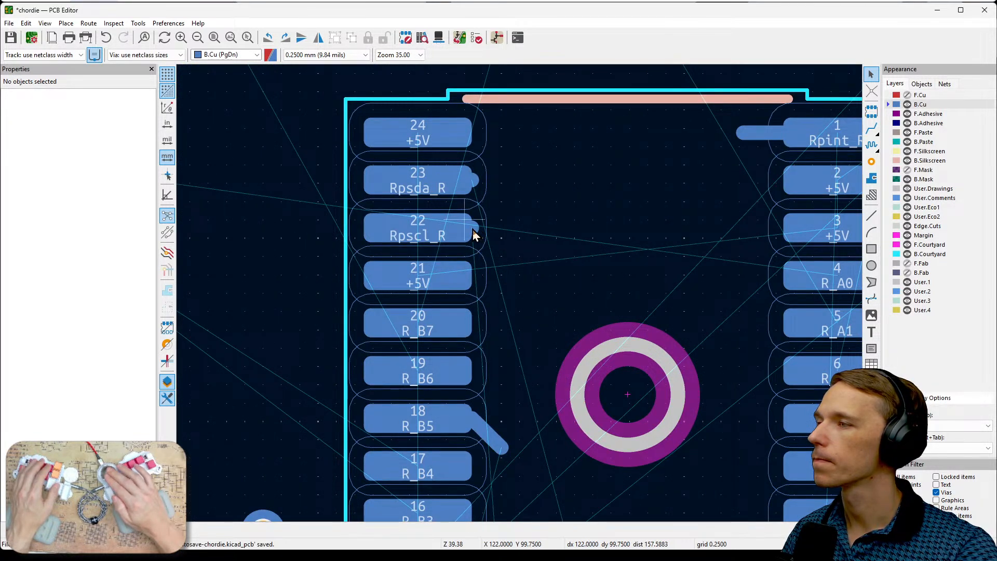
{"action": "left_click", "coordinate": [474, 231]}
{"action": "key", "text": "Delete"}
{"action": "left_click", "coordinate": [471, 182]}
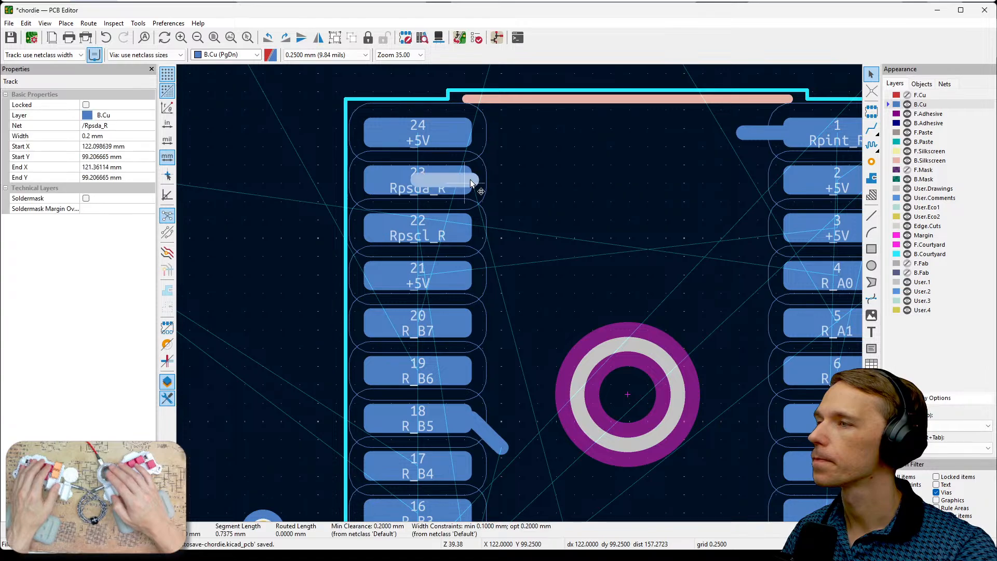
{"action": "key", "text": "Delete"}
{"action": "left_click", "coordinate": [760, 137]}
{"action": "key", "text": "Delete"}
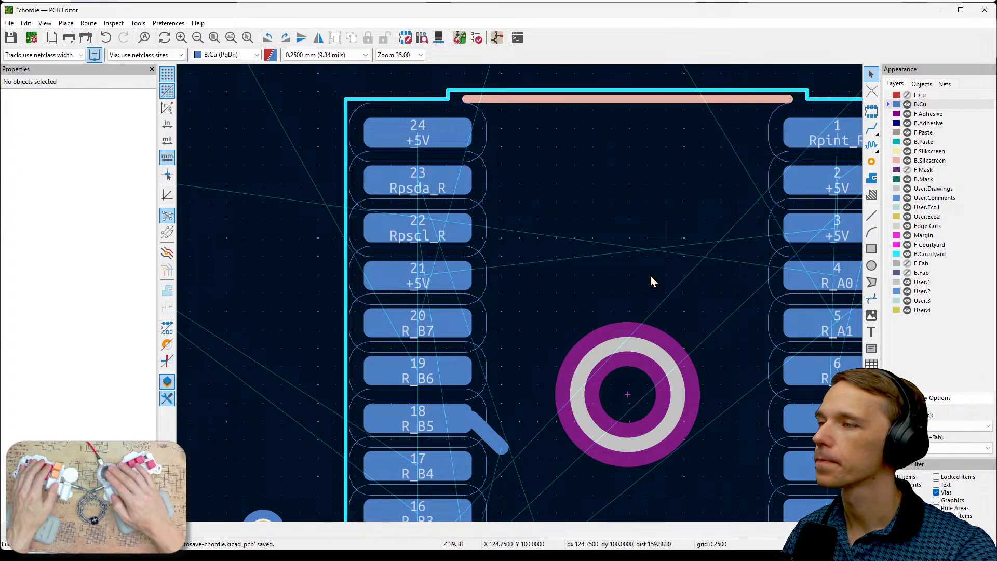
- Delete the diagonal R_B5 track segment and the remaining stub on chip pad 18
{"action": "left_click", "coordinate": [487, 432]}
{"action": "key", "text": "Delete"}
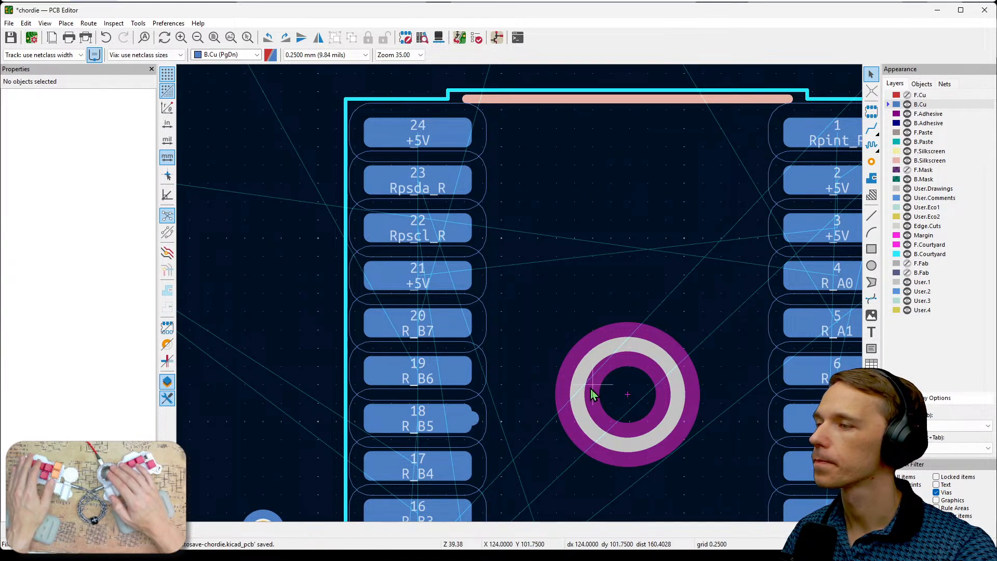
{"action": "left_click", "coordinate": [471, 427]}
{"action": "key", "text": "Delete"}
- Delete the vertical B.Cu track stubs on pad 2 of the Rpsda_R and R_B5 resistors
{"action": "scroll", "coordinate": [667, 349], "scroll_direction": "down", "scroll_amount": 2}
{"action": "middle_click_drag", "start_coordinate": [494, 358], "coordinate": [524, 220]}
{"action": "scroll", "coordinate": [524, 223], "scroll_direction": "down", "scroll_amount": 1}
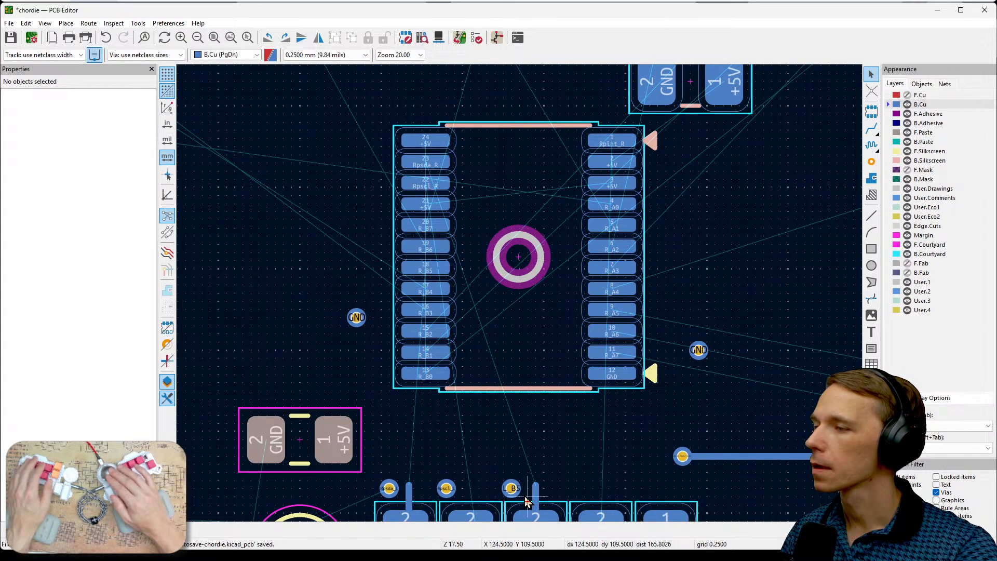
{"action": "middle_click_drag", "start_coordinate": [527, 501], "coordinate": [579, 304]}
{"action": "left_click", "coordinate": [587, 303]}
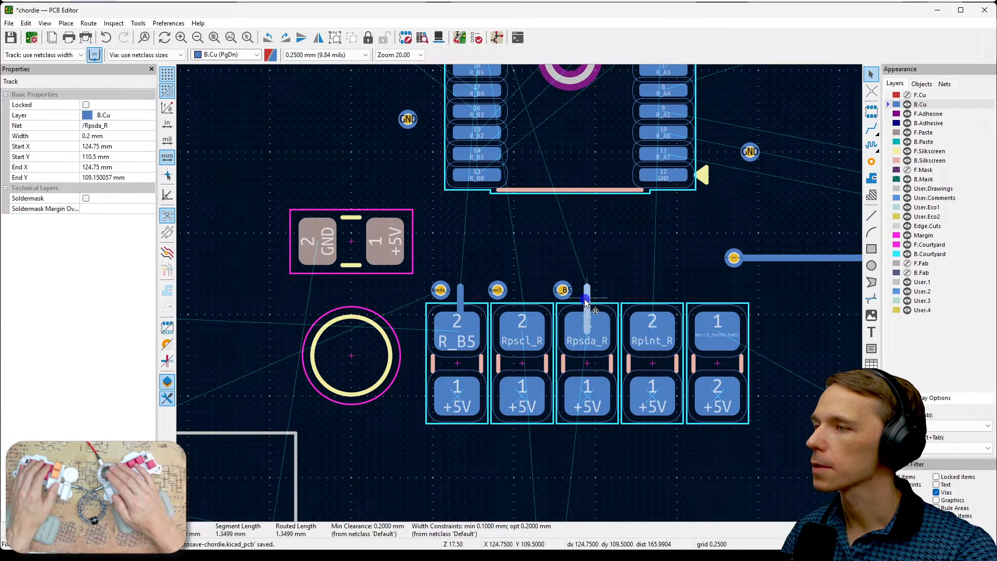
{"action": "key", "text": "Delete"}
{"action": "left_click", "coordinate": [460, 301]}
{"action": "key", "text": "Delete"}
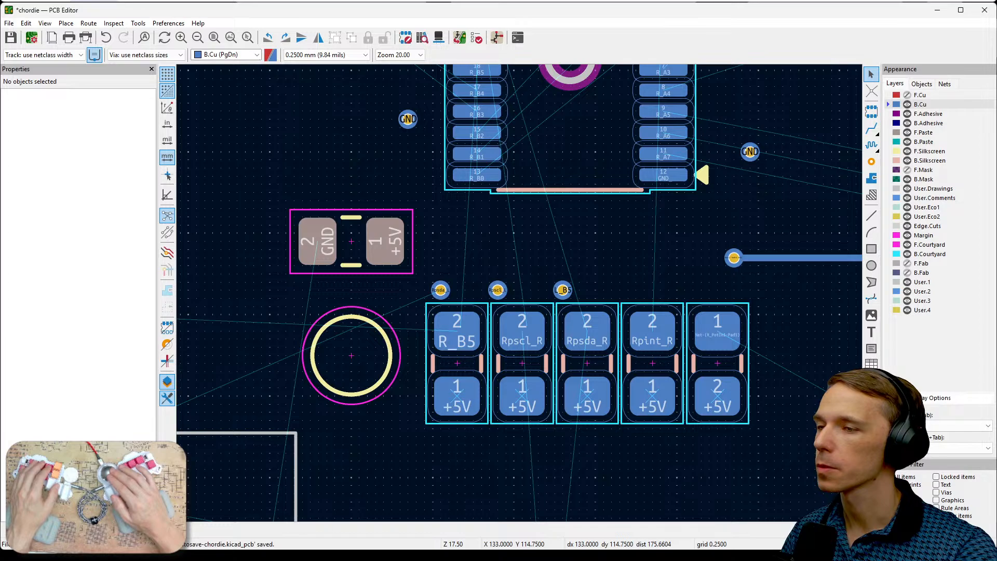
- Try moving all ten stacked front and back resistors together to the upper left of the chip, at Y 97.5 mm
{"action": "left_click_drag", "start_coordinate": [781, 459], "coordinate": [415, 298]}
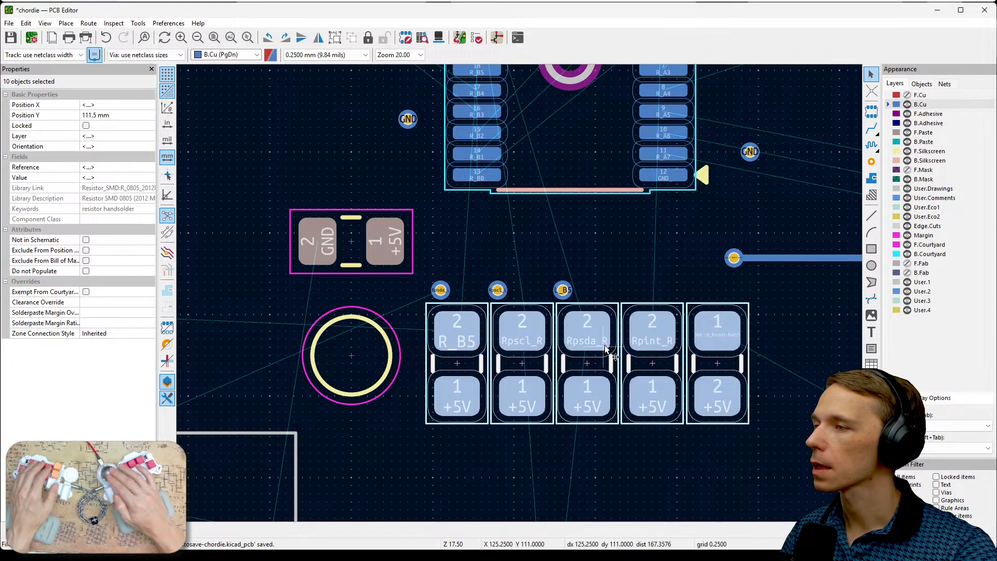
{"action": "scroll", "coordinate": [644, 298], "scroll_direction": "down", "scroll_amount": 2}
{"action": "middle_click_drag", "start_coordinate": [521, 296], "coordinate": [529, 422]}
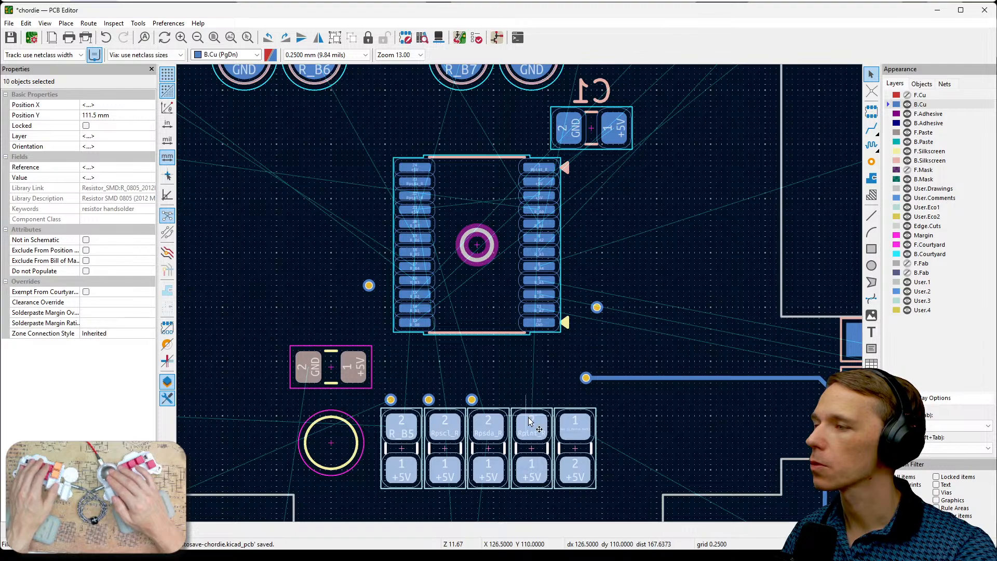
{"action": "left_click_drag", "start_coordinate": [530, 428], "coordinate": [308, 125]}
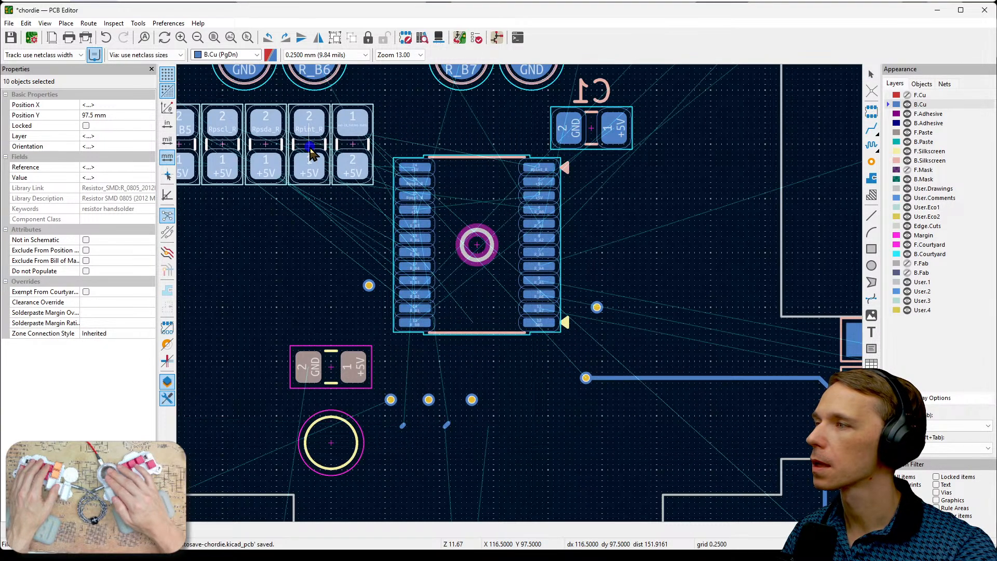
{"action": "middle_click_drag", "start_coordinate": [679, 264], "coordinate": [799, 364]}
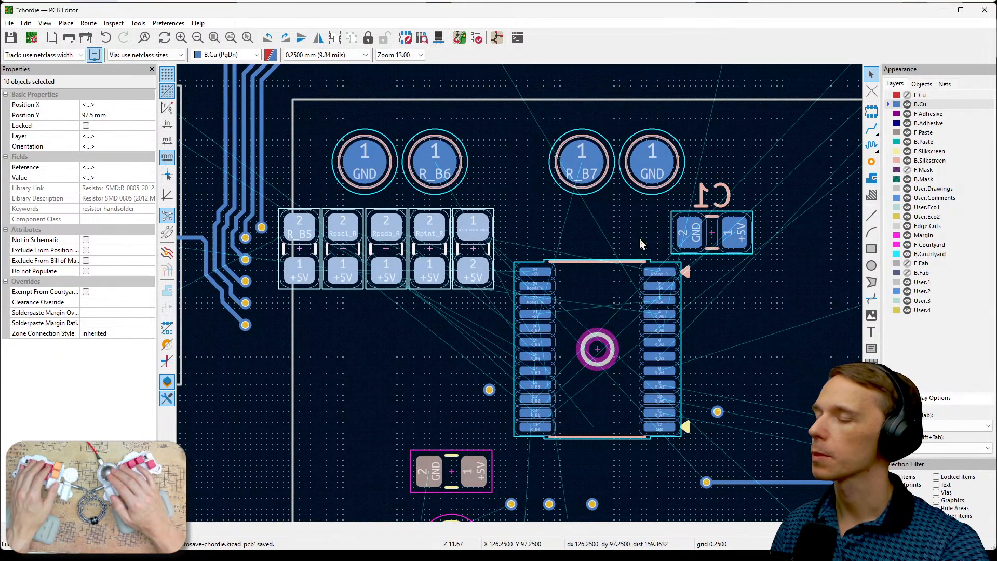
{"action": "middle_click_drag", "start_coordinate": [763, 324], "coordinate": [755, 272]}
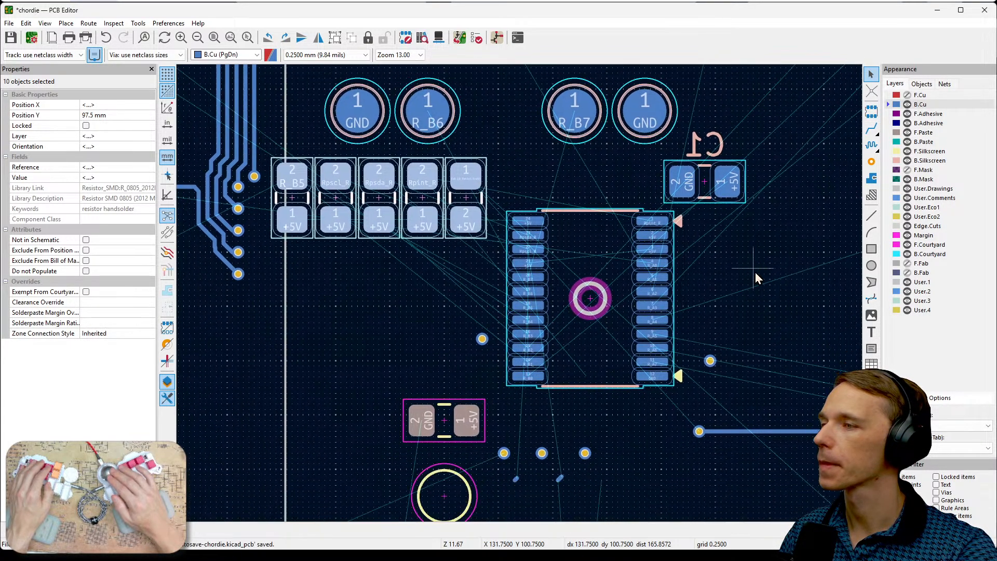
- Try placing the ten selected resistors to the right of the chip below C1, at Y 100 mm
{"action": "left_click_drag", "start_coordinate": [453, 176], "coordinate": [869, 236]}
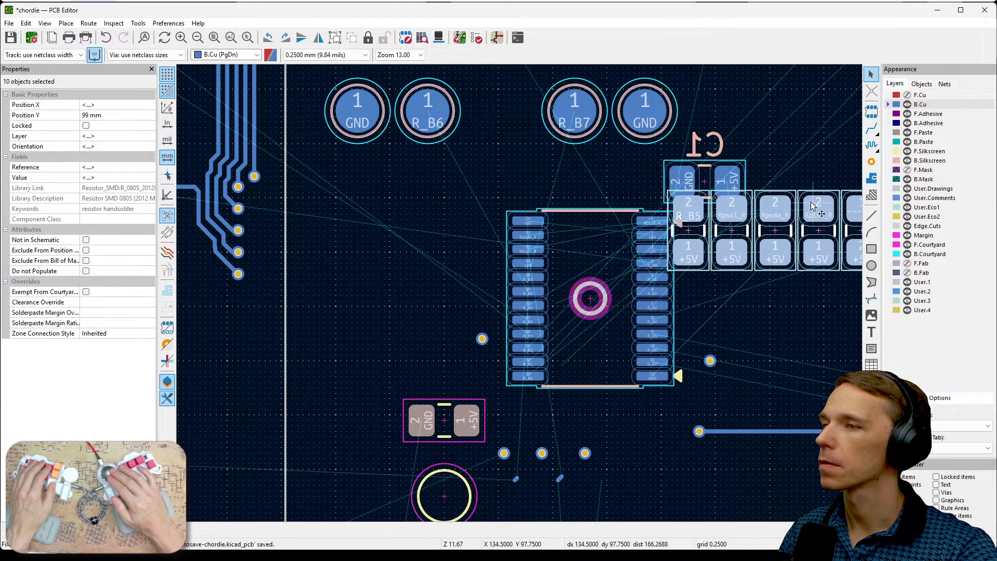
{"action": "middle_click_drag", "start_coordinate": [799, 176], "coordinate": [637, 163]}
{"action": "left_click_drag", "start_coordinate": [700, 190], "coordinate": [732, 211]}
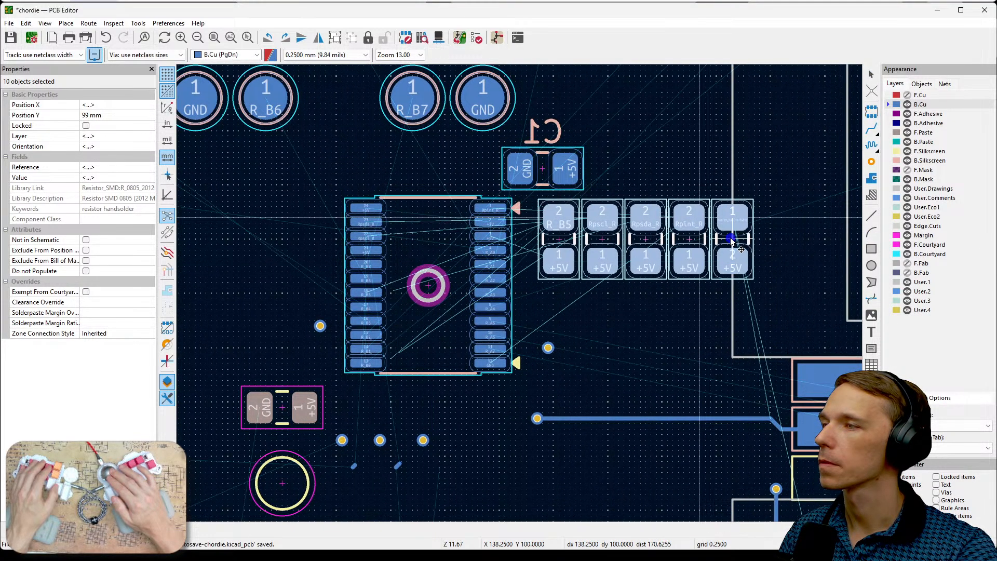
- Try rotating C1 to 90° and placing it at the right-hand end of the resistor row
{"action": "left_click", "coordinate": [567, 180]}
{"action": "key", "text": "r"}
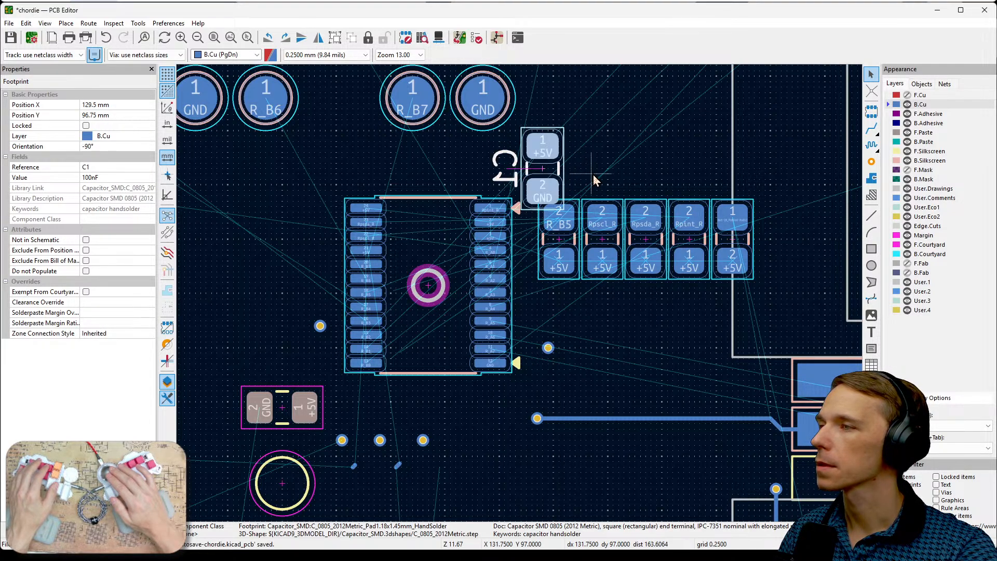
{"action": "key", "text": "r"}
{"action": "key", "text": "r"}
{"action": "key", "text": "m"}
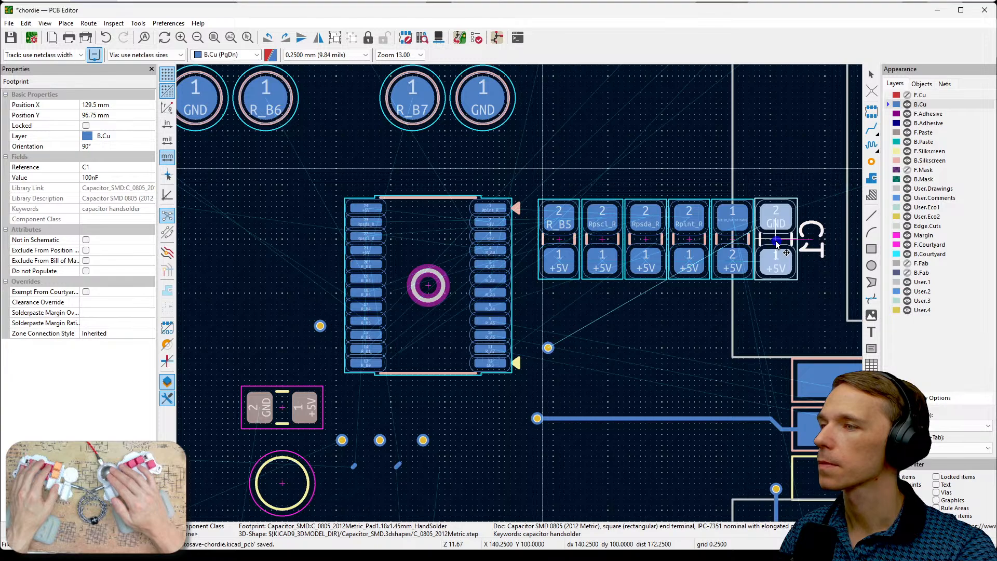
{"action": "left_click", "coordinate": [776, 244]}
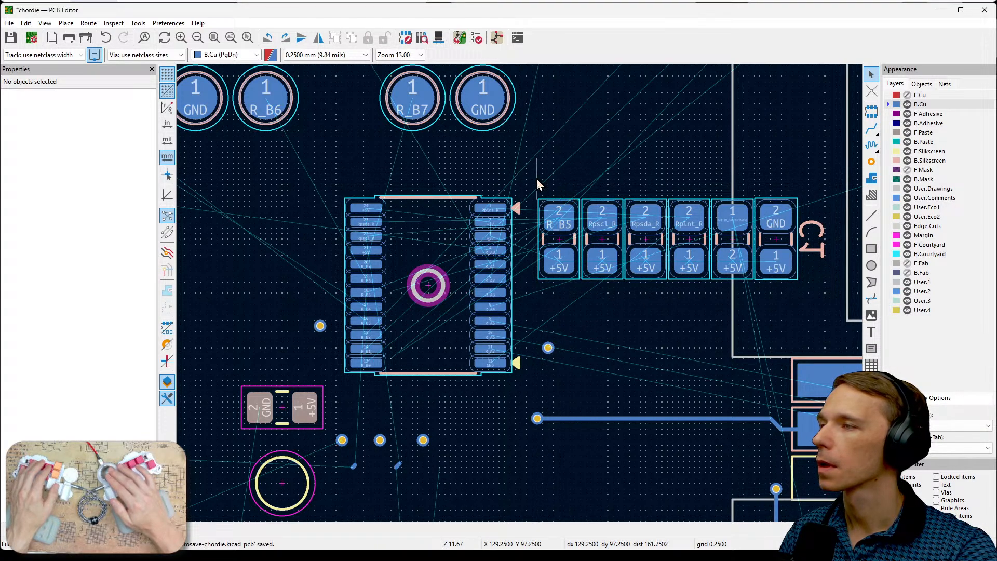
- Show F.Cu, make it the active layer and examine the front tracks around the chip and the relocated resistors
{"action": "scroll", "coordinate": [571, 176], "scroll_direction": "down", "scroll_amount": 3}
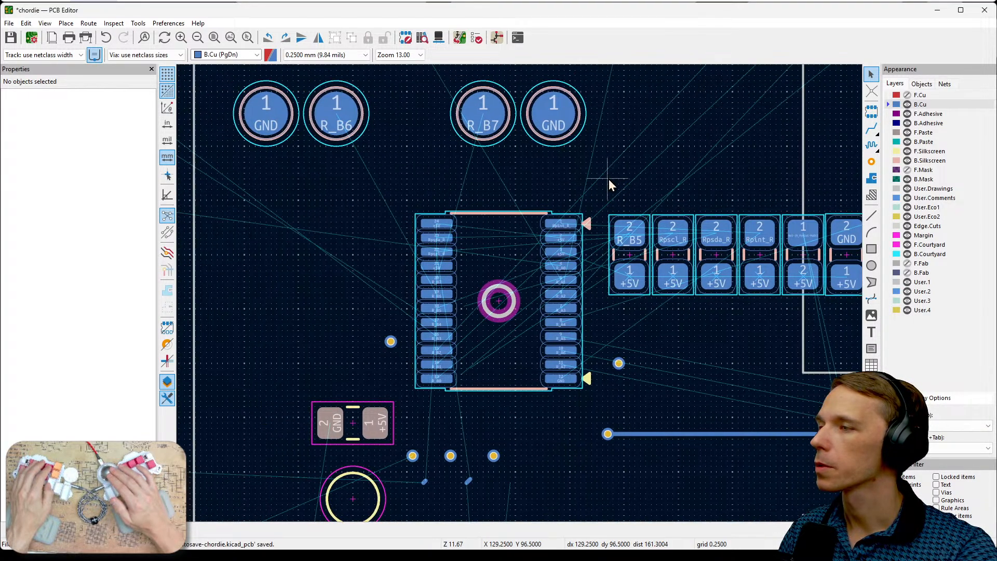
{"action": "middle_click_drag", "start_coordinate": [497, 410], "coordinate": [527, 296]}
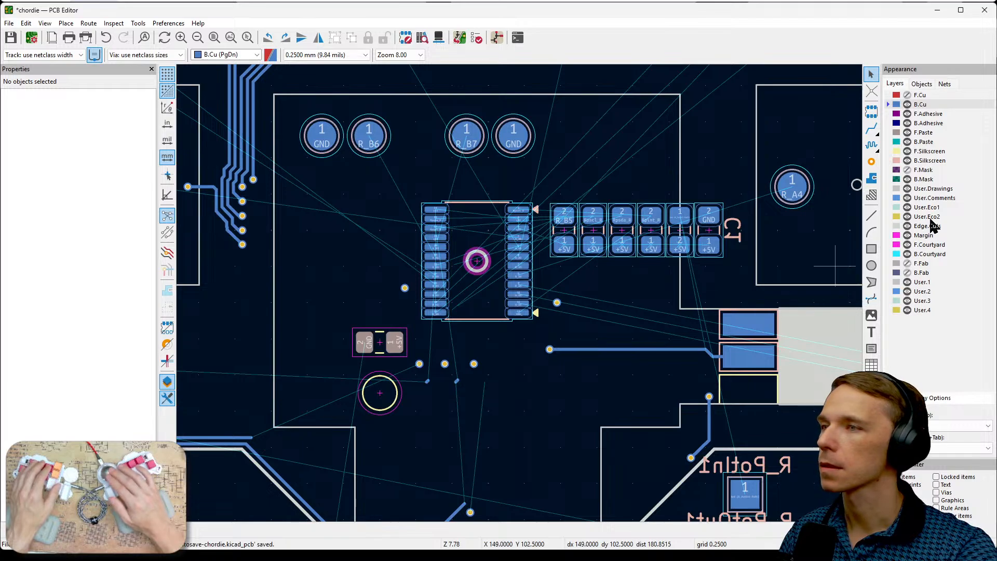
{"action": "left_click", "coordinate": [907, 95]}
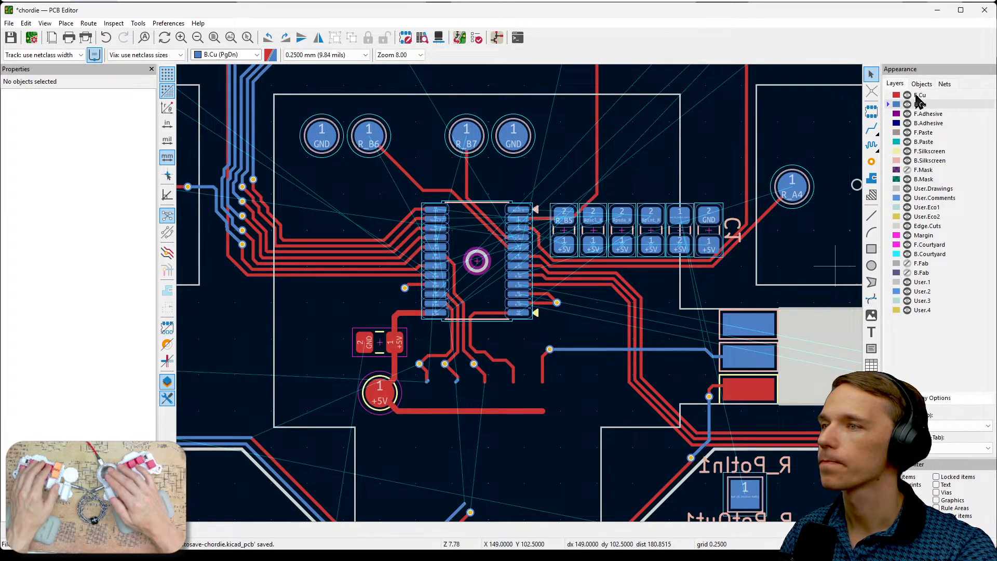
{"action": "left_click", "coordinate": [918, 95]}
{"action": "middle_click_drag", "start_coordinate": [563, 363], "coordinate": [589, 307]}
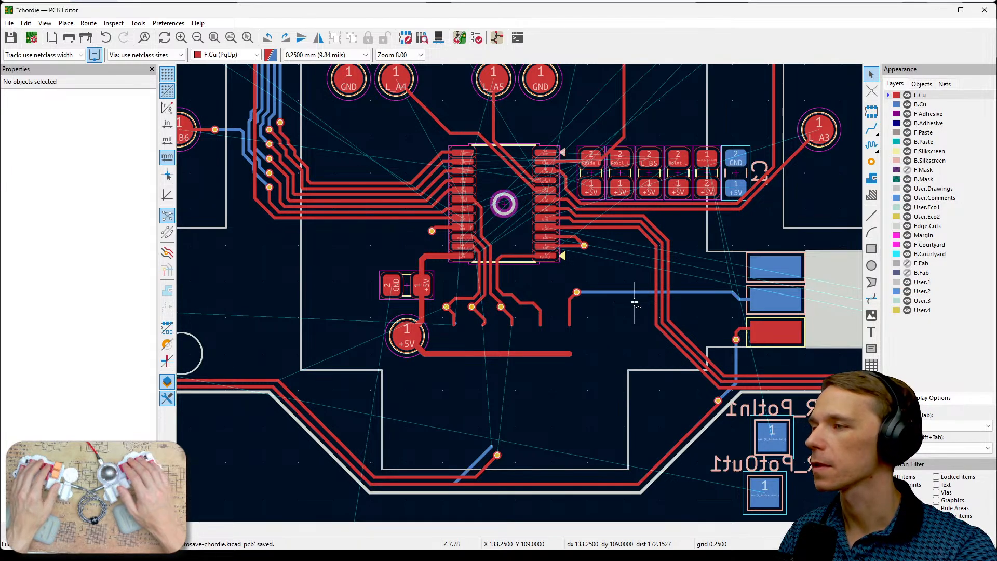
- Undo the moves of the ten resistors and the rotation and move of C1, and clear the selection
{"action": "key", "text": "ctrl+z"}
{"action": "key", "text": "ctrl+z"}
{"action": "key", "text": "ctrl+z"}
{"action": "key", "text": "ctrl+z"}
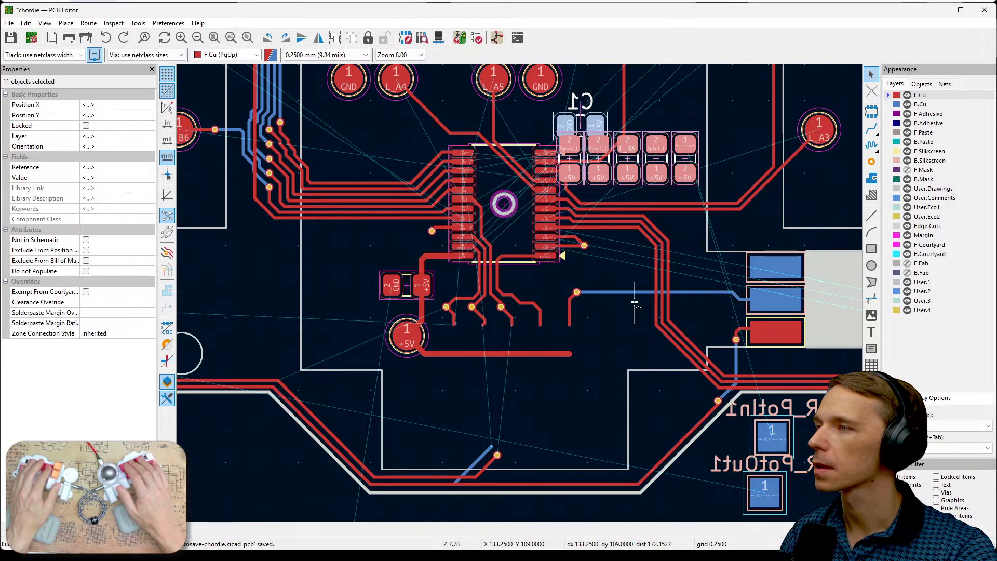
{"action": "key", "text": "ctrl+z"}
{"action": "key", "text": "ctrl+z"}
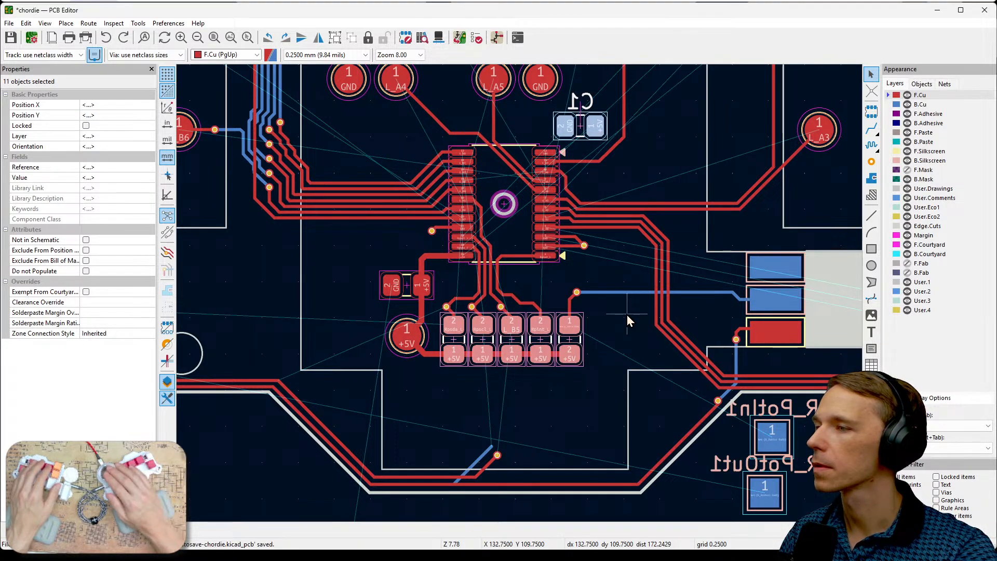
{"action": "left_click", "coordinate": [627, 315]}
- Make B.Cu the active layer and hide F.Cu
{"action": "middle_click_drag", "start_coordinate": [640, 322], "coordinate": [685, 311]}
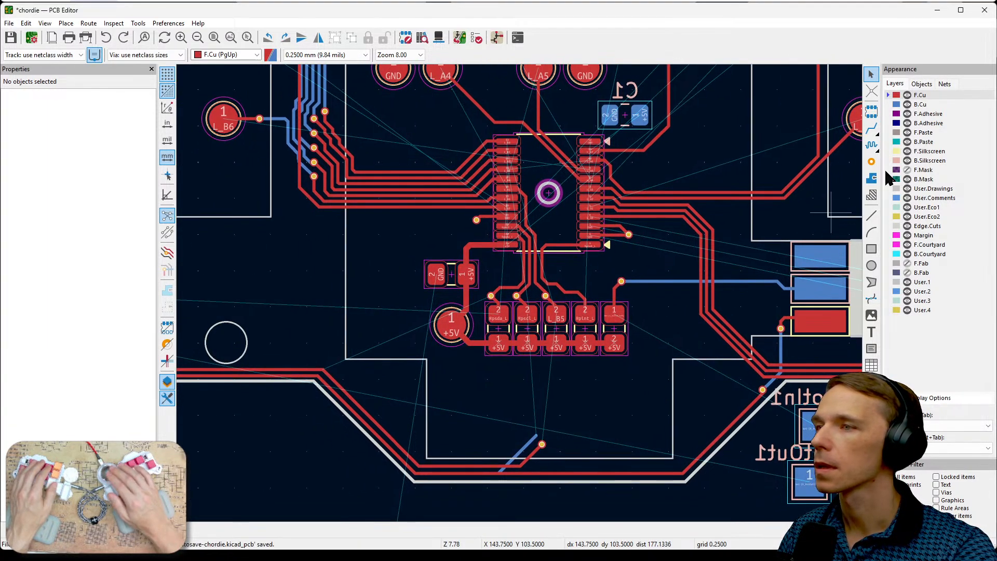
{"action": "left_click", "coordinate": [918, 105]}
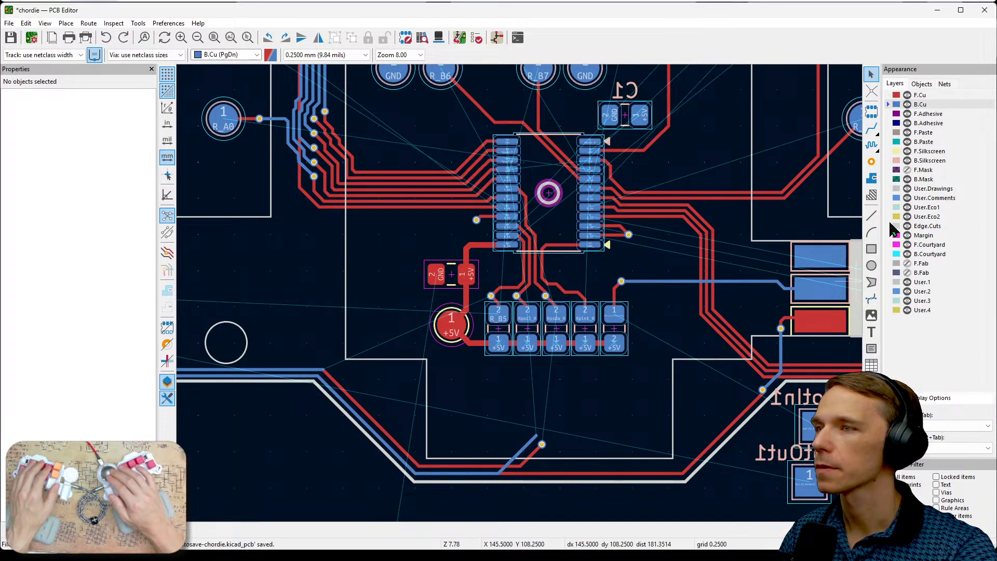
{"action": "left_click", "coordinate": [907, 95]}
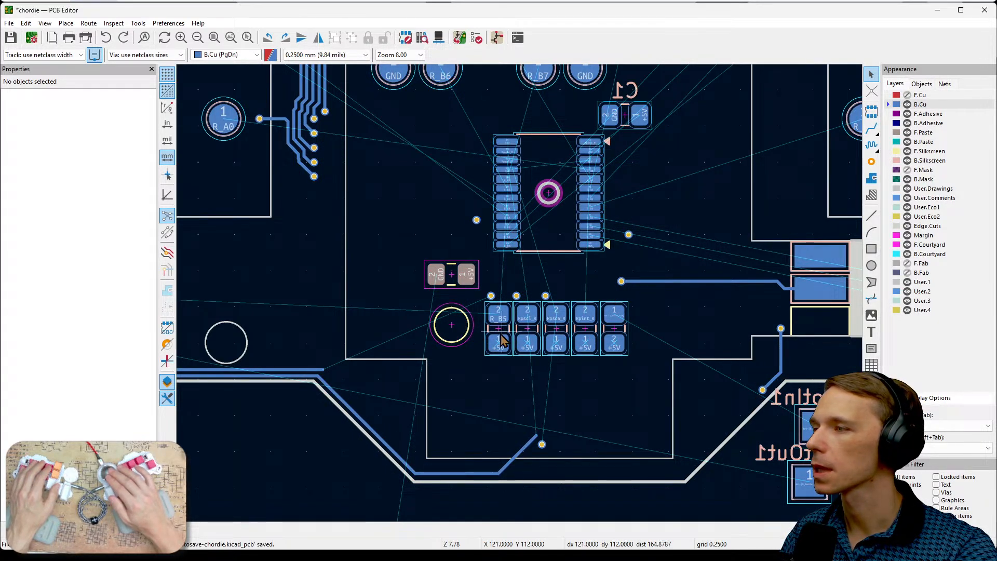
- Move back-side resistors R_R3 to X 118.75, Y 115 mm and R_R1 to X 121.25, Y 115.75 mm, below the front resistors
{"action": "left_click", "coordinate": [501, 325]}
{"action": "key", "text": "m"}
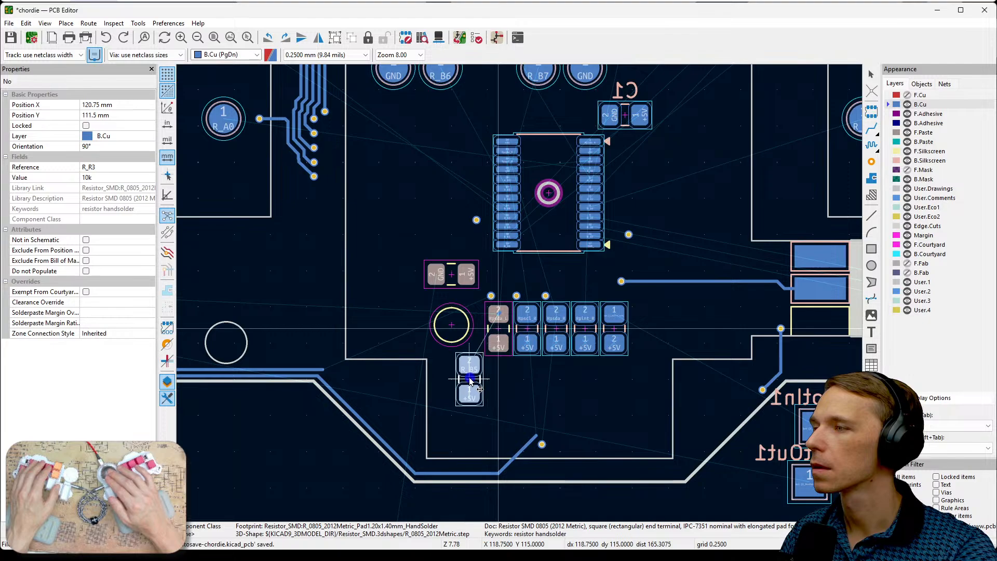
{"action": "left_click", "coordinate": [469, 379]}
{"action": "left_click", "coordinate": [528, 334]}
{"action": "key", "text": "m"}
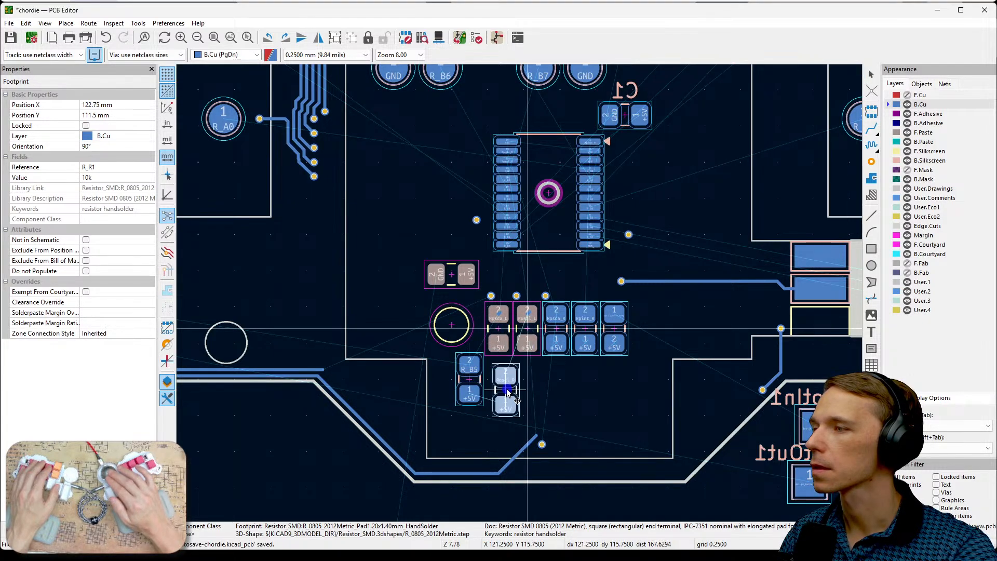
{"action": "left_click", "coordinate": [507, 389]}
- Move back-side resistors R_R7, R_R8 and R_R6 below the front resistors, in a row at about Y 116.25 mm
{"action": "left_click", "coordinate": [558, 335]}
{"action": "key", "text": "m"}
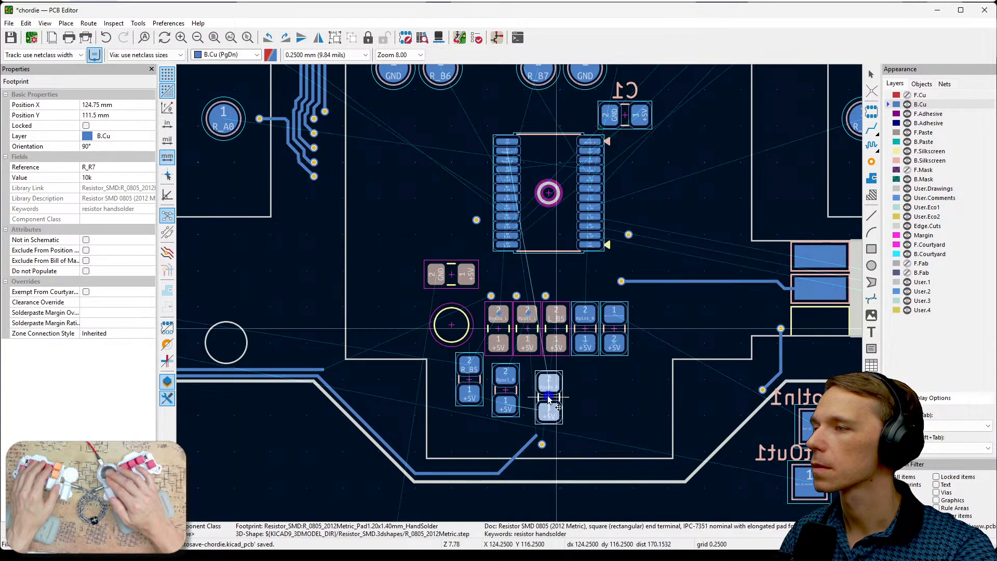
{"action": "left_click", "coordinate": [549, 397]}
{"action": "left_click", "coordinate": [586, 334]}
{"action": "key", "text": "m"}
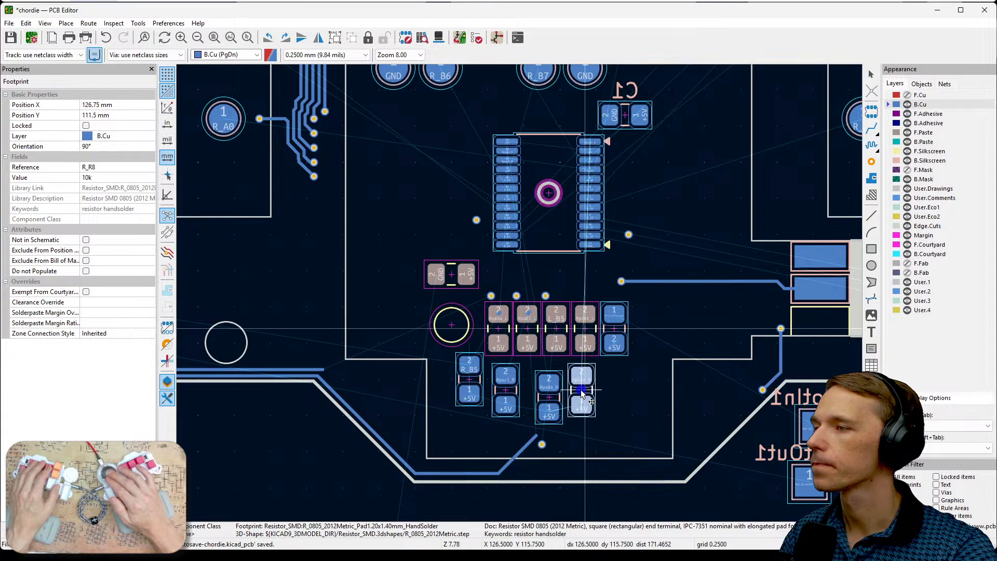
{"action": "left_click", "coordinate": [581, 390]}
{"action": "left_click", "coordinate": [611, 321]}
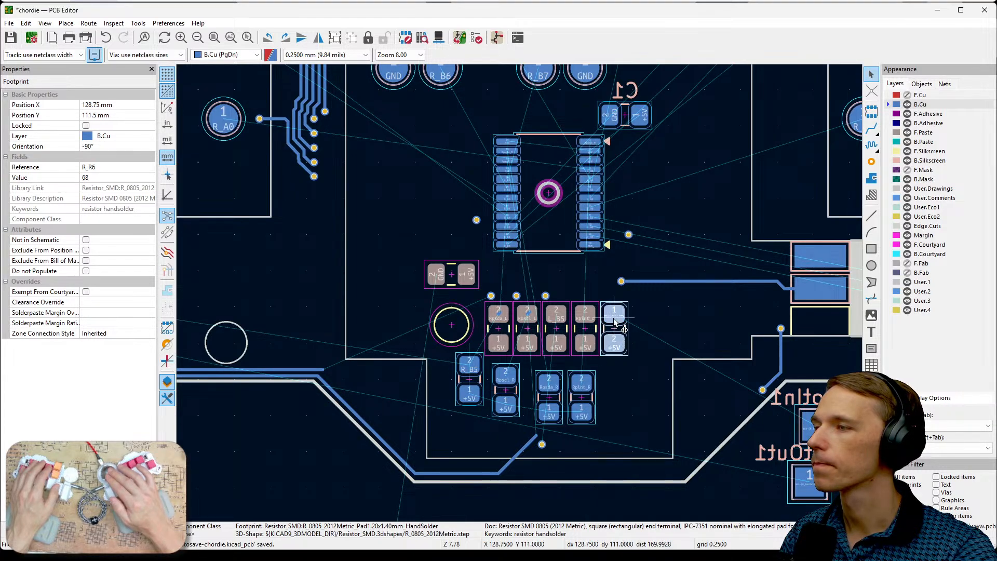
{"action": "key", "text": "m"}
- Close up the lower row: place R_R1 against R_R7, R_R6 against R_R8, and R_R3 beside R_R1 at X 120.25, Y 116 mm
{"action": "left_click_drag", "start_coordinate": [508, 393], "coordinate": [514, 391]}
{"action": "left_click", "coordinate": [509, 385]}
{"action": "key", "text": "m"}
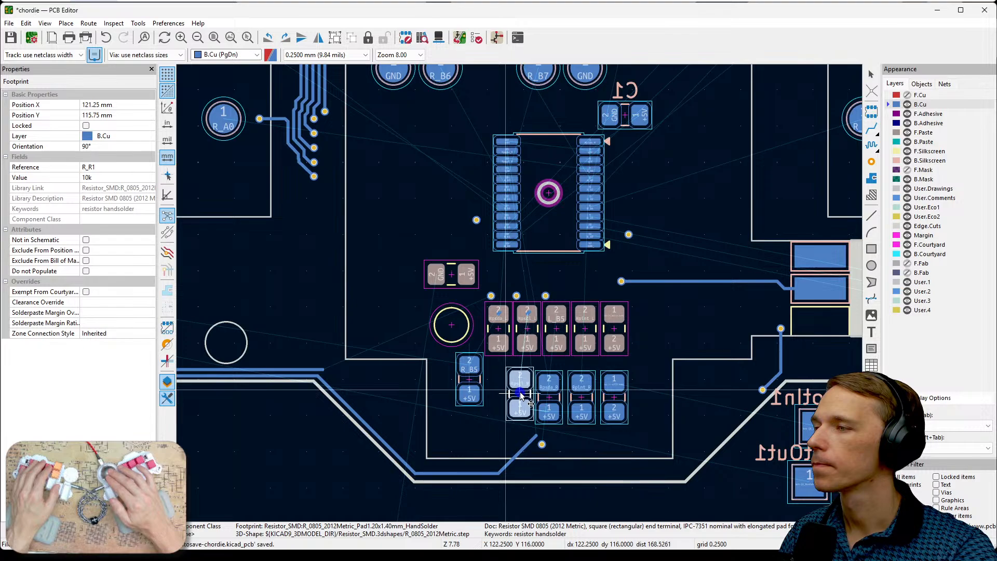
{"action": "left_click", "coordinate": [521, 398]}
{"action": "left_click", "coordinate": [611, 397]}
{"action": "key", "text": "m"}
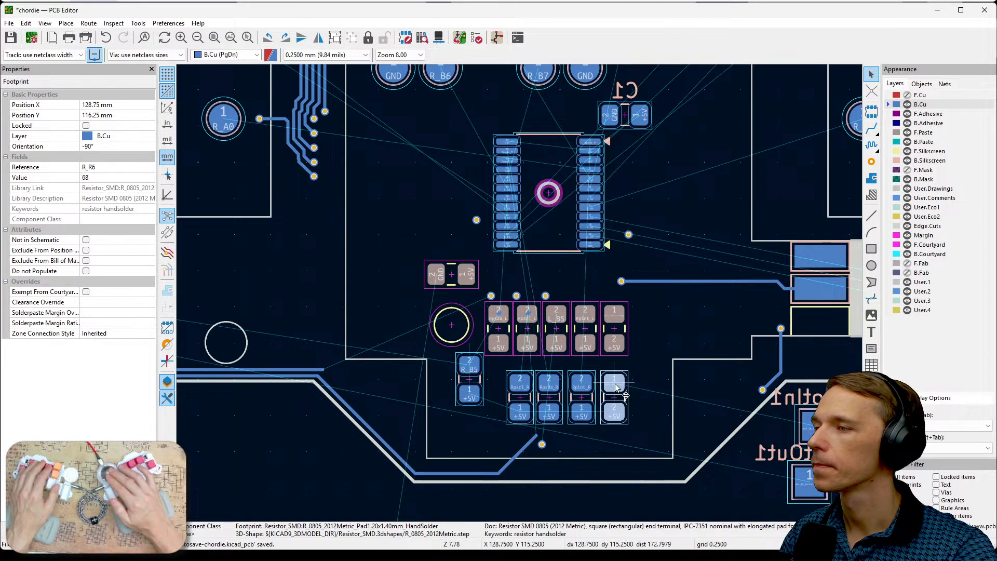
{"action": "left_click", "coordinate": [612, 397]}
{"action": "left_click", "coordinate": [469, 379]}
{"action": "key", "text": "m"}
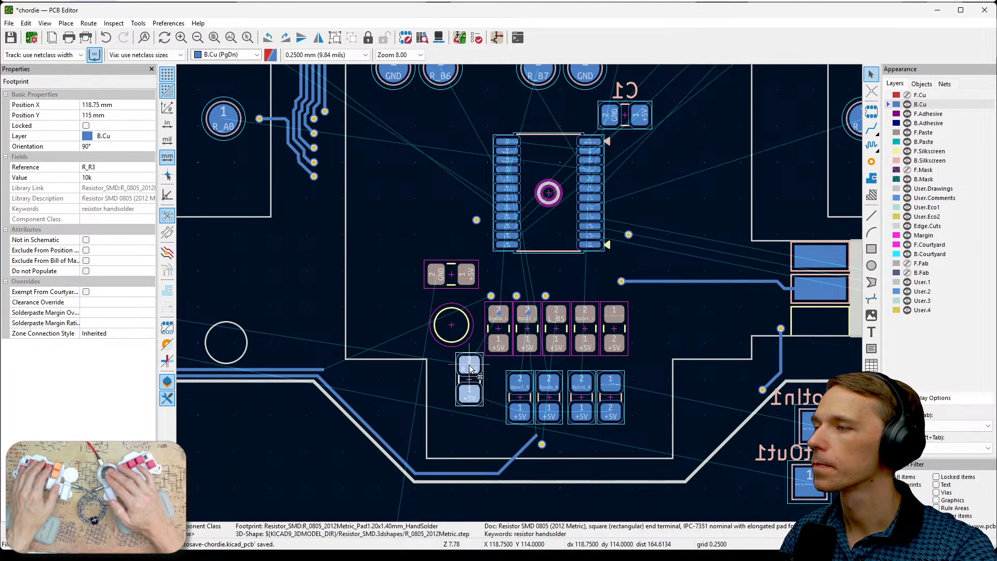
{"action": "left_click", "coordinate": [491, 394]}
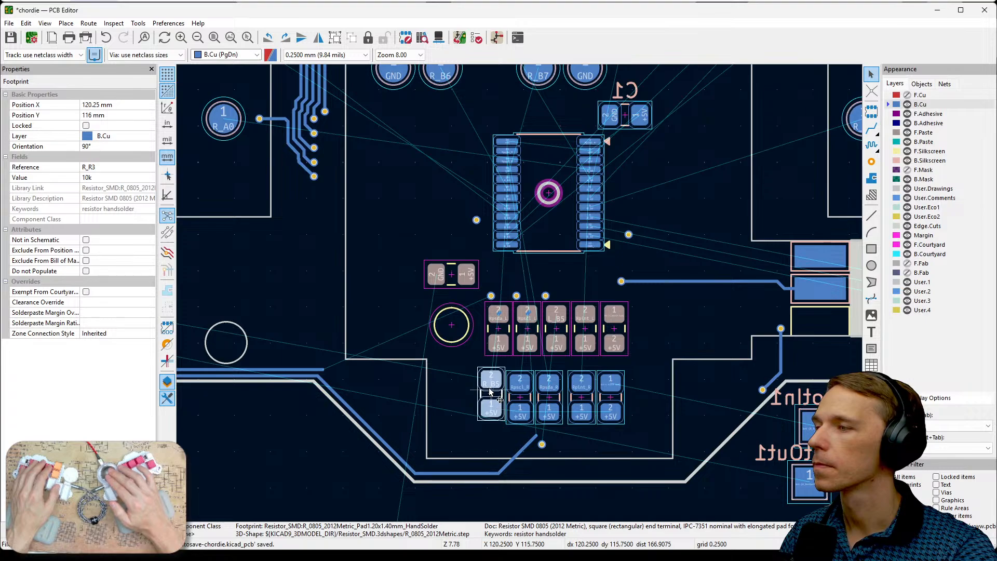
- Align R_R3 with the lower resistor row and place C1 at the row's opposite end, at 90°, X 130.75, Y 116.25 mm
{"action": "key", "text": "m"}
{"action": "left_click", "coordinate": [491, 400]}
{"action": "left_click", "coordinate": [640, 116]}
{"action": "key", "text": "r"}
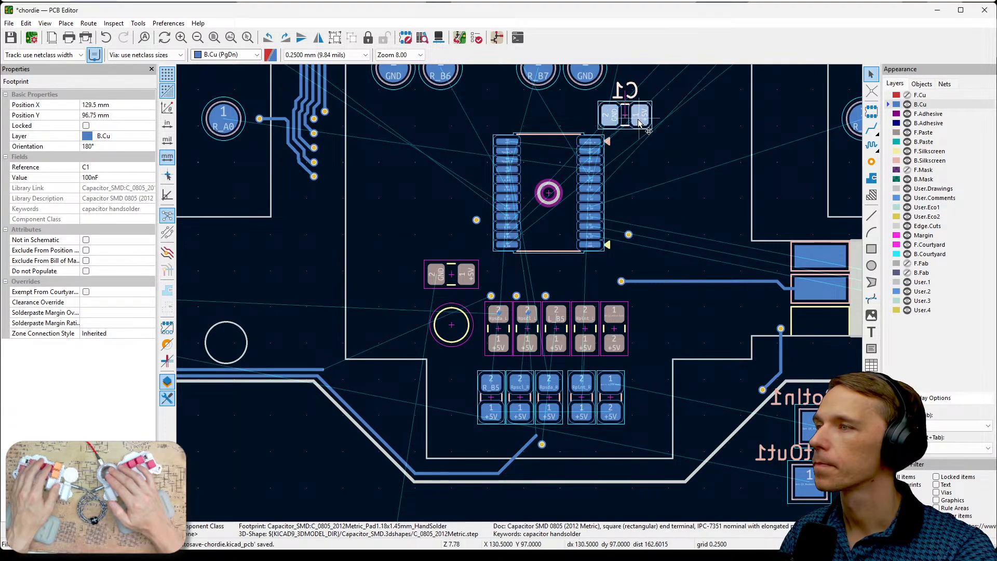
{"action": "key", "text": "r"}
{"action": "key", "text": "r"}
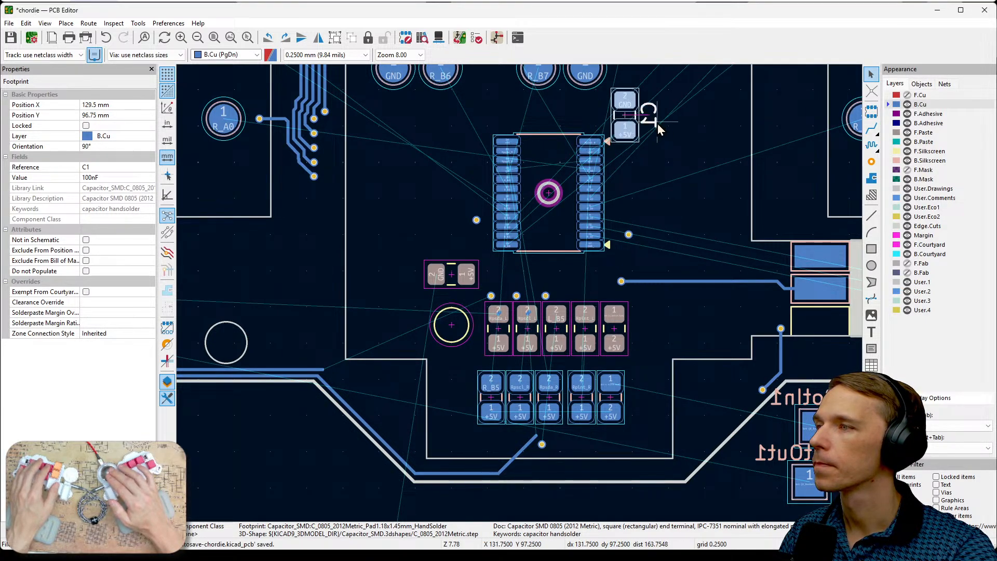
{"action": "key", "text": "m"}
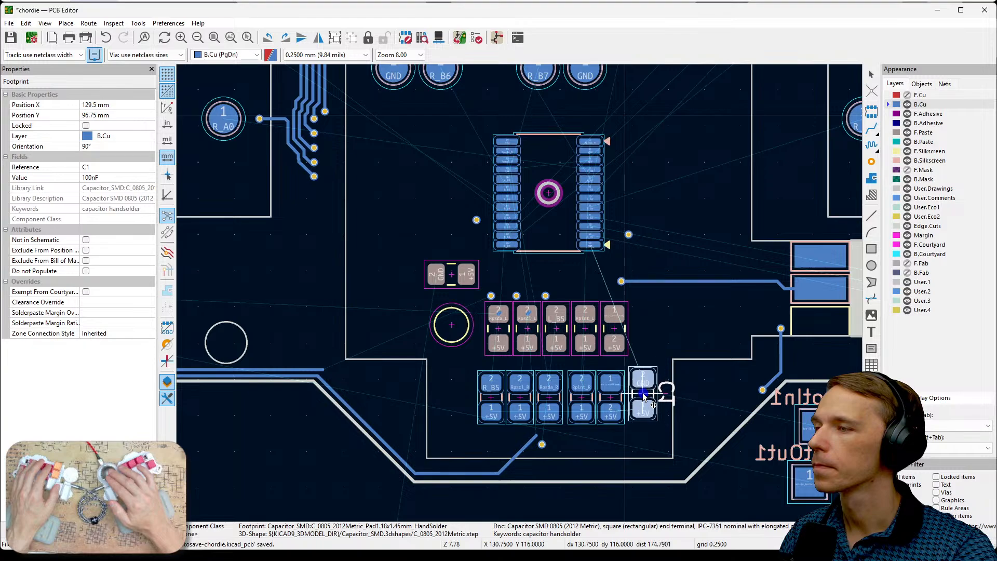
{"action": "left_click", "coordinate": [642, 394]}
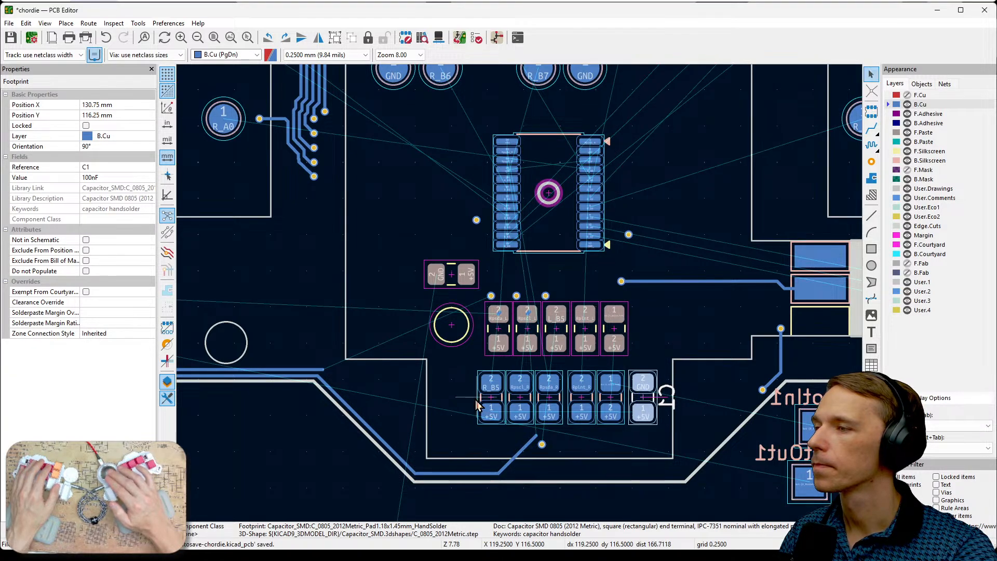
- Move the five back-side resistors and C1 as a group above and beside the chip, with C1 at X 140.25, Y 96.5 mm
{"action": "left_click", "coordinate": [466, 395]}
{"action": "left_click_drag", "start_coordinate": [455, 366], "coordinate": [709, 107]}
{"action": "middle_click_drag", "start_coordinate": [699, 175], "coordinate": [663, 281]}
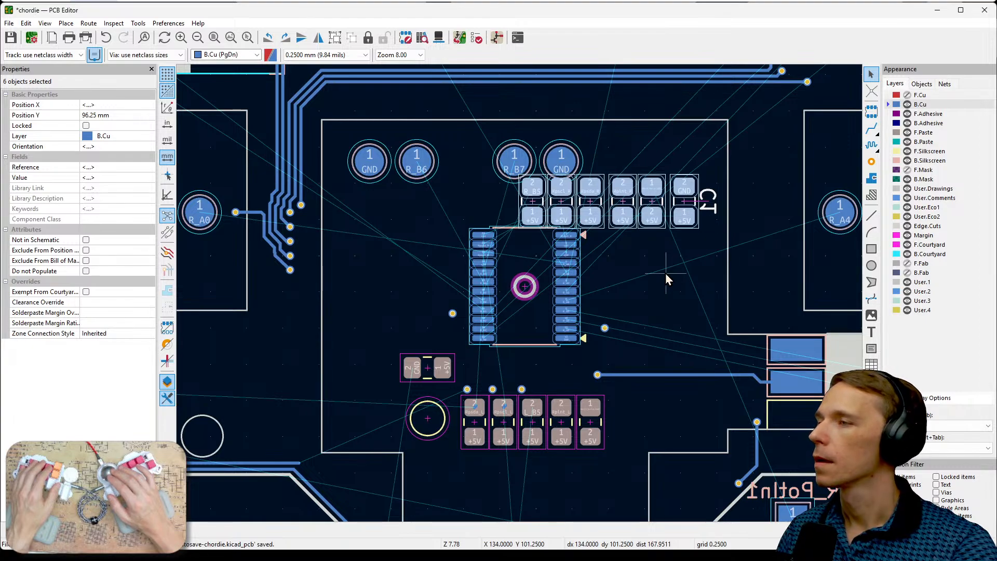
{"action": "key", "text": "m"}
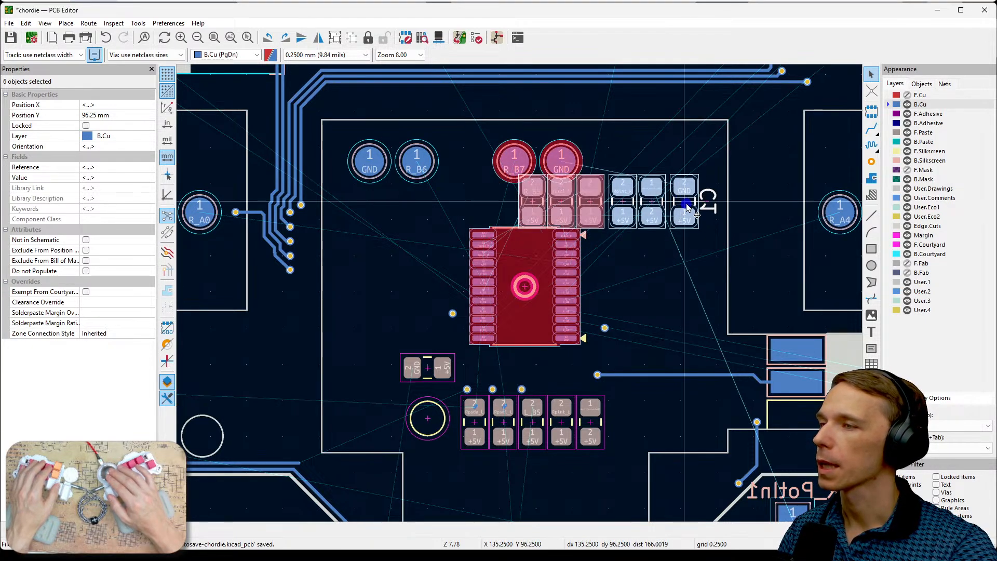
{"action": "left_click", "coordinate": [759, 205]}
- Hide the C1 reference text on B.Silkscreen, allowing text selection only for this edit
{"action": "left_click", "coordinate": [761, 223]}
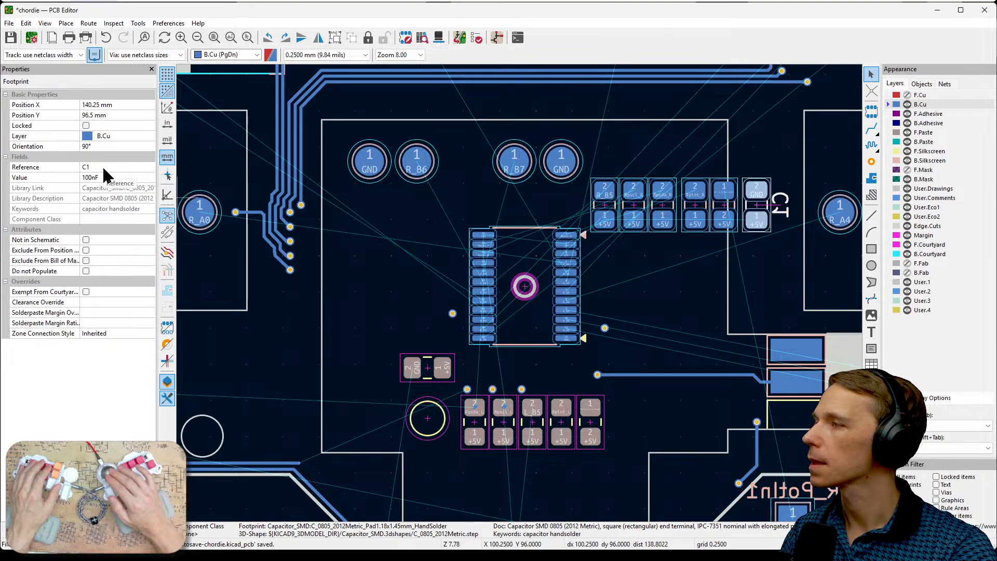
{"action": "left_click", "coordinate": [944, 485]}
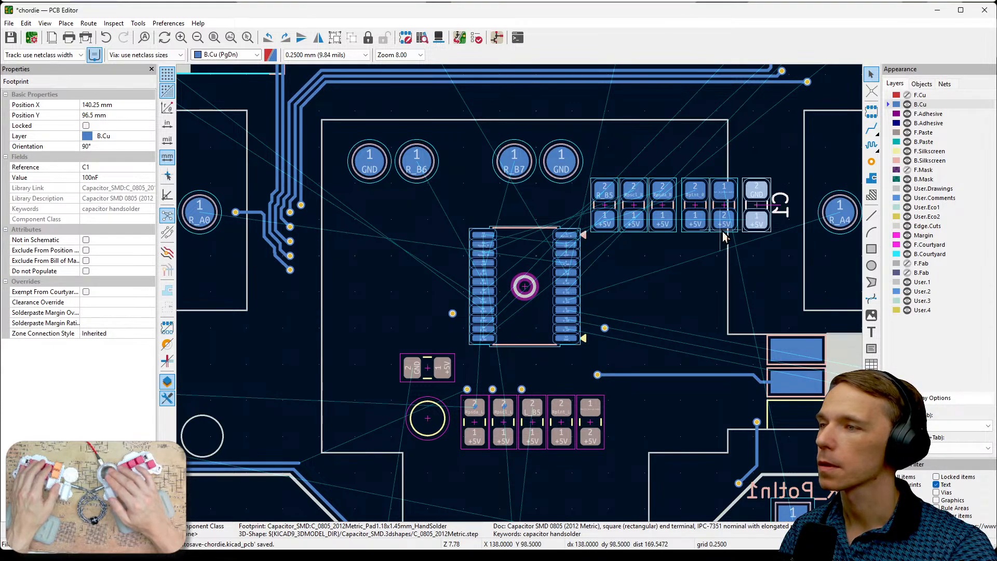
{"action": "left_click", "coordinate": [781, 211]}
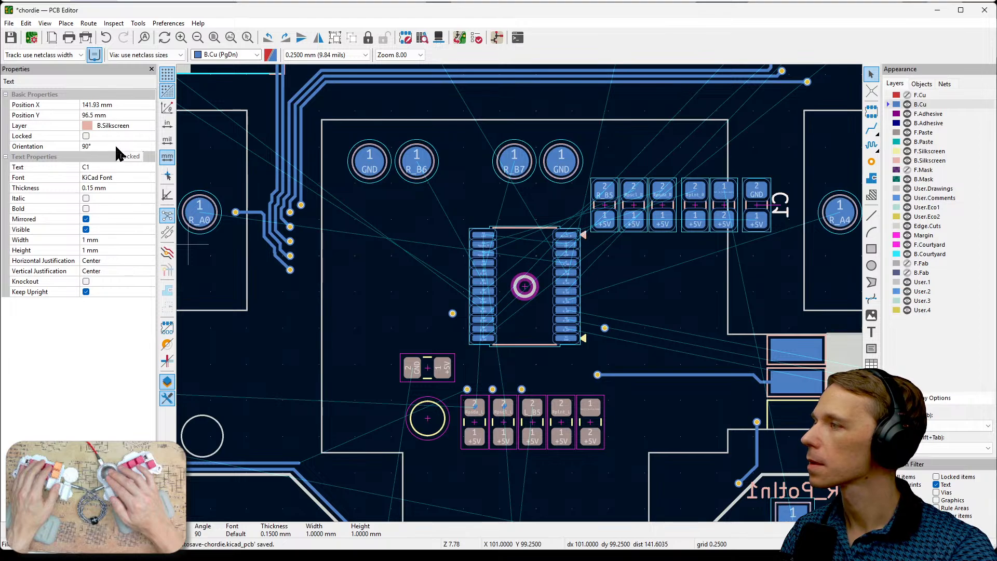
{"action": "left_click", "coordinate": [86, 229]}
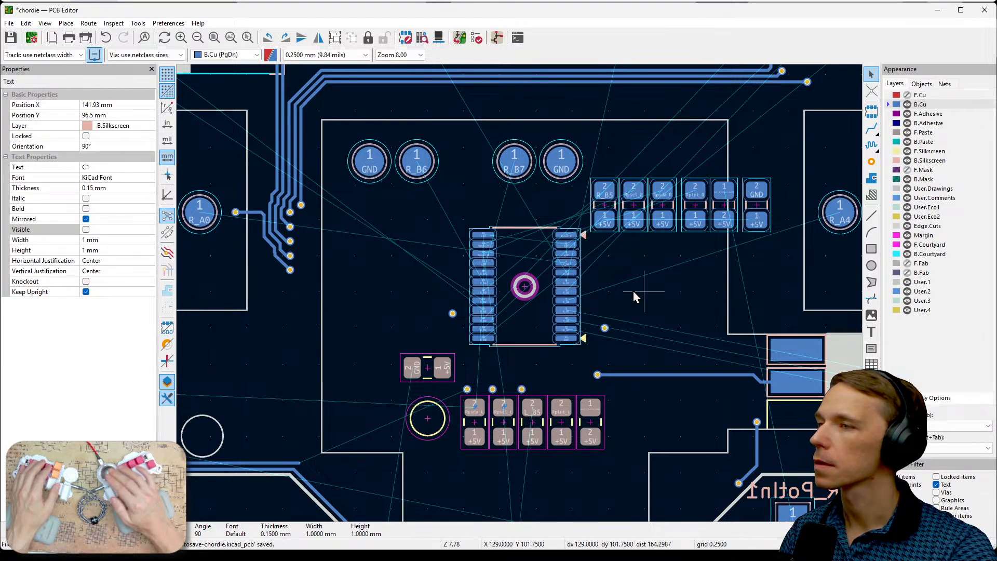
{"action": "left_click", "coordinate": [937, 484]}
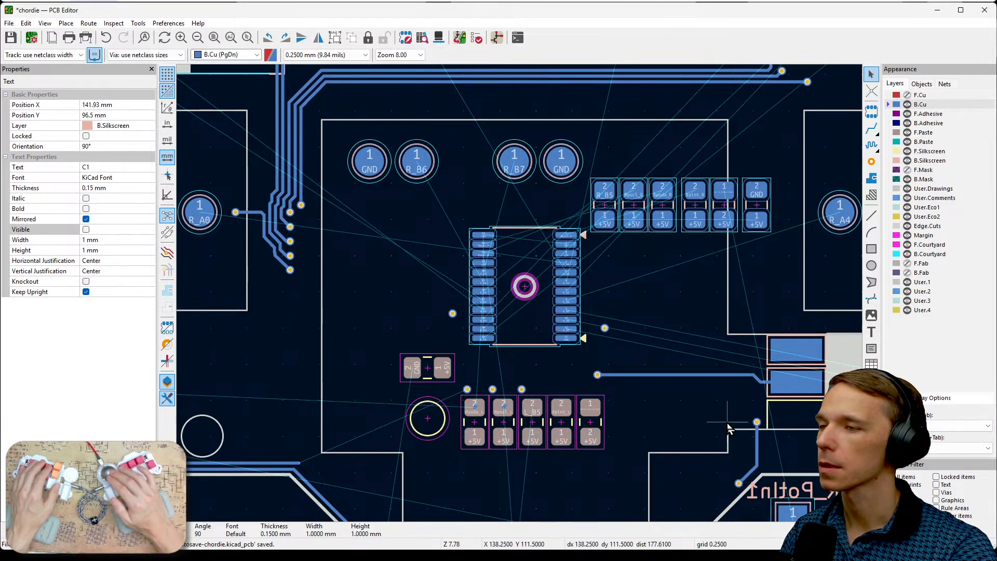
{"action": "left_click", "coordinate": [646, 298]}
- Show F.Cu again and make it the active layer
{"action": "middle_click_drag", "start_coordinate": [665, 280], "coordinate": [734, 259]}
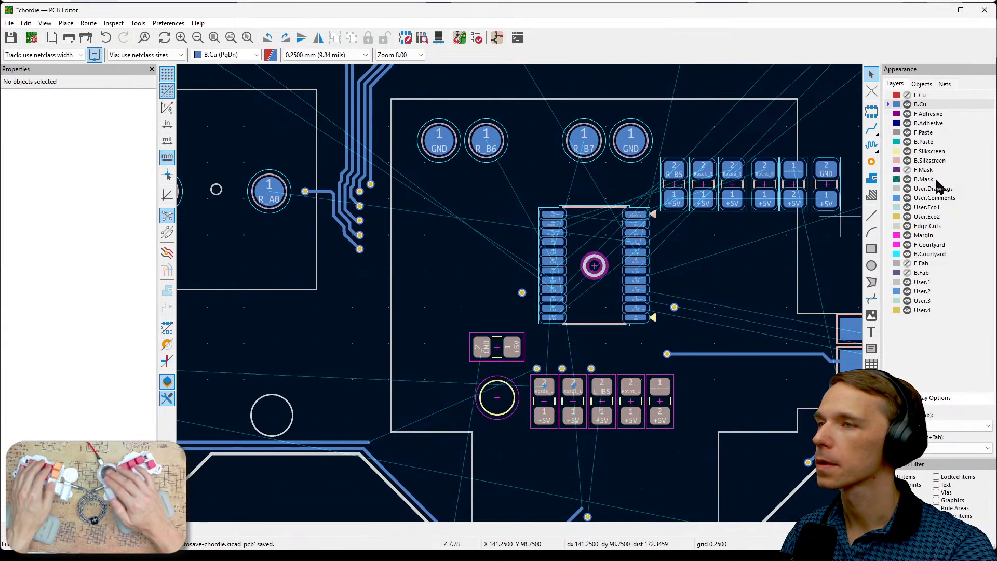
{"action": "left_click", "coordinate": [907, 95]}
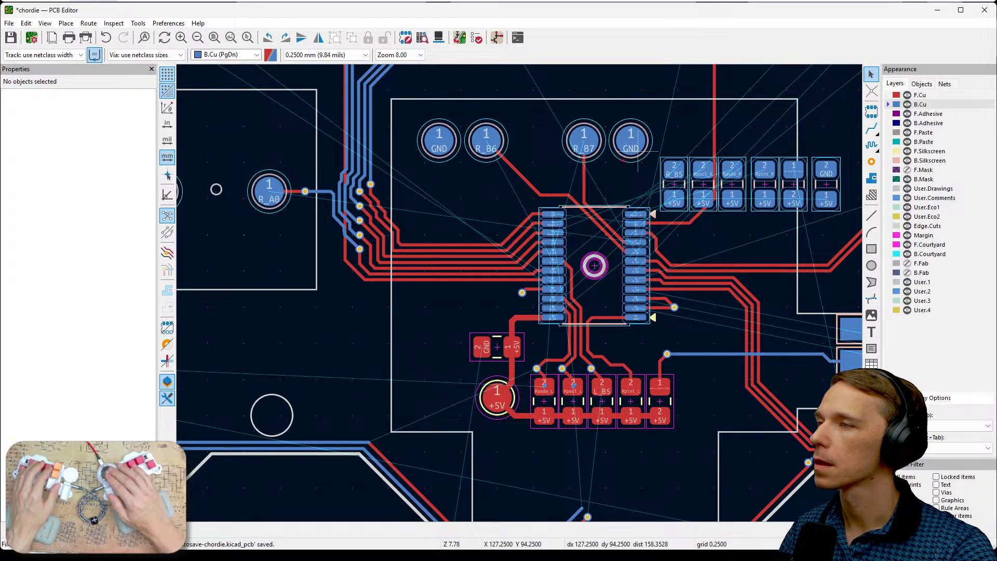
{"action": "left_click_drag", "start_coordinate": [616, 169], "coordinate": [433, 213]}
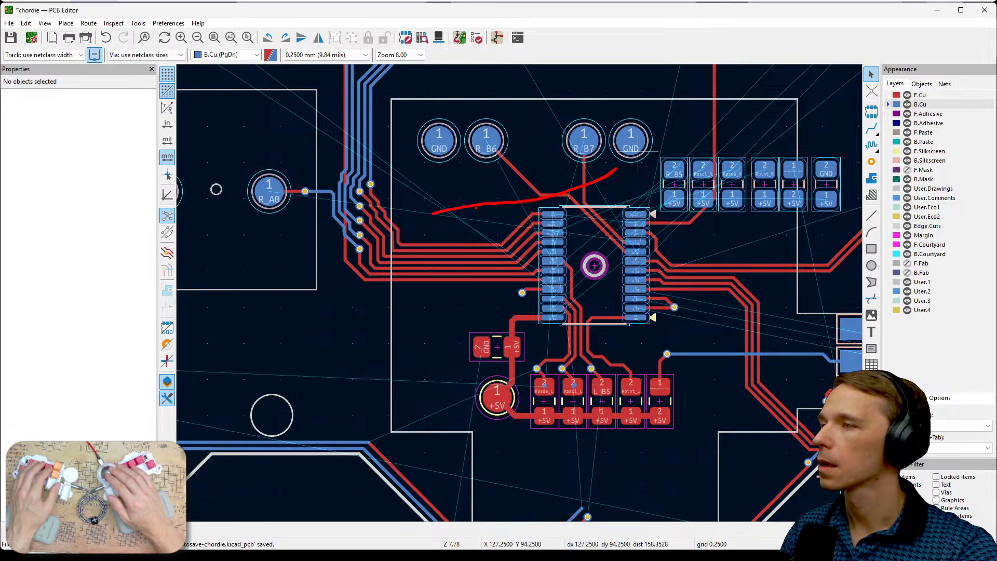
{"action": "key", "text": "Escape"}
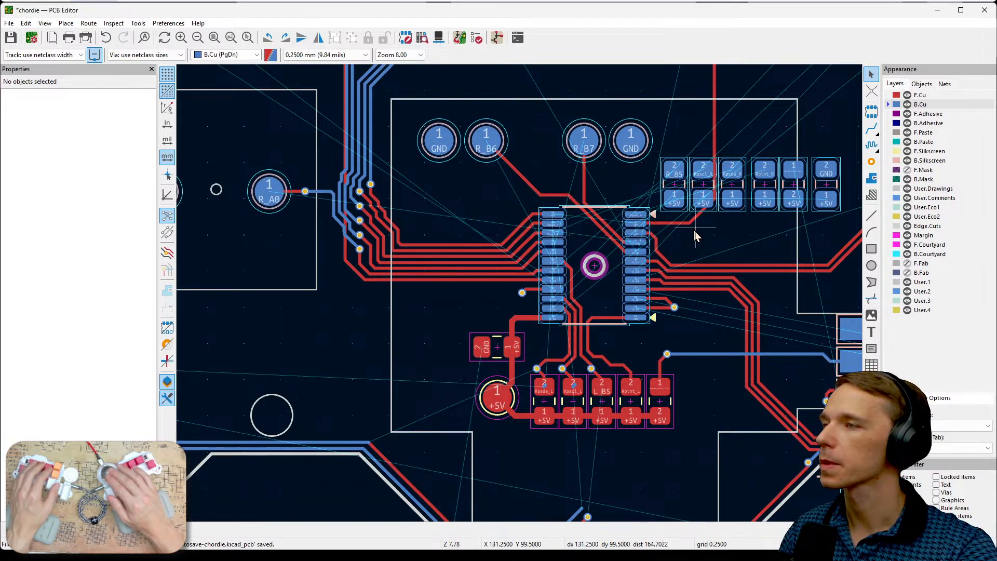
{"action": "left_click", "coordinate": [922, 95]}
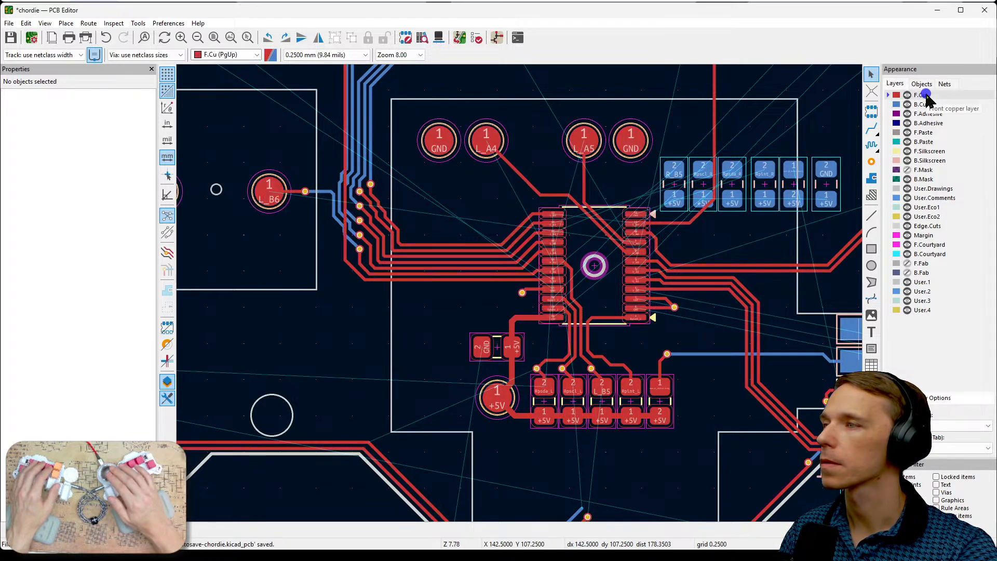
- Move the front GND and L_A4 test points straight down together to Y 97.5 mm
{"action": "left_click", "coordinate": [448, 148]}
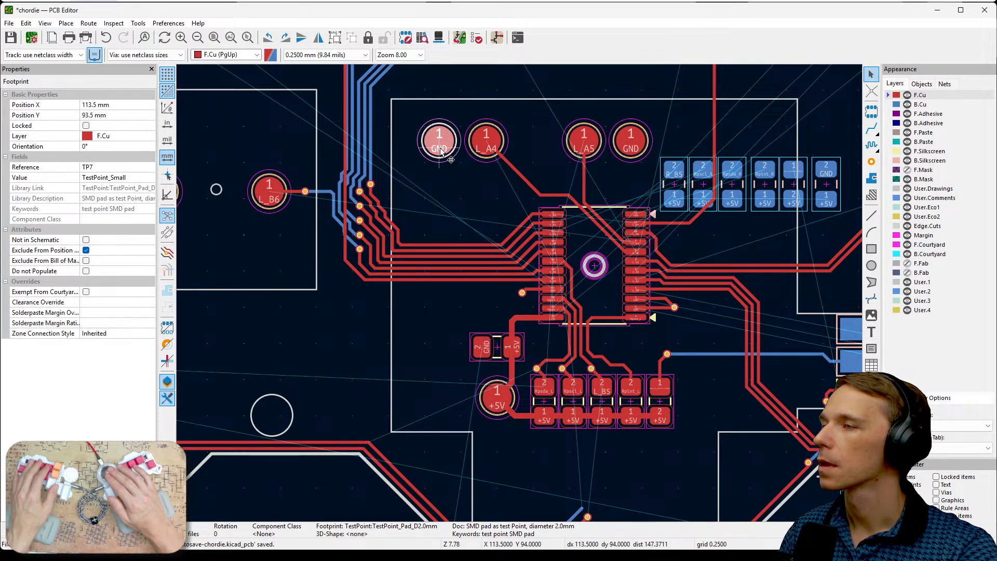
{"action": "left_click", "coordinate": [481, 146], "text": "shift"}
{"action": "key", "text": "m"}
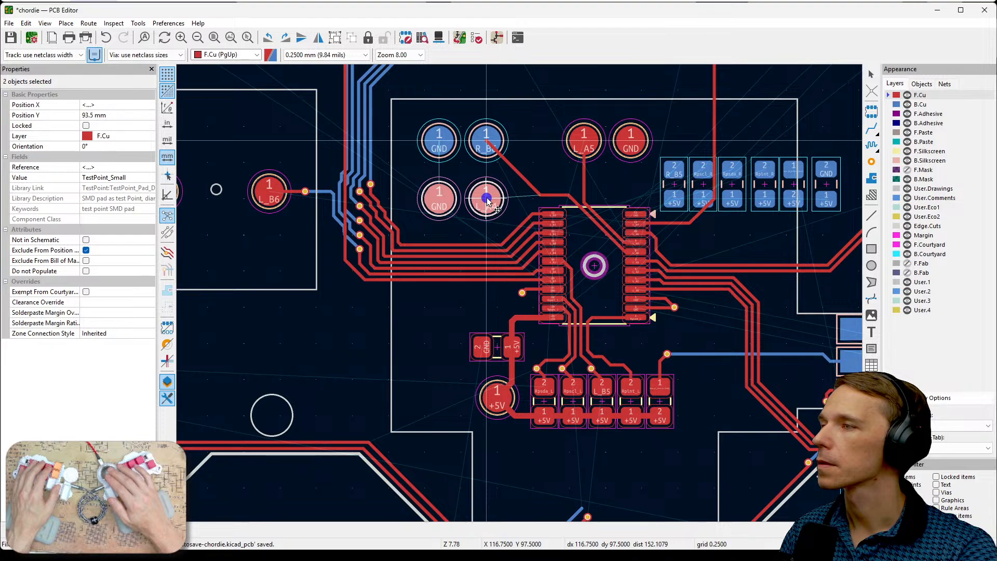
{"action": "left_click", "coordinate": [487, 201]}
{"action": "left_click", "coordinate": [537, 151]}
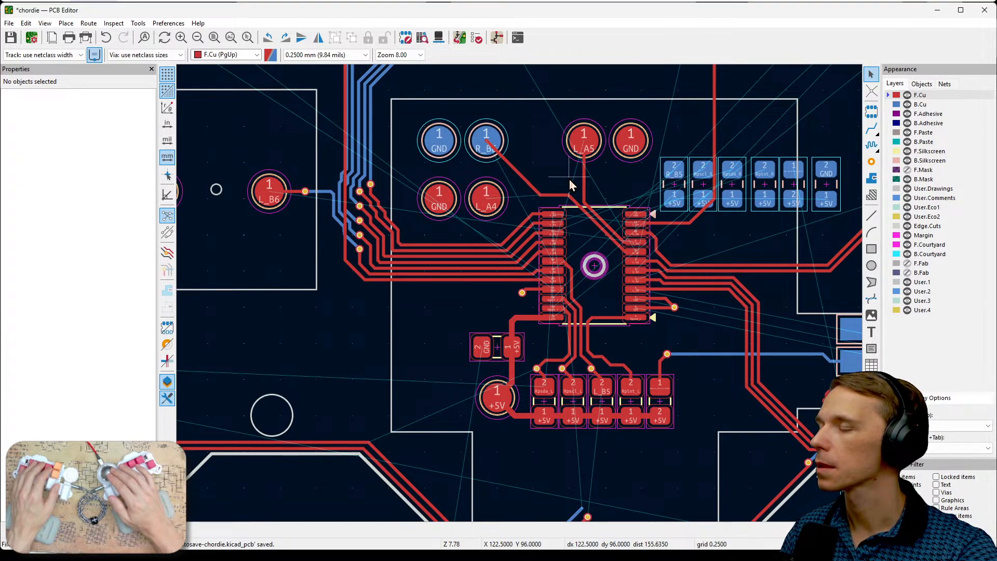
- Move the back-side GND and R_B6 test points to Y 97.5 mm, directly behind the front GND and L_A4 pads
{"action": "left_click", "coordinate": [429, 141]}
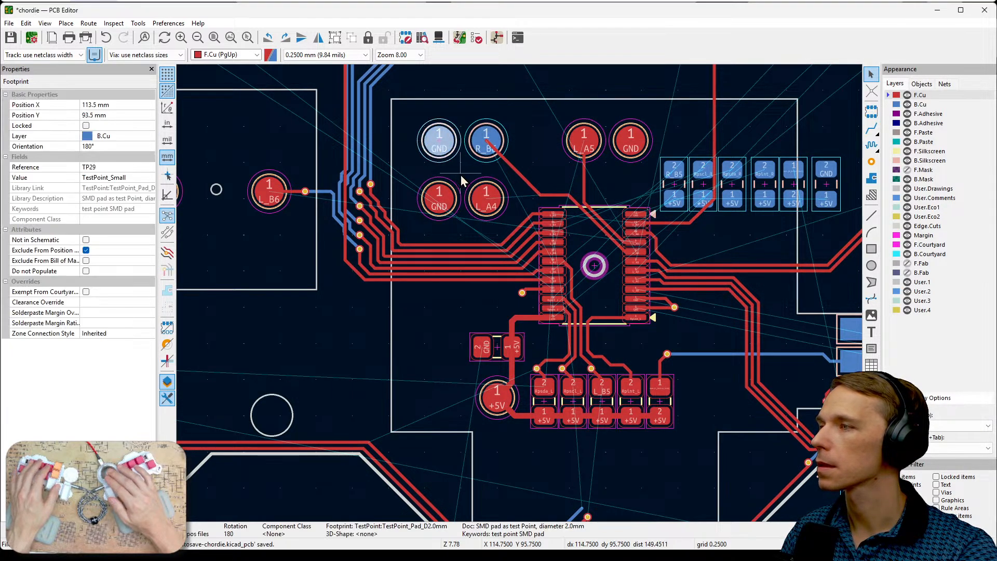
{"action": "left_click", "coordinate": [481, 150], "text": "shift"}
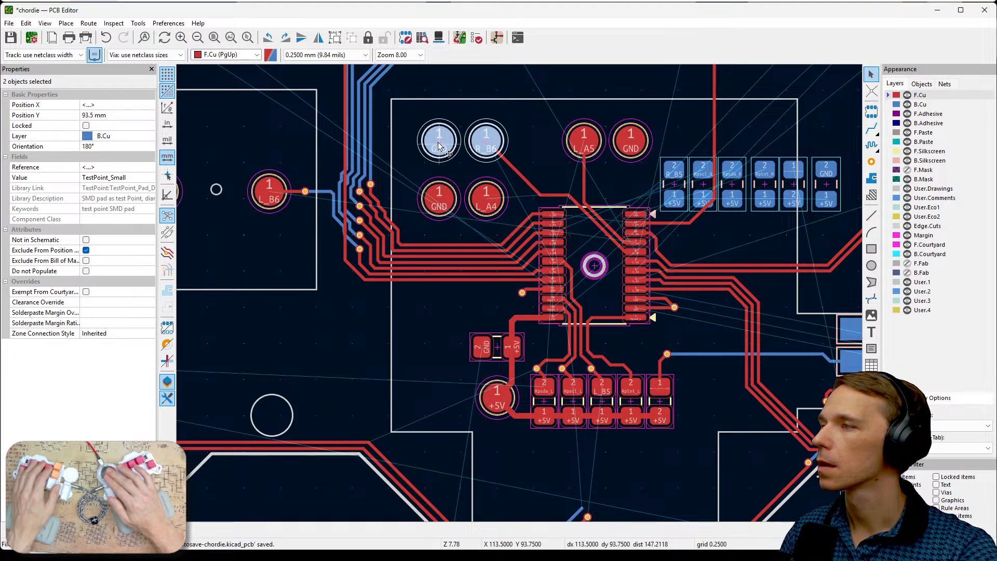
{"action": "key", "text": "m"}
{"action": "left_click", "coordinate": [439, 198]}
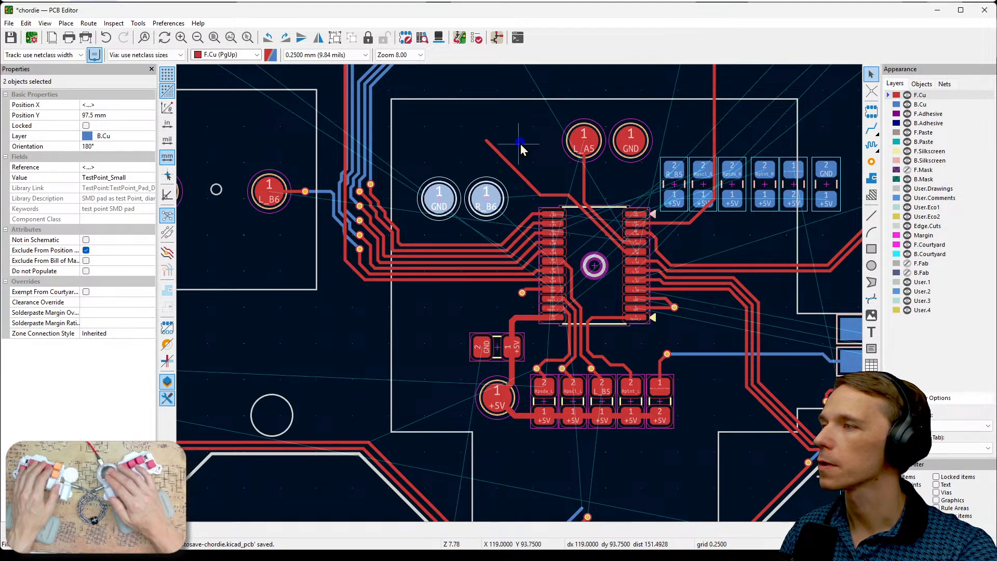
{"action": "key", "text": "Escape"}
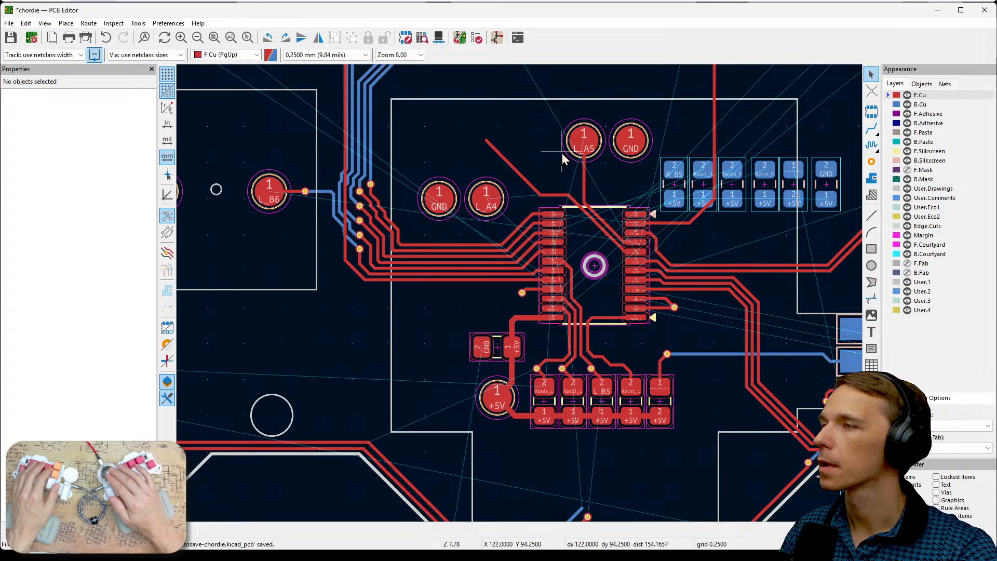
- Move the front L_A5 and GND test points above the GND and L_A4 pair, to X 113.5 and 116.75, Y 93.75 mm
{"action": "left_click", "coordinate": [585, 136]}
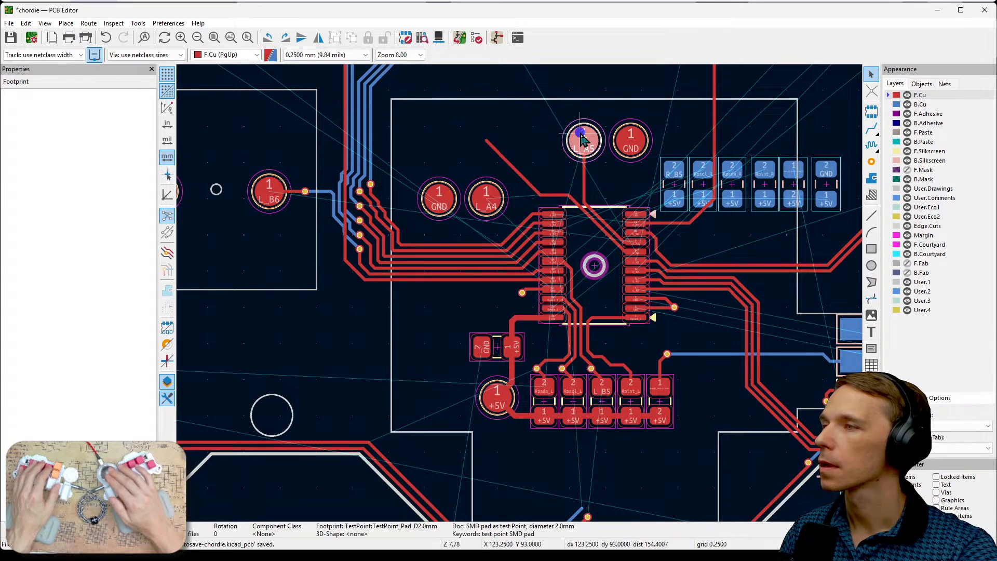
{"action": "left_click", "coordinate": [628, 145], "text": "shift"}
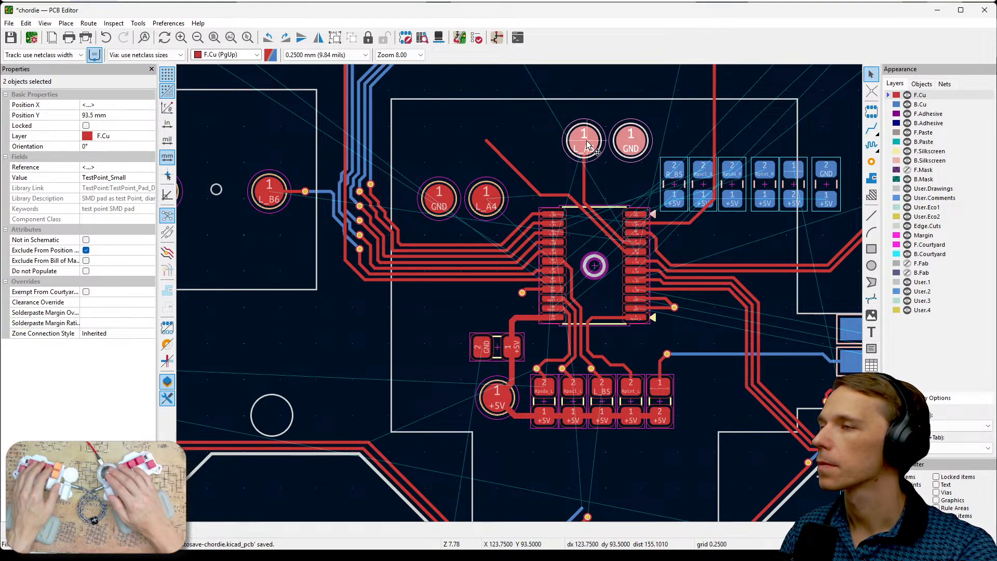
{"action": "left_click_drag", "start_coordinate": [587, 144], "coordinate": [440, 145]}
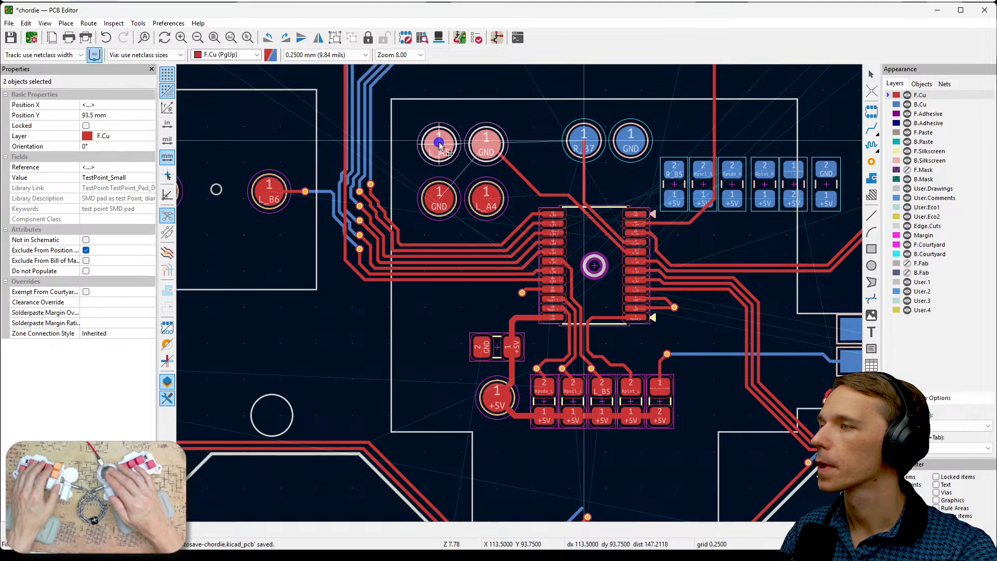
{"action": "left_click", "coordinate": [440, 145]}
{"action": "left_click", "coordinate": [534, 133]}
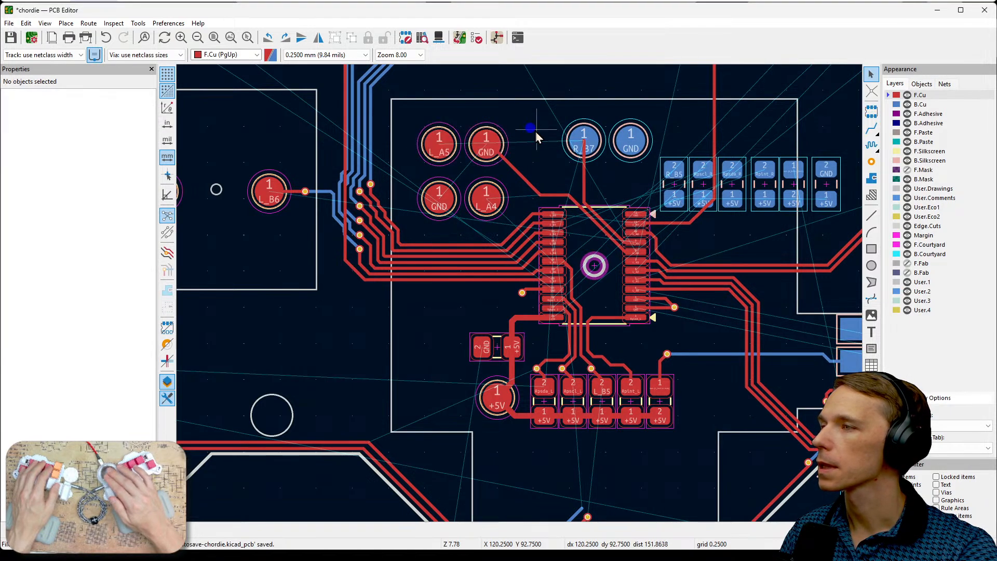
- Move the back-side R_B7 and GND test points directly behind the front L_A5 and GND pads
{"action": "left_click", "coordinate": [592, 142]}
{"action": "left_click", "coordinate": [632, 145], "text": "shift"}
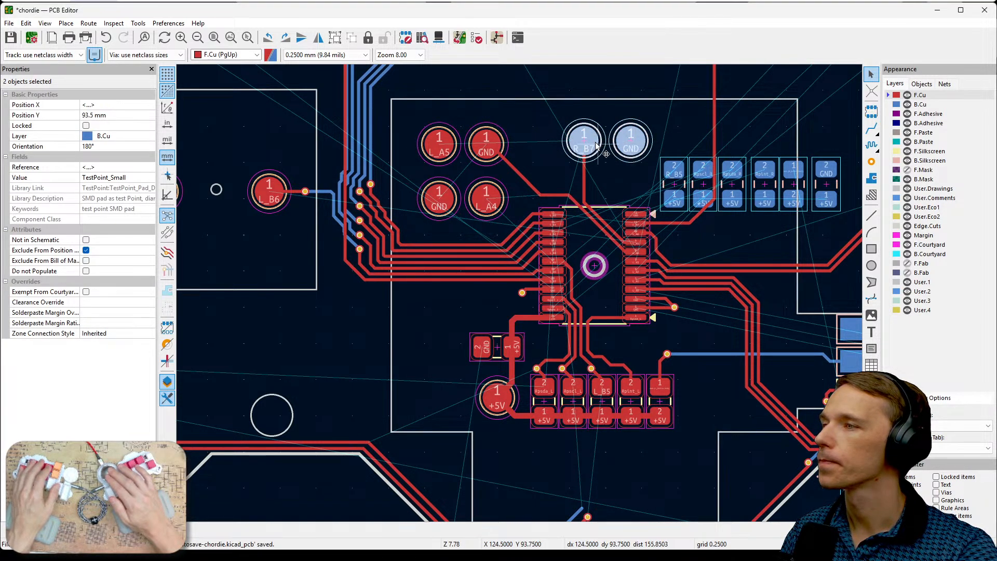
{"action": "left_click_drag", "start_coordinate": [586, 142], "coordinate": [440, 156]}
{"action": "left_click", "coordinate": [541, 145]}
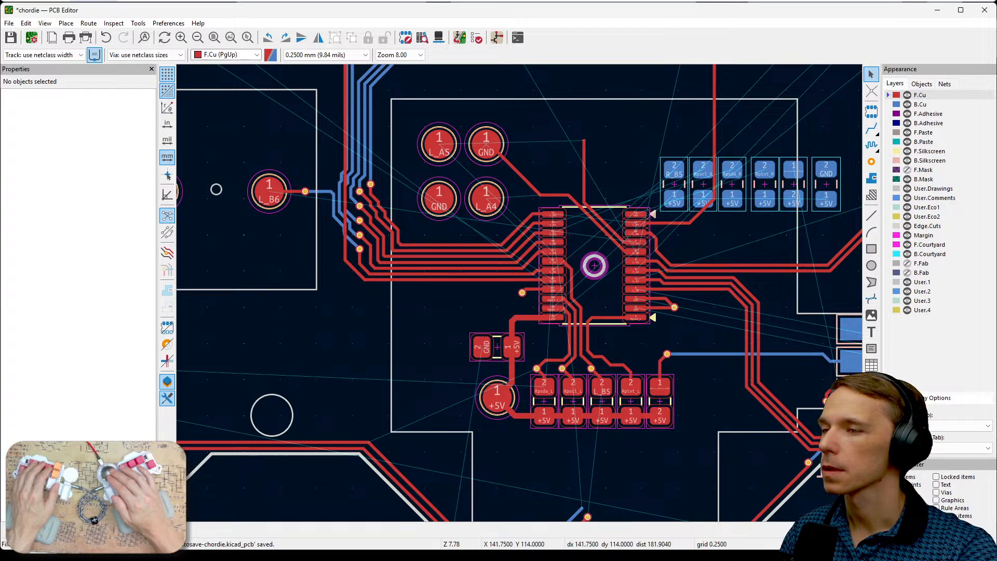
- Delete the F.Cu track segments that led to the former positions of the L_A4 and L_A5 test points
{"action": "left_click", "coordinate": [511, 173]}
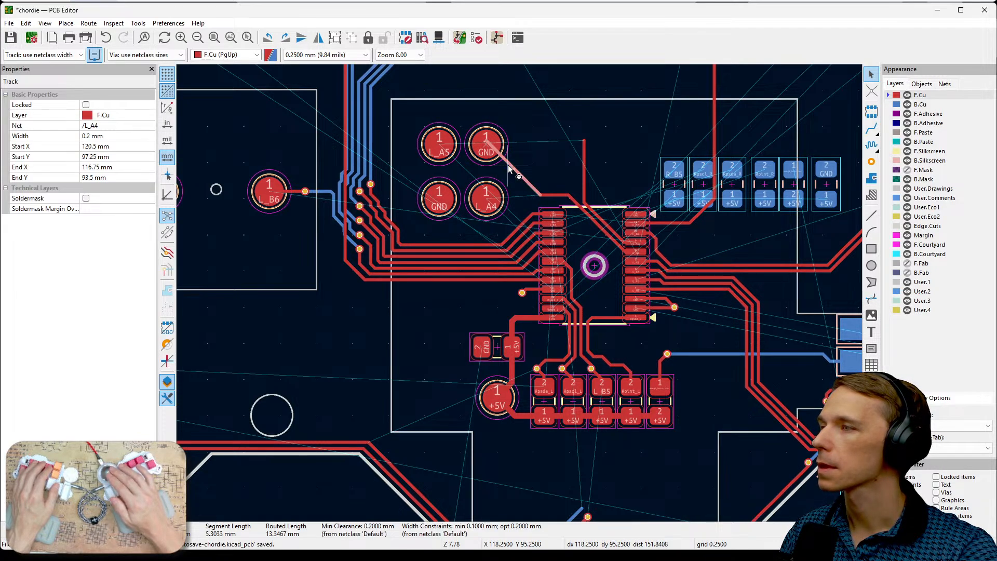
{"action": "key", "text": "Delete"}
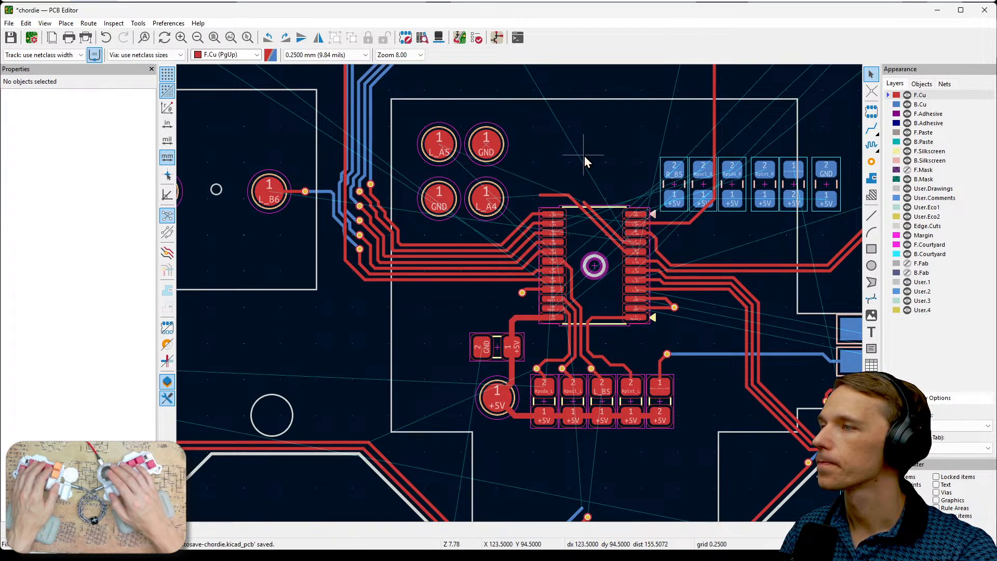
- Separate the upper front test points from the back ones: move GND to X 121.75, Y 93.75 and L_A5 to X 119.75, Y 96.25 mm
{"action": "scroll", "coordinate": [517, 205], "scroll_direction": "up", "scroll_amount": 3}
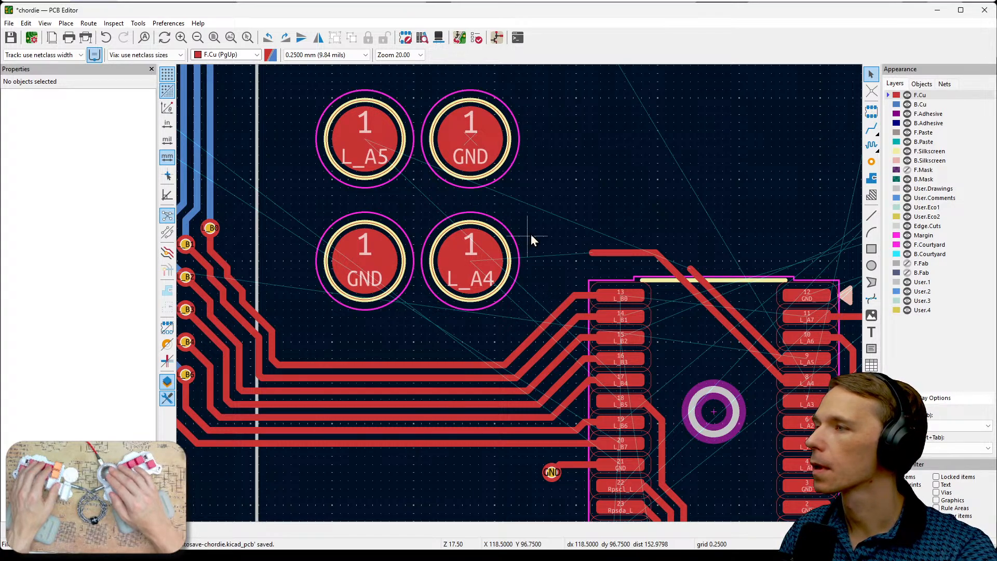
{"action": "left_click", "coordinate": [503, 136]}
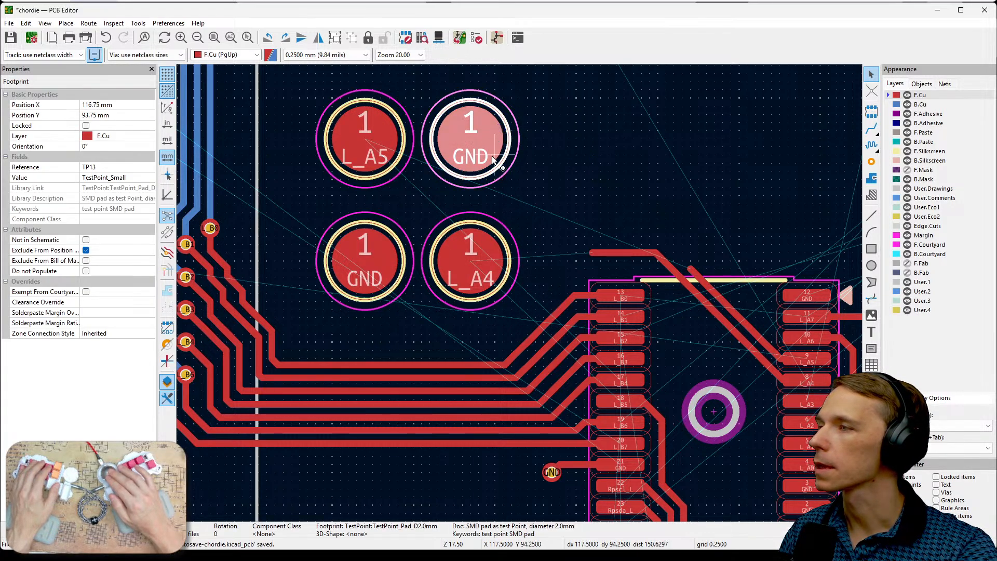
{"action": "key", "text": "ctrl+d"}
{"action": "left_click", "coordinate": [666, 137]}
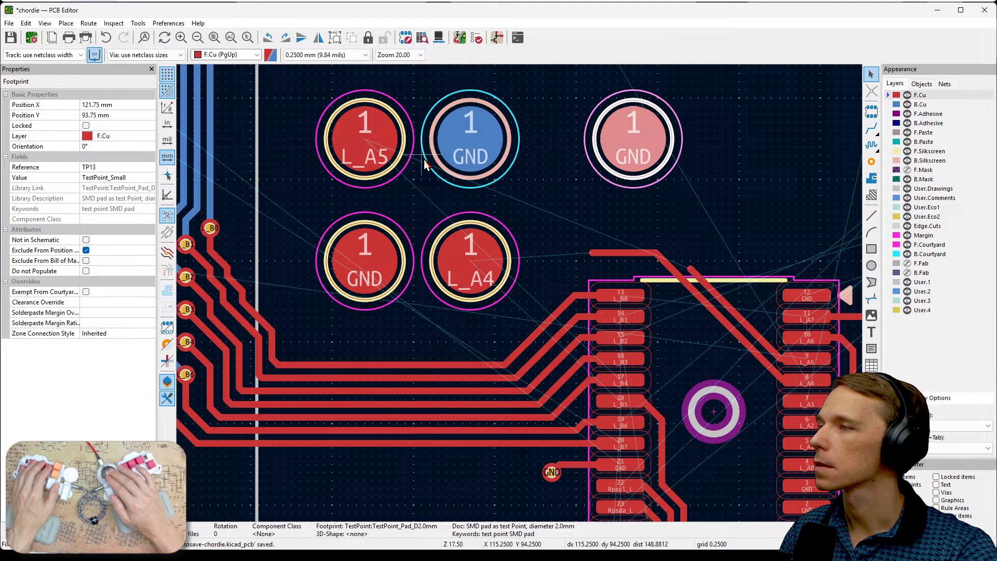
{"action": "left_click", "coordinate": [386, 149]}
{"action": "left_click_drag", "start_coordinate": [376, 148], "coordinate": [580, 231]}
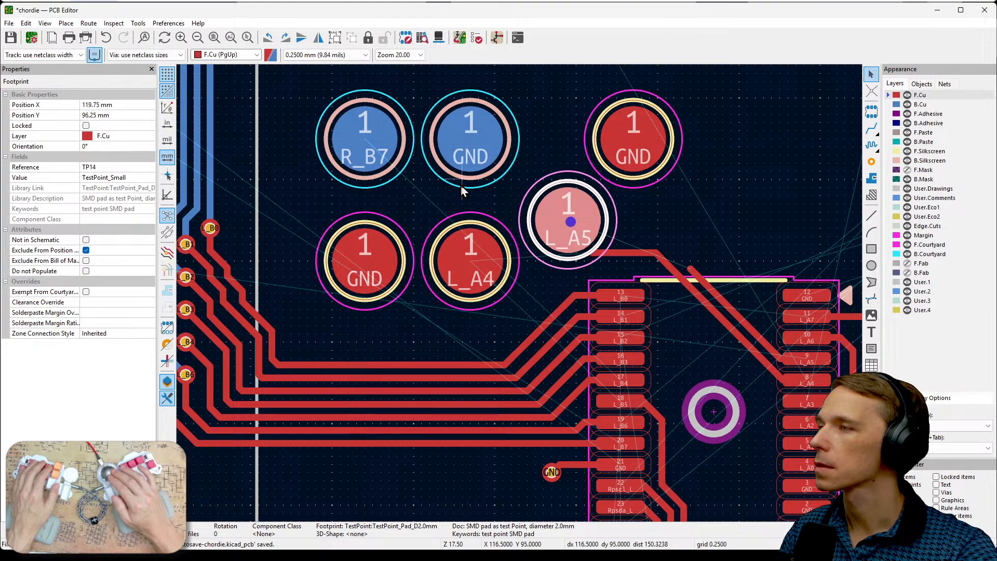
- Move the back-side R_B7 test point aside above the chip and place the back-side GND test point at X 113.5, Y 93.75 mm
{"action": "left_click", "coordinate": [375, 158]}
{"action": "left_click_drag", "start_coordinate": [375, 159], "coordinate": [773, 192]}
{"action": "left_click", "coordinate": [470, 145]}
{"action": "left_click_drag", "start_coordinate": [470, 144], "coordinate": [366, 147]}
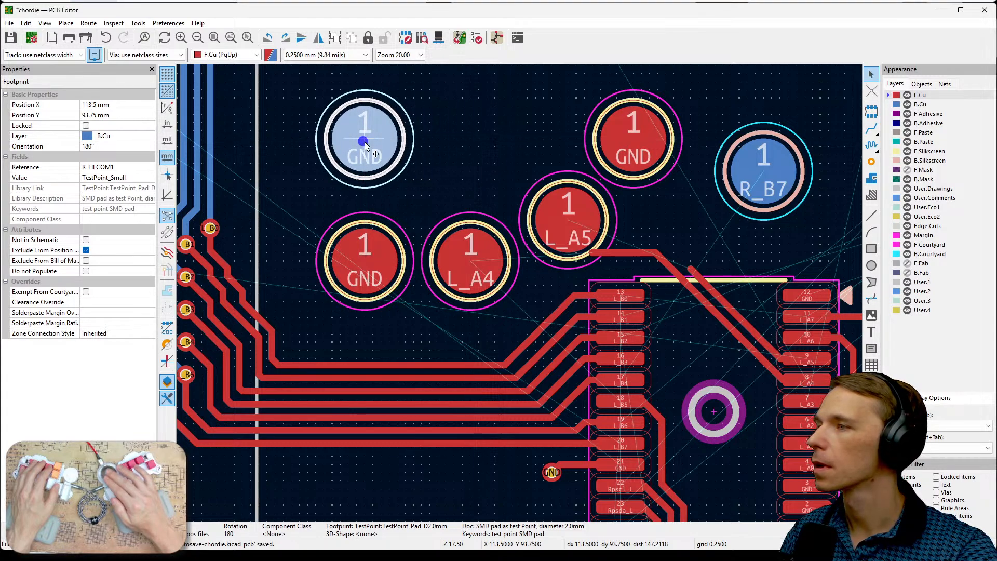
- Place the loose front GND test point at X 113.5, Y 93.75 mm, and both L_A5 and back-side R_B7 at X 116.75, Y 93.75 mm
{"action": "left_click", "coordinate": [626, 152]}
{"action": "left_click_drag", "start_coordinate": [627, 153], "coordinate": [369, 140]}
{"action": "left_click_drag", "start_coordinate": [559, 212], "coordinate": [471, 138]}
{"action": "left_click_drag", "start_coordinate": [765, 171], "coordinate": [469, 141]}
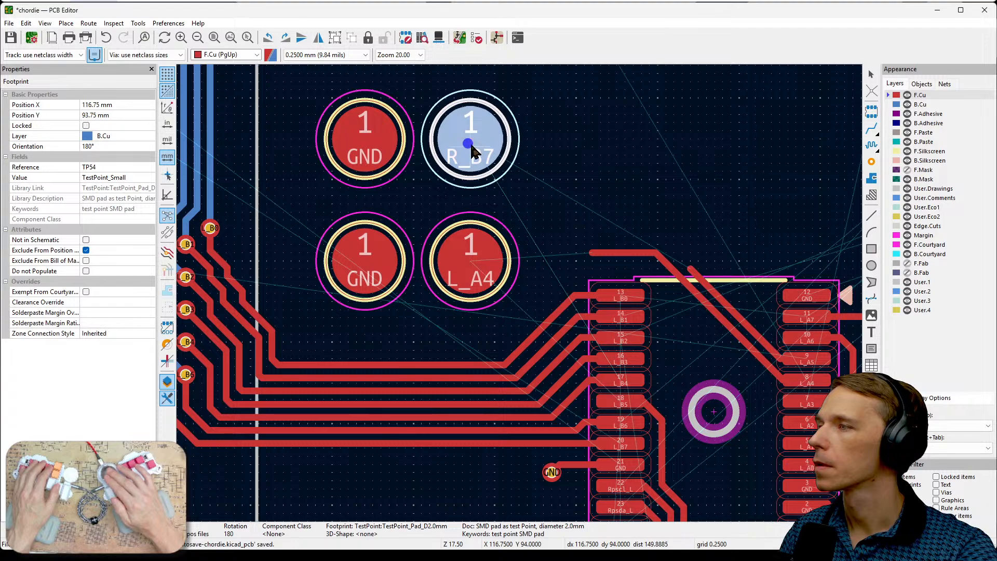
{"action": "left_click", "coordinate": [582, 152]}
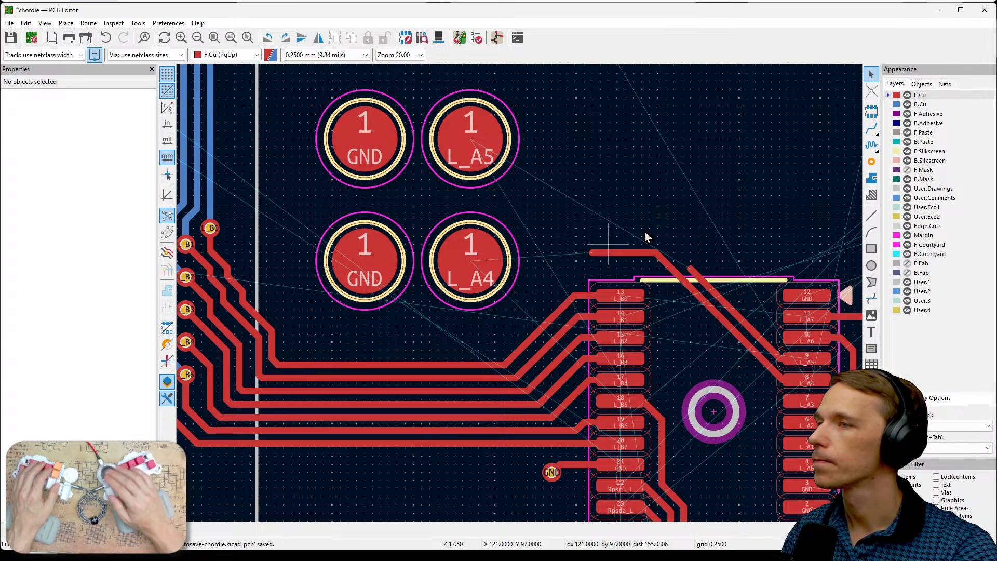
- Route a horizontal F.Cu track from the L_A4 test point to the upper end of the old L_A4 diagonal above the chip
{"action": "left_click", "coordinate": [924, 104]}
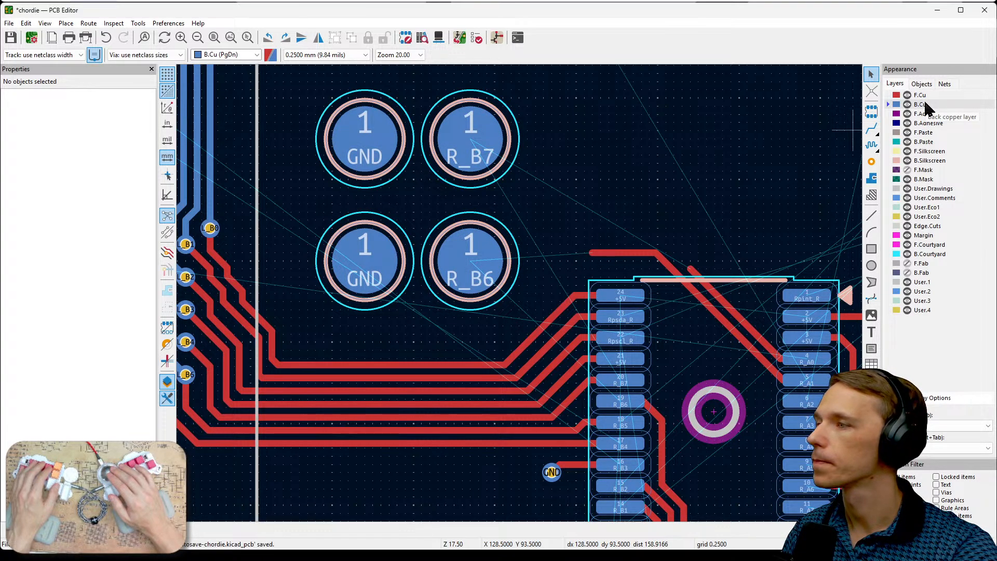
{"action": "left_click", "coordinate": [923, 96]}
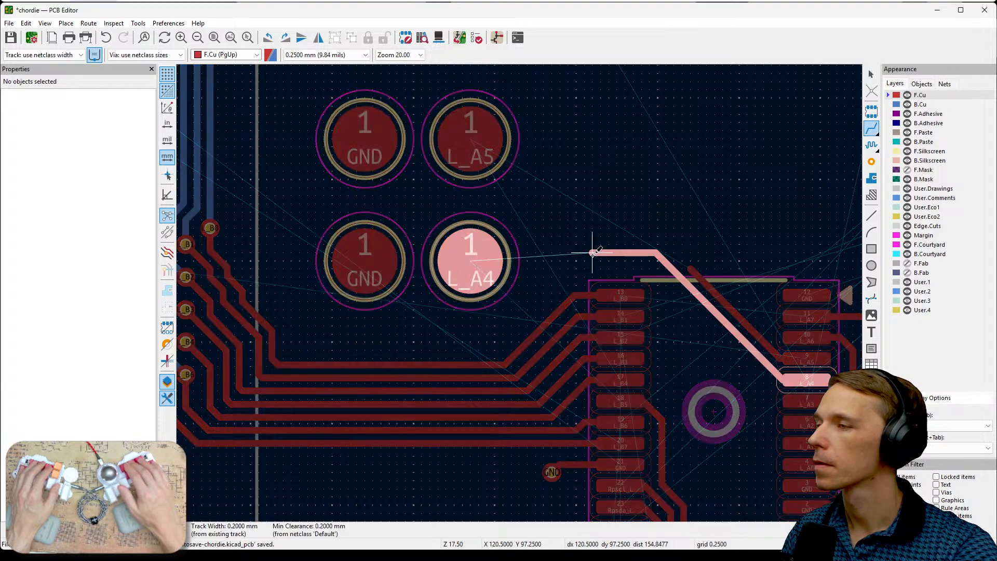
{"action": "key", "text": "x"}
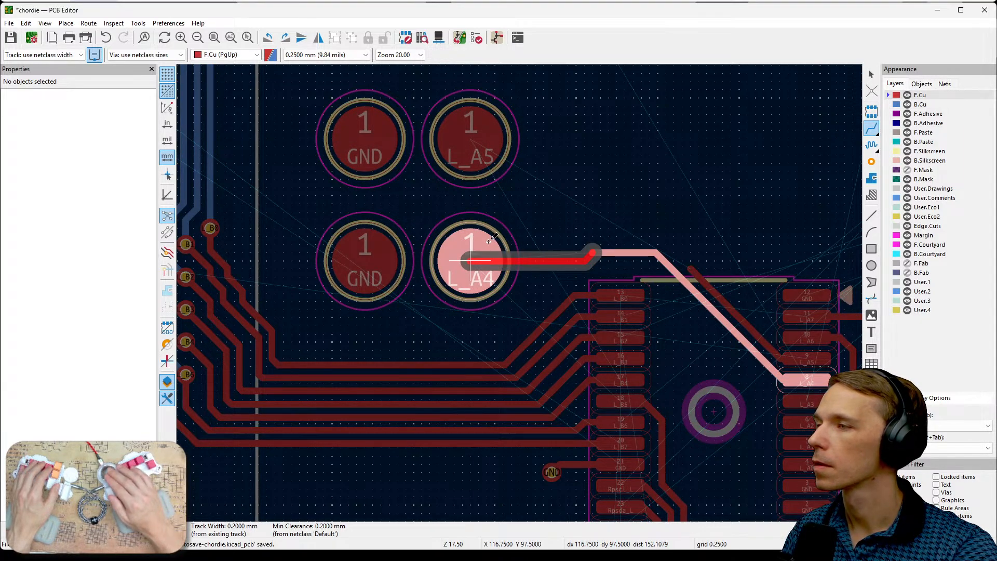
{"action": "key", "text": "Escape"}
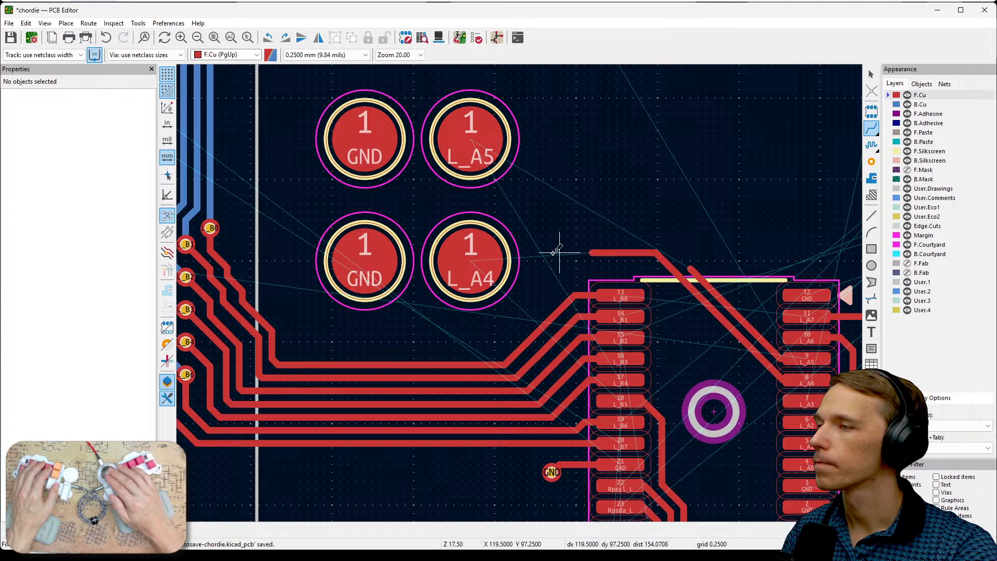
{"action": "left_click", "coordinate": [488, 255]}
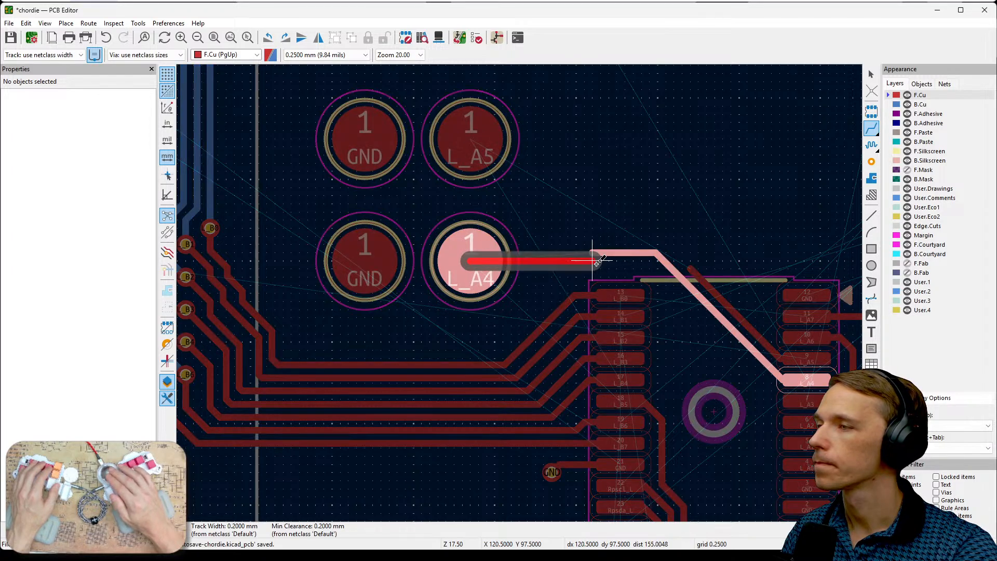
{"action": "left_click", "coordinate": [659, 260]}
{"action": "key", "text": "Escape"}
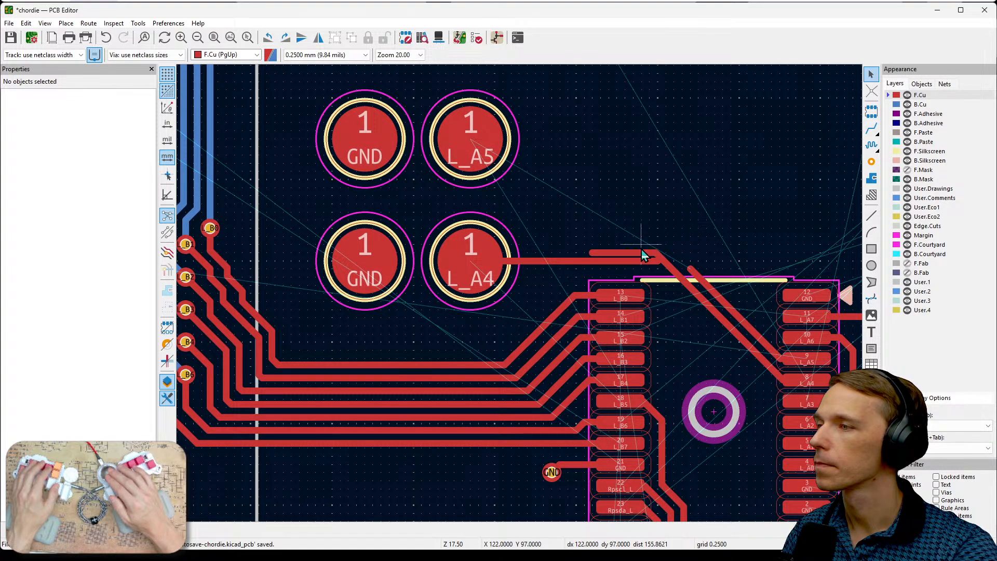
- Delete the old L_A4 track pieces: the horizontal stub, its leftover bit and the diagonal segments down to the chip pad
{"action": "left_click", "coordinate": [632, 253]}
{"action": "key", "text": "Delete"}
{"action": "scroll", "coordinate": [645, 262], "scroll_direction": "up", "scroll_amount": 2}
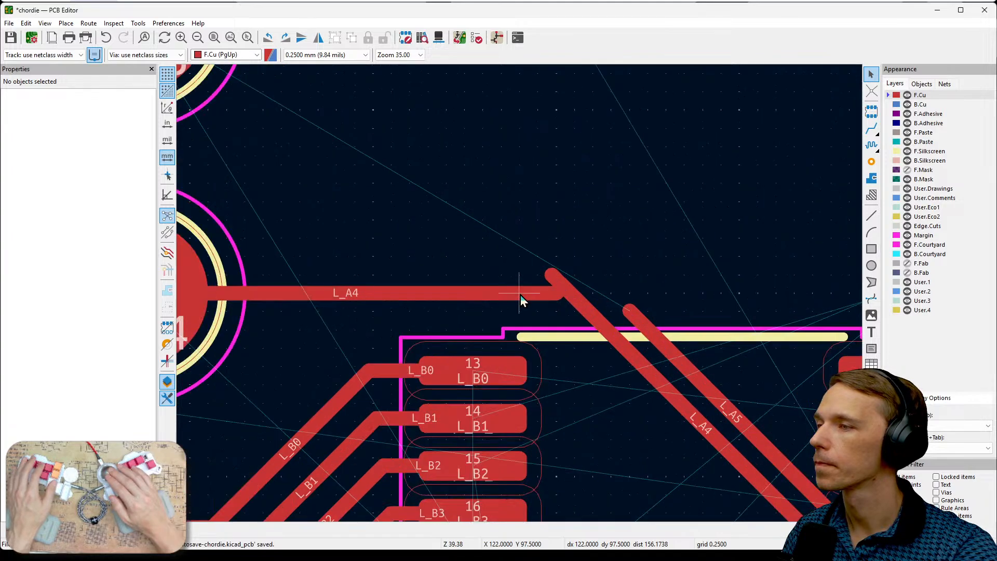
{"action": "left_click", "coordinate": [550, 272]}
{"action": "key", "text": "Delete"}
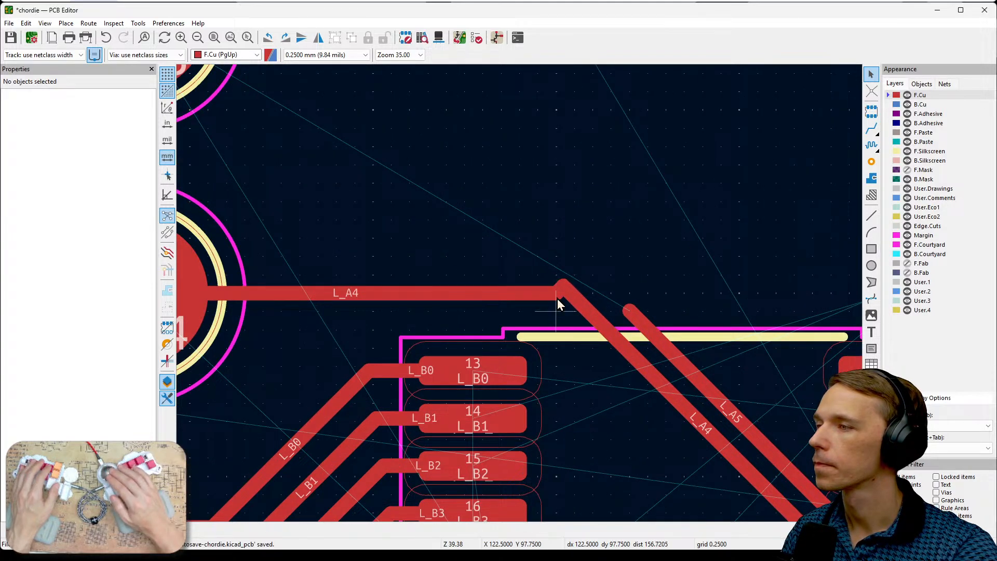
{"action": "left_click", "coordinate": [567, 286]}
{"action": "key", "text": "Escape"}
{"action": "left_click", "coordinate": [568, 287]}
{"action": "left_click", "coordinate": [586, 294]}
{"action": "key", "text": "Delete"}
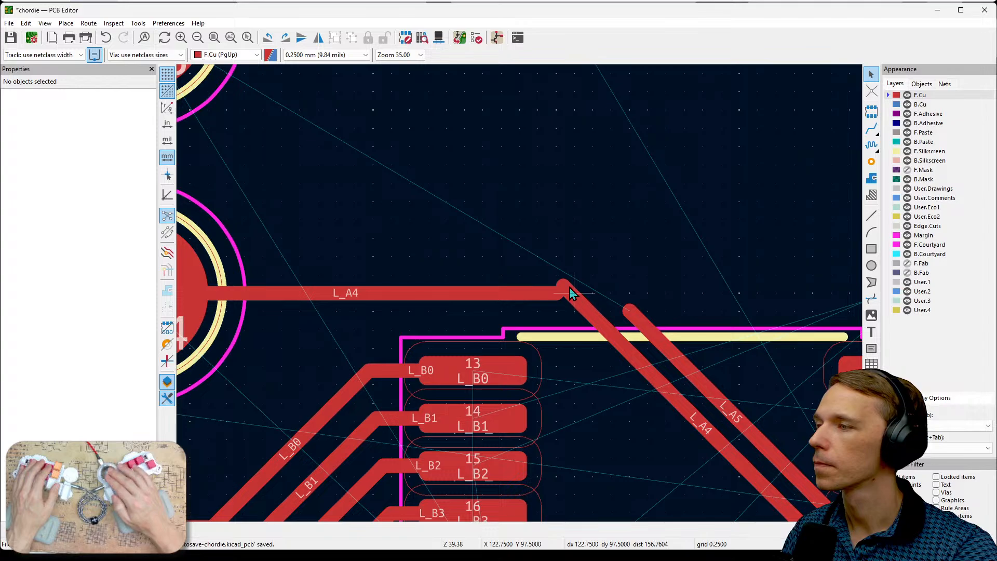
{"action": "left_click", "coordinate": [567, 289]}
{"action": "key", "text": "Delete"}
{"action": "scroll", "coordinate": [520, 294], "scroll_direction": "down", "scroll_amount": 2}
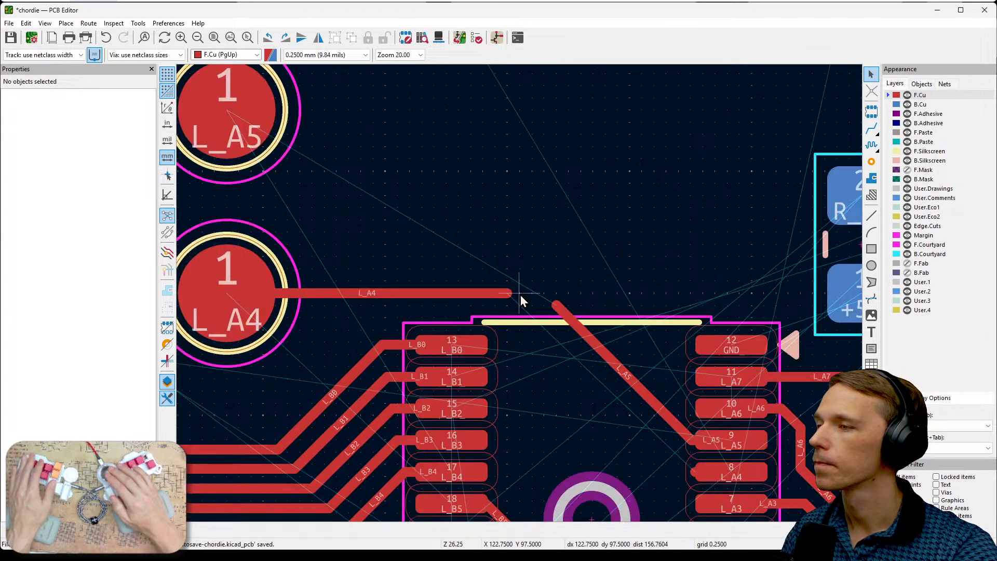
- Route the L_A4 track diagonally from the end of its new horizontal segment to chip pad 8
{"action": "middle_click_drag", "start_coordinate": [512, 307], "coordinate": [598, 300]}
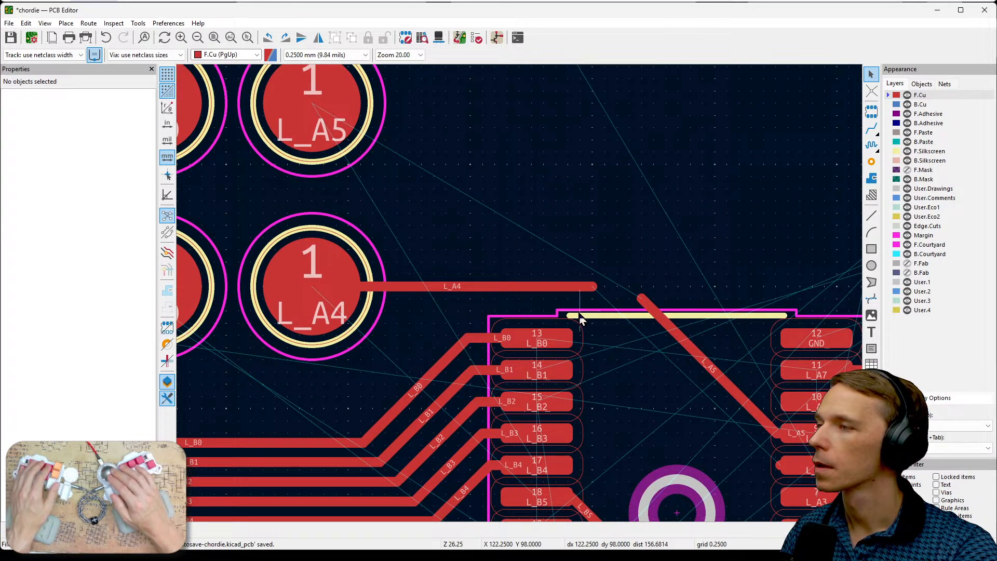
{"action": "middle_click_drag", "start_coordinate": [485, 233], "coordinate": [623, 246]}
{"action": "middle_click_drag", "start_coordinate": [697, 320], "coordinate": [521, 263]}
{"action": "key", "text": "x"}
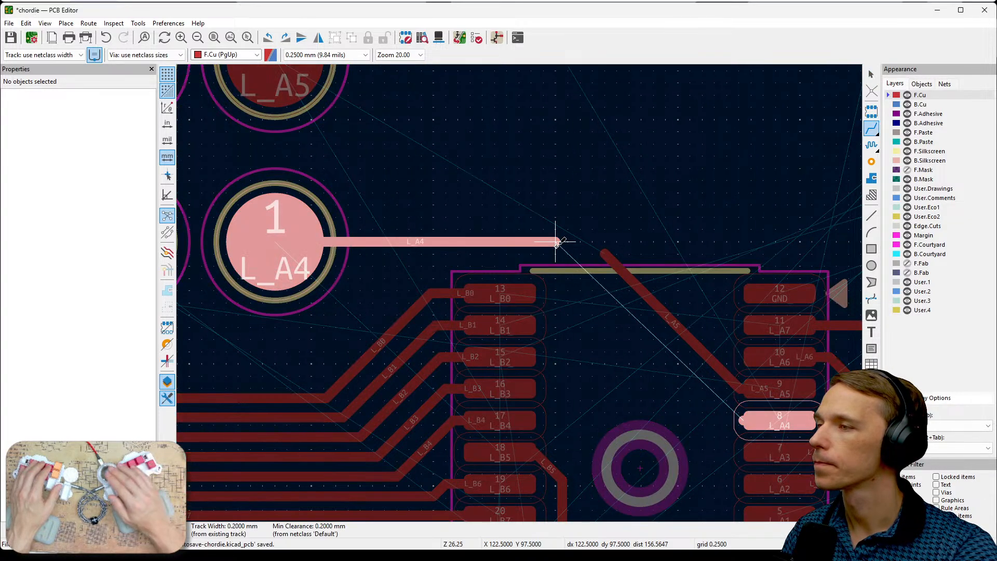
{"action": "left_click", "coordinate": [738, 420]}
- Route an F.Cu track from the open end of the L_A5 diagonal, above the L_A4 track, to the L_A5 test point
{"action": "middle_click_drag", "start_coordinate": [590, 345], "coordinate": [805, 422]}
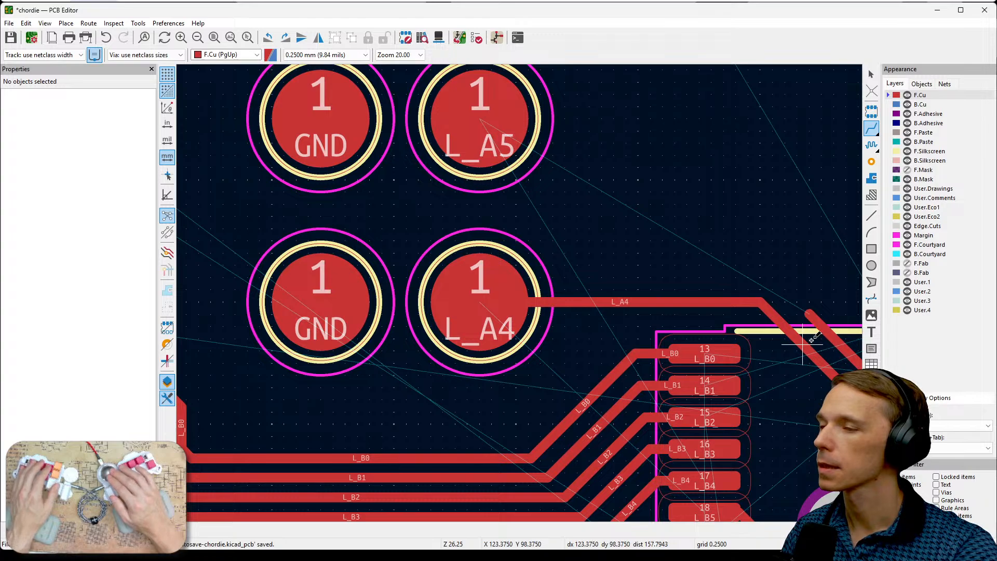
{"action": "middle_click_drag", "start_coordinate": [809, 317], "coordinate": [777, 337]}
{"action": "left_click", "coordinate": [777, 337]}
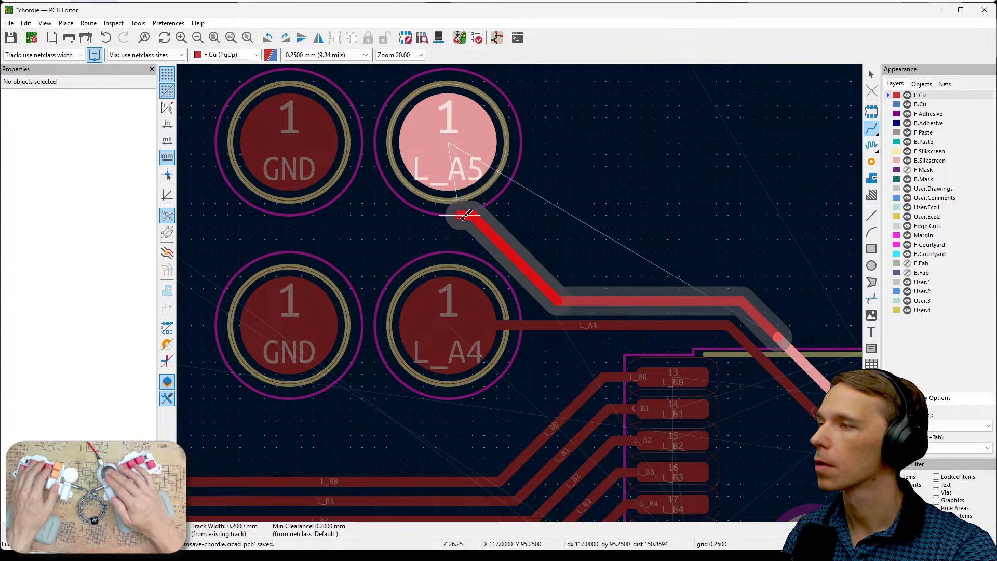
{"action": "left_click", "coordinate": [471, 232]}
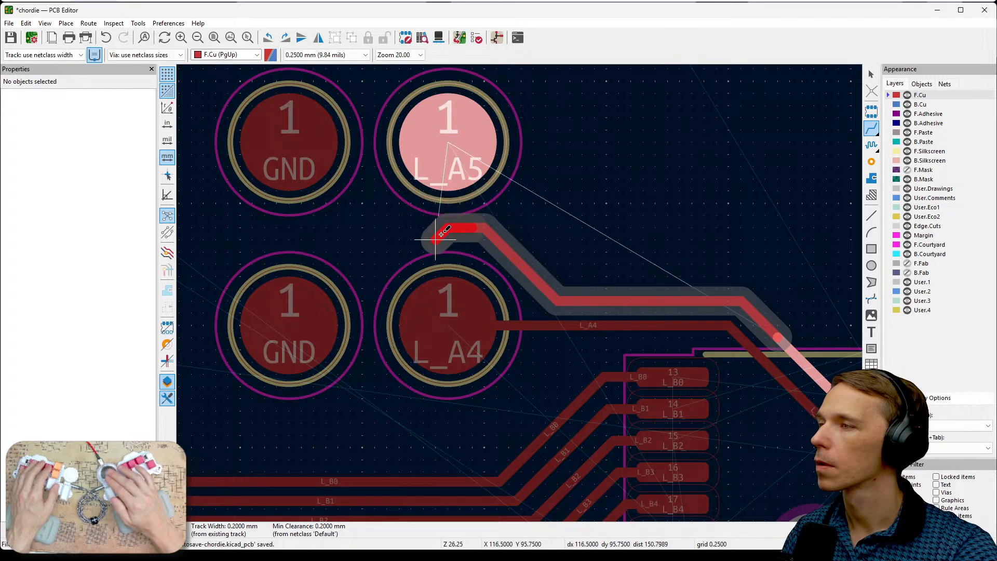
{"action": "left_click", "coordinate": [441, 163]}
{"action": "scroll", "coordinate": [556, 182], "scroll_direction": "down", "scroll_amount": 2}
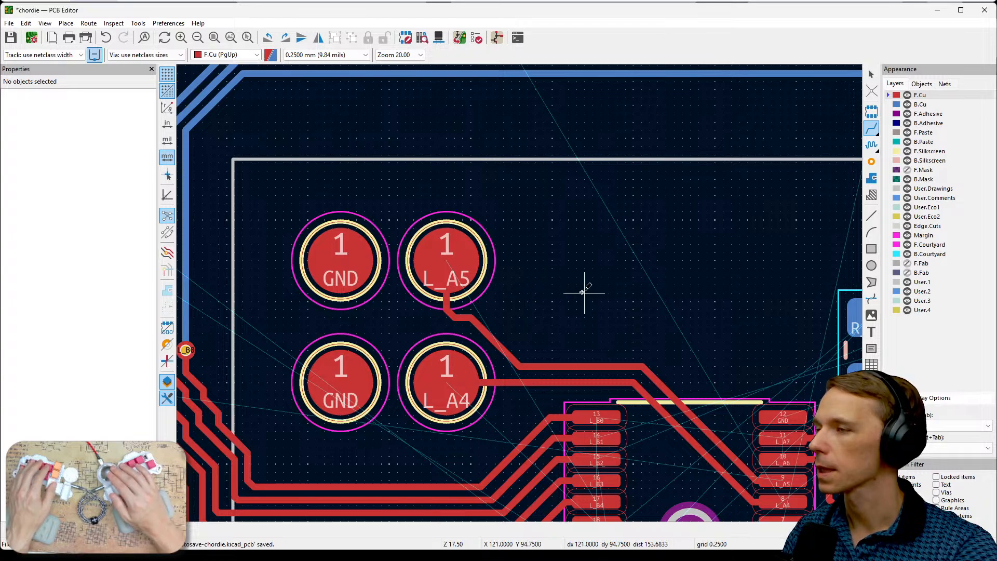
{"action": "middle_click_drag", "start_coordinate": [584, 292], "coordinate": [572, 203]}
{"action": "scroll", "coordinate": [573, 203], "scroll_direction": "down", "scroll_amount": 2}
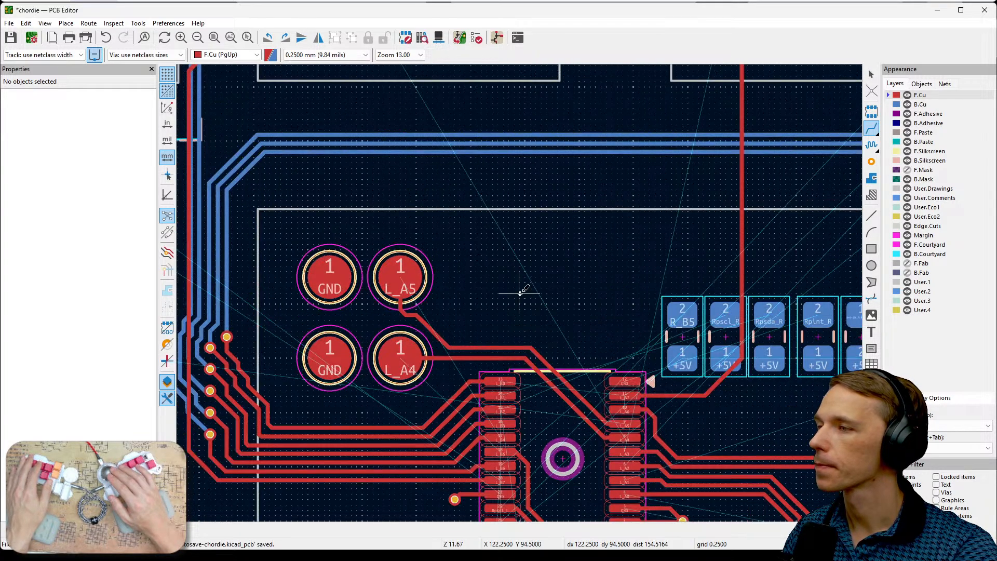
{"action": "key", "text": "Escape"}
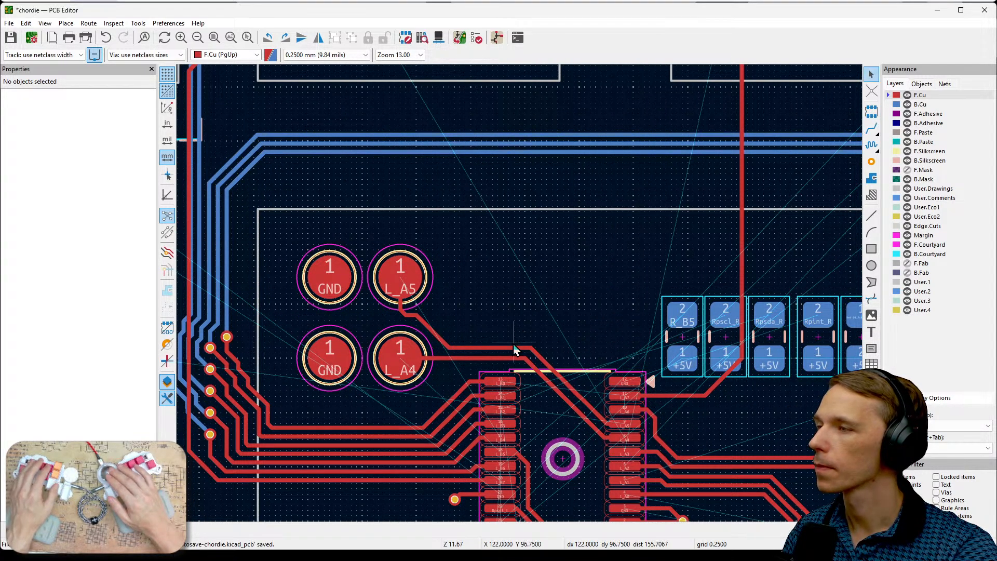
- Shift the horizontal and diagonal segments of the L_A5 track closer to the parallel L_A4 track
{"action": "scroll", "coordinate": [493, 354], "scroll_direction": "up", "scroll_amount": 4}
{"action": "left_click", "coordinate": [525, 282]}
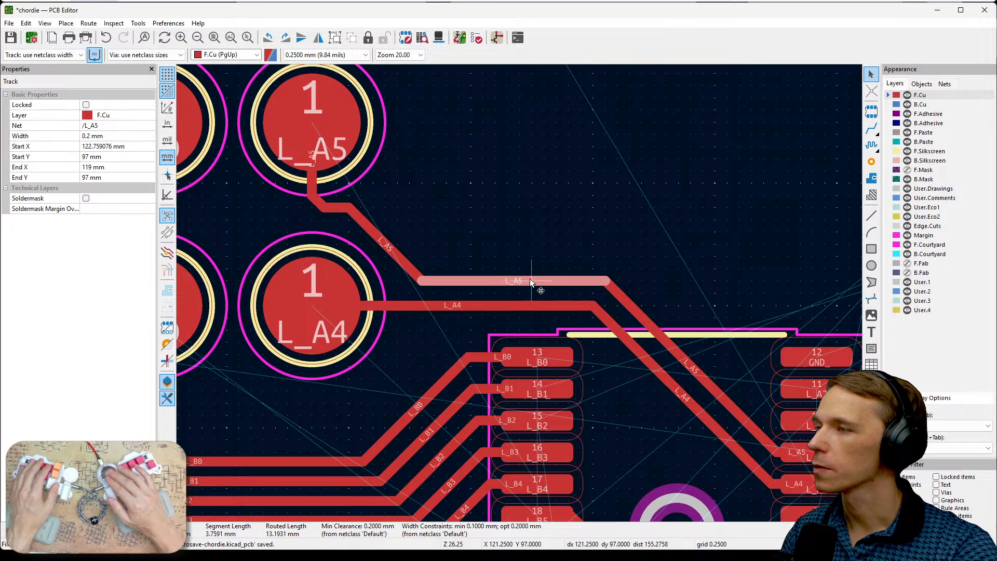
{"action": "key", "text": "d"}
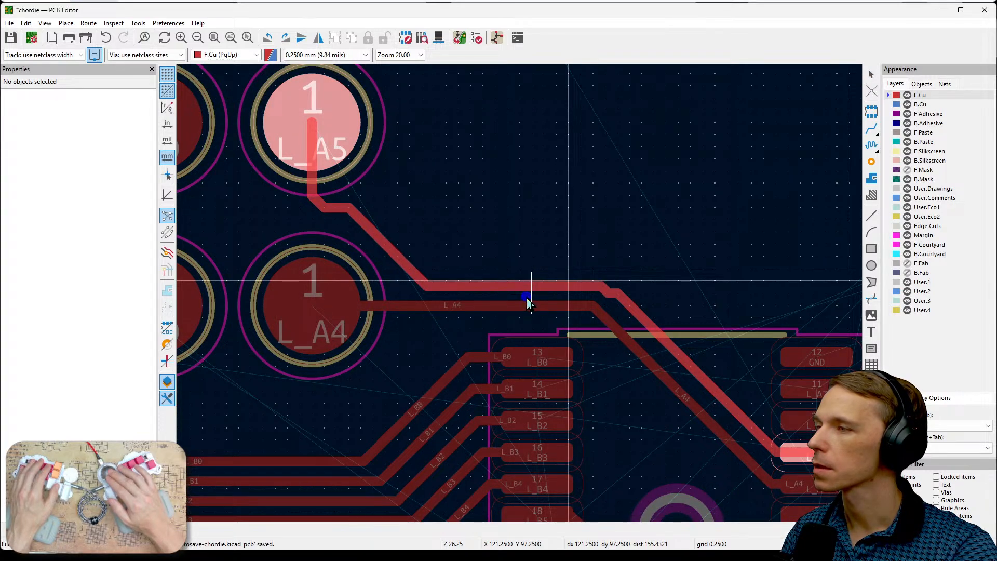
{"action": "left_click", "coordinate": [527, 304]}
{"action": "left_click", "coordinate": [650, 327]}
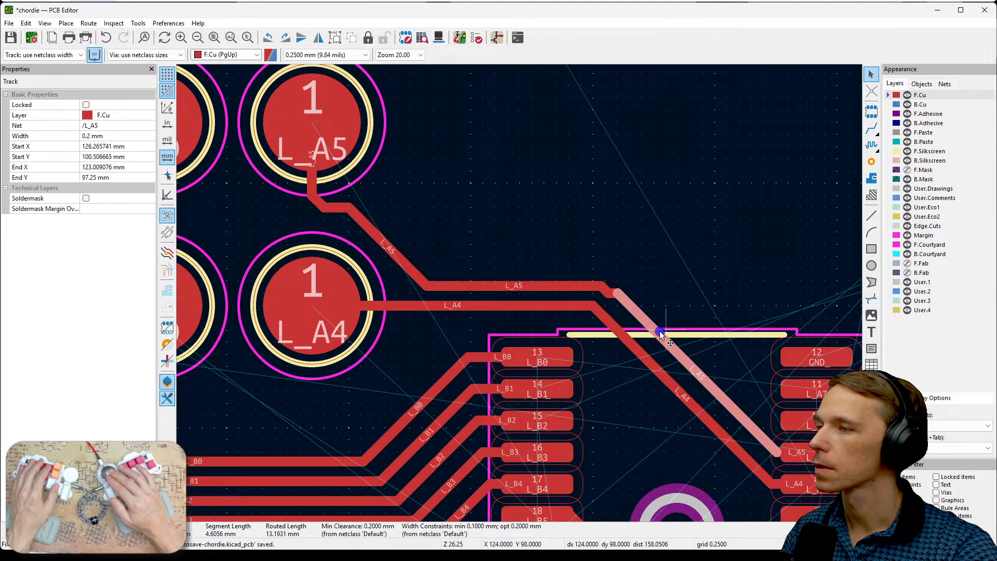
{"action": "key", "text": "d"}
{"action": "left_click", "coordinate": [648, 338]}
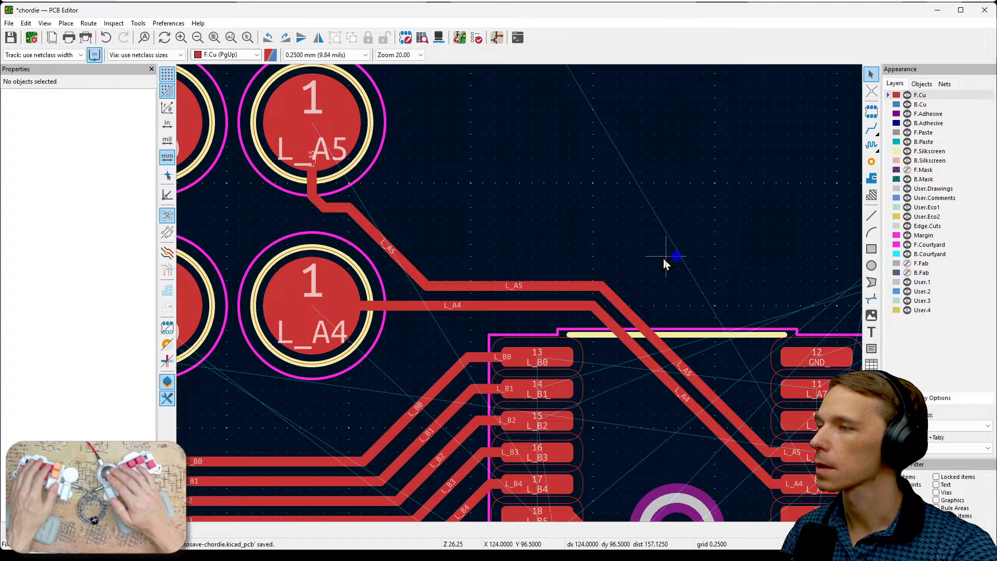
- Move the back-side R_B5, Rpscl_R, Rpsda_R and Rpint_R resistors plus the adjacent fifth component together to Y 94 mm, above the chip beside the test points
{"action": "scroll", "coordinate": [665, 264], "scroll_direction": "down", "scroll_amount": 2}
{"action": "middle_click_drag", "start_coordinate": [413, 261], "coordinate": [523, 266]}
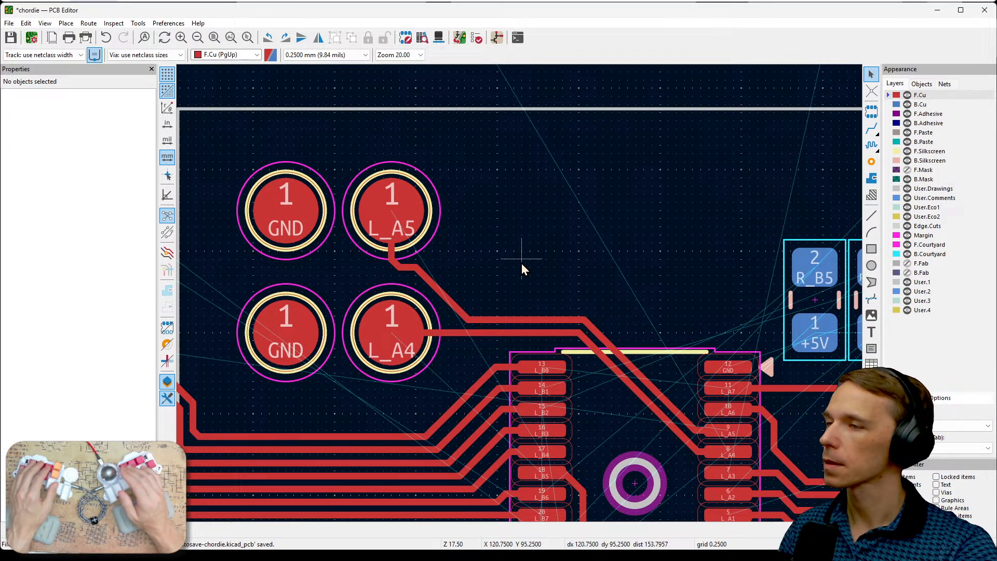
{"action": "scroll", "coordinate": [522, 263], "scroll_direction": "down", "scroll_amount": 1}
{"action": "scroll", "coordinate": [520, 295], "scroll_direction": "down", "scroll_amount": 1}
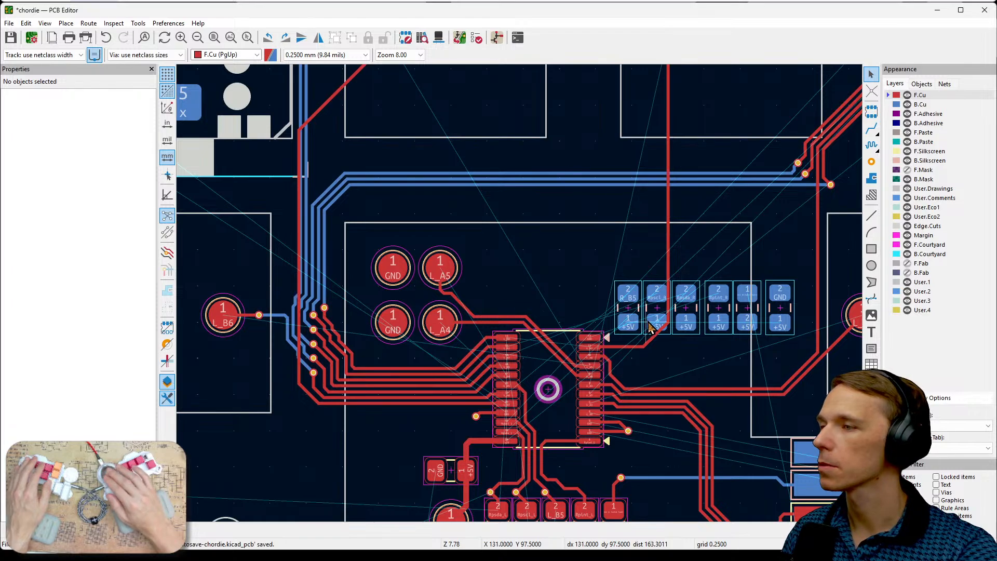
{"action": "middle_click_drag", "start_coordinate": [648, 322], "coordinate": [644, 248]}
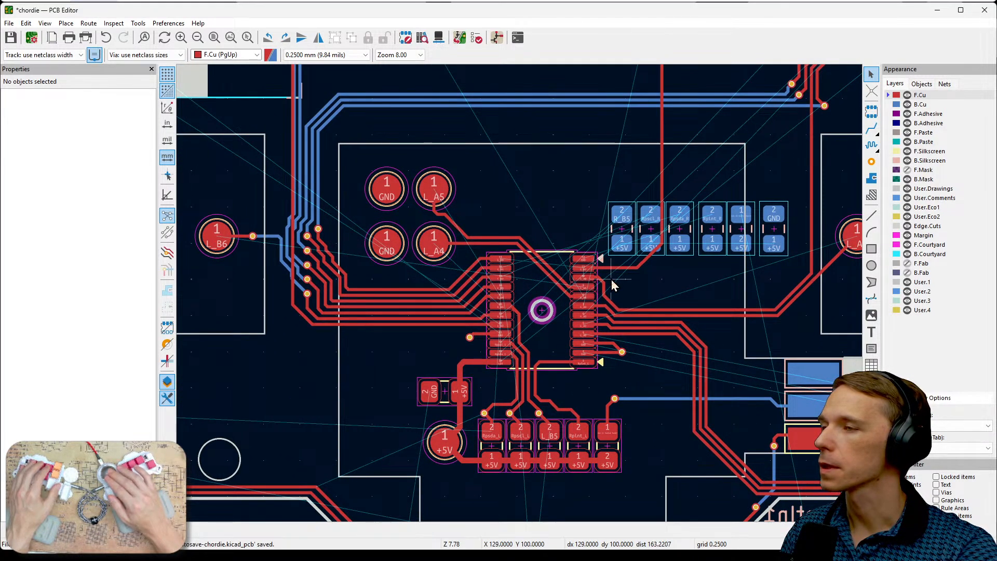
{"action": "scroll", "coordinate": [597, 293], "scroll_direction": "up", "scroll_amount": 3}
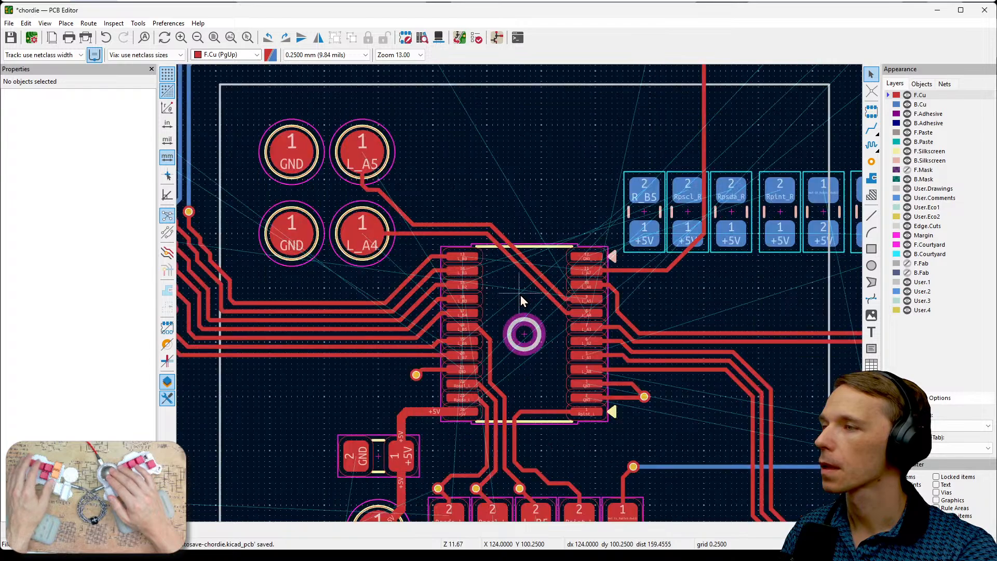
{"action": "middle_click_drag", "start_coordinate": [796, 305], "coordinate": [631, 347]}
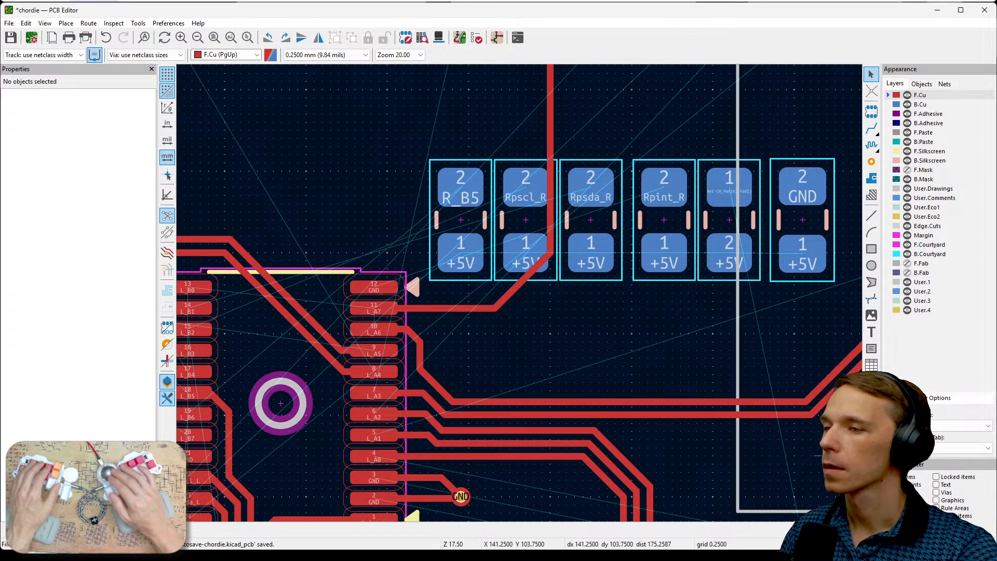
{"action": "left_click", "coordinate": [470, 247]}
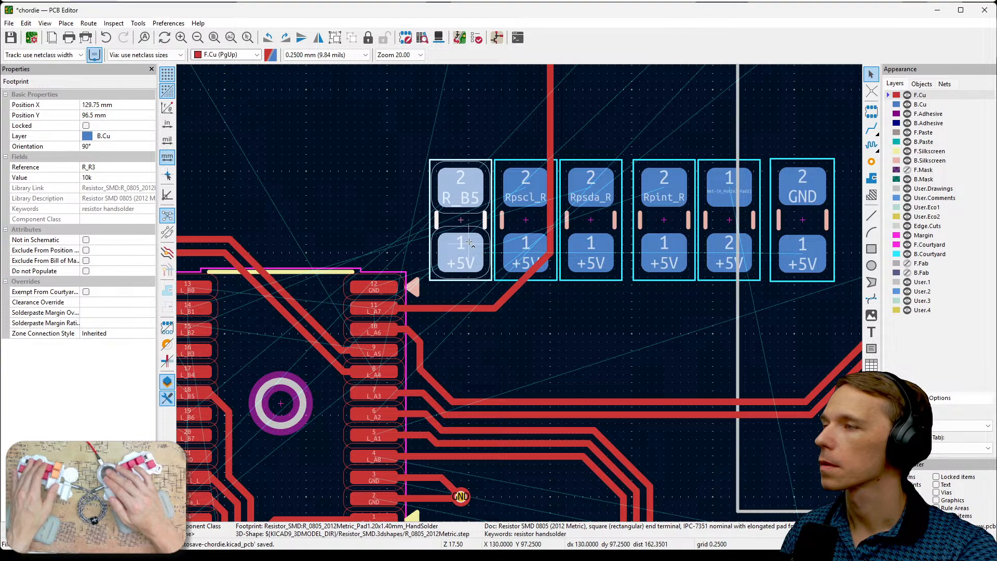
{"action": "left_click", "coordinate": [513, 230], "text": "shift"}
{"action": "left_click", "coordinate": [591, 230], "text": "shift"}
{"action": "left_click", "coordinate": [658, 229], "text": "shift"}
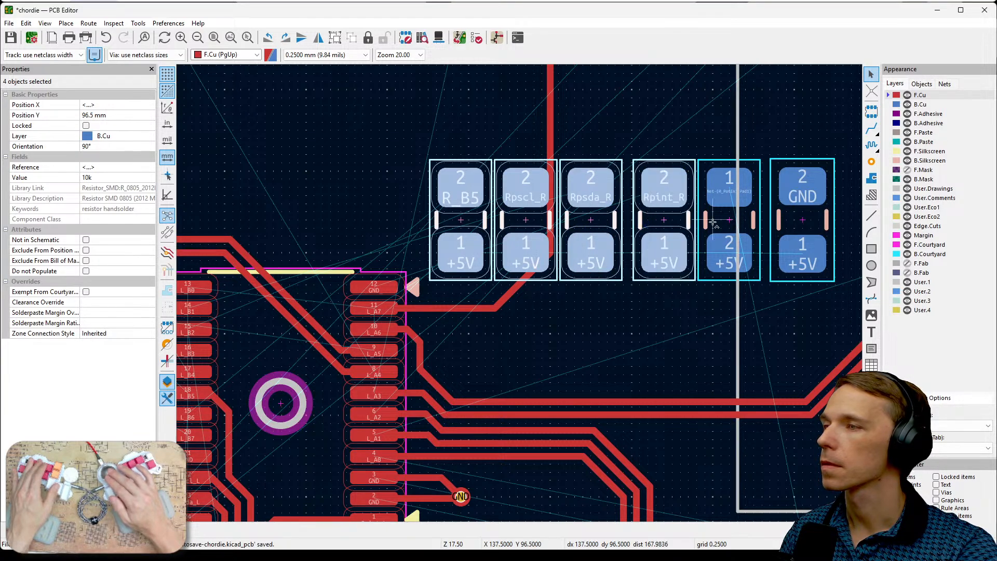
{"action": "left_click", "coordinate": [727, 231], "text": "shift"}
{"action": "left_click_drag", "start_coordinate": [528, 190], "coordinate": [299, 170]}
{"action": "middle_click_drag", "start_coordinate": [381, 212], "coordinate": [705, 267]}
{"action": "left_click_drag", "start_coordinate": [691, 208], "coordinate": [610, 175]}
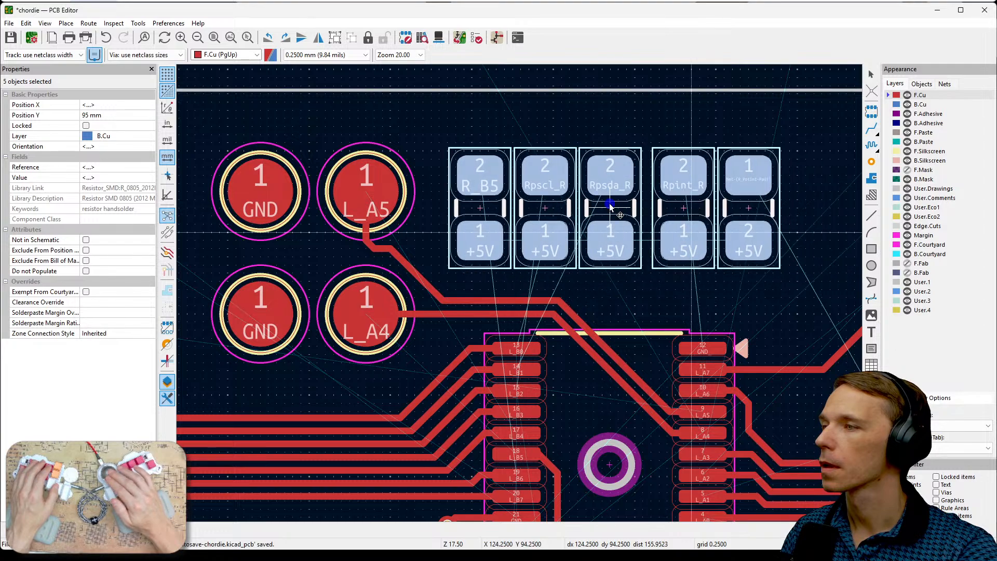
{"action": "key", "text": "F2"}
{"action": "middle_click_drag", "start_coordinate": [522, 301], "coordinate": [589, 198]}
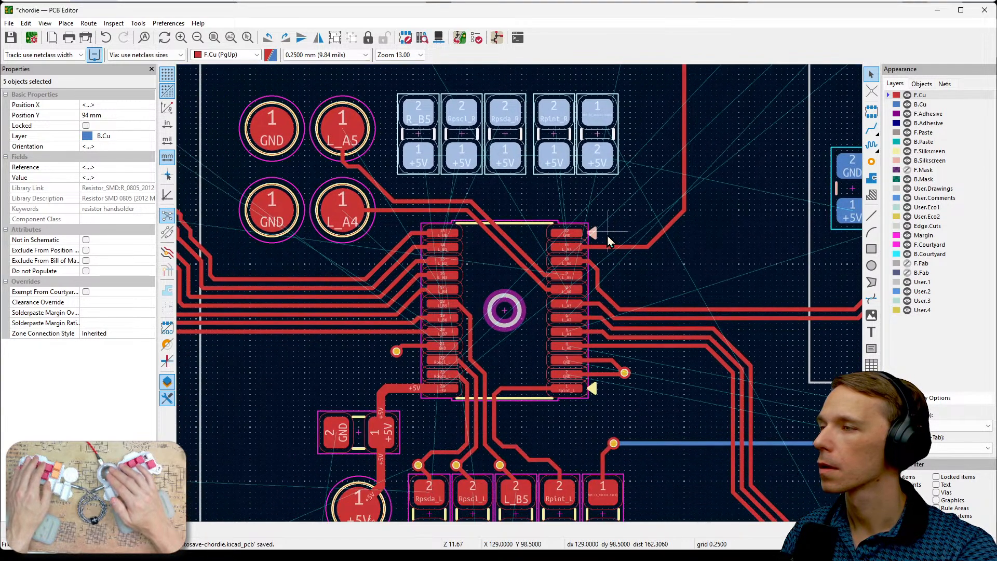
- Shift the group of five back-side components about 1.25 mm further from the test points and deselect it
{"action": "left_click_drag", "start_coordinate": [598, 132], "coordinate": [623, 136]}
{"action": "left_click", "coordinate": [731, 190]}
{"action": "middle_click_drag", "start_coordinate": [731, 189], "coordinate": [668, 206]}
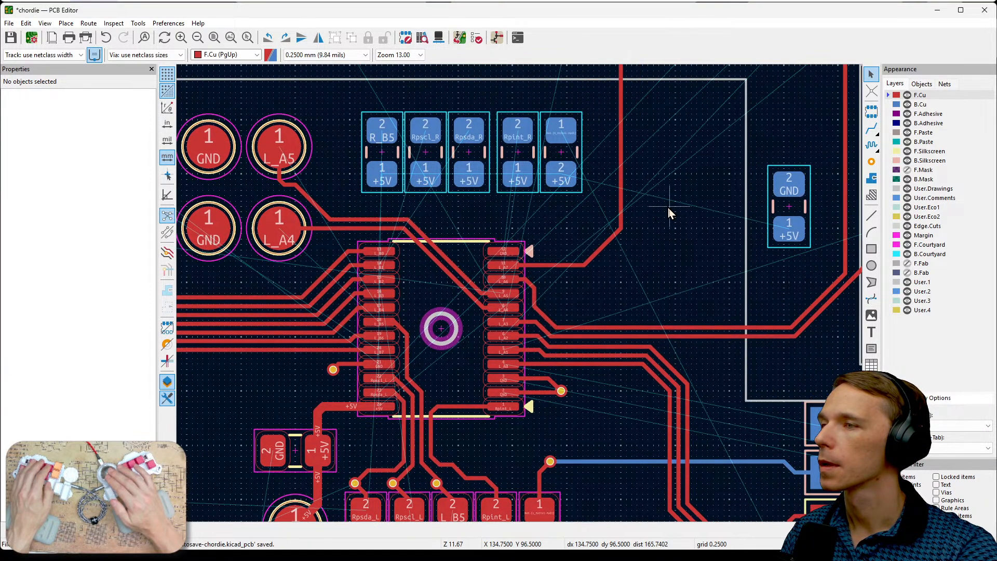
- Rotate capacitor C1 to 0° and move it beside the chip's L_A7 pin at X 132 mm, Y 98.75 mm
{"action": "left_click", "coordinate": [792, 220]}
{"action": "key", "text": "r"}
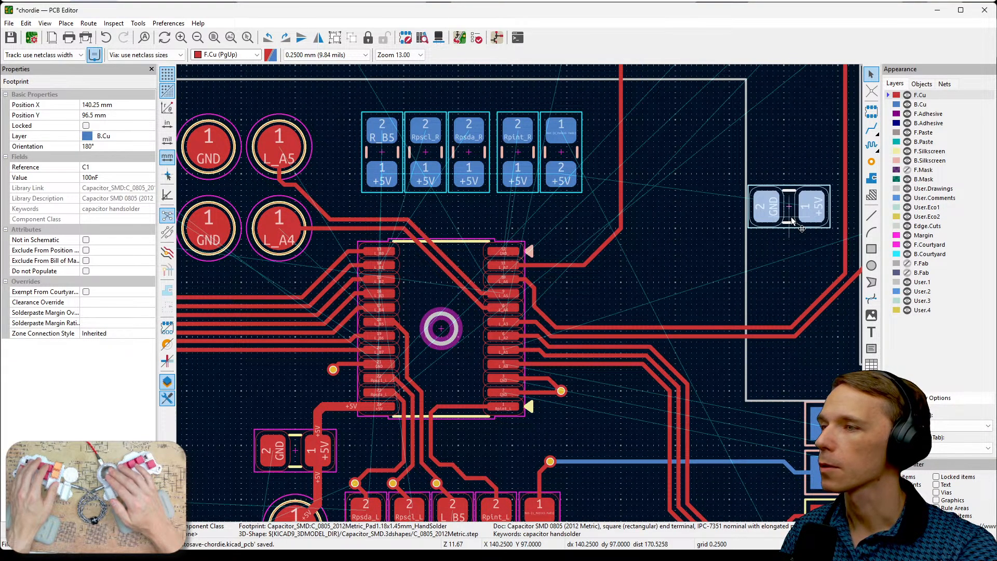
{"action": "key", "text": "r"}
{"action": "key", "text": "r"}
{"action": "key", "text": "m"}
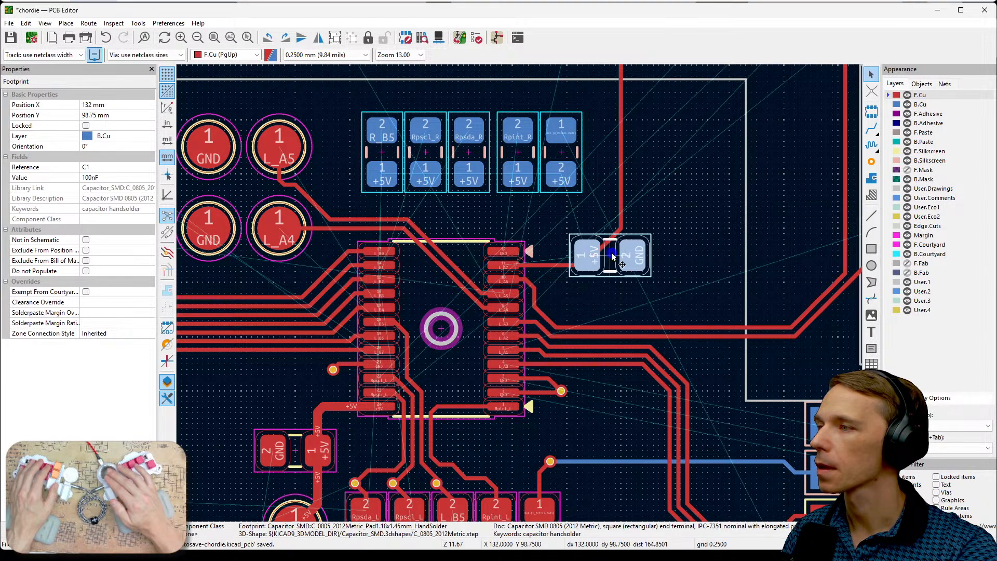
{"action": "left_click", "coordinate": [611, 252]}
{"action": "scroll", "coordinate": [535, 280], "scroll_direction": "up", "scroll_amount": 5}
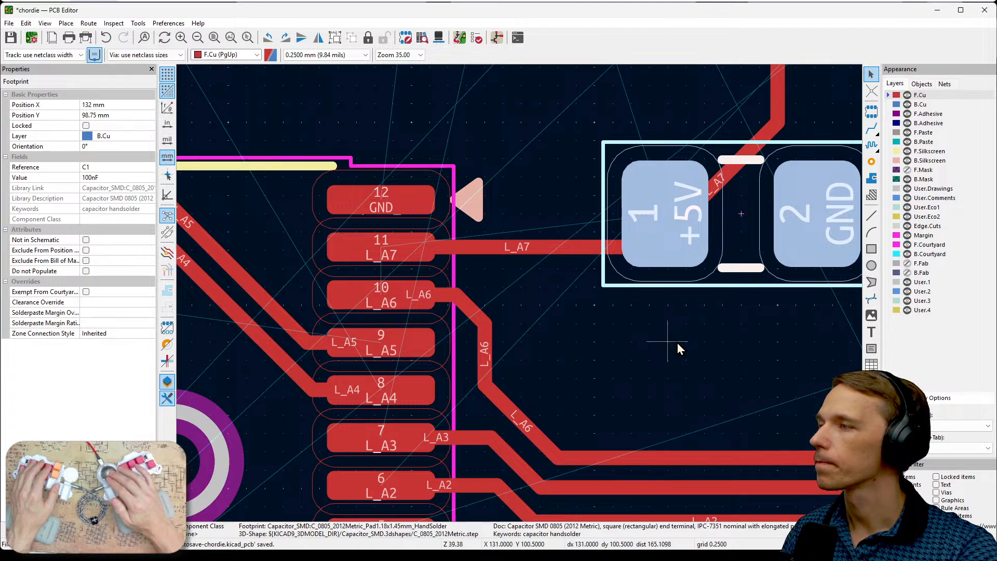
- Make B.Cu the active layer for working around the chip's back-side pads
{"action": "scroll", "coordinate": [677, 343], "scroll_direction": "down", "scroll_amount": 2}
{"action": "scroll", "coordinate": [520, 294], "scroll_direction": "down", "scroll_amount": 2}
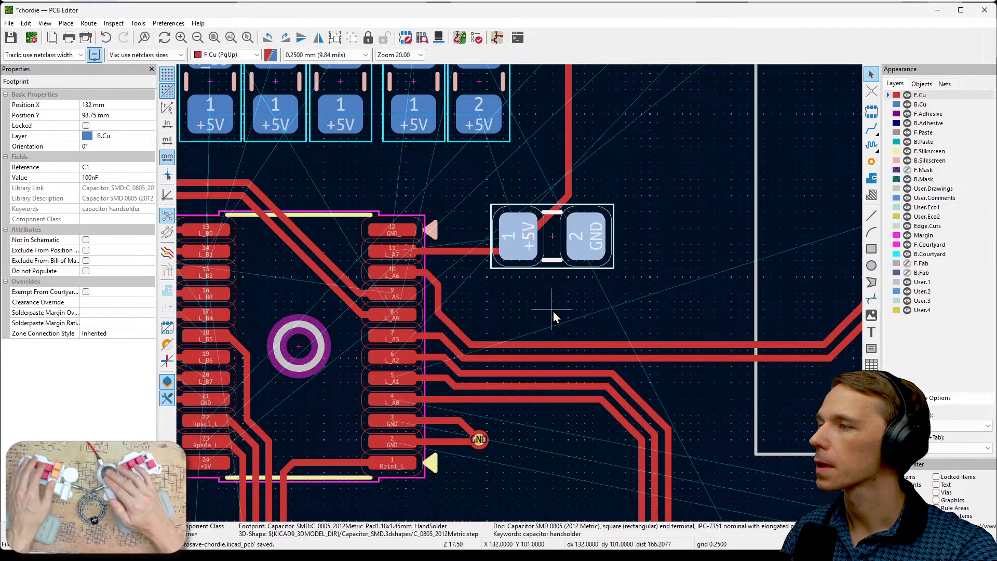
{"action": "middle_click_drag", "start_coordinate": [553, 311], "coordinate": [820, 286]}
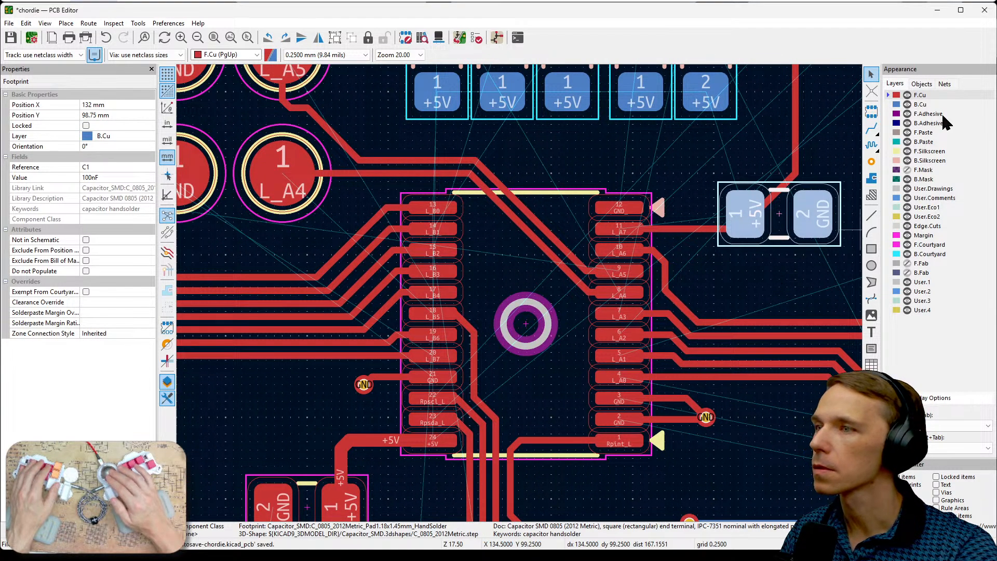
{"action": "left_click", "coordinate": [924, 105]}
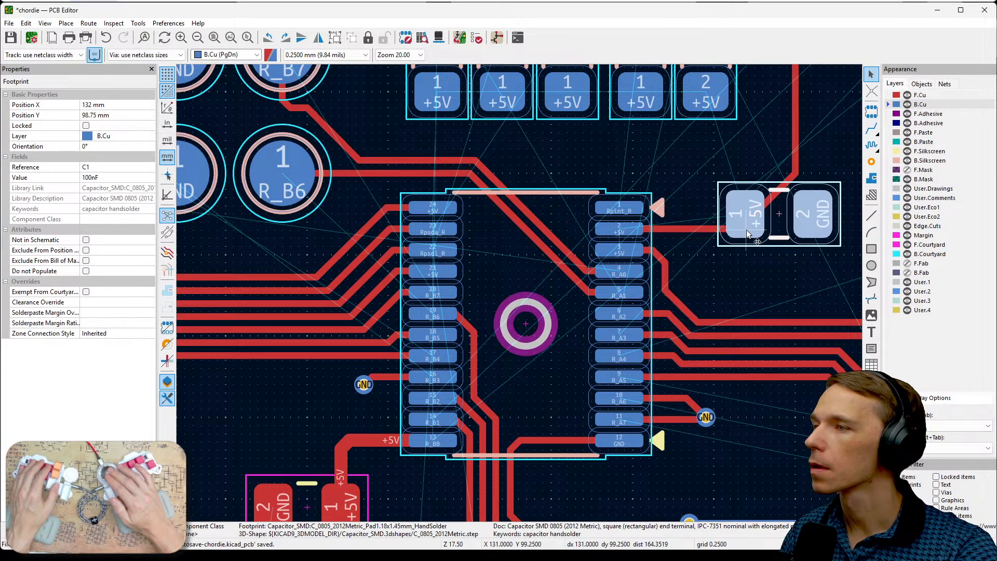
- Move C1 across the chip to X 116.75 mm, Y 100.25 mm, just below the R_B6 test point
{"action": "key", "text": "m"}
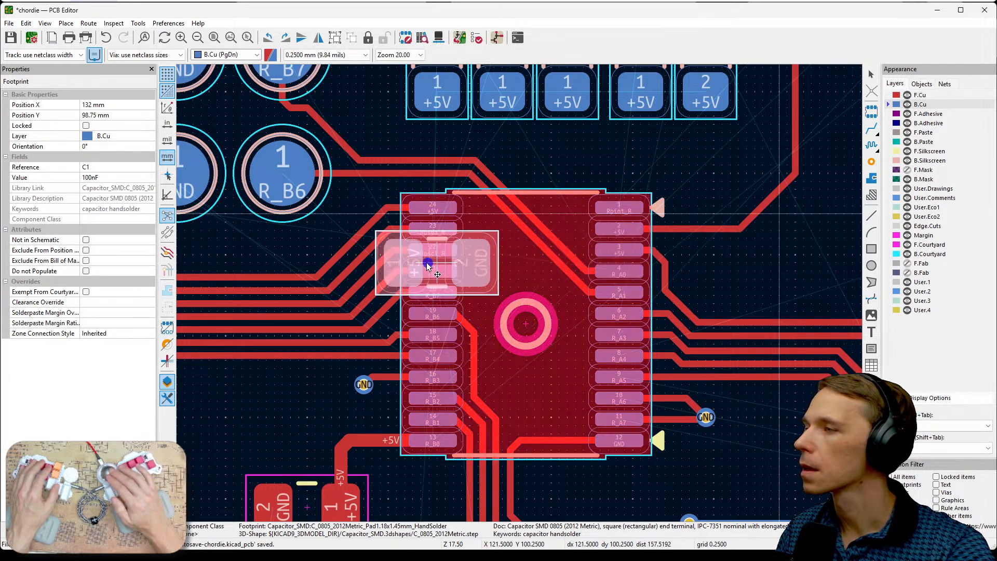
{"action": "left_click", "coordinate": [283, 304]}
{"action": "middle_click_drag", "start_coordinate": [295, 308], "coordinate": [578, 351]}
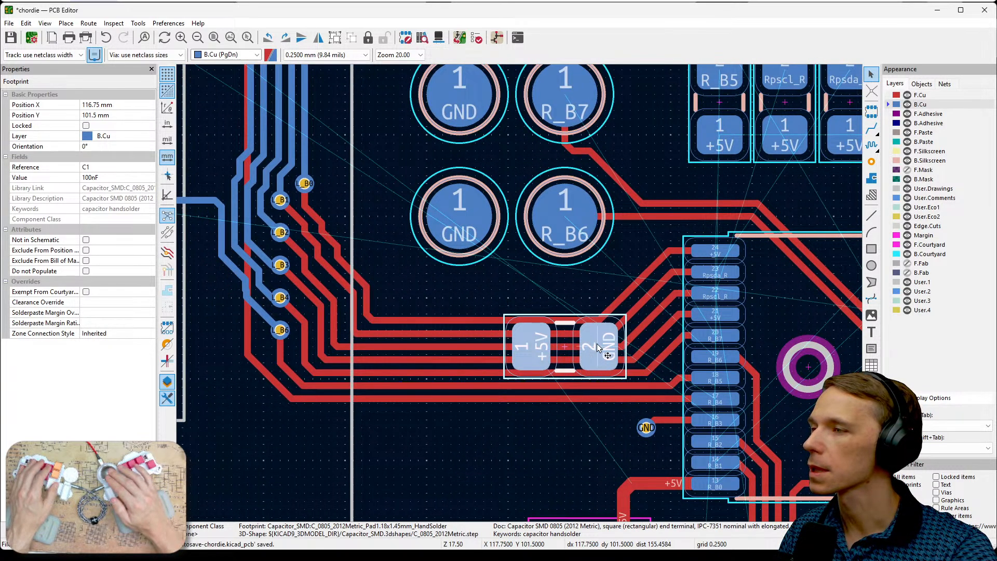
{"action": "key", "text": "m"}
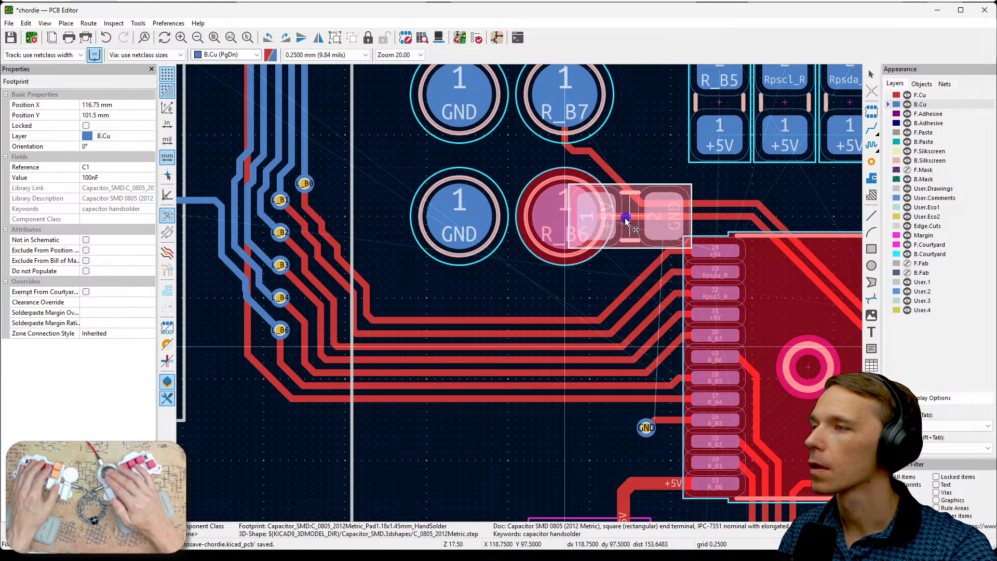
{"action": "left_click", "coordinate": [569, 308]}
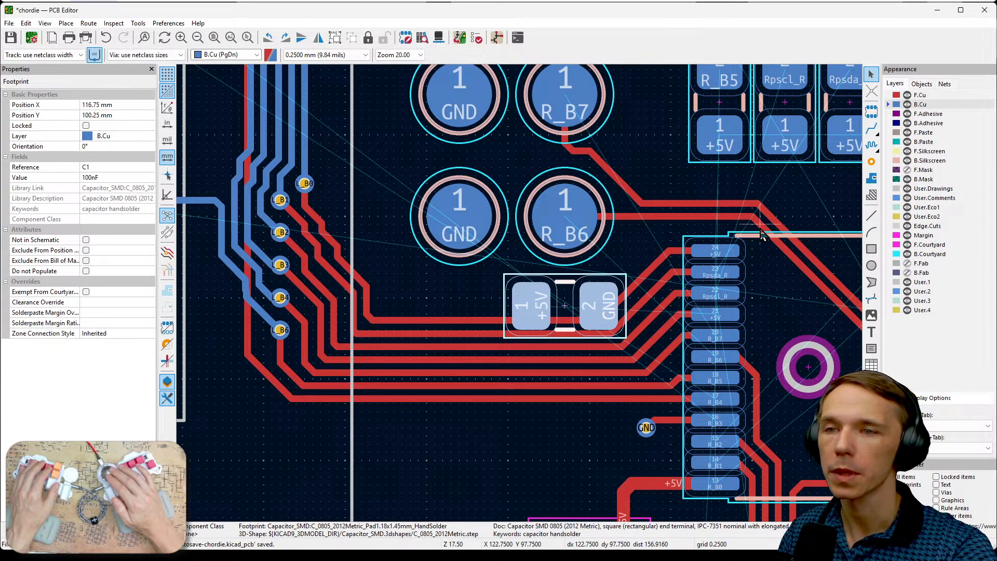
- Set C1's orientation to 90°, place it at X 119.5 mm, Y 94 mm between the R_B7 test point and R_B5 resistor, and deselect it
{"action": "middle_click_drag", "start_coordinate": [749, 185], "coordinate": [822, 249]}
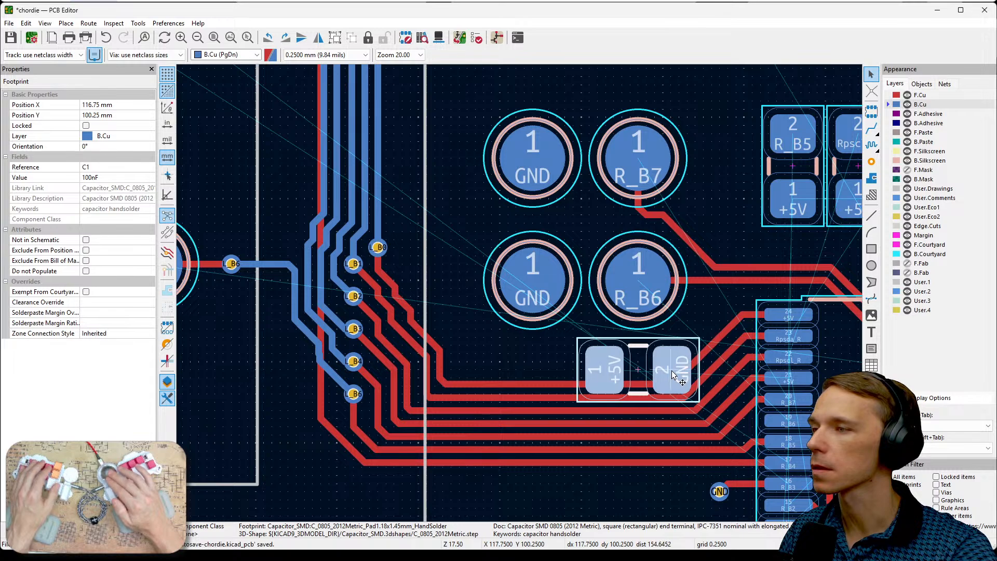
{"action": "key", "text": "r"}
{"action": "key", "text": "m"}
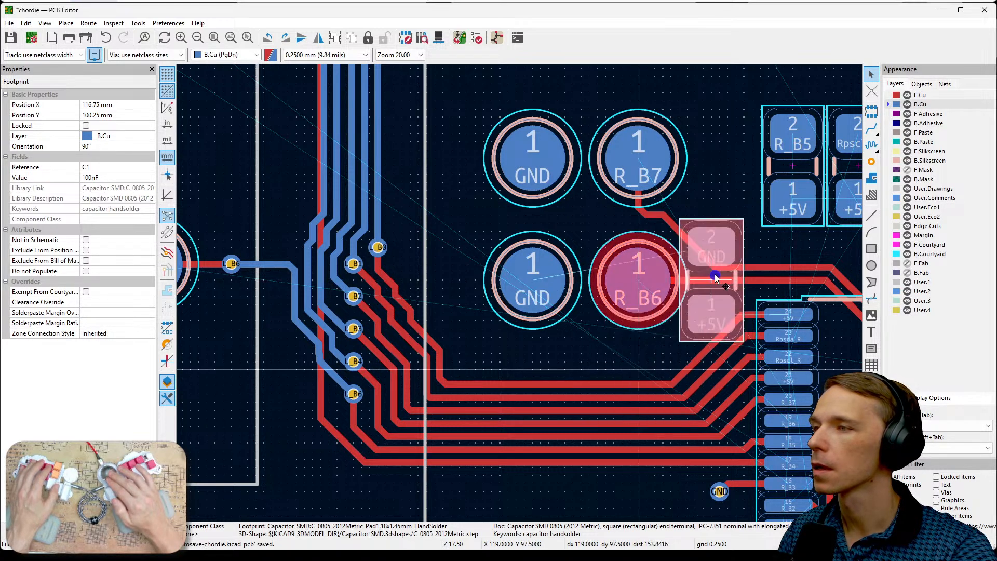
{"action": "left_click", "coordinate": [726, 167]}
{"action": "scroll", "coordinate": [618, 237], "scroll_direction": "right", "scroll_amount": 5, "text": "ctrl"}
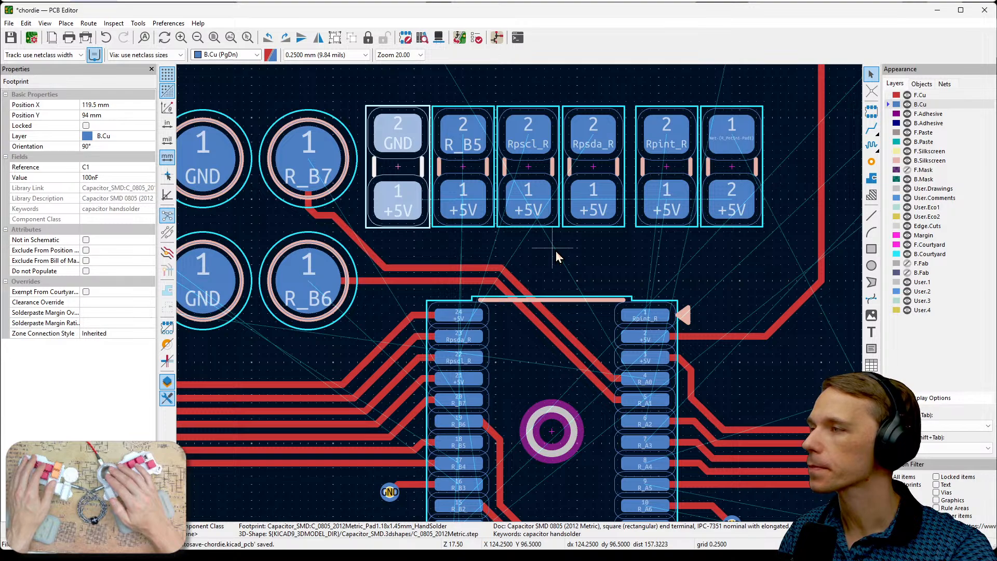
{"action": "left_click", "coordinate": [556, 250]}
- Shift C1 and the five adjacent back-side components together about 0.5 mm away from the R_B7 test point and deselect them
{"action": "middle_click_drag", "start_coordinate": [615, 255], "coordinate": [639, 250]}
{"action": "middle_click_drag", "start_coordinate": [561, 204], "coordinate": [548, 297]}
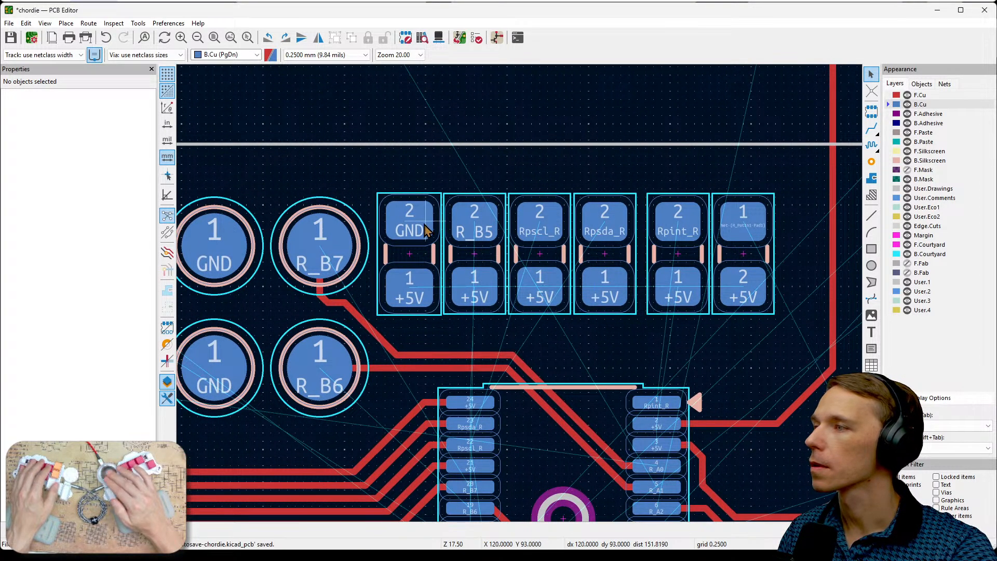
{"action": "left_click_drag", "start_coordinate": [369, 176], "coordinate": [786, 333]}
{"action": "key", "text": "m"}
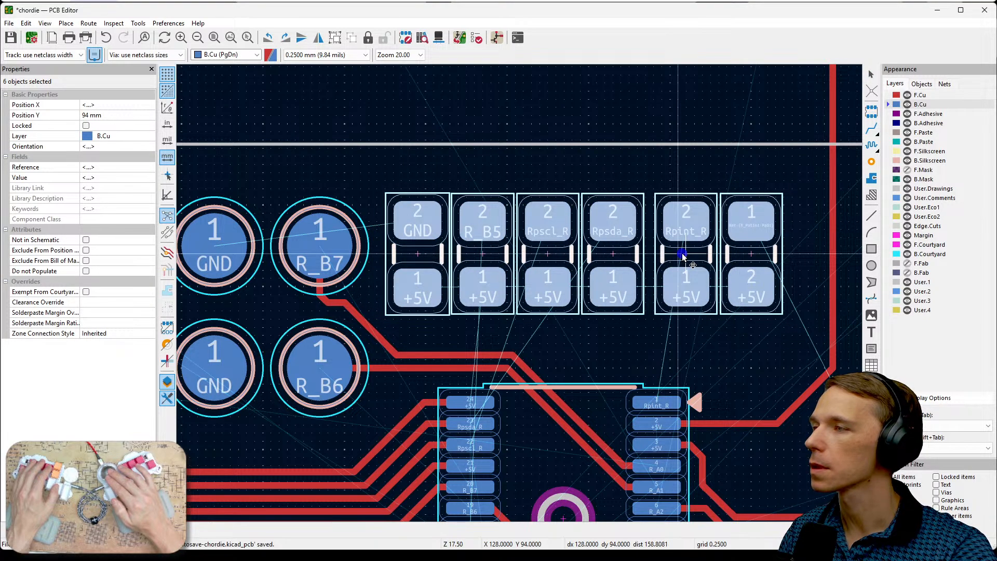
{"action": "left_click", "coordinate": [692, 254]}
{"action": "middle_click_drag", "start_coordinate": [716, 338], "coordinate": [746, 276]}
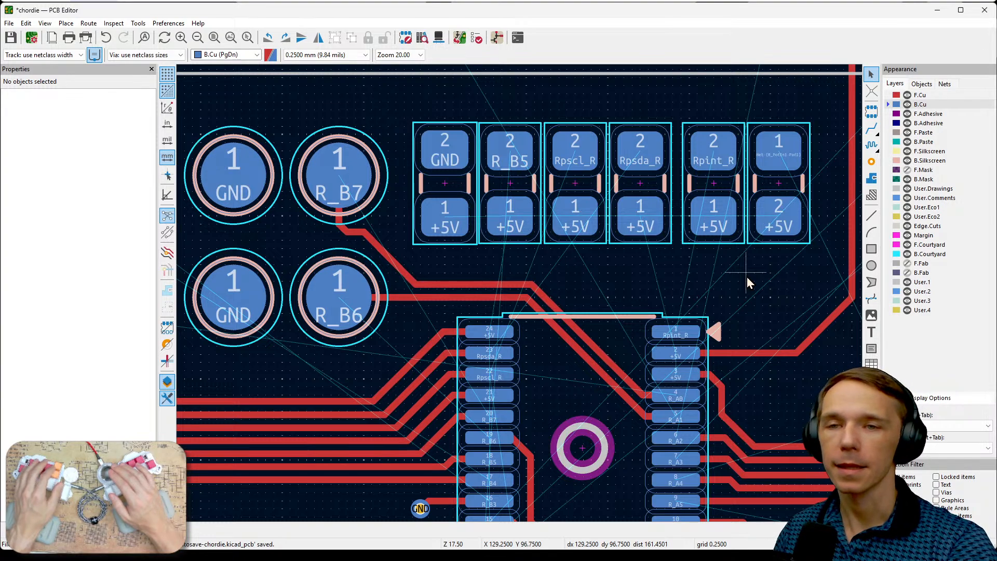
{"action": "scroll", "coordinate": [747, 276], "scroll_direction": "down", "scroll_amount": 4}
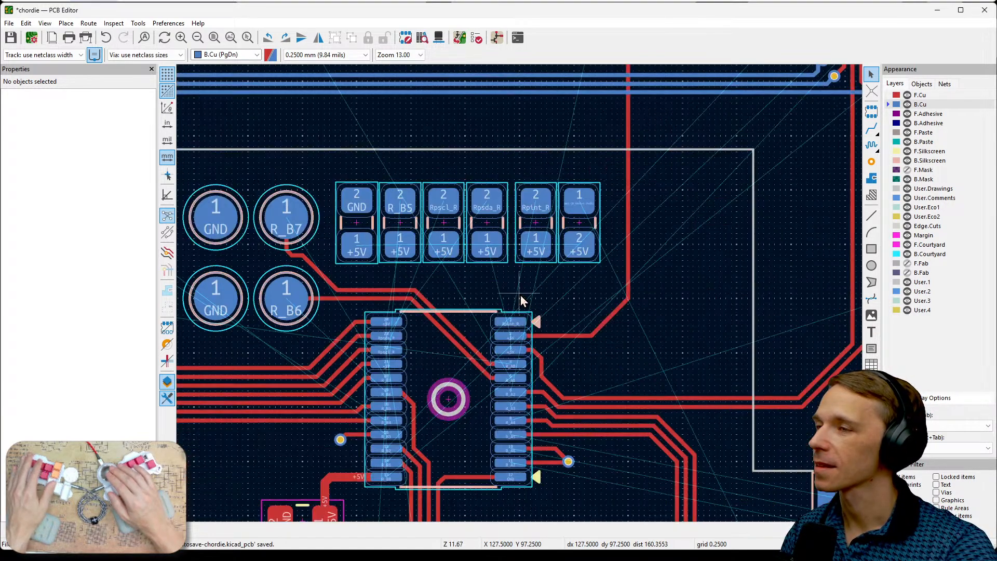
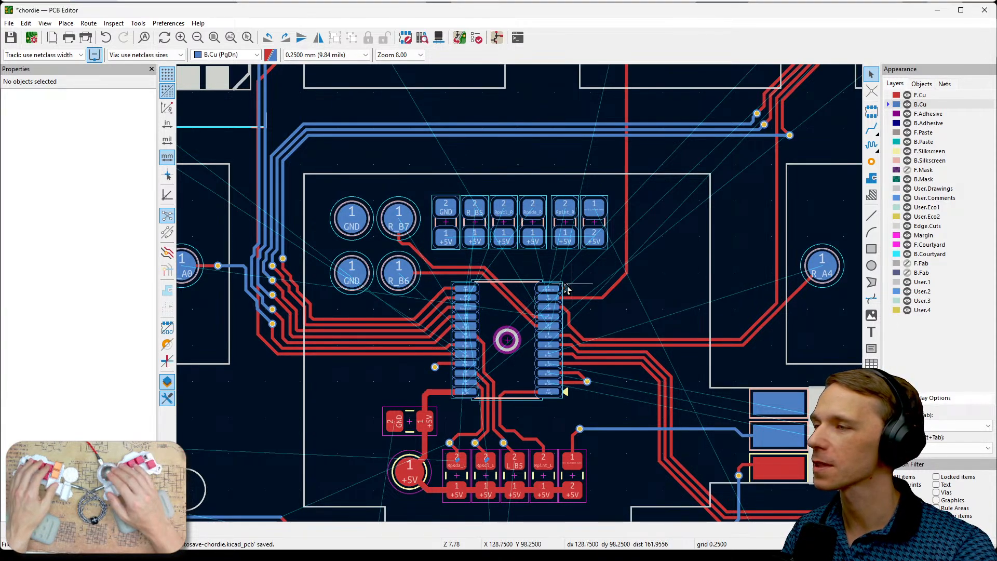
- Rotate the back-side R_B5 and Rpscl_R pull-up resistors by 180° so their signal pads face the chip
{"action": "middle_click_drag", "start_coordinate": [614, 333], "coordinate": [691, 303]}
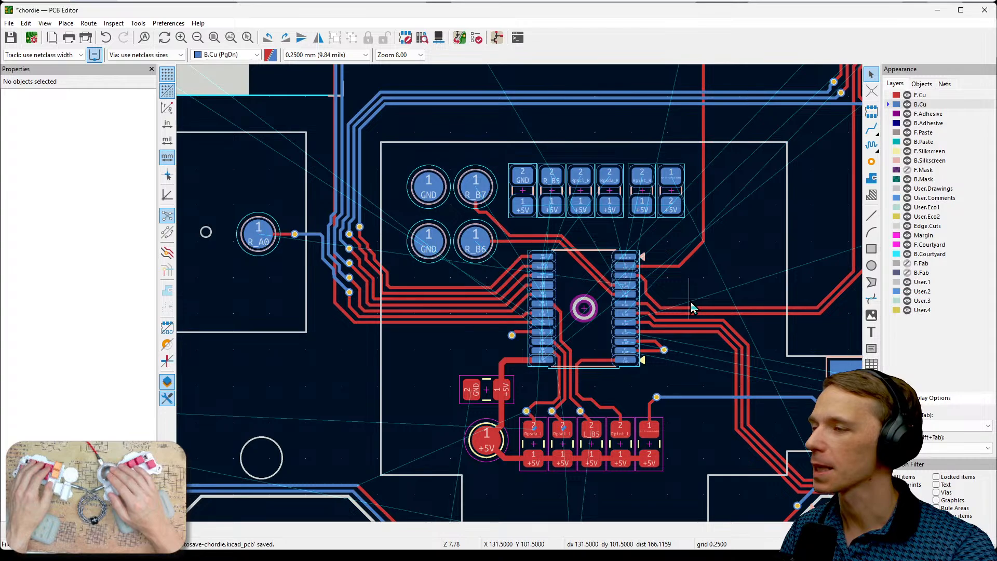
{"action": "scroll", "coordinate": [671, 331], "scroll_direction": "down", "scroll_amount": 2}
{"action": "middle_click_drag", "start_coordinate": [514, 291], "coordinate": [535, 235]}
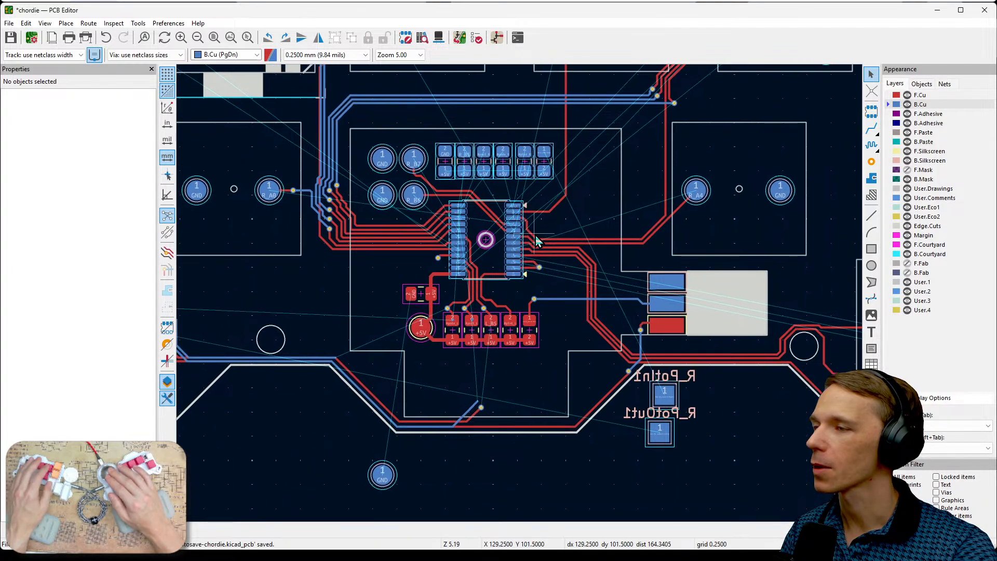
{"action": "middle_click_drag", "start_coordinate": [561, 273], "coordinate": [647, 306]}
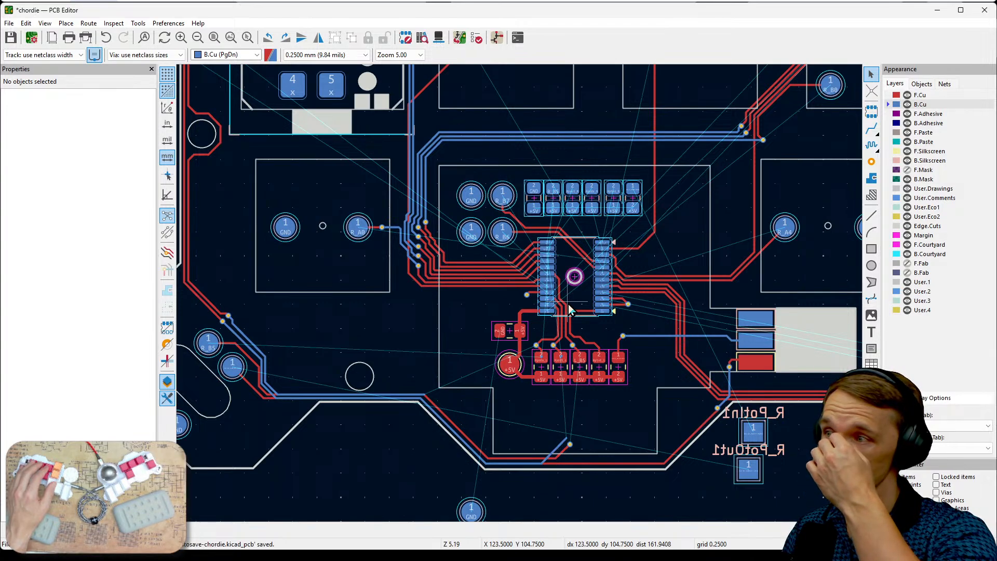
{"action": "scroll", "coordinate": [522, 300], "scroll_direction": "up", "scroll_amount": 2}
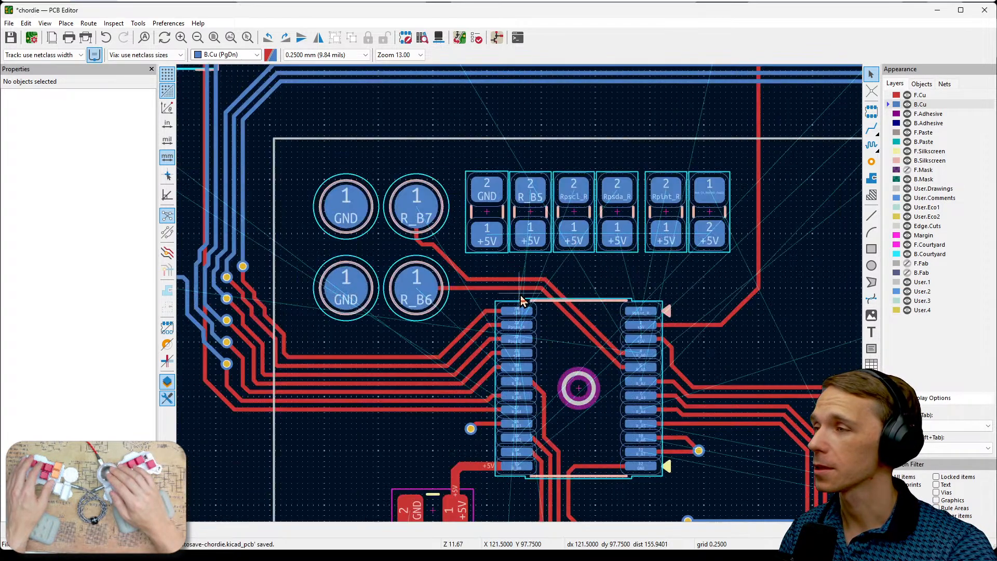
{"action": "scroll", "coordinate": [521, 300], "scroll_direction": "up", "scroll_amount": 1}
{"action": "middle_click_drag", "start_coordinate": [634, 279], "coordinate": [632, 240]}
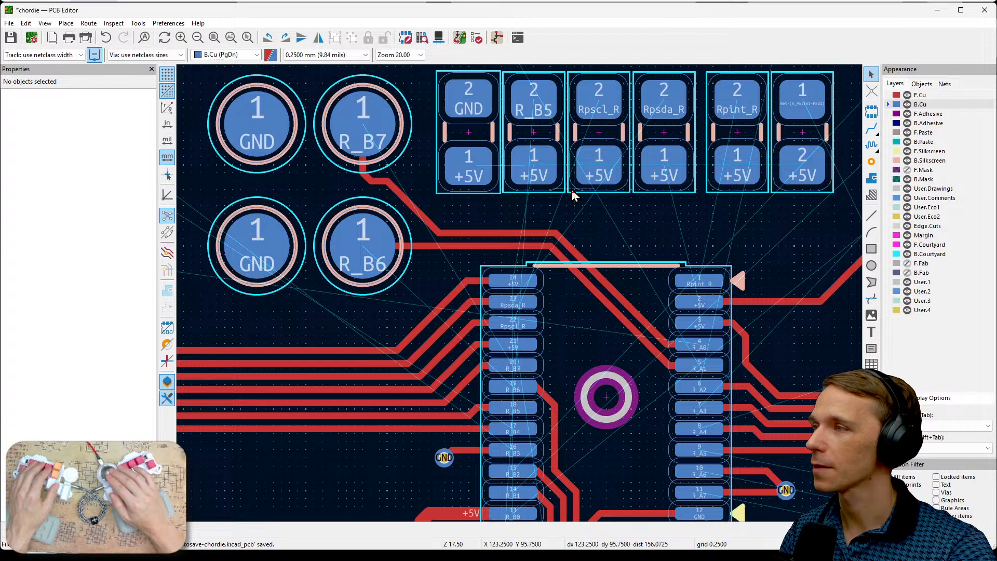
{"action": "left_click", "coordinate": [532, 162]}
{"action": "key", "text": "r"}
{"action": "key", "text": "r"}
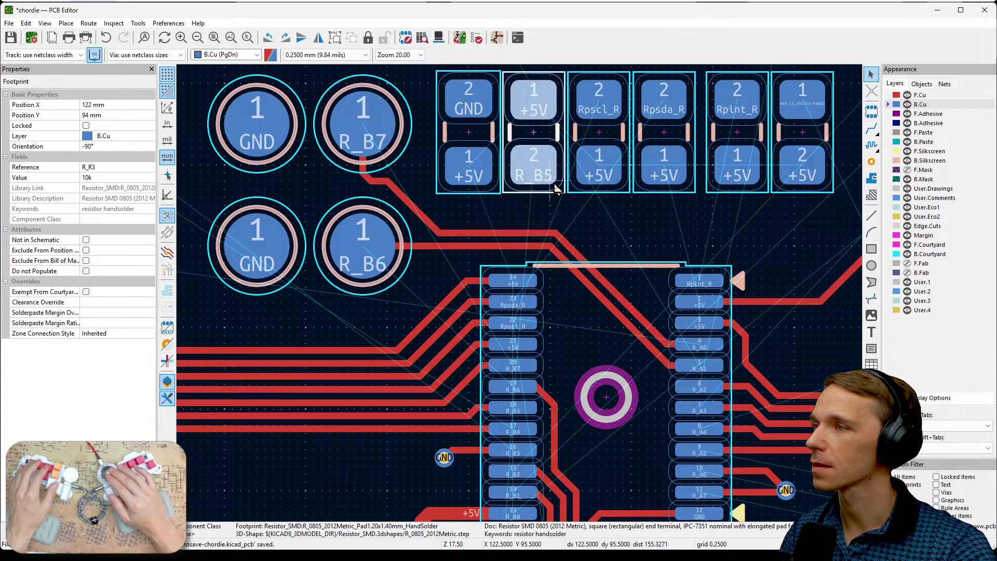
{"action": "left_click", "coordinate": [599, 172]}
{"action": "key", "text": "r"}
- Rotate the Rpsda_R, Rpint_R and R_R6 resistors by 180° so their +5V pads face away from the chip, and deselect them
{"action": "key", "text": "r"}
{"action": "left_click", "coordinate": [643, 179]}
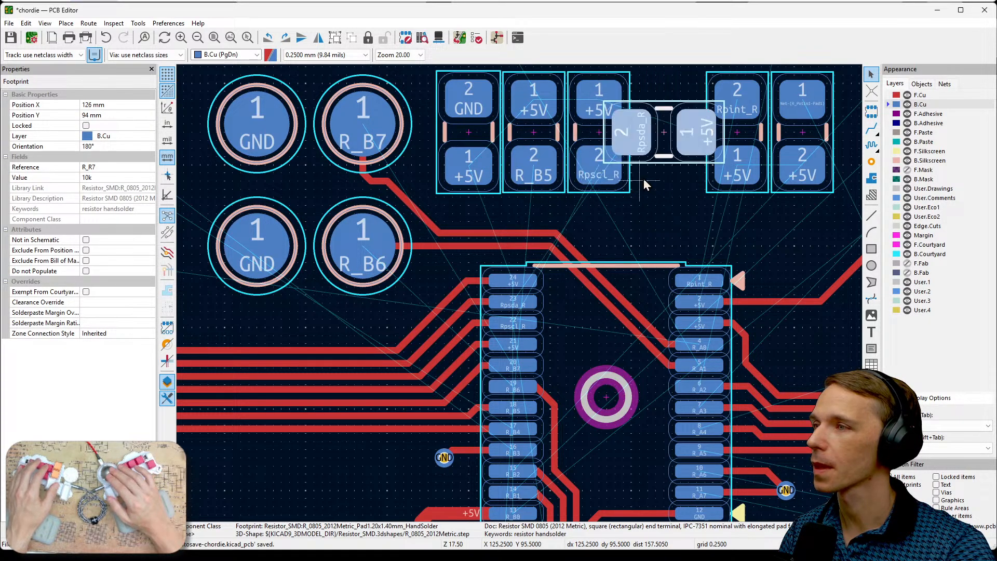
{"action": "key", "text": "r"}
{"action": "key", "text": "r"}
{"action": "left_click", "coordinate": [725, 179]}
{"action": "key", "text": "r"}
{"action": "key", "text": "r"}
{"action": "left_click", "coordinate": [792, 171]}
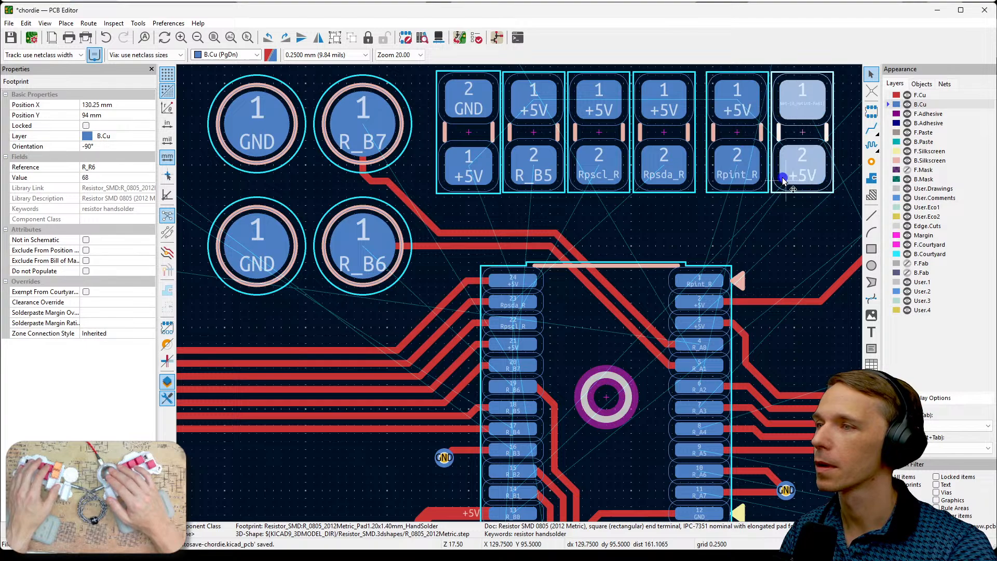
{"action": "key", "text": "r"}
{"action": "key", "text": "r"}
{"action": "left_click", "coordinate": [789, 213]}
{"action": "middle_click_drag", "start_coordinate": [773, 220], "coordinate": [809, 232]}
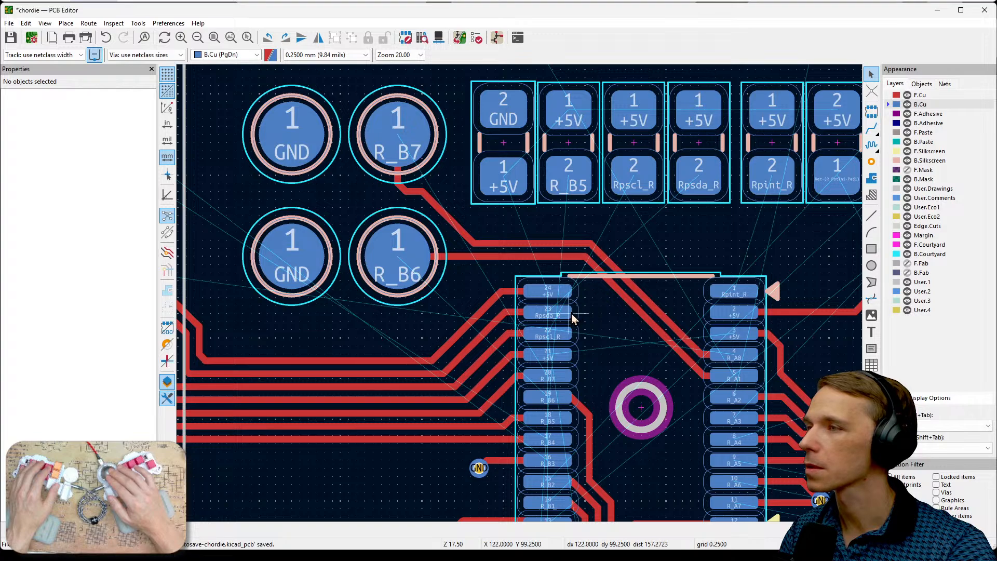
- Move the R_B5 resistor aside to X 129.75 mm, Y 98.75 mm and place the Rpsda_R resistor beside C1 at X 122 mm, Y 94 mm
{"action": "left_click", "coordinate": [568, 177]}
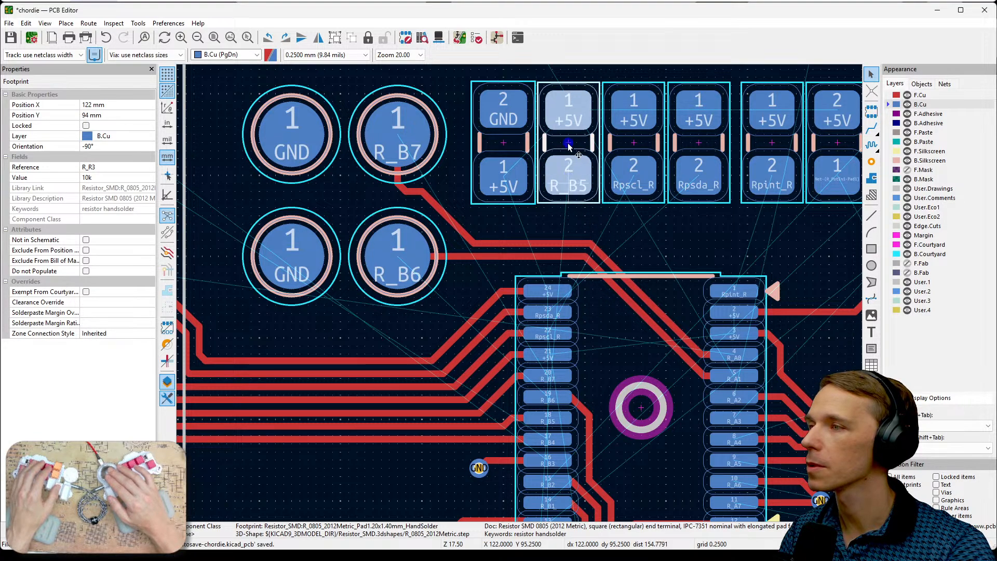
{"action": "left_click_drag", "start_coordinate": [569, 176], "coordinate": [827, 305]}
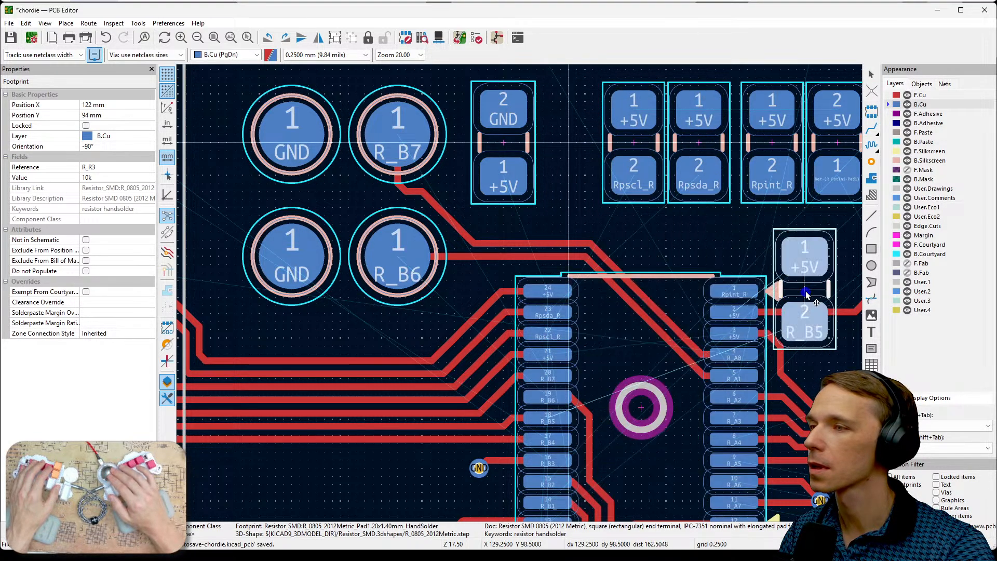
{"action": "left_click", "coordinate": [707, 192]}
{"action": "left_click_drag", "start_coordinate": [707, 192], "coordinate": [570, 144]}
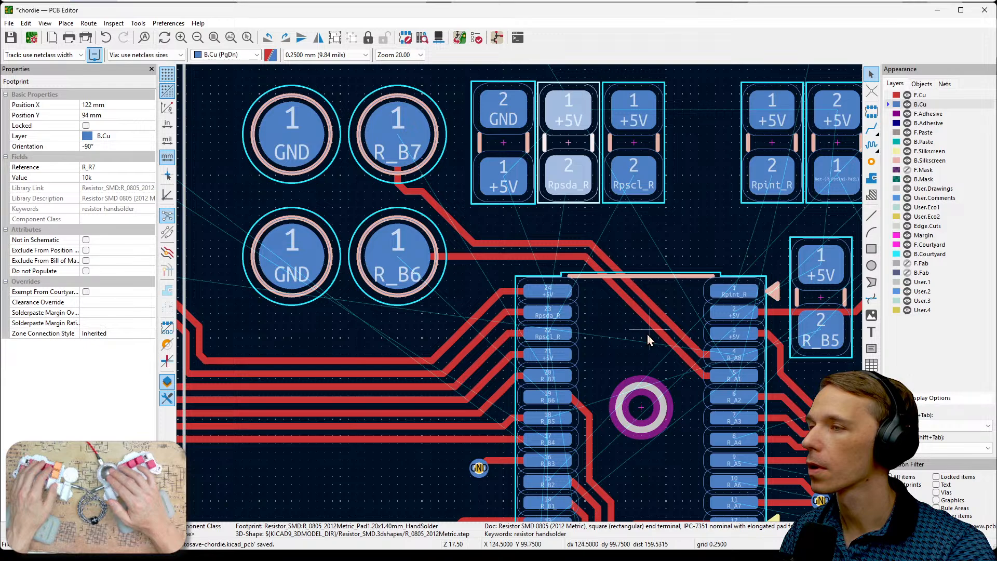
- Place the R_B5 resistor at X 126 mm, Y 94 mm and the Rpint_R resistor directly beside it at X 128 mm, Y 94 mm
{"action": "middle_click_drag", "start_coordinate": [647, 338], "coordinate": [613, 283]}
{"action": "left_click", "coordinate": [785, 221]}
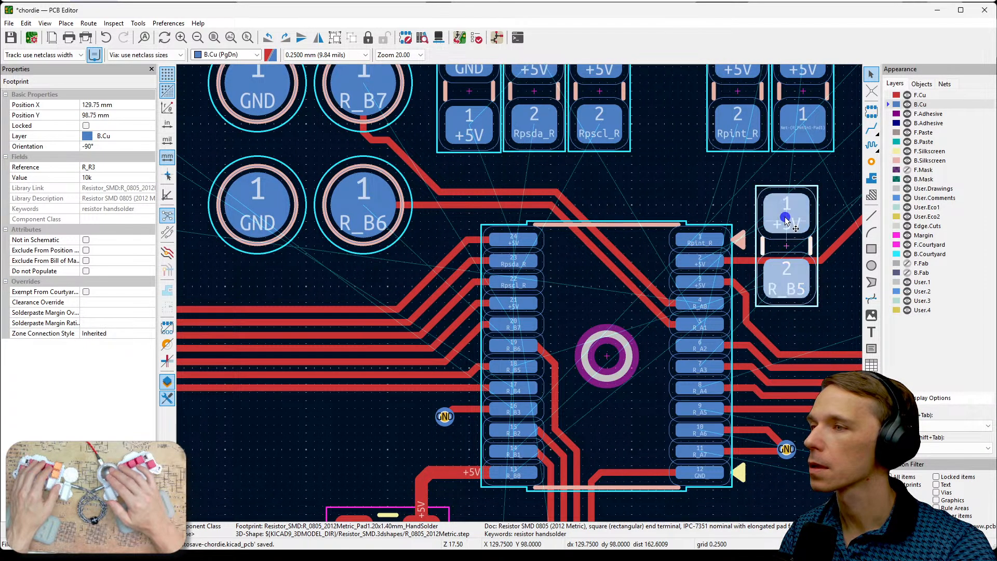
{"action": "left_click_drag", "start_coordinate": [782, 225], "coordinate": [665, 92]}
{"action": "middle_click_drag", "start_coordinate": [732, 211], "coordinate": [673, 295]}
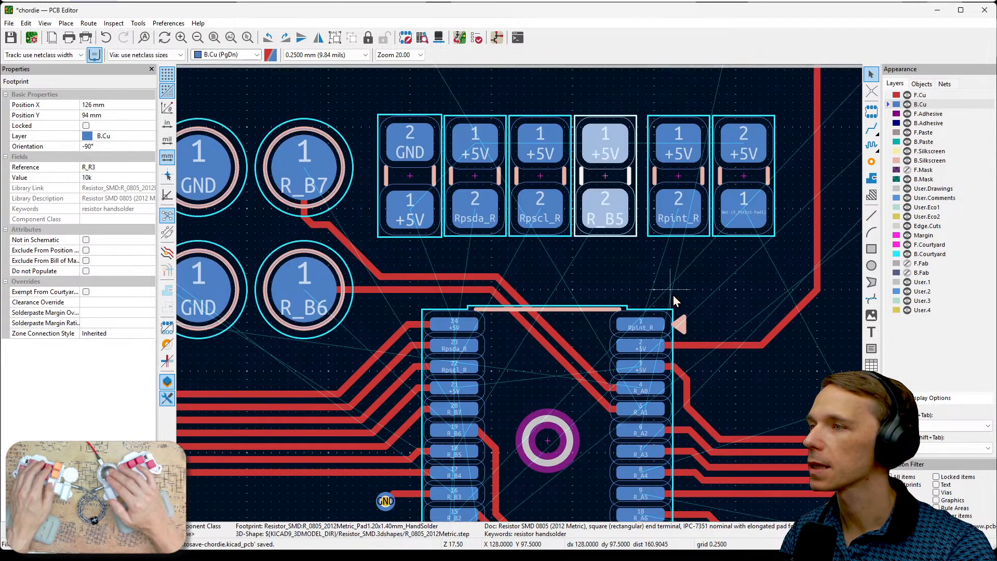
{"action": "left_click", "coordinate": [681, 220]}
{"action": "left_click_drag", "start_coordinate": [685, 215], "coordinate": [671, 177]}
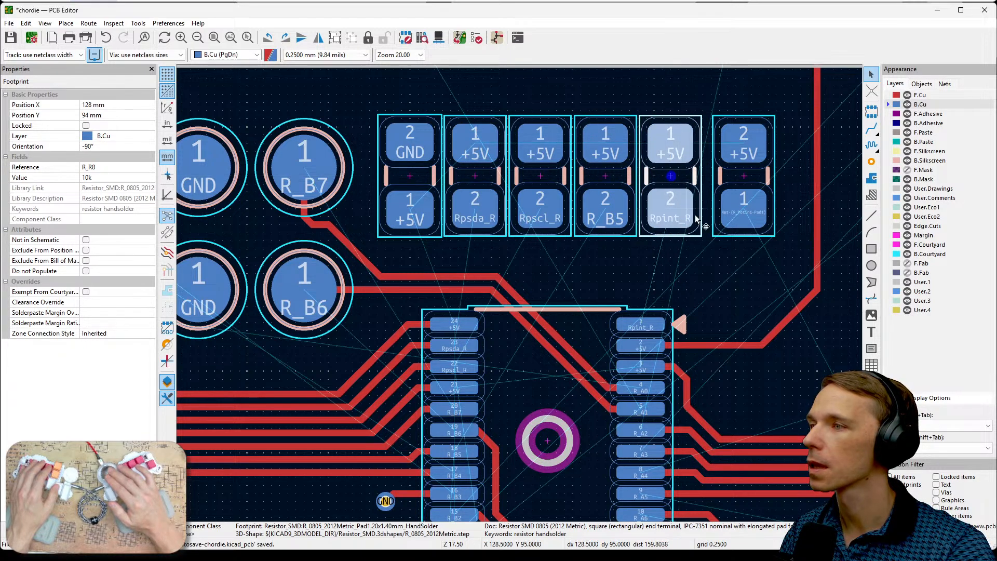
- Move resistor R_R6 to X 130 mm, Y 94 mm at the end of the back-side row beside Rpint_R and deselect it
{"action": "left_click", "coordinate": [742, 229]}
{"action": "middle_click_drag", "start_coordinate": [739, 262], "coordinate": [685, 263]}
{"action": "left_click", "coordinate": [684, 266]}
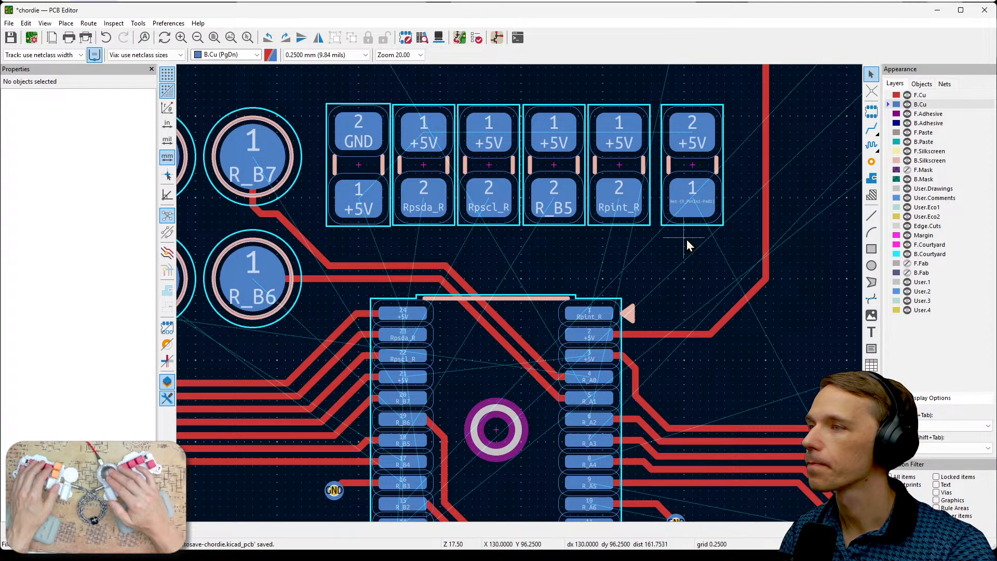
{"action": "left_click", "coordinate": [697, 208]}
{"action": "key", "text": "m"}
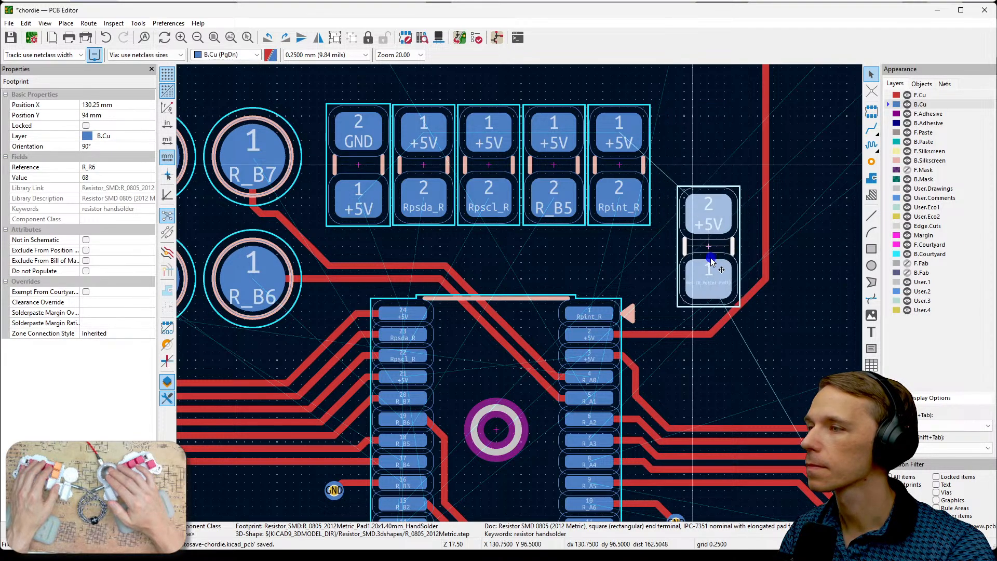
{"action": "left_click", "coordinate": [679, 161]}
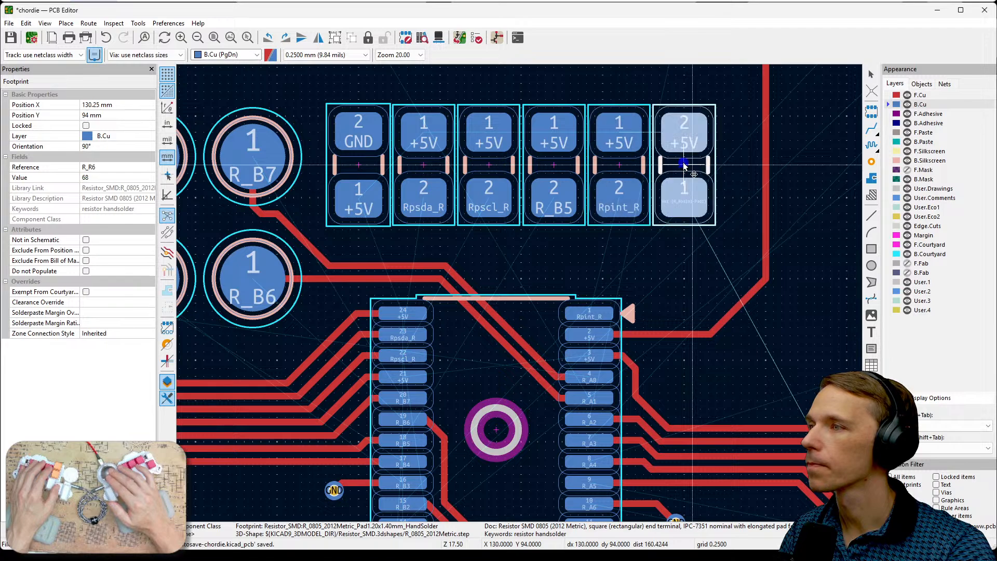
{"action": "left_click", "coordinate": [684, 227]}
- Examine the net on R_R6's pad 1 and the surrounding board routing between the chip and the R_PotIn1 pad
{"action": "scroll", "coordinate": [684, 226], "scroll_direction": "up", "scroll_amount": 2}
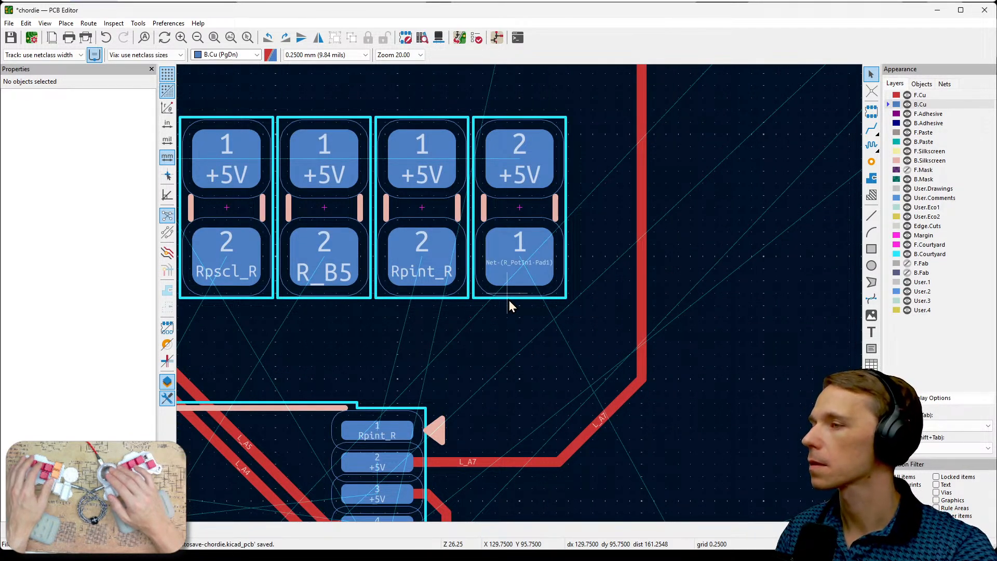
{"action": "left_click", "coordinate": [526, 262]}
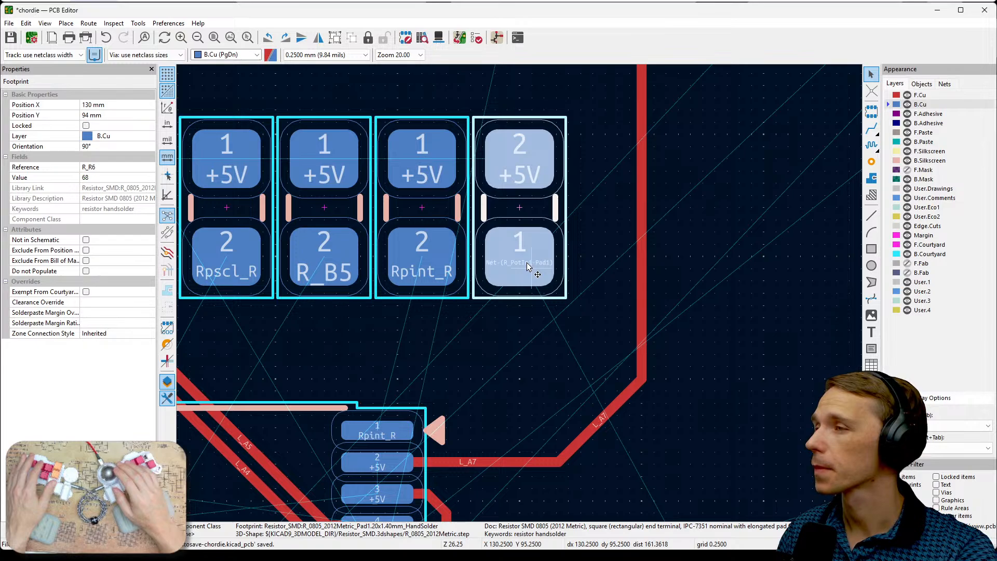
{"action": "scroll", "coordinate": [527, 263], "scroll_direction": "down", "scroll_amount": 7}
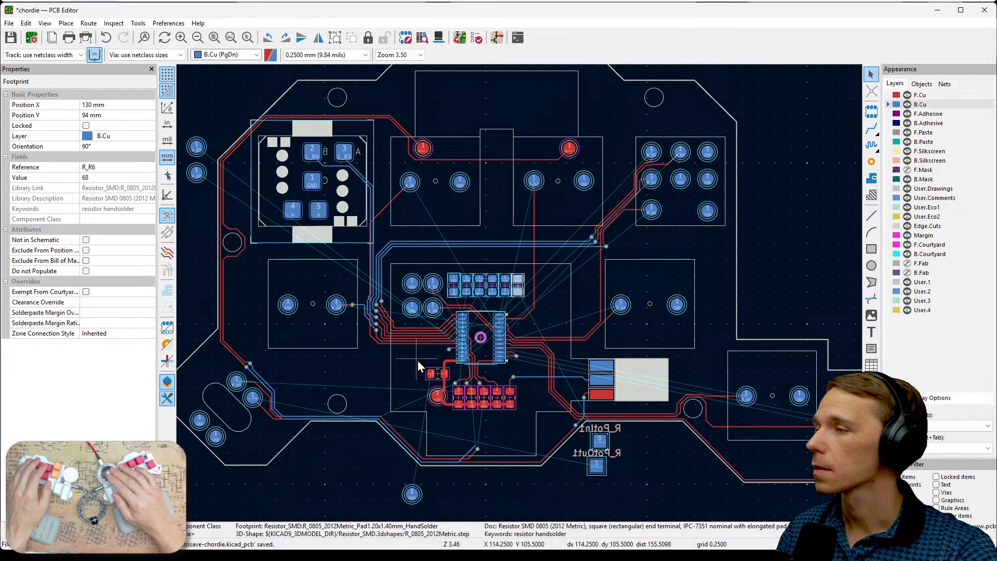
{"action": "middle_click_drag", "start_coordinate": [418, 361], "coordinate": [593, 294]}
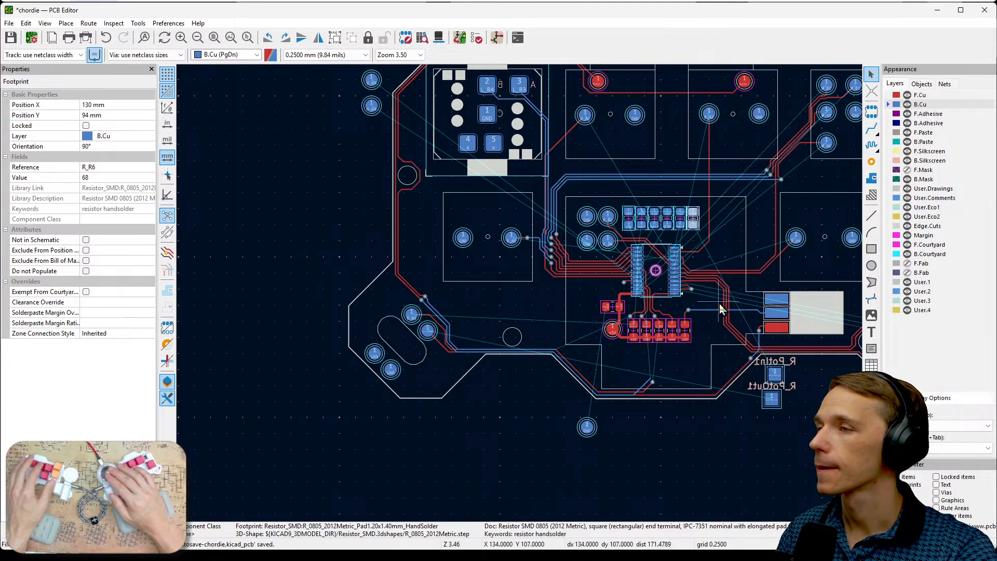
{"action": "scroll", "coordinate": [749, 356], "scroll_direction": "up", "scroll_amount": 4}
{"action": "scroll", "coordinate": [519, 293], "scroll_direction": "down", "scroll_amount": 1}
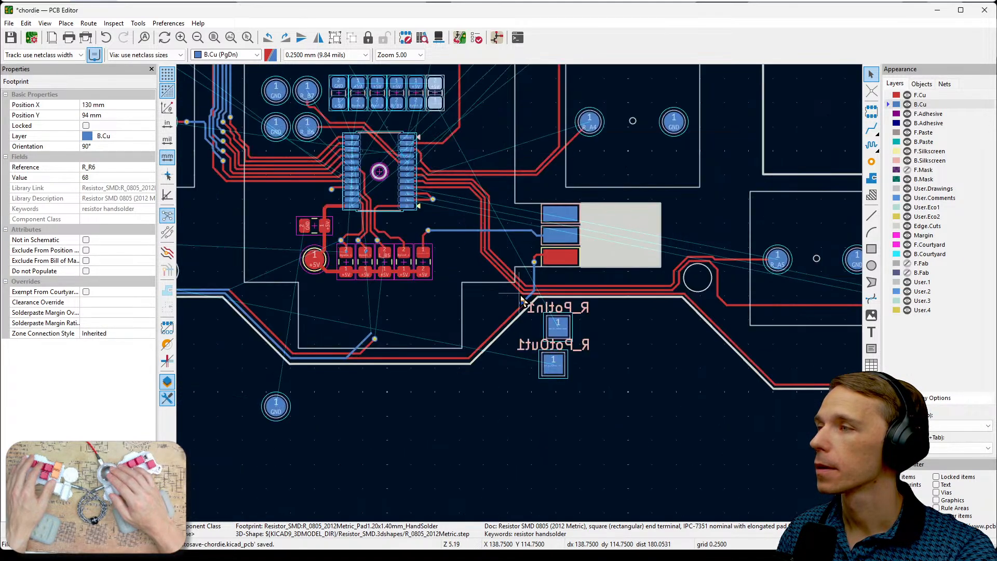
{"action": "middle_click_drag", "start_coordinate": [460, 158], "coordinate": [558, 282]}
{"action": "scroll", "coordinate": [524, 239], "scroll_direction": "up", "scroll_amount": 2}
{"action": "scroll", "coordinate": [519, 292], "scroll_direction": "up", "scroll_amount": 1}
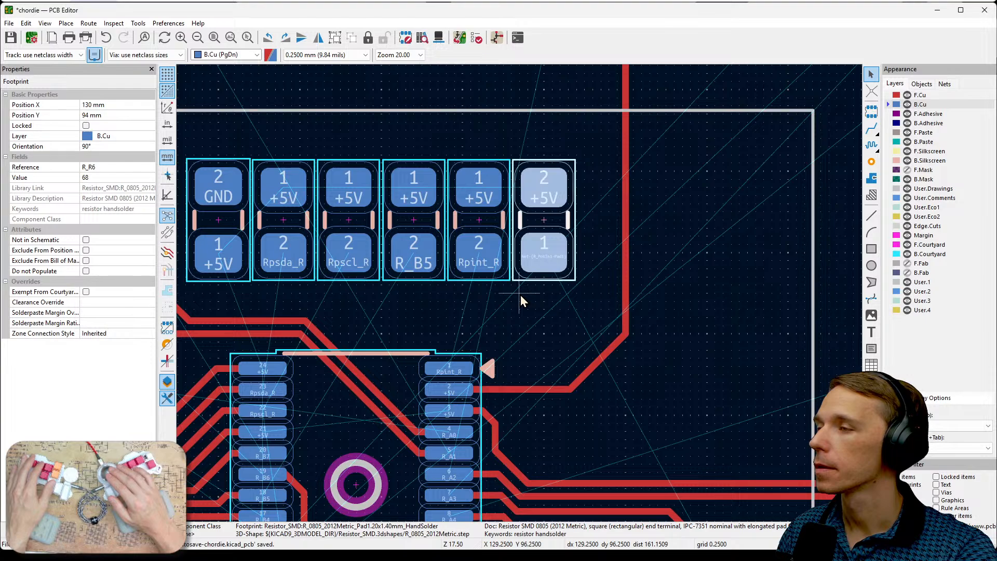
{"action": "middle_click_drag", "start_coordinate": [640, 357], "coordinate": [520, 295]}
{"action": "scroll", "coordinate": [665, 292], "scroll_direction": "down", "scroll_amount": 1}
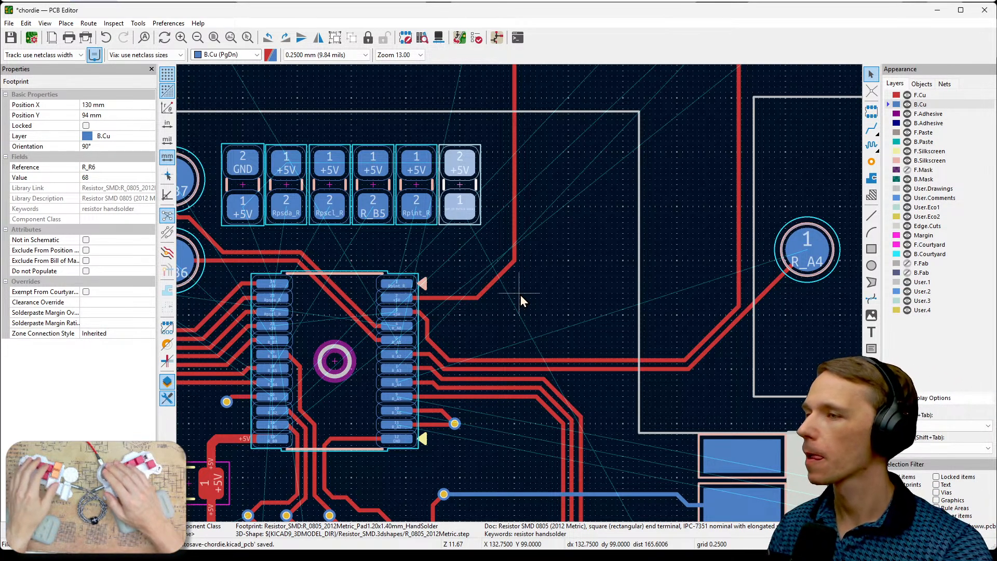
{"action": "left_click", "coordinate": [553, 302]}
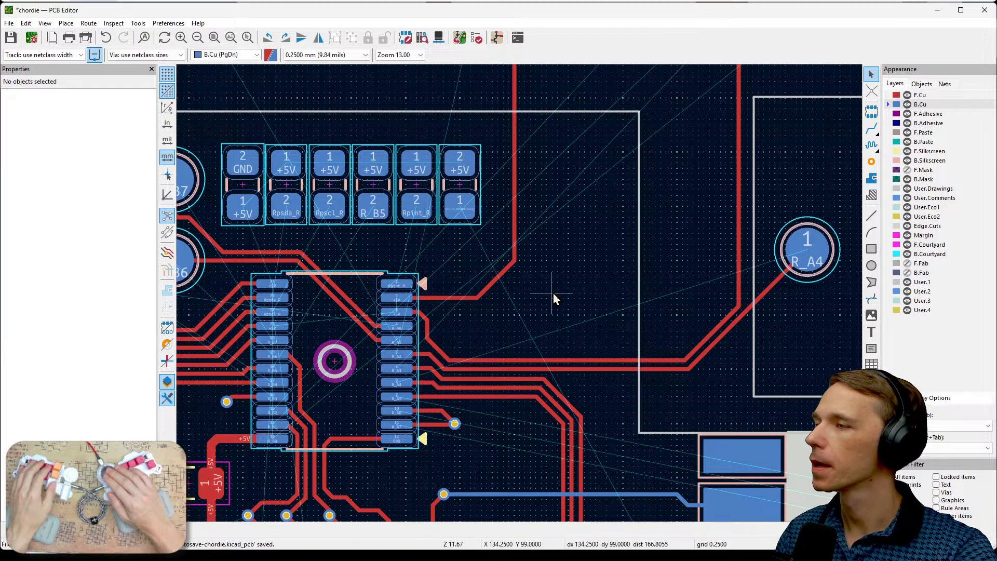
- Route B.Cu tracks from C1's +5V pad to chip pin 24 and from chip pin 23 to the Rpsda_R resistor's pad 2
{"action": "middle_click_drag", "start_coordinate": [553, 293], "coordinate": [733, 310]}
{"action": "middle_click_drag", "start_coordinate": [479, 291], "coordinate": [564, 275]}
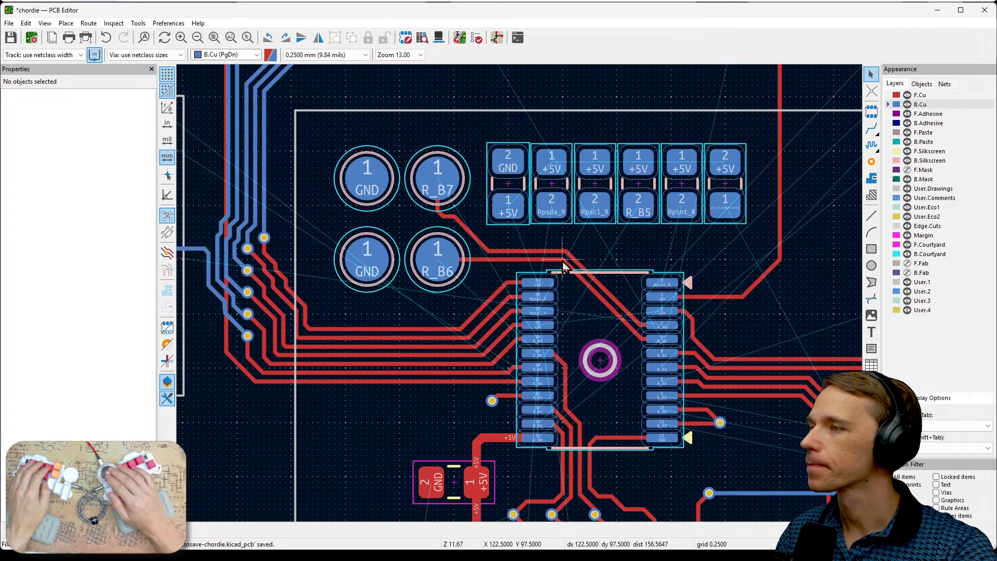
{"action": "scroll", "coordinate": [534, 238], "scroll_direction": "up", "scroll_amount": 1}
{"action": "scroll", "coordinate": [521, 295], "scroll_direction": "up", "scroll_amount": 1}
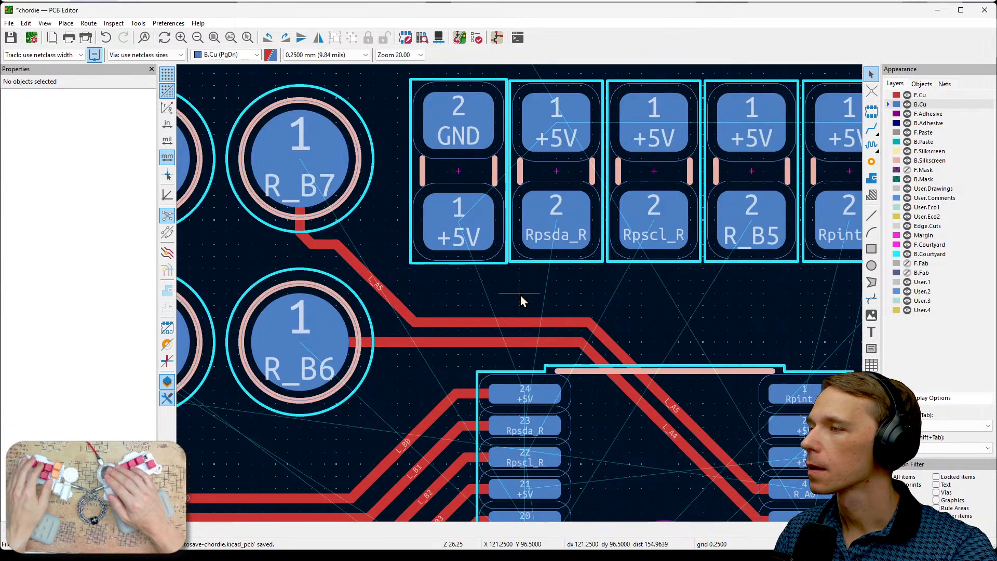
{"action": "middle_click_drag", "start_coordinate": [553, 325], "coordinate": [631, 278]}
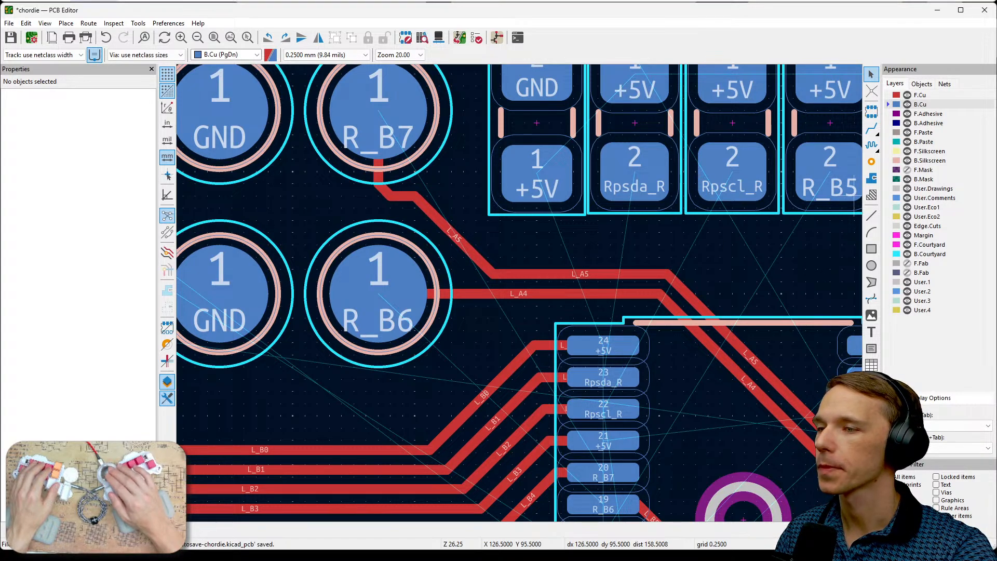
{"action": "mouse_move", "coordinate": [575, 264]}
{"action": "middle_mouse_down"}
{"action": "mouse_move", "coordinate": [569, 316]}
{"action": "mouse_move", "coordinate": [572, 260]}
{"action": "middle_mouse_up"}
{"action": "left_click", "coordinate": [540, 164]}
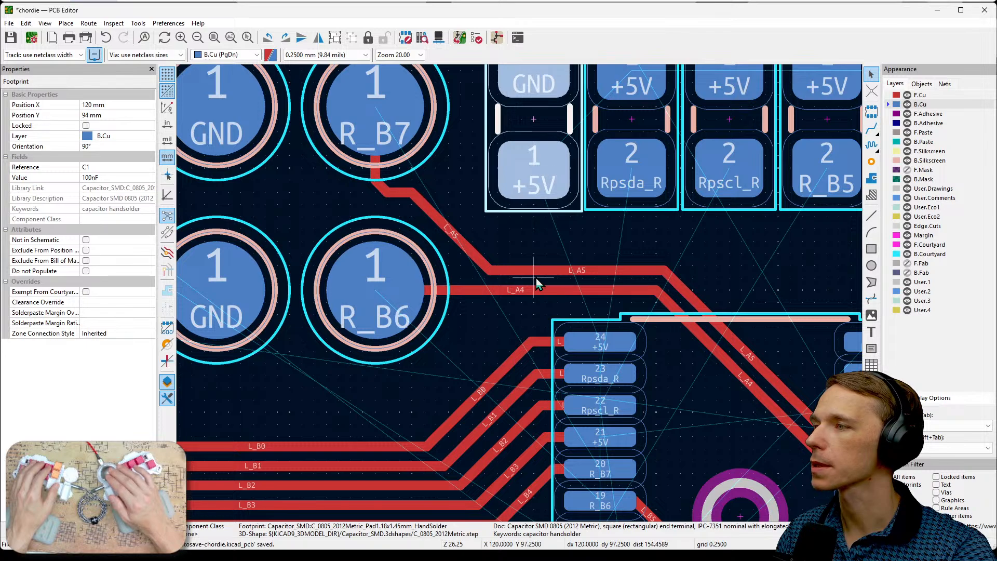
{"action": "left_click", "coordinate": [529, 176]}
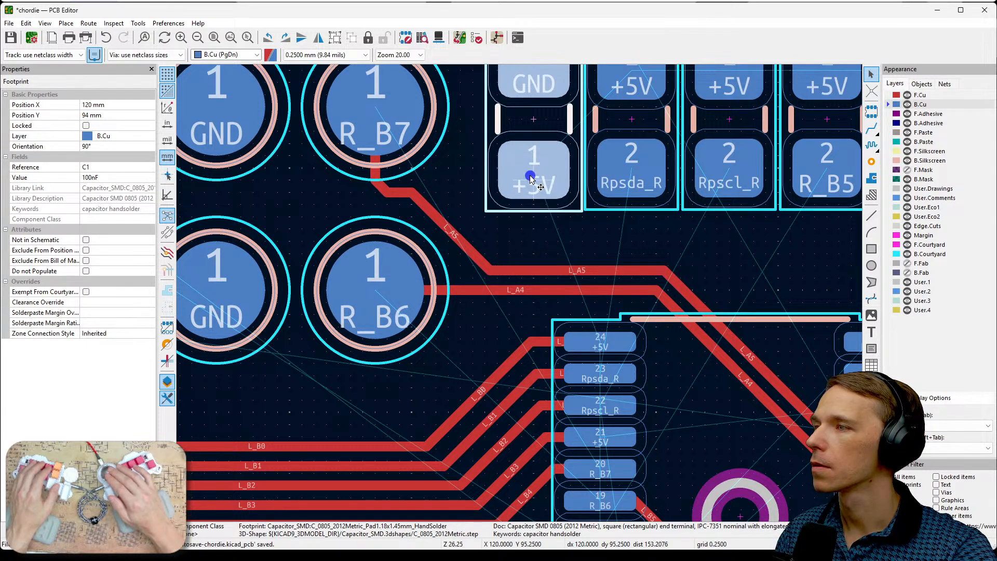
{"action": "key", "text": "x"}
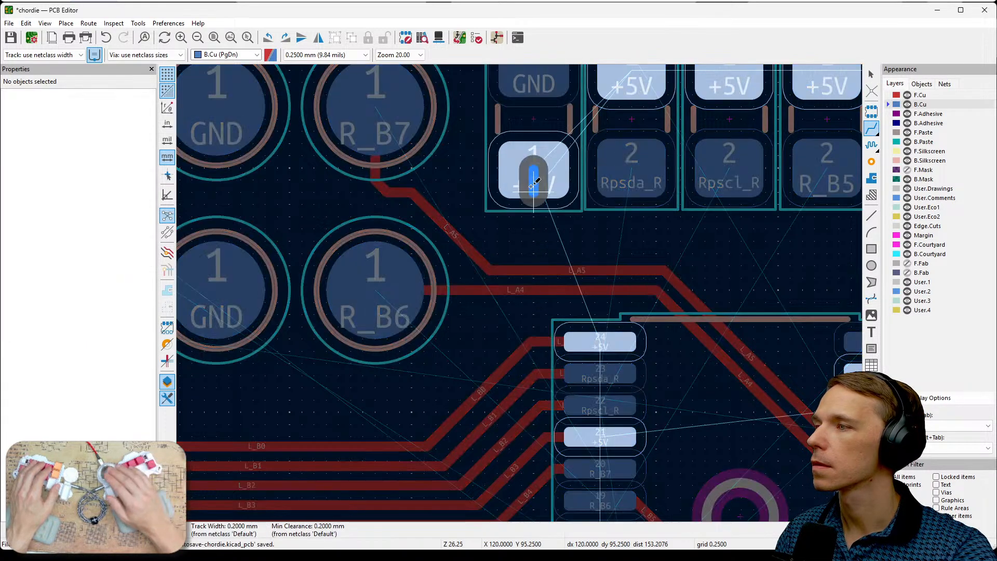
{"action": "left_click", "coordinate": [572, 356]}
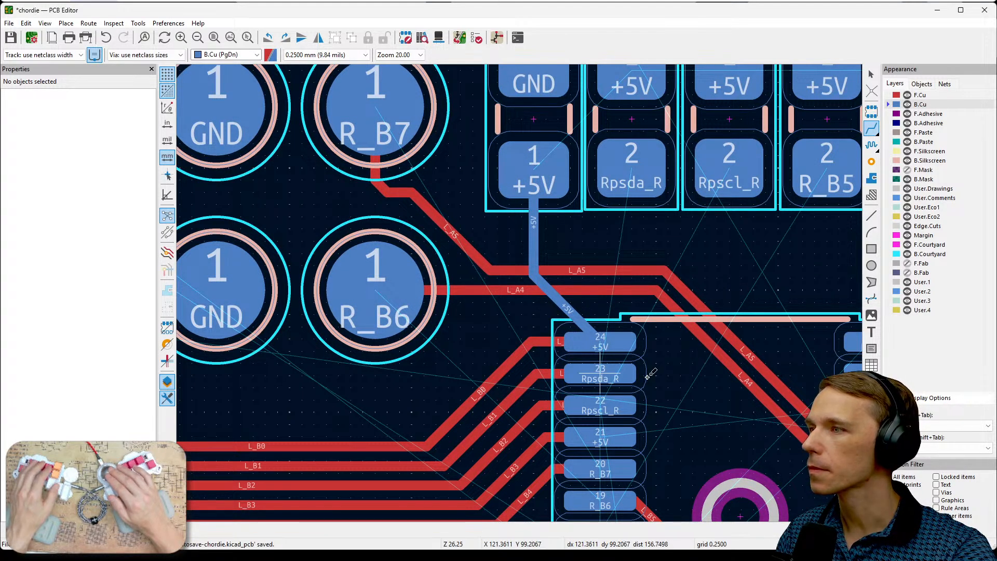
{"action": "left_click", "coordinate": [628, 367]}
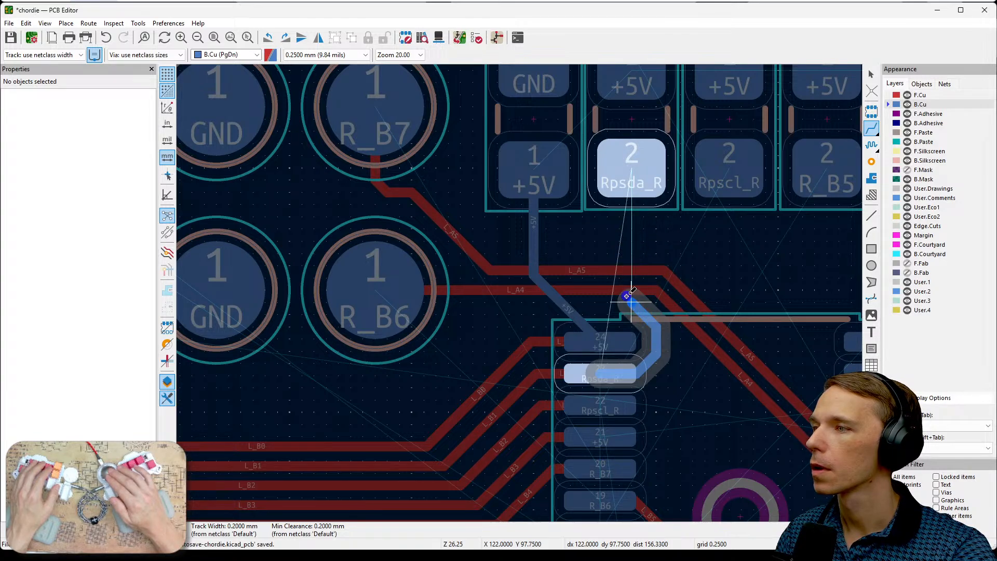
{"action": "left_click", "coordinate": [632, 171]}
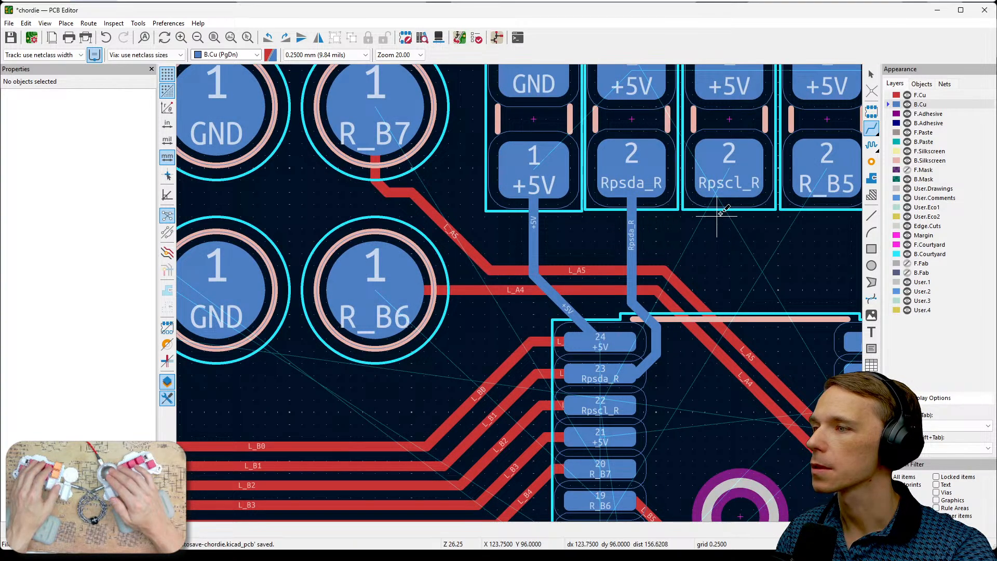
- Route a B.Cu track from the Rpscl_R resistor's pad 2 to chip pin 22, running alongside the Rpsda_R track
{"action": "left_click", "coordinate": [724, 184]}
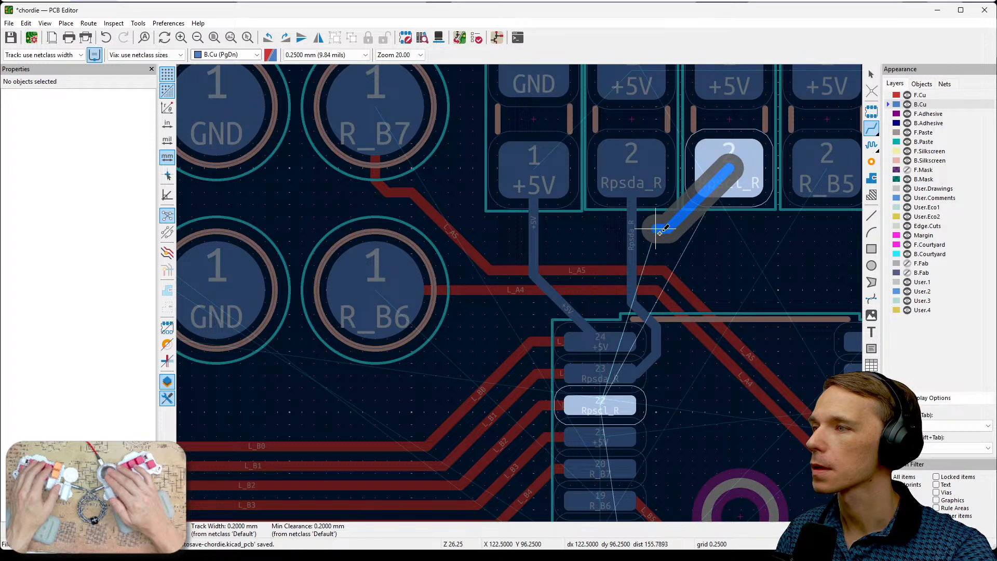
{"action": "left_click", "coordinate": [655, 286]}
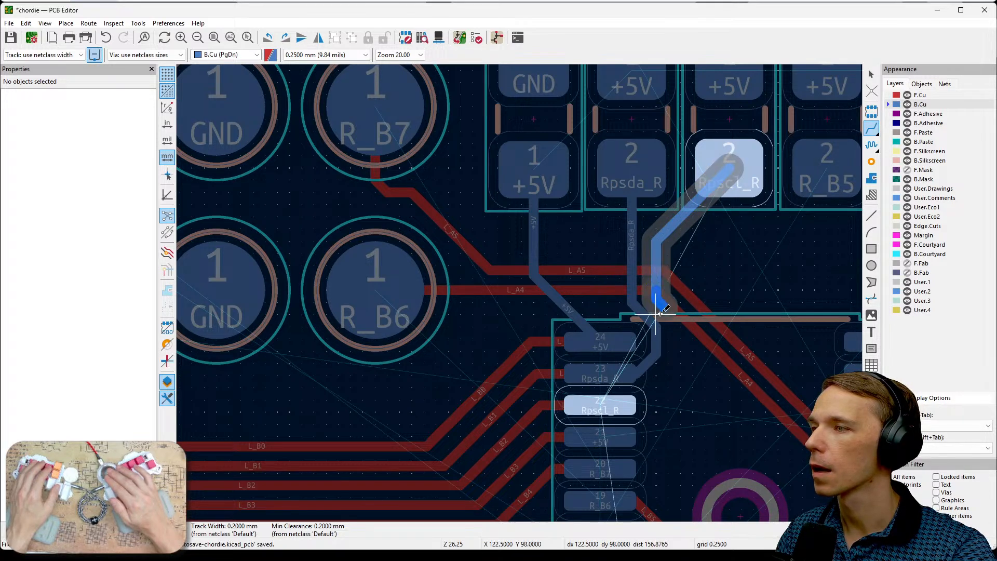
{"action": "left_click", "coordinate": [669, 322]}
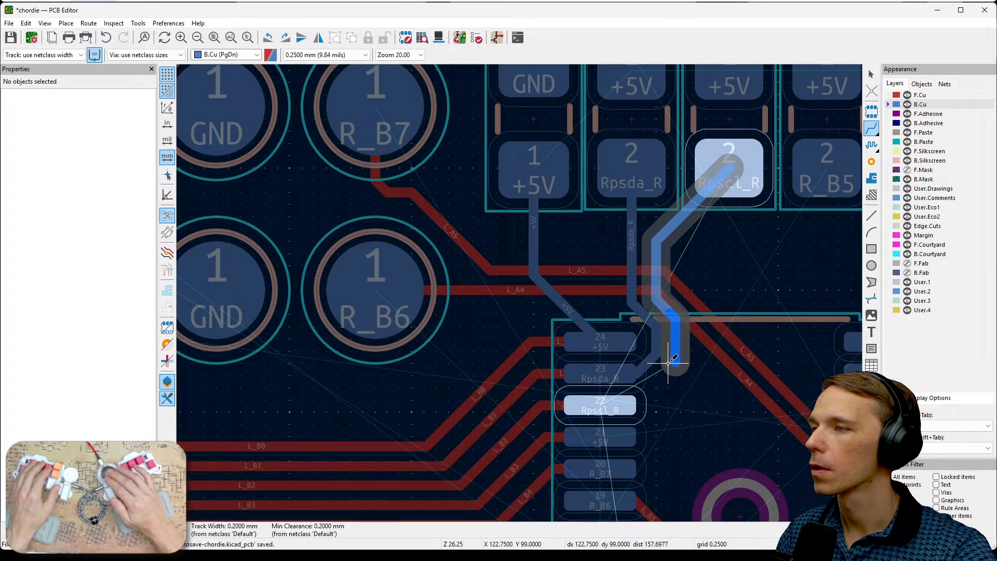
{"action": "left_click", "coordinate": [625, 407]}
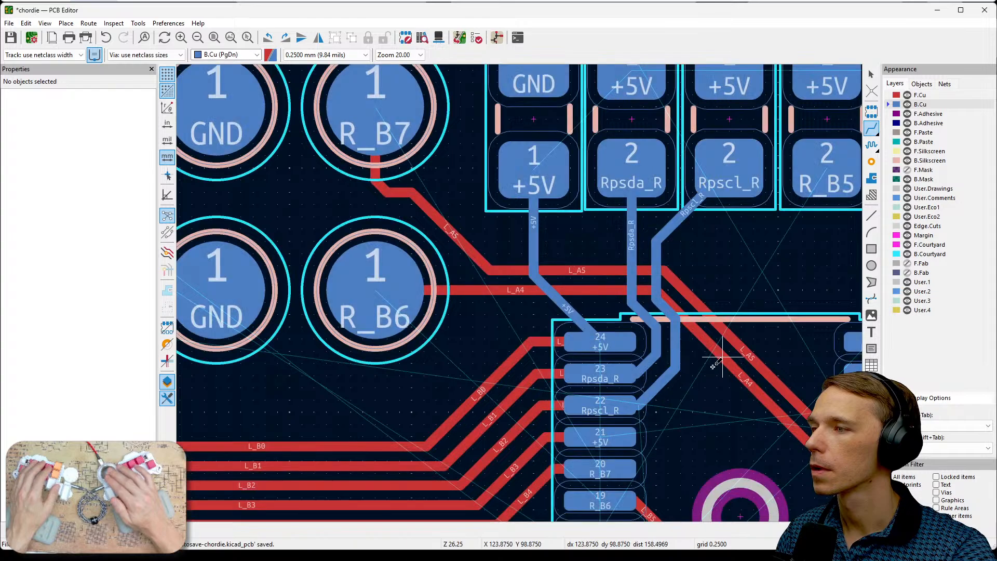
- Route a B.Cu track from chip pin 18 around the Rpscl_R track to pad 2 of the R_B5 resistor
{"action": "scroll", "coordinate": [719, 361], "scroll_direction": "down", "scroll_amount": 2}
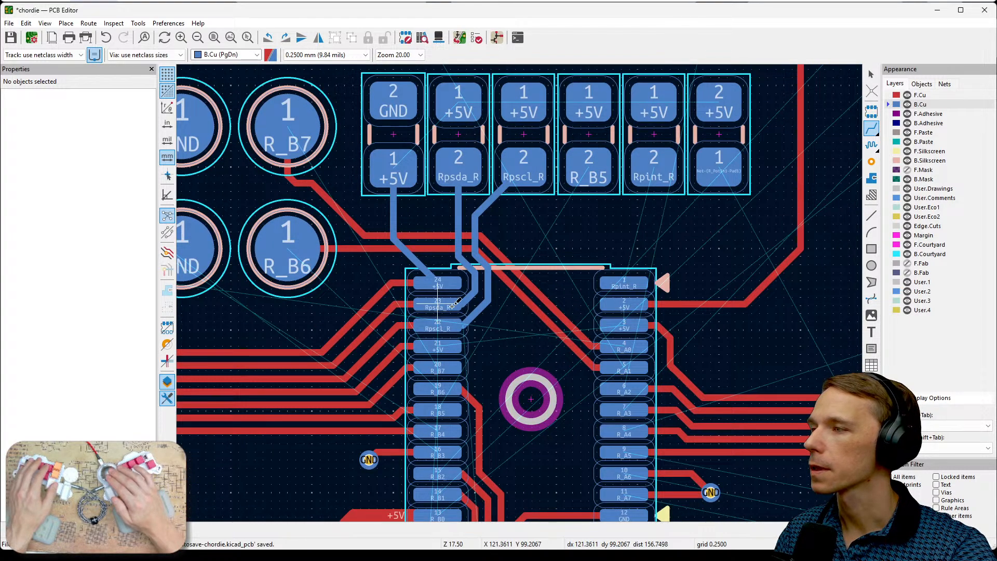
{"action": "scroll", "coordinate": [519, 293], "scroll_direction": "up", "scroll_amount": 2}
{"action": "middle_click_drag", "start_coordinate": [612, 312], "coordinate": [638, 289]}
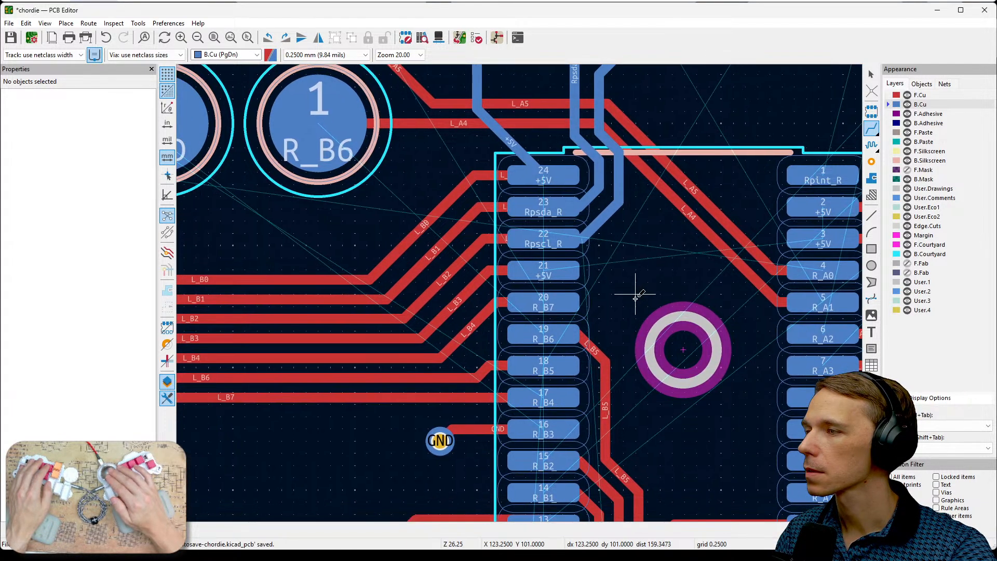
{"action": "left_click", "coordinate": [561, 363]}
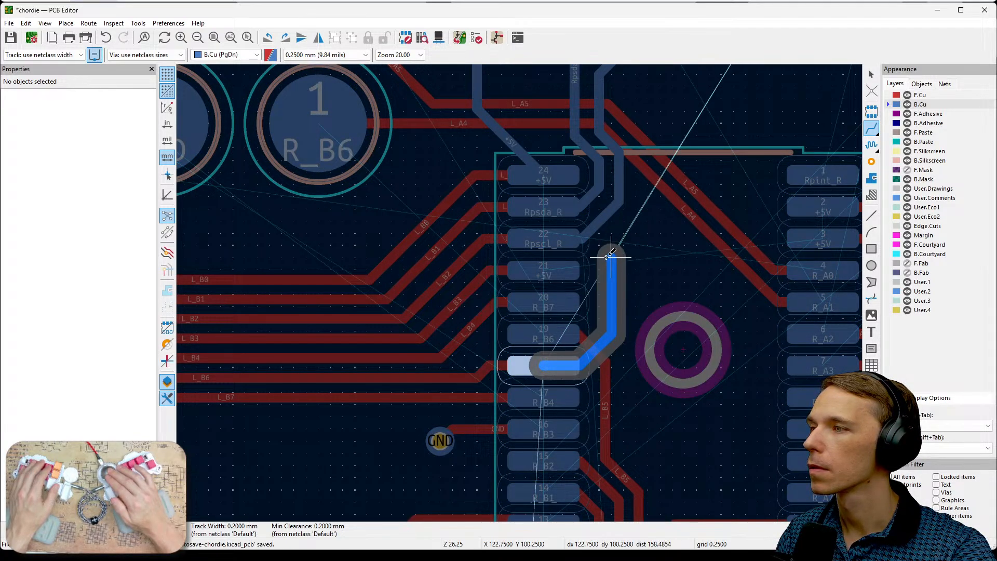
{"action": "left_click", "coordinate": [600, 257]}
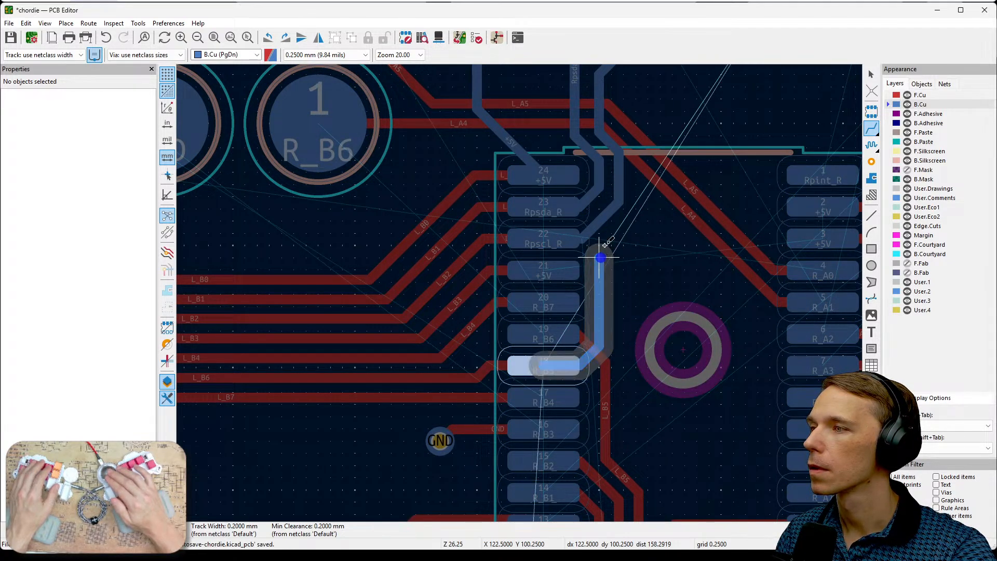
{"action": "left_click", "coordinate": [629, 203]}
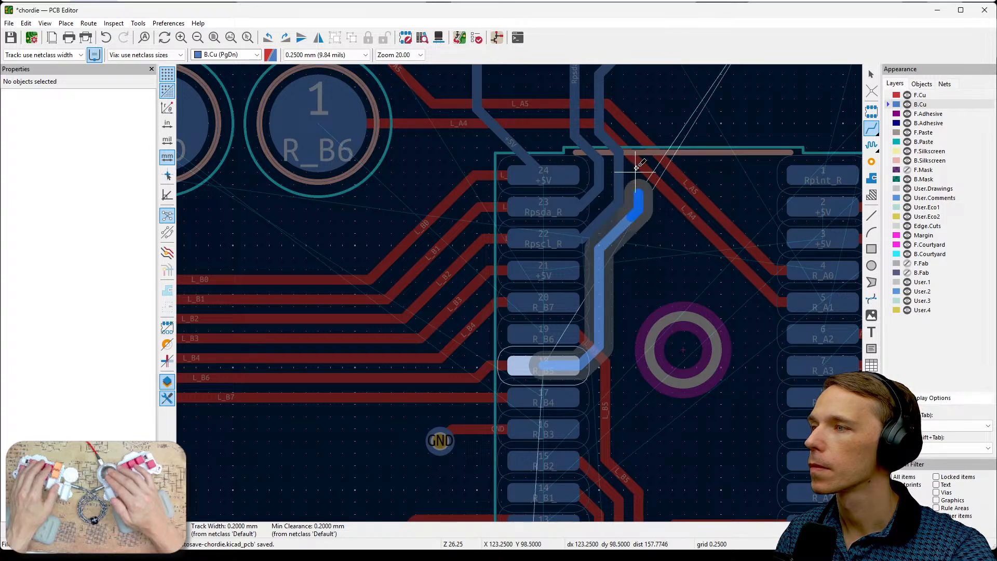
{"action": "middle_click_drag", "start_coordinate": [637, 156], "coordinate": [632, 286]}
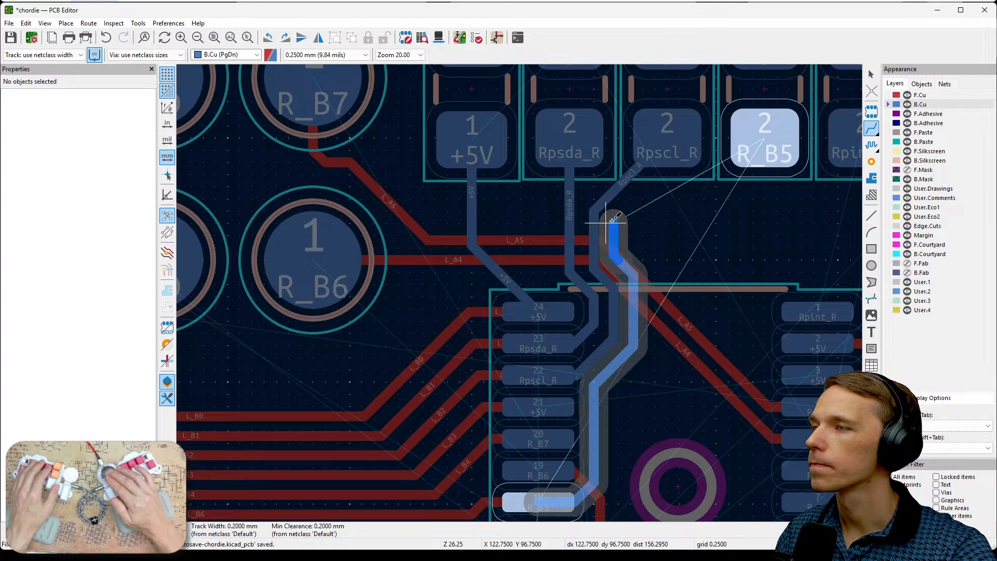
{"action": "left_click", "coordinate": [680, 182]}
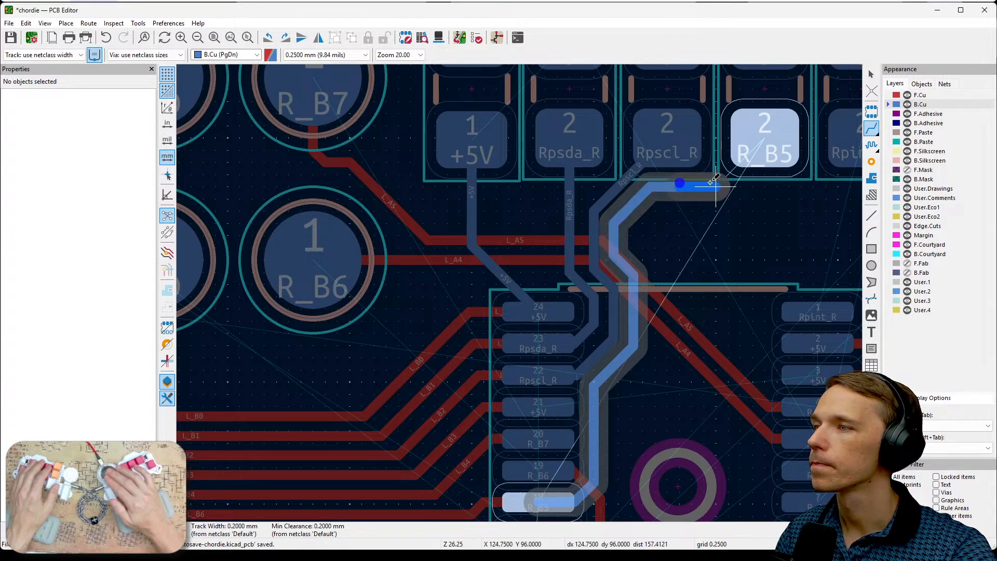
{"action": "left_click", "coordinate": [738, 186]}
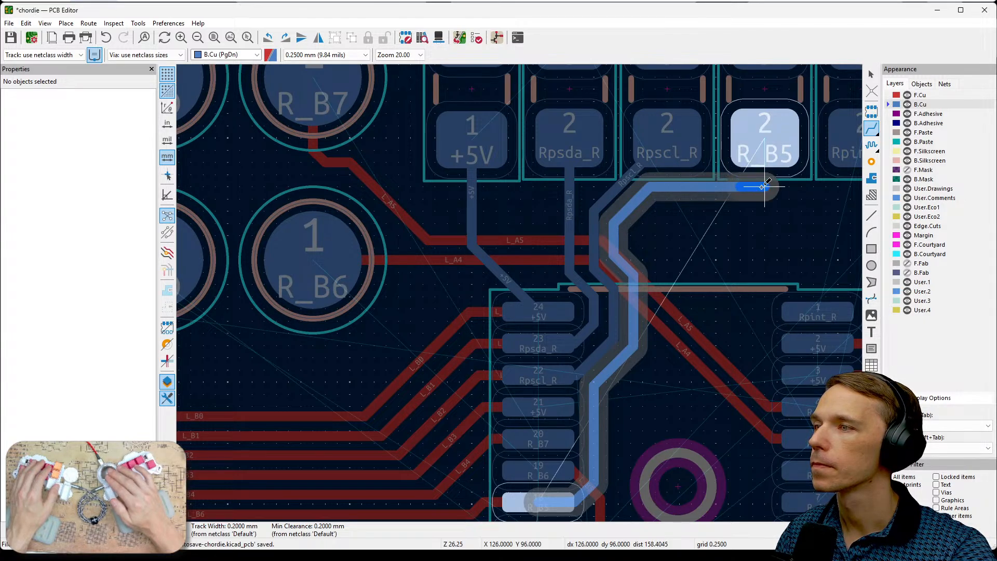
{"action": "left_click", "coordinate": [758, 185]}
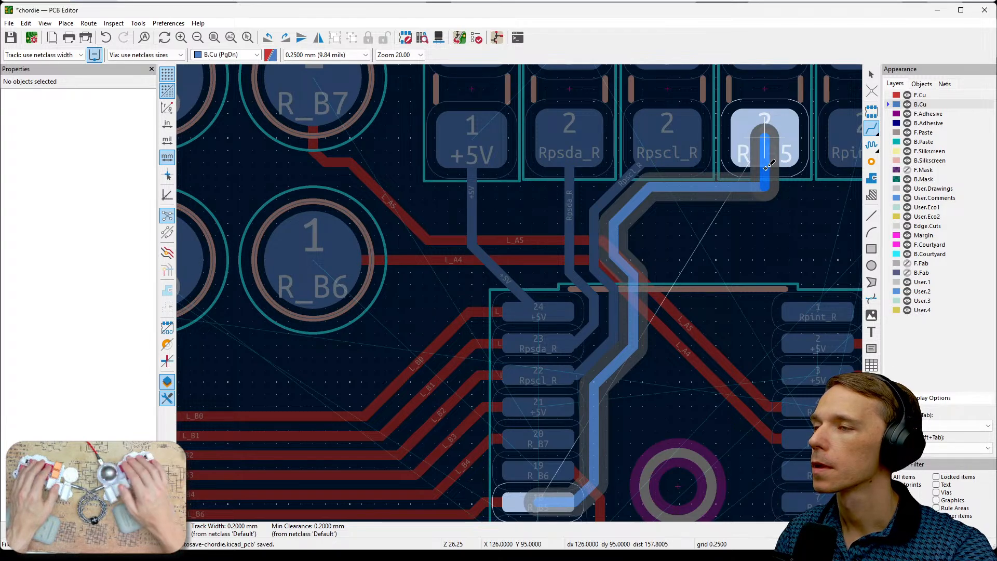
{"action": "left_click", "coordinate": [765, 138]}
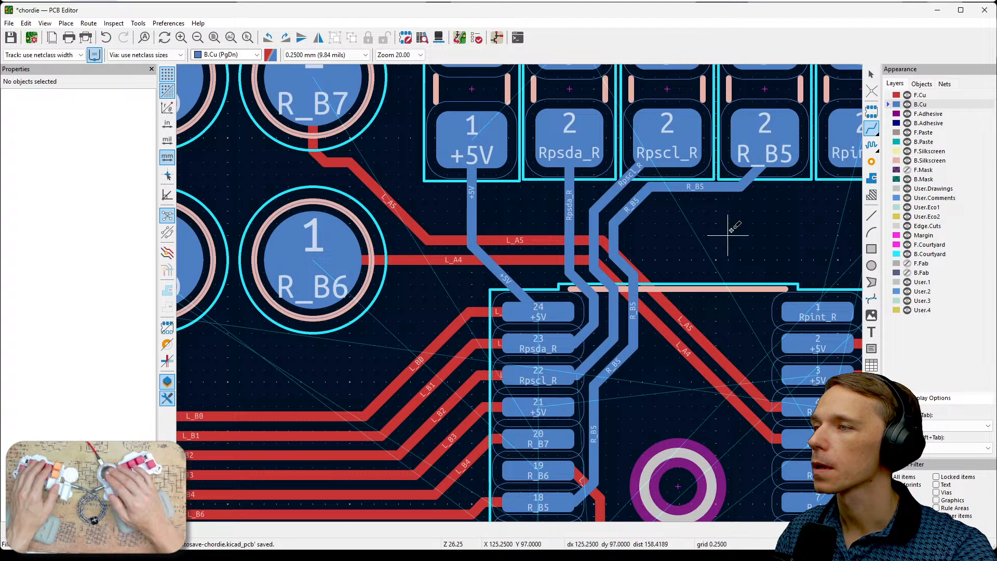
{"action": "key", "text": "Escape"}
- Shift the vertical segment of C1's +5V track sideways so it runs close beside the Rpsda_R track
{"action": "scroll", "coordinate": [731, 231], "scroll_direction": "down", "scroll_amount": 2}
{"action": "middle_click_drag", "start_coordinate": [515, 313], "coordinate": [619, 282]}
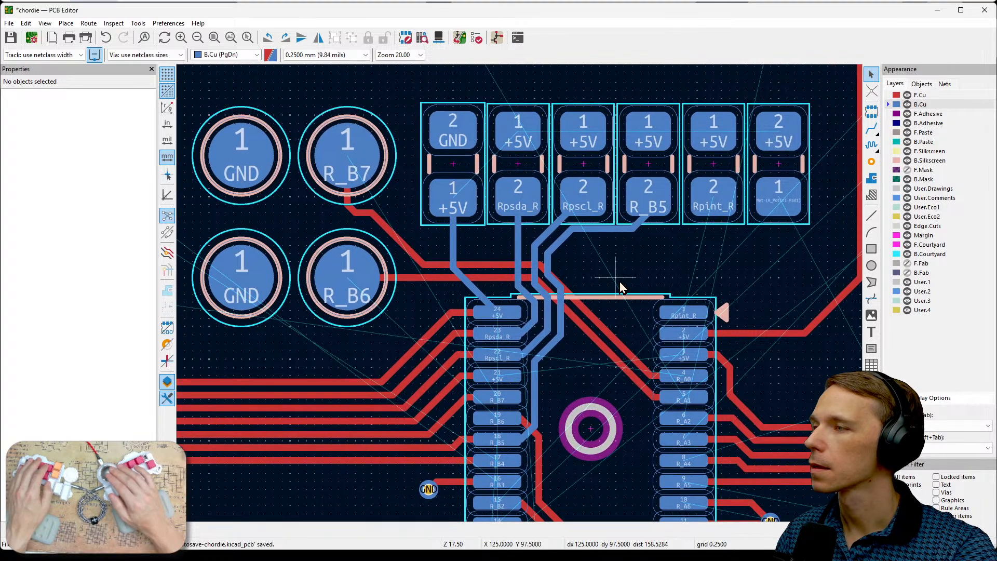
{"action": "left_click", "coordinate": [457, 266]}
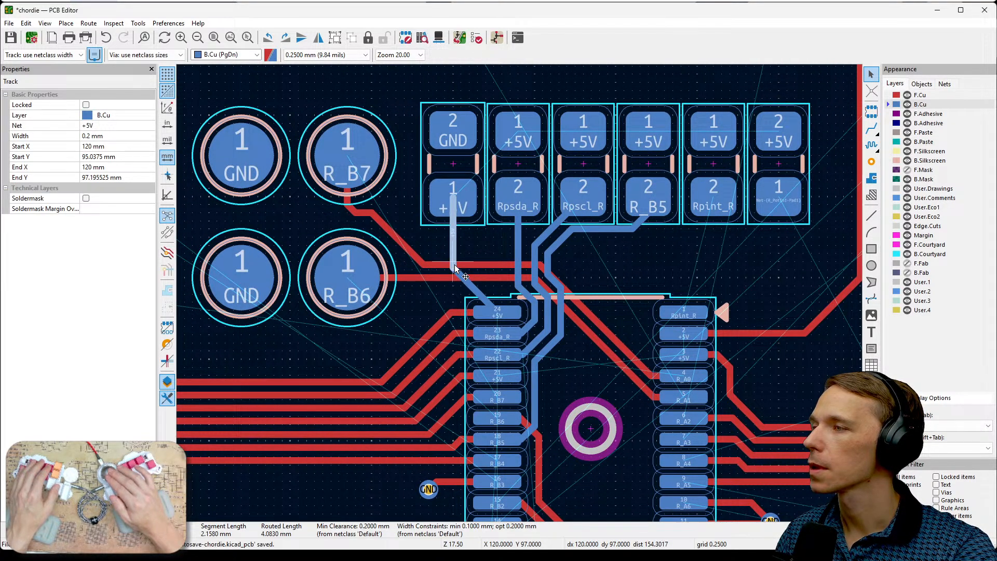
{"action": "left_click_drag", "start_coordinate": [457, 268], "coordinate": [506, 264]}
{"action": "scroll", "coordinate": [418, 273], "scroll_direction": "up", "scroll_amount": 2}
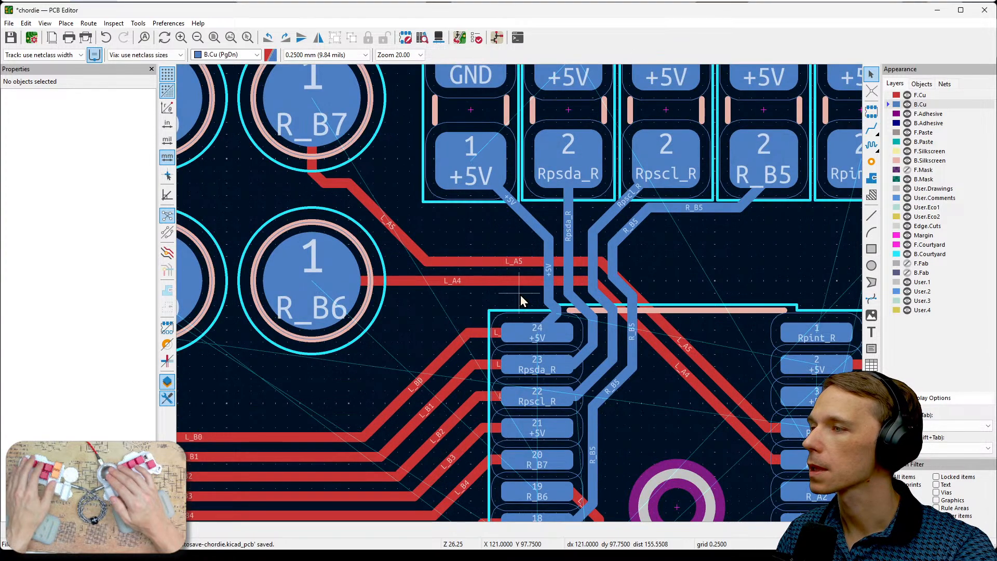
- Delete the three short +5V track segments between the shifted vertical run and chip pin 24
{"action": "left_click", "coordinate": [510, 303]}
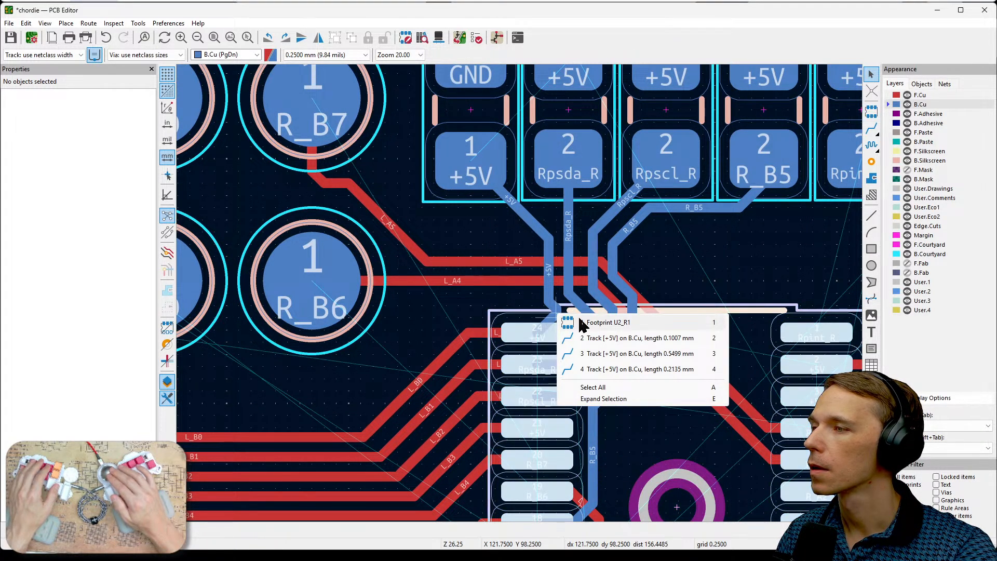
{"action": "left_click", "coordinate": [584, 338]}
{"action": "key", "text": "Delete"}
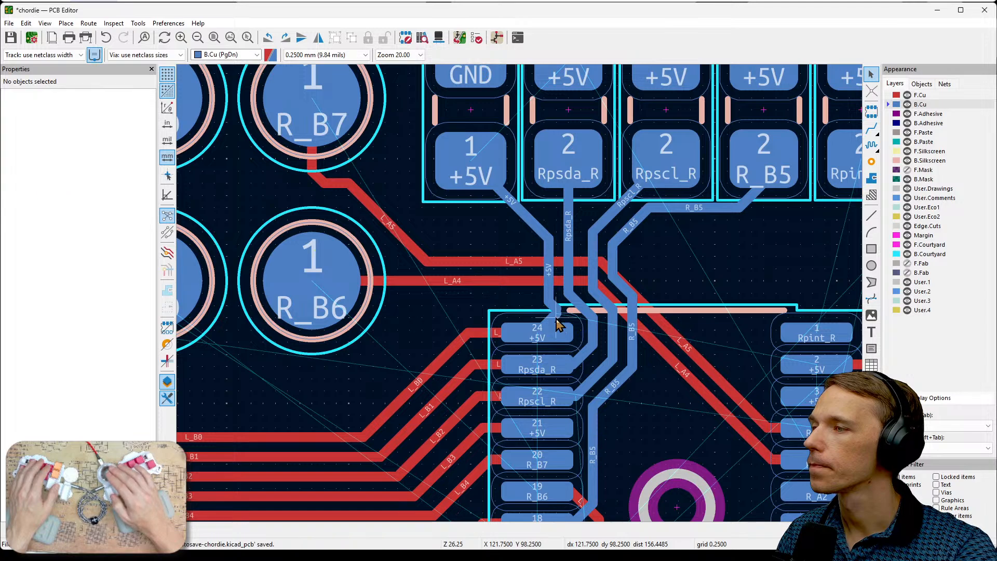
{"action": "left_click", "coordinate": [552, 326]}
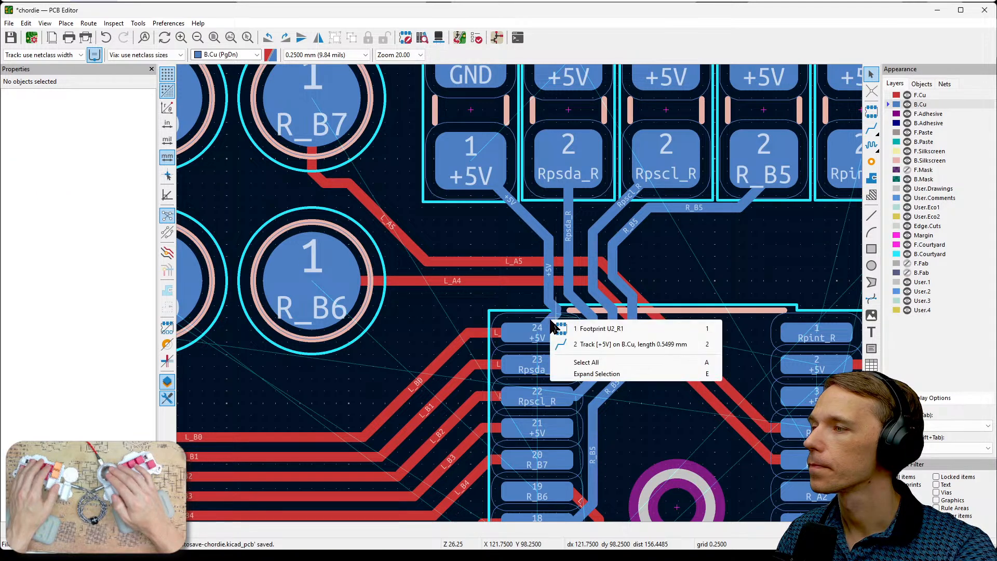
{"action": "left_click", "coordinate": [571, 340]}
{"action": "key", "text": "Delete"}
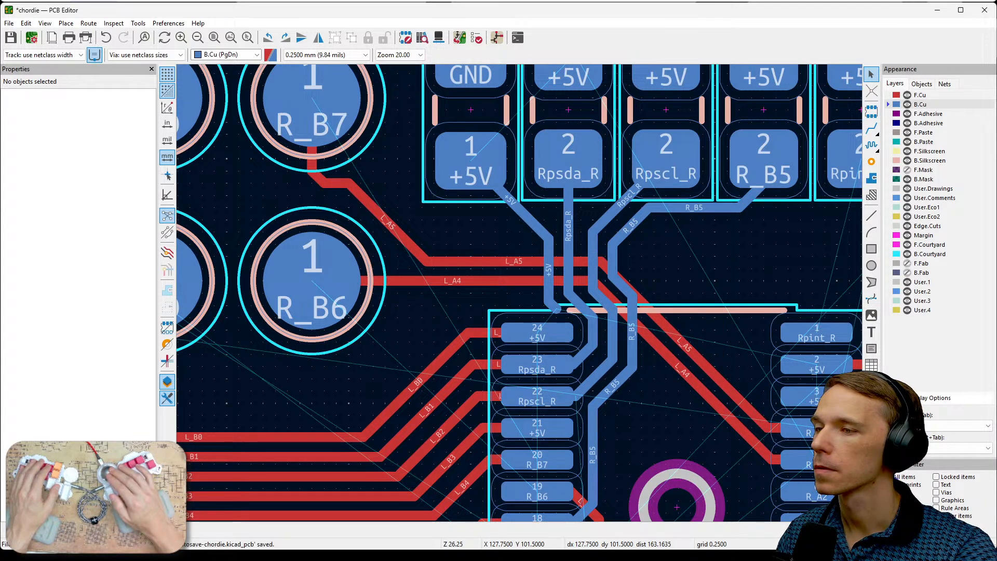
{"action": "left_click", "coordinate": [554, 317]}
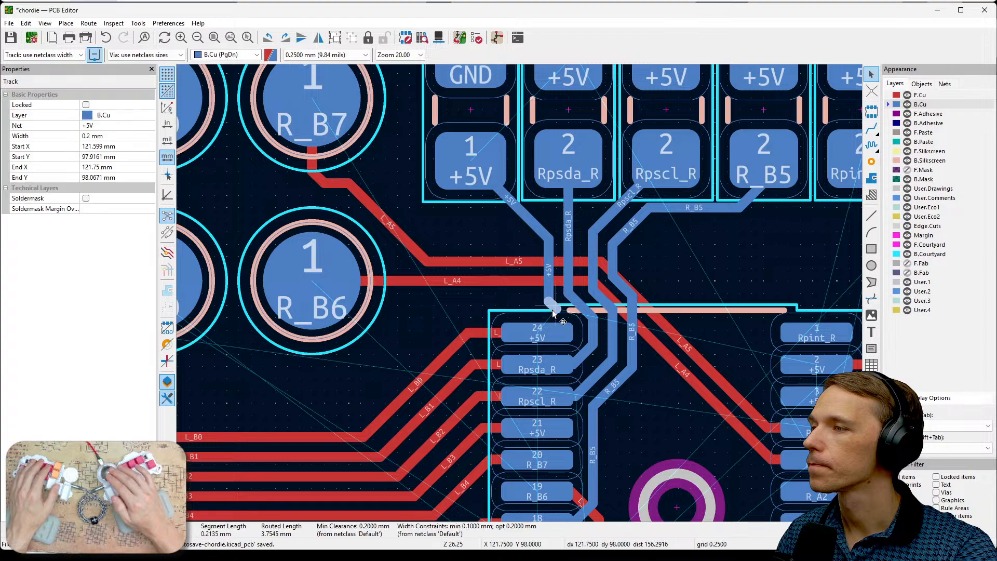
{"action": "key", "text": "Delete"}
- Extend C1's +5V track on B.Cu straight from its open end into chip pin 24
{"action": "key", "text": "x"}
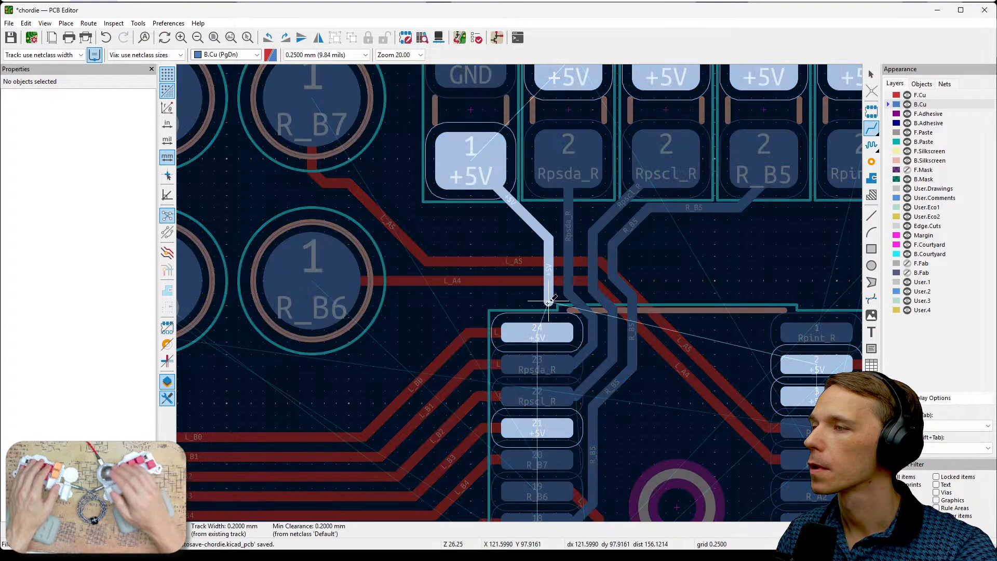
{"action": "left_click", "coordinate": [554, 318]}
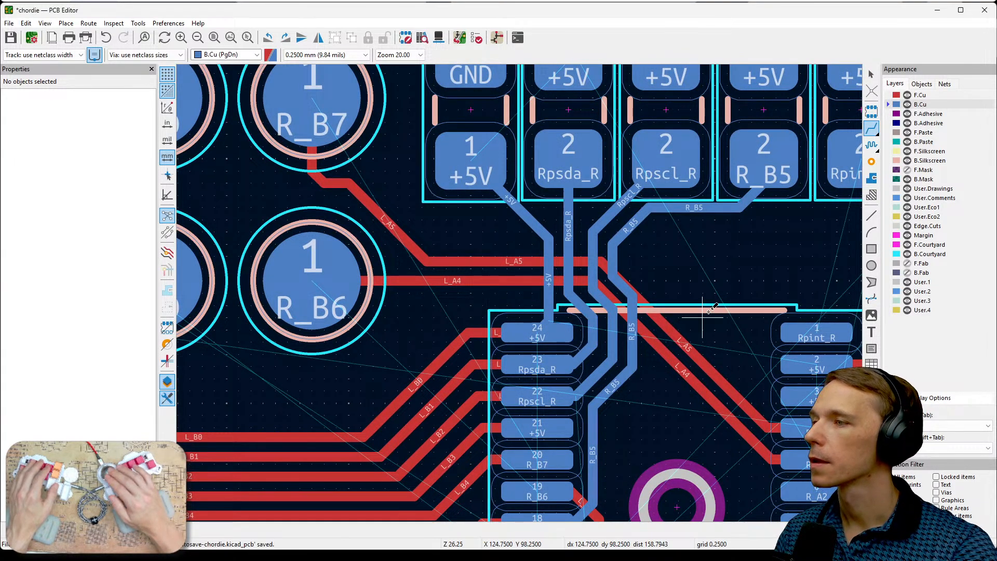
{"action": "key", "text": "Escape"}
- Delete the leftover B.Cu track stubs on pad 2 of the Rpscl_L and Rpsda_L resistors
{"action": "scroll", "coordinate": [679, 316], "scroll_direction": "down", "scroll_amount": 1}
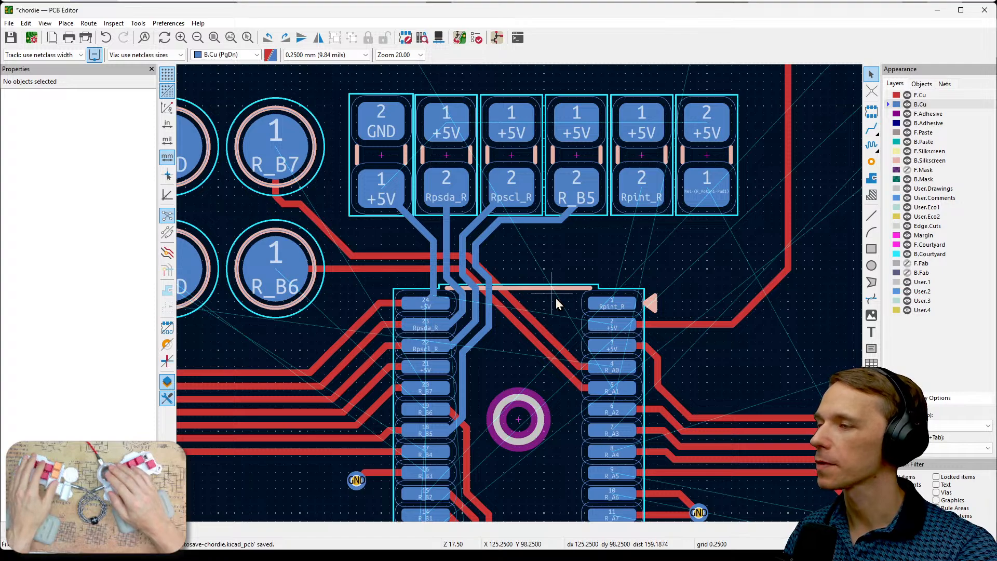
{"action": "scroll", "coordinate": [556, 298], "scroll_direction": "down", "scroll_amount": 5}
{"action": "scroll", "coordinate": [525, 296], "scroll_direction": "up", "scroll_amount": 4}
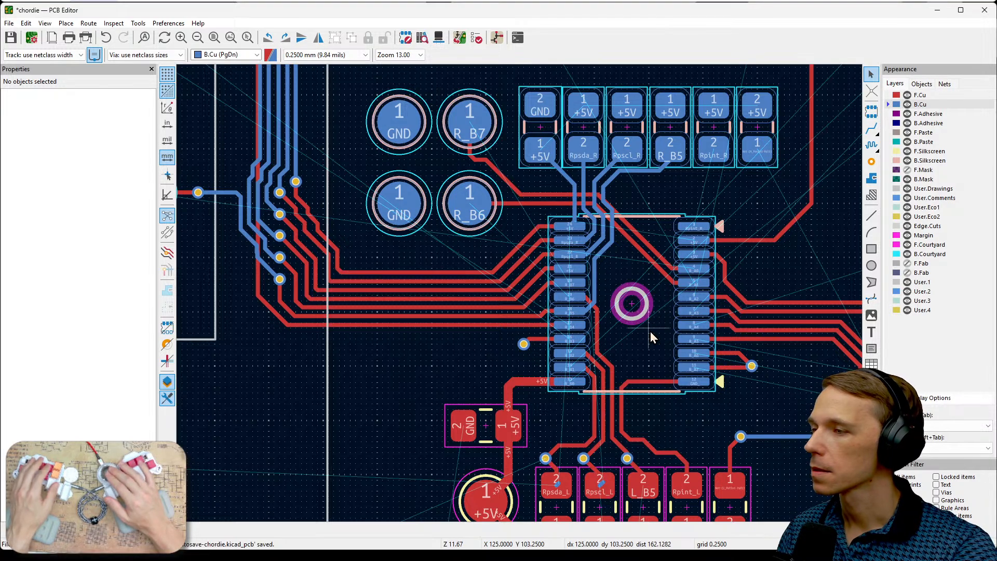
{"action": "middle_click_drag", "start_coordinate": [649, 329], "coordinate": [669, 233]}
{"action": "scroll", "coordinate": [631, 405], "scroll_direction": "up", "scroll_amount": 1}
{"action": "scroll", "coordinate": [525, 301], "scroll_direction": "up", "scroll_amount": 3}
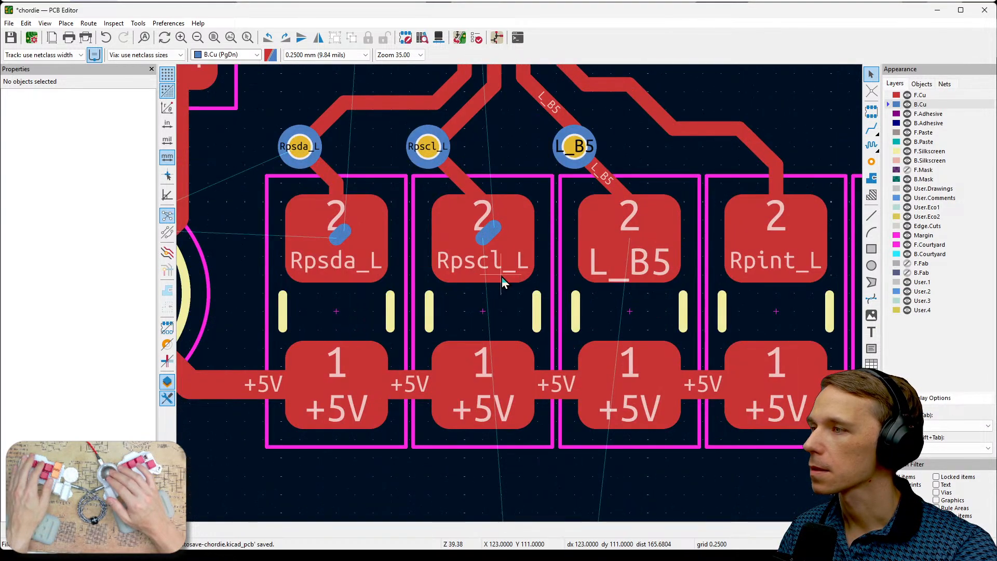
{"action": "left_click", "coordinate": [488, 233]}
{"action": "key", "text": "Delete"}
{"action": "left_click", "coordinate": [338, 232]}
{"action": "key", "text": "Delete"}
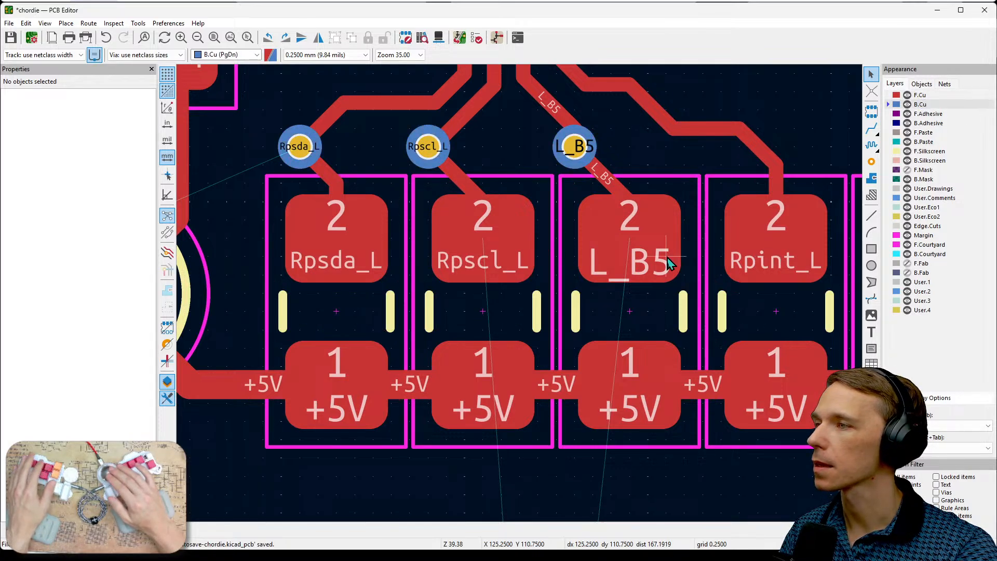
- Route a B.Cu track from the L_B5 via at X 123.75 mm, Y 119.5 mm to the via above the L_B5 resistor
{"action": "scroll", "coordinate": [521, 300], "scroll_direction": "down", "scroll_amount": 3}
{"action": "scroll", "coordinate": [520, 300], "scroll_direction": "down", "scroll_amount": 3}
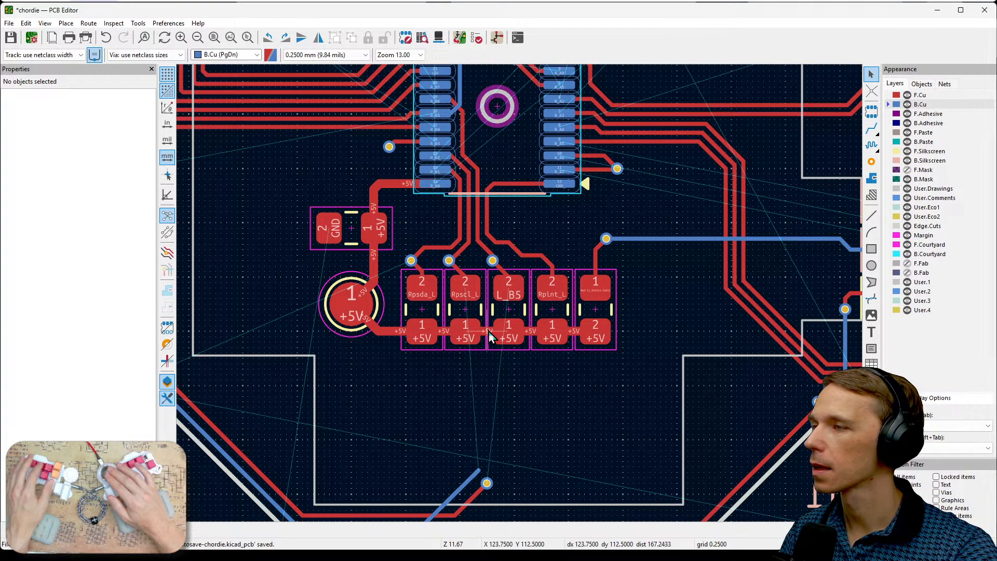
{"action": "scroll", "coordinate": [521, 300], "scroll_direction": "up", "scroll_amount": 4}
{"action": "scroll", "coordinate": [520, 295], "scroll_direction": "down", "scroll_amount": 1}
{"action": "middle_click_drag", "start_coordinate": [575, 427], "coordinate": [673, 353]}
{"action": "left_click", "coordinate": [934, 95]}
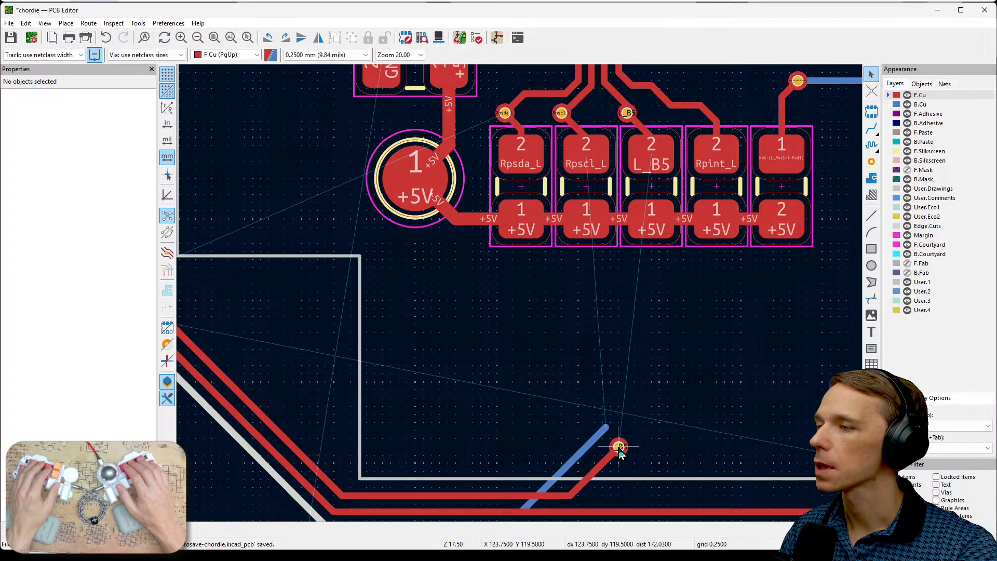
{"action": "left_click", "coordinate": [922, 105]}
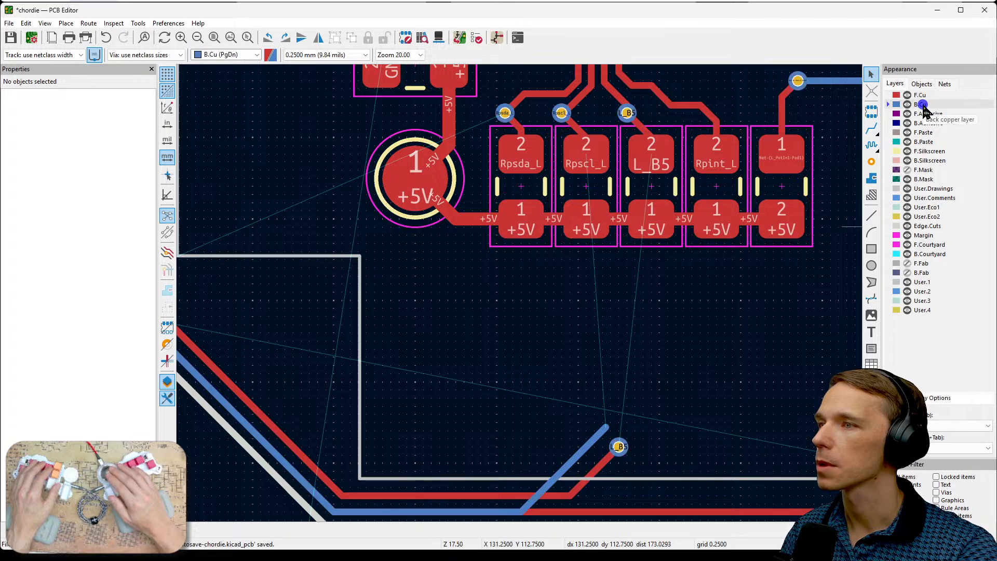
{"action": "left_click", "coordinate": [616, 451]}
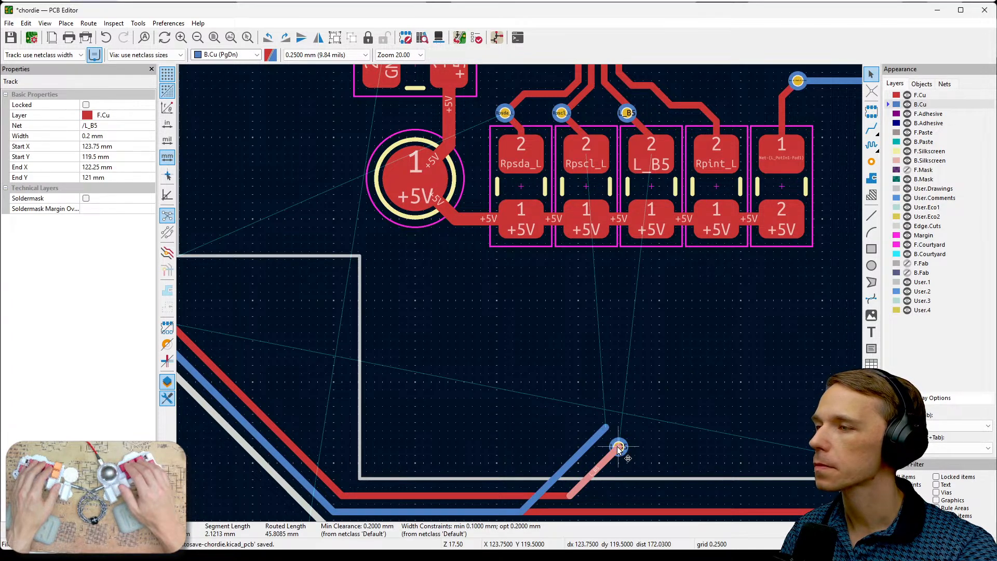
{"action": "key", "text": "x"}
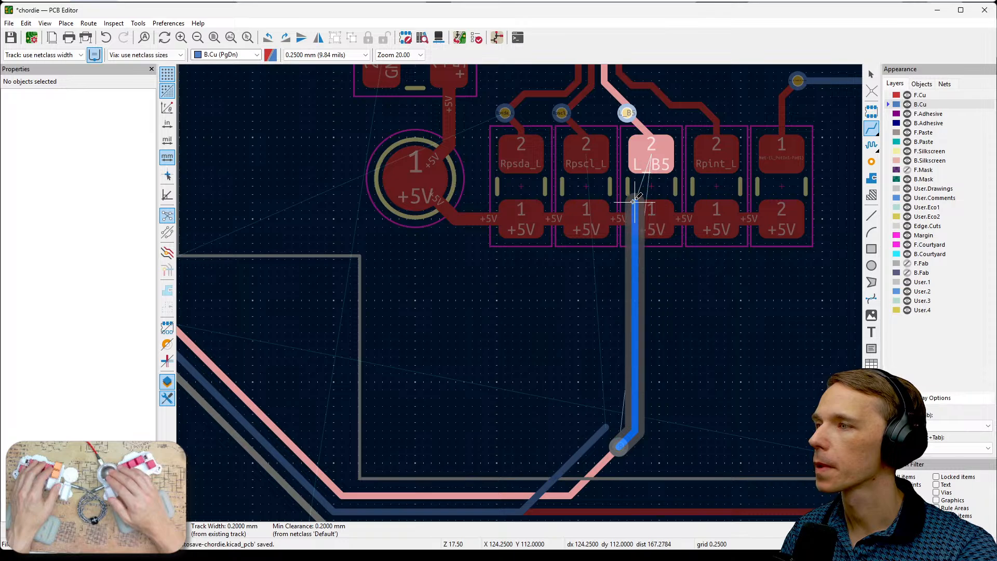
{"action": "left_click", "coordinate": [628, 120]}
- Route a B.Cu track from the open end of the Rpscl_L track to the via at X 122 mm, Y 109.25 mm above the Rpscl_L resistor
{"action": "left_click", "coordinate": [606, 427]}
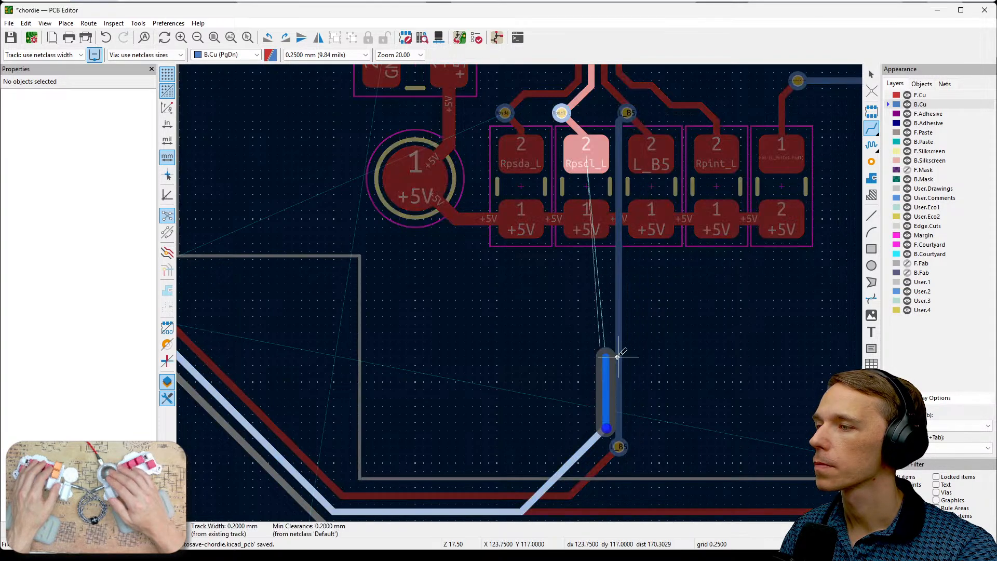
{"action": "left_click", "coordinate": [612, 147]}
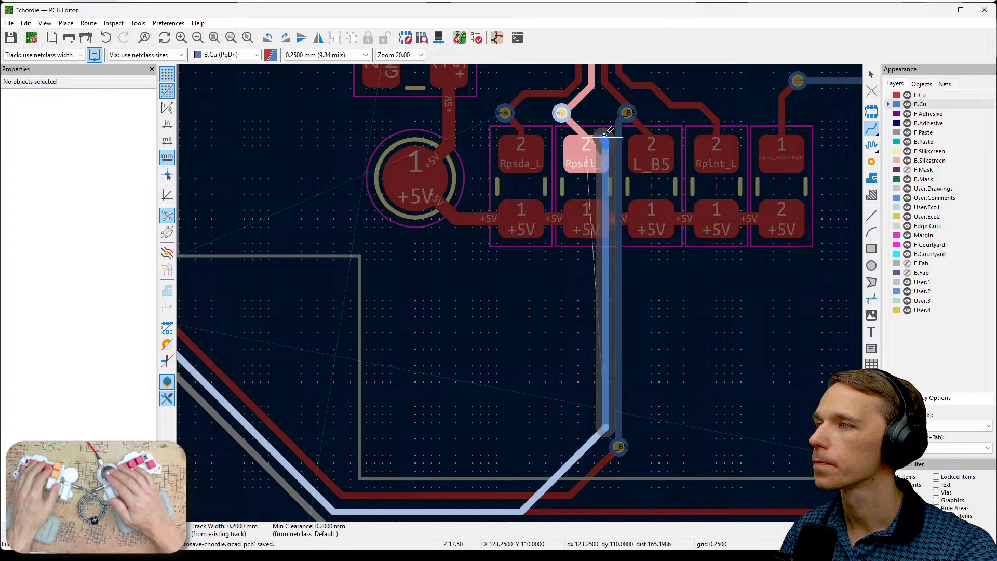
{"action": "left_click", "coordinate": [563, 113]}
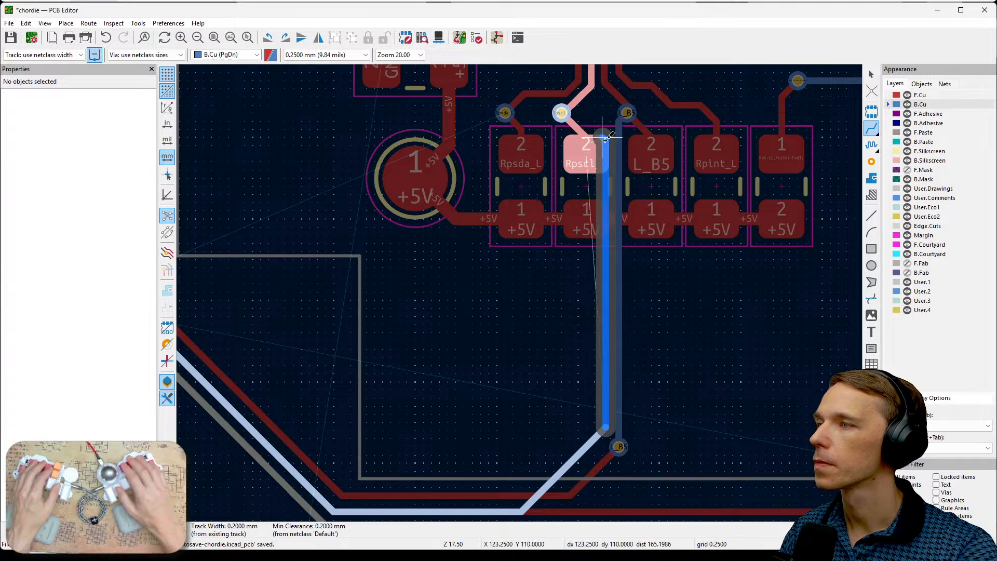
{"action": "left_click", "coordinate": [563, 113]}
- Route a B.Cu track from the via above the Rpsda_L resistor alongside the Rpscl_L track to the existing track end at about X 108.6 mm, Y 114.35 mm
{"action": "left_click", "coordinate": [505, 113]}
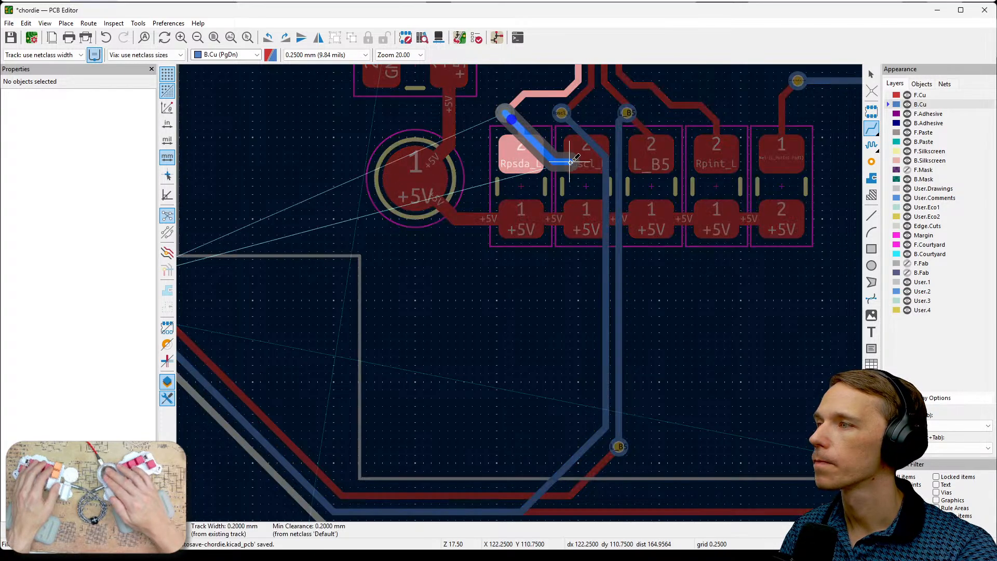
{"action": "left_click", "coordinate": [562, 130]}
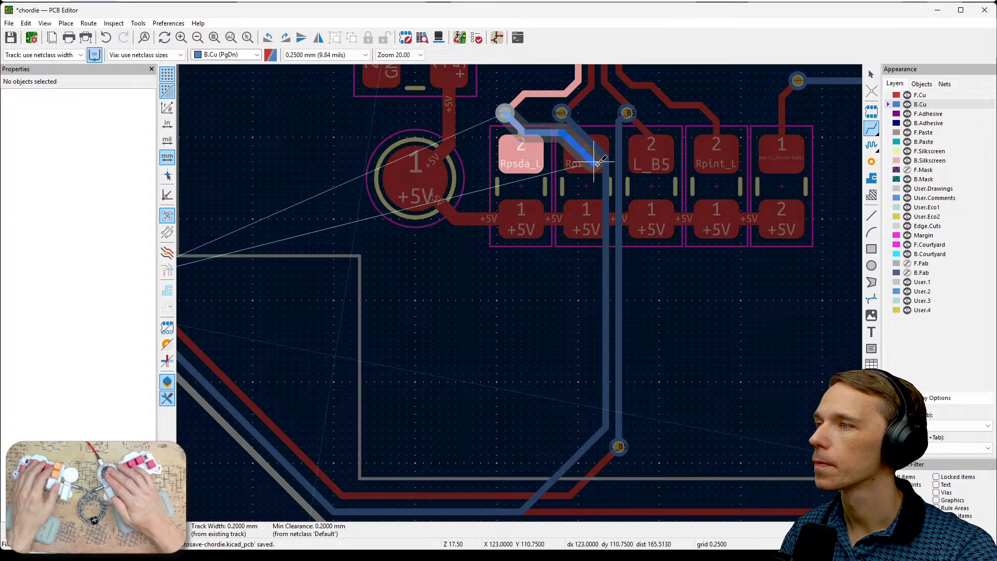
{"action": "left_click", "coordinate": [597, 162]}
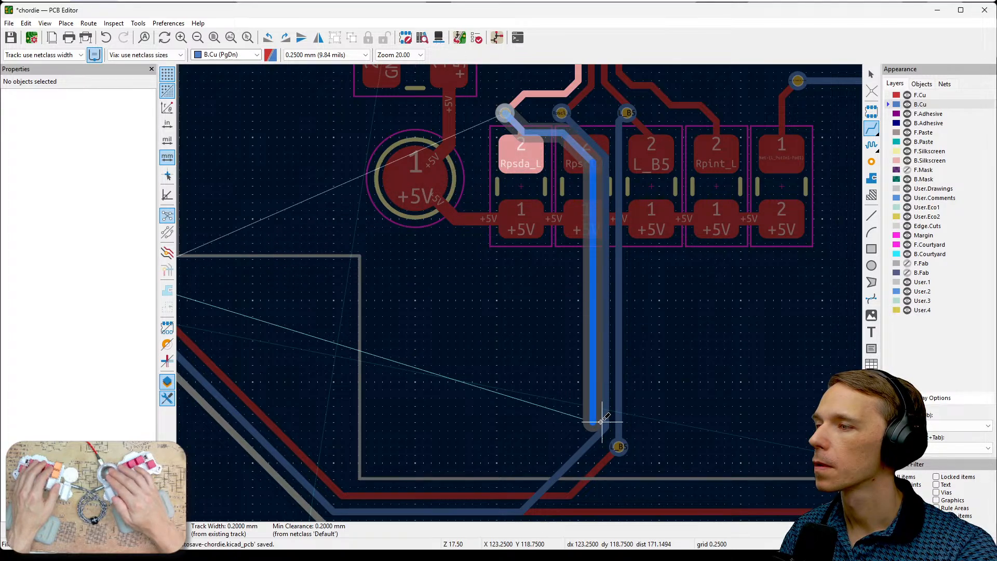
{"action": "left_click", "coordinate": [517, 500]}
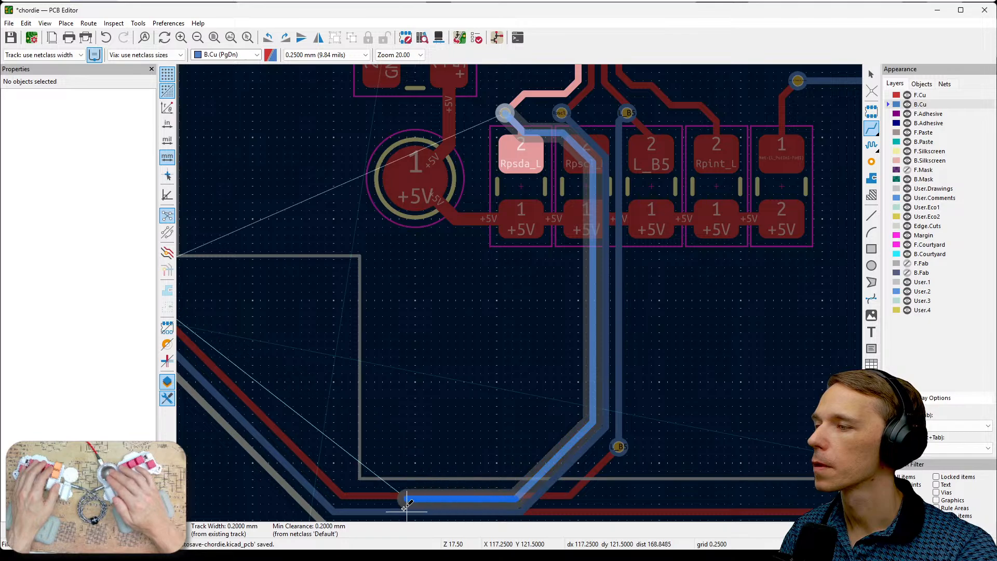
{"action": "left_click", "coordinate": [340, 509]}
{"action": "middle_click_drag", "start_coordinate": [343, 443], "coordinate": [601, 458]}
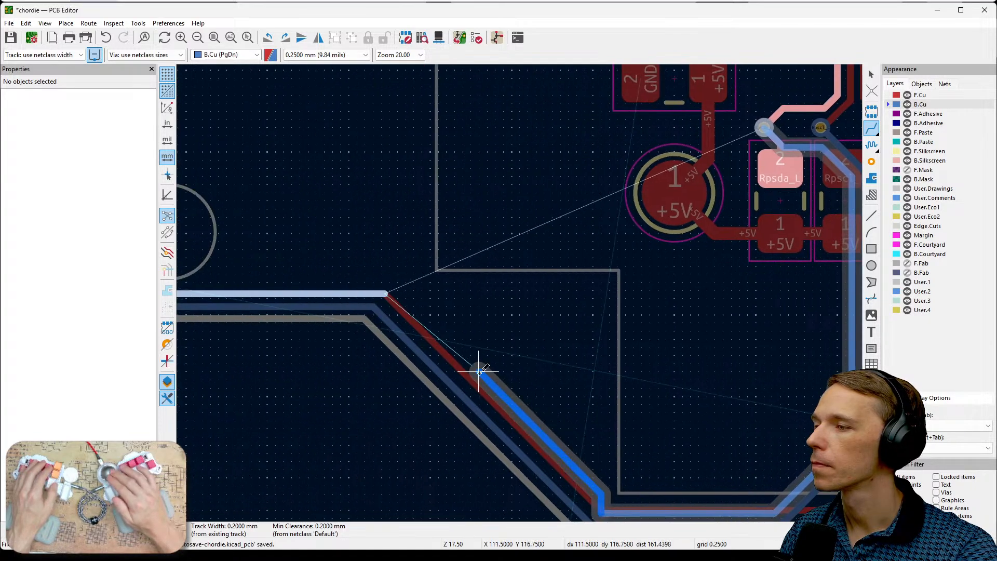
{"action": "left_click", "coordinate": [384, 294]}
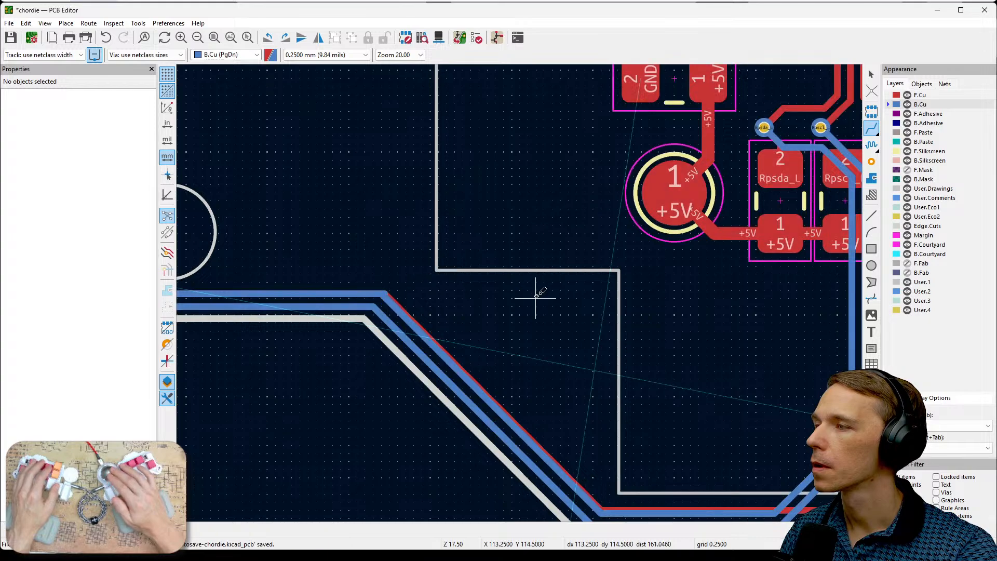
- Examine the routed tracks and remaining airwires around the chip, including the Rpint_R pull-up connection to pin 1
{"action": "scroll", "coordinate": [594, 308], "scroll_direction": "down", "scroll_amount": 2}
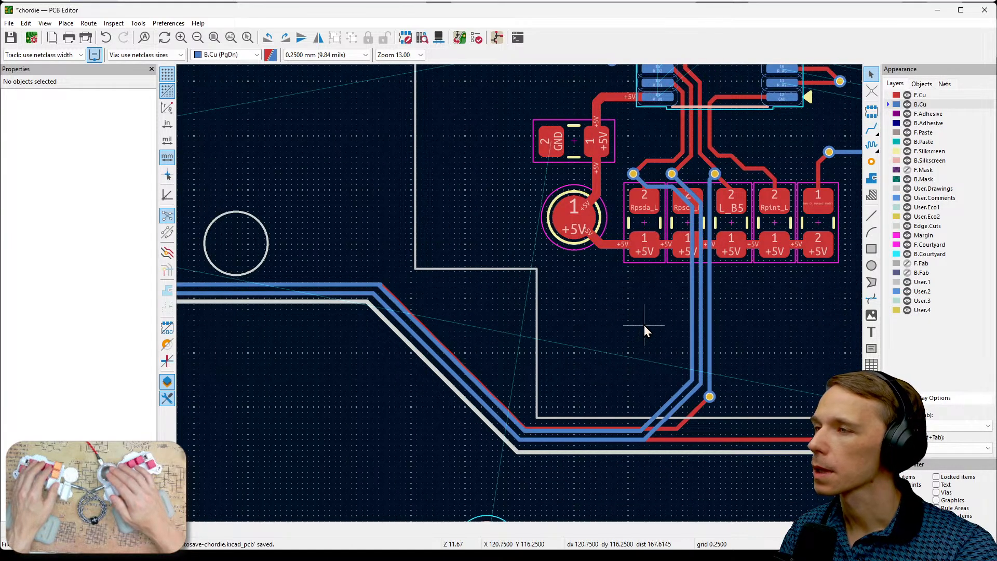
{"action": "middle_click_drag", "start_coordinate": [716, 325], "coordinate": [494, 441]}
{"action": "middle_click_drag", "start_coordinate": [679, 332], "coordinate": [572, 406]}
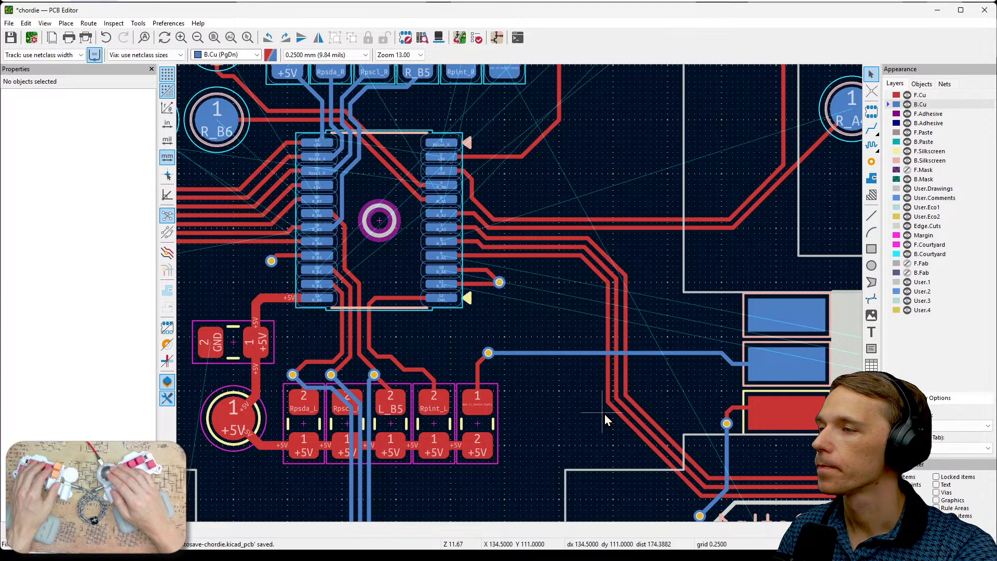
{"action": "middle_click_drag", "start_coordinate": [549, 290], "coordinate": [707, 407]}
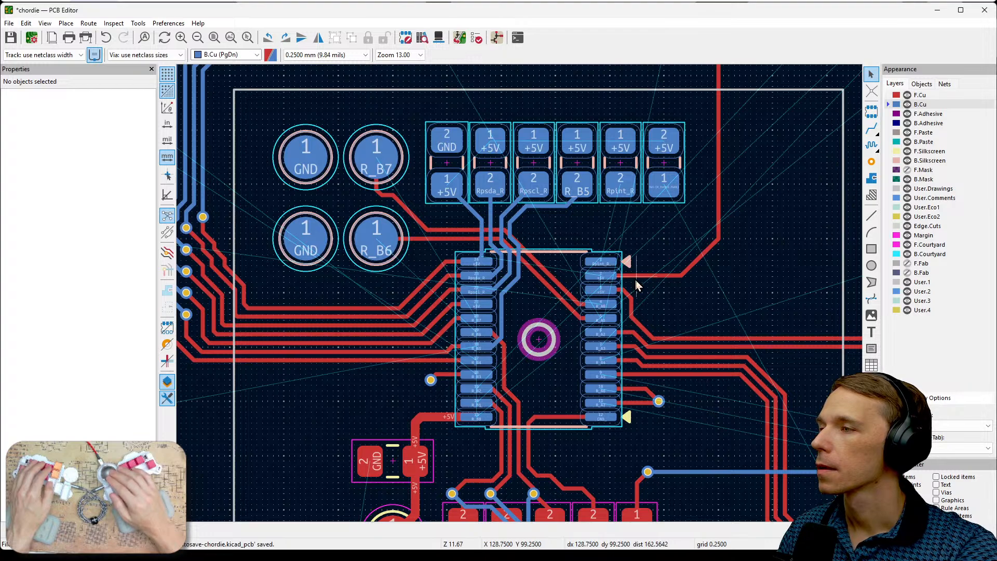
{"action": "middle_click_drag", "start_coordinate": [668, 249], "coordinate": [754, 261]}
{"action": "scroll", "coordinate": [671, 239], "scroll_direction": "up", "scroll_amount": 1}
{"action": "middle_click_drag", "start_coordinate": [582, 340], "coordinate": [696, 341]}
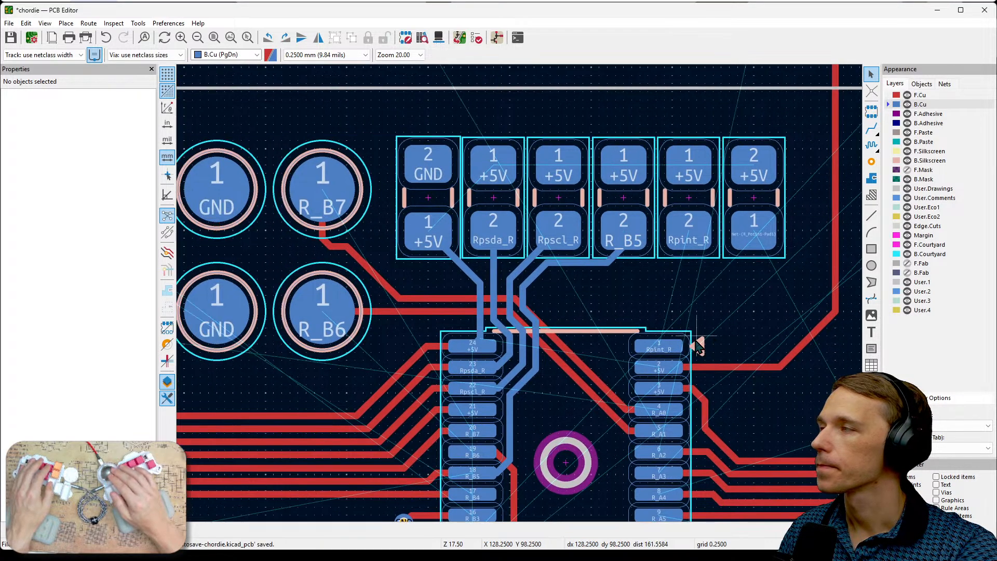
{"action": "scroll", "coordinate": [753, 330], "scroll_direction": "up", "scroll_amount": 1}
{"action": "middle_click_drag", "start_coordinate": [446, 248], "coordinate": [603, 303]}
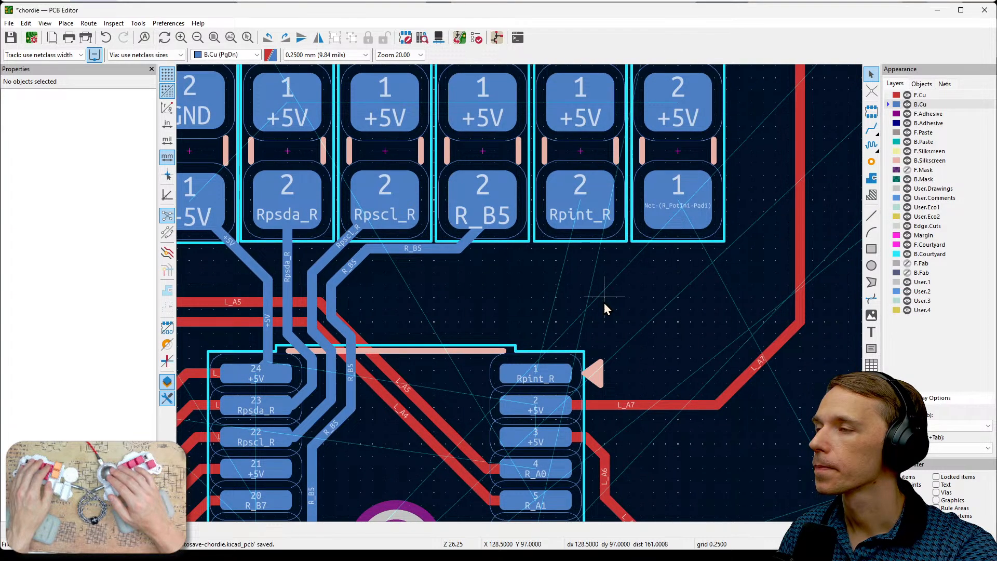
{"action": "middle_click_drag", "start_coordinate": [602, 302], "coordinate": [520, 295]}
{"action": "scroll", "coordinate": [521, 295], "scroll_direction": "up", "scroll_amount": 1}
{"action": "scroll", "coordinate": [520, 295], "scroll_direction": "down", "scroll_amount": 2}
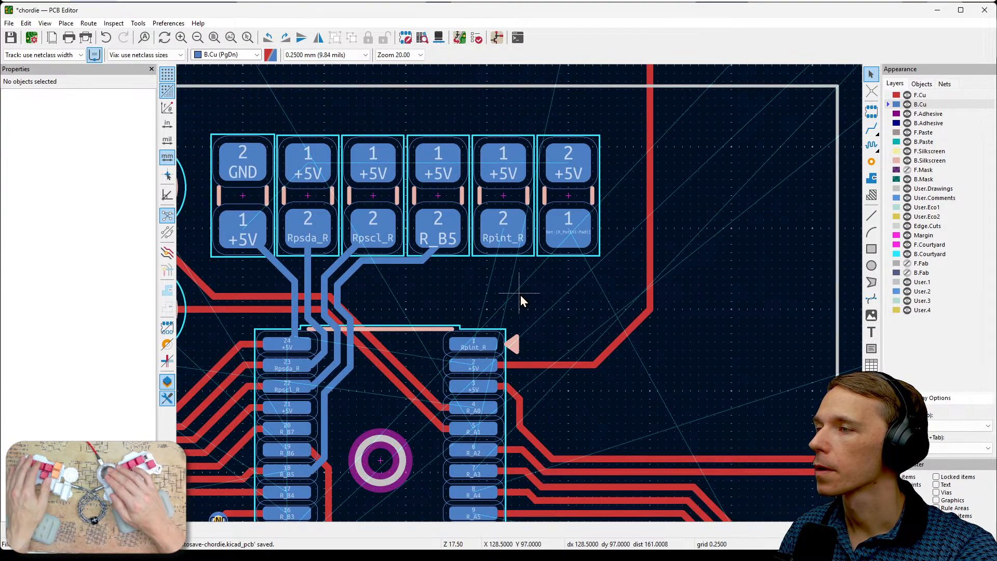
{"action": "scroll", "coordinate": [520, 295], "scroll_direction": "down", "scroll_amount": 4}
{"action": "scroll", "coordinate": [623, 285], "scroll_direction": "up", "scroll_amount": 1}
- Examine the whole board layout and the area around the R_A1, R_A2 and Rpscl_L test points
{"action": "middle_click_drag", "start_coordinate": [623, 284], "coordinate": [802, 368]}
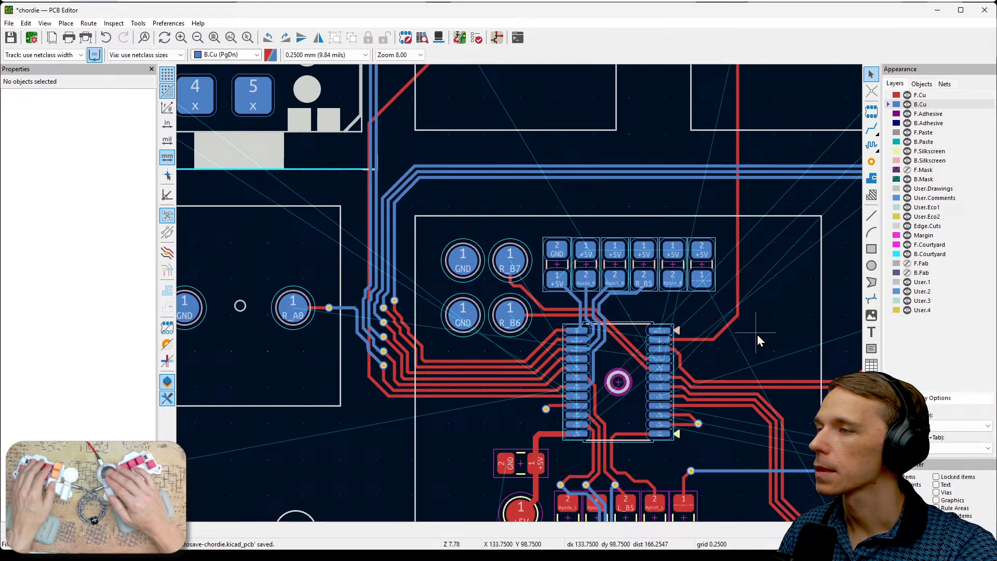
{"action": "middle_click_drag", "start_coordinate": [759, 338], "coordinate": [808, 319]}
{"action": "scroll", "coordinate": [809, 319], "scroll_direction": "down", "scroll_amount": 3}
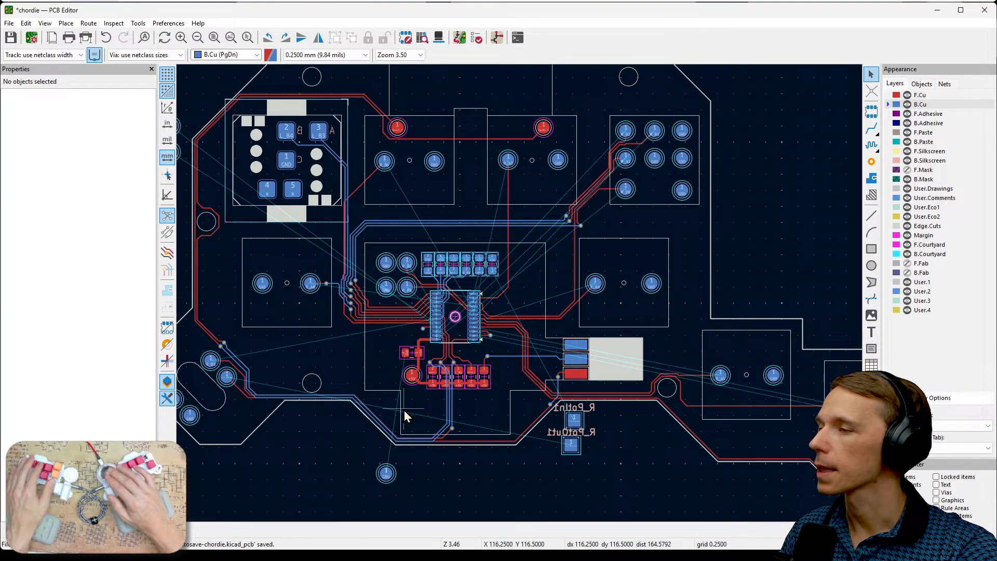
{"action": "middle_click_drag", "start_coordinate": [492, 464], "coordinate": [622, 447]}
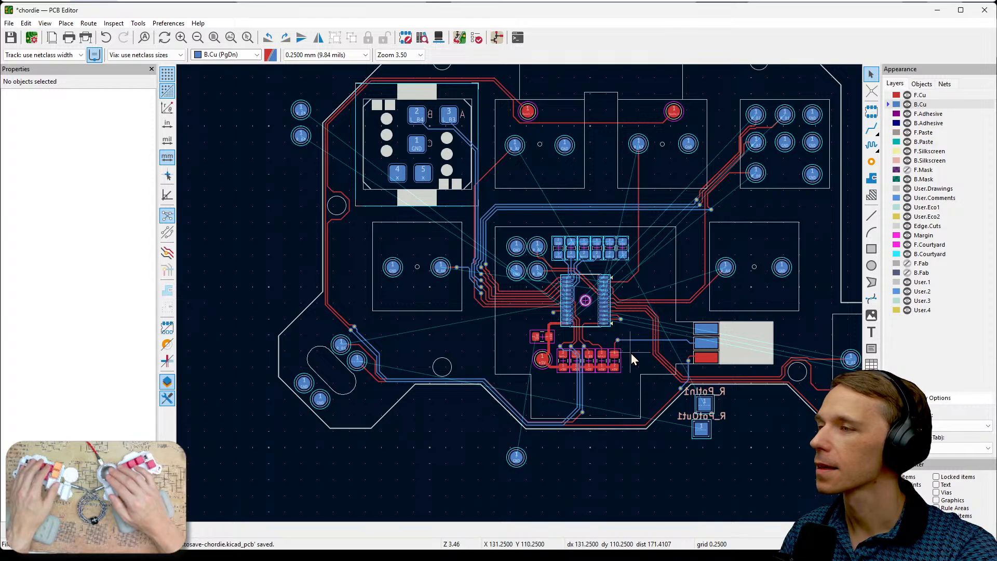
{"action": "middle_click_drag", "start_coordinate": [650, 299], "coordinate": [688, 351]}
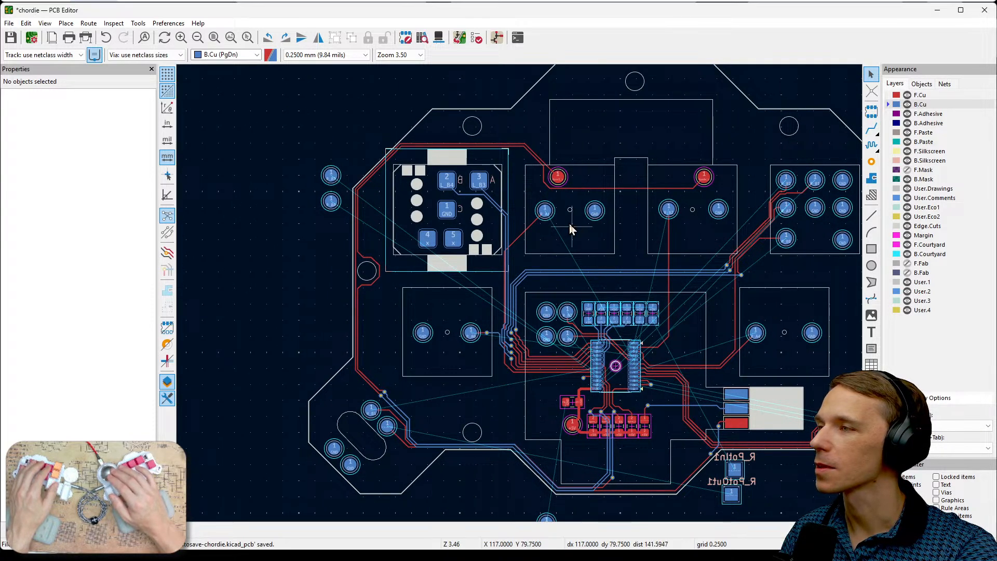
{"action": "scroll", "coordinate": [570, 214], "scroll_direction": "up", "scroll_amount": 5}
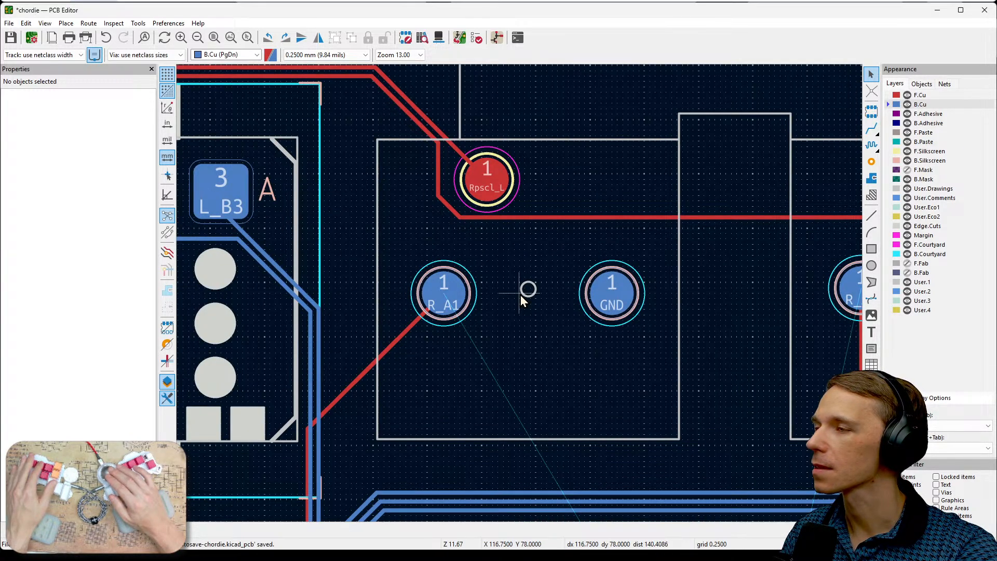
{"action": "scroll", "coordinate": [520, 300], "scroll_direction": "down", "scroll_amount": 3}
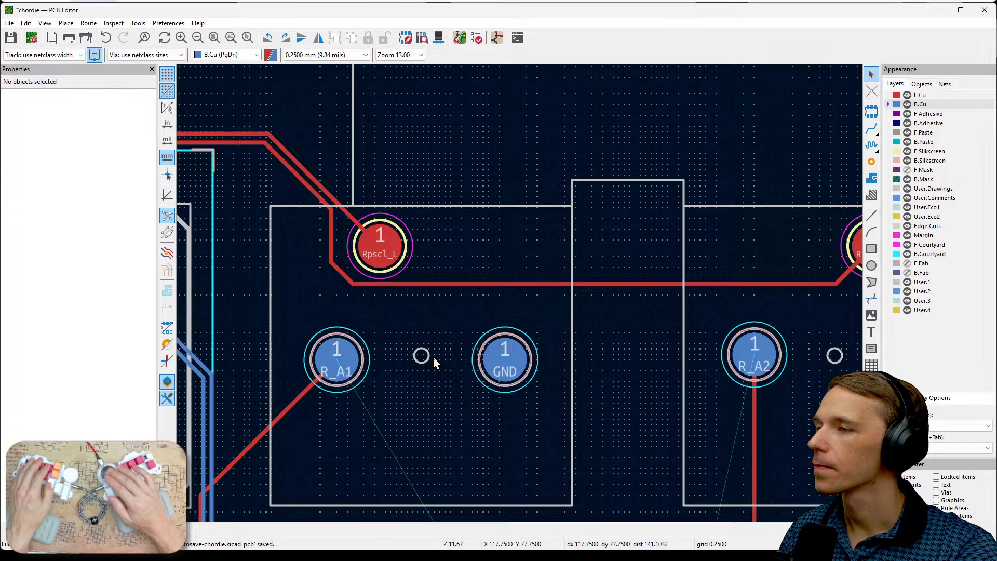
{"action": "scroll", "coordinate": [603, 242], "scroll_direction": "up", "scroll_amount": 4}
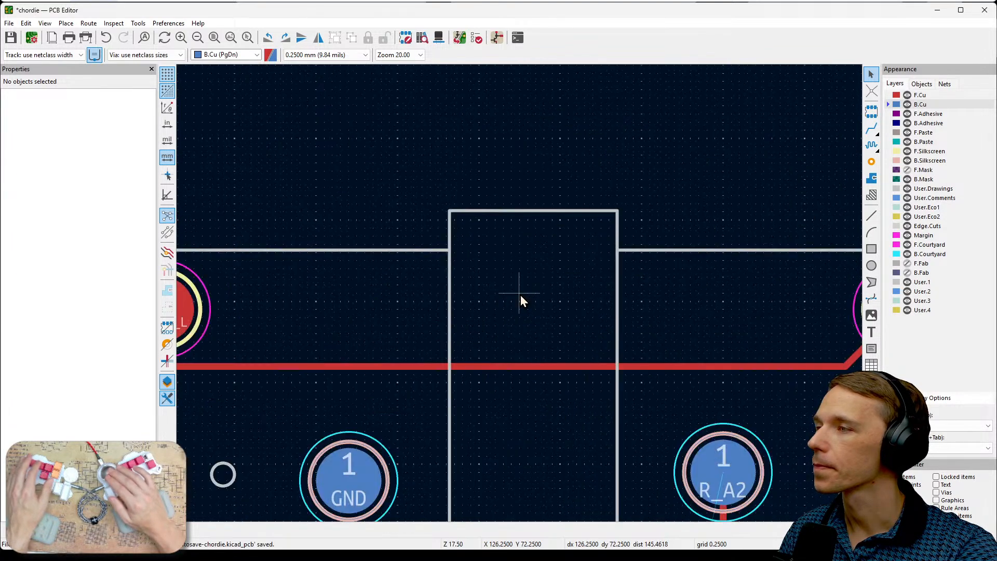
- Duplicate the back-side GND test point beside R_A1 and place the copy at X 118.75 mm, Y 73 mm beside the Rpscl_L test point
{"action": "middle_click_drag", "start_coordinate": [479, 318], "coordinate": [747, 256]}
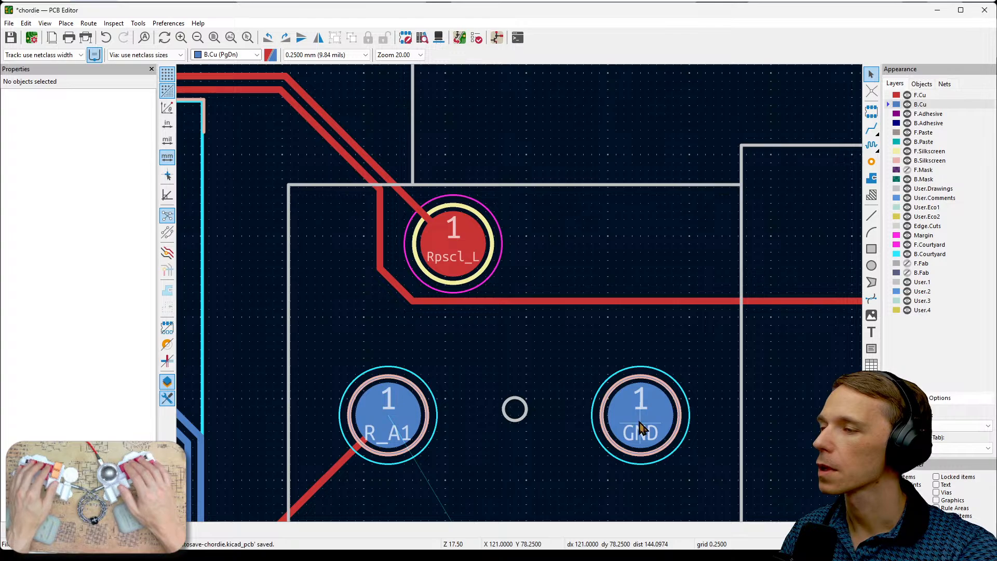
{"action": "key", "text": "ctrl+v"}
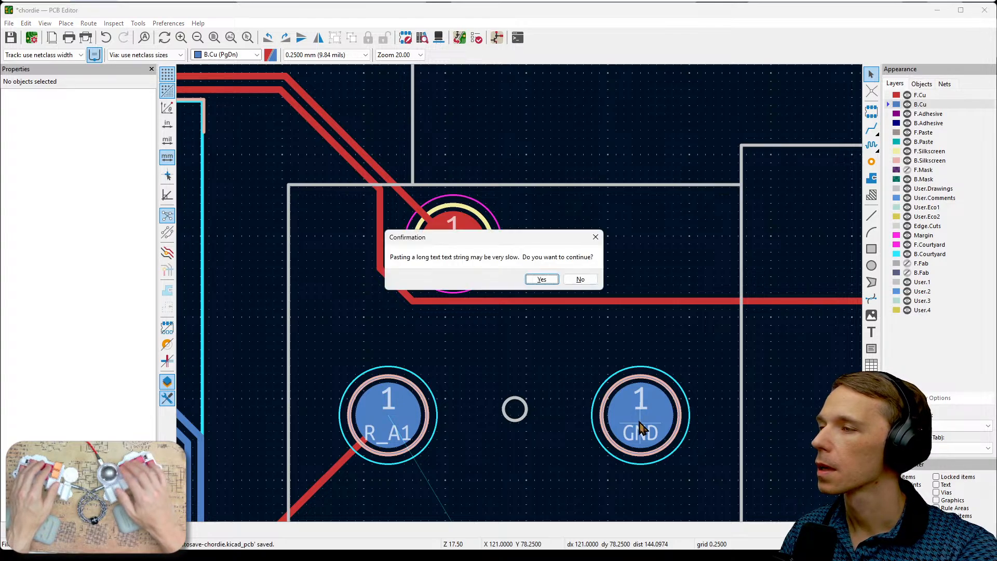
{"action": "left_click", "coordinate": [580, 280]}
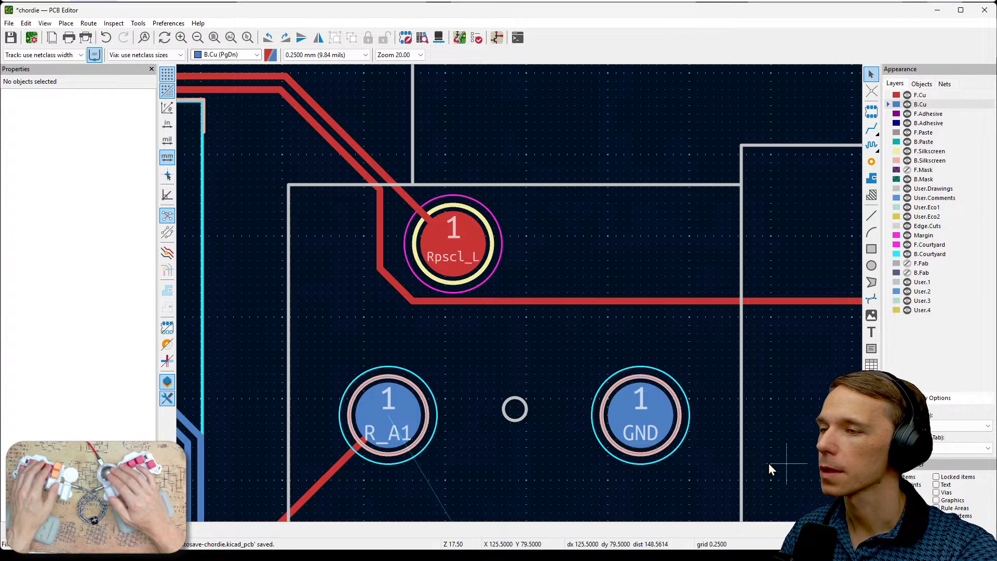
{"action": "left_click", "coordinate": [649, 424]}
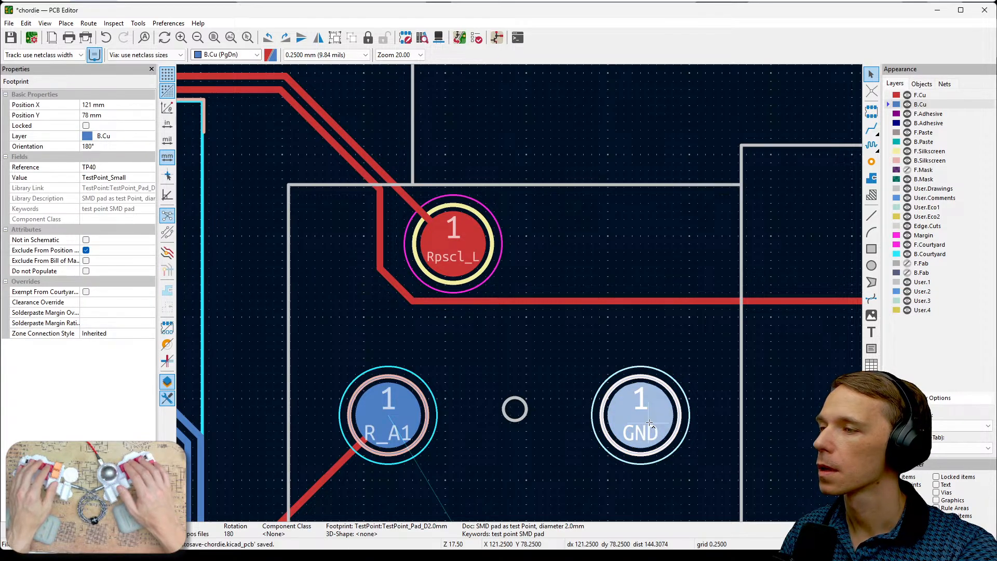
{"action": "key", "text": "ctrl+d"}
{"action": "left_click", "coordinate": [577, 244]}
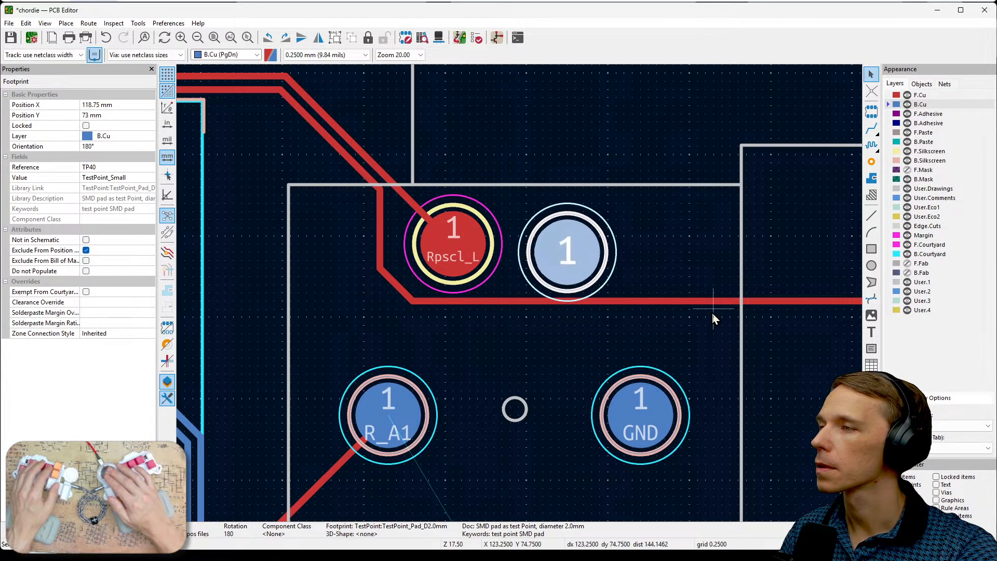
- Move the duplicated test point to X 134.25 mm, Y 72.75 mm beside the Rpsda_L test point
{"action": "middle_click_drag", "start_coordinate": [713, 315], "coordinate": [582, 319]}
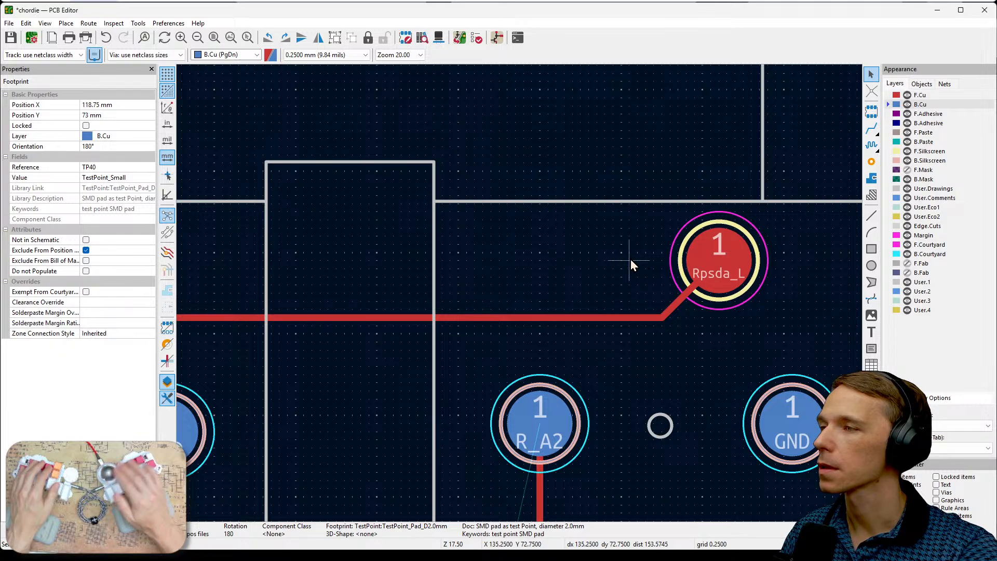
{"action": "key", "text": "m"}
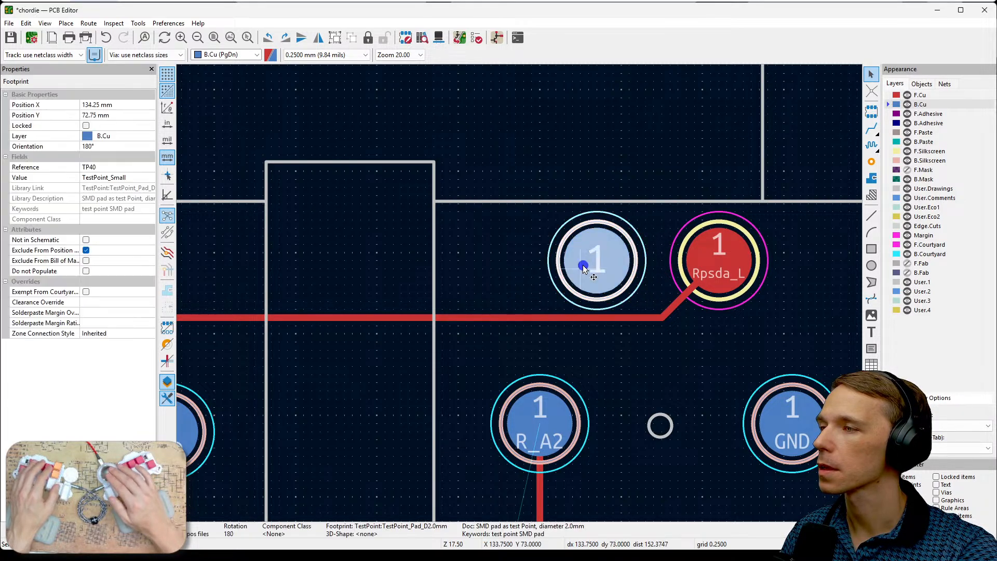
{"action": "double_click", "coordinate": [583, 265]}
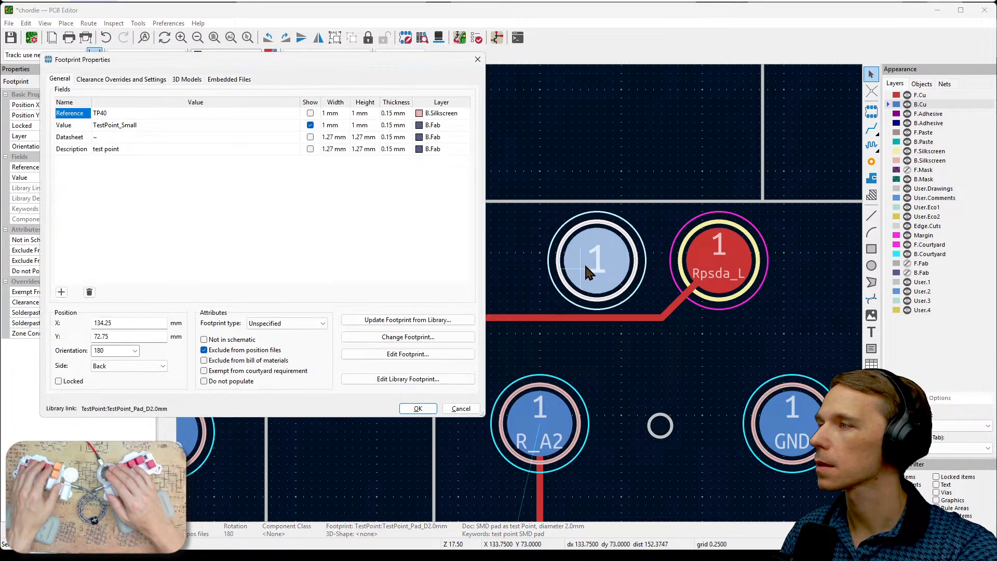
{"action": "key", "text": "Escape"}
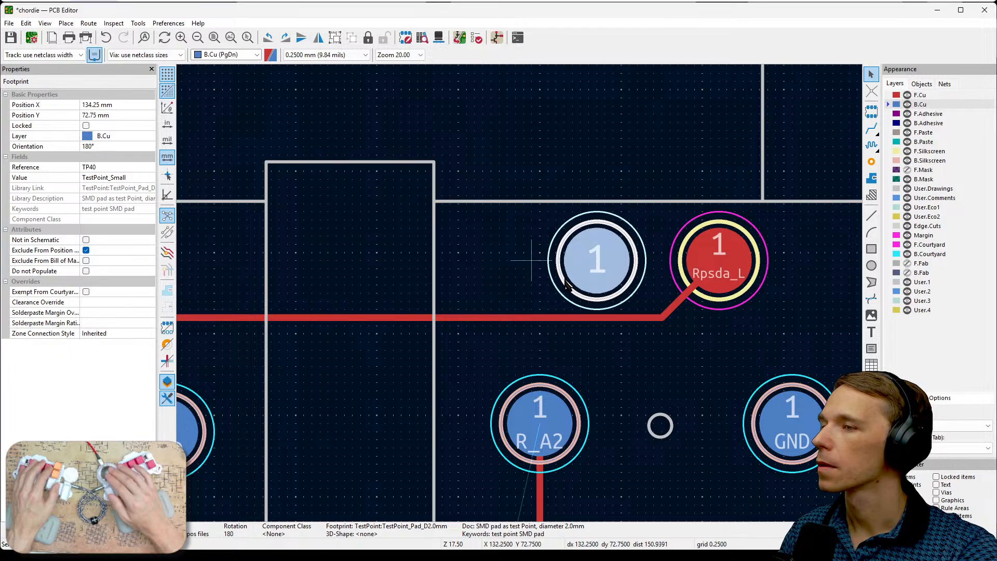
{"action": "key", "text": "Escape"}
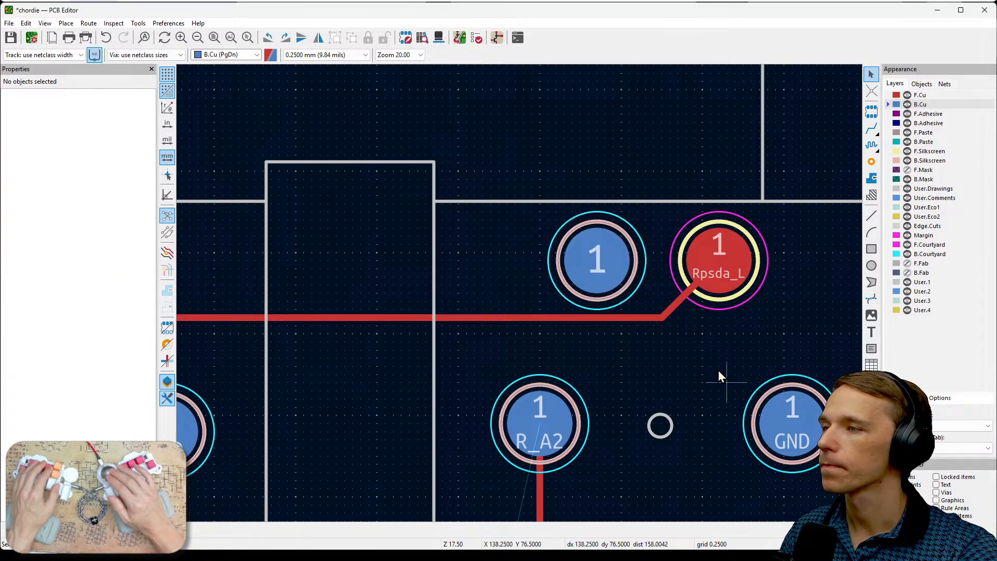
- Check the footprint properties of the duplicated test point beside Rpsda_L
{"action": "left_click", "coordinate": [605, 257]}
{"action": "double_click", "coordinate": [605, 257]}
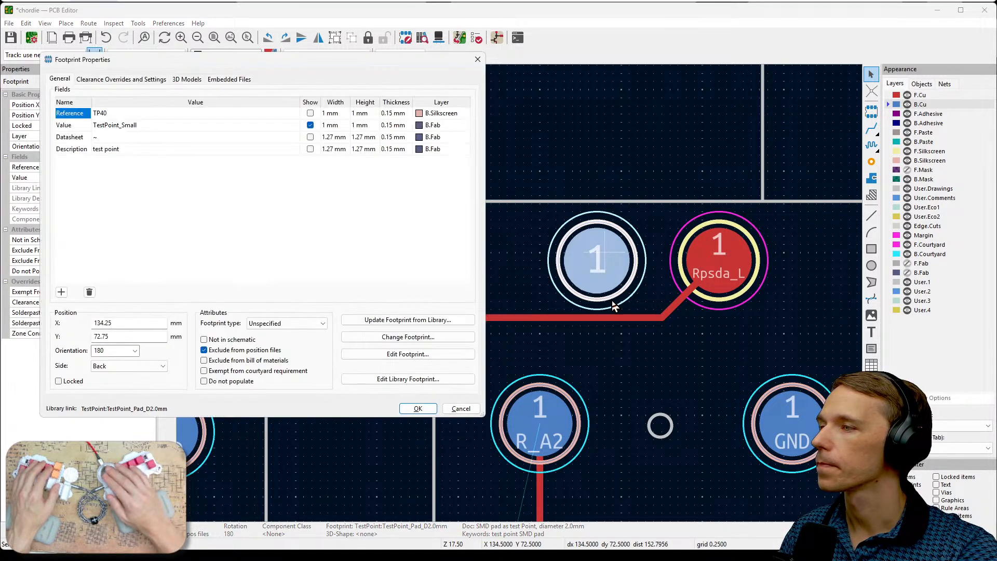
{"action": "key", "text": "Escape"}
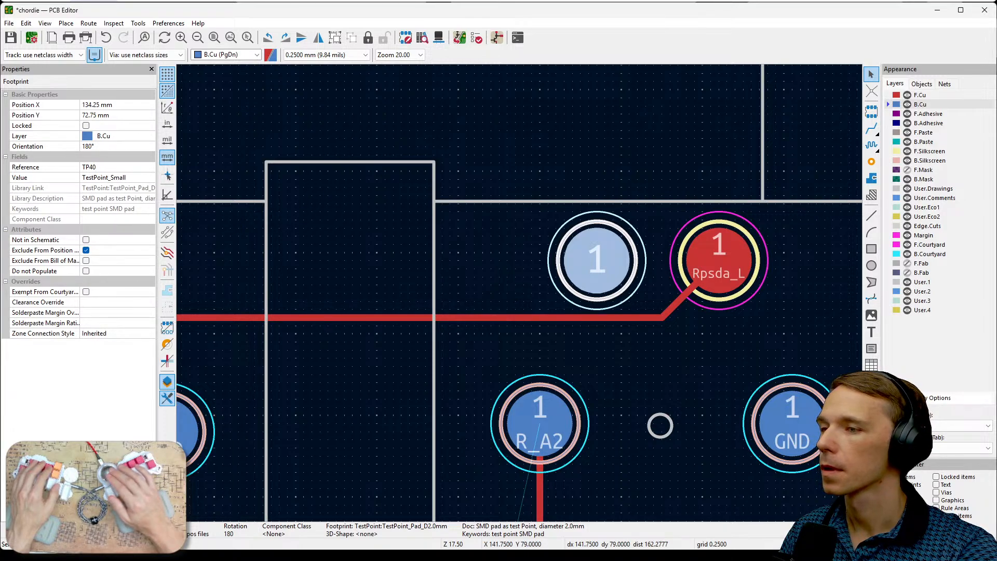
- Enable all item types in the selection filter and clear the current selection
{"action": "left_click", "coordinate": [887, 477]}
{"action": "left_click", "coordinate": [532, 249]}
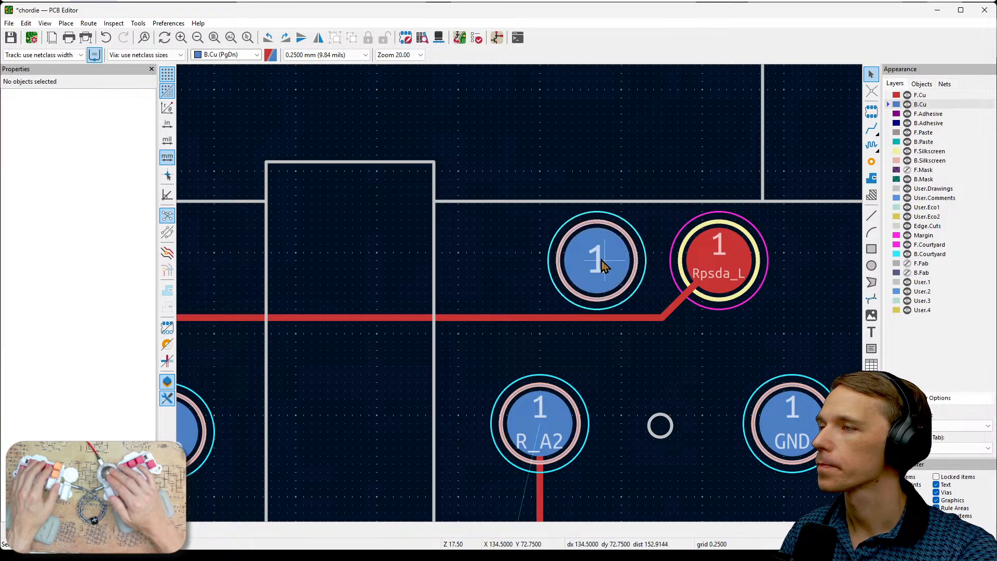
- Assign the net /Rpsda_R to the unconnected back-side test point pad beside Rpsda_L
{"action": "left_click", "coordinate": [601, 259]}
{"action": "left_click", "coordinate": [120, 126]}
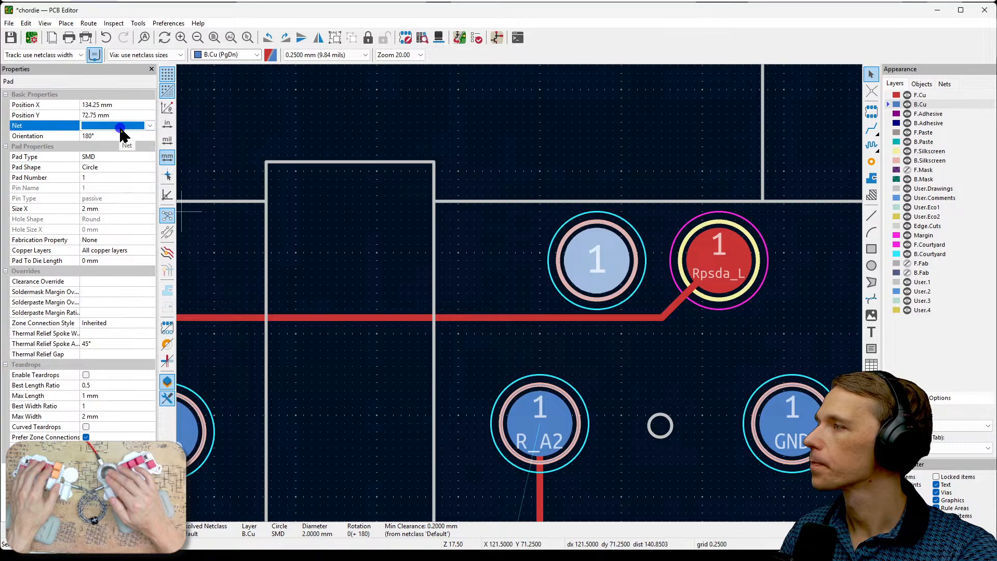
{"action": "left_click", "coordinate": [149, 125]}
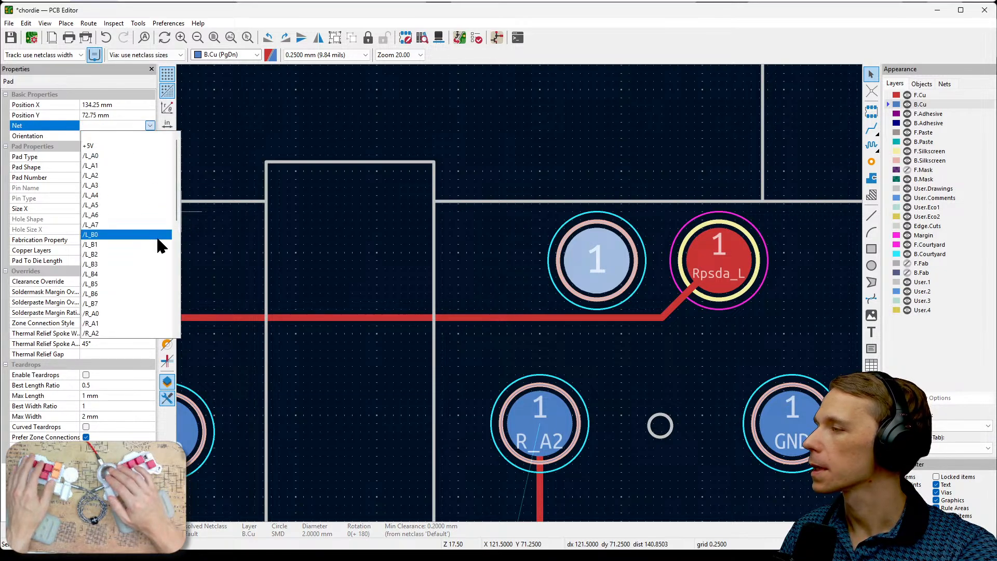
{"action": "scroll", "coordinate": [157, 239], "scroll_direction": "down", "scroll_amount": 5}
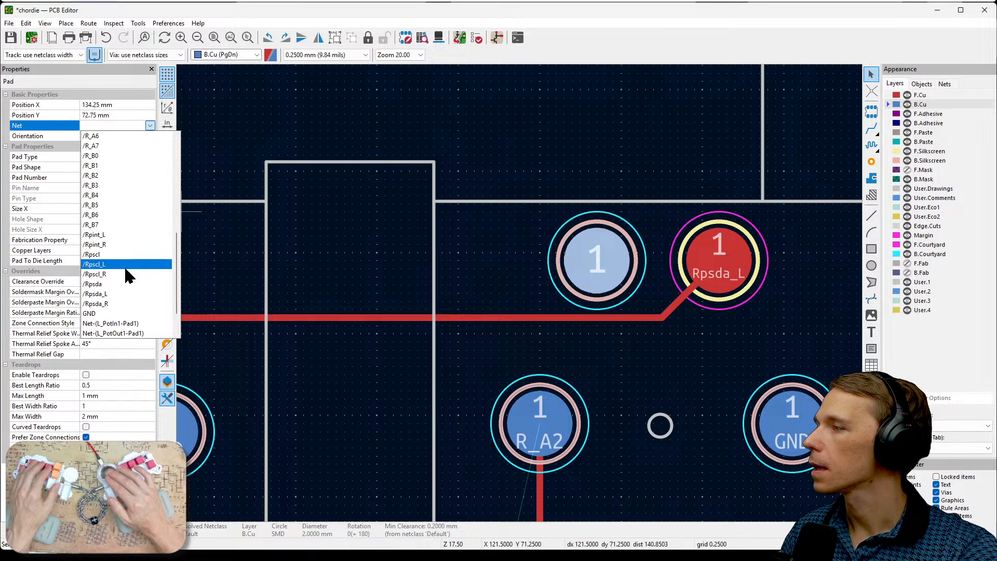
{"action": "left_click", "coordinate": [119, 304]}
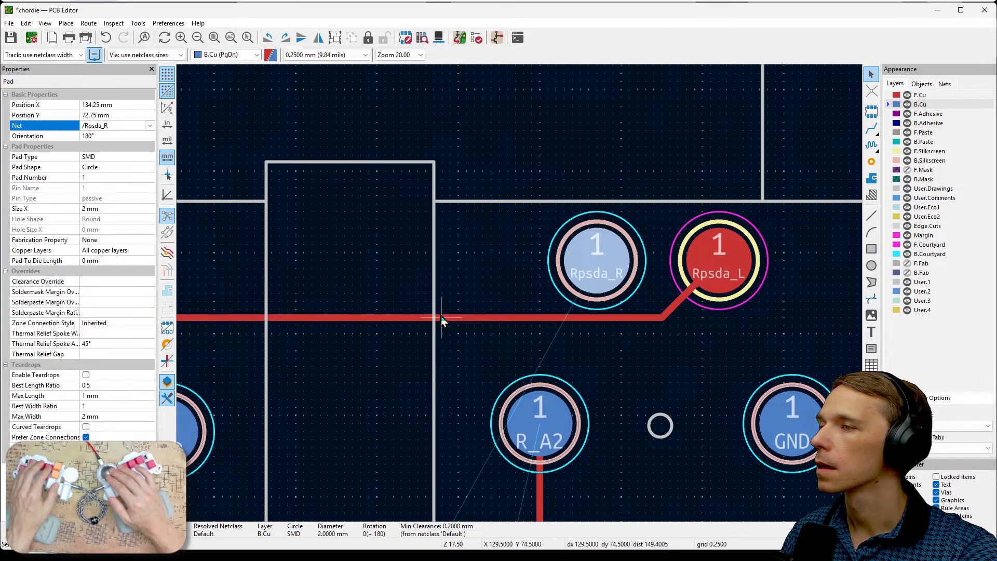
- Assign the net /Rpscl_R to the unconnected back-side test point pad beside Rpscl_L and clear the selection
{"action": "scroll", "coordinate": [440, 317], "scroll_direction": "down", "scroll_amount": 2}
{"action": "scroll", "coordinate": [315, 296], "scroll_direction": "up", "scroll_amount": 2}
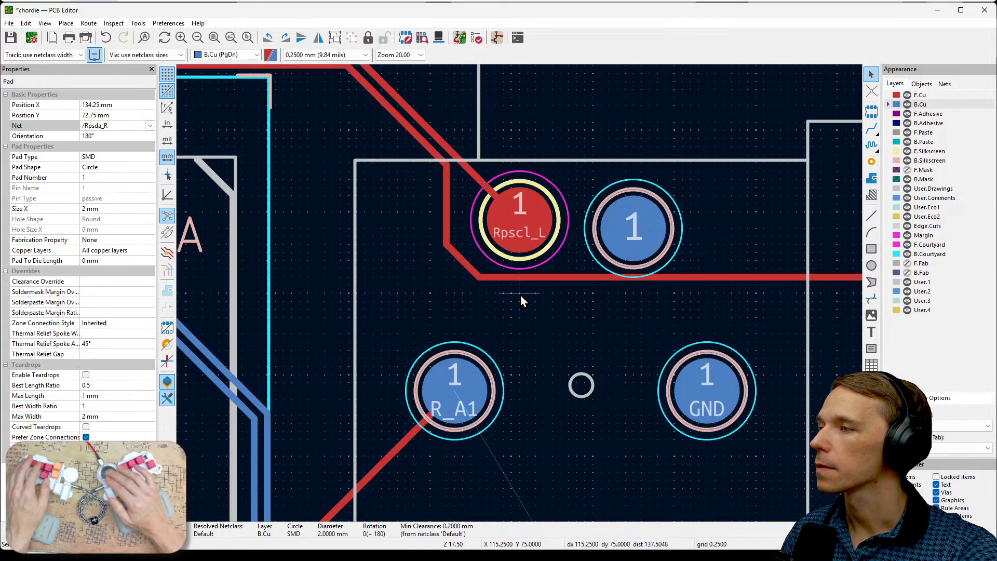
{"action": "left_click", "coordinate": [645, 240]}
{"action": "left_click", "coordinate": [150, 125]}
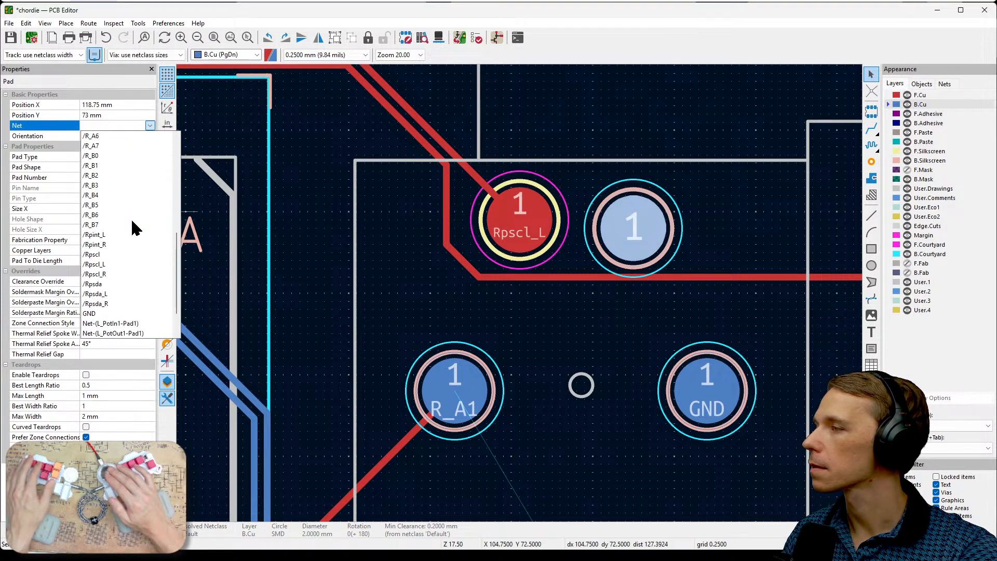
{"action": "scroll", "coordinate": [133, 259], "scroll_direction": "down", "scroll_amount": 2}
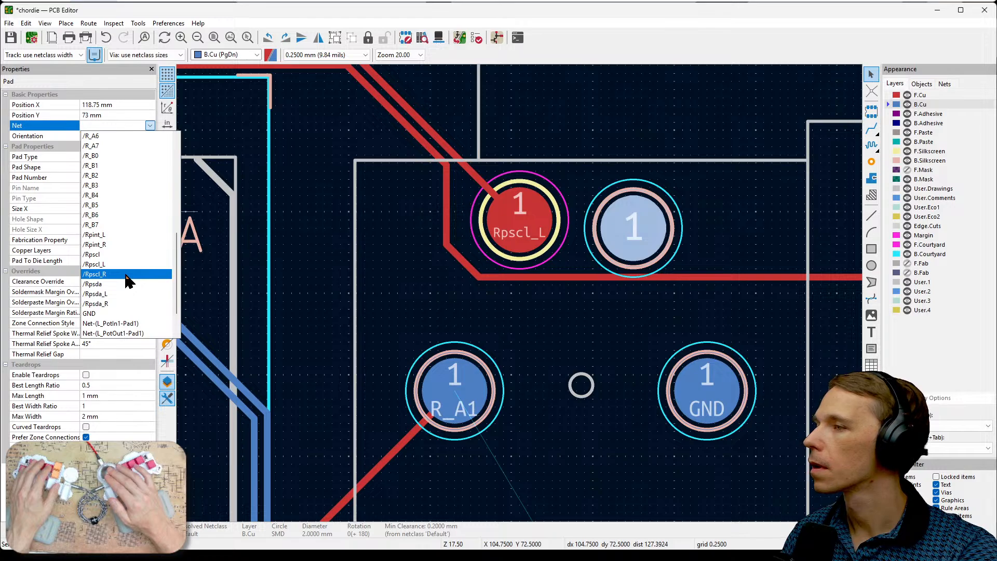
{"action": "left_click", "coordinate": [126, 274]}
{"action": "left_click", "coordinate": [651, 312]}
{"action": "scroll", "coordinate": [653, 310], "scroll_direction": "down", "scroll_amount": 1}
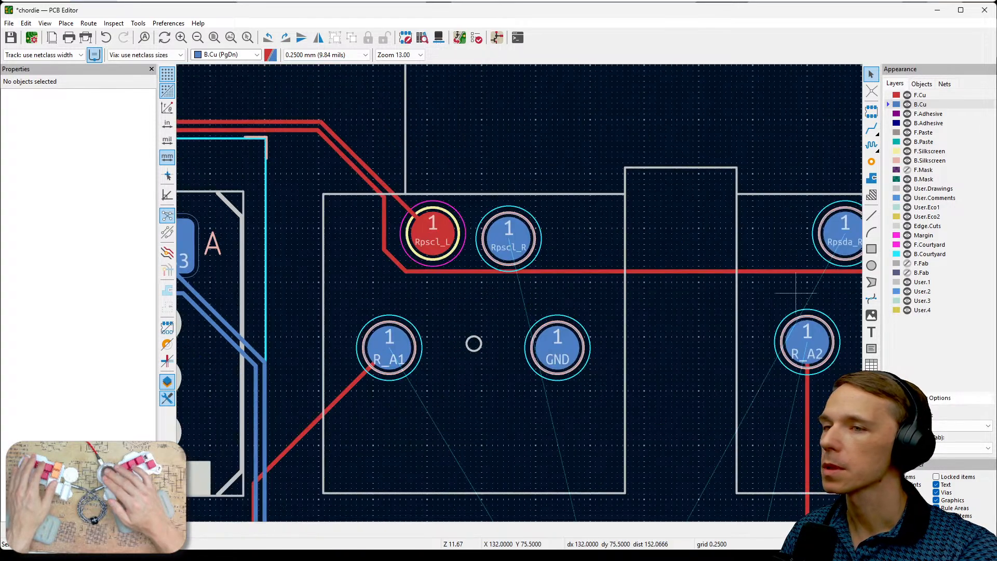
- Switch to the Schematic Editor and examine the SDA, SCL and INT connections of U1_L1, U2_R1 and their pull-up resistors
{"action": "key", "text": "alt+Tab"}
{"action": "scroll", "coordinate": [489, 285], "scroll_direction": "down", "scroll_amount": 5}
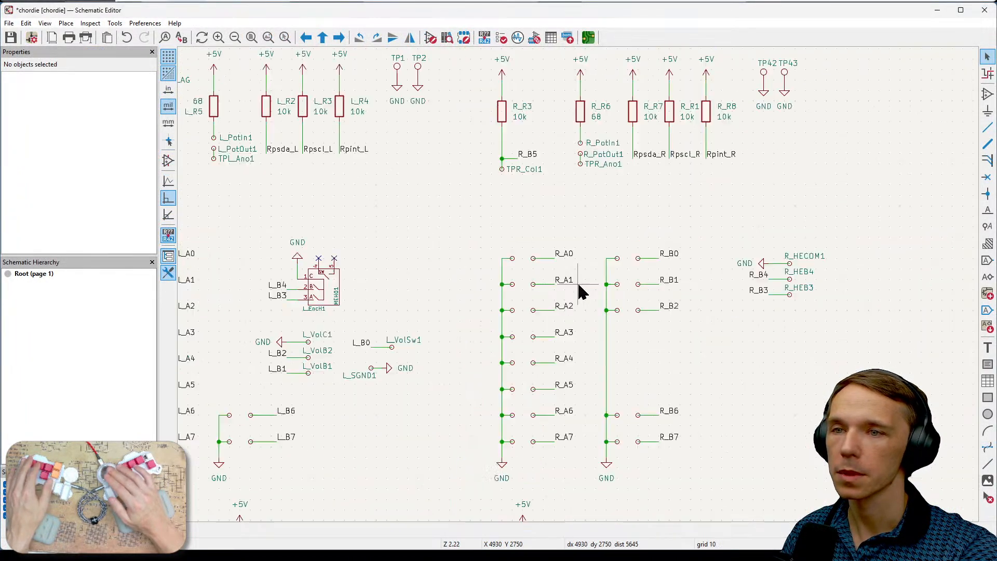
{"action": "middle_click_drag", "start_coordinate": [712, 332], "coordinate": [831, 177]}
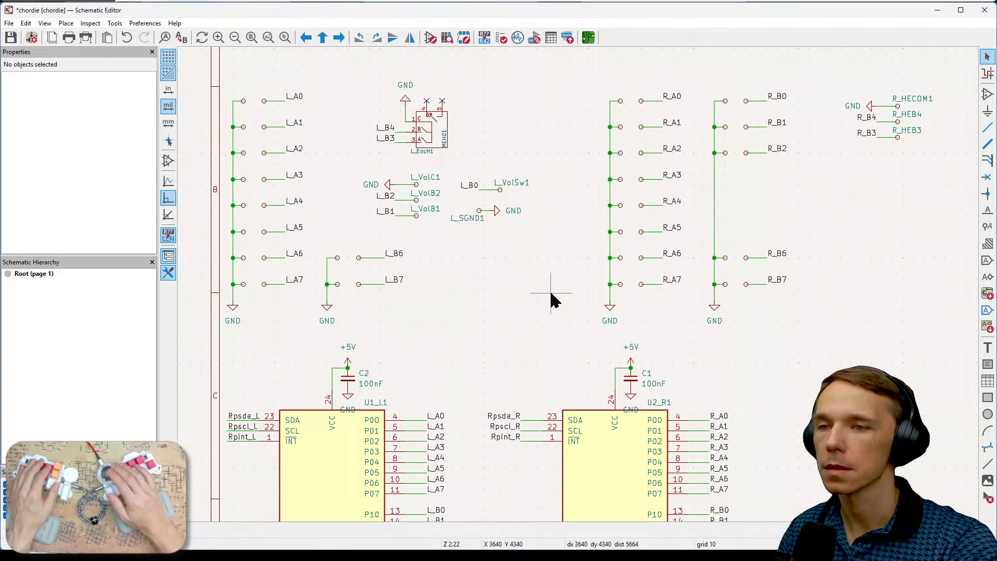
{"action": "middle_click_drag", "start_coordinate": [529, 330], "coordinate": [565, 214]}
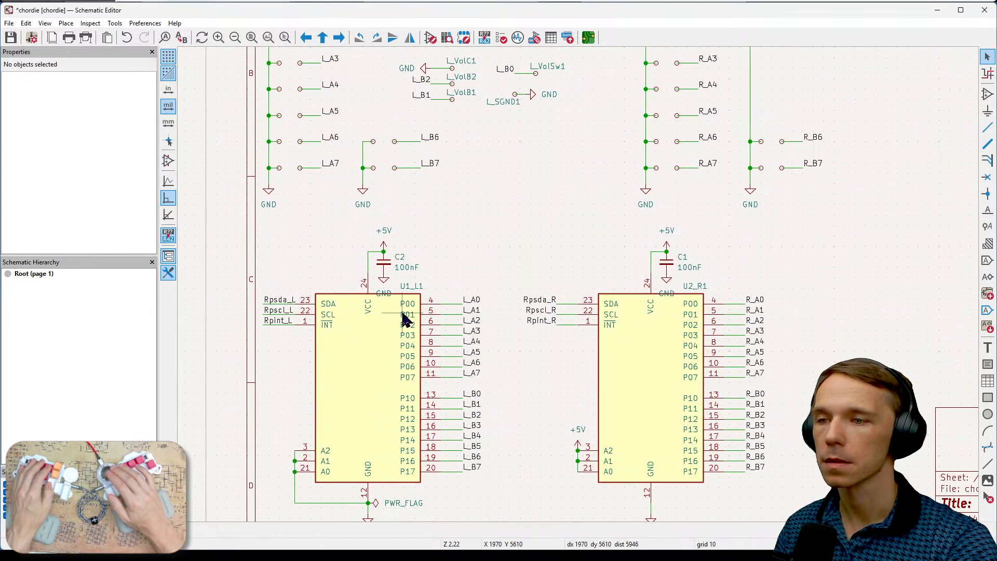
{"action": "left_click", "coordinate": [272, 305]}
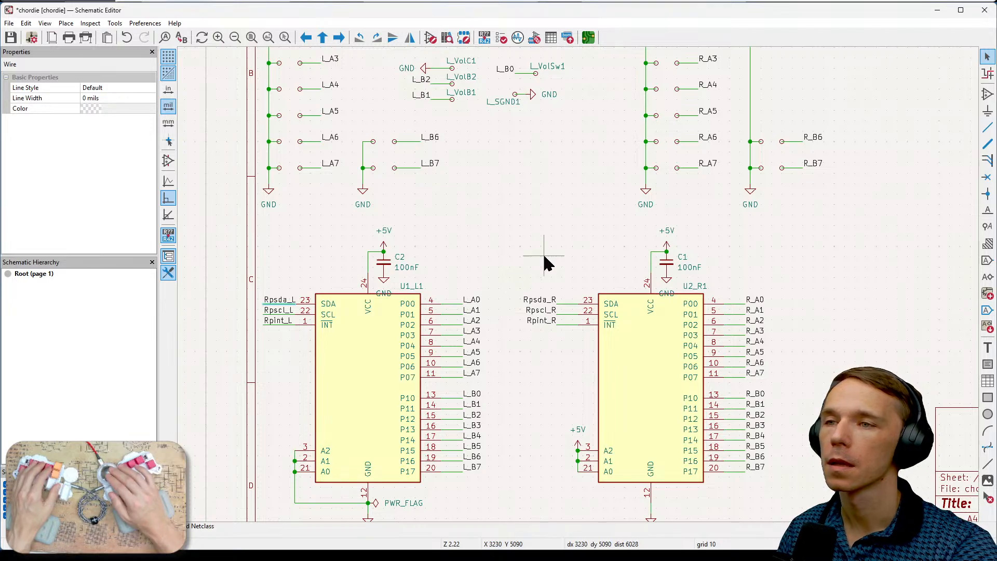
{"action": "middle_click_drag", "start_coordinate": [544, 255], "coordinate": [485, 395]}
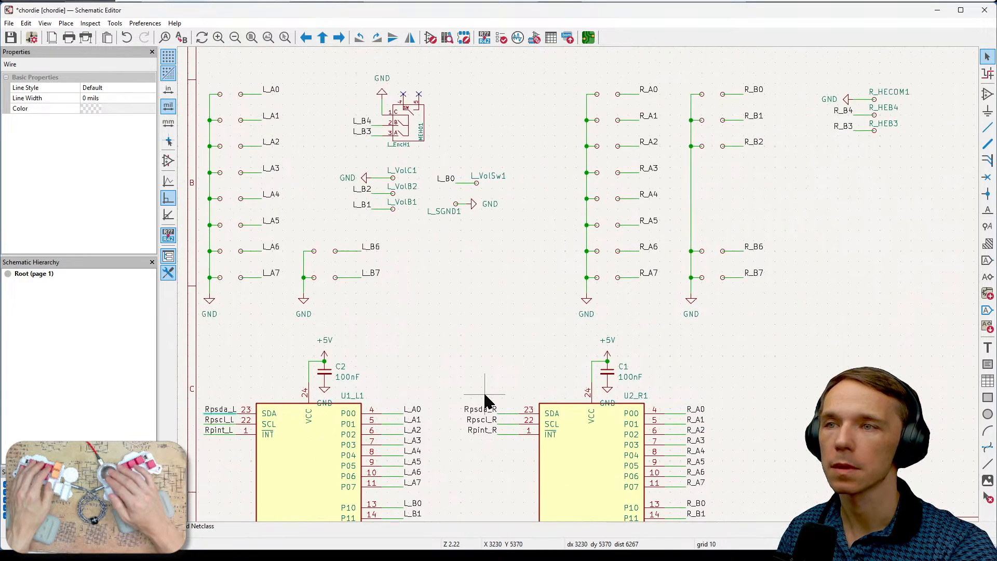
{"action": "middle_click_drag", "start_coordinate": [489, 309], "coordinate": [539, 469]}
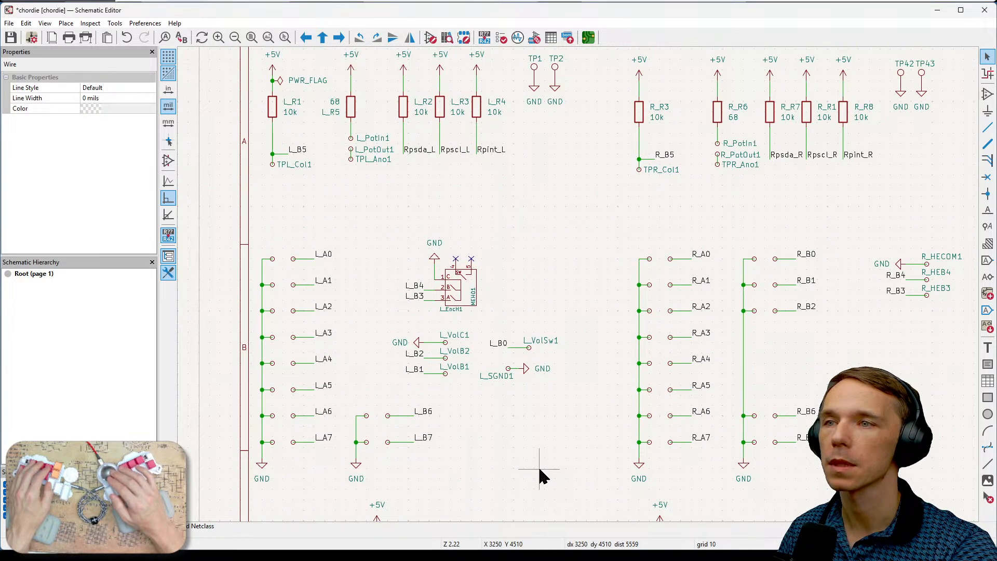
{"action": "middle_click_drag", "start_coordinate": [587, 231], "coordinate": [599, 304]}
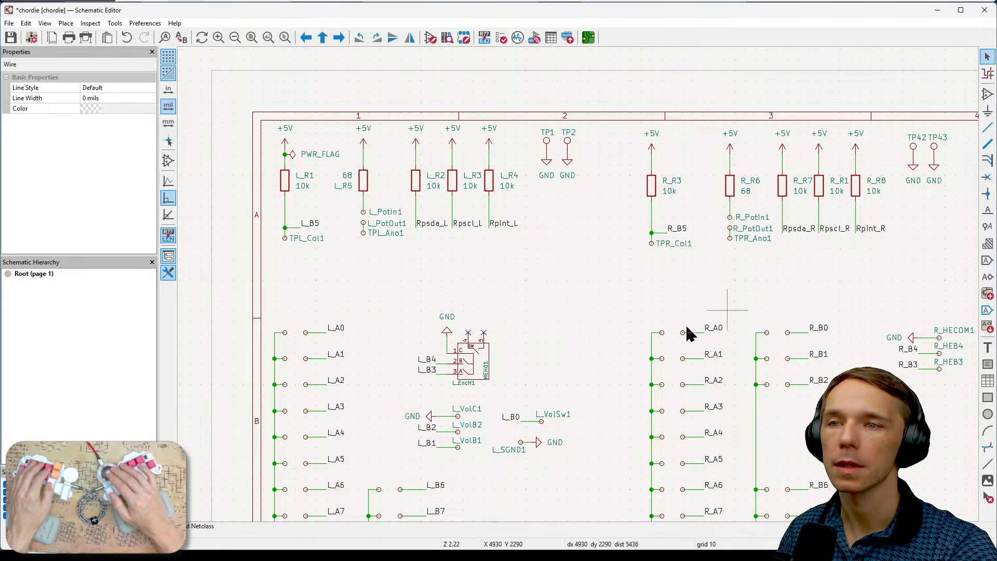
{"action": "scroll", "coordinate": [583, 307], "scroll_direction": "down", "scroll_amount": 5}
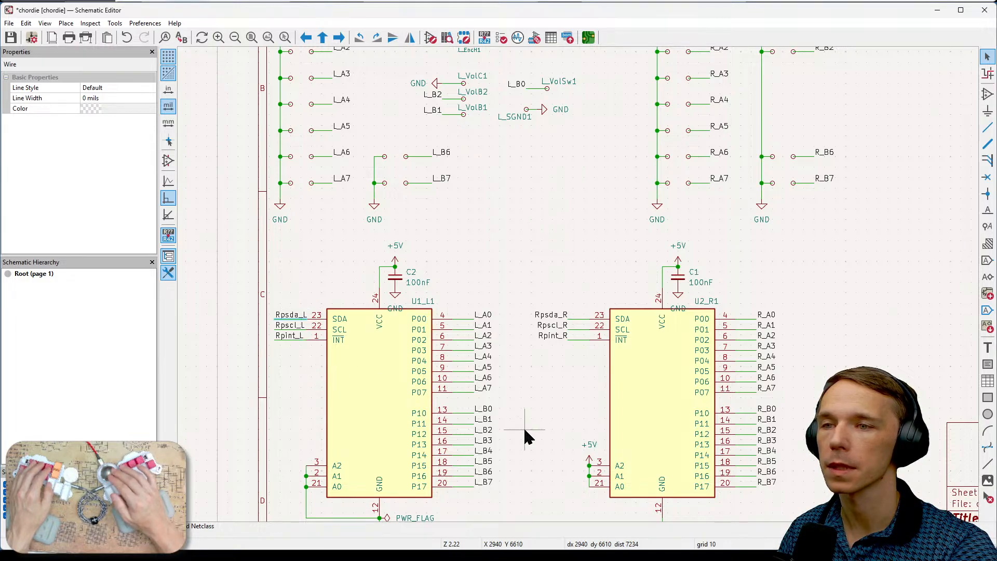
{"action": "middle_click_drag", "start_coordinate": [522, 426], "coordinate": [411, 393]}
{"action": "middle_click_drag", "start_coordinate": [734, 330], "coordinate": [698, 274]}
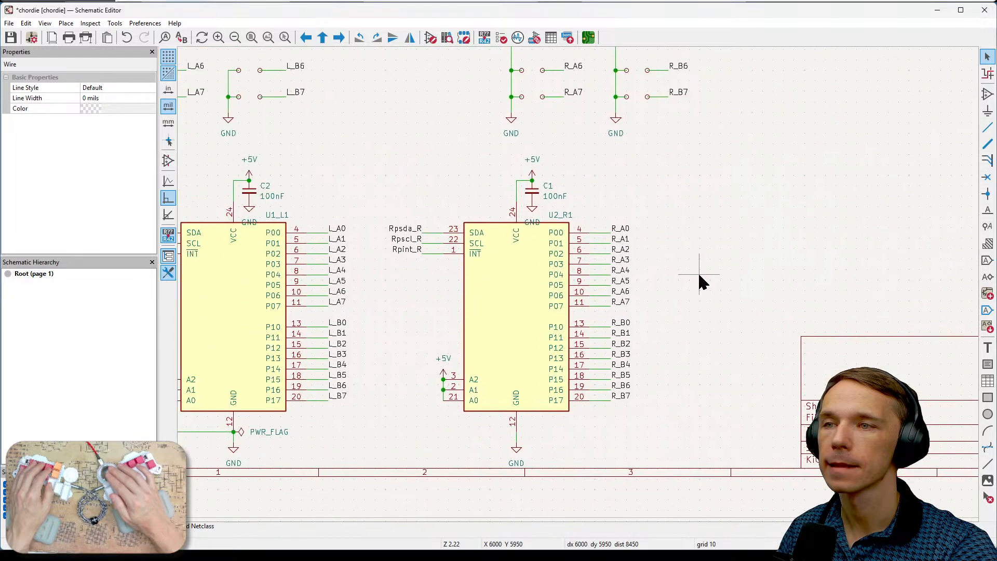
{"action": "middle_click_drag", "start_coordinate": [746, 218], "coordinate": [711, 365]}
{"action": "middle_click_drag", "start_coordinate": [770, 230], "coordinate": [759, 362]}
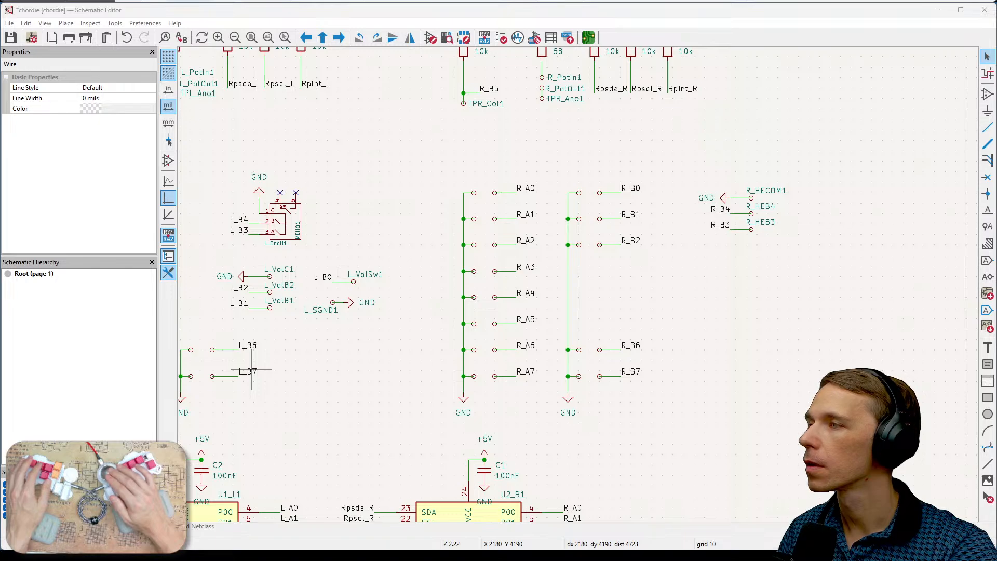
- Switch back to the PCB Editor and examine the IC's pin nets and nearby tracks on back and front copper
{"action": "key", "text": "alt+Tab"}
{"action": "scroll", "coordinate": [525, 294], "scroll_direction": "up", "scroll_amount": 5}
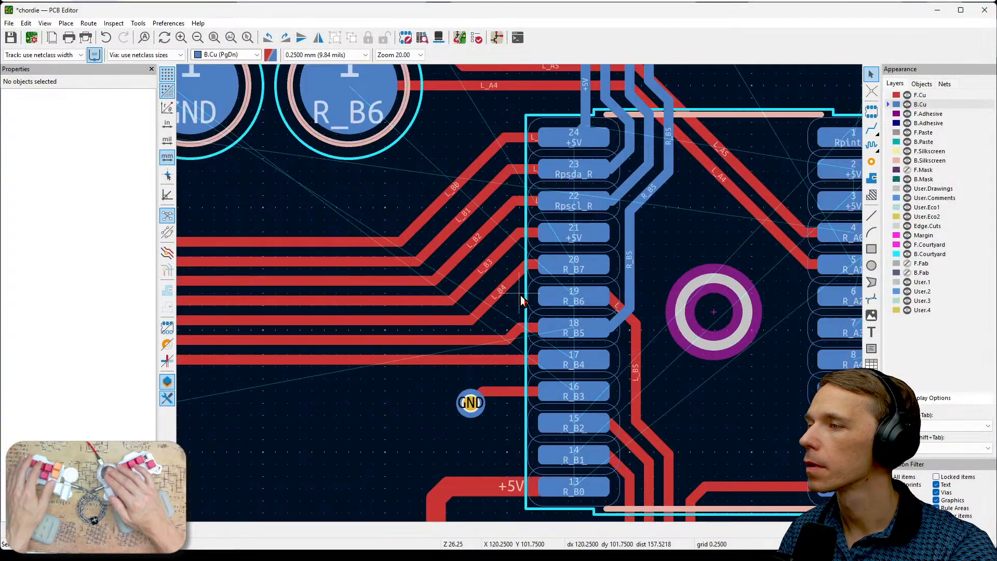
{"action": "scroll", "coordinate": [523, 300], "scroll_direction": "down", "scroll_amount": 4}
{"action": "scroll", "coordinate": [522, 300], "scroll_direction": "up", "scroll_amount": 2}
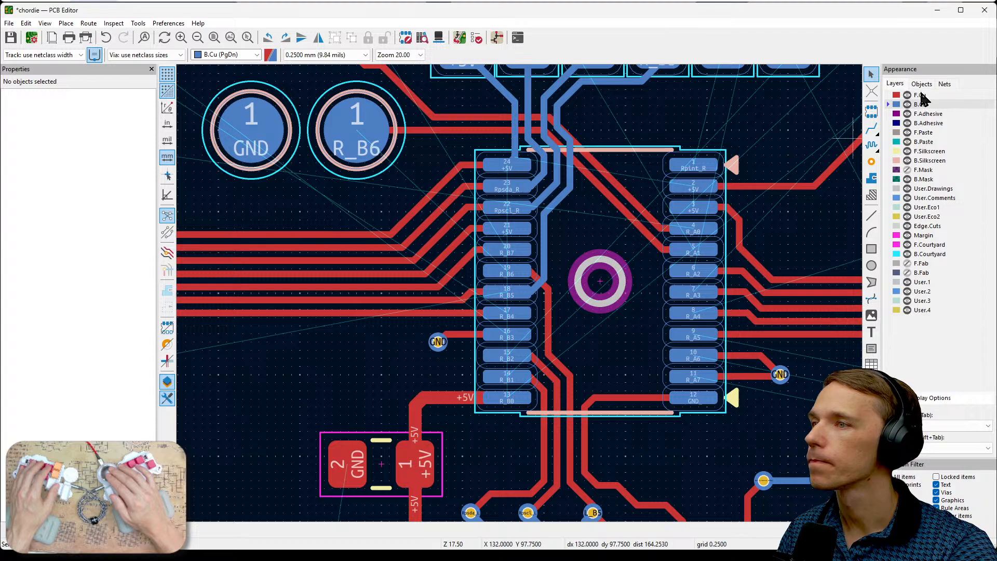
{"action": "left_click", "coordinate": [920, 95]}
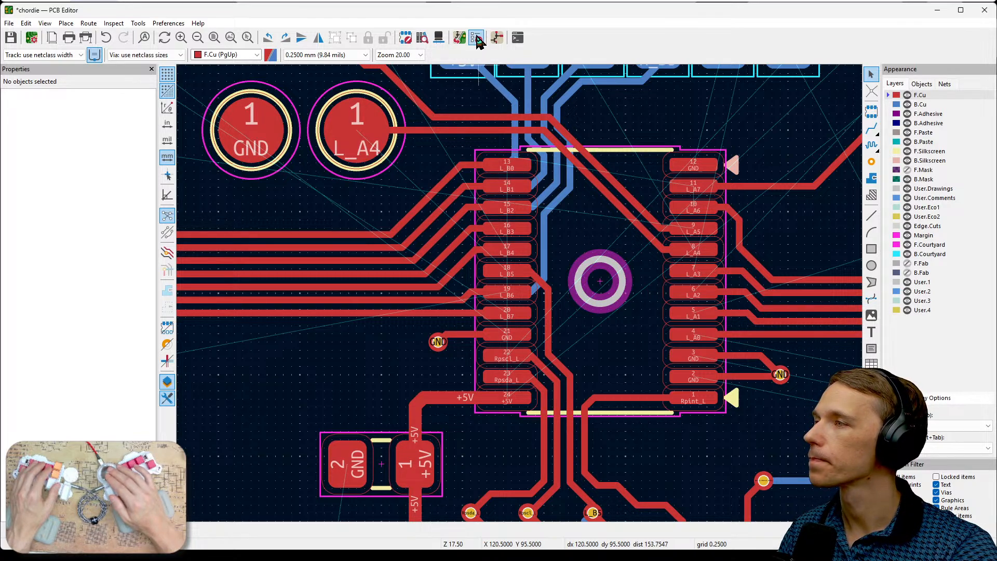
{"action": "scroll", "coordinate": [602, 284], "scroll_direction": "down", "scroll_amount": 3}
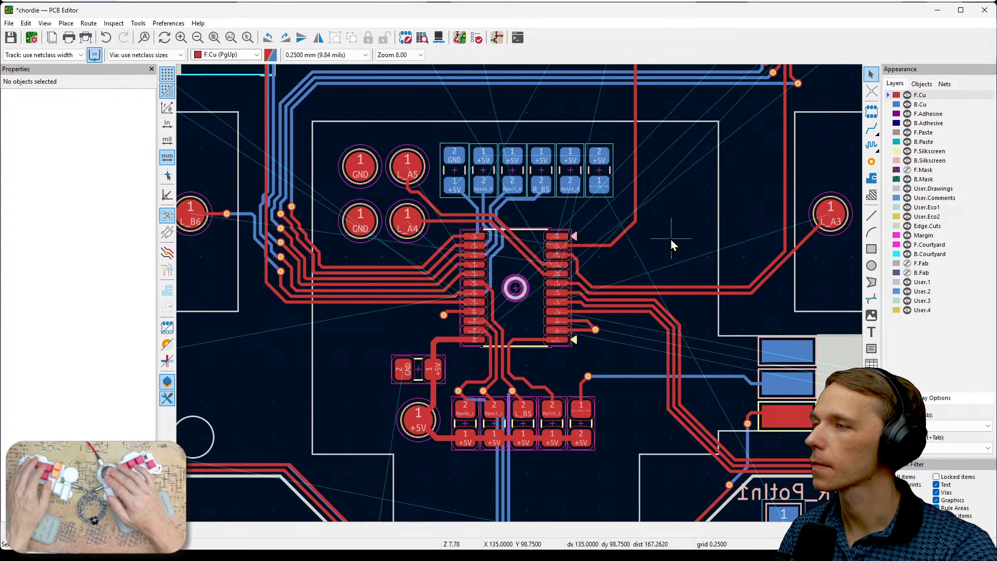
{"action": "middle_click_drag", "start_coordinate": [671, 239], "coordinate": [728, 348]}
{"action": "middle_click_drag", "start_coordinate": [729, 283], "coordinate": [745, 368]}
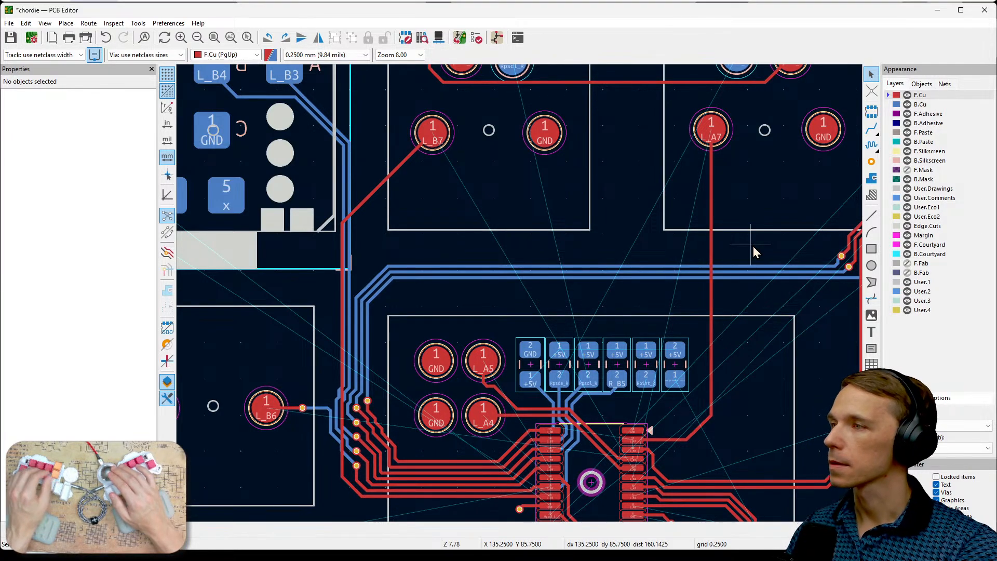
{"action": "scroll", "coordinate": [631, 241], "scroll_direction": "up", "scroll_amount": 4}
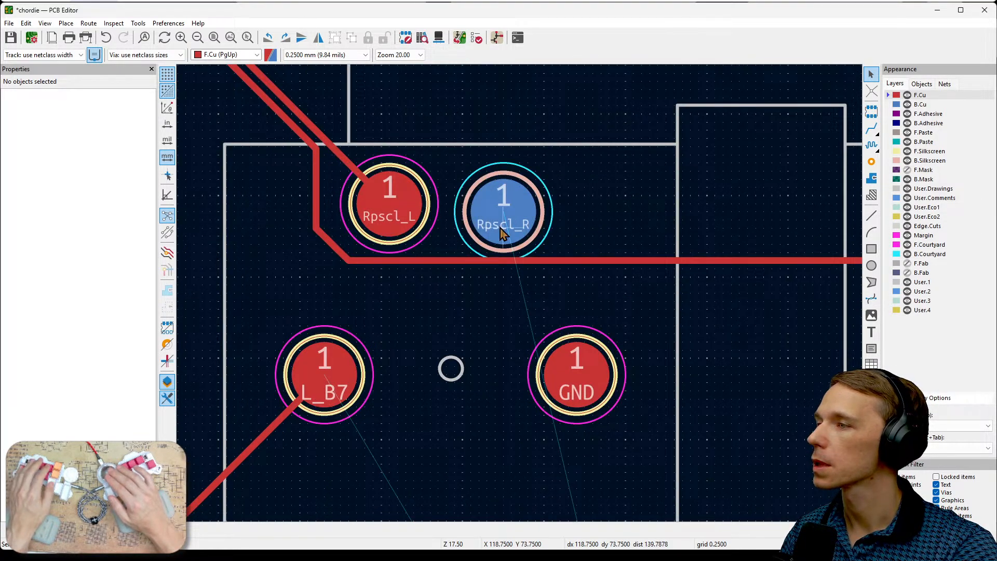
- Make B.Cu active, limit selection to footprints, and move the Rpscl_R test point onto Rpscl_L at X 115.25 mm, Y 72.75 mm
{"action": "left_click", "coordinate": [503, 233]}
{"action": "left_click", "coordinate": [919, 105]}
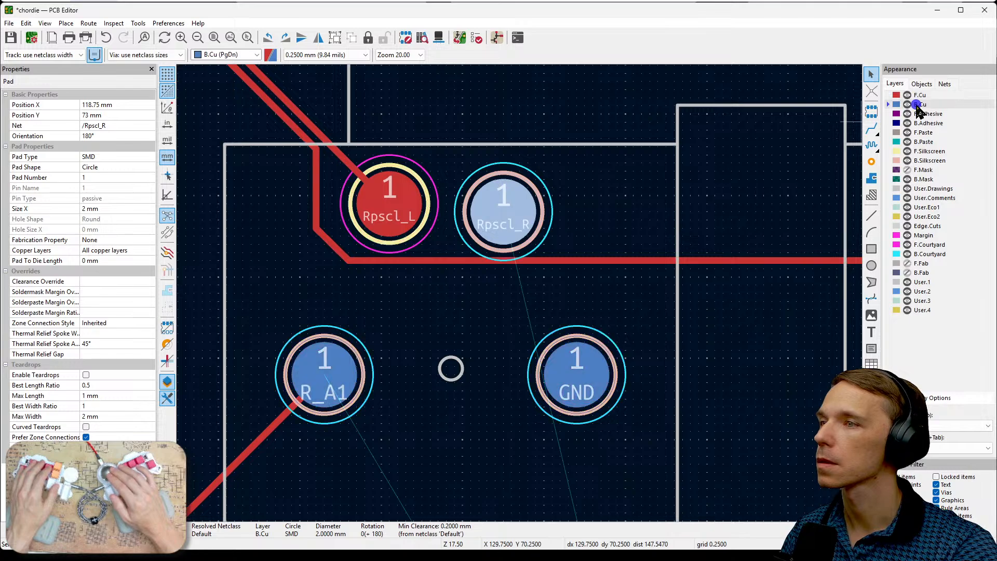
{"action": "left_click", "coordinate": [559, 239]}
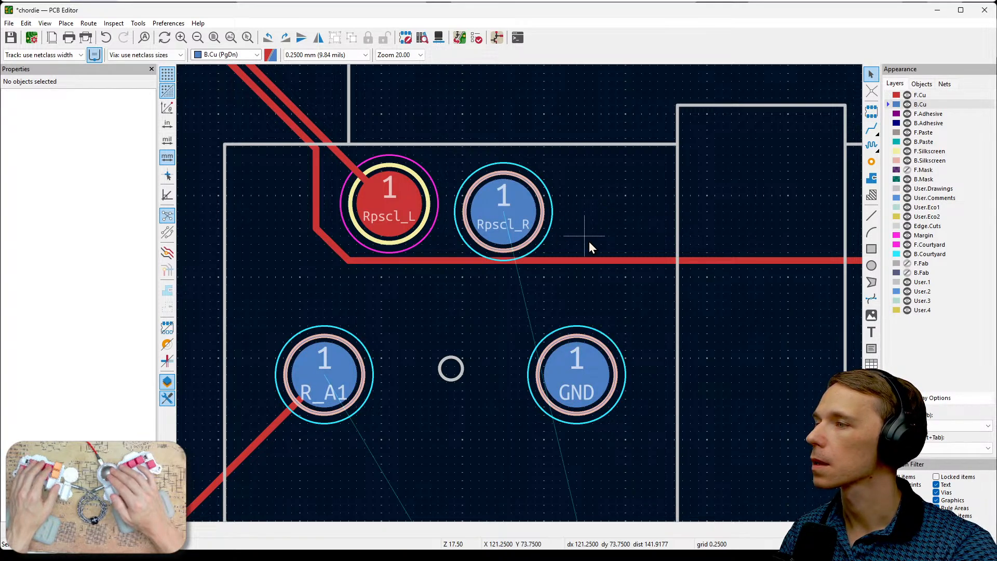
{"action": "left_click", "coordinate": [530, 229]}
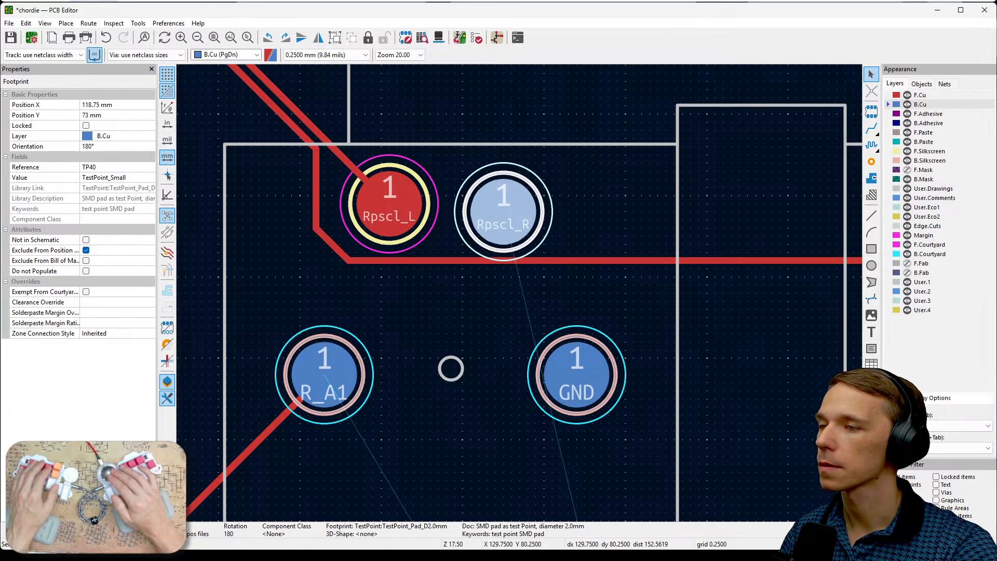
{"action": "left_click", "coordinate": [587, 210]}
{"action": "left_click", "coordinate": [518, 211]}
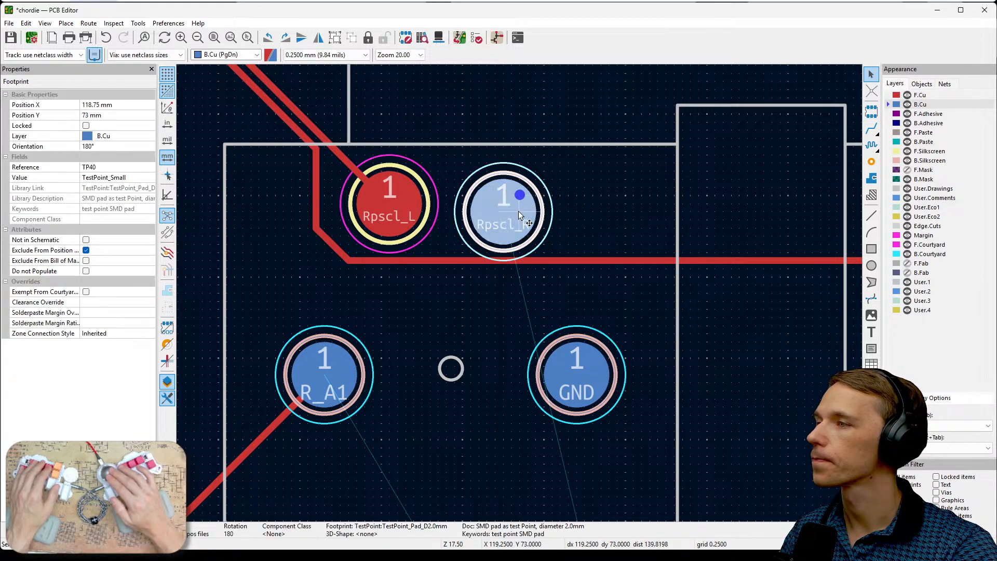
{"action": "left_click_drag", "start_coordinate": [518, 211], "coordinate": [390, 203]}
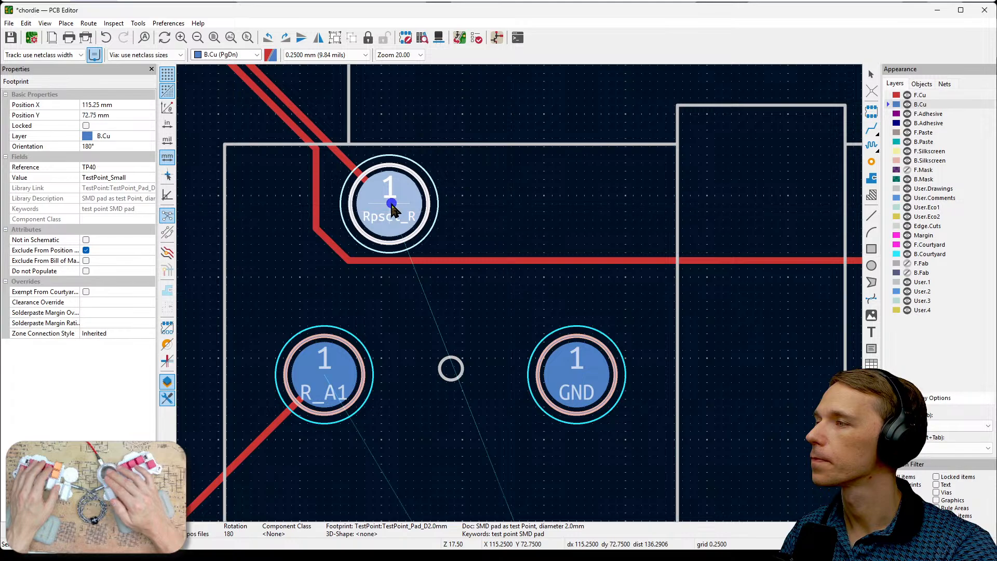
- Move the back-side Rpsda_R test point directly over the Rpsda_L test point and clear the selection
{"action": "middle_click_drag", "start_coordinate": [731, 213], "coordinate": [393, 217]}
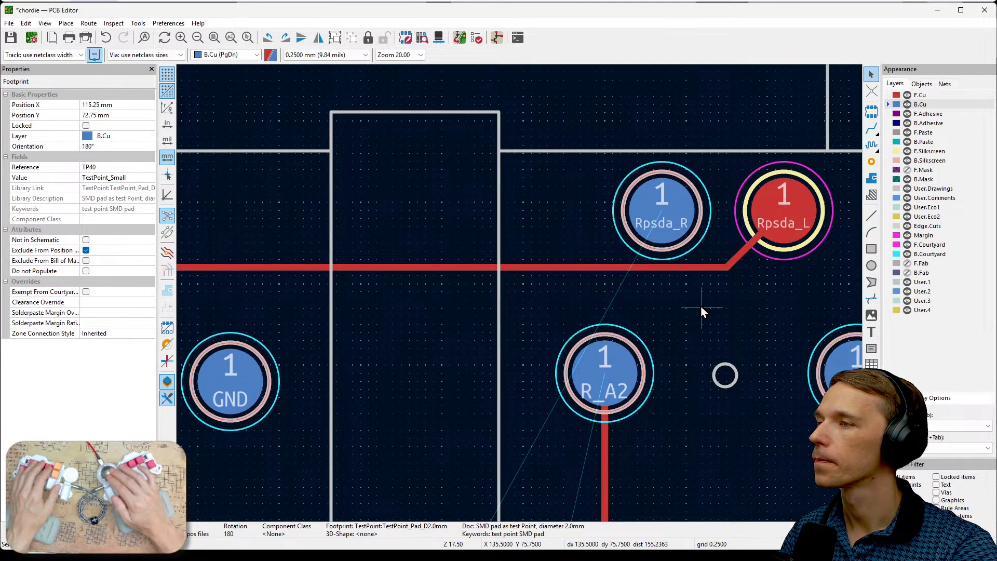
{"action": "middle_click_drag", "start_coordinate": [700, 307], "coordinate": [603, 331]}
{"action": "left_click", "coordinate": [587, 248]}
{"action": "left_click_drag", "start_coordinate": [587, 247], "coordinate": [697, 241]}
{"action": "left_click", "coordinate": [774, 275]}
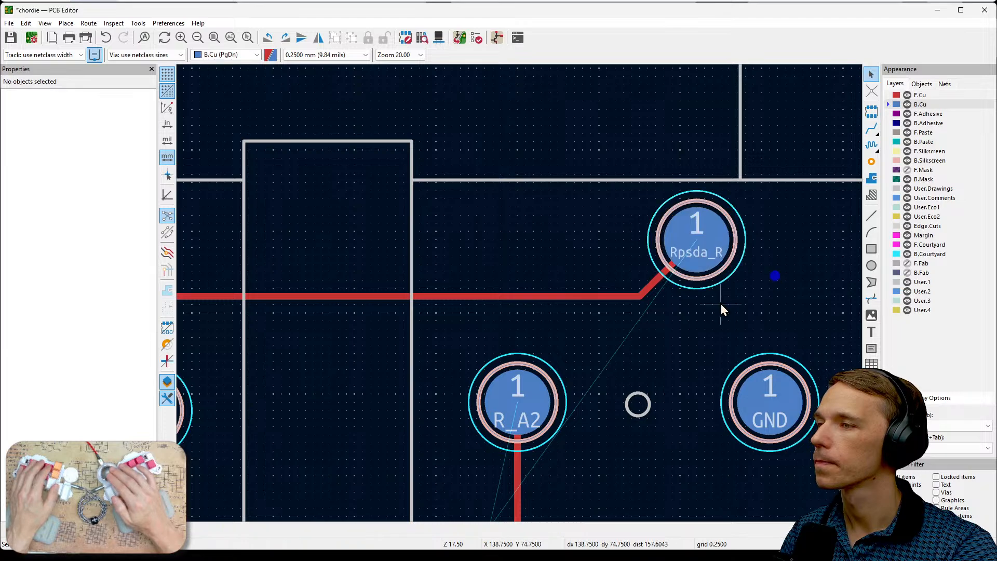
- Examine the back-copper routing between the right-side pull-up resistors and the IC, including the unrouted Rpint_R pin
{"action": "scroll", "coordinate": [720, 305], "scroll_direction": "down", "scroll_amount": 2}
{"action": "scroll", "coordinate": [521, 295], "scroll_direction": "down", "scroll_amount": 1}
{"action": "scroll", "coordinate": [663, 244], "scroll_direction": "down", "scroll_amount": 1}
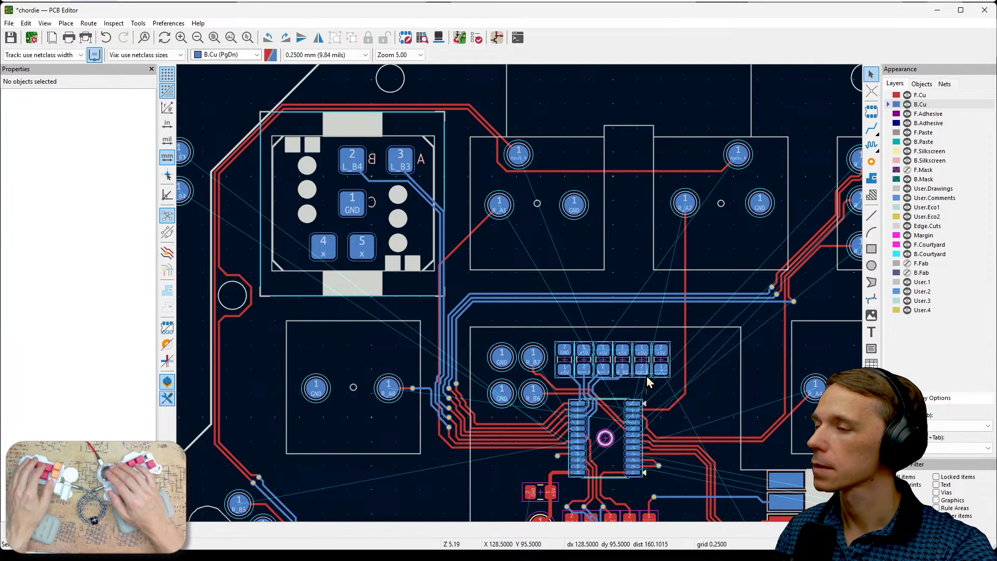
{"action": "scroll", "coordinate": [646, 374], "scroll_direction": "up", "scroll_amount": 3}
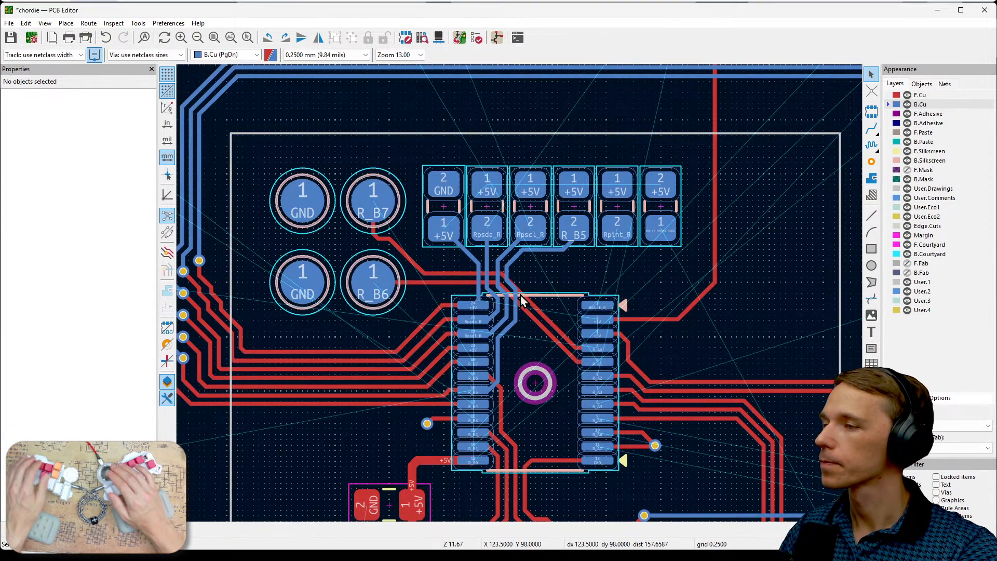
{"action": "scroll", "coordinate": [518, 283], "scroll_direction": "up", "scroll_amount": 2}
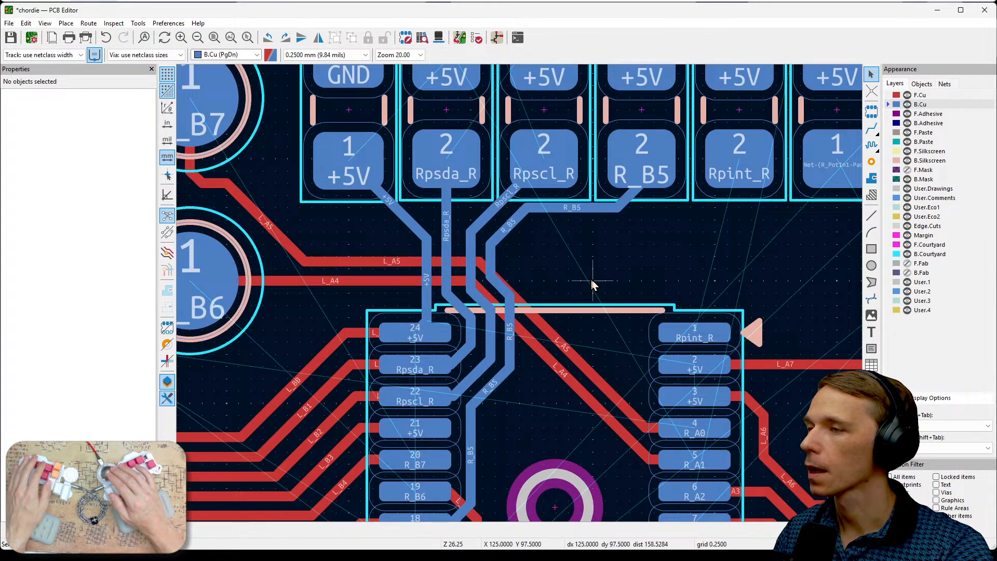
{"action": "middle_click_drag", "start_coordinate": [592, 281], "coordinate": [450, 105]}
{"action": "scroll", "coordinate": [623, 251], "scroll_direction": "down", "scroll_amount": 3}
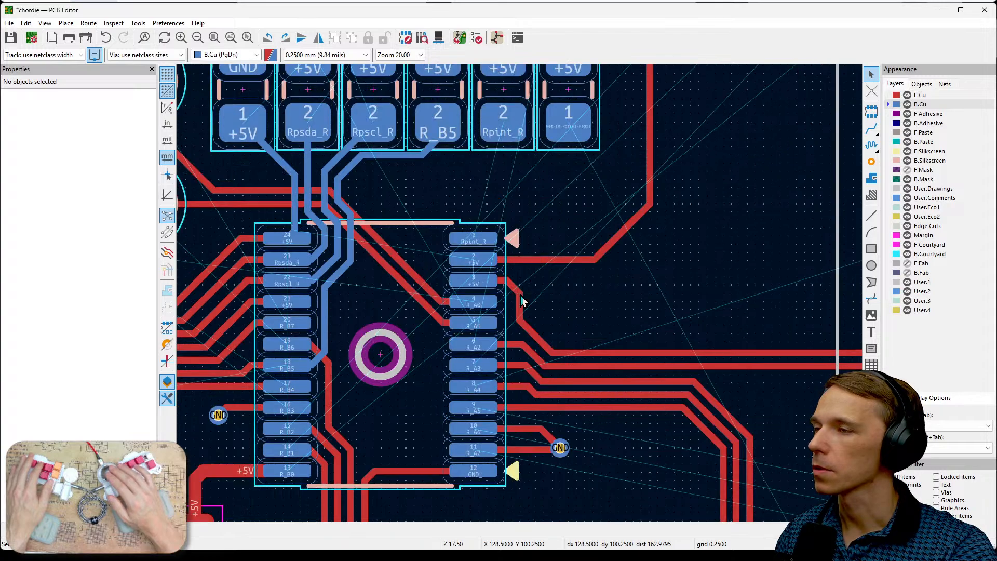
- Hide front copper and examine the unrouted R_A5, R_A6 and R_A7 switch pads and the back-copper space towards the IC
{"action": "scroll", "coordinate": [519, 294], "scroll_direction": "up", "scroll_amount": 2}
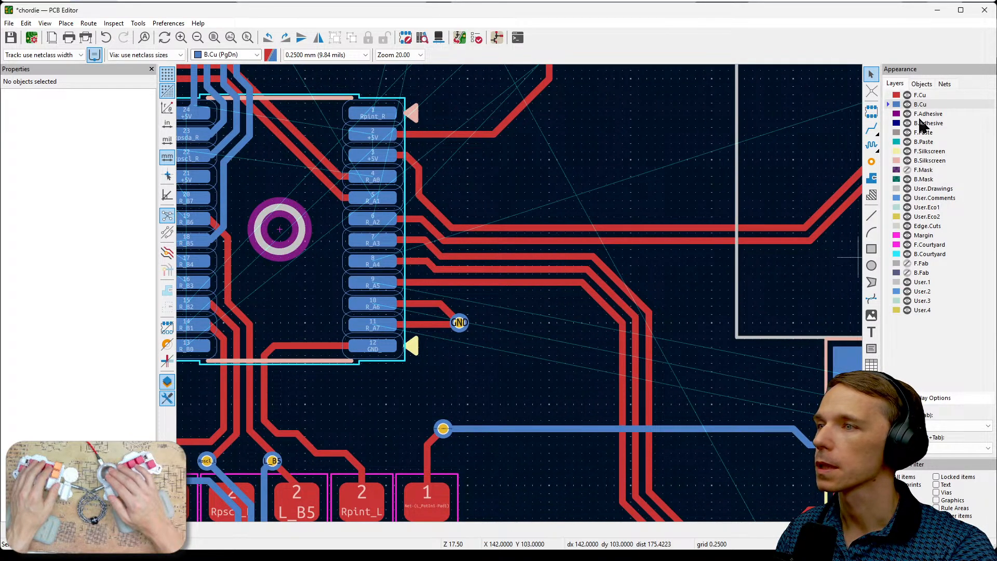
{"action": "left_click", "coordinate": [907, 95]}
{"action": "scroll", "coordinate": [592, 282], "scroll_direction": "down", "scroll_amount": 2}
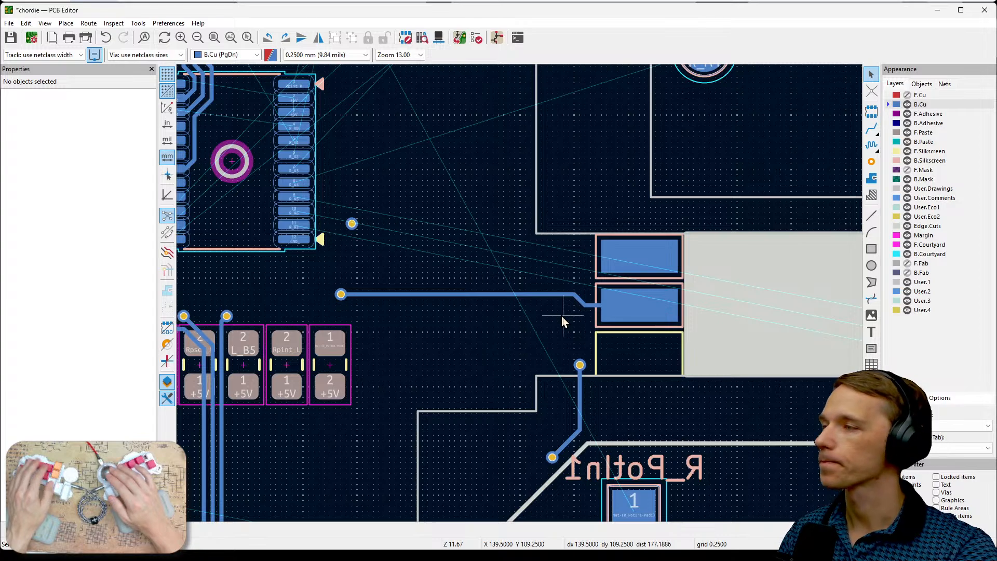
{"action": "scroll", "coordinate": [562, 322], "scroll_direction": "down", "scroll_amount": 2}
{"action": "middle_click_drag", "start_coordinate": [700, 382], "coordinate": [352, 322]}
{"action": "middle_click_drag", "start_coordinate": [597, 400], "coordinate": [360, 375]}
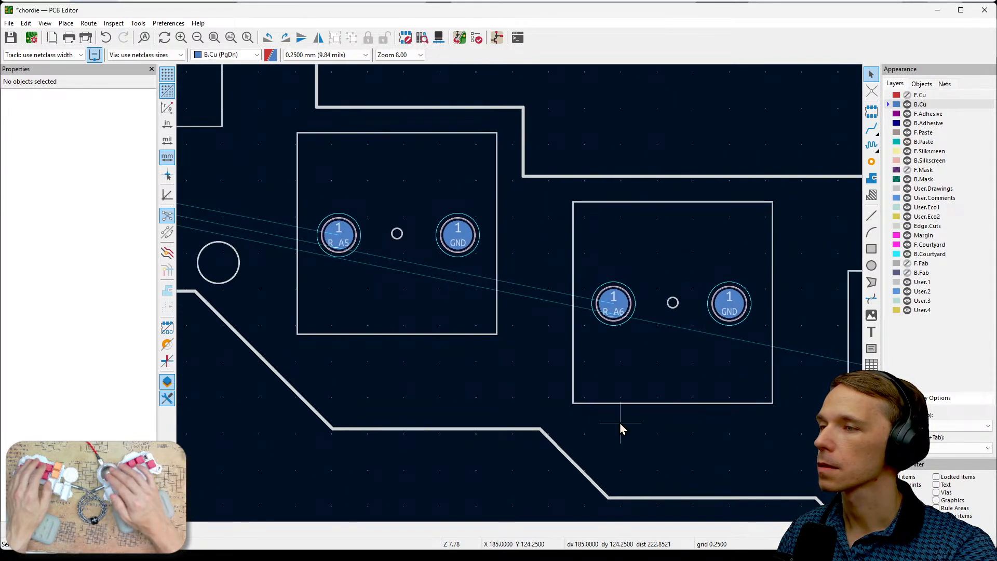
{"action": "middle_click_drag", "start_coordinate": [622, 429], "coordinate": [481, 397]}
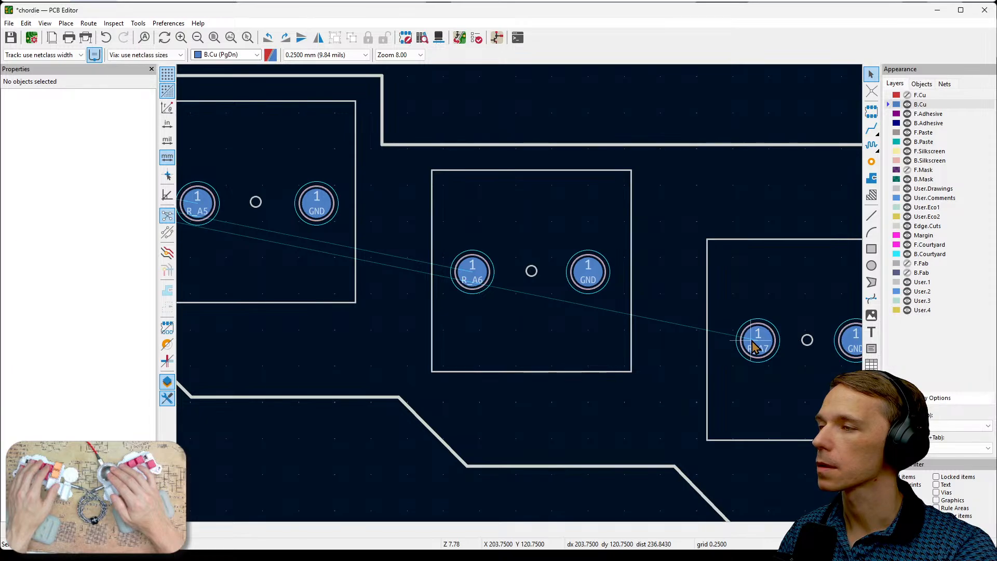
{"action": "scroll", "coordinate": [520, 294], "scroll_direction": "down", "scroll_amount": 2}
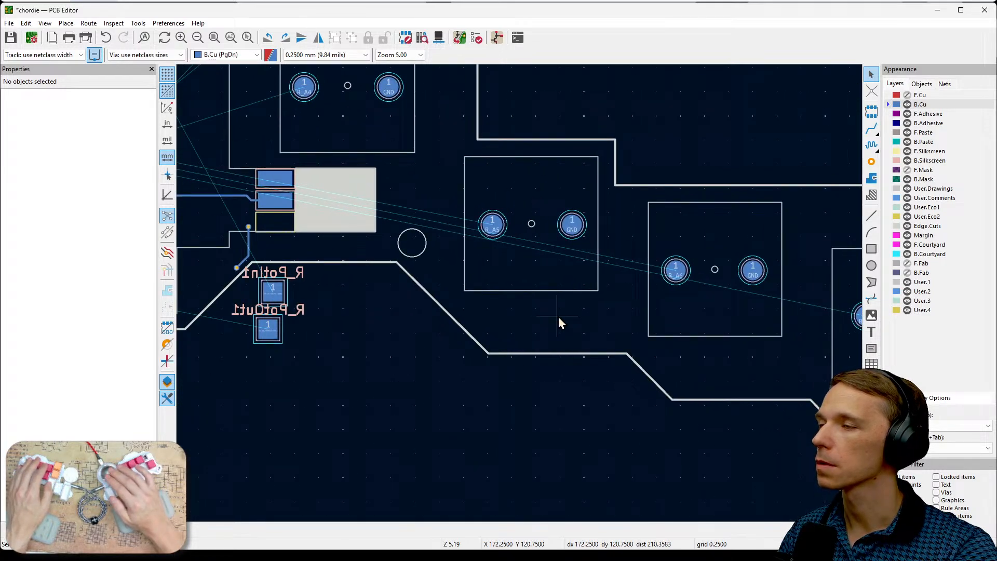
{"action": "middle_click_drag", "start_coordinate": [562, 321], "coordinate": [759, 372]}
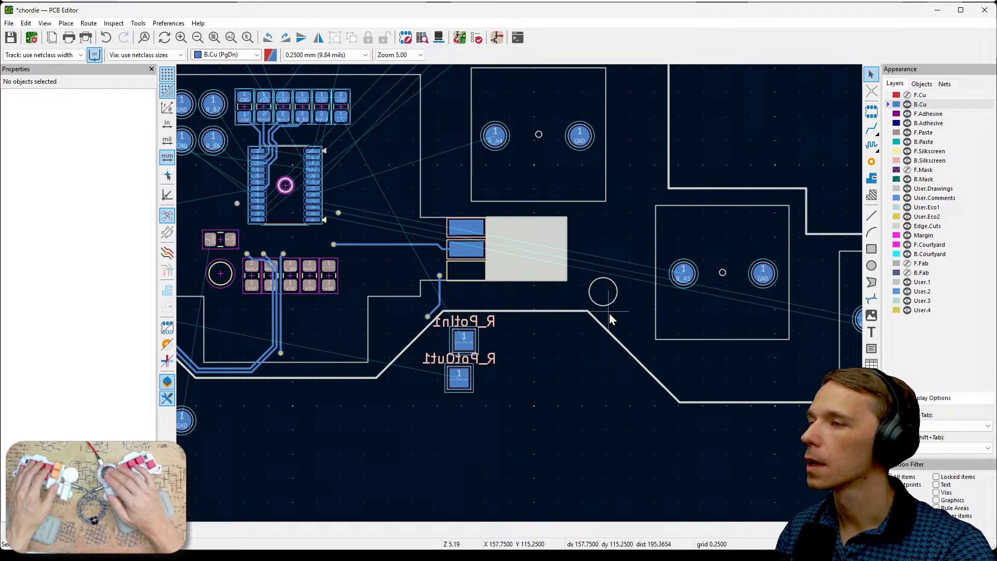
{"action": "middle_click_drag", "start_coordinate": [614, 252], "coordinate": [671, 310]}
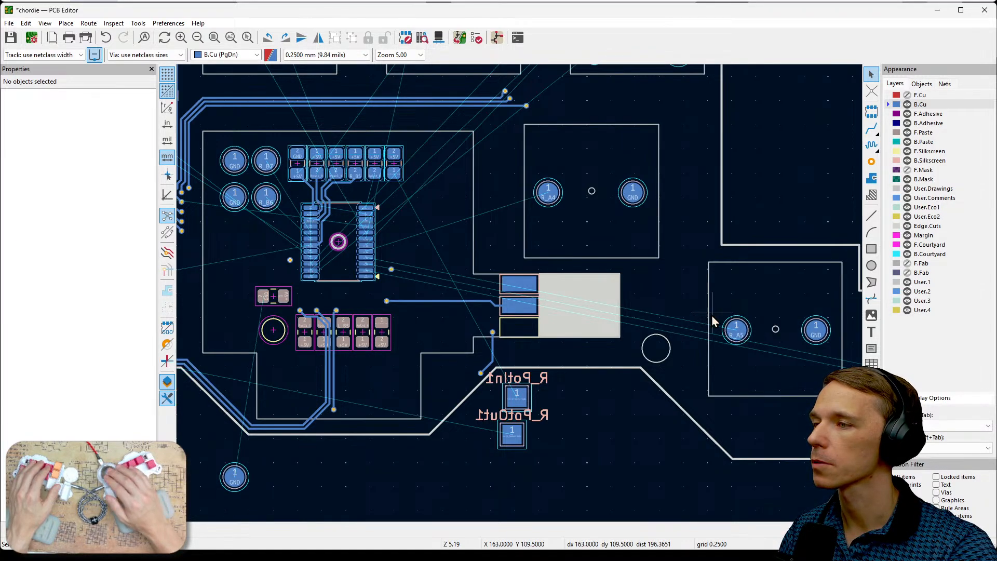
- Route a B.Cu track from the R_A5 switch pad towards the IC, ending at X 143.75 mm, Y 103.75 mm
{"action": "left_click", "coordinate": [736, 338]}
{"action": "key", "text": "x"}
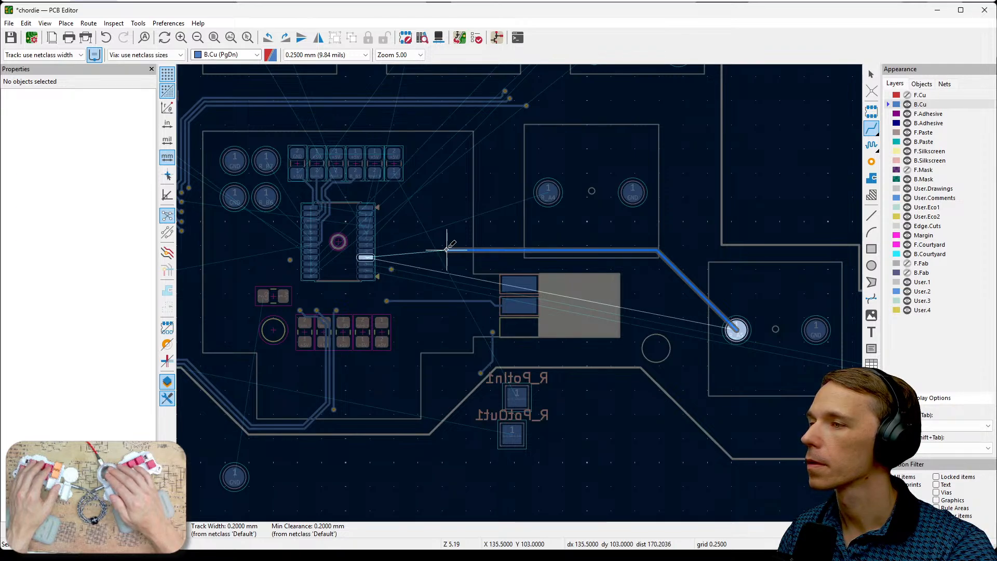
{"action": "left_click", "coordinate": [526, 257]}
{"action": "key", "text": "Escape"}
- Route a B.Cu track from the R_A6 pad around the R_A5 pad, running parallel below the R_A5 track to about X 143.75 mm
{"action": "middle_click_drag", "start_coordinate": [840, 416], "coordinate": [675, 401]}
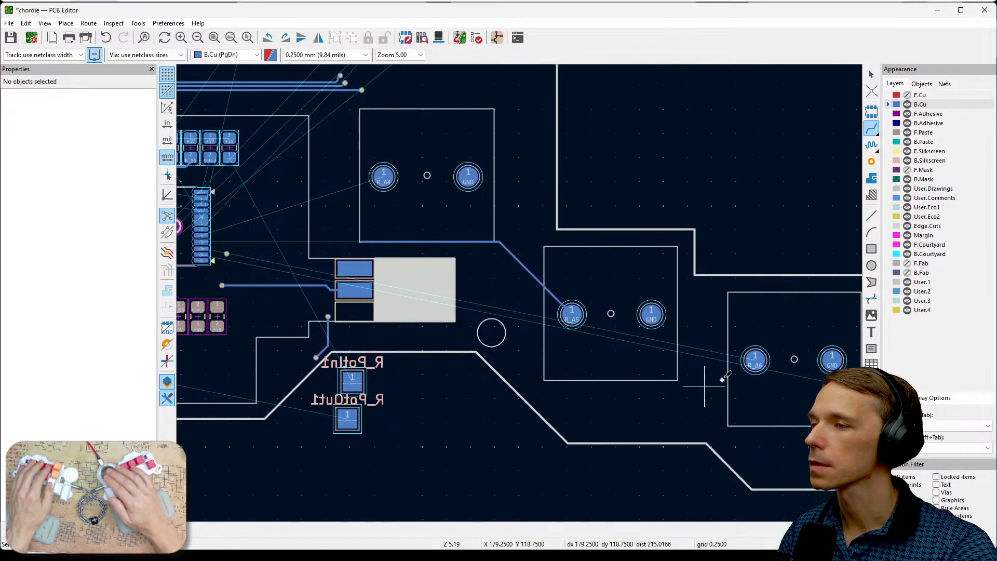
{"action": "left_click", "coordinate": [755, 360]}
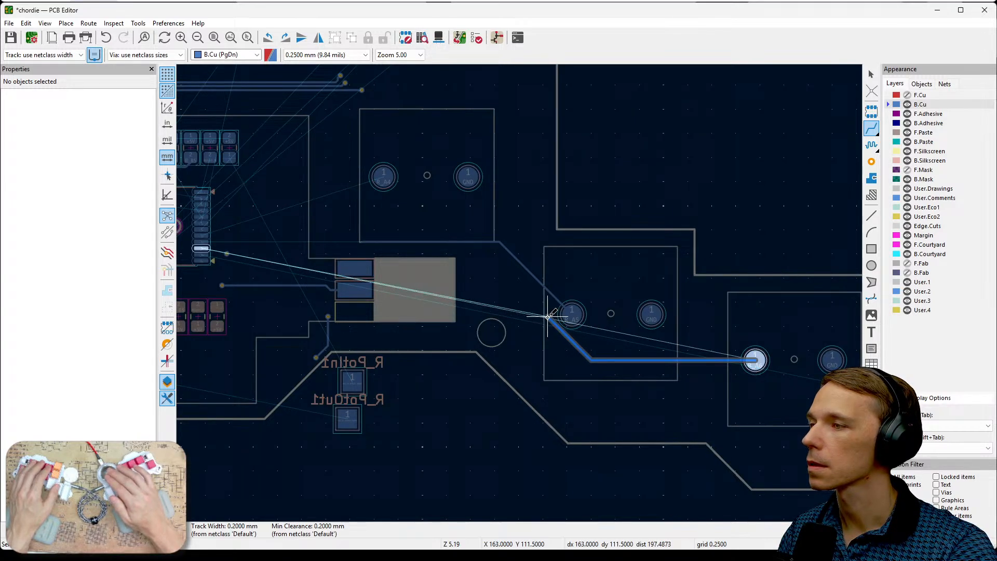
{"action": "scroll", "coordinate": [550, 316], "scroll_direction": "up", "scroll_amount": 5}
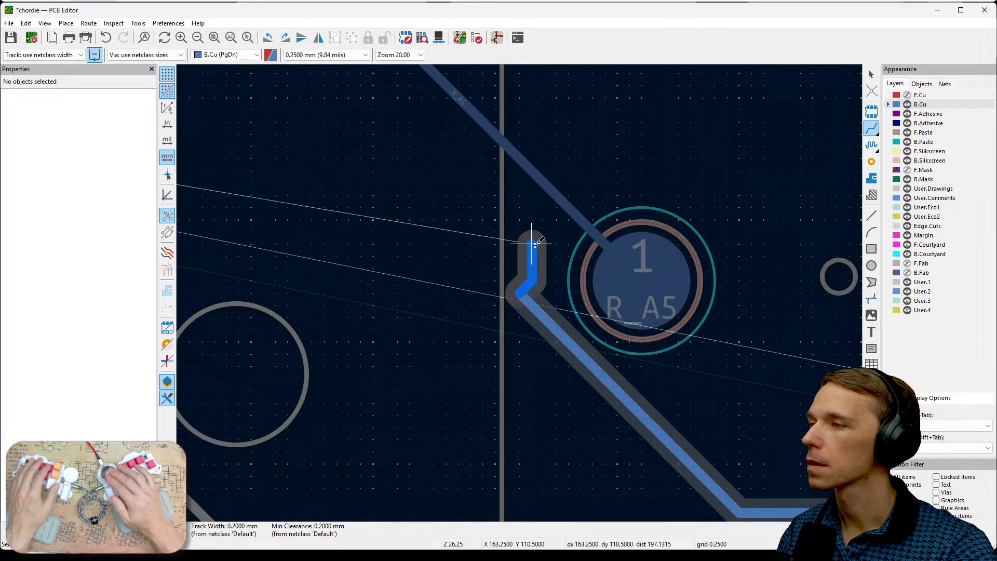
{"action": "left_click", "coordinate": [519, 185]}
{"action": "middle_click_drag", "start_coordinate": [519, 217], "coordinate": [695, 358]}
{"action": "middle_click_drag", "start_coordinate": [511, 178], "coordinate": [752, 408]}
{"action": "middle_click_drag", "start_coordinate": [423, 295], "coordinate": [772, 300]}
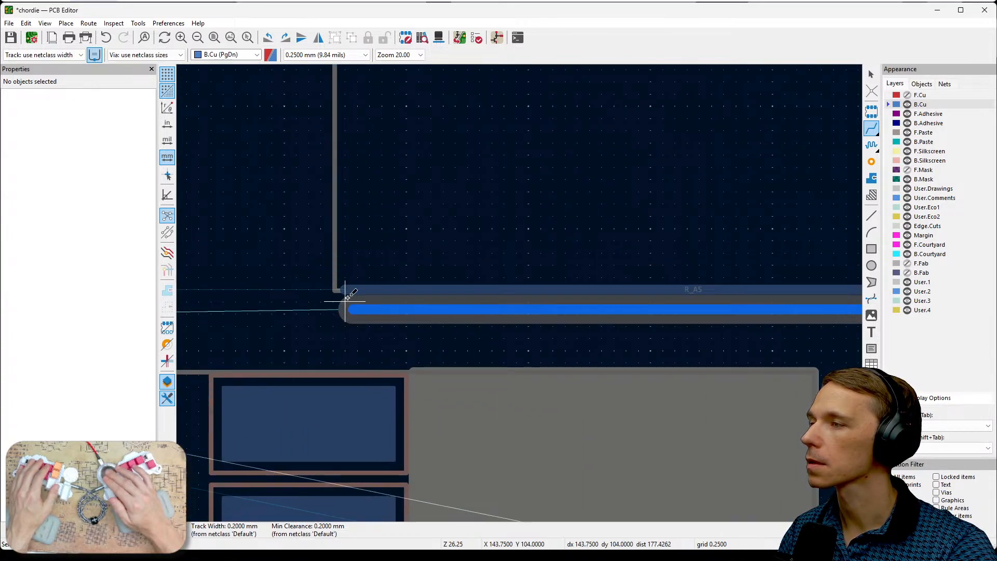
{"action": "left_click", "coordinate": [343, 301]}
{"action": "key", "text": "Escape"}
- Route a B.Cu track from the R_A7 pad alongside the R_A6 track, ending above the connector at about X 146 mm
{"action": "scroll", "coordinate": [578, 310], "scroll_direction": "down", "scroll_amount": 3}
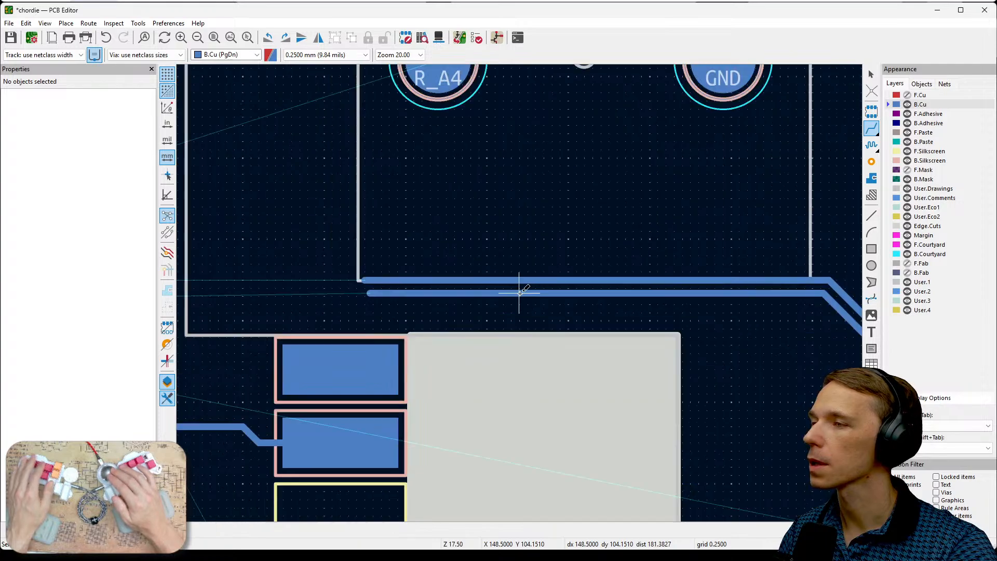
{"action": "middle_click_drag", "start_coordinate": [645, 345], "coordinate": [475, 244]}
{"action": "middle_click_drag", "start_coordinate": [676, 365], "coordinate": [467, 334]}
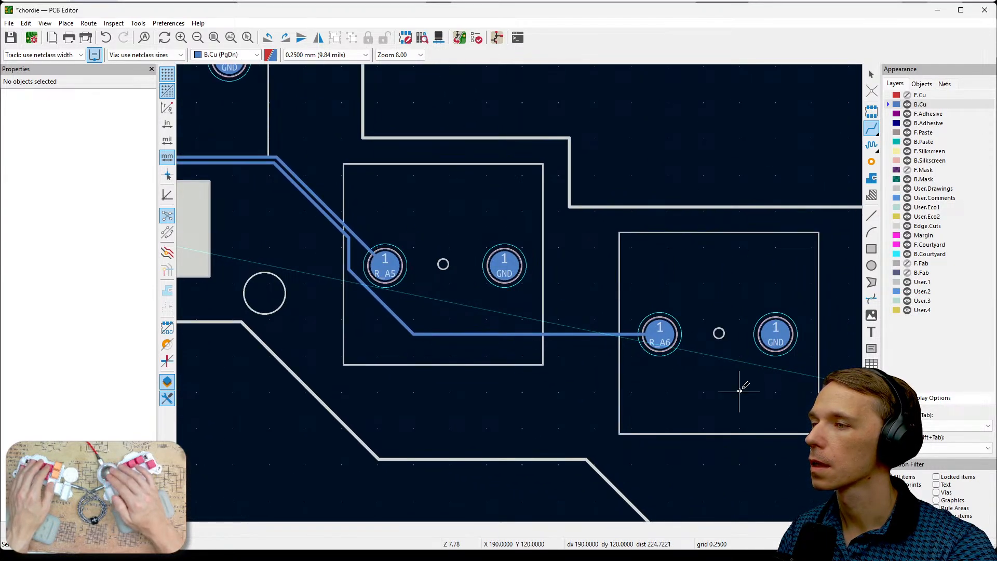
{"action": "middle_click_drag", "start_coordinate": [749, 391], "coordinate": [574, 345]}
{"action": "left_click", "coordinate": [768, 357]}
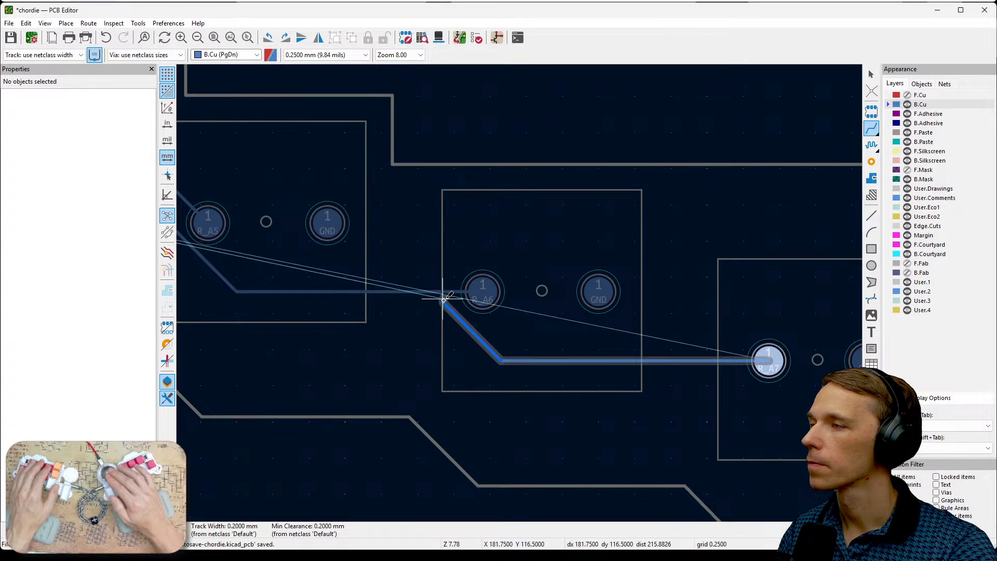
{"action": "scroll", "coordinate": [444, 300], "scroll_direction": "up", "scroll_amount": 5}
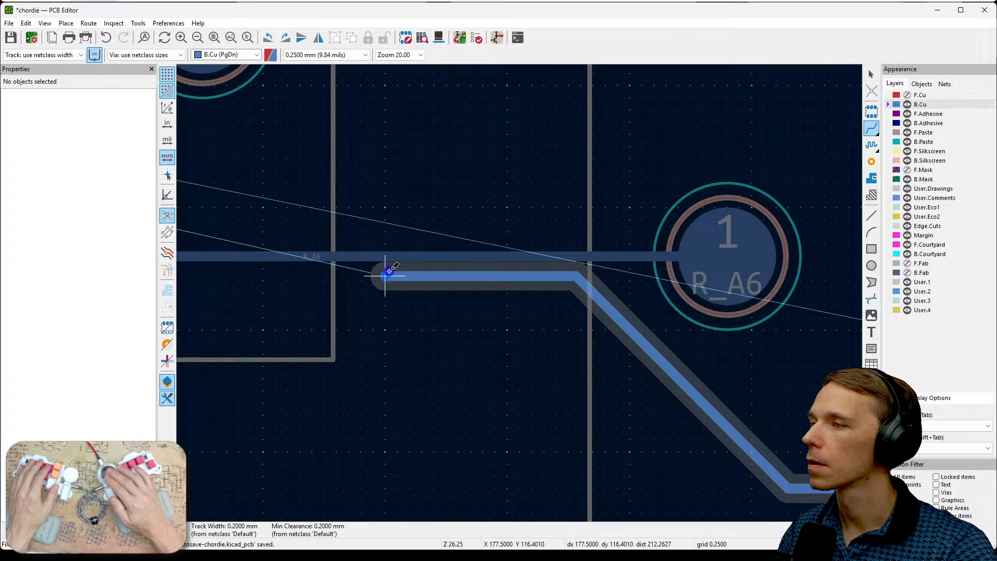
{"action": "scroll", "coordinate": [311, 273], "scroll_direction": "down", "scroll_amount": 1}
{"action": "middle_click_drag", "start_coordinate": [519, 293], "coordinate": [799, 360]}
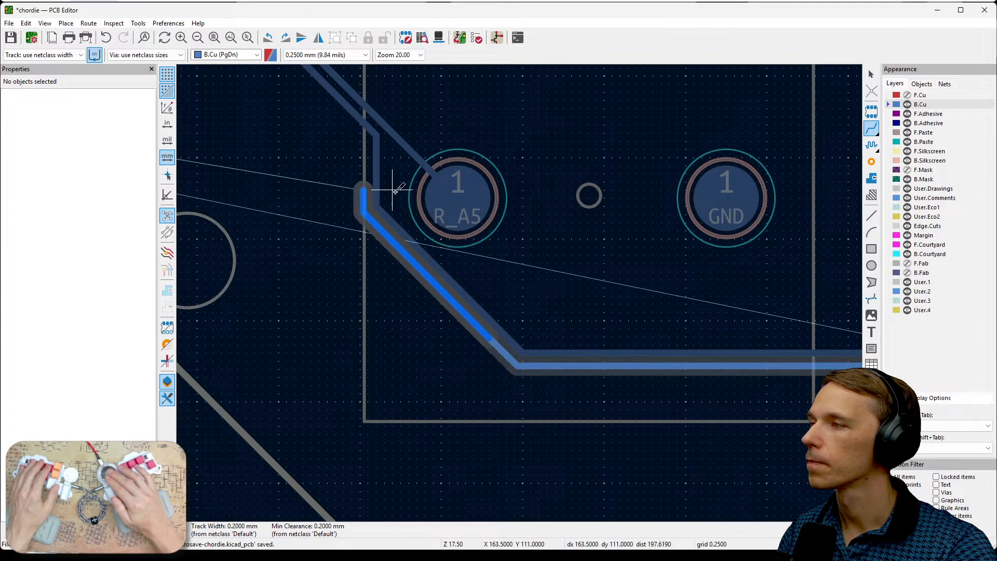
{"action": "middle_click_drag", "start_coordinate": [372, 136], "coordinate": [604, 359]}
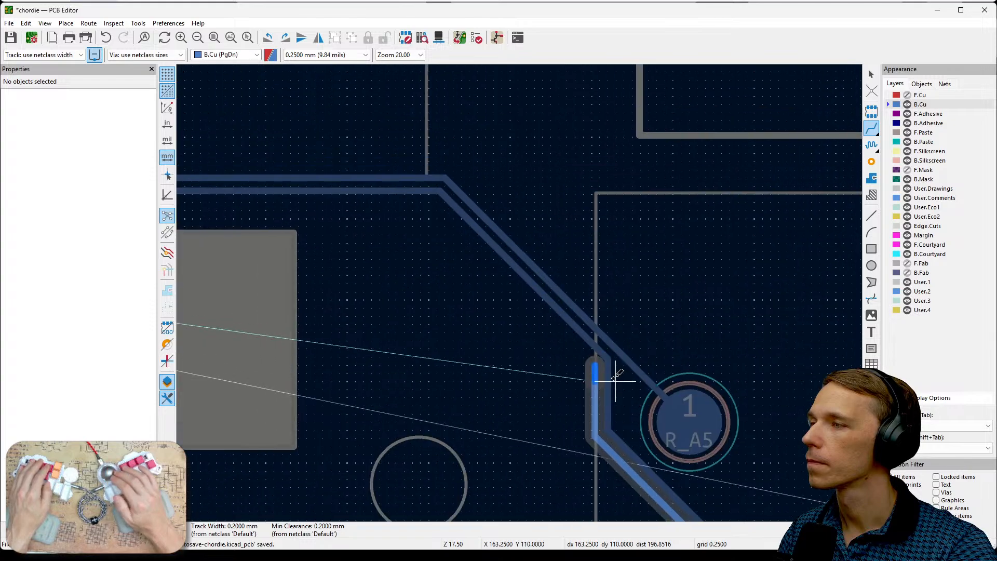
{"action": "left_click", "coordinate": [445, 186]}
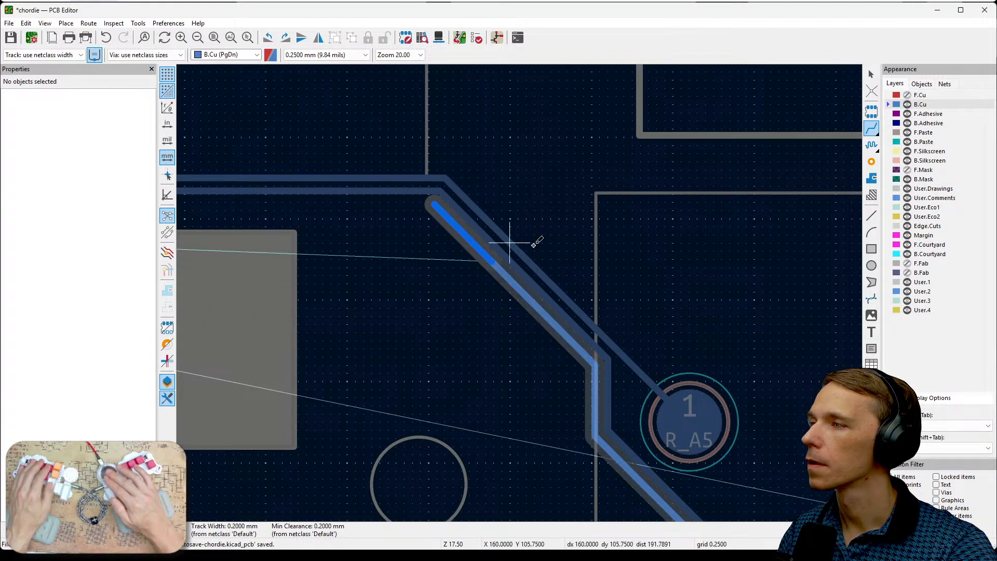
{"action": "middle_click_drag", "start_coordinate": [519, 242], "coordinate": [766, 295]}
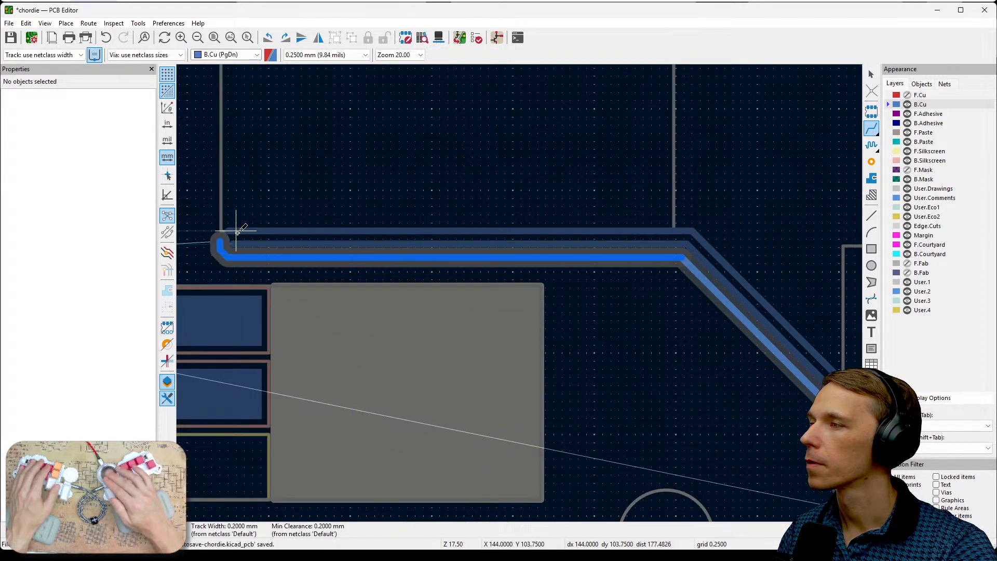
{"action": "double_click", "coordinate": [300, 257]}
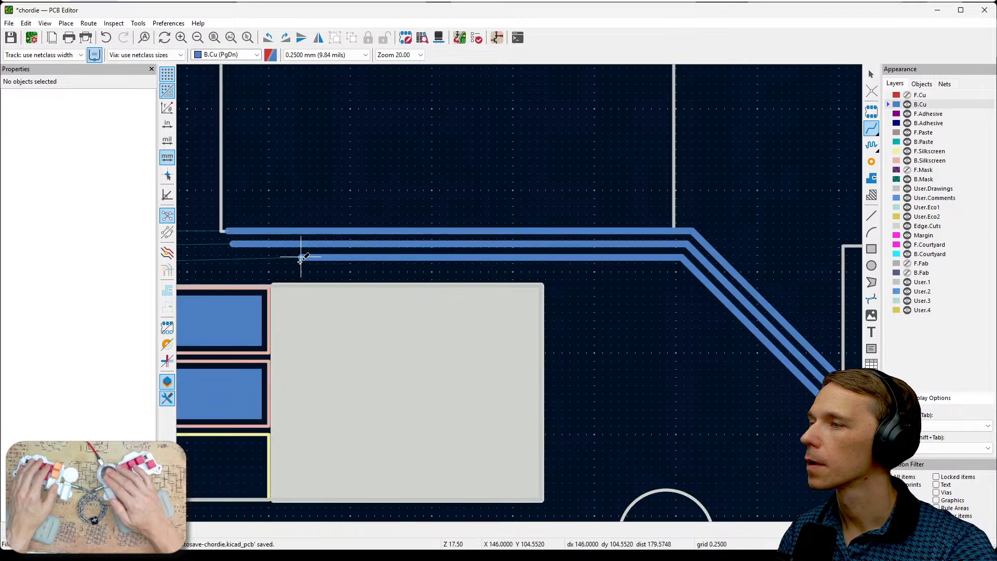
- Show front copper again as the active layer near the IC's GND via and allow vias to be selected
{"action": "middle_click_drag", "start_coordinate": [390, 280], "coordinate": [656, 271]}
{"action": "scroll", "coordinate": [518, 283], "scroll_direction": "down", "scroll_amount": 2}
{"action": "scroll", "coordinate": [502, 253], "scroll_direction": "down", "scroll_amount": 3}
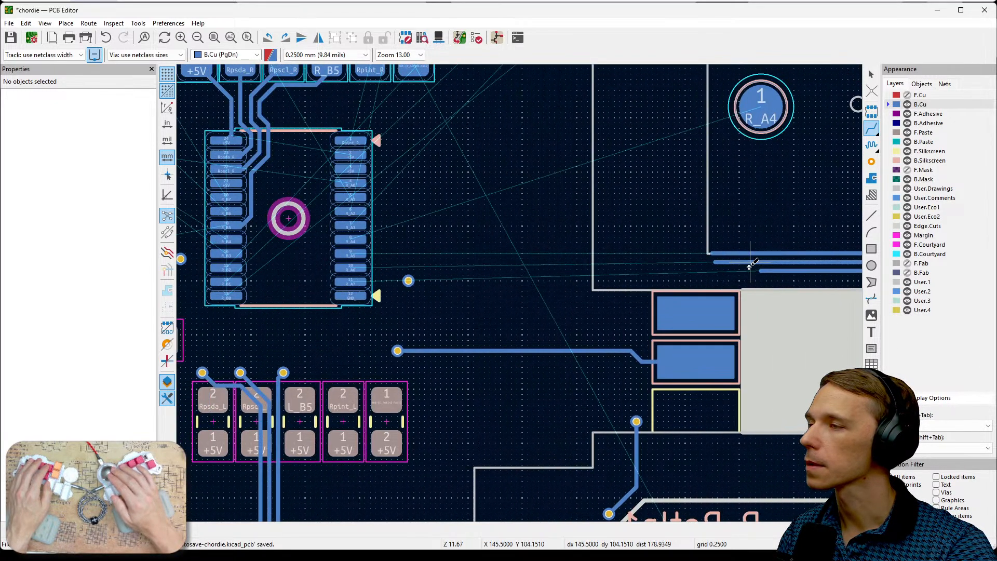
{"action": "scroll", "coordinate": [421, 274], "scroll_direction": "up", "scroll_amount": 4}
{"action": "middle_click_drag", "start_coordinate": [421, 275], "coordinate": [738, 296]}
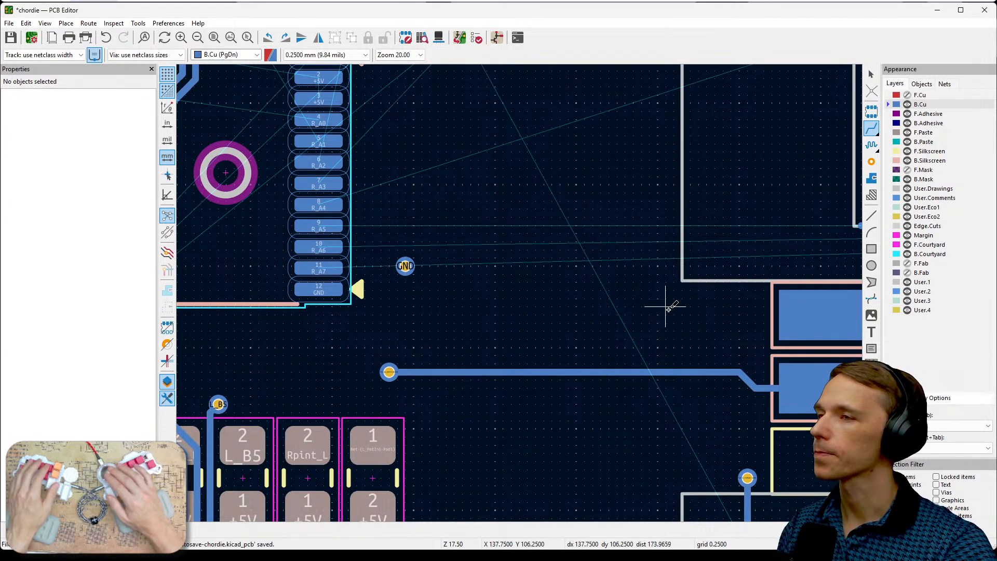
{"action": "left_click", "coordinate": [910, 95]}
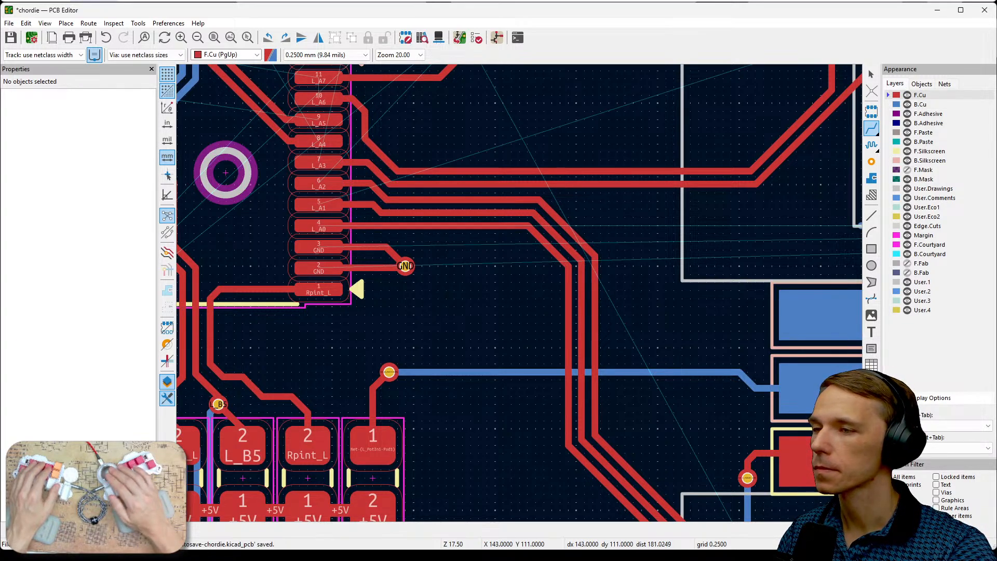
{"action": "left_click", "coordinate": [948, 492]}
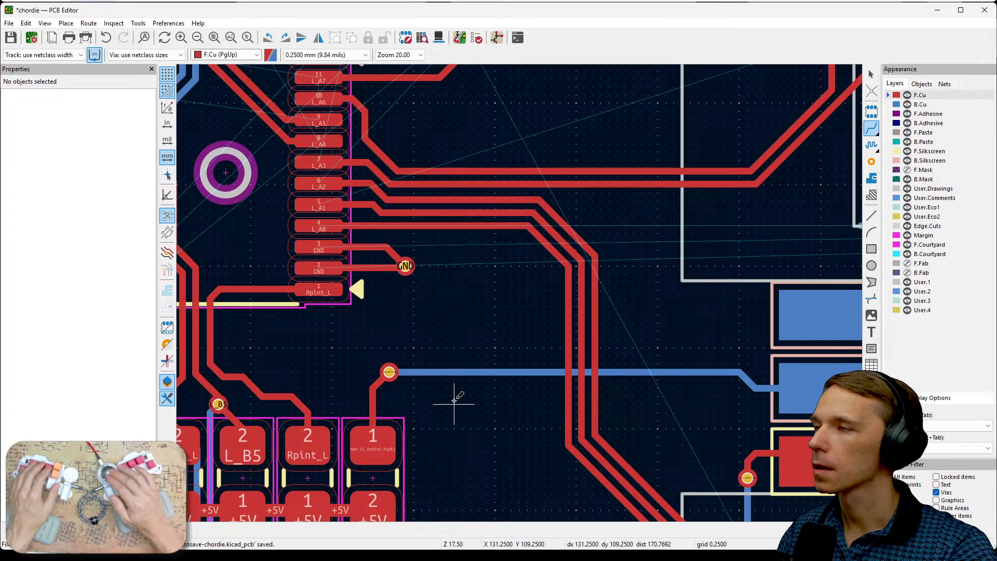
{"action": "left_click", "coordinate": [438, 290]}
{"action": "left_click_drag", "start_coordinate": [438, 292], "coordinate": [411, 279]}
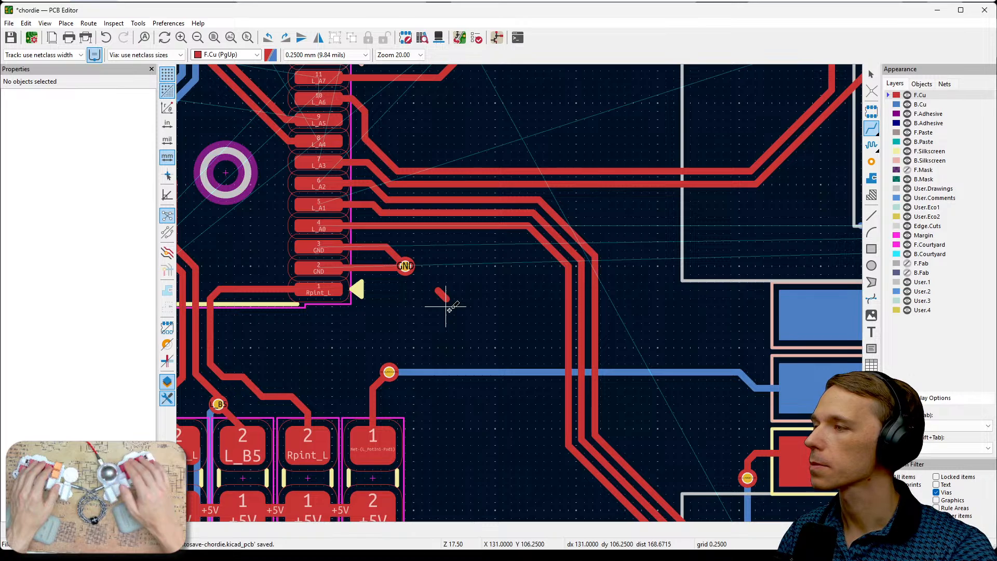
{"action": "key", "text": "ctrl+z"}
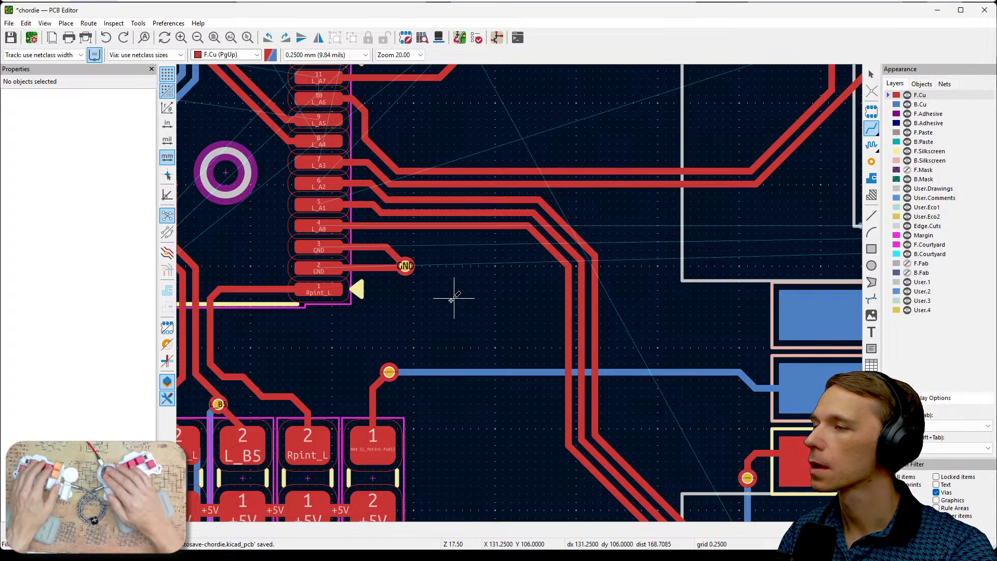
{"action": "key", "text": "Escape"}
- Try to drag the GND via beside the IC, with its tracks attached, to X 131 mm, Y 104.75 mm
{"action": "left_click_drag", "start_coordinate": [444, 301], "coordinate": [405, 265]}
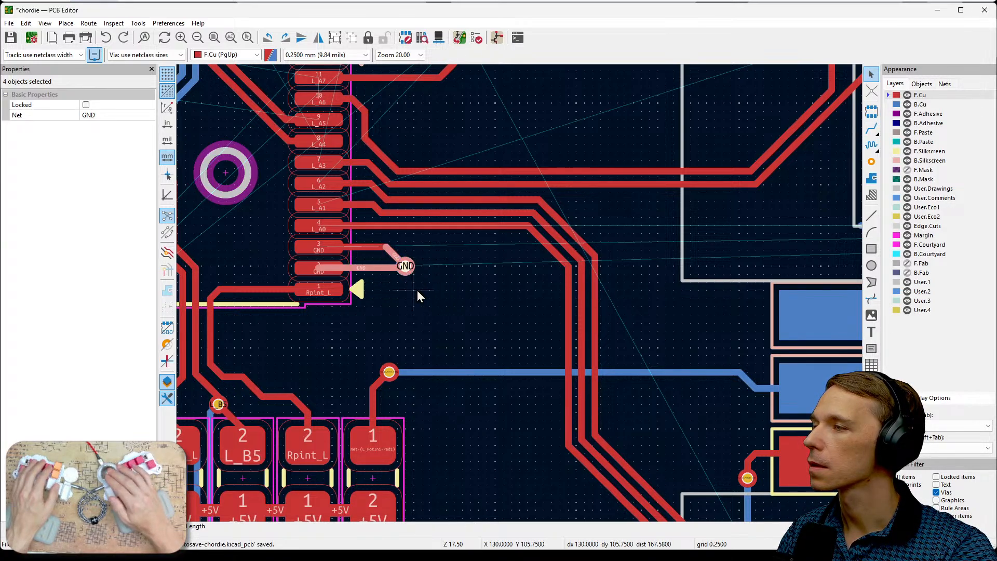
{"action": "left_click", "coordinate": [422, 290]}
{"action": "left_click", "coordinate": [406, 266]}
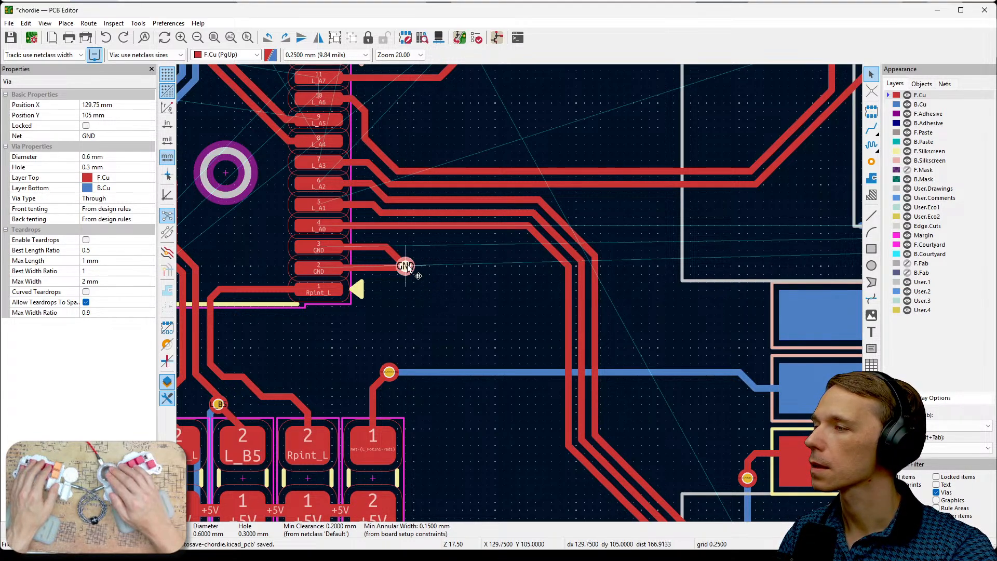
{"action": "key", "text": "d"}
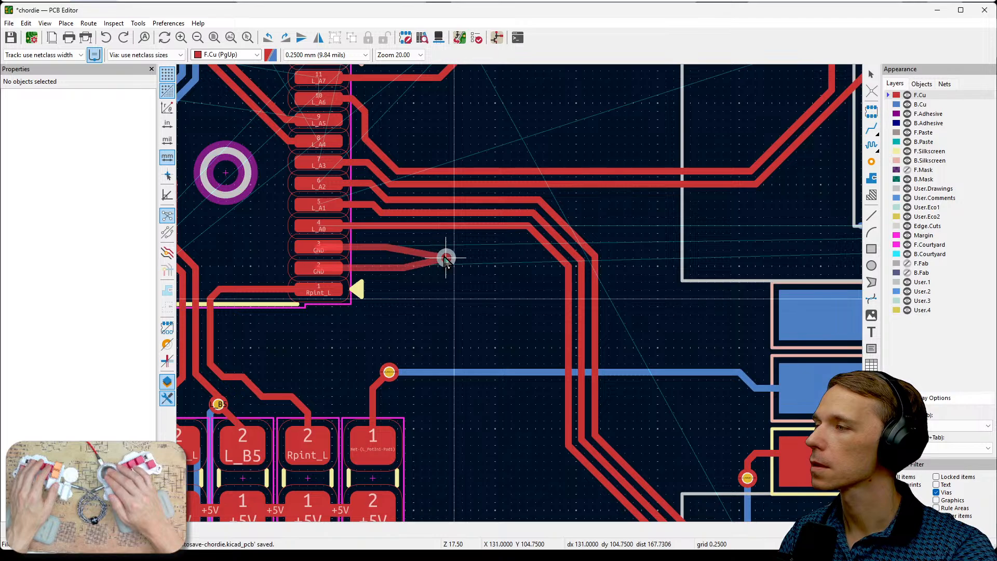
{"action": "left_click", "coordinate": [446, 260]}
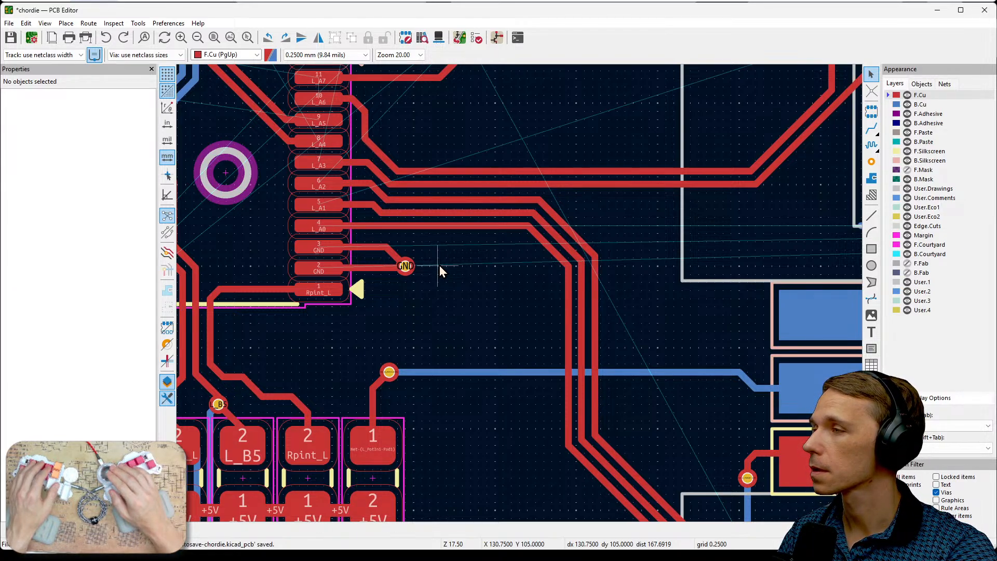
- Move only the GND via beside the IC to X 131.5 mm, Y 105 mm, and clear the selection
{"action": "left_click", "coordinate": [404, 266]}
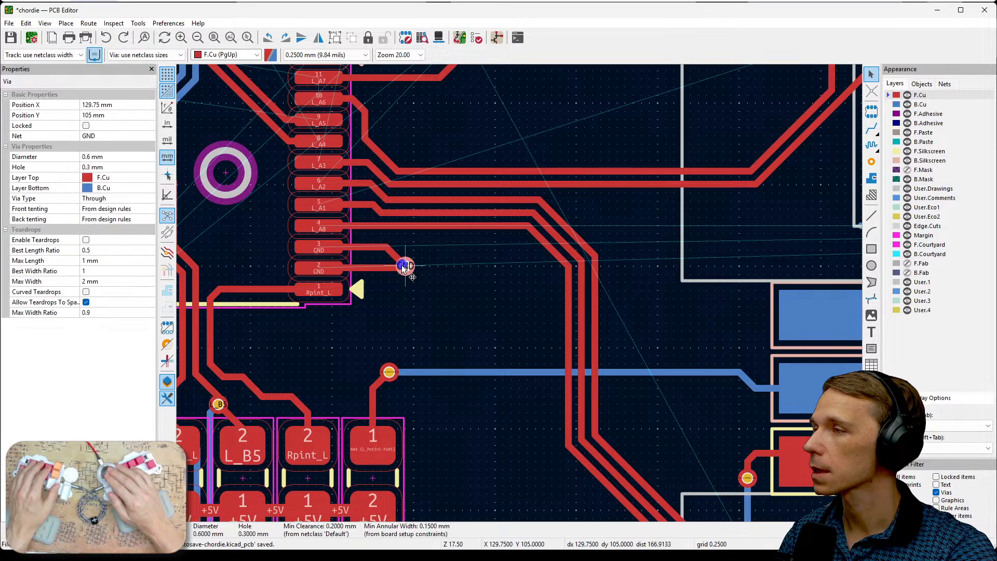
{"action": "key", "text": "m"}
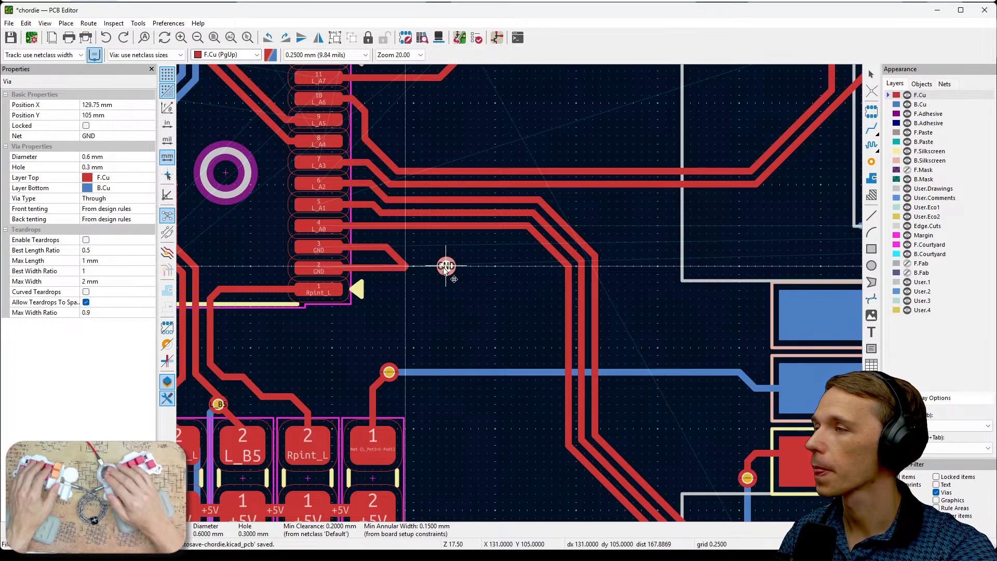
{"action": "left_click", "coordinate": [463, 265]}
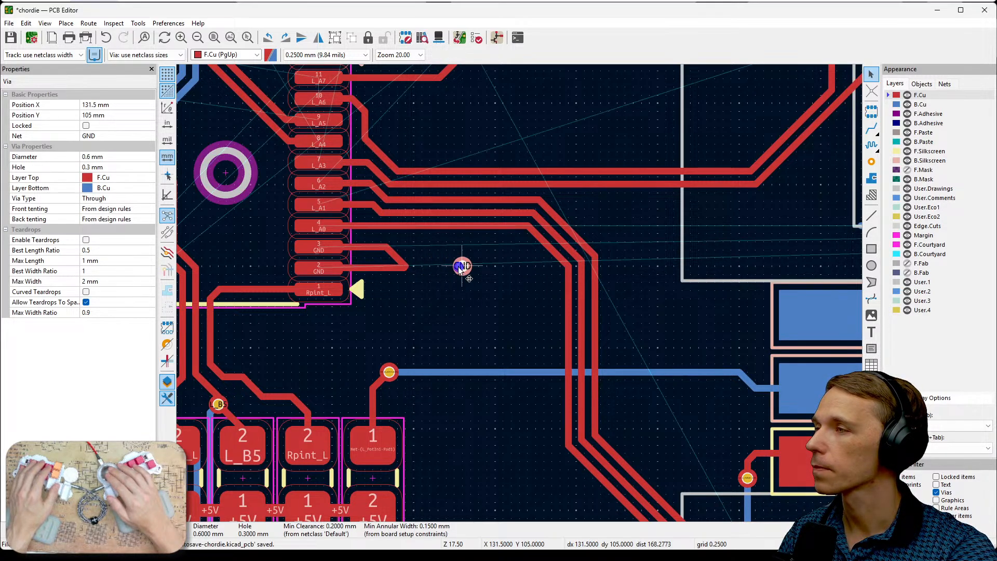
{"action": "left_click", "coordinate": [438, 305]}
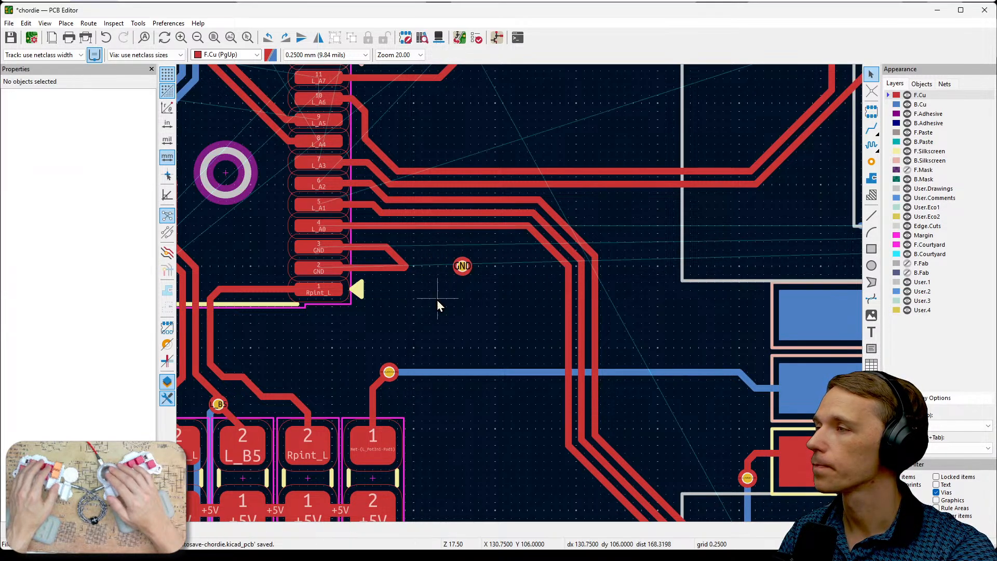
- Delete the leftover diagonal GND track segment beside IC pads 2 and 3
{"action": "left_click", "coordinate": [401, 261]}
{"action": "key", "text": "Delete"}
{"action": "left_click", "coordinate": [406, 274]}
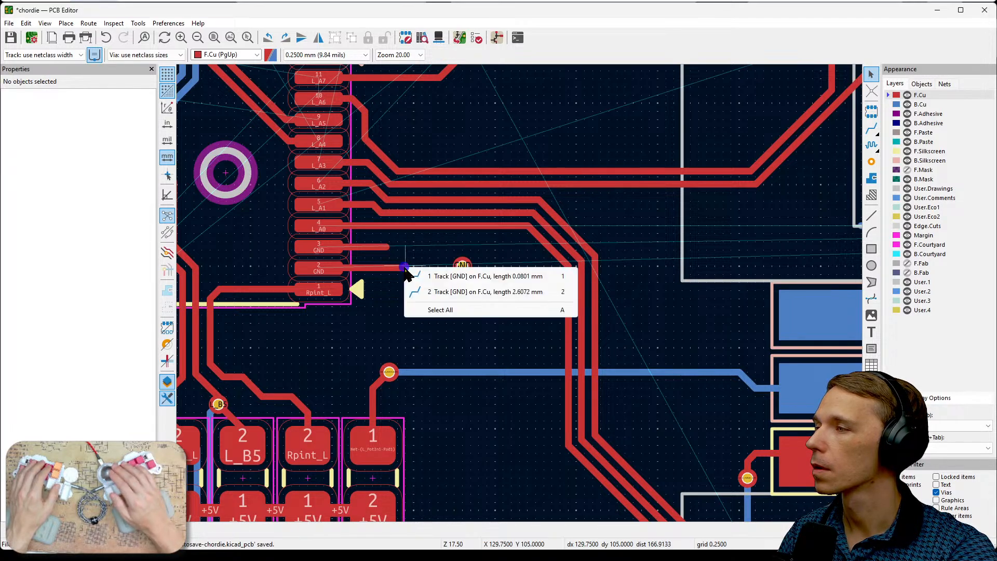
{"action": "left_click", "coordinate": [428, 276]}
{"action": "key", "text": "Escape"}
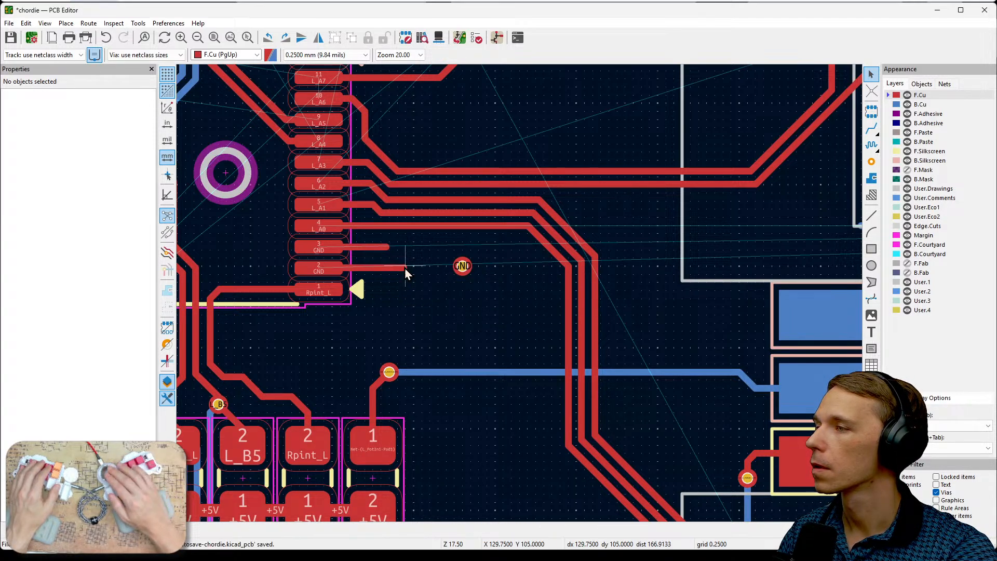
- Route the pad 2 GND track on F.Cu to the via at X 131.5 mm, Y 105 mm, and join the pad 3 track to it
{"action": "key", "text": "x"}
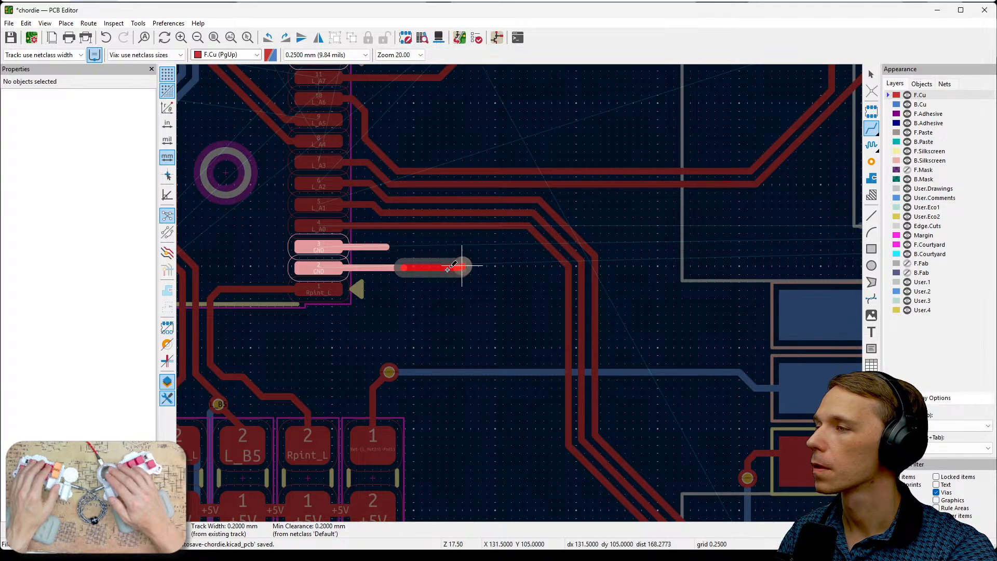
{"action": "left_click", "coordinate": [450, 268]}
{"action": "left_click", "coordinate": [388, 246]}
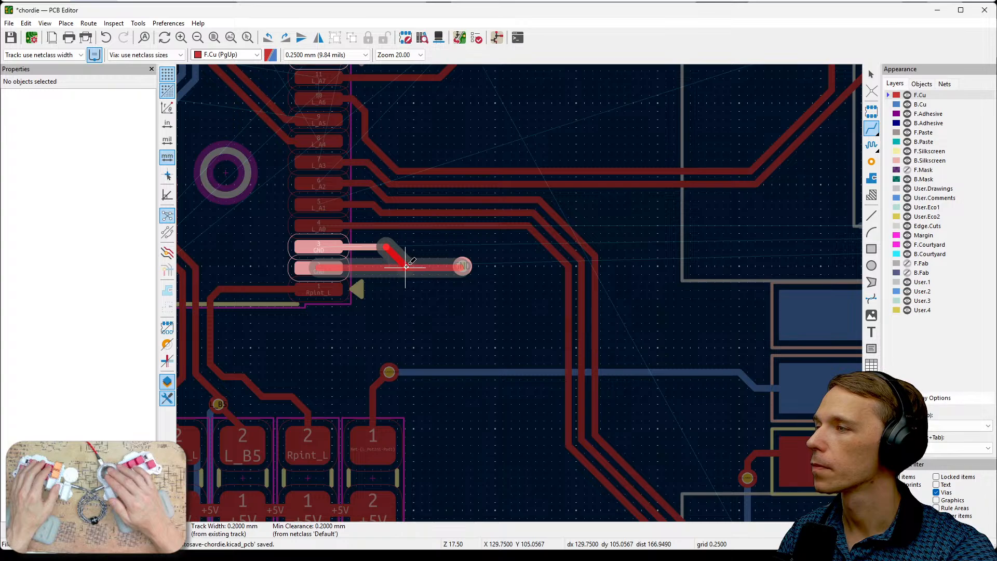
{"action": "left_click", "coordinate": [406, 266]}
{"action": "key", "text": "Escape"}
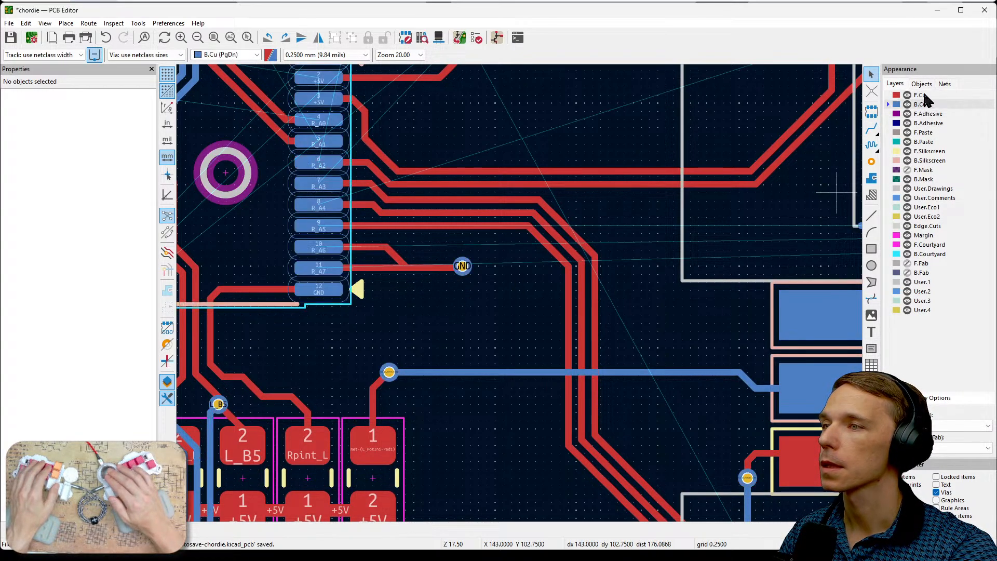
- Hide front copper and extend the R_A7 track on B.Cu from X 146 mm, passing above the GND via, to IC pad 11
{"action": "left_click", "coordinate": [907, 95]}
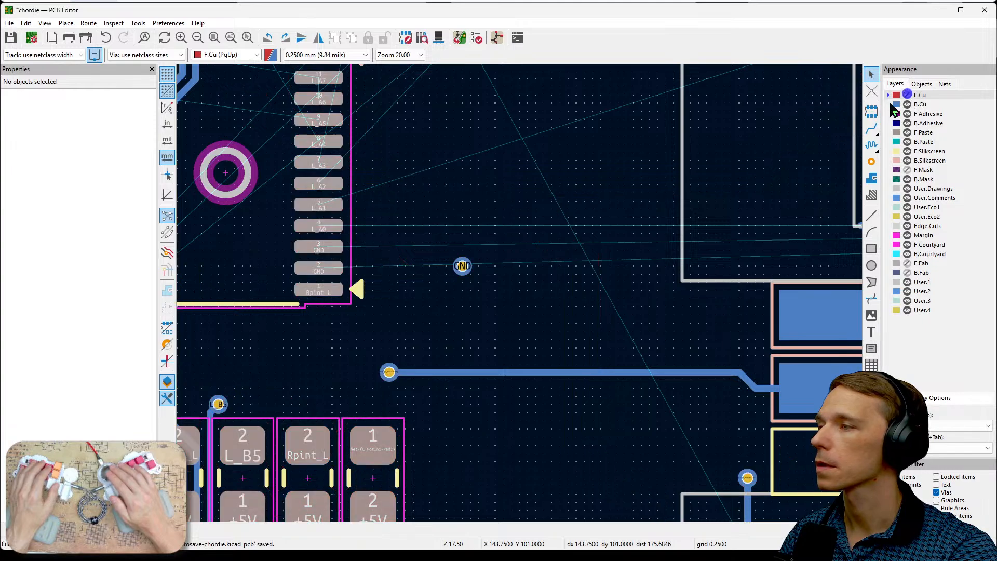
{"action": "scroll", "coordinate": [550, 290], "scroll_direction": "down", "scroll_amount": 2}
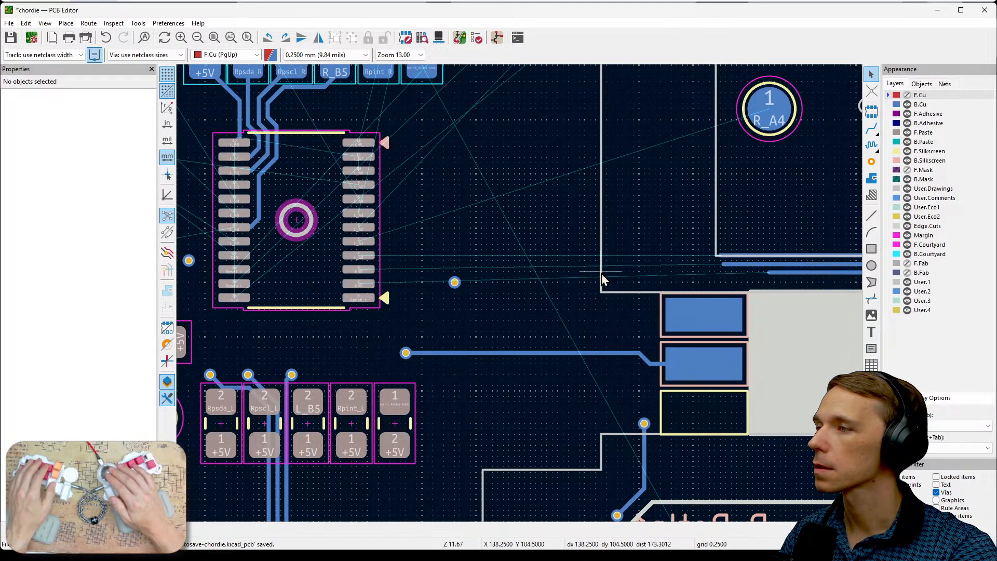
{"action": "left_click", "coordinate": [770, 273]}
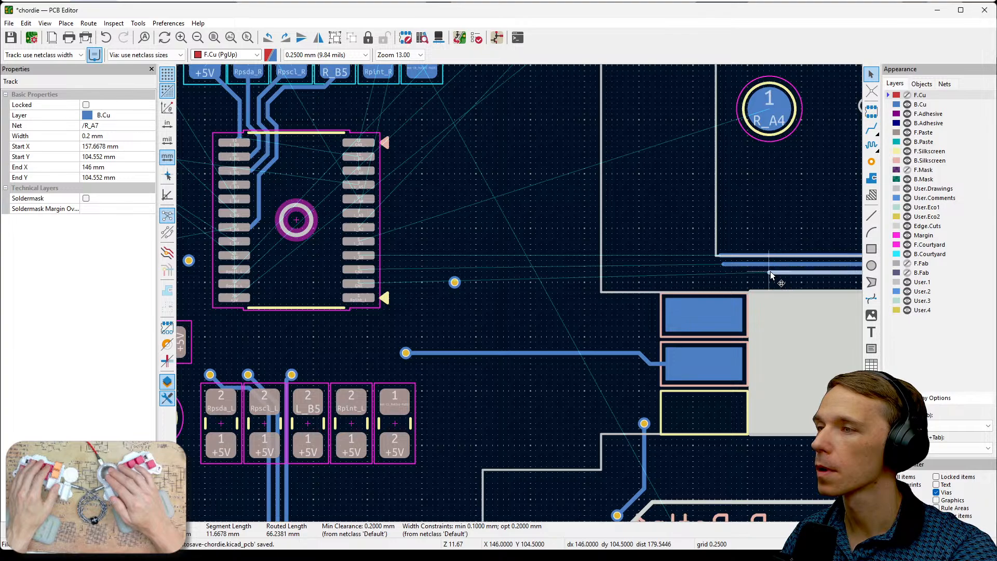
{"action": "scroll", "coordinate": [770, 278], "scroll_direction": "up", "scroll_amount": 5}
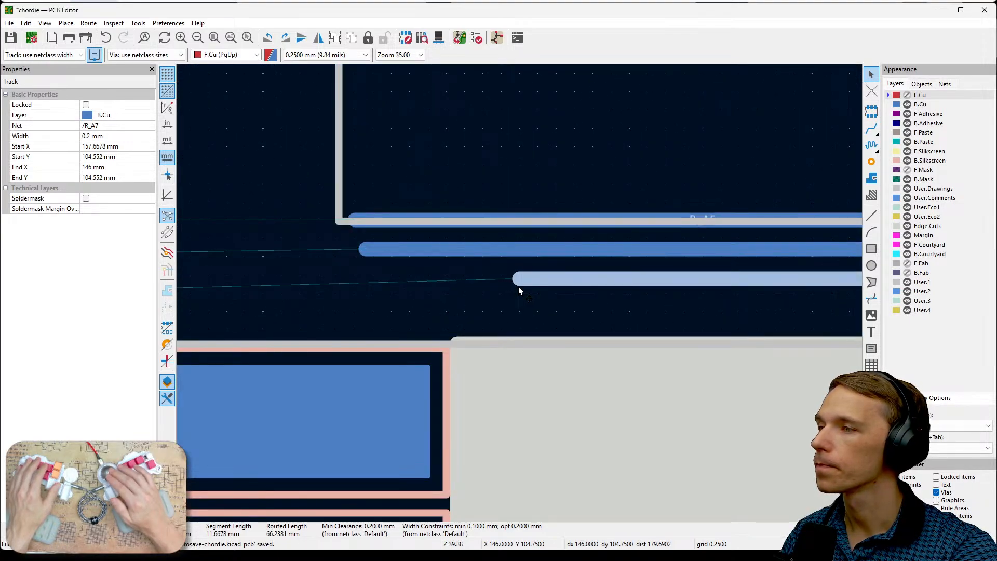
{"action": "key", "text": "x"}
{"action": "scroll", "coordinate": [519, 281], "scroll_direction": "down", "scroll_amount": 5}
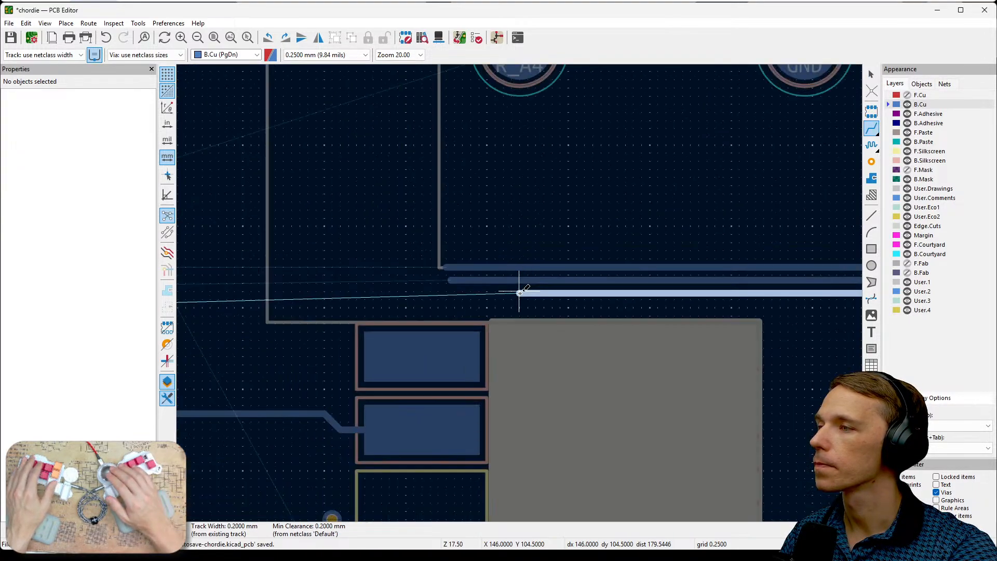
{"action": "middle_click_drag", "start_coordinate": [406, 283], "coordinate": [691, 289]}
{"action": "scroll", "coordinate": [463, 285], "scroll_direction": "up", "scroll_amount": 4}
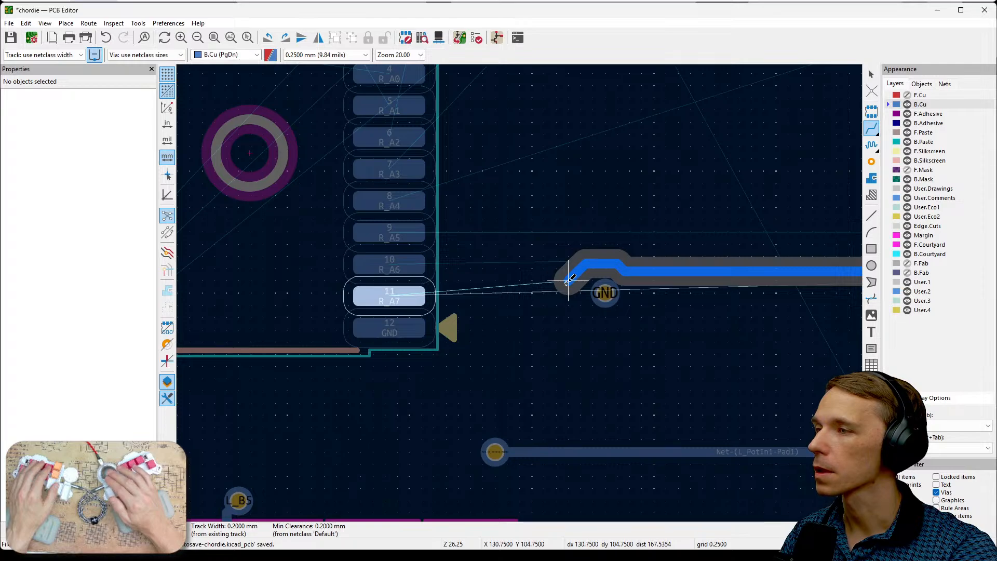
{"action": "scroll", "coordinate": [571, 283], "scroll_direction": "down", "scroll_amount": 2}
{"action": "middle_click_drag", "start_coordinate": [528, 285], "coordinate": [345, 285]}
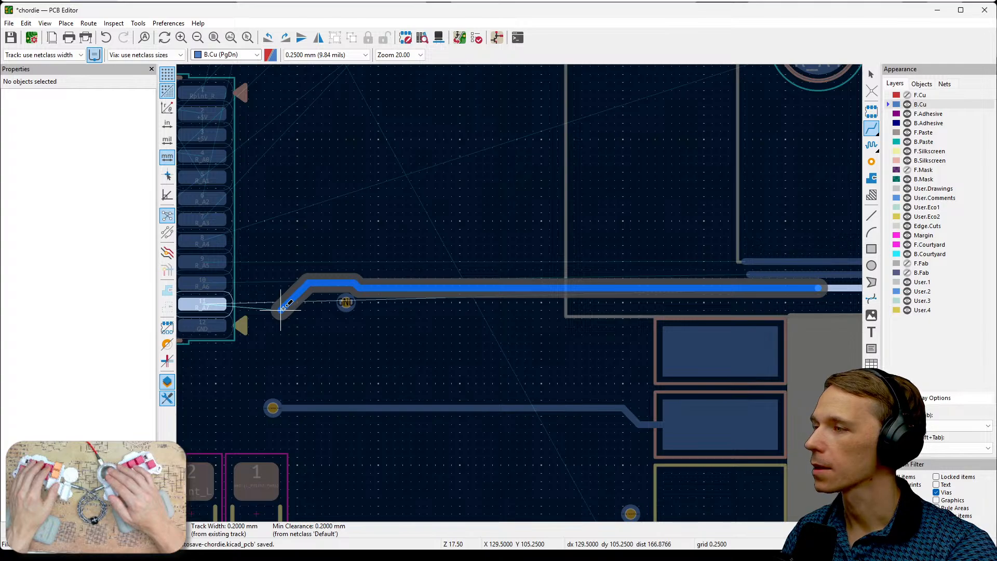
{"action": "left_click", "coordinate": [226, 310]}
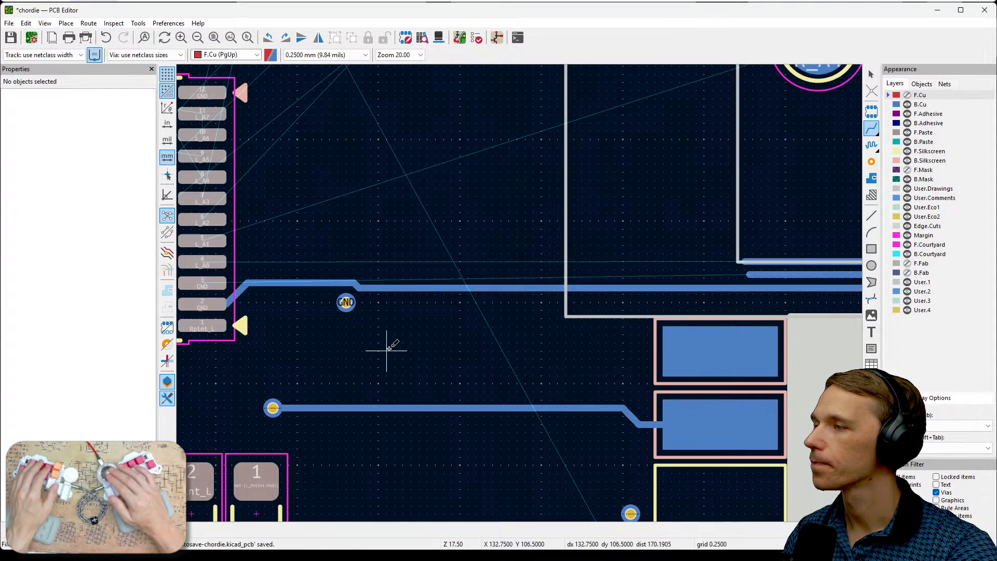
{"action": "key", "text": "Escape"}
- Shift the horizontal R_A5 track segment upward inside the outline above the connector and delete the leftover stub at its open end
{"action": "middle_click_drag", "start_coordinate": [847, 301], "coordinate": [641, 325]}
{"action": "scroll", "coordinate": [550, 322], "scroll_direction": "down", "scroll_amount": 1}
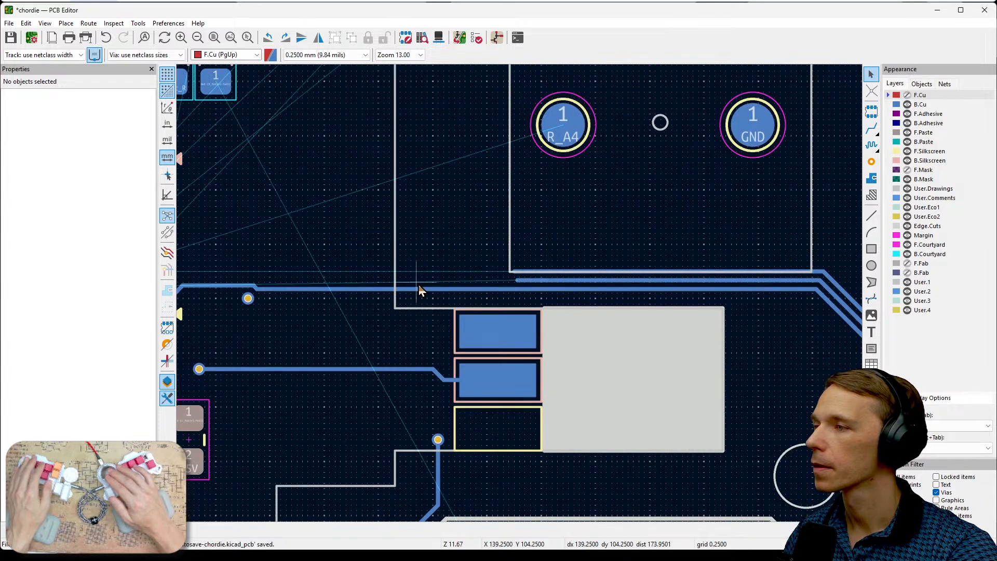
{"action": "middle_click_drag", "start_coordinate": [421, 283], "coordinate": [355, 285]}
{"action": "left_click", "coordinate": [585, 274]}
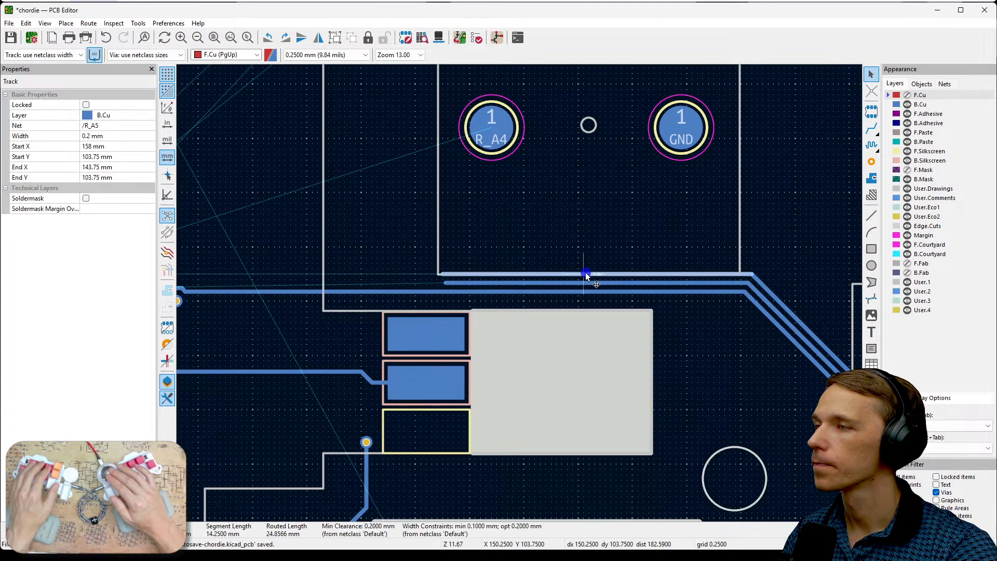
{"action": "key", "text": "d"}
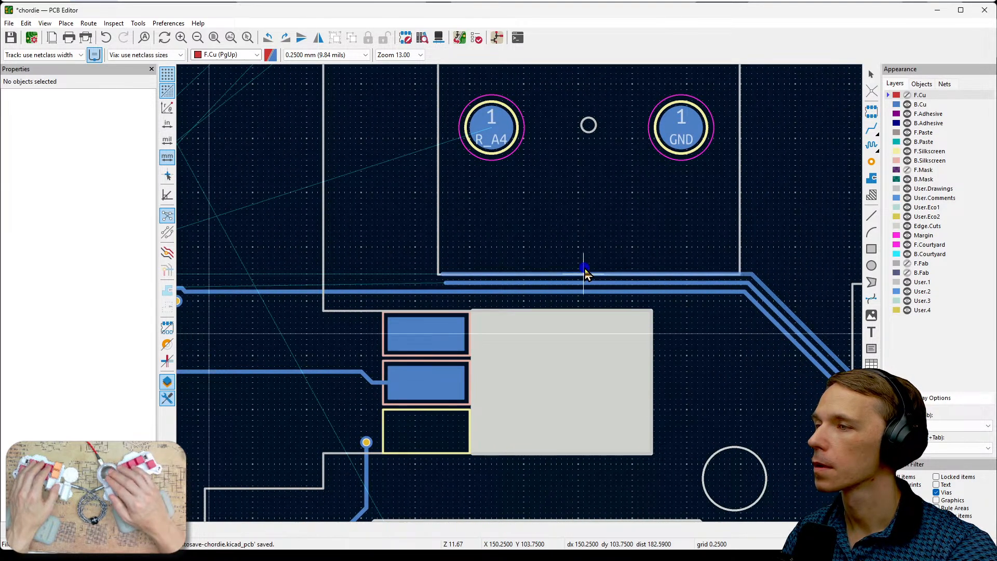
{"action": "left_click", "coordinate": [445, 272]}
{"action": "key", "text": "Delete"}
- Shift the horizontal R_A6 track segment up to Y 104 mm and delete the leftover stub at its open end
{"action": "left_click", "coordinate": [472, 284]}
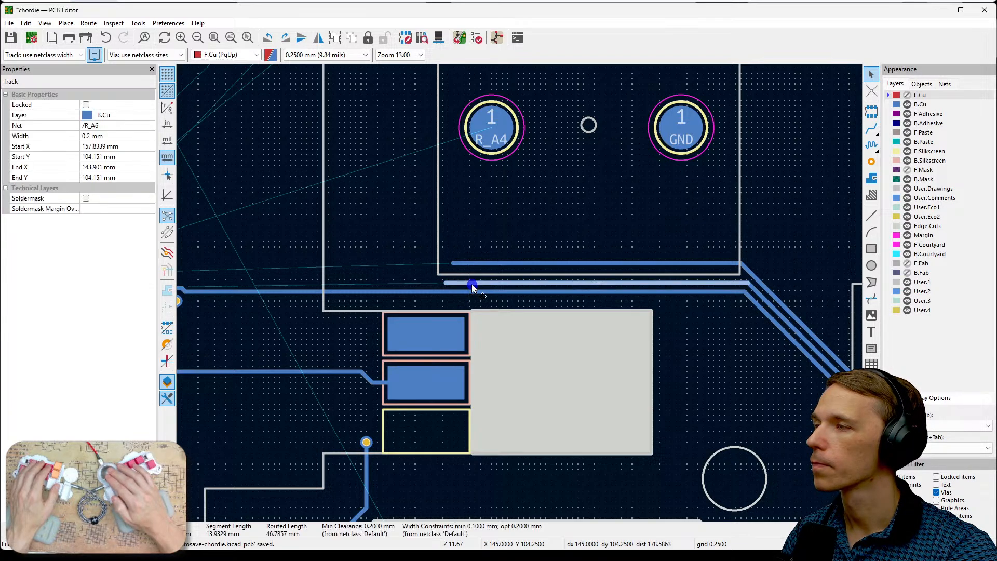
{"action": "key", "text": "d"}
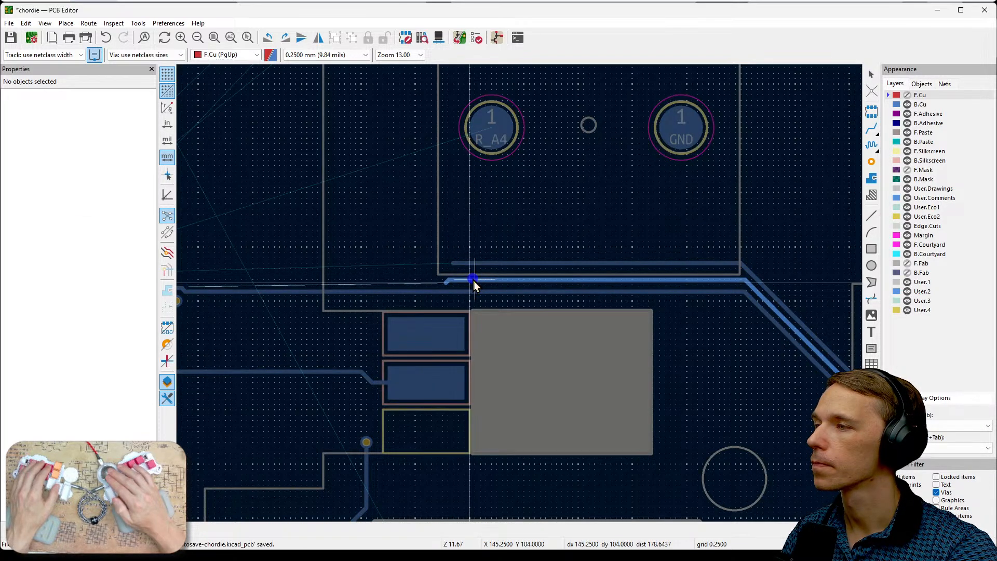
{"action": "left_click", "coordinate": [474, 280]}
{"action": "left_click", "coordinate": [446, 281]}
{"action": "key", "text": "Delete"}
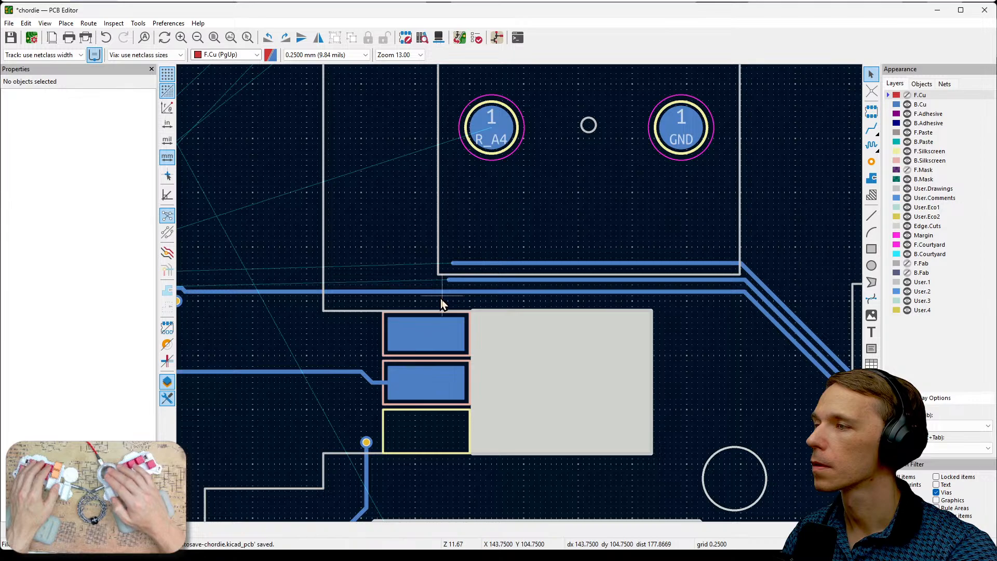
- Shift the long horizontal R_A7 track segment slightly upward, toward the R_A6 track
{"action": "left_click", "coordinate": [447, 292]}
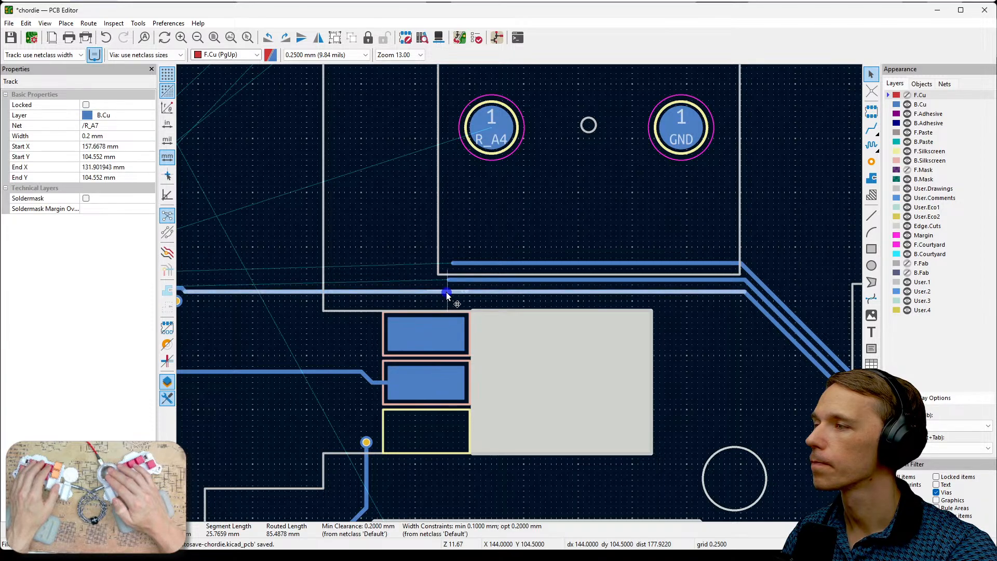
{"action": "key", "text": "d"}
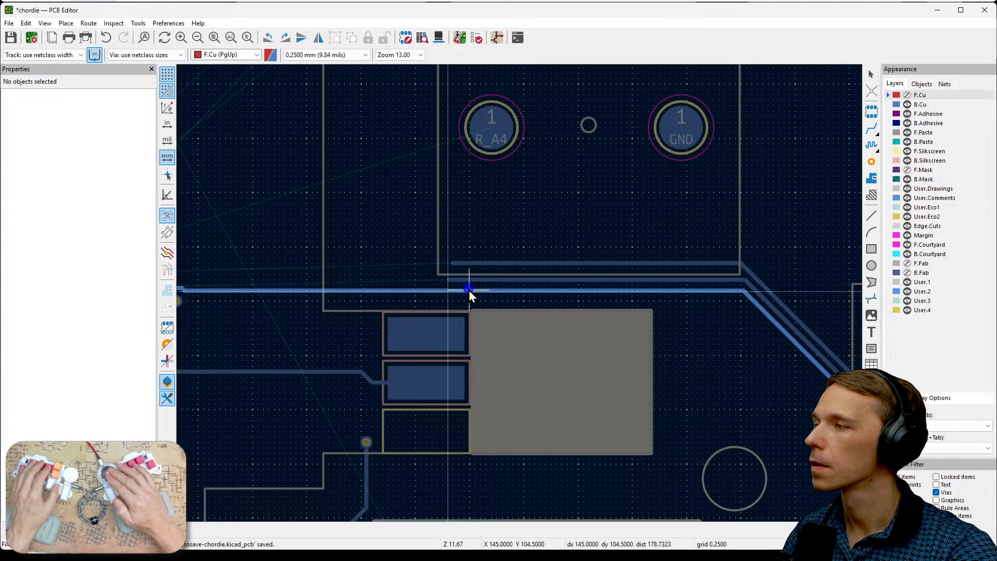
{"action": "left_click", "coordinate": [469, 289]}
- Delete the long horizontal R_A7 track segment and the short diagonal piece beside the GND via
{"action": "middle_click_drag", "start_coordinate": [329, 275], "coordinate": [523, 271]}
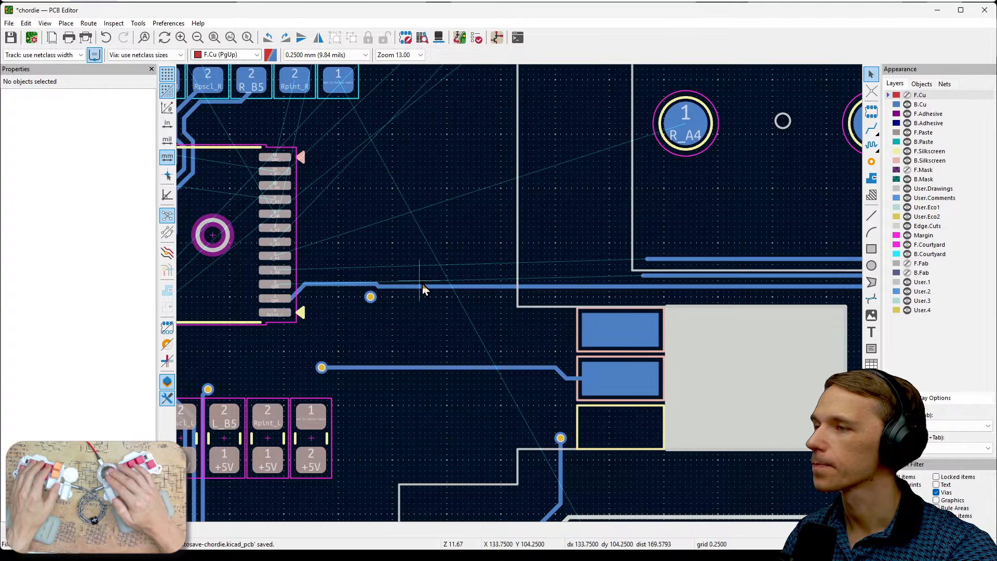
{"action": "left_click", "coordinate": [427, 286]}
{"action": "key", "text": "Delete"}
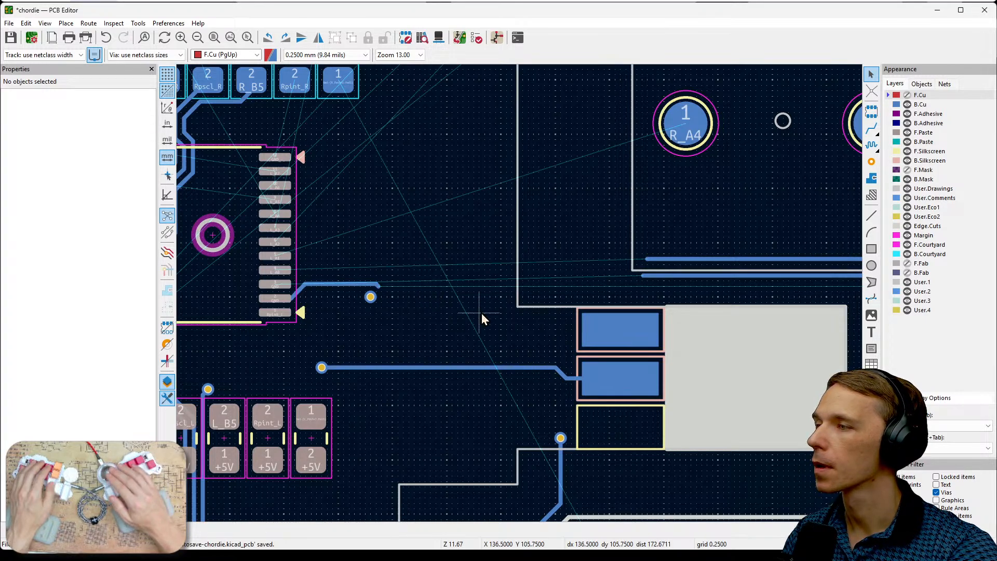
{"action": "scroll", "coordinate": [372, 298], "scroll_direction": "up", "scroll_amount": 3}
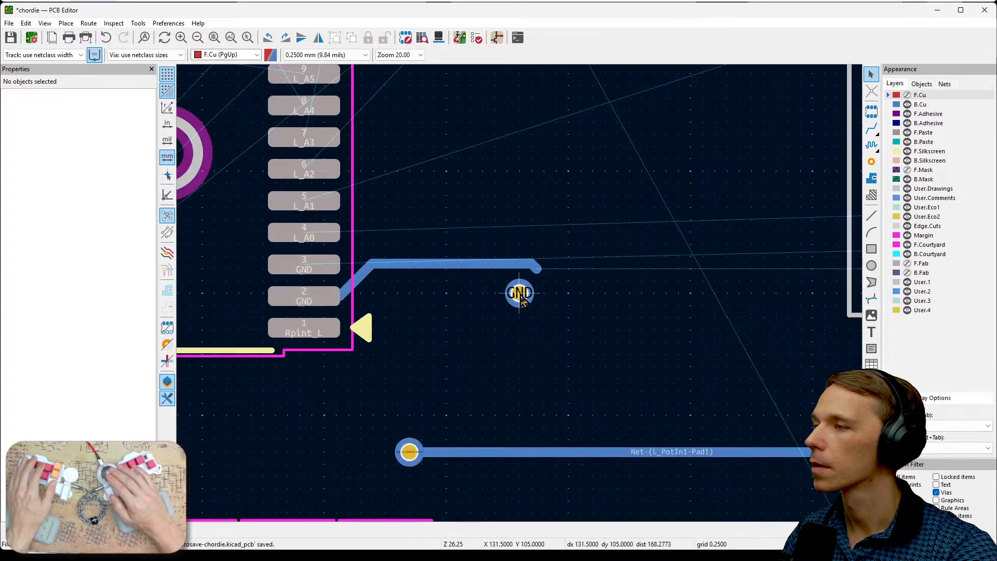
{"action": "left_click", "coordinate": [541, 270]}
{"action": "key", "text": "Delete"}
- Shift the horizontal R_A6 track segment up to Y 103.75 mm and delete the diagonal stub at its open end
{"action": "scroll", "coordinate": [727, 304], "scroll_direction": "down", "scroll_amount": 2}
{"action": "middle_click_drag", "start_coordinate": [448, 294], "coordinate": [306, 295]}
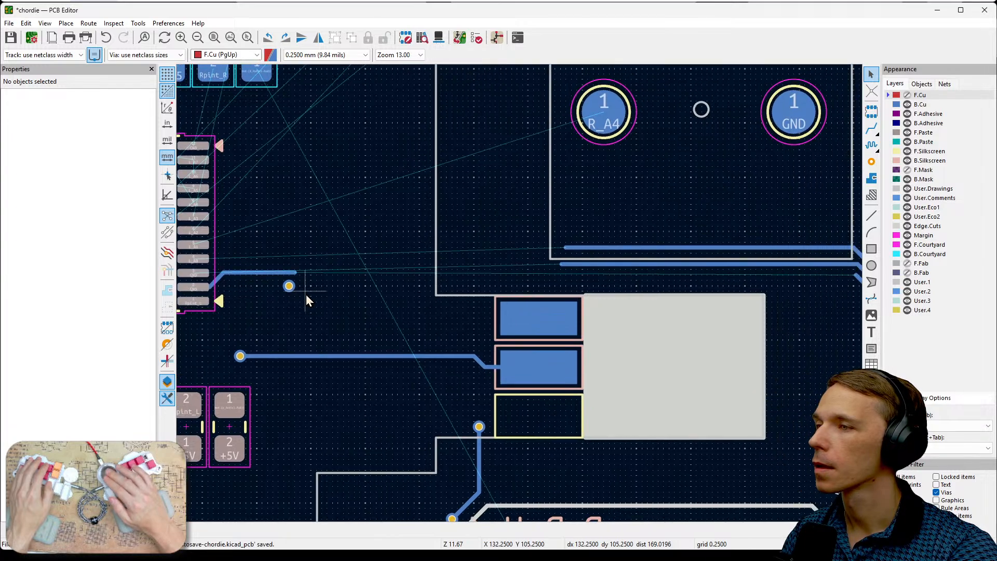
{"action": "middle_click_drag", "start_coordinate": [636, 277], "coordinate": [570, 280]}
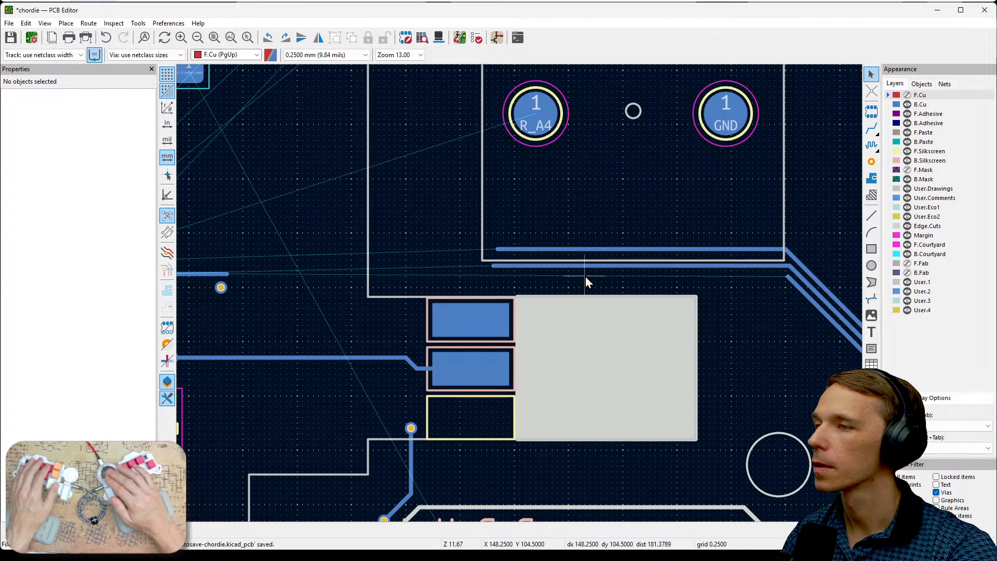
{"action": "left_click", "coordinate": [647, 269]}
{"action": "key", "text": "d"}
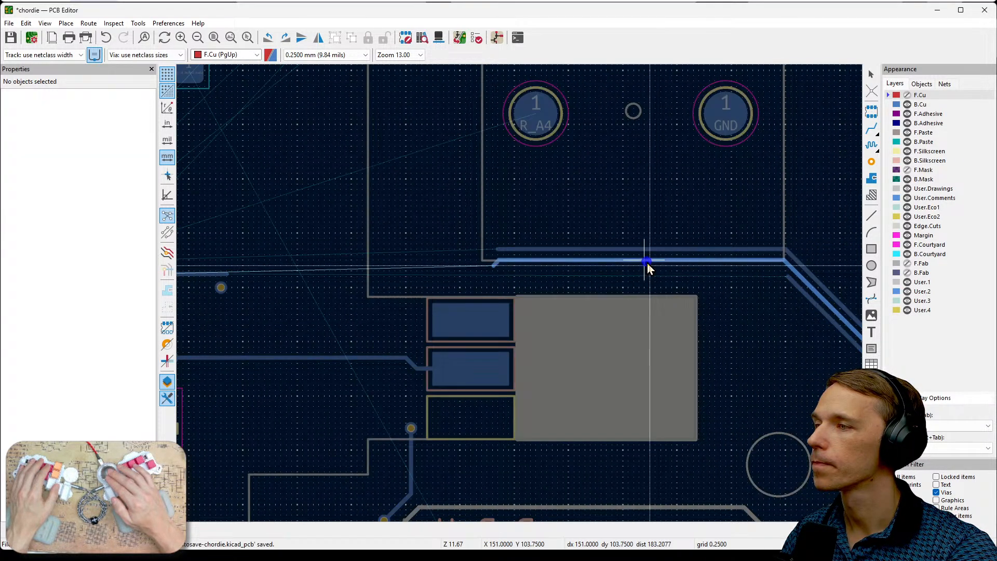
{"action": "left_click", "coordinate": [647, 262]}
{"action": "left_click", "coordinate": [499, 268]}
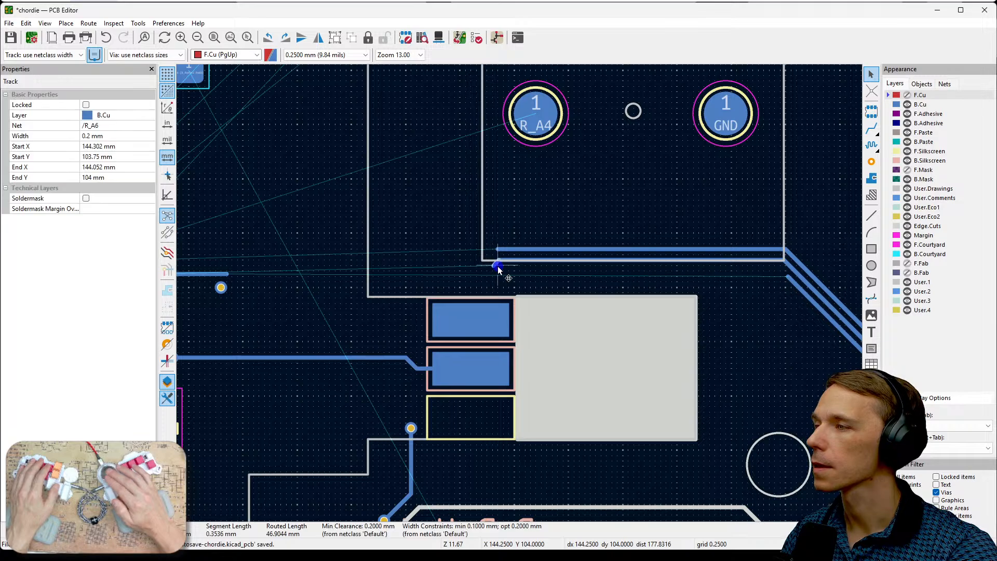
{"action": "key", "text": "Delete"}
- Reroute R_A7 on B.Cu from its open end above the GND via straight across to the diagonal R_A7 track beyond the connector
{"action": "middle_click_drag", "start_coordinate": [329, 288], "coordinate": [357, 287]}
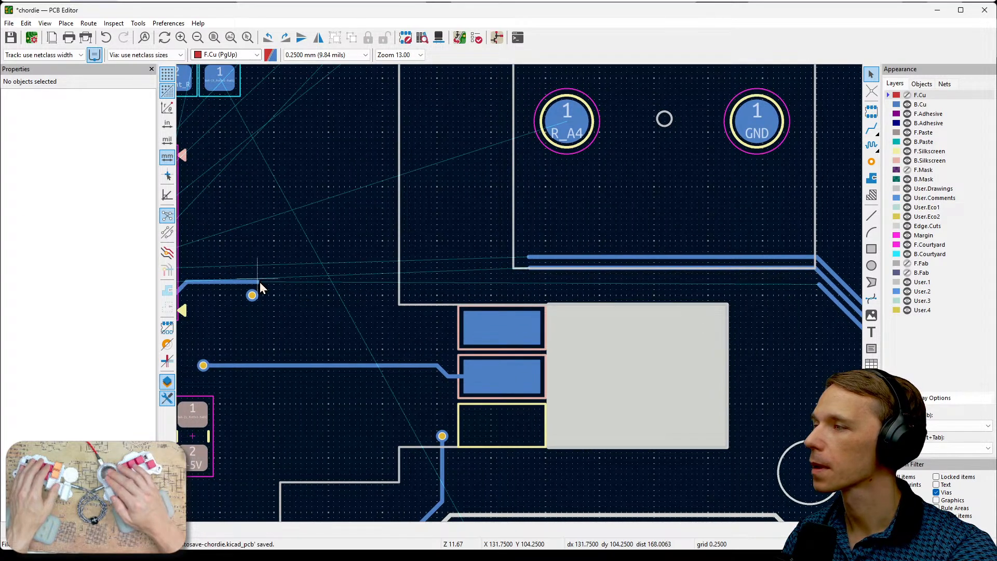
{"action": "key", "text": "x"}
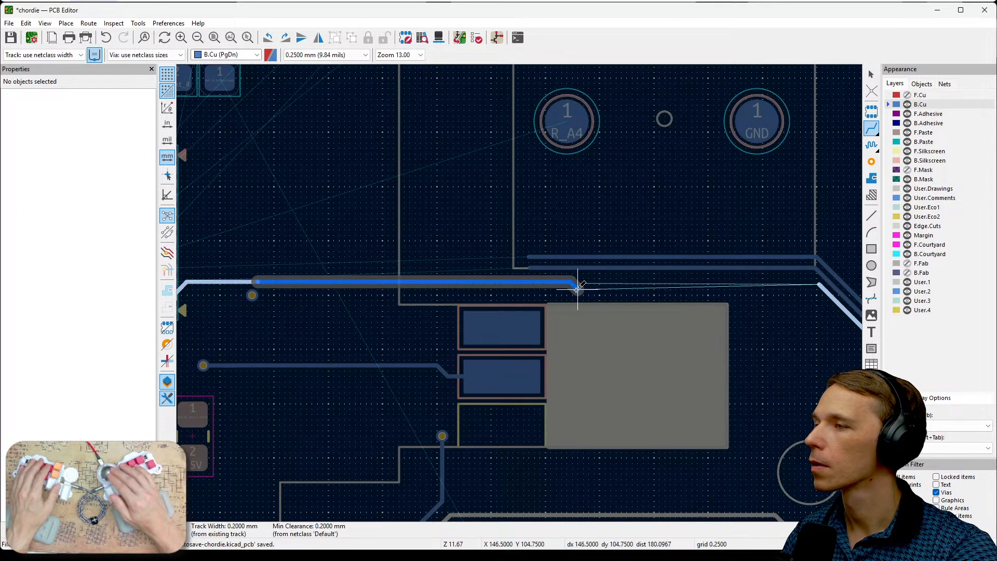
{"action": "left_click", "coordinate": [827, 289]}
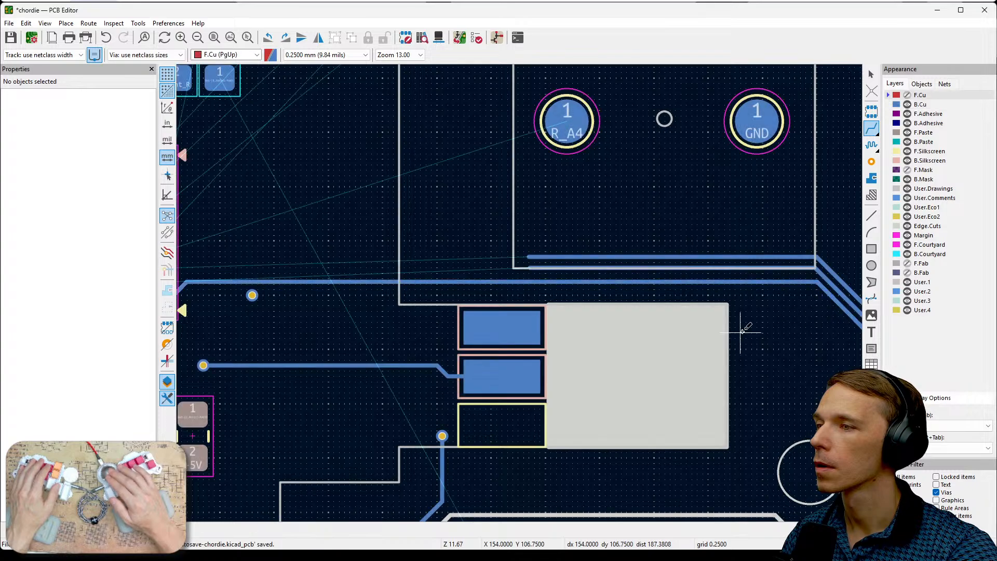
- Shift the horizontal R_A6 track segment down, closer to the R_A7 track above the connector
{"action": "middle_click_drag", "start_coordinate": [409, 262], "coordinate": [543, 254]}
{"action": "middle_click_drag", "start_coordinate": [737, 273], "coordinate": [413, 268]}
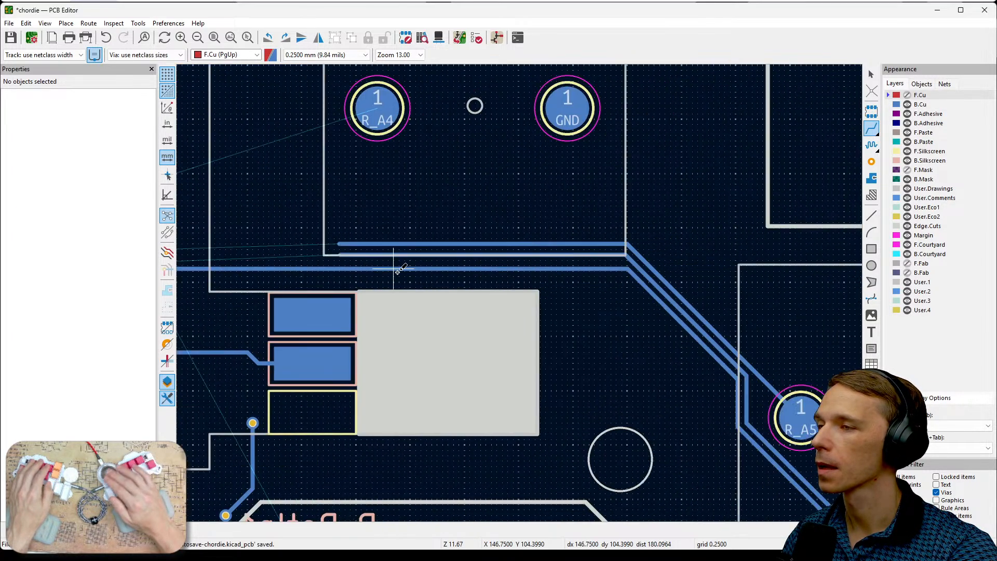
{"action": "scroll", "coordinate": [520, 295], "scroll_direction": "up", "scroll_amount": 3}
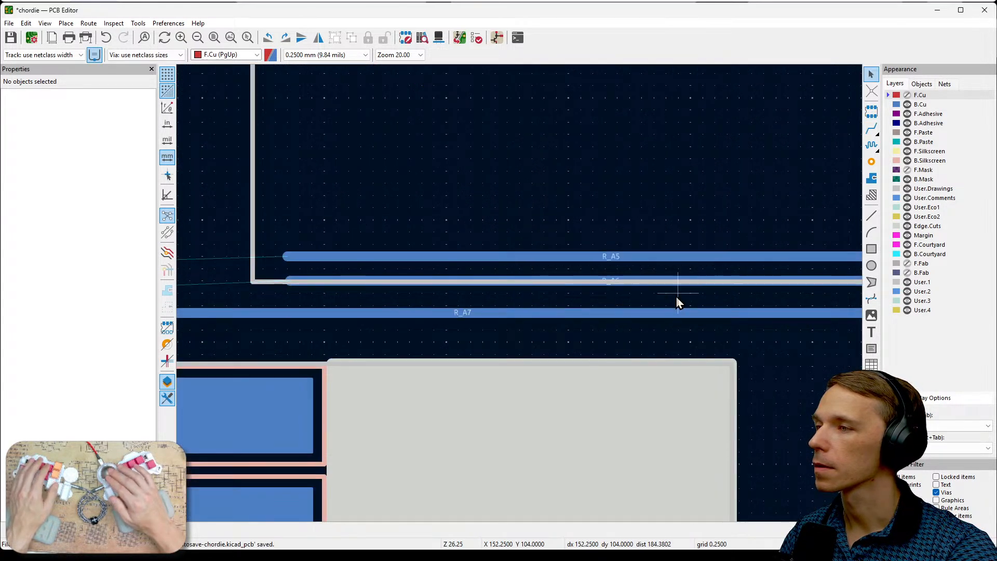
{"action": "middle_click_drag", "start_coordinate": [676, 295], "coordinate": [427, 259]}
{"action": "left_click", "coordinate": [472, 242]}
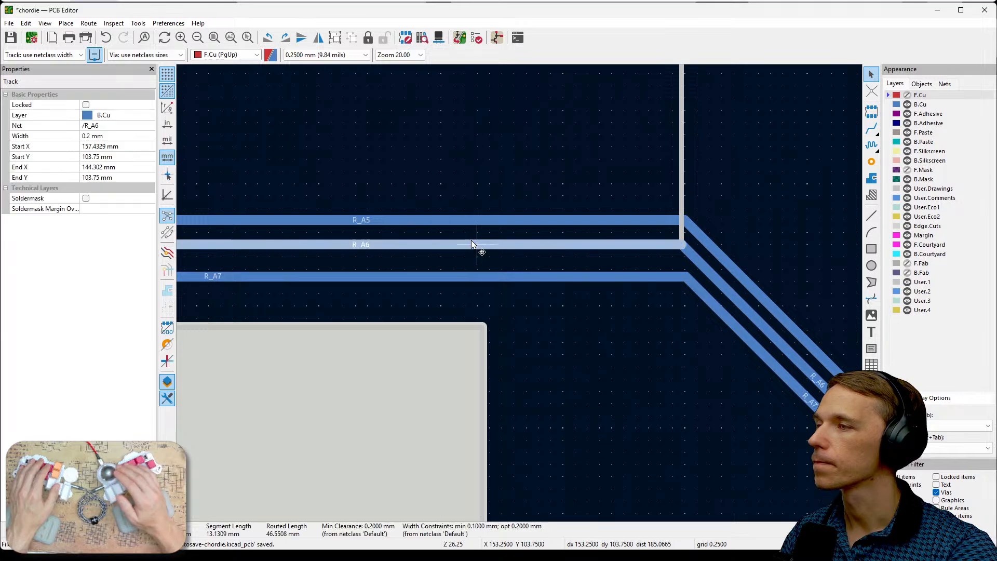
{"action": "left_click_drag", "start_coordinate": [472, 243], "coordinate": [460, 273]}
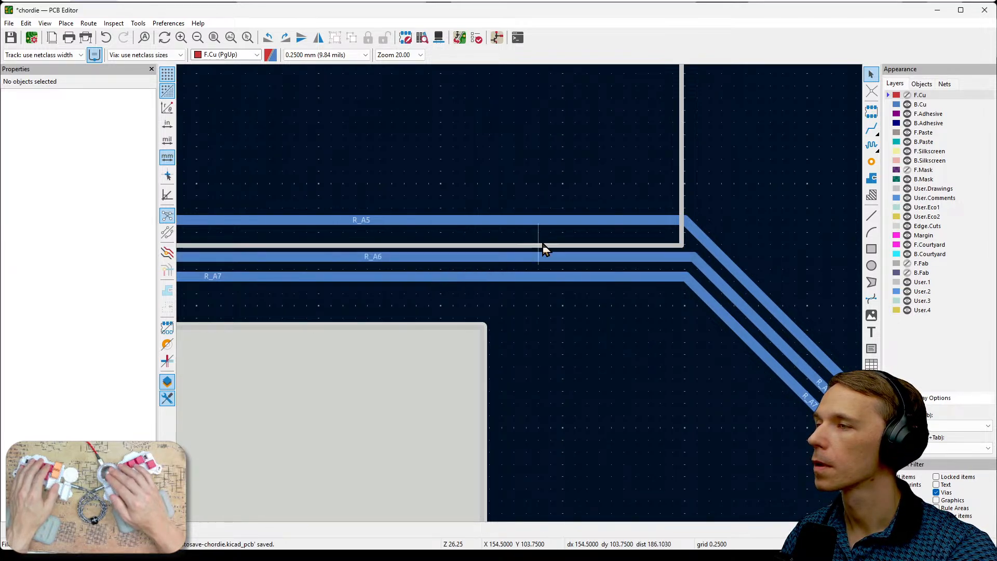
- Shift the horizontal R_A5 track segment down, closer to the R_A6 track, to even out the spacing
{"action": "left_click", "coordinate": [533, 219]}
{"action": "left_click_drag", "start_coordinate": [533, 220], "coordinate": [535, 244]}
{"action": "scroll", "coordinate": [438, 220], "scroll_direction": "down", "scroll_amount": 2}
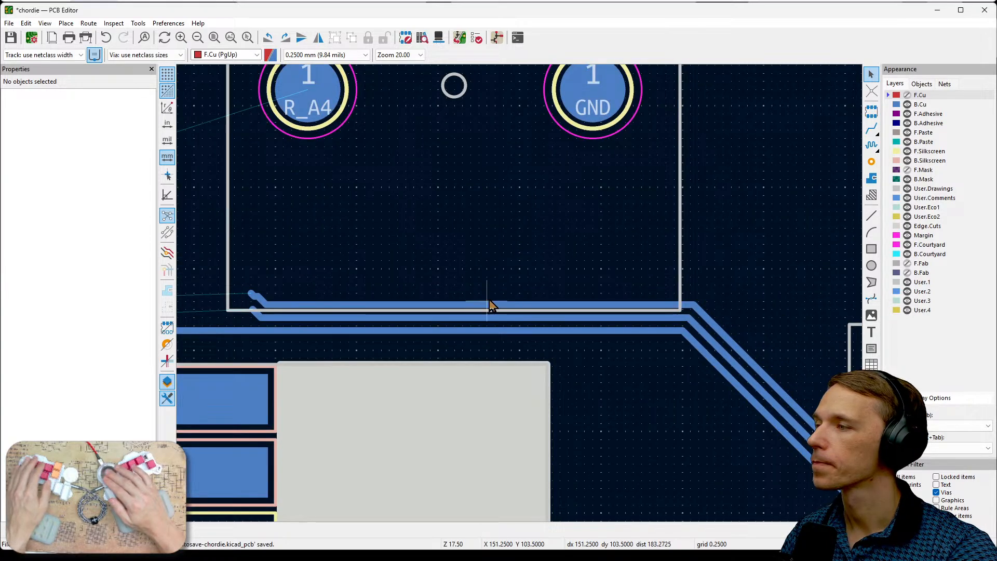
- Delete the short leftover R_A5 pieces and the diagonal R_A6 stub at the tracks' open ends
{"action": "scroll", "coordinate": [490, 300], "scroll_direction": "up", "scroll_amount": 1}
{"action": "scroll", "coordinate": [597, 280], "scroll_direction": "up", "scroll_amount": 1}
{"action": "left_click", "coordinate": [385, 247]}
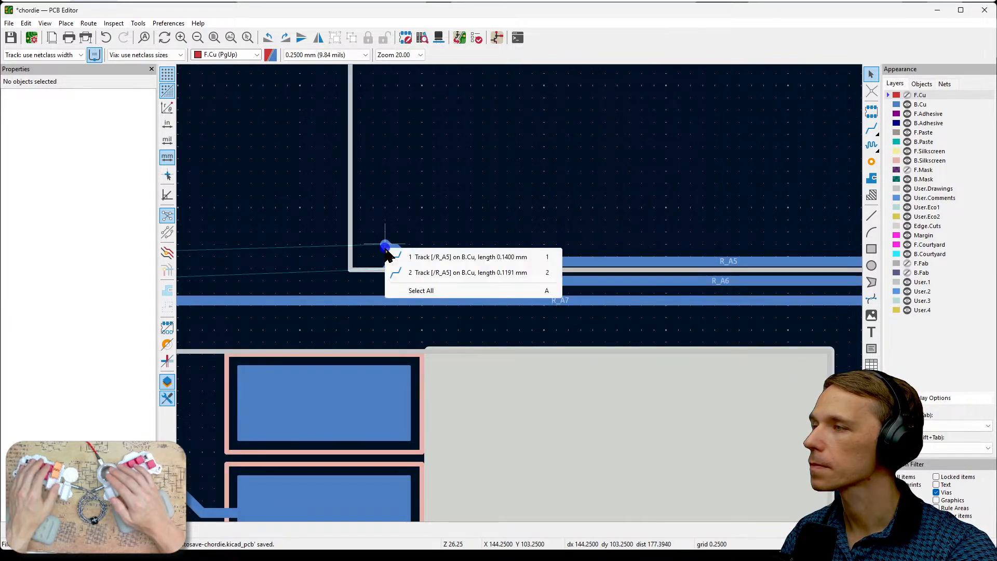
{"action": "left_click", "coordinate": [411, 262]}
{"action": "key", "text": "Delete"}
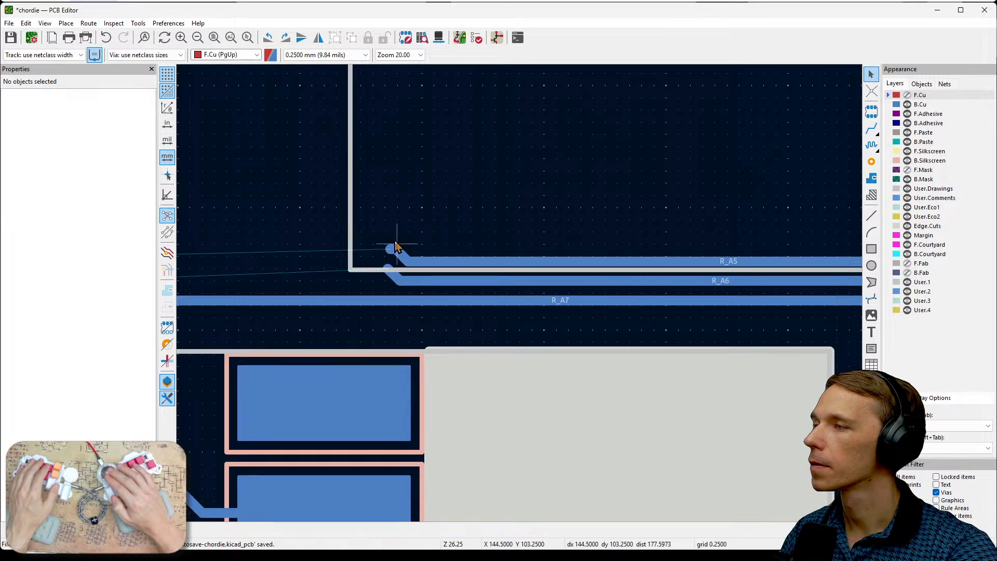
{"action": "left_click", "coordinate": [396, 252]}
{"action": "left_click", "coordinate": [400, 261]}
{"action": "key", "text": "Delete"}
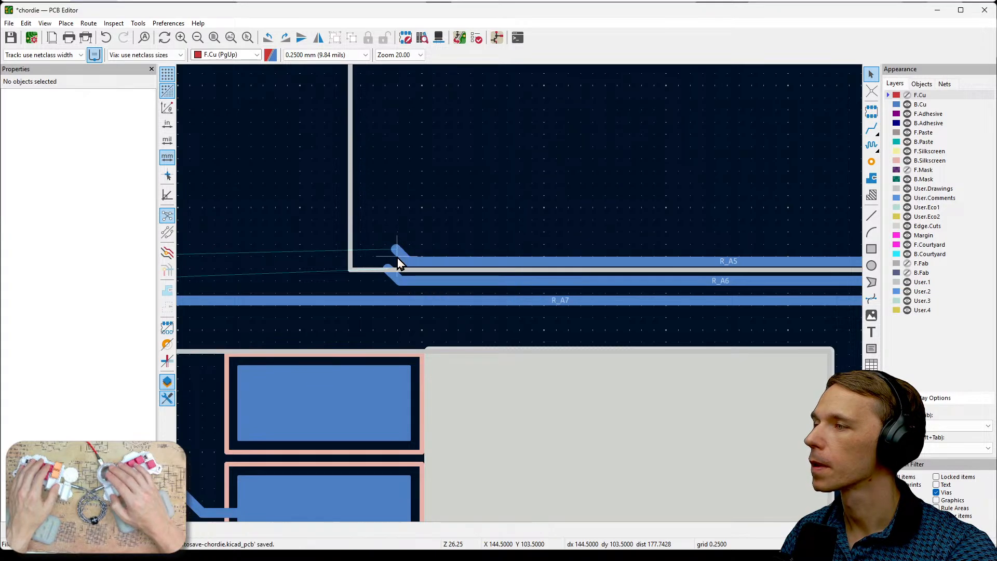
{"action": "left_click", "coordinate": [398, 248]}
{"action": "key", "text": "Delete"}
{"action": "left_click", "coordinate": [392, 279]}
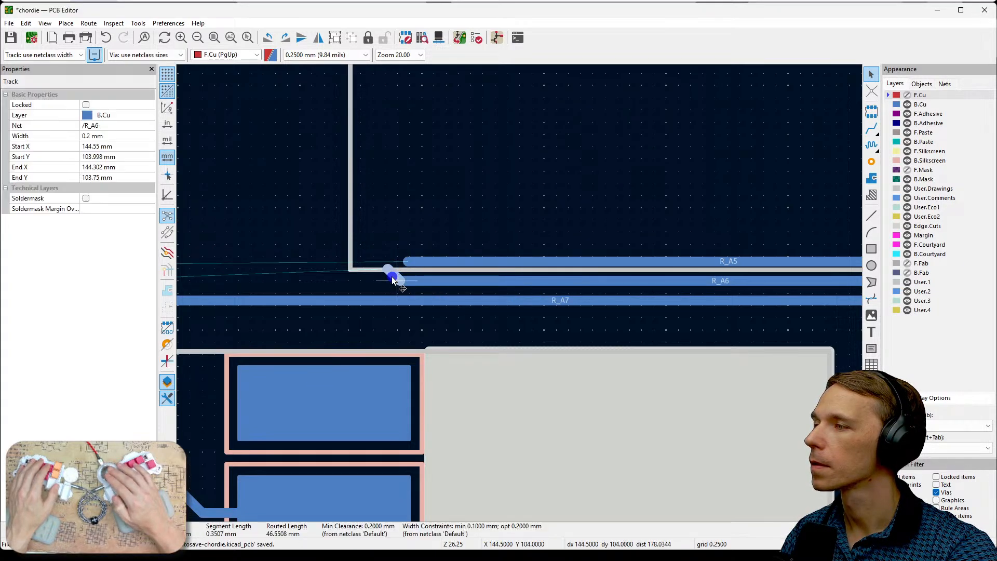
{"action": "key", "text": "Delete"}
- Route R_A6 on B.Cu from its open end, parallel above the R_A7 track, to pad 10 of the IC
{"action": "scroll", "coordinate": [521, 295], "scroll_direction": "down", "scroll_amount": 4}
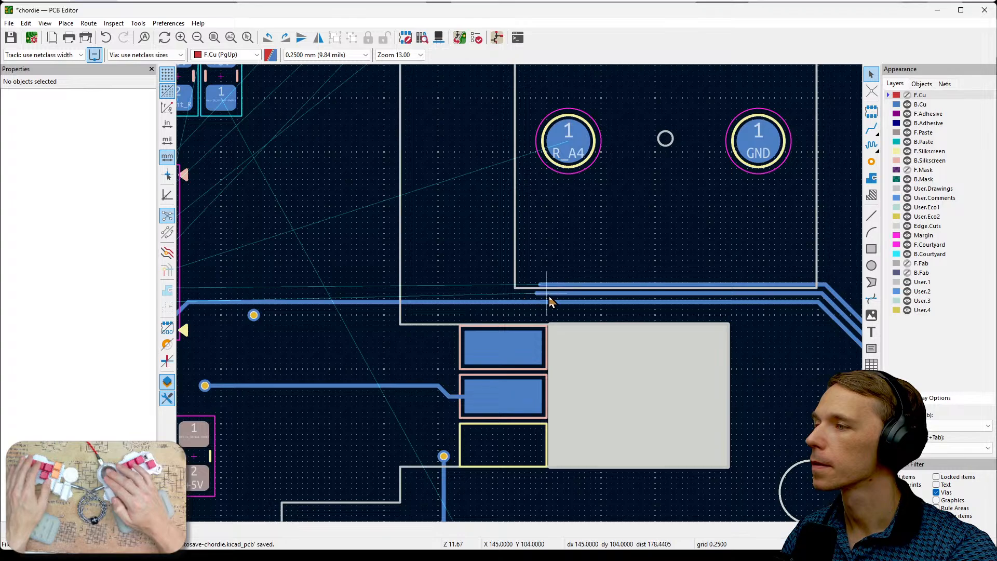
{"action": "scroll", "coordinate": [690, 279], "scroll_direction": "up", "scroll_amount": 1}
{"action": "scroll", "coordinate": [650, 286], "scroll_direction": "up", "scroll_amount": 2}
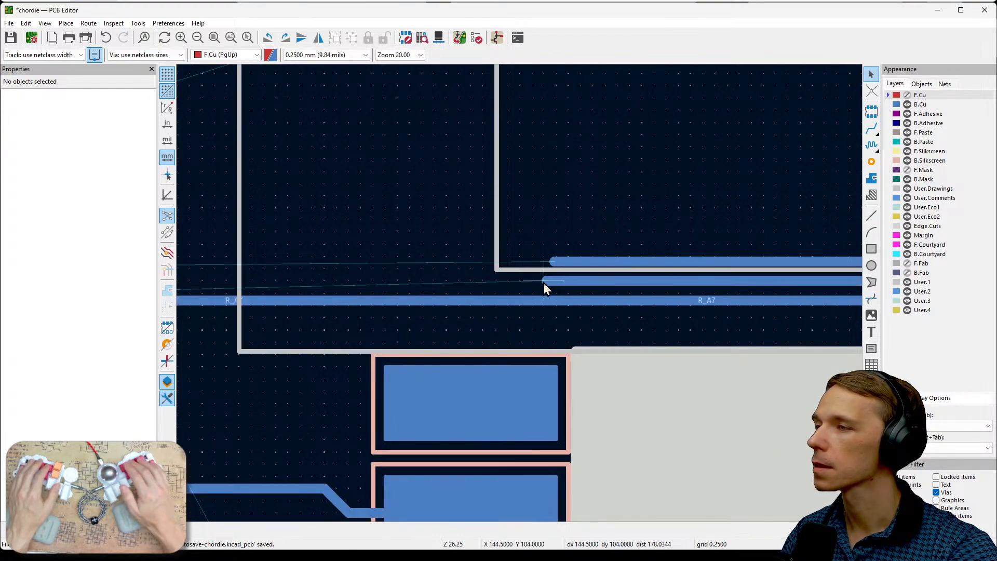
{"action": "key", "text": "x"}
{"action": "scroll", "coordinate": [336, 256], "scroll_direction": "down", "scroll_amount": 1}
{"action": "middle_click_drag", "start_coordinate": [521, 294], "coordinate": [750, 285]}
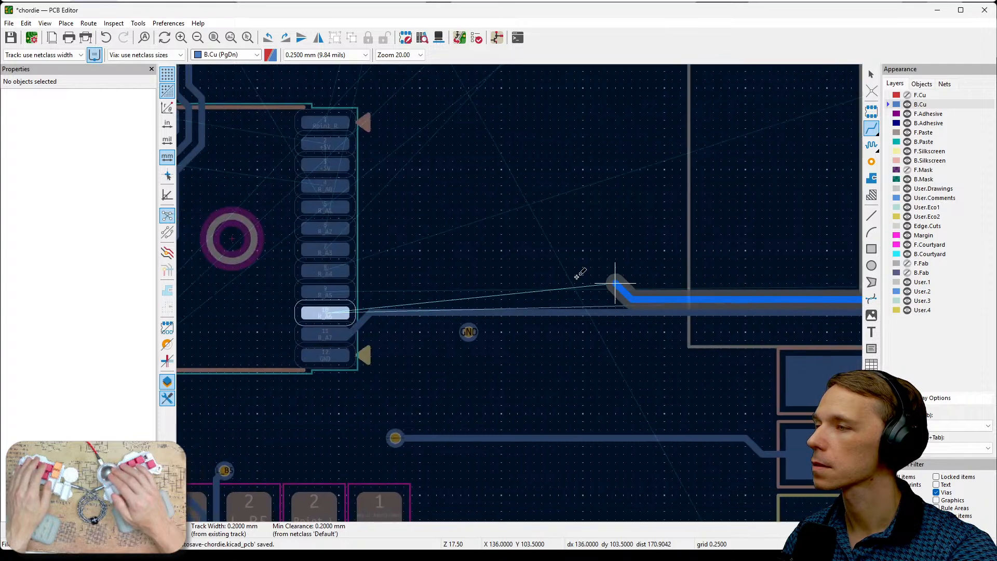
{"action": "scroll", "coordinate": [428, 291], "scroll_direction": "up", "scroll_amount": 2}
{"action": "left_click", "coordinate": [311, 341]}
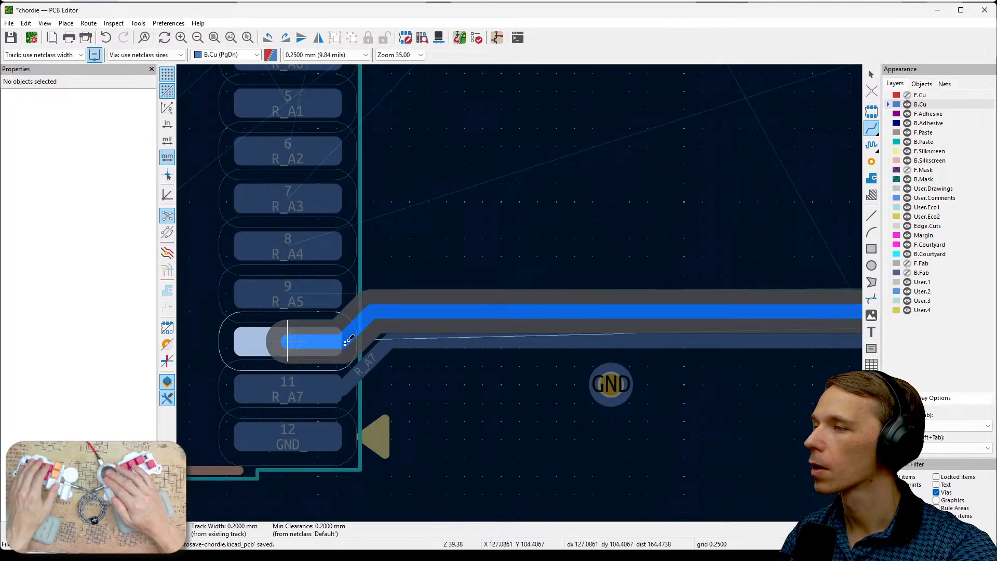
- Route R_A5 on B.Cu from its open end, parallel above the R_A6 track, to pad 9 of the IC
{"action": "key", "text": "Prior"}
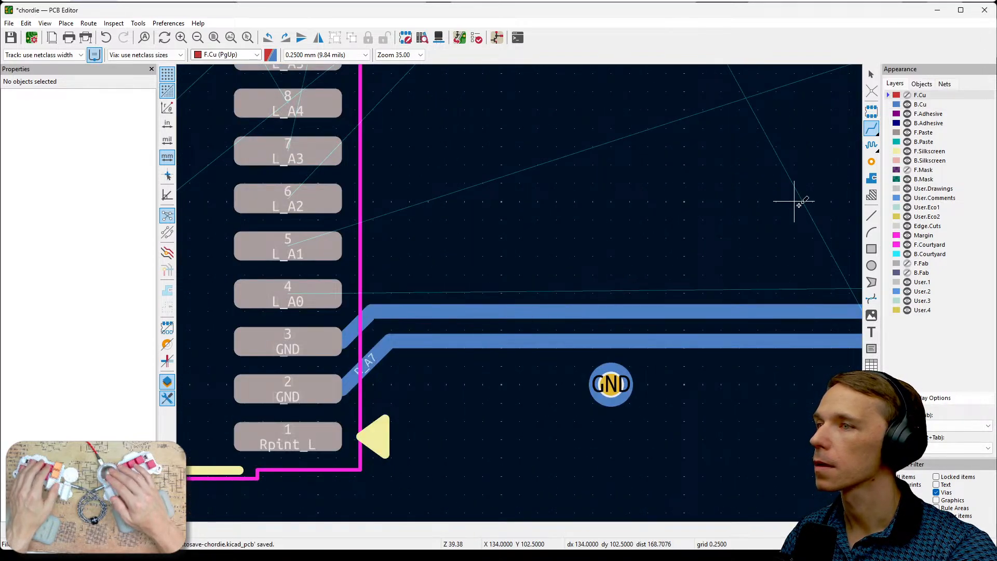
{"action": "left_click", "coordinate": [920, 105]}
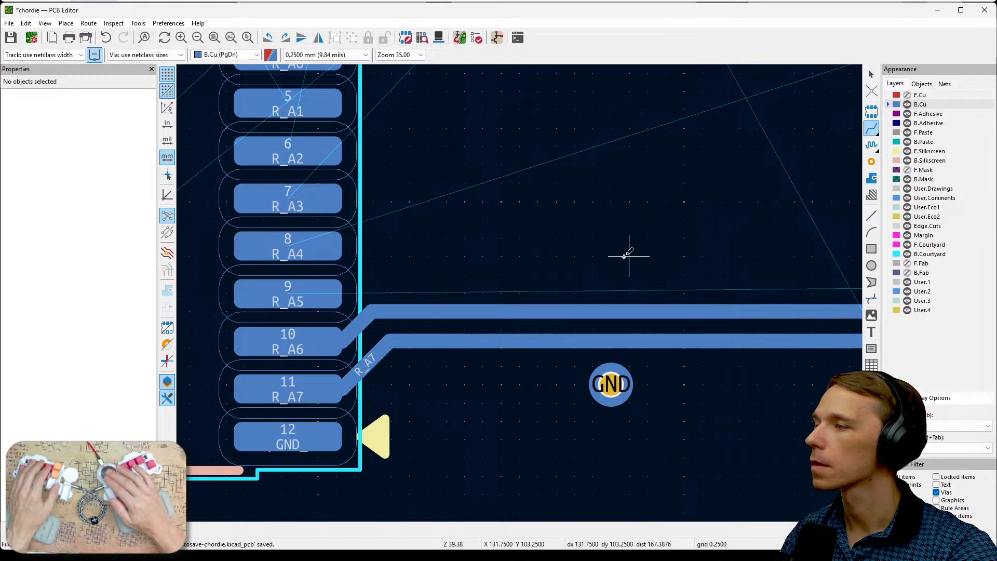
{"action": "scroll", "coordinate": [519, 292], "scroll_direction": "down", "scroll_amount": 2}
{"action": "middle_click_drag", "start_coordinate": [649, 301], "coordinate": [393, 312]}
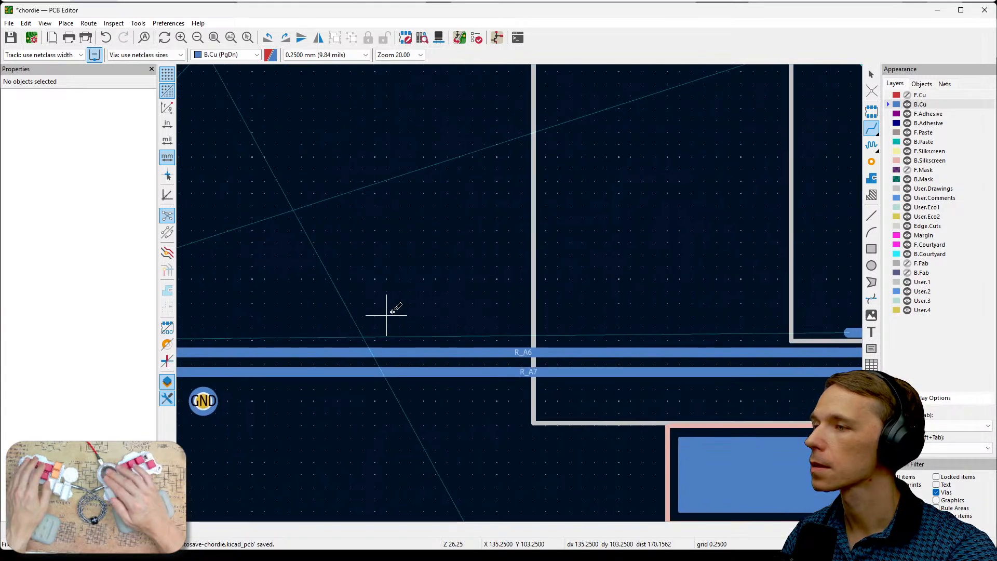
{"action": "middle_click_drag", "start_coordinate": [459, 303], "coordinate": [689, 301]}
{"action": "left_click", "coordinate": [751, 322]}
{"action": "middle_click_drag", "start_coordinate": [404, 299], "coordinate": [509, 305]}
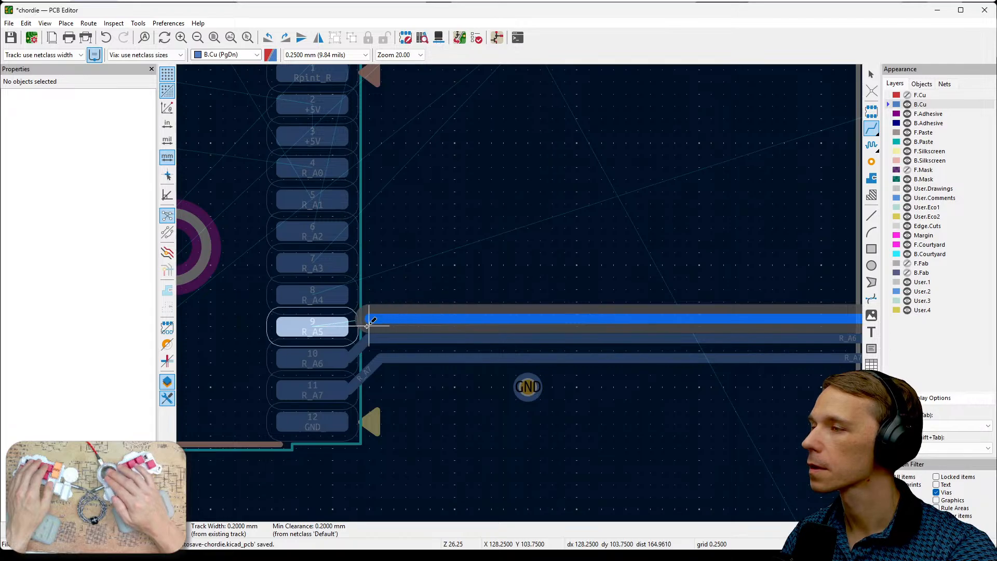
{"action": "left_click", "coordinate": [312, 326]}
{"action": "scroll", "coordinate": [456, 293], "scroll_direction": "down", "scroll_amount": 2}
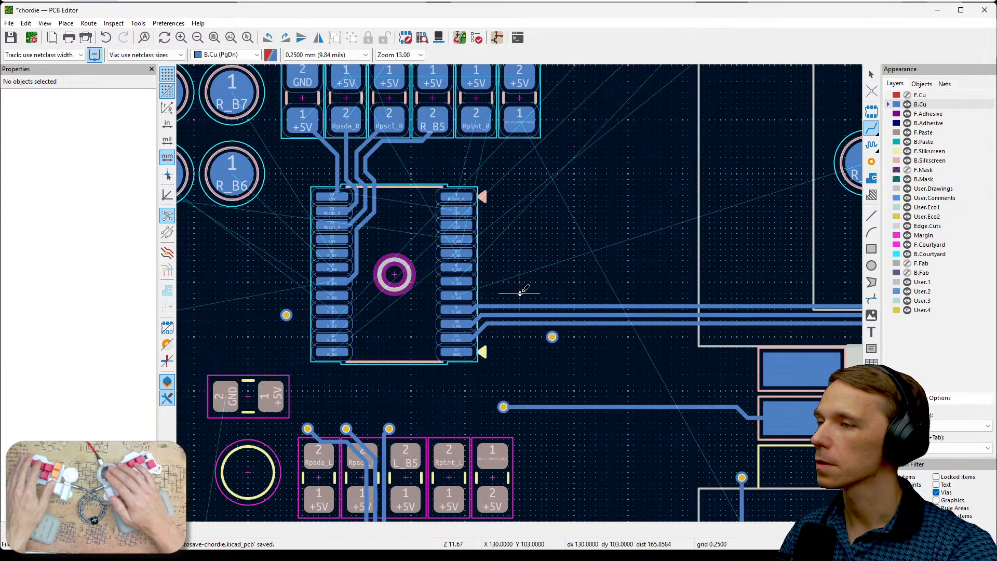
{"action": "scroll", "coordinate": [732, 282], "scroll_direction": "down", "scroll_amount": 1}
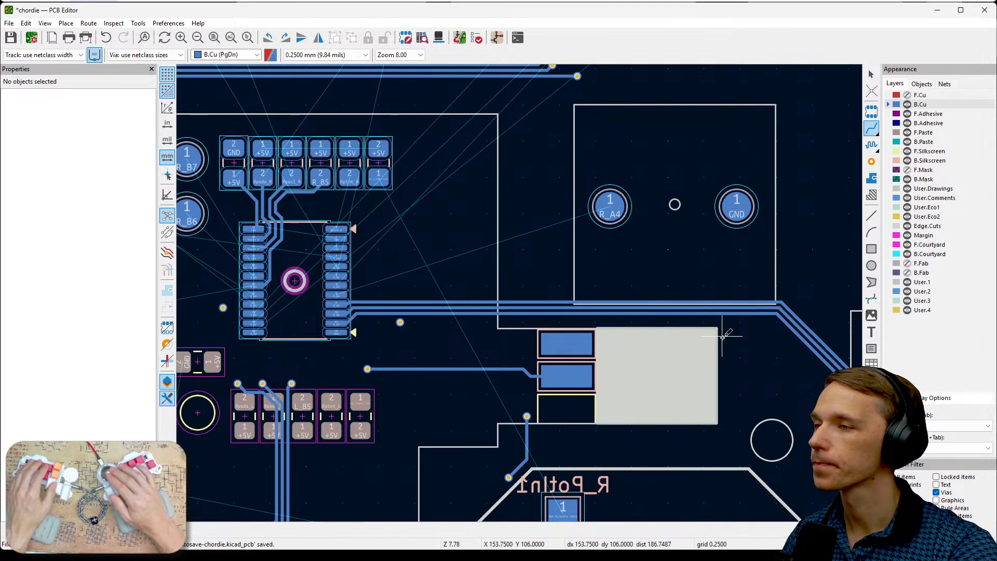
{"action": "middle_click_drag", "start_coordinate": [721, 335], "coordinate": [572, 306]}
{"action": "key", "text": "Escape"}
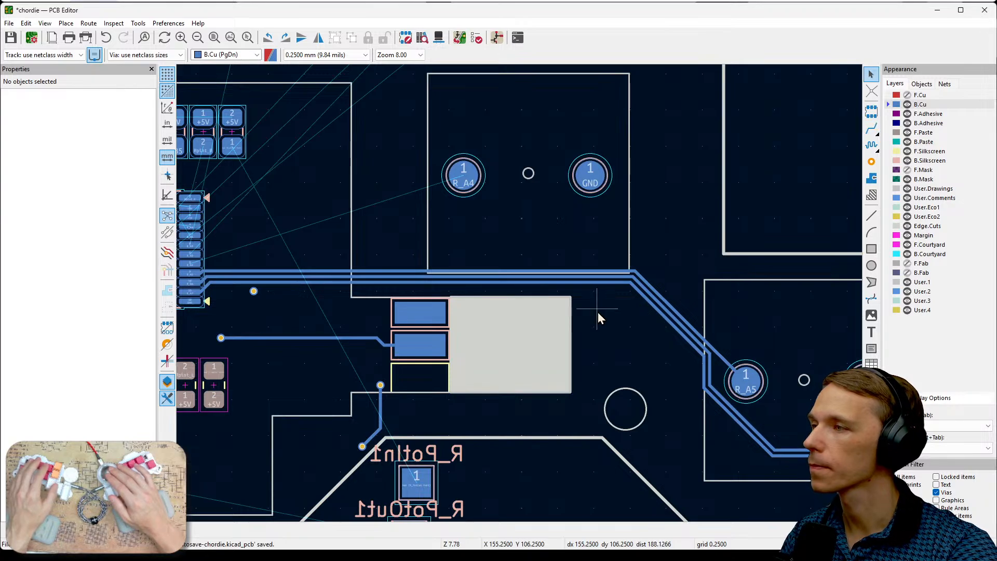
- Route R_A4 on B.Cu from its switch pad down and along the R_A5 track to pad 8 of the IC
{"action": "middle_click_drag", "start_coordinate": [443, 251], "coordinate": [578, 232]}
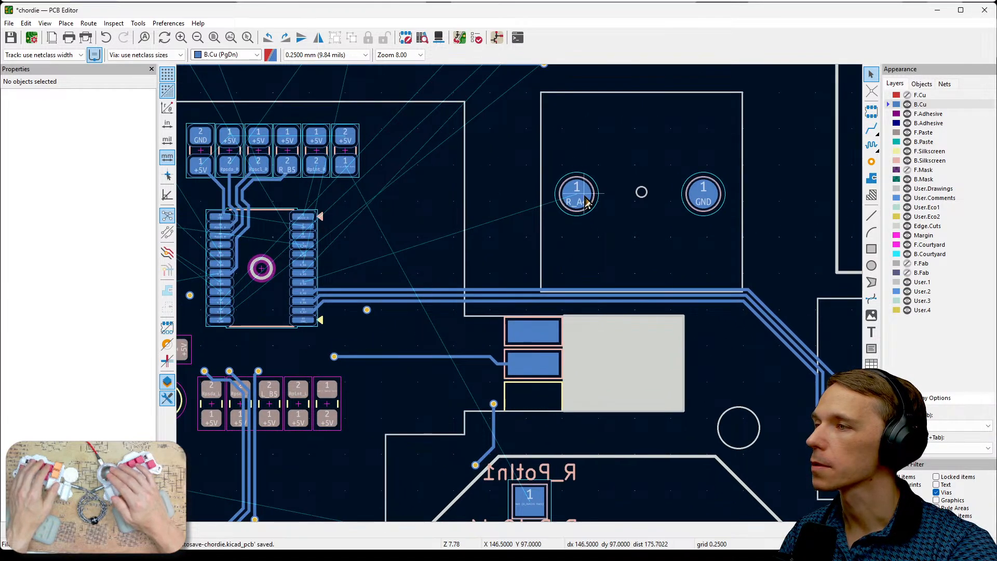
{"action": "key", "text": "x"}
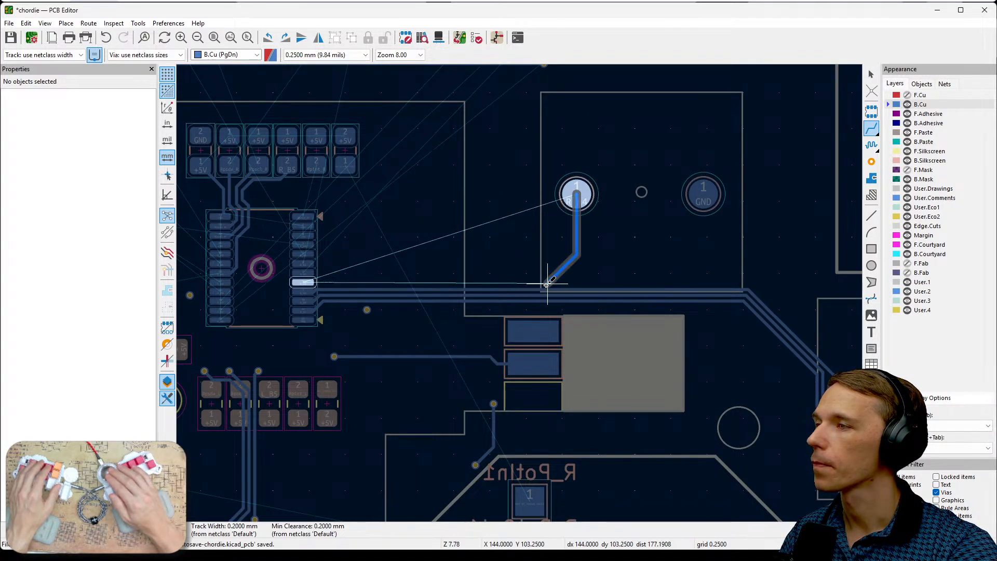
{"action": "scroll", "coordinate": [547, 285], "scroll_direction": "up", "scroll_amount": 5}
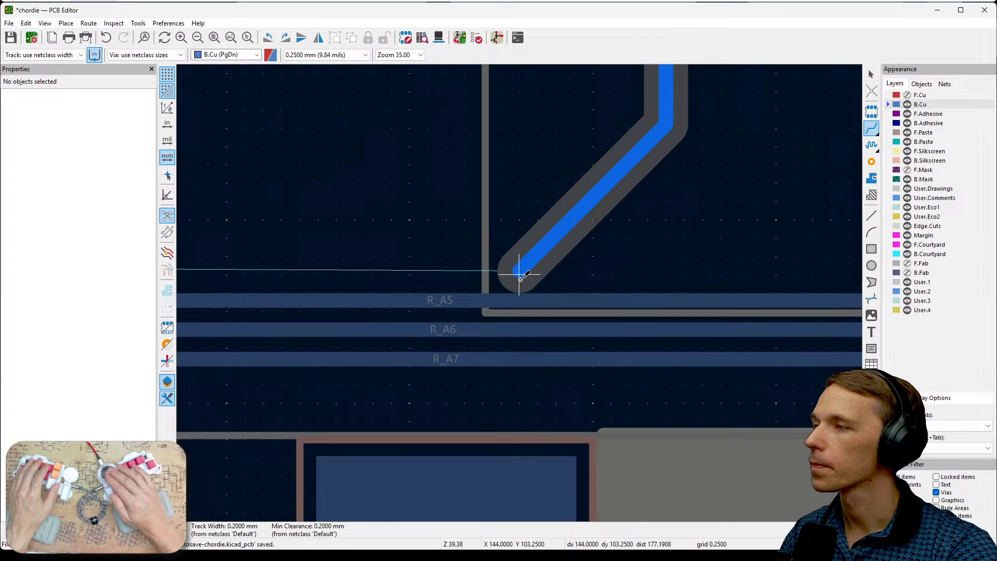
{"action": "left_click", "coordinate": [520, 273]}
{"action": "middle_click_drag", "start_coordinate": [347, 292], "coordinate": [801, 298]}
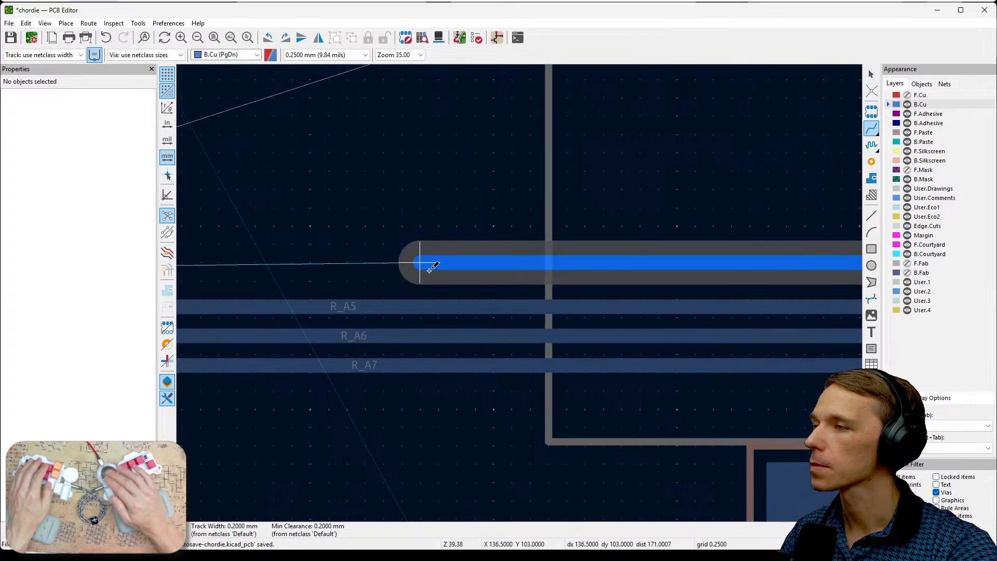
{"action": "scroll", "coordinate": [429, 270], "scroll_direction": "down", "scroll_amount": 3}
{"action": "scroll", "coordinate": [520, 293], "scroll_direction": "down", "scroll_amount": 2}
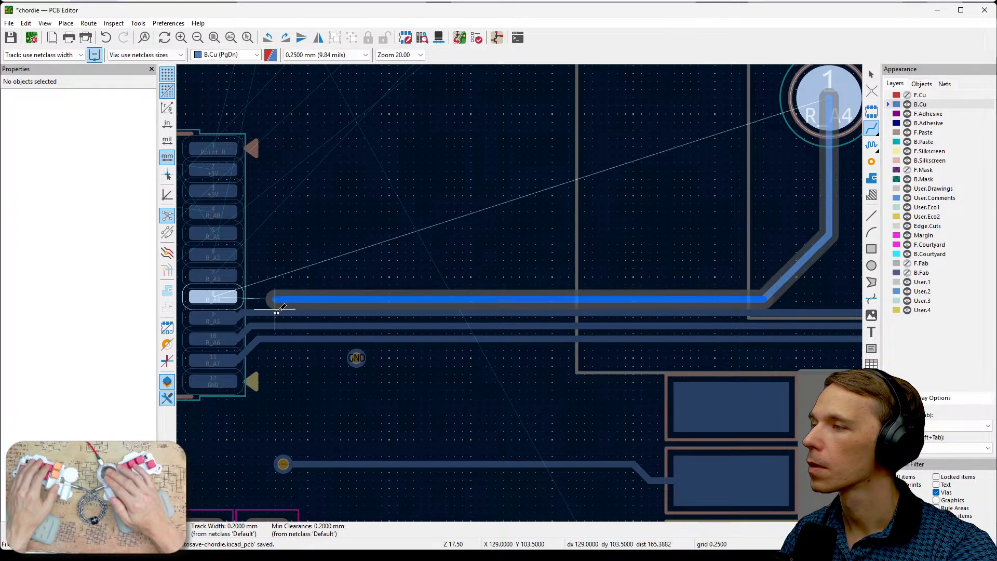
{"action": "left_click", "coordinate": [223, 299]}
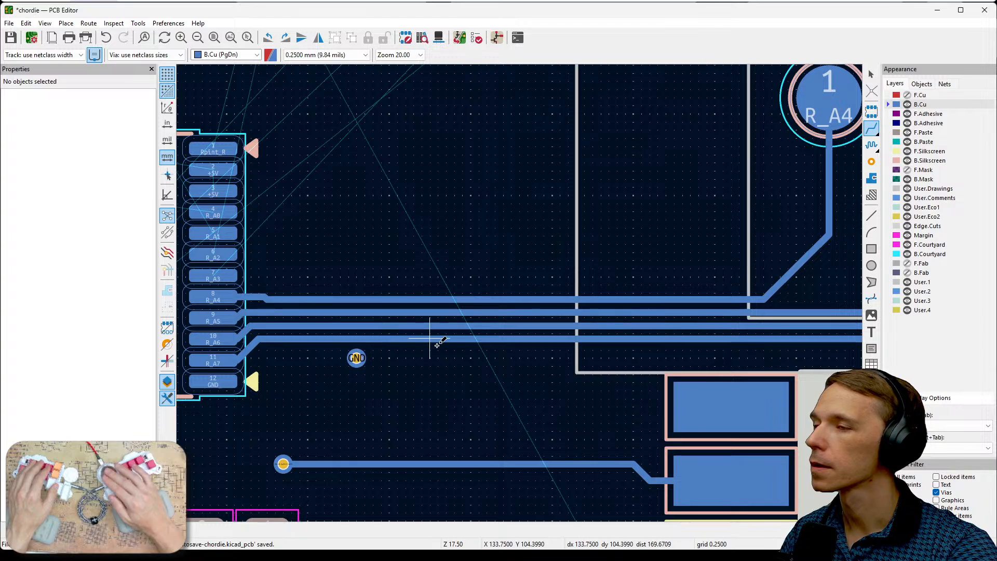
- Examine the remaining unrouted connections between the IC and the R_A3, R_B0, R_B1 and R_B2 pads
{"action": "scroll", "coordinate": [523, 289], "scroll_direction": "down", "scroll_amount": 2}
{"action": "scroll", "coordinate": [596, 255], "scroll_direction": "down", "scroll_amount": 5}
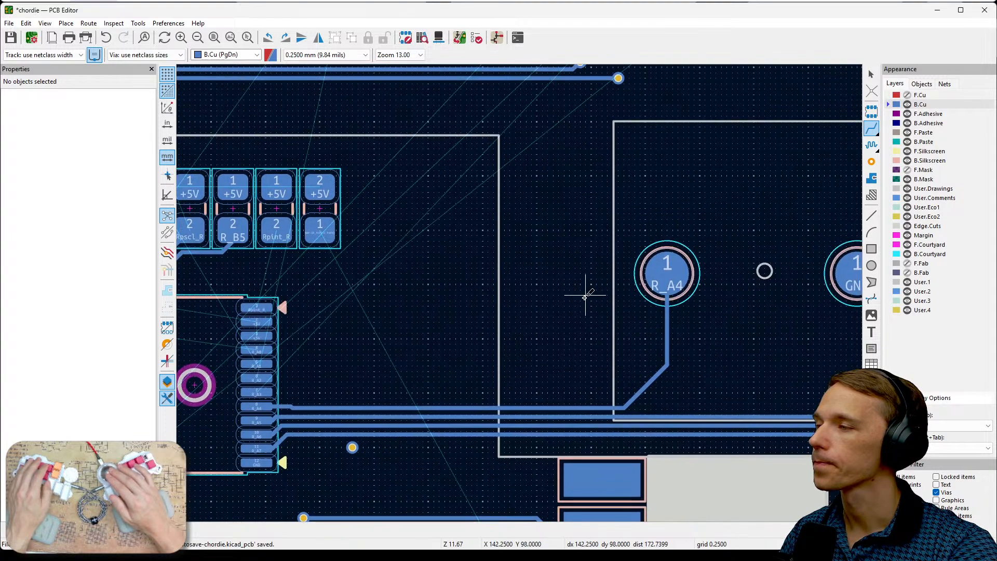
{"action": "middle_click_drag", "start_coordinate": [511, 331], "coordinate": [580, 355]}
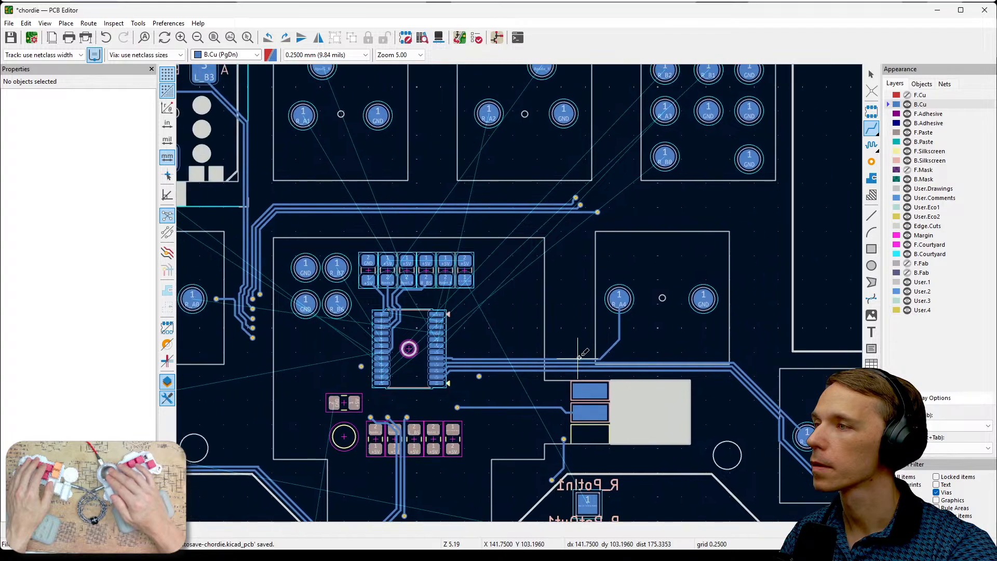
{"action": "middle_click_drag", "start_coordinate": [629, 239], "coordinate": [676, 279]}
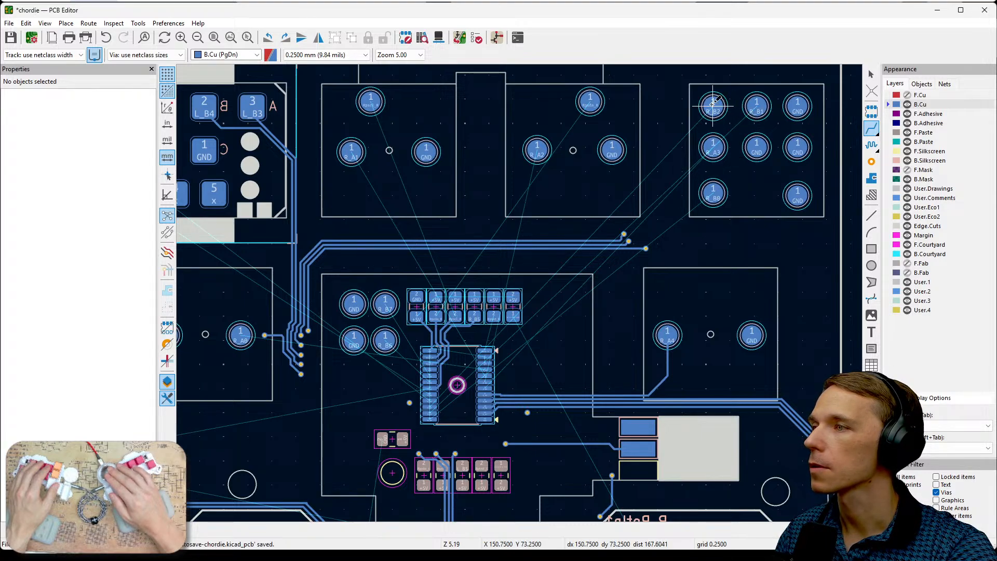
{"action": "scroll", "coordinate": [431, 392], "scroll_direction": "up", "scroll_amount": 5}
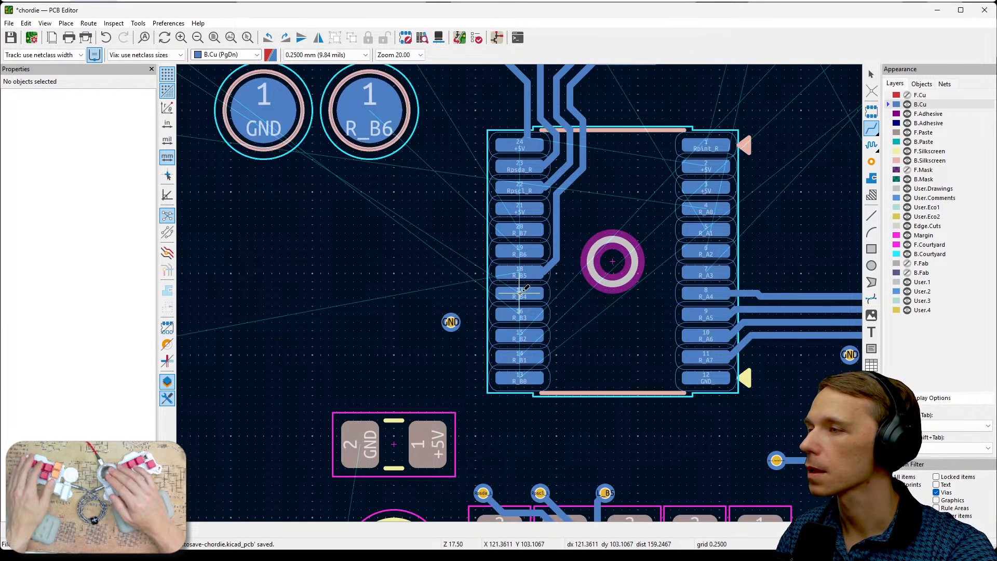
{"action": "scroll", "coordinate": [551, 358], "scroll_direction": "down", "scroll_amount": 3}
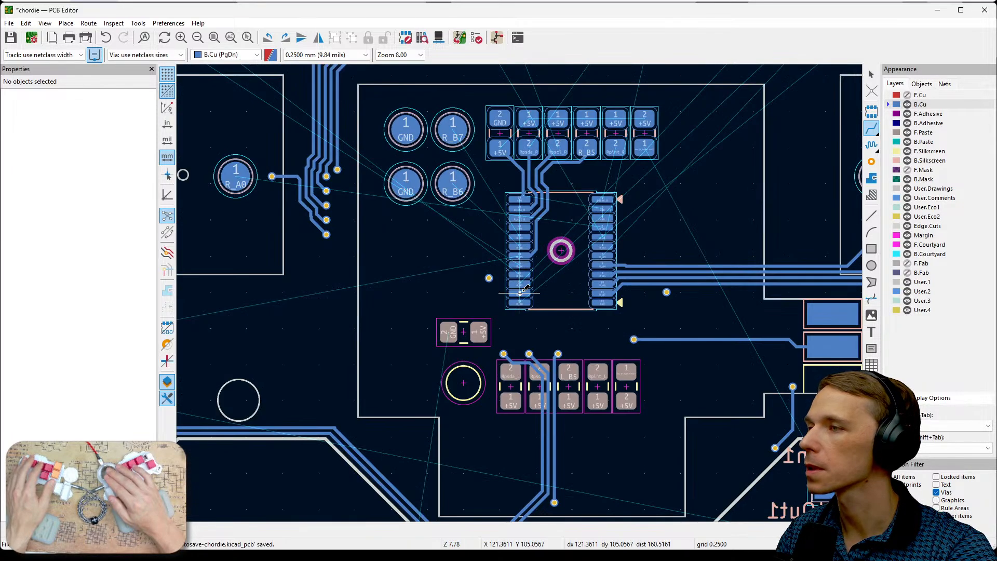
{"action": "middle_click_drag", "start_coordinate": [690, 230], "coordinate": [543, 357]}
{"action": "middle_click_drag", "start_coordinate": [700, 217], "coordinate": [571, 387]}
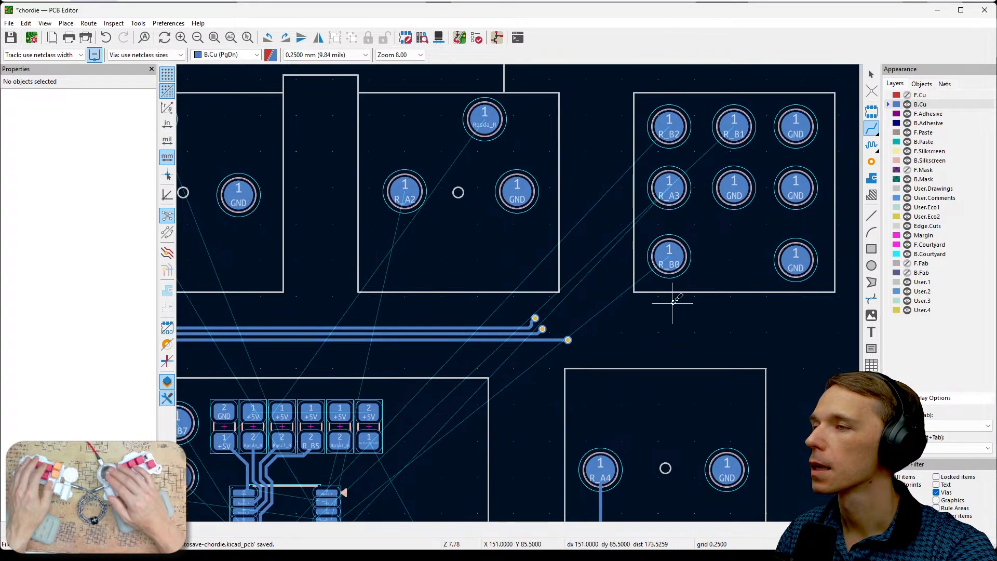
{"action": "scroll", "coordinate": [674, 302], "scroll_direction": "down", "scroll_amount": 1}
{"action": "middle_click_drag", "start_coordinate": [506, 317], "coordinate": [669, 268]}
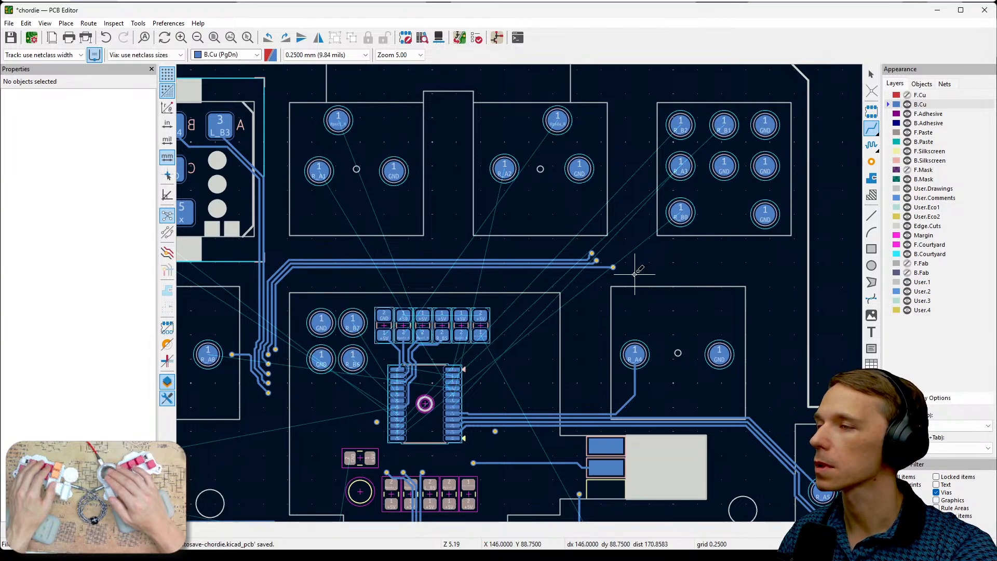
{"action": "middle_click_drag", "start_coordinate": [634, 274], "coordinate": [708, 235]}
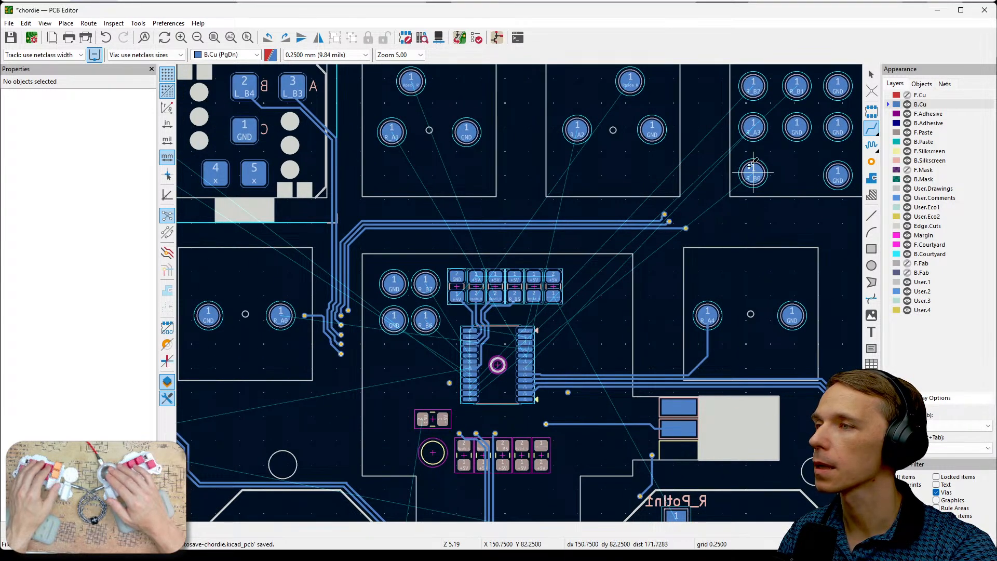
{"action": "middle_click_drag", "start_coordinate": [770, 148], "coordinate": [737, 175]}
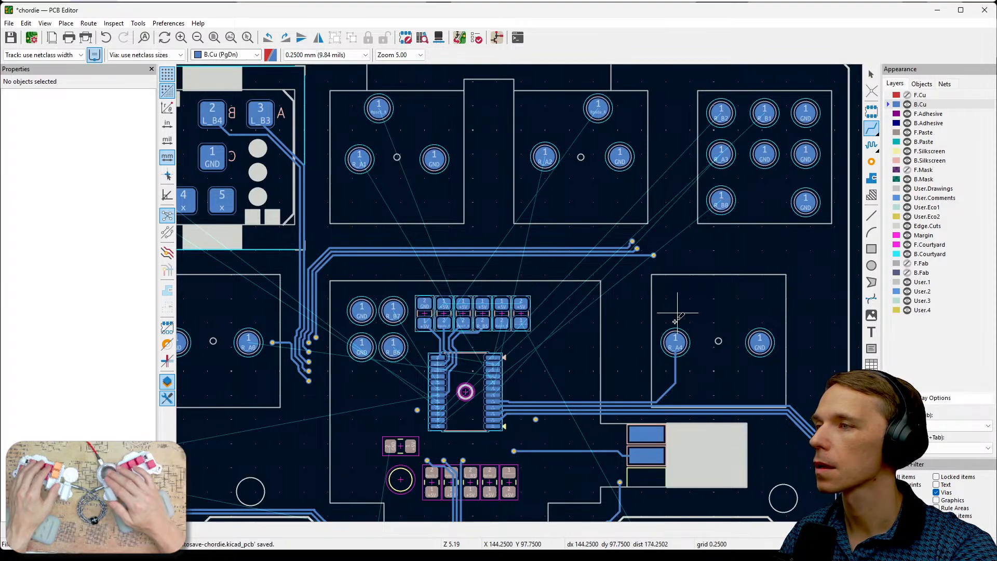
- Route R_A3 on B.Cu from its switch pad around the R_B0 pad and parallel above the R_A4 track to pad 7 of the IC
{"action": "left_click", "coordinate": [721, 152]}
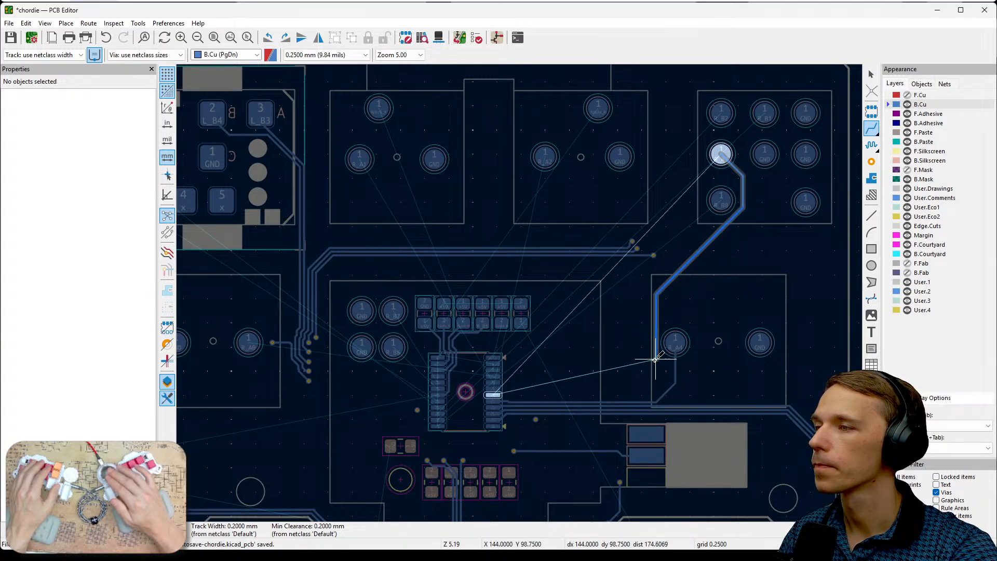
{"action": "scroll", "coordinate": [654, 395], "scroll_direction": "up", "scroll_amount": 3}
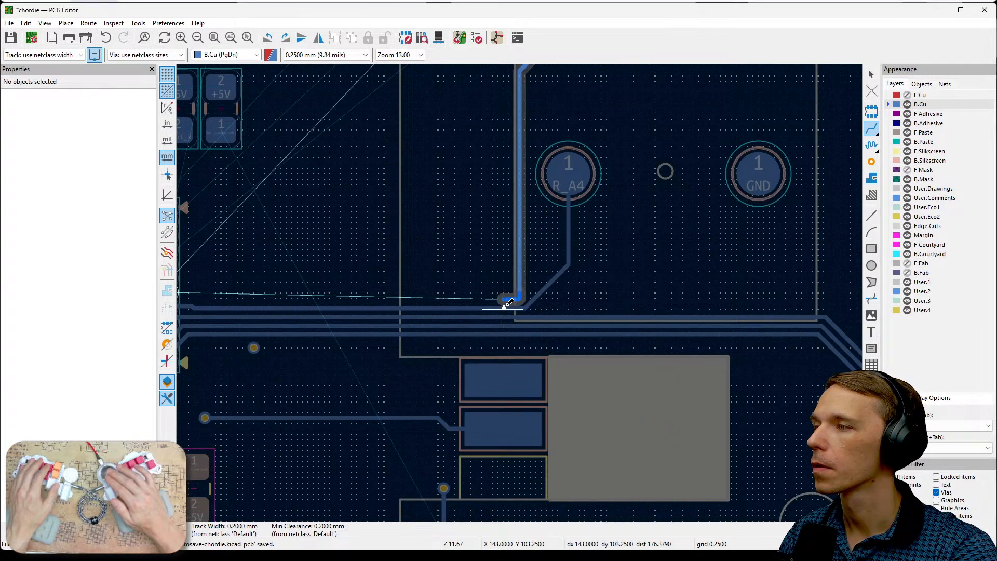
{"action": "scroll", "coordinate": [511, 297], "scroll_direction": "up", "scroll_amount": 4}
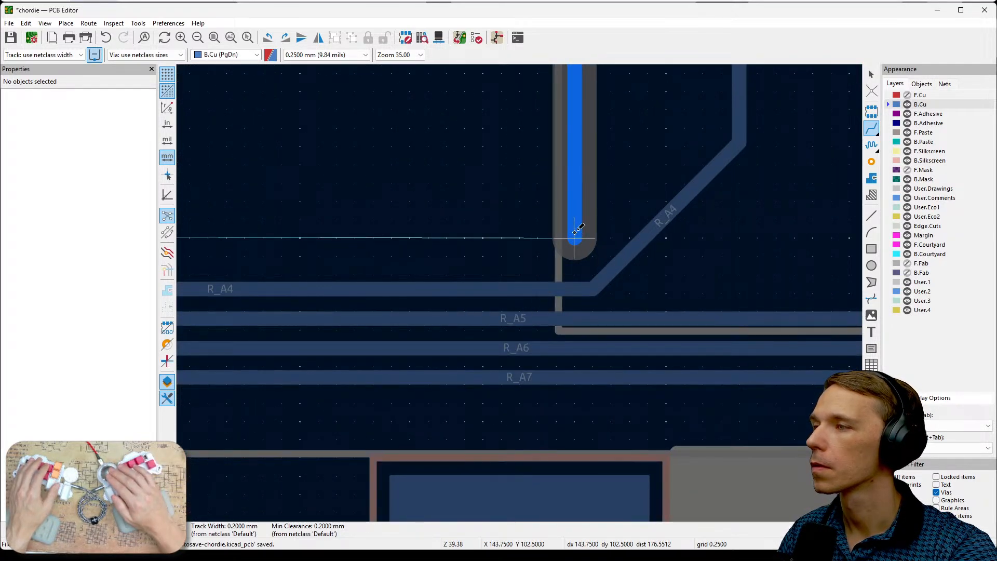
{"action": "left_click", "coordinate": [575, 221]}
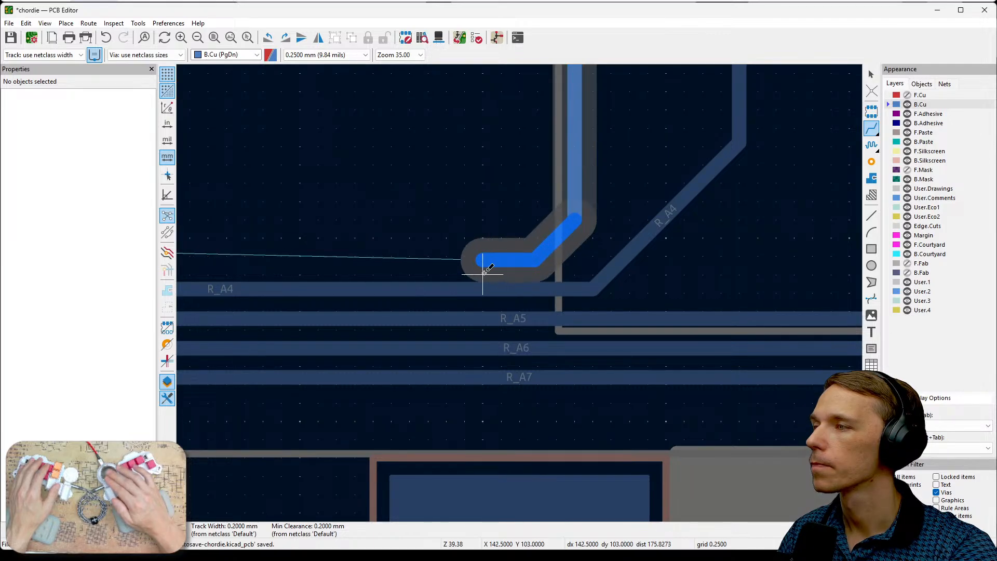
{"action": "scroll", "coordinate": [483, 272], "scroll_direction": "down", "scroll_amount": 5}
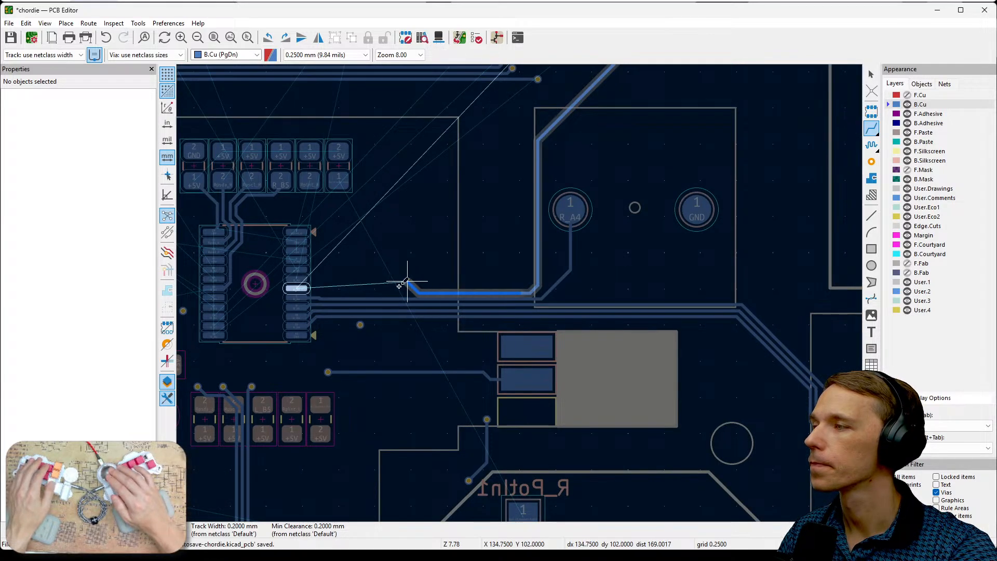
{"action": "scroll", "coordinate": [298, 288], "scroll_direction": "up", "scroll_amount": 3}
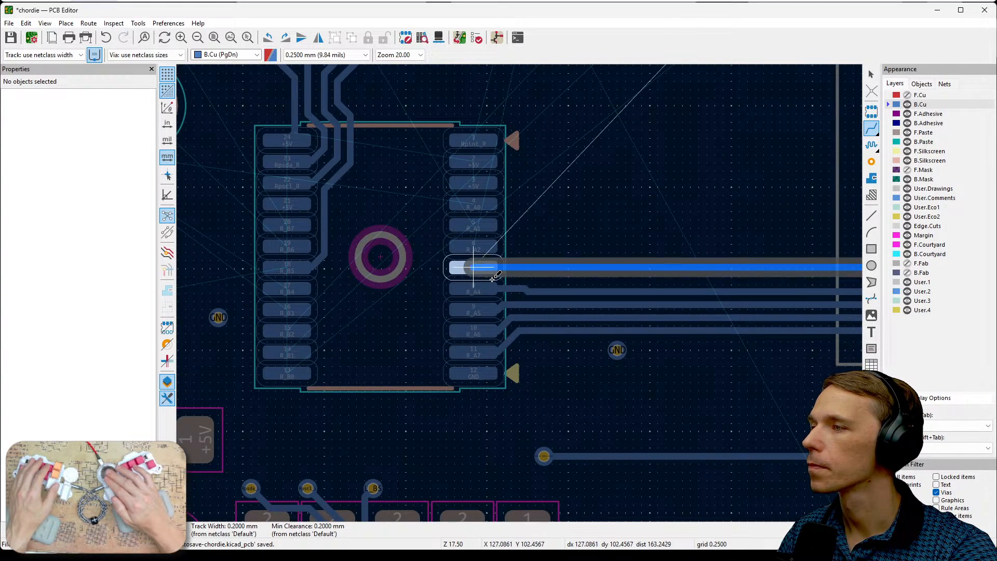
{"action": "scroll", "coordinate": [540, 279], "scroll_direction": "up", "scroll_amount": 2}
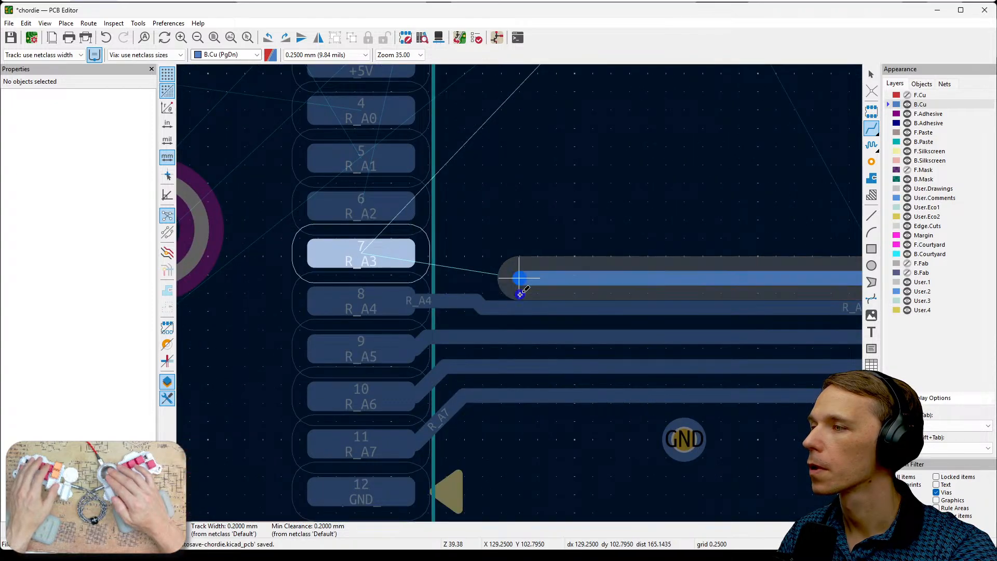
{"action": "left_click", "coordinate": [420, 269]}
{"action": "scroll", "coordinate": [534, 252], "scroll_direction": "down", "scroll_amount": 5}
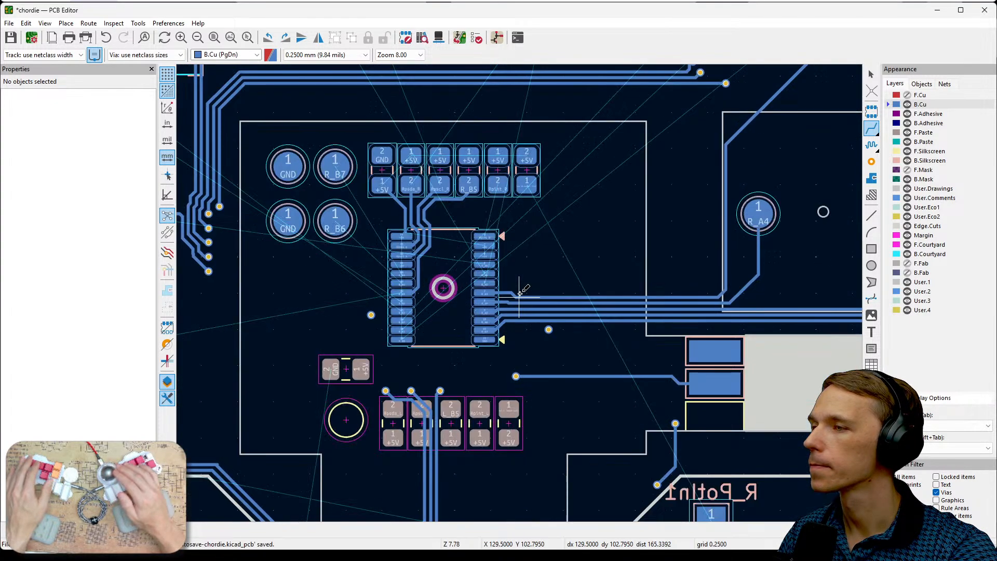
- Shift the diagonal segment of the R_A3 track down, farther from the R_B0 pad and the nearby open track ends
{"action": "scroll", "coordinate": [520, 293], "scroll_direction": "down", "scroll_amount": 4}
{"action": "scroll", "coordinate": [600, 307], "scroll_direction": "up", "scroll_amount": 2}
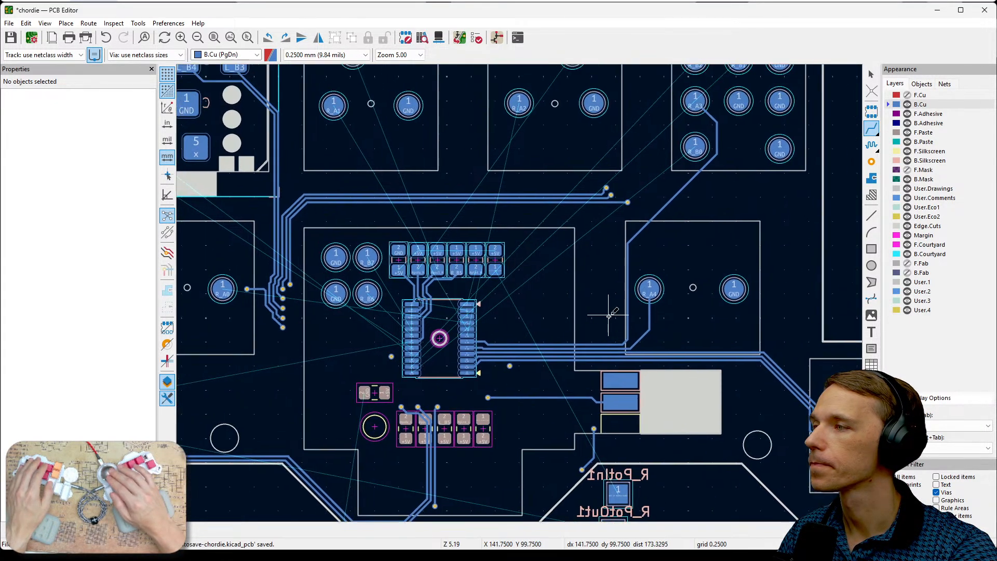
{"action": "scroll", "coordinate": [613, 332], "scroll_direction": "down", "scroll_amount": 1}
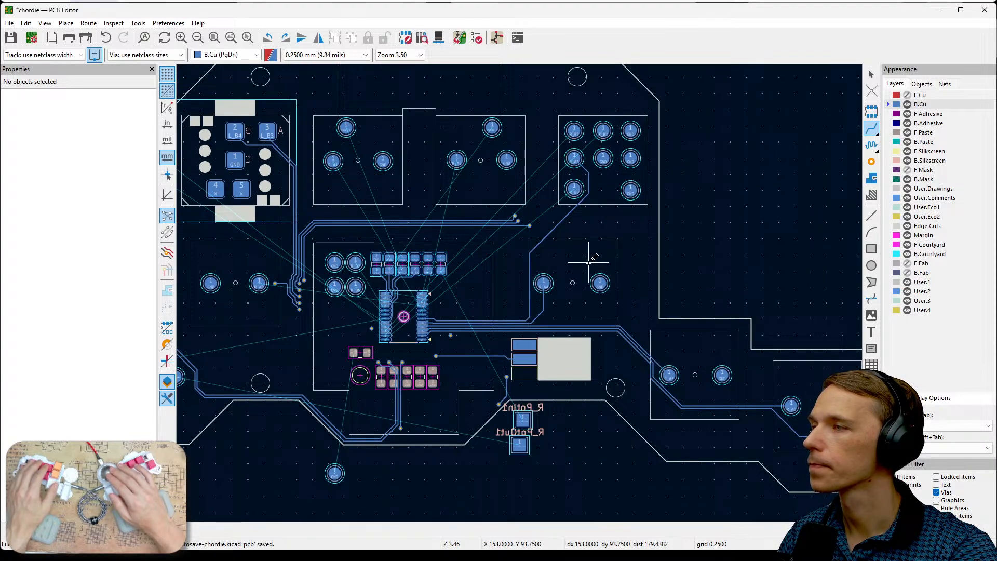
{"action": "scroll", "coordinate": [588, 262], "scroll_direction": "up", "scroll_amount": 3}
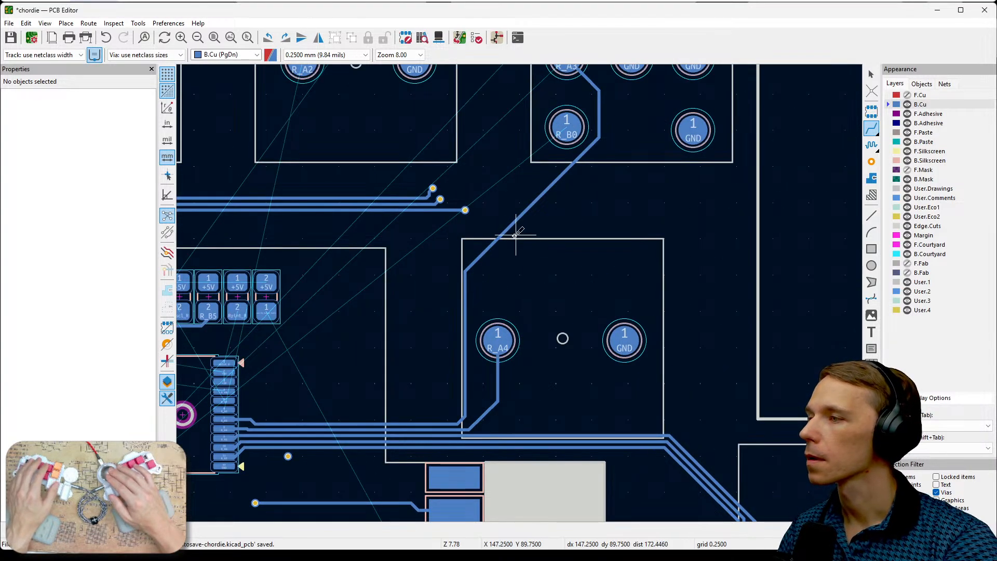
{"action": "key", "text": "Escape"}
{"action": "left_click", "coordinate": [511, 235]}
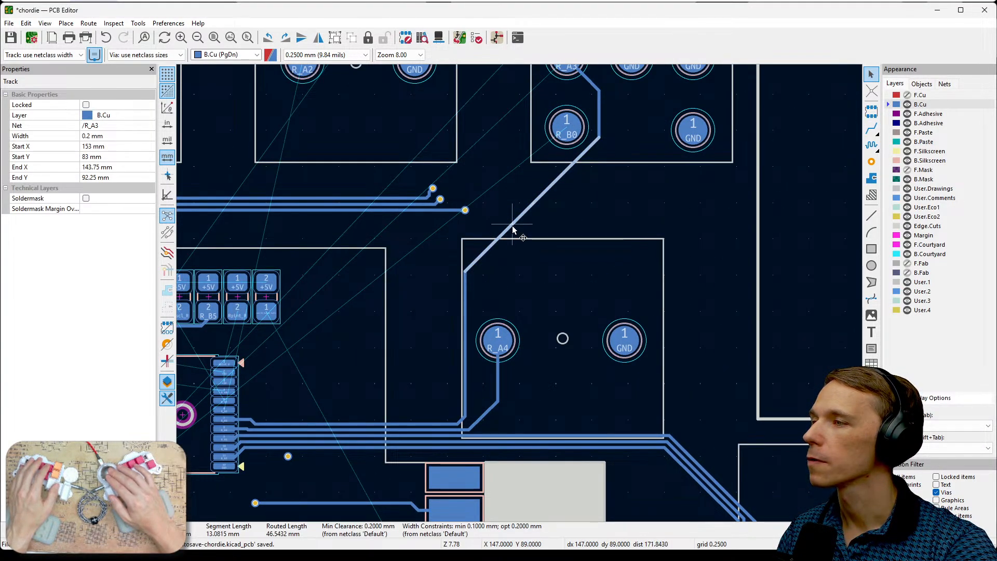
{"action": "left_click_drag", "start_coordinate": [515, 228], "coordinate": [522, 244]}
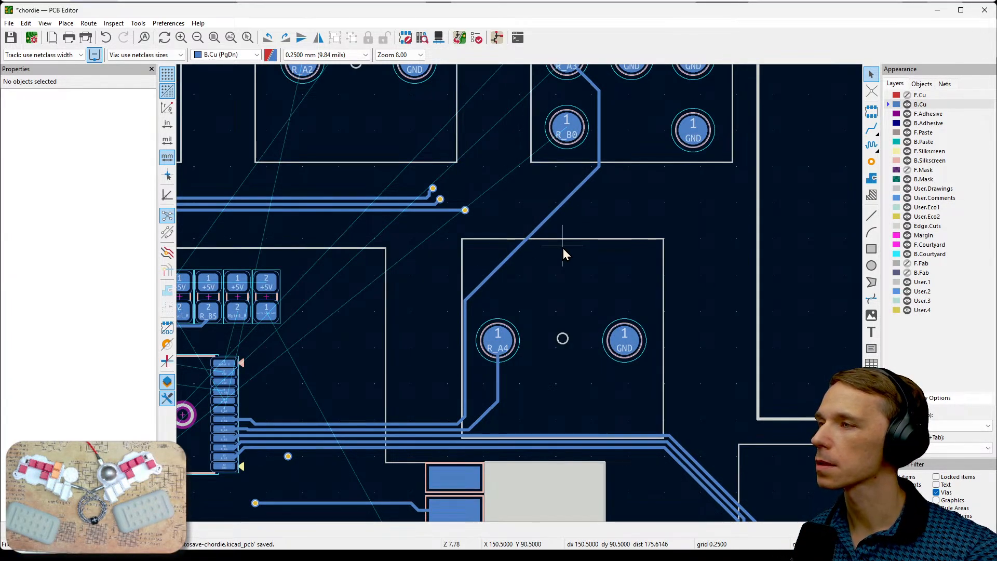
- Examine the remaining unrouted connections between the IC and the R_A1, R_A2, Rpscl_R, Rpsda_R and R_B0 to R_B2 pads
{"action": "middle_click_drag", "start_coordinate": [654, 208], "coordinate": [646, 339]}
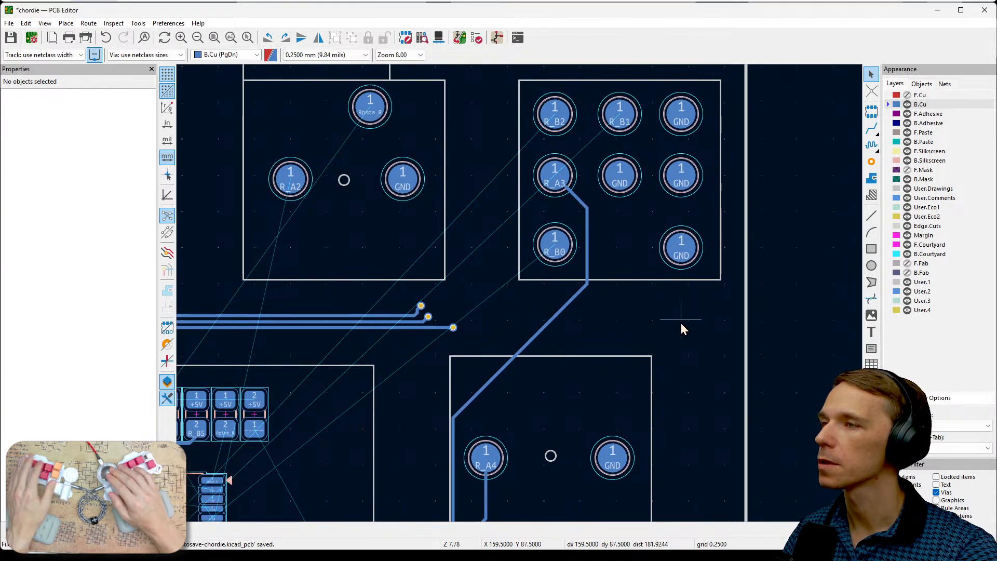
{"action": "scroll", "coordinate": [681, 326], "scroll_direction": "down", "scroll_amount": 3}
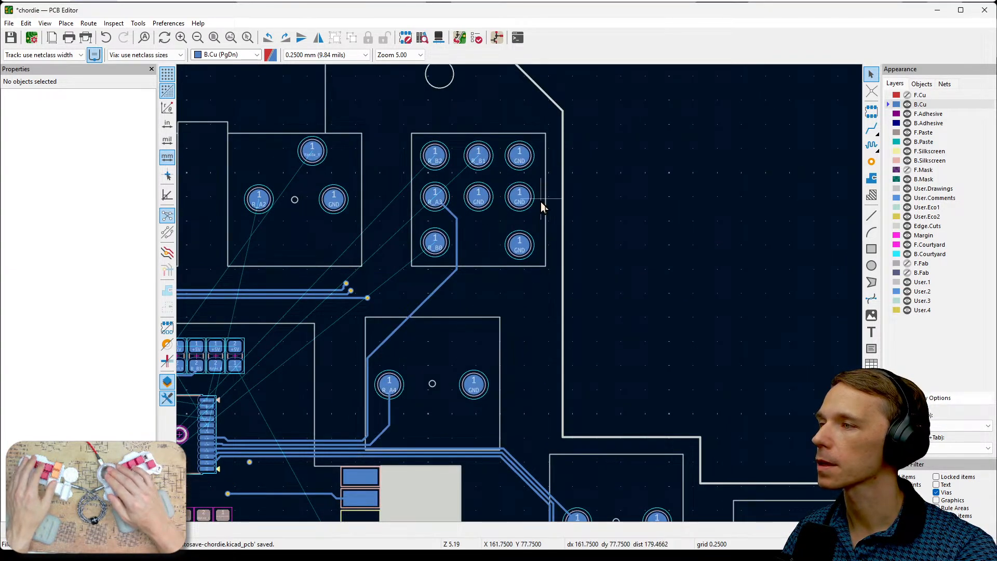
{"action": "middle_click_drag", "start_coordinate": [518, 254], "coordinate": [643, 227]}
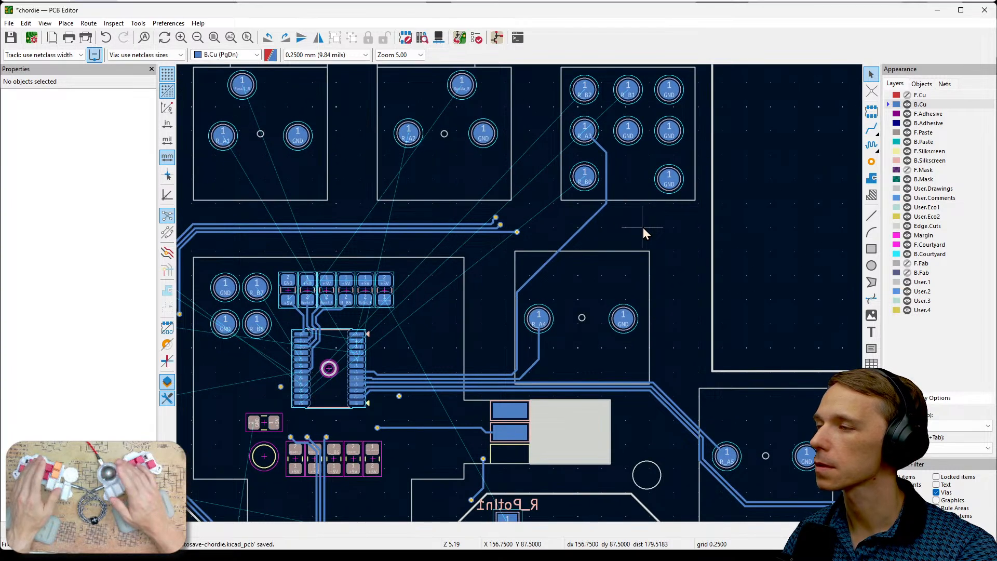
{"action": "middle_click_drag", "start_coordinate": [592, 256], "coordinate": [723, 272]}
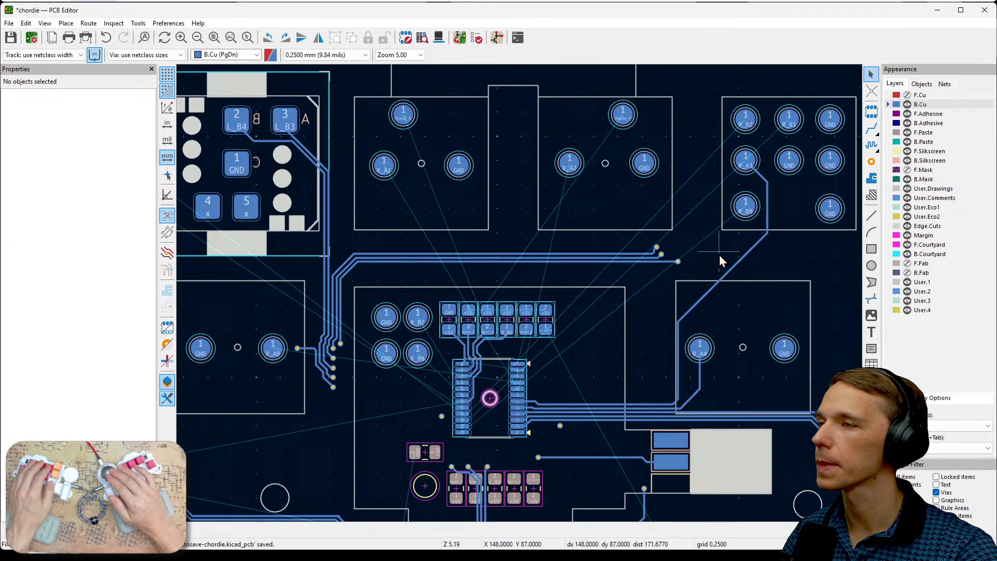
{"action": "middle_click_drag", "start_coordinate": [637, 222], "coordinate": [693, 220]}
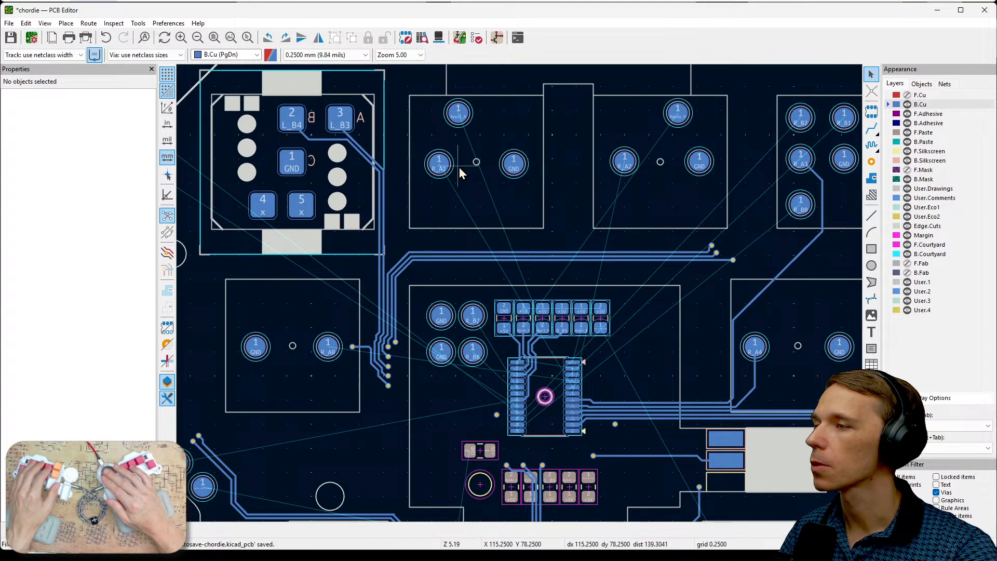
{"action": "scroll", "coordinate": [542, 341], "scroll_direction": "up", "scroll_amount": 5}
{"action": "scroll", "coordinate": [675, 389], "scroll_direction": "down", "scroll_amount": 5}
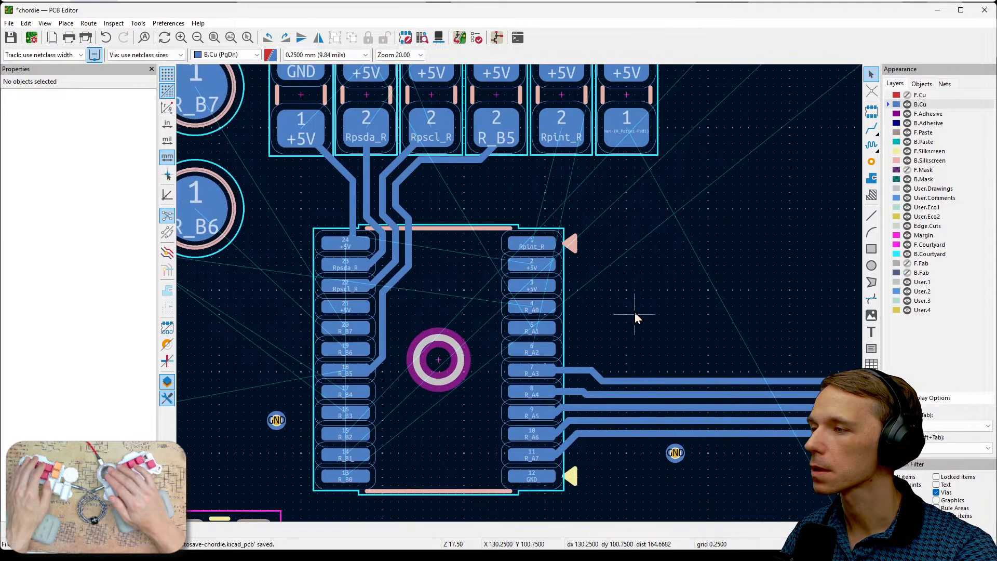
{"action": "middle_click_drag", "start_coordinate": [522, 301], "coordinate": [578, 435]}
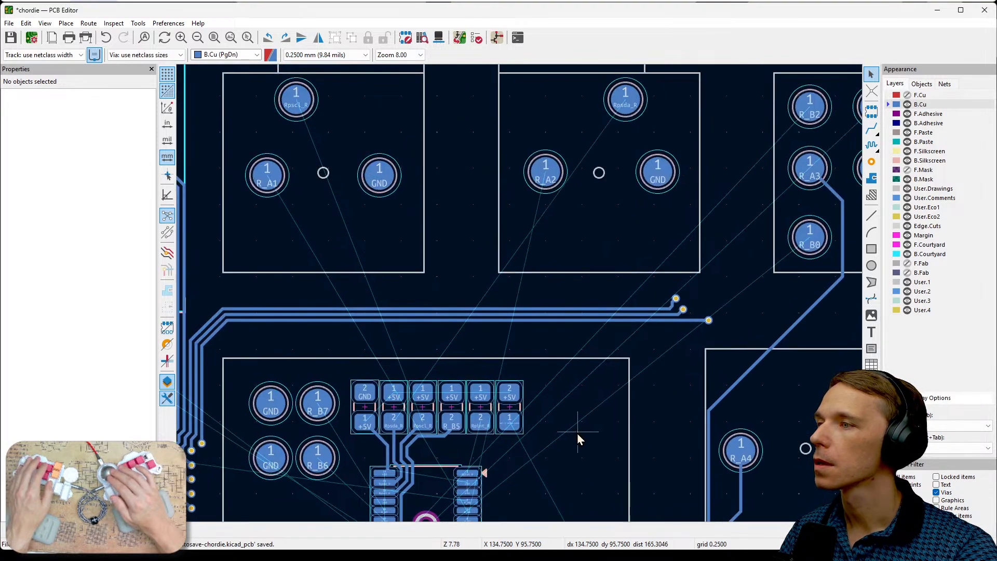
{"action": "middle_click_drag", "start_coordinate": [445, 338], "coordinate": [425, 321]}
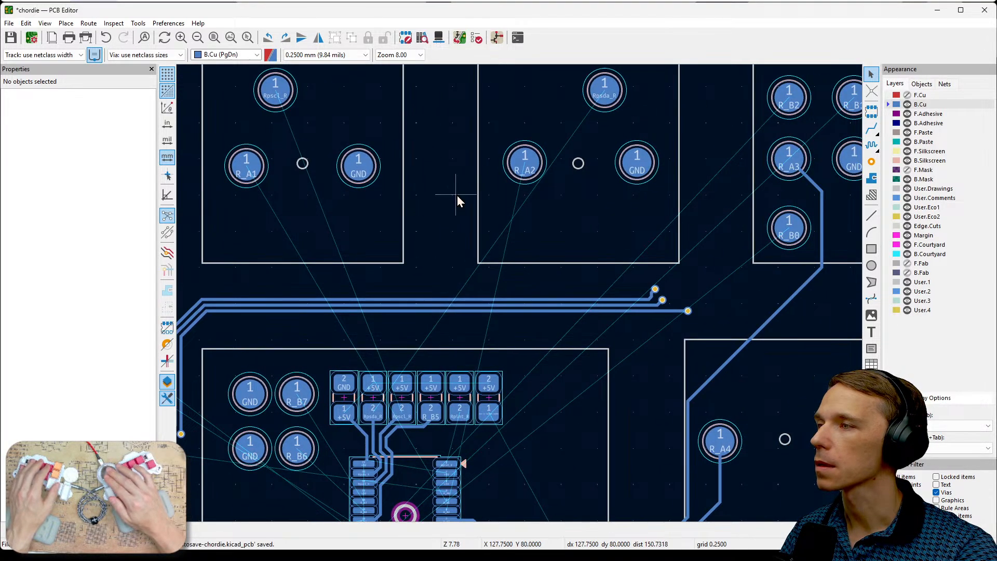
{"action": "scroll", "coordinate": [520, 295], "scroll_direction": "down", "scroll_amount": 2}
{"action": "middle_click_drag", "start_coordinate": [521, 295], "coordinate": [612, 293]}
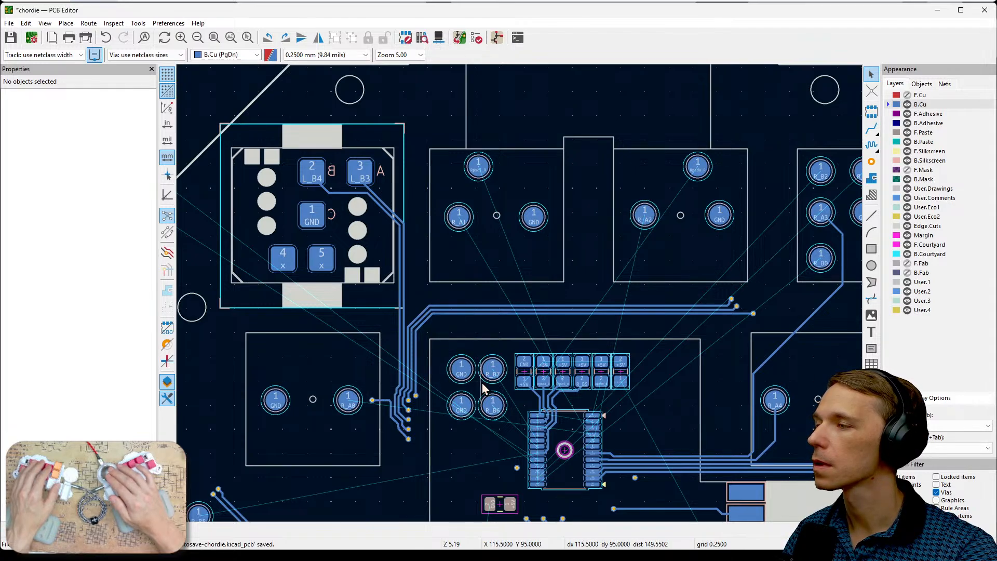
{"action": "scroll", "coordinate": [467, 384], "scroll_direction": "down", "scroll_amount": 1}
{"action": "scroll", "coordinate": [534, 357], "scroll_direction": "down", "scroll_amount": 1}
{"action": "middle_click_drag", "start_coordinate": [522, 304], "coordinate": [581, 271]}
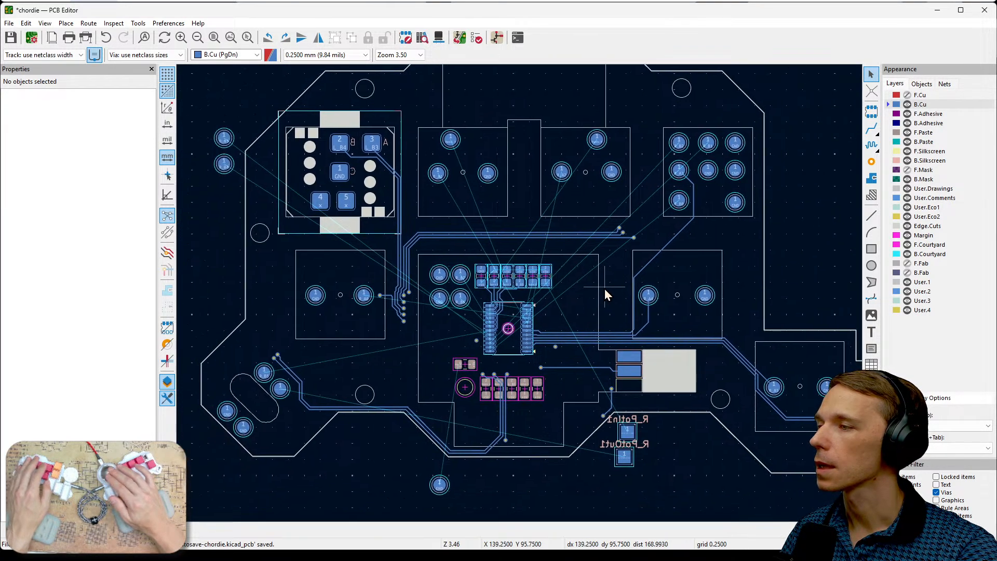
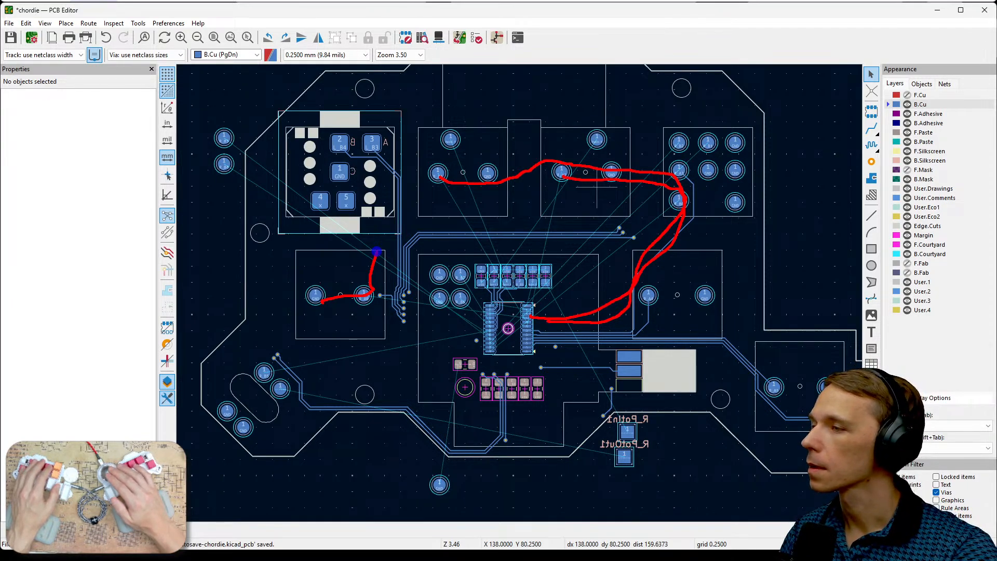
{"action": "left_click_drag", "start_coordinate": [393, 307], "coordinate": [560, 319]}
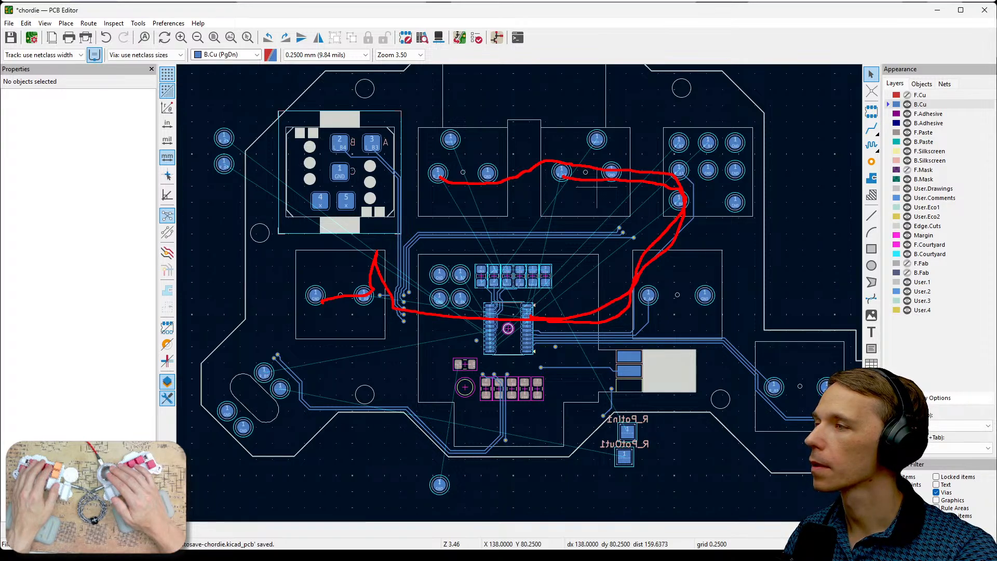
{"action": "key", "text": "Escape"}
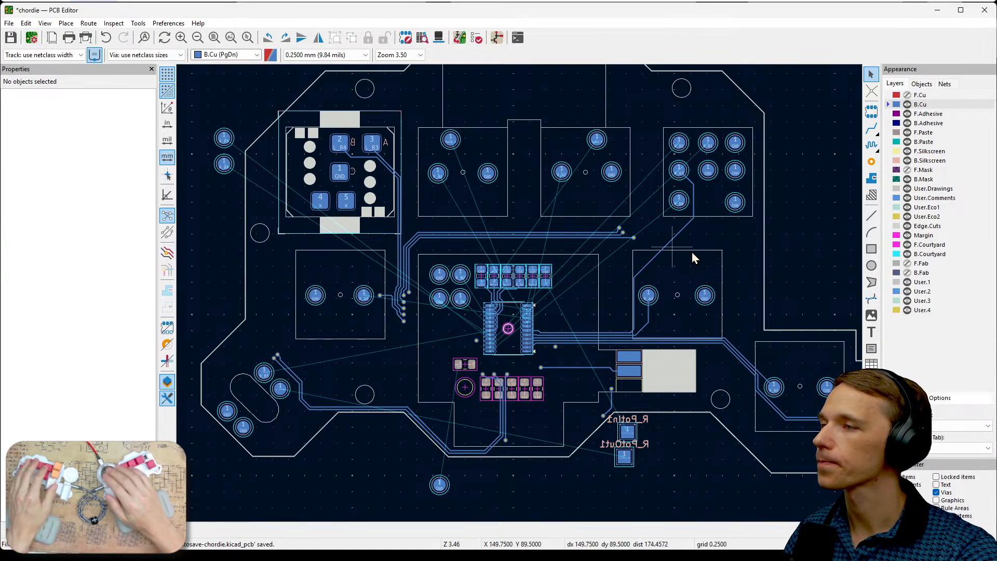
- Shift the R_A3 track's vertical segment to the other side of the R_B0 pad and lower its diagonal segment closer to the R_A4 pad
{"action": "scroll", "coordinate": [631, 238], "scroll_direction": "up", "scroll_amount": 2}
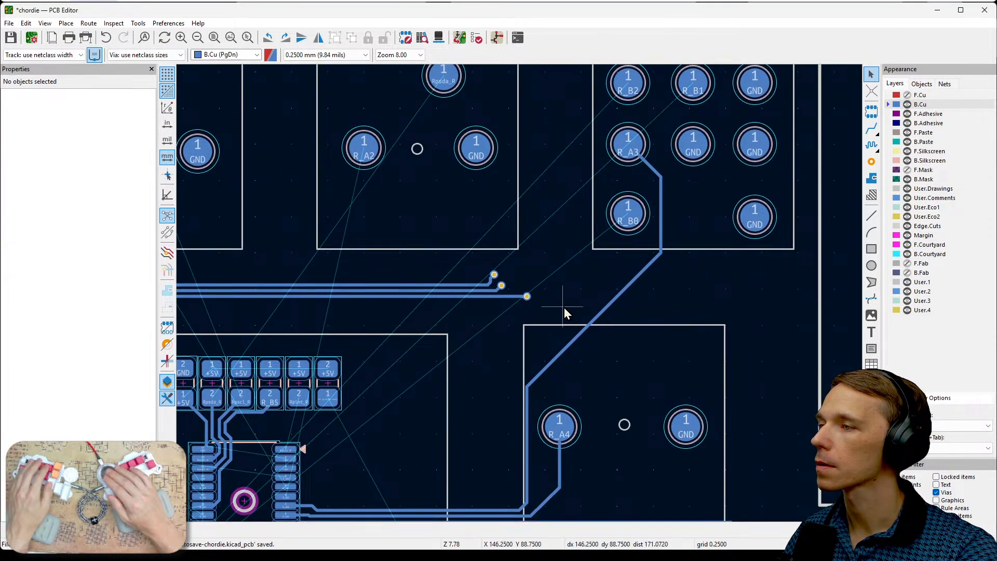
{"action": "middle_click_drag", "start_coordinate": [564, 307], "coordinate": [681, 297]}
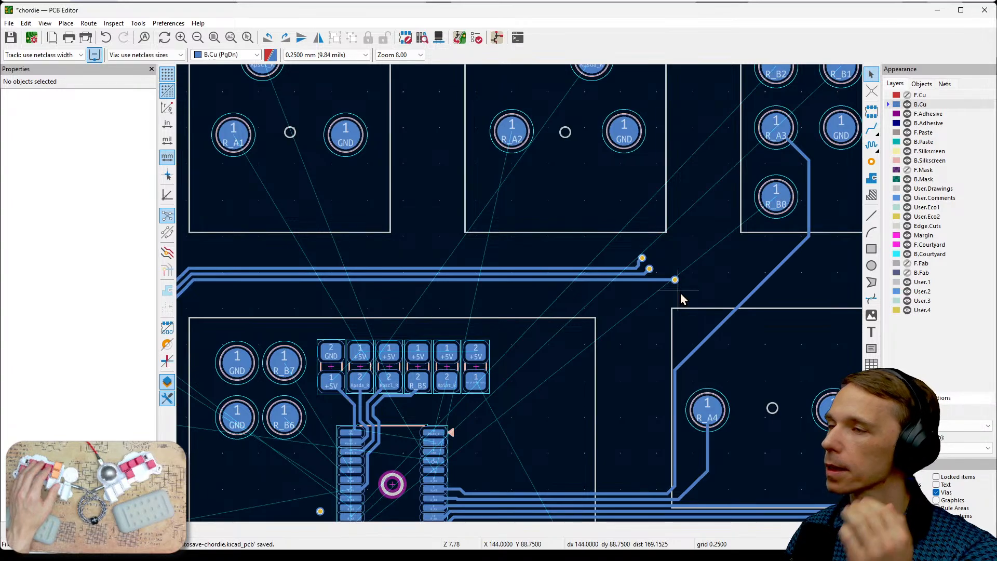
{"action": "left_click", "coordinate": [810, 201]}
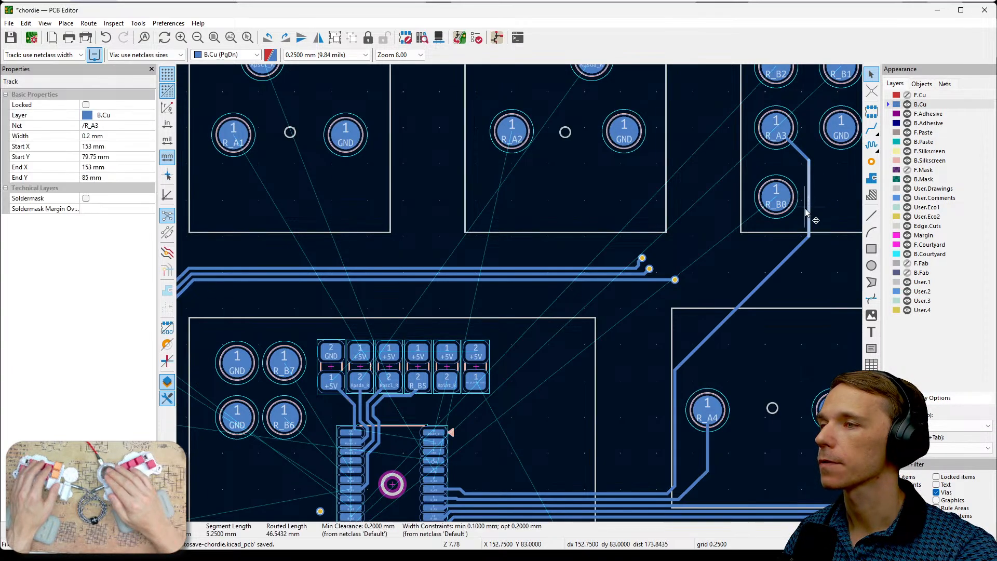
{"action": "key", "text": "d"}
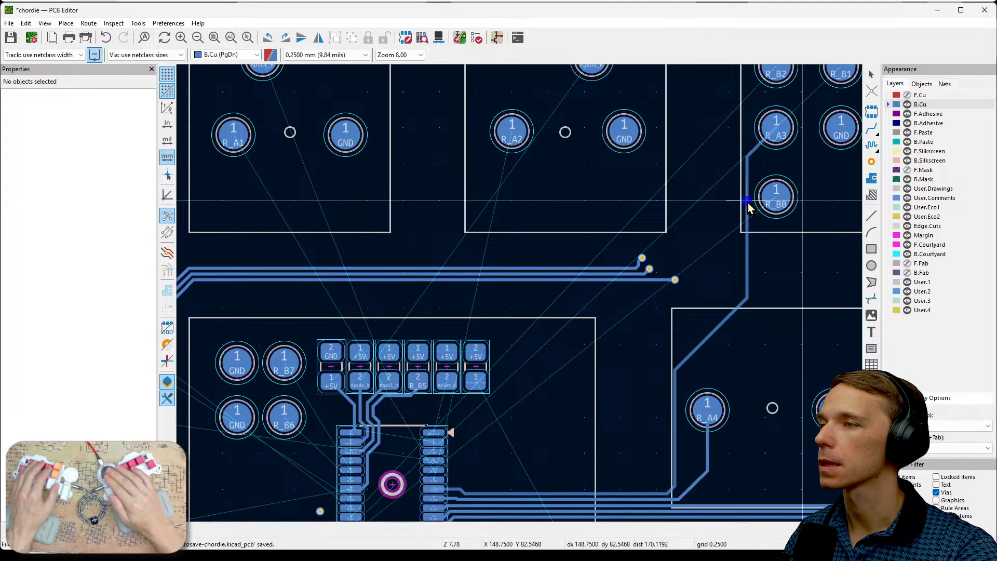
{"action": "left_click", "coordinate": [746, 201]}
{"action": "middle_click_drag", "start_coordinate": [618, 353], "coordinate": [676, 348]}
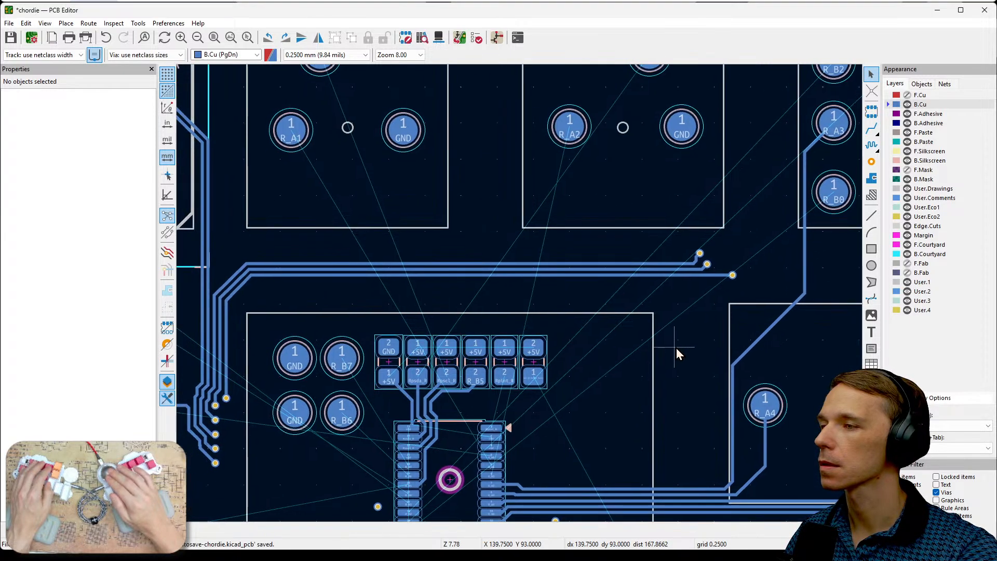
{"action": "left_click", "coordinate": [761, 341]}
{"action": "key", "text": "x"}
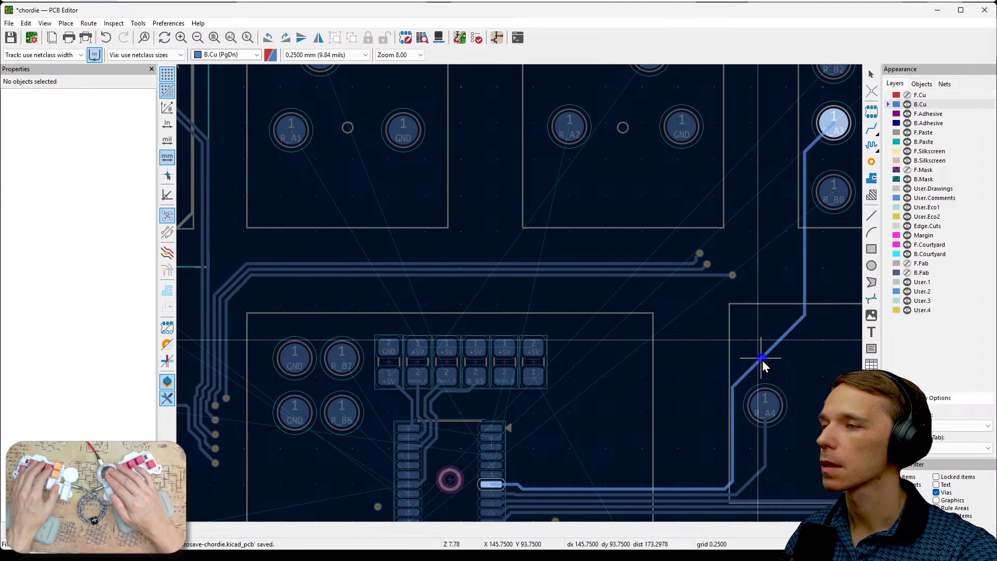
{"action": "key", "text": "Escape"}
- Route a 0.2 mm B.Cu track from the R_A2 pad, over its neighbouring GND pad and alongside the R_A3 track, to chip pin 6
{"action": "middle_click_drag", "start_coordinate": [674, 328], "coordinate": [664, 295]}
{"action": "scroll", "coordinate": [556, 489], "scroll_direction": "up", "scroll_amount": 3}
{"action": "middle_click_drag", "start_coordinate": [452, 226], "coordinate": [540, 204]}
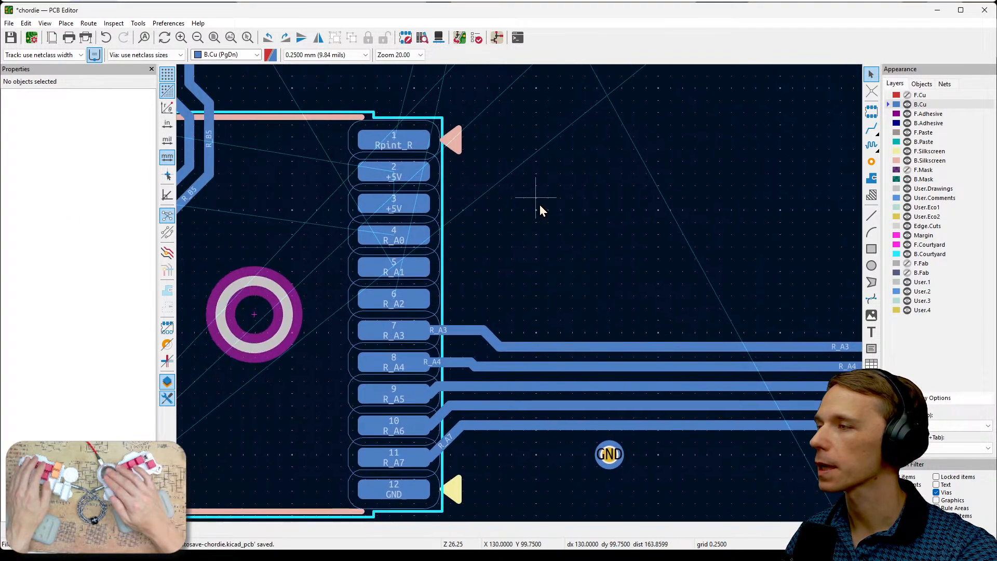
{"action": "scroll", "coordinate": [523, 298], "scroll_direction": "down", "scroll_amount": 5}
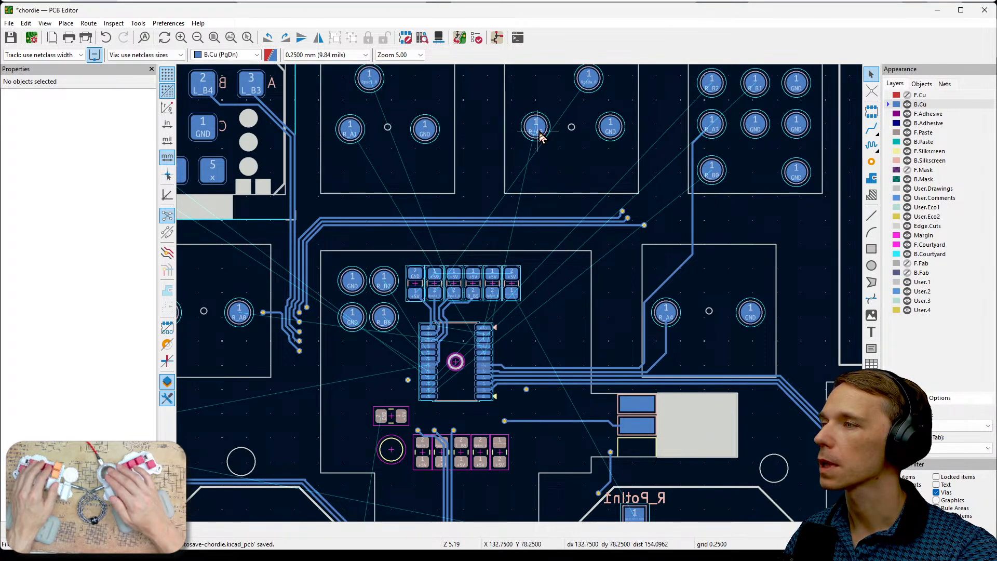
{"action": "key", "text": "x"}
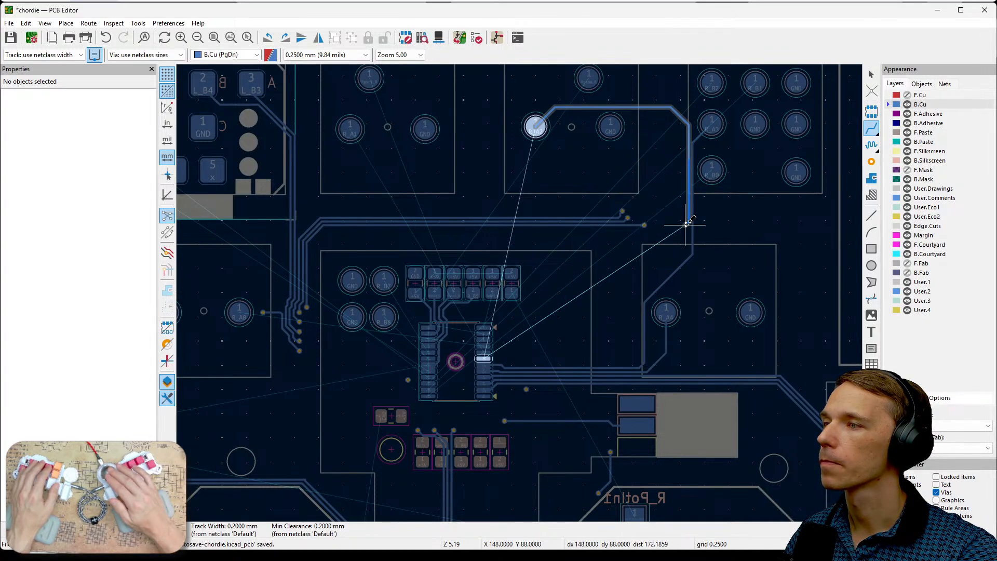
{"action": "scroll", "coordinate": [675, 269], "scroll_direction": "up", "scroll_amount": 5}
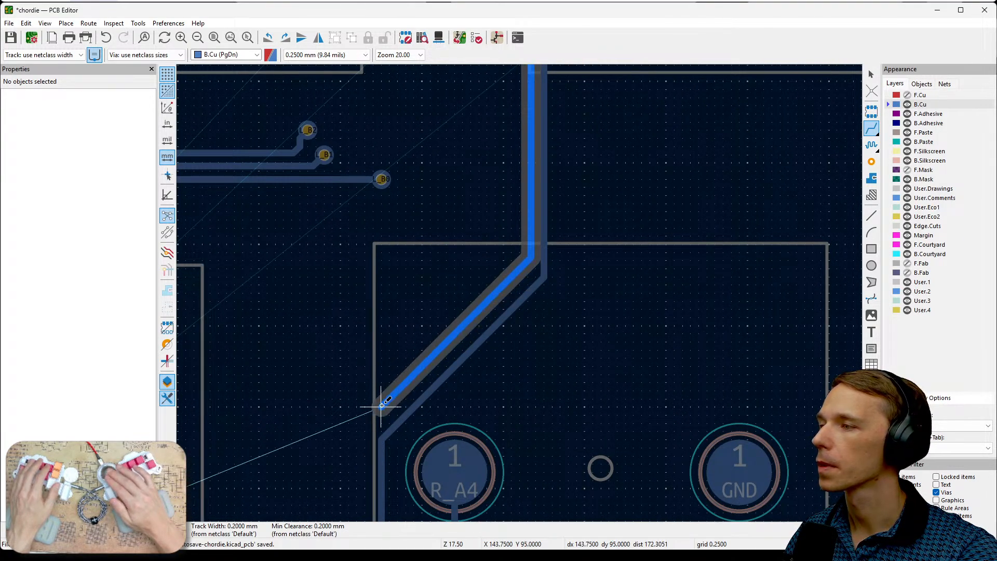
{"action": "left_click", "coordinate": [387, 419]}
{"action": "middle_click_drag", "start_coordinate": [348, 463], "coordinate": [503, 262]}
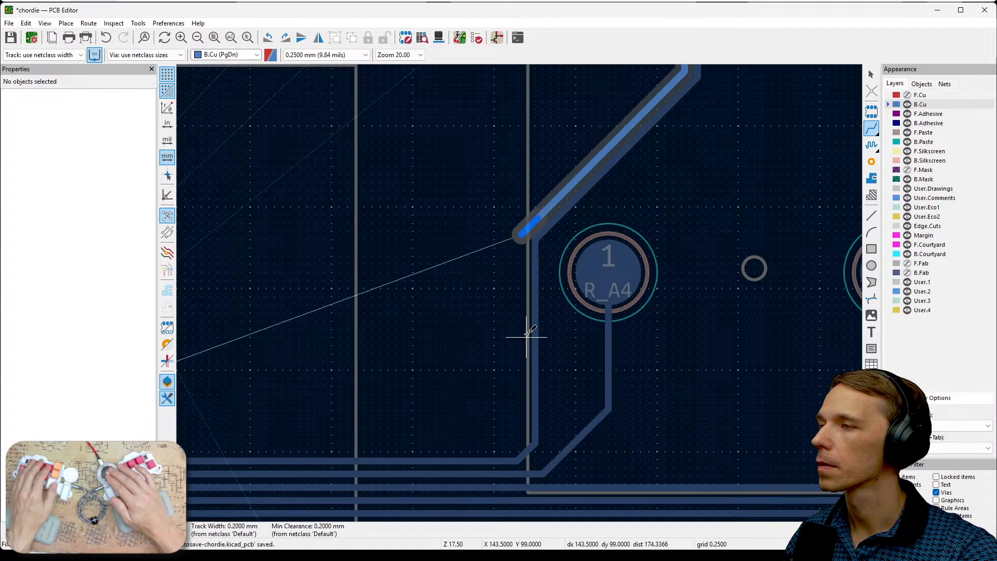
{"action": "left_click", "coordinate": [517, 400]}
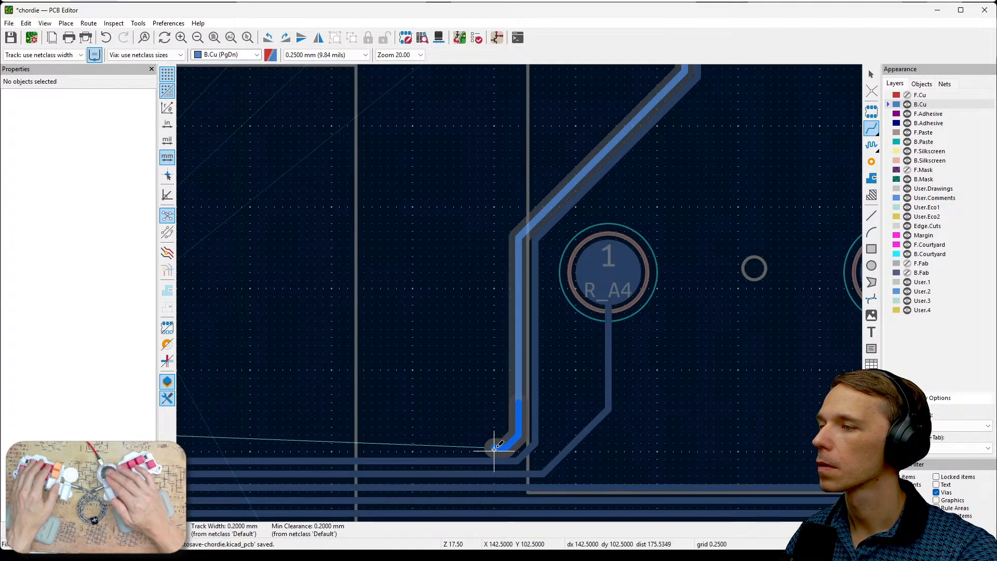
{"action": "left_click", "coordinate": [495, 448]}
{"action": "middle_click_drag", "start_coordinate": [321, 458], "coordinate": [608, 438]}
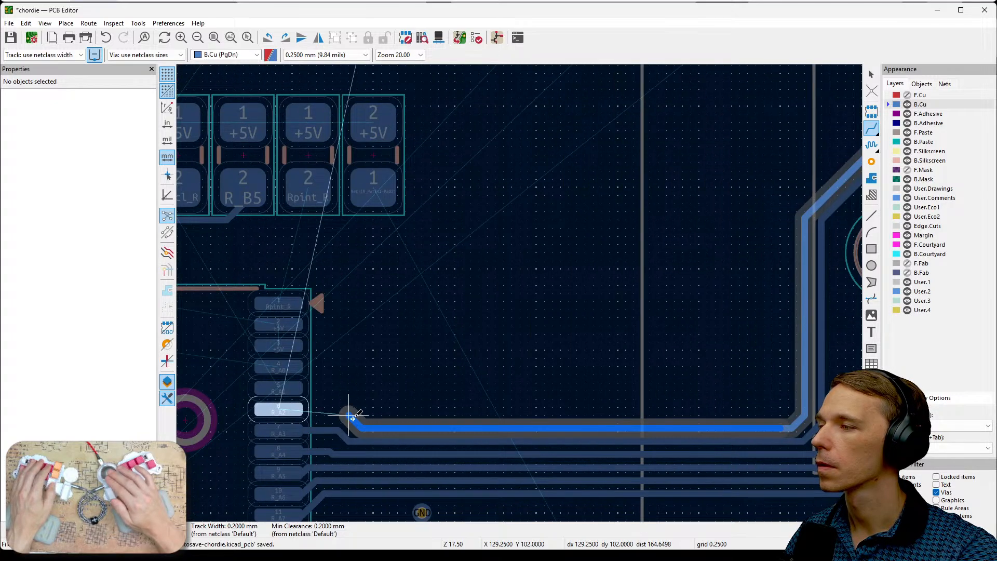
{"action": "left_click", "coordinate": [280, 409]}
- Move the R_A2 track's horizontal segment from above the neighbouring GND pad to just below it
{"action": "scroll", "coordinate": [439, 346], "scroll_direction": "down", "scroll_amount": 4}
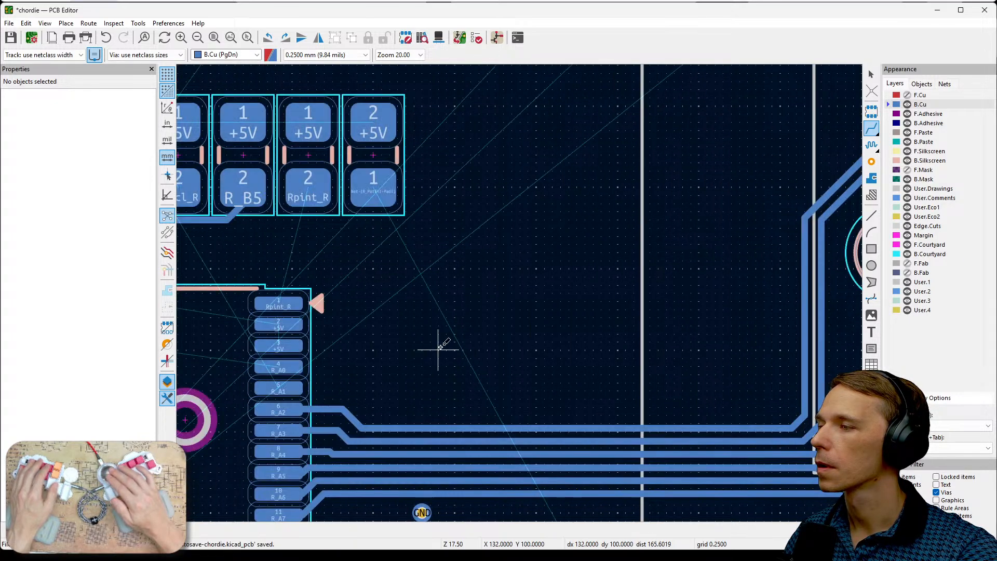
{"action": "middle_click_drag", "start_coordinate": [664, 192], "coordinate": [655, 360]}
{"action": "middle_click_drag", "start_coordinate": [587, 367], "coordinate": [735, 358]}
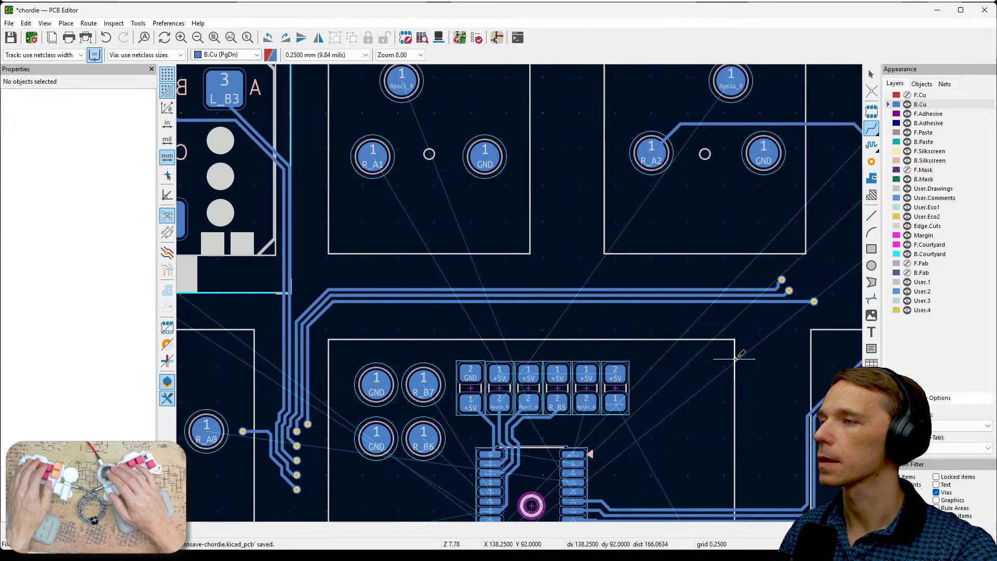
{"action": "scroll", "coordinate": [735, 358], "scroll_direction": "down", "scroll_amount": 2}
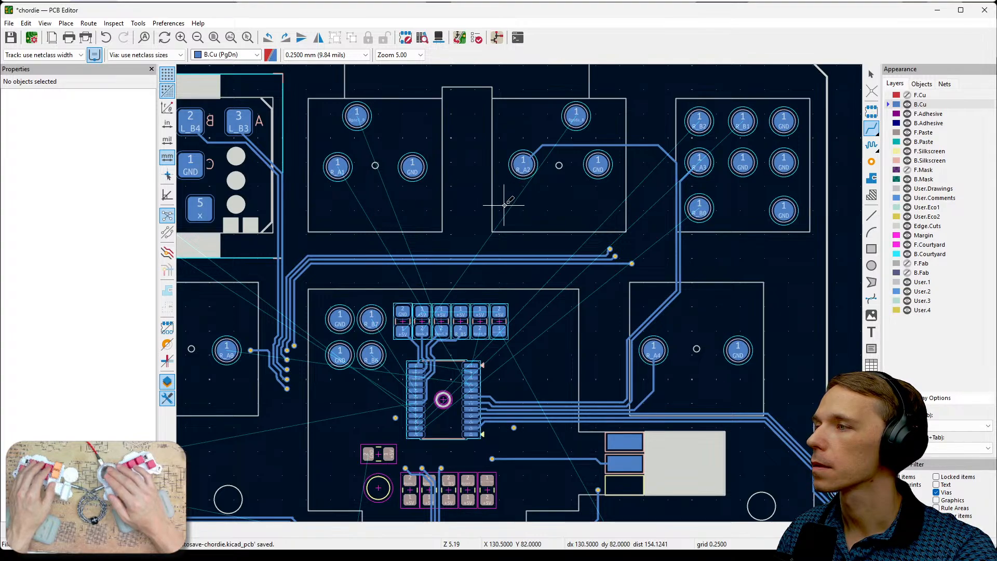
{"action": "middle_click_drag", "start_coordinate": [528, 203], "coordinate": [578, 193]}
{"action": "key", "text": "Escape"}
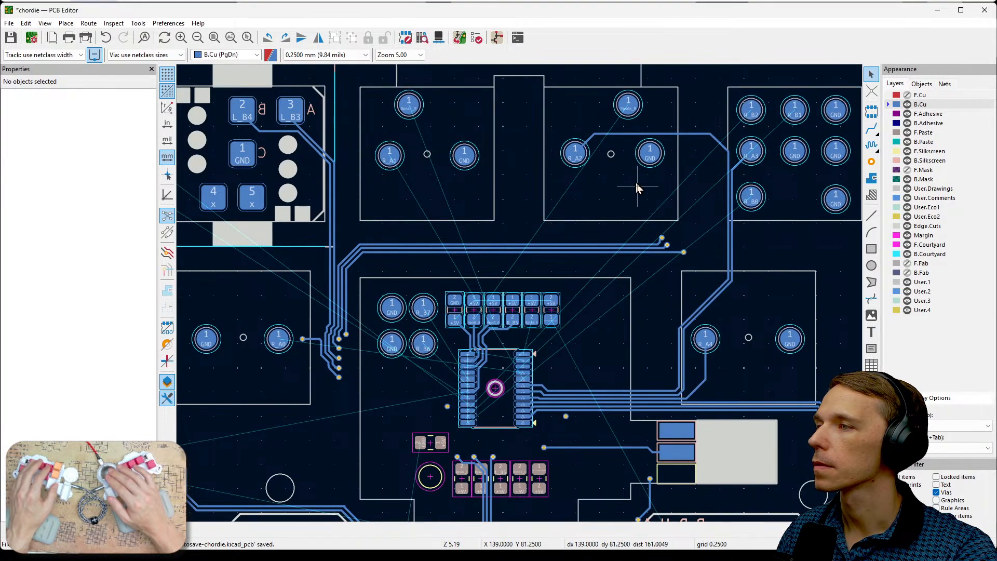
{"action": "left_click", "coordinate": [636, 134]}
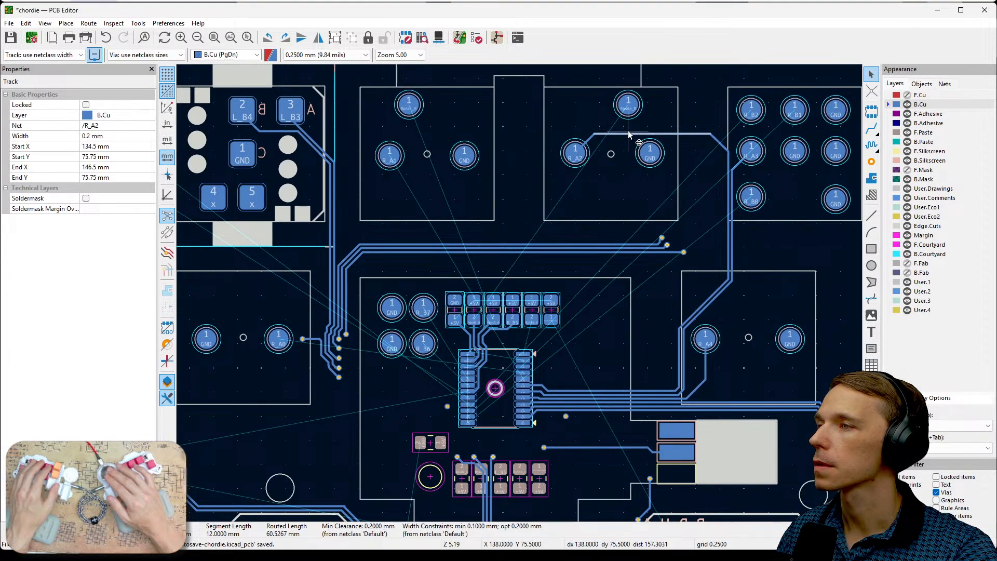
{"action": "left_click_drag", "start_coordinate": [628, 132], "coordinate": [630, 172]}
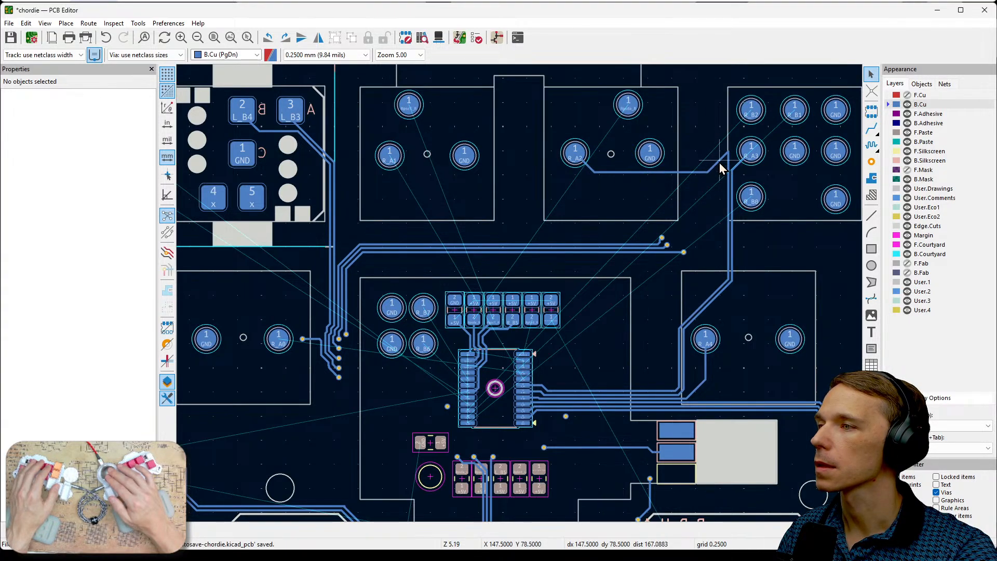
- Delete the R_A2 track's short diagonal near the R_A3 pad and its vertical segment beside the R_A3 track
{"action": "left_click", "coordinate": [719, 162]}
{"action": "key", "text": "Delete"}
{"action": "scroll", "coordinate": [741, 176], "scroll_direction": "up", "scroll_amount": 3}
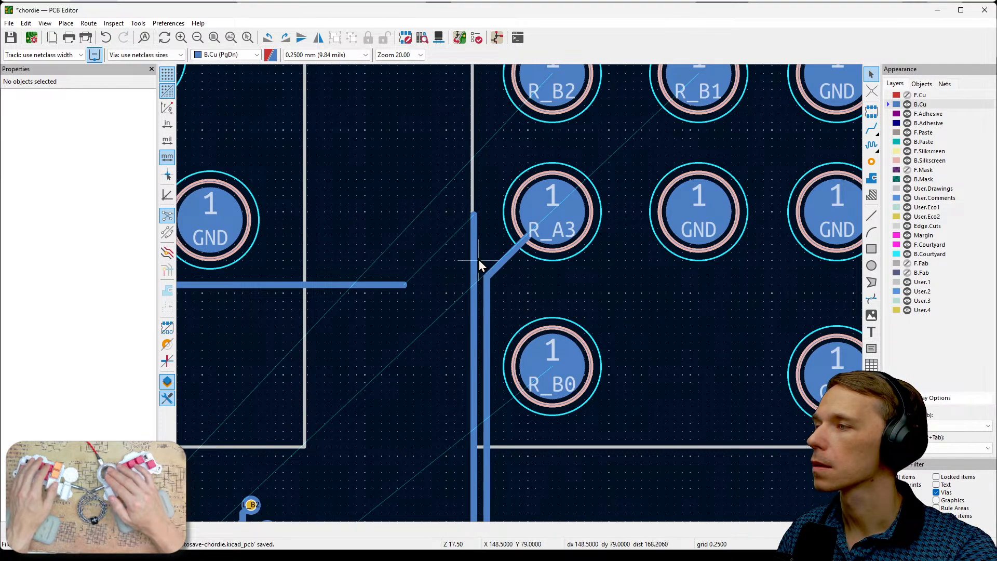
{"action": "left_click", "coordinate": [476, 252]}
{"action": "key", "text": "Delete"}
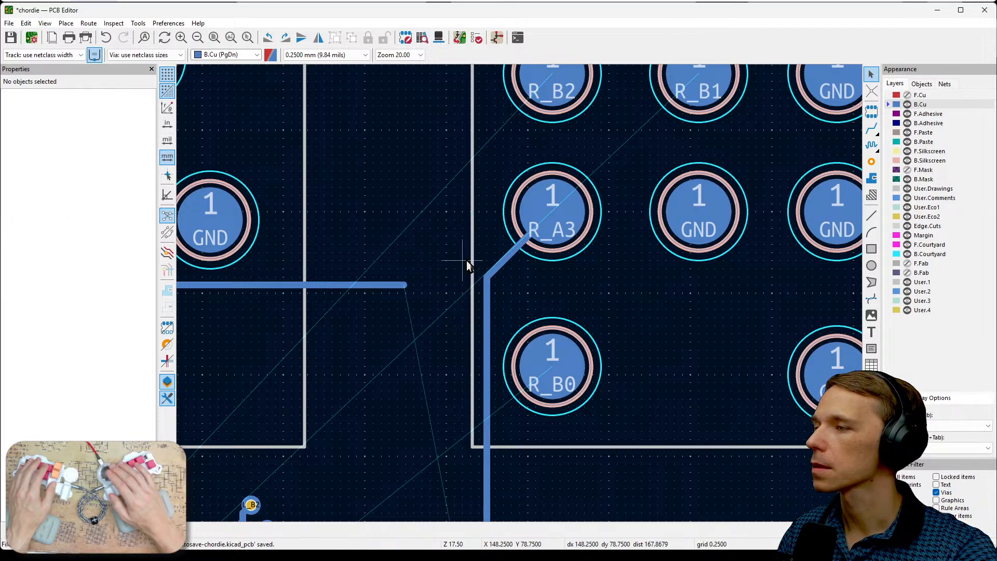
- Reconnect the R_A2 track from its open horizontal end down along the R_A3 track to the remaining lower diagonal
{"action": "scroll", "coordinate": [475, 254], "scroll_direction": "down", "scroll_amount": 3}
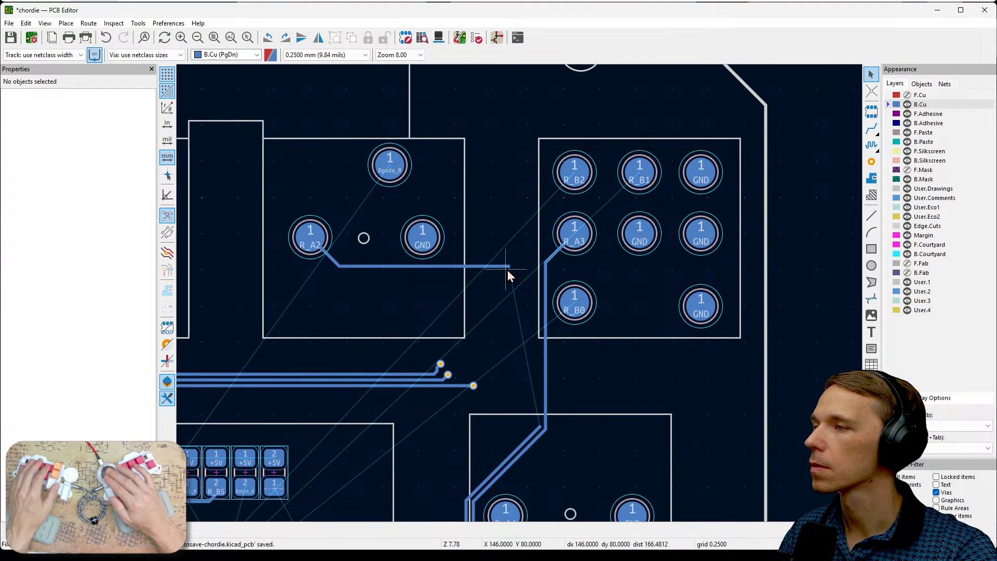
{"action": "key", "text": "x"}
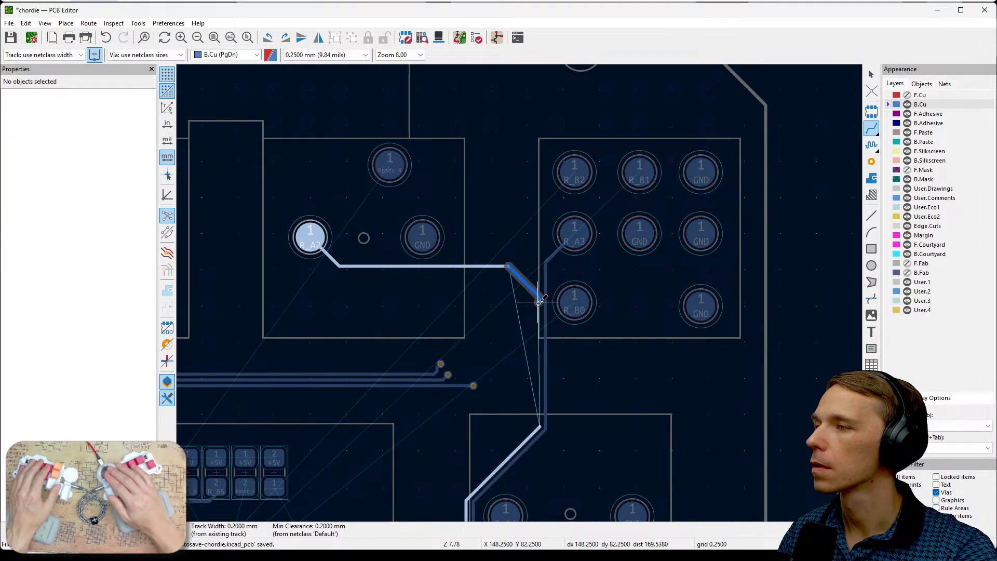
{"action": "left_click", "coordinate": [540, 426]}
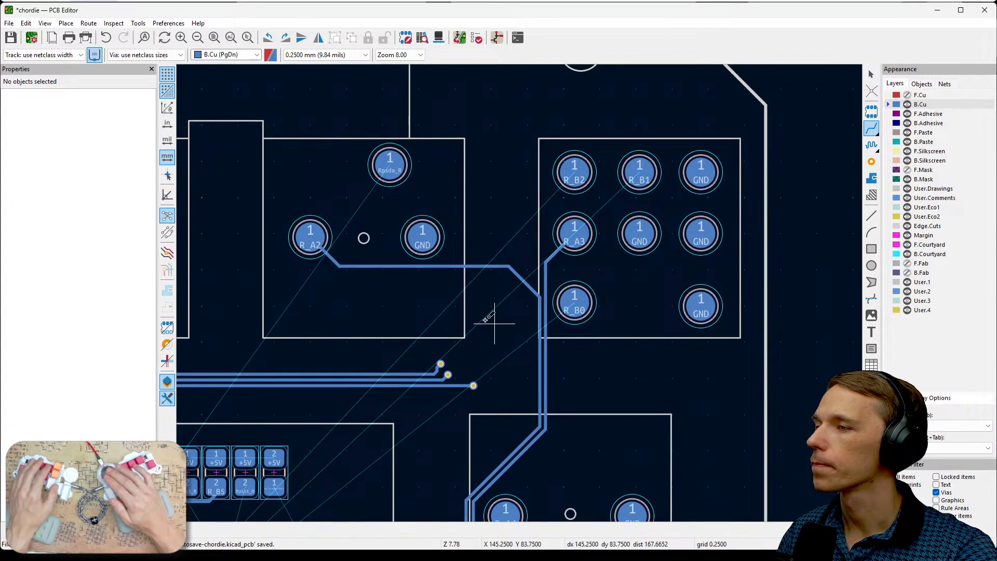
- Route a 0.2 mm B.Cu track from the R_A1 pad, just below the R_A2 track's horizontal segment and down along its vertical segment
{"action": "middle_click_drag", "start_coordinate": [407, 309], "coordinate": [585, 325]}
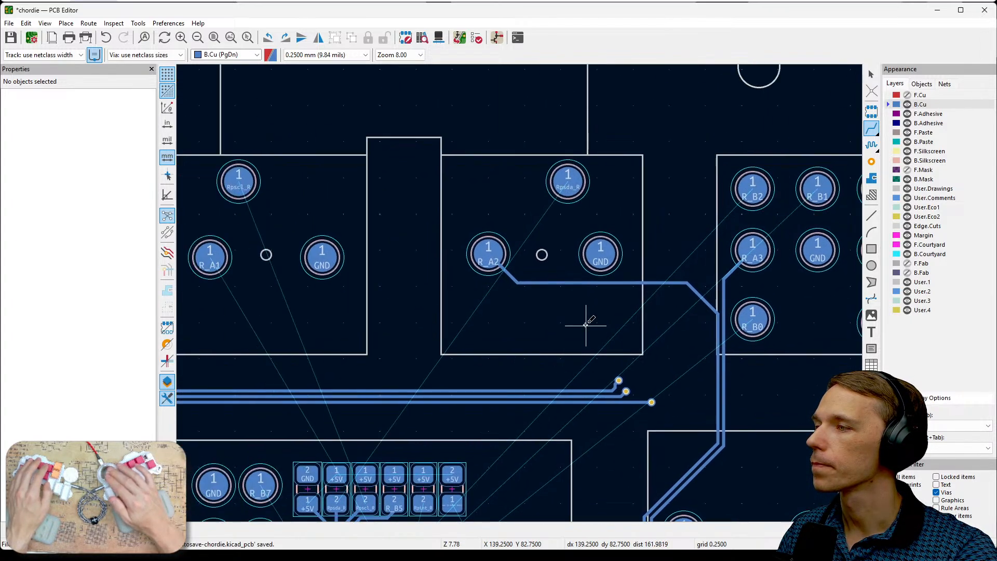
{"action": "left_click", "coordinate": [210, 267]}
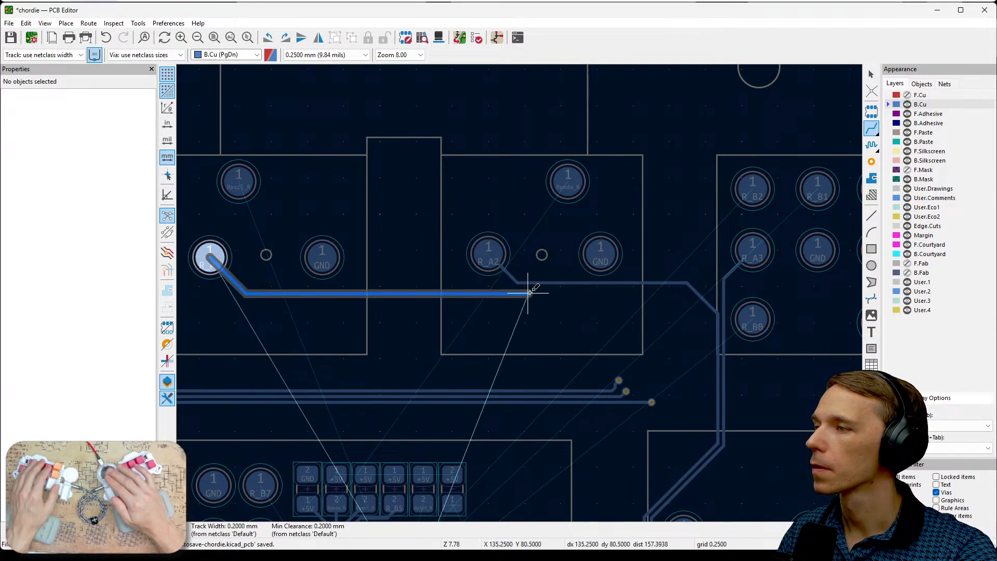
{"action": "left_click", "coordinate": [535, 289]}
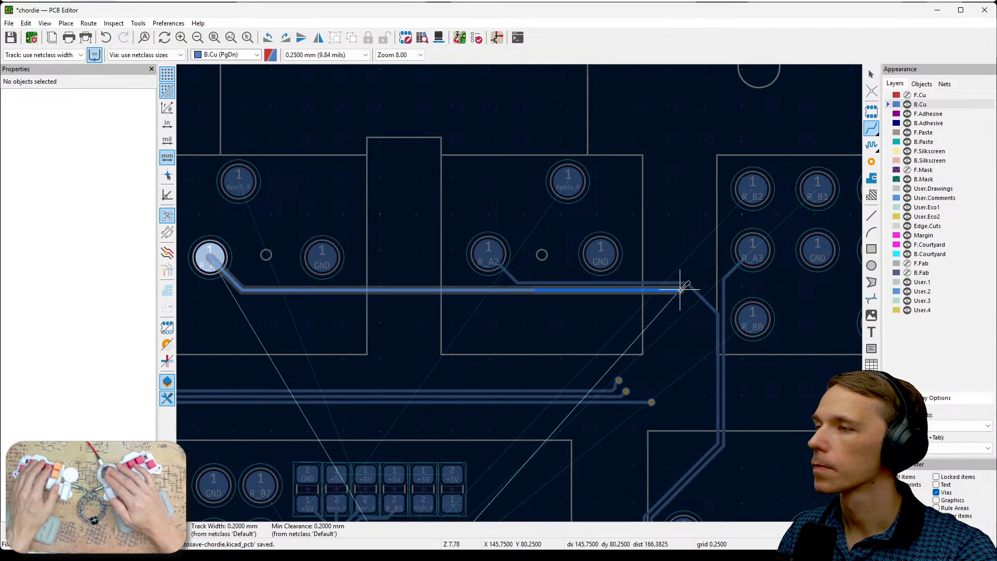
{"action": "left_click", "coordinate": [713, 319]}
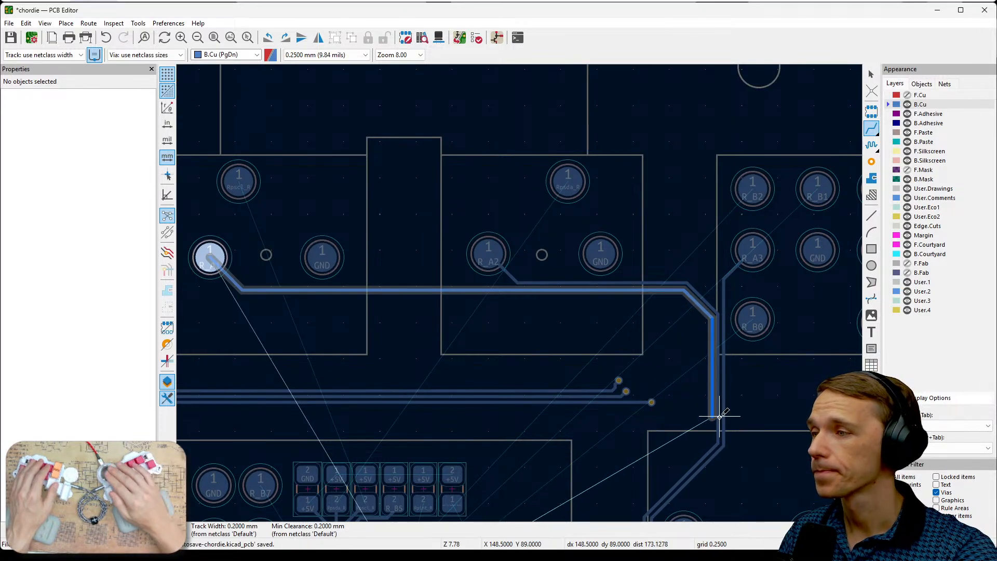
{"action": "left_click", "coordinate": [715, 439]}
- Continue the R_A1 track diagonally beside the R_A2 track and down past the R_A4 pad to the horizontal track bundle
{"action": "middle_click_drag", "start_coordinate": [706, 451], "coordinate": [768, 276]}
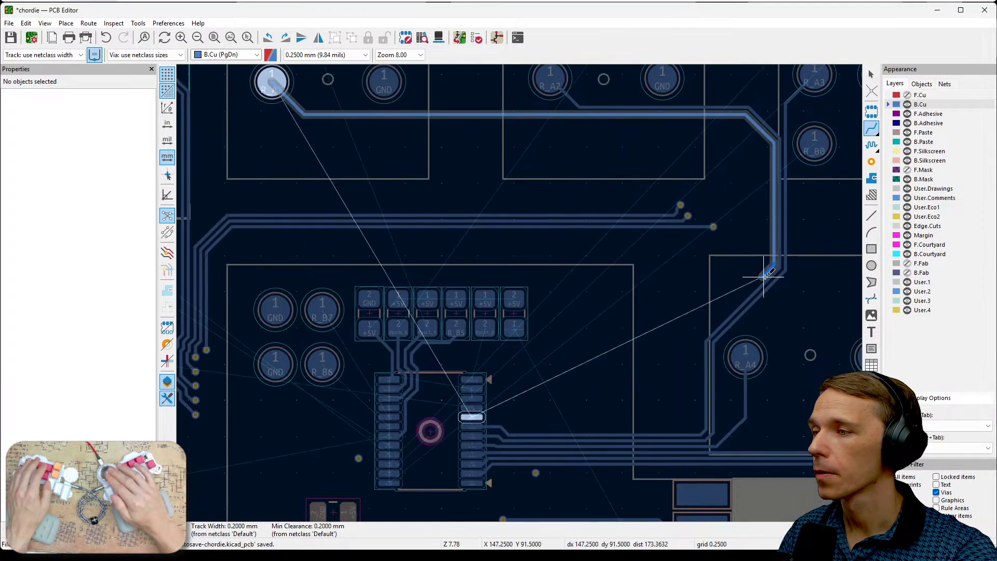
{"action": "scroll", "coordinate": [706, 350], "scroll_direction": "up", "scroll_amount": 4}
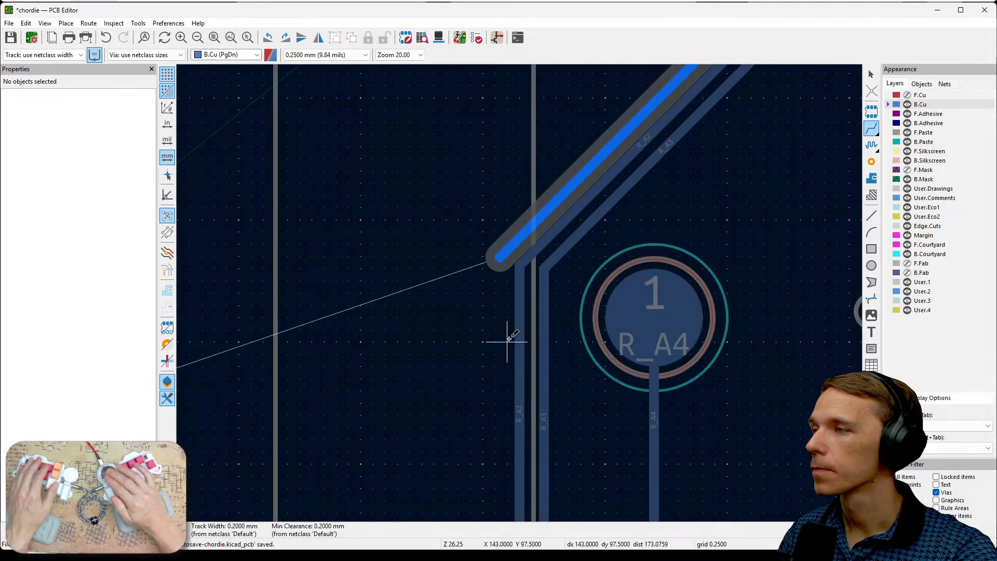
{"action": "left_click", "coordinate": [512, 249]}
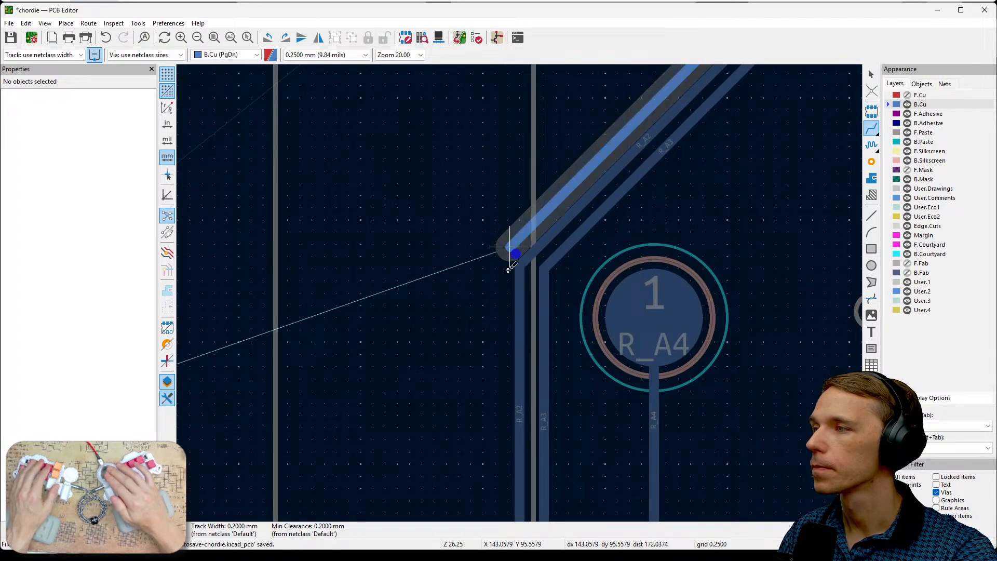
{"action": "left_click", "coordinate": [500, 347]}
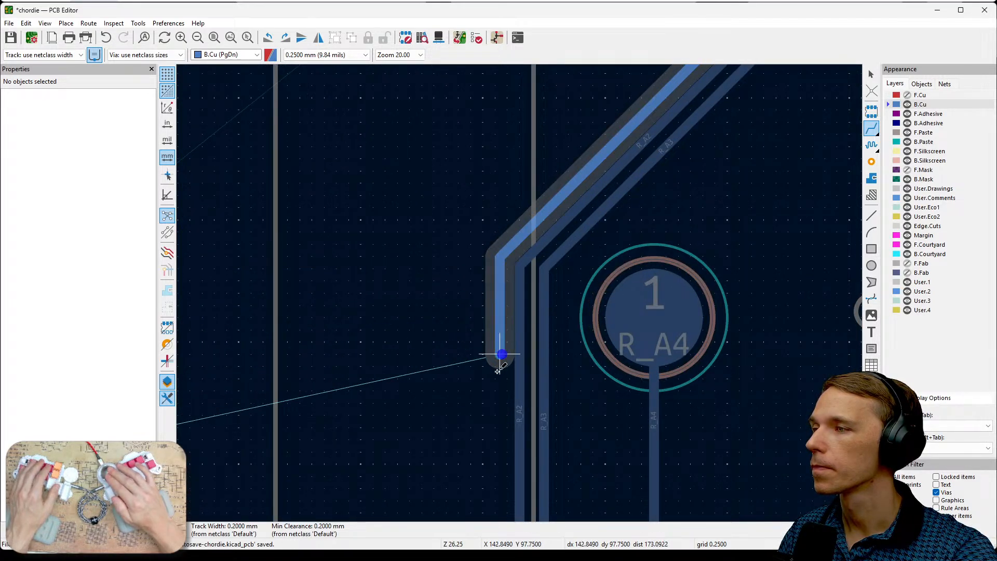
{"action": "middle_click_drag", "start_coordinate": [500, 355], "coordinate": [507, 228]}
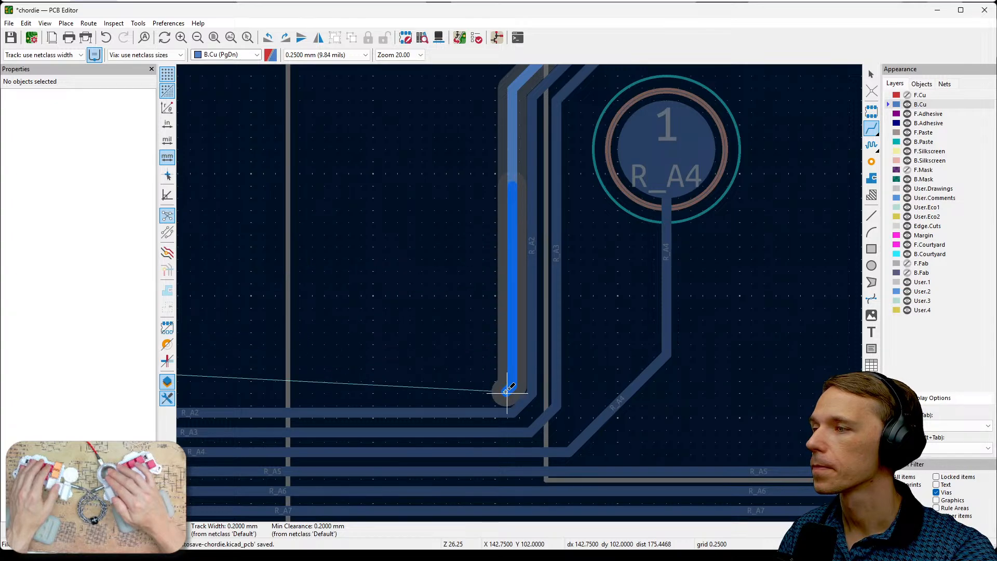
{"action": "left_click", "coordinate": [507, 391]}
- Finish the R_A1 track by running it above the horizontal R_A2 segment to chip pin 5
{"action": "middle_click_drag", "start_coordinate": [333, 392], "coordinate": [656, 356]}
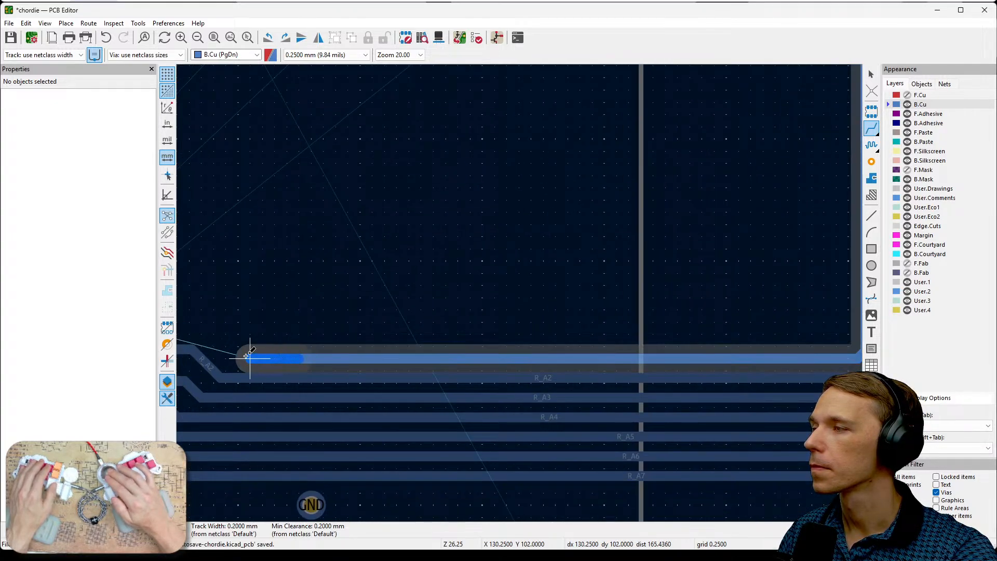
{"action": "middle_click_drag", "start_coordinate": [245, 356], "coordinate": [410, 366]}
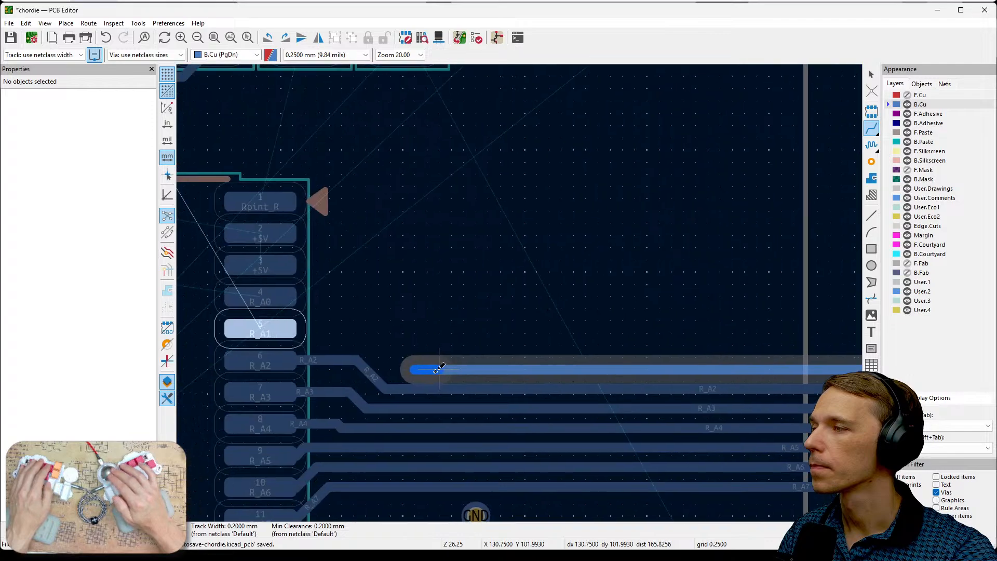
{"action": "left_click", "coordinate": [310, 333]}
{"action": "key", "text": "Escape"}
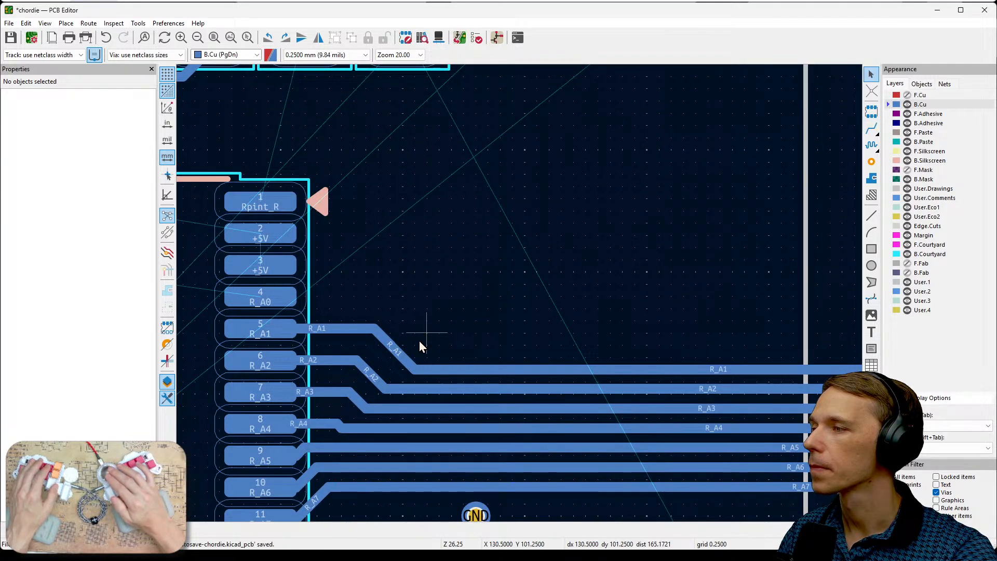
- Move the R_A1 track's diagonal near chip pin 5 closer to the R_A2 track's diagonal
{"action": "left_click", "coordinate": [401, 352]}
{"action": "left_click", "coordinate": [389, 359]}
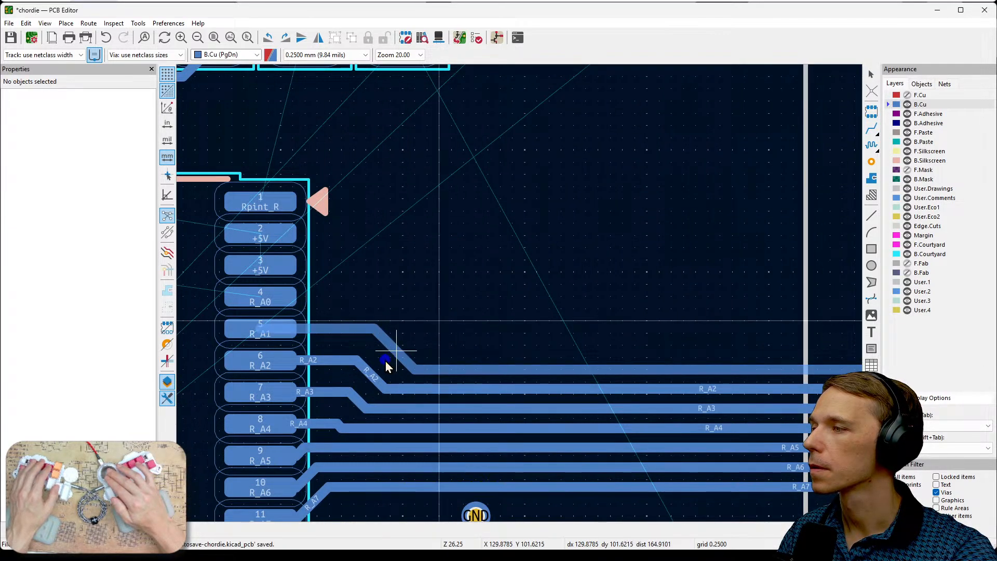
{"action": "left_click", "coordinate": [395, 357]}
{"action": "key", "text": "d"}
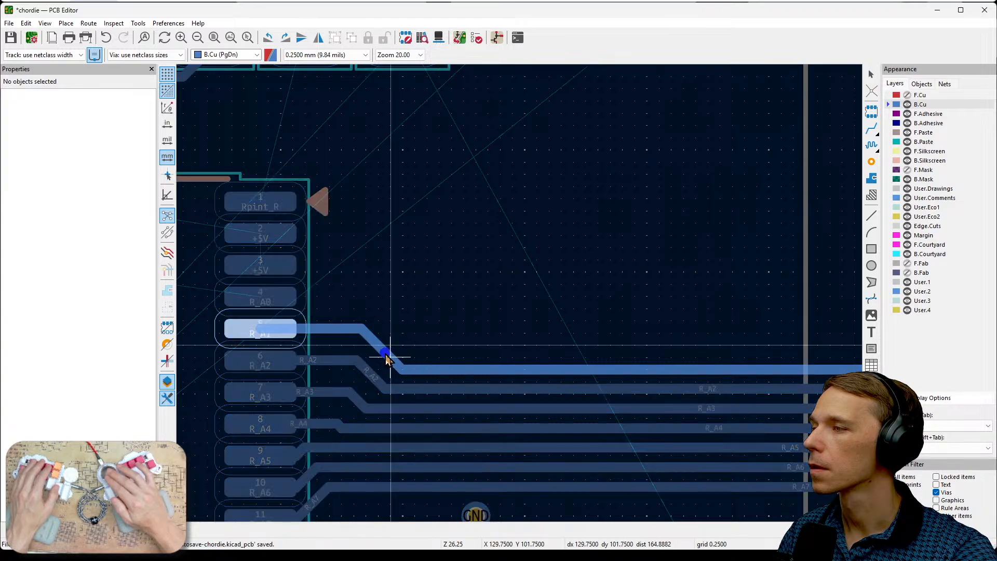
{"action": "left_click", "coordinate": [389, 357]}
- Show the F.Cu layer together with the back copper tracks around the R_A0 pad
{"action": "scroll", "coordinate": [520, 295], "scroll_direction": "down", "scroll_amount": 4}
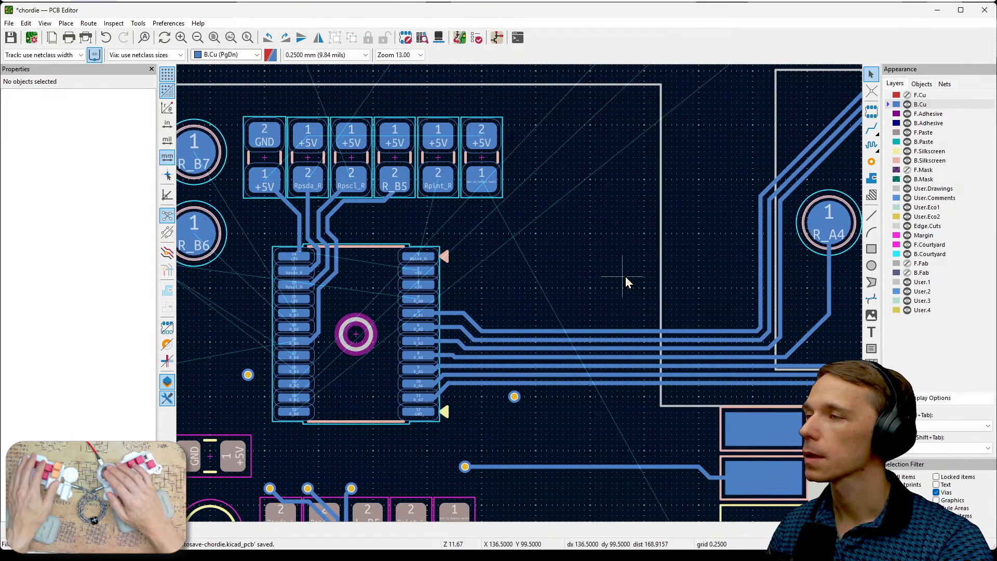
{"action": "scroll", "coordinate": [521, 295], "scroll_direction": "up", "scroll_amount": 3}
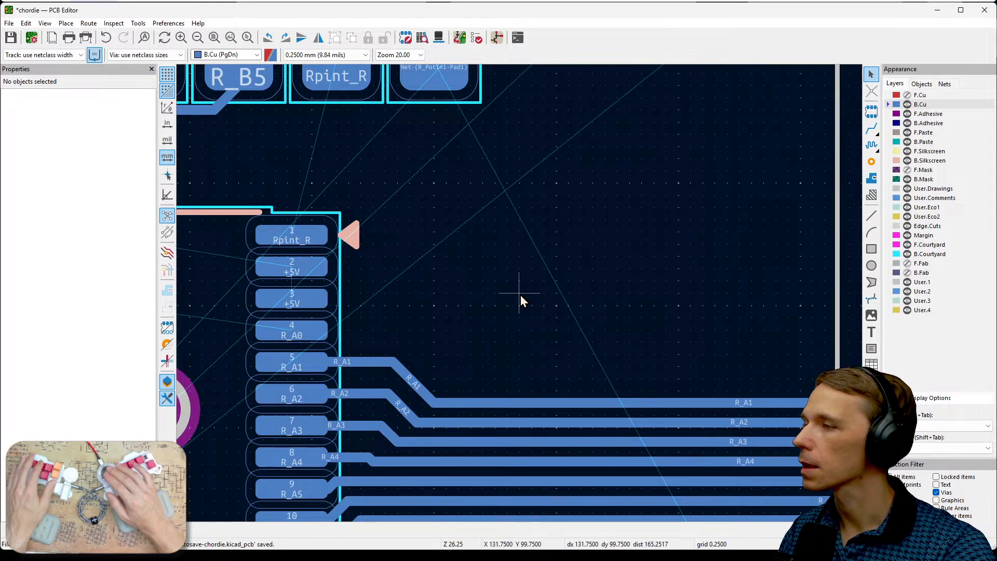
{"action": "scroll", "coordinate": [520, 295], "scroll_direction": "down", "scroll_amount": 6}
{"action": "scroll", "coordinate": [538, 280], "scroll_direction": "down", "scroll_amount": 3}
{"action": "middle_click_drag", "start_coordinate": [518, 260], "coordinate": [696, 298]}
{"action": "middle_click_drag", "start_coordinate": [390, 374], "coordinate": [414, 410]}
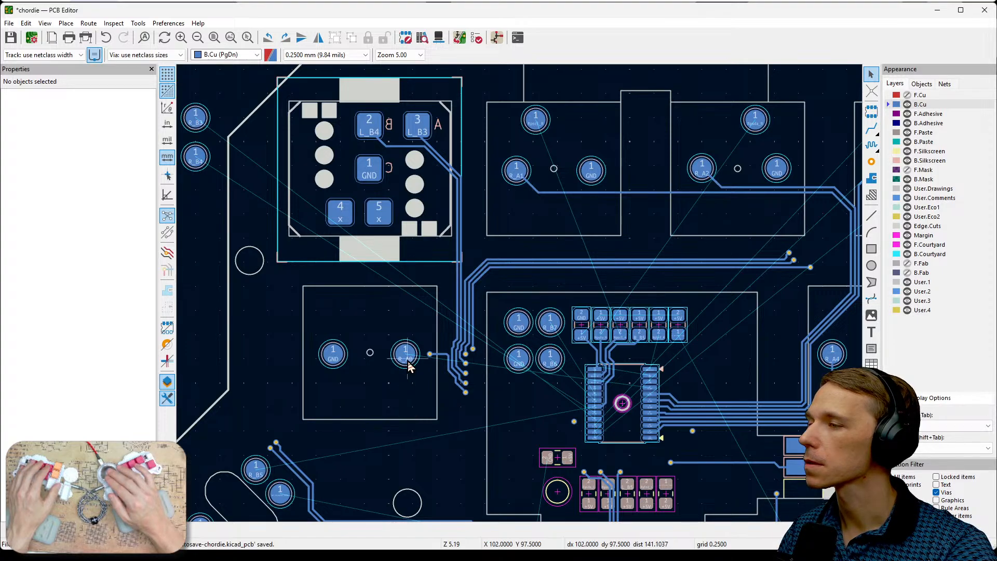
{"action": "left_click", "coordinate": [907, 95]}
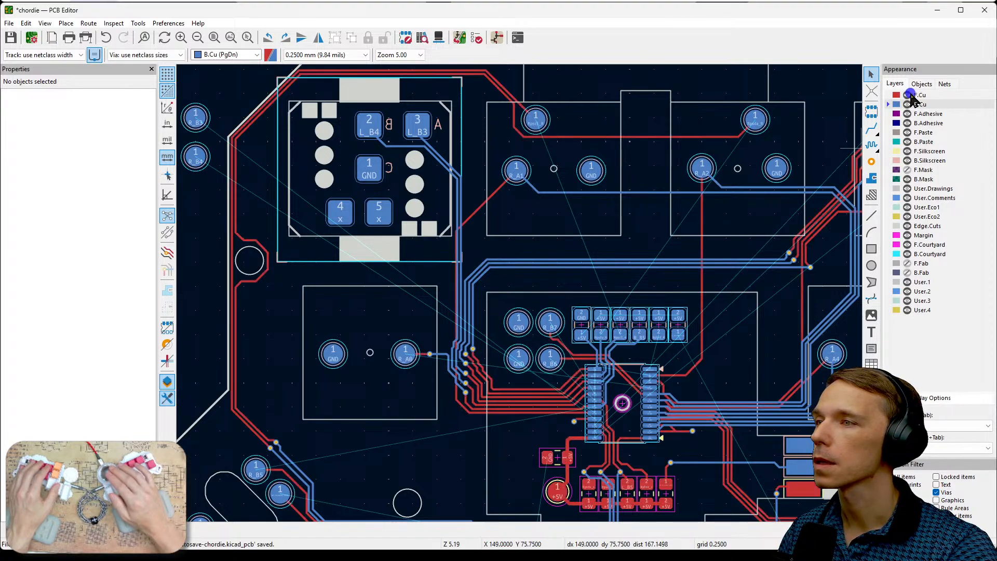
- Examine the gap between the R_A0 and R_A1 pads where front and back tracks run past the encoder footprint
{"action": "scroll", "coordinate": [431, 343], "scroll_direction": "up", "scroll_amount": 2}
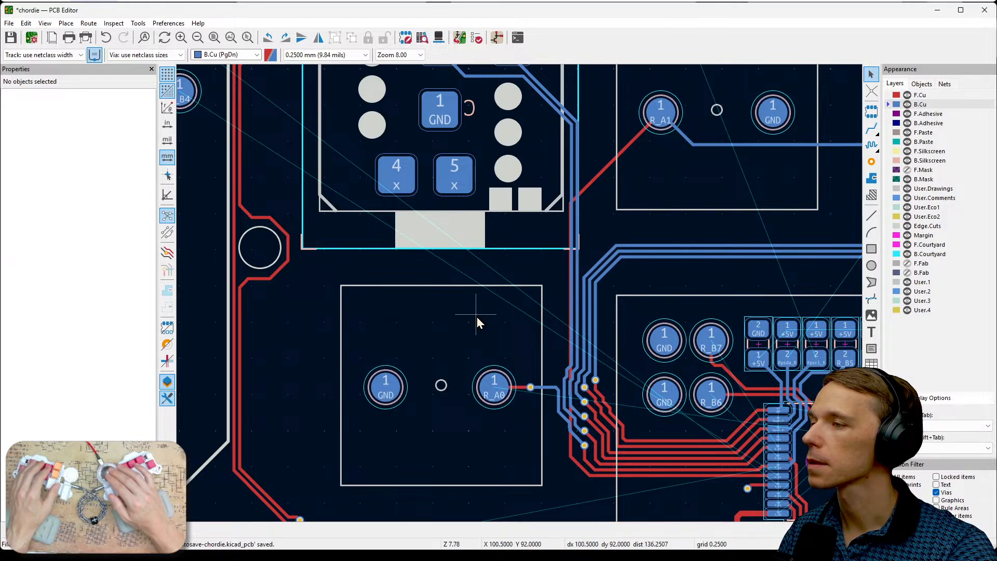
{"action": "middle_click_drag", "start_coordinate": [536, 254], "coordinate": [491, 297]}
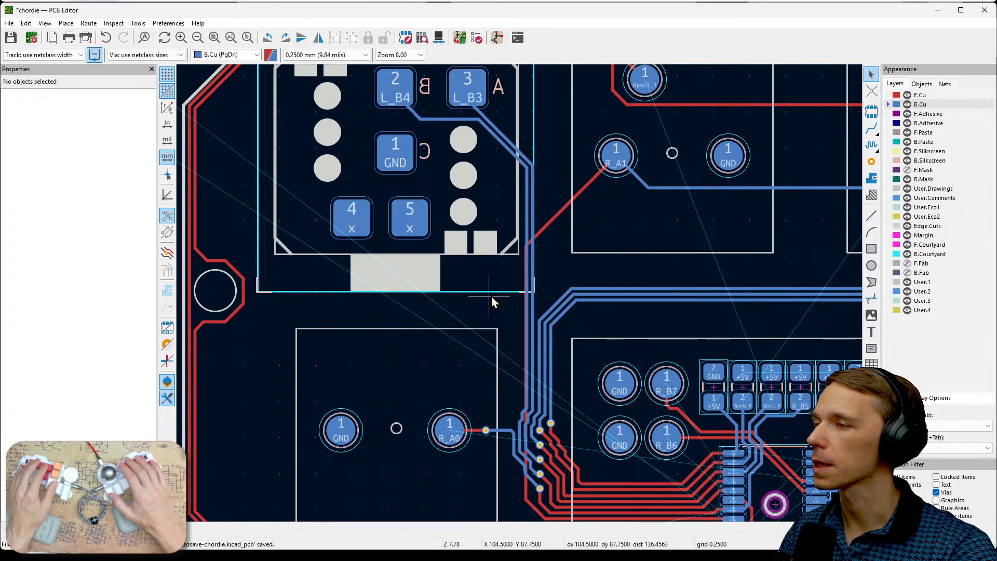
{"action": "left_click", "coordinate": [514, 251]}
{"action": "left_click", "coordinate": [552, 262]}
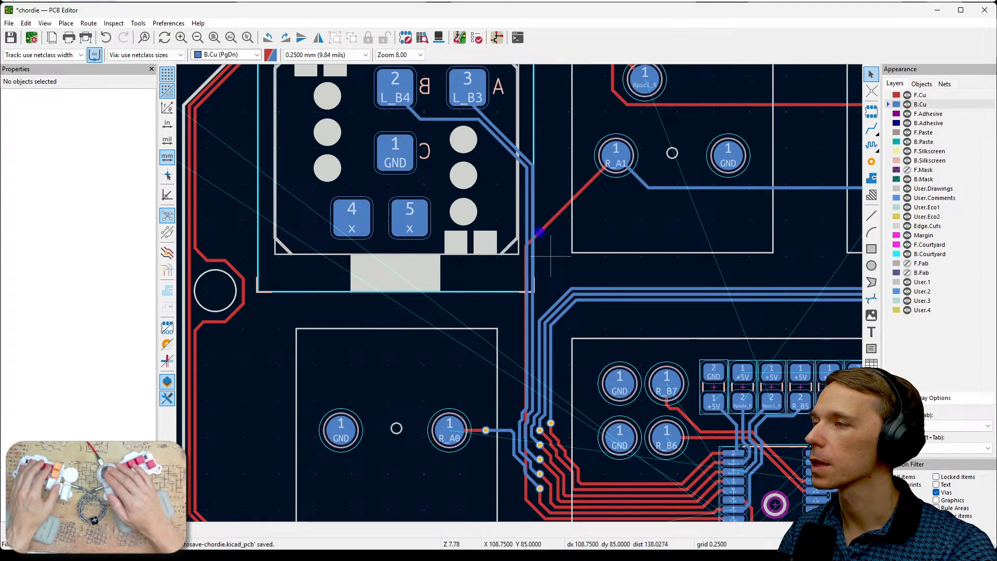
{"action": "left_click_drag", "start_coordinate": [486, 283], "coordinate": [542, 228]}
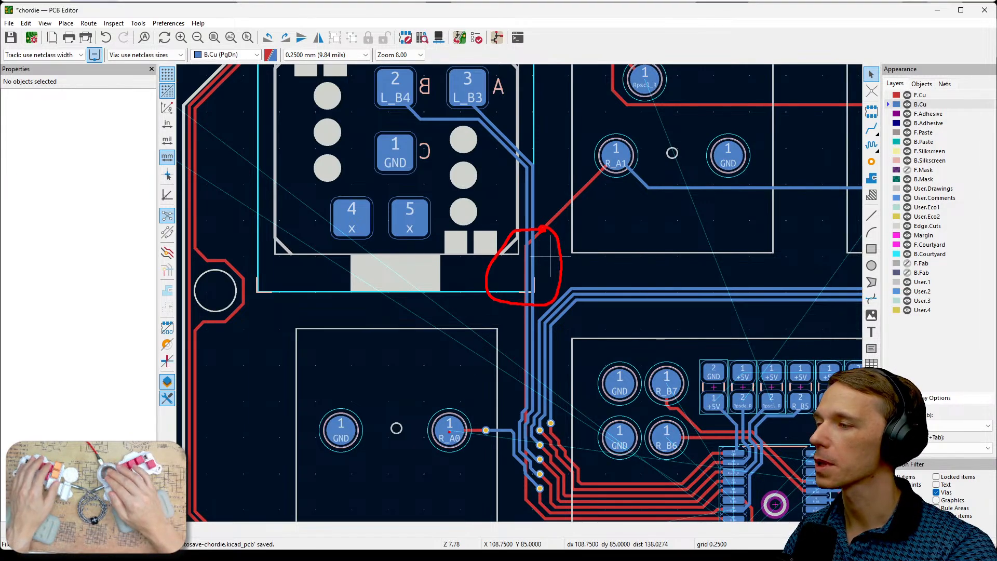
{"action": "left_click_drag", "start_coordinate": [495, 333], "coordinate": [589, 235]}
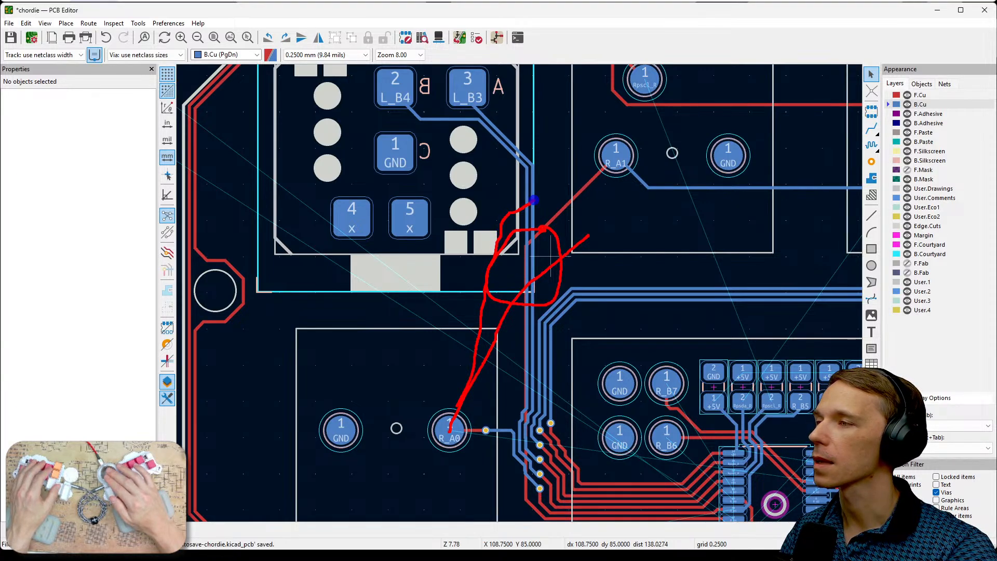
{"action": "key", "text": "Escape"}
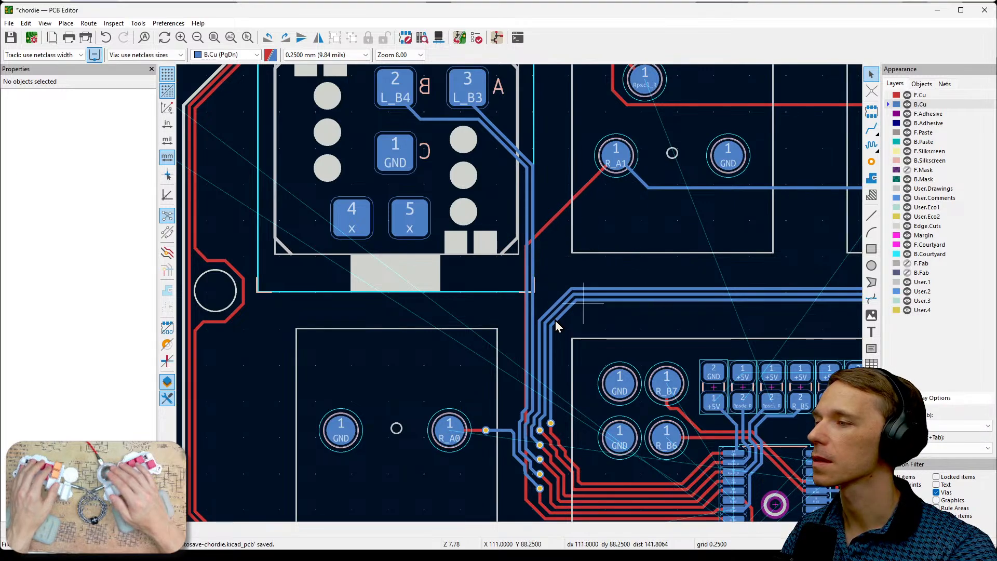
- Compare the front and back pad nets and tracks around R_A0 by toggling F.Cu visibility and the active copper layer
{"action": "left_click", "coordinate": [908, 95]}
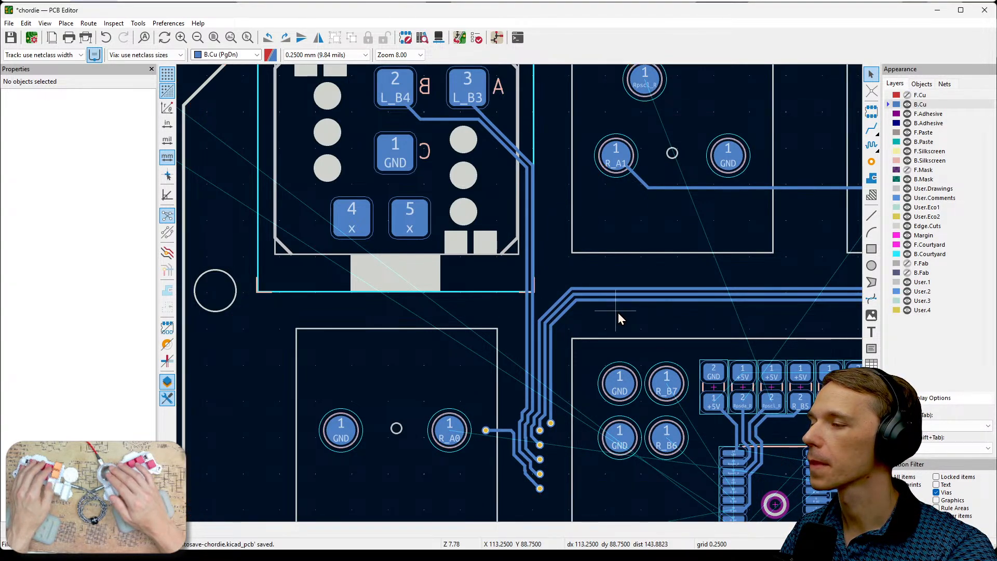
{"action": "left_click", "coordinate": [919, 97]}
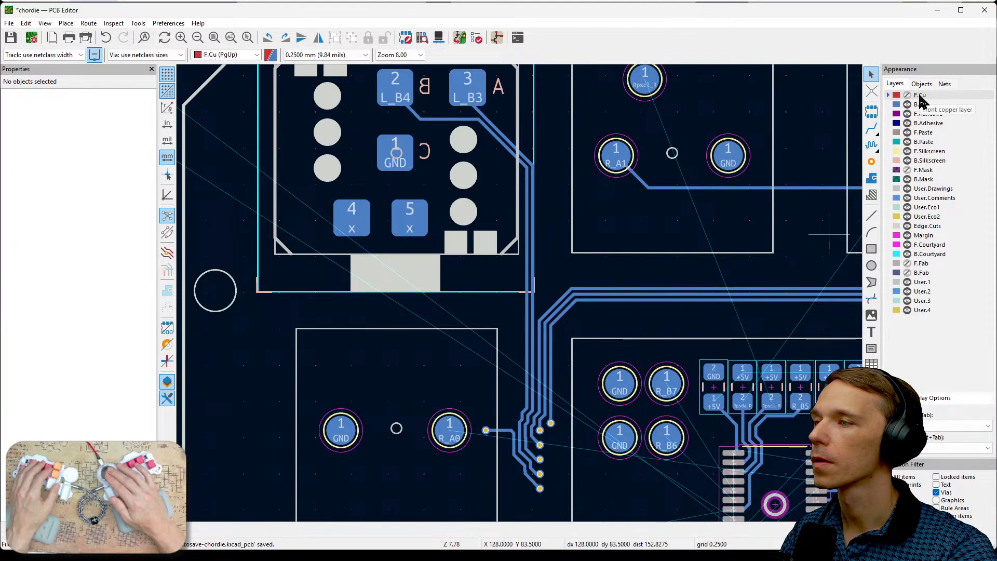
{"action": "left_click", "coordinate": [907, 96]}
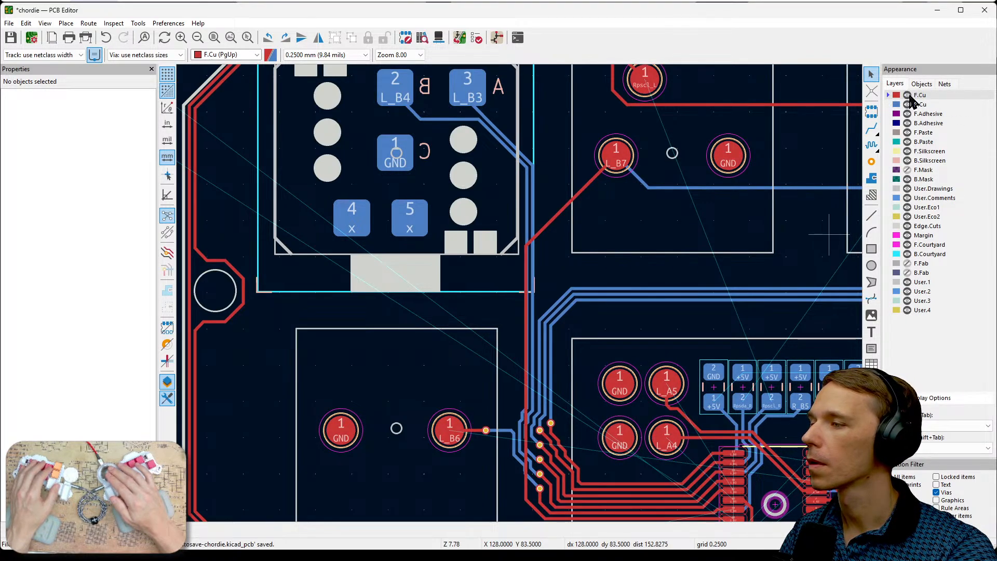
{"action": "left_click", "coordinate": [908, 96]}
{"action": "left_click", "coordinate": [920, 104]}
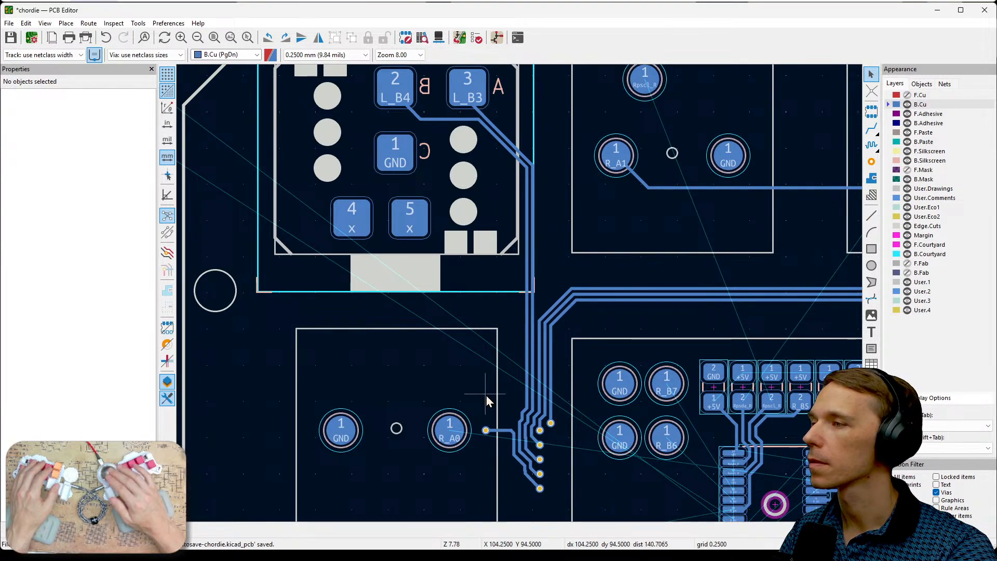
{"action": "middle_click_drag", "start_coordinate": [491, 384], "coordinate": [450, 398]}
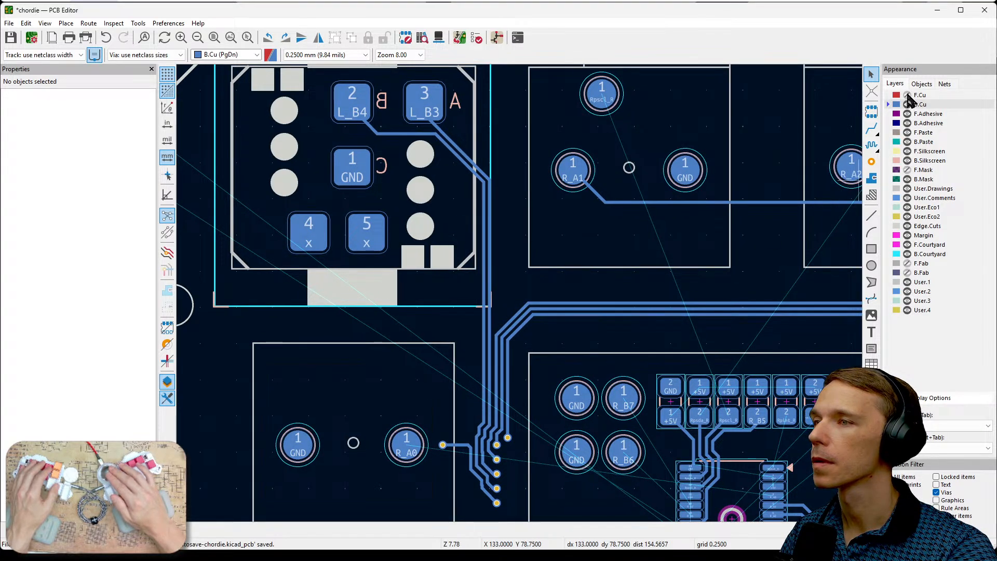
{"action": "left_click", "coordinate": [907, 96]}
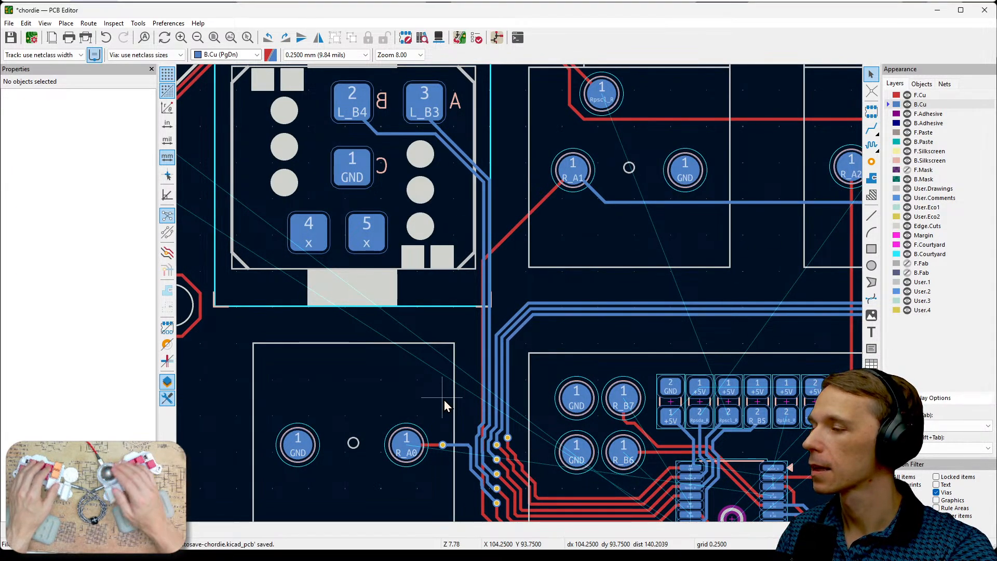
- Route a B.Cu track stub from the R_A0 pad toward the vertical track bundle, turning upward beside the L_B4 track
{"action": "middle_click_drag", "start_coordinate": [444, 400], "coordinate": [439, 375]}
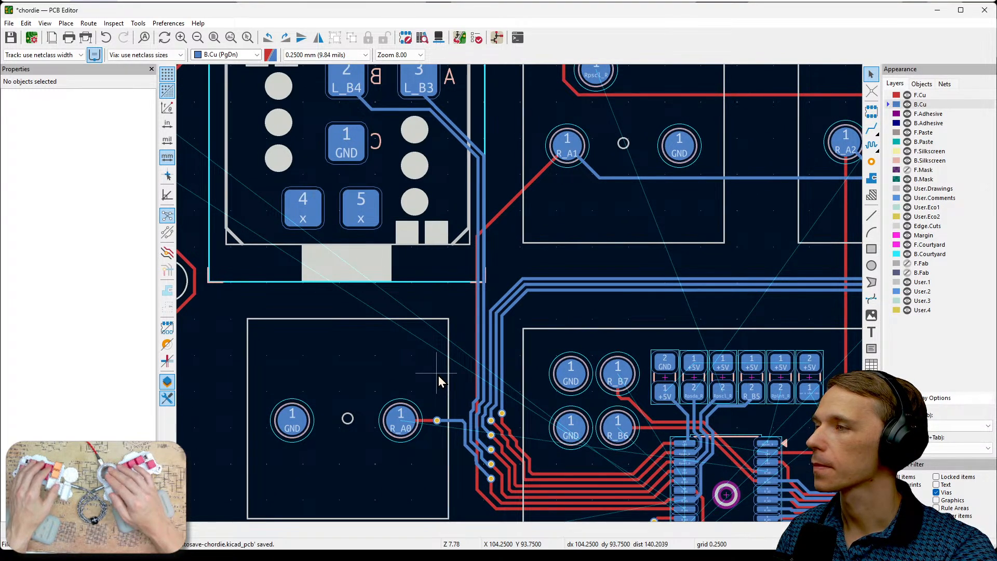
{"action": "middle_click_drag", "start_coordinate": [450, 312], "coordinate": [400, 350]}
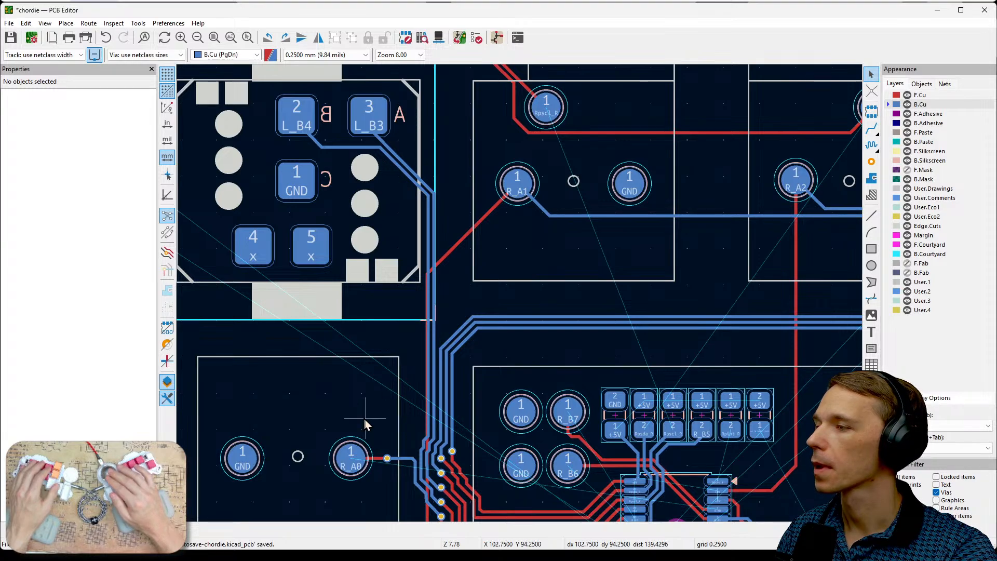
{"action": "left_click", "coordinate": [351, 456]}
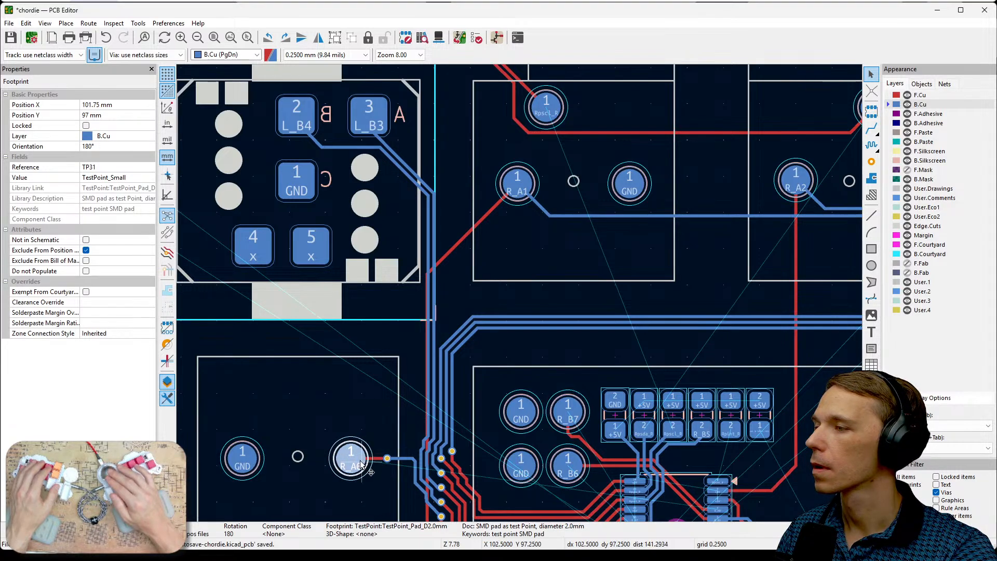
{"action": "key", "text": "x"}
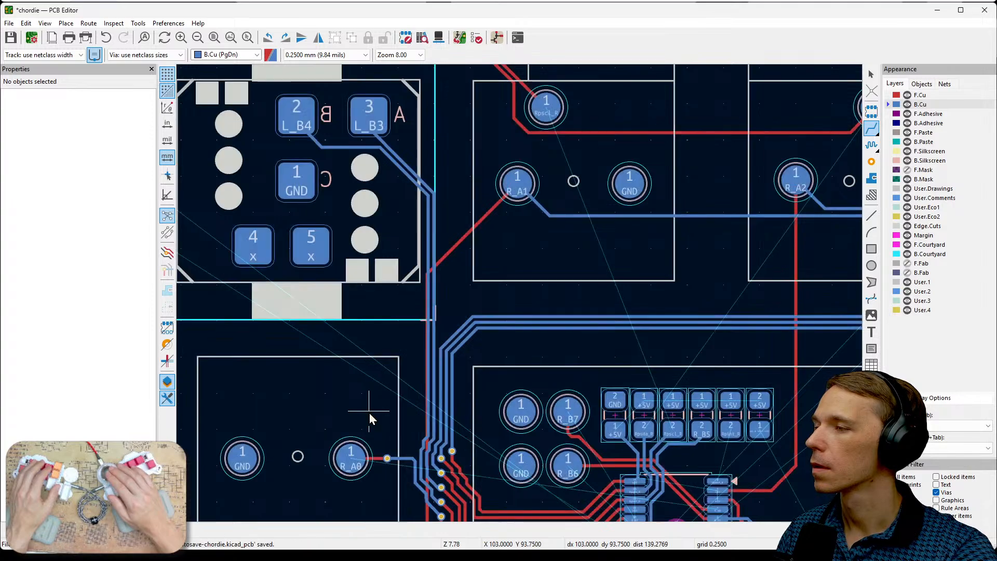
{"action": "left_click", "coordinate": [351, 457]}
{"action": "scroll", "coordinate": [420, 429], "scroll_direction": "up", "scroll_amount": 4}
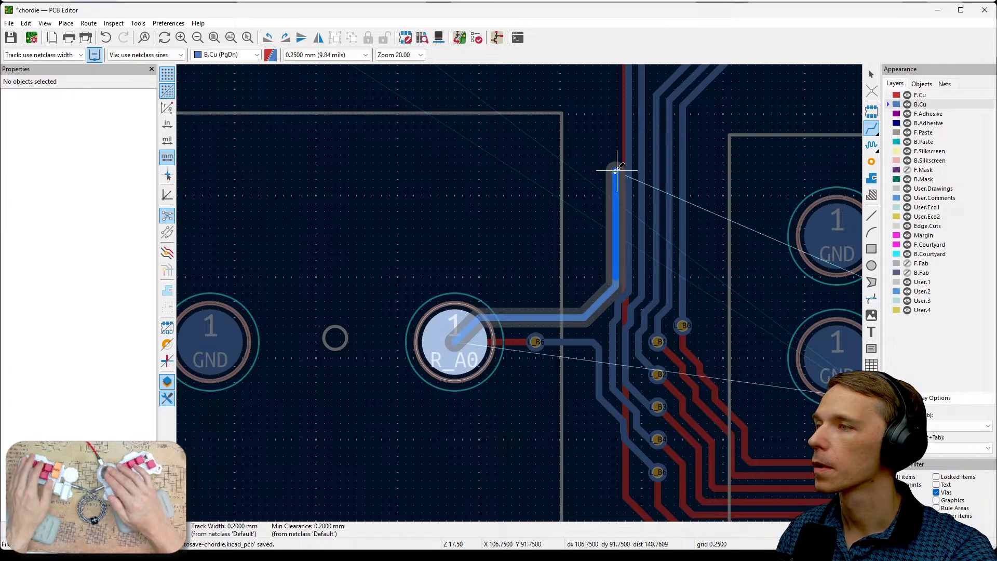
{"action": "scroll", "coordinate": [616, 171], "scroll_direction": "down", "scroll_amount": 1}
{"action": "middle_click_drag", "start_coordinate": [520, 305], "coordinate": [518, 389]}
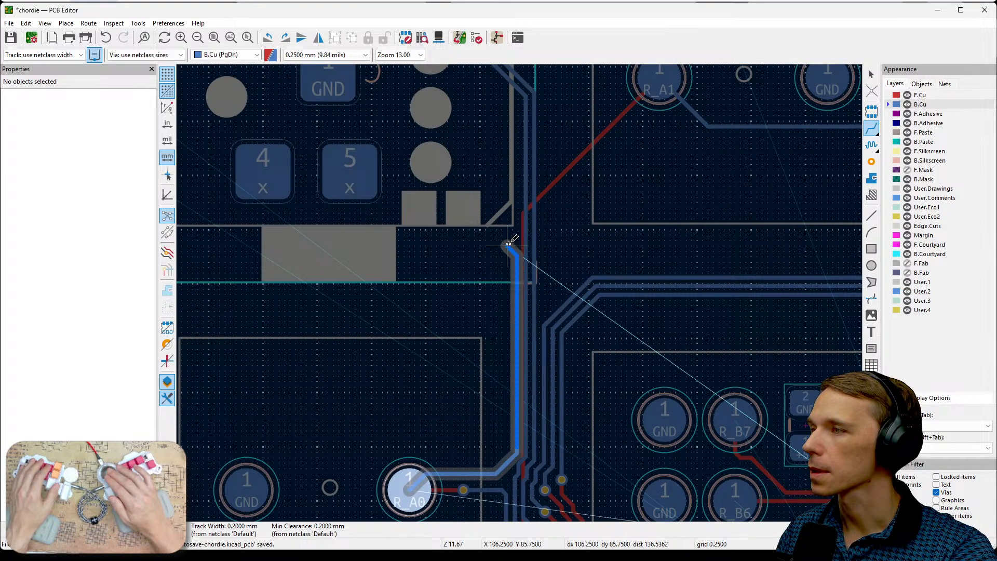
{"action": "scroll", "coordinate": [507, 238], "scroll_direction": "up", "scroll_amount": 1}
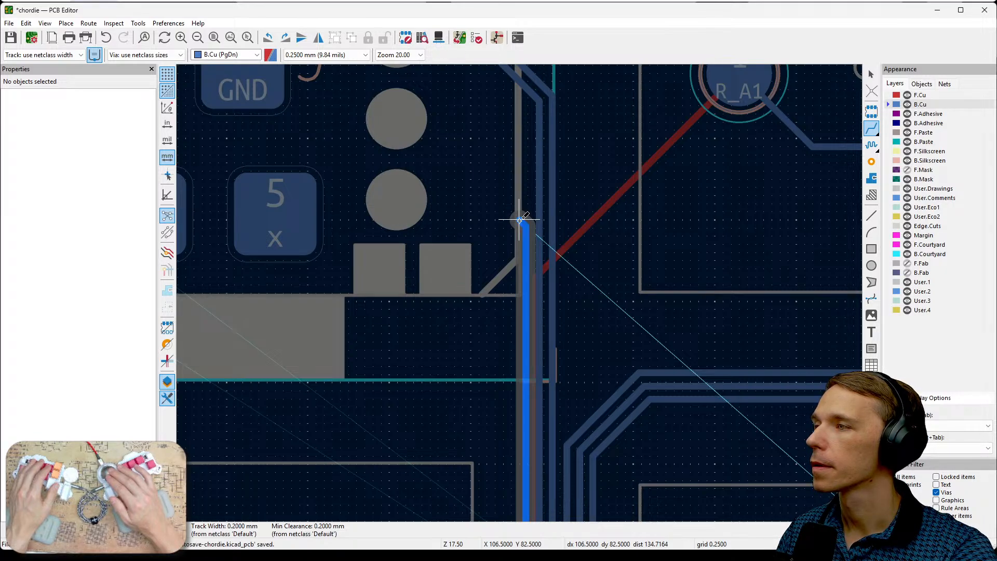
{"action": "middle_click_drag", "start_coordinate": [519, 219], "coordinate": [499, 405]}
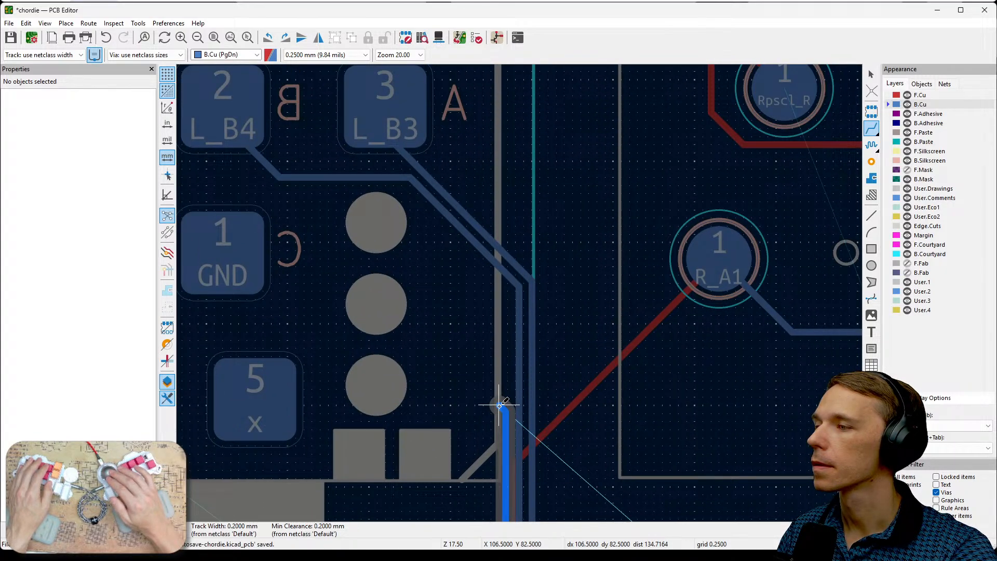
{"action": "key", "text": "Escape"}
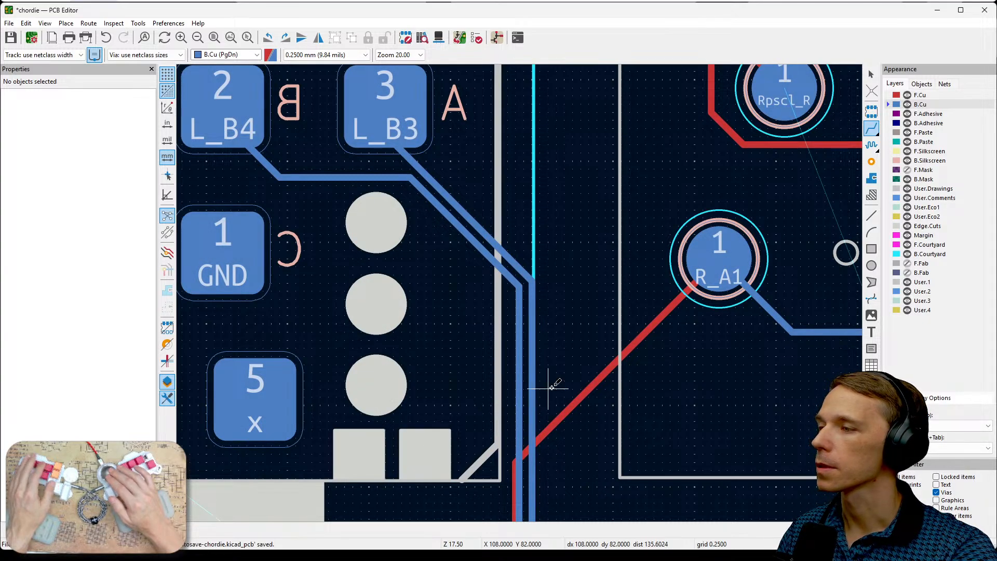
- Examine the route between the R_A0 and R_A1 pads where the L_B3 and L_B4 back tracks pass the front diagonal
{"action": "scroll", "coordinate": [552, 384], "scroll_direction": "down", "scroll_amount": 1}
{"action": "middle_click_drag", "start_coordinate": [519, 294], "coordinate": [514, 179]}
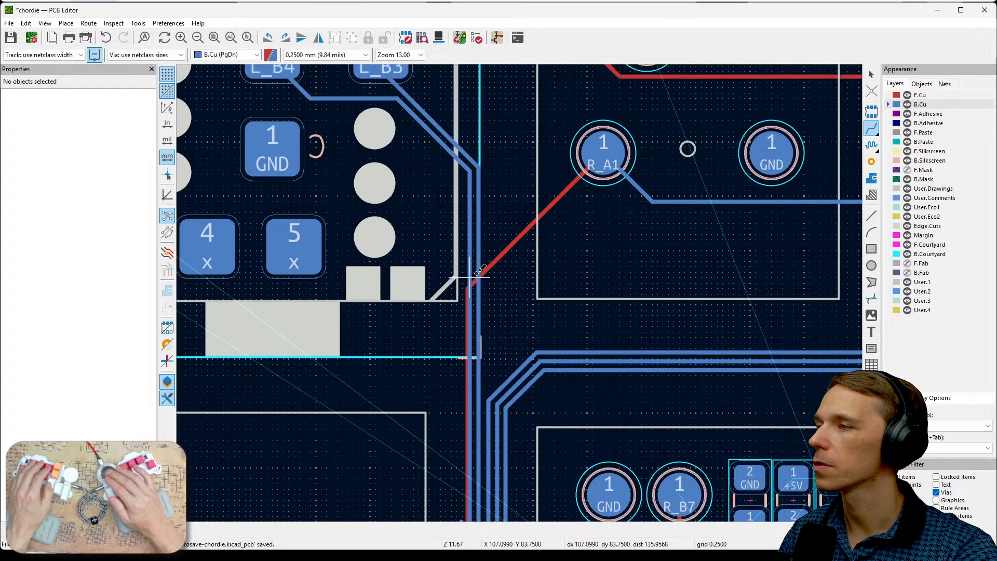
{"action": "middle_click_drag", "start_coordinate": [528, 179], "coordinate": [488, 241]}
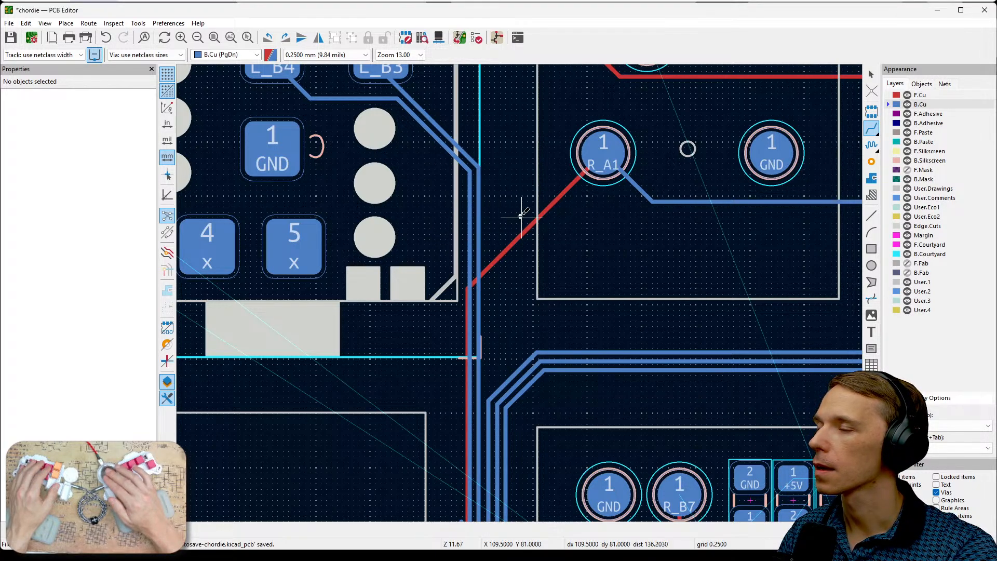
{"action": "middle_click_drag", "start_coordinate": [637, 238], "coordinate": [575, 271]}
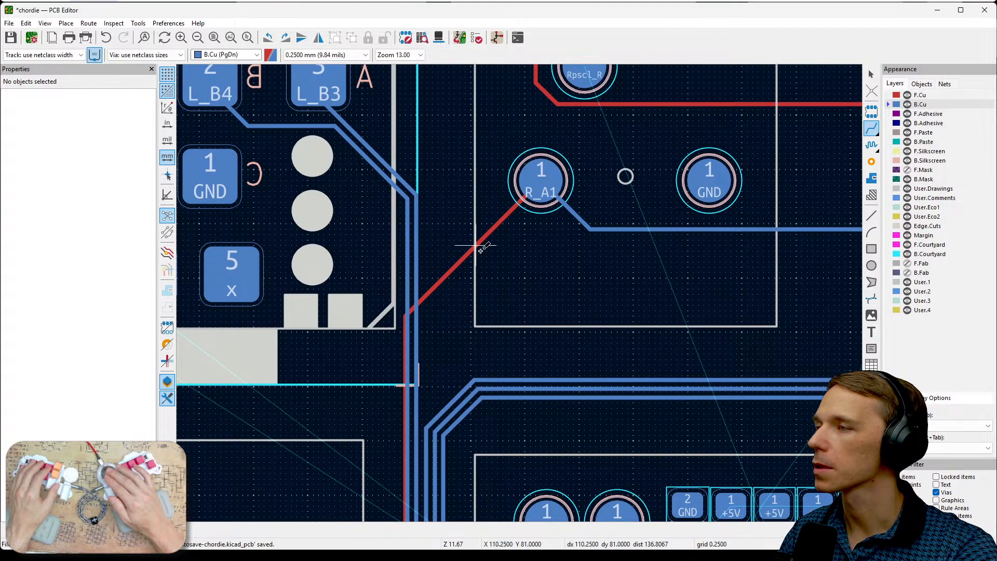
{"action": "middle_click_drag", "start_coordinate": [478, 304], "coordinate": [607, 256]}
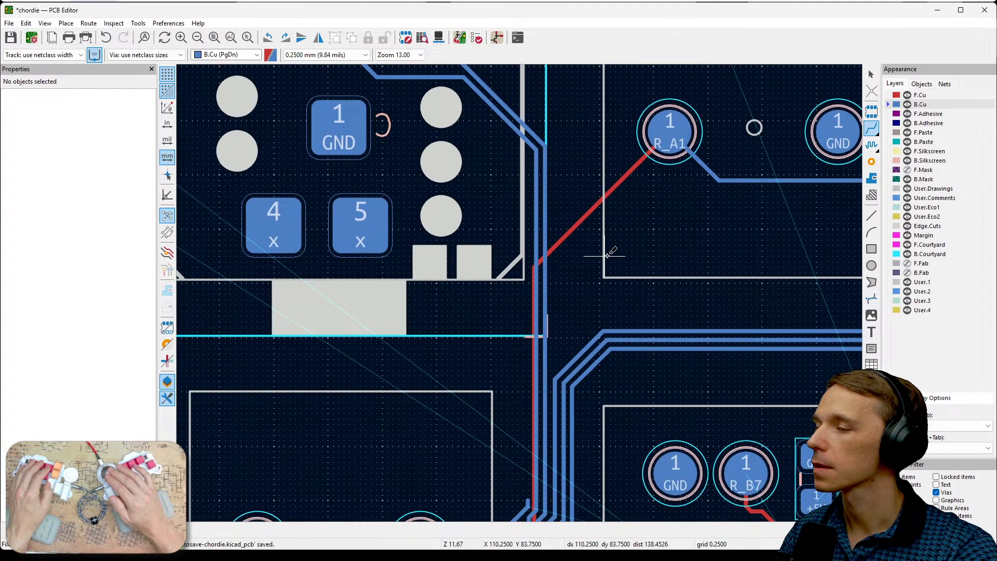
{"action": "scroll", "coordinate": [602, 280], "scroll_direction": "down", "scroll_amount": 2, "text": "shift"}
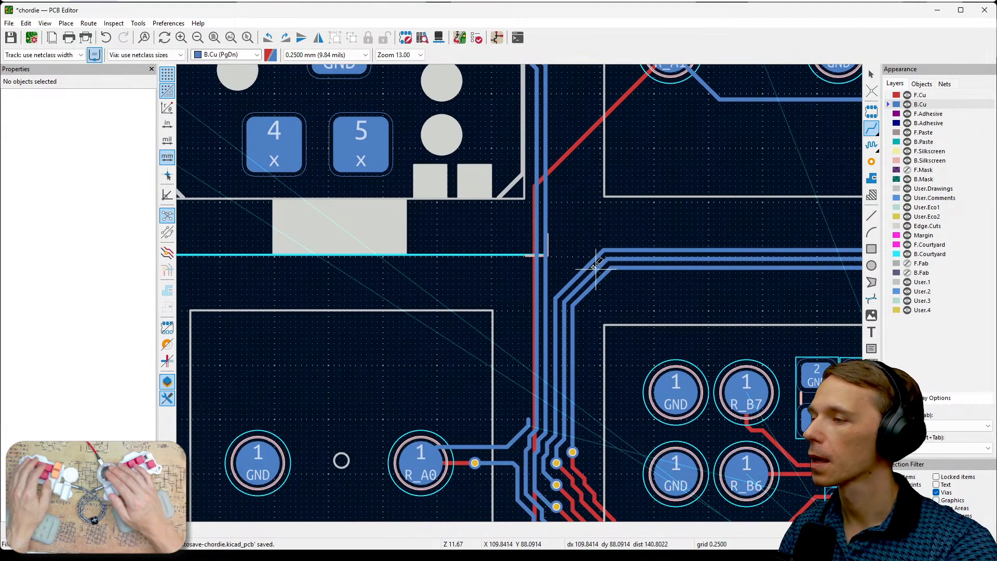
{"action": "scroll", "coordinate": [595, 267], "scroll_direction": "down", "scroll_amount": 2}
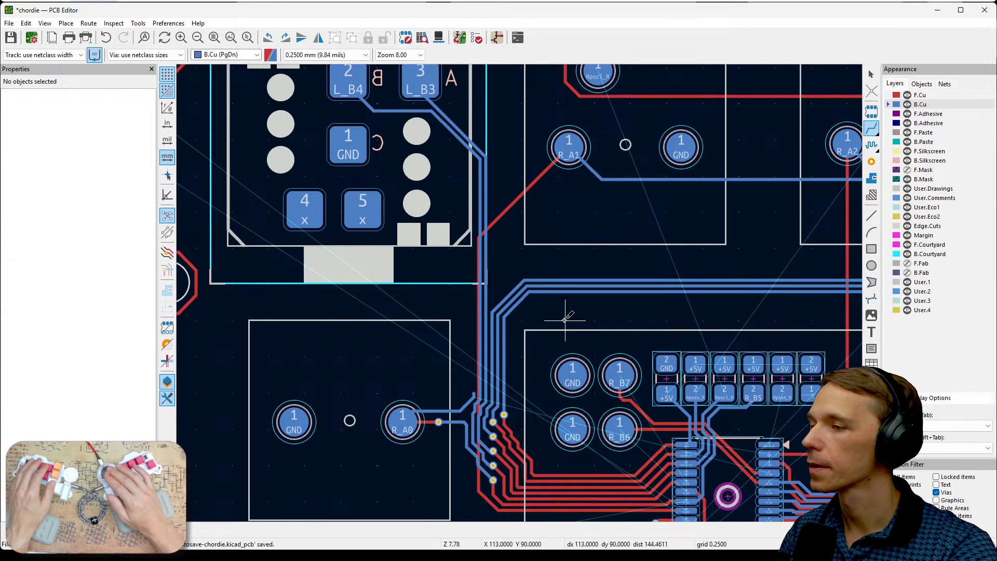
{"action": "middle_click_drag", "start_coordinate": [561, 311], "coordinate": [640, 346]}
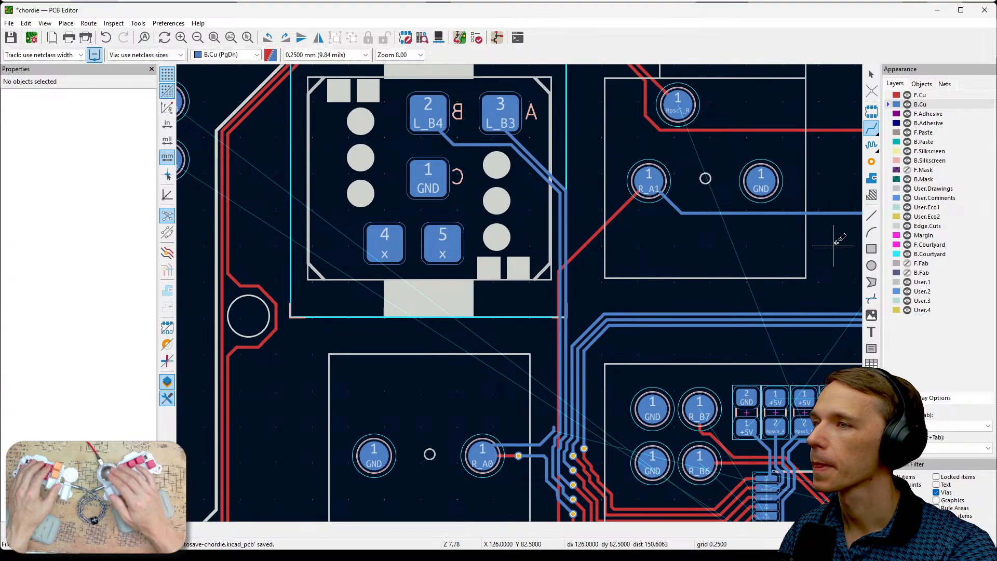
- Make F.Cu the active layer and inspect the front tracks around the L_B6 and L_B7 pads
{"action": "left_click", "coordinate": [920, 95]}
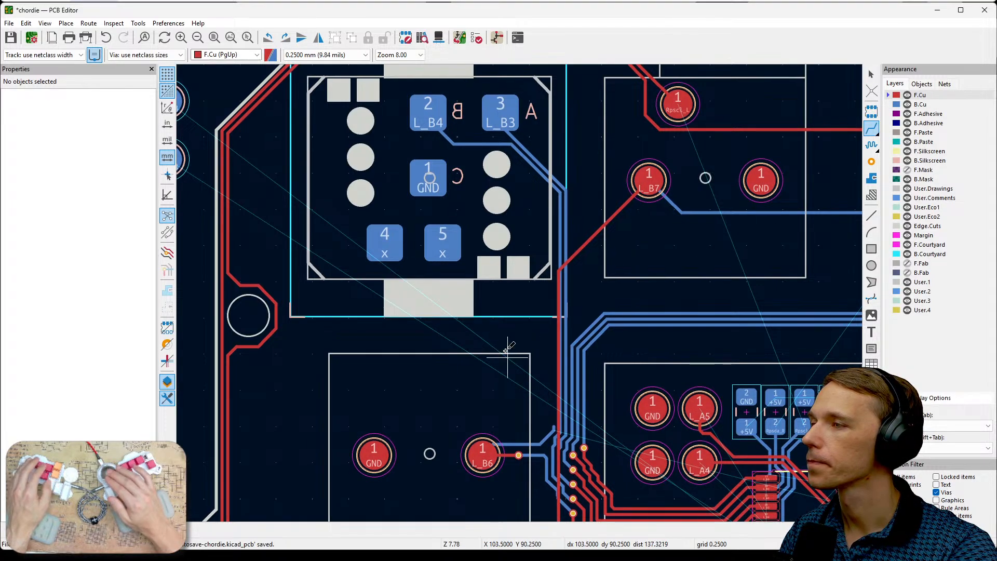
{"action": "scroll", "coordinate": [545, 300], "scroll_direction": "up", "scroll_amount": 2}
{"action": "scroll", "coordinate": [520, 294], "scroll_direction": "down", "scroll_amount": 2}
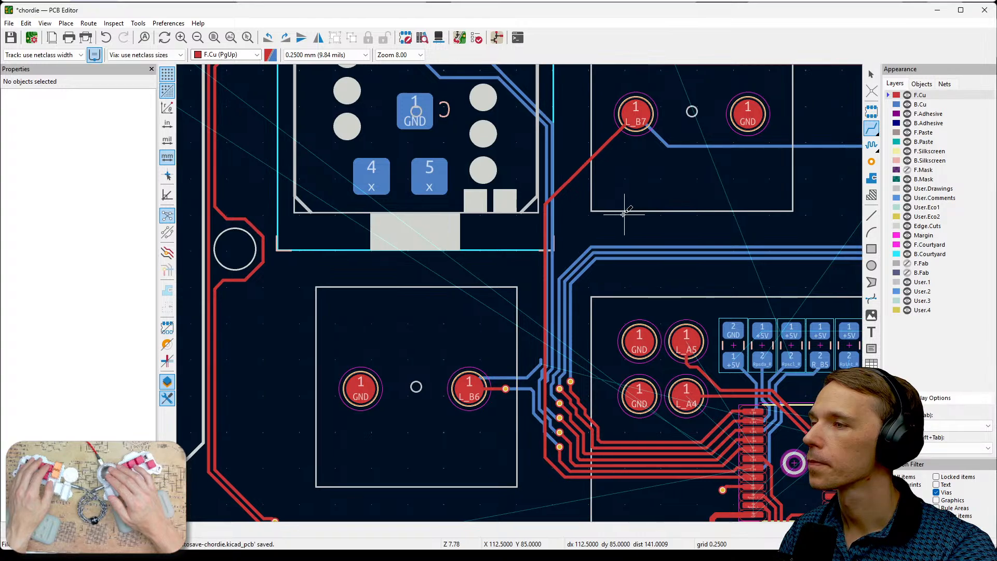
{"action": "middle_click_drag", "start_coordinate": [628, 213], "coordinate": [609, 249]}
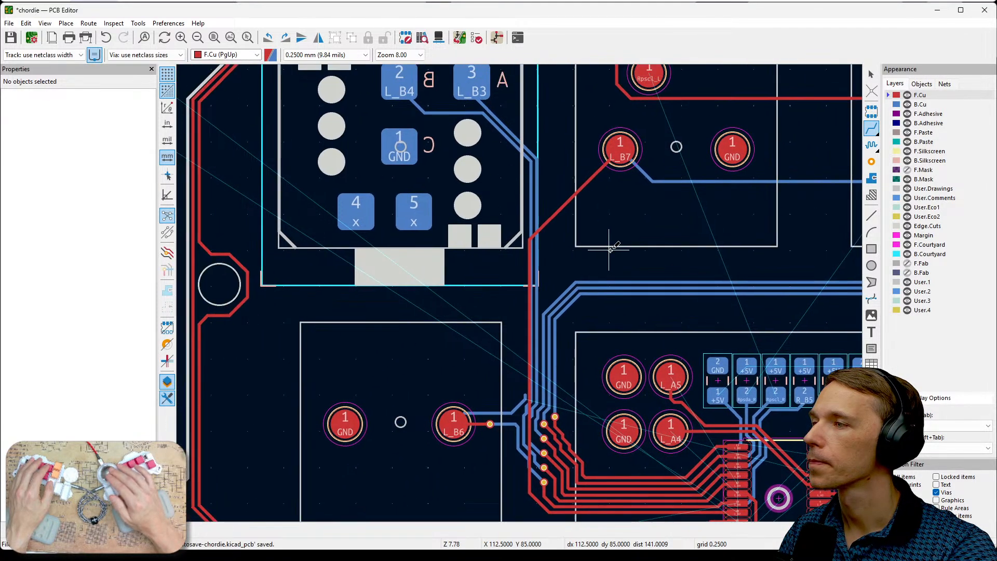
{"action": "left_click", "coordinate": [572, 200]}
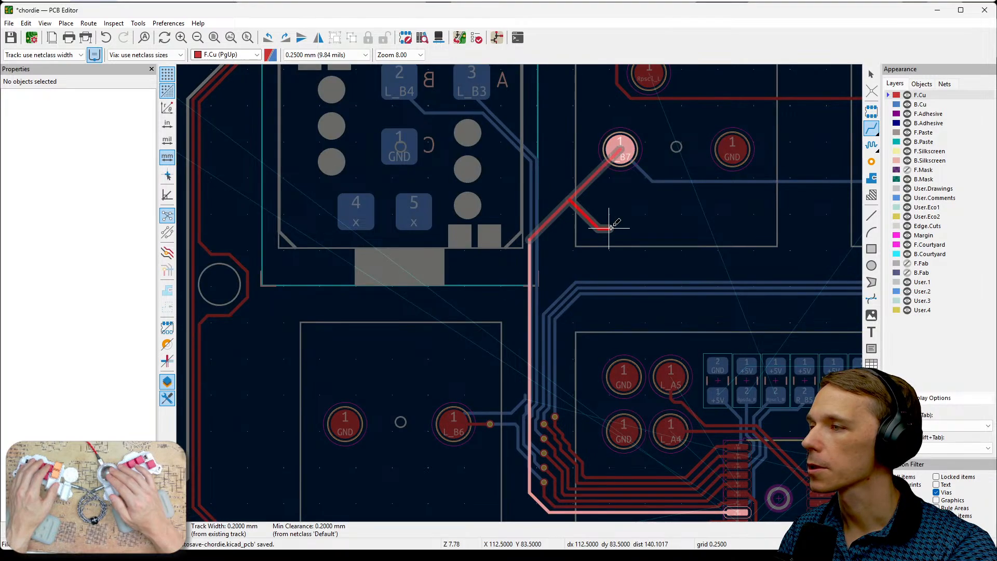
{"action": "key", "text": "Escape"}
{"action": "key", "text": "Escape"}
- Select the F.Cu diagonal track leaving the L_B7 pad and inspect its path down to the chip
{"action": "left_click", "coordinate": [565, 203]}
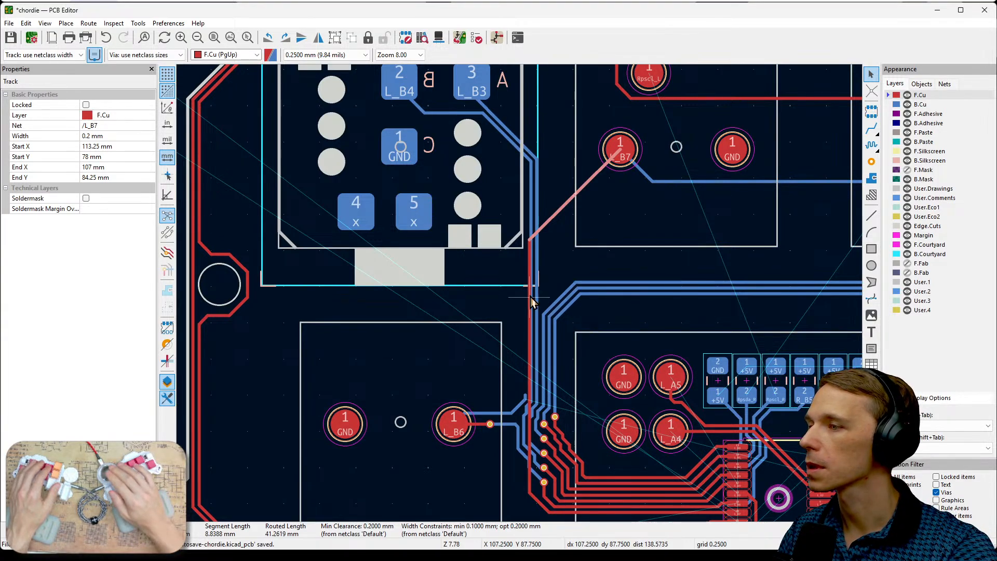
{"action": "scroll", "coordinate": [522, 296], "scroll_direction": "up", "scroll_amount": 2}
{"action": "scroll", "coordinate": [522, 296], "scroll_direction": "down", "scroll_amount": 2}
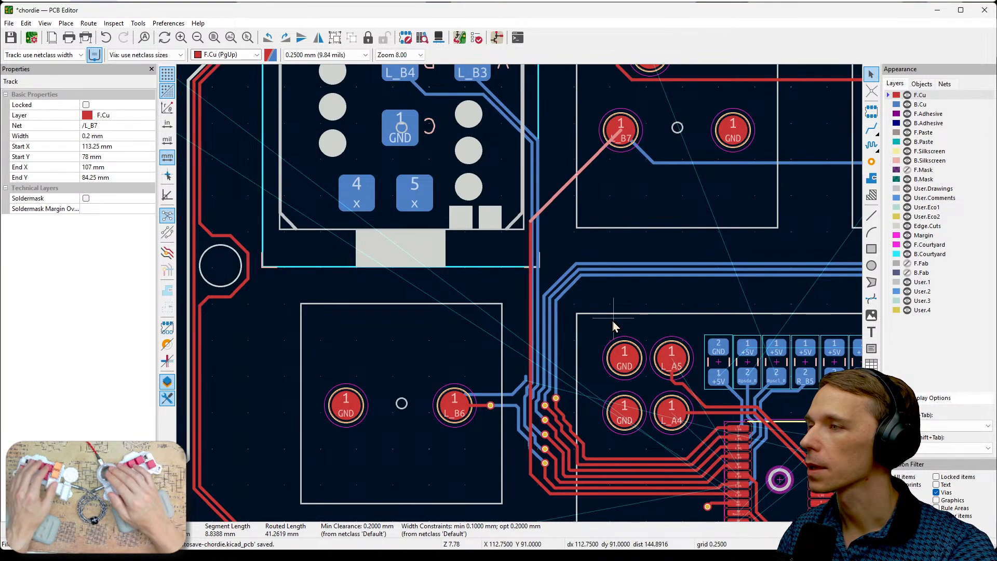
{"action": "middle_click_drag", "start_coordinate": [570, 236], "coordinate": [610, 217]}
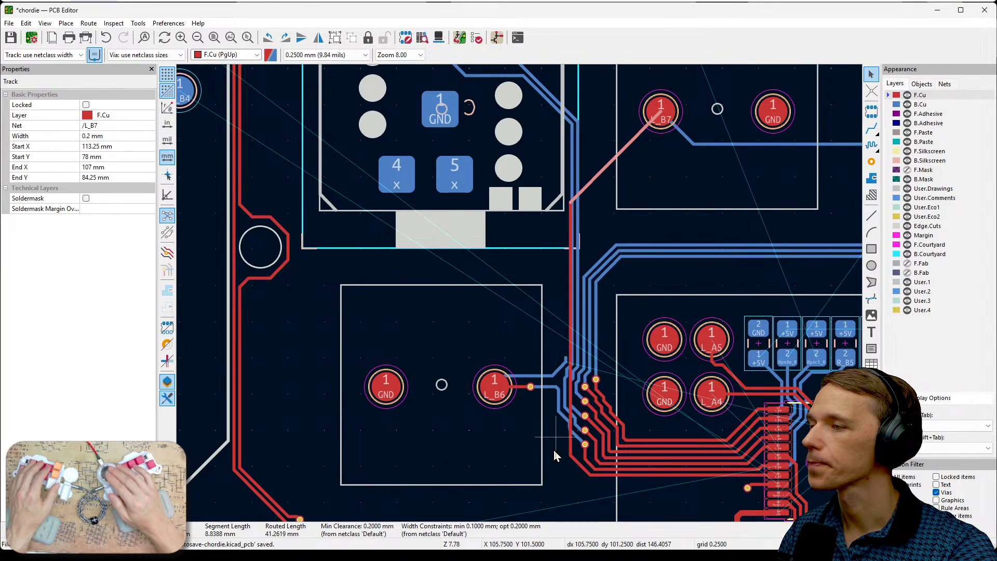
- Inspect the track properties of the vertical L_B4 back copper segment beside the encoder footprint
{"action": "left_click", "coordinate": [542, 95]}
{"action": "left_click", "coordinate": [571, 150]}
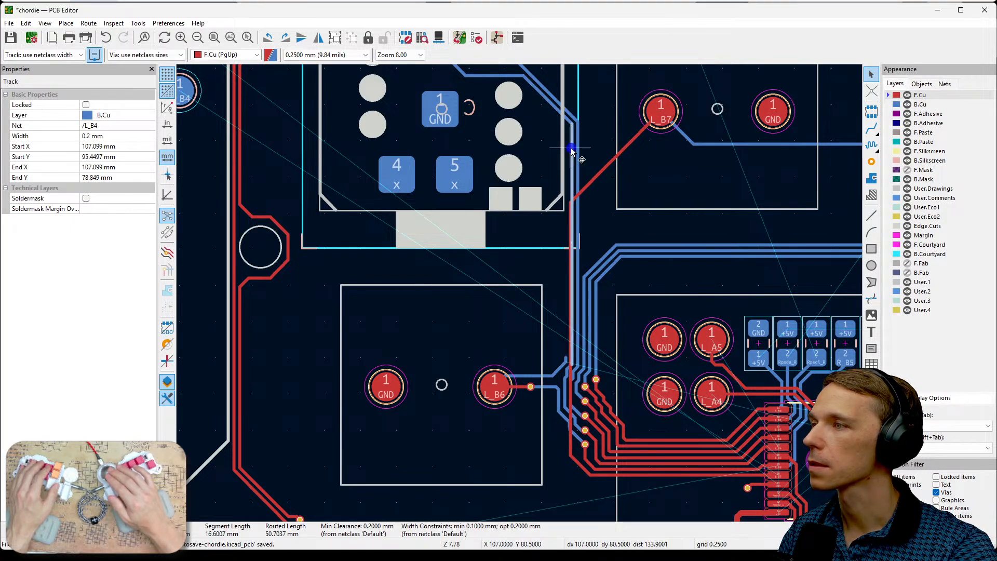
{"action": "double_click", "coordinate": [571, 150]}
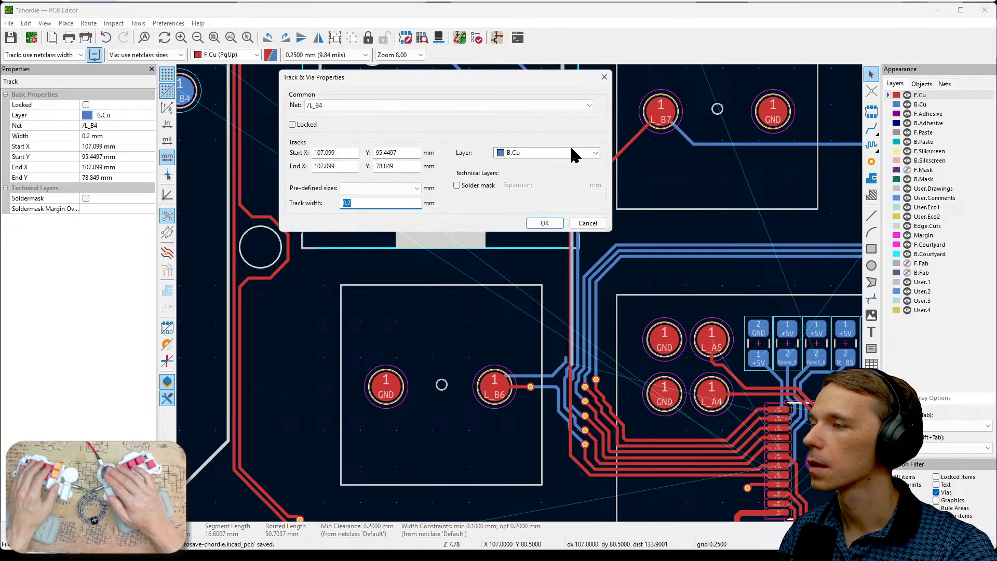
{"action": "left_click", "coordinate": [586, 221]}
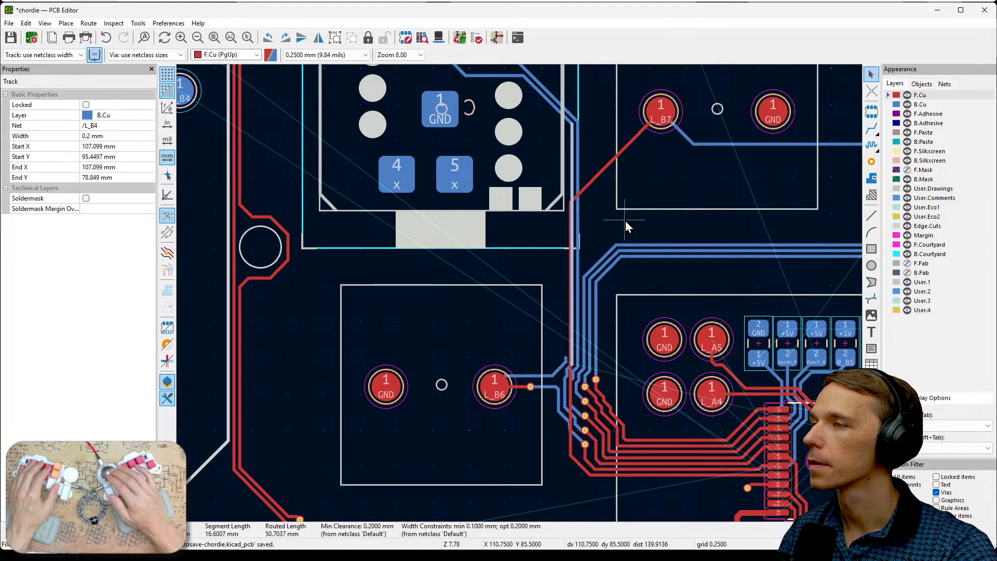
{"action": "left_click", "coordinate": [871, 92]}
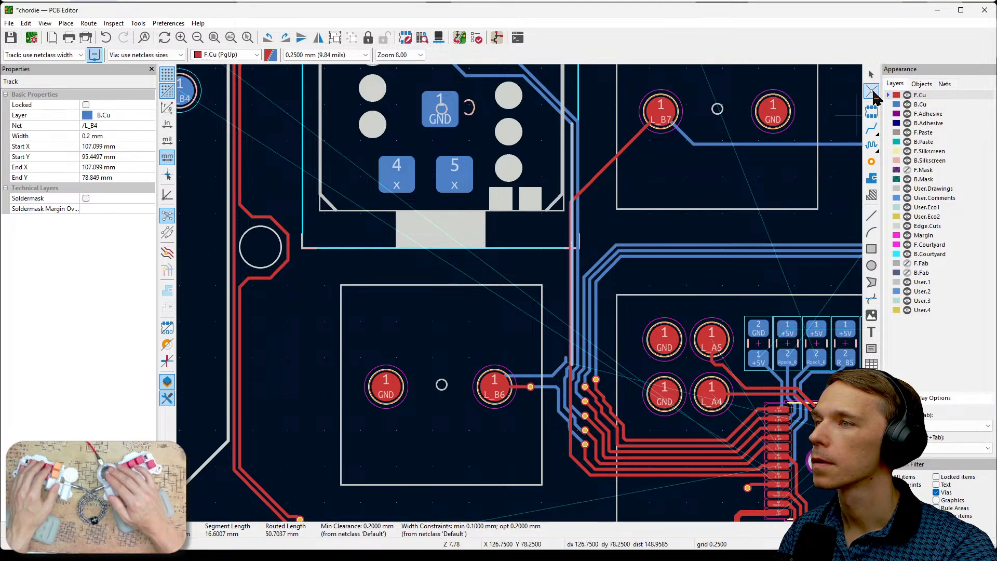
{"action": "key", "text": "Escape"}
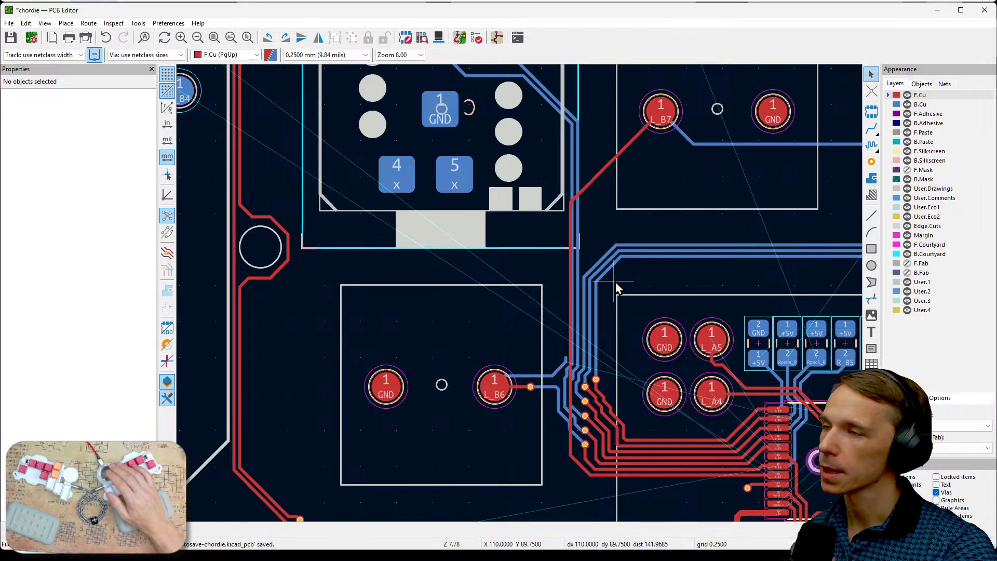
- Examine the space around the vertical L_B7 front track, the L_B6 pad and the back track stub beside the bundle
{"action": "middle_click_drag", "start_coordinate": [614, 222], "coordinate": [583, 283]}
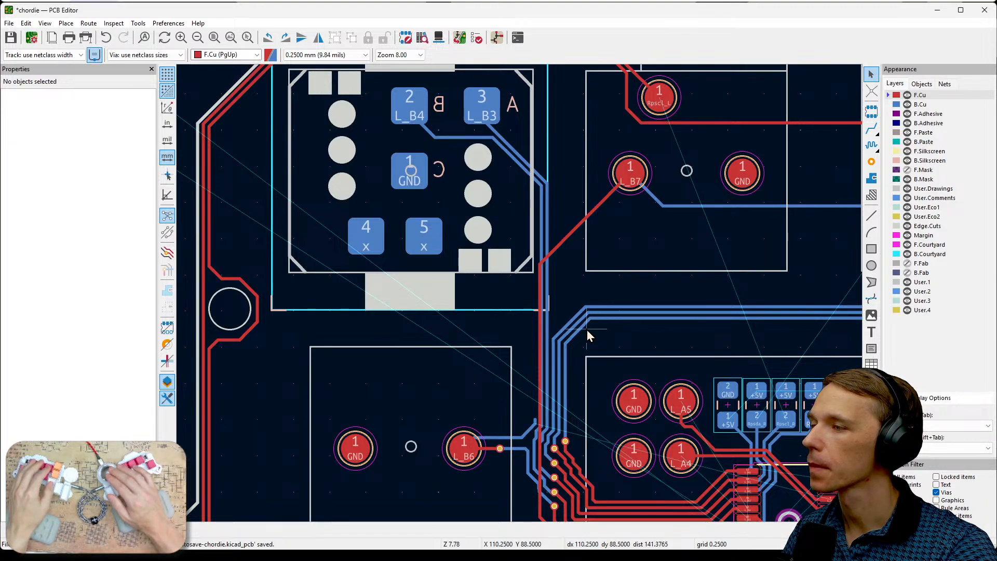
{"action": "middle_click_drag", "start_coordinate": [587, 329], "coordinate": [623, 286]}
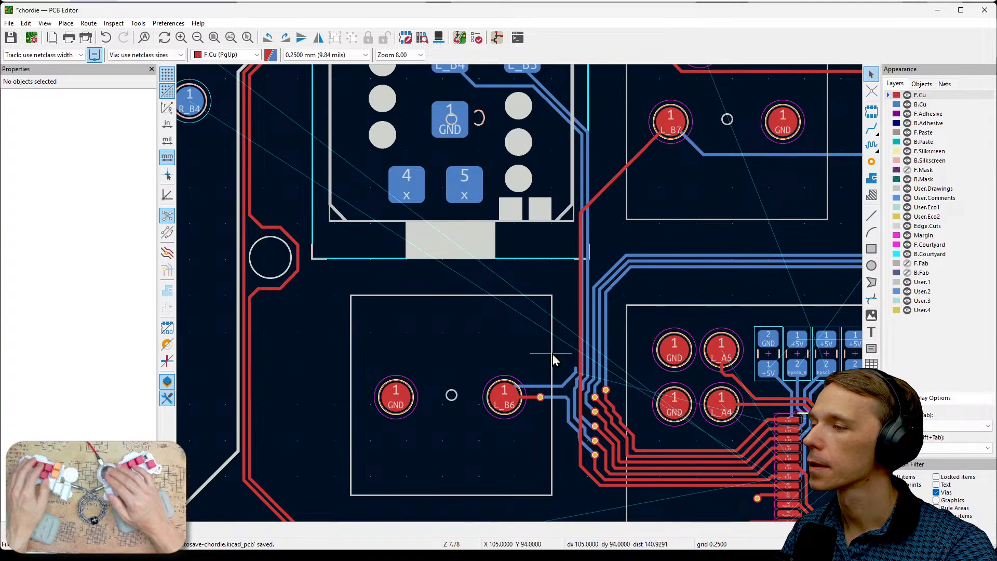
{"action": "scroll", "coordinate": [554, 358], "scroll_direction": "up", "scroll_amount": 3}
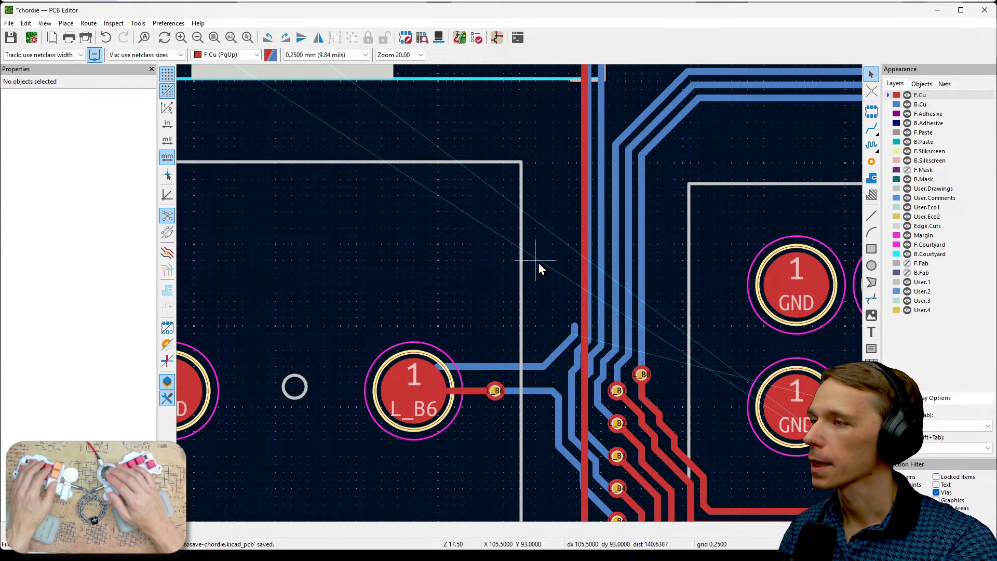
{"action": "middle_click_drag", "start_coordinate": [540, 265], "coordinate": [574, 334]}
{"action": "middle_click_drag", "start_coordinate": [590, 248], "coordinate": [562, 332]}
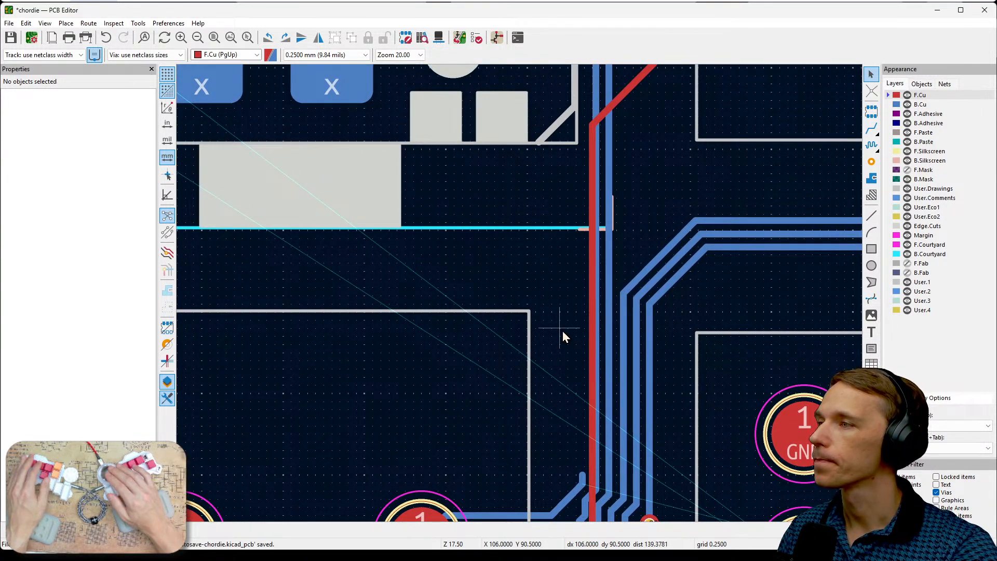
{"action": "scroll", "coordinate": [513, 285], "scroll_direction": "down", "scroll_amount": 2}
{"action": "middle_click_drag", "start_coordinate": [513, 285], "coordinate": [517, 395]}
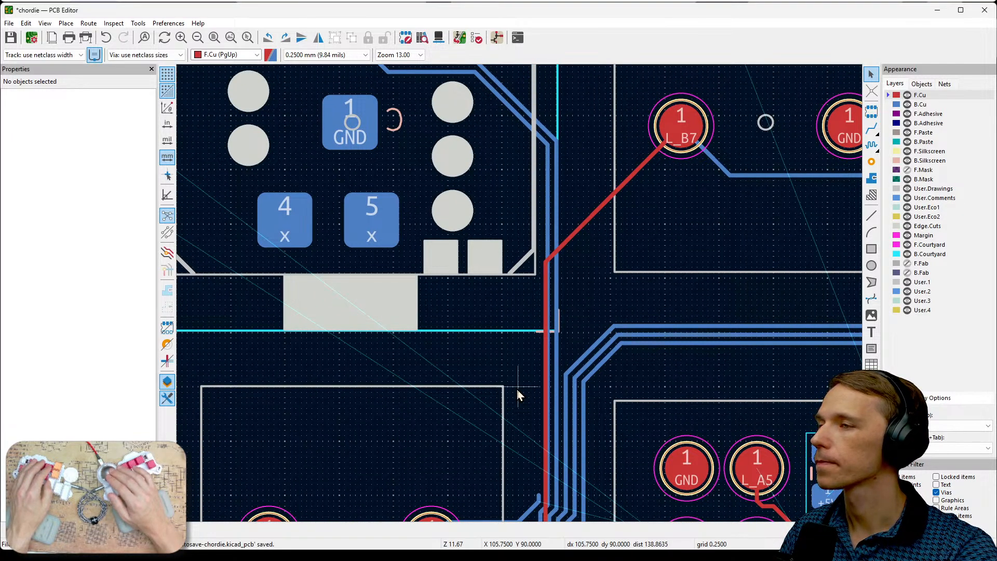
{"action": "middle_click_drag", "start_coordinate": [517, 394], "coordinate": [508, 349]}
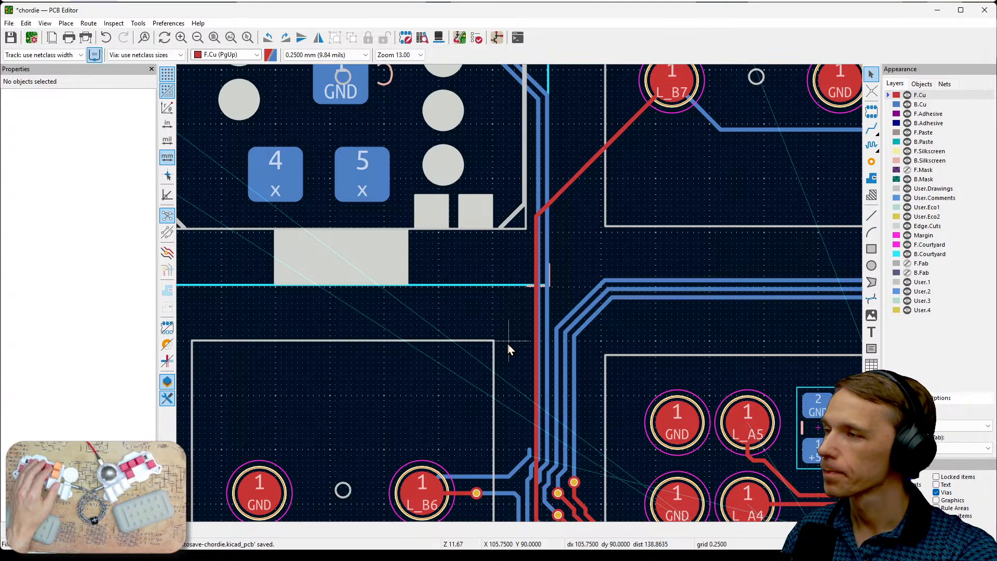
{"action": "middle_click_drag", "start_coordinate": [507, 360], "coordinate": [525, 301]}
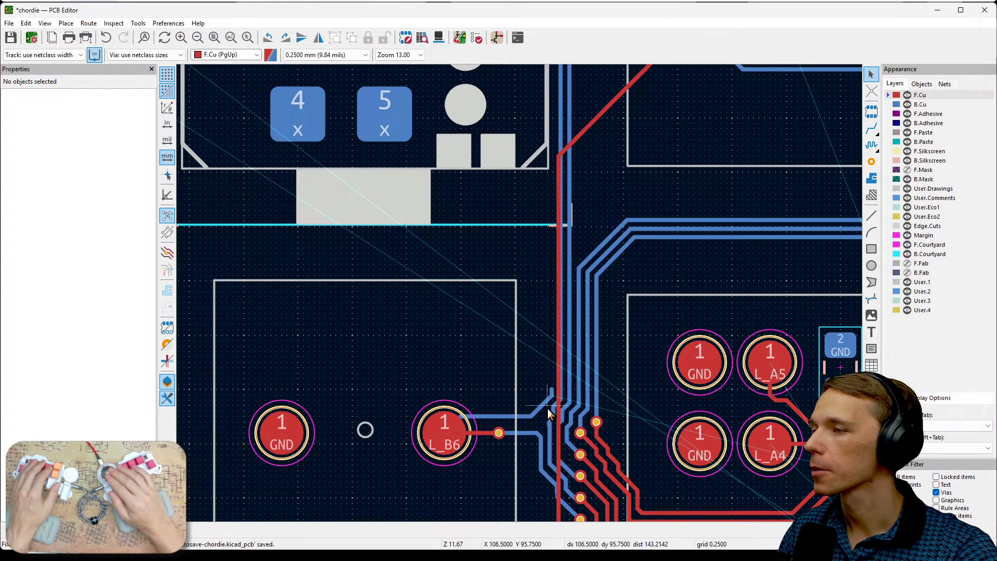
- Extend the R_A0 track on B.Cu from its stub near the L_B6 pad, straight up alongside the encoder's back tracks, ending beside the encoder footprint
{"action": "scroll", "coordinate": [547, 409], "scroll_direction": "up", "scroll_amount": 2}
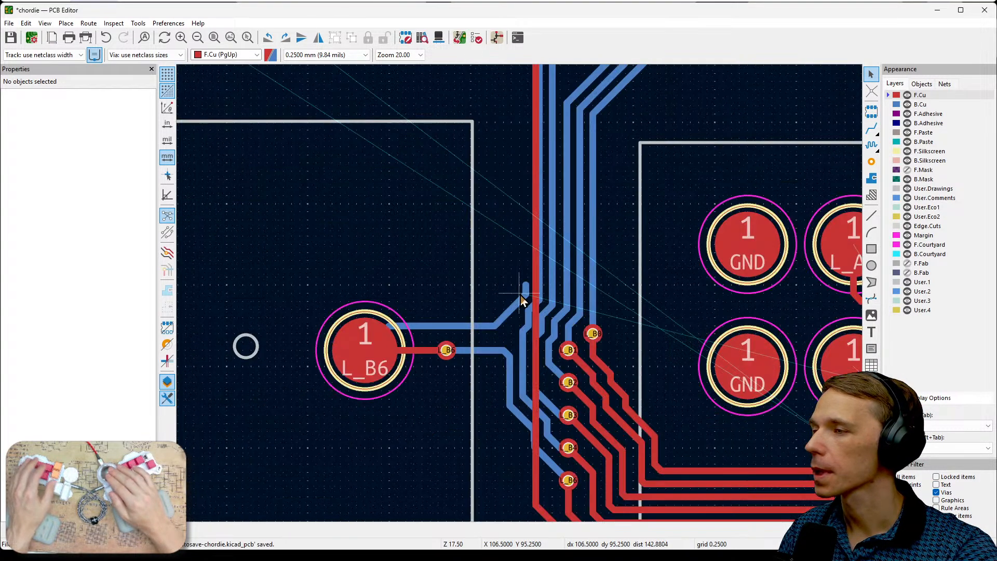
{"action": "left_click", "coordinate": [920, 105]}
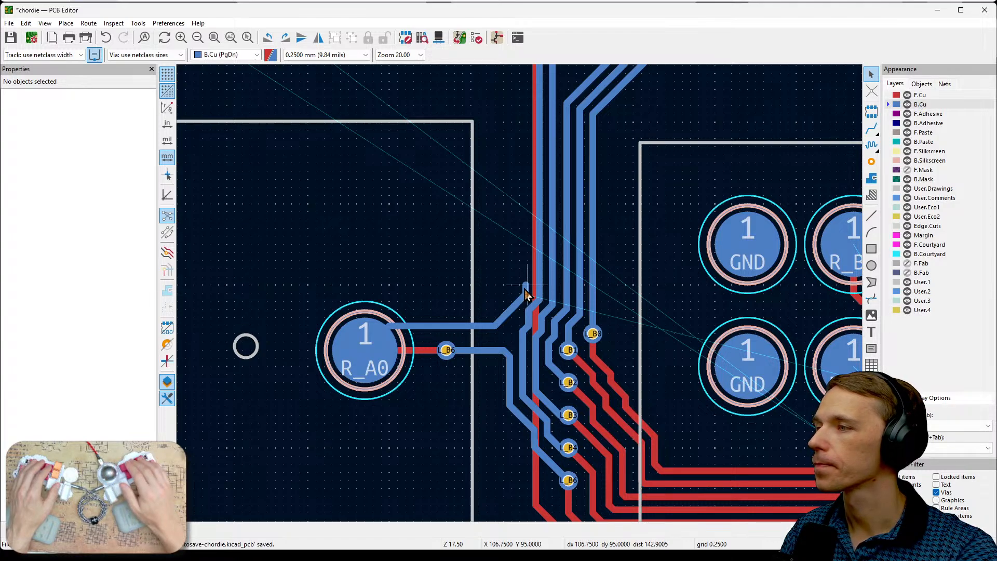
{"action": "key", "text": "x"}
{"action": "mouse_move", "coordinate": [526, 158]}
{"action": "middle_mouse_down"}
{"action": "mouse_move", "coordinate": [520, 329]}
{"action": "mouse_move", "coordinate": [528, 395]}
{"action": "middle_mouse_up"}
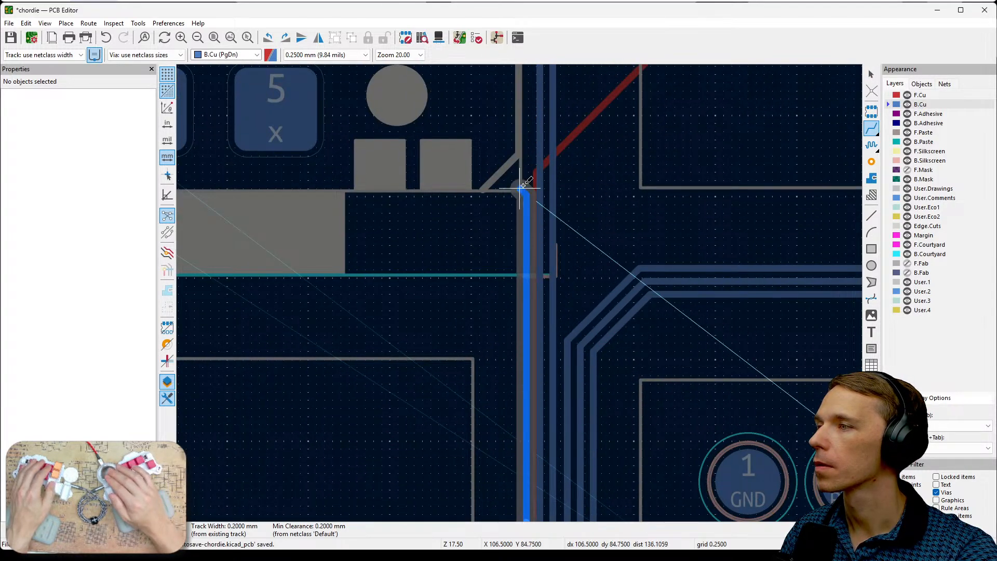
{"action": "middle_click_drag", "start_coordinate": [527, 188], "coordinate": [532, 306]}
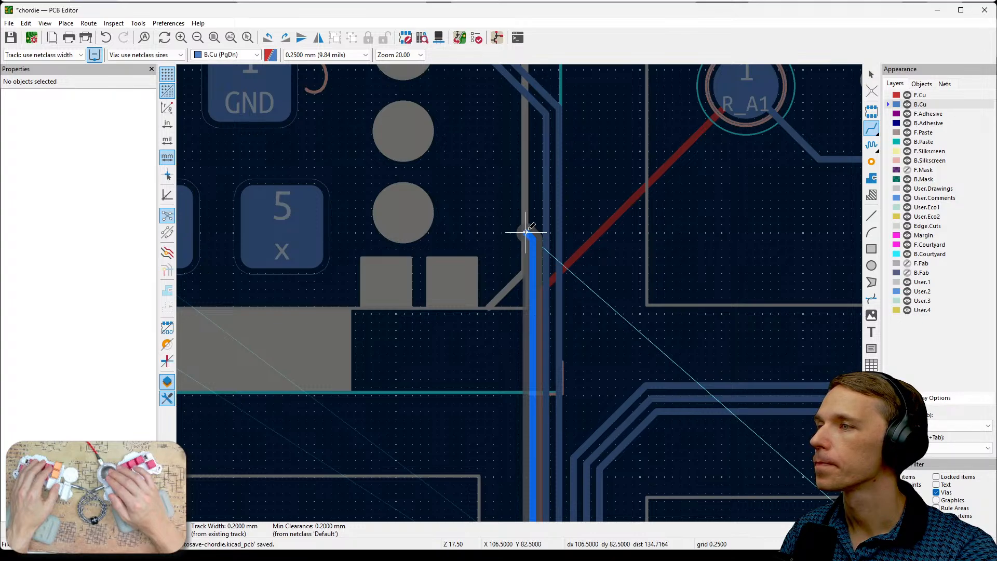
{"action": "left_click", "coordinate": [519, 193]}
{"action": "key", "text": "Escape"}
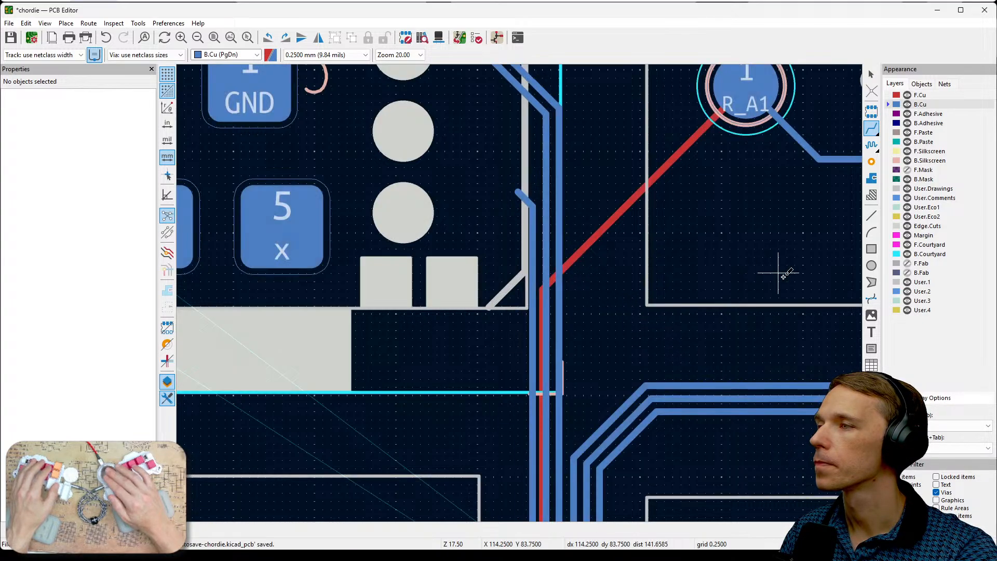
- Place a via on the upper end of the R_A0 back track beside the encoder footprint
{"action": "left_click", "coordinate": [872, 164]}
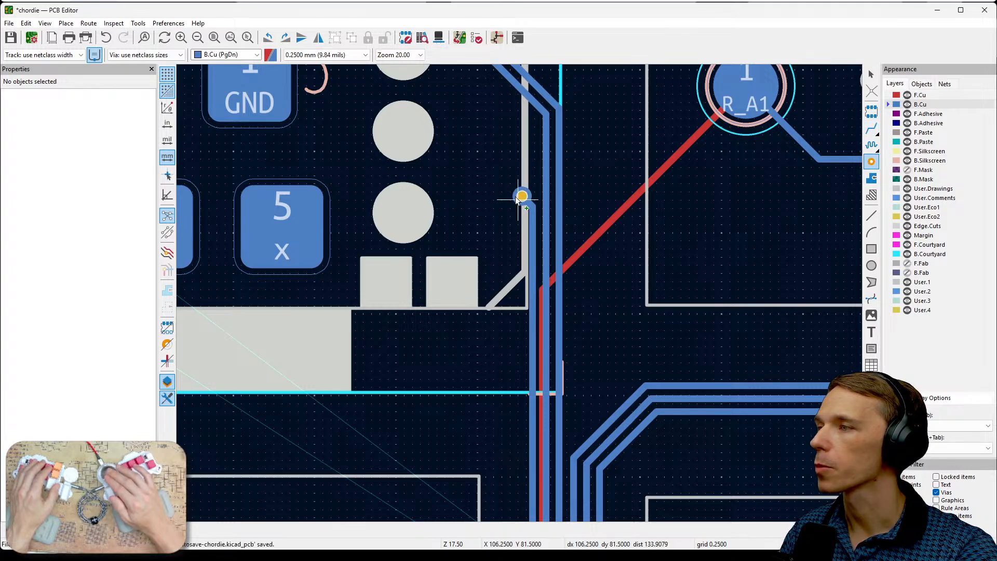
{"action": "left_click", "coordinate": [518, 192]}
{"action": "key", "text": "Escape"}
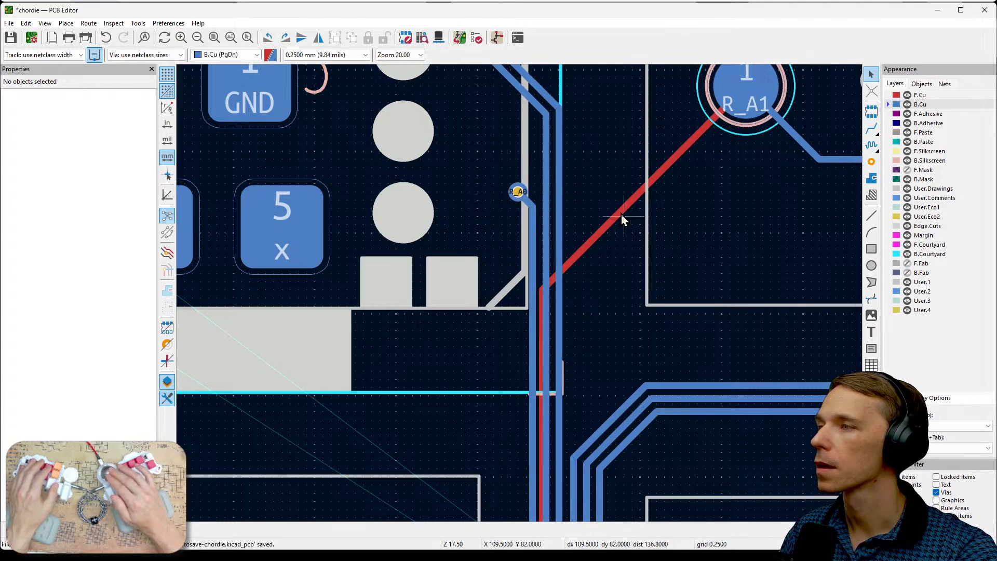
- Route R_A0 about 2 mm horizontally on F.Cu from the via across the encoder's two back tracks, and end it with another via
{"action": "left_click", "coordinate": [871, 128]}
{"action": "left_click", "coordinate": [927, 95]}
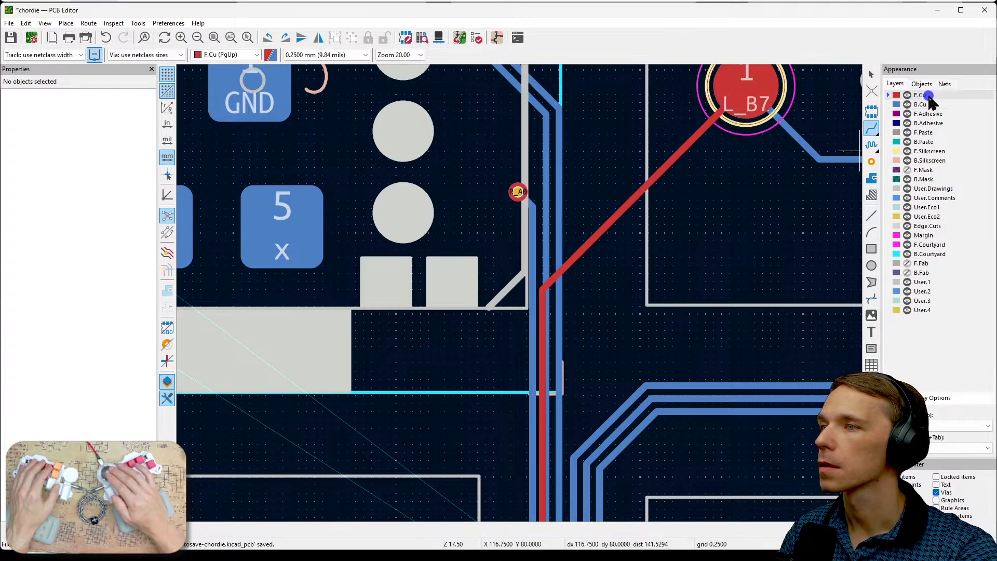
{"action": "left_click", "coordinate": [518, 192]}
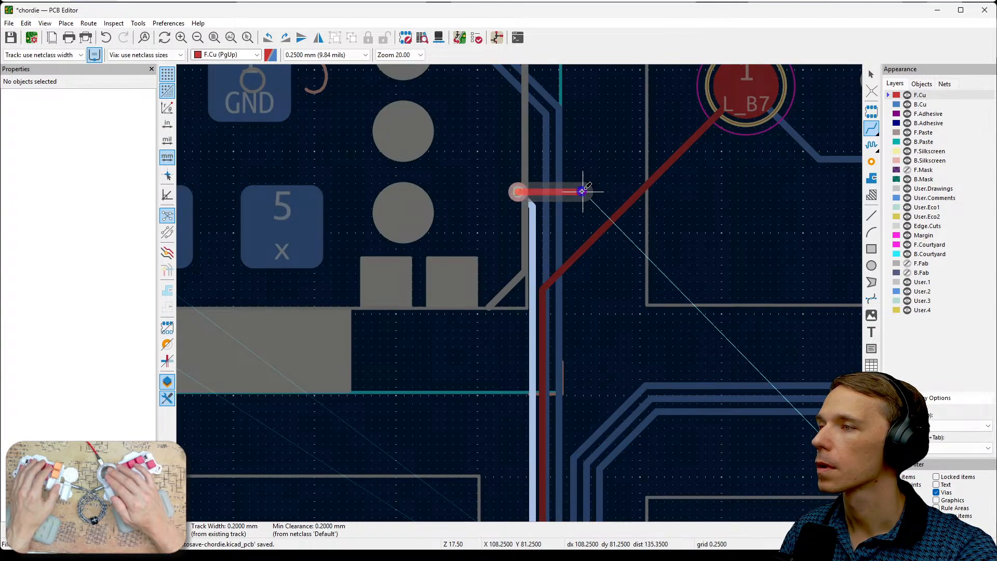
{"action": "double_click", "coordinate": [586, 192]}
{"action": "left_click", "coordinate": [871, 161]}
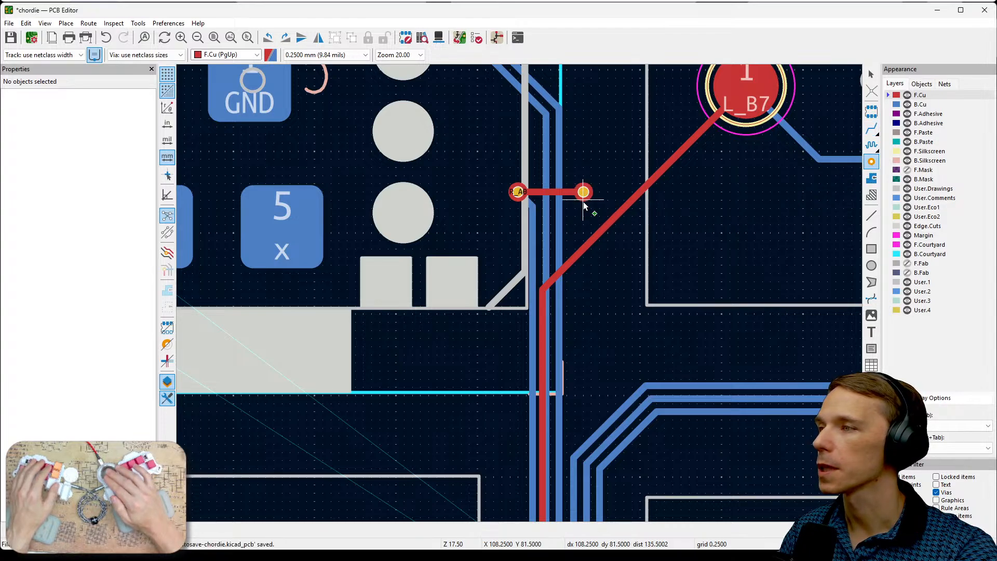
{"action": "left_click", "coordinate": [583, 199]}
{"action": "key", "text": "Escape"}
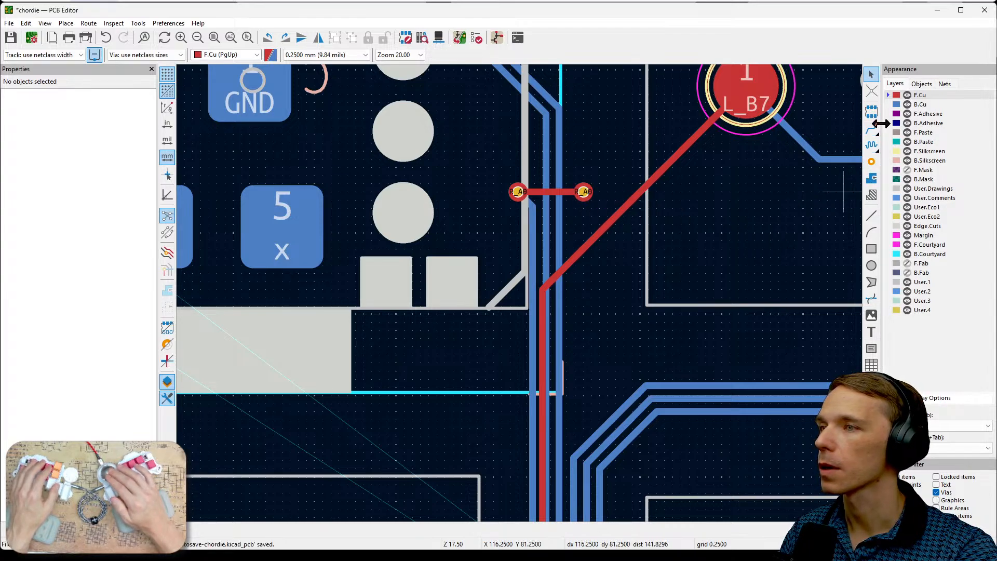
- Route R_A0 on B.Cu from the second via, running parallel just below the R_A1 track and following its diagonal bend over the front tracks
{"action": "left_click", "coordinate": [920, 104]}
{"action": "left_click", "coordinate": [872, 128]}
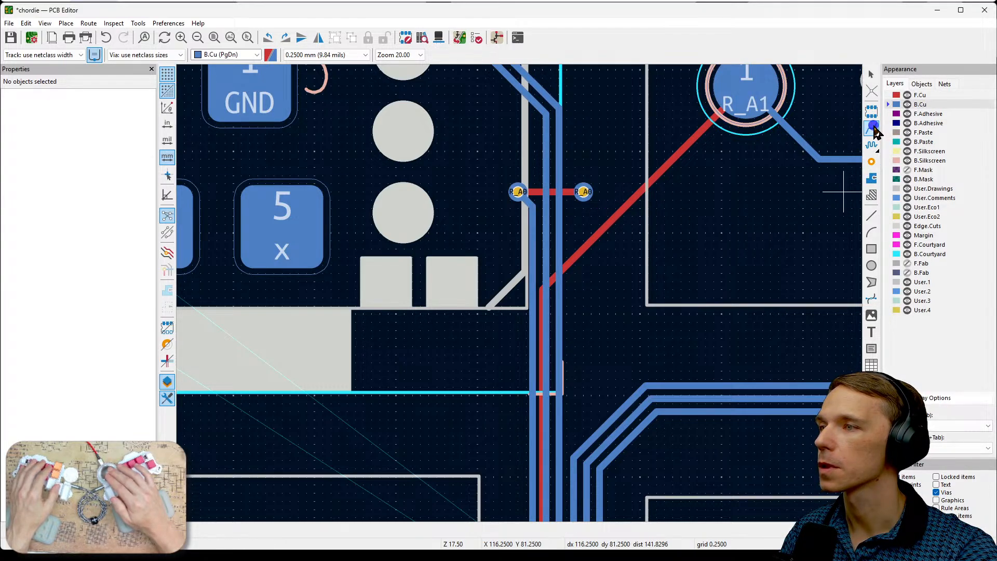
{"action": "left_click", "coordinate": [583, 191]}
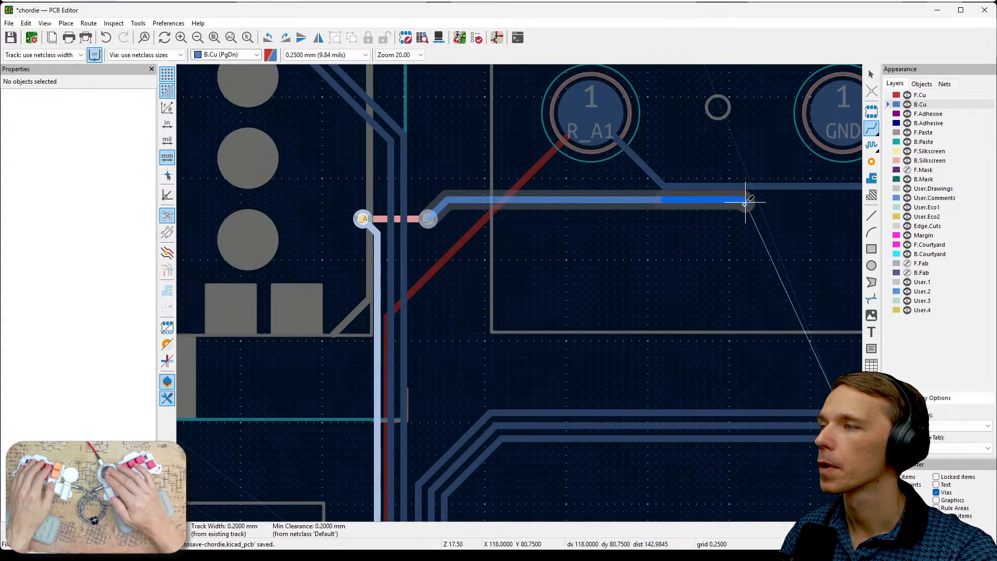
{"action": "key", "text": "F4"}
{"action": "scroll", "coordinate": [519, 292], "scroll_direction": "down", "scroll_amount": 4}
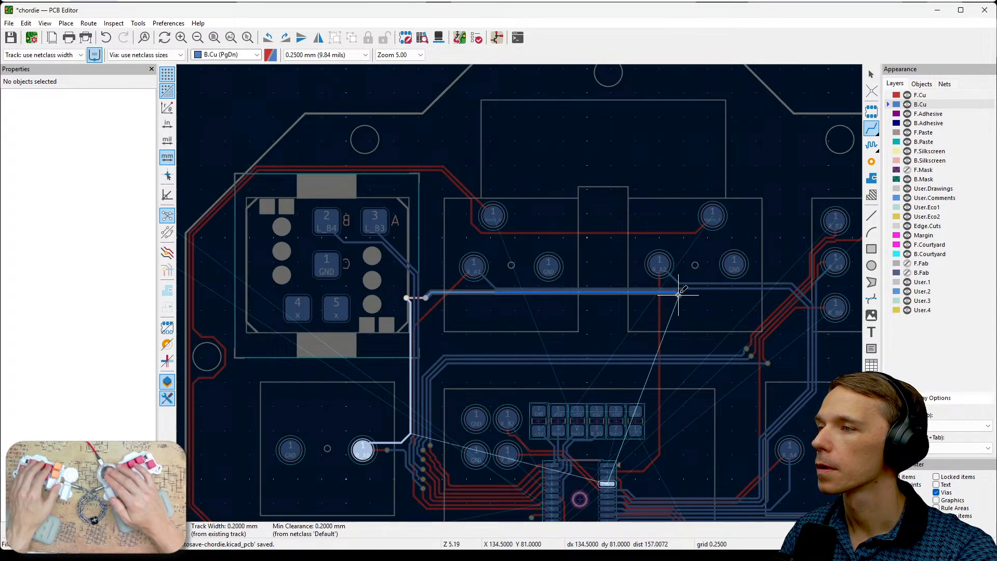
{"action": "key", "text": "F1"}
{"action": "key", "text": "F1"}
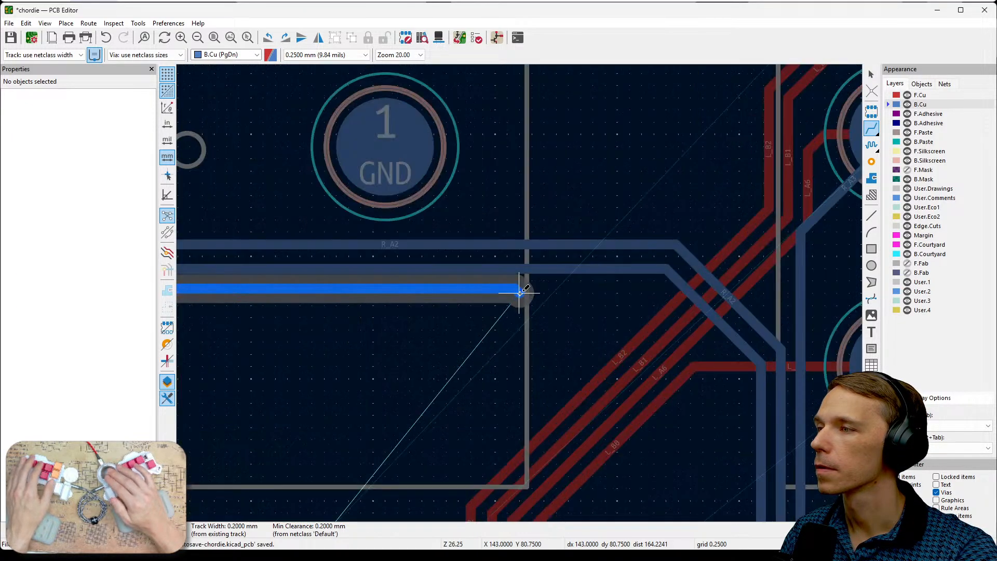
{"action": "left_click", "coordinate": [652, 284]}
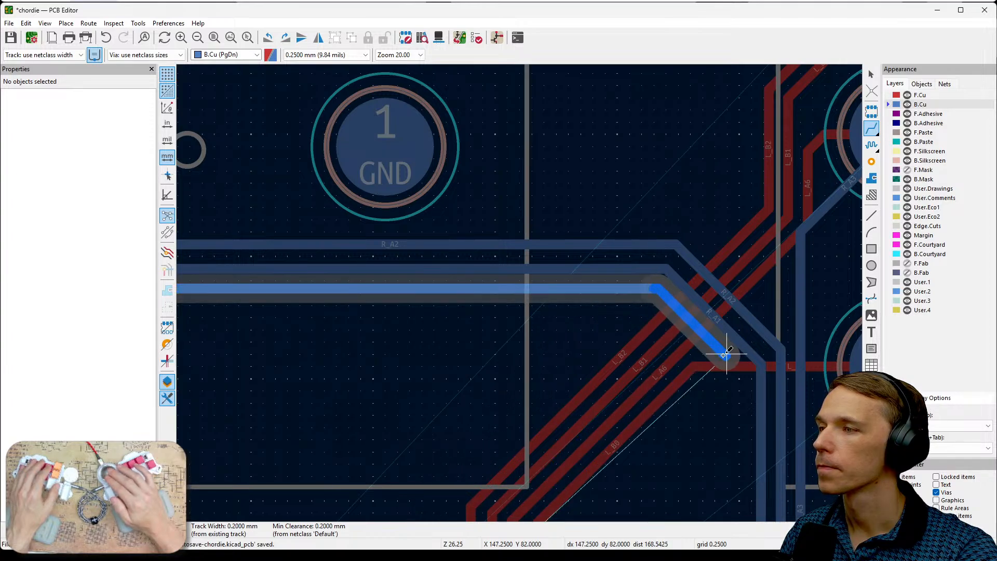
{"action": "left_click", "coordinate": [737, 366]}
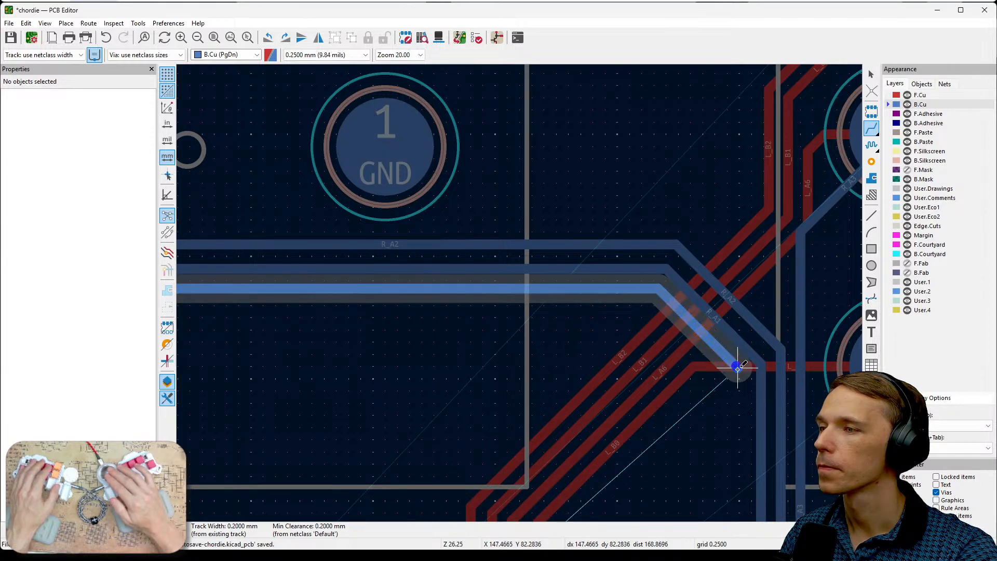
- Continue the R_A0 back track down the inner side of the R_A1 to R_A3 bundle and along its diagonal toward the R_A4 pad
{"action": "left_click", "coordinate": [740, 426]}
{"action": "middle_click_drag", "start_coordinate": [739, 426], "coordinate": [771, 170]}
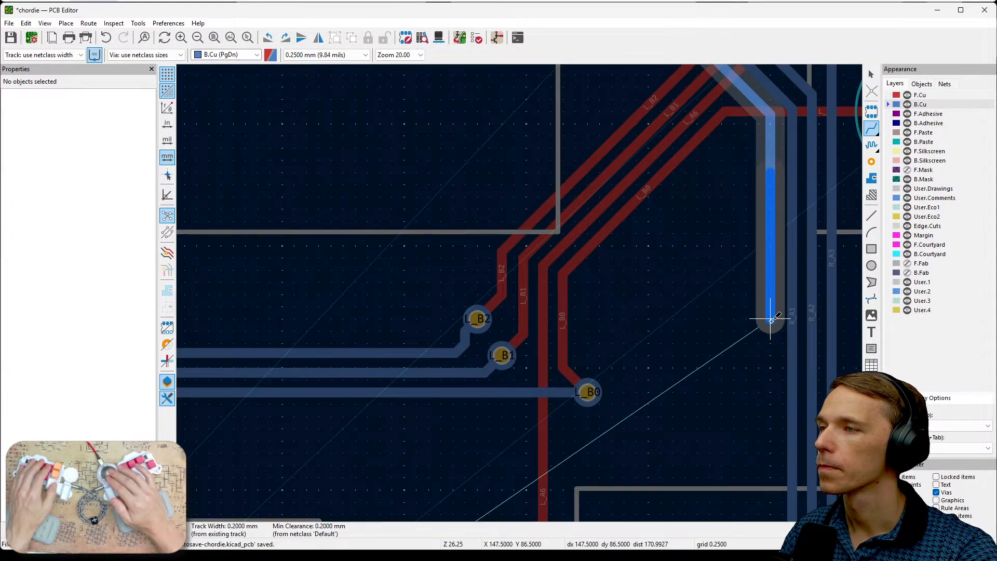
{"action": "middle_click_drag", "start_coordinate": [770, 436], "coordinate": [783, 213]}
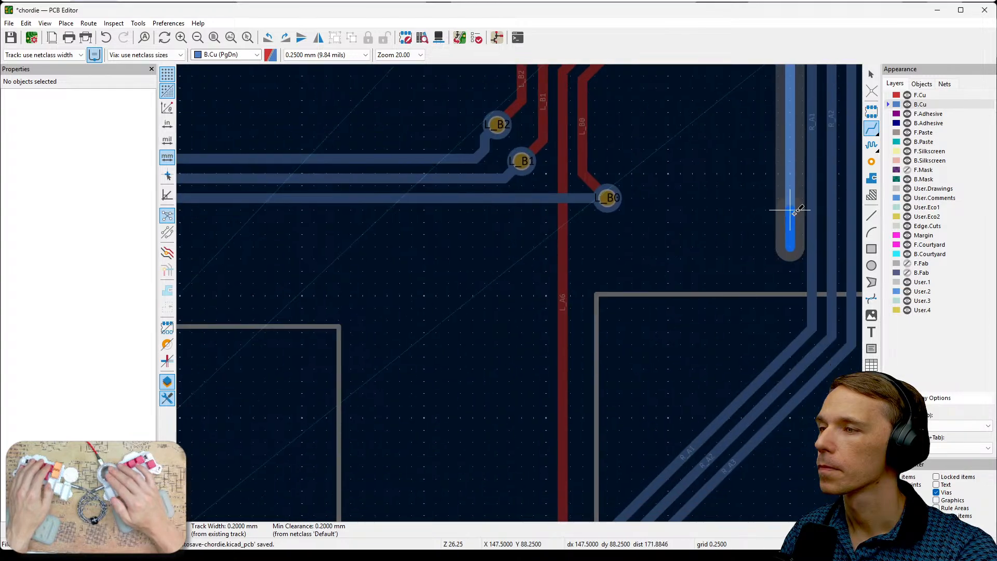
{"action": "middle_click_drag", "start_coordinate": [617, 463], "coordinate": [741, 236]}
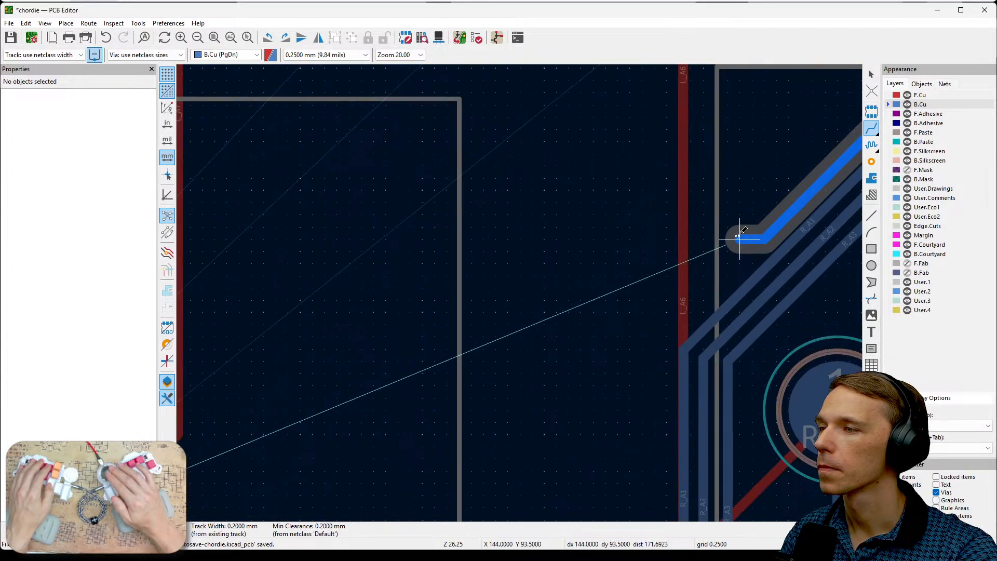
{"action": "middle_click_drag", "start_coordinate": [667, 334], "coordinate": [730, 207]}
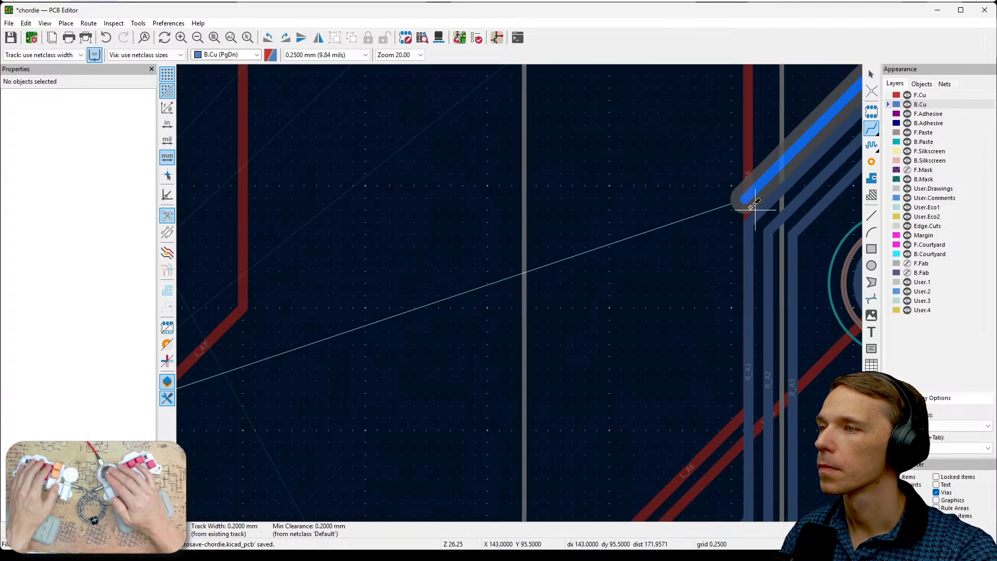
- Finish the R_A0 back track alongside R_A1, turning it toward the chip and connecting it to pin 4
{"action": "scroll", "coordinate": [694, 296], "scroll_direction": "down", "scroll_amount": 3}
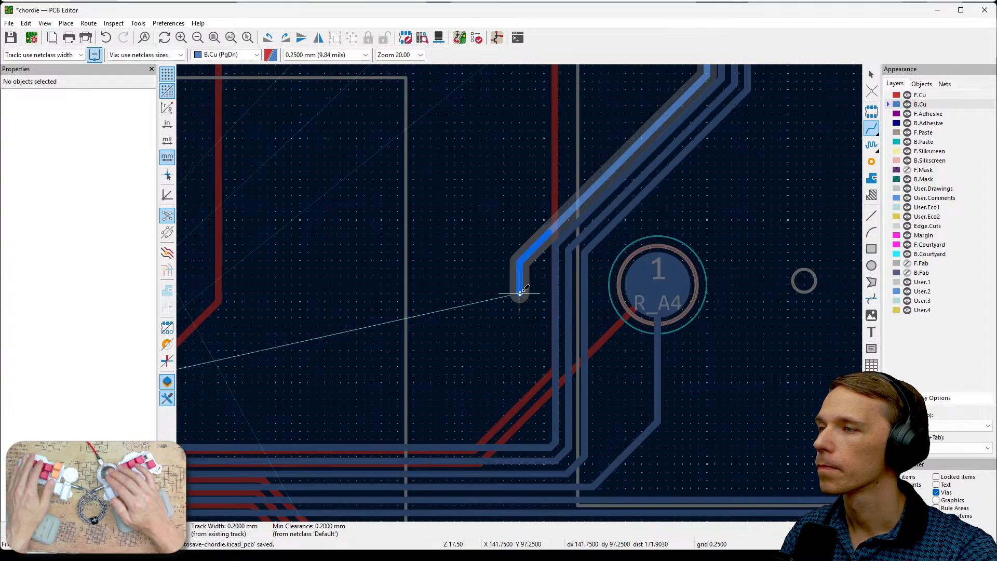
{"action": "middle_click_drag", "start_coordinate": [519, 290], "coordinate": [609, 276]}
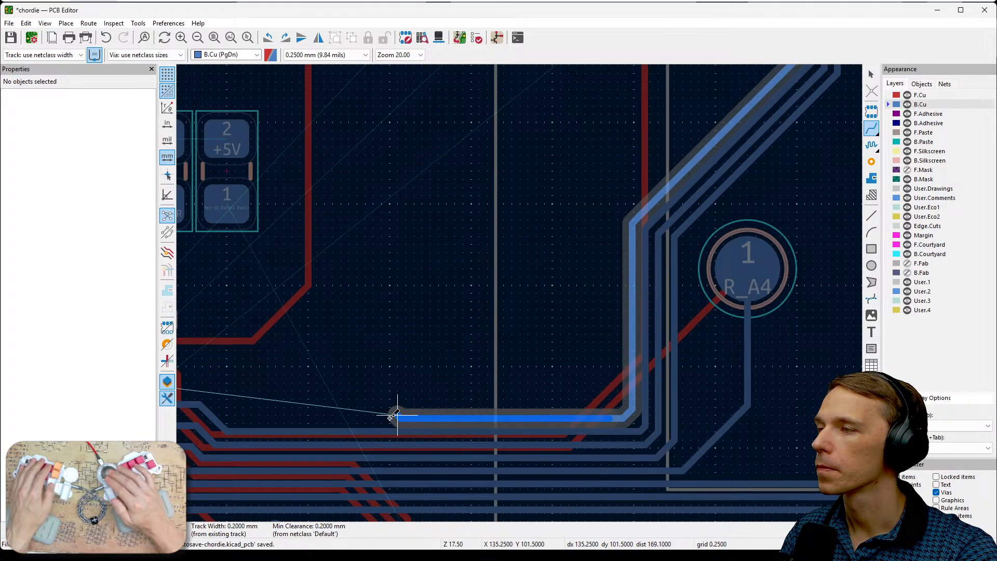
{"action": "middle_click_drag", "start_coordinate": [396, 411], "coordinate": [527, 421]}
{"action": "scroll", "coordinate": [388, 414], "scroll_direction": "up", "scroll_amount": 2}
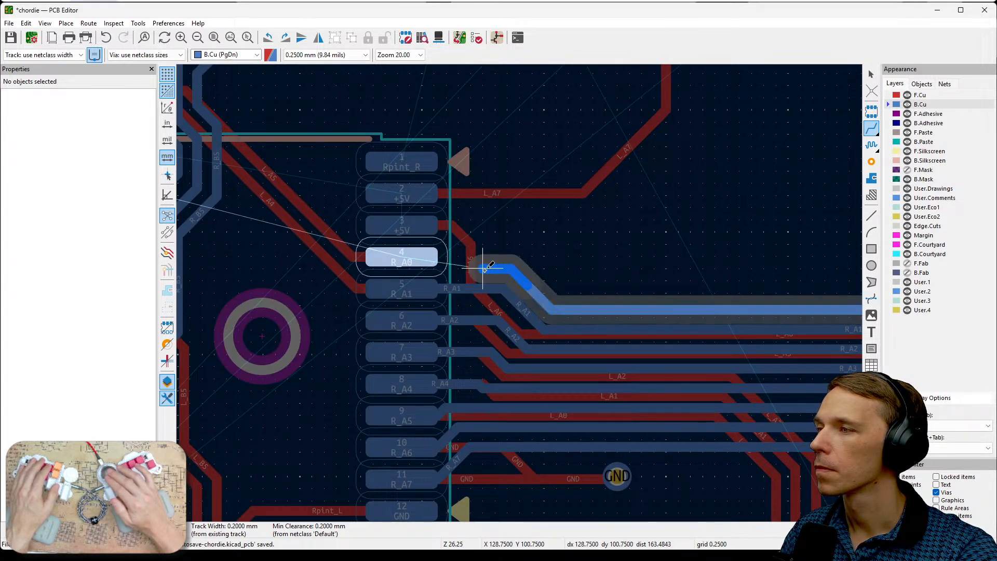
{"action": "left_click", "coordinate": [441, 258]}
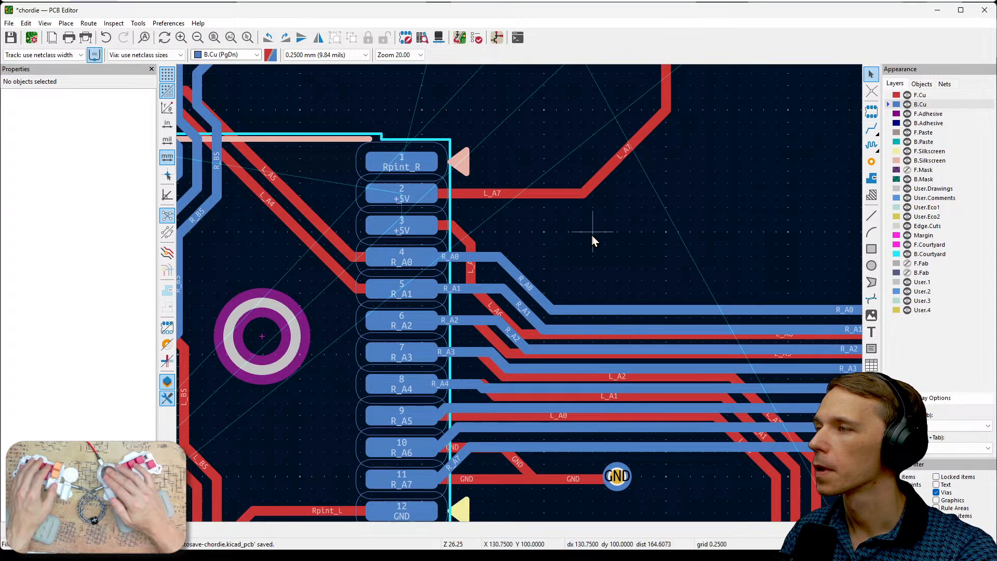
- Examine the completed R_A0 route and the remaining unrouted connections around the chip, the resistors and the encoder footprint
{"action": "scroll", "coordinate": [600, 234], "scroll_direction": "down", "scroll_amount": 5}
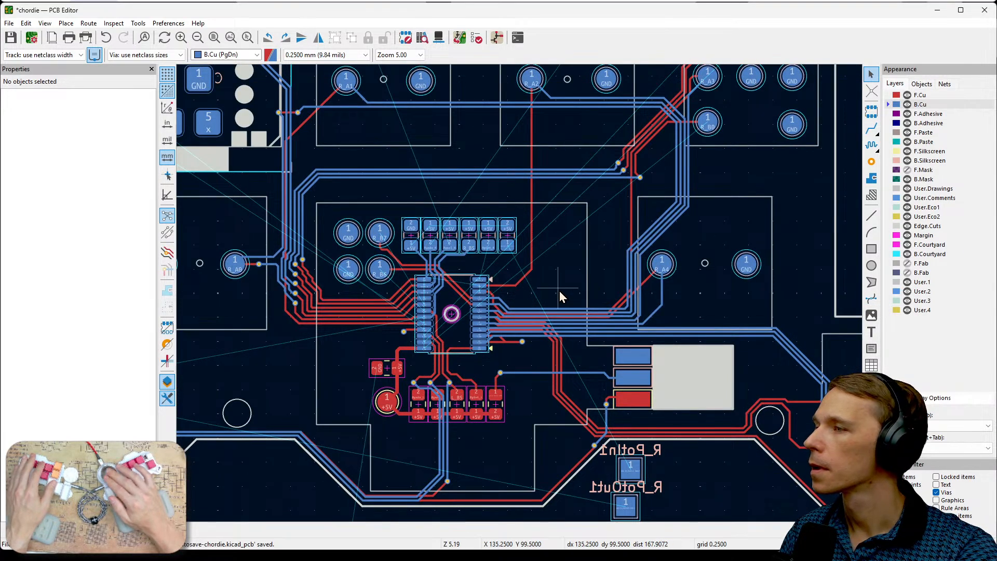
{"action": "middle_click_drag", "start_coordinate": [549, 259], "coordinate": [709, 282]}
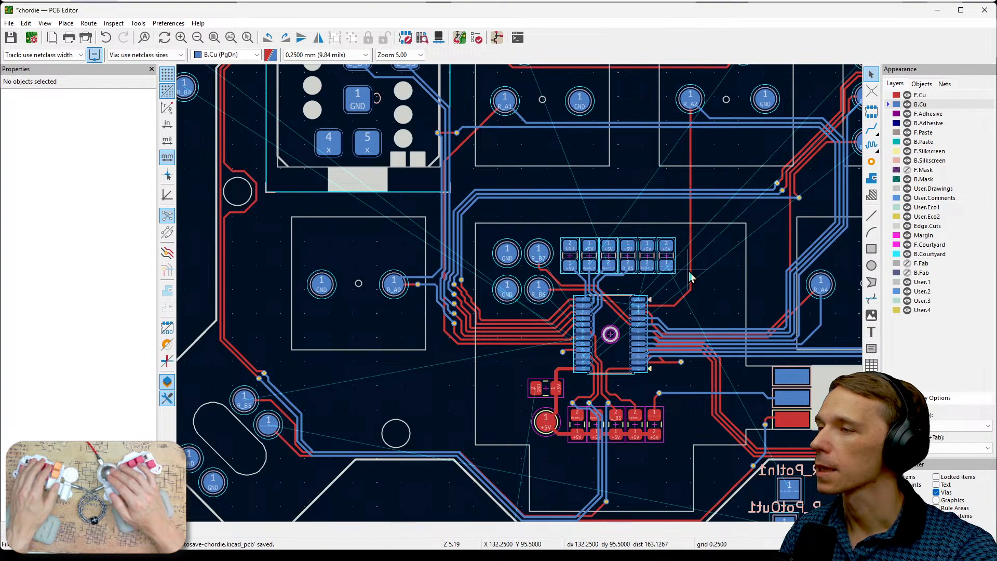
{"action": "scroll", "coordinate": [709, 332], "scroll_direction": "up", "scroll_amount": 3, "text": "shift"}
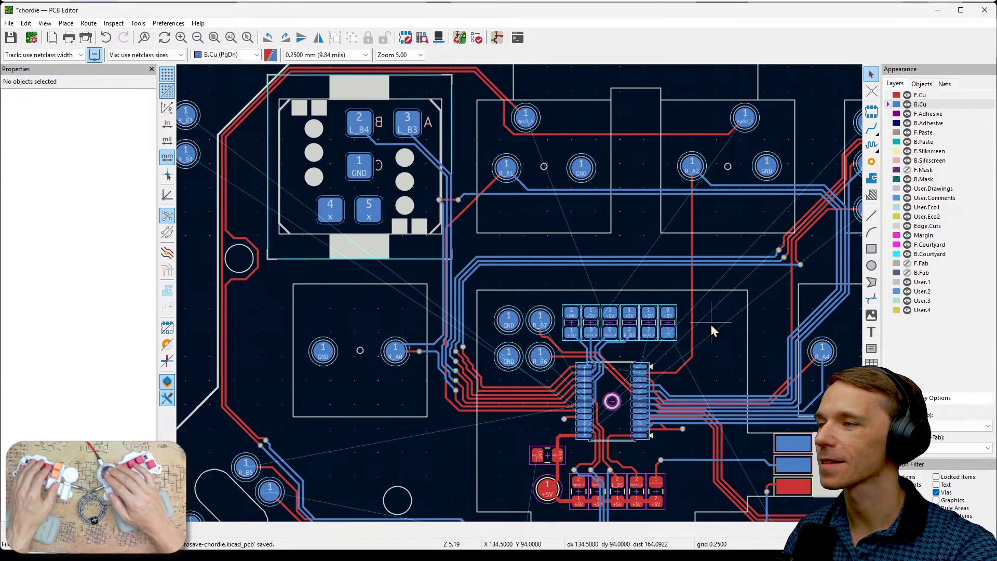
{"action": "scroll", "coordinate": [711, 327], "scroll_direction": "down", "scroll_amount": 3}
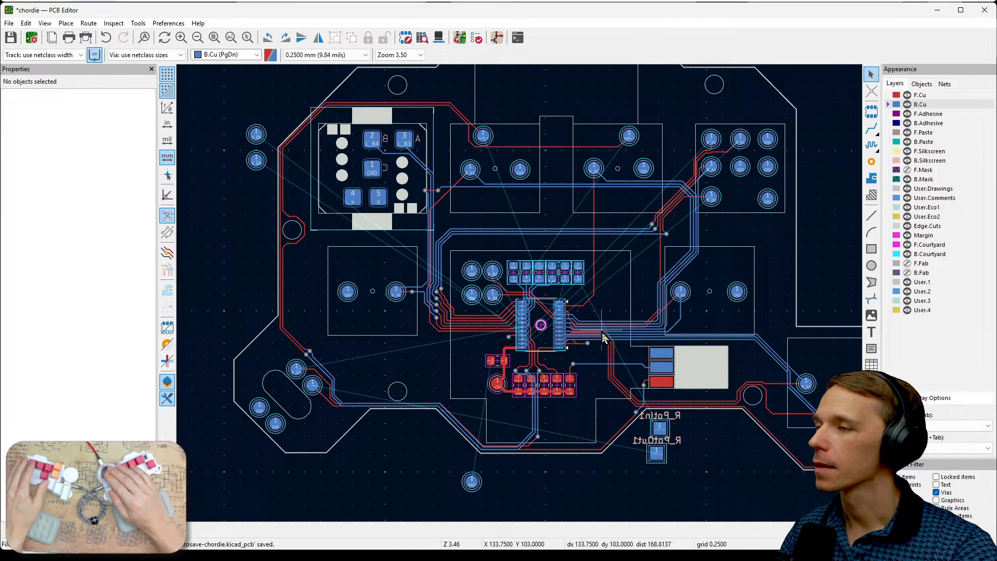
{"action": "scroll", "coordinate": [631, 340], "scroll_direction": "up", "scroll_amount": 5}
{"action": "scroll", "coordinate": [522, 301], "scroll_direction": "down", "scroll_amount": 5}
{"action": "scroll", "coordinate": [523, 296], "scroll_direction": "up", "scroll_amount": 6}
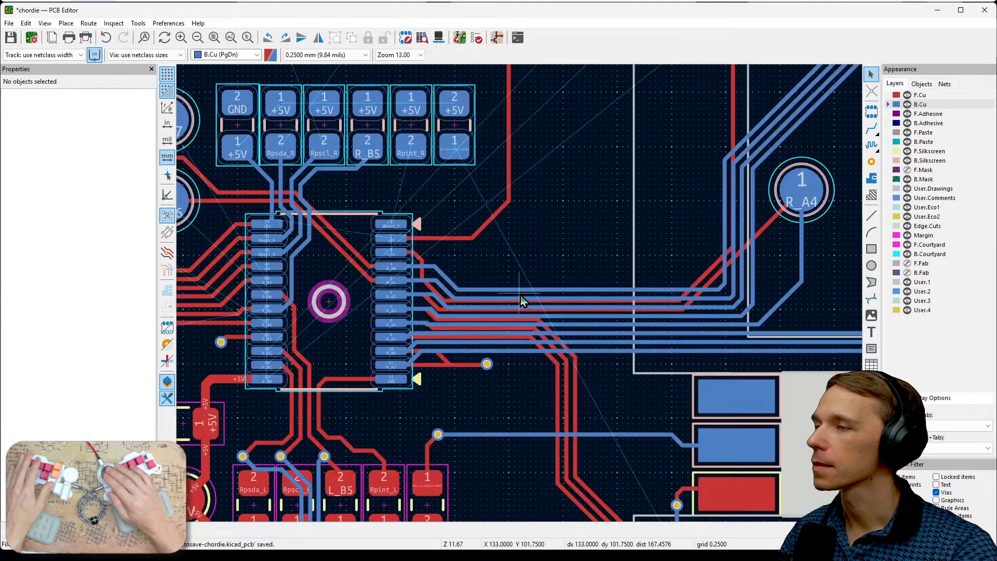
{"action": "middle_click_drag", "start_coordinate": [555, 241], "coordinate": [783, 203]}
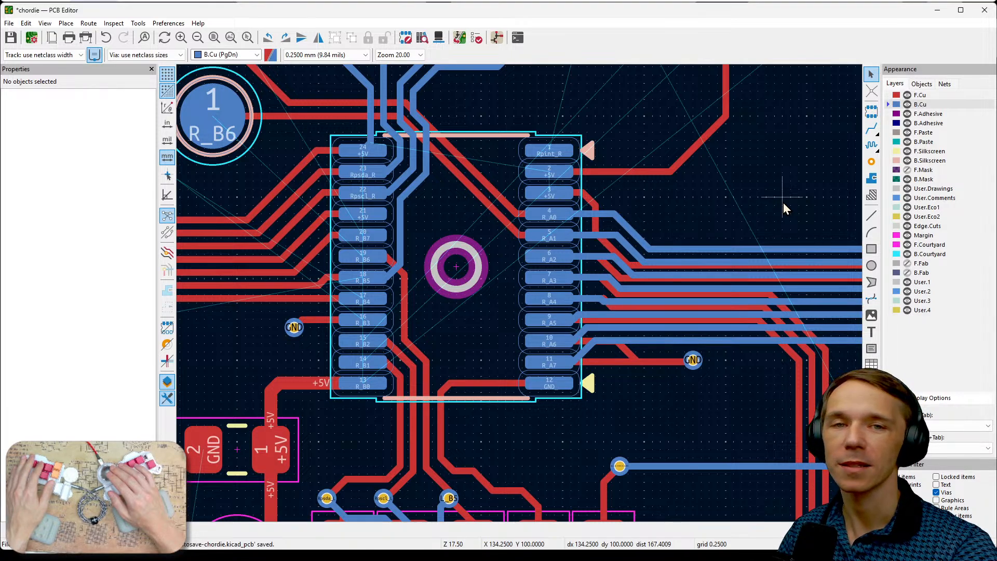
{"action": "scroll", "coordinate": [520, 295], "scroll_direction": "down", "scroll_amount": 4}
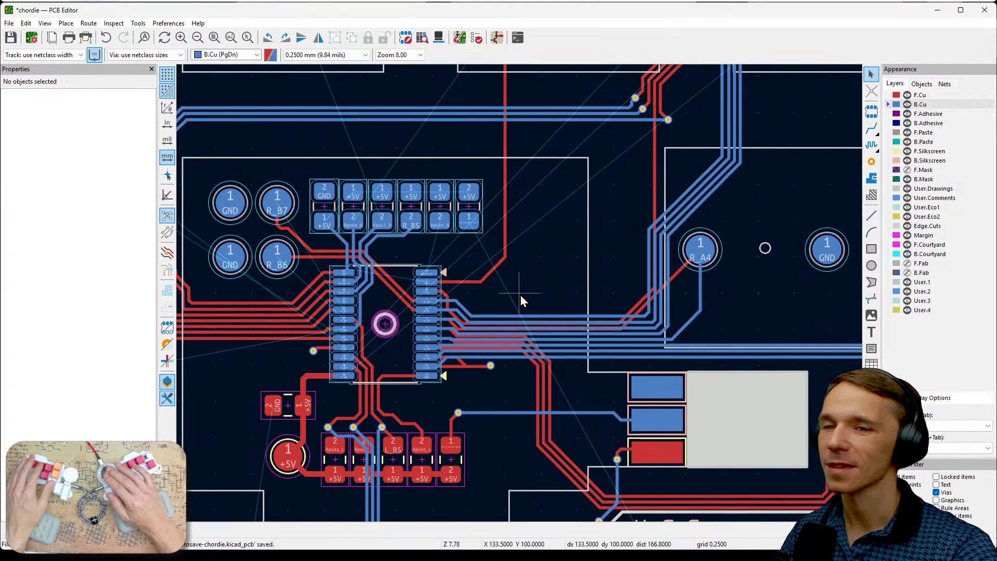
{"action": "middle_click_drag", "start_coordinate": [592, 239], "coordinate": [522, 316]}
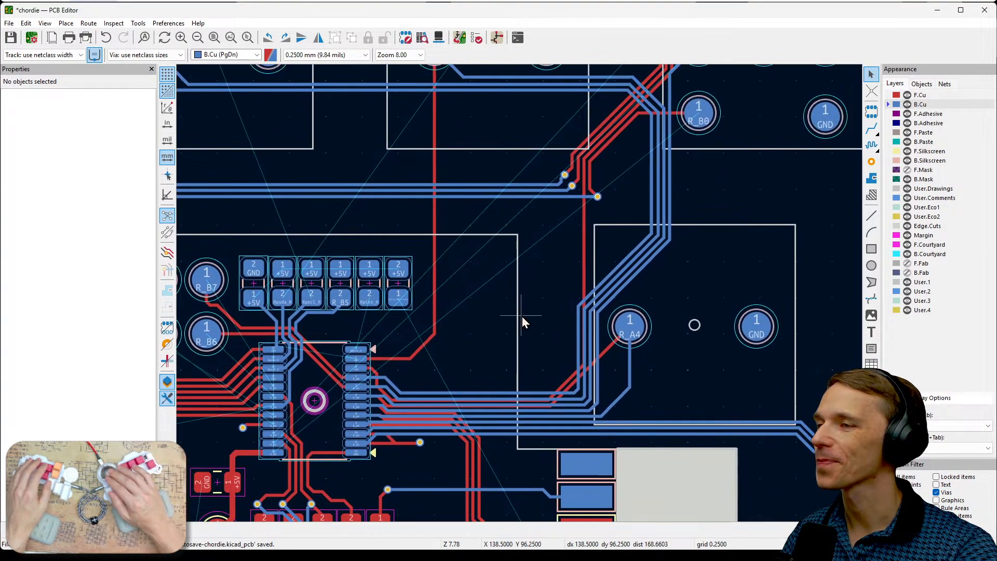
{"action": "scroll", "coordinate": [520, 295], "scroll_direction": "down", "scroll_amount": 2}
{"action": "middle_click_drag", "start_coordinate": [485, 282], "coordinate": [625, 341]}
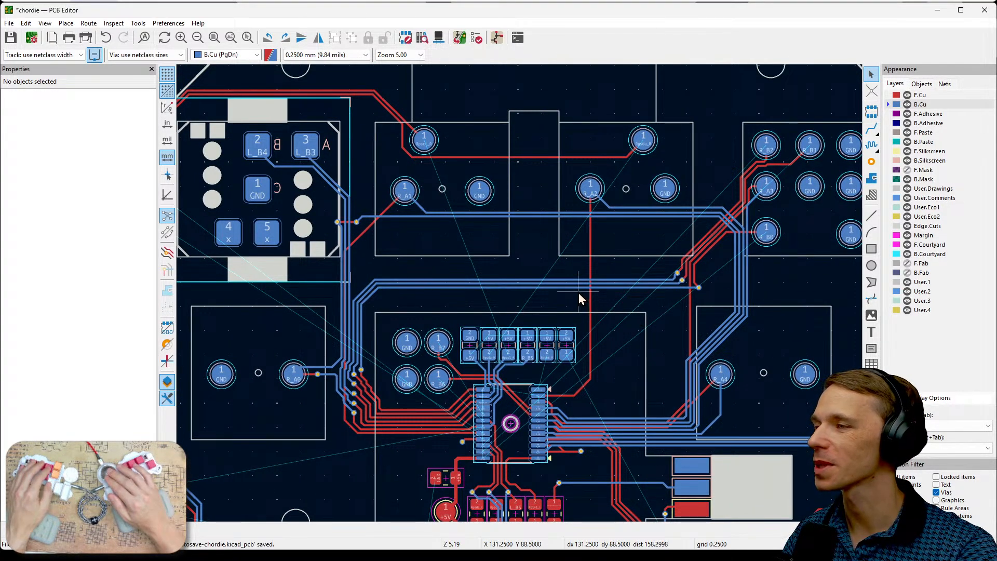
{"action": "middle_click_drag", "start_coordinate": [578, 293], "coordinate": [679, 294]}
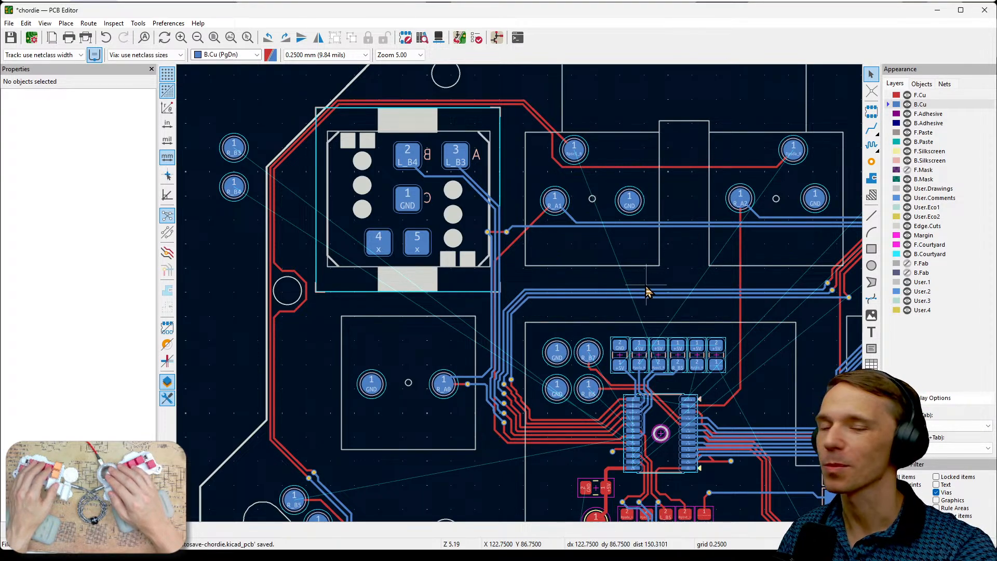
- Examine the remaining unrouted connections across the board, focusing on the resistor row above the chip and the Rpscl_R and Rpsda_R pads
{"action": "scroll", "coordinate": [684, 265], "scroll_direction": "down", "scroll_amount": 2}
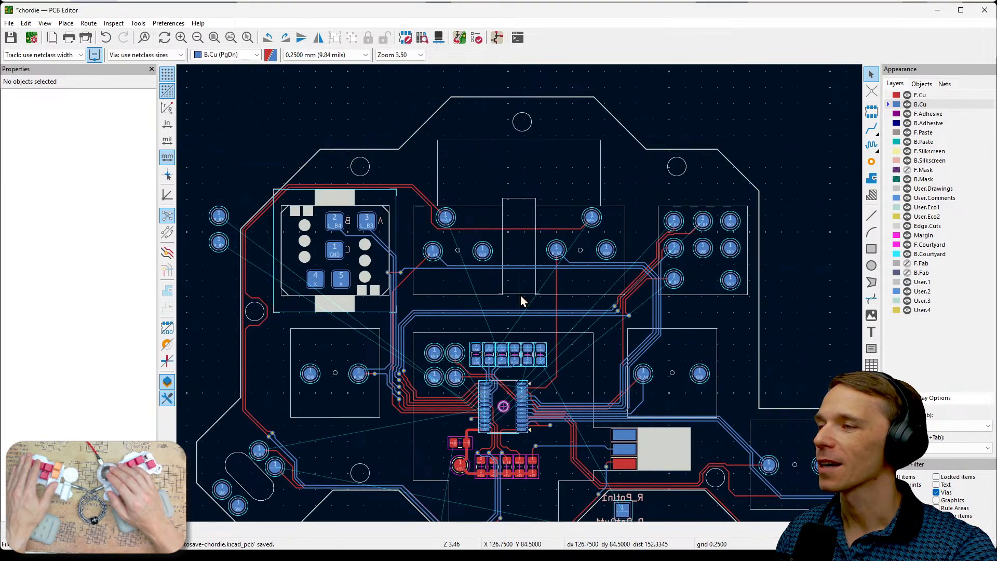
{"action": "middle_click_drag", "start_coordinate": [506, 321], "coordinate": [552, 263]}
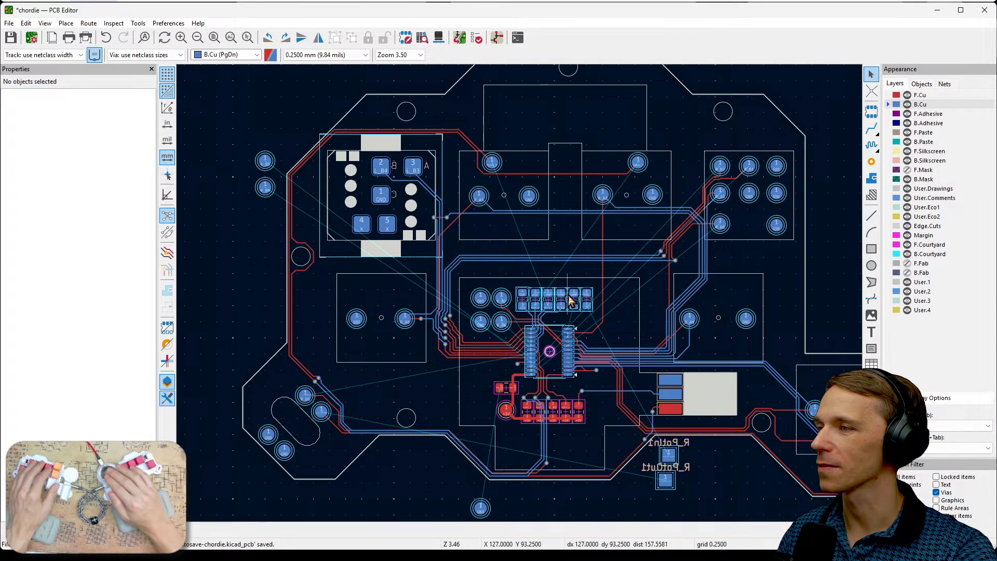
{"action": "scroll", "coordinate": [543, 307], "scroll_direction": "up", "scroll_amount": 5}
{"action": "middle_click_drag", "start_coordinate": [554, 331], "coordinate": [598, 234]}
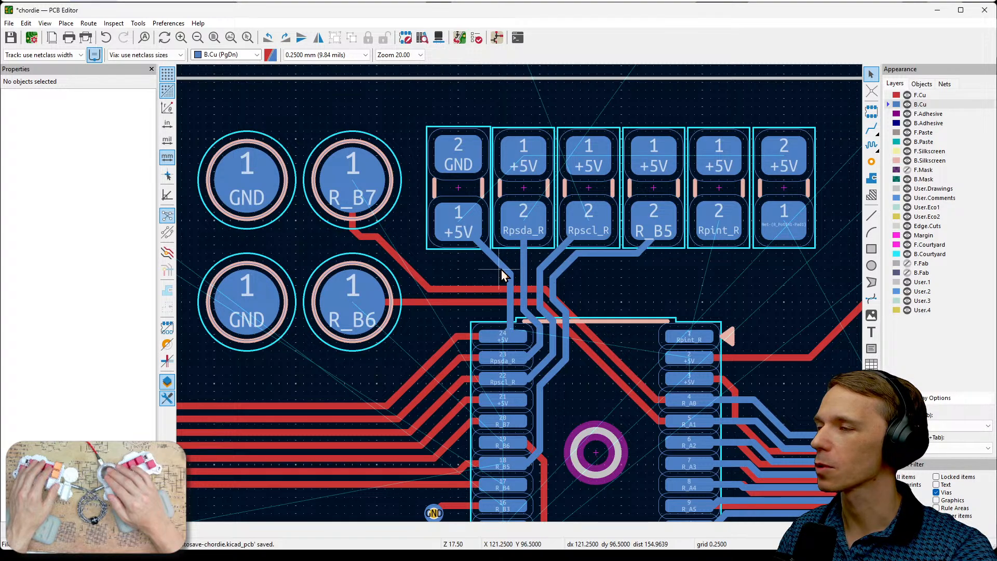
{"action": "scroll", "coordinate": [542, 277], "scroll_direction": "down", "scroll_amount": 5}
{"action": "scroll", "coordinate": [467, 238], "scroll_direction": "up", "scroll_amount": 3}
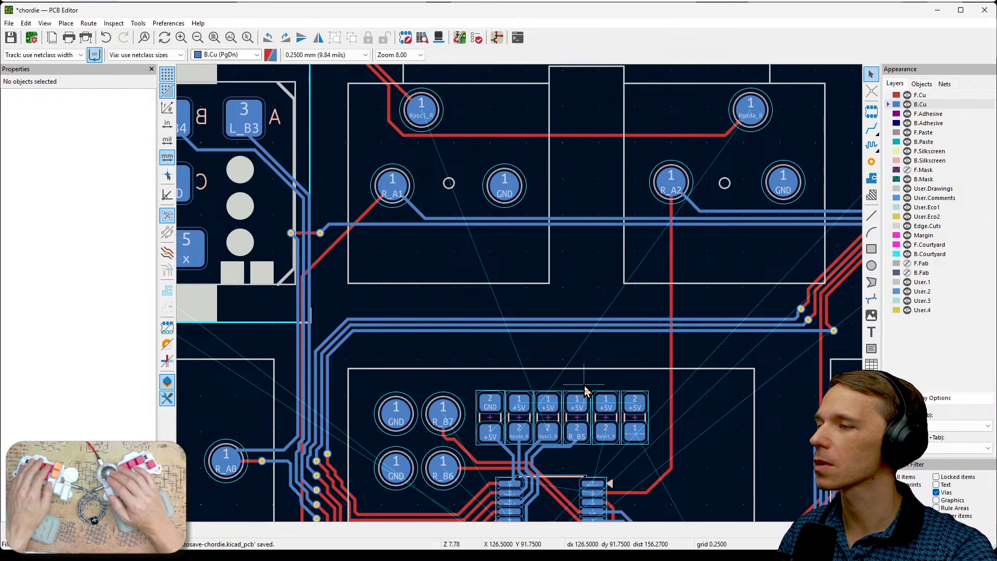
{"action": "middle_click_drag", "start_coordinate": [576, 307], "coordinate": [576, 389]}
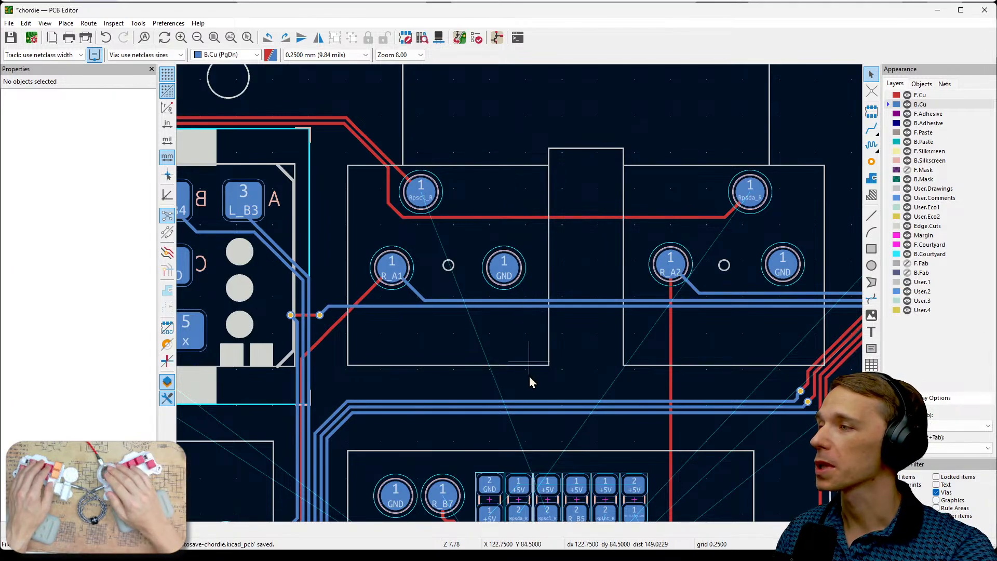
{"action": "middle_click_drag", "start_coordinate": [529, 381], "coordinate": [545, 319]}
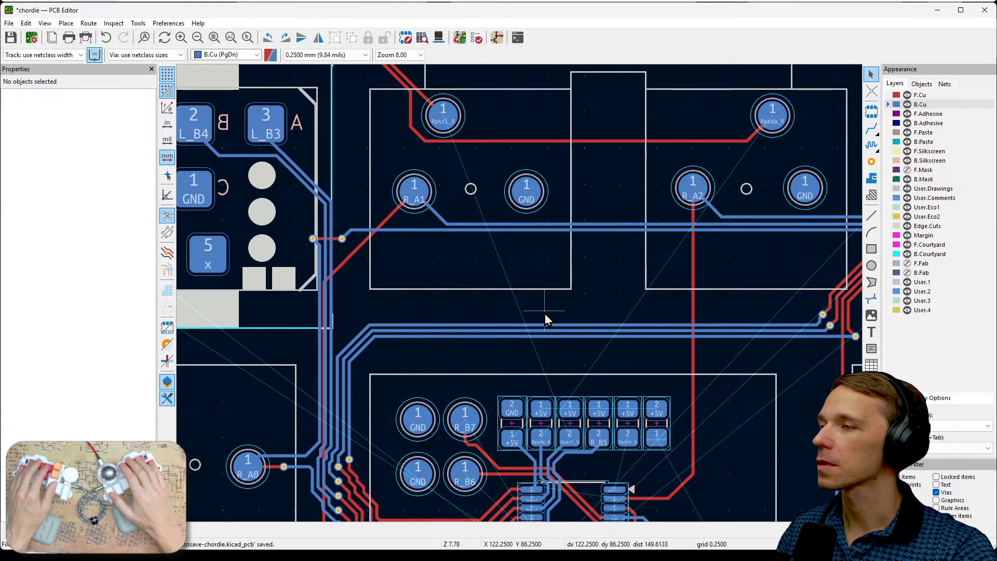
- Mark possible paths from the Rpscl_R and Rpsda_R pads down to the resistor row with temporary on-screen strokes, and clear them
{"action": "mouse_move", "coordinate": [445, 115]}
{"action": "left_mouse_down"}
{"action": "mouse_move", "coordinate": [509, 329]}
{"action": "mouse_move", "coordinate": [530, 452]}
{"action": "left_mouse_up"}
{"action": "mouse_move", "coordinate": [768, 120]}
{"action": "left_mouse_down"}
{"action": "mouse_move", "coordinate": [470, 127]}
{"action": "mouse_move", "coordinate": [493, 275]}
{"action": "mouse_move", "coordinate": [538, 435]}
{"action": "left_mouse_up"}
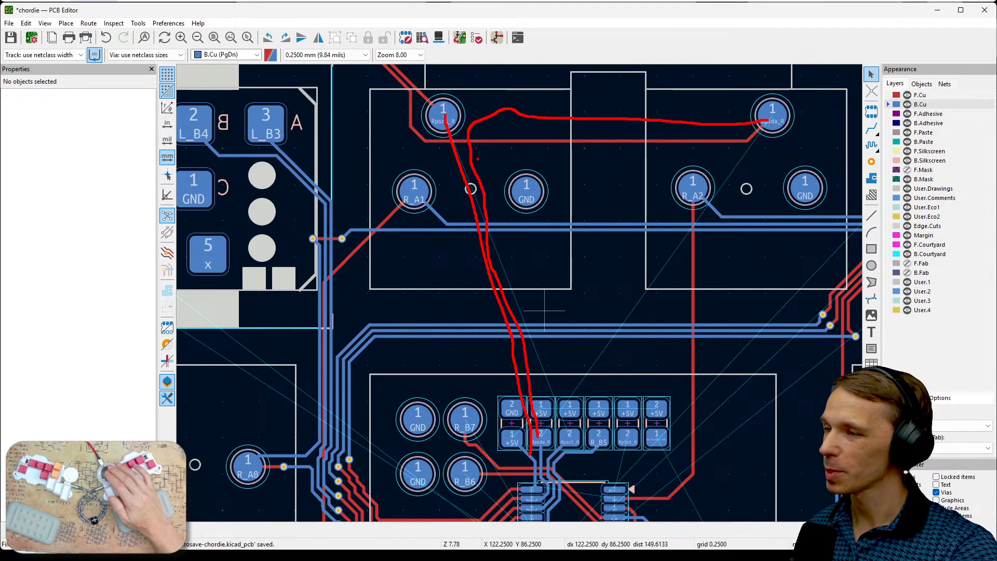
{"action": "key", "text": "Escape"}
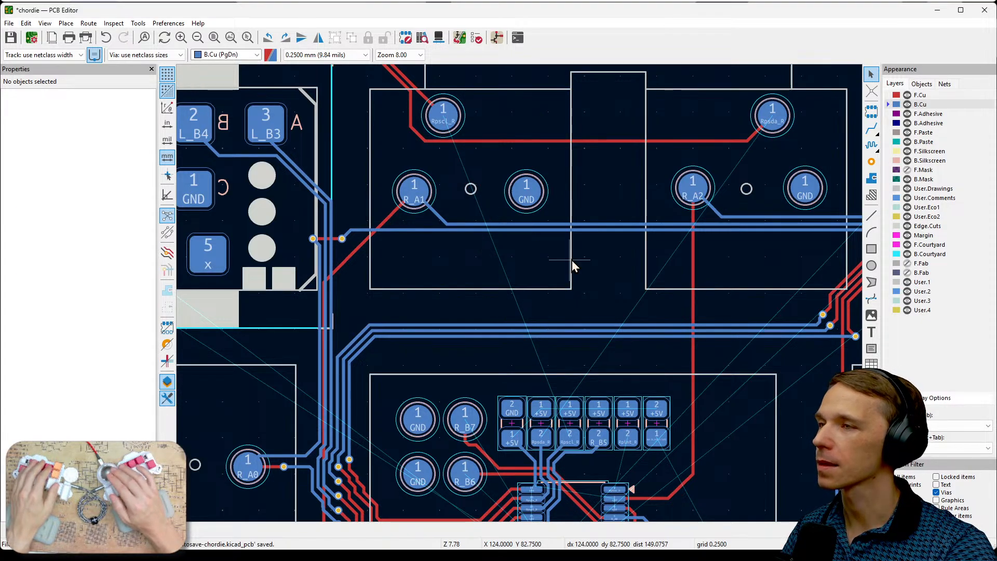
- Save the chordie board with its completed key signal routing
{"action": "scroll", "coordinate": [629, 294], "scroll_direction": "down", "scroll_amount": 2}
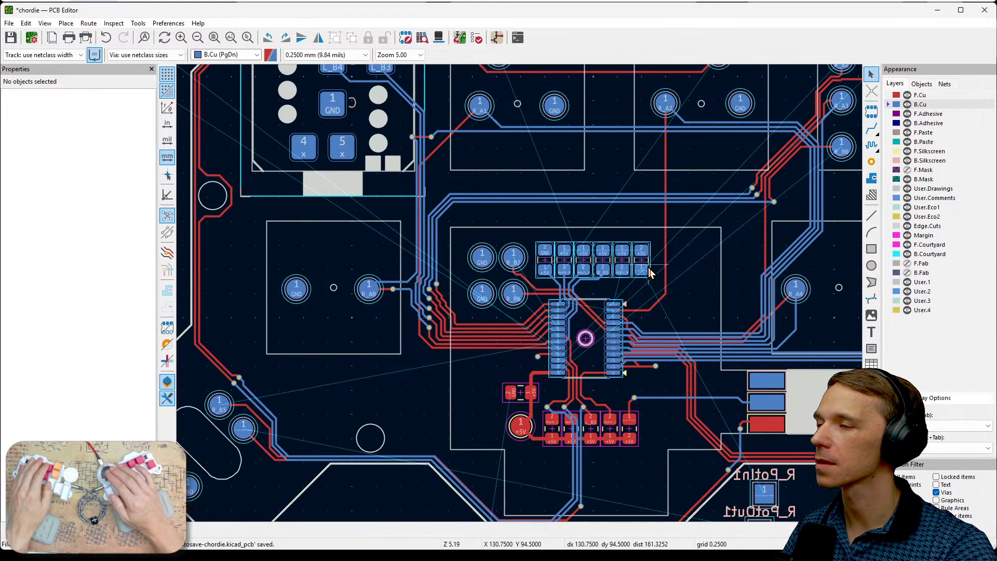
{"action": "middle_click_drag", "start_coordinate": [649, 273], "coordinate": [683, 237]}
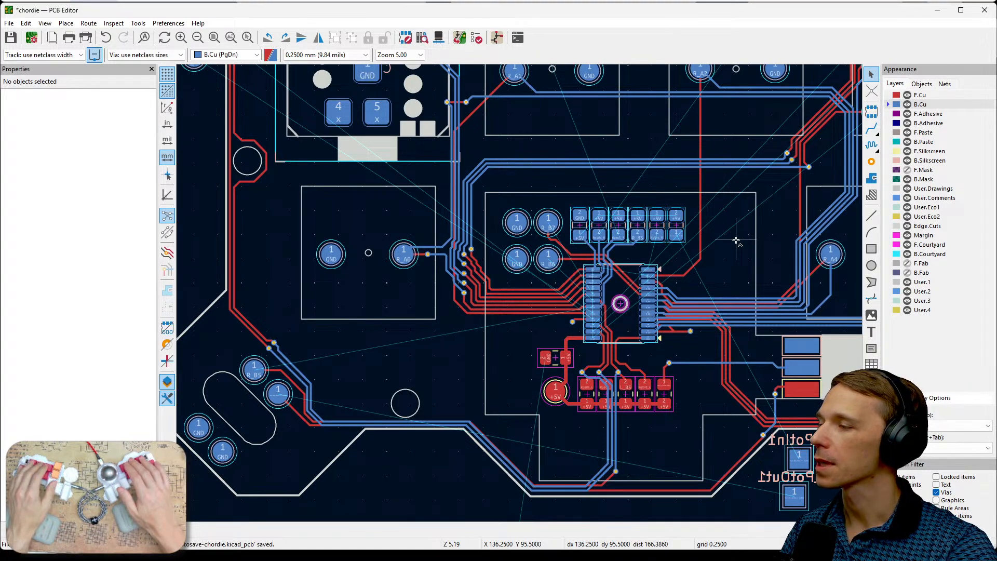
{"action": "key", "text": "ctrl+s"}
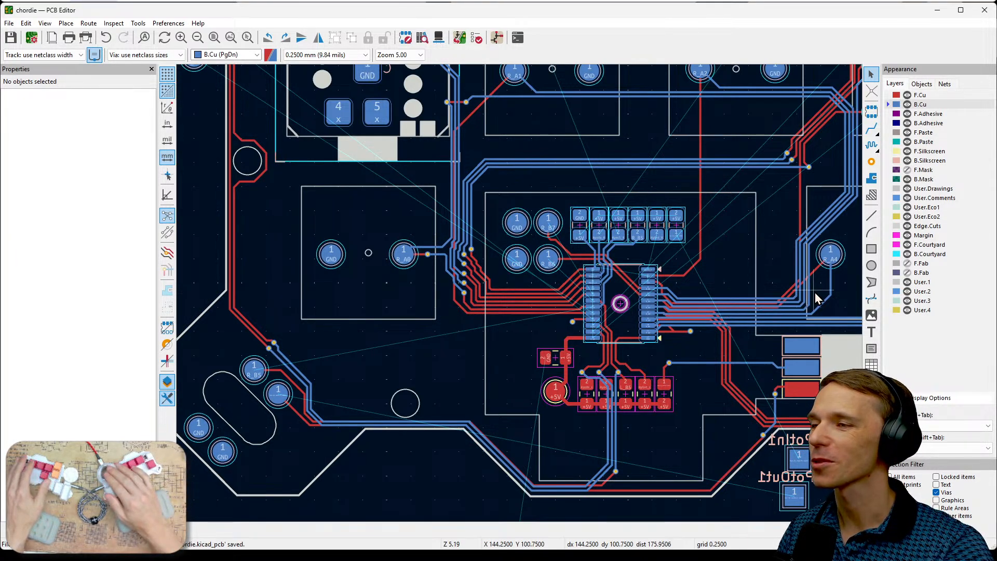
- Inspect the parallel R_A0 to R_A7 back tracks near the R_A4 pad and their run to the chip
{"action": "scroll", "coordinate": [814, 291], "scroll_direction": "up", "scroll_amount": 8}
{"action": "scroll", "coordinate": [519, 300], "scroll_direction": "down", "scroll_amount": 3}
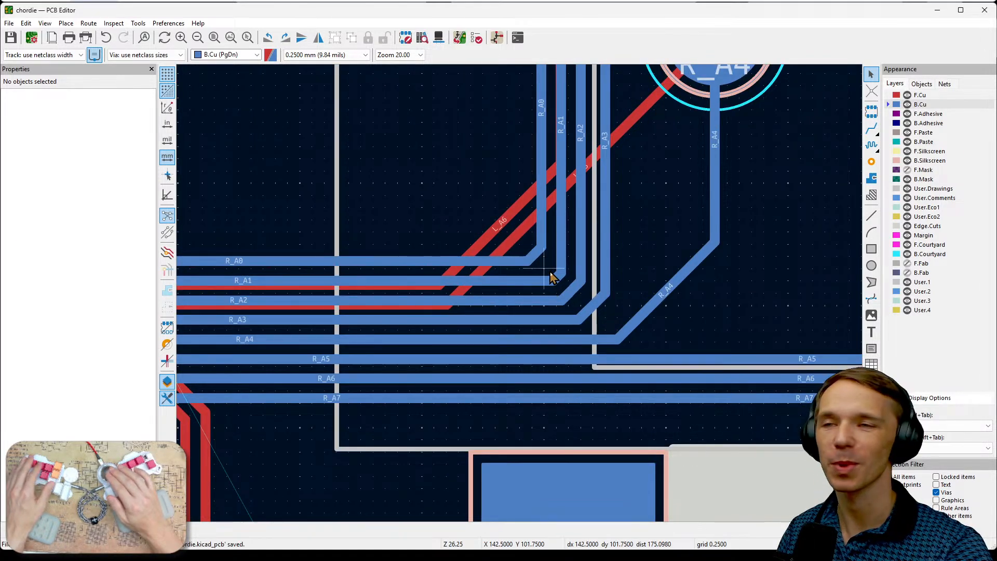
{"action": "scroll", "coordinate": [552, 278], "scroll_direction": "down", "scroll_amount": 4}
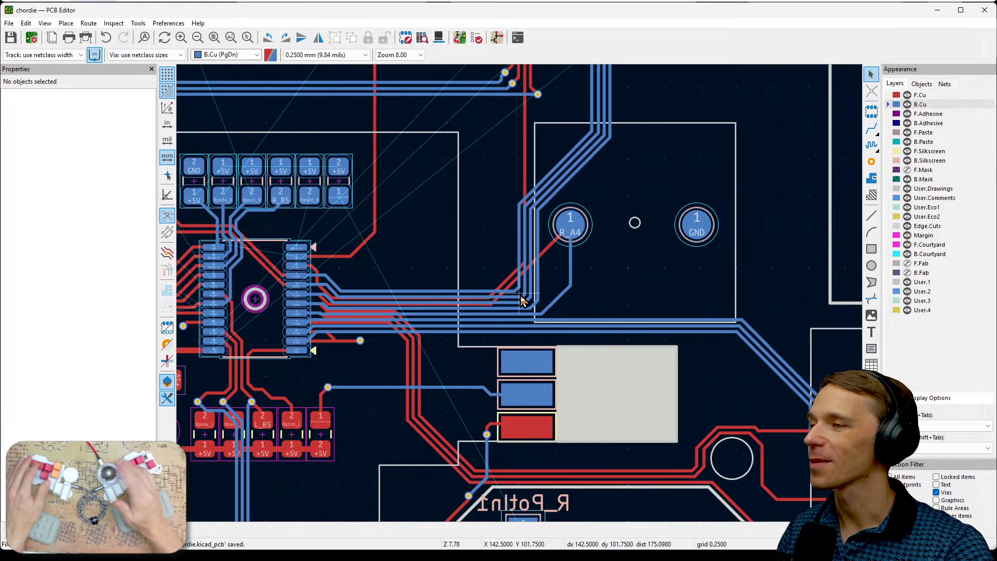
{"action": "scroll", "coordinate": [520, 296], "scroll_direction": "up", "scroll_amount": 1}
{"action": "middle_click_drag", "start_coordinate": [449, 276], "coordinate": [629, 278]}
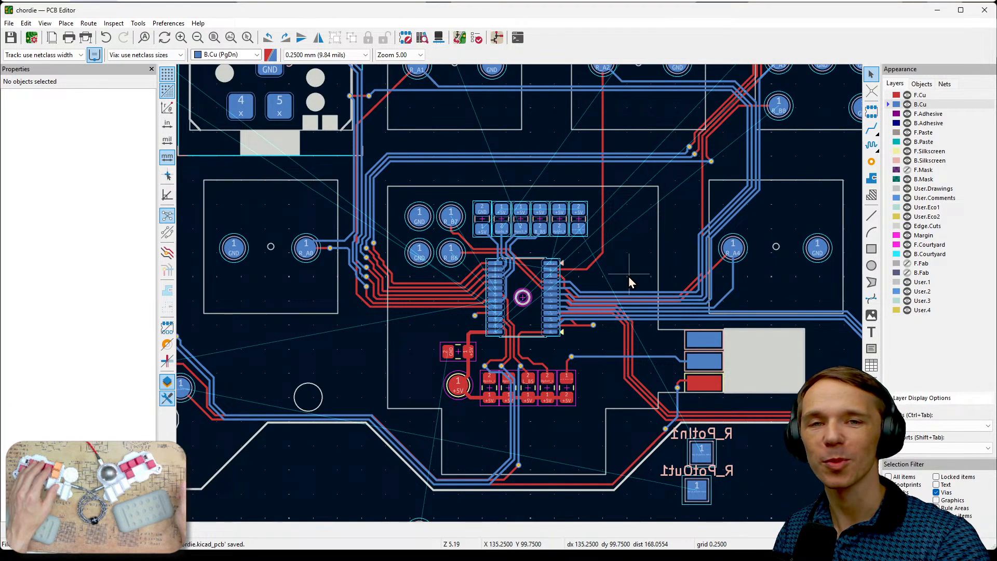